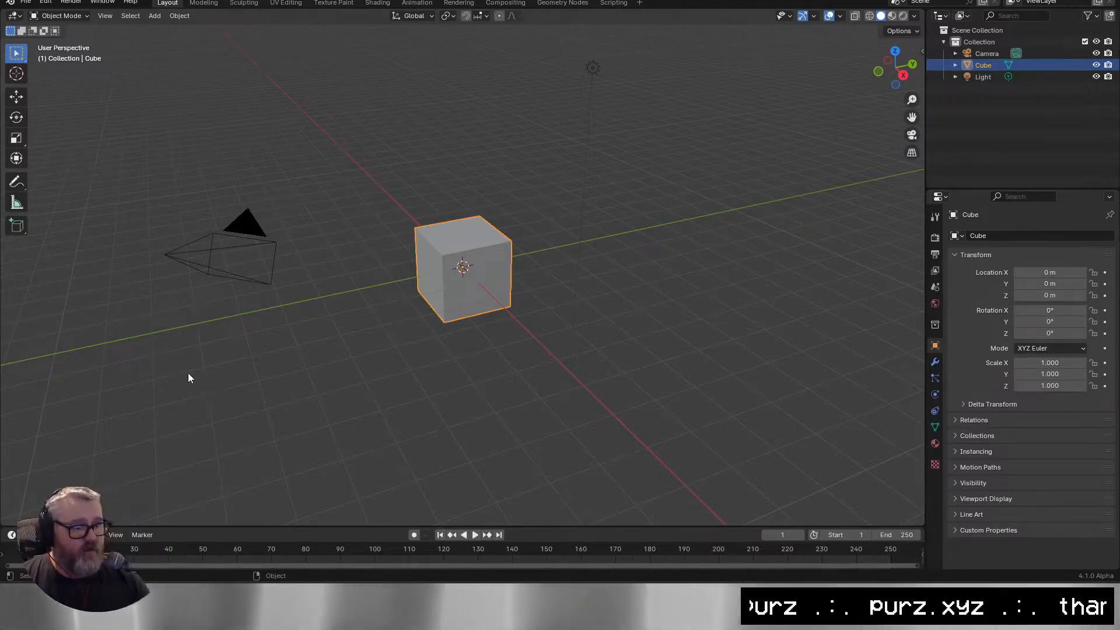
click(574, 333)
drag(574, 334, 670, 325)
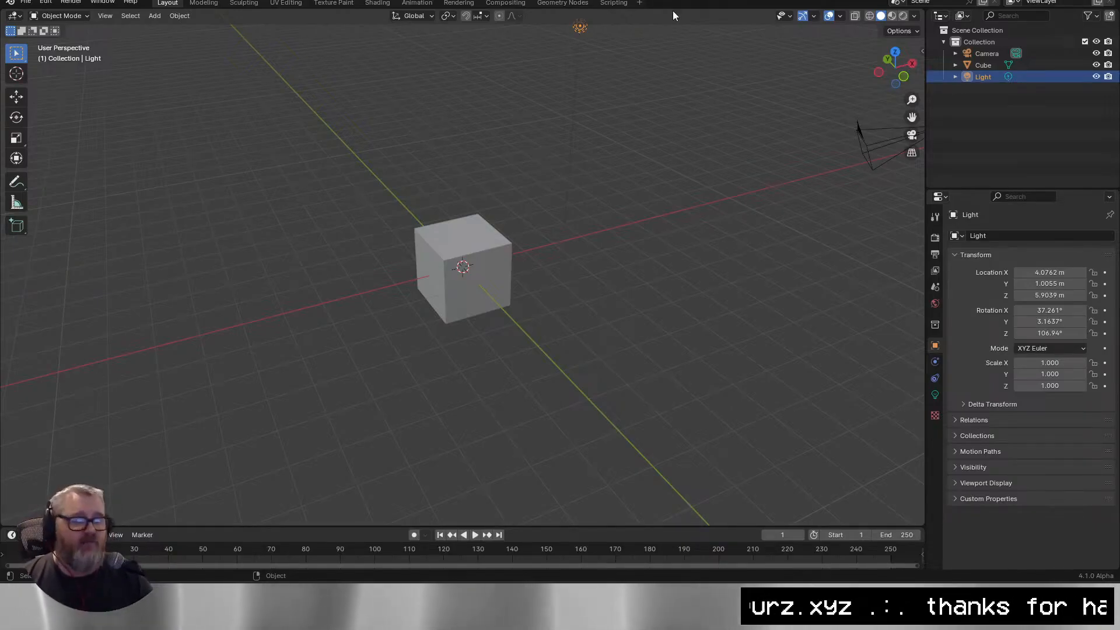
click(467, 279)
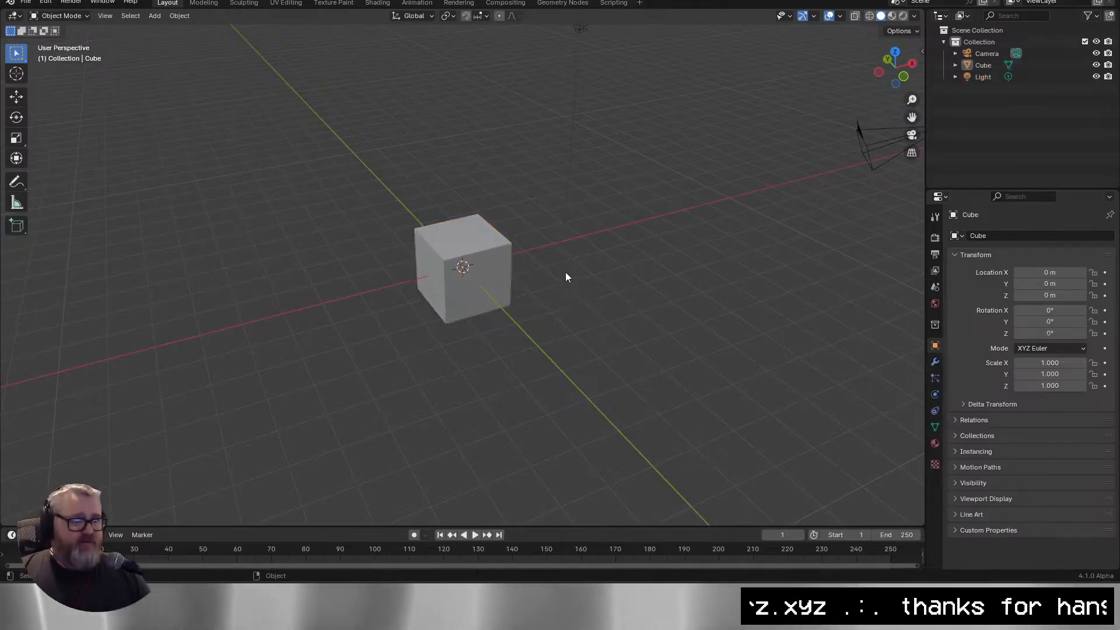
click(488, 286)
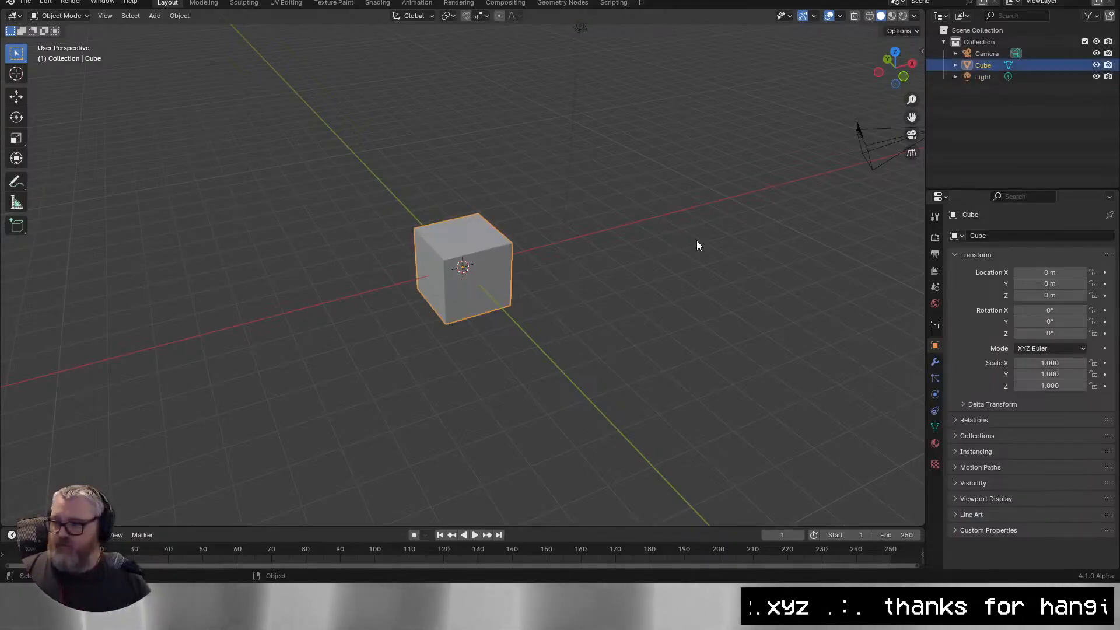
click(651, 244)
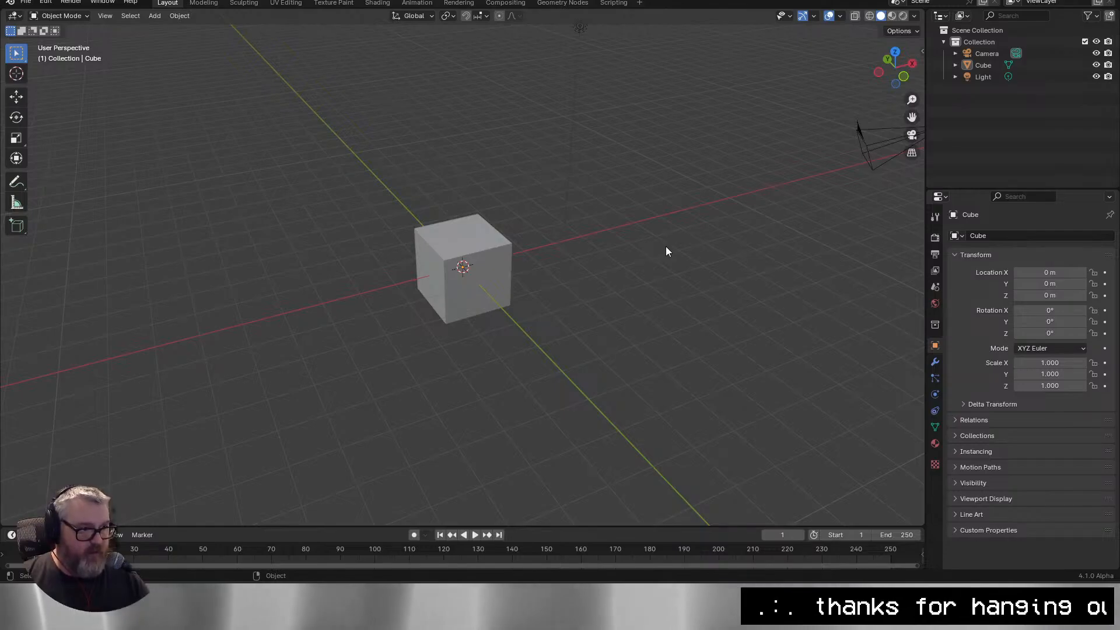
click(473, 304)
click(578, 328)
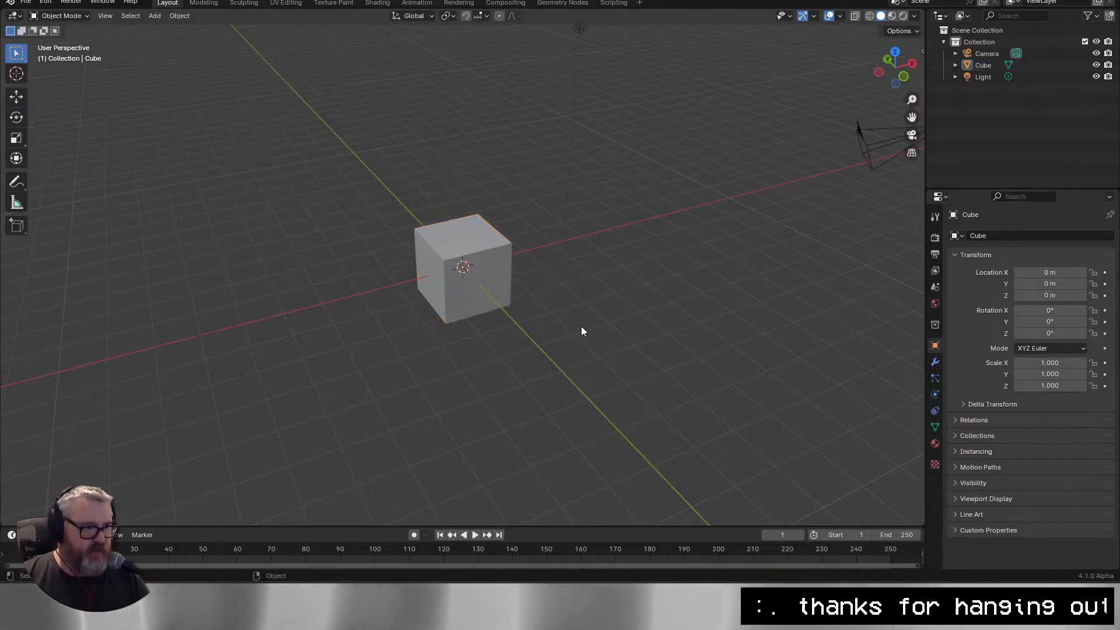
Delete the default cube and add a mesh plane at the scene origin.
click(505, 286)
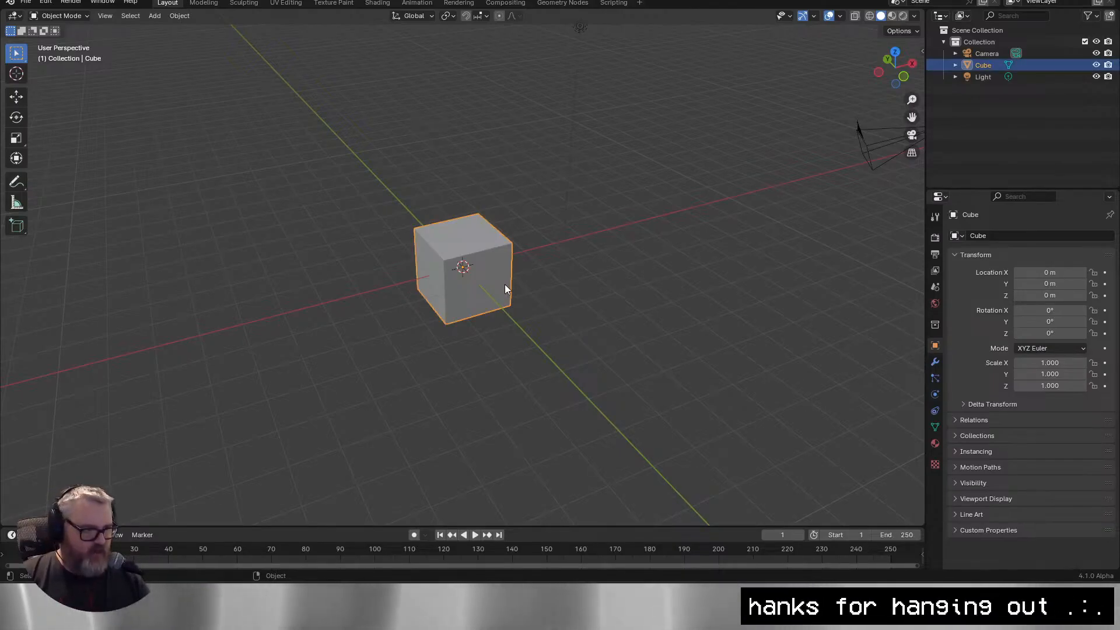
key(Delete)
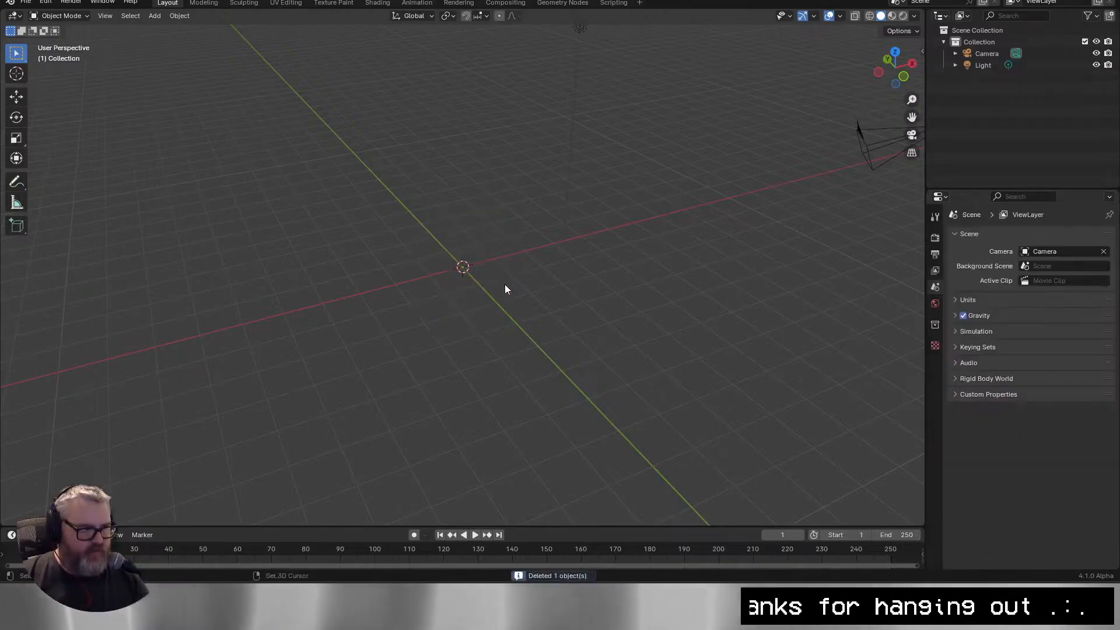
key(shift+a)
key(m)
key(p)
click(524, 326)
mouse_move(524, 327)
mouse_down()
mouse_move(596, 379)
mouse_move(565, 330)
mouse_move(541, 322)
mouse_up()
scroll(609, 386, up, 8)
scroll(673, 355, down, 2)
scroll(673, 355, up, 3)
scroll(673, 355, down, 2)
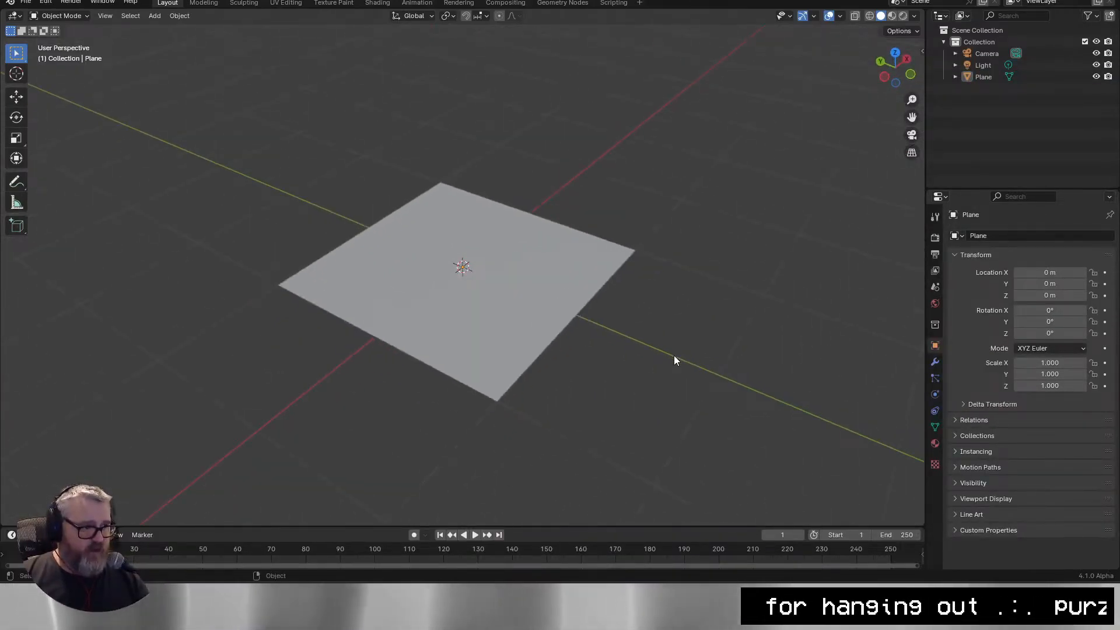
drag(673, 355, 671, 388)
key(a)
scroll(638, 370, down, 2)
scroll(638, 370, up, 2)
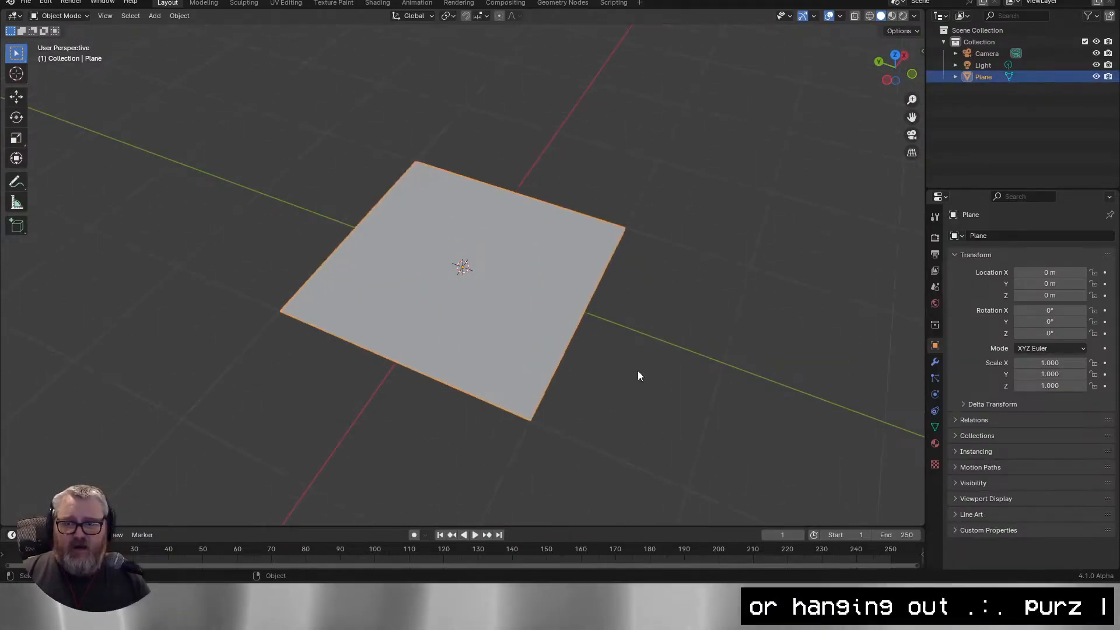
key(alt+a)
key(shift+a)
mouse_move(664, 316)
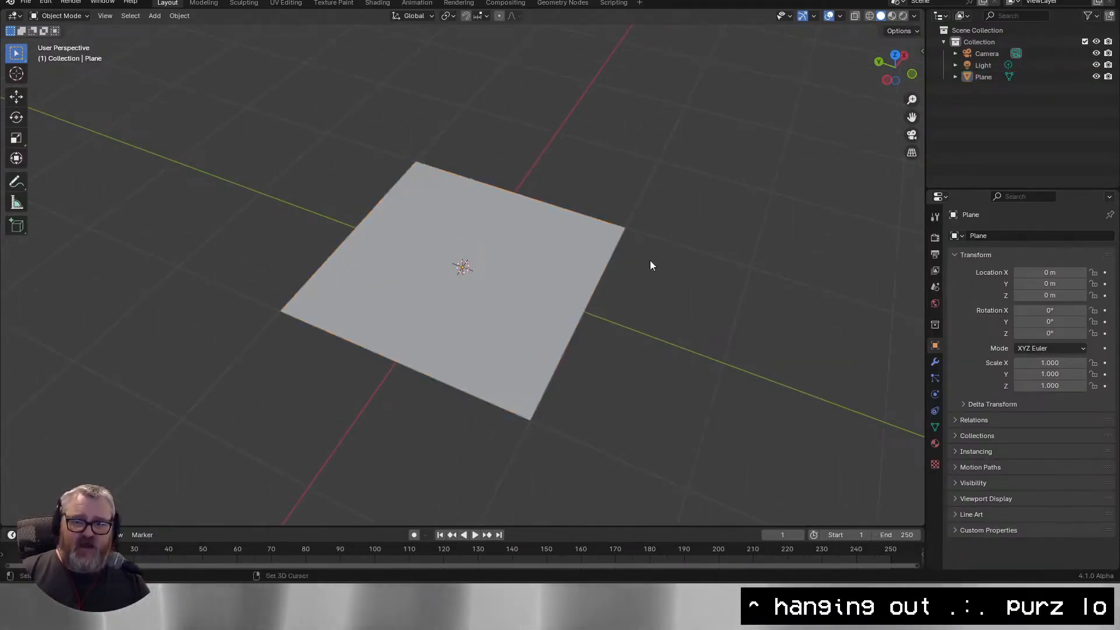
key(shift+a)
mouse_move(665, 295)
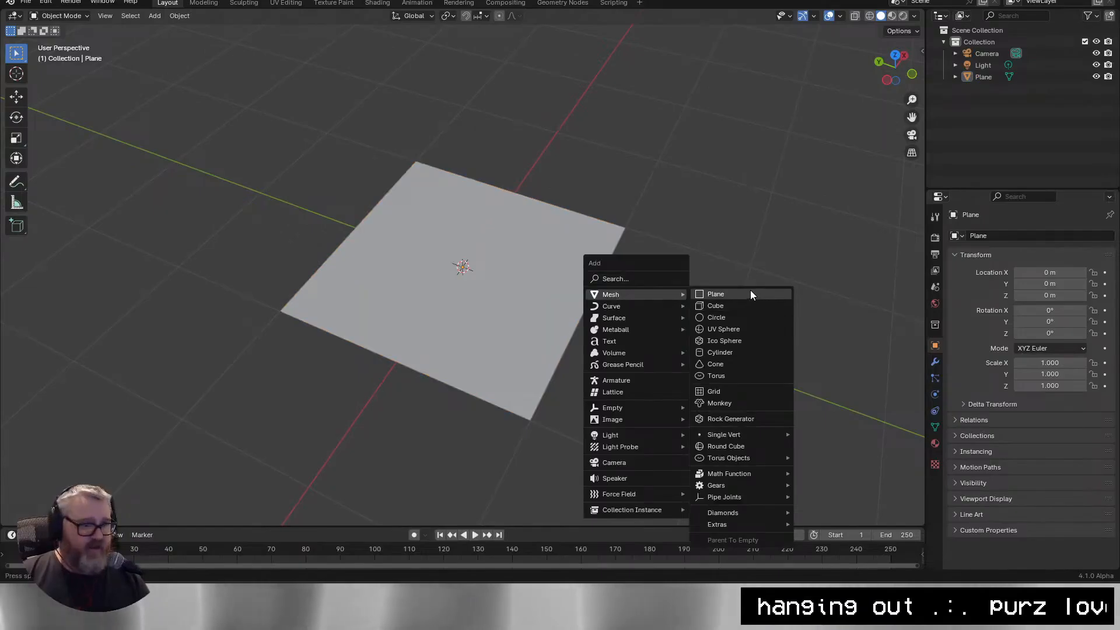
drag(659, 207, 711, 179)
Set the camera's X and Y location and all of its rotation values to 0.
click(980, 54)
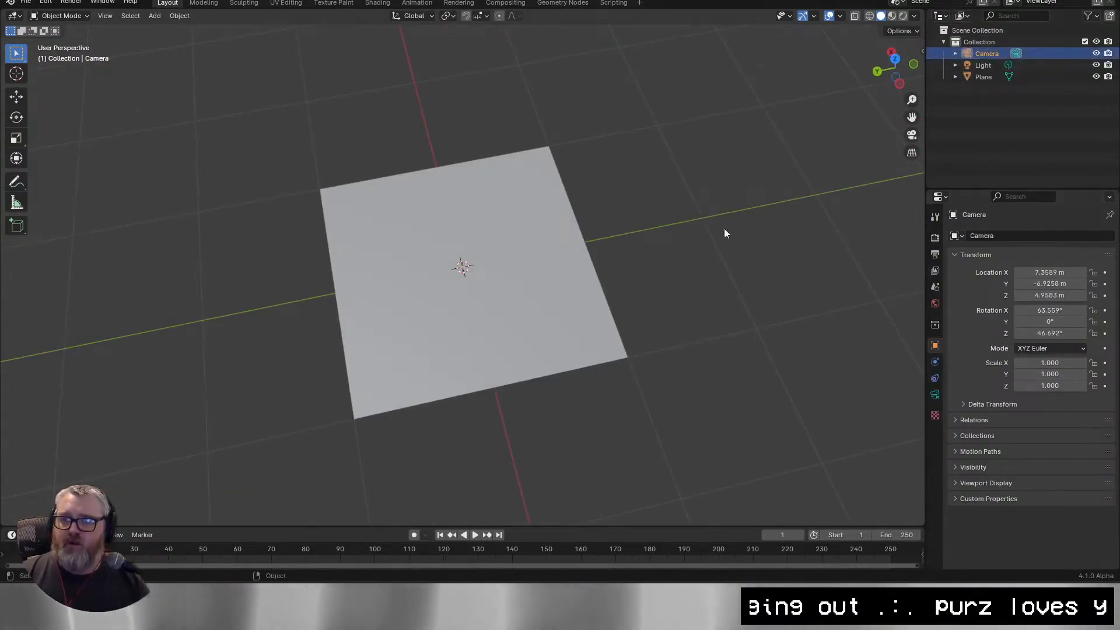
drag(723, 229, 516, 112)
scroll(574, 163, down, 10)
drag(573, 164, 513, 166)
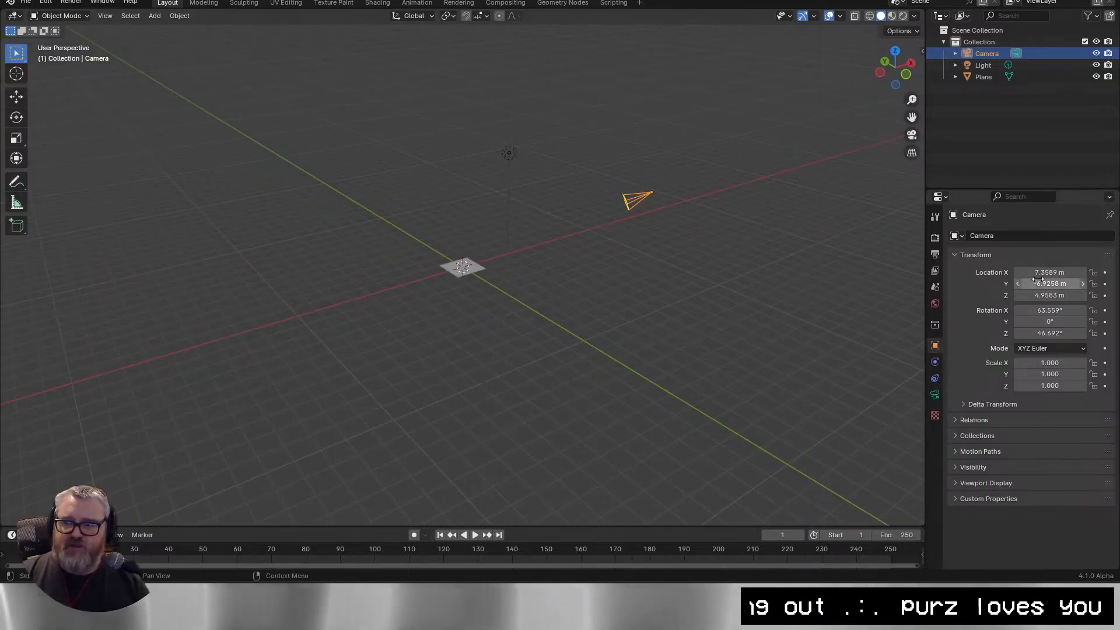
drag(1045, 271, 1049, 332)
text(0)
key(Return)
text(0)
key(Return)
Raise the camera above the plane by setting its Z location to 4 m.
scroll(505, 293, up, 10)
drag(559, 313, 554, 338)
drag(1050, 295, 1090, 295)
scroll(414, 314, down, 4)
drag(326, 315, 376, 310)
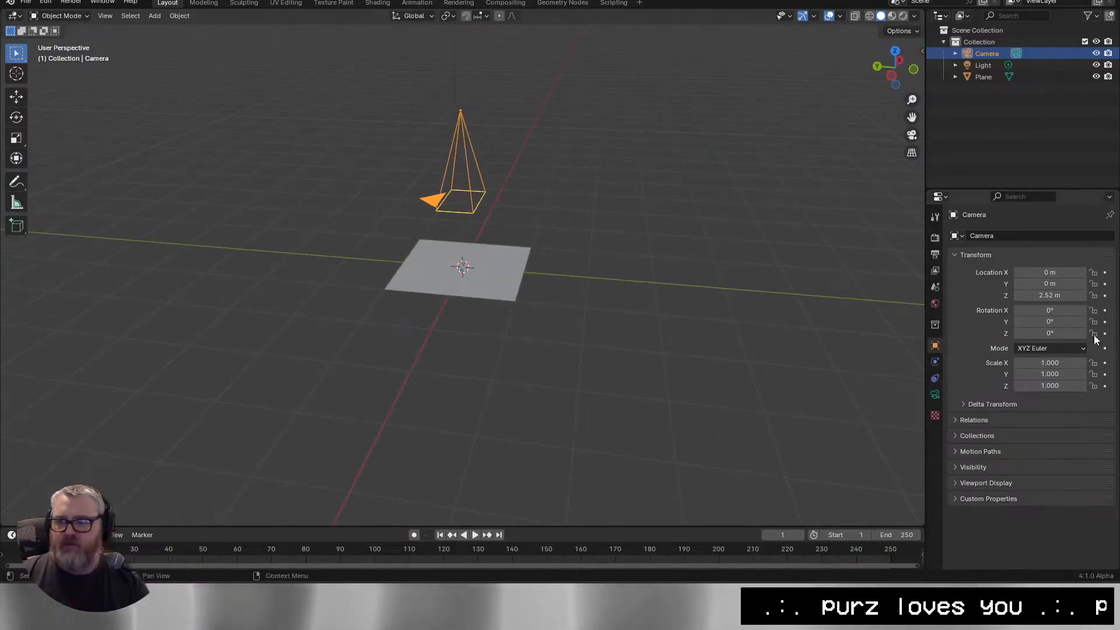
click(1052, 295)
text(4)
key(Return)
Look through the camera and change its lens type to Orthographic with an orthographic scale of 2.
scroll(460, 308, down, 3)
drag(495, 301, 440, 371)
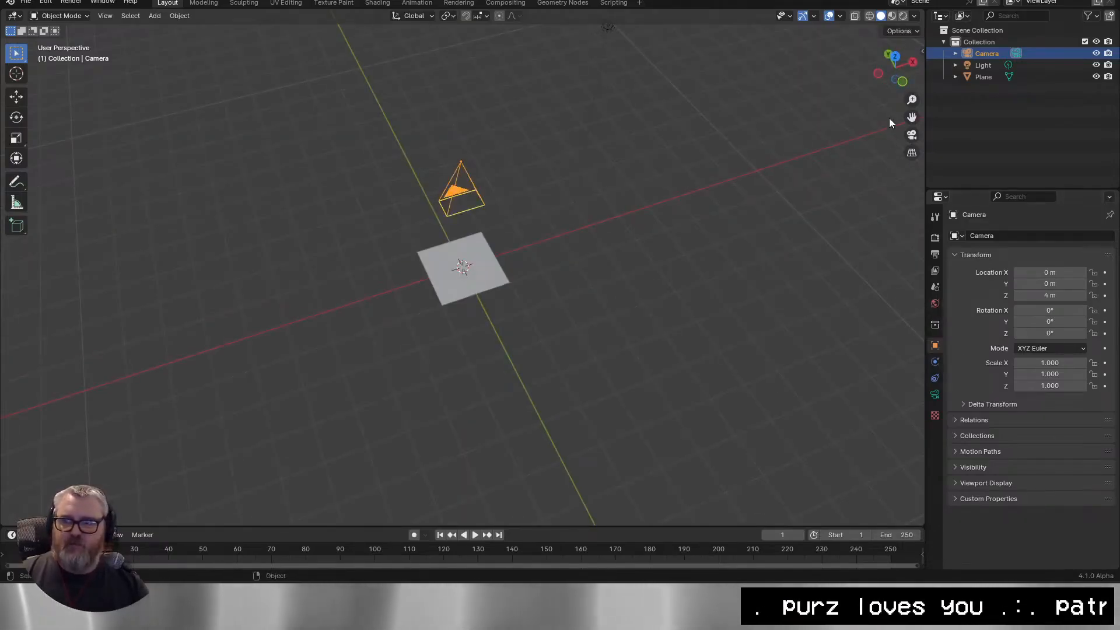
click(912, 136)
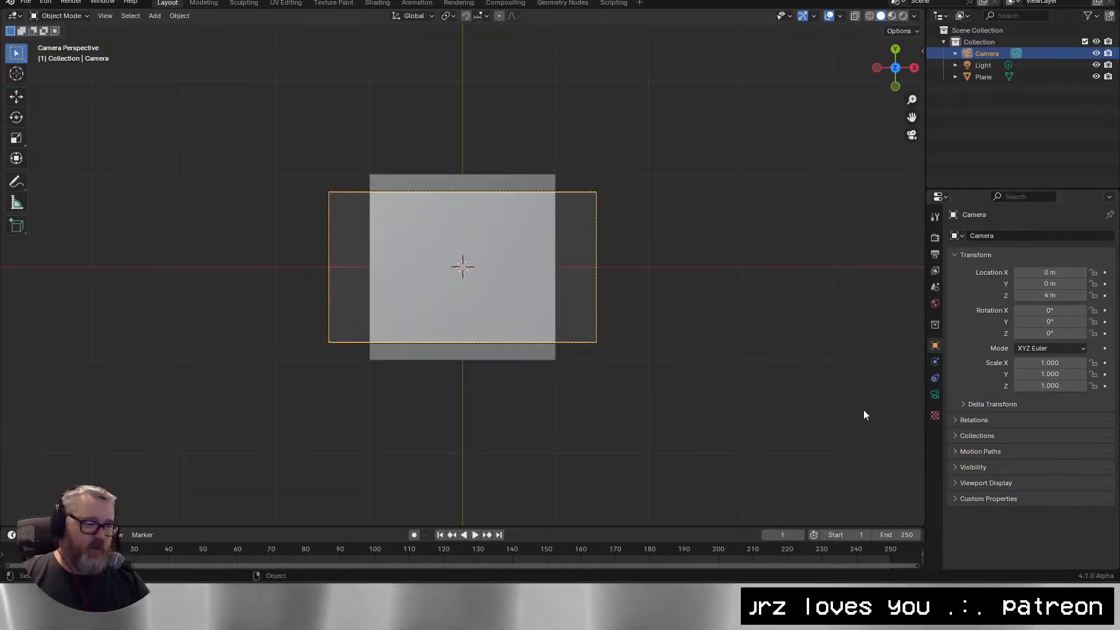
click(935, 394)
click(1054, 272)
click(1048, 298)
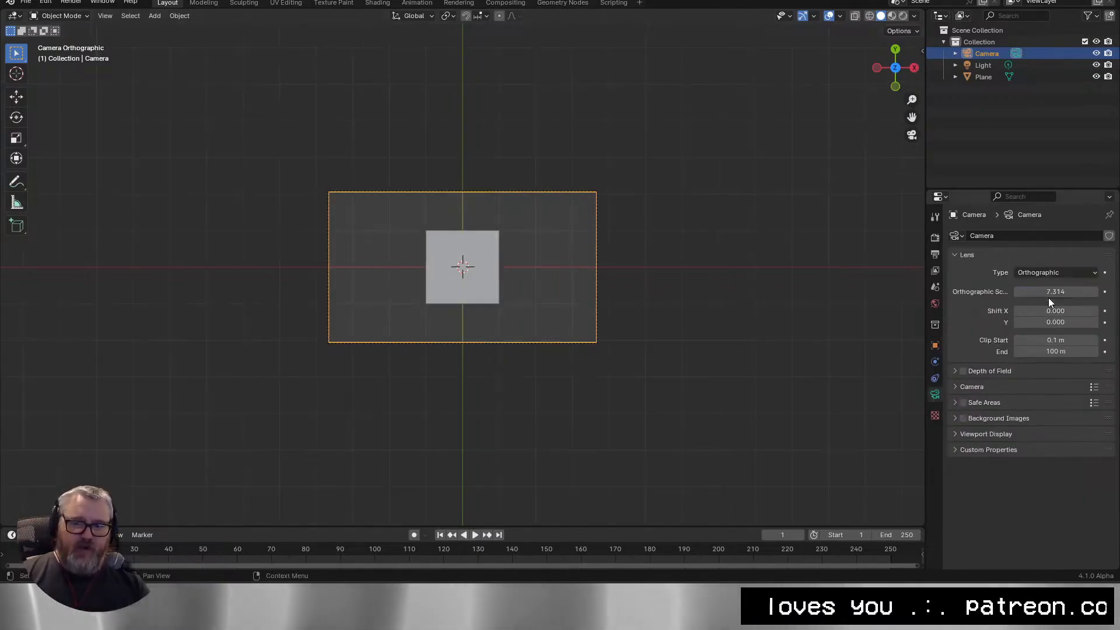
click(1049, 290)
text(2)
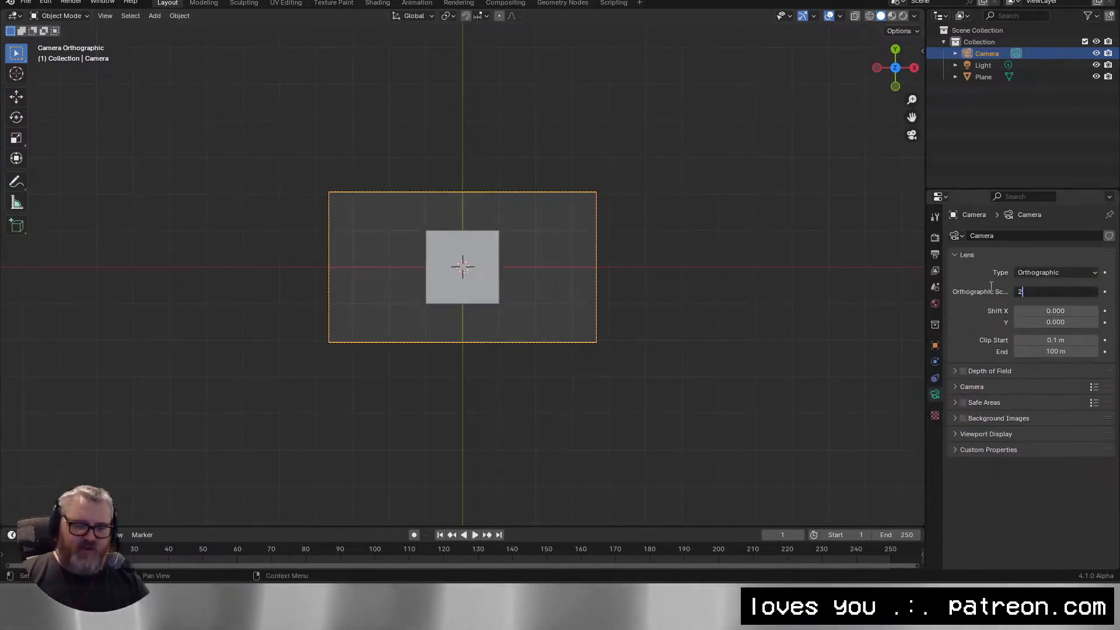
key(Return)
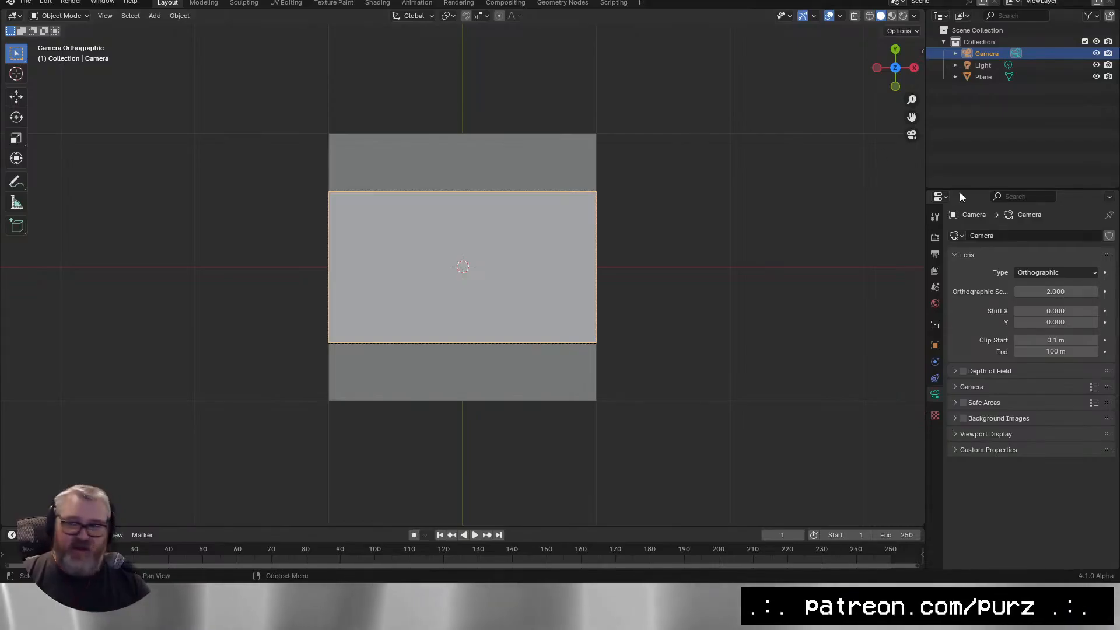
Set the render output resolution to 1024 by 1024 px.
click(935, 238)
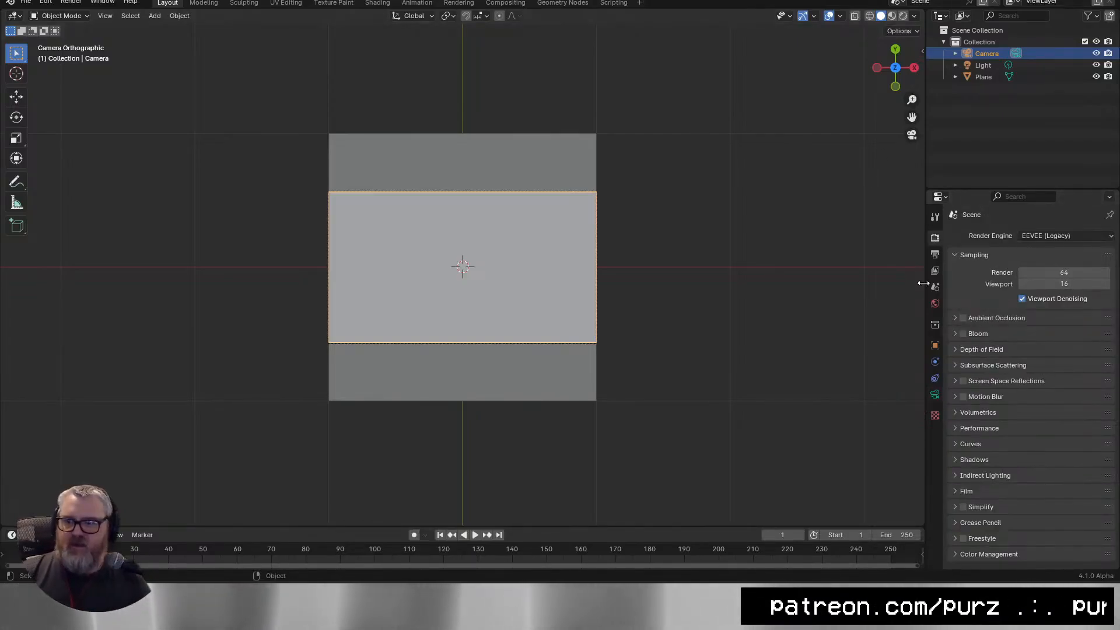
click(935, 255)
double_click(1074, 251)
text(1024)
key(Return)
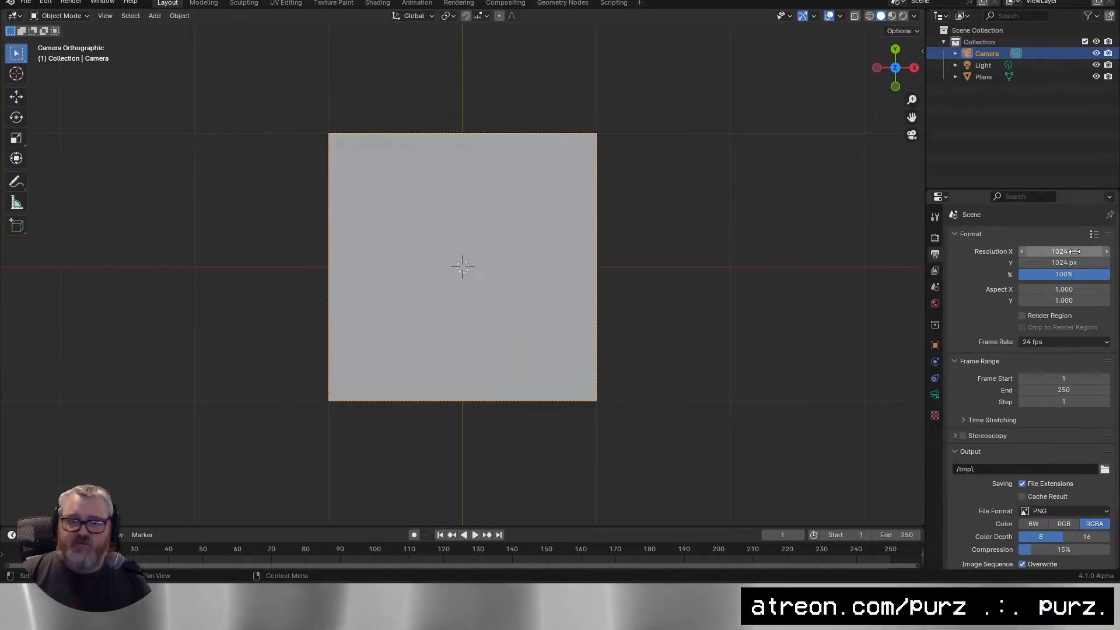
Check the plane in perspective, then return to the camera view and fit its frame to the viewport.
click(771, 277)
scroll(691, 310, down, 2)
drag(686, 313, 619, 209)
scroll(619, 208, down, 4)
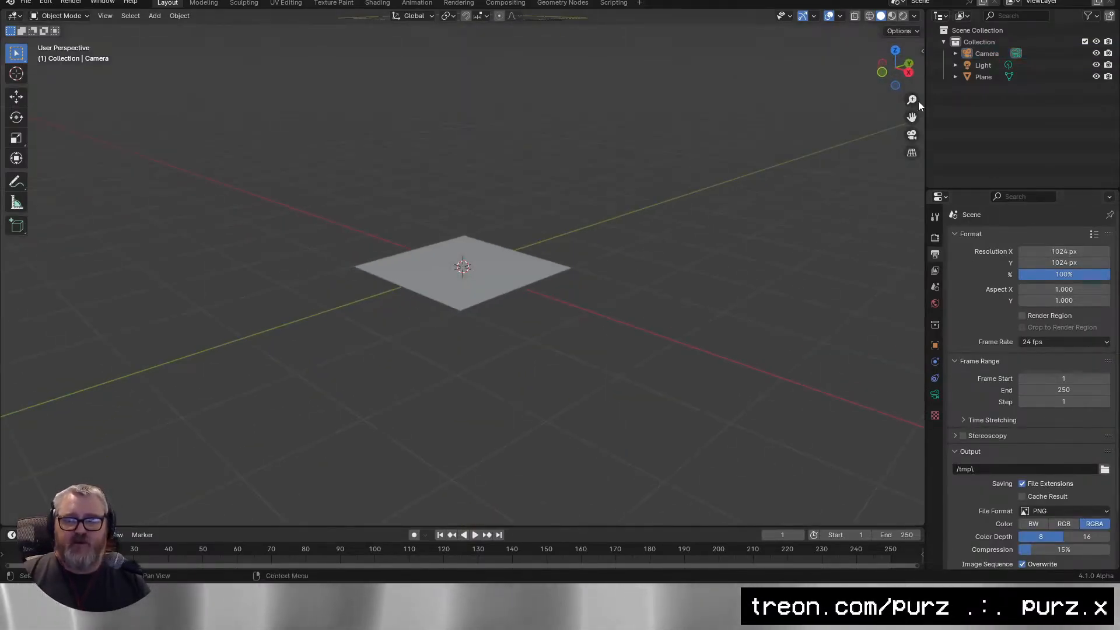
click(910, 135)
key(Home)
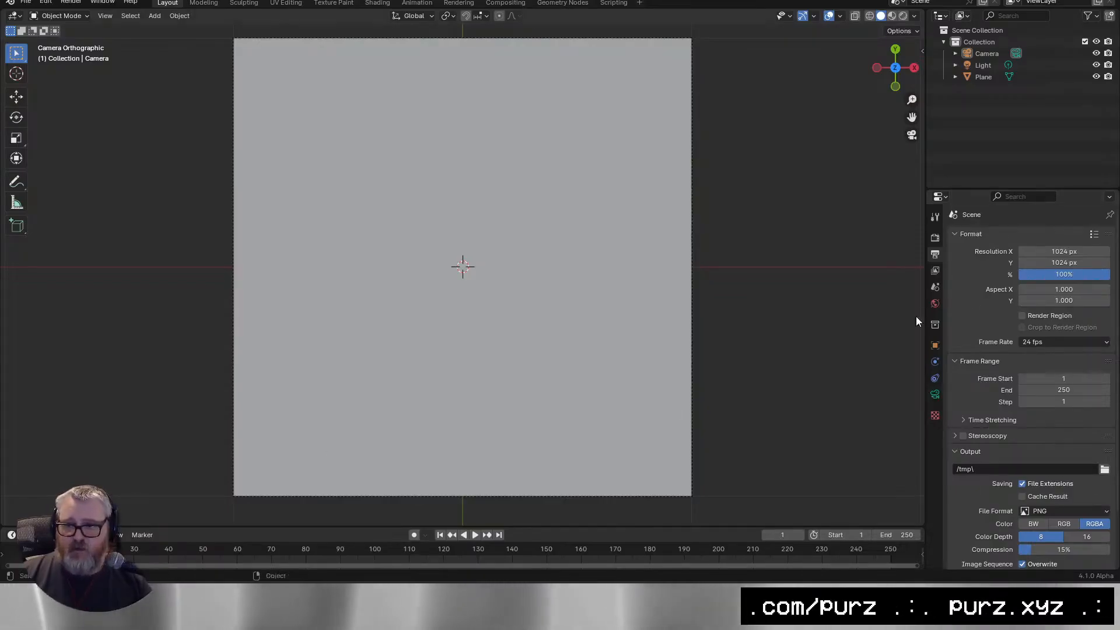
Create a new material on the plane and change its surface shader to Emission.
click(935, 303)
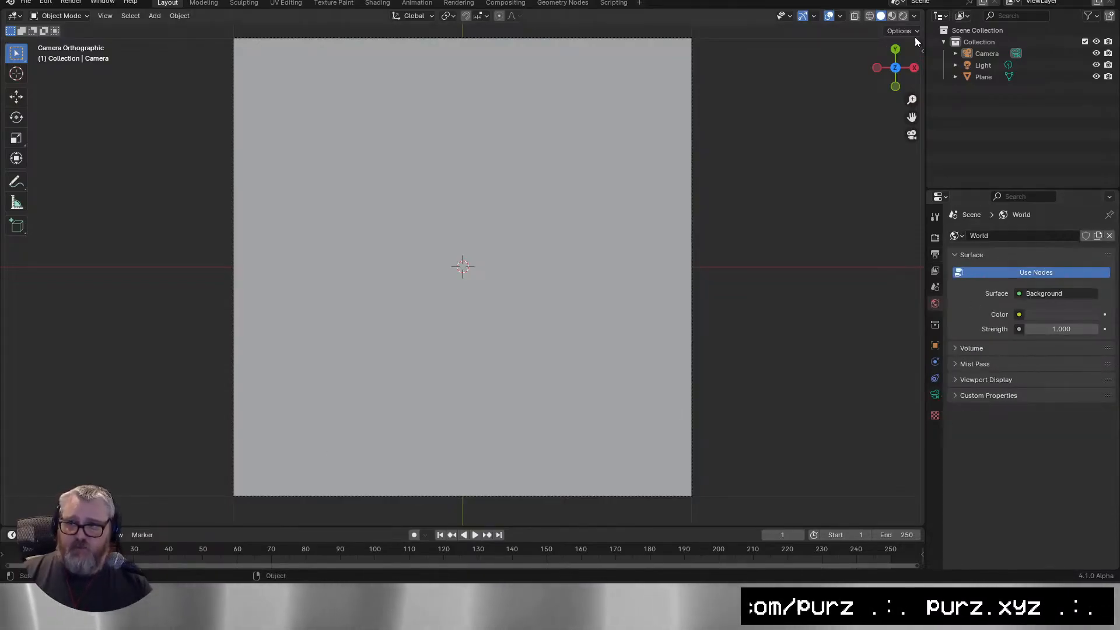
click(984, 77)
click(934, 444)
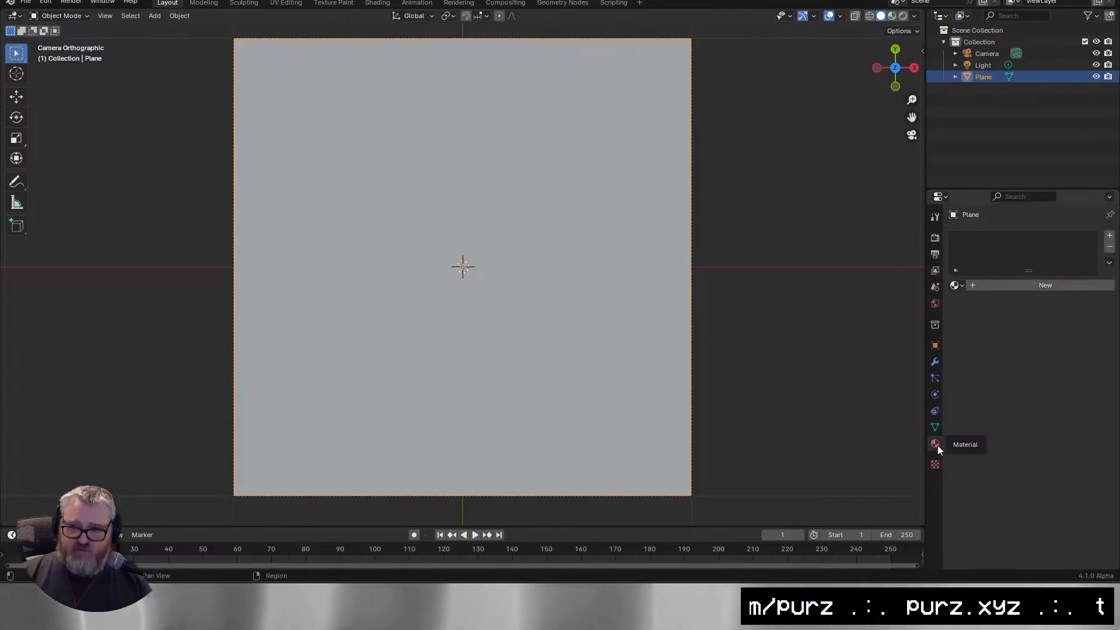
click(1025, 286)
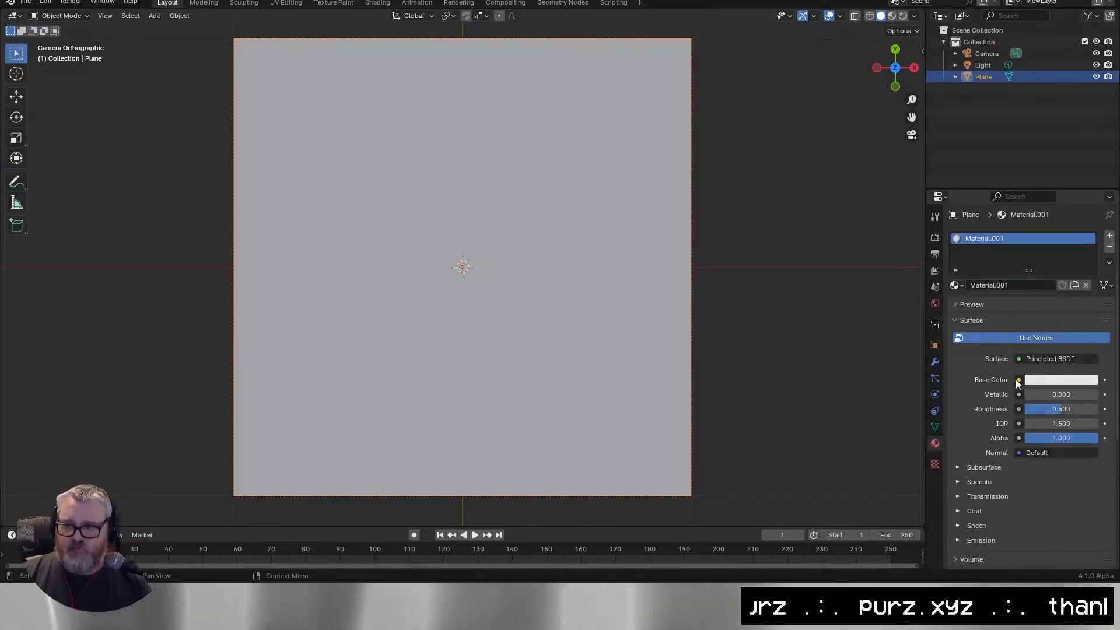
click(1046, 359)
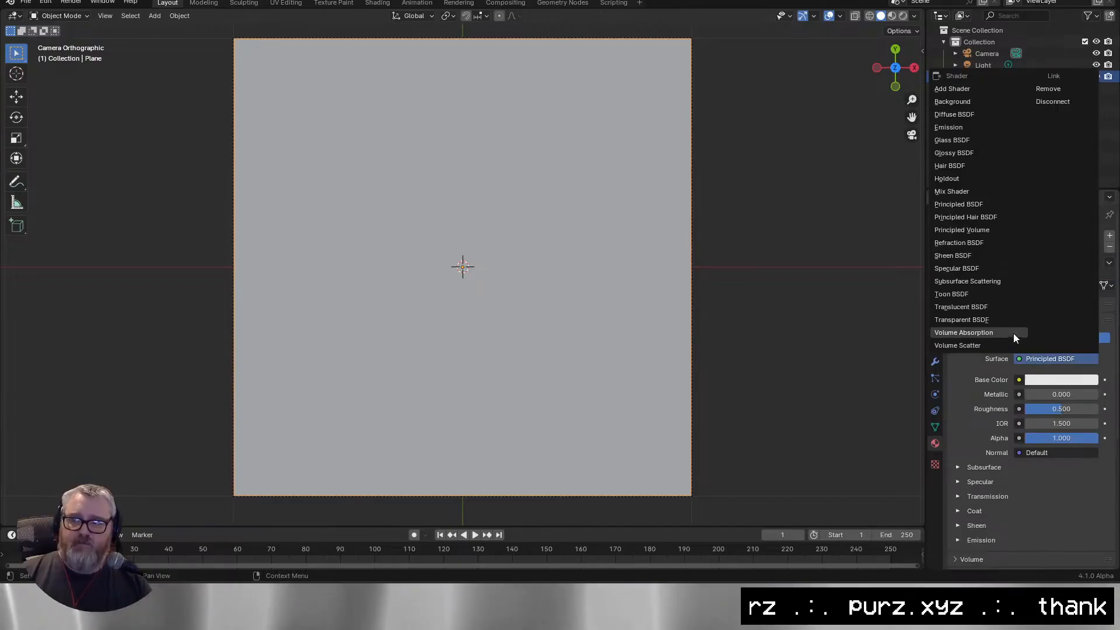
click(999, 128)
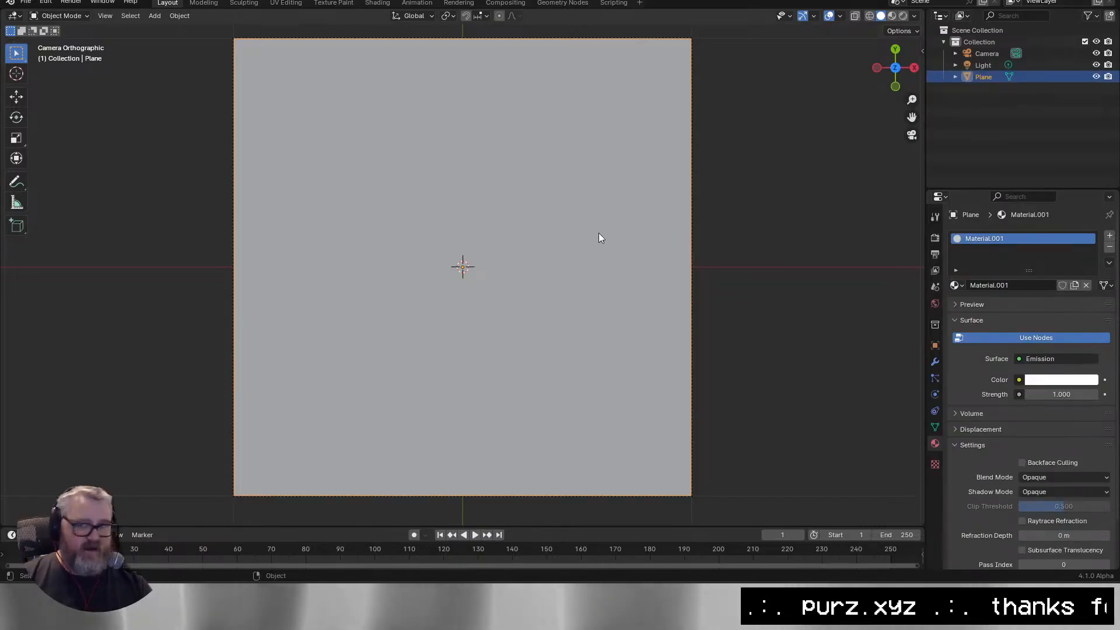
Switch the viewport to Rendered shading and inspect the emissive plane from an angled perspective.
click(903, 17)
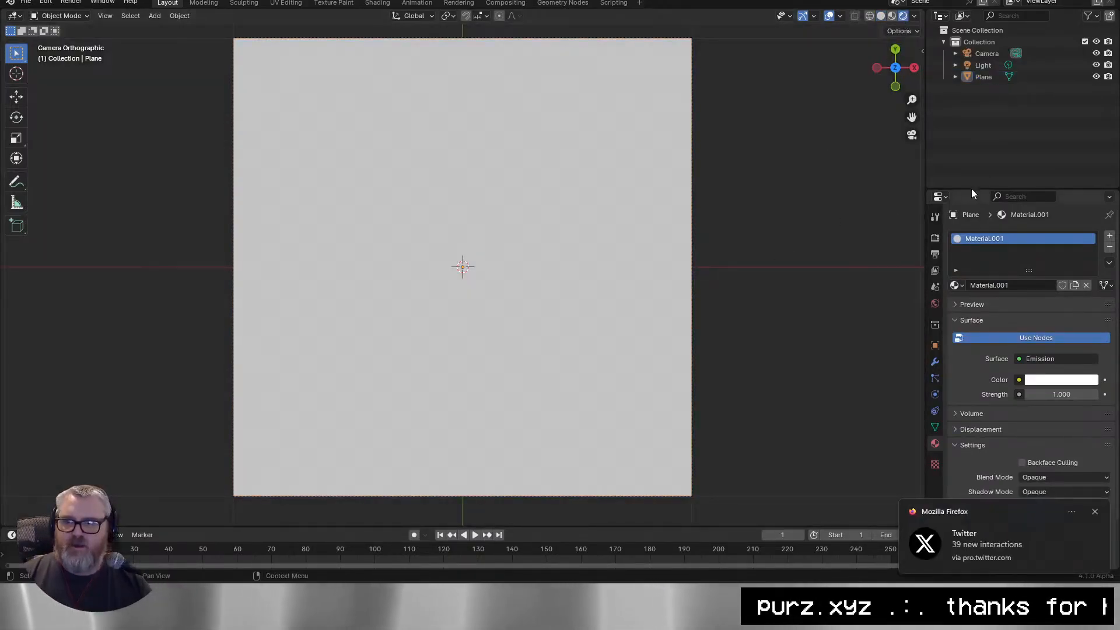
click(1095, 513)
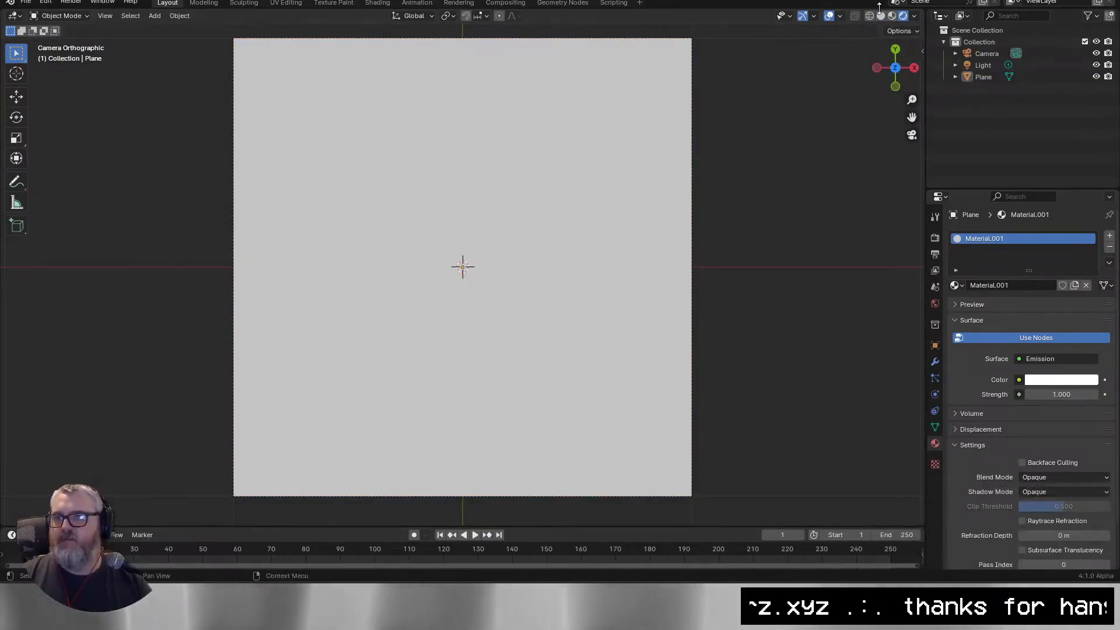
click(912, 16)
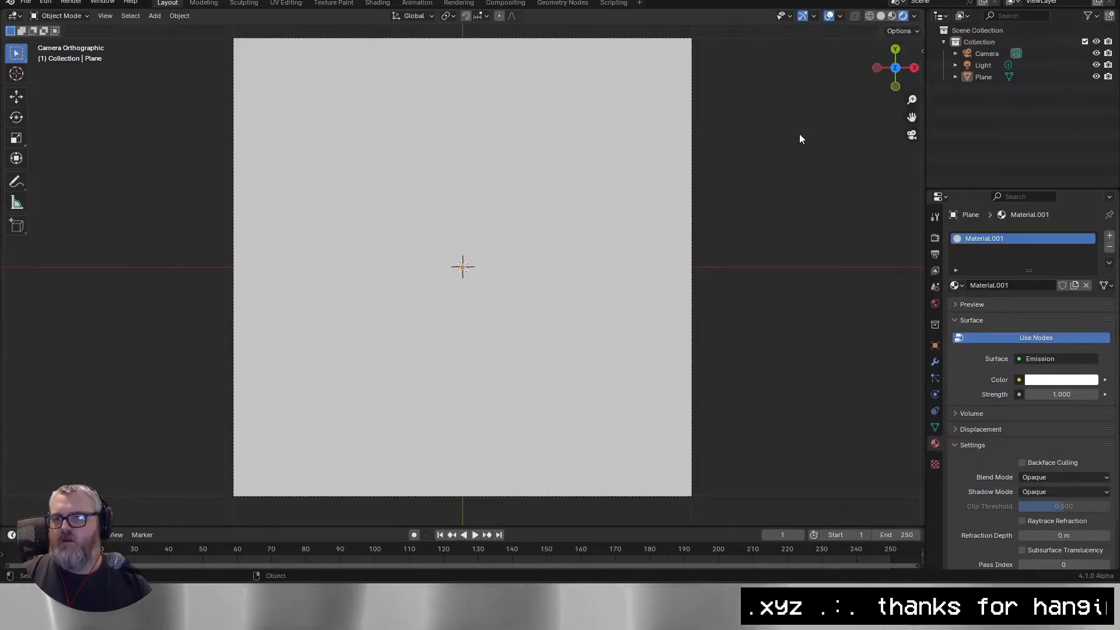
scroll(882, 327, down, 5)
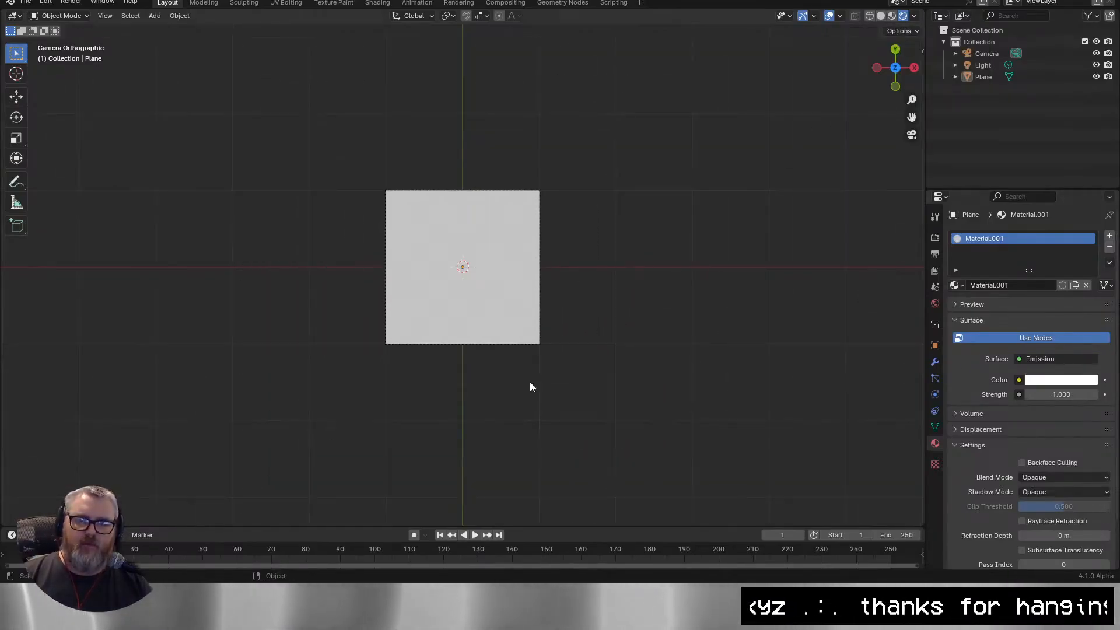
drag(530, 385, 849, 306)
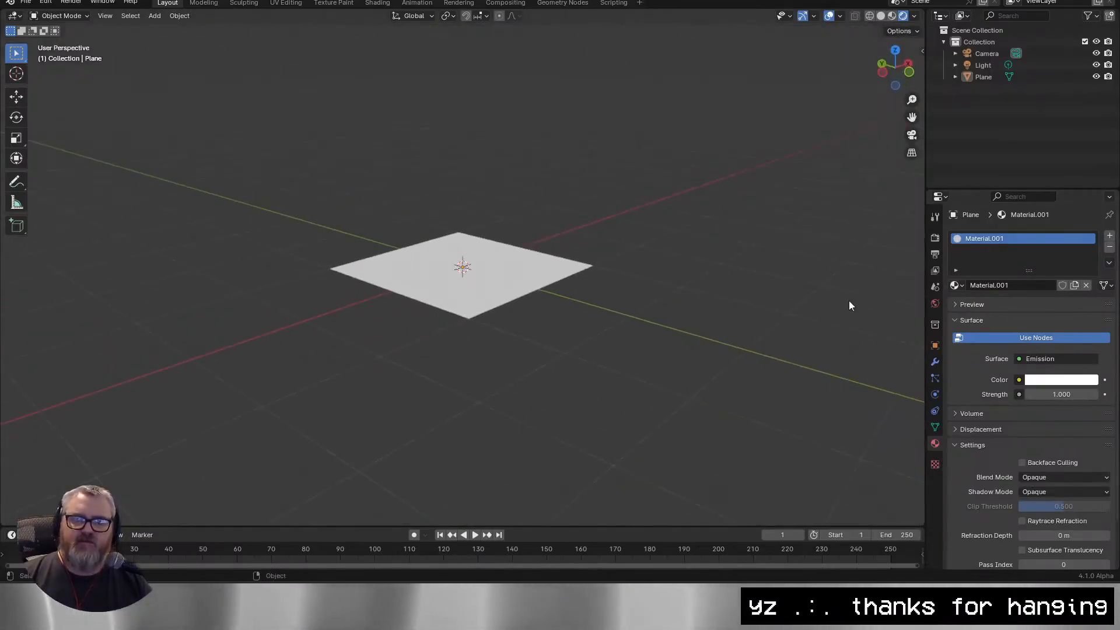
Set the world background color to black.
click(935, 304)
click(1067, 314)
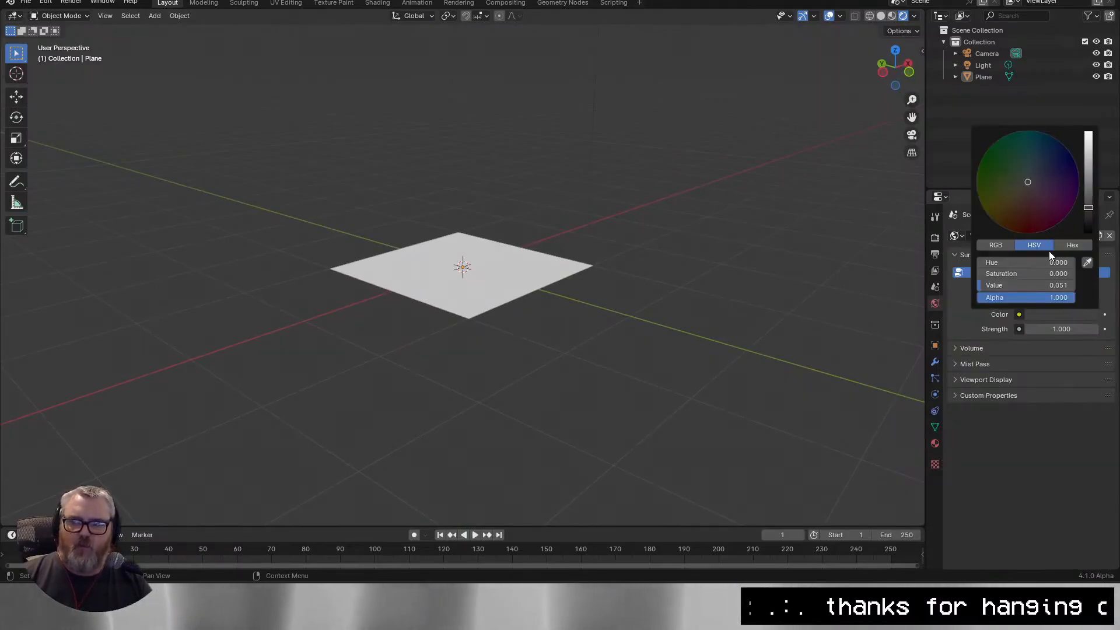
click(974, 363)
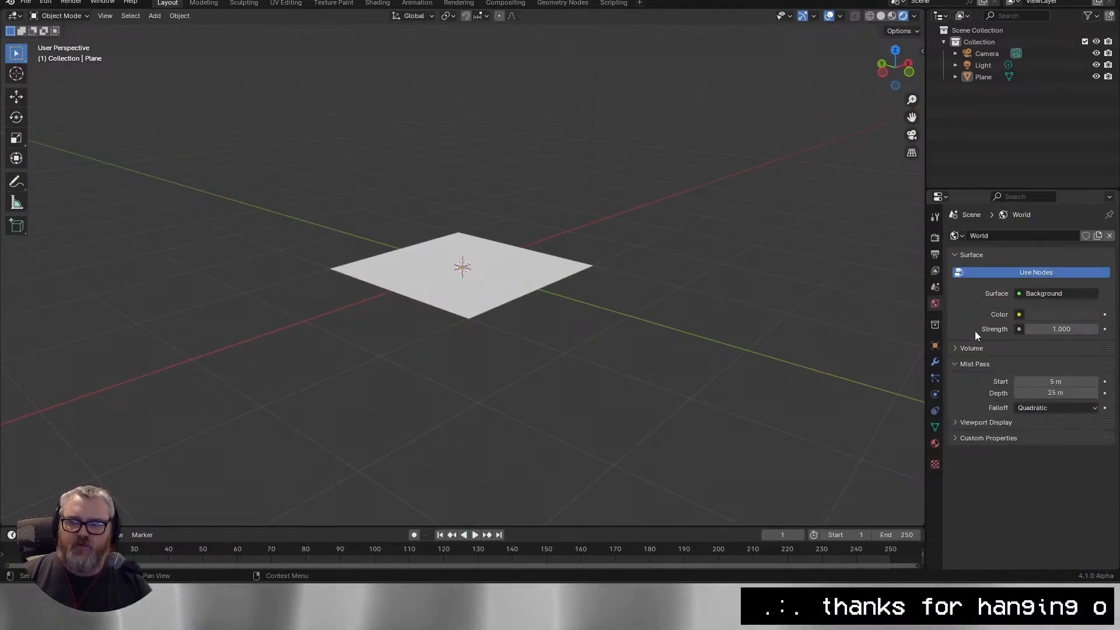
click(1048, 316)
drag(1084, 212, 1084, 234)
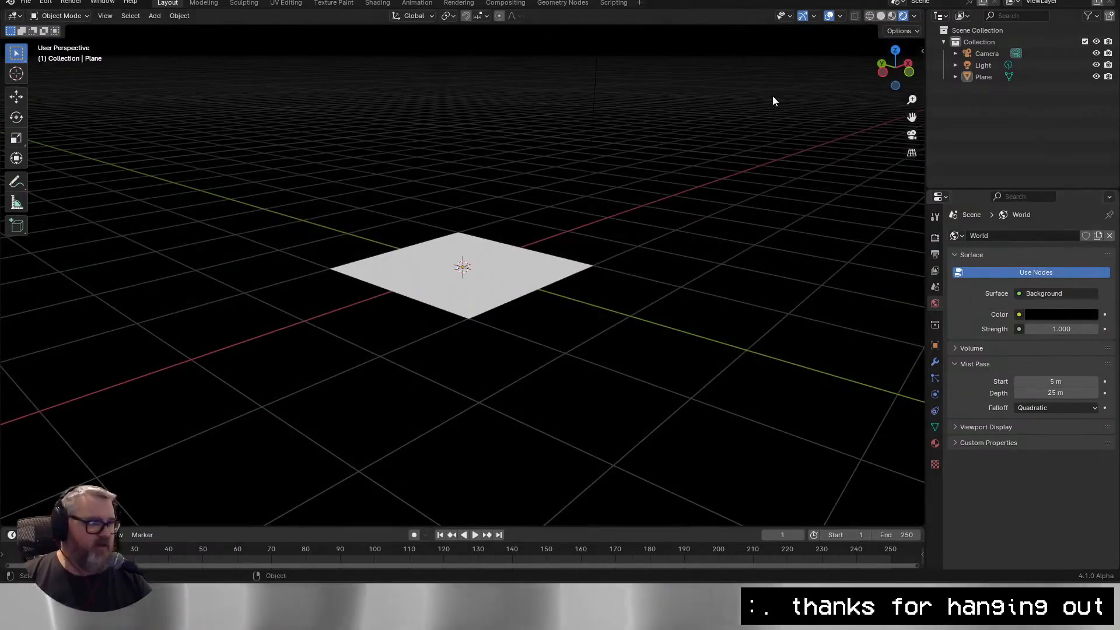
Hide the viewport overlays and return to the camera view with the whole plane in sight.
click(829, 16)
drag(563, 462, 575, 510)
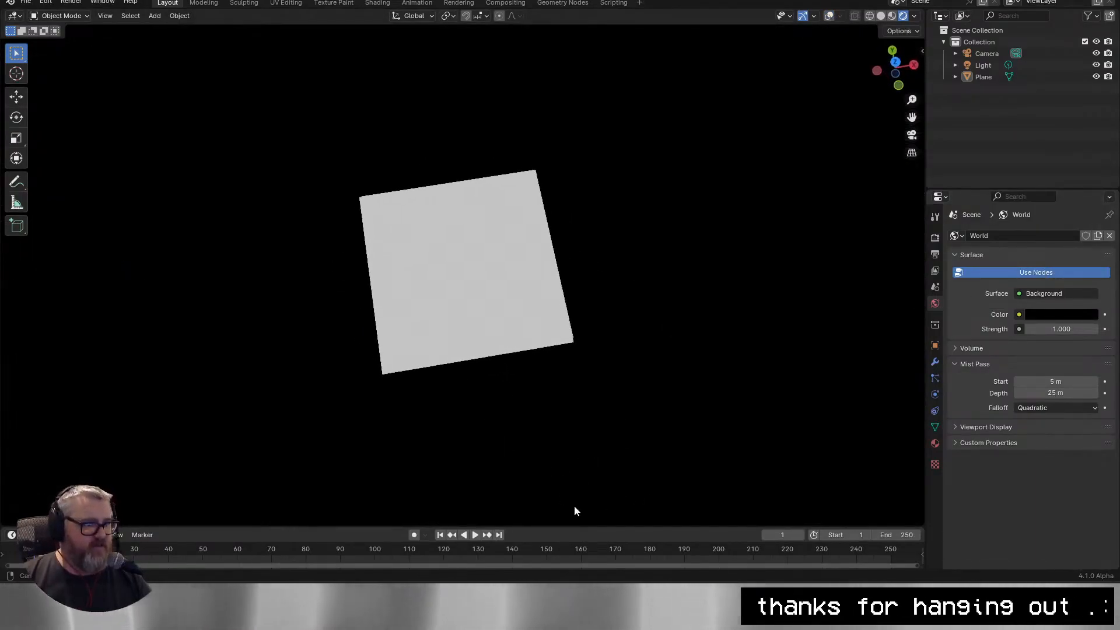
click(911, 136)
scroll(589, 394, up, 4)
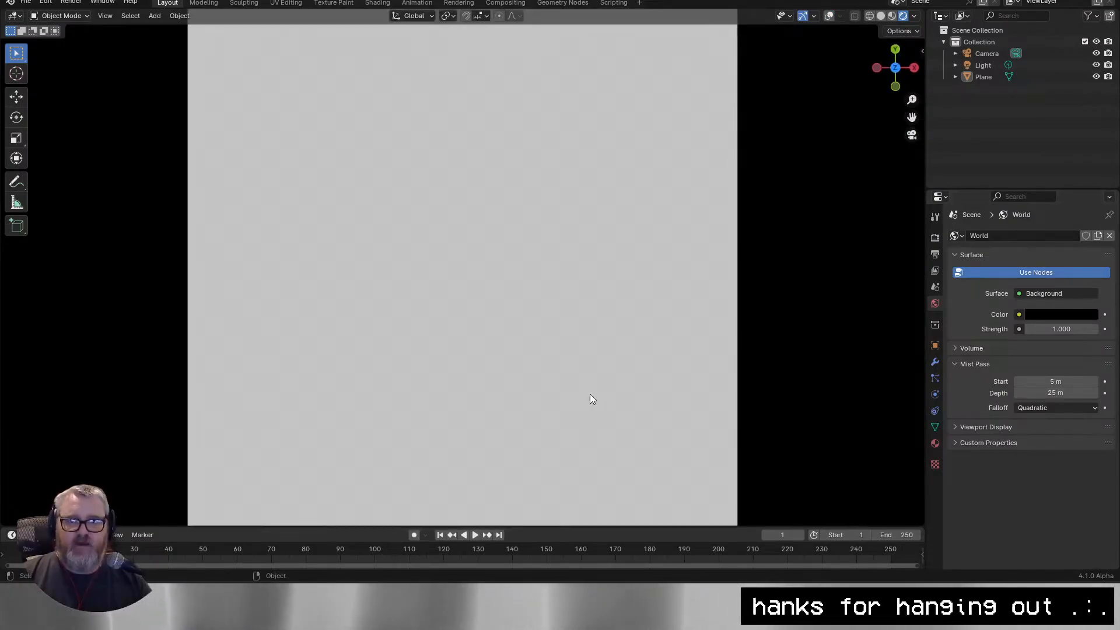
scroll(592, 393, down, 2)
scroll(604, 391, down, 1)
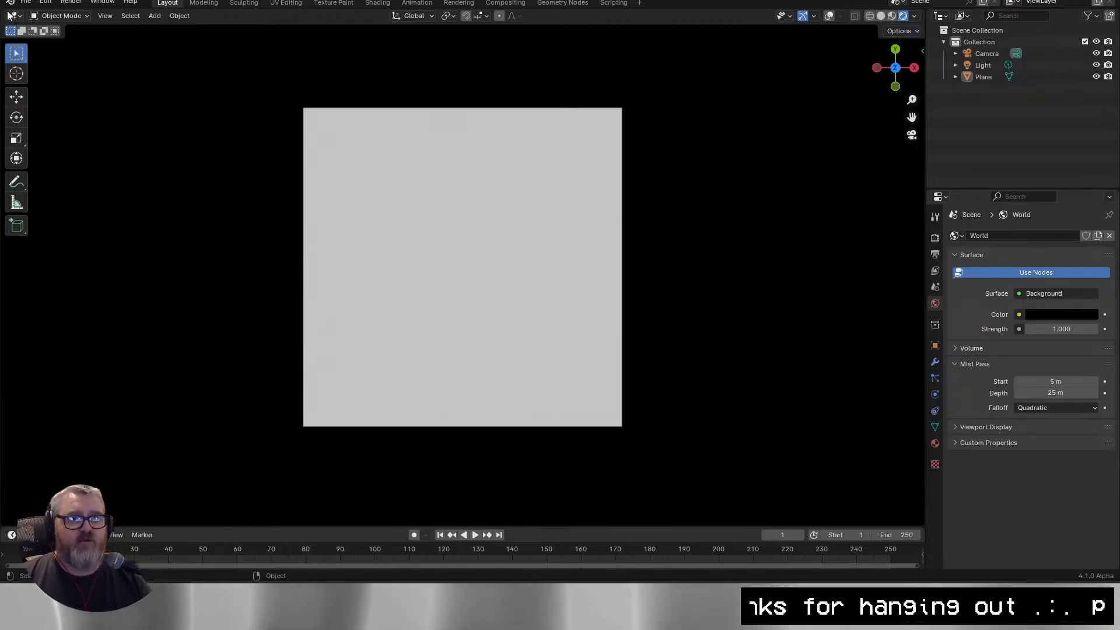
Split the 3D viewport into two side-by-side areas and change the new one to a Shader Editor.
drag(5, 13, 560, 81)
scroll(362, 293, up, 4)
scroll(362, 292, down, 2)
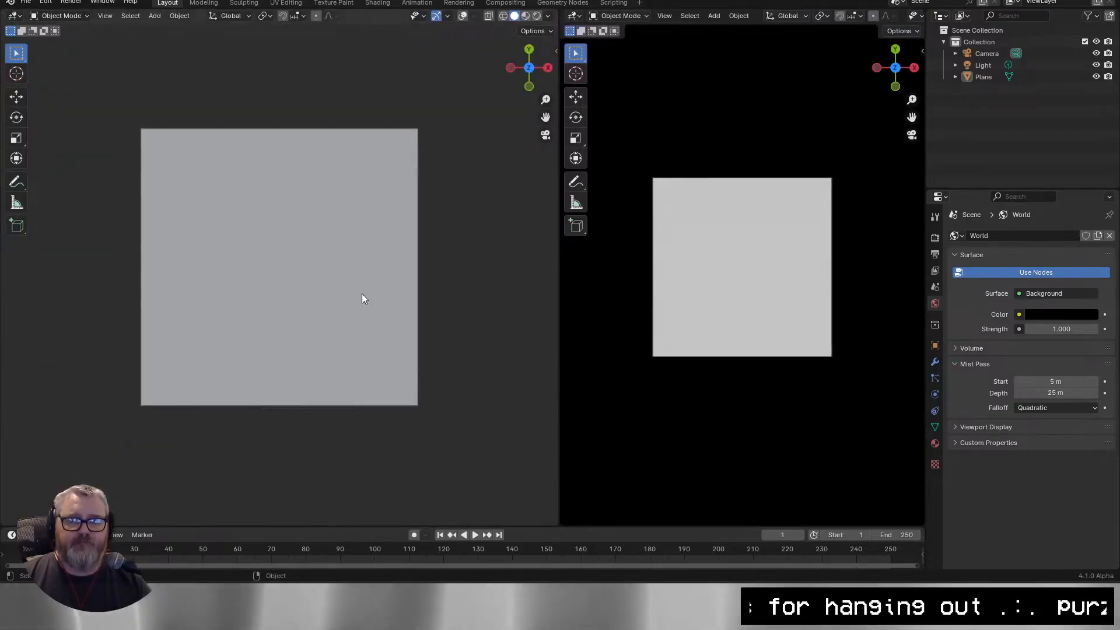
scroll(362, 293, down, 1)
click(12, 17)
click(46, 124)
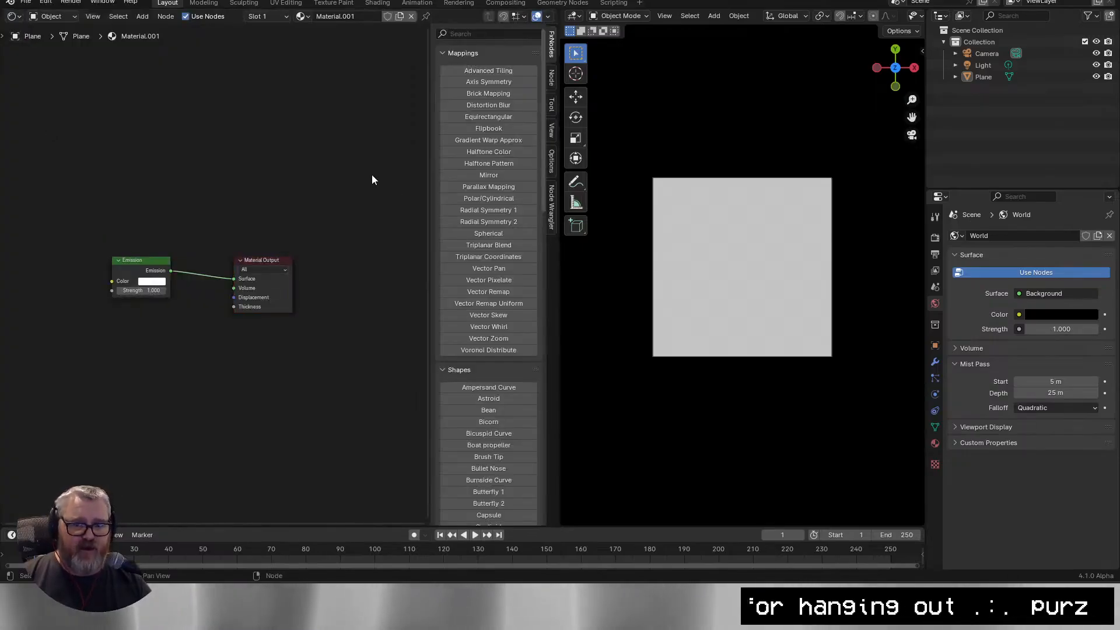
Hide the Shader Editor's sidebar and frame the Emission and Material Output nodes.
key(n)
scroll(421, 263, up, 4)
scroll(438, 158, down, 1)
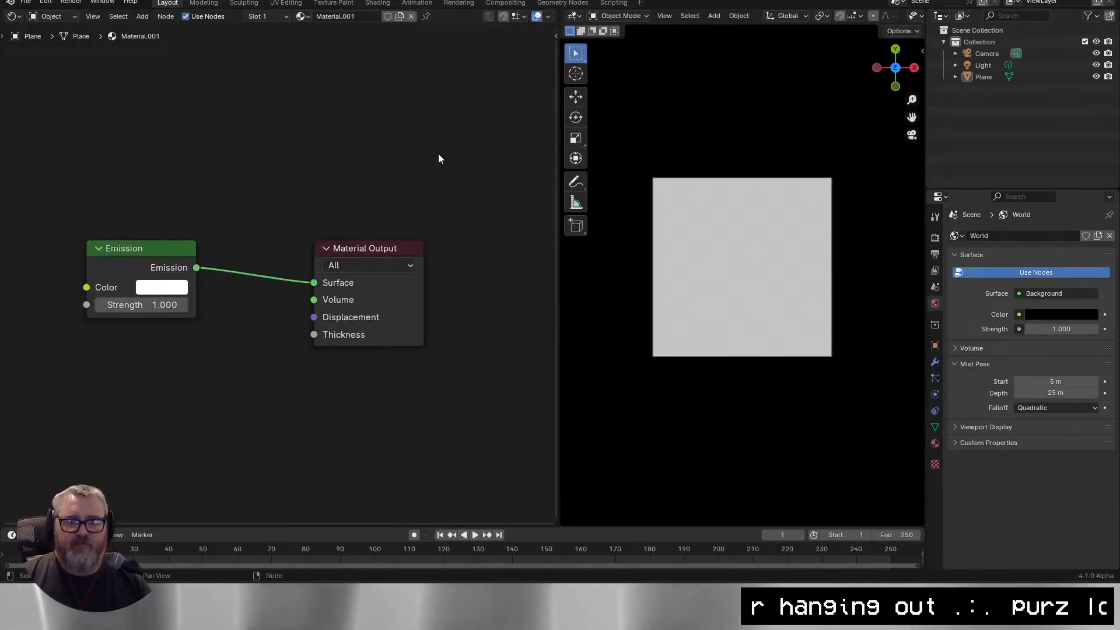
key(Home)
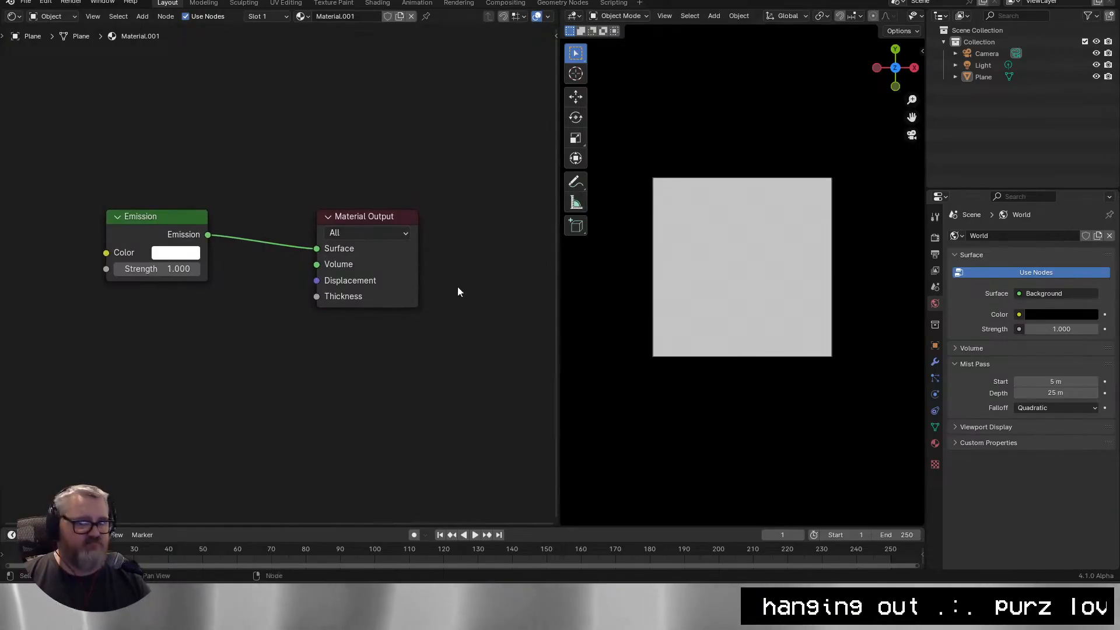
Hide the 3D viewport's toolbar and widen the viewport so the plane displays larger.
click(718, 240)
key(t)
drag(559, 323, 507, 321)
scroll(625, 324, up, 3)
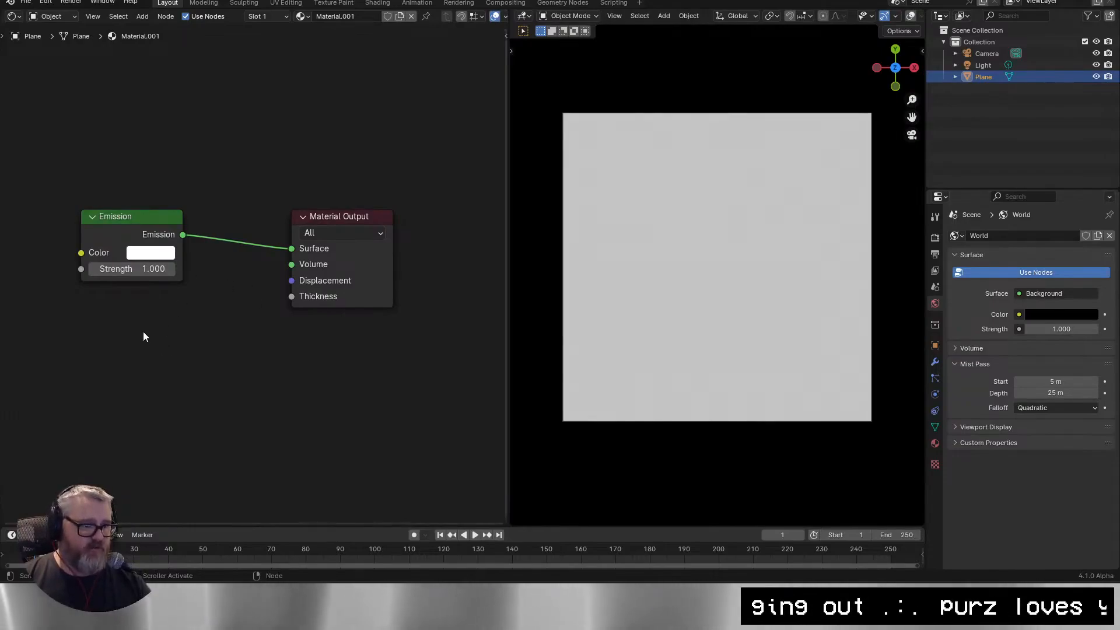
Add a Wave Texture node in front of the Emission node.
drag(185, 395, 226, 385)
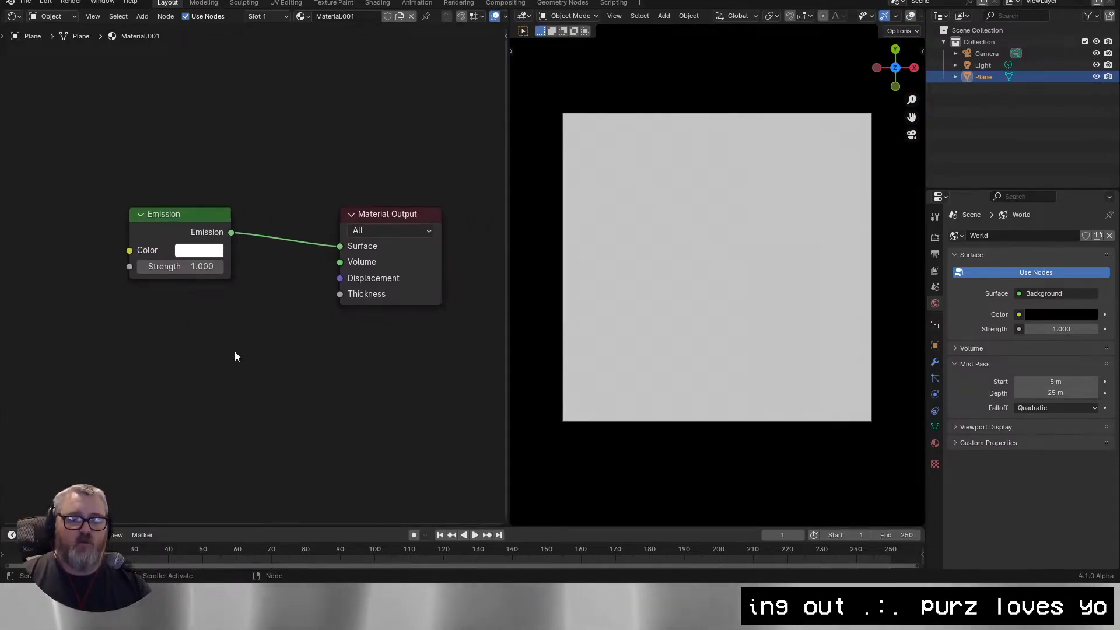
drag(120, 347, 315, 350)
scroll(217, 348, down, 1)
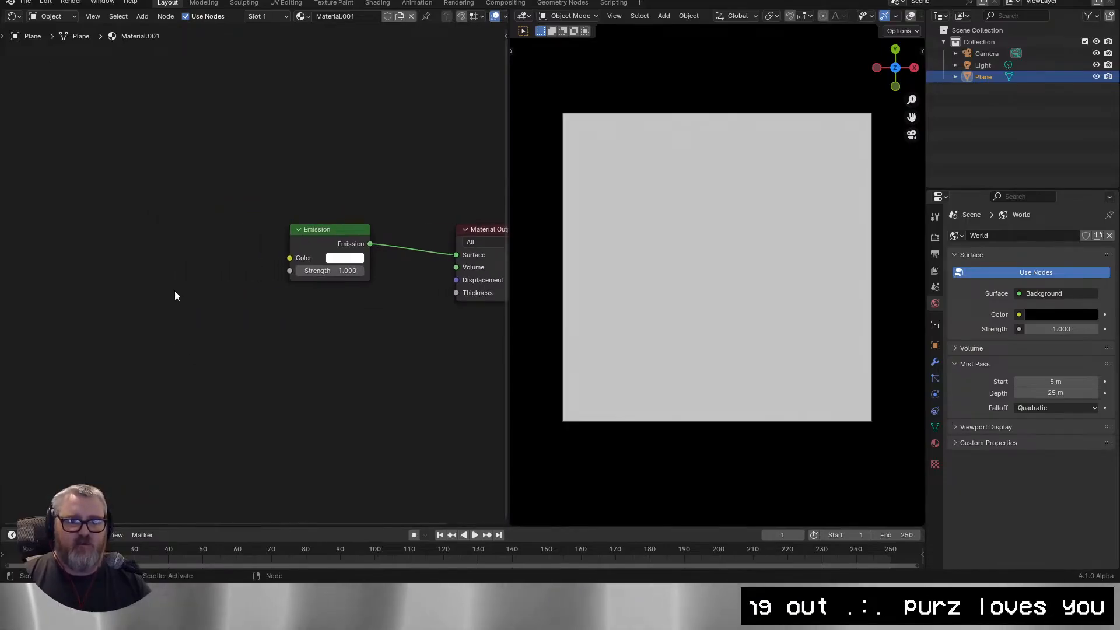
key(shift+a)
text(wave)
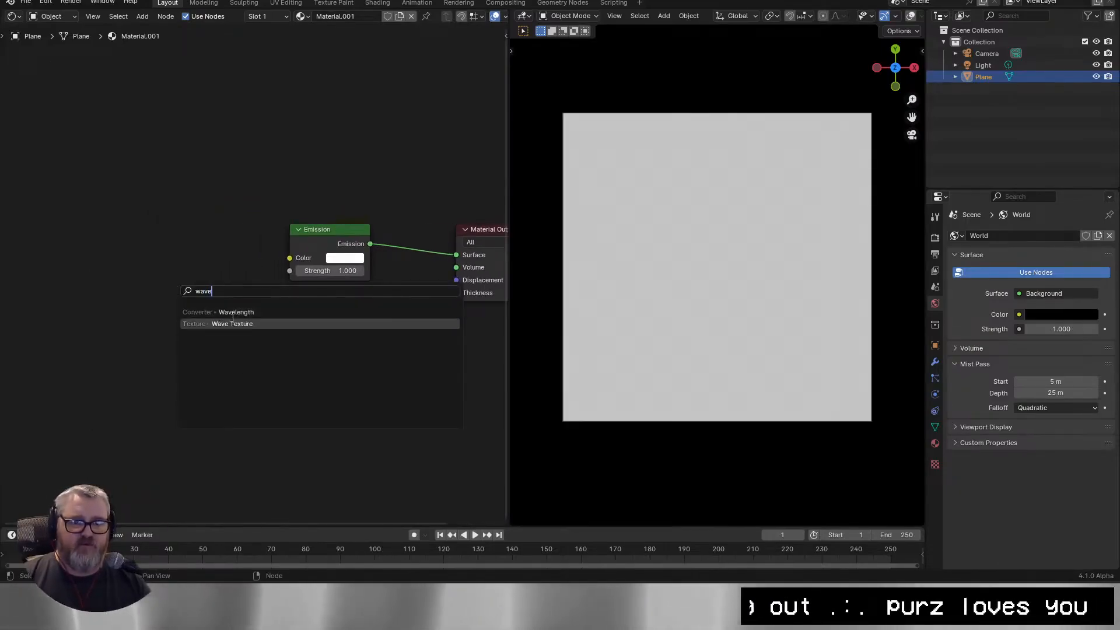
click(225, 323)
click(104, 224)
Connect the Wave Texture's Color output to the Emission color, then replace that link with the Fac output.
drag(190, 243, 204, 248)
drag(292, 257, 293, 255)
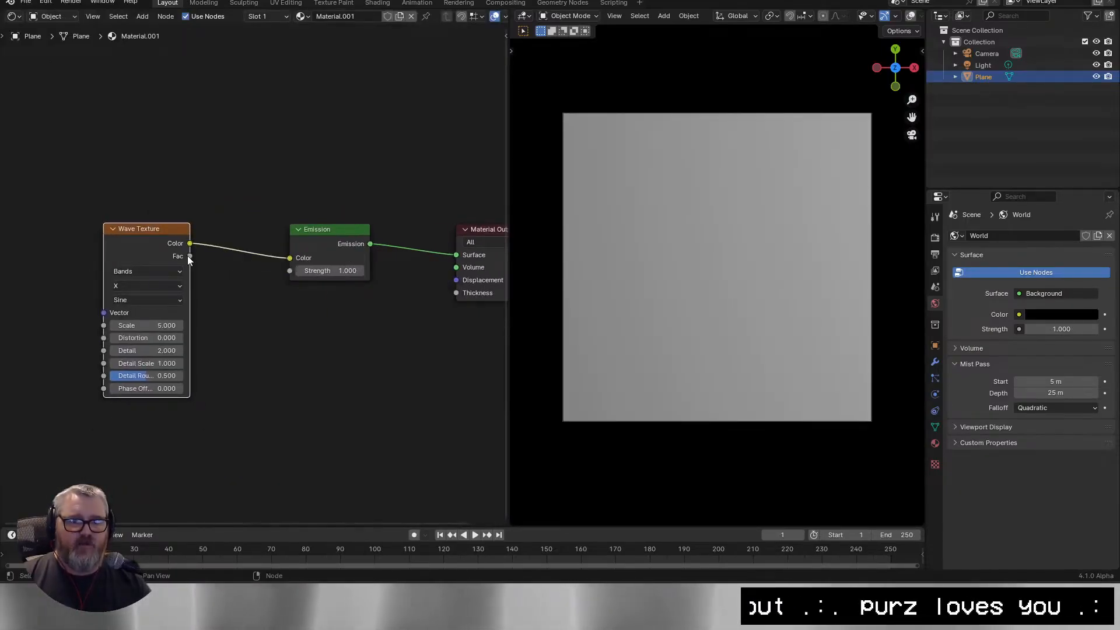
drag(187, 255, 291, 256)
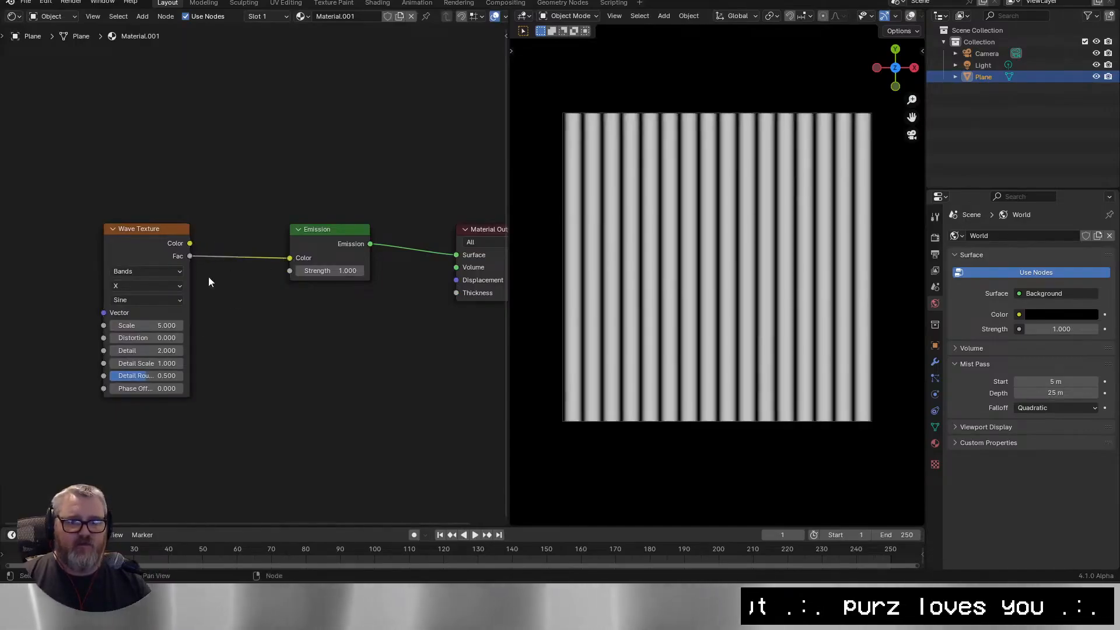
Insert a Color Ramp node on the link between the Wave Texture and the Emission node.
drag(152, 279, 74, 291)
key(shift+a)
click(203, 217)
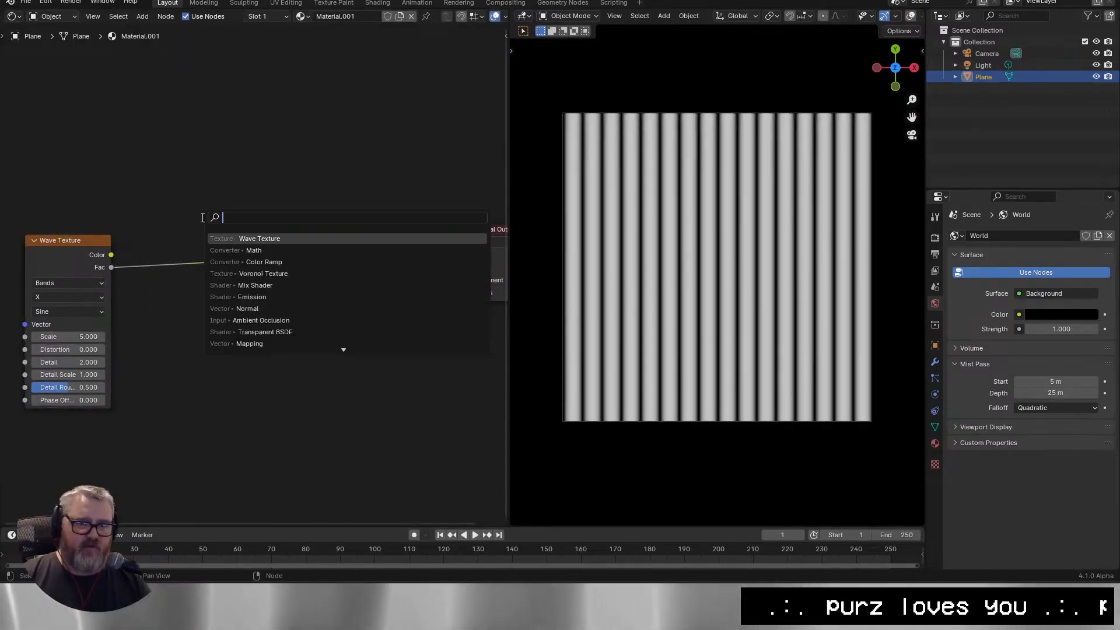
text(color ramp)
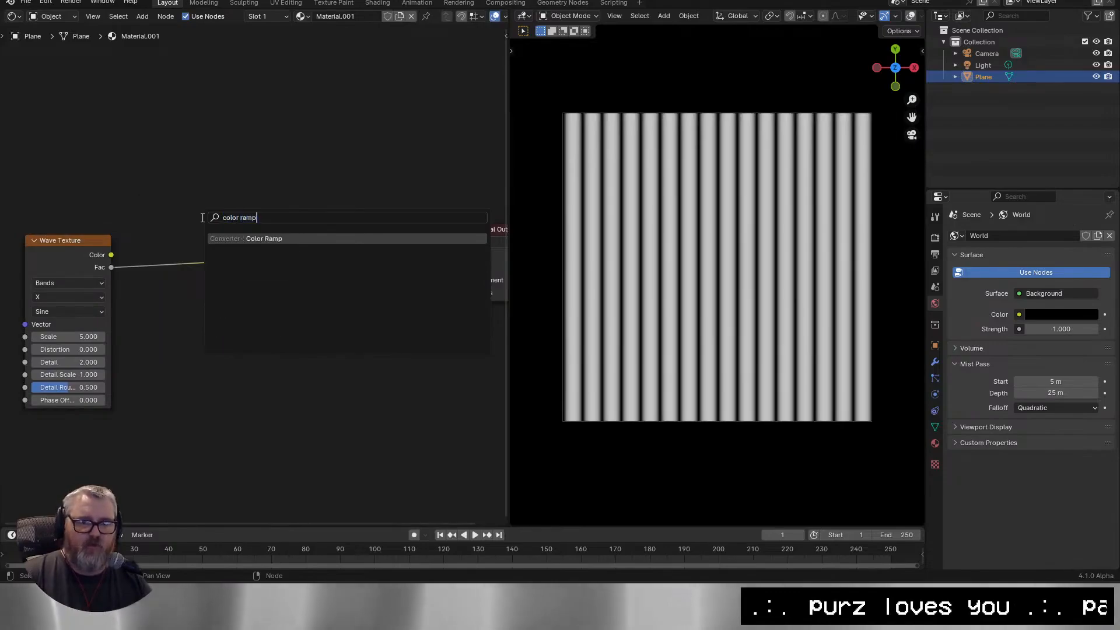
key(Return)
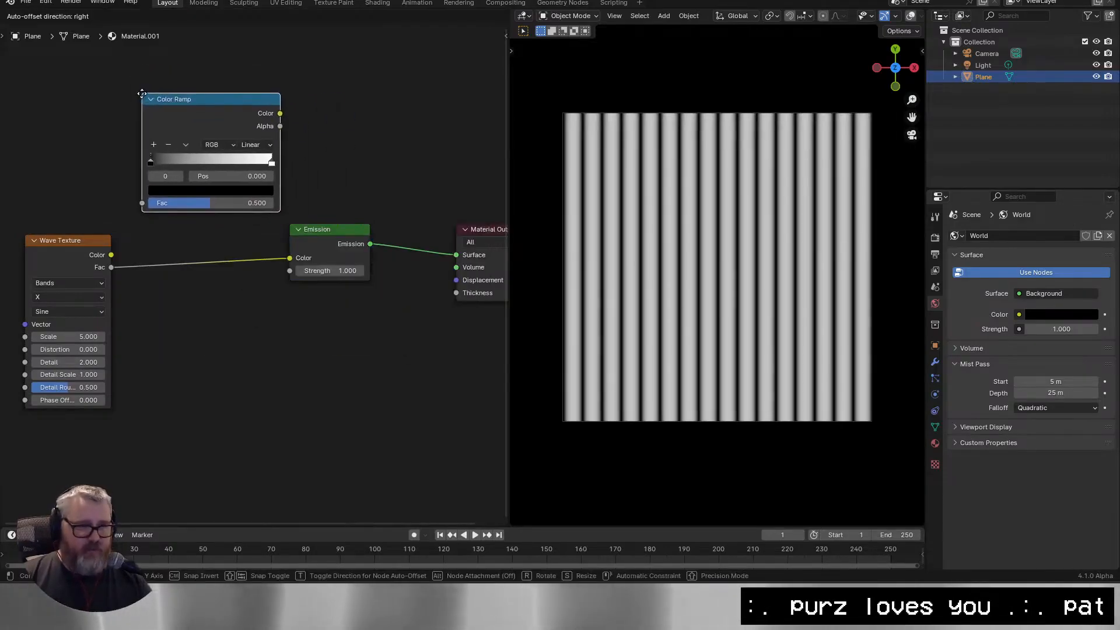
click(144, 94)
key(shift+a)
key(Escape)
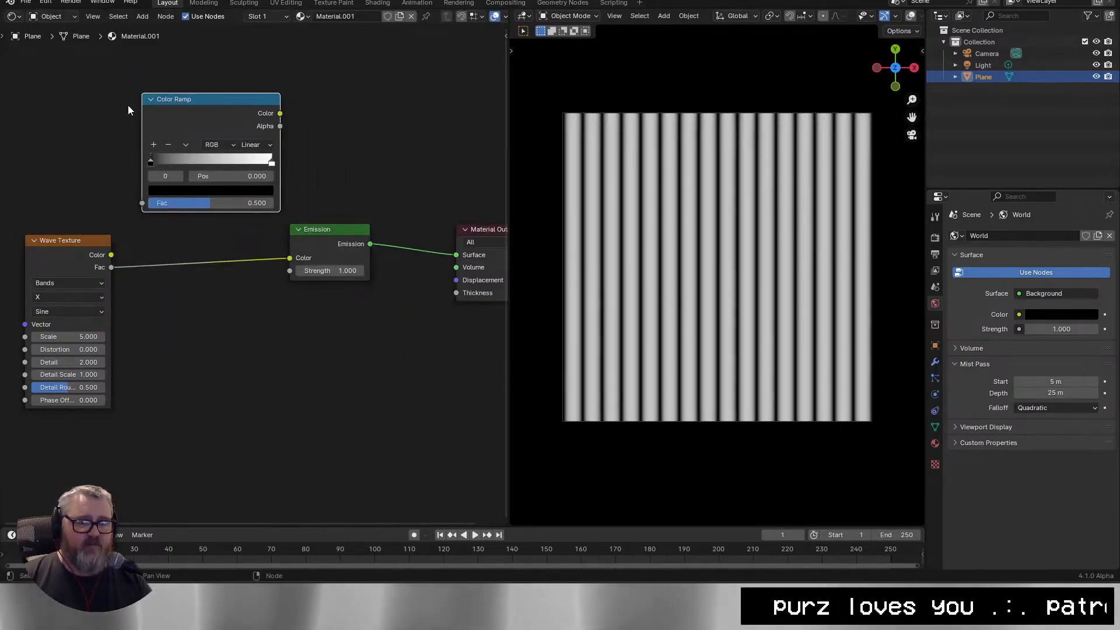
drag(185, 102, 171, 227)
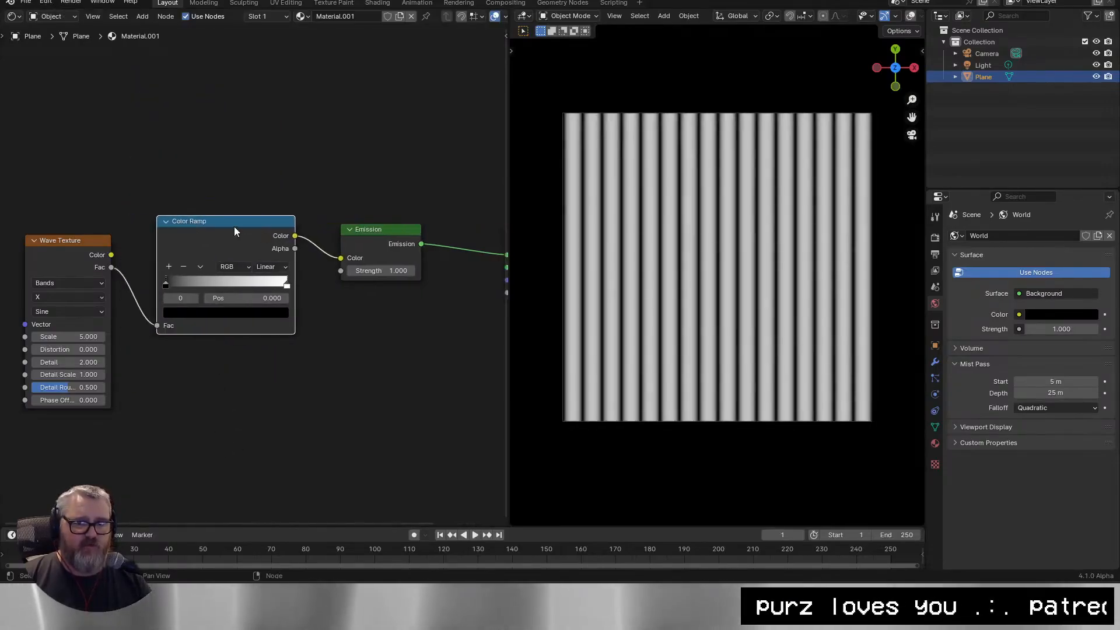
Try moving the Color Ramp's white stop to about 0.173, then examine the gradient edges of the stripes up close.
drag(321, 396, 236, 401)
scroll(334, 352, down, 2)
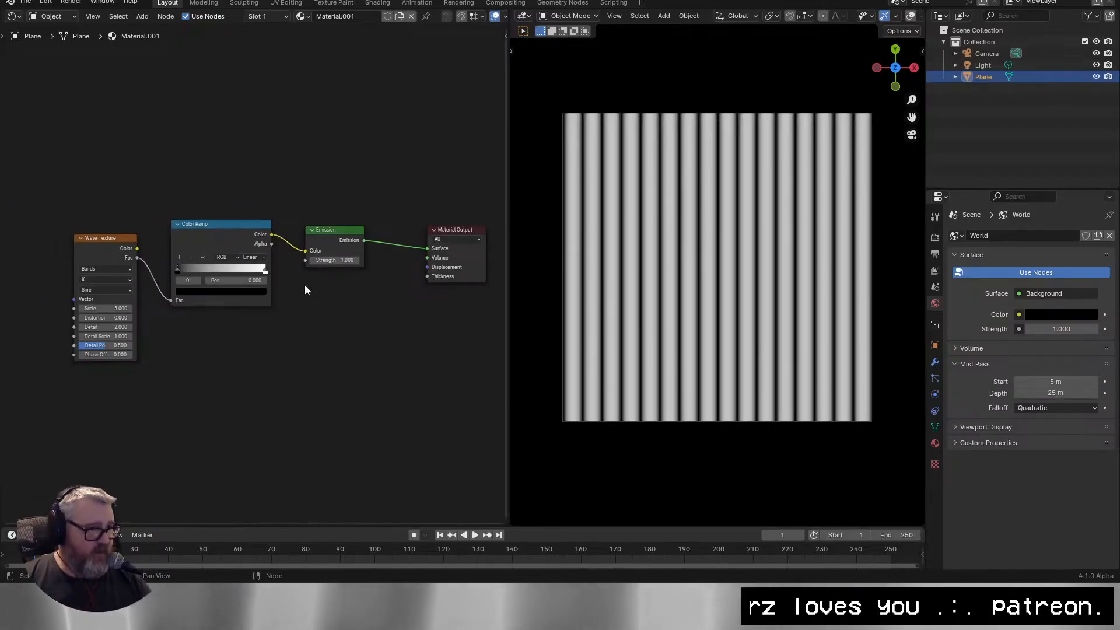
click(266, 271)
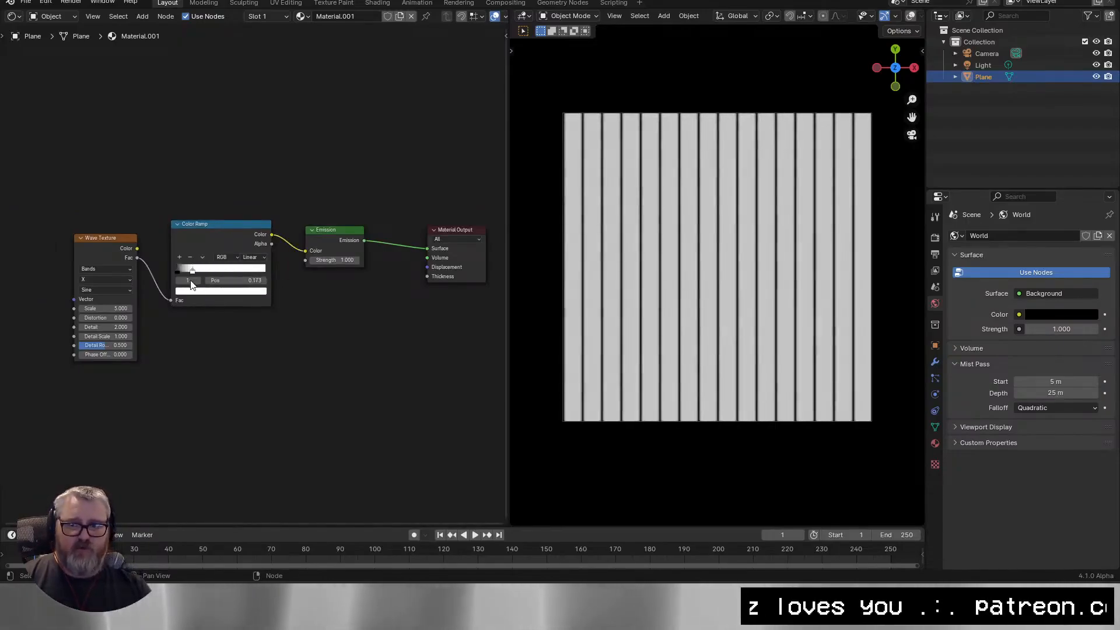
drag(173, 269, 50, 298)
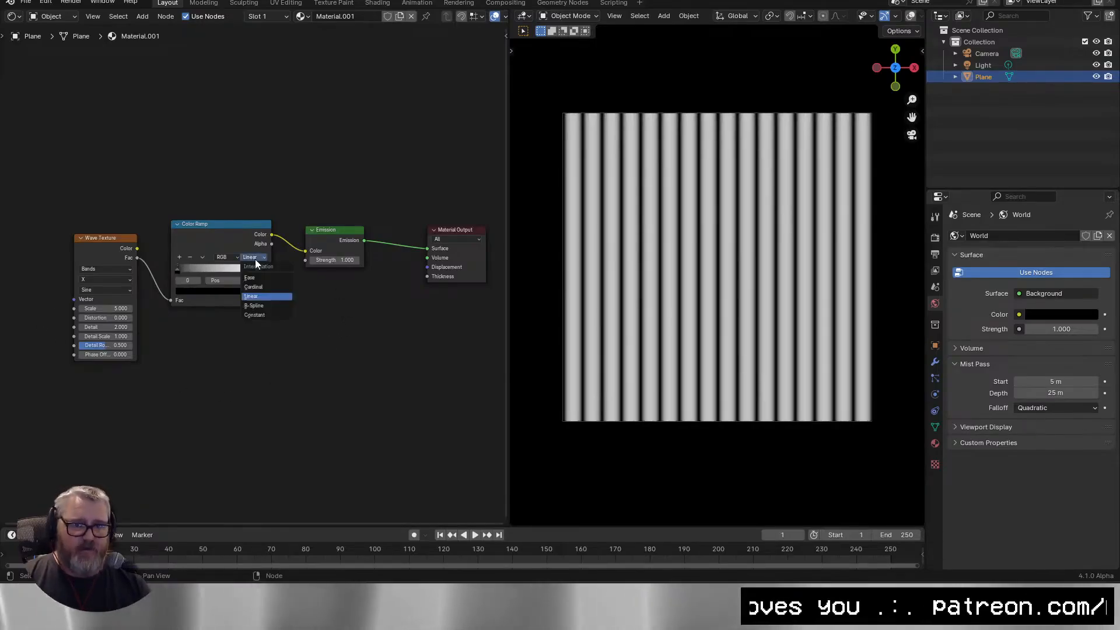
scroll(856, 300, up, 12)
scroll(696, 265, down, 5)
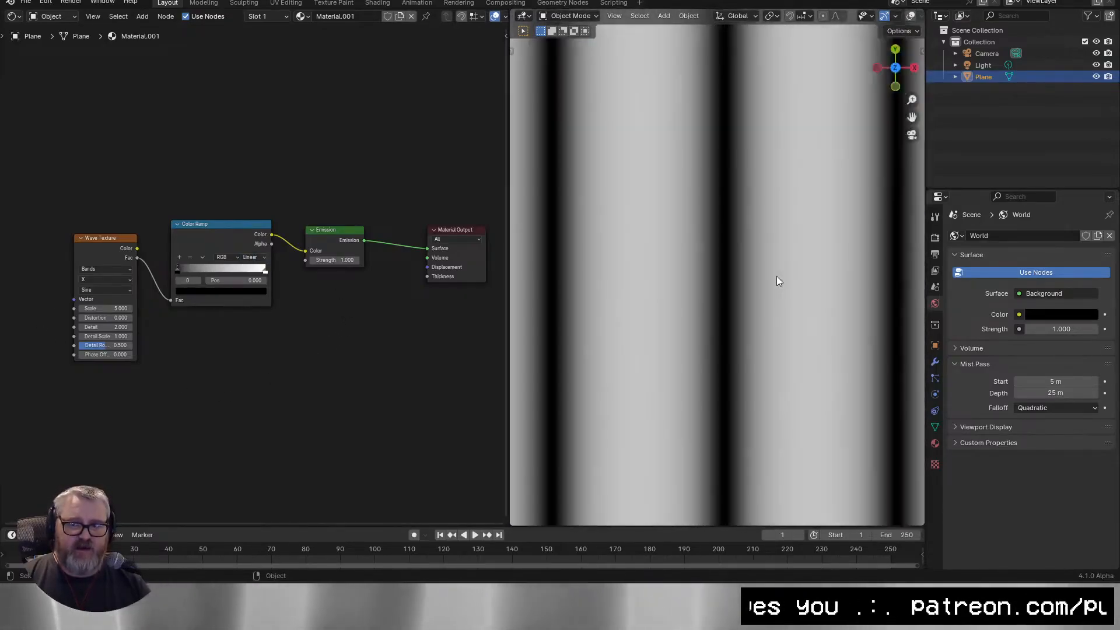
scroll(726, 263, down, 9)
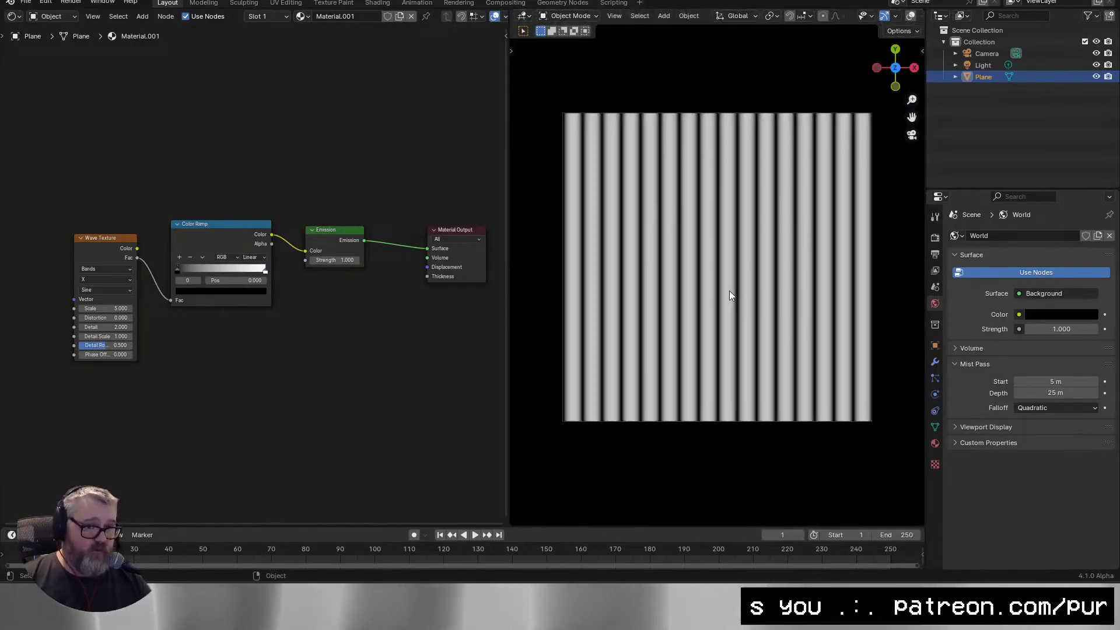
scroll(704, 288, up, 1)
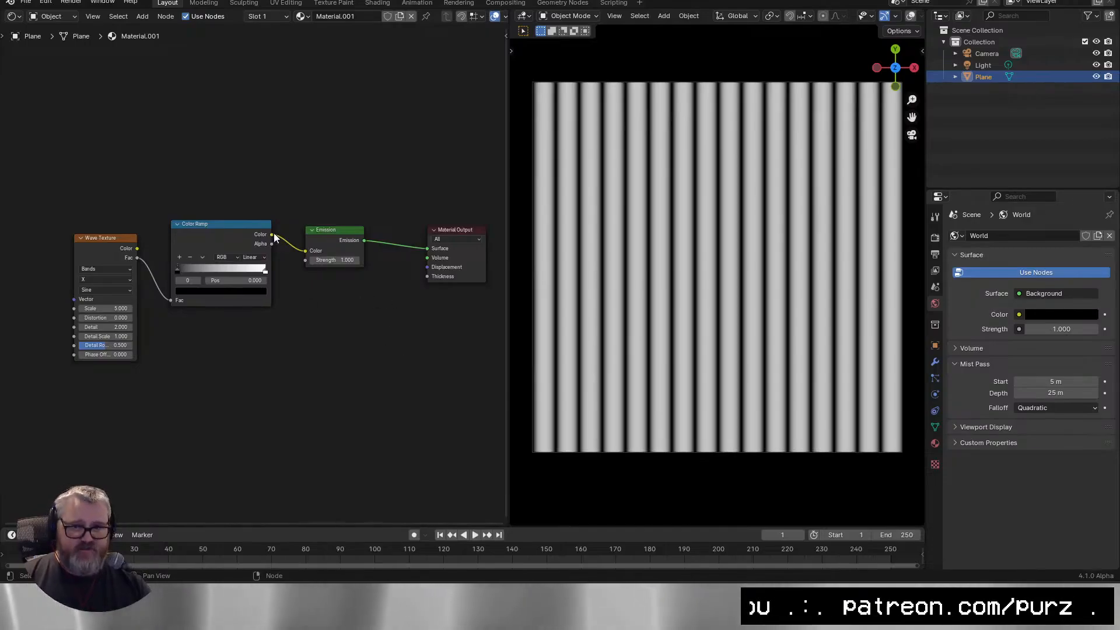
Set the Color Ramp's interpolation to Constant and the white stop's position to 0.5.
scroll(257, 274, up, 4)
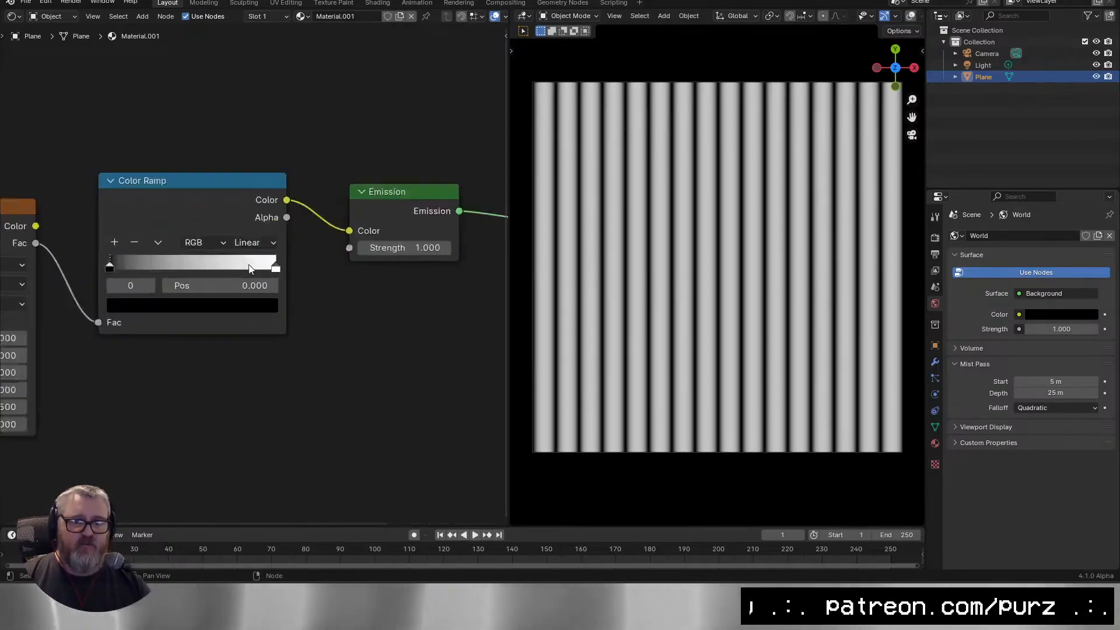
click(264, 236)
click(257, 236)
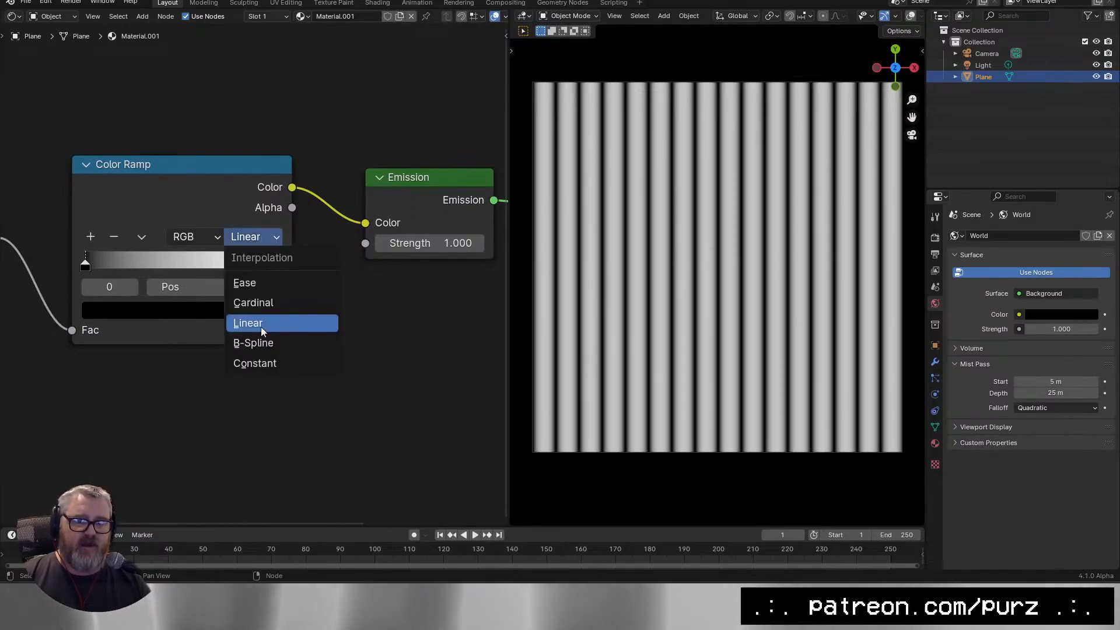
click(258, 362)
drag(278, 270, 180, 270)
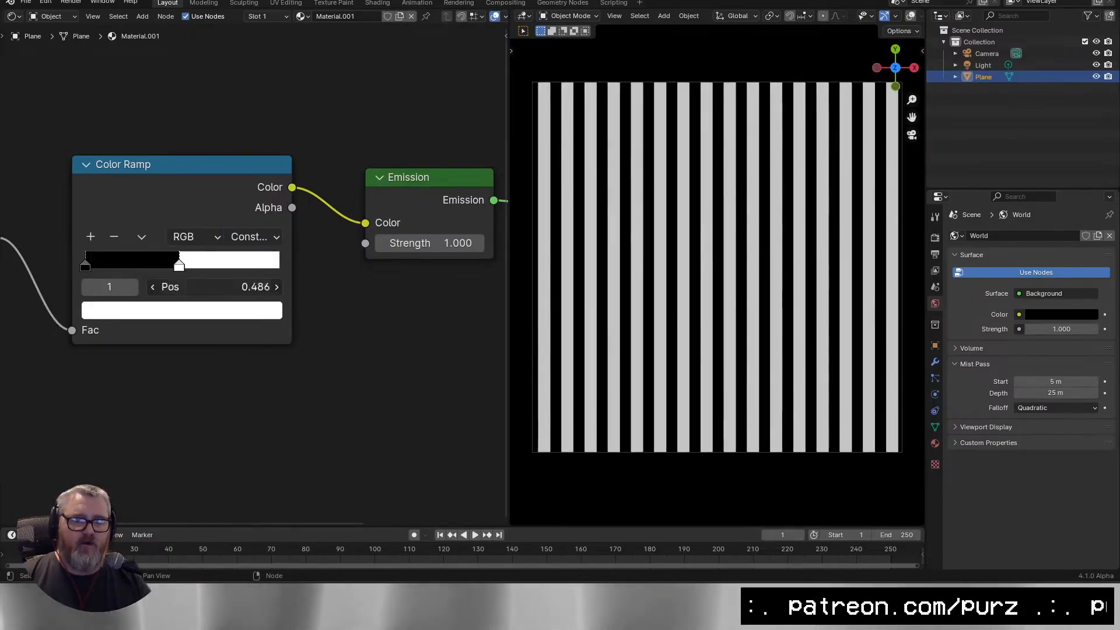
text(.5)
key(Return)
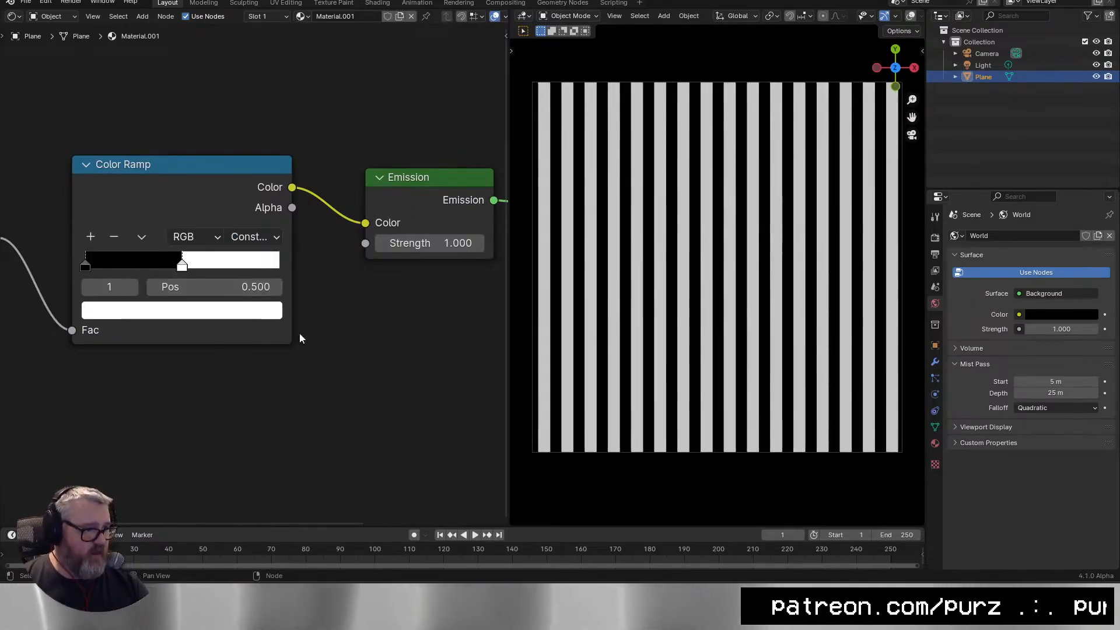
Try shifting the stripes with a Wave Texture Phase Offset of 66, then reset it to 0.
scroll(256, 436, down, 4)
mouse_move(257, 436)
mouse_down()
mouse_move(342, 439)
mouse_move(245, 441)
mouse_up()
scroll(330, 351, down, 1)
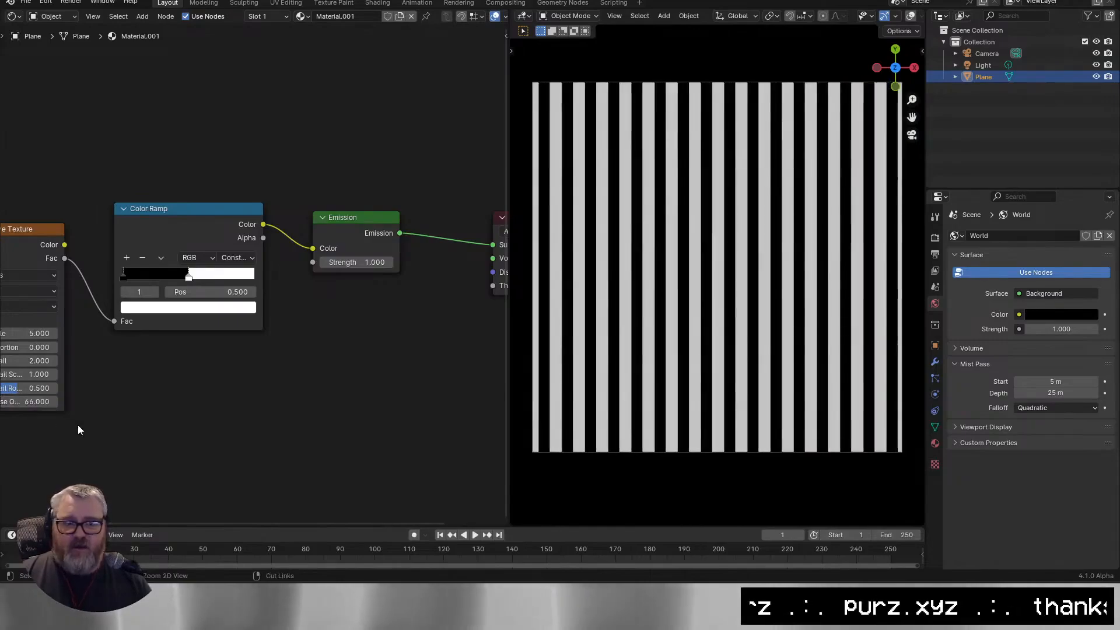
drag(71, 446, 160, 393)
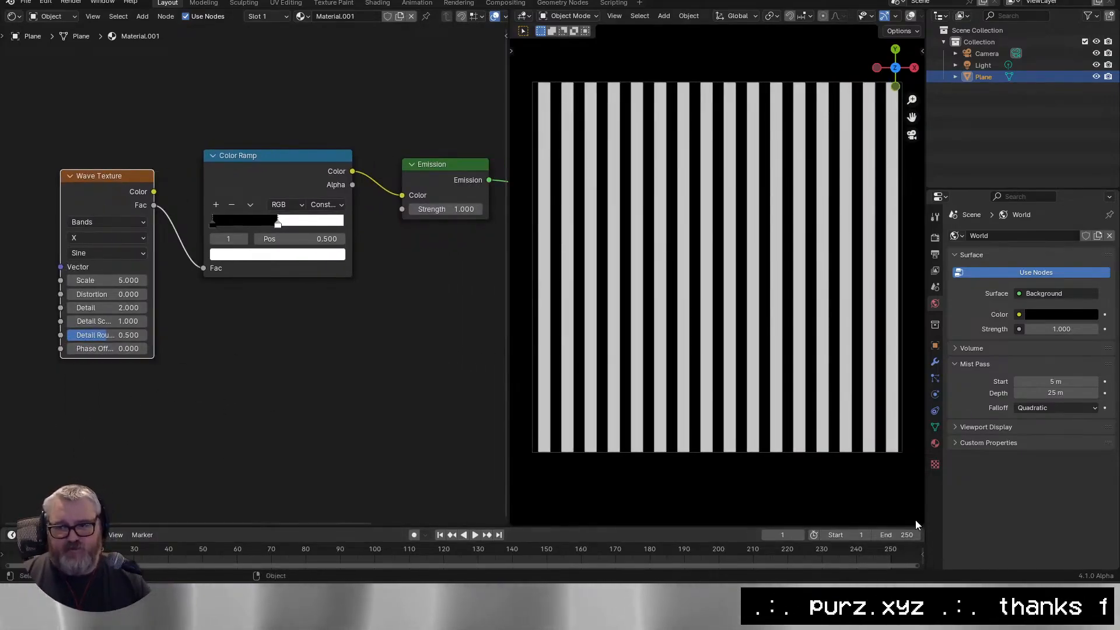
Set the animation's end frame to 280.
click(904, 535)
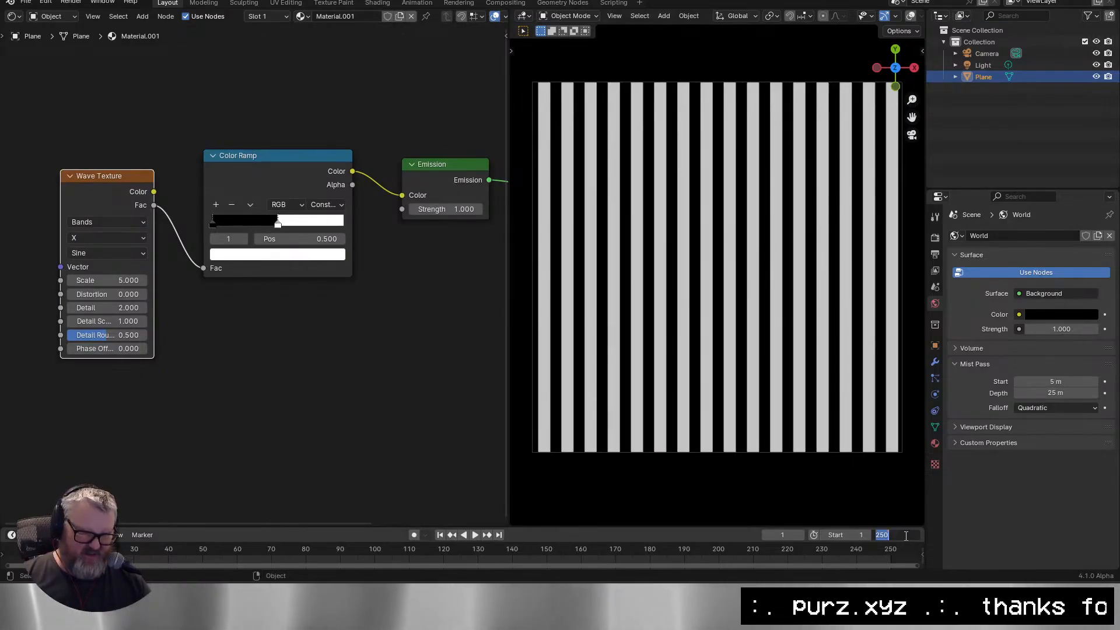
key(Return)
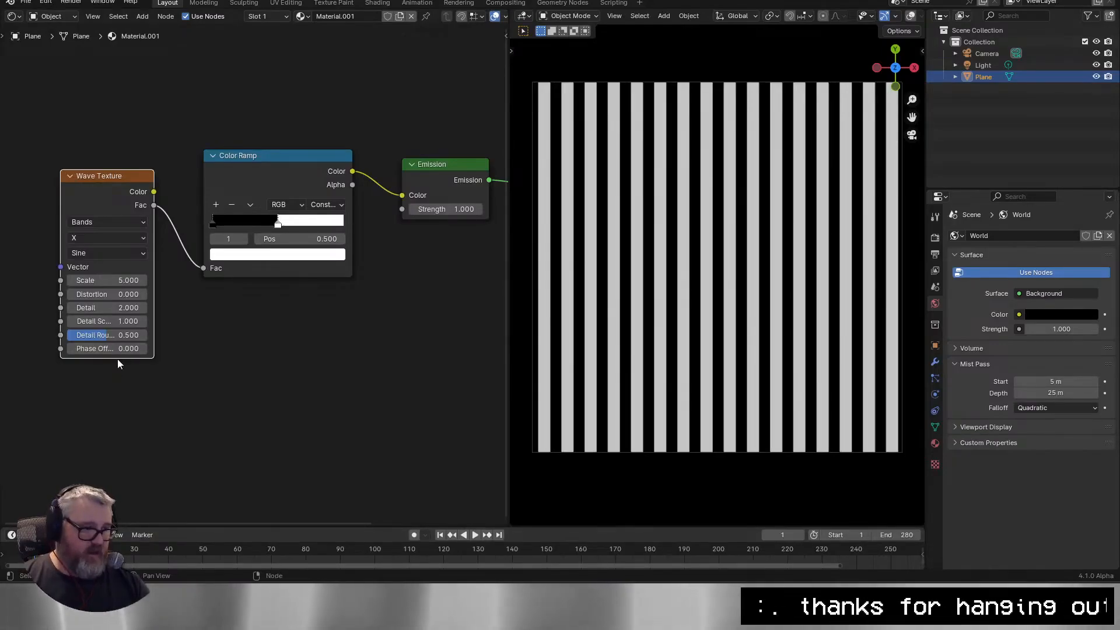
Keyframe the Wave Texture's Phase Offset of 0 at frame 1 and go to frame 281.
key(i)
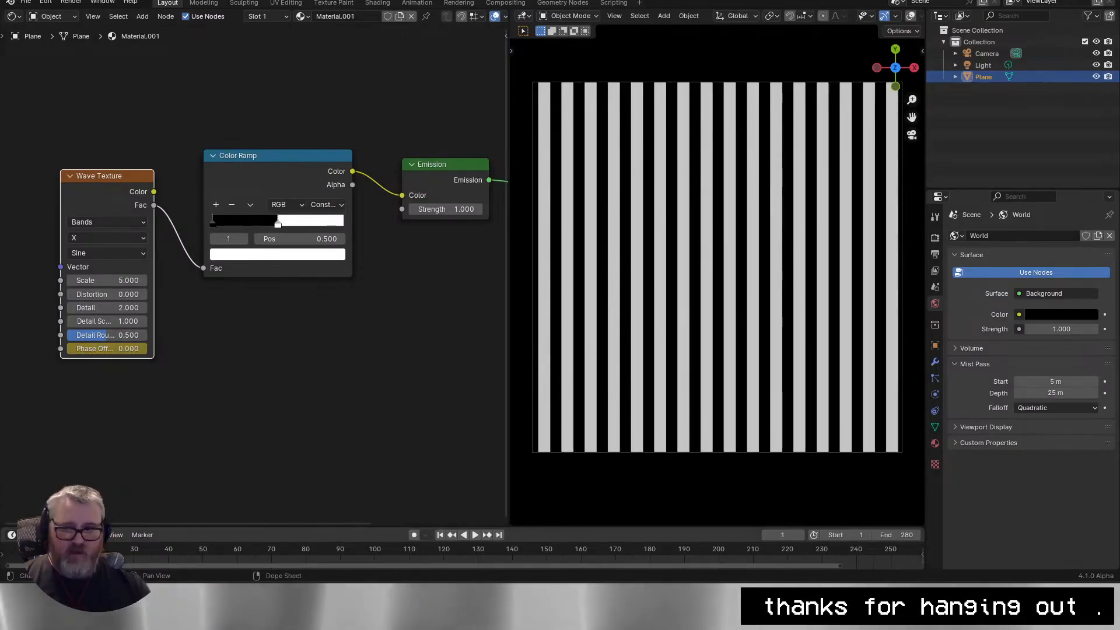
key(shift+Right)
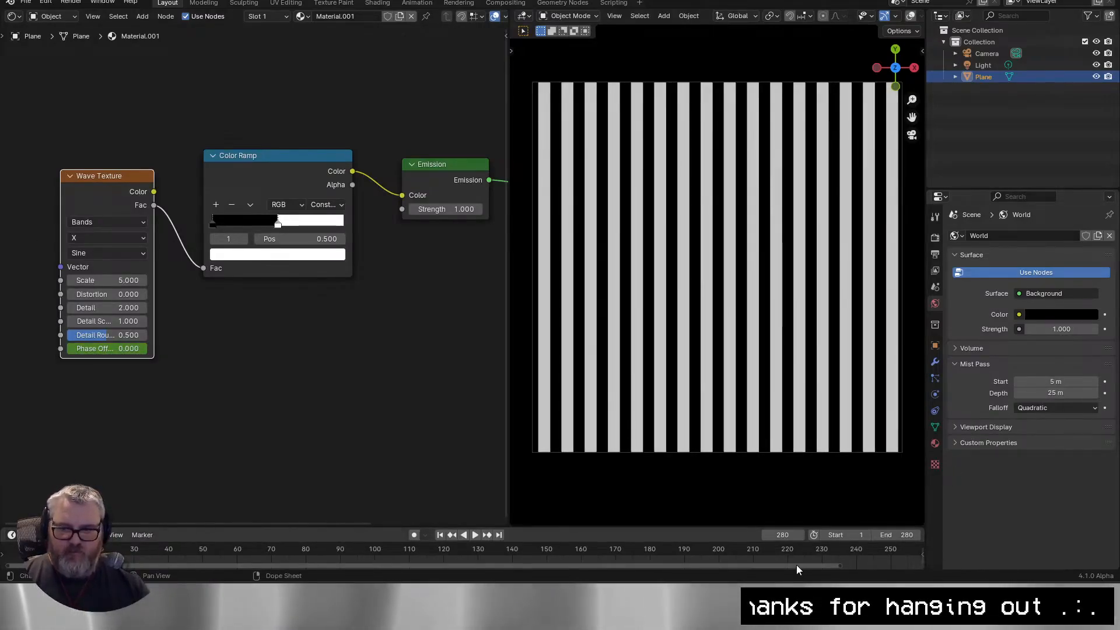
drag(796, 566, 943, 569)
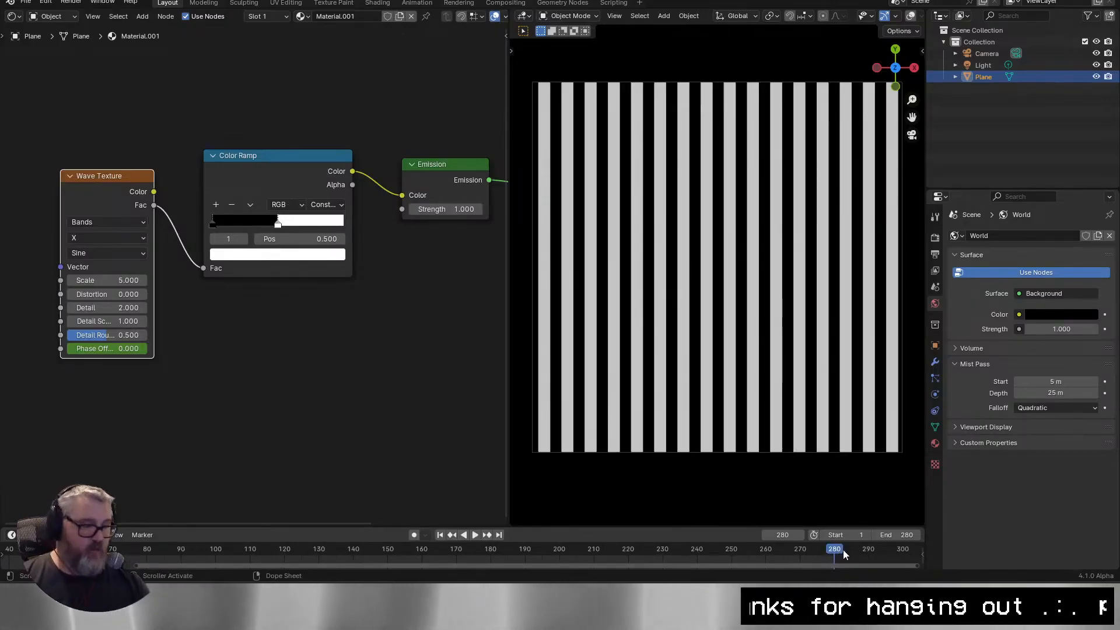
key(Right)
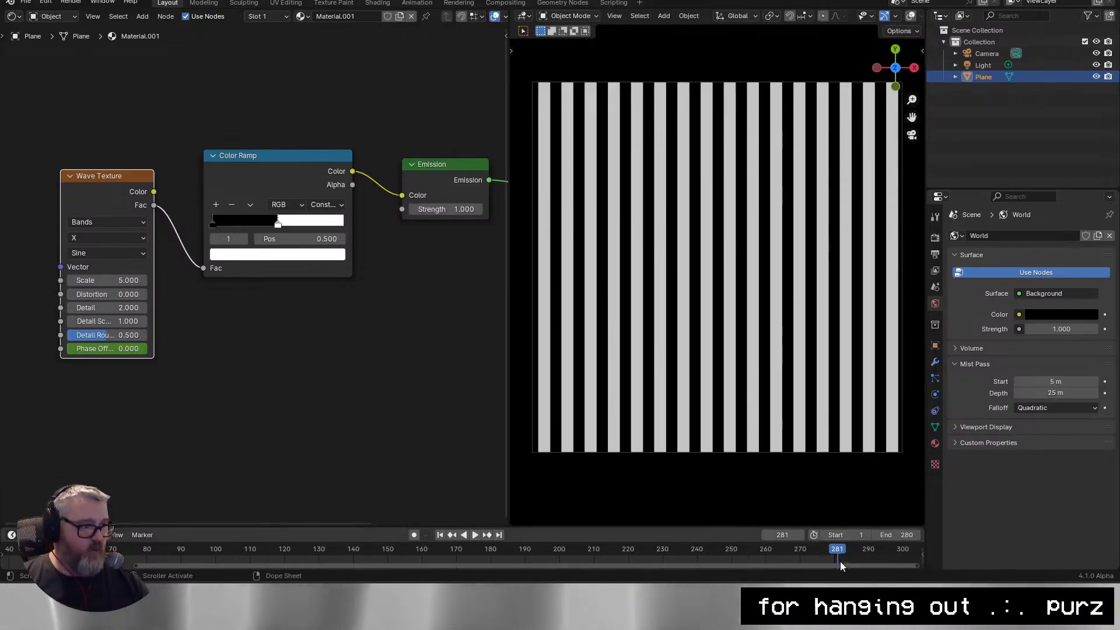
Set the Wave Texture's Phase Offset to -tau*2 at frame 281 and keyframe it.
click(95, 349)
text(-tau*2)
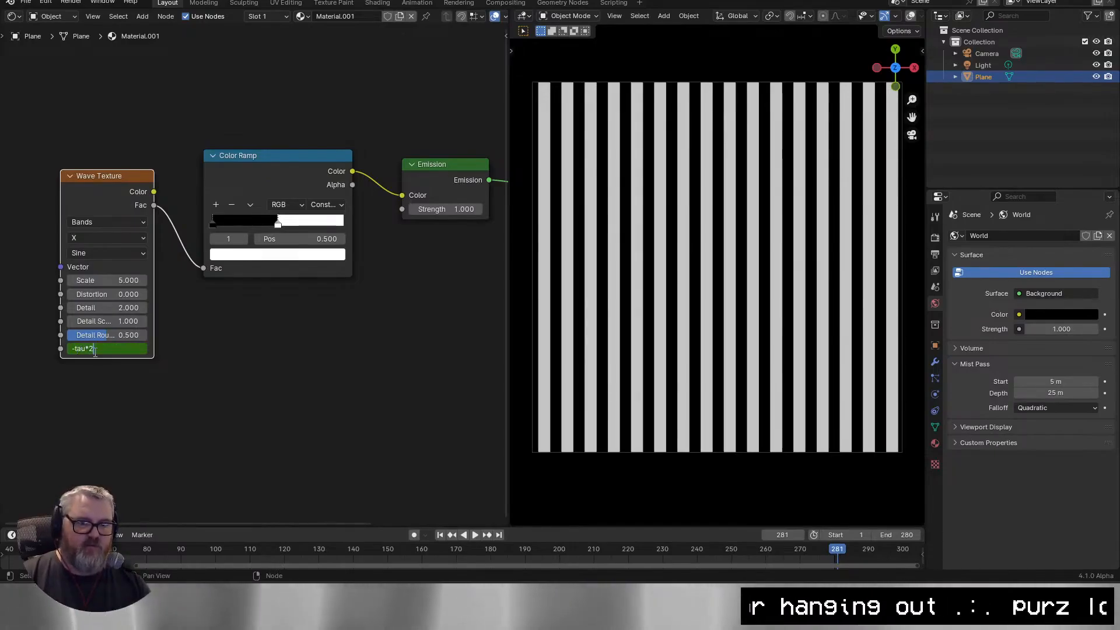
key(Return)
scroll(145, 353, up, 4)
drag(149, 403, 430, 384)
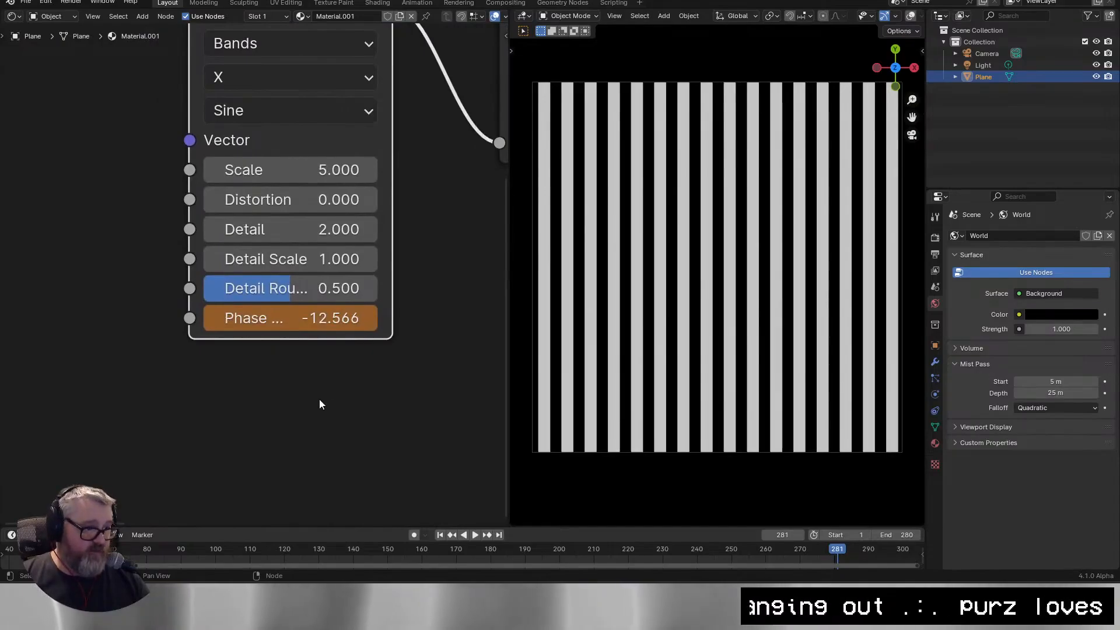
click(331, 315)
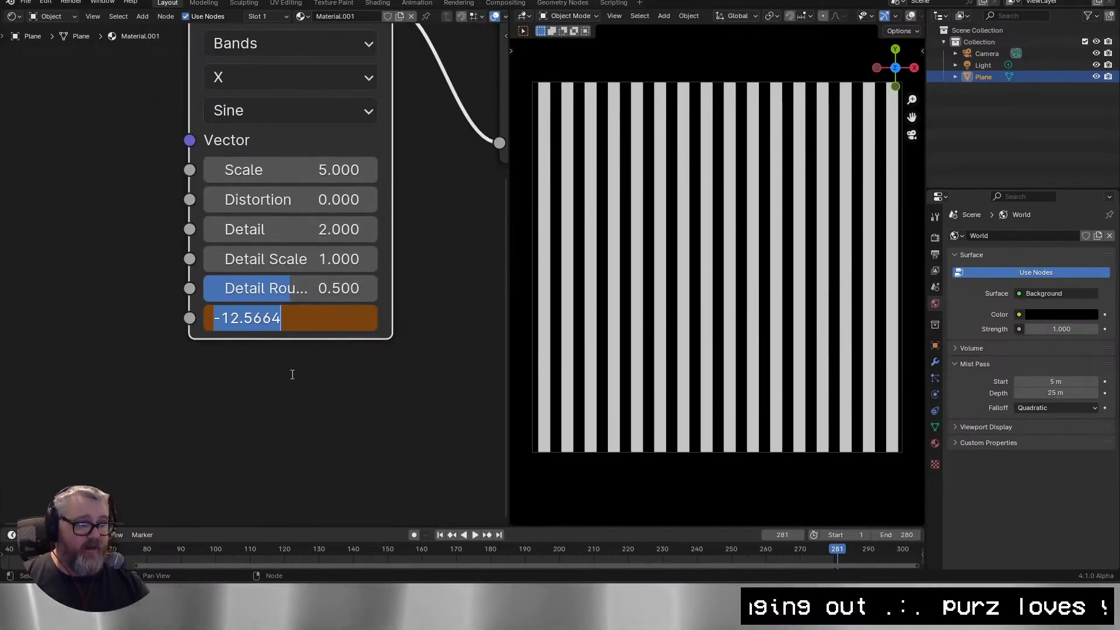
text(-tau)
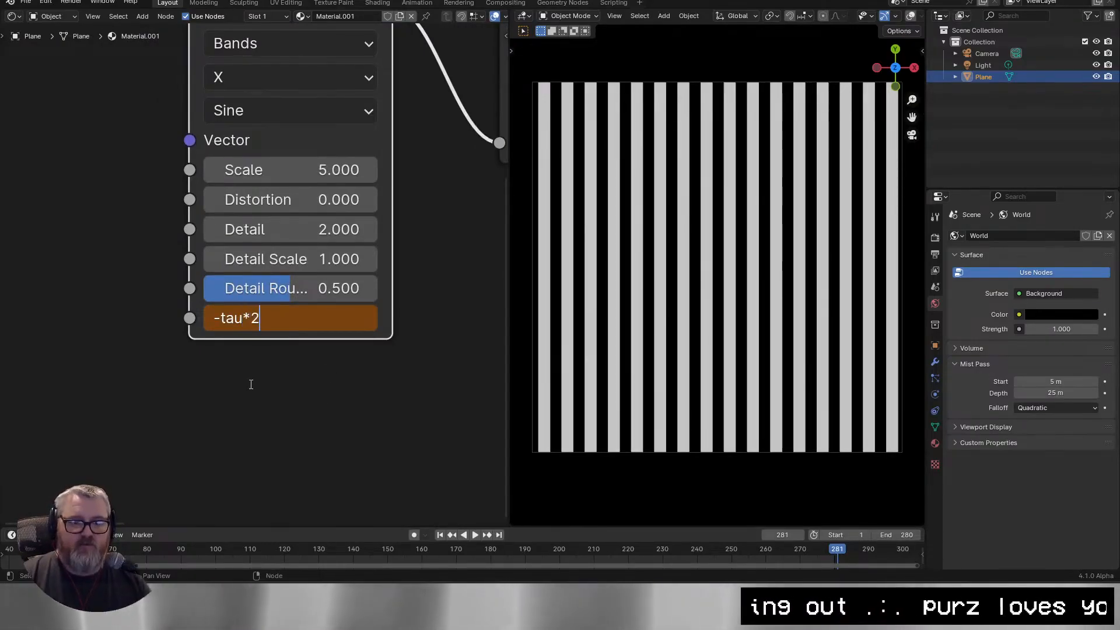
text(*2)
key(Return)
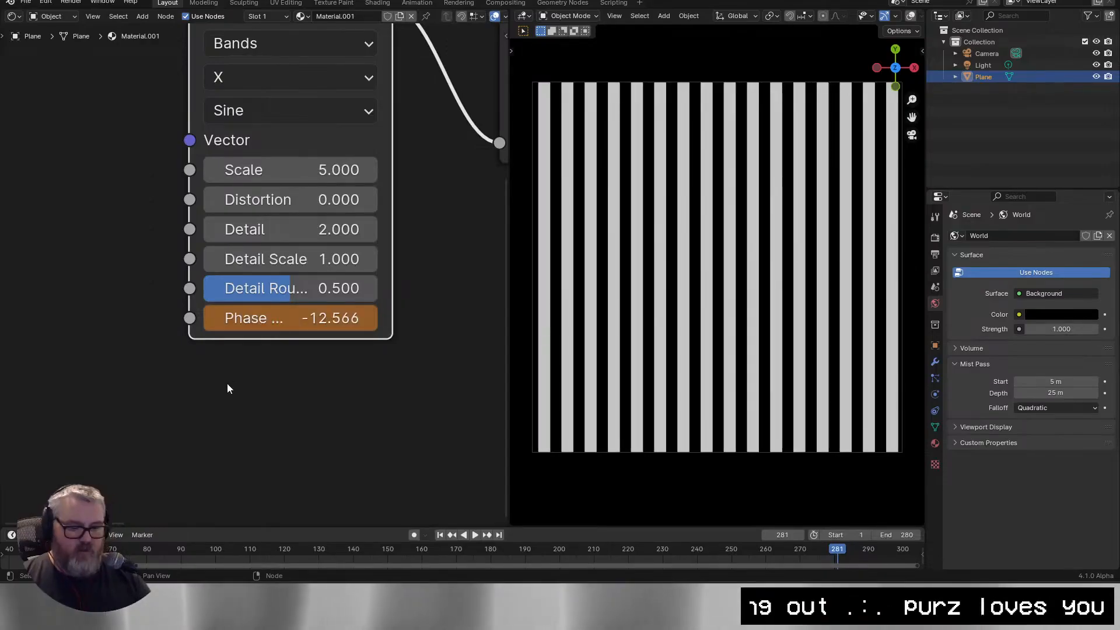
key(i)
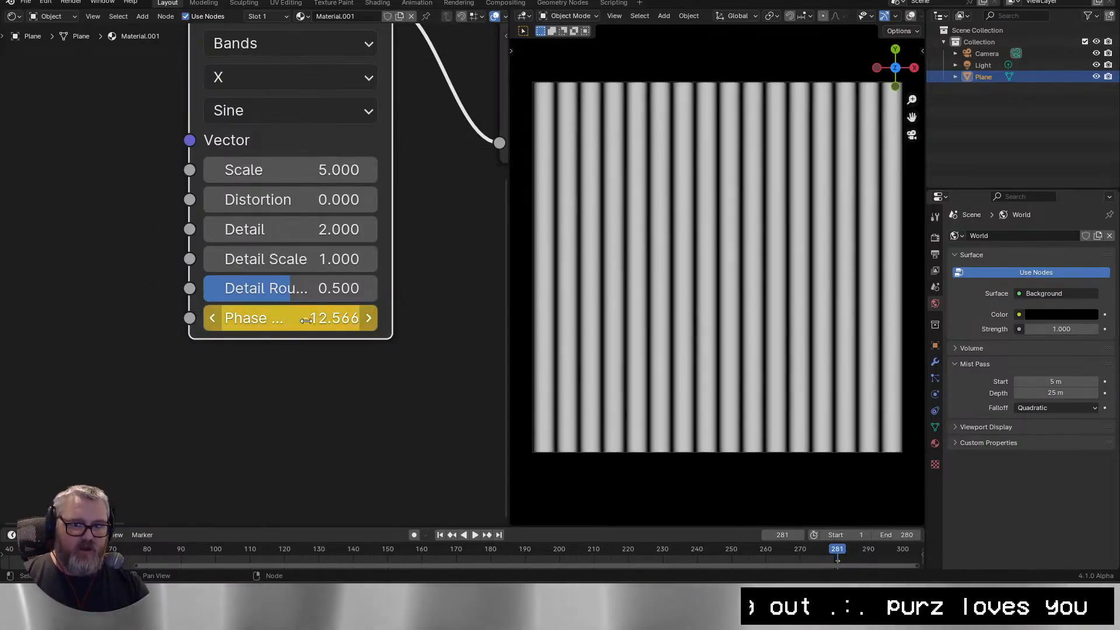
Scrub back through the animation and reconnect the Emission node's output to the Material Output's Surface.
scroll(585, 361, down, 6)
scroll(601, 366, up, 5)
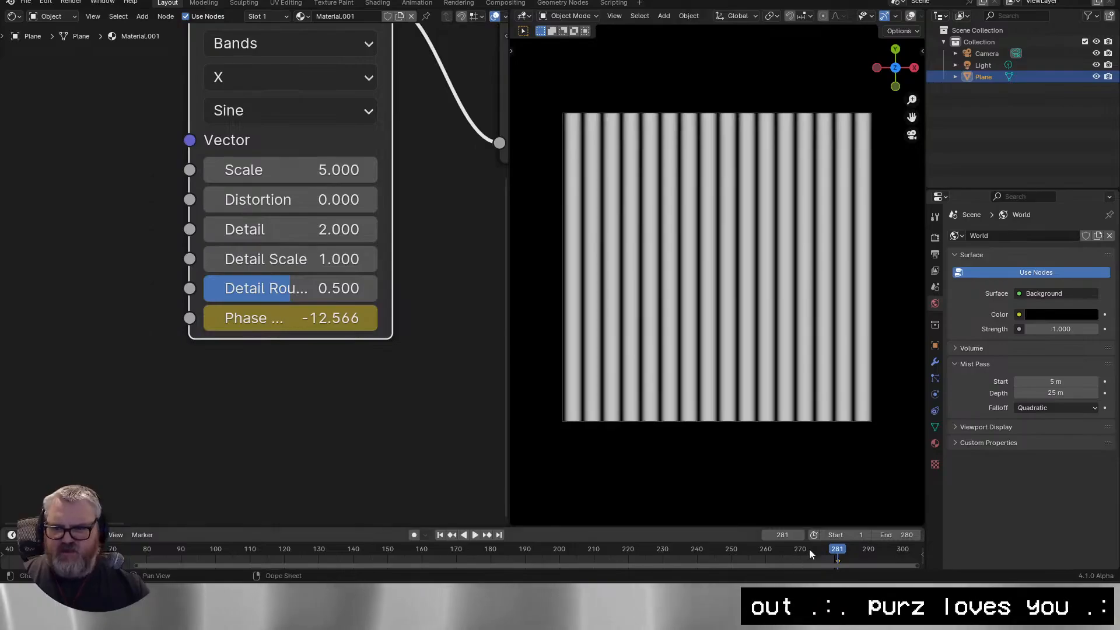
drag(807, 549, 1, 551)
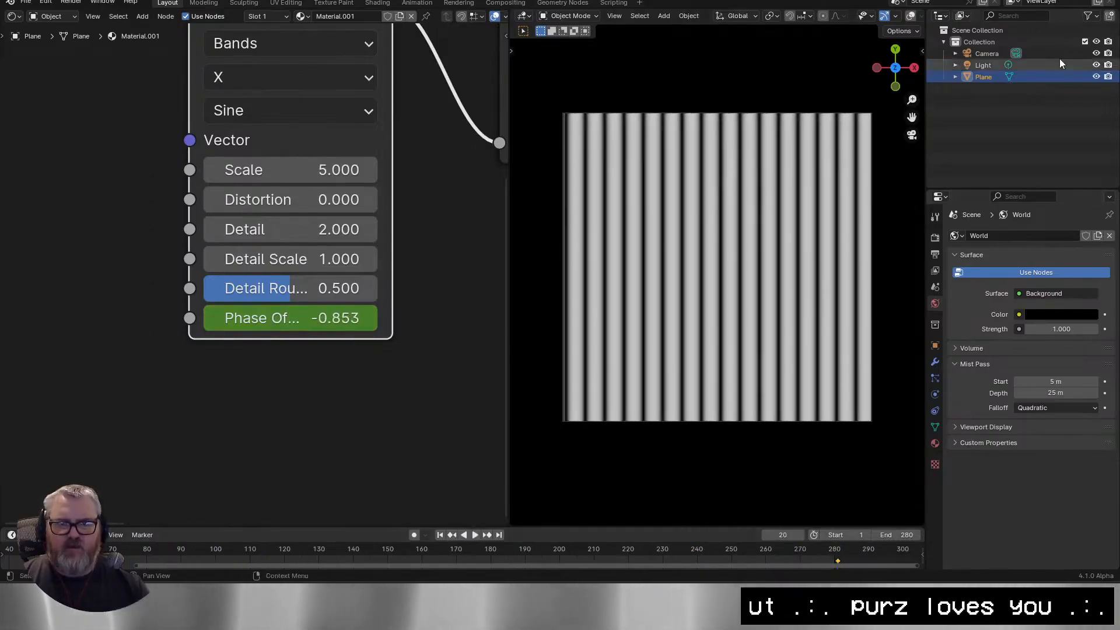
scroll(641, 149, down, 1)
scroll(355, 209, down, 7)
drag(426, 267, 190, 315)
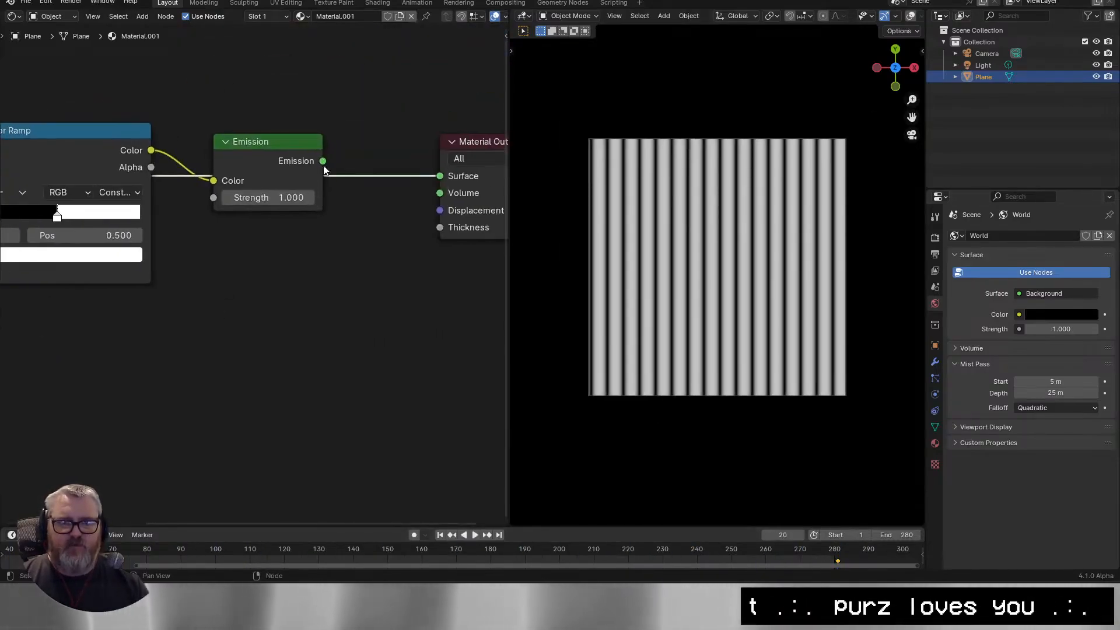
drag(323, 160, 444, 176)
scroll(309, 277, down, 2)
drag(198, 373, 309, 357)
Play the animation and turn off viewport denoising in the render sampling settings.
key(space)
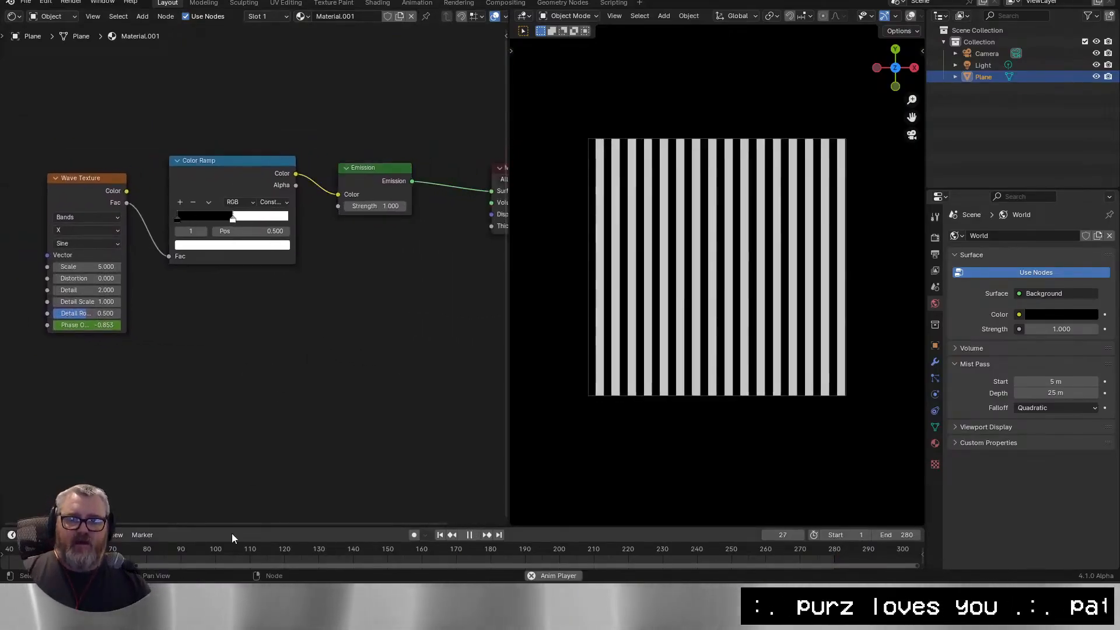
scroll(810, 286, up, 5)
scroll(892, 242, down, 5)
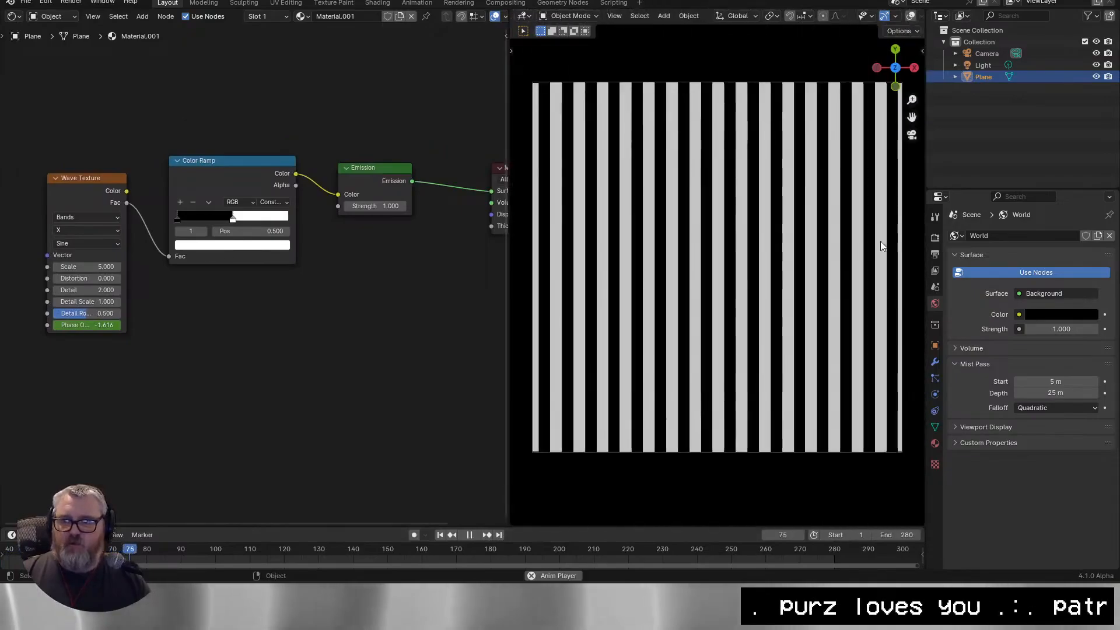
click(934, 237)
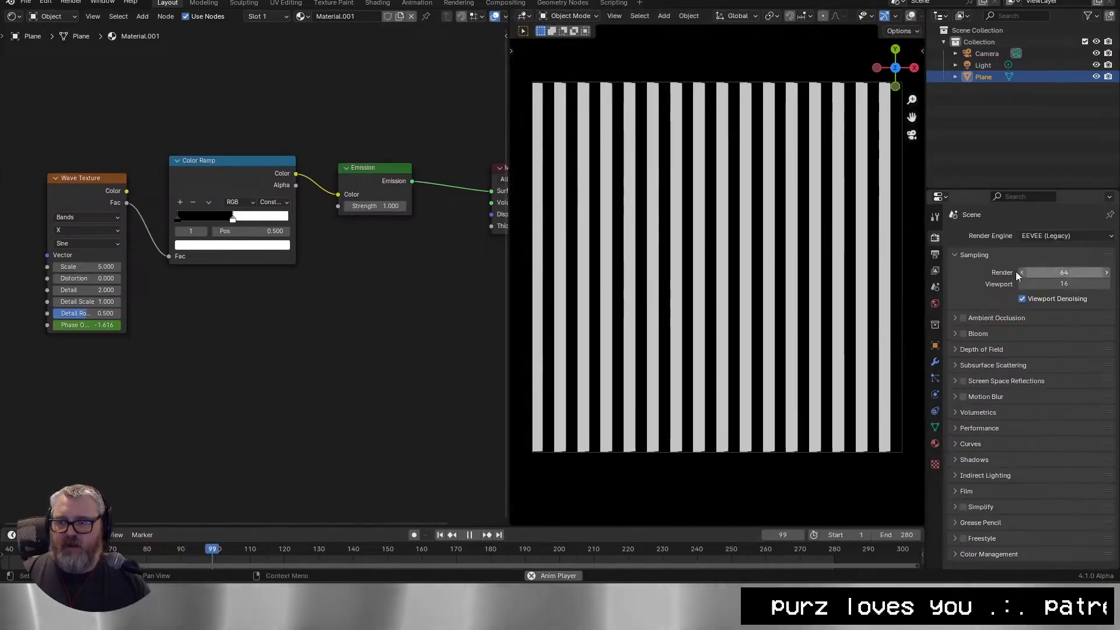
click(1056, 299)
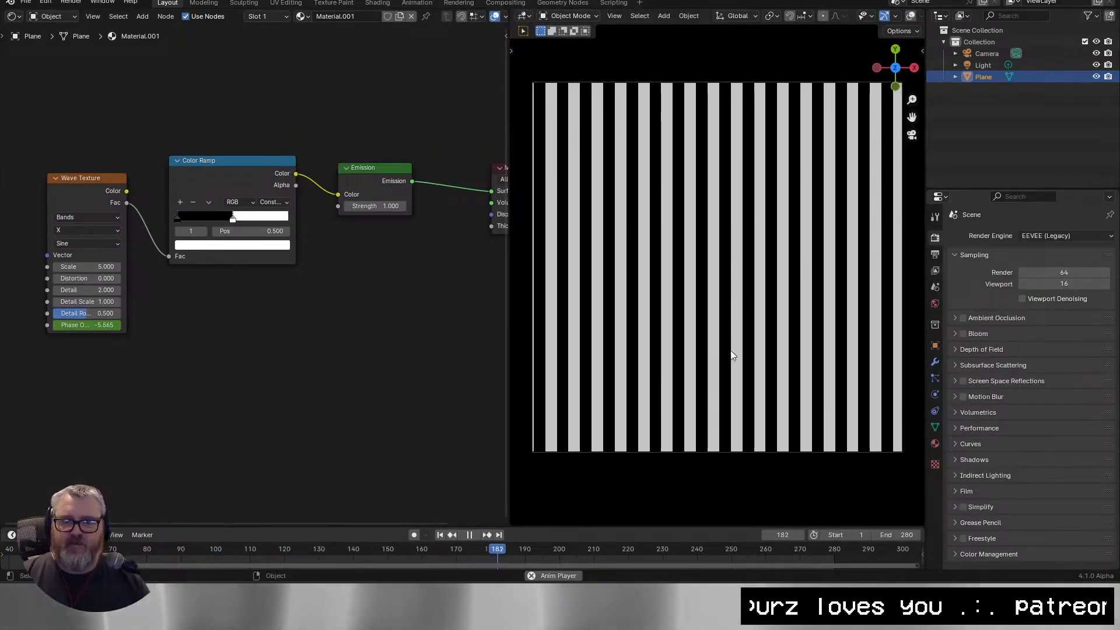
Try a Wave Texture Scale of 0.25 with some added distortion, and undo the distortion change.
click(99, 261)
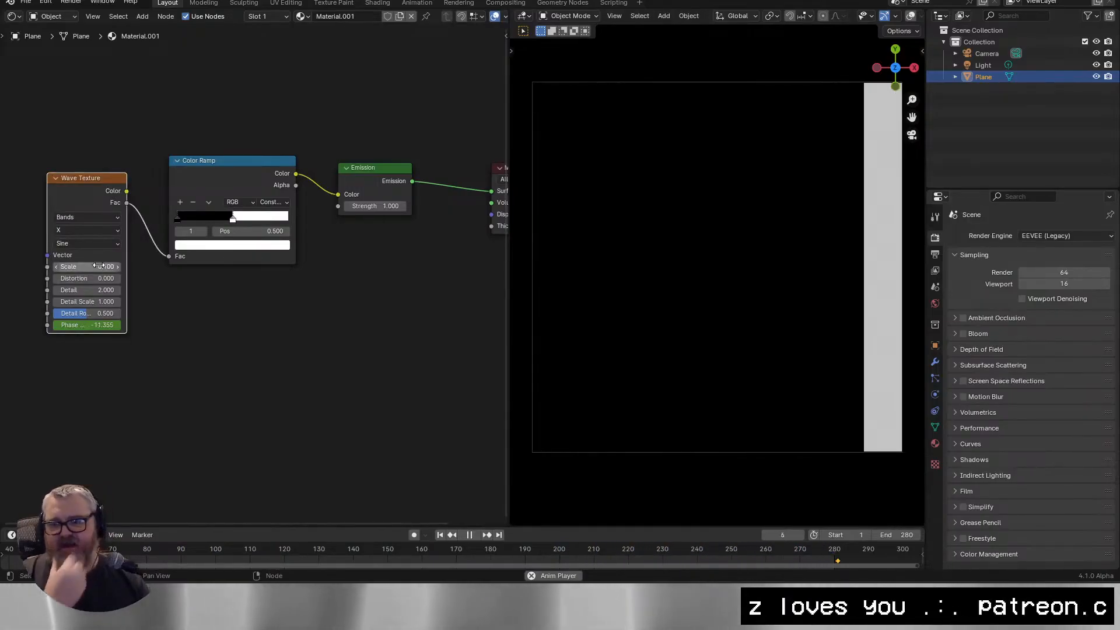
text(0.25)
key(Return)
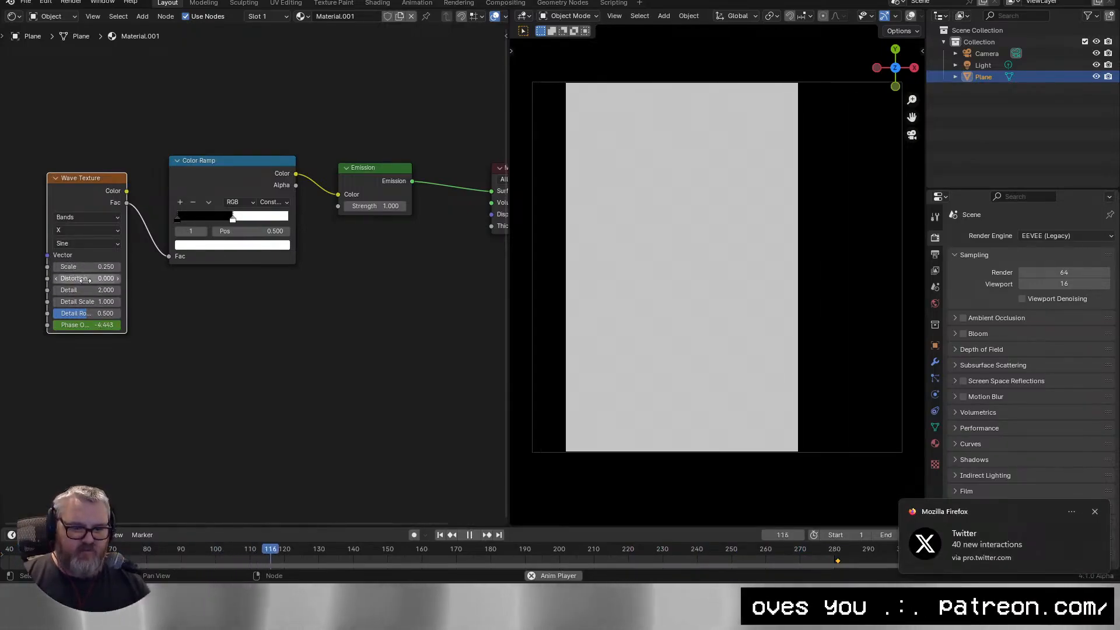
drag(87, 278, 137, 279)
key(ctrl+z)
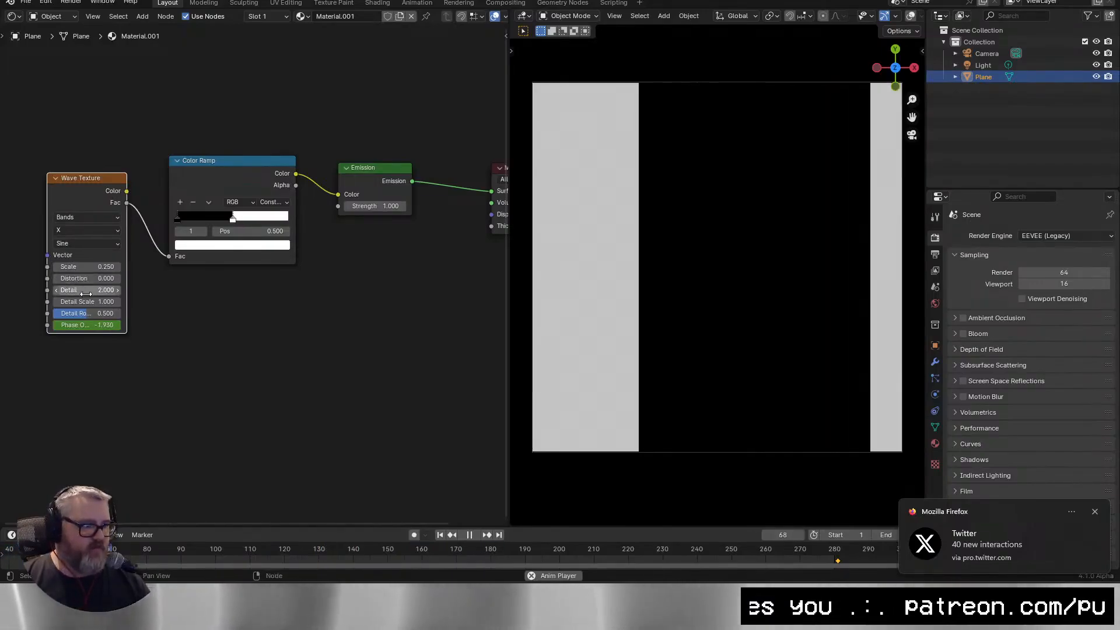
Set the Wave Texture's Scale to 1.
scroll(134, 299, down, 2)
drag(121, 301, 87, 280)
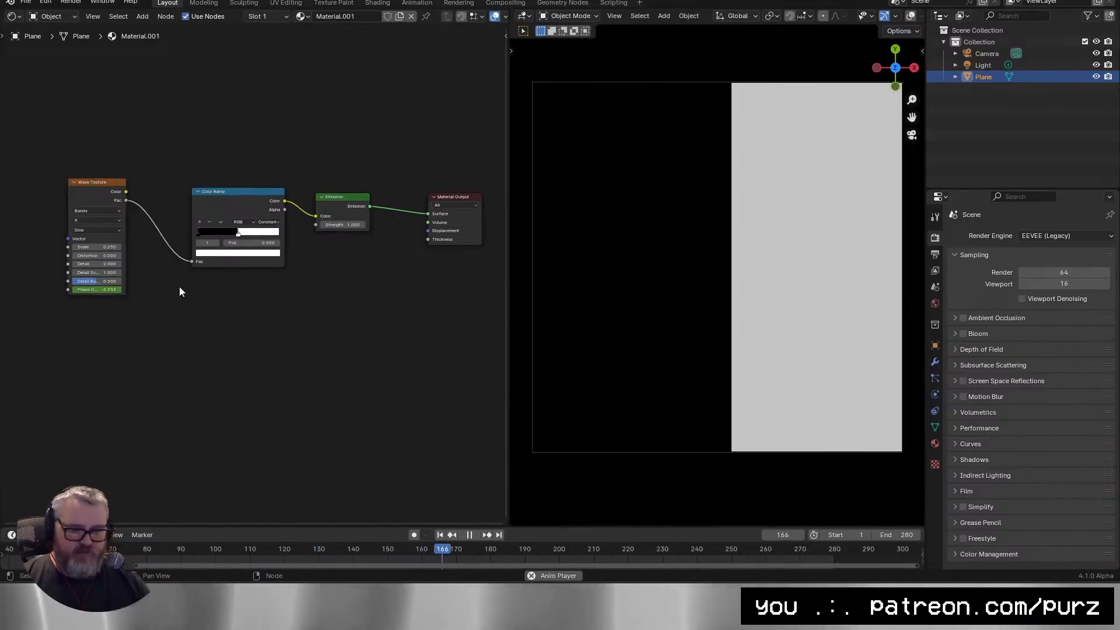
scroll(674, 354, down, 2)
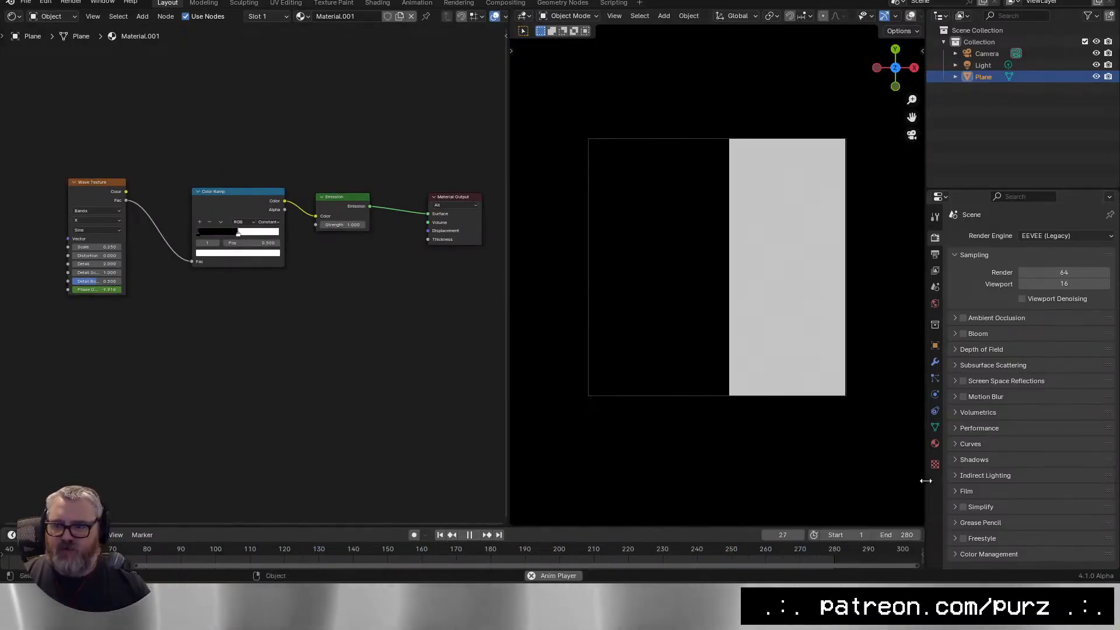
double_click(109, 248)
text(1)
key(Return)
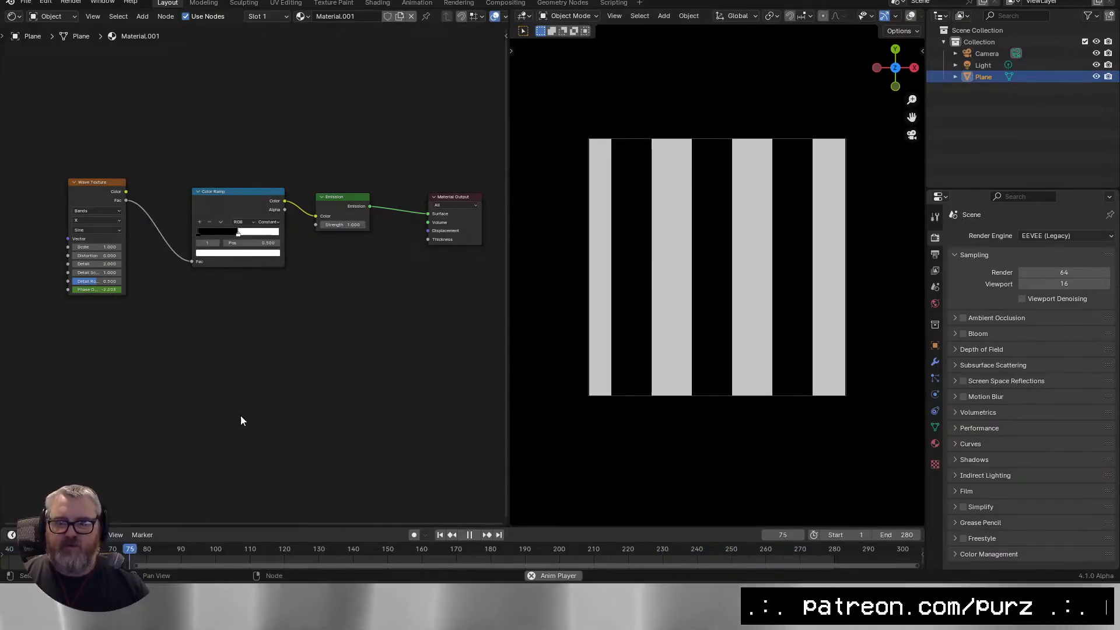
Look up the Node Wrangler add-on in the preferences to check whether it is enabled.
click(100, 195)
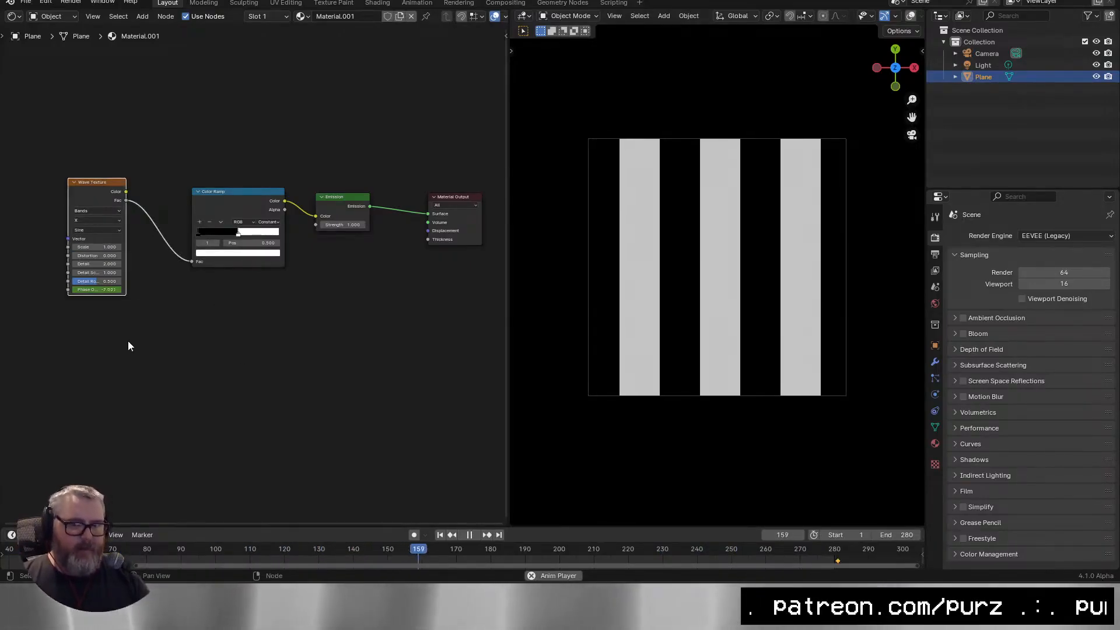
drag(127, 343, 151, 348)
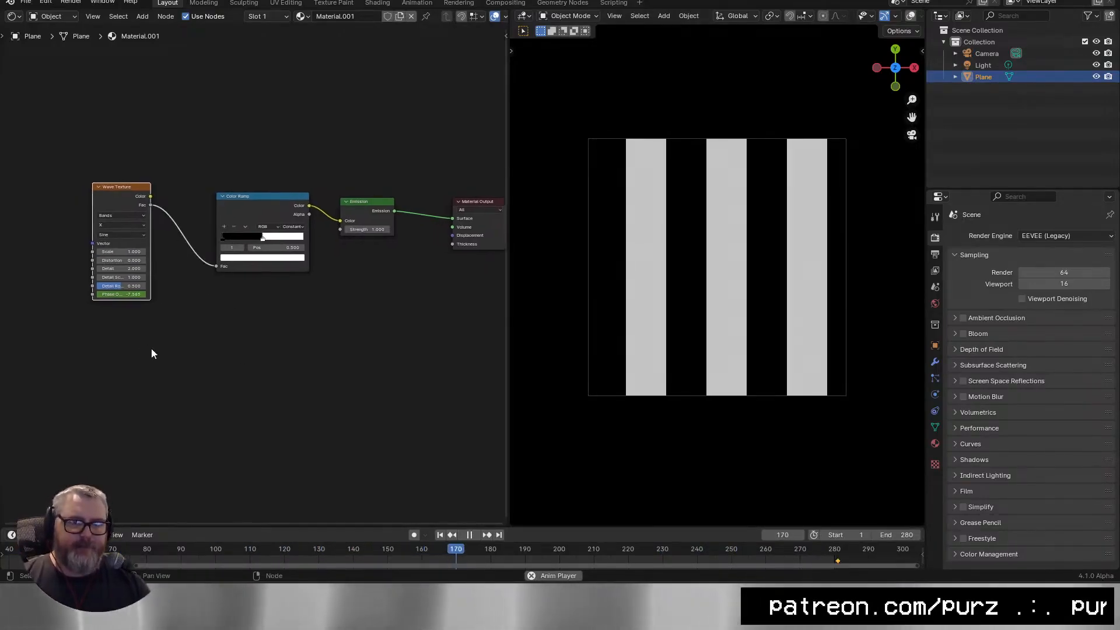
click(46, 3)
click(65, 152)
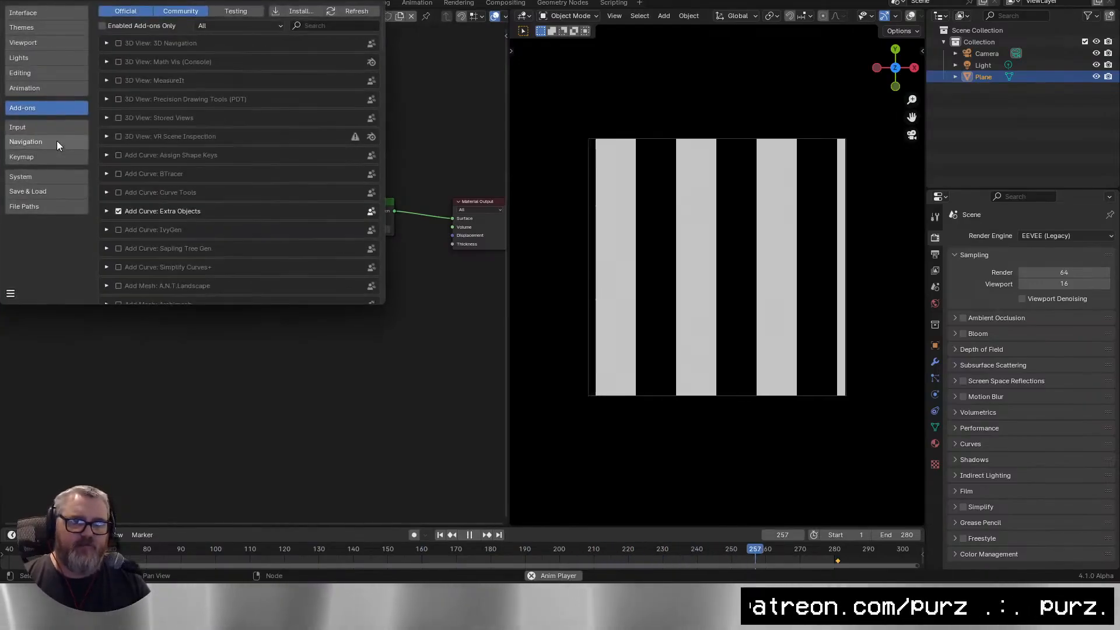
text(node wr)
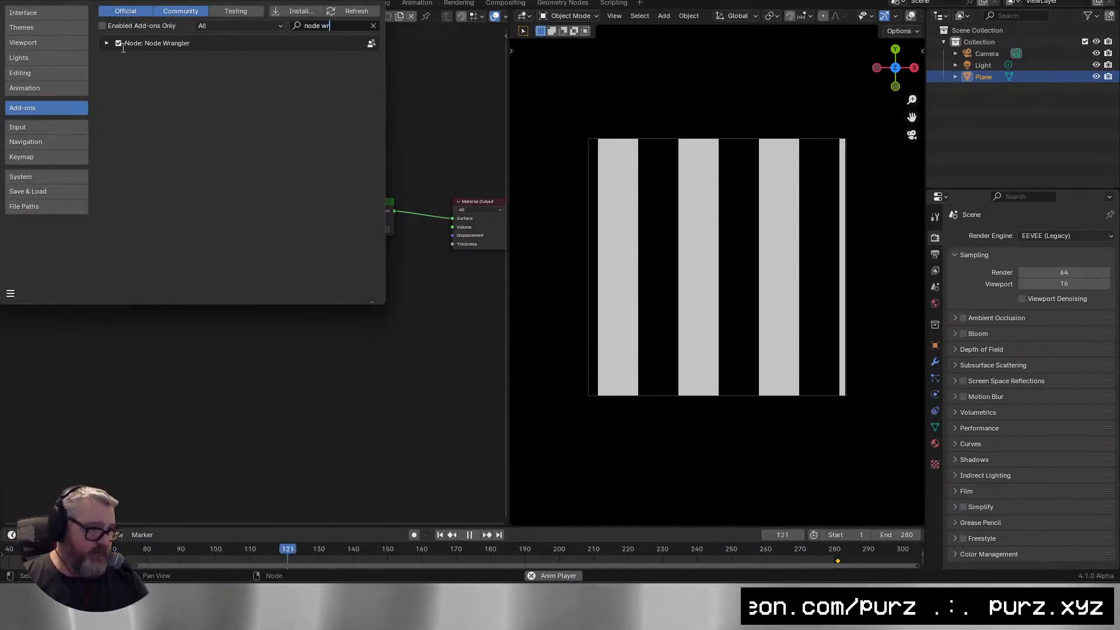
click(287, 412)
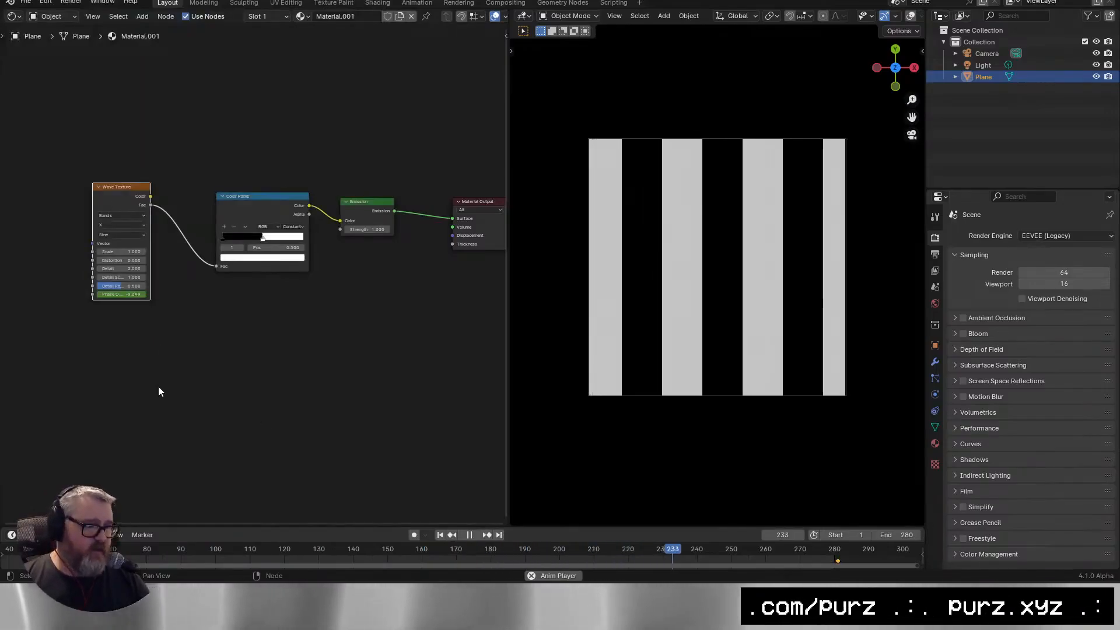
Add Texture Coordinate and Mapping nodes ahead of the Wave Texture, feeding the Mapping with Object coordinates.
key(KP_Decimal)
key(ctrl+t)
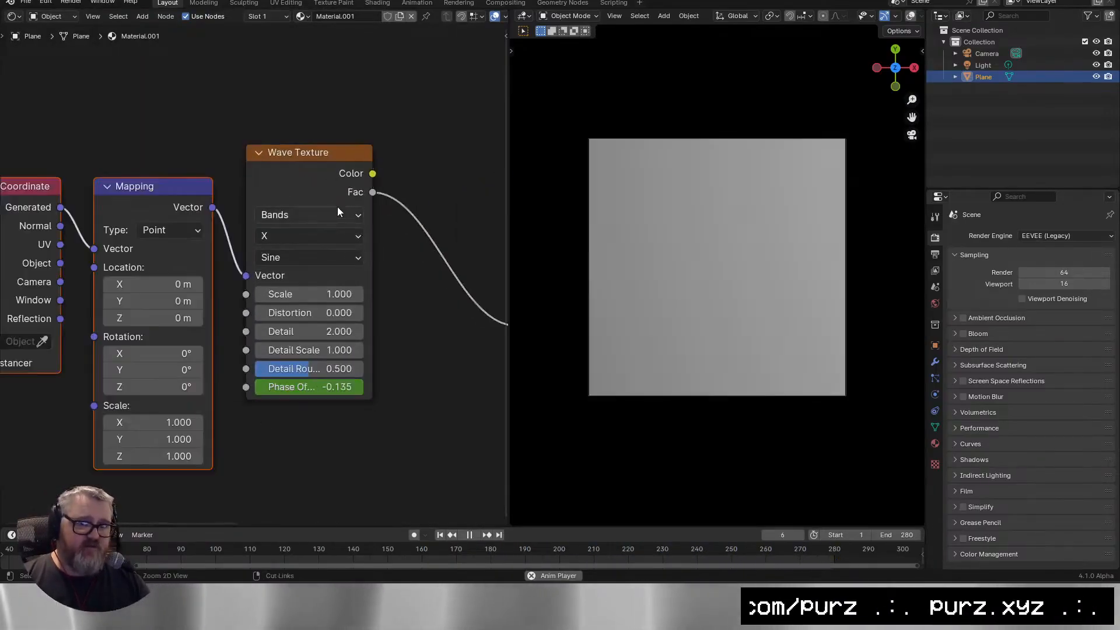
scroll(193, 225, left, 5)
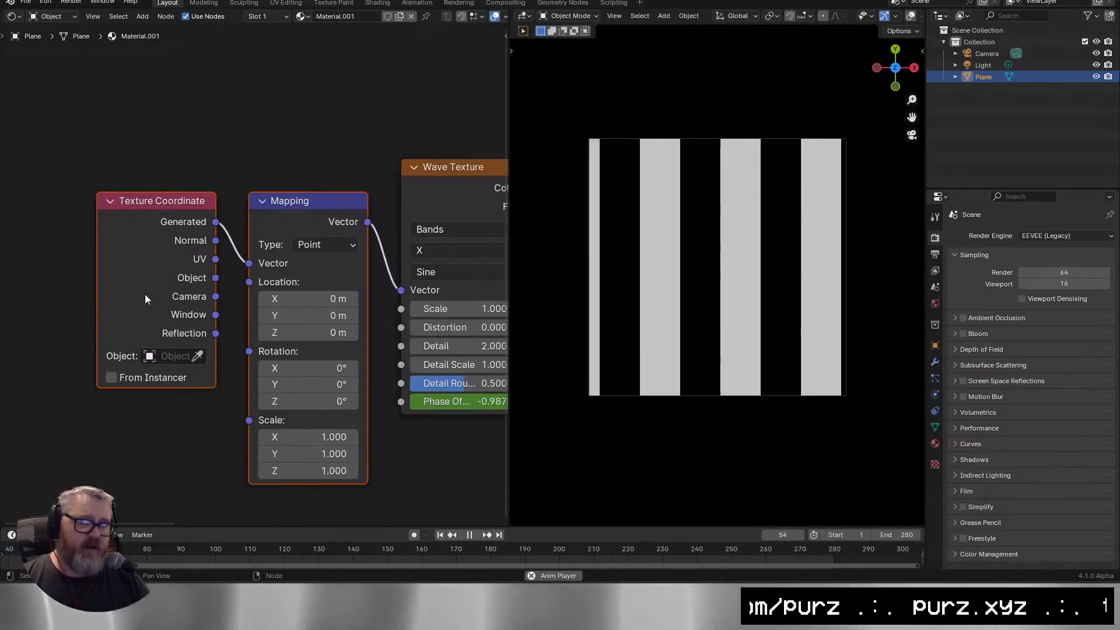
drag(215, 278, 249, 263)
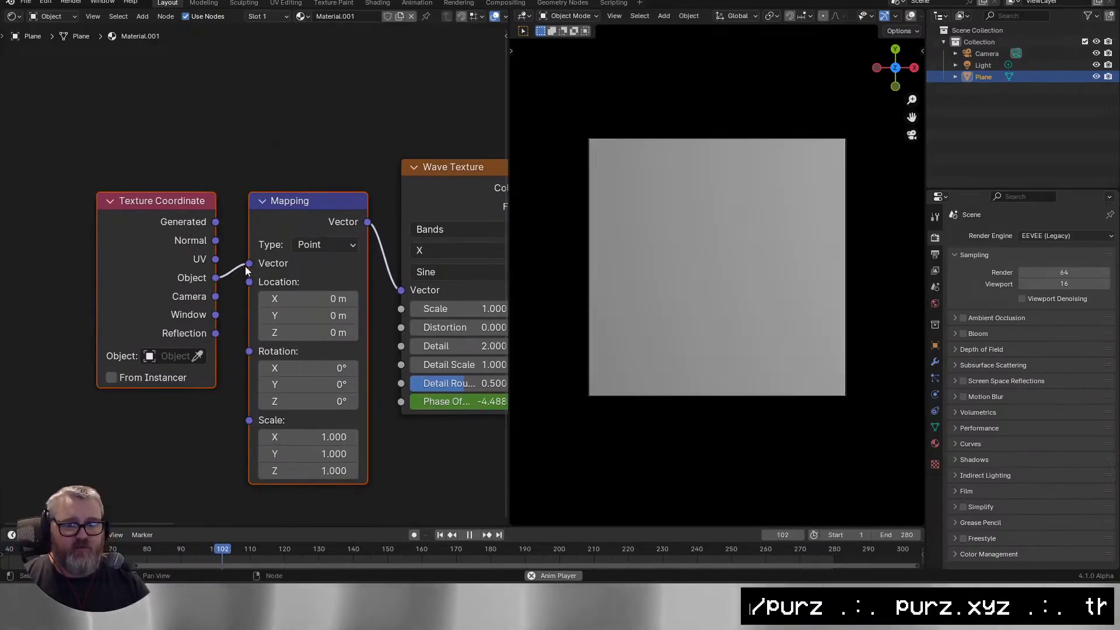
scroll(370, 455, down, 3)
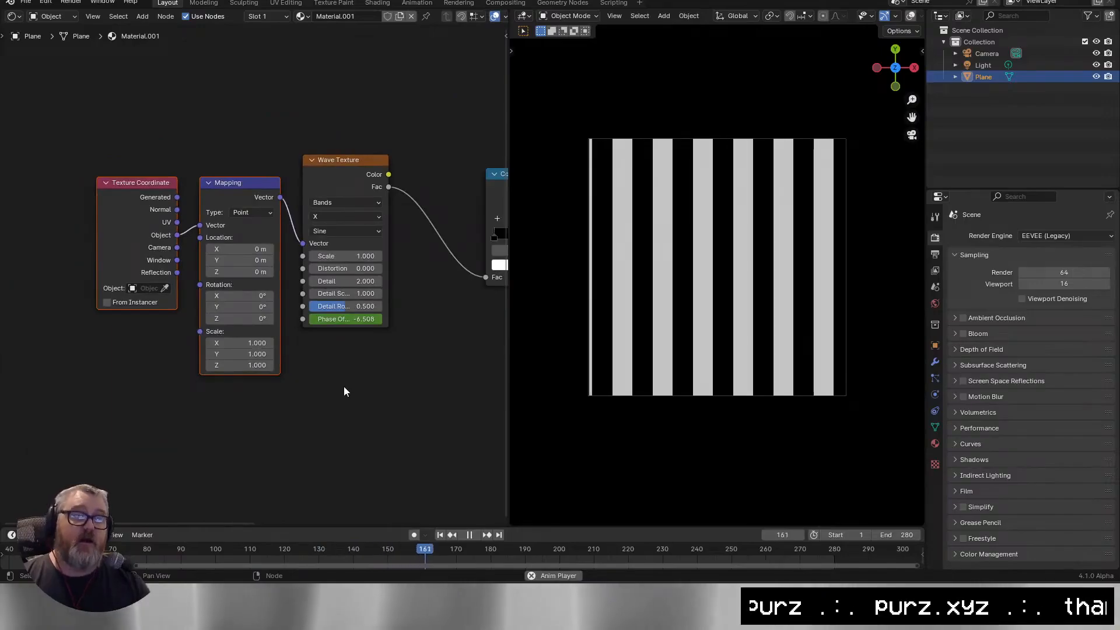
click(333, 335)
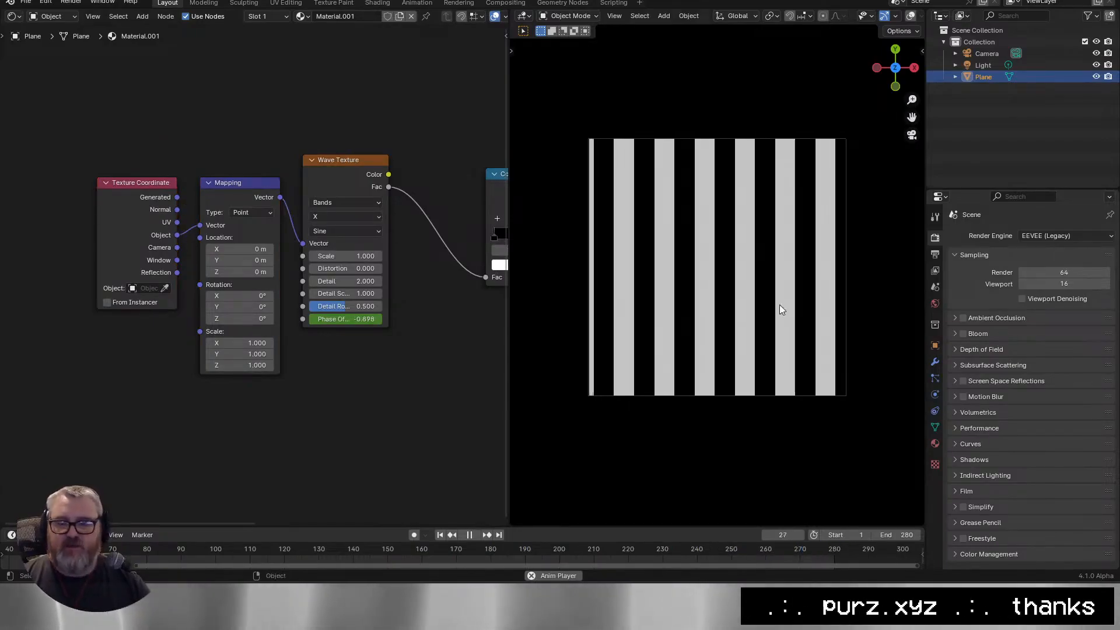
Change the Wave Texture's type to Rings with the Z direction.
click(335, 202)
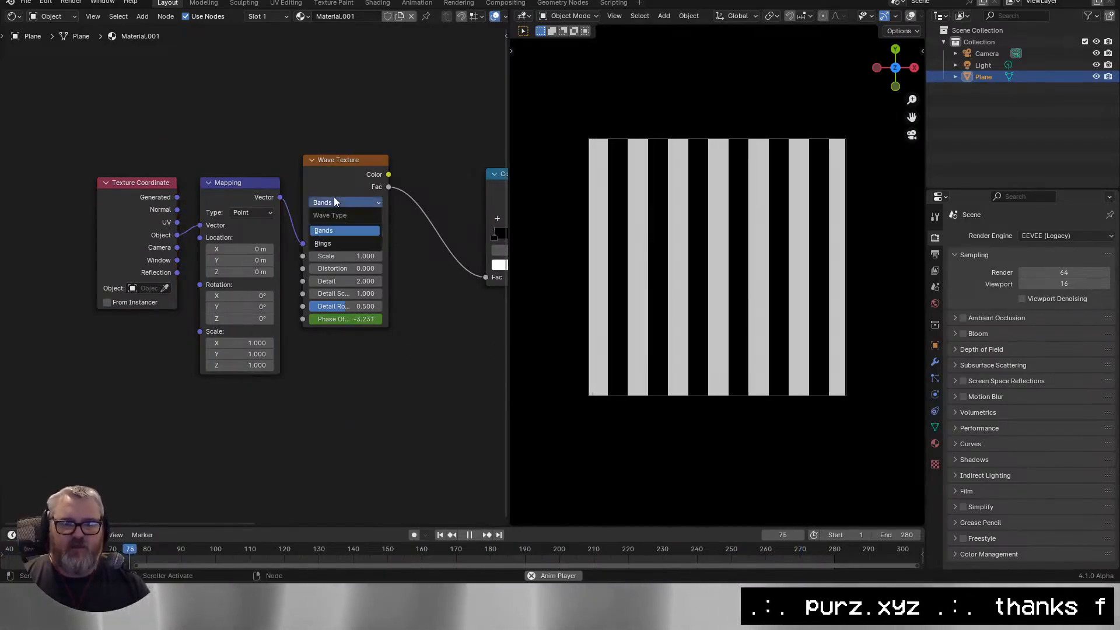
click(337, 243)
click(331, 216)
click(334, 264)
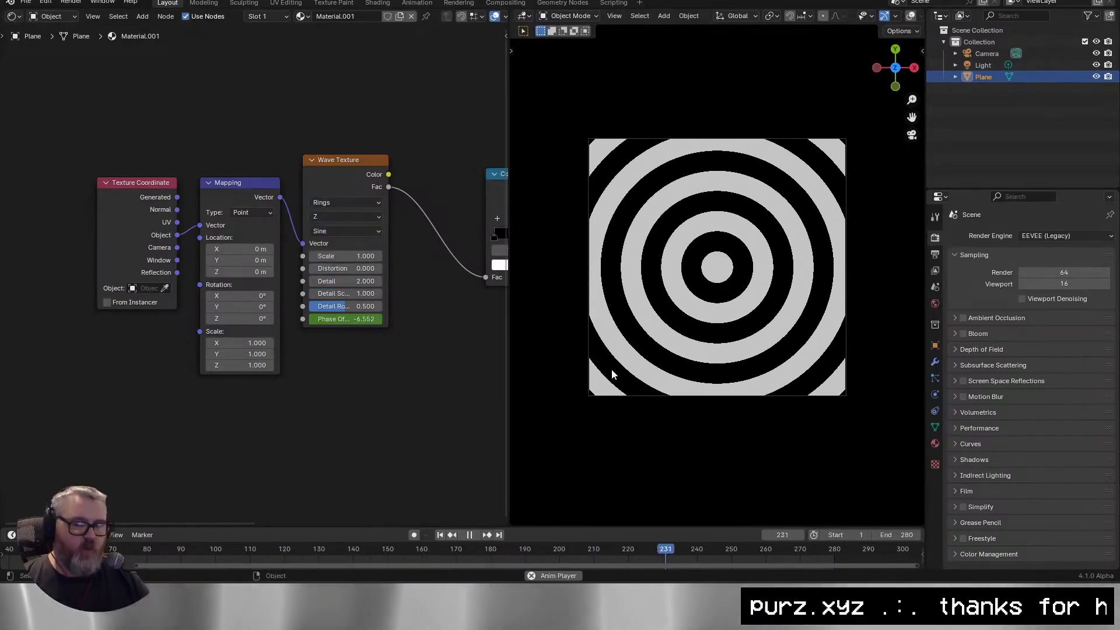
Try Generated coordinates as the Mapping node's Vector input and reconnect the Object output.
drag(170, 221, 144, 220)
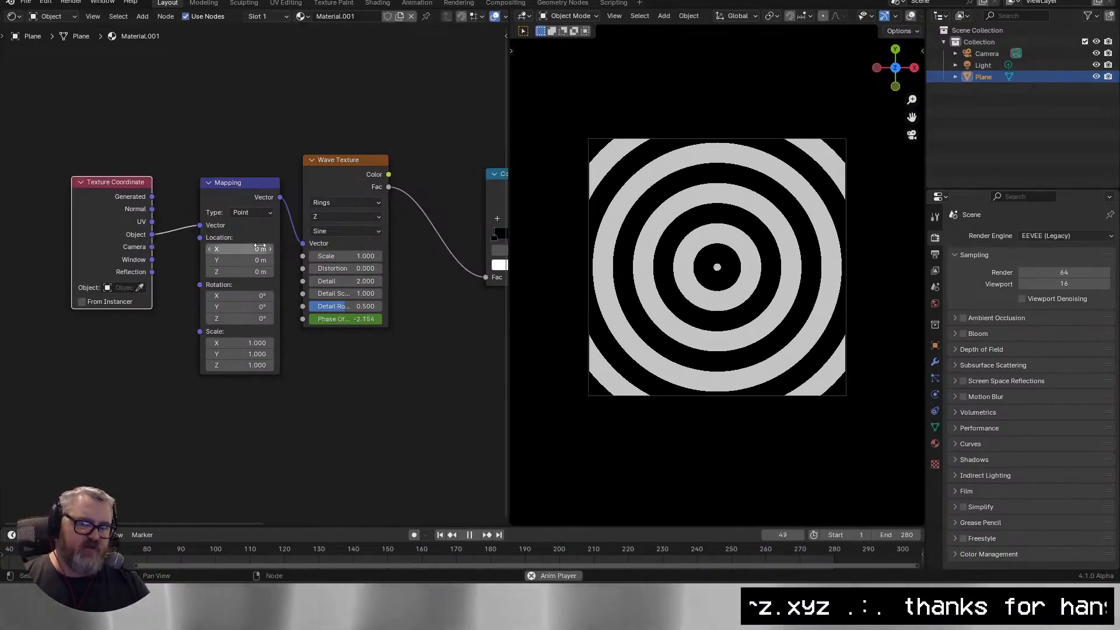
drag(200, 225, 152, 196)
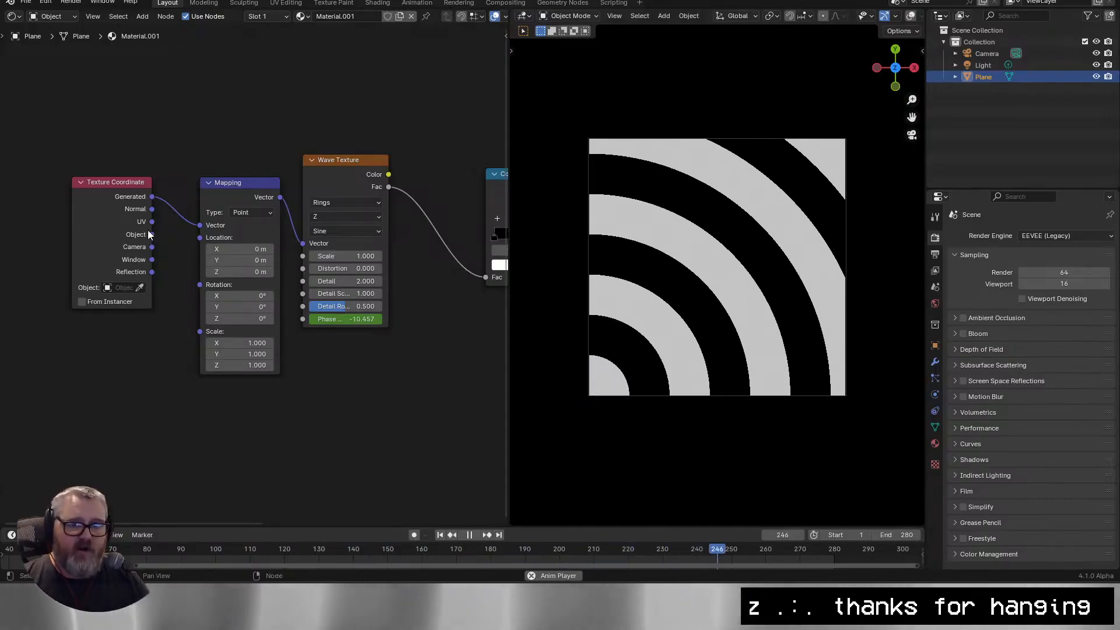
drag(152, 234, 200, 225)
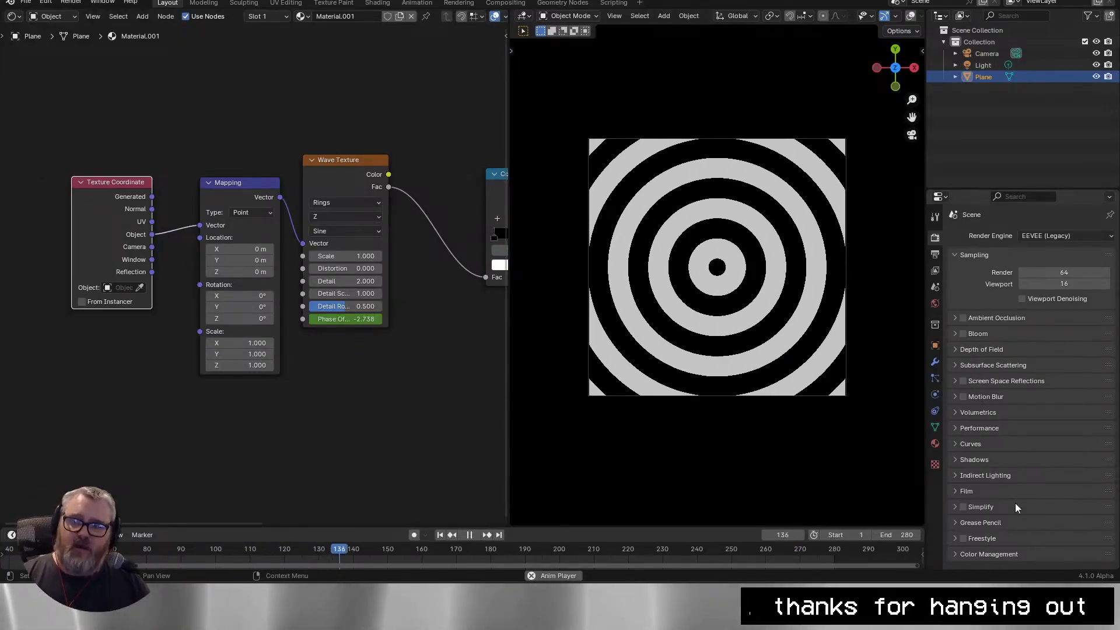
Set the scene's color management View Transform to Standard.
click(974, 553)
scroll(966, 551, down, 5)
click(1034, 472)
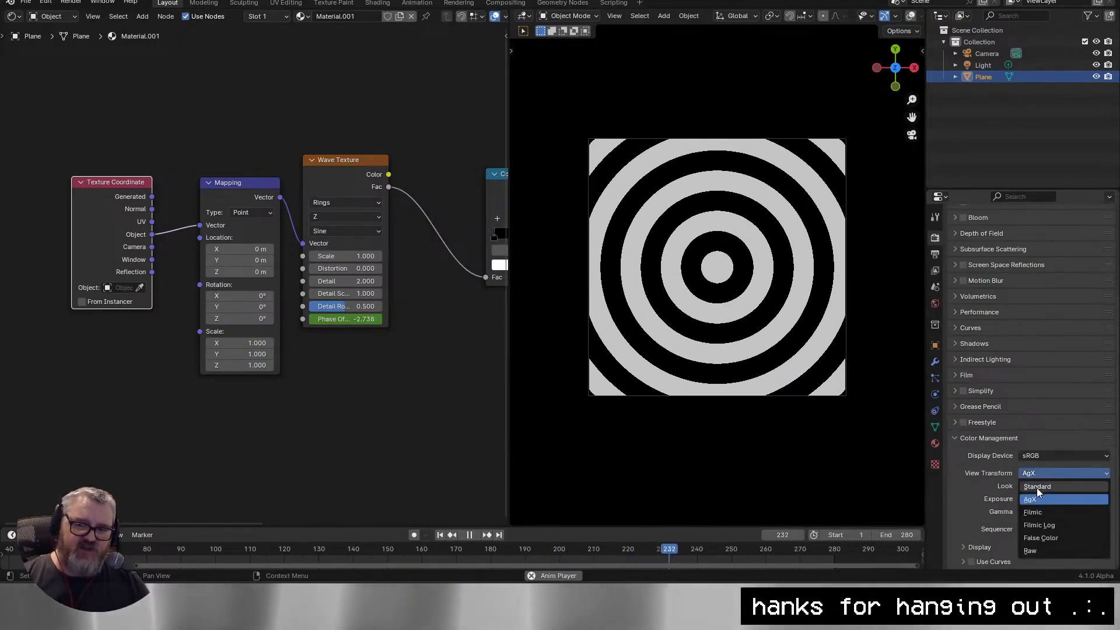
click(1037, 487)
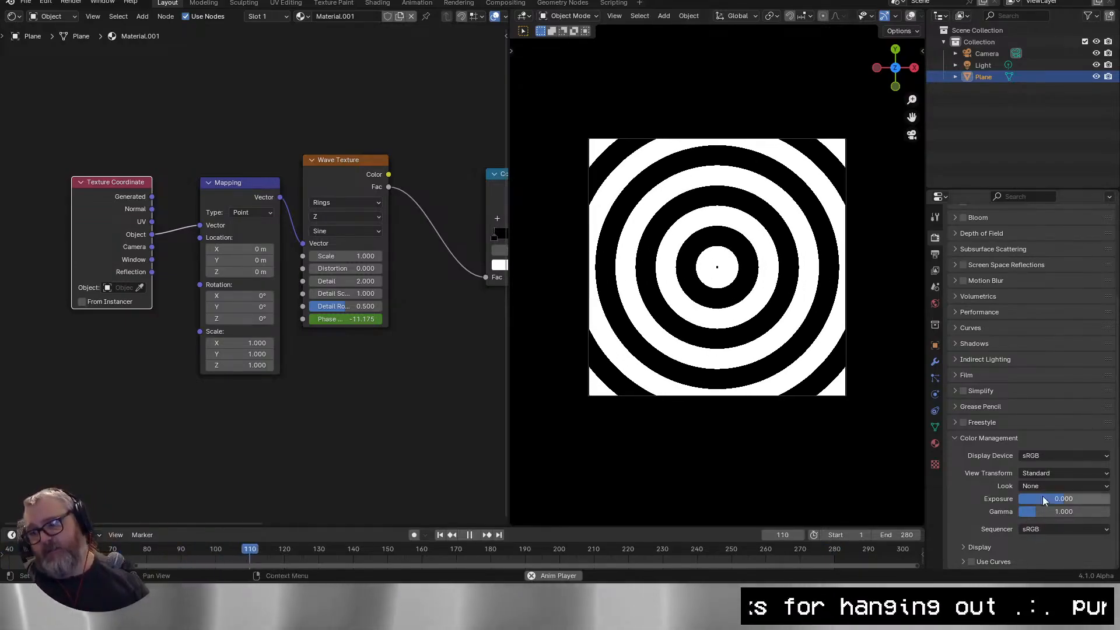
click(1048, 456)
click(1051, 470)
click(1053, 474)
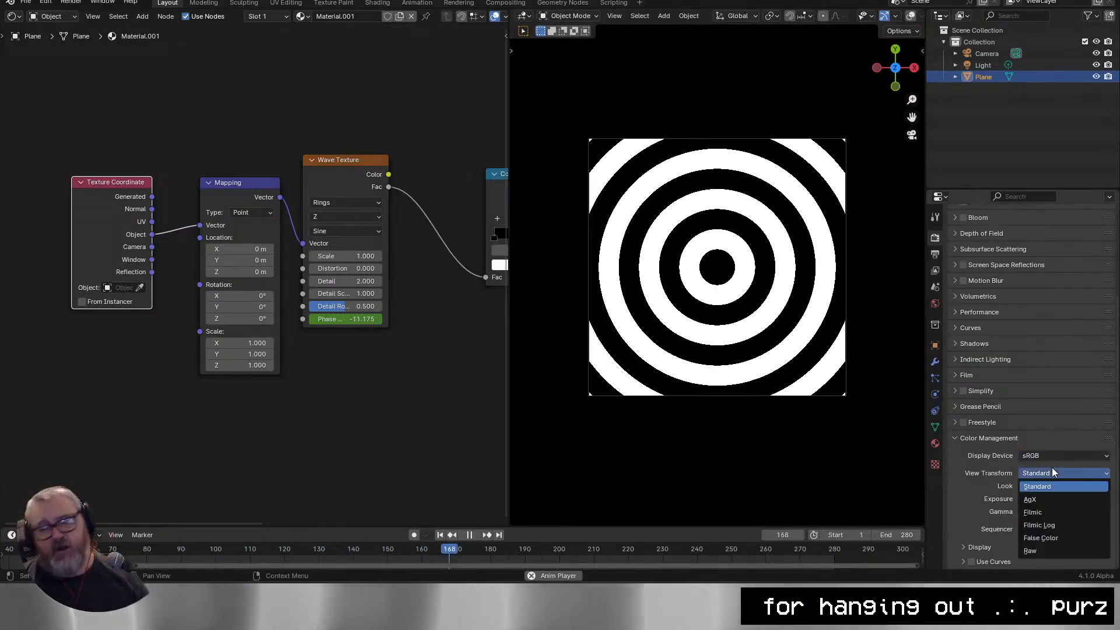
click(1051, 470)
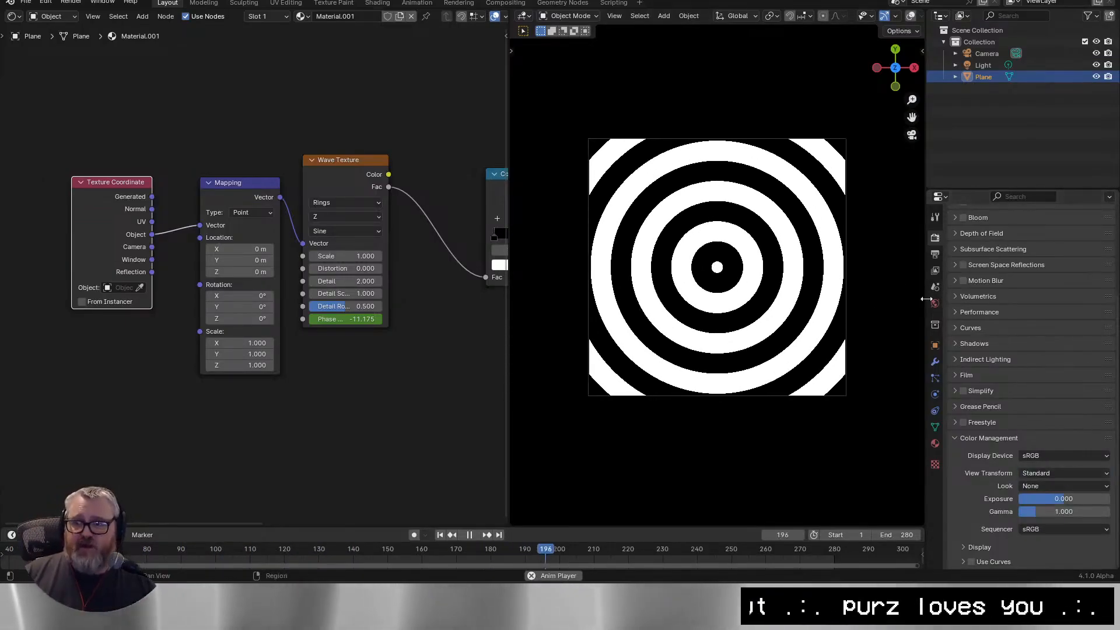
Tidy the material's node chain in an enlarged node editor by moving the nodes closer together, and restore the layout.
click(934, 344)
scroll(350, 376, up, 3)
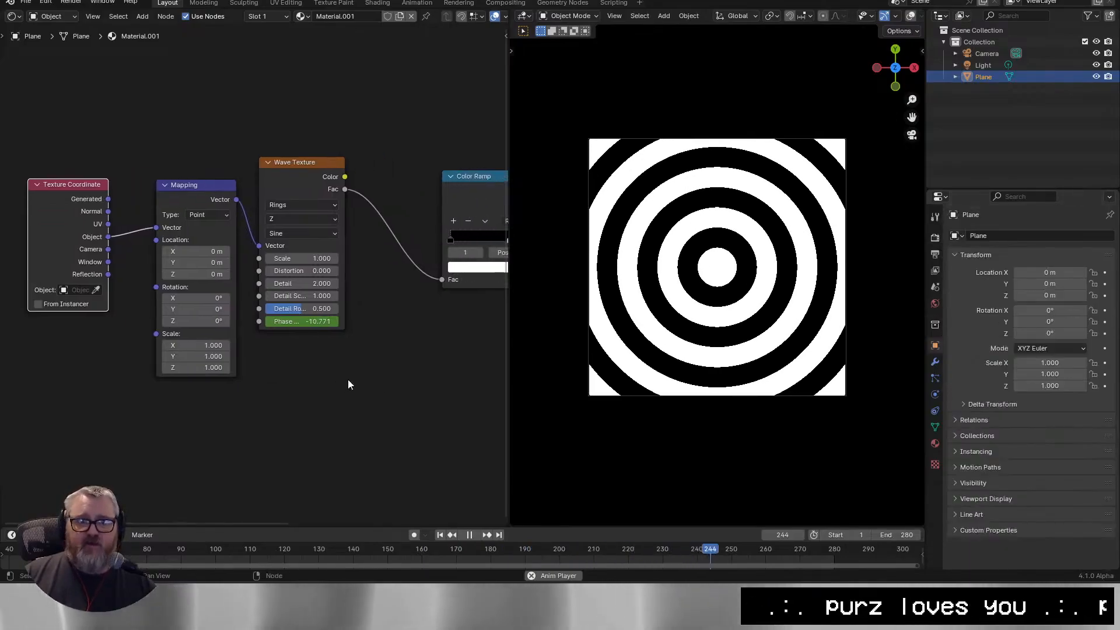
scroll(373, 339, up, 2)
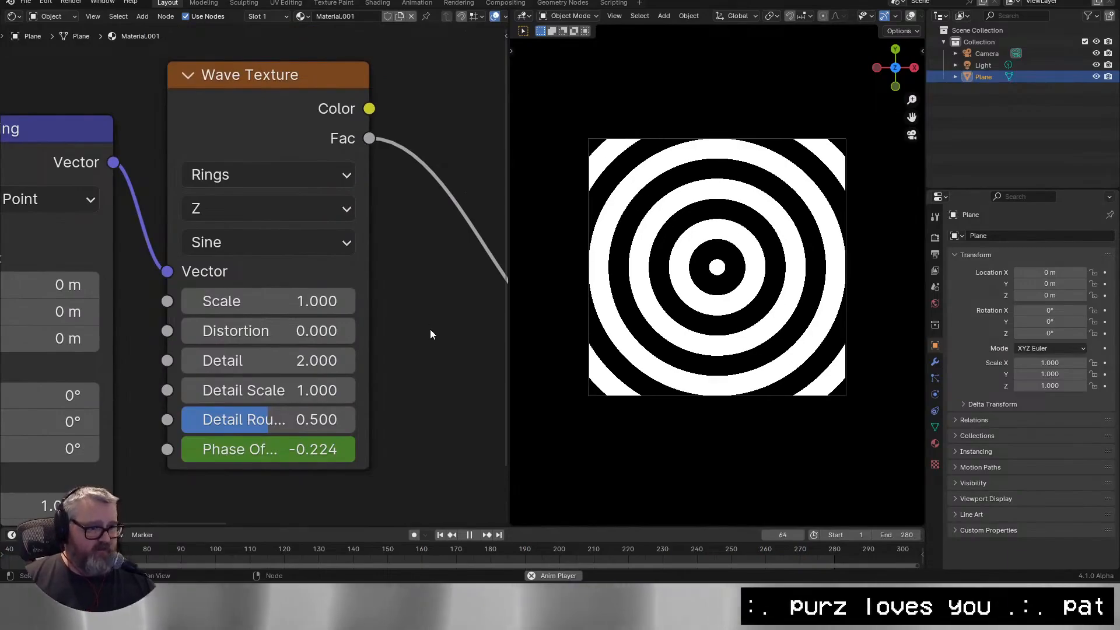
scroll(475, 339, down, 7)
drag(374, 192, 297, 185)
key(ctrl+space)
drag(865, 216, 756, 195)
drag(1061, 217, 884, 198)
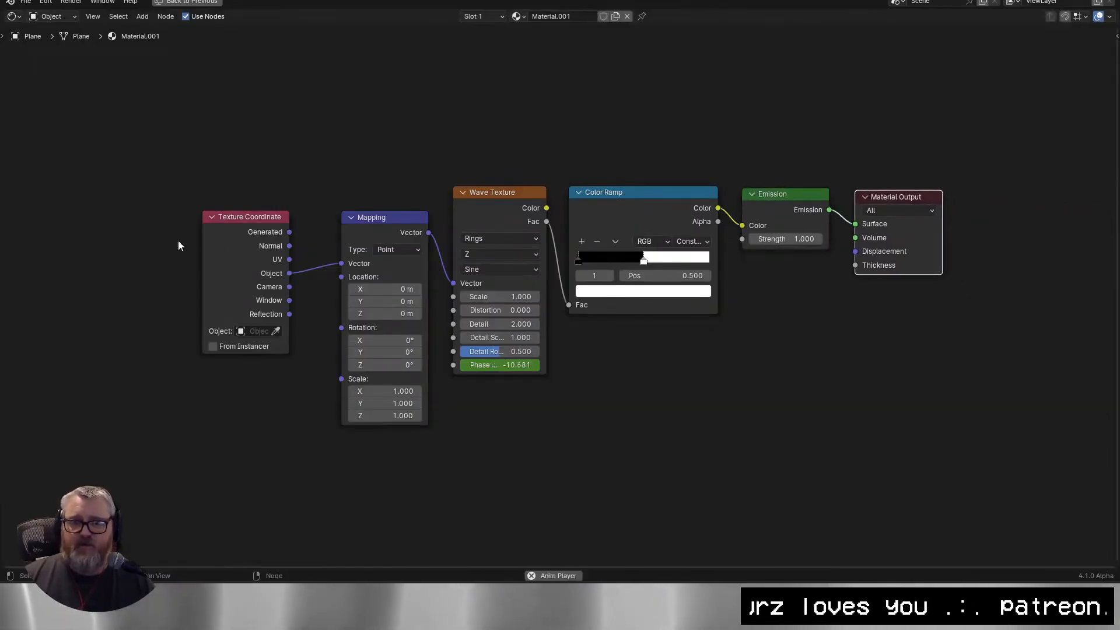
drag(257, 228, 292, 228)
key(Home)
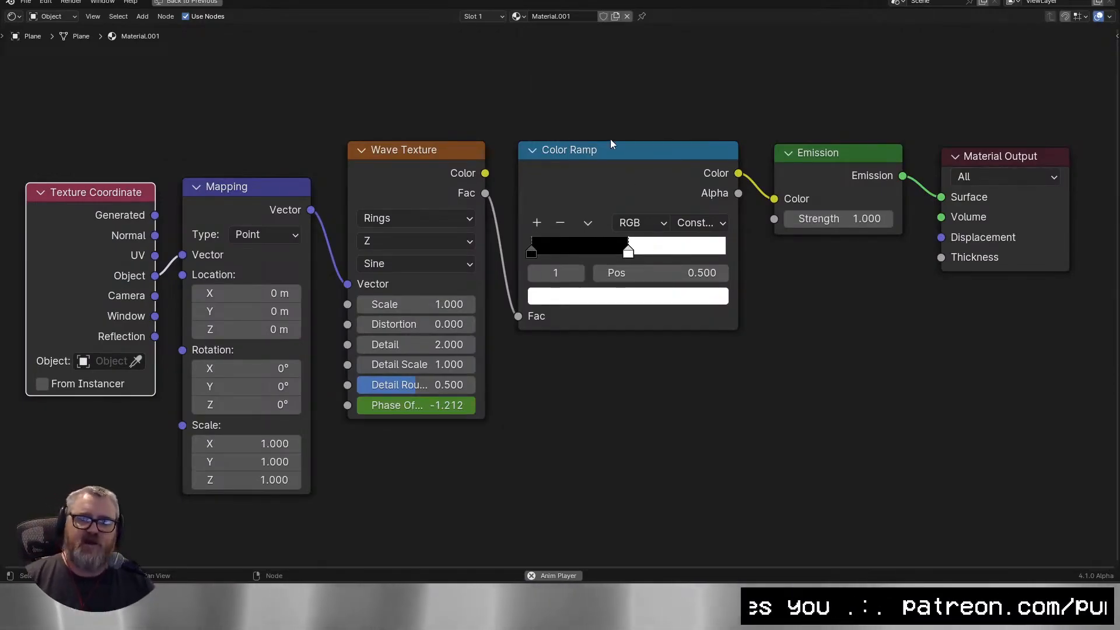
scroll(490, 354, down, 7)
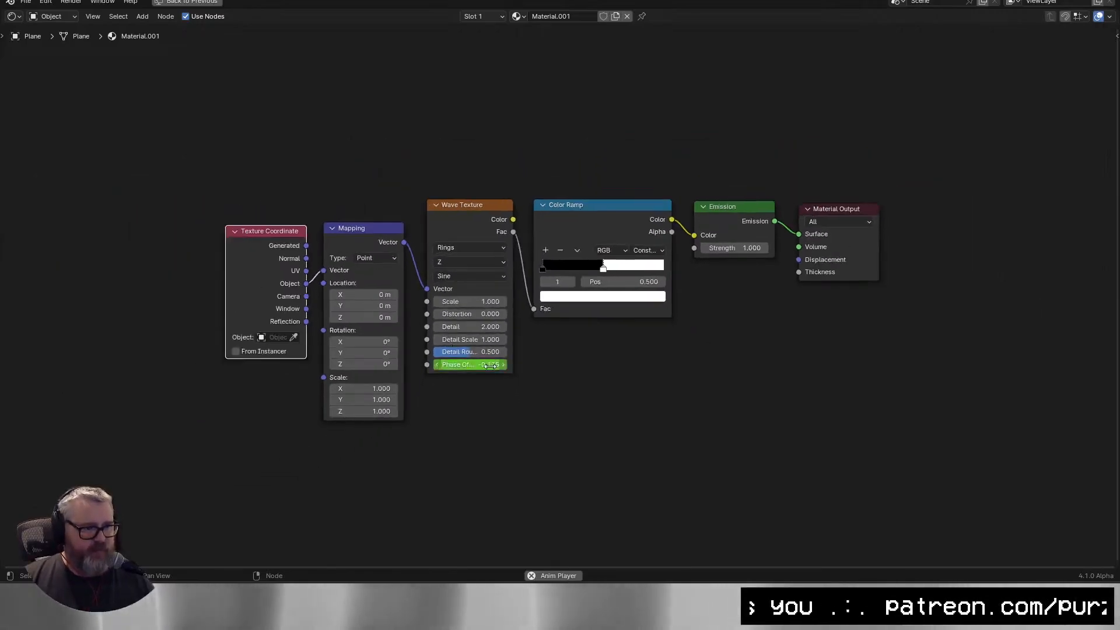
scroll(558, 369, up, 5)
key(ctrl+space)
scroll(302, 344, down, 7)
scroll(302, 344, down, 1)
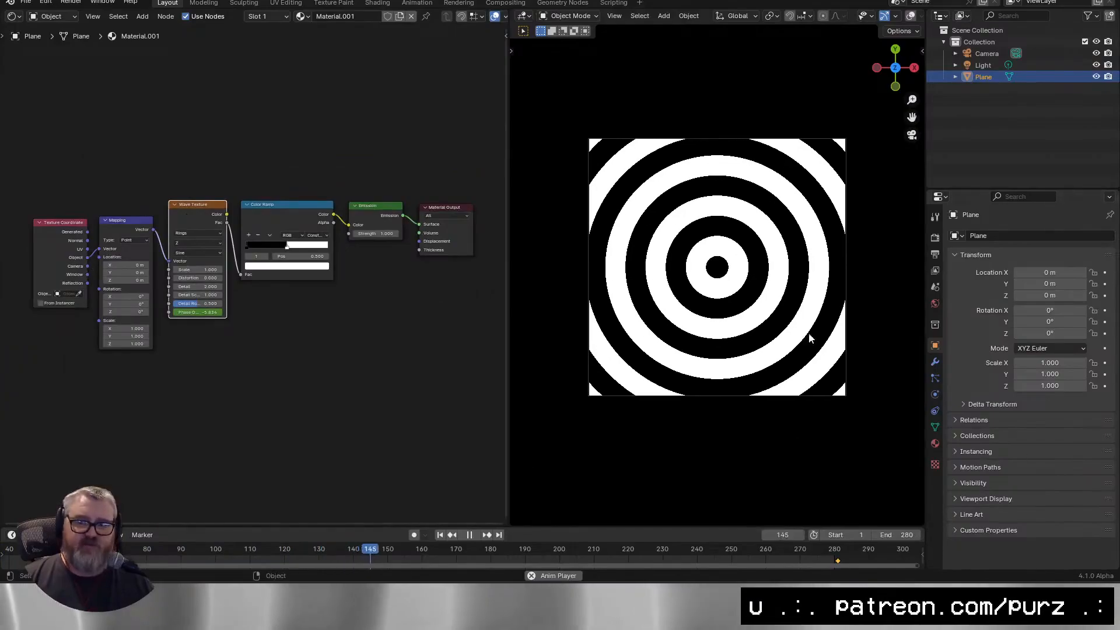
Make room after the Wave Texture and insert a Math node set to Add between it and the Color Ramp.
drag(277, 334, 448, 207)
drag(294, 369, 486, 220)
drag(303, 218, 402, 212)
click(269, 365)
drag(332, 340, 270, 300)
key(shift+a)
click(275, 301)
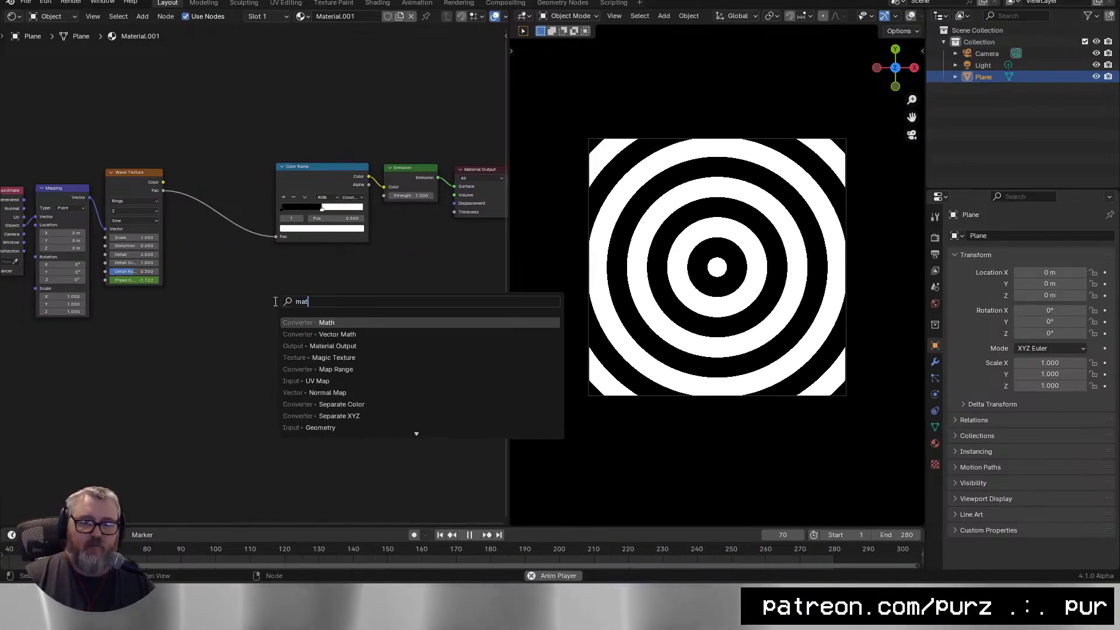
text(mat)
key(Return)
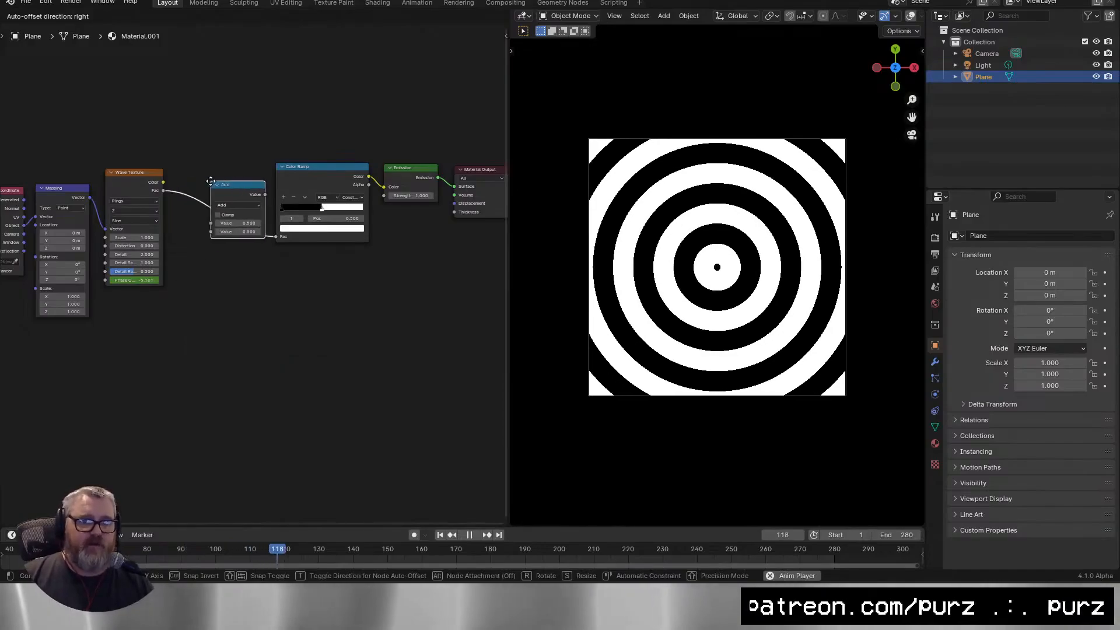
click(203, 181)
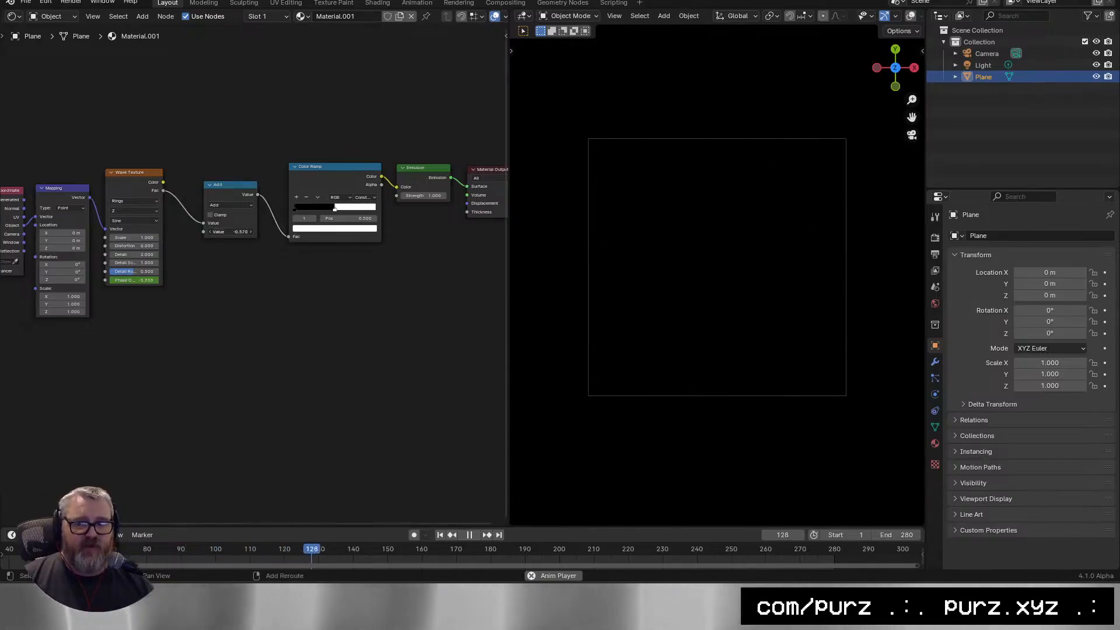
Try different offsets in the Add node's second value, ending with 0.5.
drag(230, 231, 280, 231)
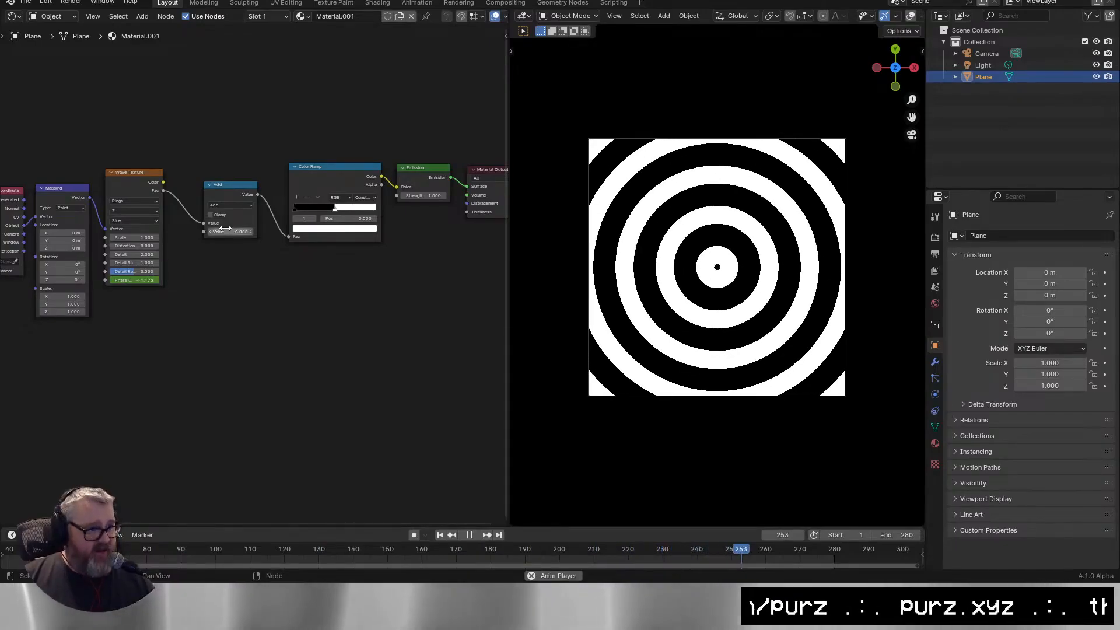
drag(231, 232, 270, 231)
text(.5)
key(Return)
scroll(230, 268, up, 1)
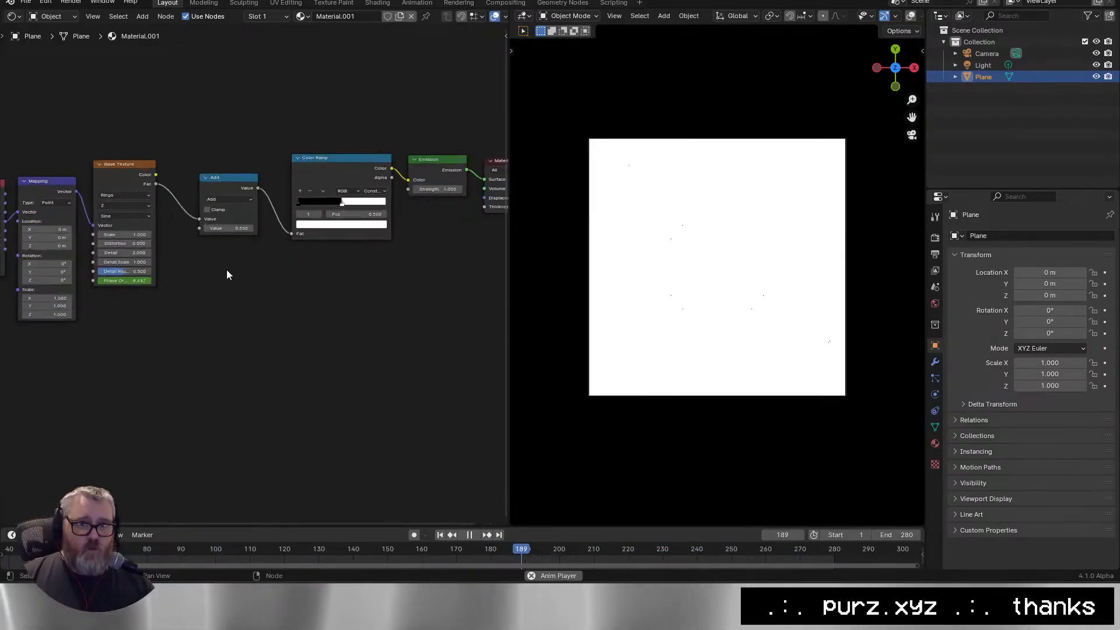
Add a Voronoi Texture below the Wave Texture, fed by the Mapping node, and link its Distance to the Add node's second value.
drag(229, 268, 404, 282)
drag(303, 182, 315, 125)
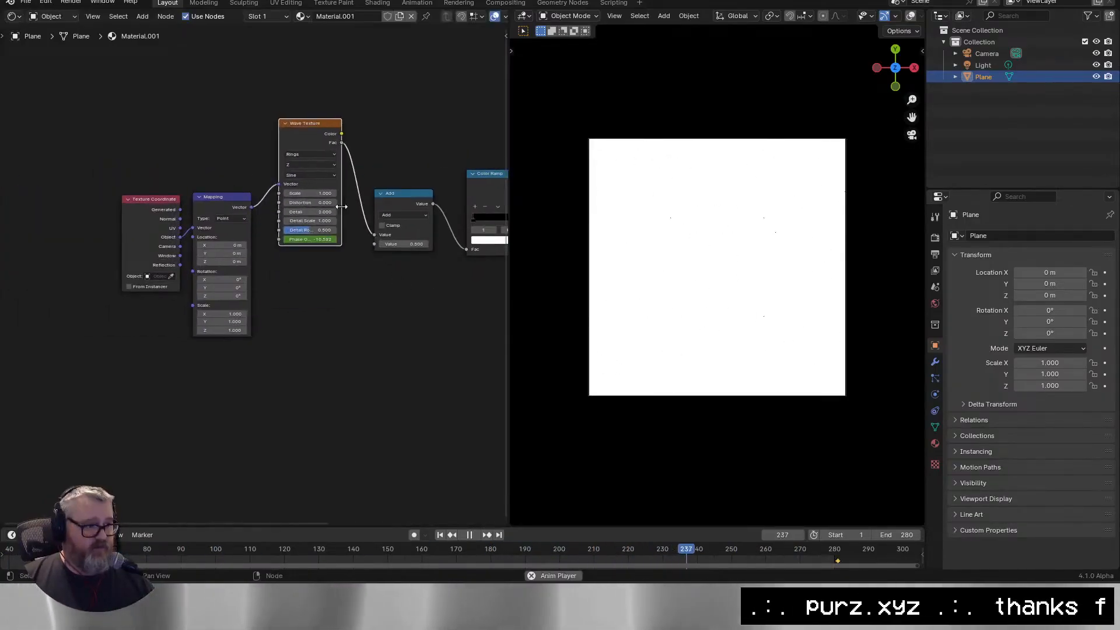
click(334, 347)
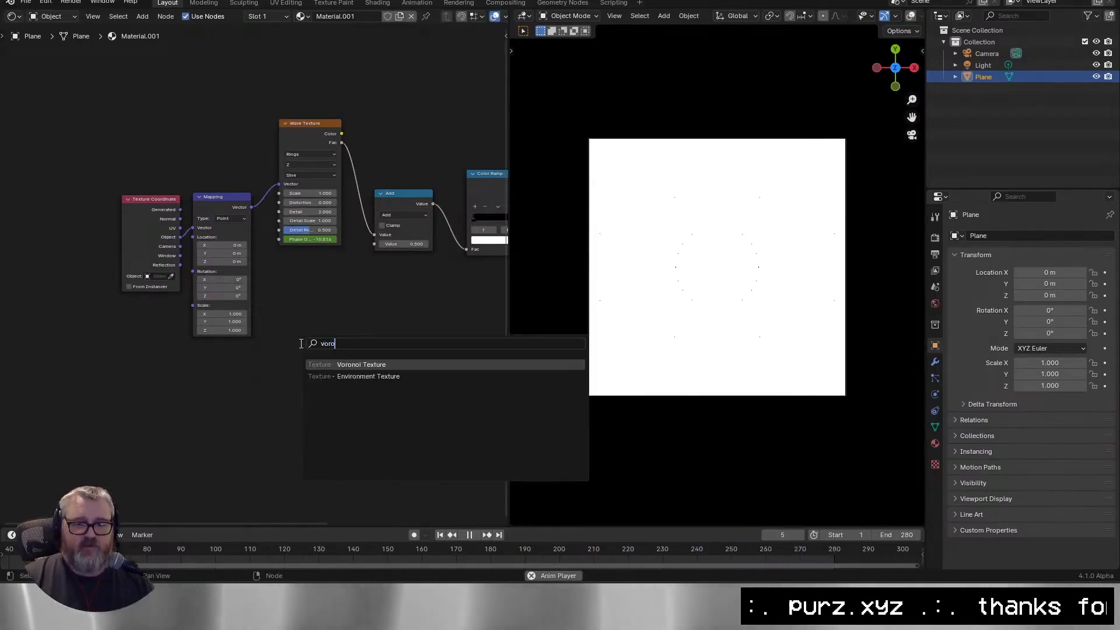
text(voro)
key(Return)
click(280, 268)
drag(374, 243, 336, 282)
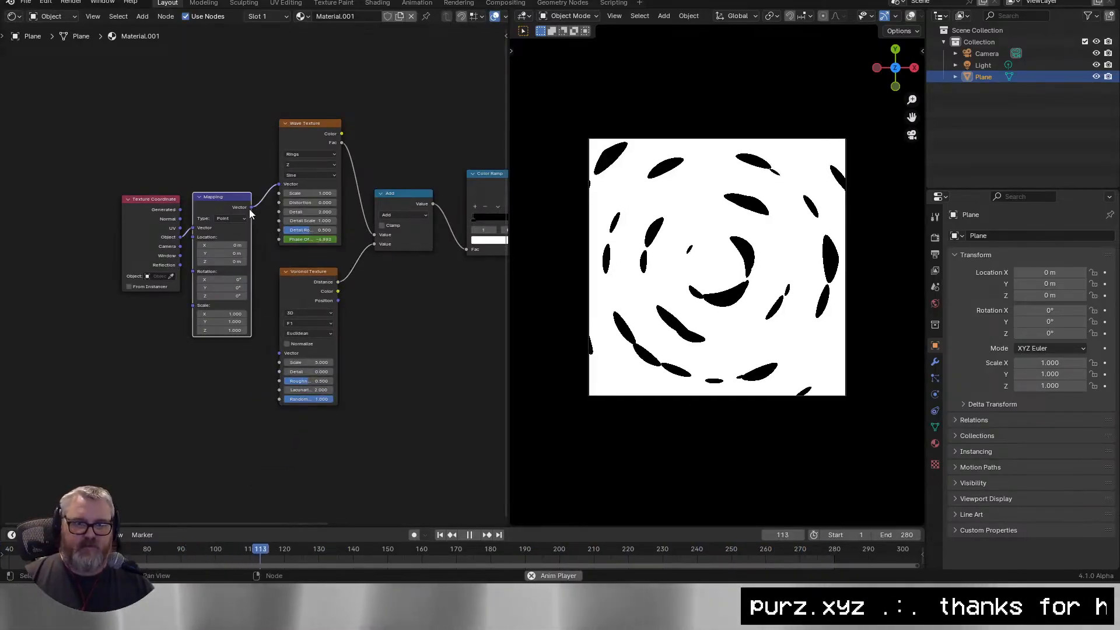
drag(251, 207, 330, 341)
scroll(762, 323, up, 4)
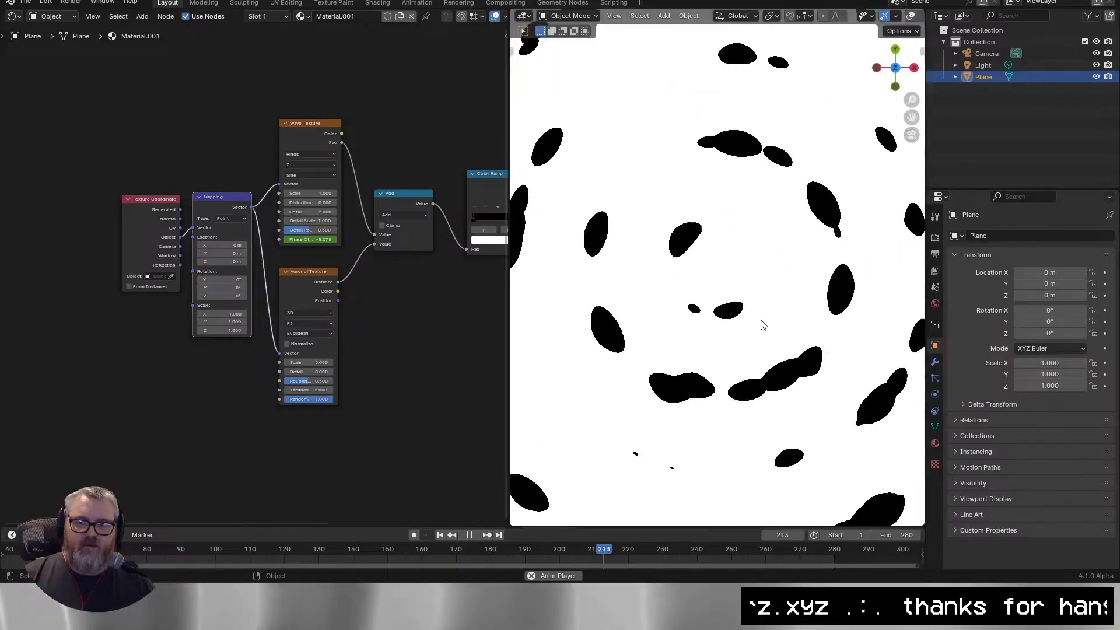
scroll(766, 325, down, 3)
Preview the Voronoi Texture on the plane and change its feature output to Smooth F1.
click(316, 285)
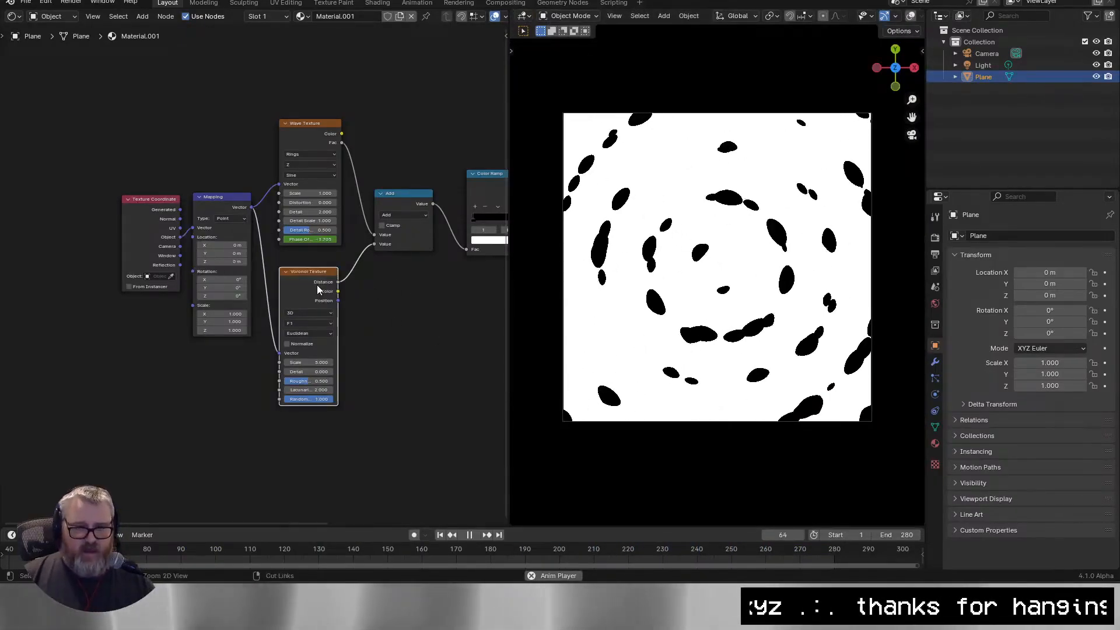
ctrl+shift+click(316, 284)
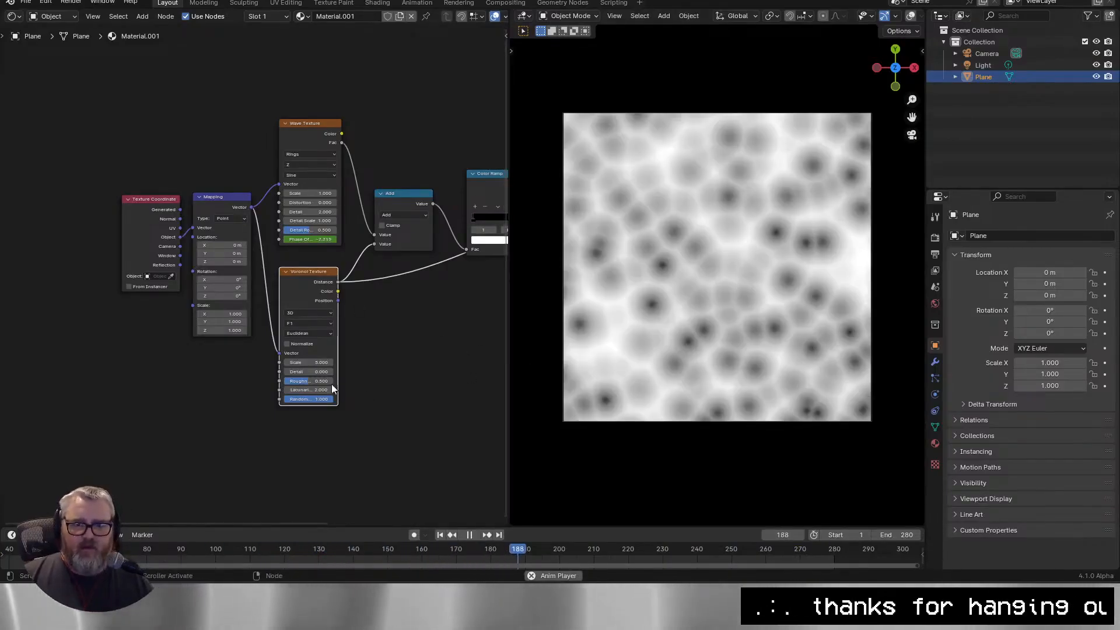
drag(354, 351, 292, 347)
scroll(311, 370, up, 4)
drag(413, 372, 215, 374)
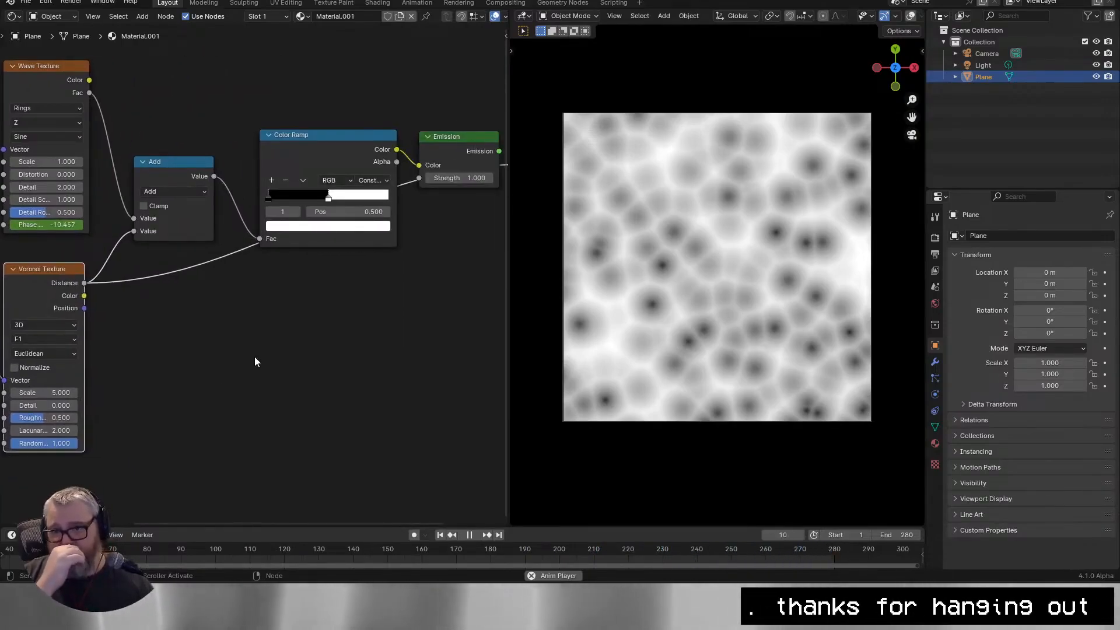
scroll(254, 362, up, 2)
click(184, 291)
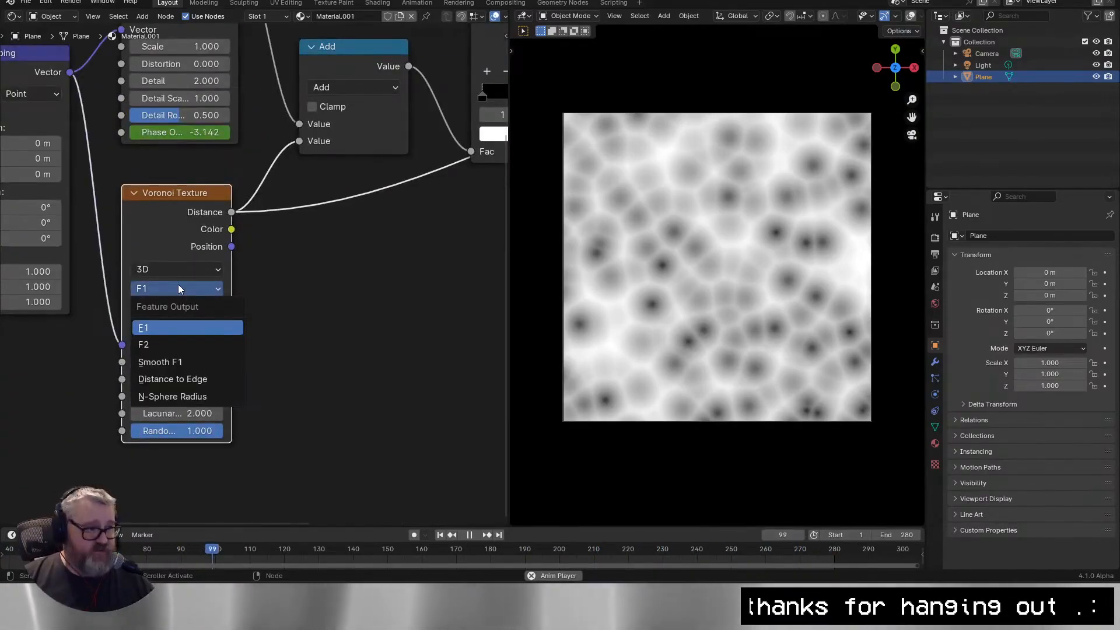
click(175, 362)
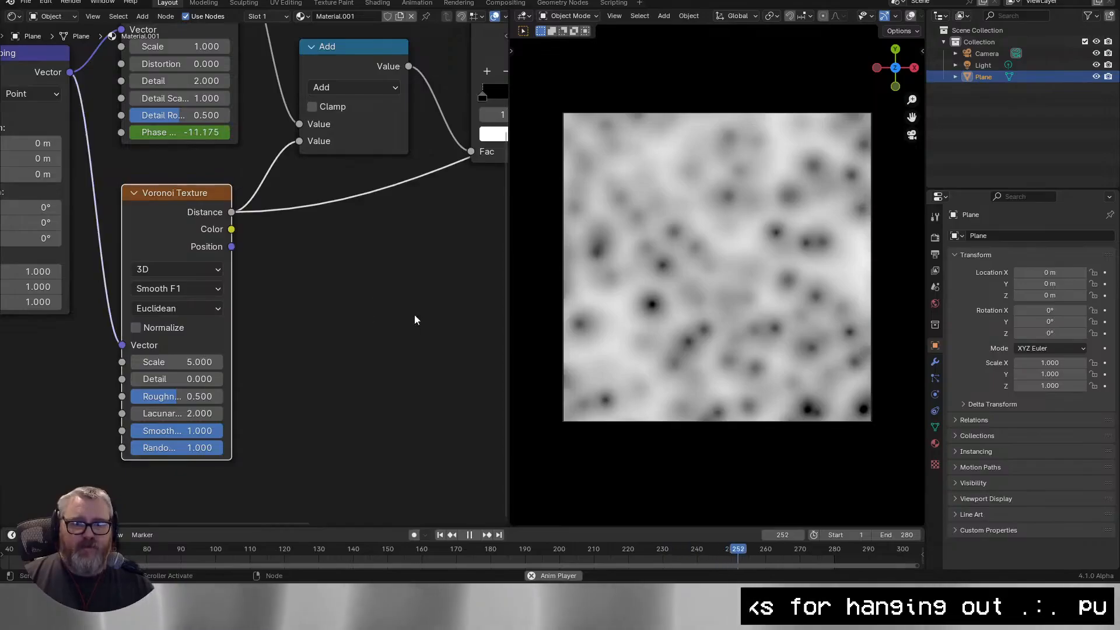
Connect the Voronoi Distance directly to the Color Ramp's Fac and route the Emission back to the Material Output.
drag(414, 314, 180, 422)
scroll(254, 274, down, 2)
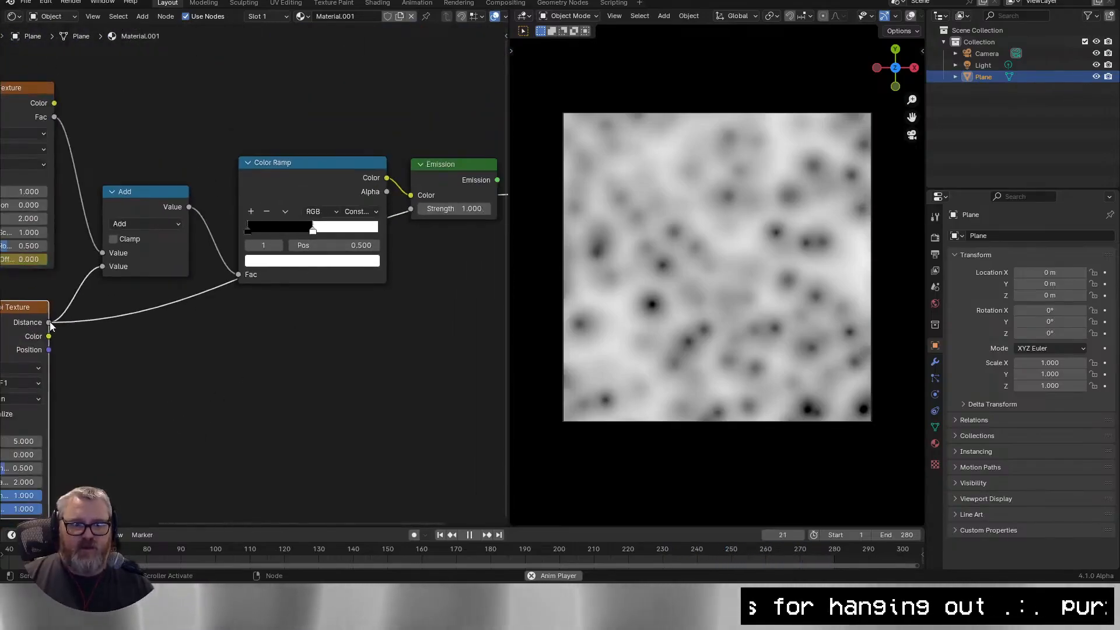
drag(238, 275, 116, 352)
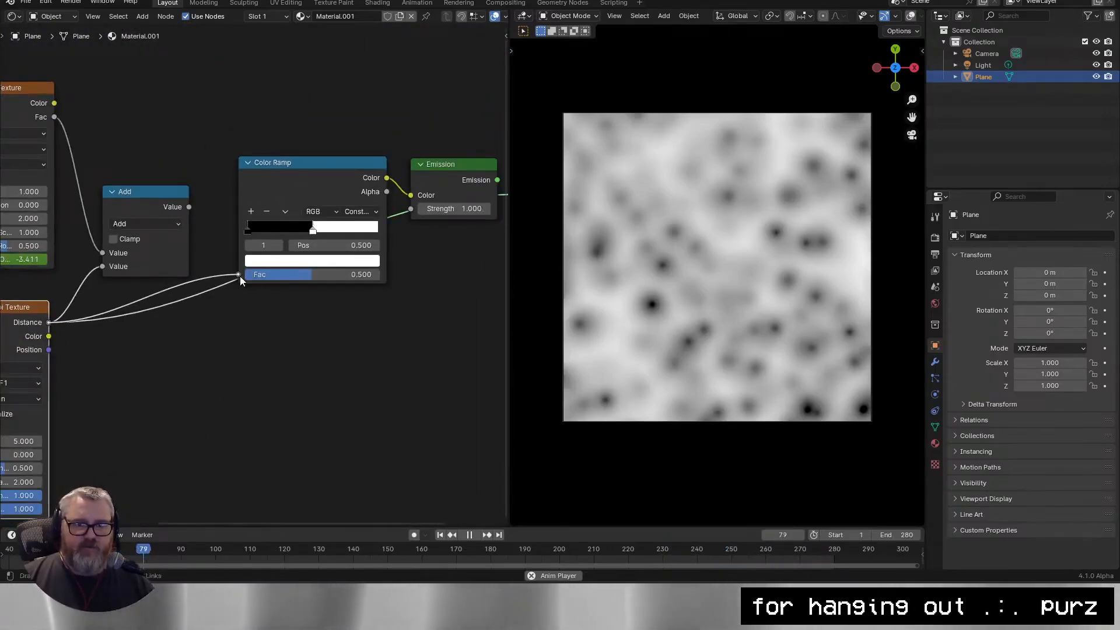
drag(240, 276, 240, 276)
drag(410, 310, 210, 342)
ctrl+shift+click(274, 211)
Move the Color Ramp's white stop to position 0.295.
drag(132, 496, 486, 358)
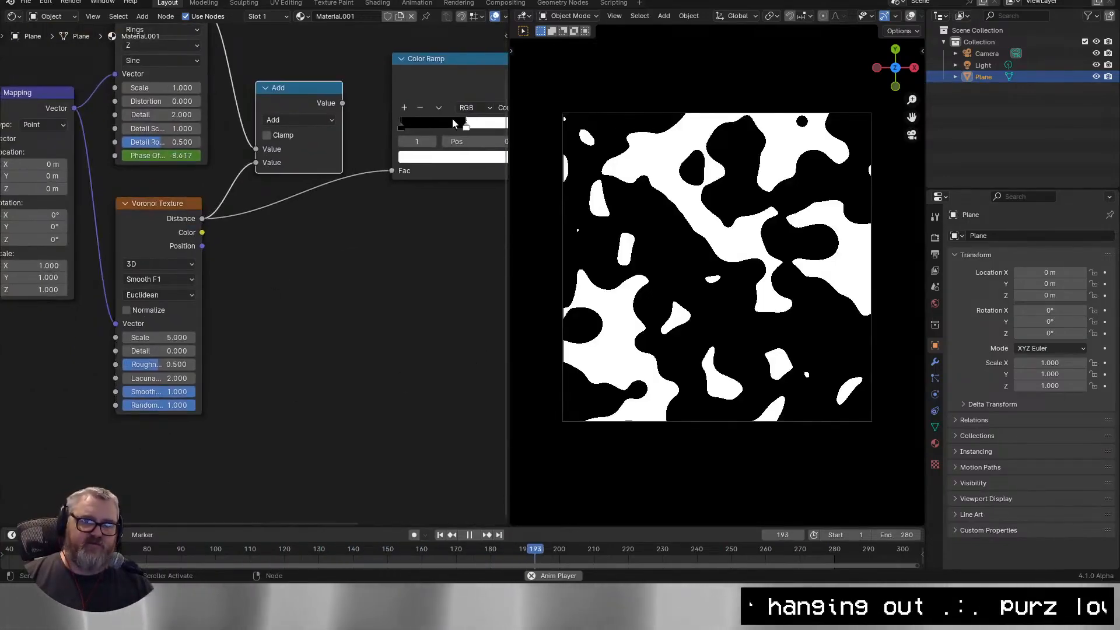
drag(445, 75, 217, 122)
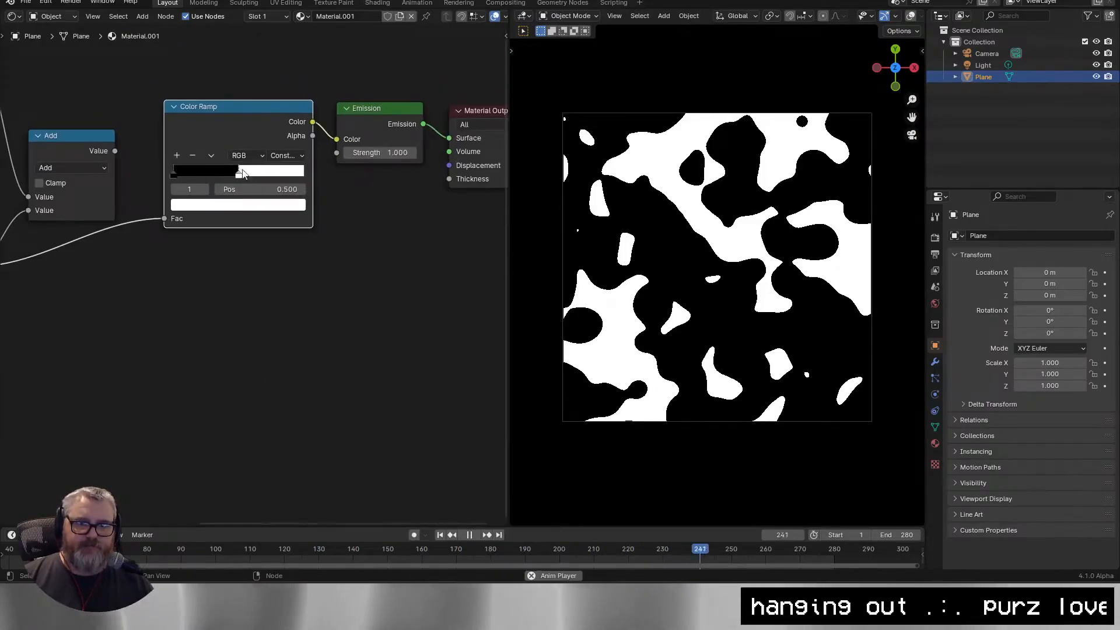
drag(238, 175, 216, 187)
Set the Voronoi Texture's Randomness to 0 and its Scale to 3.3.
drag(239, 308, 624, 254)
drag(332, 400, 275, 400)
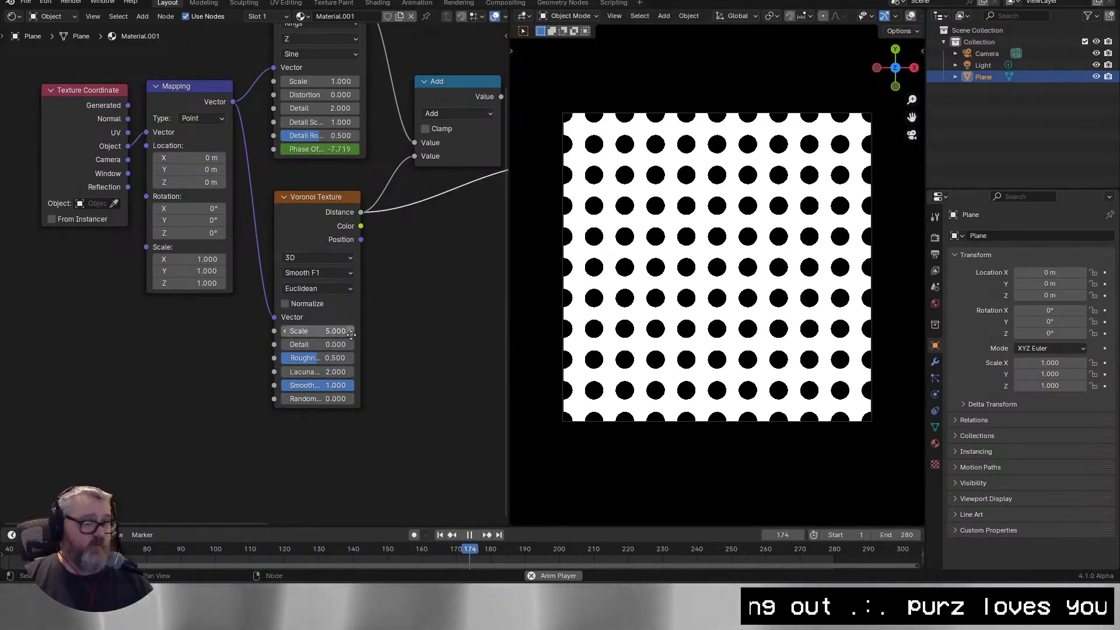
drag(350, 334, 172, 362)
drag(118, 425, 93, 425)
mouse_move(128, 357)
mouse_down()
mouse_move(210, 357)
mouse_move(99, 357)
mouse_move(110, 357)
mouse_up()
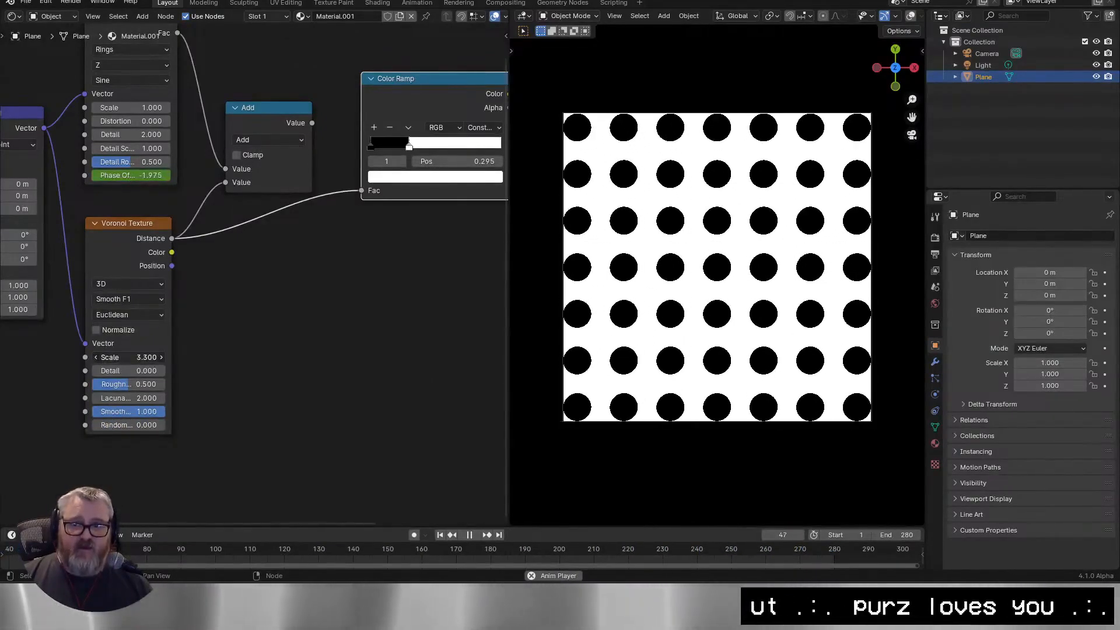
Connect the Add node's Value back into the Color Ramp's Fac.
drag(295, 335, 241, 390)
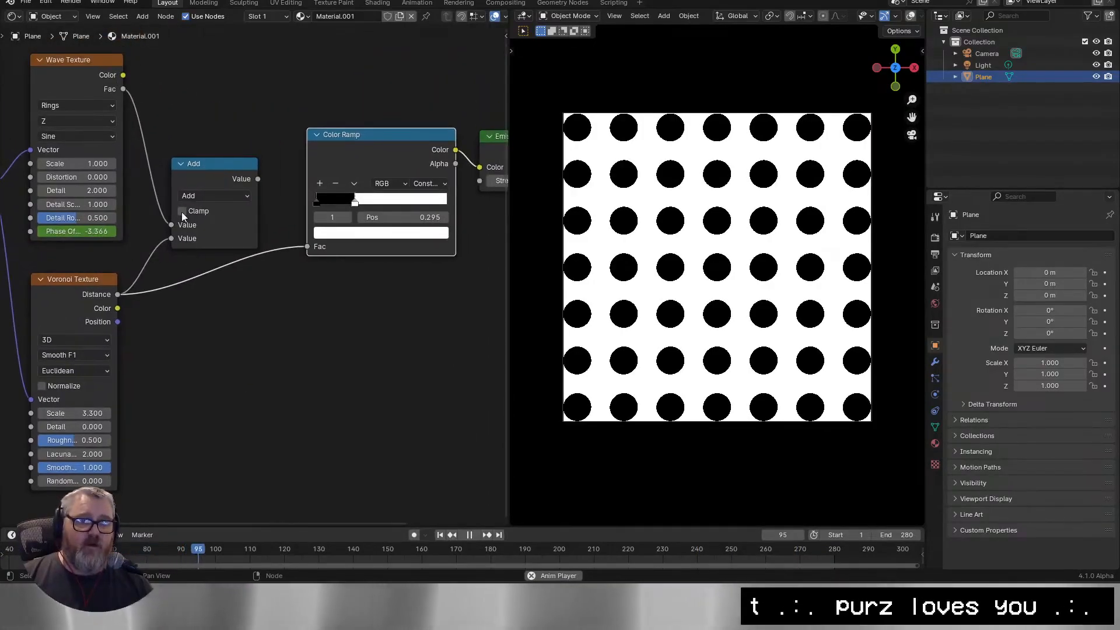
drag(257, 179, 307, 246)
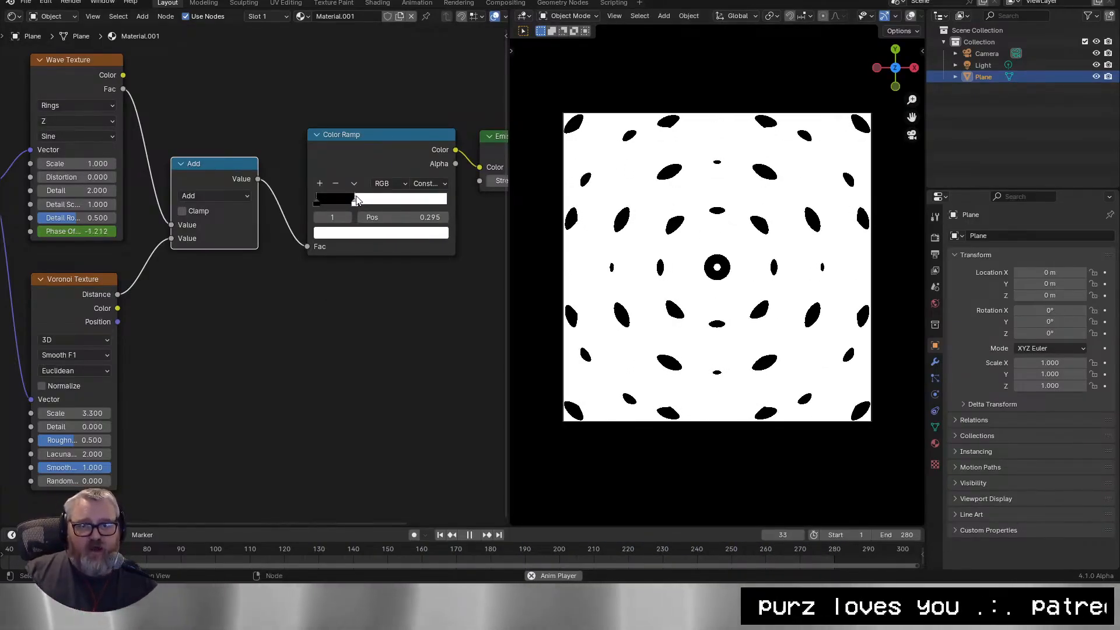
Move the Color Ramp's white stop to position 0.464.
drag(354, 200, 389, 207)
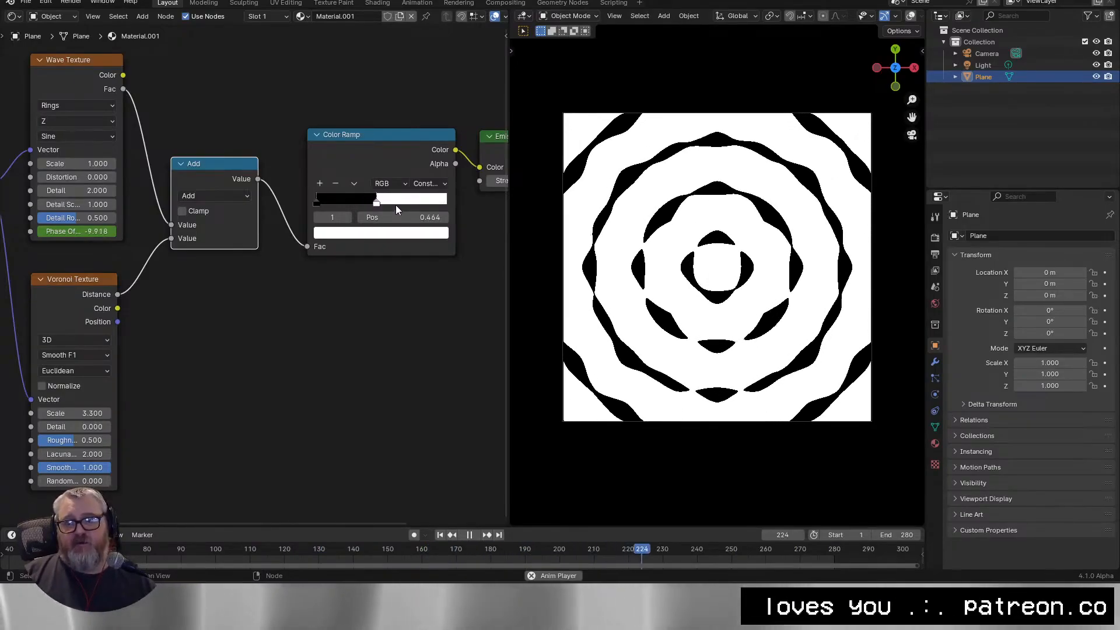
Enable Normalize on the Voronoi Texture and change its feature output to F2, keeping Randomness at 0.
mouse_move(131, 437)
mouse_down()
mouse_move(204, 371)
mouse_move(149, 372)
mouse_up()
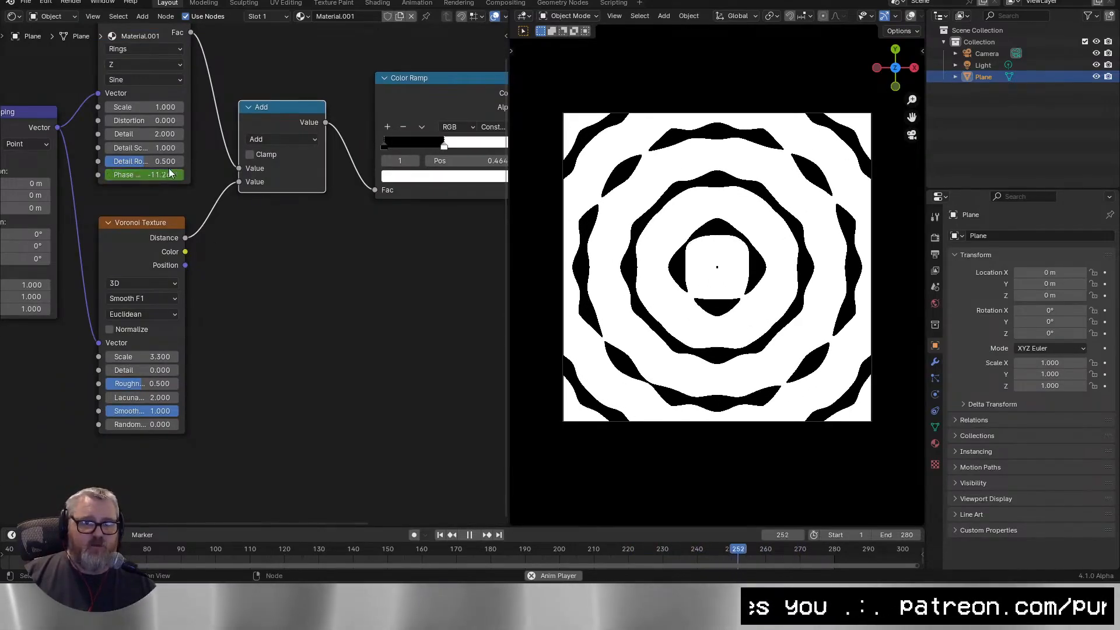
click(132, 331)
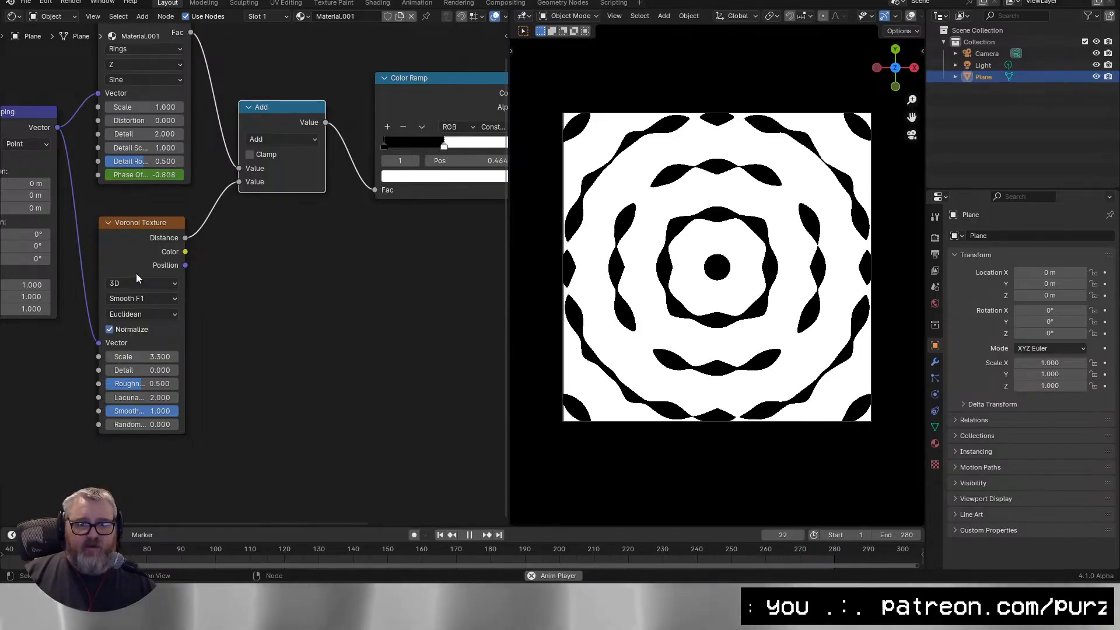
click(138, 298)
click(134, 342)
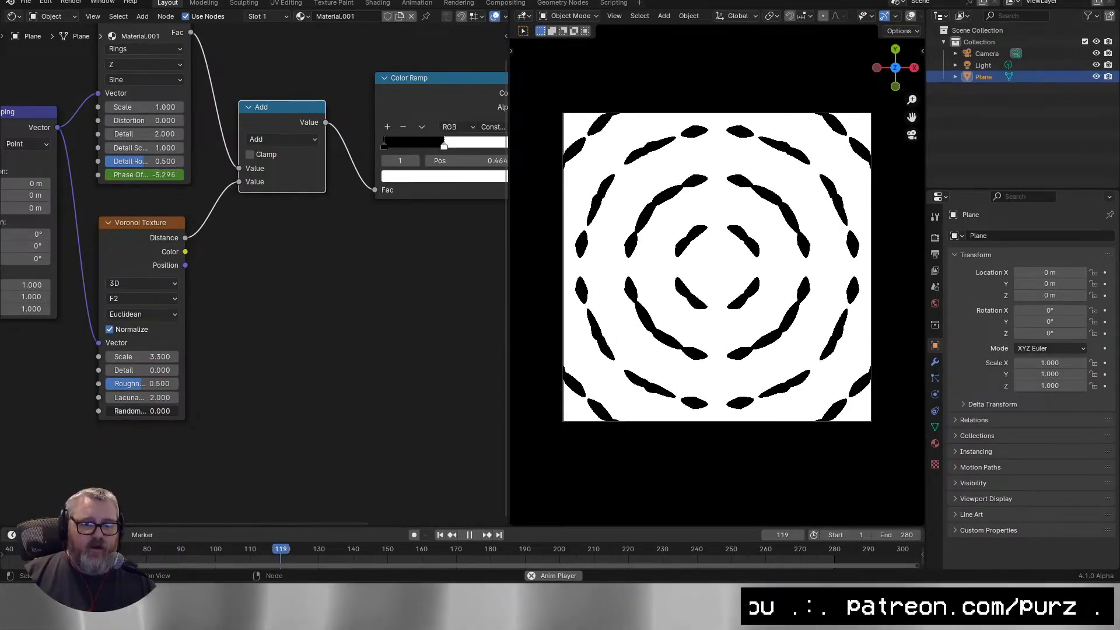
drag(127, 411, 70, 410)
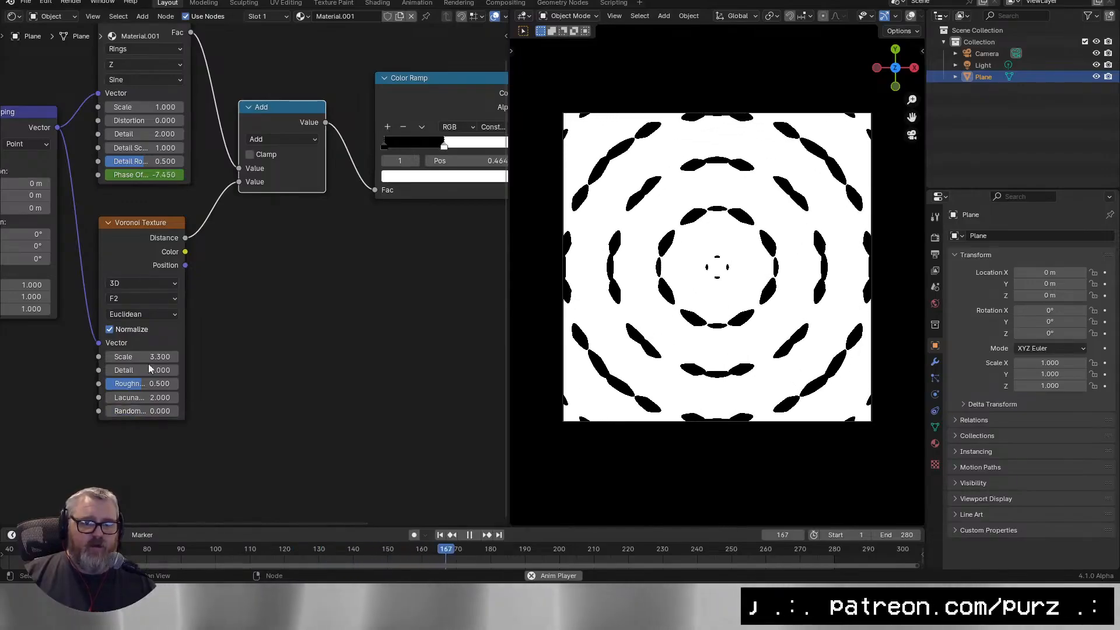
click(136, 246)
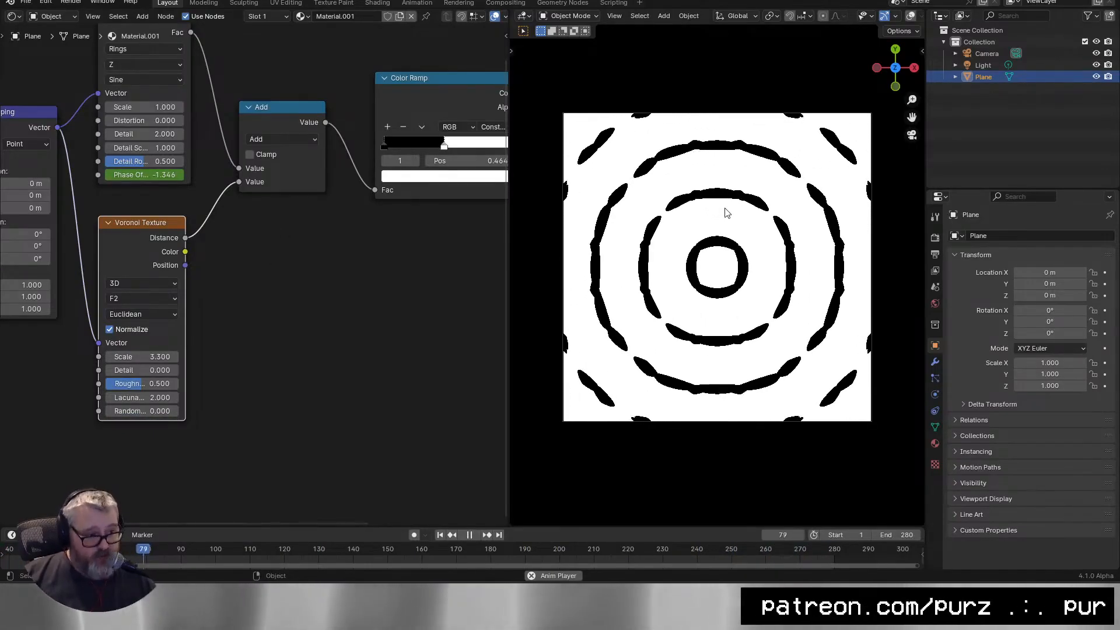
Try shifting the Mapping node's X location, also with the Wave Texture's Vector unlinked, and restore the original value and link.
drag(290, 326, 298, 331)
scroll(298, 331, down, 1)
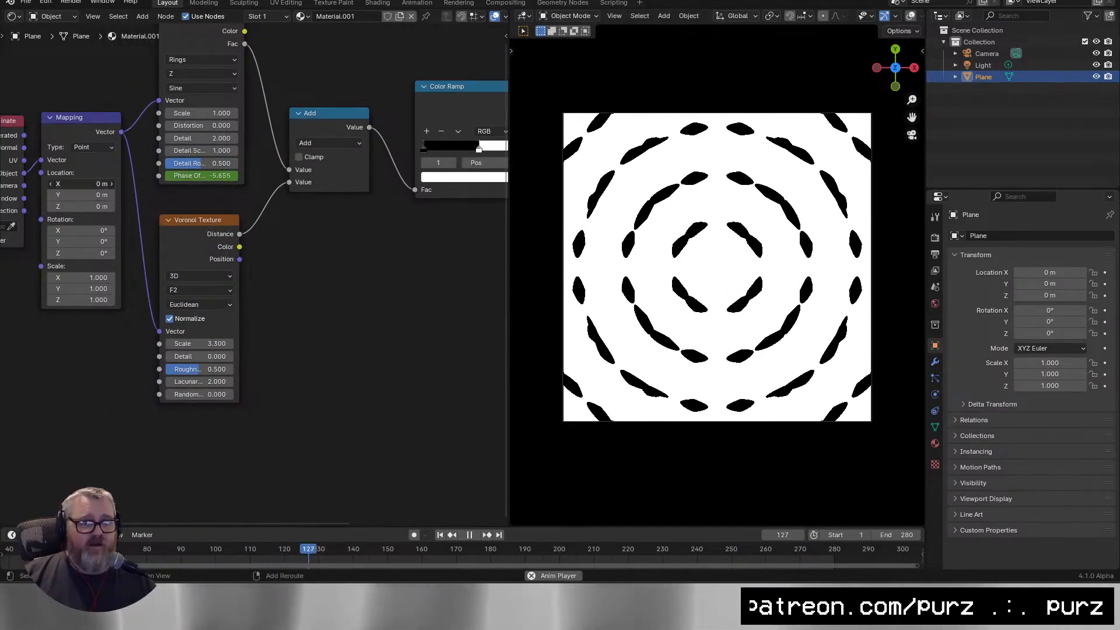
mouse_move(77, 184)
mouse_down()
mouse_move(93, 184)
mouse_move(76, 184)
mouse_up()
key(ctrl+z)
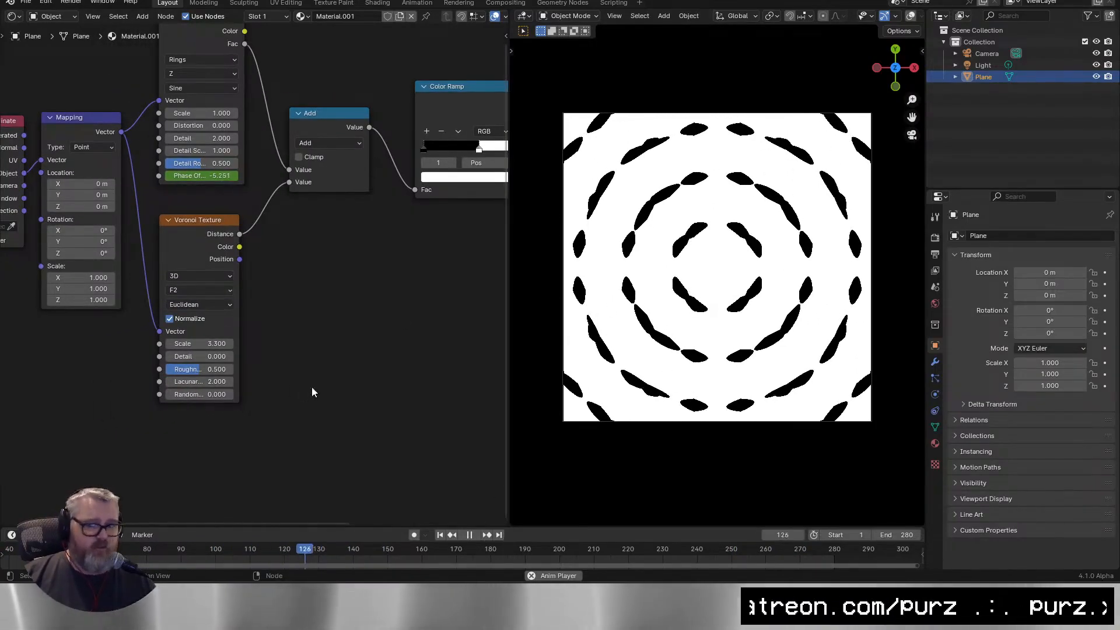
drag(321, 327, 21, 366)
drag(364, 138, 342, 112)
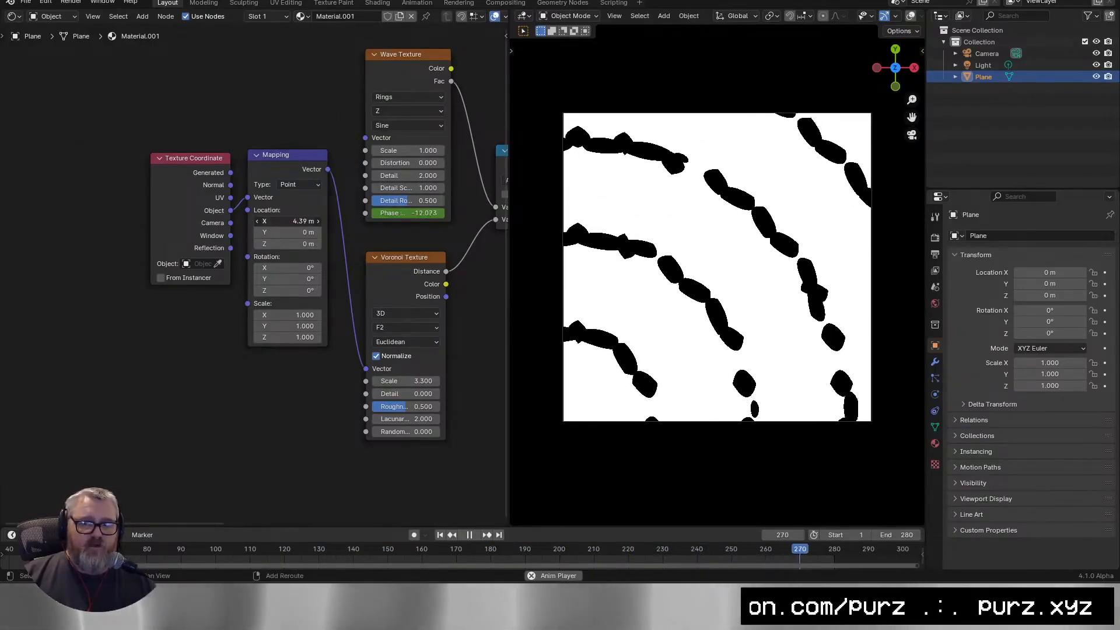
key(ctrl+z)
drag(334, 174, 368, 137)
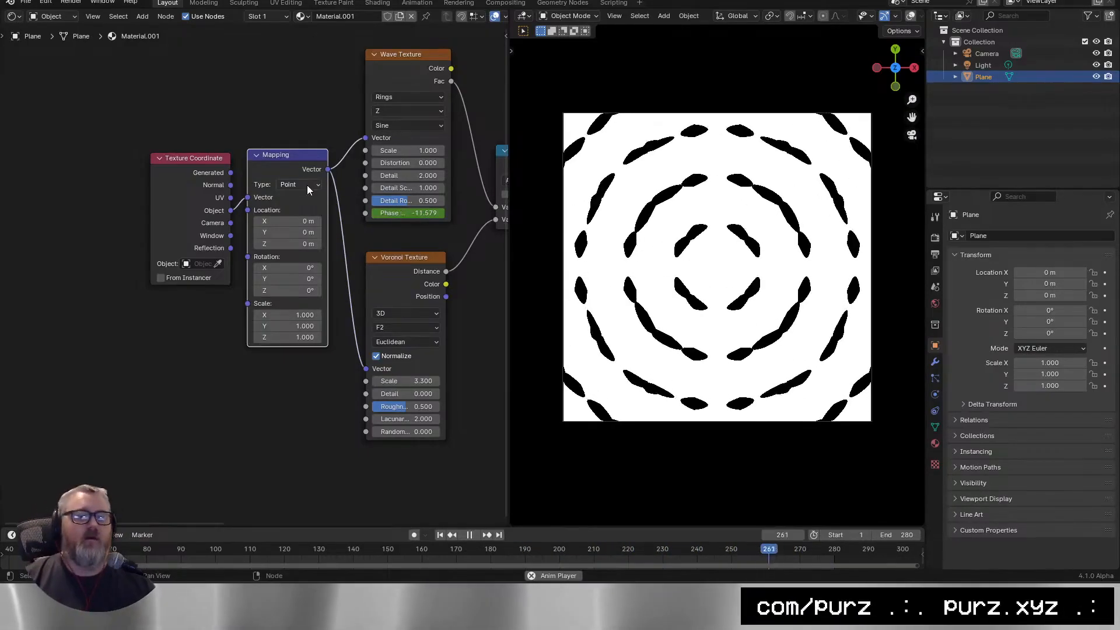
Spread out the Texture Coordinate and Mapping nodes and place a copy of the Mapping node below the original.
drag(188, 170, 112, 99)
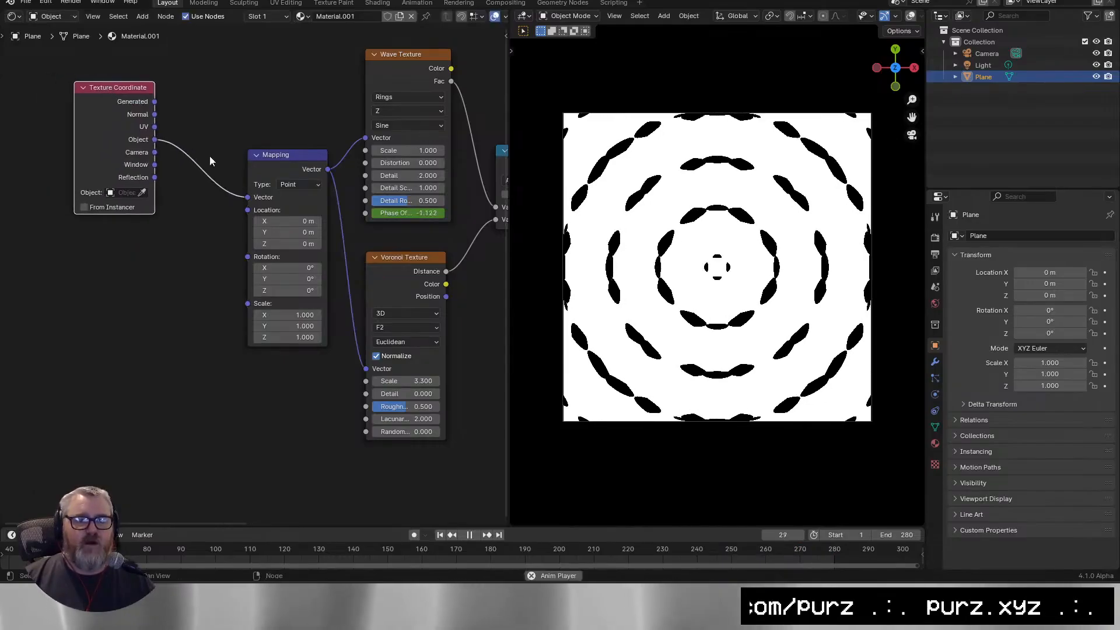
drag(290, 162, 256, 69)
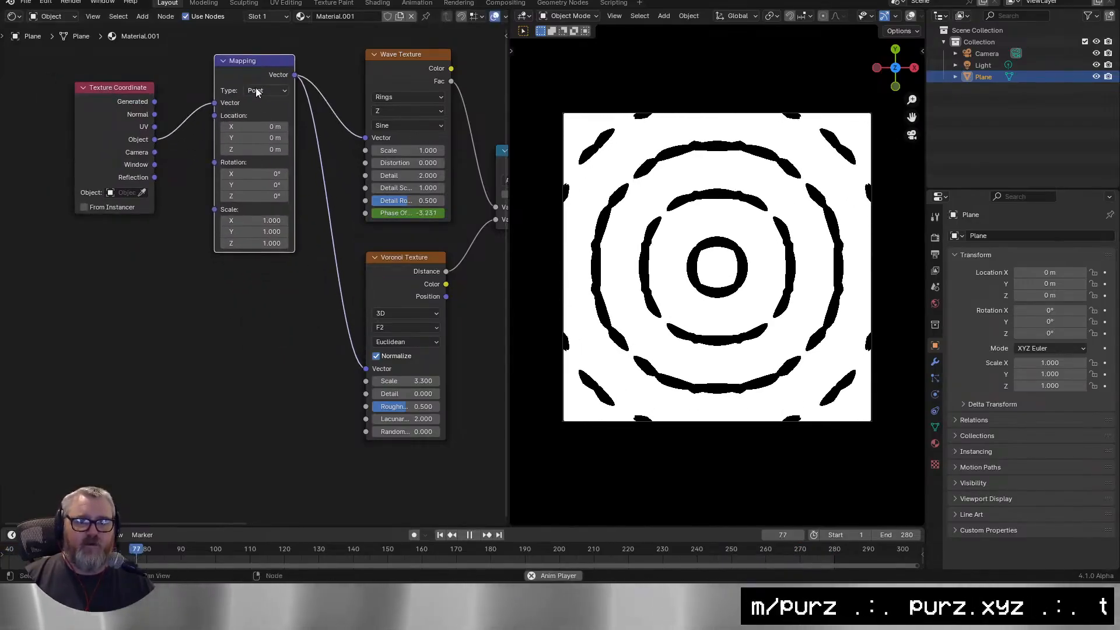
key(ctrl+v)
key(ctrl+c)
key(ctrl+v)
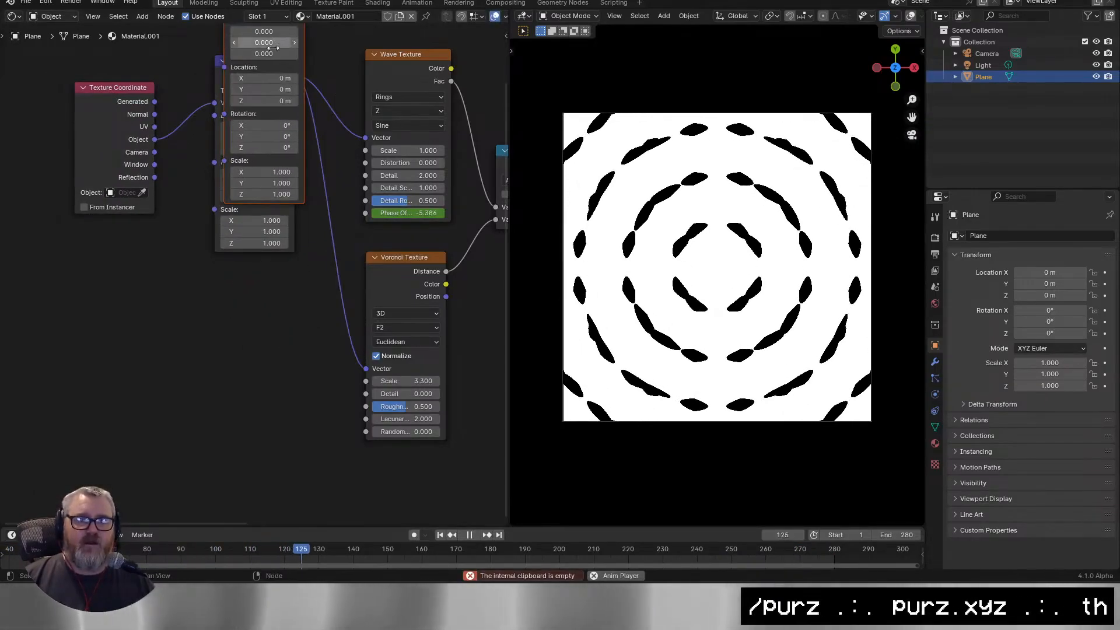
drag(226, 46, 215, 336)
Route the Texture Coordinate's Object output through the copied Mapping node into the Voronoi Texture's Vector.
drag(154, 165, 166, 166)
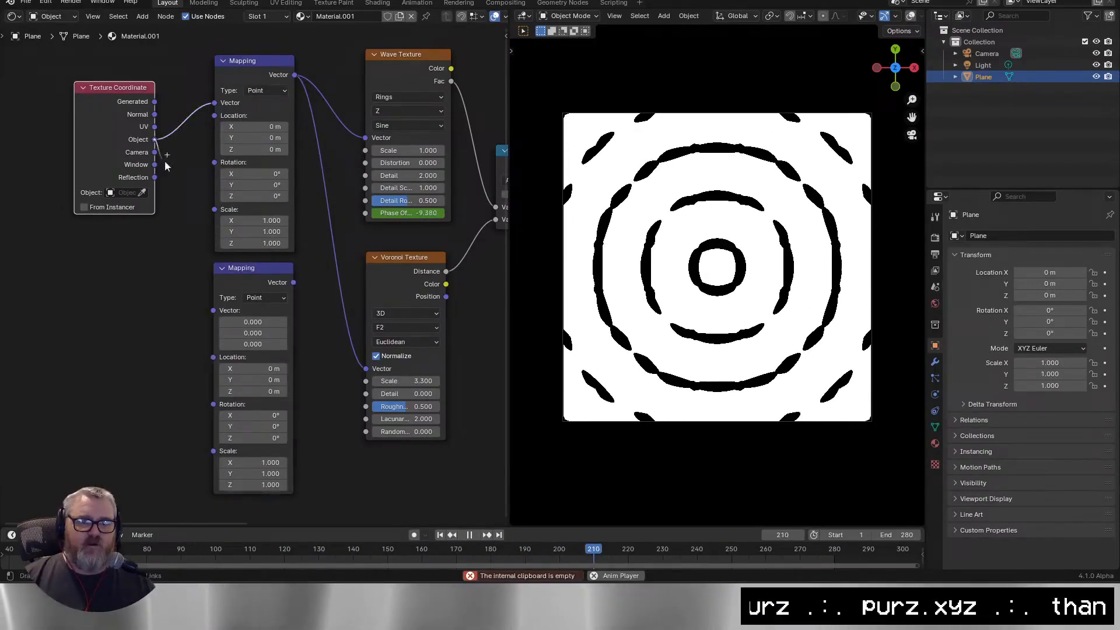
drag(217, 318, 217, 318)
drag(293, 282, 366, 369)
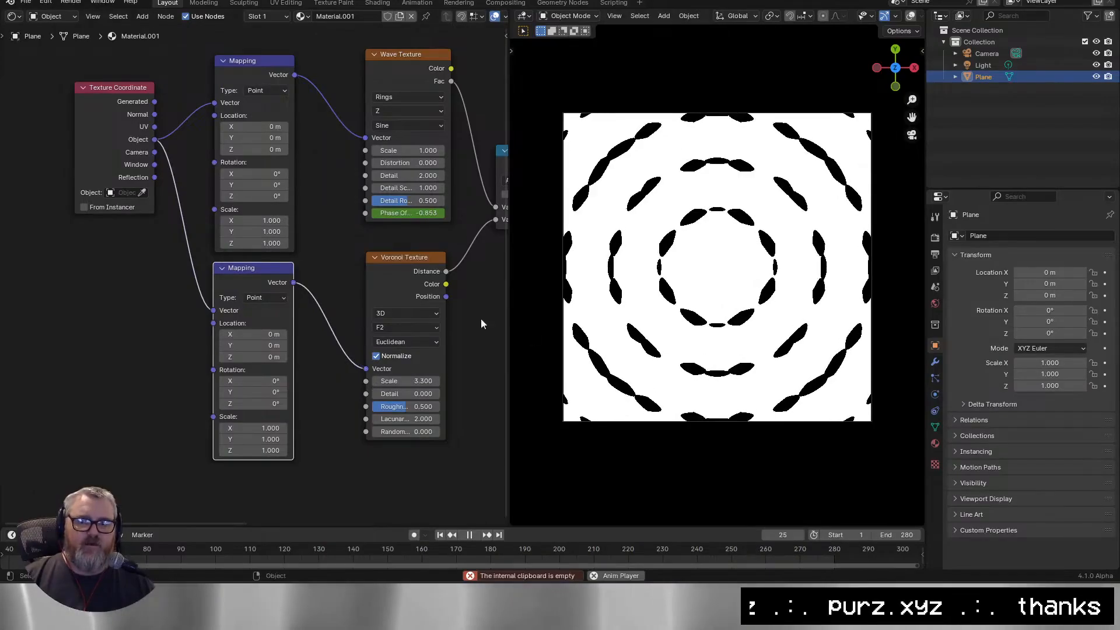
drag(242, 72, 239, 64)
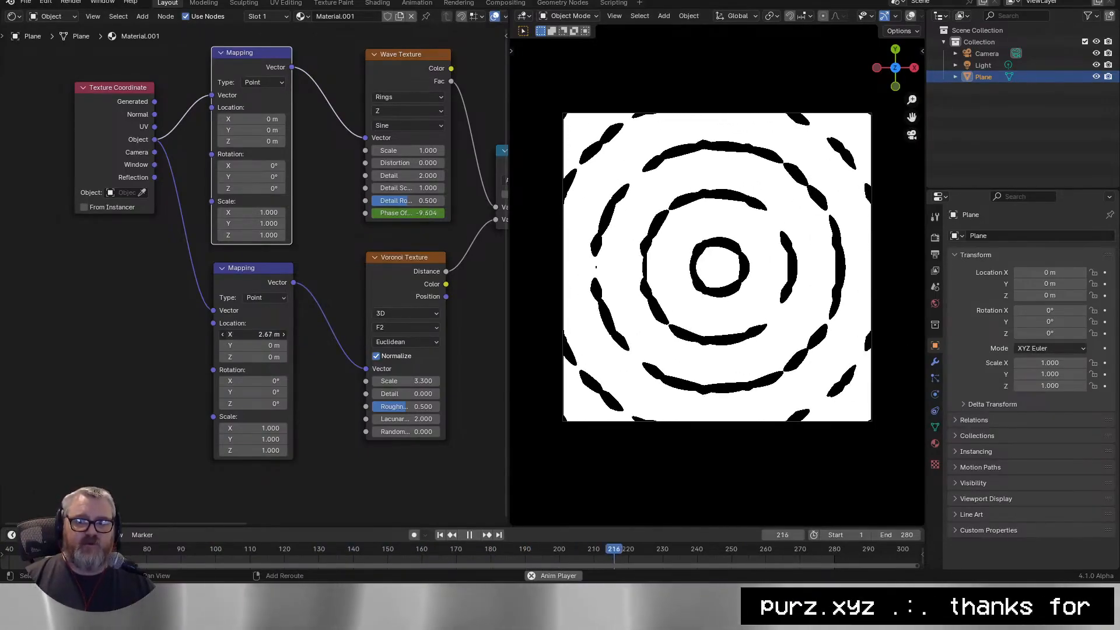
Try shifting the Voronoi's Mapping node along its X, Y and Z locations, cancelling each change.
right_click(253, 334)
mouse_move(253, 357)
mouse_down()
mouse_move(279, 357)
mouse_move(254, 346)
mouse_move(267, 345)
mouse_up()
right_click(253, 357)
right_click(253, 345)
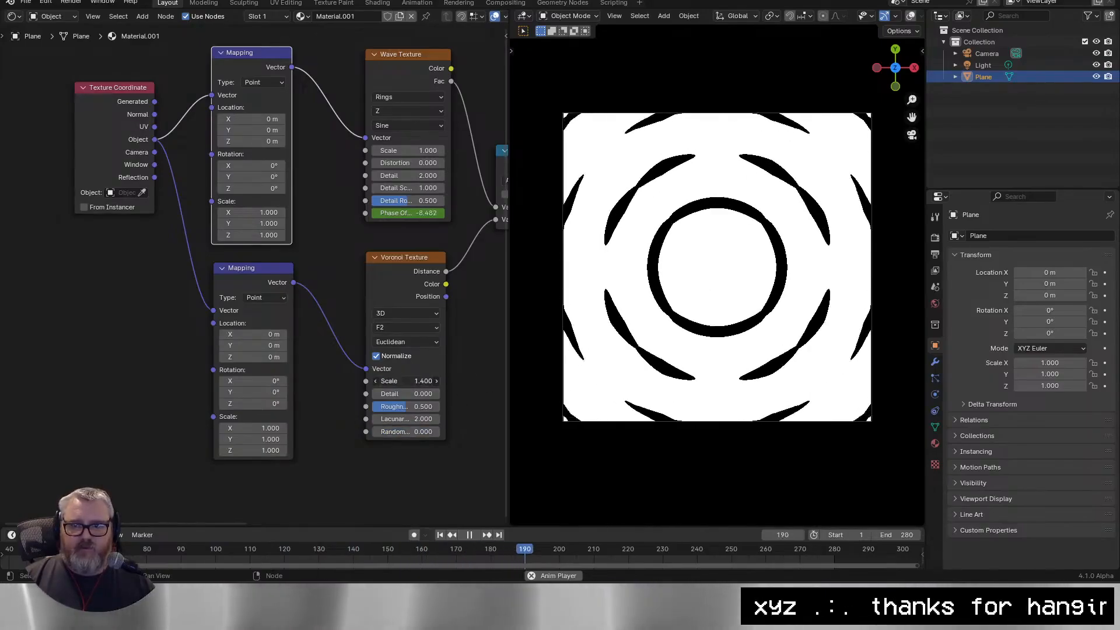
Set the Voronoi Texture's Scale to 16 and inspect the pattern up close.
drag(408, 380, 383, 381)
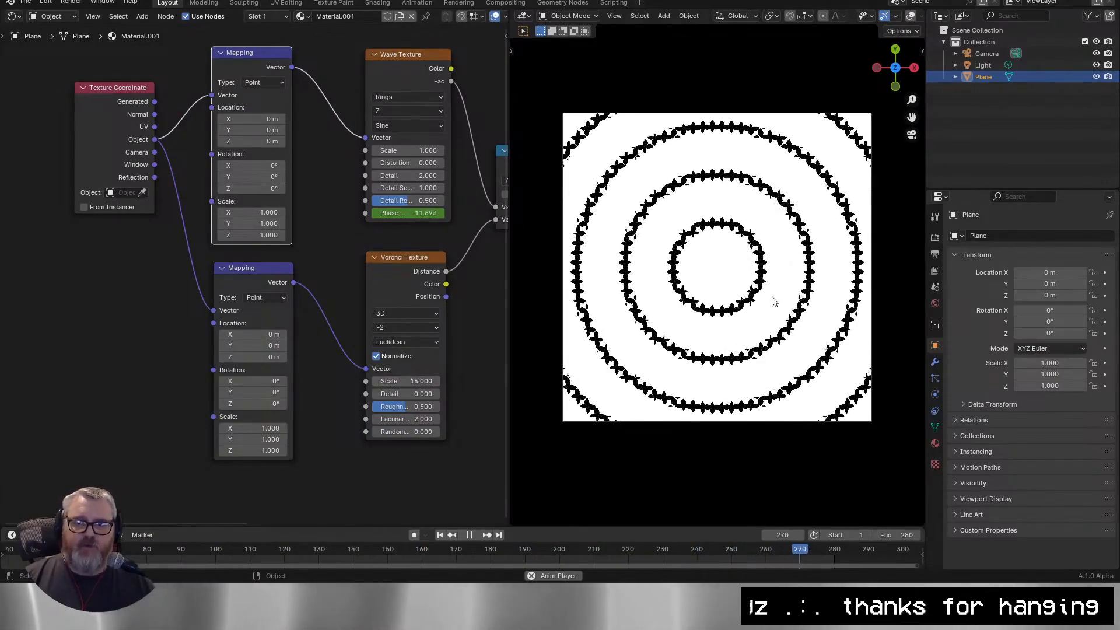
scroll(760, 297, up, 4)
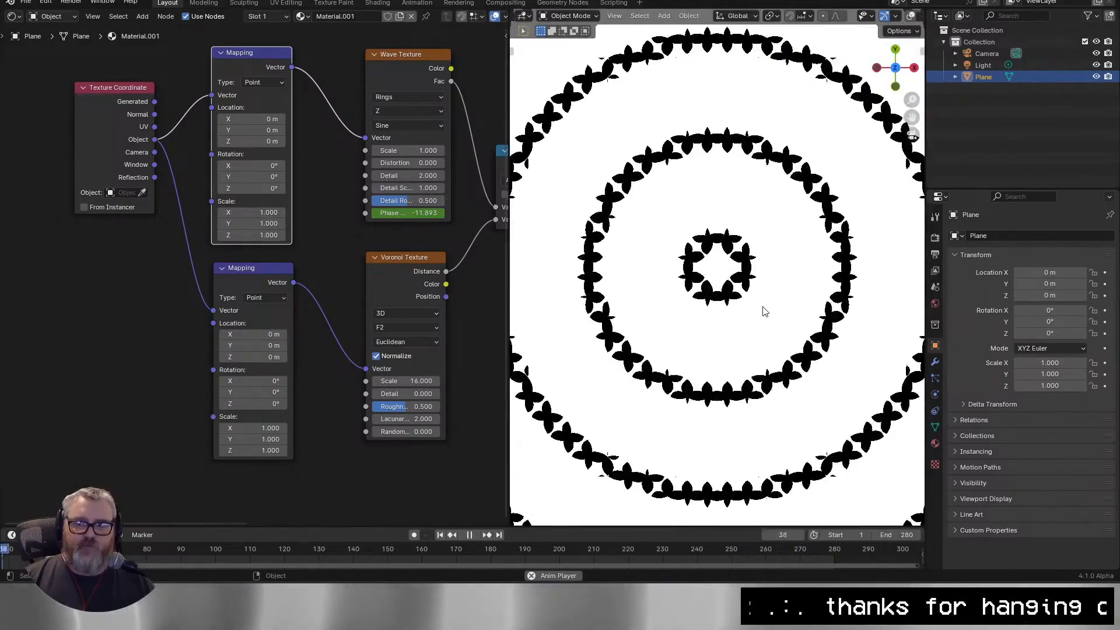
scroll(726, 326, down, 5)
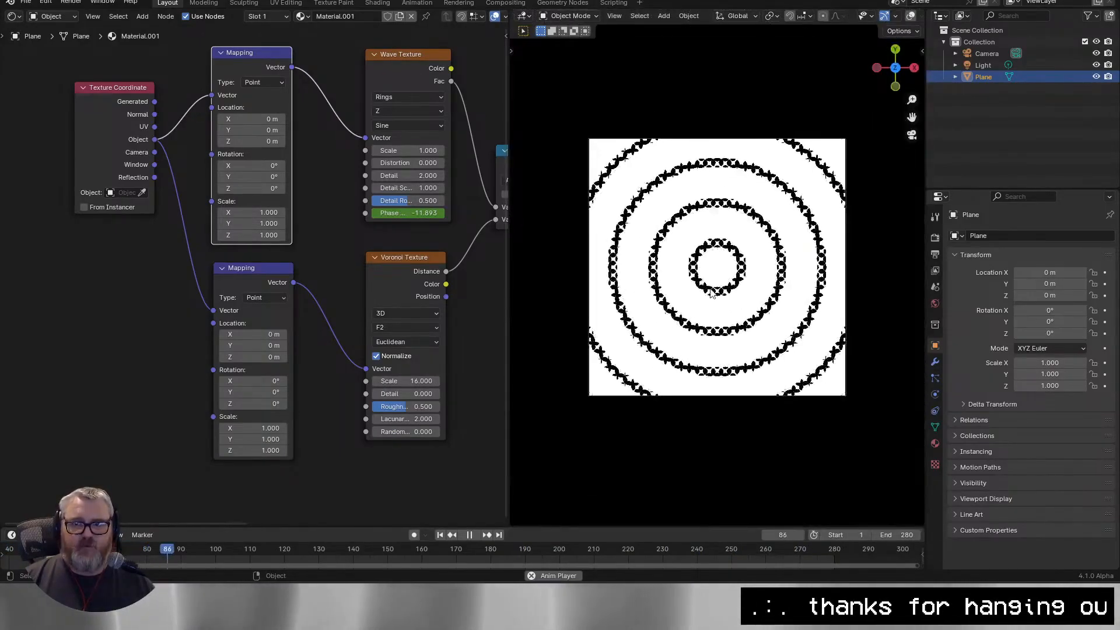
scroll(726, 327, up, 2)
Try the Voronoi Texture's F1 feature output and switch it to Smooth F1, keeping 3D dimensions.
click(403, 329)
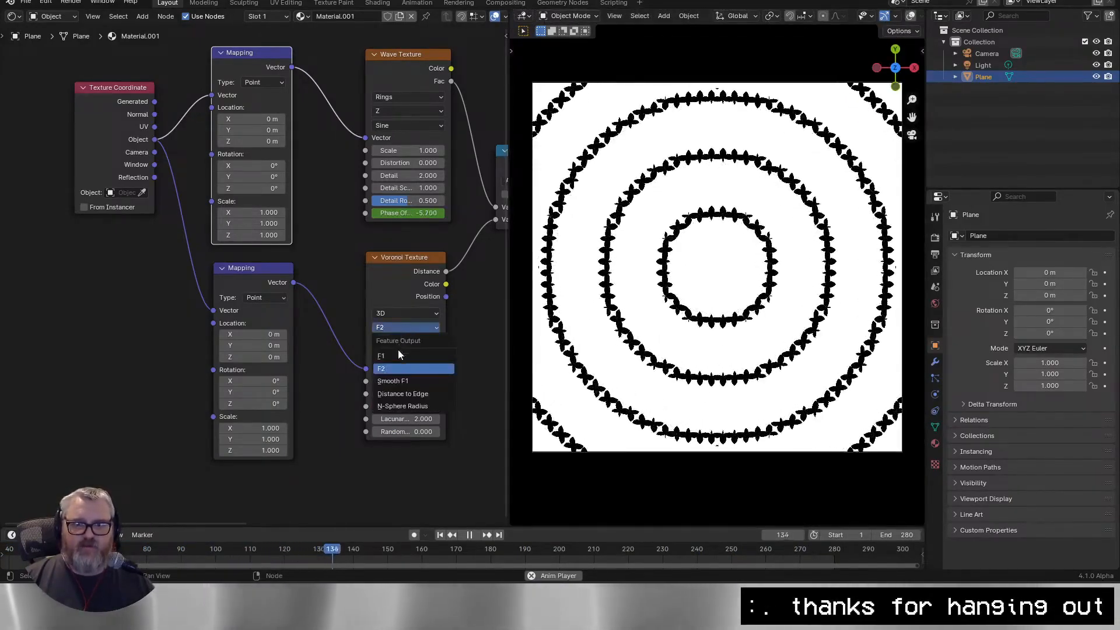
click(399, 354)
click(413, 328)
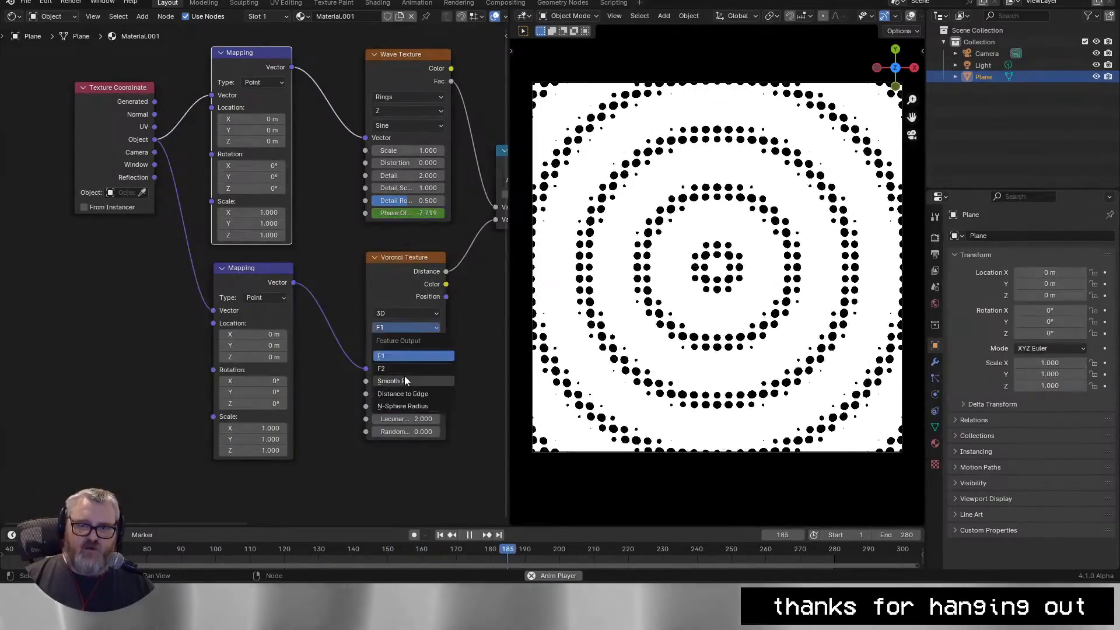
click(403, 381)
click(405, 314)
click(399, 367)
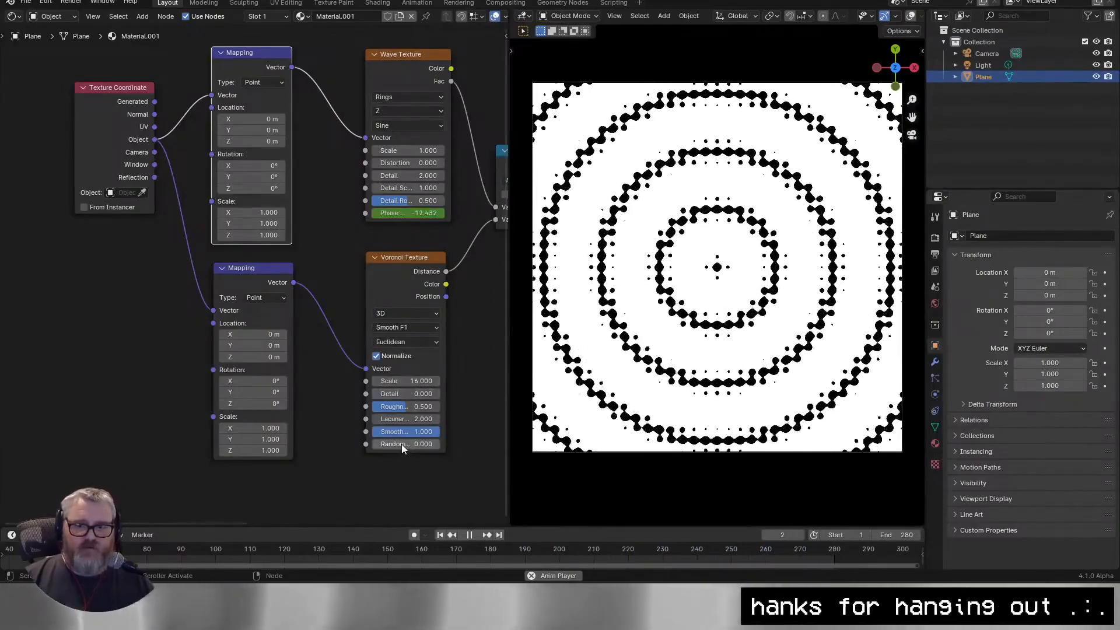
Set the Voronoi Texture's Scale to 1 and connect its Distance directly to the Color Ramp's Fac.
double_click(407, 382)
text(1)
key(Return)
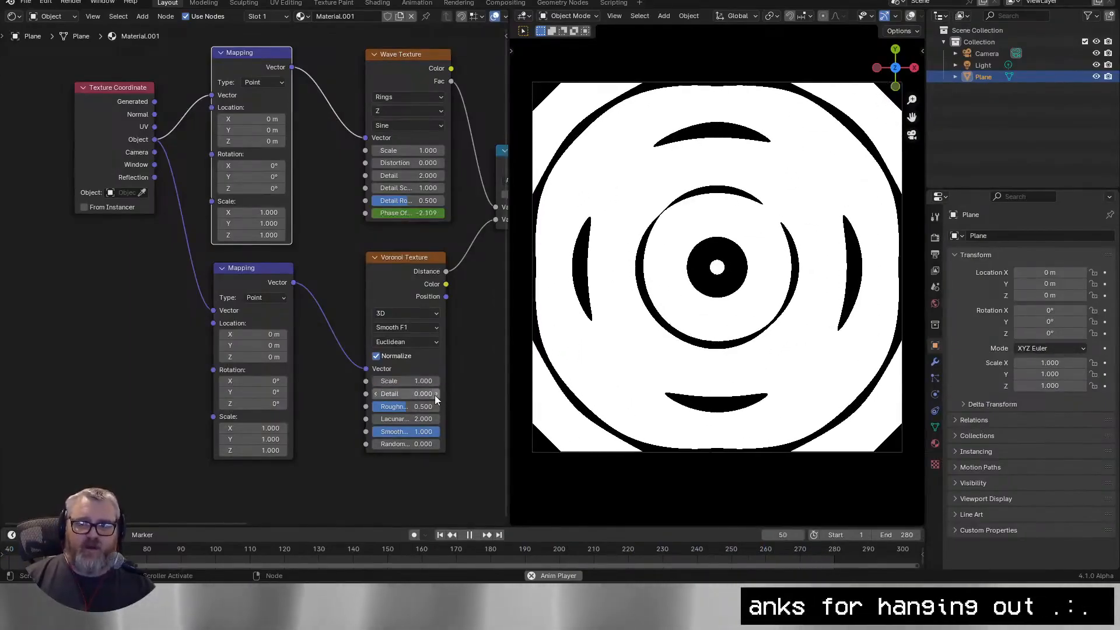
drag(422, 280, 224, 320)
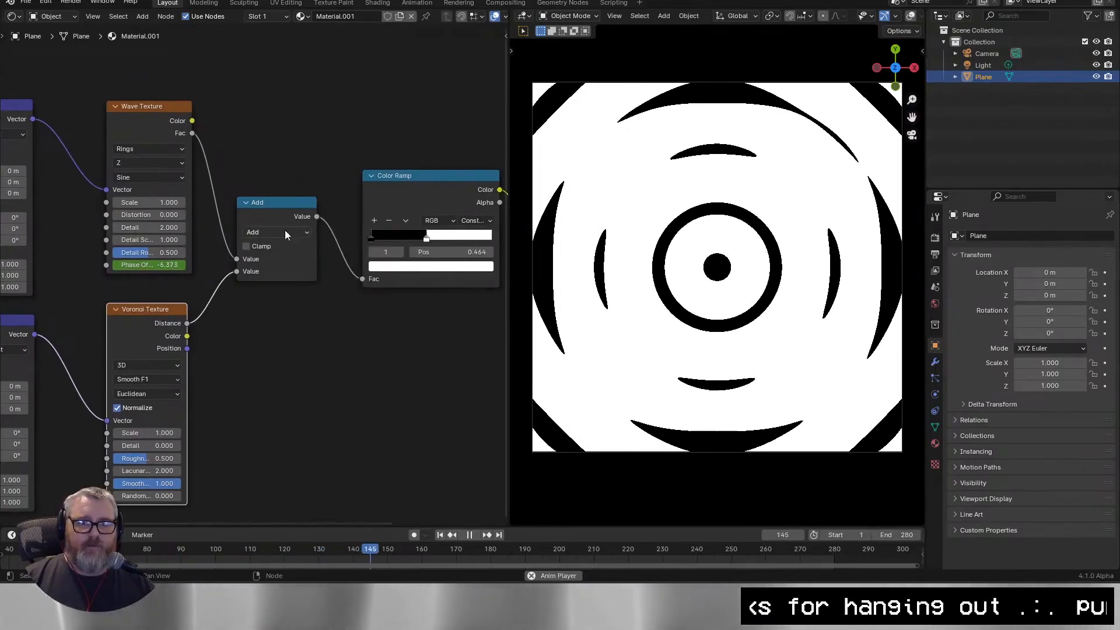
drag(186, 324, 363, 279)
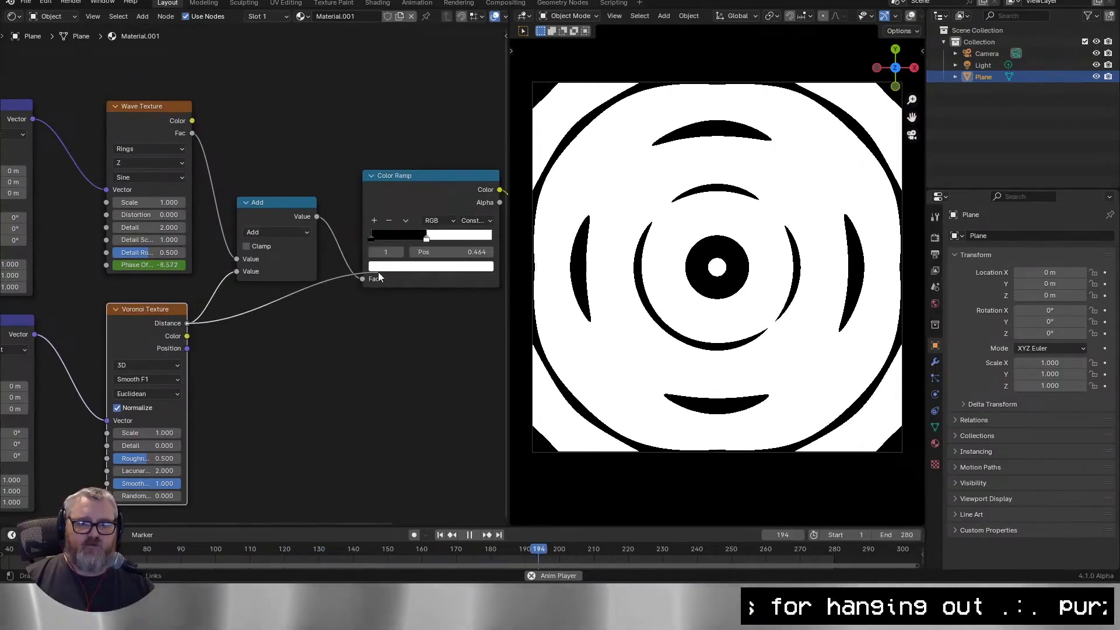
Set the Voronoi Texture's Scale to 2 and its Roughness to 0.35.
drag(253, 460, 451, 342)
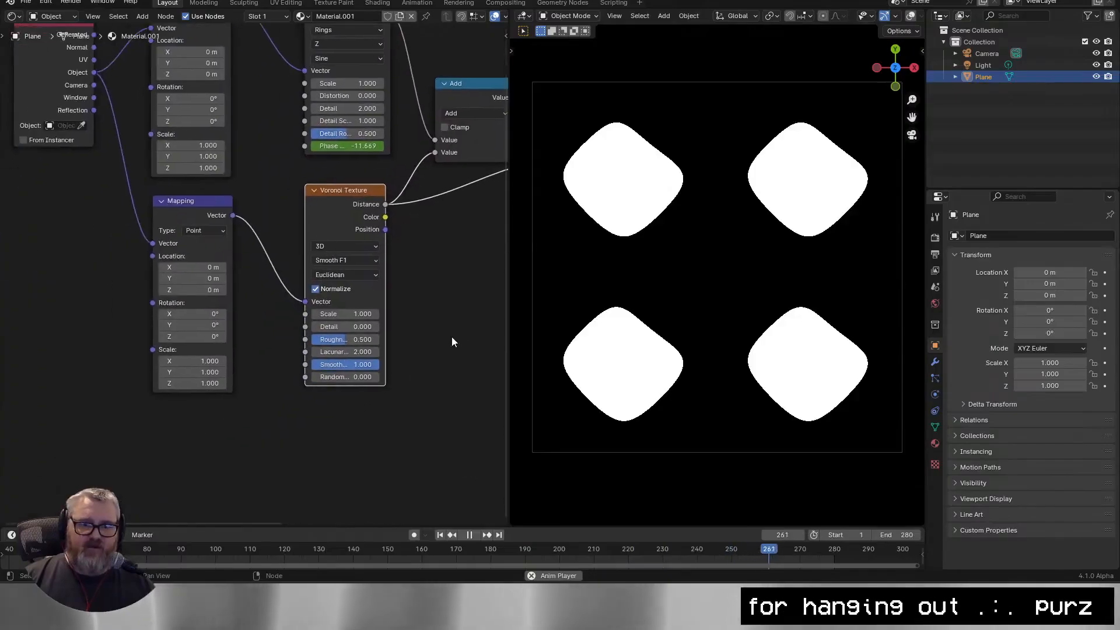
mouse_move(346, 376)
mouse_down()
mouse_move(415, 377)
mouse_move(344, 376)
mouse_up()
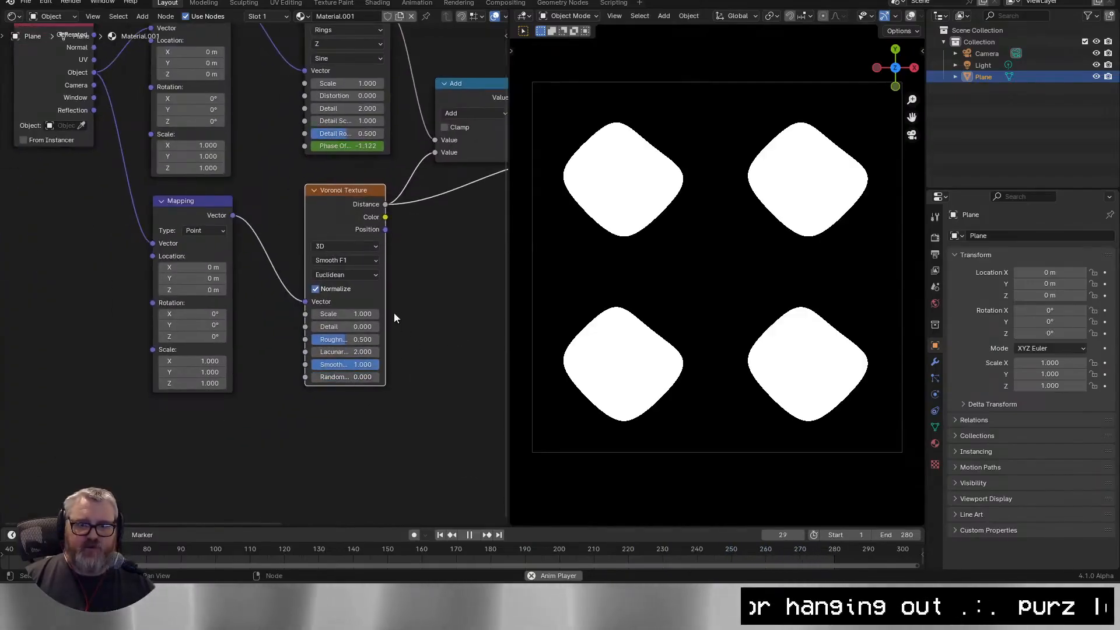
drag(354, 314, 339, 339)
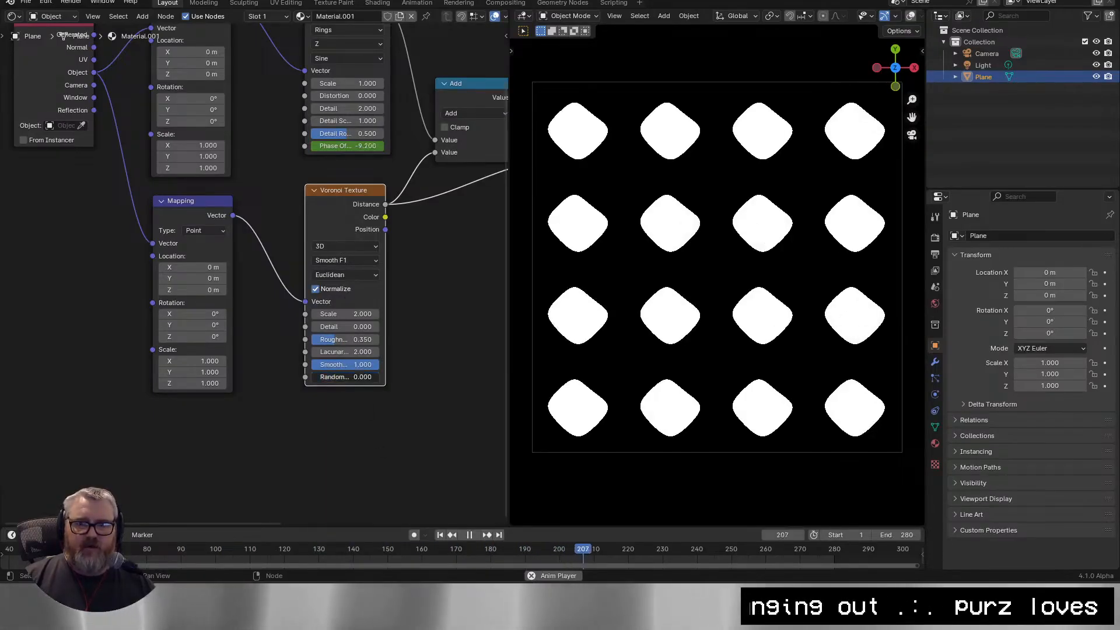
Try a Smoothness of 0 and altered Detail on the Voronoi Texture, and undo these changes.
drag(354, 364, 285, 365)
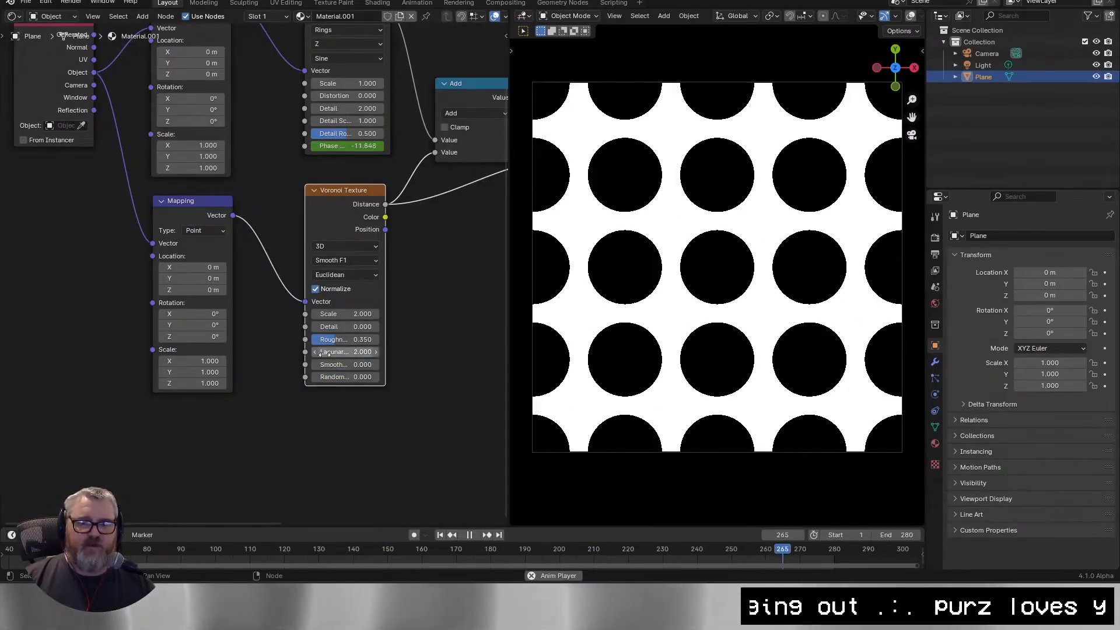
drag(343, 339, 344, 339)
drag(345, 327, 394, 327)
key(ctrl+z)
key(ctrl+z)
key(ctrl+z)
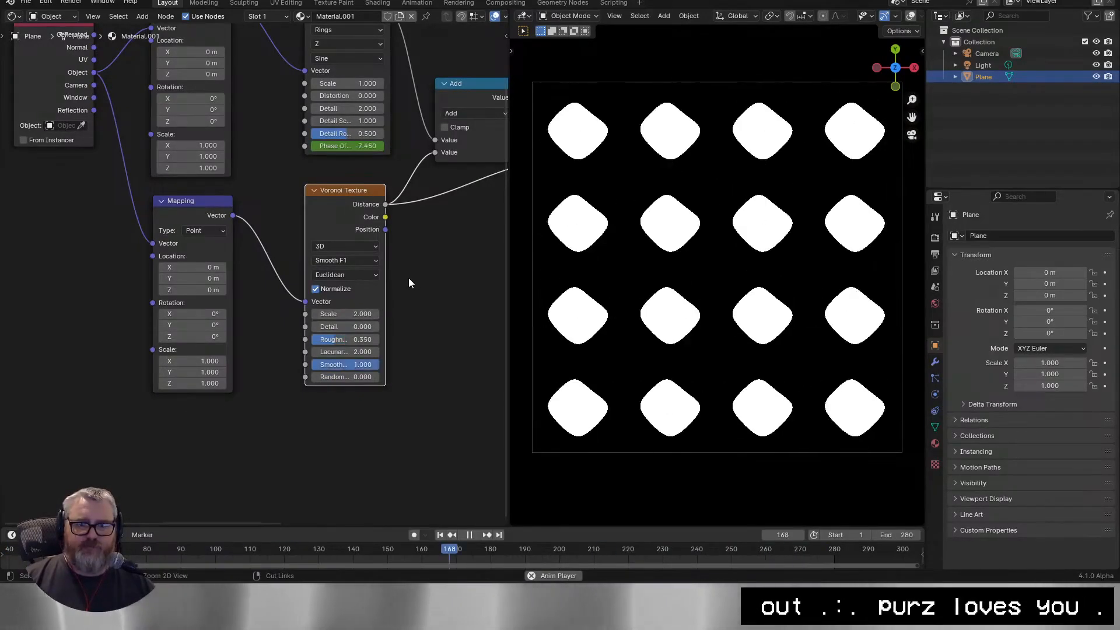
Restore the Add node's link into the Color Ramp's Fac and delete the Voronoi Texture node.
scroll(279, 342, down, 2)
key(x)
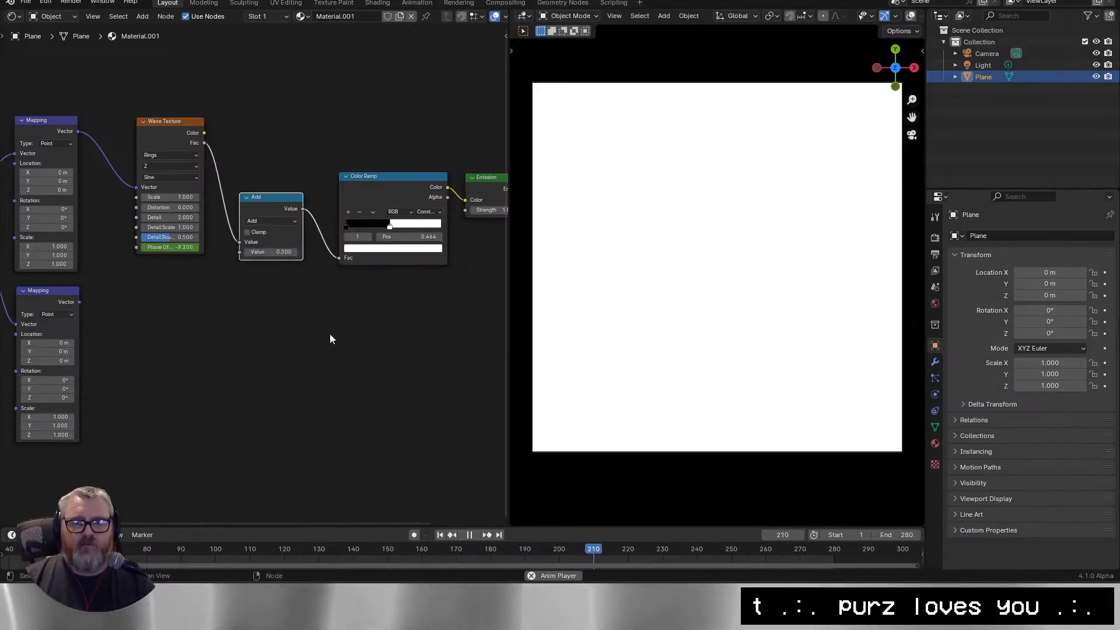
Switch the Wave Texture's rings direction to Y and set the Add node's second value to 0.
click(161, 167)
click(163, 198)
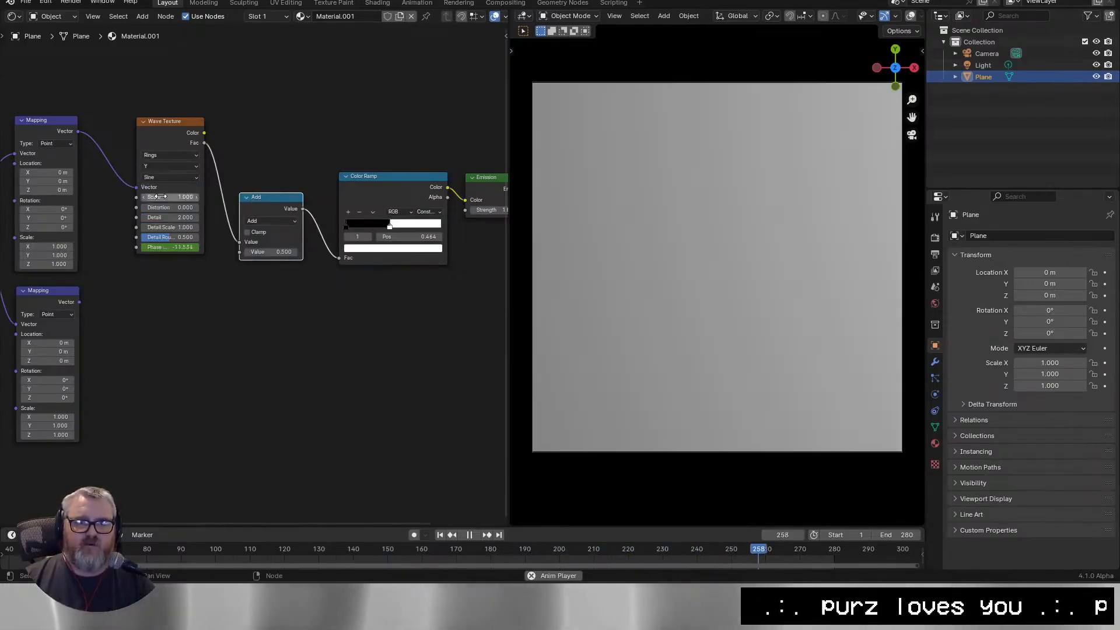
key(shift+a)
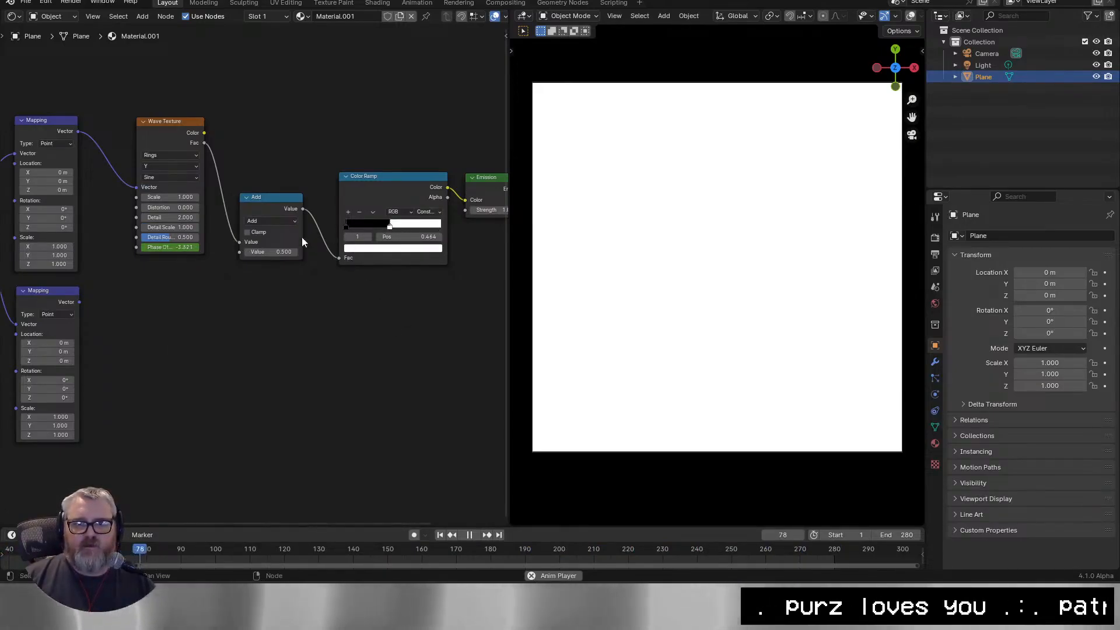
double_click(272, 252)
text(0)
key(Return)
Add a second Wave Texture node beside the lower Mapping node.
drag(207, 407, 293, 404)
key(shift+a)
mouse_move(272, 403)
click(344, 368)
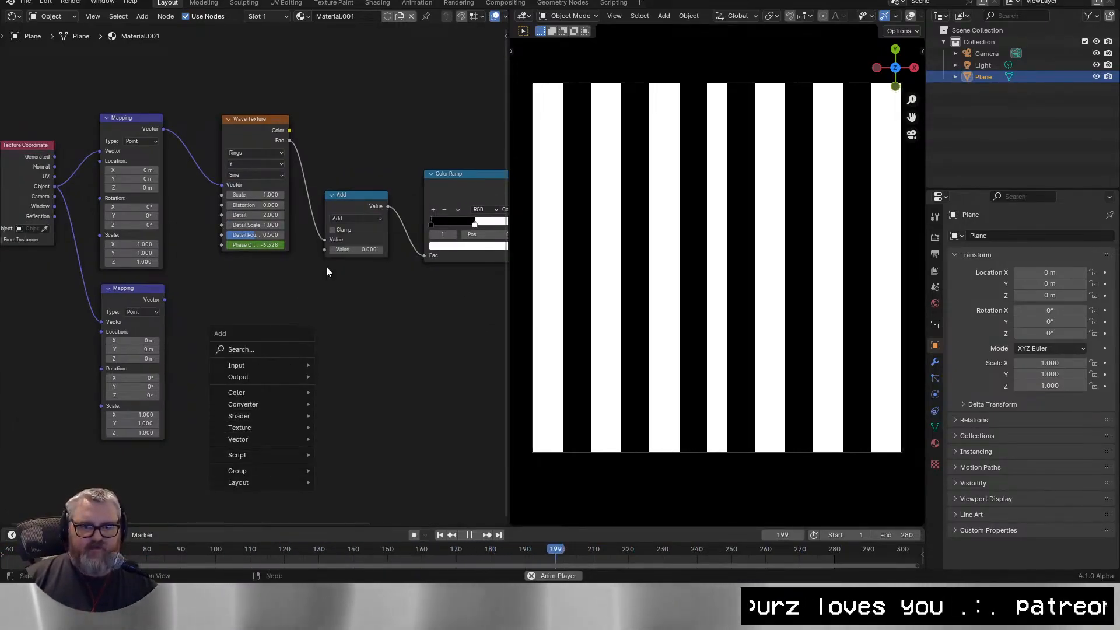
key(shift+a)
text(wave)
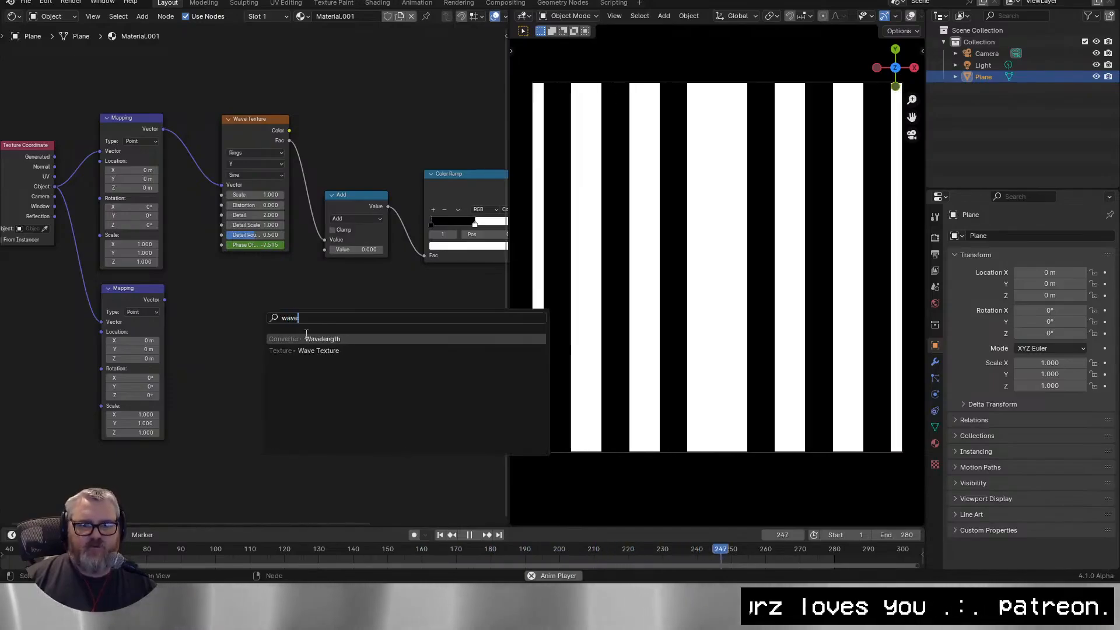
click(311, 350)
click(220, 293)
Set the new Wave Texture to Rings along X and link it between the lower Mapping node and the Add node's second value.
click(240, 328)
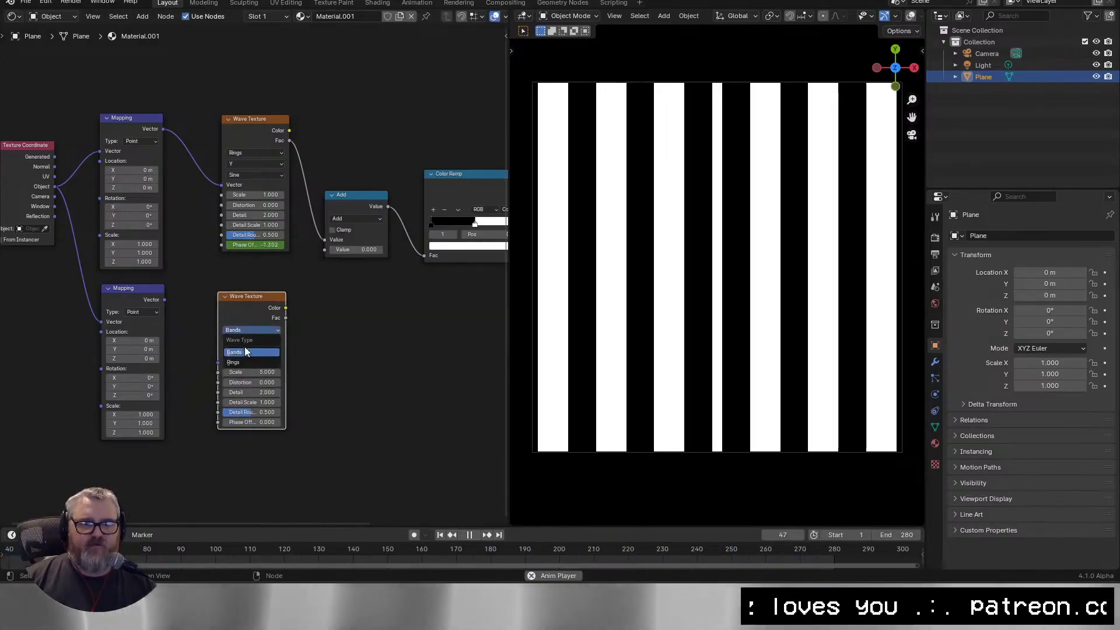
click(238, 361)
click(240, 341)
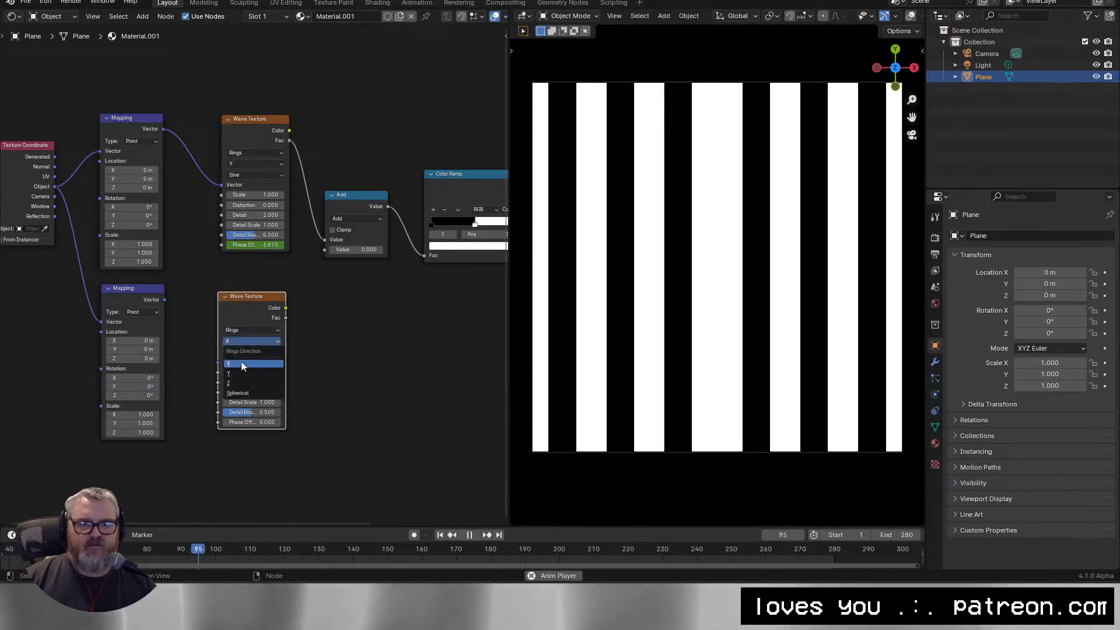
click(242, 364)
drag(165, 300, 230, 364)
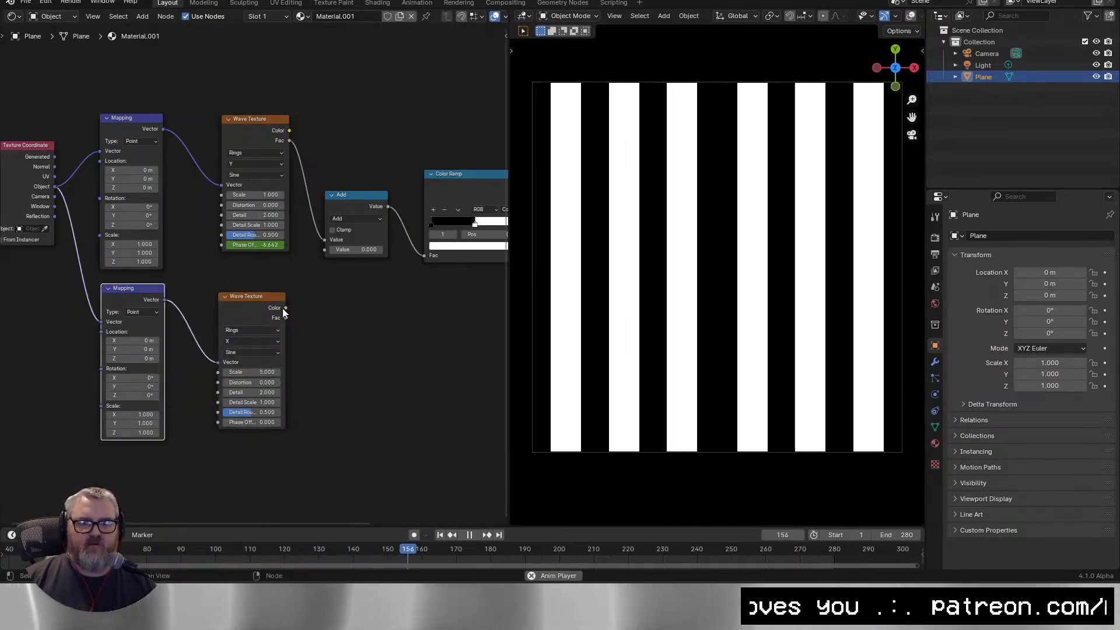
drag(287, 318, 334, 252)
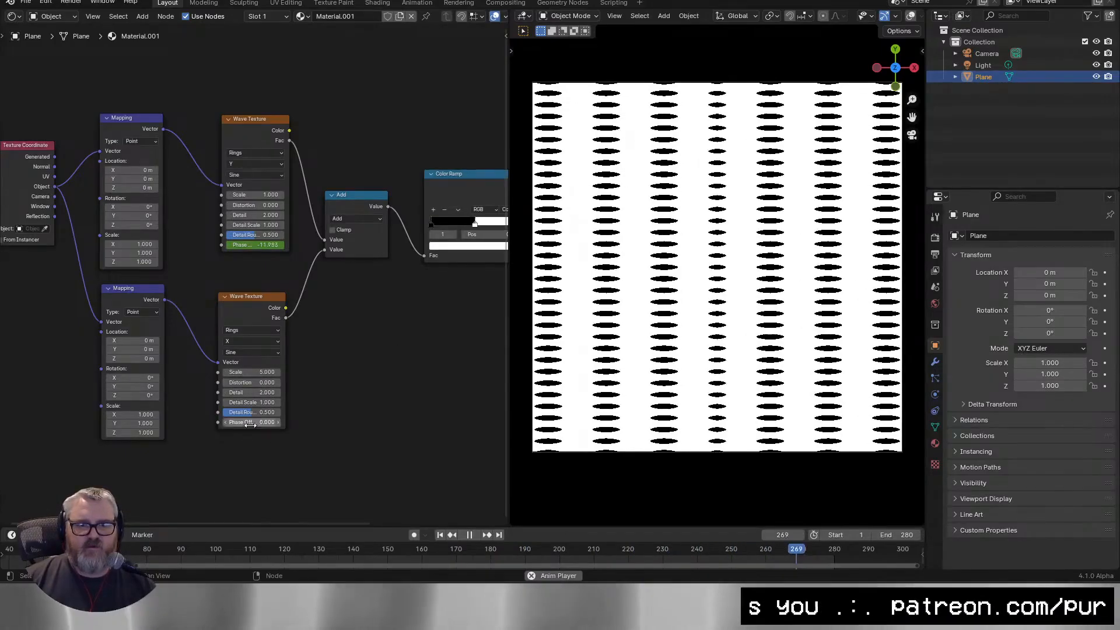
Try shifting the lower Wave Texture's Phase Offset, and reset it to 0.
drag(250, 425, 233, 424)
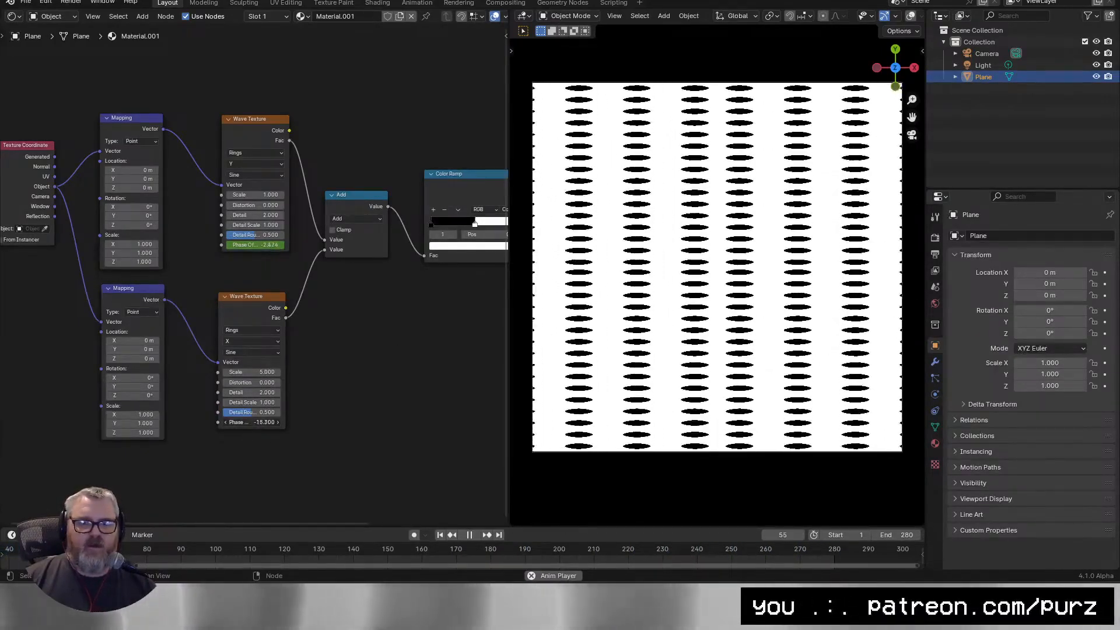
click(262, 420)
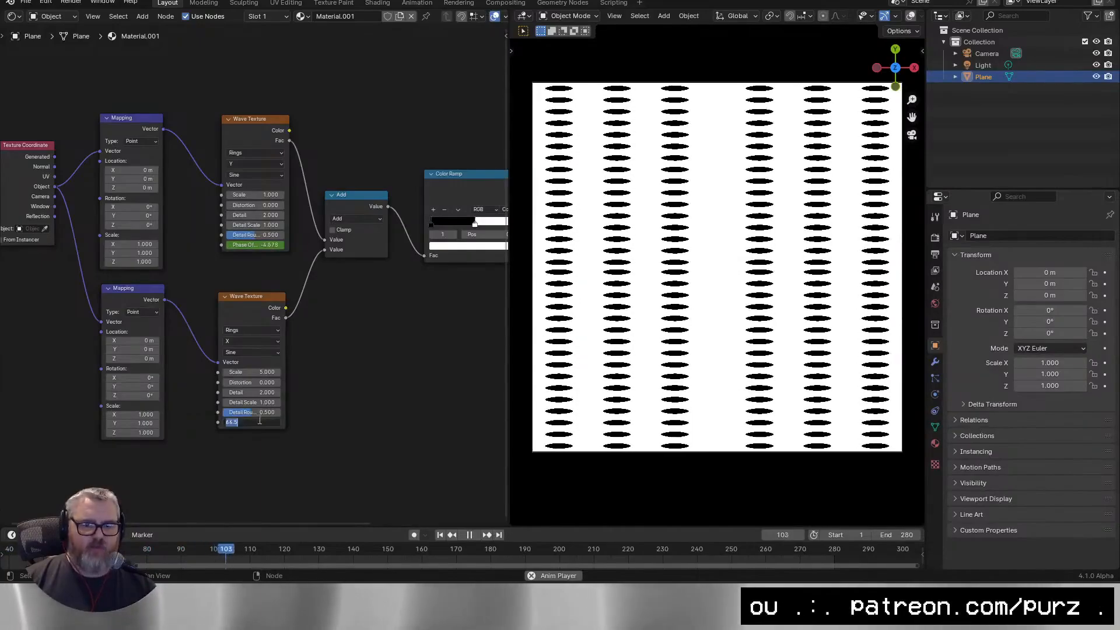
text(0)
key(Return)
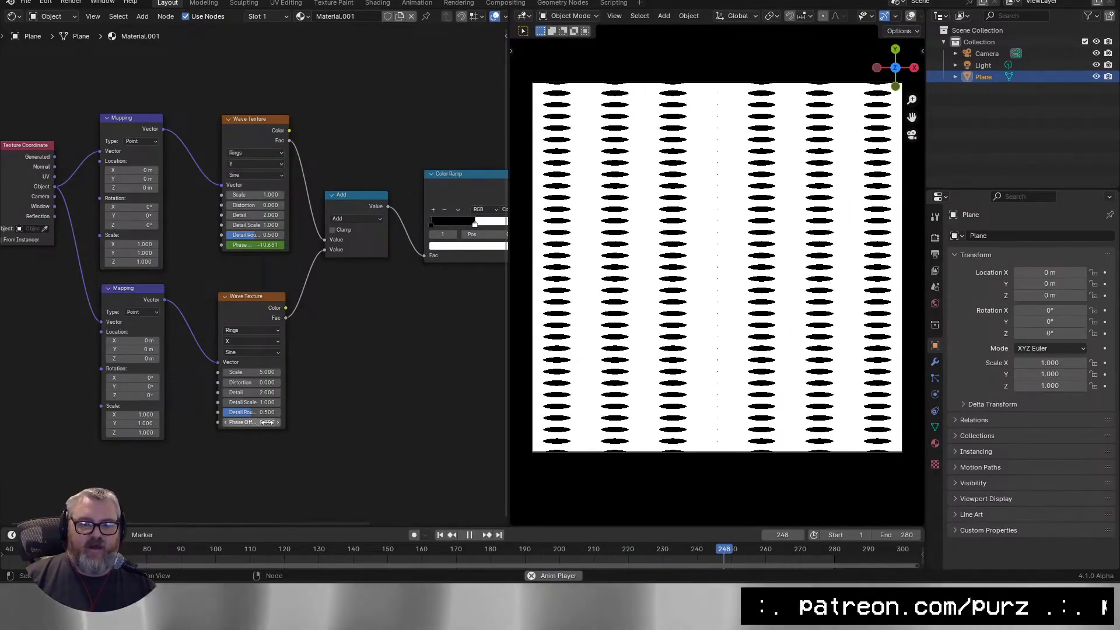
Stop playback and keyframe the lower Wave Texture's Phase Offset at 0 on frame 1 and -12.566 on frame 281.
key(Escape)
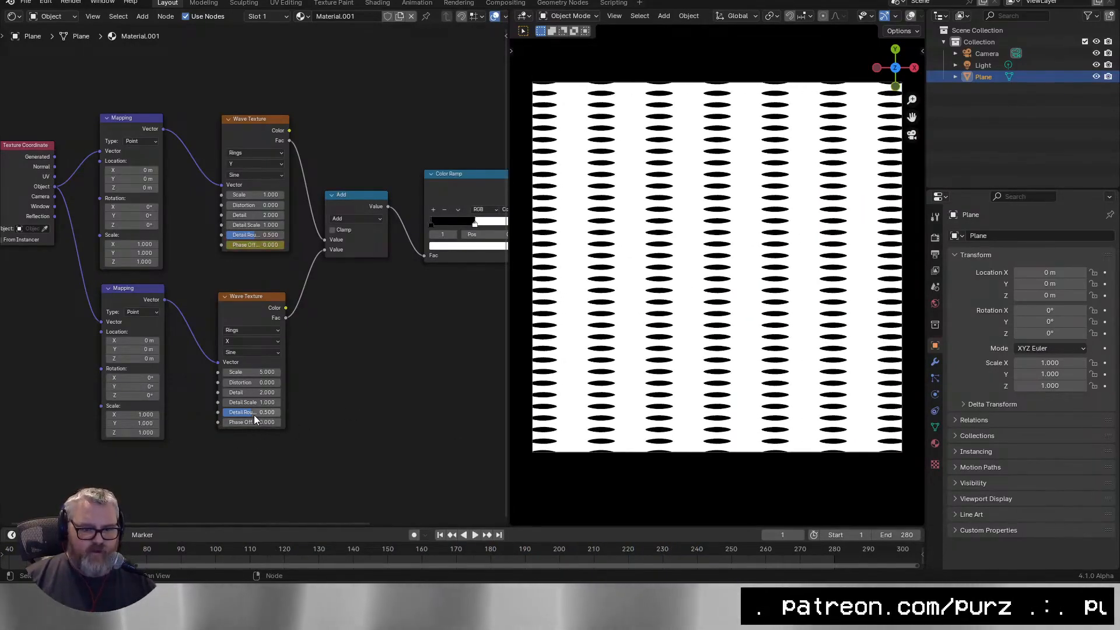
key(i)
key(Up)
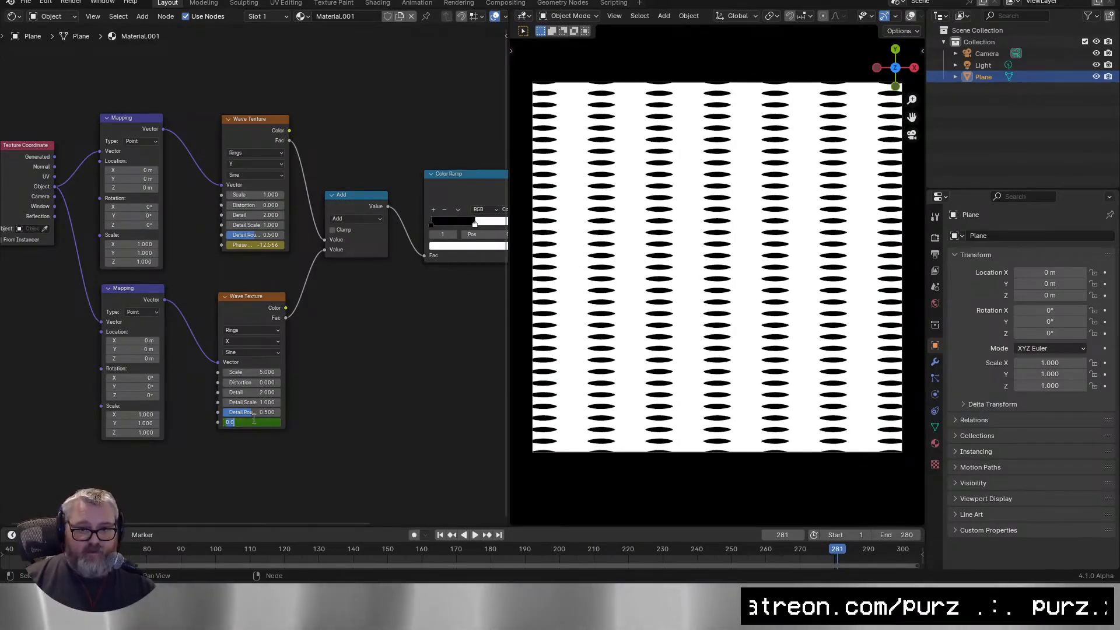
text(-tau)
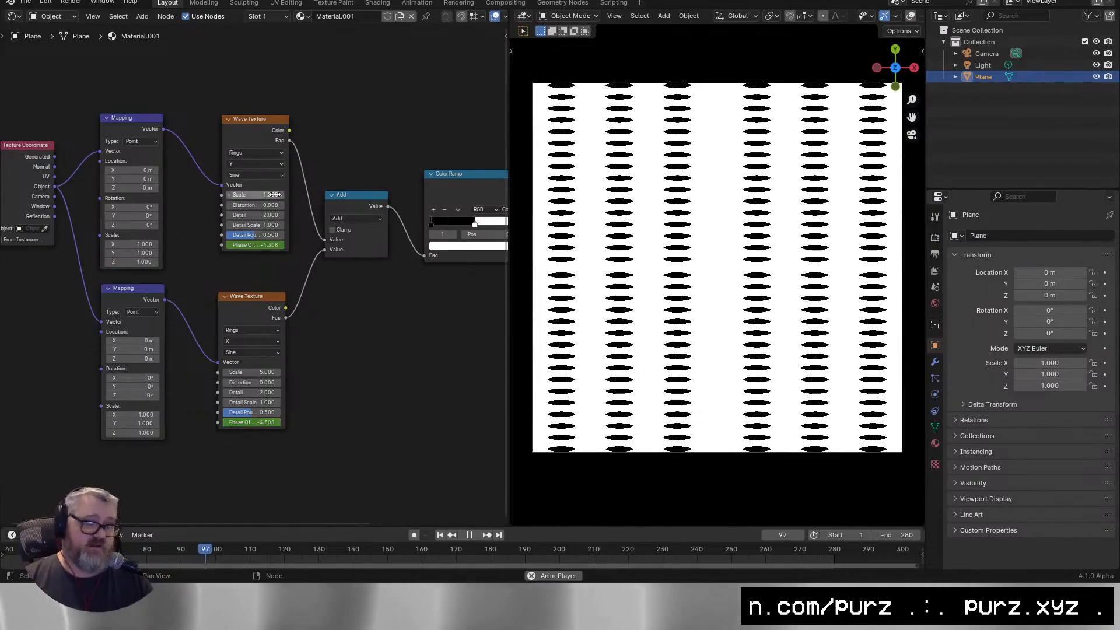
Switch the upper Wave Texture's rings direction to Z and the lower one's to Y, and reduce the lower Scale to about 0.44.
click(245, 162)
click(253, 207)
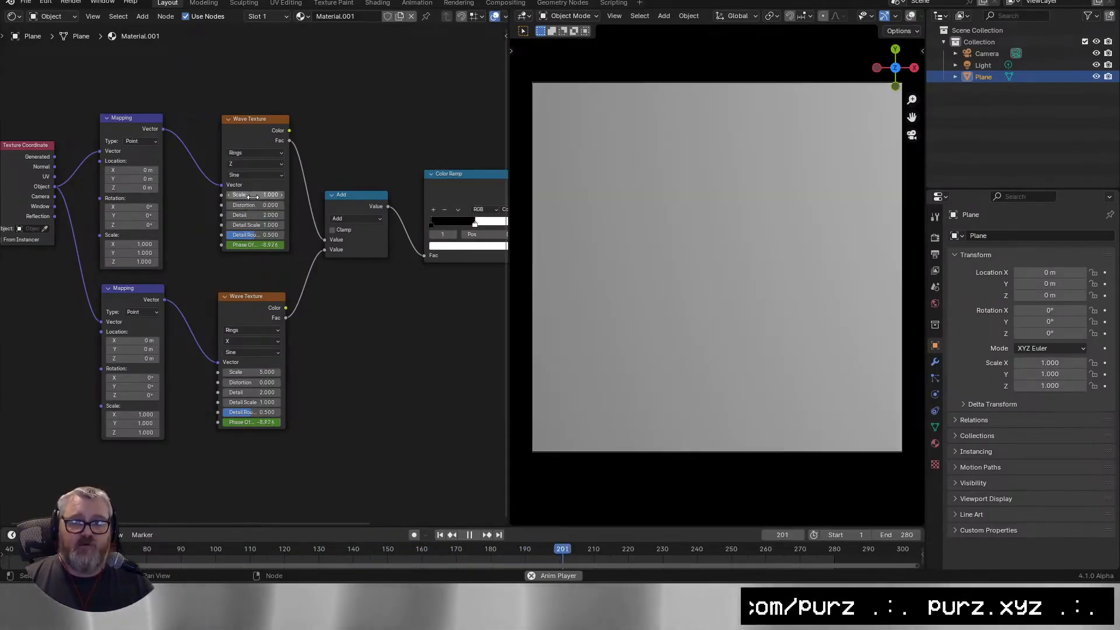
click(243, 346)
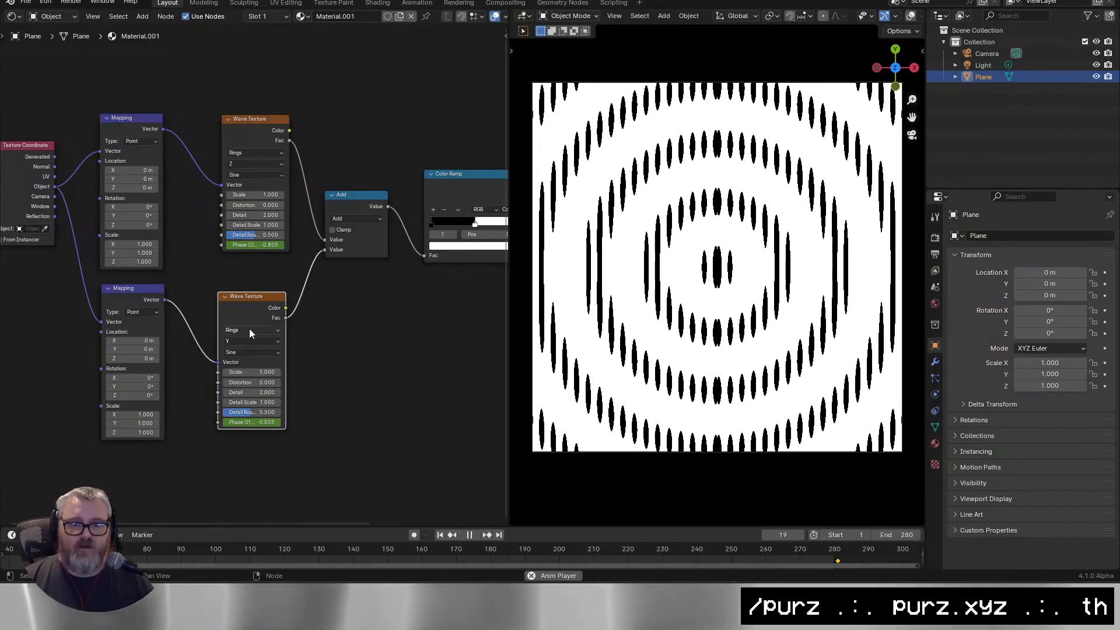
click(252, 352)
drag(255, 372, 230, 372)
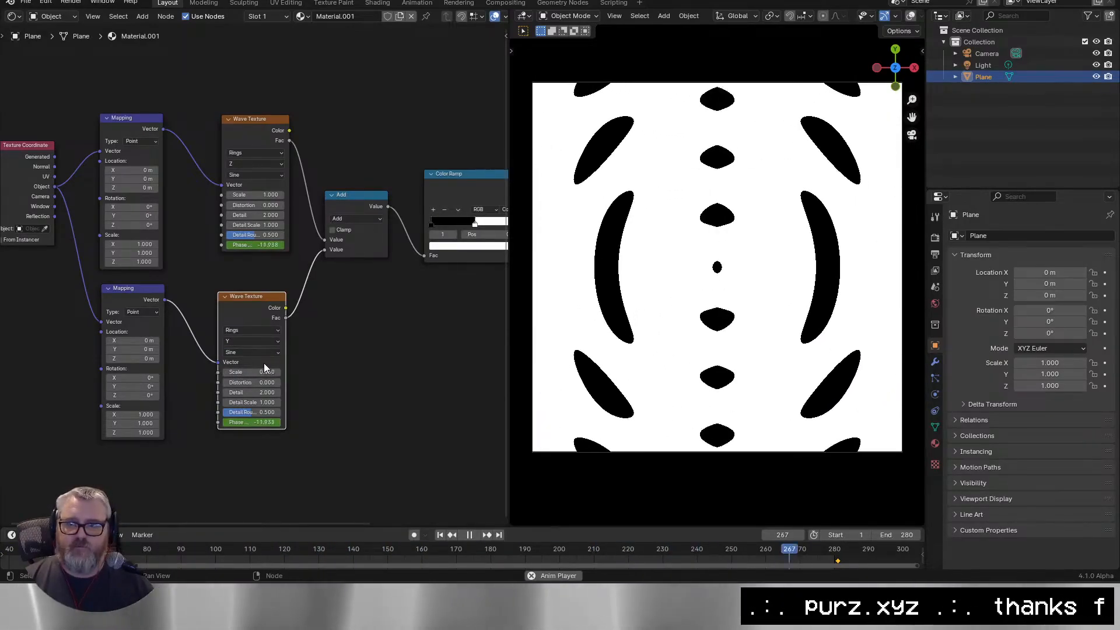
Try Subtract and Multiply as the Math node's operation, and settle on Divide.
click(362, 221)
click(351, 232)
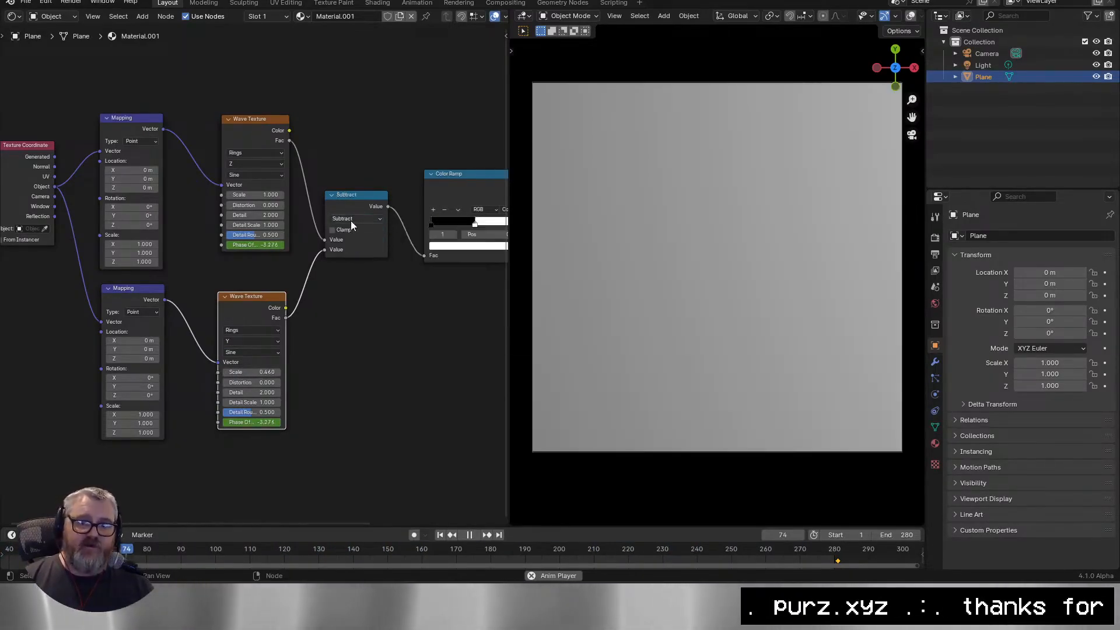
click(351, 221)
click(361, 230)
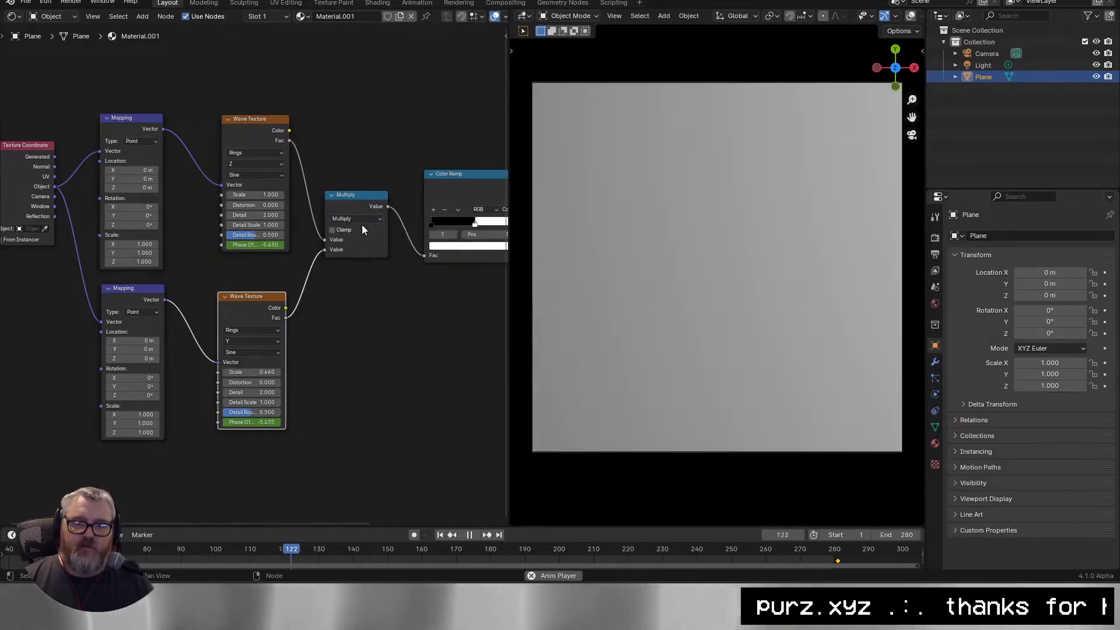
click(362, 219)
click(355, 255)
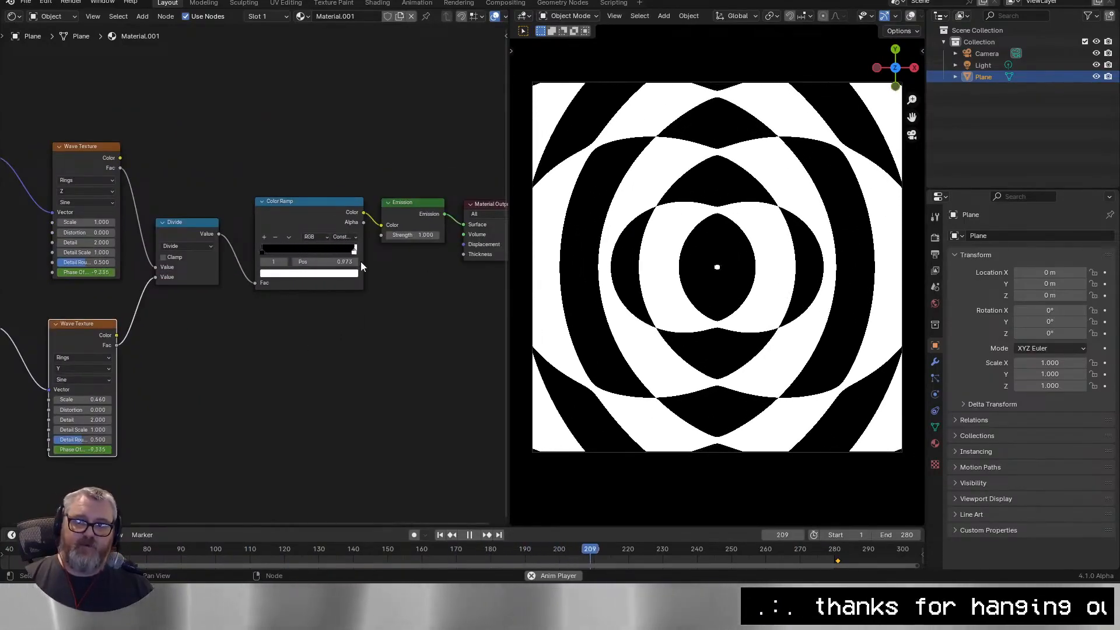
Move the Color Ramp's white stop to about position 0.423.
drag(356, 262, 344, 264)
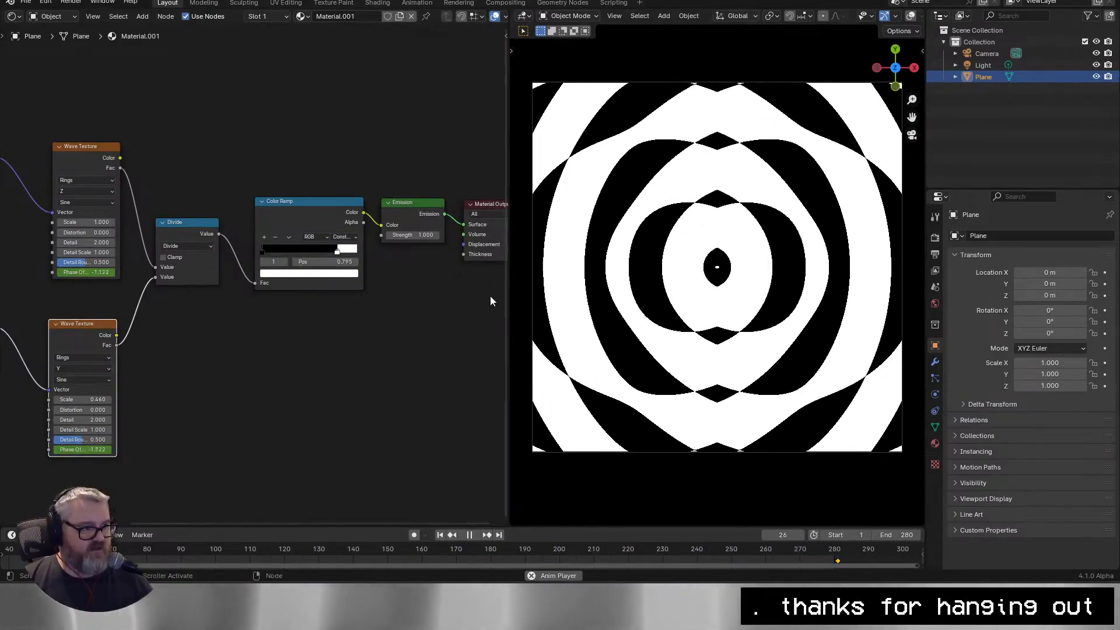
drag(339, 252, 320, 251)
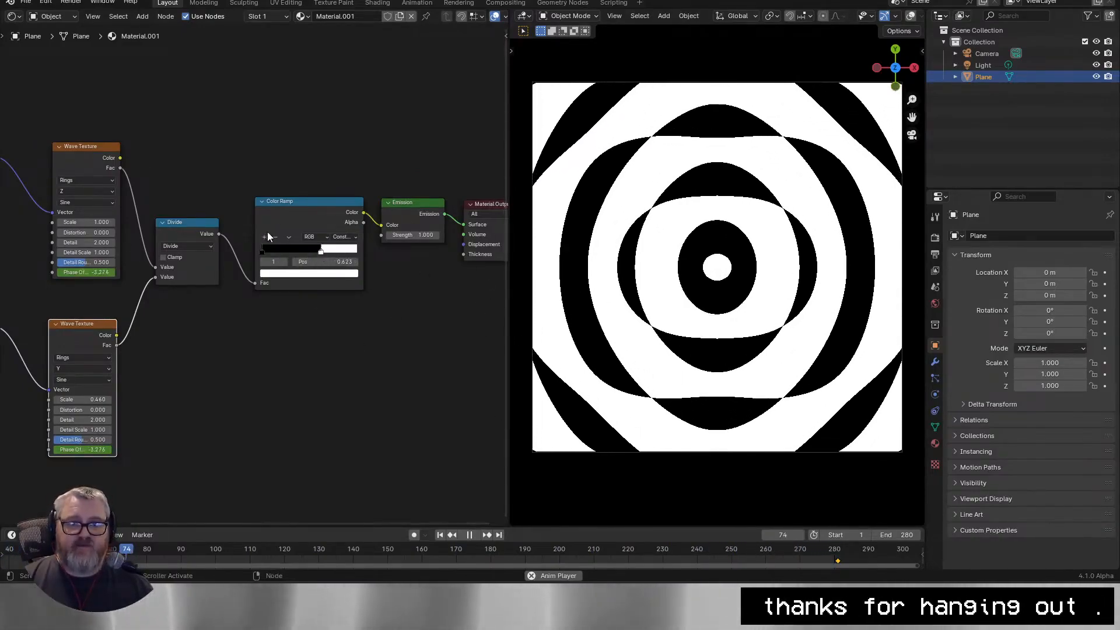
Try an extra Color Ramp stop, brightened through grey to near white and shifted along the ramp.
click(267, 236)
click(302, 271)
drag(349, 189, 351, 181)
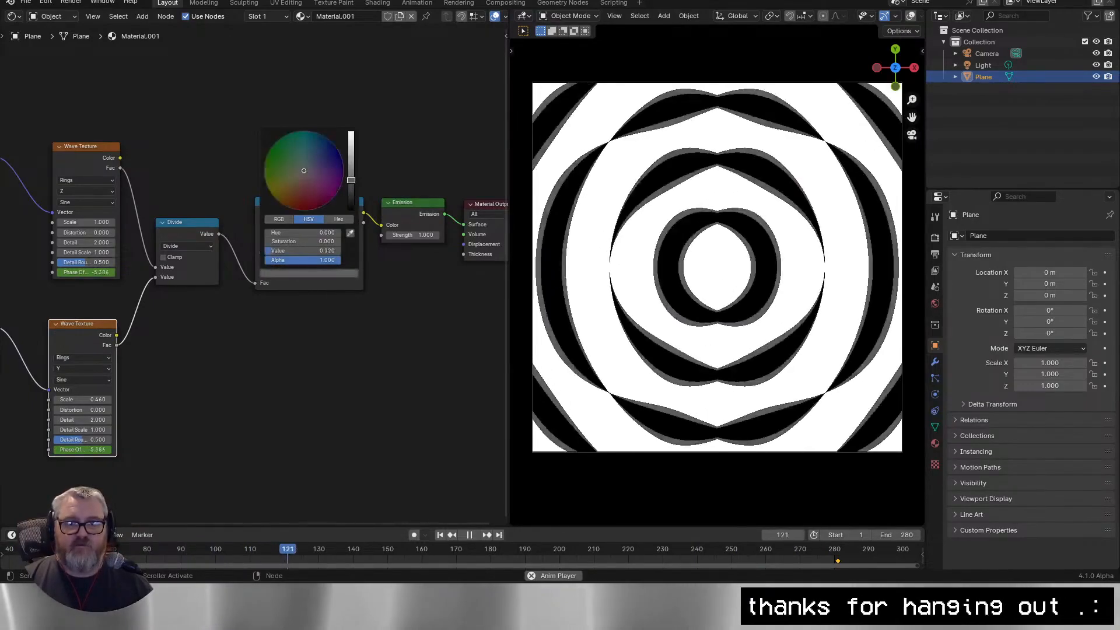
drag(350, 181, 351, 134)
drag(316, 252, 289, 251)
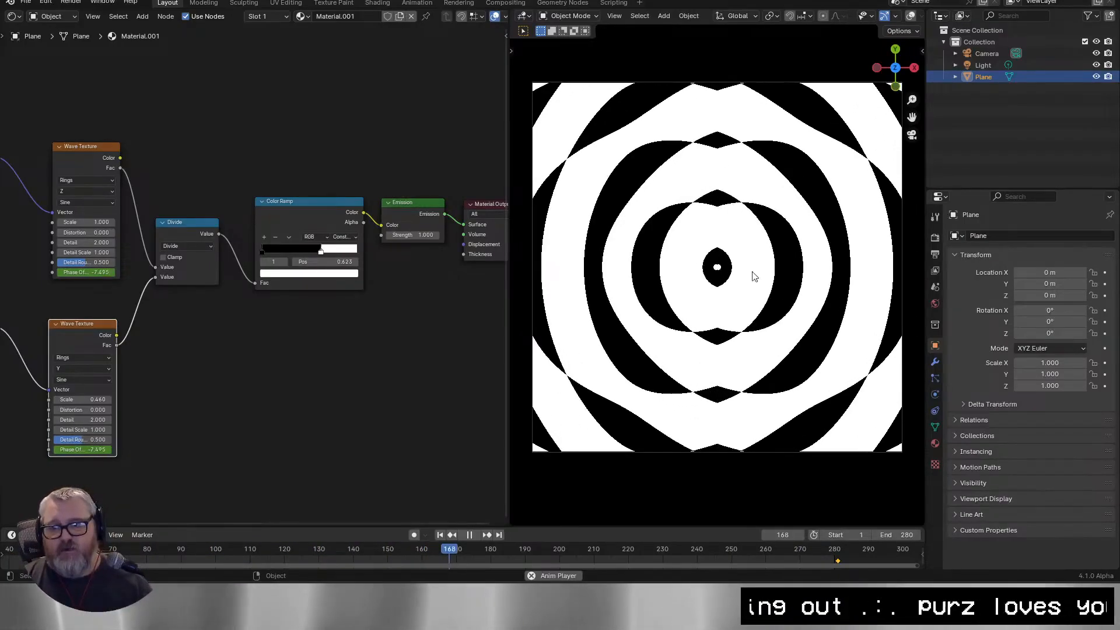
Set the render output path to C:\tmp\comfy_mask1\.
click(935, 238)
click(934, 442)
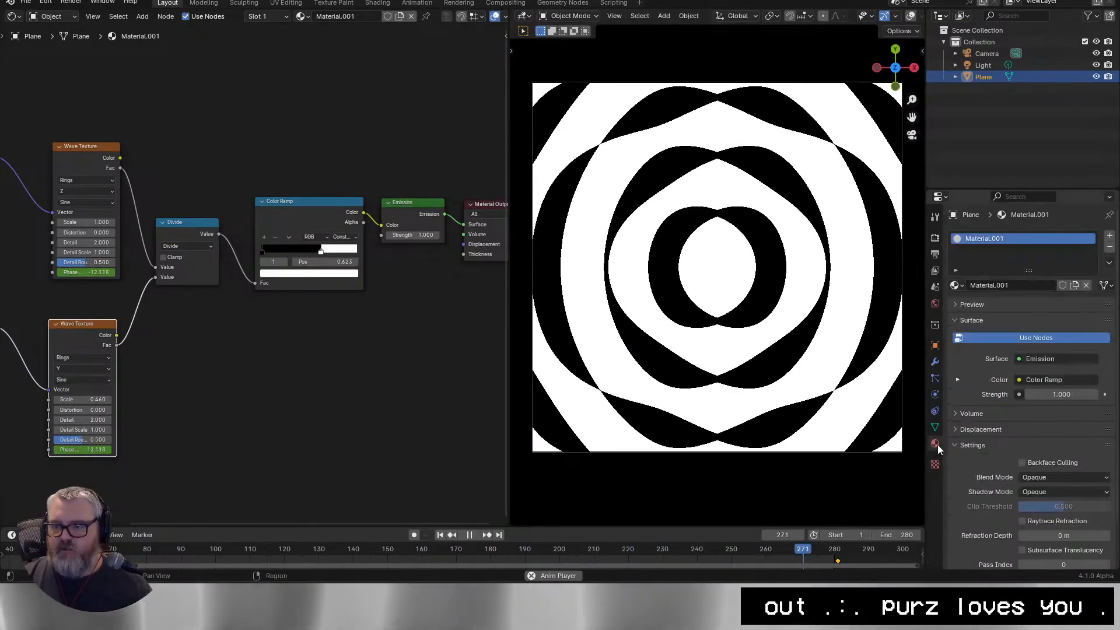
click(935, 238)
click(935, 254)
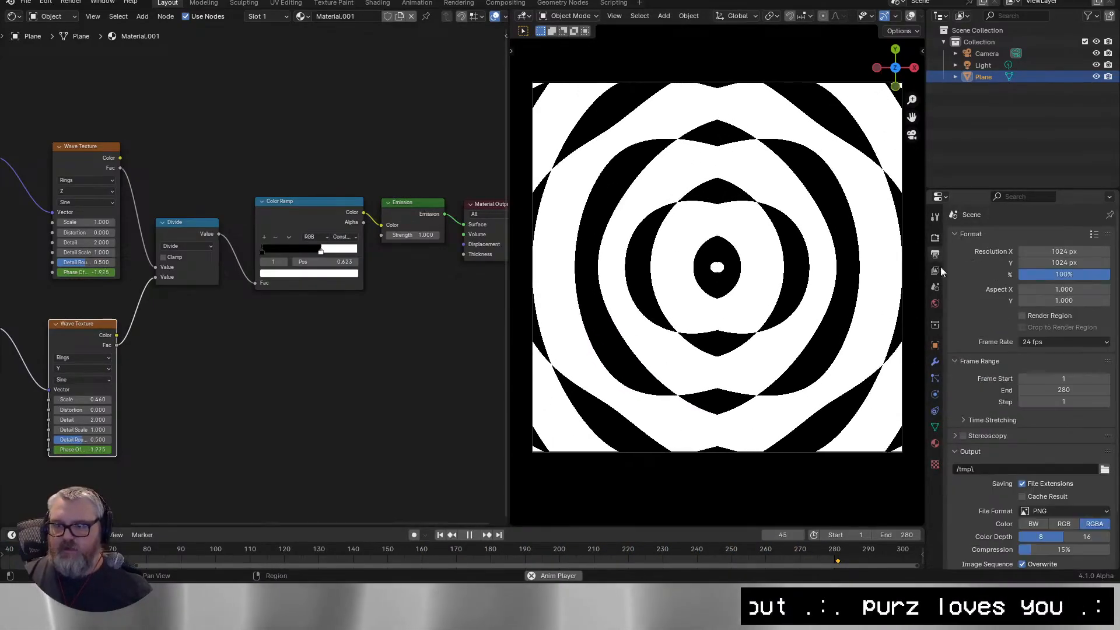
click(1024, 470)
text(C:\tmp\)
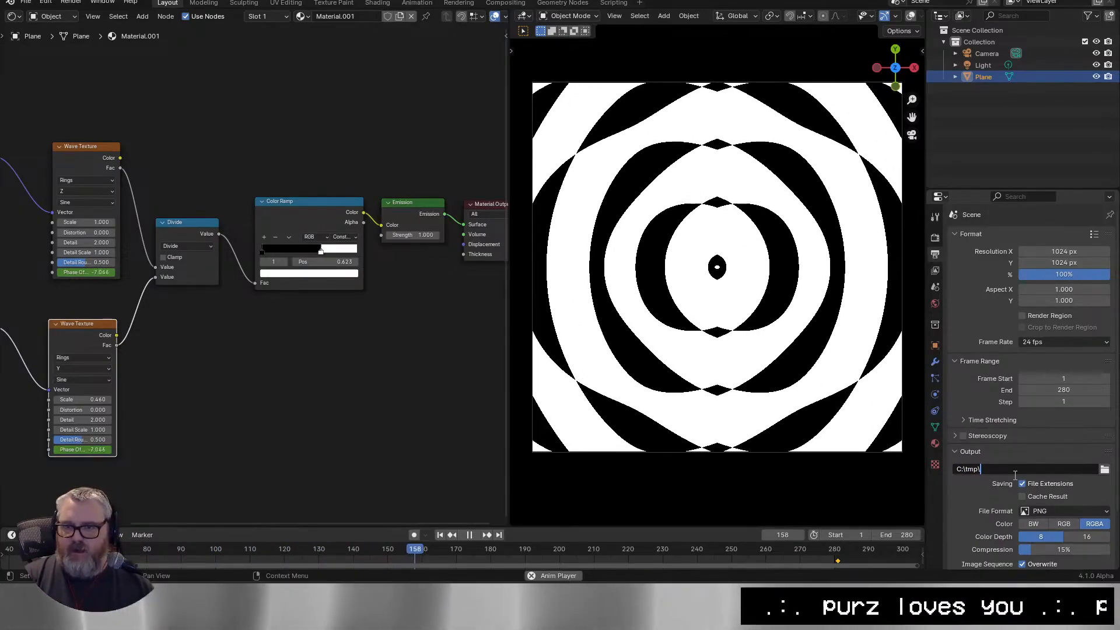
text(comfy_mask1\)
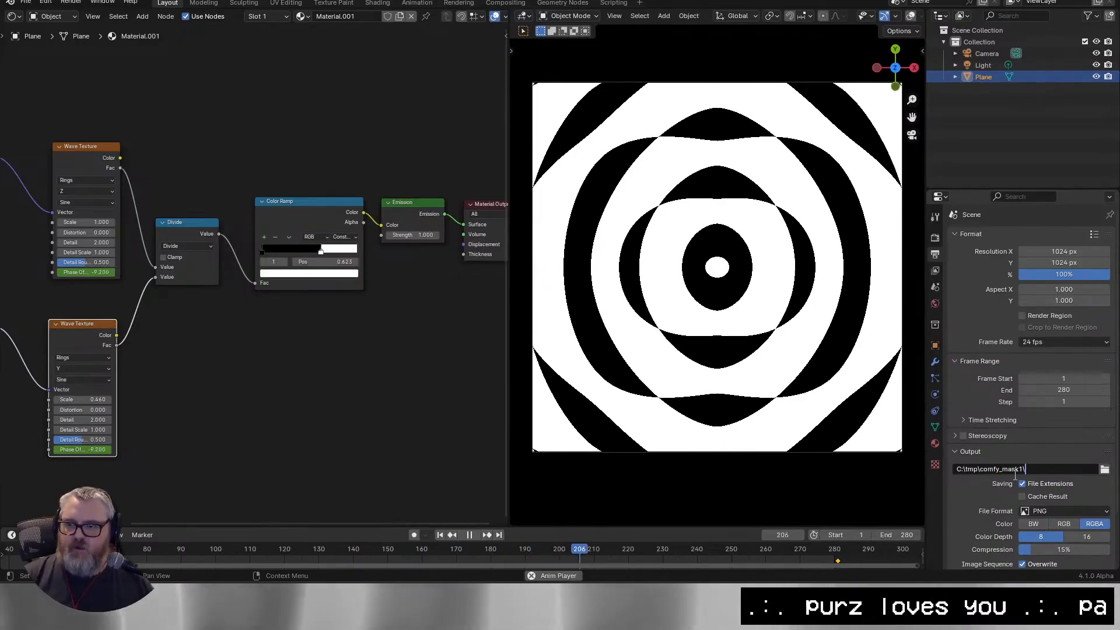
key(Return)
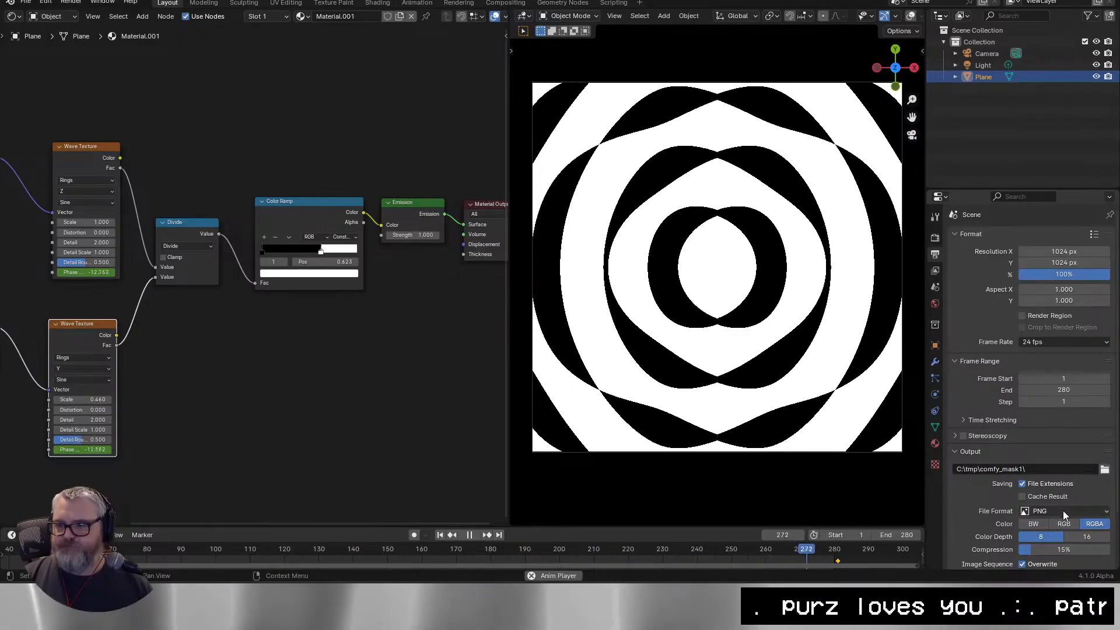
Render the full animation as a PNG sequence.
scroll(1062, 510, down, 3)
click(71, 2)
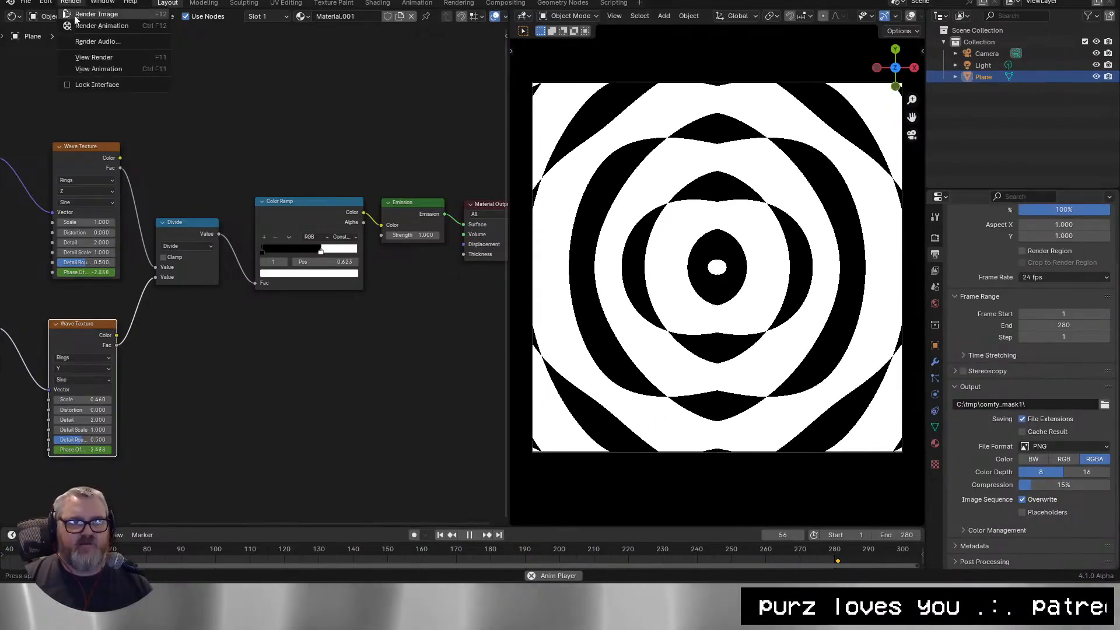
click(82, 26)
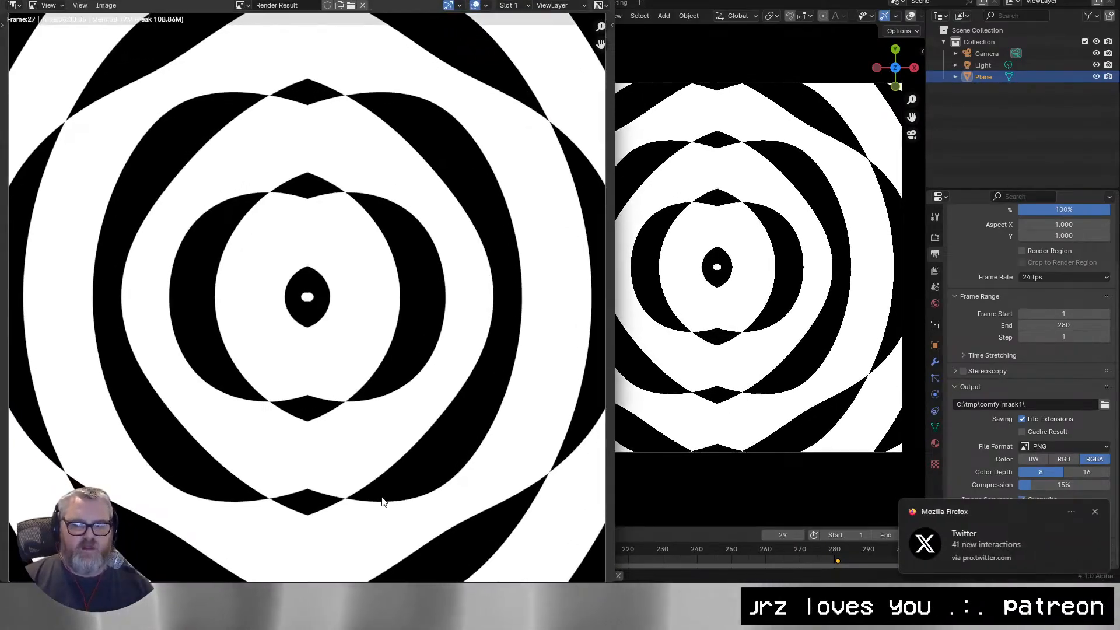
Bring the render window back into view to check the frames through to frame 280, and close it.
drag(373, 0, 617, 10)
click(71, 3)
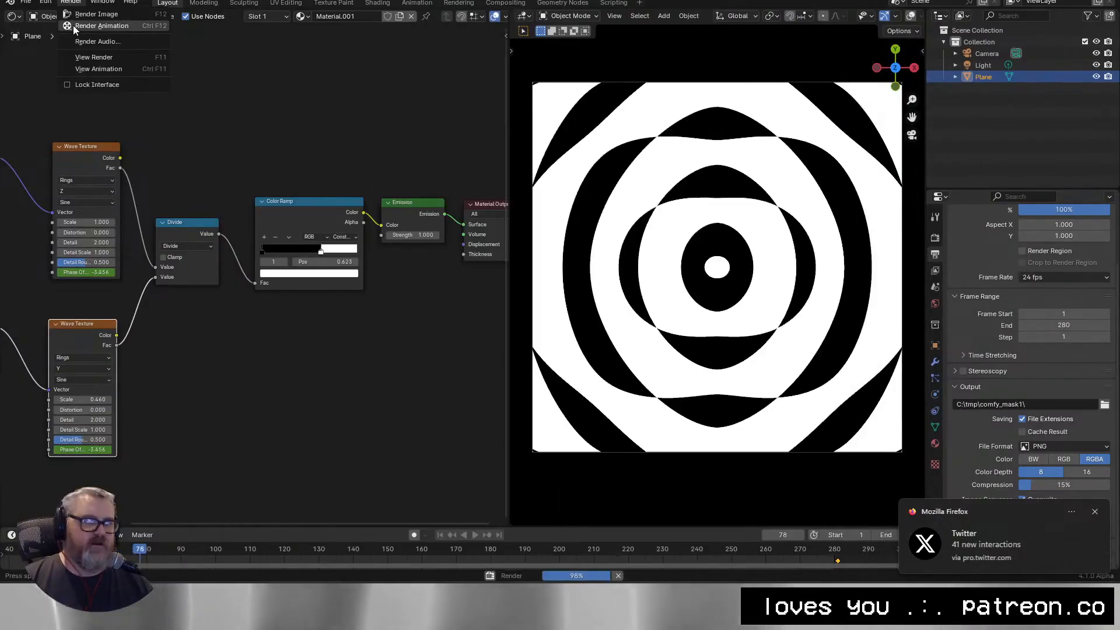
mouse_move(278, 557)
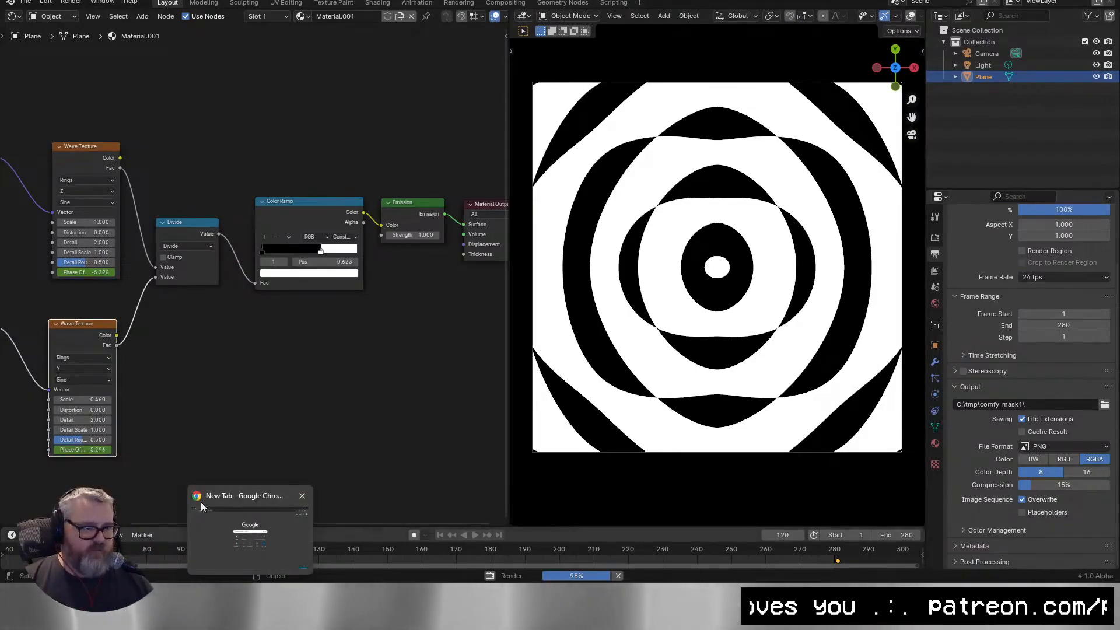
click(308, 497)
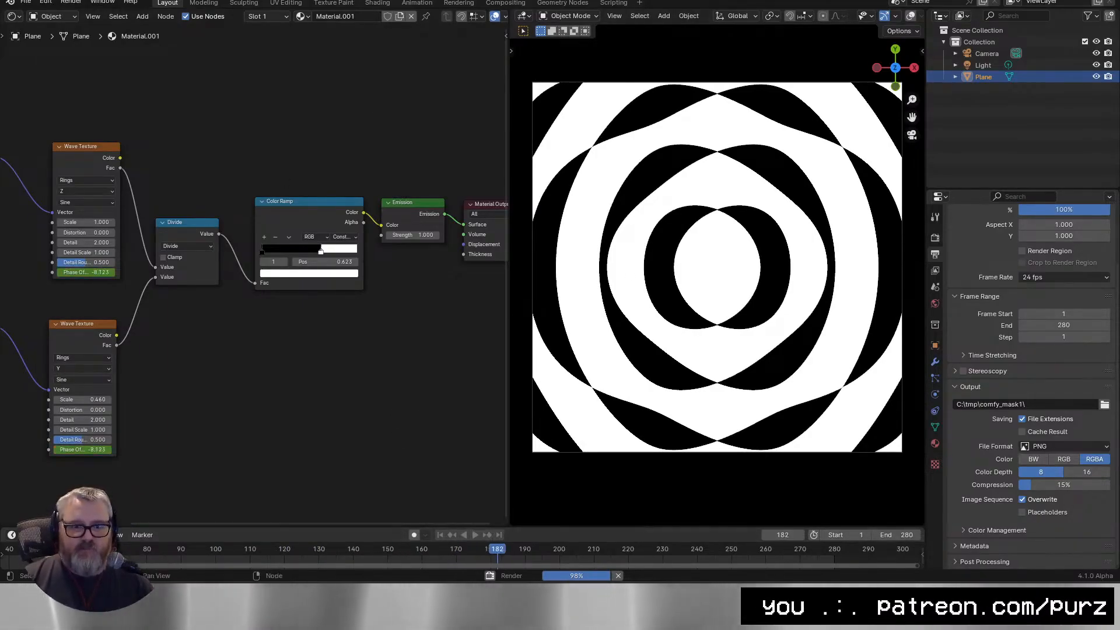
click(294, 527)
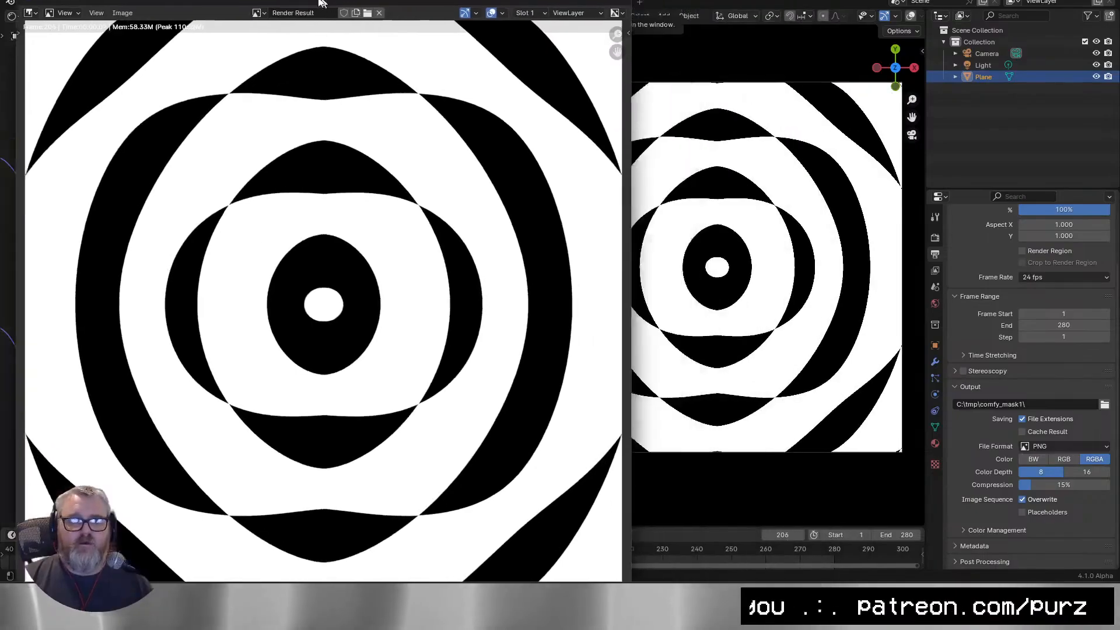
drag(320, 2, 308, 0)
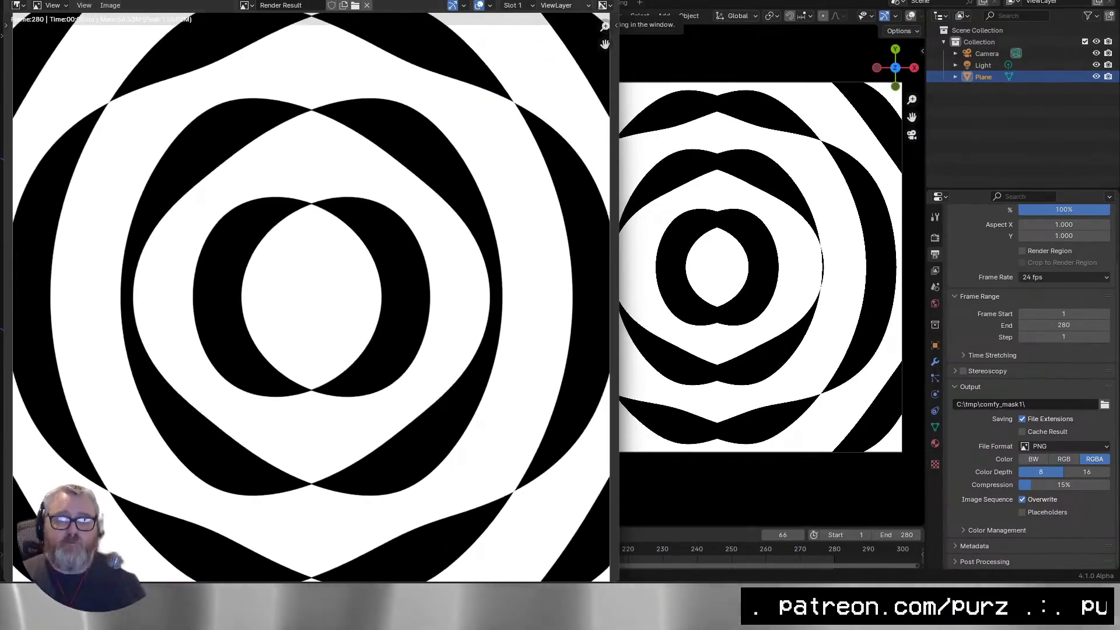
click(605, 0)
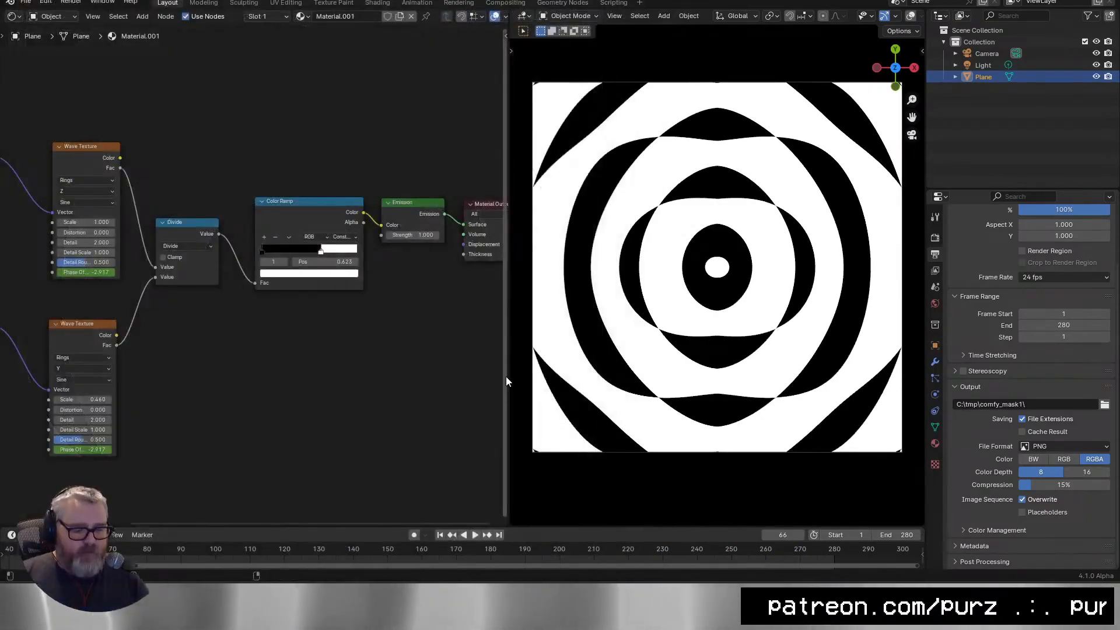
Open the render output folder C:\tmp\comfy_mask1 in File Explorer.
key(super+r)
text(c:\tmp\c)
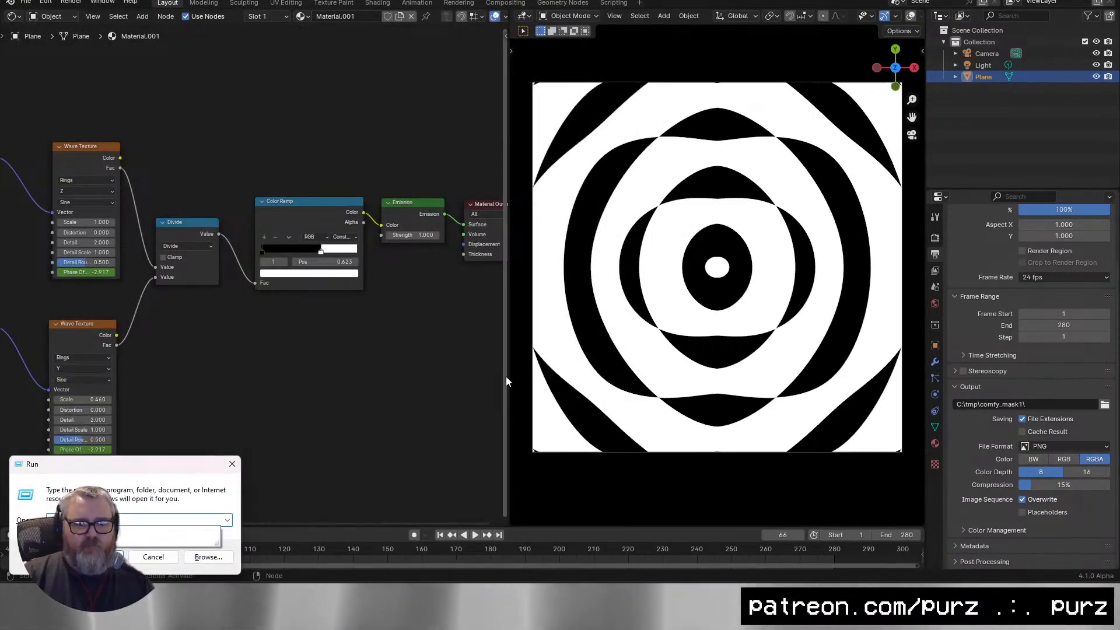
key(Return)
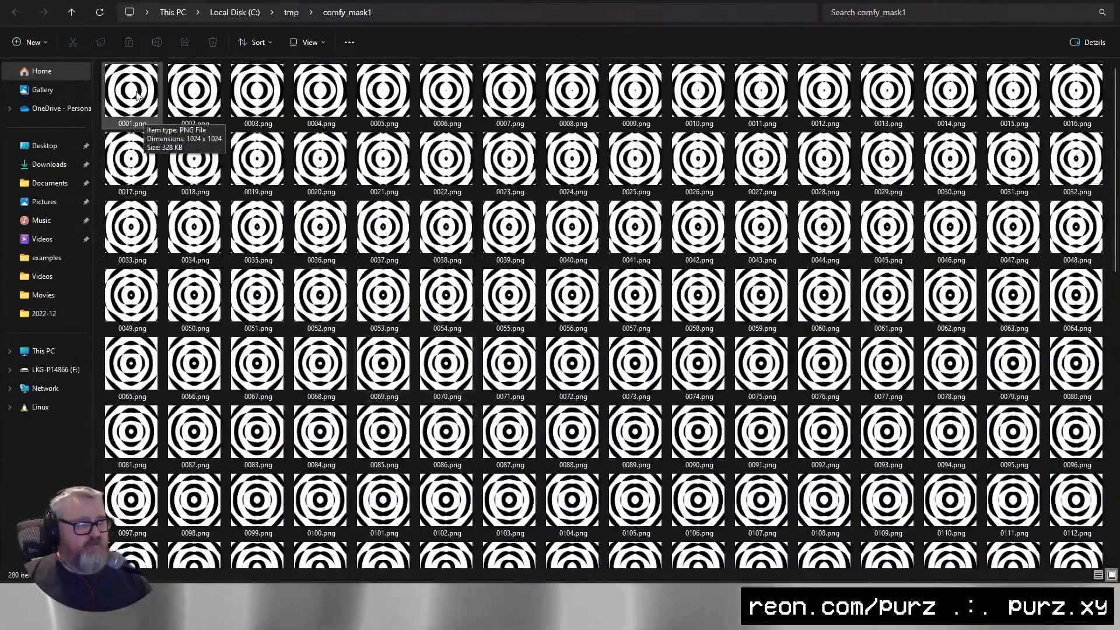
Play the PNG sequence from 0001.png in the image sequence player, close it, and return to Blender.
right_click(137, 95)
mouse_move(185, 148)
click(373, 150)
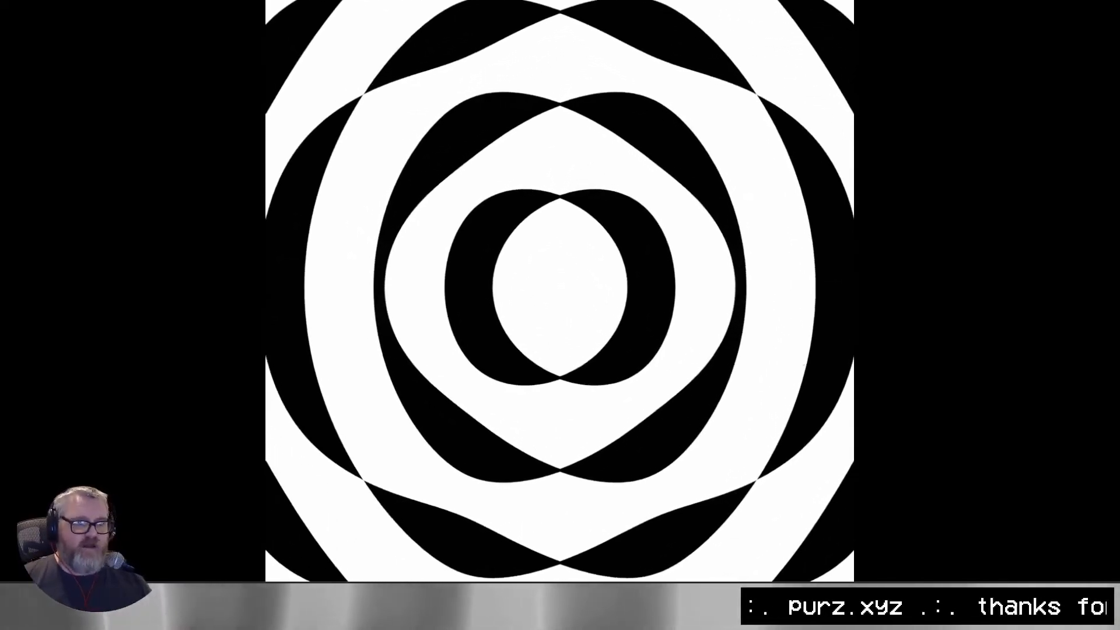
mouse_move(791, 346)
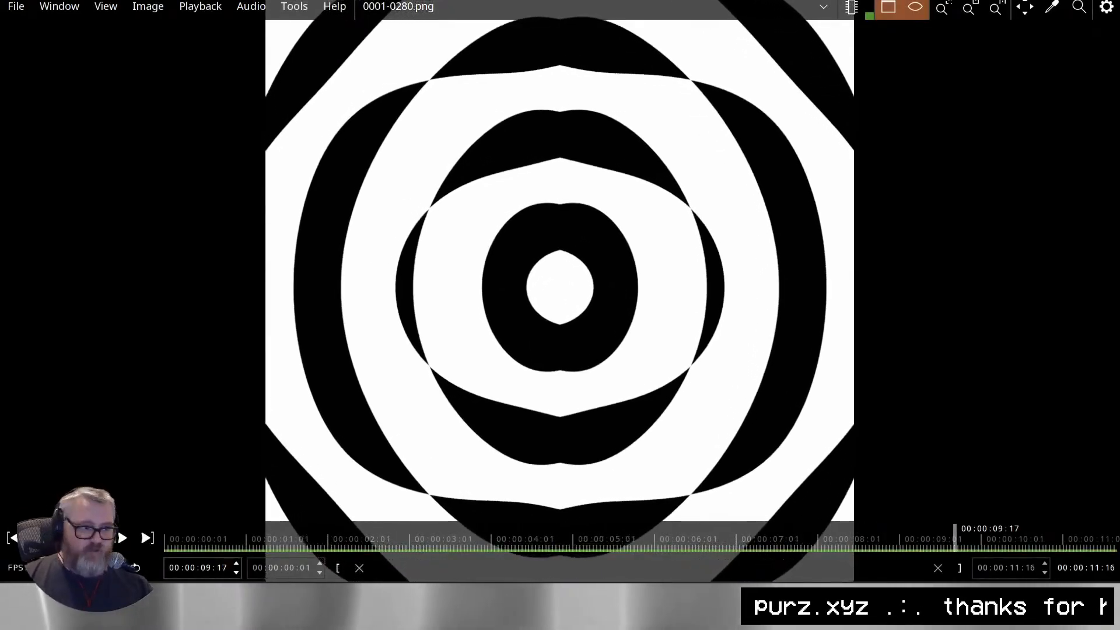
click(1108, 1)
click(508, 378)
key(alt+Tab)
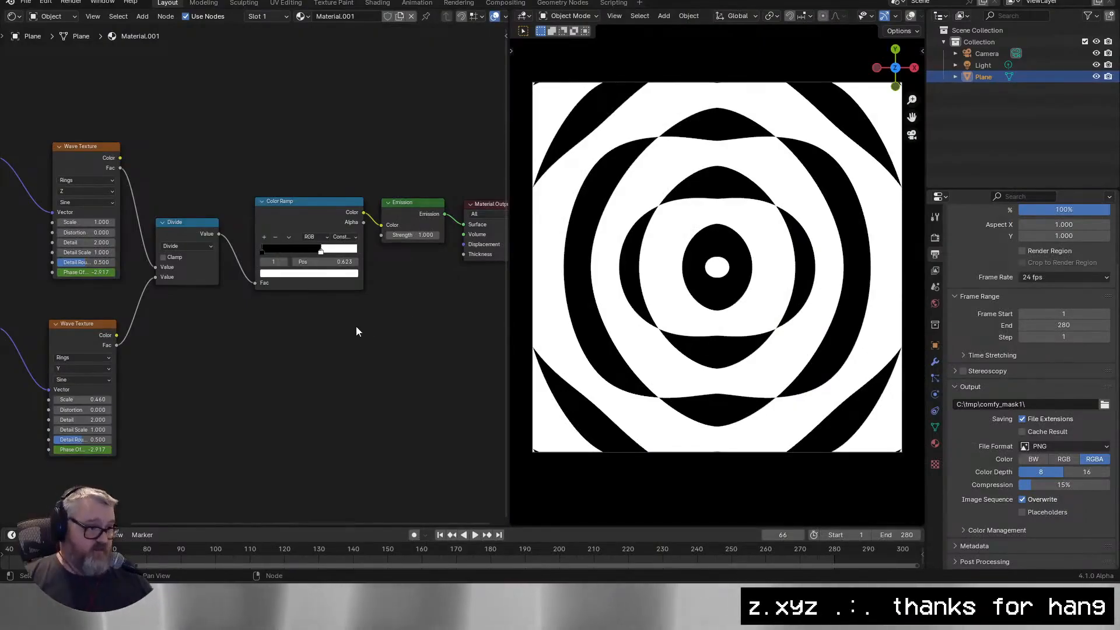
Save the Blender file in the Downloads folder as youtube_Textures-2024-01-26.blend.
key(ctrl+s)
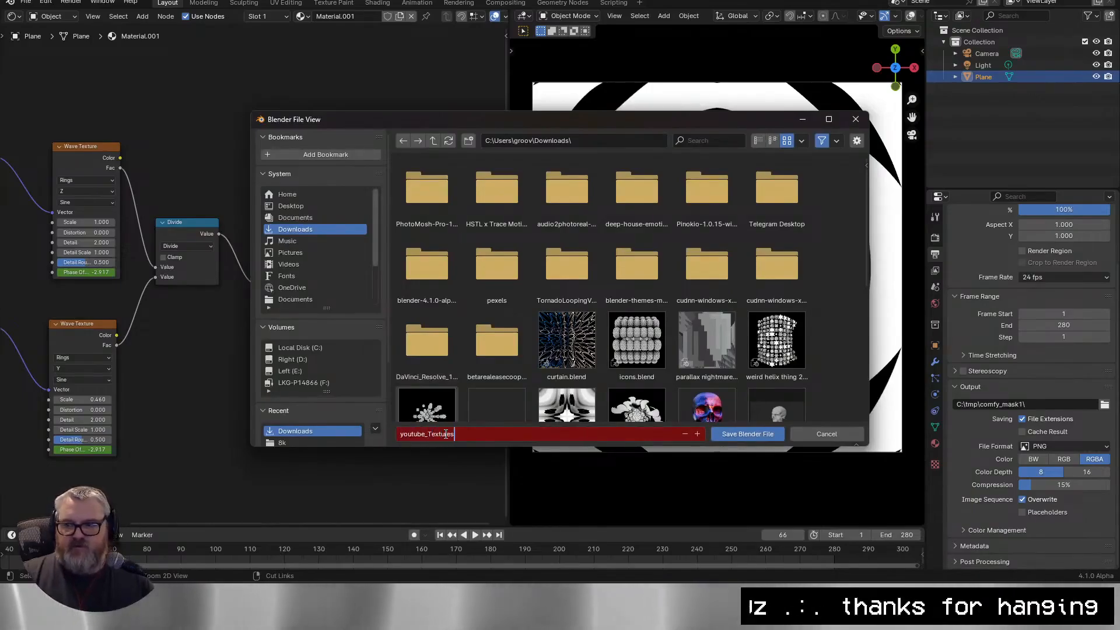
text(youtube_Textures-2024-01-26.blend)
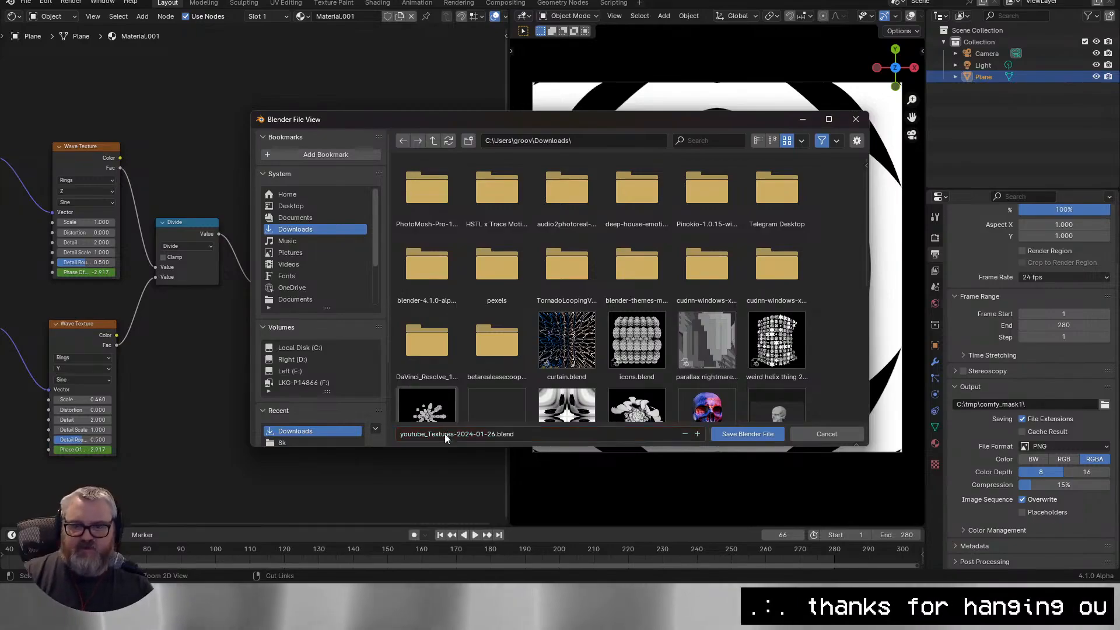
key(Return)
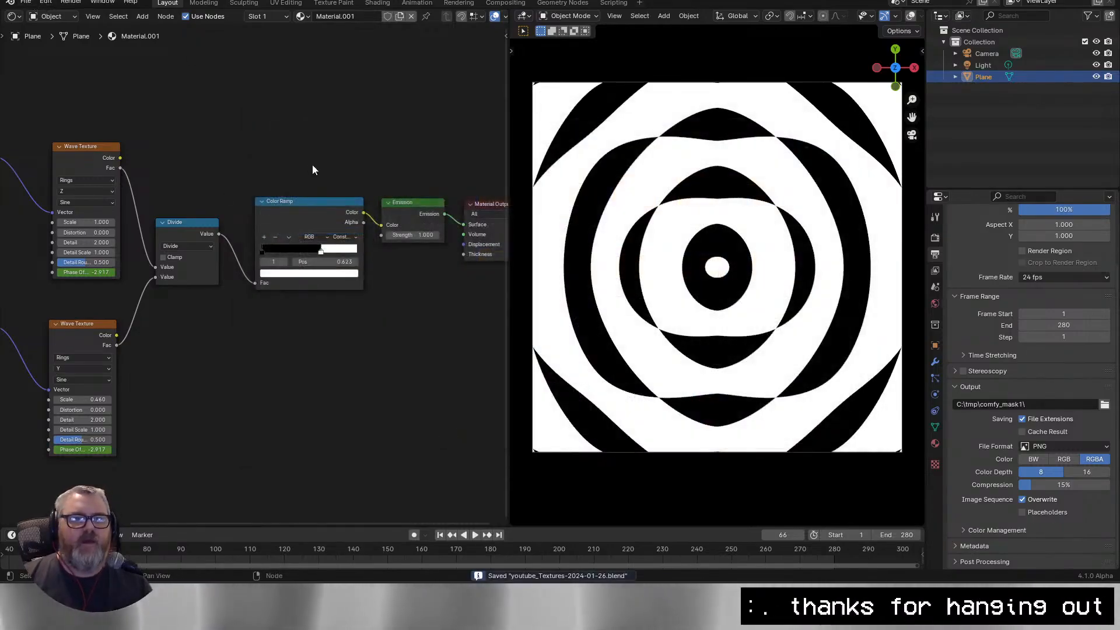
Launch ComfyUI and clear the existing workflow from the canvas.
mouse_move(191, 579)
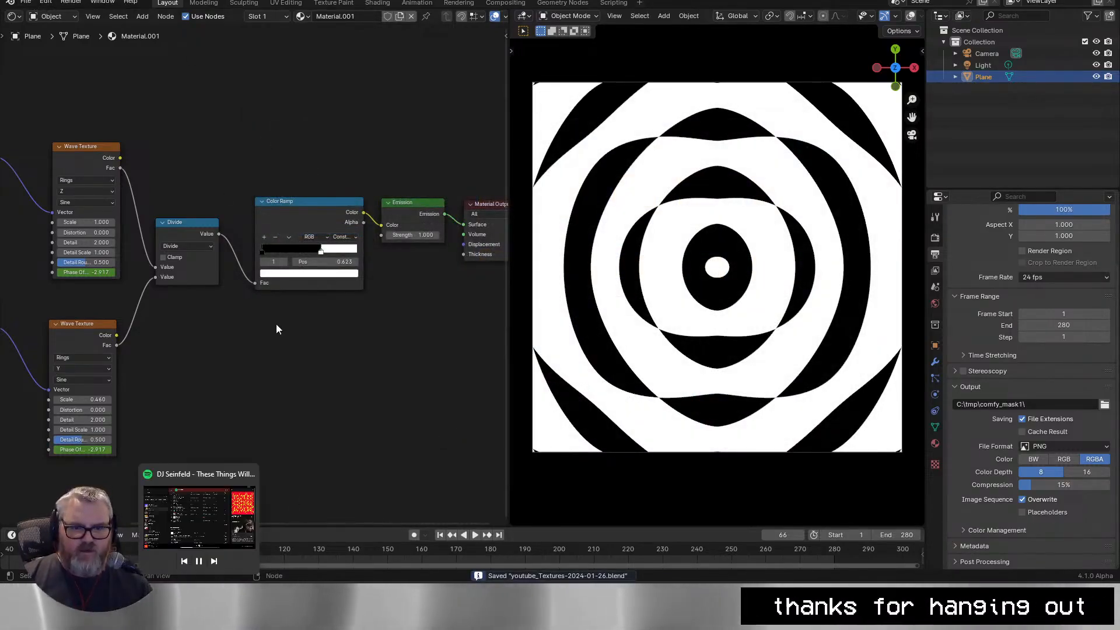
key(super+r)
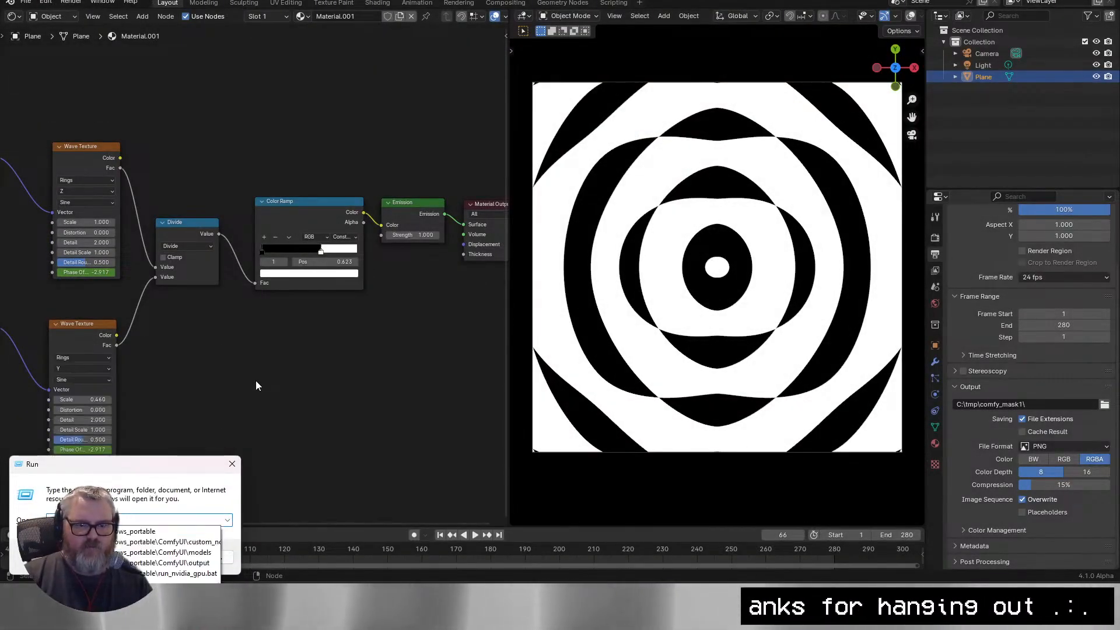
key(Return)
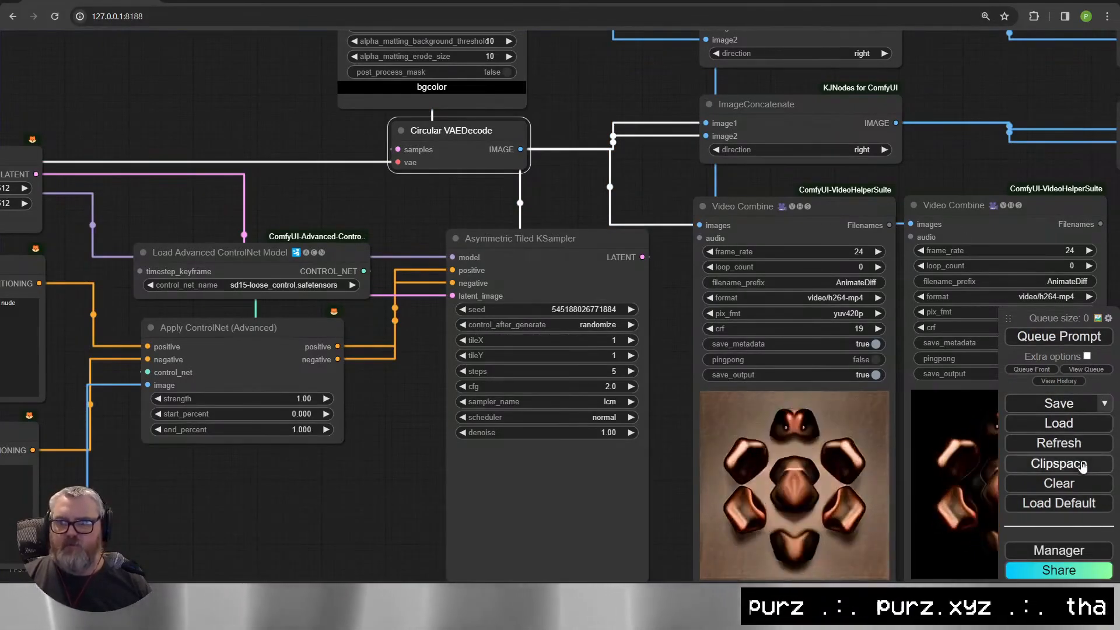
click(1059, 482)
click(608, 92)
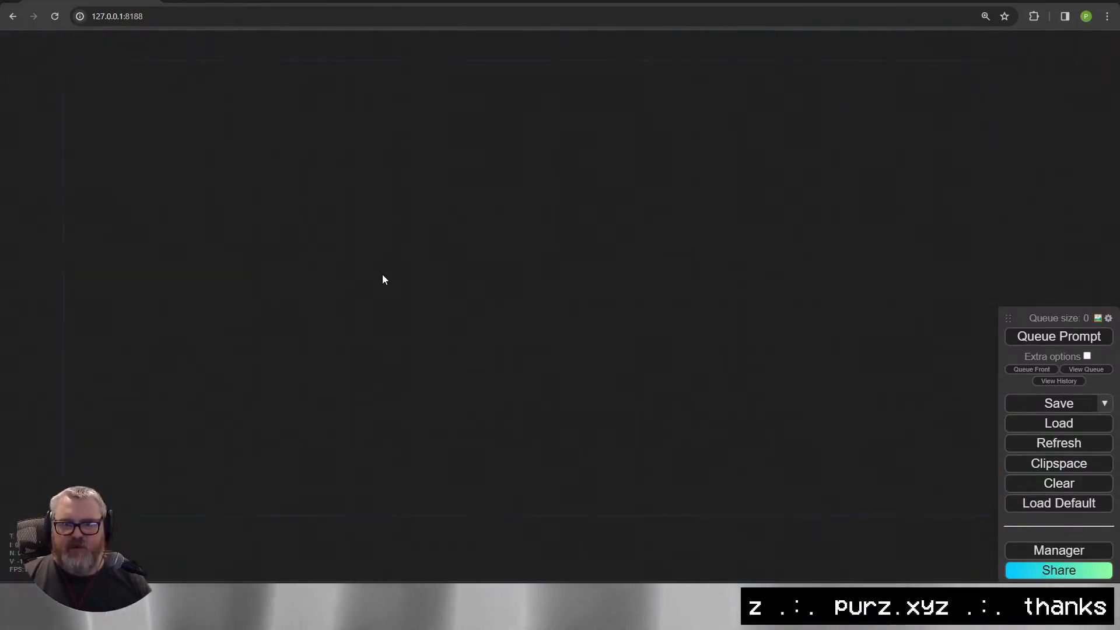
Add a KSampler node and attach a VAE Decode node to its latent output.
double_click(419, 285)
text(ksamp)
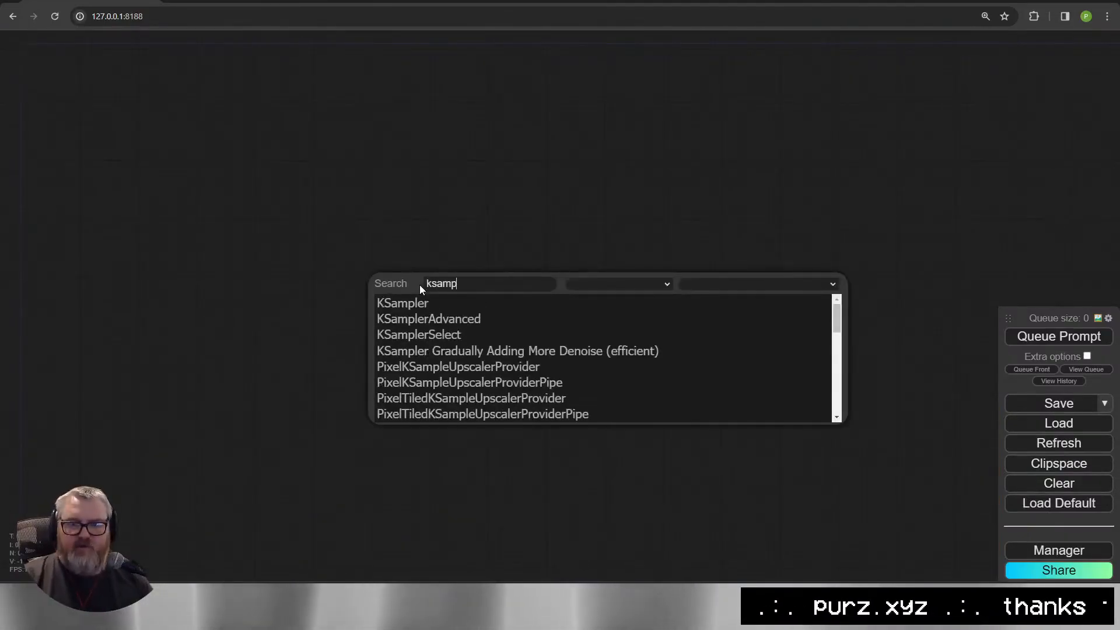
key(Return)
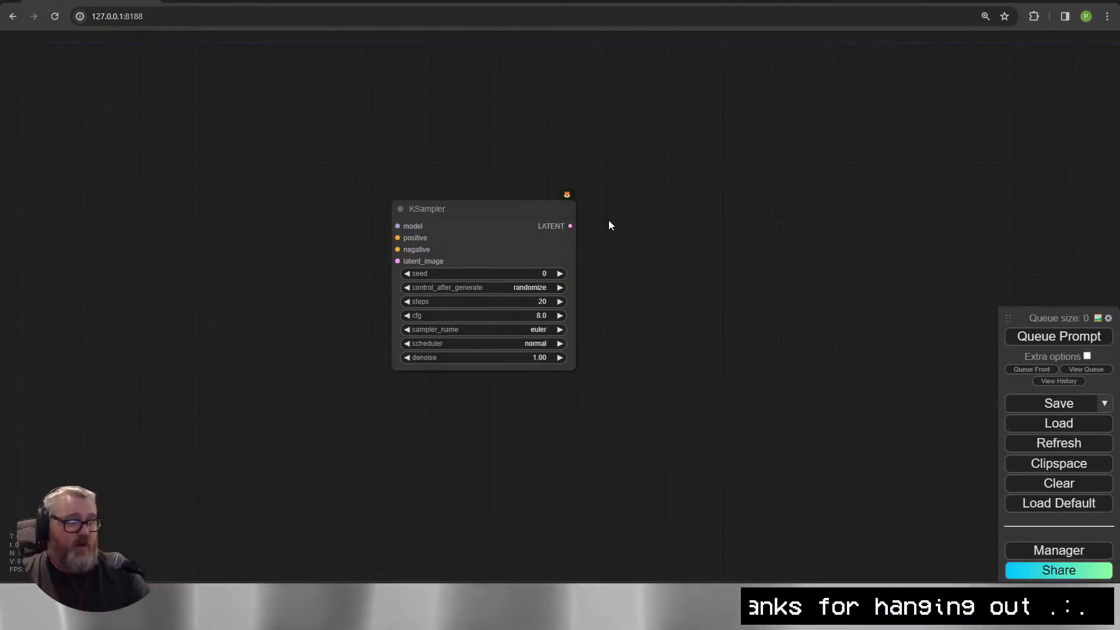
drag(570, 225, 611, 209)
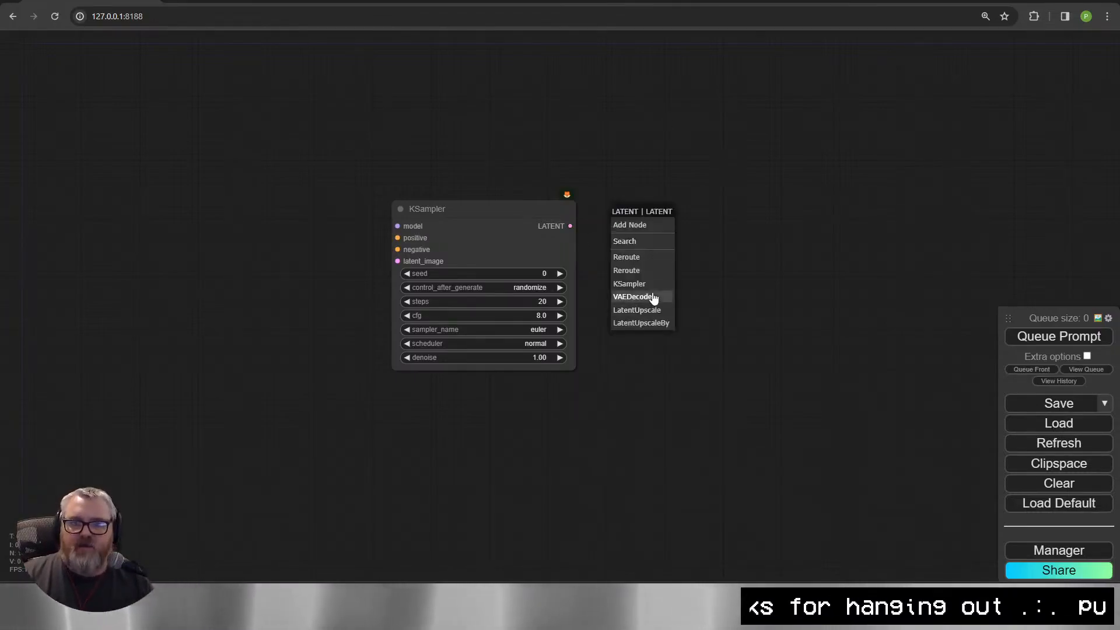
click(653, 298)
drag(476, 410, 653, 234)
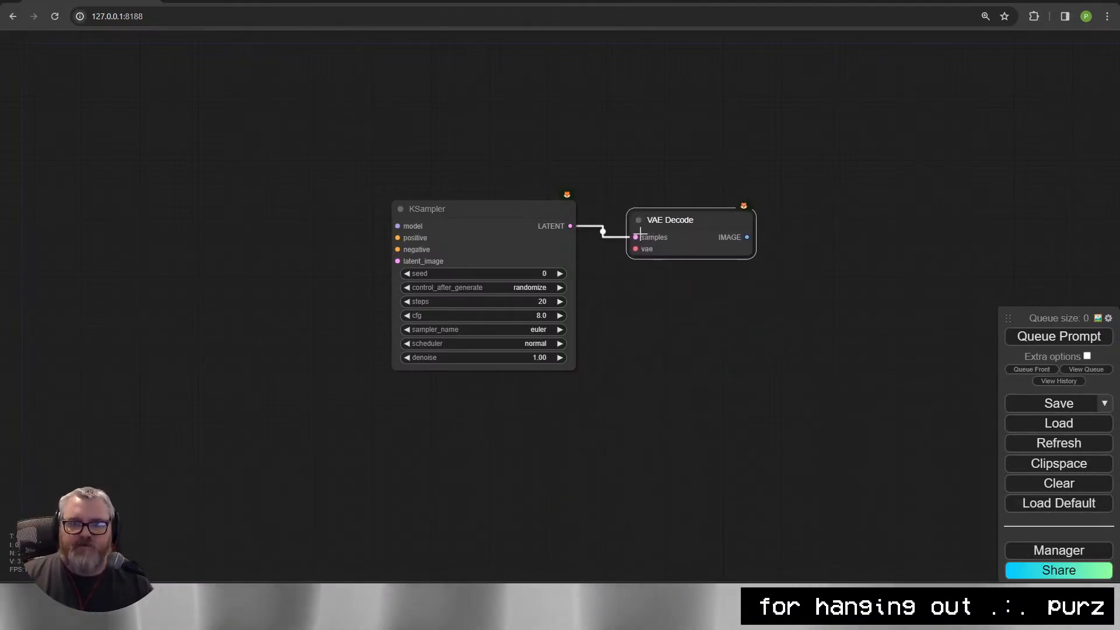
Arrange the two nodes so that VAE Decode sits directly beneath the KSampler.
click(477, 212)
scroll(518, 415, up, 3)
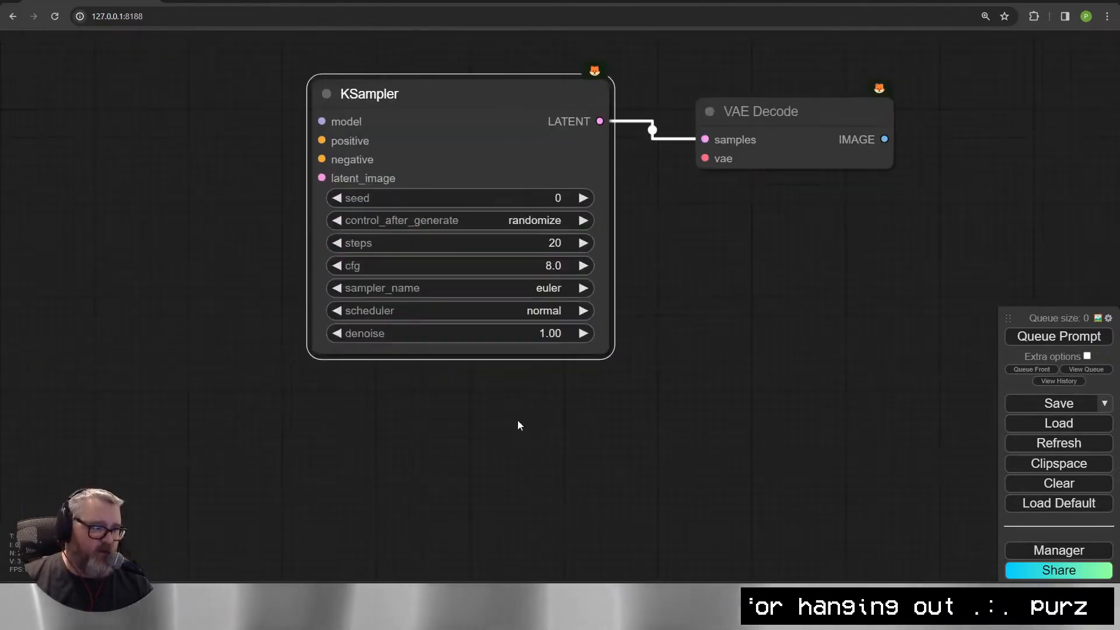
drag(578, 382, 516, 477)
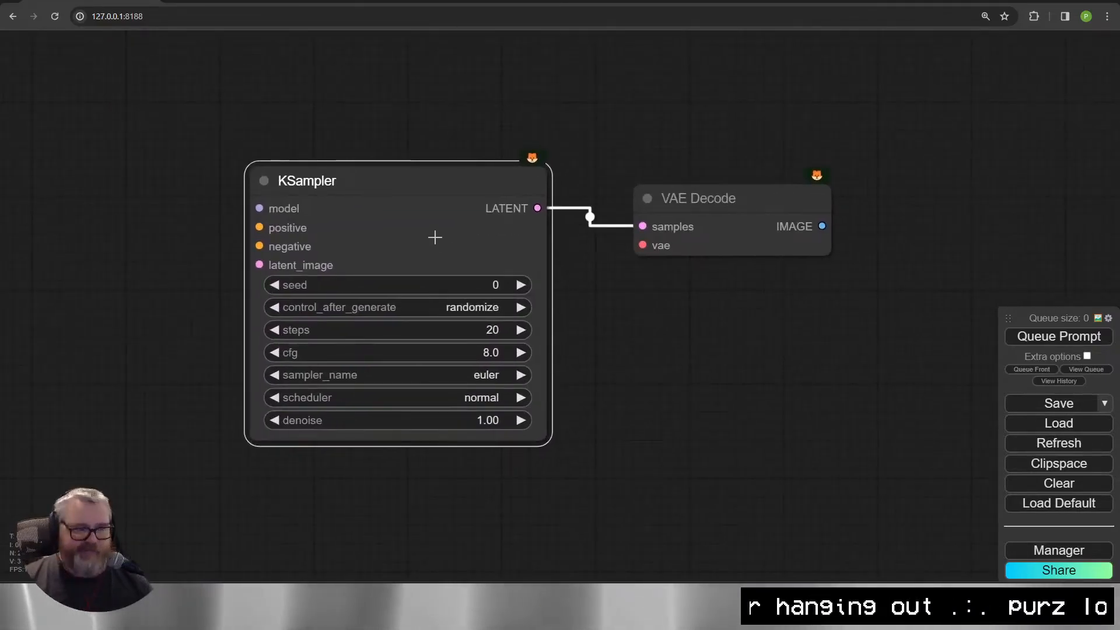
drag(454, 223, 452, 222)
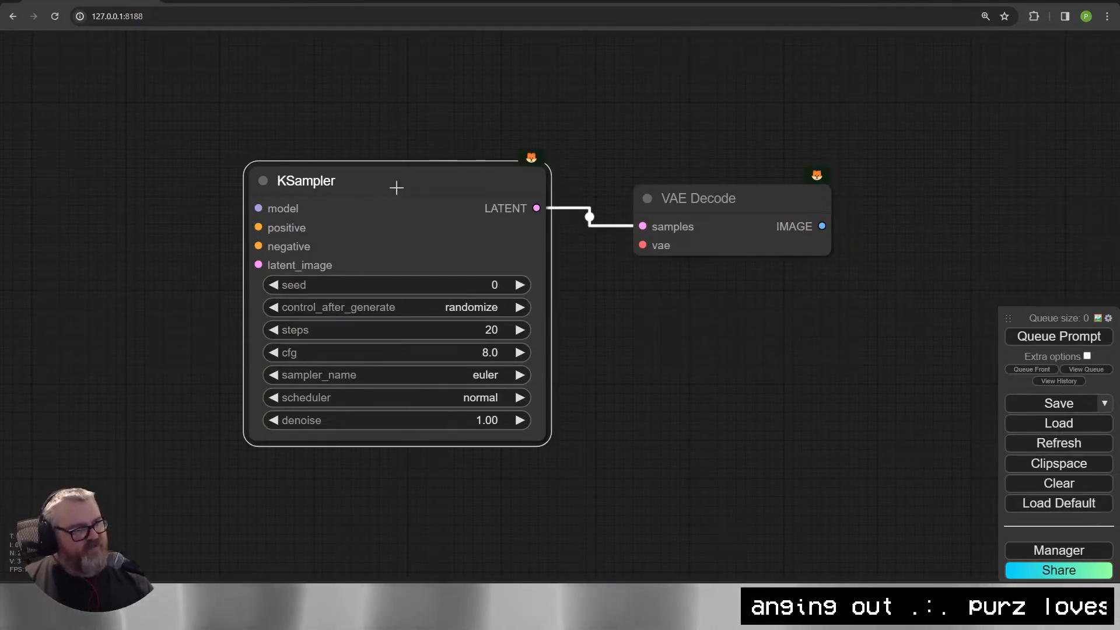
drag(694, 194, 407, 476)
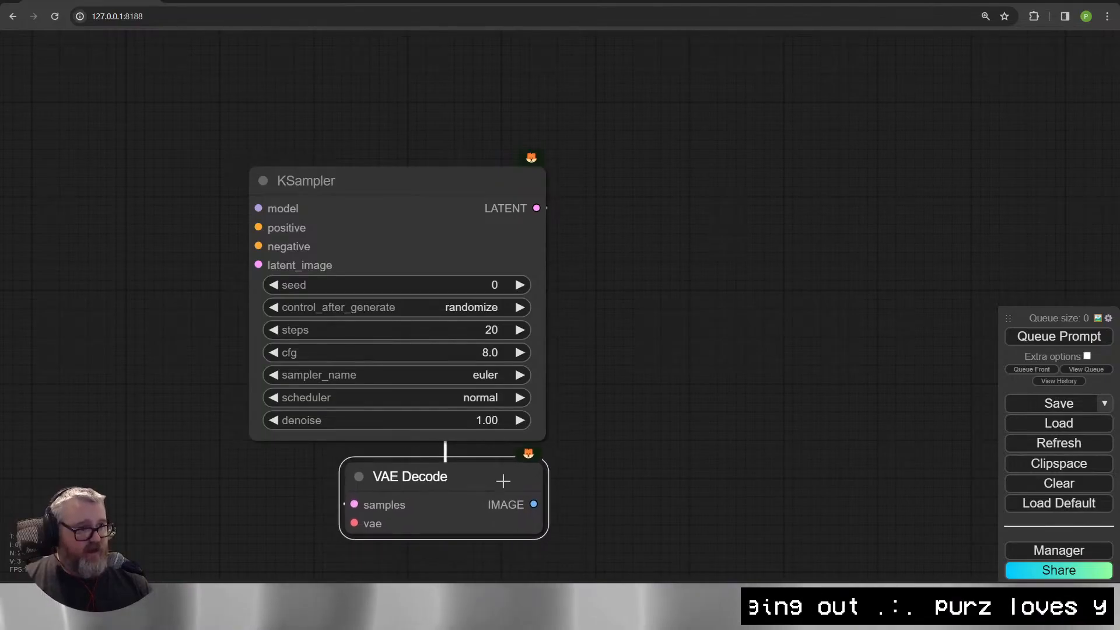
Add a VHS Video Combine node fed by the VAE Decode image output and place it beside the KSampler.
drag(533, 503, 687, 263)
click(727, 287)
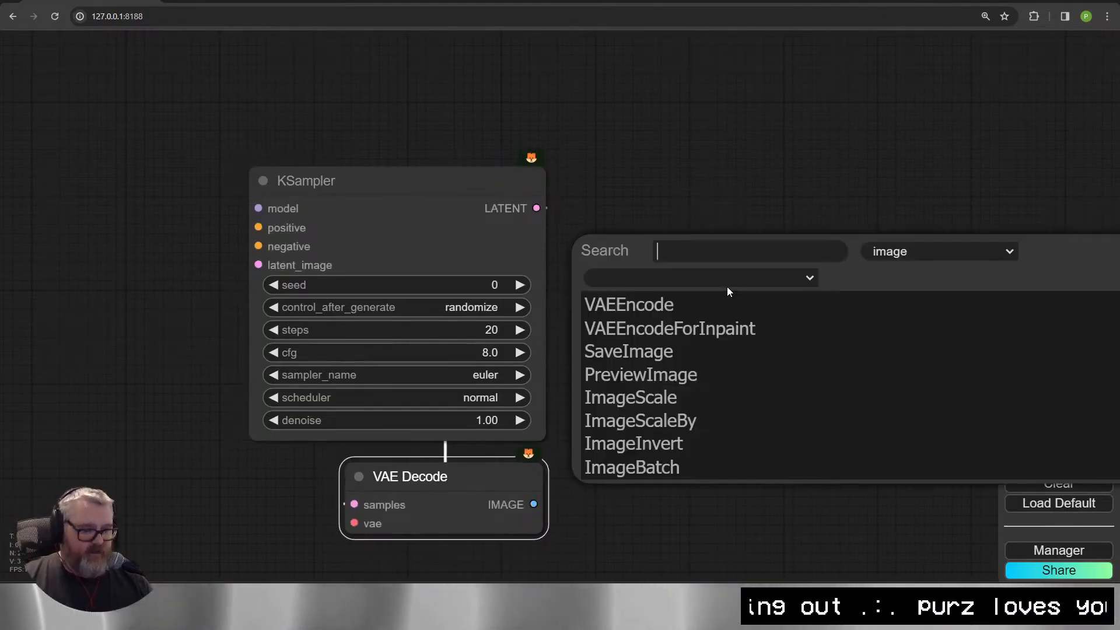
text(vhs)
key(Return)
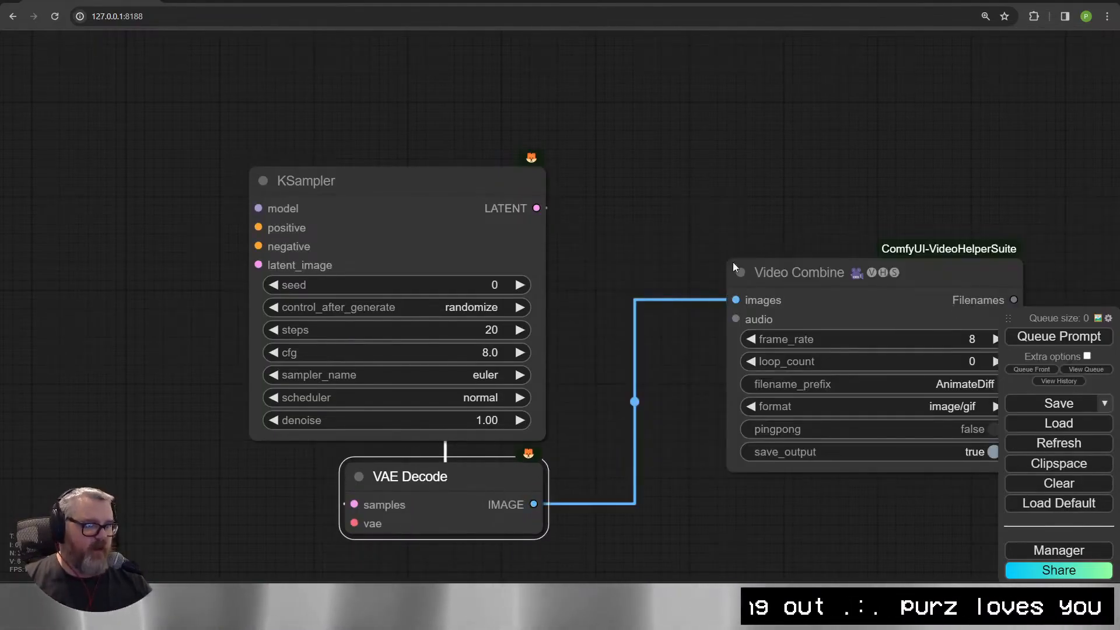
drag(841, 257, 711, 176)
scroll(810, 175, up, 8)
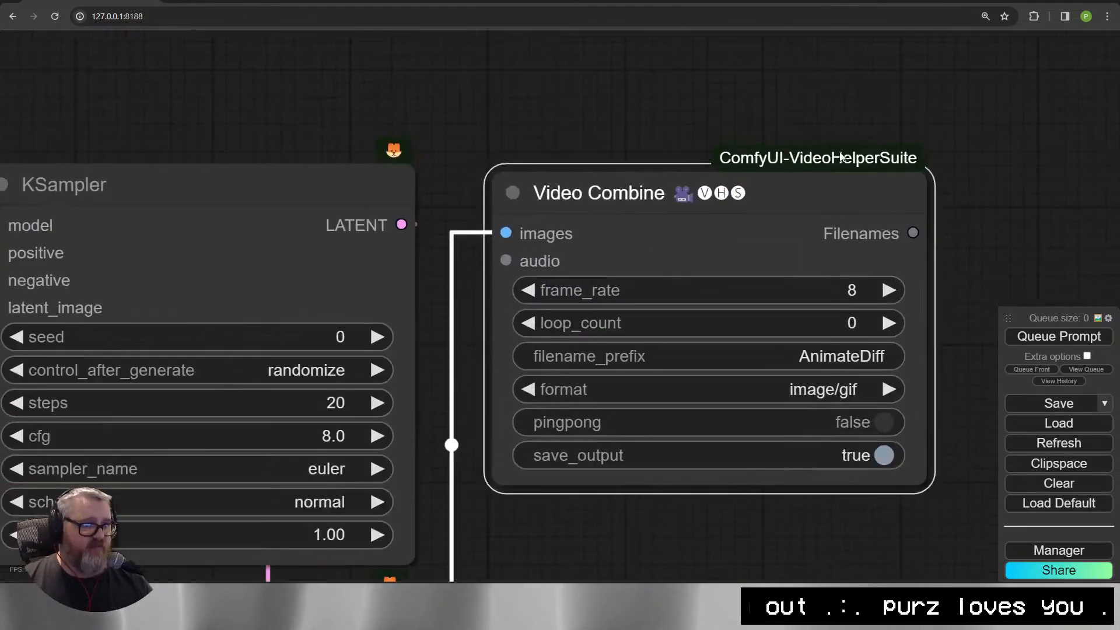
scroll(913, 285, down, 8)
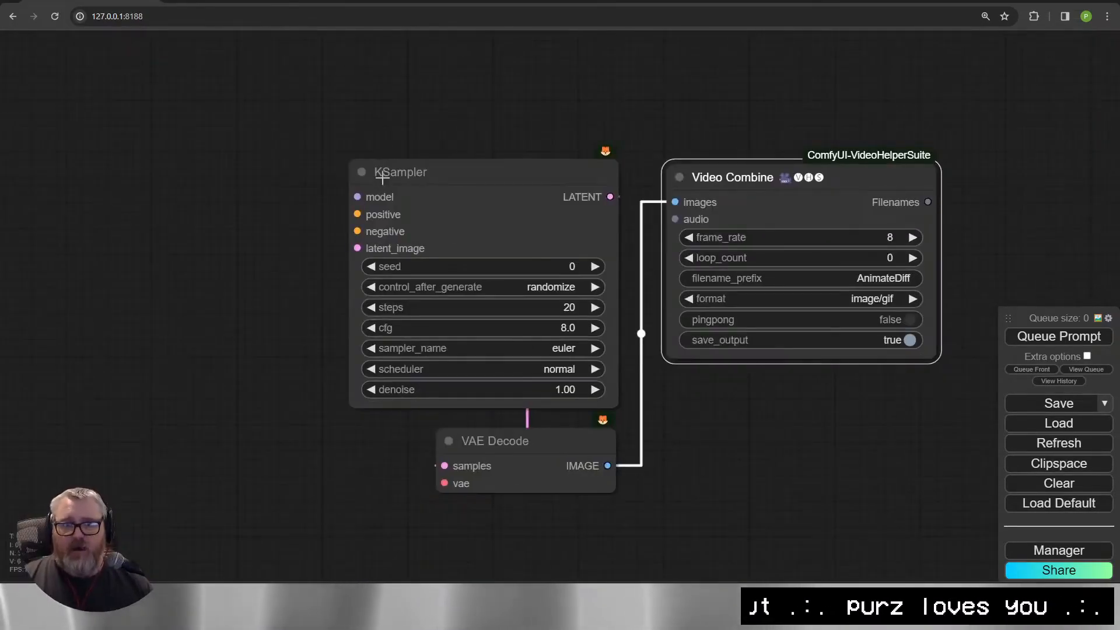
Try a frame rate of 24 on the Video Combine node and open its filename prefix for editing.
click(900, 237)
text(24)
key(Return)
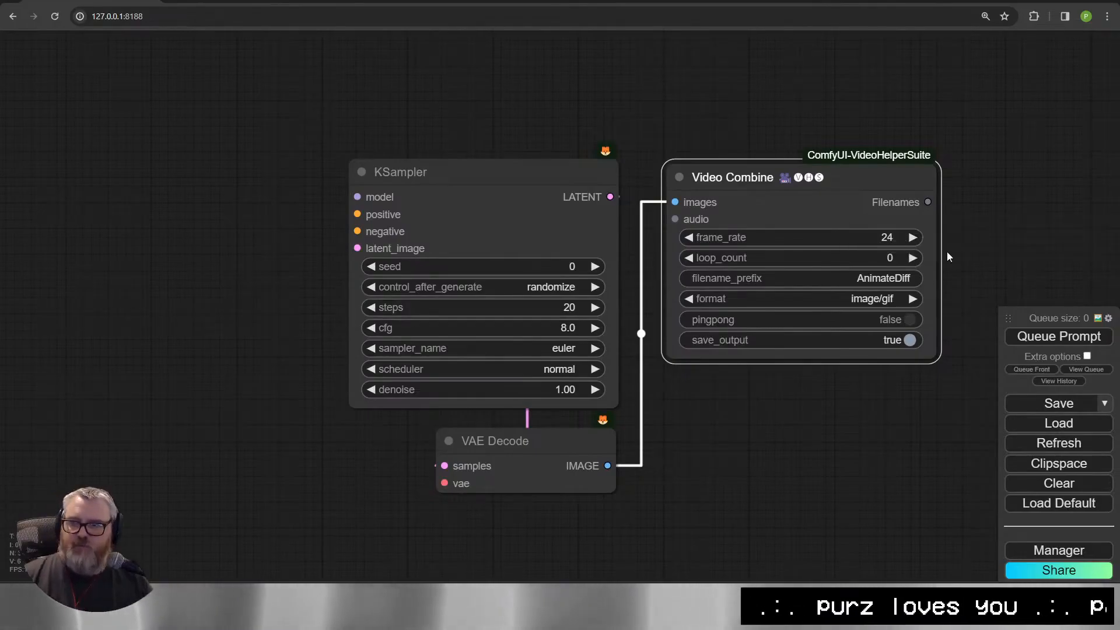
click(890, 280)
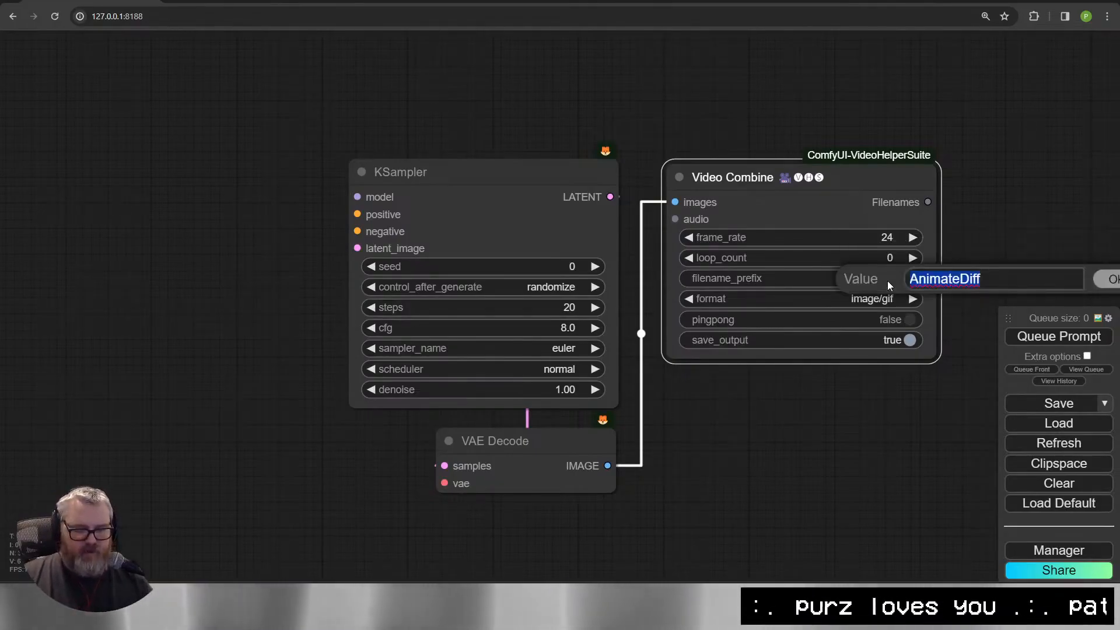
Configure the Video Combine node with frame rate 12, filename prefix 12fps\AnimateDiff and format video/h264-mp4.
click(887, 240)
text(12)
key(Return)
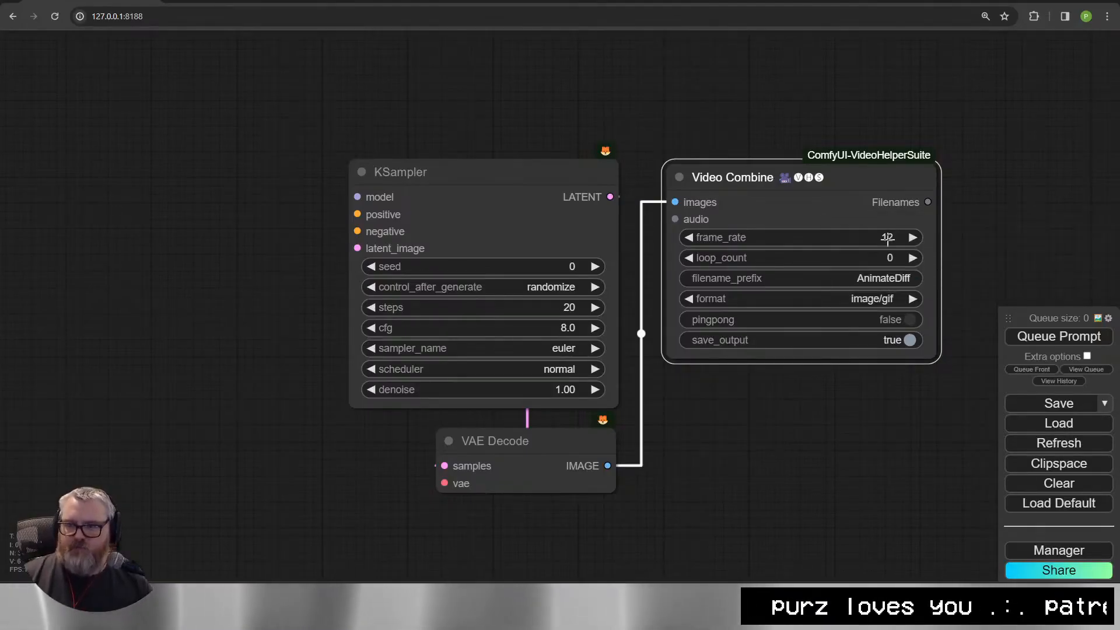
click(867, 279)
text(12f)
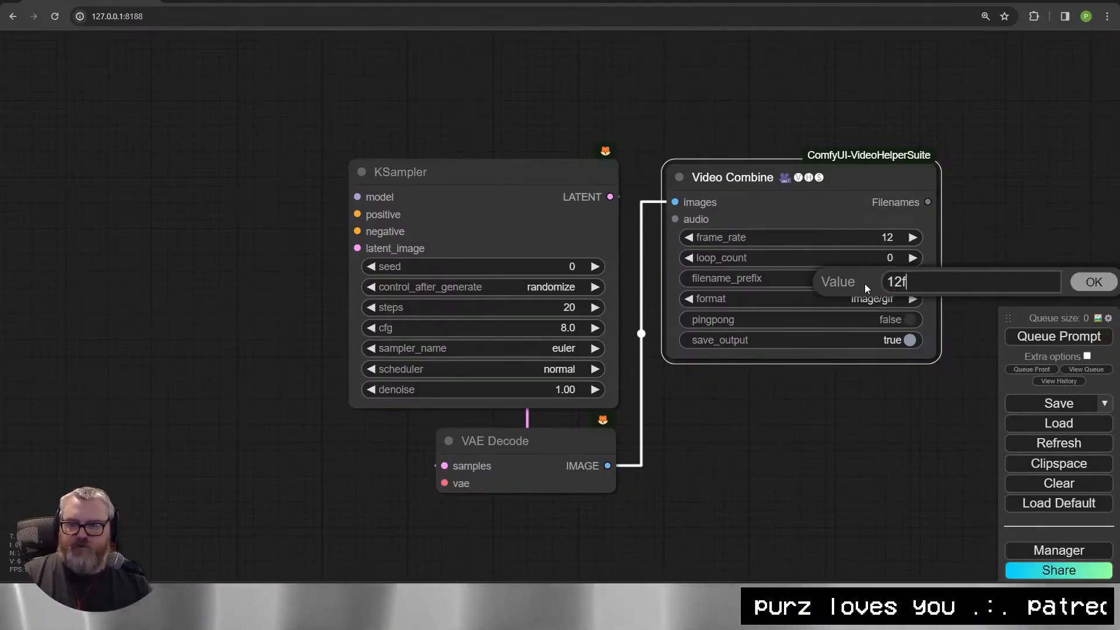
text(ps\AnimateDiff)
key(Return)
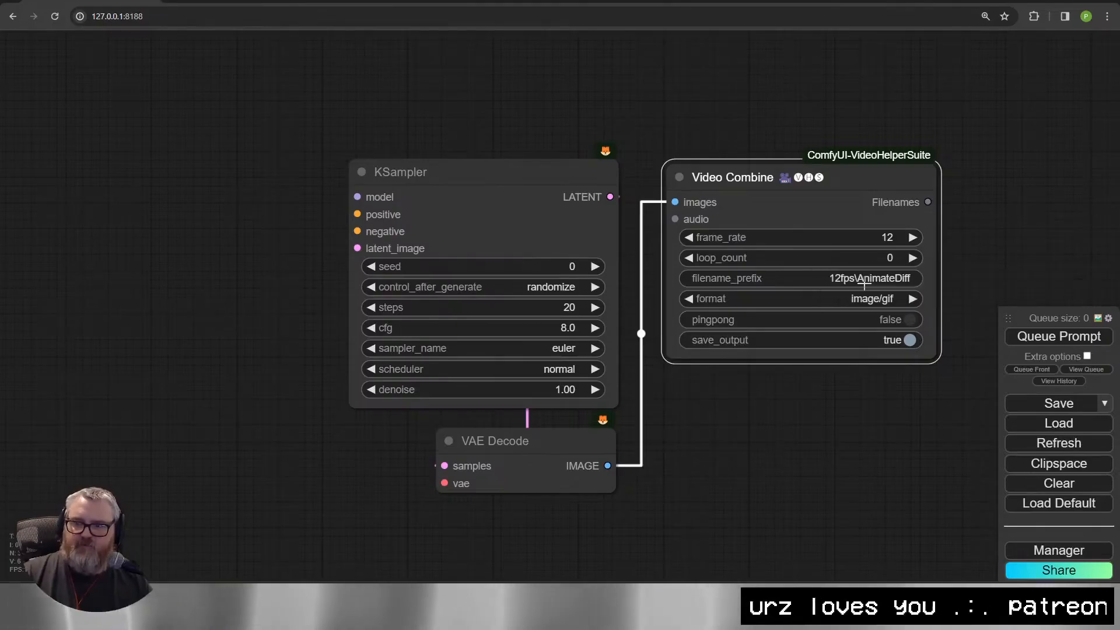
click(867, 298)
click(901, 365)
Add a FILM VFI node fed by the VAE Decode image output and place it above and beyond the Video Combine node.
drag(893, 445, 690, 436)
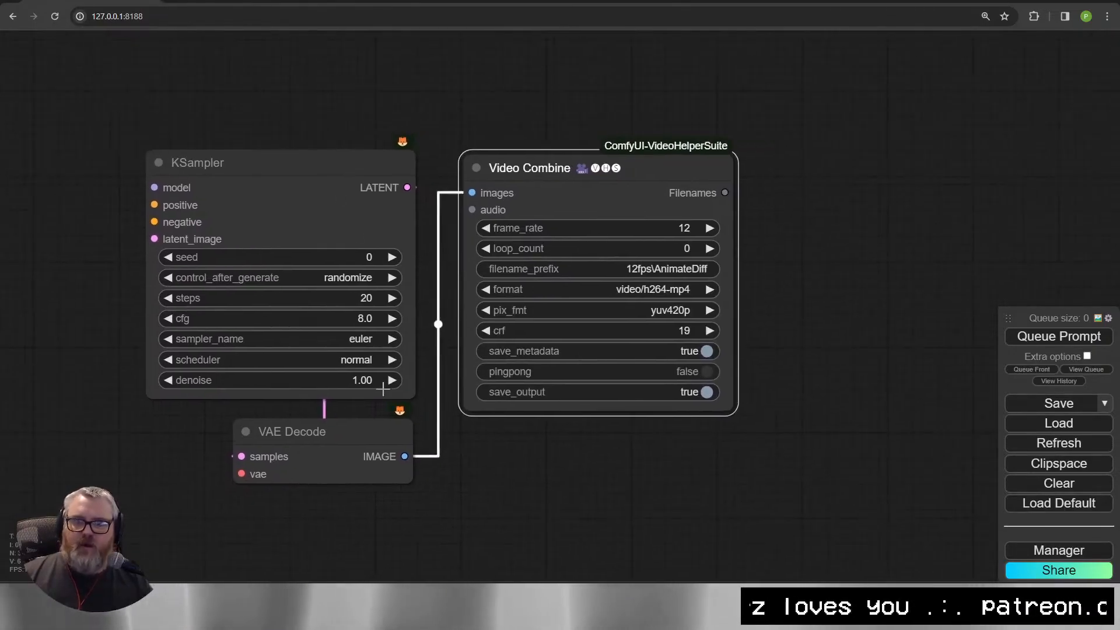
drag(409, 449, 604, 64)
click(620, 100)
text(film)
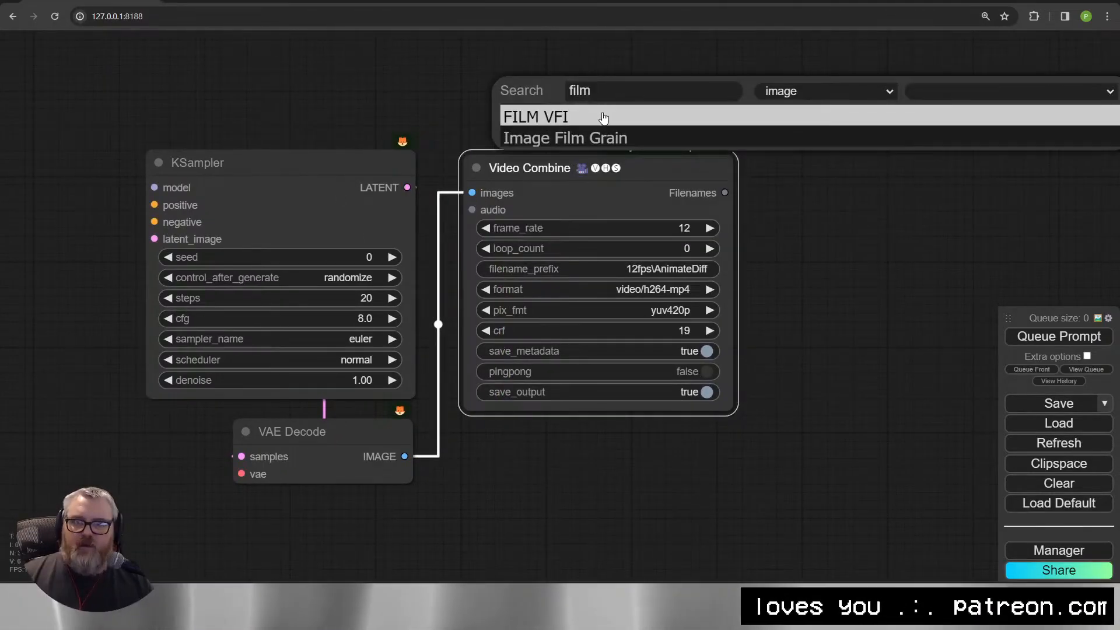
key(Return)
drag(753, 96, 821, 2)
drag(1012, 284, 538, 516)
drag(409, 227, 494, 211)
scroll(483, 417, down, 1)
scroll(485, 421, down, 3)
drag(518, 433, 717, 231)
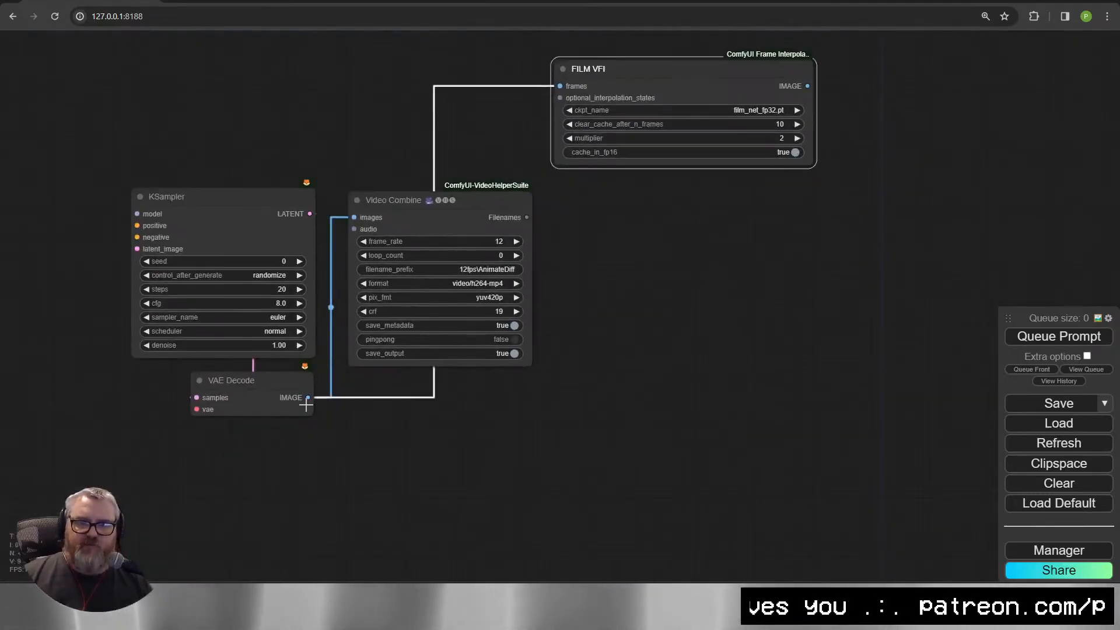
Duplicate the Video Combine node below FILM VFI and connect the FILM VFI image output to the copy's images input.
alt+drag(401, 198, 615, 196)
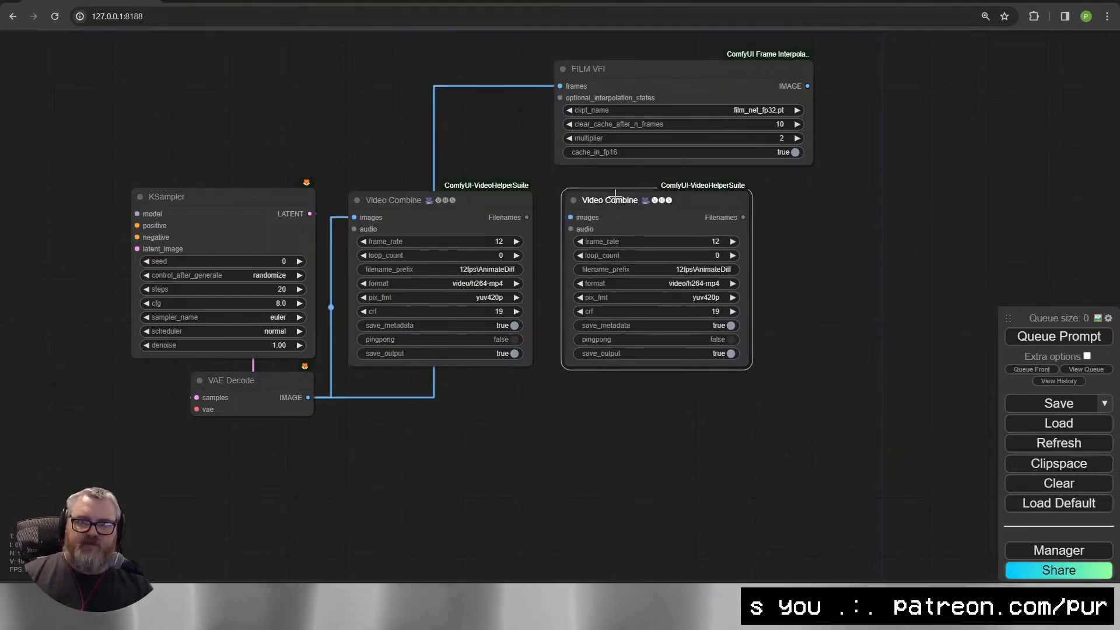
drag(807, 85, 570, 217)
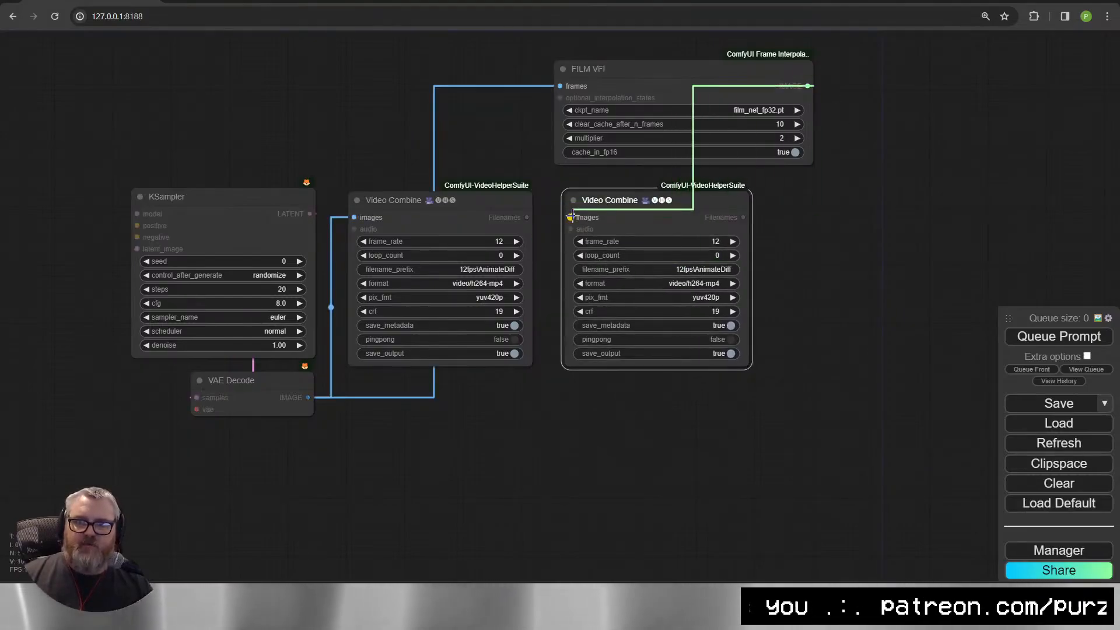
Set the second Video Combine node's frame rate to 24 and its filename prefix to FILM-2x\AnimateDiff.
click(681, 241)
text(24)
key(Return)
click(689, 274)
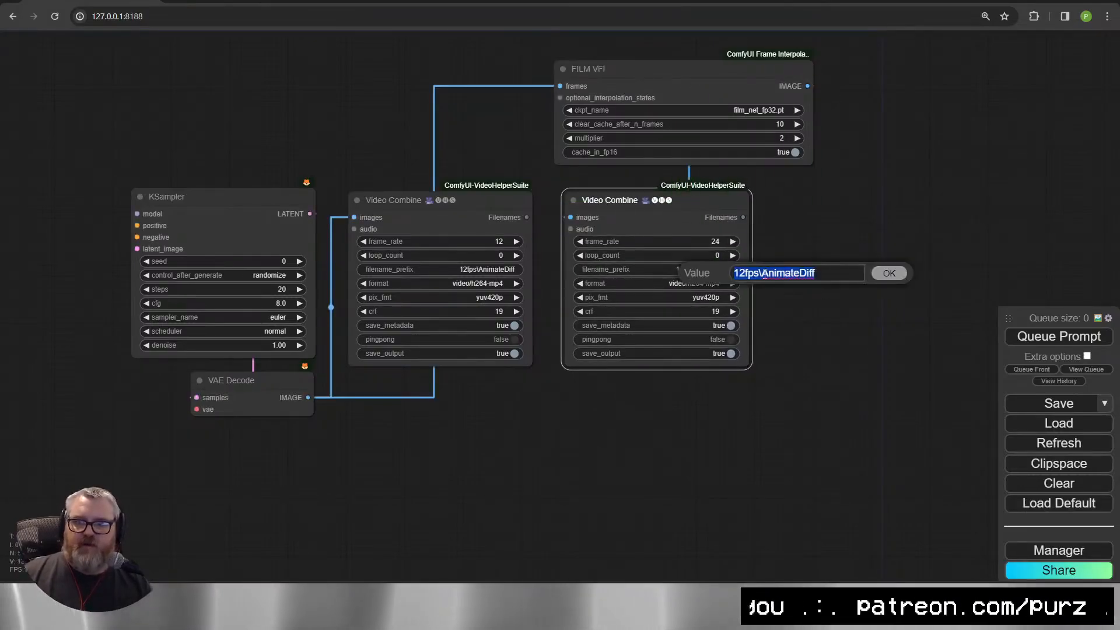
drag(761, 274, 660, 270)
text(FILM-2x\)
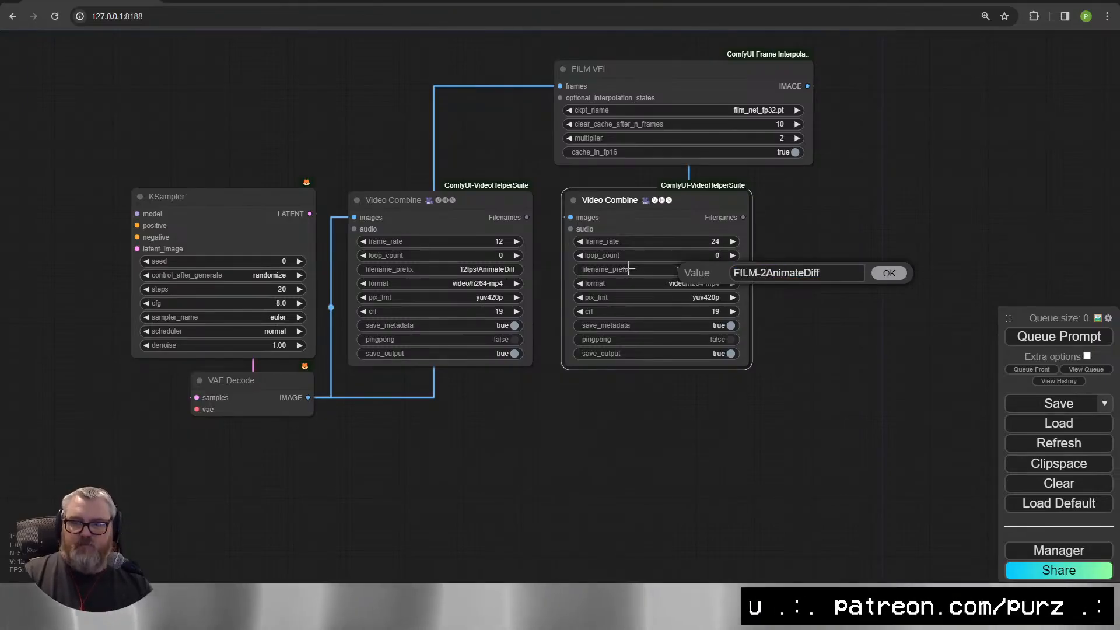
key(Return)
scroll(629, 269, up, 6)
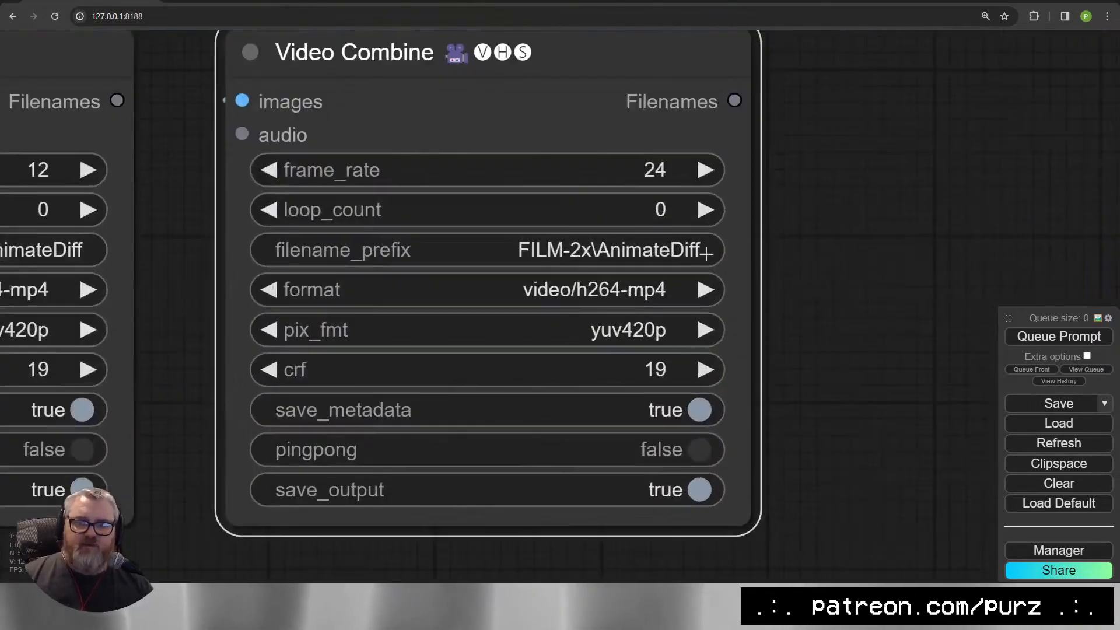
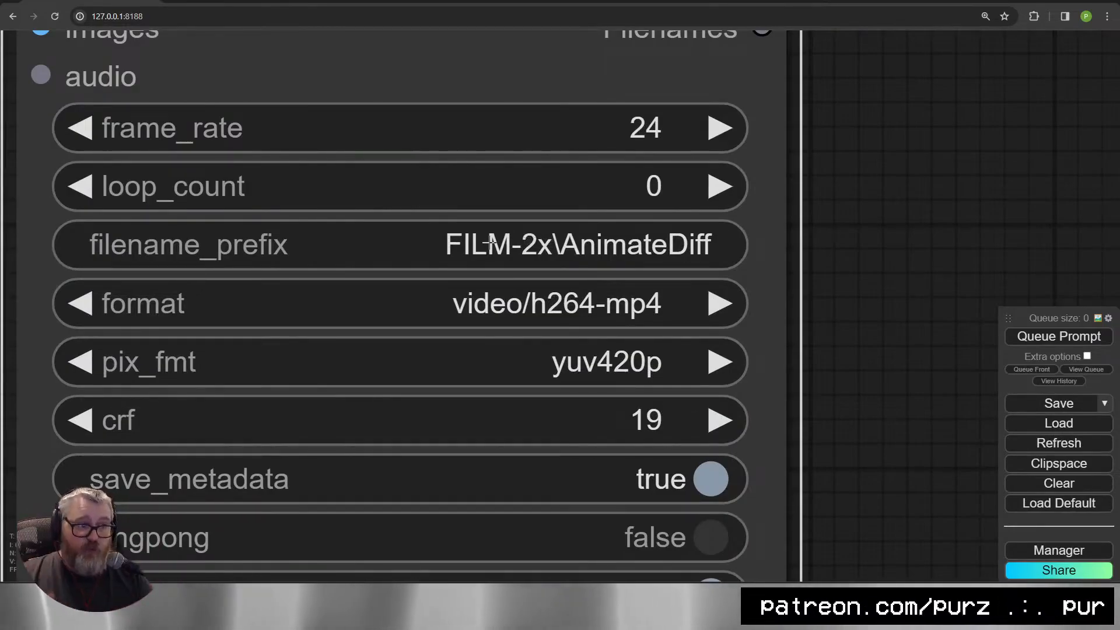
right_click(489, 242)
scroll(466, 242, down, 6)
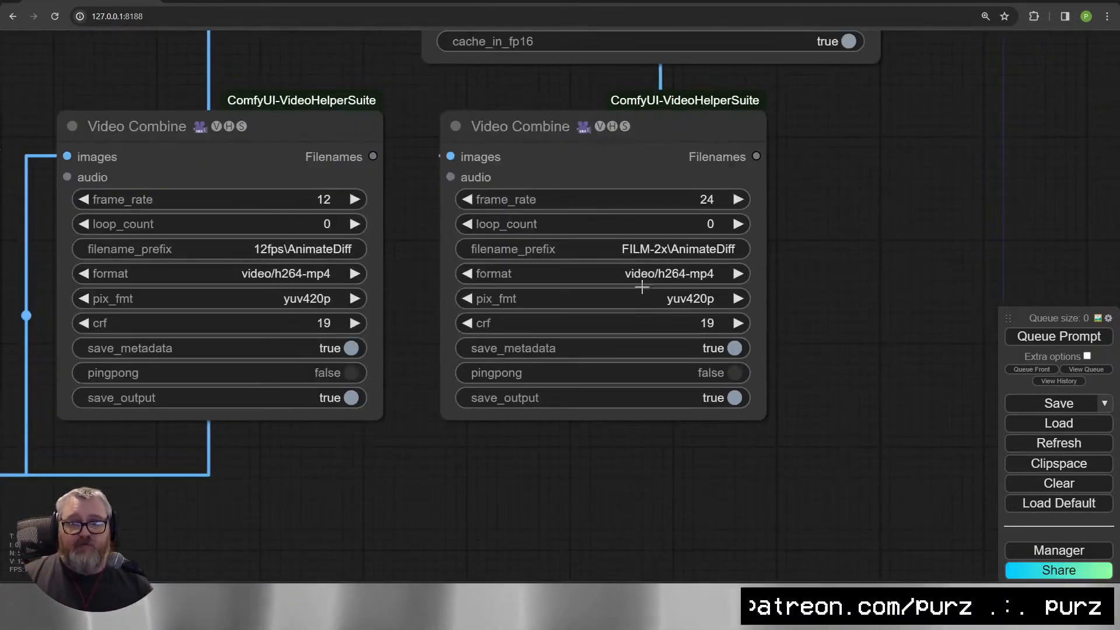
Lower the crf value to 16 on both Video Combine nodes.
scroll(710, 244, down, 4)
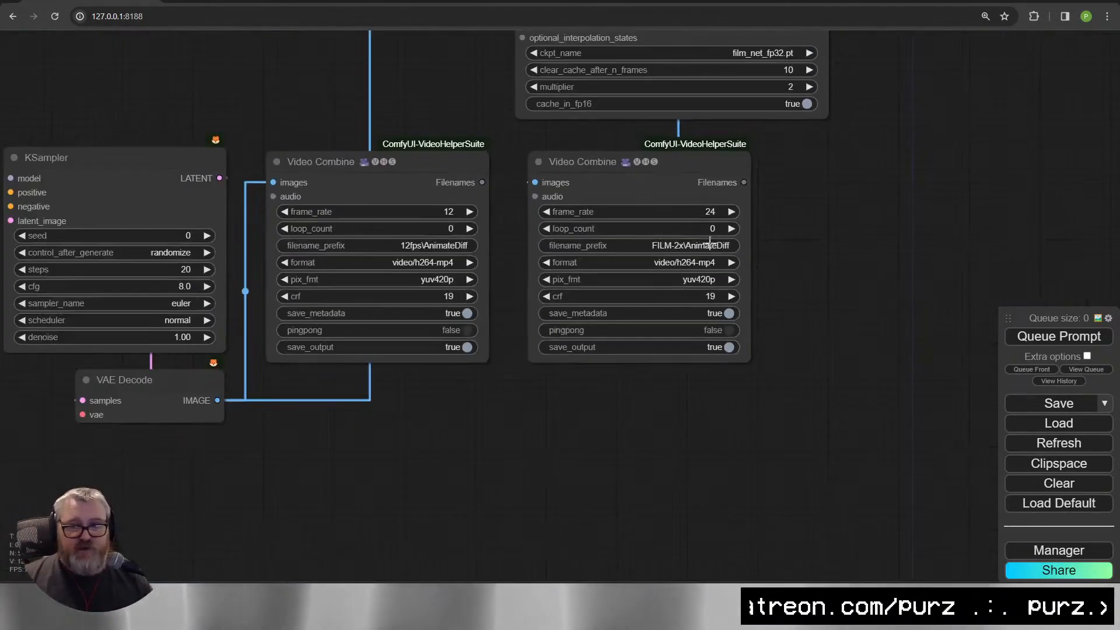
drag(811, 540, 820, 543)
click(291, 296)
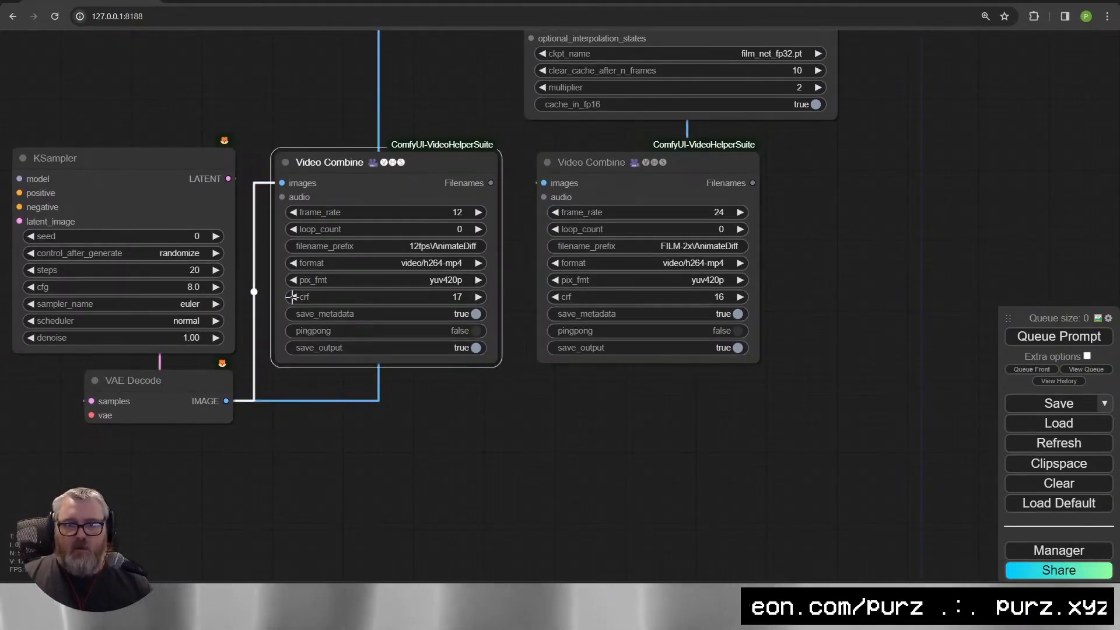
click(292, 297)
click(673, 429)
Collapse the FILM VFI node above the second Video Combine node and move the pair close beside the first one.
drag(582, 384, 496, 546)
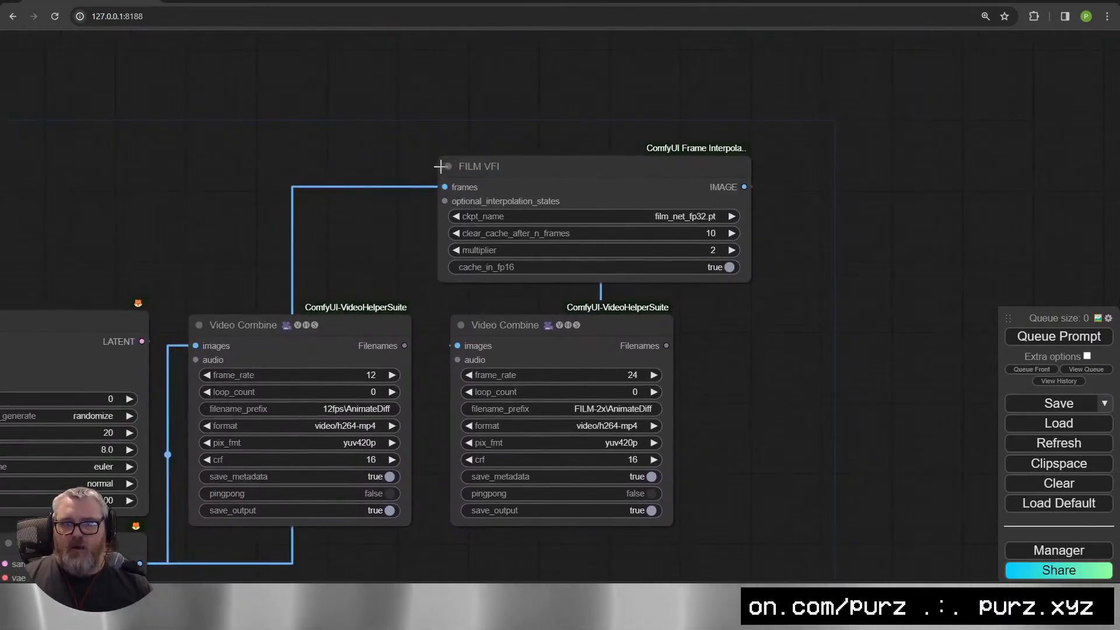
click(447, 166)
drag(466, 167, 617, 284)
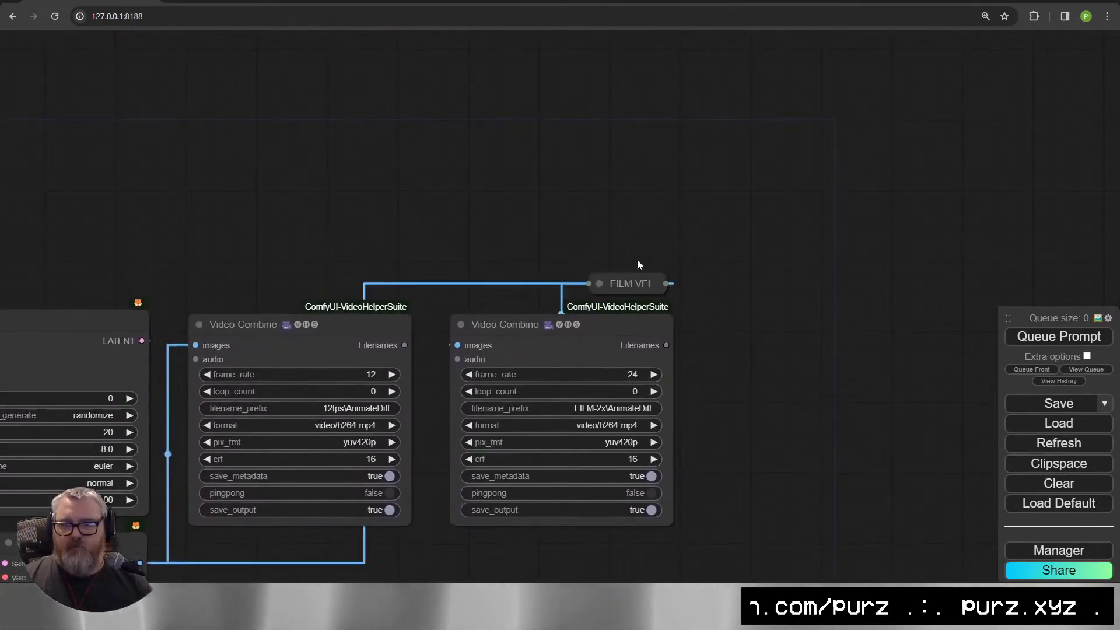
scroll(644, 268, down, 2)
drag(725, 356, 961, 233)
drag(898, 396, 840, 153)
drag(849, 198, 830, 195)
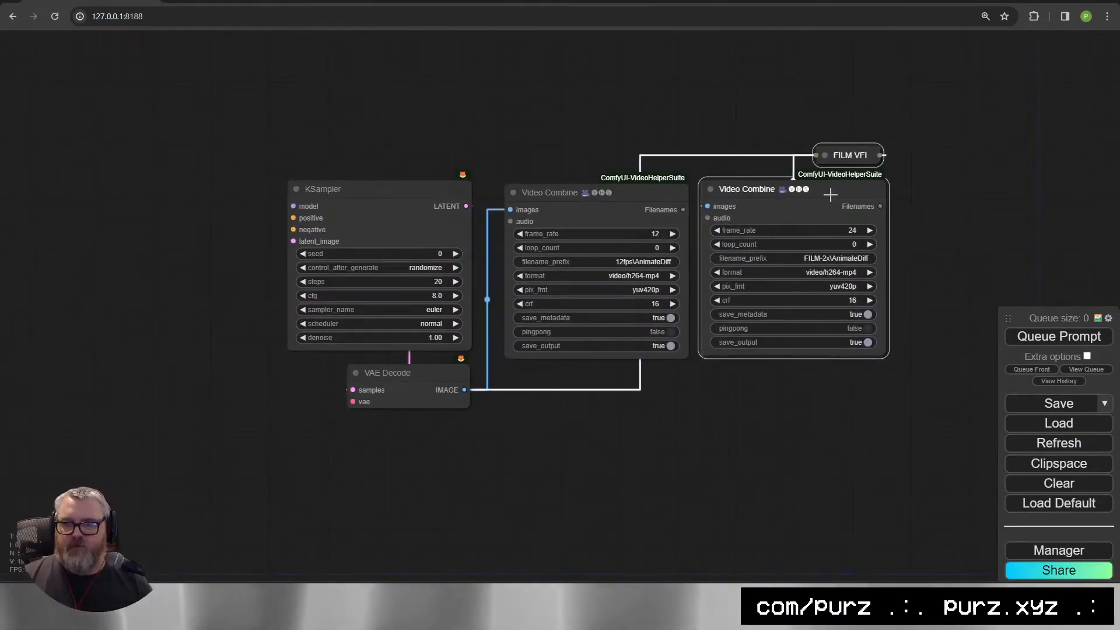
click(663, 164)
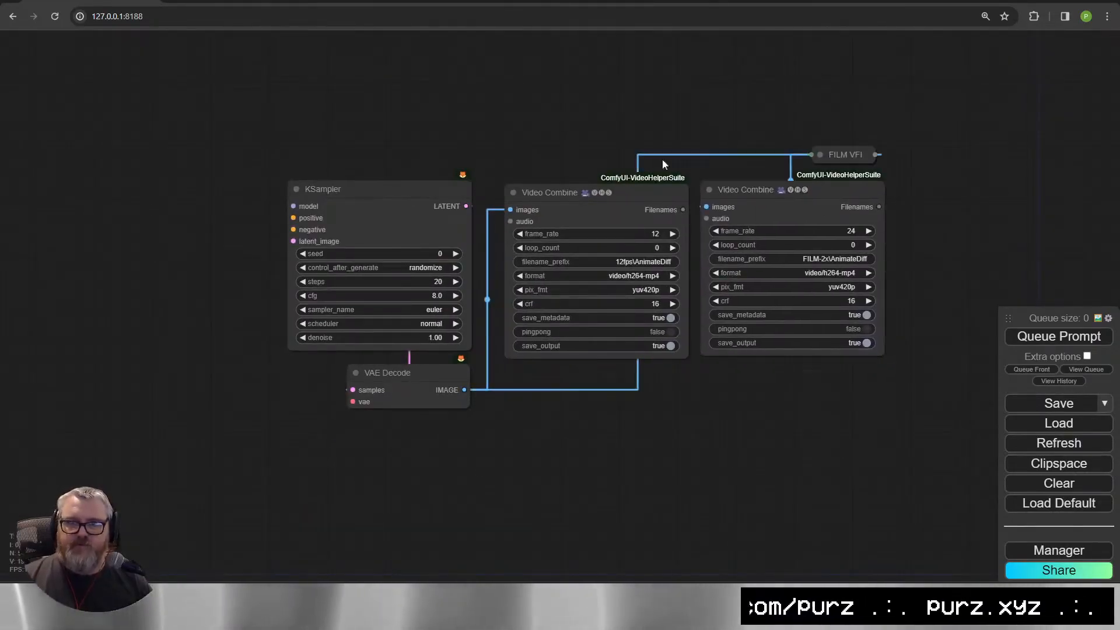
click(605, 188)
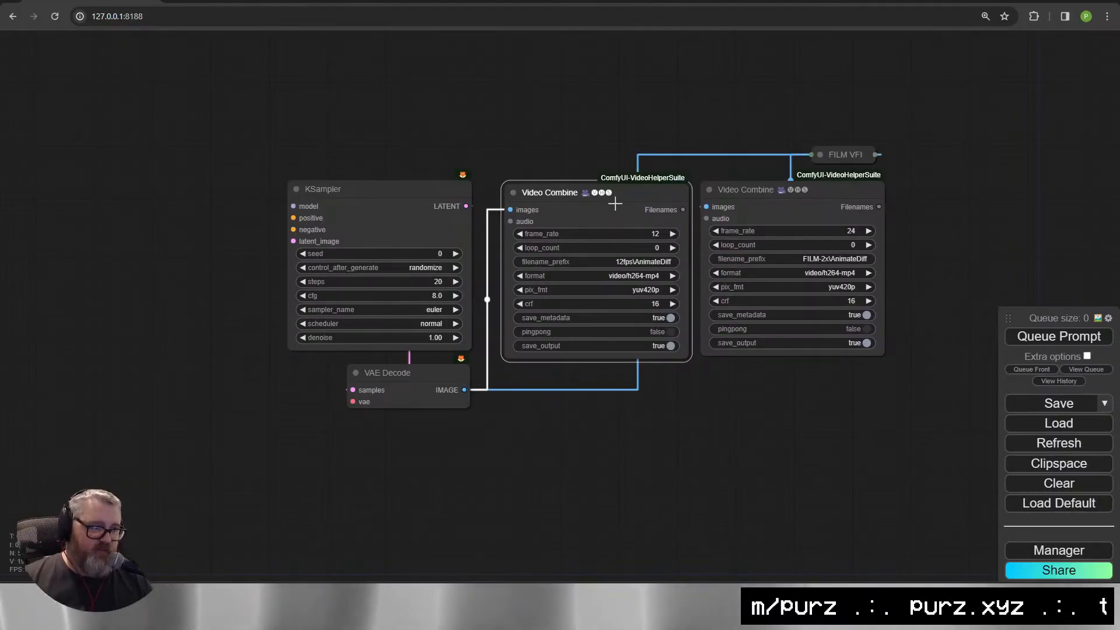
click(782, 217)
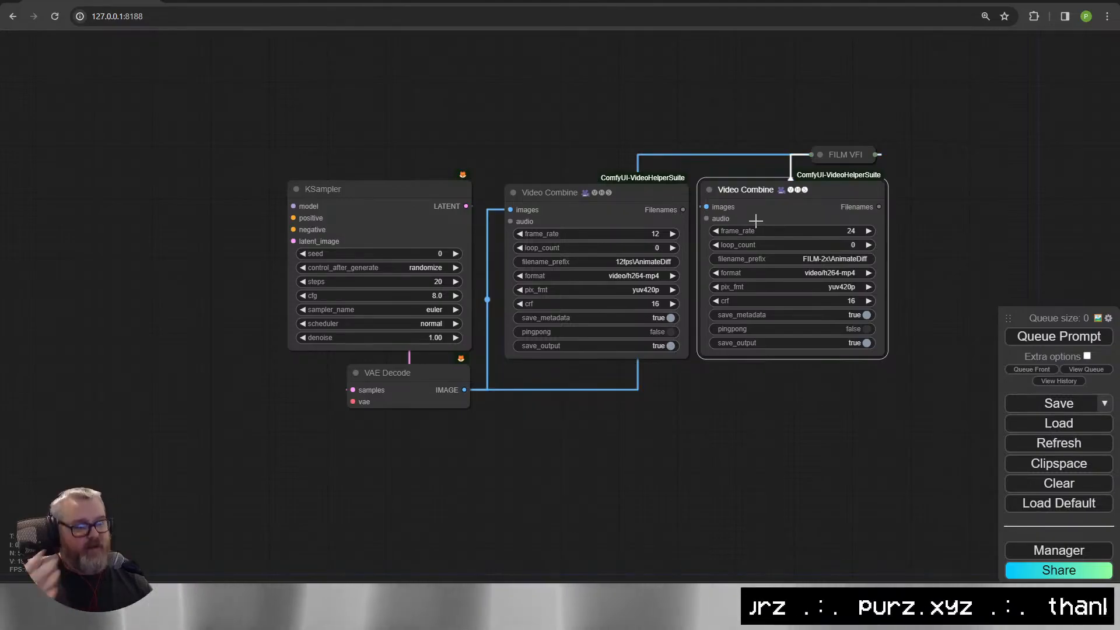
scroll(232, 392, up, 4)
drag(261, 208, 310, 288)
scroll(310, 288, down, 1)
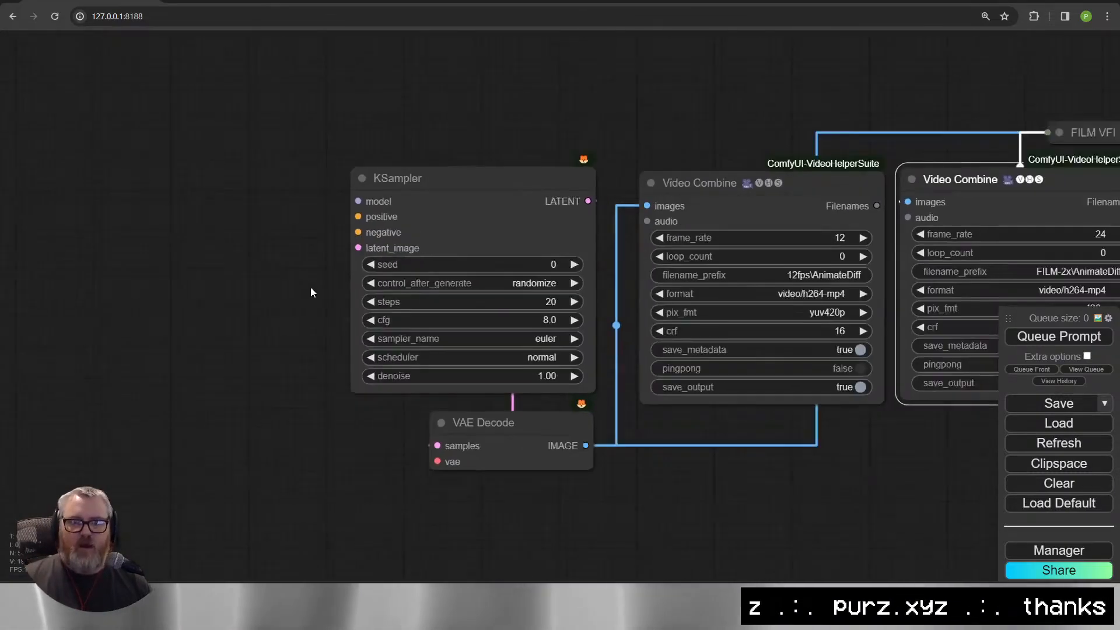
scroll(311, 287, down, 2)
scroll(226, 275, up, 4)
drag(958, 544, 669, 533)
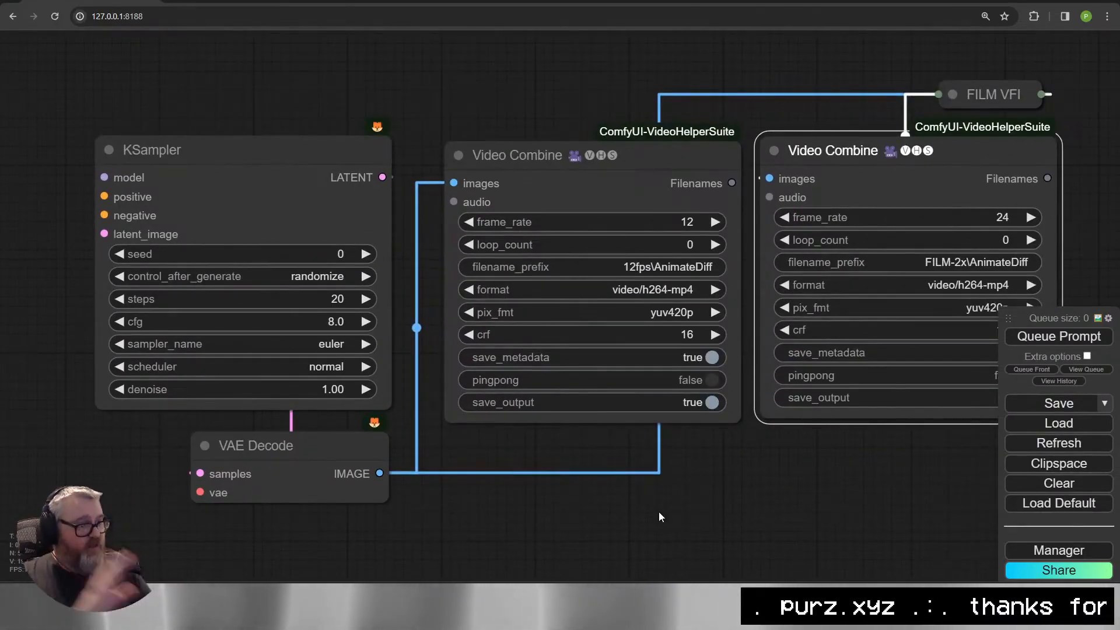
Add a Load Checkpoint node feeding the KSampler model input, place it up and away from KSampler, and select dreamshaper_8.safetensors.
drag(136, 239, 626, 314)
drag(593, 252, 245, 110)
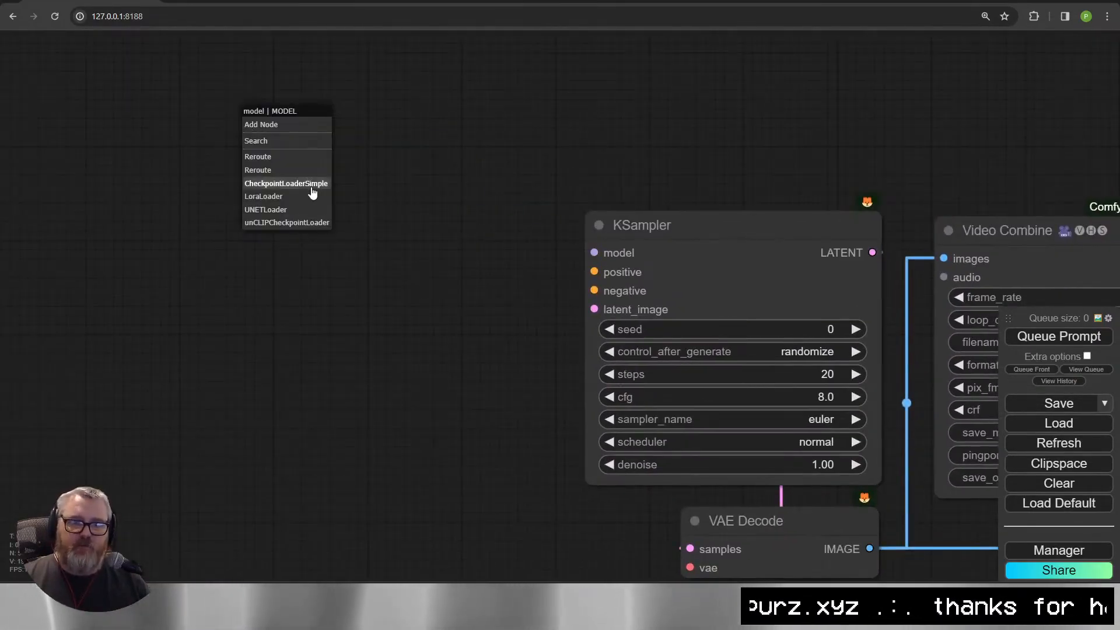
click(312, 183)
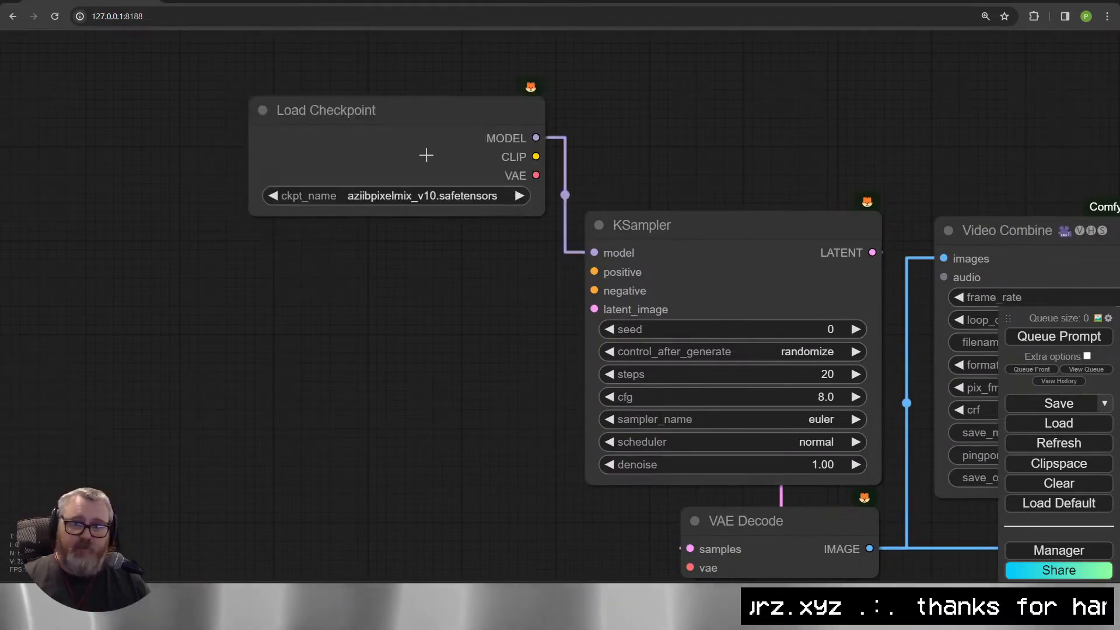
drag(425, 155, 242, 102)
click(233, 150)
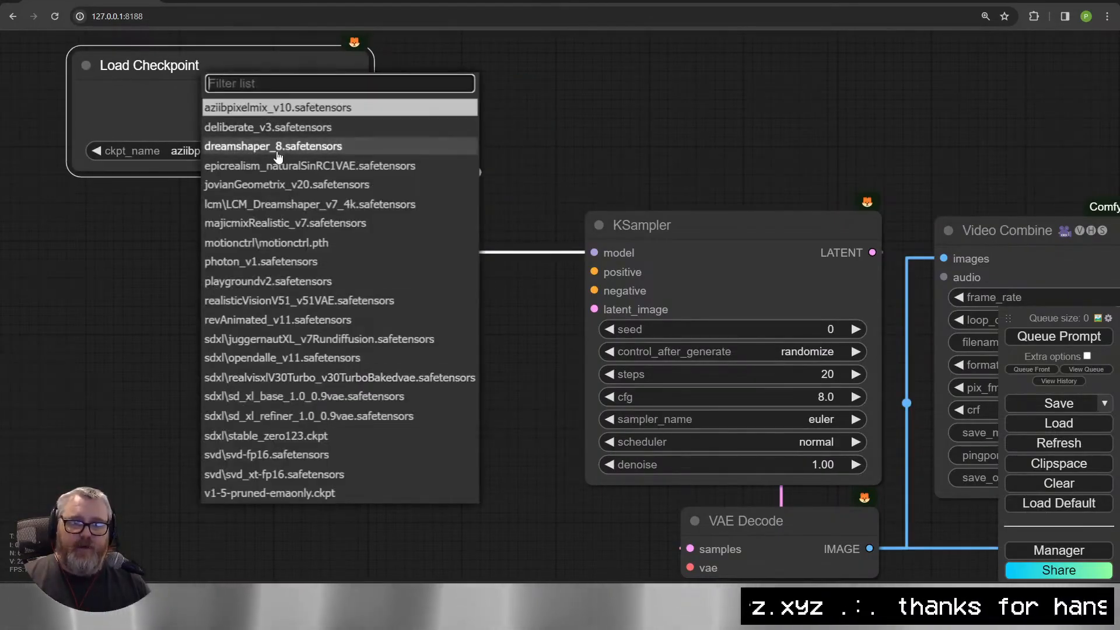
click(348, 147)
click(273, 301)
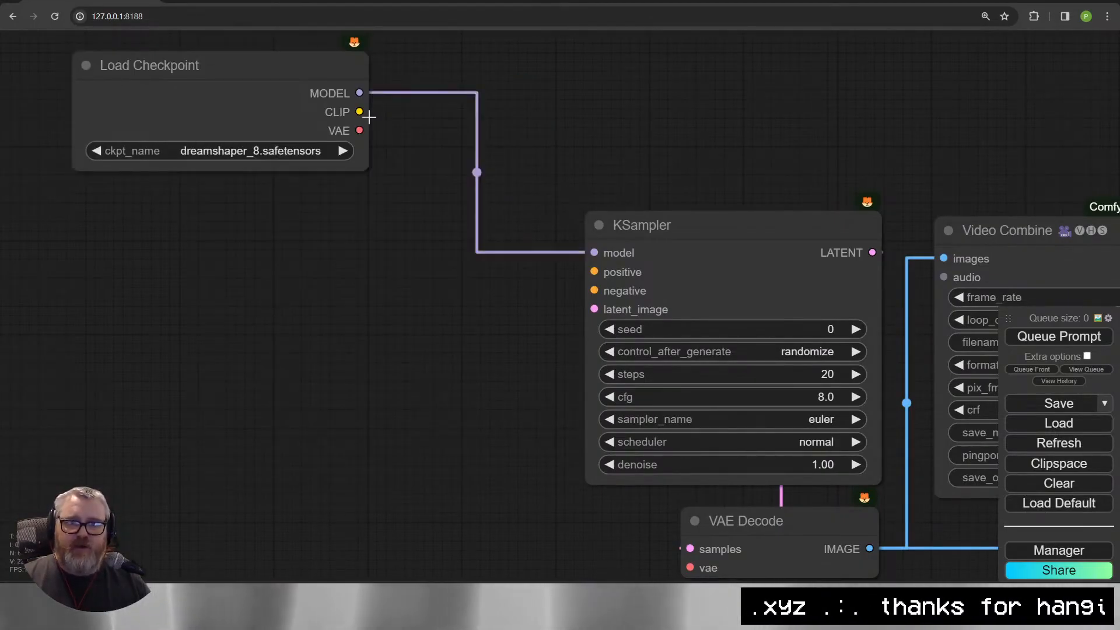
Add a CLIP Text Encode node fed by the checkpoint's CLIP output and place it just below Load Checkpoint.
drag(361, 113, 161, 219)
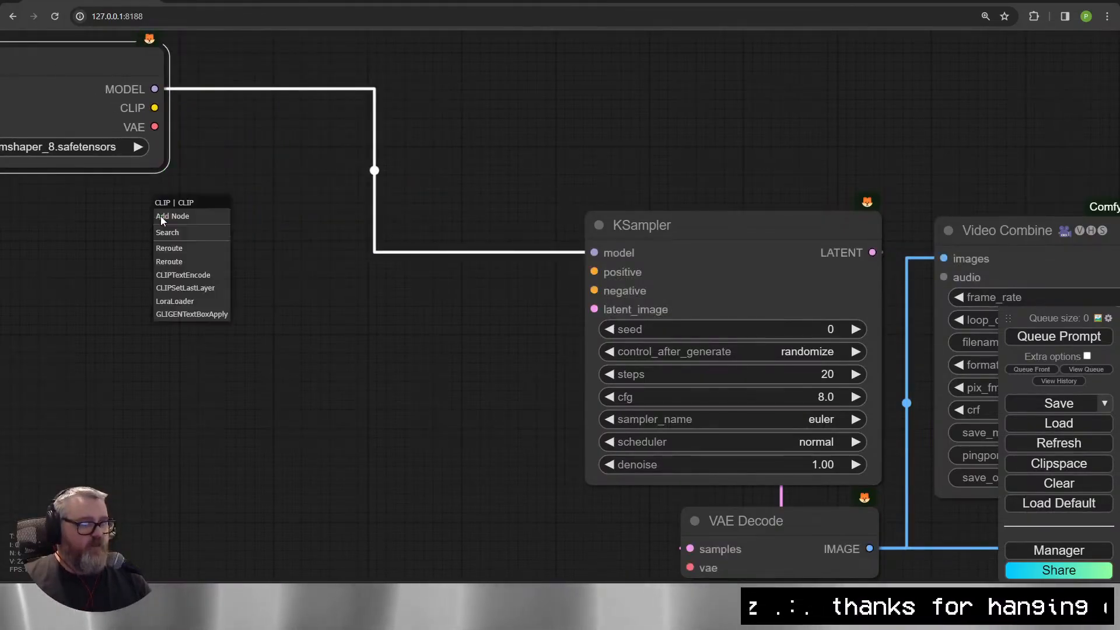
click(228, 181)
drag(152, 106, 127, 243)
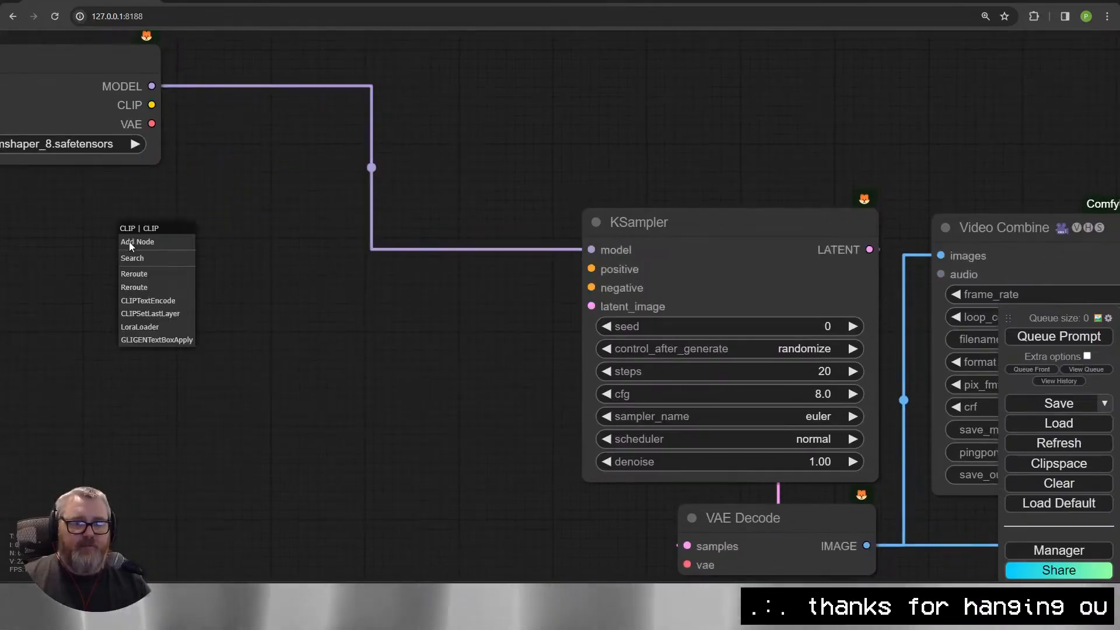
click(169, 304)
drag(241, 231, 145, 244)
click(234, 303)
drag(530, 207, 816, 164)
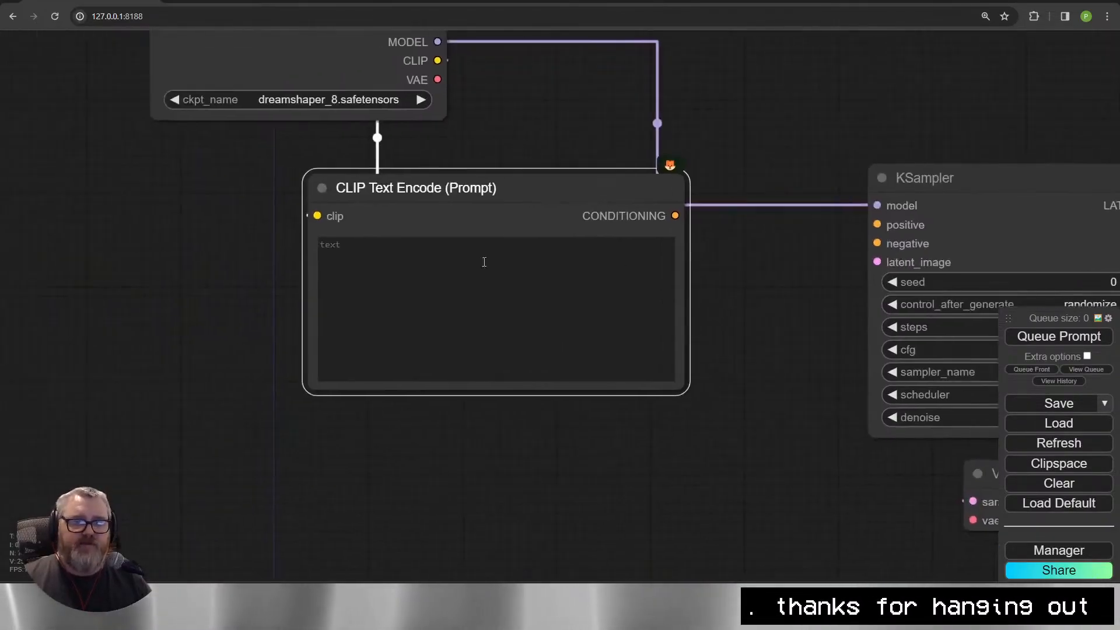
click(467, 149)
drag(416, 208, 287, 179)
Duplicate the CLIP Text Encode node below the original and connect the two to the KSampler positive and negative inputs.
key(ctrl+c)
key(ctrl+v)
drag(642, 291, 232, 409)
scroll(312, 392, down, 5)
drag(454, 267, 664, 290)
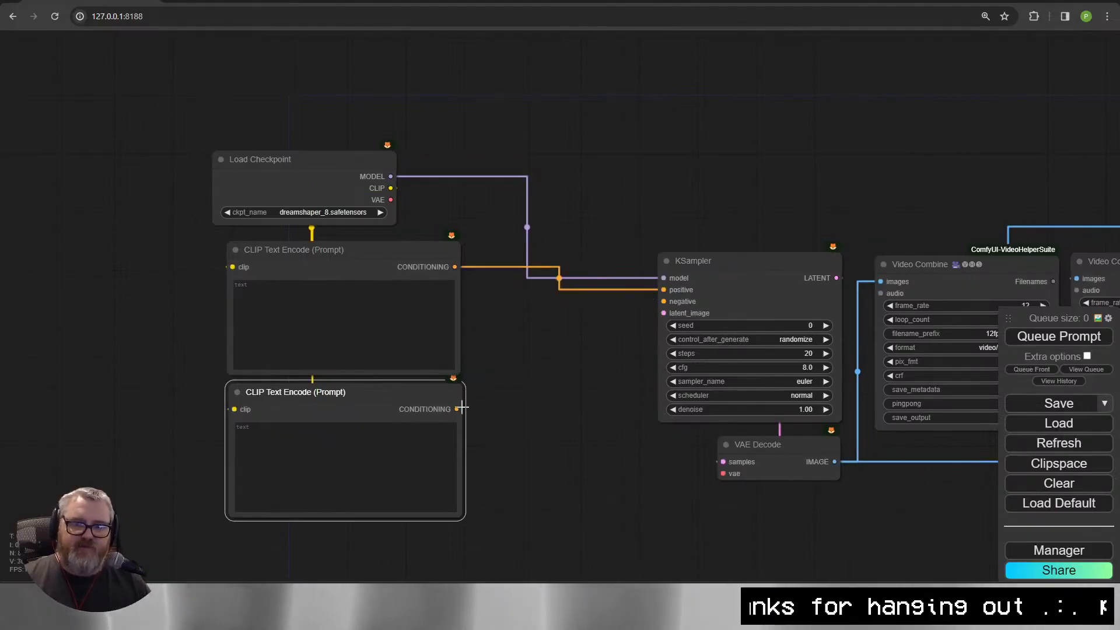
drag(459, 409, 663, 302)
scroll(515, 440, up, 5)
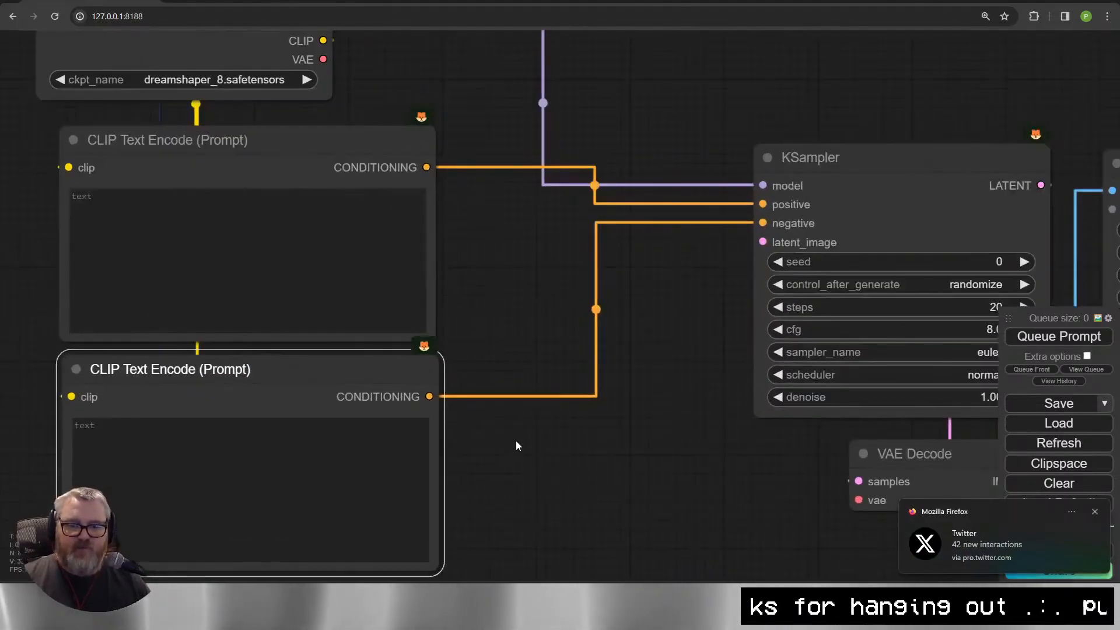
Color the positive CLIP Text Encode node green and the negative one red.
right_click(260, 141)
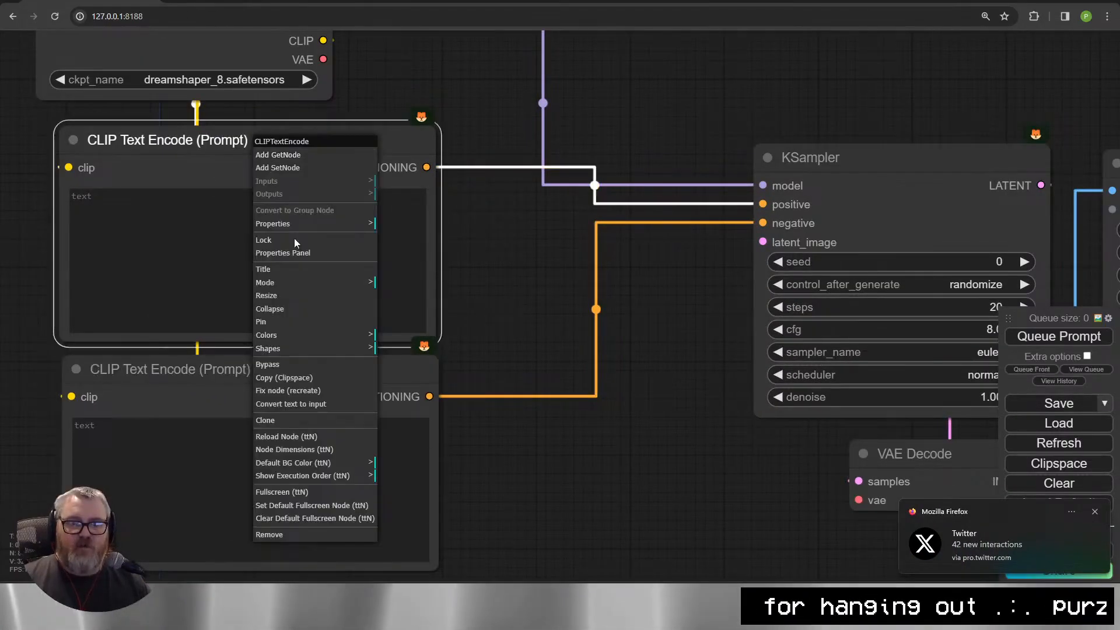
click(266, 334)
click(411, 372)
click(307, 387)
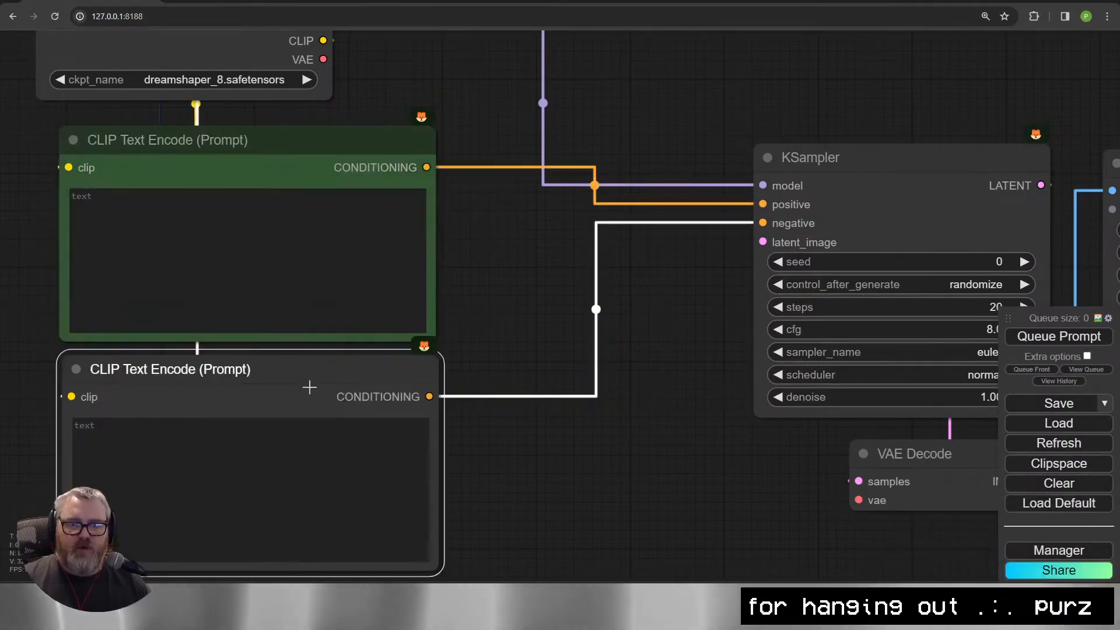
right_click(307, 387)
click(374, 368)
click(445, 381)
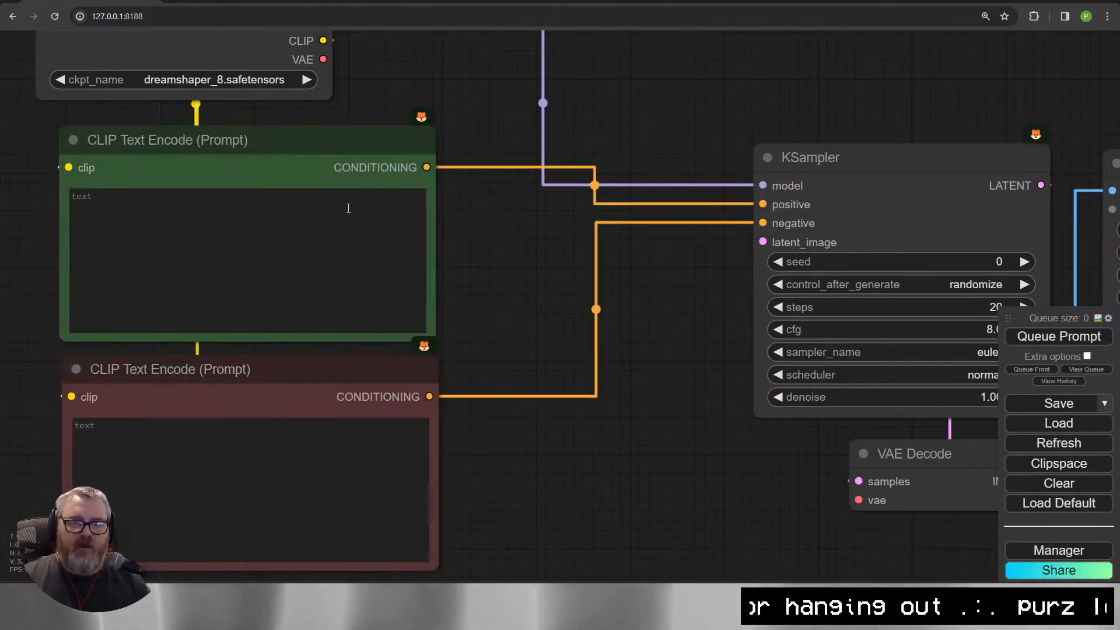
Arrange the two stacked prompt nodes between Load Checkpoint and KSampler.
drag(282, 168, 511, 137)
drag(315, 383, 537, 350)
drag(180, 51, 101, 98)
drag(200, 189, 292, 326)
drag(283, 366, 103, 232)
scroll(457, 329, down, 3)
Enter "nsfw, nude" as the negative prompt in the red CLIP Text Encode node.
click(719, 226)
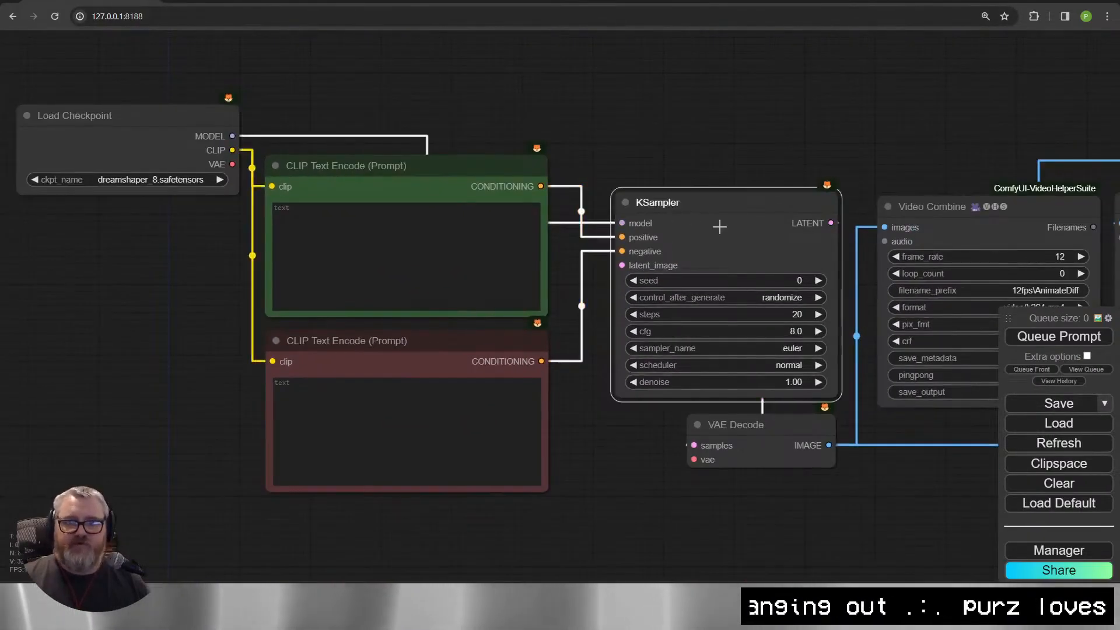
click(779, 460)
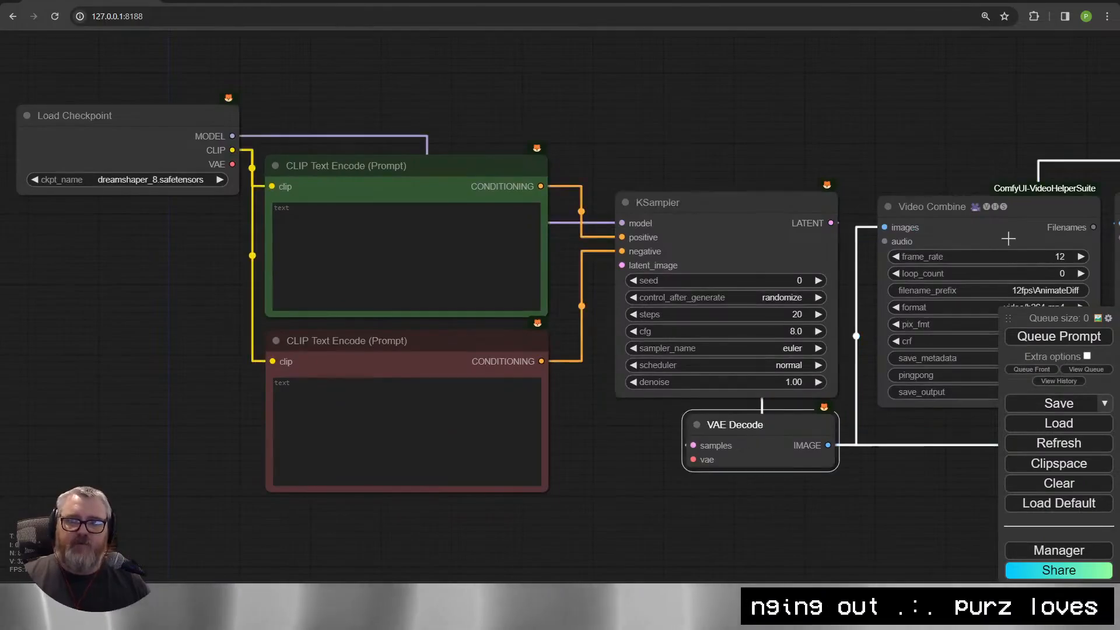
click(384, 395)
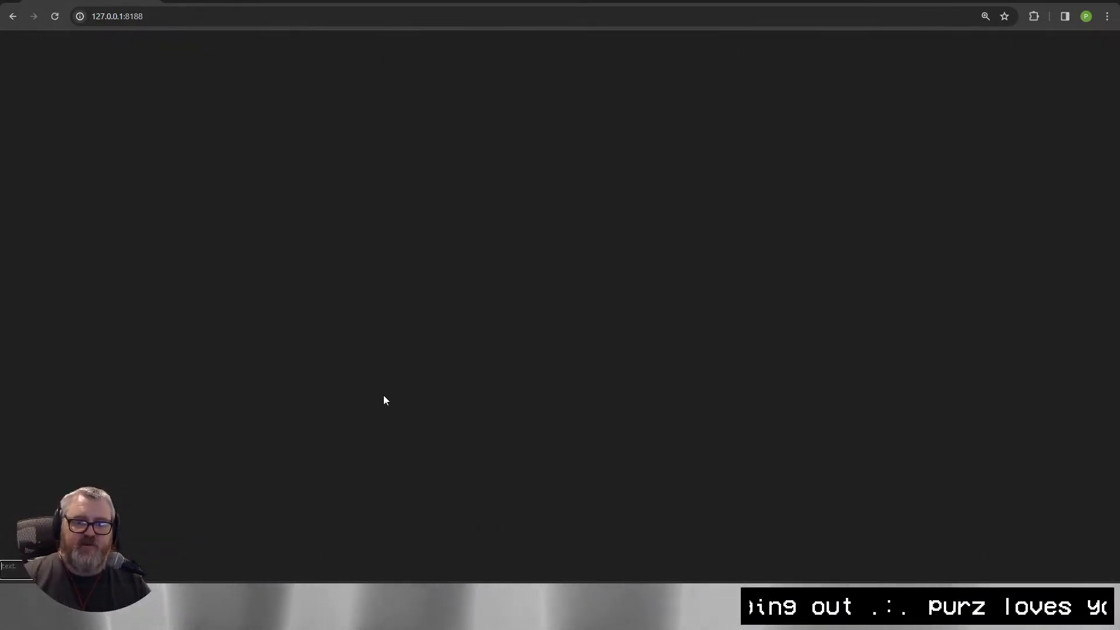
click(388, 246)
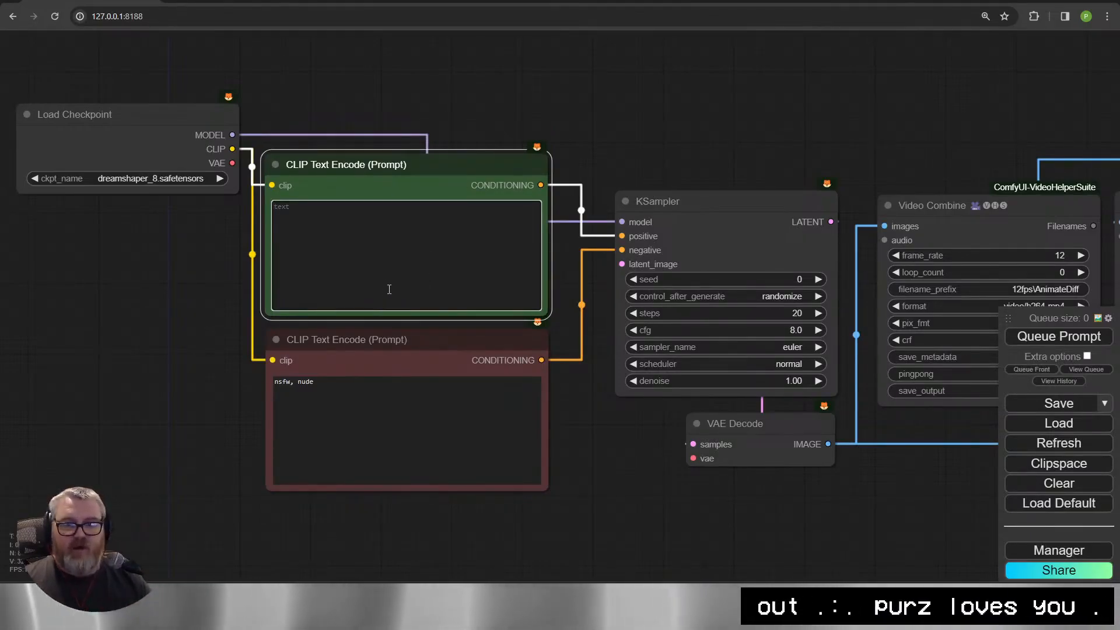
Add an Empty Latent Image node connected to the KSampler latent_image input and place it under the negative prompt node.
drag(622, 264, 607, 511)
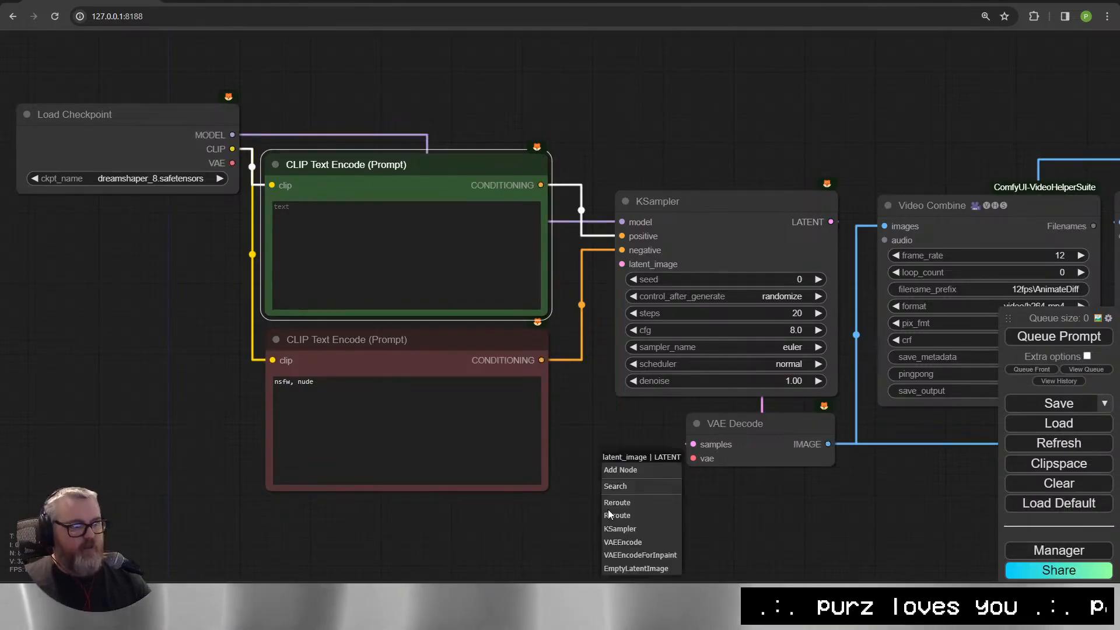
click(627, 486)
text(emp)
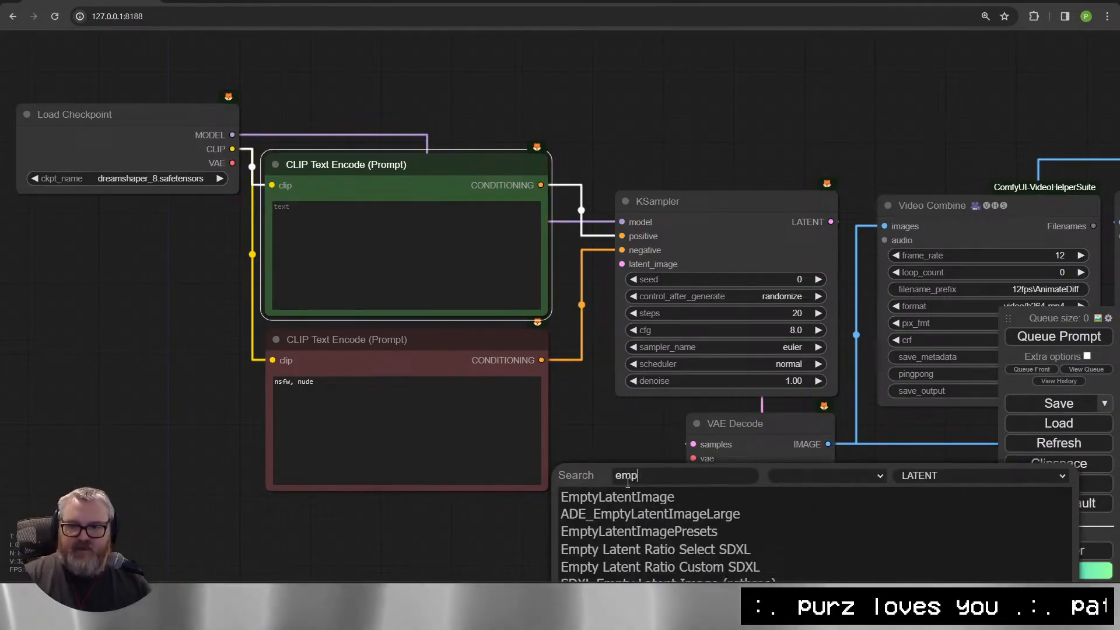
click(644, 493)
drag(645, 490, 438, 258)
drag(500, 256, 502, 278)
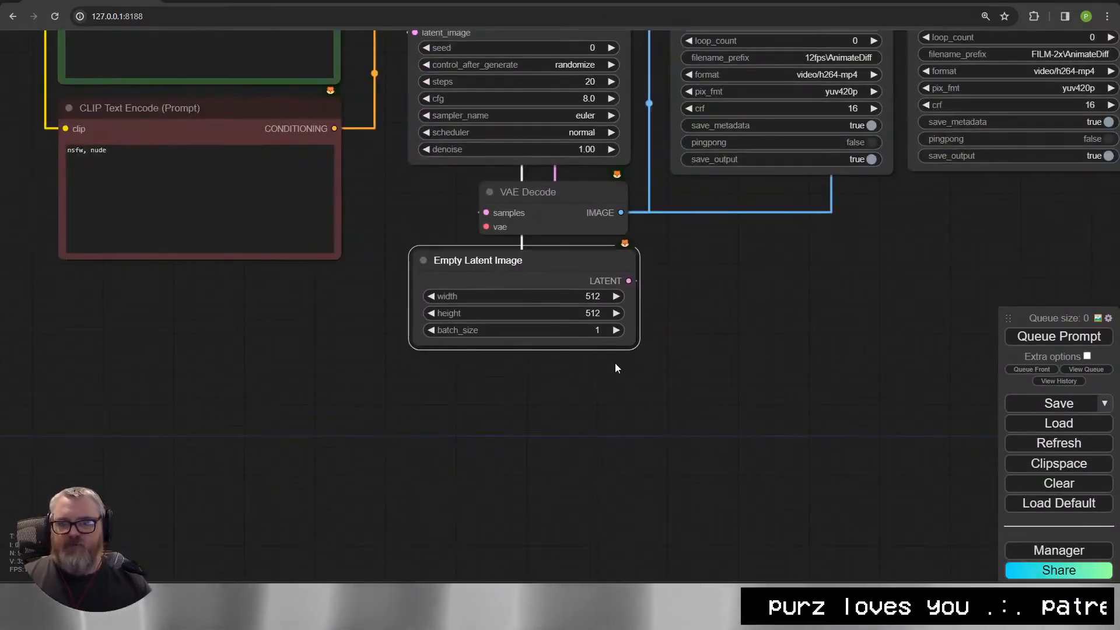
drag(450, 407, 628, 543)
drag(676, 397, 387, 424)
click(430, 513)
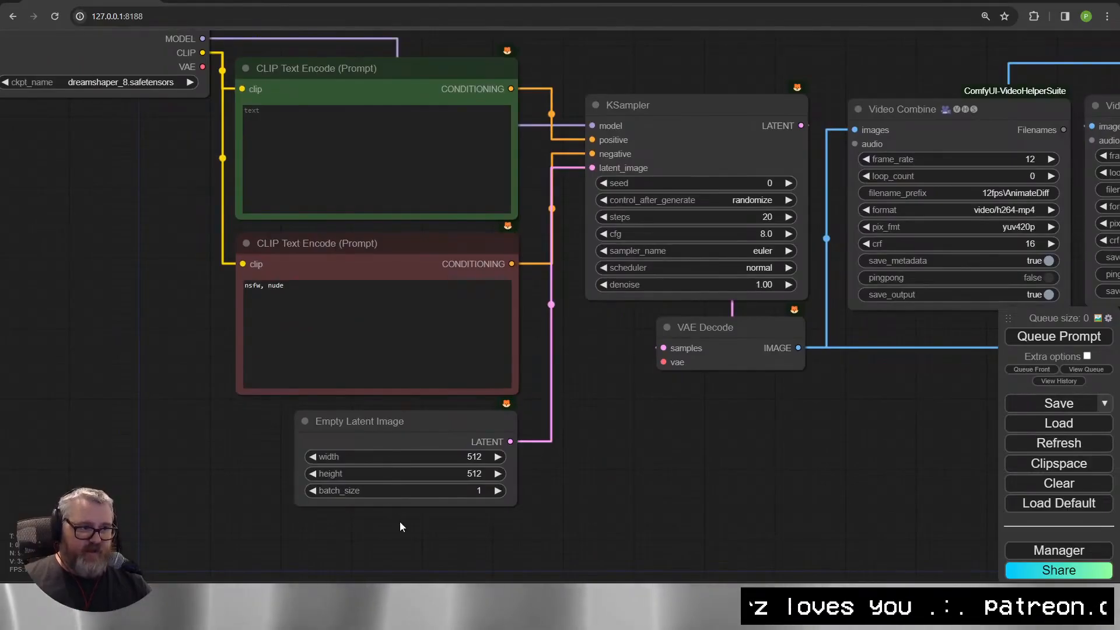
Move the Load Checkpoint, prompt and Empty Latent Image nodes away from the KSampler to leave room between them.
scroll(400, 521, down, 5)
drag(411, 543, 224, 204)
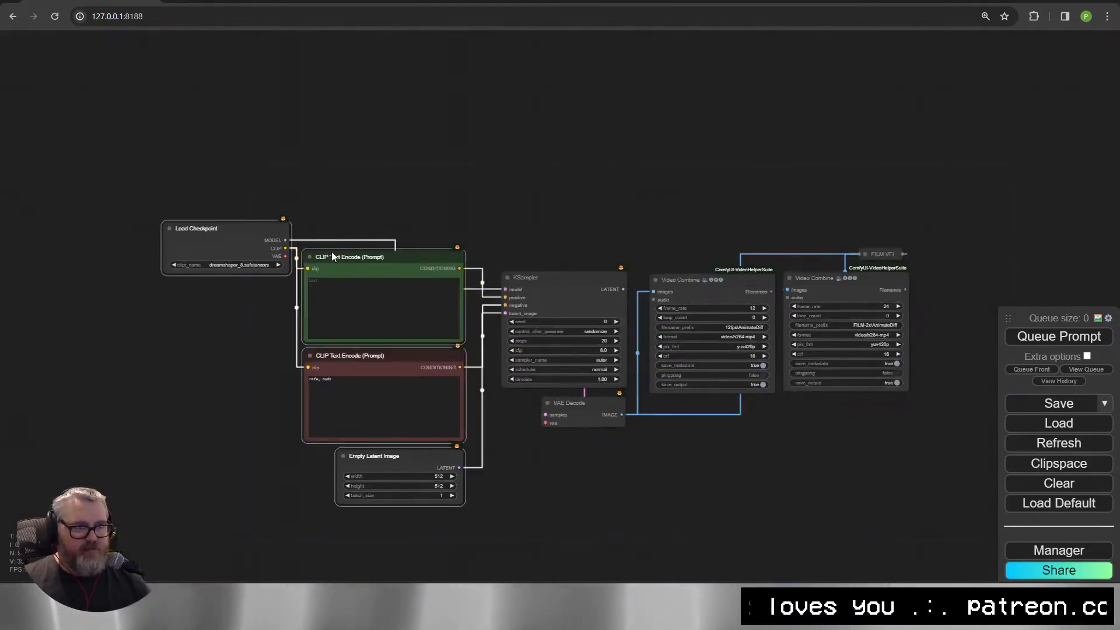
drag(331, 255, 148, 257)
click(417, 366)
drag(392, 394, 569, 395)
scroll(569, 397, up, 6)
scroll(566, 215, down, 4)
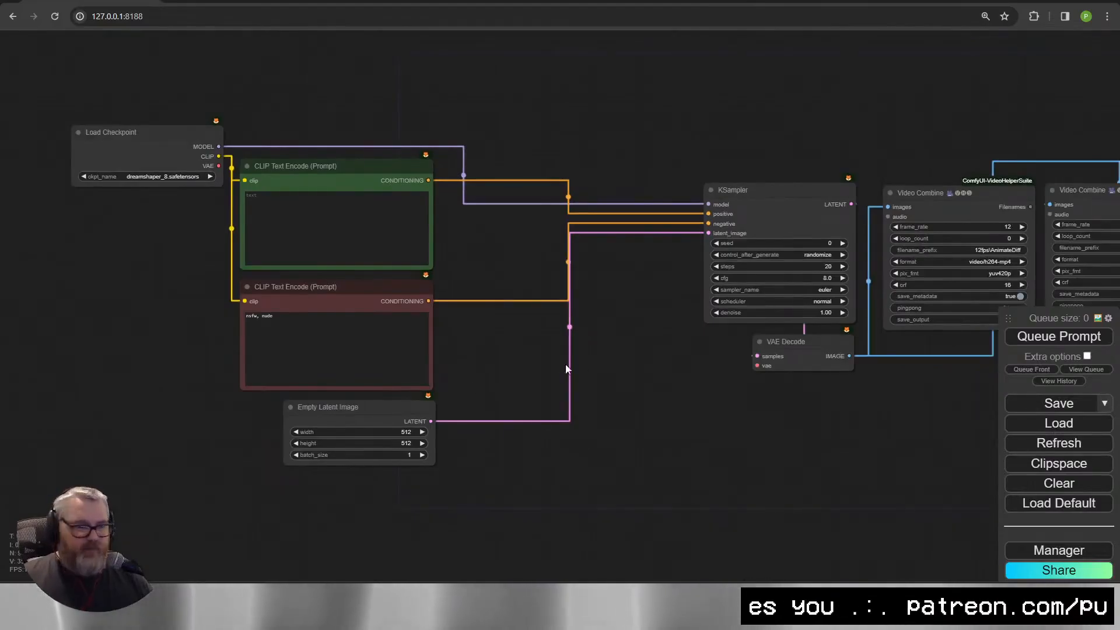
Add an AnimateDiff Loader node (ADE_AnimateDiffLoaderWithContext) in the space between the prompt nodes and the KSampler.
double_click(600, 379)
text(animate)
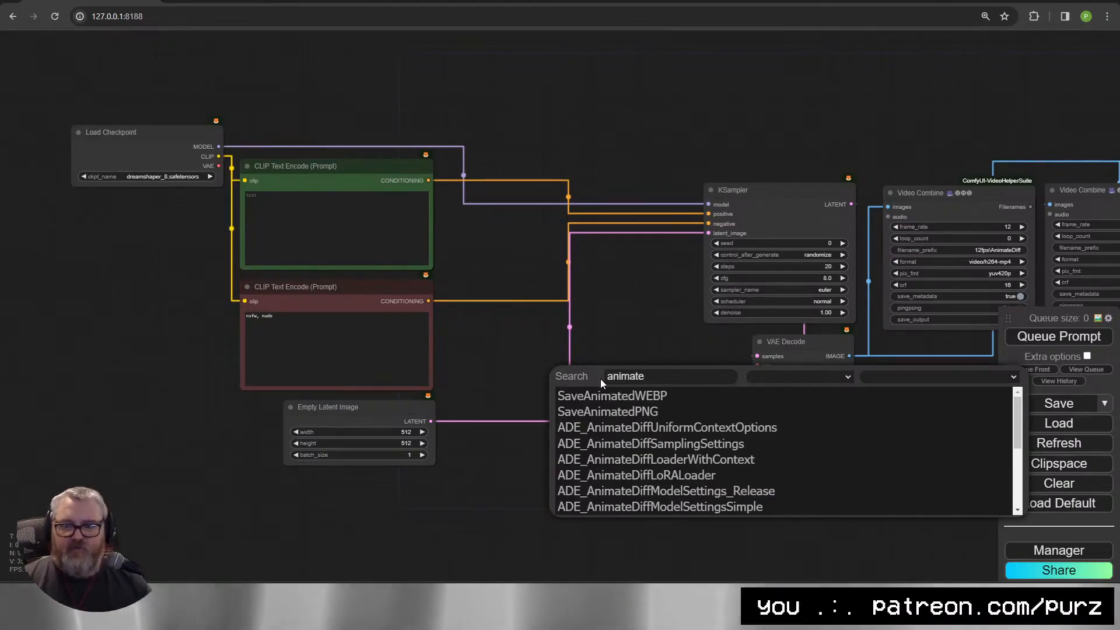
click(655, 459)
drag(667, 354, 580, 317)
scroll(580, 317, up, 3)
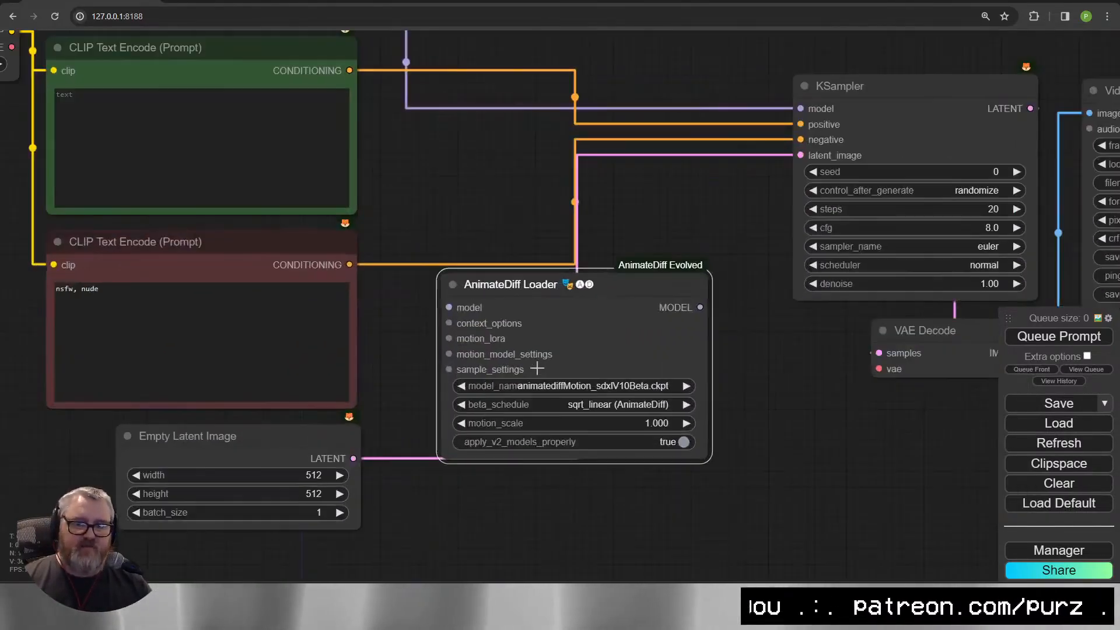
Add a Uniform Context Options node to the AnimateDiff Loader's context_options input and place both nodes above the positive prompt.
drag(453, 322, 537, 497)
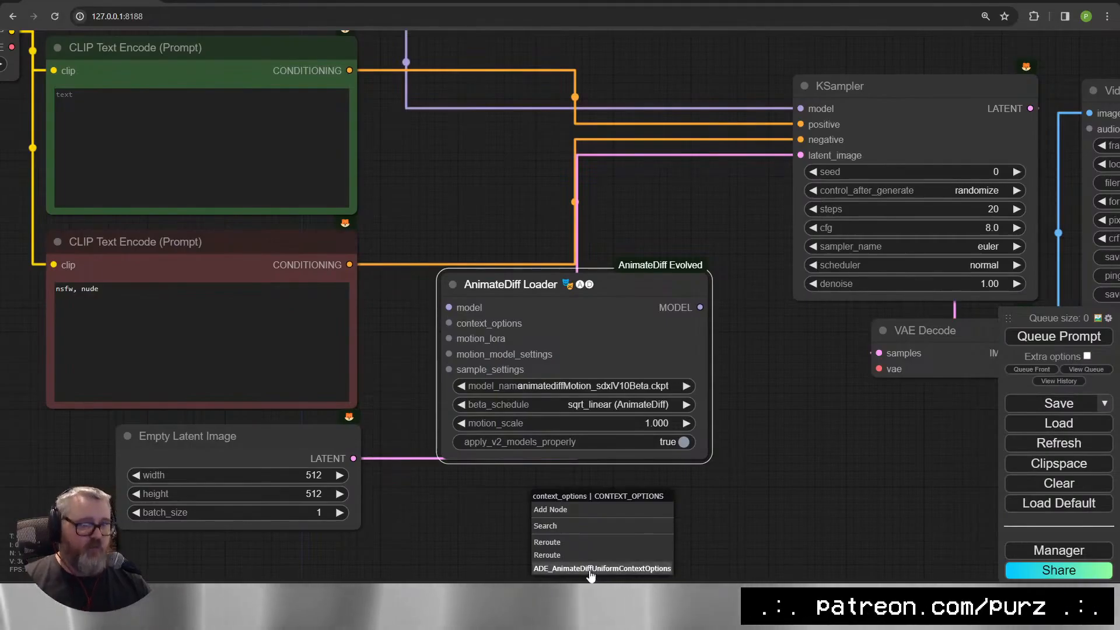
click(591, 573)
drag(583, 501, 519, 489)
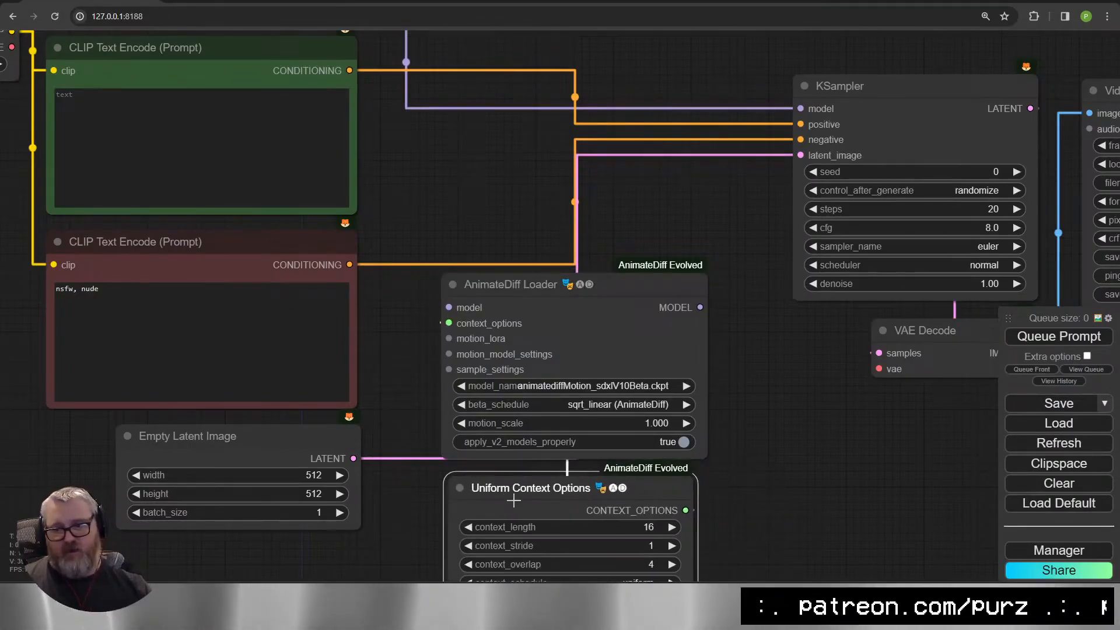
scroll(493, 162, down, 3)
drag(604, 276, 324, 145)
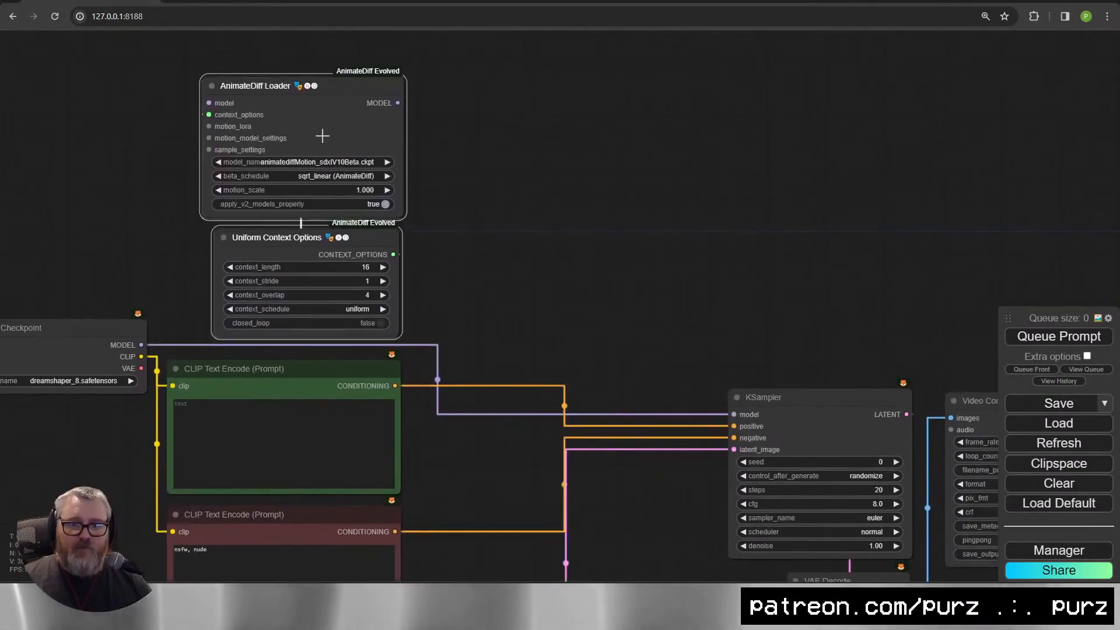
Route the Load Checkpoint MODEL output through the AnimateDiff Loader into the KSampler model input.
drag(122, 407, 395, 426)
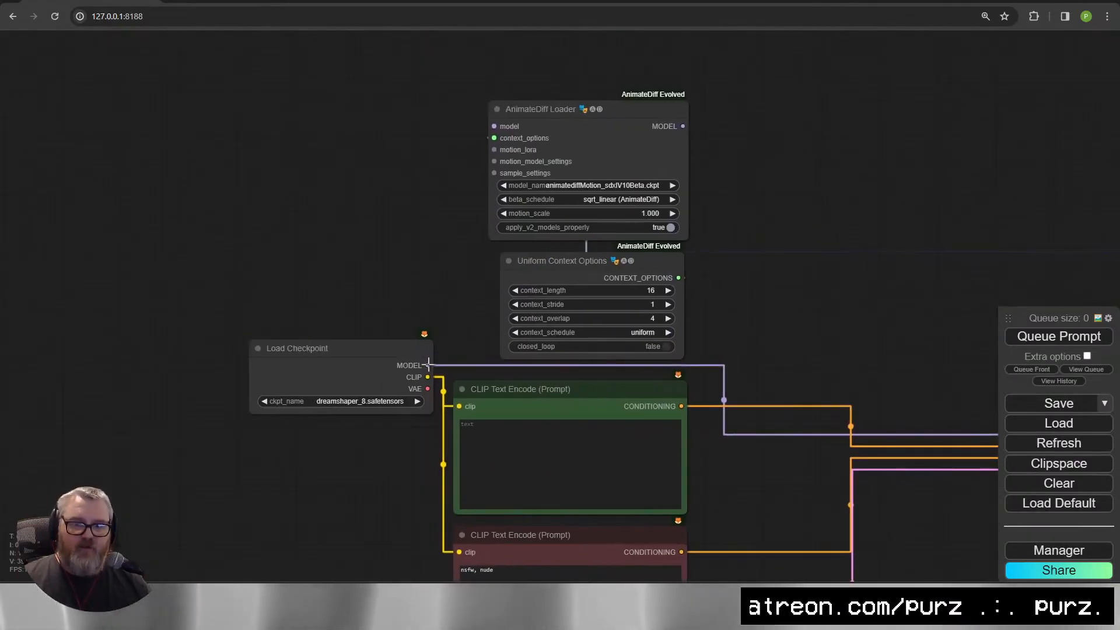
drag(428, 365, 498, 130)
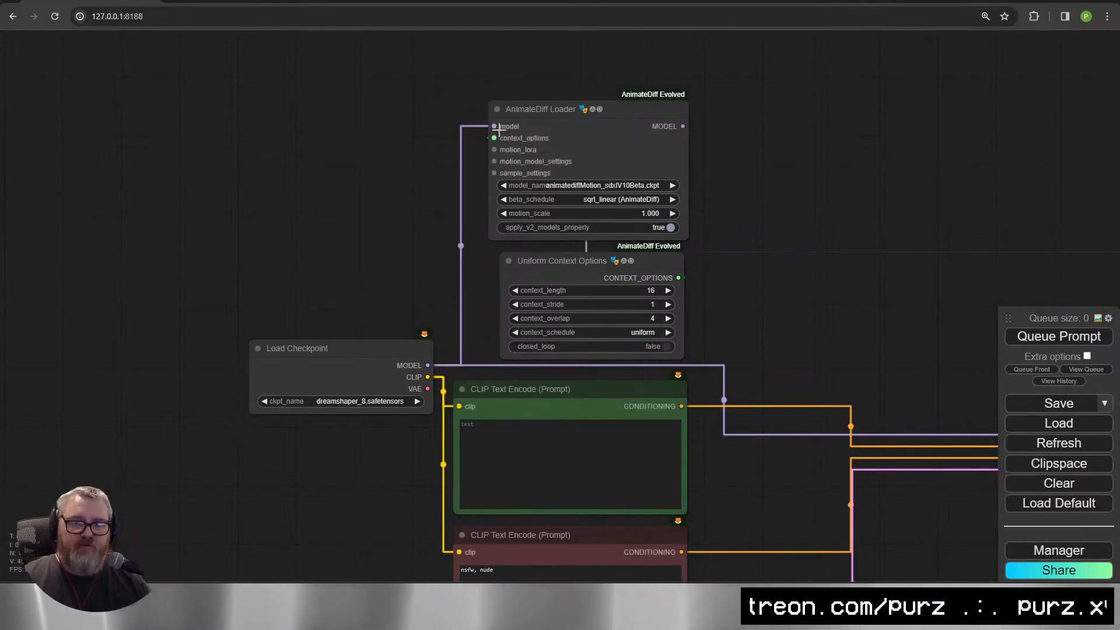
drag(694, 152, 861, 430)
scroll(640, 132, down, 4)
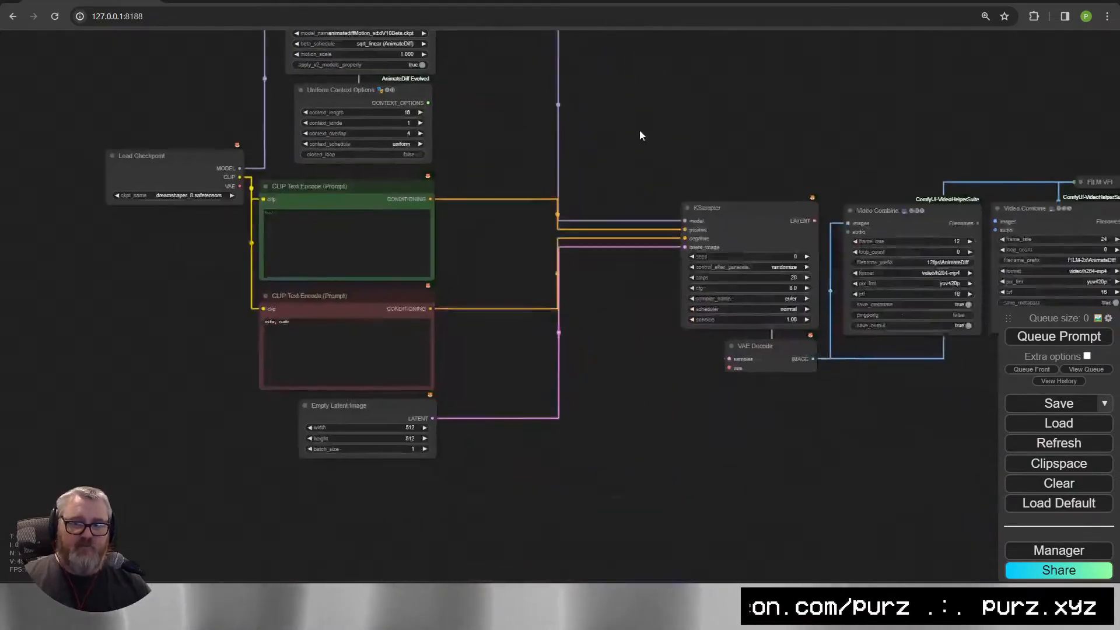
Set the AnimateDiff Loader's model_name to v3_sd15_mm.ckpt and turn on closed_loop in Uniform Context Options.
scroll(645, 320, up, 6)
drag(521, 276, 631, 300)
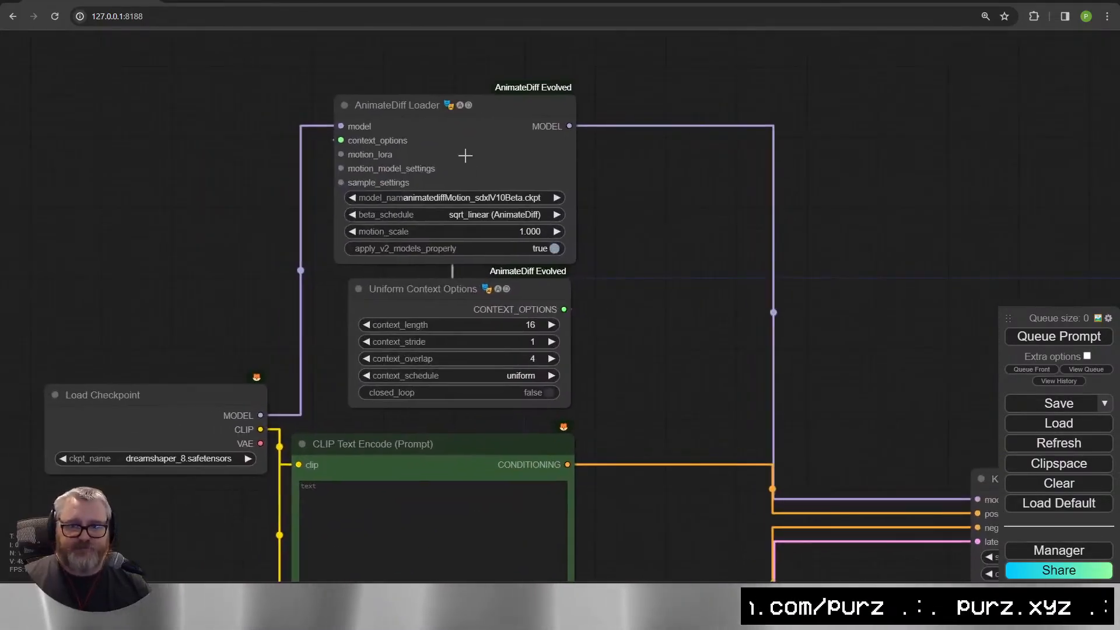
click(463, 198)
click(512, 355)
scroll(687, 271, down, 5)
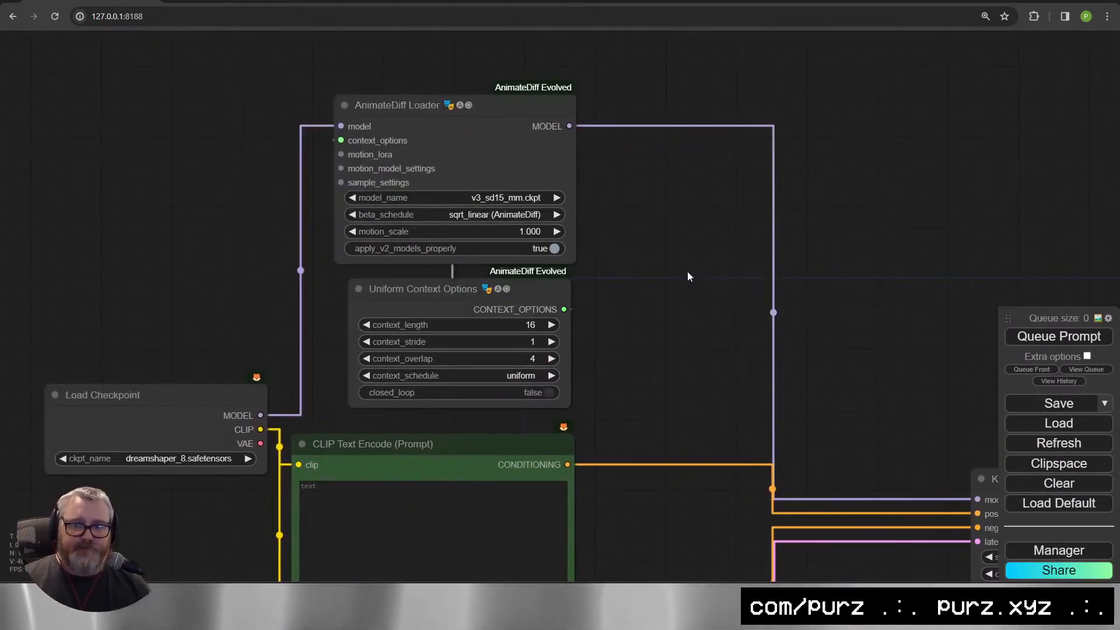
click(592, 353)
drag(676, 393, 566, 319)
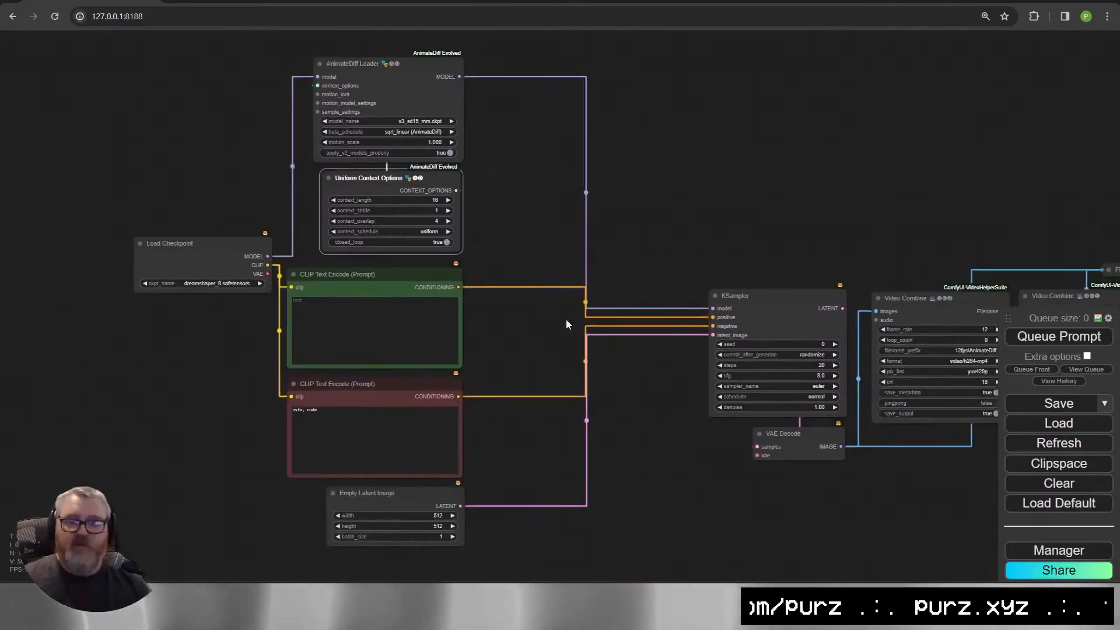
scroll(670, 236, up, 1)
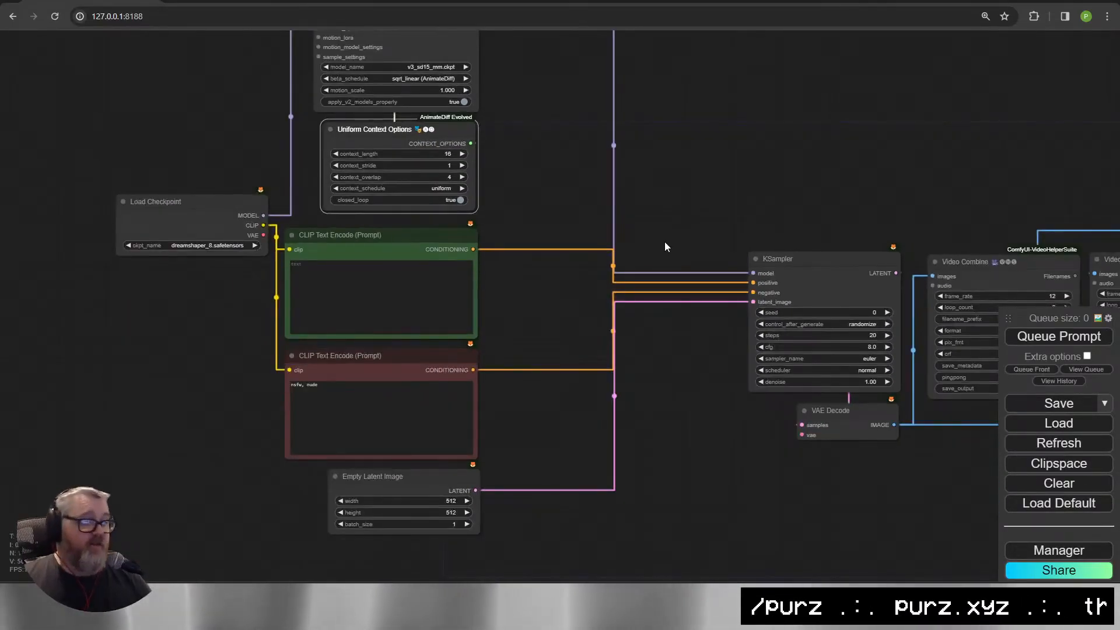
Add an Apply ControlNet (Advanced) node between the prompt nodes and the KSampler.
double_click(572, 321)
text(control)
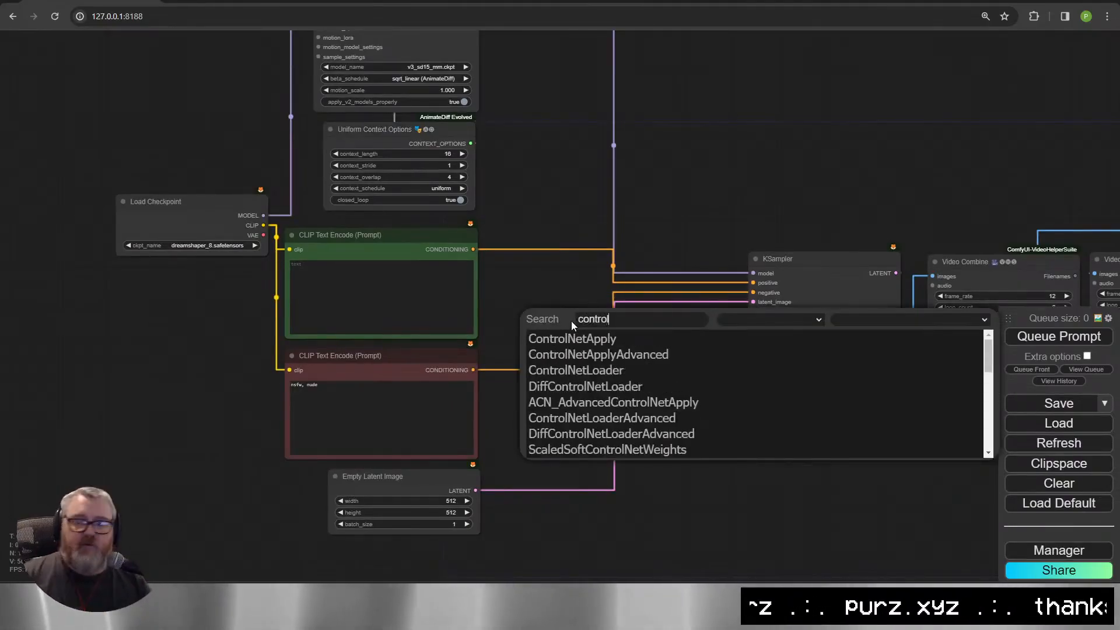
click(588, 354)
drag(629, 322, 586, 315)
Add a Load Advanced ControlNet Model node to Apply ControlNet's control_net input and choose sd15-loose_control.safetensors.
drag(537, 339, 621, 225)
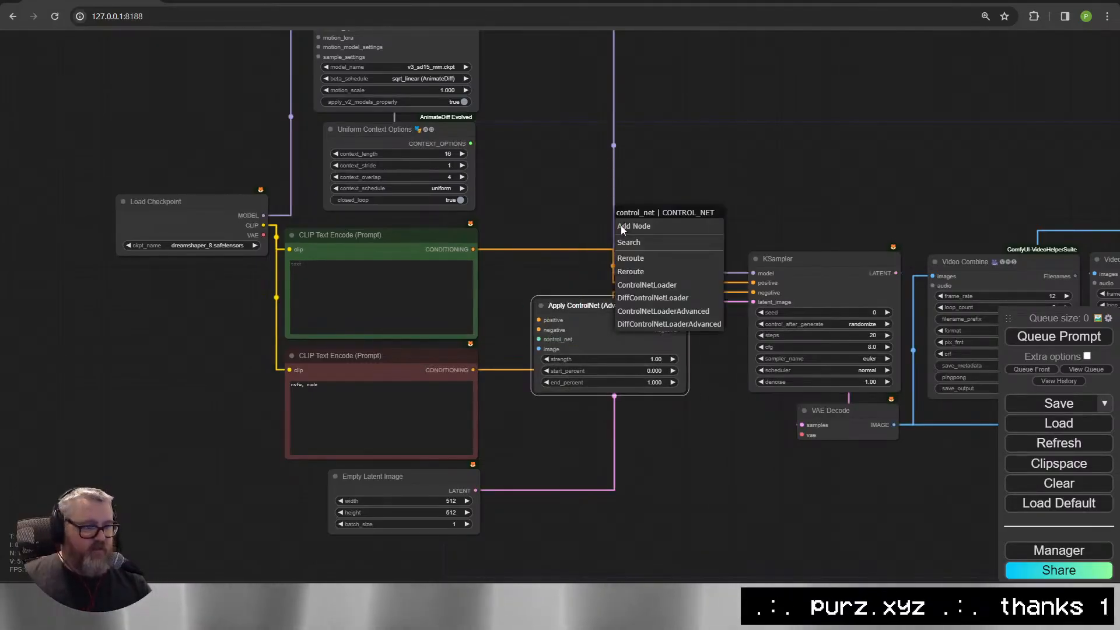
click(657, 317)
drag(671, 233, 563, 252)
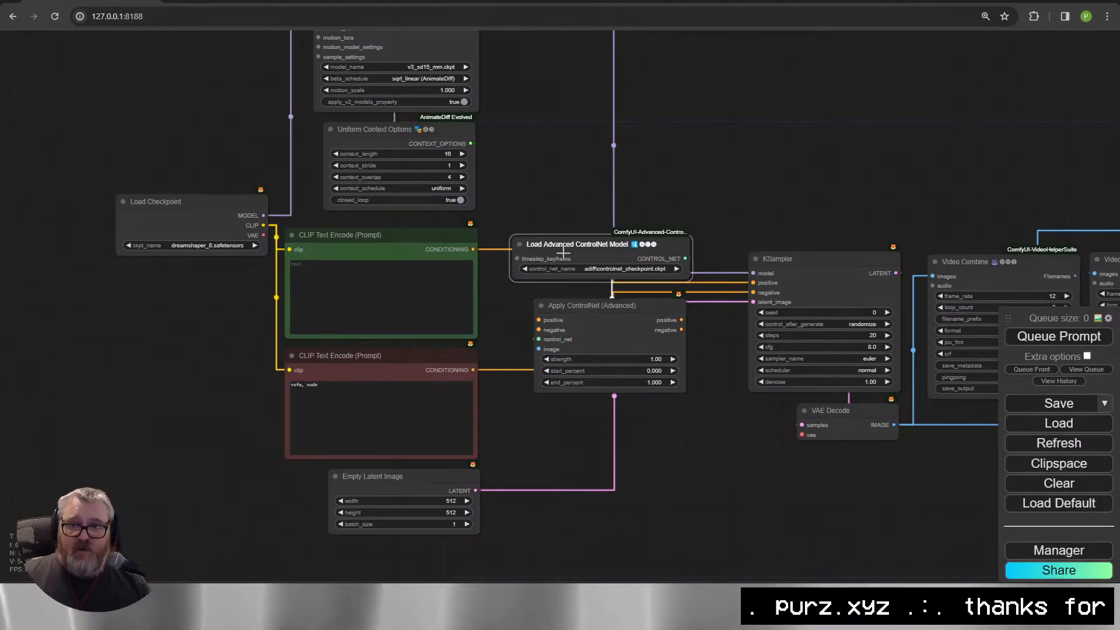
click(602, 268)
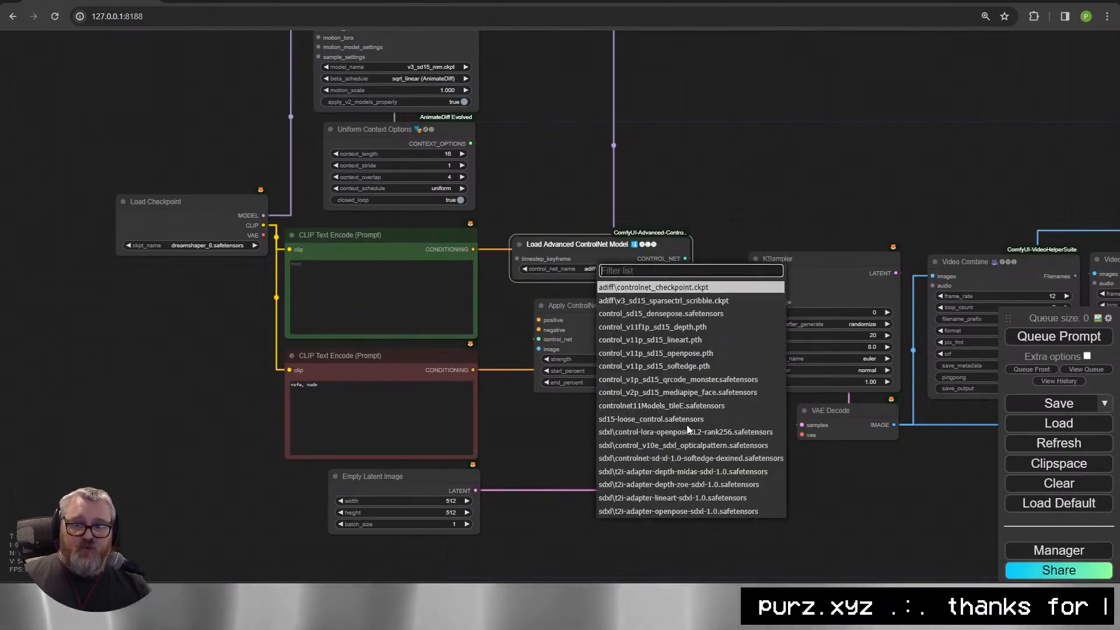
click(670, 419)
scroll(520, 293, up, 10)
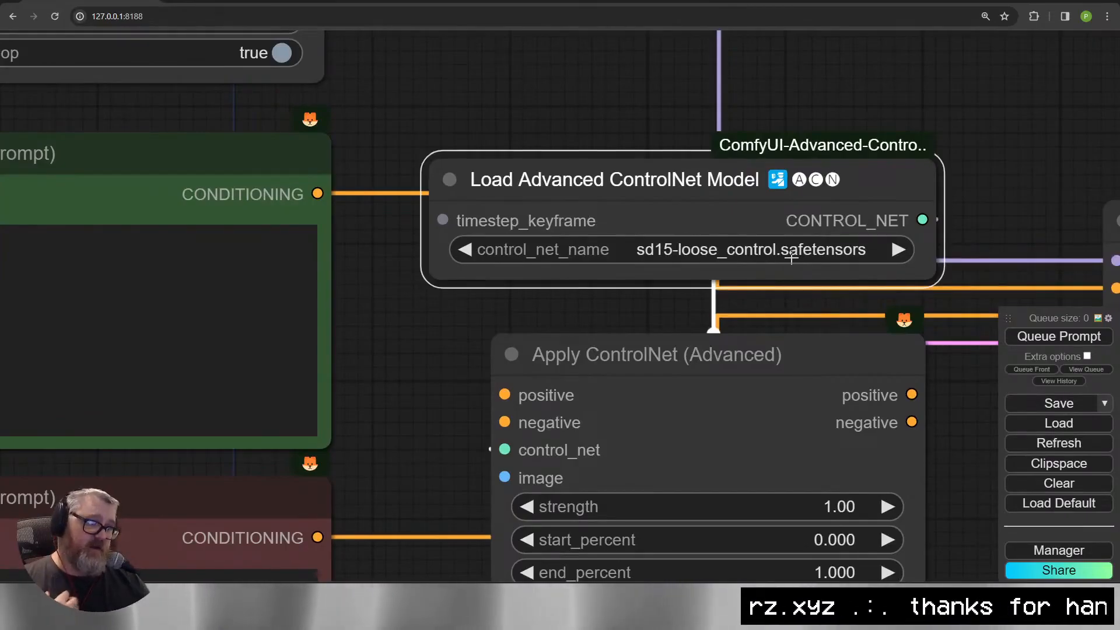
scroll(789, 238, down, 10)
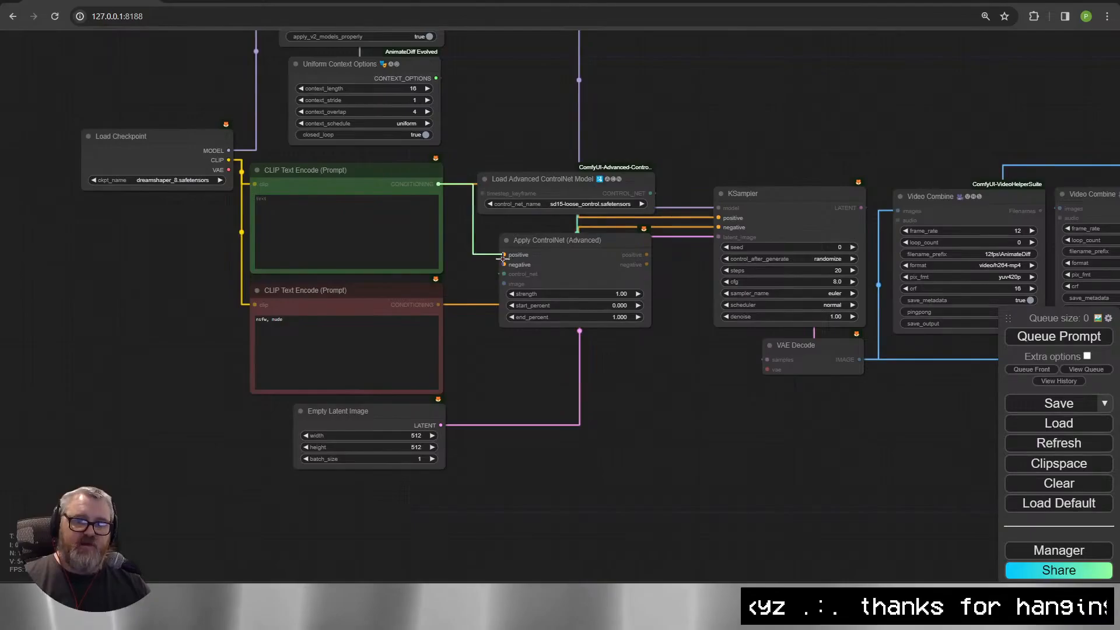
Route the prompt conditioning through Apply ControlNet (Advanced) into the KSampler positive and negative inputs.
drag(503, 257, 503, 255)
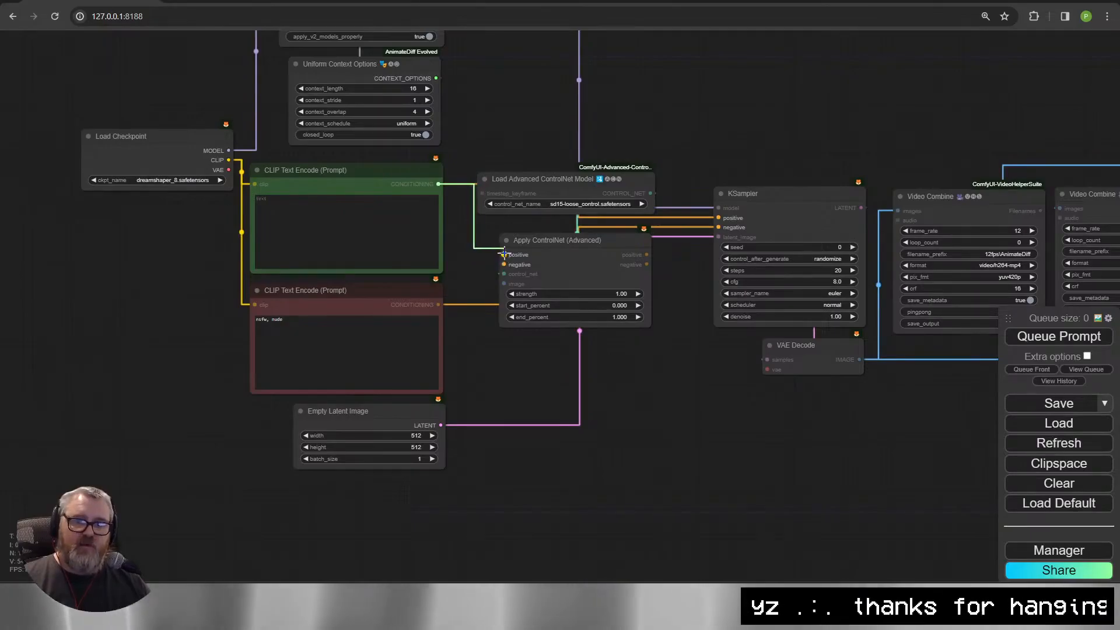
drag(439, 304, 503, 264)
drag(646, 255, 645, 260)
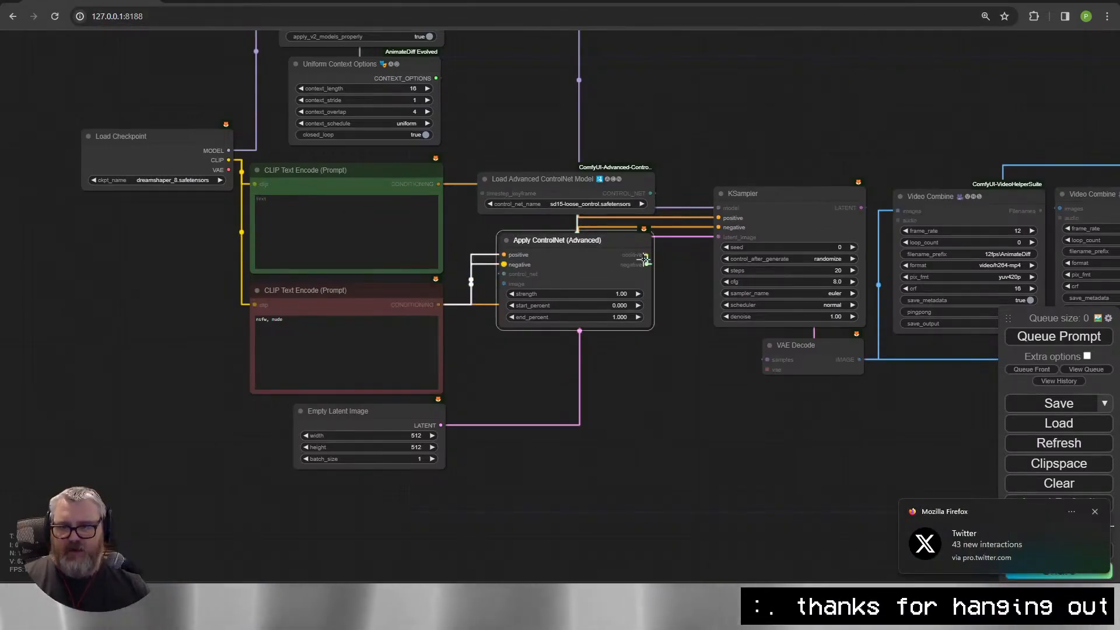
drag(712, 222, 657, 262)
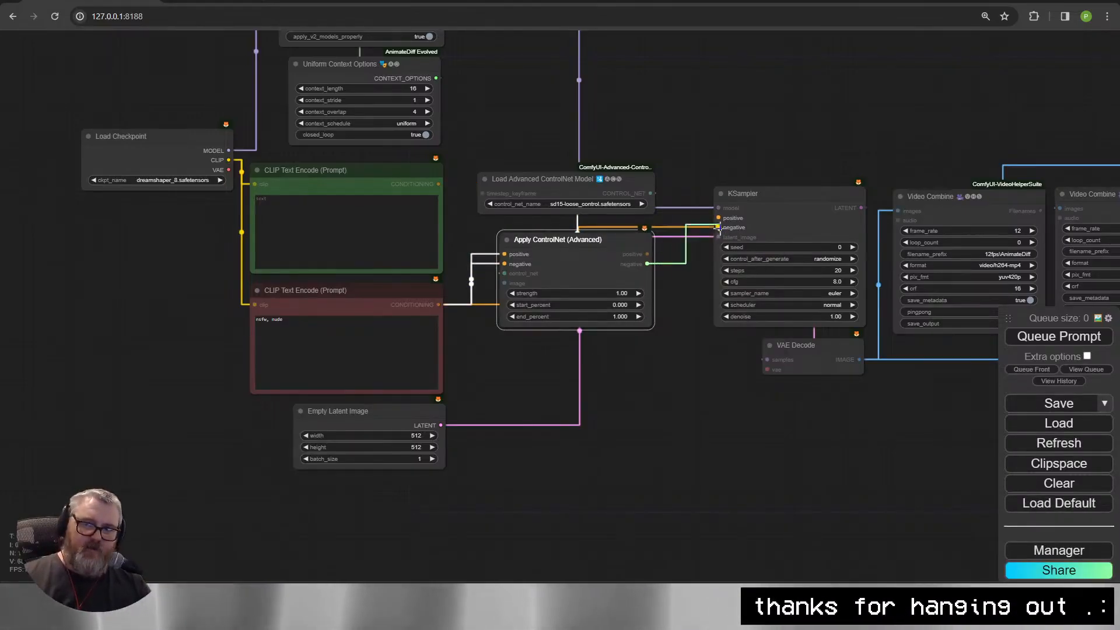
drag(725, 221, 720, 218)
scroll(593, 309, up, 7)
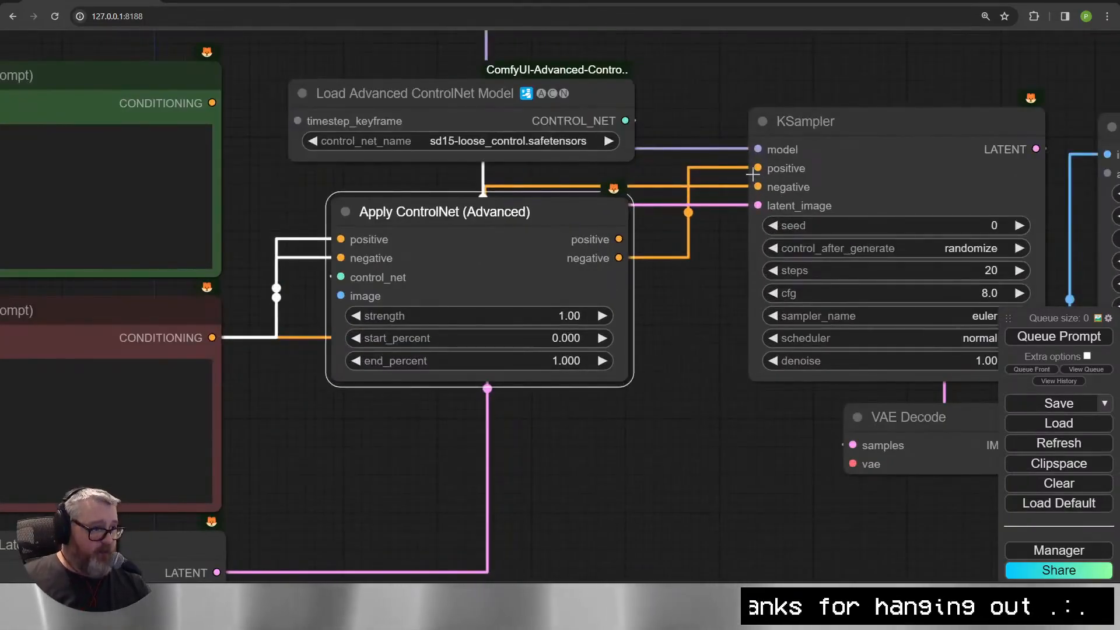
drag(311, 379, 699, 245)
click(525, 264)
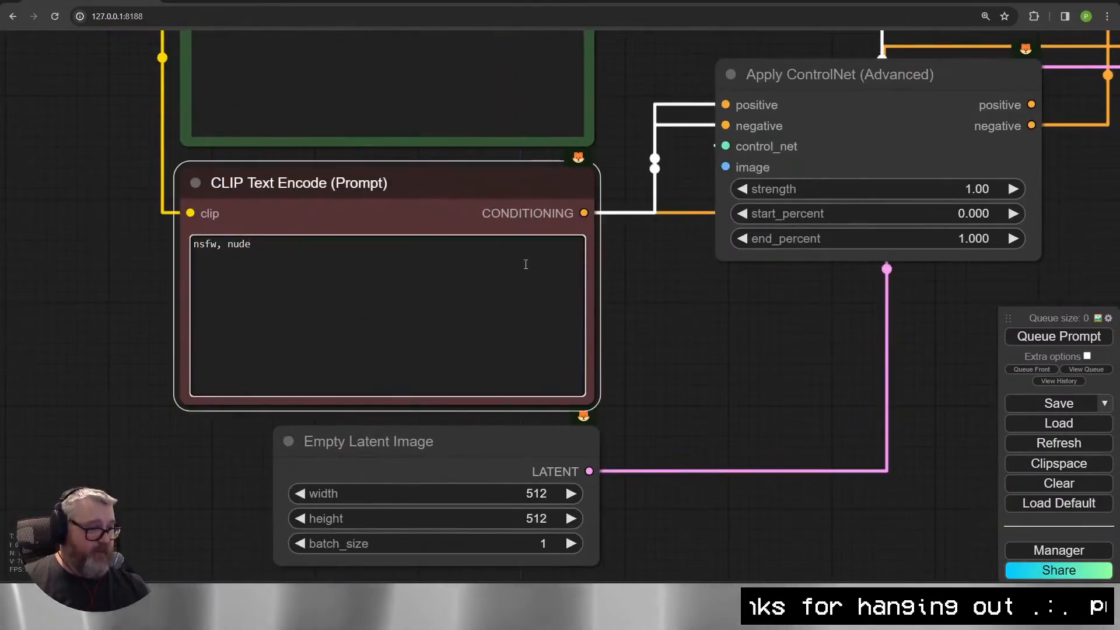
drag(610, 274, 324, 421)
scroll(324, 421, down, 4)
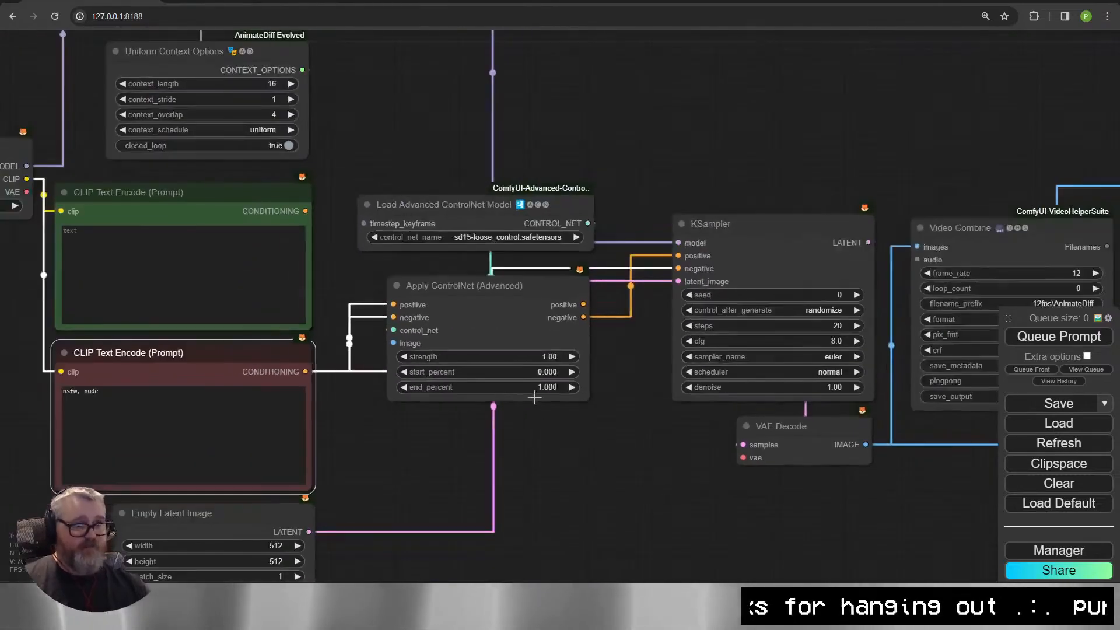
click(410, 285)
drag(410, 286, 459, 303)
Connect the green prompt to Apply ControlNet's positive input and stack the ControlNet loader above Apply ControlNet beside the KSampler.
drag(457, 203, 467, 99)
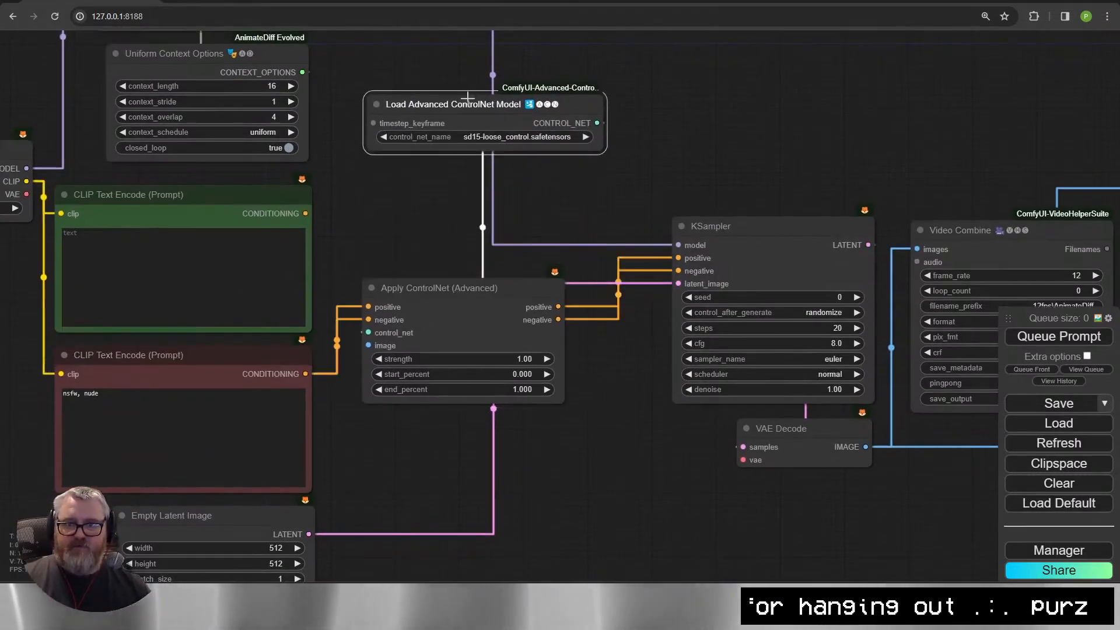
drag(445, 301, 465, 360)
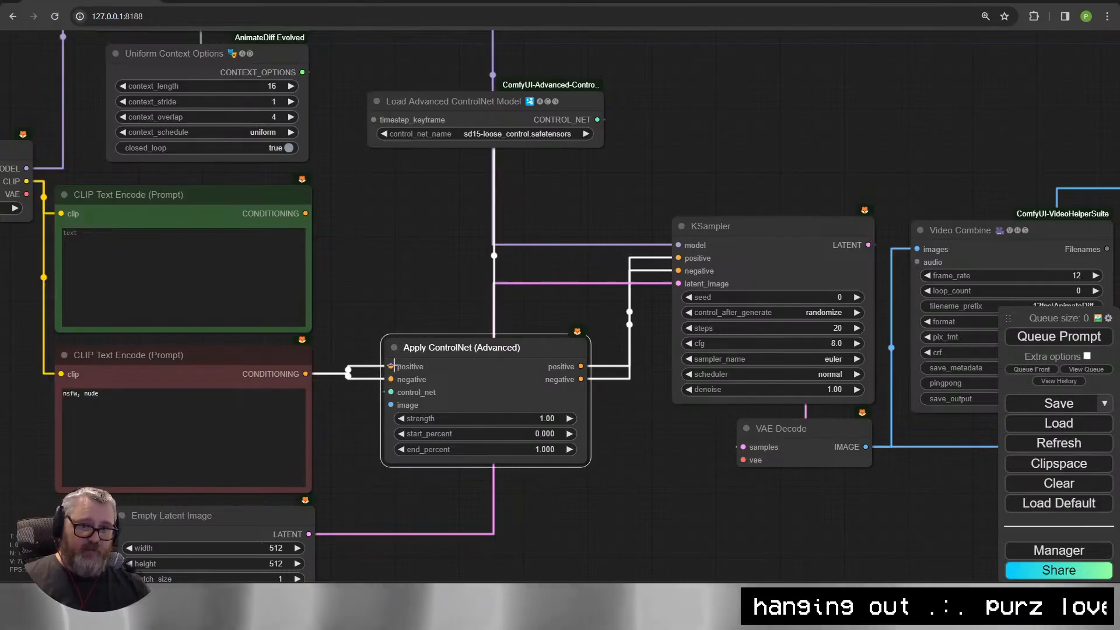
click(426, 226)
drag(306, 213, 391, 366)
drag(460, 353, 544, 253)
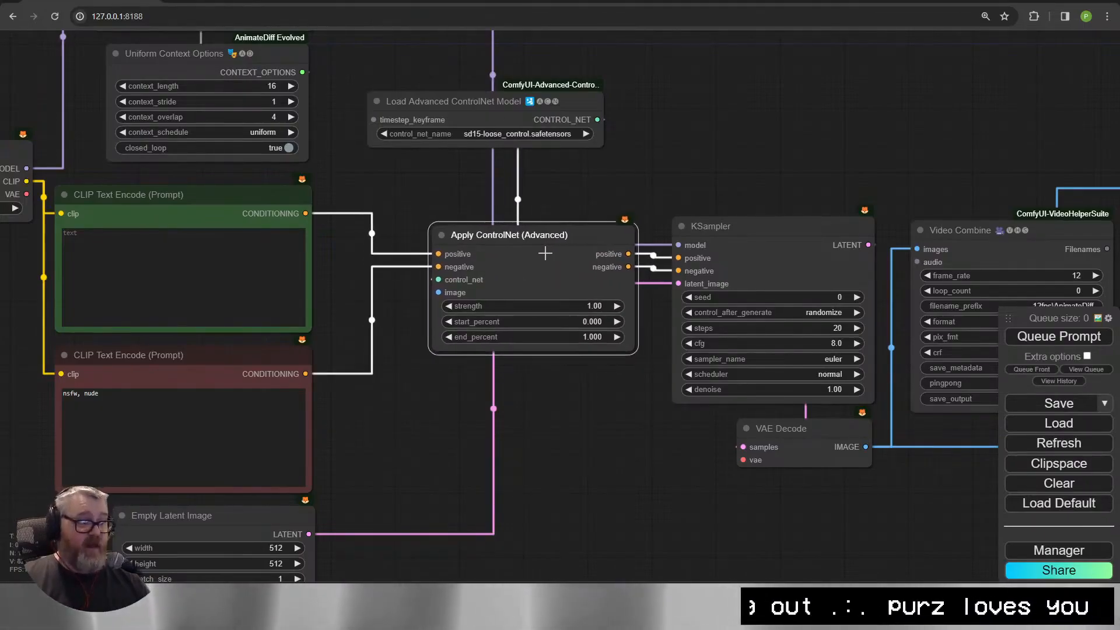
drag(525, 110, 576, 152)
Add a Load Images (Path) node and place it below Apply ControlNet (Advanced).
scroll(520, 389, down, 5)
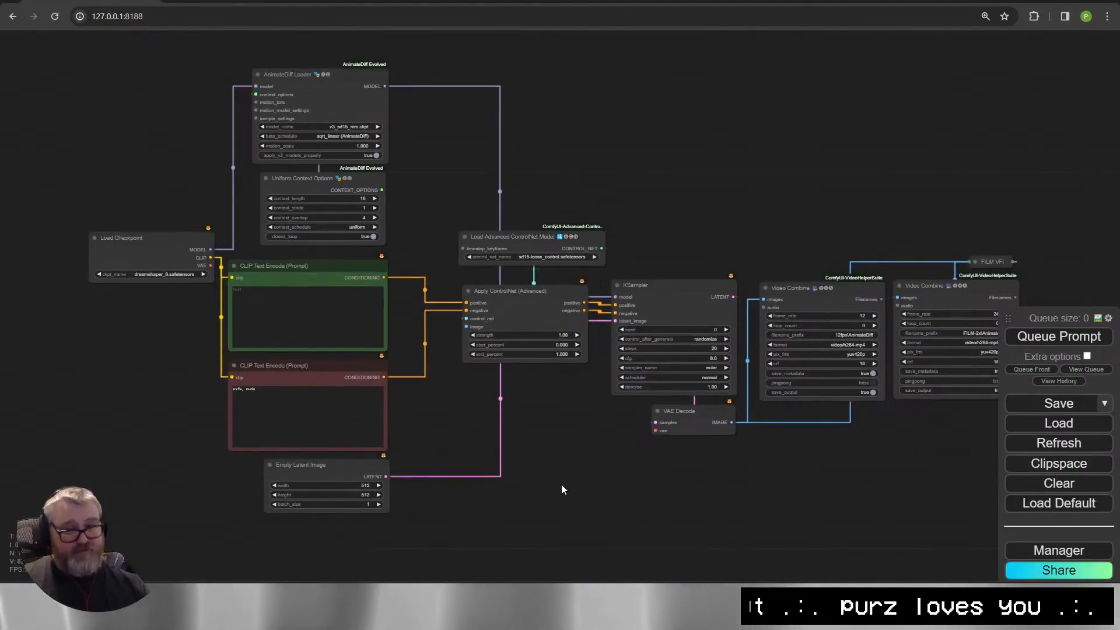
double_click(562, 488)
text(vhsl)
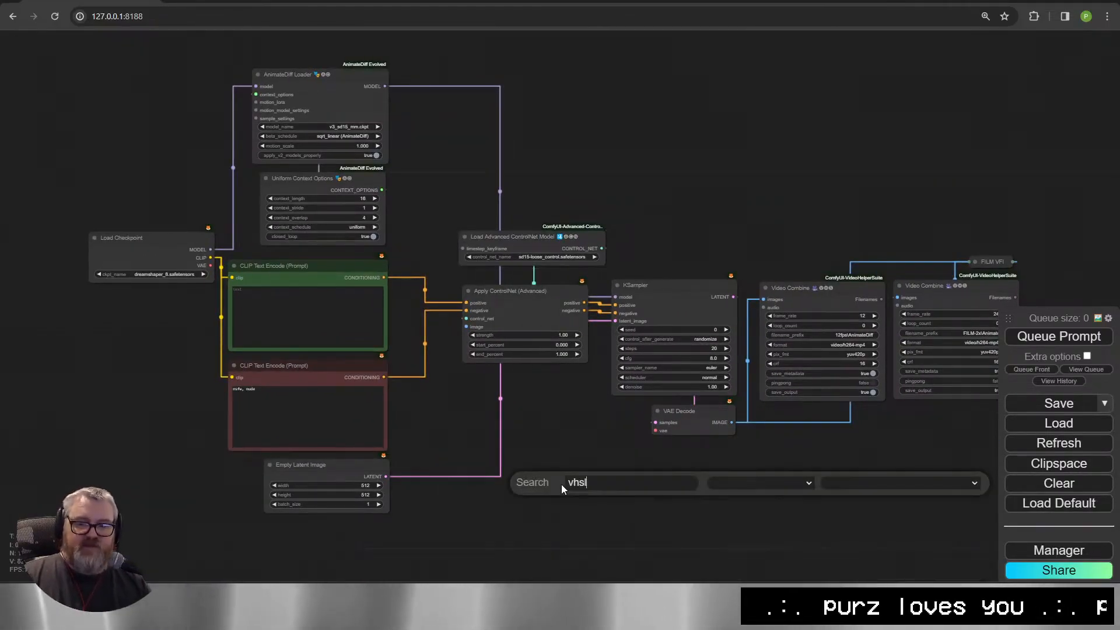
click(594, 563)
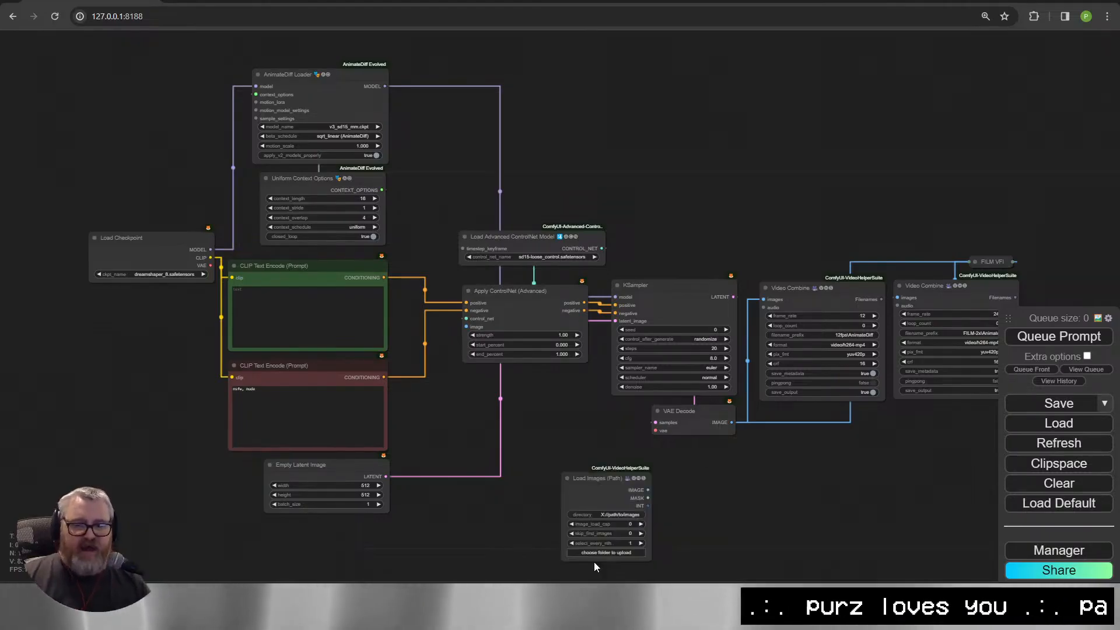
scroll(562, 403, up, 6)
drag(620, 548, 467, 386)
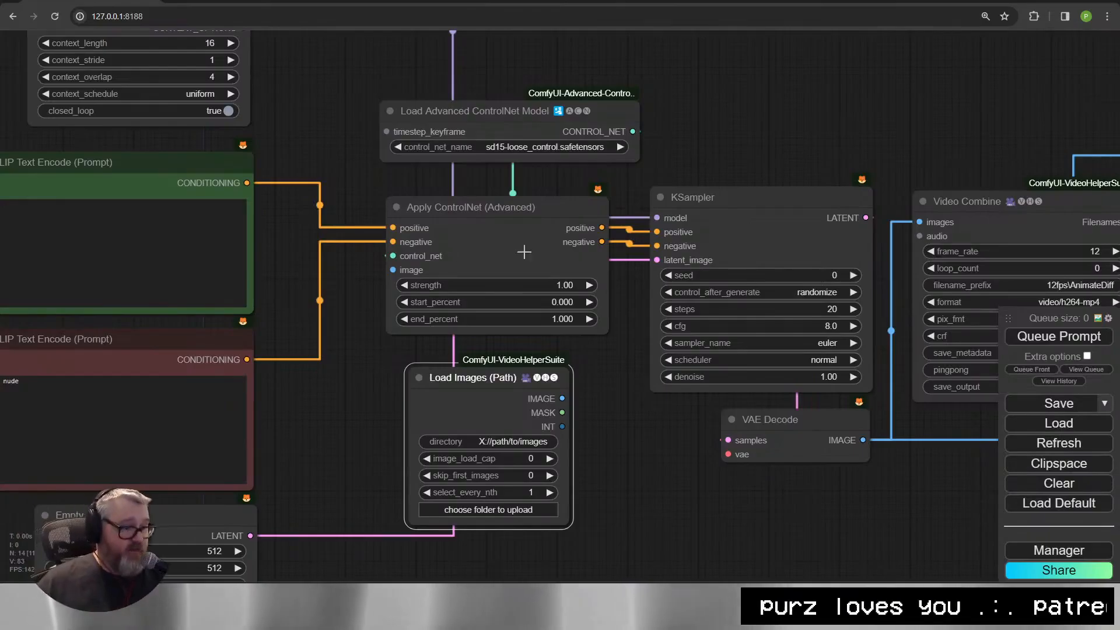
Open the C:\tmp folder in File Explorer to locate the rendered mask sequence.
key(super+r)
text(c:\)
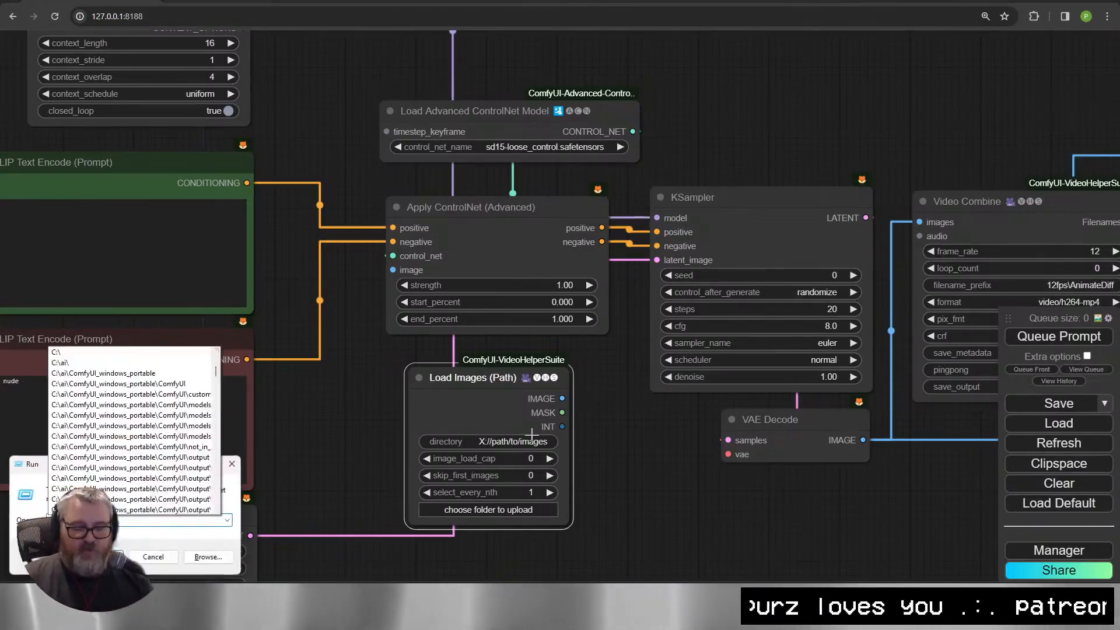
key(Return)
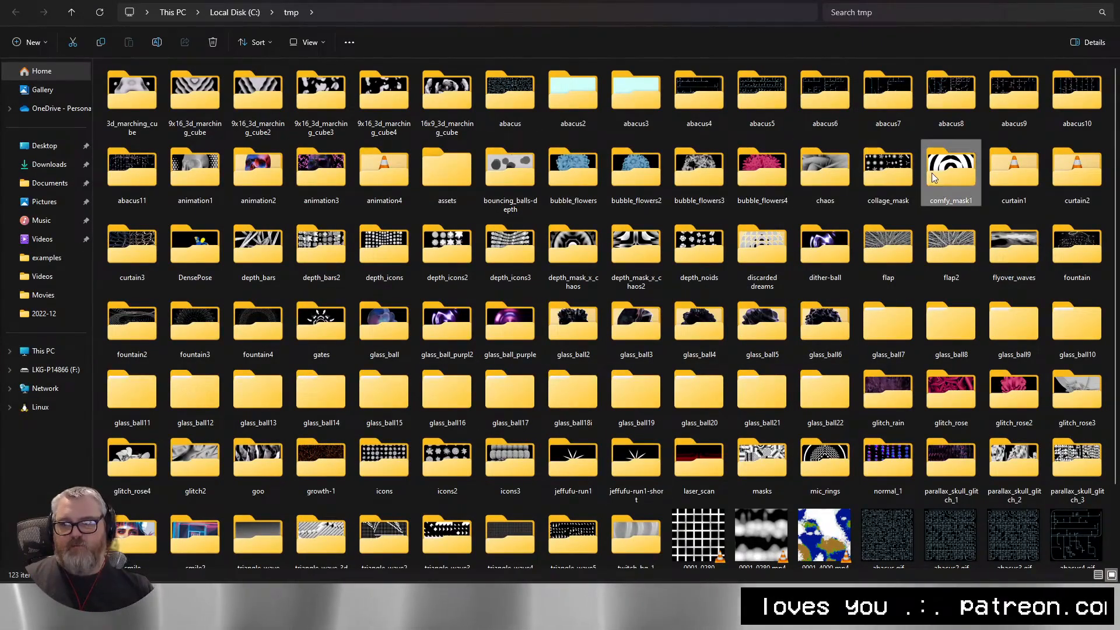
Copy the comfy_mask1 folder path and set the Load Images (Path) directory to C:\tmp\comfy_mask1, with select_every_nth at 2.
double_click(947, 168)
click(483, 19)
key(ctrl+c)
key(alt+Tab)
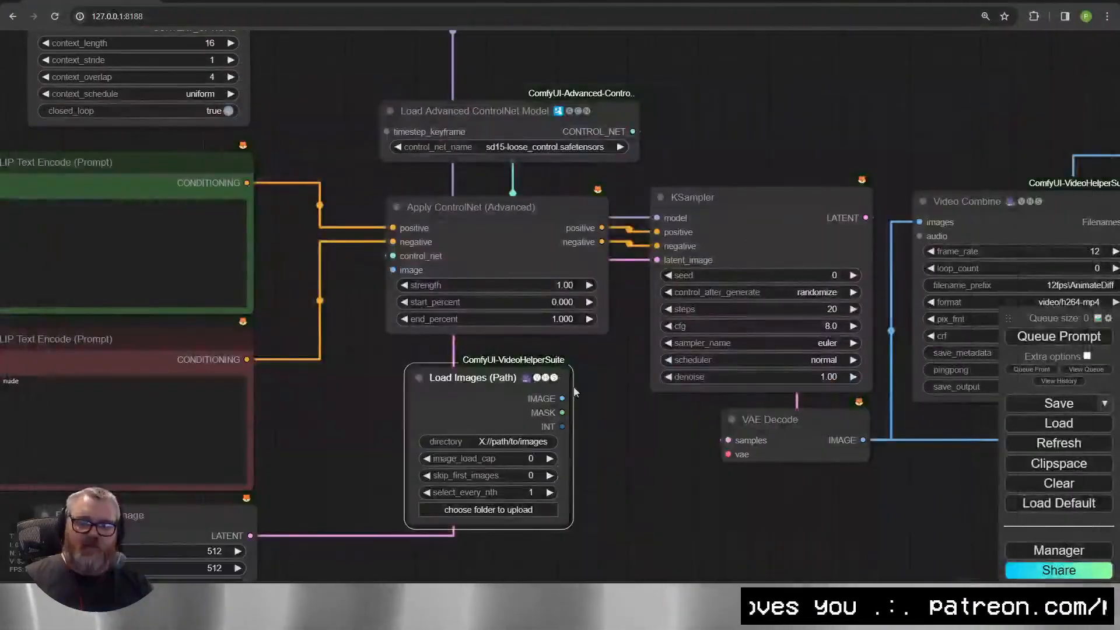
click(526, 443)
key(ctrl+a)
key(ctrl+v)
key(Return)
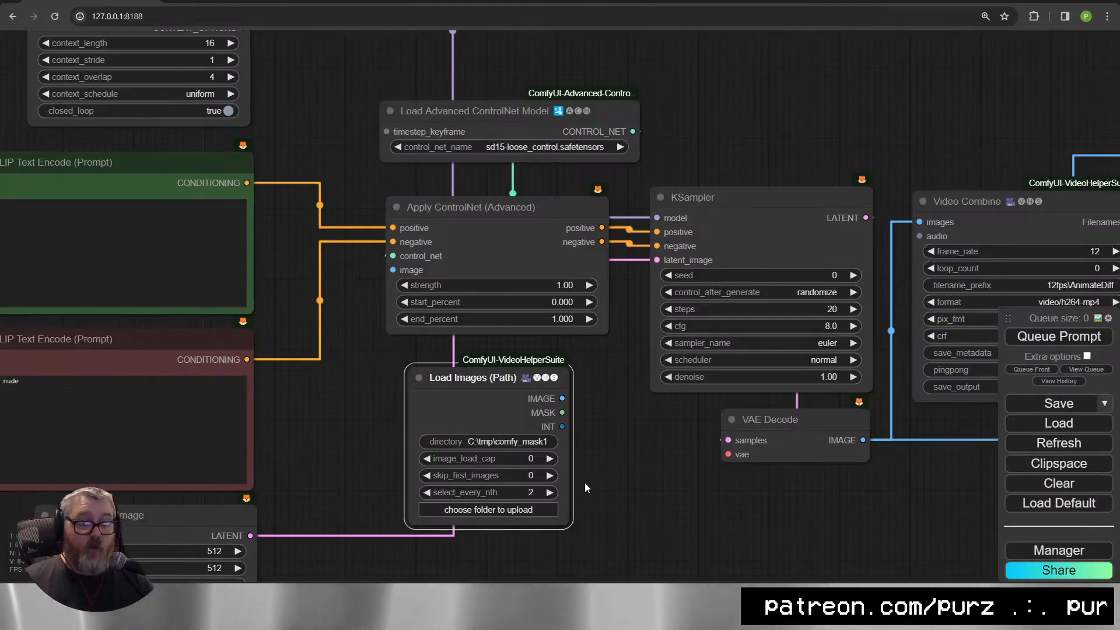
Calculate 280/4 in a new browser tab and return to the workflow.
key(ctrl+t)
text(280)
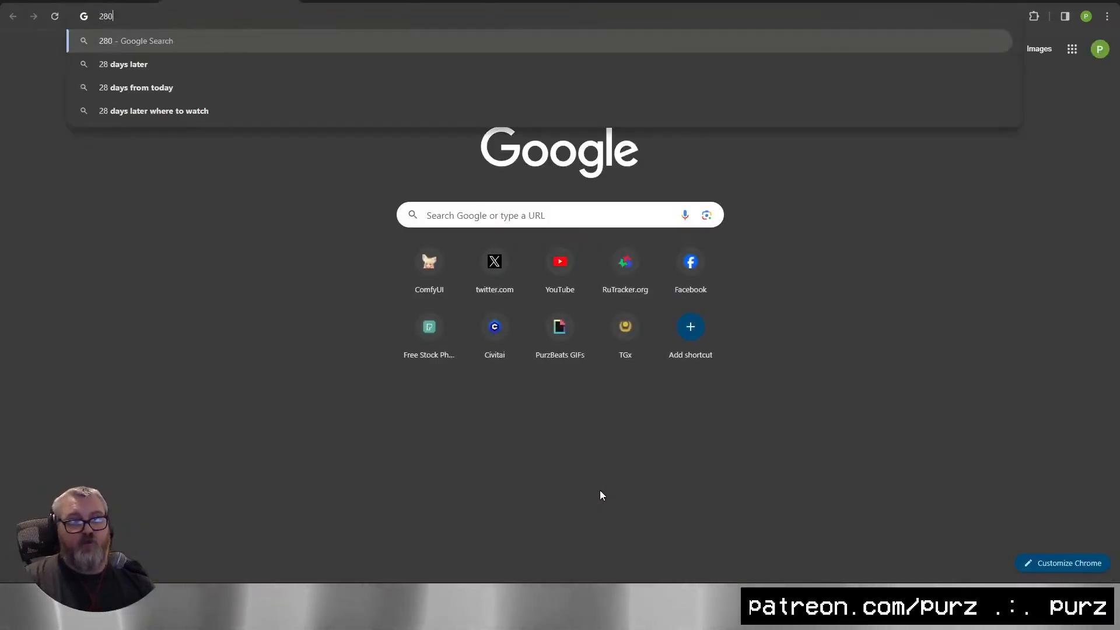
text(/4)
click(429, 462)
key(ctrl+w)
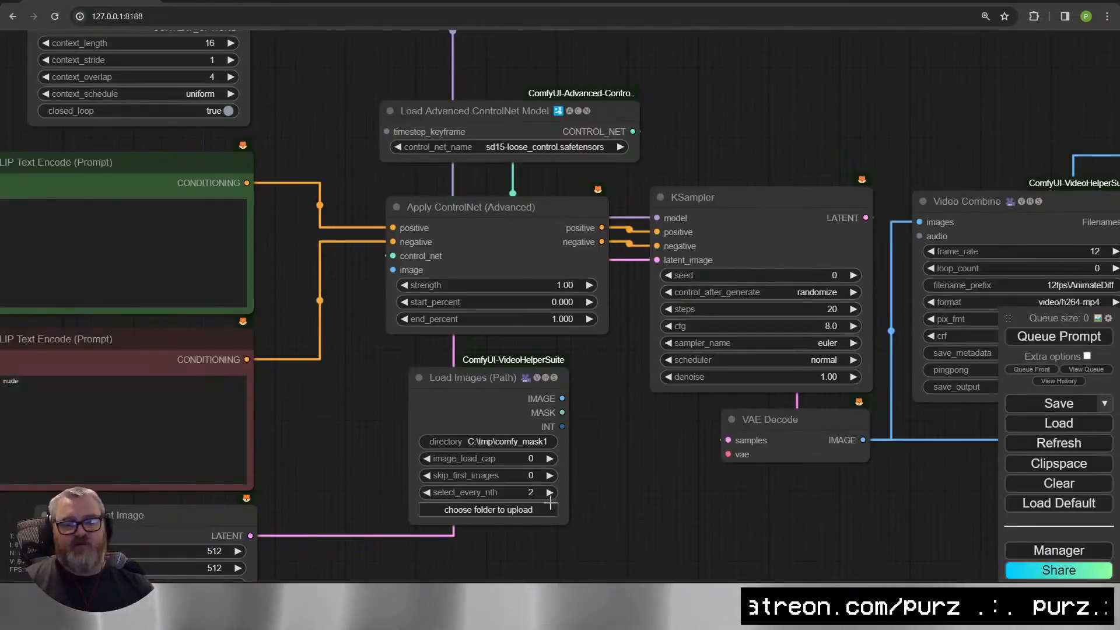
Set the image_load_cap of Load Images (Path) to 70.
click(510, 442)
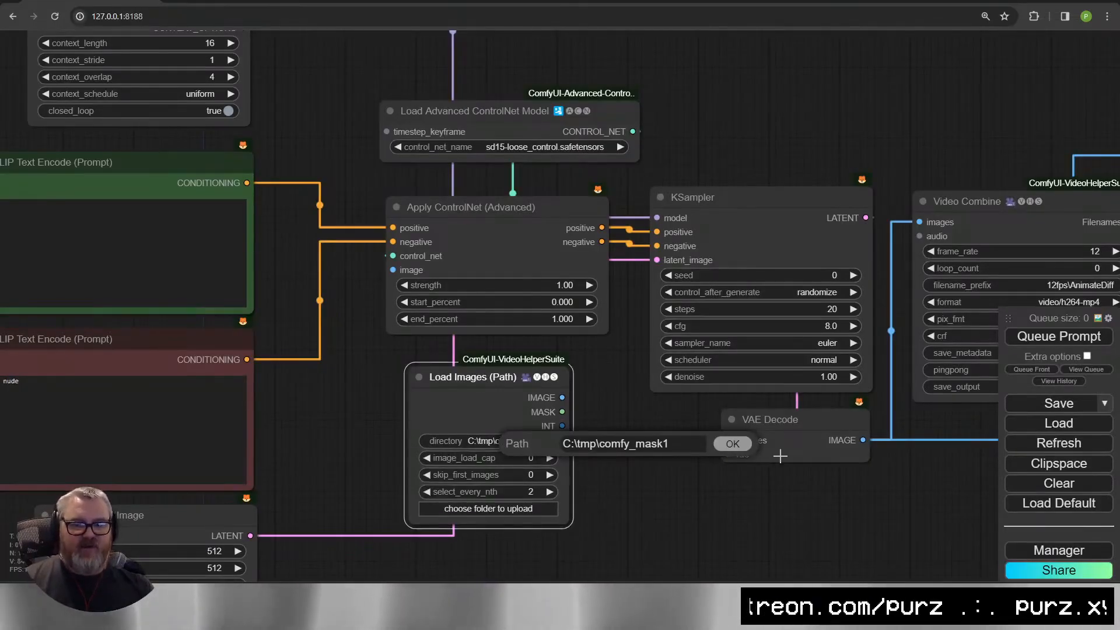
key(Return)
click(525, 458)
text(70)
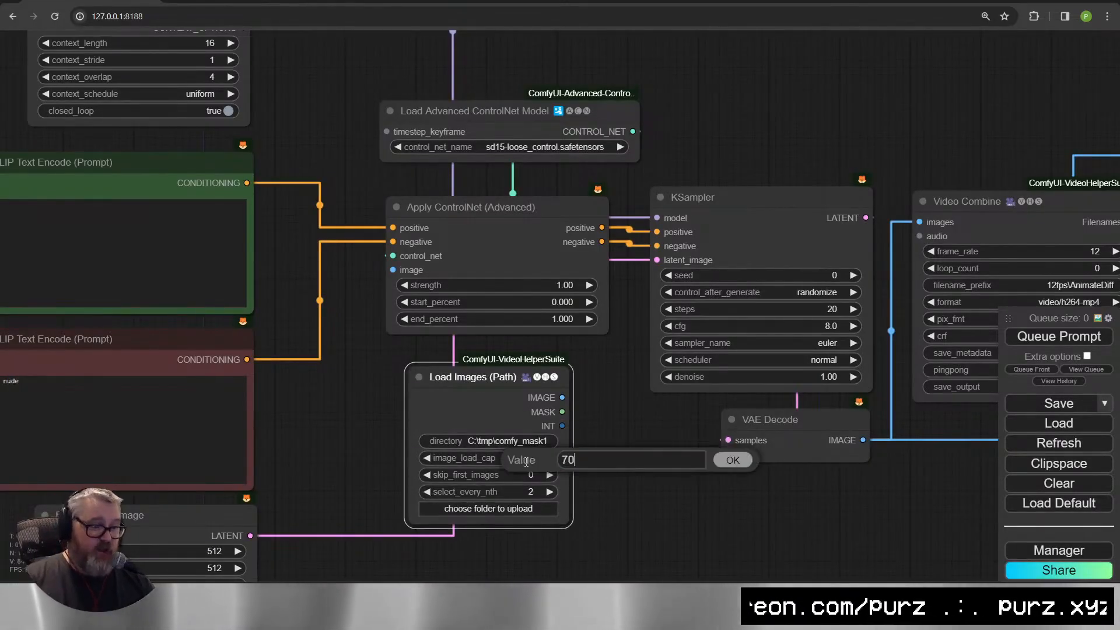
key(Return)
scroll(639, 462, up, 10)
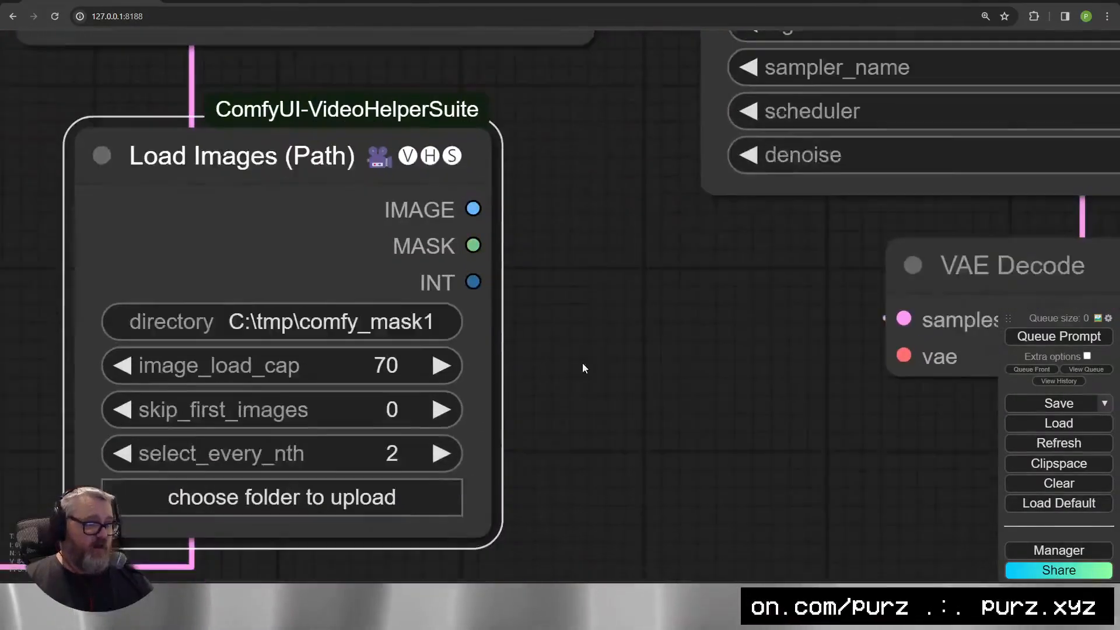
drag(582, 363, 569, 320)
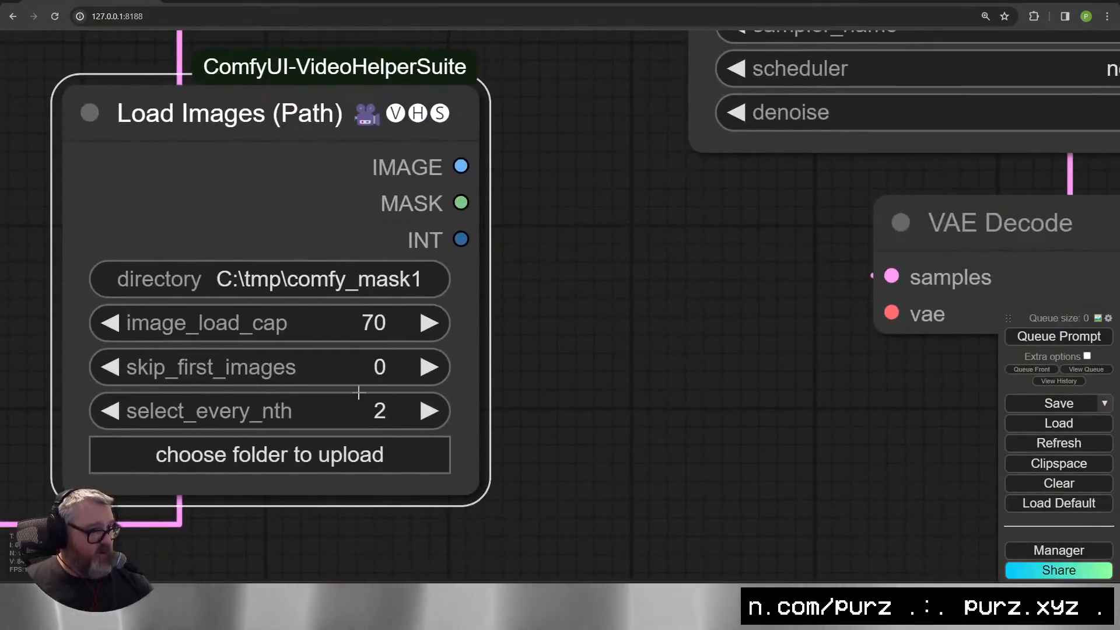
Move Load Images (Path) below Empty Latent Image and connect its IMAGE output to the image input of Apply ControlNet (Advanced).
scroll(455, 258, down, 12)
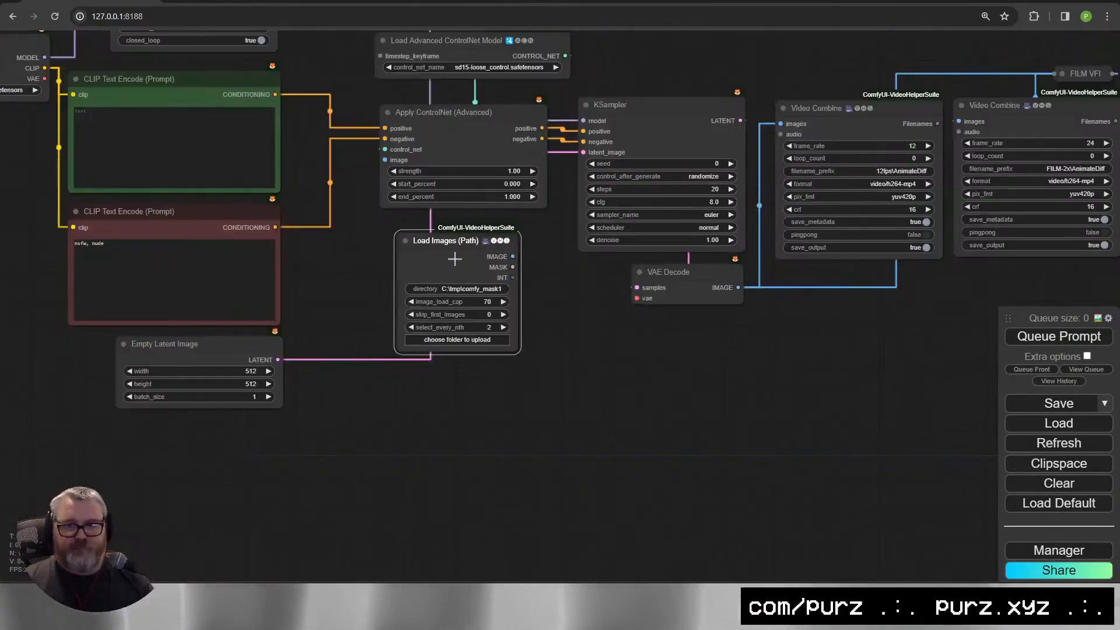
drag(454, 258, 221, 454)
drag(384, 452, 355, 452)
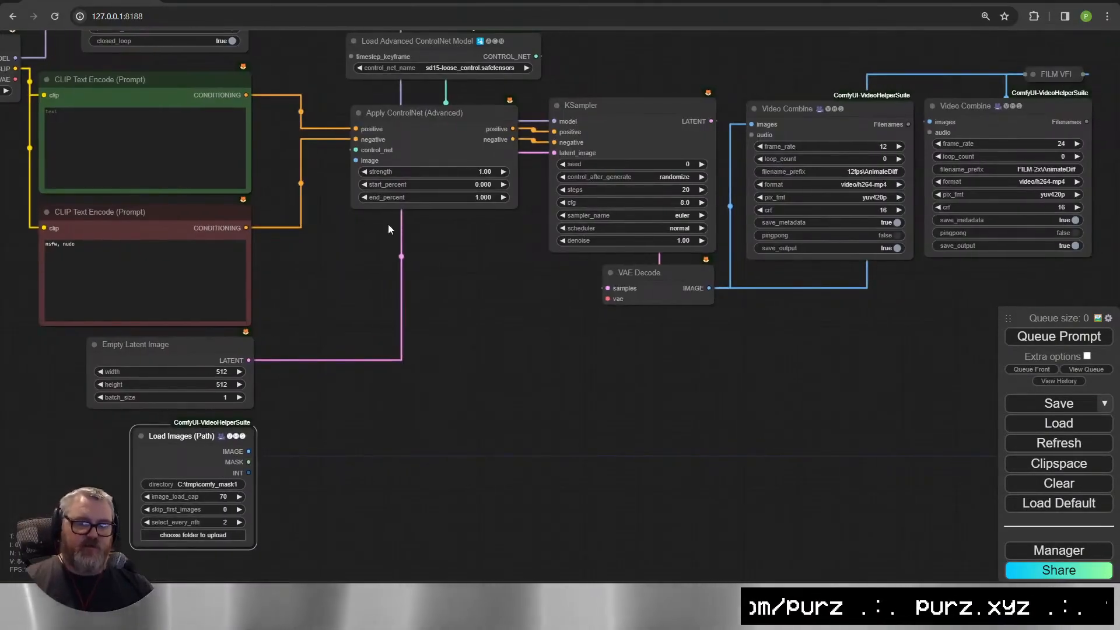
drag(389, 225, 415, 305)
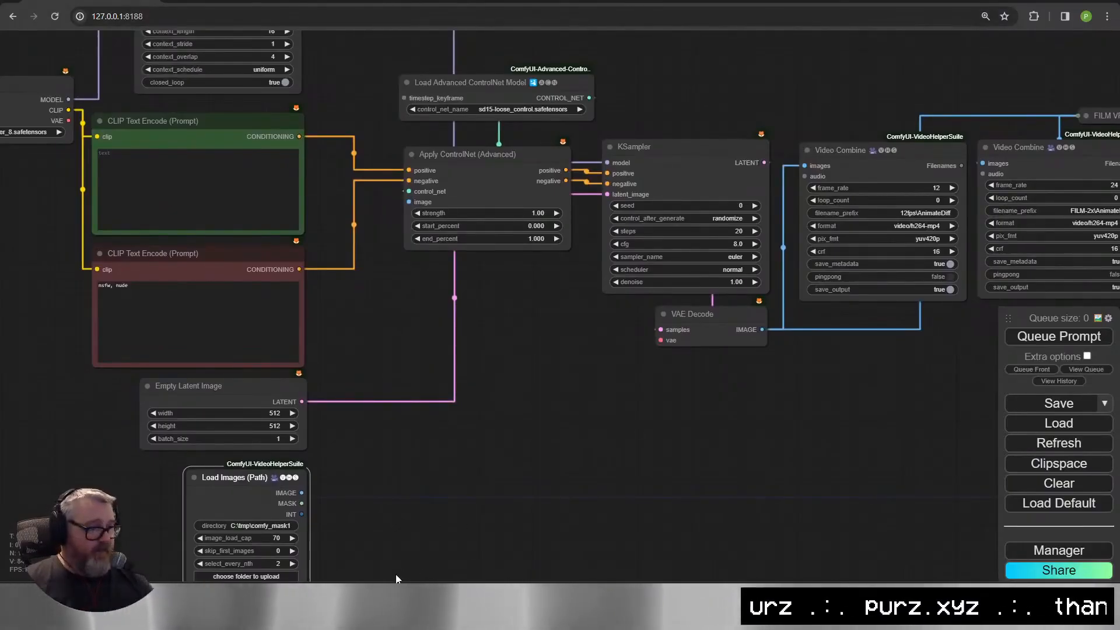
drag(302, 493, 409, 202)
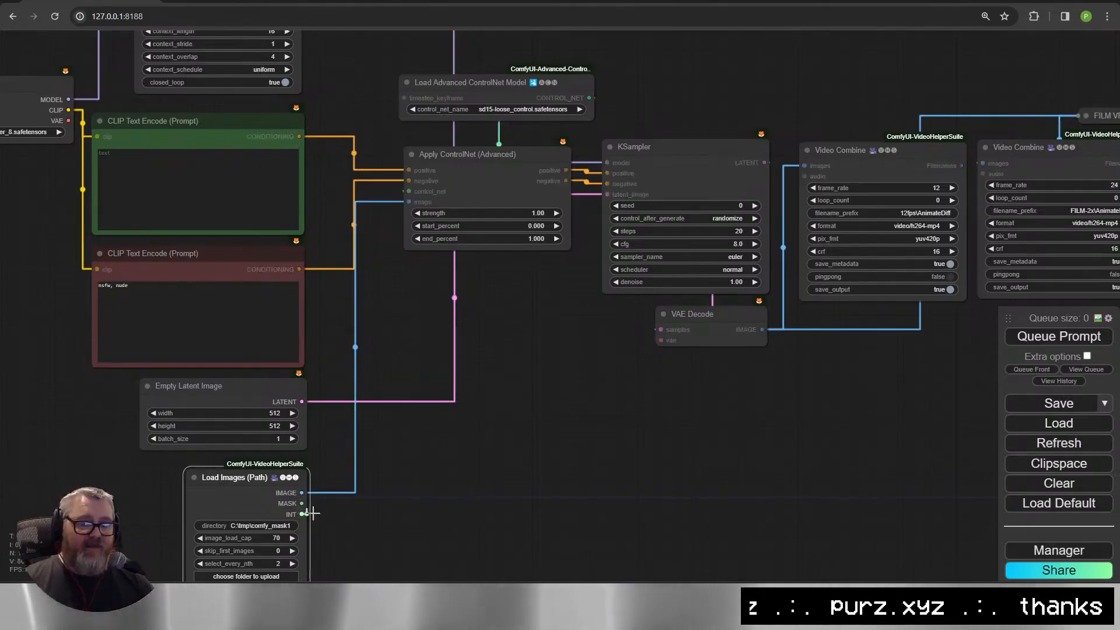
drag(304, 514, 380, 520)
scroll(334, 557, up, 4)
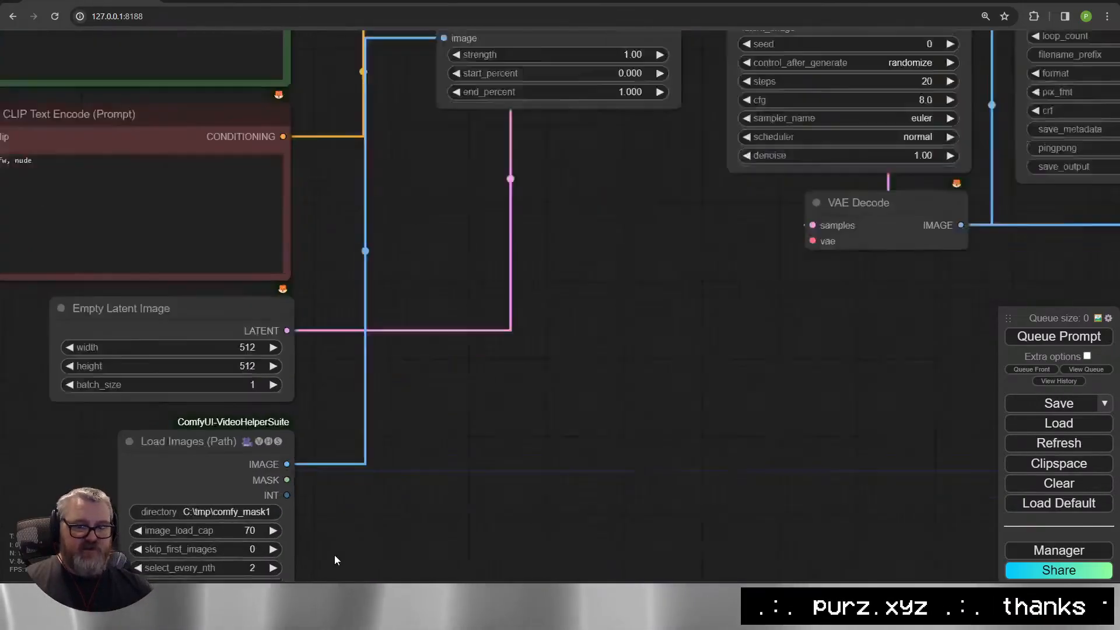
scroll(335, 560, up, 1)
drag(336, 560, 453, 390)
drag(403, 316, 578, 350)
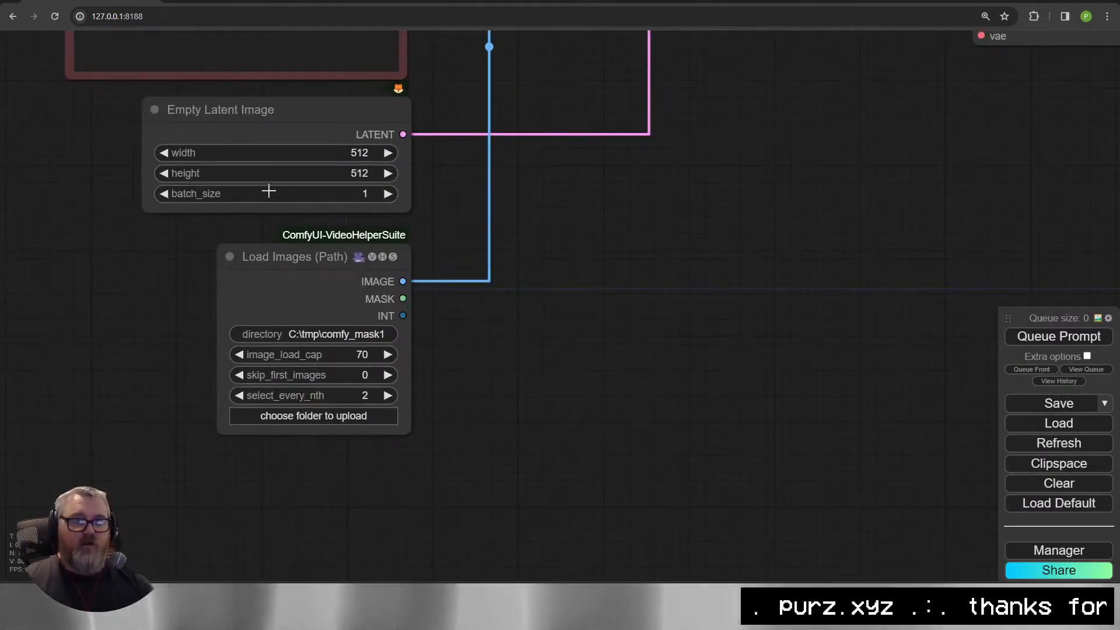
Convert the Empty Latent Image node's batch_size to an input and feed it from the Load Images (Path) INT output.
click(251, 130)
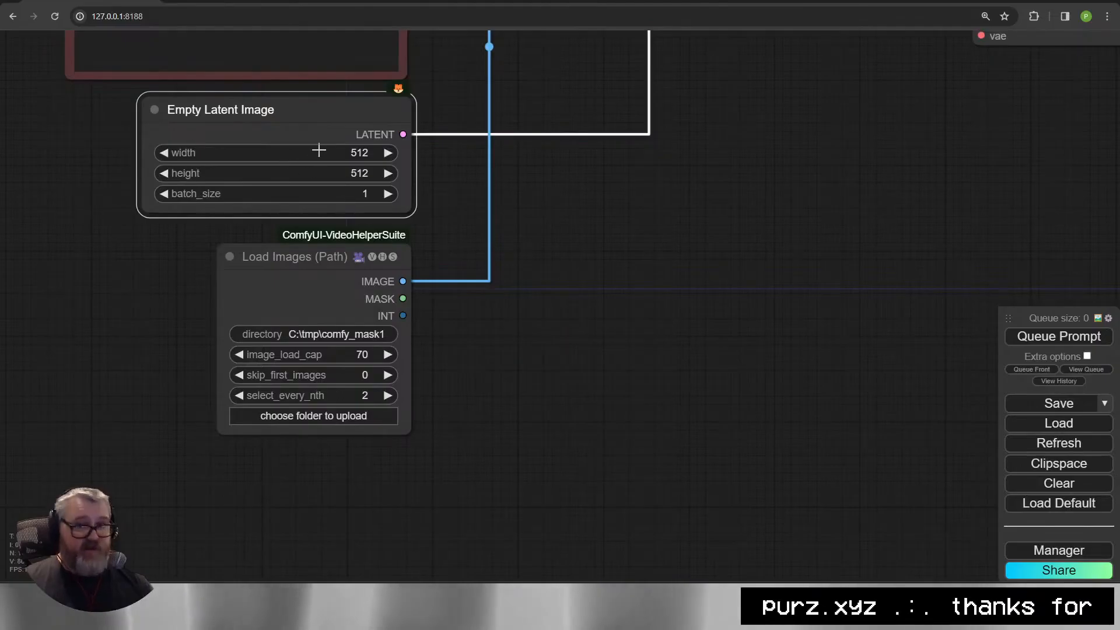
right_click(285, 111)
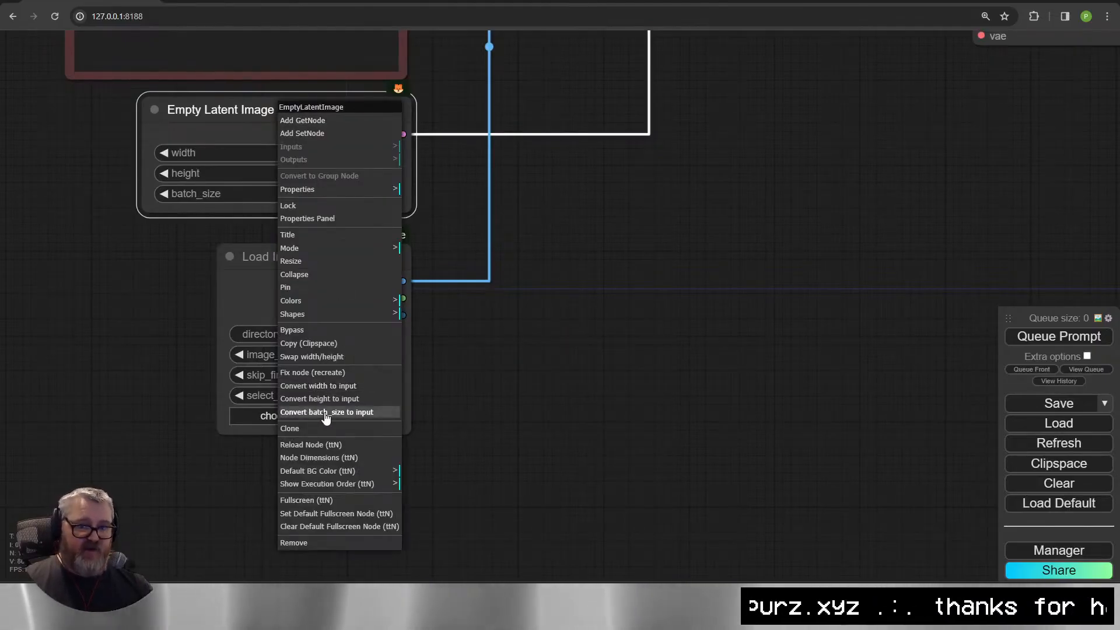
right_click(239, 114)
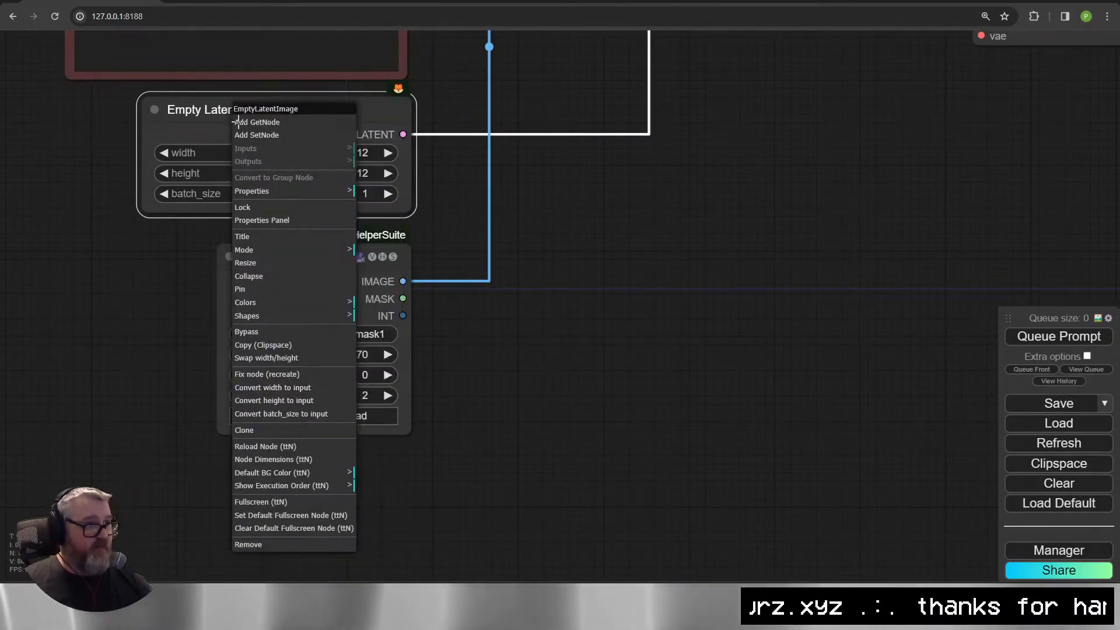
click(296, 413)
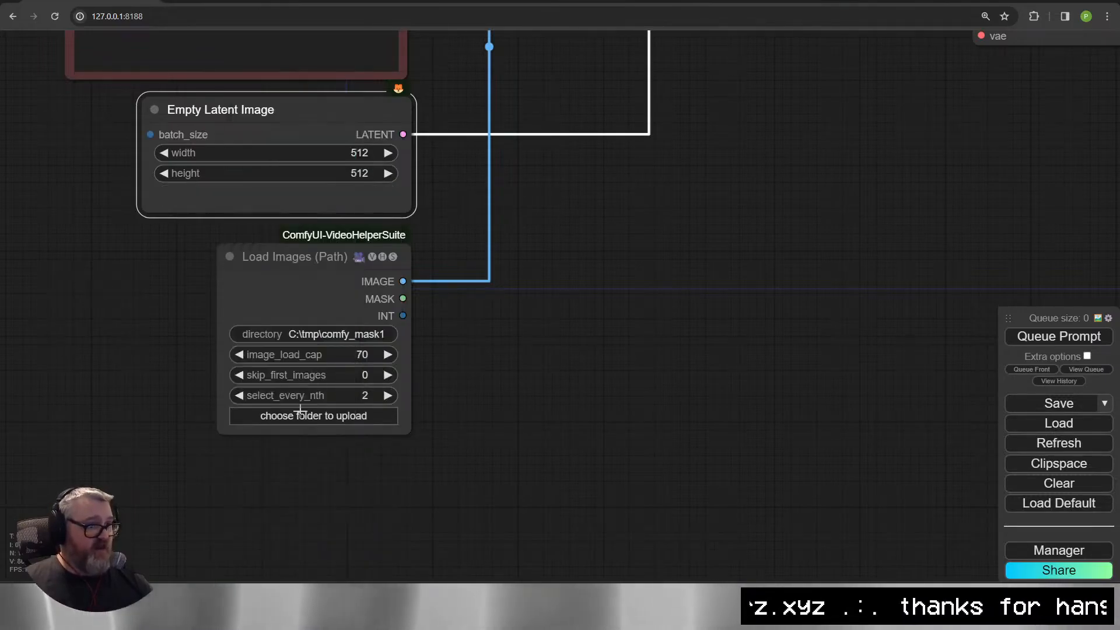
drag(403, 315, 151, 135)
Move the Load Images (Path) node directly below the negative CLIP Text Encode node.
drag(334, 245, 37, 255)
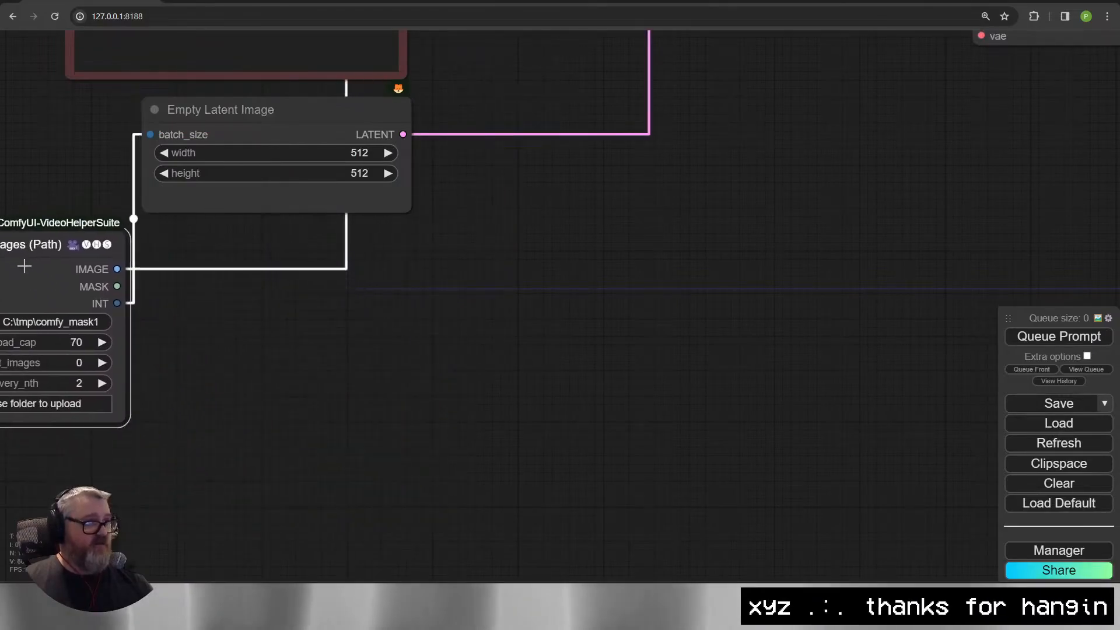
drag(343, 326, 391, 568)
drag(362, 380, 786, 198)
drag(113, 478, 387, 362)
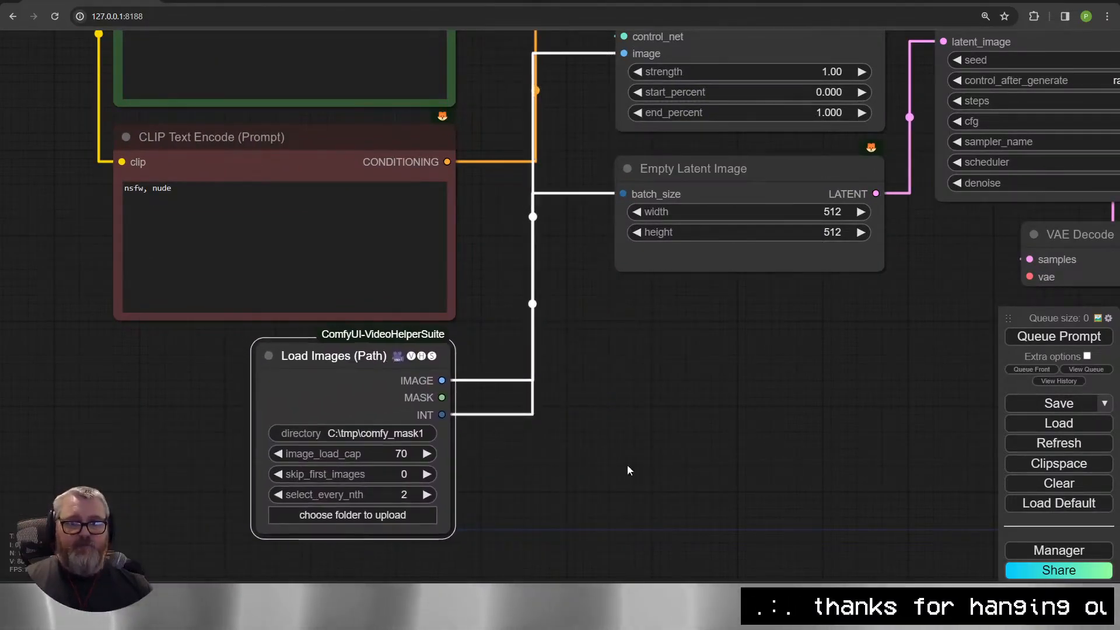
scroll(627, 464, down, 4)
drag(611, 460, 447, 491)
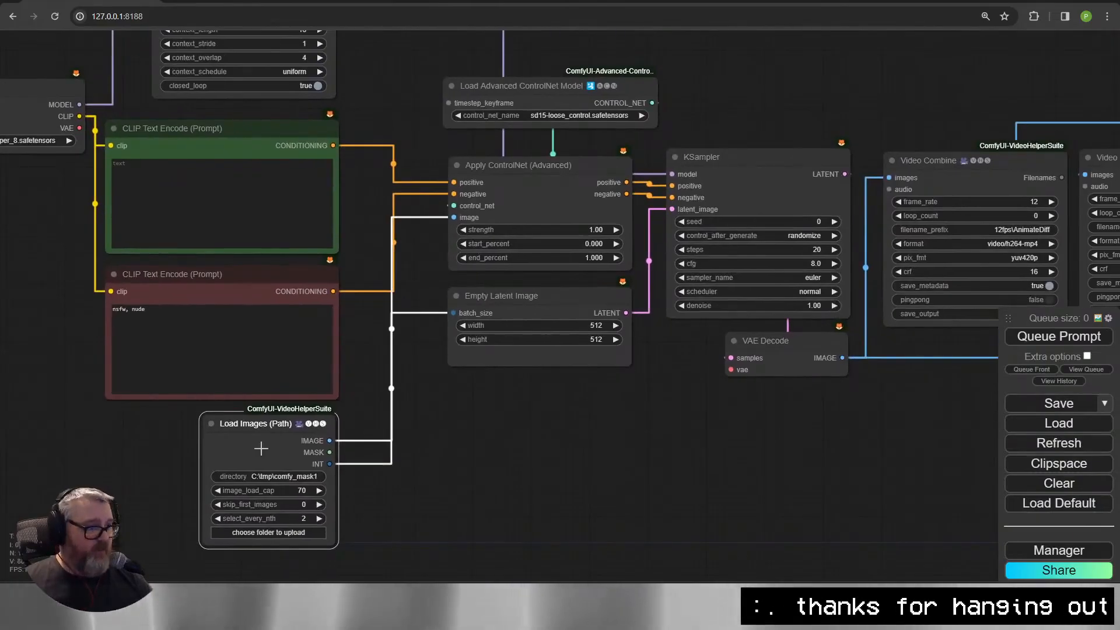
drag(593, 408, 607, 314)
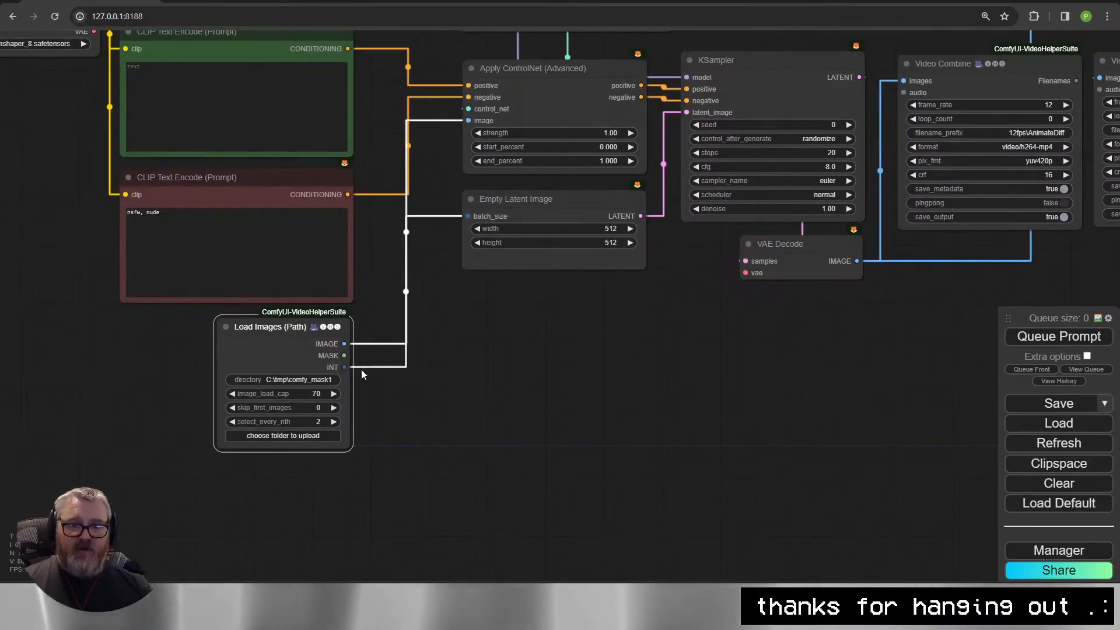
Add a Video Combine node fed by the Load Images (Path) IMAGE output, finding it with the search term "vhs".
drag(344, 344, 504, 364)
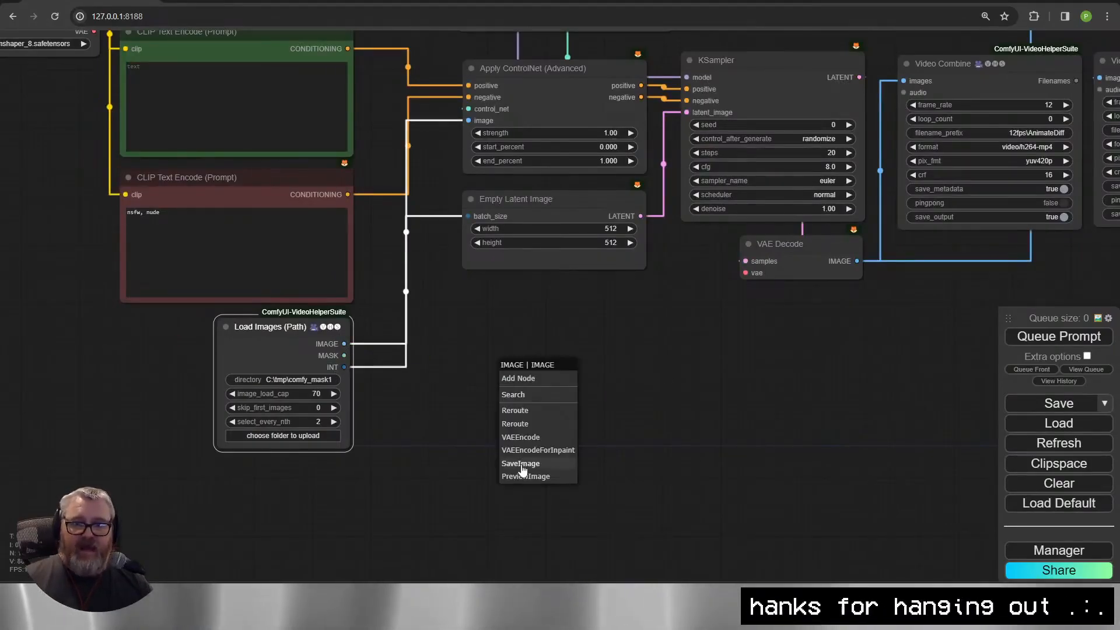
click(532, 395)
text(v)
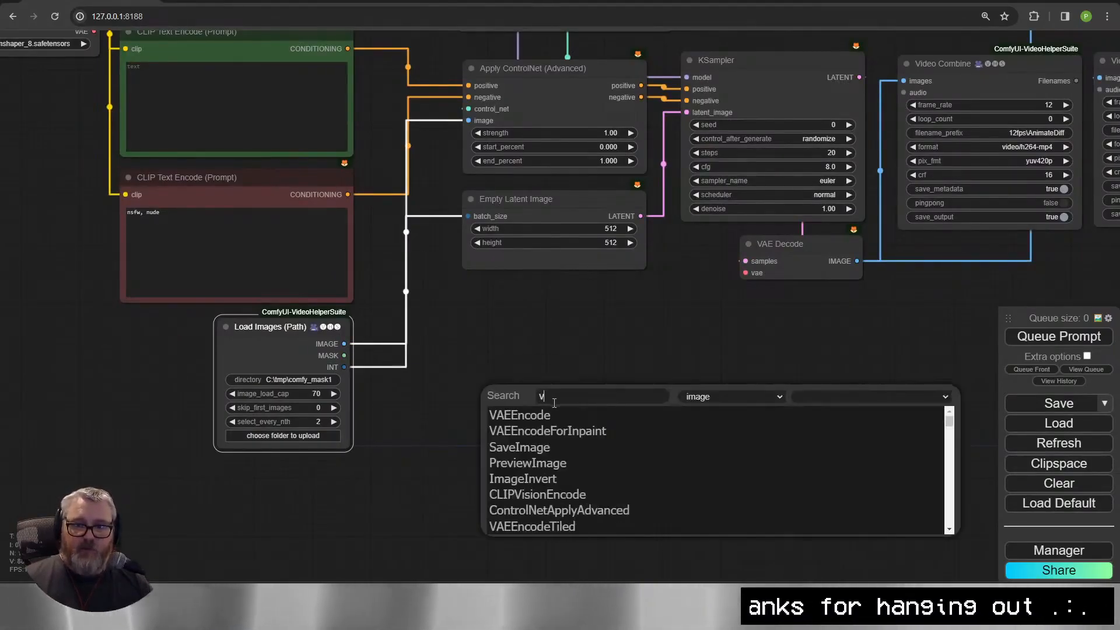
text(hs)
key(Return)
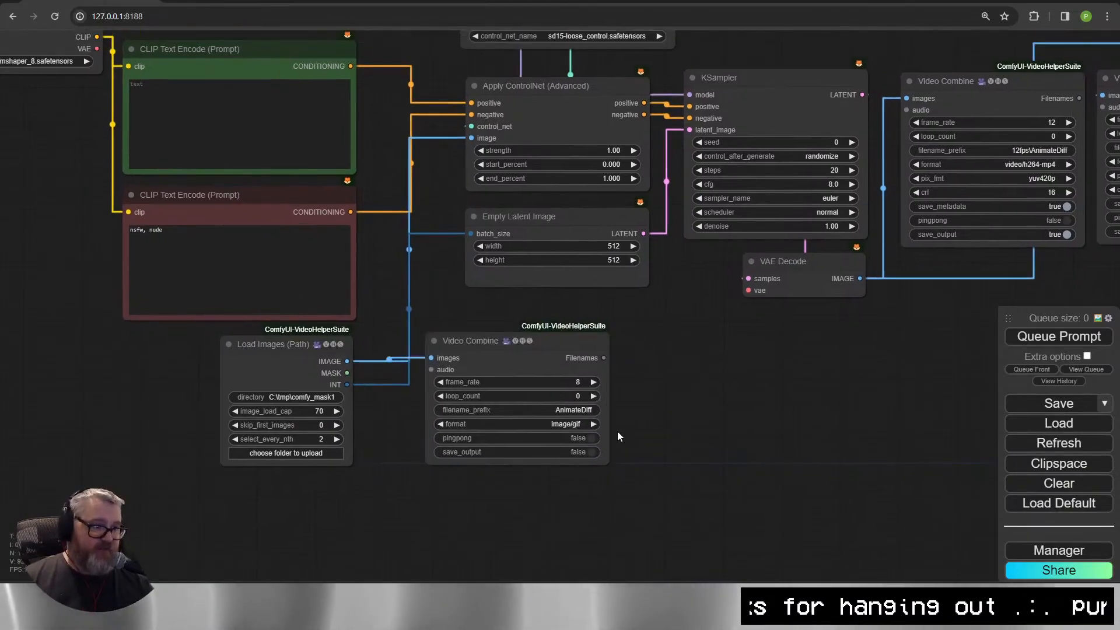
Set the new Video Combine node's frame_rate to 24 and its filename_prefix to Source\AnimateDiff.
scroll(645, 425, up, 5)
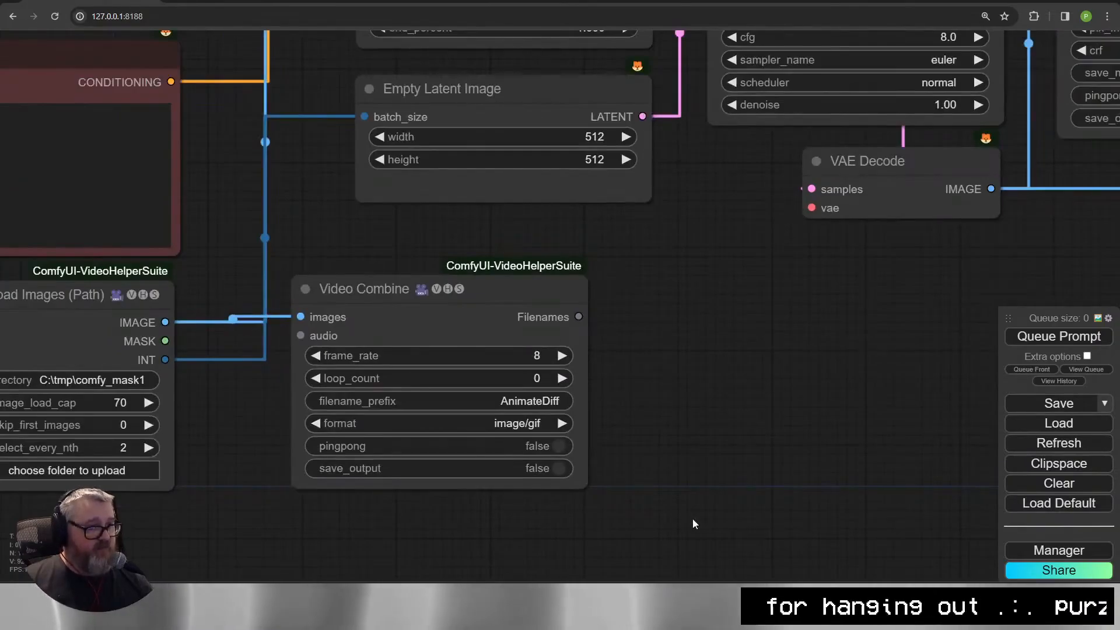
click(467, 355)
text(24)
key(Return)
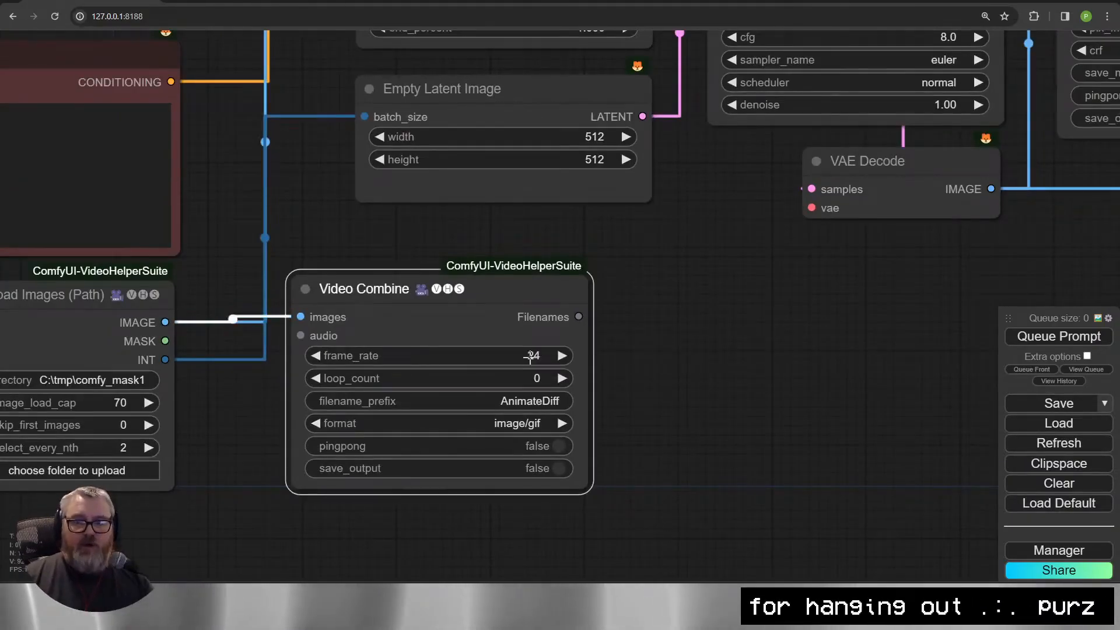
click(527, 405)
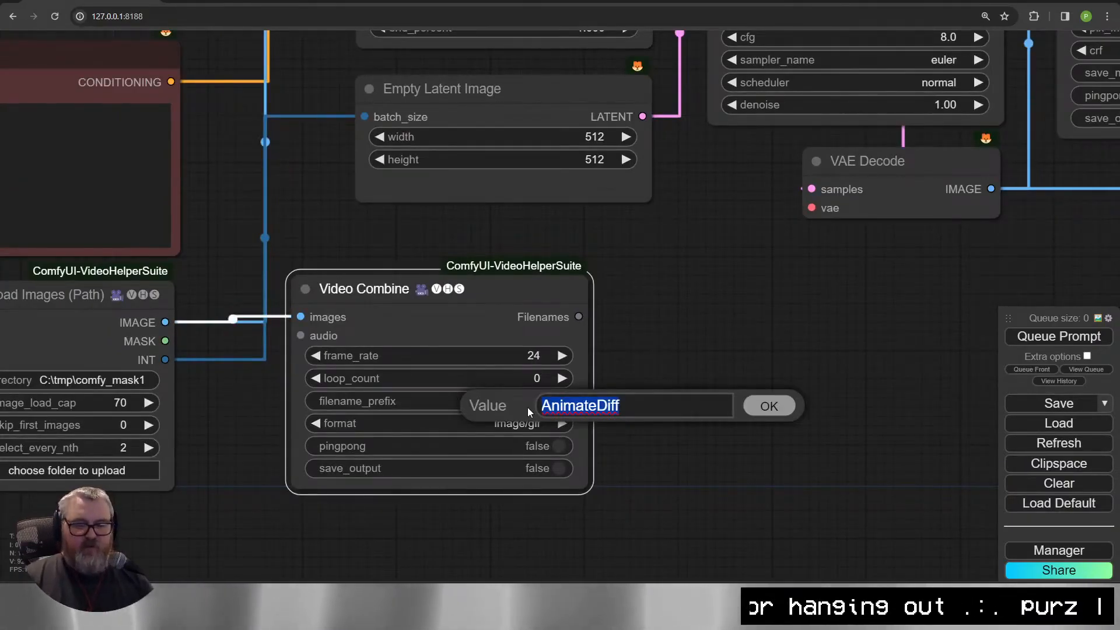
text(Source\Animate)
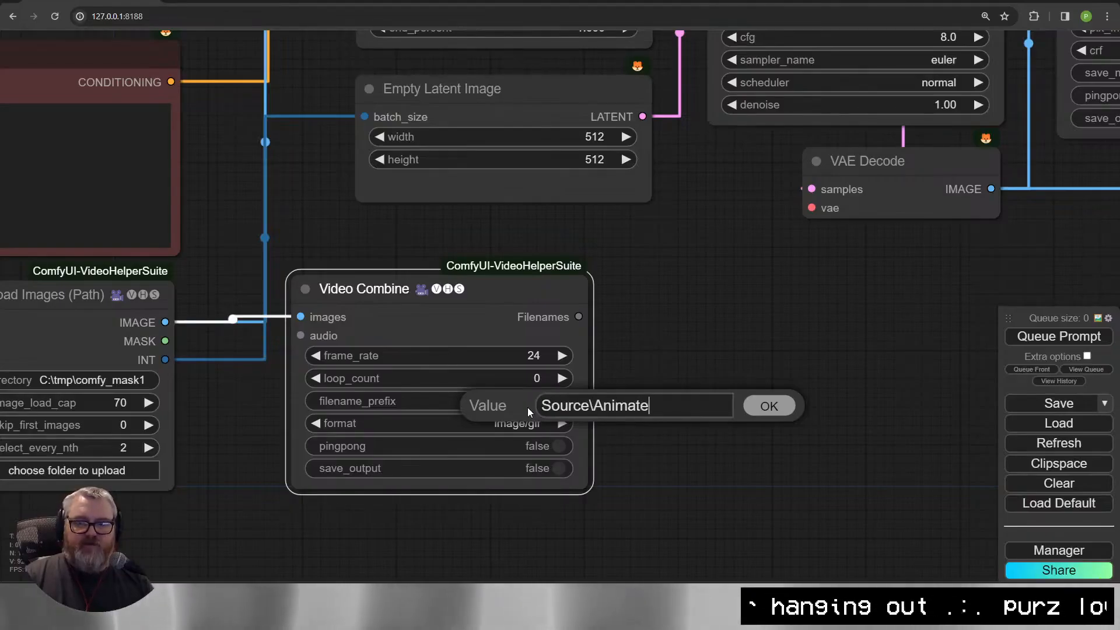
text(Diff)
key(Return)
Set the new Video Combine node's format to video/h264-mp4 and lower its crf to 15.
click(468, 421)
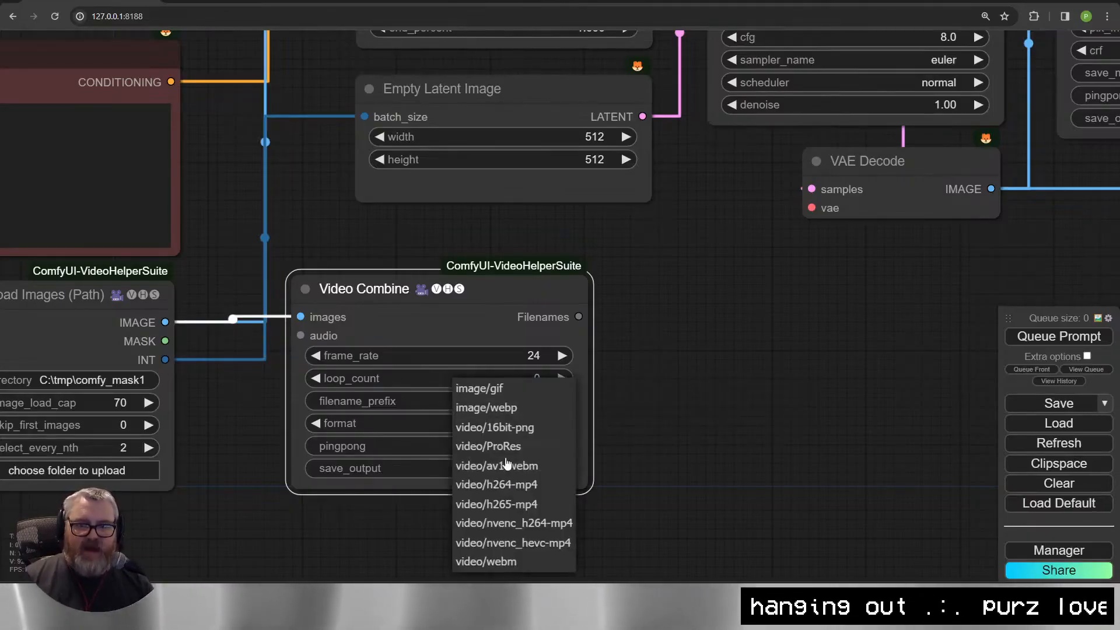
click(501, 486)
drag(697, 360, 695, 358)
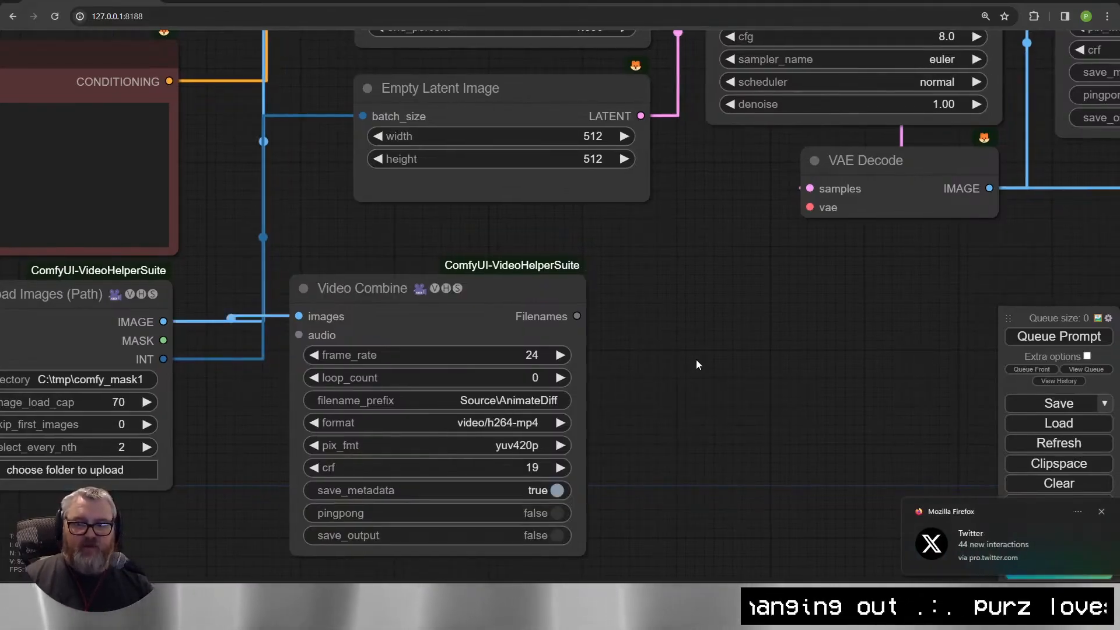
click(314, 467)
click(680, 409)
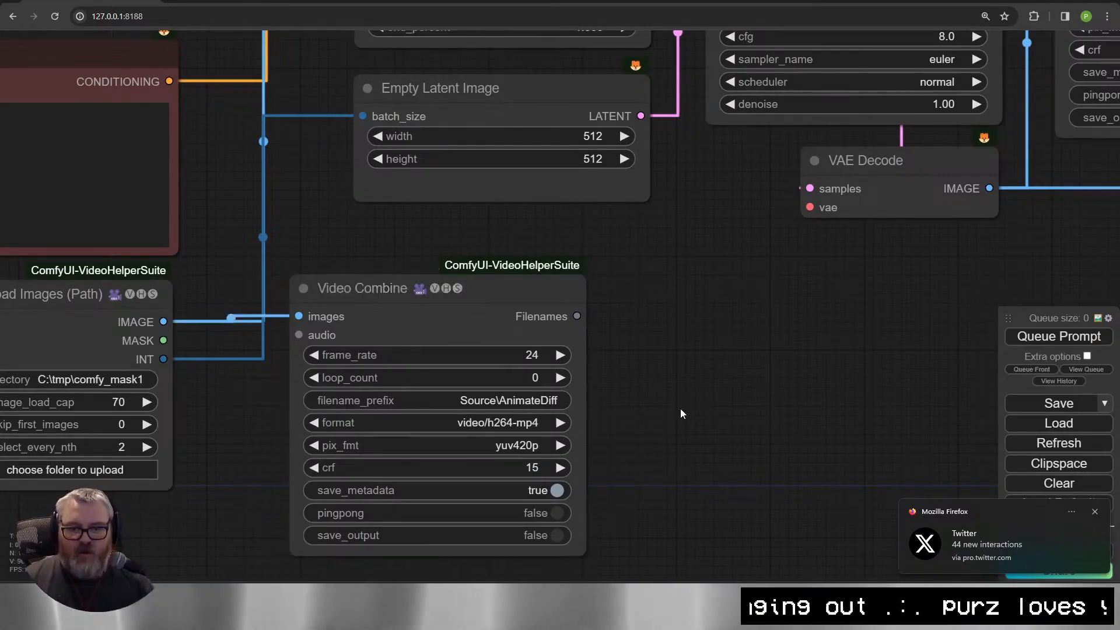
Place the new Video Combine node below Empty Latent Image and nudge the Load Advanced ControlNet Model node slightly left.
drag(510, 296, 575, 250)
scroll(595, 350, down, 4)
drag(677, 359, 530, 532)
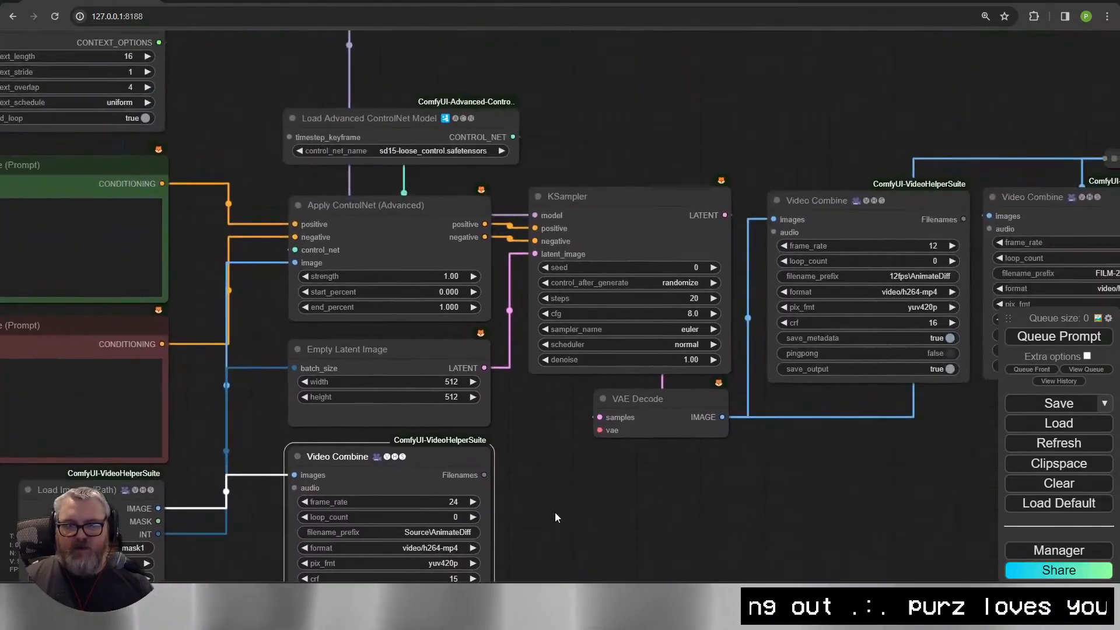
click(436, 119)
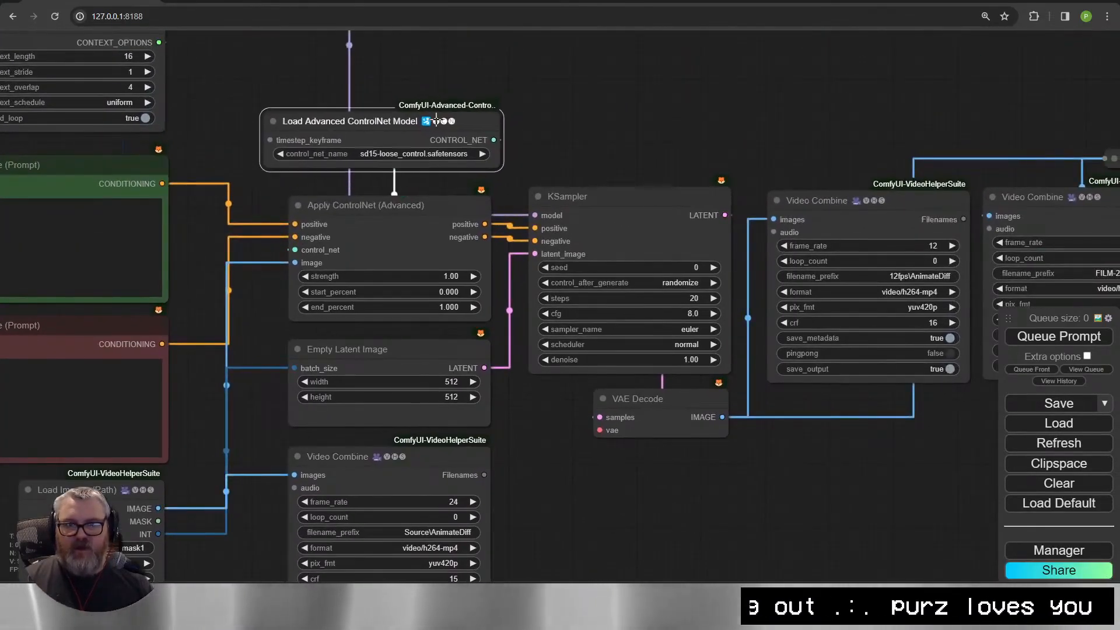
Enter "waves crashing against a beautiful miami beach at sunset" as the positive prompt in the green CLIP Text Encode node.
scroll(676, 140, down, 4)
drag(676, 140, 785, 170)
drag(486, 149, 523, 63)
click(420, 170)
text(waves crashing against a beautiful beach at su)
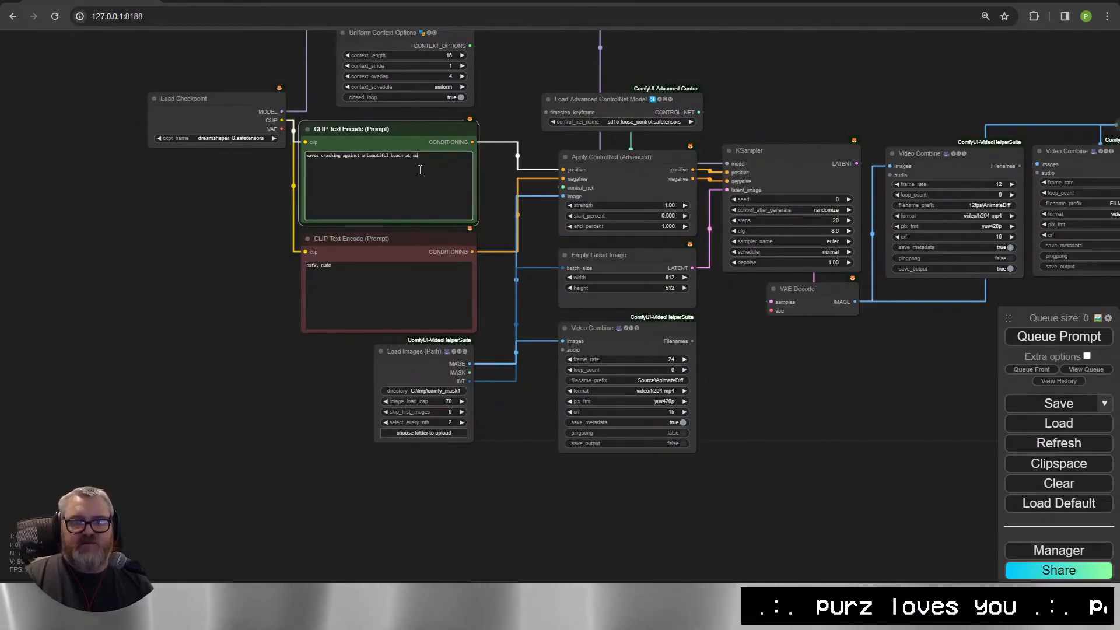
text(nset, mis)
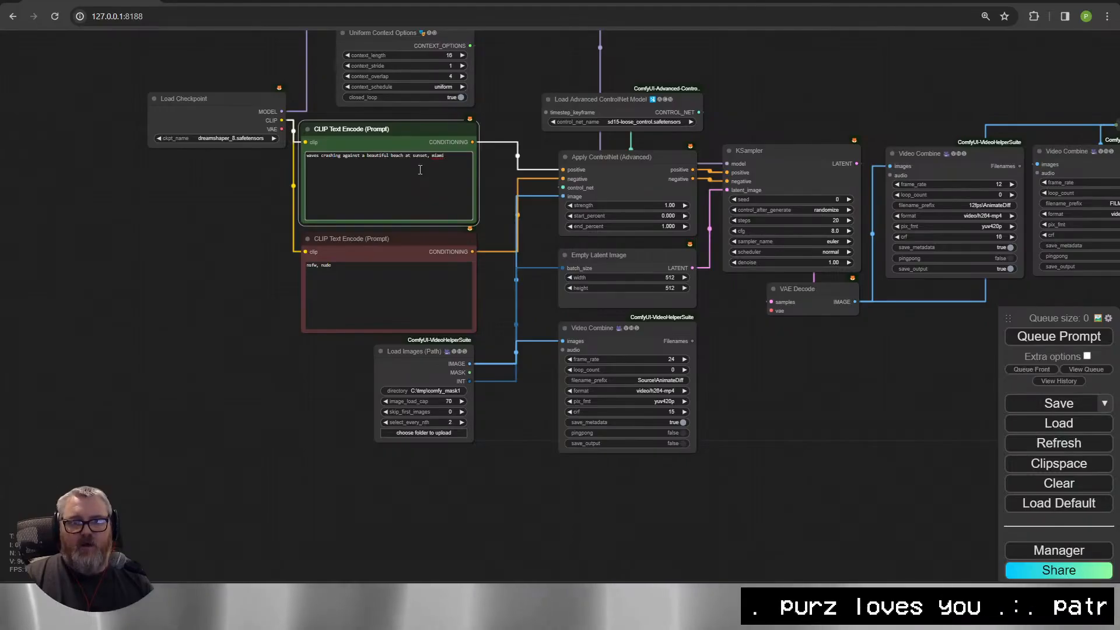
text(m)
key(BackSpace)
key(BackSpace)
key(BackSpace)
key(BackSpace)
key(BackSpace)
key(BackSpace)
key(BackSpace)
key(BackSpace)
key(BackSpace)
key(BackSpace)
key(BackSpace)
key(BackSpace)
key(BackSpace)
key(BackSpace)
key(BackSpace)
key(BackSpace)
key(BackSpace)
key(BackSpace)
key(BackSpace)
key(BackSpace)
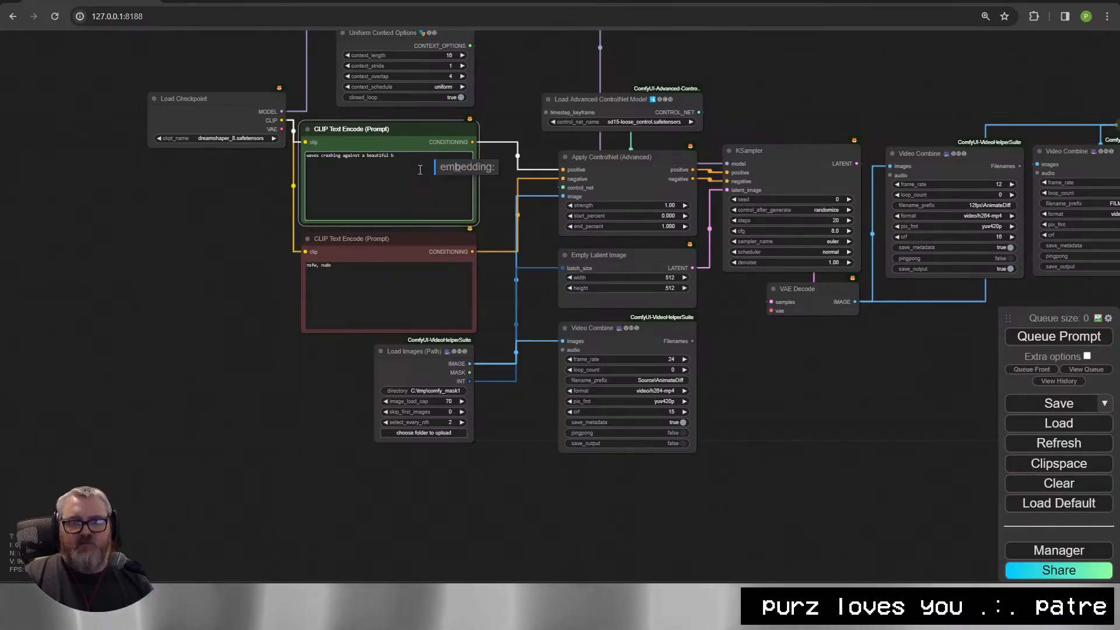
text(miami beach at sunset)
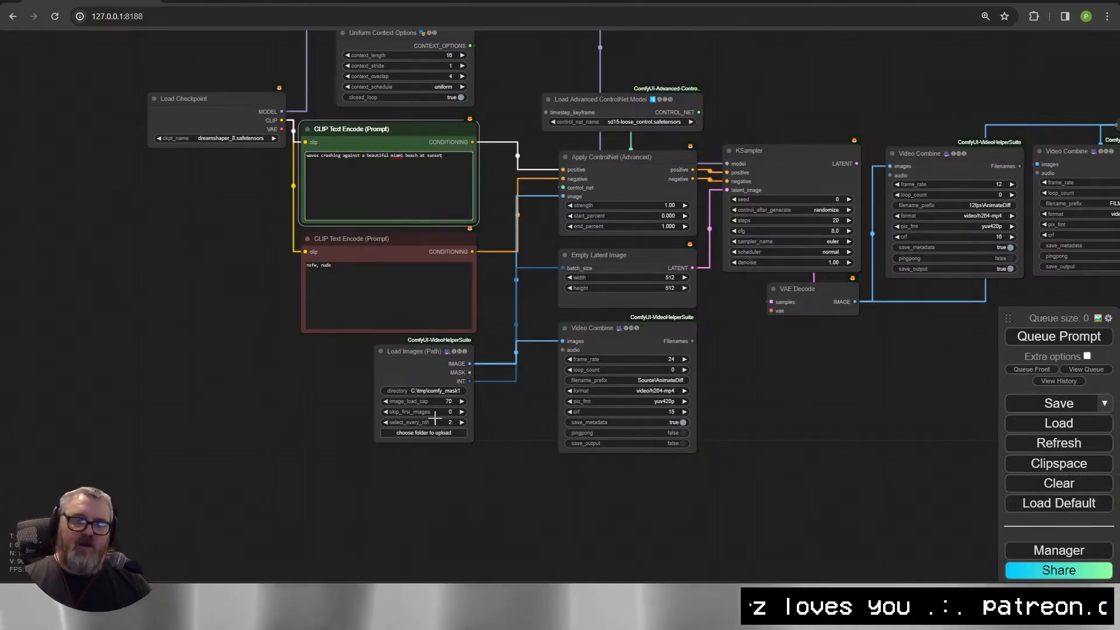
drag(218, 204, 206, 435)
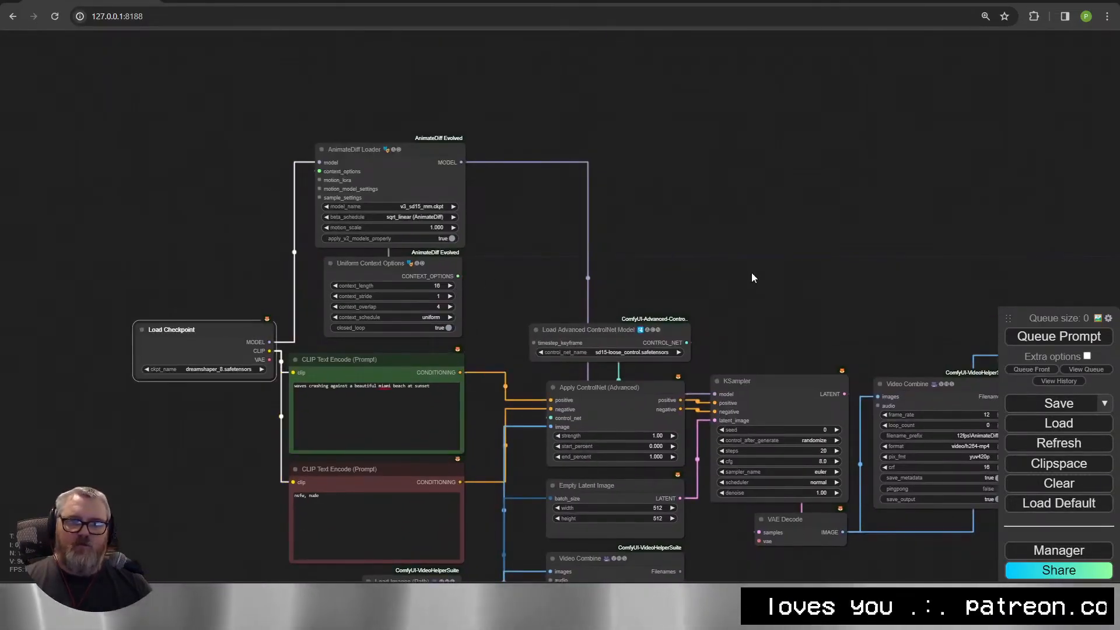
drag(726, 271, 658, 170)
scroll(695, 455, up, 4)
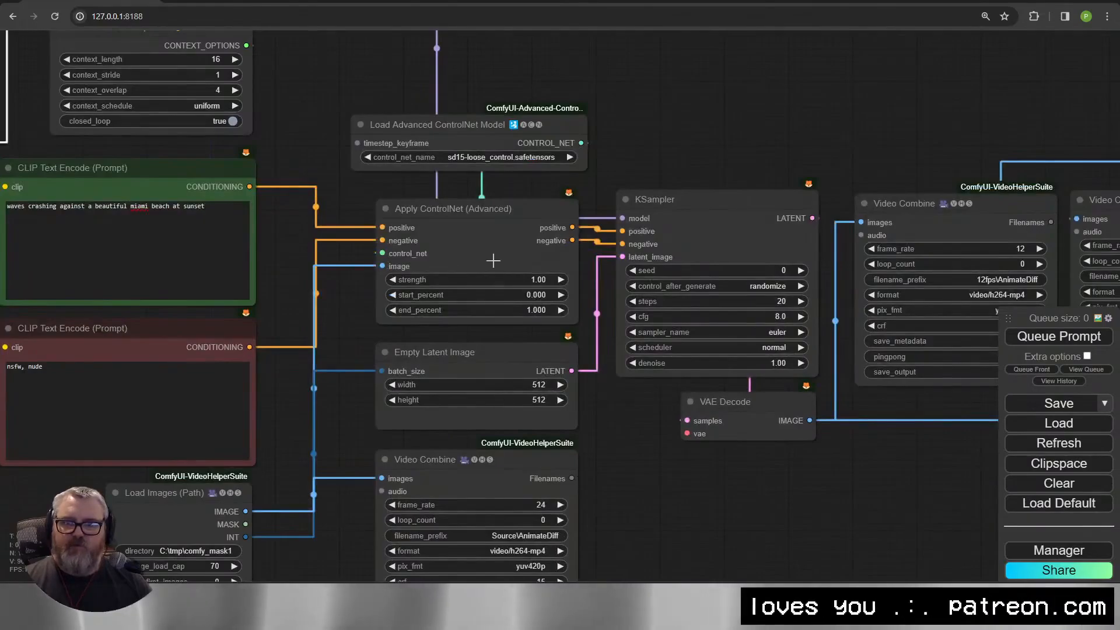
click(485, 214)
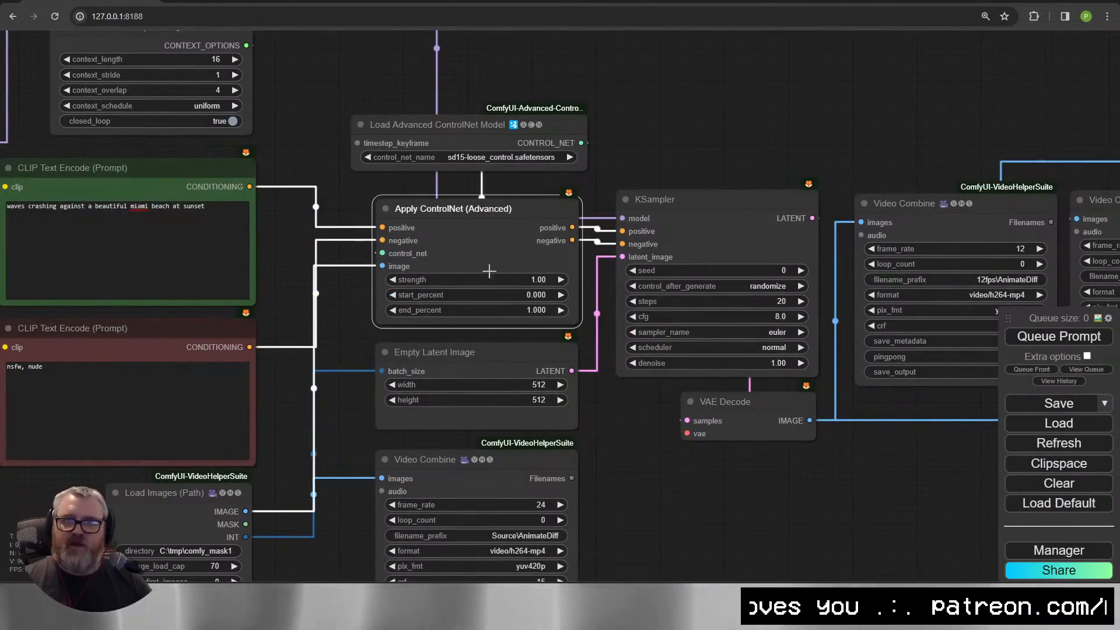
scroll(618, 320, down, 3)
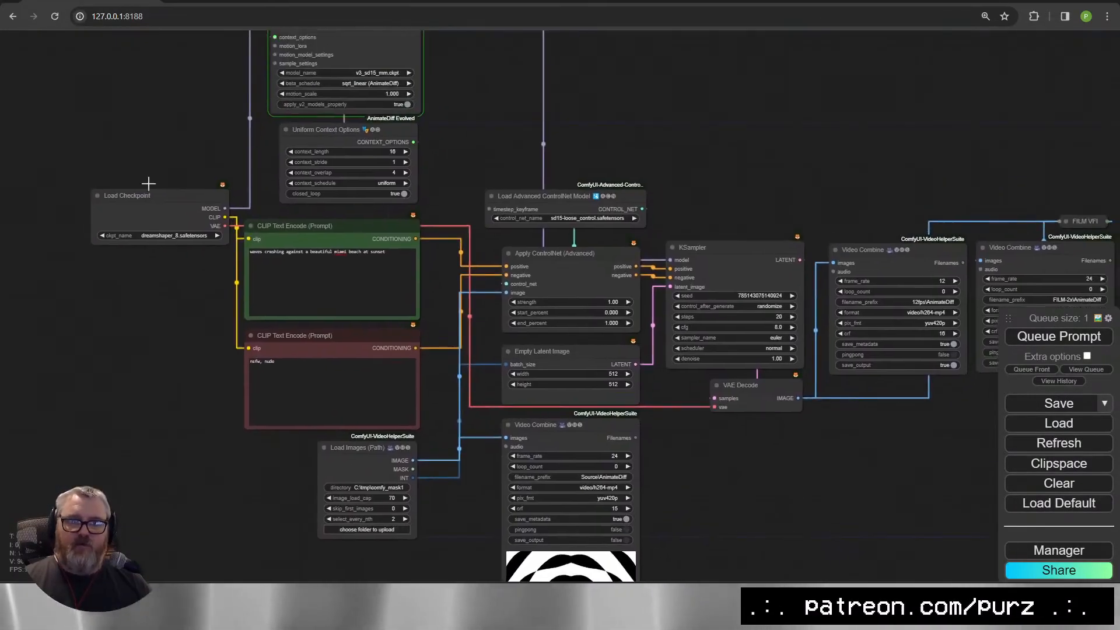
Color the Load Checkpoint node green.
right_click(144, 197)
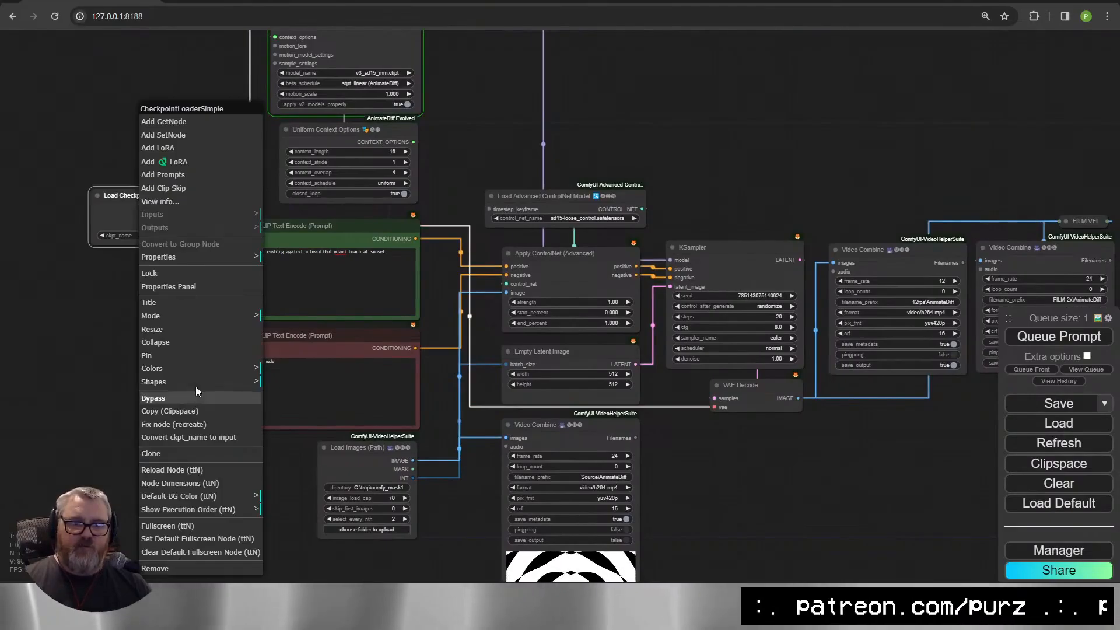
click(151, 368)
click(292, 409)
Change the Load Checkpoint node's color to brown.
drag(173, 203, 96, 398)
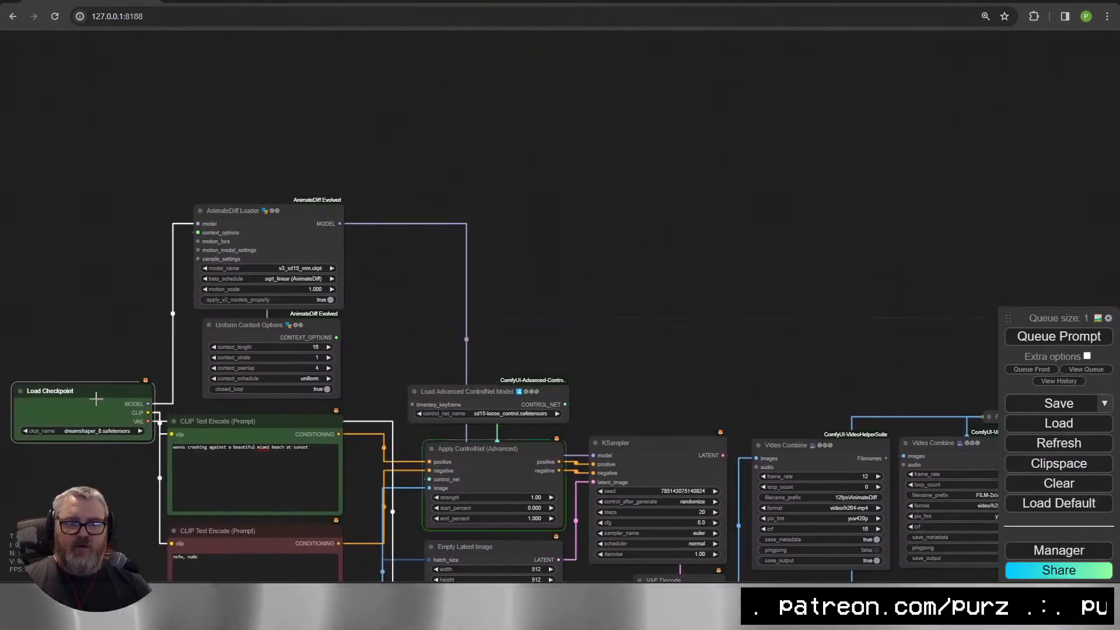
right_click(96, 398)
click(136, 369)
click(245, 395)
Color the selected AnimateDiff Loader and Uniform Context Options nodes yellow.
right_click(266, 379)
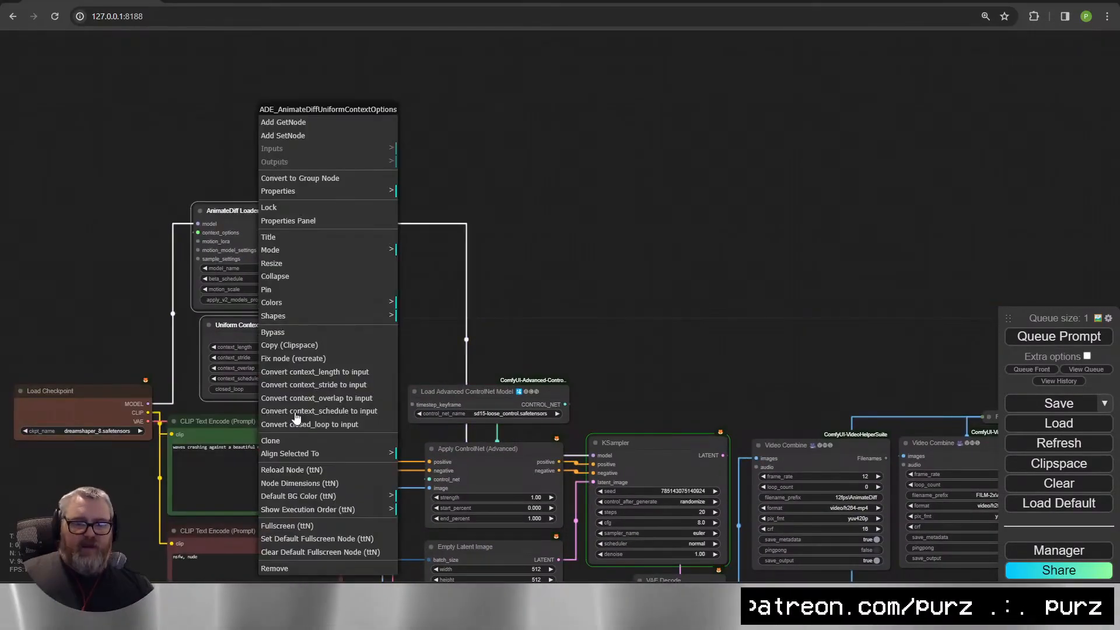
click(328, 290)
right_click(303, 224)
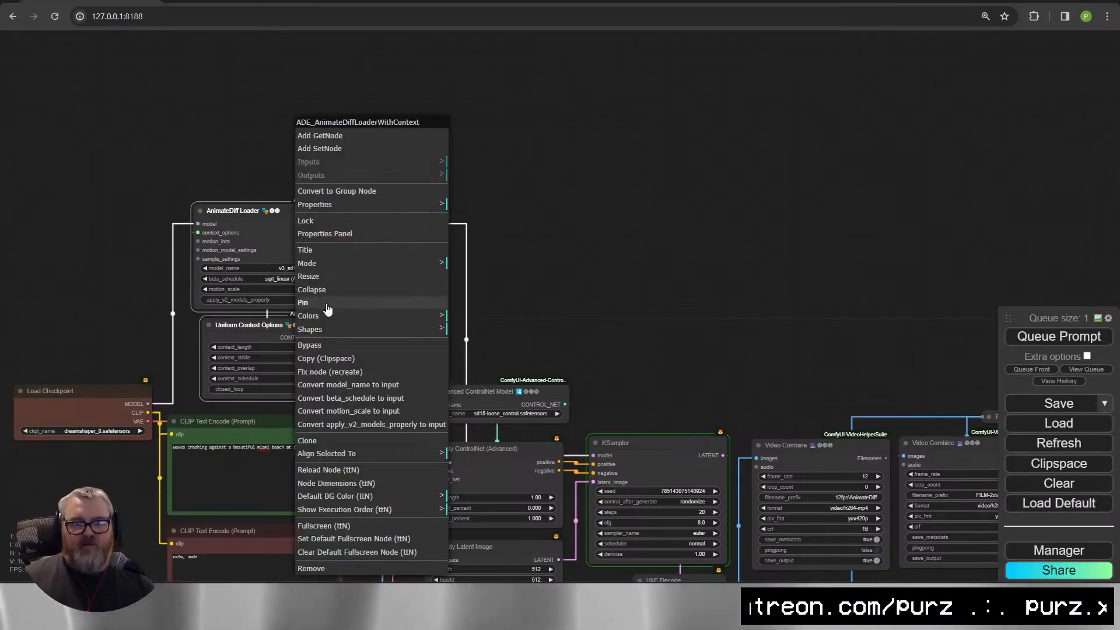
click(308, 303)
right_click(308, 303)
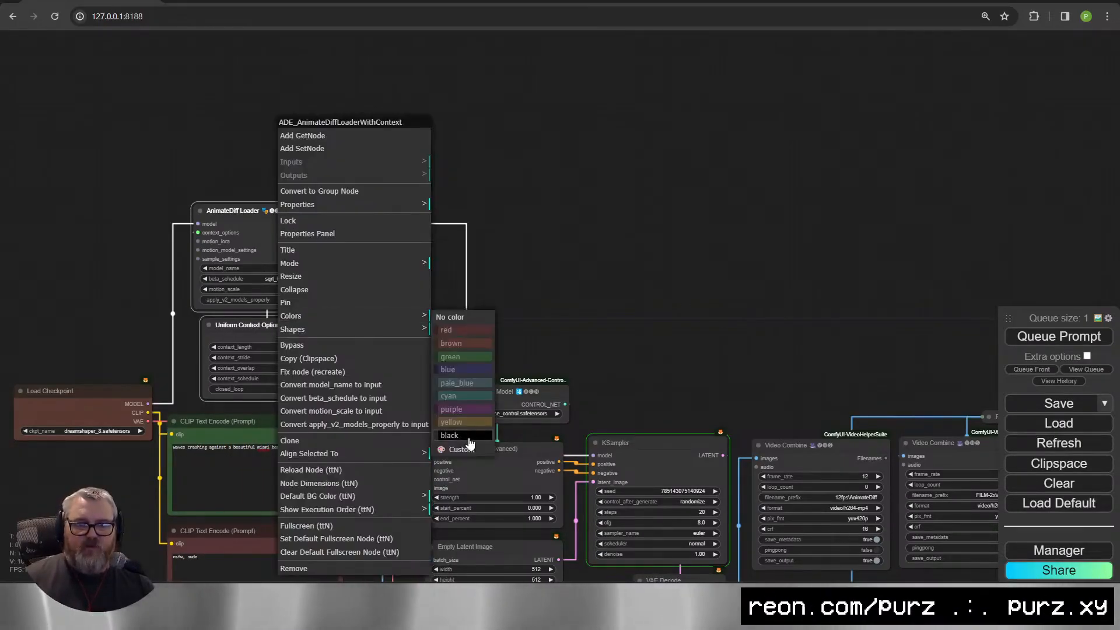
click(464, 427)
Color the Load Advanced ControlNet Model and Apply ControlNet (Advanced) nodes yellow.
drag(499, 285, 438, 159)
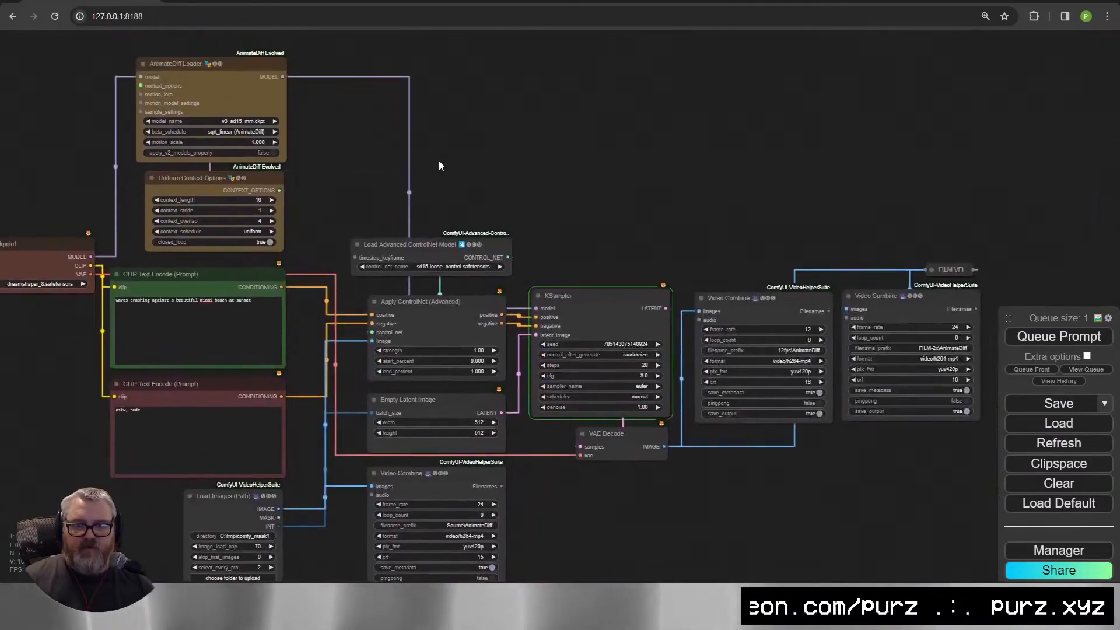
drag(474, 347, 470, 344)
right_click(453, 317)
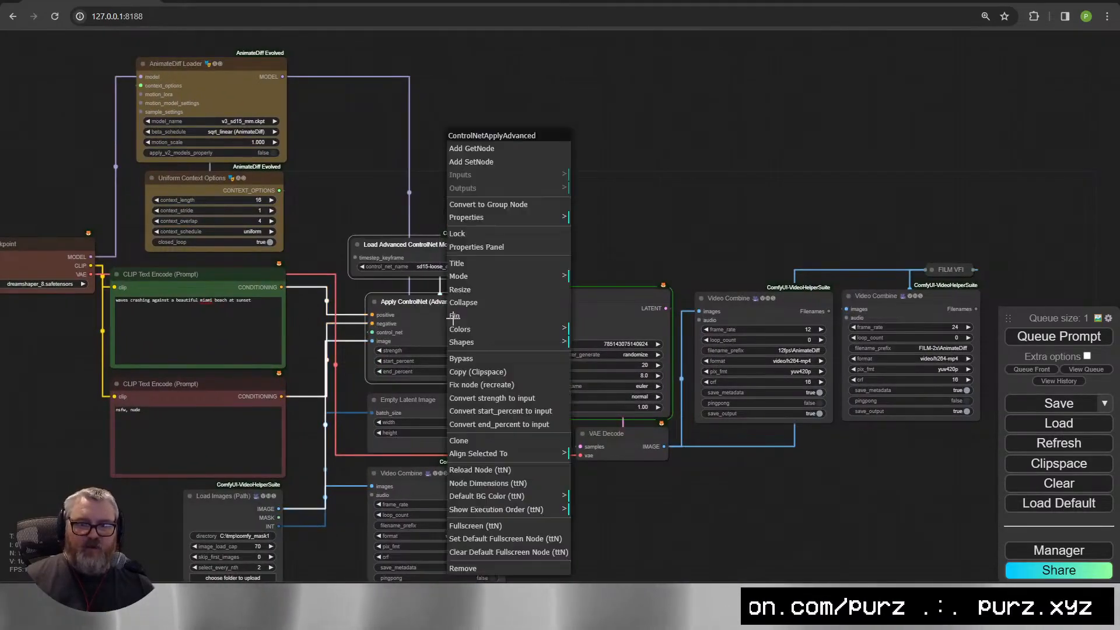
click(491, 331)
click(601, 428)
Color the Empty Latent Image node green.
drag(449, 361, 509, 122)
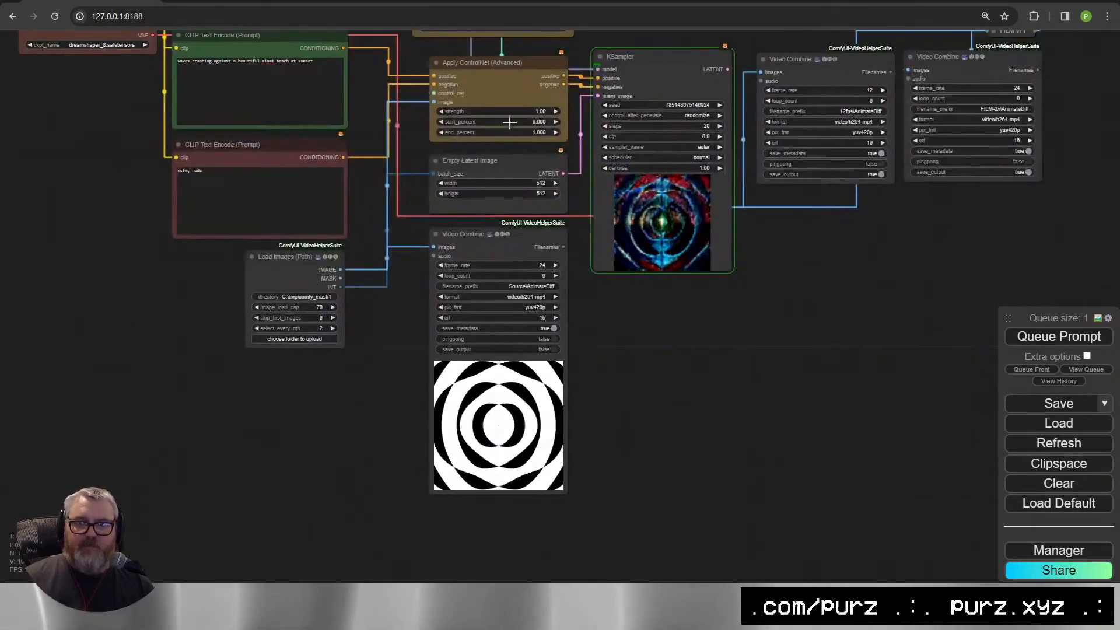
right_click(494, 162)
click(558, 323)
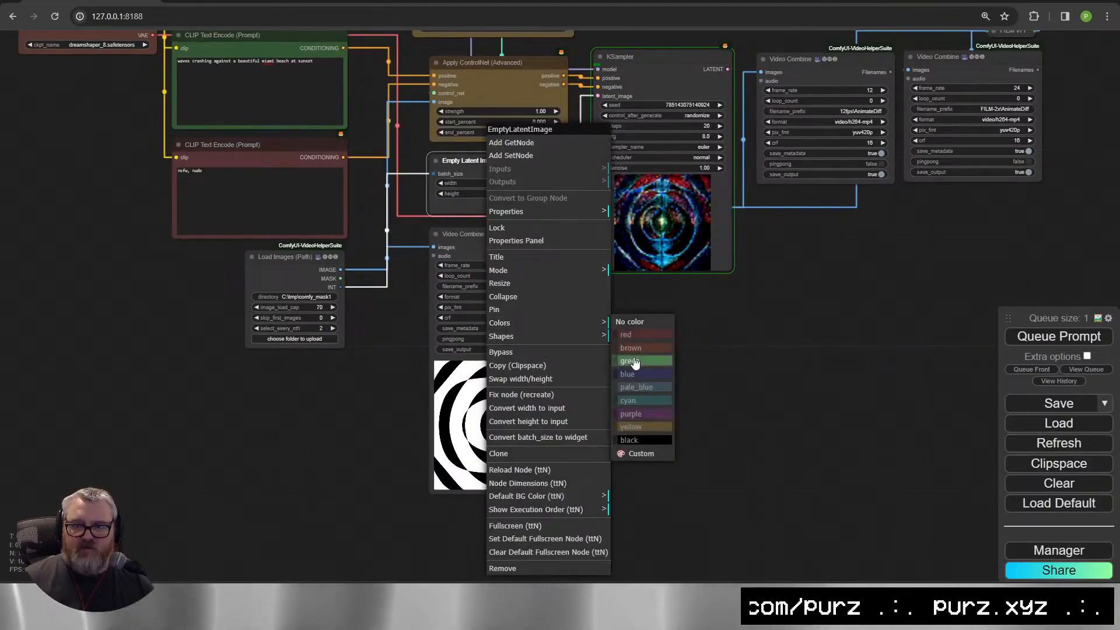
click(634, 362)
Color the mask preview's Video Combine node and the Load Images (Path) node blue.
right_click(465, 324)
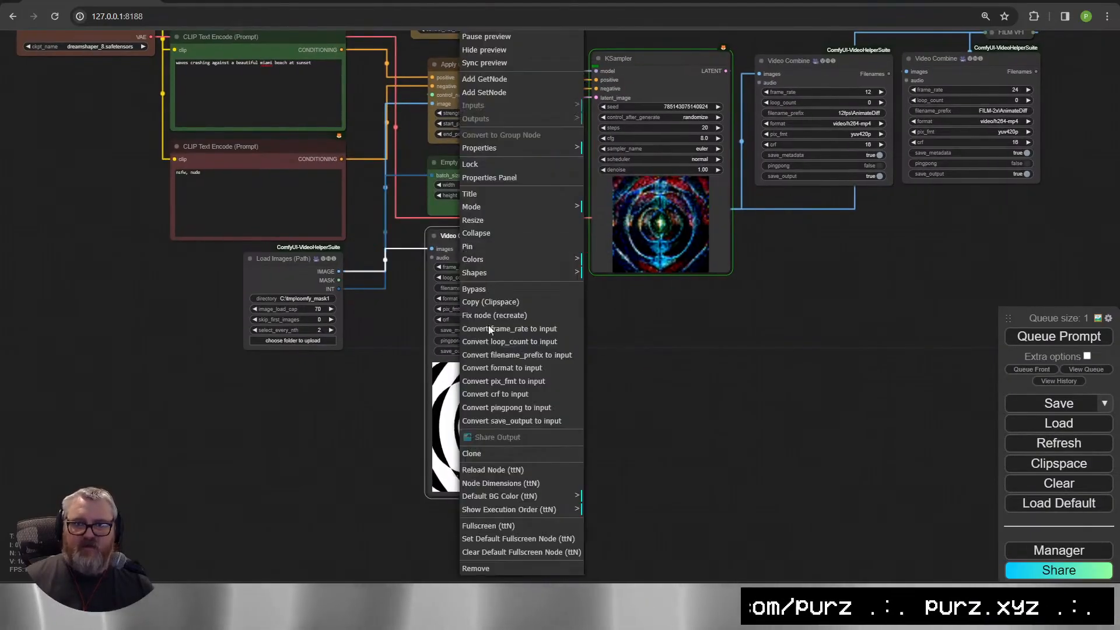
click(509, 259)
click(612, 312)
right_click(283, 268)
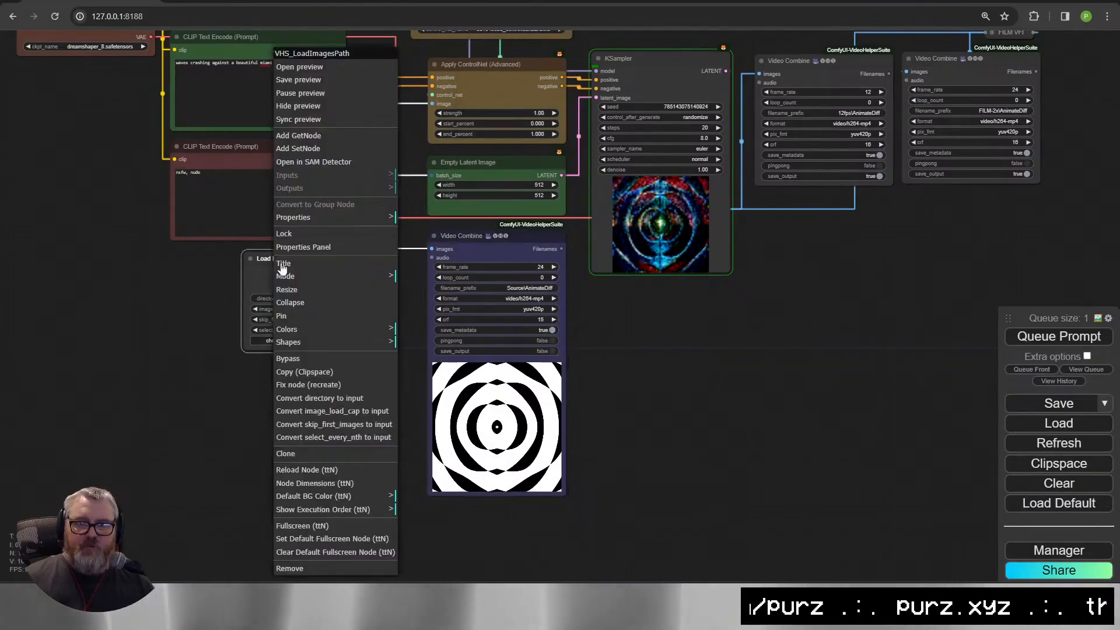
click(432, 454)
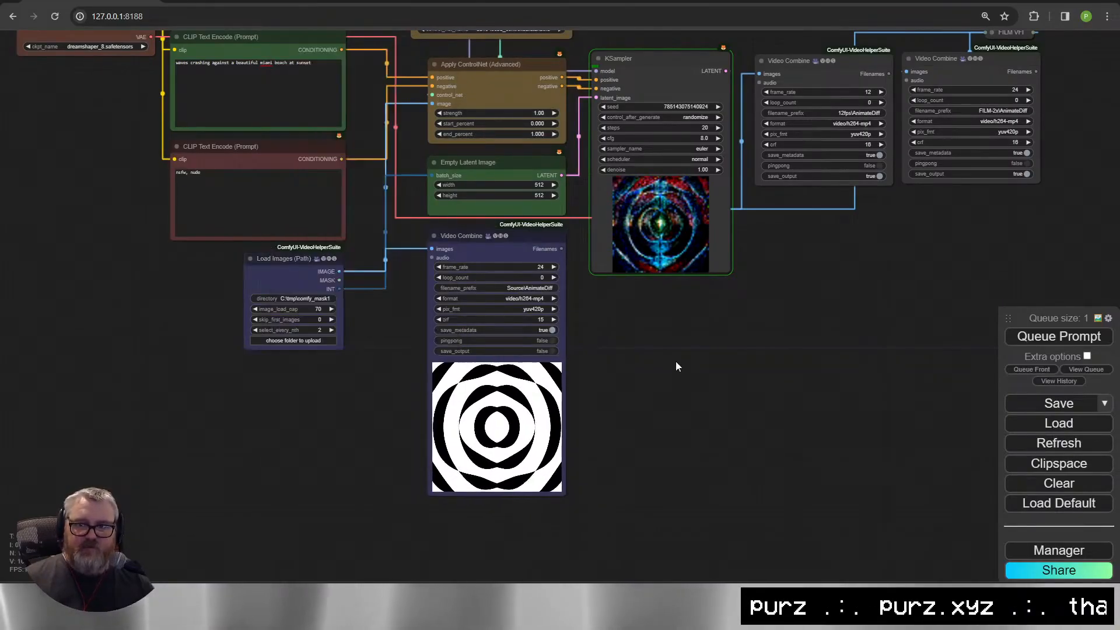
Color the KSampler node purple.
drag(675, 366, 579, 532)
right_click(569, 259)
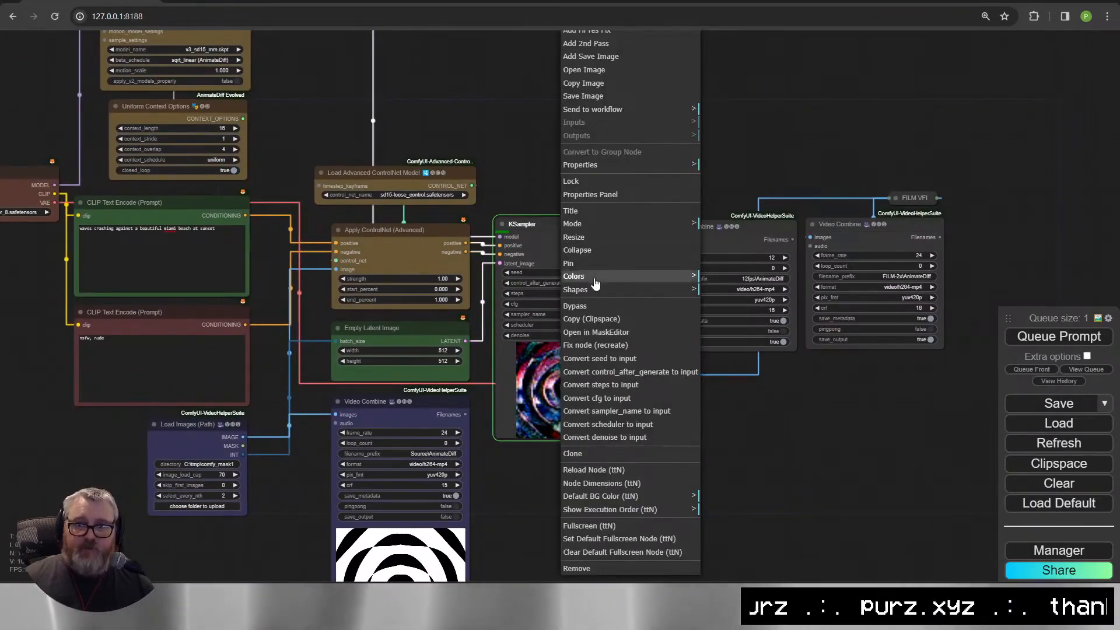
click(589, 277)
click(729, 372)
Color the 12fps and FILM-2x output Video Combine nodes blue.
right_click(841, 341)
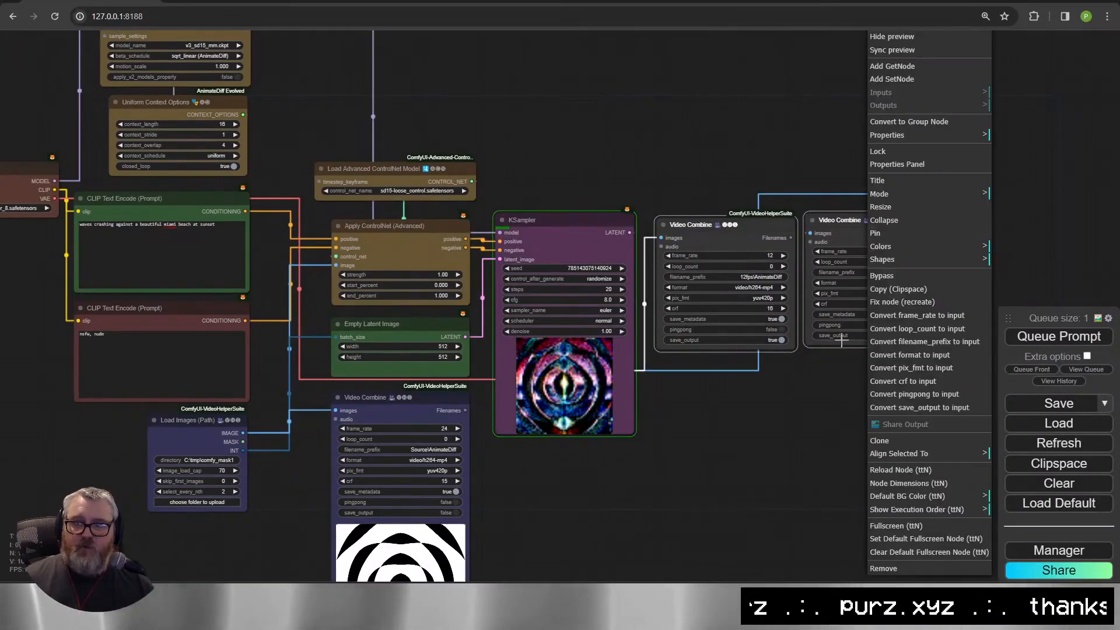
click(897, 250)
click(1024, 304)
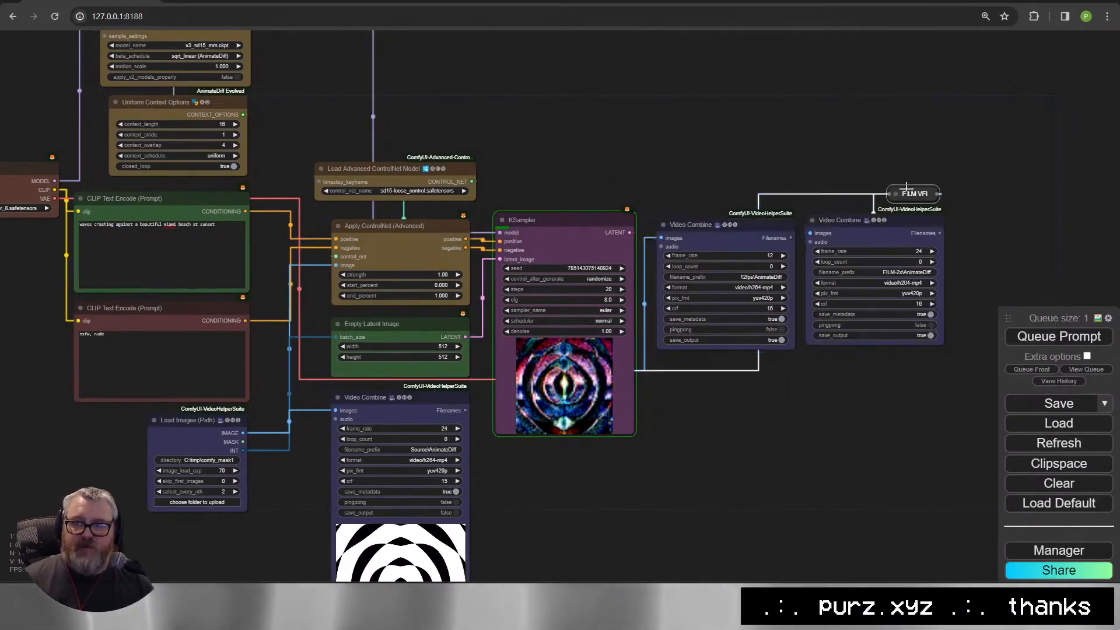
Color the collapsed FILM VFI node cyan.
right_click(906, 188)
click(983, 334)
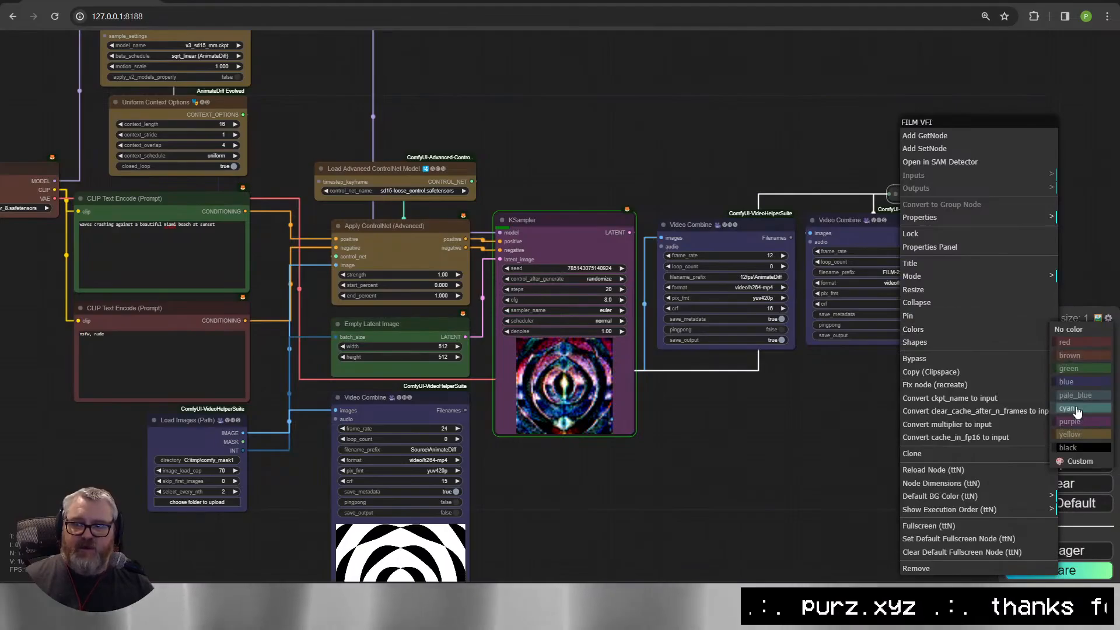
click(1077, 411)
scroll(758, 449, down, 5)
scroll(470, 180, up, 6)
scroll(466, 402, down, 2)
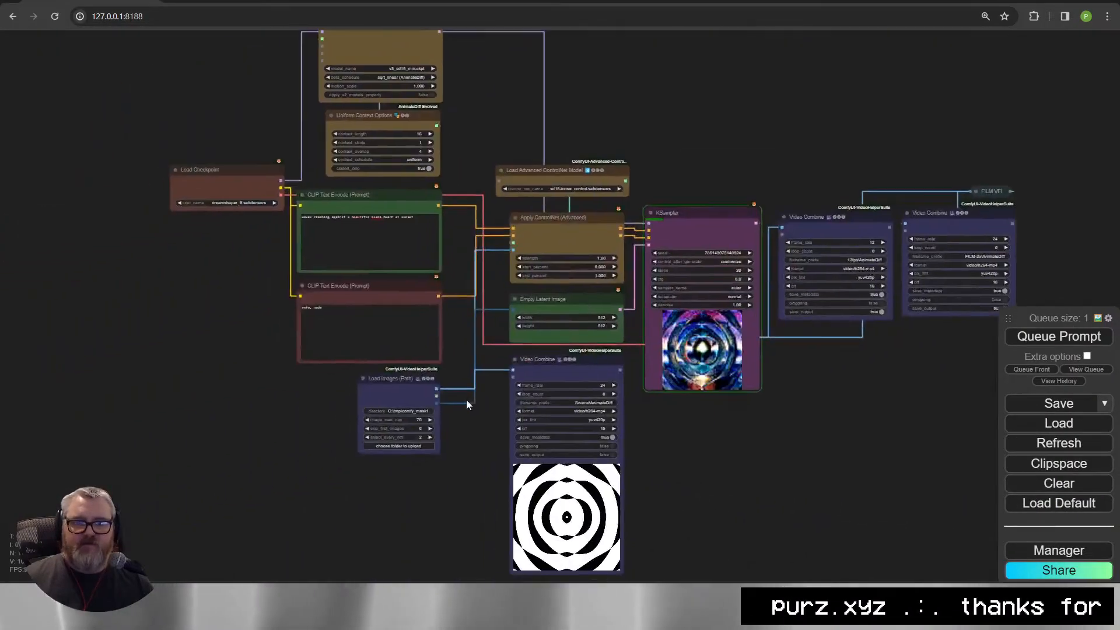
Move the Load Checkpoint node farther left, opening a gap before the CLIP Text Encode nodes.
drag(220, 187, 10, 176)
drag(332, 231, 355, 195)
drag(267, 64, 431, 133)
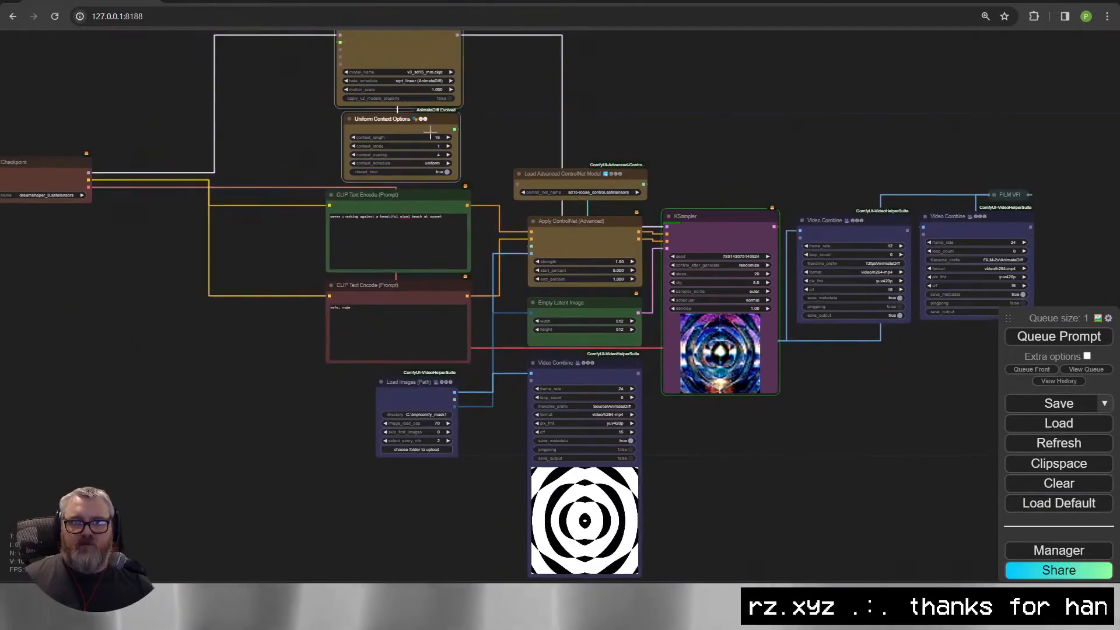
click(263, 92)
drag(264, 92, 370, 195)
drag(195, 207, 272, 173)
click(374, 147)
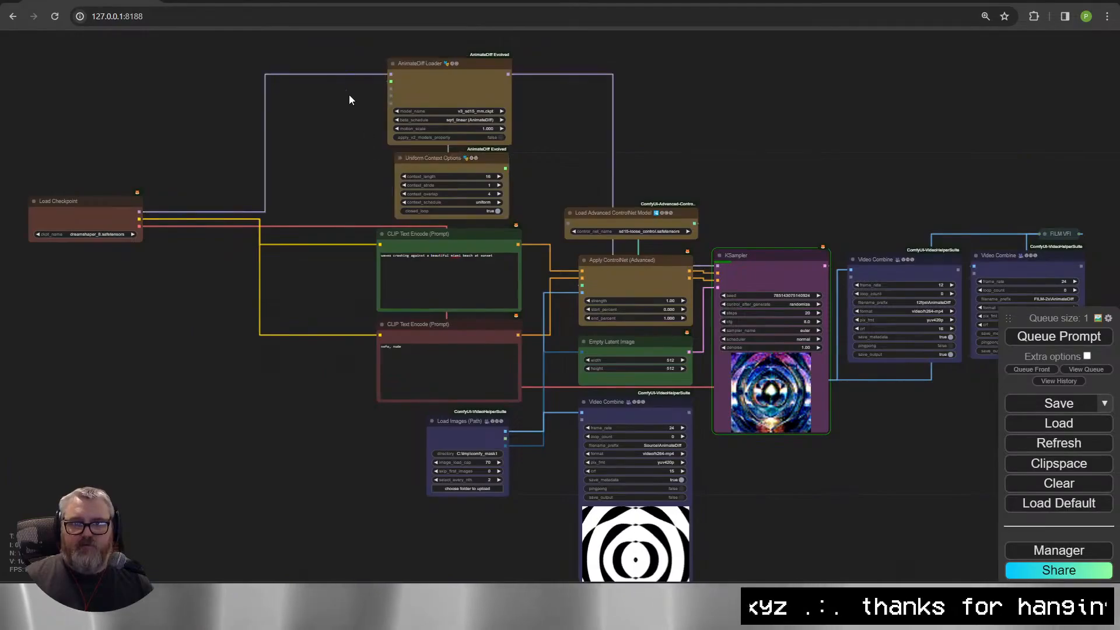
drag(348, 96, 439, 166)
right_click(443, 61)
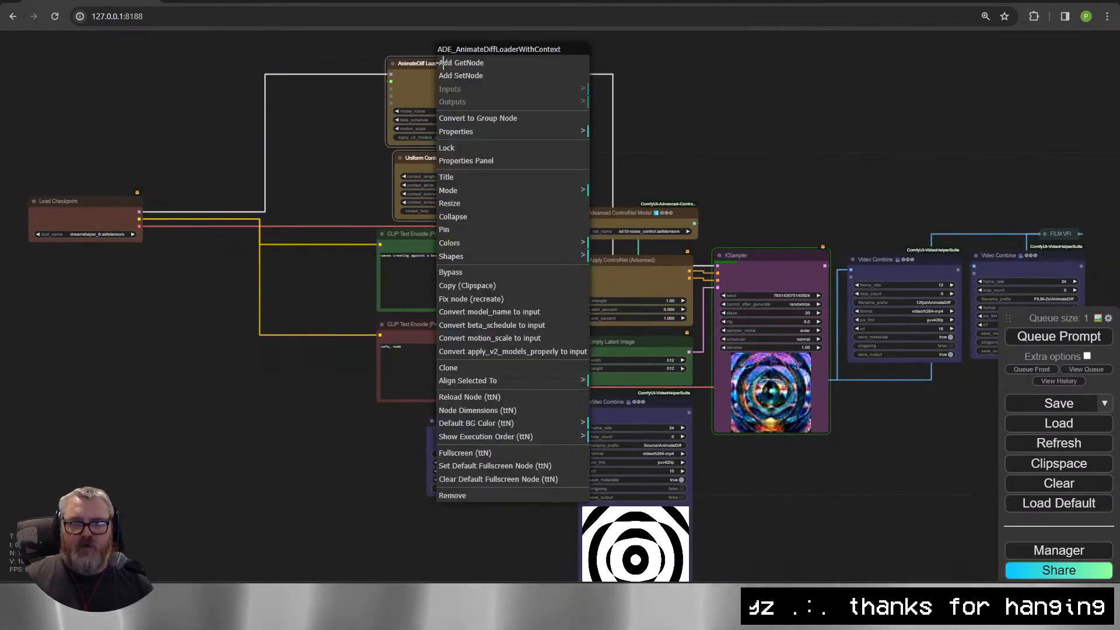
click(491, 234)
click(312, 207)
Stack the AnimateDiff Loader above Uniform Context Options in the gap between Load Checkpoint and the CLIP Text Encode nodes.
drag(415, 87, 236, 123)
right_click(447, 161)
click(474, 299)
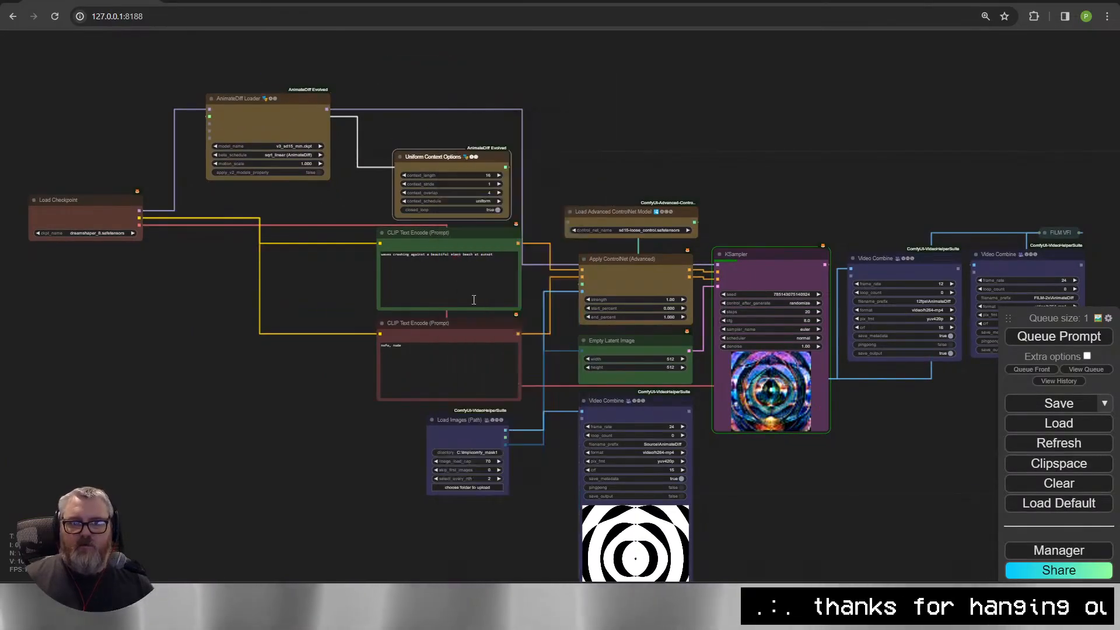
drag(452, 156, 301, 327)
drag(280, 128, 297, 242)
double_click(309, 146)
Nudge Load Images (Path) right and shift the column of ControlNet, Empty Latent Image and mask preview nodes up and closer to the prompts.
drag(448, 426, 457, 424)
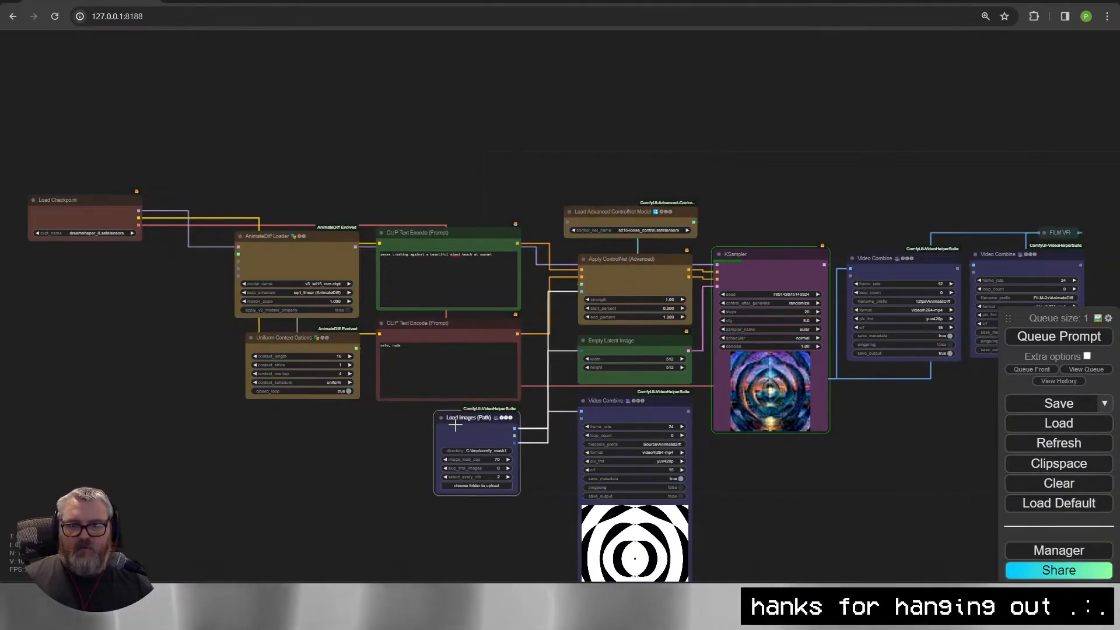
click(242, 336)
drag(714, 449, 546, 172)
drag(623, 408, 606, 381)
click(641, 195)
Move Load Checkpoint closer to the AnimateDiff Loader and shift the output Video Combine and FILM VFI nodes slightly right.
mouse_move(98, 222)
mouse_down()
mouse_move(115, 237)
mouse_move(168, 216)
mouse_up()
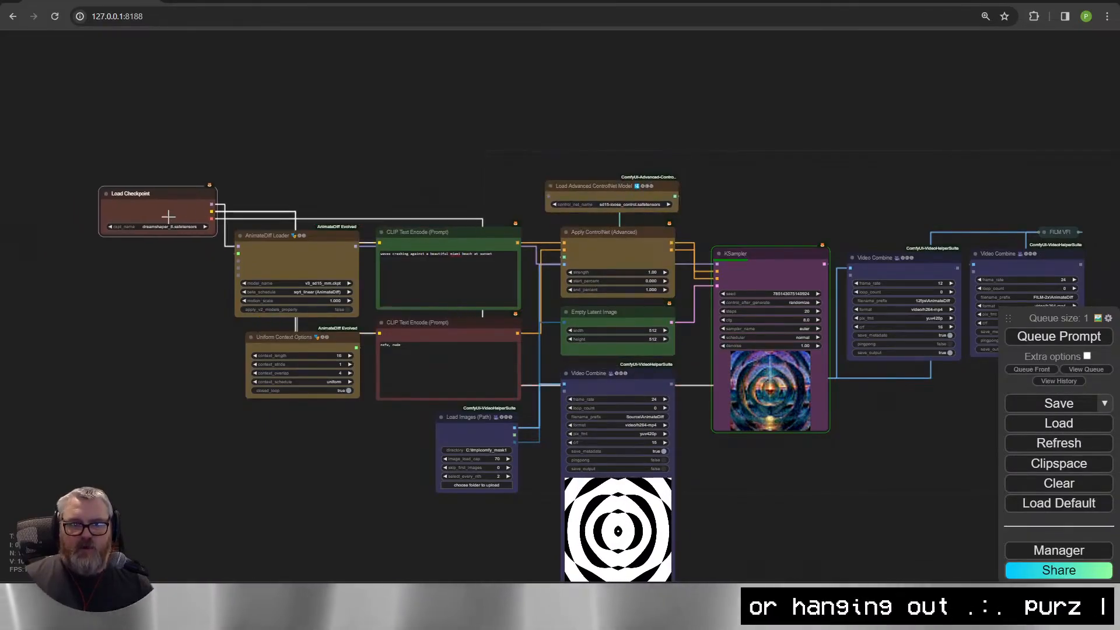
drag(794, 516, 612, 476)
drag(886, 372, 748, 152)
drag(709, 223, 721, 221)
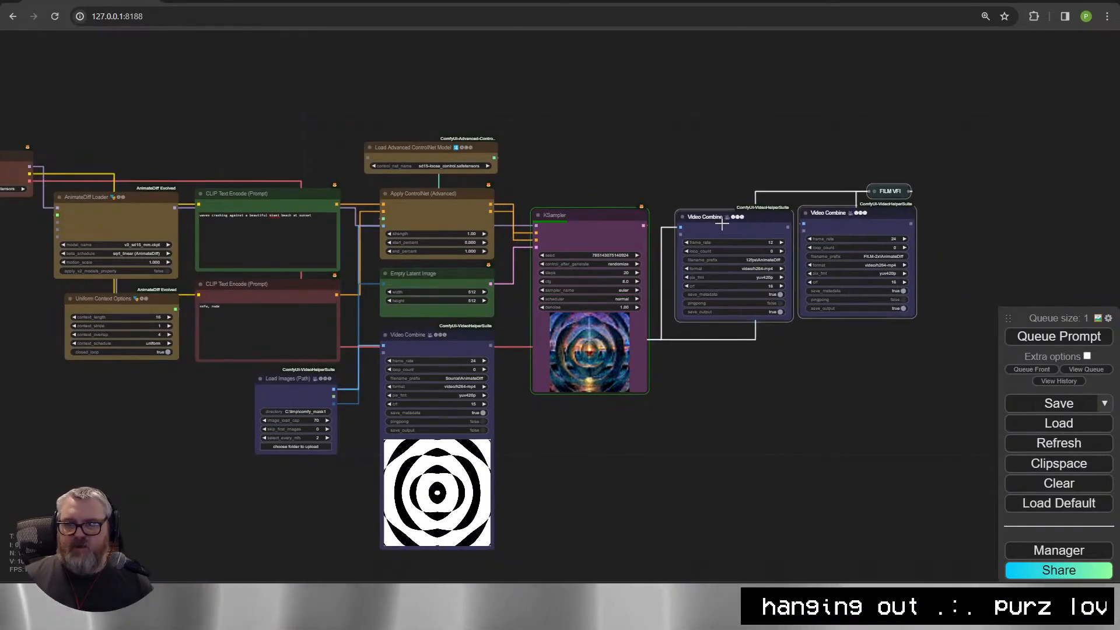
click(747, 522)
Review the color-coded workflow from Load Checkpoint through the AnimateDiff, prompt and ControlNet nodes to the KSampler and video outputs.
scroll(747, 524, up, 1)
drag(659, 482, 803, 472)
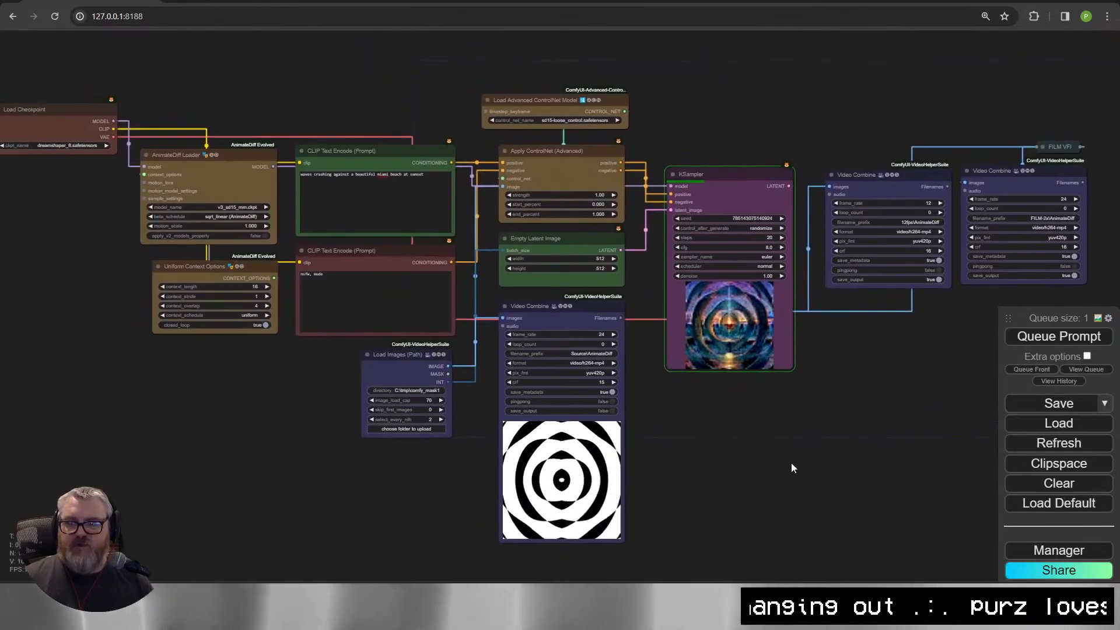
scroll(562, 477, up, 1)
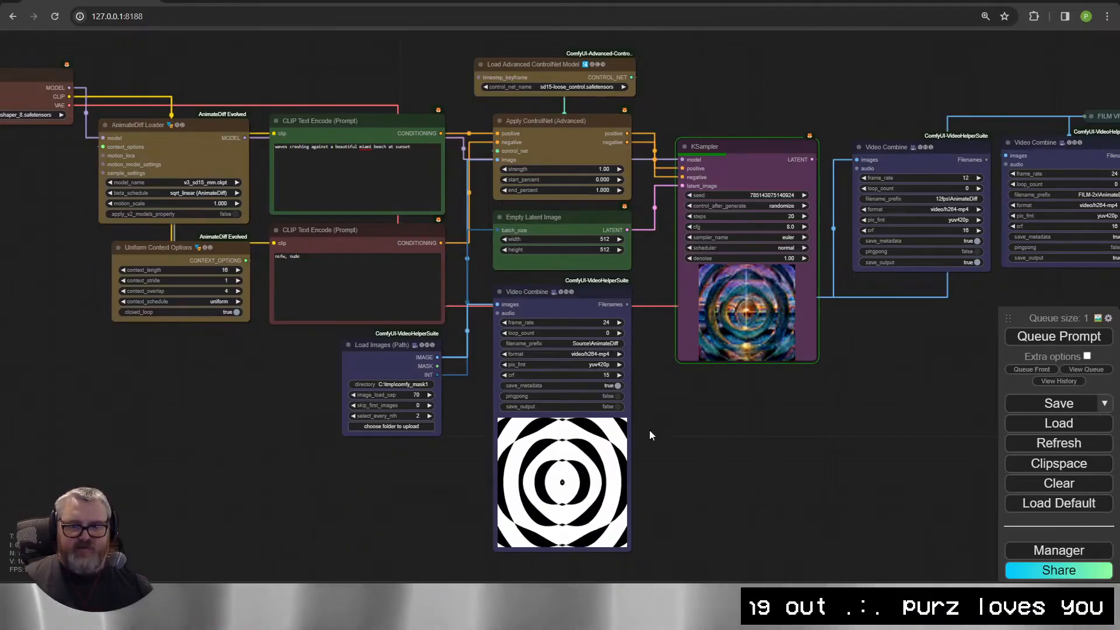
drag(218, 397, 399, 474)
click(235, 164)
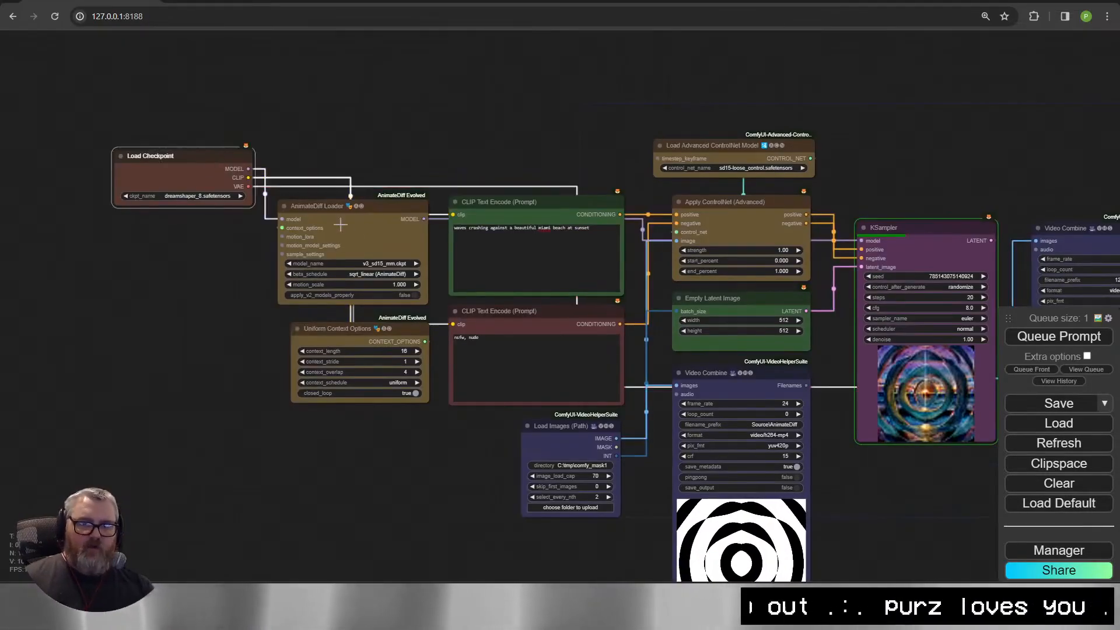
click(344, 223)
click(499, 203)
click(504, 313)
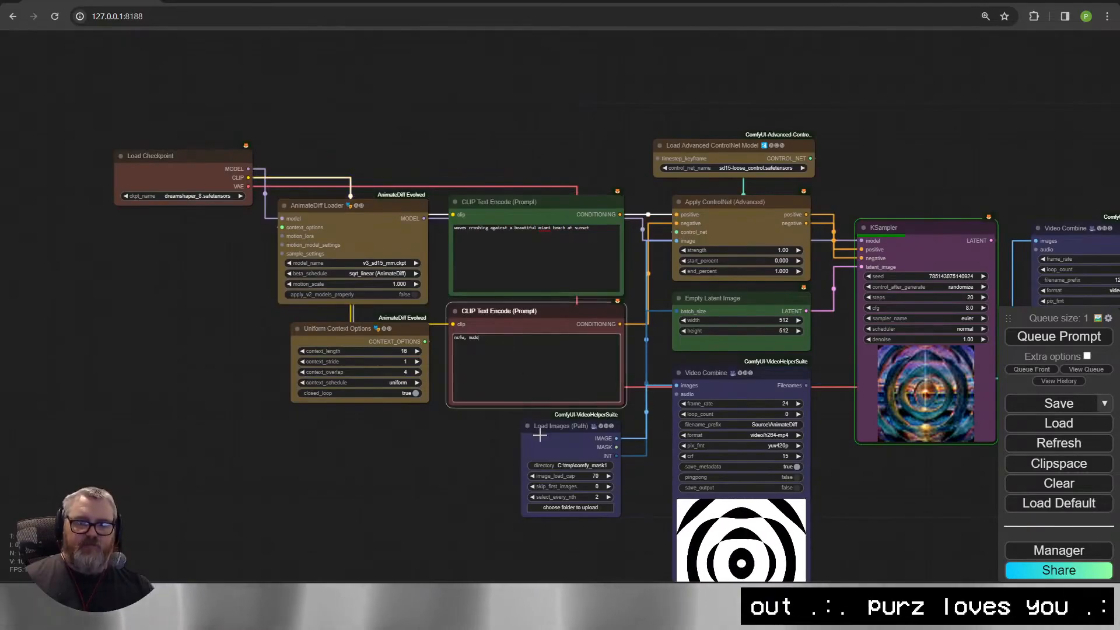
drag(634, 276, 215, 301)
click(390, 234)
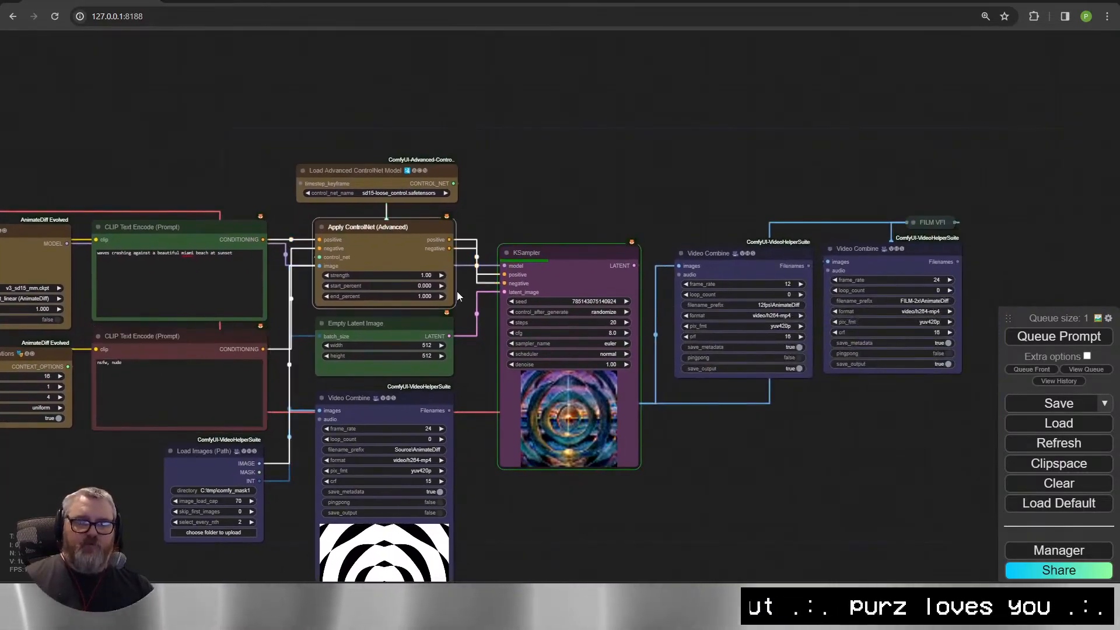
click(570, 347)
drag(607, 490, 282, 447)
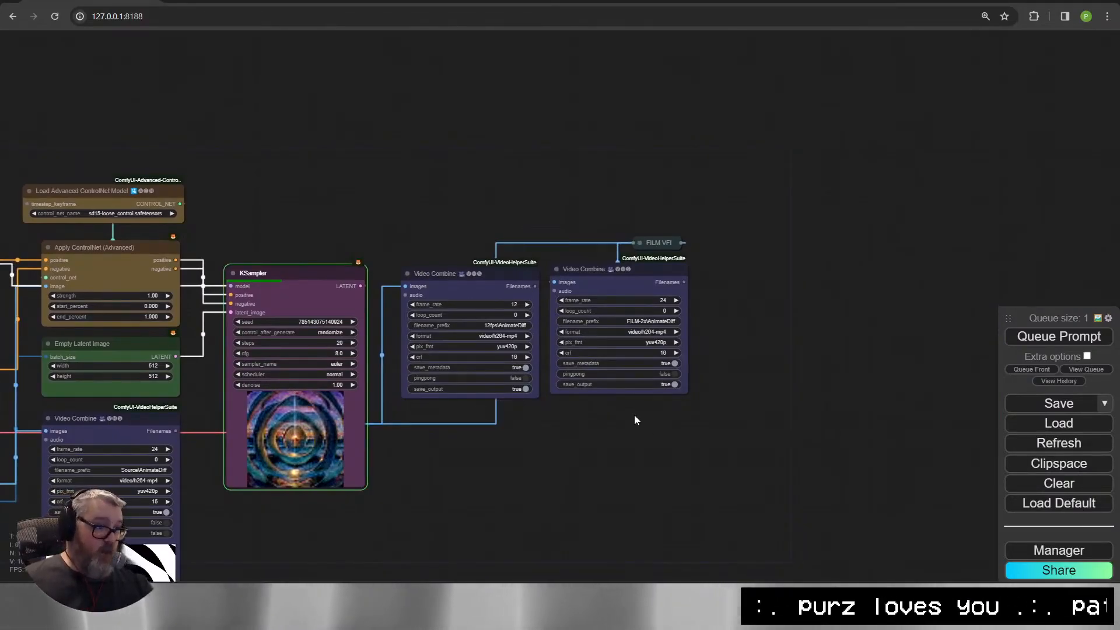
Align the FILM-2x Video Combine node level with the neighboring 12fps Video Combine node.
scroll(548, 407, up, 8)
scroll(548, 409, down, 4)
drag(330, 554, 745, 422)
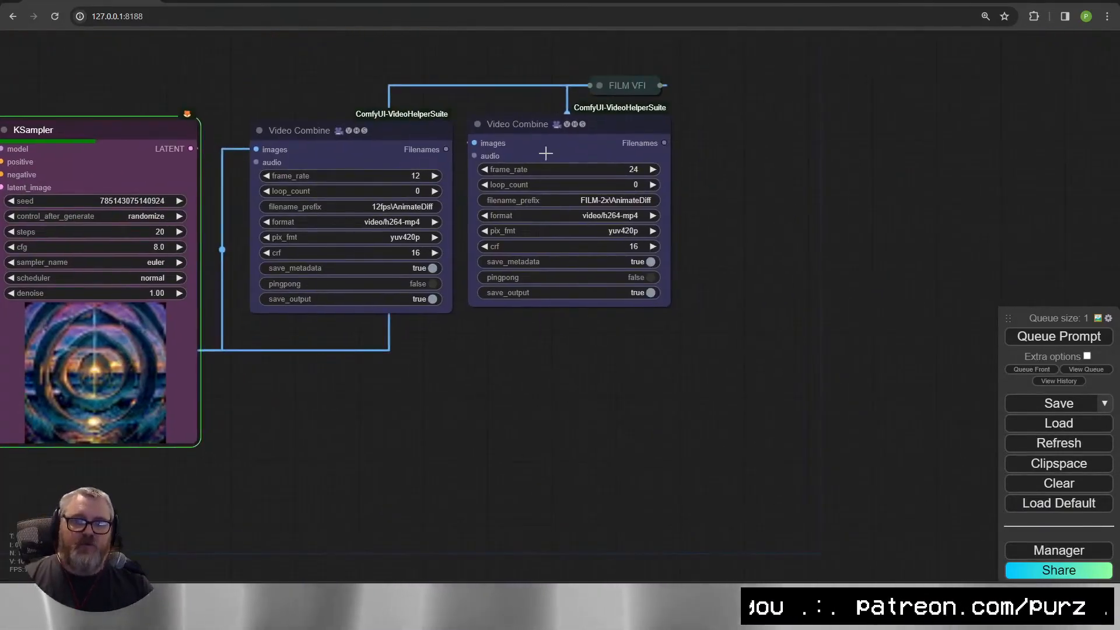
drag(561, 117, 557, 124)
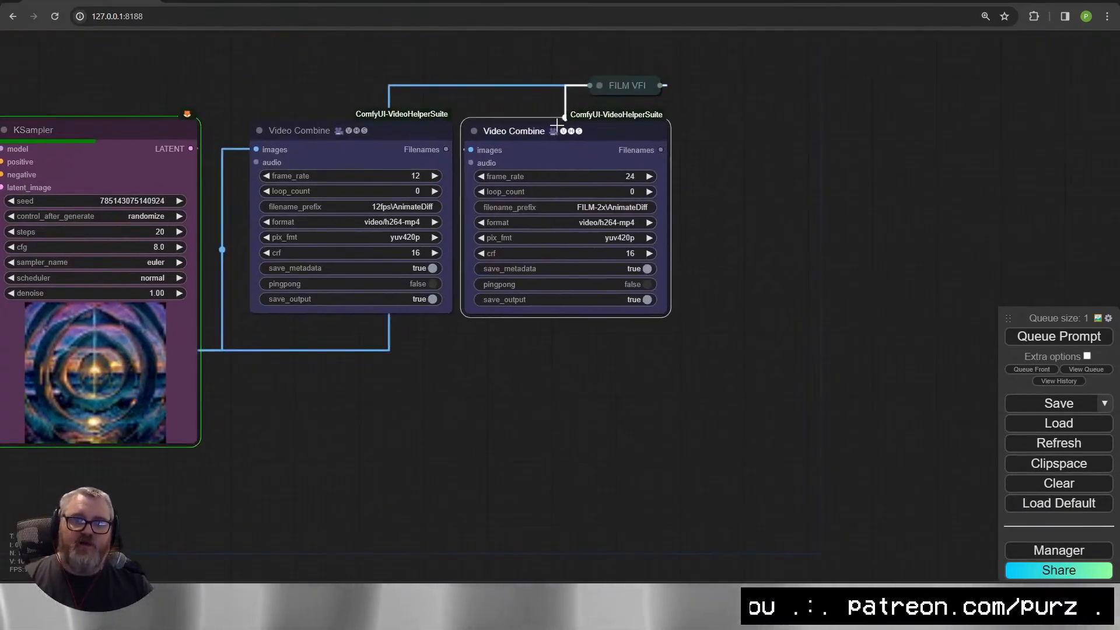
click(898, 208)
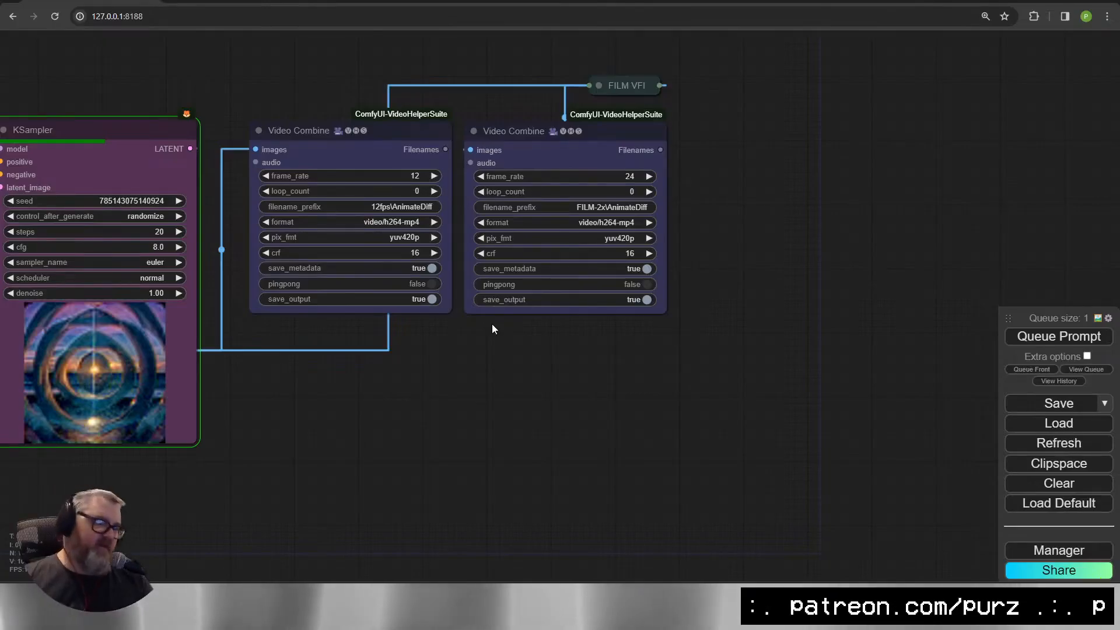
drag(270, 519, 727, 405)
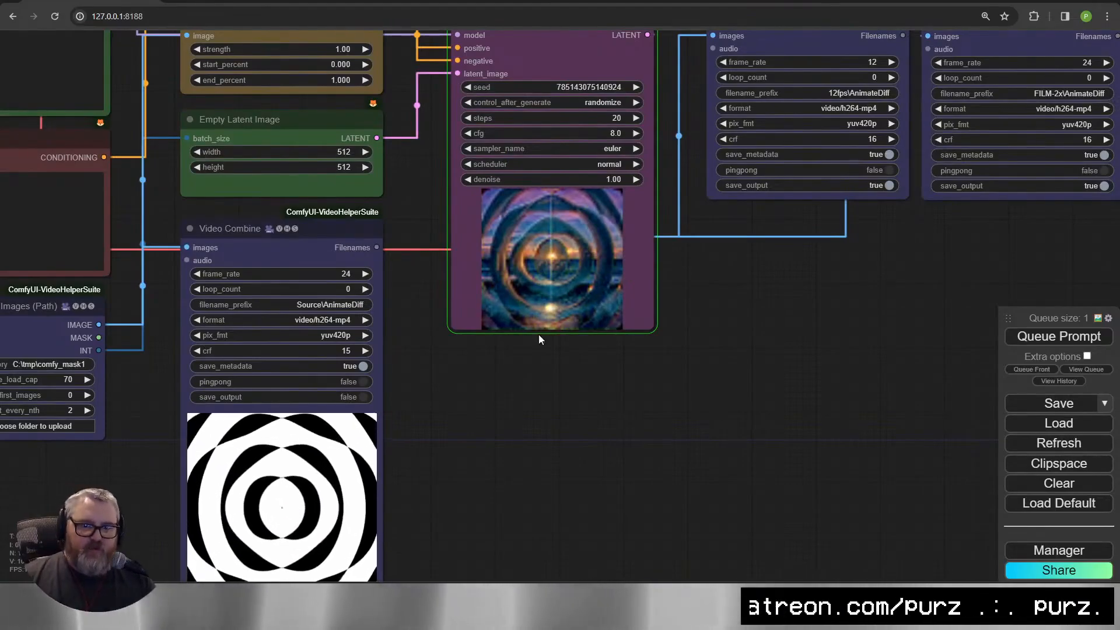
drag(461, 400, 572, 227)
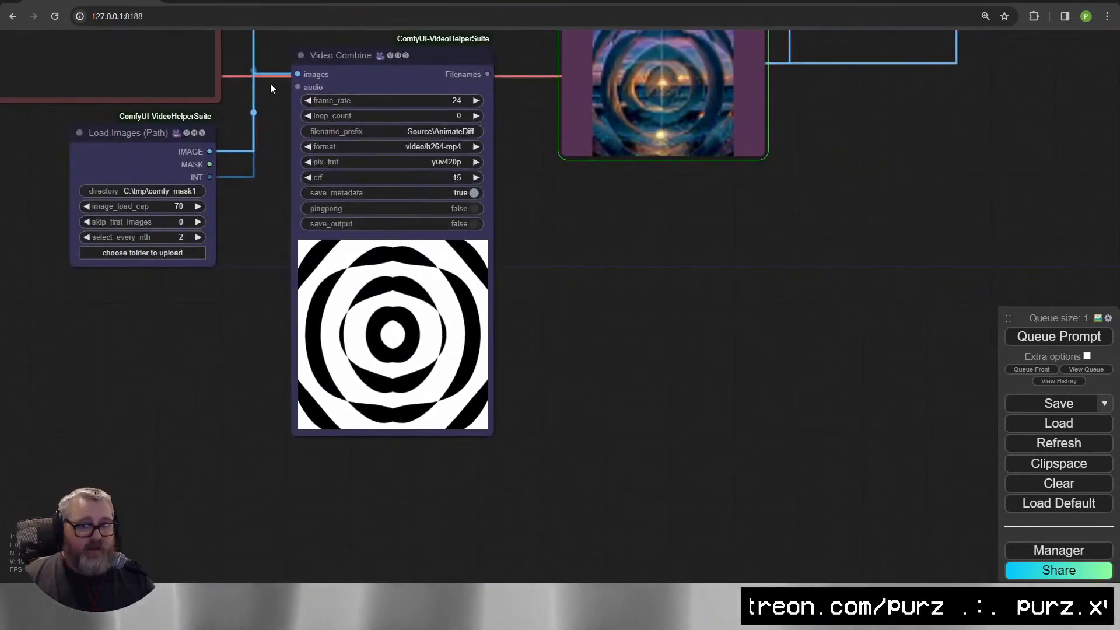
drag(271, 83, 306, 205)
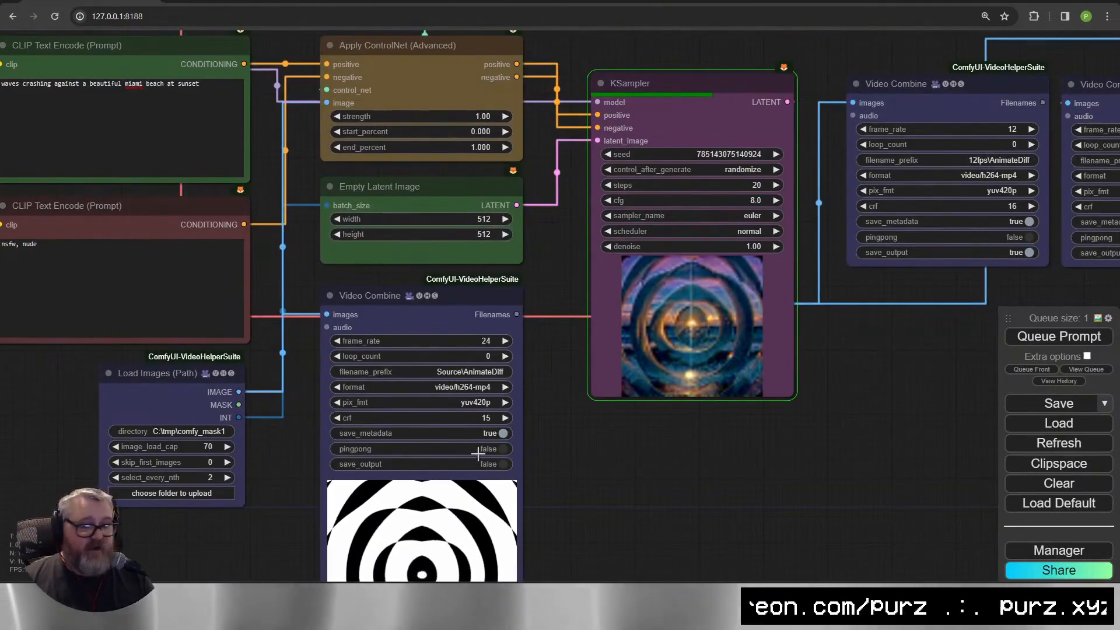
drag(604, 501, 590, 385)
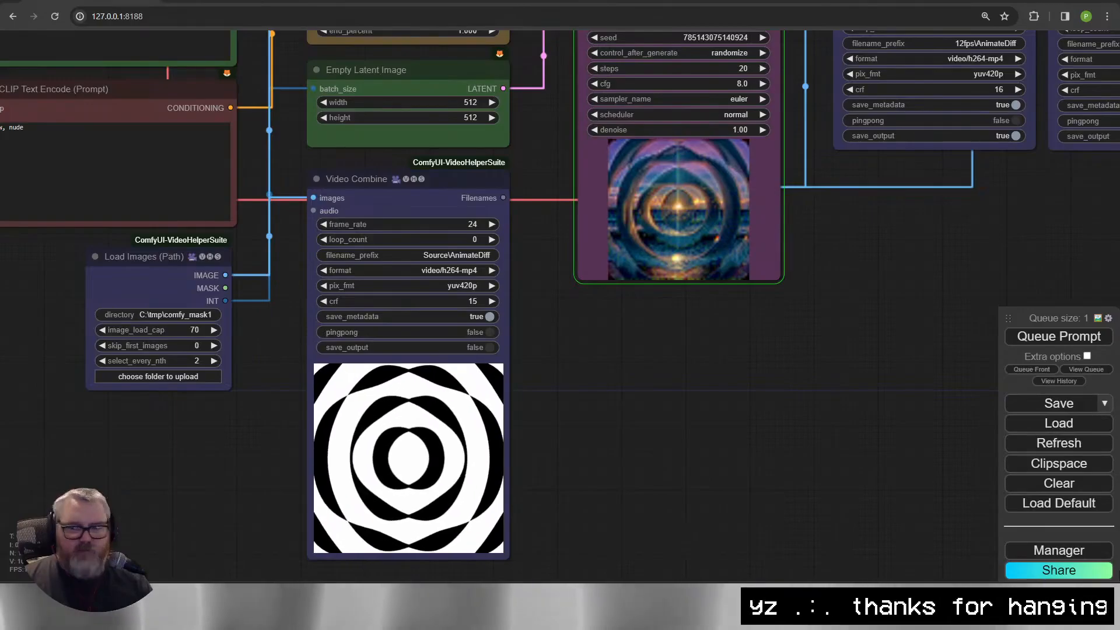
Set the node badge option to Nickname in the ComfyUI Manager settings.
click(1058, 550)
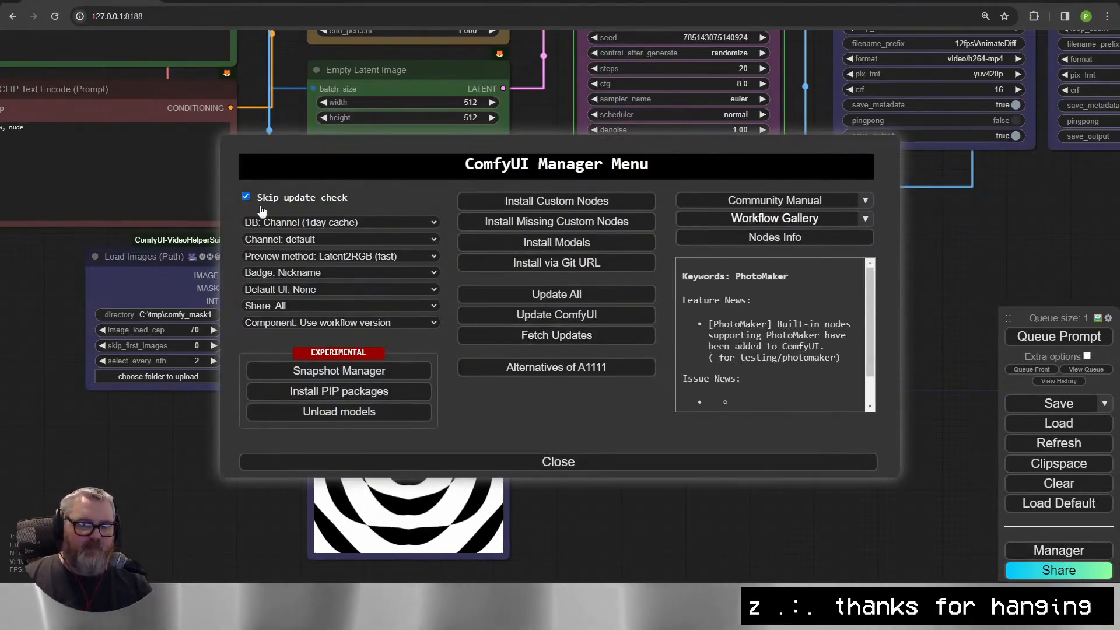
click(318, 272)
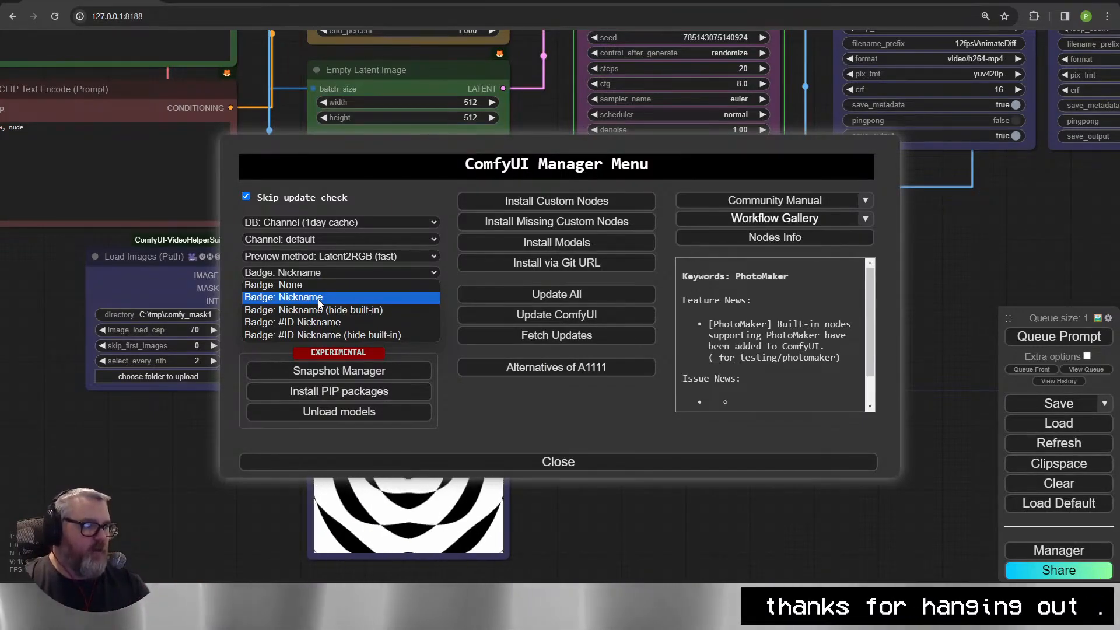
click(318, 299)
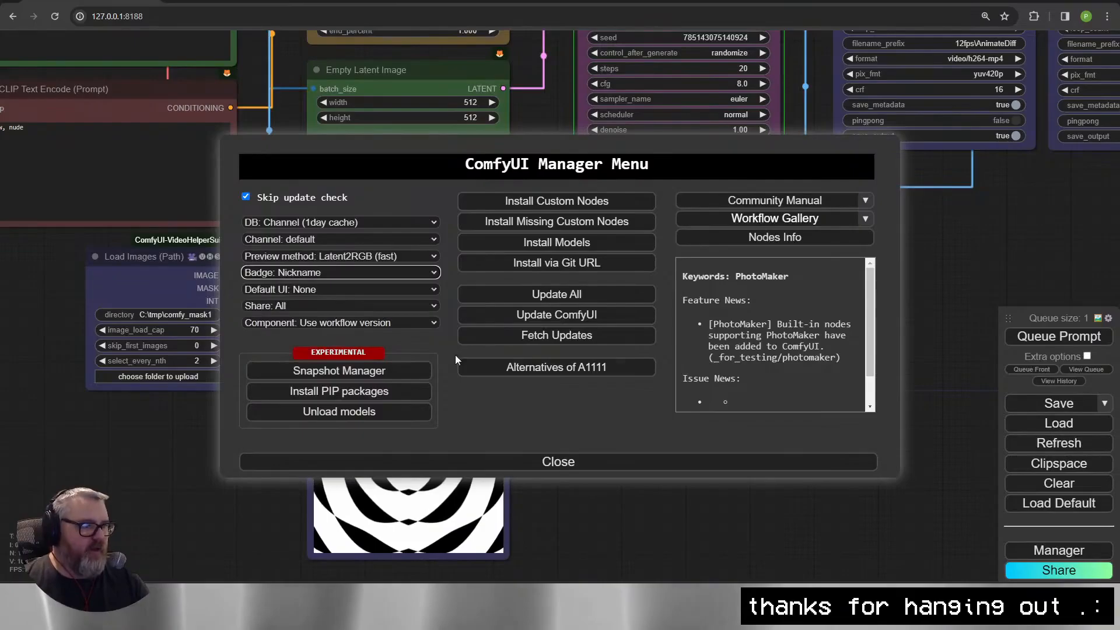
Close the Manager settings and examine the 12fps and FILM-2x Video Combine outputs beside the KSampler.
click(525, 462)
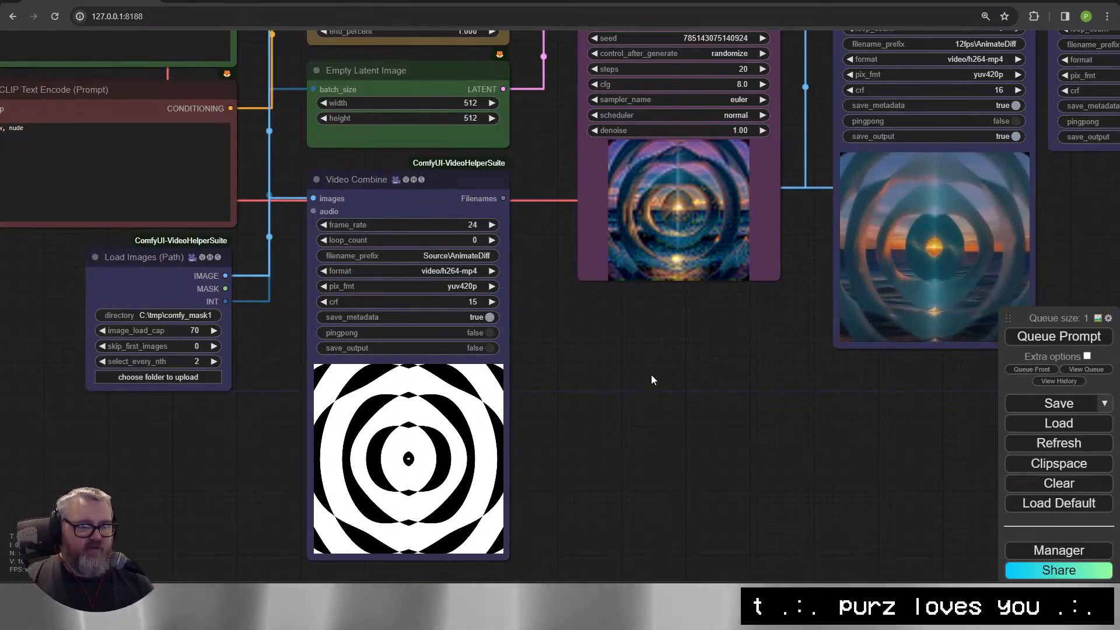
scroll(722, 418, up, 5)
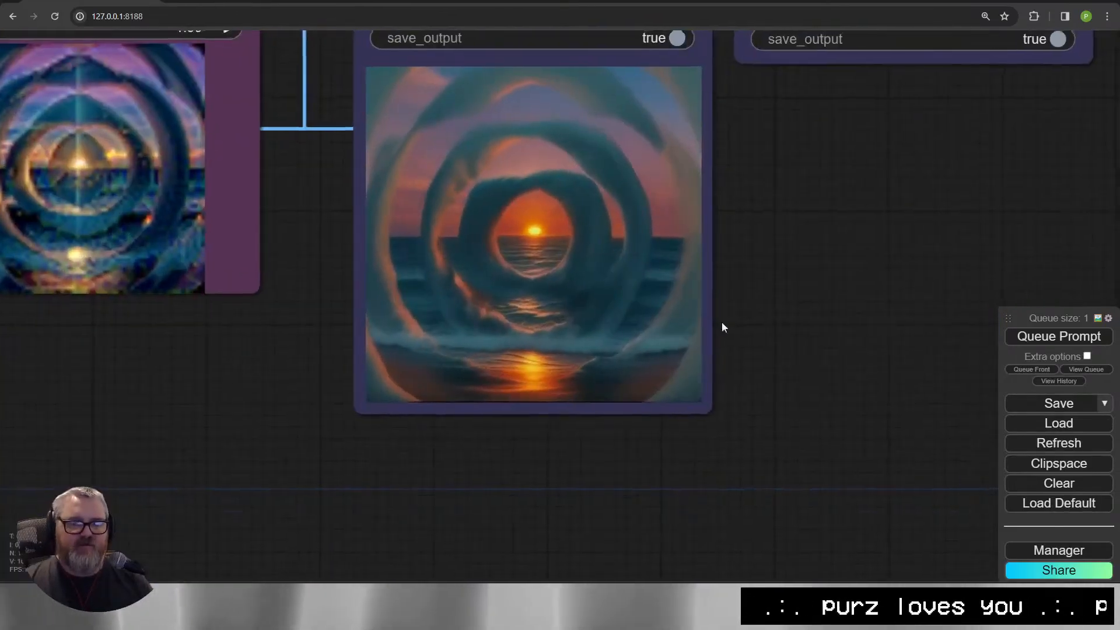
drag(722, 322, 573, 439)
drag(692, 290, 654, 429)
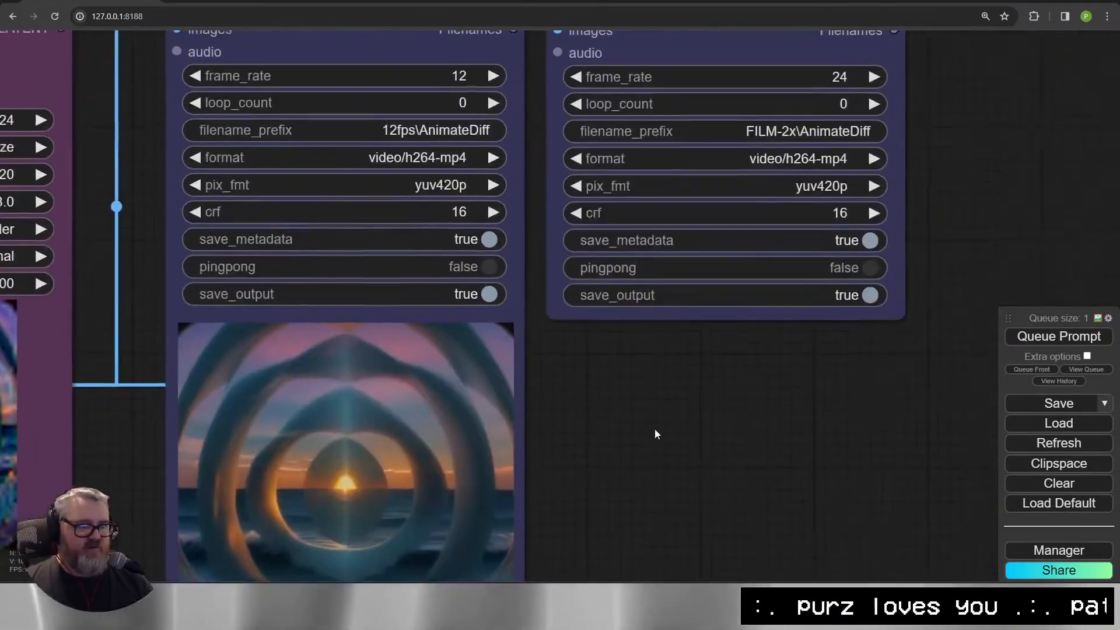
scroll(654, 428, down, 5)
scroll(653, 358, up, 3)
drag(653, 357, 654, 382)
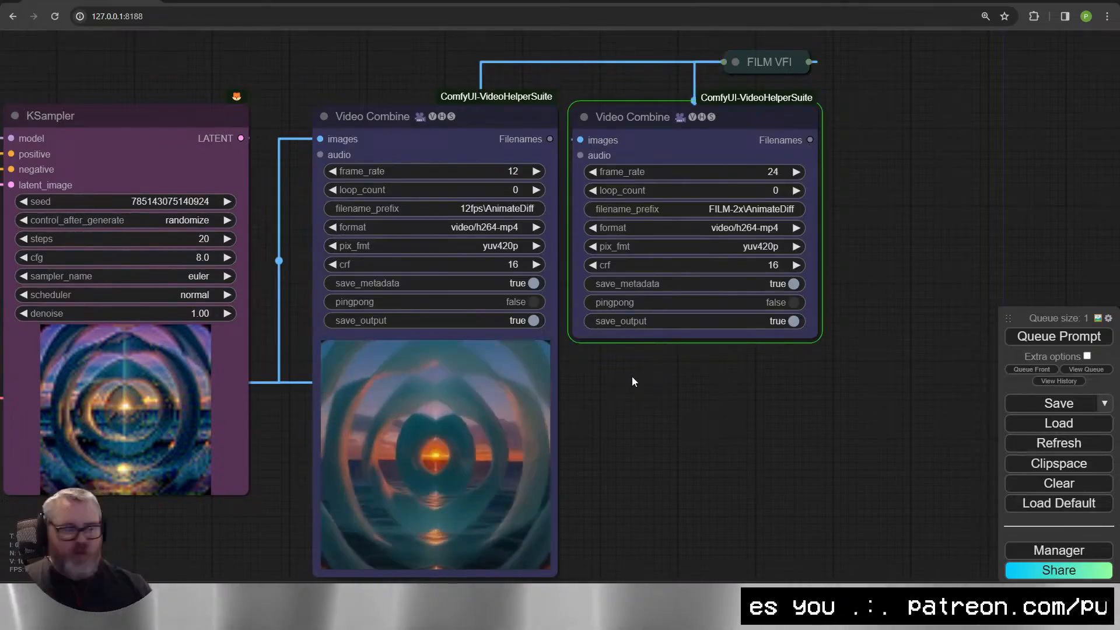
scroll(735, 396, down, 6)
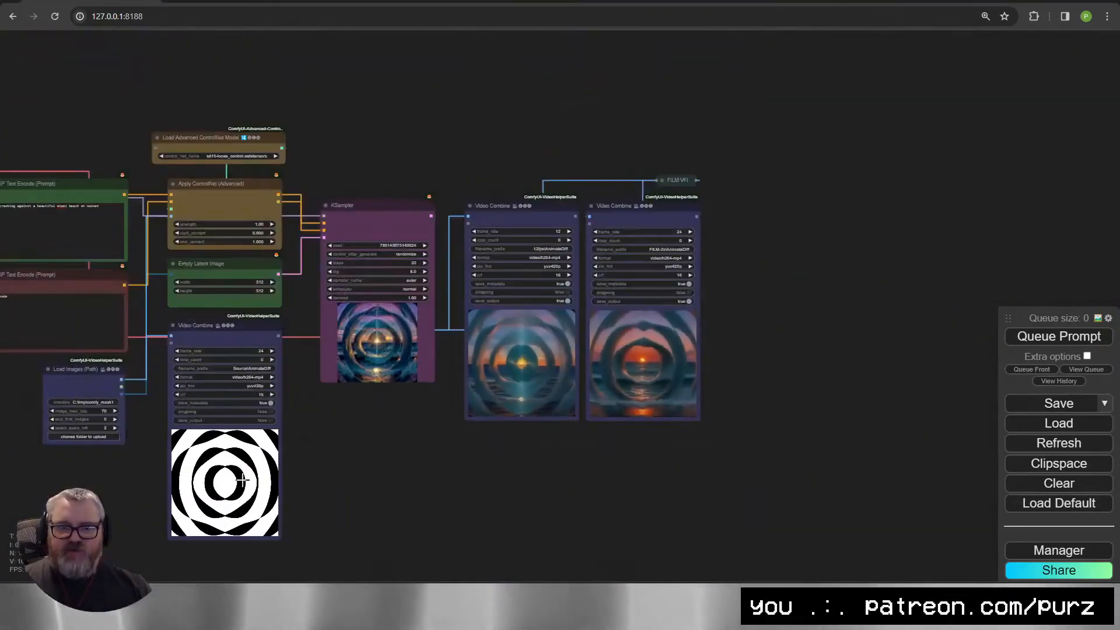
Compare the source mask animation with the FILM-2x output by placing its Video Combine node alongside, and return the node below Empty Latent Image.
drag(242, 479, 785, 357)
scroll(781, 361, up, 10)
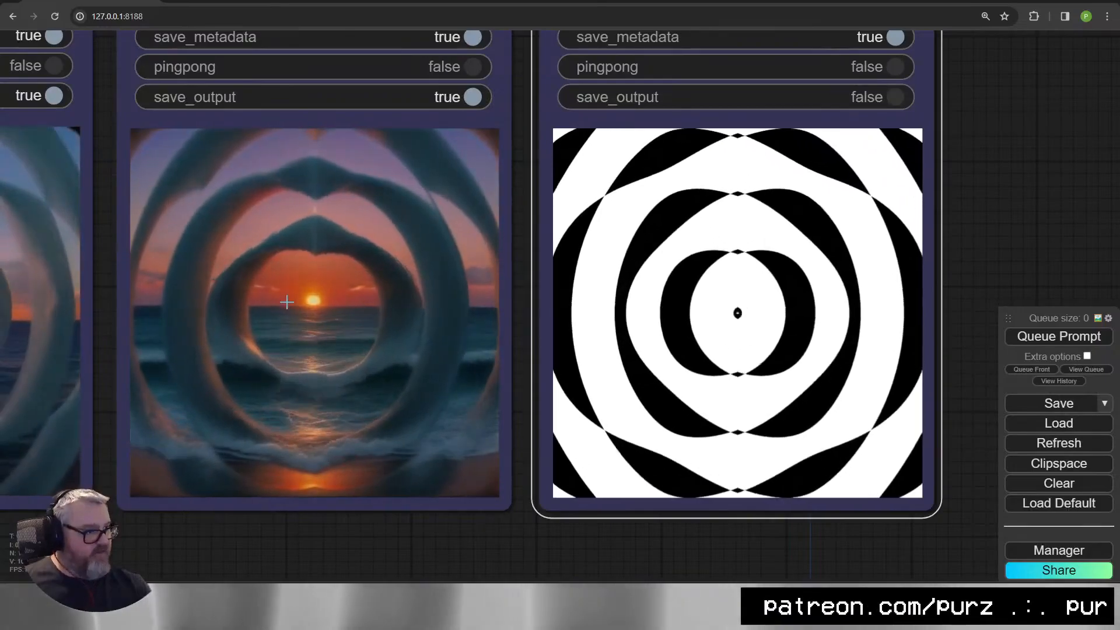
scroll(473, 321, down, 10)
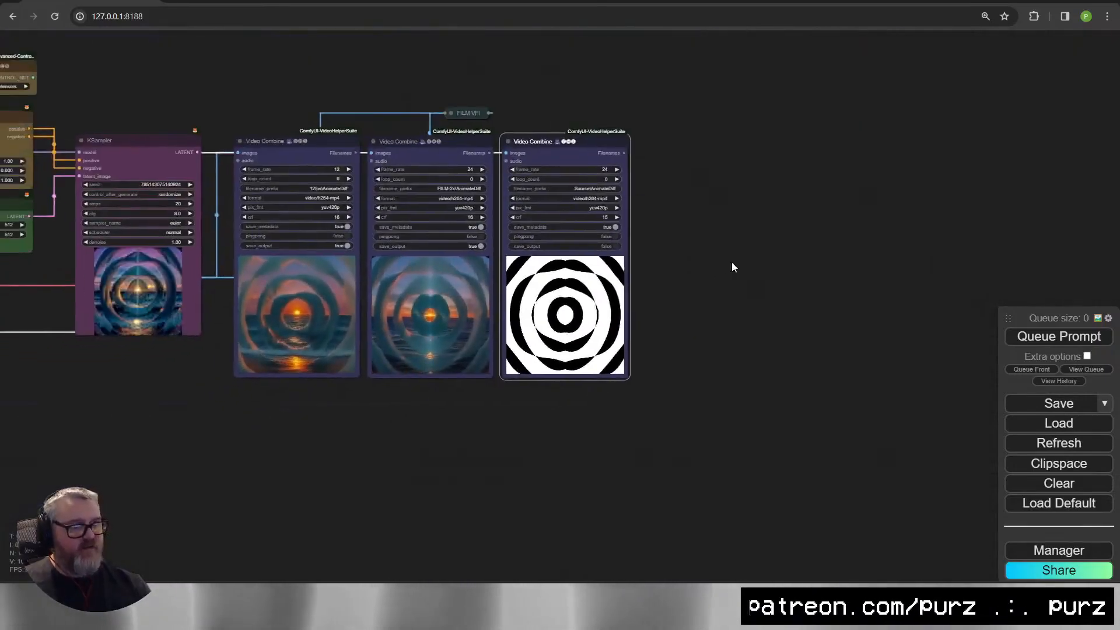
drag(732, 263, 946, 239)
drag(750, 121, 156, 247)
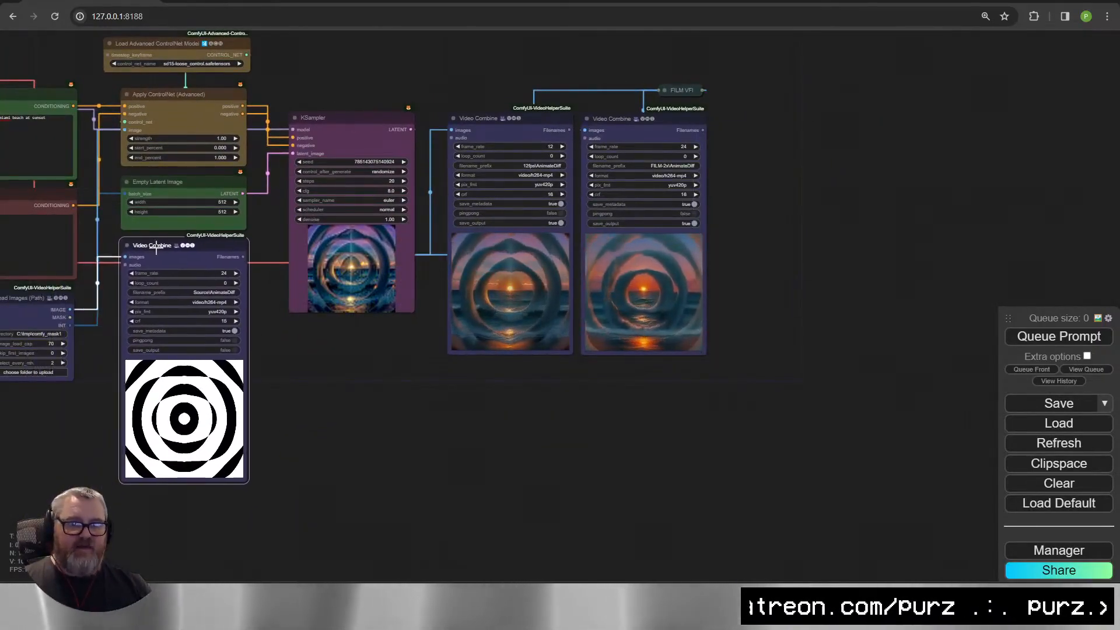
drag(318, 393, 610, 620)
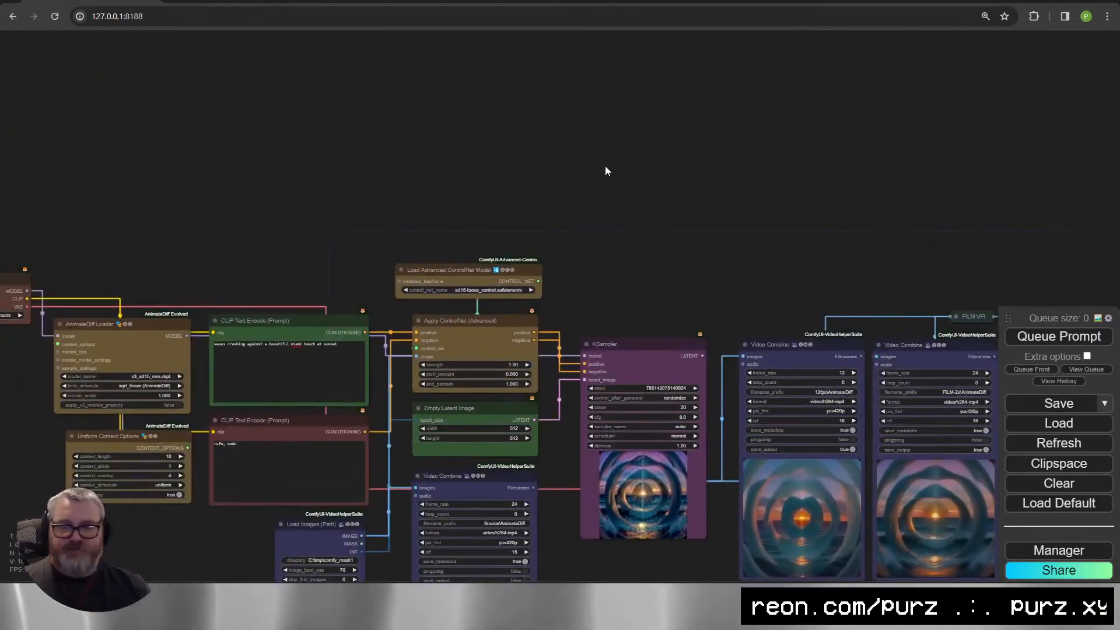
scroll(605, 171, down, 4)
scroll(646, 212, up, 7)
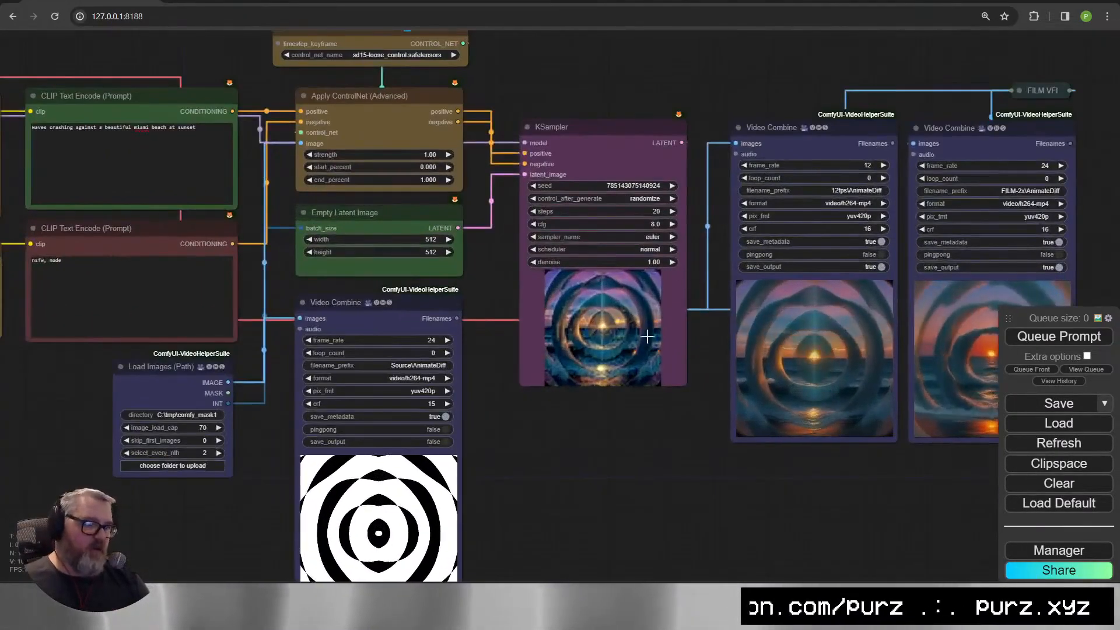
scroll(646, 408, up, 5)
drag(645, 462, 178, 464)
drag(181, 470, 601, 418)
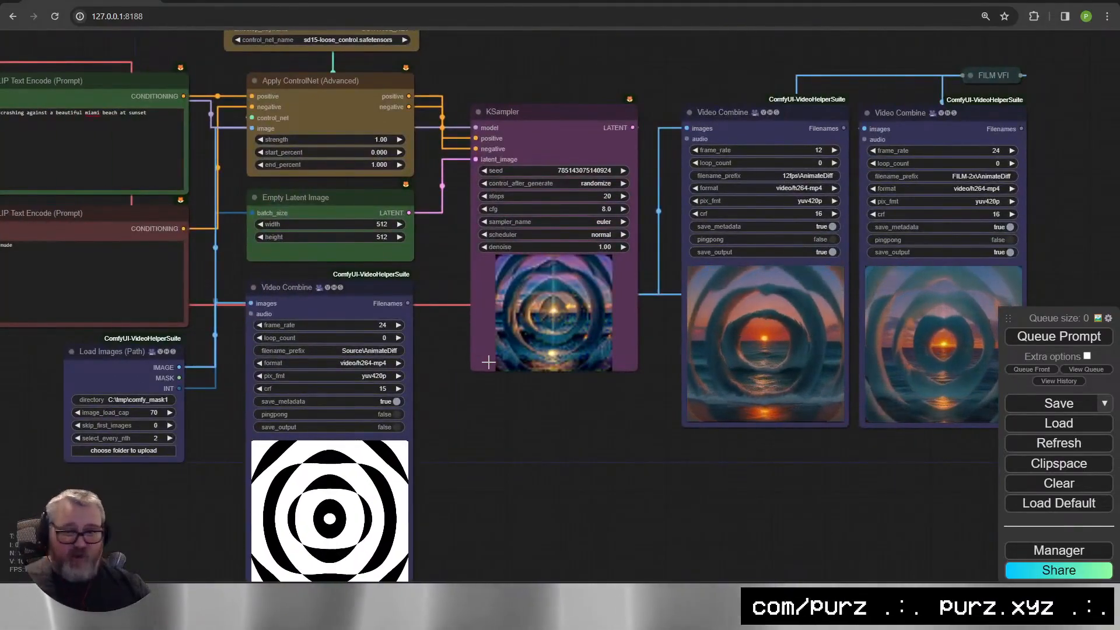
drag(529, 418, 483, 411)
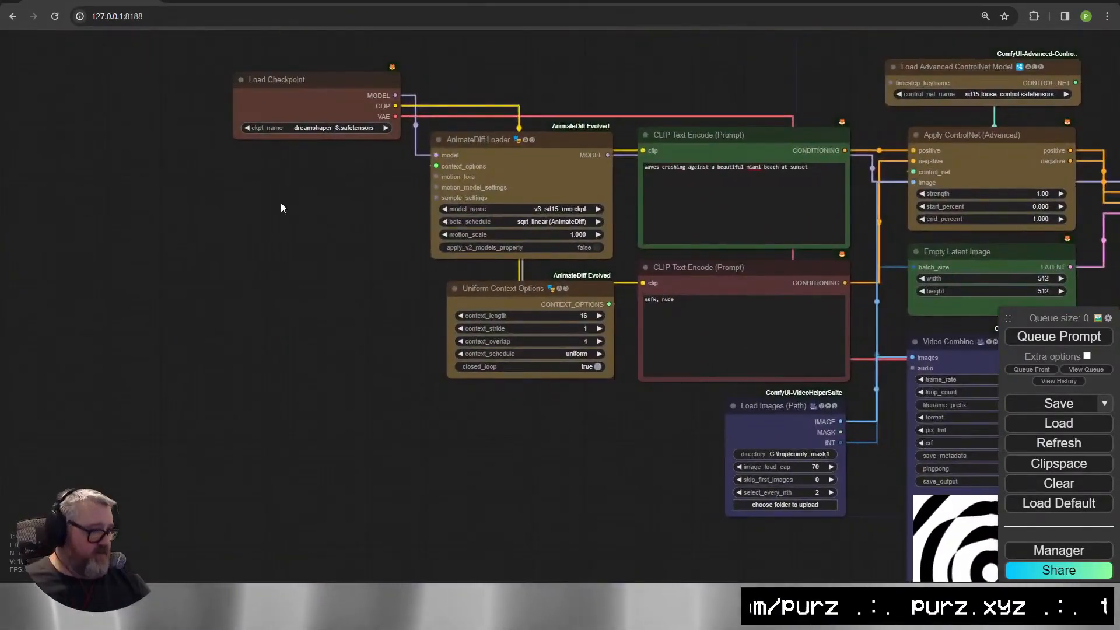
Shift Load Checkpoint away from the AnimateDiff Loader and add a Load LoRA node fed by its MODEL output.
drag(281, 208, 166, 353)
drag(248, 244, 190, 219)
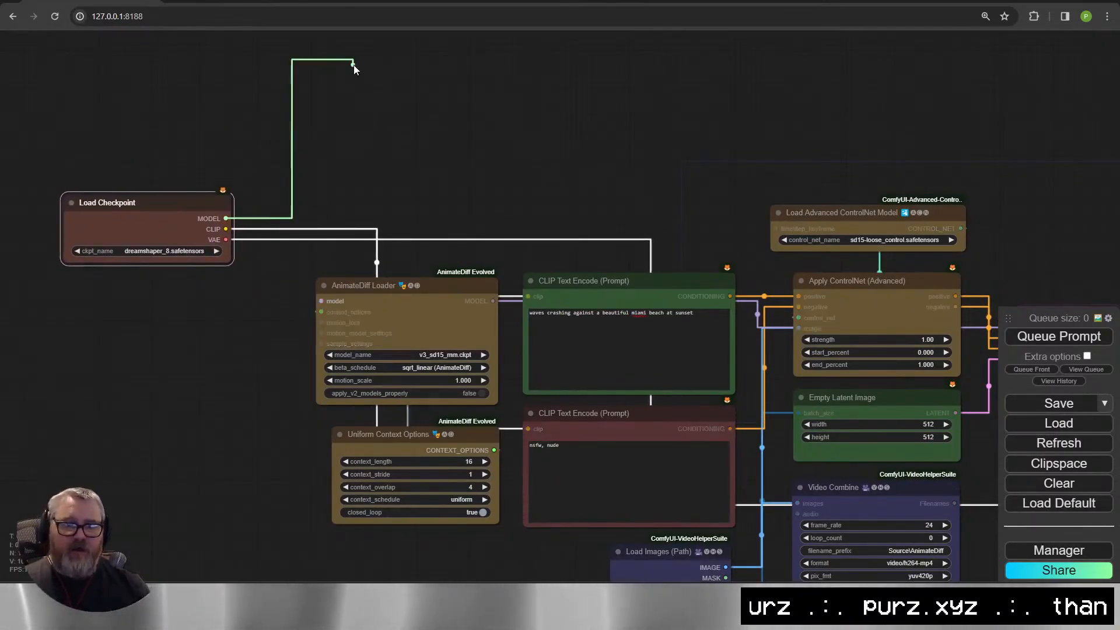
drag(383, 75, 383, 69)
click(397, 85)
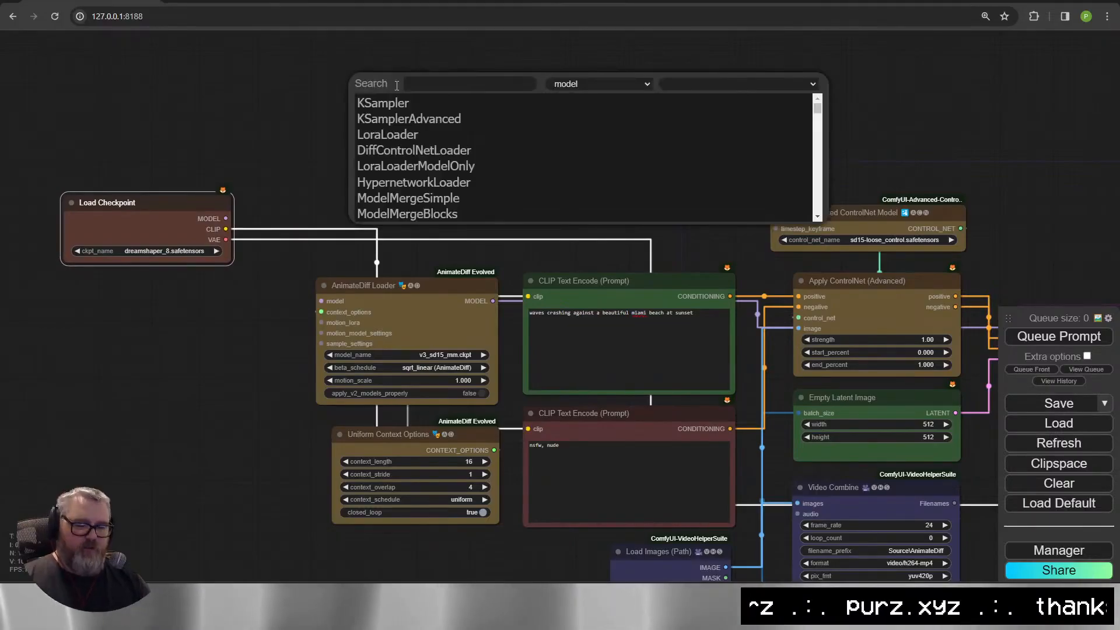
text(load)
click(382, 103)
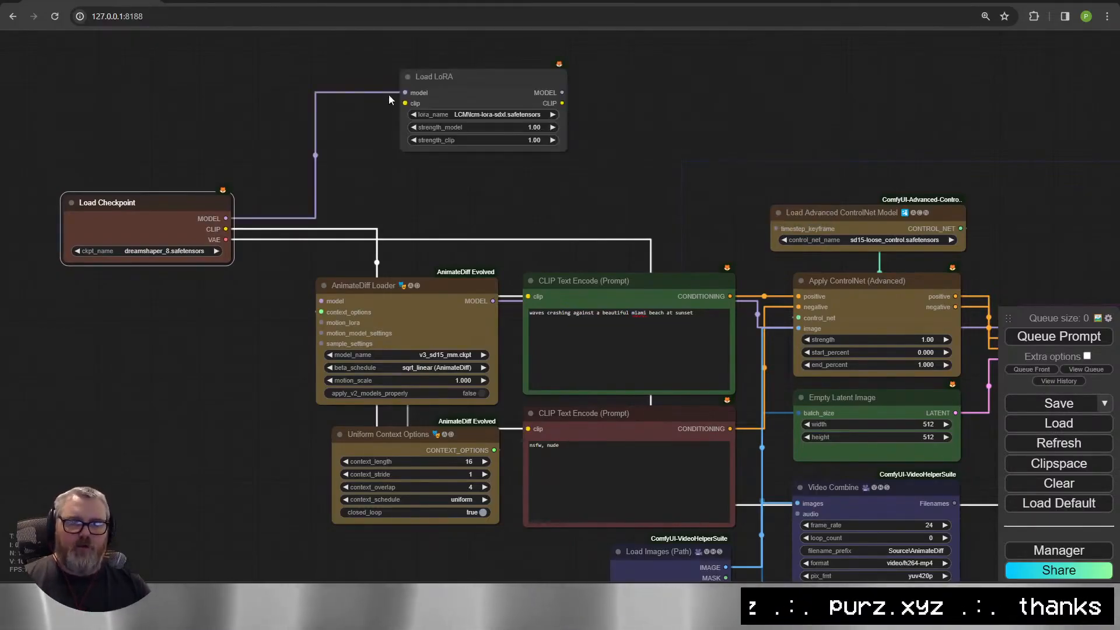
Move Load LoRA closer to Load Checkpoint and set its lora_name to LCM\lcm-sd15-lora.safetensors.
drag(440, 79, 304, 100)
click(342, 137)
click(360, 170)
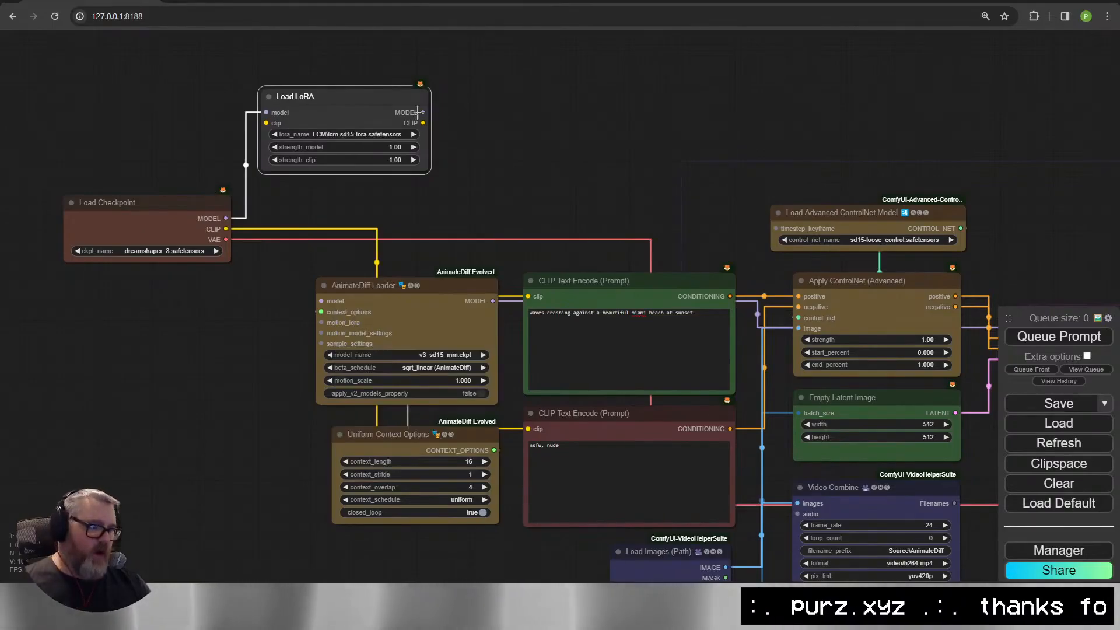
Search the ComfyUI Manager's installable models for "lcm".
click(1056, 551)
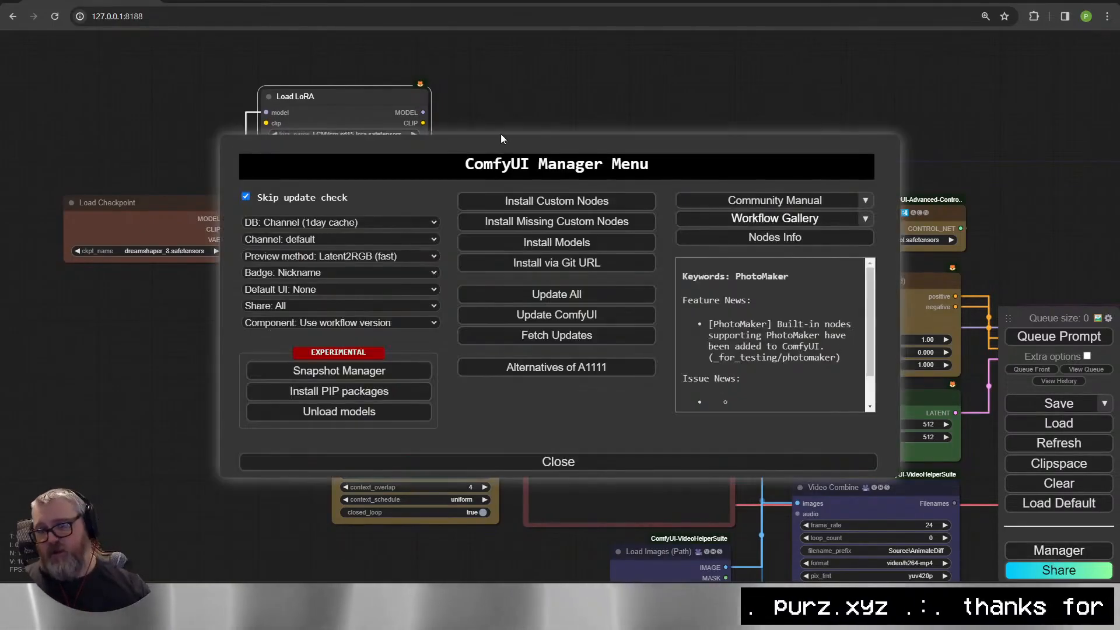
click(552, 169)
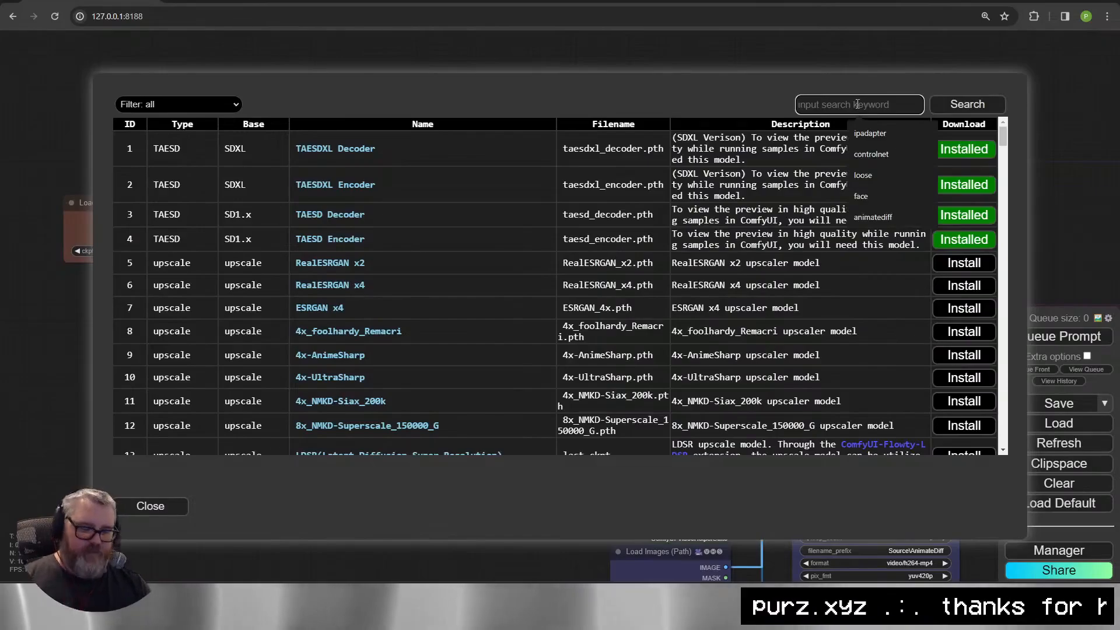
text(lcm)
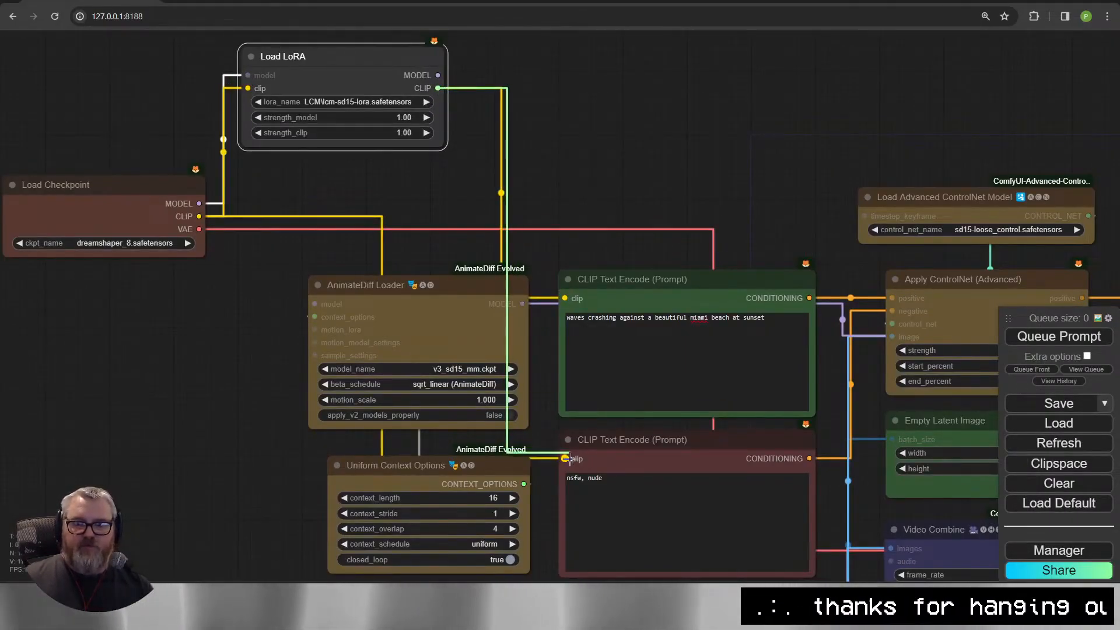
Finish wiring Load LoRA to the AnimateDiff Loader and the negative prompt, and place it directly below Load Checkpoint.
drag(328, 59, 100, 290)
scroll(277, 410, down, 3)
drag(191, 230, 251, 227)
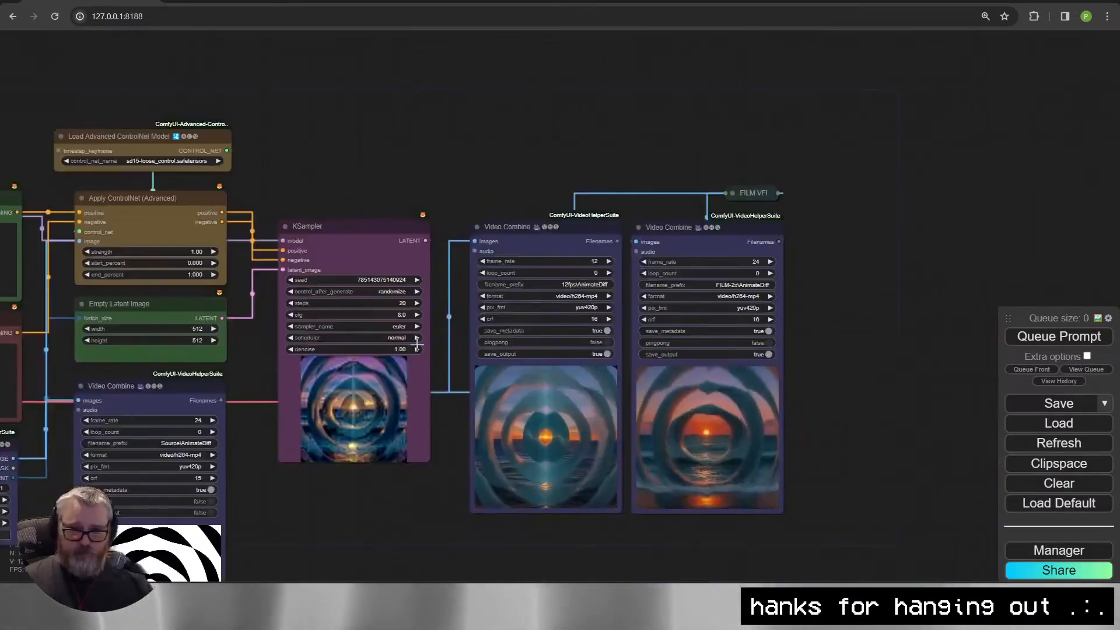
Set the KSampler to the lcm sampler with cfg 2.0 and 6 steps.
scroll(417, 344, up, 10)
click(408, 294)
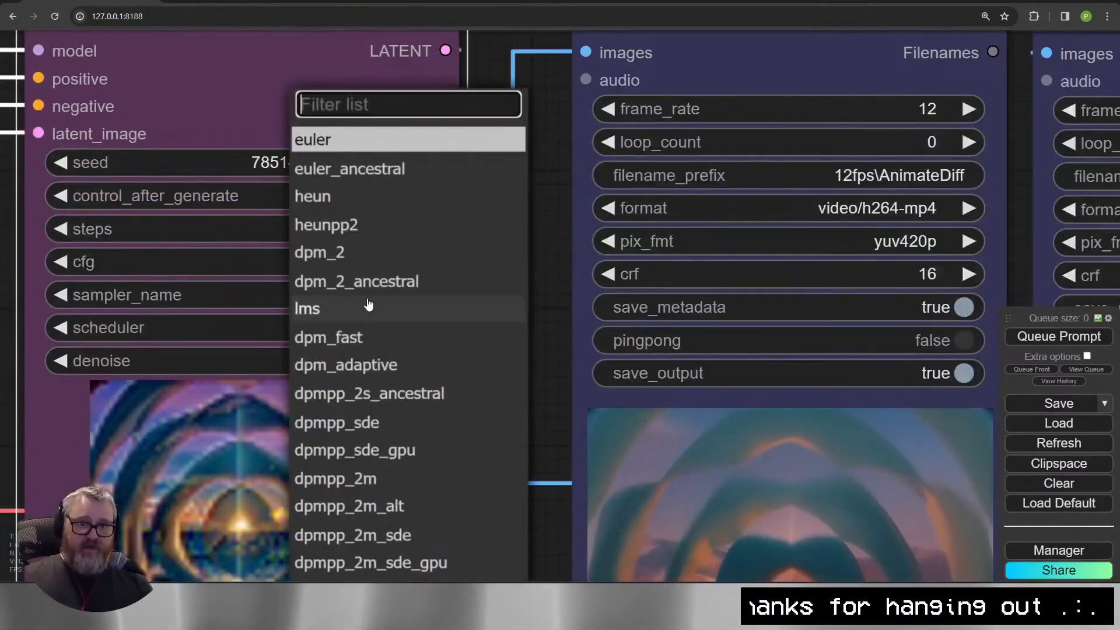
scroll(384, 350, down, 3)
scroll(394, 378, down, 3)
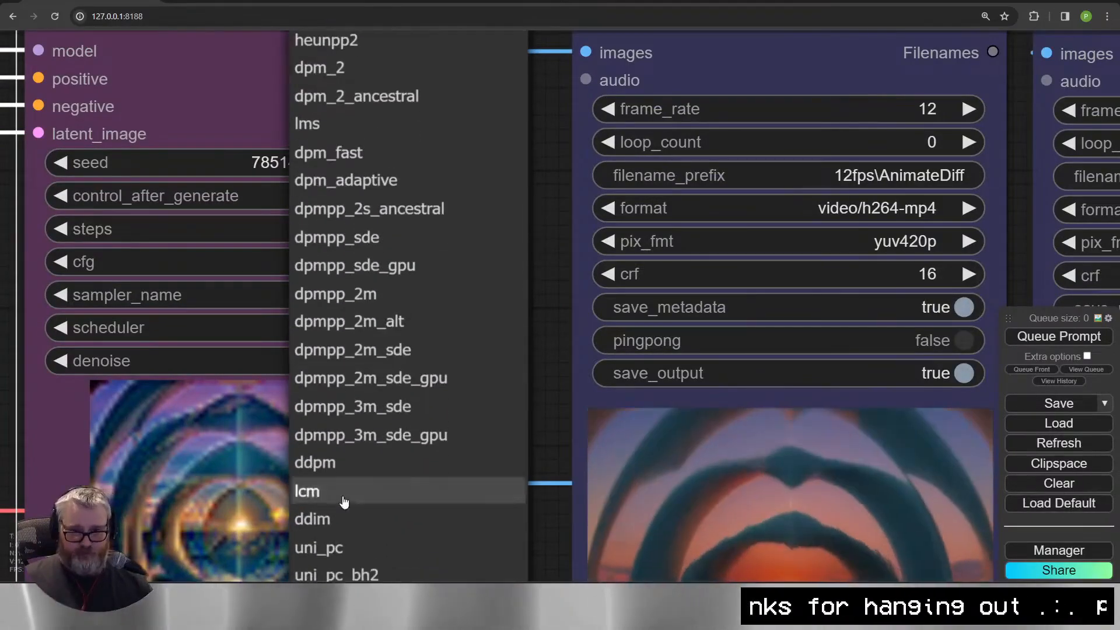
click(343, 497)
click(372, 263)
text(2)
key(Return)
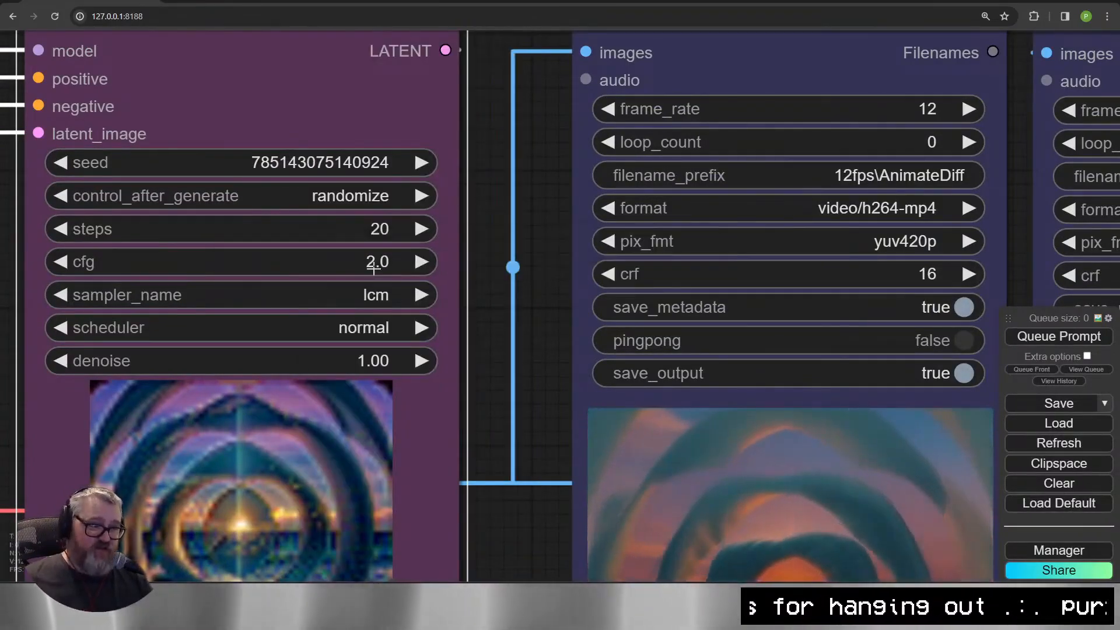
click(382, 235)
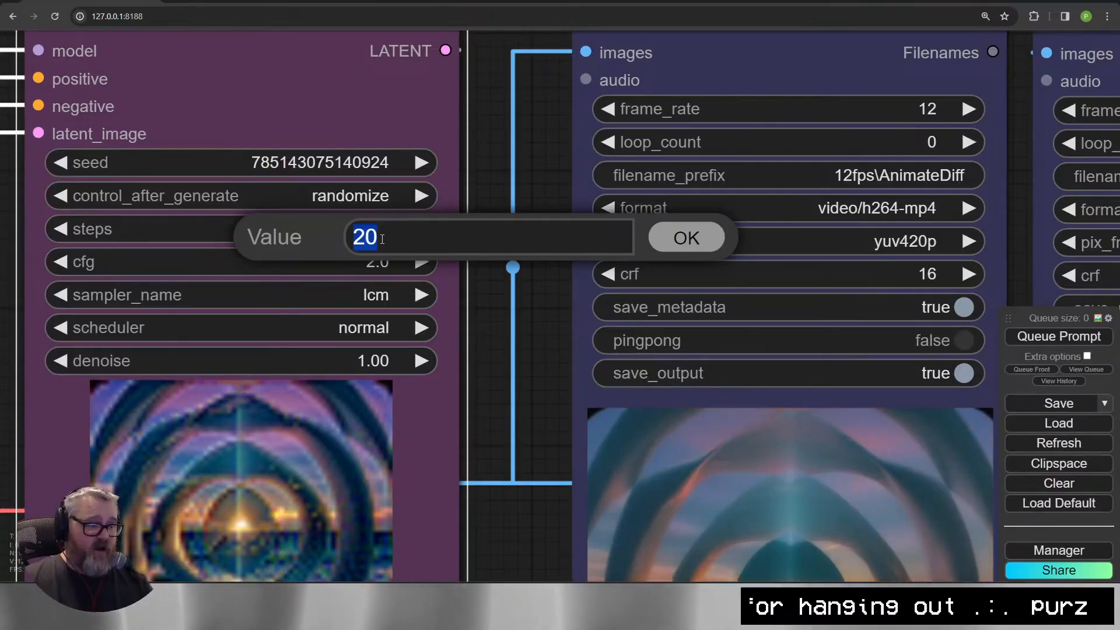
key(Return)
Color the Load LoRA node green.
scroll(433, 417, down, 10)
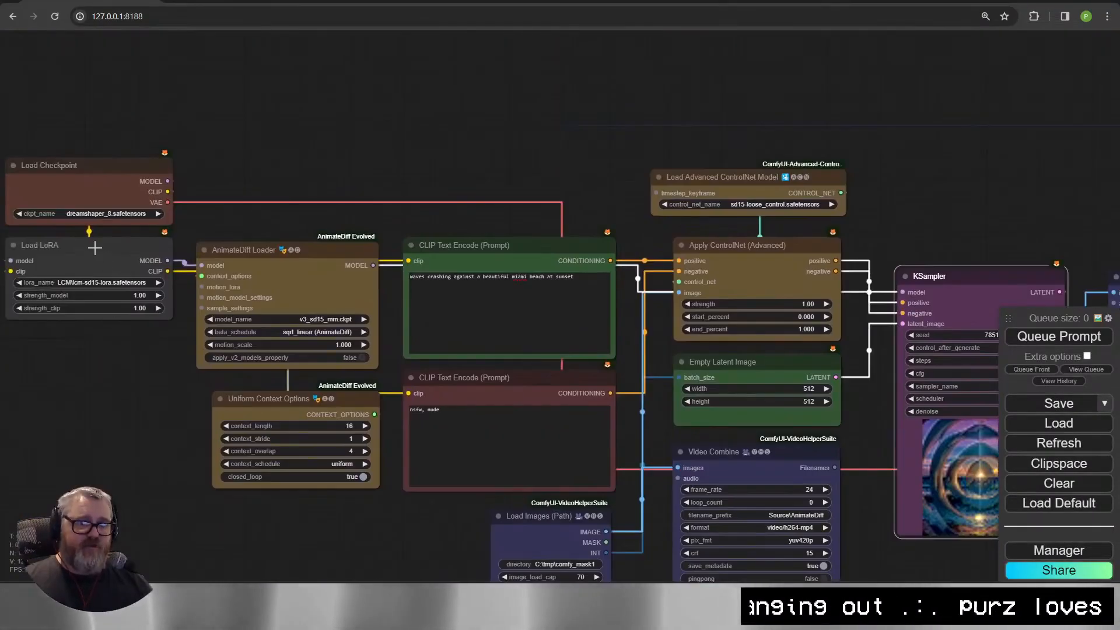
right_click(105, 268)
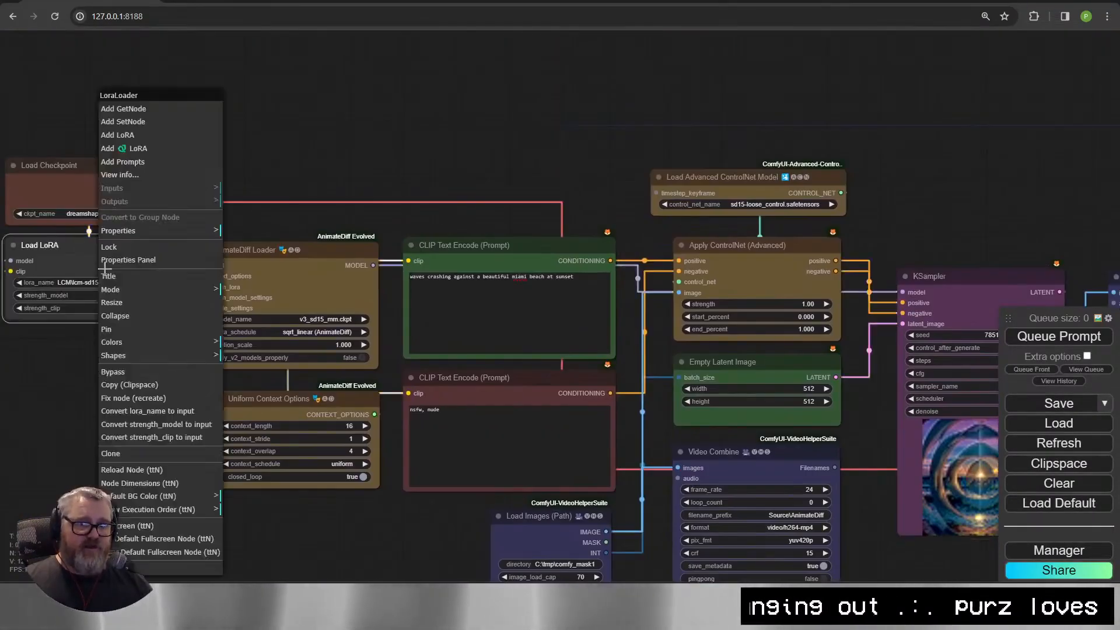
click(174, 344)
click(270, 411)
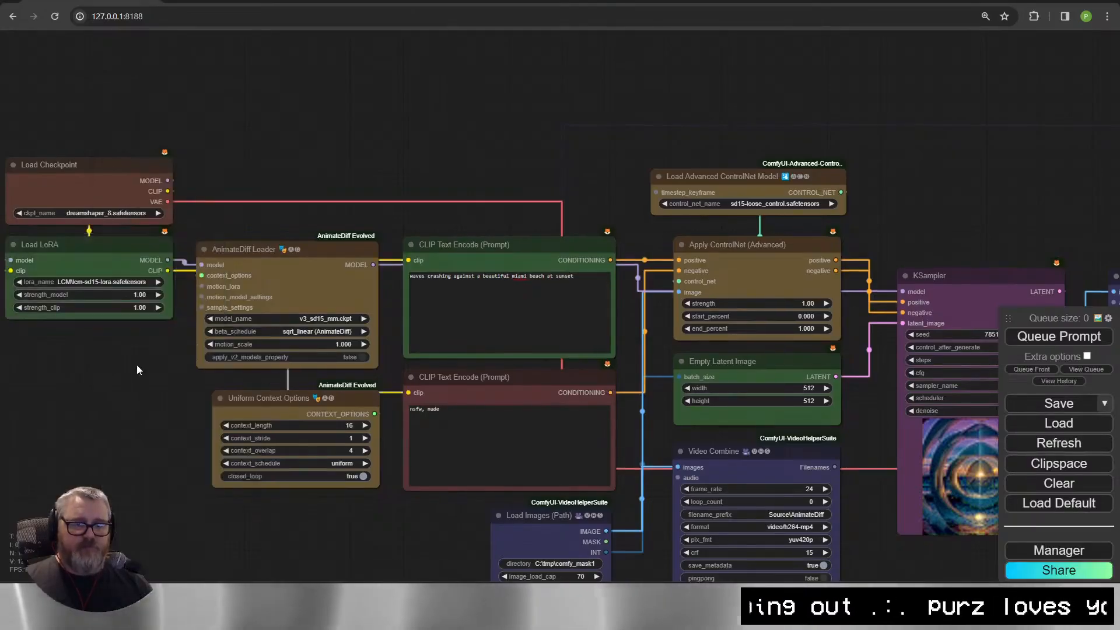
Queue the prompt to generate the beach video with the LCM LoRA and sampler settings.
drag(156, 359, 18, 386)
scroll(18, 386, down, 4)
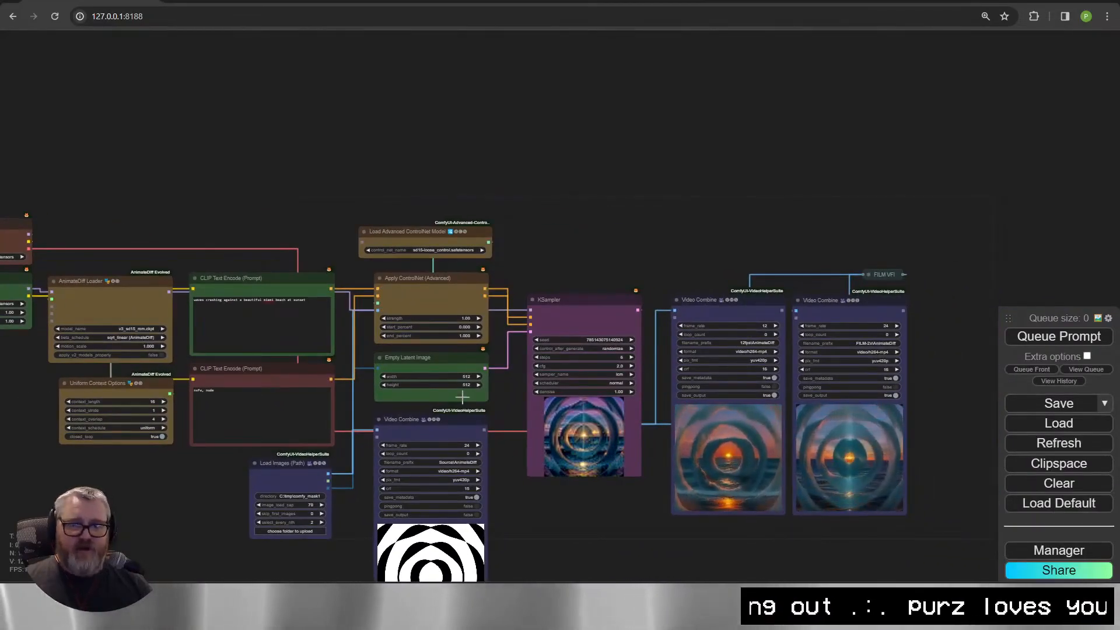
drag(611, 252, 452, 105)
scroll(531, 129, up, 5)
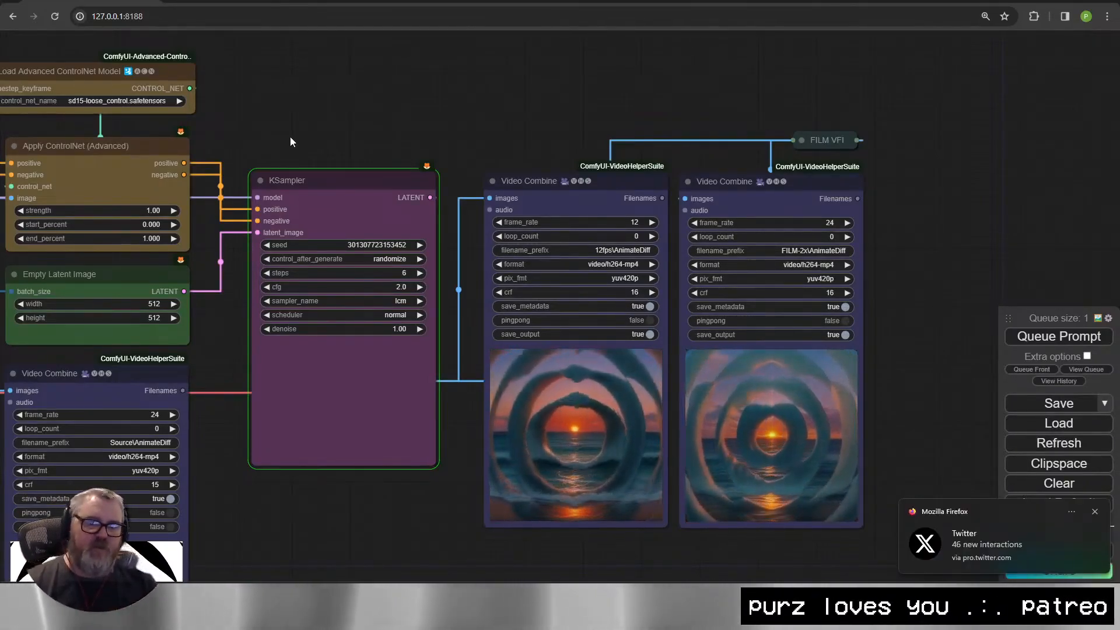
Check the loose control model in Load Advanced ControlNet Model and search the web for "loose control controlnet", opening the LooseControl project page.
drag(291, 138, 827, 128)
drag(730, 348, 722, 322)
scroll(702, 271, up, 1)
drag(779, 122, 684, 282)
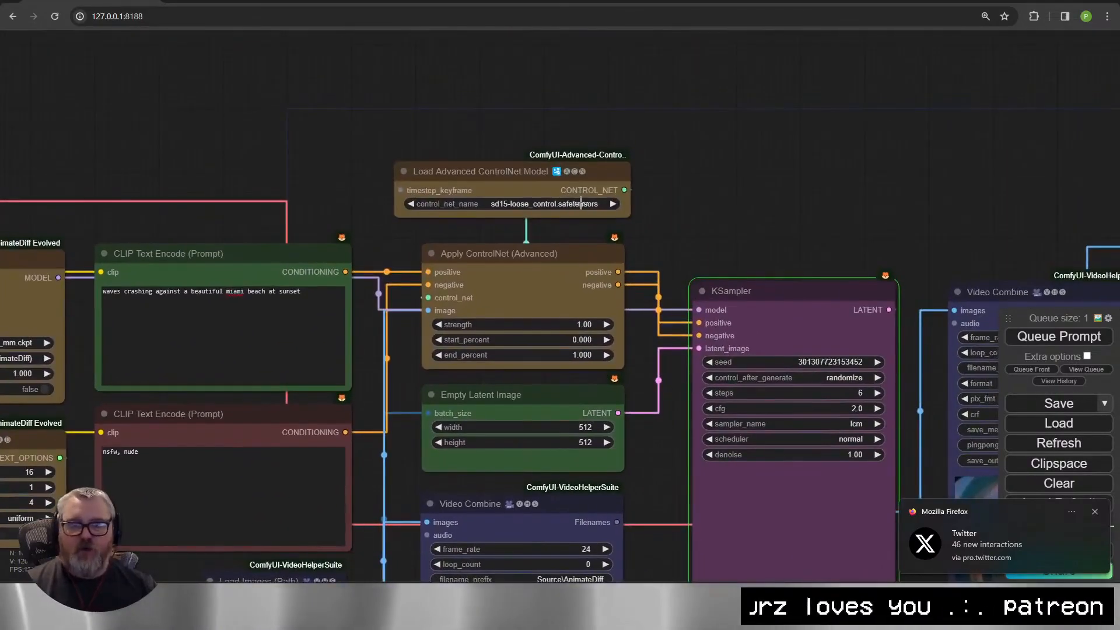
key(ctrl+t)
text(loose control controlnet)
key(Return)
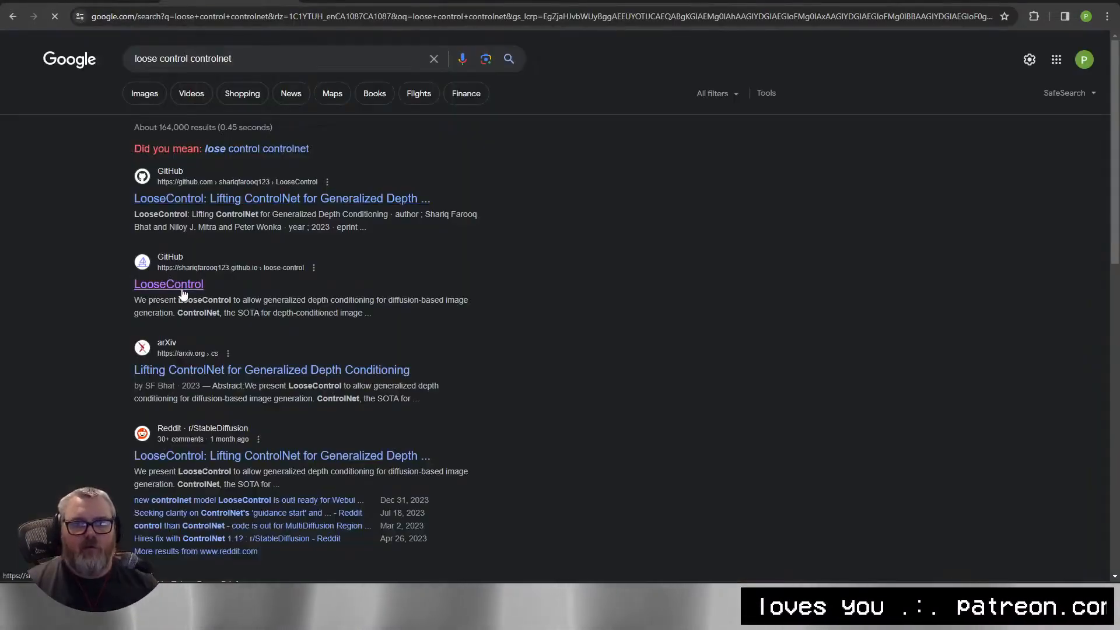
click(182, 289)
scroll(243, 268, down, 8)
scroll(242, 268, up, 1)
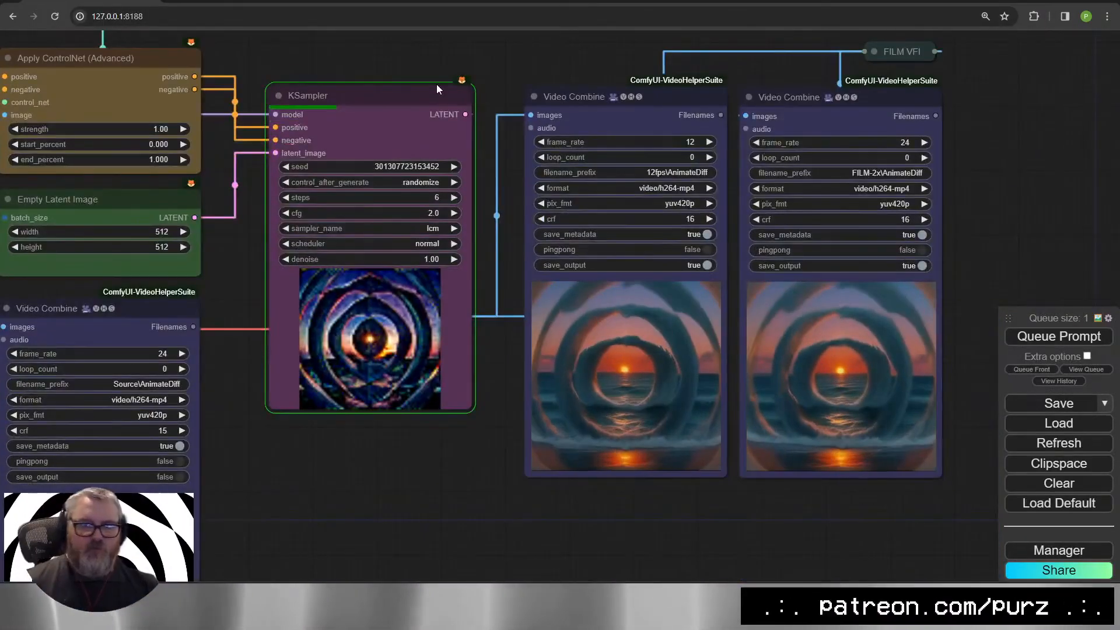
Reopen the LooseControl project page through the same web search and examine its abstract and box-control video examples.
key(ctrl+t)
text(loose control controlnet)
key(Return)
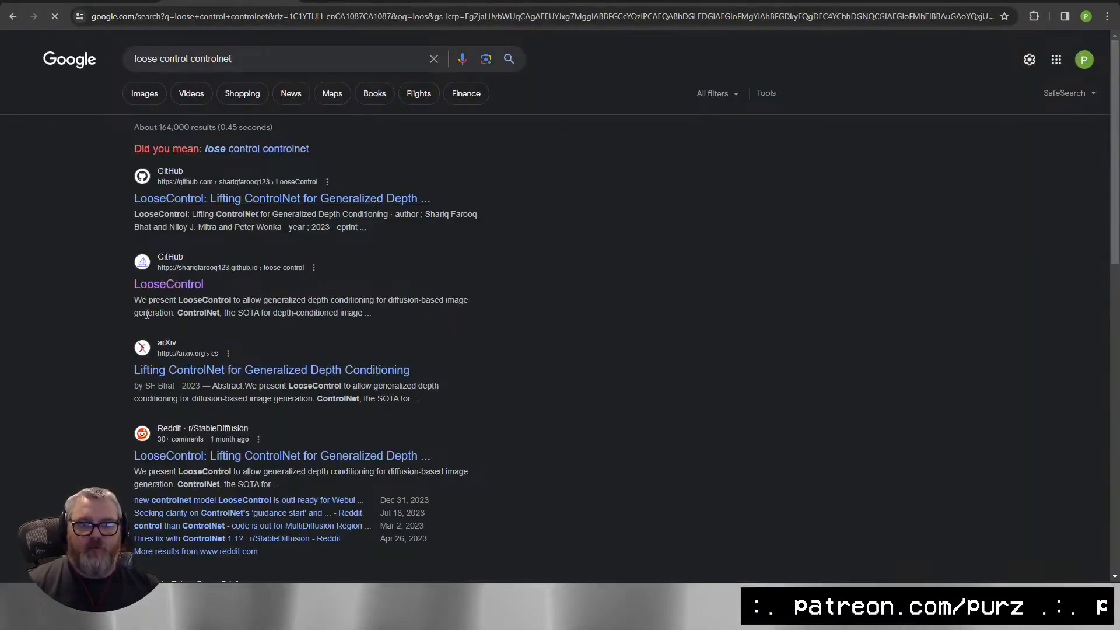
click(169, 285)
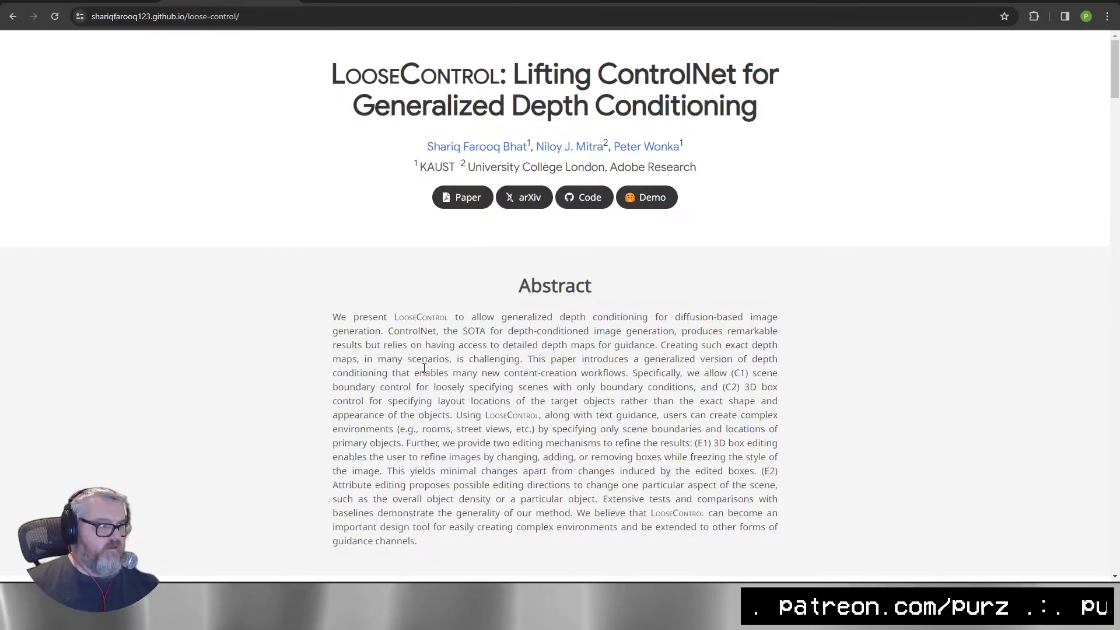
scroll(425, 369, down, 4)
scroll(432, 388, down, 10)
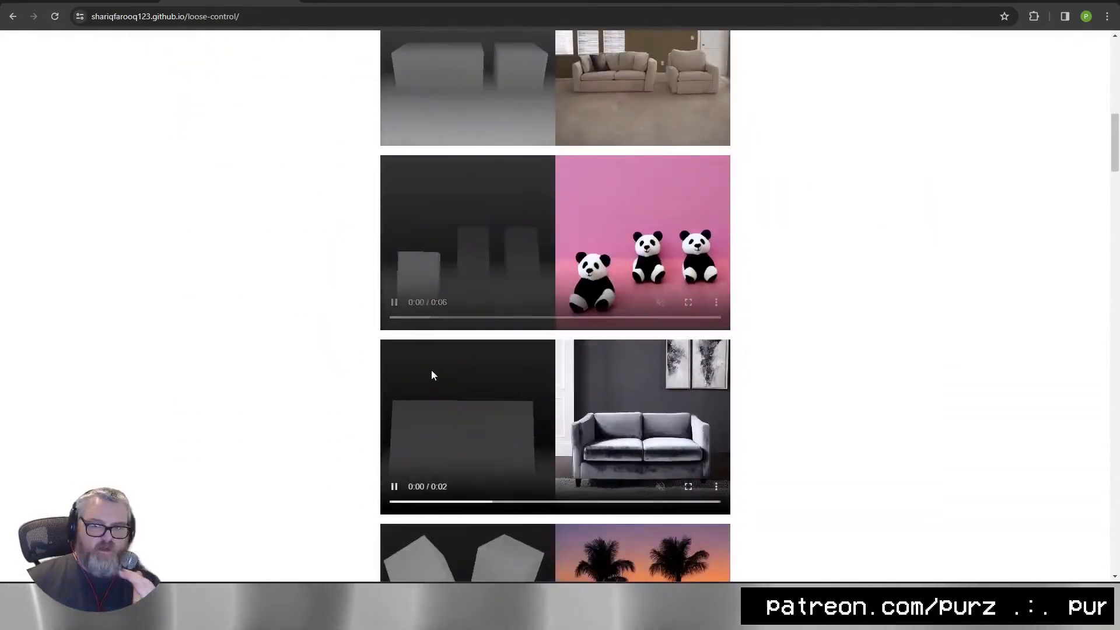
Examine the 3D box editing video examples on the LooseControl page, down to the Interactive 3D Box Editing section.
scroll(501, 255, up, 5)
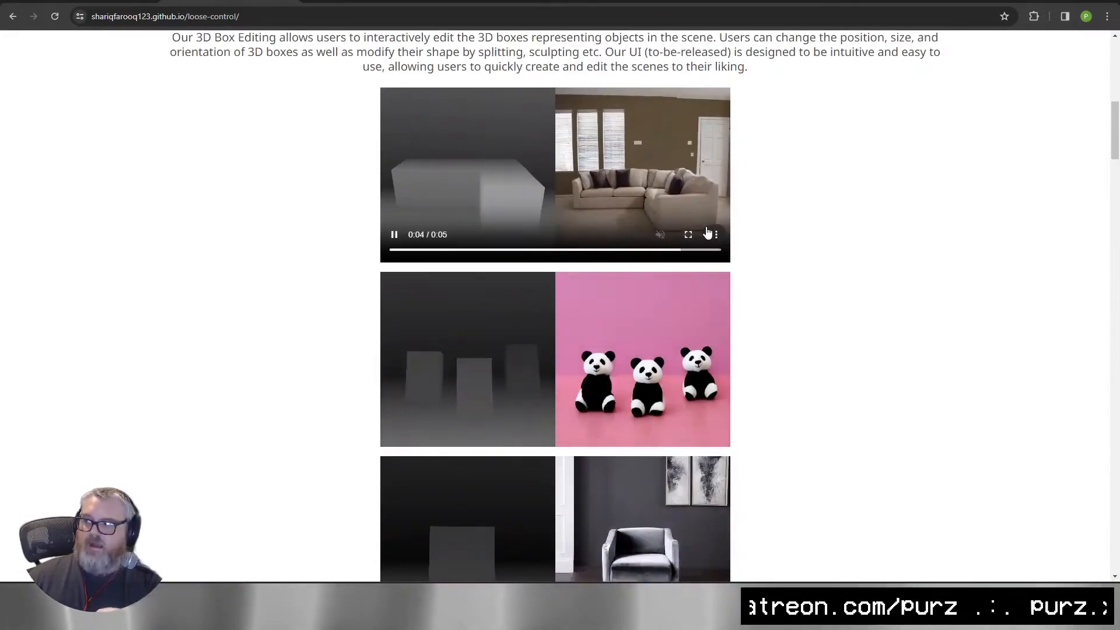
scroll(516, 207, down, 2)
scroll(505, 198, up, 3)
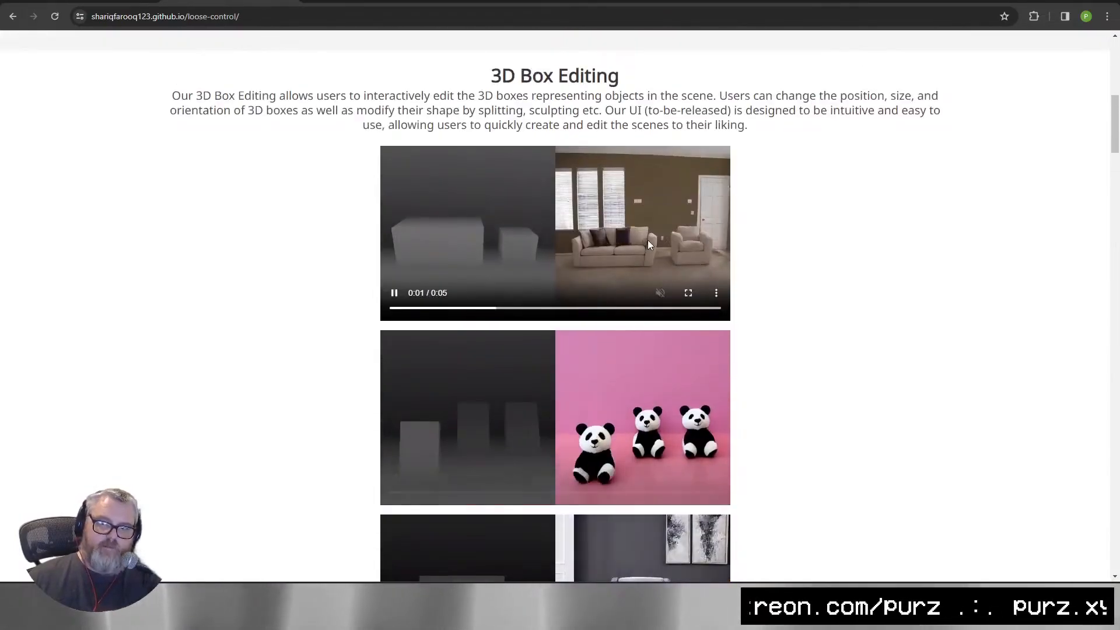
scroll(607, 290, down, 11)
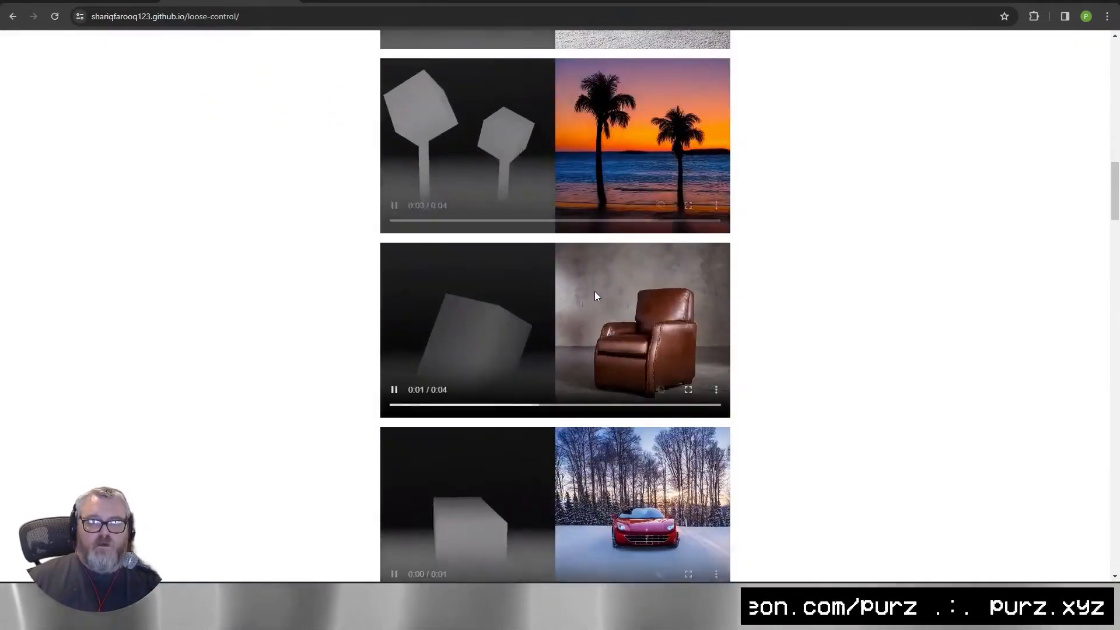
scroll(594, 291, up, 2)
scroll(584, 287, down, 1)
scroll(575, 288, down, 6)
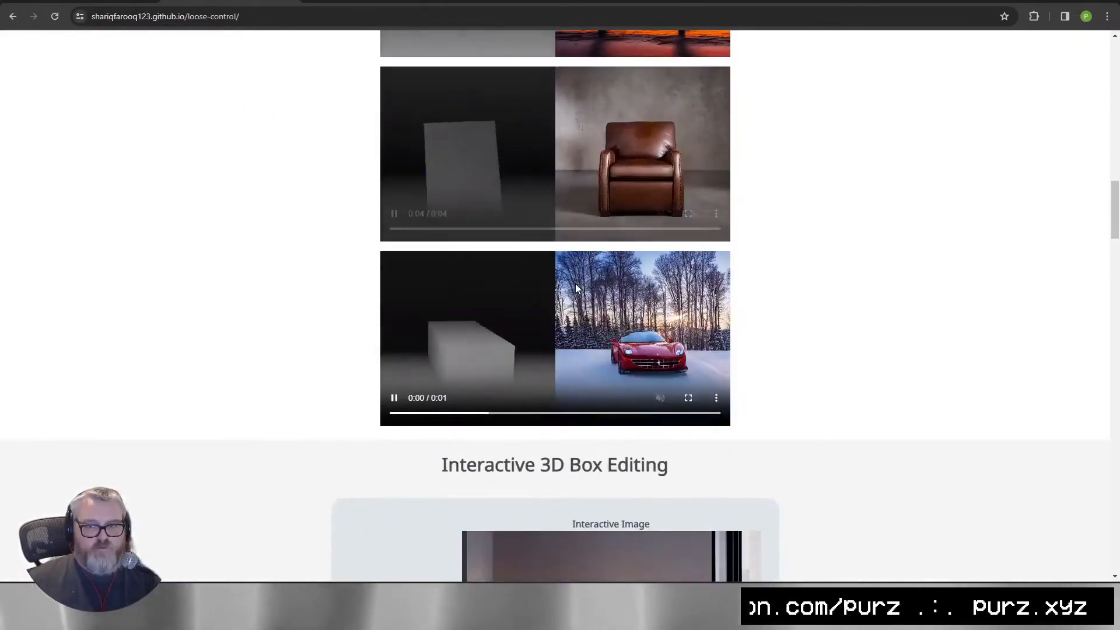
scroll(583, 292, down, 3)
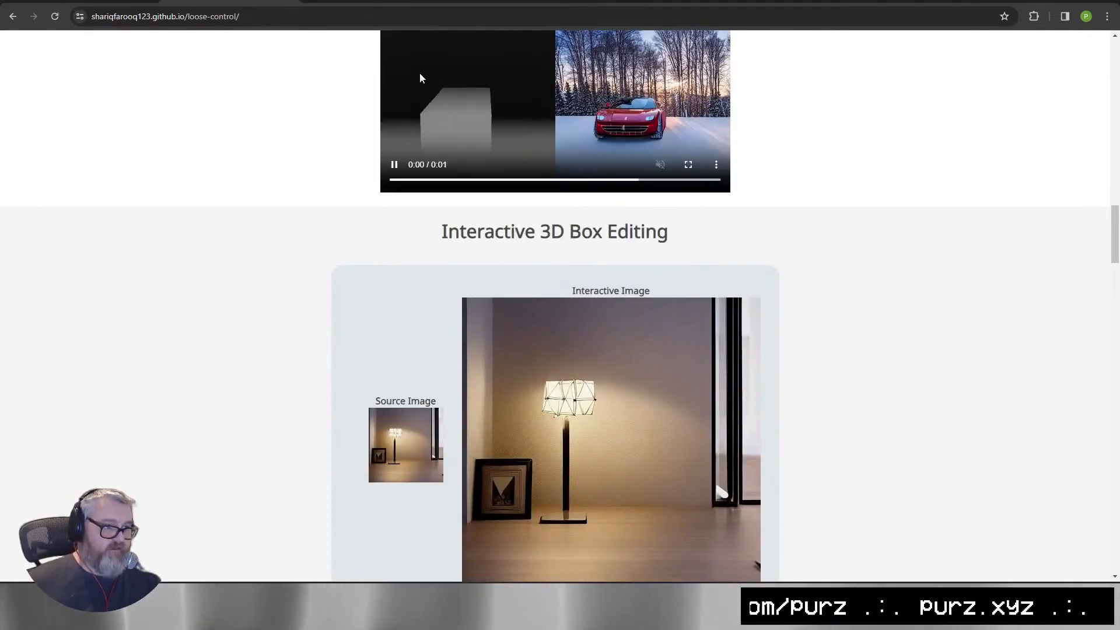
Switch back to ComfyUI and compare the newly generated videos in the 12fps and FILM-2x Video Combine nodes.
key(ctrl+shift+Tab)
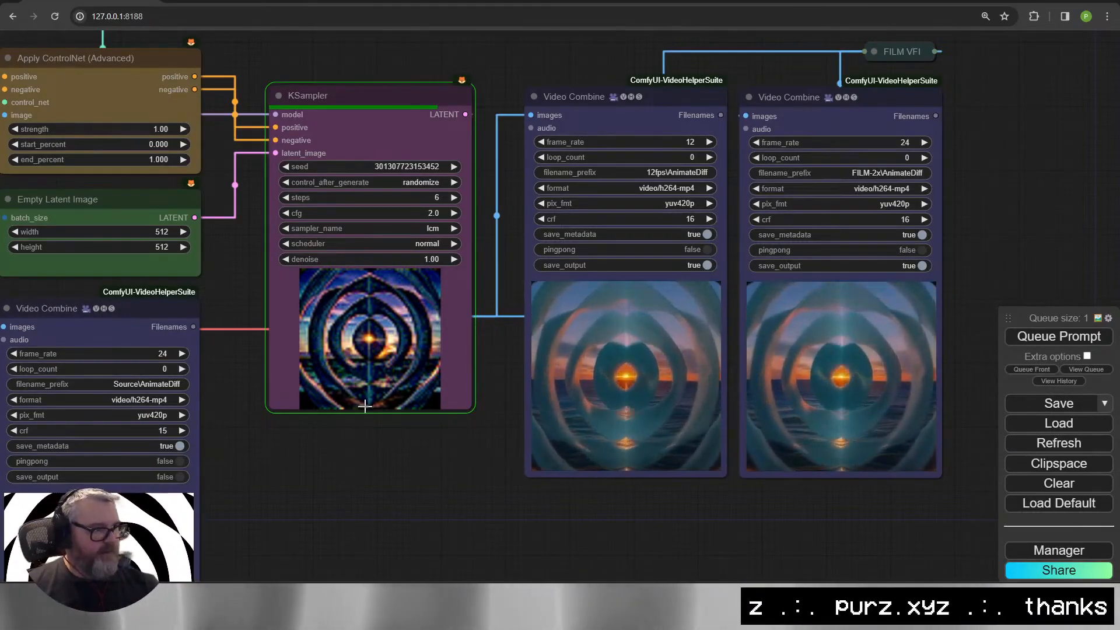
scroll(456, 475, up, 5)
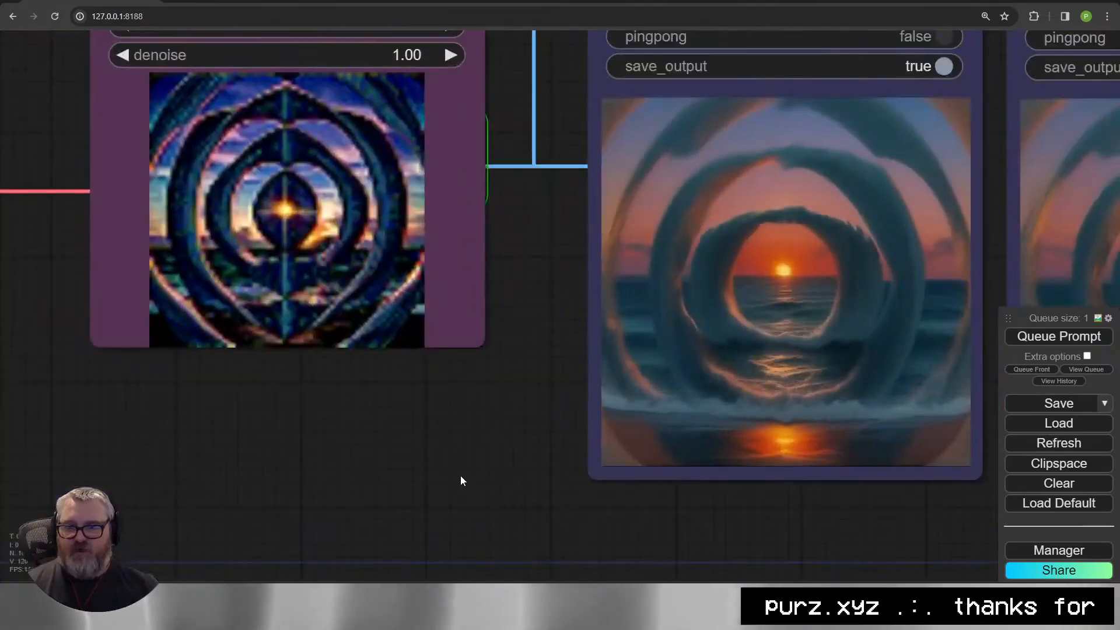
scroll(460, 474, down, 2)
drag(422, 486, 134, 478)
scroll(144, 464, up, 6)
scroll(146, 464, down, 3)
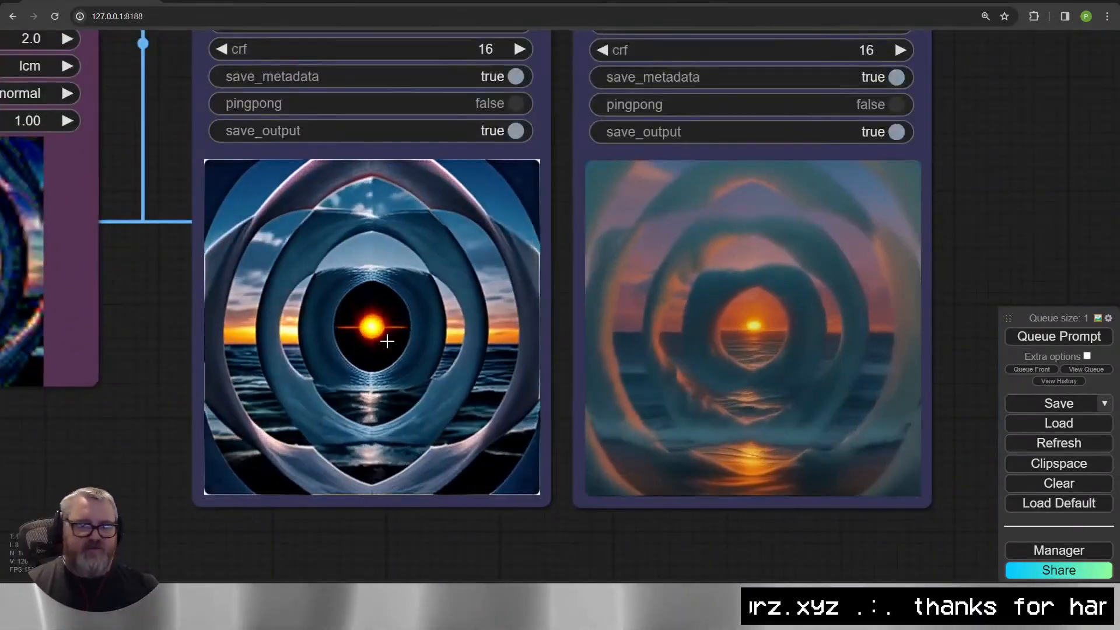
scroll(365, 344, down, 5)
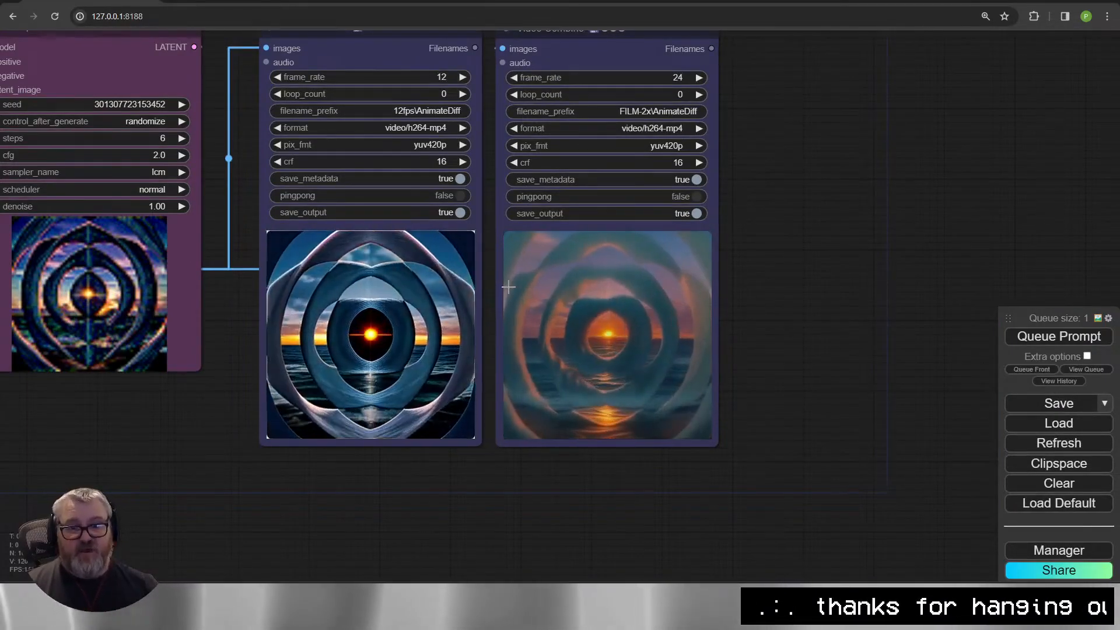
scroll(447, 401, up, 4)
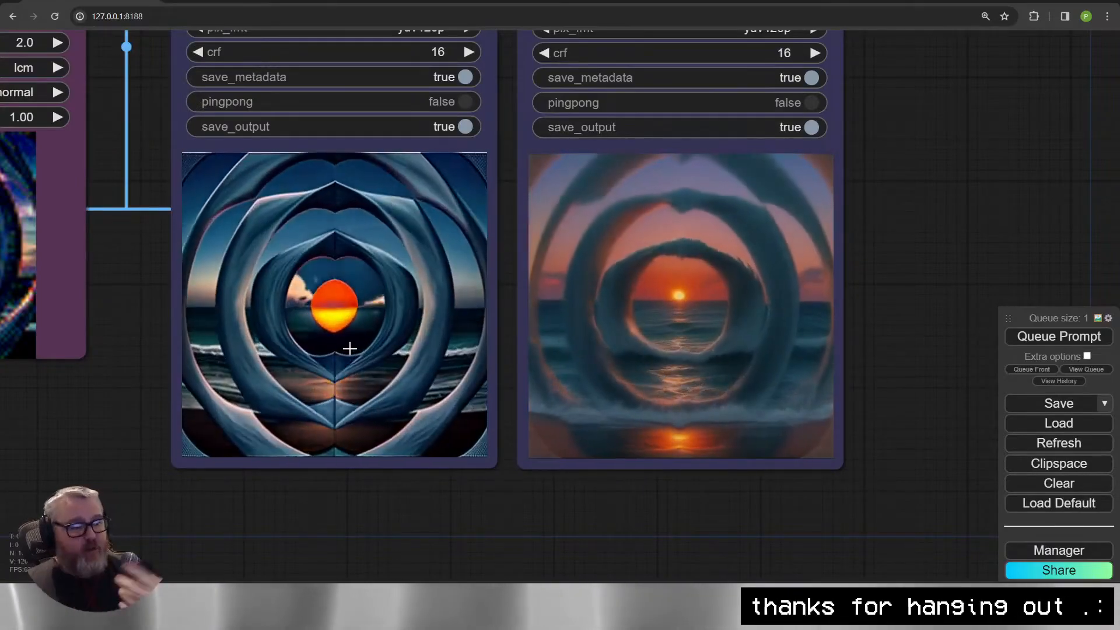
scroll(350, 354, down, 5)
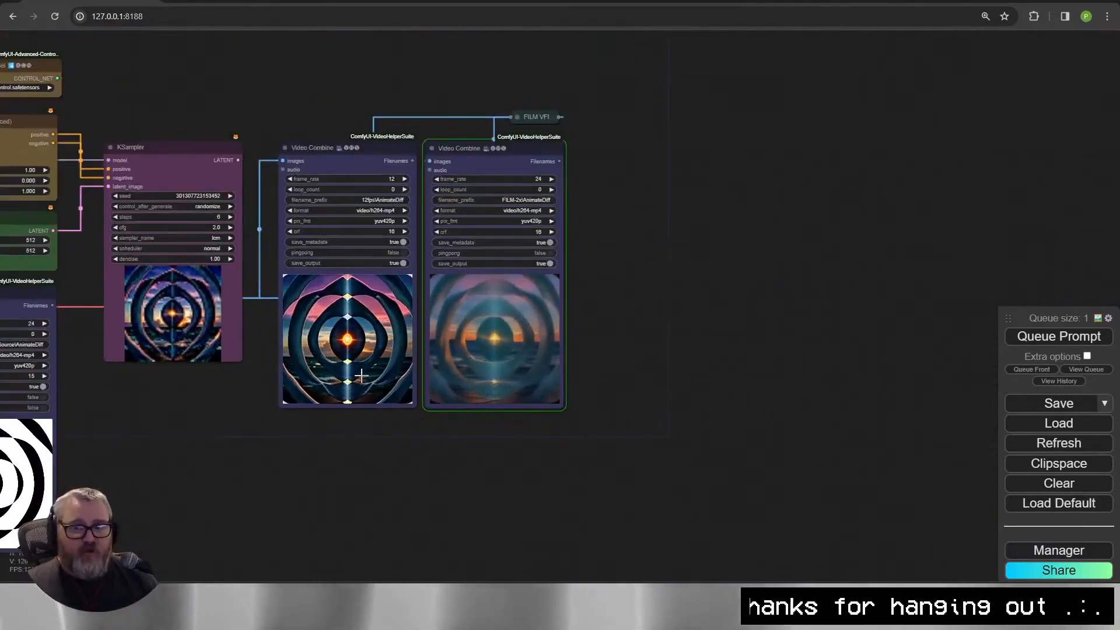
scroll(589, 295, up, 6)
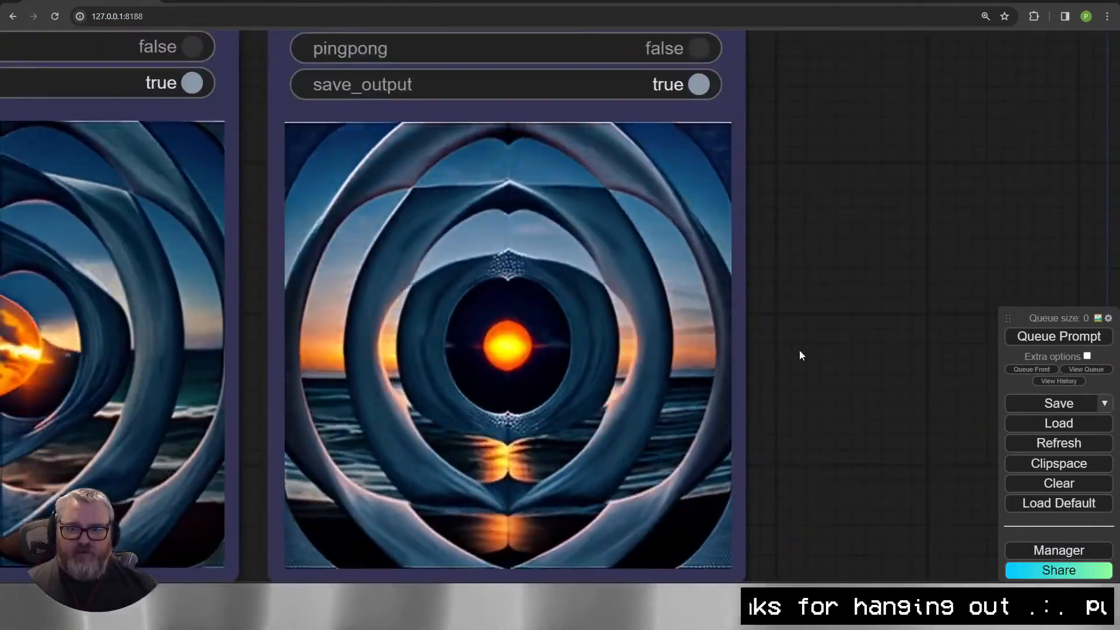
scroll(758, 356, down, 10)
Duplicate the KSampler and place the copy below the original.
mouse_move(390, 410)
mouse_down()
mouse_move(529, 328)
mouse_move(439, 359)
mouse_up()
scroll(529, 328, up, 4)
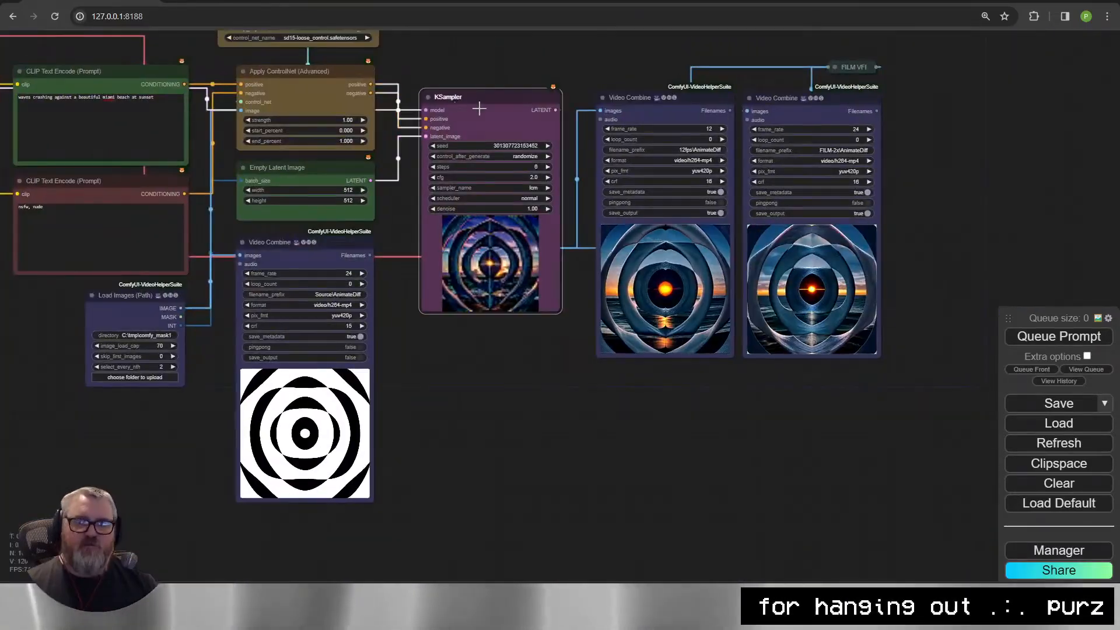
mouse_move(503, 95)
mouse_down()
mouse_move(523, 330)
mouse_move(498, 349)
mouse_up()
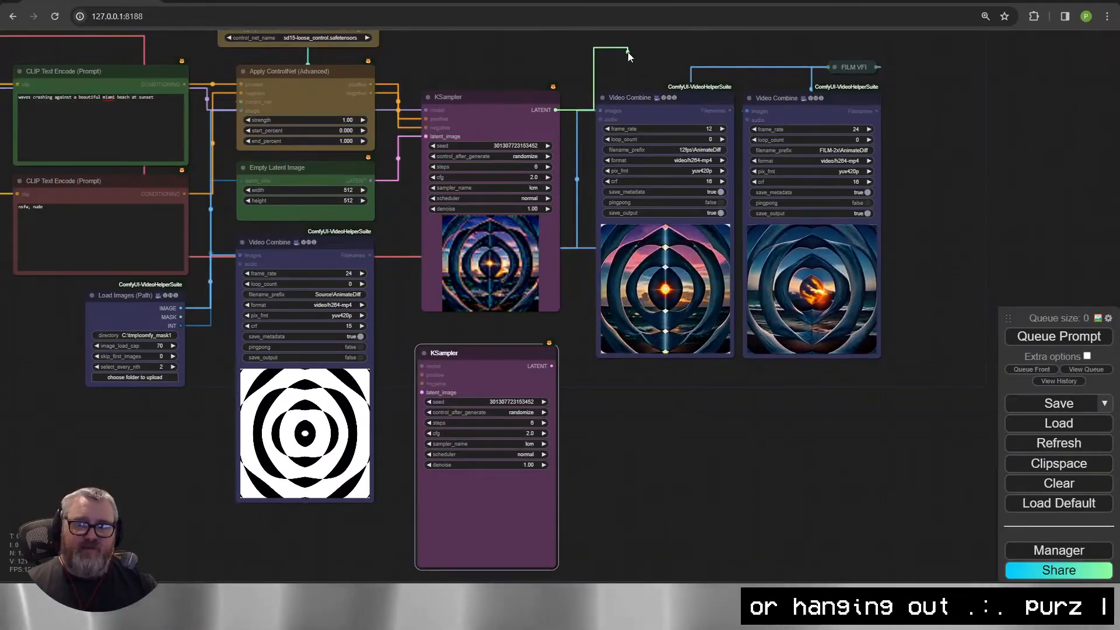
Add an Upscale Latent By node fed by the first KSampler's latent output and check its settings.
mouse_move(555, 110)
mouse_down()
mouse_move(705, 457)
mouse_move(689, 392)
mouse_up()
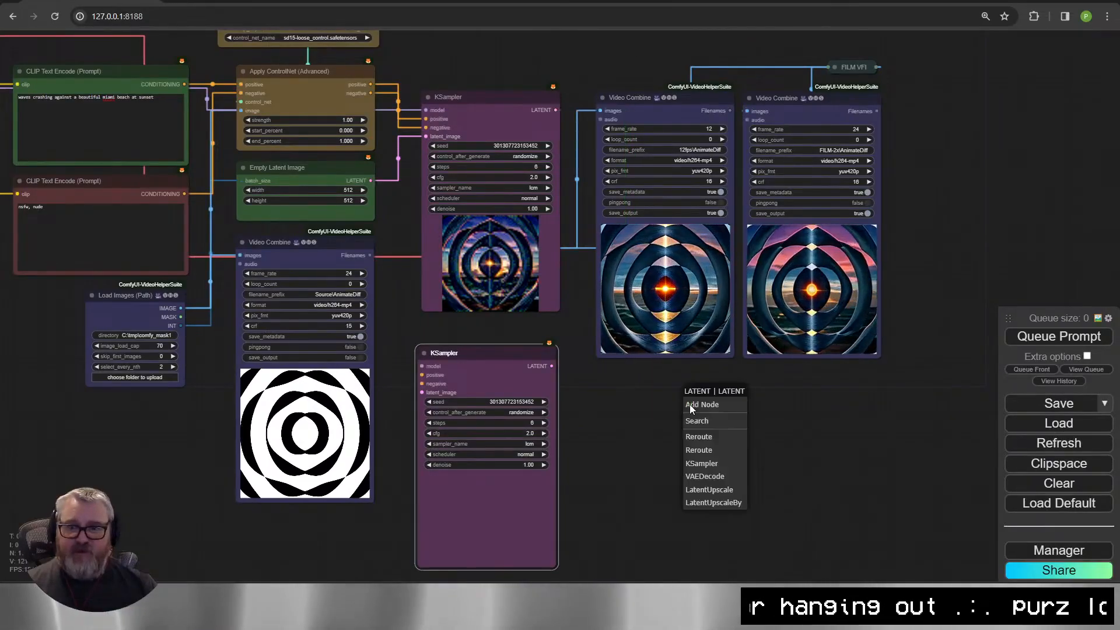
click(724, 504)
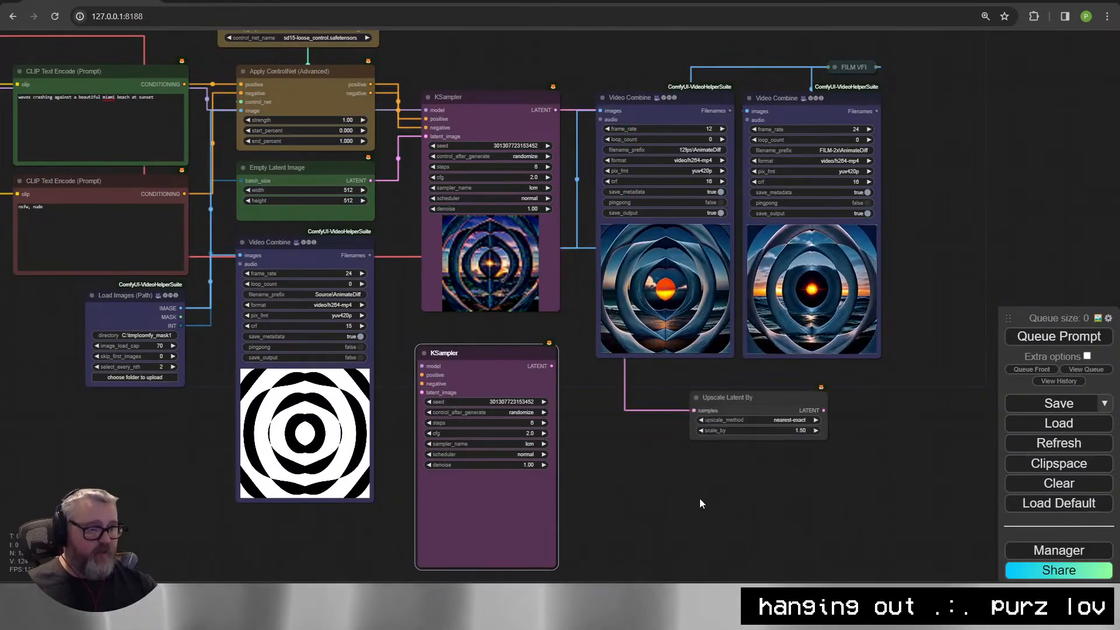
scroll(698, 498, up, 5)
scroll(642, 455, down, 10)
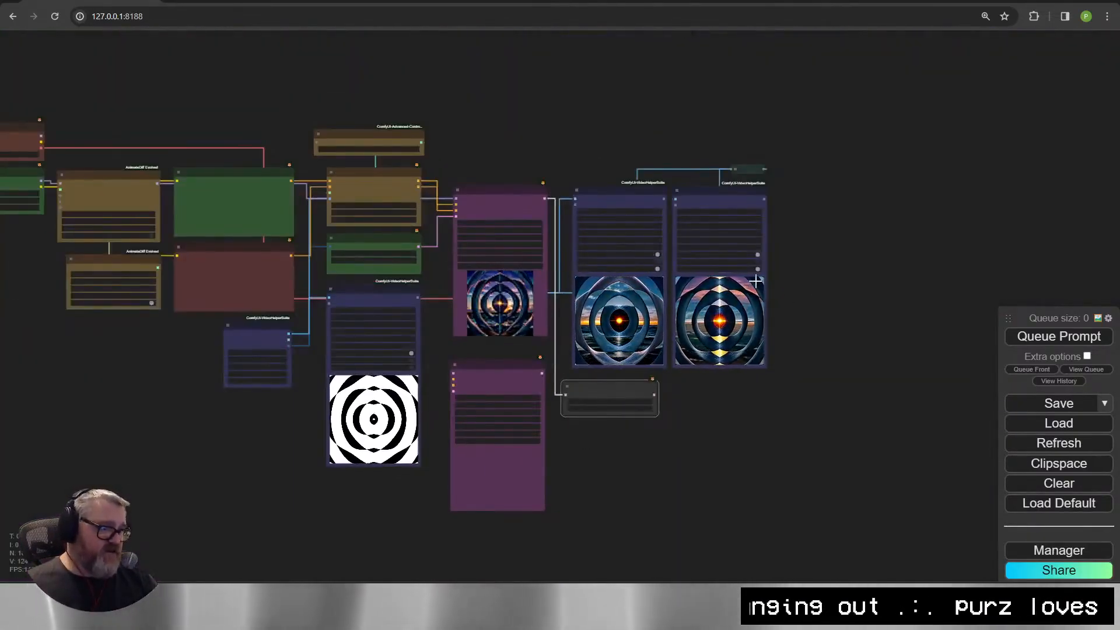
scroll(634, 397, up, 8)
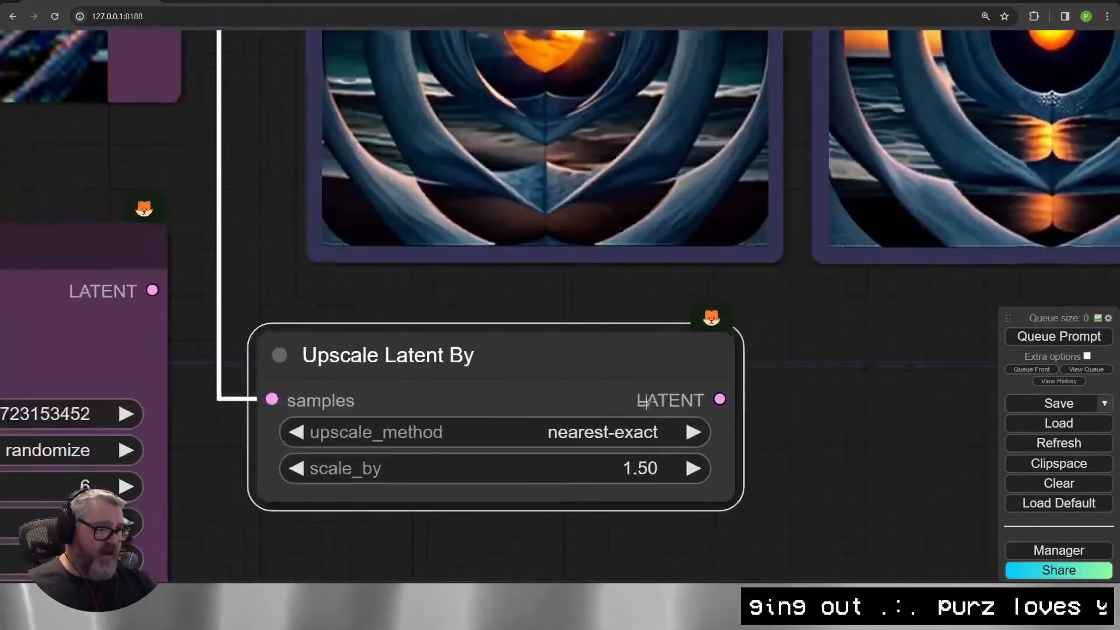
Stack Upscale Latent By and the second KSampler beneath the first KSampler, and connect the upscaled latent to the second sampler's latent_image.
scroll(584, 389, down, 5)
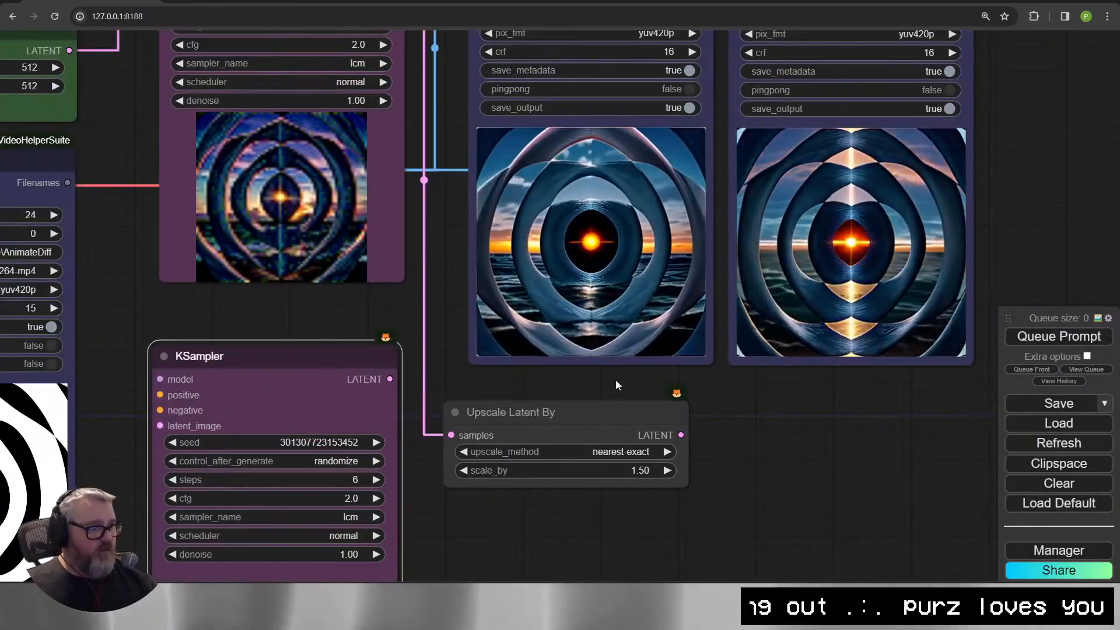
scroll(641, 409, down, 5)
scroll(712, 350, up, 3)
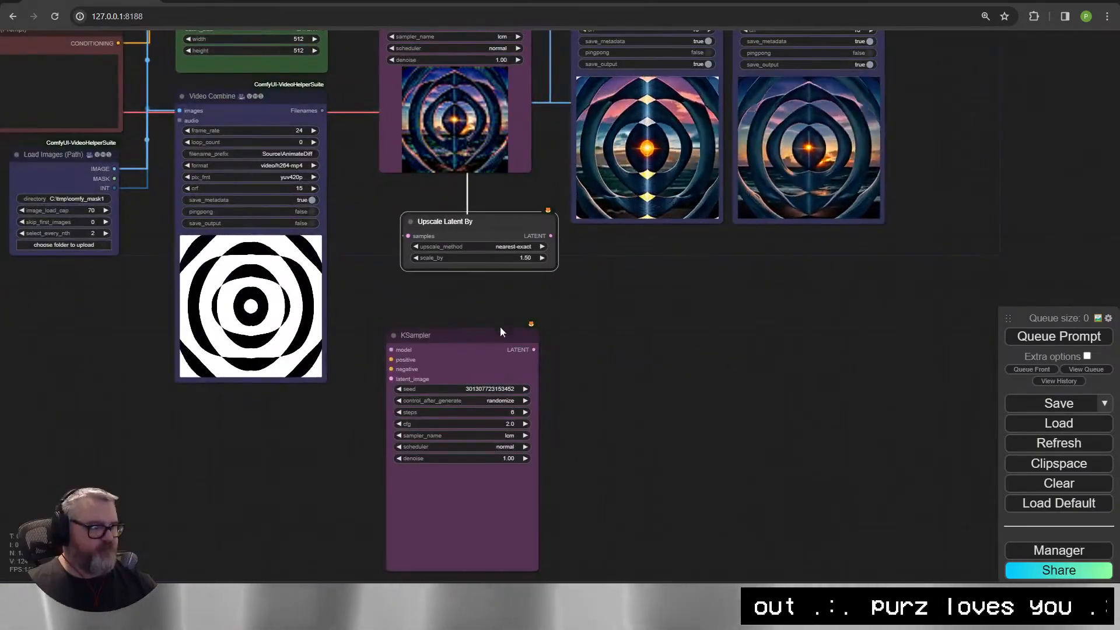
drag(500, 330, 517, 282)
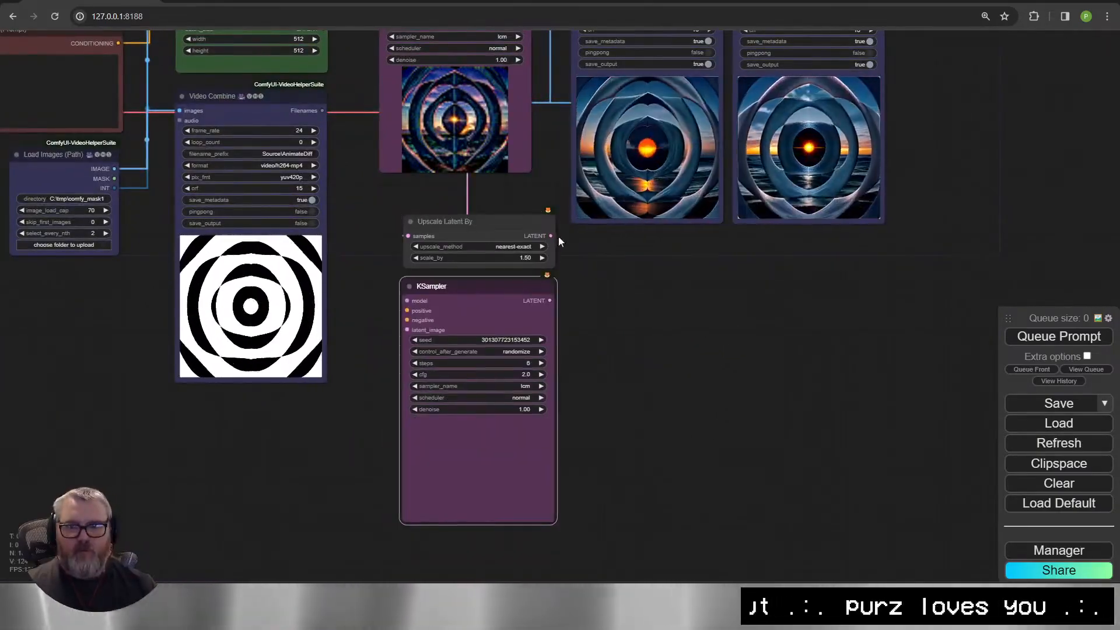
drag(551, 237, 711, 421)
Connect the AnimateDiff Loader's model output to the second KSampler's model input.
scroll(506, 294, down, 1)
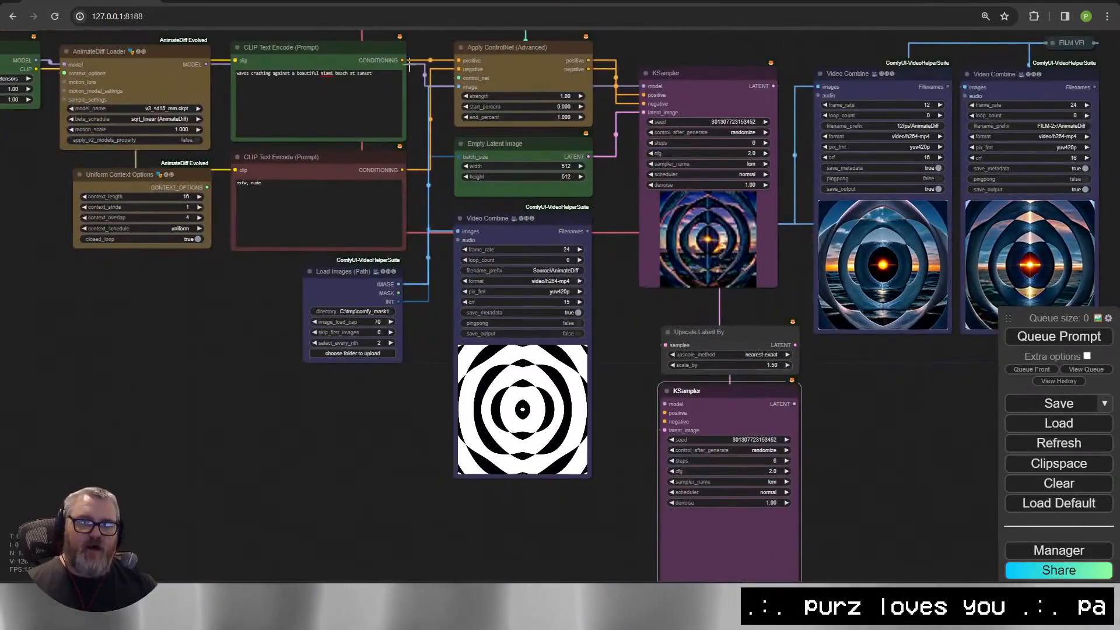
drag(642, 313, 586, 372)
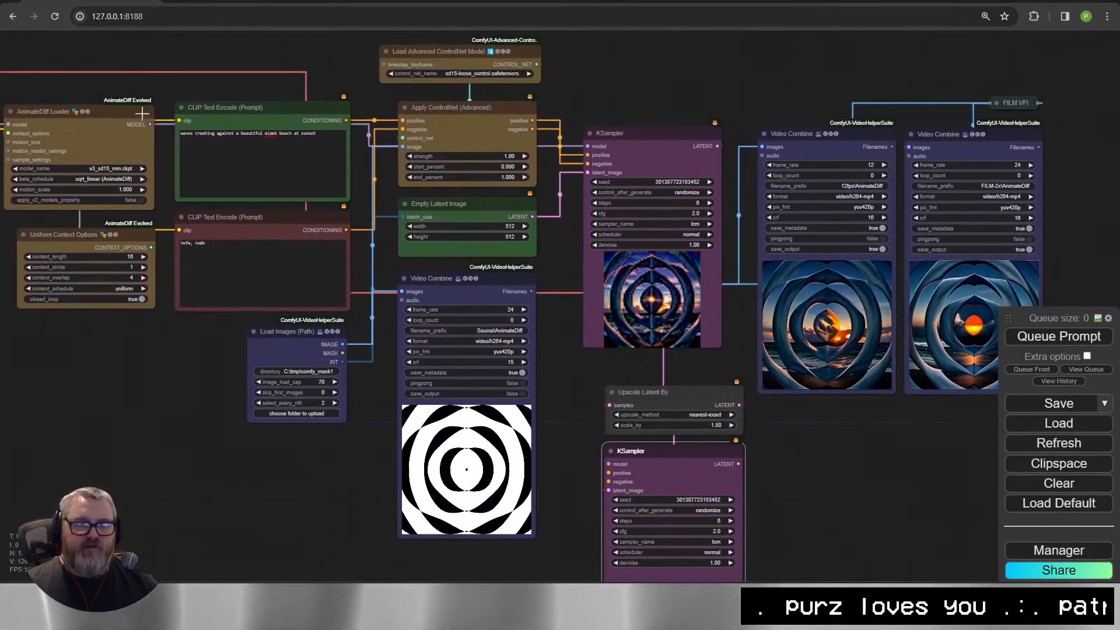
drag(150, 124, 609, 465)
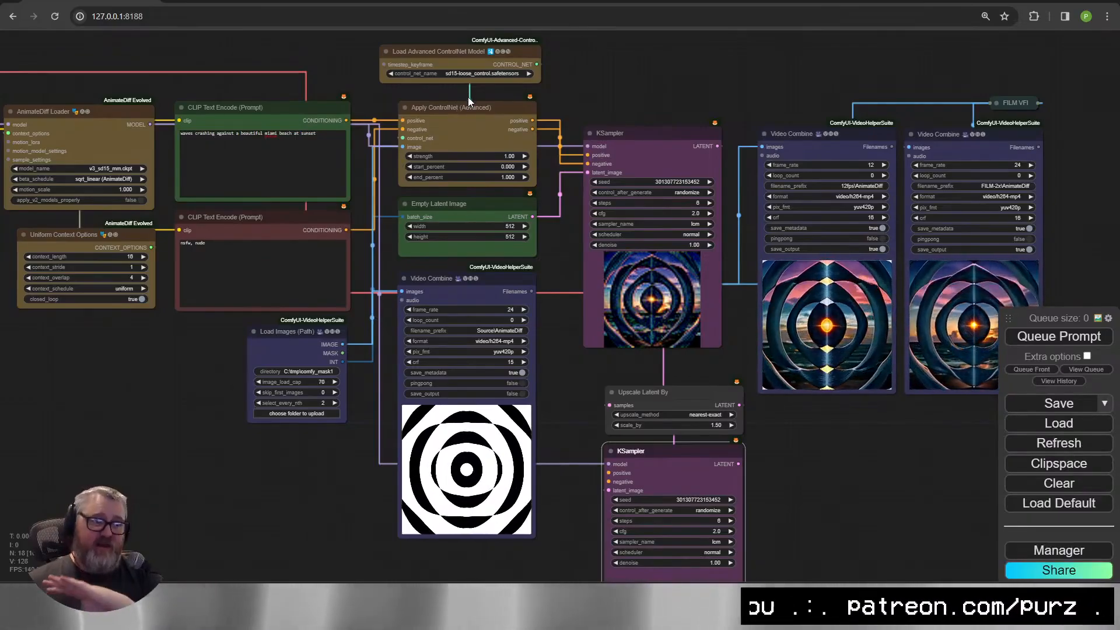
Move the mask preview Video Combine node below Load Images (Path) to free space beside the second KSampler.
scroll(540, 366, down, 4)
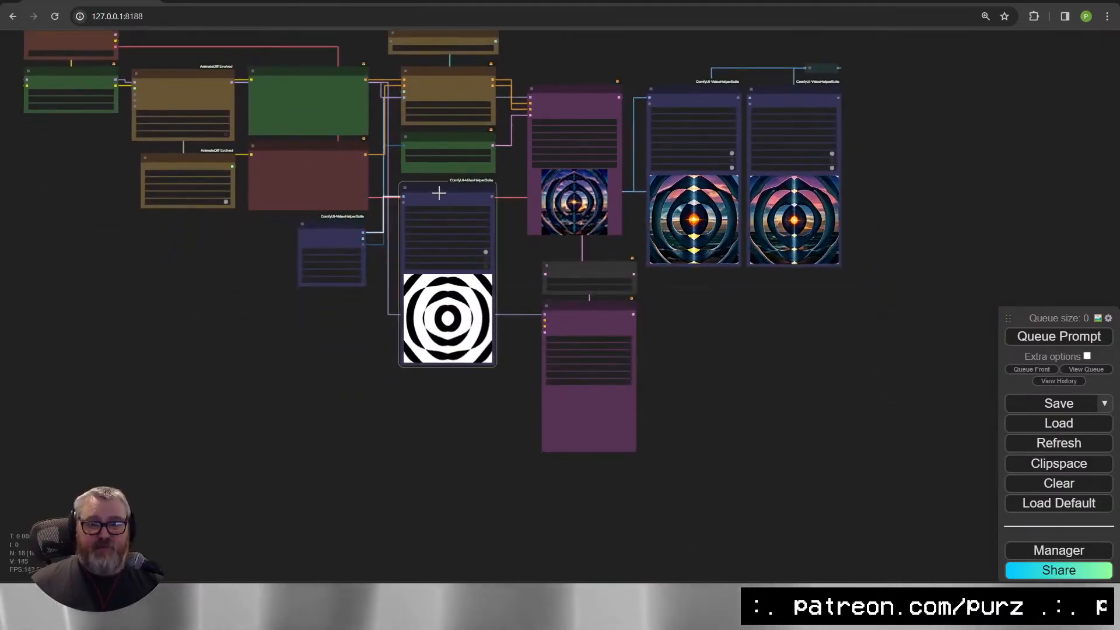
drag(438, 191, 309, 307)
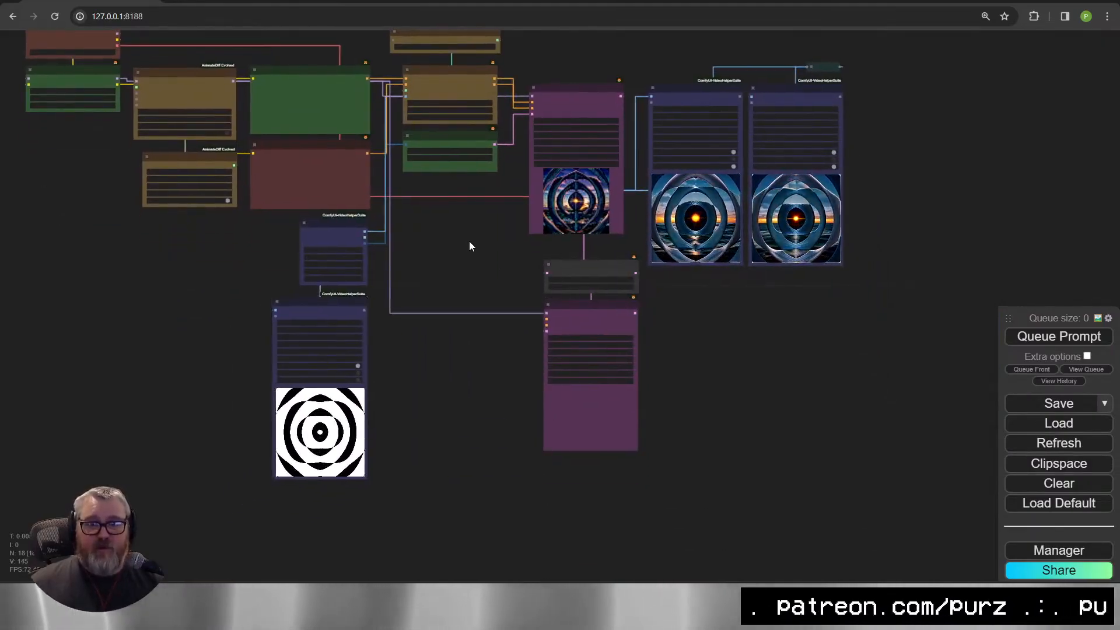
Duplicate Load Advanced ControlNet Model and Apply ControlNet (Advanced) below Empty Latent Image, with the positive prompt feeding the Apply ControlNet copy.
scroll(469, 240, down, 1)
drag(469, 240, 433, 305)
scroll(424, 313, up, 7)
drag(489, 198, 439, 331)
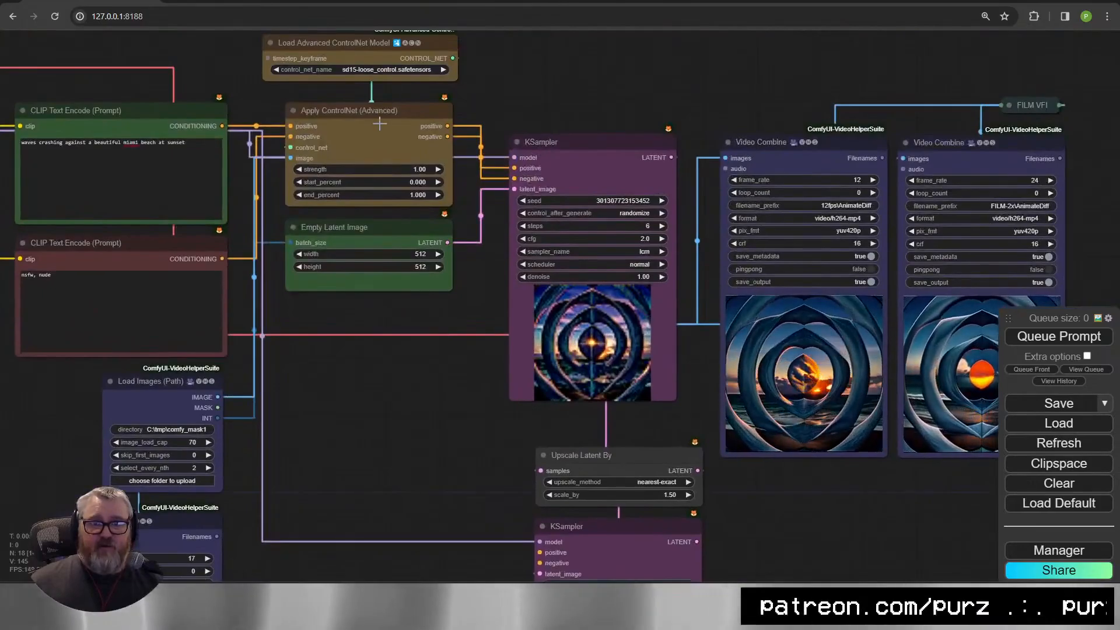
key(ctrl+c)
key(ctrl+shift+v)
drag(526, 339, 314, 479)
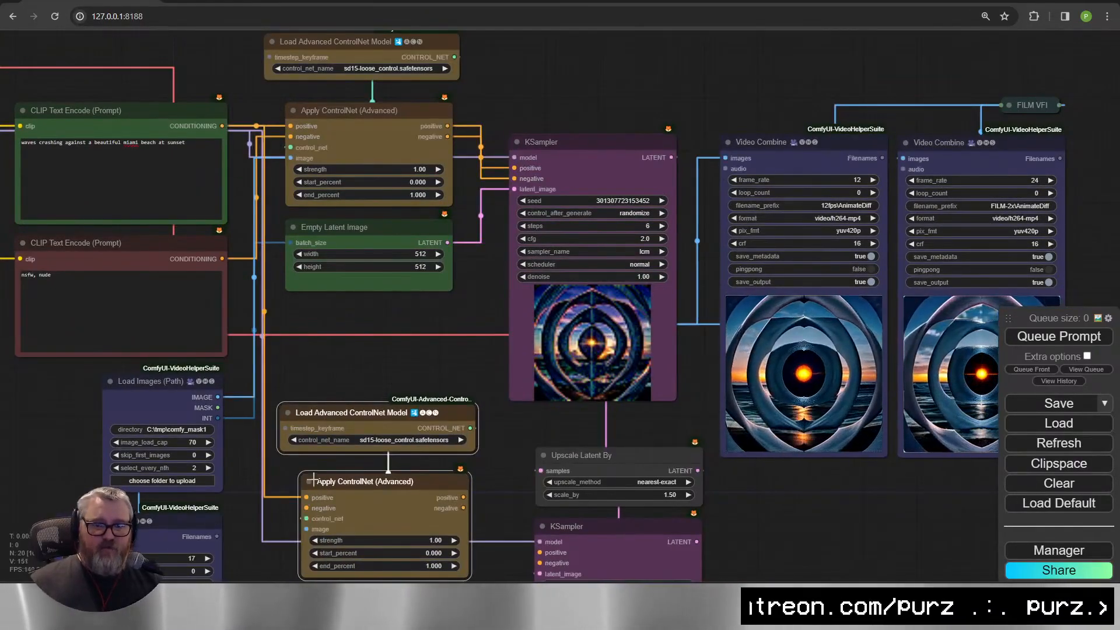
Connect the negative prompt and the loaded mask images to the duplicate Apply ControlNet, and its conditioning outputs to the second KSampler.
drag(222, 258, 305, 465)
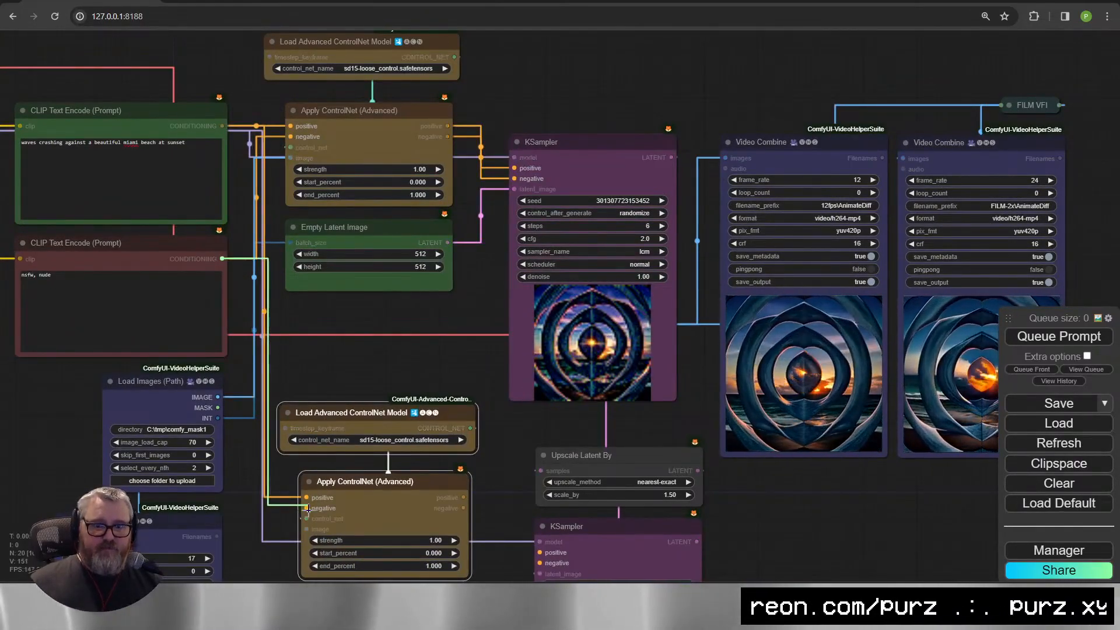
drag(308, 510, 307, 508)
drag(464, 498, 540, 563)
drag(239, 513, 369, 290)
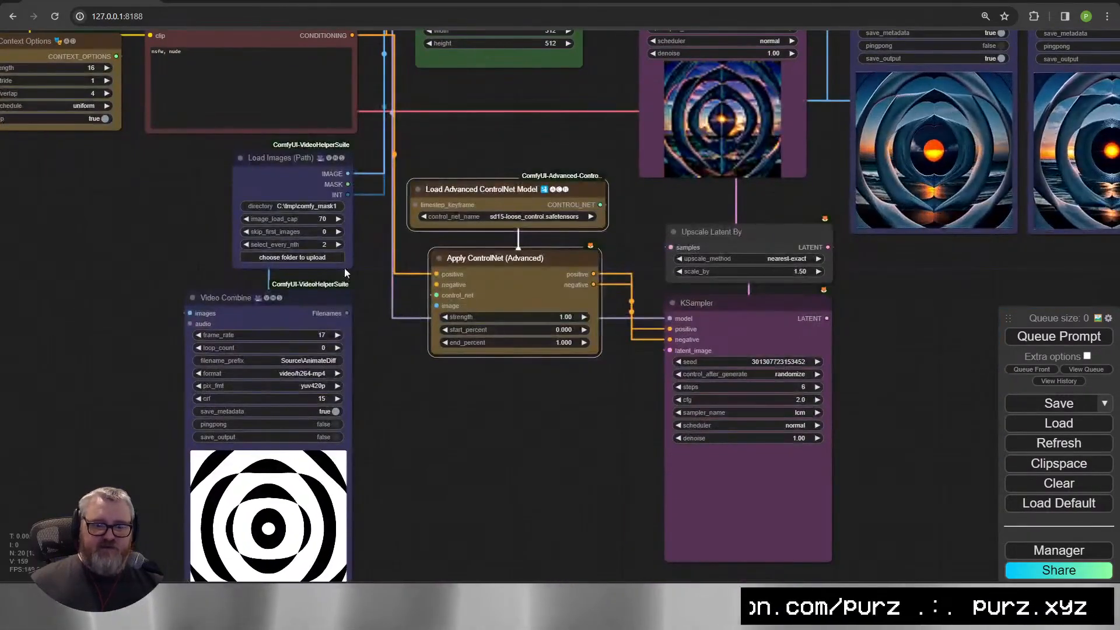
drag(347, 173, 436, 306)
Set the duplicate Apply ControlNet's strength to 0.3 and its end_percent to 0.6.
click(563, 316)
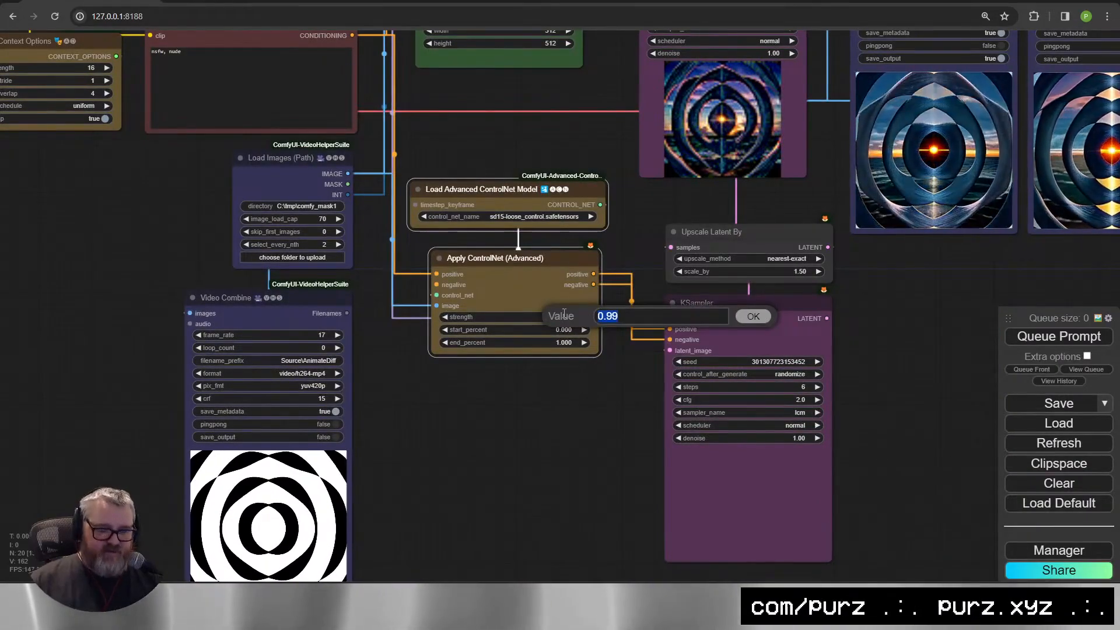
text(0.3)
key(Return)
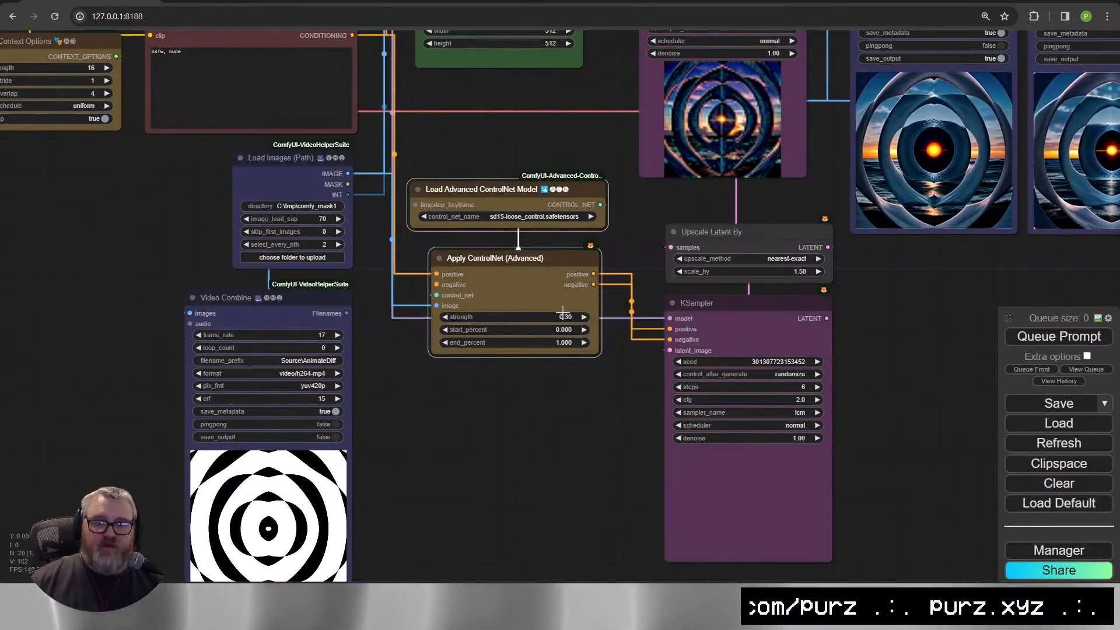
click(568, 343)
text(0.6)
key(Return)
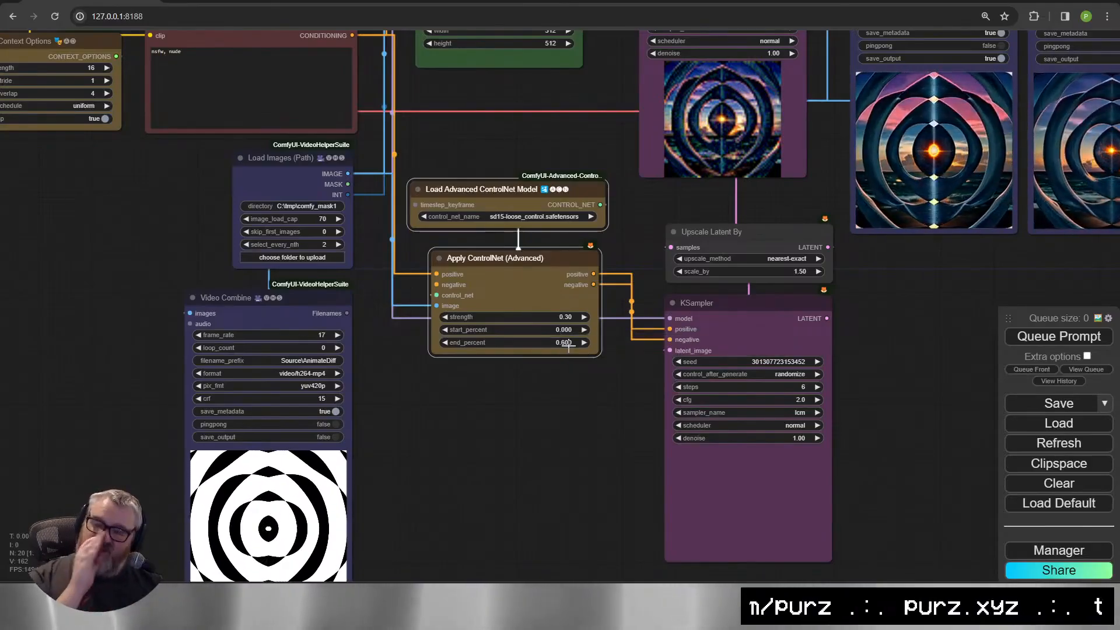
scroll(608, 348, up, 10)
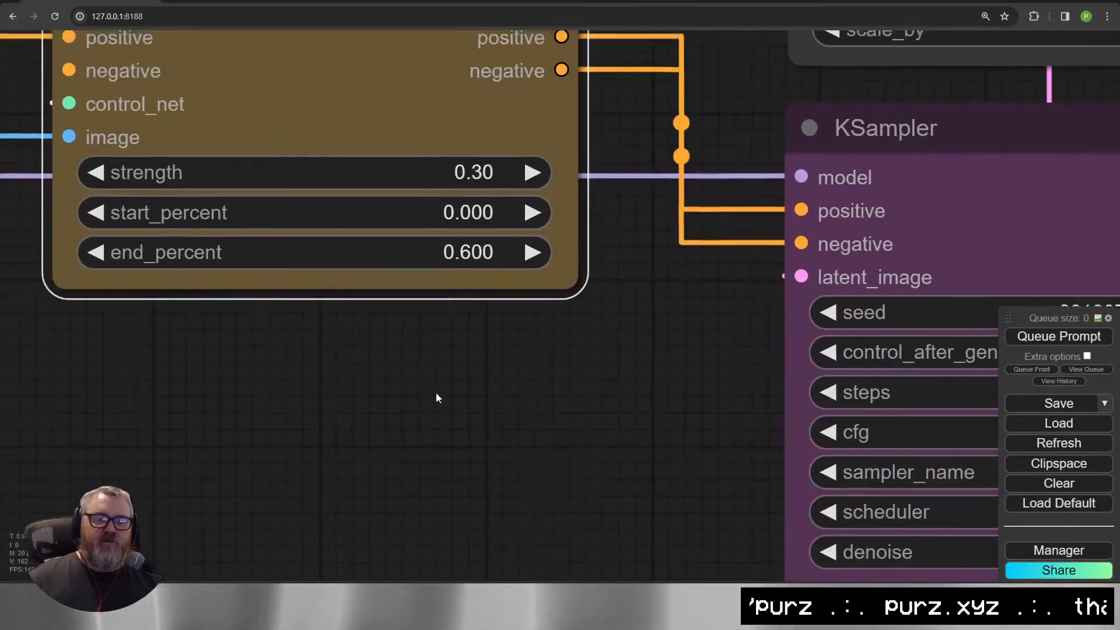
drag(436, 398, 626, 621)
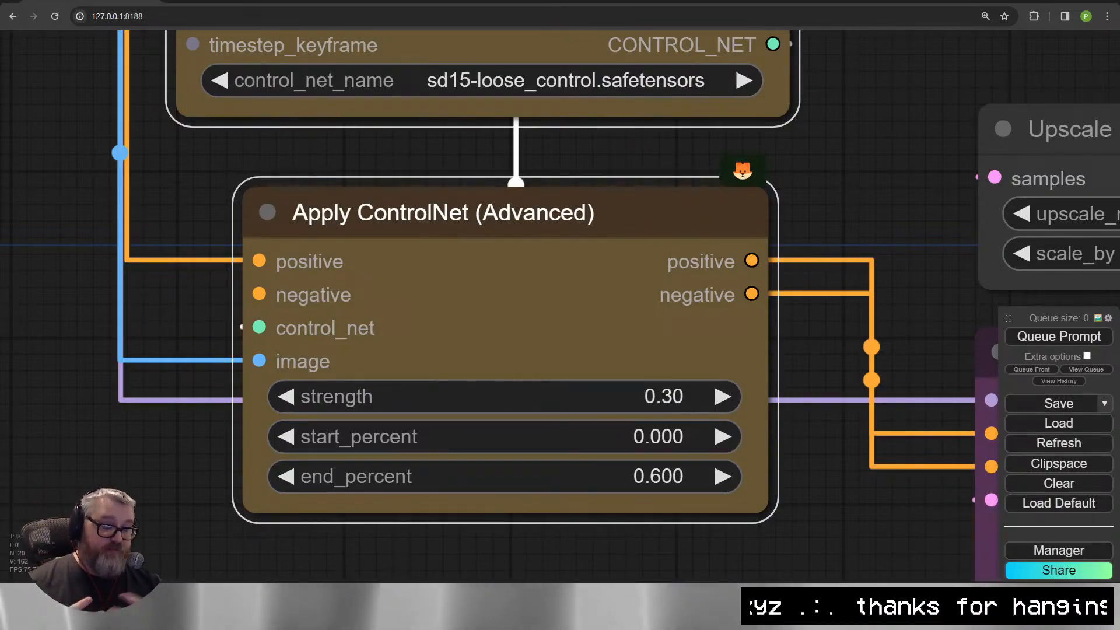
Duplicate the two output Video Combine nodes and FILM VFI, placing the copies beside the second KSampler below the originals.
scroll(658, 373, down, 14)
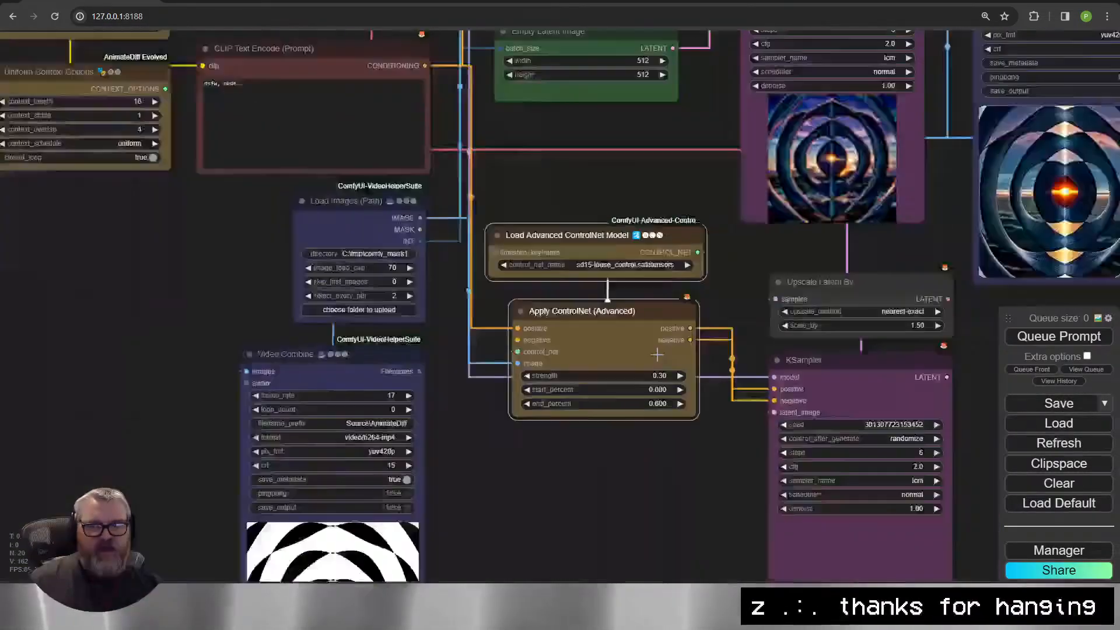
scroll(489, 484, up, 6)
drag(488, 483, 540, 308)
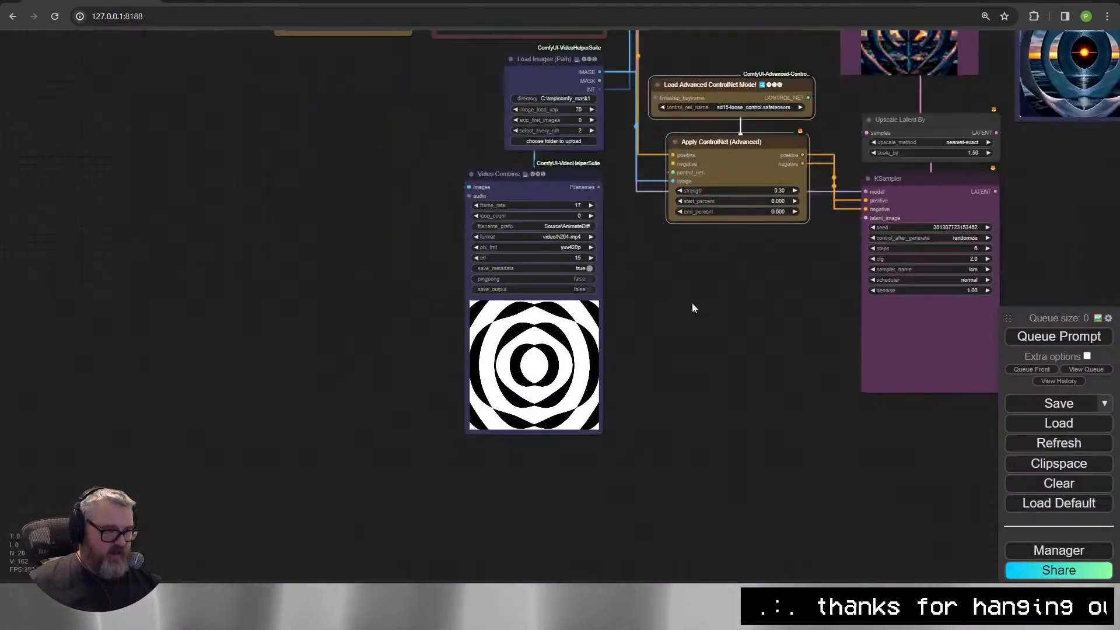
scroll(691, 302, down, 5)
drag(692, 302, 300, 335)
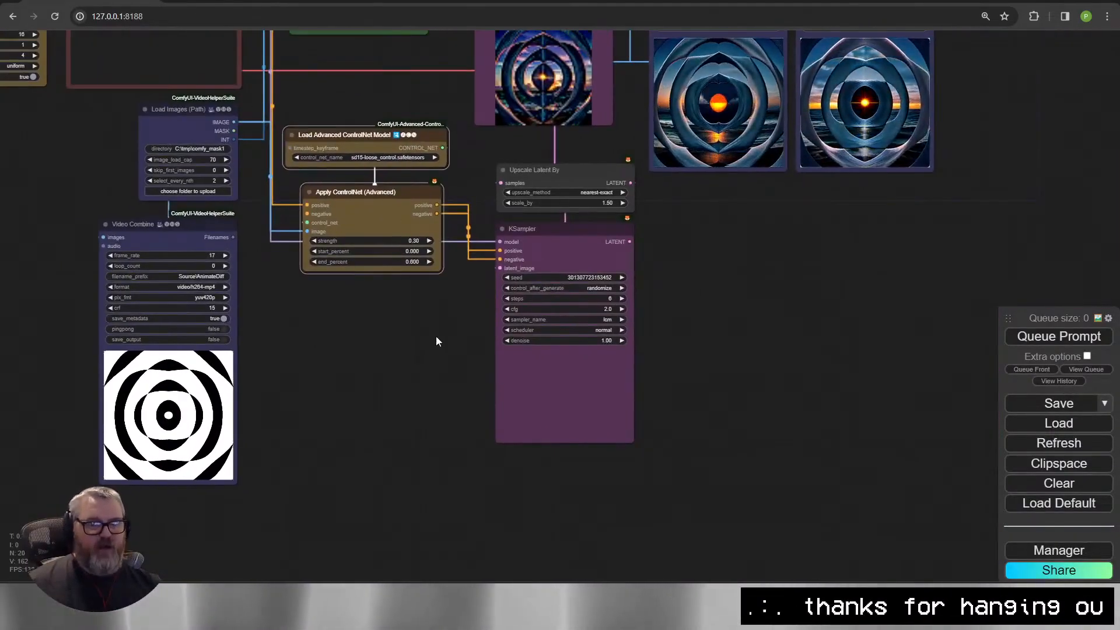
drag(451, 310, 324, 378)
scroll(323, 378, down, 5)
scroll(495, 346, up, 4)
drag(521, 329, 442, 432)
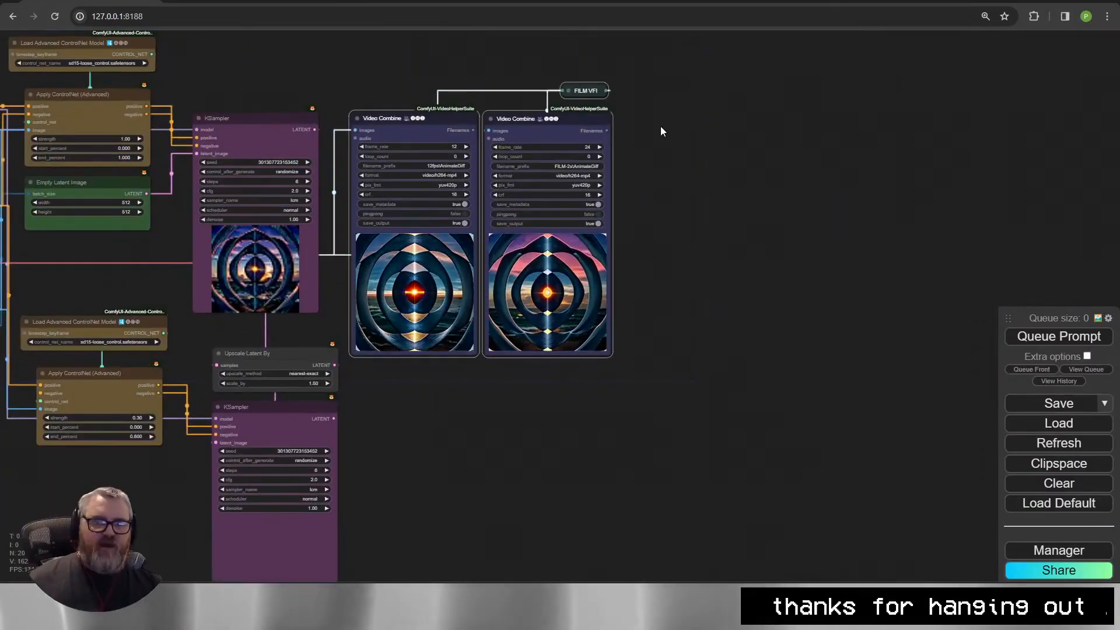
key(ctrl+v)
drag(761, 150, 444, 403)
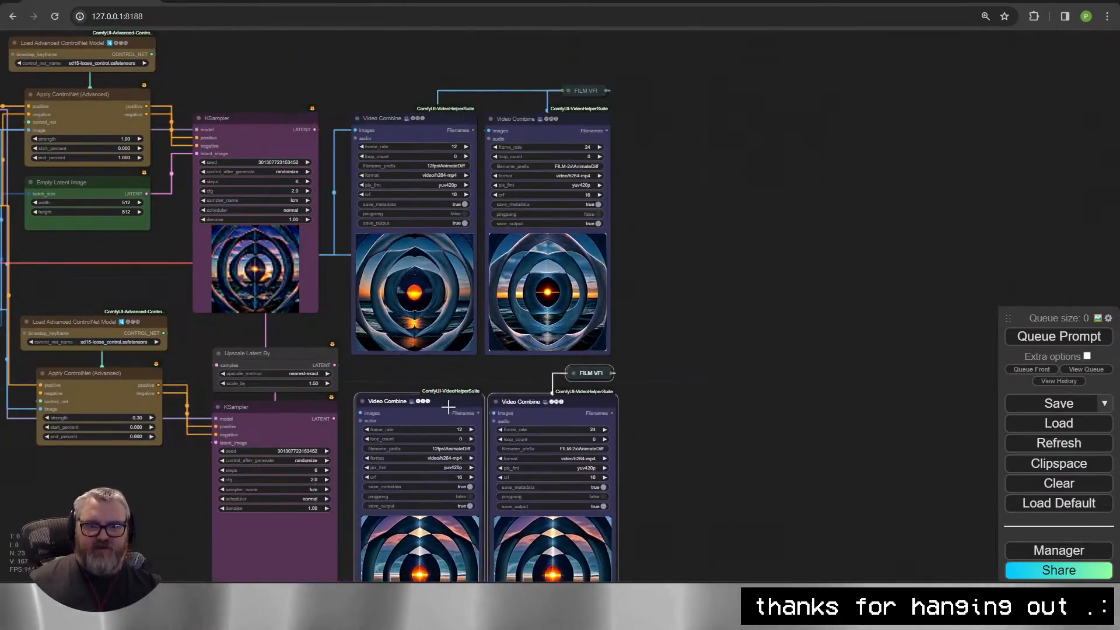
Place VAE Decode between the first KSampler and Upscale Latent By, adjusting the neighbouring nodes to make room.
scroll(644, 370, up, 2)
drag(645, 369, 808, 250)
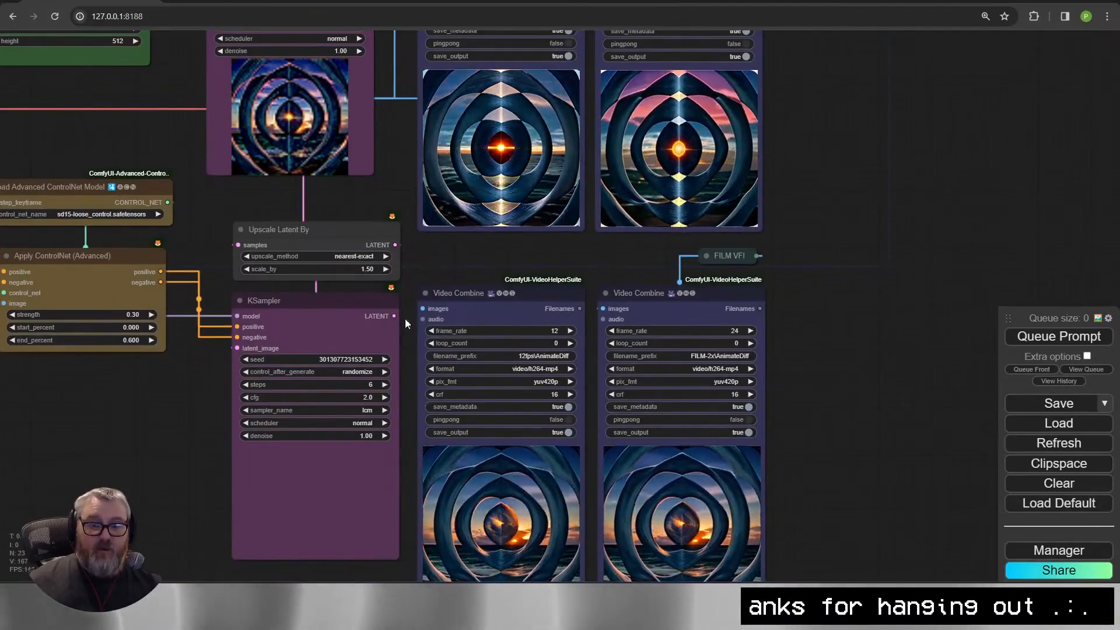
drag(405, 392, 409, 265)
scroll(409, 265, down, 4)
drag(750, 228, 715, 365)
drag(303, 372, 285, 351)
drag(286, 76, 292, 6)
drag(301, 163, 312, 260)
drag(301, 53, 305, 117)
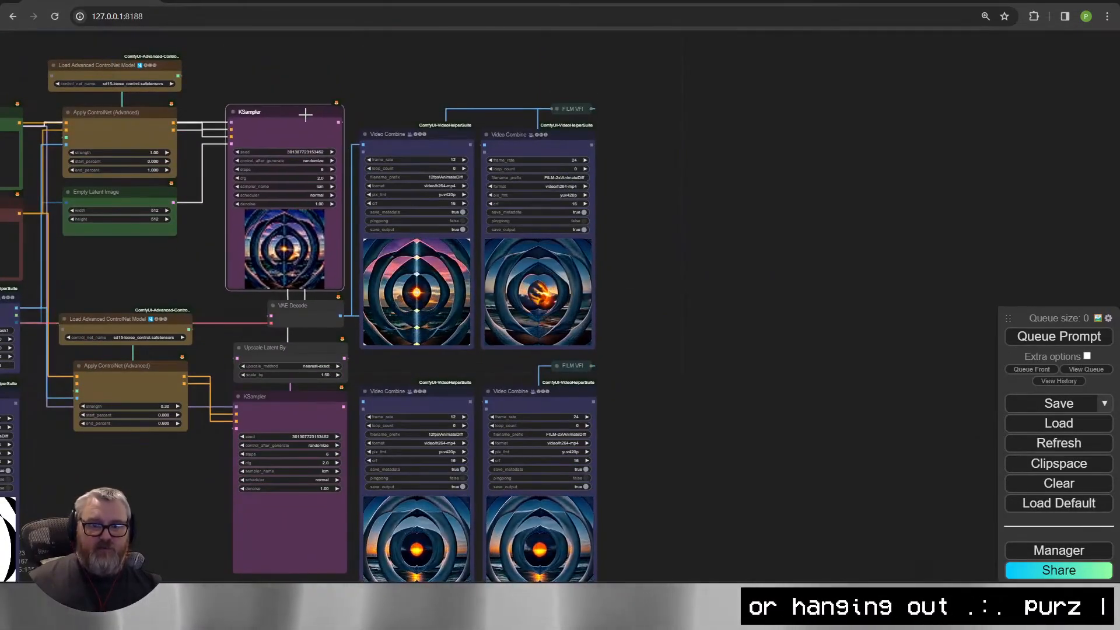
Duplicate VAE Decode below the second KSampler, feeding it that sampler's latent output and the Load Checkpoint VAE.
drag(195, 223, 232, 97)
key(ctrl+c)
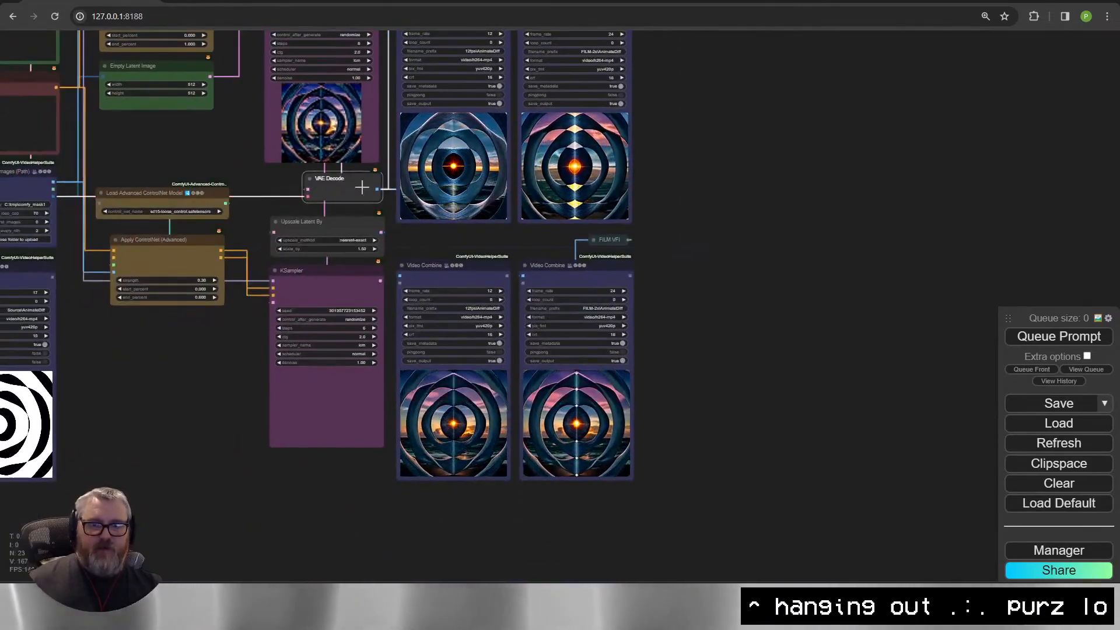
key(ctrl+v)
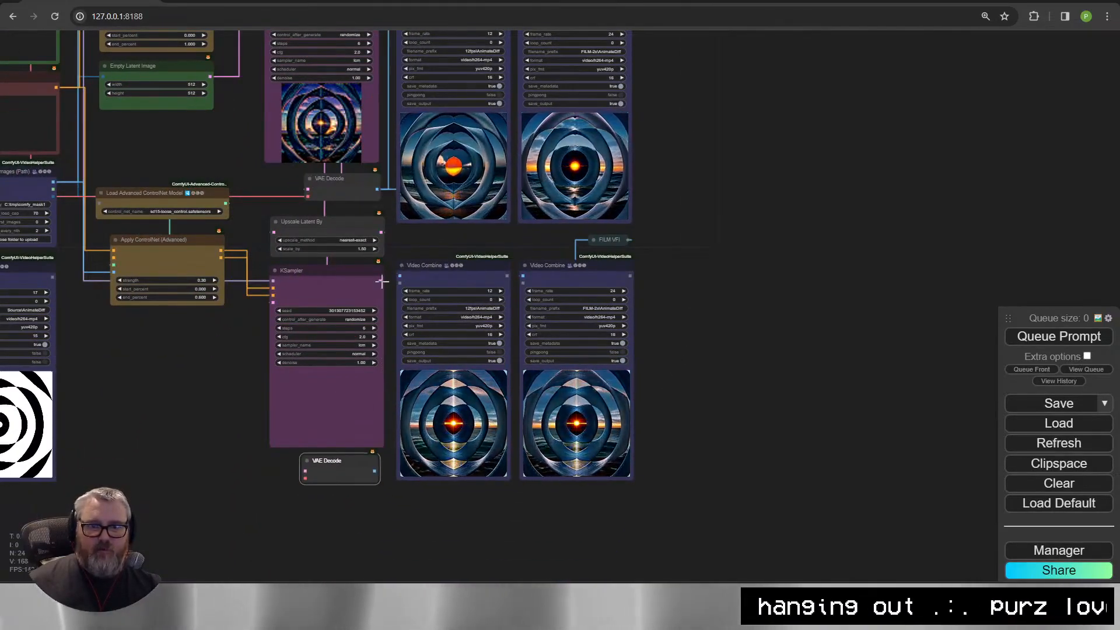
drag(380, 281, 305, 471)
scroll(326, 504, down, 2)
drag(157, 435, 484, 439)
drag(171, 55, 629, 487)
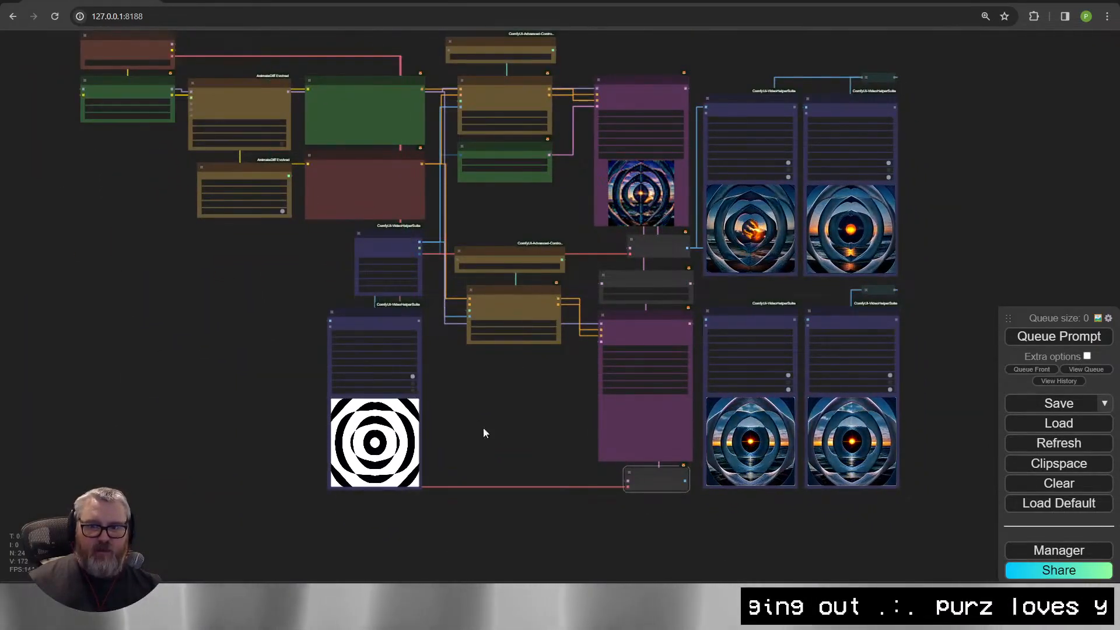
drag(64, 58, 176, 280)
scroll(195, 218, up, 12)
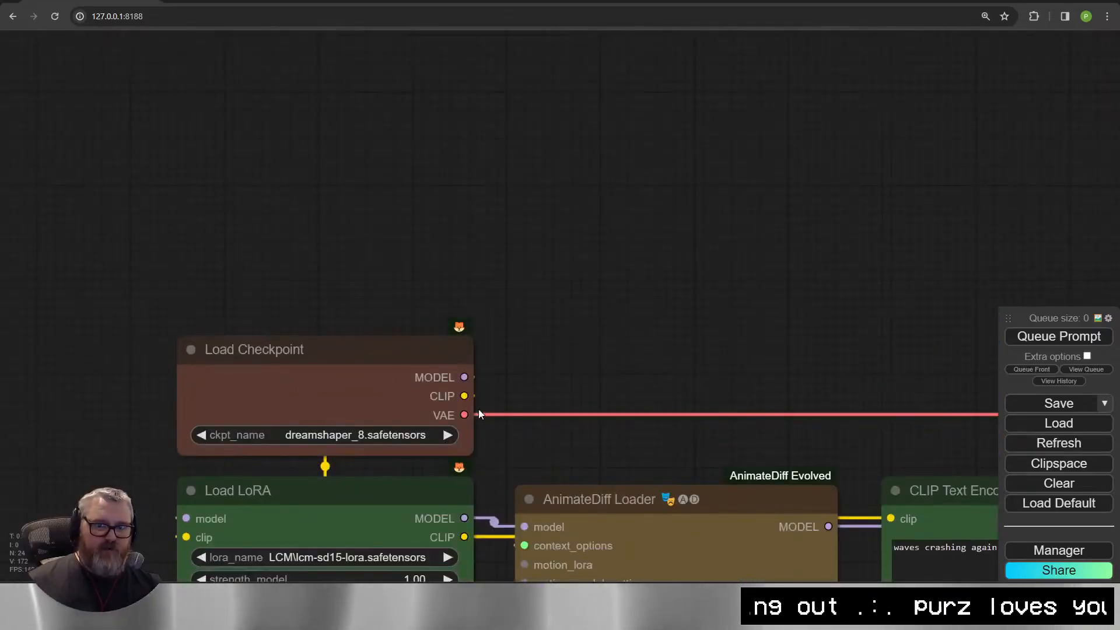
drag(956, 457, 169, 51)
drag(910, 559, 275, 54)
drag(274, 542, 182, 88)
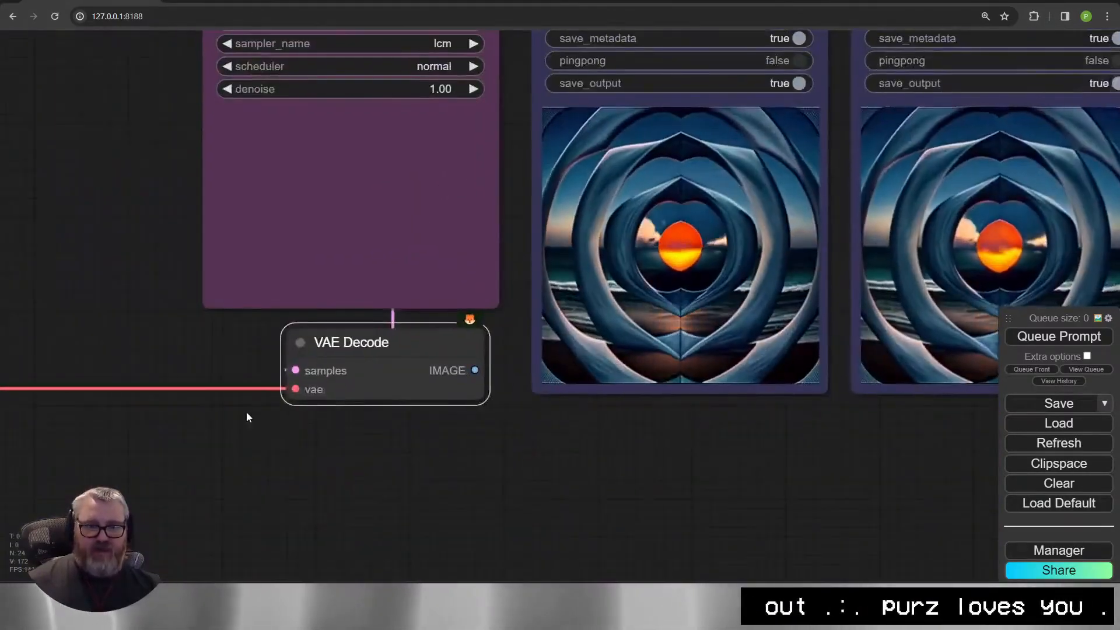
scroll(280, 384, down, 7)
Connect the duplicate VAE Decode's image output to the copied 12 fps Video Combine and the copied FILM VFI.
drag(444, 408, 354, 502)
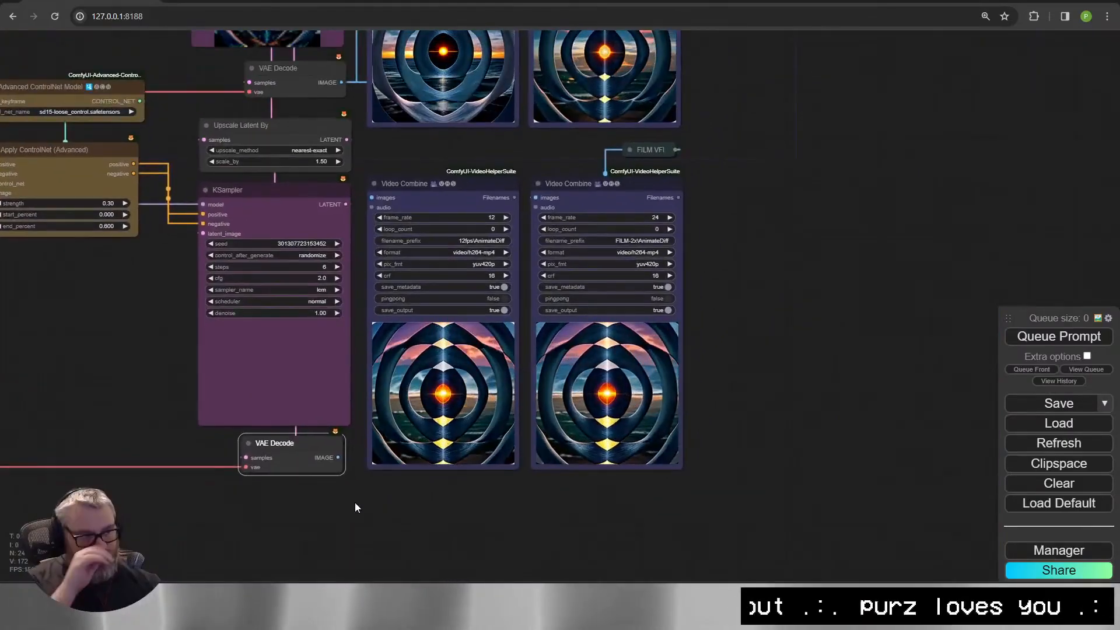
drag(337, 457, 371, 198)
click(629, 147)
click(629, 147)
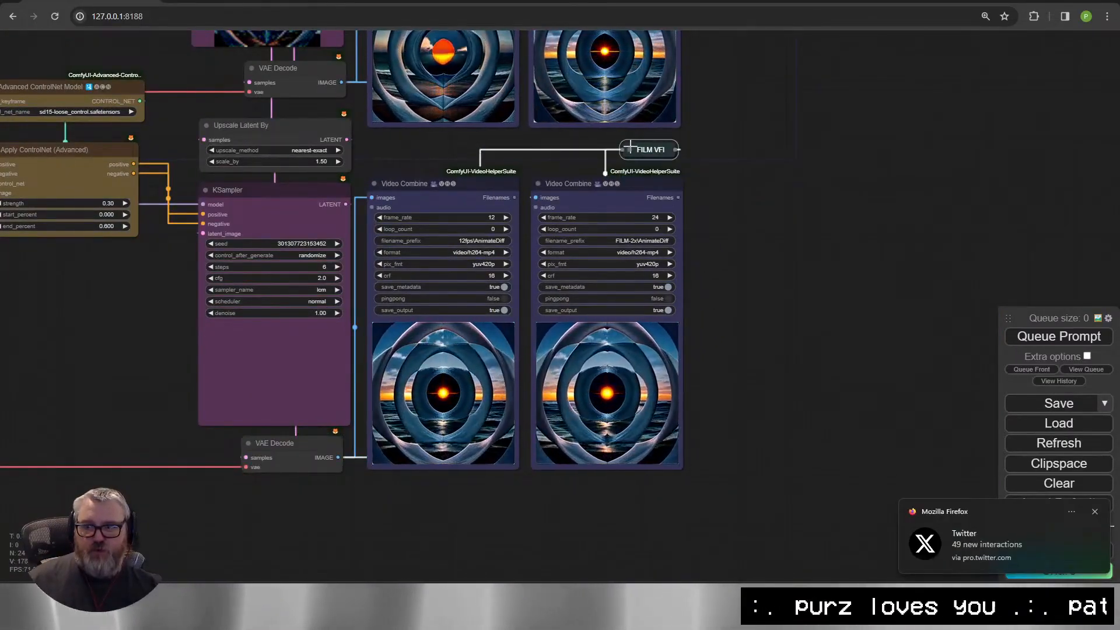
click(802, 218)
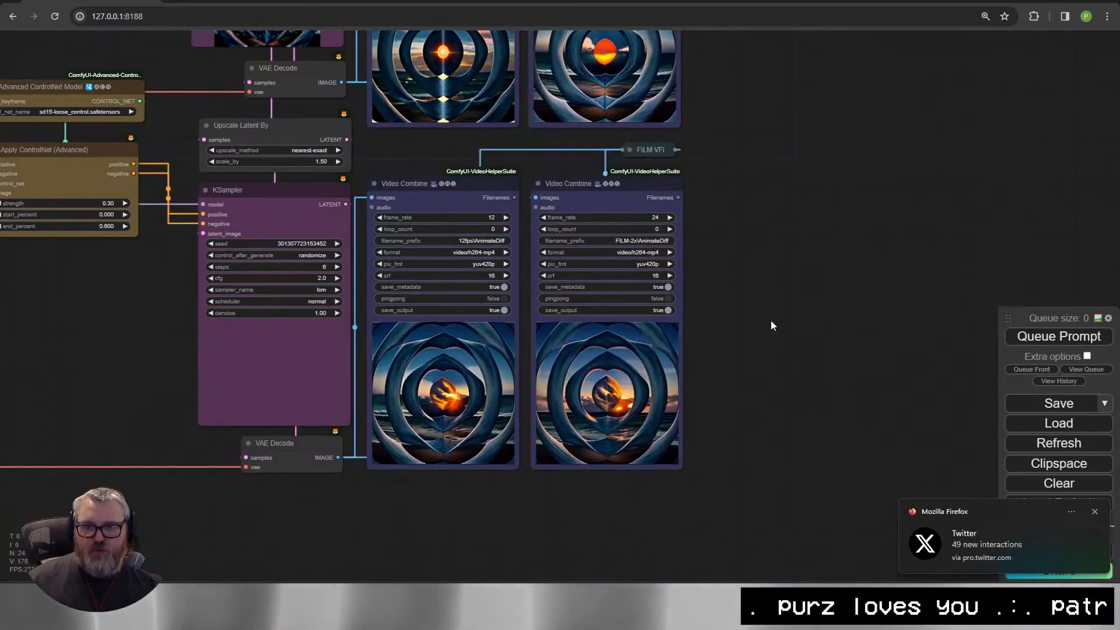
Set the copied Video Combine filename prefixes to 12fps\Upscale-AnimateDiff and FILM-2x\Upscale-AnimateDiff.
click(443, 240)
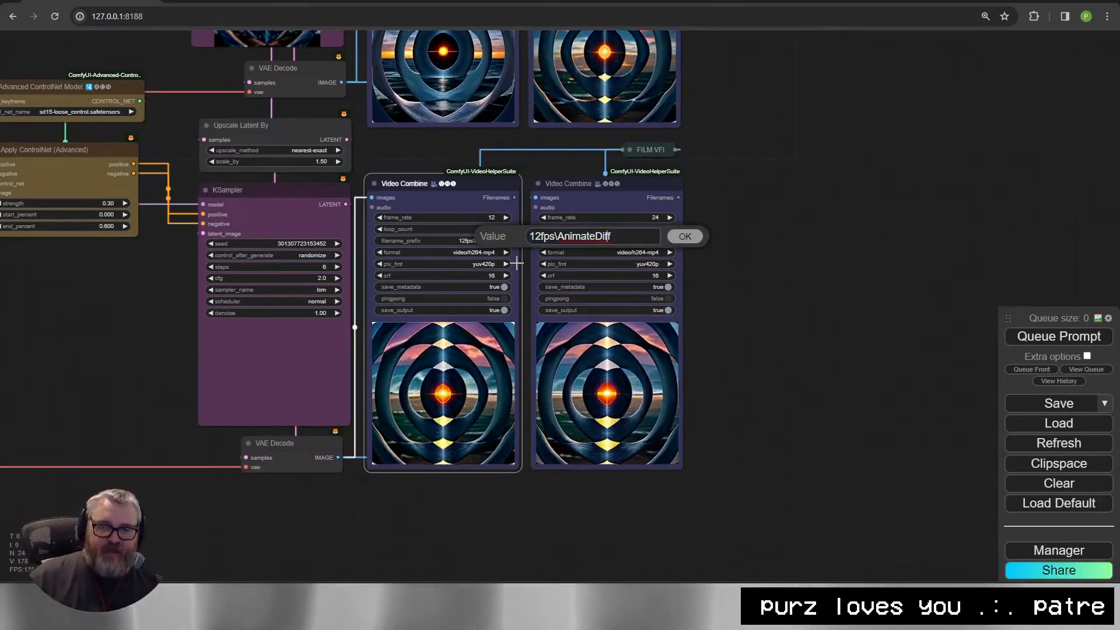
text(Upscale)
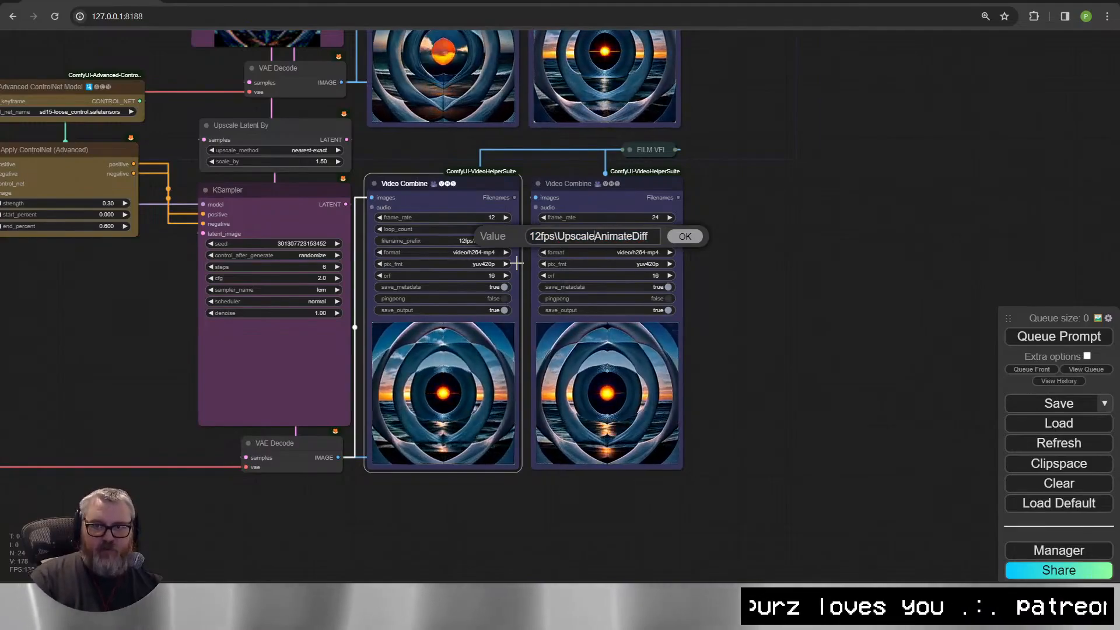
text(-)
key(Return)
click(638, 250)
click(651, 240)
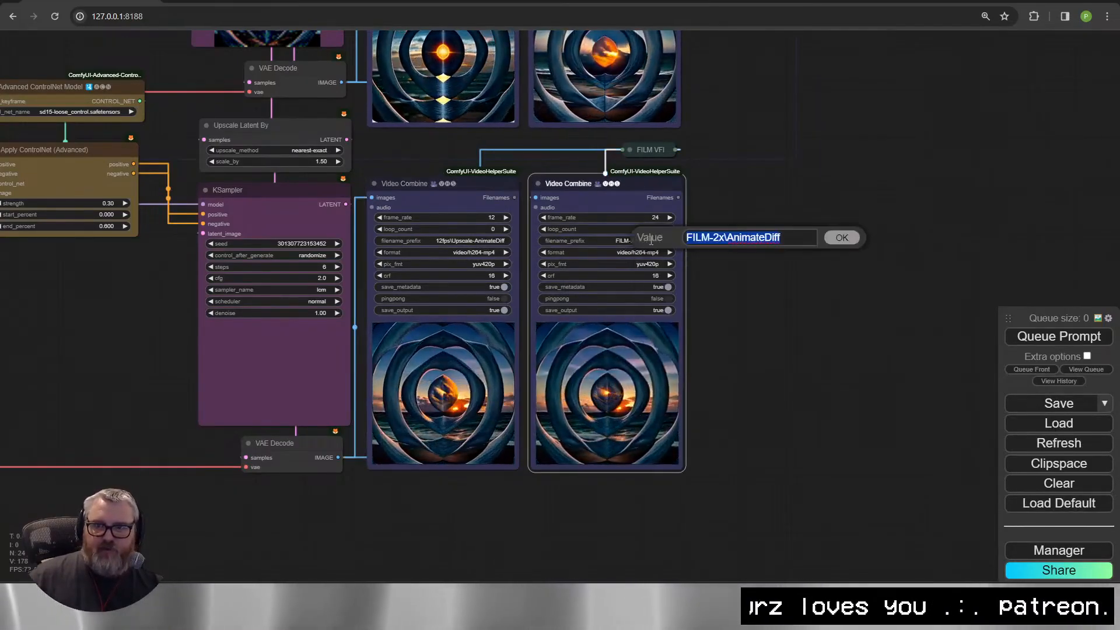
click(723, 238)
text(Upscale-)
key(Return)
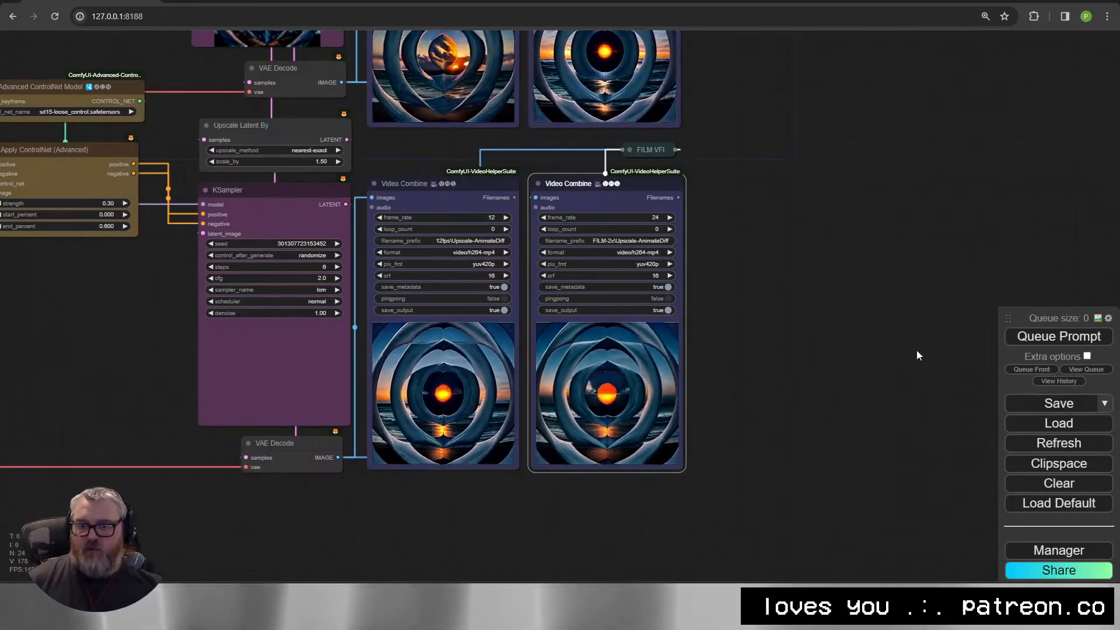
Arrange Load Images (Path) and the mask preview Video Combine side by side below the negative prompt.
scroll(804, 362, down, 4)
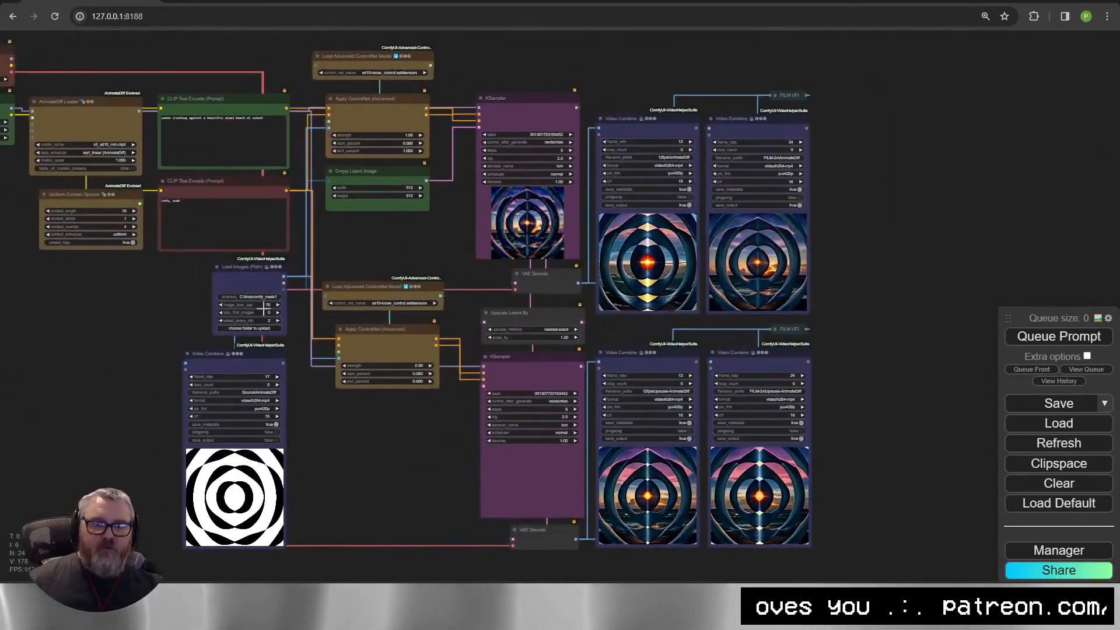
drag(261, 268, 145, 362)
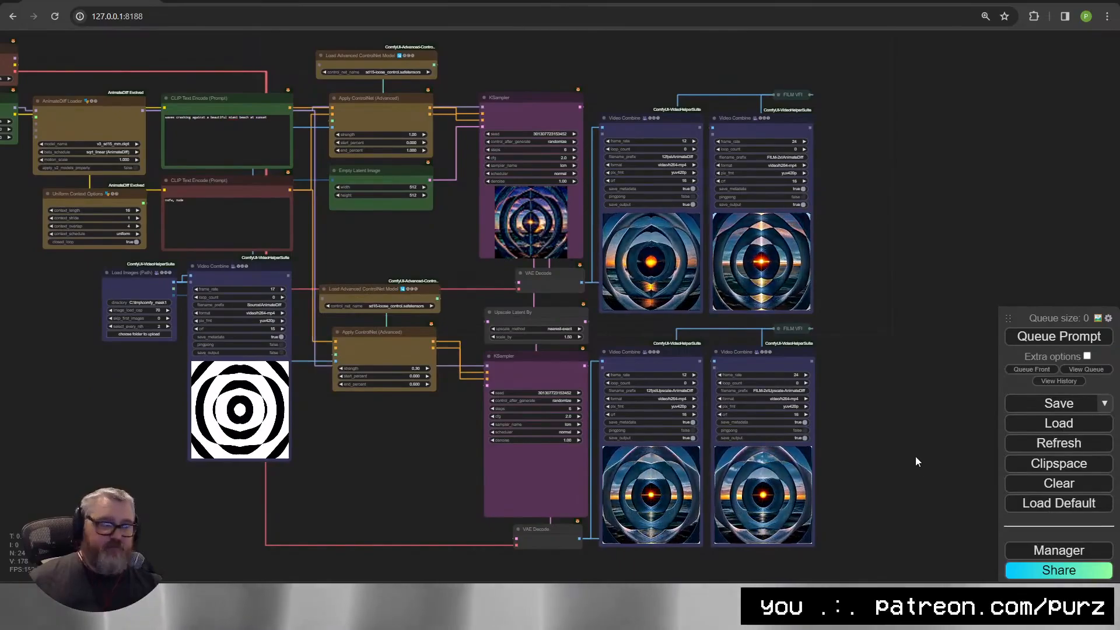
Queue the workflow for a test run, check the duplicate Apply ControlNet's inputs, and cancel the running job.
click(1058, 335)
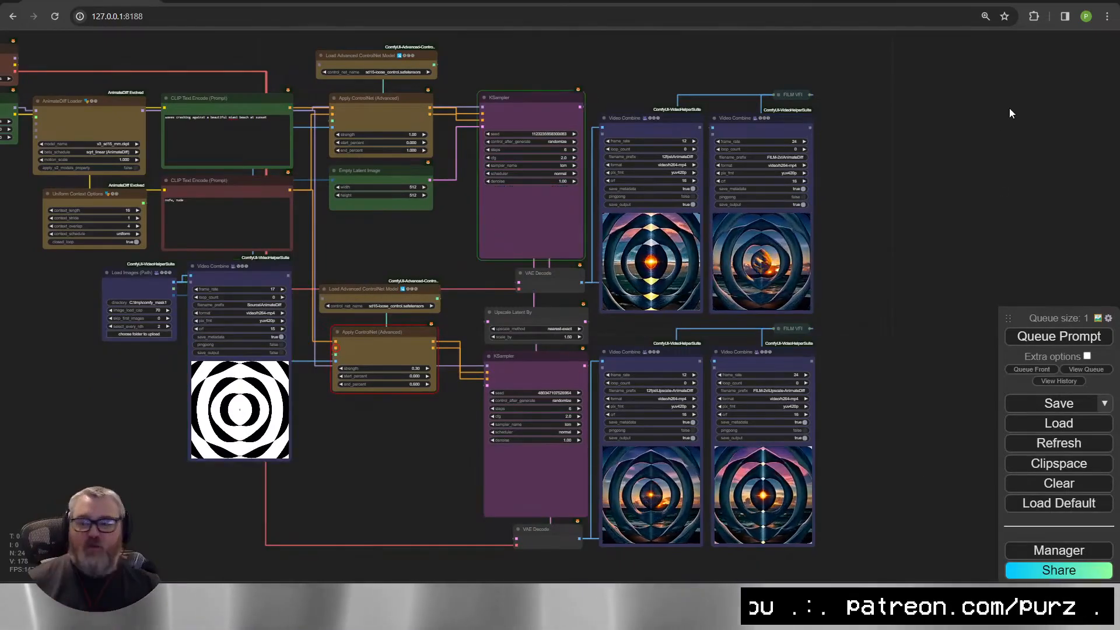
scroll(420, 452, up, 8)
drag(368, 443, 659, 578)
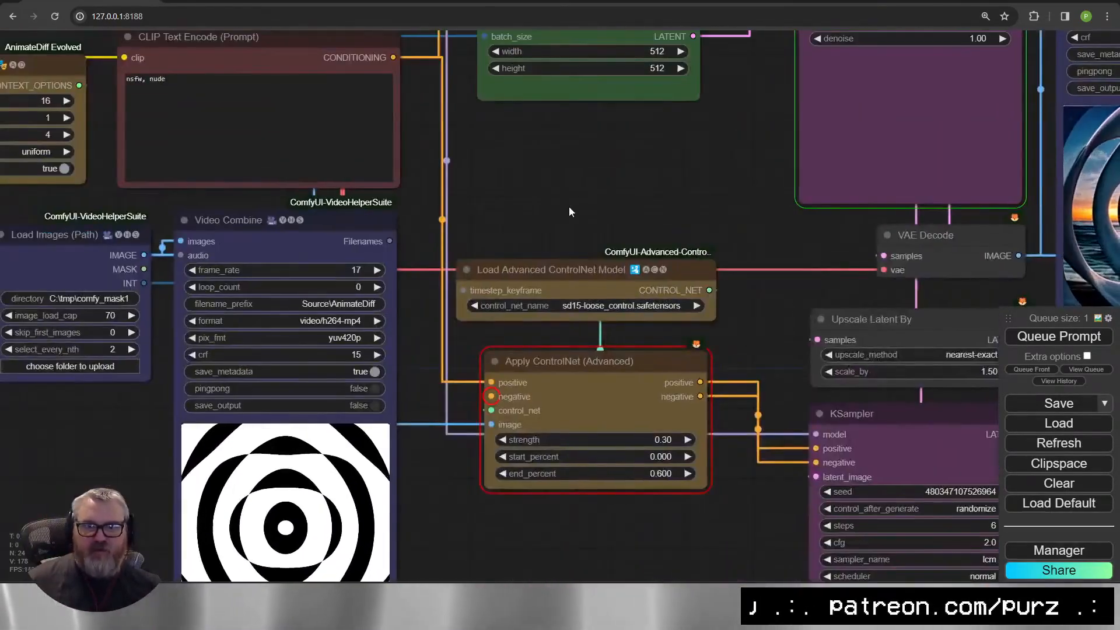
scroll(512, 312, down, 4)
drag(394, 188, 494, 288)
click(1086, 370)
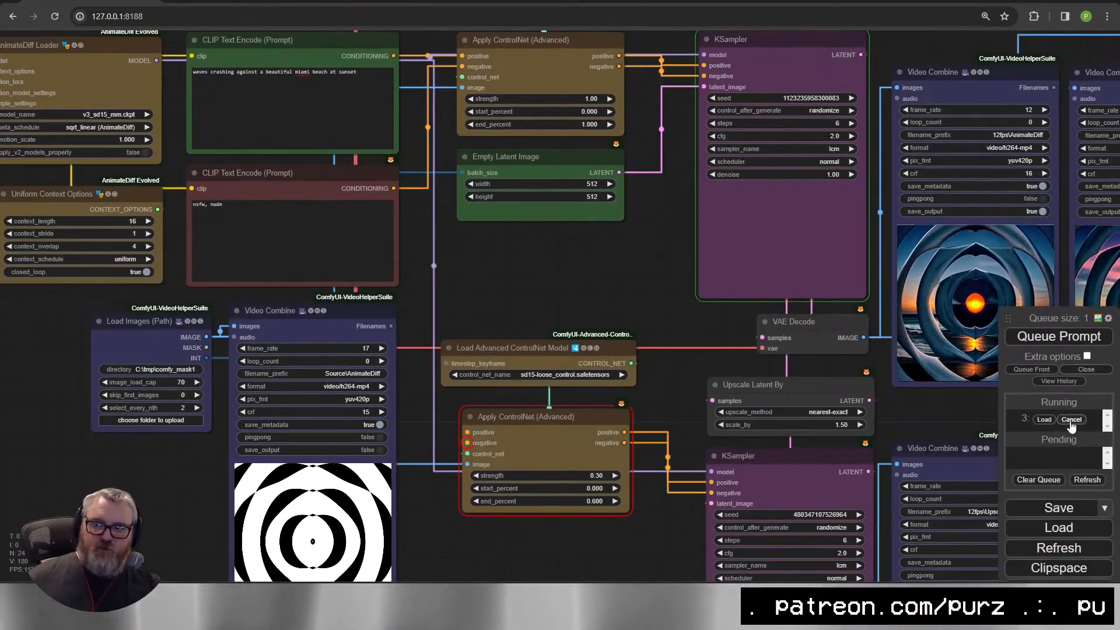
Connect the positive and negative prompts to the matching inputs of the duplicate Apply ControlNet (Advanced).
drag(394, 56, 466, 432)
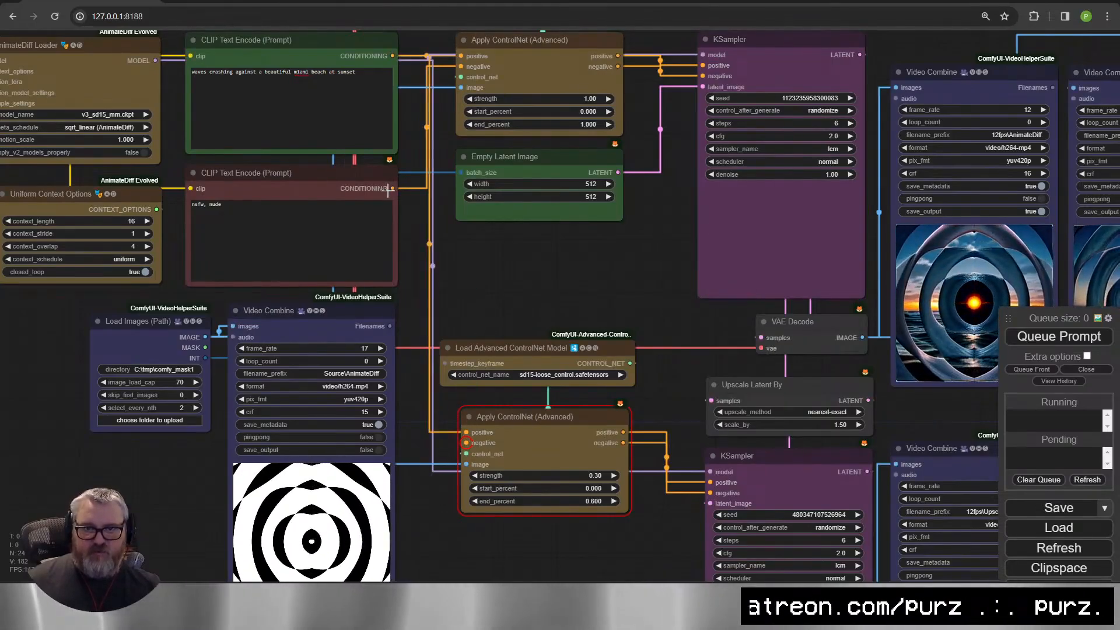
drag(392, 188, 466, 443)
drag(558, 428, 562, 420)
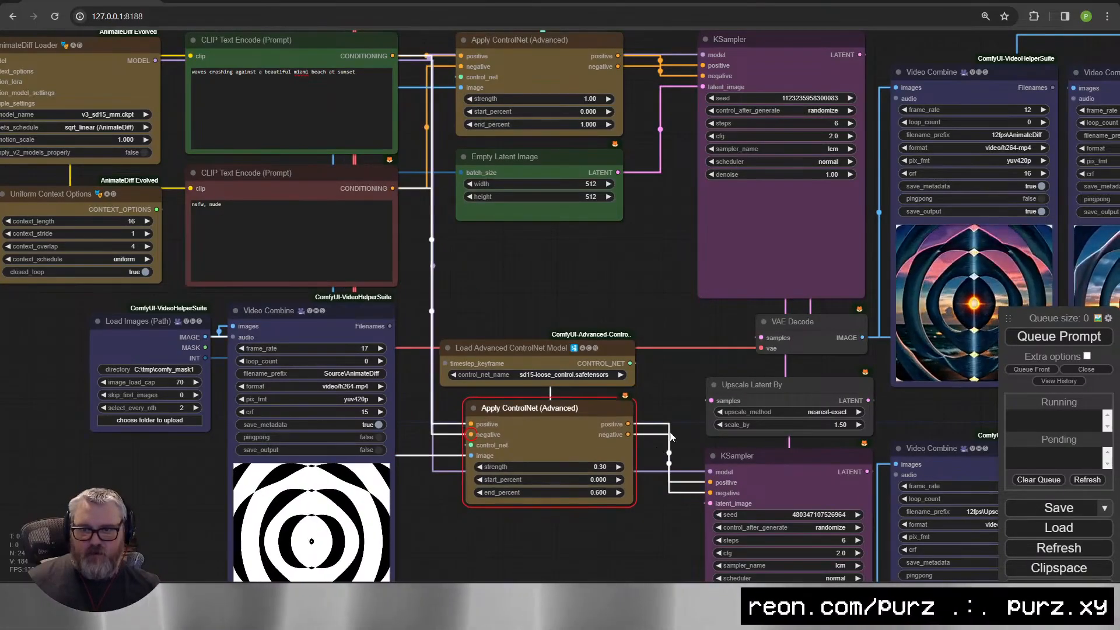
scroll(534, 457, up, 12)
drag(300, 374, 501, 281)
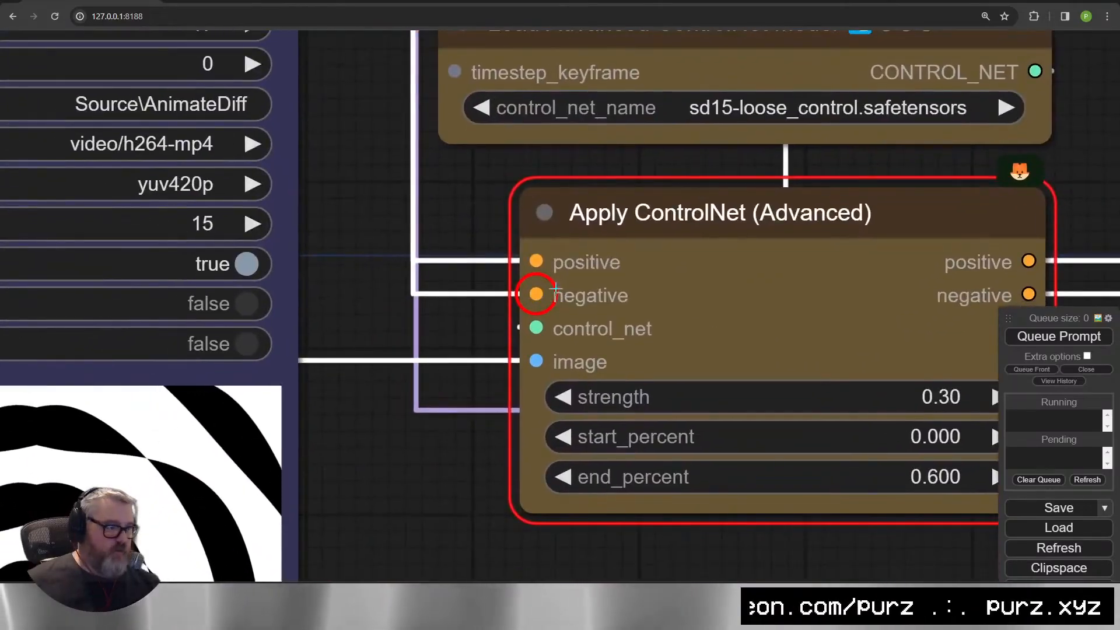
scroll(536, 295, down, 10)
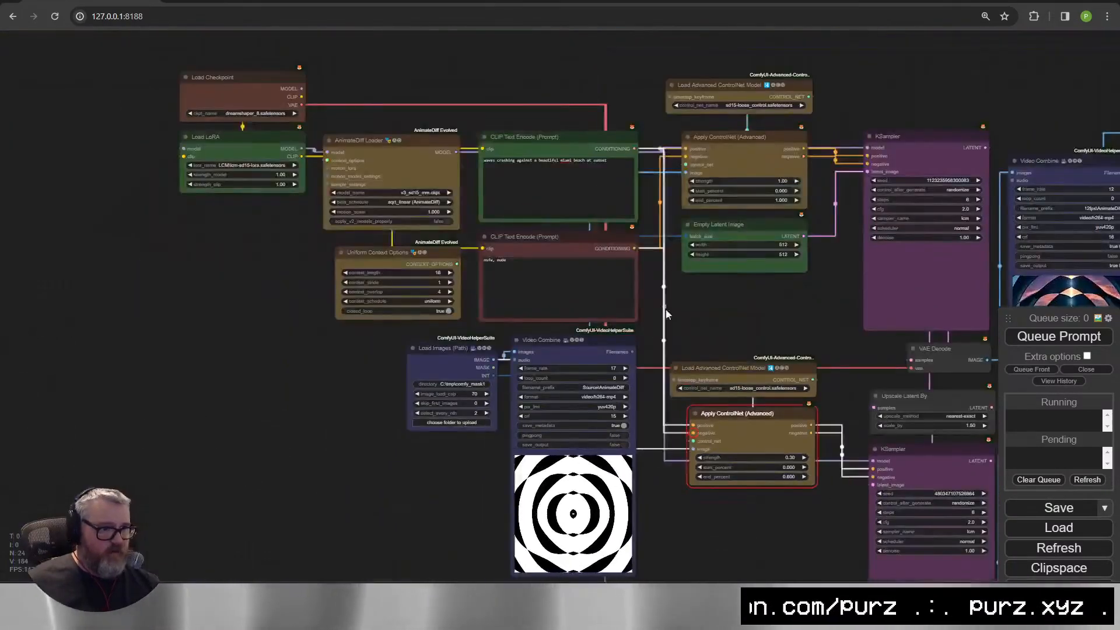
drag(651, 404, 506, 279)
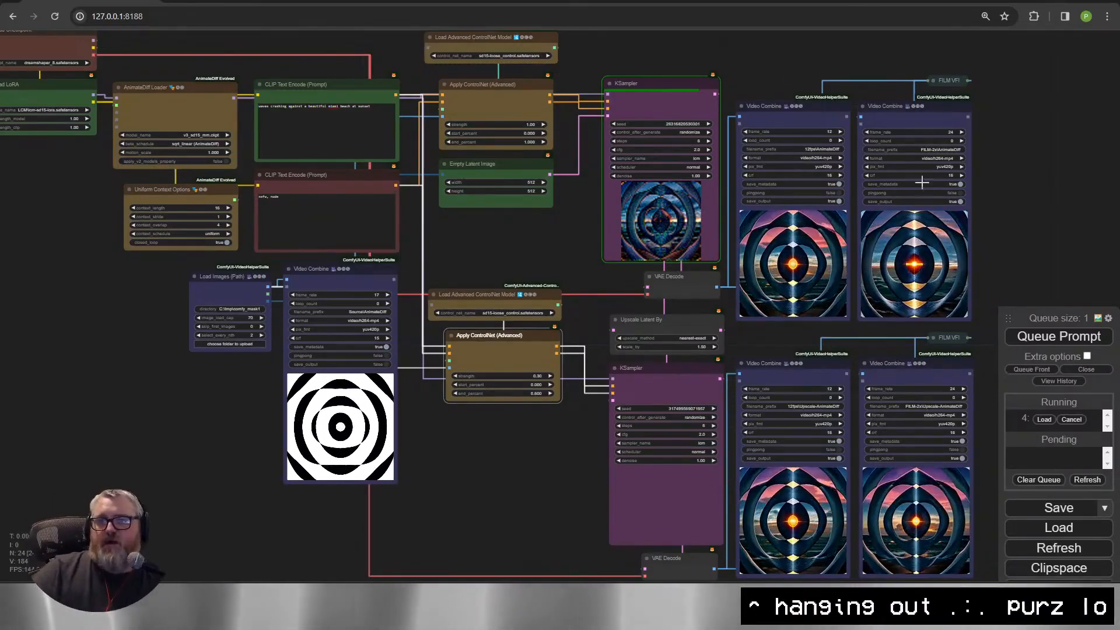
Color the first VAE Decode node red and the Upscale Latent By node purple.
drag(557, 502, 366, 362)
scroll(367, 360, up, 5)
drag(370, 262, 130, 490)
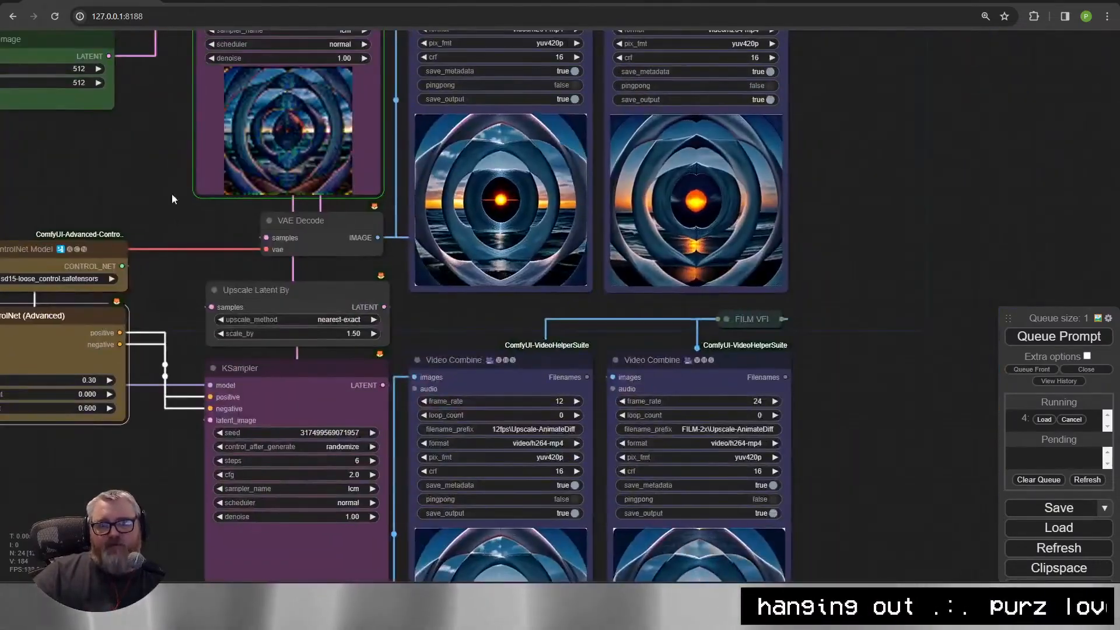
right_click(326, 244)
click(396, 385)
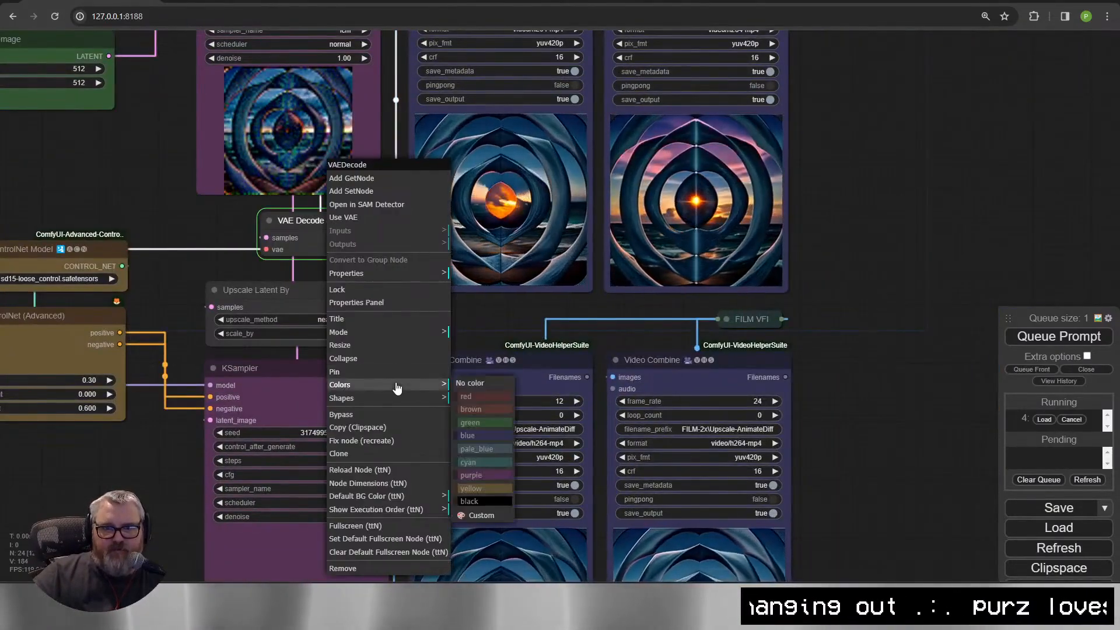
click(486, 396)
right_click(337, 302)
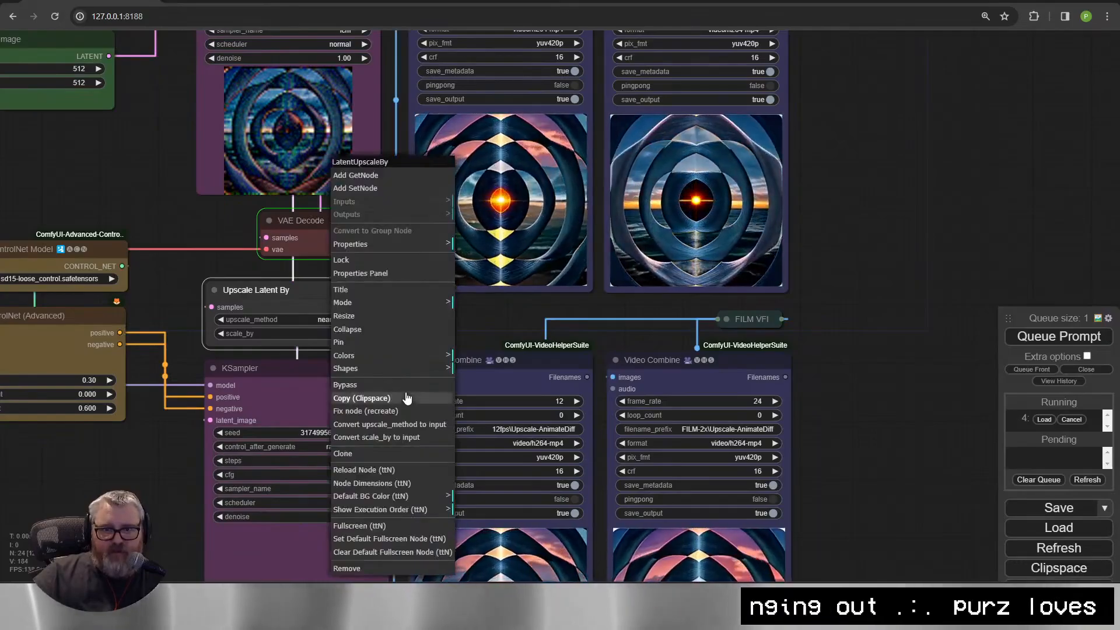
click(400, 356)
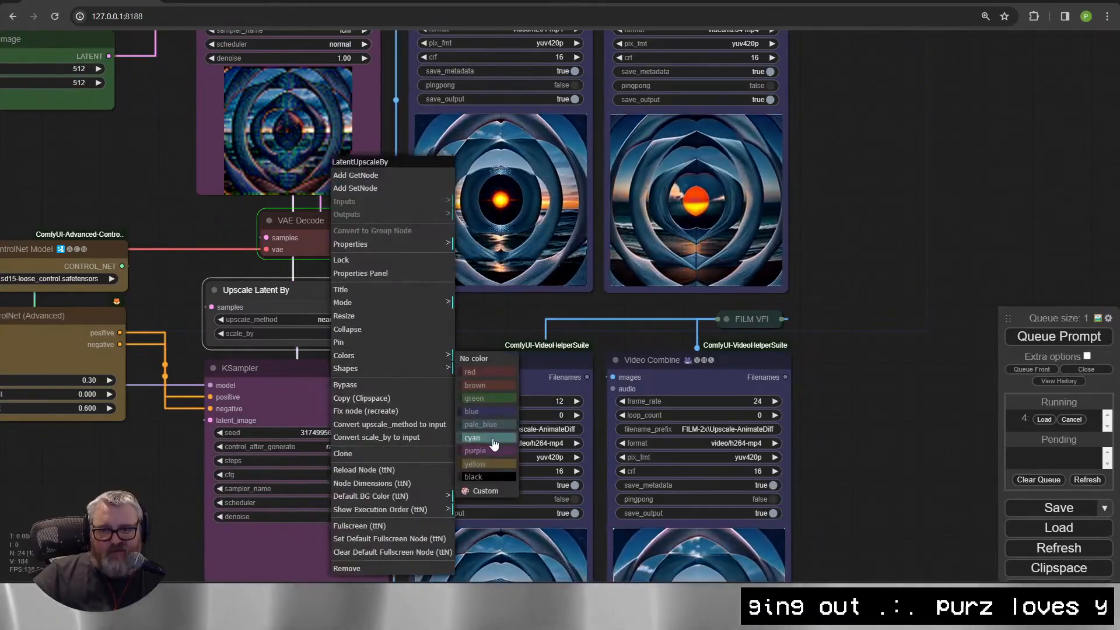
click(501, 454)
Color the VAE Decode node below the second KSampler red.
drag(152, 466, 186, 204)
right_click(335, 418)
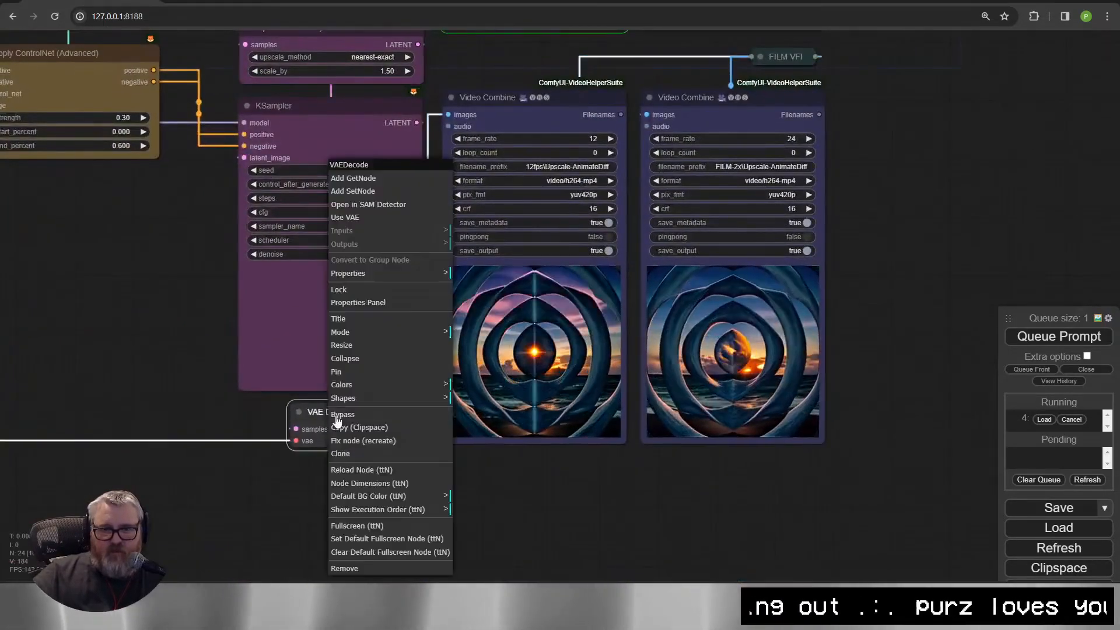
click(371, 386)
click(487, 401)
scroll(298, 364, down, 7)
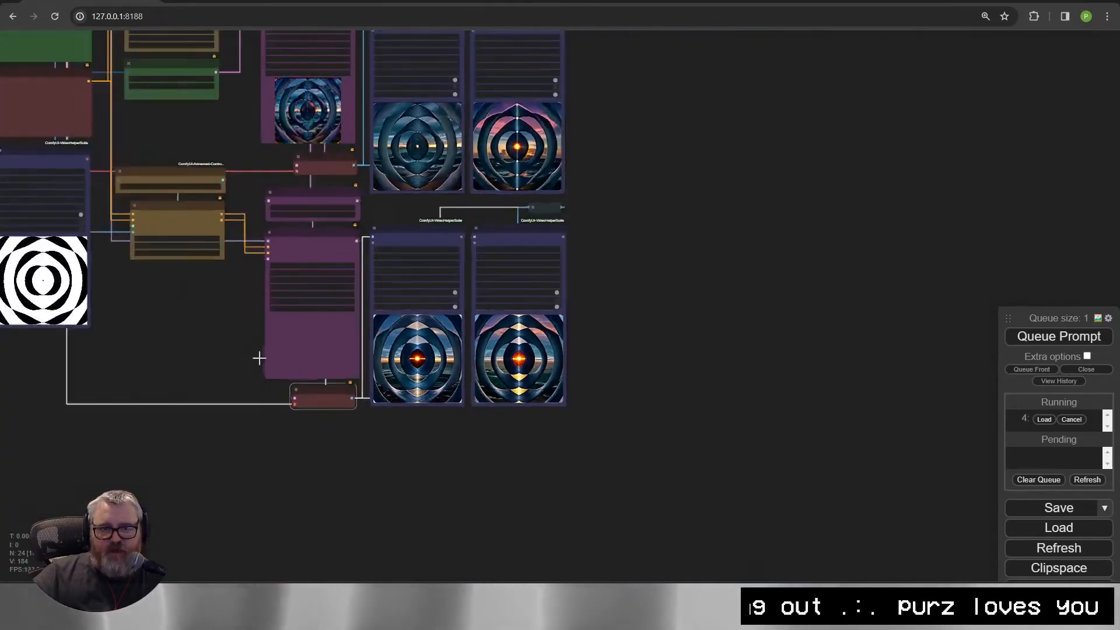
Examine the second sampling branch and compare the first-pass video outputs up close.
drag(98, 288, 261, 402)
scroll(328, 260, up, 4)
drag(328, 260, 465, 195)
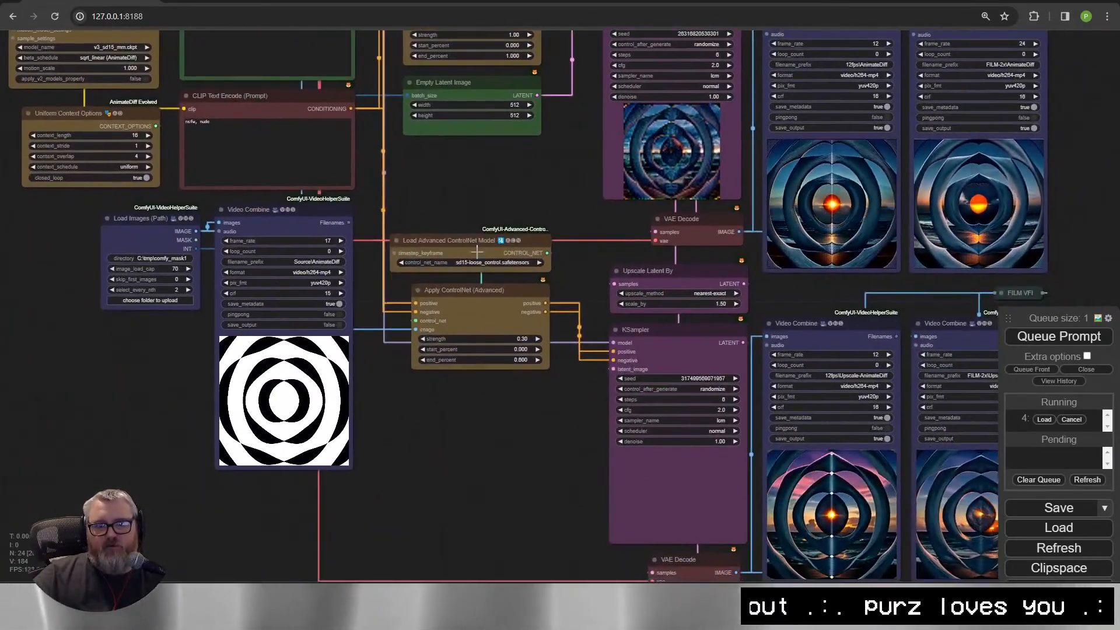
drag(530, 440, 249, 407)
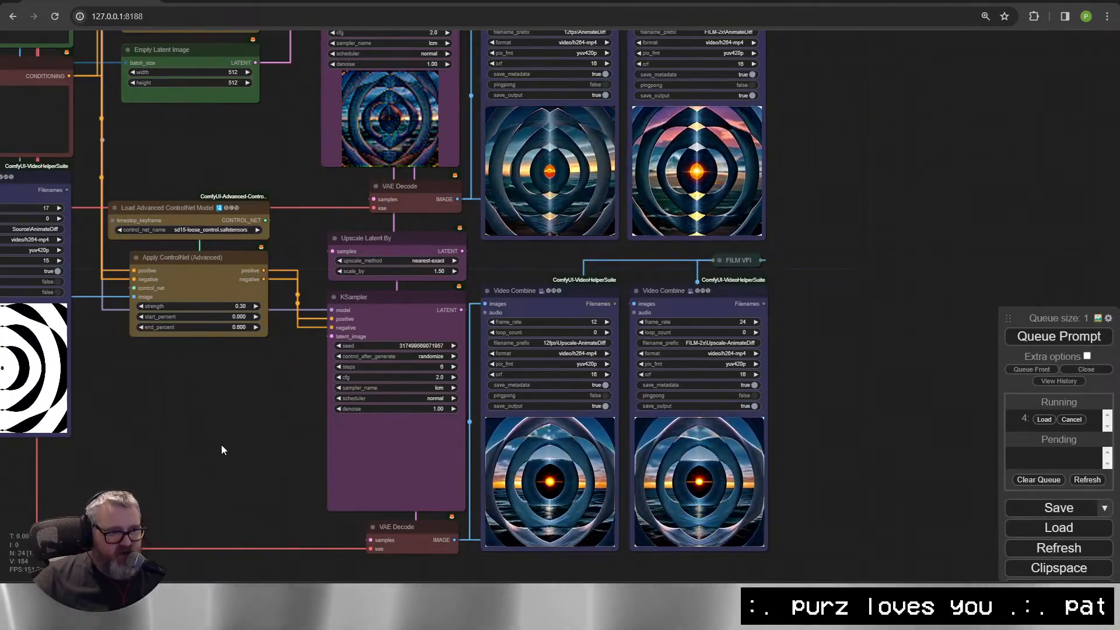
scroll(208, 445, down, 4)
scroll(195, 434, up, 3)
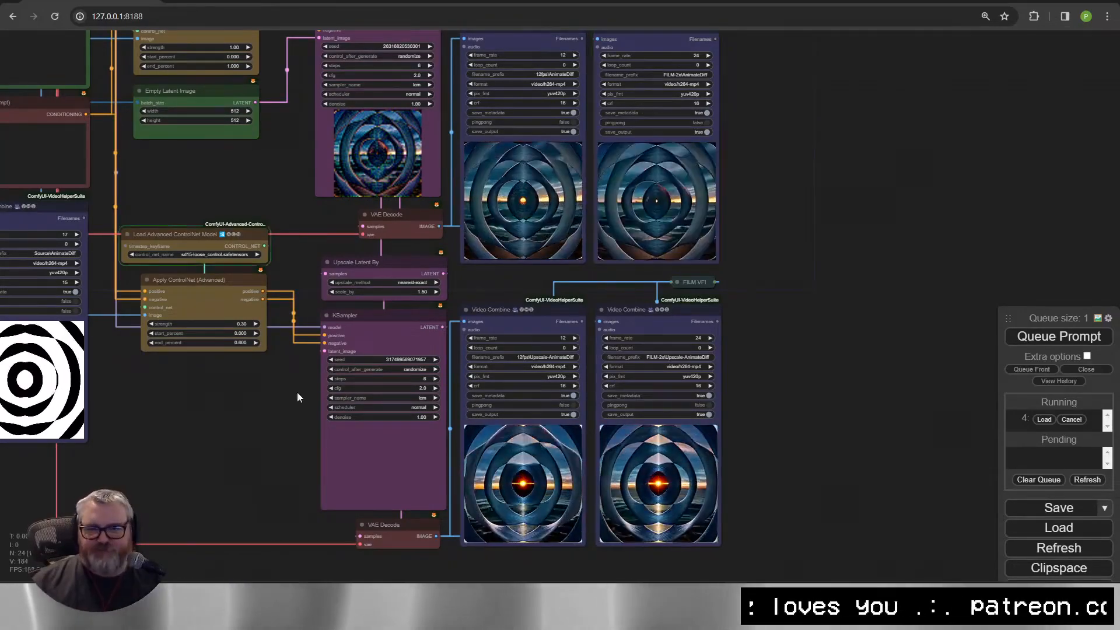
scroll(607, 224, up, 5)
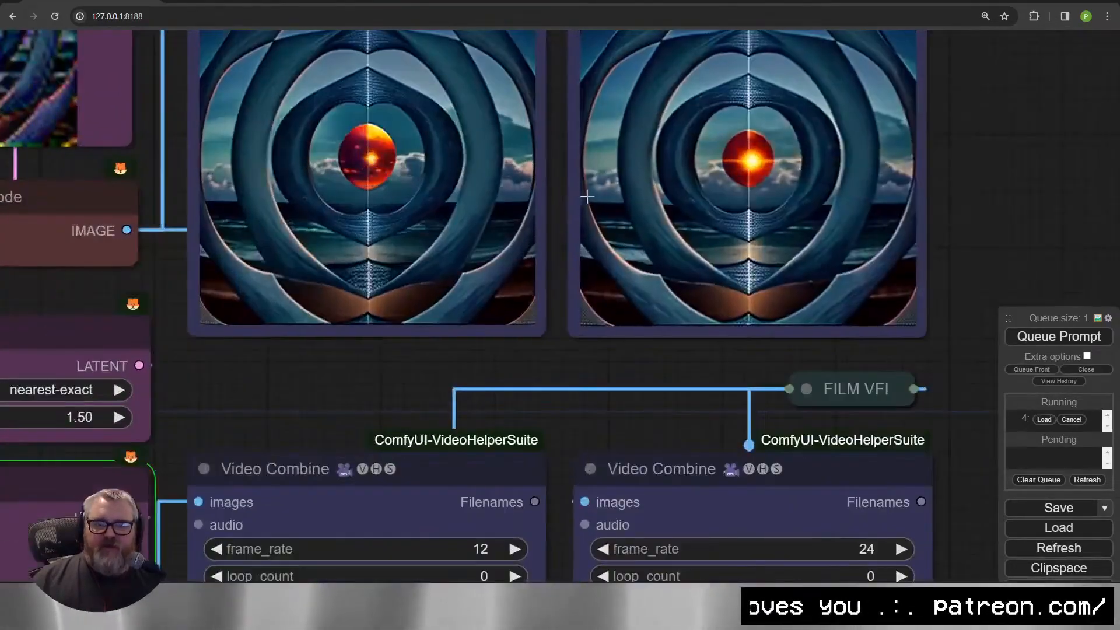
scroll(799, 314, down, 5)
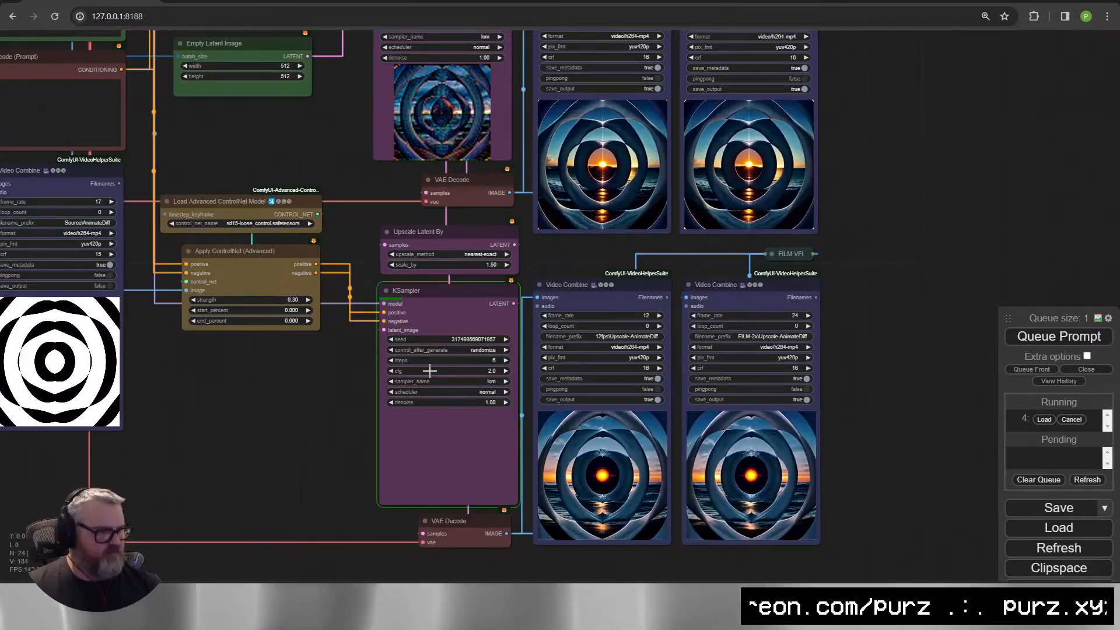
Examine the second KSampler's live preview and its connections back to the ControlNet, prompt and mask-sequence nodes.
scroll(327, 415, up, 8)
drag(382, 470, 656, 475)
scroll(656, 474, down, 3)
drag(494, 401, 330, 309)
scroll(327, 332, down, 10)
scroll(305, 247, up, 5)
drag(305, 248, 476, 311)
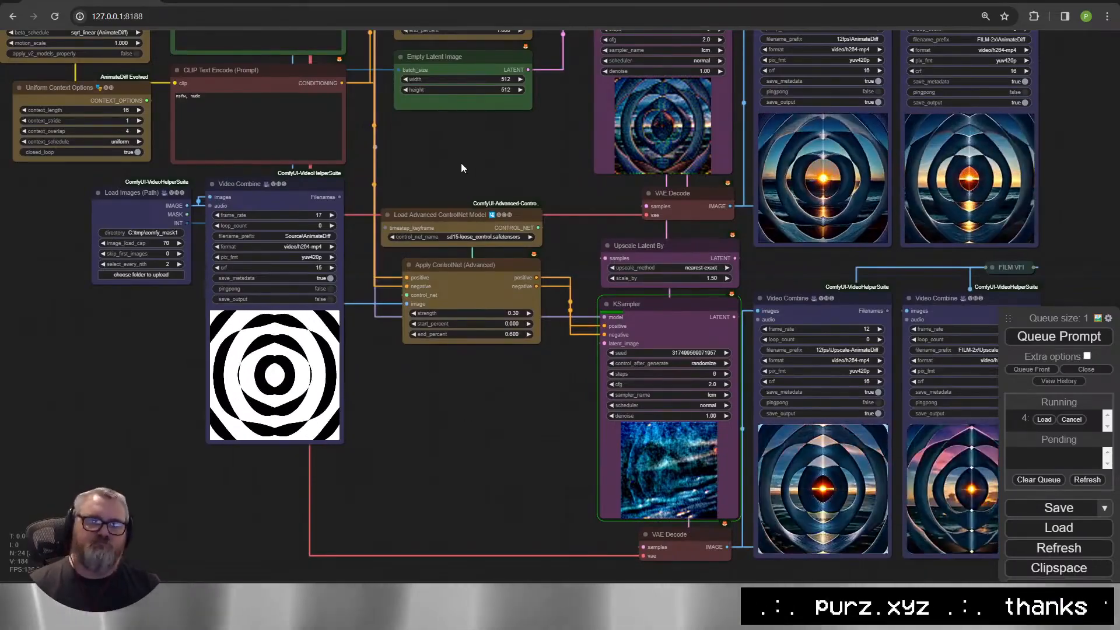
drag(461, 163, 440, 170)
drag(505, 150, 475, 229)
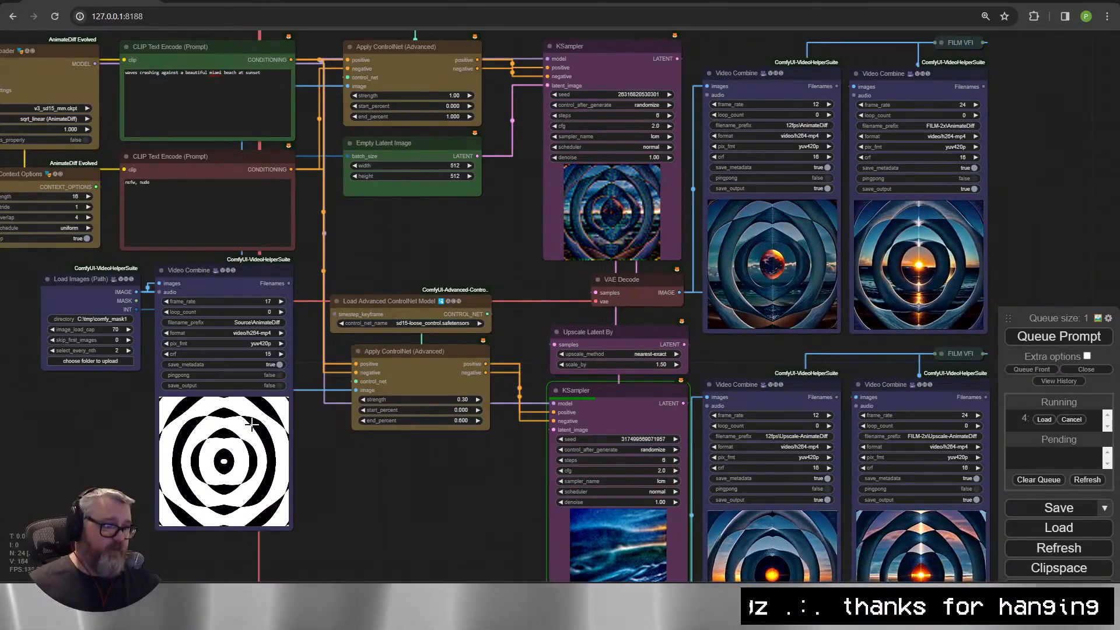
Switch to Blender, set the mask material's Color Ramp interpolation to Ease, and play the animation.
key(alt+Tab)
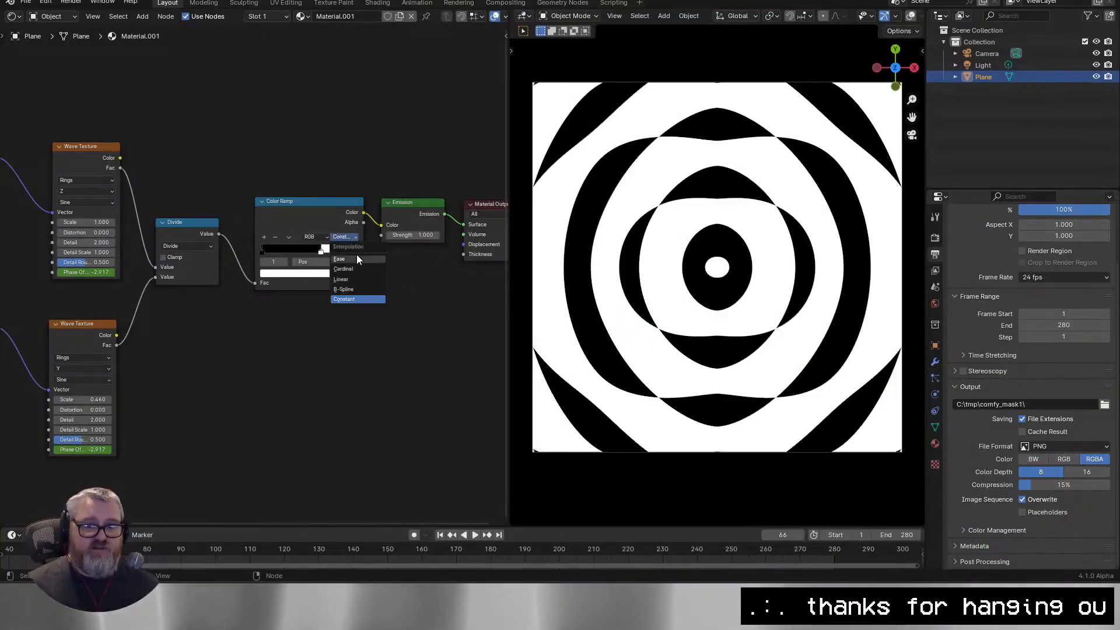
click(357, 259)
key(space)
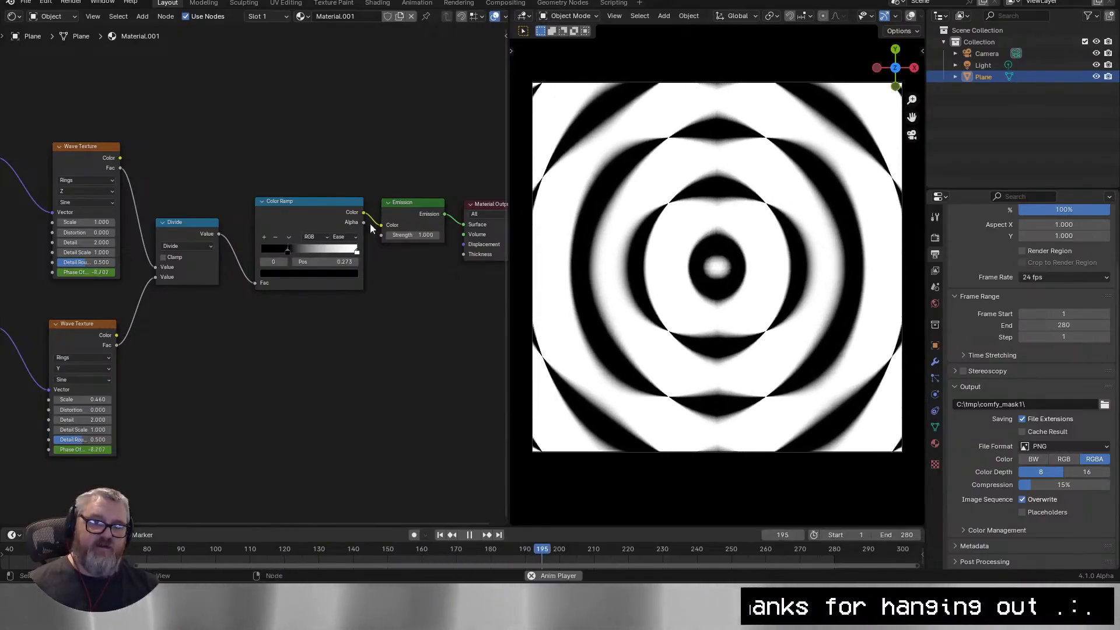
Set the Math node to Add and reverse the Color Ramp to run from white at 0 to black at 1.000.
click(182, 270)
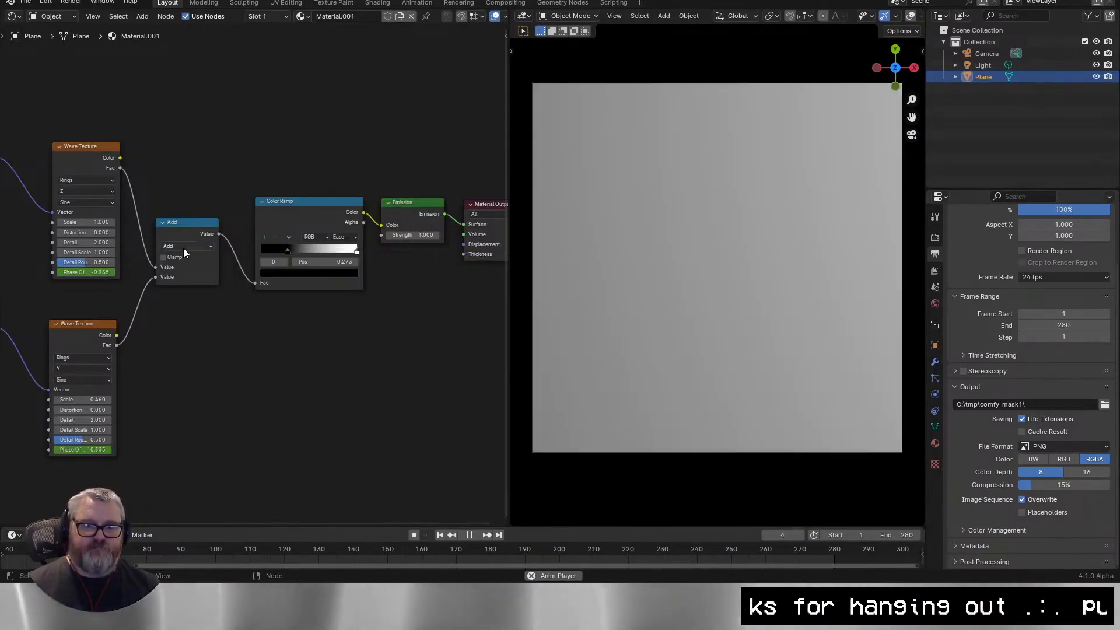
click(185, 246)
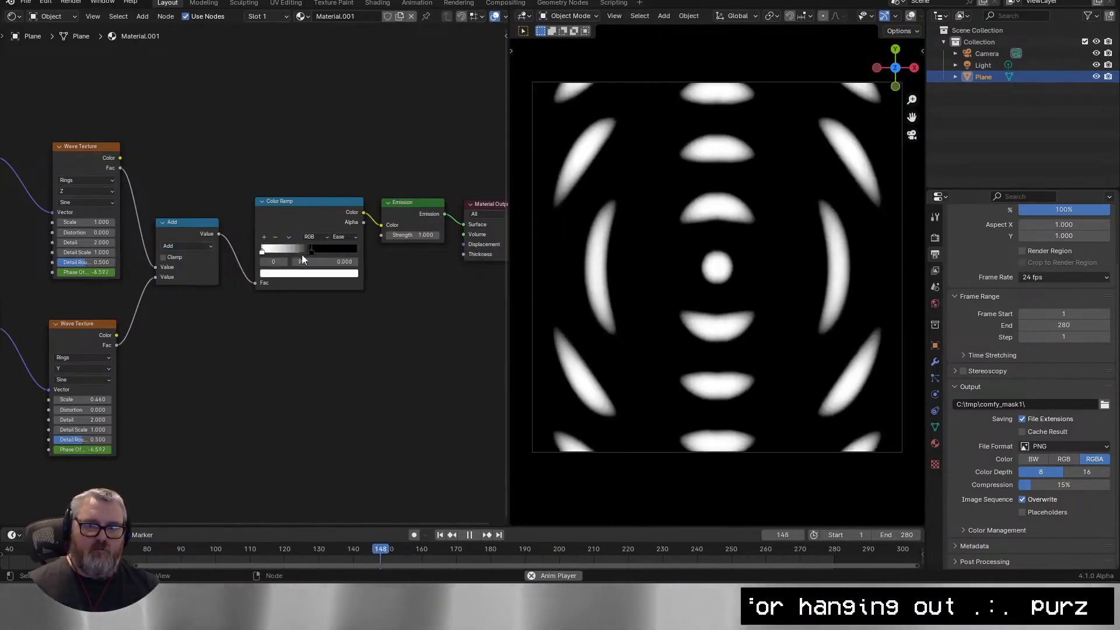
drag(302, 254, 370, 256)
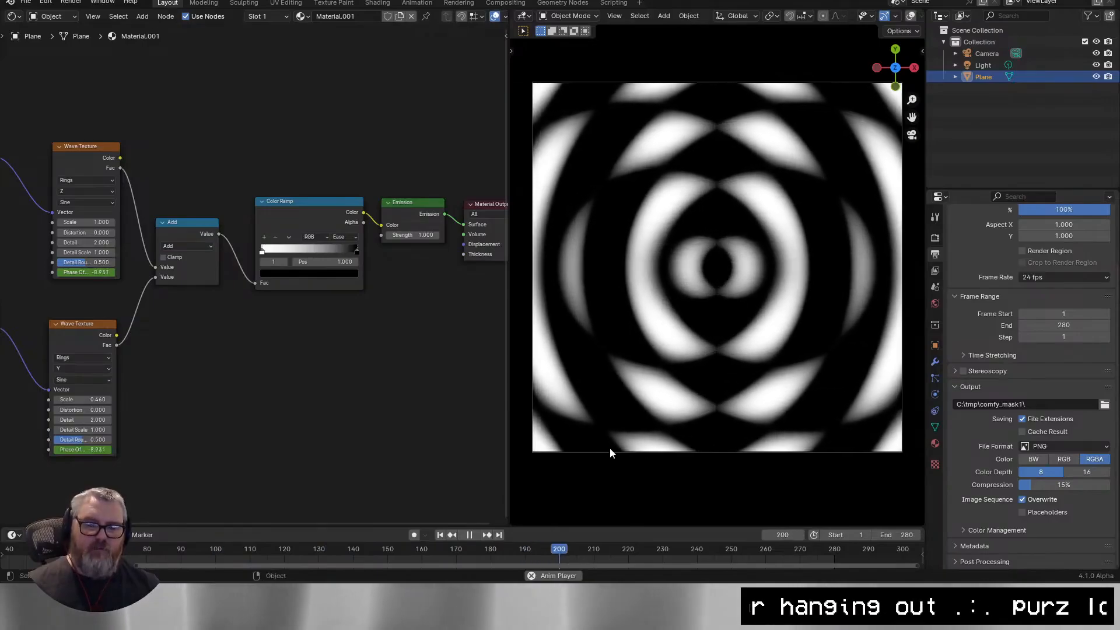
Try Linear, Cardinal and Ease interpolation on the Color Ramp, and finish with Constant.
click(344, 237)
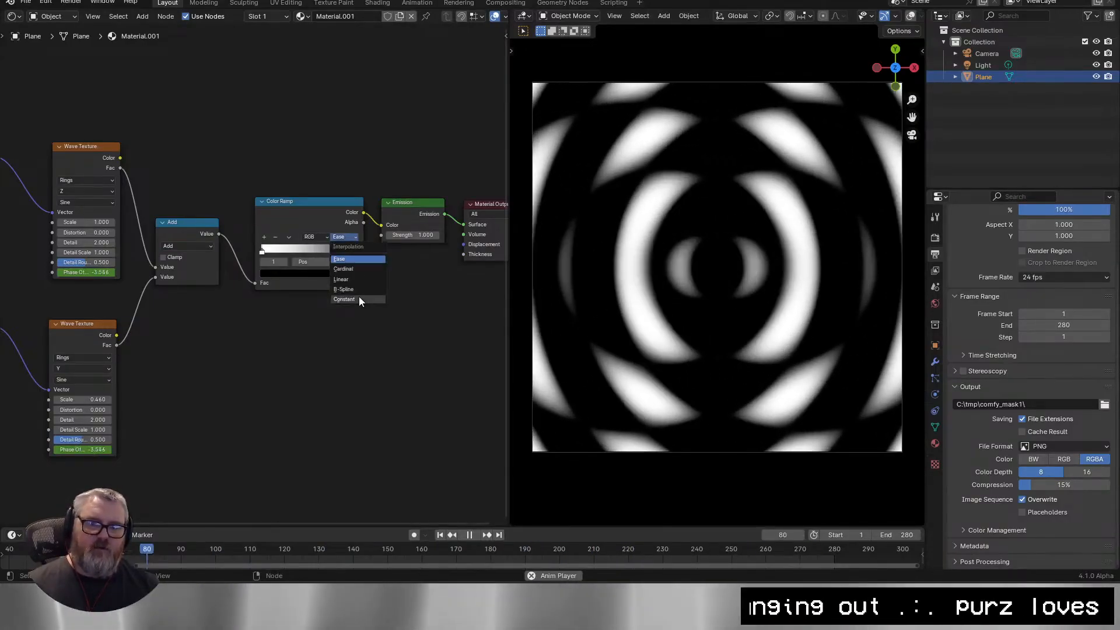
click(354, 277)
click(343, 234)
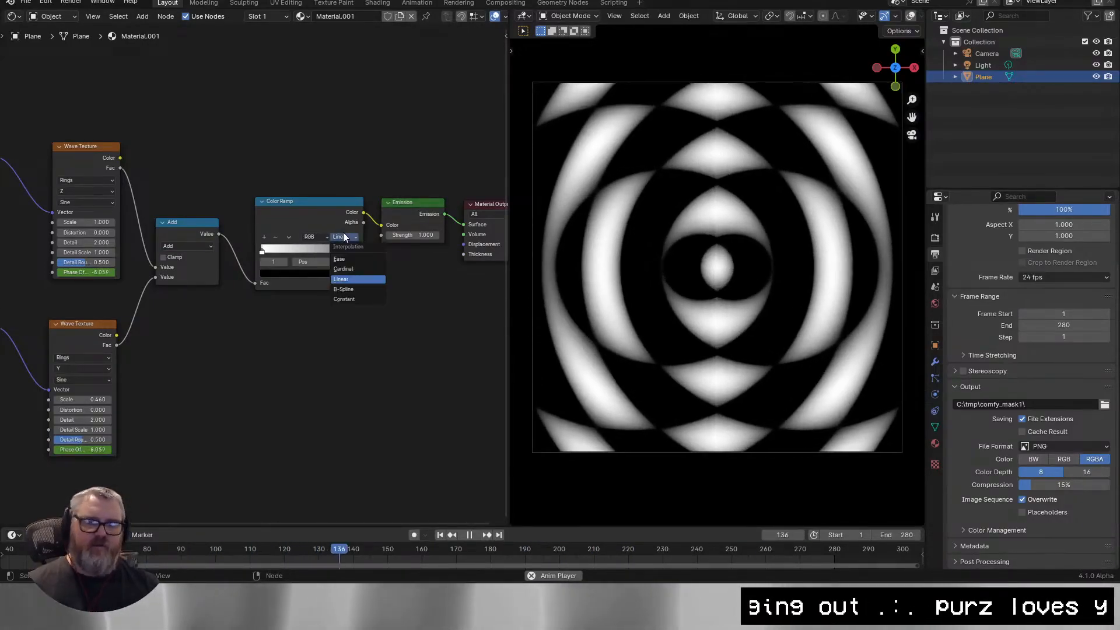
click(349, 299)
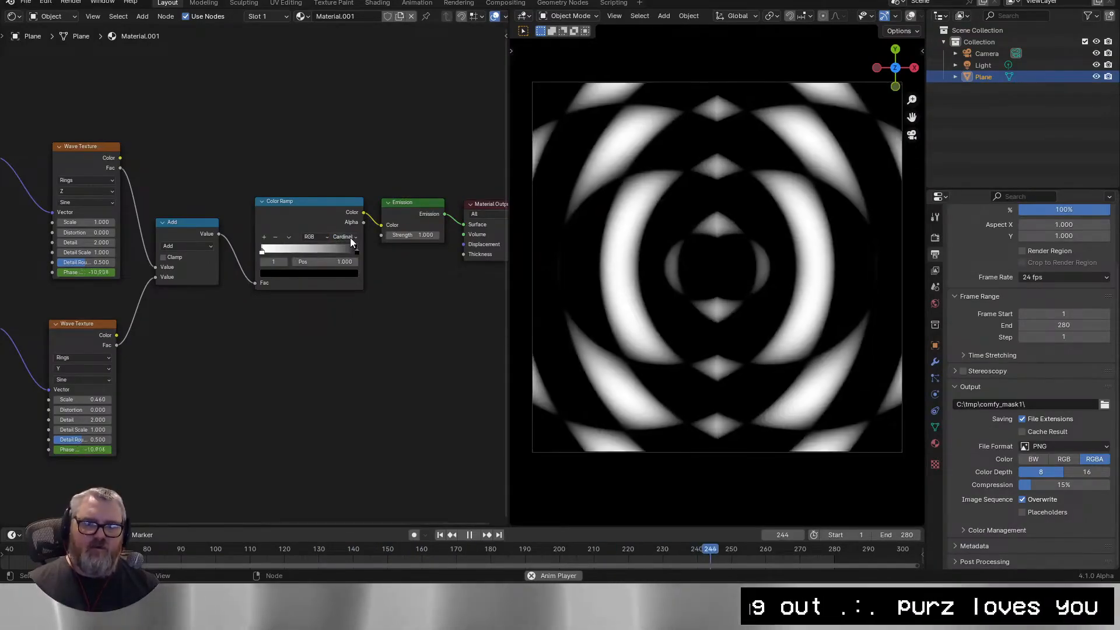
click(350, 237)
click(352, 256)
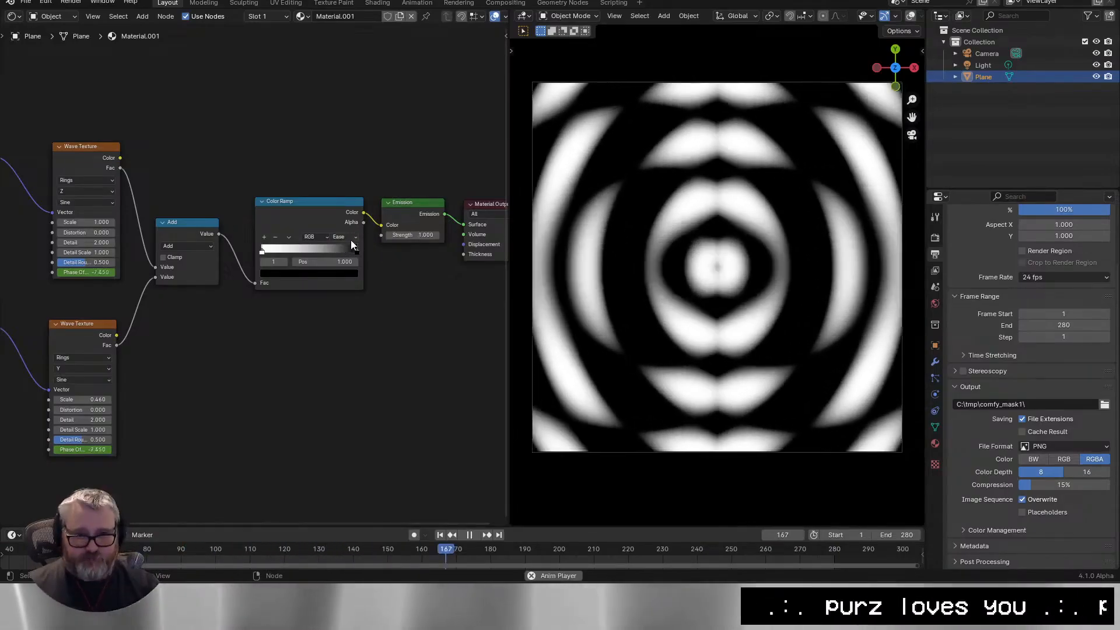
click(348, 237)
click(335, 286)
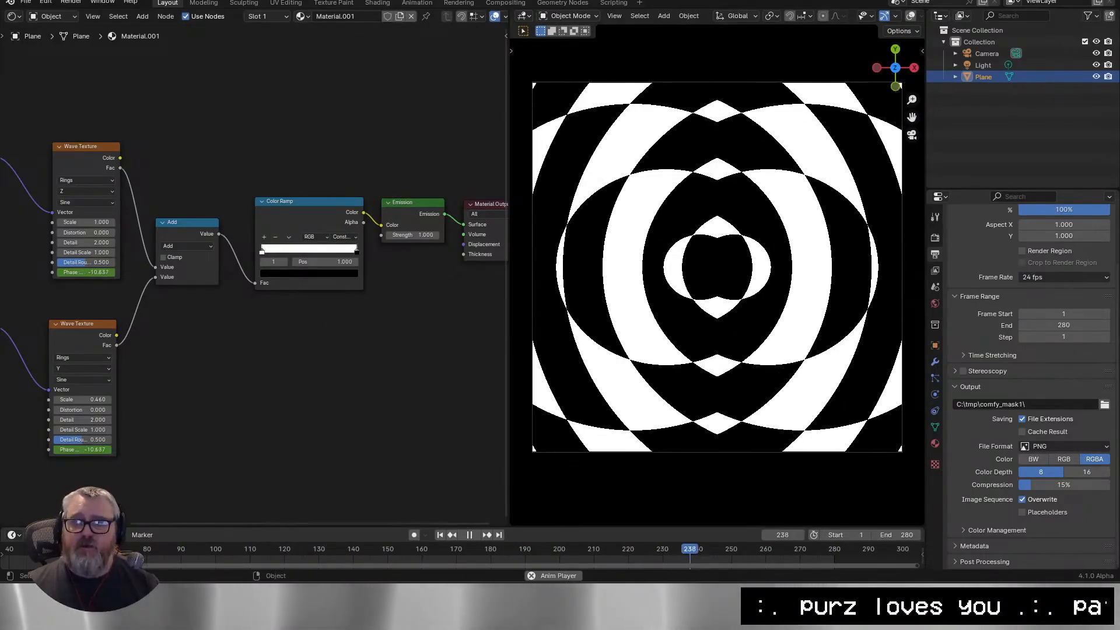
Switch back to ComfyUI and examine the upscaled video output against the second ControlNet and KSampler settings.
key(alt+Tab)
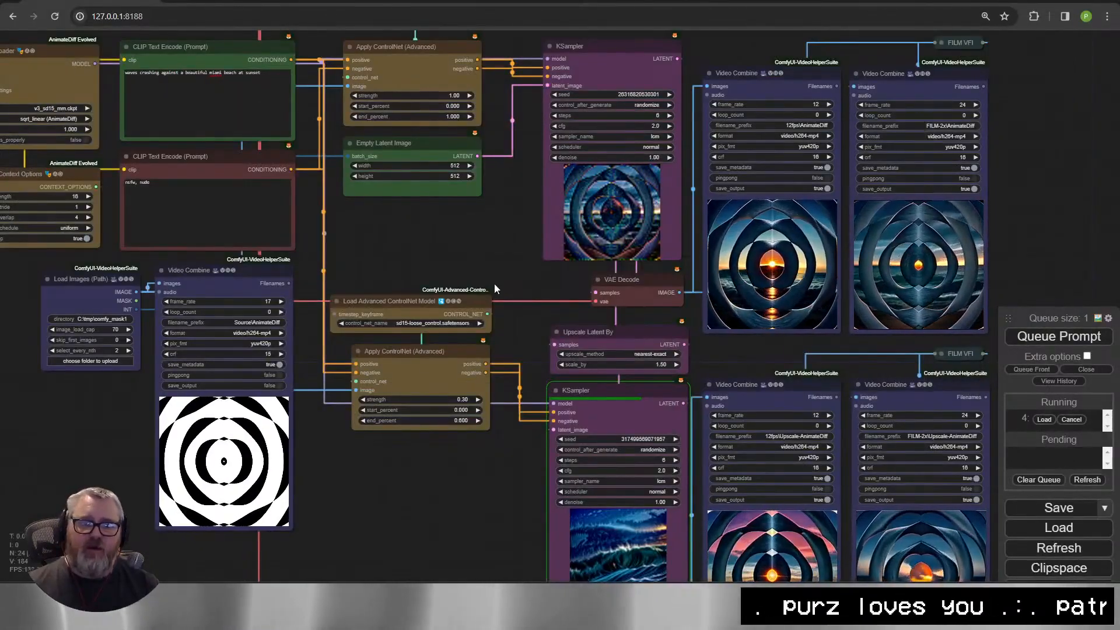
drag(498, 244, 363, 178)
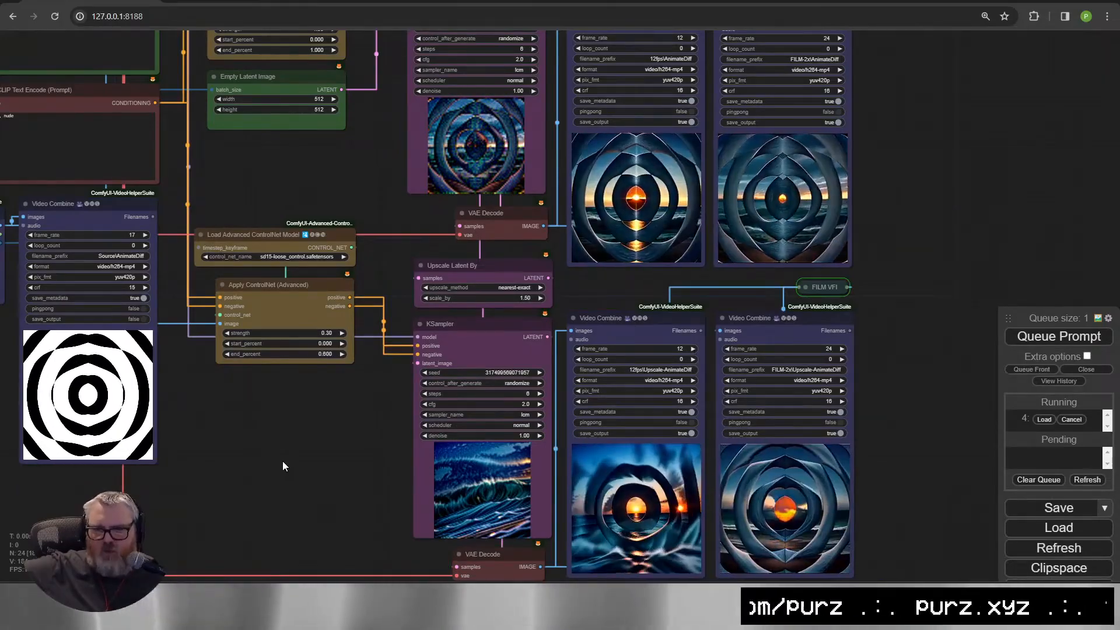
scroll(563, 316, up, 10)
scroll(564, 316, down, 12)
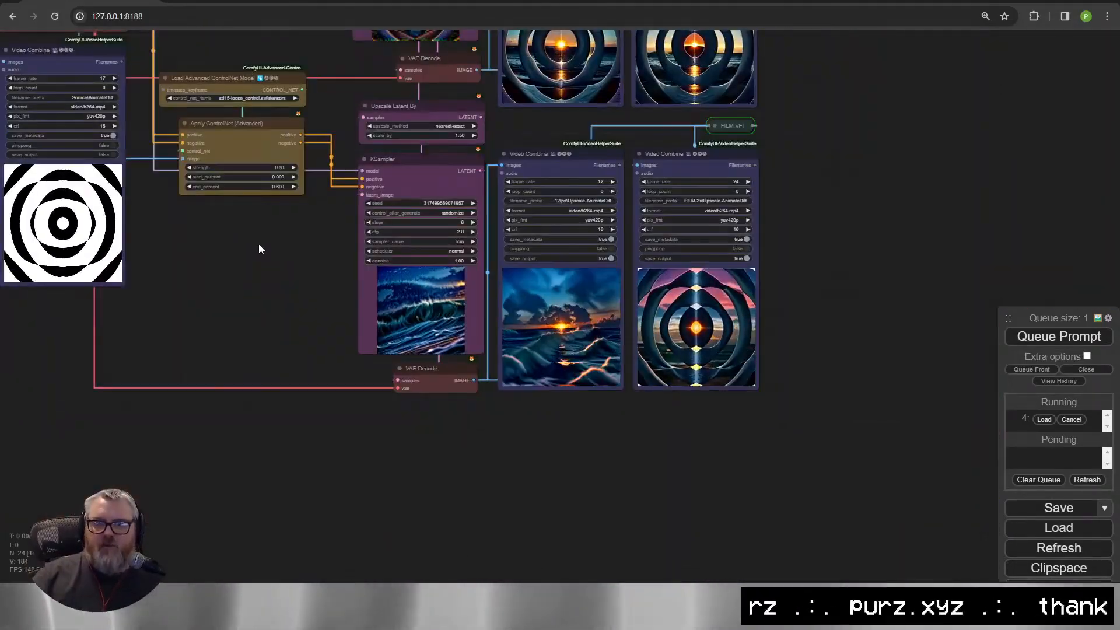
drag(258, 245, 354, 374)
scroll(370, 278, up, 5)
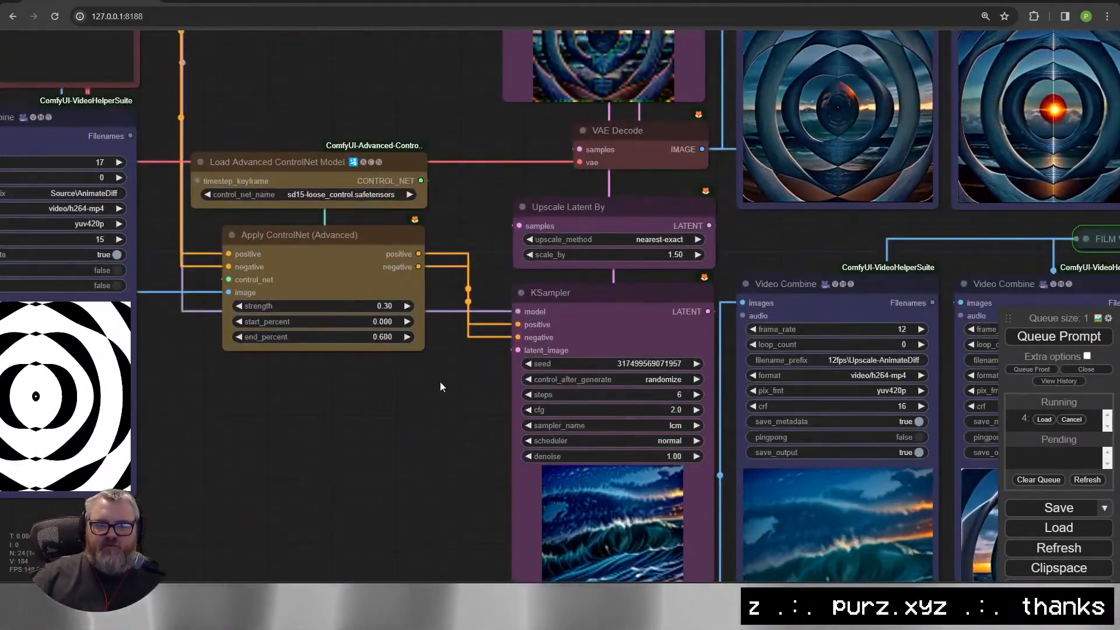
drag(478, 405, 100, 253)
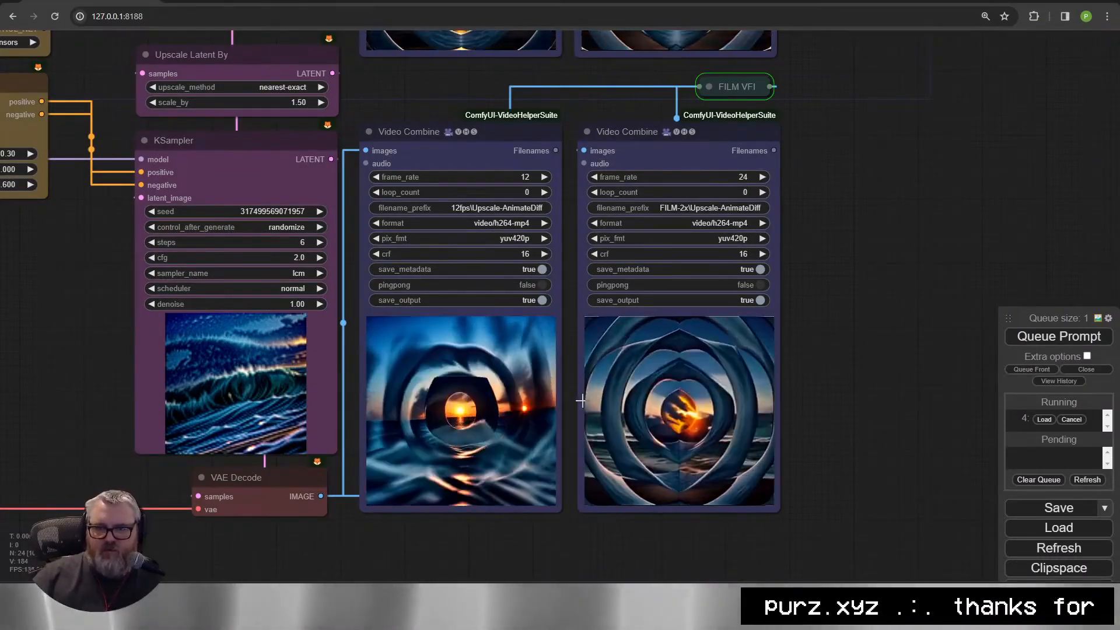
Set the second Apply ControlNet (Advanced) strength to 0.70 and its end_percent to 1.000.
scroll(454, 325, down, 5)
scroll(437, 303, up, 4)
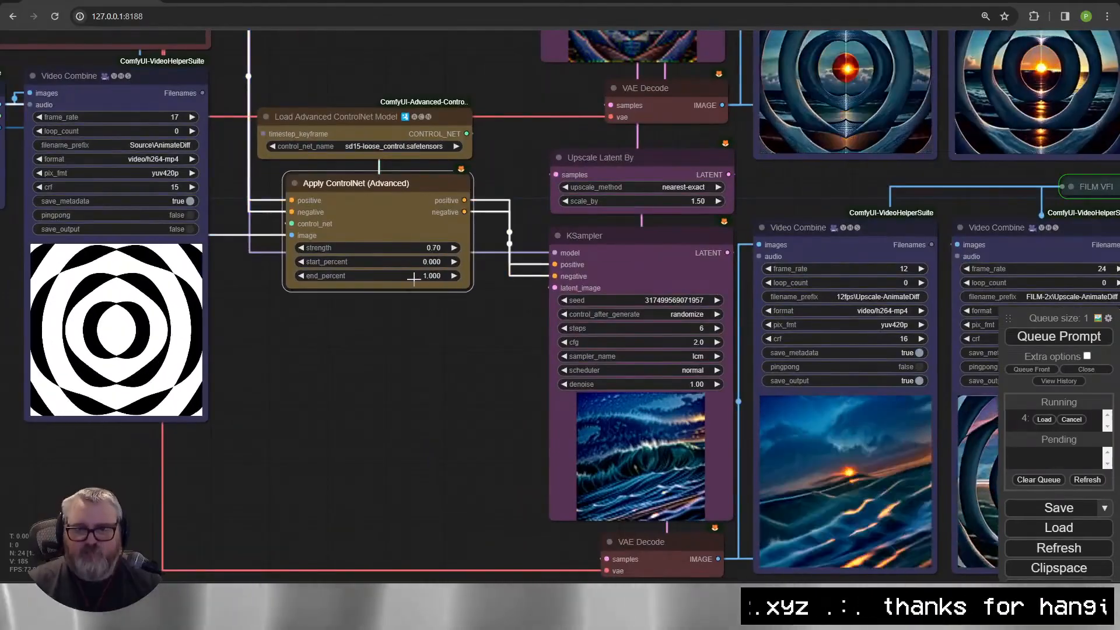
Set control_after_generate to fixed on both the first and second KSamplers.
scroll(459, 358, down, 3)
scroll(398, 352, up, 4)
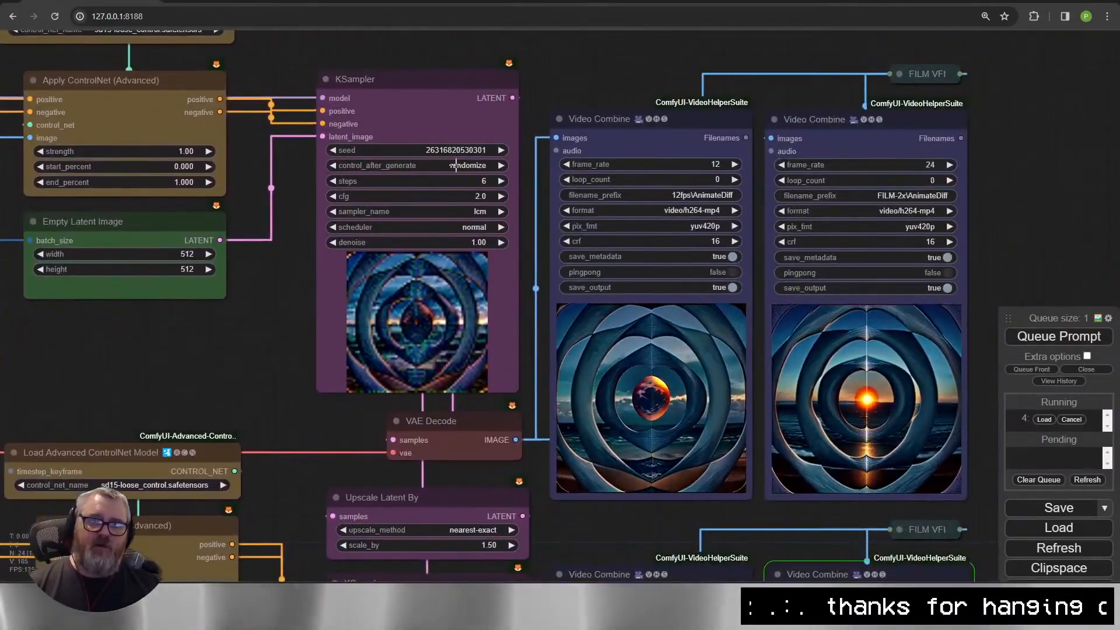
drag(270, 478, 206, 335)
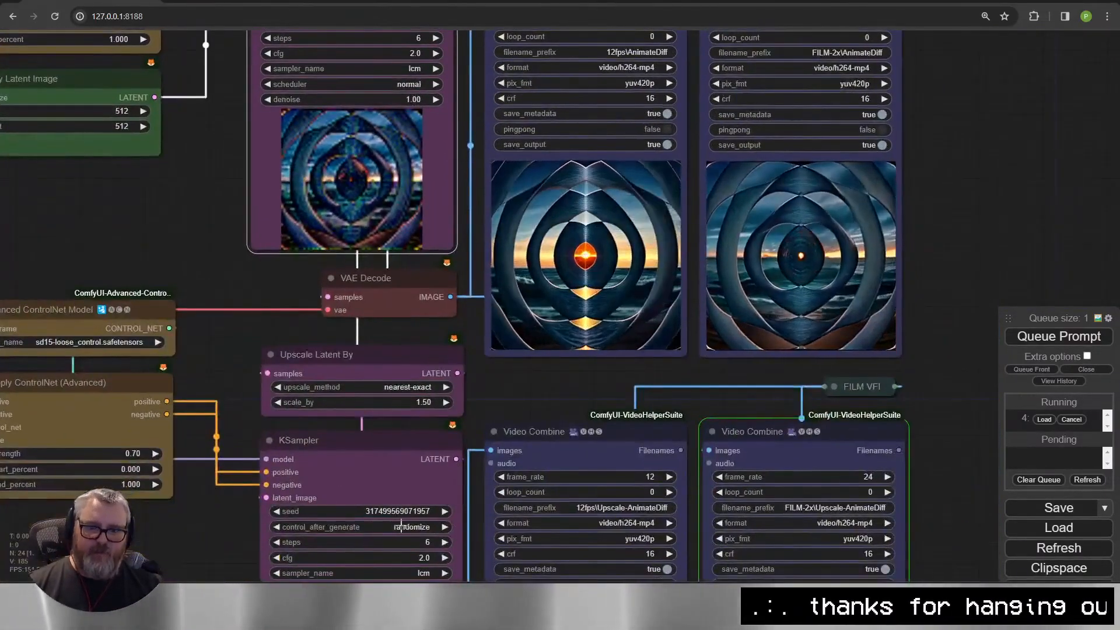
scroll(167, 253, down, 4)
drag(167, 253, 257, 148)
scroll(257, 148, down, 3)
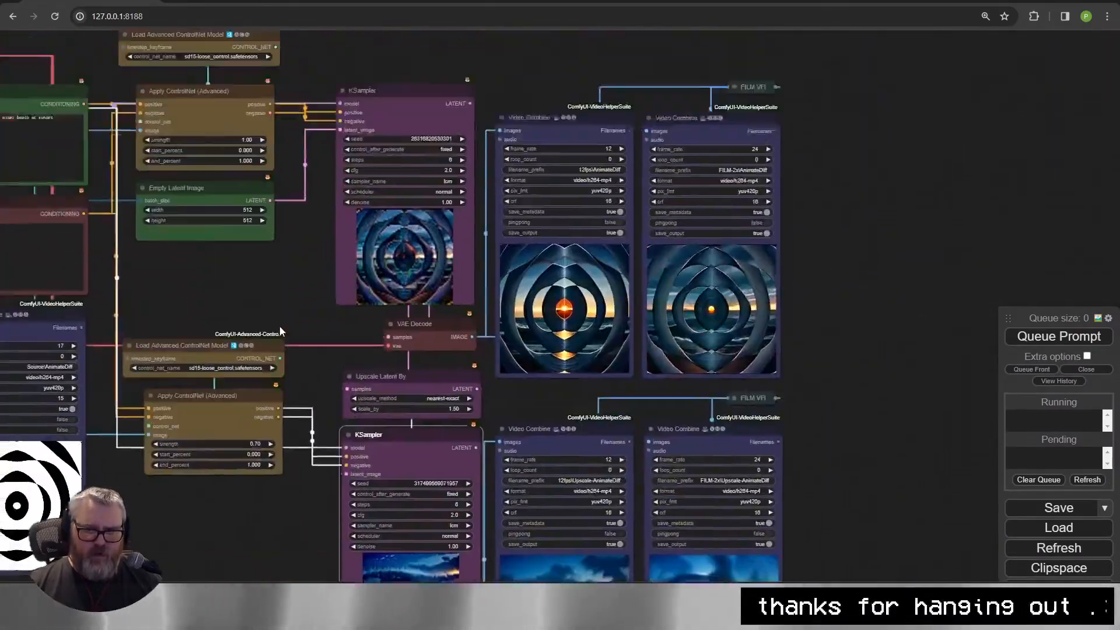
scroll(279, 326, up, 3)
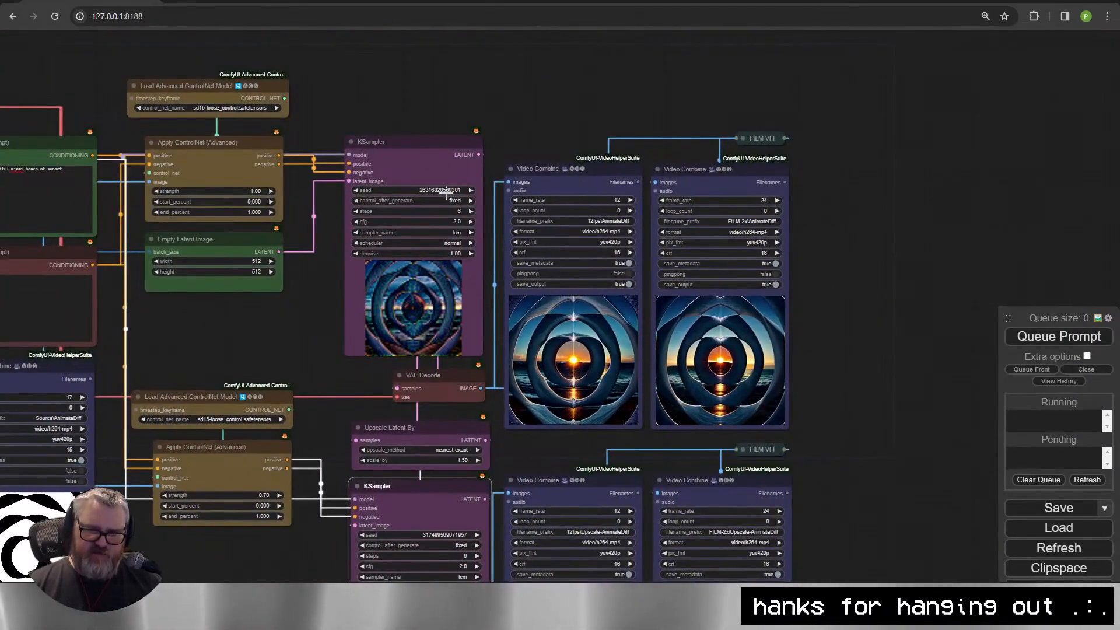
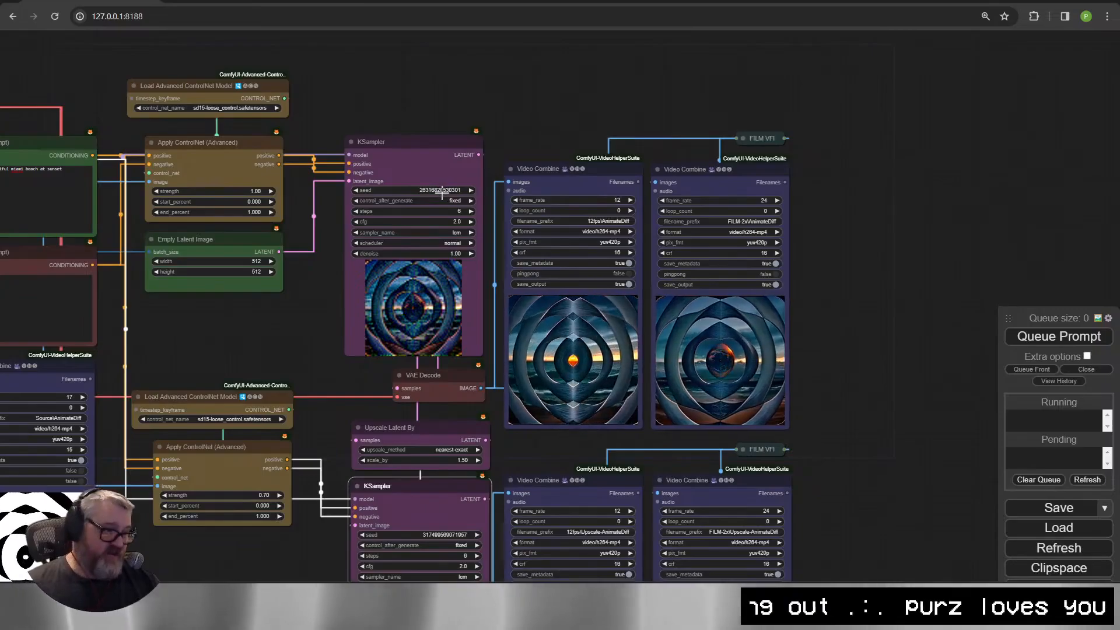
click(575, 182)
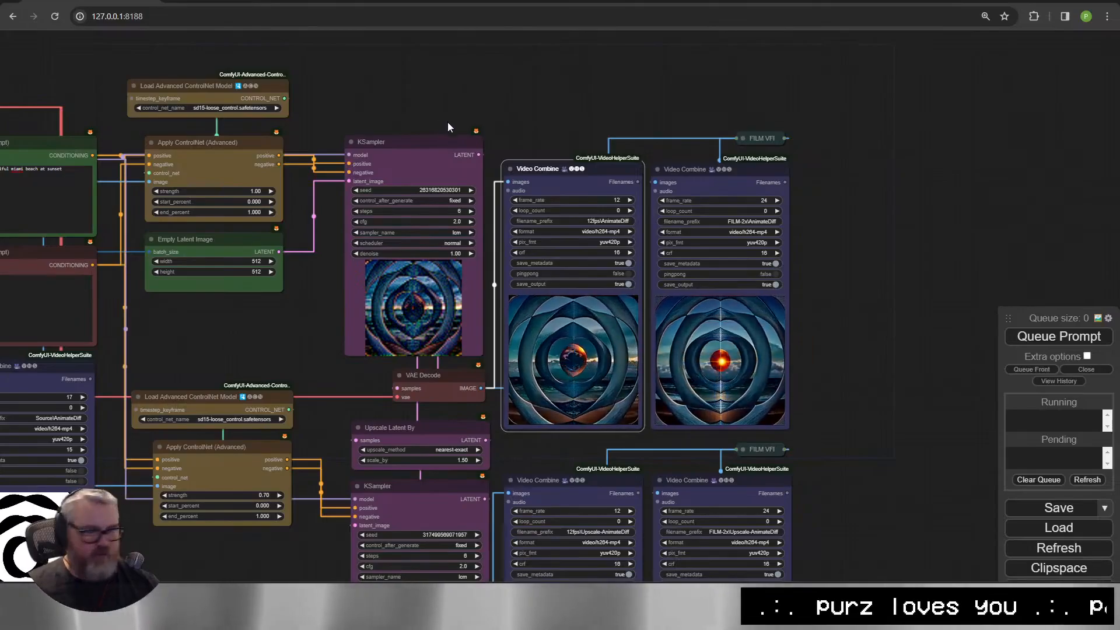
scroll(321, 96, down, 5)
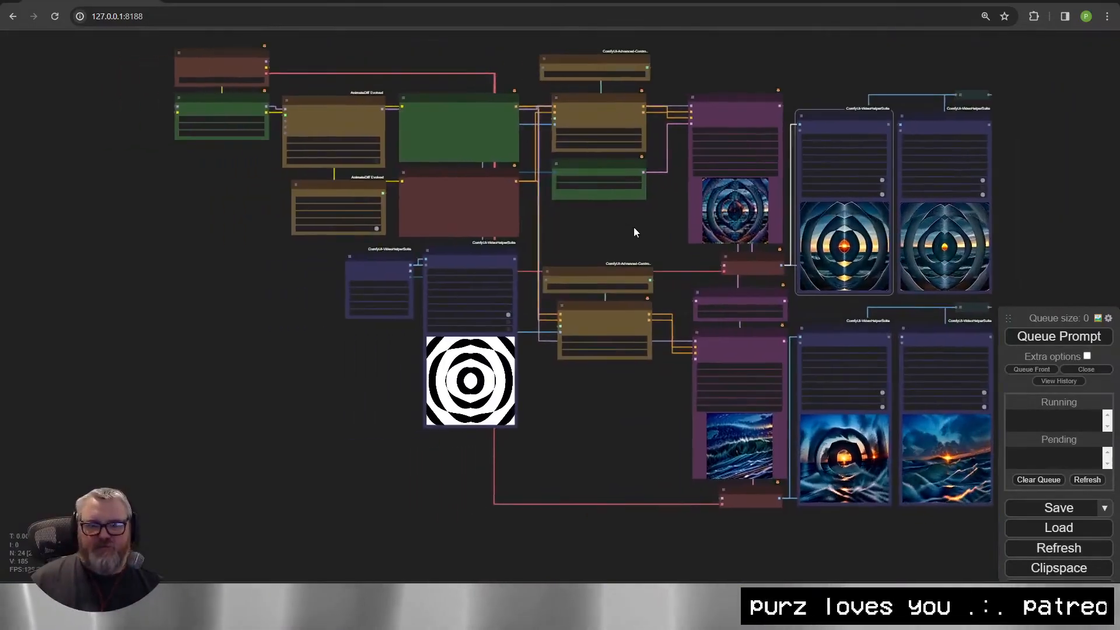
scroll(634, 233, up, 4)
scroll(637, 251, down, 3)
scroll(175, 370, up, 4)
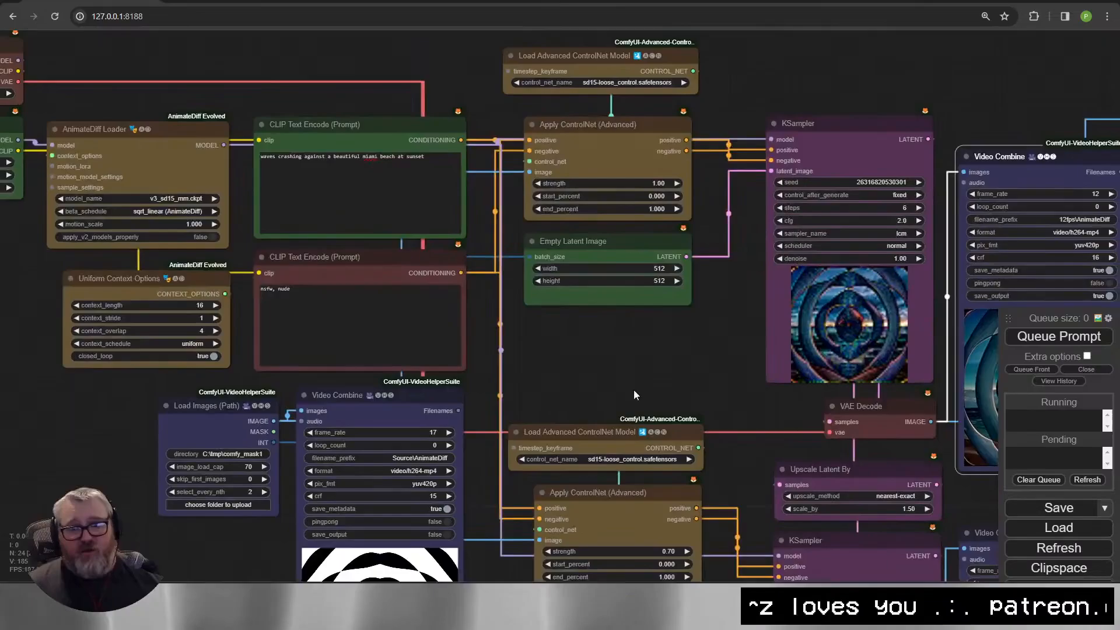
drag(636, 395, 339, 361)
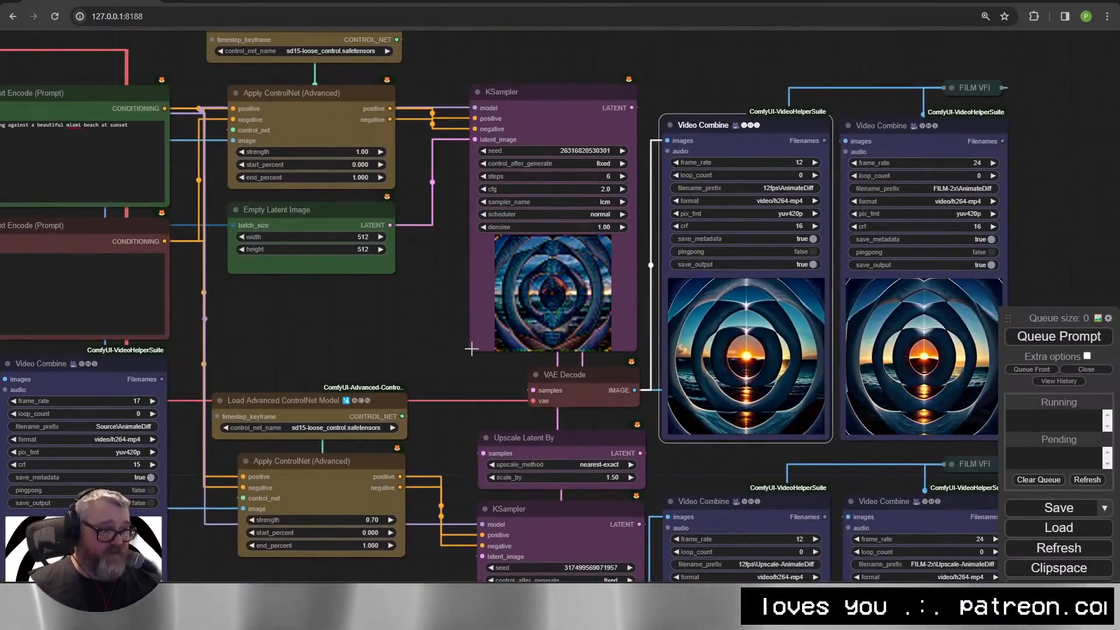
Search for "ipad" and add an IPAdapterApplyEncoded node in the empty area below the Load LoRA node.
scroll(466, 353, down, 3)
drag(317, 330, 255, 192)
double_click(377, 346)
text(ipad)
scroll(495, 445, down, 3)
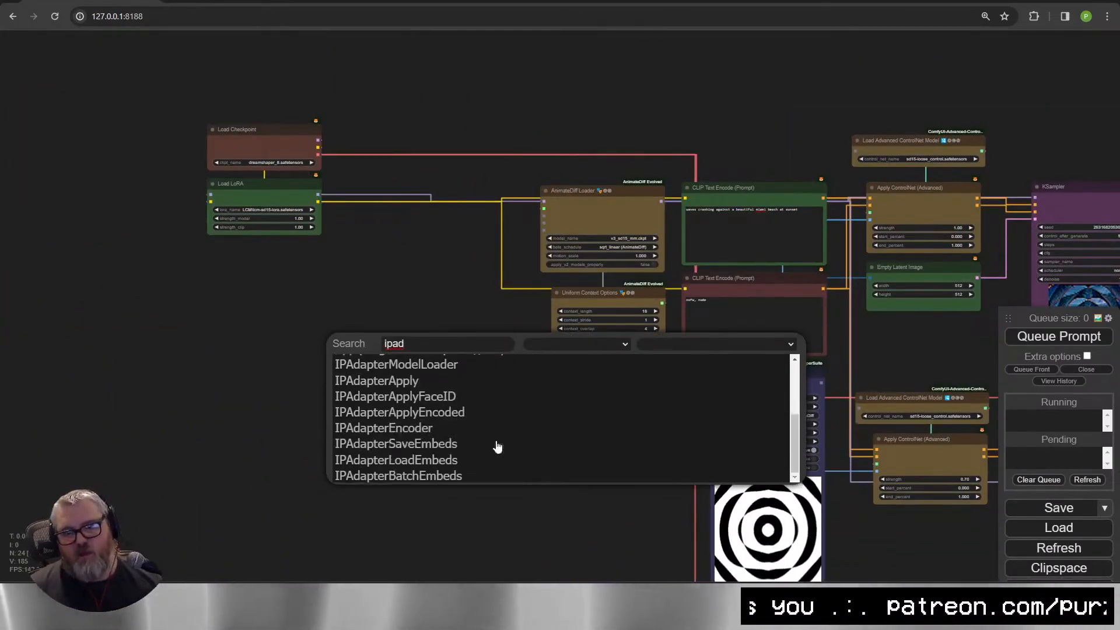
click(461, 413)
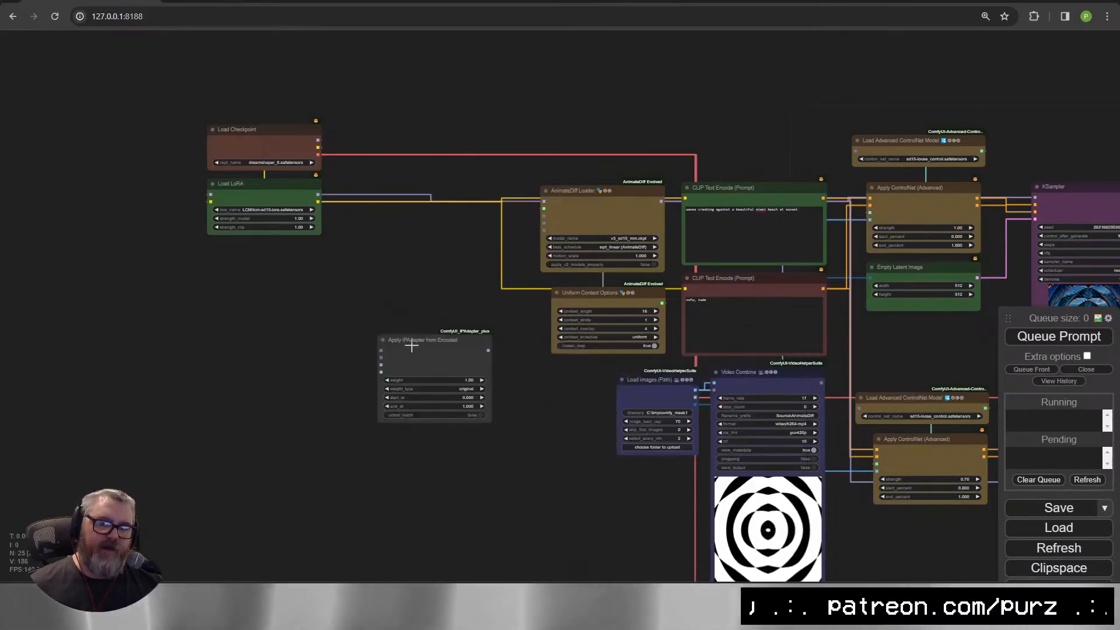
Move the Apply IPAdapter from Encoded node into clear canvas space and examine its inputs and settings up close.
drag(415, 347, 310, 407)
scroll(316, 404, up, 12)
drag(324, 343, 395, 38)
scroll(435, 290, down, 1)
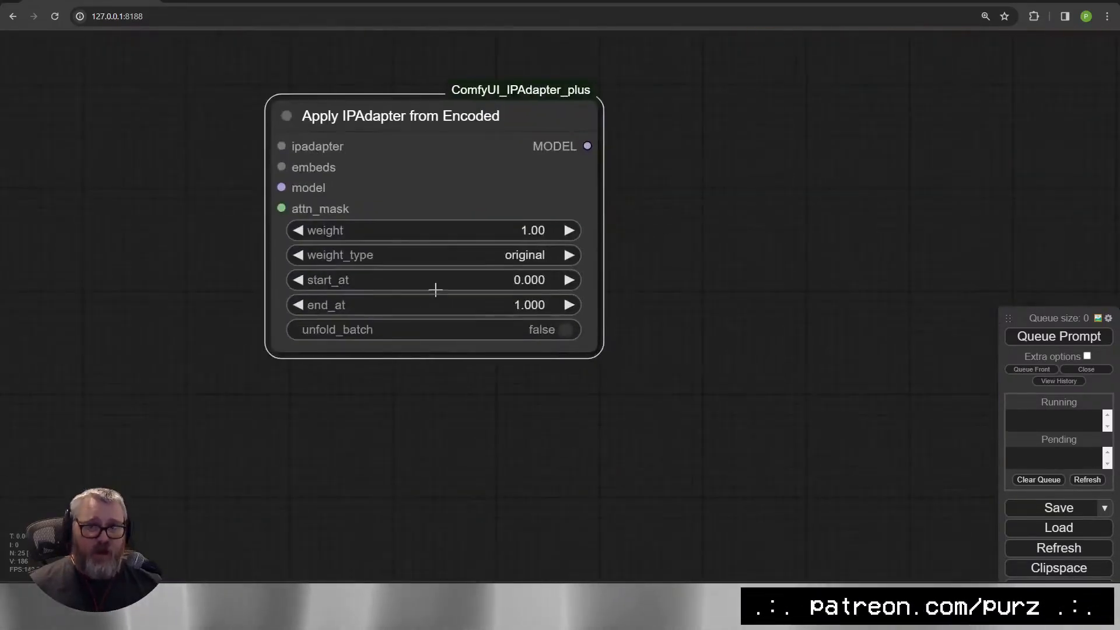
Add an Encode IPAdapter Image node connected to the embeds input and place it above Apply IPAdapter from Encoded.
scroll(435, 290, down, 4)
drag(475, 202, 433, 330)
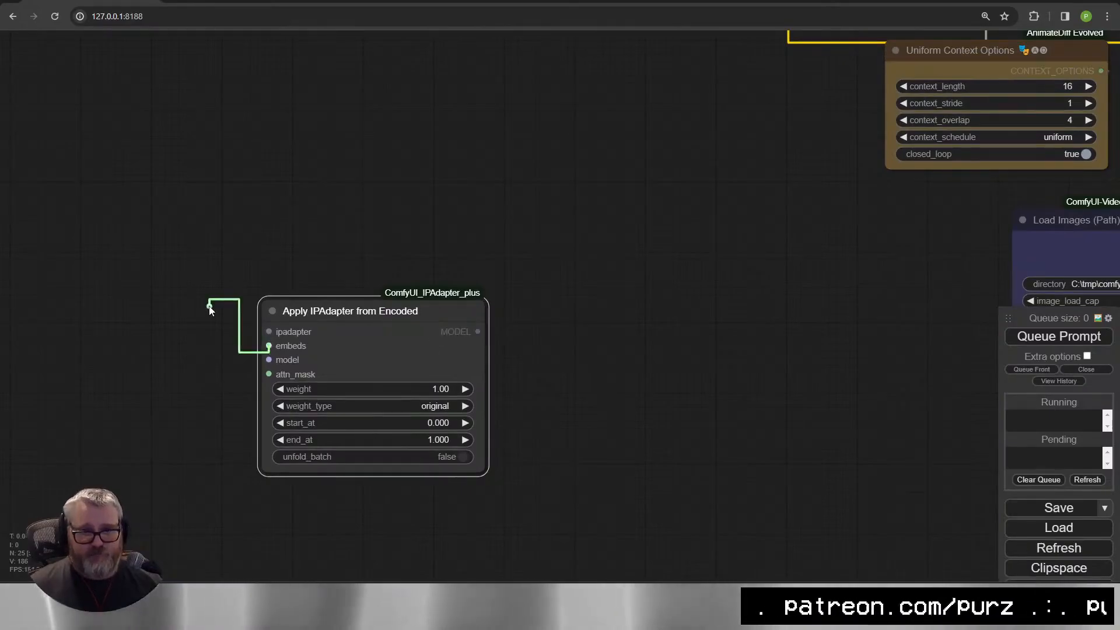
drag(210, 309, 328, 83)
click(233, 358)
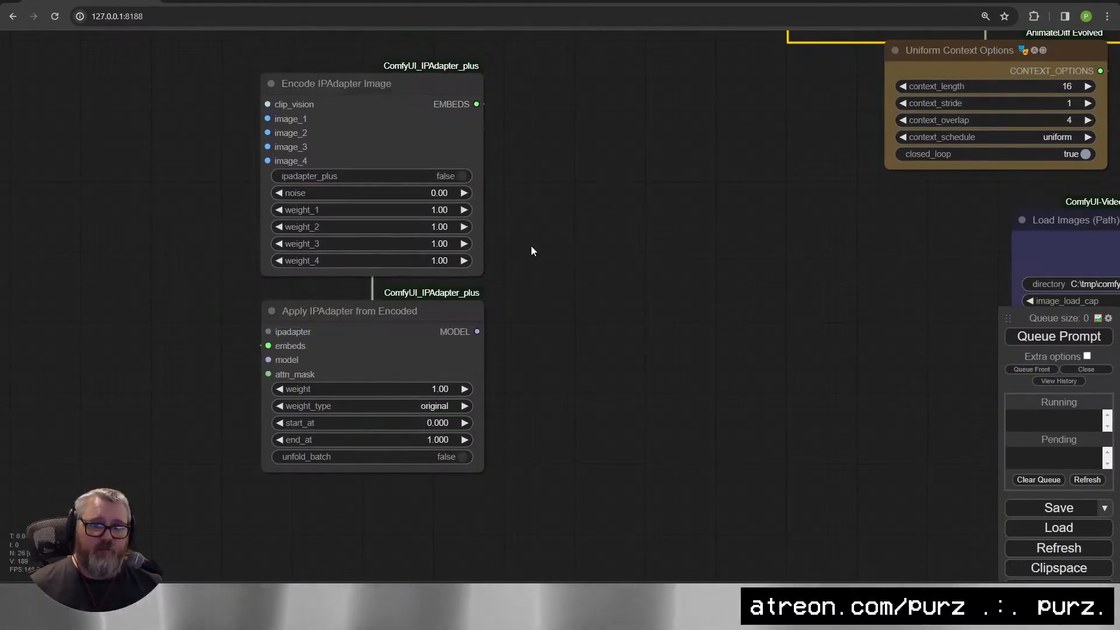
Connect a new PrepImageForClipVision node to image_1 of Encode IPAdapter Image, place it alongside and set crop_position to center.
drag(530, 251, 744, 432)
drag(482, 300, 227, 307)
click(258, 333)
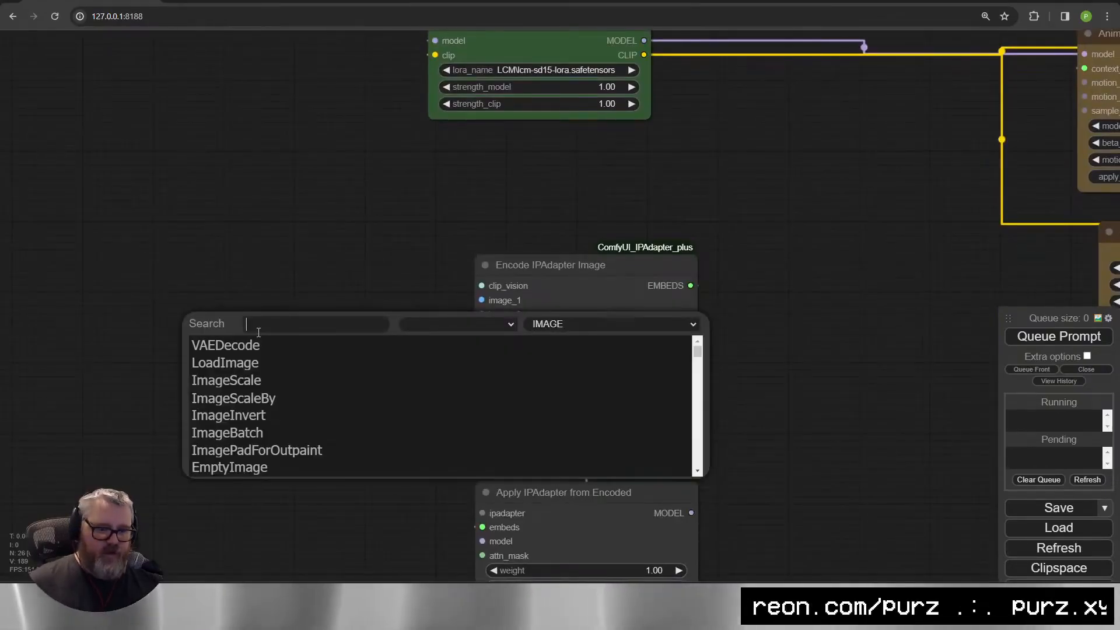
text(prepimag)
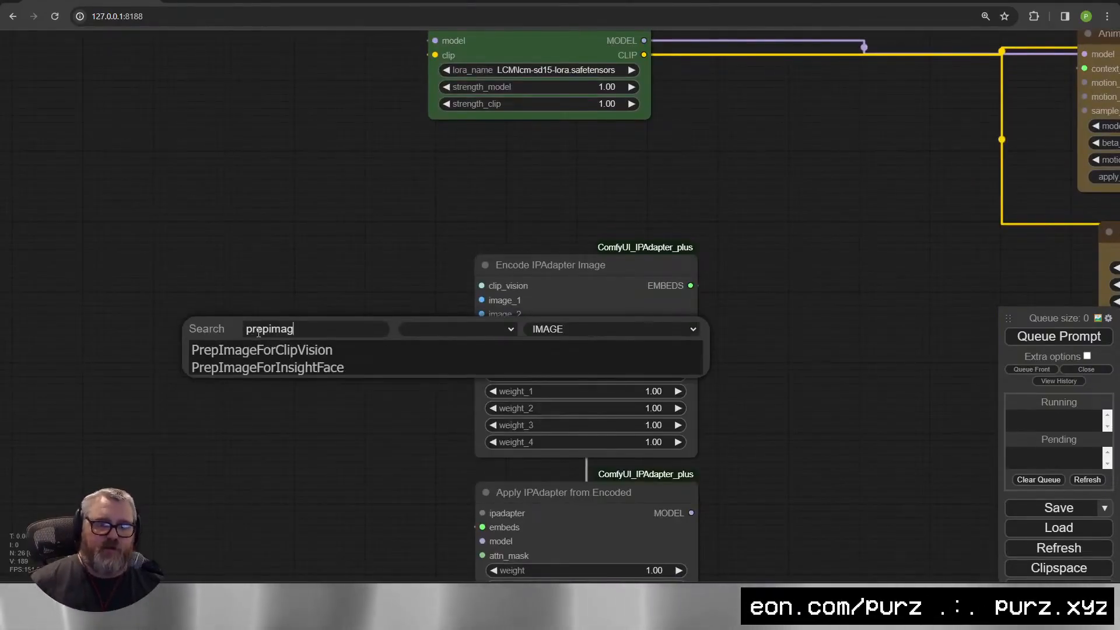
click(260, 353)
drag(418, 327, 392, 285)
click(409, 332)
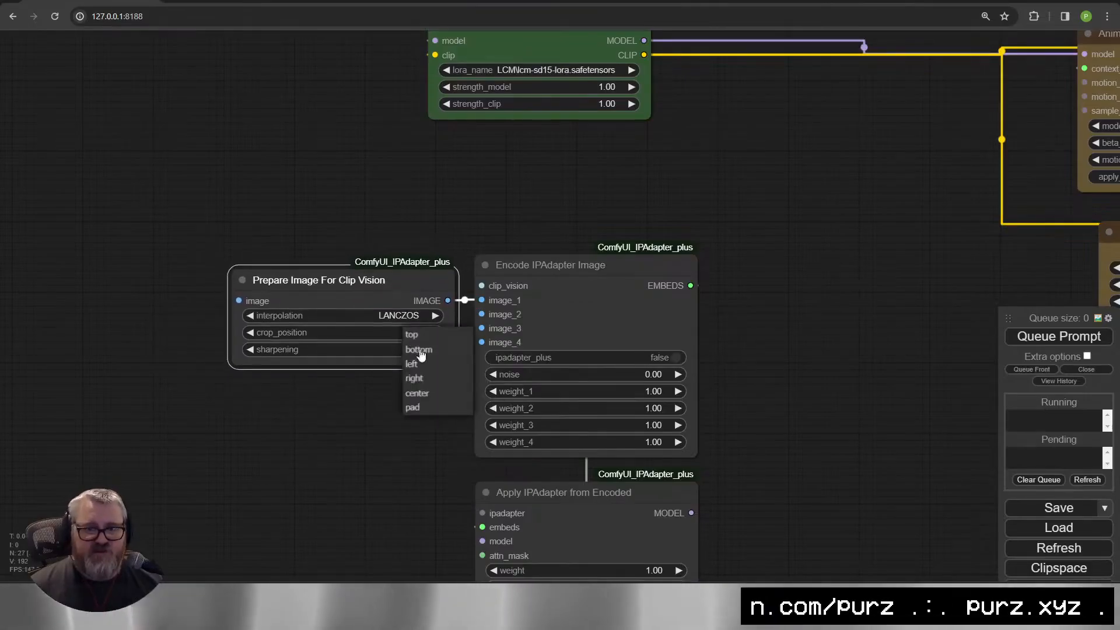
click(426, 393)
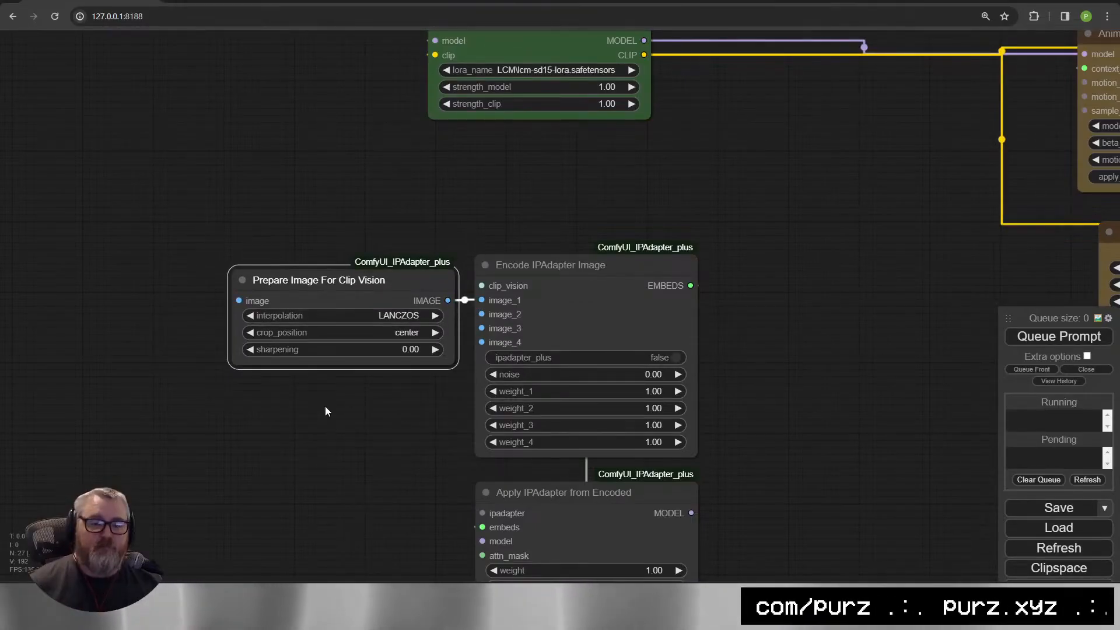
Feed Prepare Image For Clip Vision from a new Load Image node using the close-up-of-mushroom-growing-on-field.webp picture.
drag(238, 300, 146, 257)
click(169, 303)
click(236, 312)
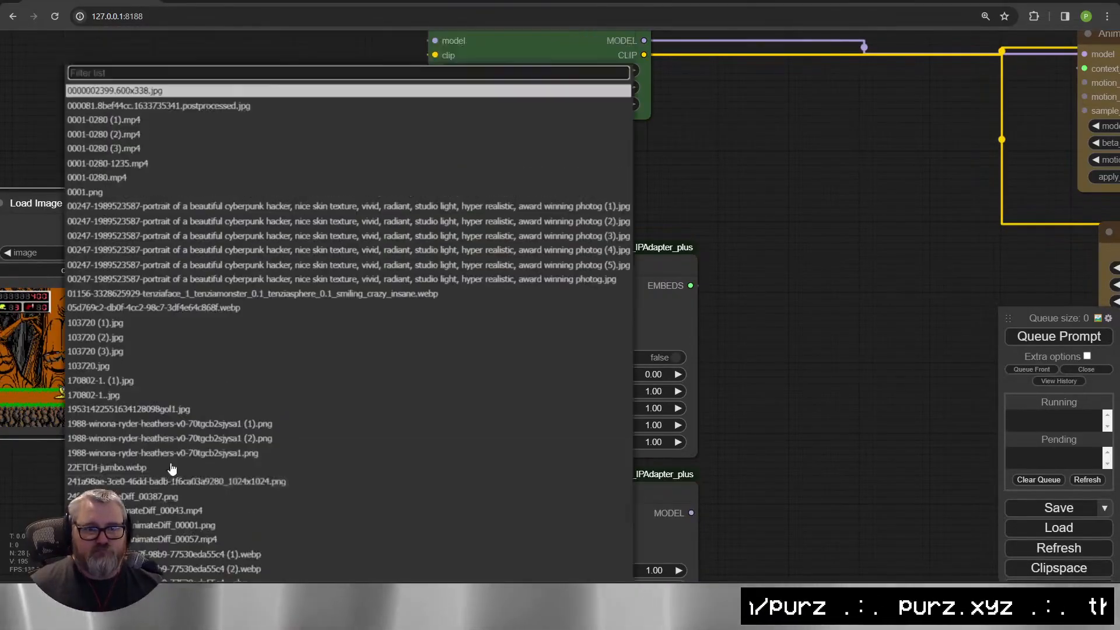
scroll(185, 528, down, 5)
scroll(185, 525, down, 8)
click(188, 512)
drag(203, 469, 338, 447)
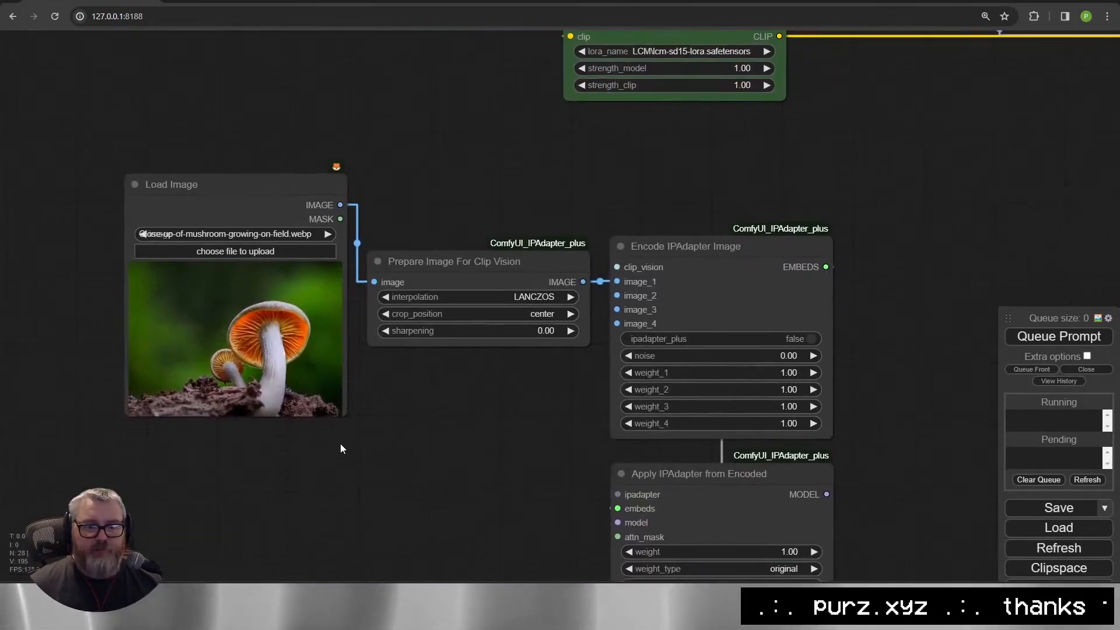
Set ipadapter_plus to true on Encode IPAdapter Image and connect a Load CLIP Vision node using clip_vision-sd15.safetensors.
drag(483, 451, 411, 400)
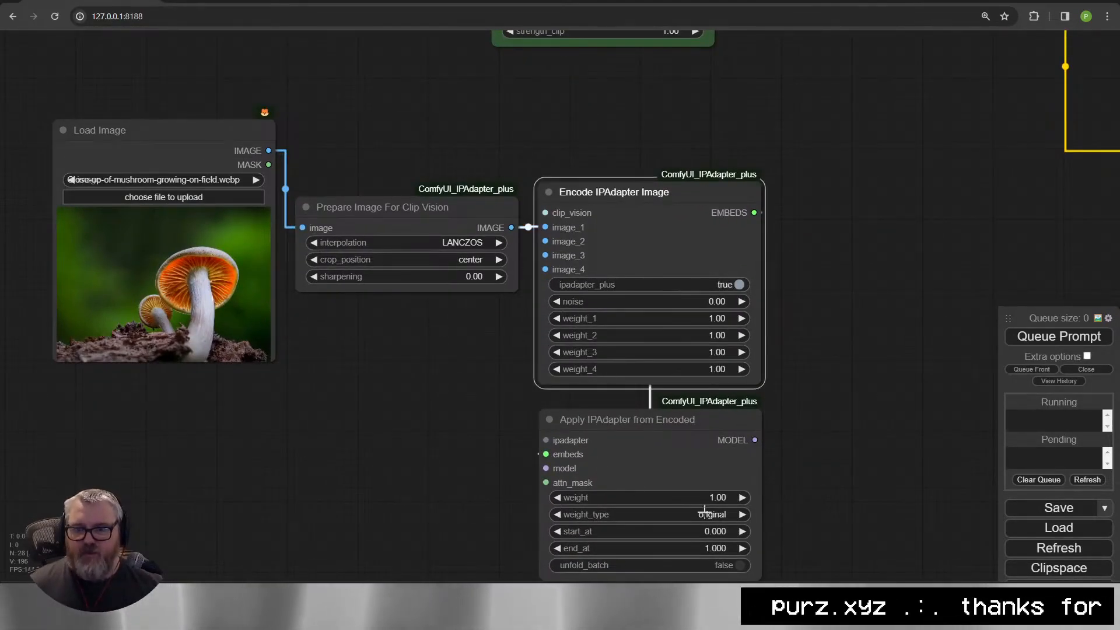
drag(587, 285, 471, 371)
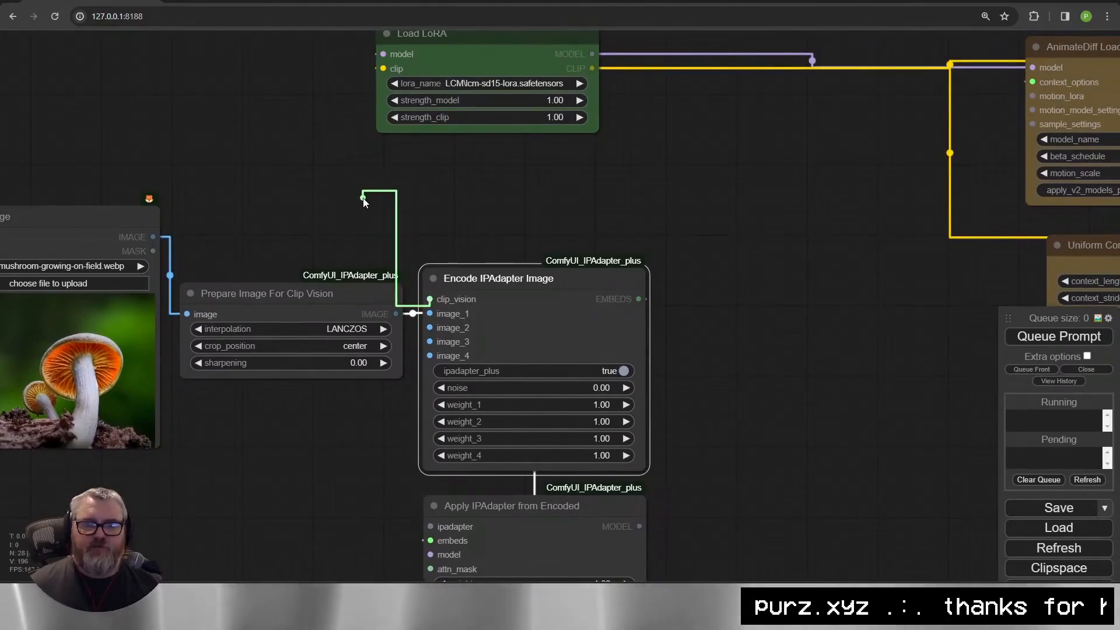
drag(363, 199, 259, 177)
click(292, 220)
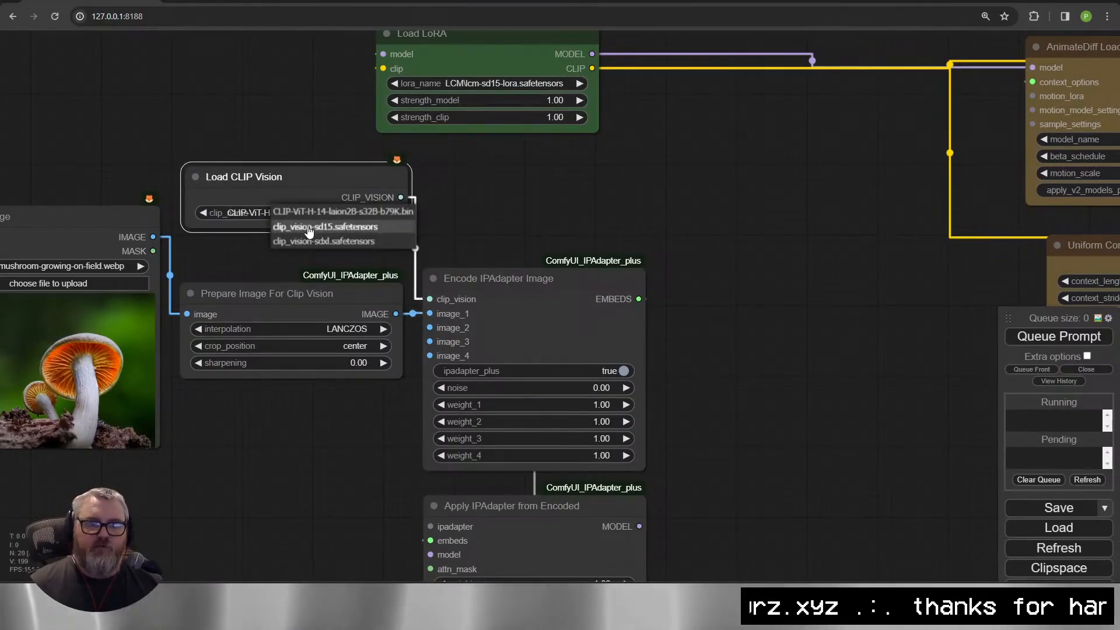
drag(278, 495, 514, 395)
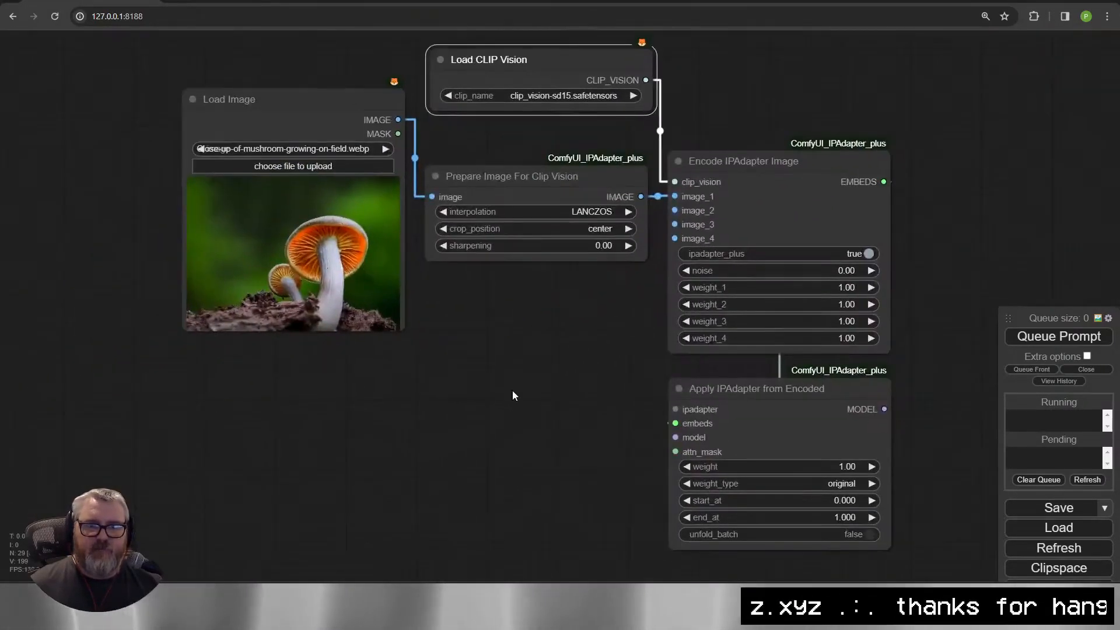
Move the two image nodes further left and connect a Load IPAdapter Model node using ip-adapter-plus_sd15.bin, placed below Load CLIP Vision.
drag(236, 124, 236, 124)
drag(471, 185, 195, 173)
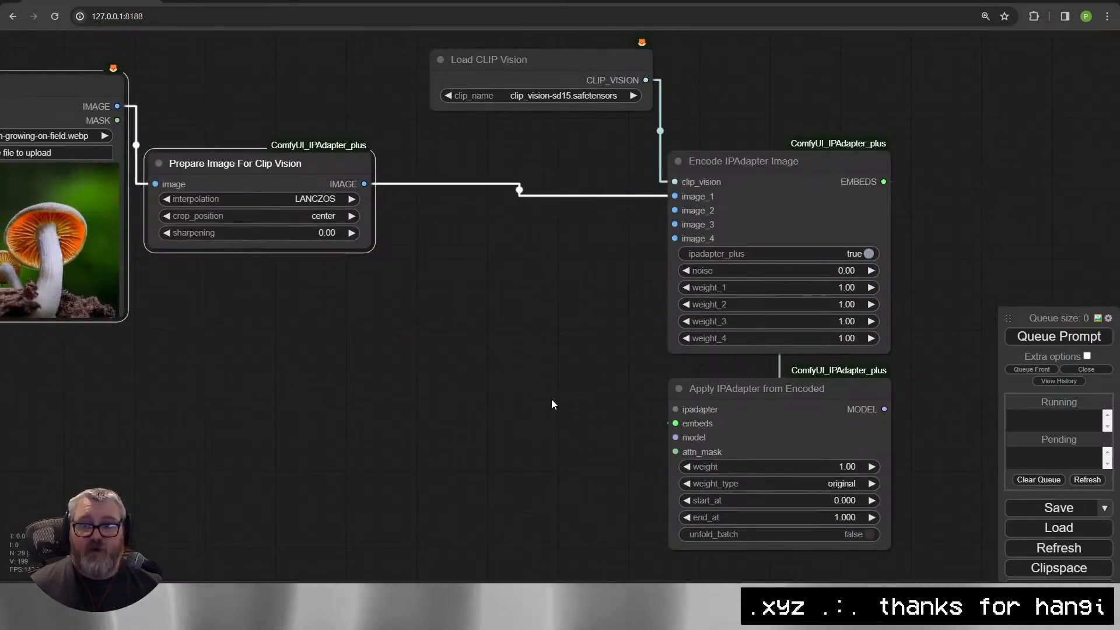
drag(675, 408, 509, 289)
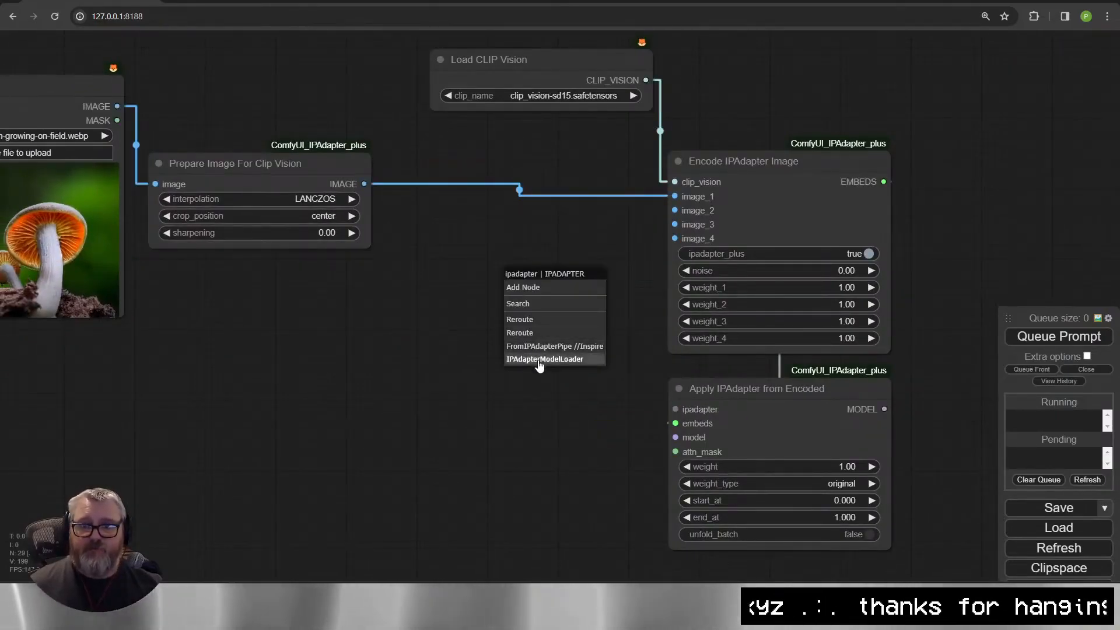
click(539, 357)
click(591, 312)
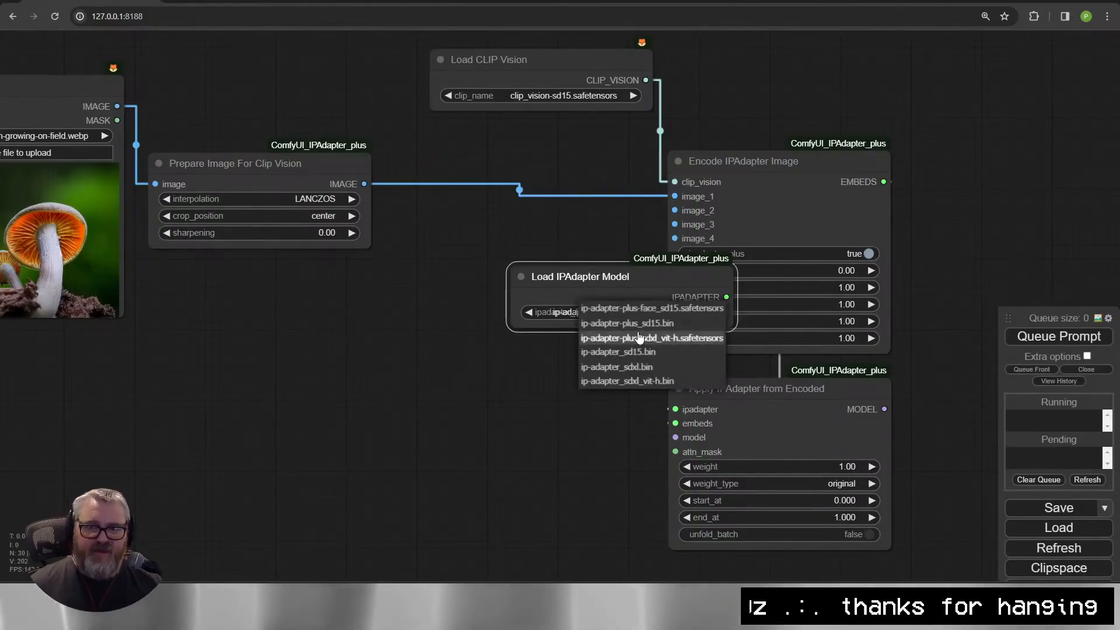
click(627, 322)
drag(622, 291, 538, 151)
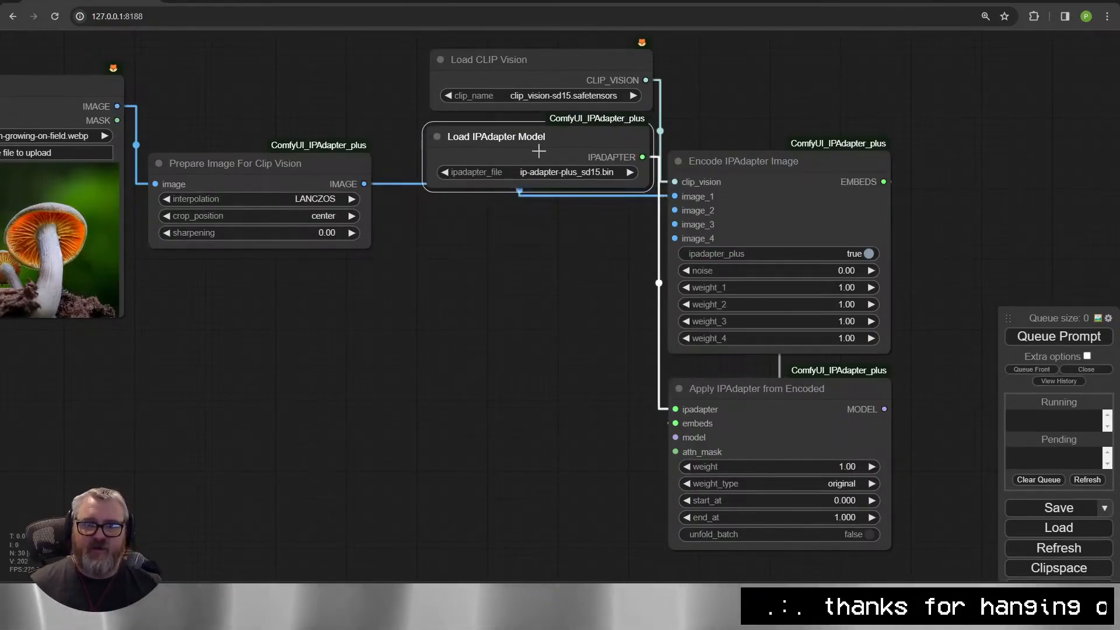
Stack Prepare Image For Clip Vision and Load Image below the Load IPAdapter Model node in one compact column.
drag(396, 155, 390, 151)
drag(272, 158, 546, 208)
drag(39, 108, 555, 344)
drag(373, 233, 238, 315)
mouse_move(388, 157)
mouse_down()
mouse_move(373, 153)
mouse_move(379, 159)
mouse_up()
scroll(257, 338, down, 2)
drag(253, 340, 146, 268)
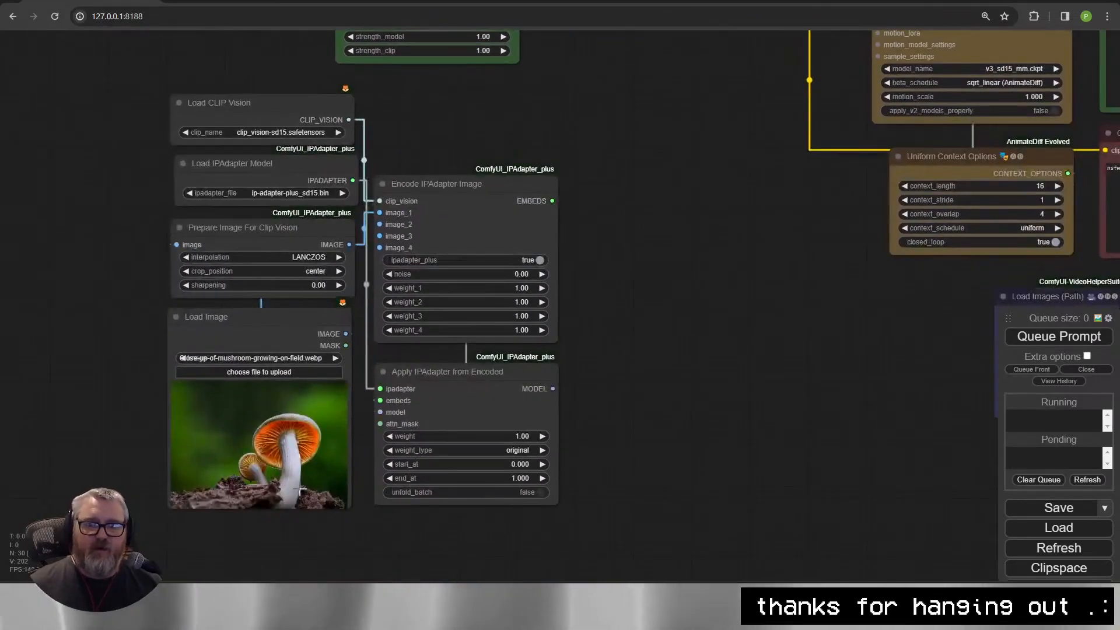
Move the IPAdapter nodes beside the loaders and route the checkpoint's MODEL through Apply IPAdapter from Encoded into Load LoRA.
scroll(610, 293, down, 1)
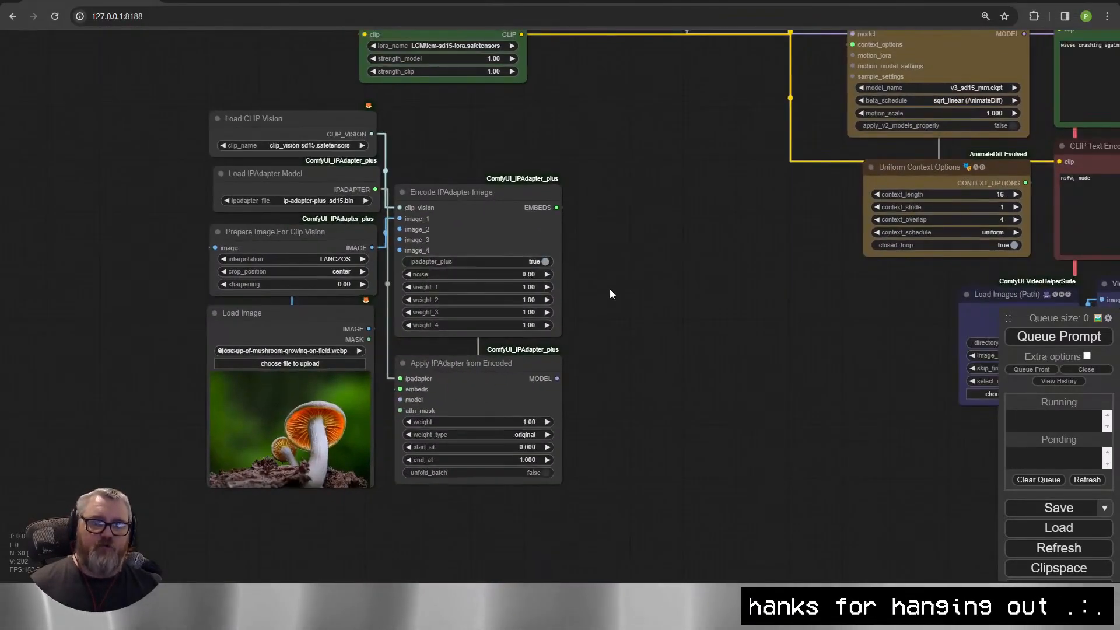
drag(609, 292, 585, 389)
drag(639, 537, 169, 233)
click(555, 293)
drag(571, 217, 138, 467)
drag(427, 296, 187, 224)
drag(584, 300, 808, 328)
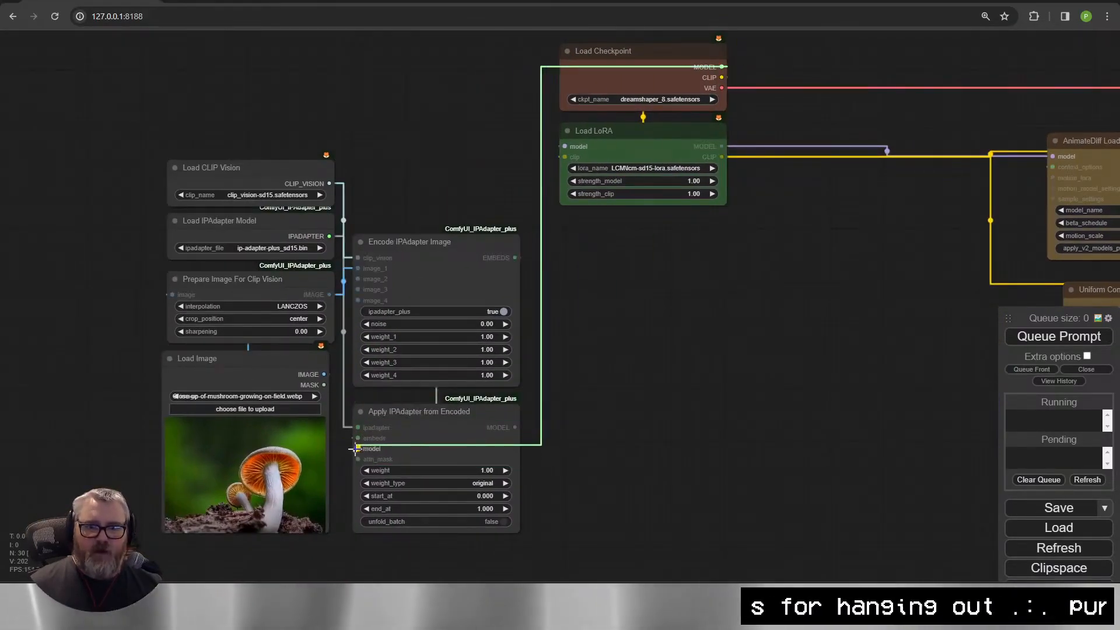
drag(356, 448, 357, 448)
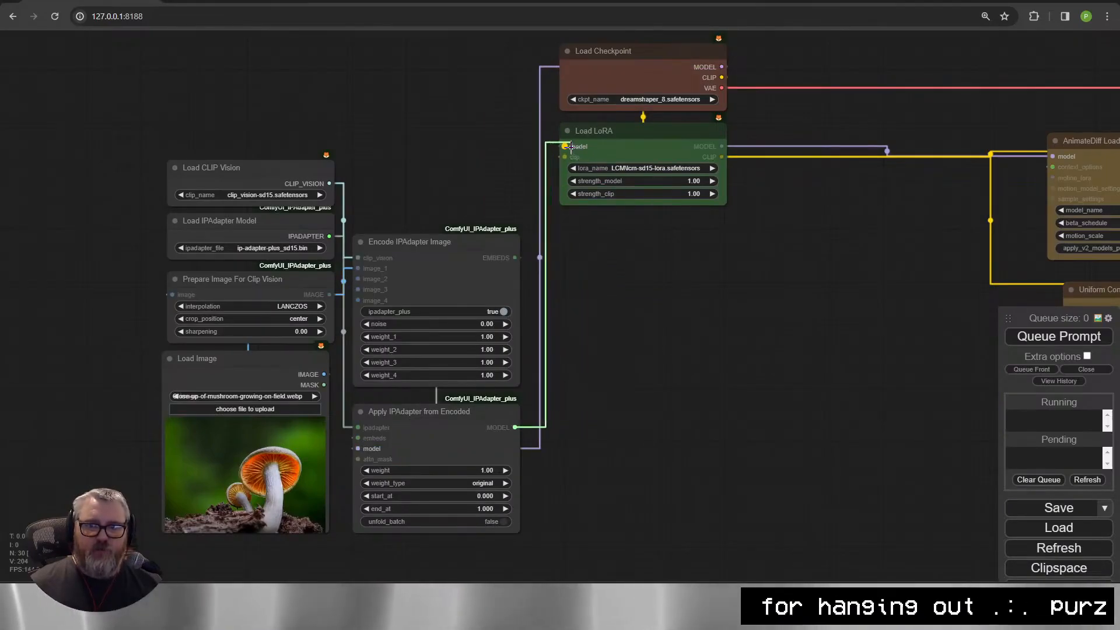
Place Load Checkpoint and Load LoRA above the IPAdapter columns, and move the whole group next to the AnimateDiff Loader.
drag(623, 138, 914, 144)
drag(600, 67, 210, 102)
drag(892, 137, 397, 141)
click(588, 537)
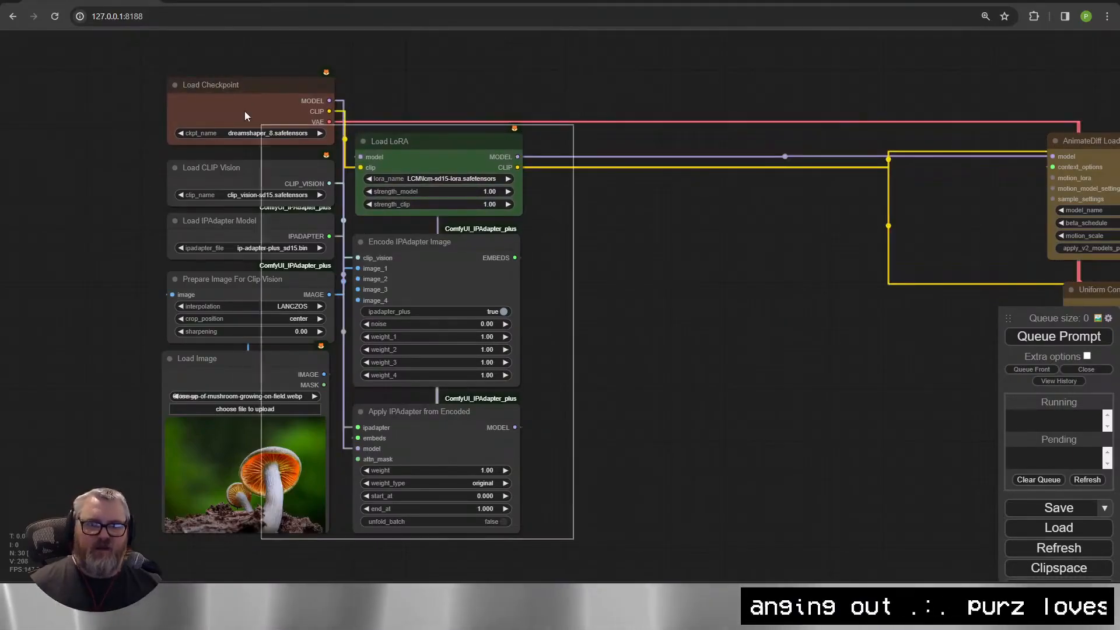
drag(245, 116, 112, 41)
drag(422, 147, 932, 160)
drag(918, 111, 412, 80)
scroll(398, 242, up, 1)
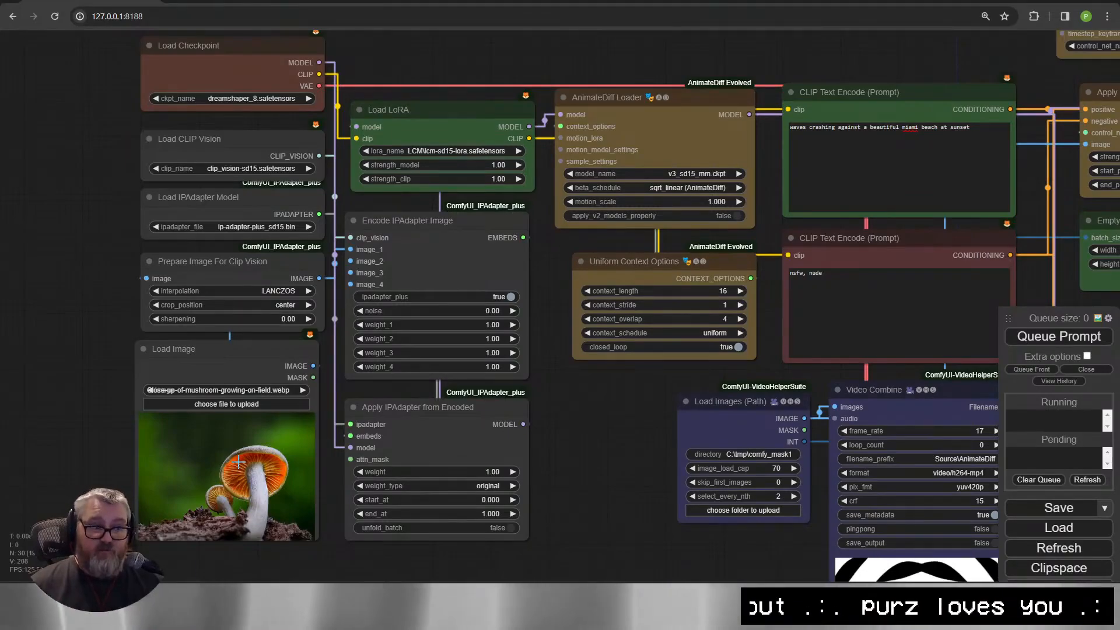
Replace the positive prompt with "mushroom waves in the jungle" and queue the workflow.
drag(502, 390, 23, 175)
scroll(23, 175, down, 1)
drag(639, 333, 570, 386)
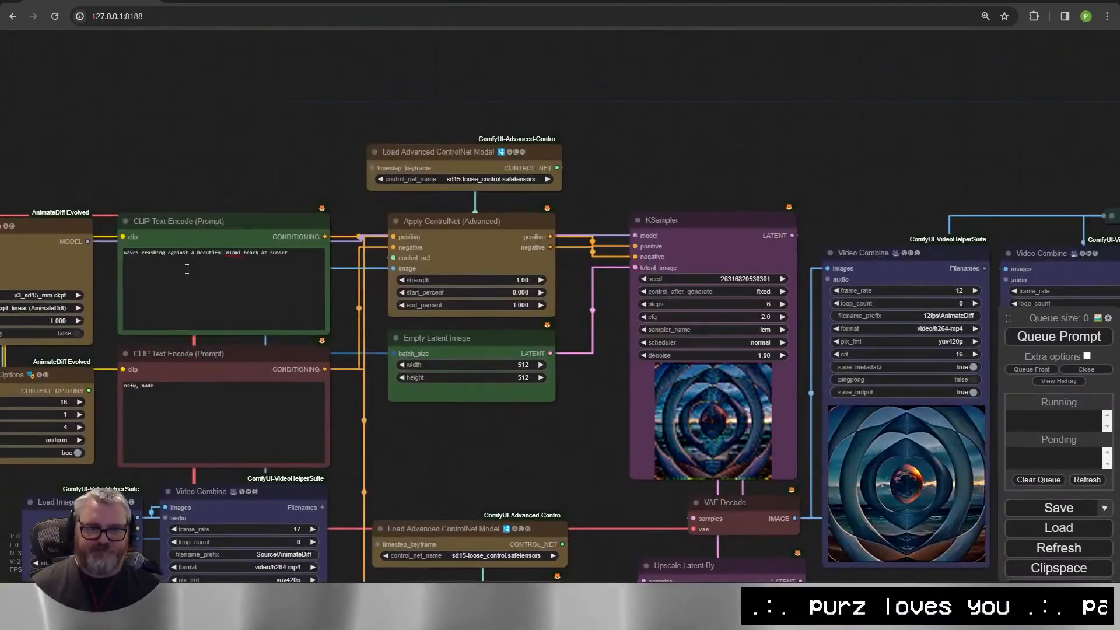
triple_click(187, 268)
text(em)
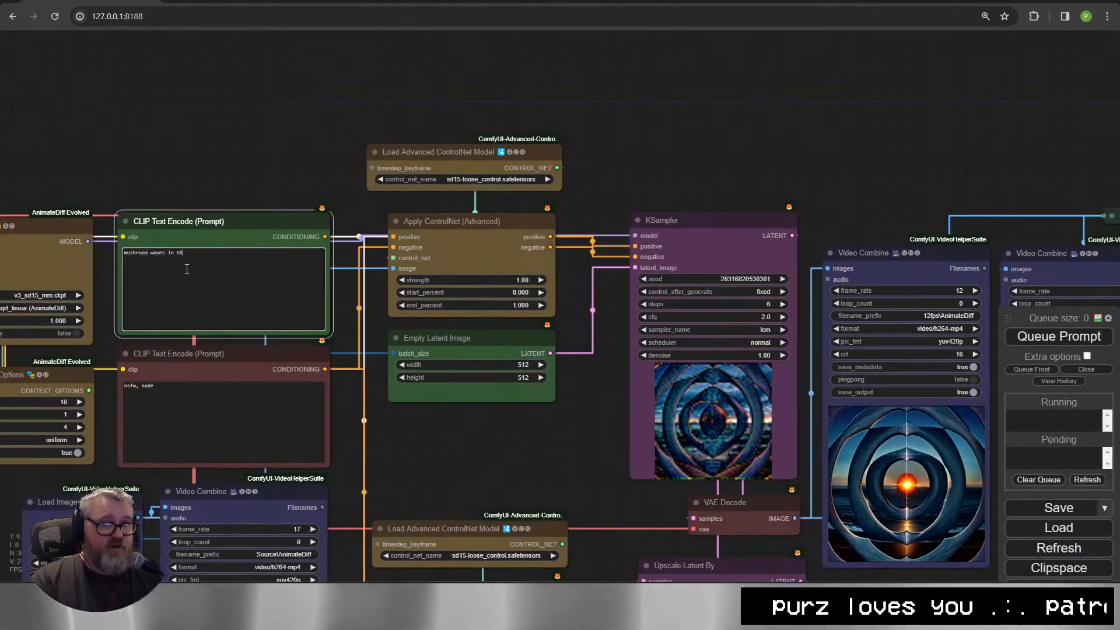
key(BackSpace)
key(BackSpace)
text(ngle)
scroll(422, 482, down, 4)
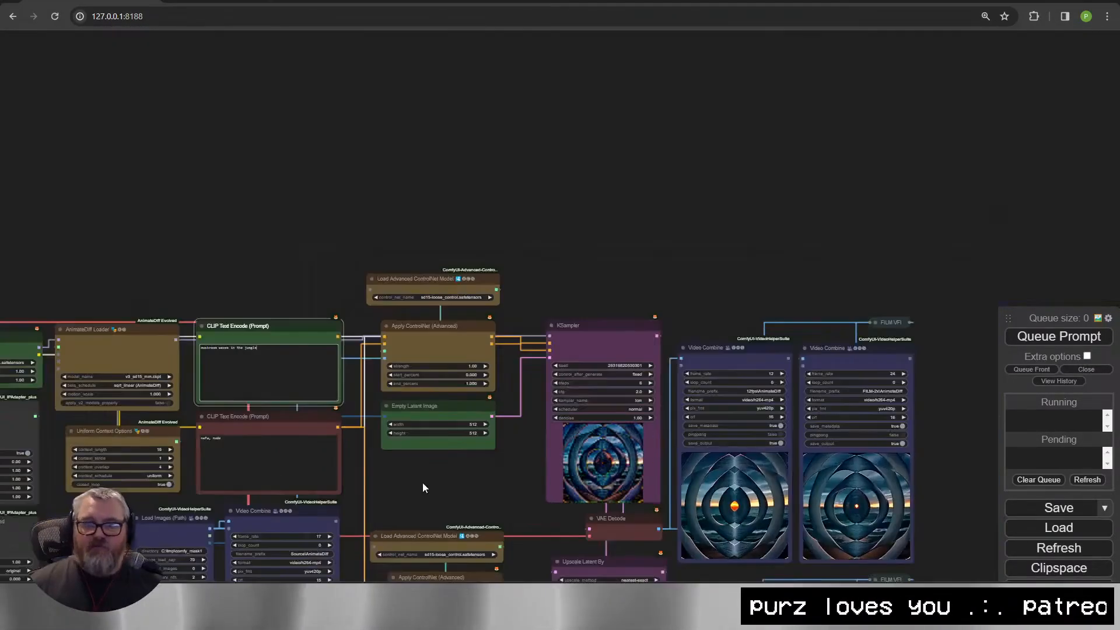
drag(423, 482, 819, 260)
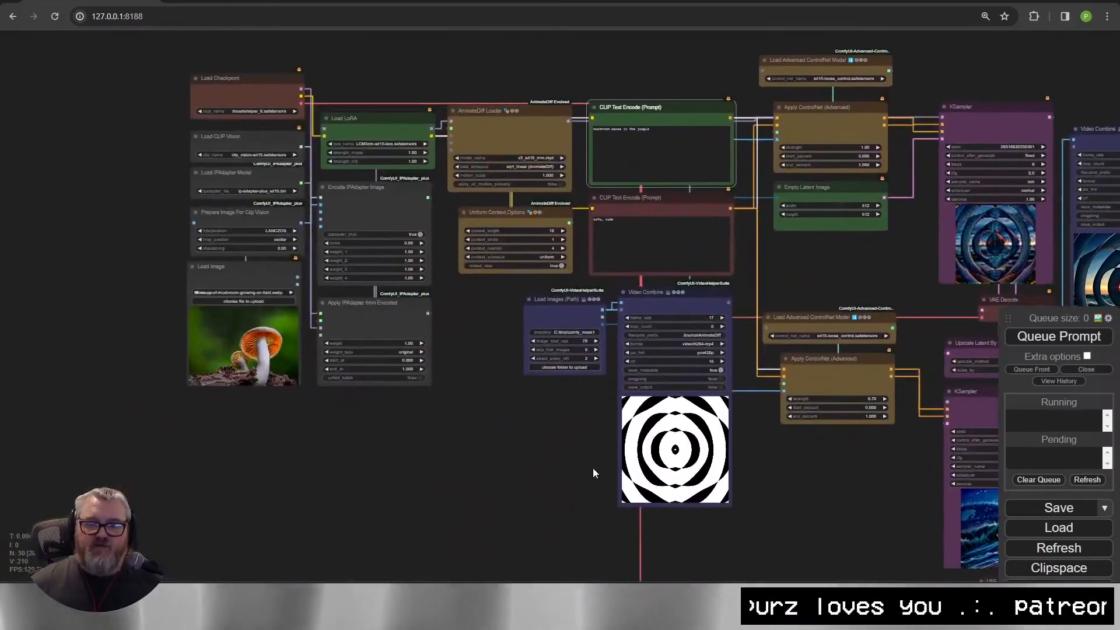
Shift the IPAdapter columns left so Load LoRA stands alone before AnimateDiff Loader, with Load Checkpoint above Load CLIP Vision.
scroll(360, 277, up, 5)
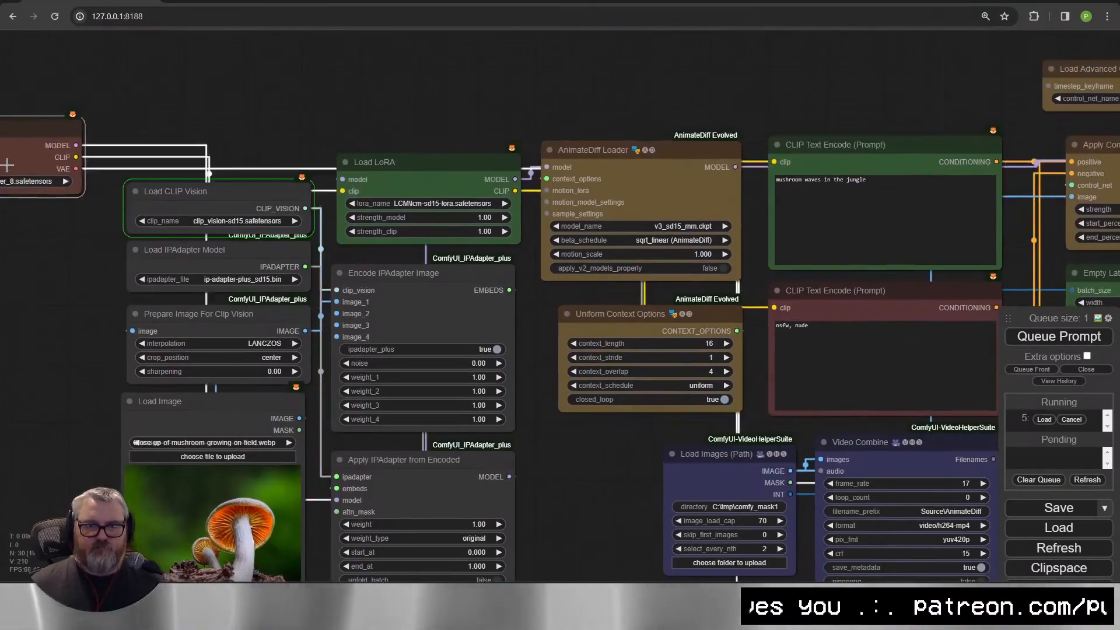
drag(35, 136, 64, 123)
scroll(410, 277, down, 4)
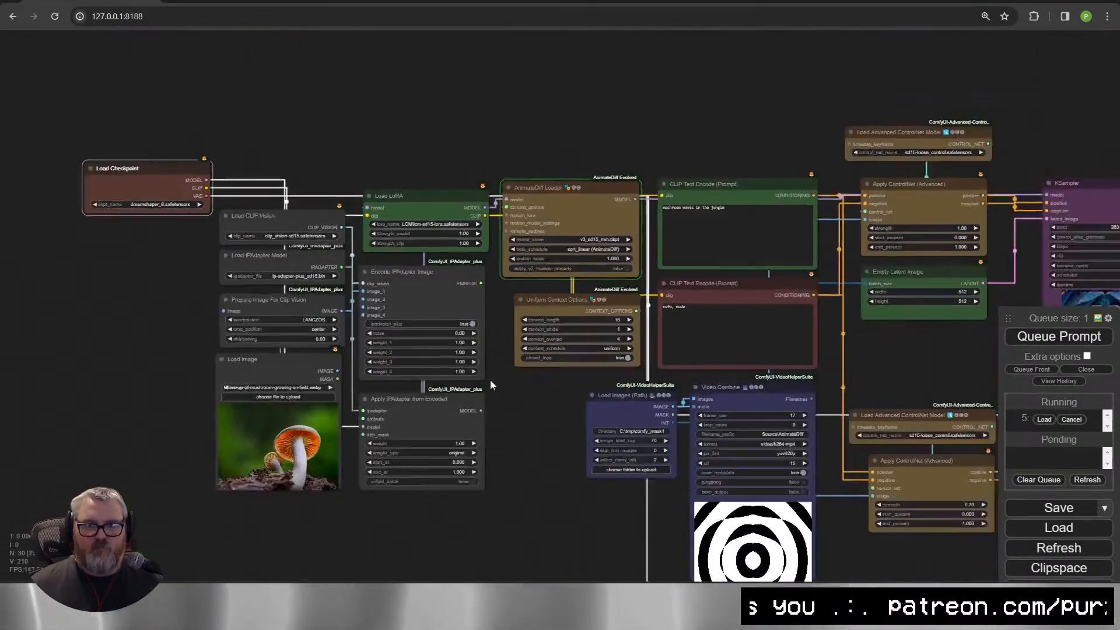
drag(490, 379, 482, 302)
drag(255, 181, 408, 362)
drag(292, 142, 154, 155)
click(439, 257)
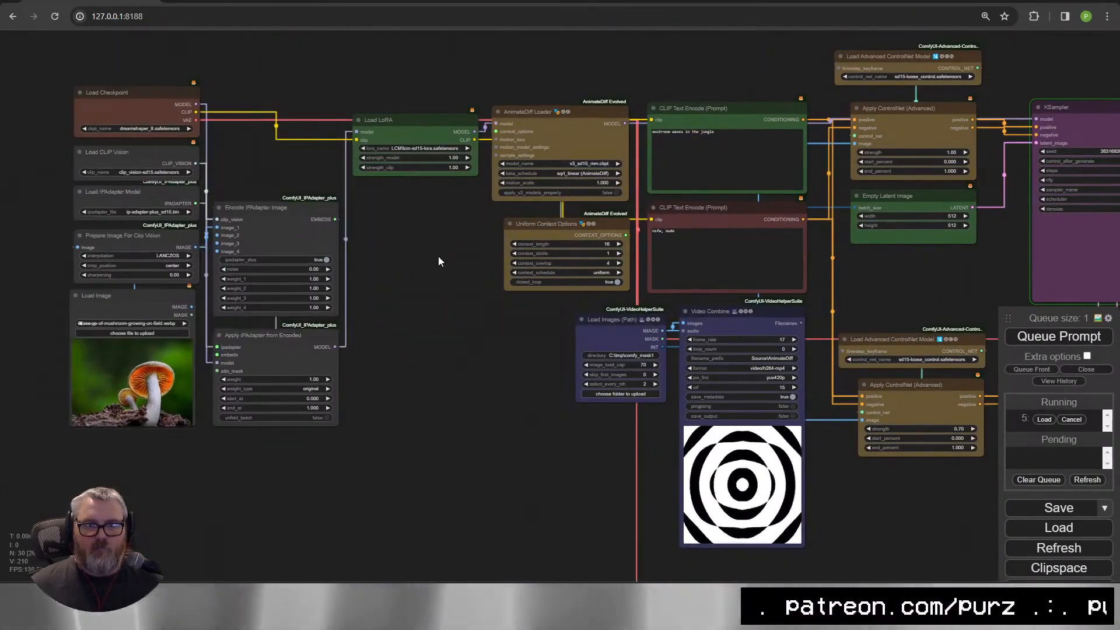
Raise the IPAdapter node group to sit level with Load LoRA and move Load Checkpoint clear of it to the upper left.
scroll(439, 257, up, 2)
drag(438, 256, 559, 299)
drag(206, 103, 35, 108)
drag(460, 513, 181, 181)
drag(184, 182, 187, 15)
drag(525, 76, 684, 224)
drag(712, 298, 715, 293)
drag(132, 265, 138, 95)
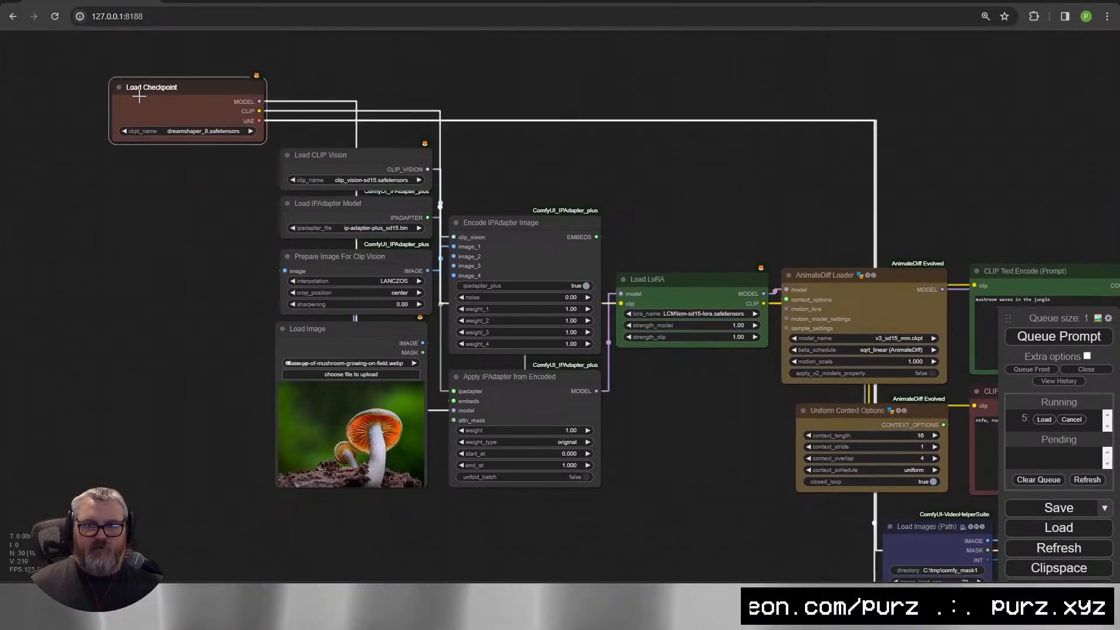
scroll(726, 514, down, 2)
scroll(708, 521, down, 1)
drag(708, 522, 497, 474)
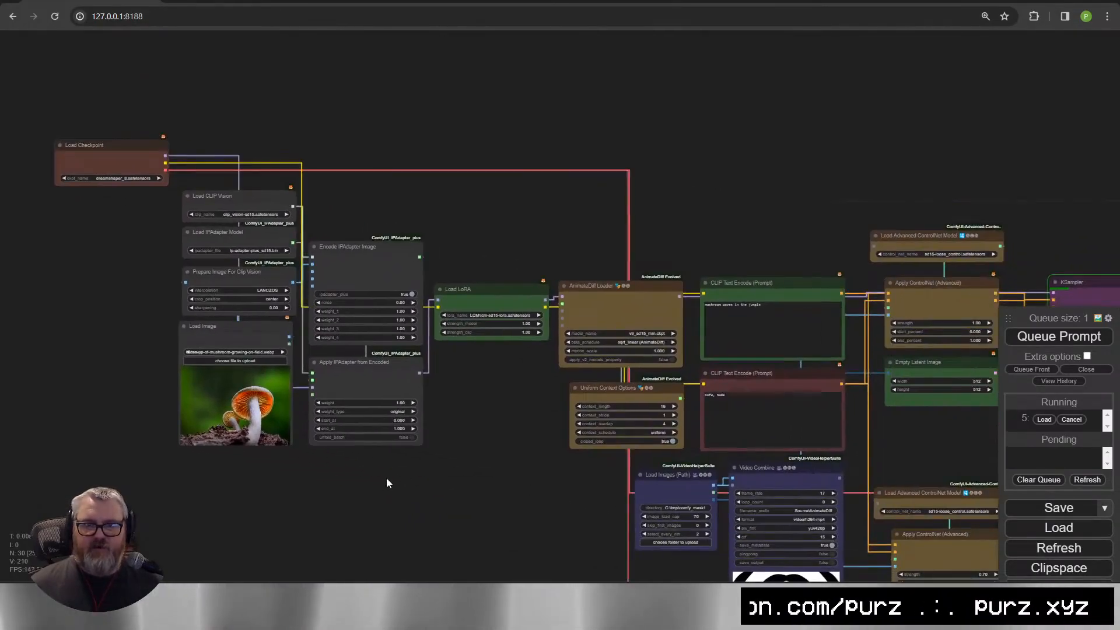
Color the IPAdapter nodes cyan, the Load Image node blue, and the Load CLIP Vision and Load IPAdapter Model nodes green.
drag(386, 478, 216, 210)
right_click(222, 238)
click(242, 356)
click(360, 439)
right_click(245, 350)
click(262, 355)
click(385, 410)
scroll(274, 367, up, 4)
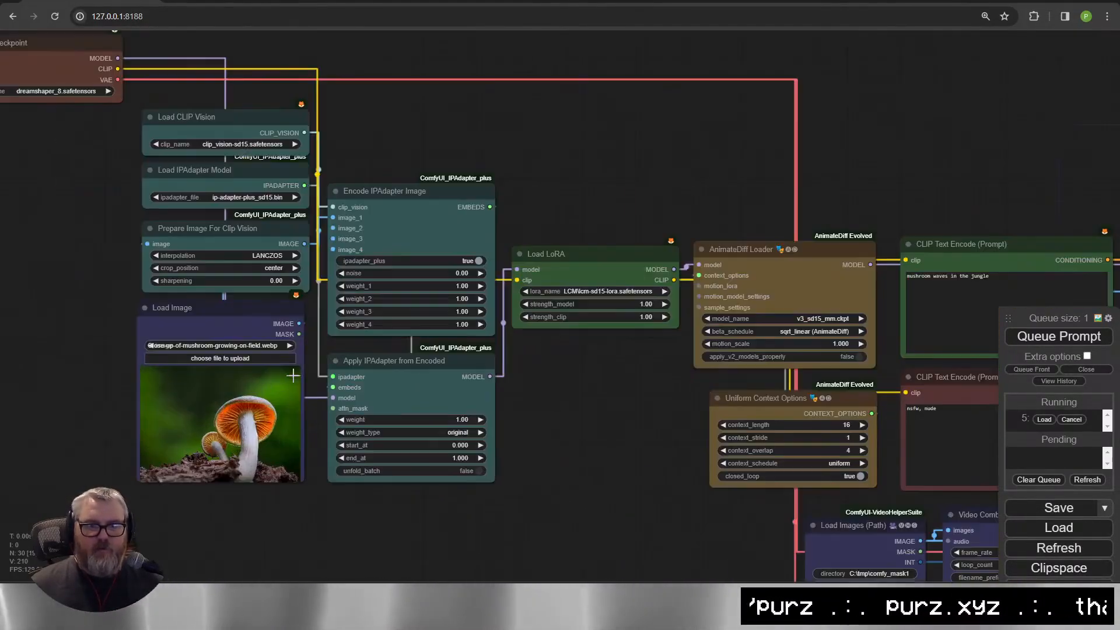
right_click(240, 174)
click(260, 355)
click(379, 398)
Align Load Checkpoint above Load CLIP Vision and lower the whole loader and IPAdapter group slightly.
drag(69, 97, 222, 86)
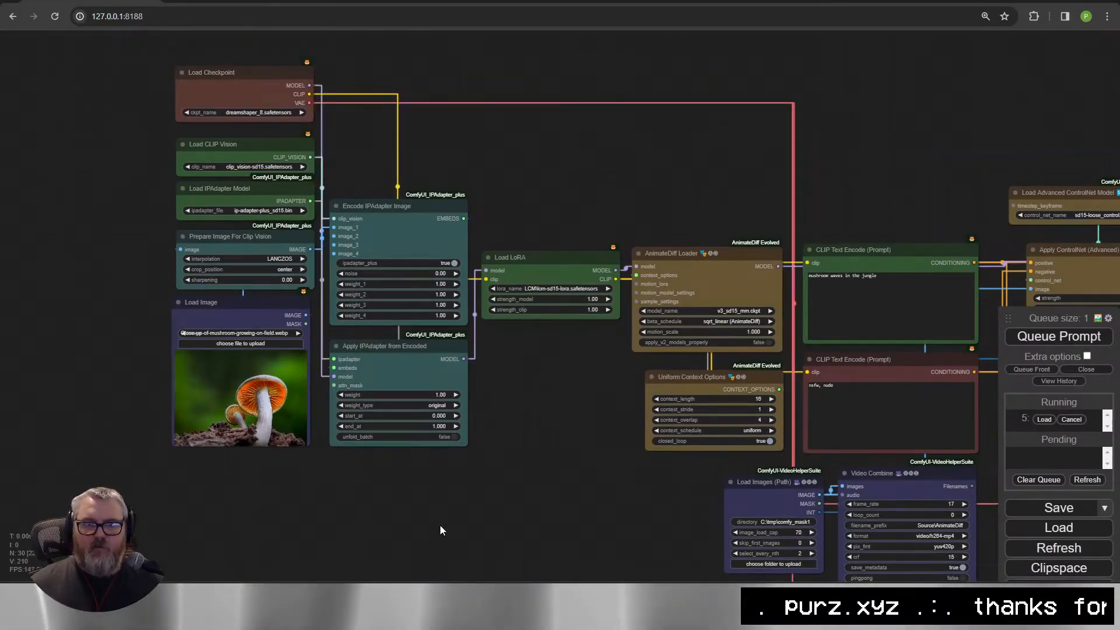
drag(156, 27, 156, 27)
drag(380, 213, 386, 274)
click(323, 222)
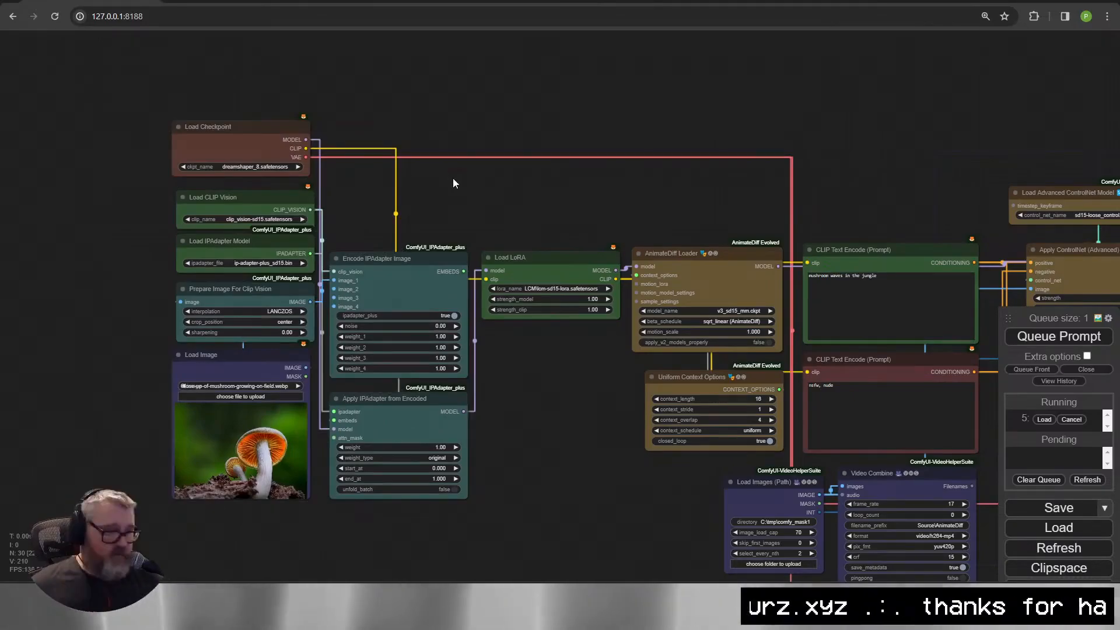
Examine the first KSampler preview and the first-pass Video Combine outputs of the IPAdapter run.
drag(583, 521, 264, 396)
scroll(465, 238, up, 4)
drag(863, 344, 58, 384)
scroll(467, 235, down, 5)
scroll(360, 243, up, 4)
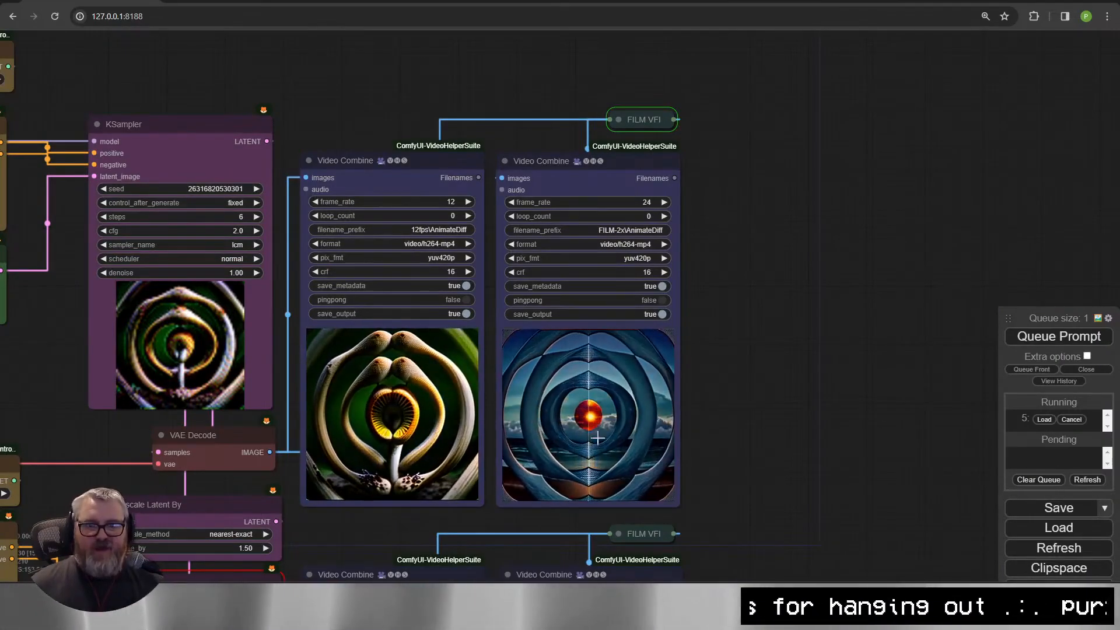
Compare the 12 fps and 24 fps first-pass Video Combine previews with the first KSampler preview.
scroll(507, 469, up, 3)
drag(830, 376, 799, 250)
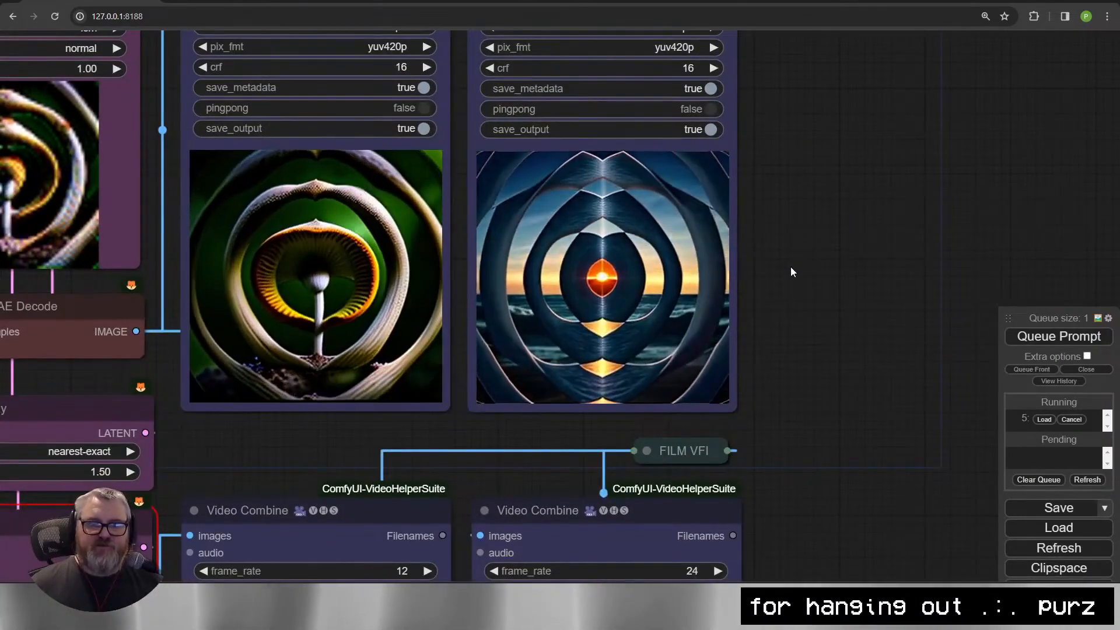
scroll(767, 355, down, 5)
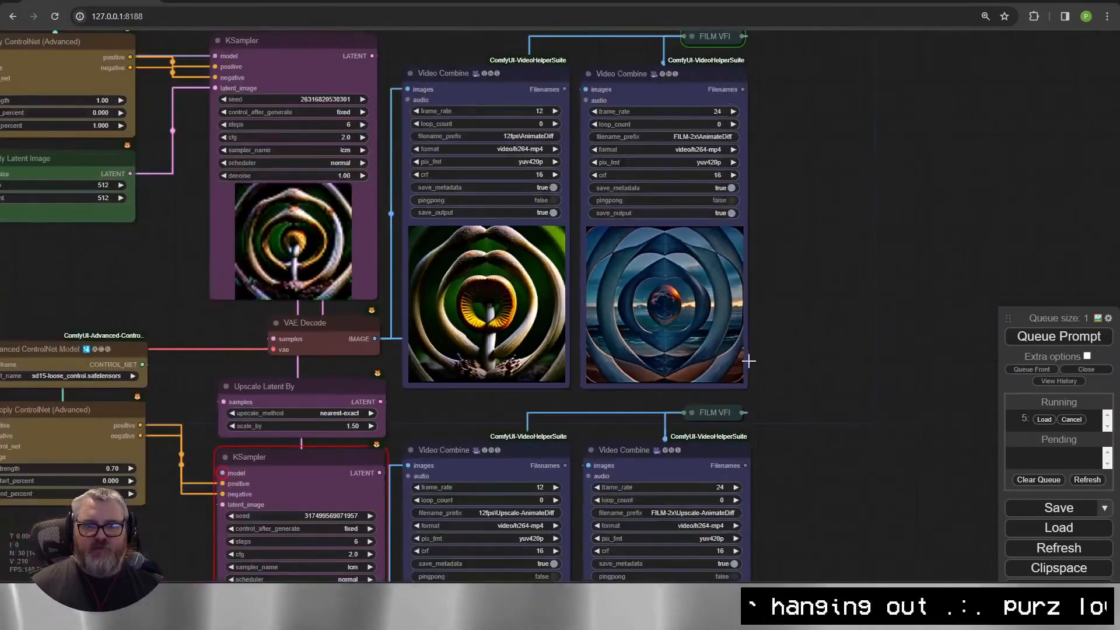
scroll(266, 259, up, 1)
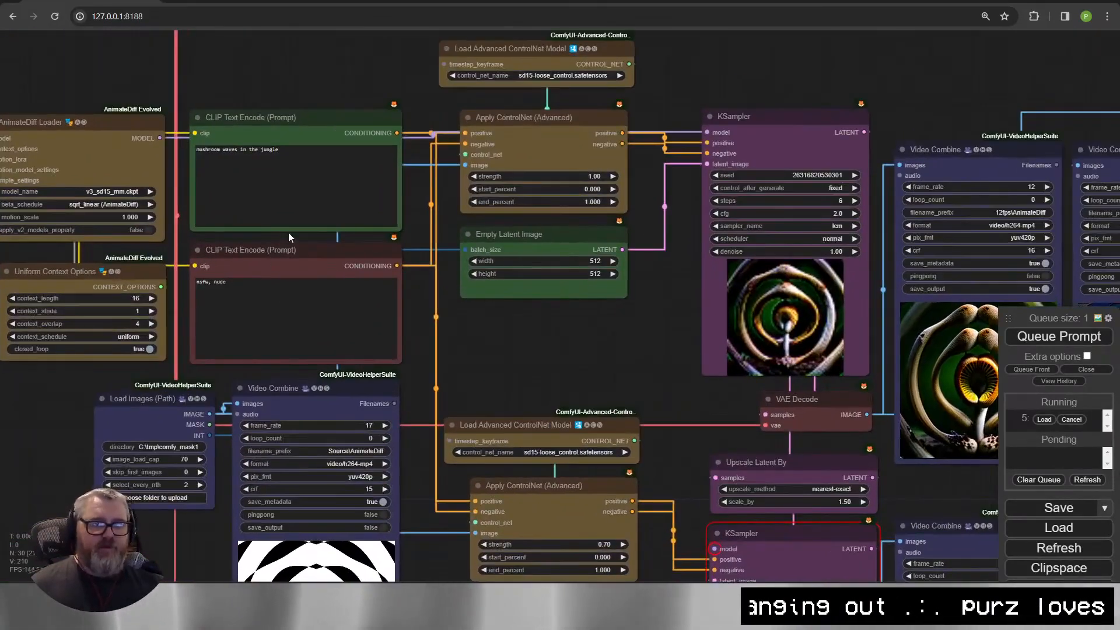
drag(530, 341, 334, 458)
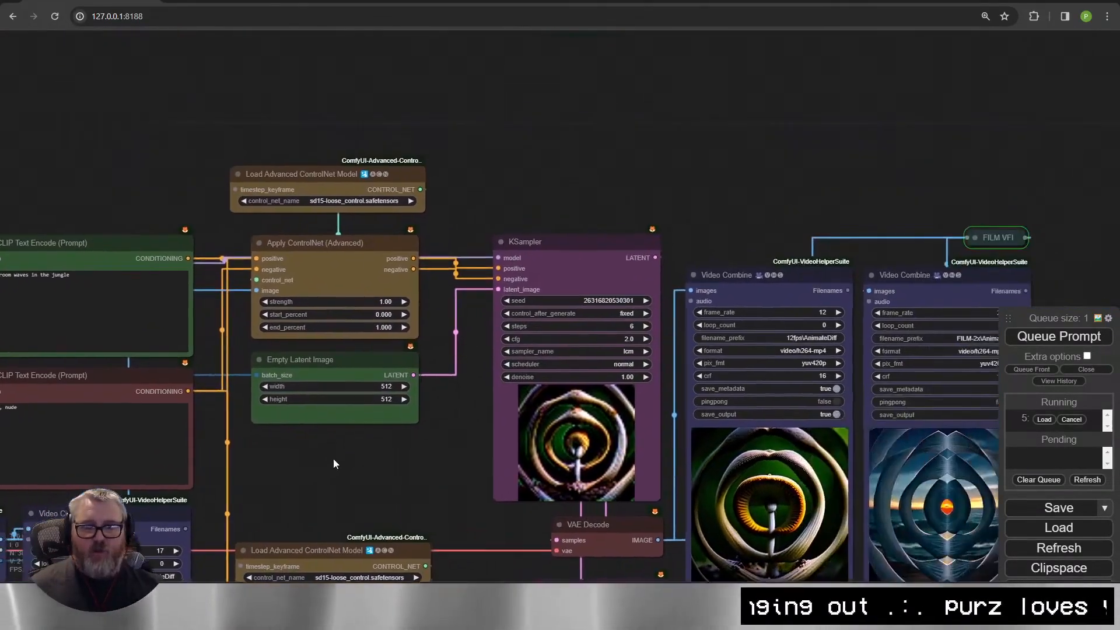
Delete the Load LoRA node and move the loader and IPAdapter group closer to the AnimateDiff Loader.
drag(205, 131, 524, 230)
key(Delete)
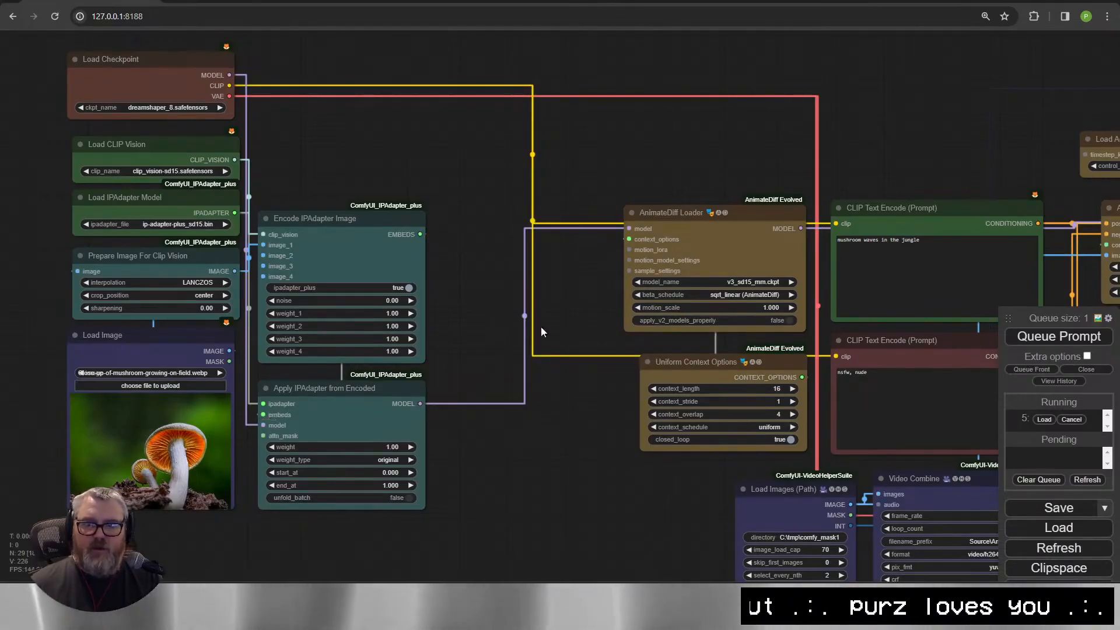
drag(355, 223, 549, 178)
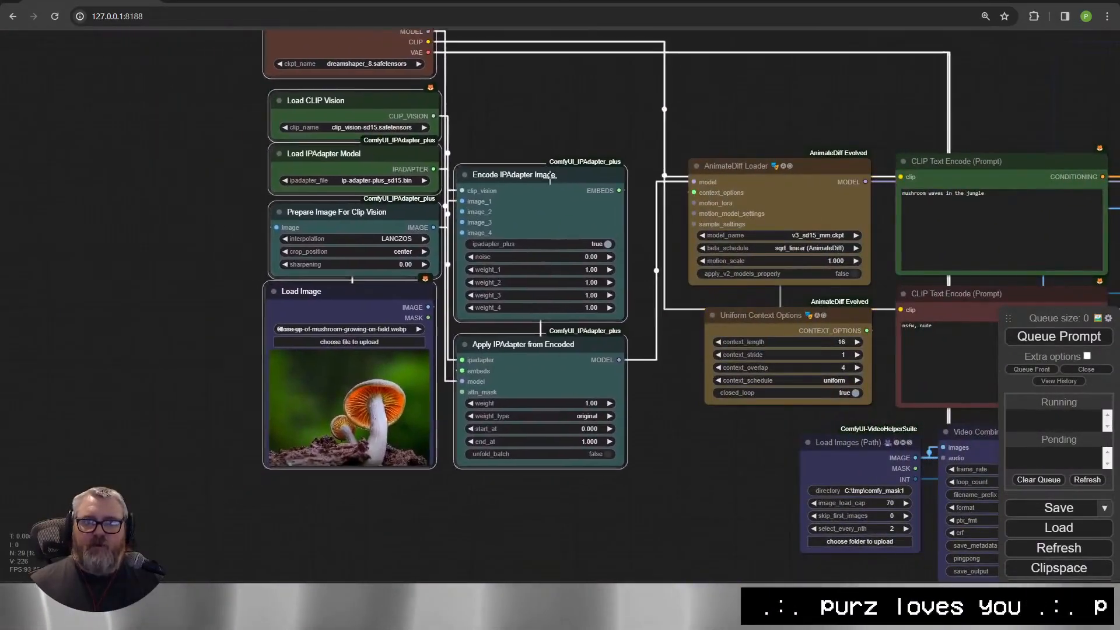
Set the first KSampler's sampler to euler, cfg to 6.0 and steps to 20.
drag(683, 104, 403, 302)
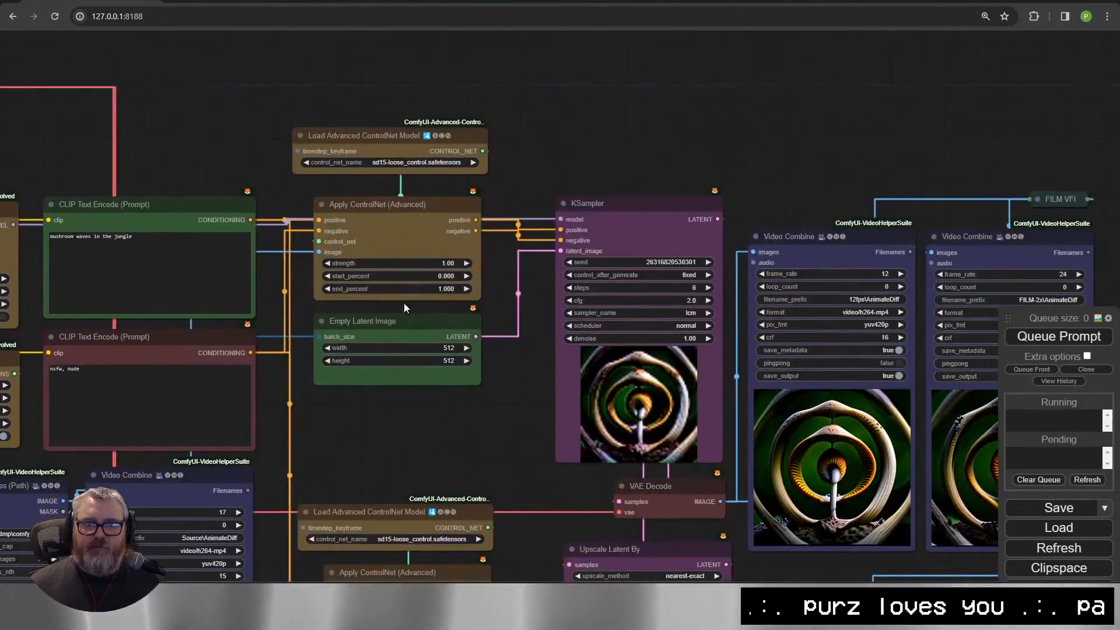
drag(335, 456, 70, 418)
click(426, 275)
click(425, 280)
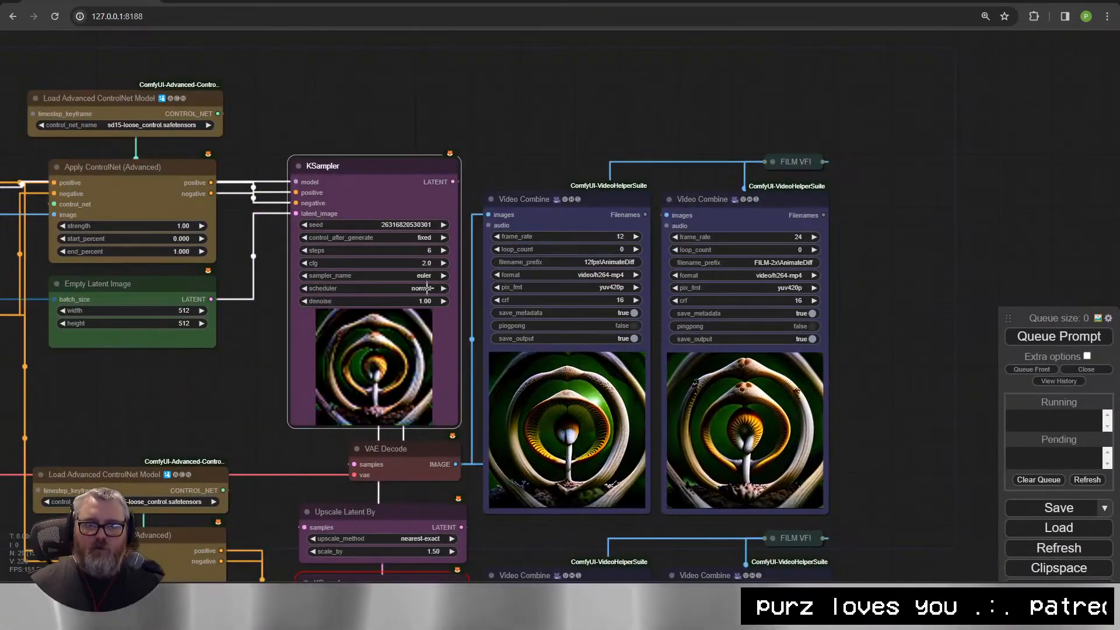
click(424, 262)
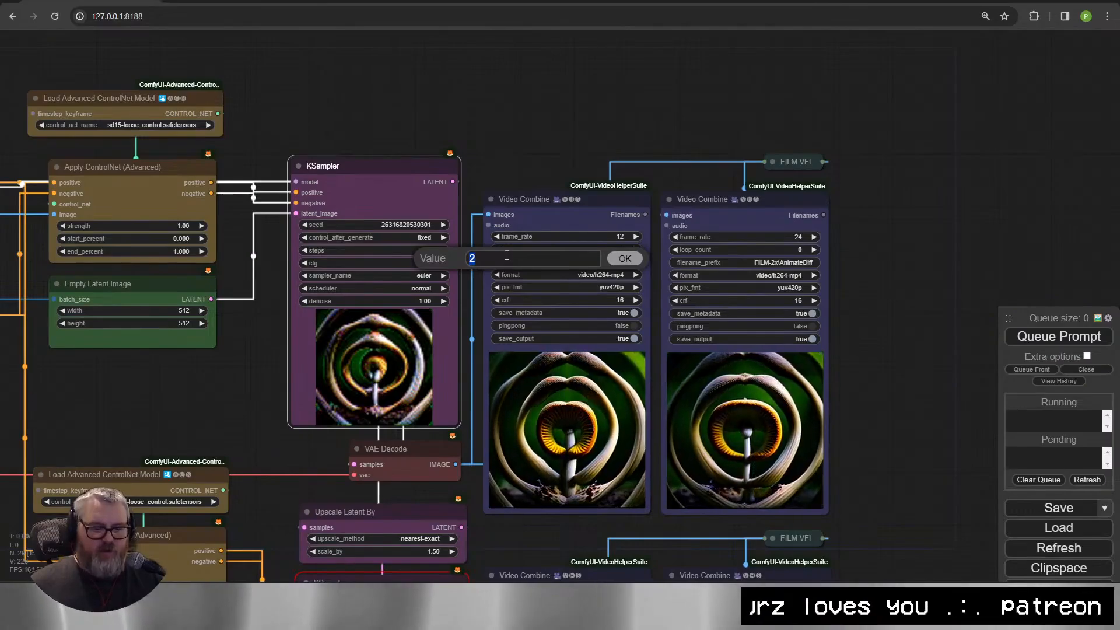
text(6)
key(Return)
click(428, 251)
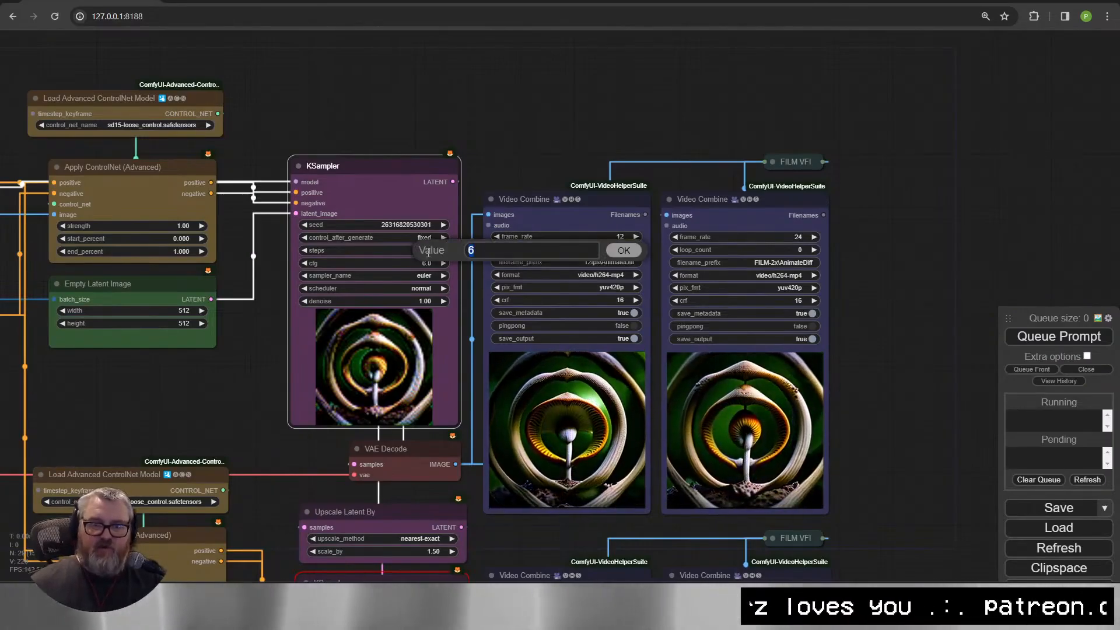
text(20)
key(Return)
Inspect the current mushroom previews up close and queue the workflow with the new sampler settings.
scroll(774, 396, up, 5)
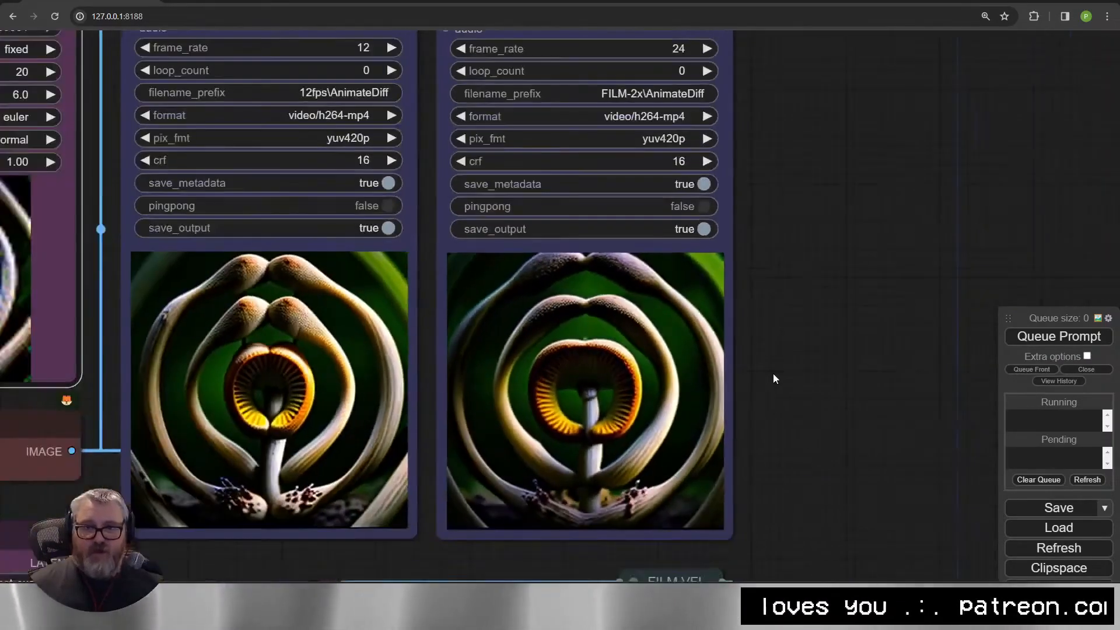
scroll(612, 375, up, 10)
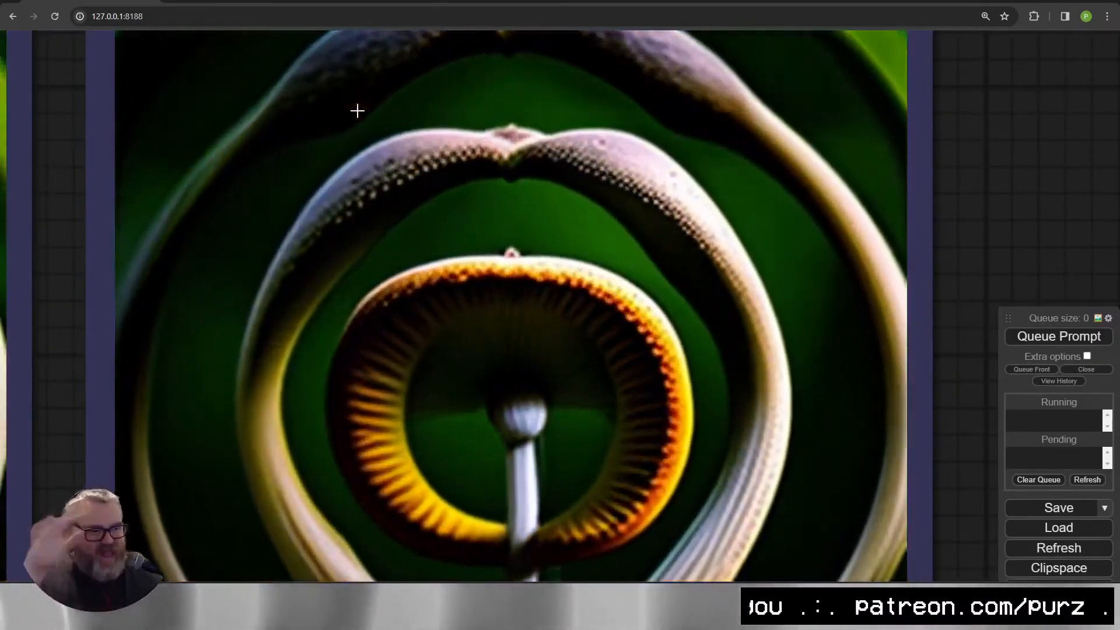
scroll(927, 262, down, 17)
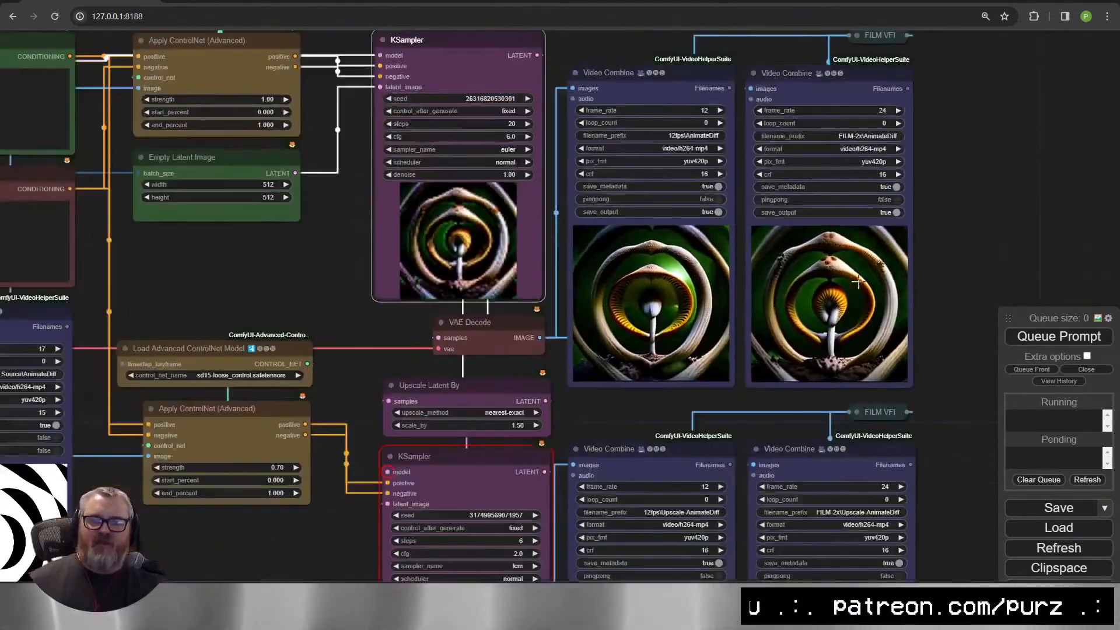
drag(370, 229, 552, 365)
drag(587, 57, 843, 71)
key(ctrl+Return)
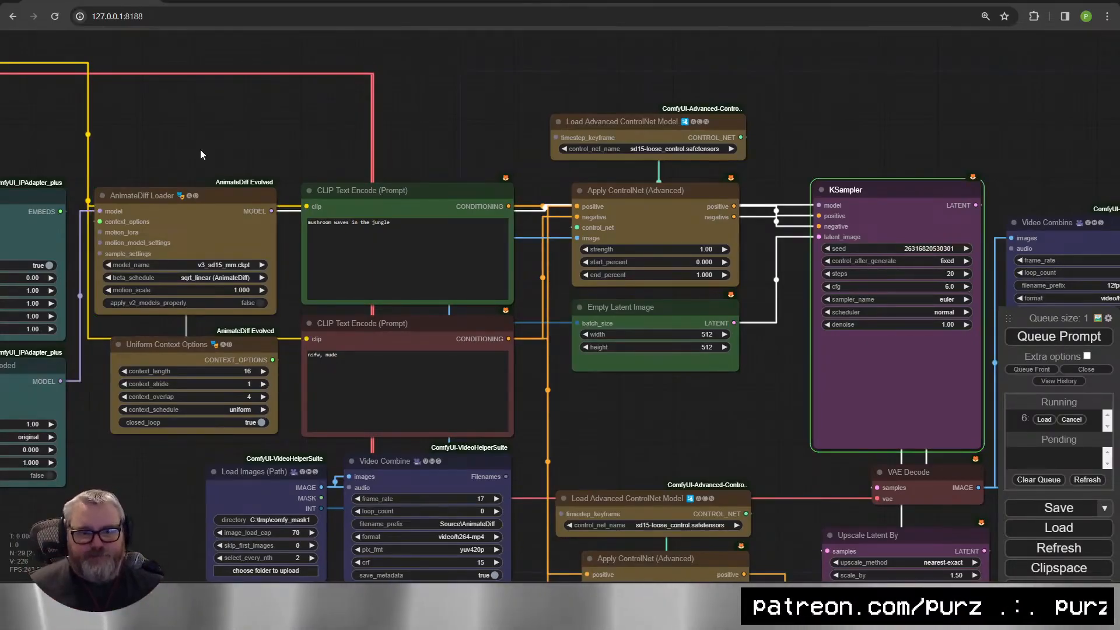
Examine the AnimateDiff Loader, prompts and IPAdapter nodes, and check the running KSampler preview against the Video Combine outputs.
scroll(222, 294, up, 9)
drag(325, 228, 465, 240)
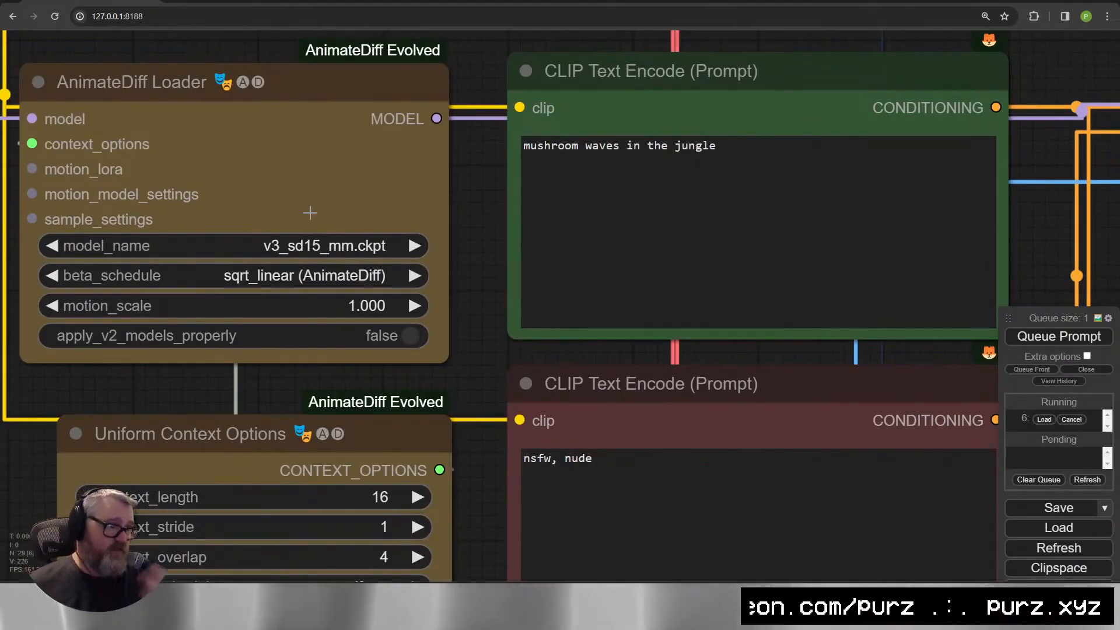
scroll(362, 314, down, 11)
drag(501, 266, 250, 153)
scroll(729, 268, up, 7)
drag(729, 268, 402, 125)
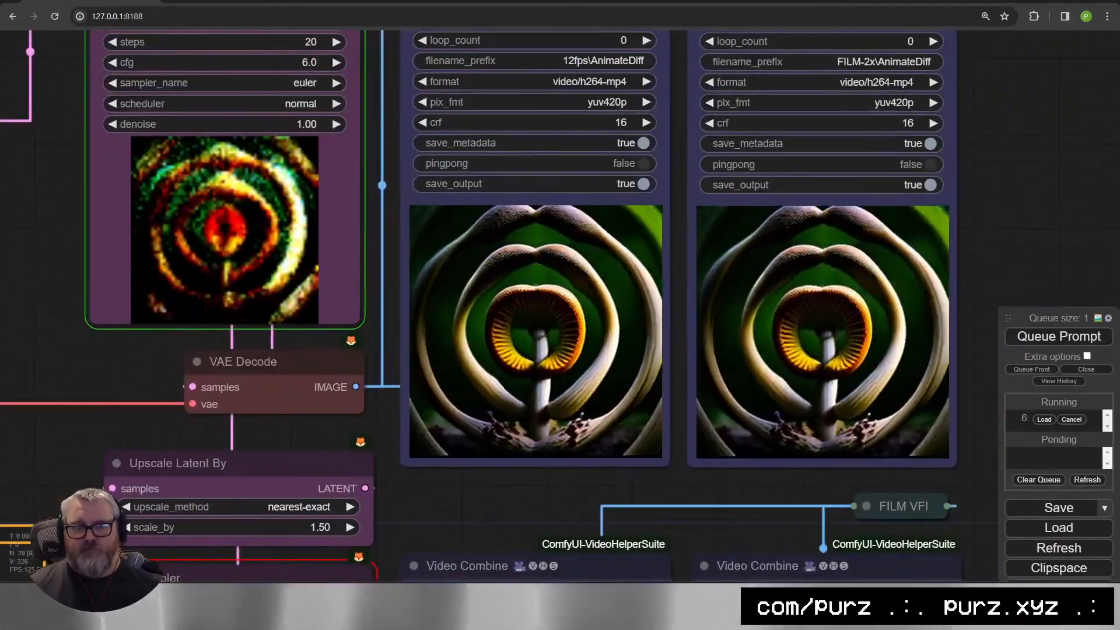
scroll(642, 280, down, 5)
drag(191, 265, 979, 263)
drag(244, 387, 604, 413)
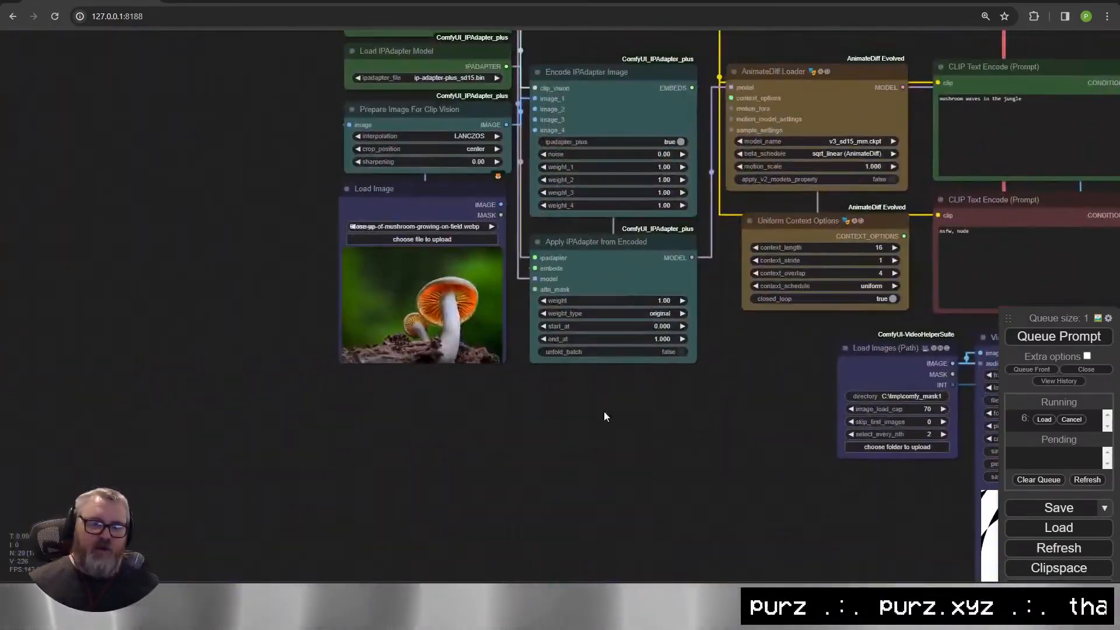
drag(477, 416, 3, 457)
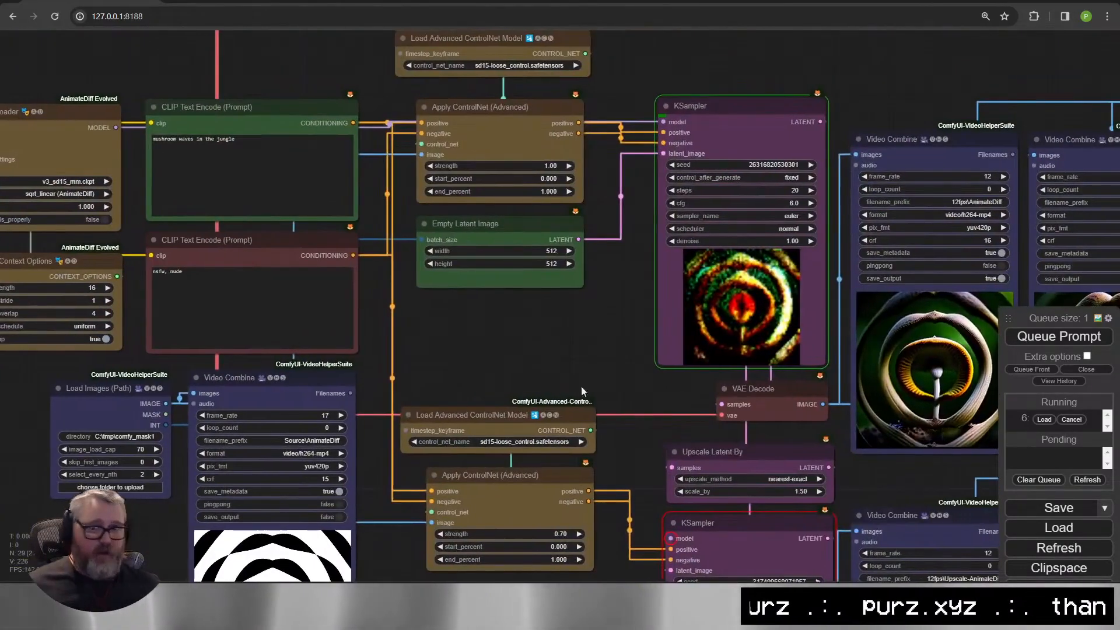
drag(583, 389, 196, 448)
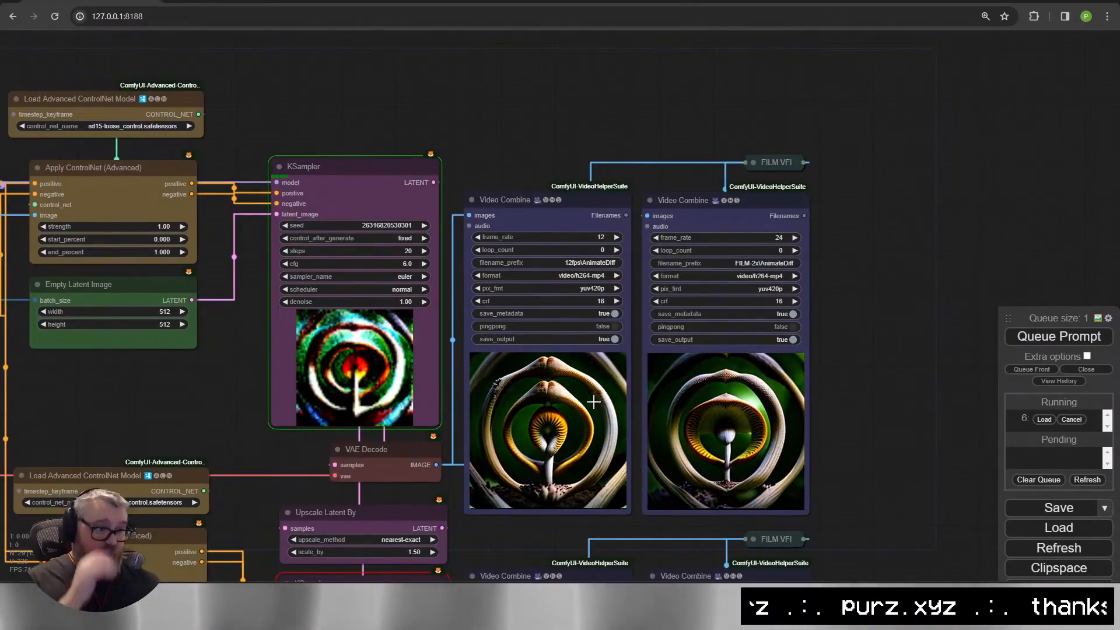
drag(70, 385, 1076, 376)
scroll(635, 314, up, 4)
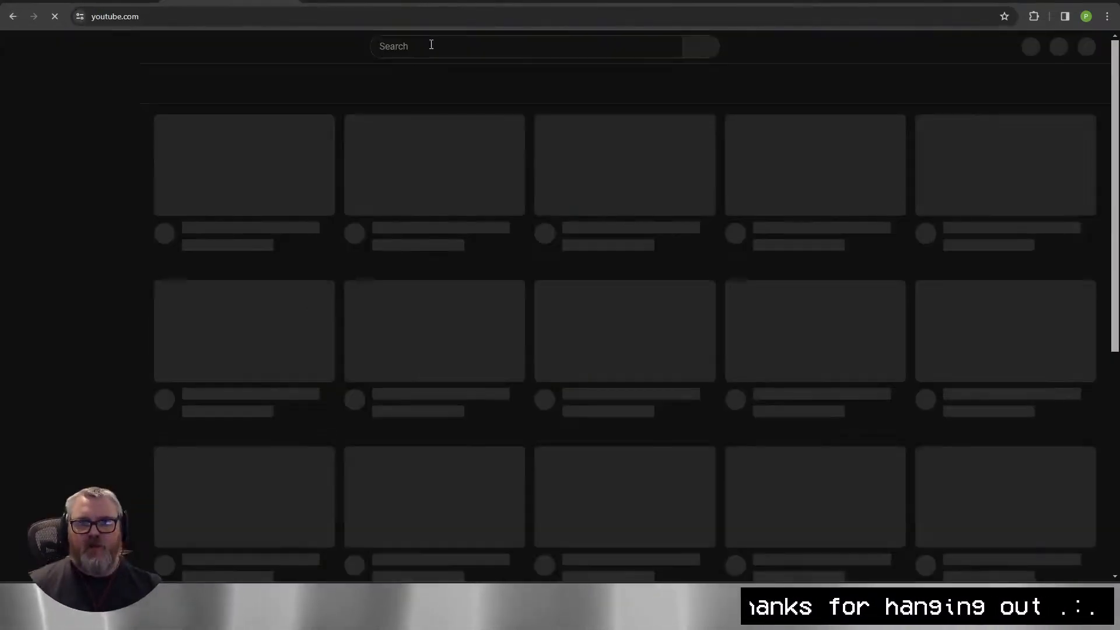
Search YouTube for "latent vision", open the Latent Vision channel and select its page address.
click(431, 45)
text(latent vision)
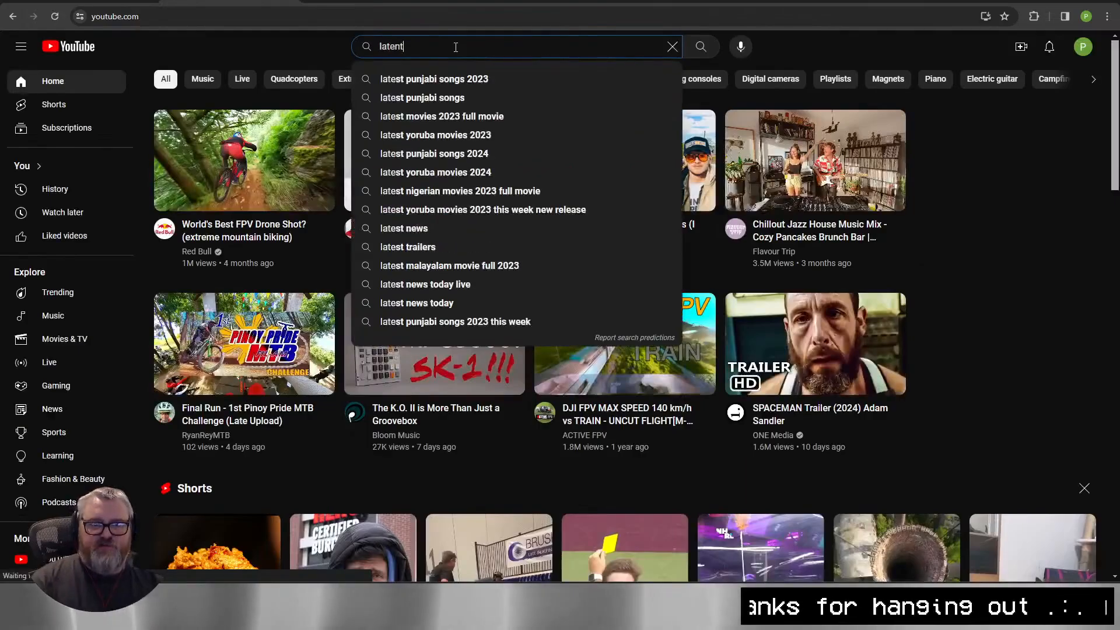
key(Return)
click(417, 145)
click(175, 16)
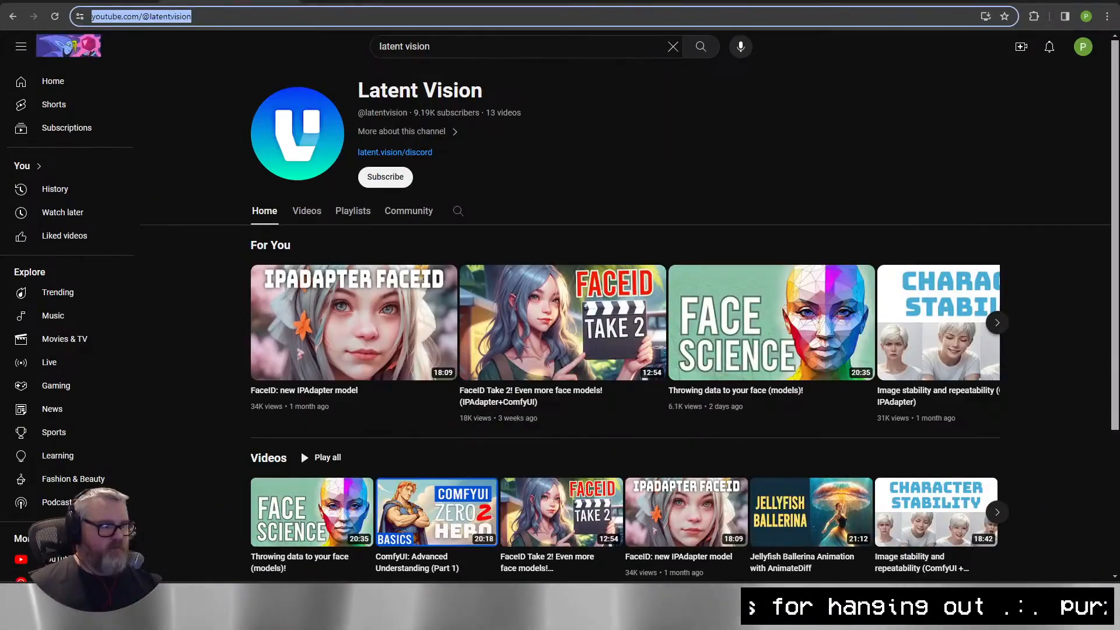
click(182, 333)
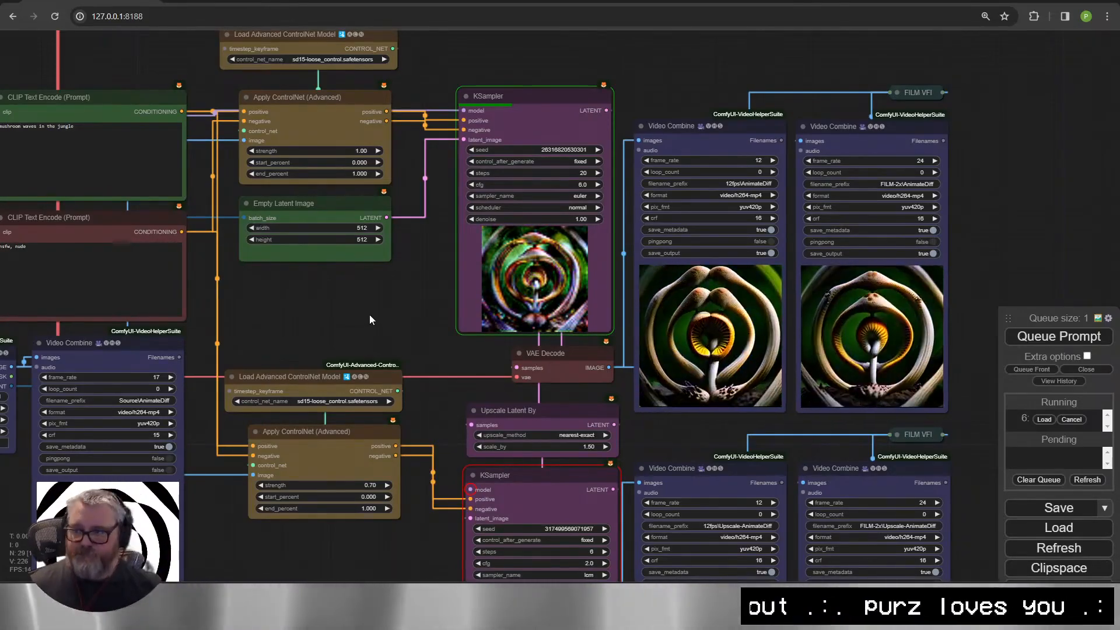
Switch to Blender, make an independent copy of the plane's material and remove its lower Wave Texture node.
key(alt+Tab)
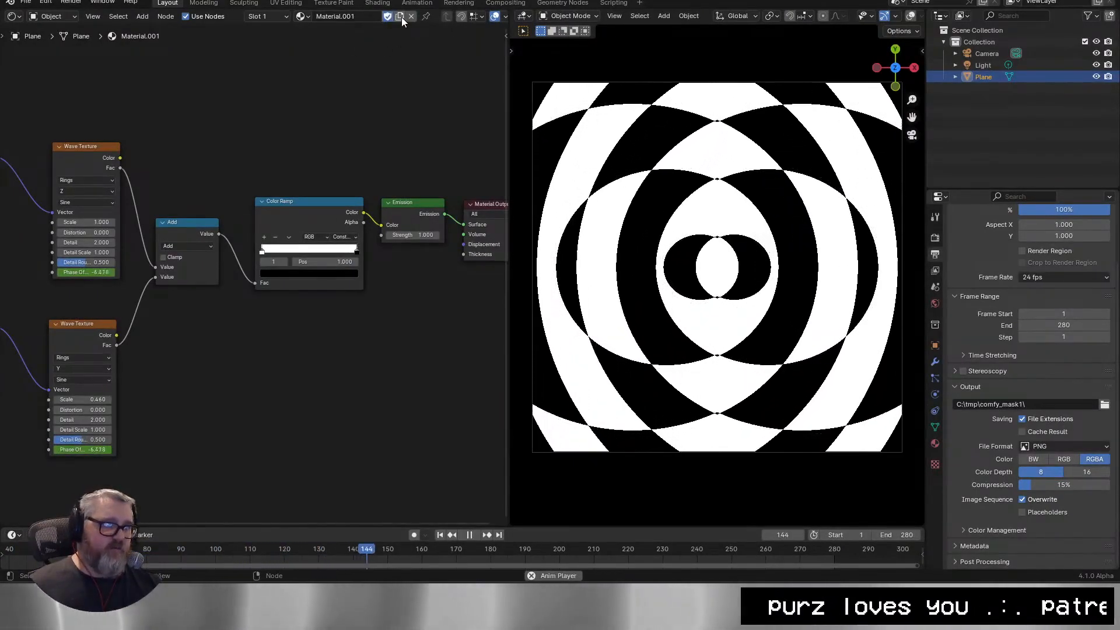
click(400, 16)
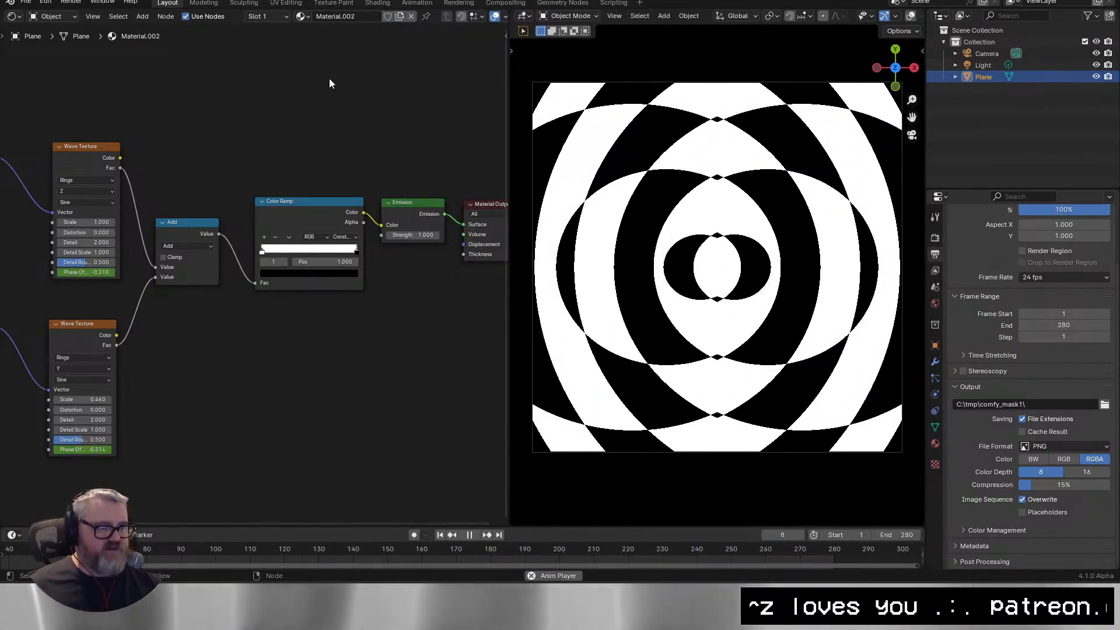
click(302, 18)
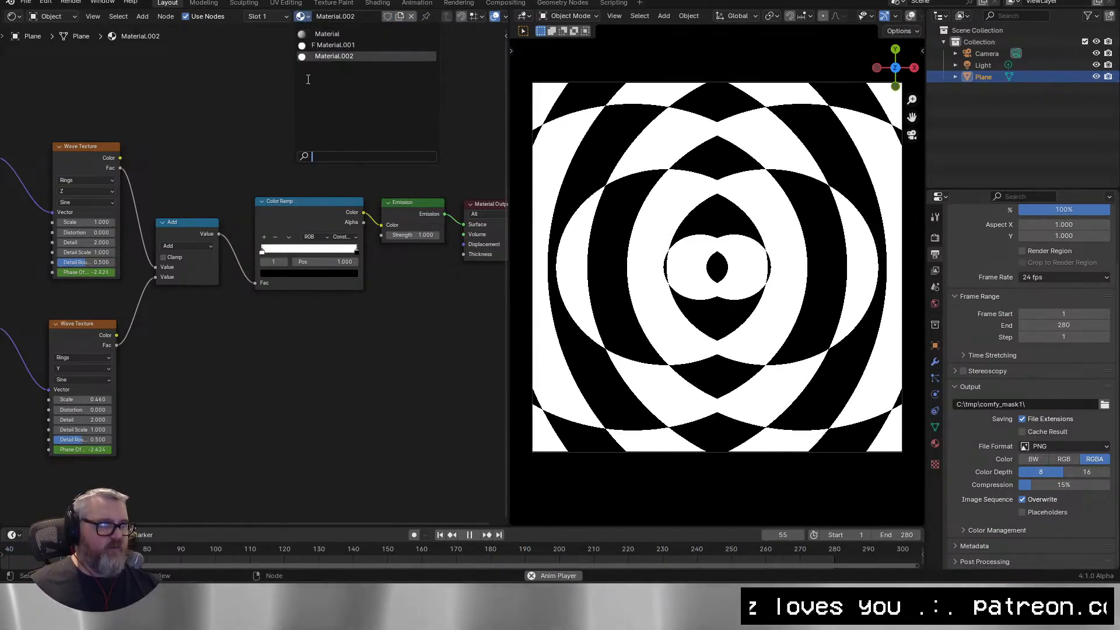
click(307, 76)
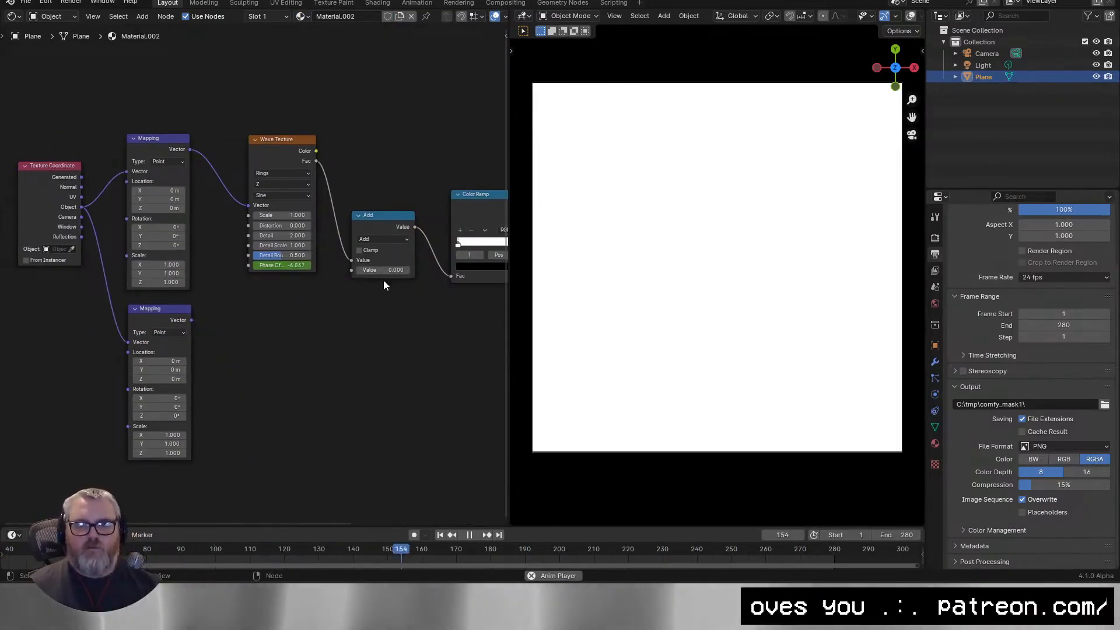
key(shift+a)
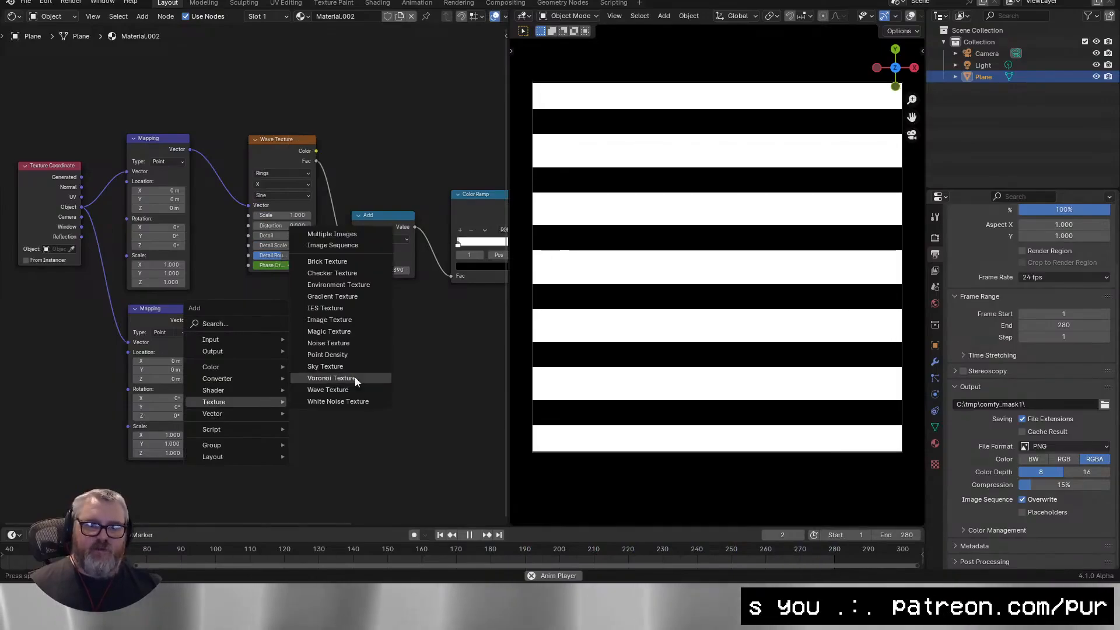
mouse_move(260, 402)
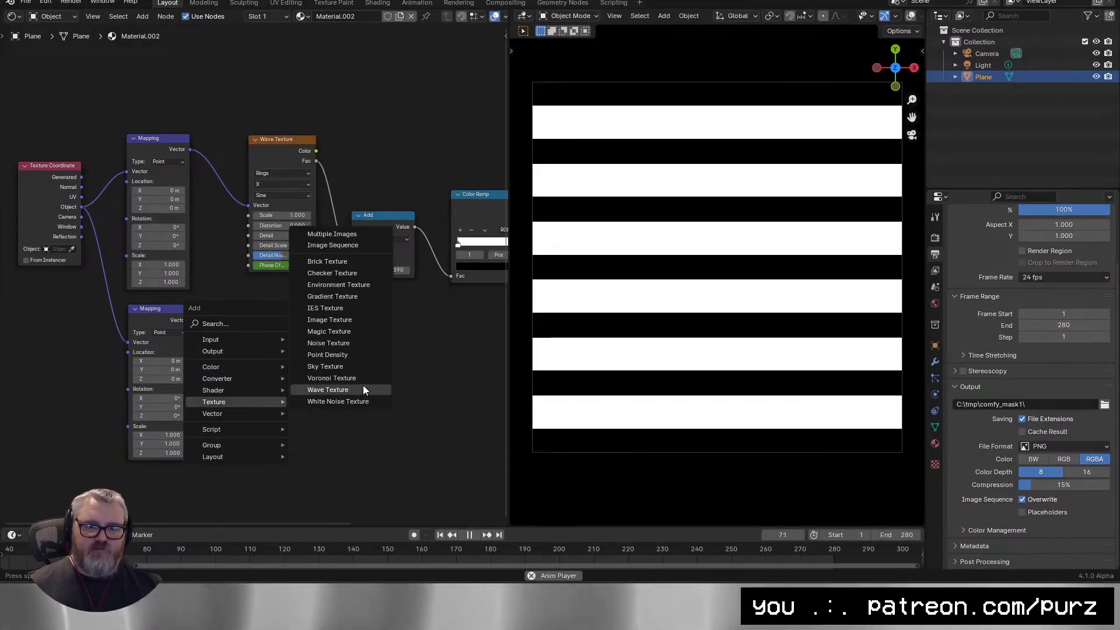
click(331, 246)
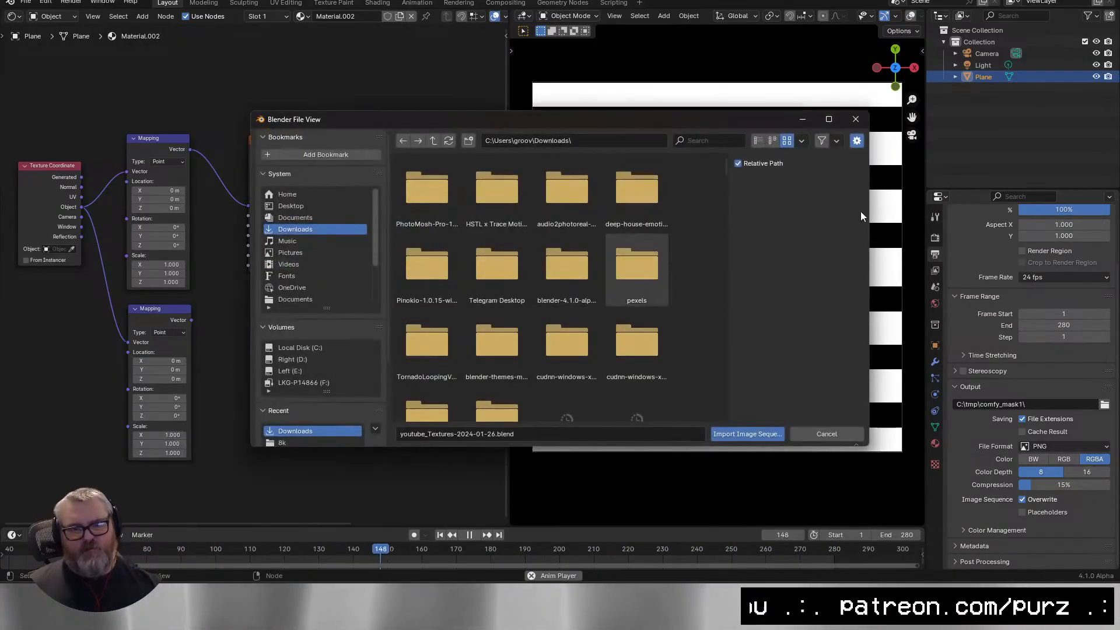
click(838, 438)
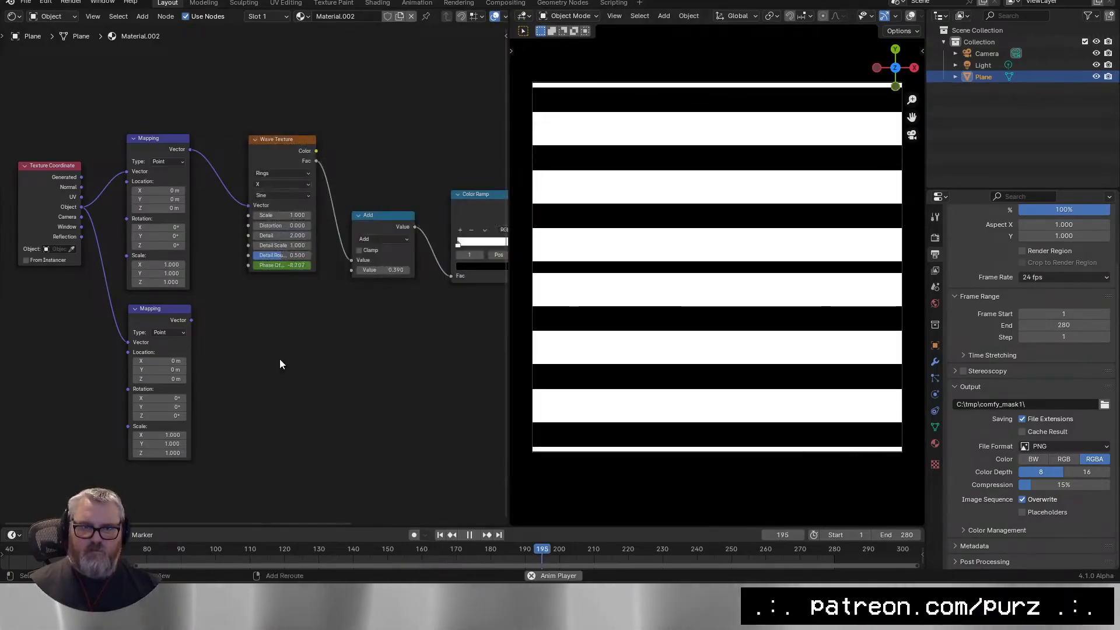
Wire a Brick Texture from the lower Mapping node into the math node's second value and set the operation to Divide.
drag(191, 320, 247, 375)
drag(315, 323, 354, 270)
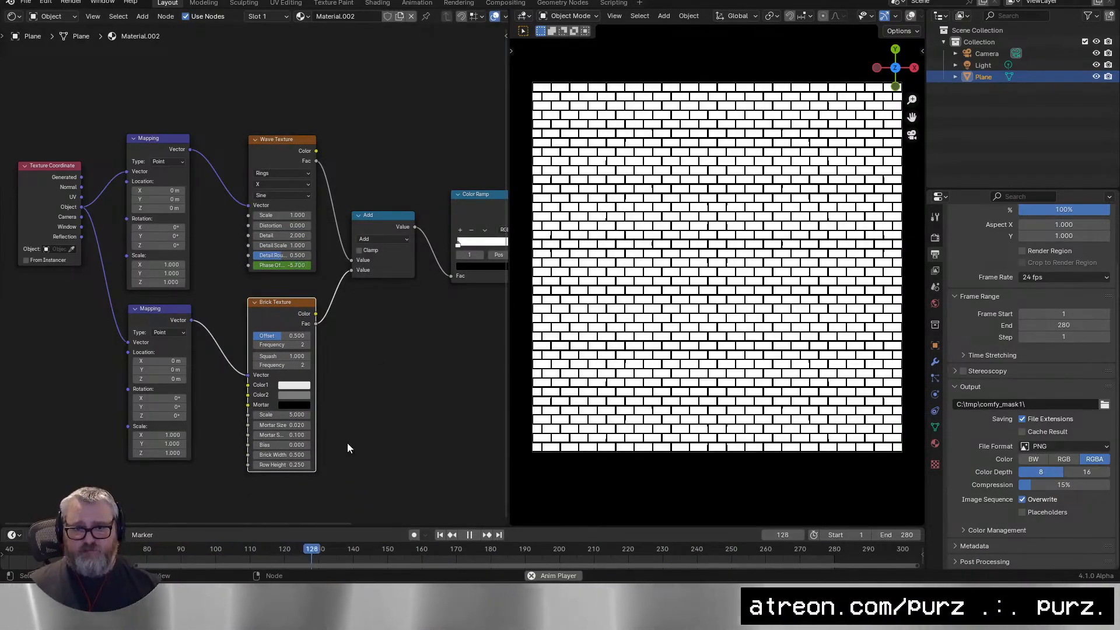
click(320, 254)
click(317, 297)
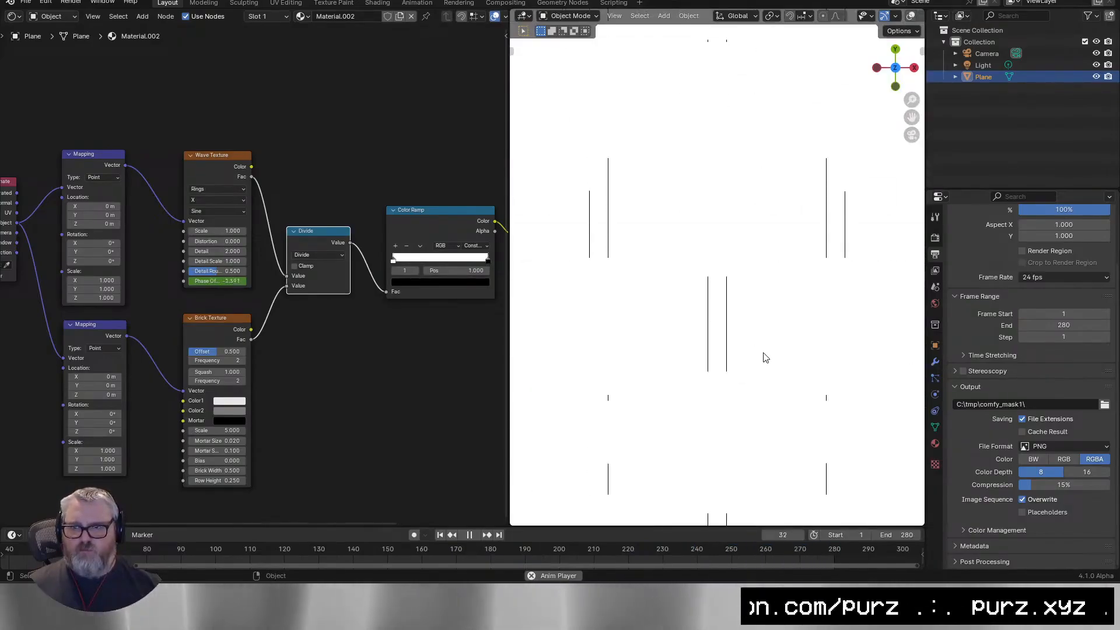
Move the Color Ramp's second stop to about 0.468 and check the animated brick pattern over the whole plane.
drag(491, 265, 431, 263)
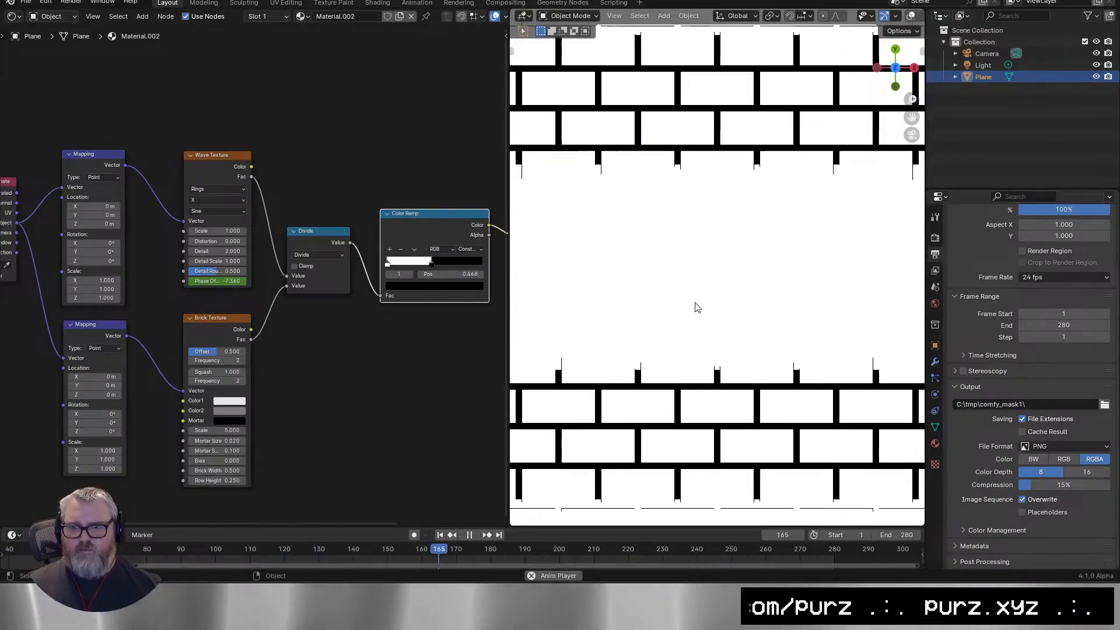
key(space)
key(space)
scroll(739, 315, down, 5)
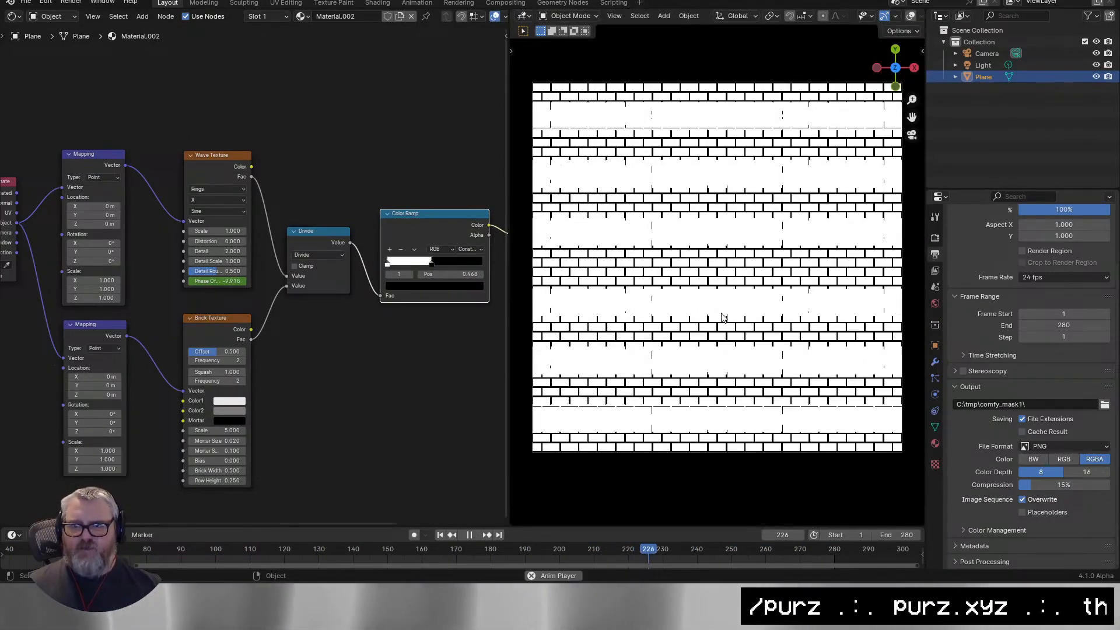
Set the Brick Texture's scale to 0.100, mortar smooth to 0.760, brick width to 0.050 and offset to 0.000.
drag(291, 366, 284, 390)
drag(284, 401, 231, 420)
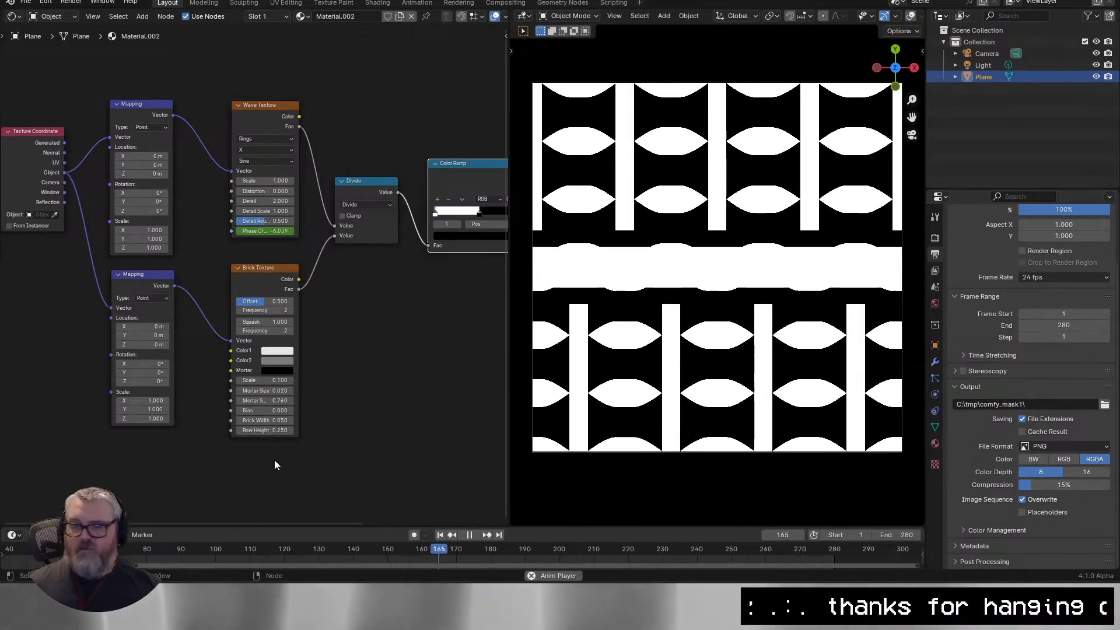
drag(275, 430, 277, 430)
drag(275, 400, 286, 400)
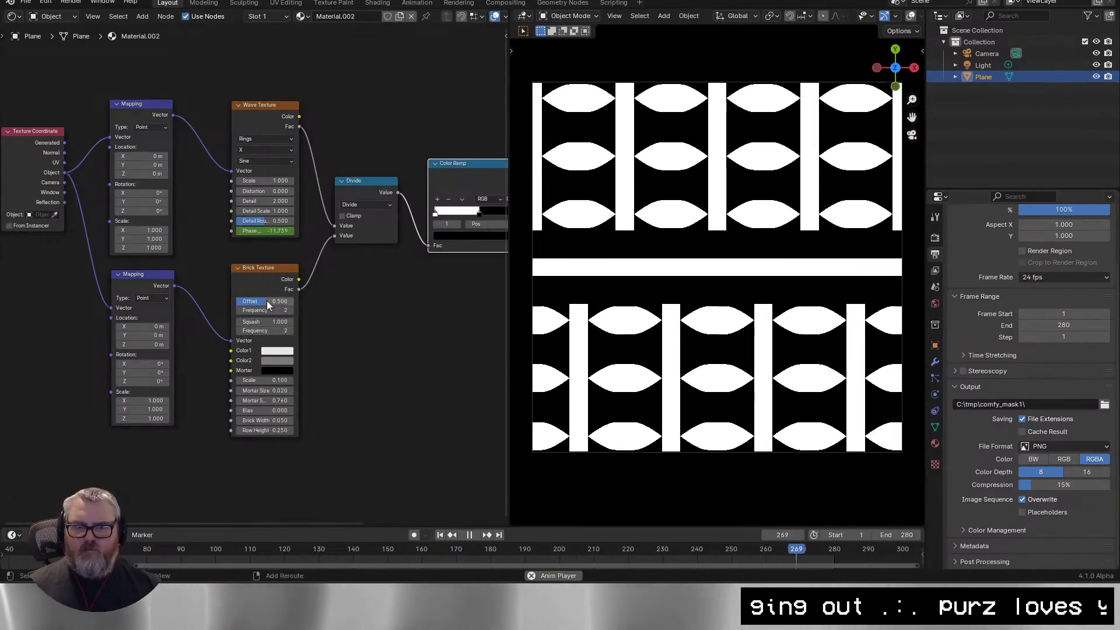
drag(279, 301, 261, 301)
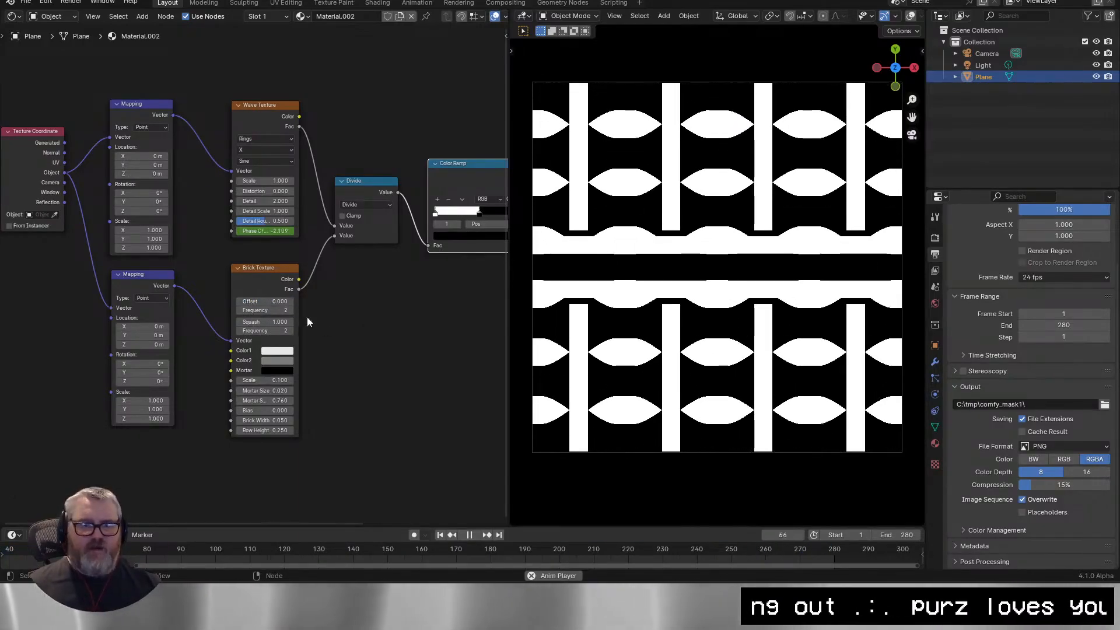
Try the Z rings direction on the Wave Texture and rework the Color Ramp stops, placing the black one at 0.423.
click(266, 149)
click(260, 195)
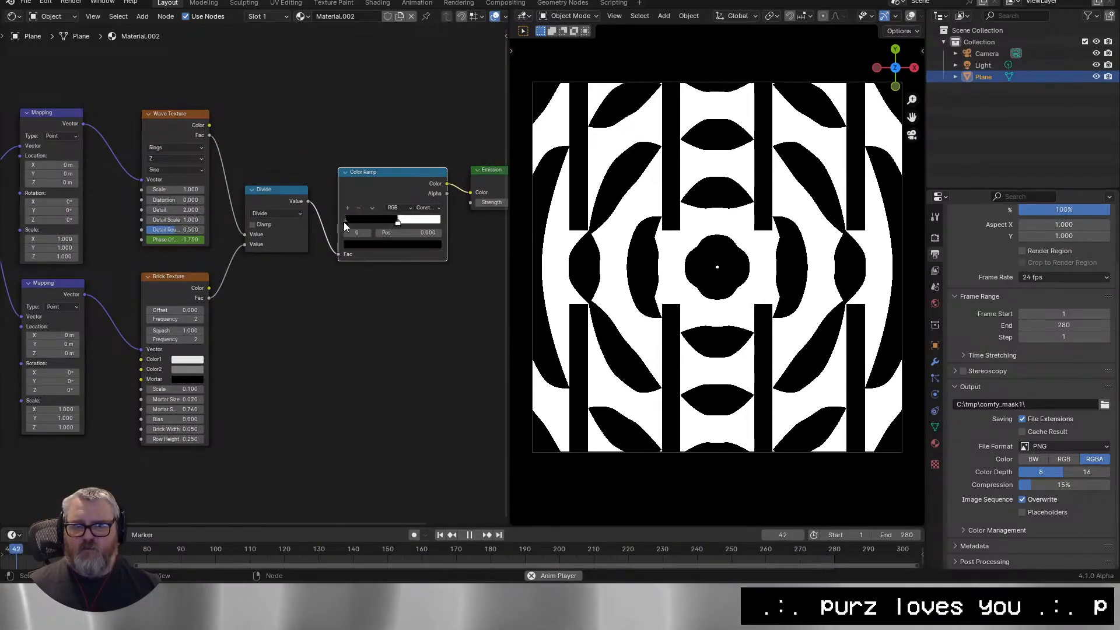
drag(344, 222, 462, 222)
drag(500, 175, 342, 176)
drag(341, 214, 479, 222)
drag(385, 163, 385, 123)
drag(388, 172, 335, 172)
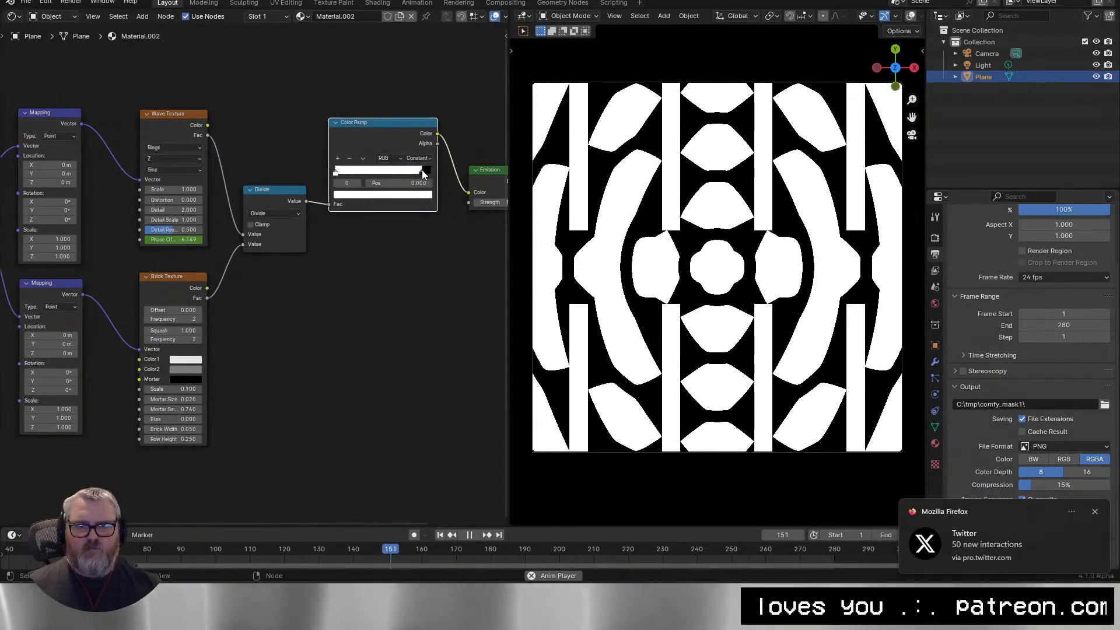
drag(422, 170, 374, 176)
Try rotating the upper Mapping node to about 90° around Z.
drag(253, 197, 323, 171)
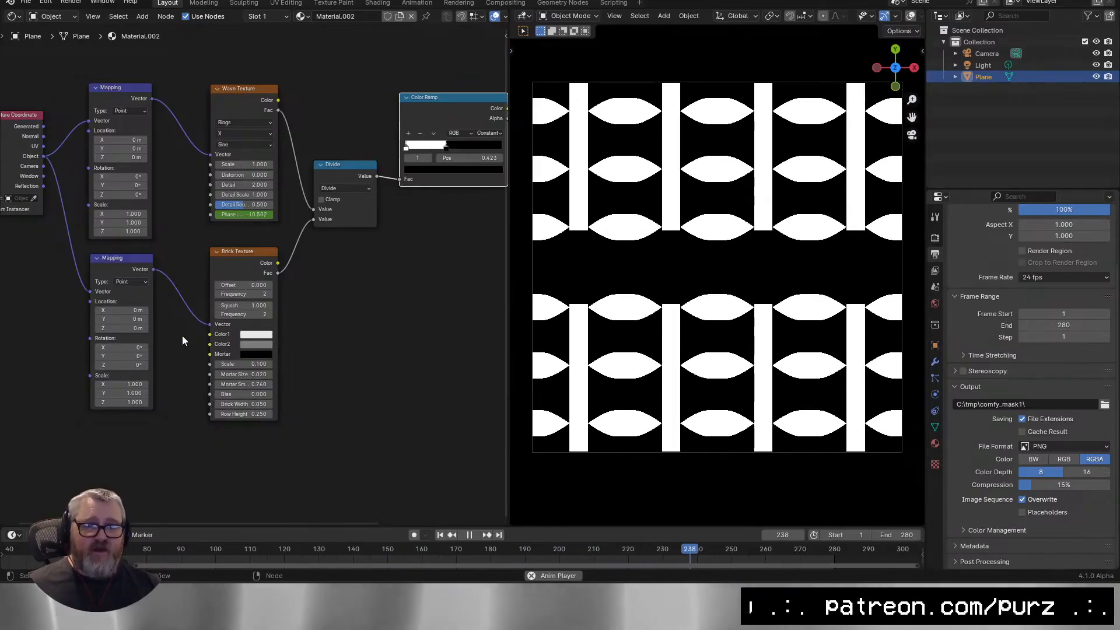
drag(126, 195, 126, 195)
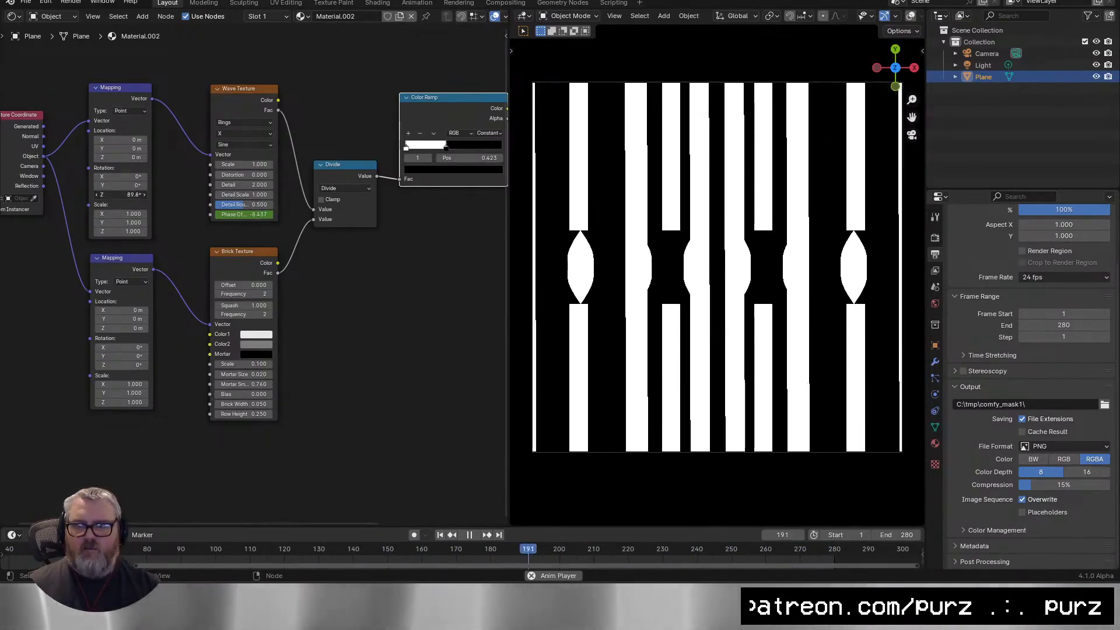
key(Return)
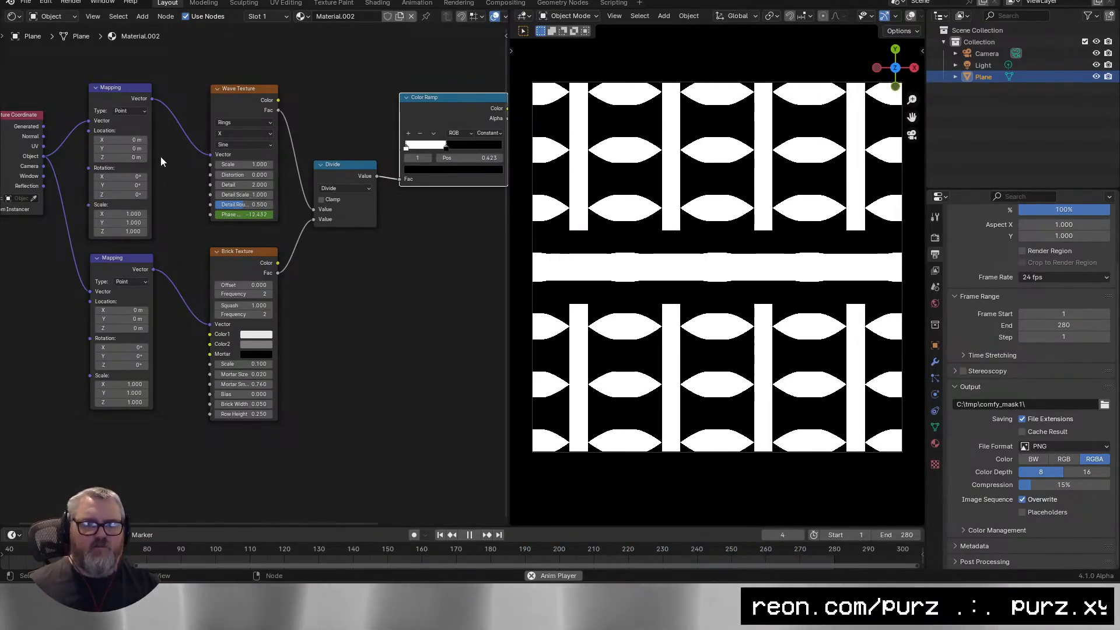
Change the math node's operation to Smooth Minimum with a distance of 0.640.
drag(365, 280, 265, 291)
click(250, 198)
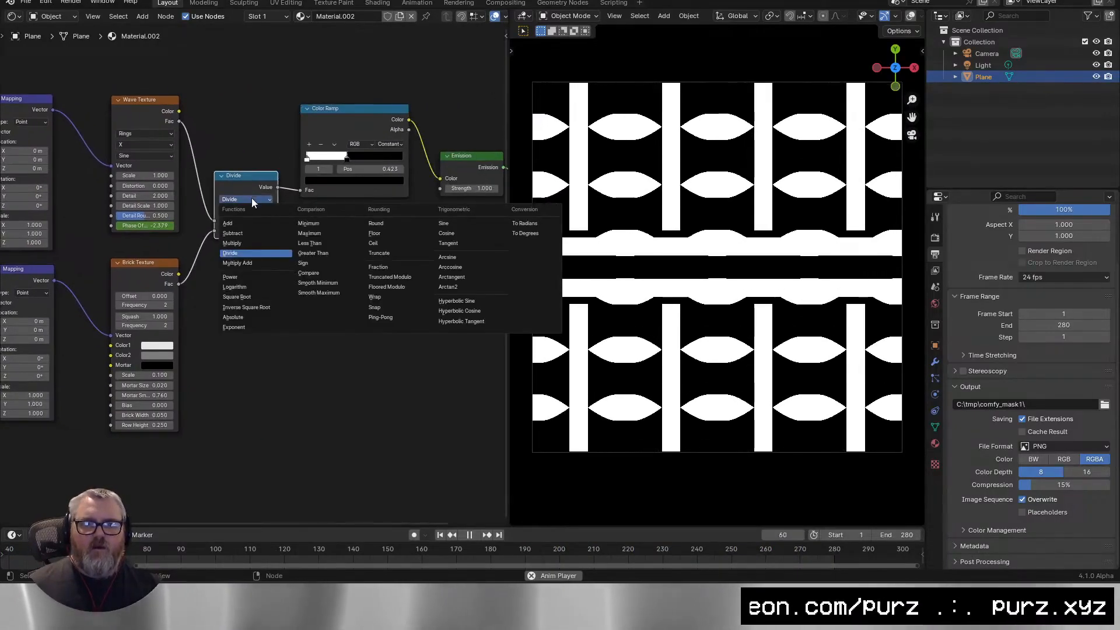
click(320, 284)
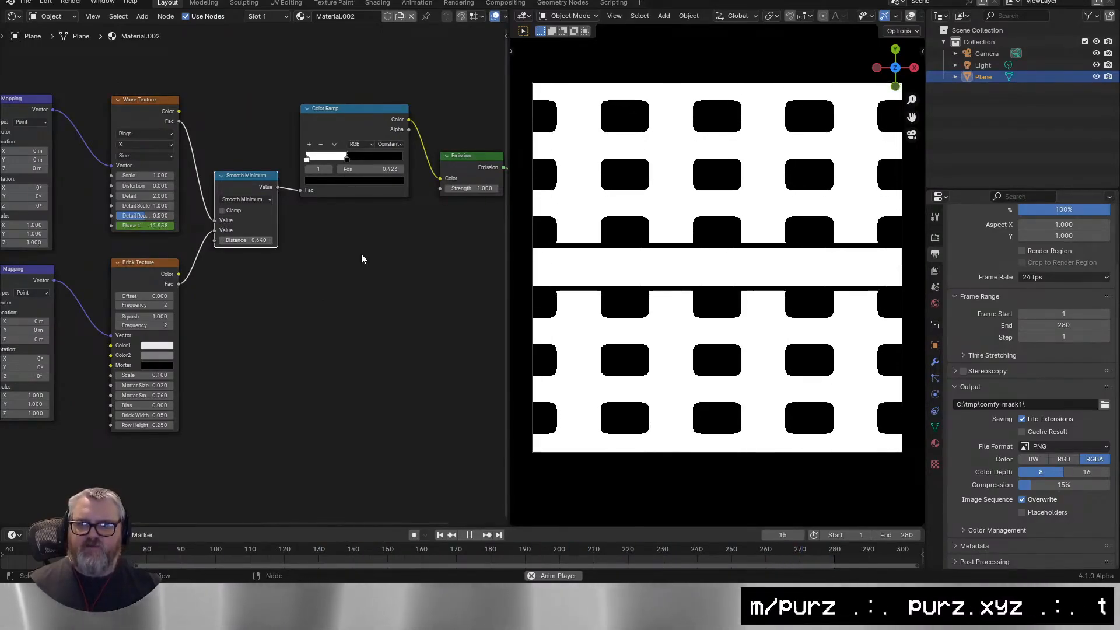
Reorder the Color Ramp so black comes first with the white stop at 0.109, and set the Smooth Minimum distance to 0.760.
drag(346, 159, 304, 156)
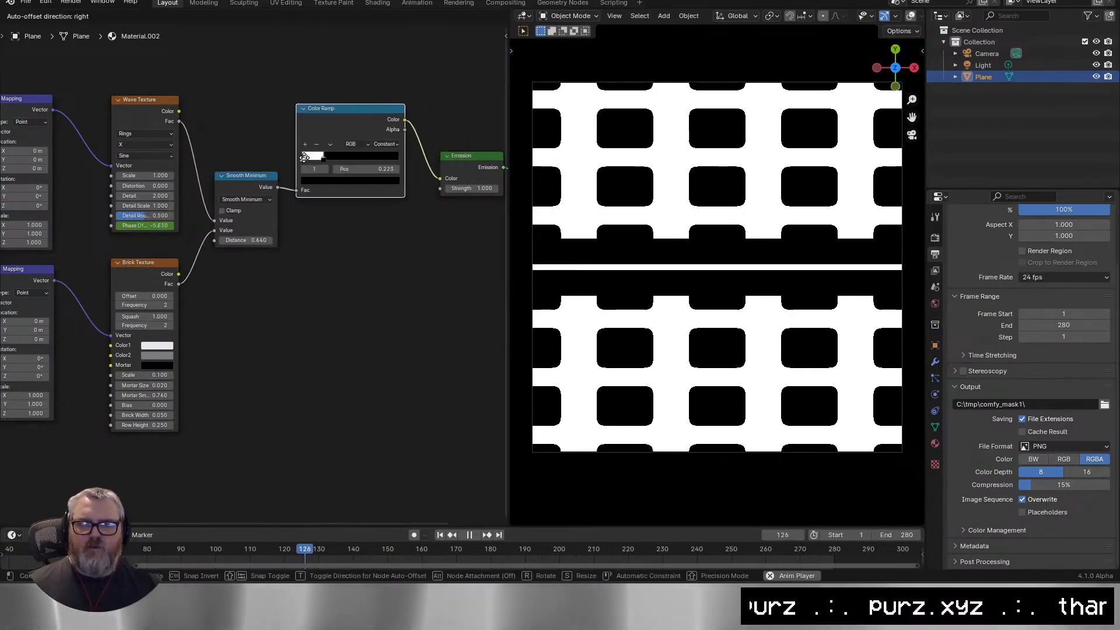
drag(304, 157, 309, 154)
drag(309, 157, 360, 156)
drag(328, 156, 309, 156)
drag(360, 155, 319, 158)
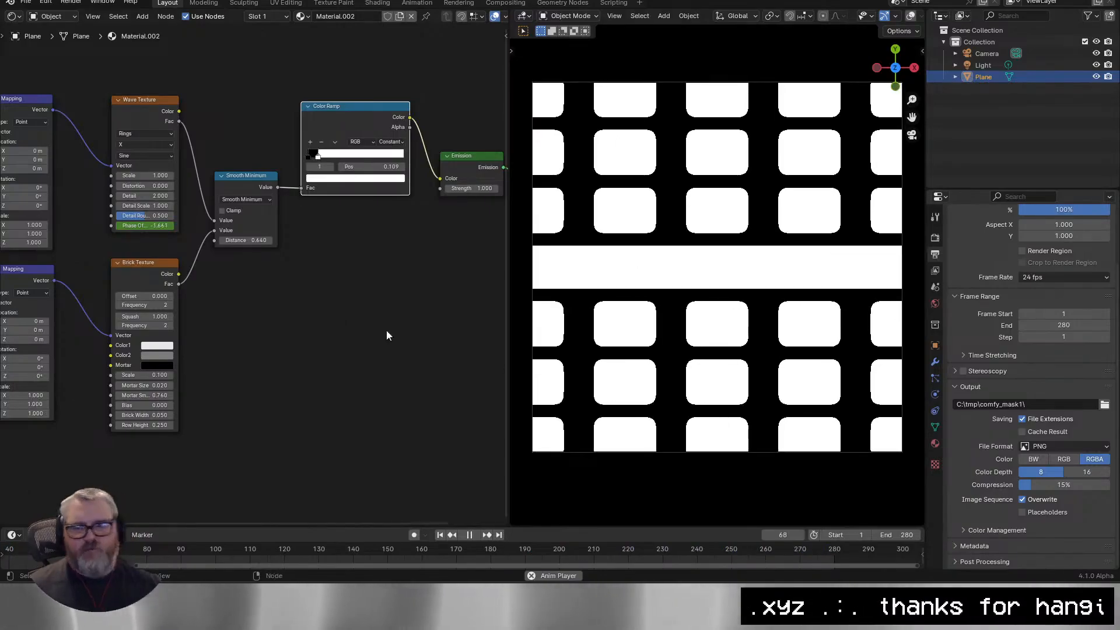
mouse_move(251, 240)
mouse_down()
mouse_move(309, 240)
mouse_move(254, 239)
mouse_up()
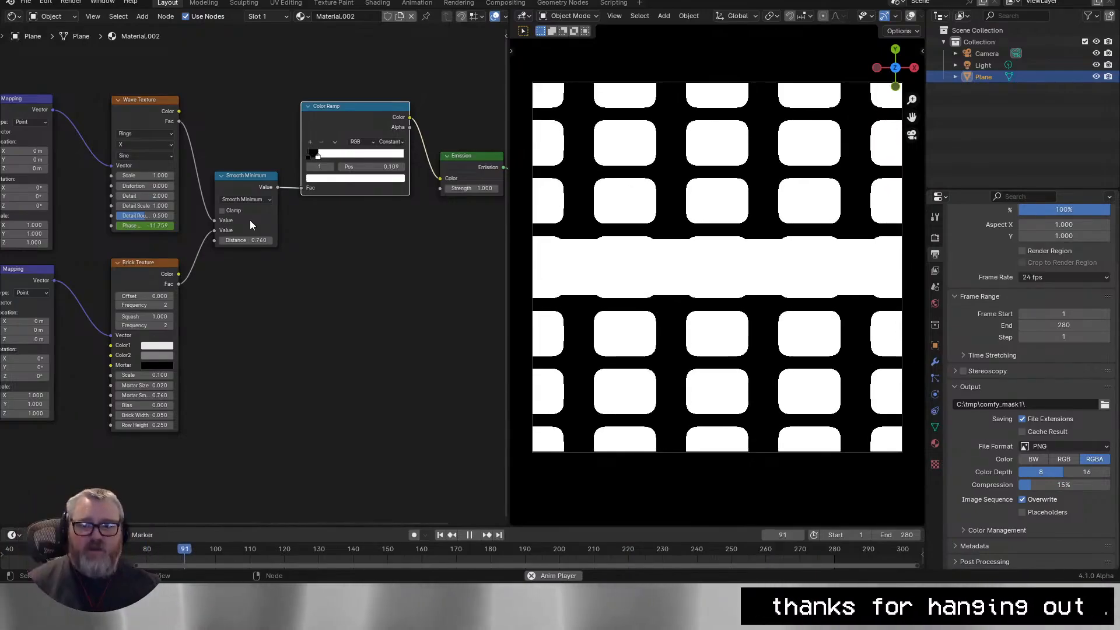
Set the output folder to C:\tmp\comfy_mask2\ and render the animation.
drag(181, 325, 370, 338)
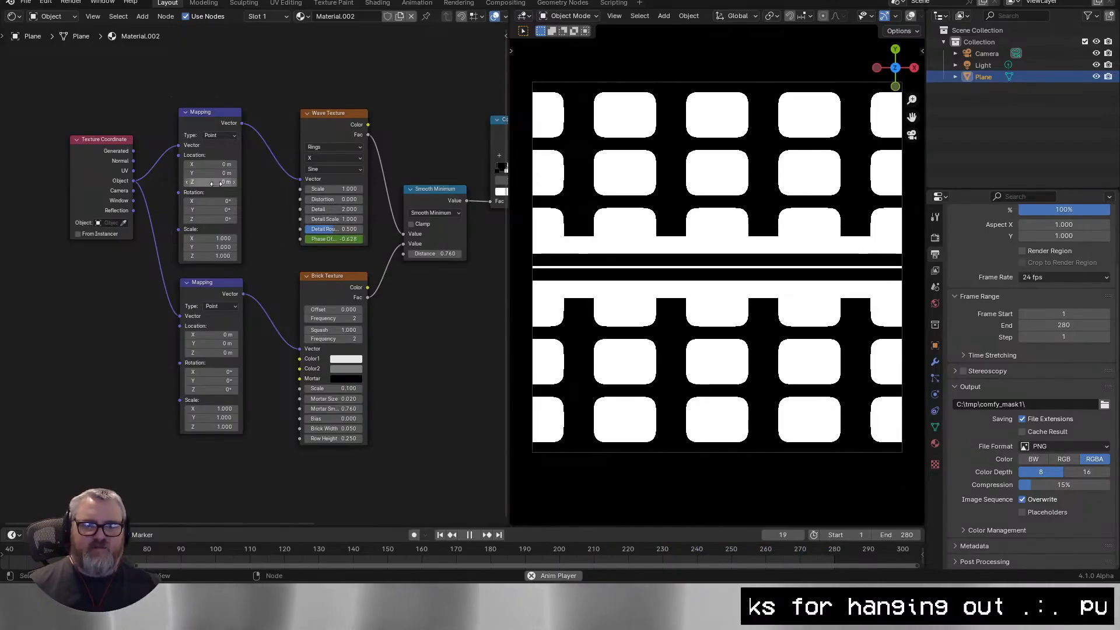
key(ctrl+F12)
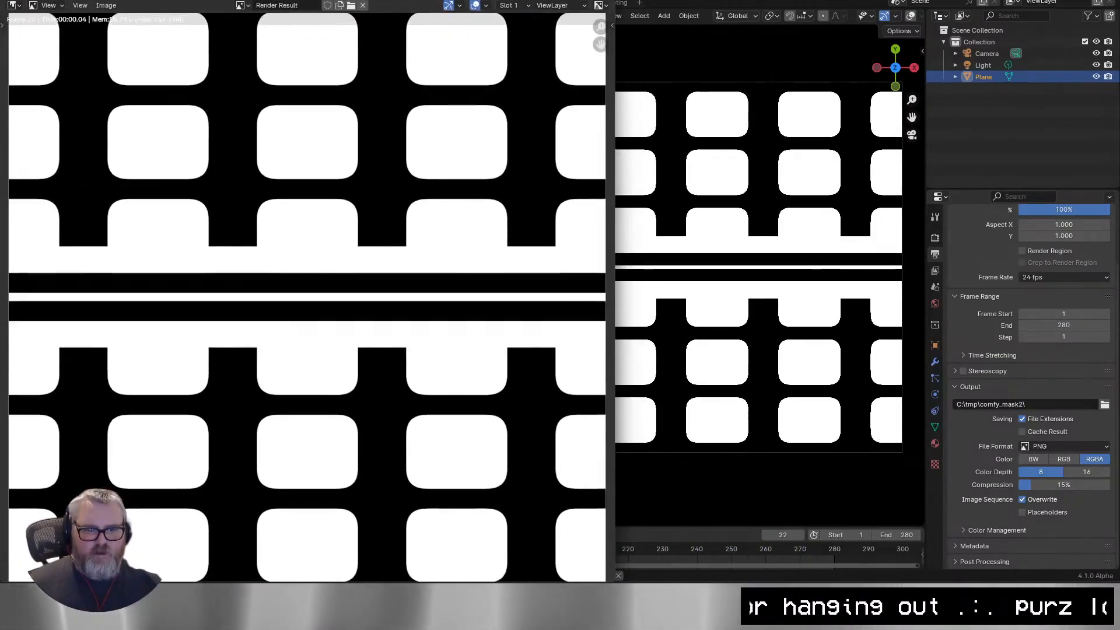
Switch to ComfyUI and inspect the mushroom animation closely in the first sampler's Video Combine previews.
key(alt+Tab)
scroll(898, 372, up, 9)
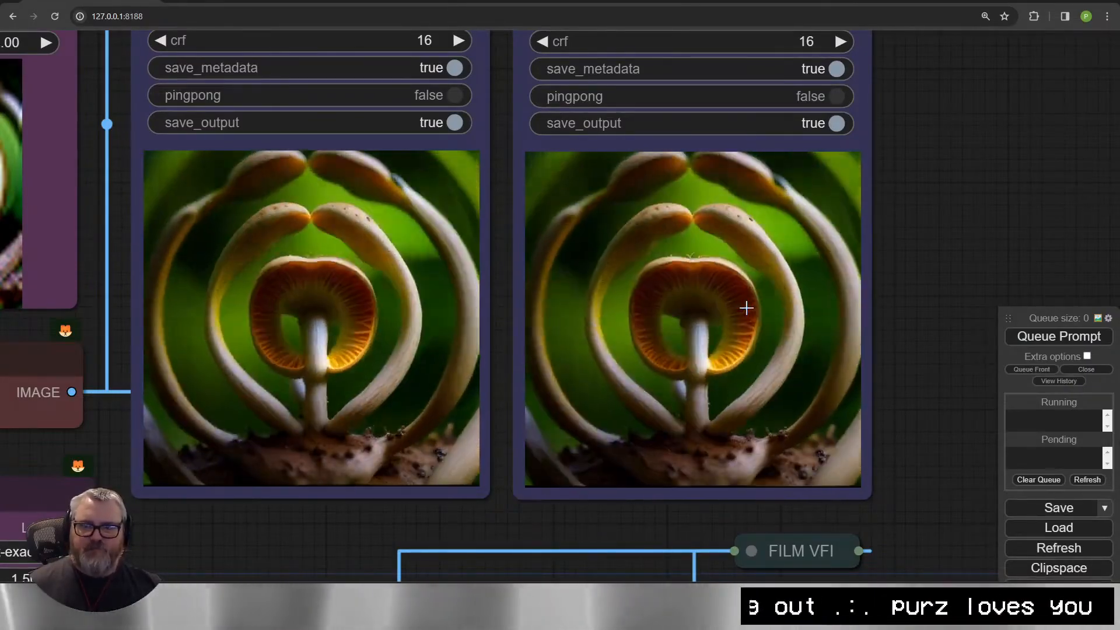
scroll(746, 308, up, 4)
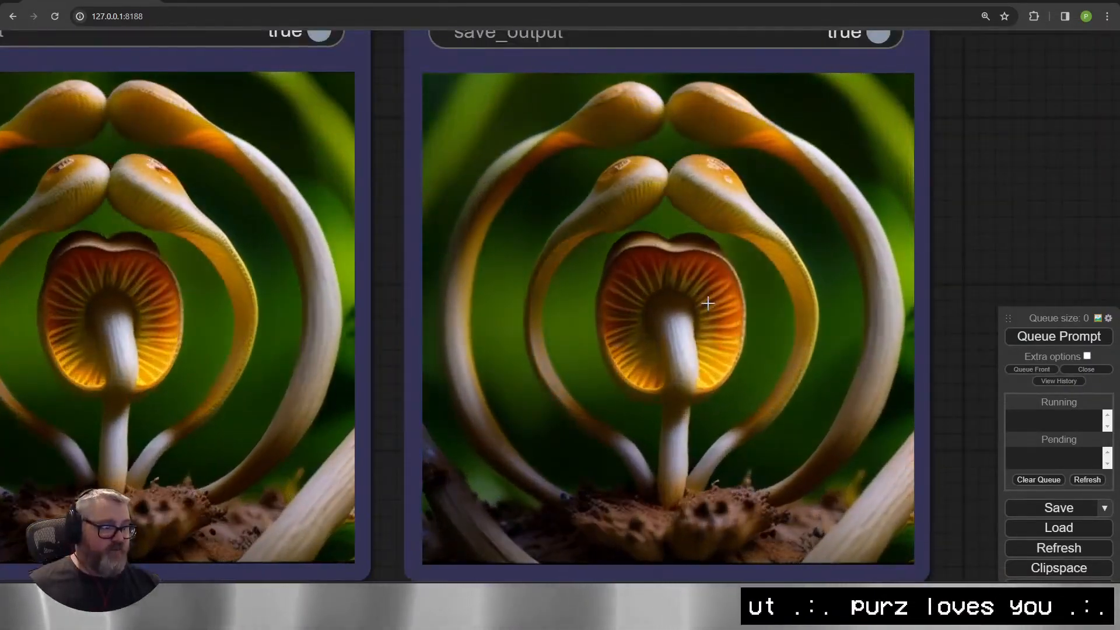
scroll(695, 307, down, 7)
scroll(696, 307, down, 2)
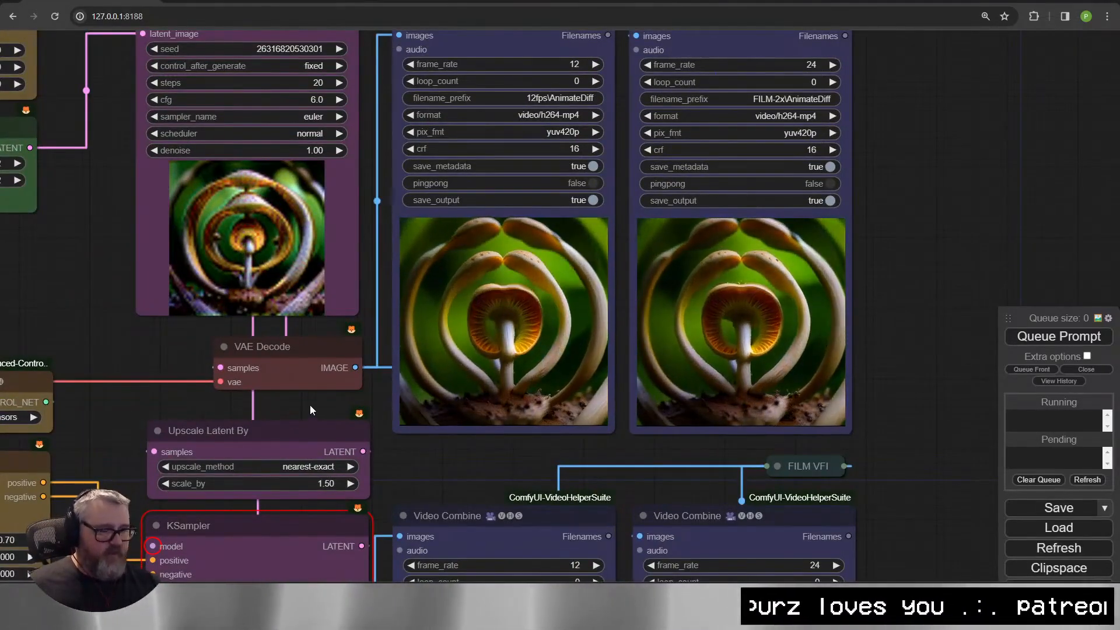
Browse the available images in the IPAdapter's Load Image node and choose the robot picture ComfyUI_01444_.png.
drag(136, 456, 611, 249)
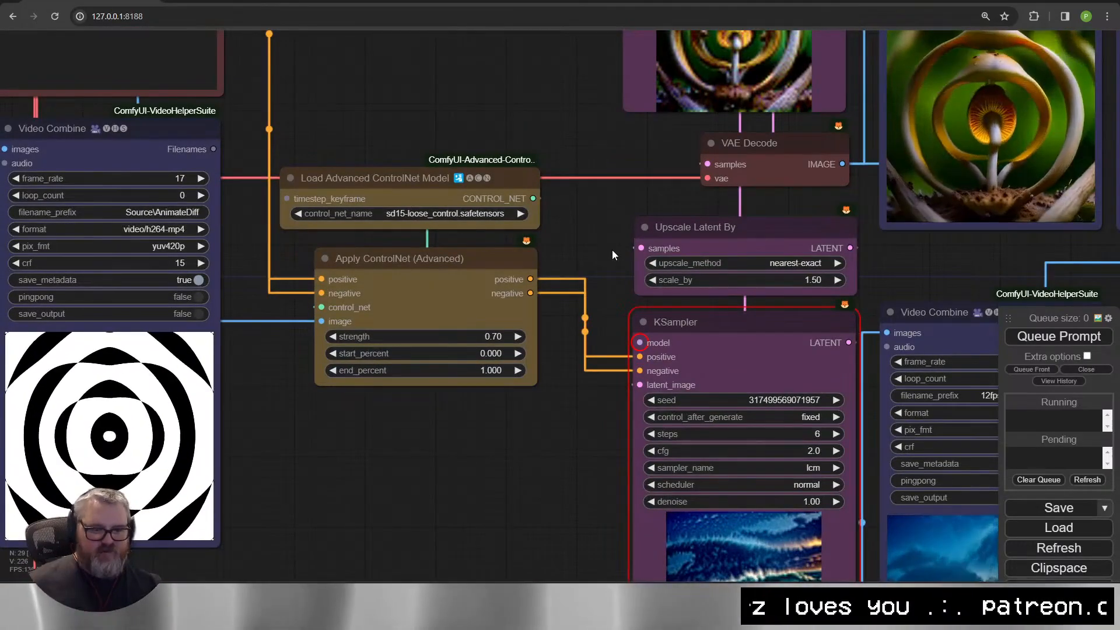
drag(607, 245, 754, 415)
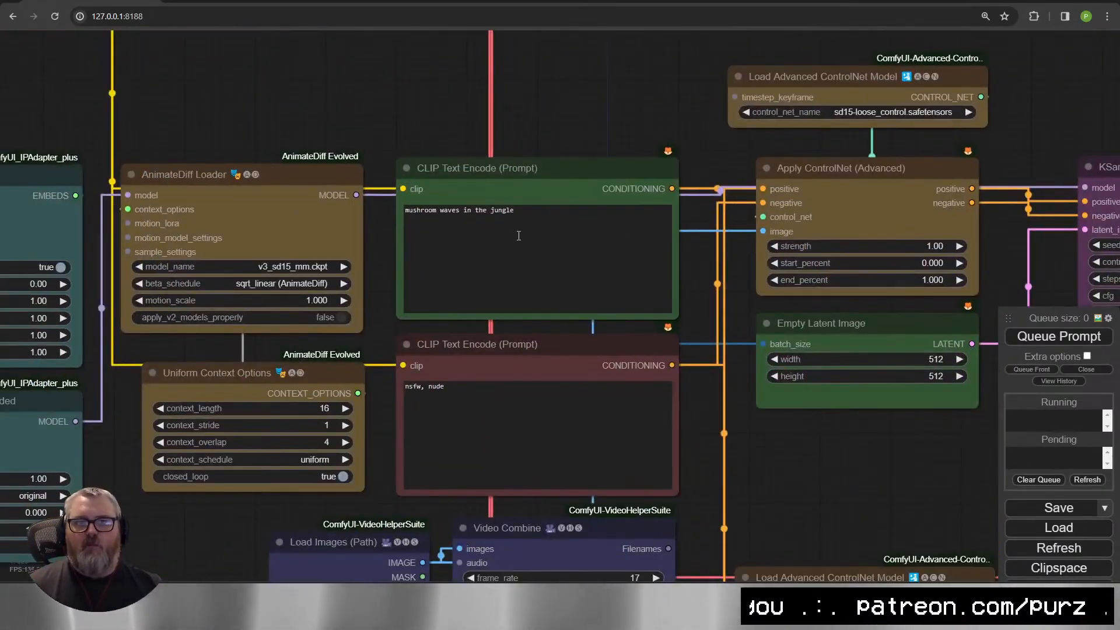
scroll(498, 436, down, 5)
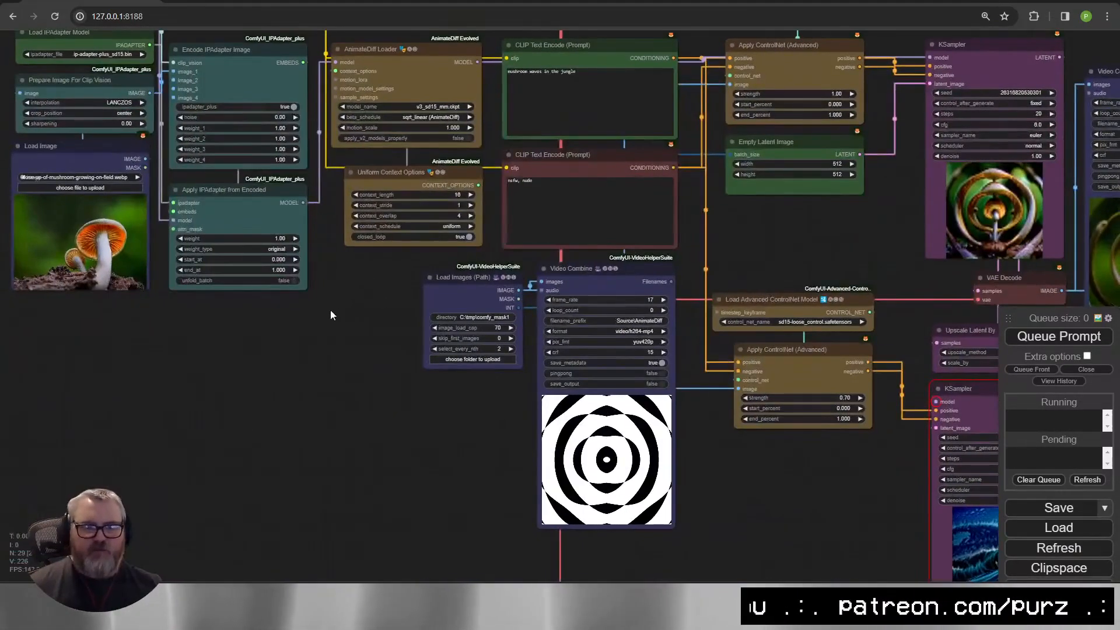
drag(318, 288, 457, 309)
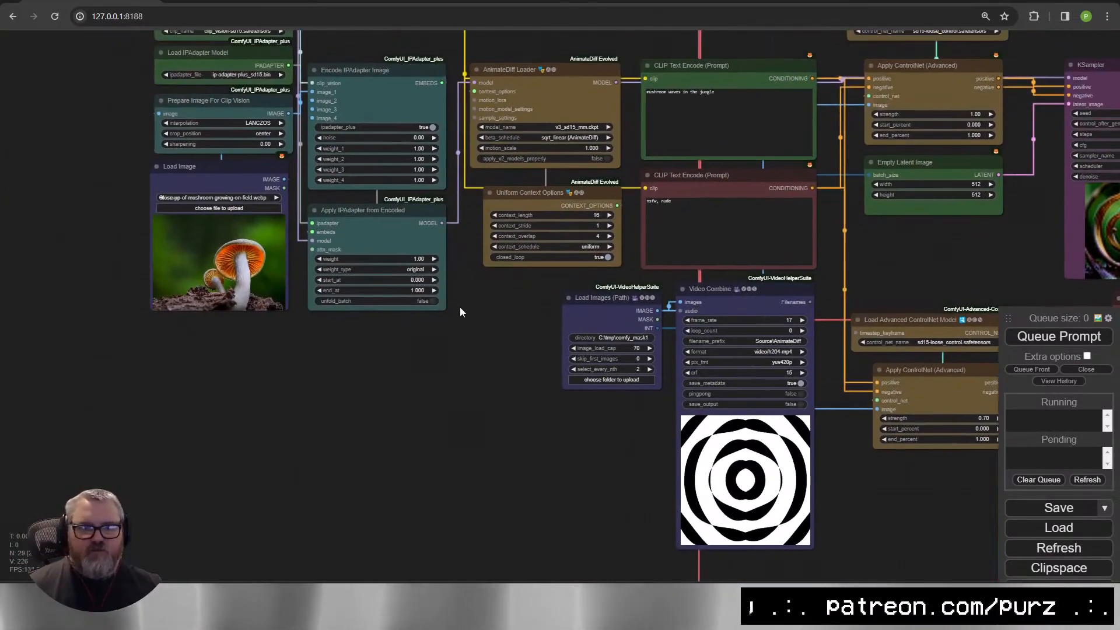
click(230, 198)
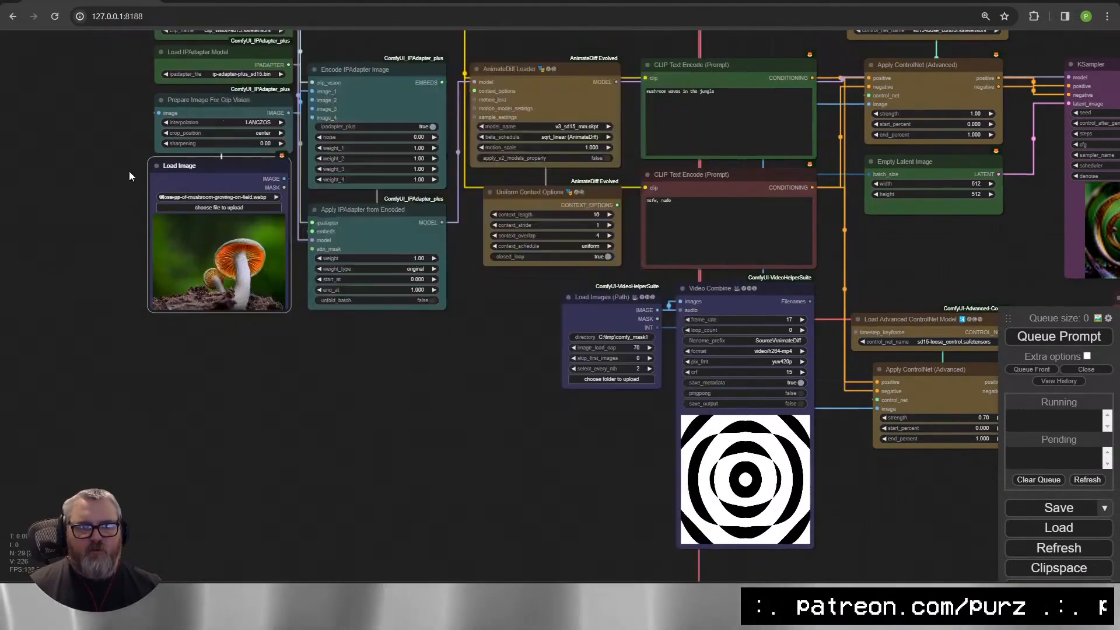
click(276, 197)
click(276, 197)
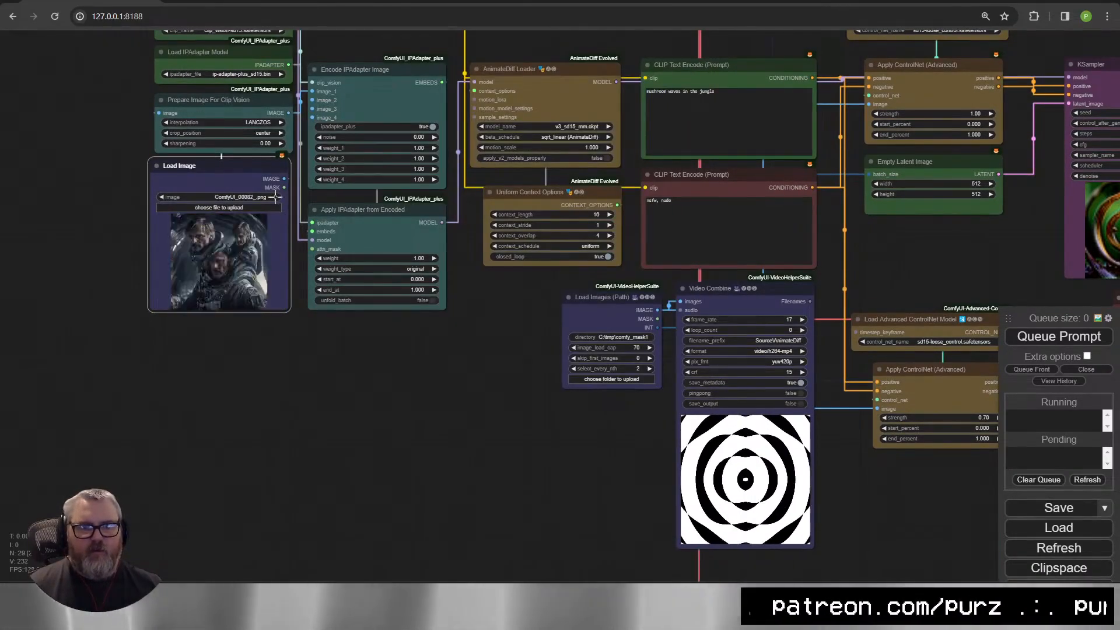
click(275, 197)
click(276, 197)
click(275, 197)
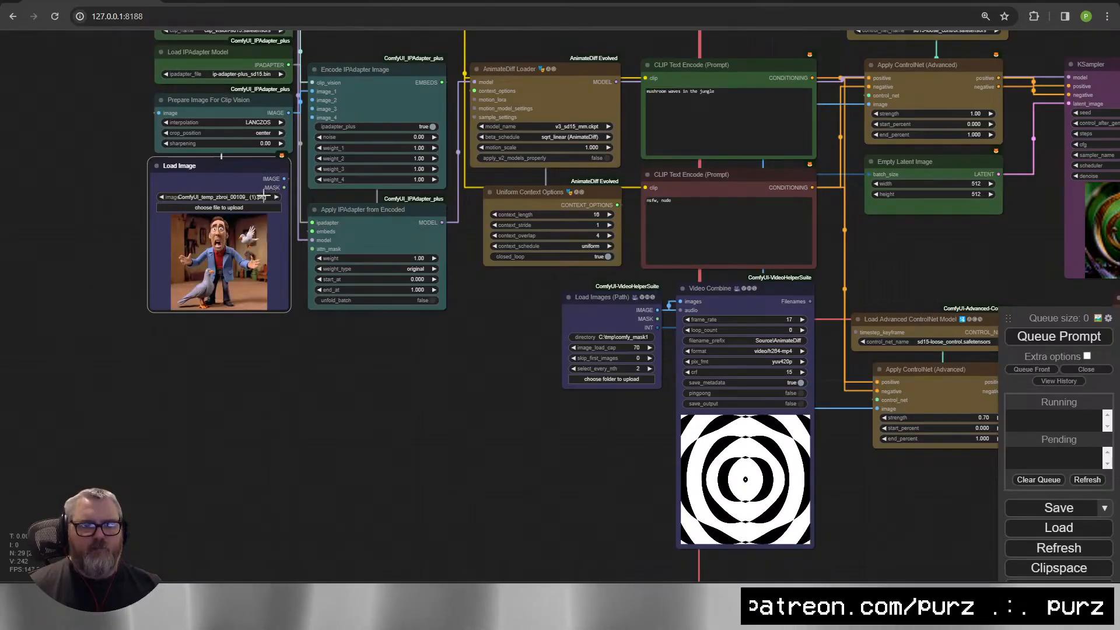
click(166, 198)
click(166, 198)
scroll(220, 231, up, 15)
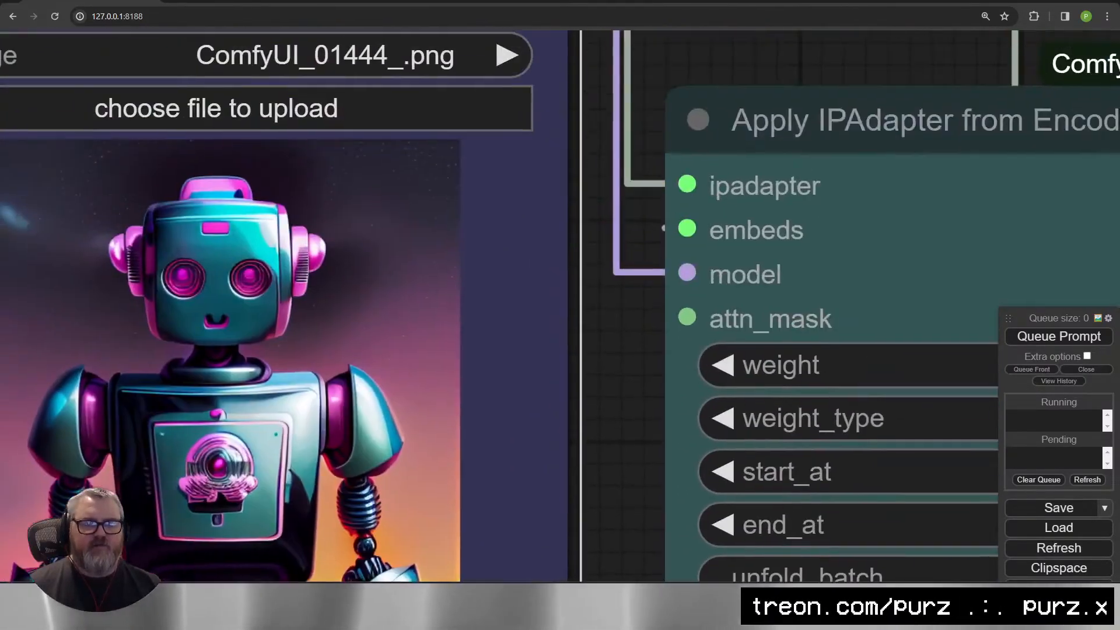
scroll(477, 385, down, 20)
drag(375, 355, 417, 260)
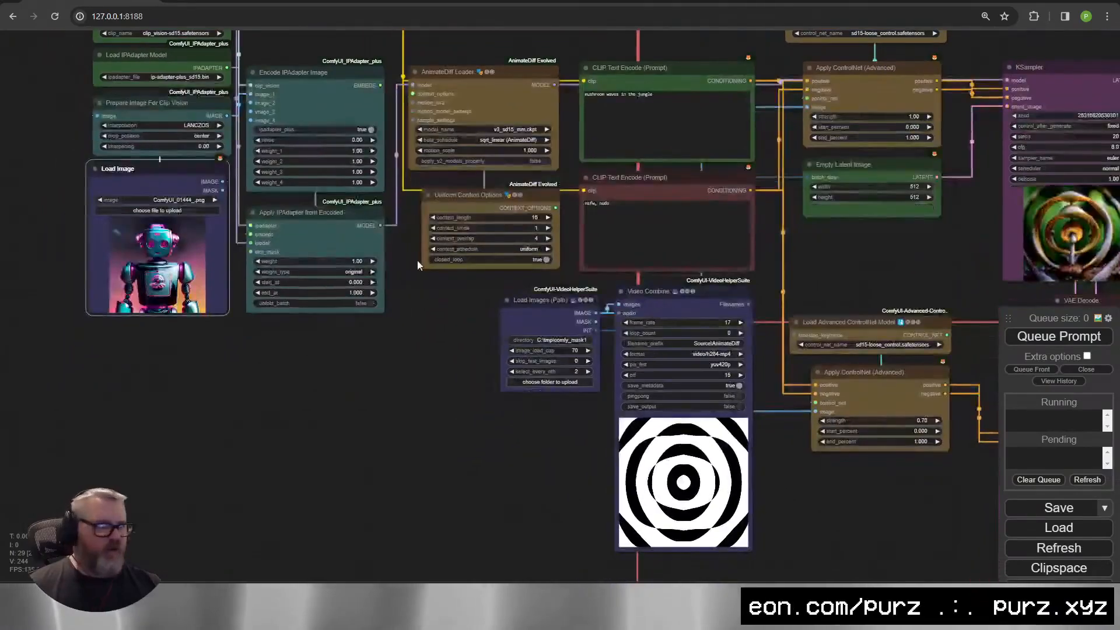
Check the Blender render, then open the comfy_mask2 folder inside TMP in File Explorer and copy its path.
click(572, 601)
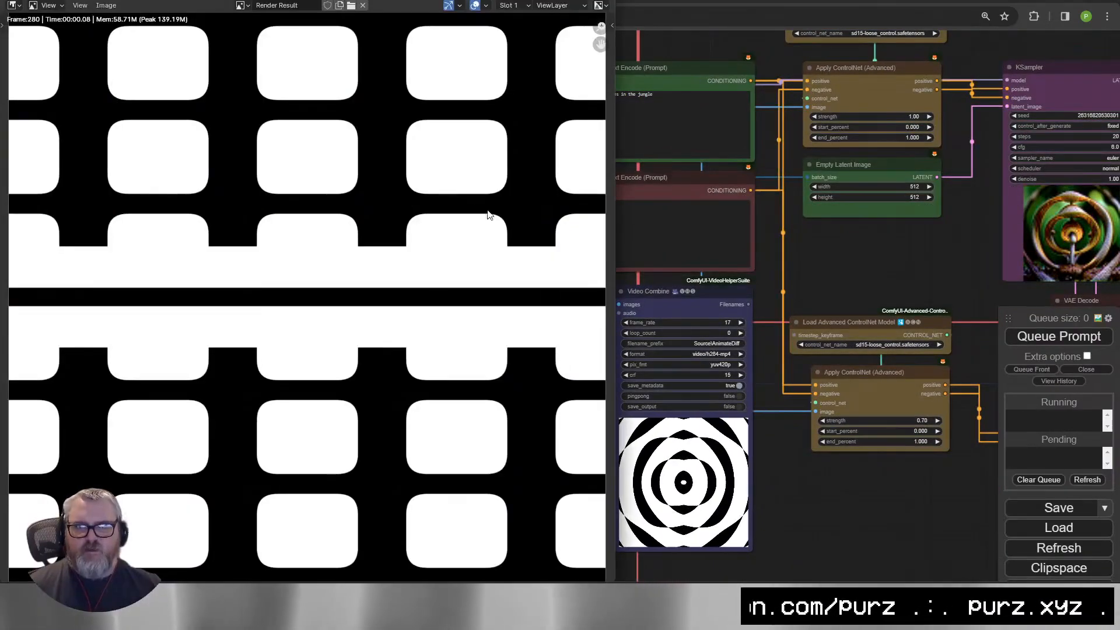
click(501, 601)
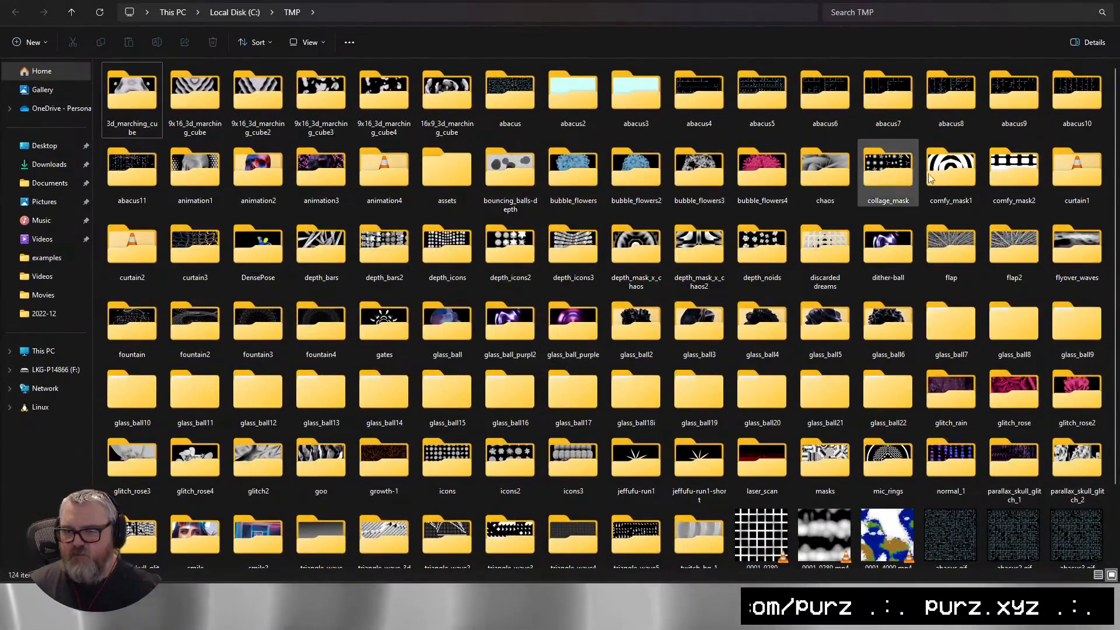
double_click(998, 163)
click(395, 7)
key(ctrl+c)
Back in ComfyUI, set the Load Images (Path) directory to C:\TMP\comfy_mask2.
click(548, 604)
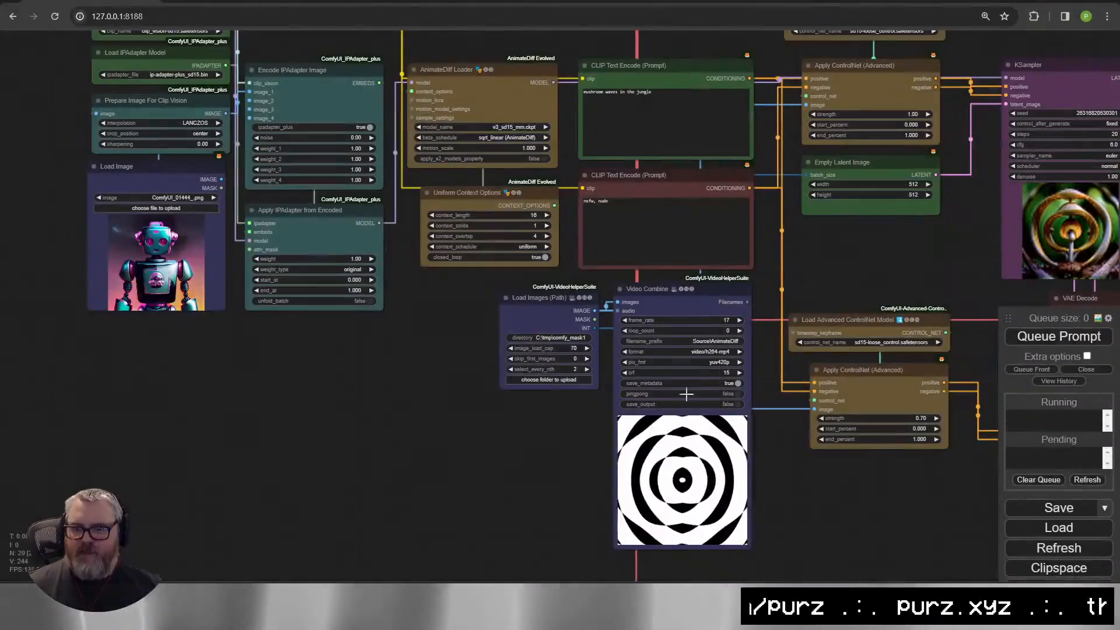
click(576, 338)
key(ctrl+a)
key(ctrl+v)
key(Return)
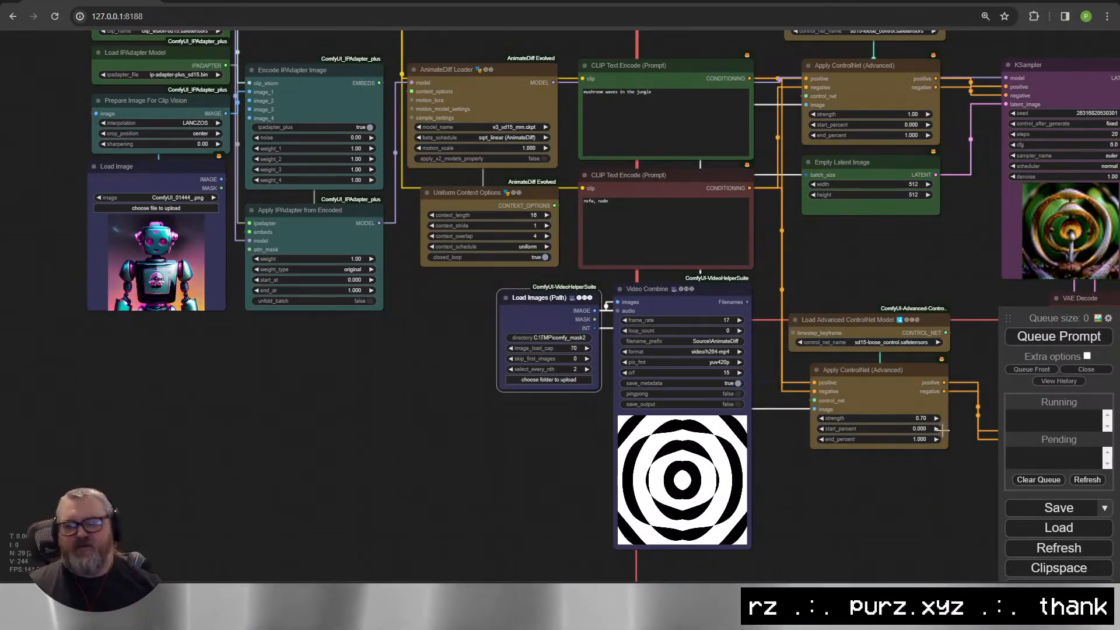
Replace the positive prompt with "robot bricks", queue the generation and check the new mask in the source video preview.
drag(764, 525, 352, 501)
drag(465, 205, 788, 402)
click(582, 280)
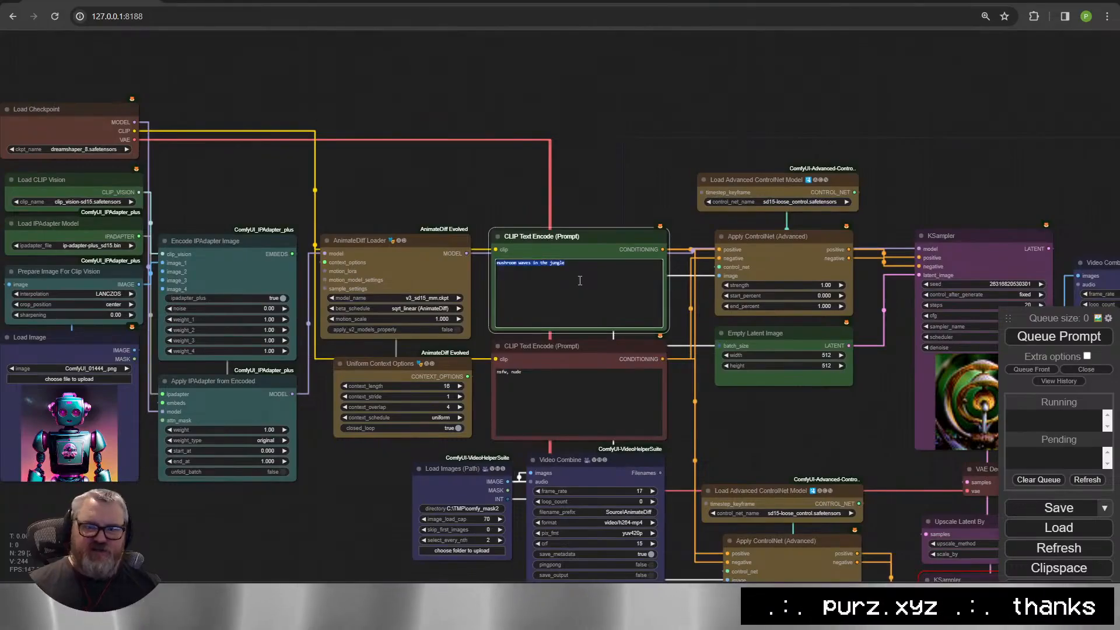
text(robot)
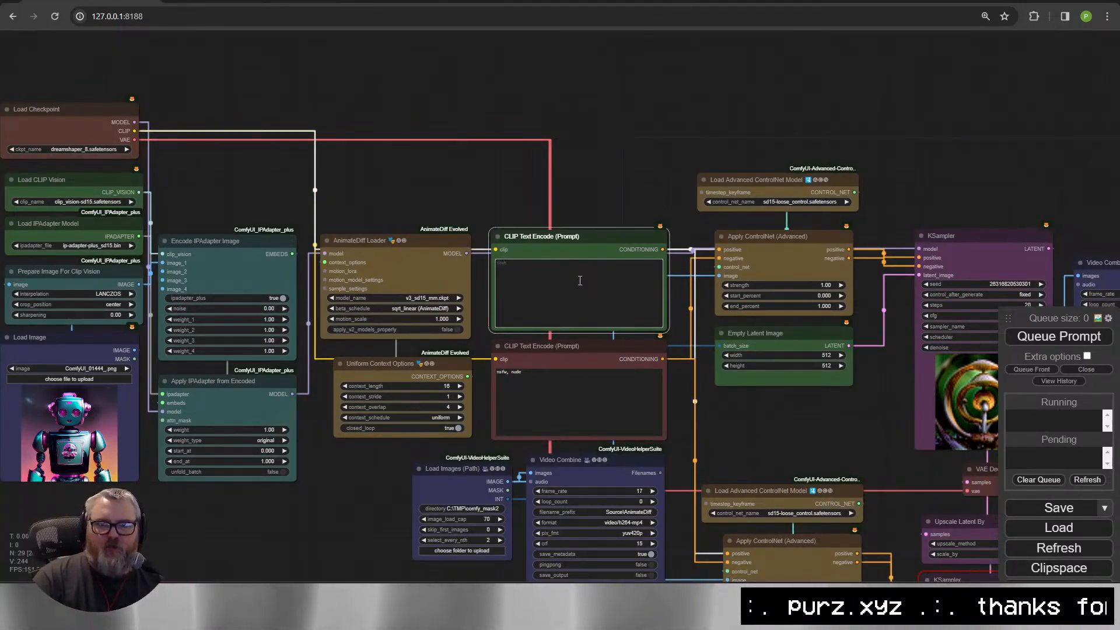
text( bricks)
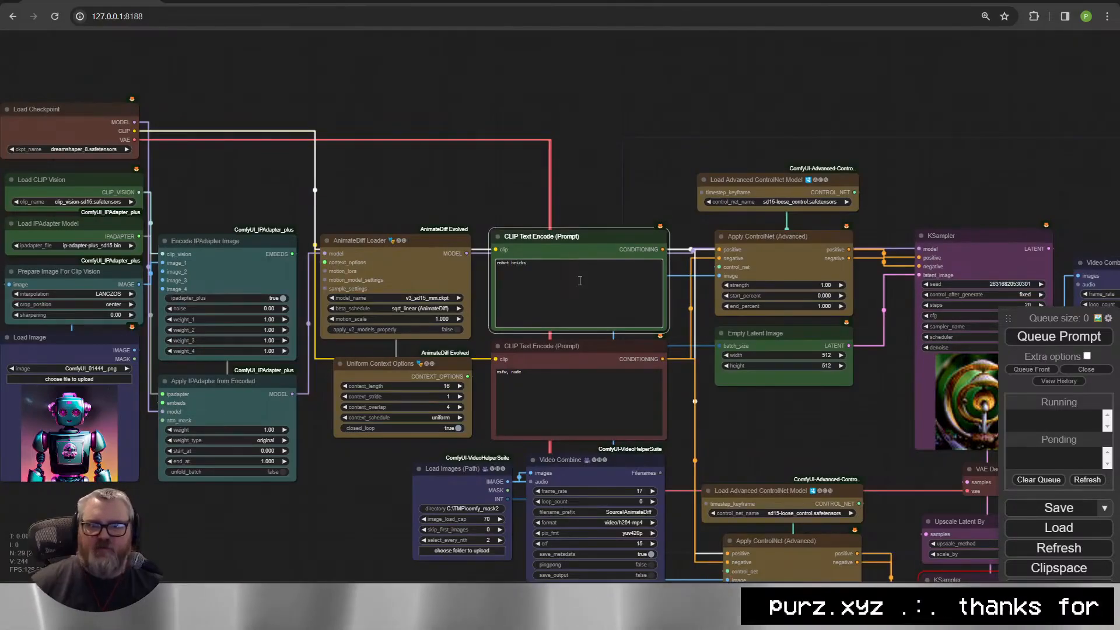
key(ctrl+Return)
scroll(579, 280, down, 3)
scroll(641, 232, up, 8)
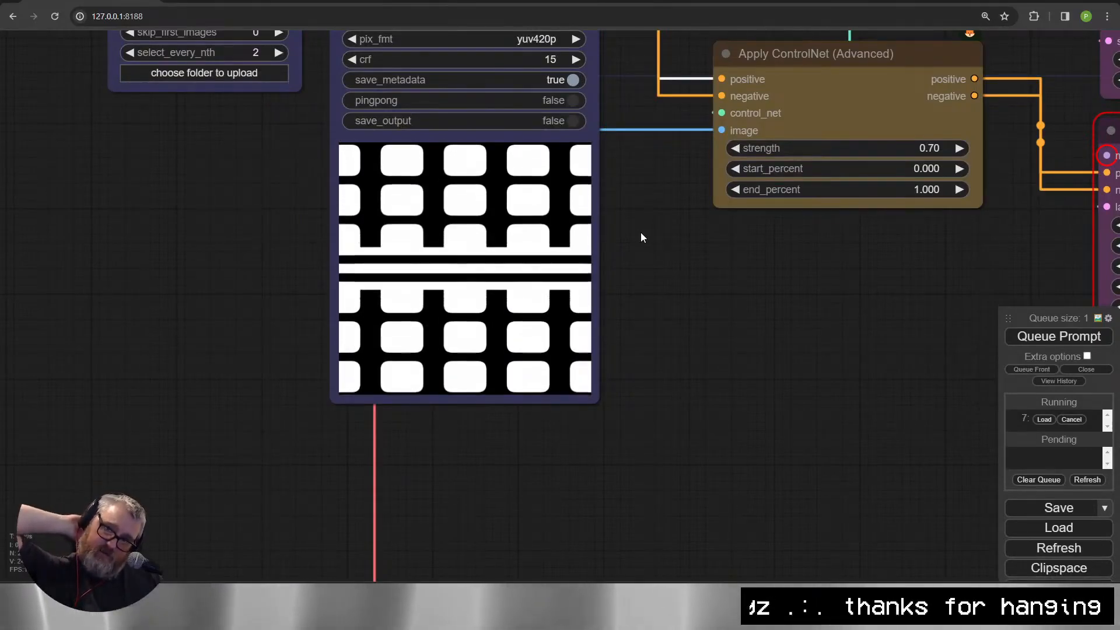
Check the running generation's preview, switch to Blender, save the textures file and start a new default scene.
scroll(559, 240, down, 6)
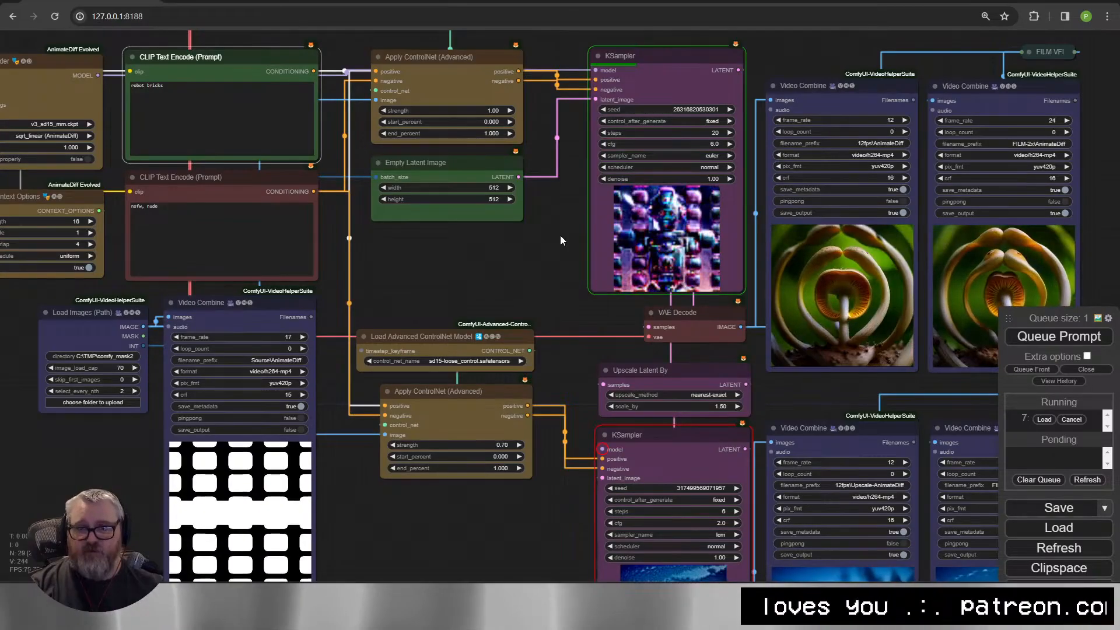
mouse_move(233, 618)
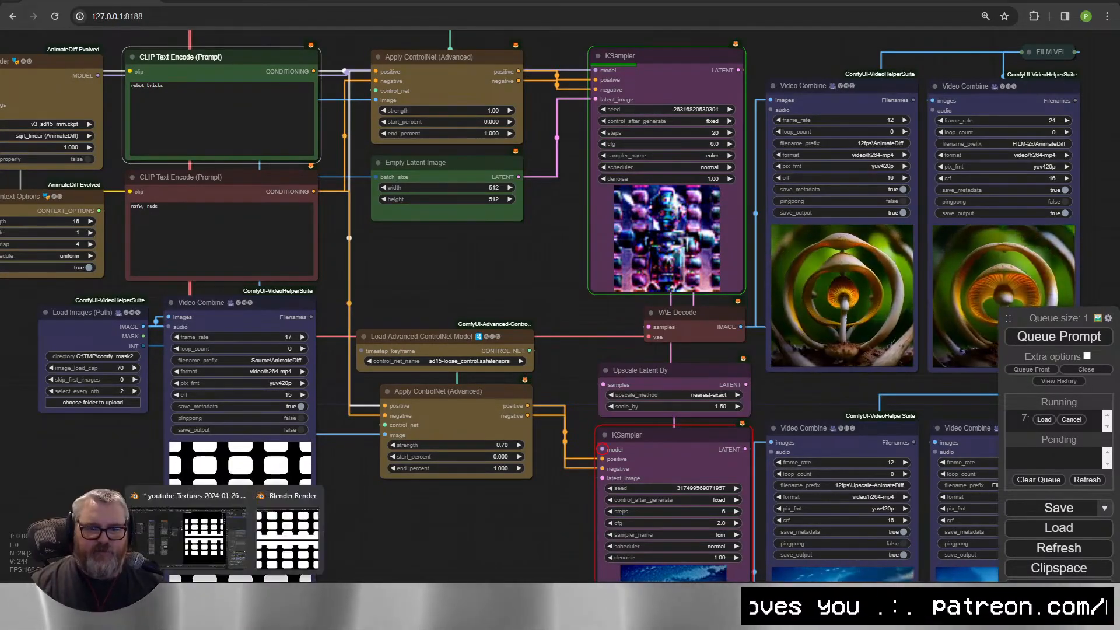
click(236, 544)
click(26, 2)
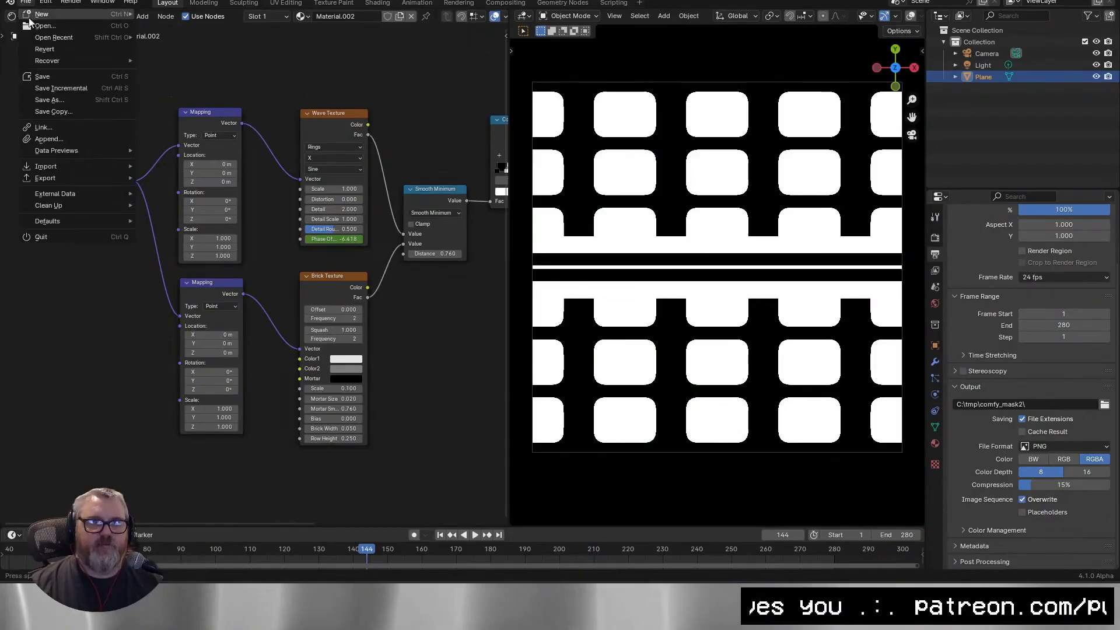
click(39, 77)
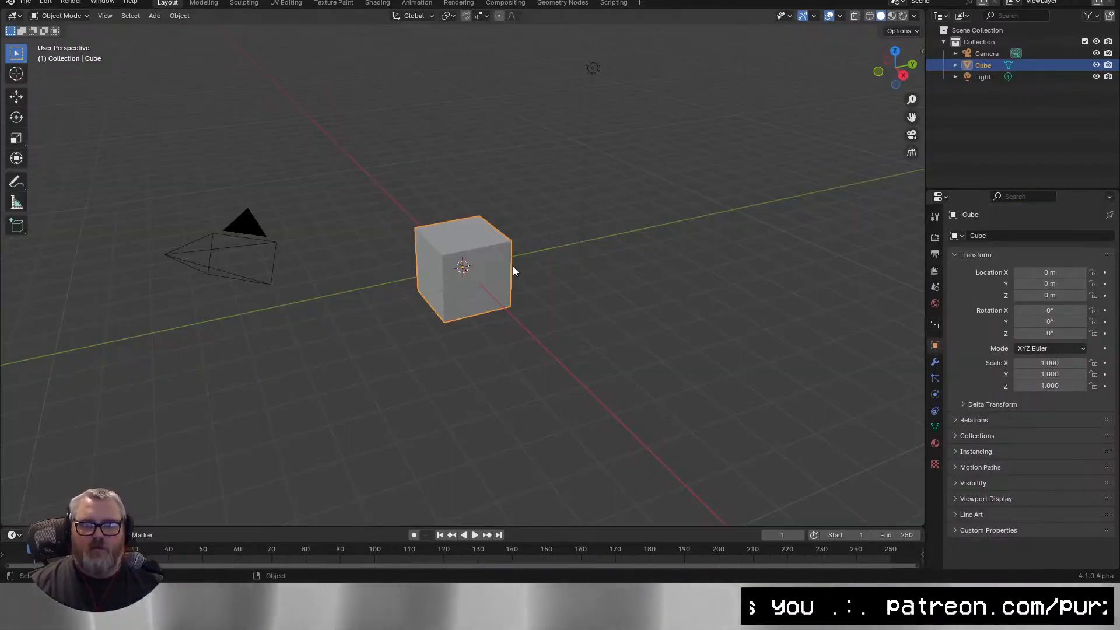
Duplicate the default cube and move the copy 4 m along the X axis.
drag(513, 267, 617, 285)
scroll(551, 280, down, 4)
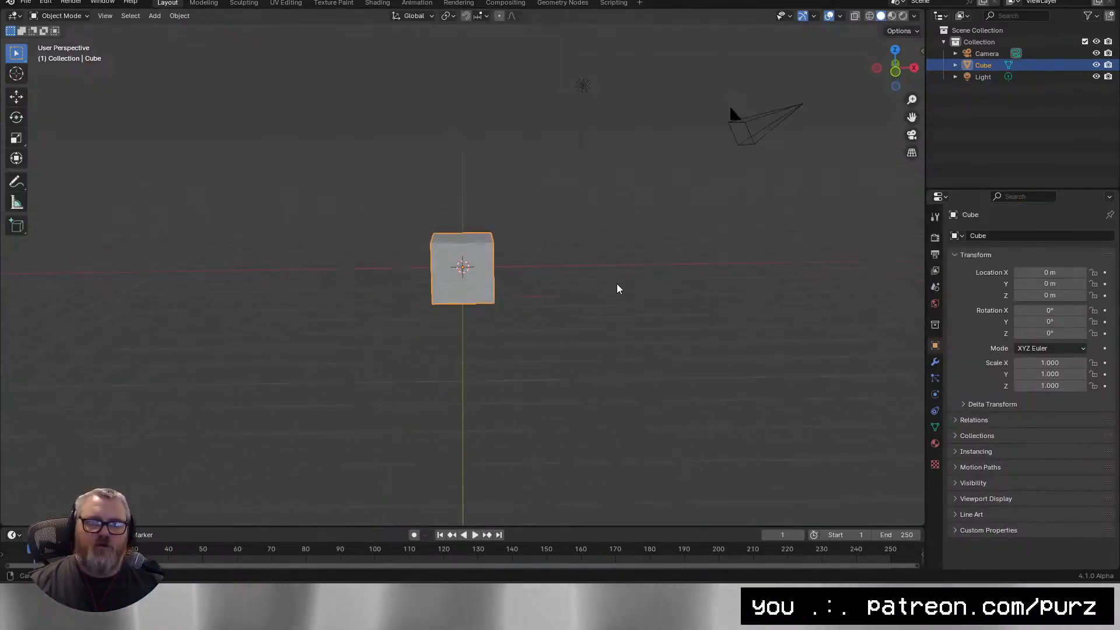
click(547, 282)
click(480, 289)
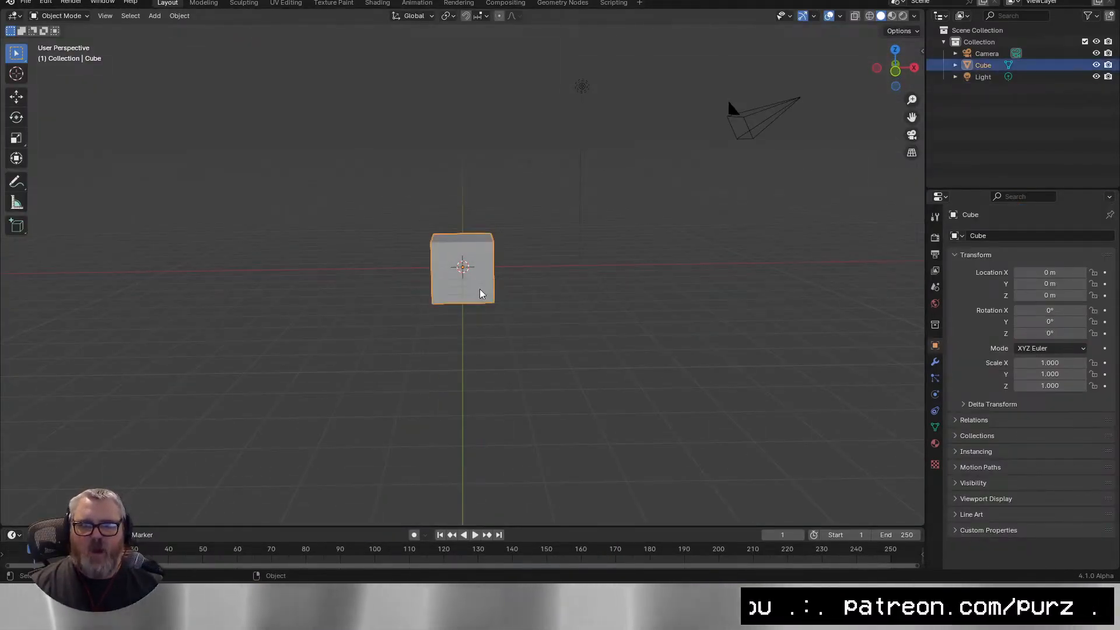
key(shift+d)
text(x4)
key(Return)
click(827, 292)
scroll(827, 292, up, 3)
drag(827, 292, 722, 268)
scroll(723, 251, down, 4)
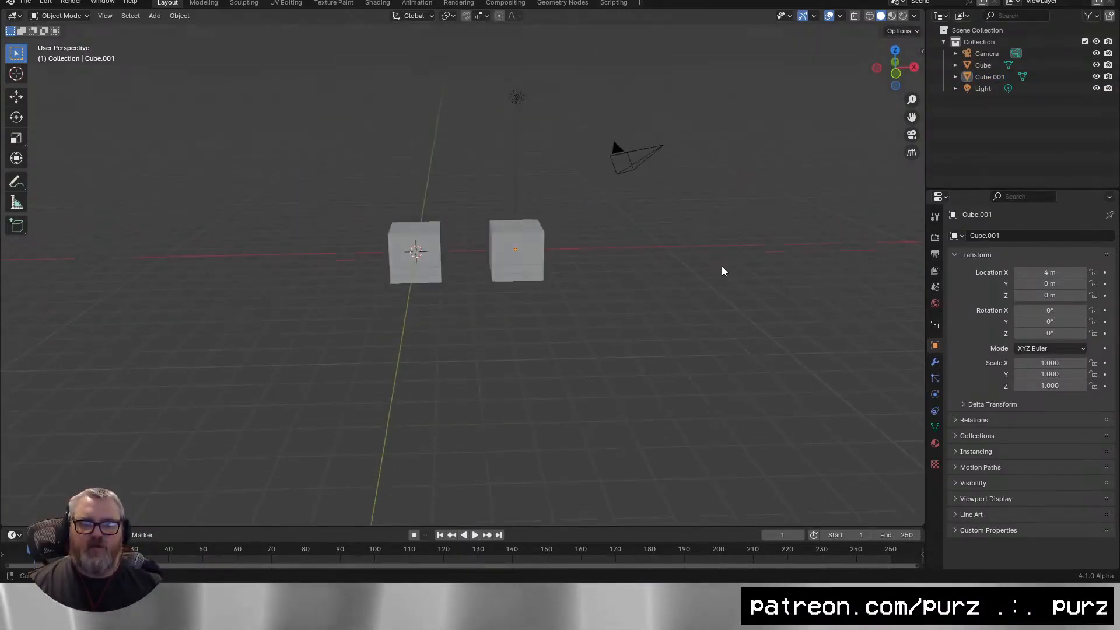
Set the end frame to 240 and keyframe the duplicate cube's location from frame 1, raising it along Z at frame 30.
click(533, 259)
click(898, 537)
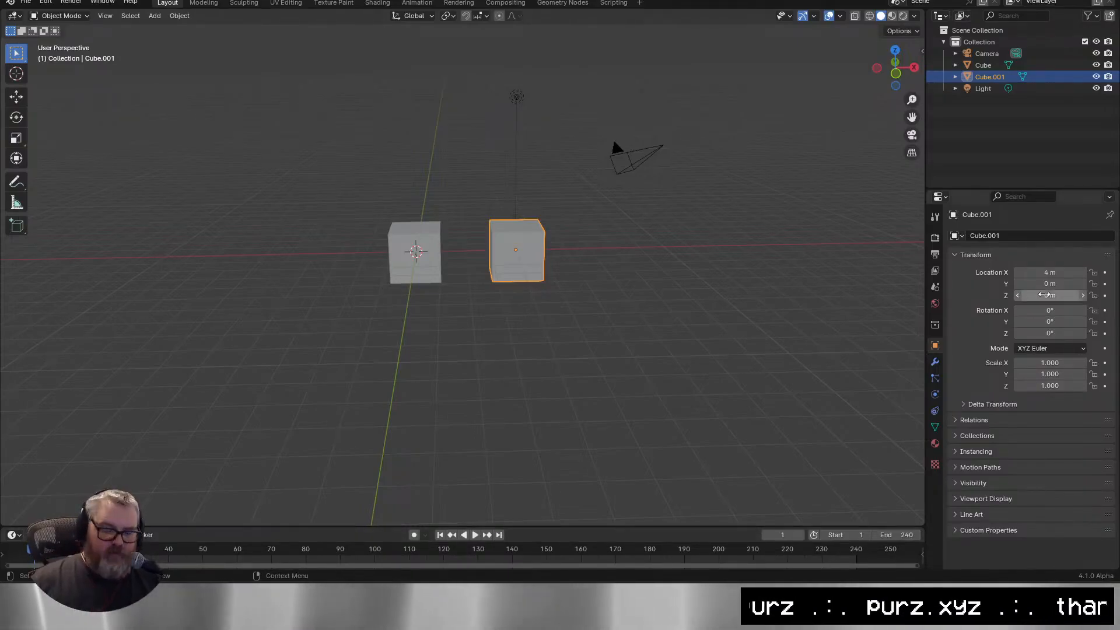
key(i)
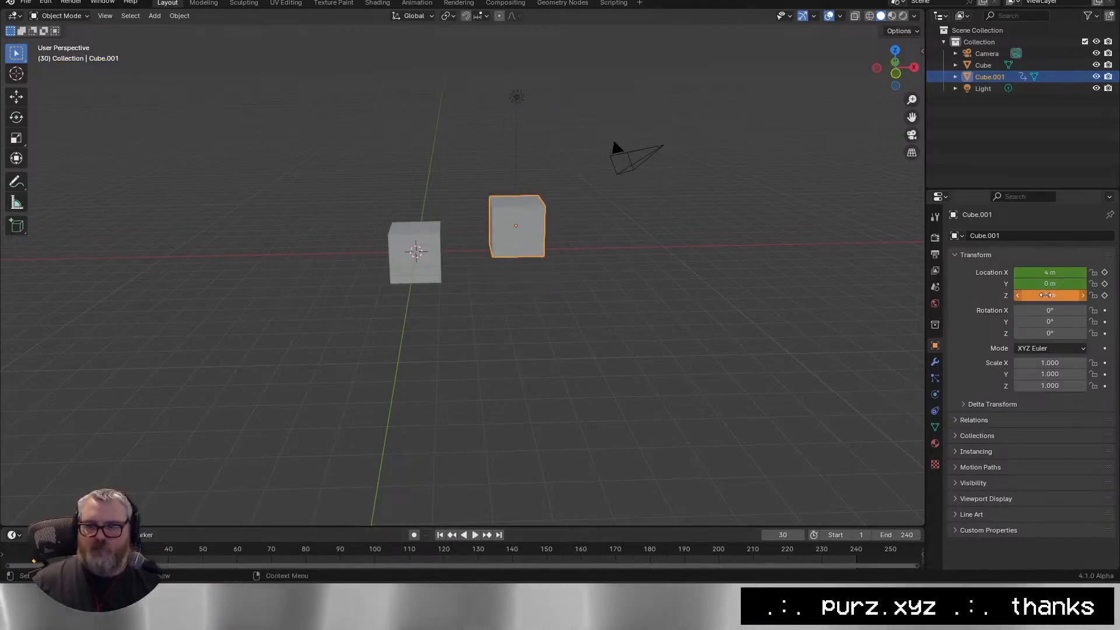
drag(210, 566, 238, 566)
Animate the original cube's Z location with keyframes, entering values of 1 and 0.
click(415, 257)
double_click(1044, 295)
text(1)
key(Return)
text(i0)
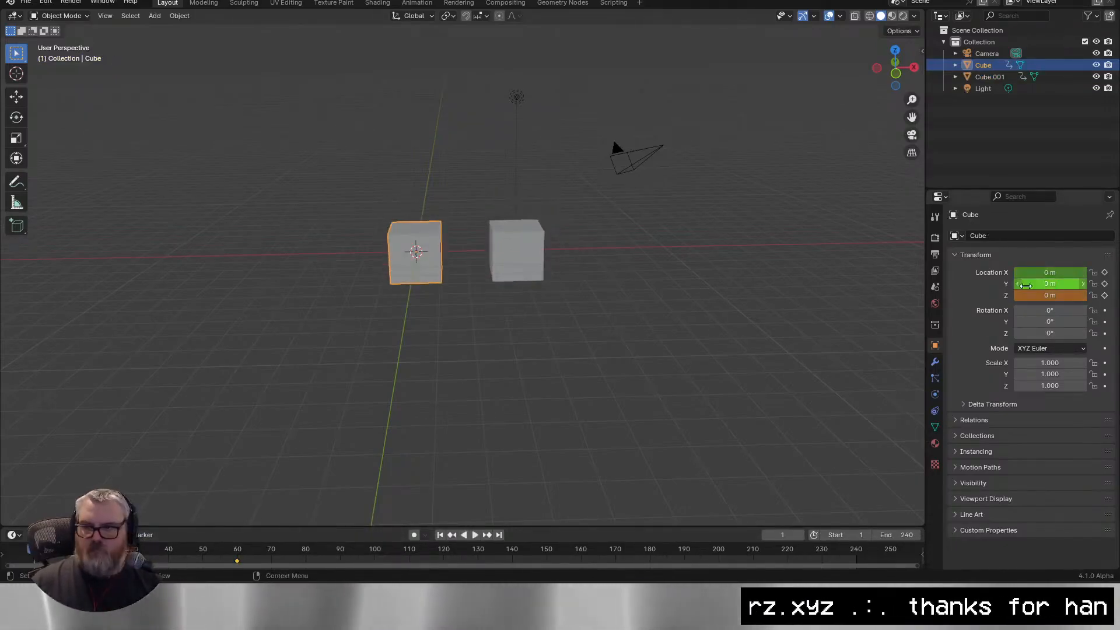
key(space)
key(Escape)
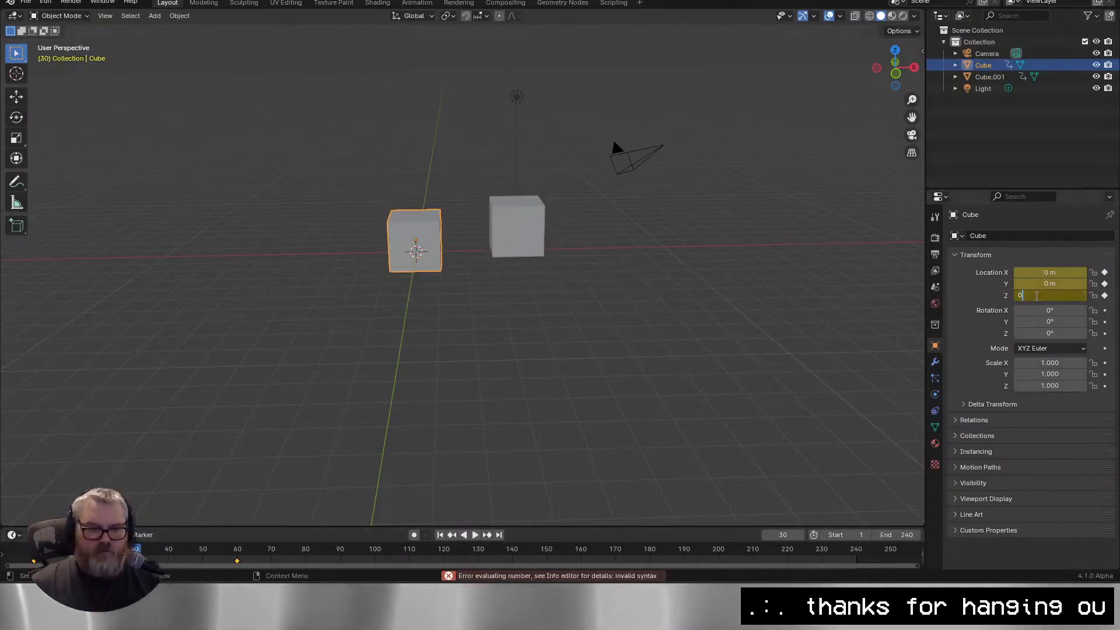
Set Cube's Z location to 0 m at frame 30 and its X location to 1 m at frame 90.
key(Return)
key(space)
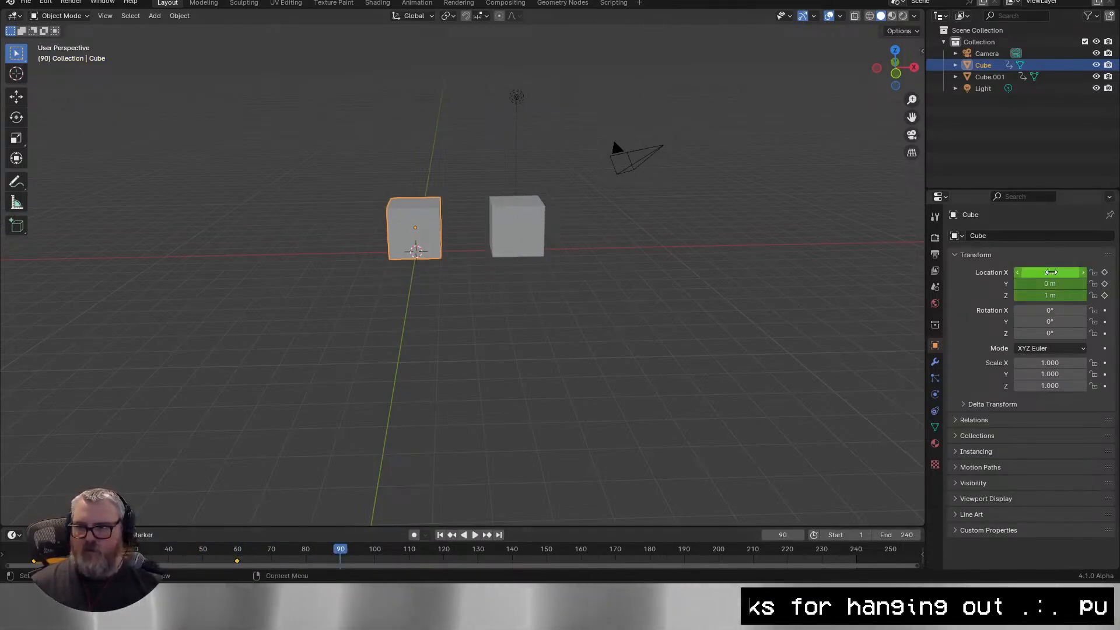
drag(1050, 272, 997, 272)
Set Cube.001's X location to 3 m at frame 90, keyframe its location, and play back the motion.
click(516, 228)
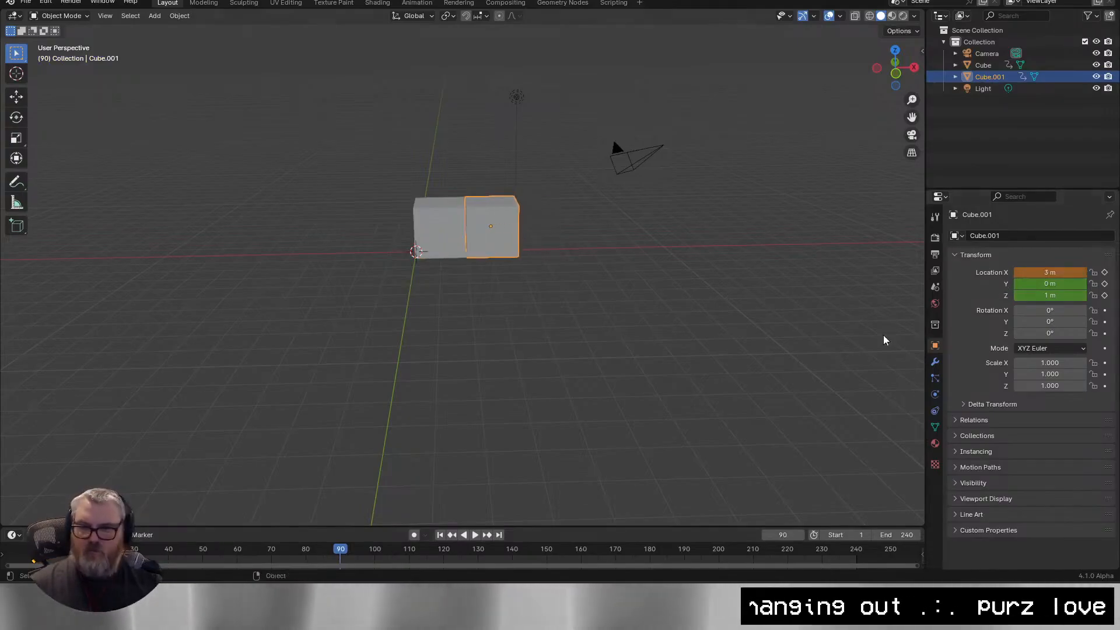
key(i)
click(133, 548)
key(space)
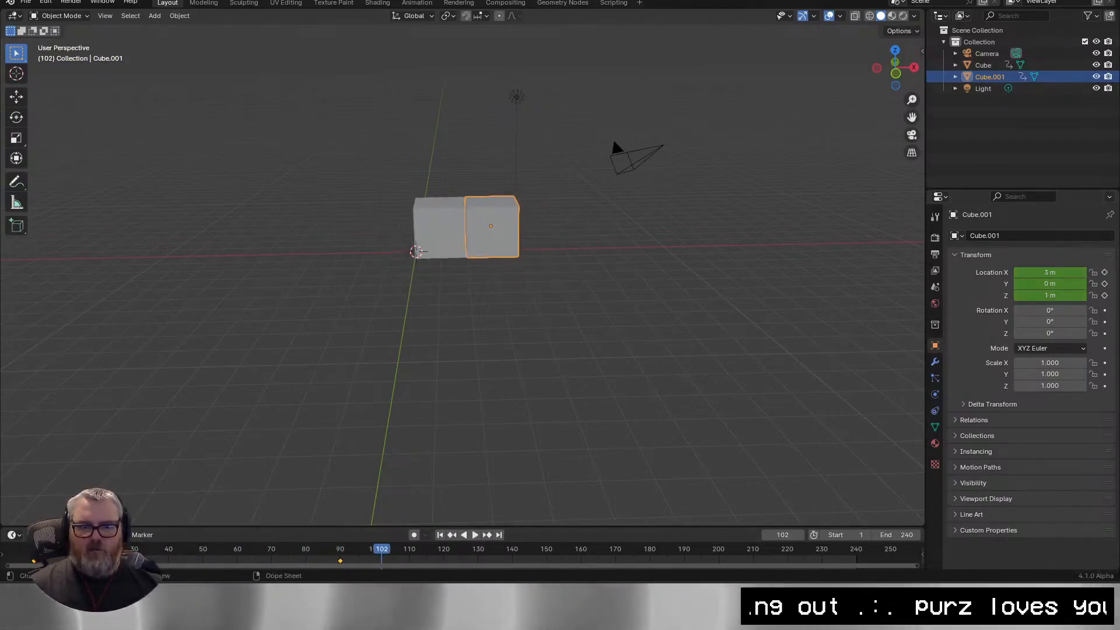
At frame 120, set Cube.001's Z location to 3 m and keyframe its location.
drag(254, 552, 168, 565)
key(space)
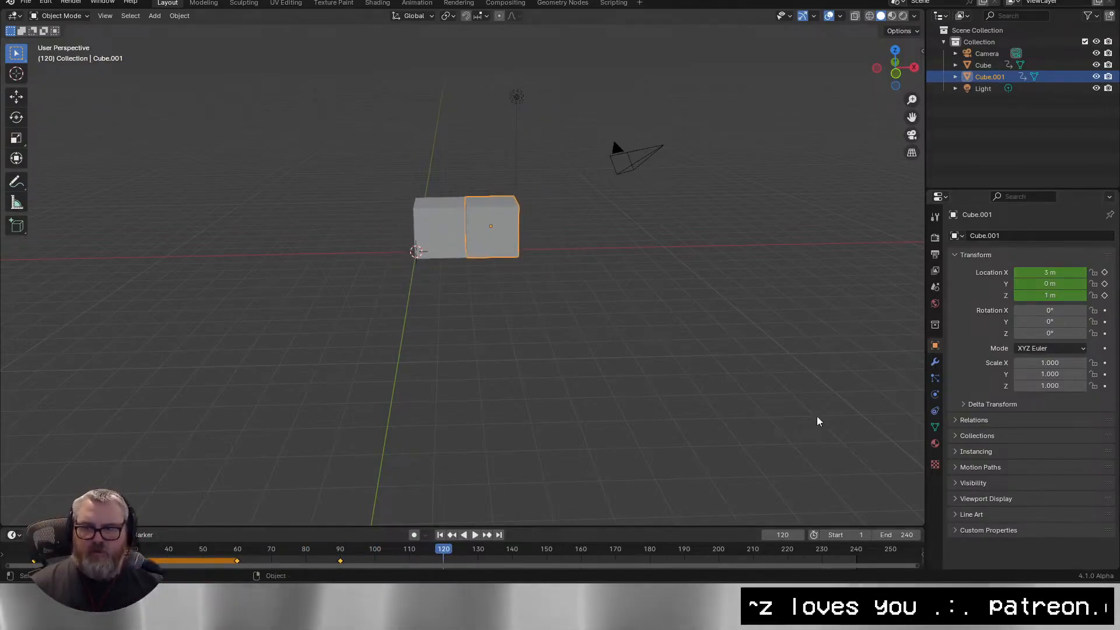
click(1050, 296)
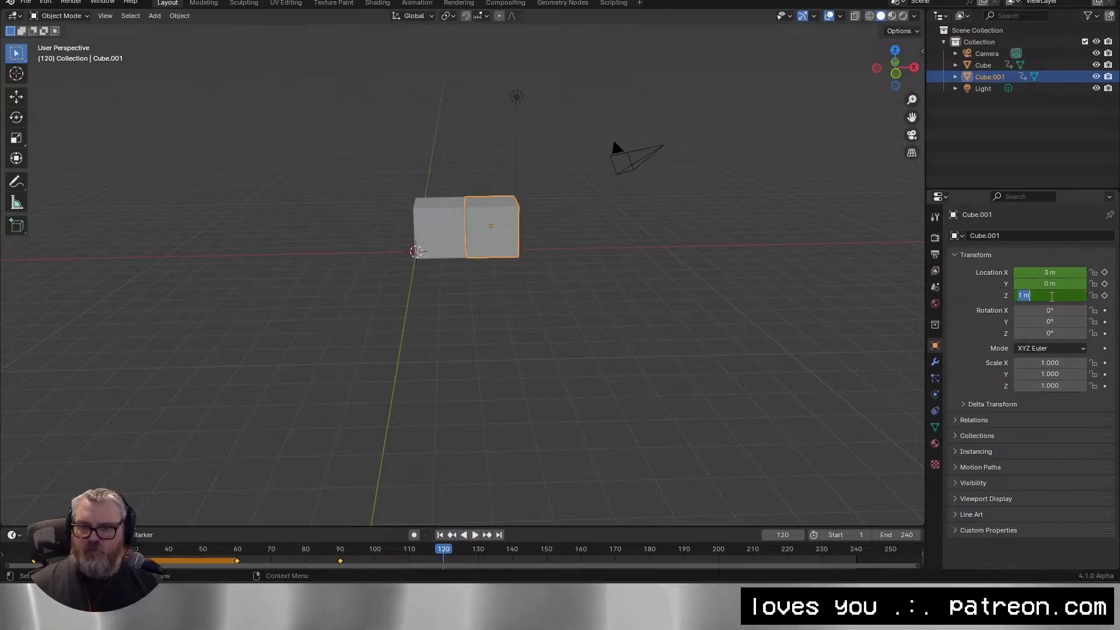
text(3)
key(Return)
key(i)
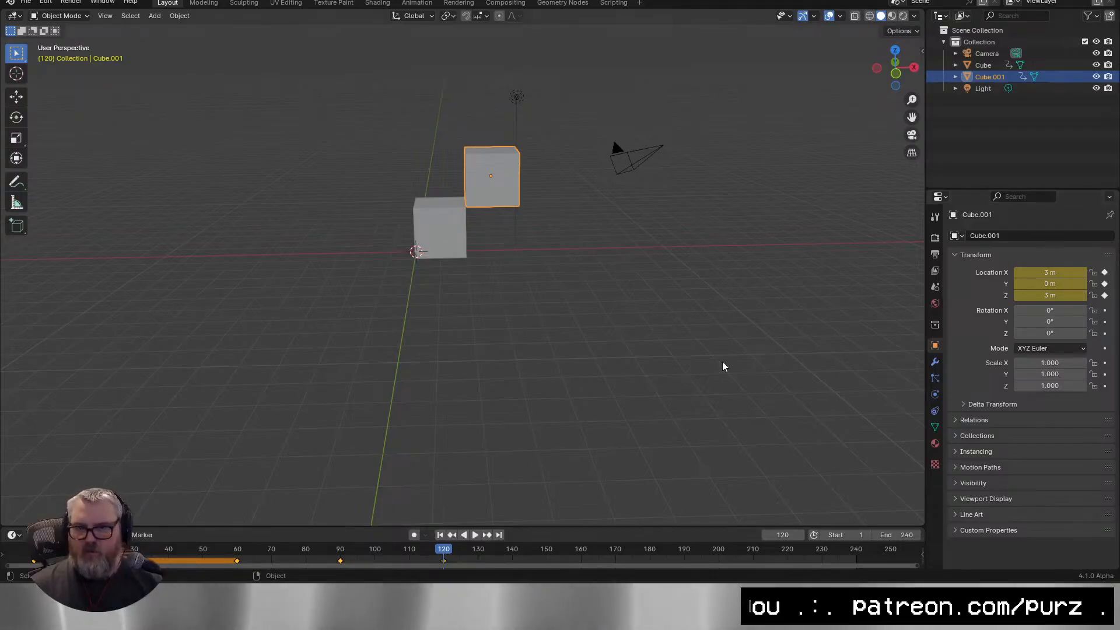
At frame 150, set Cube's Z location to 3 m and keyframe its location.
click(438, 233)
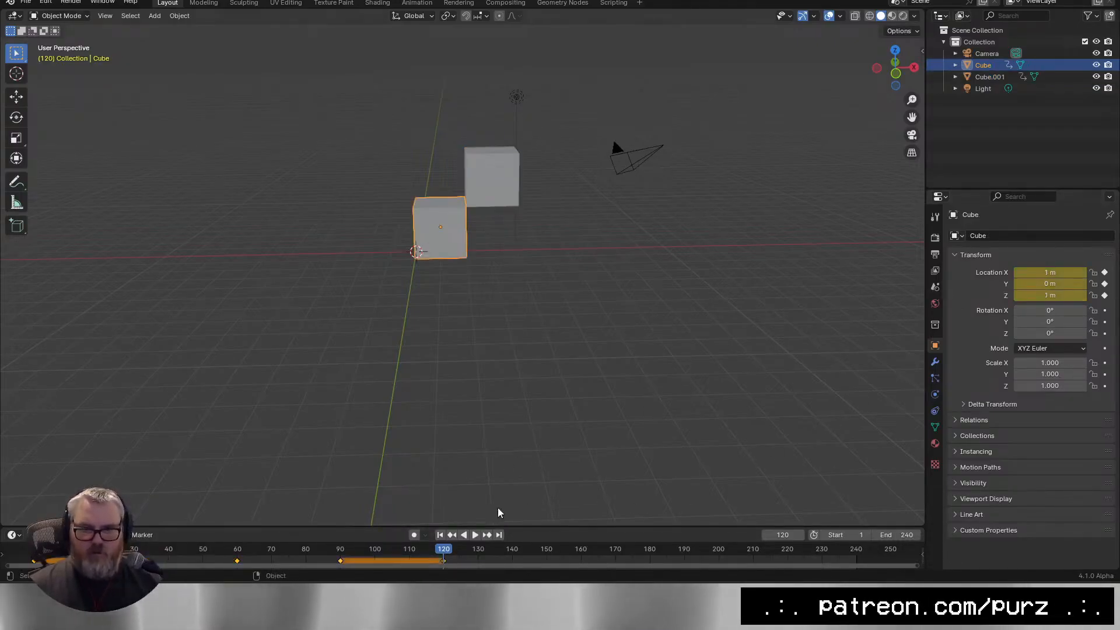
text(3)
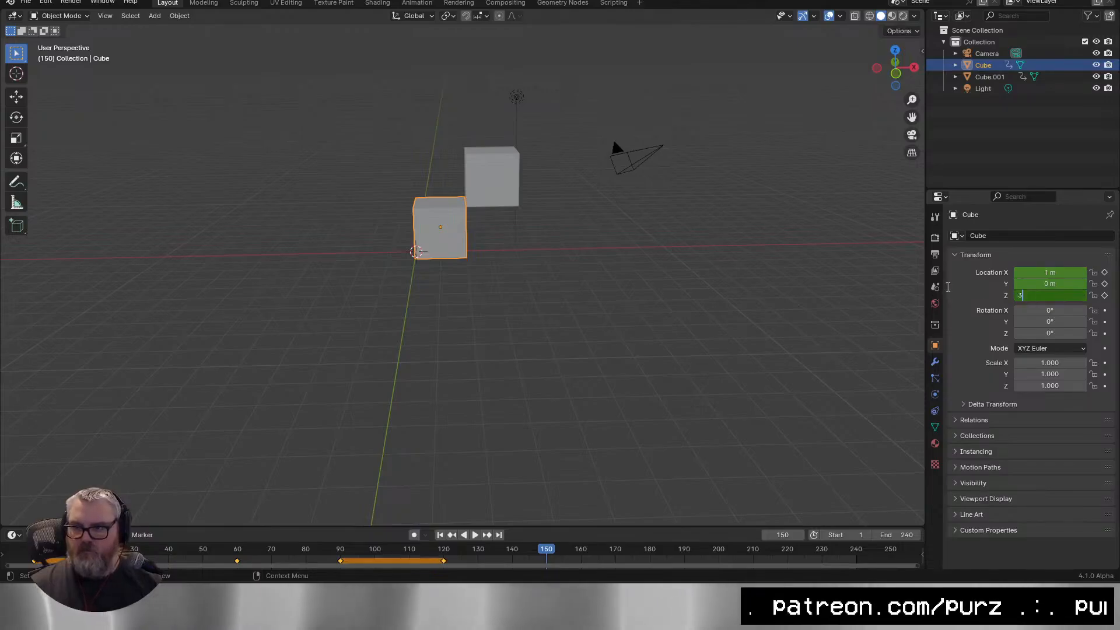
key(Return)
key(i)
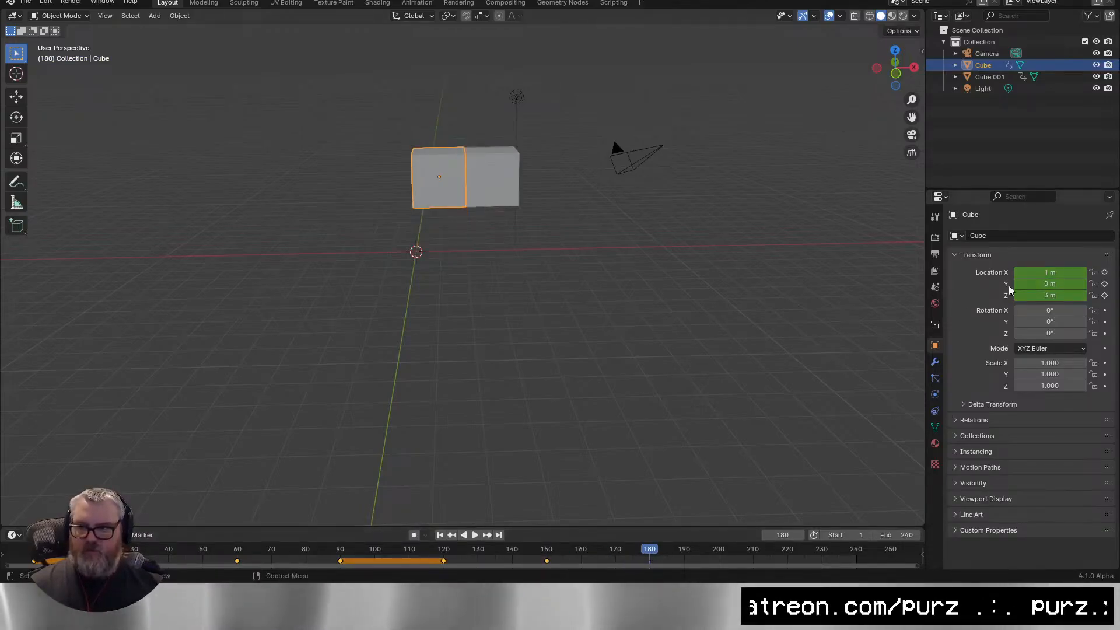
At frame 180, set Cube's X and Z locations to 0 m and keyframe its location.
click(1049, 272)
text(0)
key(Return)
click(1050, 295)
text(0)
key(Return)
key(i)
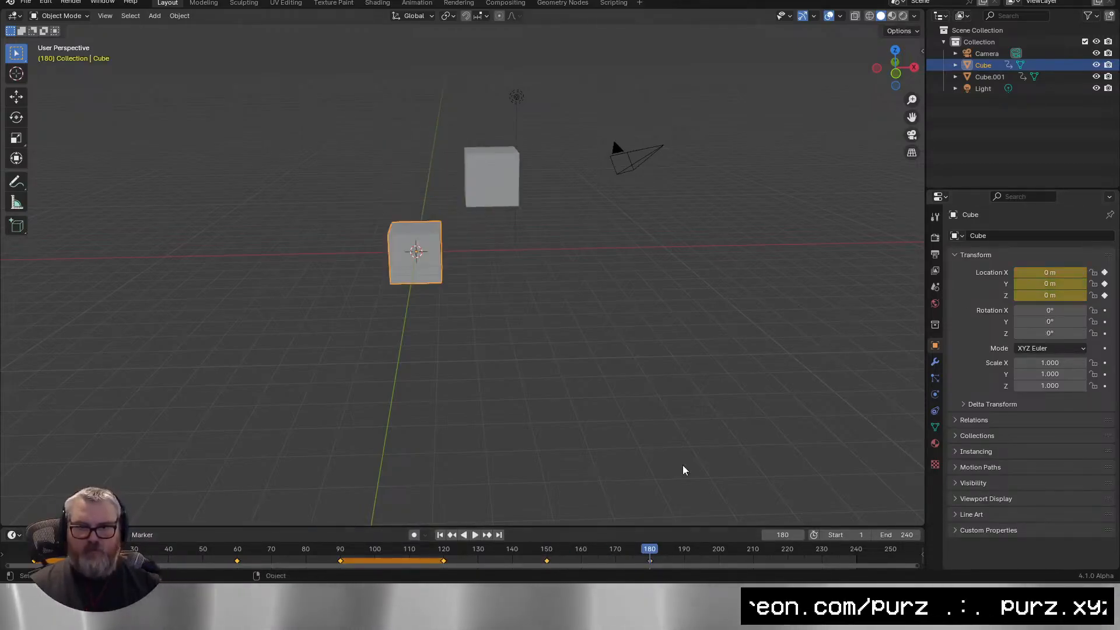
At frame 210, set Cube.001's location to X 4 m and Z 0 m and keyframe it.
key(space)
click(990, 76)
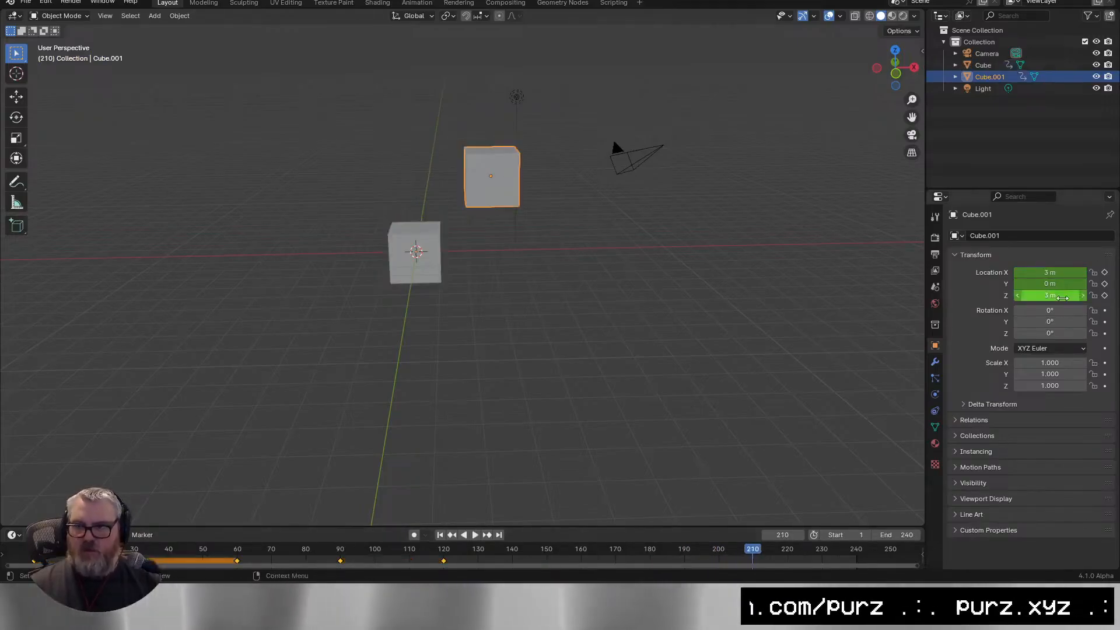
double_click(1046, 273)
text(4)
key(Return)
click(1054, 295)
text(0)
key(Return)
key(i)
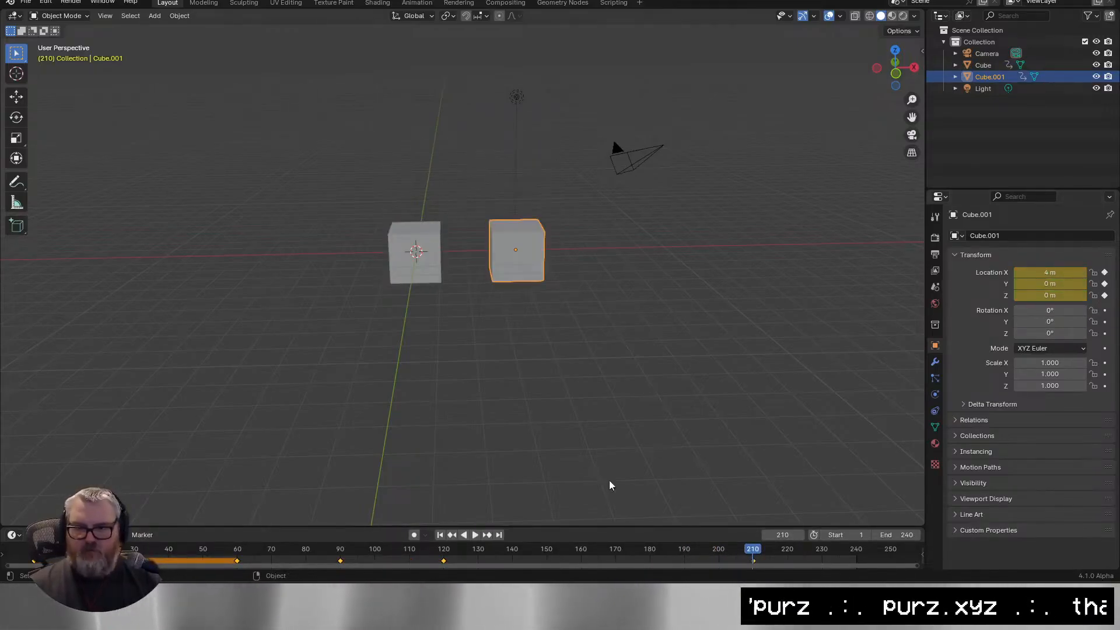
Set the animation's end frame to 210 and play back the cube motion in front view.
drag(597, 548, 29, 548)
key(space)
key(KP_1)
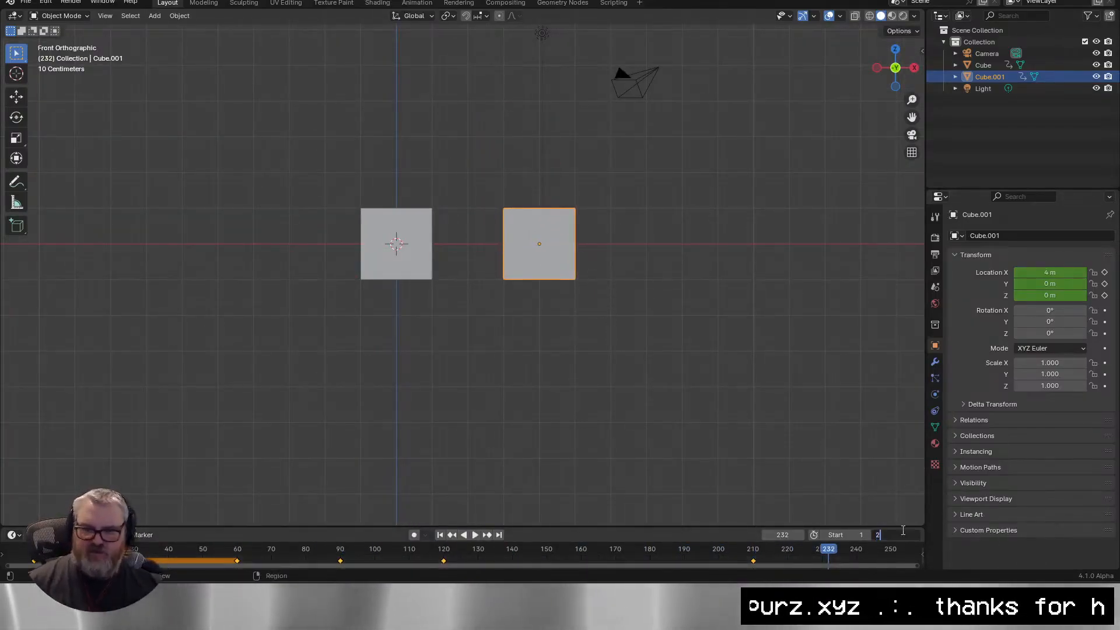
key(space)
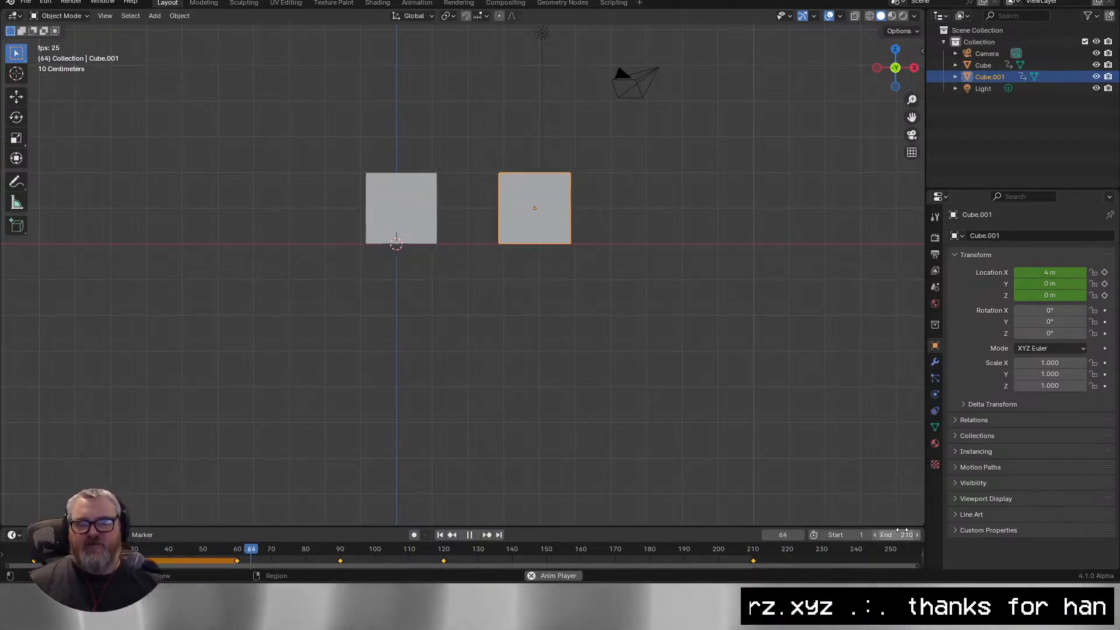
key(space)
Display the scene in the viewport with rendered shading.
scroll(552, 402, down, 9)
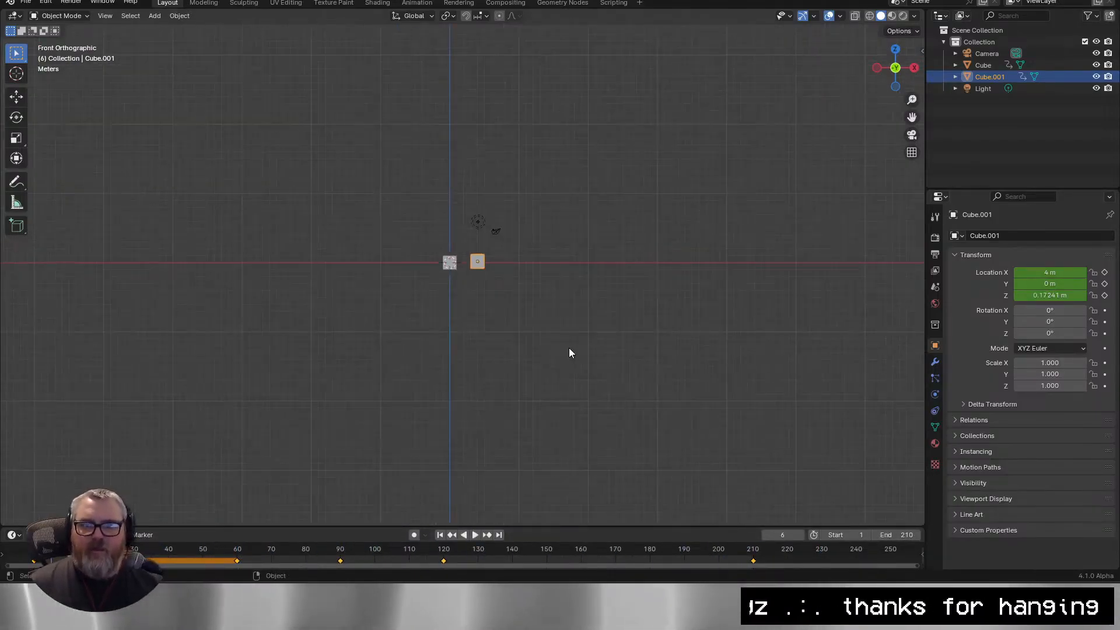
drag(569, 350, 548, 453)
scroll(547, 450, up, 8)
drag(533, 415, 887, 244)
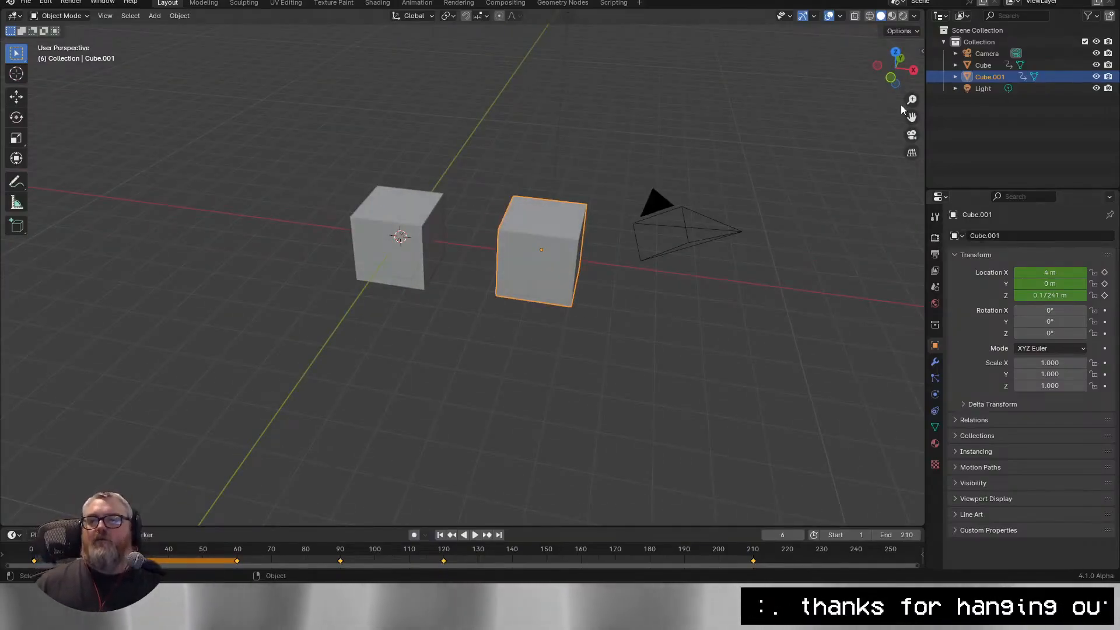
click(903, 16)
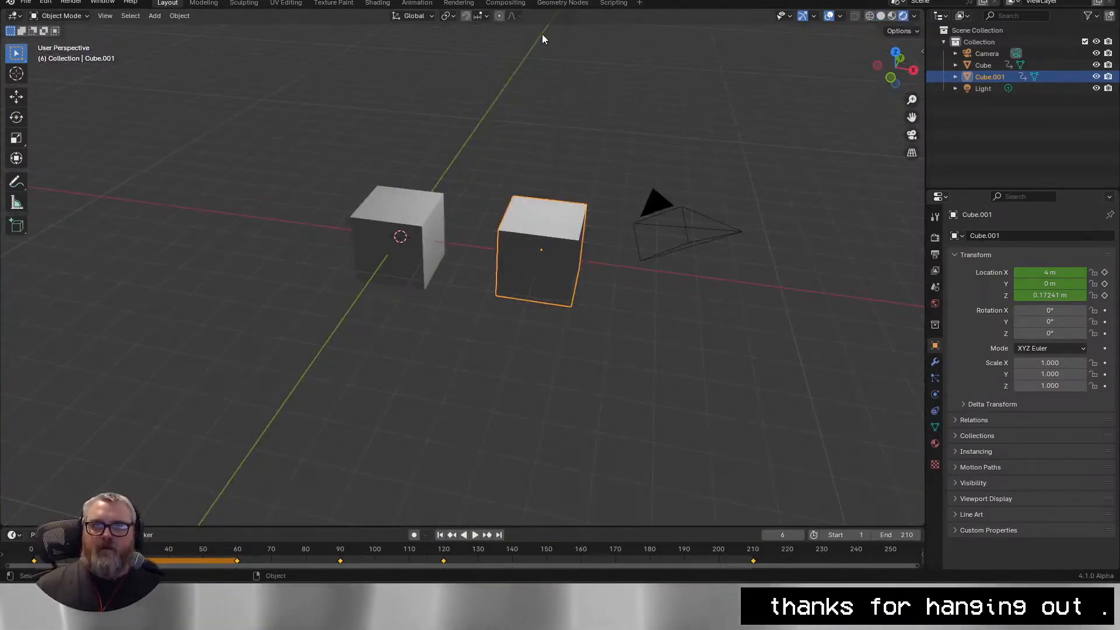
Enable nodes for compositing and spread the Render Layers and Composite nodes apart.
click(505, 4)
click(130, 16)
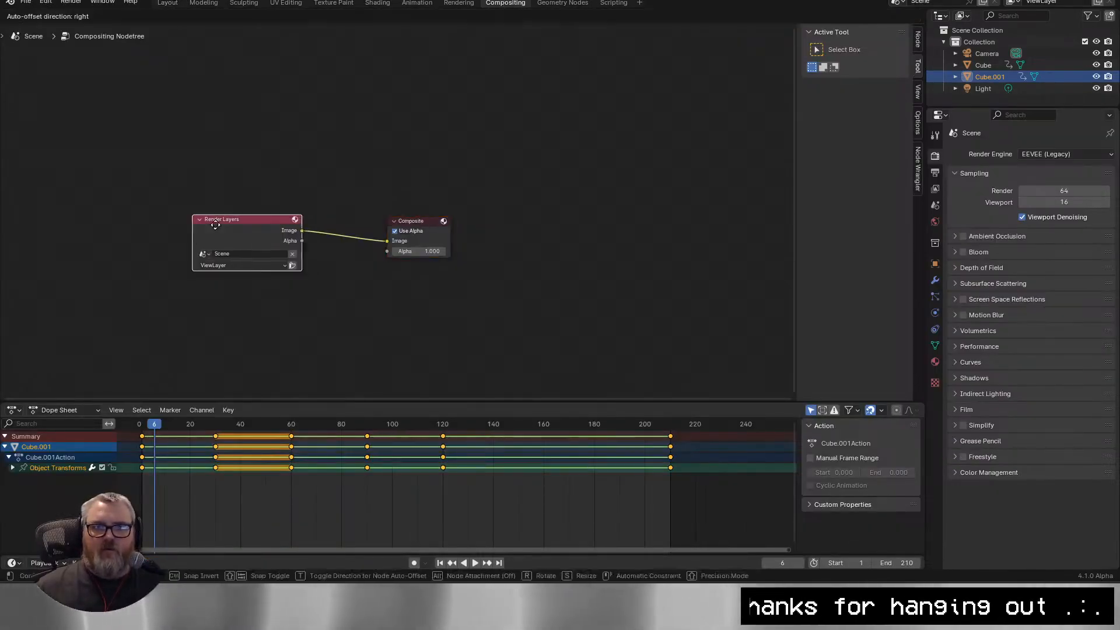
key(shift+a)
key(Escape)
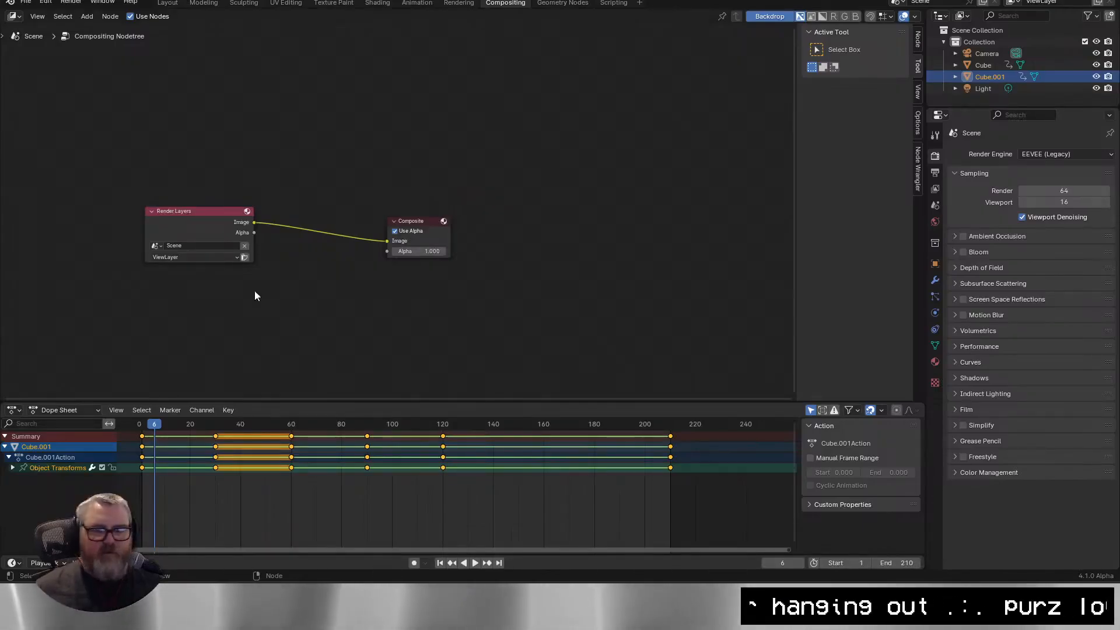
drag(415, 222, 428, 208)
drag(214, 239, 172, 239)
key(shift+a)
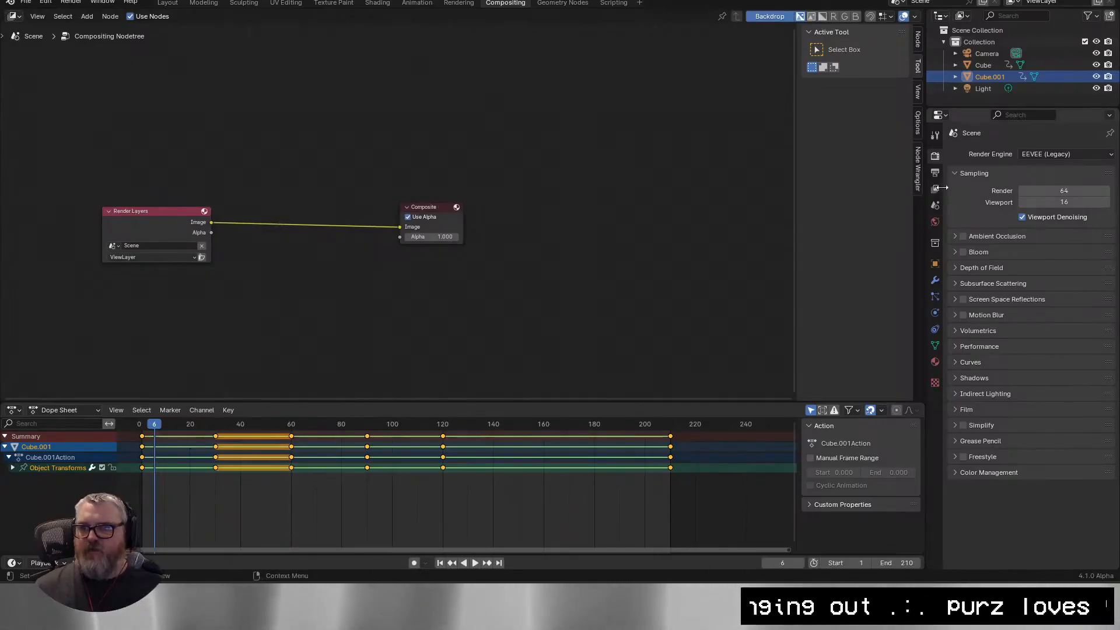
Align the camera to the front view, set its location to X 2 m, Y -20 m, Z 1 m, and play the animation.
click(168, 3)
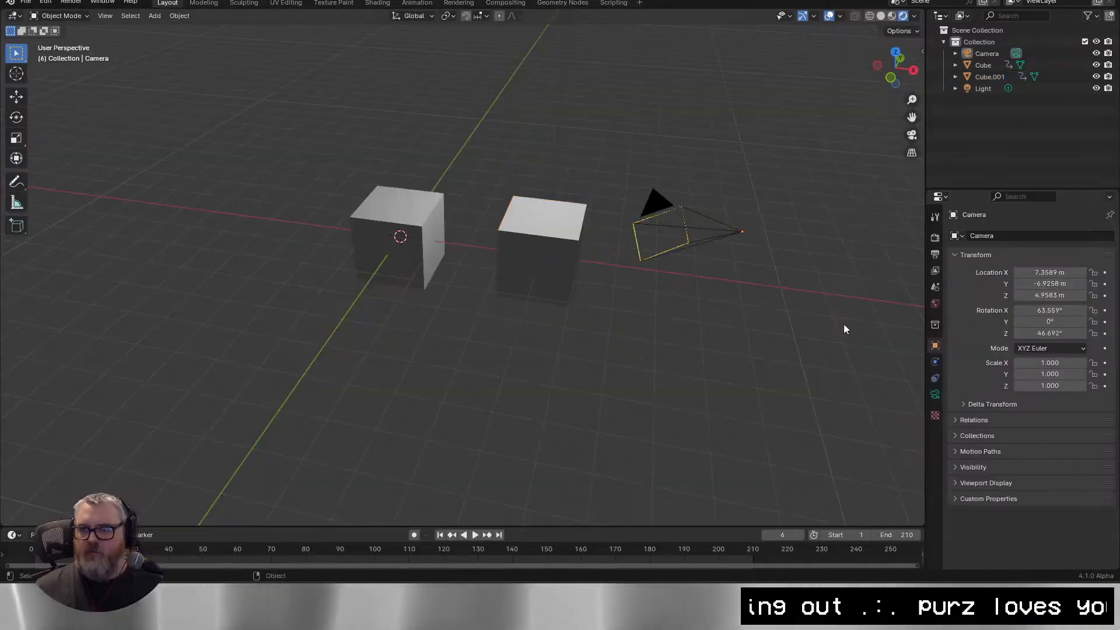
click(890, 79)
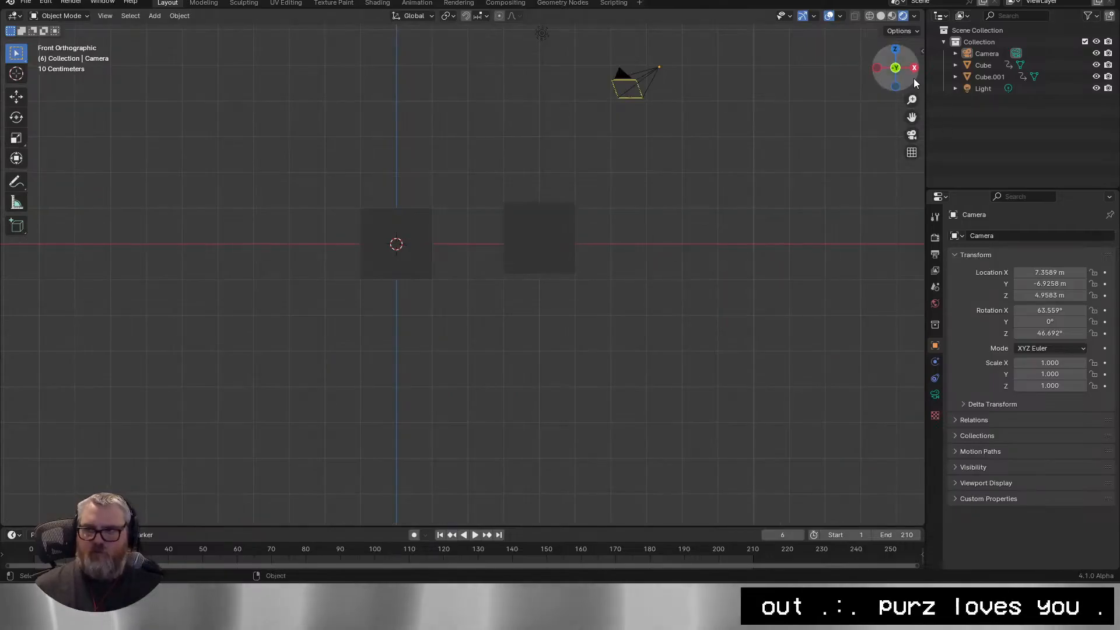
key(ctrl+alt+KP_0)
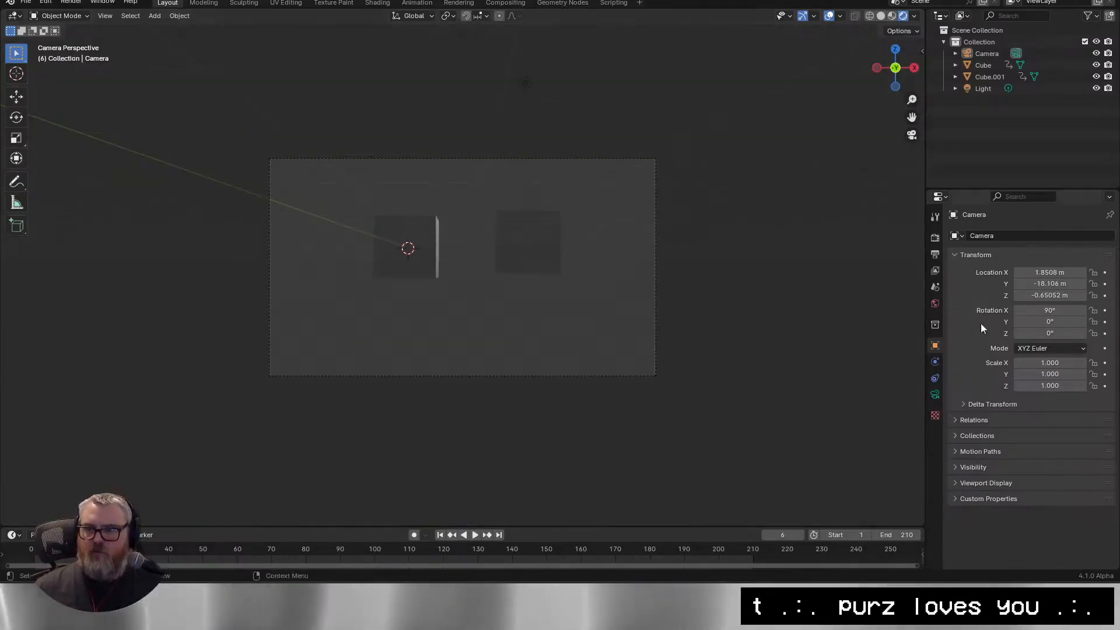
key(space)
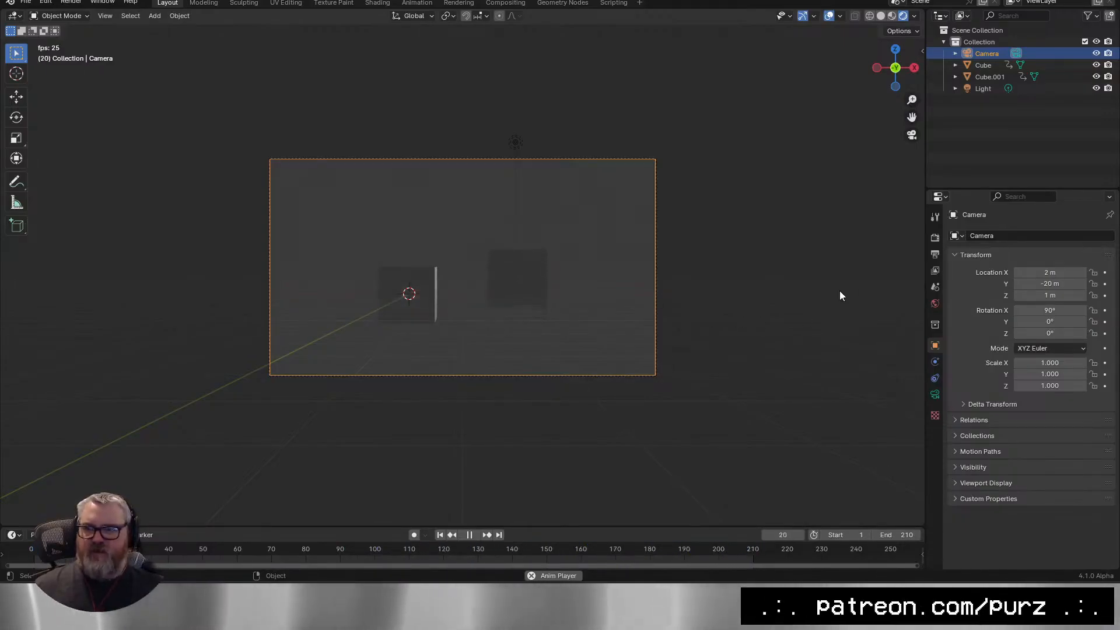
Change the render engine to EEVEE and open the output settings.
click(935, 238)
click(1026, 236)
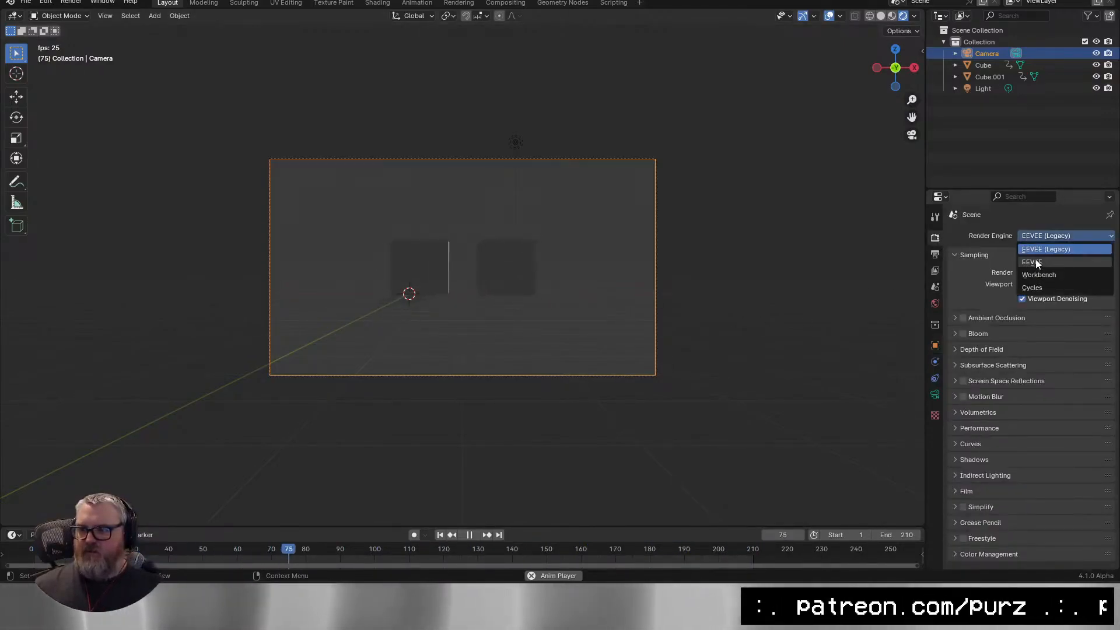
click(1041, 250)
click(936, 255)
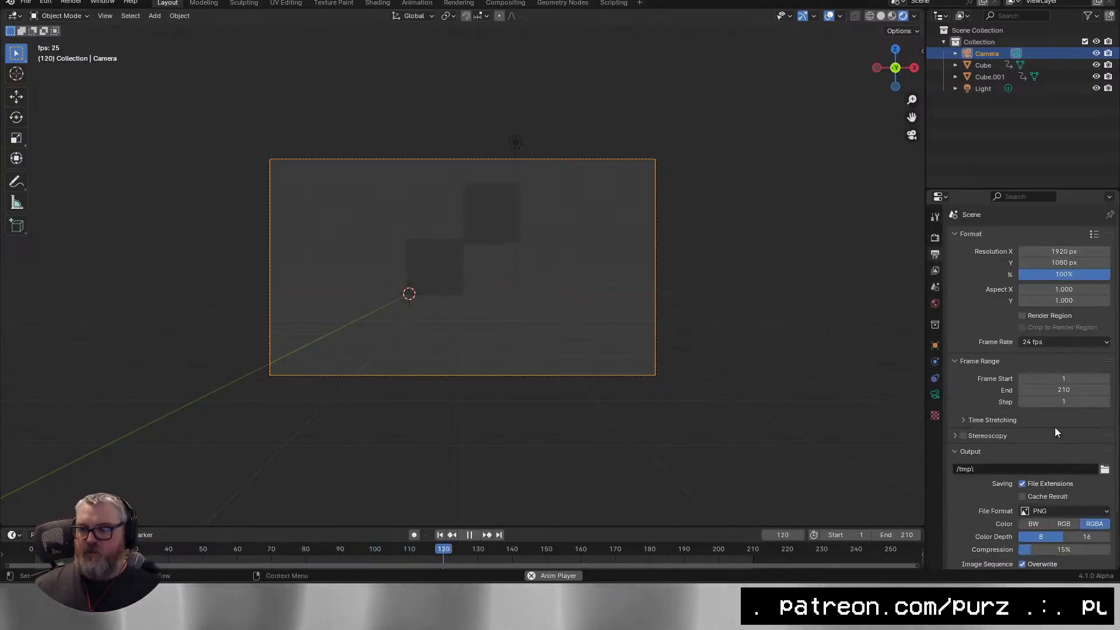
Increase the camera's focal length and set its Z location to 1.5 m.
click(935, 396)
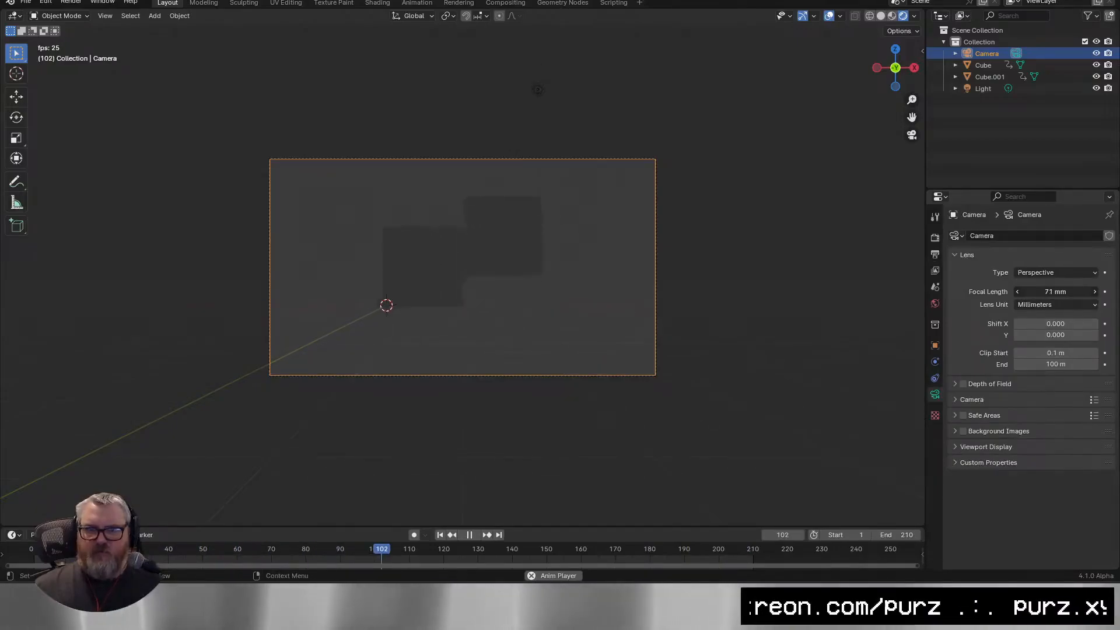
click(936, 345)
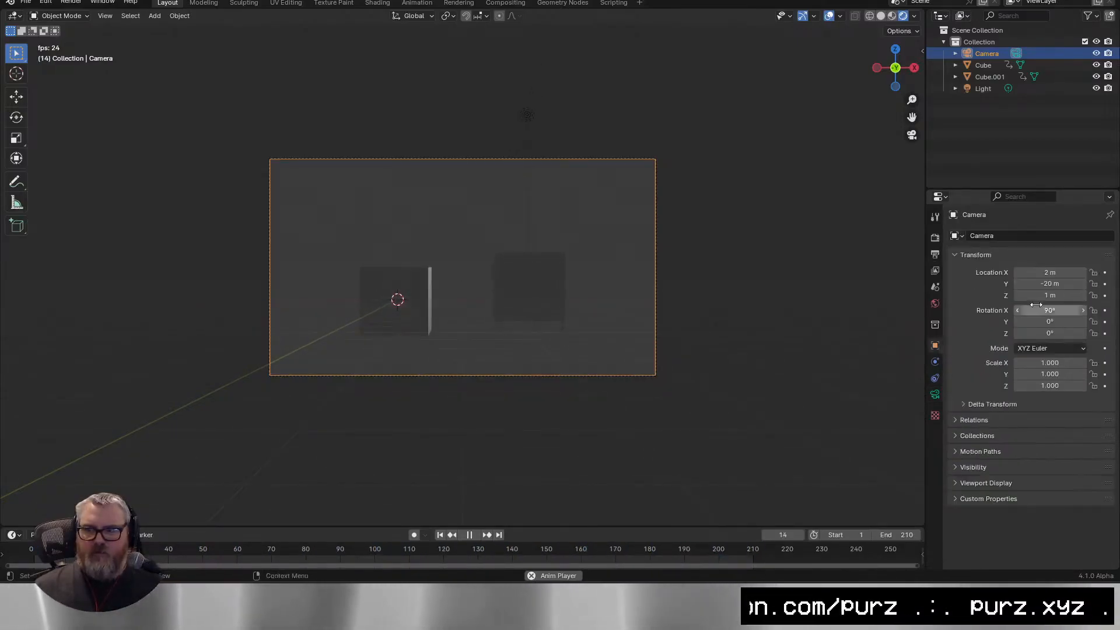
click(1029, 294)
text(1.5)
key(Return)
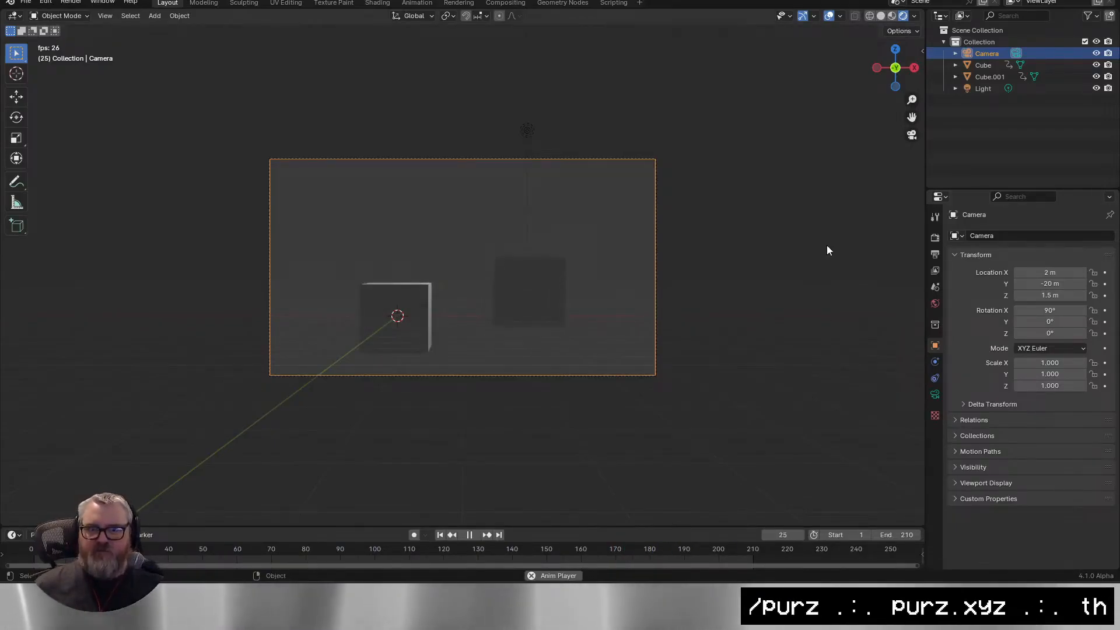
Move the light along the Y axis toward the camera, to about -2.66 m.
click(982, 88)
key(g)
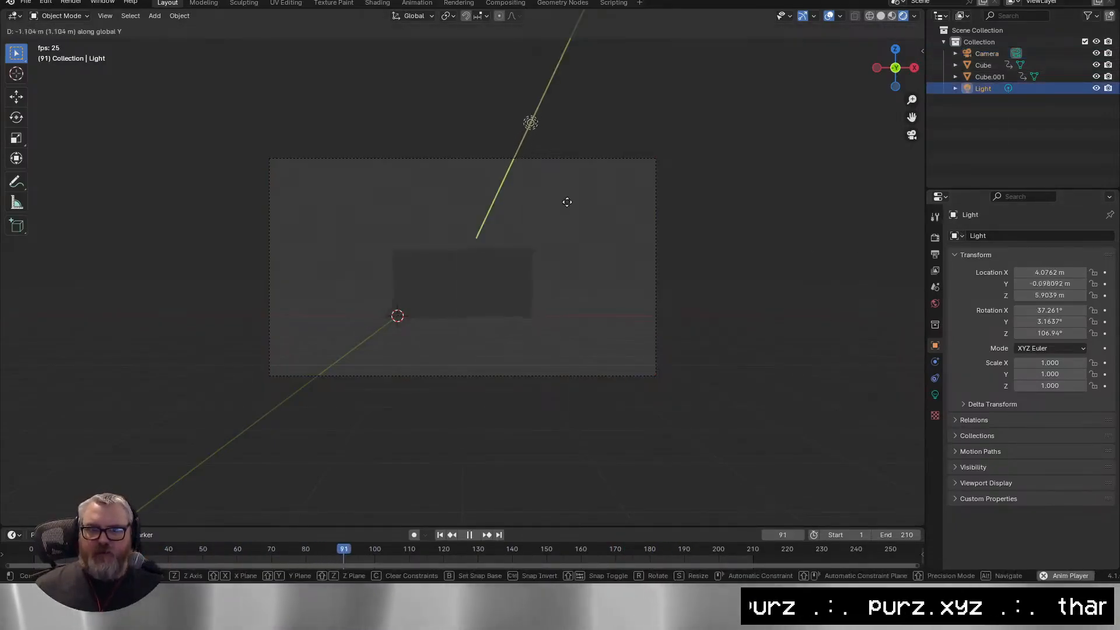
key(y)
click(575, 187)
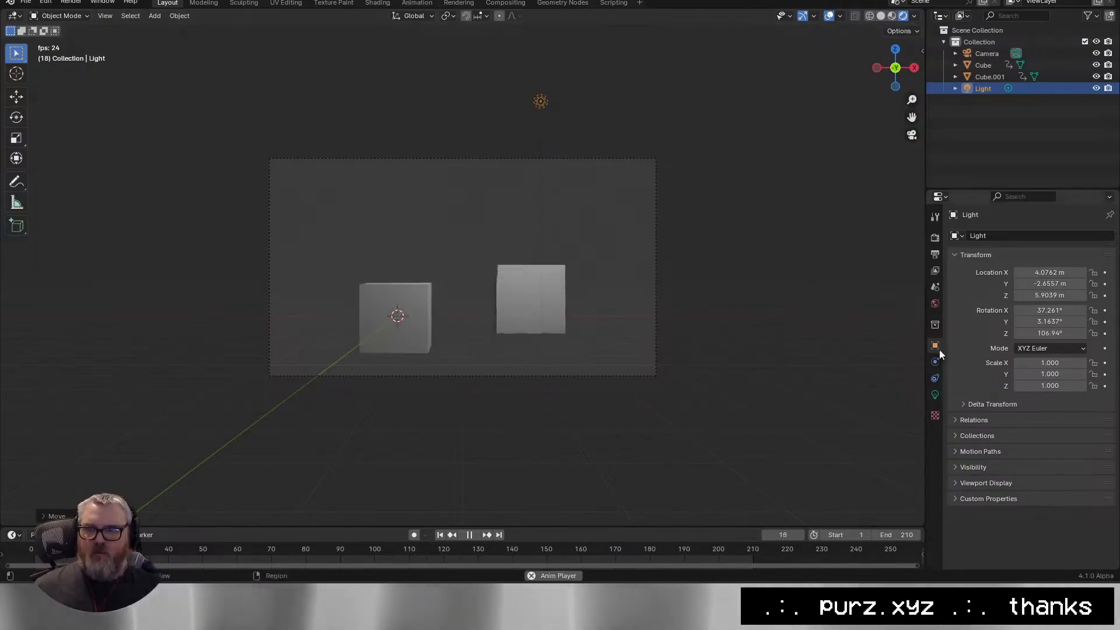
Try rotating the cubes about the Z axis, turning Cube to 17°.
click(985, 75)
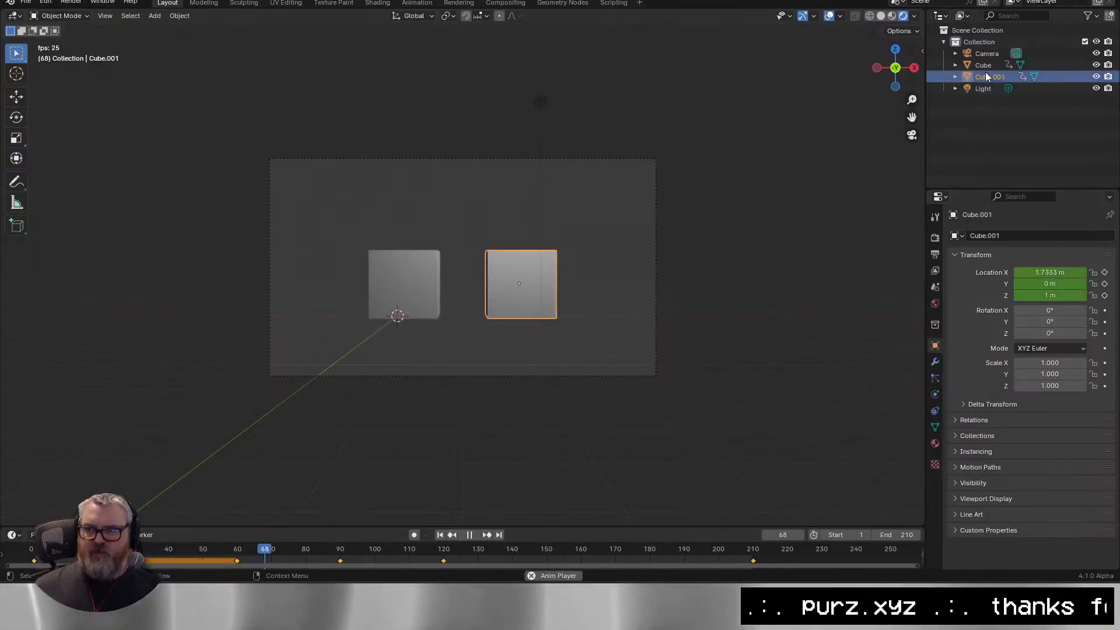
click(983, 65)
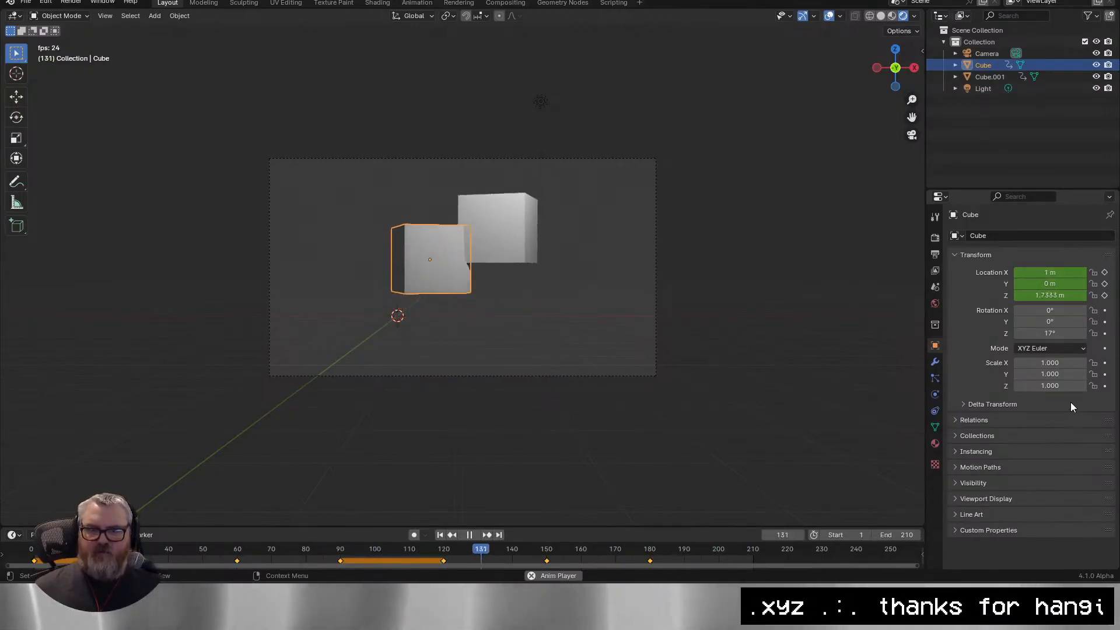
click(989, 77)
click(753, 275)
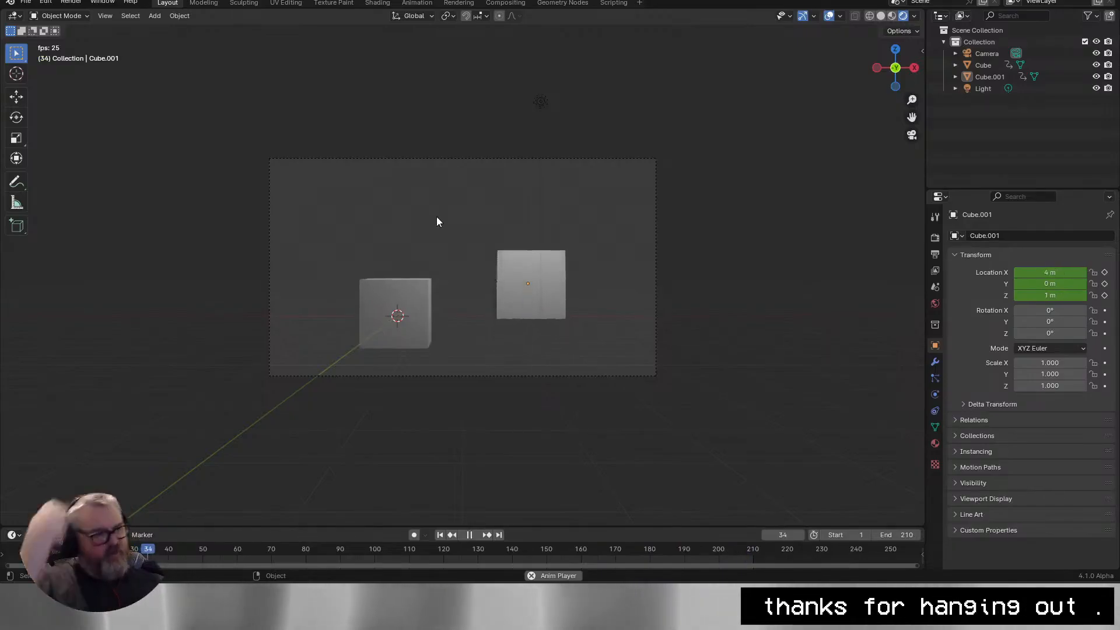
Enable the Z pass for the view layer and check the compositing node tree for its Depth output.
click(935, 269)
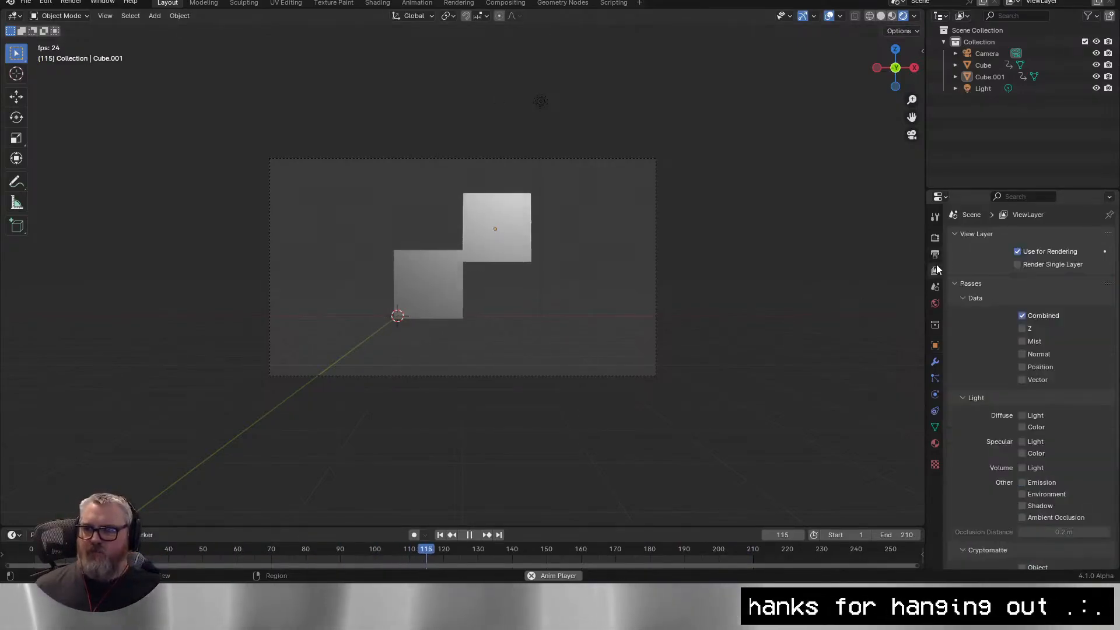
click(1031, 331)
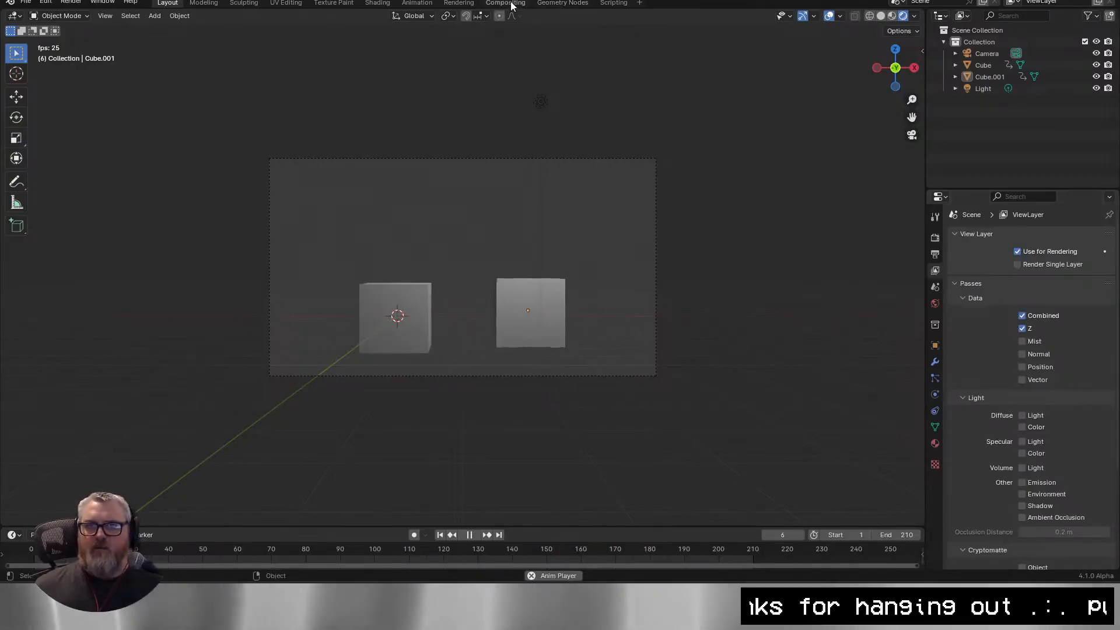
click(505, 3)
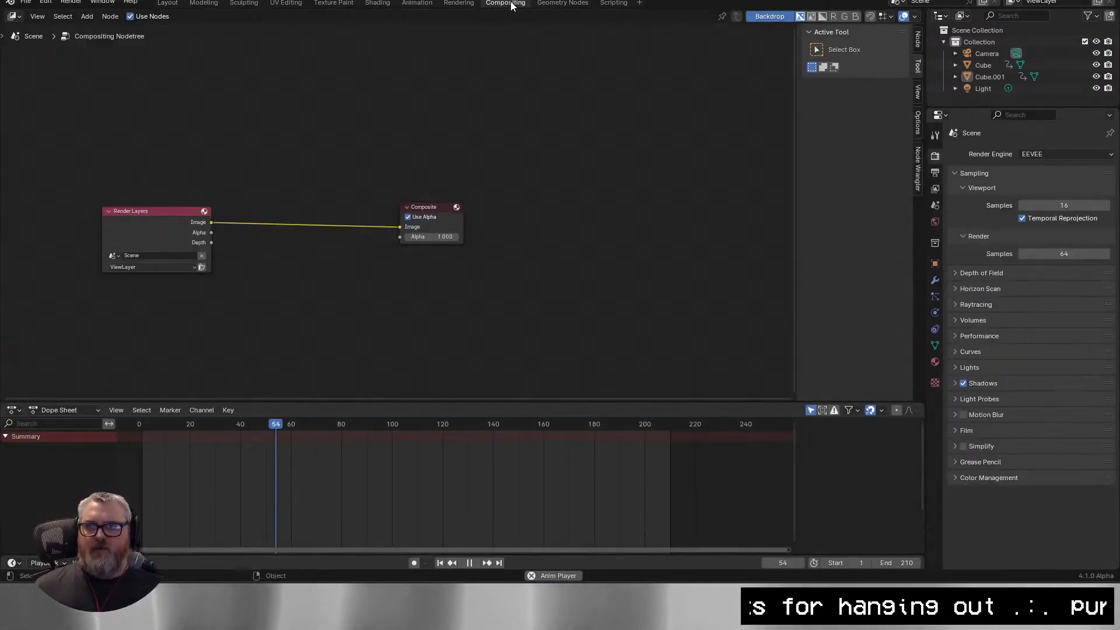
click(167, 3)
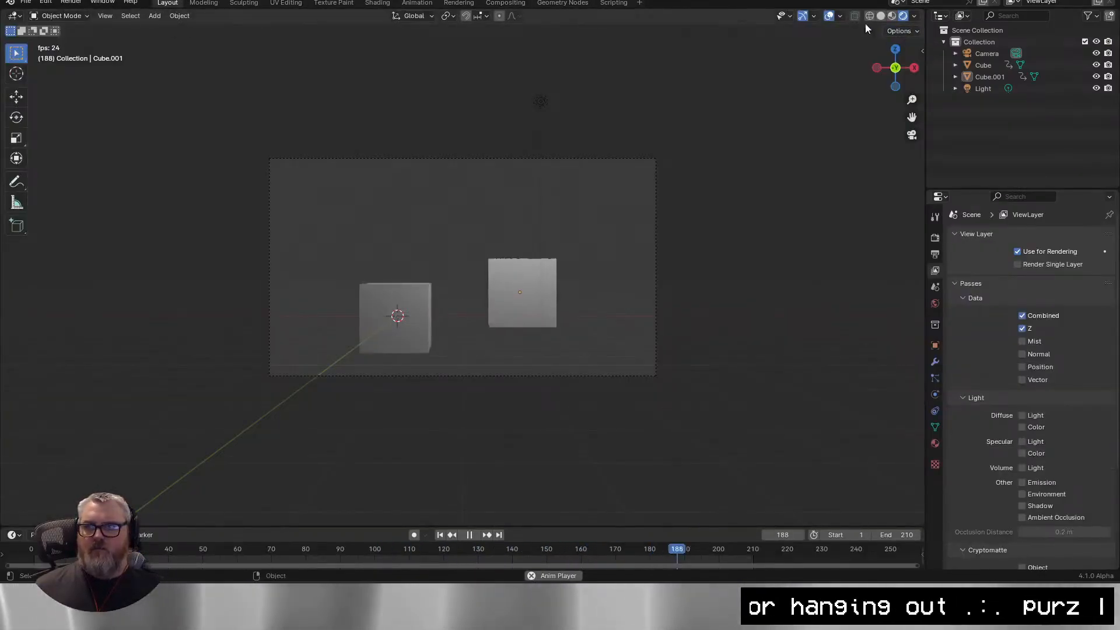
Look over the viewport overlay options, try the EEVEE (Legacy) render engine and switch back to EEVEE.
click(839, 17)
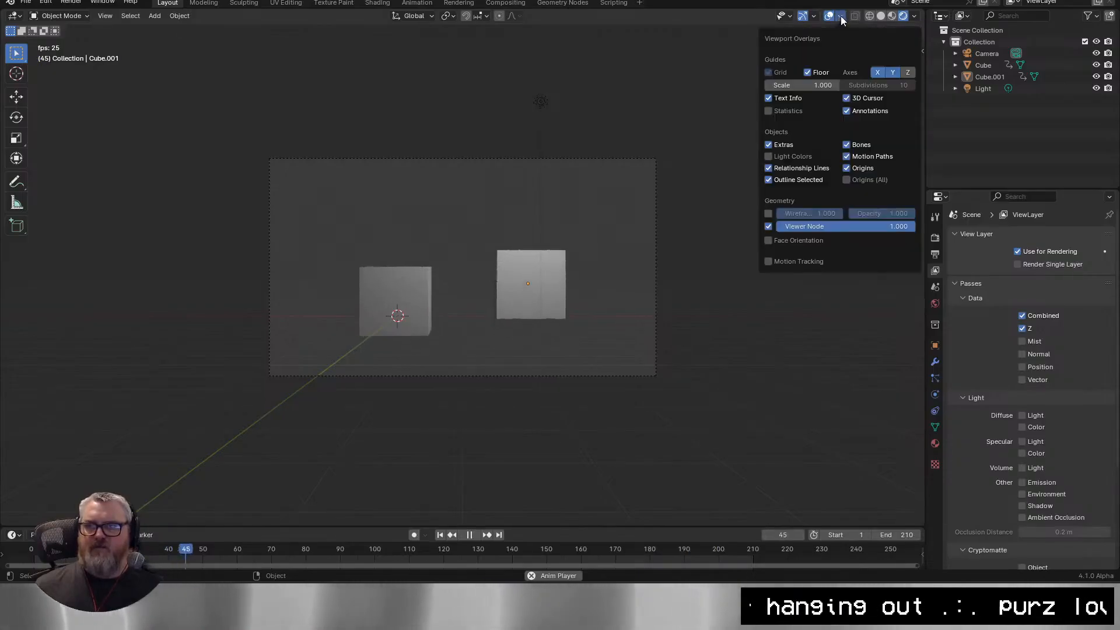
click(1054, 236)
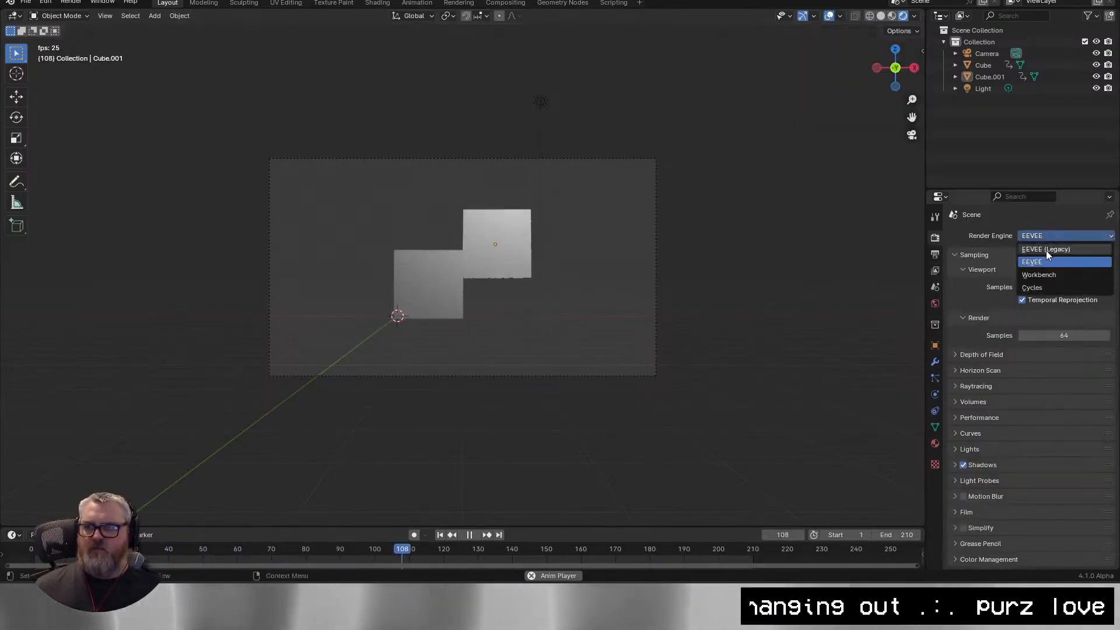
click(1047, 249)
click(1056, 238)
click(1047, 256)
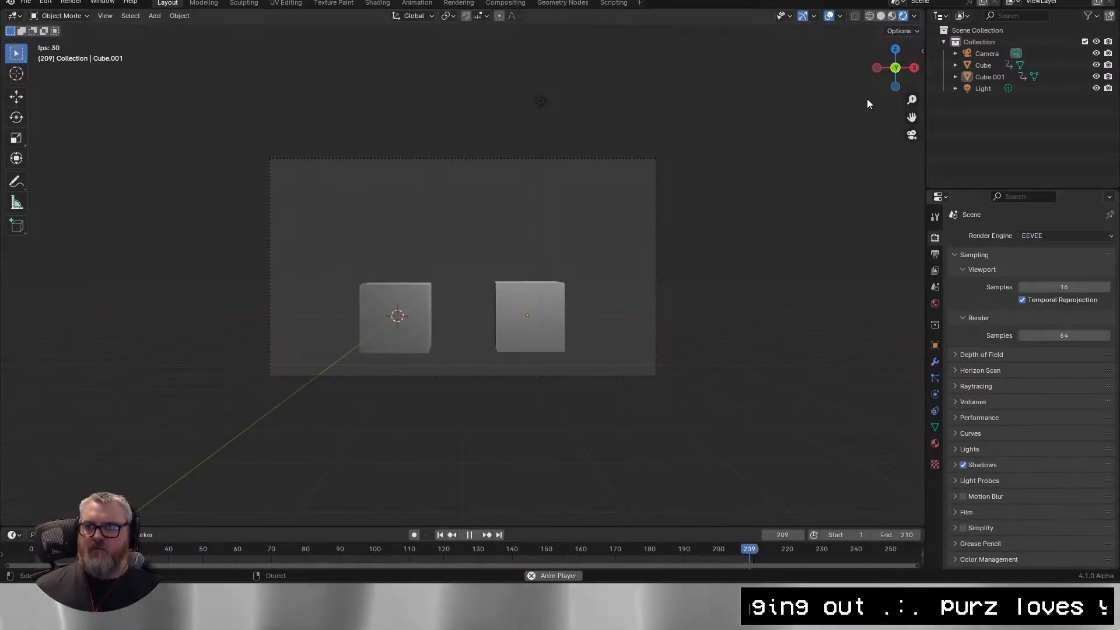
Connect the Render Layers Depth output to the Composite node's Image input in the compositing node tree.
click(505, 3)
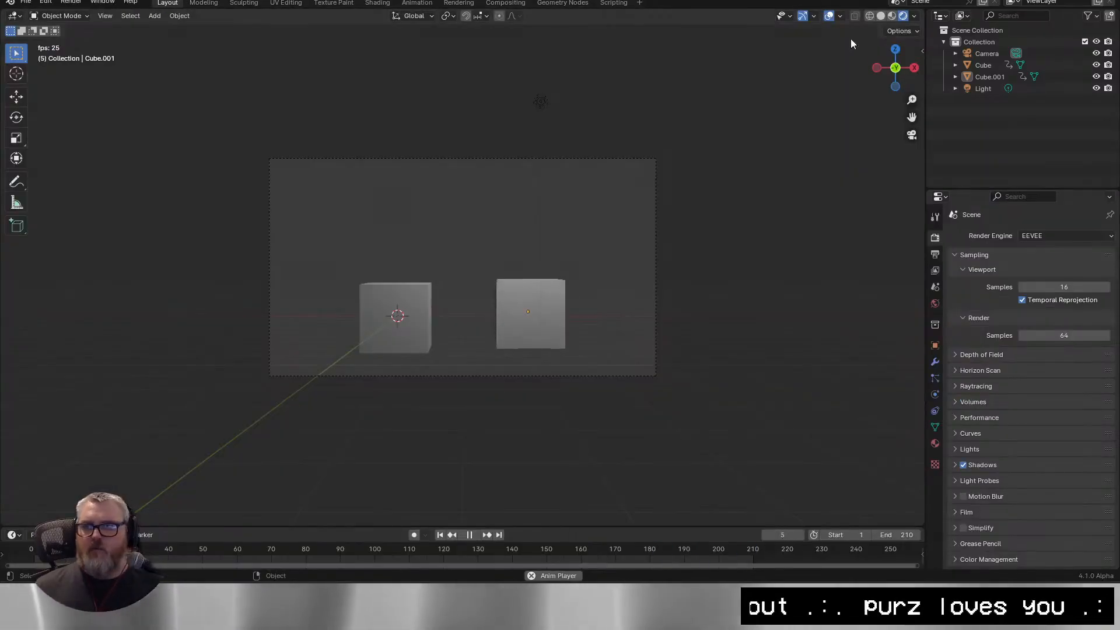
click(840, 15)
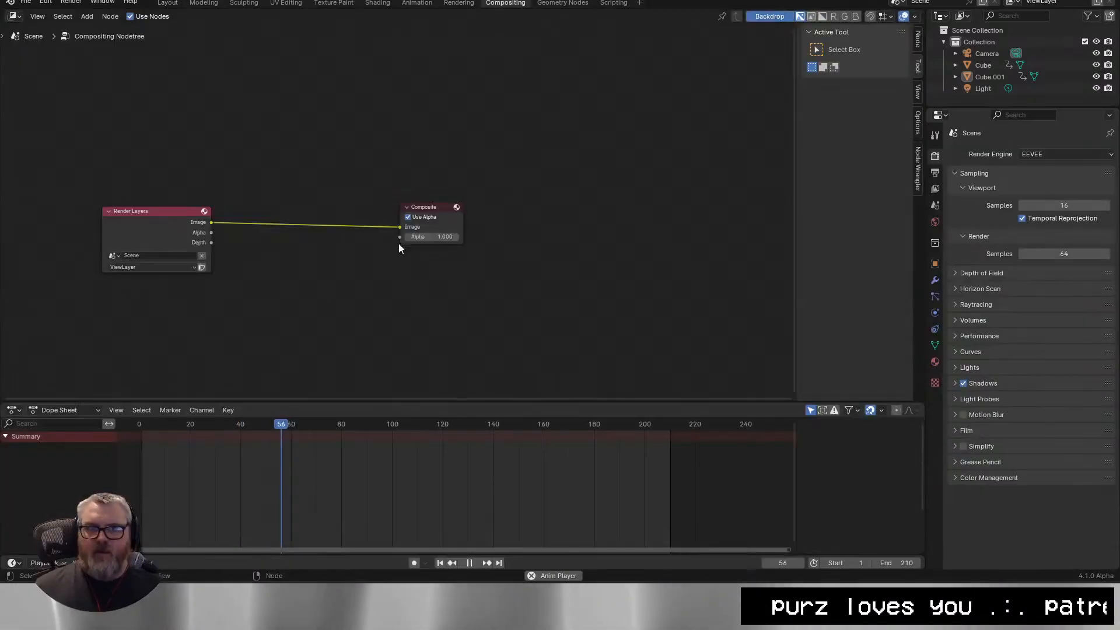
key(shift+a)
click(291, 363)
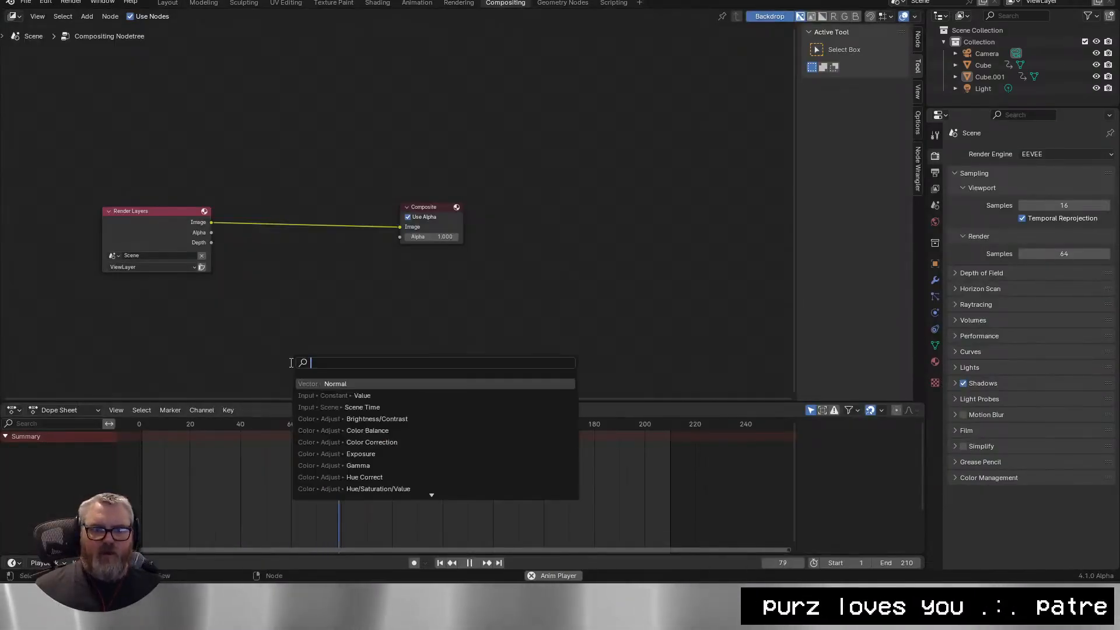
drag(211, 242, 407, 230)
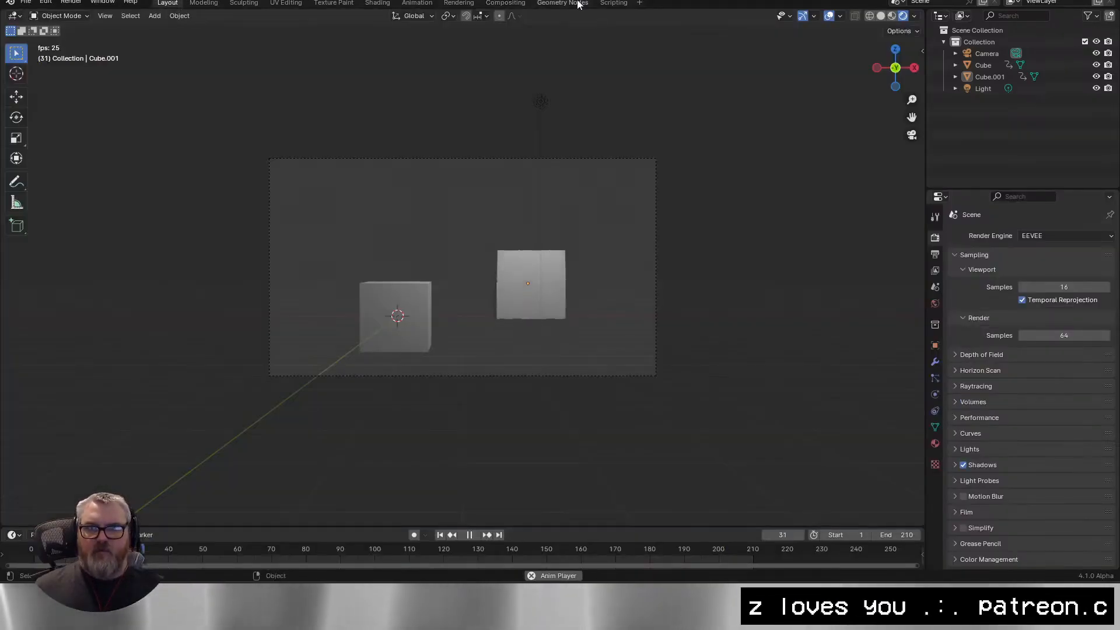
click(601, 3)
click(494, 3)
Add a Viewer node and reroute the Depth link from the Composite node to the Viewer's Image input.
key(shift+a)
text(view)
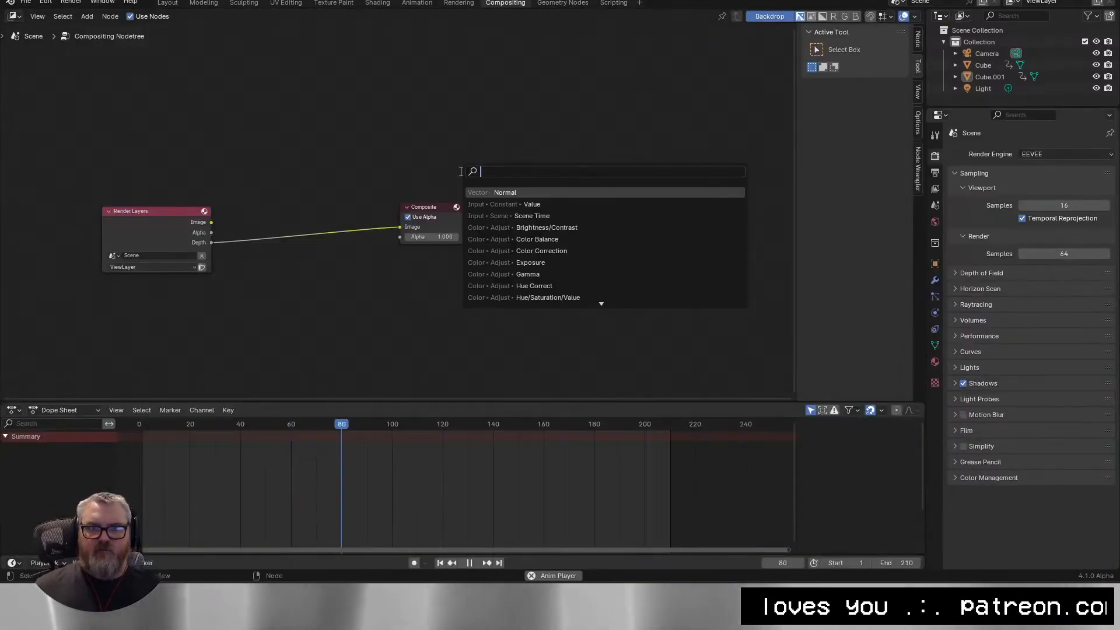
key(Return)
drag(399, 227, 395, 284)
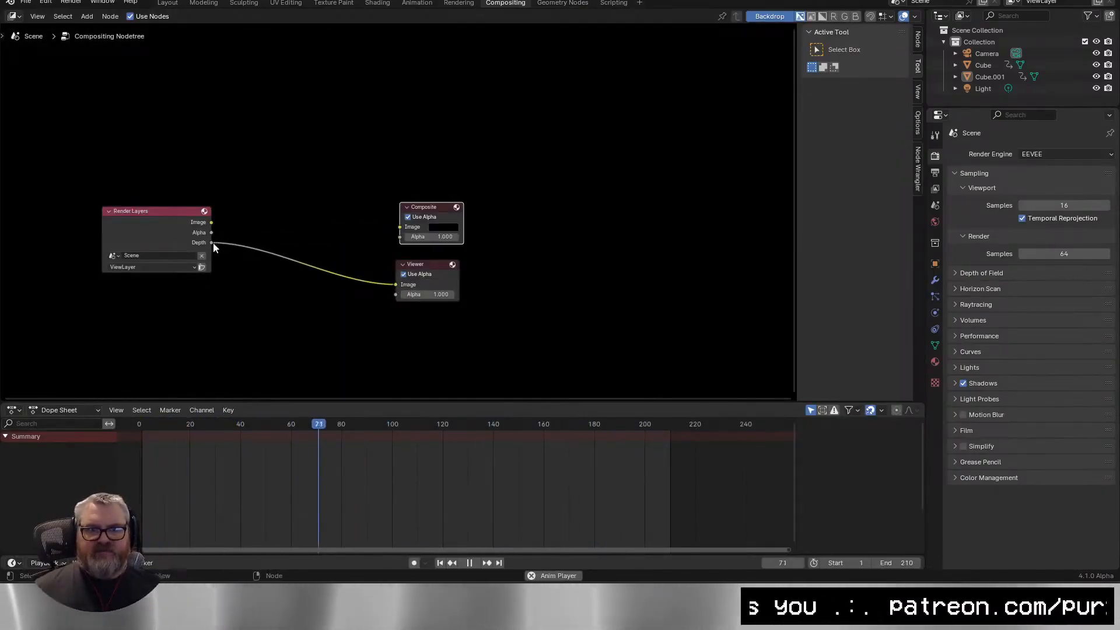
Connect the Render Layers Image output to the Image inputs of both the Composite and Viewer nodes.
drag(211, 222, 400, 226)
drag(386, 298, 395, 284)
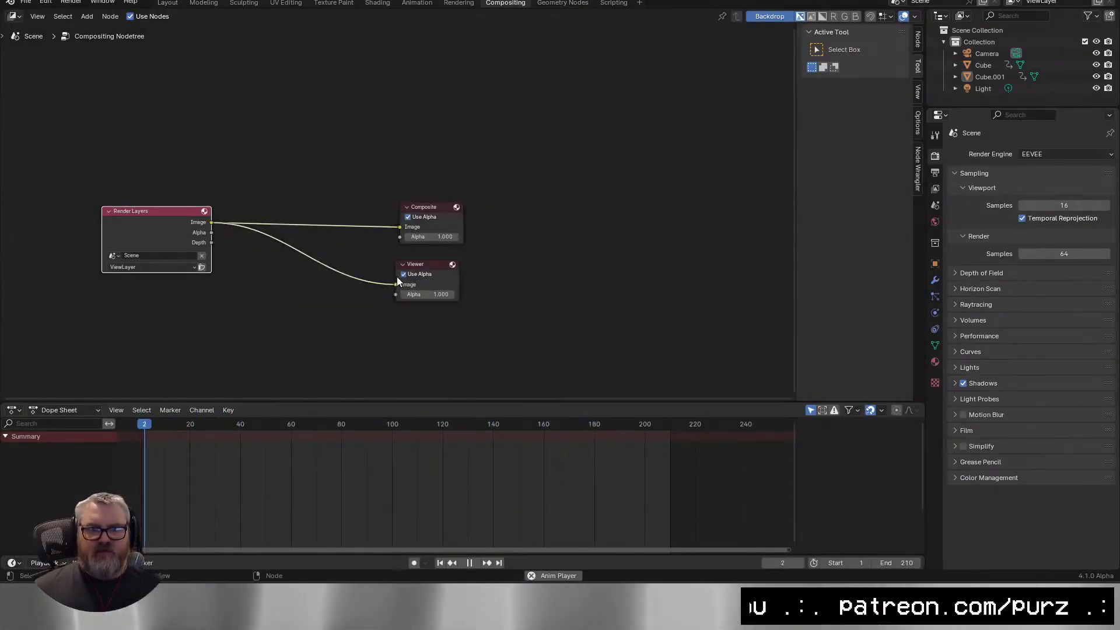
click(360, 164)
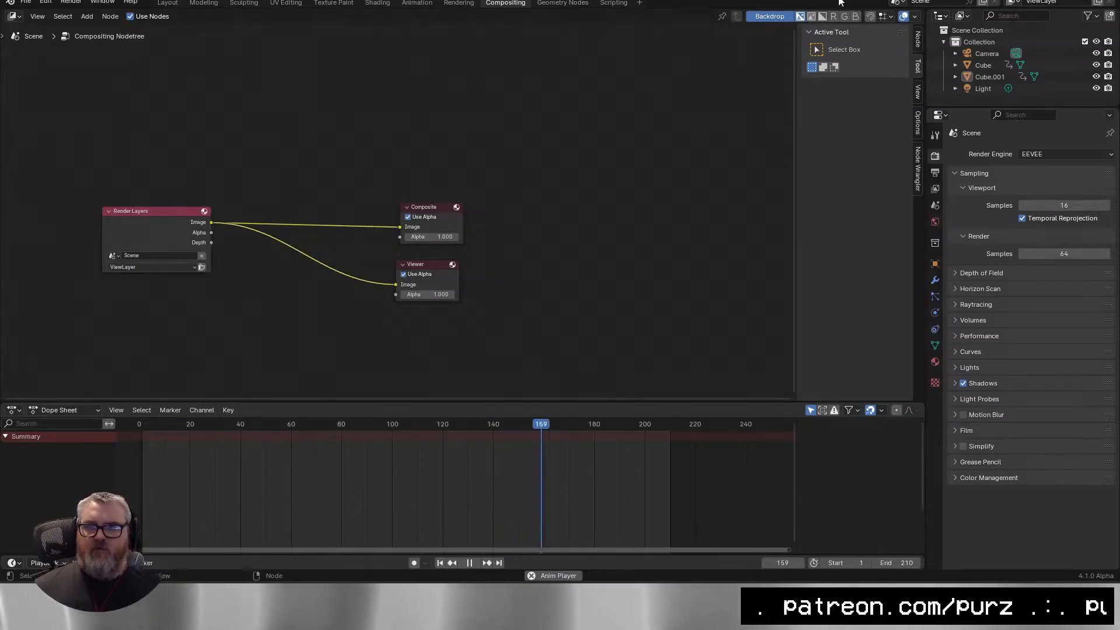
Review the view layer passes, the render settings and the selected cube's transform values in the 3D viewport.
click(934, 188)
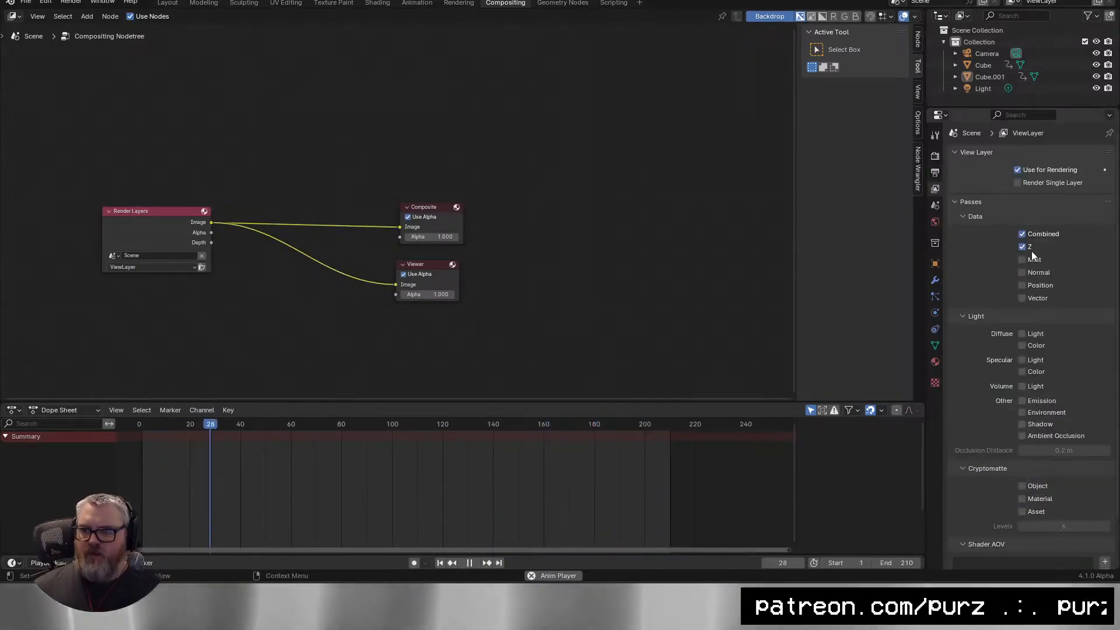
click(935, 157)
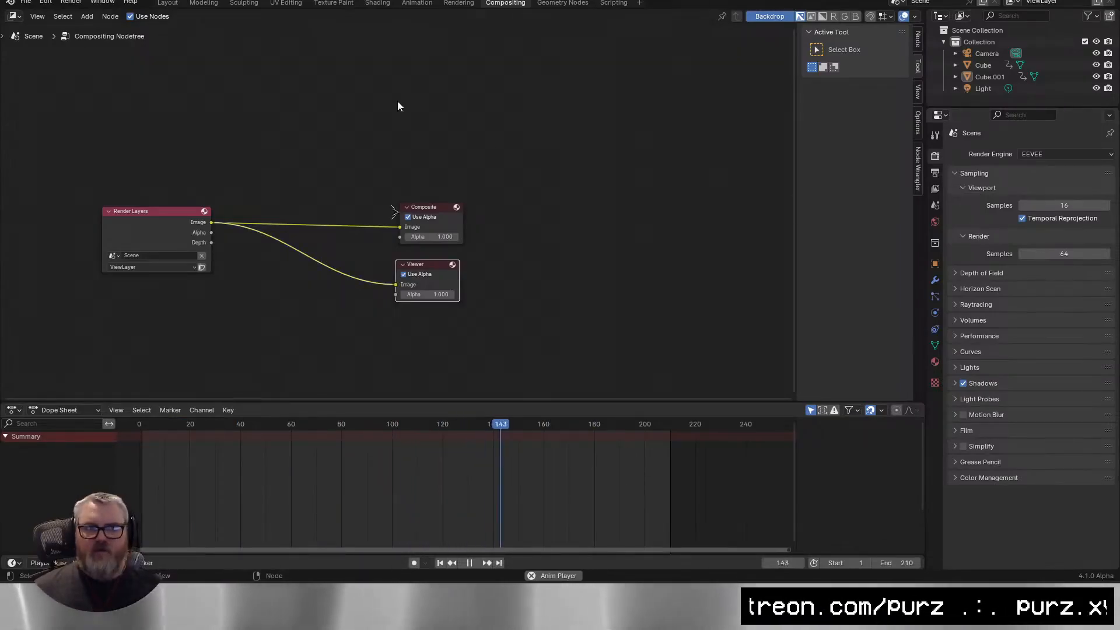
click(167, 3)
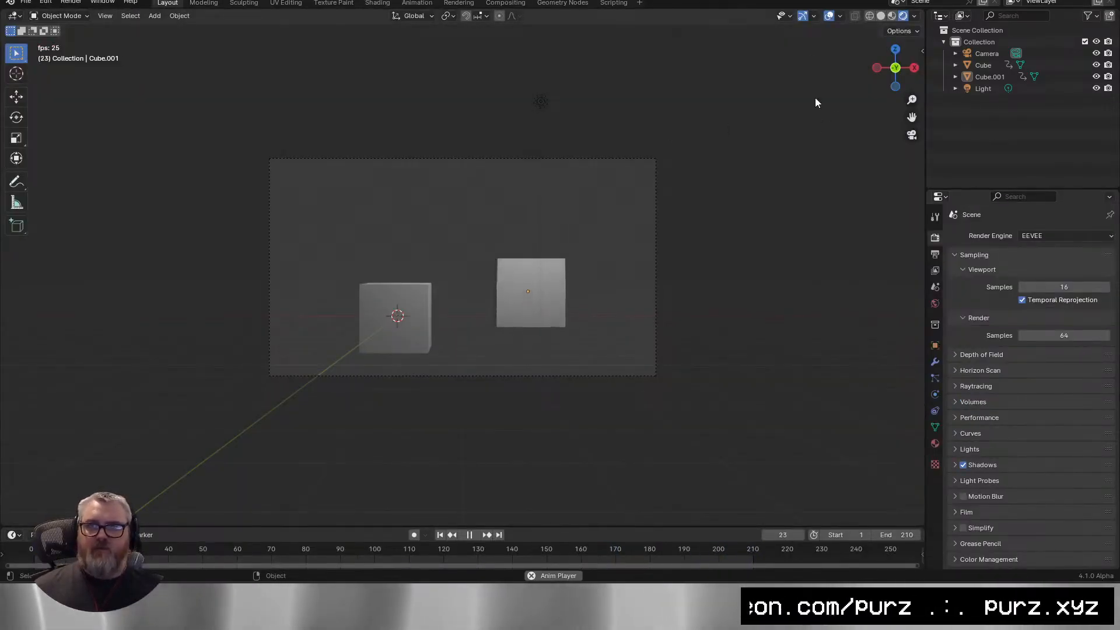
click(921, 52)
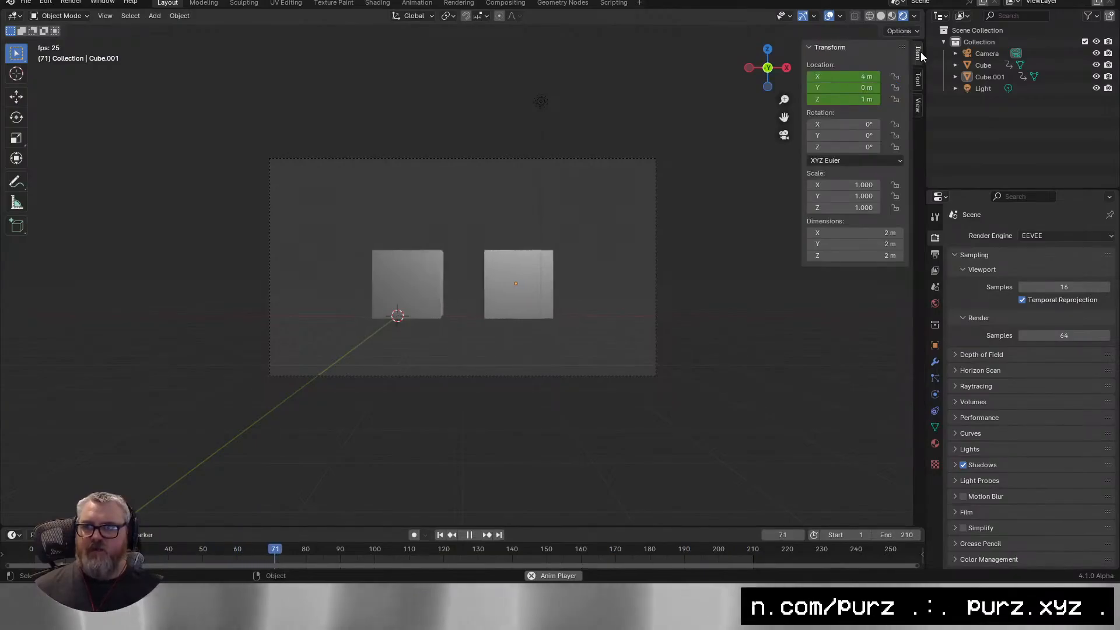
key(n)
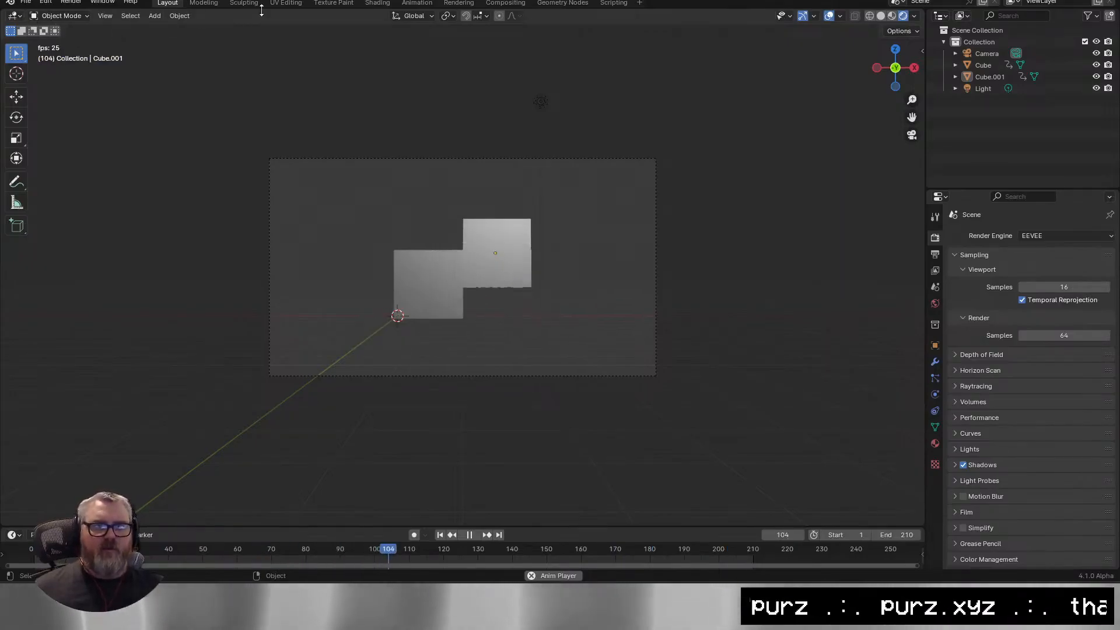
Enable the Mist pass for the view layer and connect the Render Layers Mist output to the Viewer's Image input.
click(505, 3)
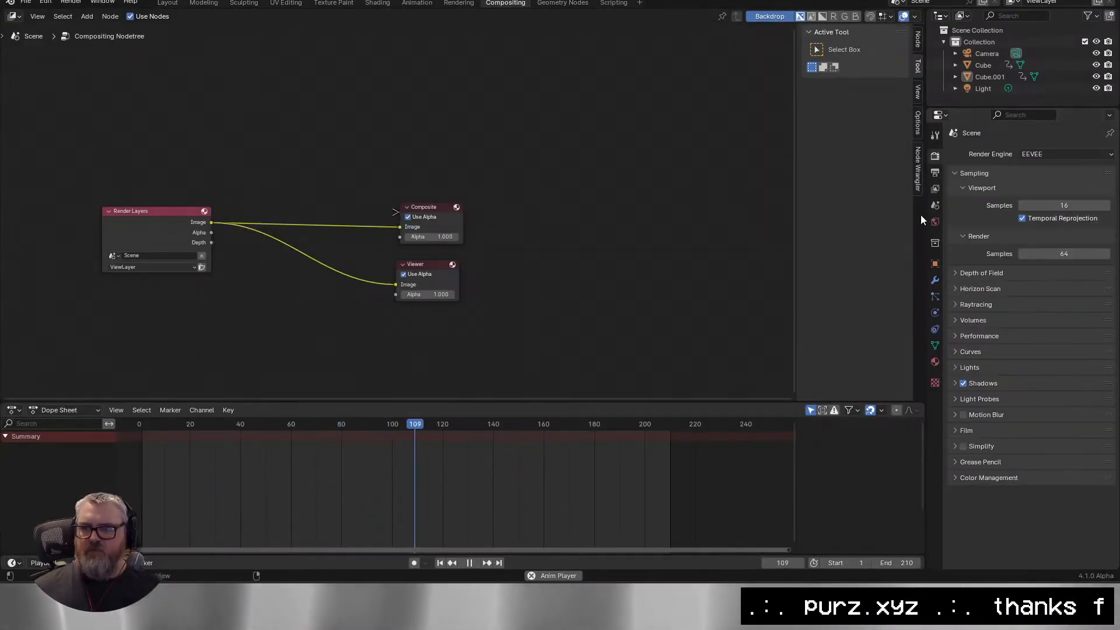
click(934, 265)
click(934, 172)
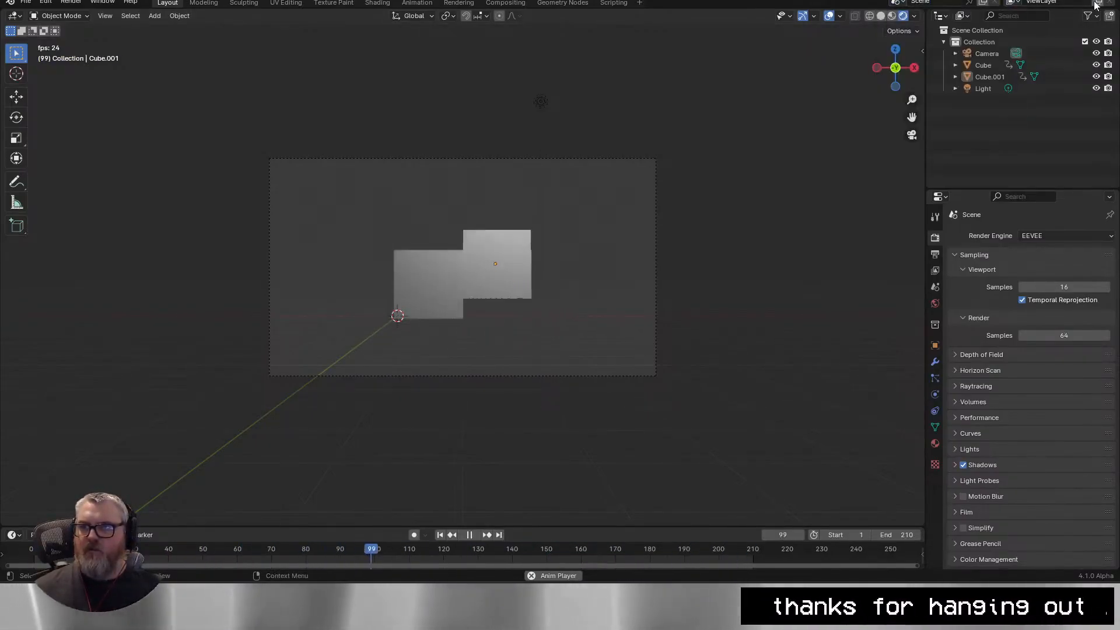
click(505, 2)
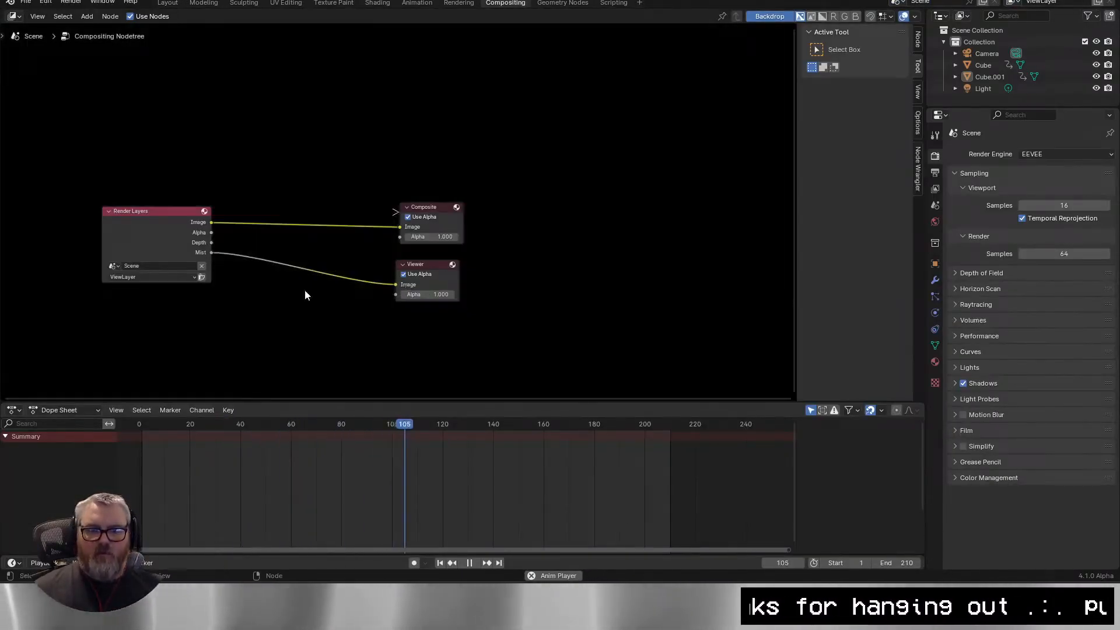
Examine the Viewer node's properties and compare the backdrop's color, alpha and combined channel displays.
scroll(326, 286, up, 3)
scroll(348, 306, down, 1)
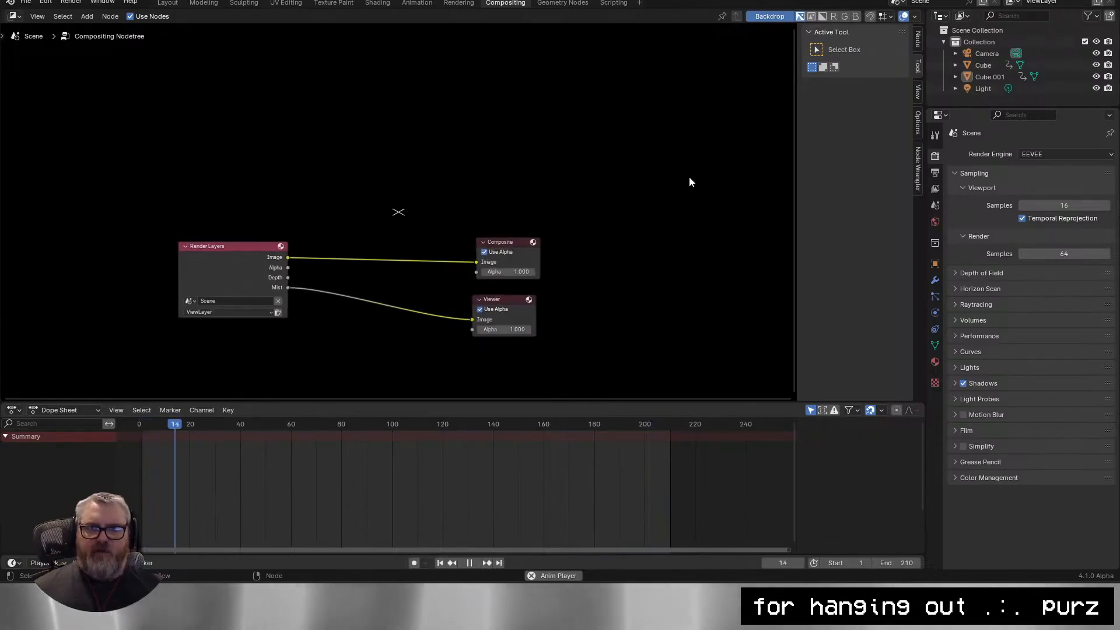
click(143, 17)
scroll(373, 291, up, 4)
drag(373, 291, 401, 209)
click(917, 40)
click(813, 18)
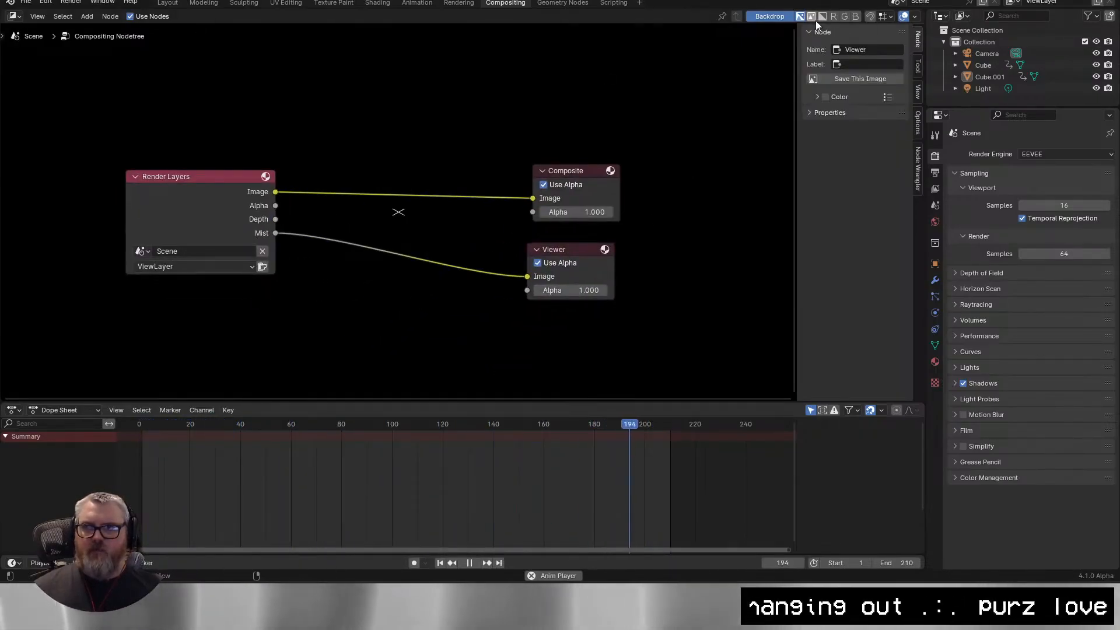
click(823, 17)
click(801, 17)
click(880, 18)
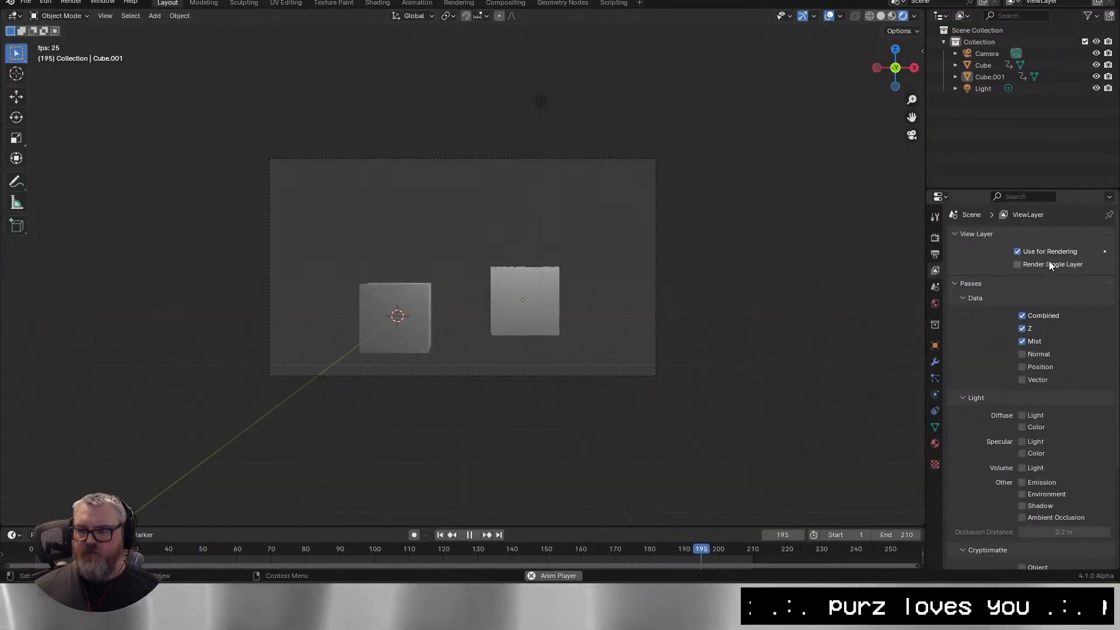
Check the 3D viewport's transform, shading, object visibility and overlay options for a way to display render passes.
click(897, 32)
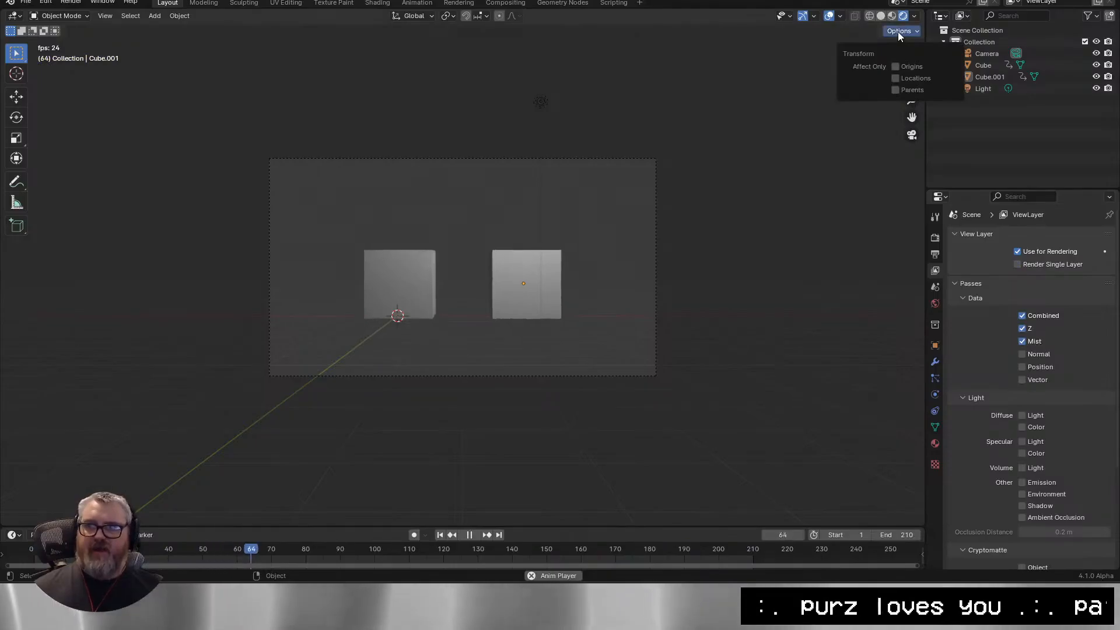
click(881, 16)
click(914, 16)
click(903, 16)
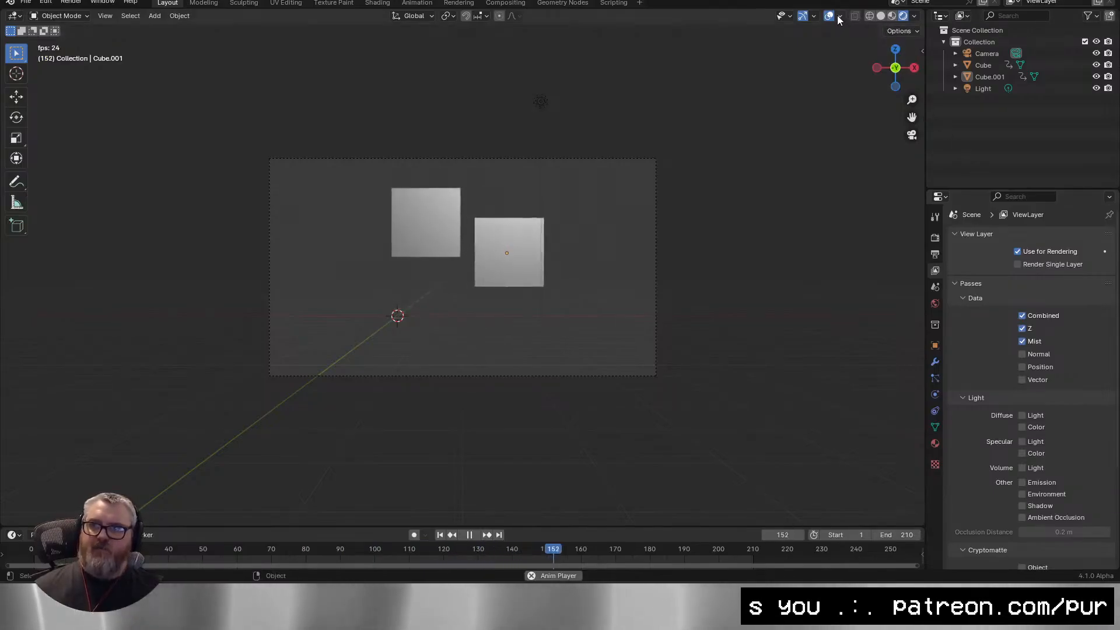
click(783, 16)
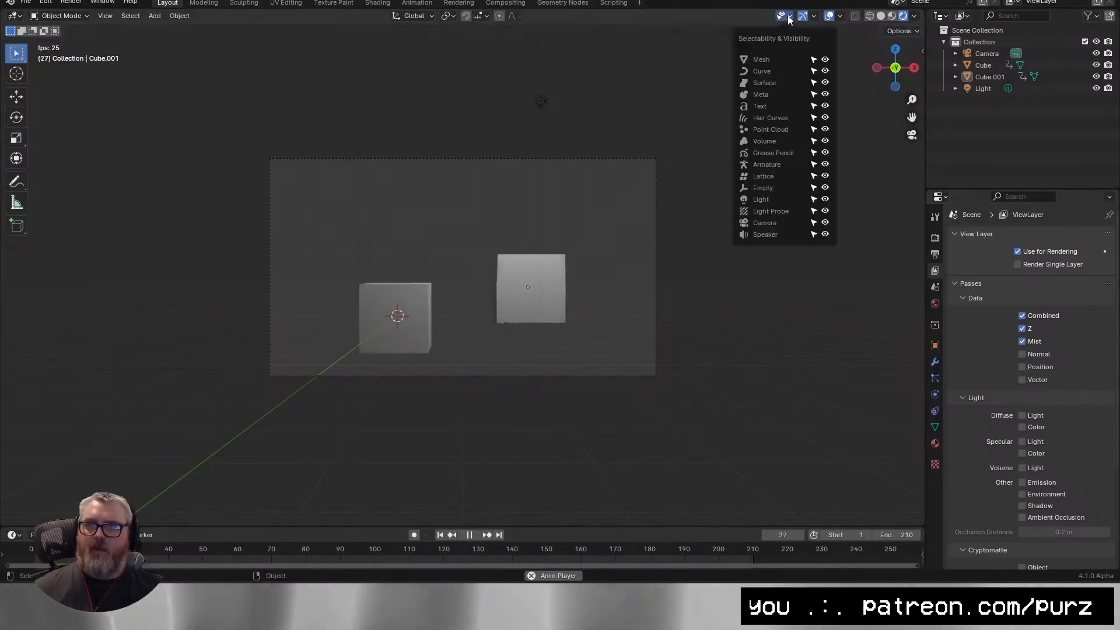
click(840, 16)
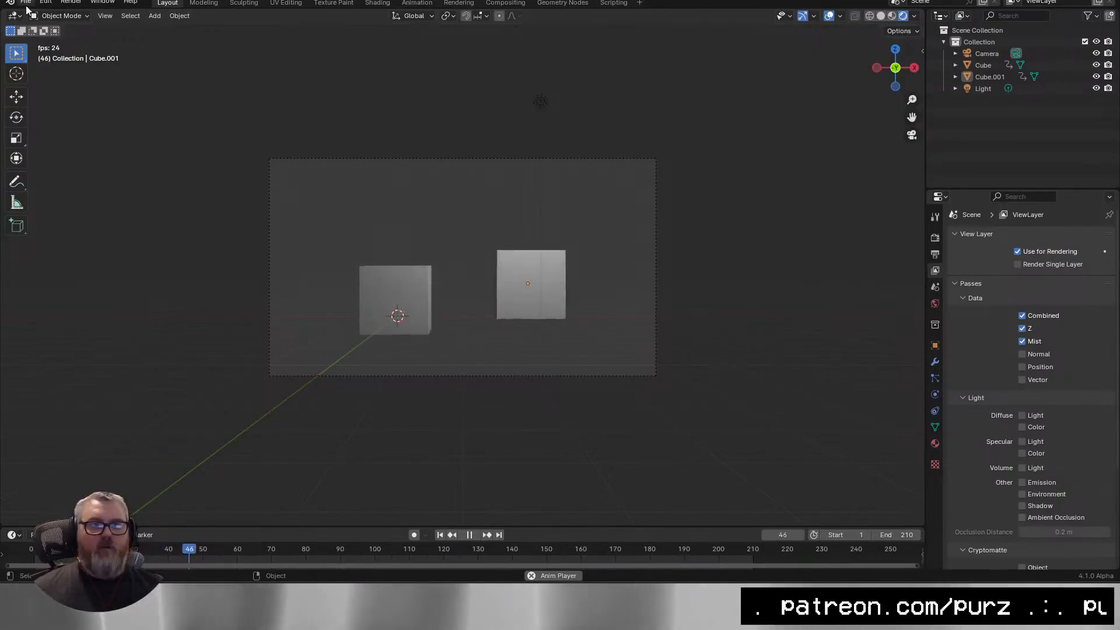
Open the preferences and look through the Interface, Themes and Viewport settings.
click(25, 3)
mouse_move(45, 3)
click(44, 183)
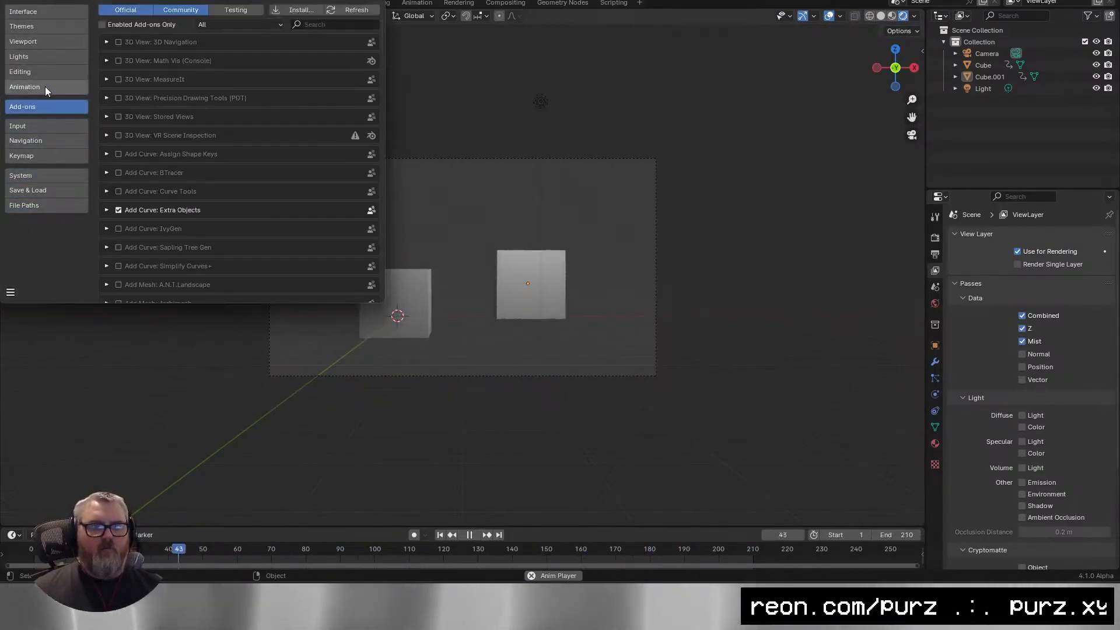
click(44, 12)
click(48, 28)
click(53, 48)
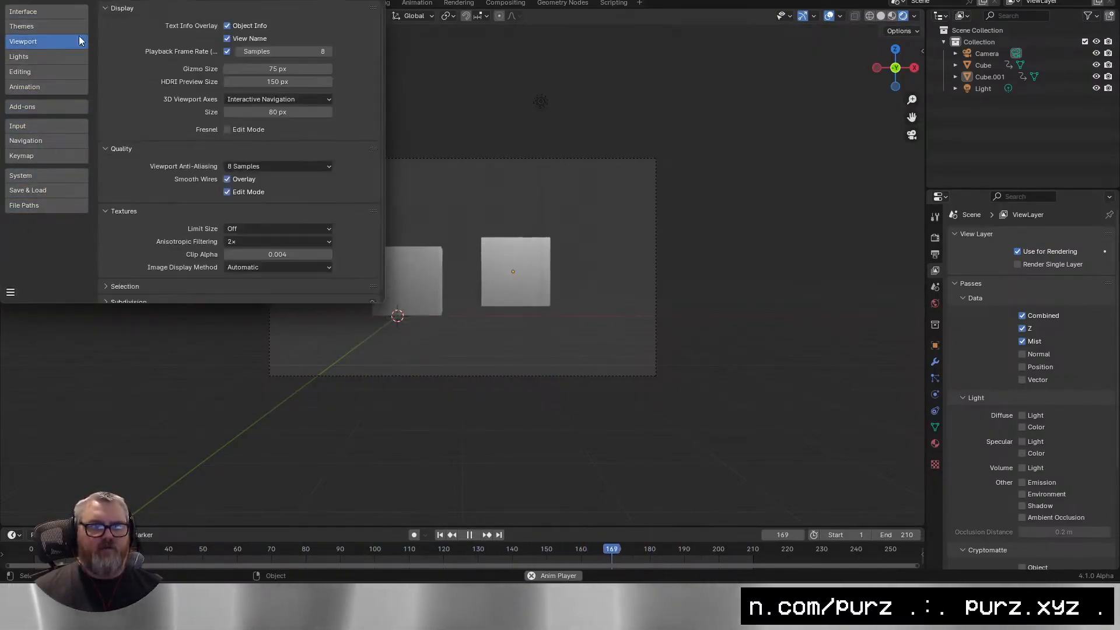
Examine the preferences' menu options, the System settings and the Navigation settings.
click(24, 3)
mouse_move(45, 3)
click(44, 183)
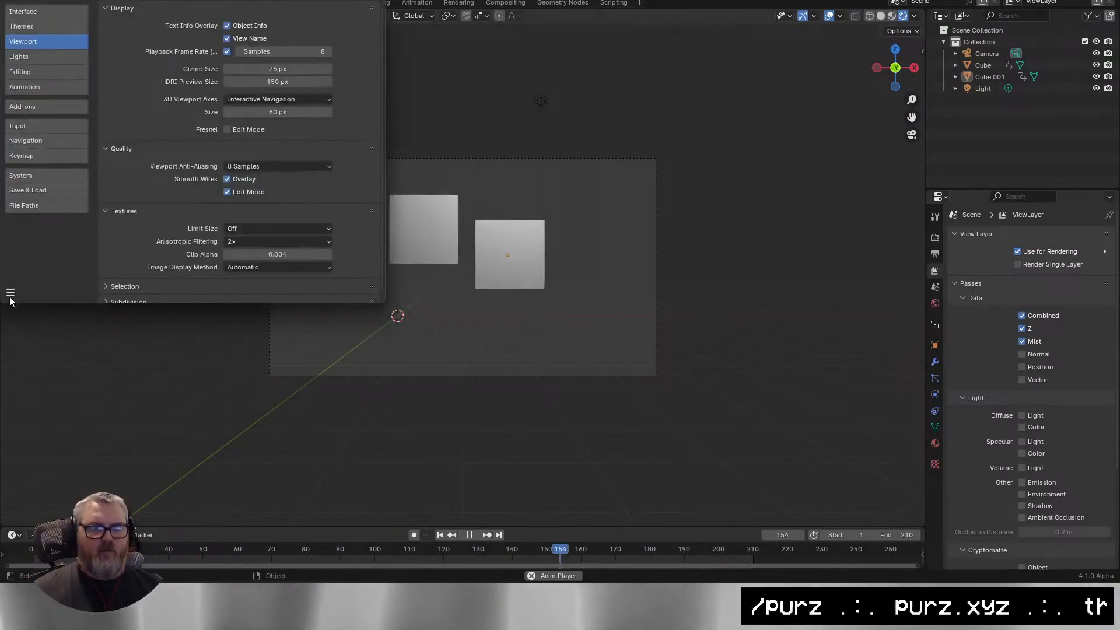
click(10, 291)
click(61, 172)
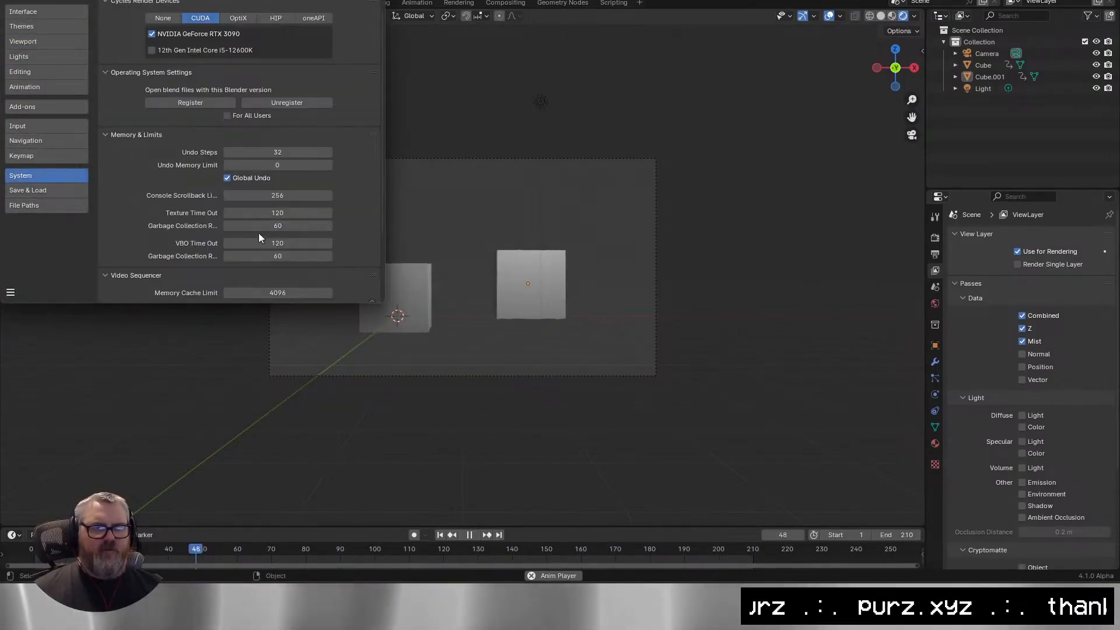
scroll(245, 231, down, 8)
scroll(186, 223, up, 8)
click(41, 140)
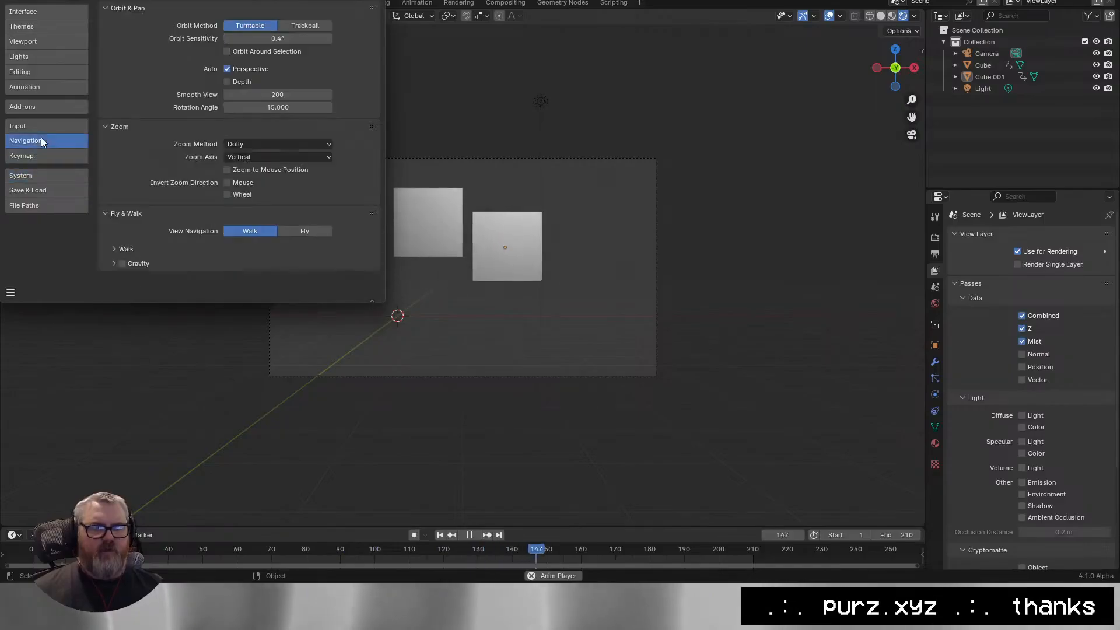
Look through the preferences' Add-ons, Interface, System, Input and Navigation settings for a compositor option.
click(45, 106)
click(47, 14)
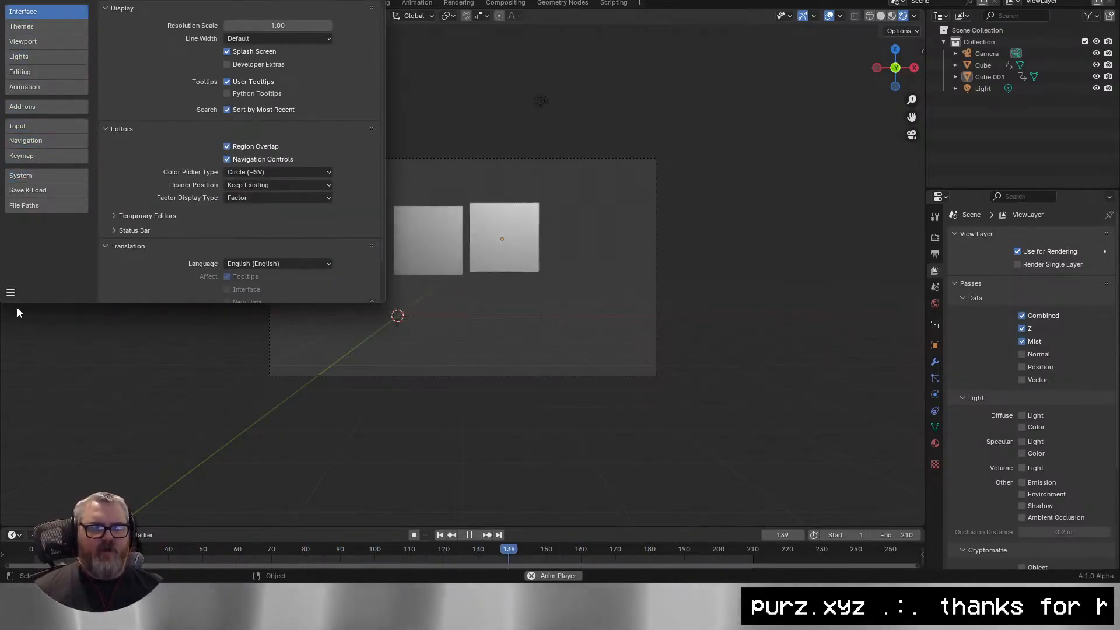
click(47, 177)
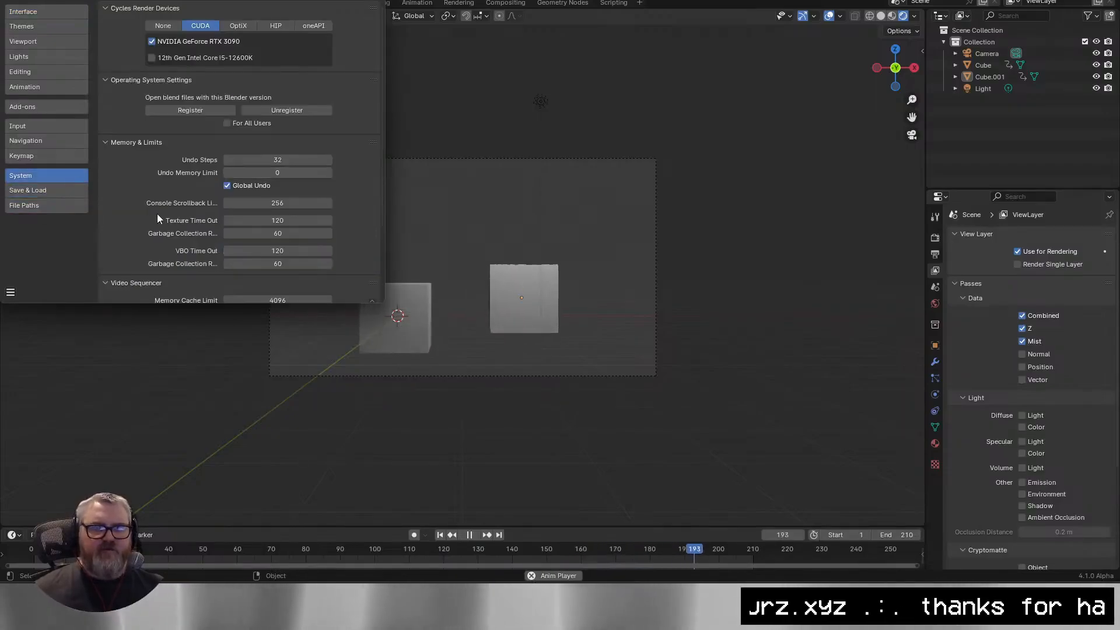
scroll(155, 218, down, 4)
click(41, 107)
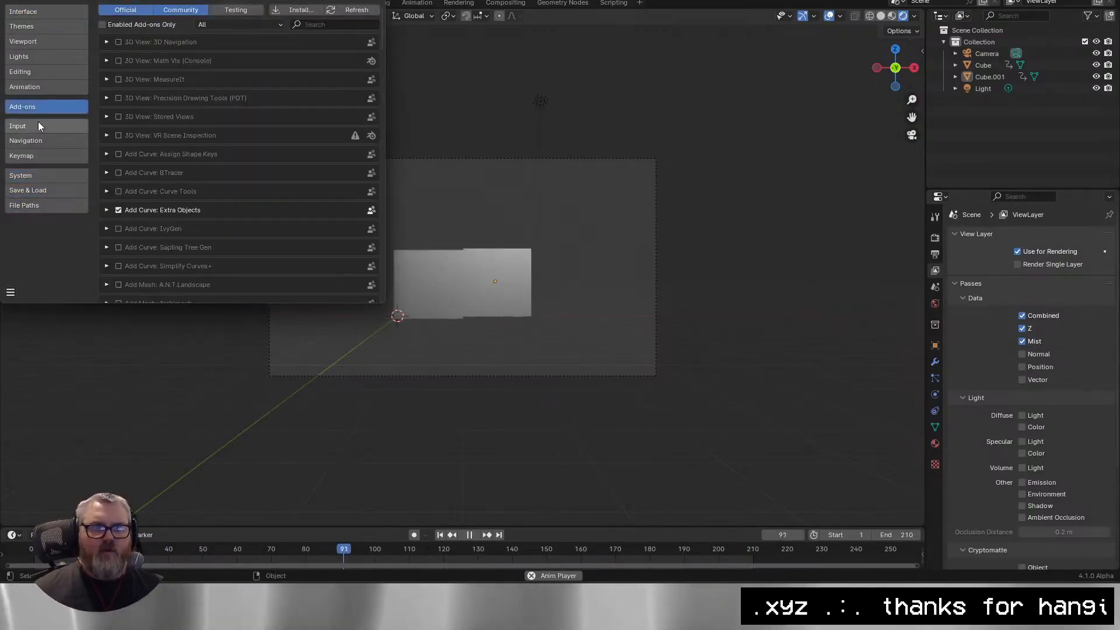
click(37, 126)
click(43, 145)
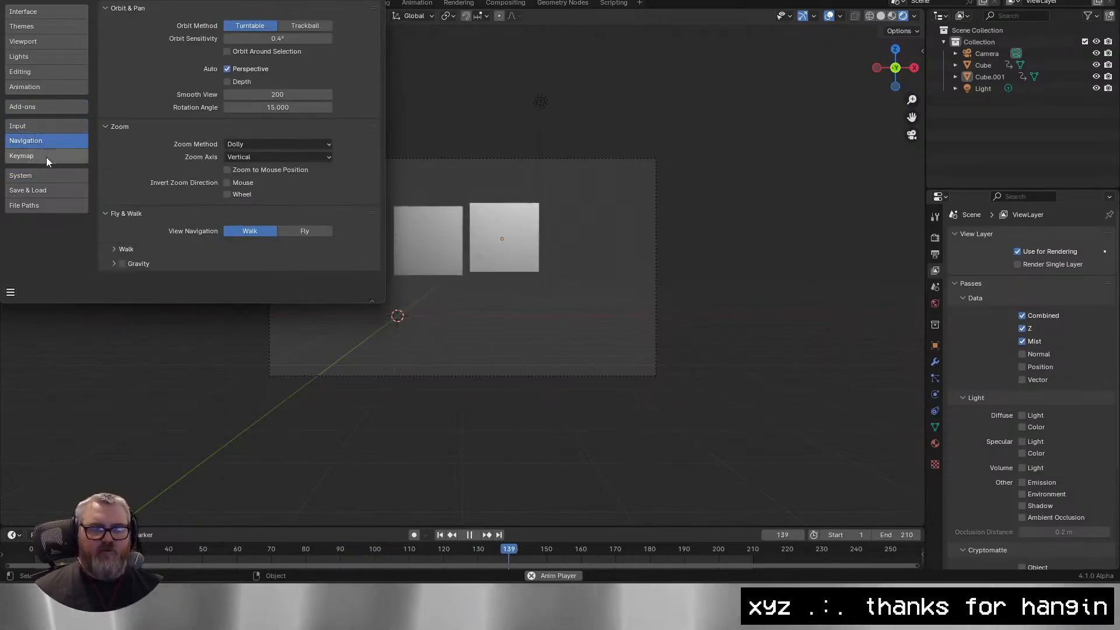
Enable Developer Extras in the interface preferences, turn on the Experimental Compositors prototype and close the preferences.
click(43, 12)
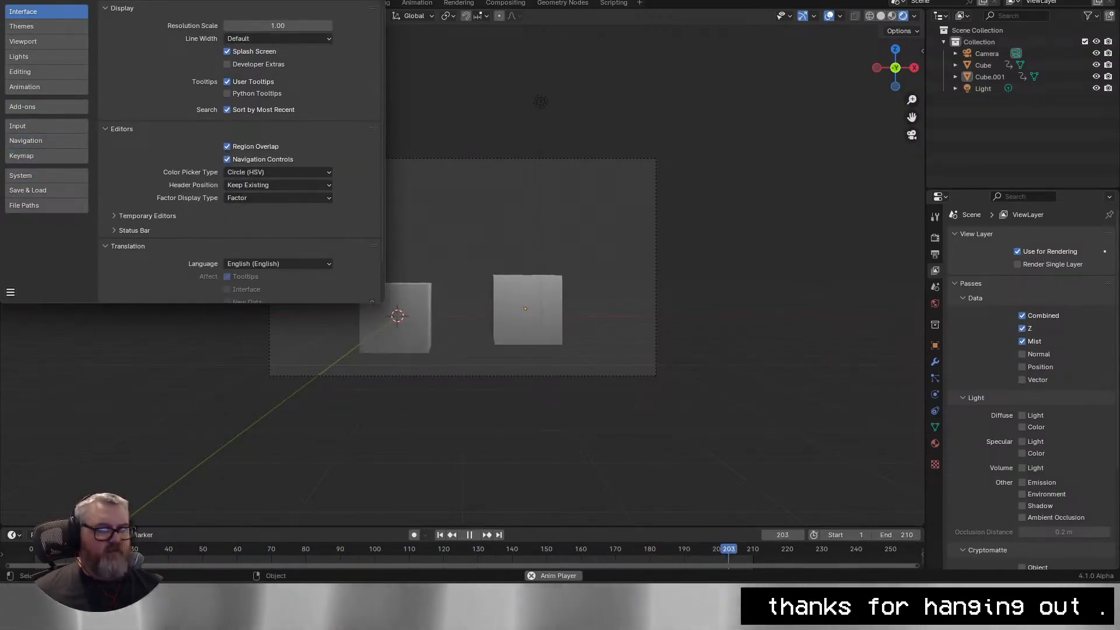
click(265, 62)
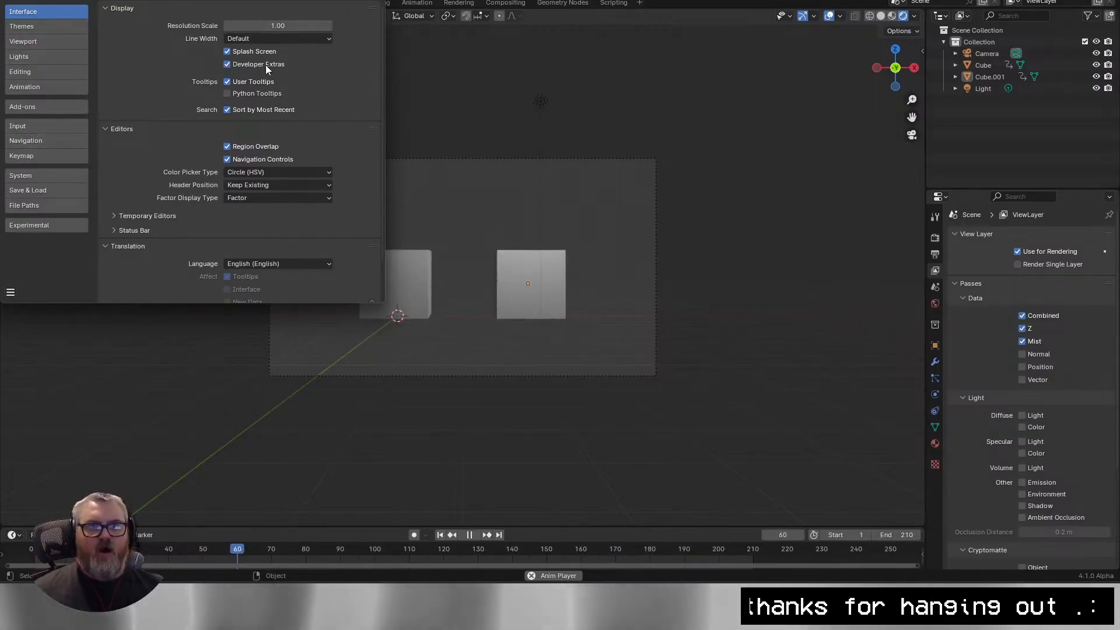
click(60, 225)
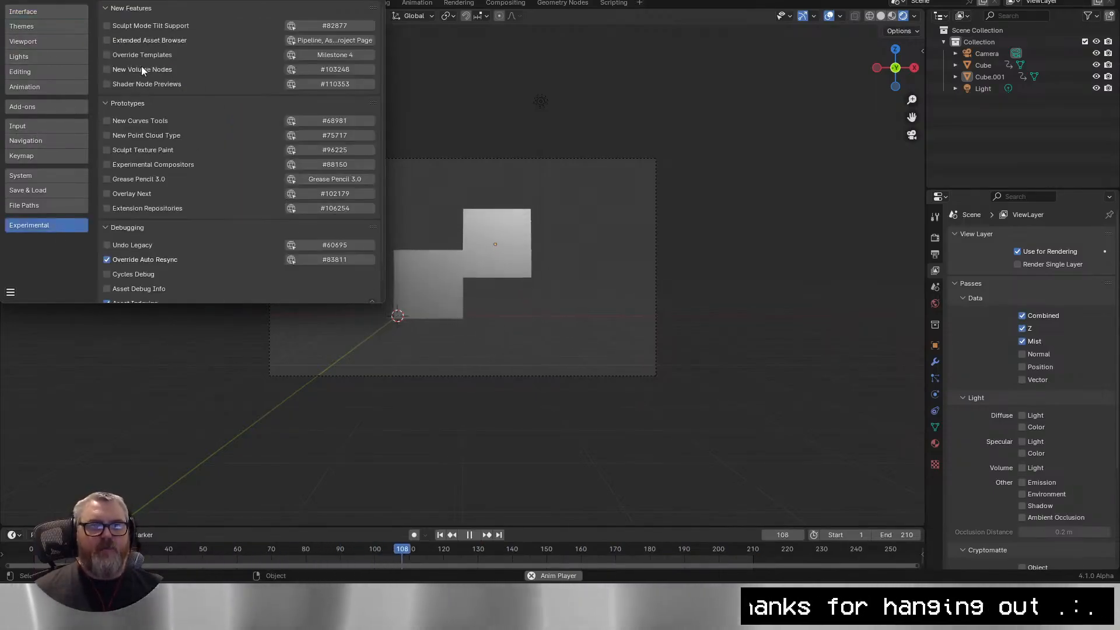
scroll(141, 70, down, 3)
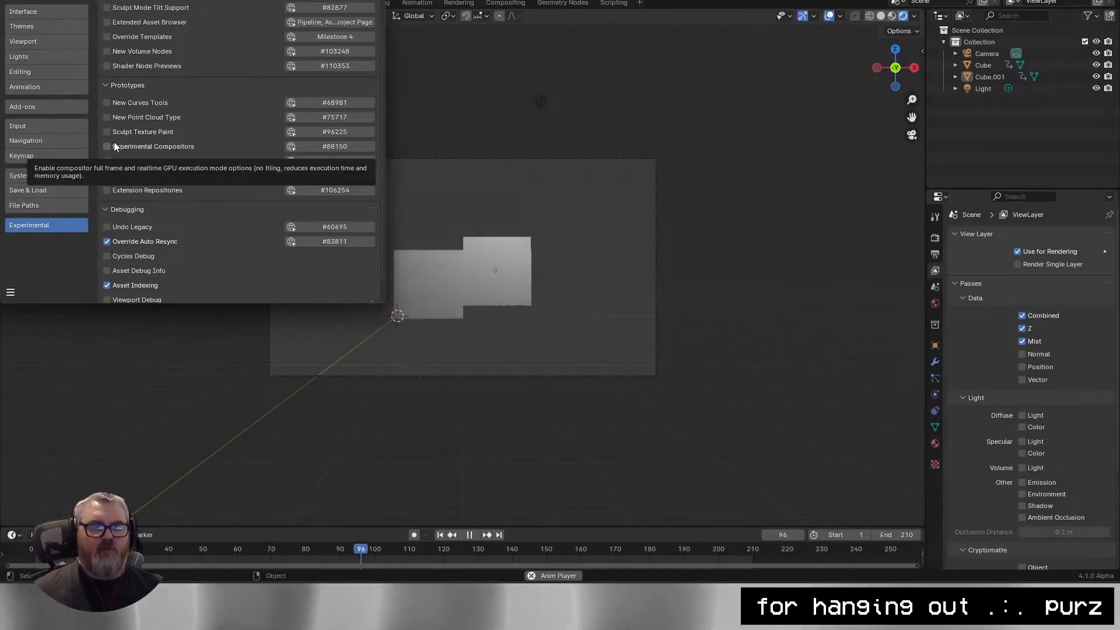
scroll(114, 141, up, 3)
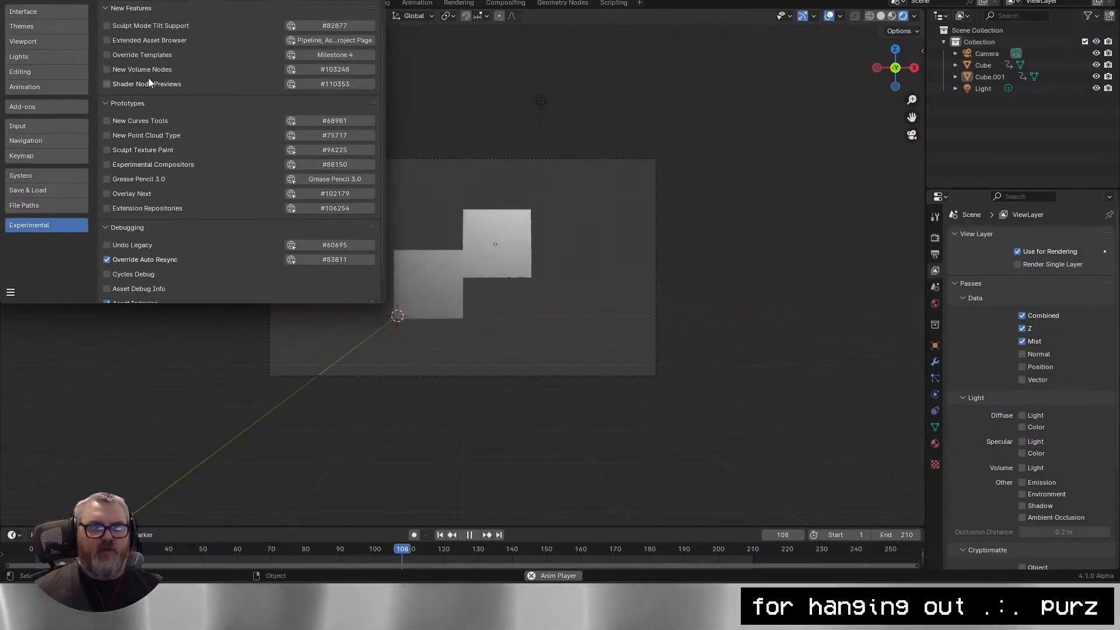
click(109, 163)
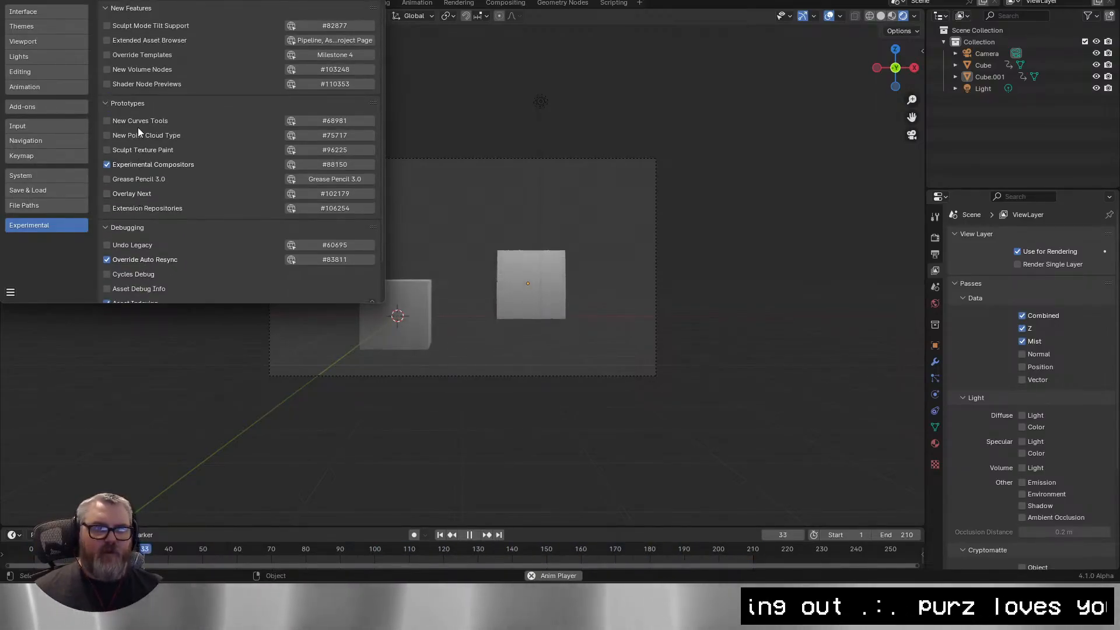
click(368, 2)
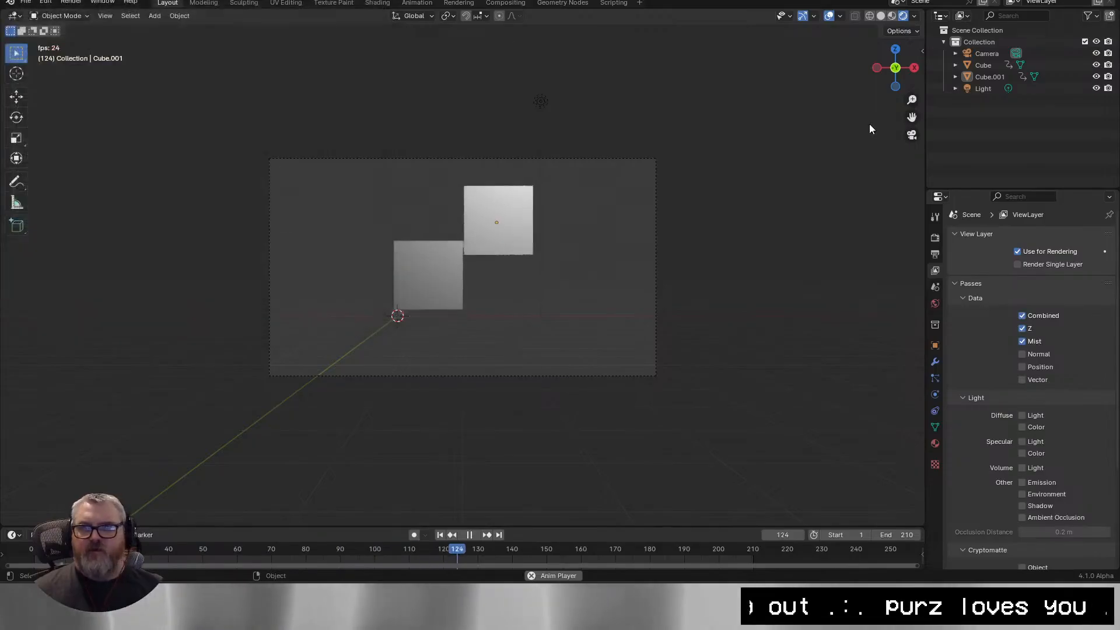
Check the 3D viewport's options and gizmo display and the compositing node tree for a new compositor setting.
click(902, 32)
click(902, 32)
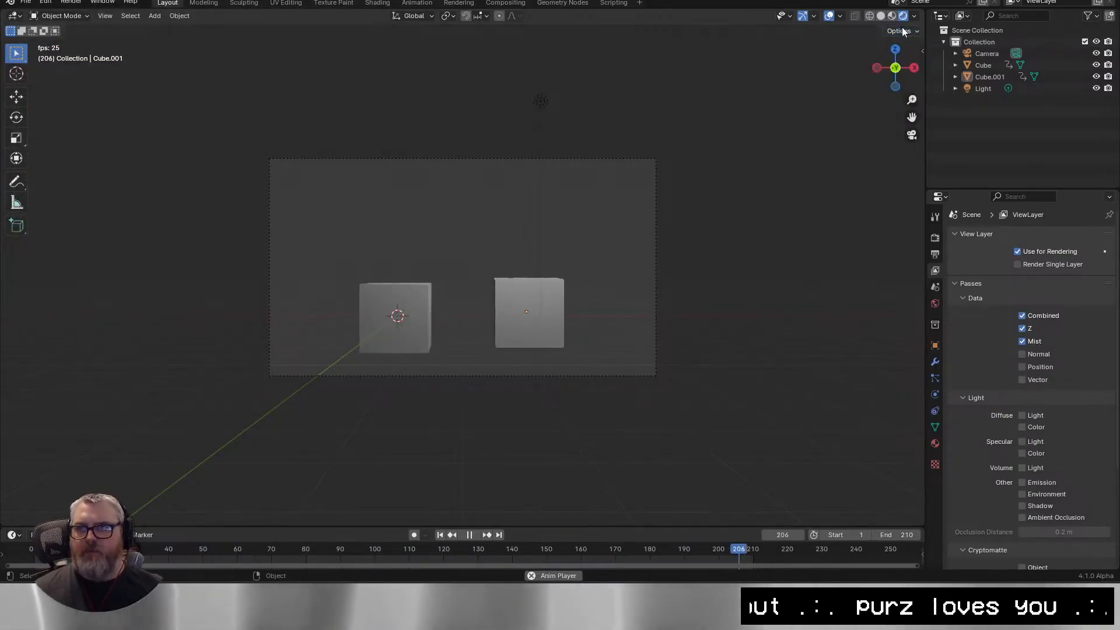
click(501, 3)
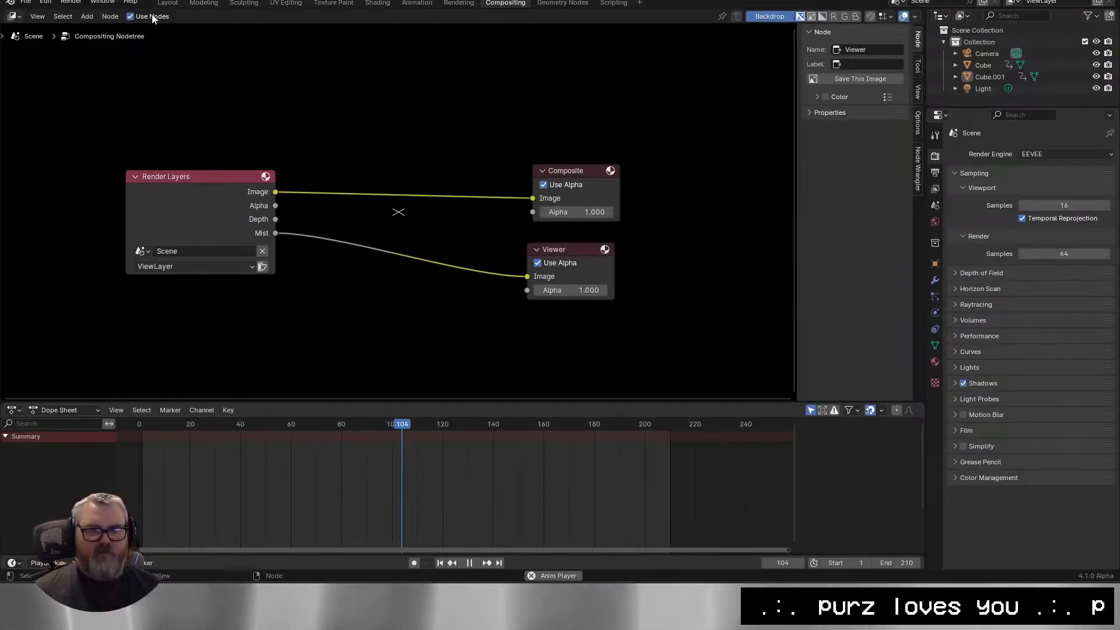
click(168, 3)
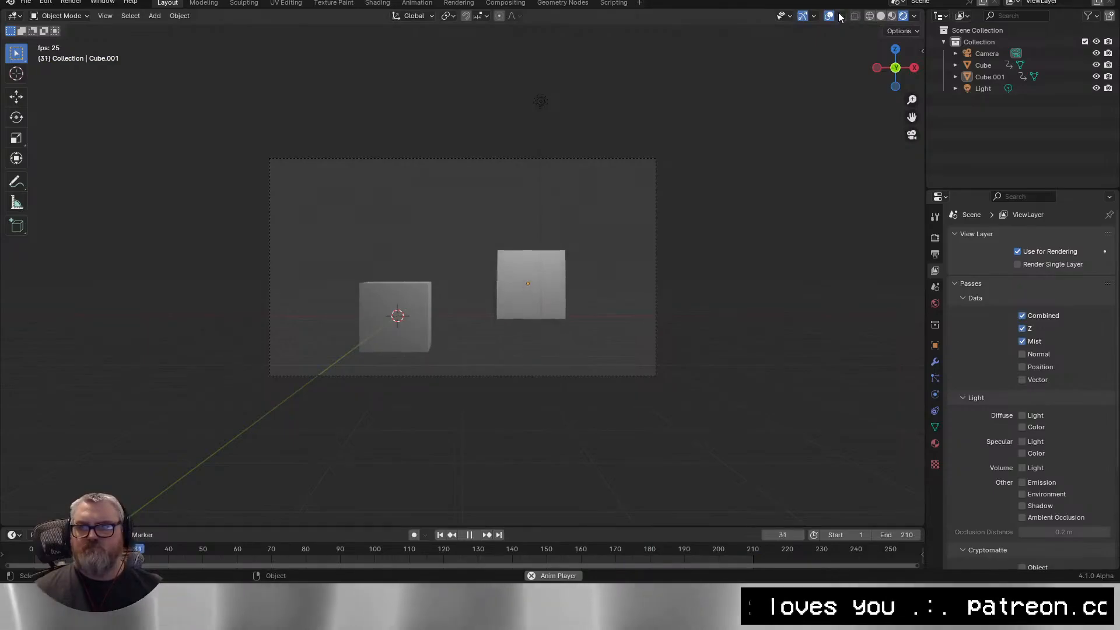
click(801, 17)
click(802, 16)
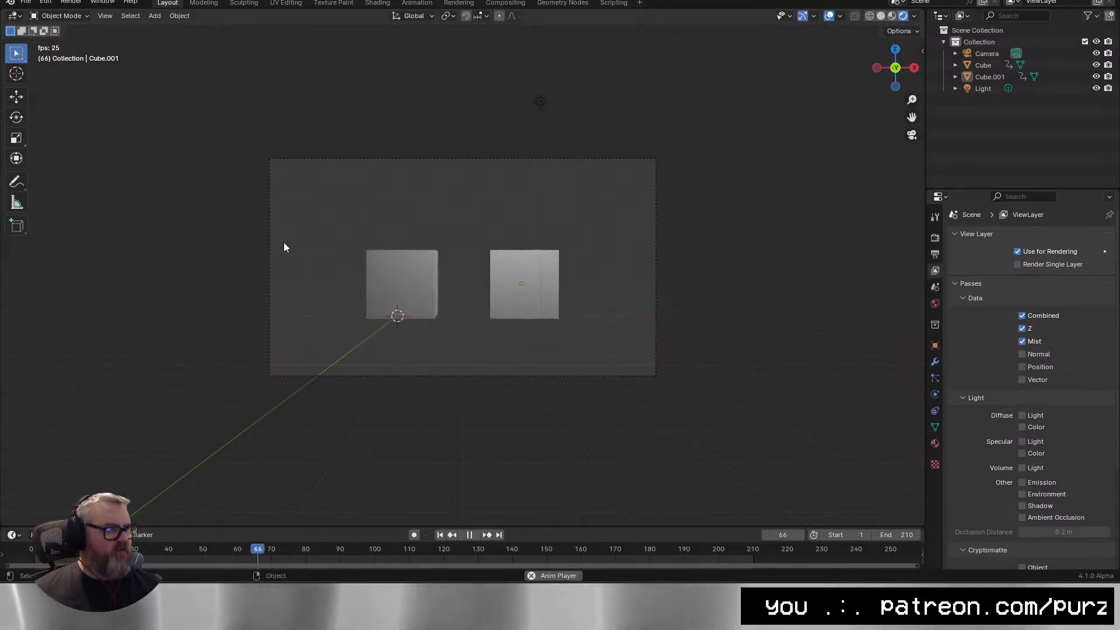
Find the compositor's performance options in the compositing workspace and set the execution mode to GPU.
click(508, 3)
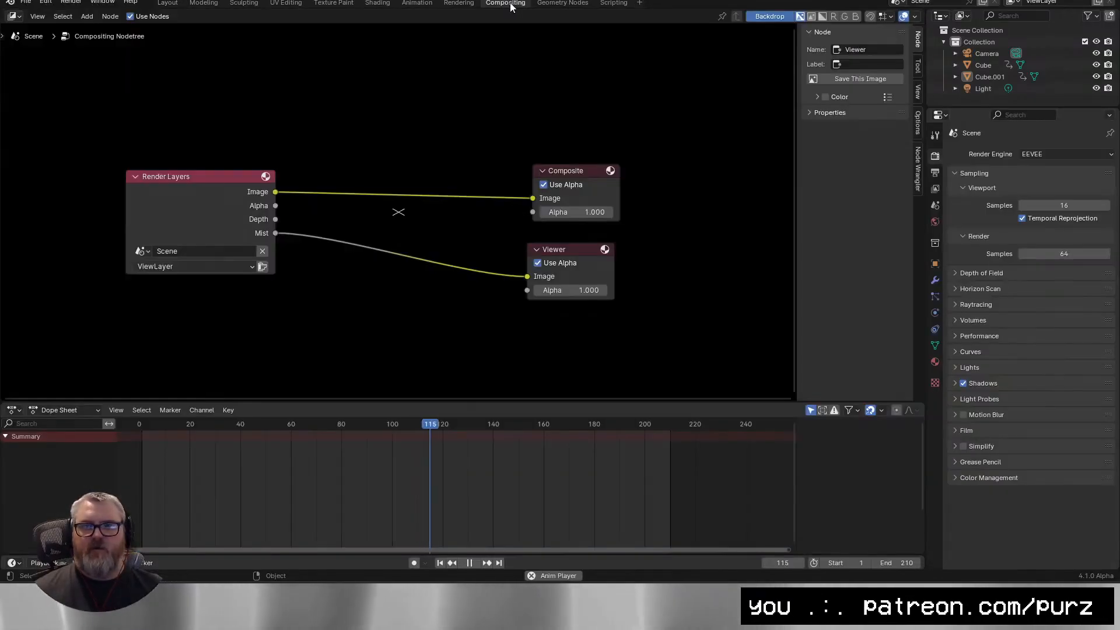
click(918, 119)
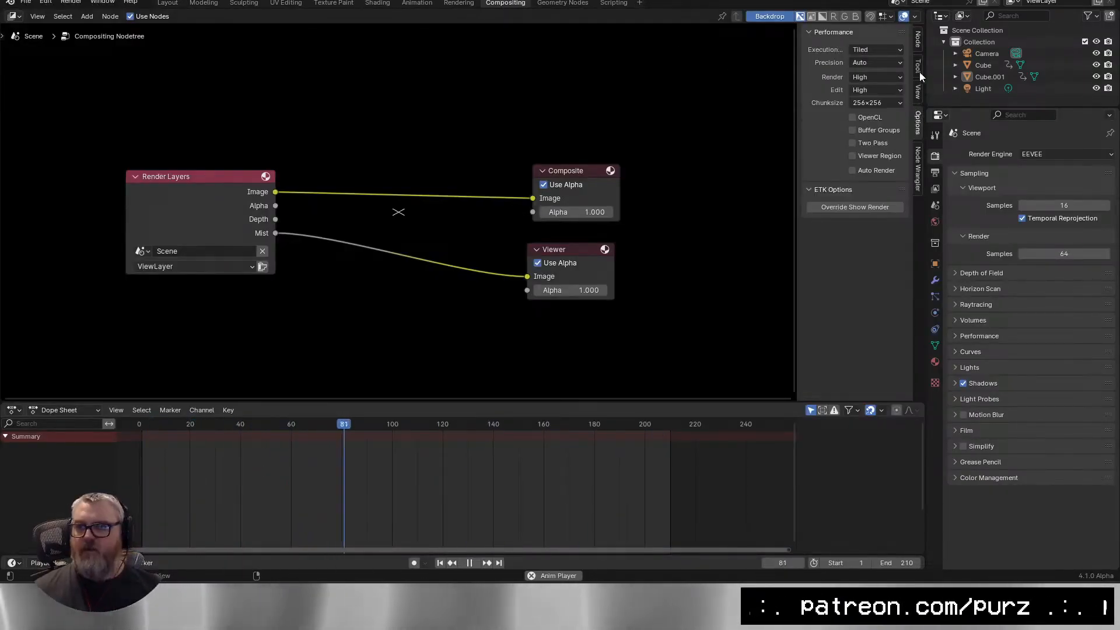
click(918, 169)
click(917, 92)
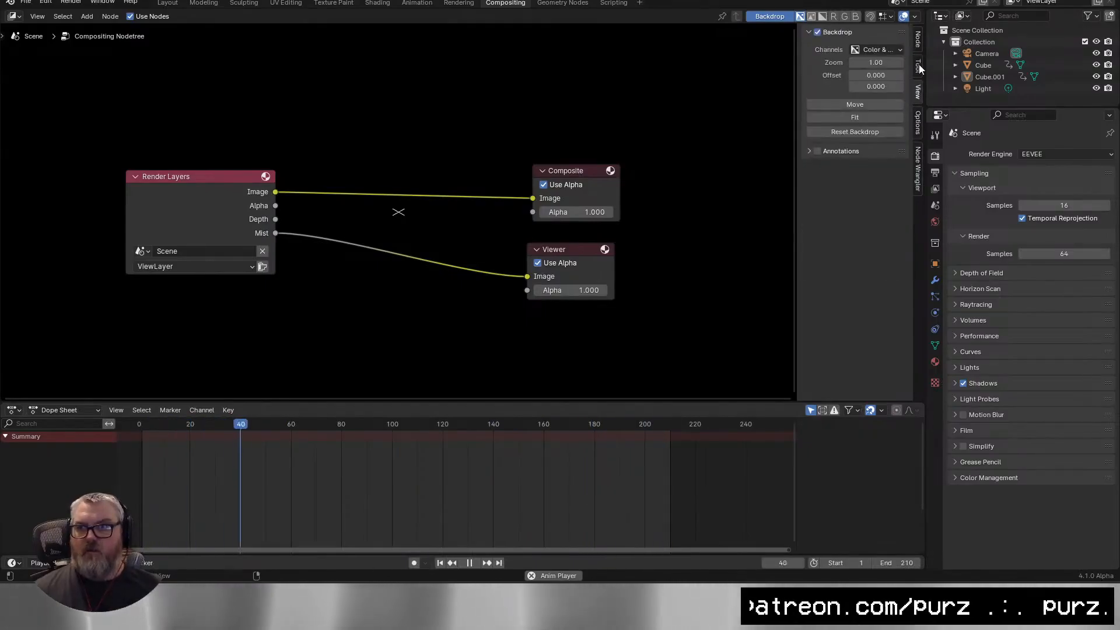
click(917, 66)
click(917, 123)
click(914, 17)
click(915, 18)
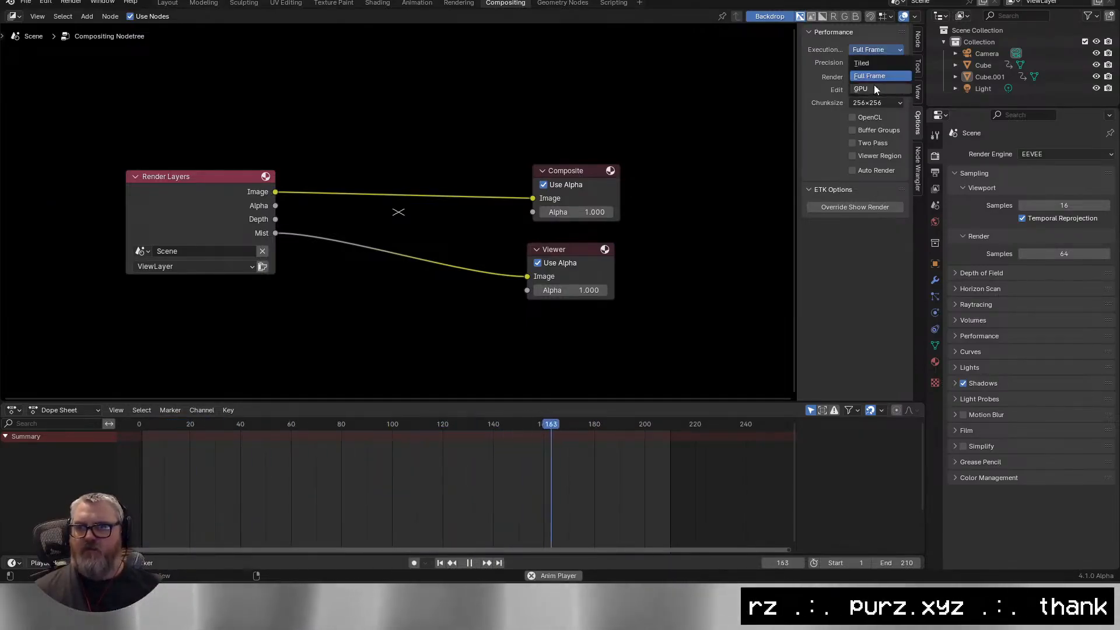
click(874, 87)
scroll(504, 76, down, 1)
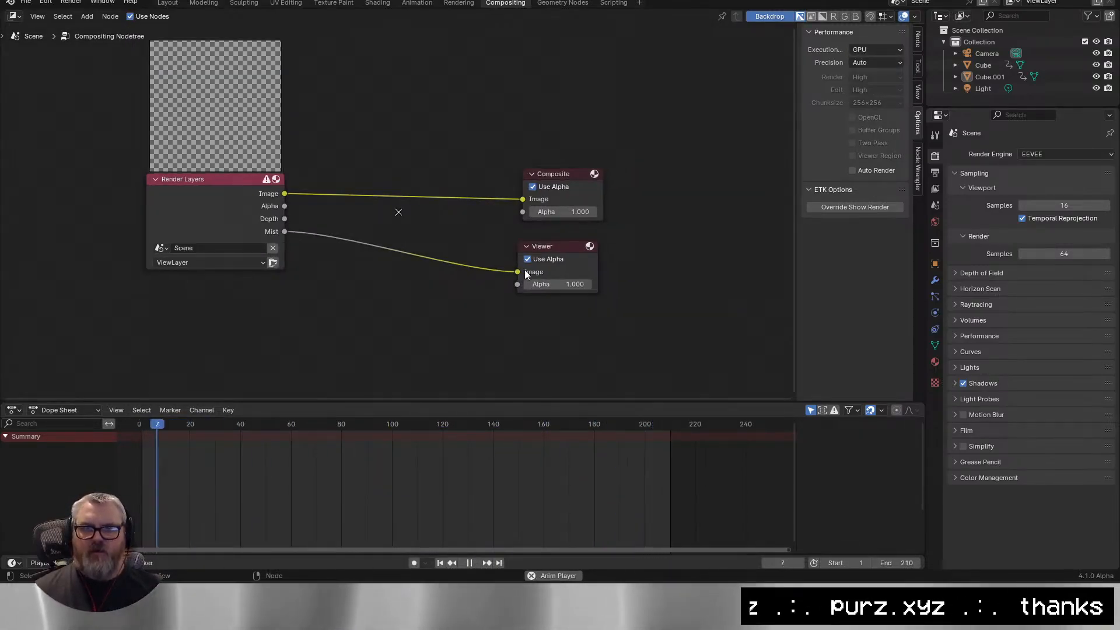
Disconnect the Mist output from the Viewer node and try linking Depth to the Composite node's Image input.
drag(524, 272, 284, 231)
key(Home)
drag(394, 235, 632, 216)
drag(392, 207, 317, 181)
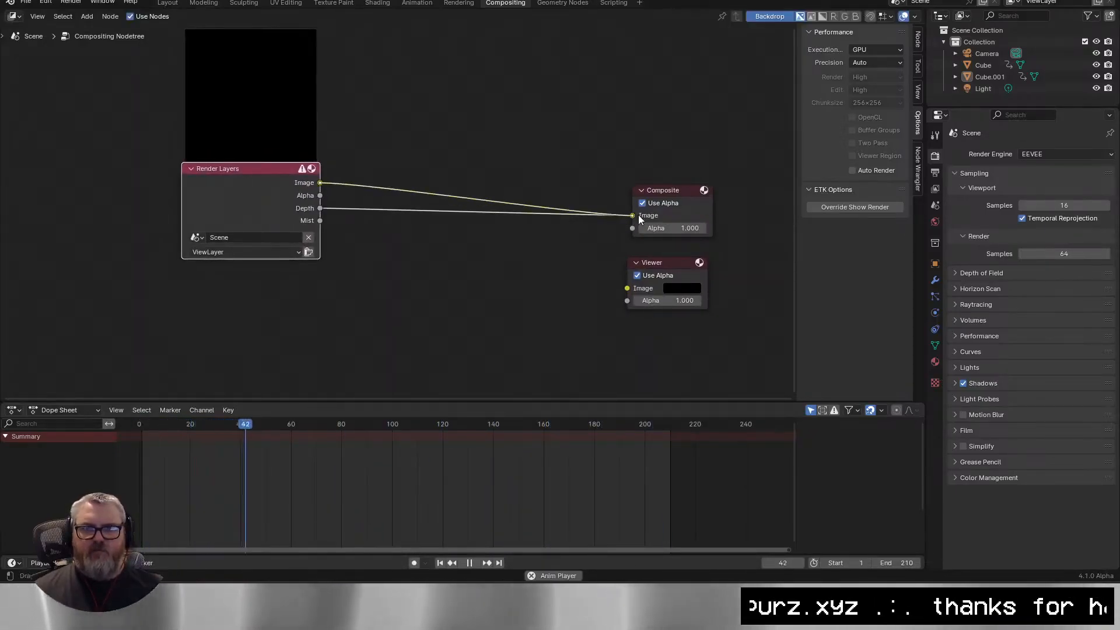
drag(639, 219, 637, 217)
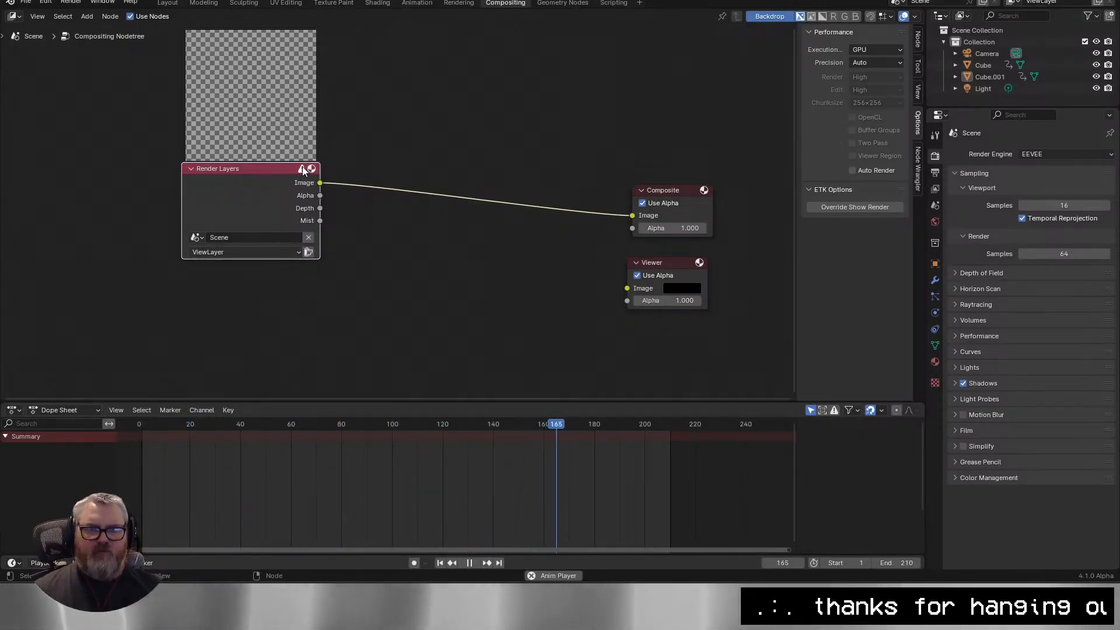
click(307, 157)
drag(321, 151, 331, 188)
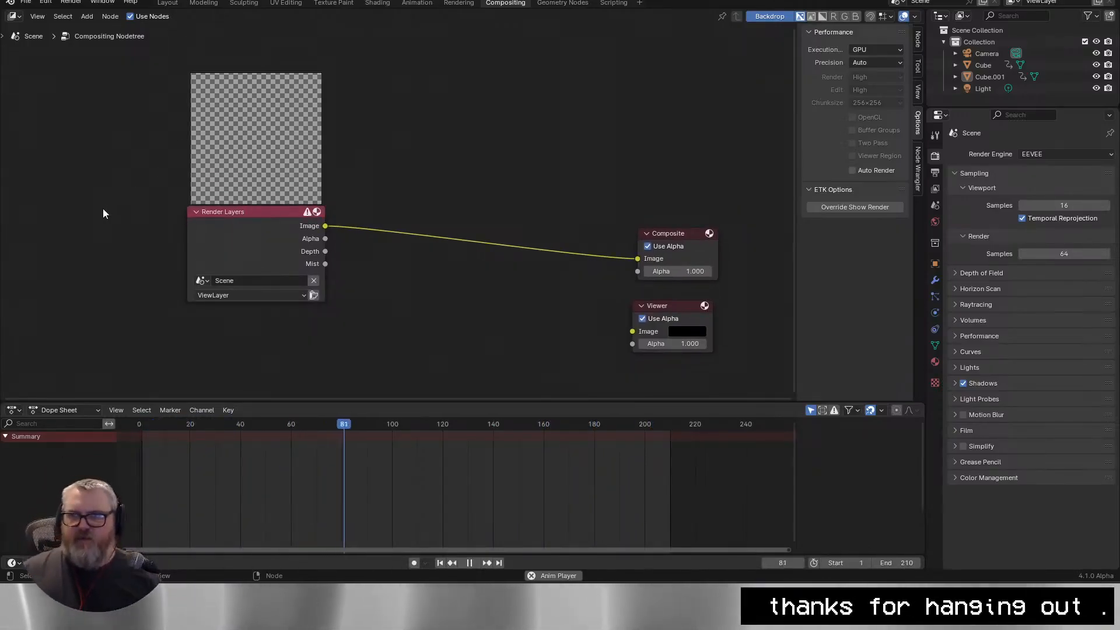
Set the compositor's precision to Full and check the 3D viewport in the Layout workspace.
click(875, 63)
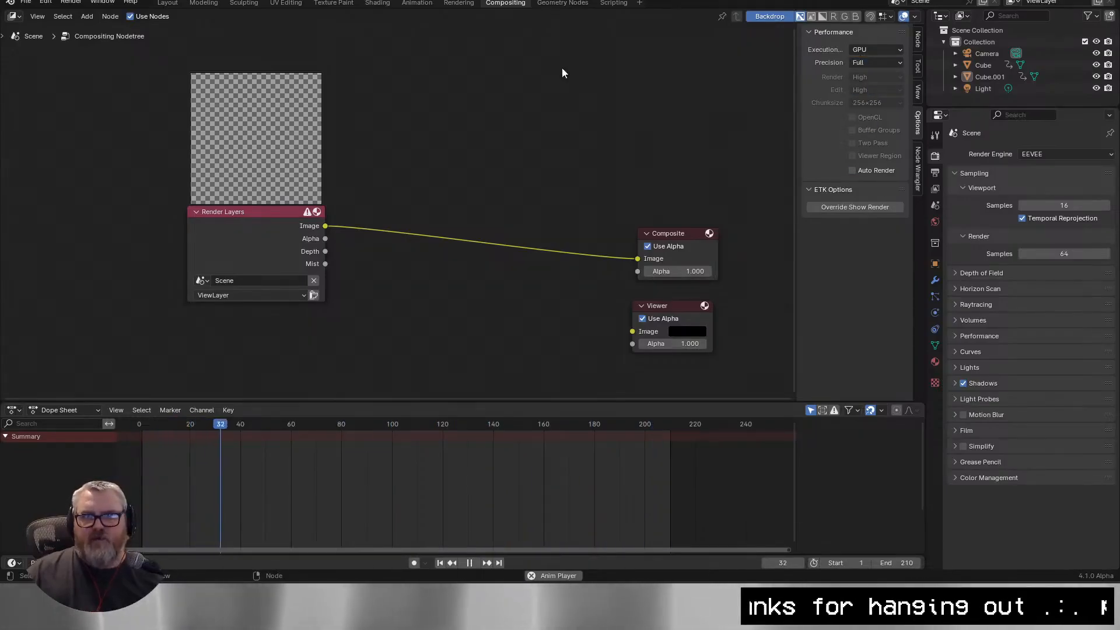
click(168, 3)
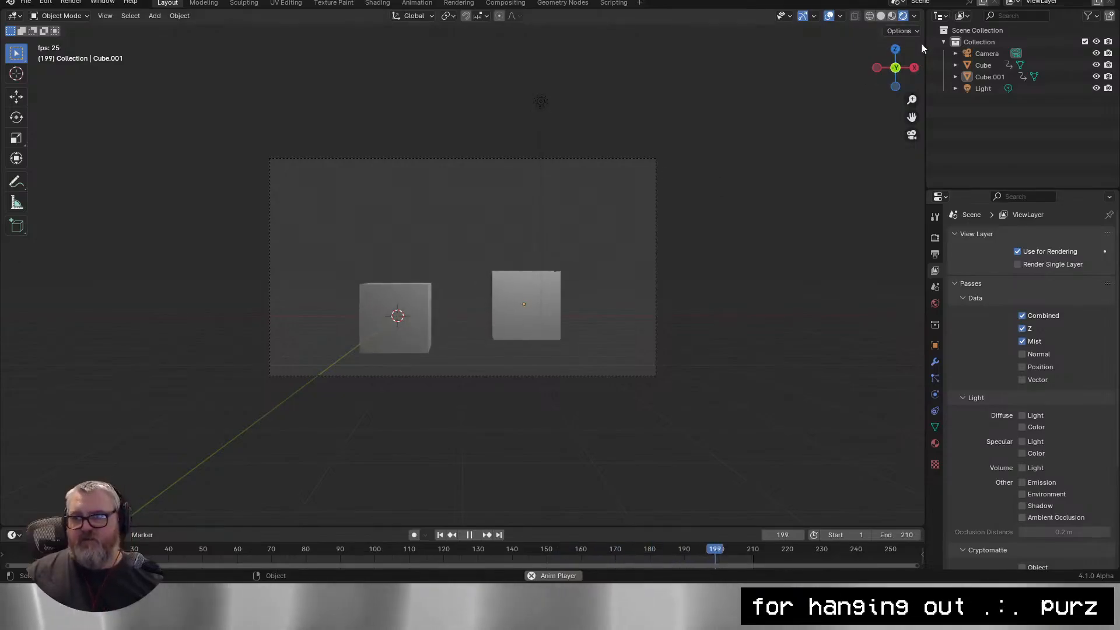
click(505, 3)
drag(341, 256, 424, 263)
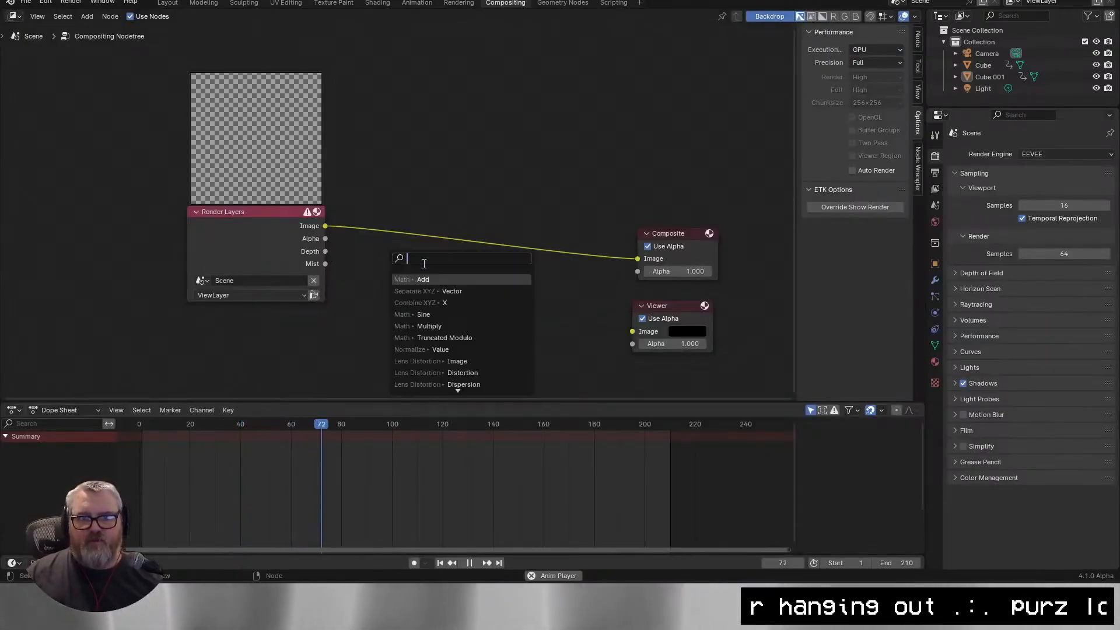
click(443, 337)
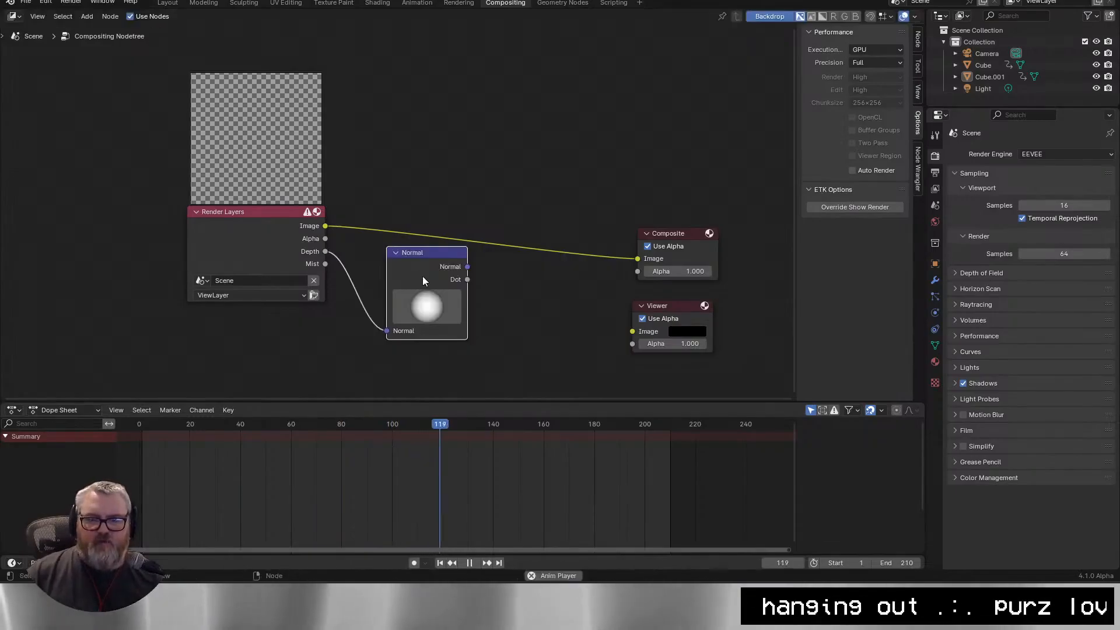
key(ctrl+z)
Add a Normalize node and route the Render Layers' Image output through it into the Composite node.
drag(322, 251, 372, 258)
click(419, 276)
click(424, 274)
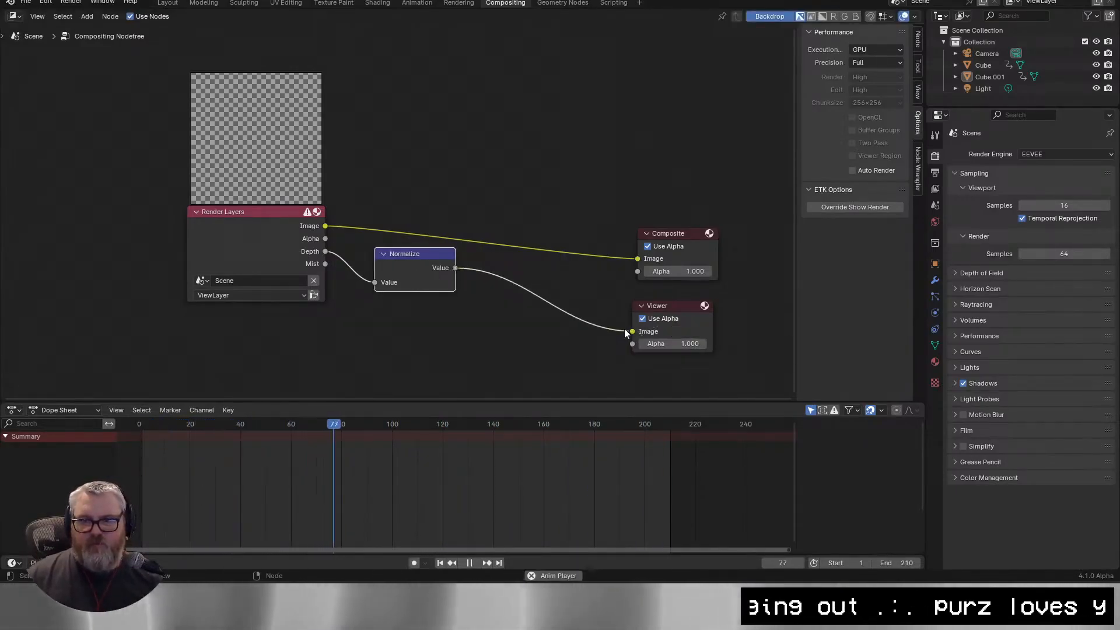
drag(641, 333, 637, 258)
drag(325, 225, 374, 283)
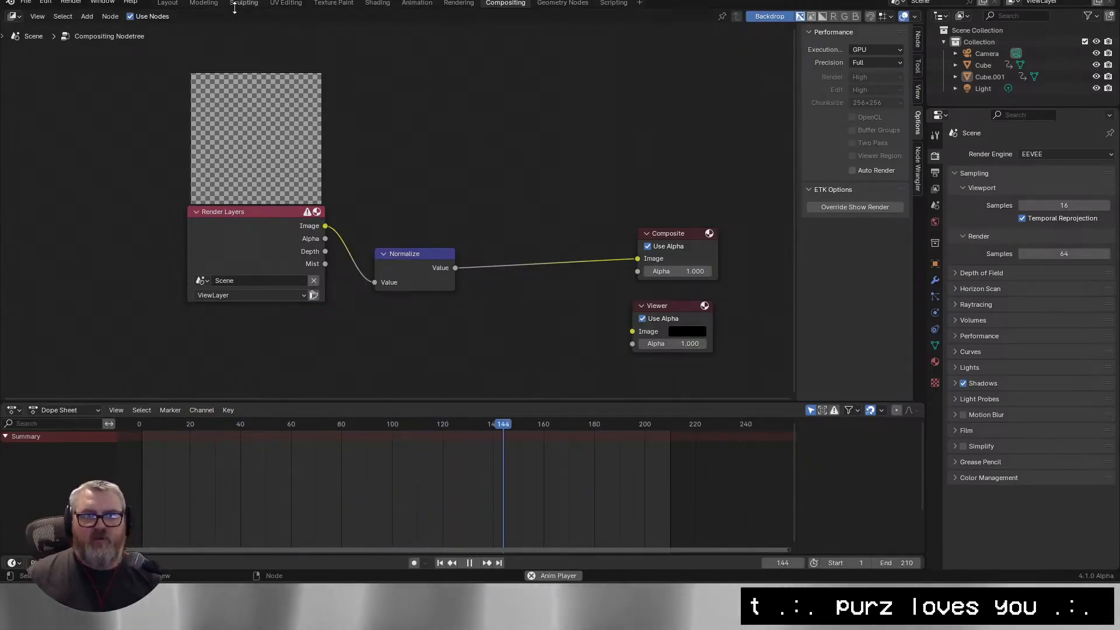
Display the Mist render pass in the 3D viewport's rendered shading.
click(167, 3)
click(840, 16)
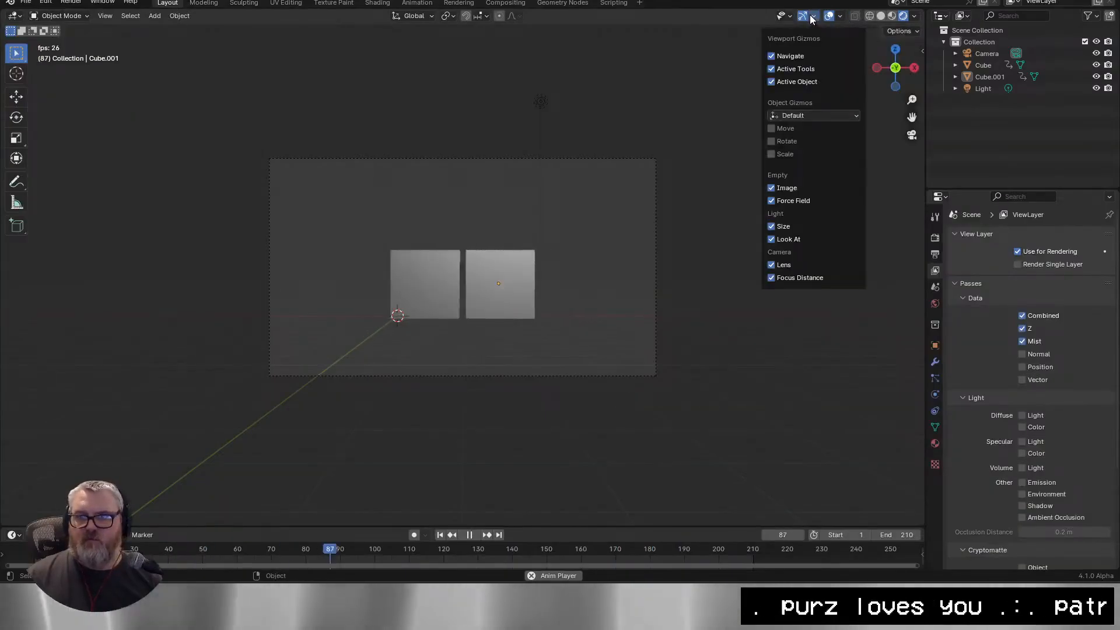
click(914, 16)
click(914, 158)
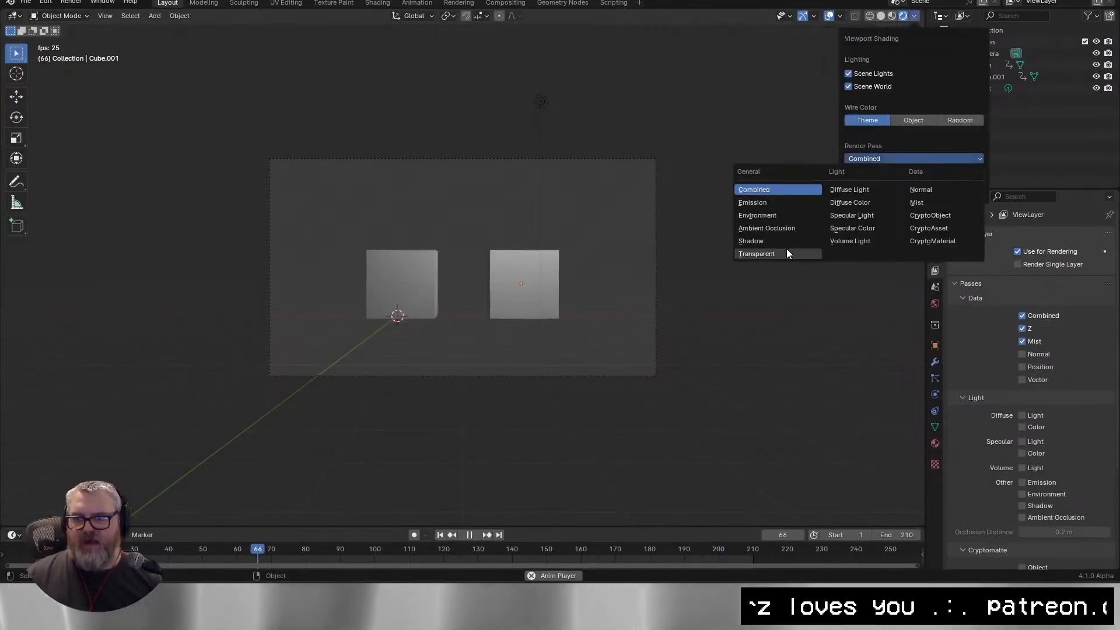
click(921, 202)
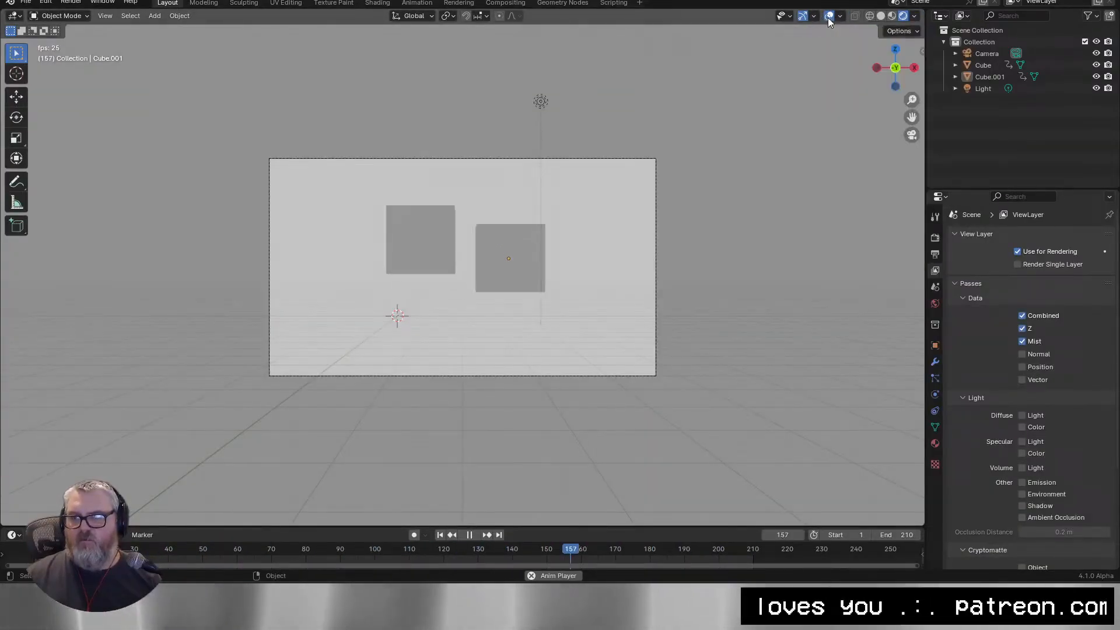
Preview the Normal and Transparent render passes in the 3D viewport and set the displayed pass to Combined.
click(914, 16)
click(913, 159)
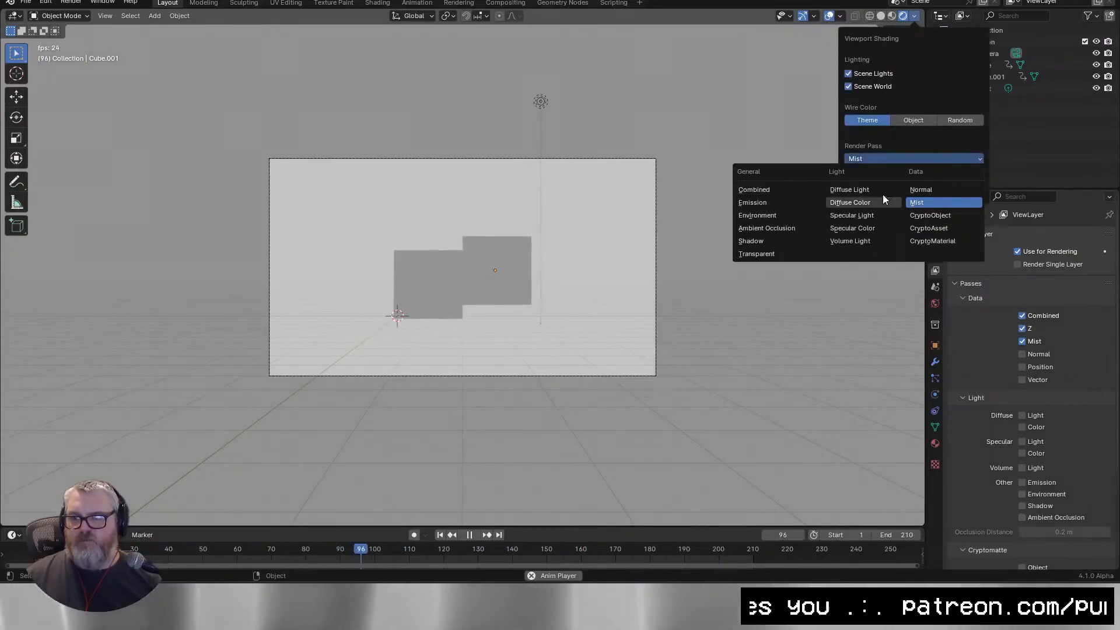
click(924, 158)
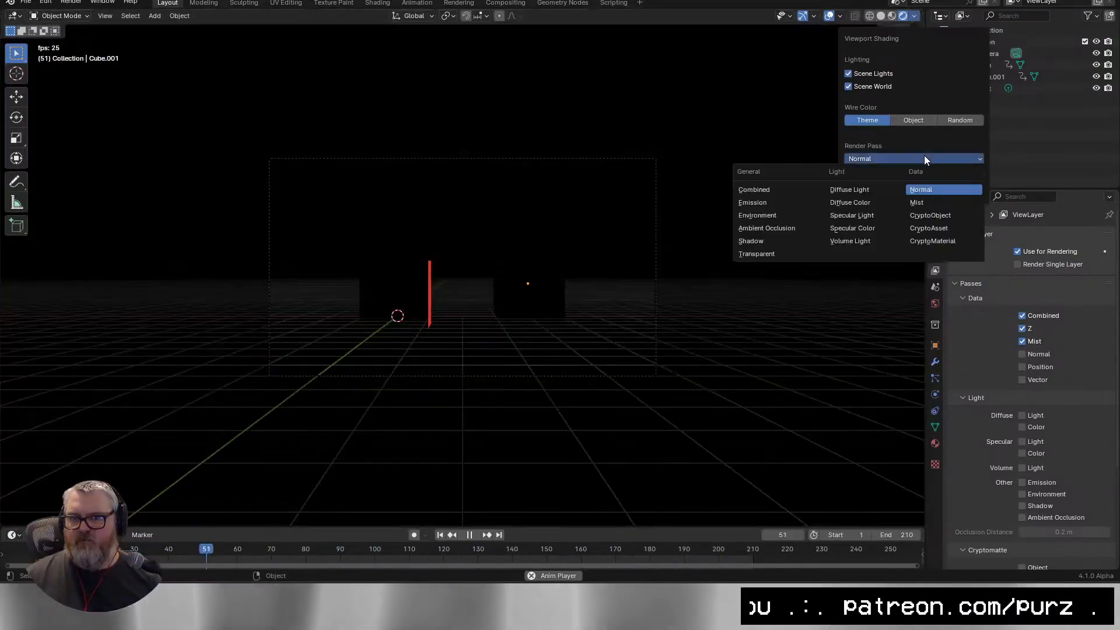
click(789, 190)
click(889, 160)
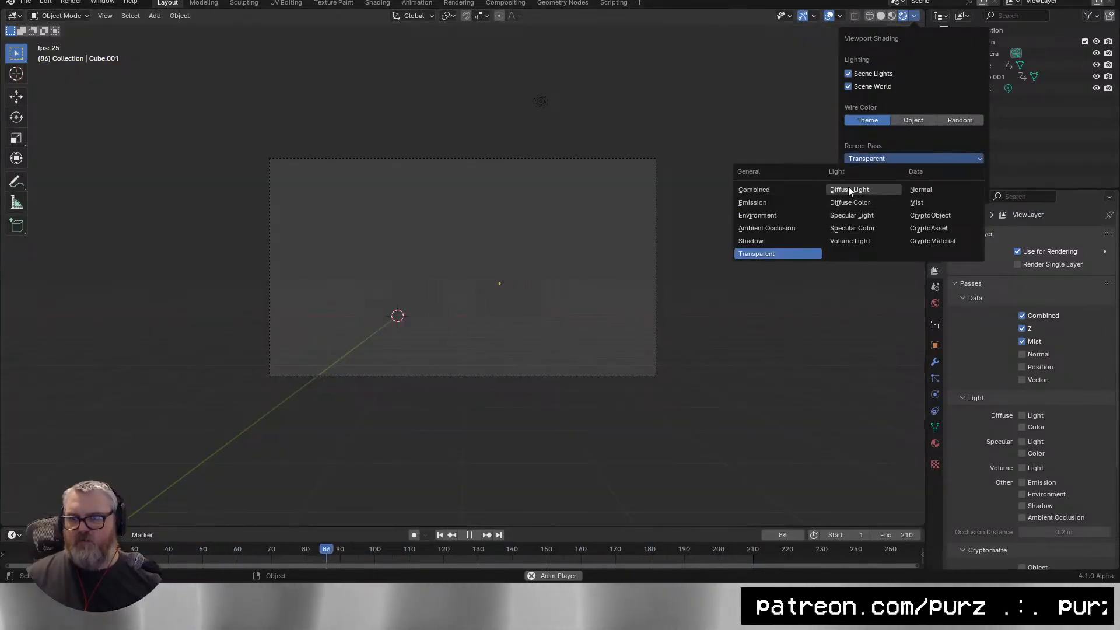
click(789, 190)
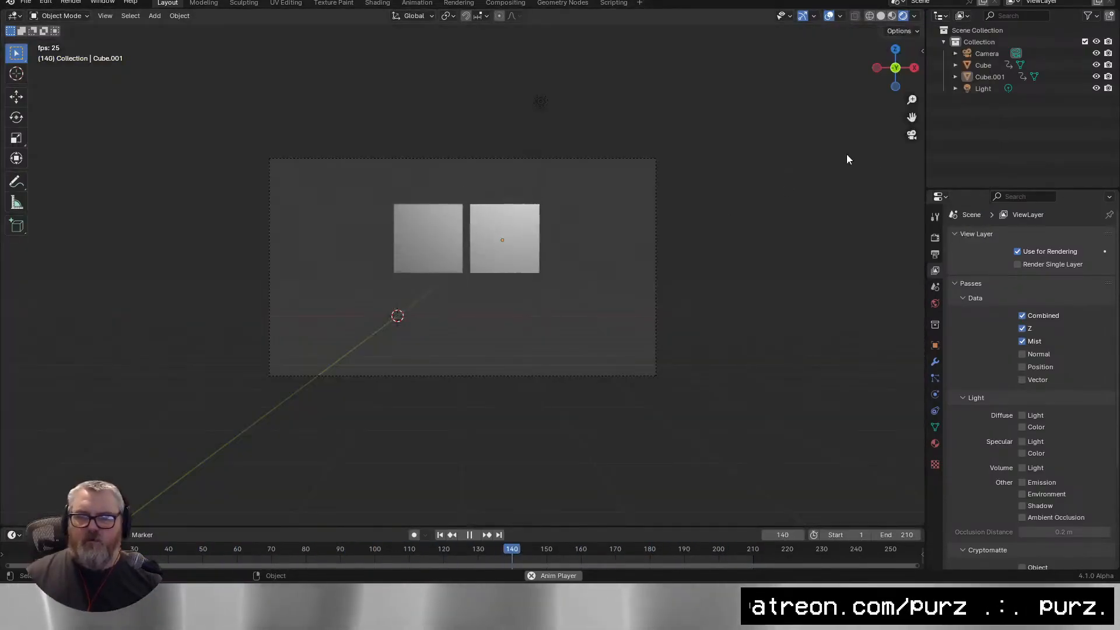
In the compositor, delete the Normalize node and link the Render Layers' Image output directly to the Composite node's Image input.
click(505, 3)
drag(264, 236, 171, 221)
drag(637, 258, 645, 337)
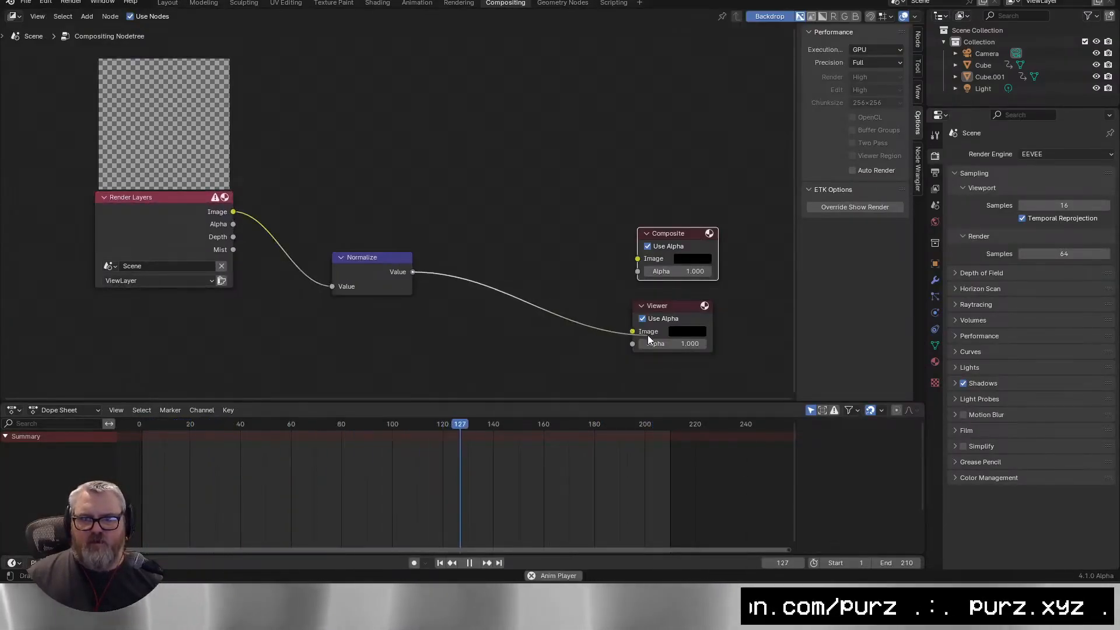
drag(632, 330, 627, 326)
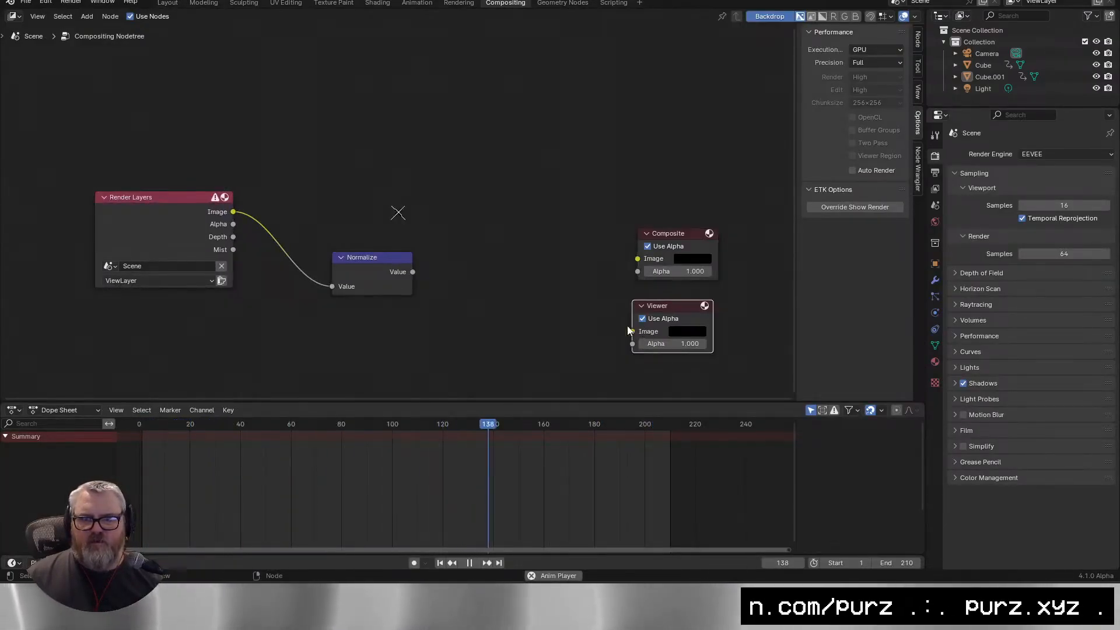
key(x)
drag(232, 212, 637, 259)
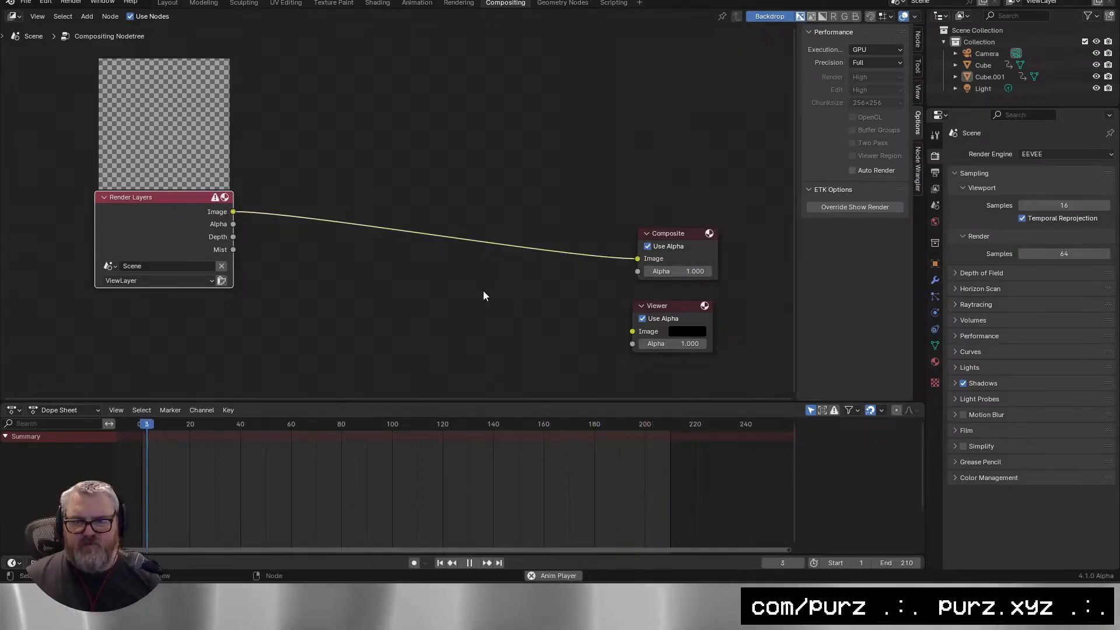
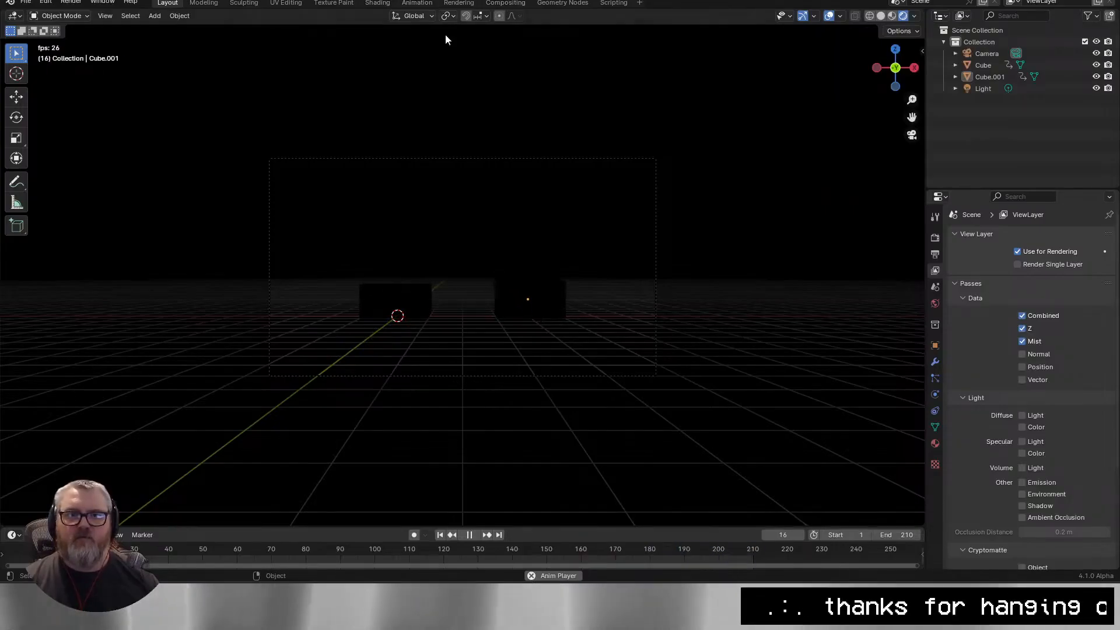
Turn the timeline area in the Layout workspace into an enlarged Compositor editor and disconnect the Composite node's Image input.
click(13, 534)
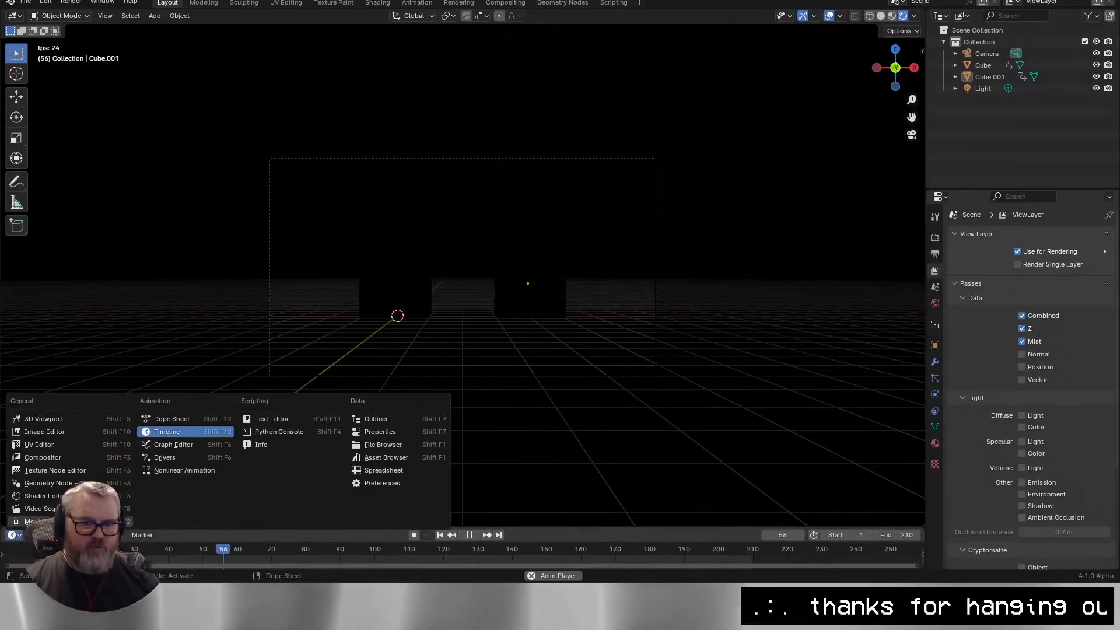
click(52, 455)
scroll(309, 493, up, 12)
drag(198, 476, 202, 509)
drag(569, 489, 501, 501)
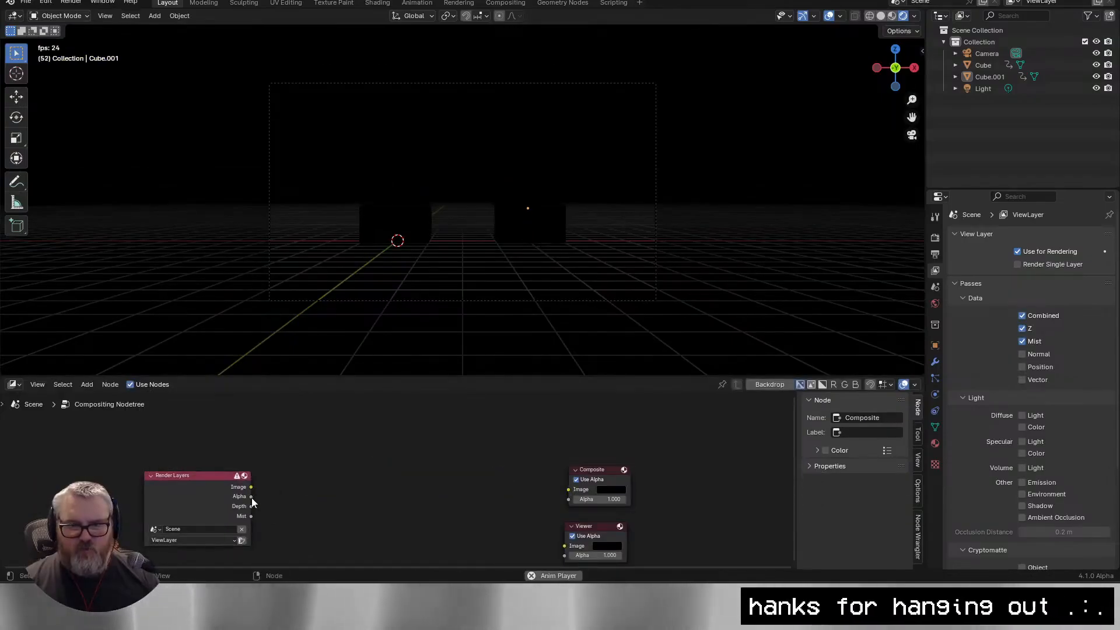
Add a Normalize node and route the Render Layers' Depth output through it into the Composite and Viewer Image inputs.
drag(251, 506, 568, 499)
drag(429, 544, 430, 408)
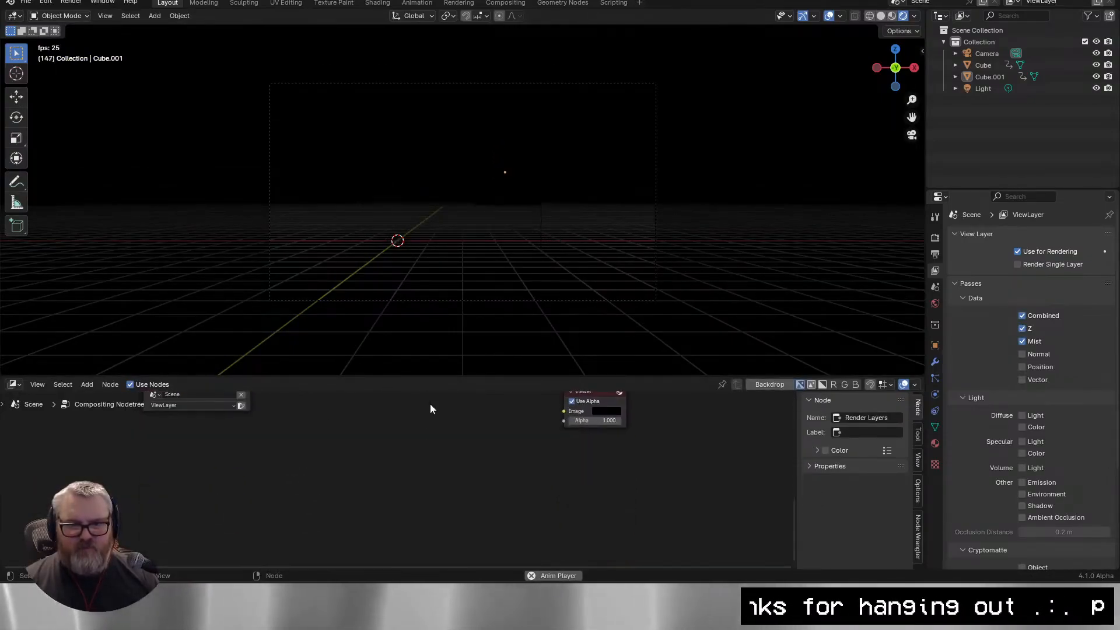
drag(425, 452, 417, 467)
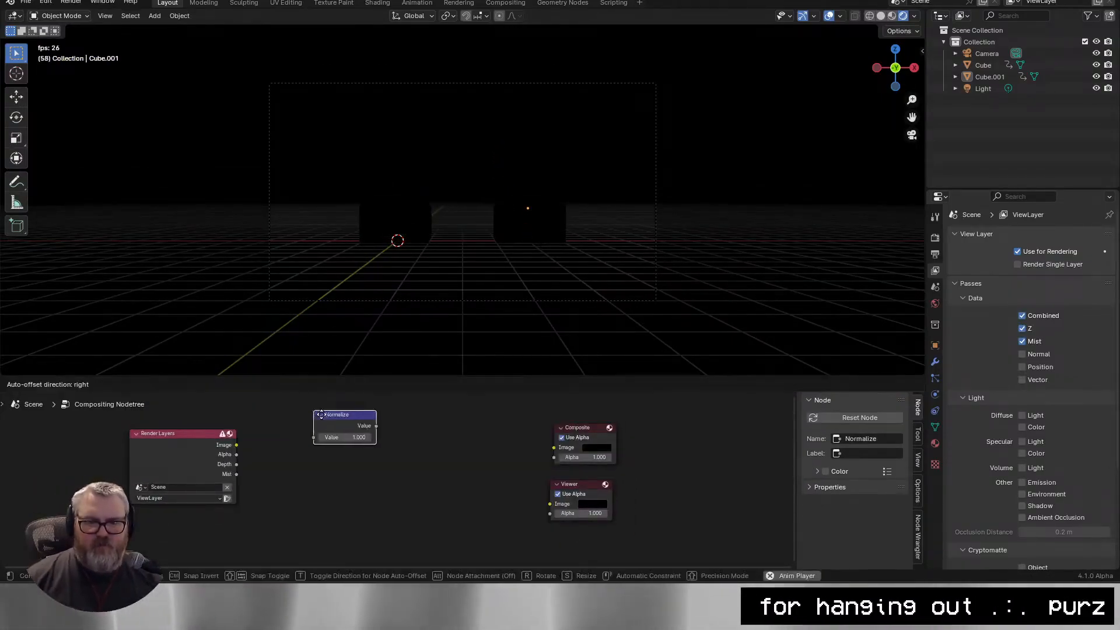
click(348, 448)
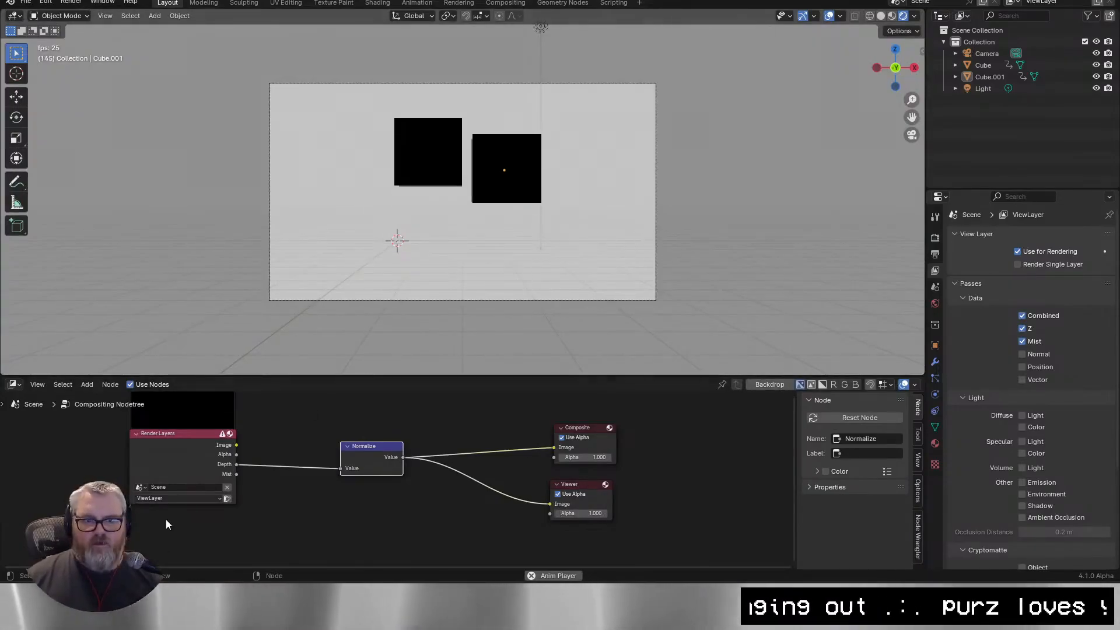
Try feeding the Mist output into the Normalize node and undo the link.
drag(236, 473, 352, 465)
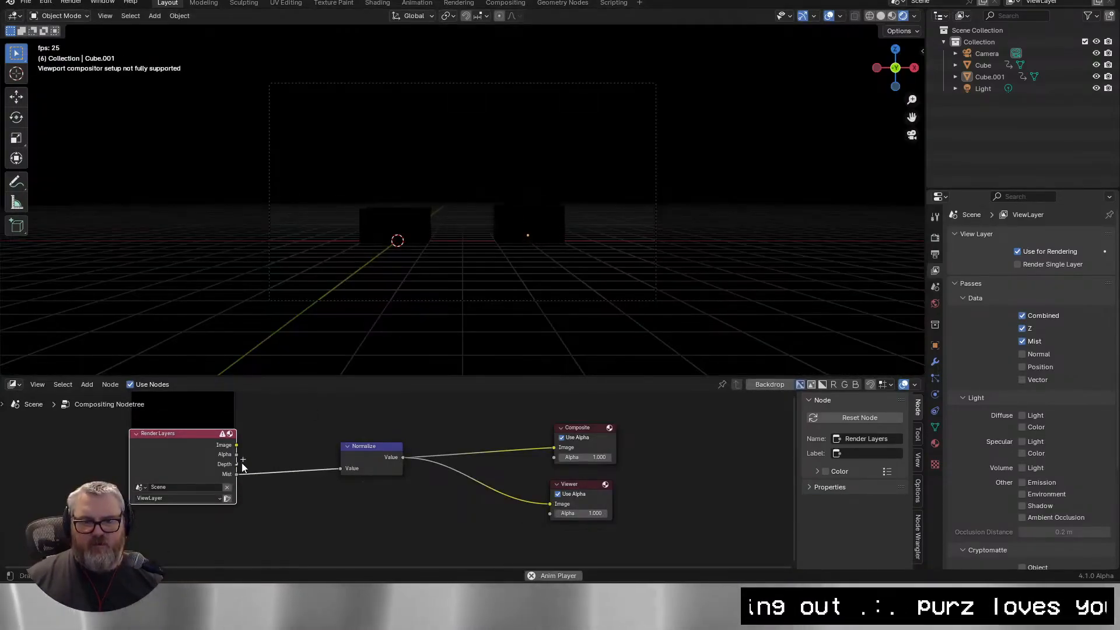
key(ctrl+z)
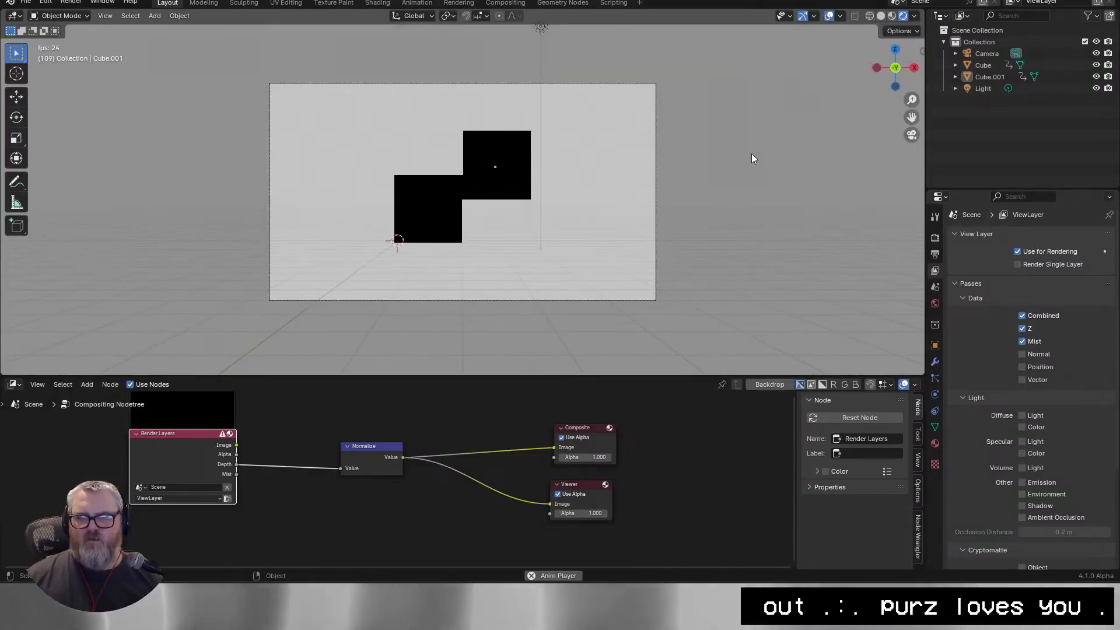
Toggle the viewport's floor overlay off and back on.
click(840, 15)
click(808, 72)
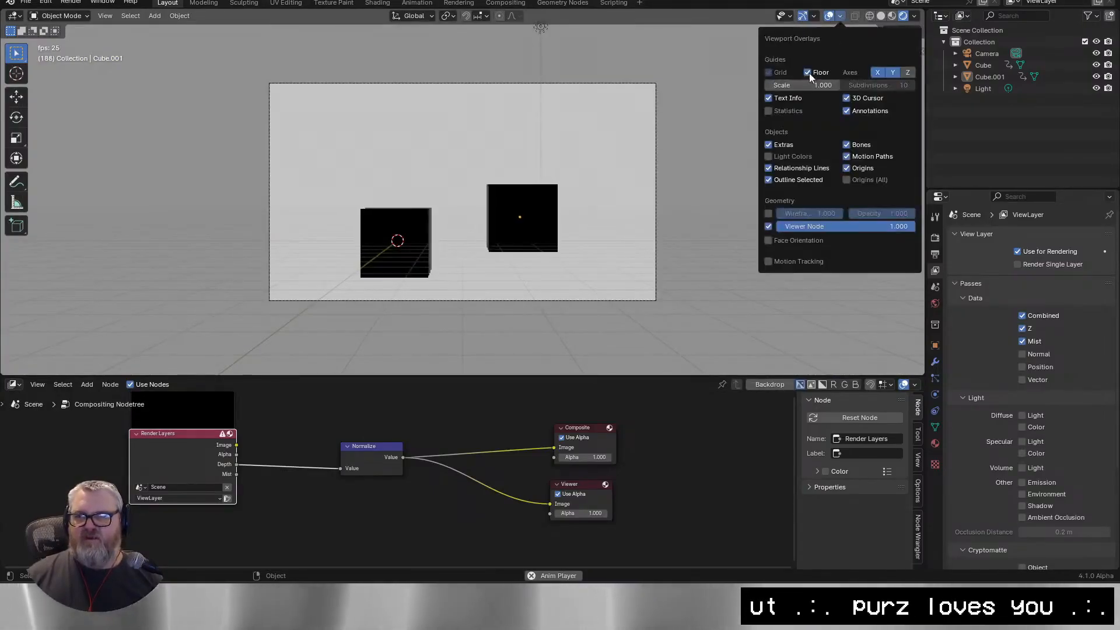
click(810, 73)
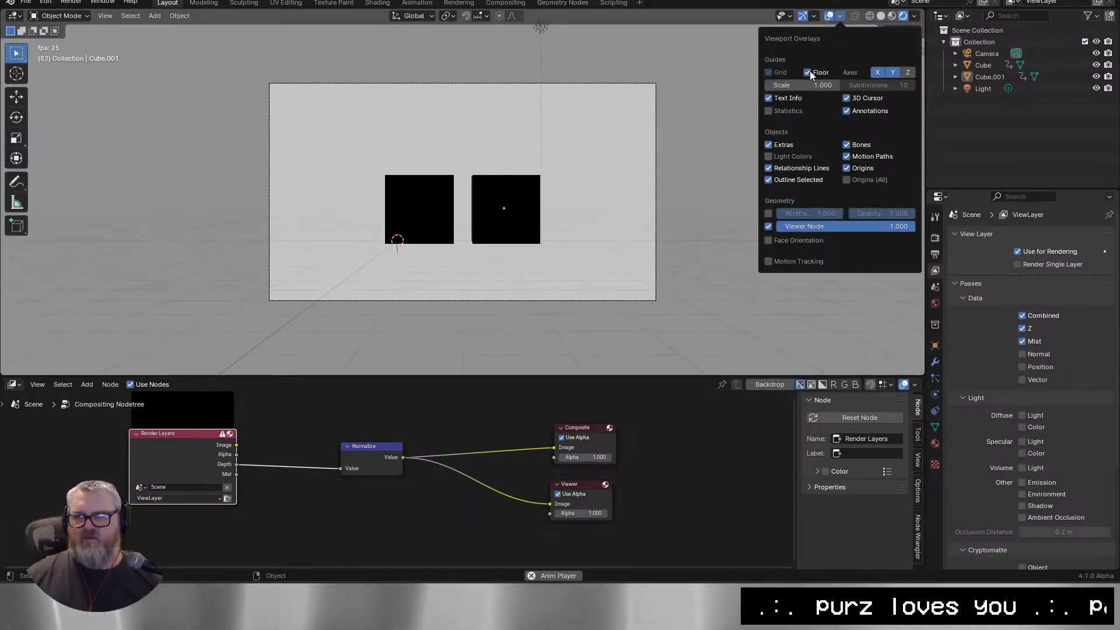
Render the current frame and close the render window.
key(F12)
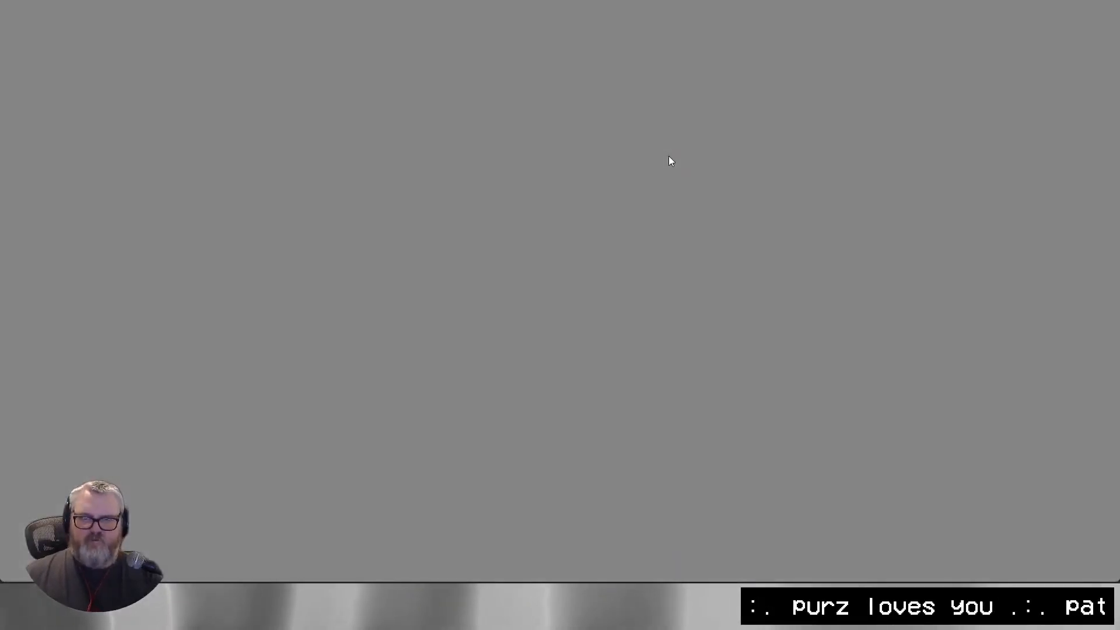
key(Print)
key(Escape)
key(Escape)
Align the camera to an angled view from above the two cubes and play the animation.
drag(618, 281, 1001, 70)
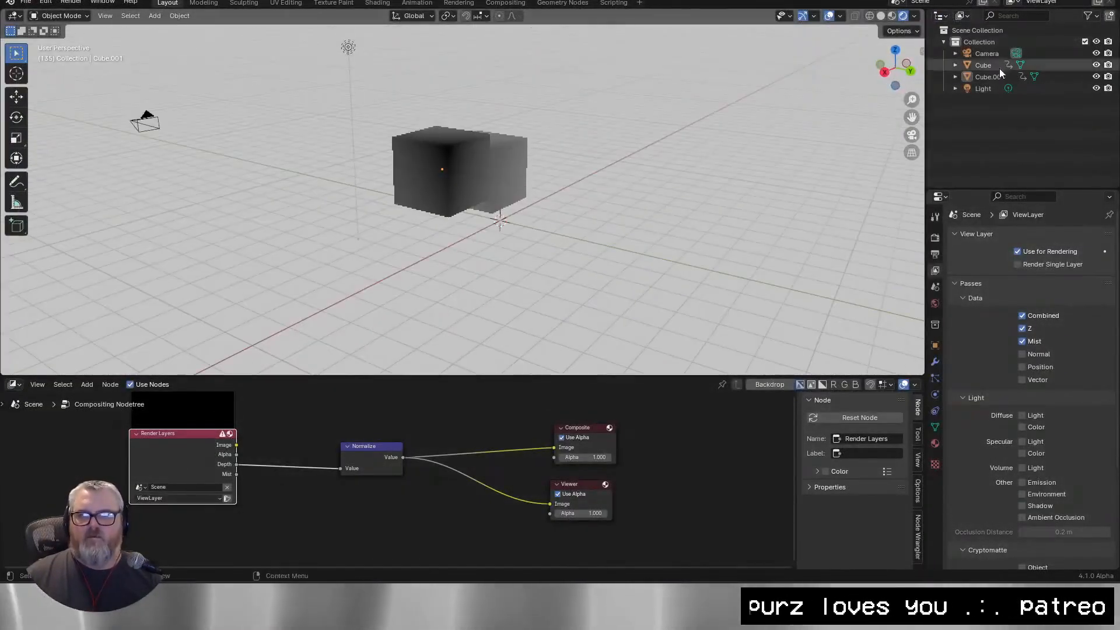
drag(501, 245, 438, 255)
scroll(491, 232, down, 1)
key(ctrl+alt+KP_0)
key(space)
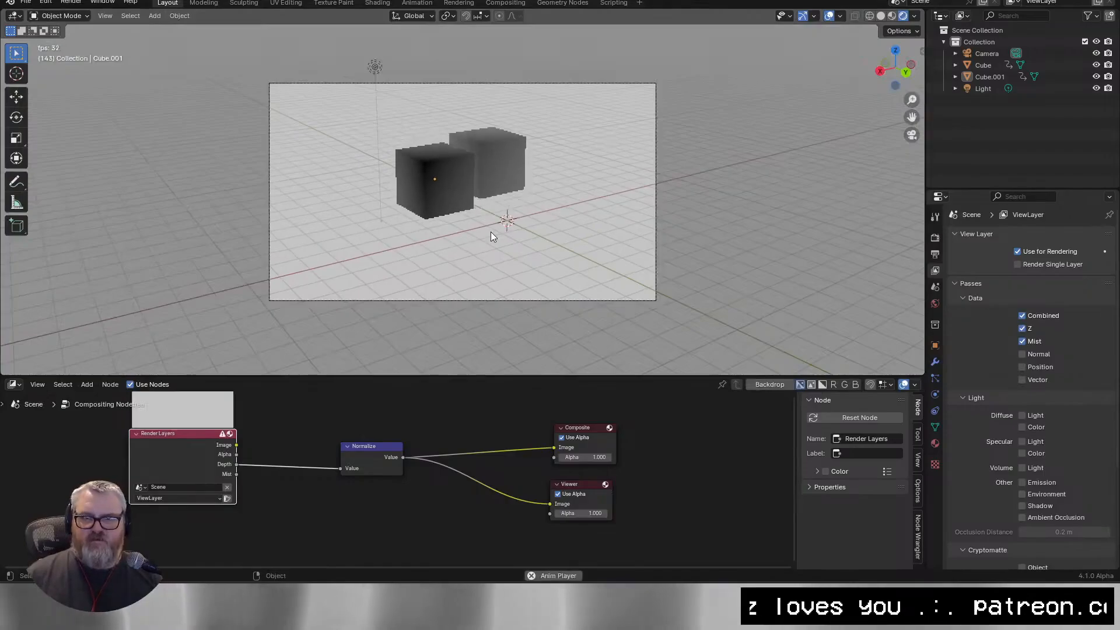
Stop playback, select the farther cube, and render frame 19 to check its depth shading.
scroll(625, 259, up, 5)
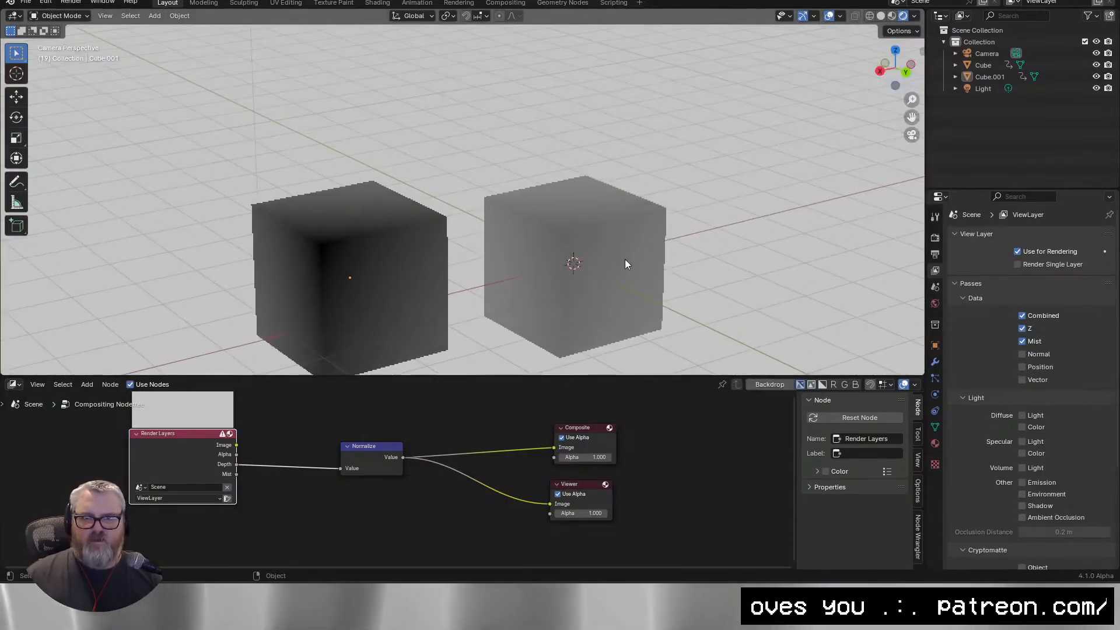
scroll(624, 259, down, 5)
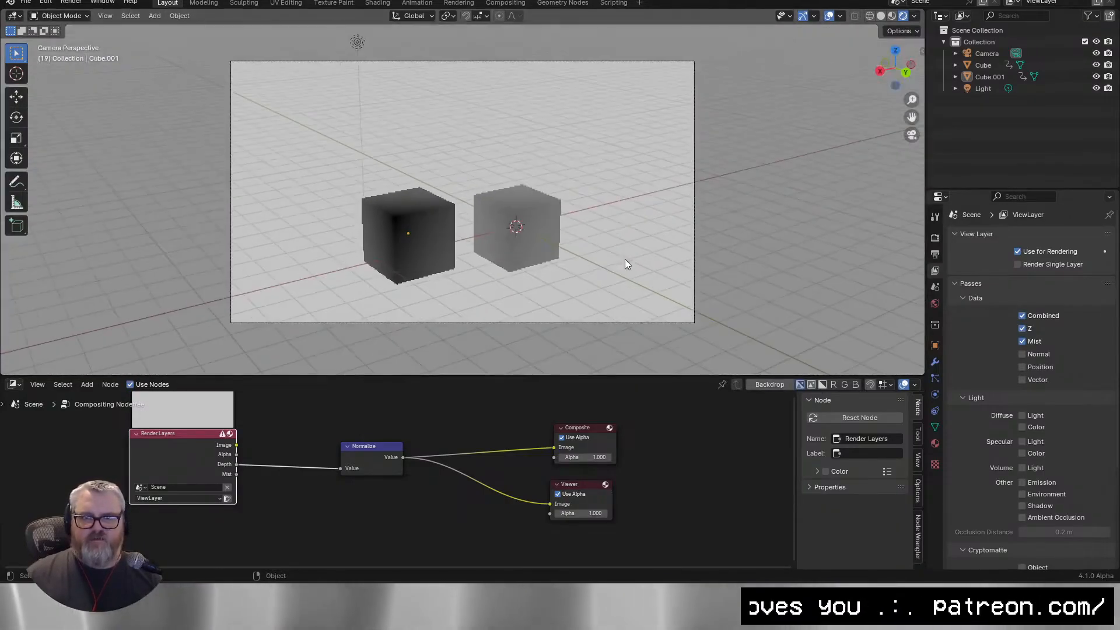
click(531, 208)
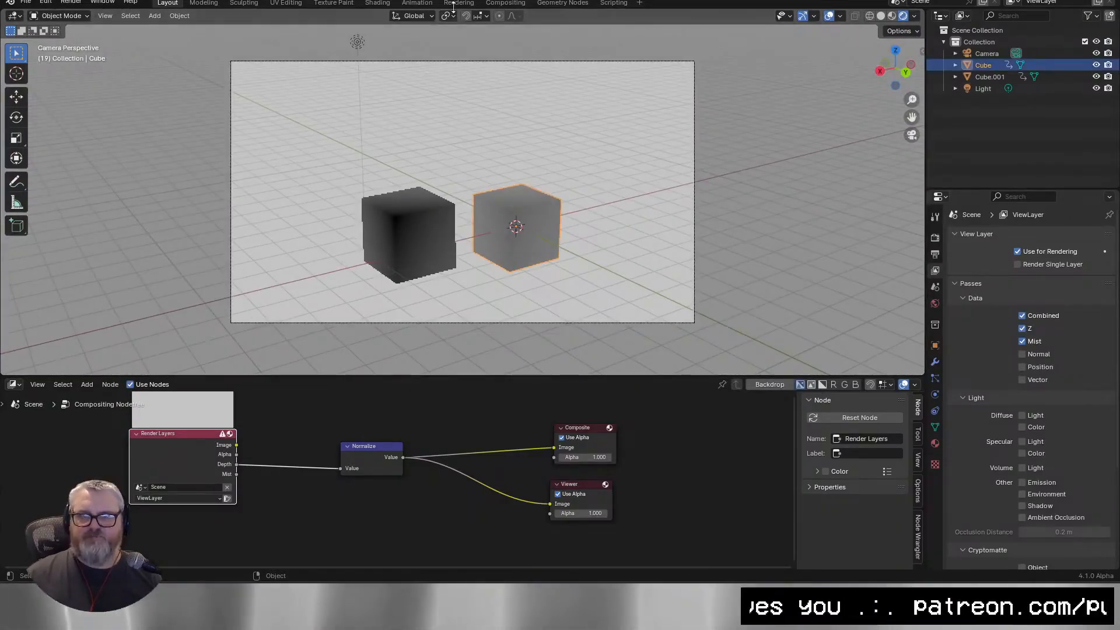
key(F12)
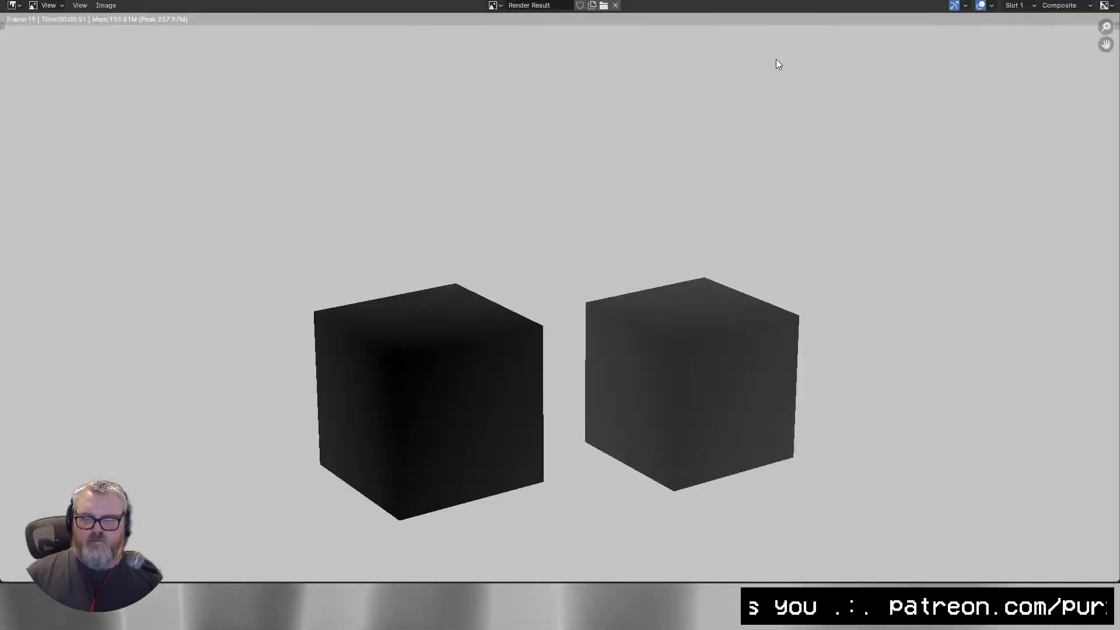
key(Escape)
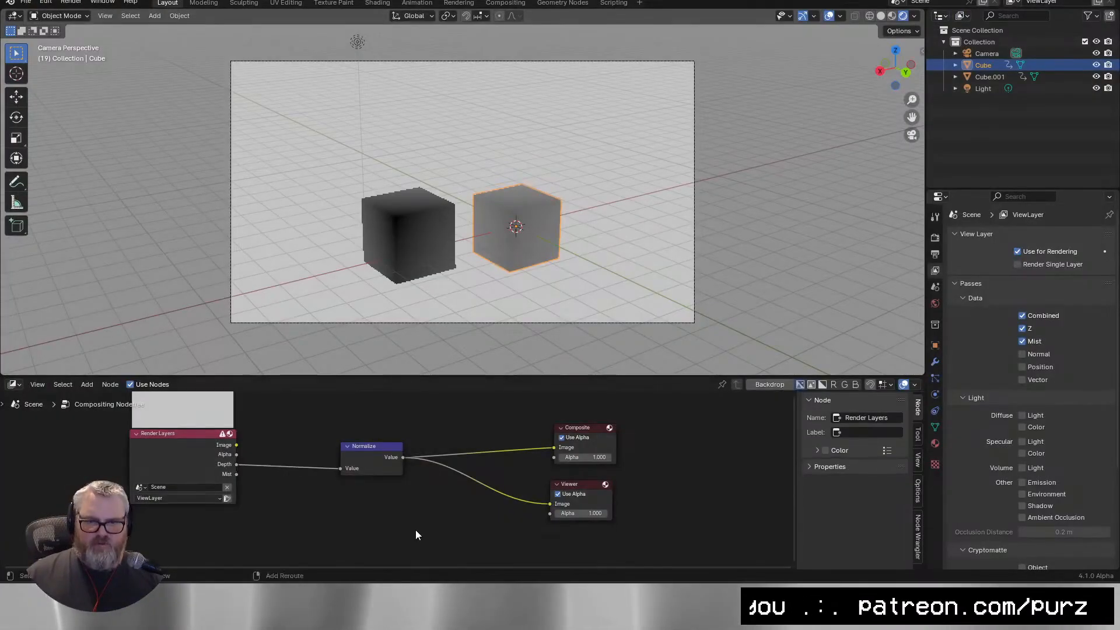
Insert an Invert Color node between the Render Layers' Depth output and the Normalize node.
key(shift+a)
text(in)
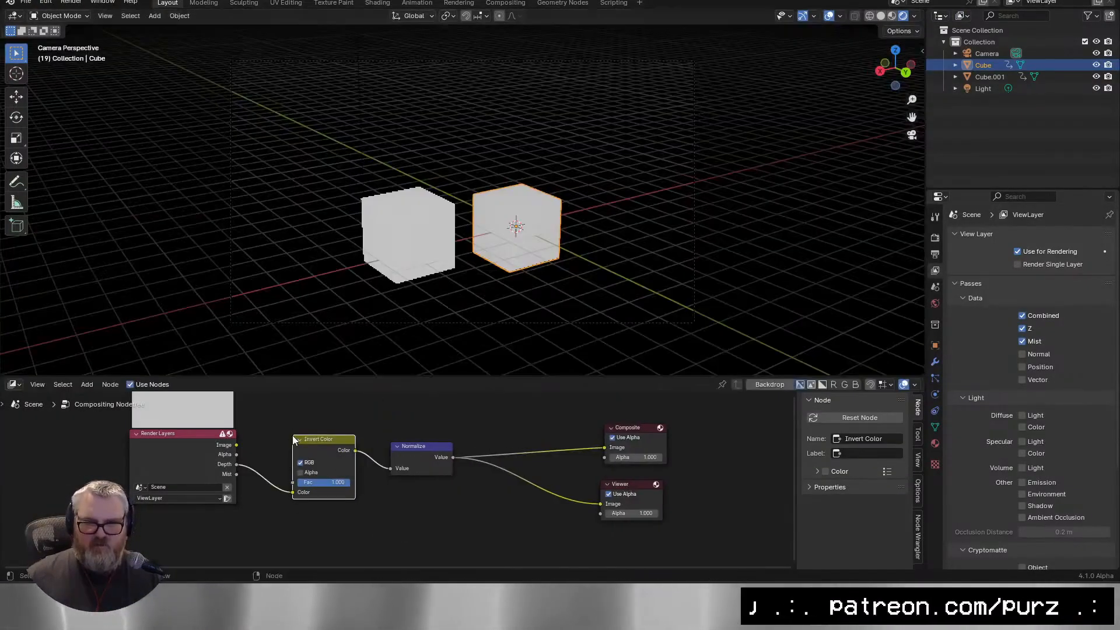
Try inserting a Color Ramp between the Invert Color and Normalize nodes and undo it.
key(shift+a)
click(400, 470)
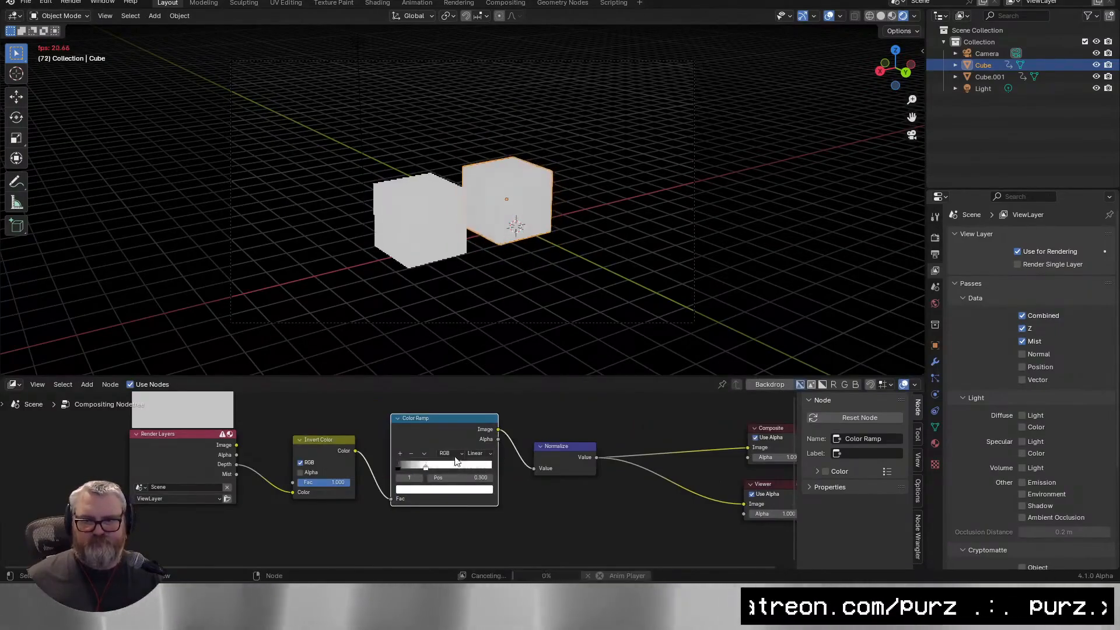
key(ctrl+z)
Add a Color Ramp after the Normalize node and move its Image link from the Composite node to the Viewer.
key(shift+a)
text(co)
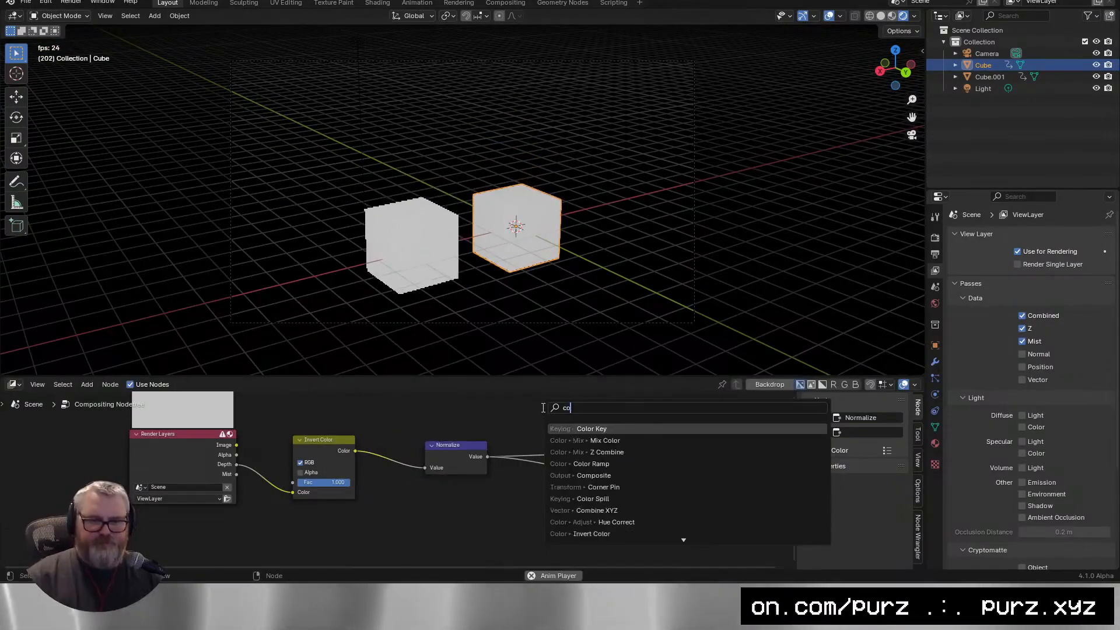
key(Return)
click(677, 459)
drag(747, 448, 743, 504)
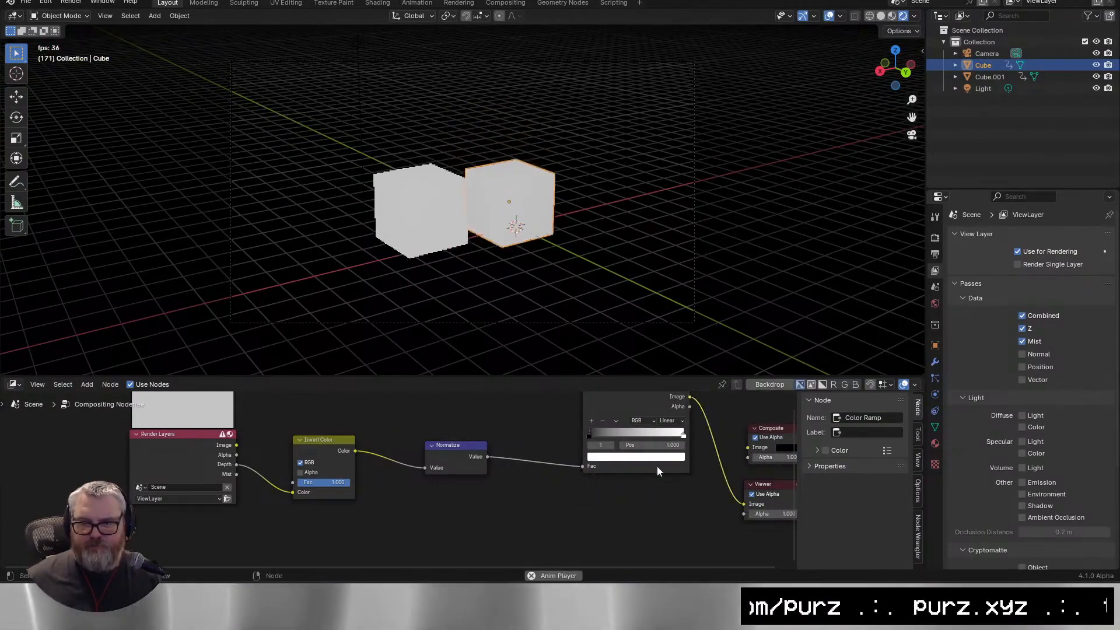
Reposition the Color Ramp node and set its black stop to position 0.795.
drag(656, 466, 639, 516)
drag(576, 482, 633, 485)
drag(630, 480, 637, 478)
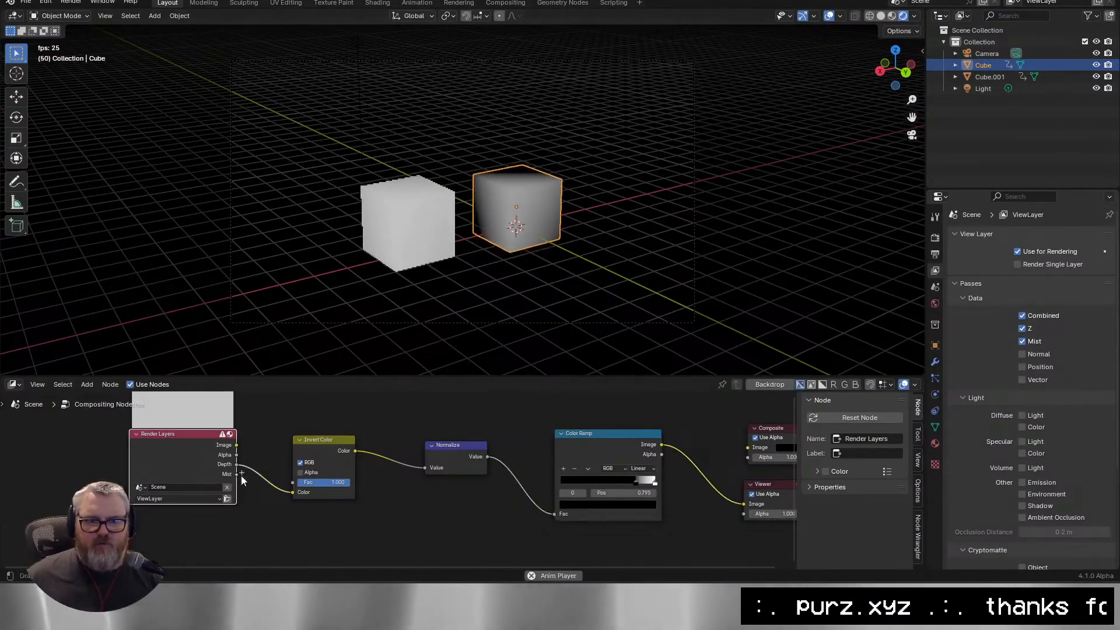
Try Mist as the Invert Color input with the black stop back at the ramp's start, and relink Depth.
drag(237, 474, 294, 493)
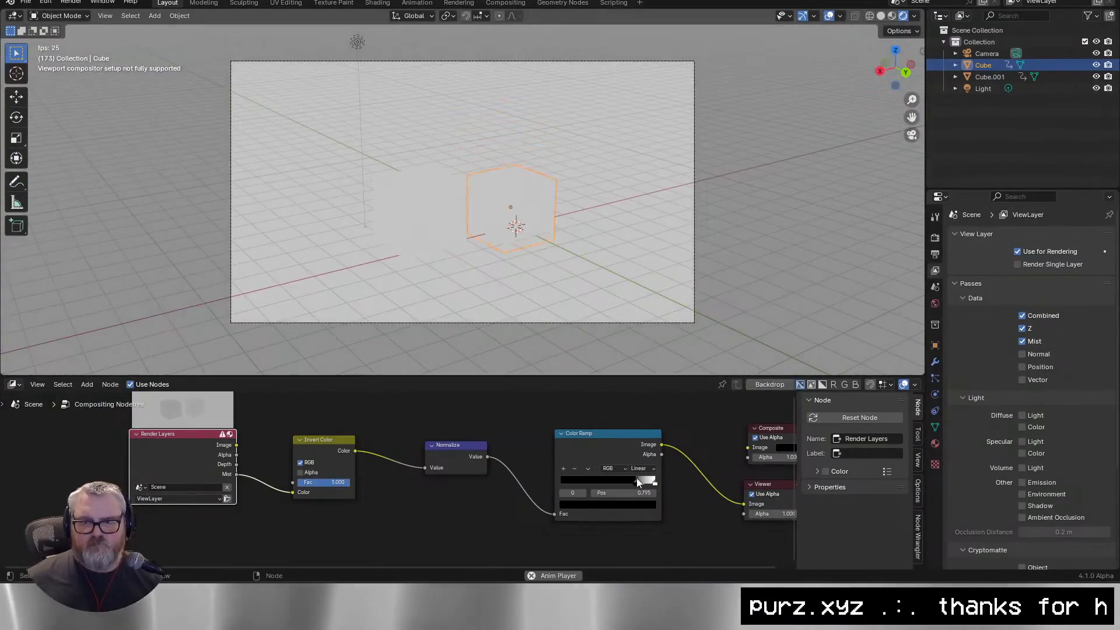
drag(637, 478, 559, 479)
drag(236, 464, 300, 493)
Turn off RGB inversion in the Invert Color node and set the Color Ramp's white stop to position 0.786.
click(318, 463)
click(455, 464)
mouse_move(561, 482)
mouse_down()
mouse_move(601, 480)
mouse_move(560, 480)
mouse_up()
drag(655, 483, 633, 481)
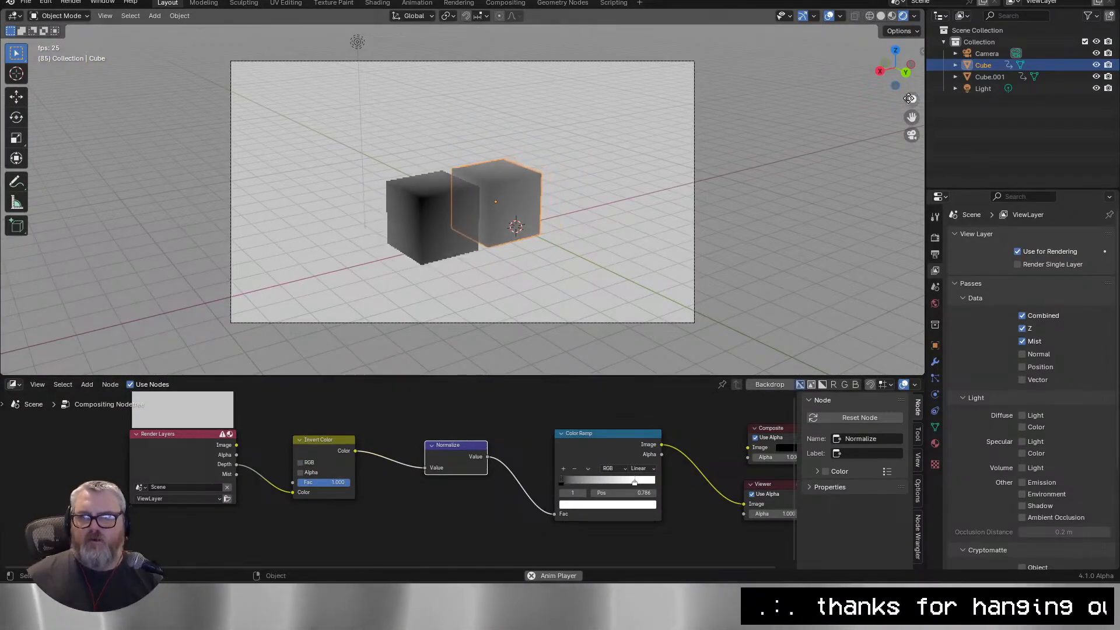
Examine the depth shading of both cubes from another viewing angle and up close.
click(908, 72)
drag(493, 149, 465, 196)
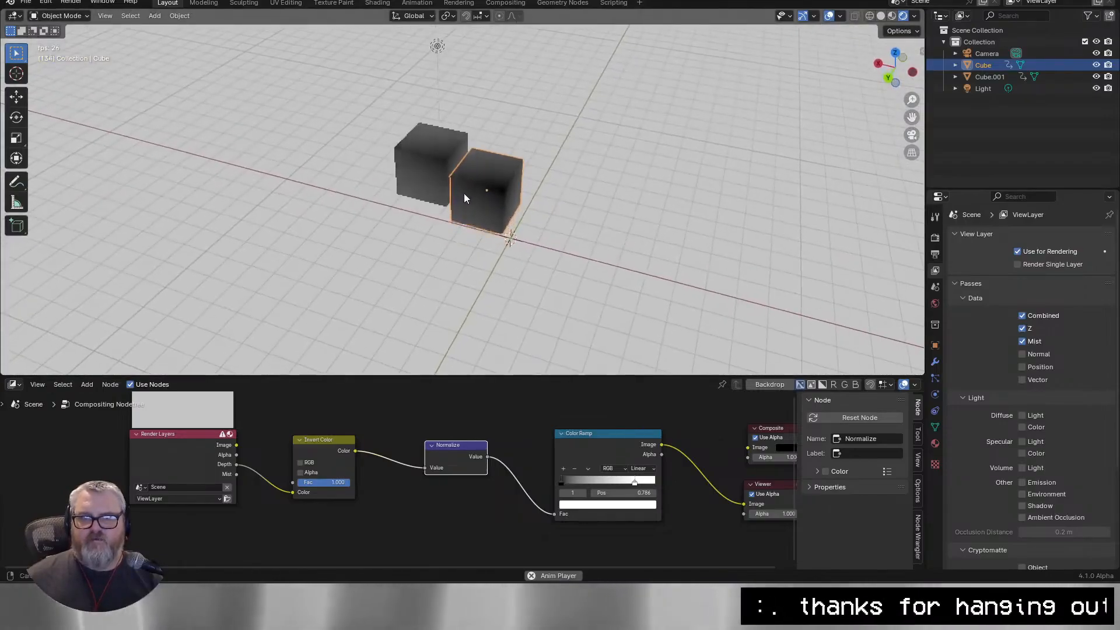
scroll(484, 221, up, 3)
scroll(557, 240, down, 1)
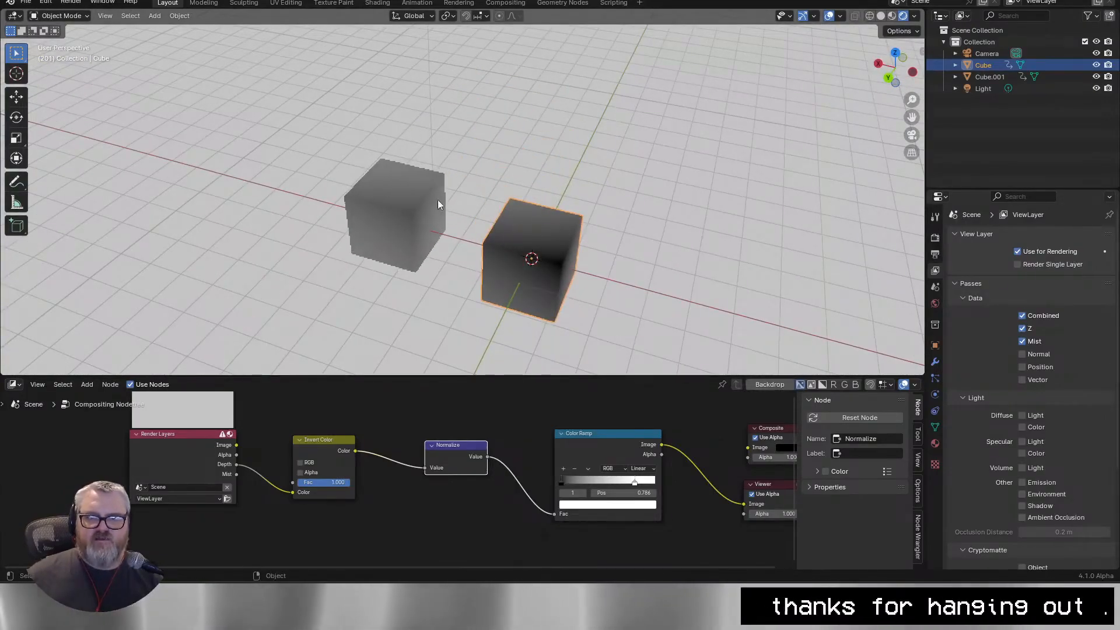
scroll(432, 198, up, 6)
scroll(346, 100, down, 6)
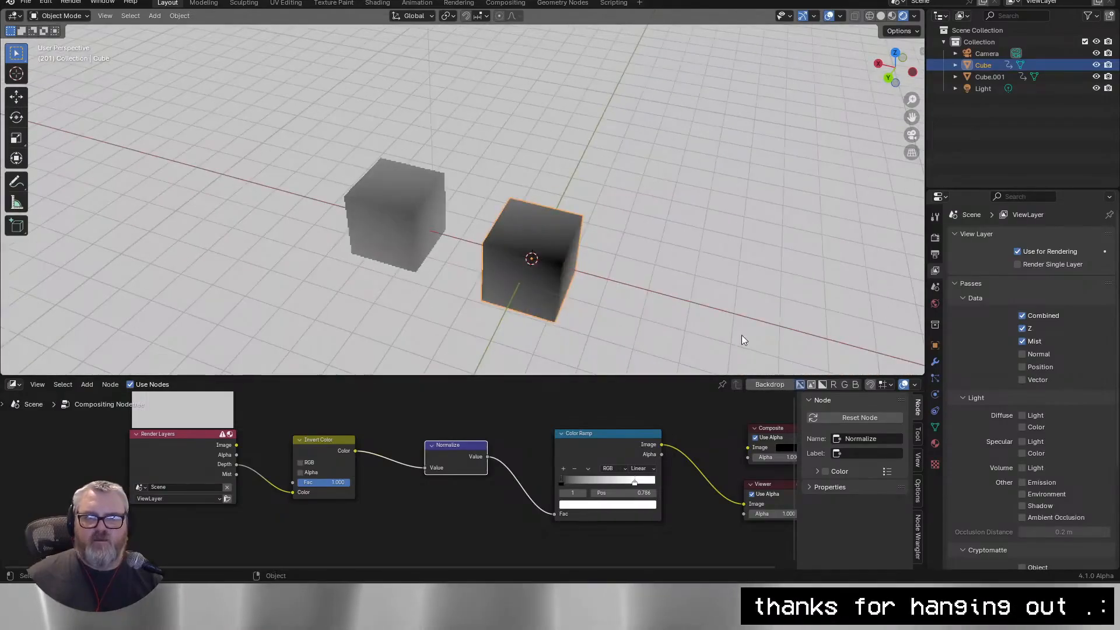
Examine the depth shading of both cubes from another angle and through the camera, and test-render the frame.
drag(741, 335, 736, 279)
key(F12)
click(1110, 1)
drag(682, 195, 508, 215)
key(KP_0)
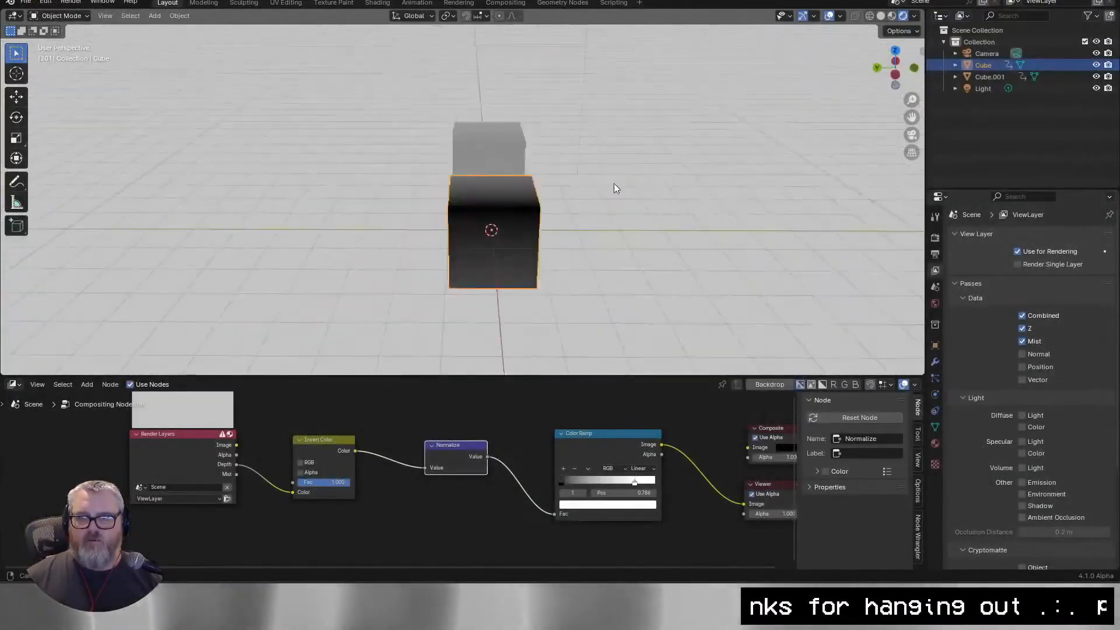
key(F12)
key(Escape)
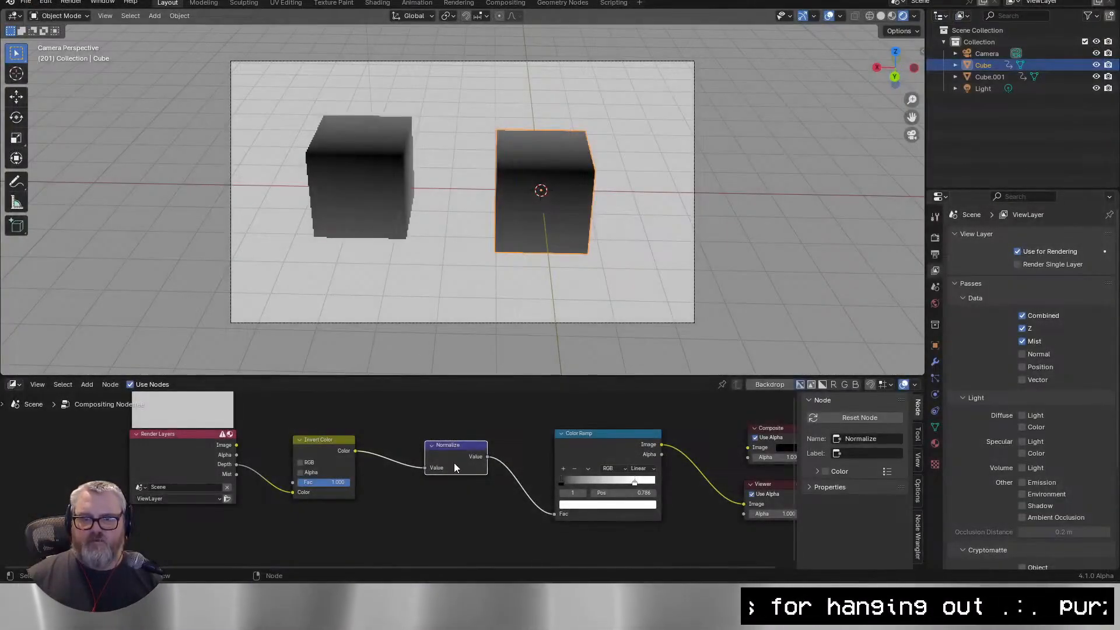
In the Compositing workspace, link the Color Ramp's Image output to the Composite node and render frame 201.
click(505, 3)
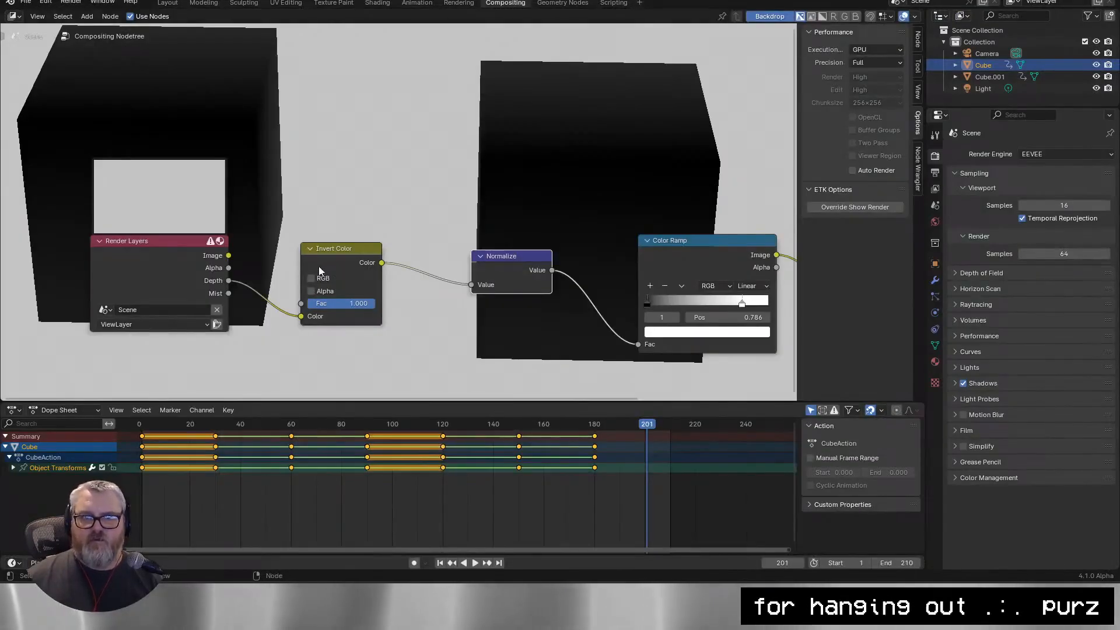
scroll(628, 231, down, 4)
drag(626, 213, 278, 188)
drag(473, 230, 475, 231)
key(F12)
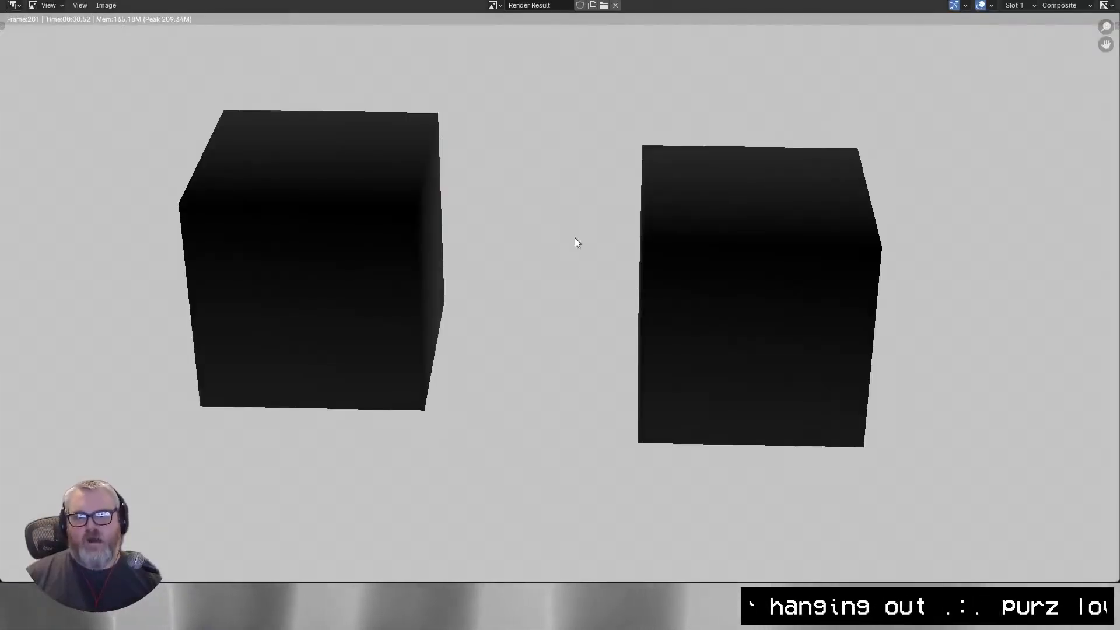
key(Escape)
drag(159, 258, 356, 243)
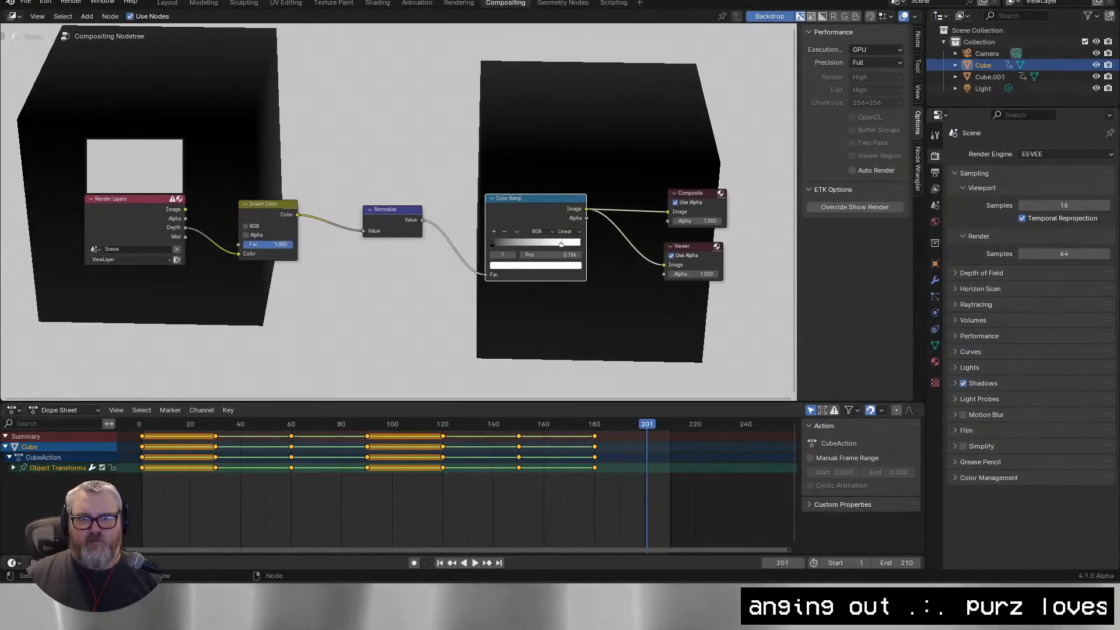
Turn on RGB inversion in the Invert Color node and check the inverted depth in a render and during playback.
click(254, 226)
key(space)
key(F12)
key(Escape)
click(168, 3)
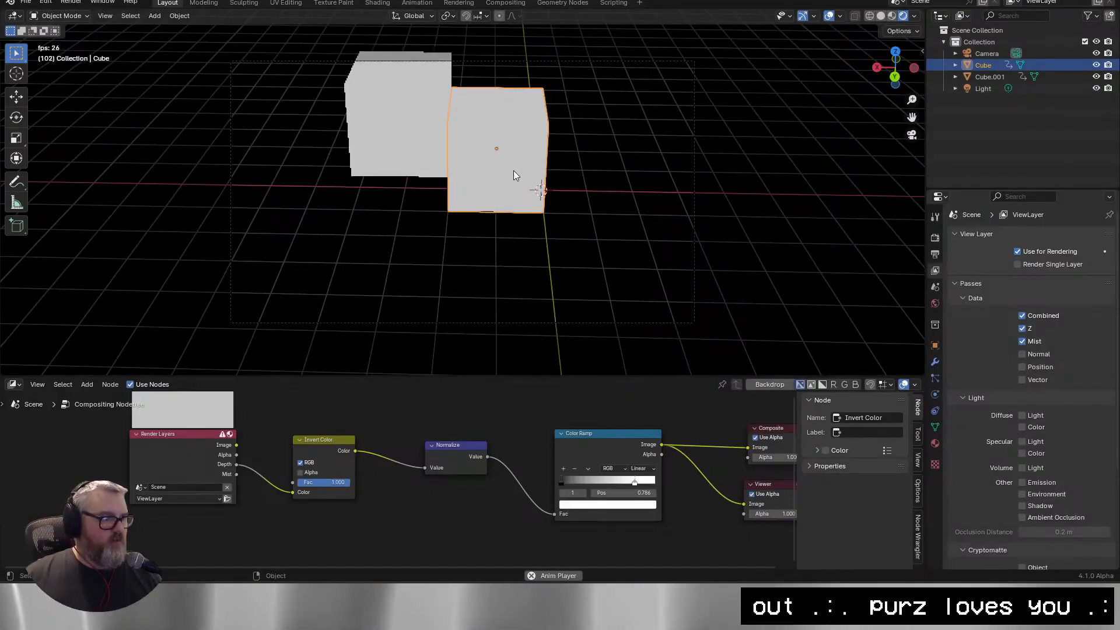
key(space)
key(KP_0)
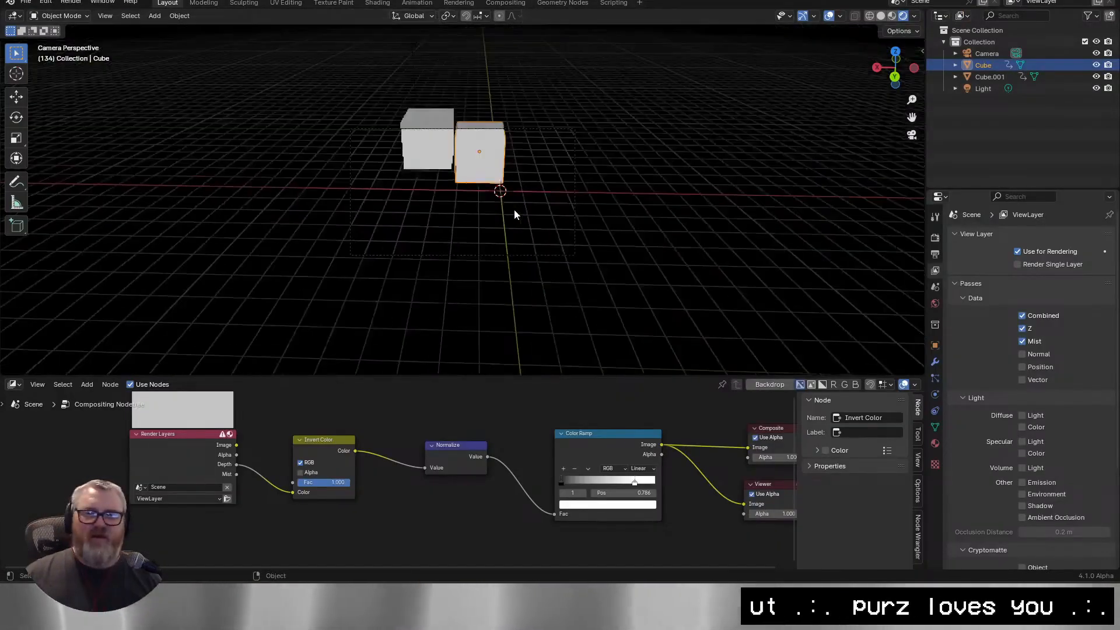
scroll(513, 209, up, 4)
click(511, 201)
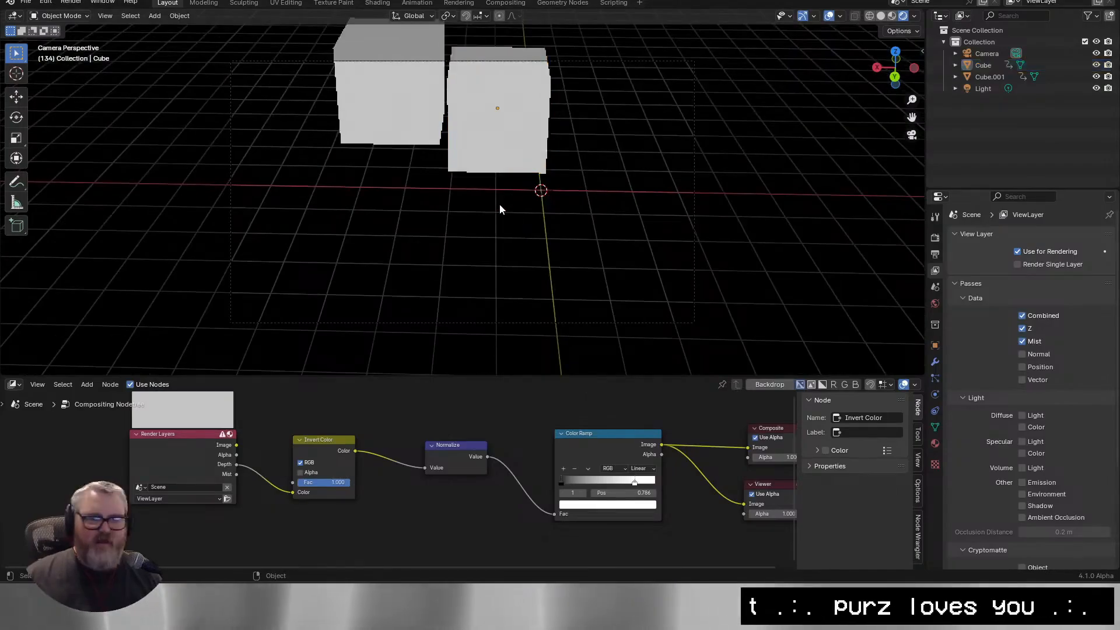
scroll(499, 204, down, 2)
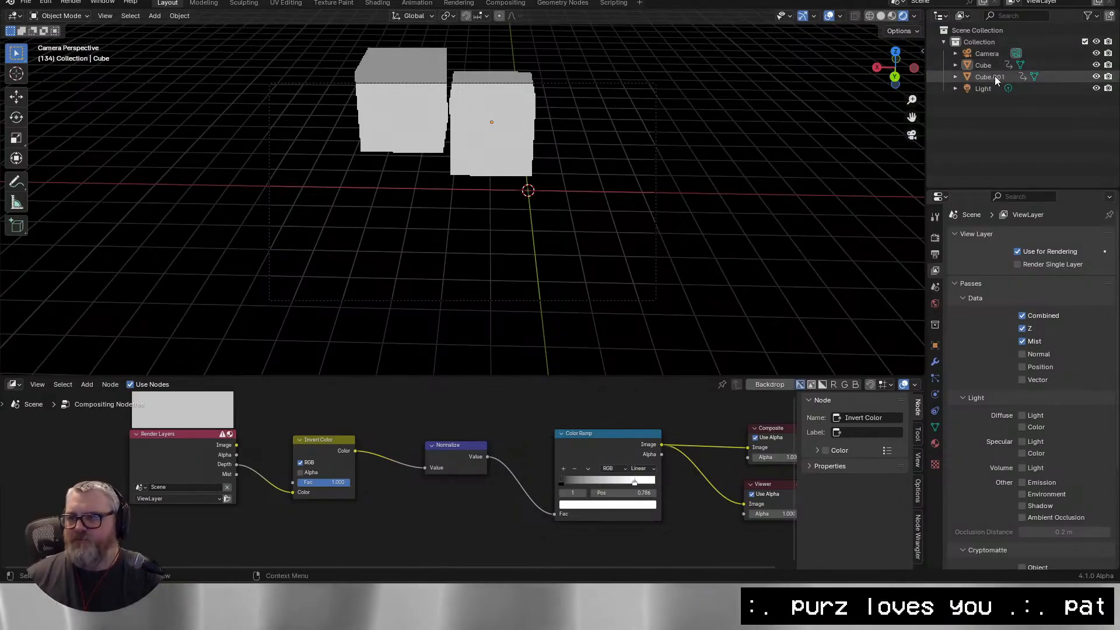
Turn off the Z and Mist passes and delete the Invert Color, Normalize, Color Ramp and Viewer nodes.
drag(1037, 341, 1026, 328)
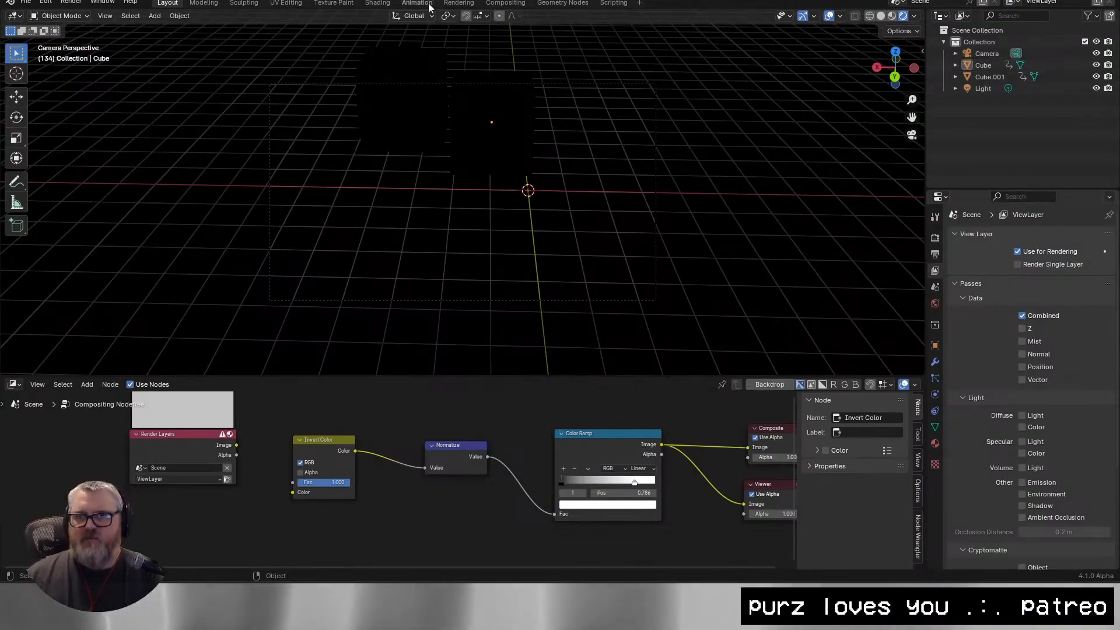
click(519, 4)
drag(282, 131, 602, 347)
key(x)
Disable the viewport compositor and change the cubes' shared material surface to Emission.
click(867, 193)
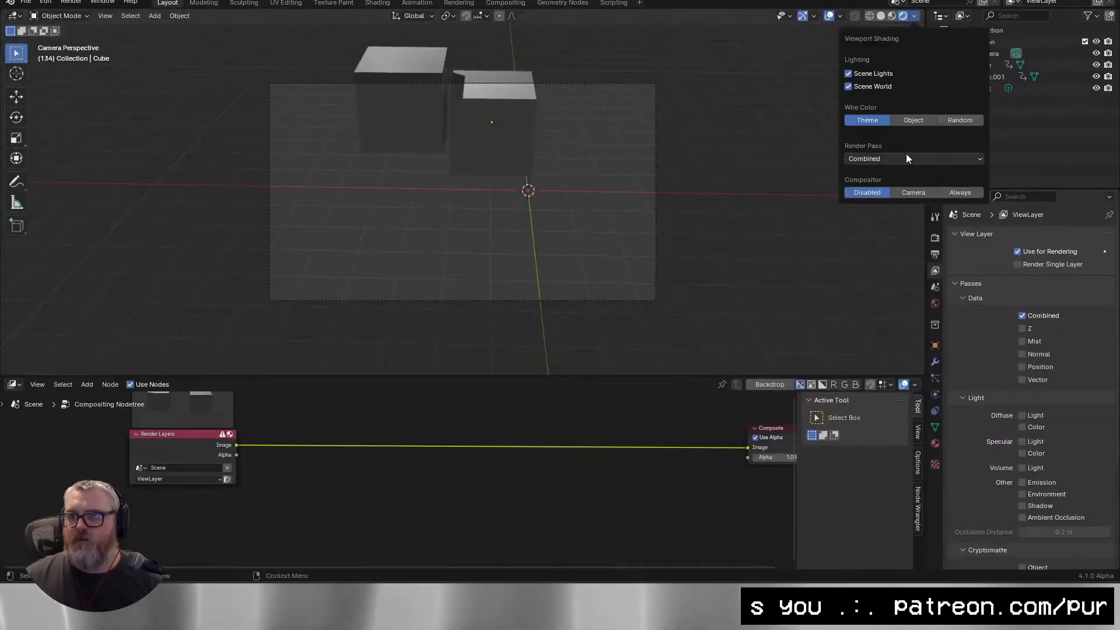
click(905, 158)
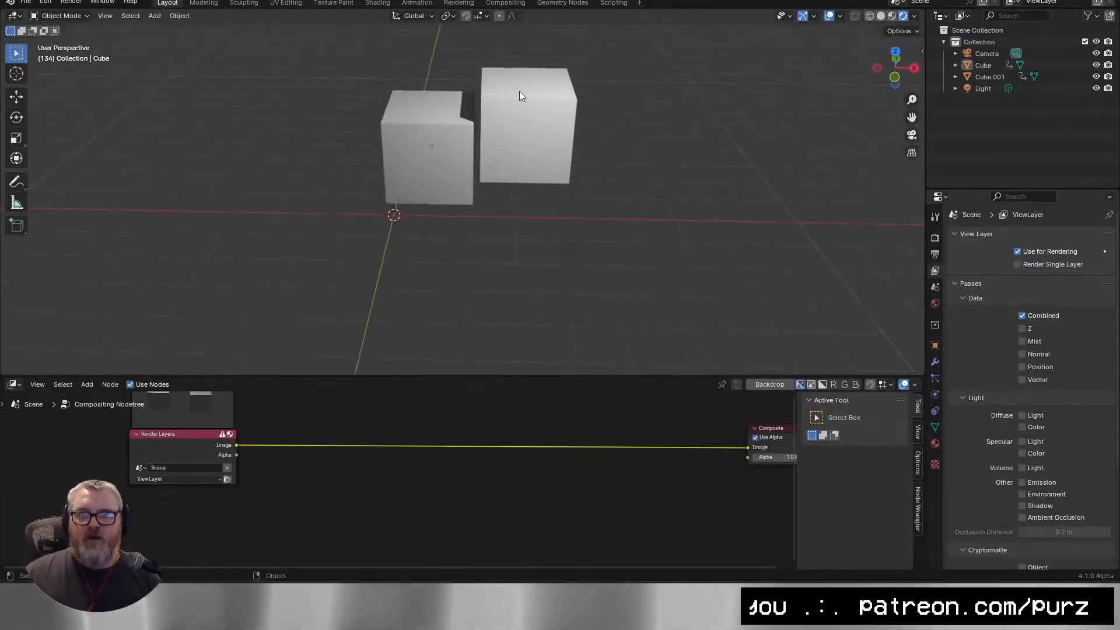
click(522, 99)
click(934, 442)
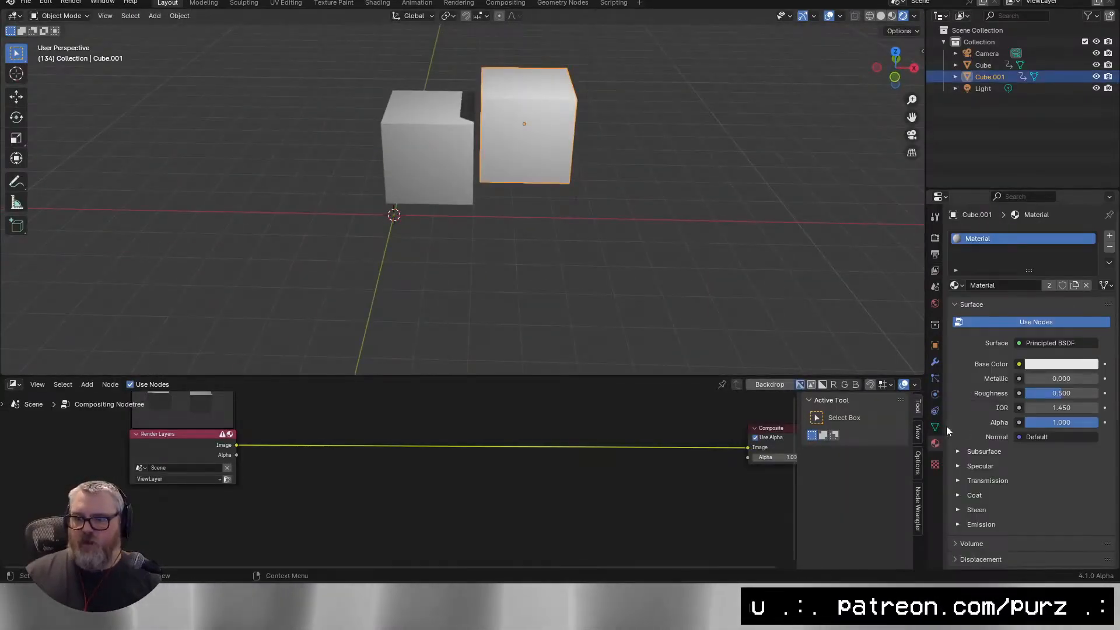
click(1017, 341)
click(1009, 107)
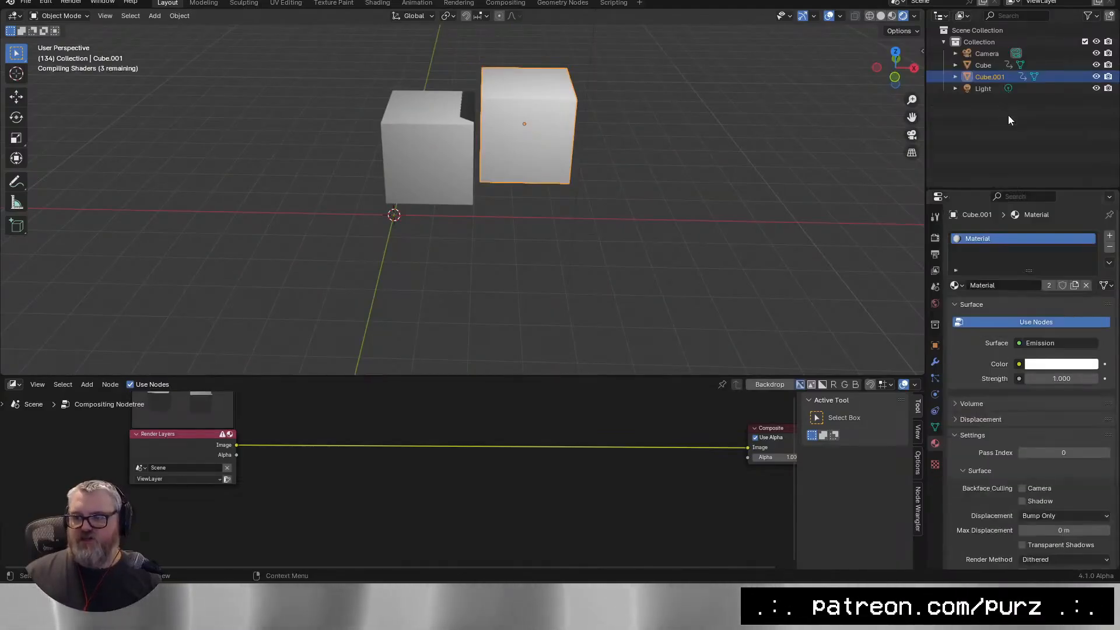
In the Shader Editor, add an Ambient Occlusion node and link its AO output to the Emission color.
click(13, 384)
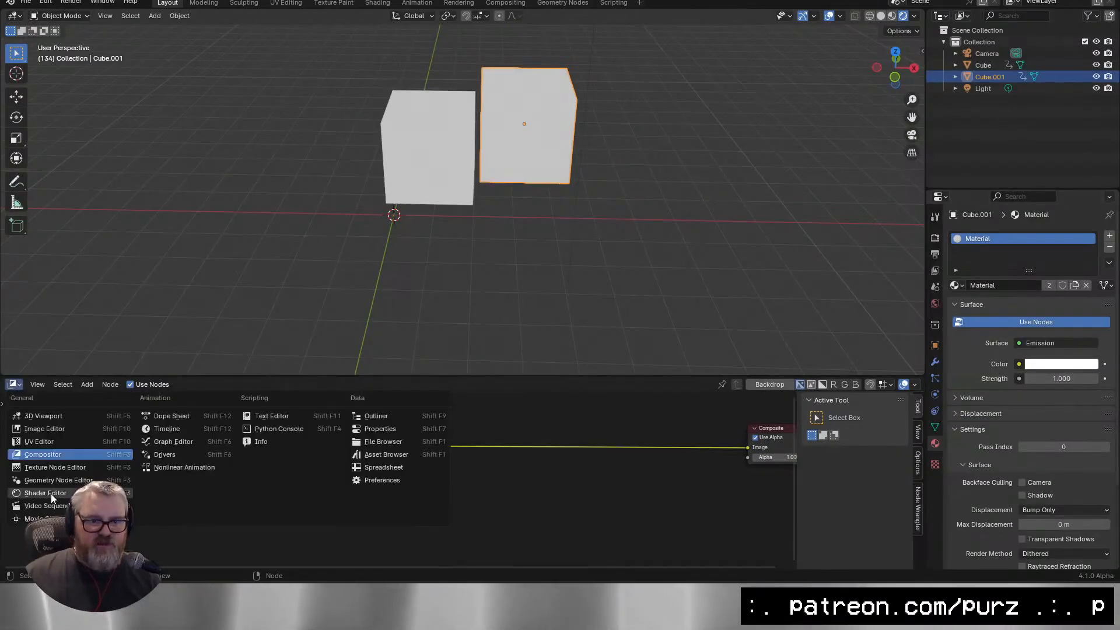
click(18, 492)
key(shift+a)
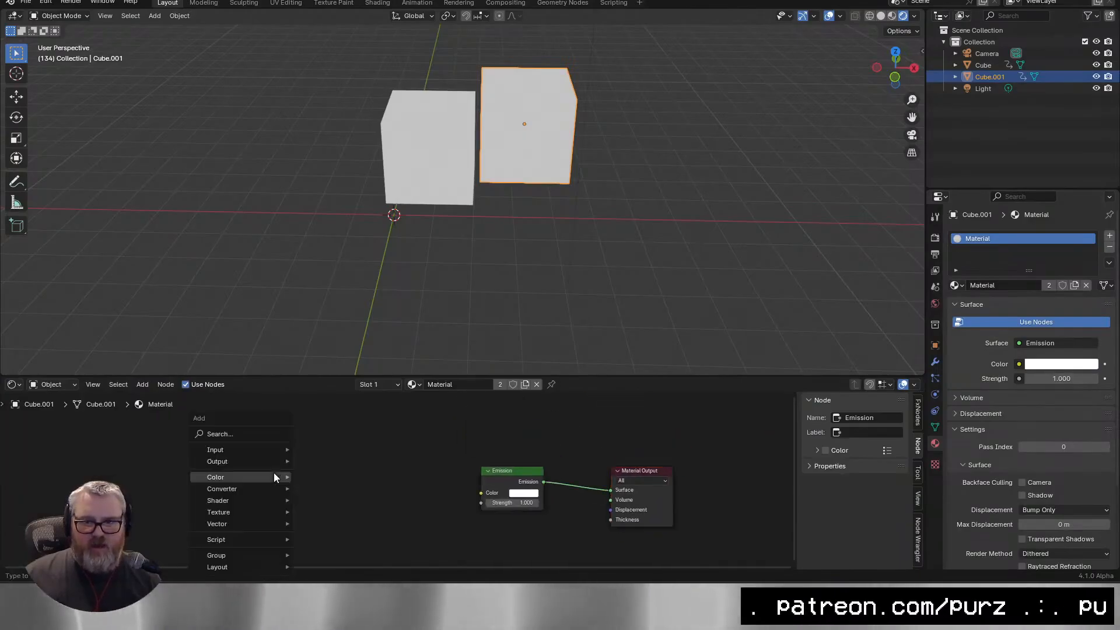
click(254, 438)
text(ambi)
key(Return)
click(285, 445)
drag(335, 465, 481, 493)
drag(496, 257, 682, 220)
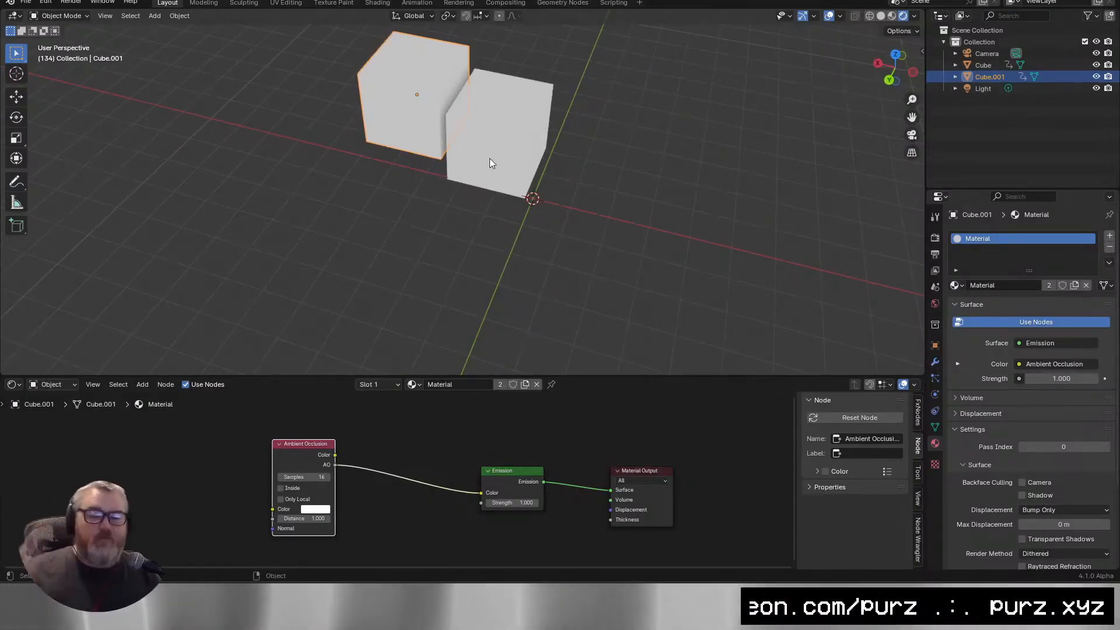
Add a Bevel modifier to Cube.001 with an amount of 0.138 m and 3 segments.
click(935, 362)
click(995, 235)
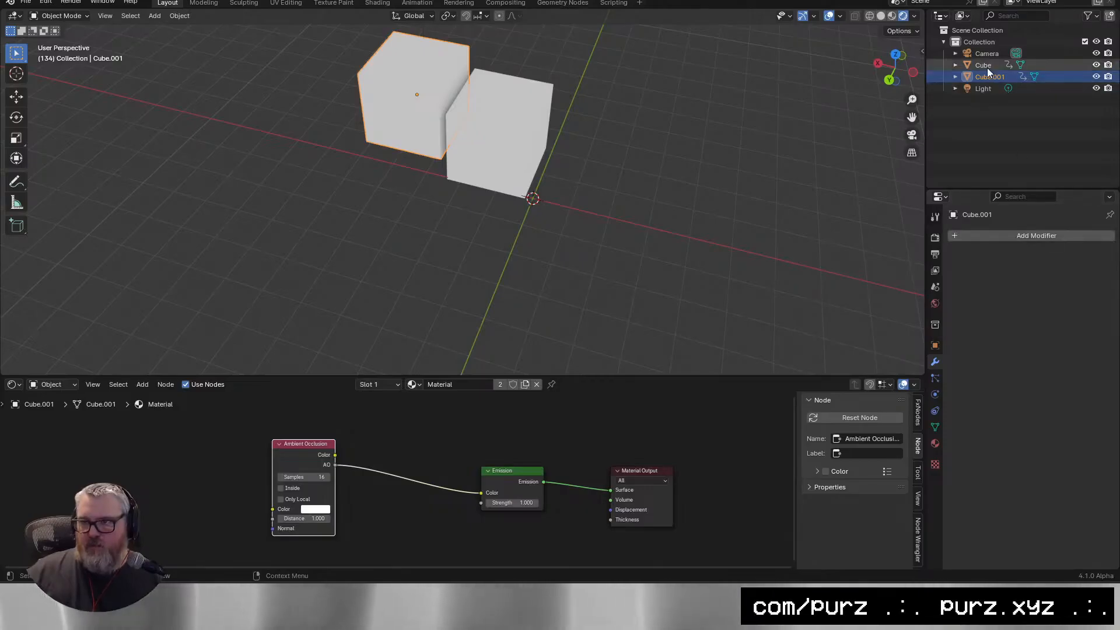
click(968, 236)
mouse_move(960, 284)
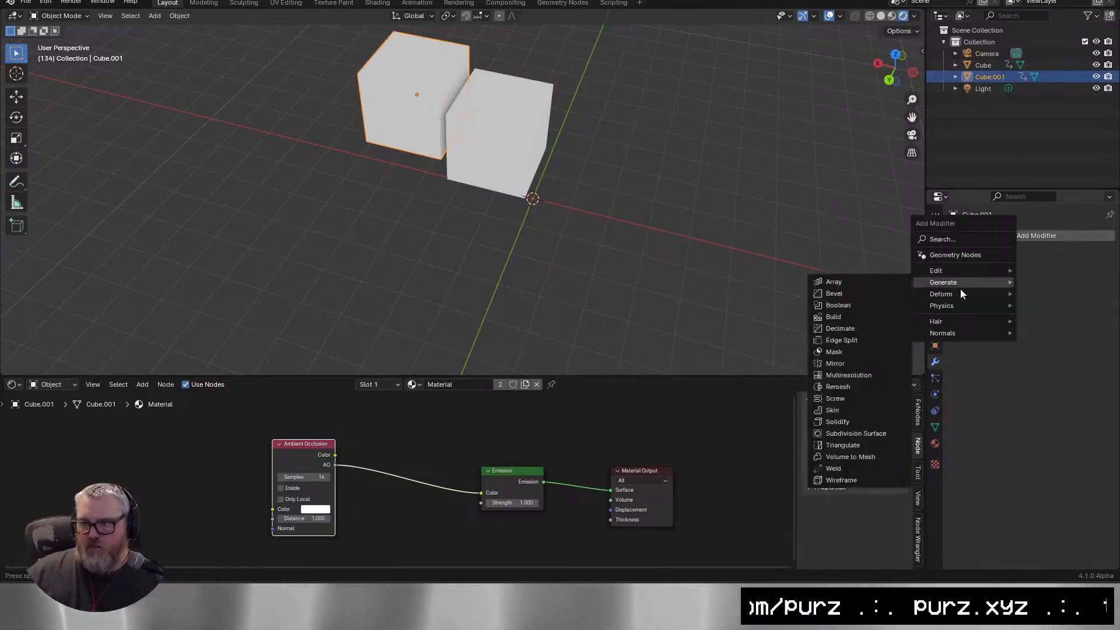
click(866, 294)
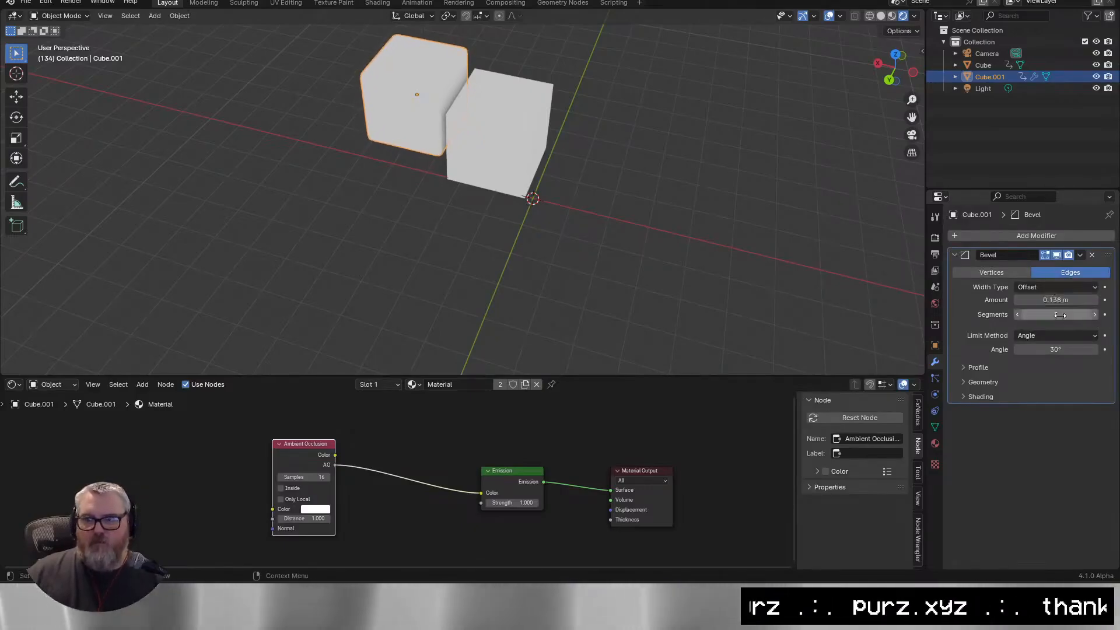
Try to copy modifiers between the two cubes with the unbeveled cube active, and undo it.
shift+click(467, 124)
shift+click(411, 104)
shift+click(513, 158)
key(ctrl+l)
key(Escape)
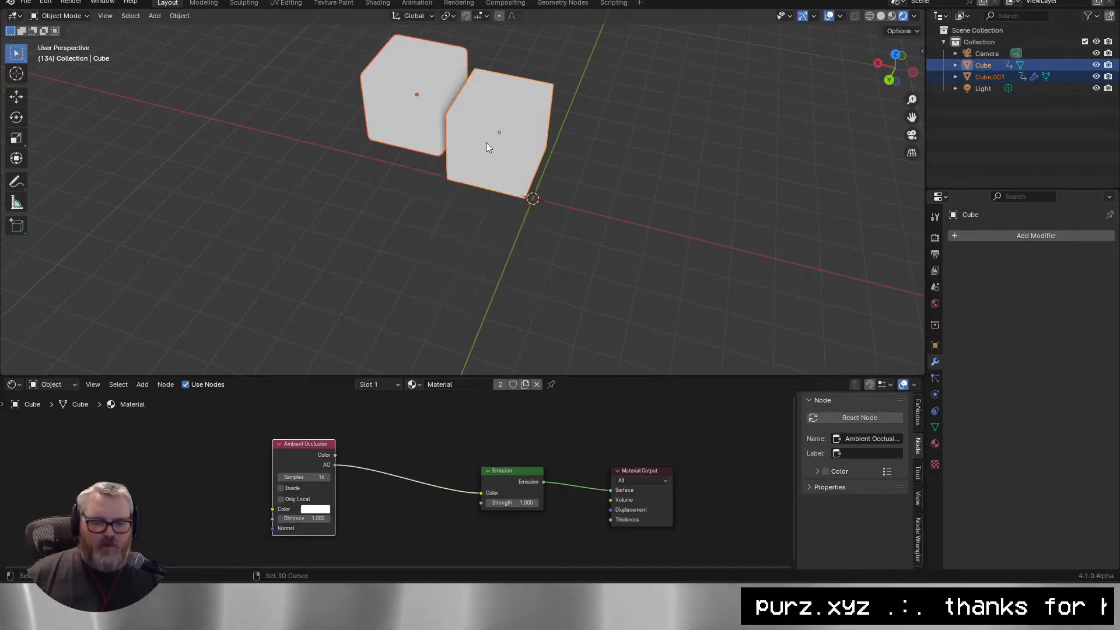
key(shift+l)
key(Escape)
key(ctrl+l)
click(453, 249)
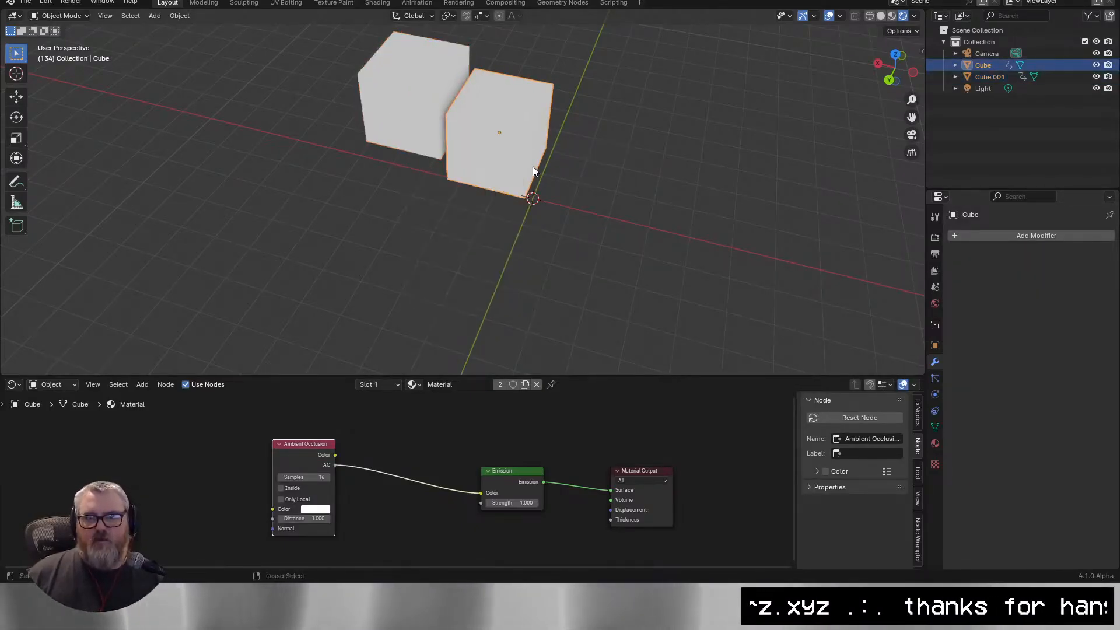
key(ctrl+z)
Copy the Bevel modifier from Cube.001 to the other cube and play the animation.
shift+click(404, 119)
key(ctrl+l)
click(403, 119)
click(591, 149)
key(space)
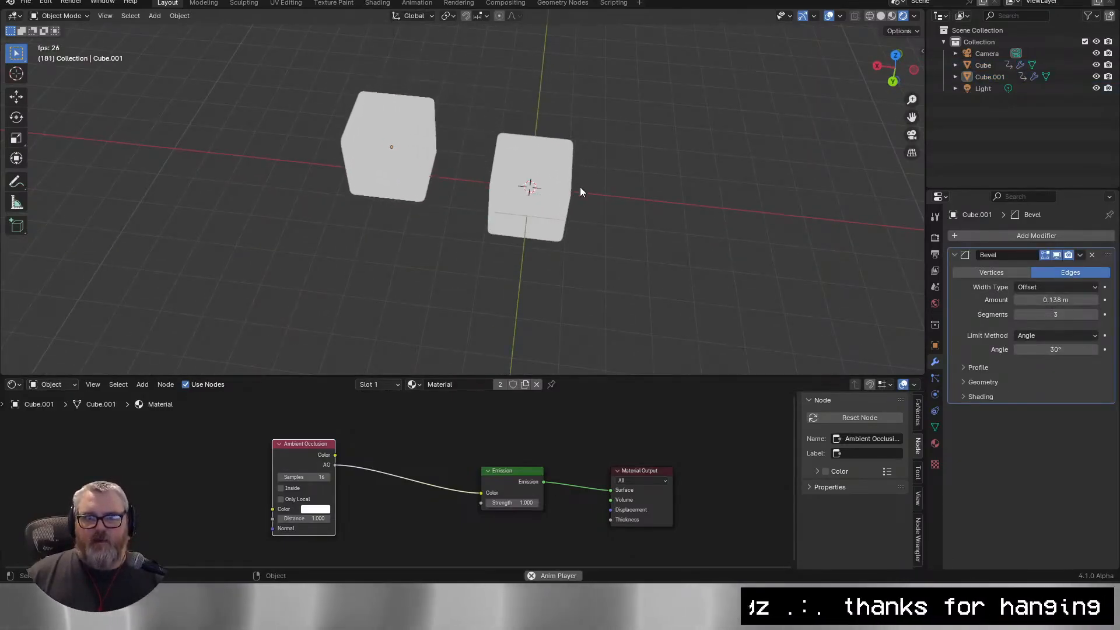
Insert a Color Ramp node between the Ambient Occlusion node's AO output and the Emission color.
key(shift+a)
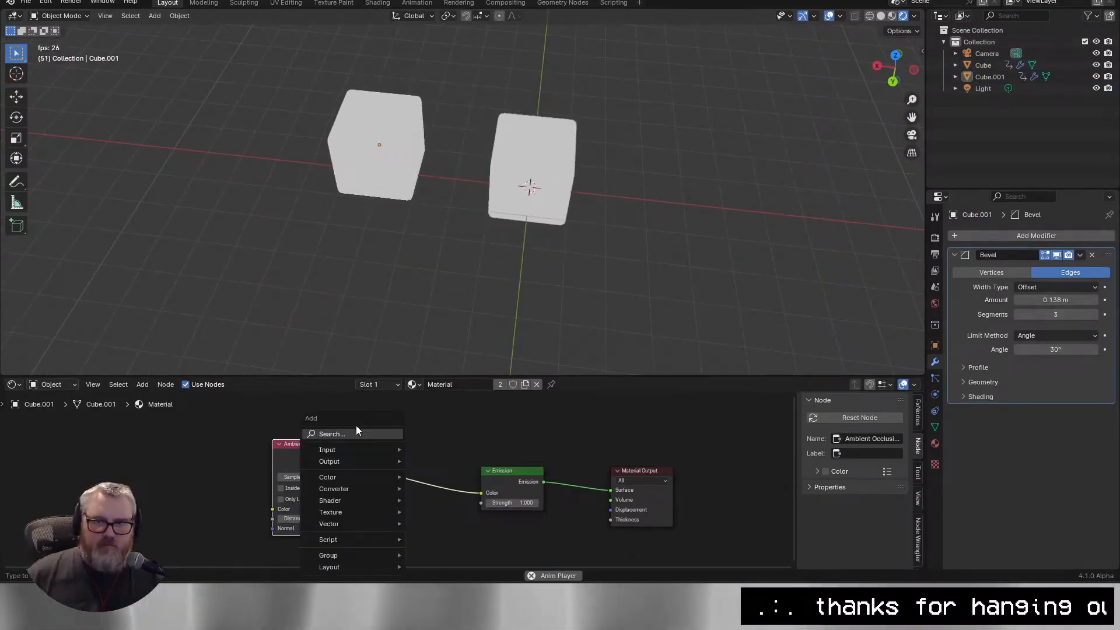
click(350, 435)
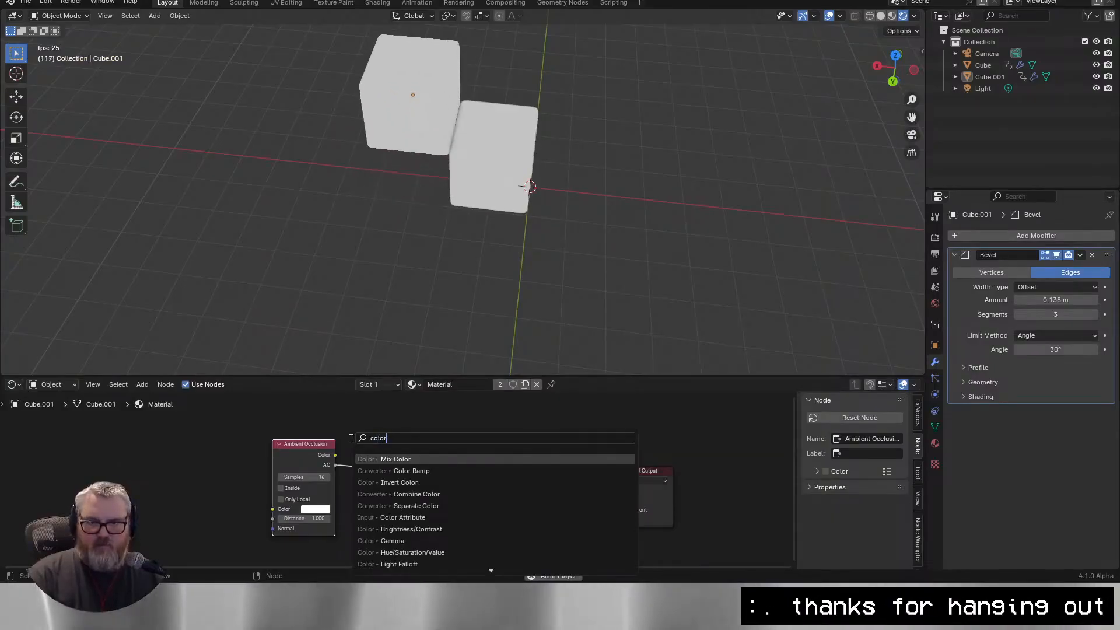
key(Return)
click(414, 484)
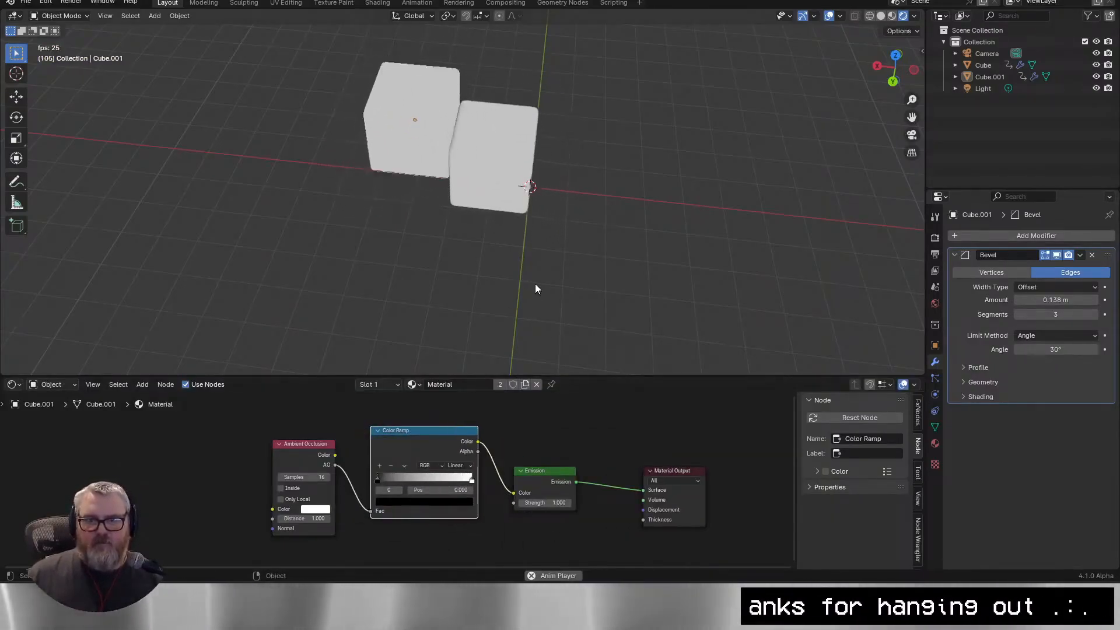
drag(567, 221, 540, 281)
Try enclosing the scene in a new, greatly enlarged cube, view it from several distances, and delete it.
key(shift+a)
click(631, 254)
key(s)
click(176, 210)
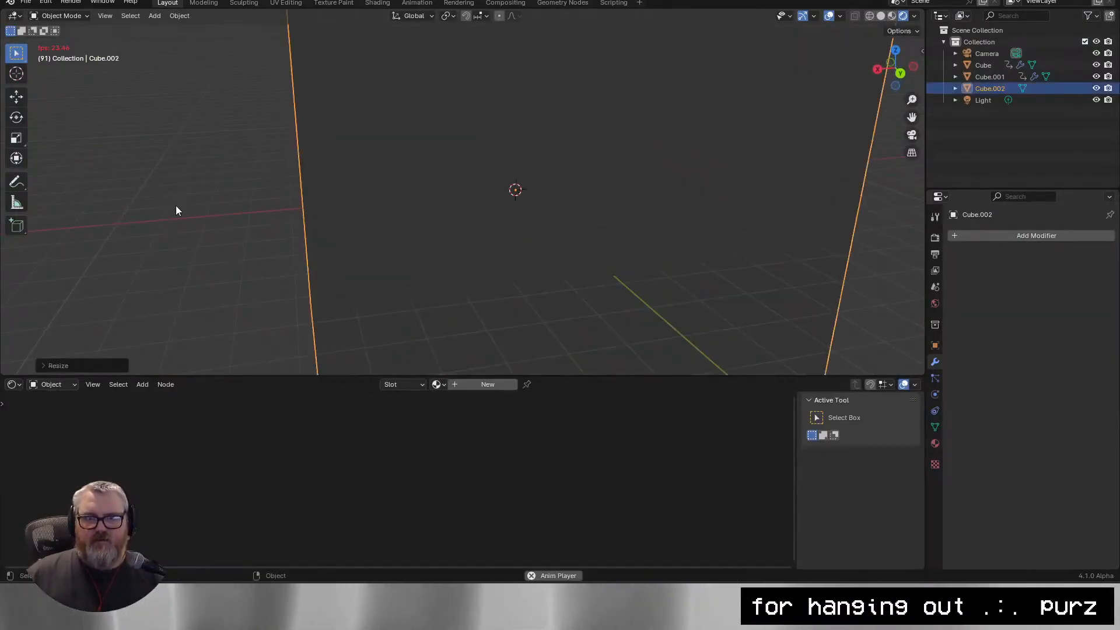
scroll(691, 142, up, 7)
drag(689, 142, 570, 107)
scroll(602, 134, down, 3)
scroll(569, 107, up, 4)
scroll(569, 107, down, 6)
key(Delete)
Examine the playing animation of both beveled cubes through the camera and from a free viewing angle.
key(KP_0)
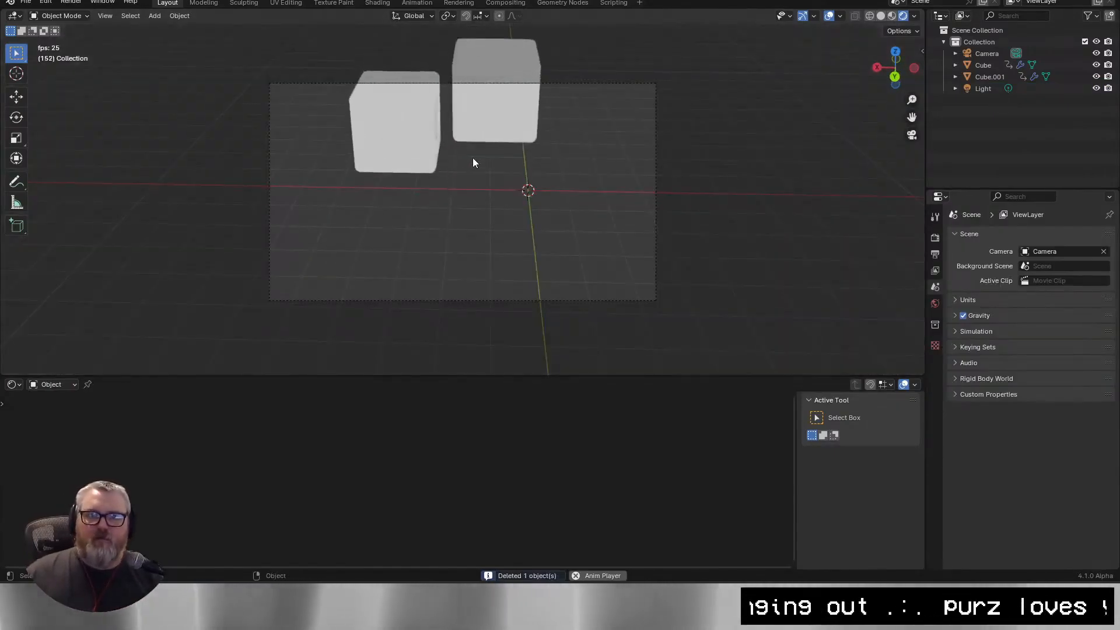
key(ctrl+space)
drag(525, 239, 548, 266)
scroll(548, 264, down, 3)
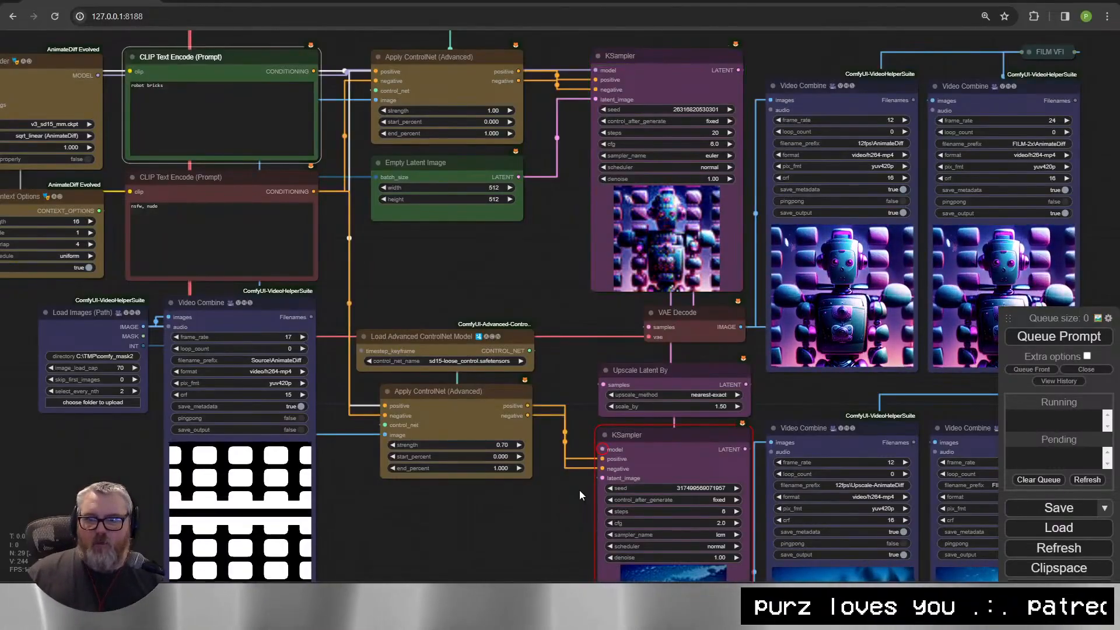
Switch to the ComfyUI workflow and examine the robot videos in the Video Combine nodes up close.
drag(582, 492, 352, 484)
scroll(845, 193, up, 6)
drag(868, 266, 858, 219)
scroll(857, 222, up, 4)
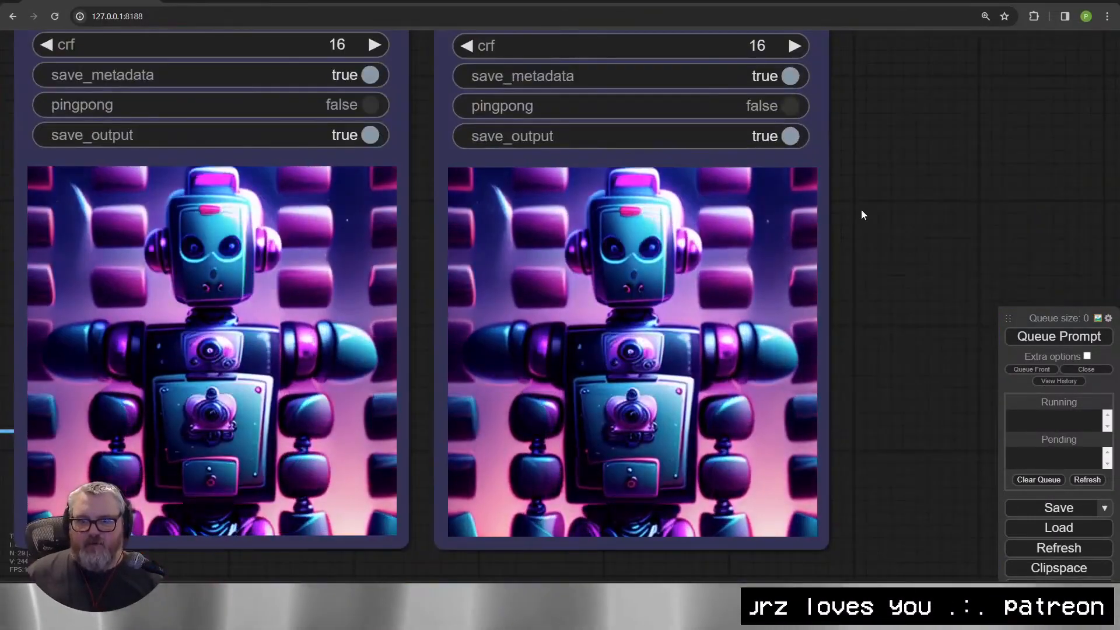
scroll(862, 214, down, 10)
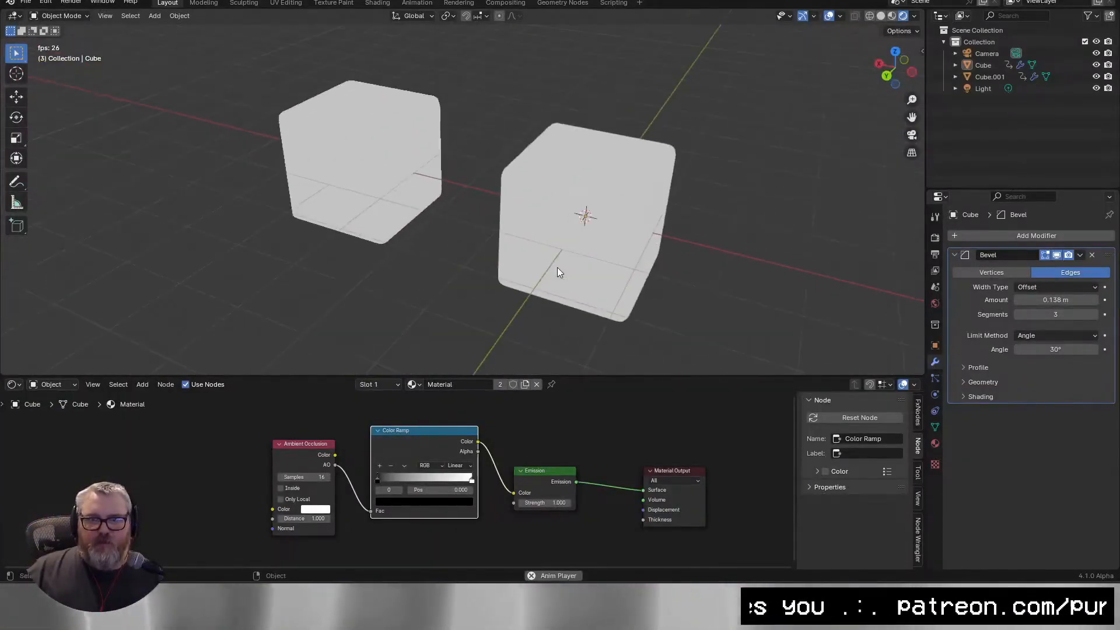
Leave Blender for the ComfyUI workflow, show its image-loading nodes, and open the c:\tmp folder in File Explorer.
key(ctrl+q)
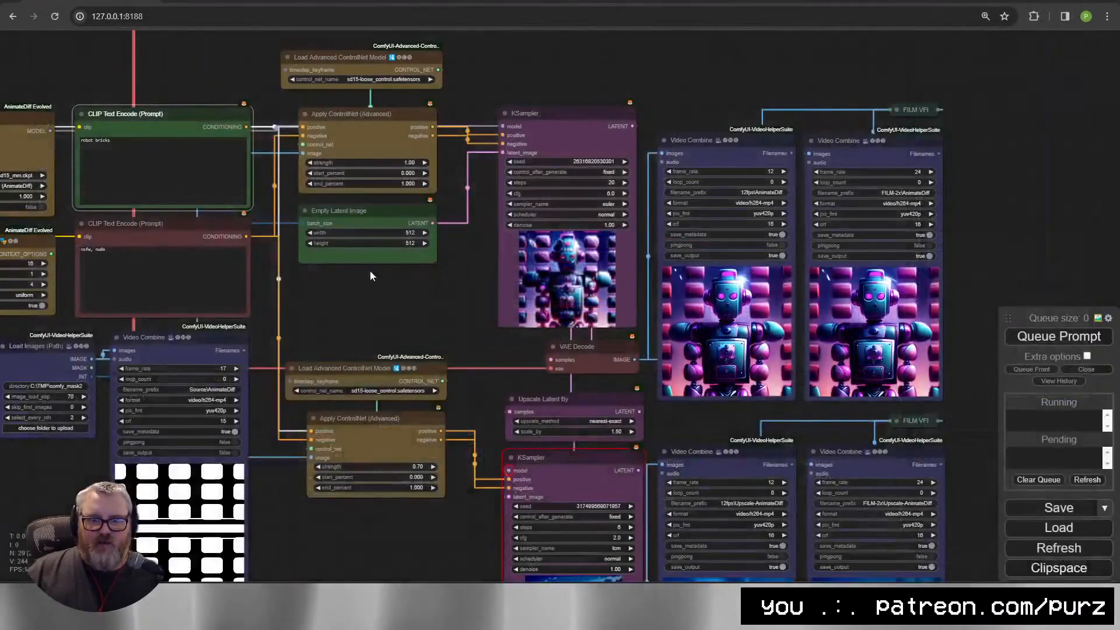
scroll(523, 290, up, 3)
drag(109, 319, 152, 333)
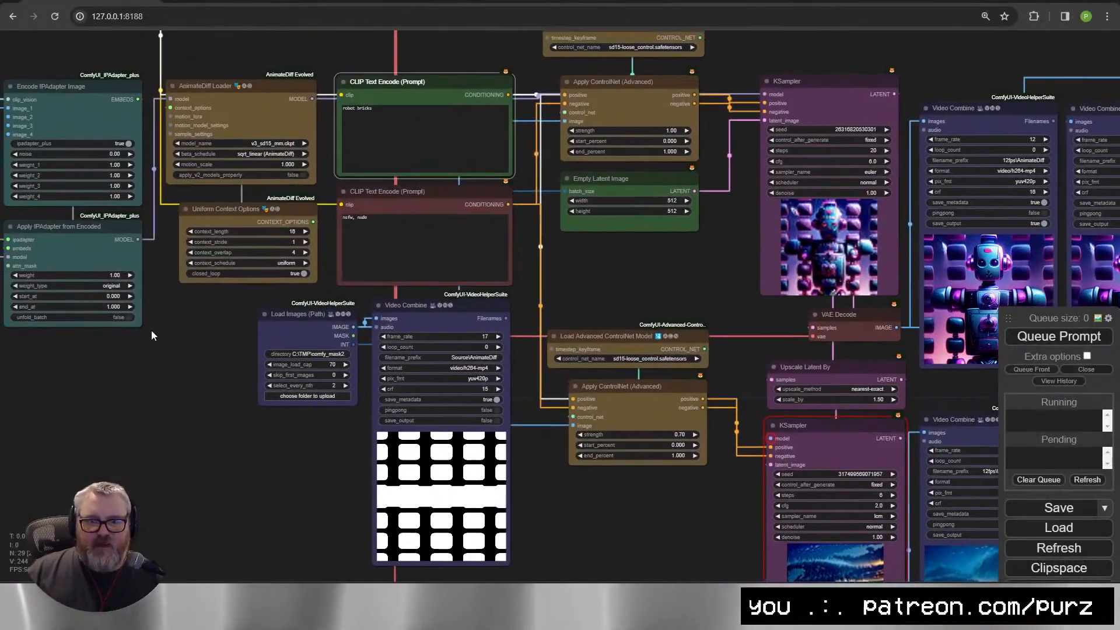
key(super+r)
text(c:\tmp)
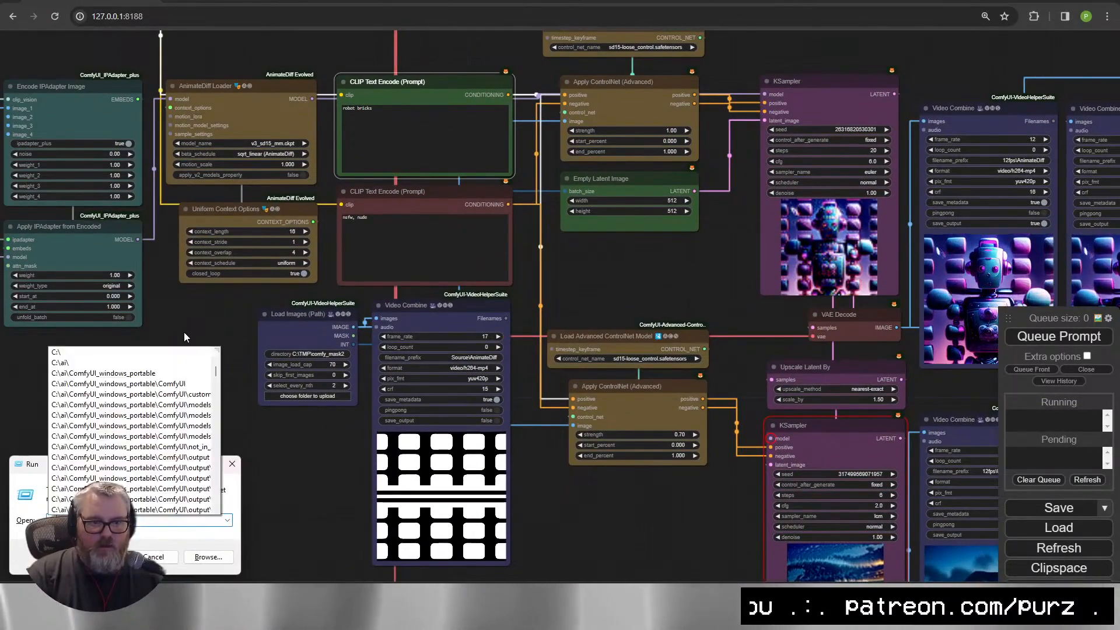
key(Return)
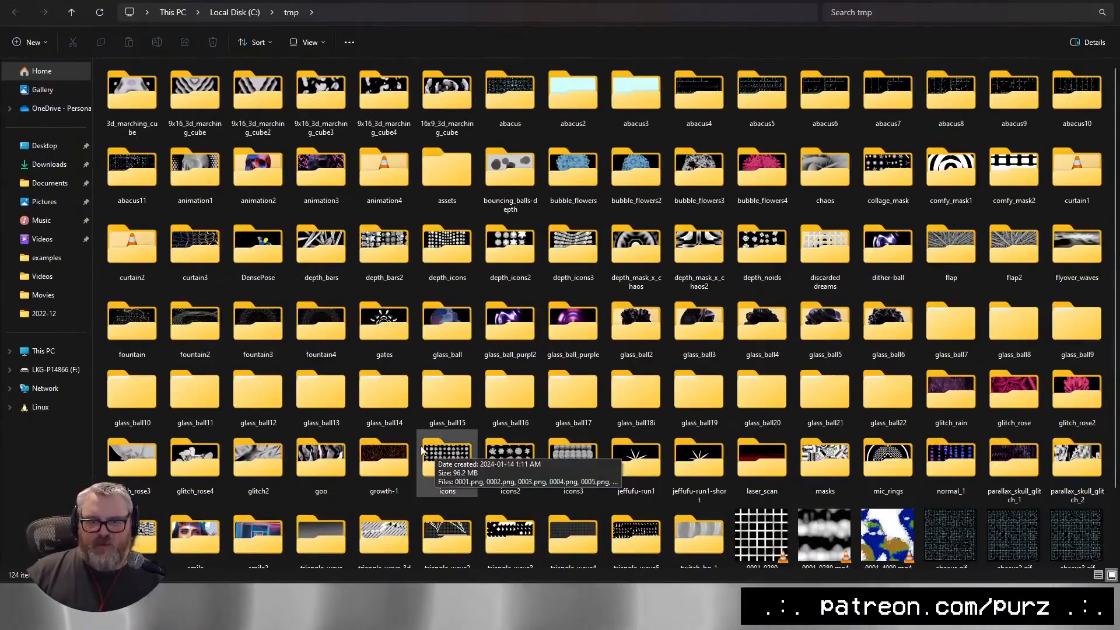
Open the bouncing_balls-depth folder, preview its depth image sequence in the player, and return to the tmp folder.
double_click(510, 172)
double_click(403, 164)
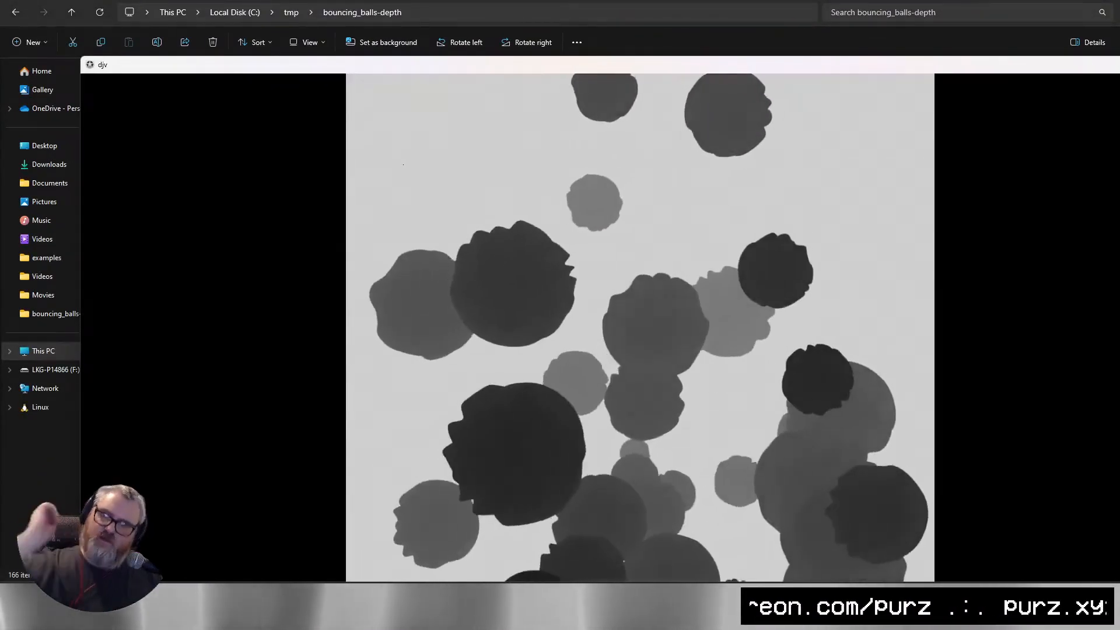
key(alt+F4)
key(alt+Up)
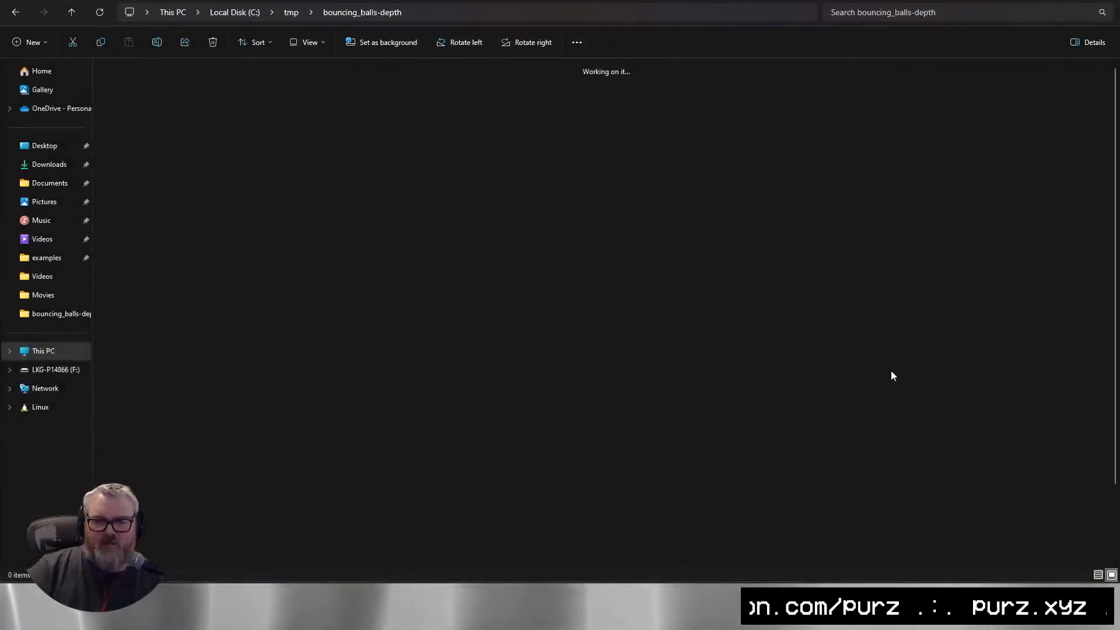
Open the parallax_skull_glitch_2 folder inside tmp.
key(Left)
key(Left)
key(Left)
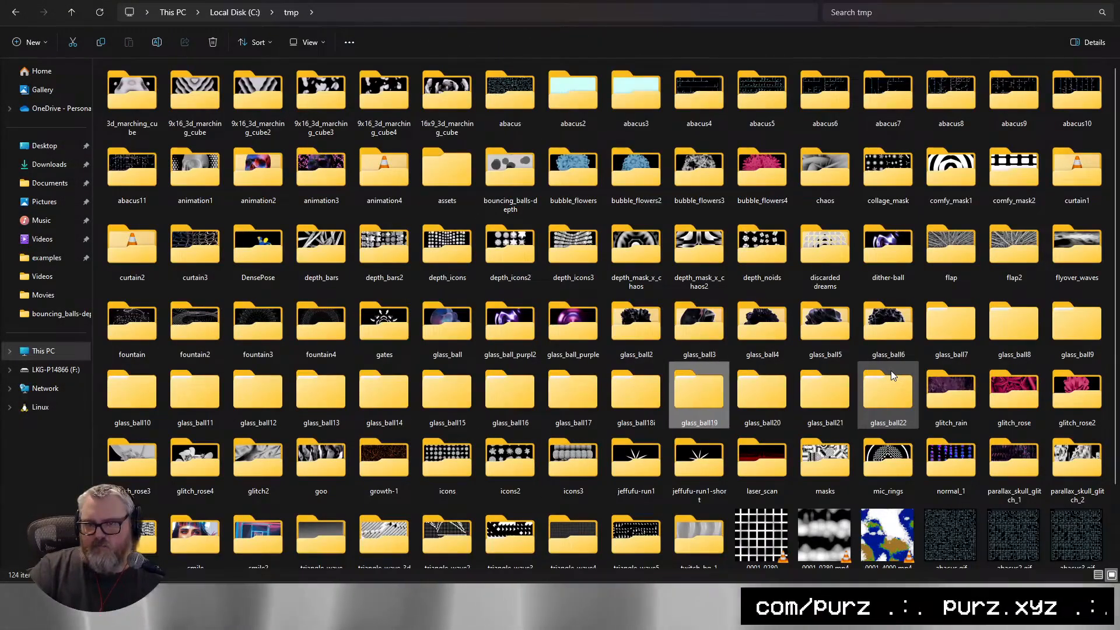
key(Up)
key(Up)
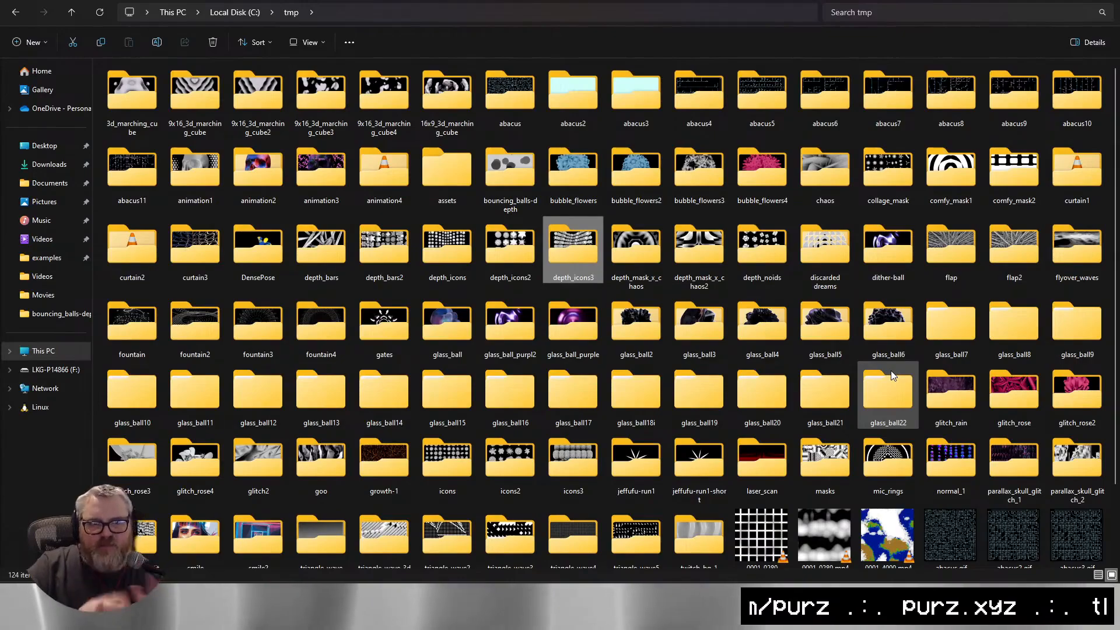
key(Up)
key(Right)
key(Right)
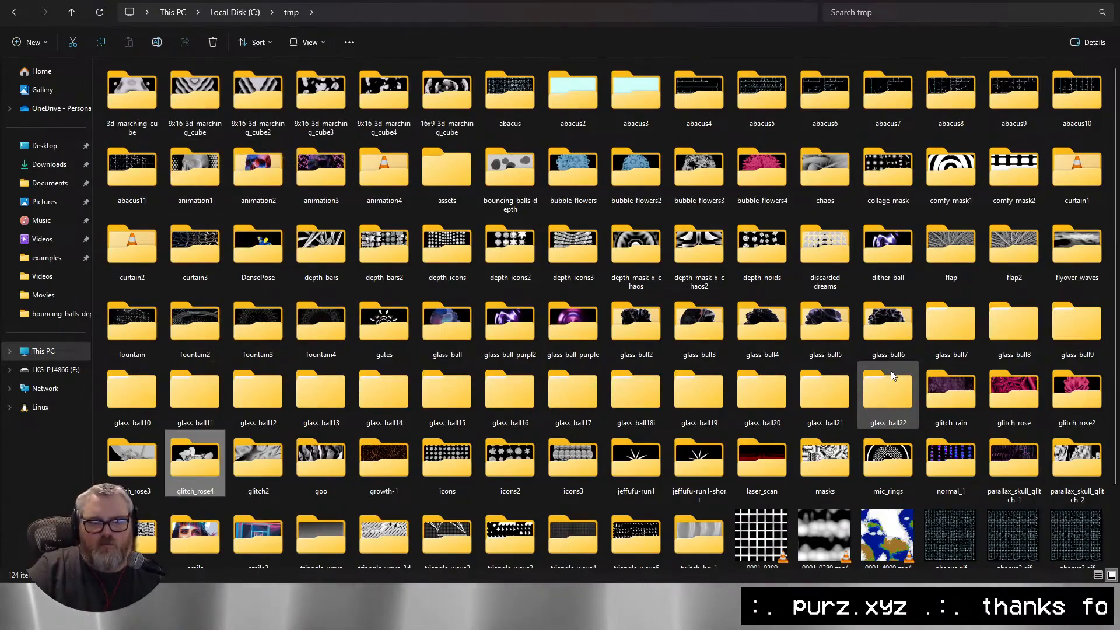
key(Right)
key(Right)
key(Right)
key(Right)
key(Right)
key(Right)
key(Right)
key(Right)
key(Right)
key(Right)
key(Right)
key(Right)
key(Right)
key(Right)
key(Return)
Preview the skull glitch sequence starting at 0001.png in the djv player and close the player.
right_click(147, 83)
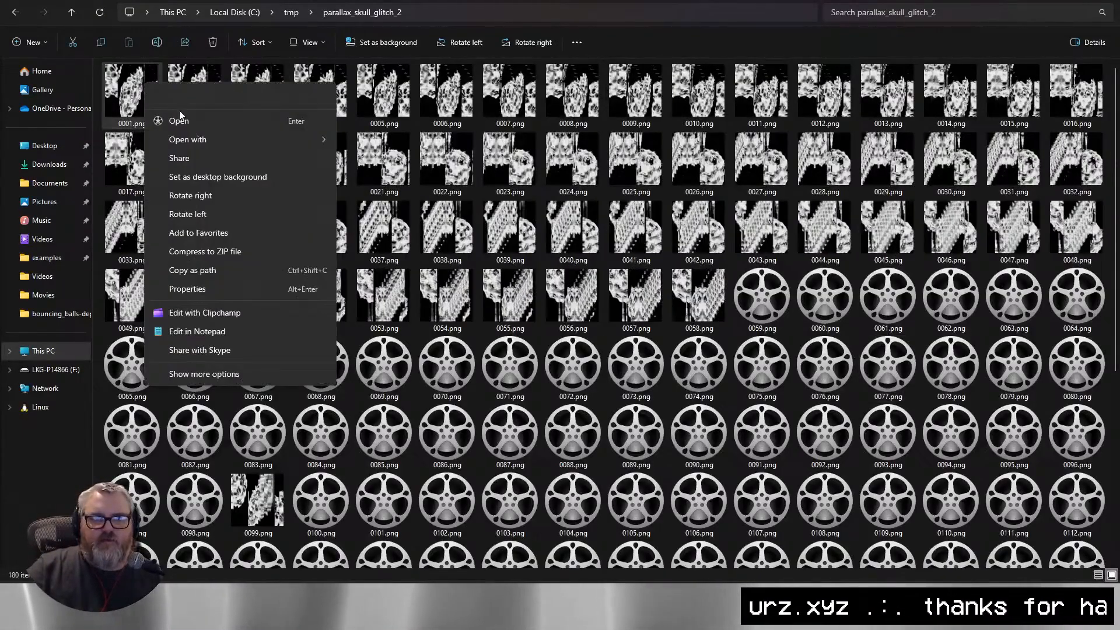
mouse_move(210, 141)
click(372, 145)
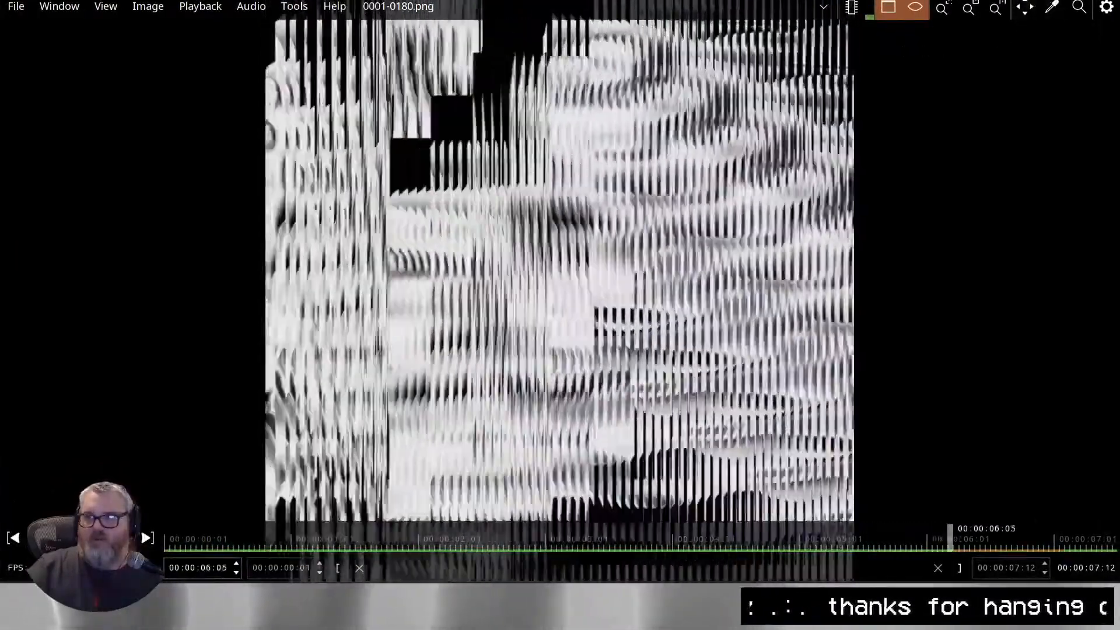
click(1105, 0)
Copy the path C:\tmp\parallax_skull_glitch_2 and set it as the directory of the Load Images (Path) node in ComfyUI.
click(437, 13)
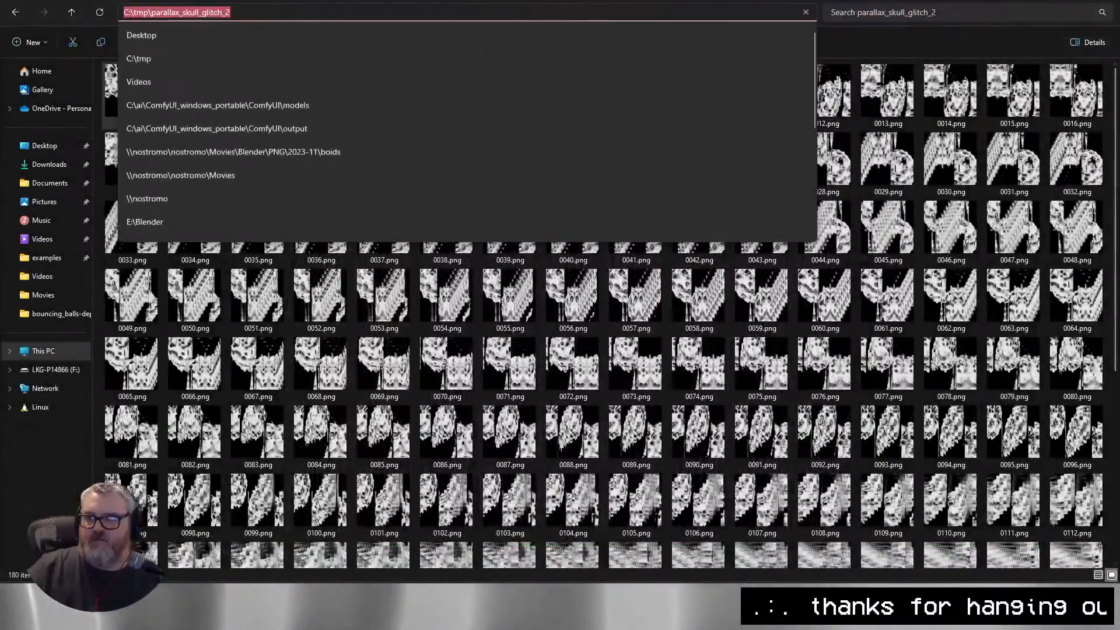
key(ctrl+c)
key(alt+Tab)
click(423, 360)
key(ctrl+v)
key(Return)
Search Google Images for "skull" in a new browser tab and browse the pictures.
key(ctrl+t)
text(skull)
key(Return)
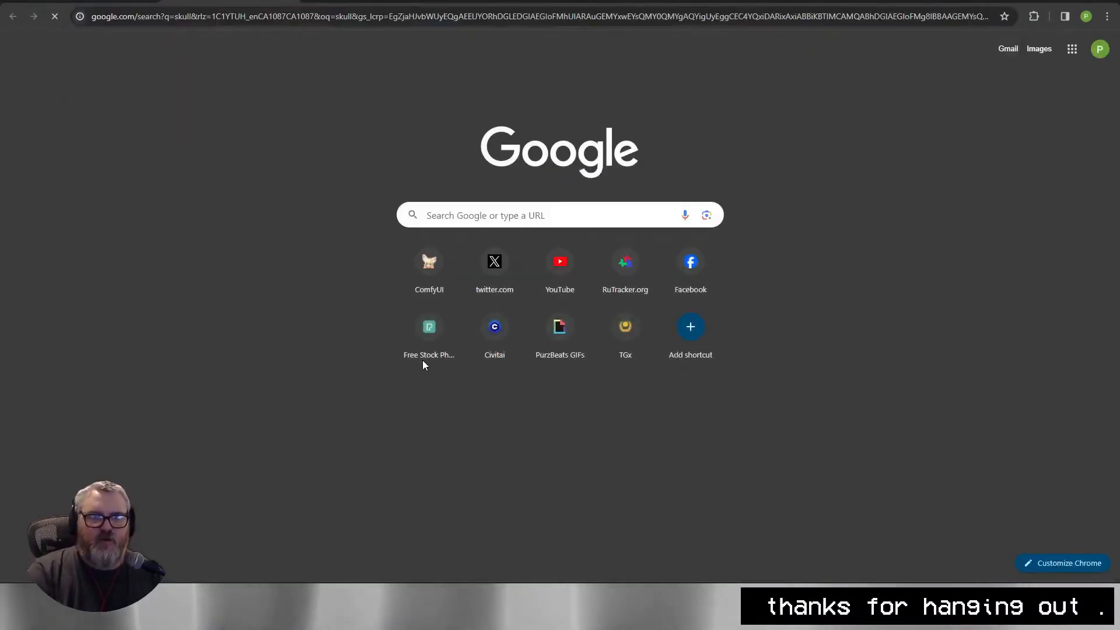
click(145, 93)
scroll(268, 415, down, 15)
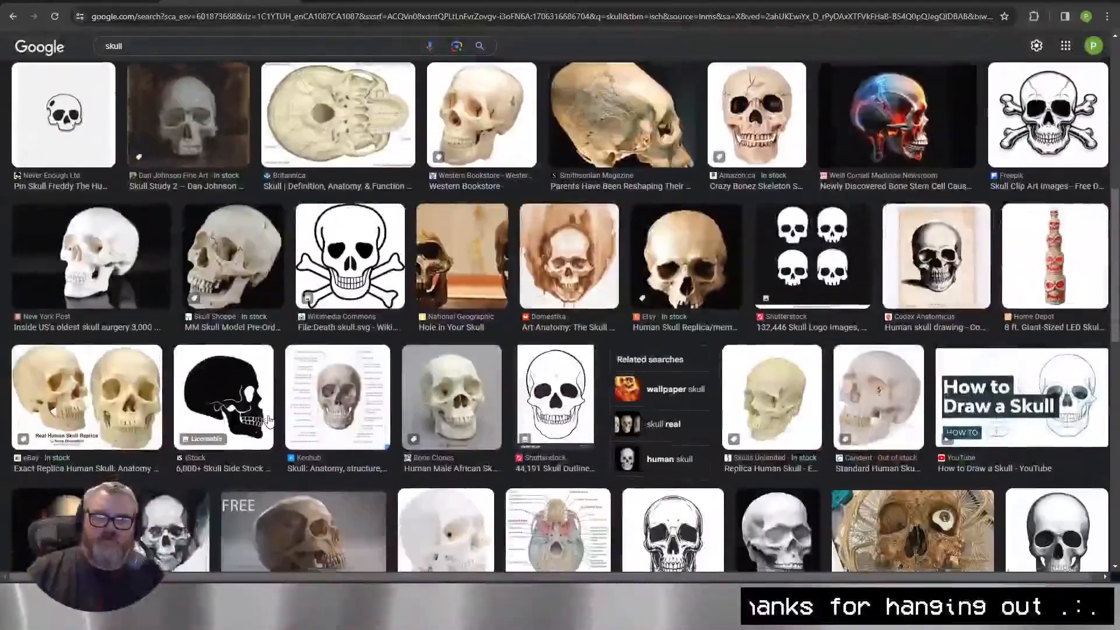
scroll(269, 420, up, 11)
scroll(270, 420, up, 6)
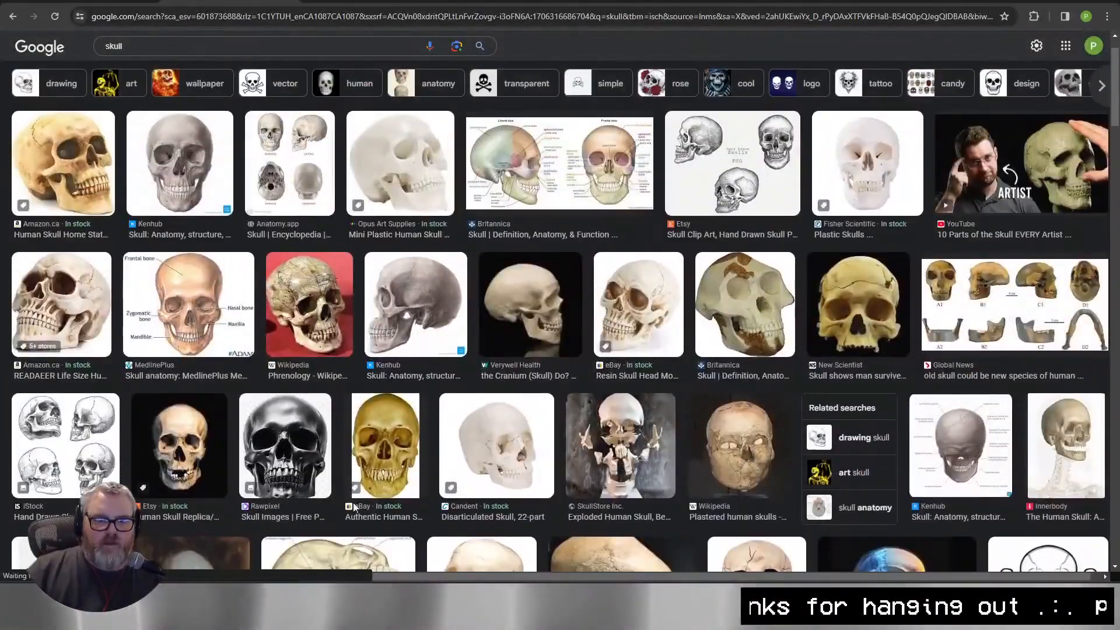
Load the glossy black skull picture from the search results into the workflow's Load Image node and inspect it.
click(312, 457)
drag(863, 291, 29, 218)
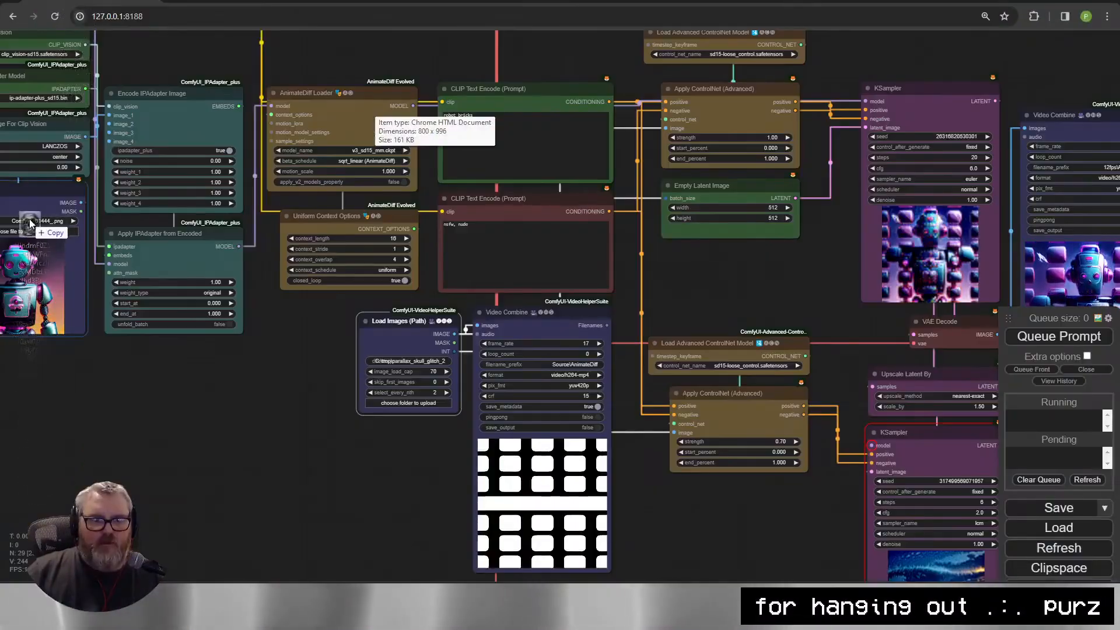
drag(88, 372, 328, 455)
scroll(297, 344, up, 12)
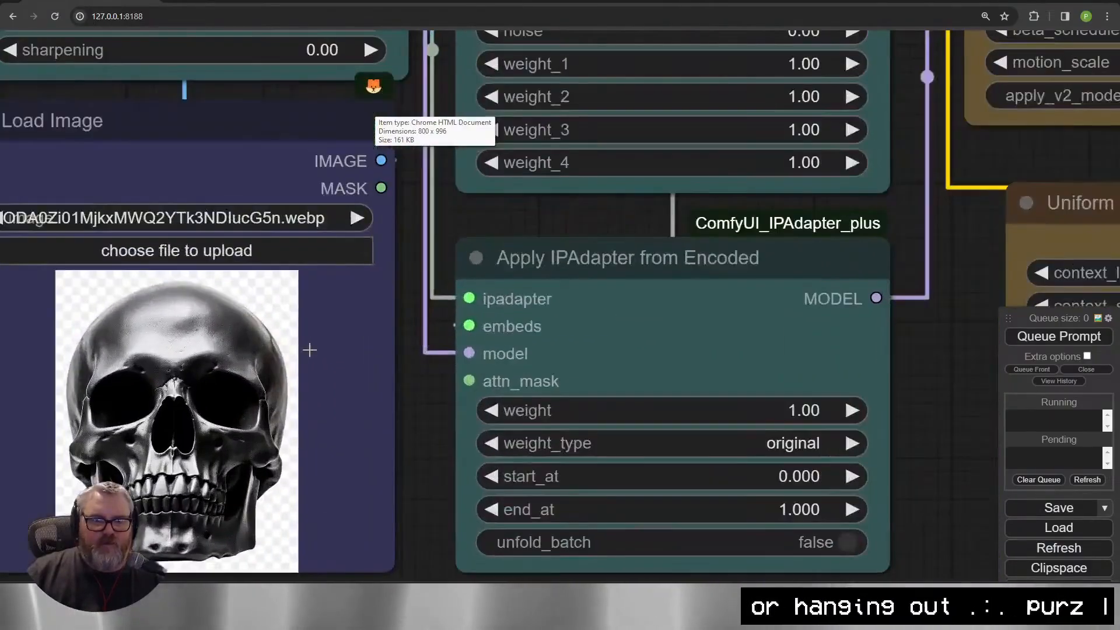
scroll(303, 349, down, 8)
scroll(300, 348, down, 4)
Change the positive prompt to "skull" and set Load Images (Path) to image_load_cap 0 and select_every_nth 2, checking the frame folder.
drag(261, 104, 225, 268)
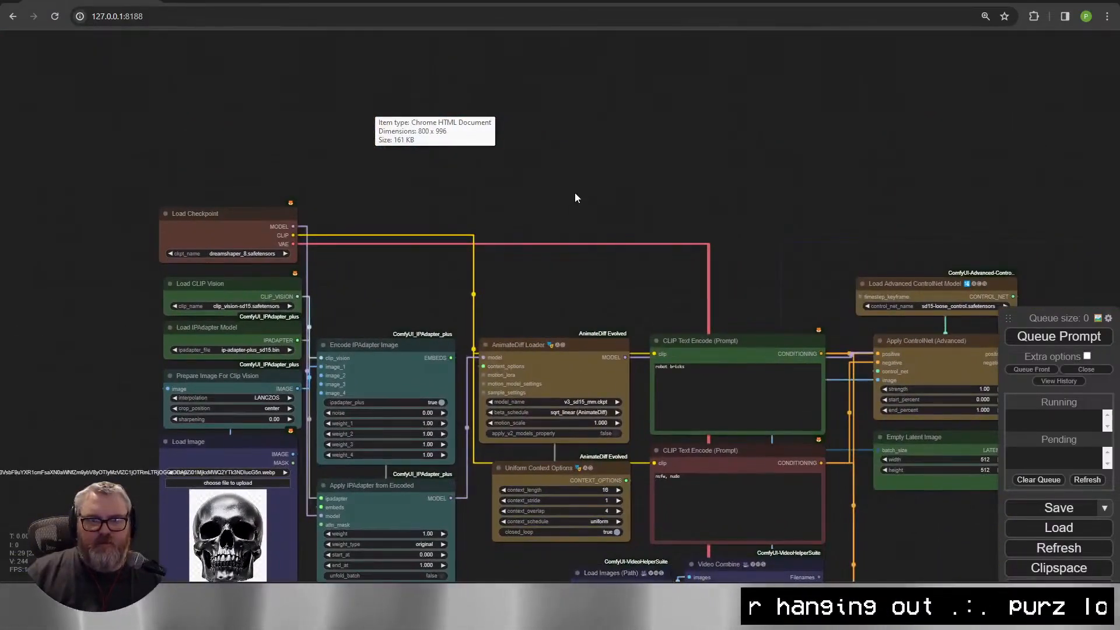
drag(532, 168, 518, 100)
drag(746, 171, 634, 67)
click(644, 221)
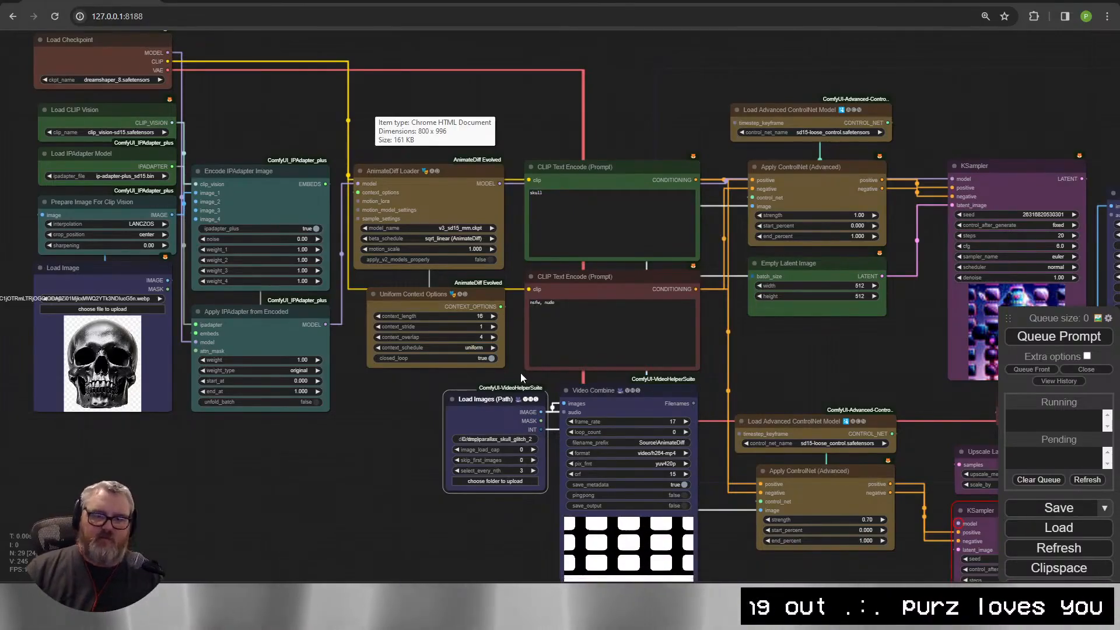
key(alt+Tab)
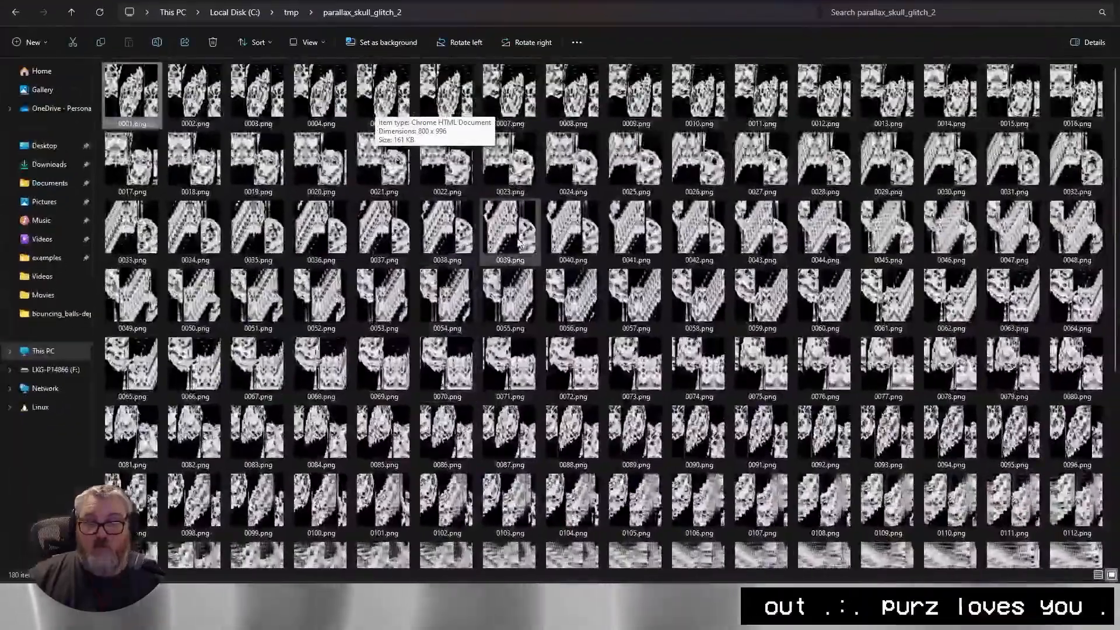
key(alt+Tab)
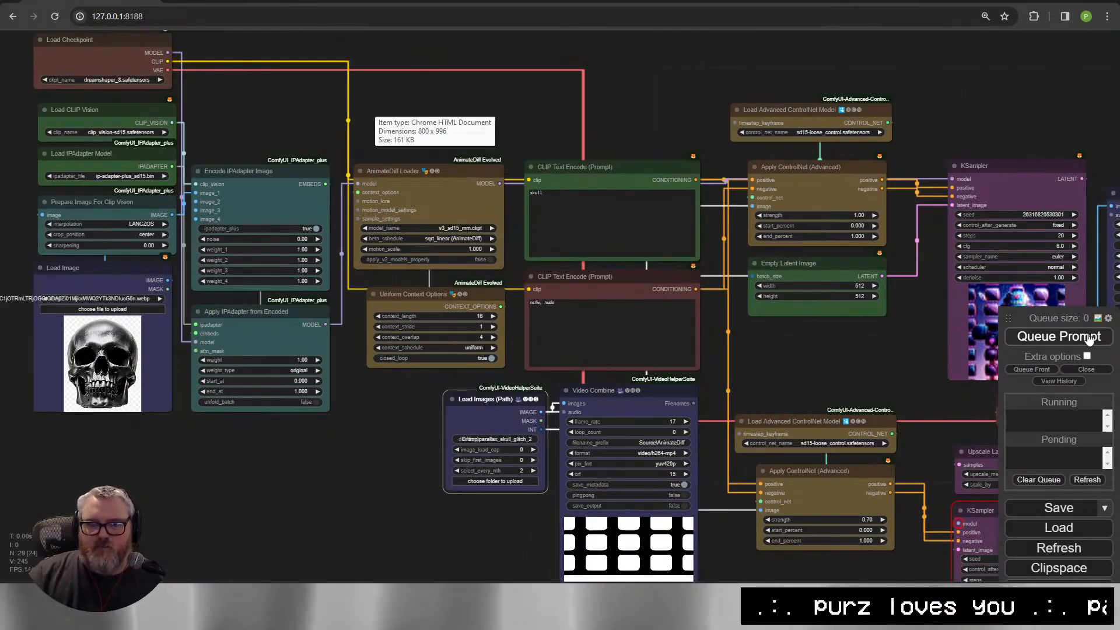
Queue the prompt and set the source preview Video Combine node's frame_rate to 24.
drag(911, 348, 721, 230)
scroll(515, 442, up, 3)
drag(516, 442, 588, 378)
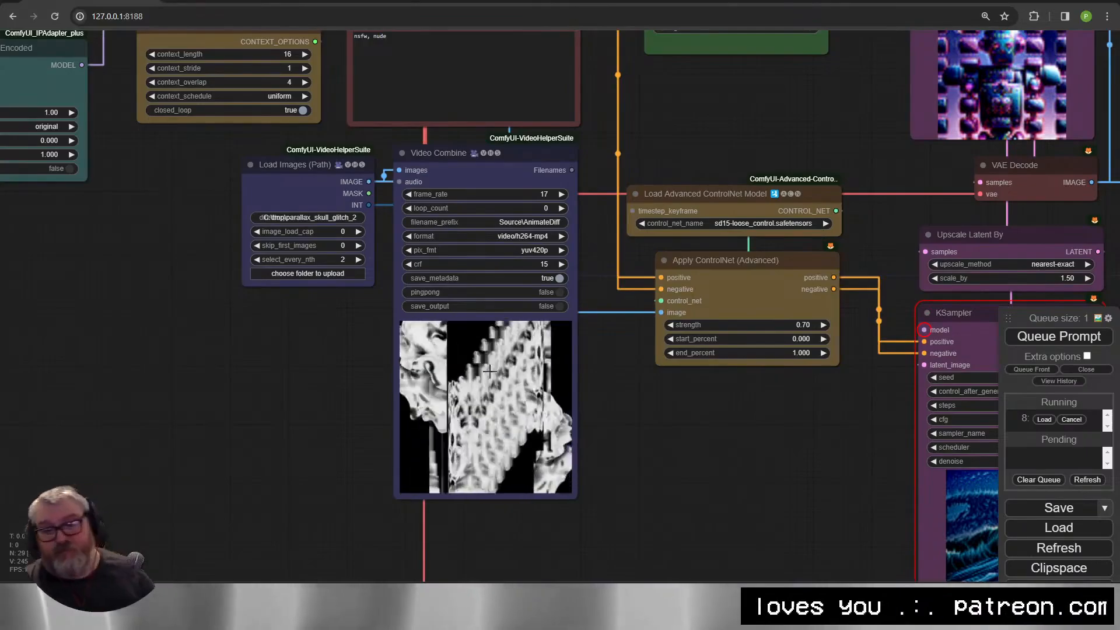
drag(533, 194, 537, 194)
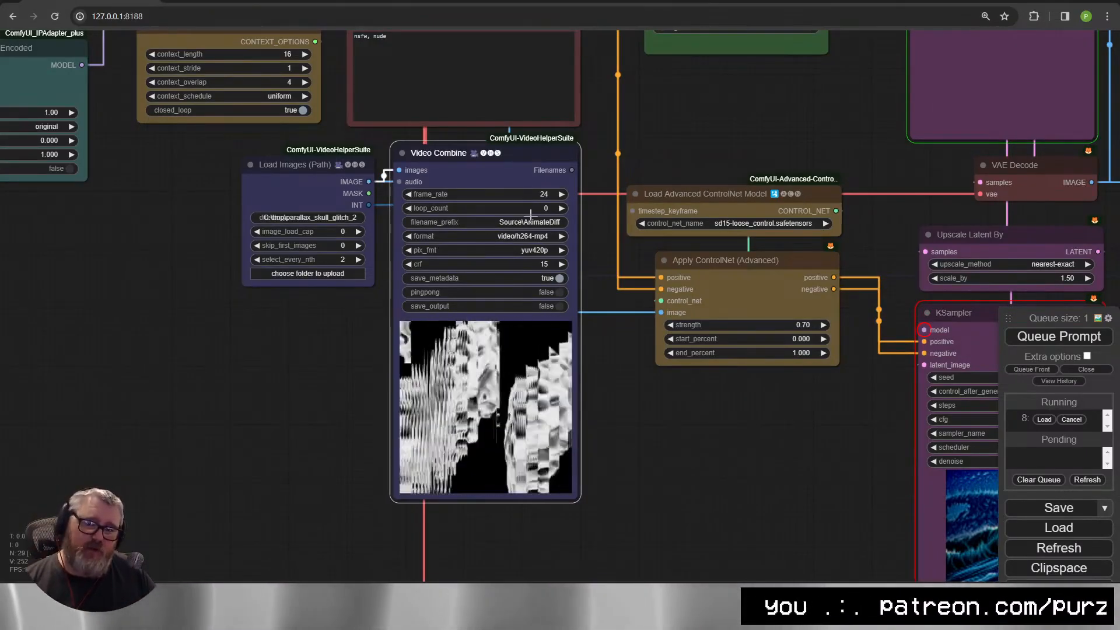
Examine the ControlNet, IPAdapter and KSampler nodes of the workflow while the generation runs.
drag(642, 435, 505, 497)
drag(575, 189, 487, 246)
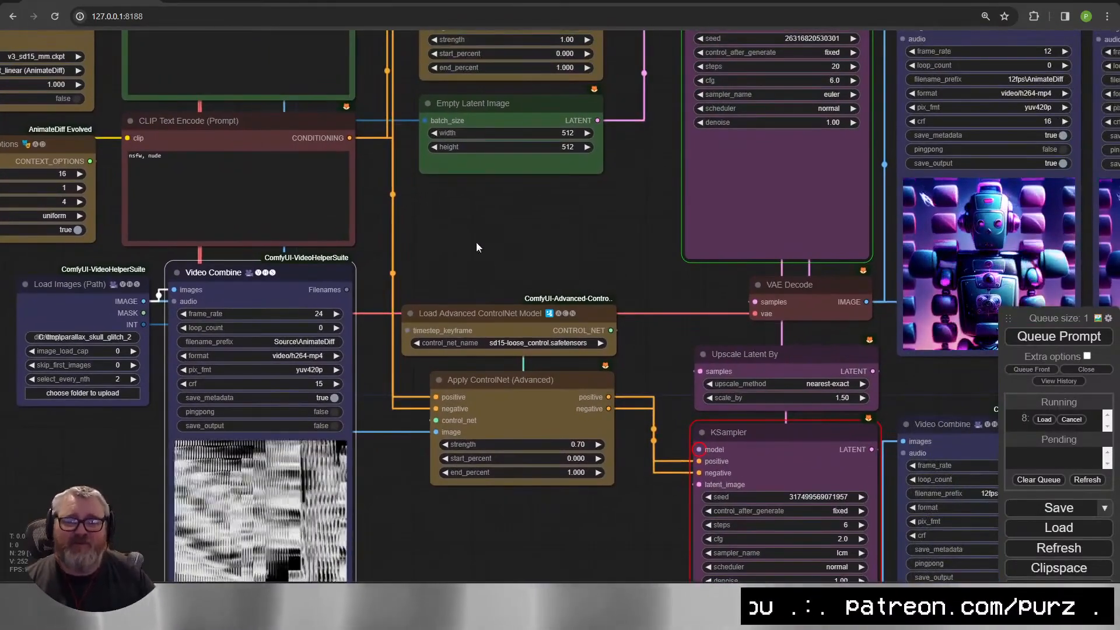
scroll(470, 238, down, 2)
drag(412, 208, 925, 292)
scroll(924, 292, down, 1)
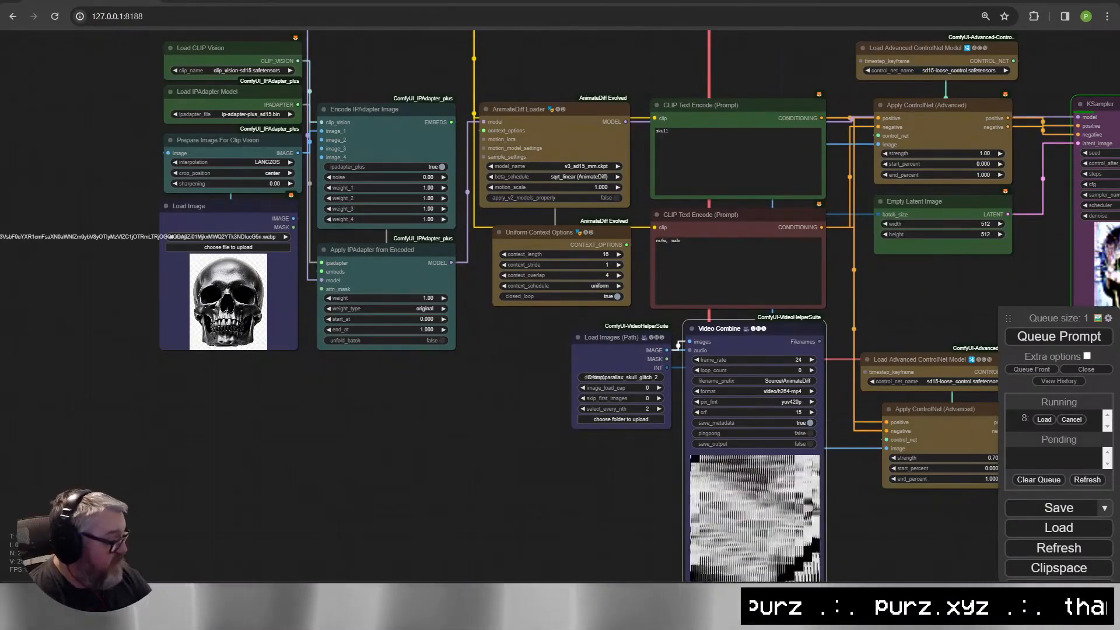
drag(984, 278, 625, 278)
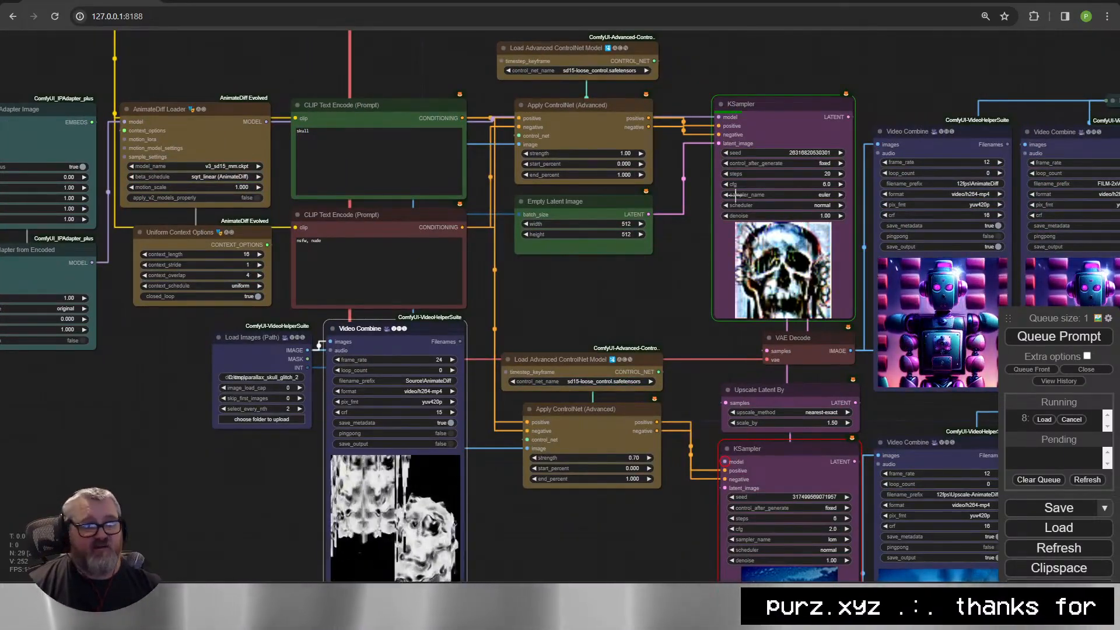
Examine the two robot videos in the upper Video Combine nodes up close.
drag(956, 404, 703, 398)
scroll(910, 332, up, 11)
scroll(936, 221, down, 1)
drag(936, 221, 953, 278)
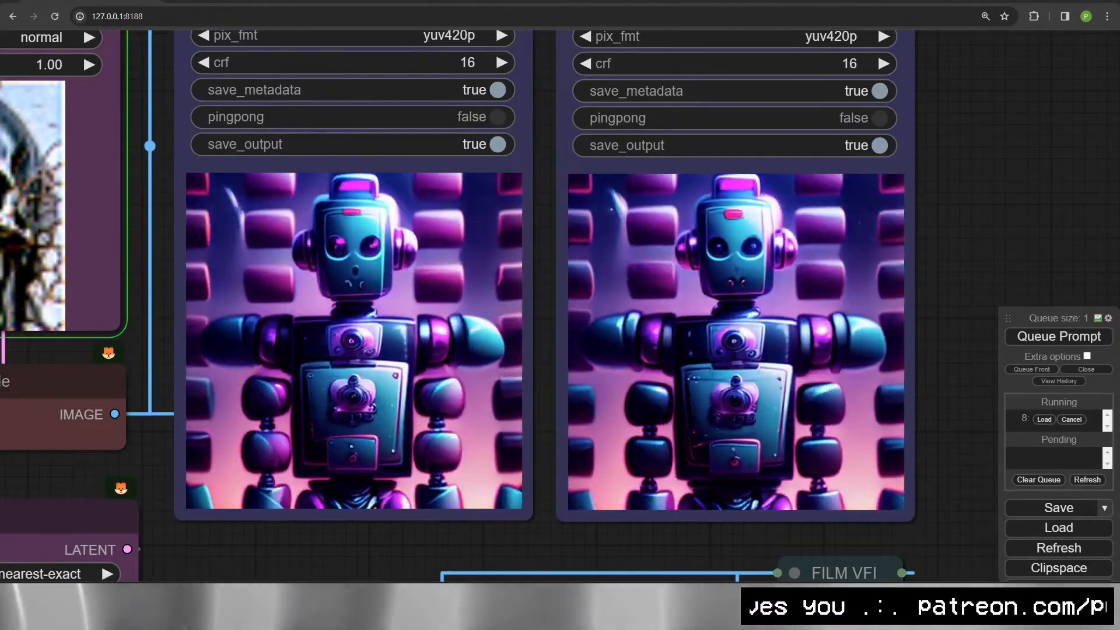
scroll(956, 175, down, 5)
drag(956, 129, 992, 303)
Bring up the ComfyUI console over the workflow and place it above the Video Combine nodes to monitor sampling progress.
key(alt+Tab)
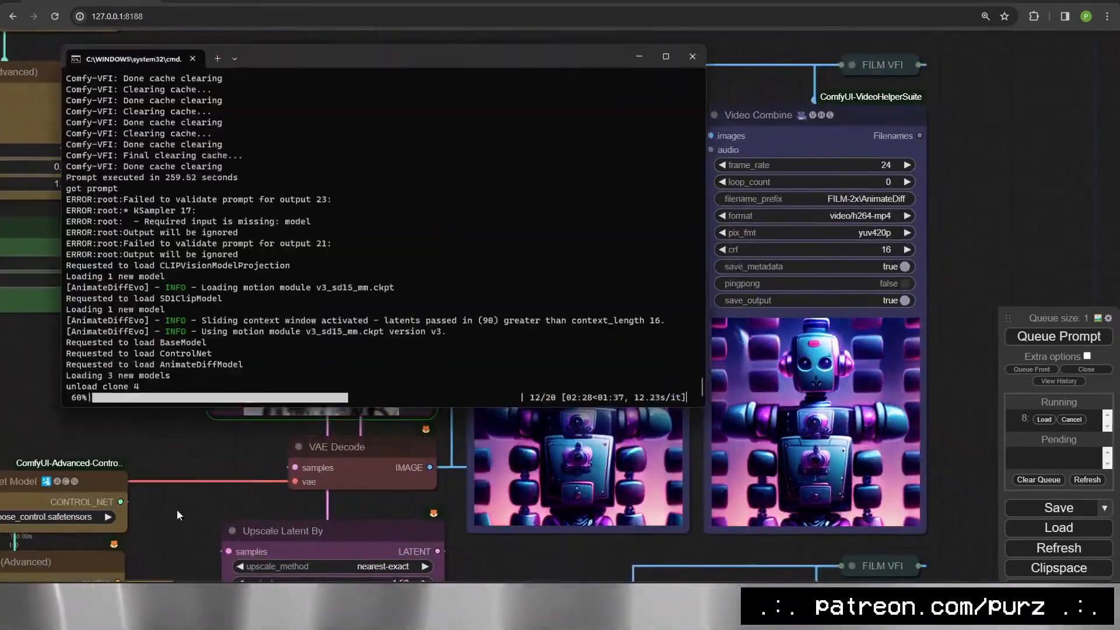
drag(382, 56, 298, 442)
right_click(341, 350)
key(alt+Tab)
click(175, 374)
key(alt+Tab)
drag(210, 459, 652, 56)
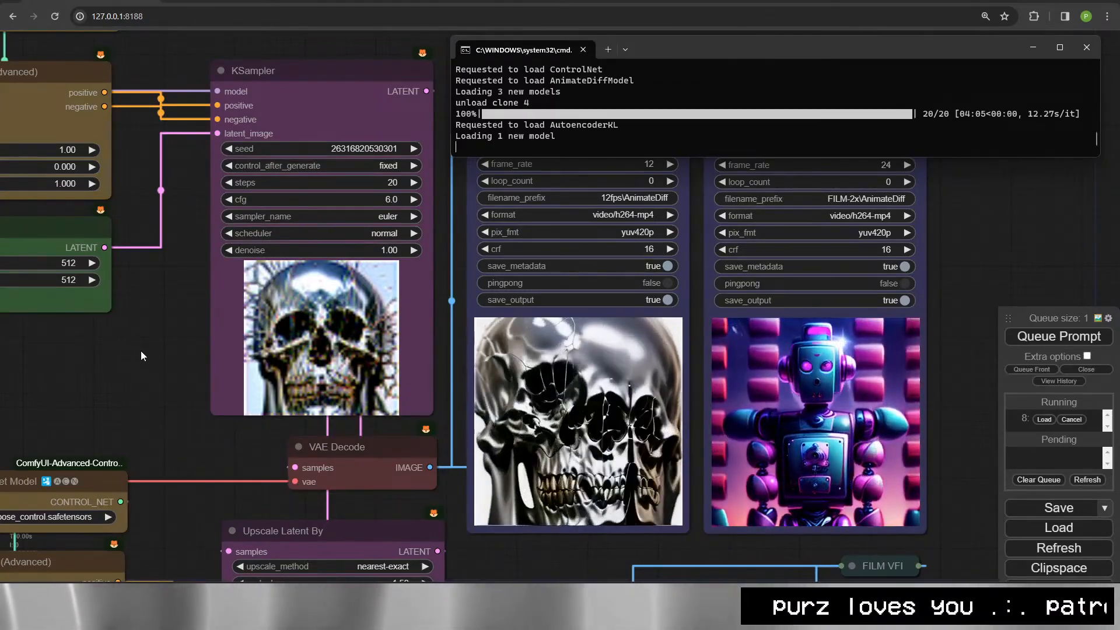
Examine the generated skull video up close and compare it with the KSampler preview.
scroll(605, 553, up, 5)
drag(605, 553, 436, 533)
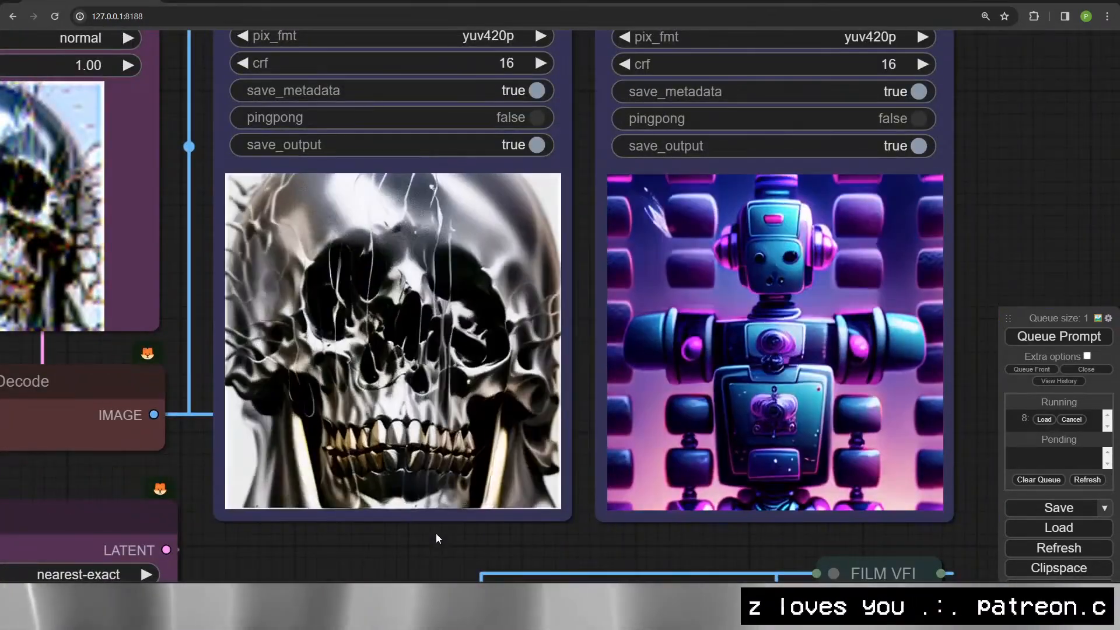
scroll(435, 533, down, 5)
drag(383, 270, 413, 274)
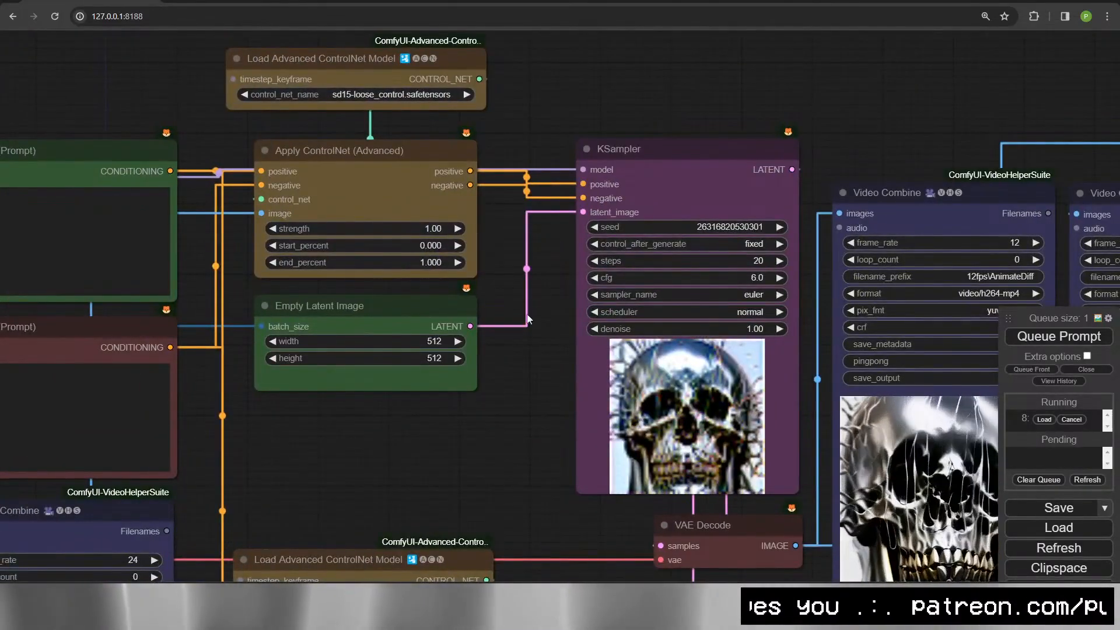
drag(555, 401, 239, 334)
scroll(352, 327, down, 2)
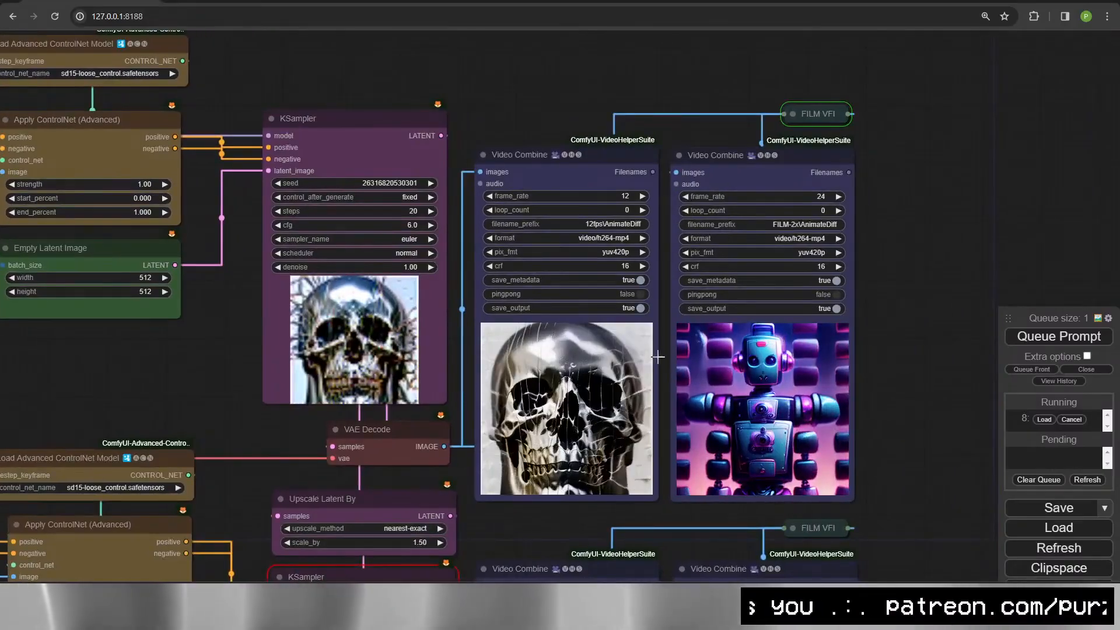
Set the strength of the upper Apply ControlNet (Advanced) node to 1.30.
click(124, 188)
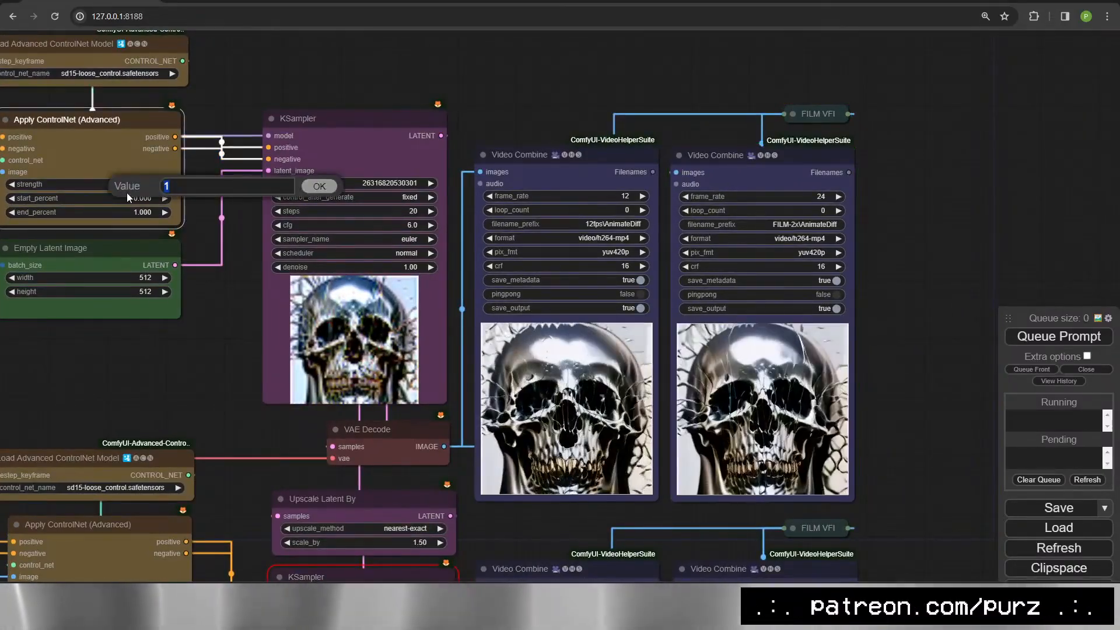
text(0.13)
key(Return)
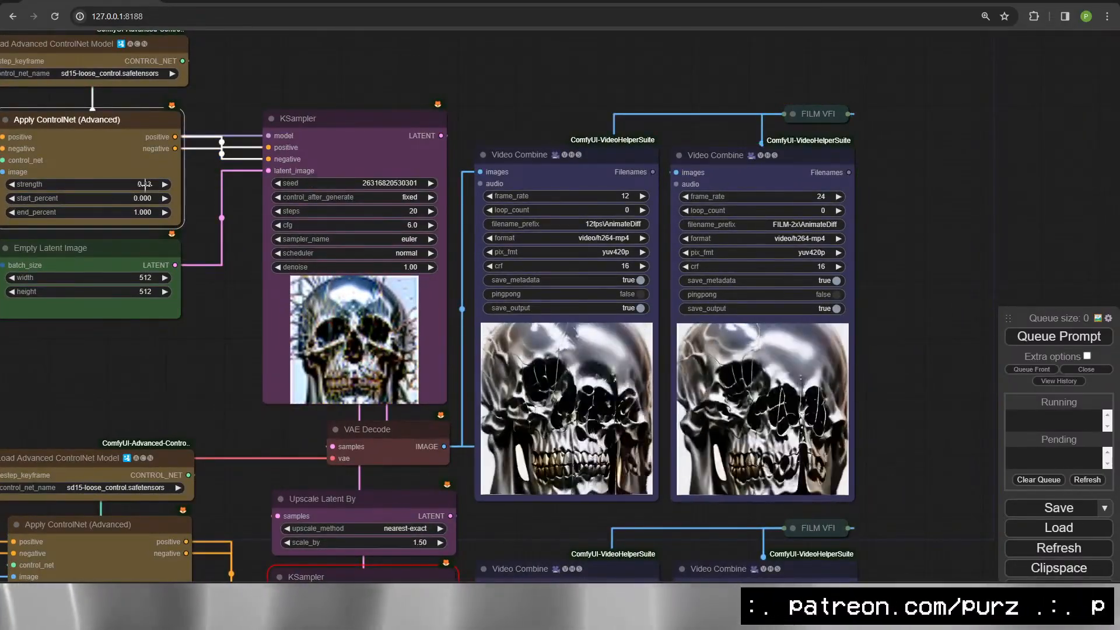
Inspect both skull videos up close and set the Apply IPAdapter from Encoded weight to 0.8.
scroll(719, 260, up, 6)
drag(859, 364, 807, 267)
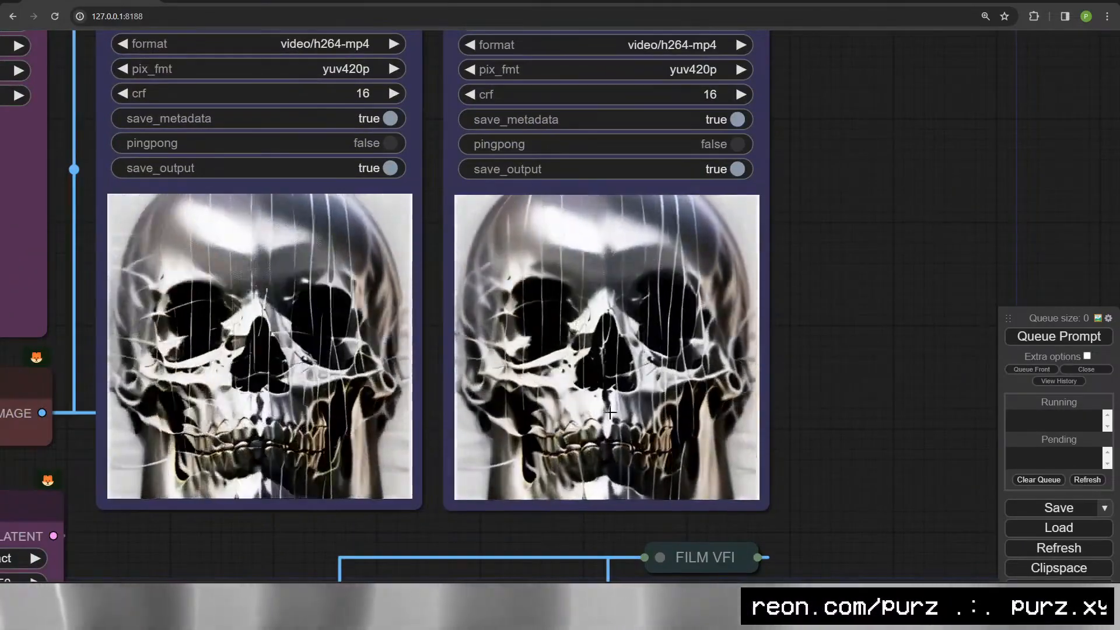
scroll(610, 414, down, 6)
drag(64, 322, 985, 234)
drag(328, 324, 550, 442)
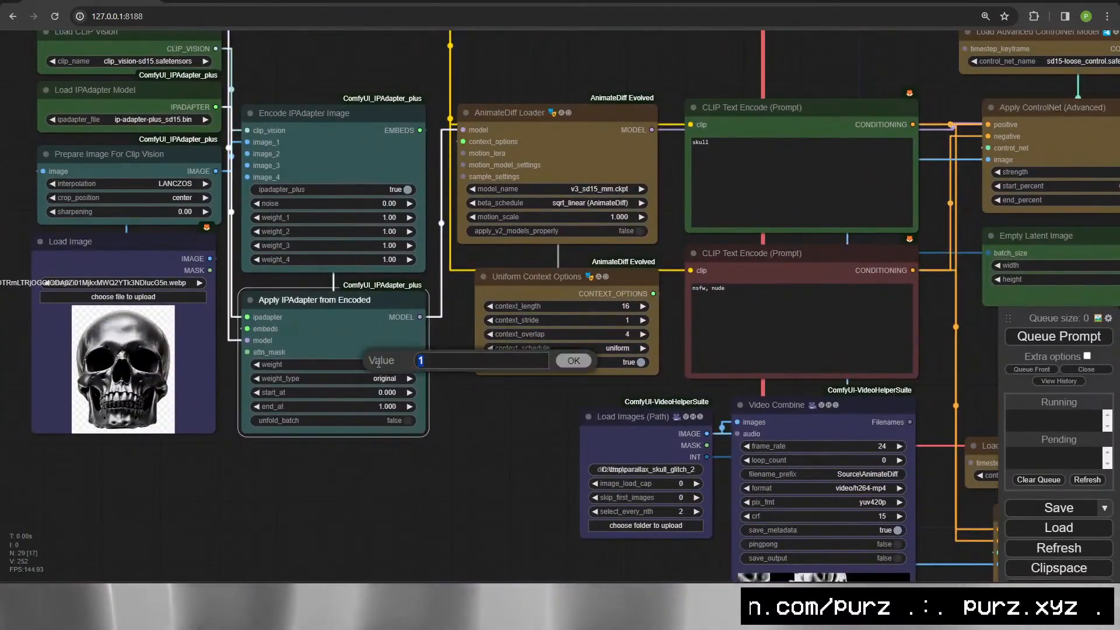
text(.8)
key(Return)
Review the sampler and ControlNet settings and queue the prompt again with the new strengths.
drag(375, 414, 1, 355)
drag(407, 332, 212, 399)
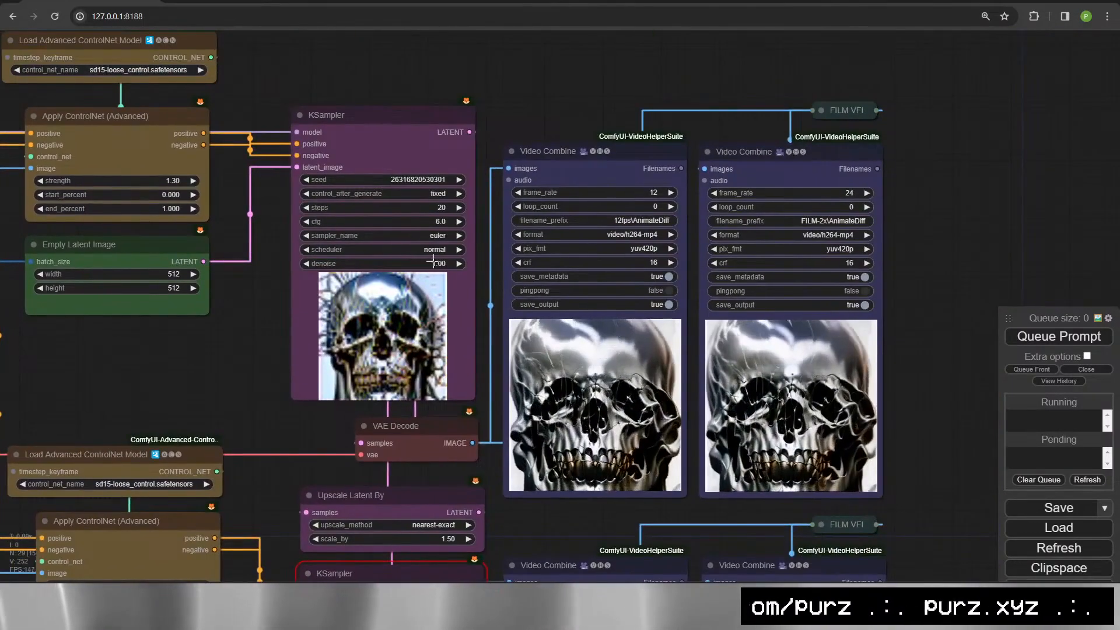
drag(200, 344, 362, 86)
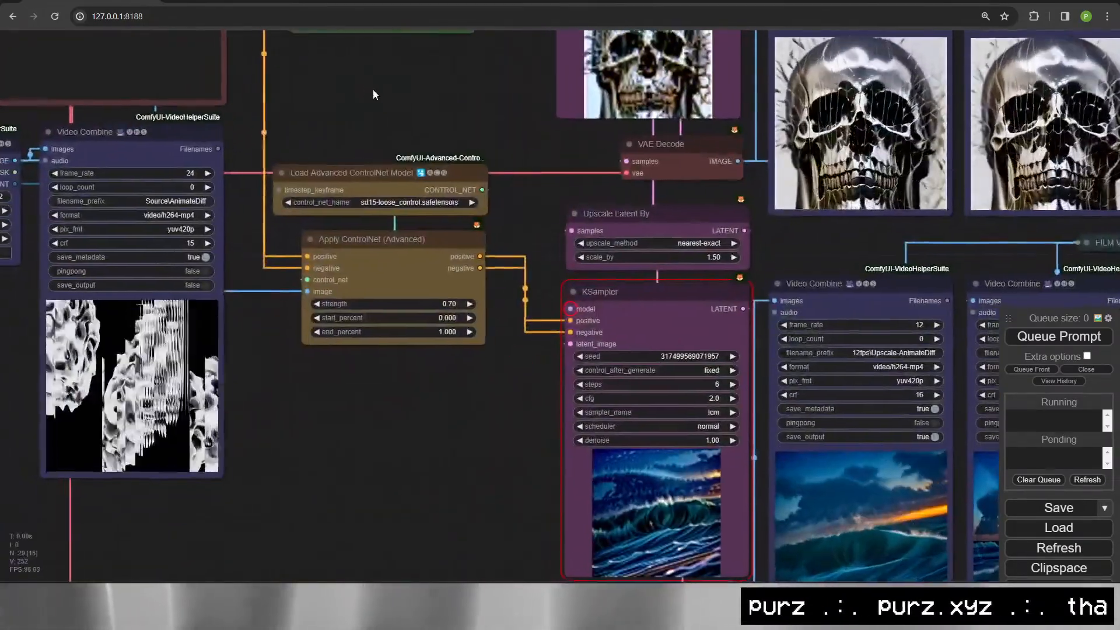
key(ctrl+Return)
scroll(379, 91, down, 3)
drag(471, 104, 493, 373)
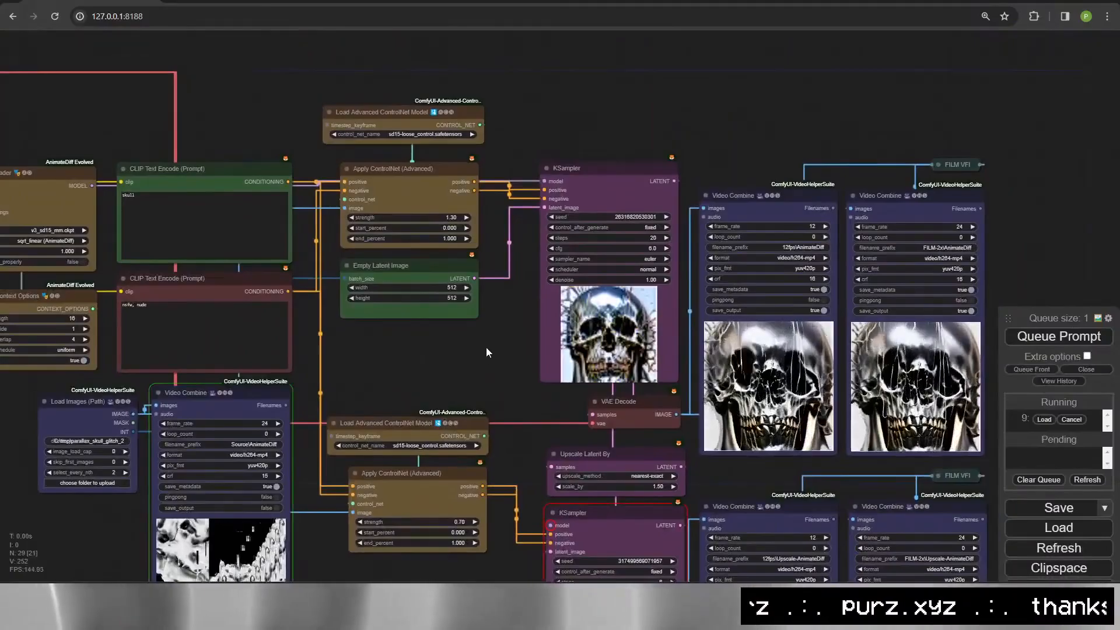
Set select_every_nth of the Load Images (Path) node to 1 and queue the prompt again.
drag(486, 347, 408, 331)
scroll(408, 331, up, 5)
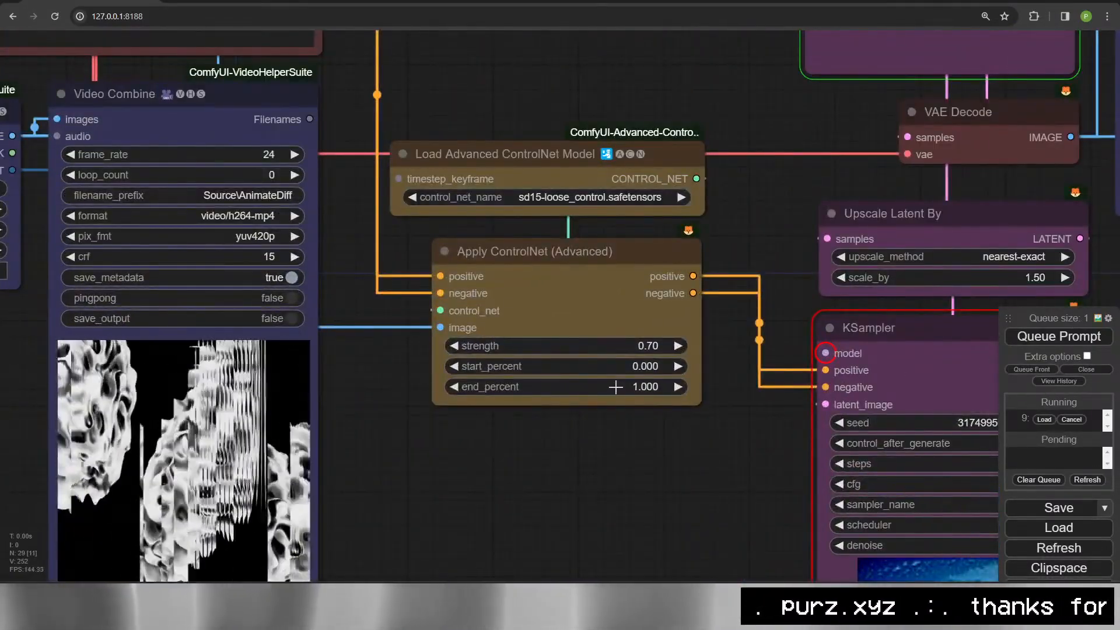
scroll(805, 417, down, 5)
drag(734, 193, 556, 217)
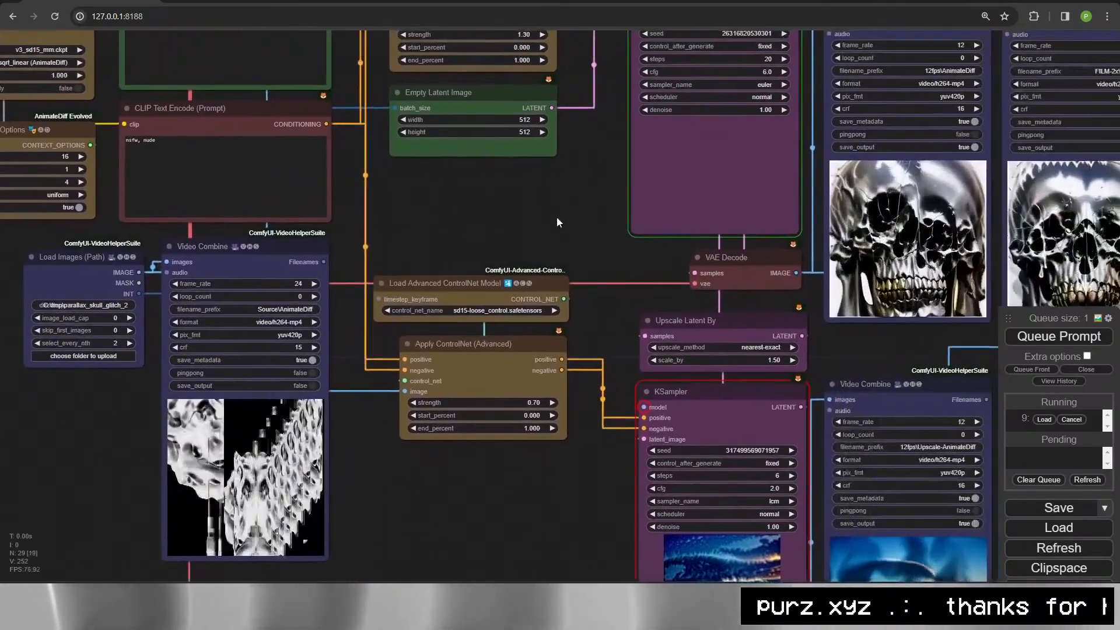
drag(403, 217, 351, 380)
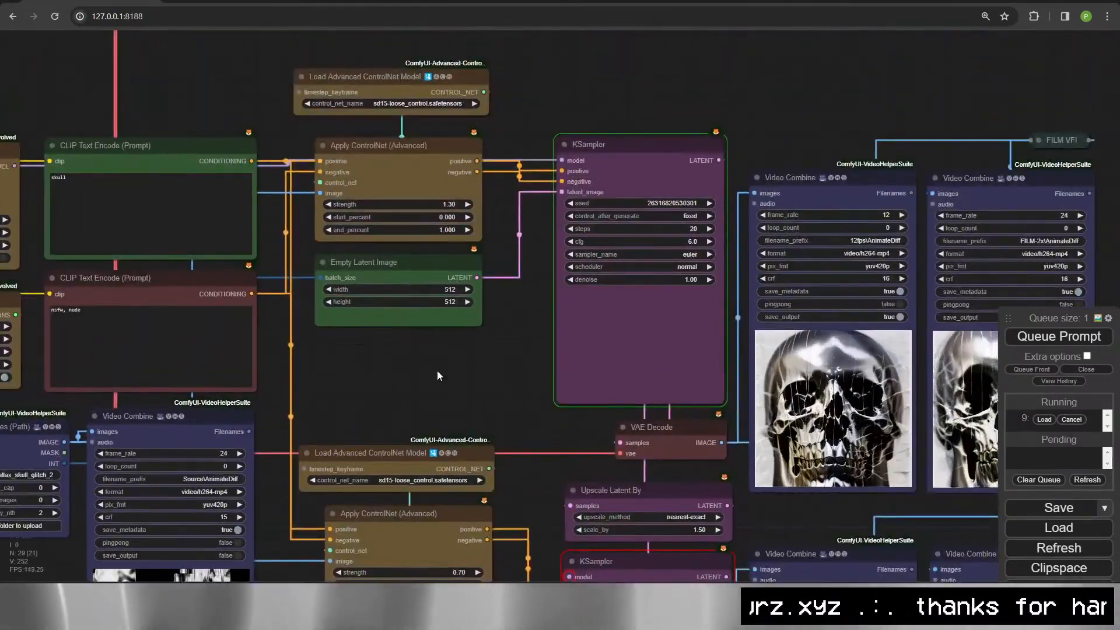
drag(193, 505, 281, 403)
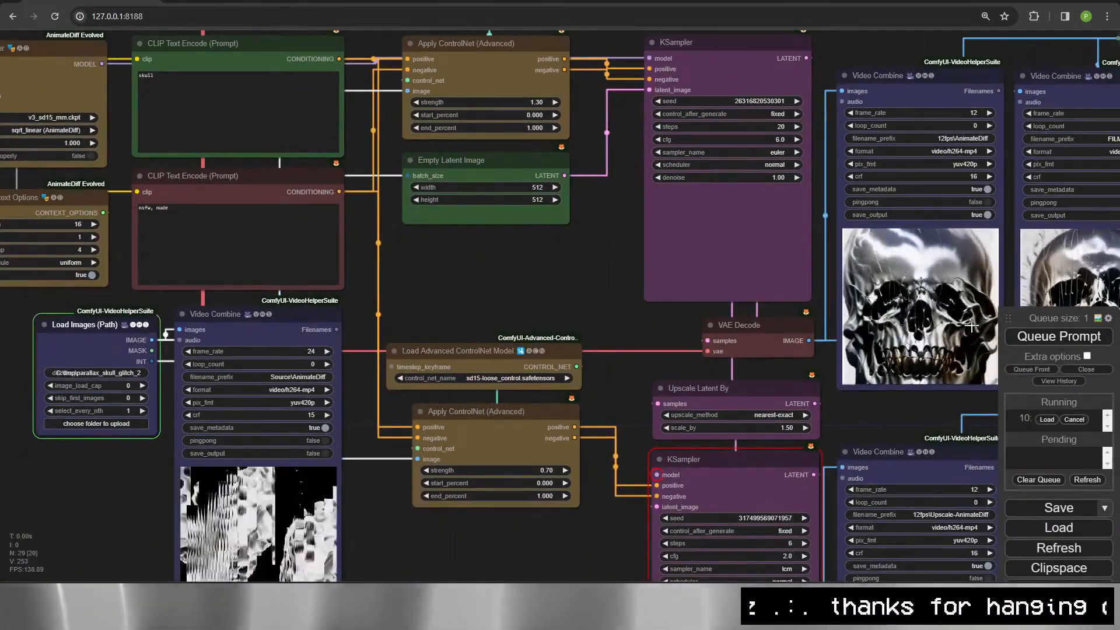
Check the sampling progress in the console window and examine the glitching skull source preview up close.
key(alt+Tab)
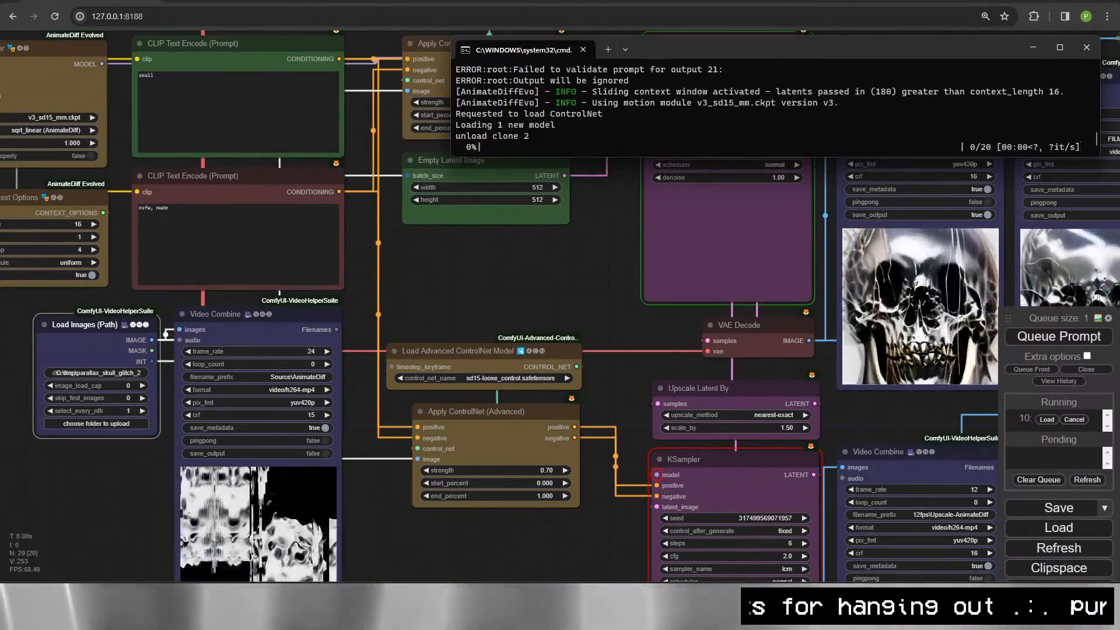
key(alt+Tab)
scroll(414, 464, up, 10)
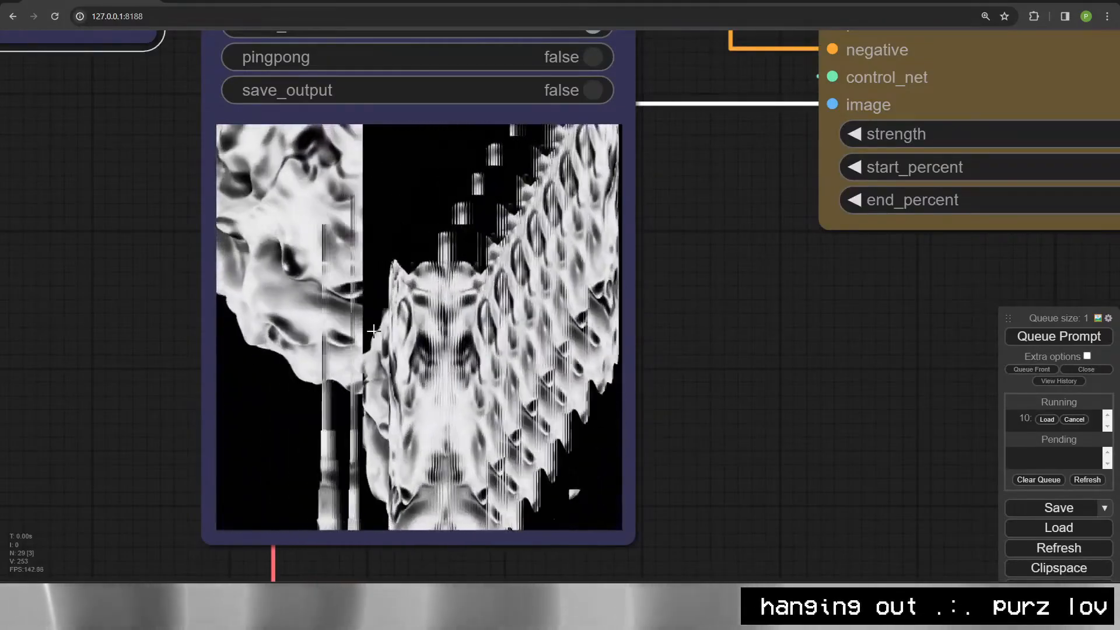
scroll(451, 341, down, 2)
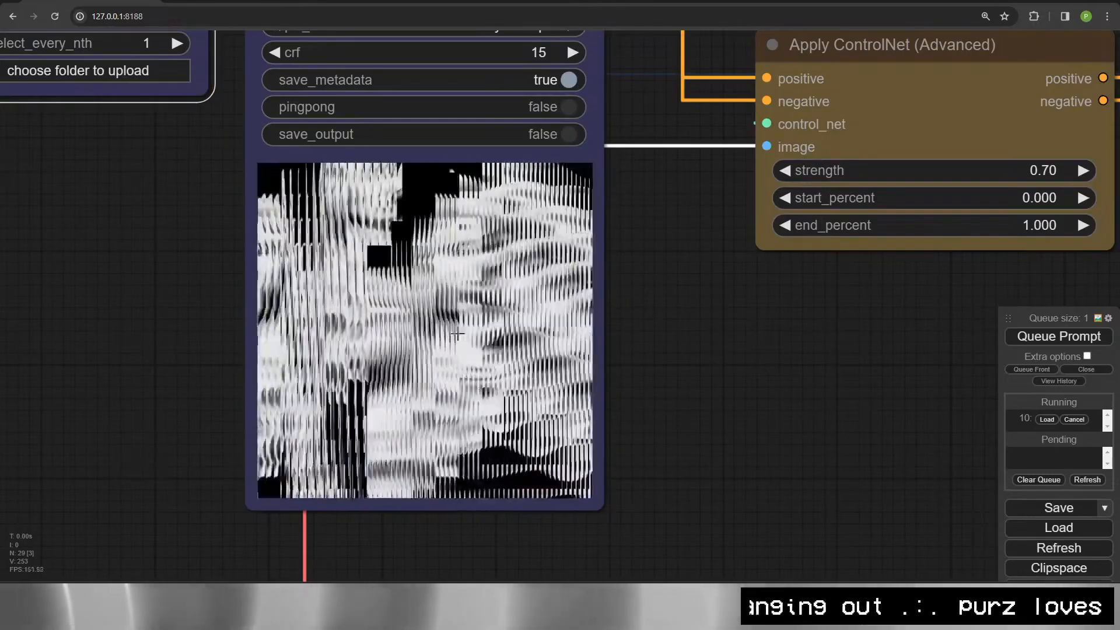
scroll(466, 332, down, 4)
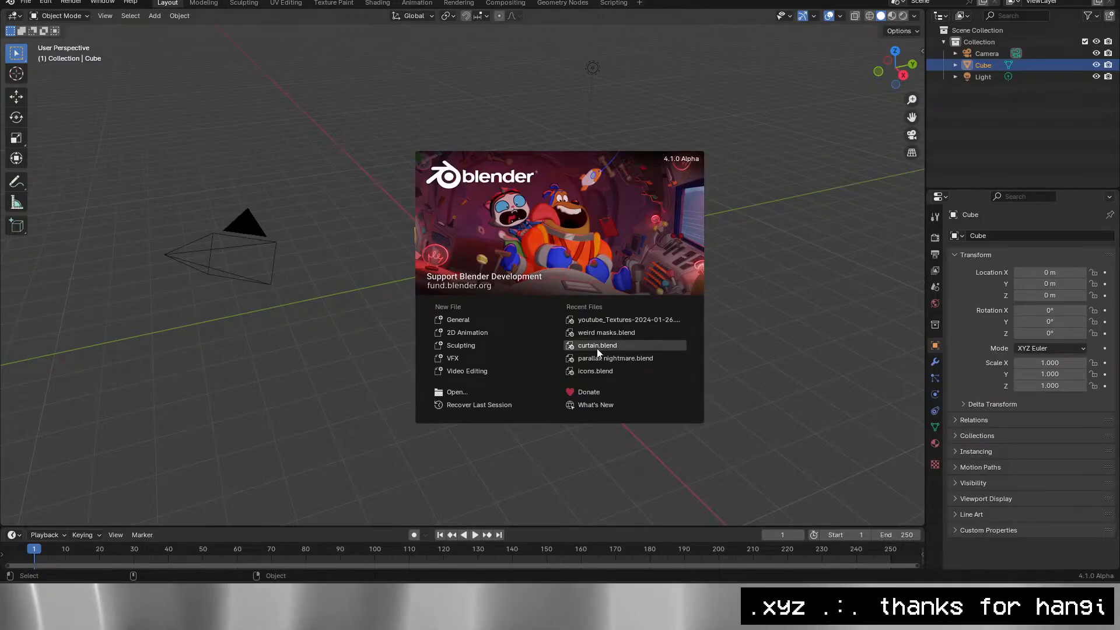
Switch to Blender, open the recent file curtain.blend and play its animation in rendered shading from several angles.
click(580, 345)
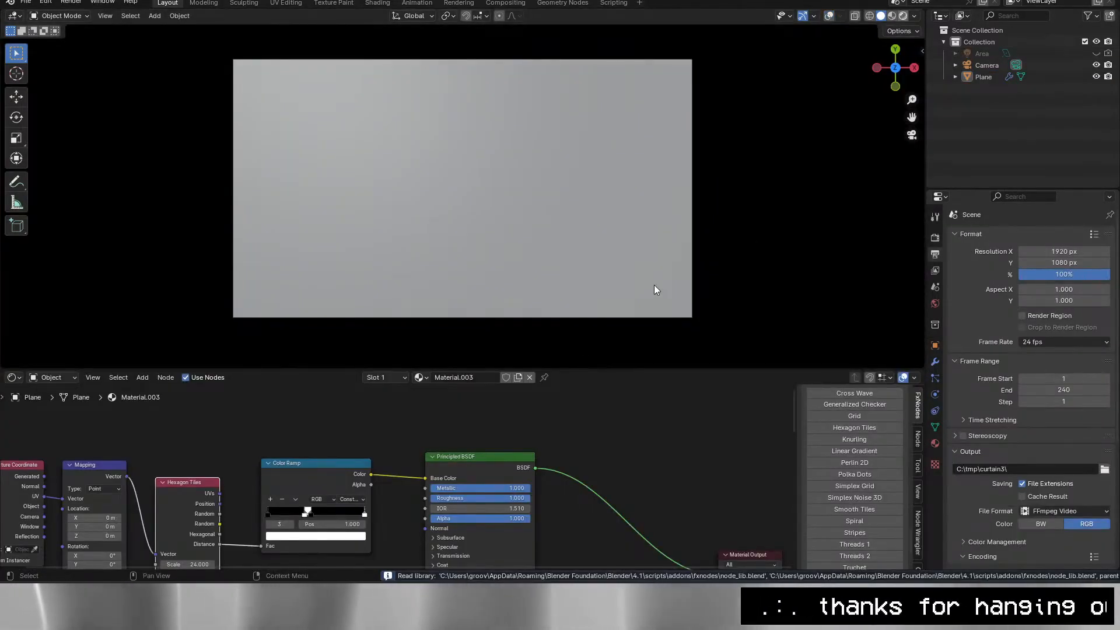
click(902, 16)
scroll(688, 175, down, 3)
key(space)
mouse_move(583, 210)
mouse_down()
mouse_move(525, 175)
mouse_move(512, 235)
mouse_move(551, 215)
mouse_move(461, 240)
mouse_move(381, 230)
mouse_move(404, 183)
mouse_move(372, 214)
mouse_move(386, 229)
mouse_move(550, 266)
mouse_move(507, 223)
mouse_move(490, 180)
mouse_move(274, 336)
mouse_move(411, 245)
mouse_move(447, 189)
mouse_up()
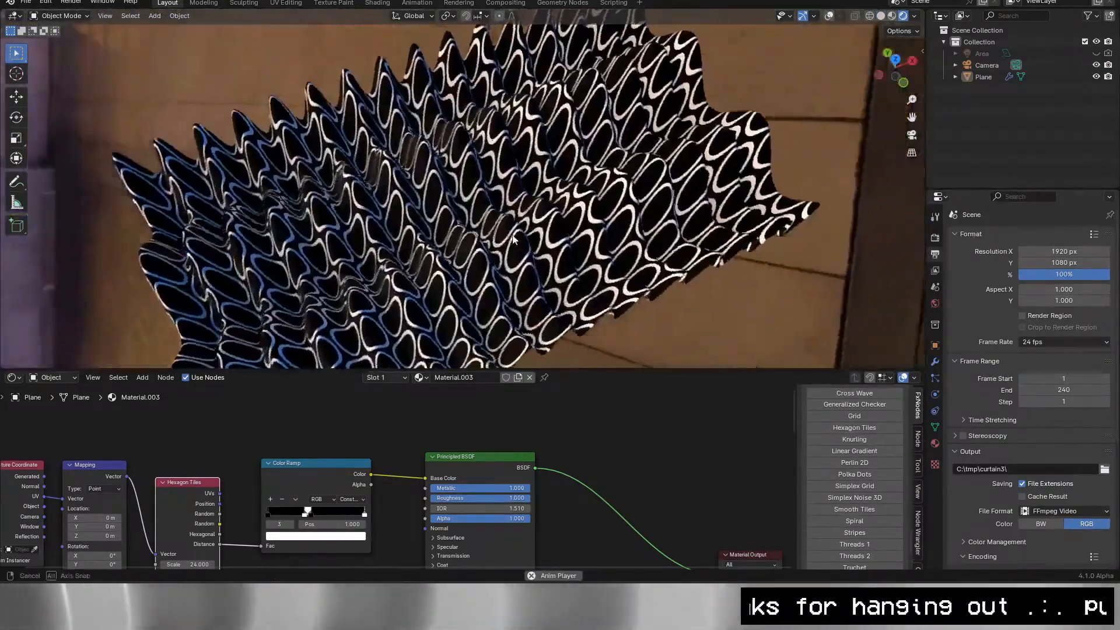
scroll(461, 240, up, 2)
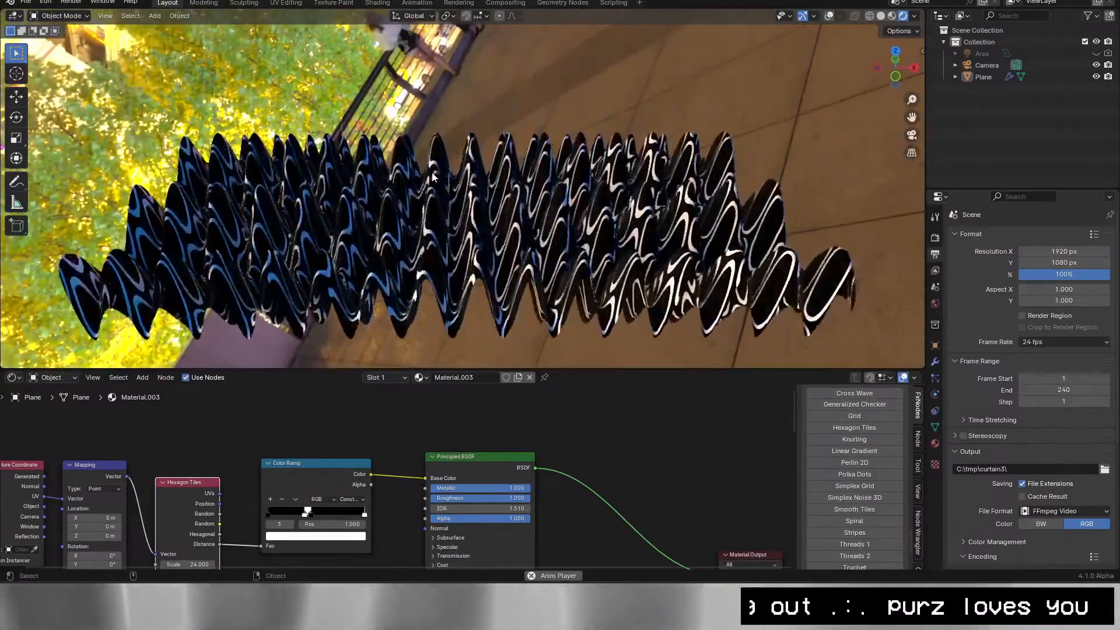
drag(432, 177, 427, 243)
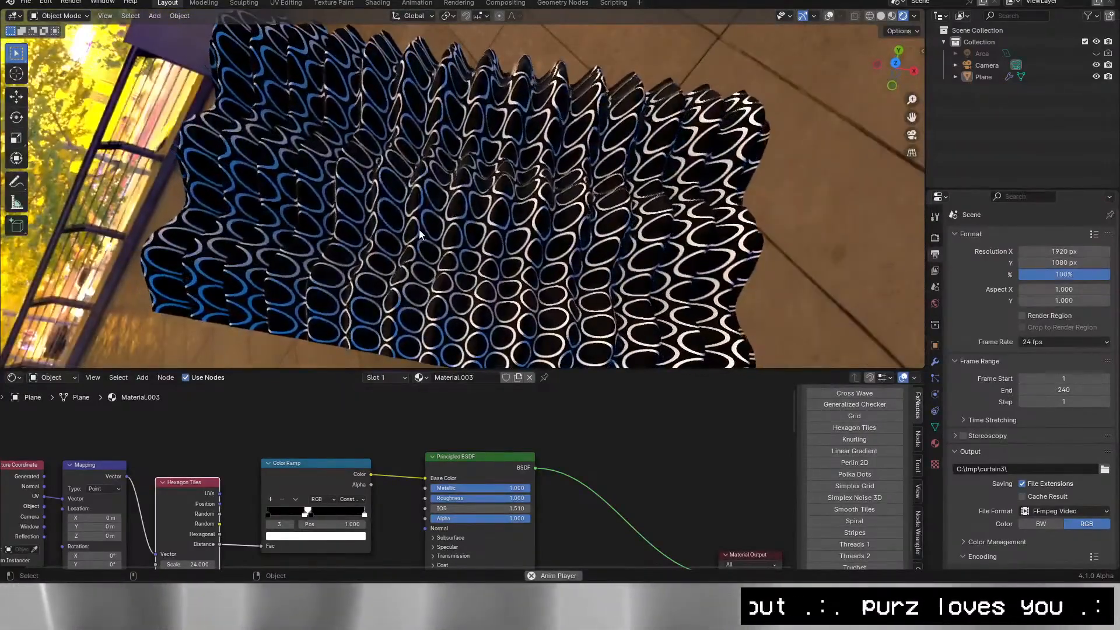
Start a new General file and delete the default cube.
click(26, 2)
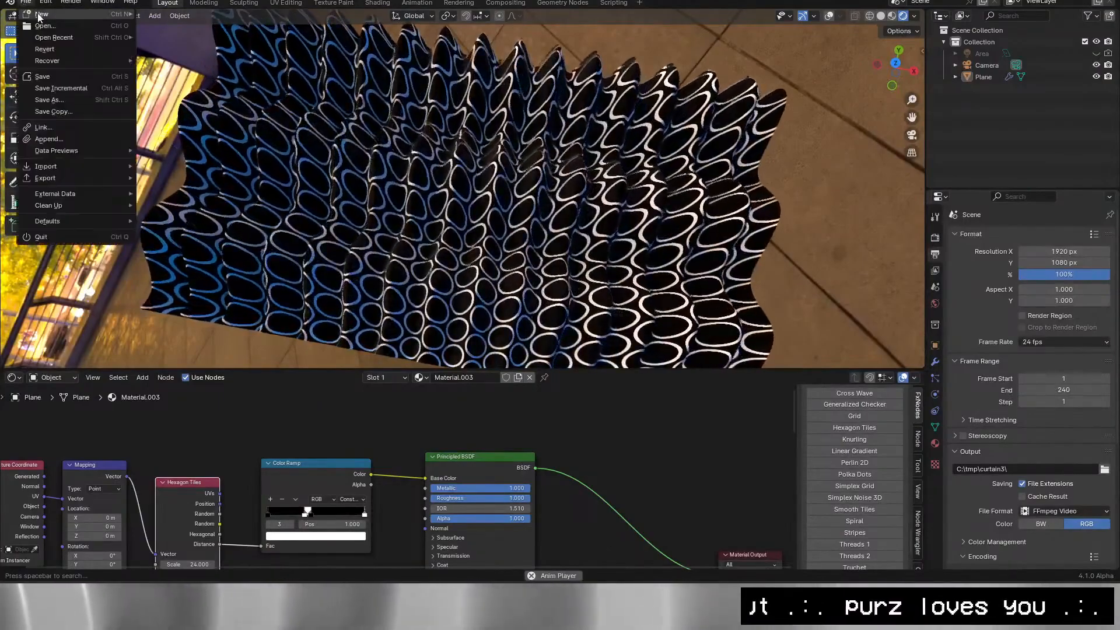
mouse_move(42, 13)
click(166, 13)
key(alt+a)
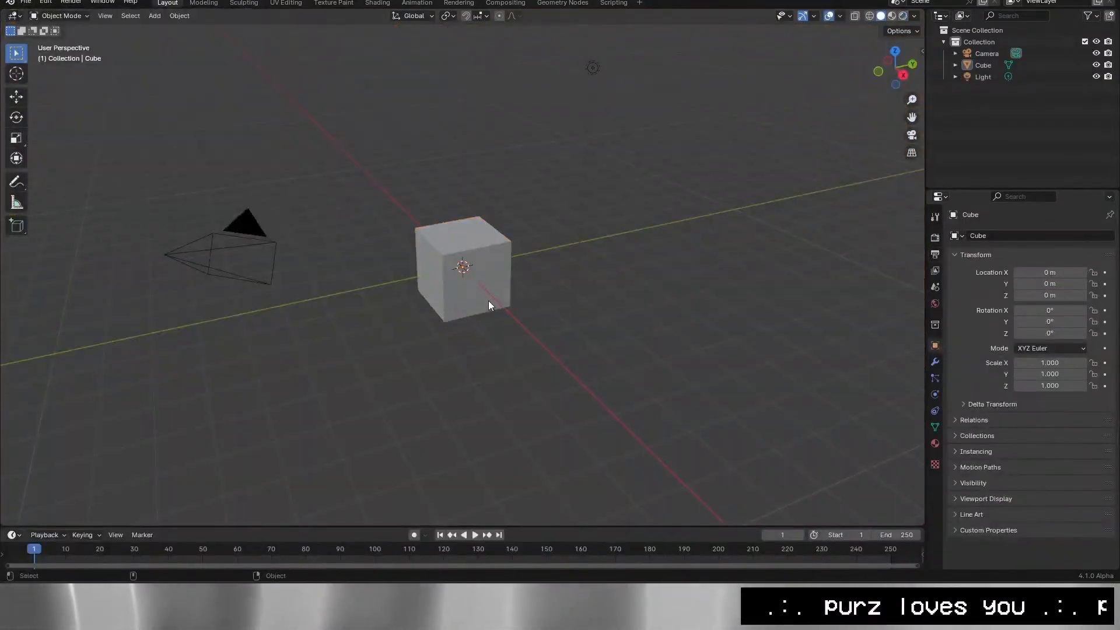
click(488, 300)
key(Delete)
Add a Round Cube mesh at the world origin and shape it into a full sphere.
key(shift+a)
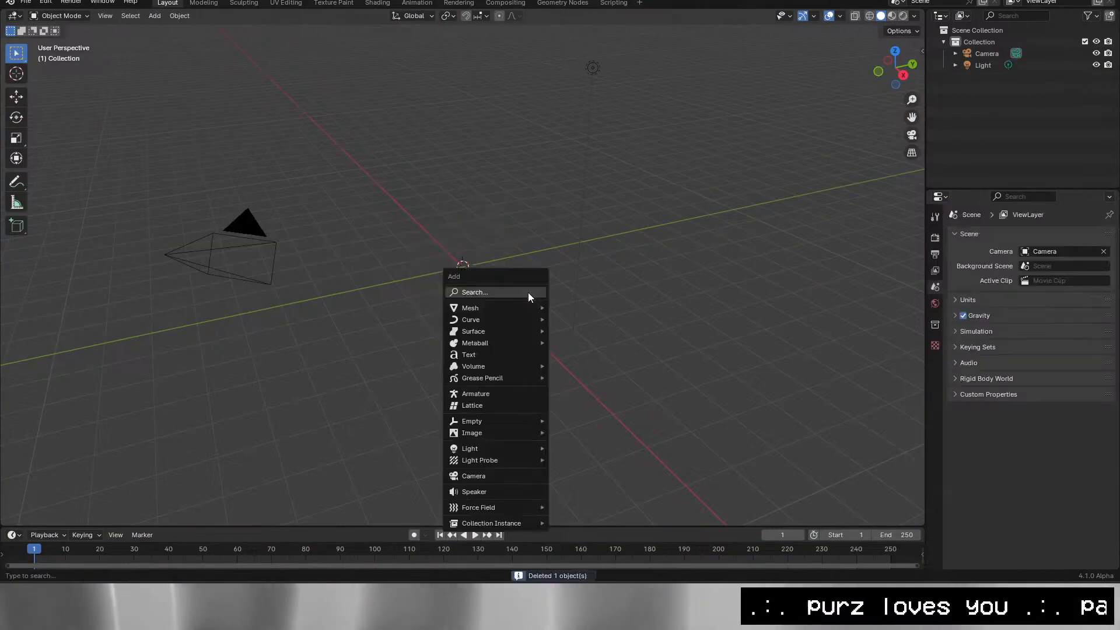
mouse_move(519, 307)
click(583, 442)
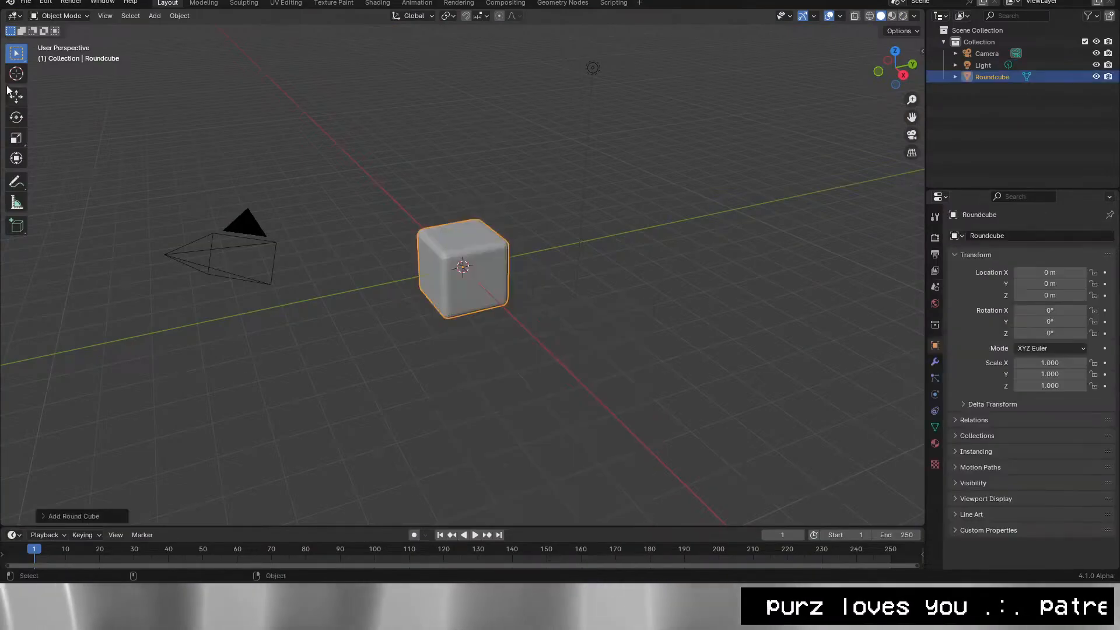
Subdivide the whole round cube mesh with one cut and shade the object smooth.
key(Tab)
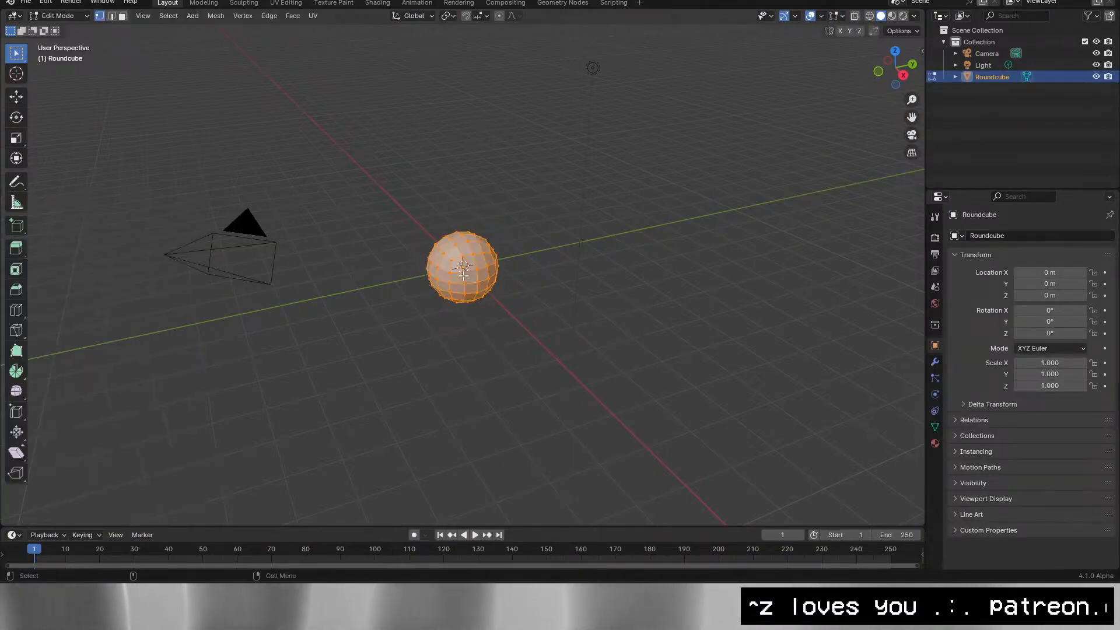
right_click(463, 267)
click(463, 267)
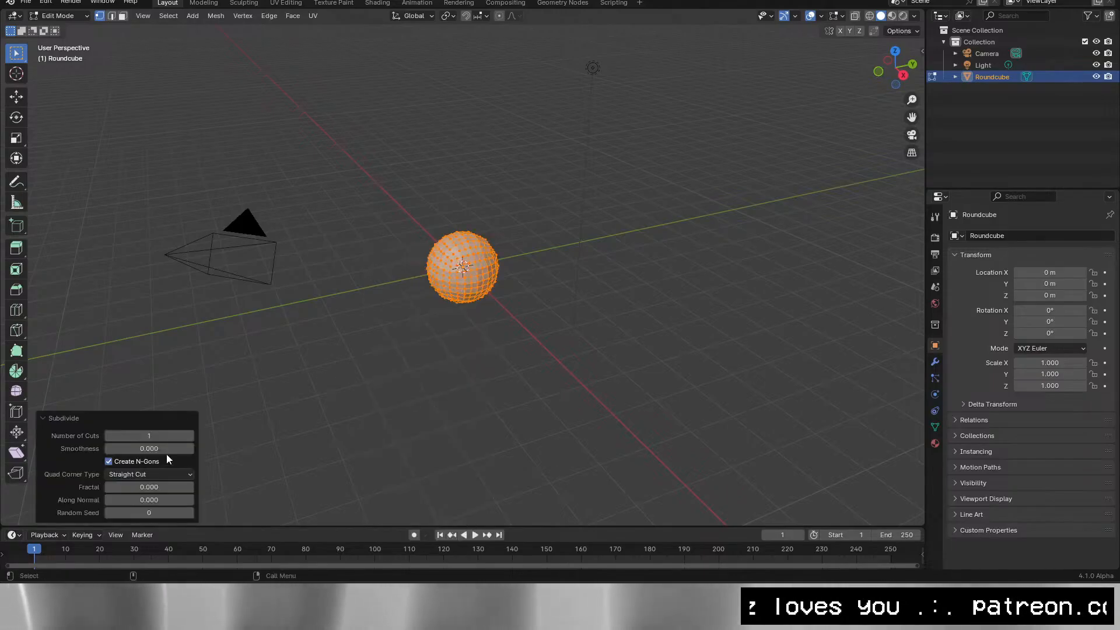
key(Tab)
scroll(498, 310, up, 8)
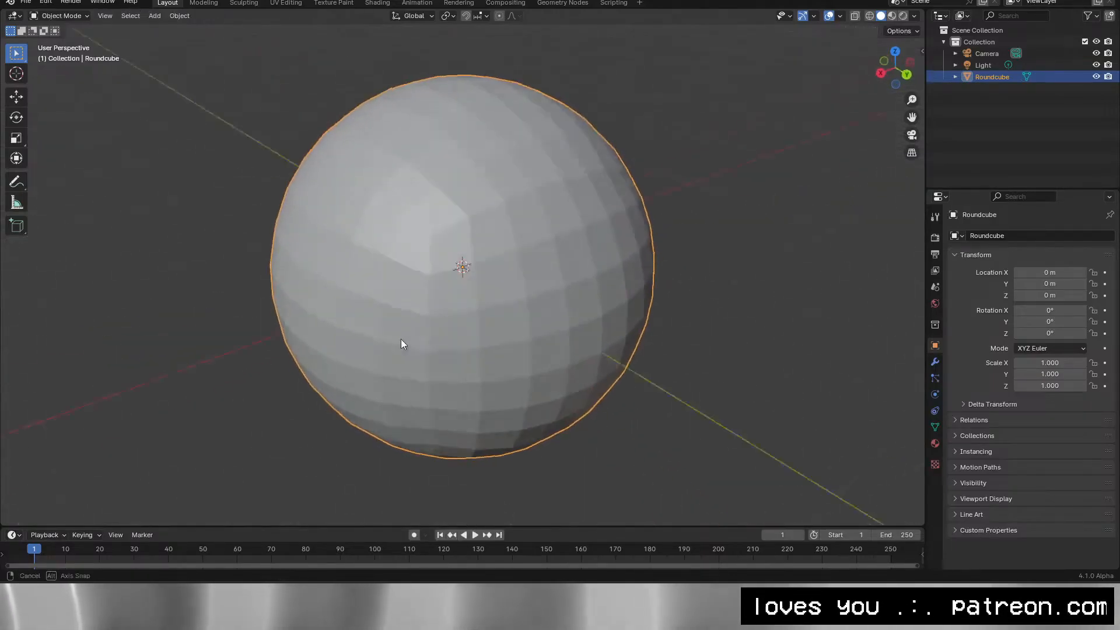
right_click(435, 285)
click(435, 300)
scroll(732, 379, down, 4)
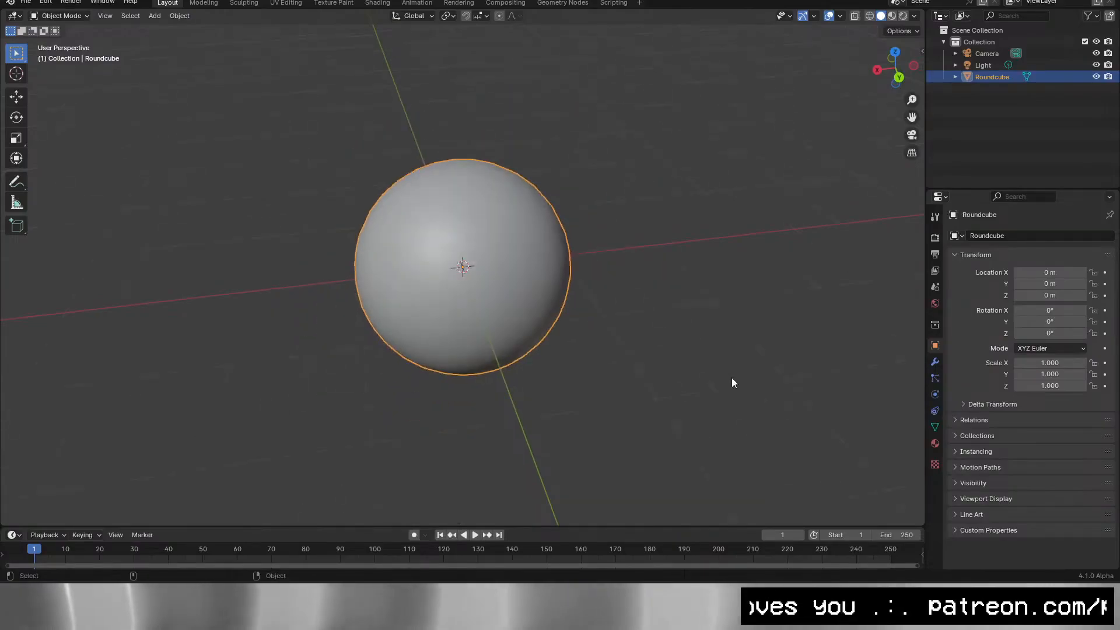
Inspect the smooth sphere from several angles and examine its quad topology in Edit Mode.
drag(733, 379, 545, 378)
drag(481, 327, 649, 260)
scroll(645, 342, down, 3)
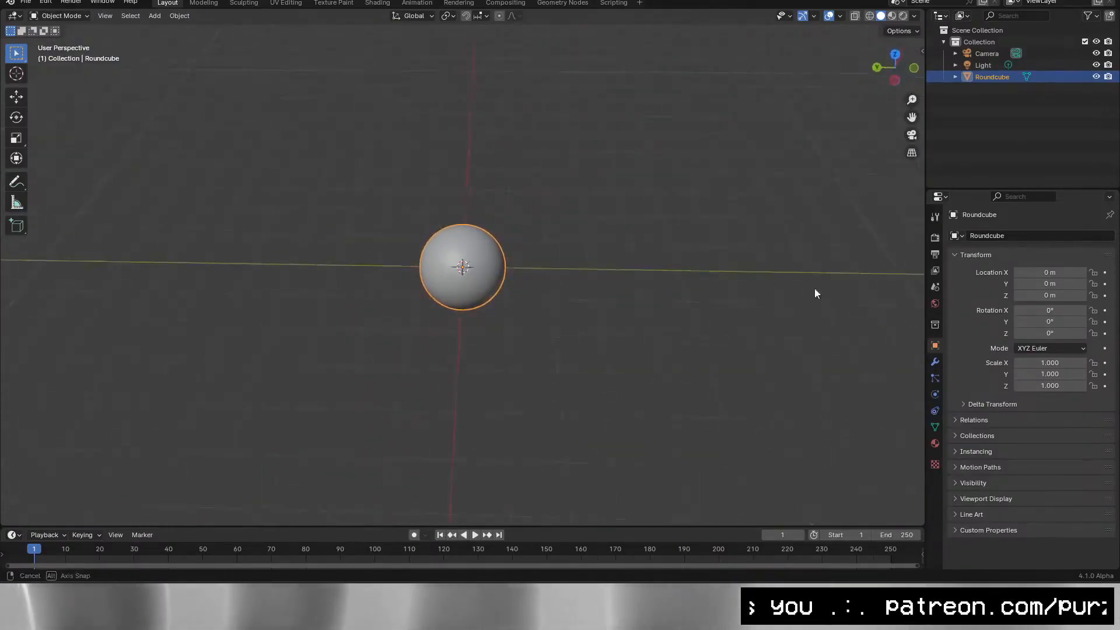
key(Tab)
scroll(534, 260, up, 7)
drag(920, 226, 491, 265)
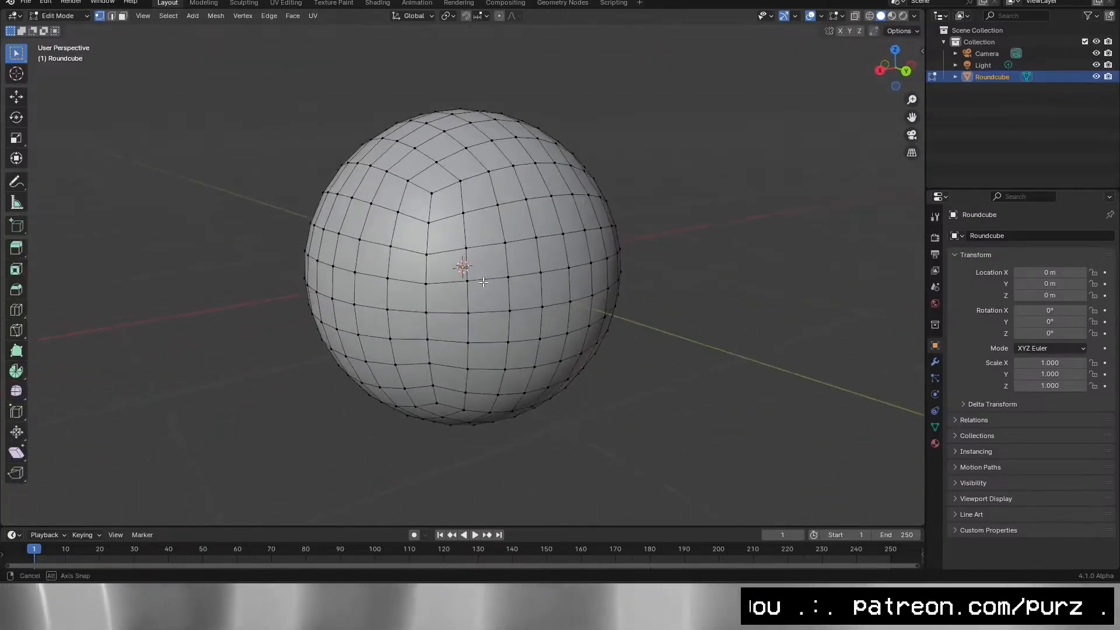
key(Tab)
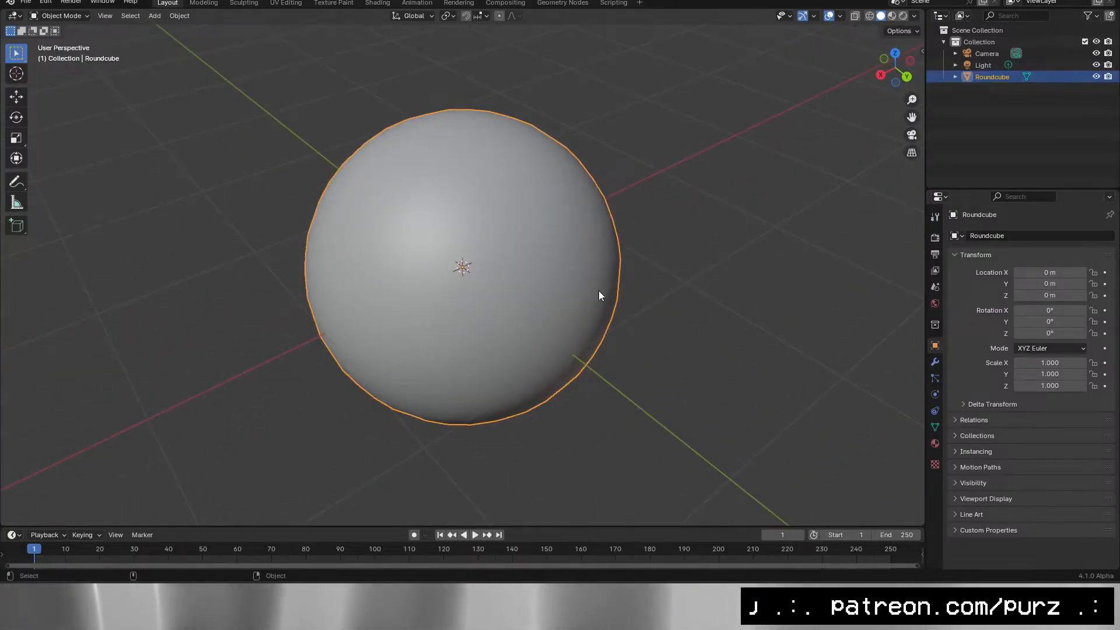
scroll(598, 291, down, 2)
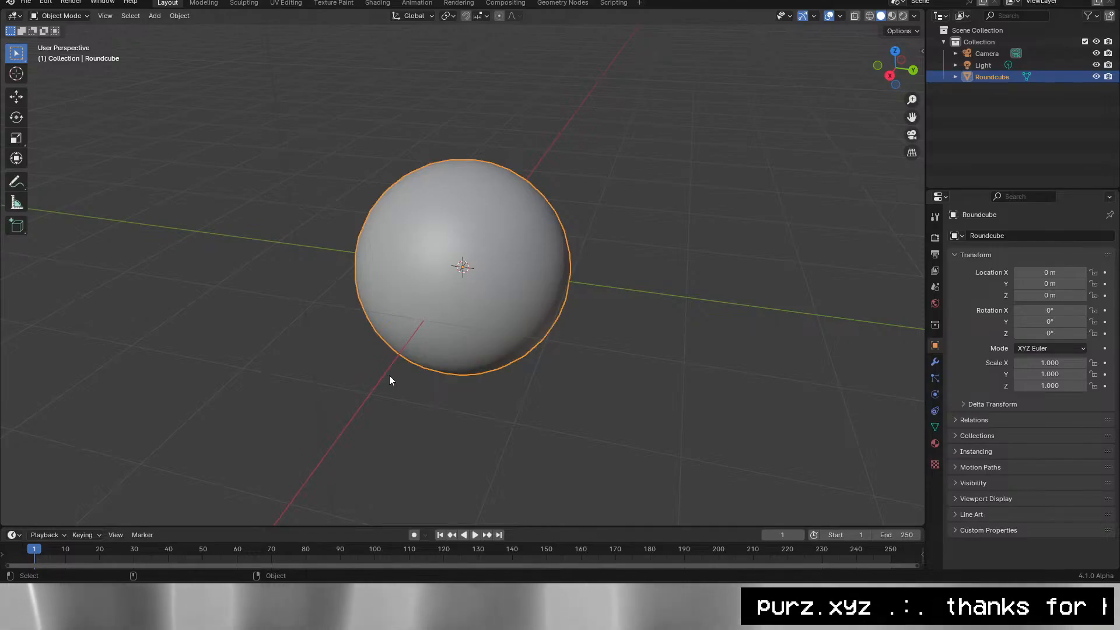
click(493, 481)
drag(484, 497, 829, 356)
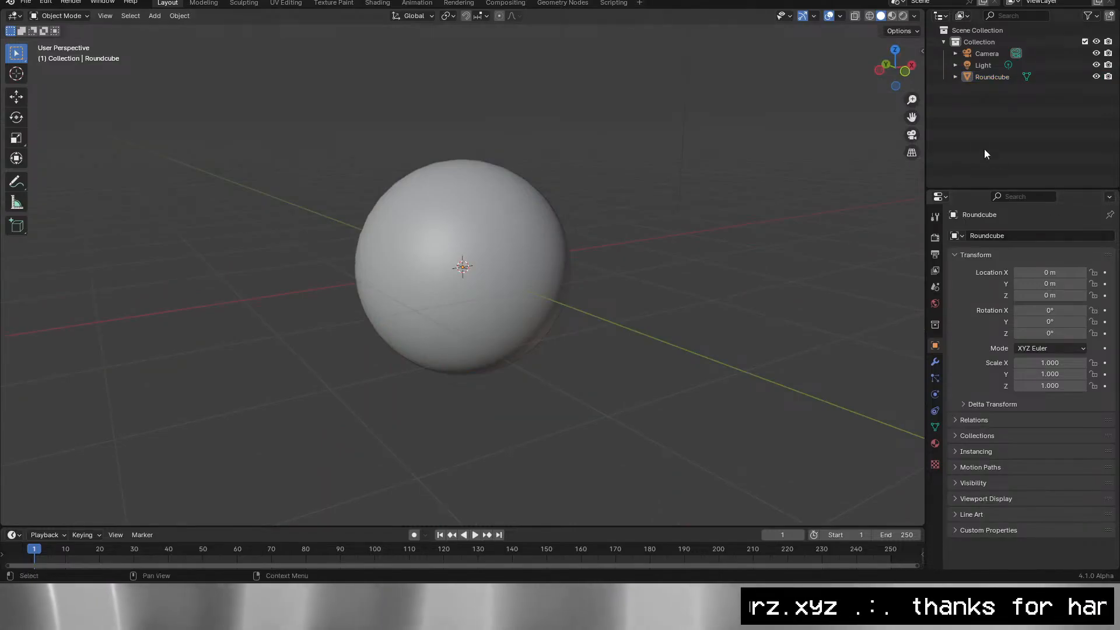
click(905, 71)
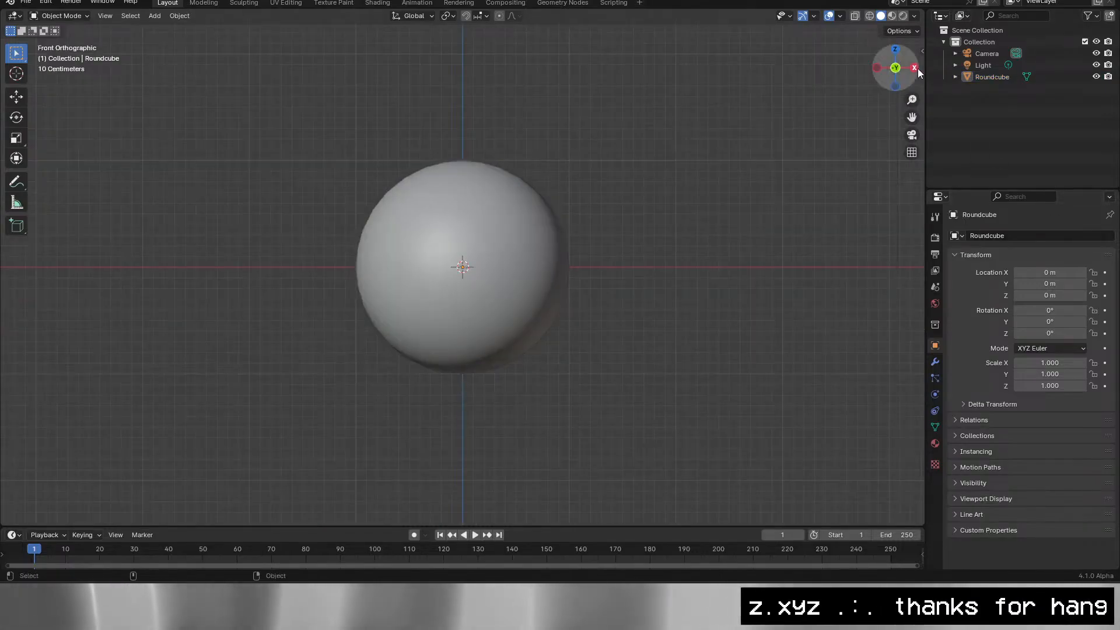
drag(737, 225, 687, 257)
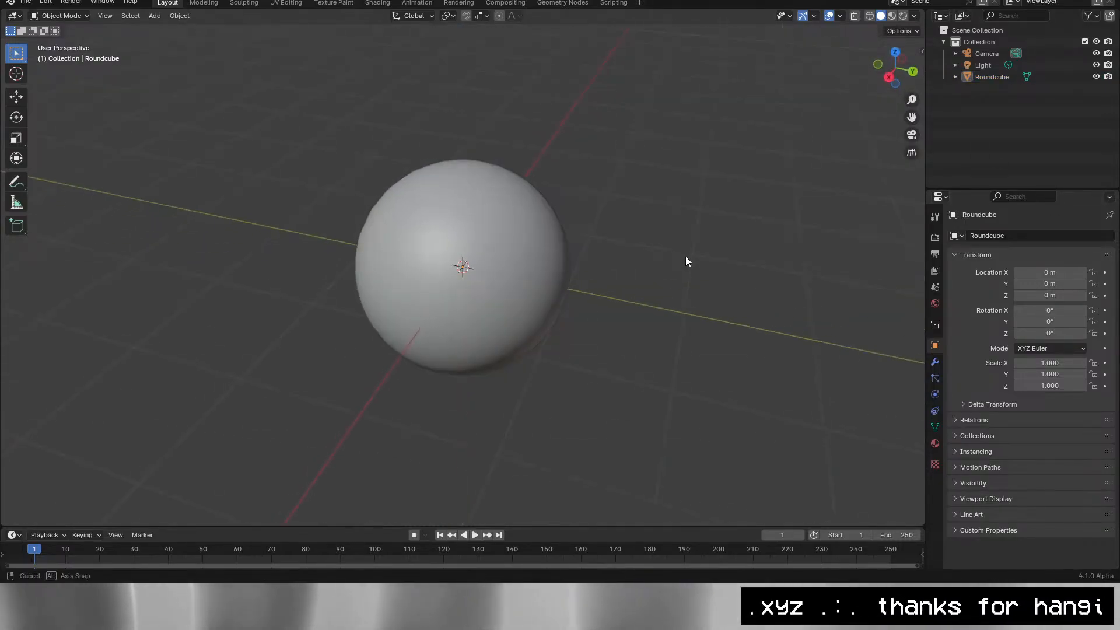
scroll(677, 260, down, 2)
scroll(676, 260, up, 5)
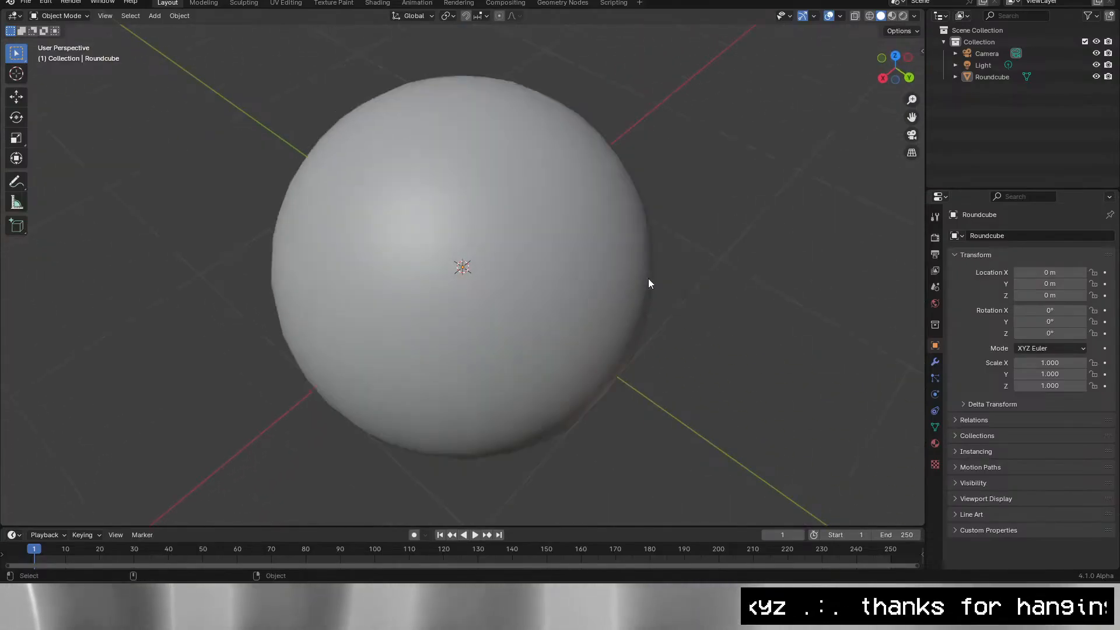
scroll(648, 280, down, 2)
drag(692, 227, 652, 270)
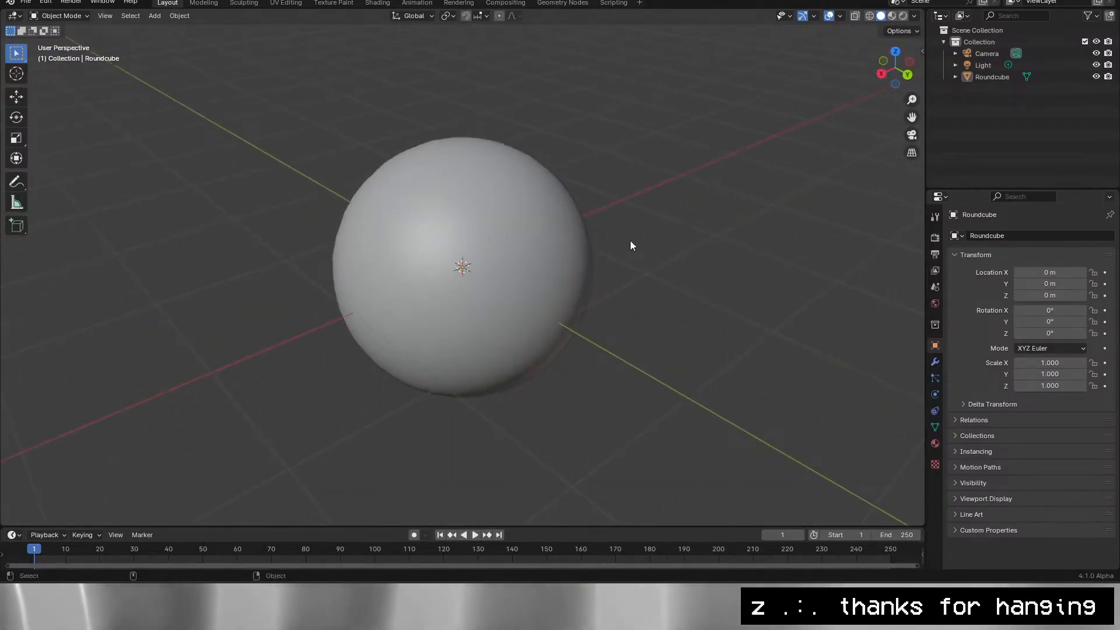
scroll(603, 248, down, 3)
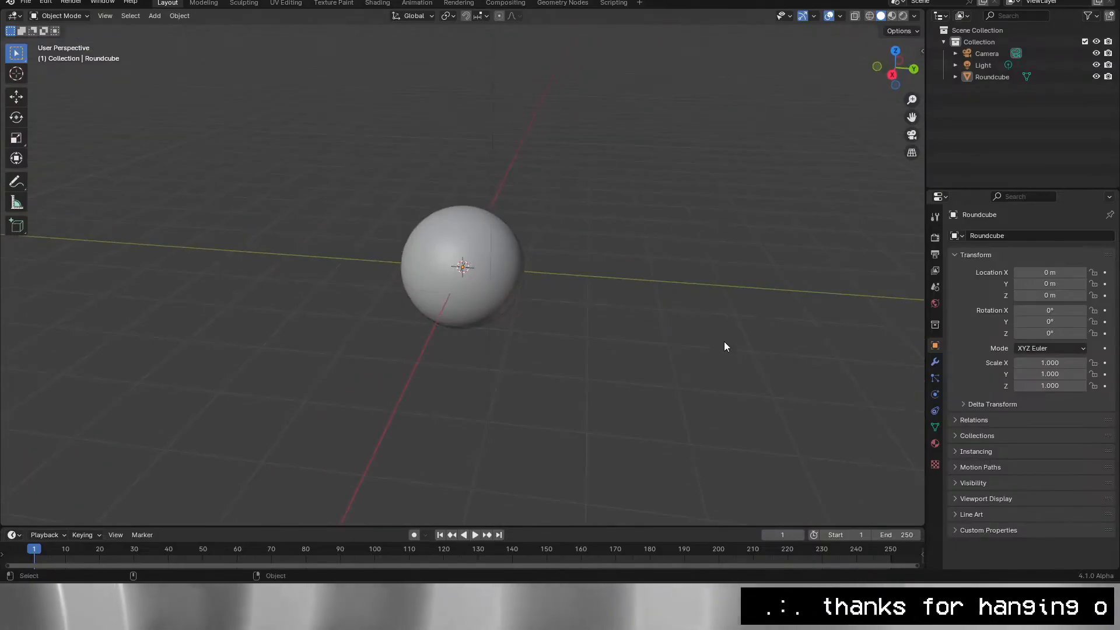
Turn the timeline area into an enlarged Geometry Node Editor and create a new geometry node tree for the sphere.
click(12, 534)
click(44, 481)
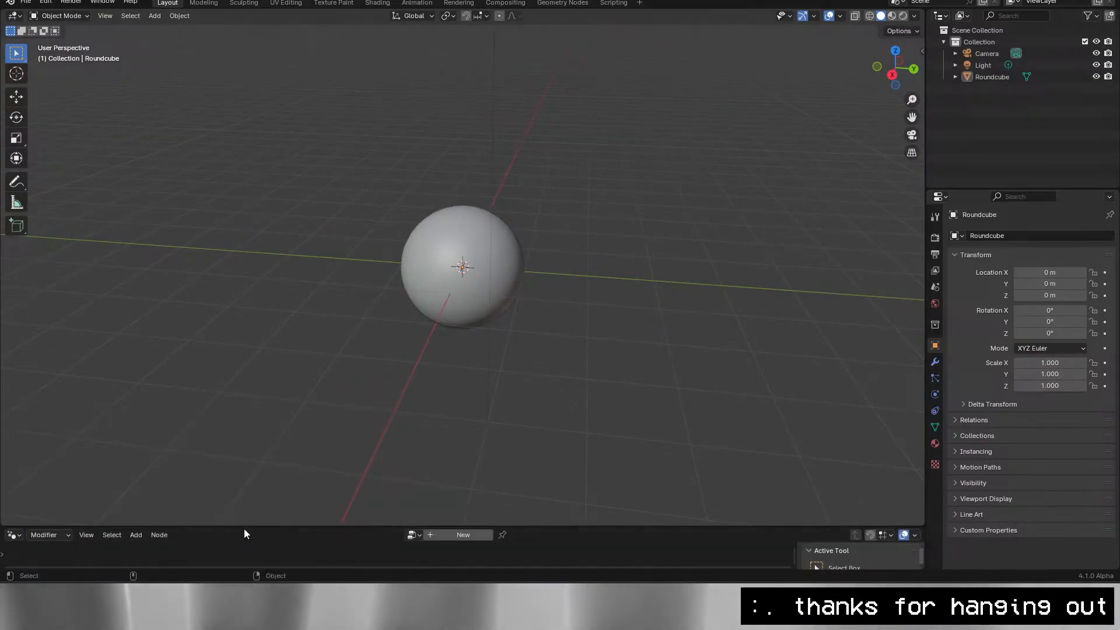
drag(245, 526, 331, 335)
click(464, 342)
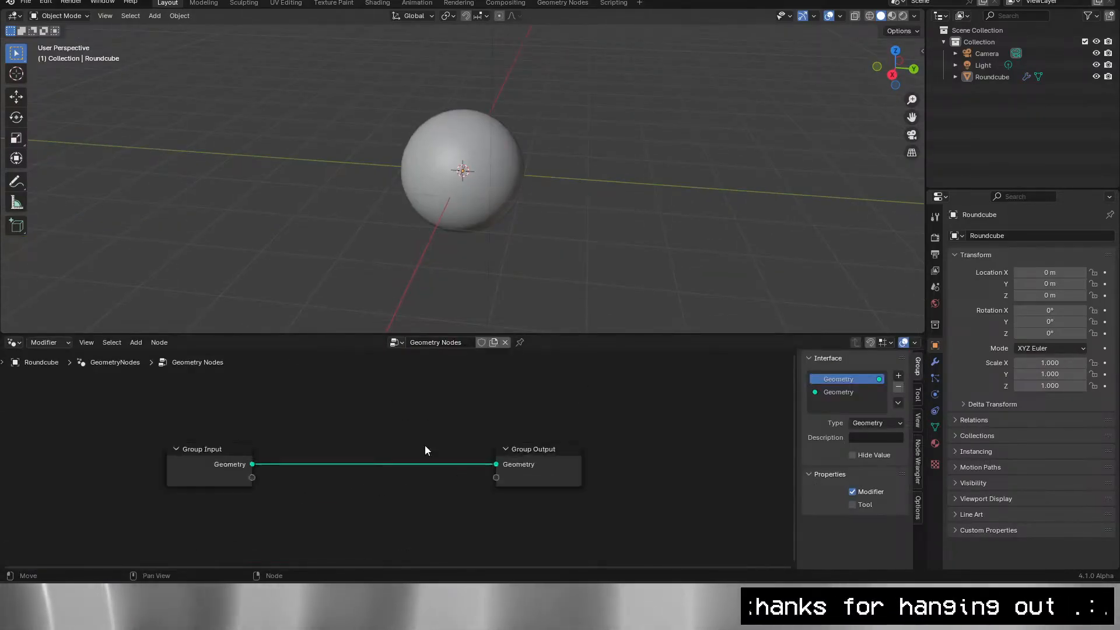
key(shift+a)
key(Escape)
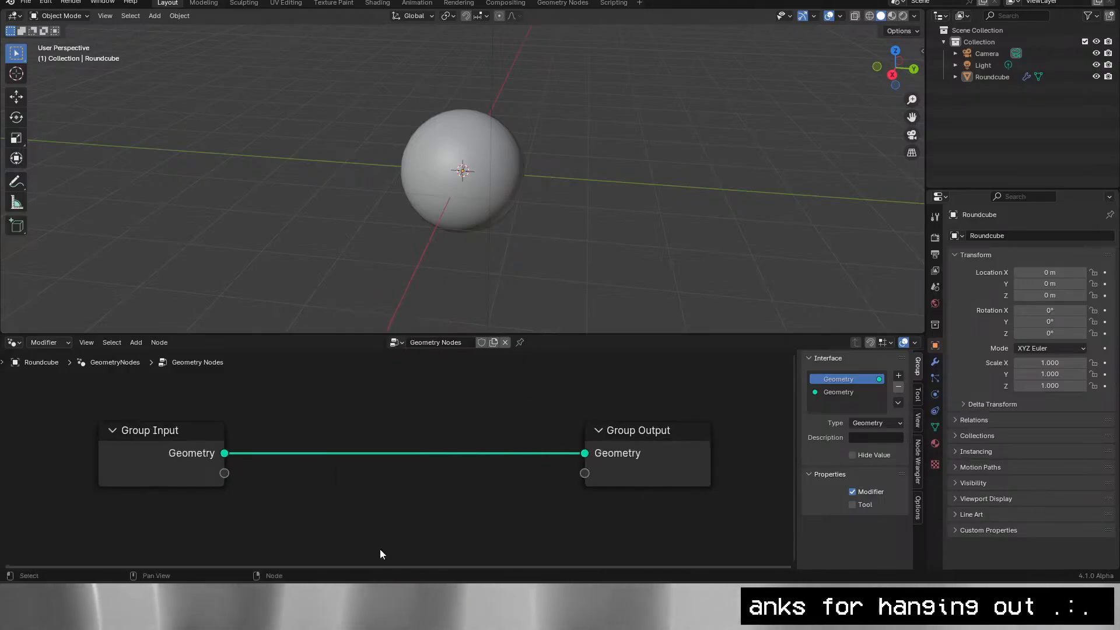
key(shift+a)
mouse_move(381, 566)
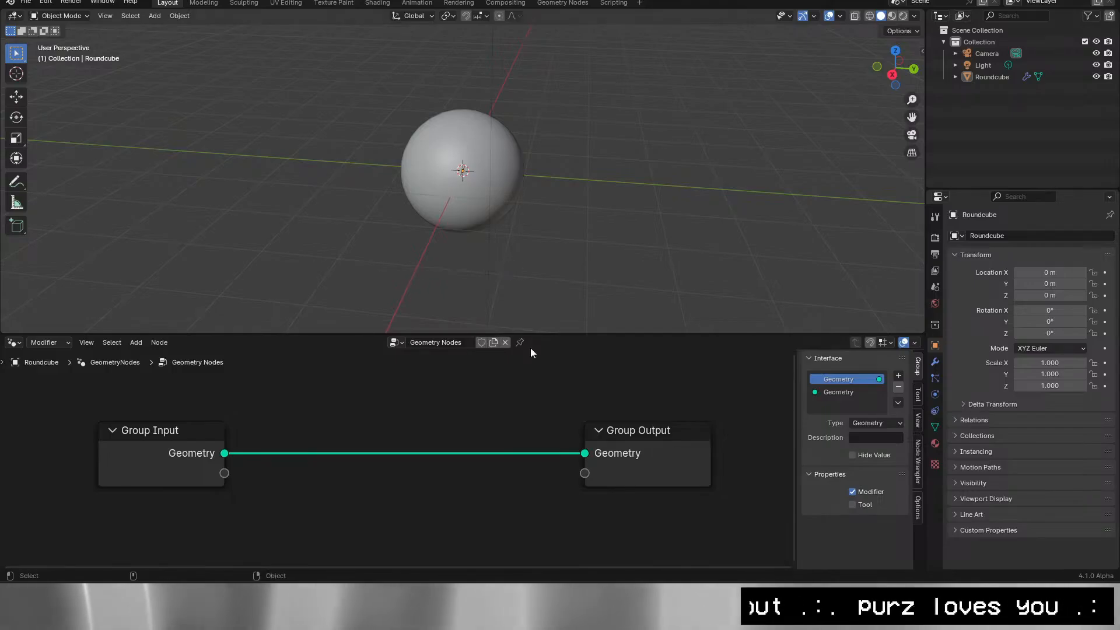
drag(583, 303, 692, 253)
click(530, 233)
drag(530, 233, 382, 389)
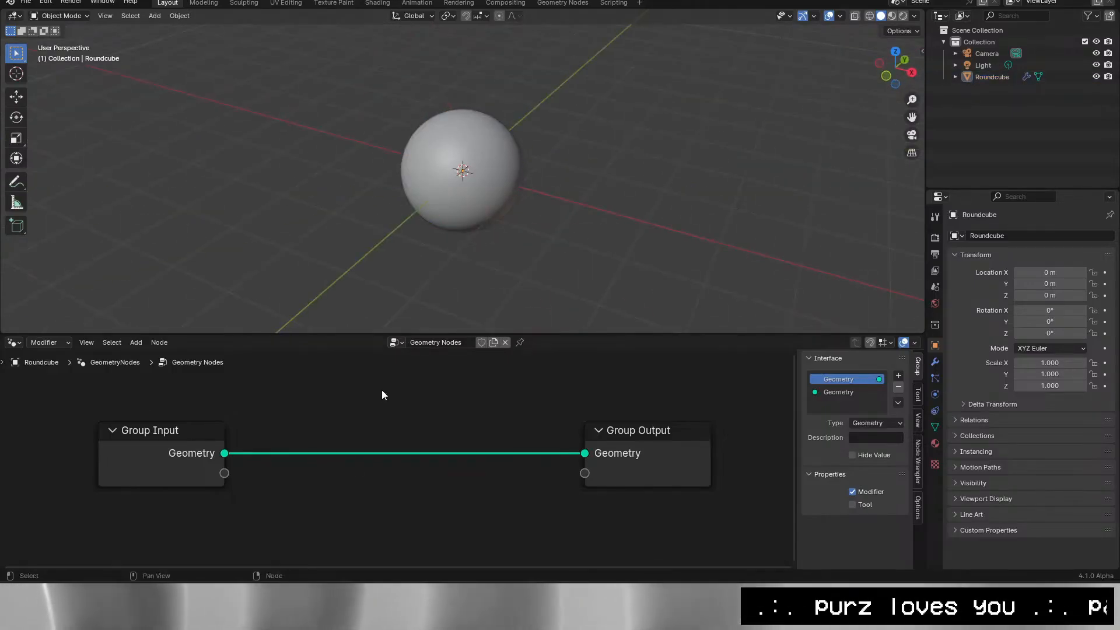
key(shift+a)
mouse_move(357, 534)
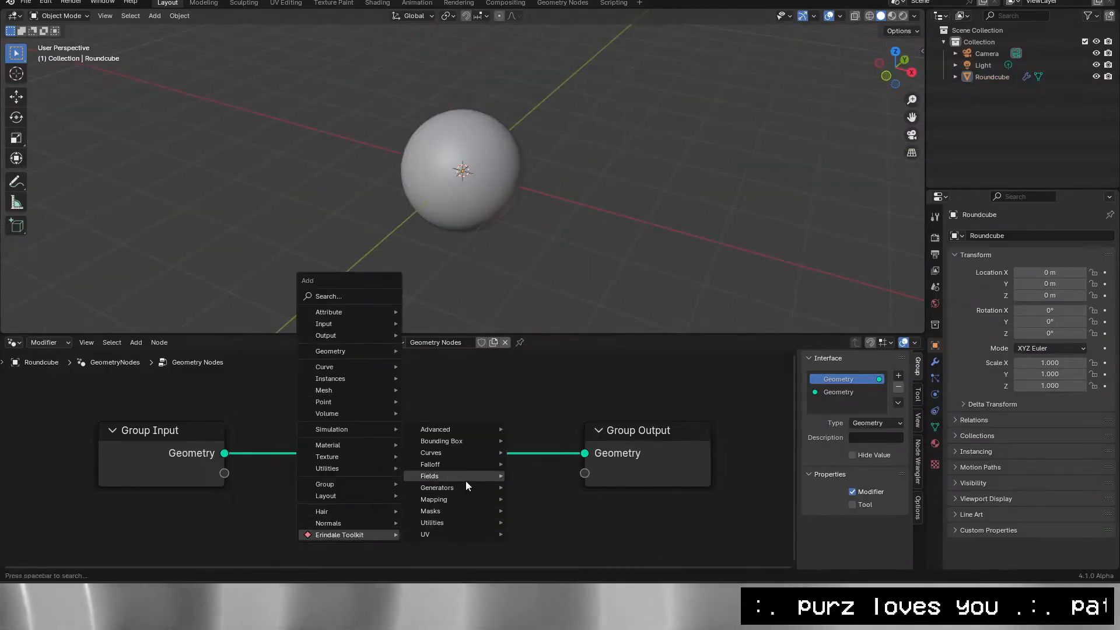
mouse_move(464, 498)
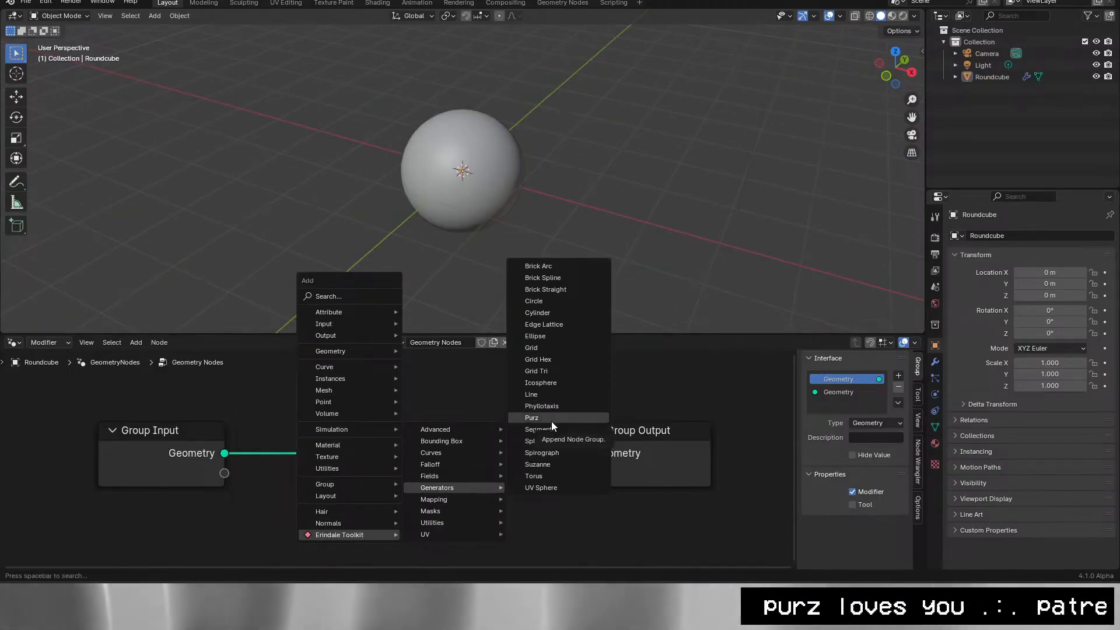
key(Escape)
Insert the Erindale Toolkit's Displace Texture node between the Group Input and Group Output nodes.
key(shift+a)
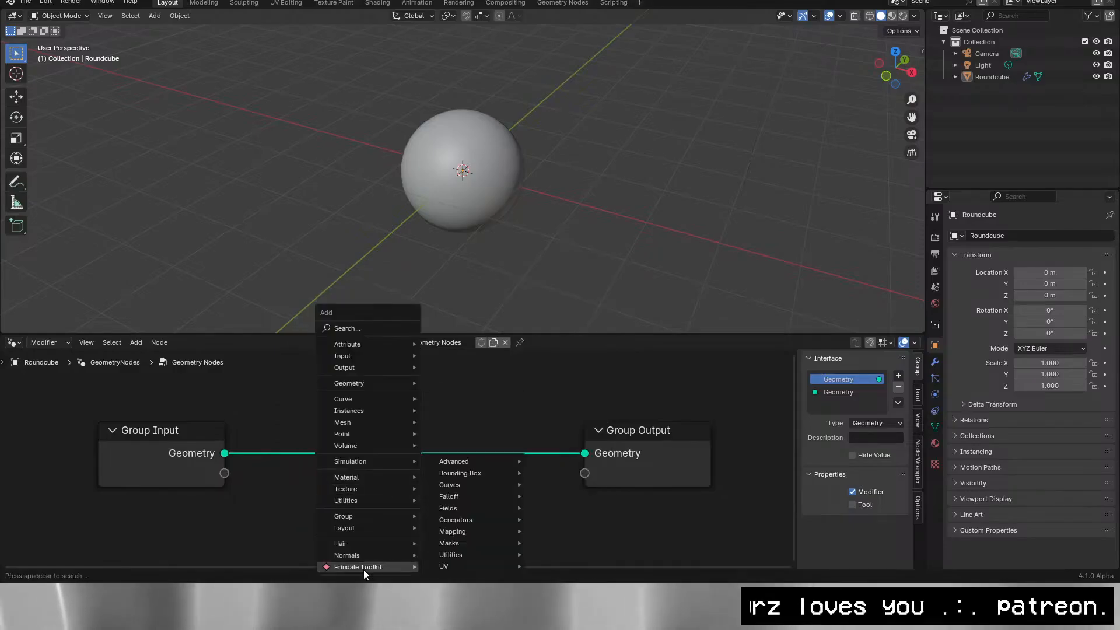
mouse_move(472, 551)
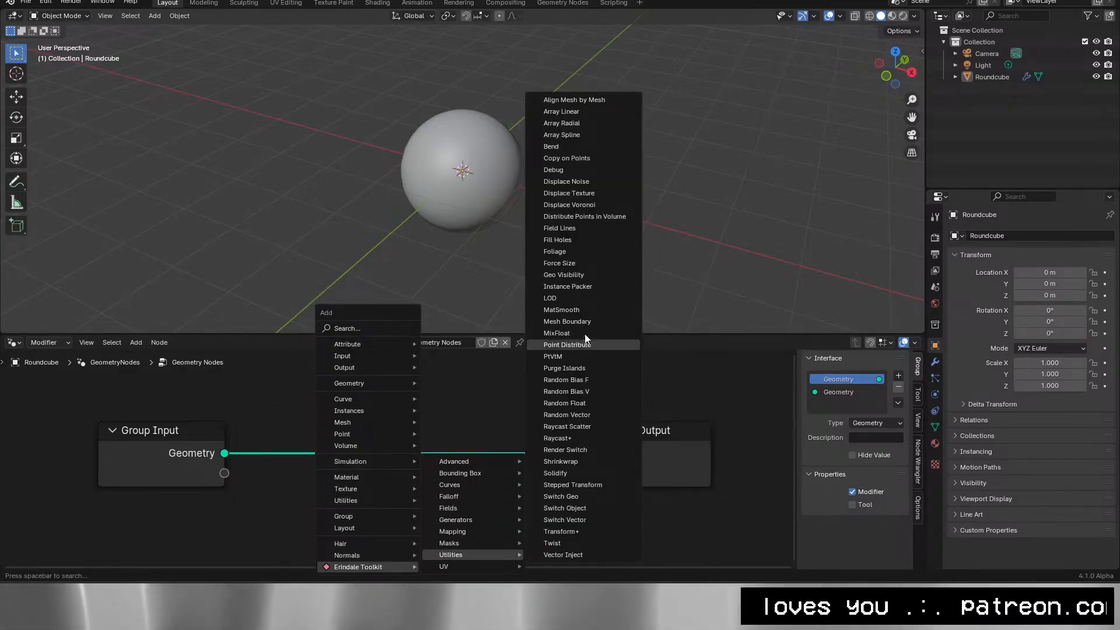
click(598, 193)
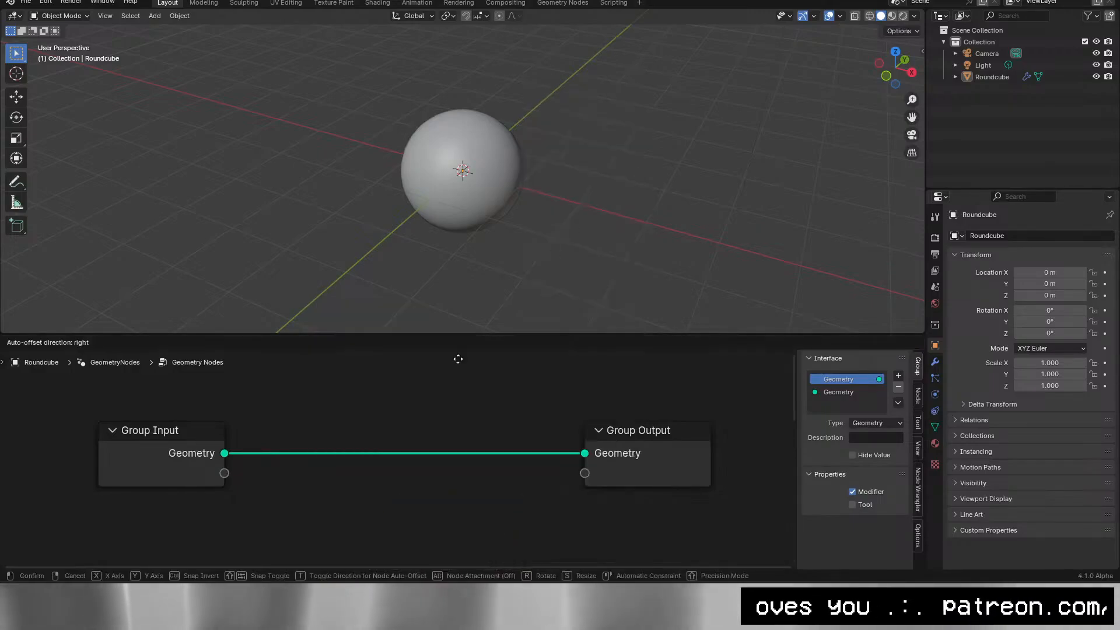
click(534, 73)
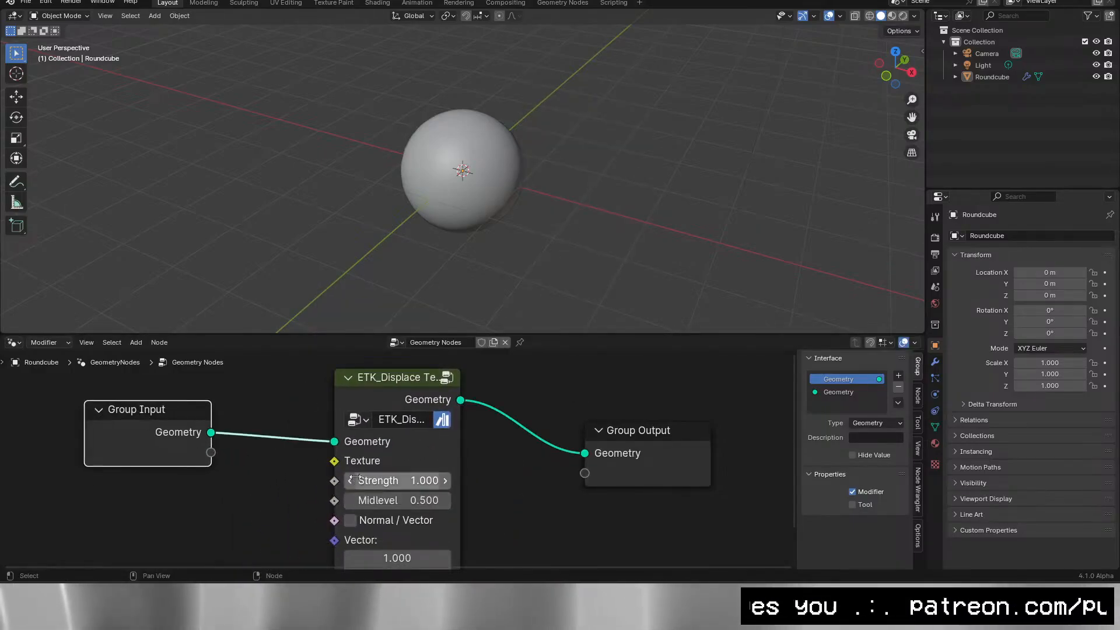
Feed the displacement node's Texture input from the Distance output of a new Voronoi Texture, and select the displaced sphere.
drag(334, 460, 239, 517)
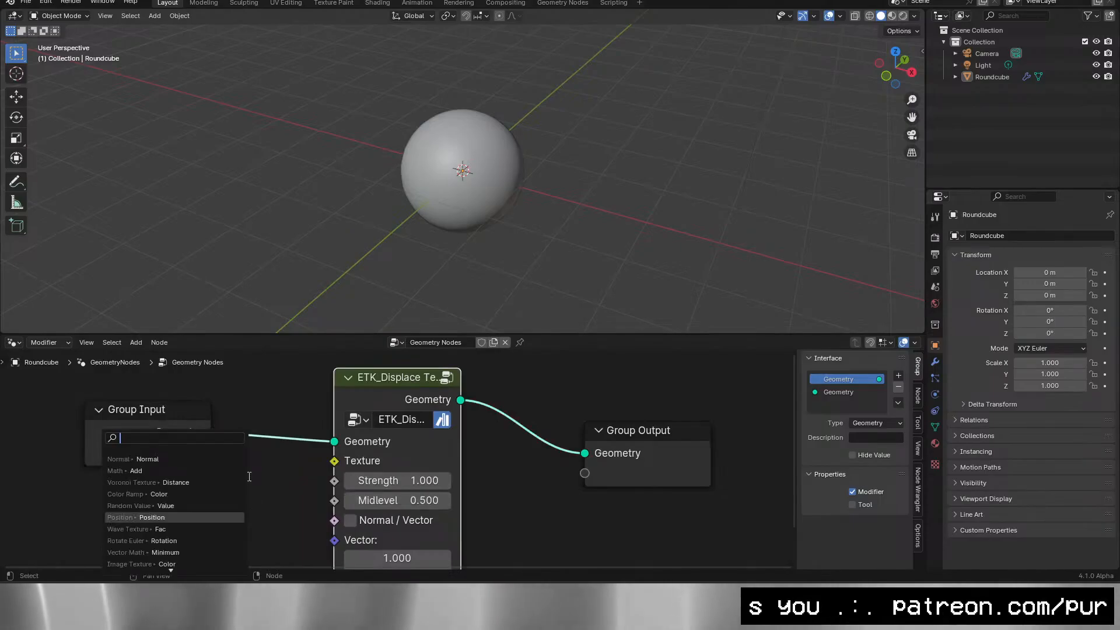
click(170, 478)
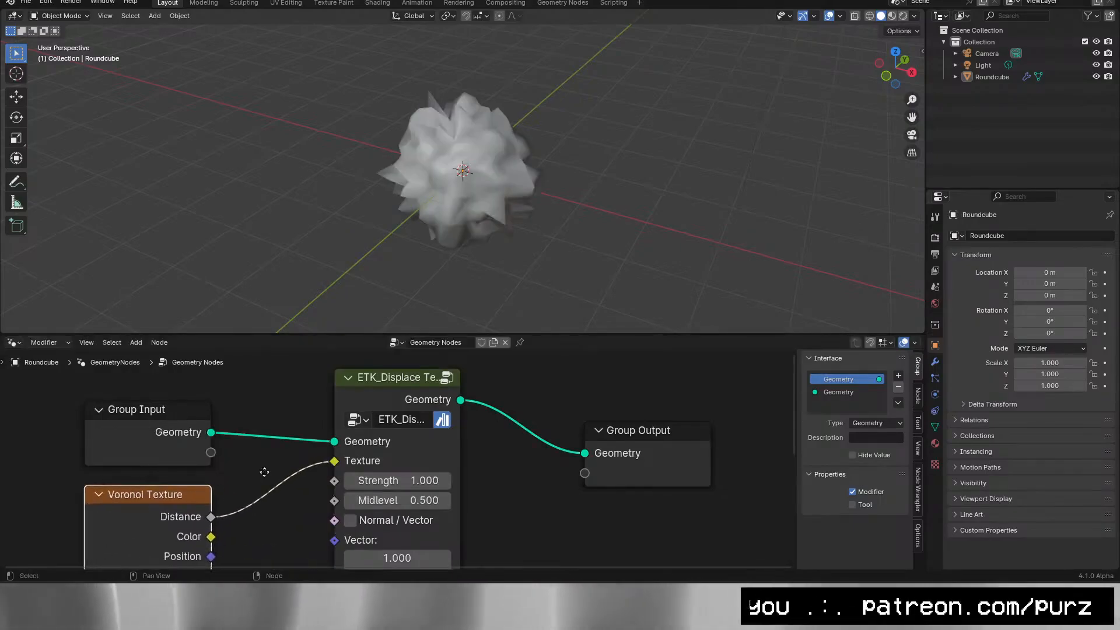
drag(675, 205, 377, 173)
scroll(646, 309, up, 5)
drag(646, 309, 529, 307)
click(529, 309)
scroll(502, 178, down, 5)
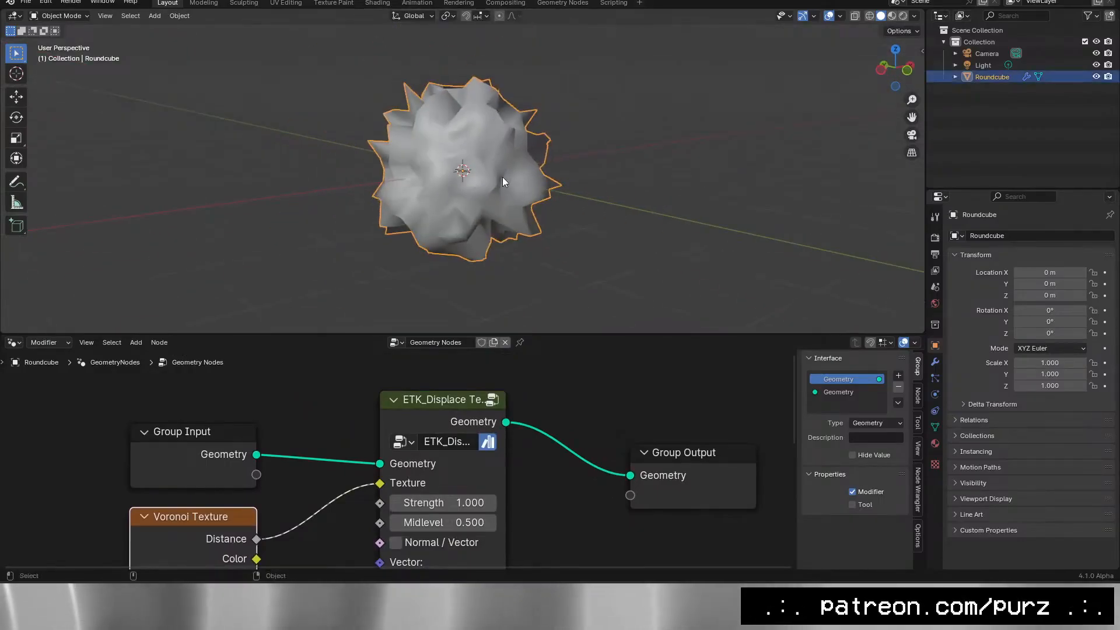
drag(262, 475, 311, 323)
click(240, 453)
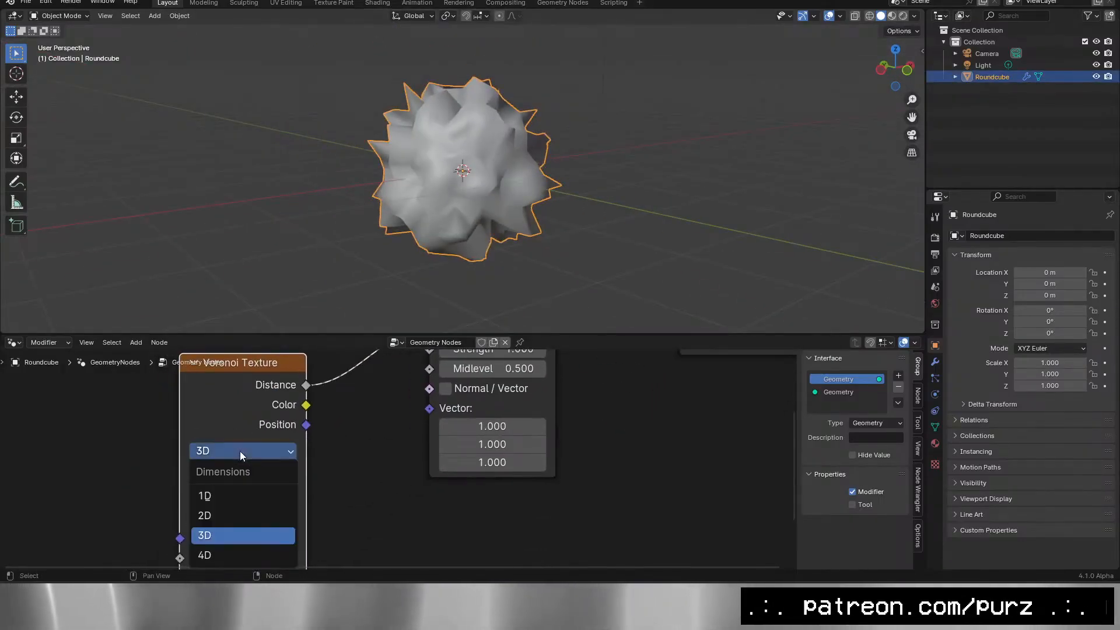
click(362, 463)
drag(475, 387, 432, 484)
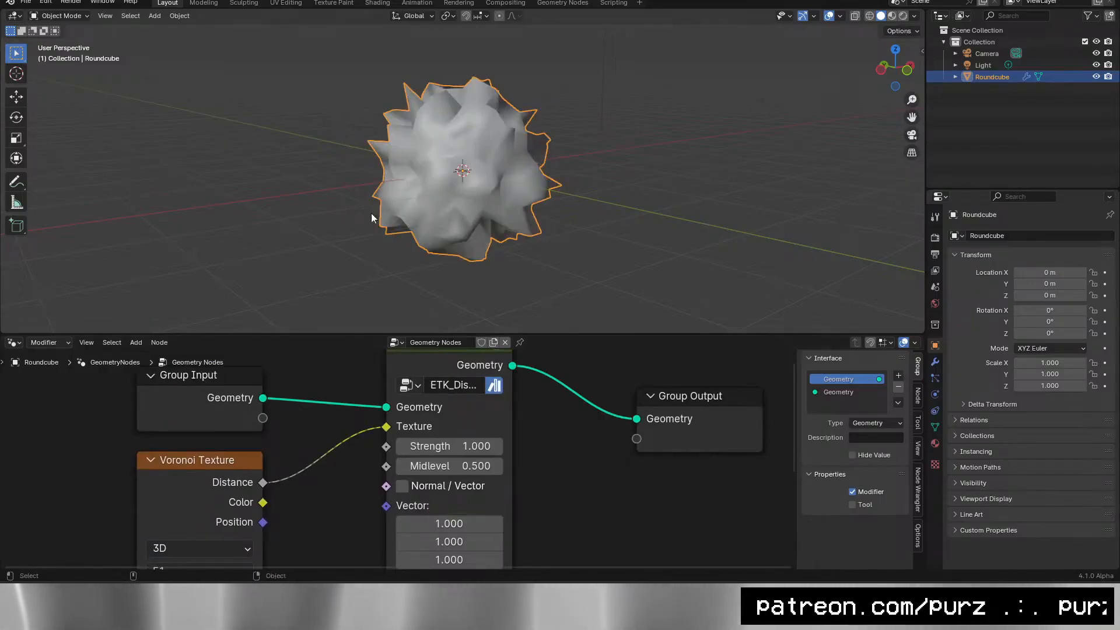
drag(347, 365, 328, 387)
Shade the displaced sphere flat.
drag(579, 181, 429, 249)
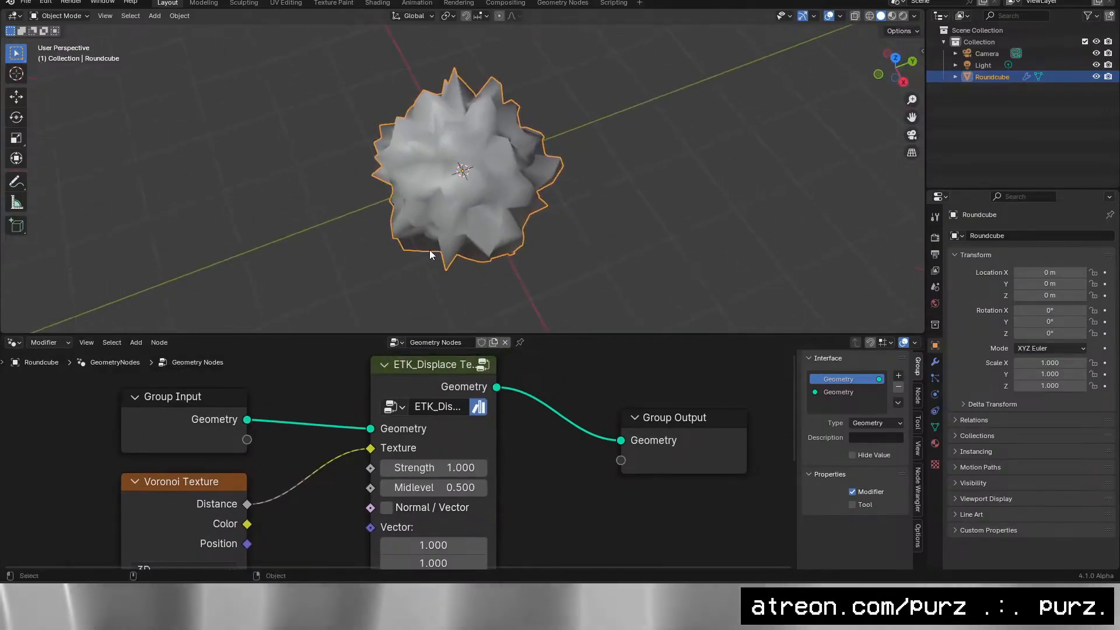
right_click(463, 172)
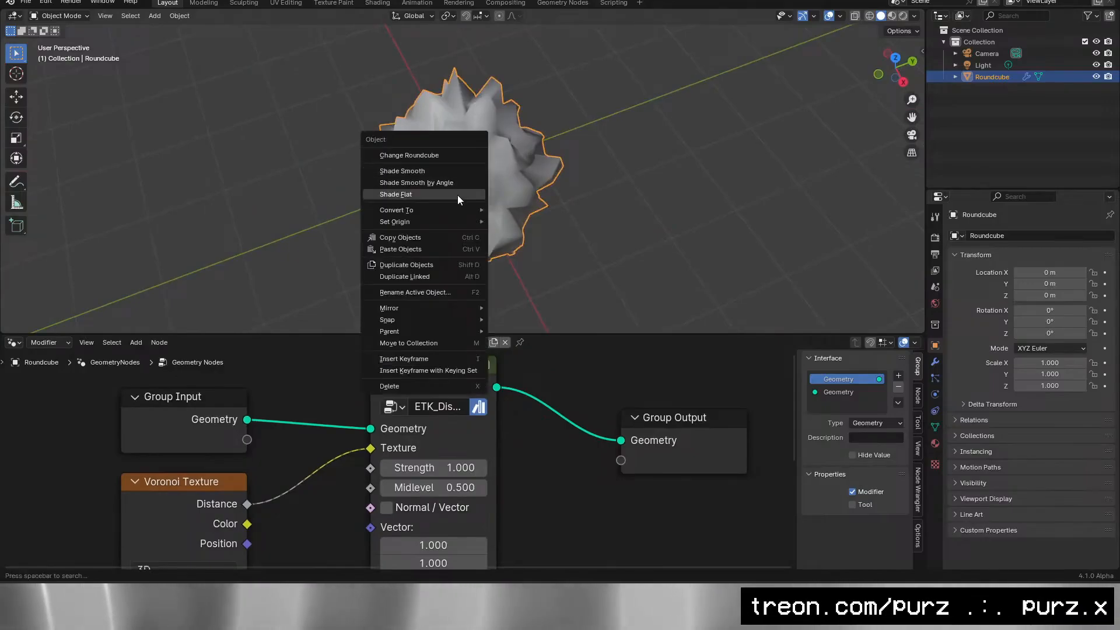
click(458, 195)
Set the displacement node's Strength to 0.220.
drag(513, 218, 657, 161)
scroll(606, 171, up, 6)
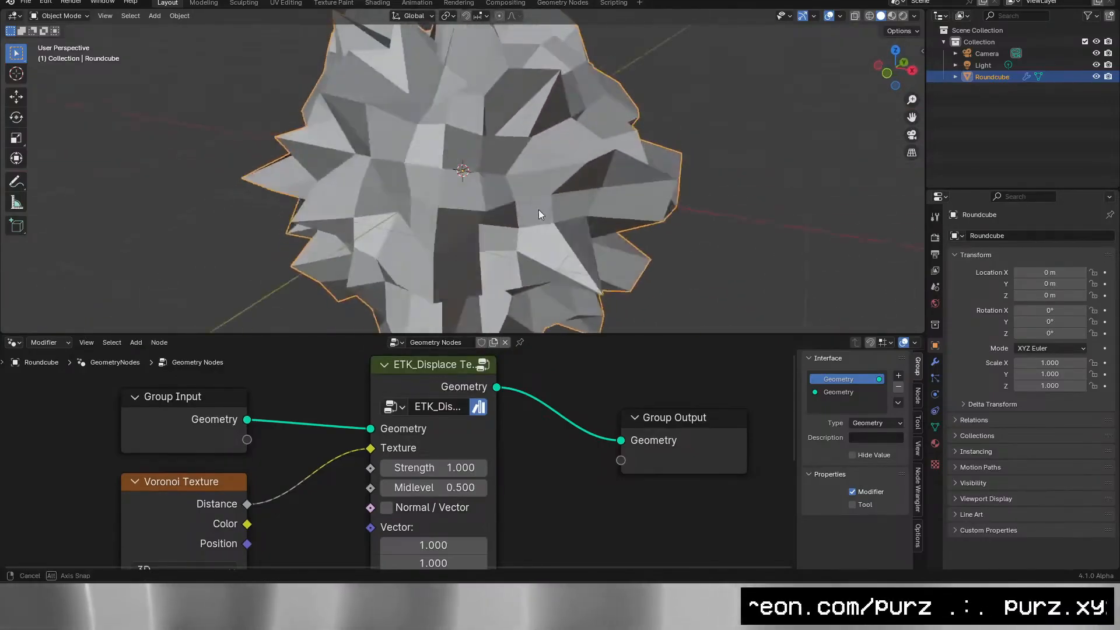
drag(902, 75, 876, 137)
scroll(709, 240, down, 5)
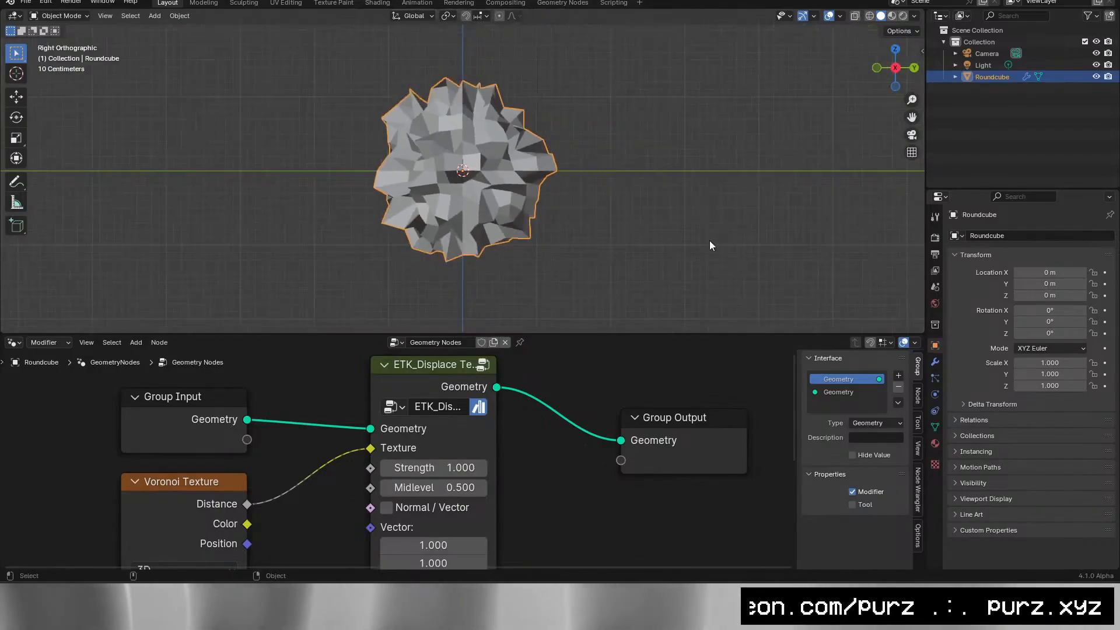
scroll(477, 214, down, 3)
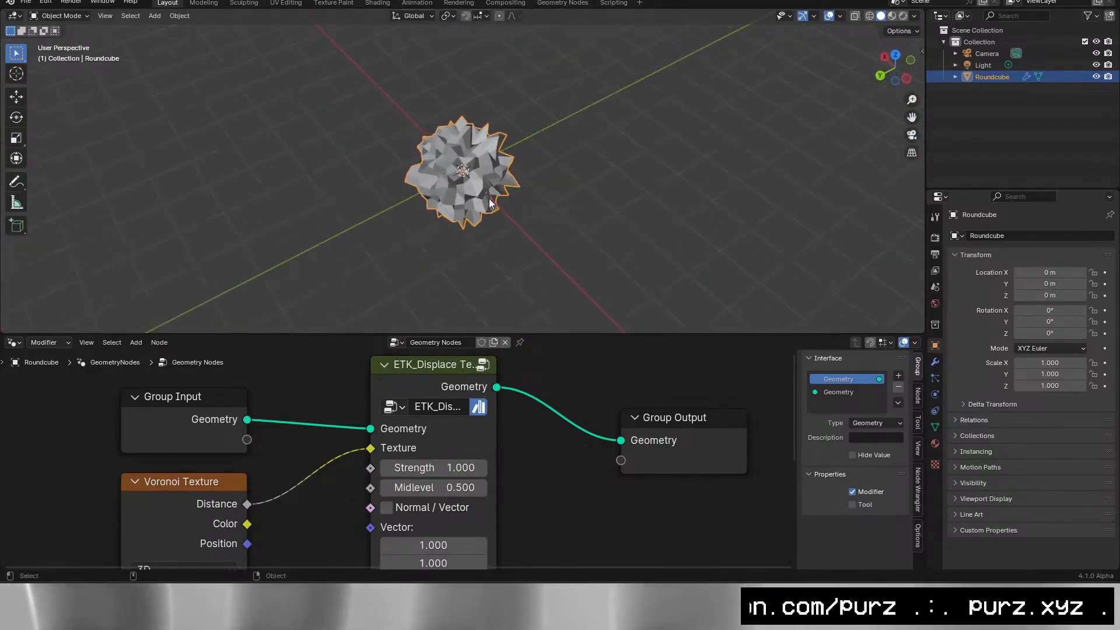
drag(485, 213, 603, 210)
drag(552, 491, 529, 490)
drag(433, 467, 382, 468)
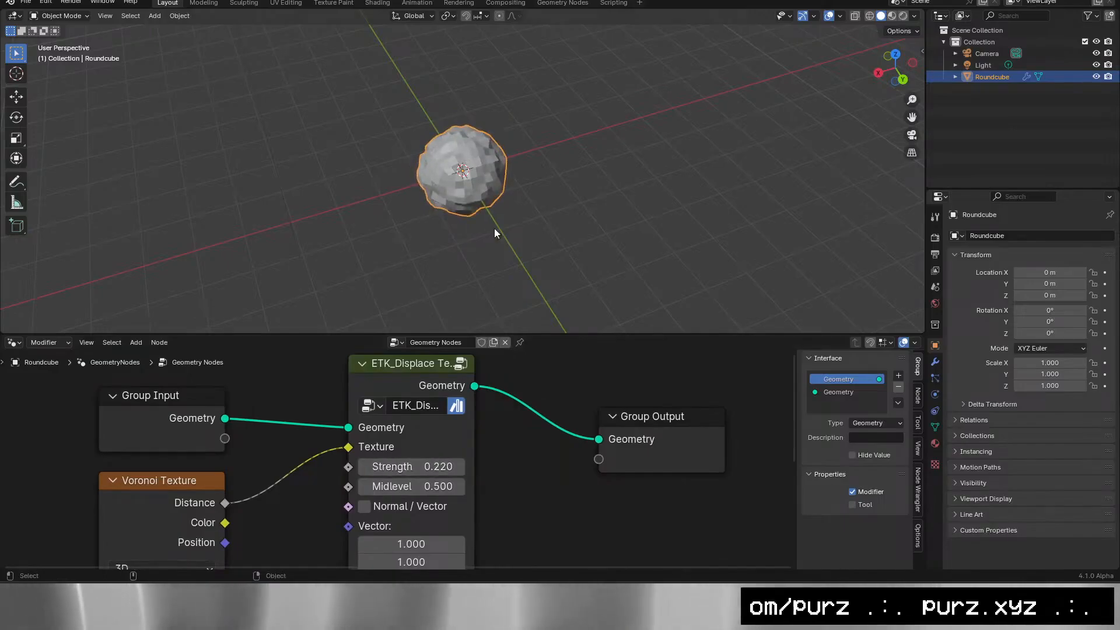
Move the Group Input node farther from the displacement node to make room between them.
drag(495, 229, 478, 148)
scroll(478, 110, up, 5)
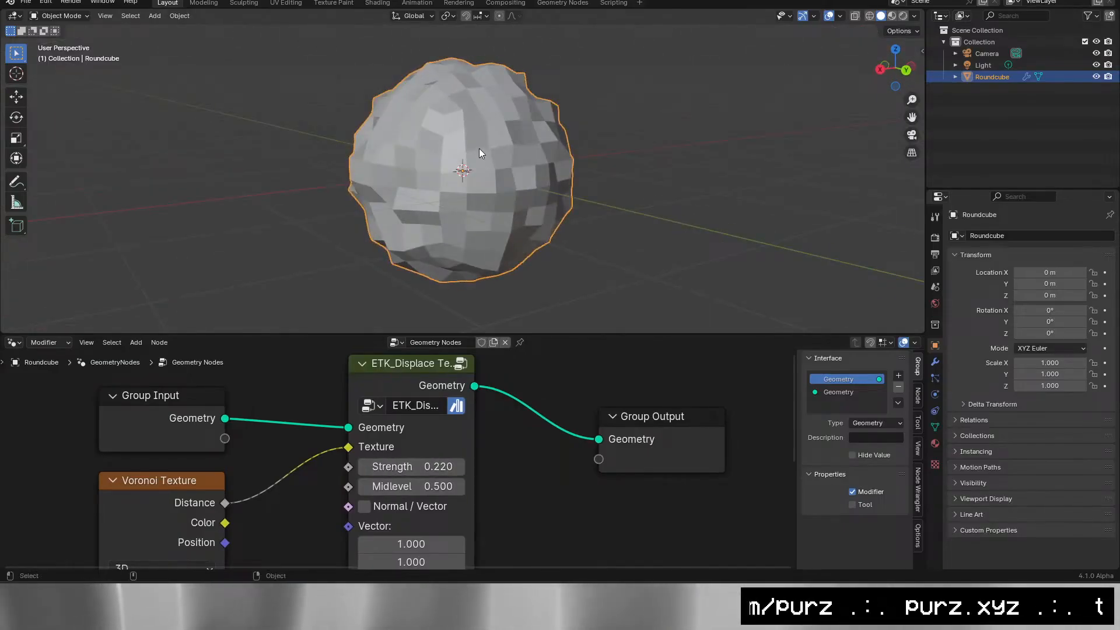
scroll(481, 152, up, 3)
scroll(496, 183, down, 2)
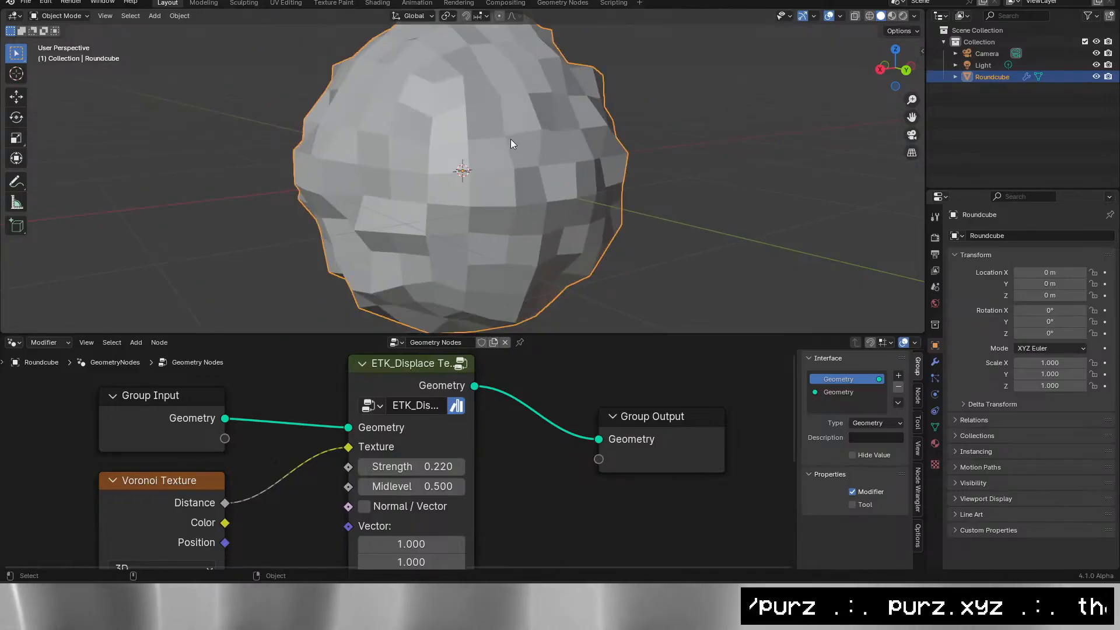
scroll(510, 144, down, 3)
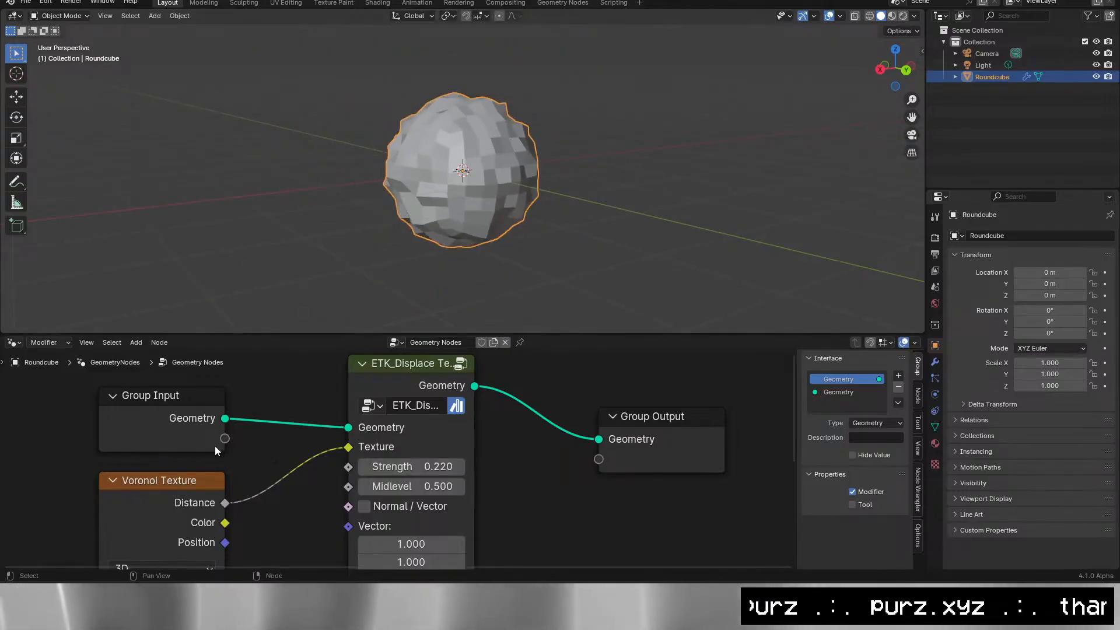
drag(215, 445, 268, 468)
drag(235, 430, 166, 418)
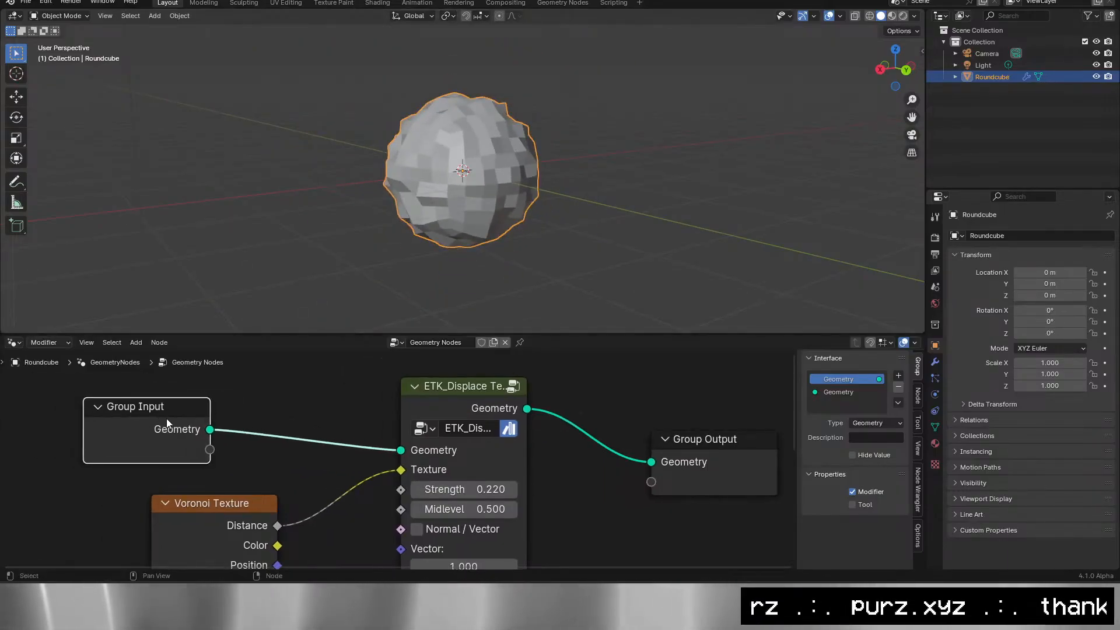
Insert a Subdivide Mesh node between Group Input and the displacement node, with its Level set to 3.
key(shift+a)
click(221, 159)
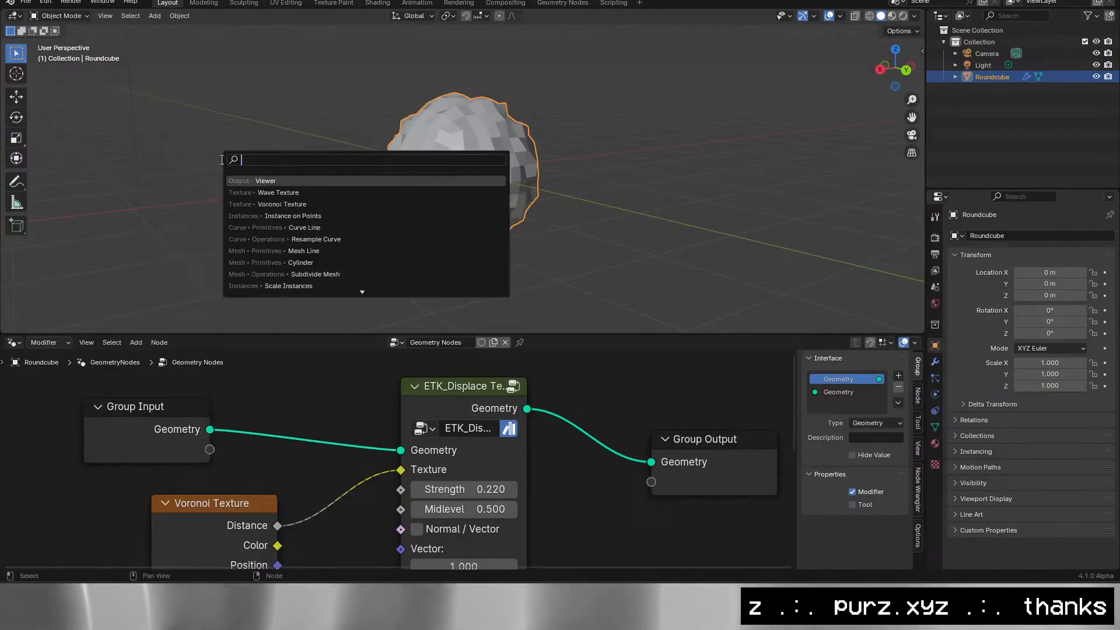
text(subdi)
key(Return)
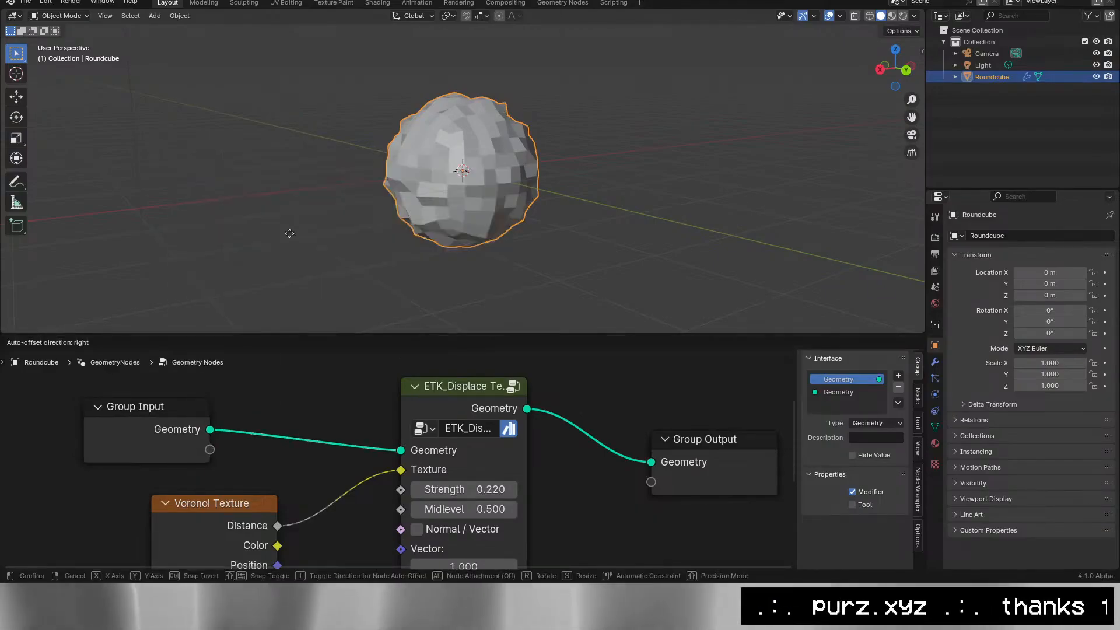
click(350, 433)
click(392, 458)
click(391, 457)
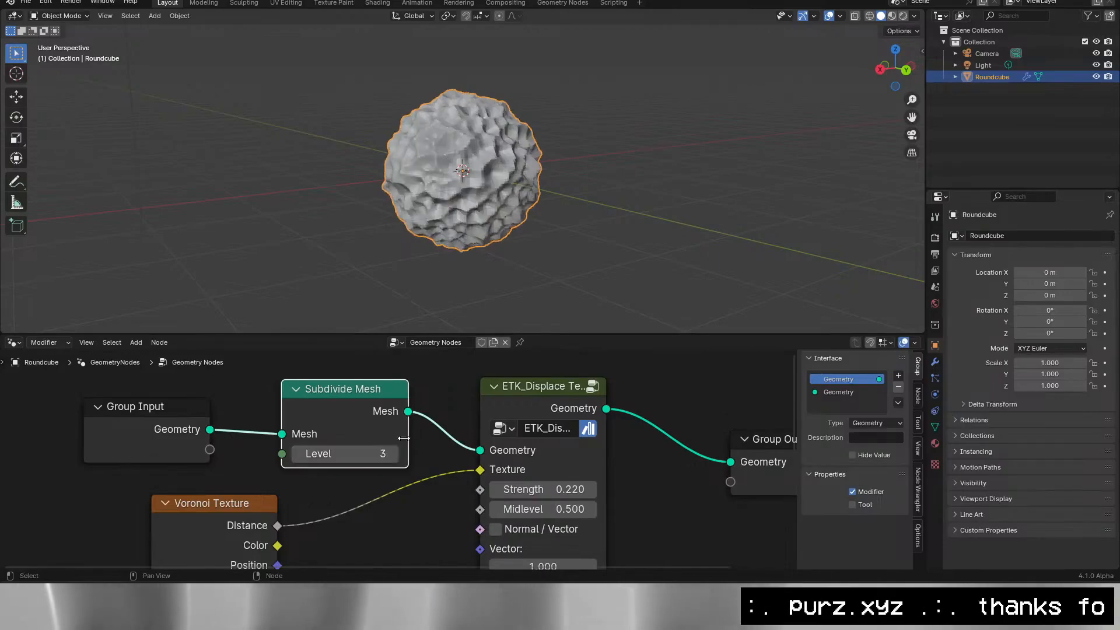
Insert a Set Shade Smooth node between the displacement node and the Group Output.
drag(514, 198, 432, 197)
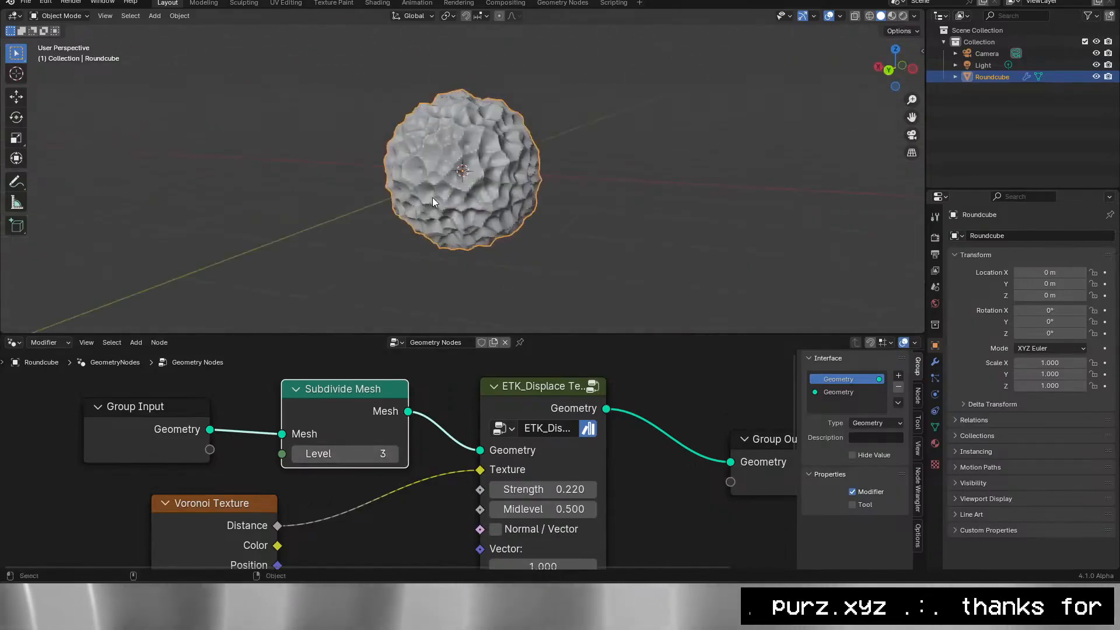
scroll(432, 197, up, 5)
scroll(666, 488, down, 3)
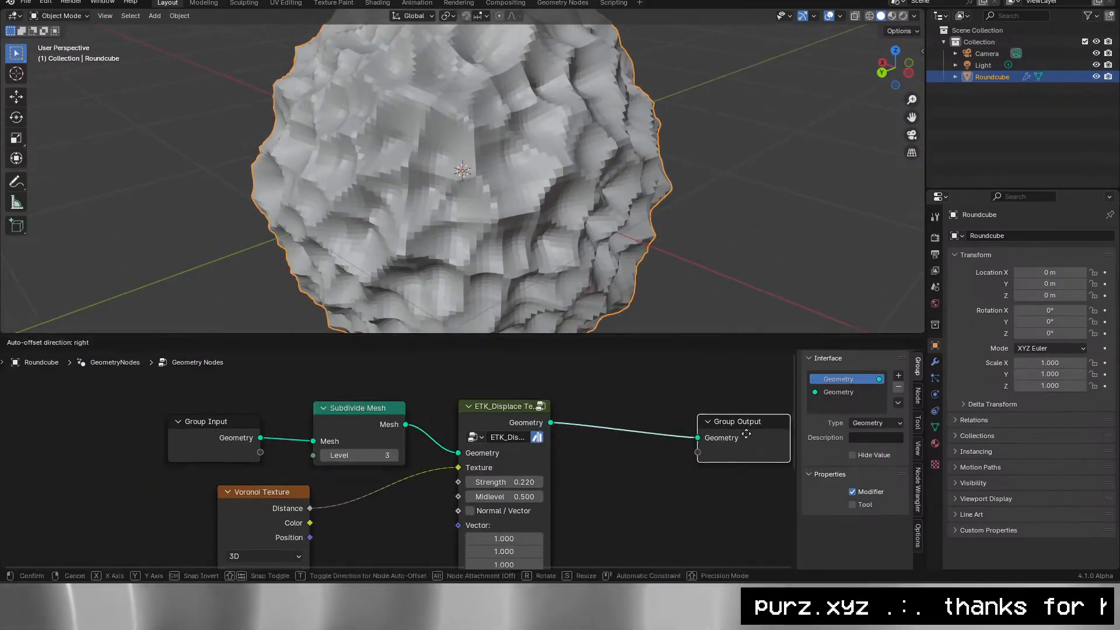
key(shift+a)
click(600, 328)
text(set s)
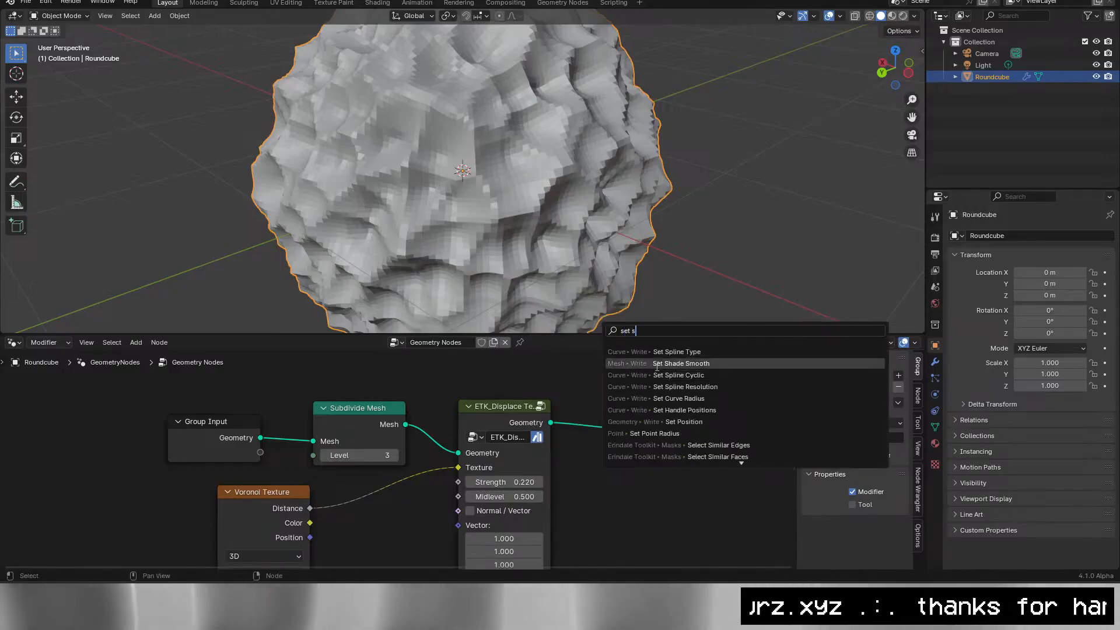
click(657, 367)
click(606, 383)
Insert a Subdivision Surface node after Set Shade Smooth, with its Level set to 2.
drag(589, 239, 414, 239)
drag(696, 464, 587, 489)
key(shift+a)
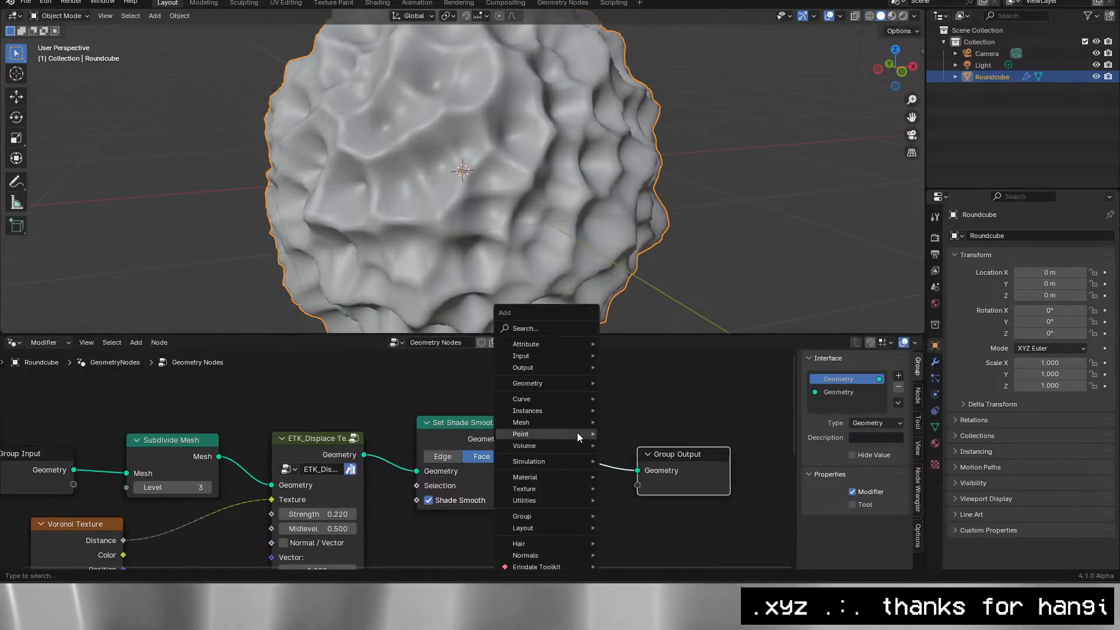
click(564, 328)
text(subdi)
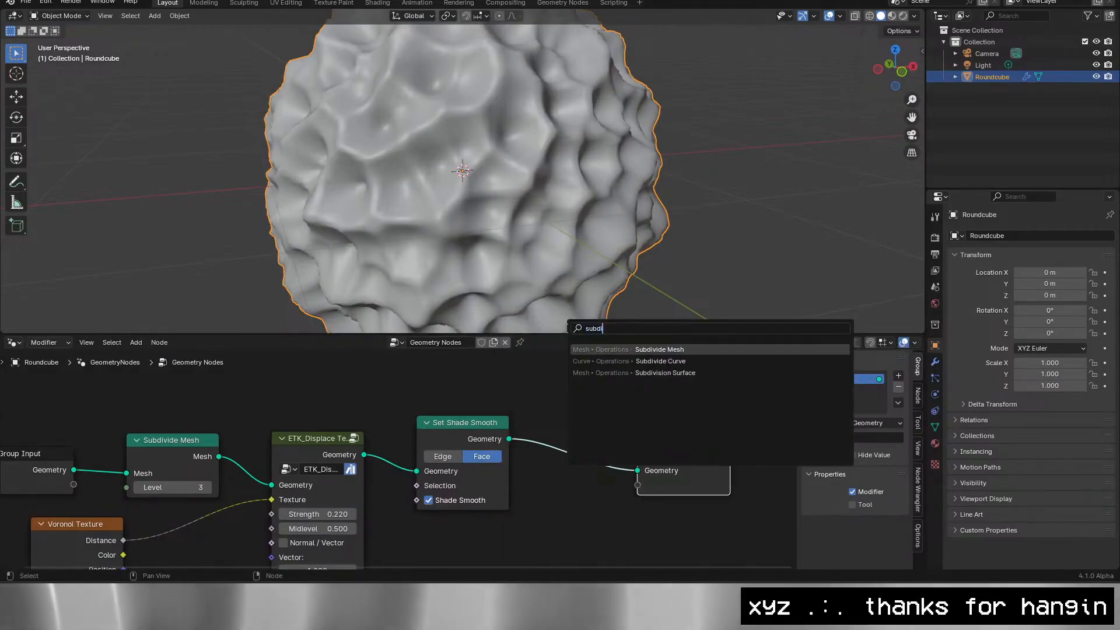
click(641, 373)
click(655, 485)
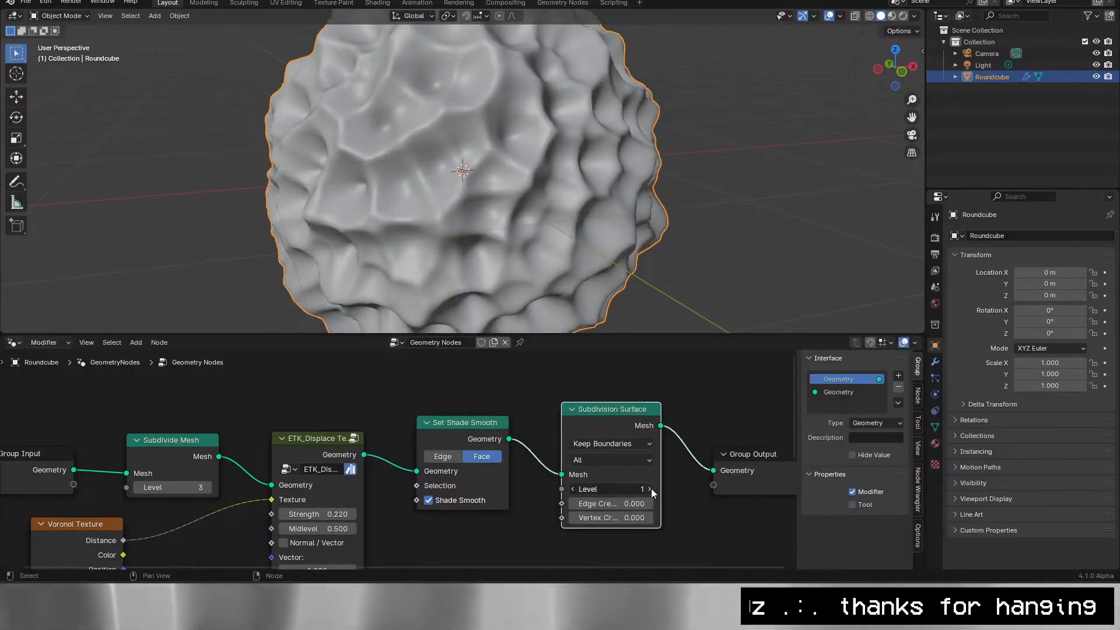
Switch the Voronoi Texture's feature to Smooth F1.
drag(652, 286, 512, 312)
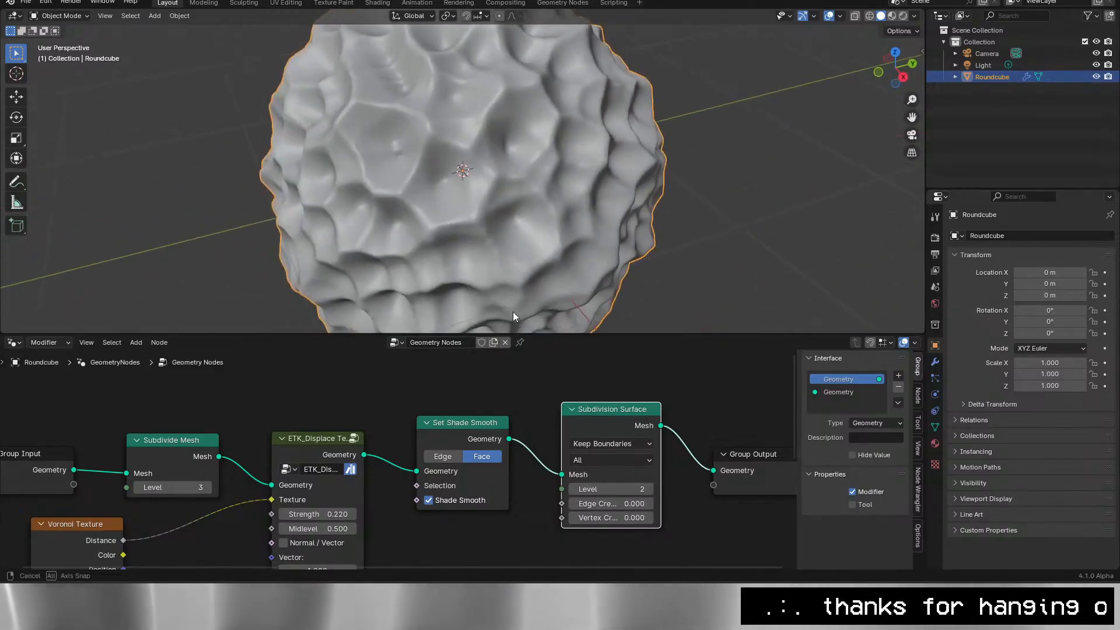
scroll(512, 312, down, 1)
scroll(386, 408, down, 1)
drag(217, 500, 363, 389)
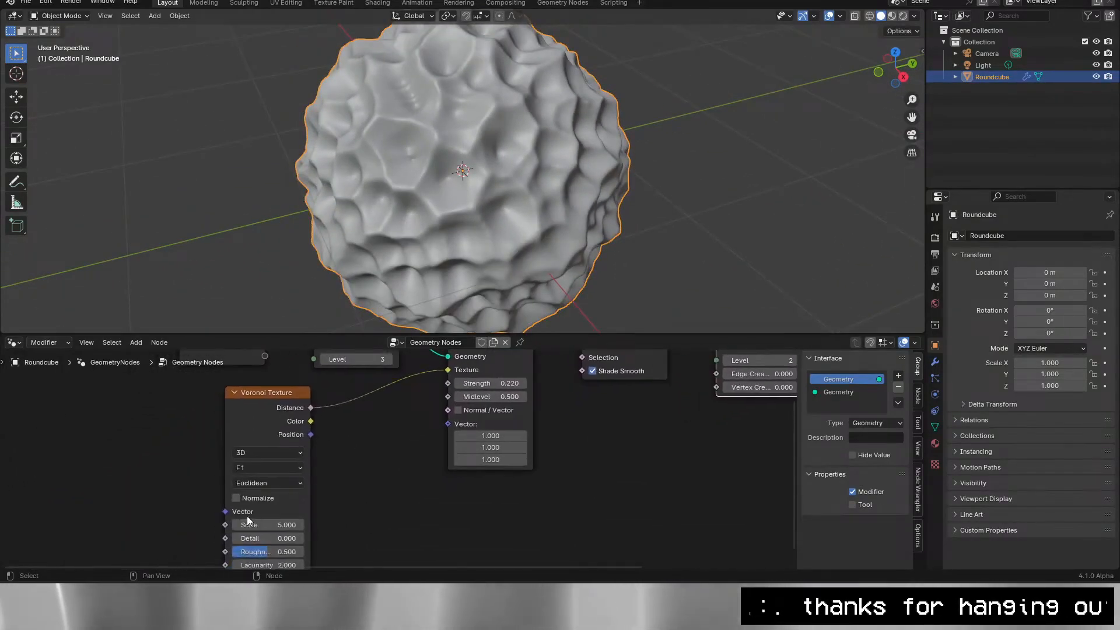
click(268, 467)
click(268, 493)
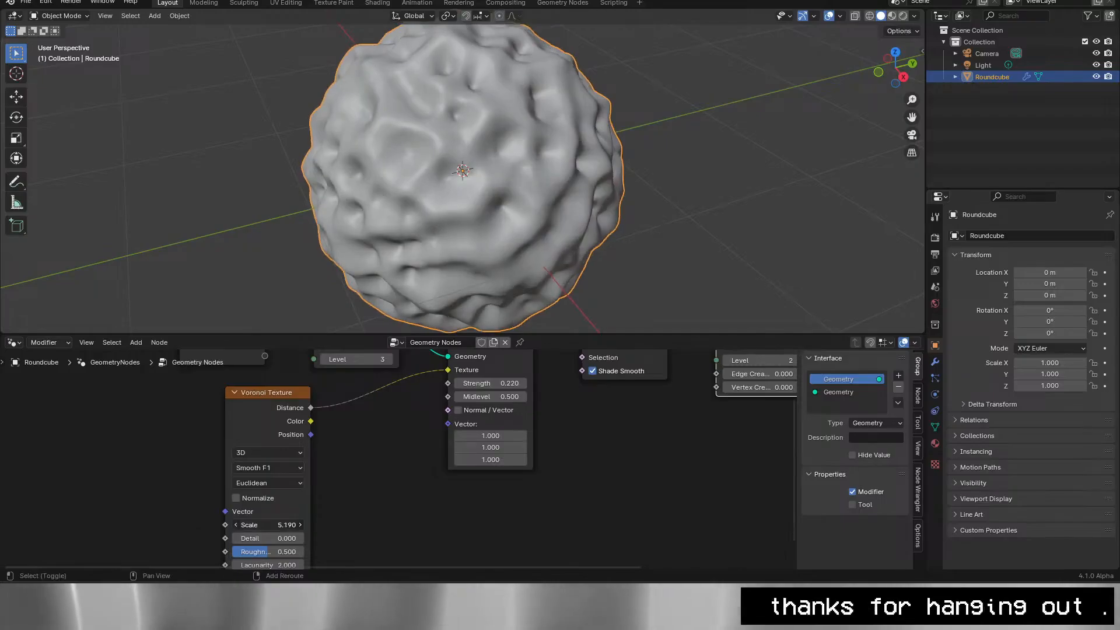
Set the Subdivide Mesh node's Level to 2.
drag(680, 479, 642, 531)
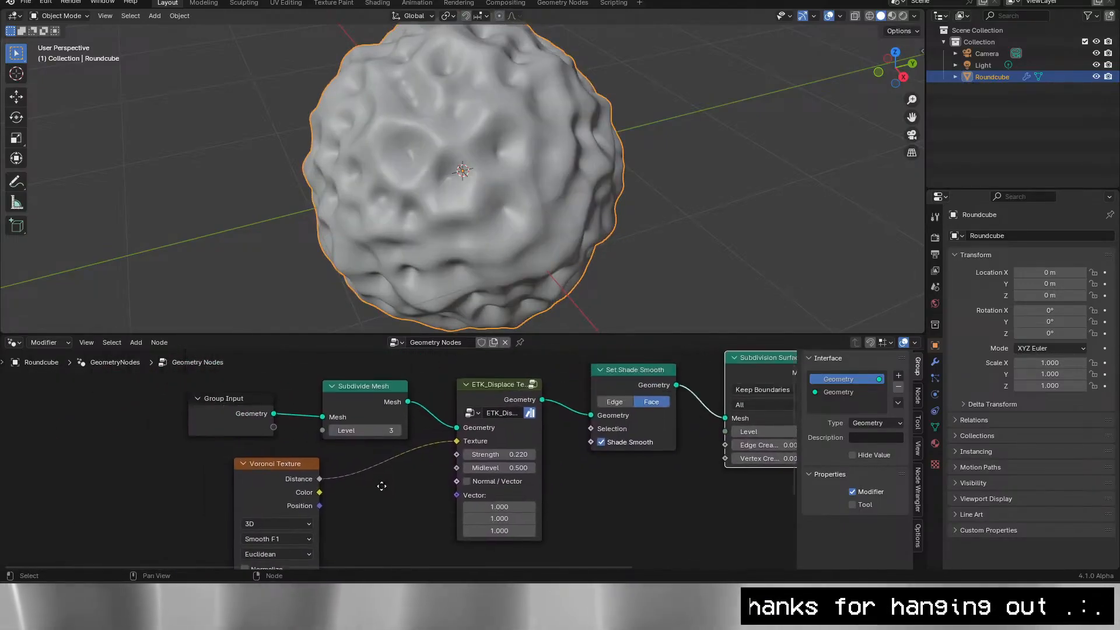
click(333, 431)
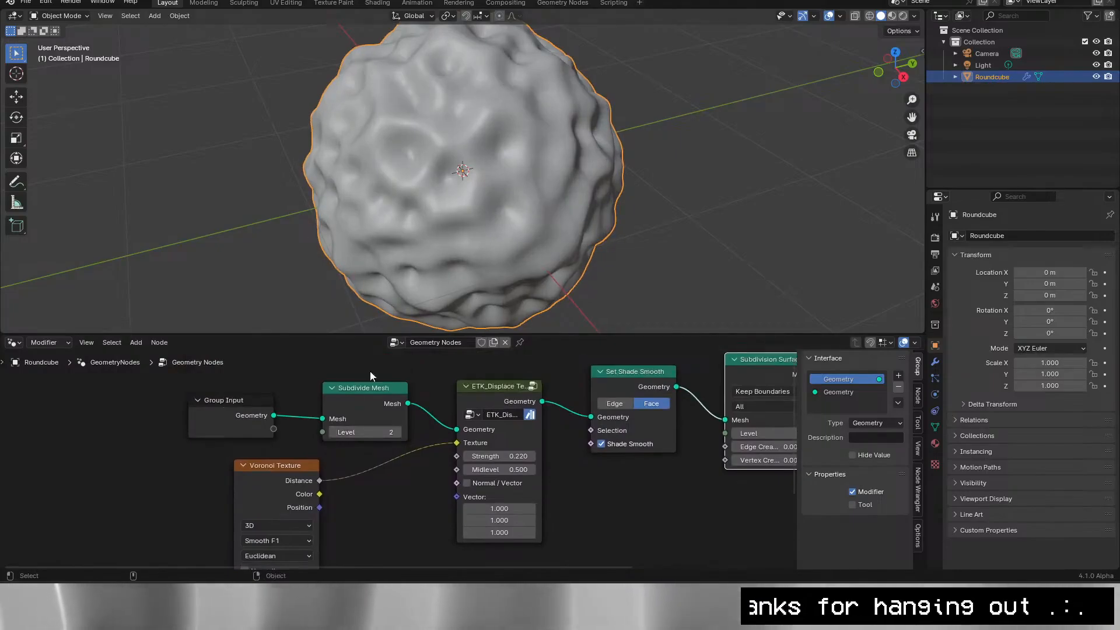
drag(359, 530, 306, 483)
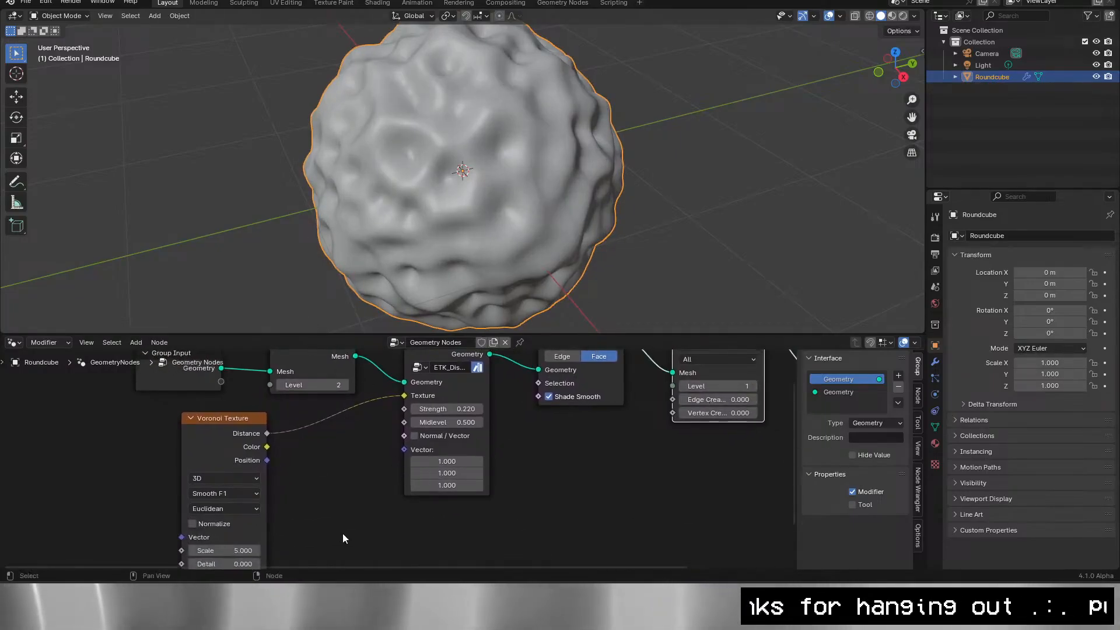
drag(343, 538, 403, 453)
mouse_move(333, 464)
mouse_down()
mouse_move(402, 463)
mouse_move(332, 464)
mouse_move(364, 465)
mouse_move(344, 465)
mouse_up()
right_click(333, 465)
drag(440, 449, 400, 530)
scroll(400, 530, down, 2)
drag(487, 424, 493, 476)
right_click(488, 424)
right_click(490, 434)
Add a Position node connected to the Voronoi Texture's Vector input.
click(414, 421)
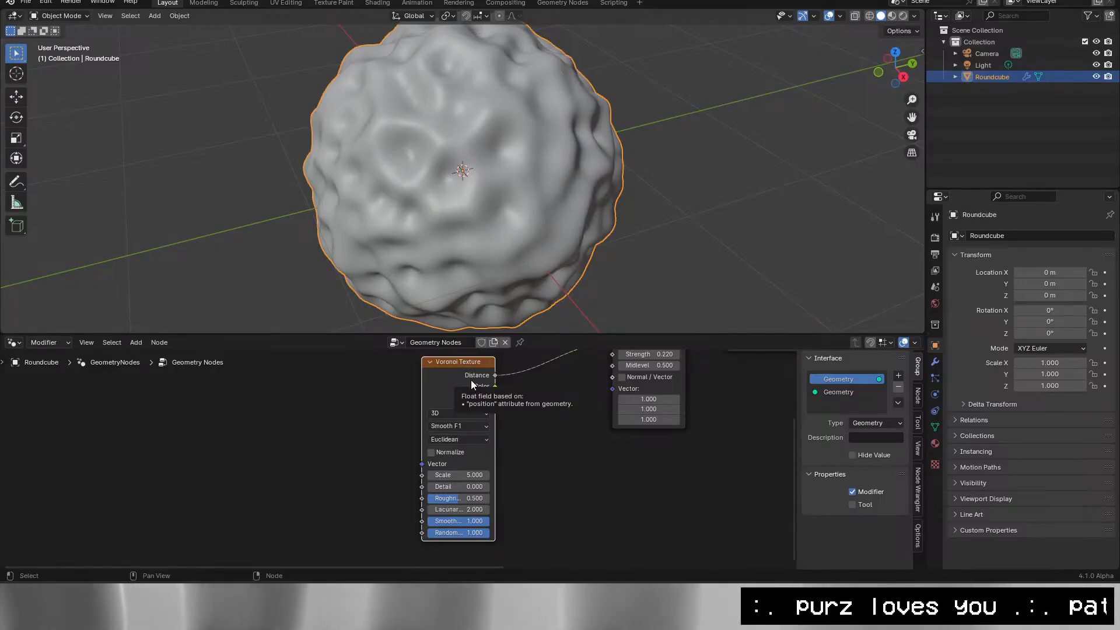
drag(214, 402, 272, 421)
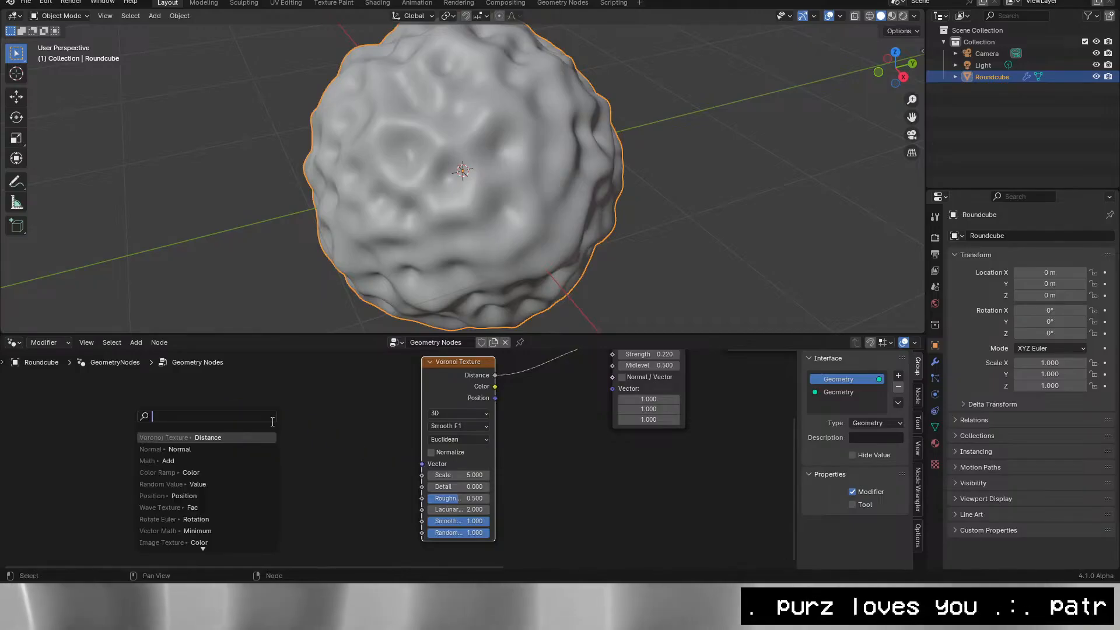
text(posit)
key(Return)
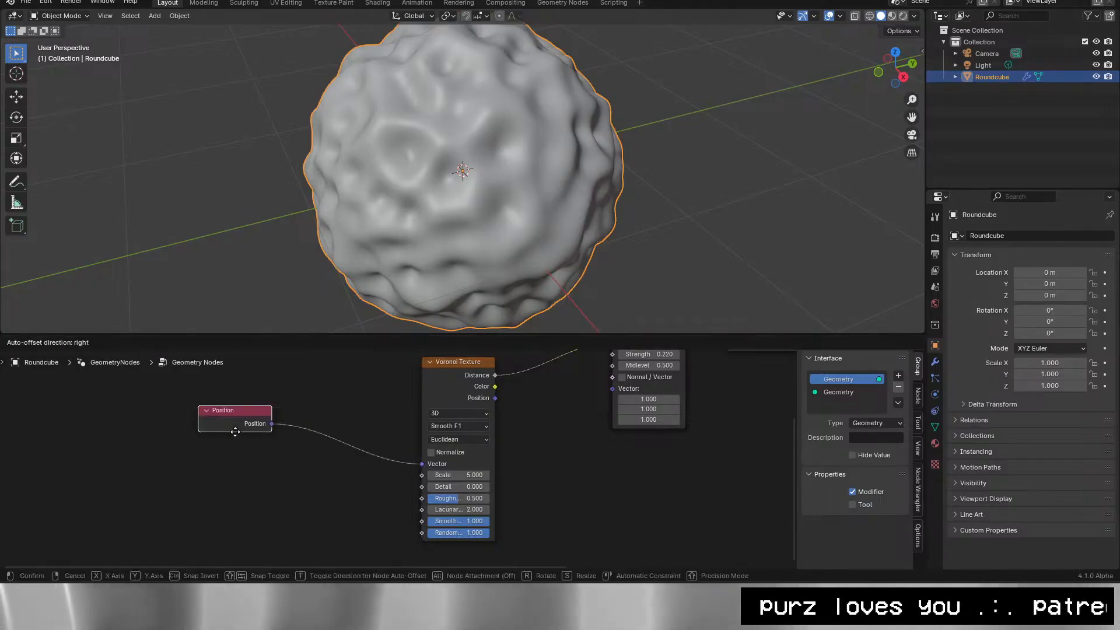
Insert a Vector Math node set to Add between the Position node and the Voronoi Texture.
key(shift+a)
text(vec)
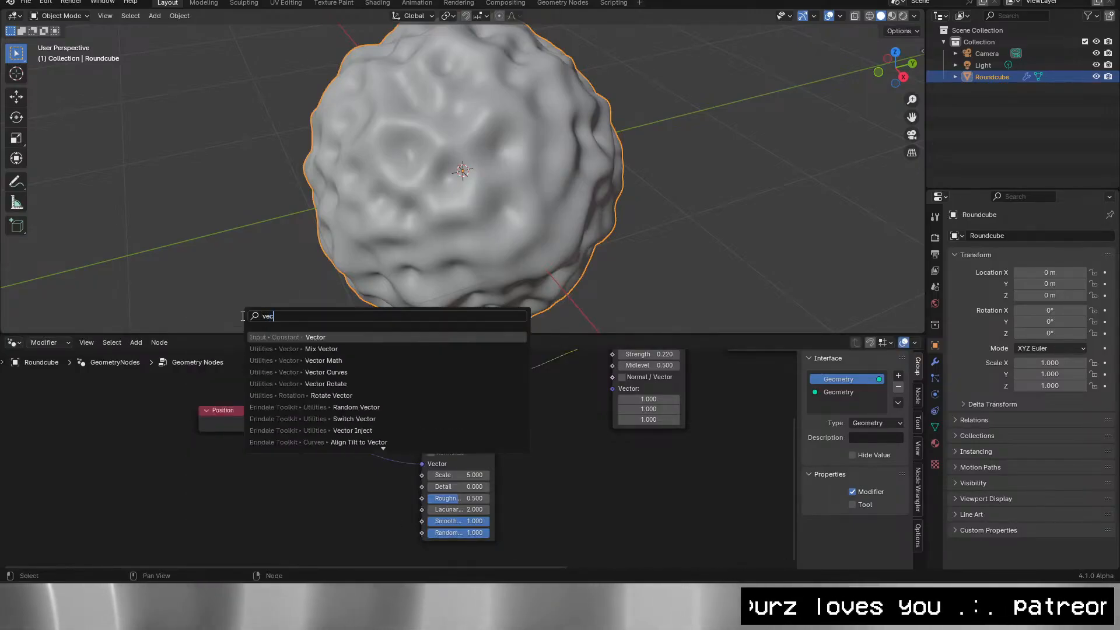
text(tor add)
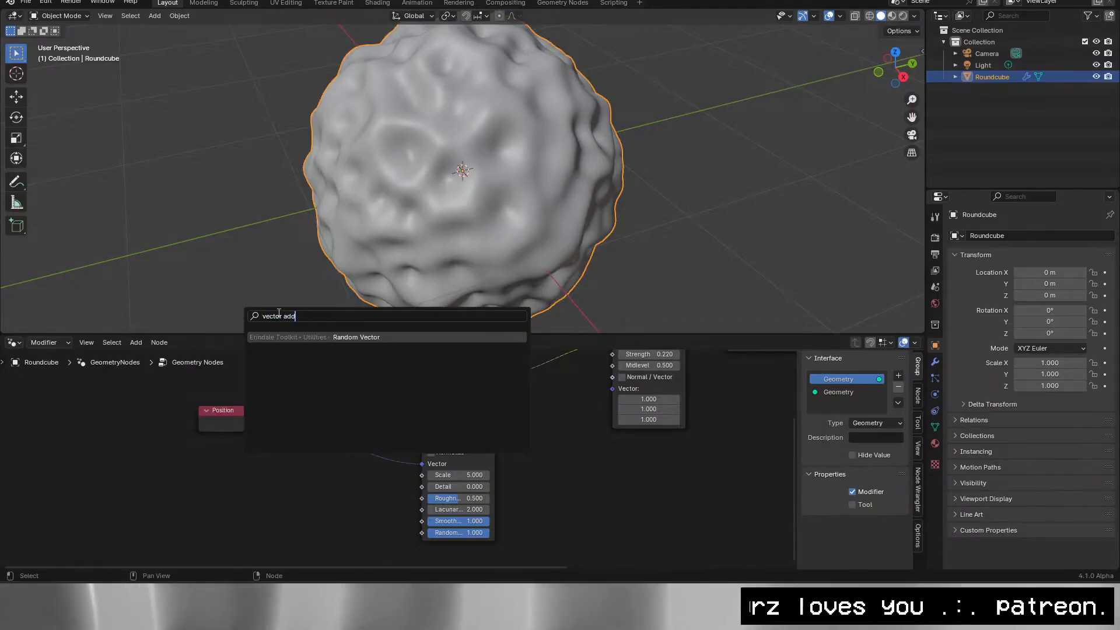
key(BackSpace)
key(BackSpace)
key(BackSpace)
text(math)
key(Return)
click(340, 464)
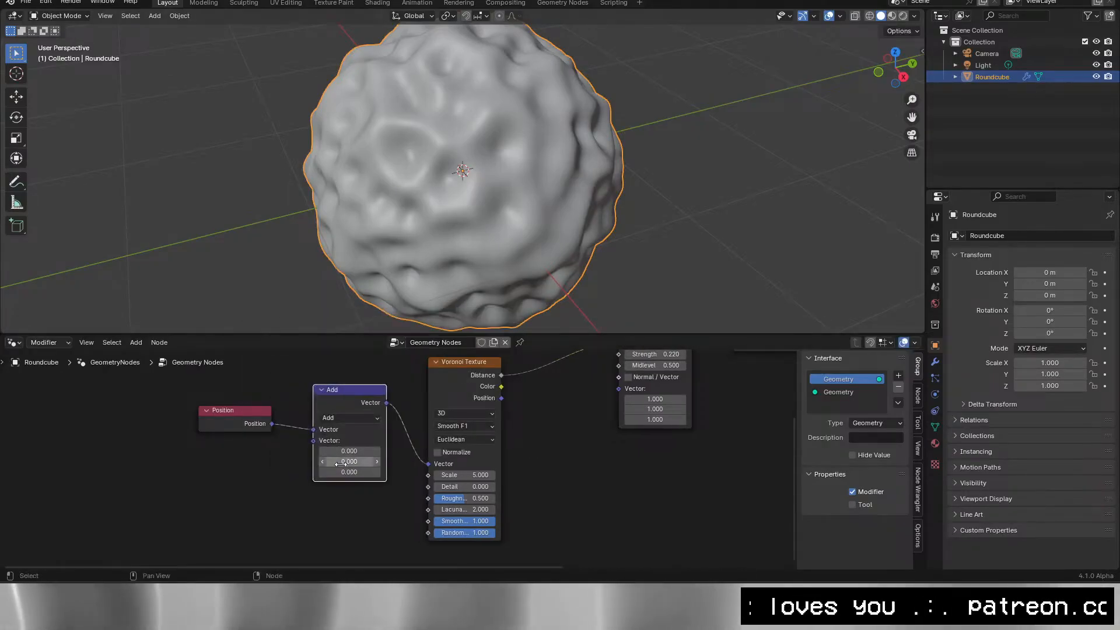
Try out an X offset in the vector Add node and reset it to 0.
drag(357, 449, 426, 472)
text(0)
key(Return)
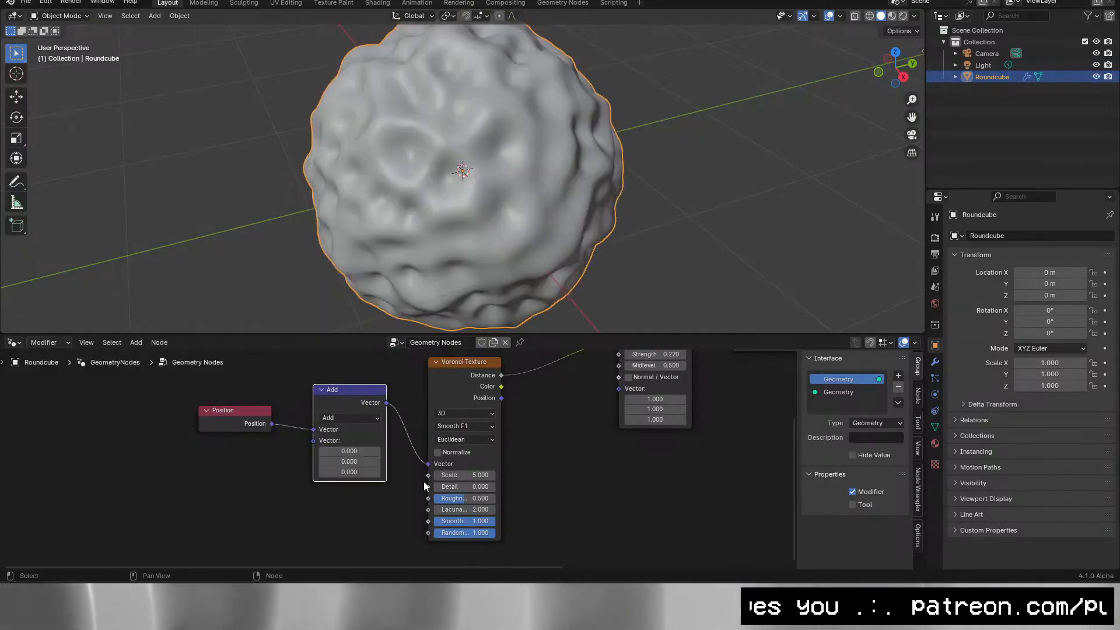
Set the Voronoi Texture's Randomness to 0 and the vector Add node's X offset to 2.
drag(471, 532, 431, 532)
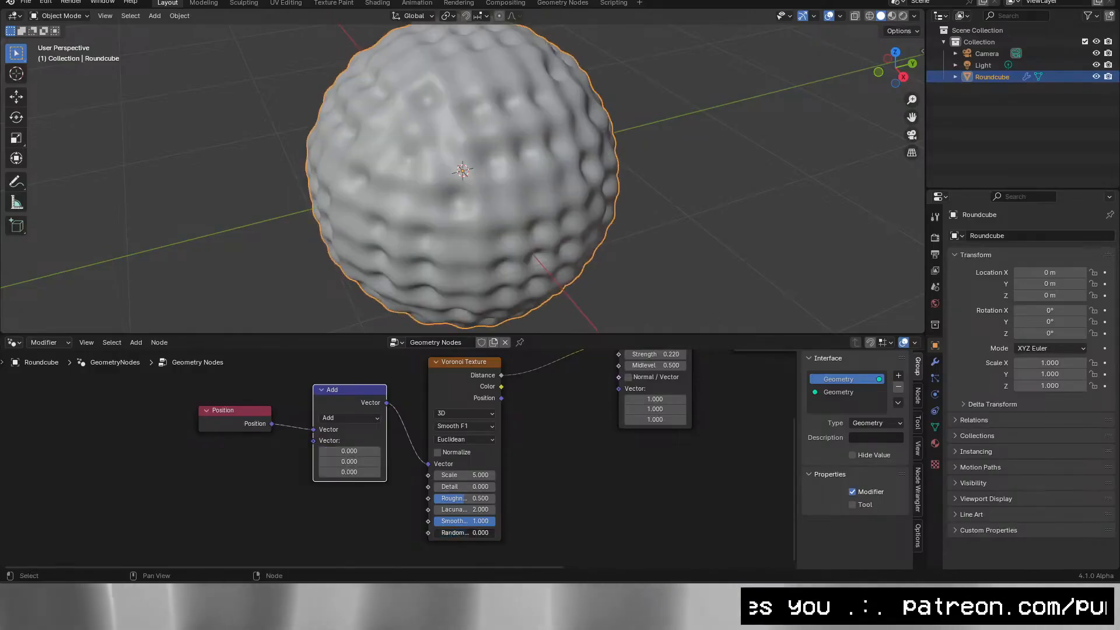
mouse_move(371, 446)
mouse_down()
mouse_move(412, 447)
mouse_move(366, 451)
mouse_move(381, 450)
mouse_up()
key(ctrl+z)
click(359, 452)
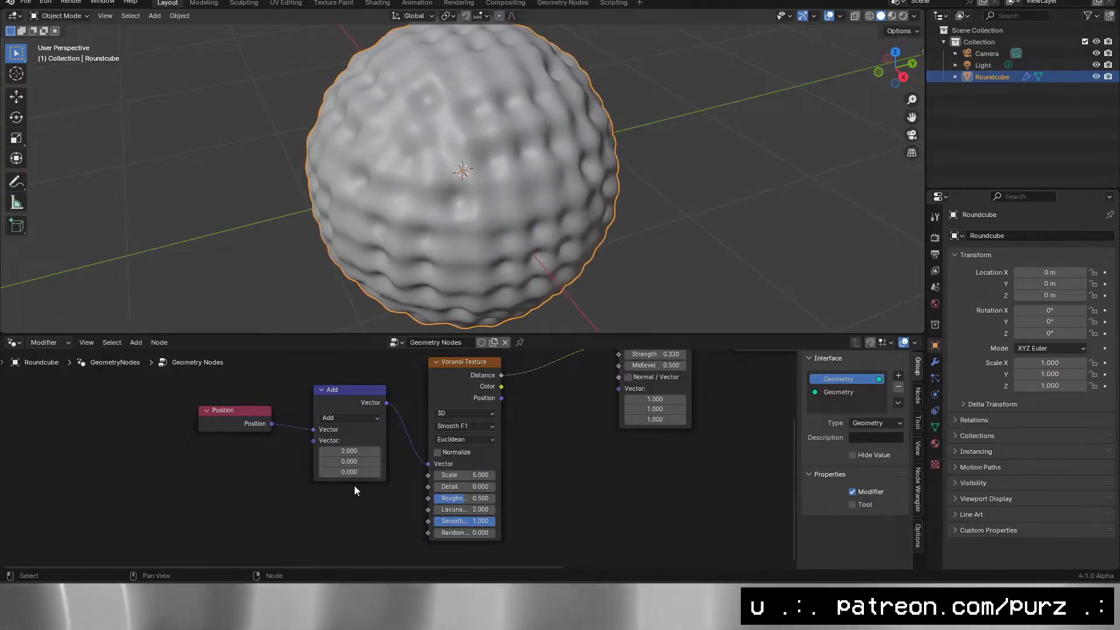
click(354, 447)
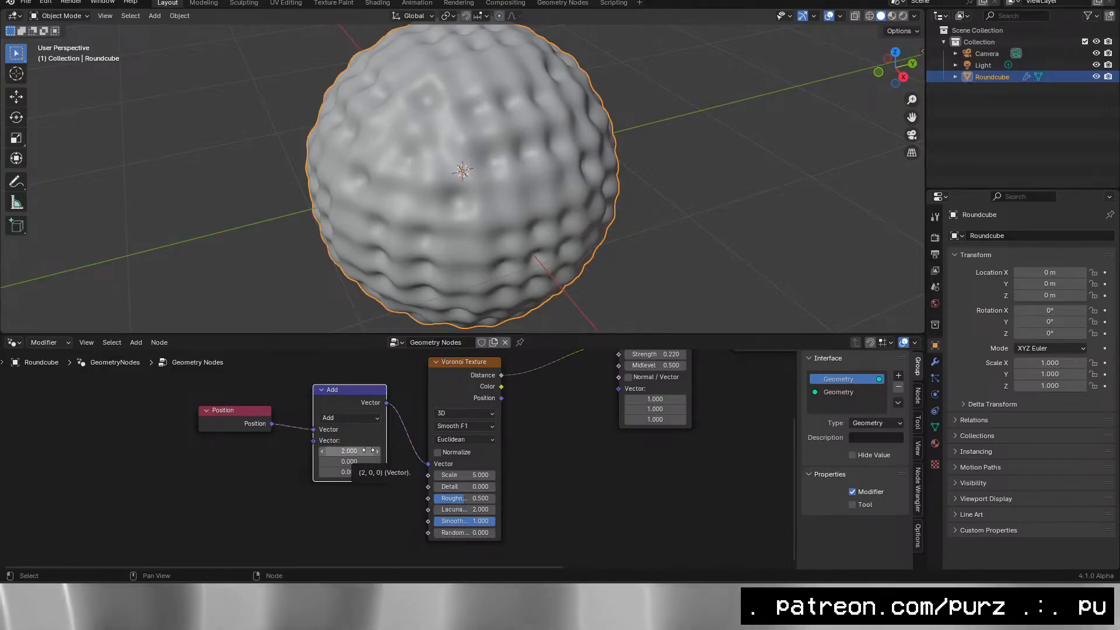
Add a Wave Texture node below the Voronoi Texture.
drag(562, 439, 439, 513)
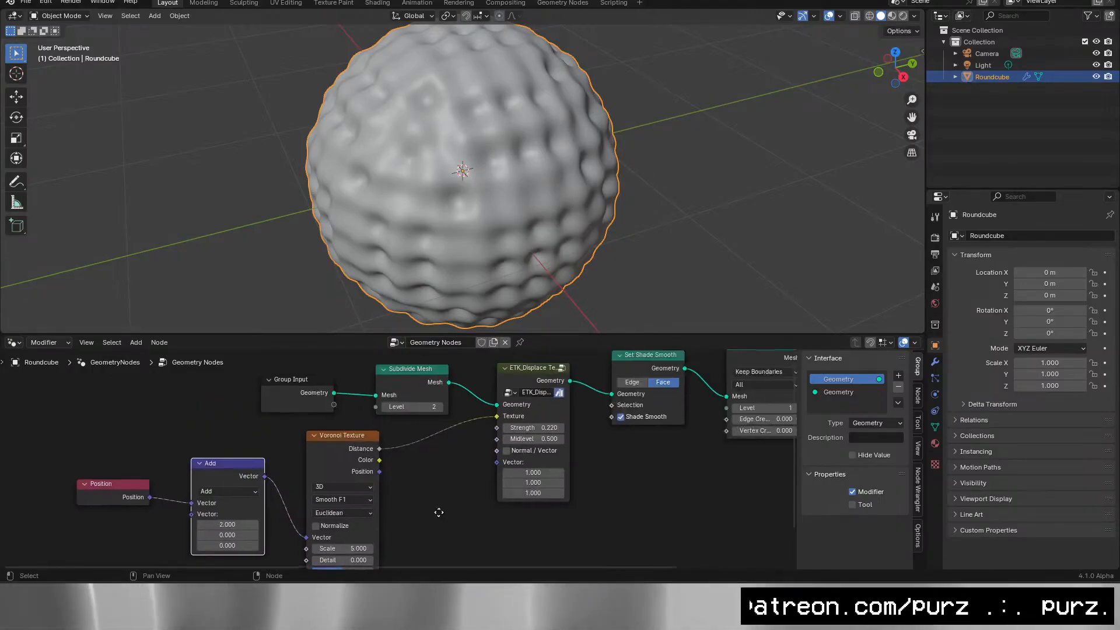
click(467, 475)
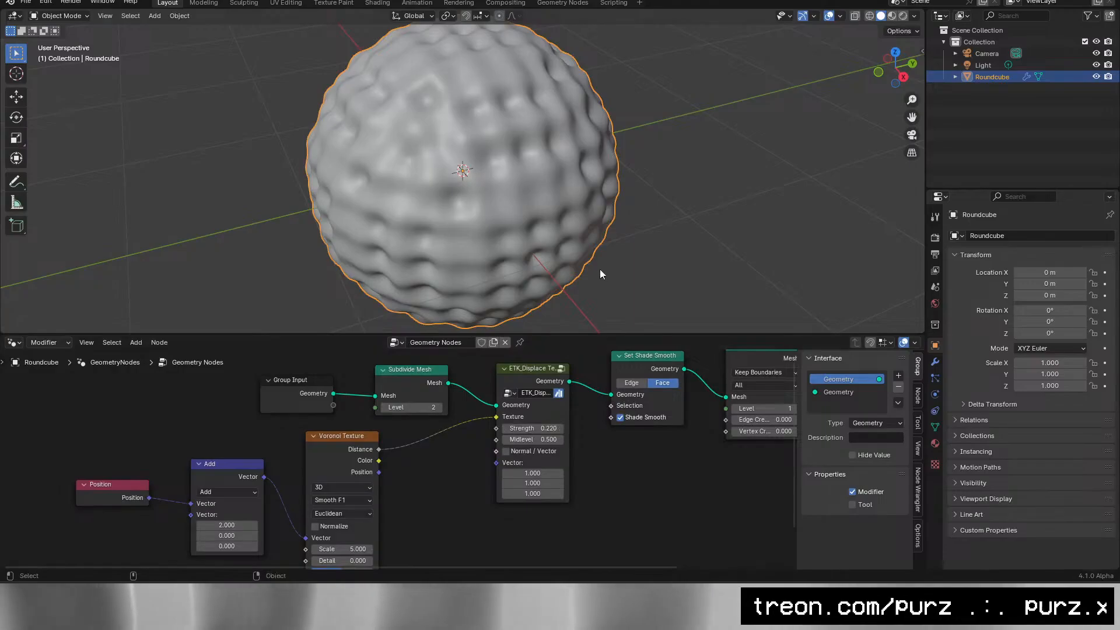
drag(364, 493, 409, 424)
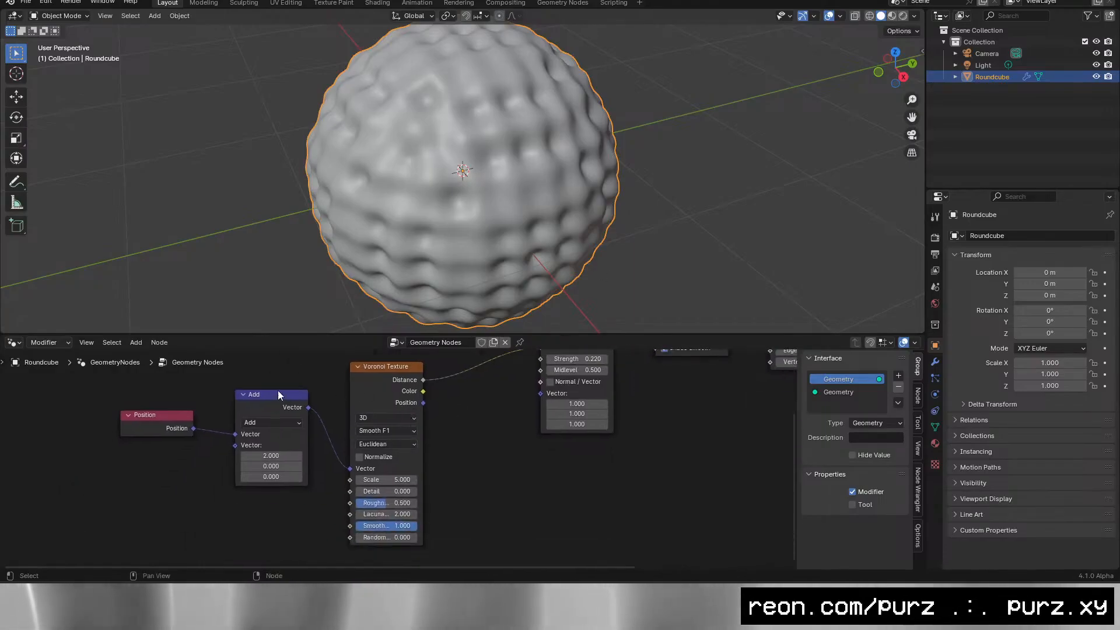
key(shift+a)
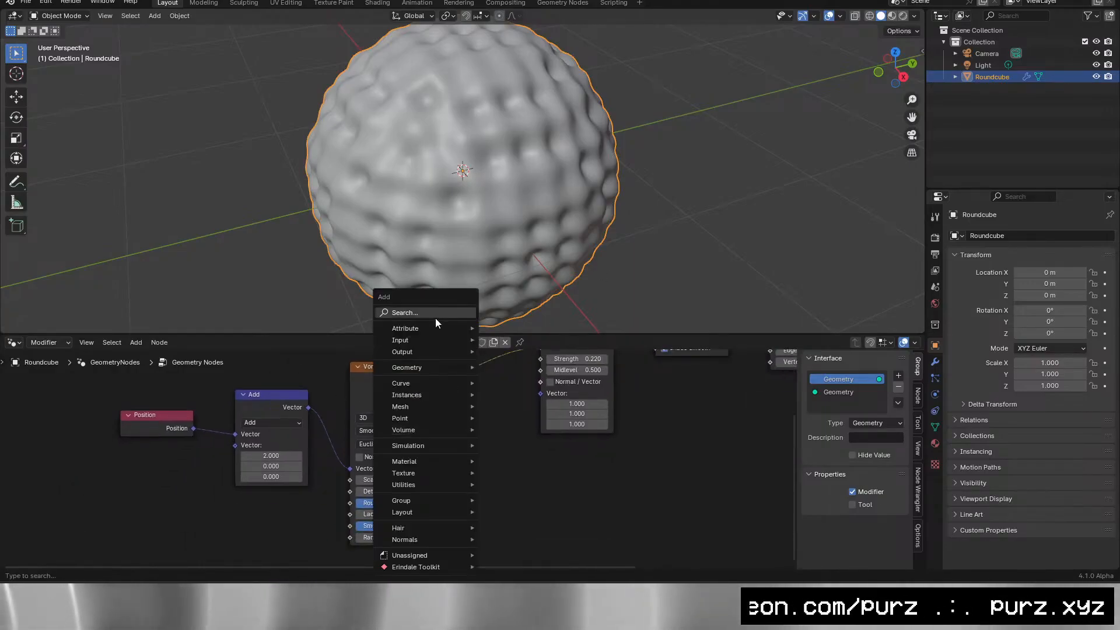
text(wa)
key(Return)
click(341, 559)
Insert a Math node set to Add between the Voronoi Texture's Distance output and the displacement node's Texture input.
drag(516, 506, 377, 476)
scroll(408, 524, down, 3)
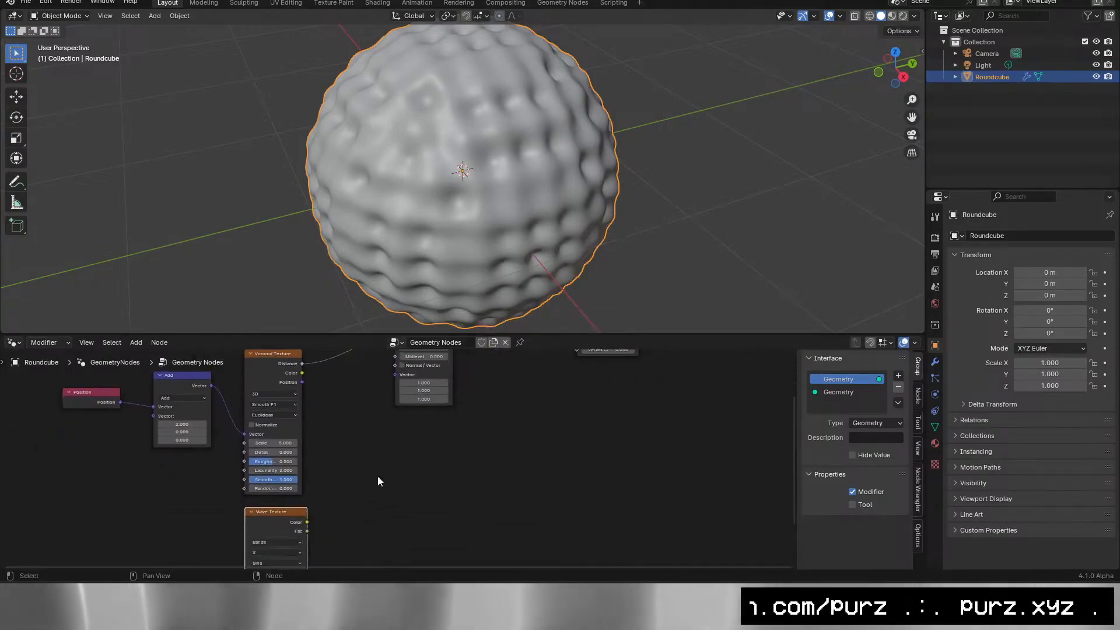
click(327, 510)
drag(348, 437, 314, 464)
key(shift+a)
click(292, 314)
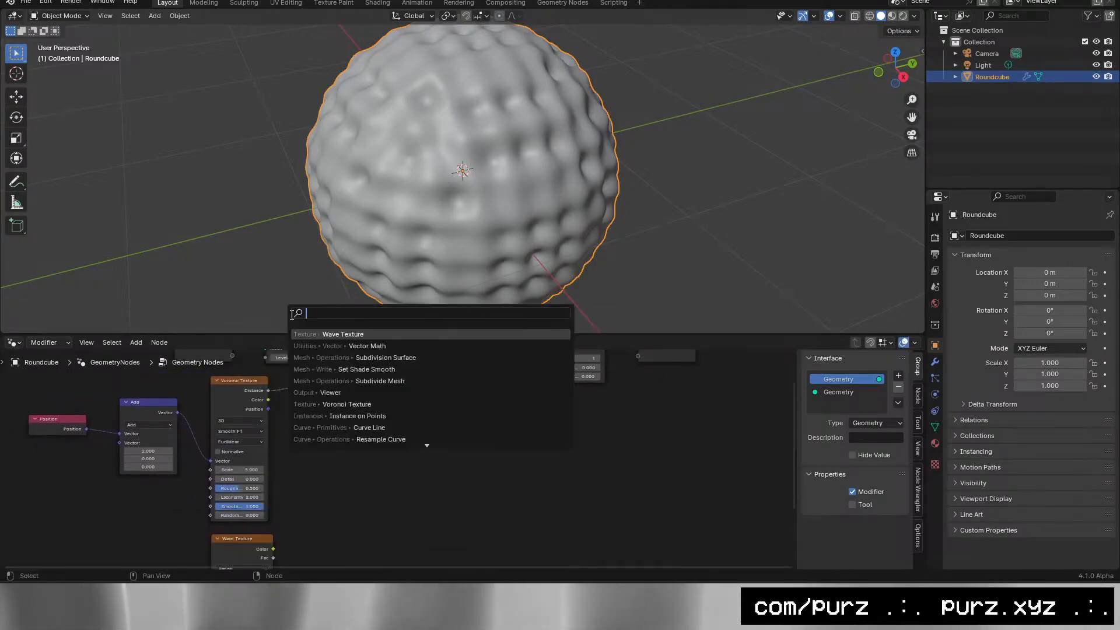
text(math)
key(Return)
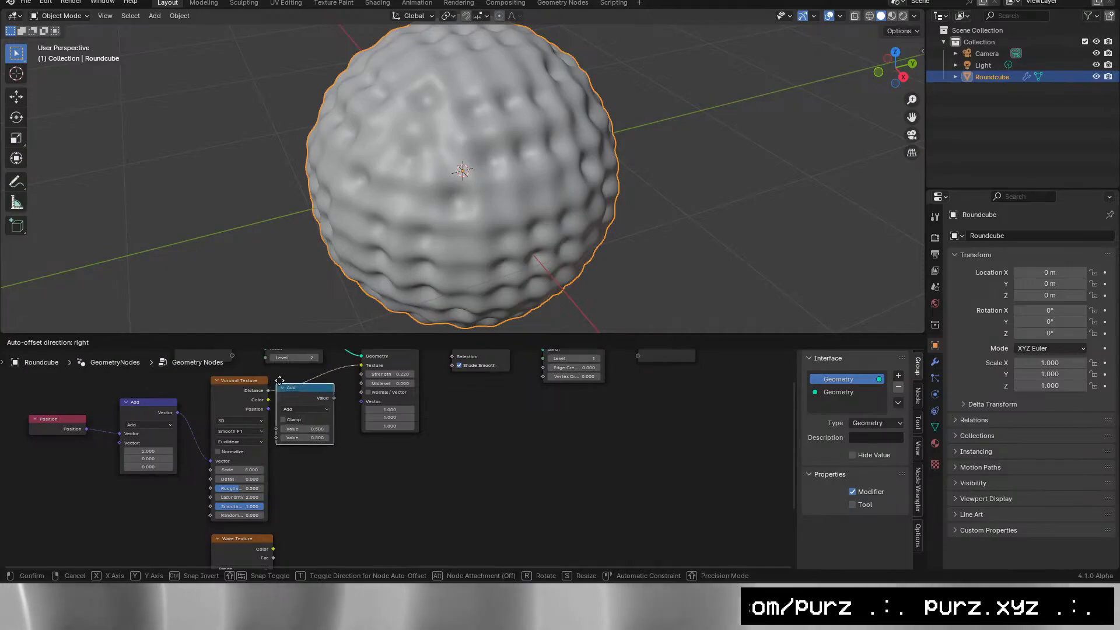
click(302, 390)
Connect the Wave Texture's Fac output to the Math node's second Value and set the Wave Texture's Scale to 0.25.
drag(328, 541, 287, 492)
drag(232, 520, 263, 394)
drag(374, 468, 441, 436)
text(.25)
key(Return)
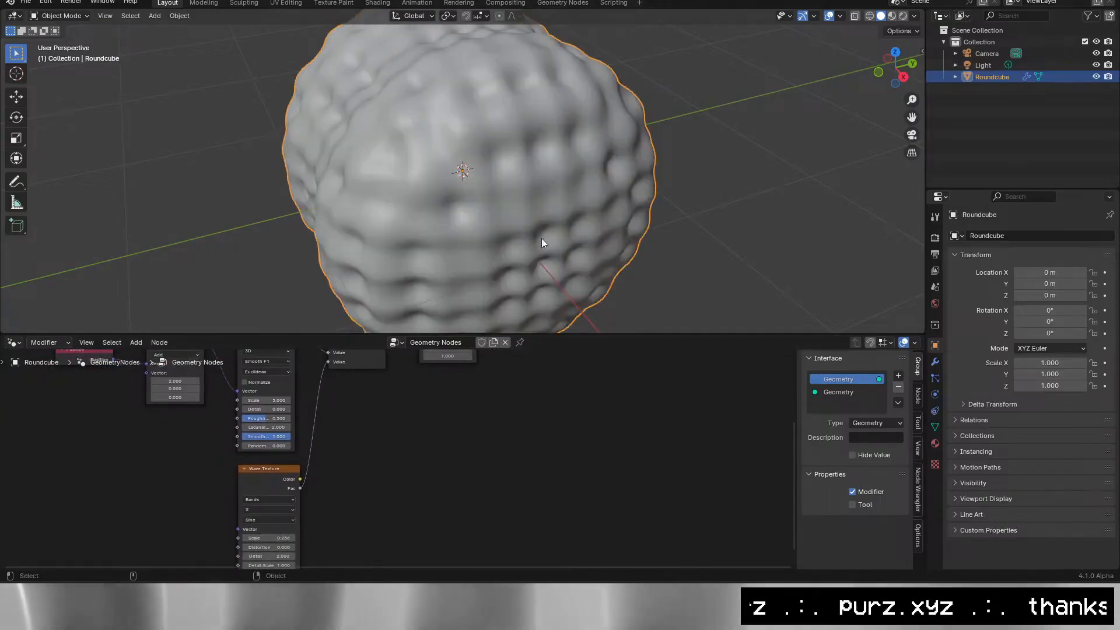
Try a Phase Offset of 6.283 on the Wave Texture.
drag(629, 205, 481, 171)
scroll(480, 172, down, 2)
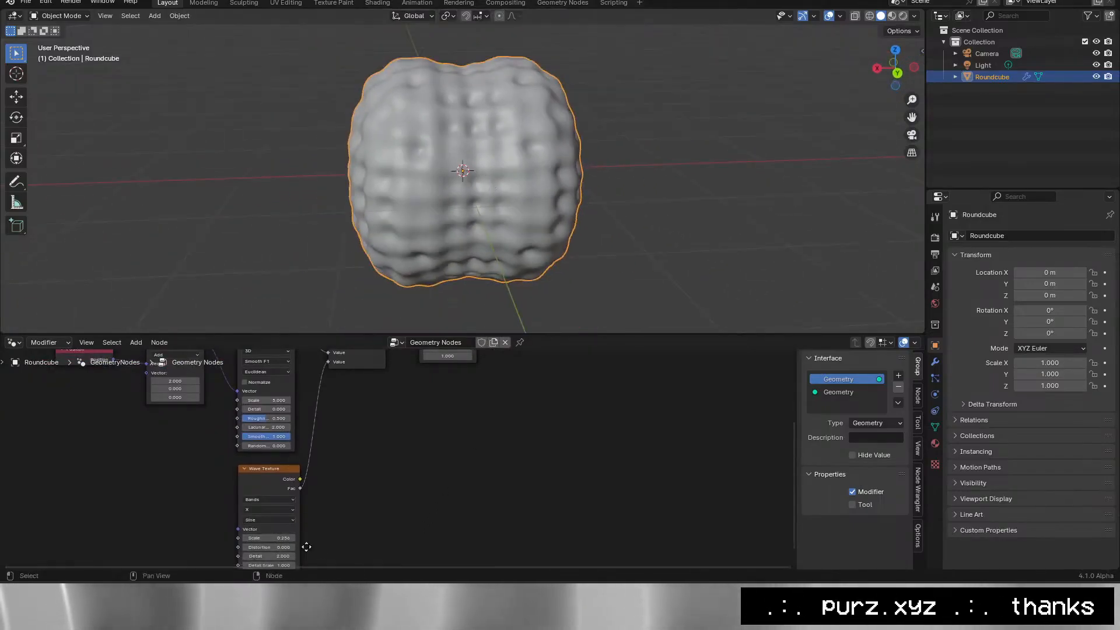
drag(306, 546, 311, 509)
mouse_move(300, 503)
mouse_down()
mouse_move(375, 503)
mouse_move(307, 499)
mouse_up()
click(304, 503)
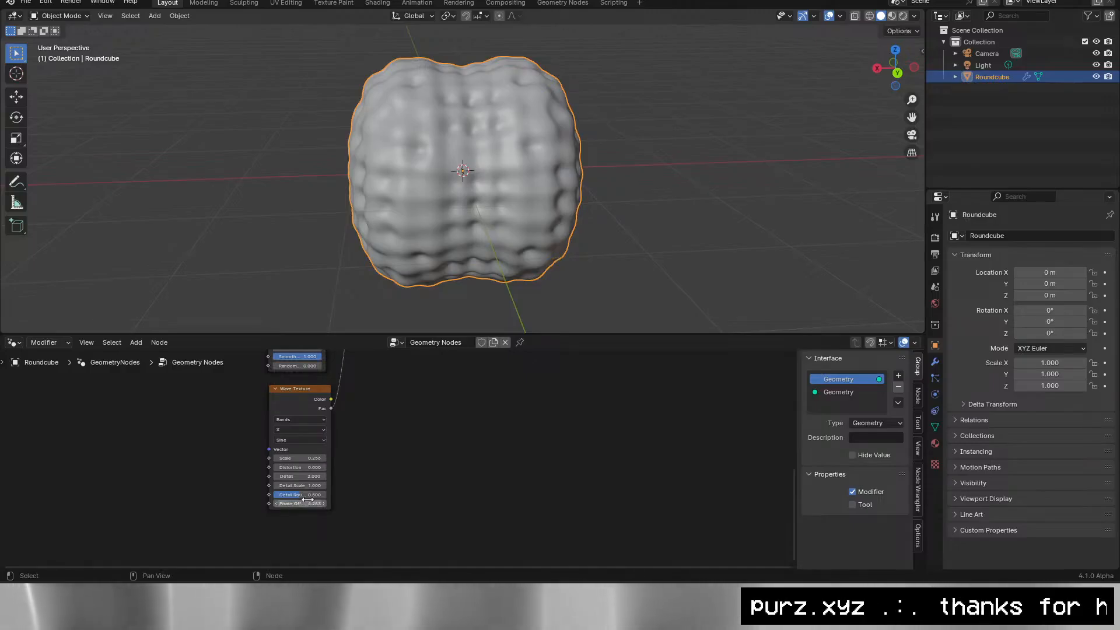
scroll(338, 453, up, 5)
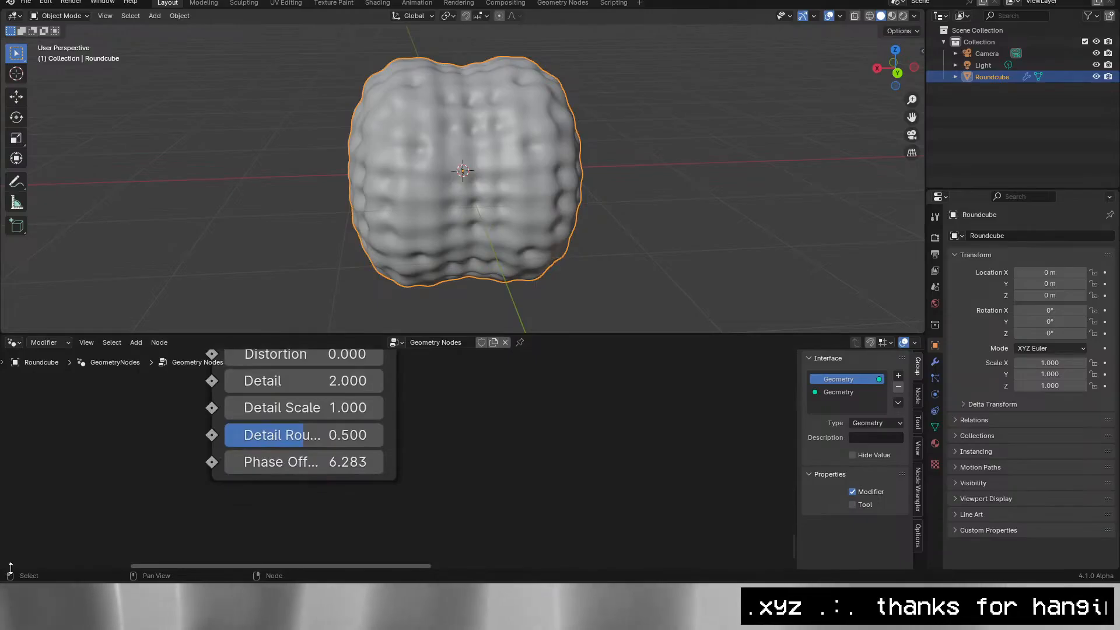
Open a Timeline area below the node editor and set the animation's end frame to 90.
drag(7, 566, 11, 519)
click(14, 528)
click(168, 424)
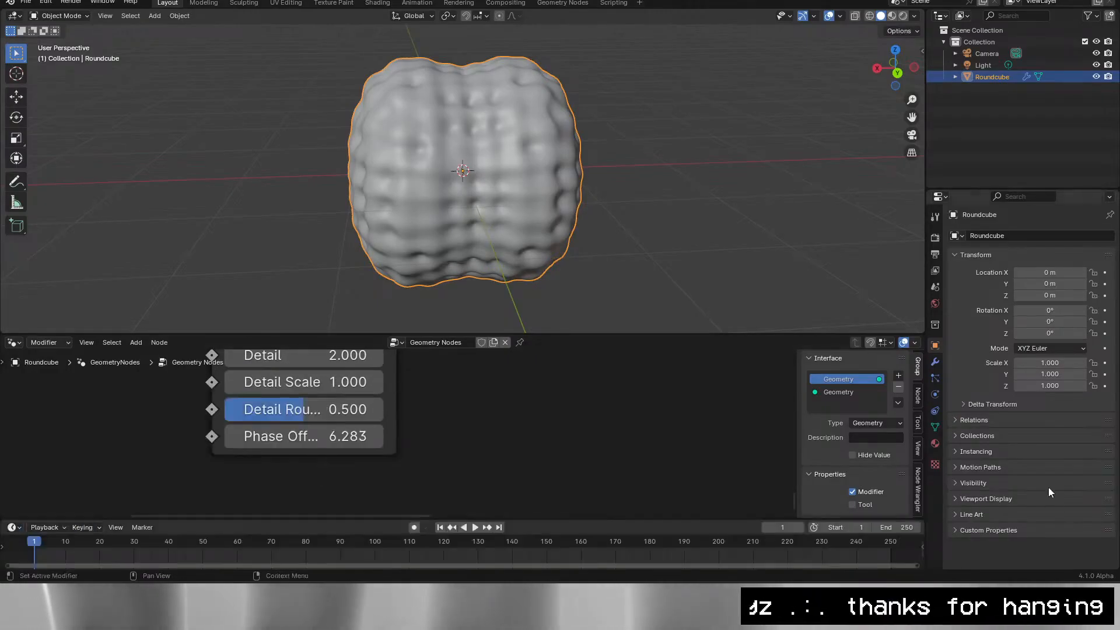
text(90)
key(Return)
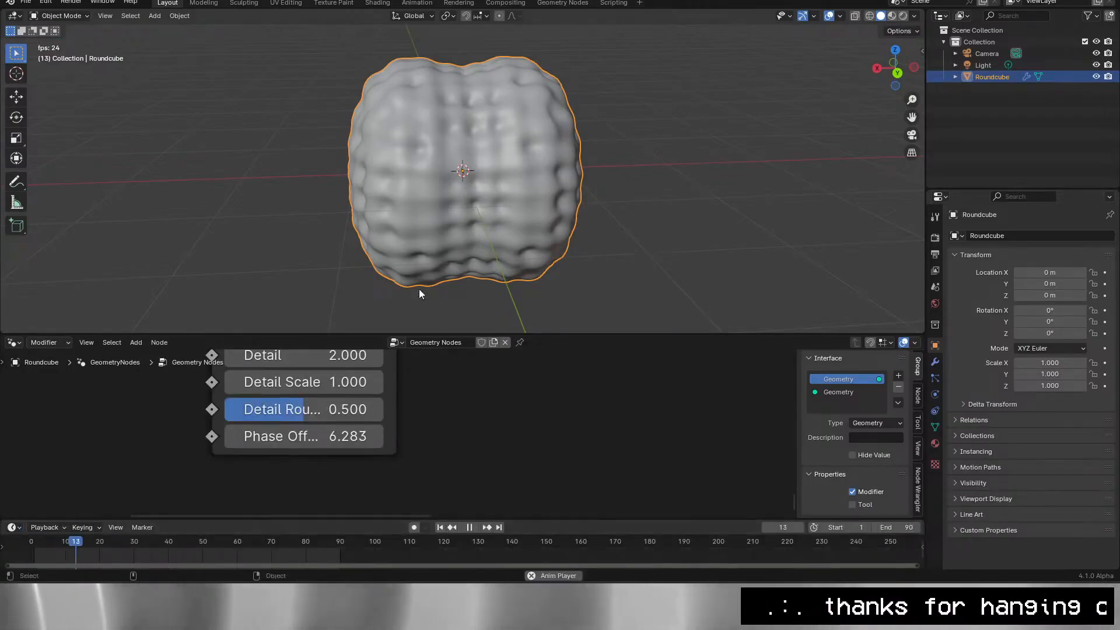
key(Escape)
Set the Wave Texture's Phase Offset to 0 and keyframe it at frame 1.
click(356, 442)
text(0)
key(Return)
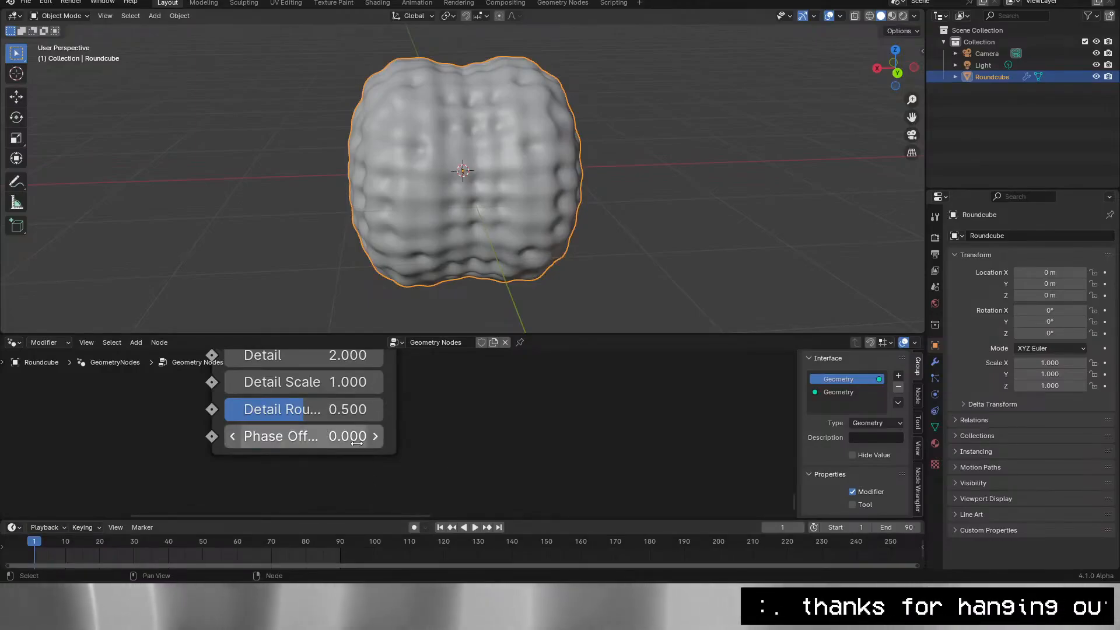
key(i)
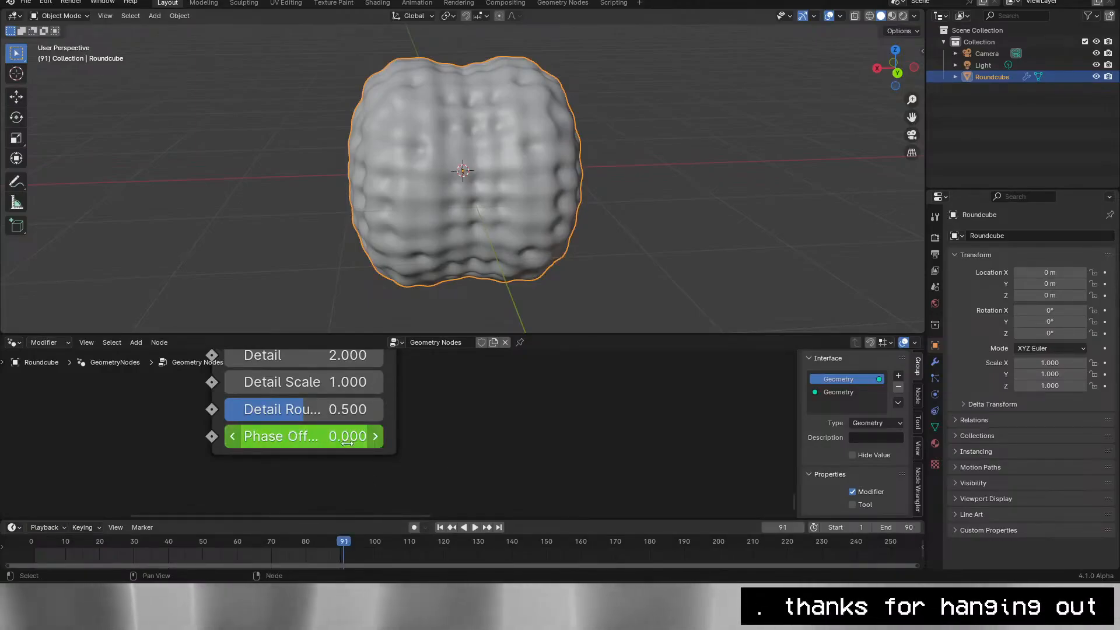
Keyframe the Wave Texture's Phase Offset at -tau on frame 91 and play the animation.
click(303, 428)
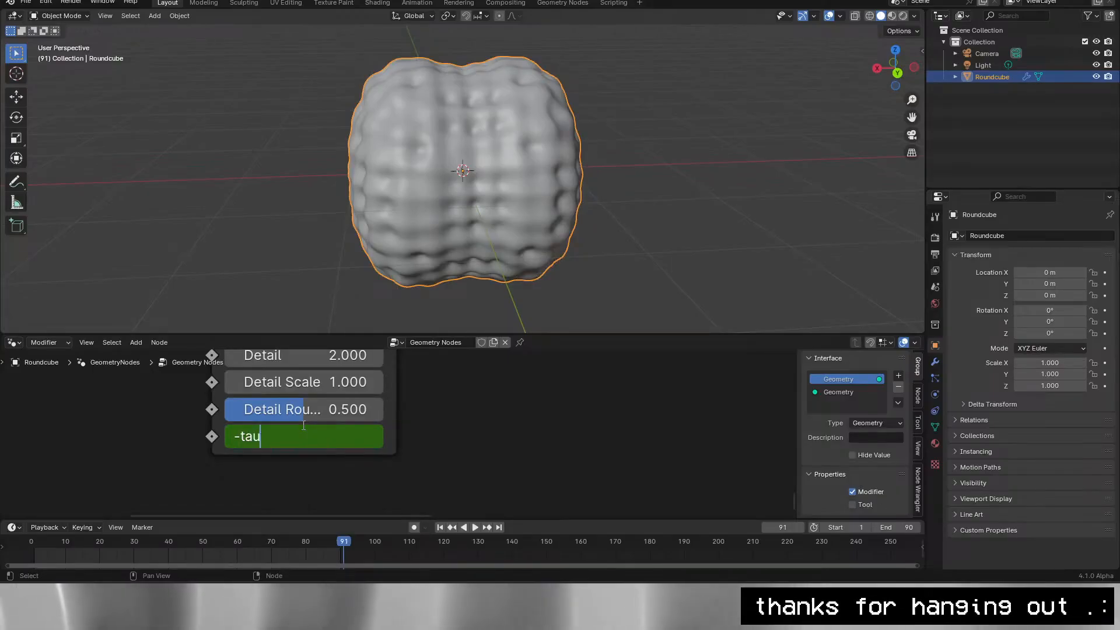
text(-tau)
key(Return)
key(i)
key(space)
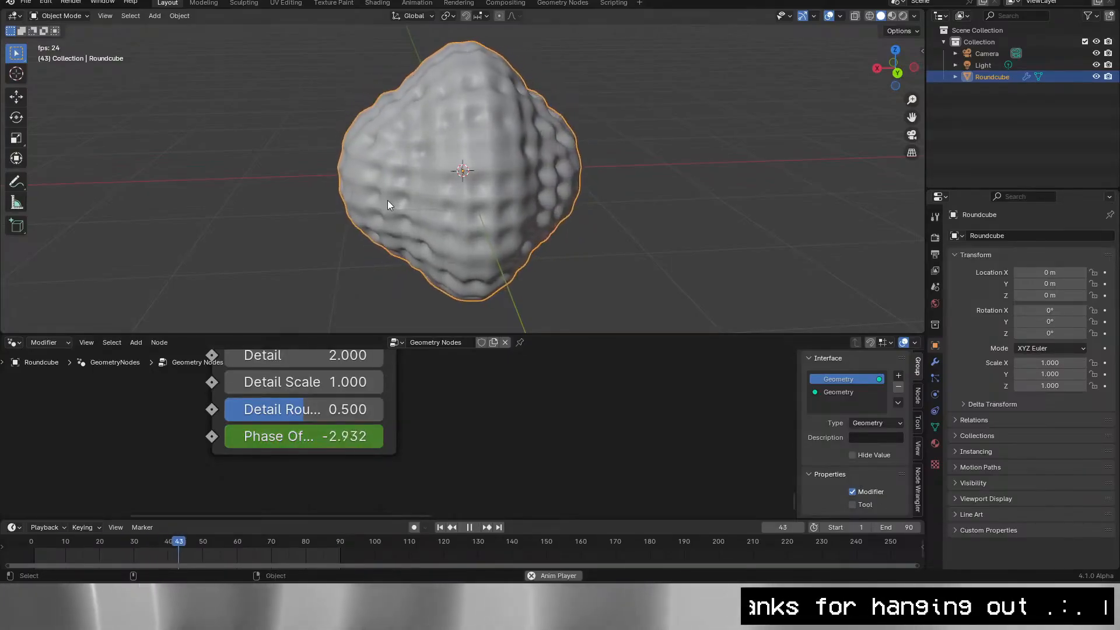
Set the Voronoi Texture's Randomness to 1 and its Scale to 9.77 while the animation plays.
scroll(524, 408, down, 5)
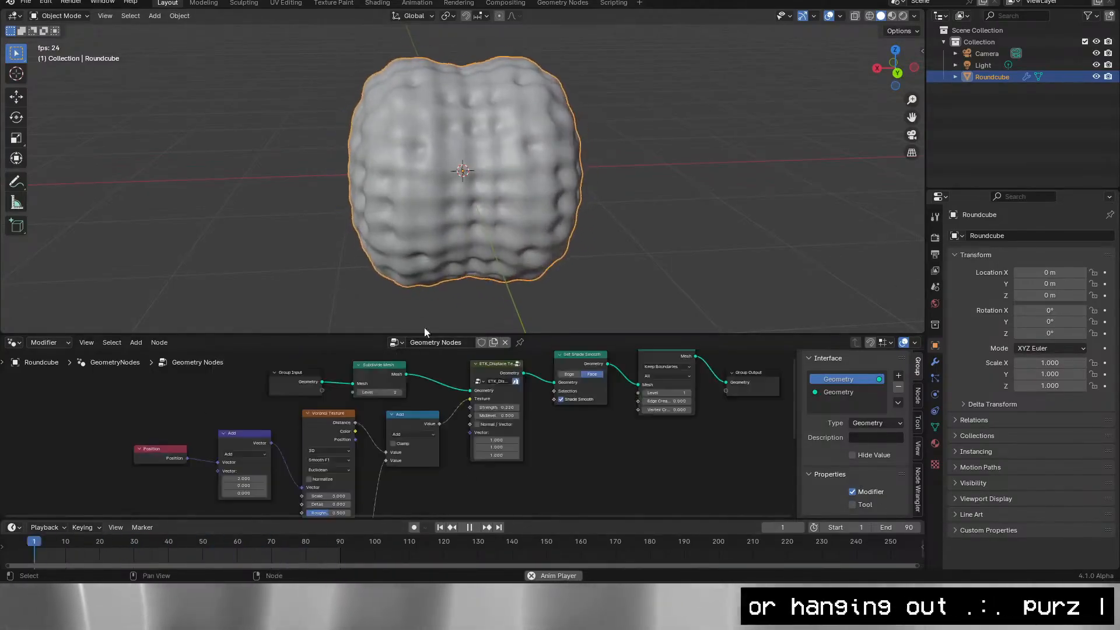
scroll(481, 455, left, 5)
scroll(481, 455, down, 3)
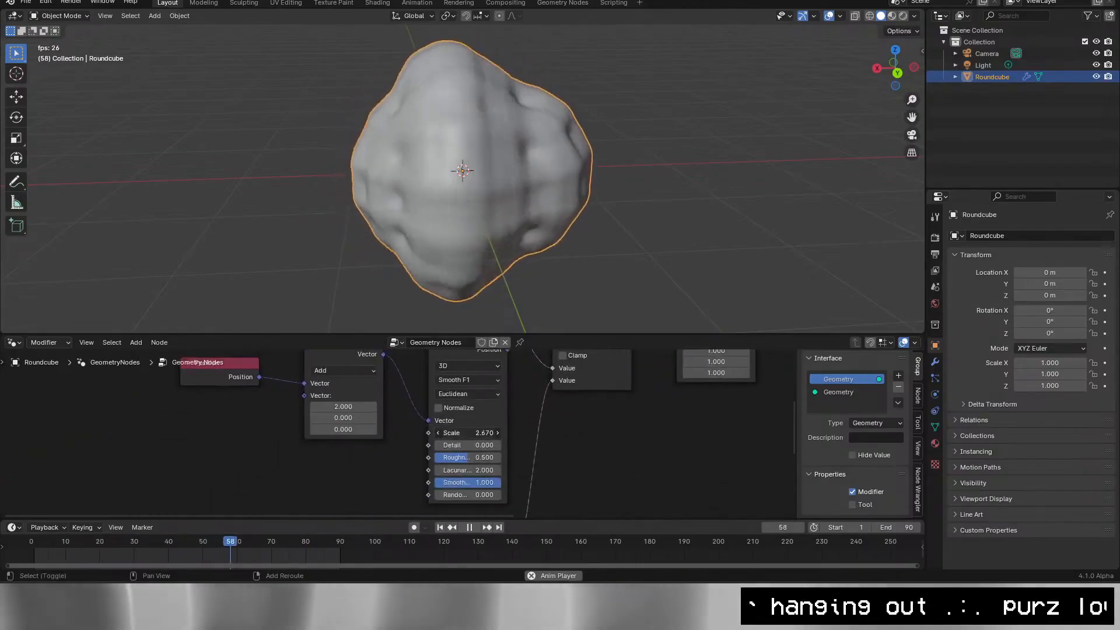
drag(467, 432, 484, 432)
drag(460, 496, 501, 496)
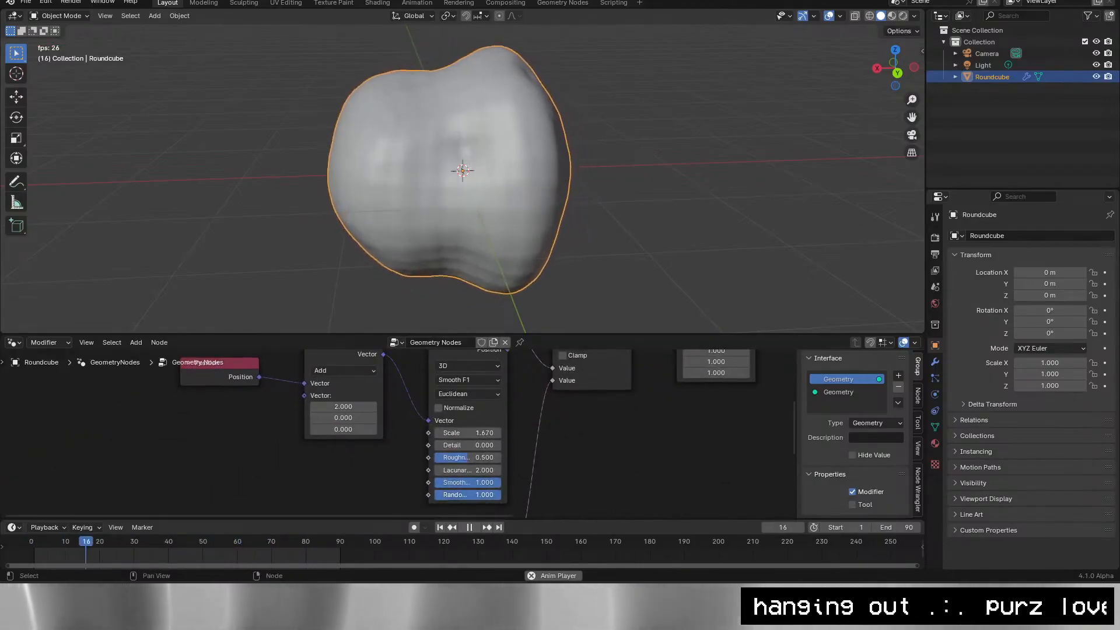
mouse_move(463, 431)
mouse_down()
mouse_move(560, 431)
mouse_move(455, 433)
mouse_up()
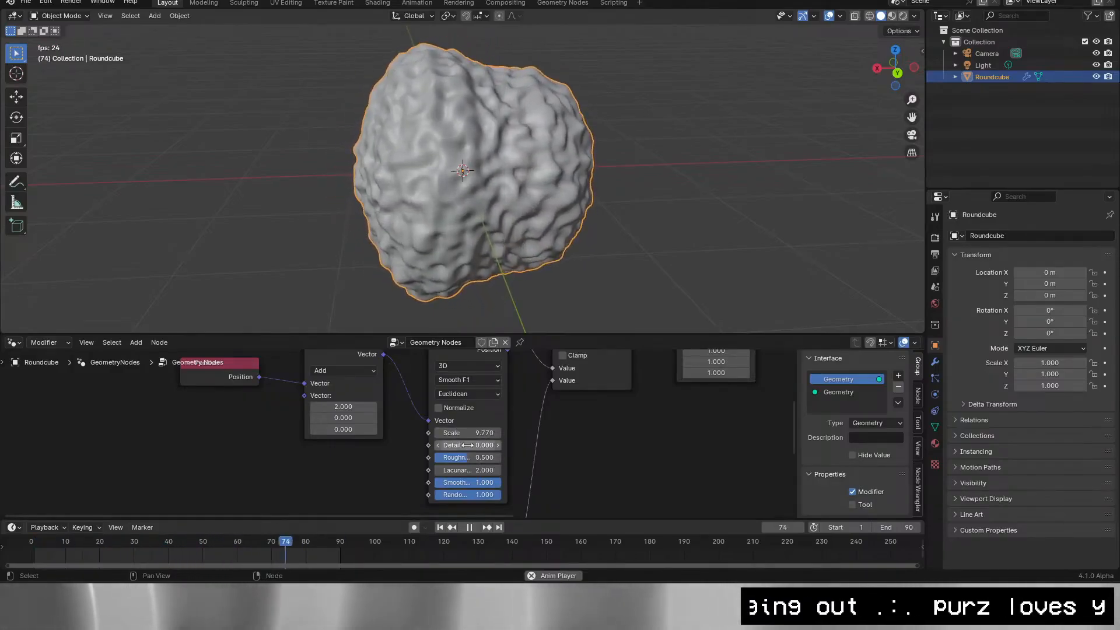
Set the Wave Texture's type to Rings and its rings direction to Z while the animation plays.
scroll(523, 470, down, 5)
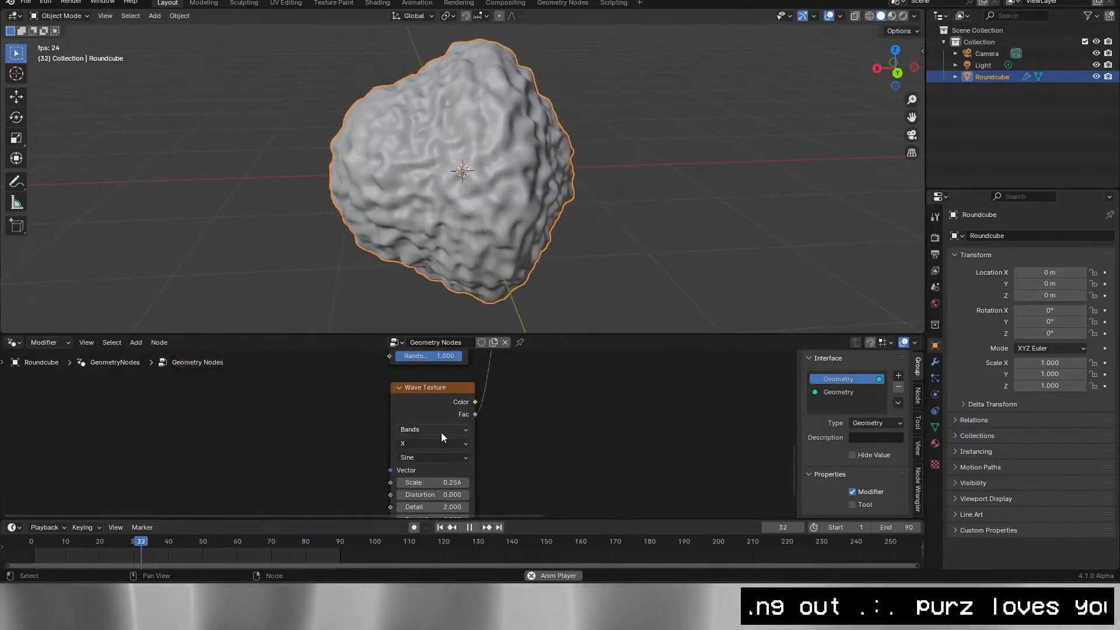
click(425, 442)
click(426, 453)
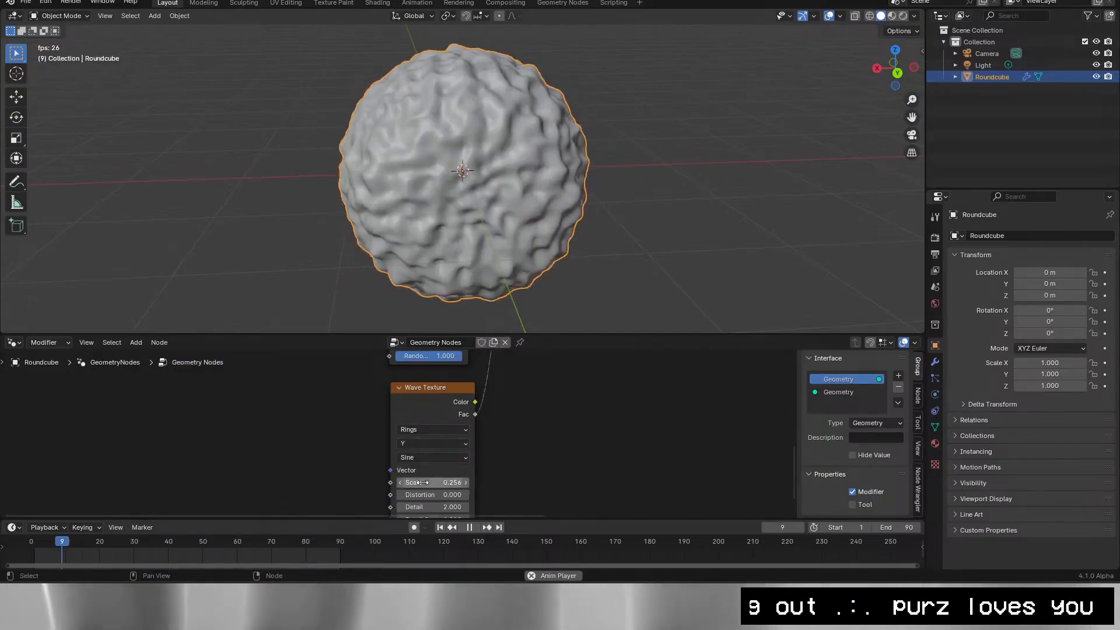
click(417, 443)
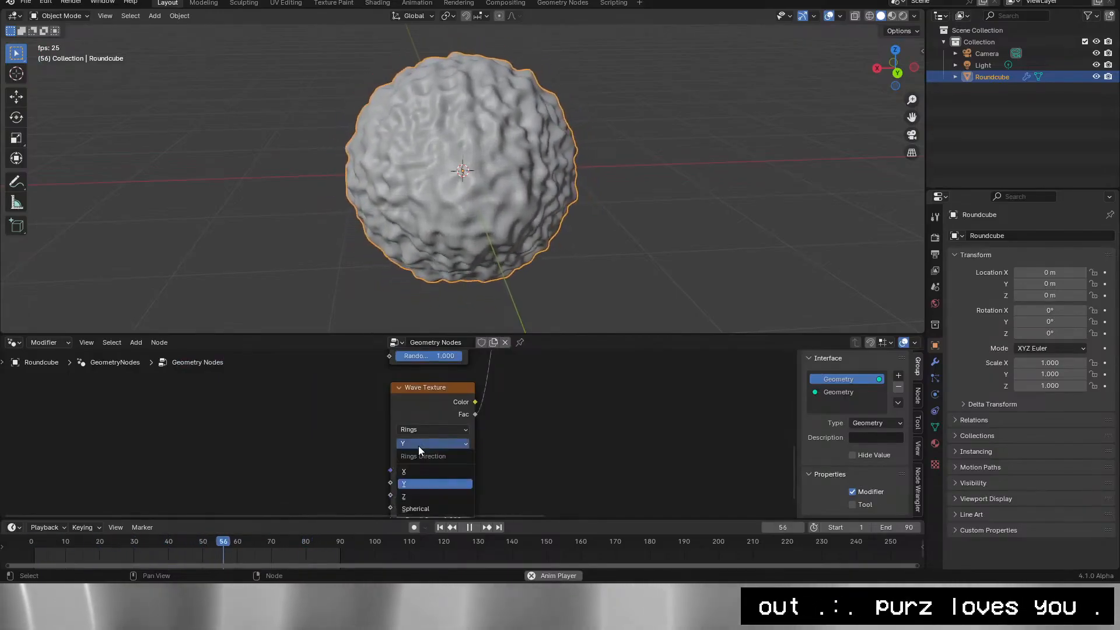
click(415, 495)
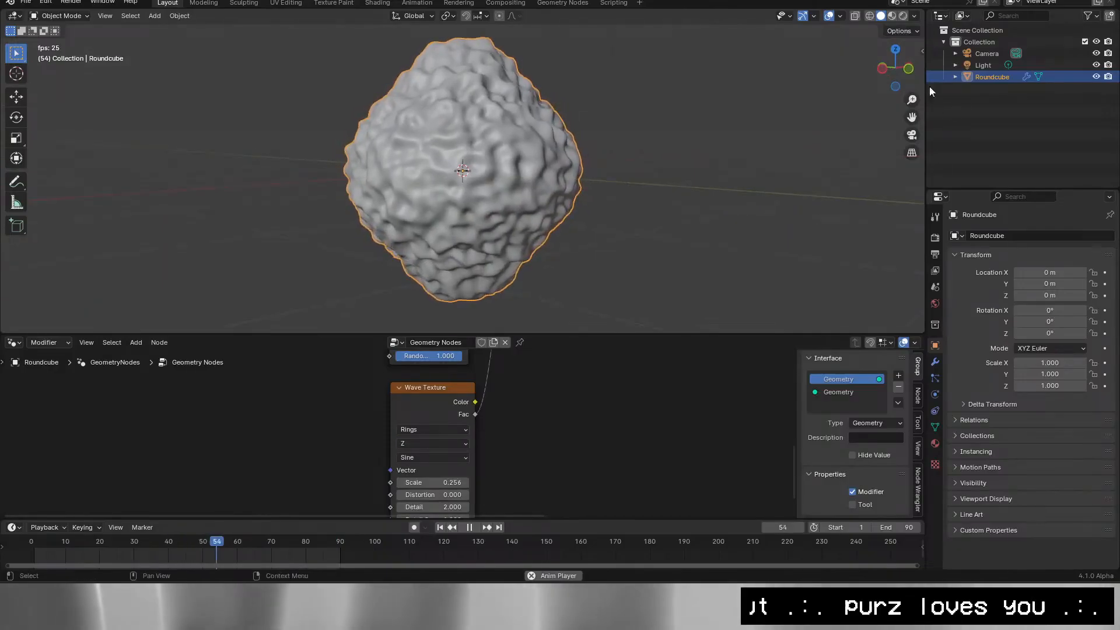
key(KP_3)
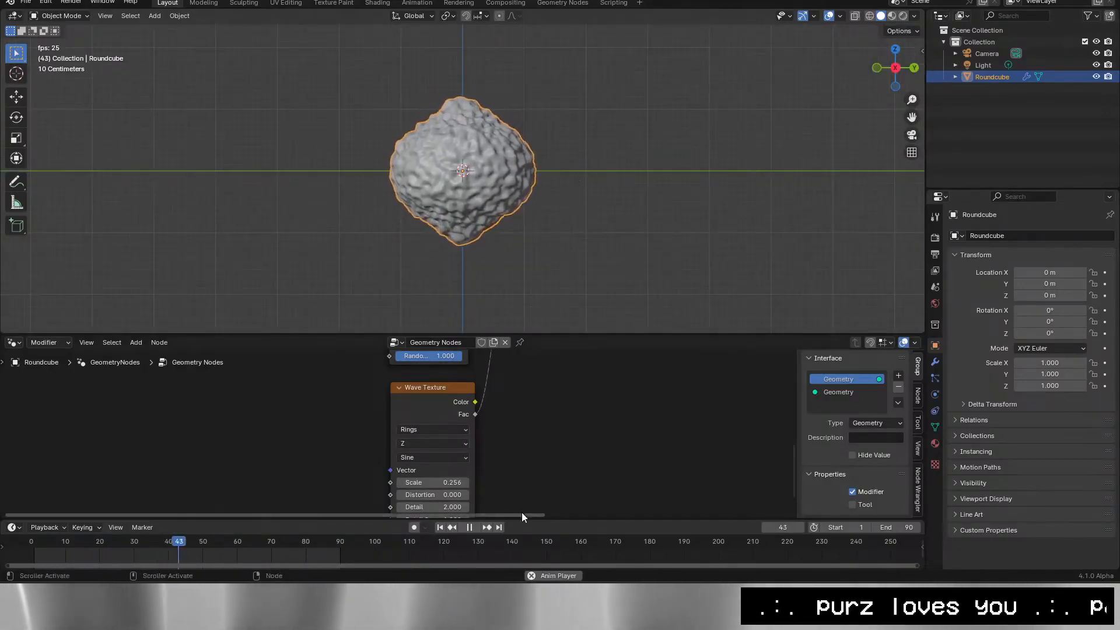
Set the Voronoi Texture's Scale to 3.58 and adjust its Detail.
scroll(560, 420, down, 1)
scroll(560, 415, up, 4)
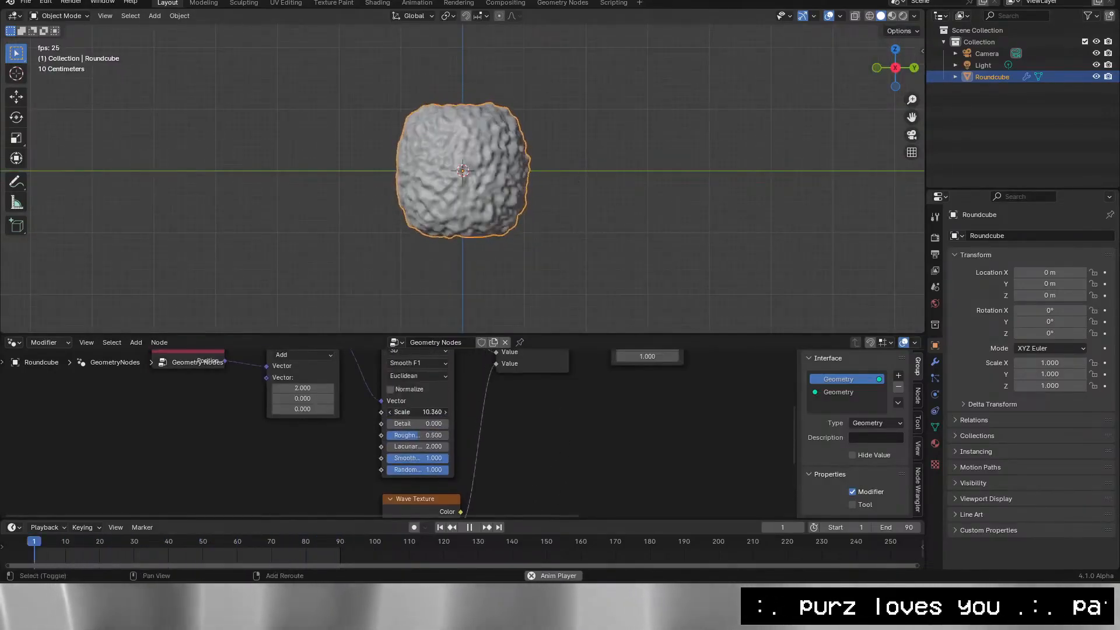
drag(432, 412, 403, 411)
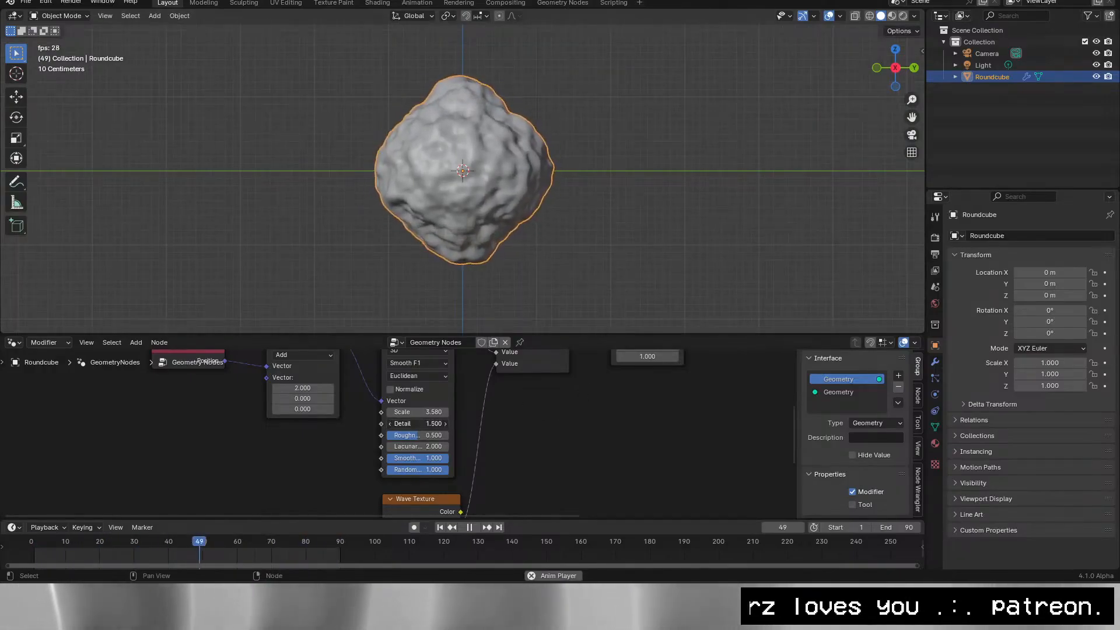
Try level 2 on Subdivision Surface and level 3 on Subdivide Mesh, and return them to 1 and 2.
drag(505, 388, 427, 488)
scroll(429, 485, down, 1)
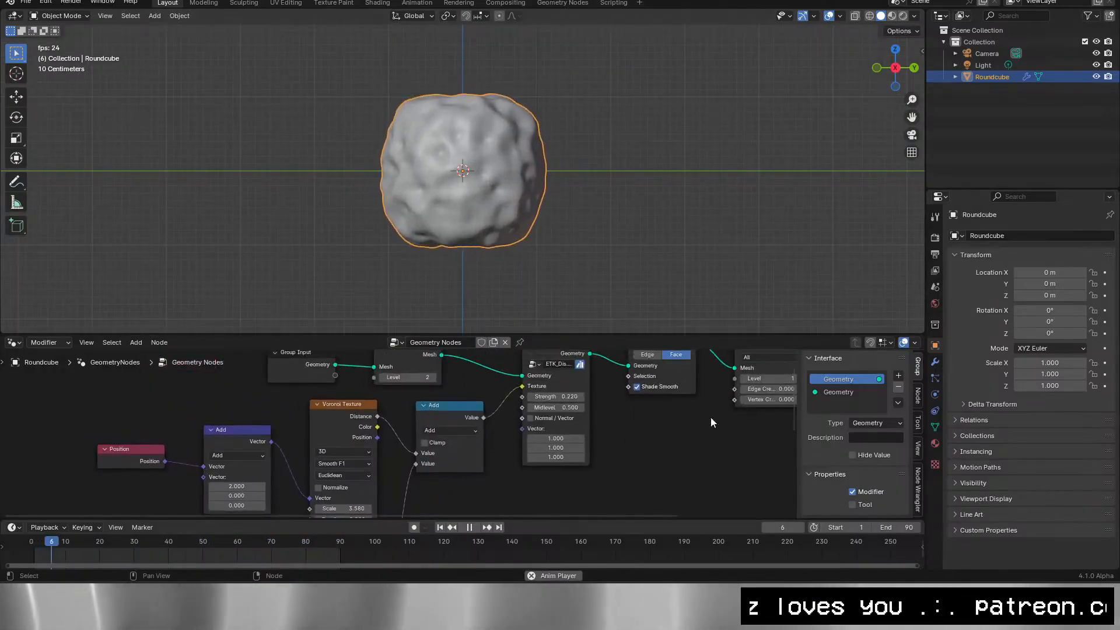
drag(712, 421, 559, 466)
click(656, 422)
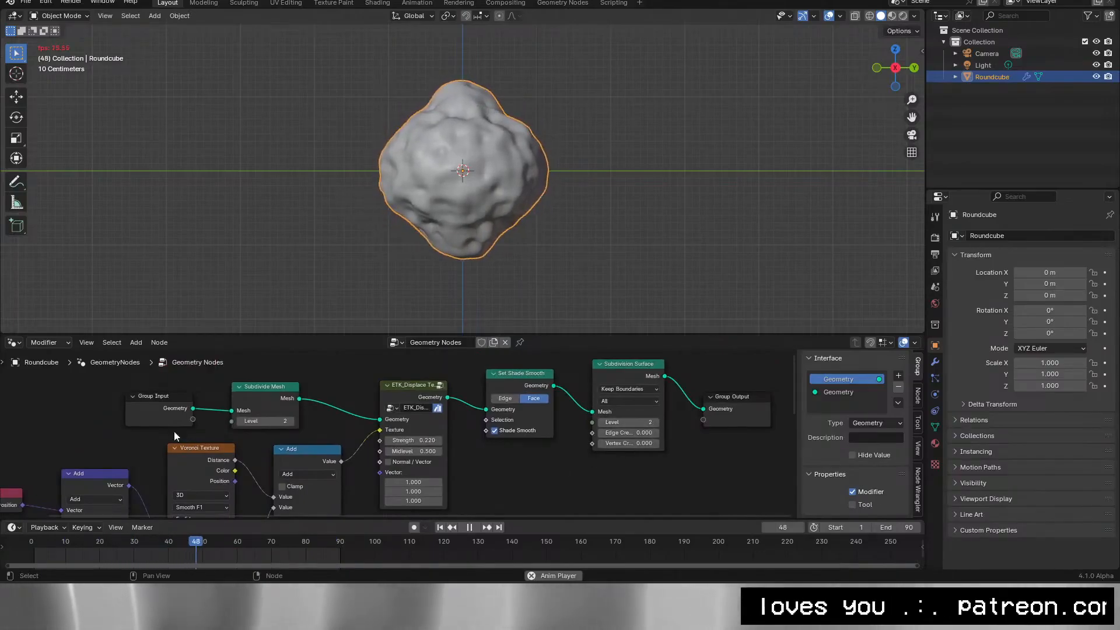
click(288, 421)
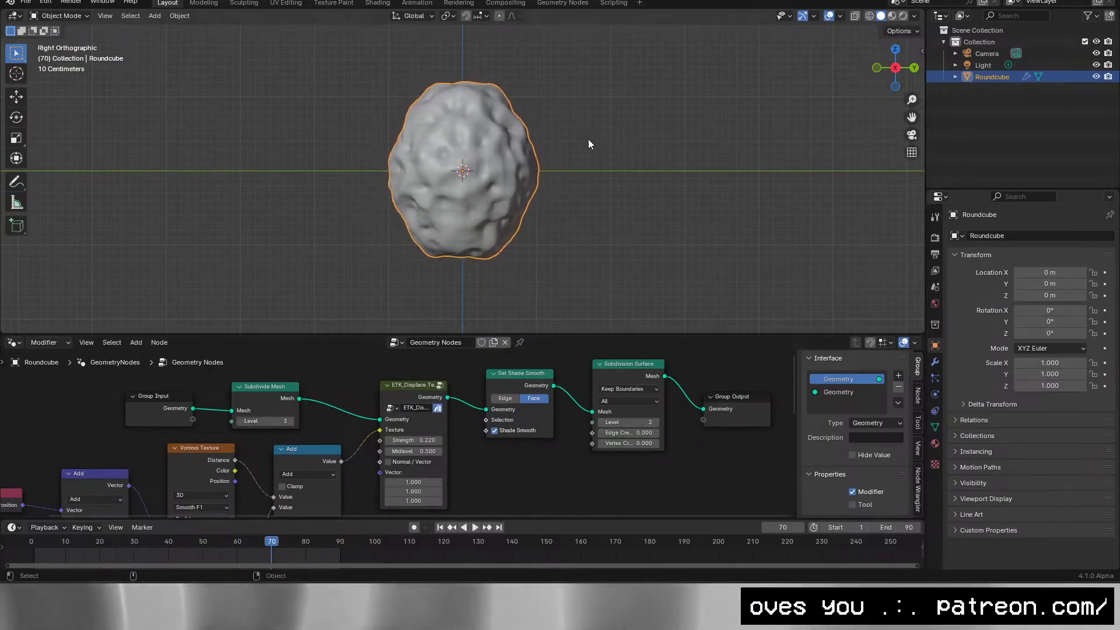
drag(587, 144, 542, 79)
click(656, 422)
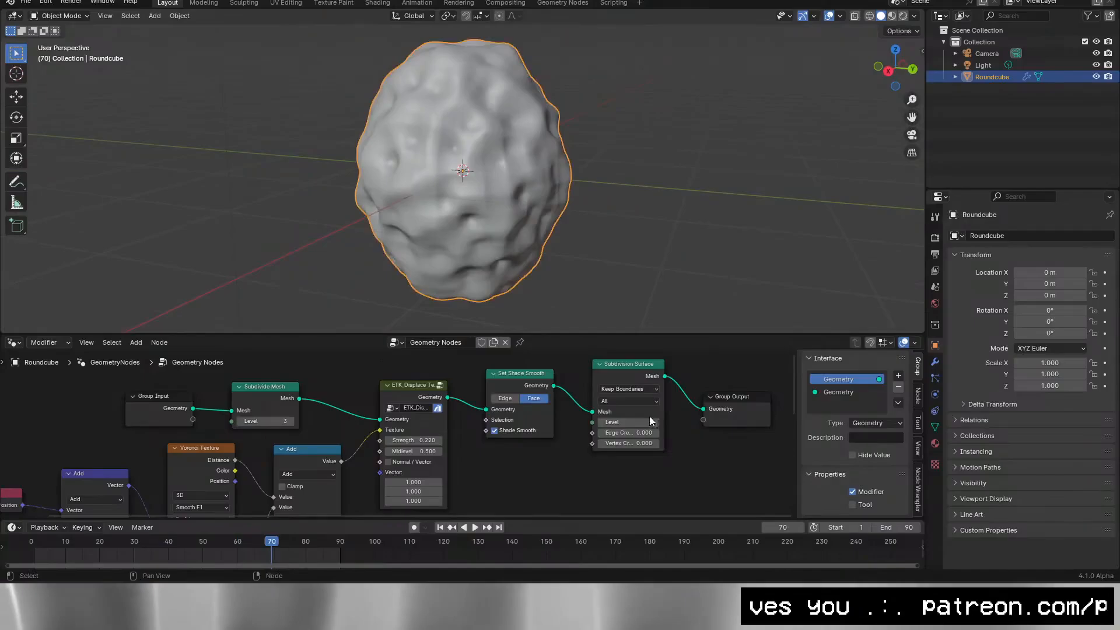
click(602, 422)
click(602, 422)
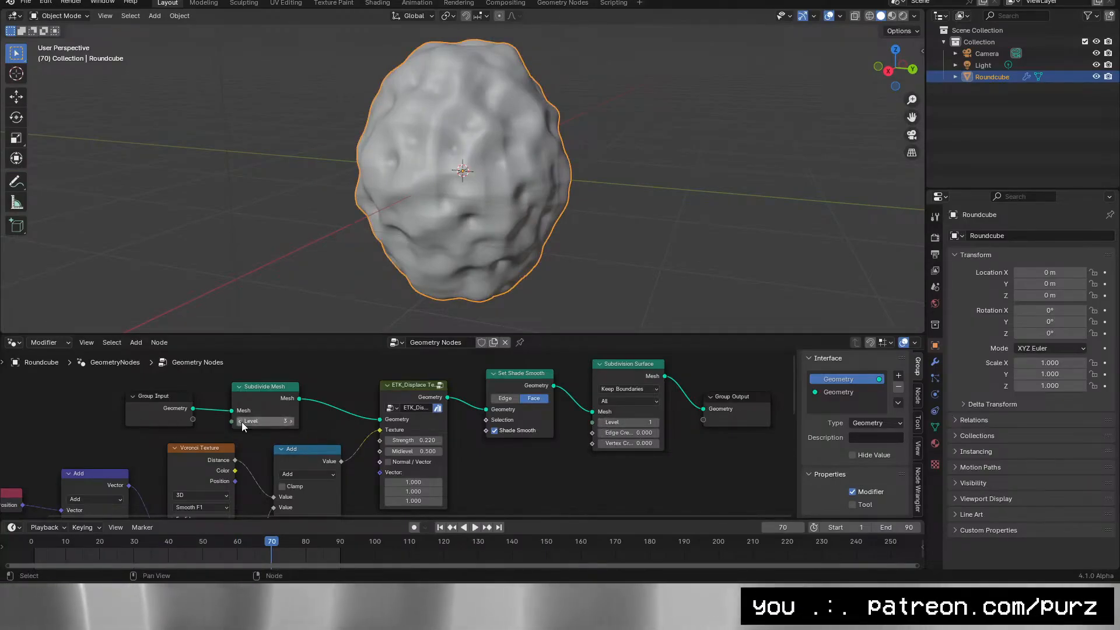
Play the animation from the first frame and inspect the displaced sphere up close and from several angles.
key(shift+Left)
key(space)
drag(592, 215, 703, 244)
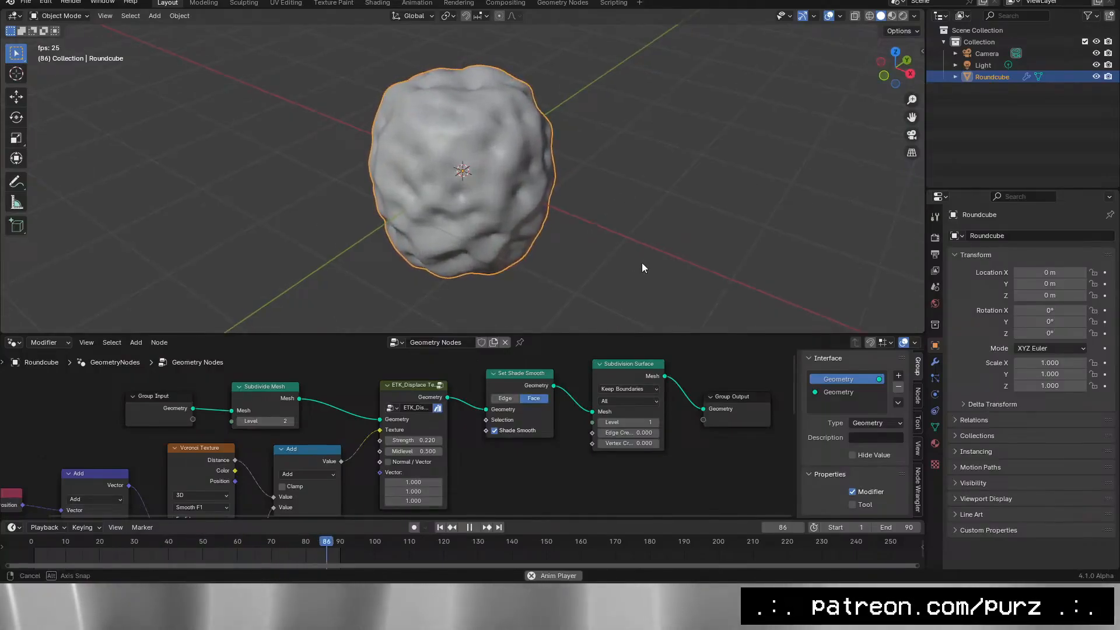
drag(641, 263, 569, 267)
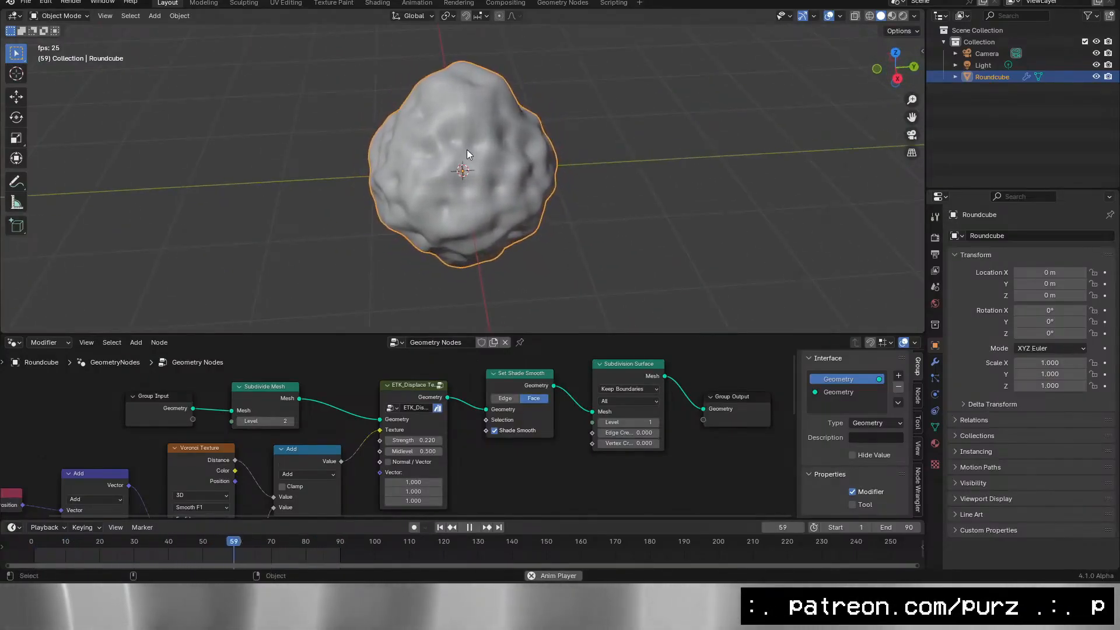
scroll(443, 163, up, 5)
drag(450, 181, 395, 157)
scroll(337, 145, down, 5)
Switch the node area to the Shader Editor and open the Roundcube's material settings with the viewport in rendered shading.
click(13, 342)
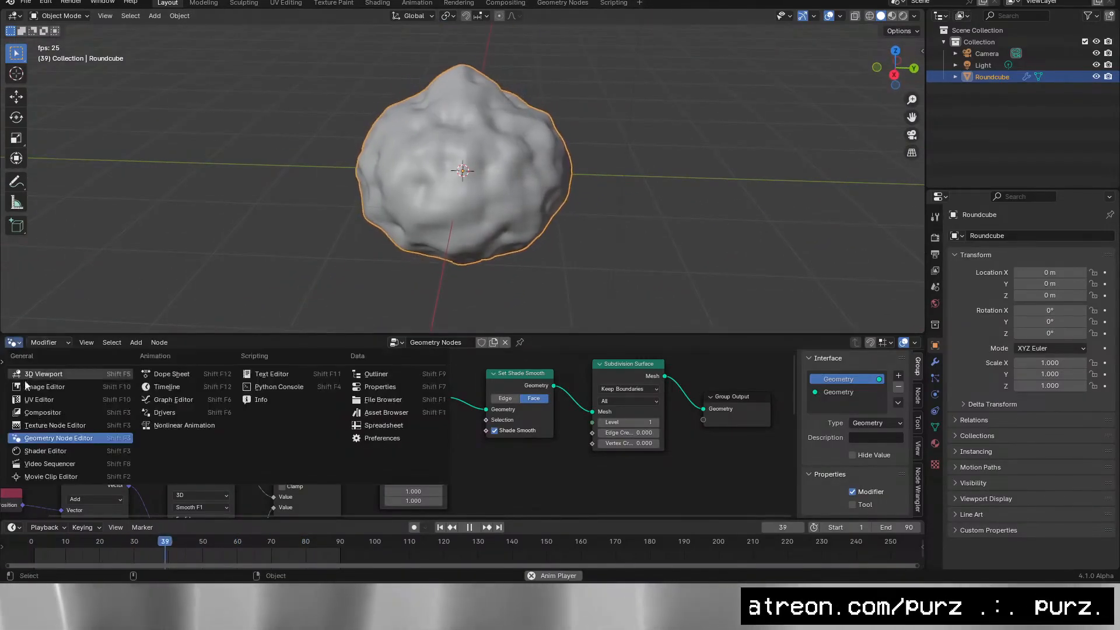
click(55, 449)
click(934, 303)
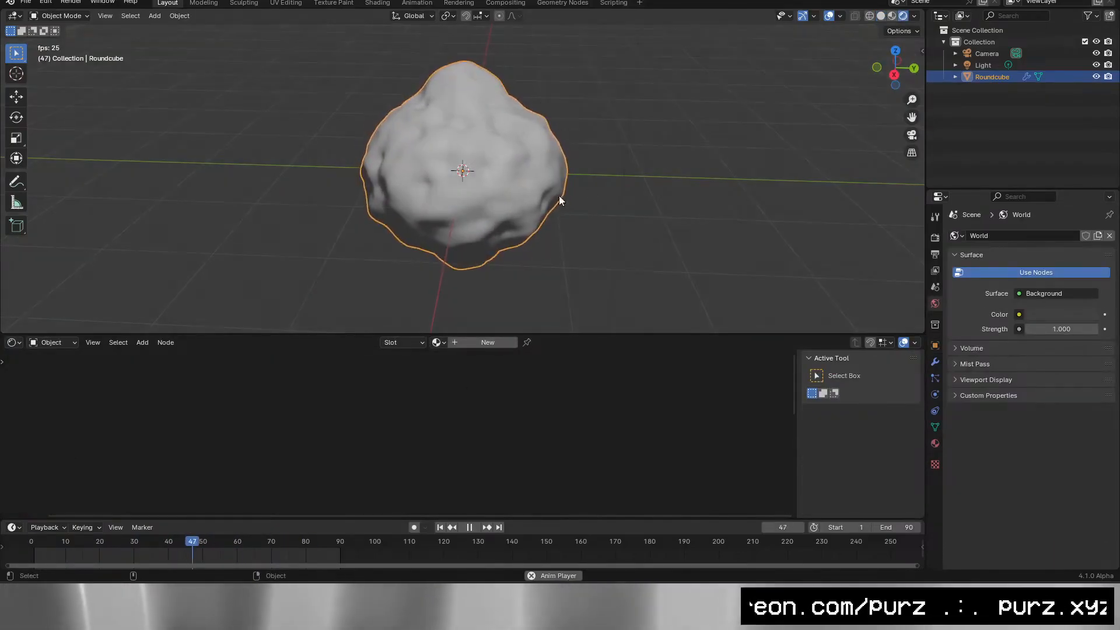
click(935, 443)
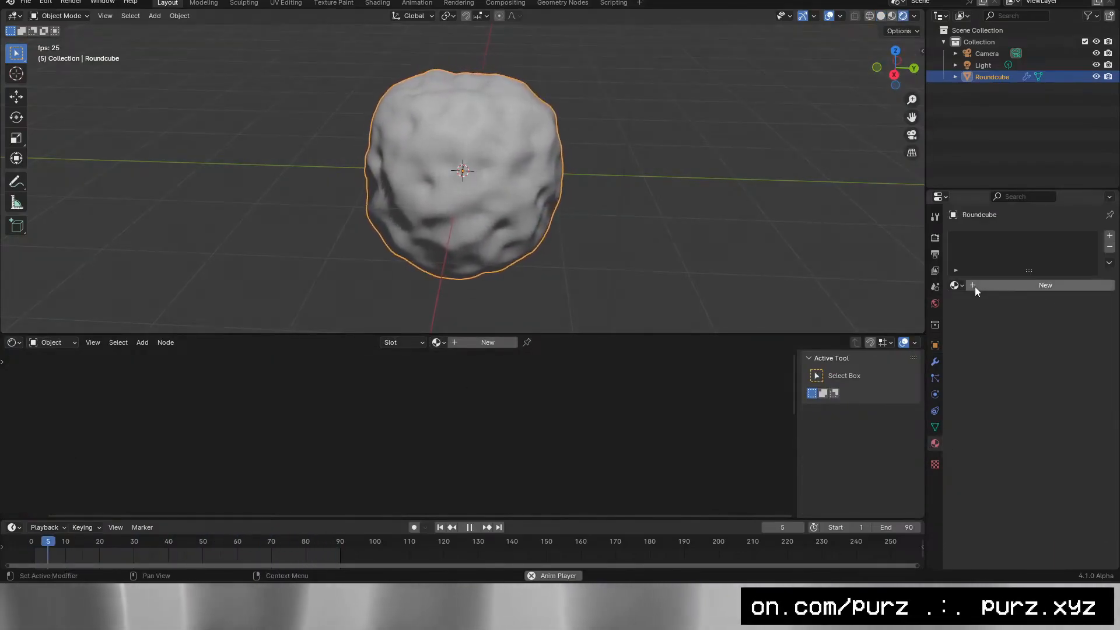
Create a new material for the Roundcube and set its surface shader to Emission.
click(987, 286)
click(1056, 359)
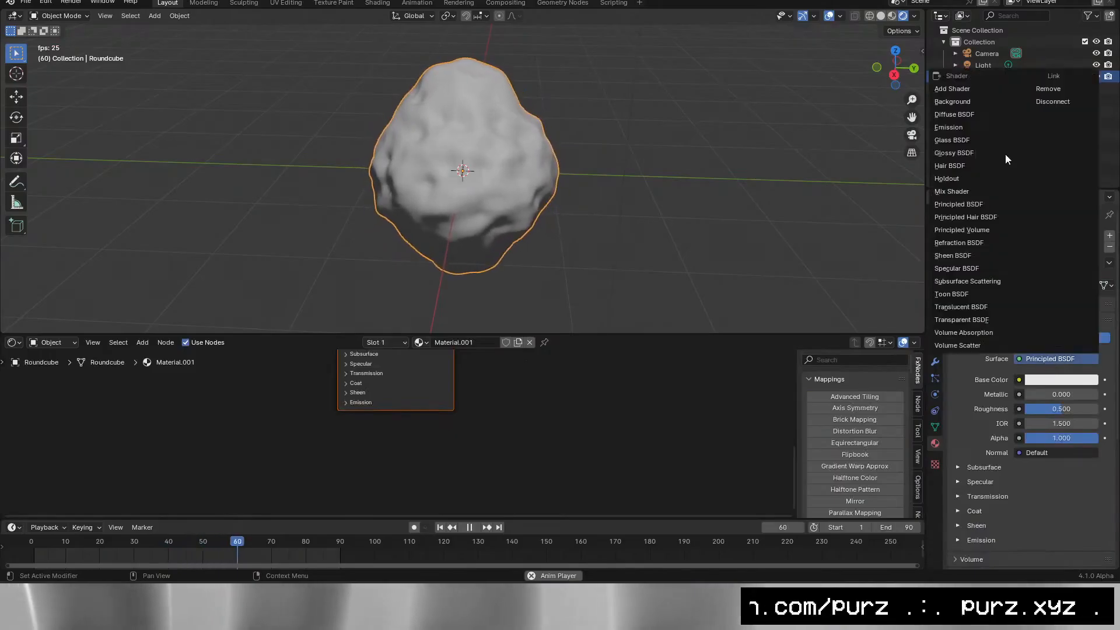
click(997, 128)
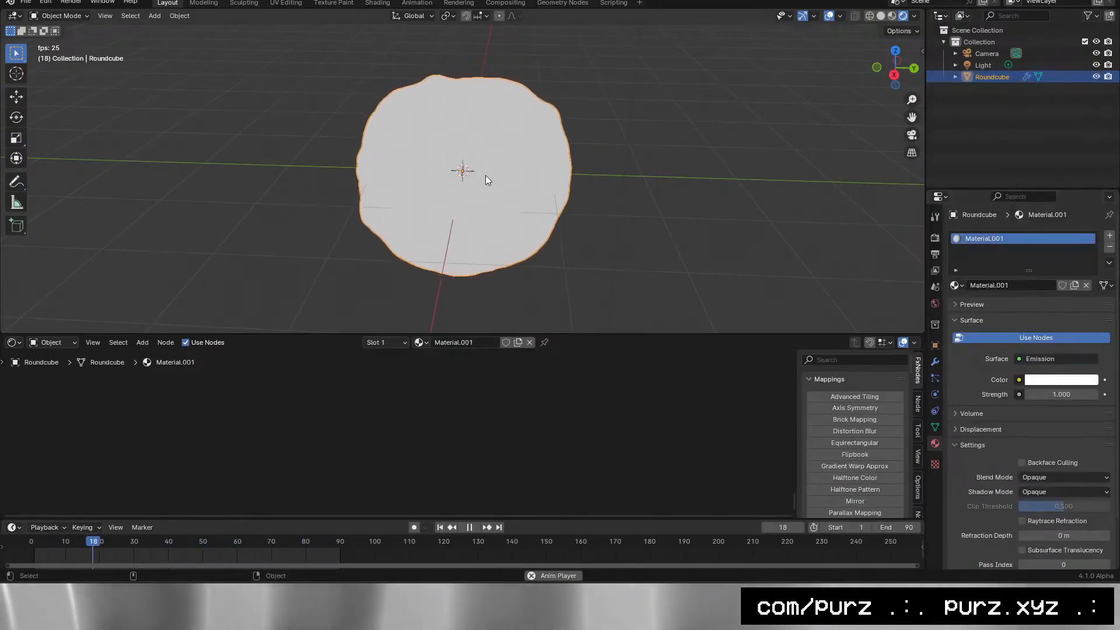
click(610, 173)
click(893, 75)
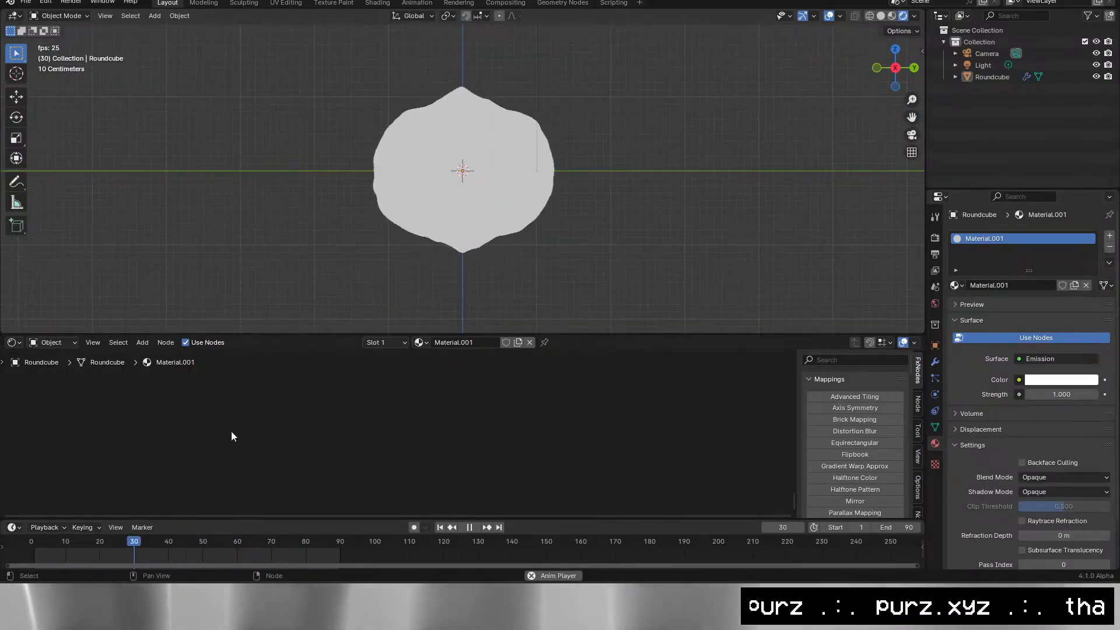
Add an Ambient Occlusion node and connect its Color output to the Emission node's Color input.
key(Home)
key(shift+a)
text(ambient)
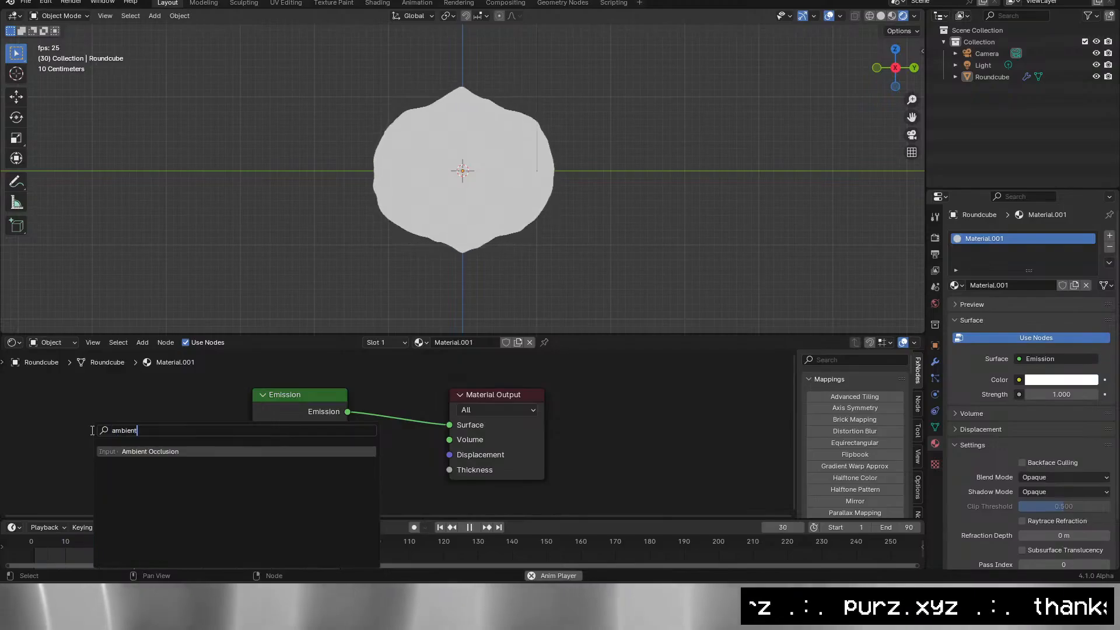
key(Return)
click(66, 398)
drag(160, 424, 263, 431)
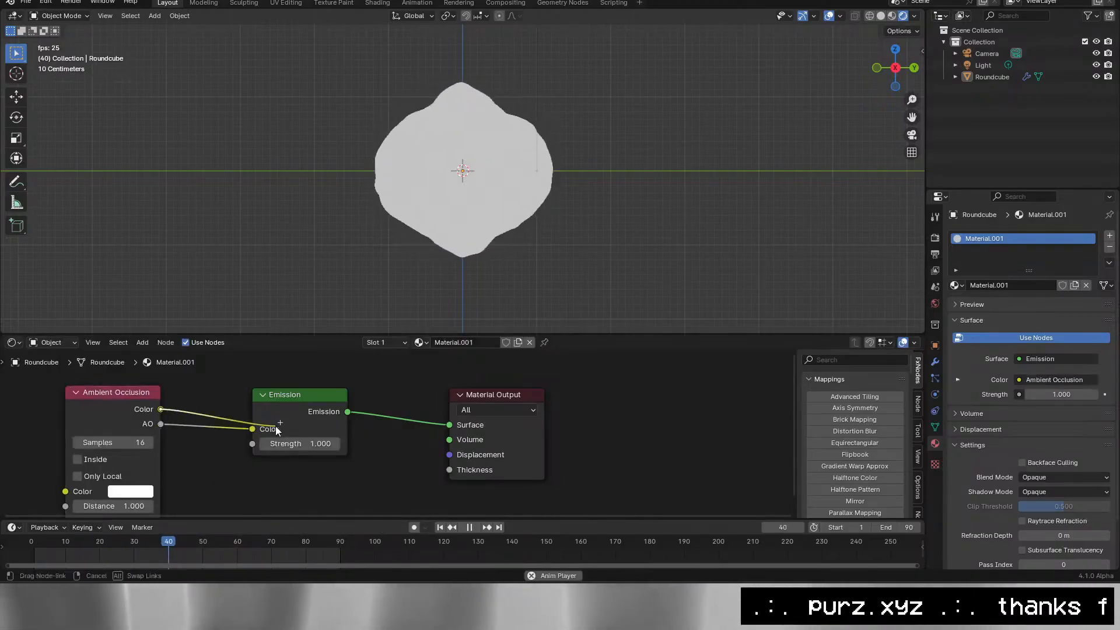
drag(326, 207, 514, 229)
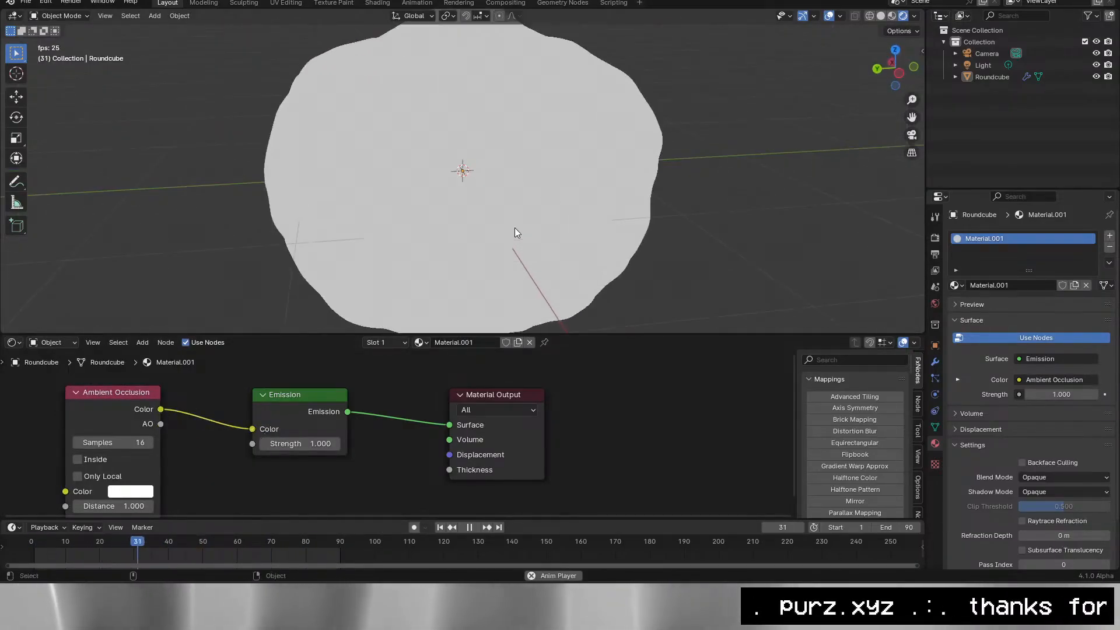
scroll(514, 229, down, 3)
scroll(183, 470, down, 1)
Feed the Emission color from the Ambient Occlusion node's AO output instead of its Color output.
drag(182, 470, 283, 427)
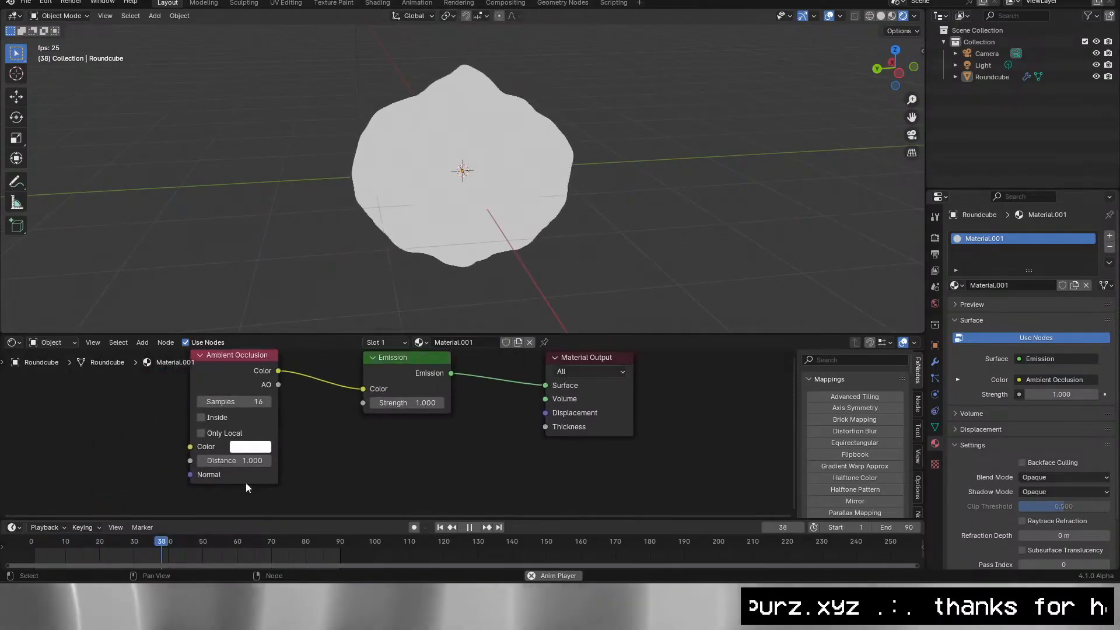
drag(278, 385, 363, 389)
key(shift+a)
key(Escape)
key(space)
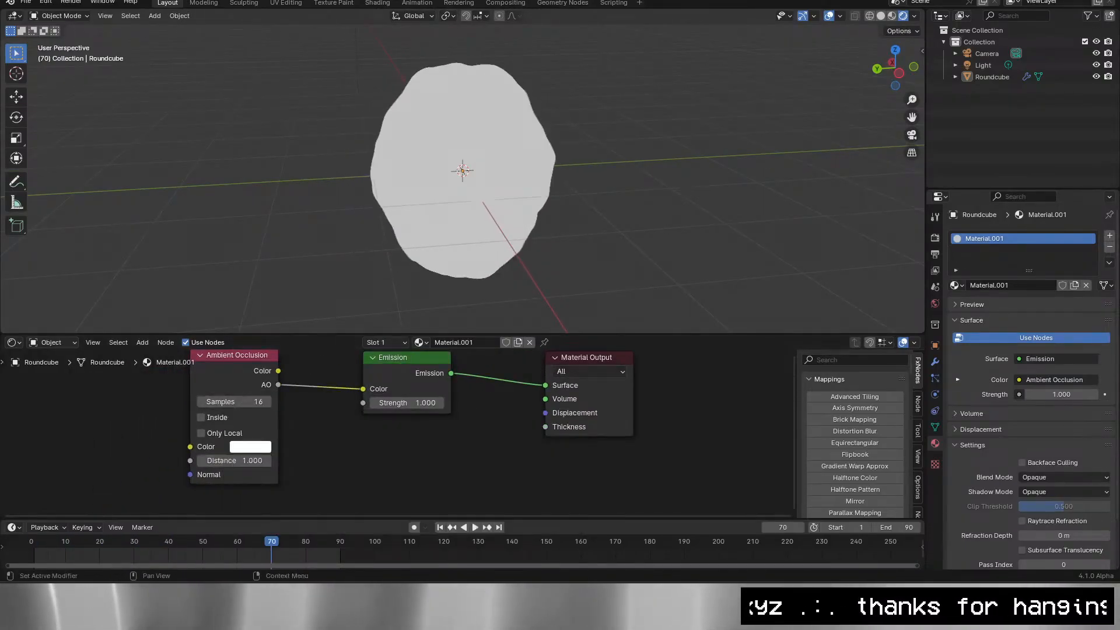
click(935, 238)
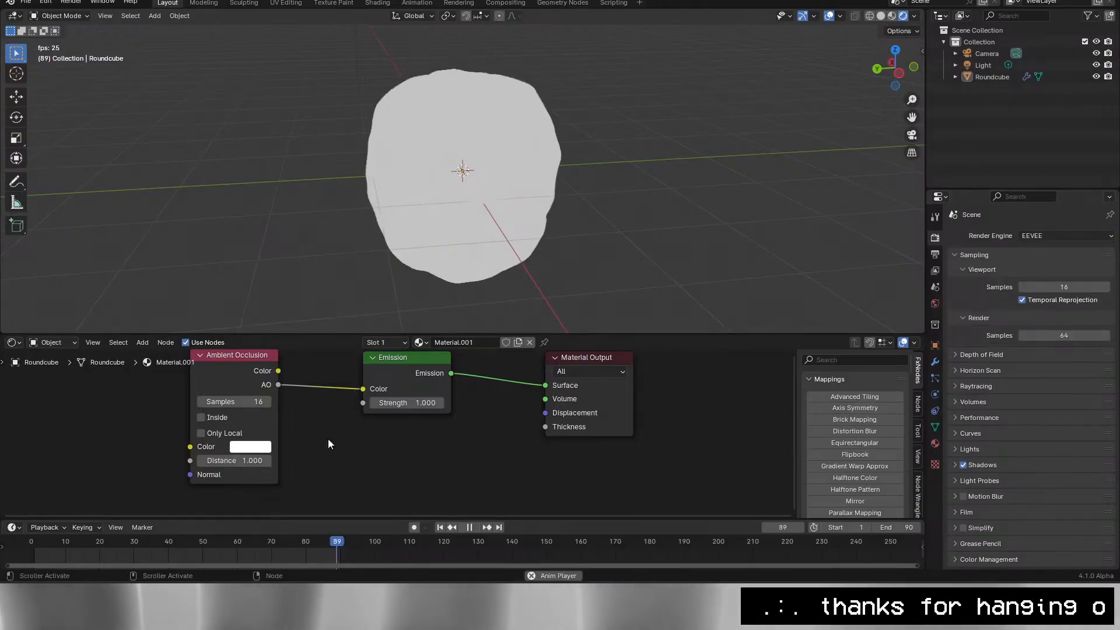
drag(458, 269, 314, 263)
scroll(314, 265, down, 1)
scroll(319, 258, up, 3)
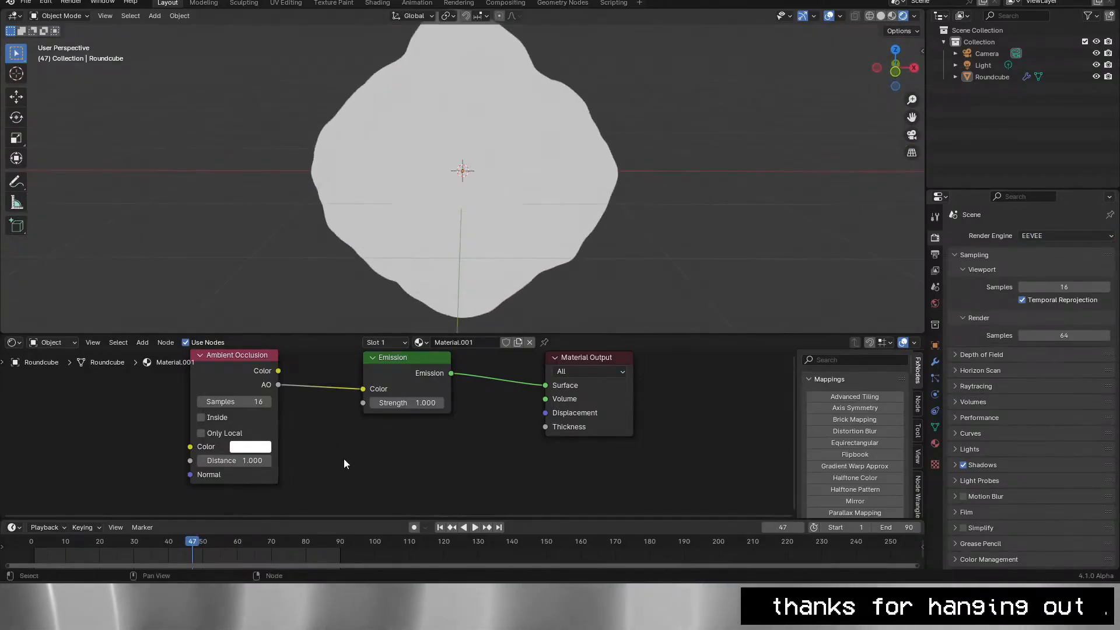
Insert a Color Ramp between the Ambient Occlusion and Emission nodes and move its black stop to about 0.94.
key(shift+a)
key(Down)
key(Return)
click(330, 351)
drag(338, 411, 457, 411)
key(space)
drag(645, 113, 448, 131)
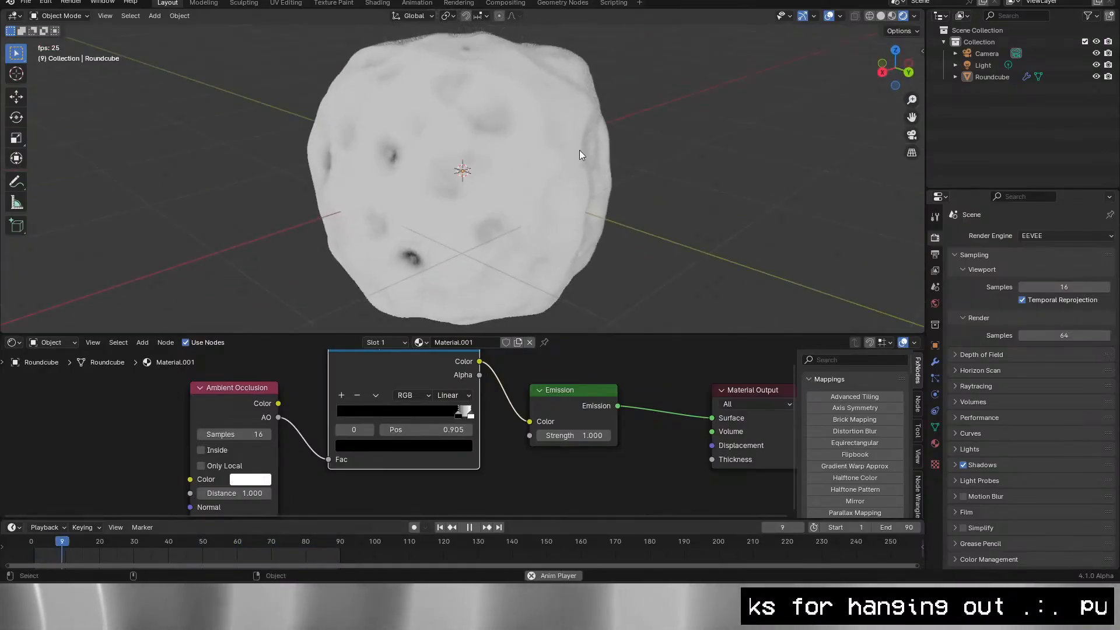
scroll(589, 148, up, 2)
scroll(601, 146, down, 3)
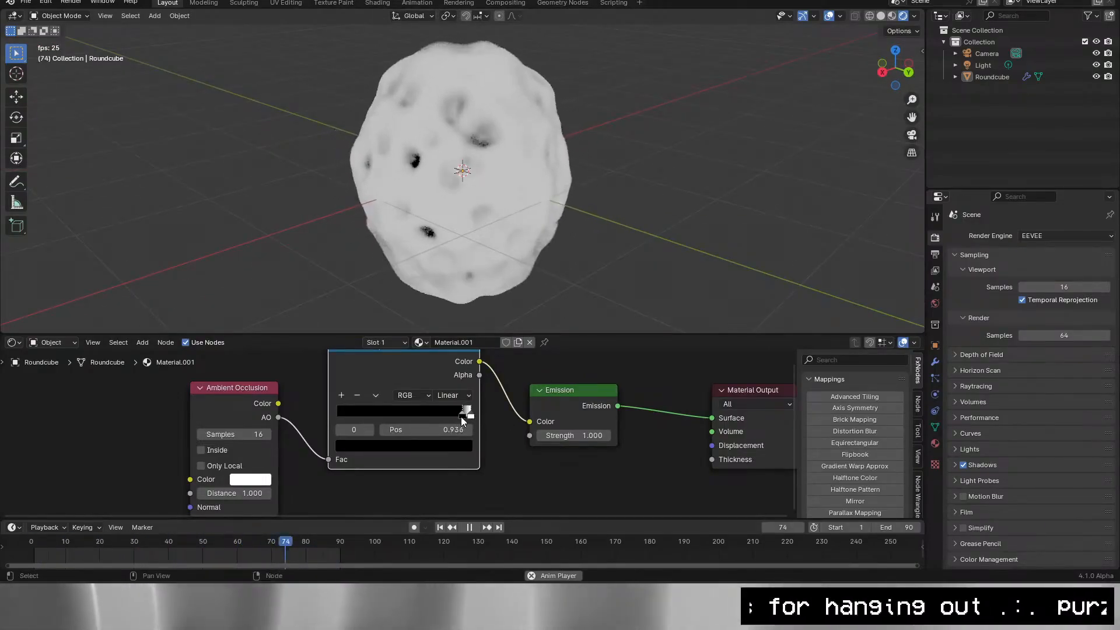
Return the Color Ramp's black stop to the start and add a black middle stop at 0.750.
drag(458, 415, 335, 390)
click(344, 395)
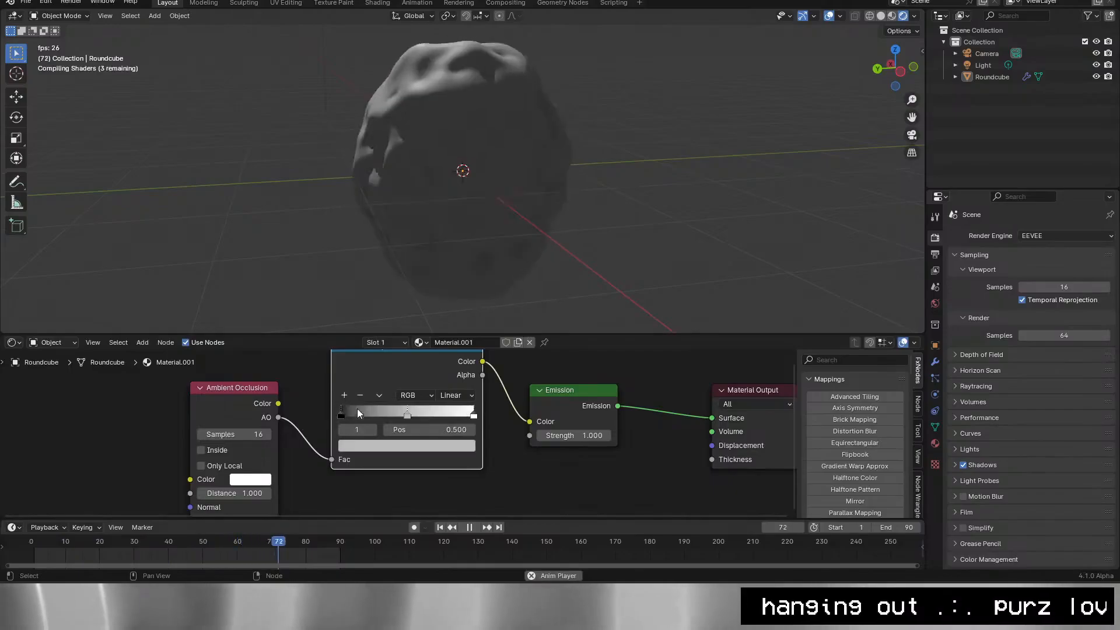
drag(406, 415, 439, 415)
click(460, 449)
drag(439, 291, 440, 347)
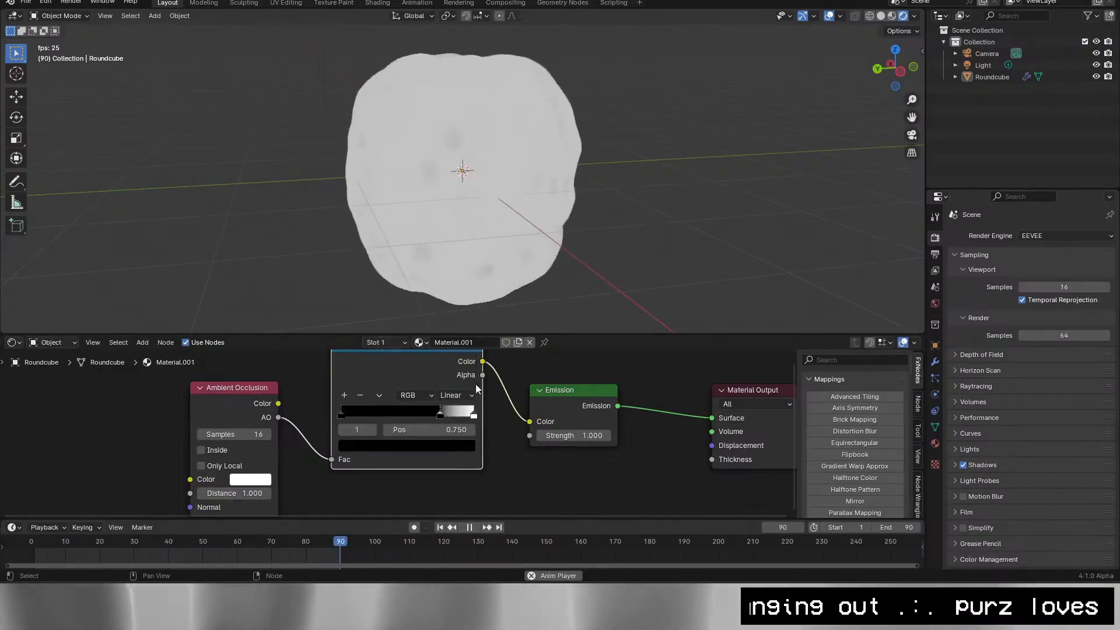
Shift the Color Ramp's middle stop to about 0.941 and inspect the shading on the rock.
drag(440, 415, 467, 414)
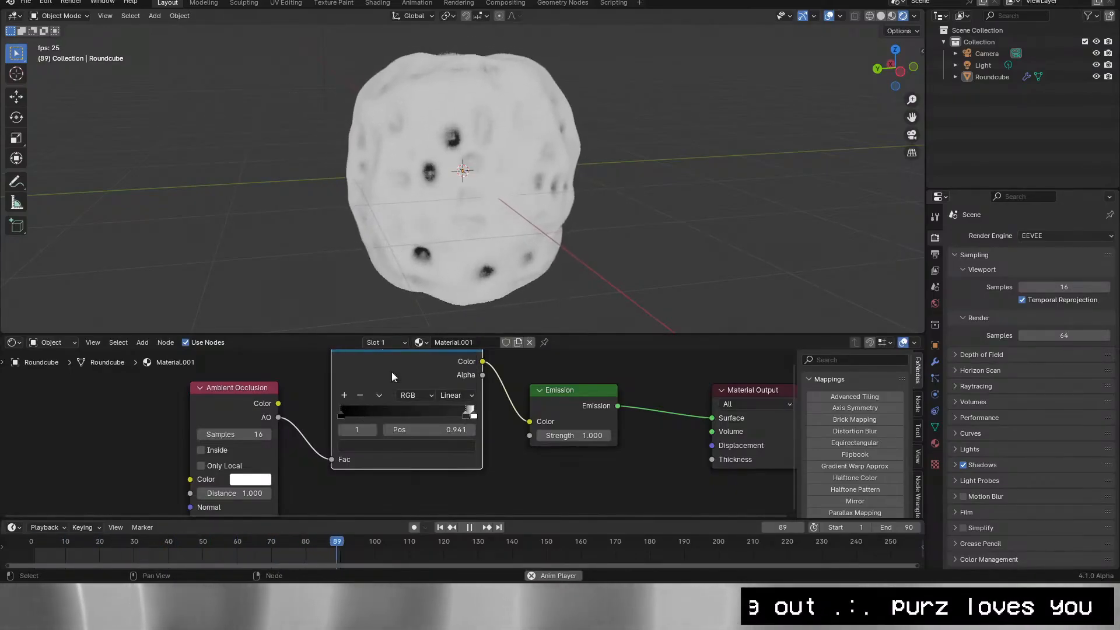
drag(658, 103, 488, 191)
scroll(563, 233, up, 4)
scroll(563, 233, down, 4)
drag(563, 233, 703, 134)
scroll(817, 121, down, 5)
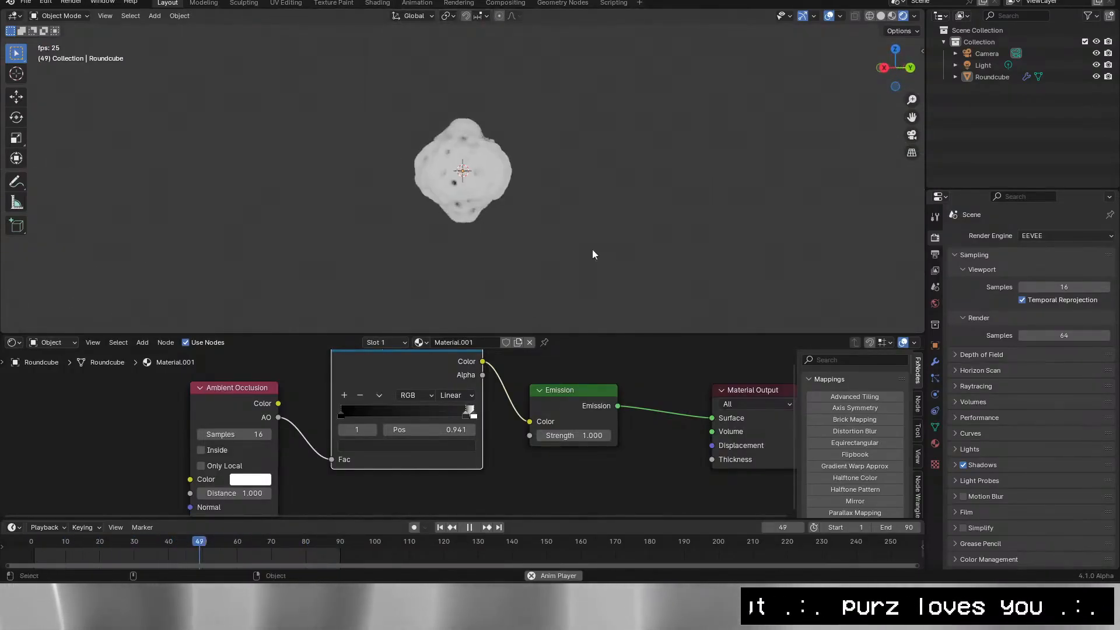
Replace the Emission node with a Principled BSDF node.
drag(286, 475, 340, 461)
drag(620, 366, 477, 387)
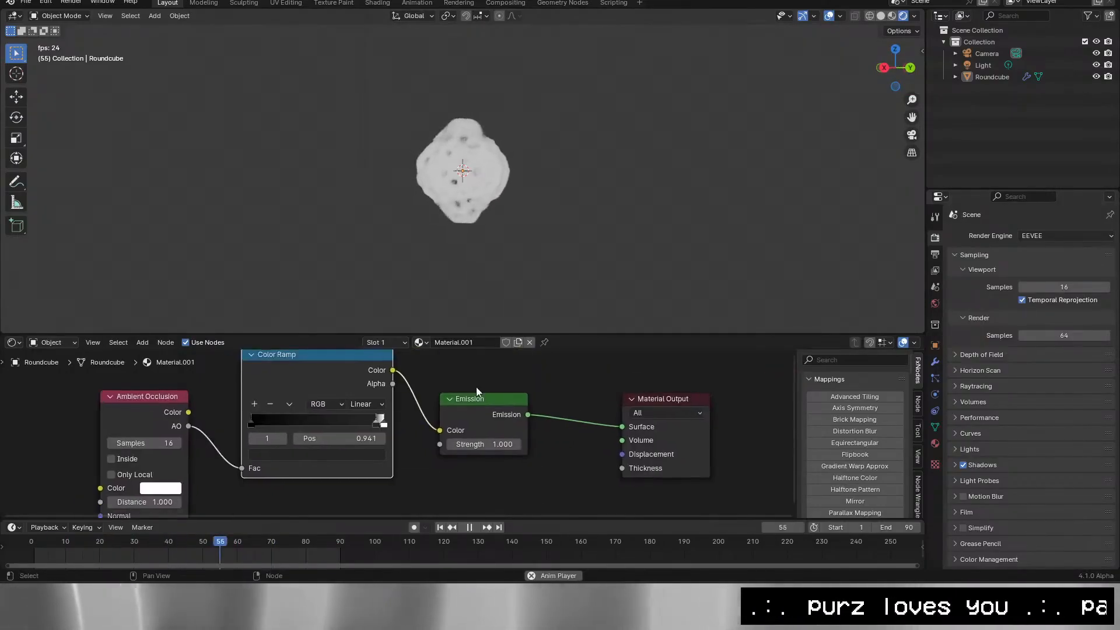
key(x)
key(shift+a)
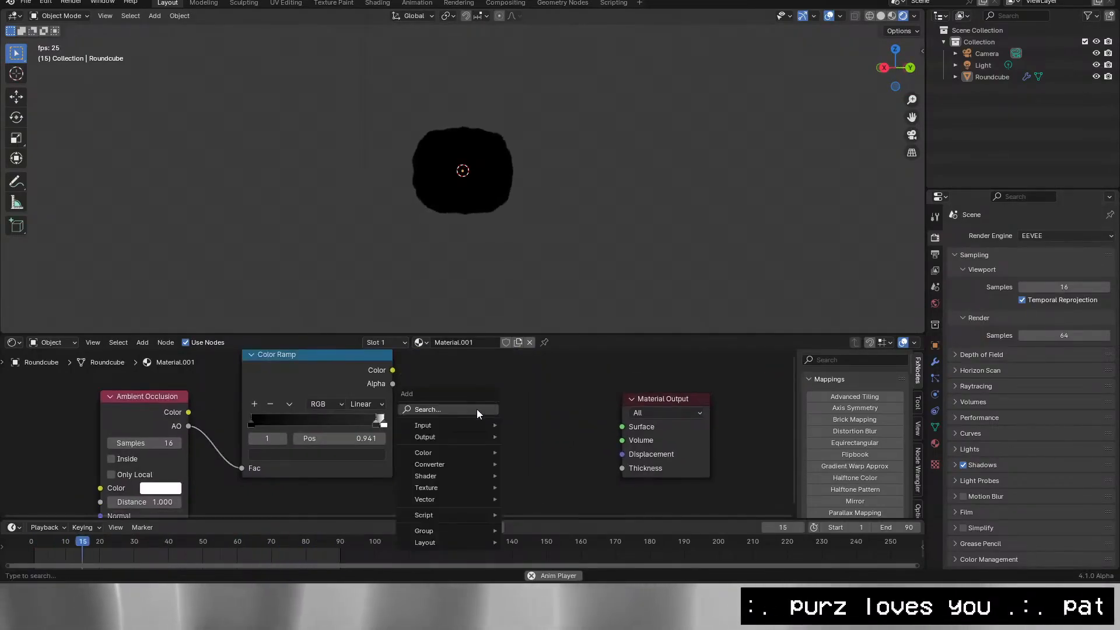
click(477, 408)
key(Return)
click(458, 390)
Connect the Color Ramp's Color to the Principled BSDF's Base Color and the BSDF output to the Material Output's Surface.
drag(392, 370, 439, 419)
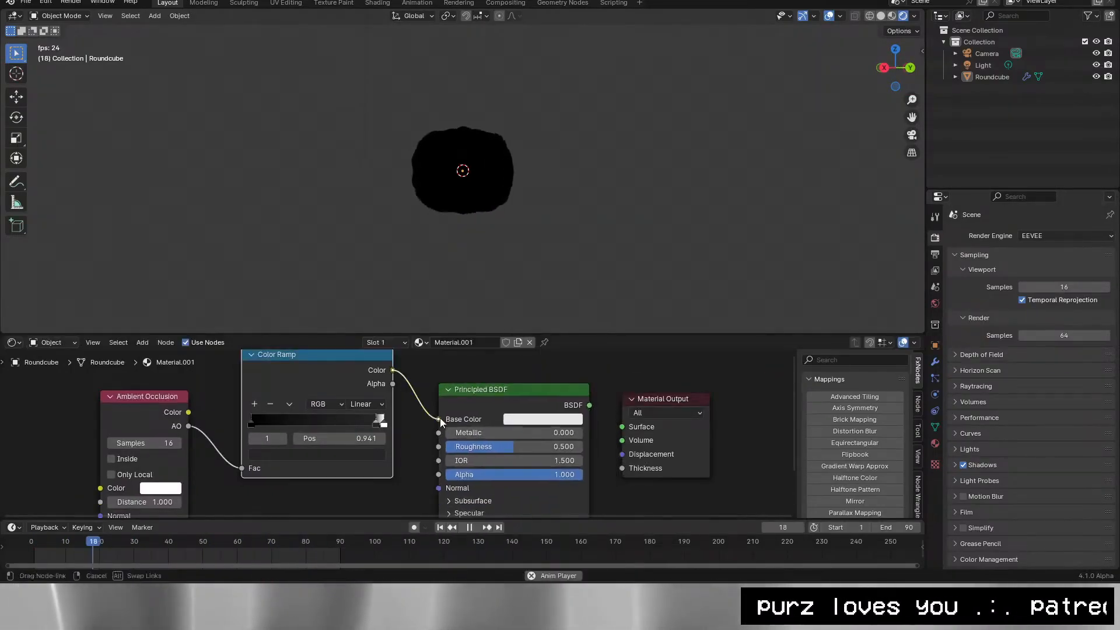
drag(589, 404, 622, 427)
drag(616, 205, 478, 205)
scroll(524, 221, up, 7)
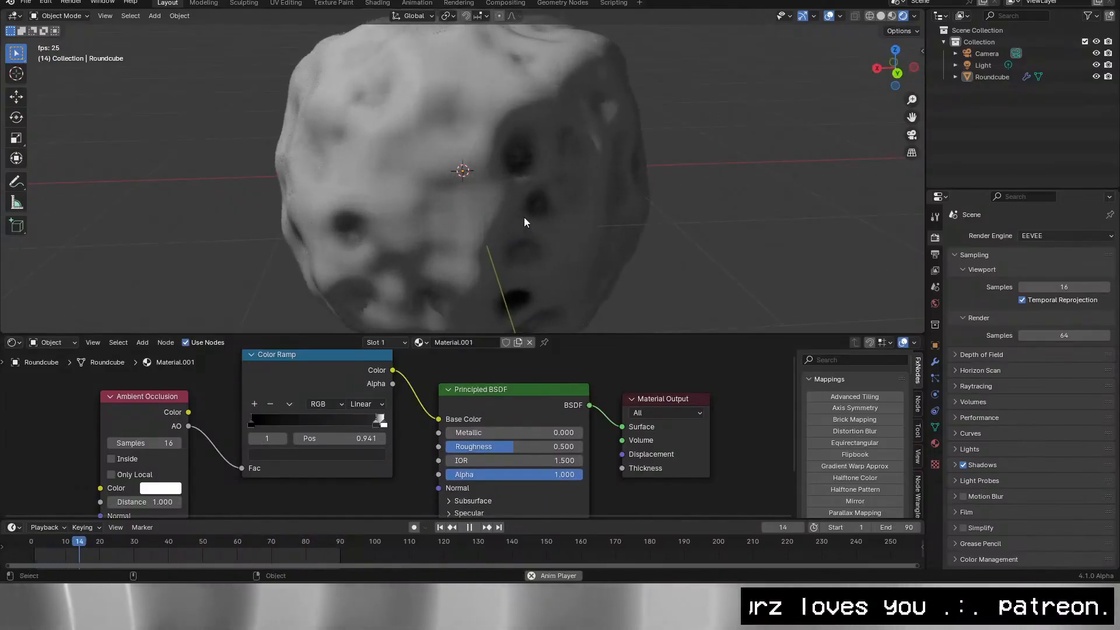
scroll(523, 219, down, 4)
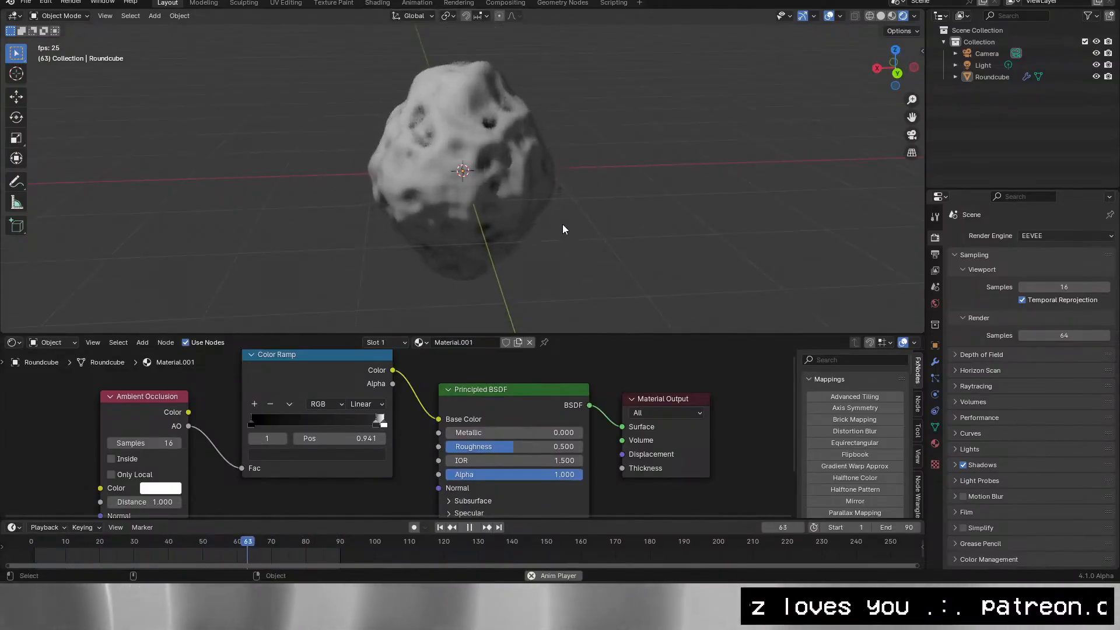
drag(606, 200, 751, 164)
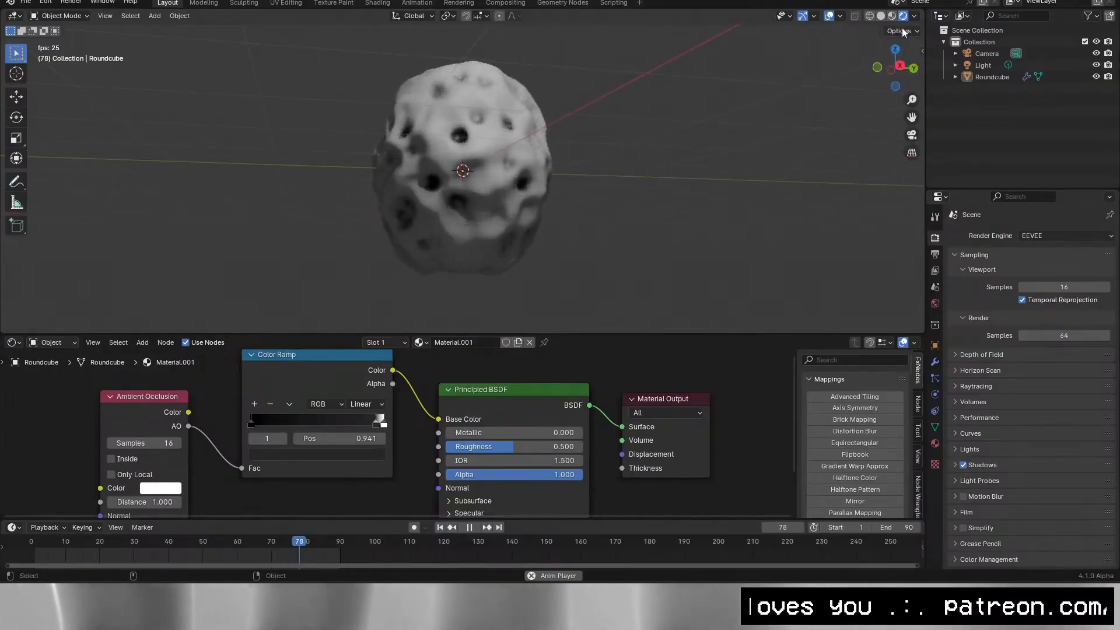
Set the World background color to black.
click(935, 443)
drag(688, 245, 620, 260)
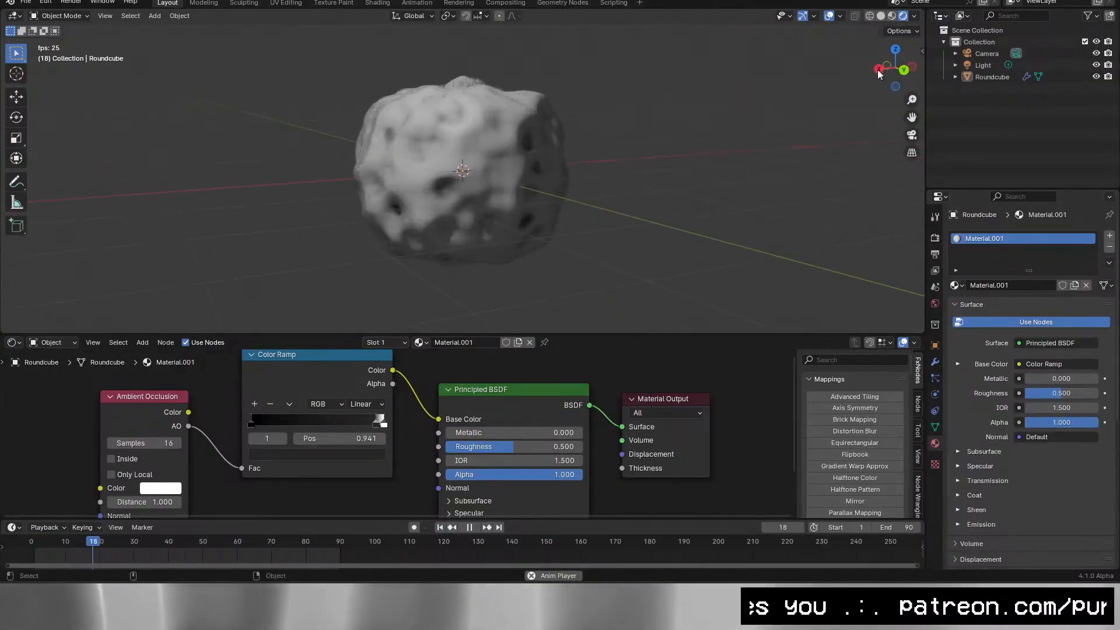
click(880, 74)
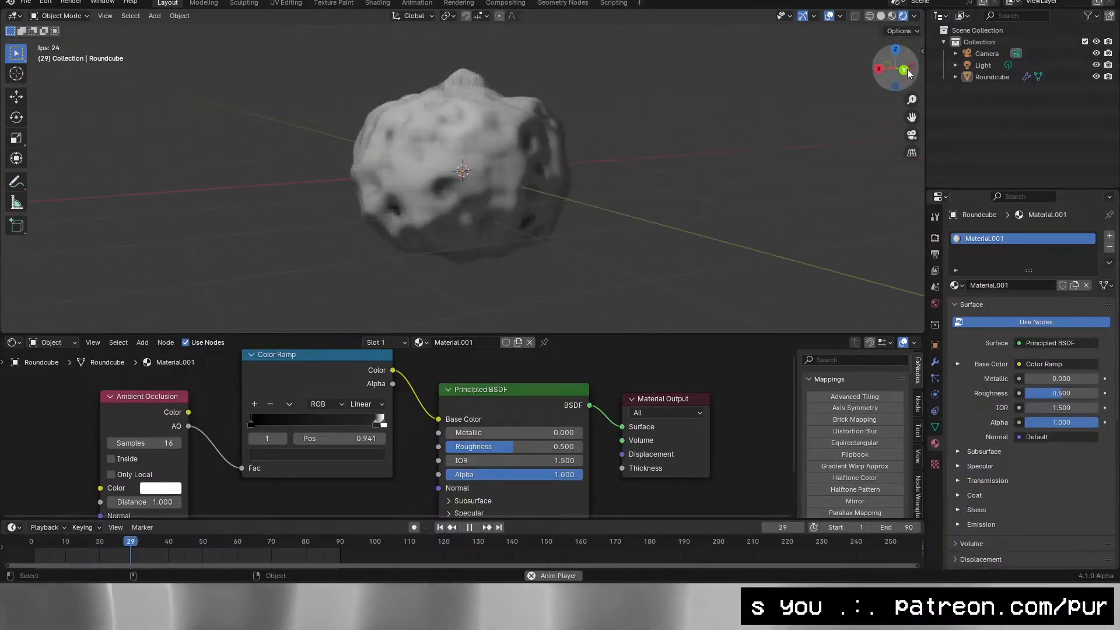
click(935, 303)
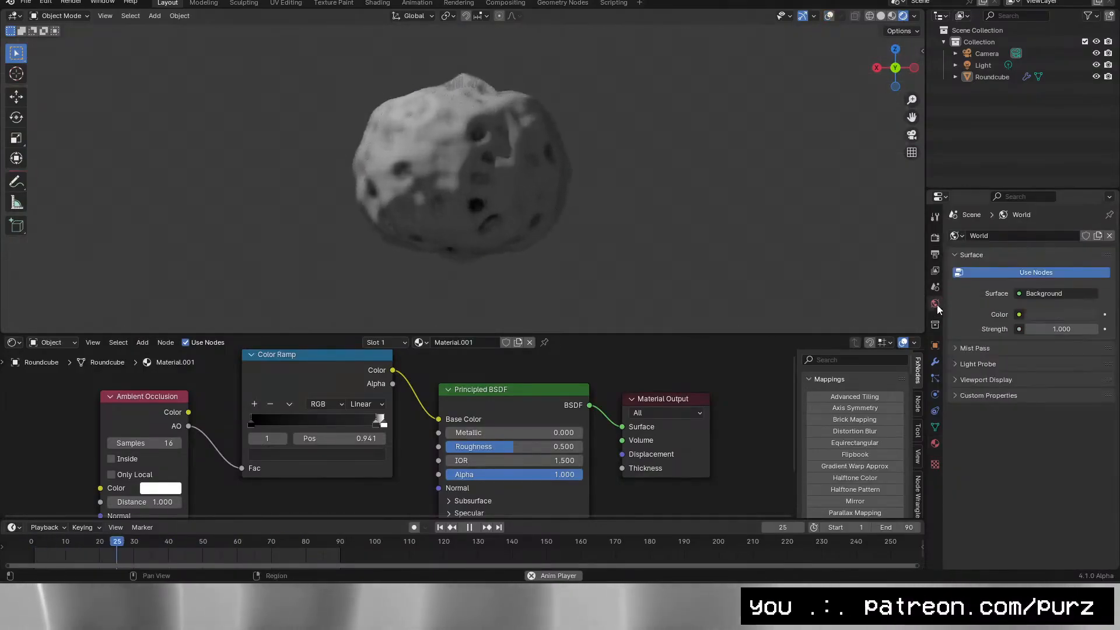
click(1031, 316)
drag(1073, 194, 1076, 234)
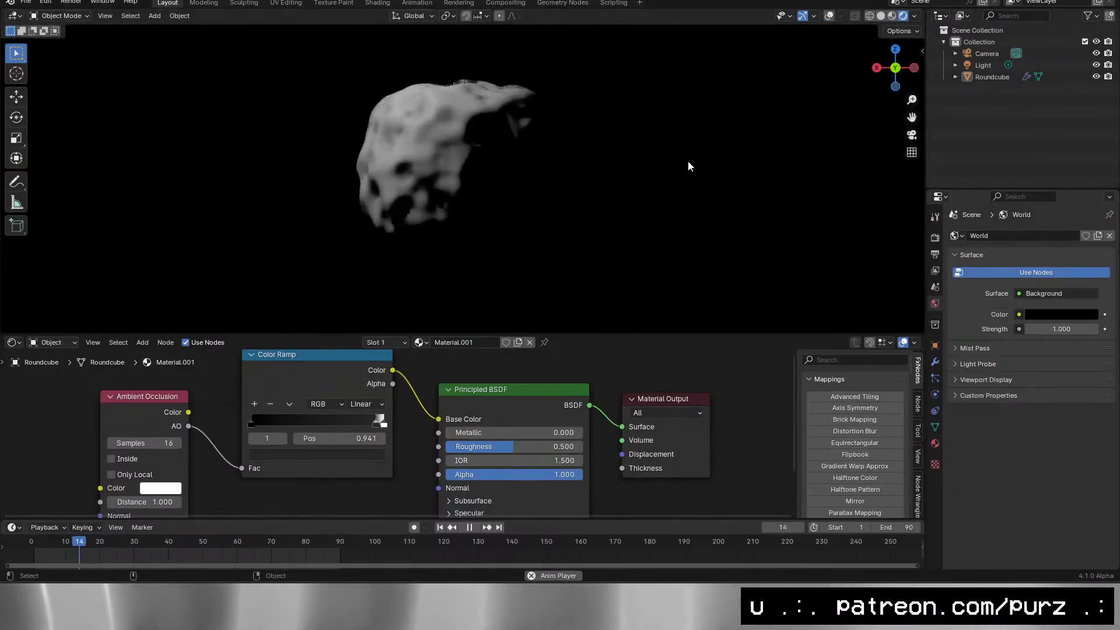
Preview the animation in Cycles with GPU Compute as the device and return the render engine to EEVEE.
key(space)
click(935, 237)
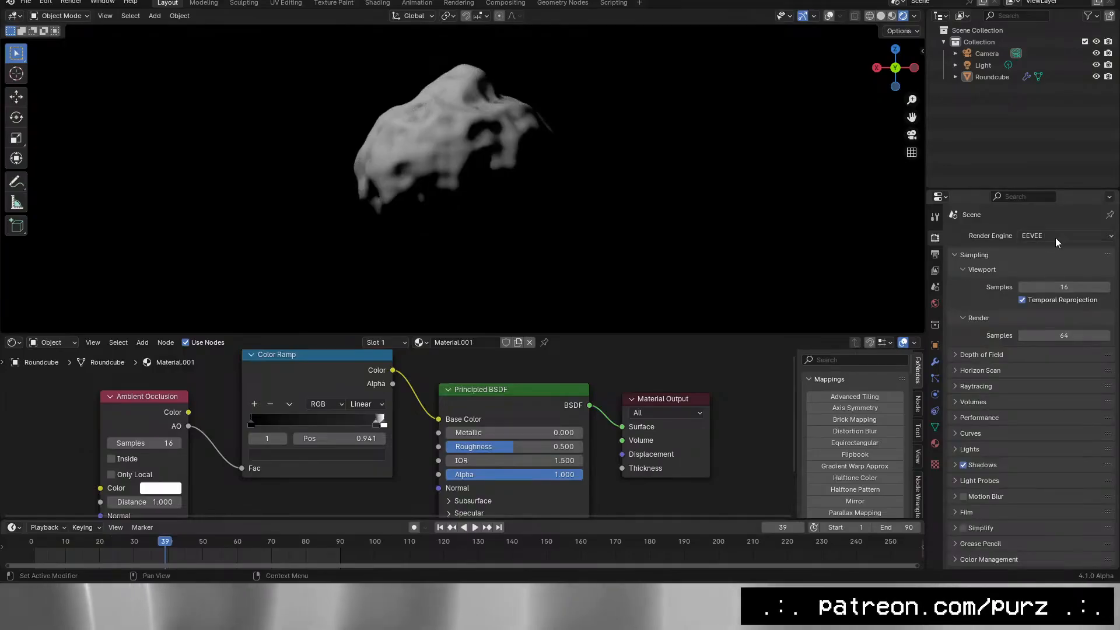
click(1045, 287)
click(1067, 264)
click(1056, 281)
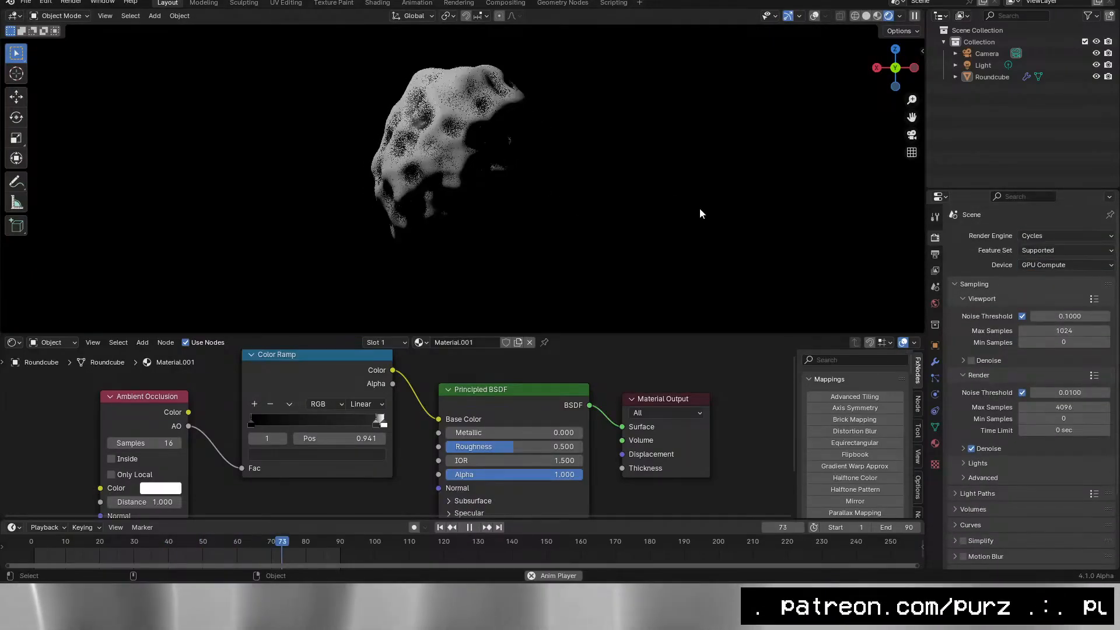
key(space)
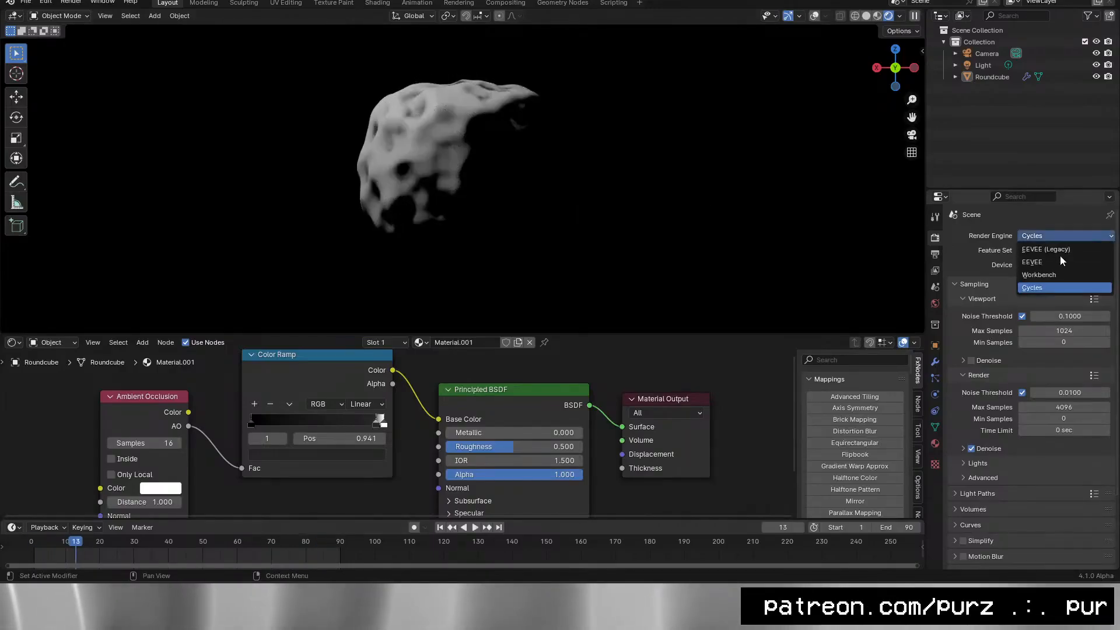
click(1032, 261)
key(space)
Delete the Color Ramp node from the Roundcube material.
click(301, 424)
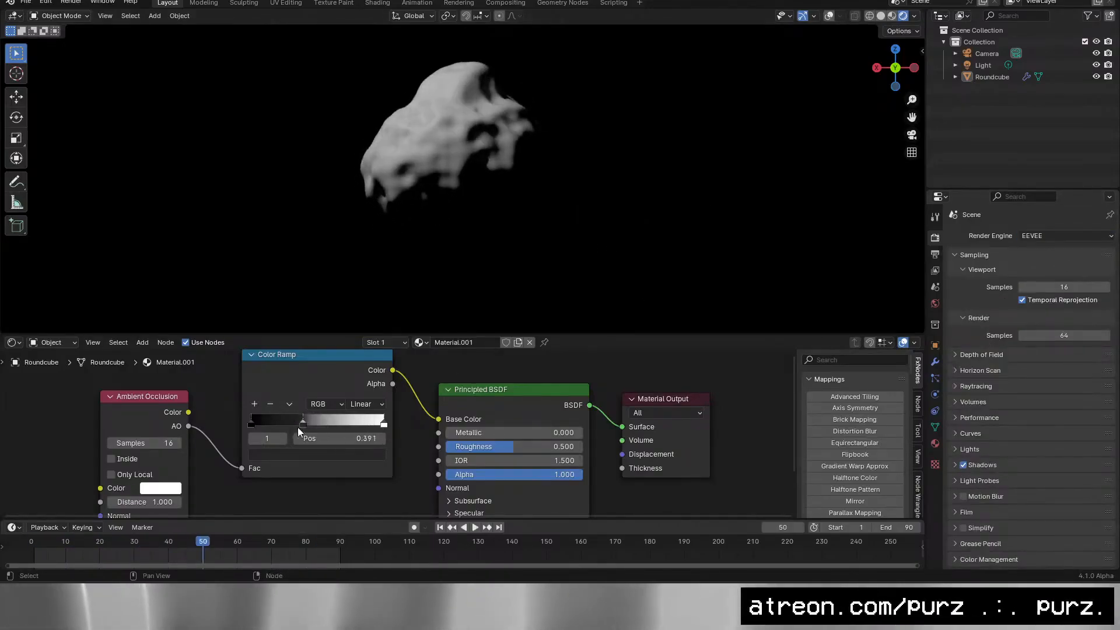
click(321, 375)
key(x)
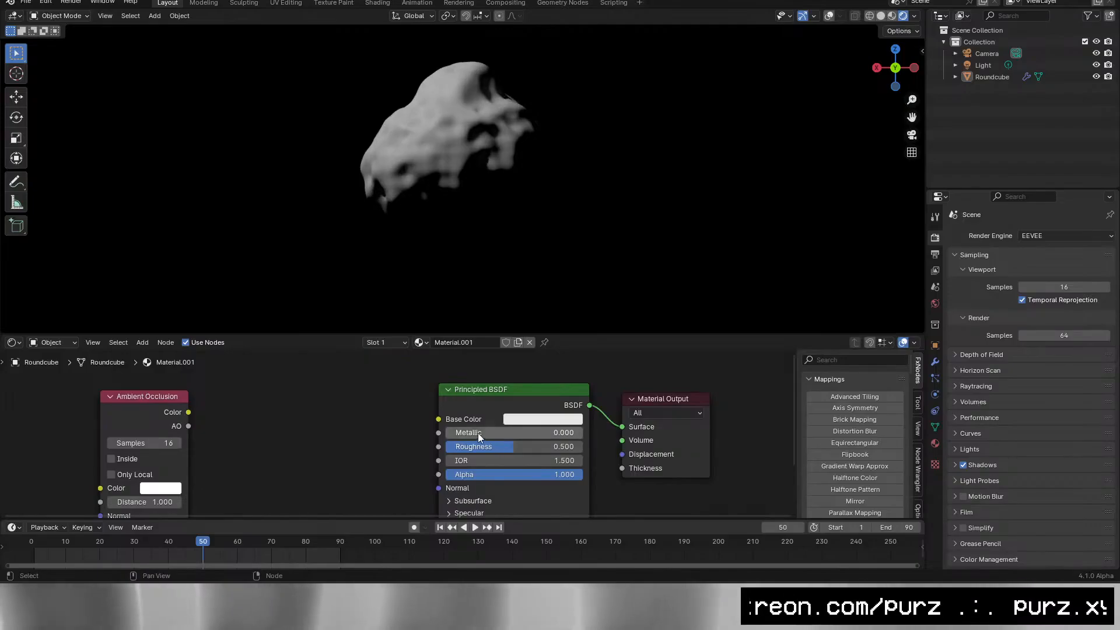
Set the Principled BSDF's Metallic to about 0.714 and its Roughness to about 0.459.
drag(477, 433, 539, 434)
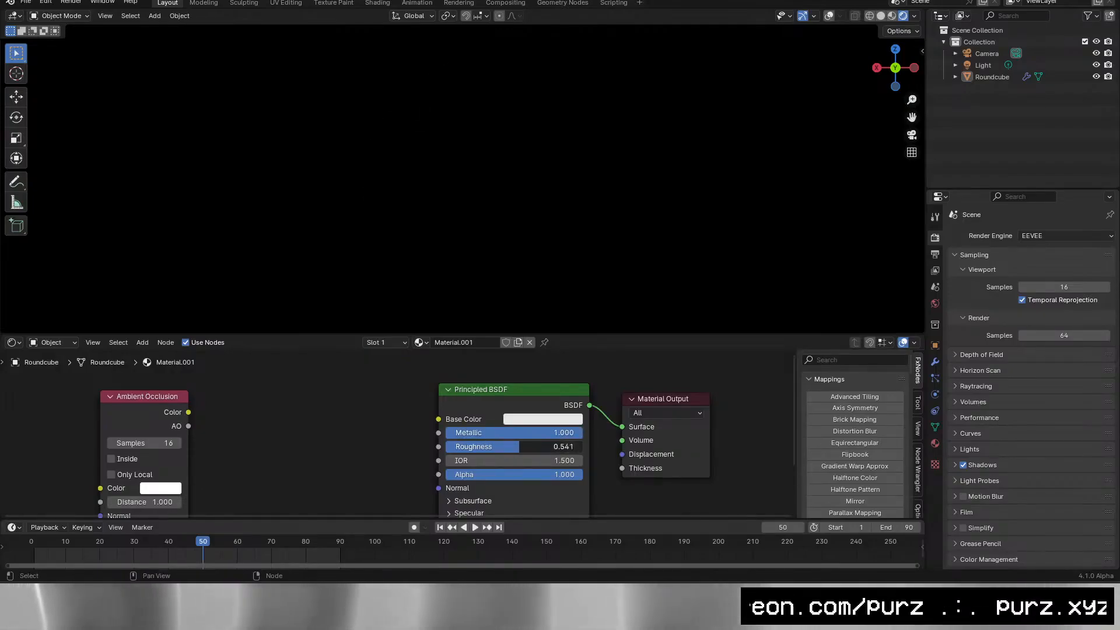
drag(539, 433, 518, 447)
key(space)
key(space)
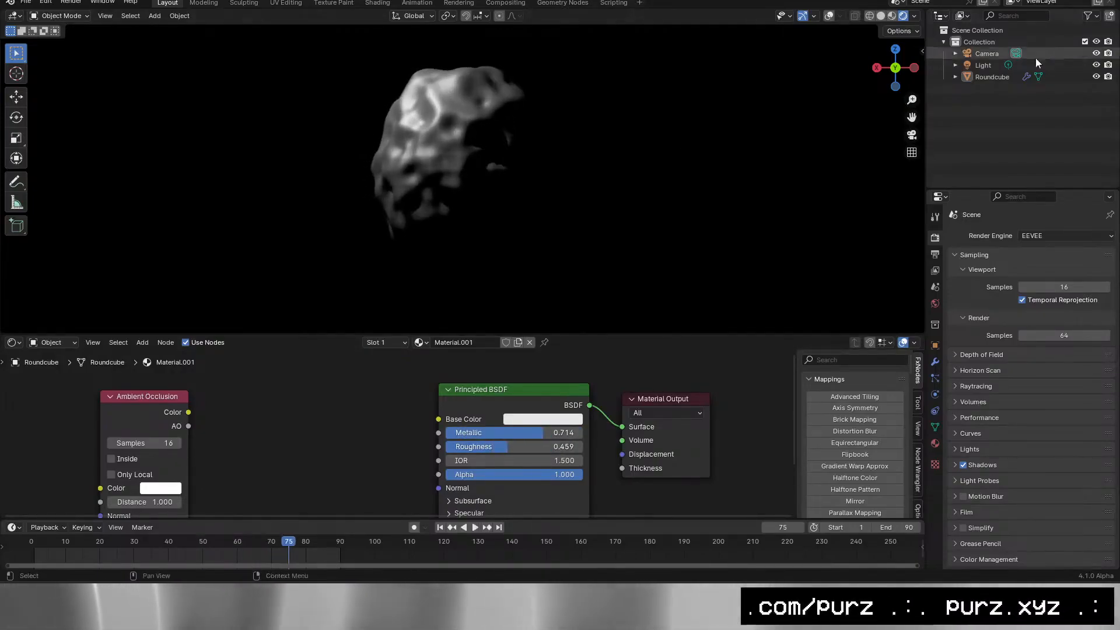
Show the viewport overlays again and delete the existing Light from the scene.
click(1032, 65)
click(829, 17)
scroll(635, 139, down, 6)
drag(634, 140, 589, 169)
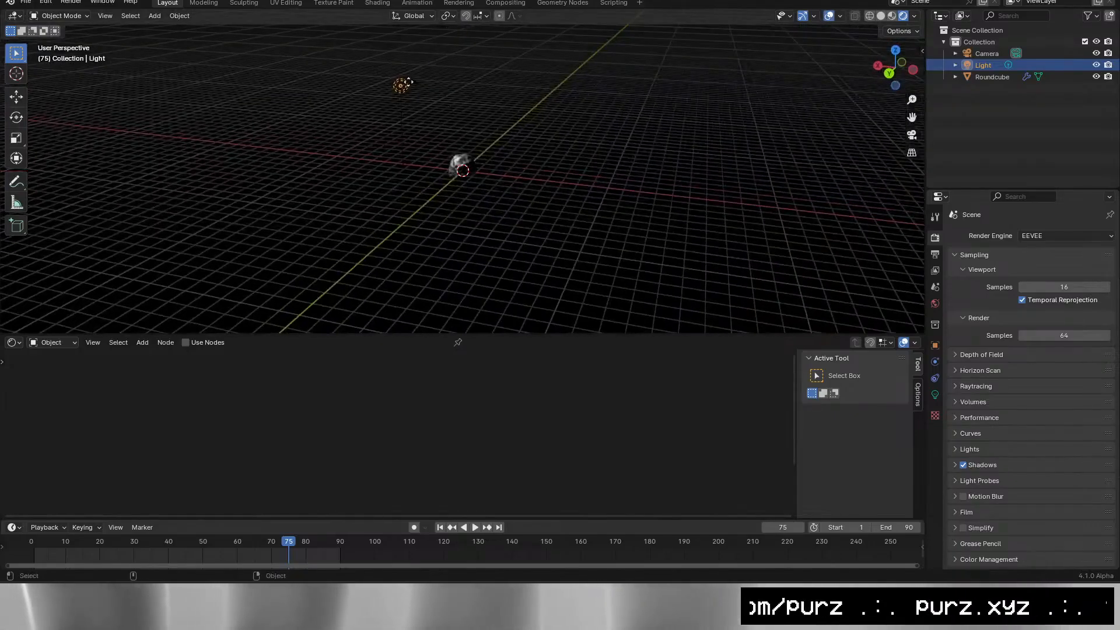
key(Delete)
Select the Roundcube, add a Tri-Lighting rig of back, fill and key lamps aimed at it, and play the animation.
key(shift+a)
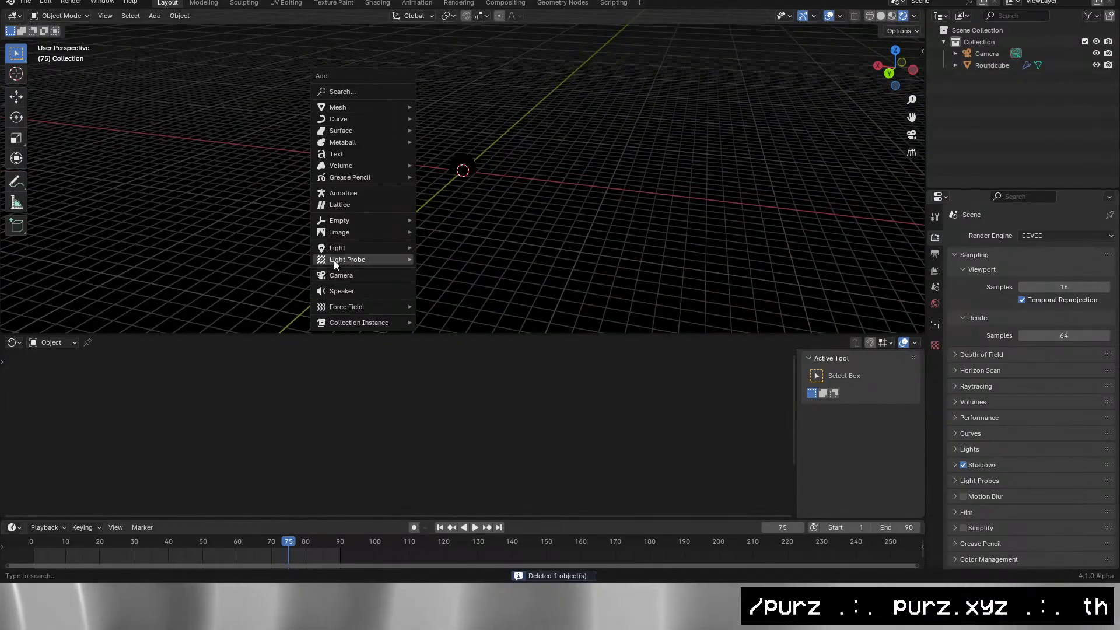
mouse_move(345, 247)
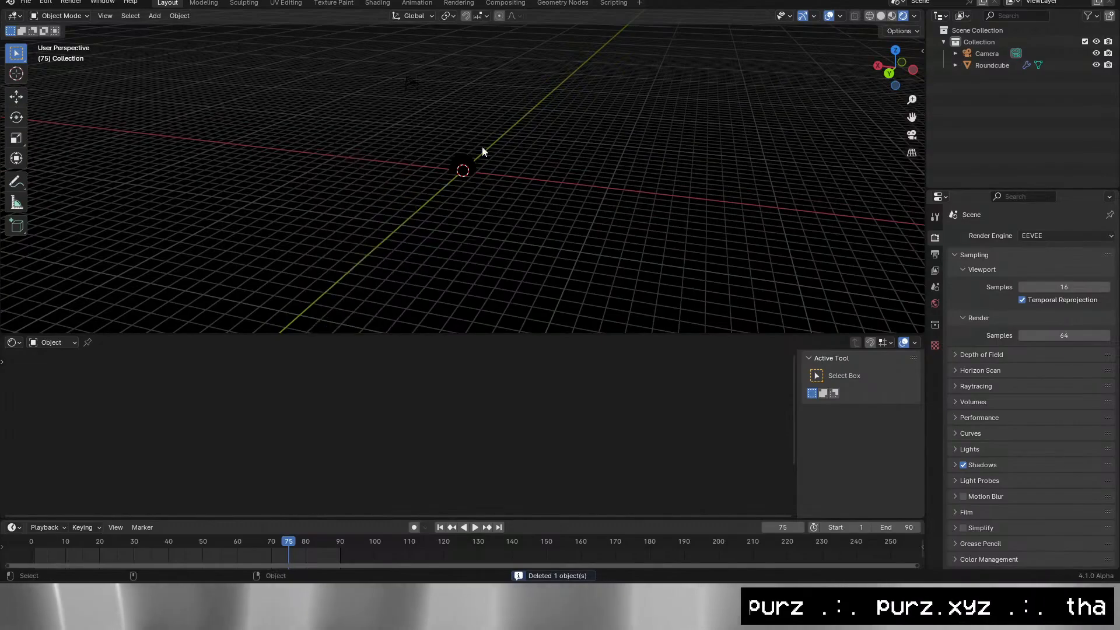
click(462, 169)
key(shift+a)
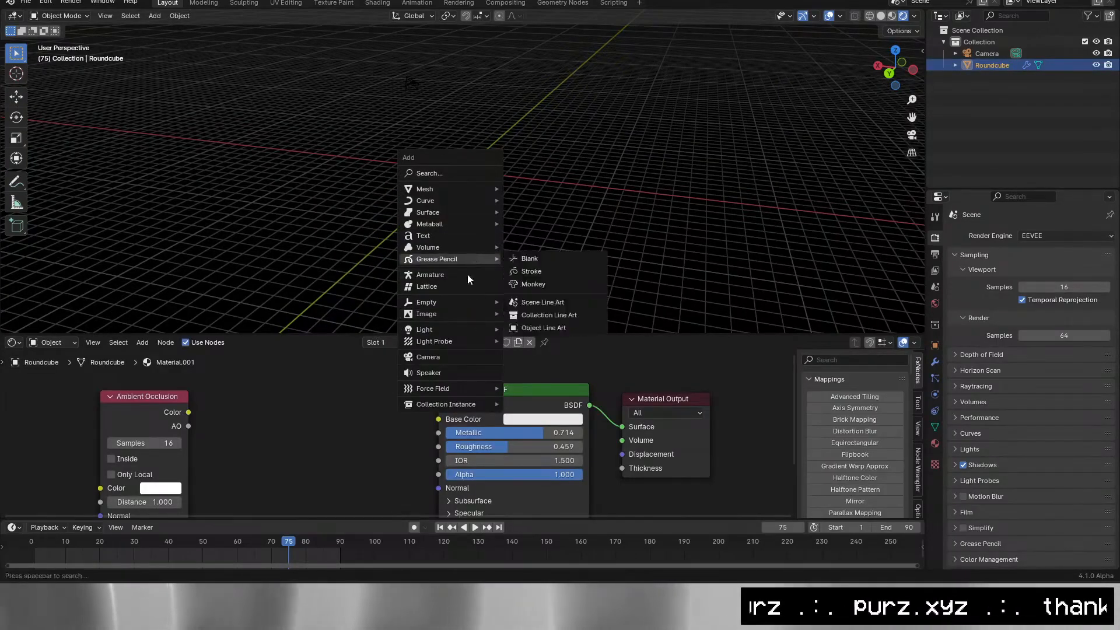
mouse_move(466, 330)
click(527, 376)
scroll(450, 197, up, 5)
drag(128, 171, 76, 171)
click(392, 79)
key(space)
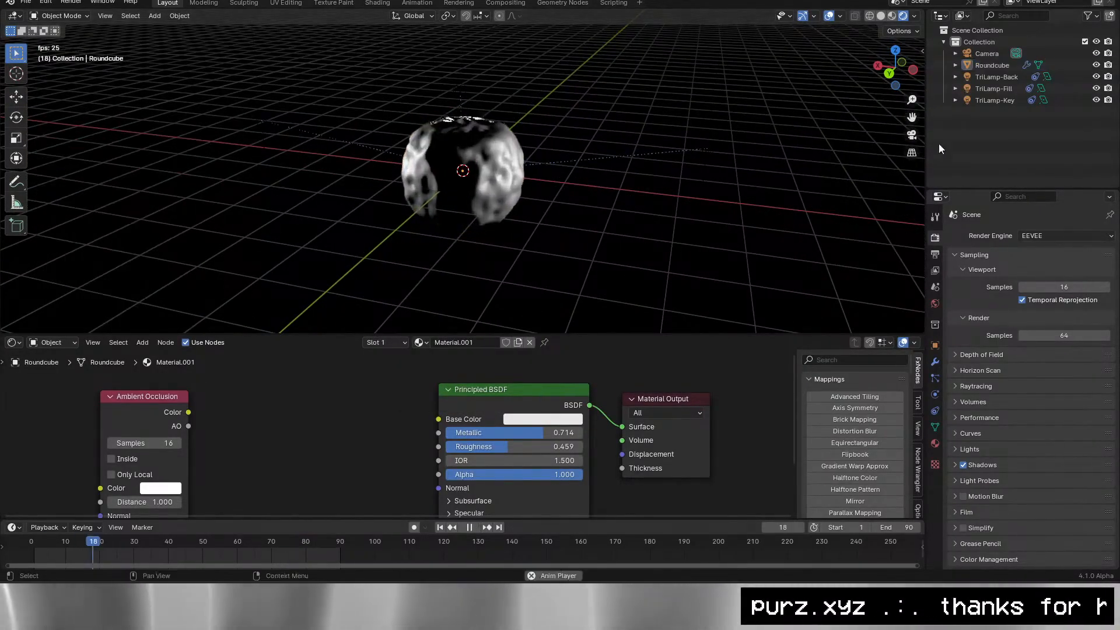
Select the three TriLamp lights and raise them together about 1.45 m along global Z.
click(911, 135)
click(996, 77)
shift+click(995, 100)
key(g)
key(z)
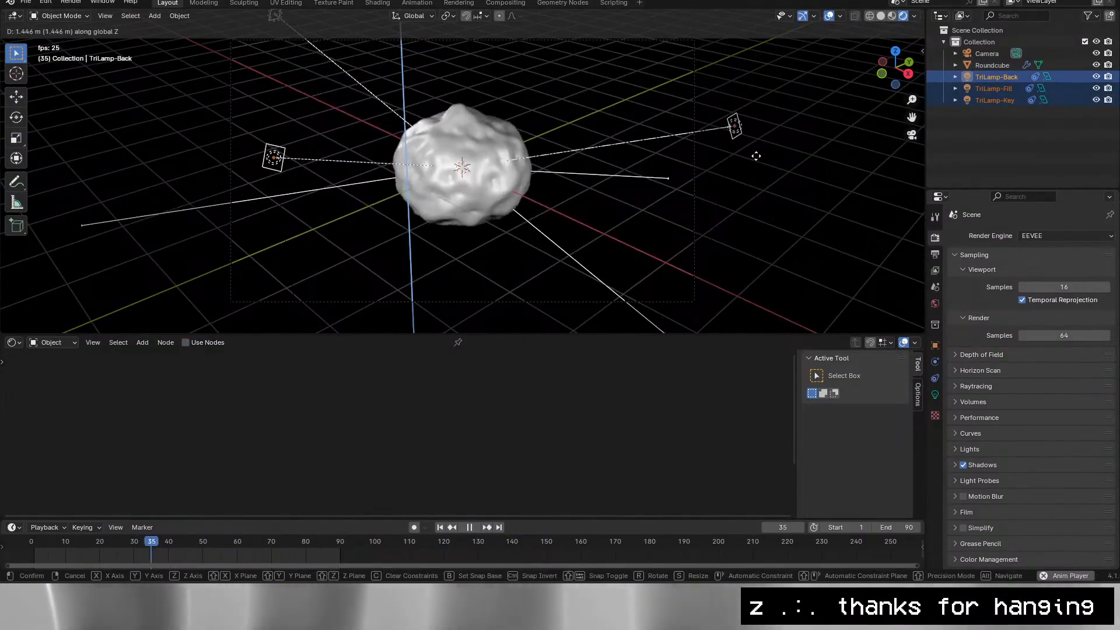
click(754, 155)
key(r)
key(z)
right_click(636, 193)
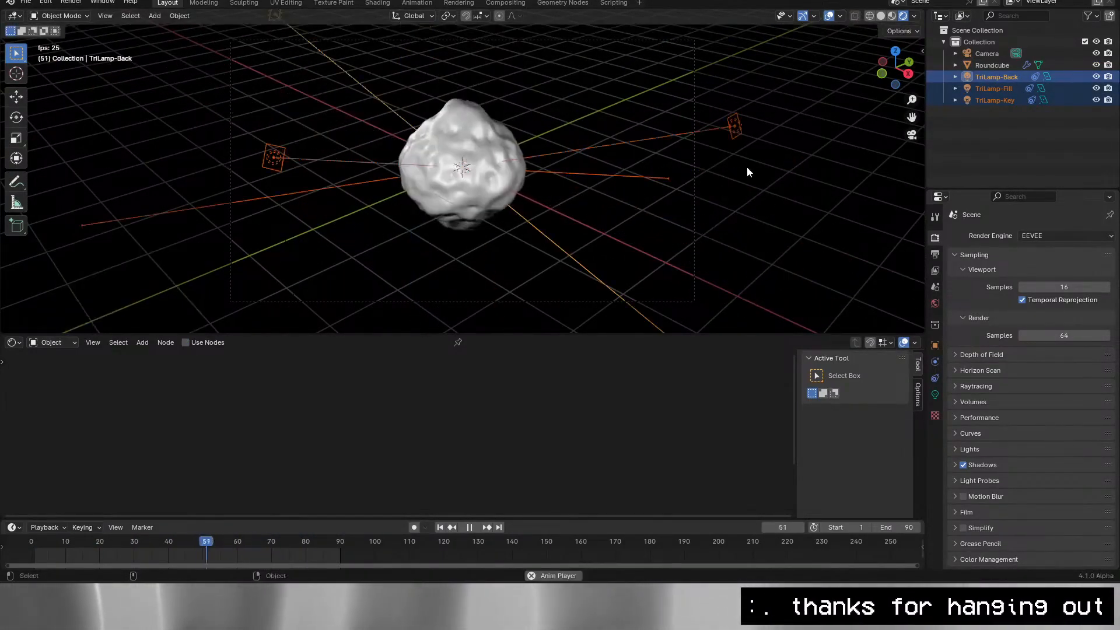
Add a Bezier circle curve to the scene around the Roundcube.
click(934, 346)
scroll(641, 108, down, 4)
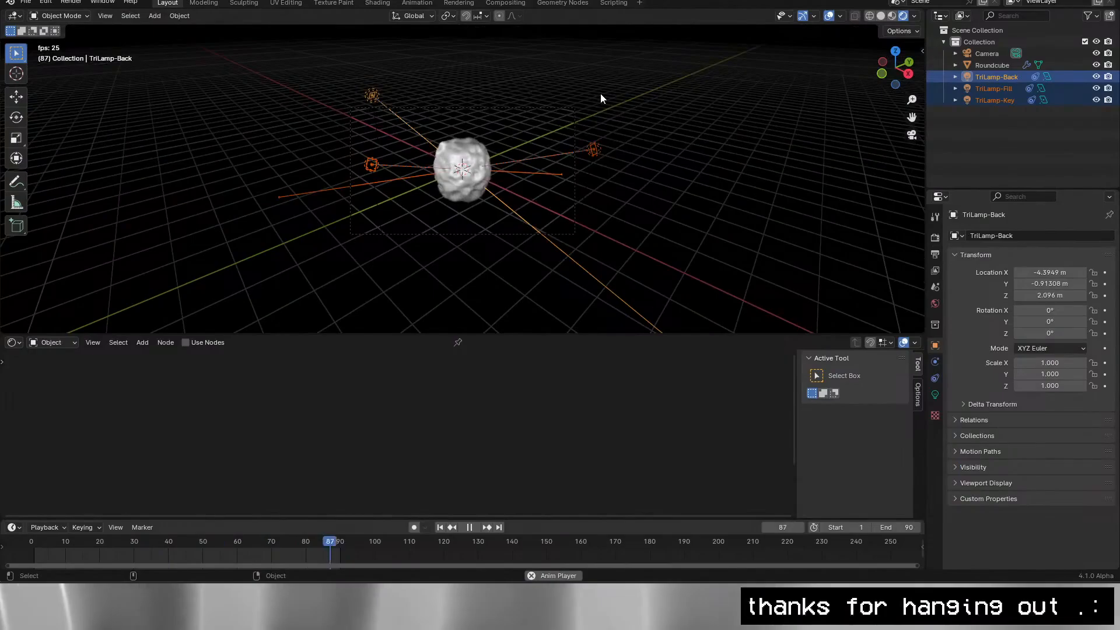
key(shift+a)
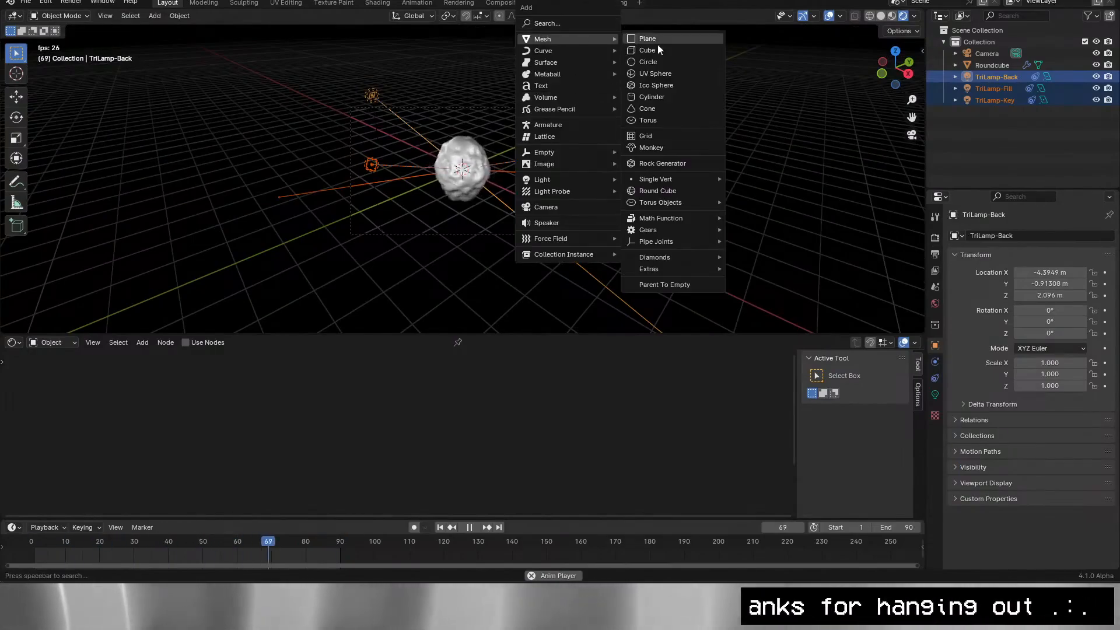
click(642, 147)
click(934, 394)
Try a Follow Path constraint on TriLamp-Back targeting the BezierCircle with an Offset of 13.3, and remove that constraint.
click(995, 88)
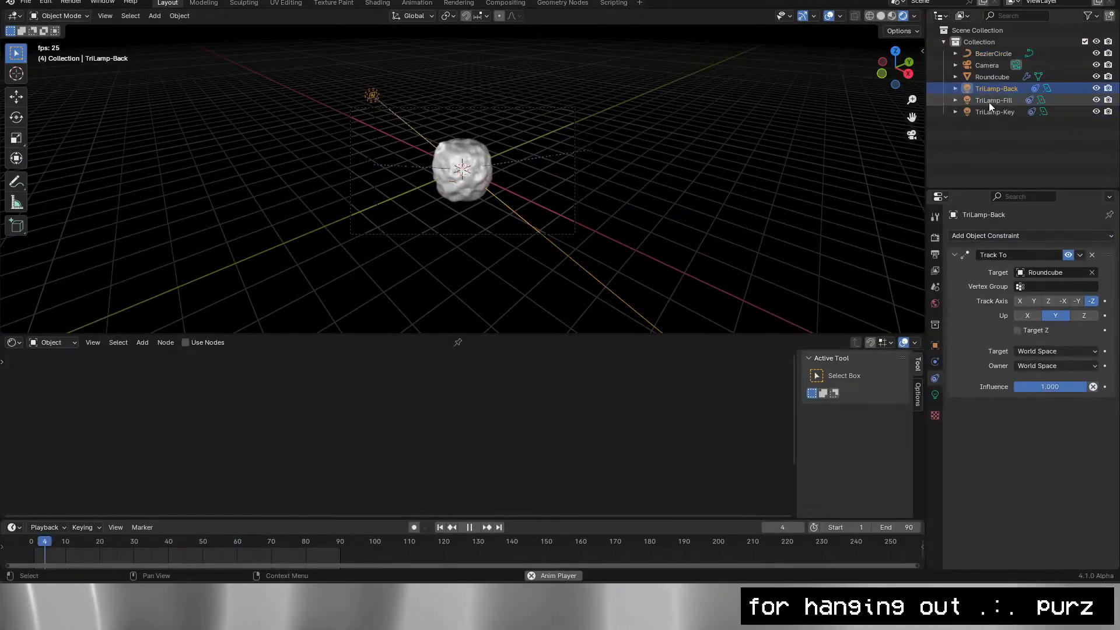
click(988, 234)
click(1076, 320)
click(1029, 425)
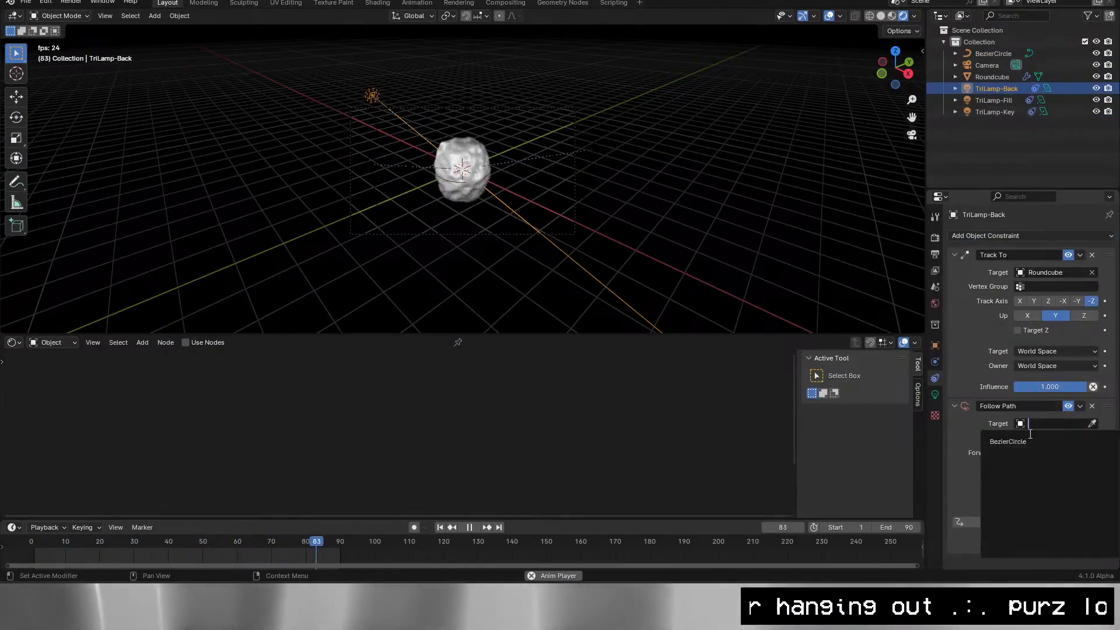
click(1030, 441)
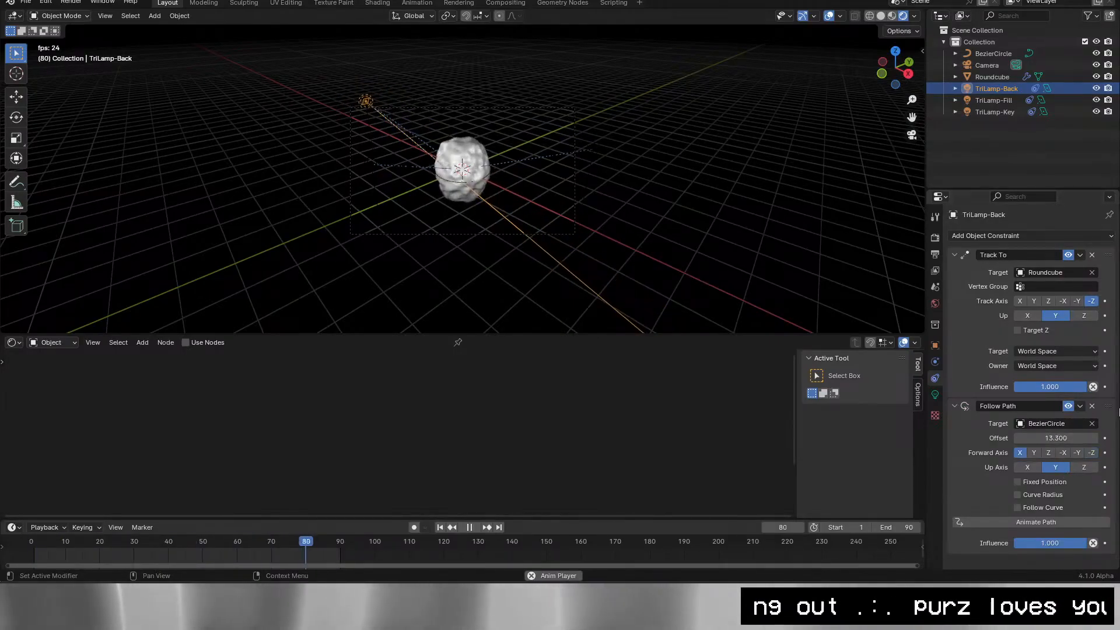
click(1093, 406)
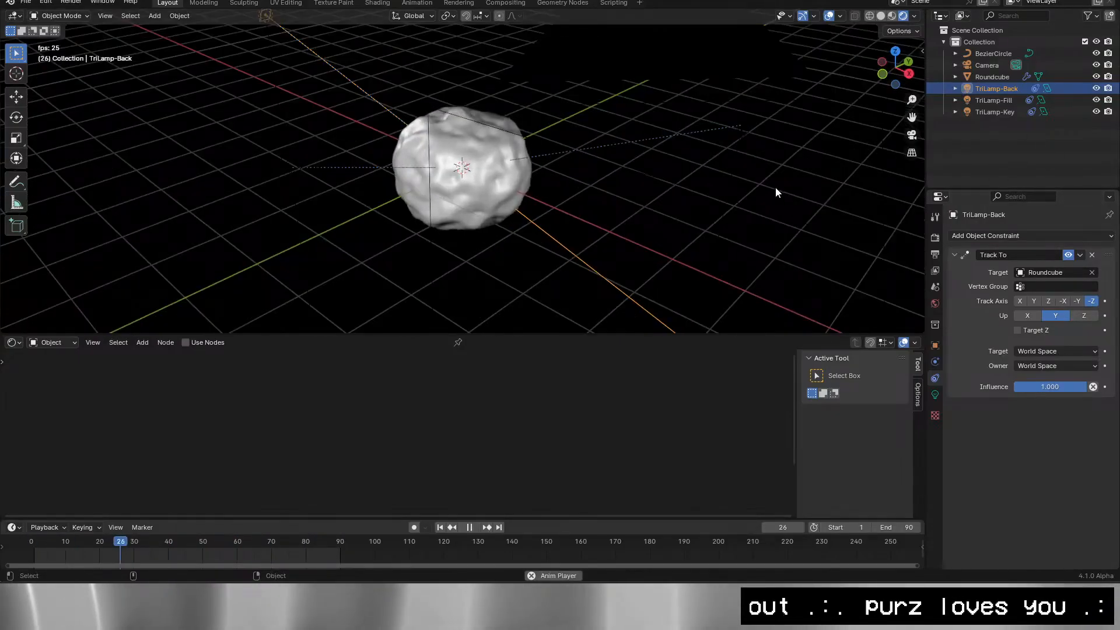
Examine the TriLamp-Key light's Track To constraint and its transform values.
scroll(764, 192, down, 4)
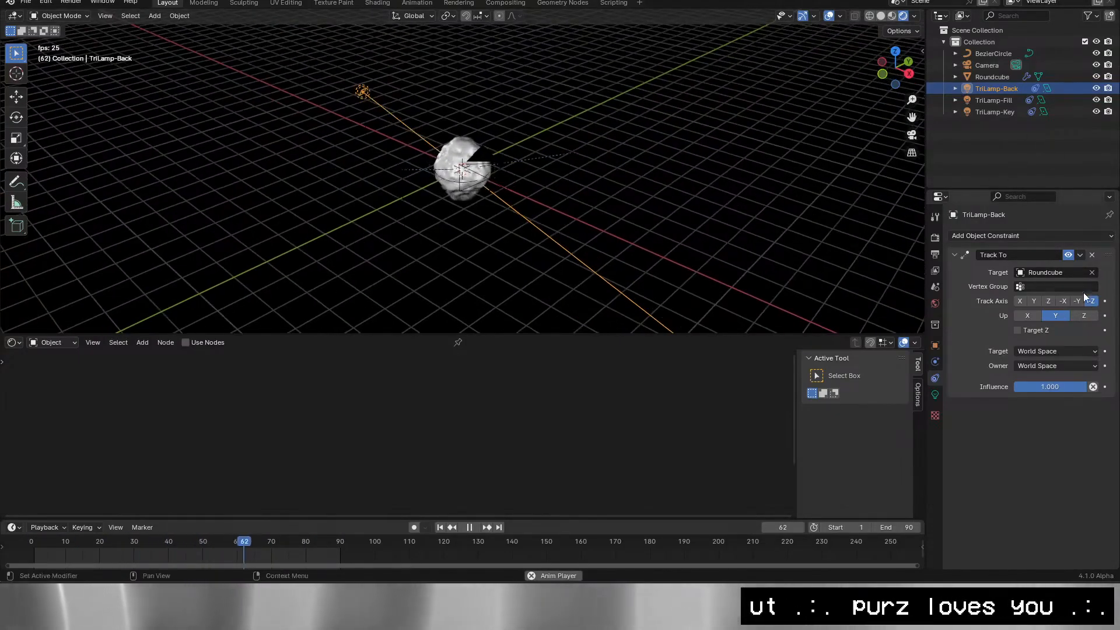
click(991, 111)
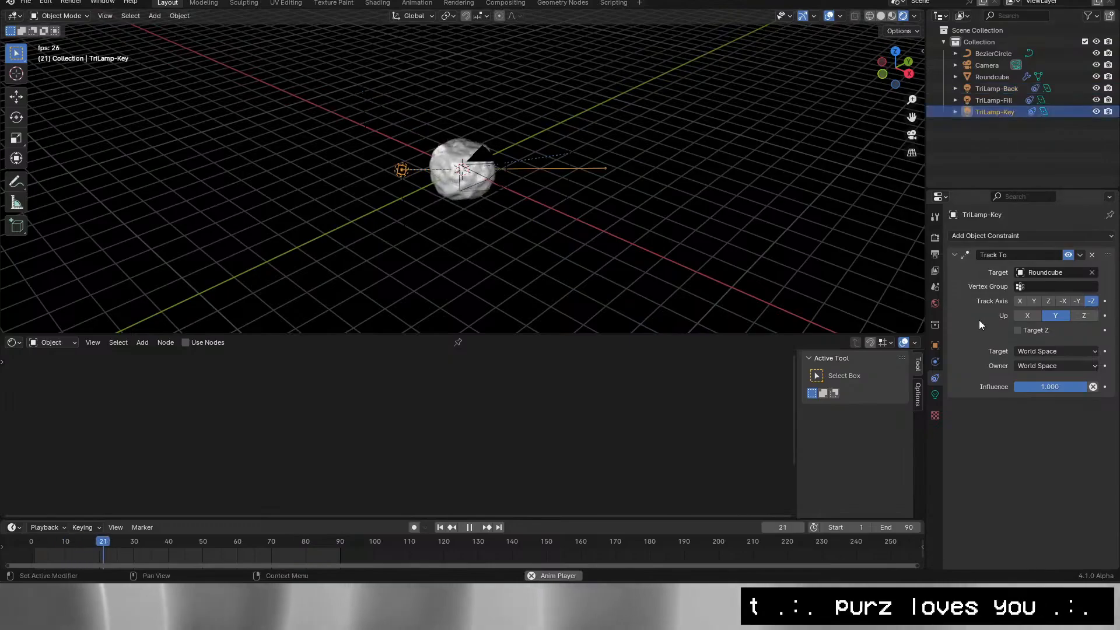
click(935, 345)
scroll(901, 76, up, 2)
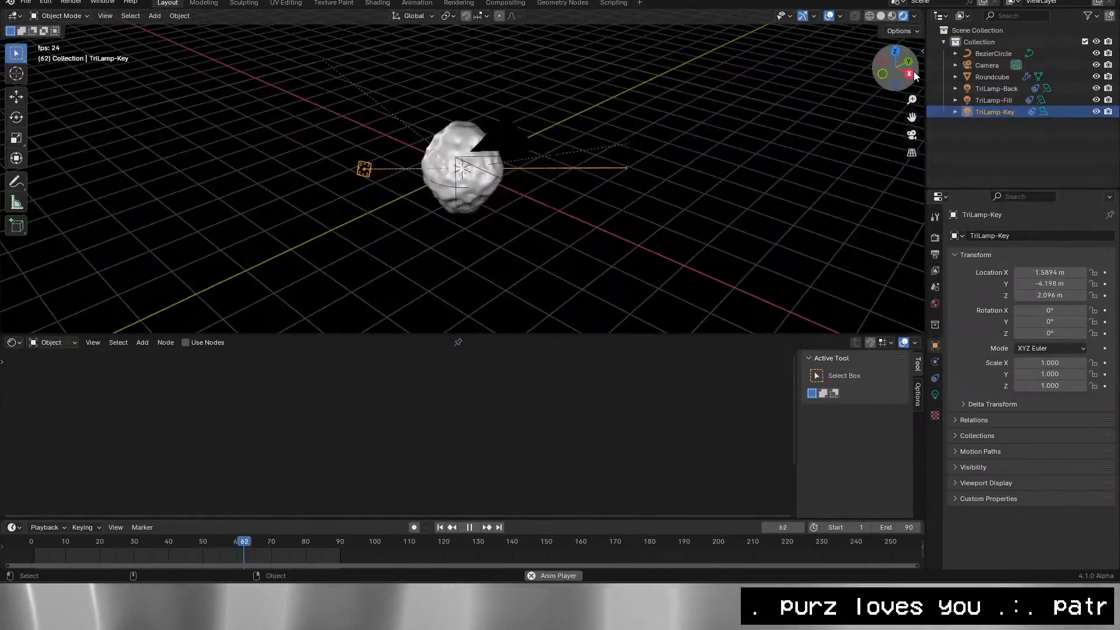
Open the Roundcube's geometry nodes and set the Strength of the ETK_Displace Texture node to about -3.08.
click(911, 134)
click(631, 248)
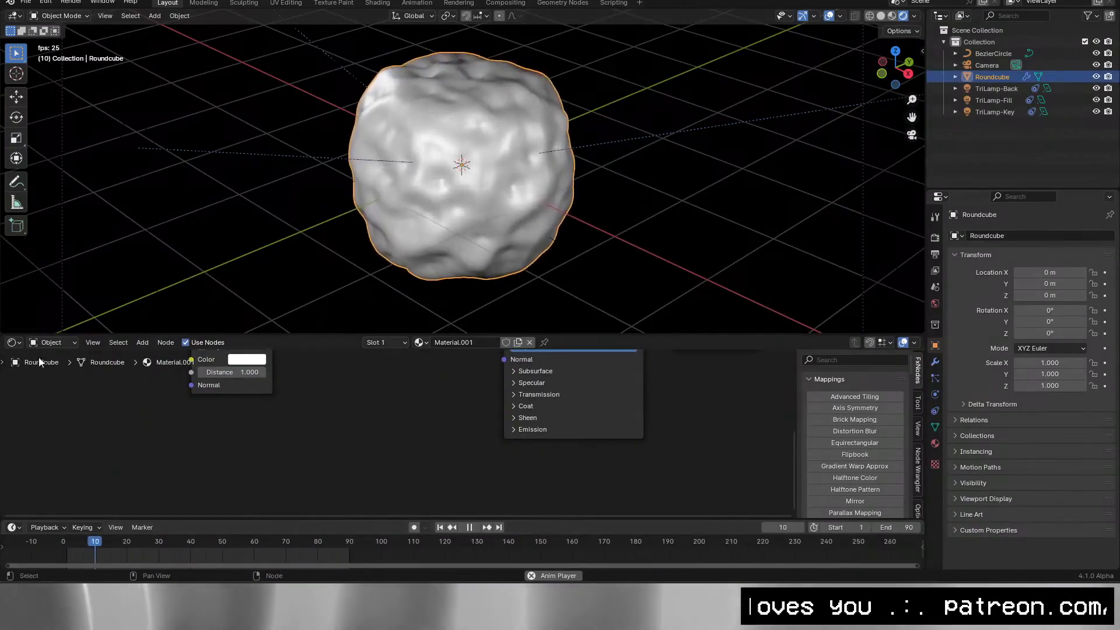
click(12, 342)
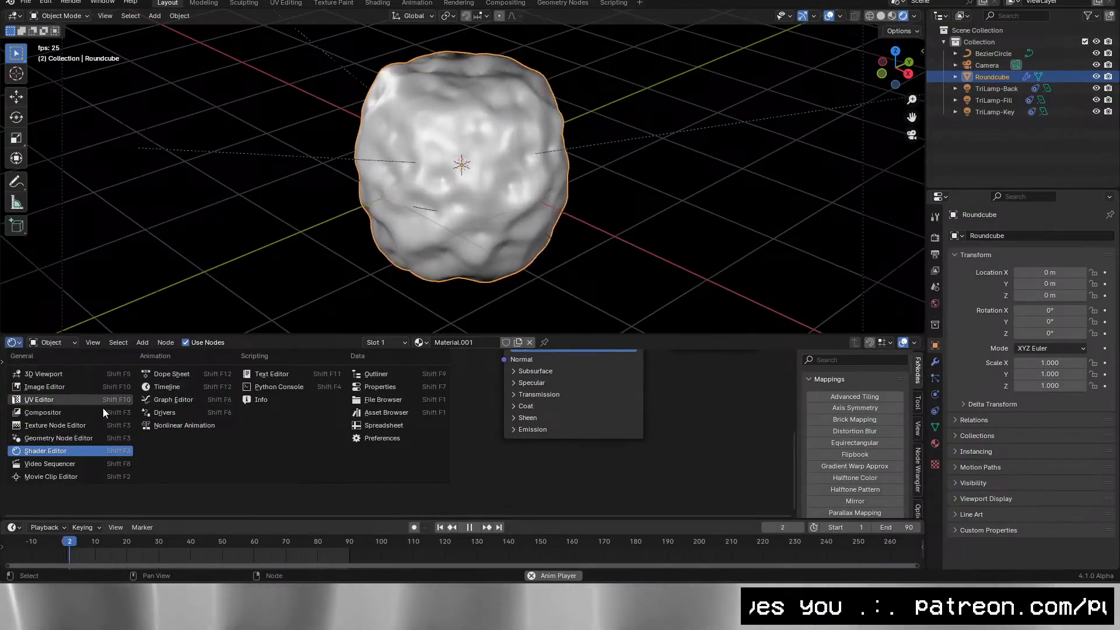
click(57, 438)
drag(407, 419, 332, 412)
scroll(557, 307, down, 5)
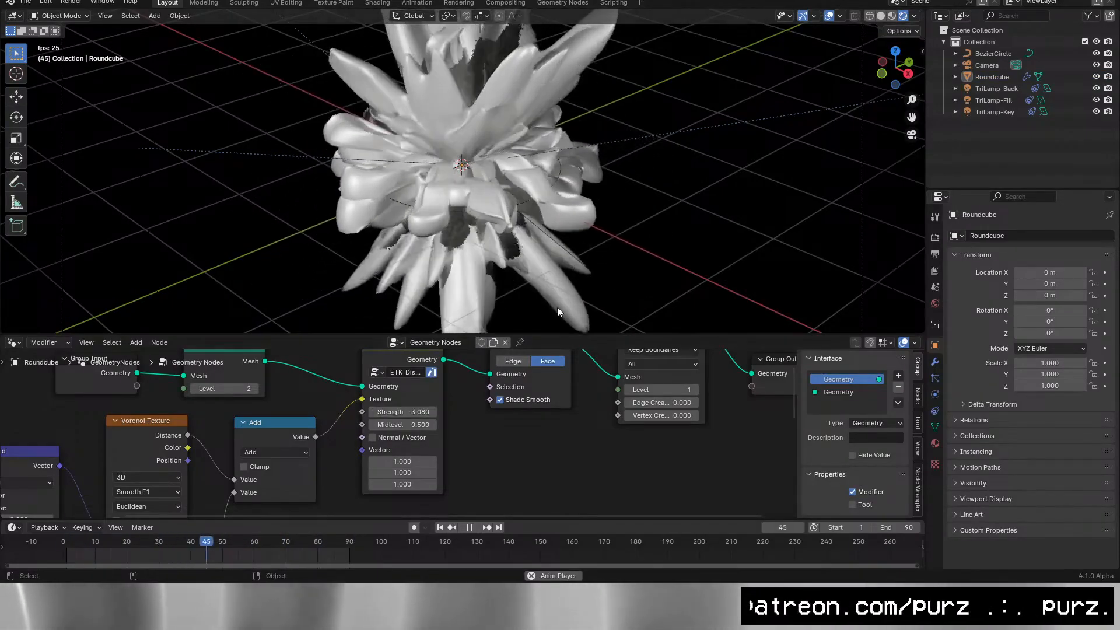
Hide the viewport overlays and preview the animated shape from the side, front and back, including in a full-screen viewport.
drag(664, 205, 872, 90)
click(895, 68)
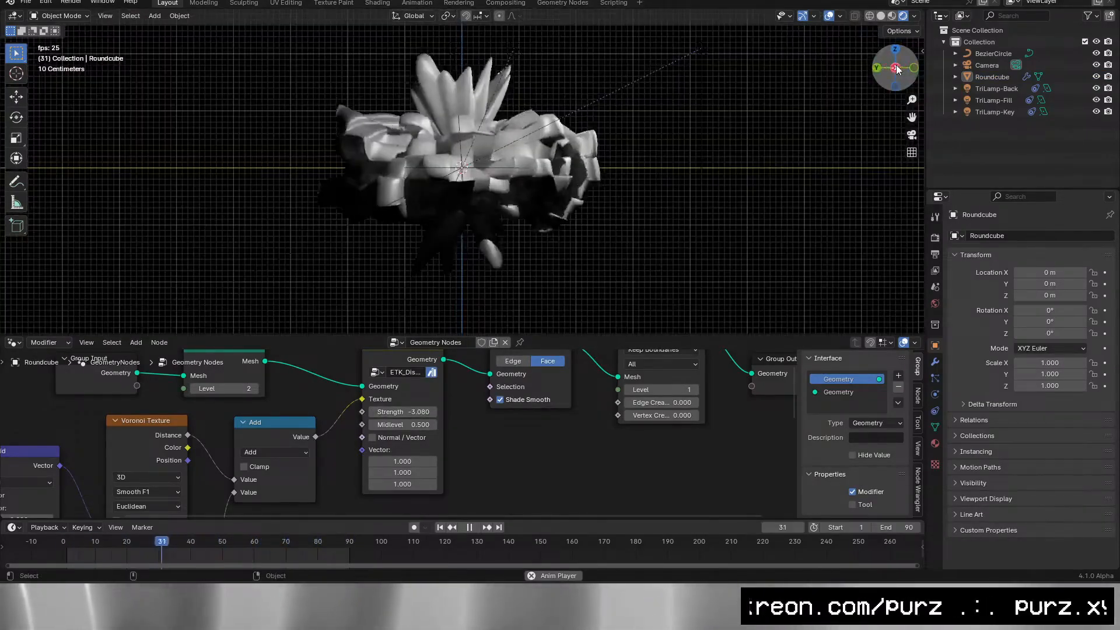
click(829, 16)
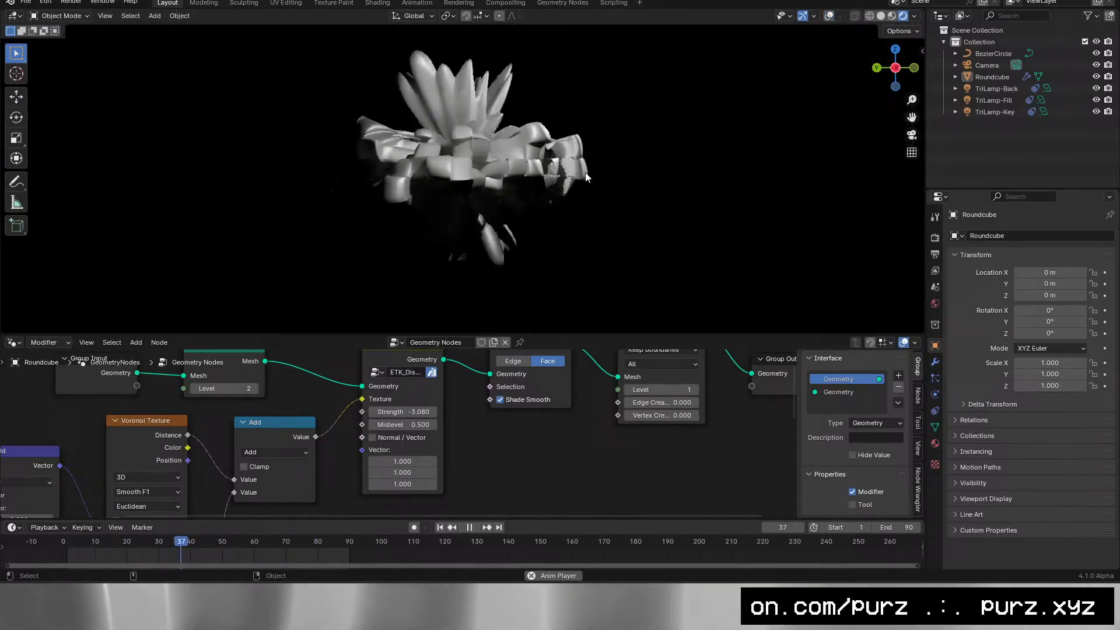
key(ctrl+alt+space)
click(1109, 68)
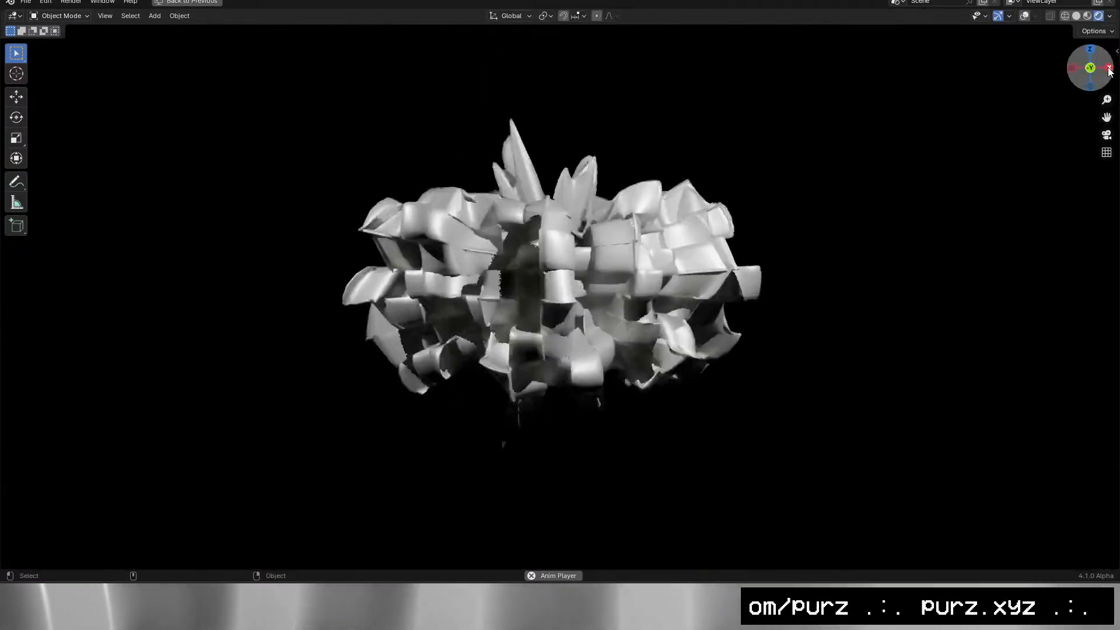
key(ctrl+alt+space)
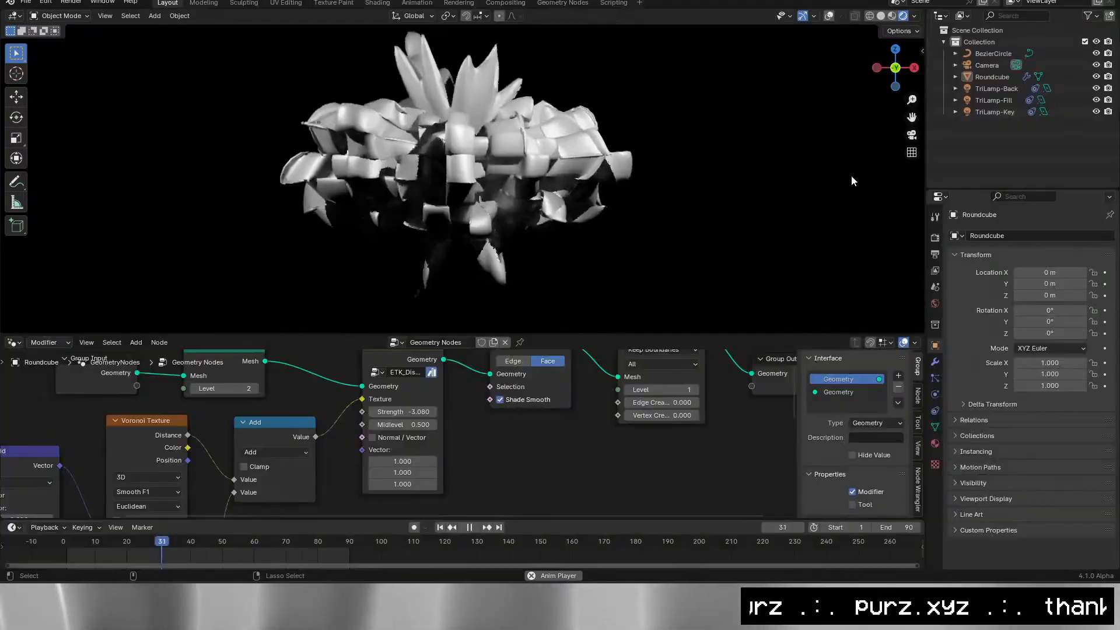
click(914, 68)
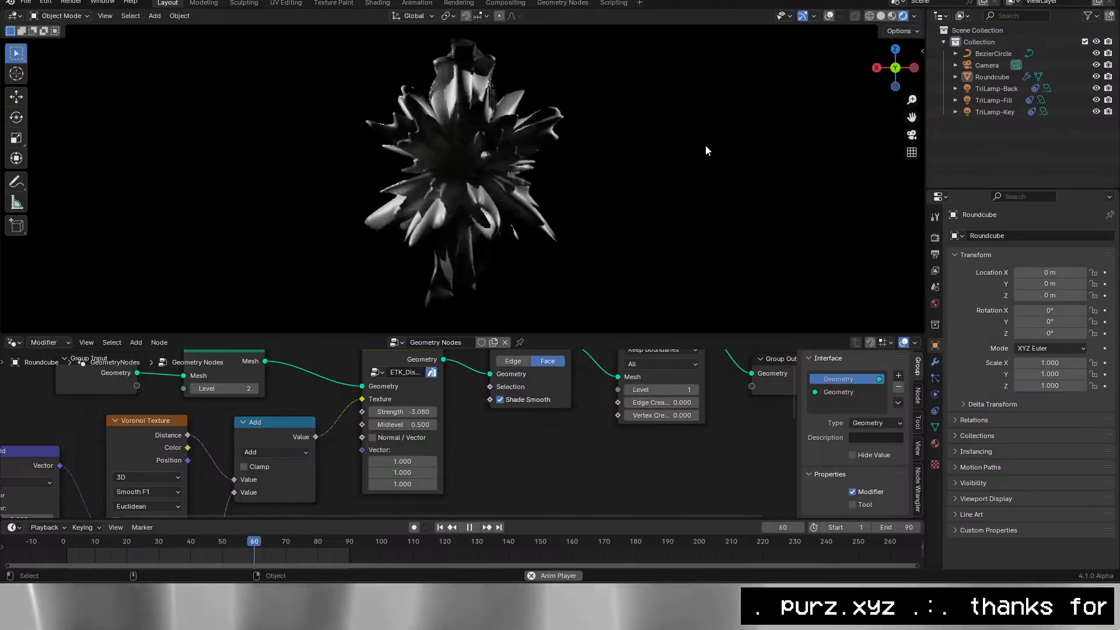
Rotate the three TriLamp lights together about 38.6° around the global Z axis.
click(996, 90)
shift+click(994, 112)
key(r)
key(z)
click(655, 340)
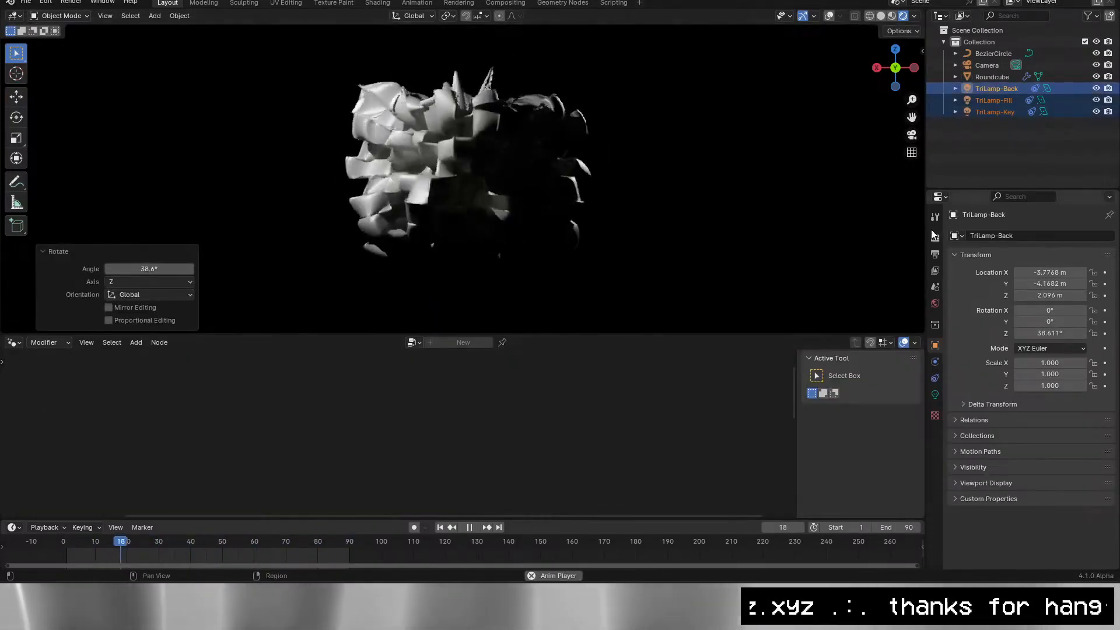
Align the camera with the current back view and set the render resolution to 1024 × 1024 px.
key(KP_0)
key(space)
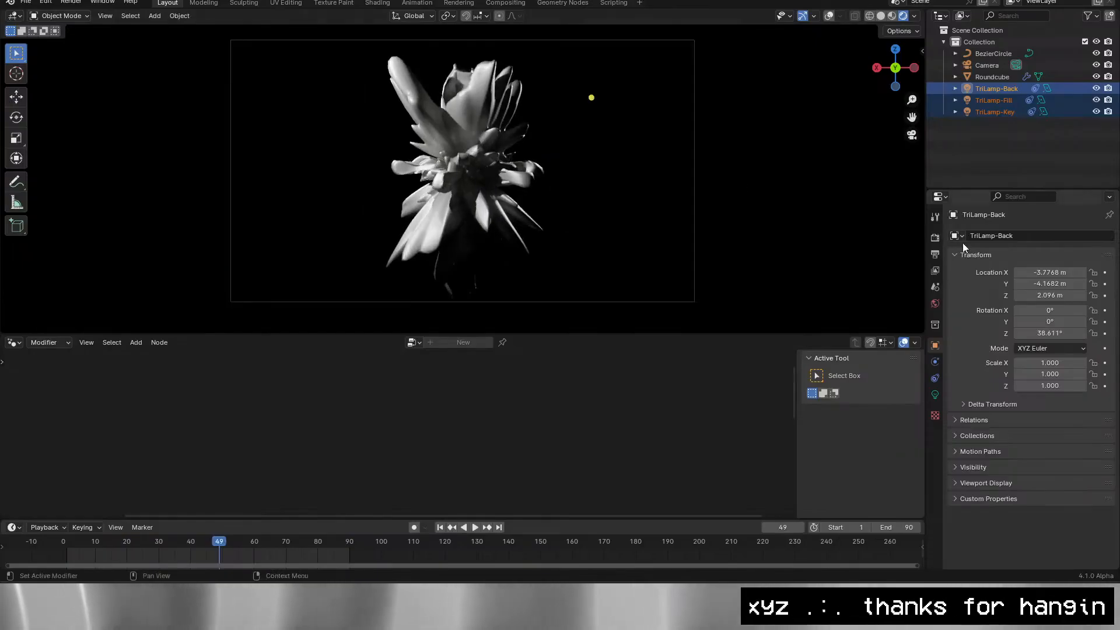
click(934, 238)
click(935, 255)
scroll(1044, 230, down, 2)
scroll(1045, 230, up, 1)
drag(1050, 228, 1050, 238)
text(1024)
key(Return)
key(space)
Reset the camera's X location to 0 m and adjust its Y location to frame the animated shape.
click(987, 65)
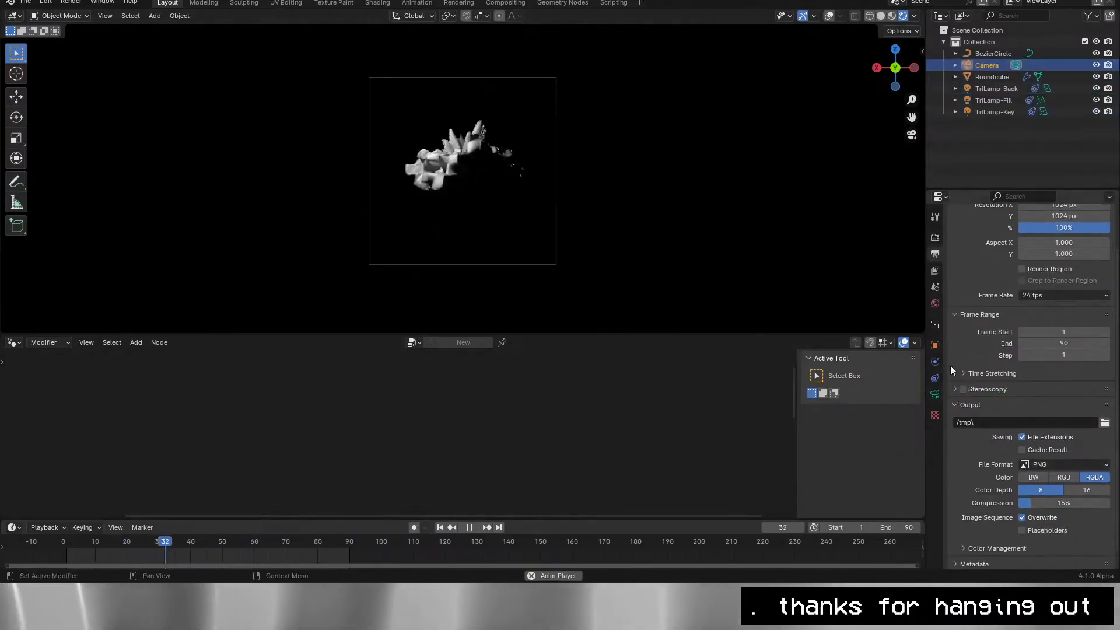
click(934, 395)
click(935, 346)
key(BackSpace)
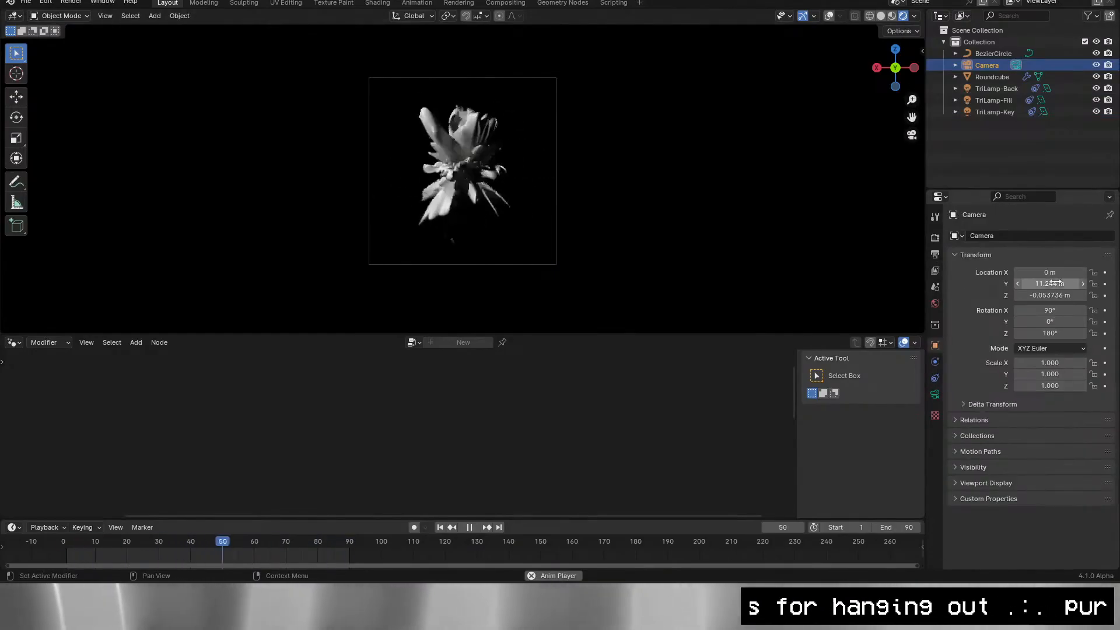
key(BackSpace)
drag(1049, 283, 1061, 283)
key(Home)
key(space)
In the Roundcube's geometry nodes, set the Subdivision Surface Level to 2 and the Subdivide Mesh Level to 3, and play the animation.
click(531, 190)
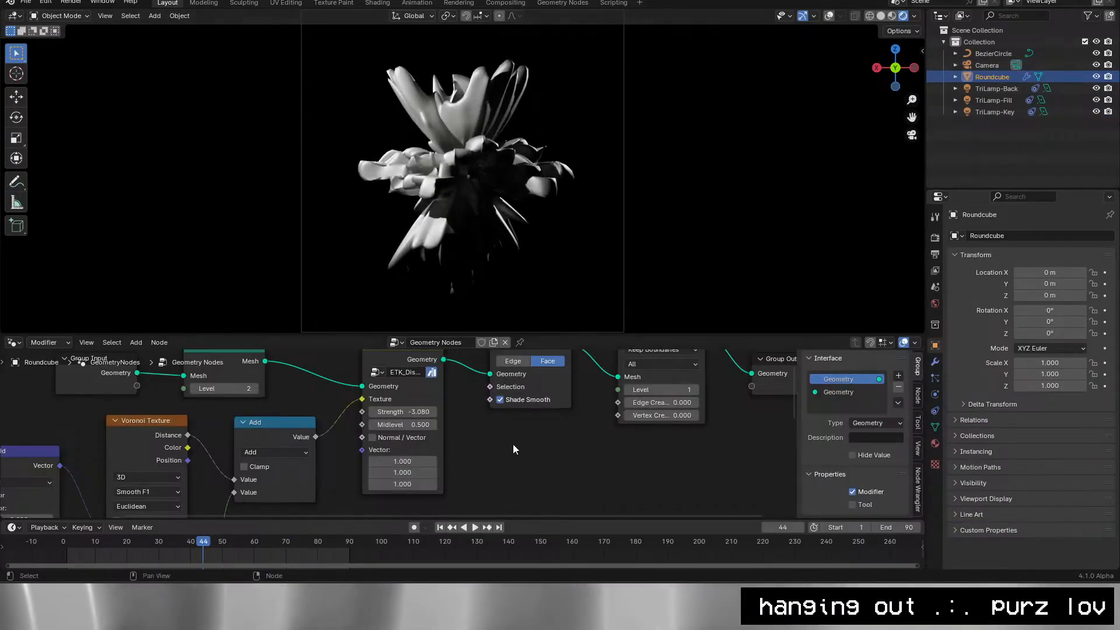
drag(629, 431, 475, 468)
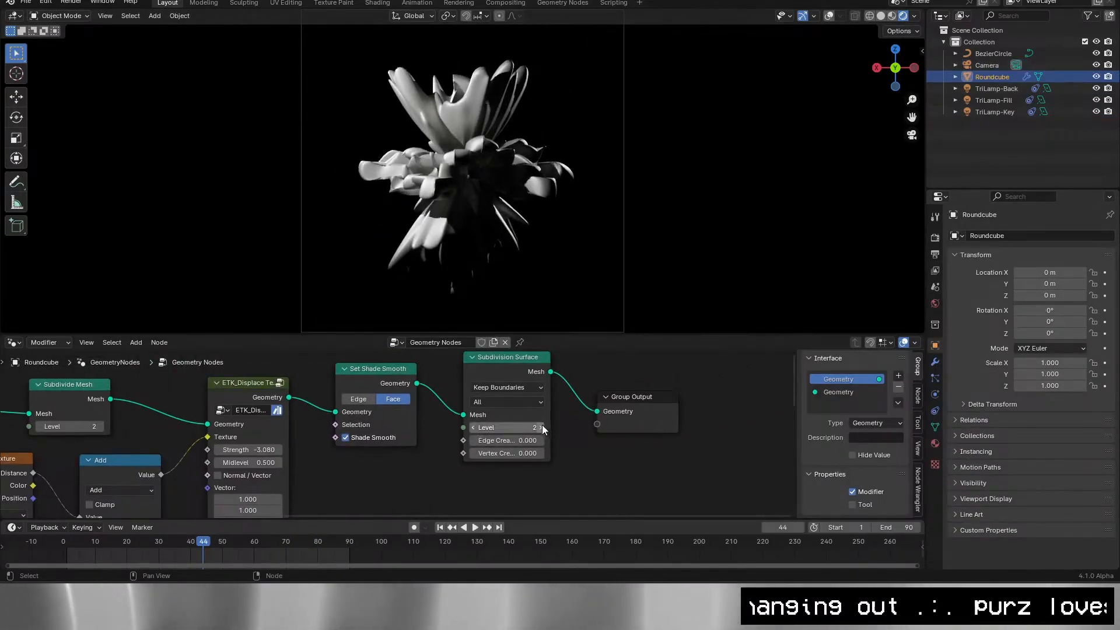
click(102, 427)
key(space)
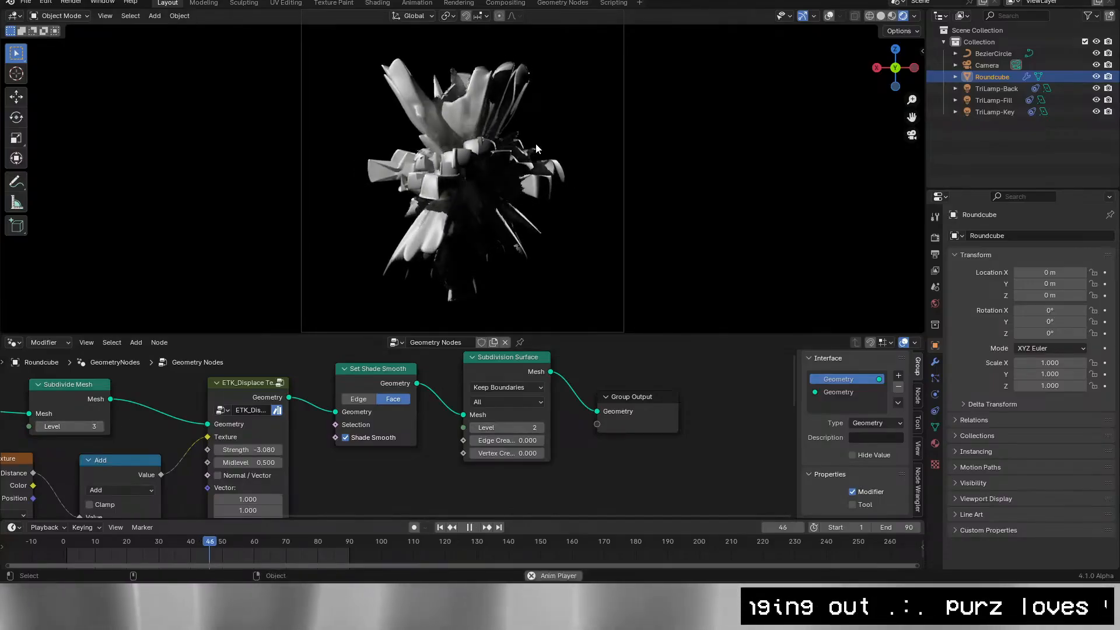
key(space)
Set the Subdivision Surface Level to 1 and try a lower Subdivide Mesh Level before restoring it to 3.
click(473, 427)
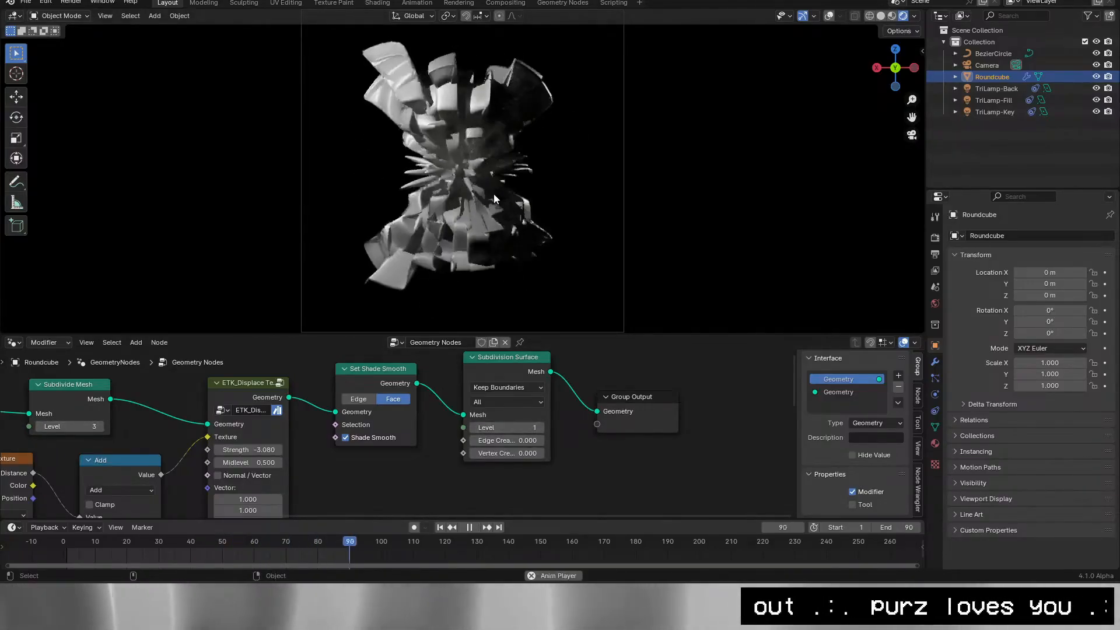
click(40, 426)
click(101, 427)
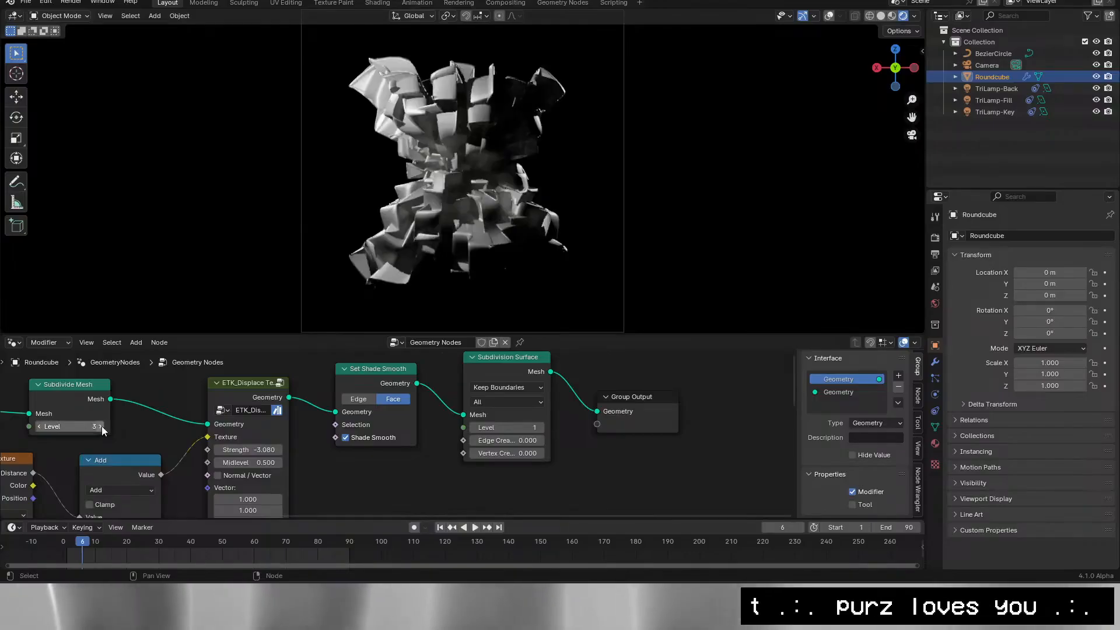
Try a Dual Mesh node between Group Input and Subdivide Mesh, delete it, and reconnect Group Input's Geometry to Subdivide Mesh.
drag(134, 394, 159, 443)
key(shift+a)
click(95, 313)
text(dual me)
key(Return)
click(85, 430)
key(space)
key(x)
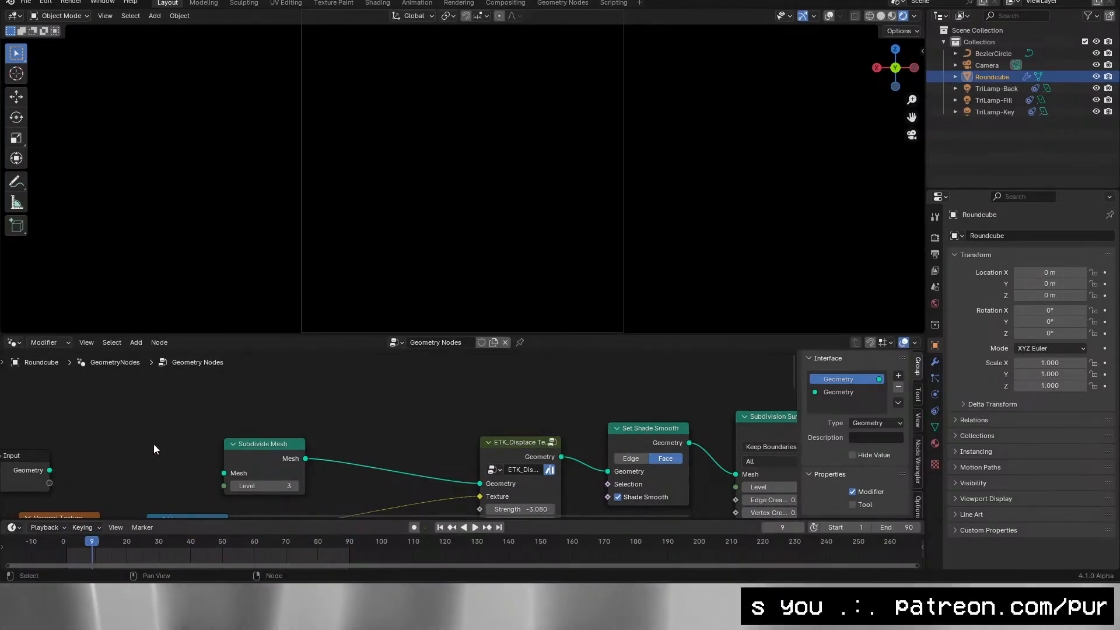
drag(50, 470, 224, 473)
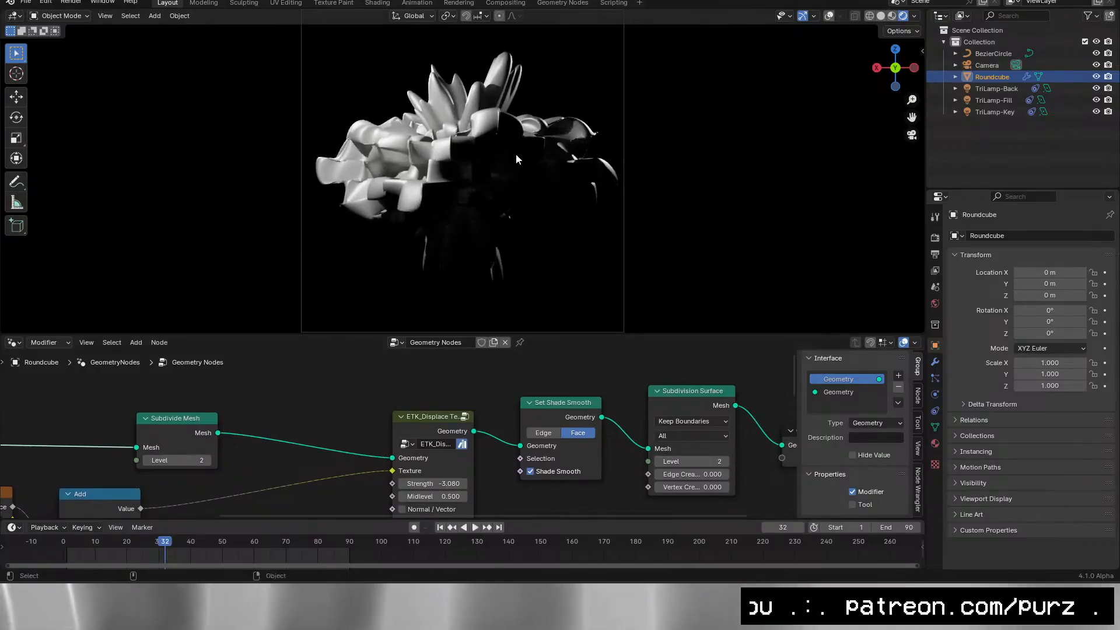
Preview the animation through the camera and set the Subdivision Surface node's Level to 3.
key(space)
key(space)
scroll(565, 239, up, 10)
click(726, 461)
scroll(618, 175, down, 12)
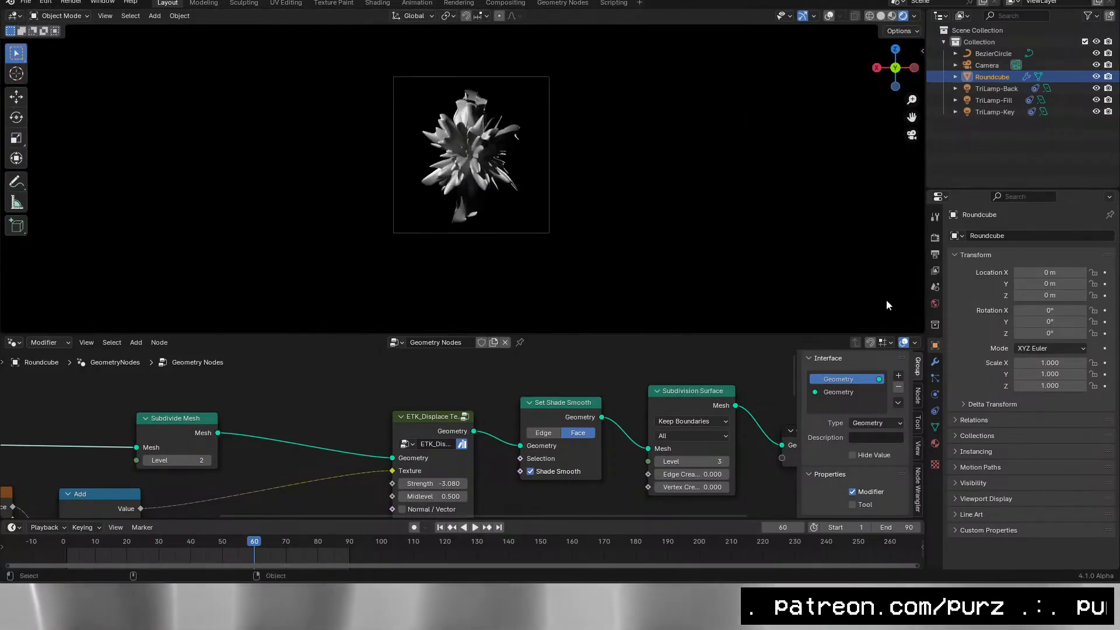
Set the render output path to C:\tmp\comfy_mask3\ and render the animation.
click(935, 217)
click(935, 238)
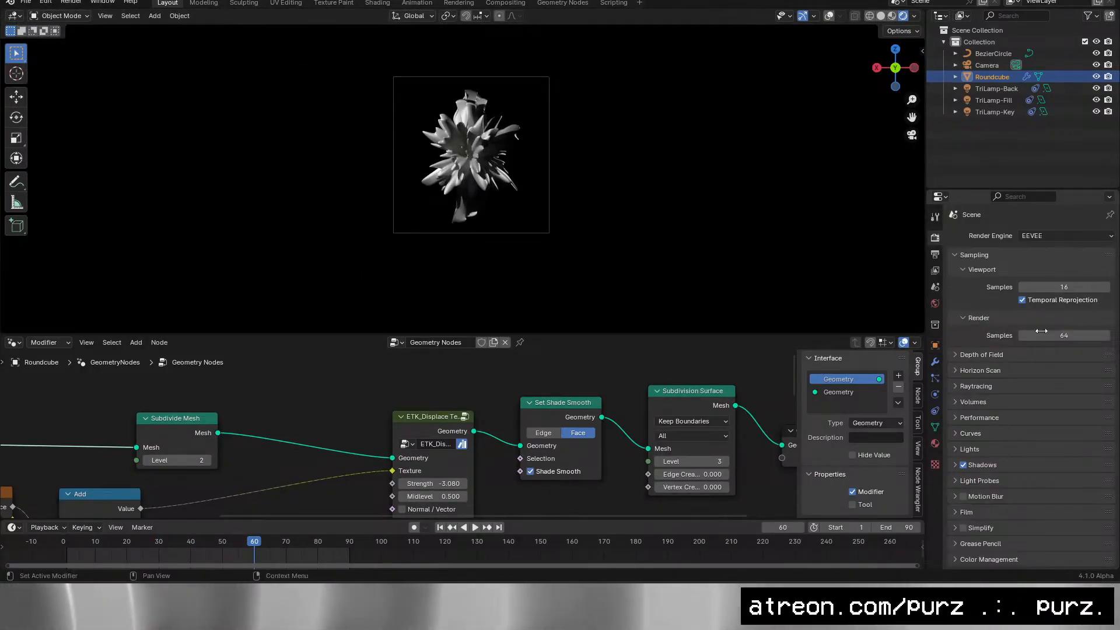
click(62, 3)
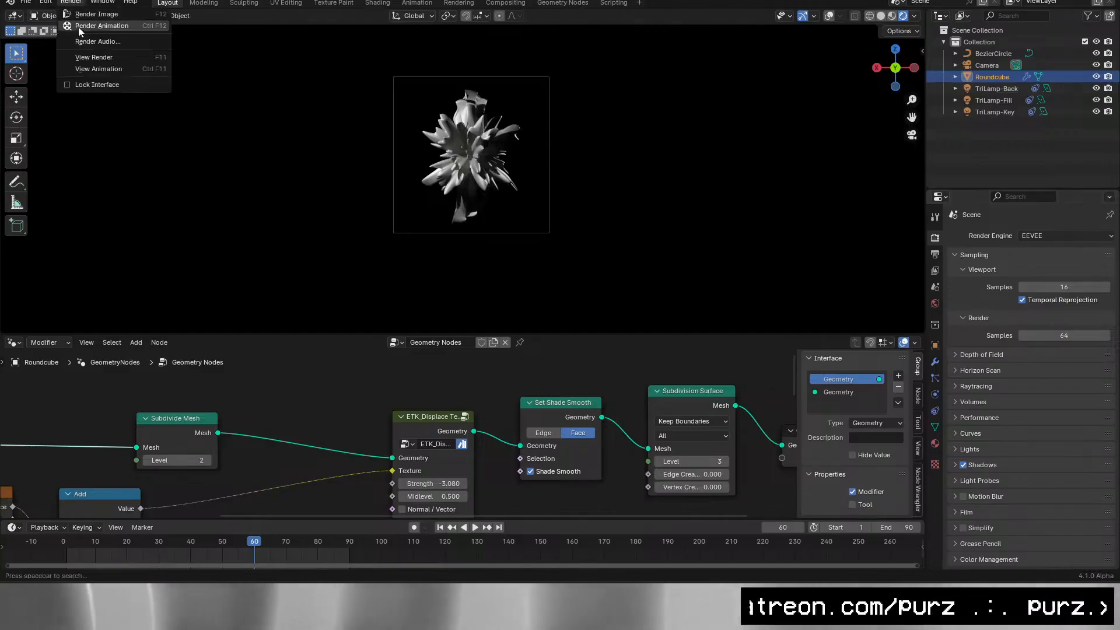
click(935, 254)
click(976, 468)
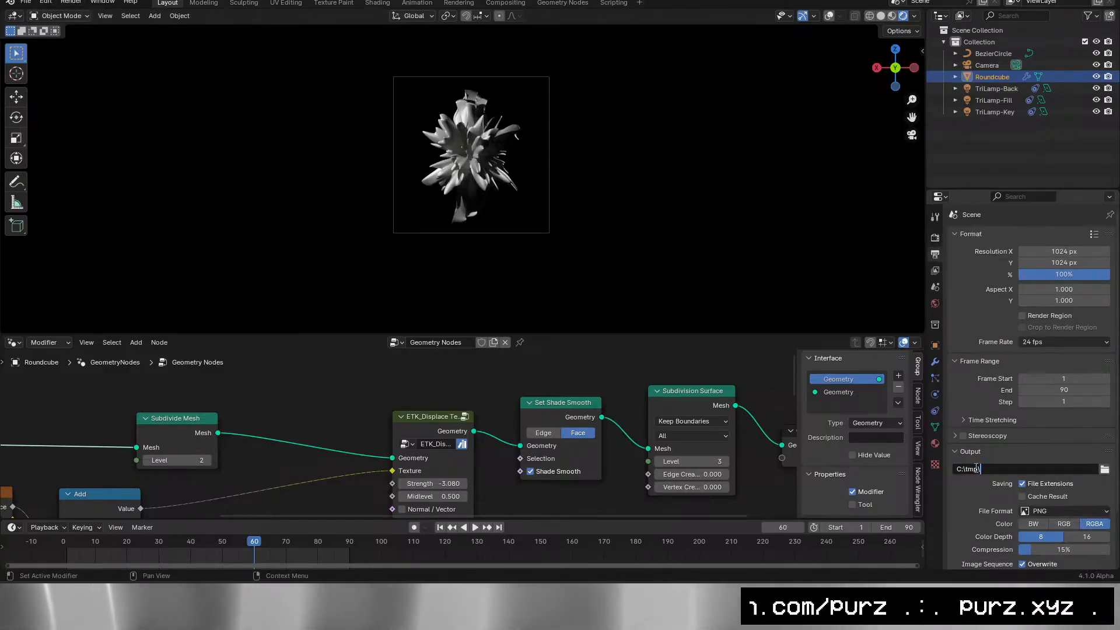
text(comfy_mask3\)
click(72, 3)
click(87, 28)
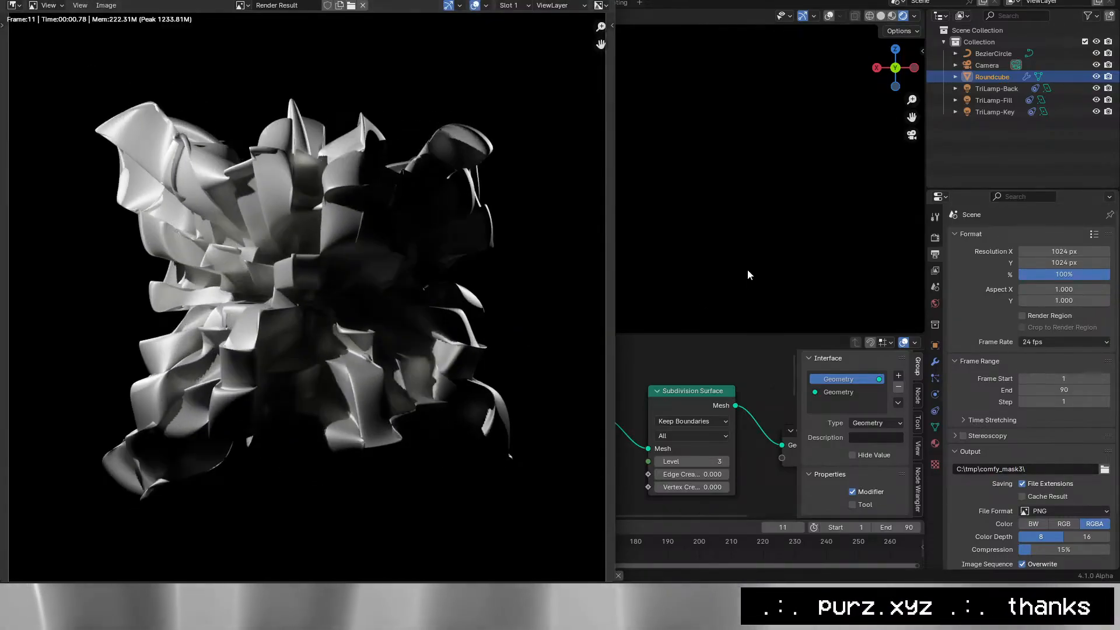
click(741, 250)
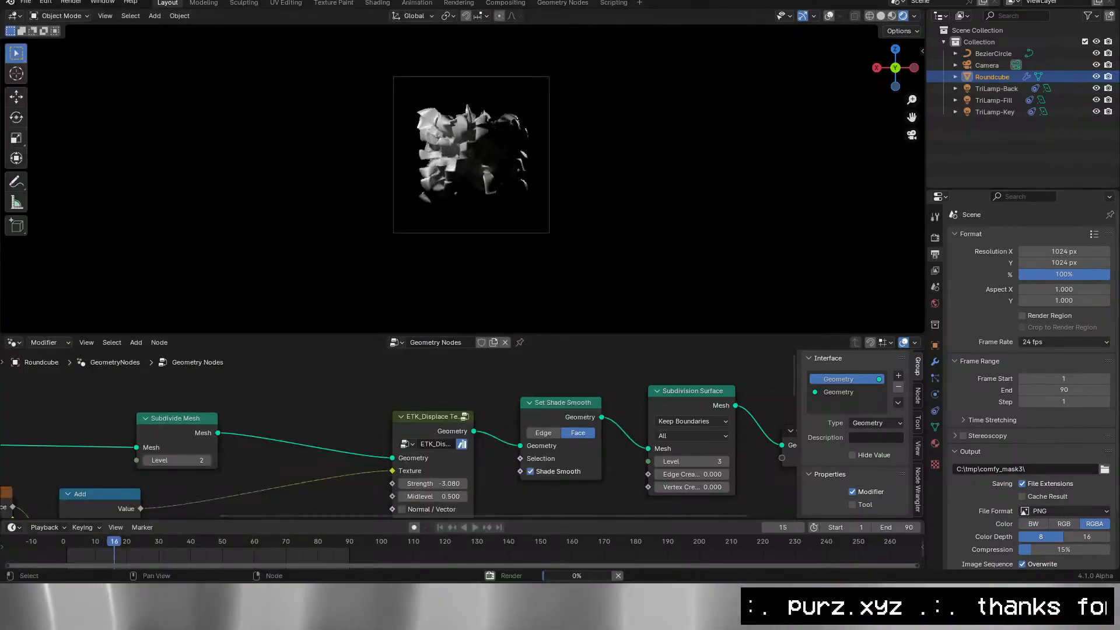
Switch to the ComfyUI page in the browser, and open the C:\tmp folder in File Explorer.
click(239, 594)
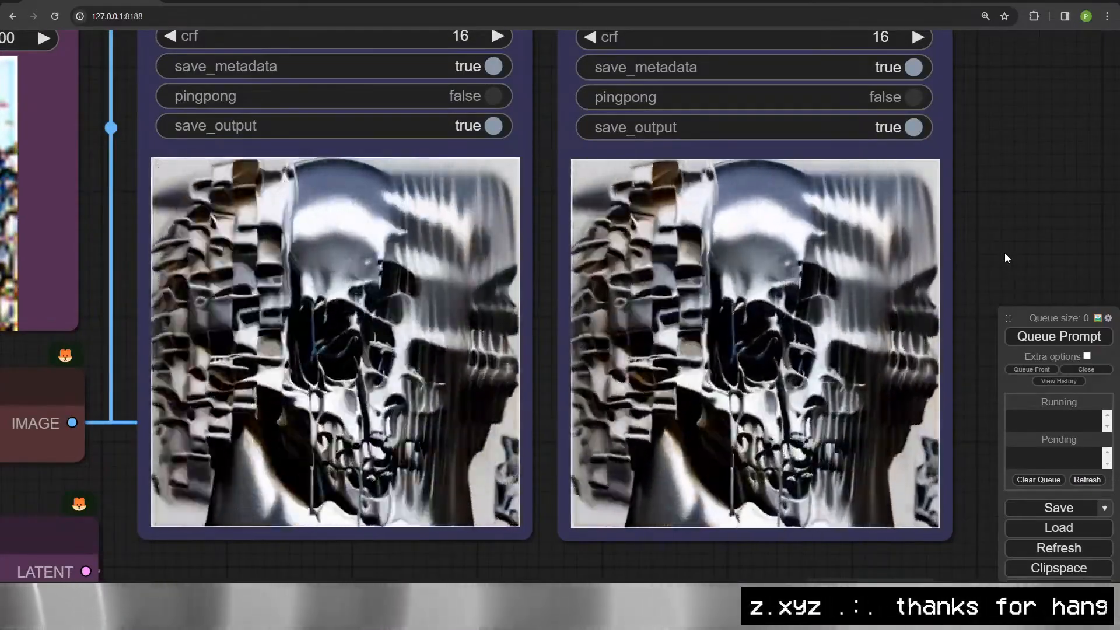
scroll(1005, 257, down, 5)
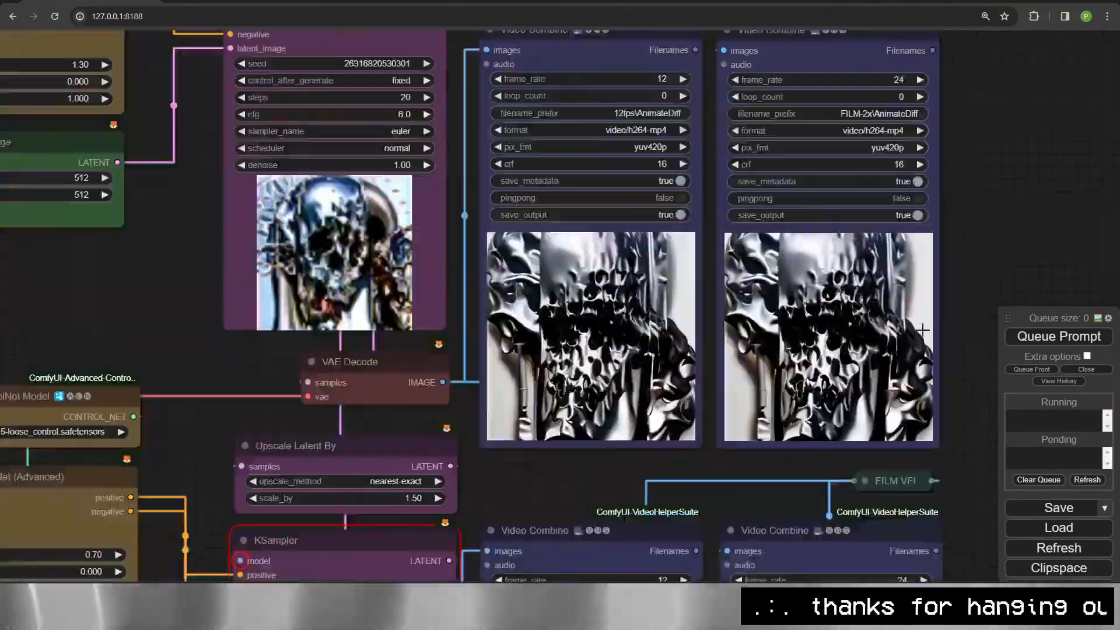
key(super+r)
text(C:	mp)
key(Return)
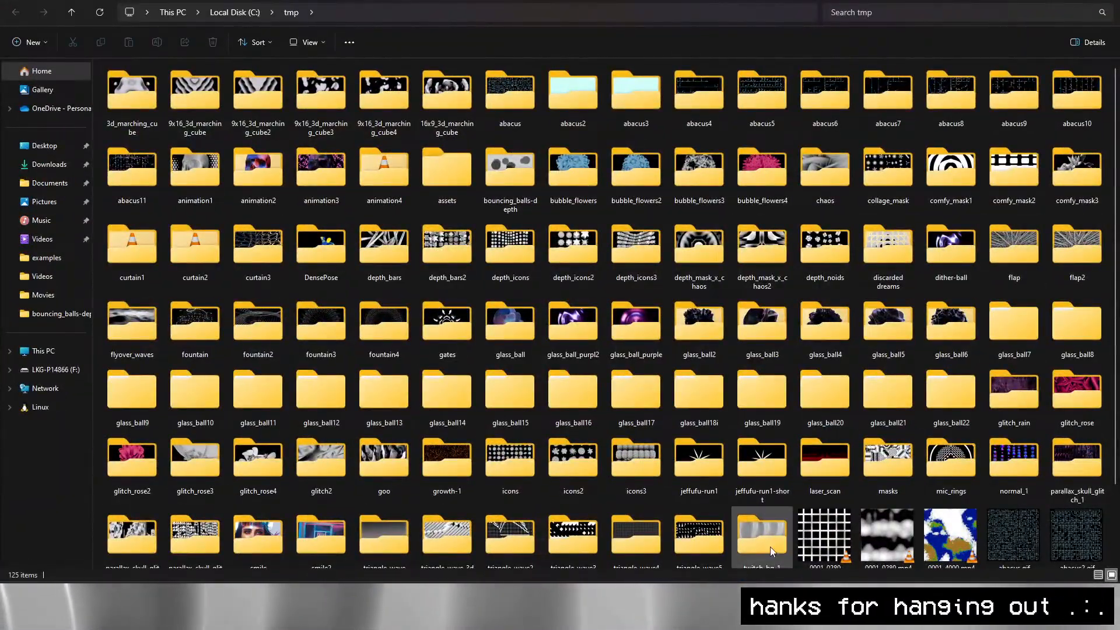
Open the glitch_rose4 folder in C:\tmp and view its frames by opening 0001.png with djv.exe.
double_click(763, 531)
key(ctrl+w)
key(ctrl+w)
key(ctrl+w)
key(ctrl+w)
key(ctrl+w)
key(ctrl+w)
key(ctrl+w)
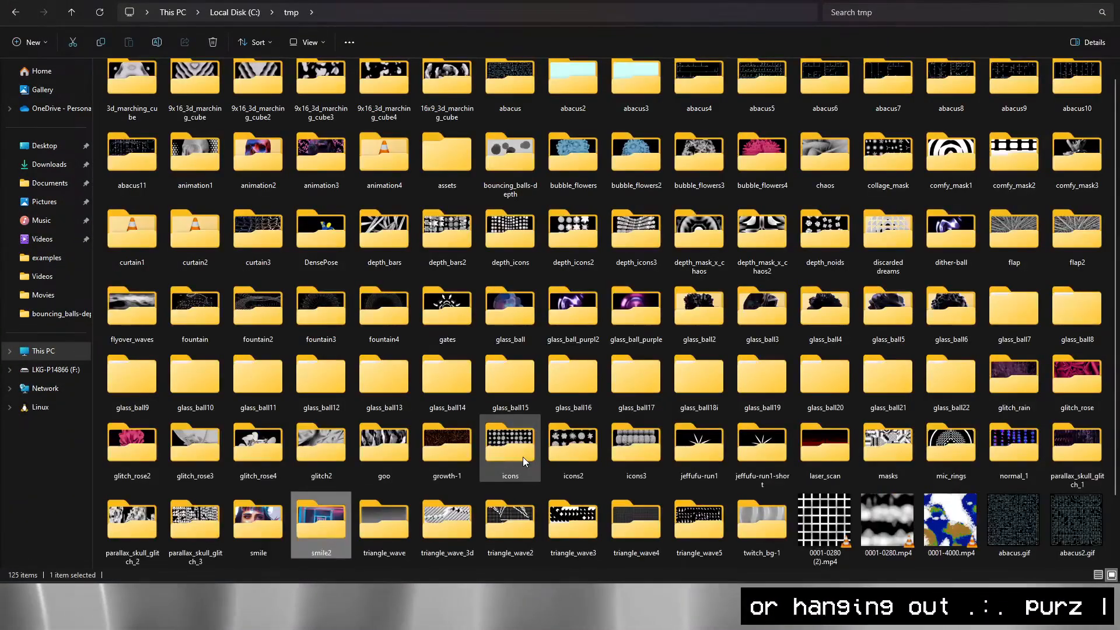
key(Return)
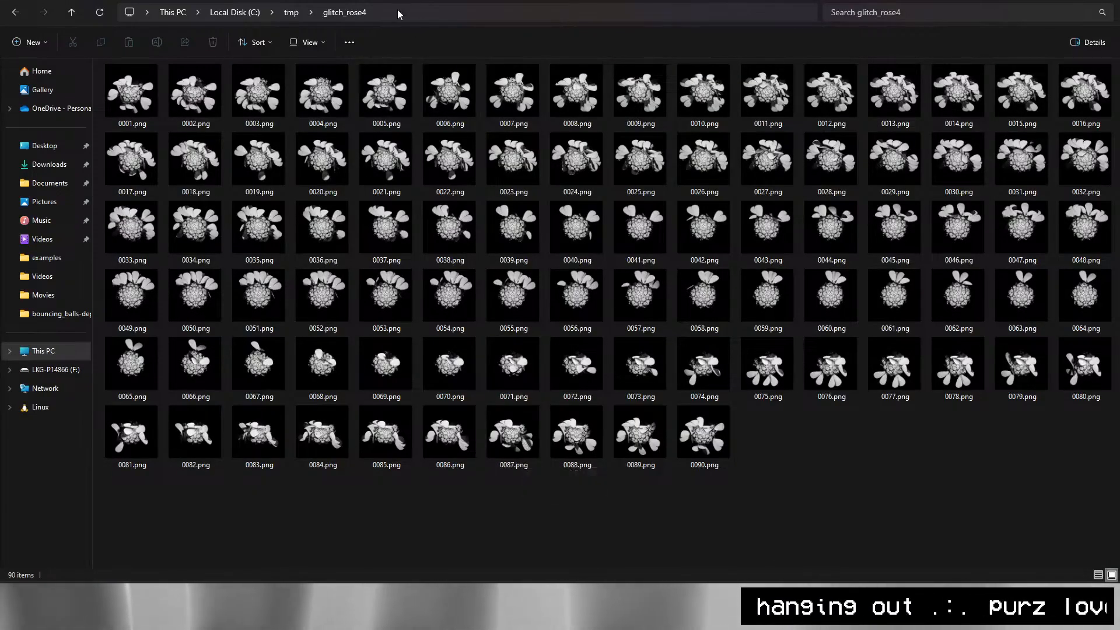
right_click(129, 96)
mouse_move(280, 152)
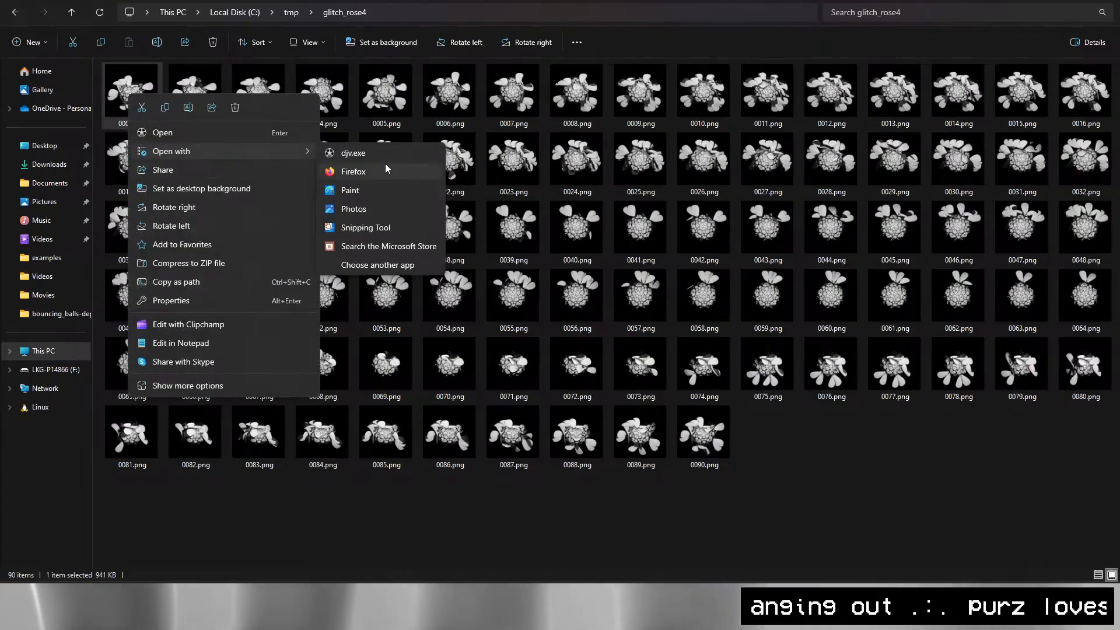
click(378, 153)
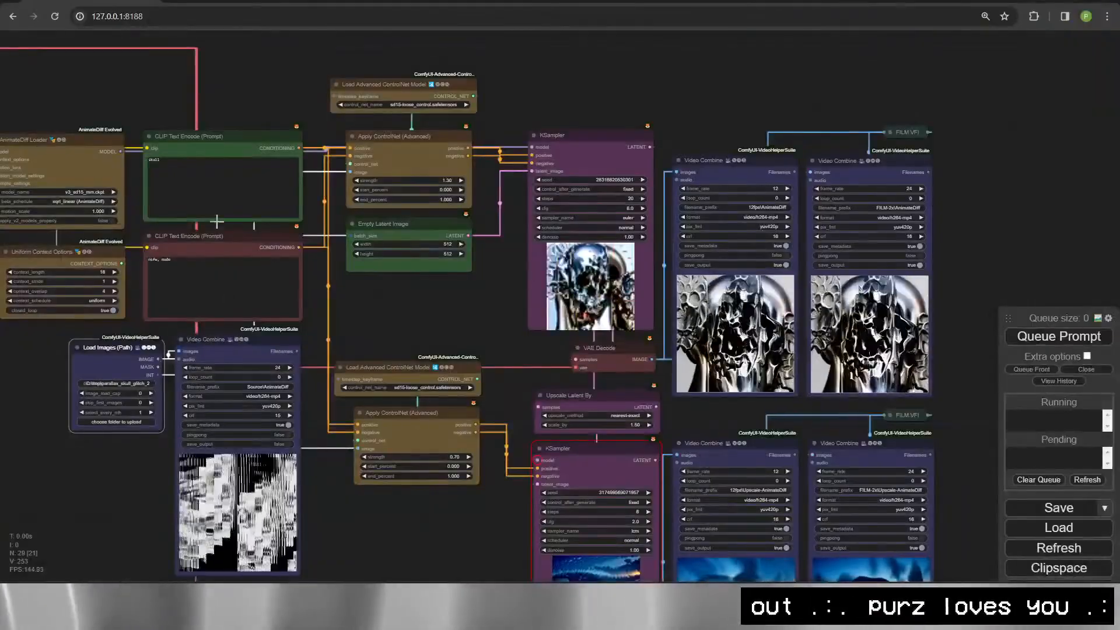
Switch to ComfyUI and replace the positive CLIP Text Encode prompt with "glitch rose".
click(219, 164)
key(ctrl+a)
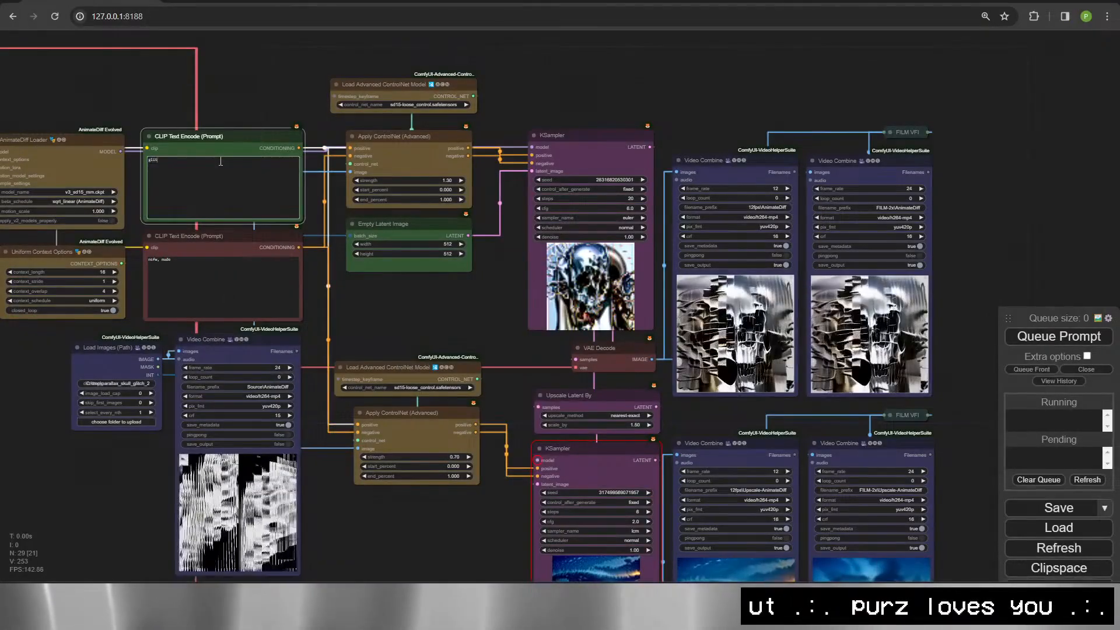
text(glitch rose)
Set the directory of the Load Images (Path) node to C:\tmp\glitch_rose4.
drag(323, 349, 432, 321)
click(230, 355)
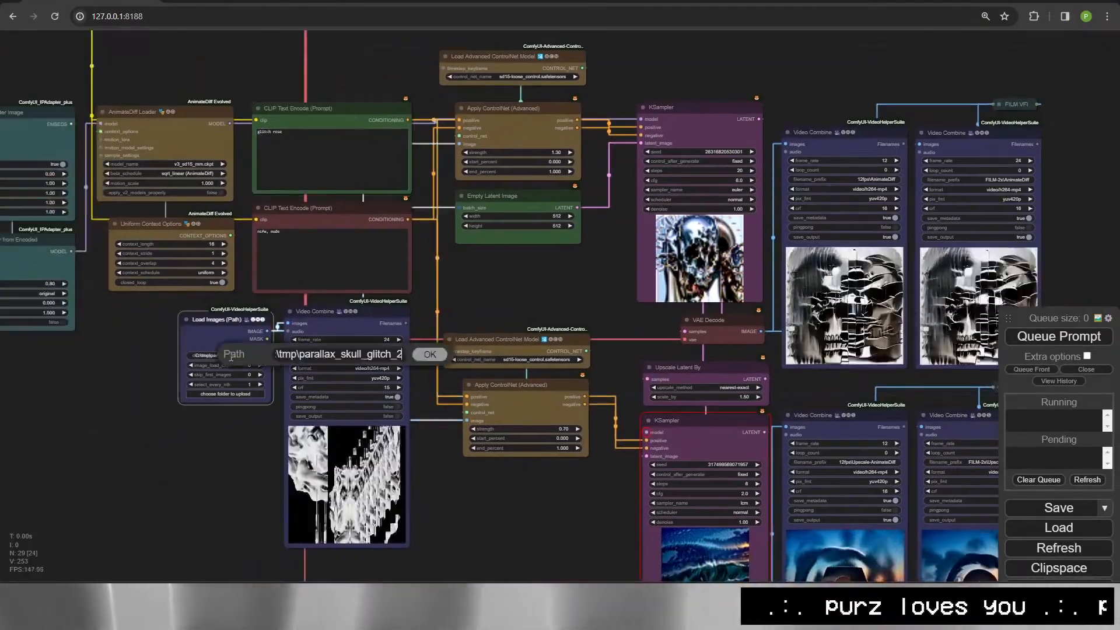
key(ctrl+a)
text(C:\tmp\glitch_rose4)
key(Return)
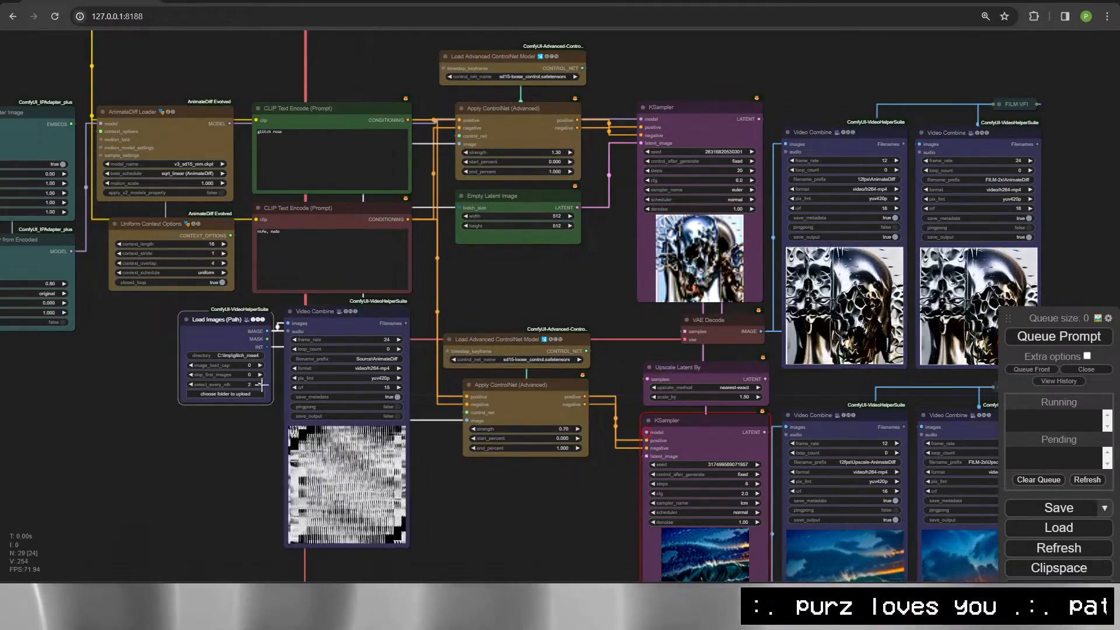
Search Google Images for "rose" in a new browser tab.
drag(116, 343, 432, 475)
key(ctrl+t)
text(rose)
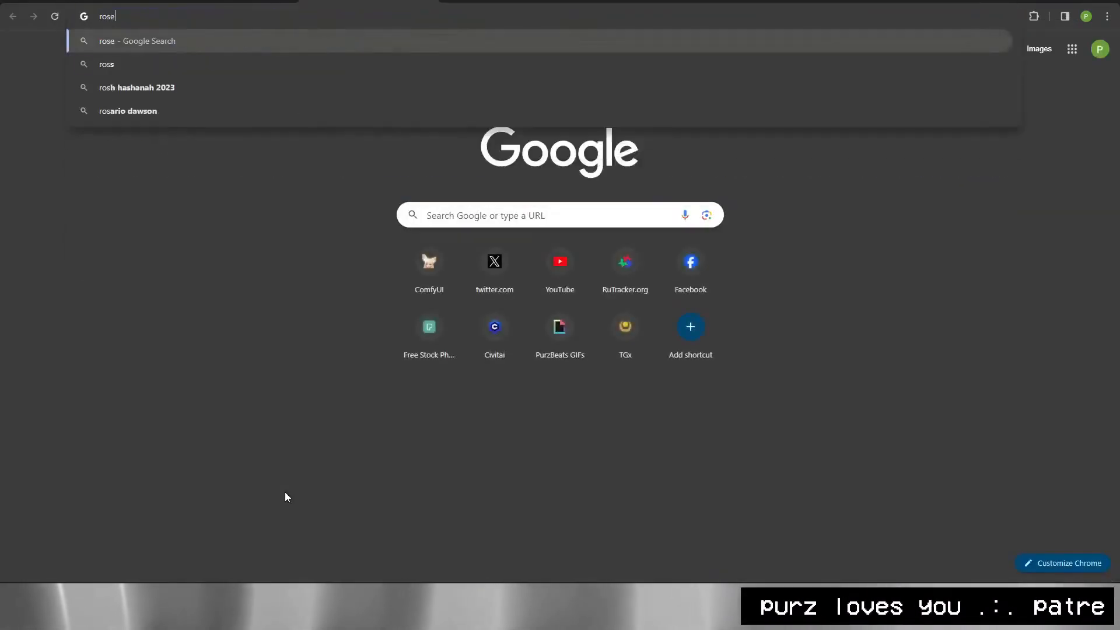
key(Return)
click(141, 93)
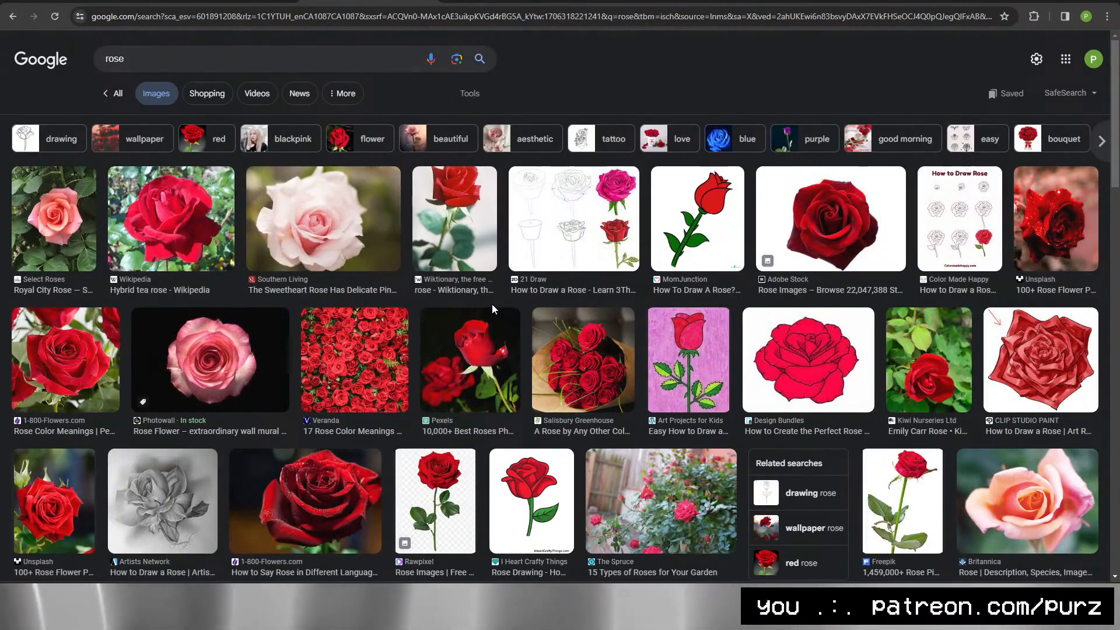
Return from the rose image results to the ComfyUI workflow and queue the prompt.
drag(491, 307, 188, 406)
key(super+e)
key(super)
key(super+Tab)
key(super+Tab)
key(alt+Tab)
key(alt+Tab)
key(alt+Tab)
key(alt+Tab)
key(alt+Tab)
key(alt+shift+Tab)
key(alt+shift+Tab)
key(alt+shift+Tab)
key(alt+shift+Tab)
key(alt+shift+Tab)
scroll(486, 504, up, 5)
drag(956, 343, 880, 76)
key(ctrl+Return)
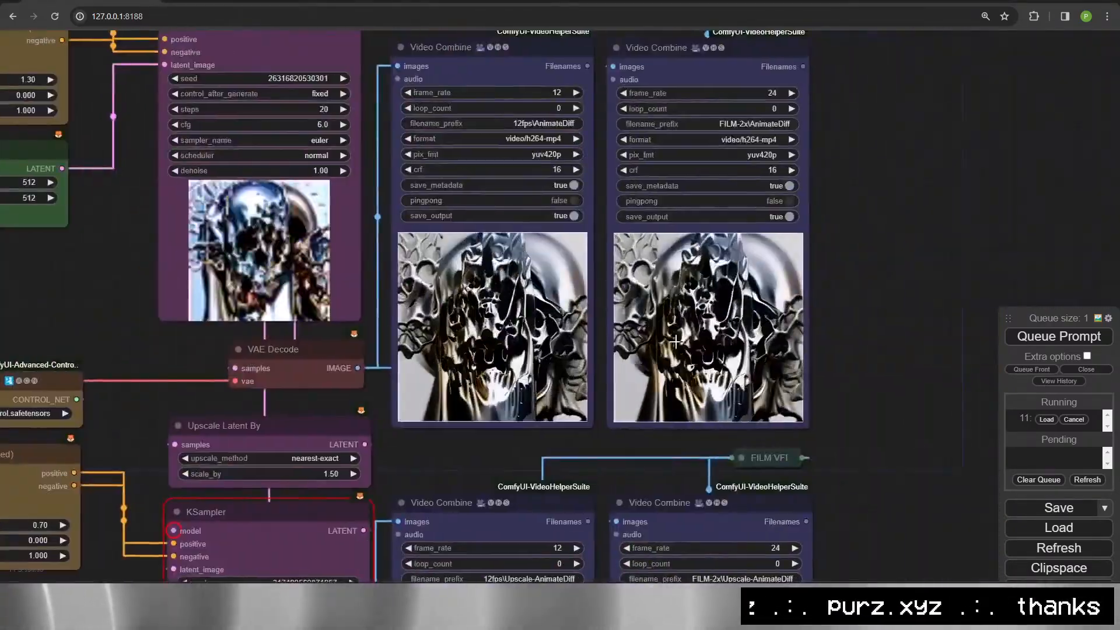
Examine the source mask video, the sampler preview and the 12 fps and FILM-2x output videos as the workflow runs.
scroll(887, 305, up, 5)
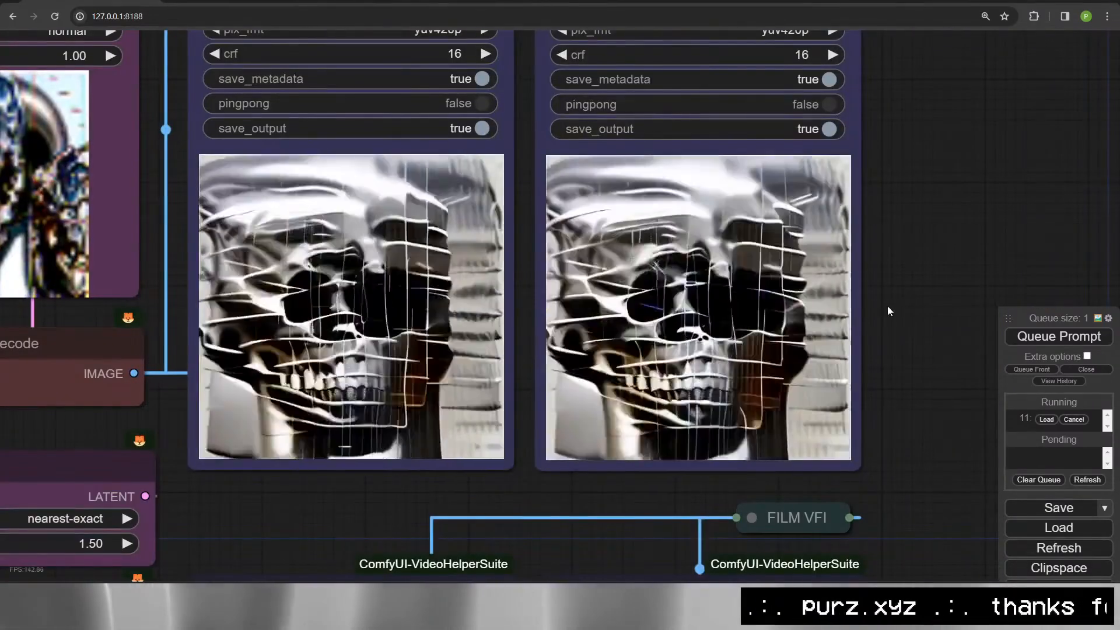
scroll(397, 350, down, 3)
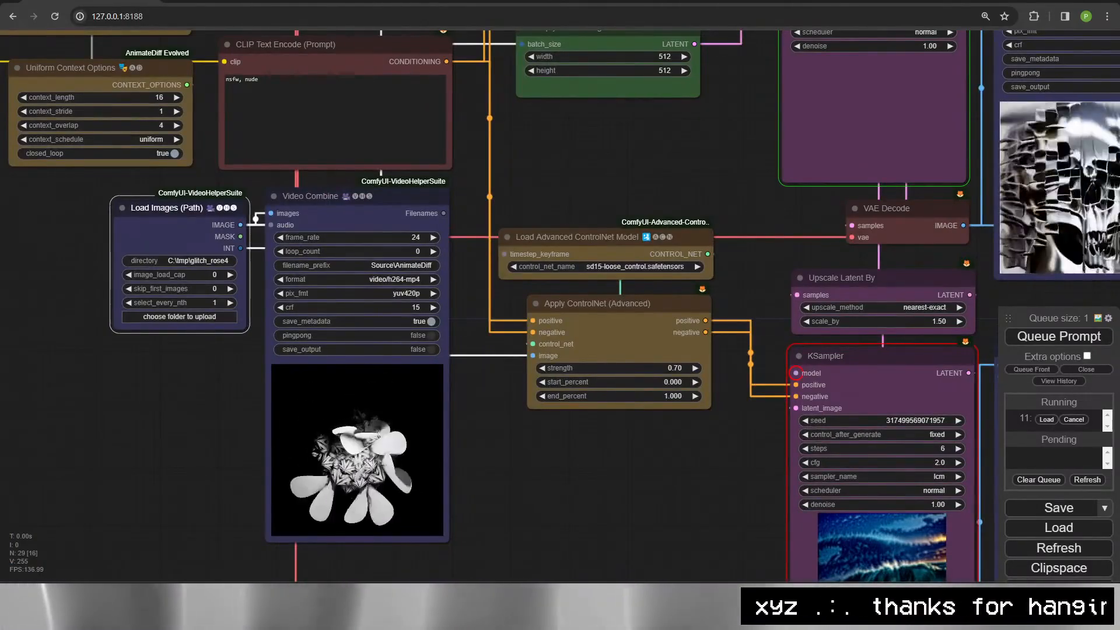
drag(691, 151, 456, 317)
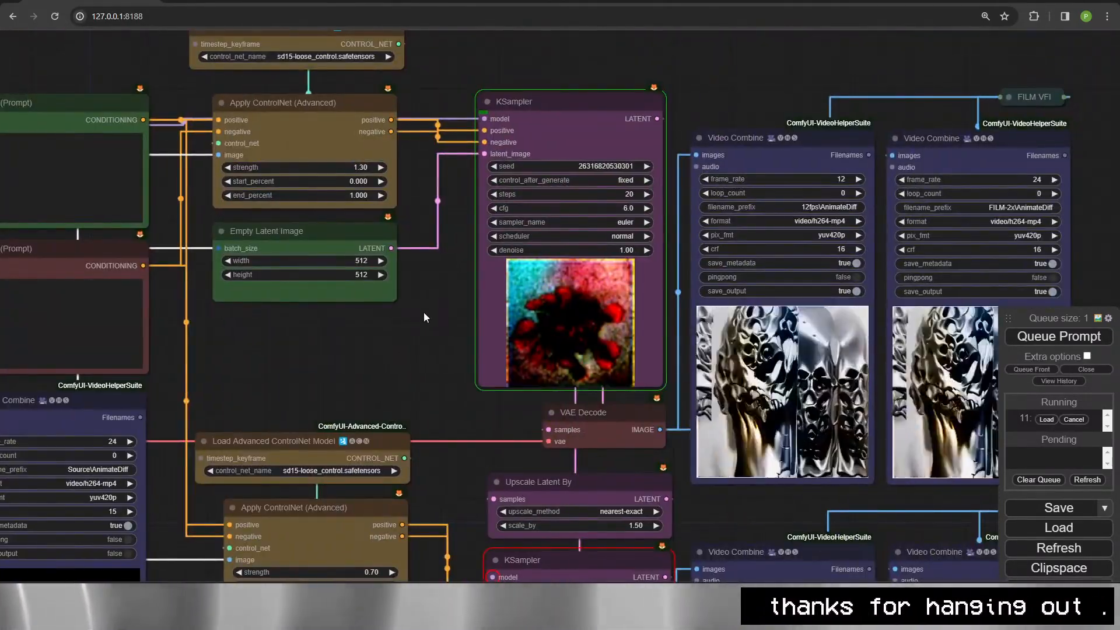
scroll(423, 313, down, 5)
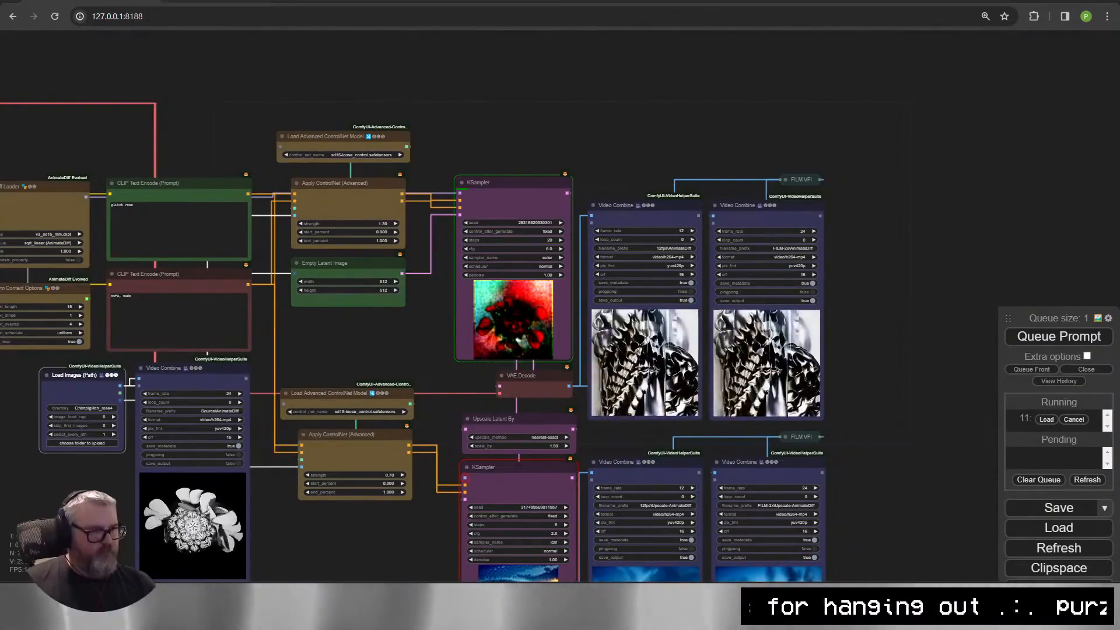
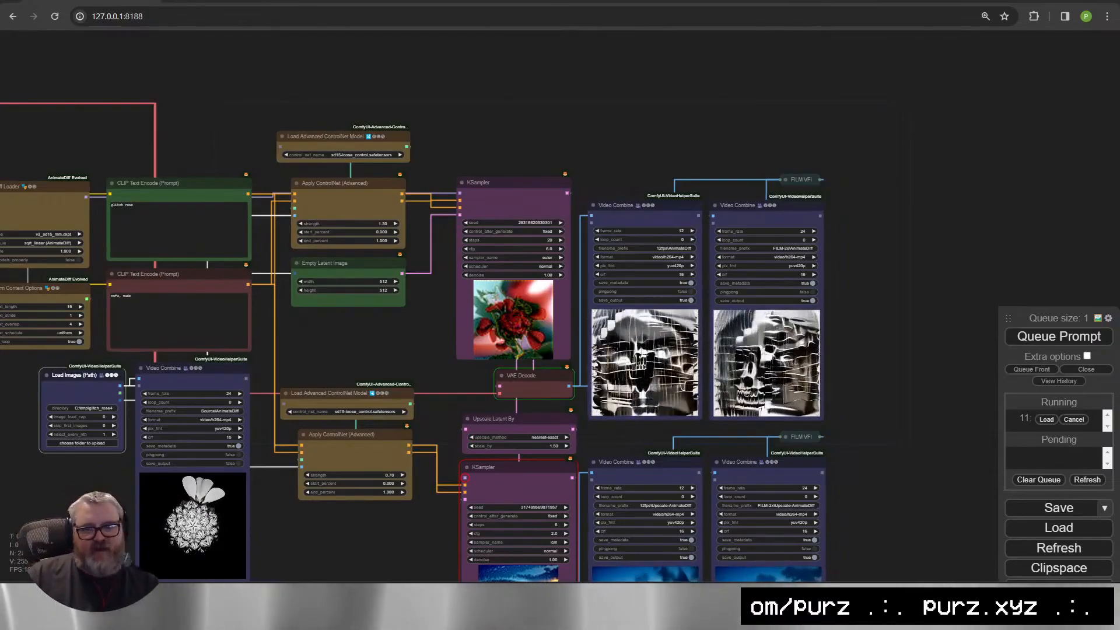
scroll(933, 204, up, 8)
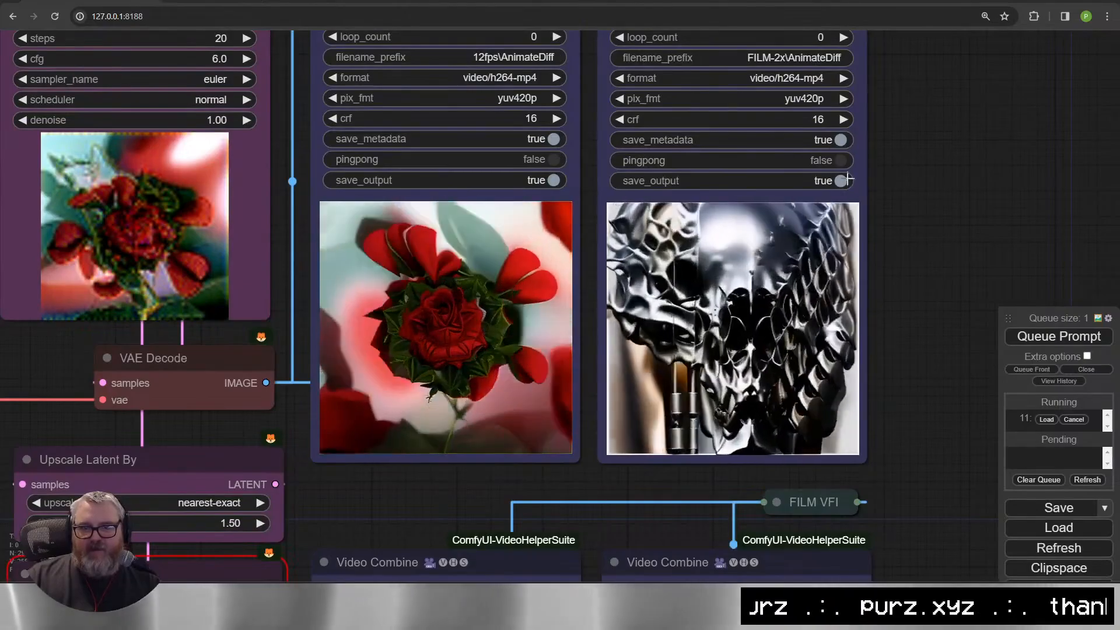
scroll(834, 169, down, 5)
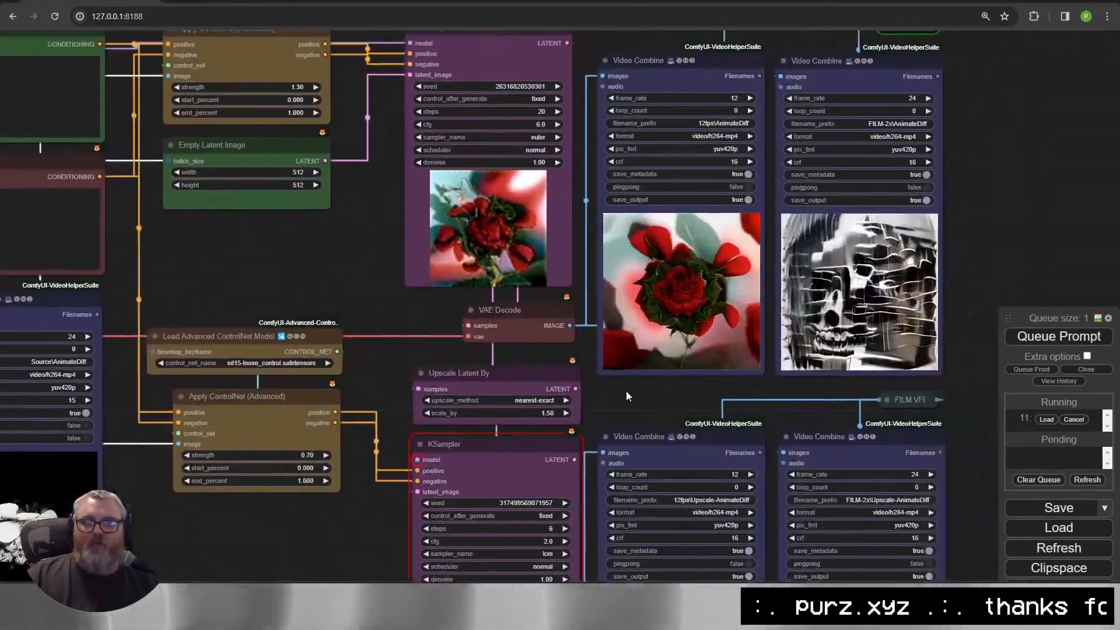
scroll(626, 393, up, 4)
drag(627, 397, 358, 438)
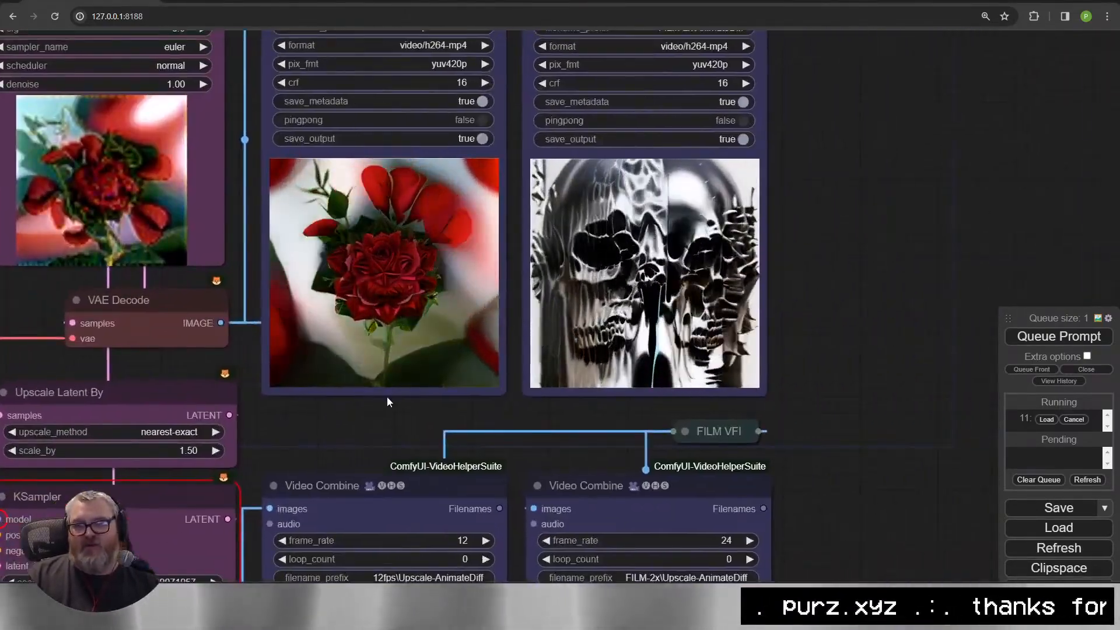
scroll(372, 425, down, 4)
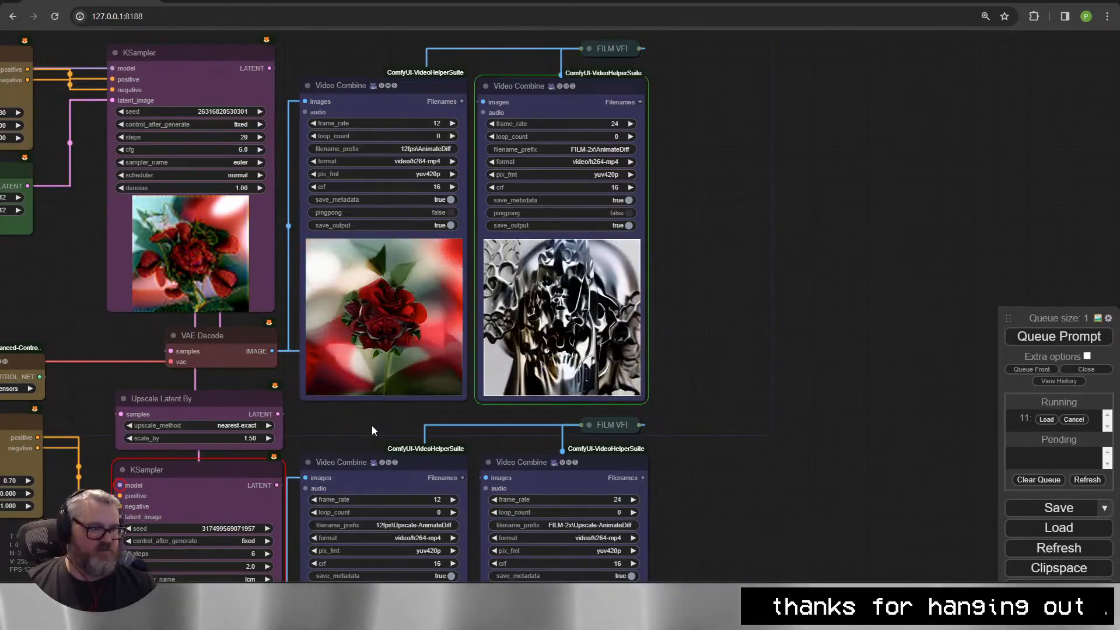
scroll(564, 329, up, 10)
drag(820, 331, 963, 369)
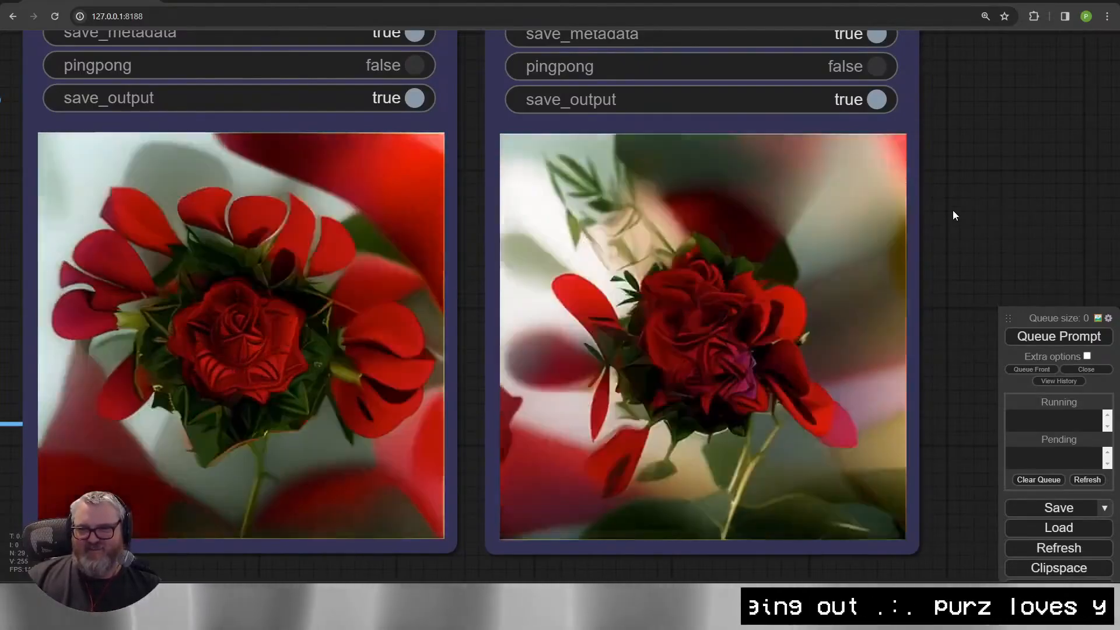
scroll(947, 233, down, 10)
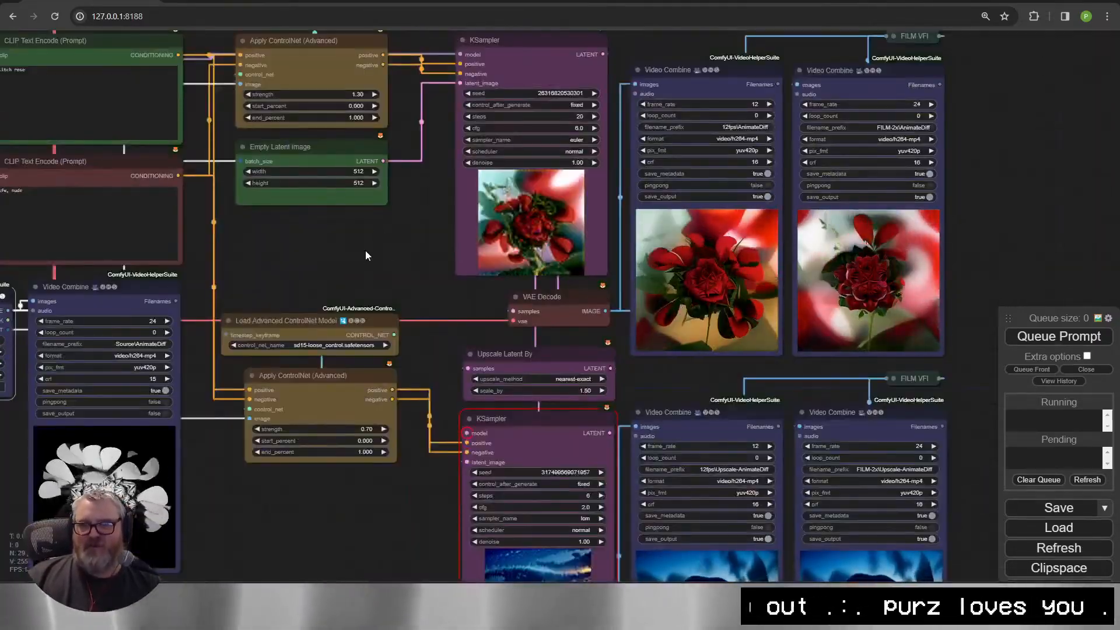
drag(365, 250, 411, 325)
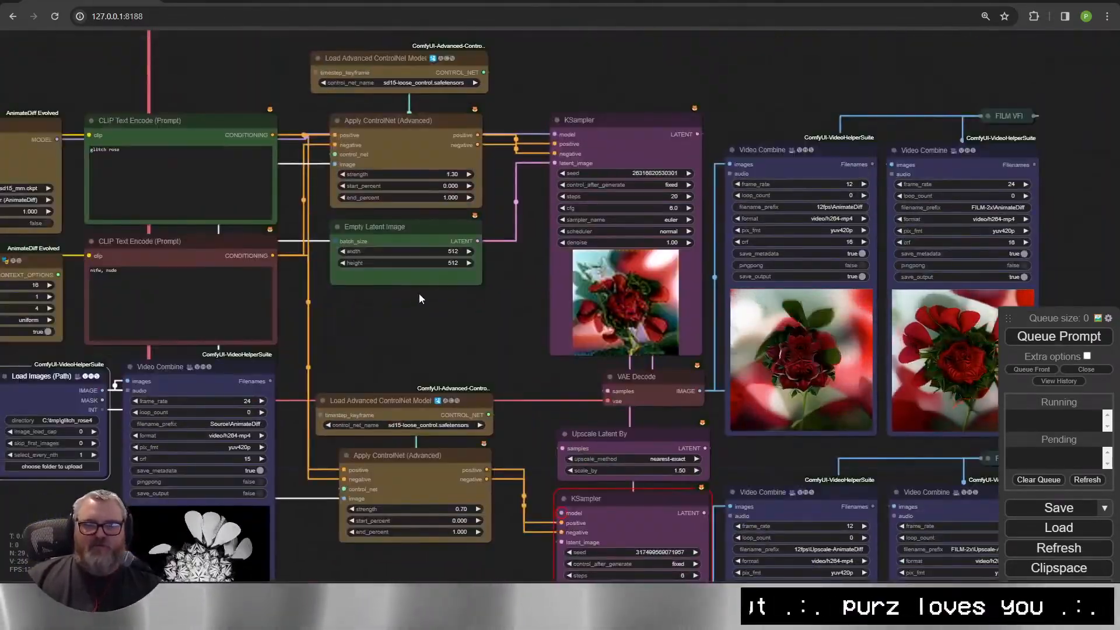
Switch to the image search tab and search for "butterfly".
click(369, 2)
text(butterfly)
key(Return)
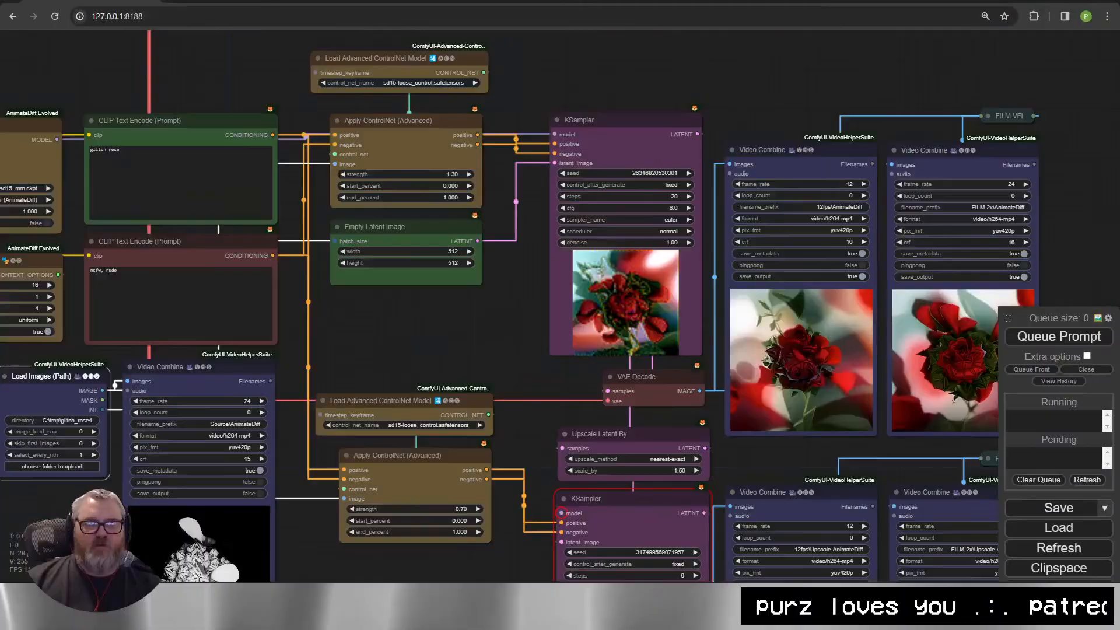
Move the red-roses.jpg Load Image node up beside the Prepare Image For Clip Vision node.
drag(148, 442, 481, 412)
scroll(572, 433, up, 4)
drag(383, 254, 54, 317)
drag(307, 335, 524, 326)
click(593, 137)
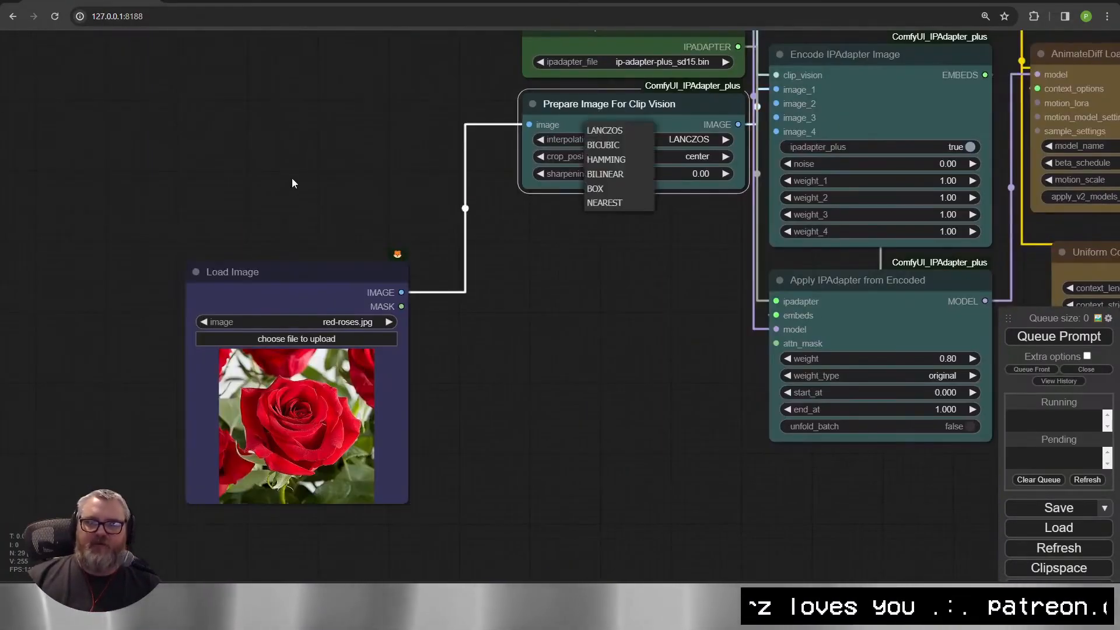
drag(323, 279, 411, 118)
Duplicate the Load Image and Prepare Image For Clip Vision nodes and connect the copy's output to image_2 of Encode IPAdapter Image.
key(ctrl+c)
key(ctrl+v)
drag(725, 365, 384, 400)
drag(741, 415, 786, 105)
Set weight_3 and weight_4 of Encode IPAdapter Image to 0.00 and arrange the duplicated nodes directly below the originals.
drag(955, 216, 846, 215)
drag(955, 233, 845, 233)
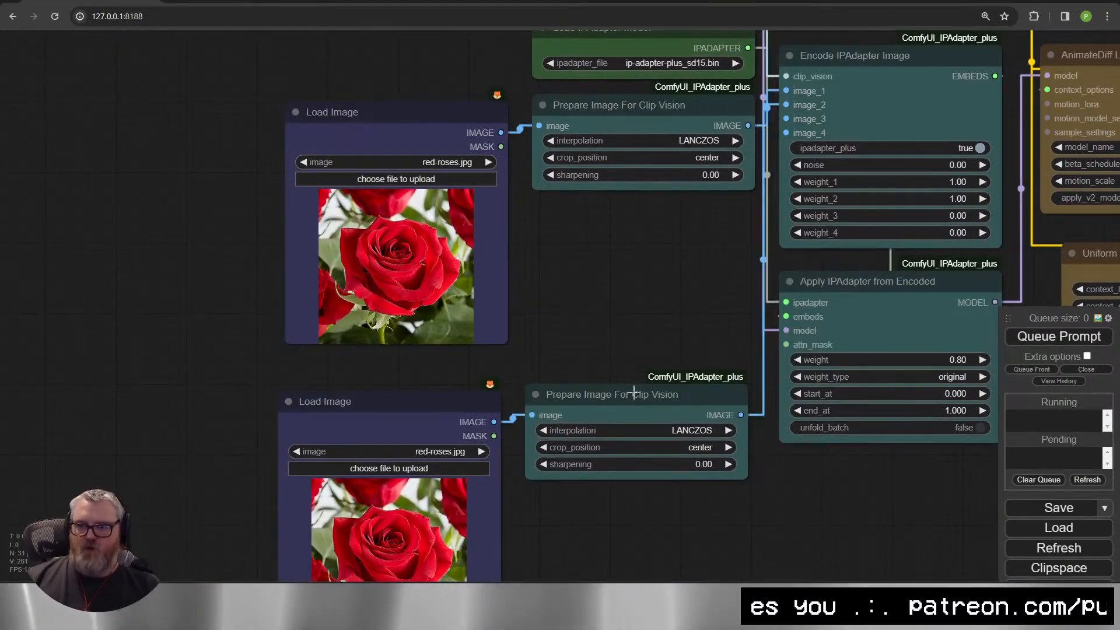
drag(635, 398, 648, 222)
drag(410, 407, 418, 372)
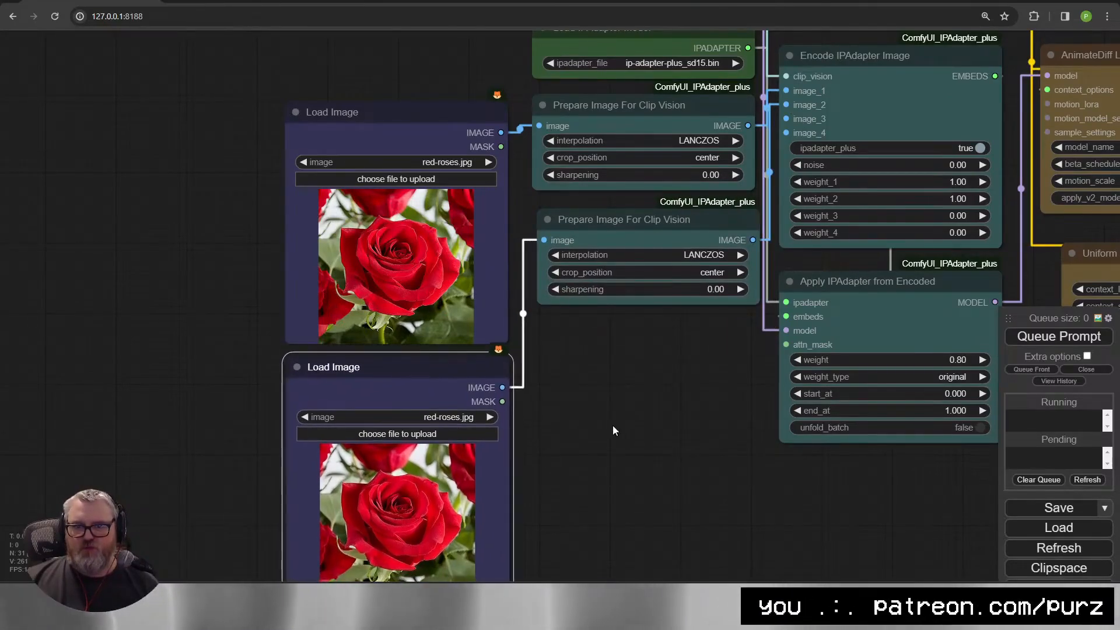
drag(615, 430, 706, 352)
click(523, 353)
click(49, 135)
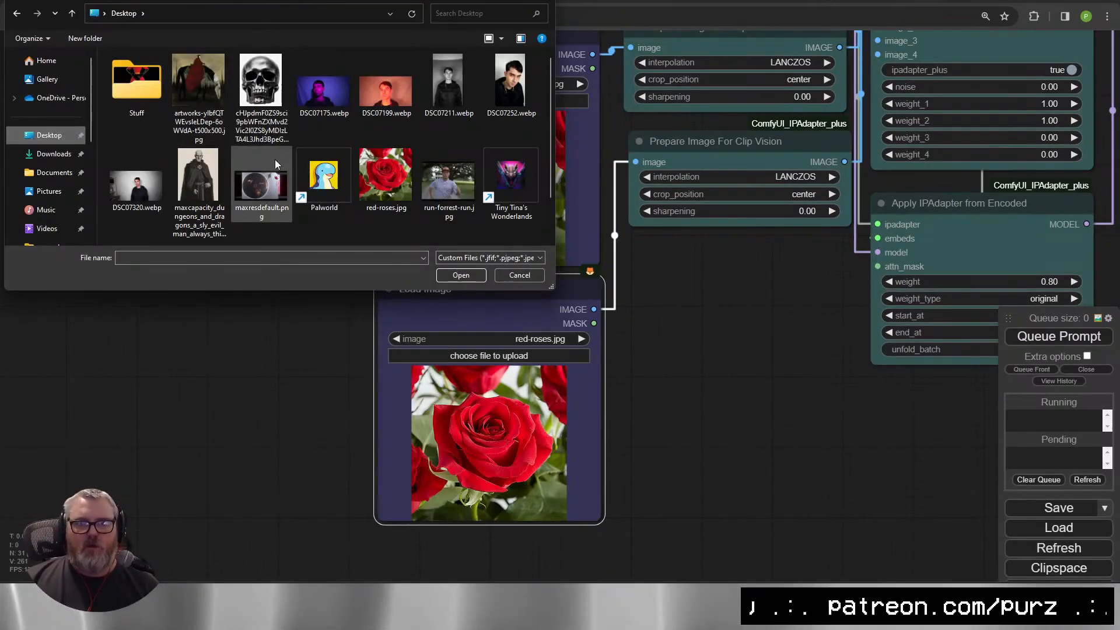
scroll(361, 179, down, 1)
scroll(300, 184, up, 1)
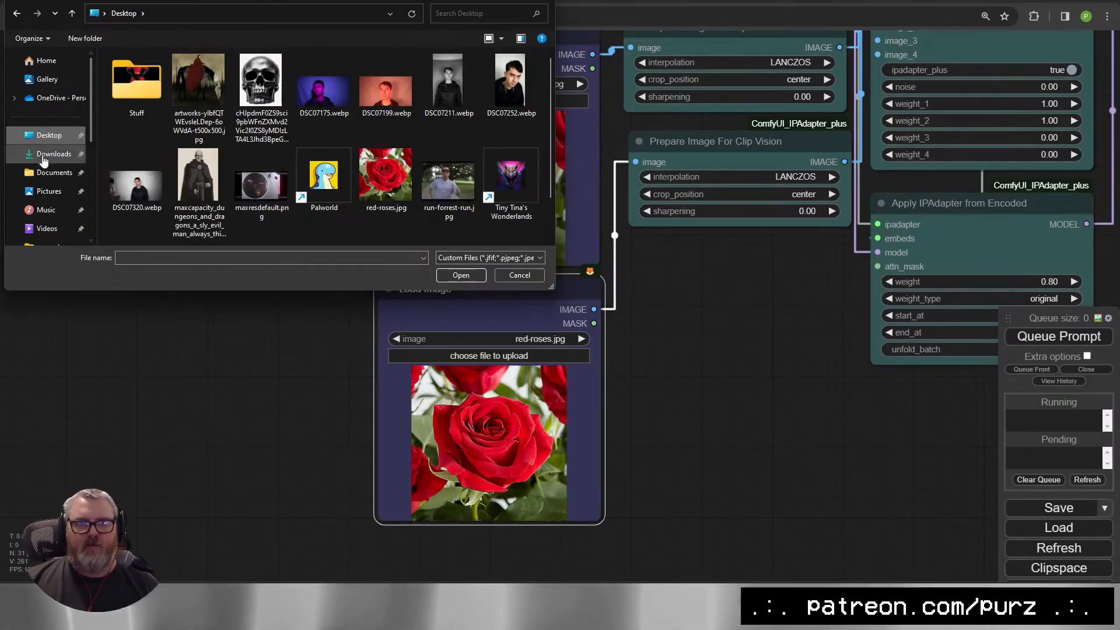
click(54, 153)
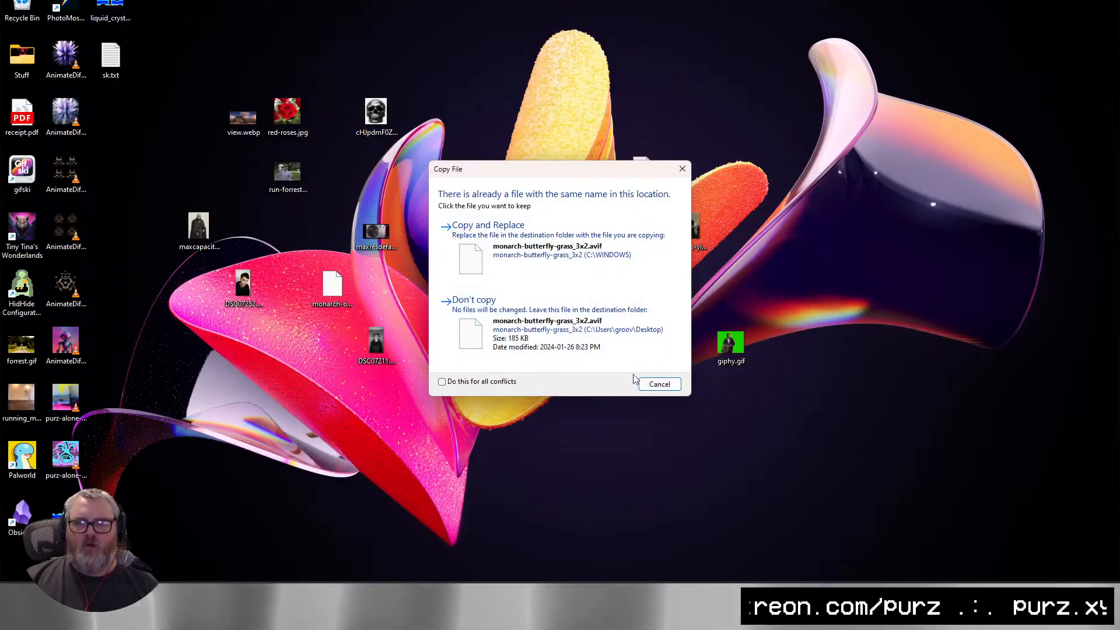
click(659, 383)
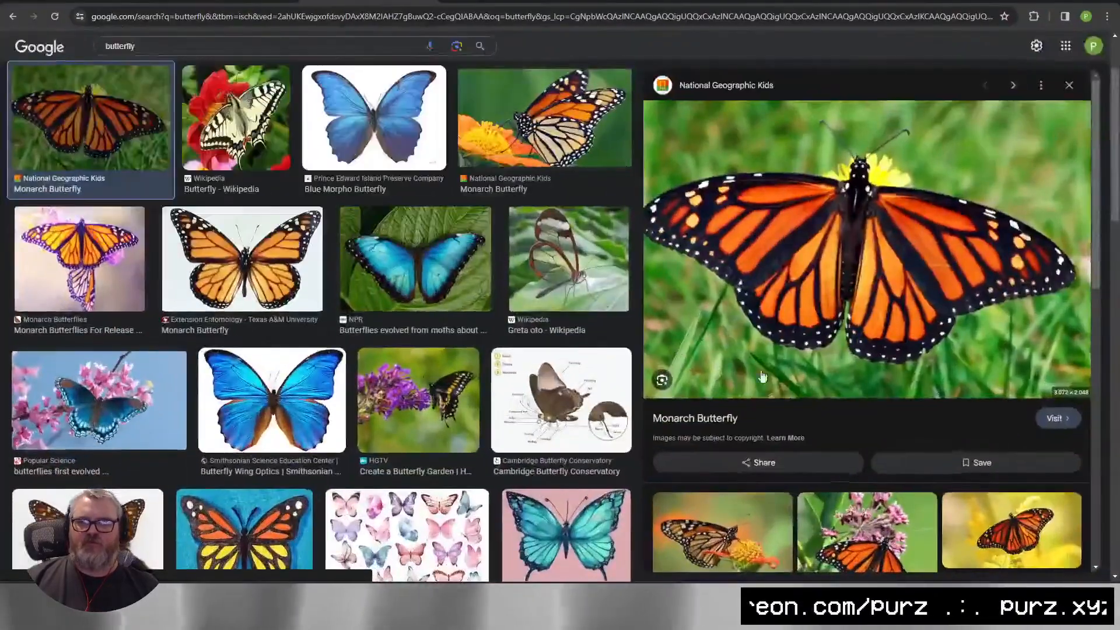
Save the NPR blue butterfly image from the search results to the desktop and load it into the lower Load Image node.
click(357, 356)
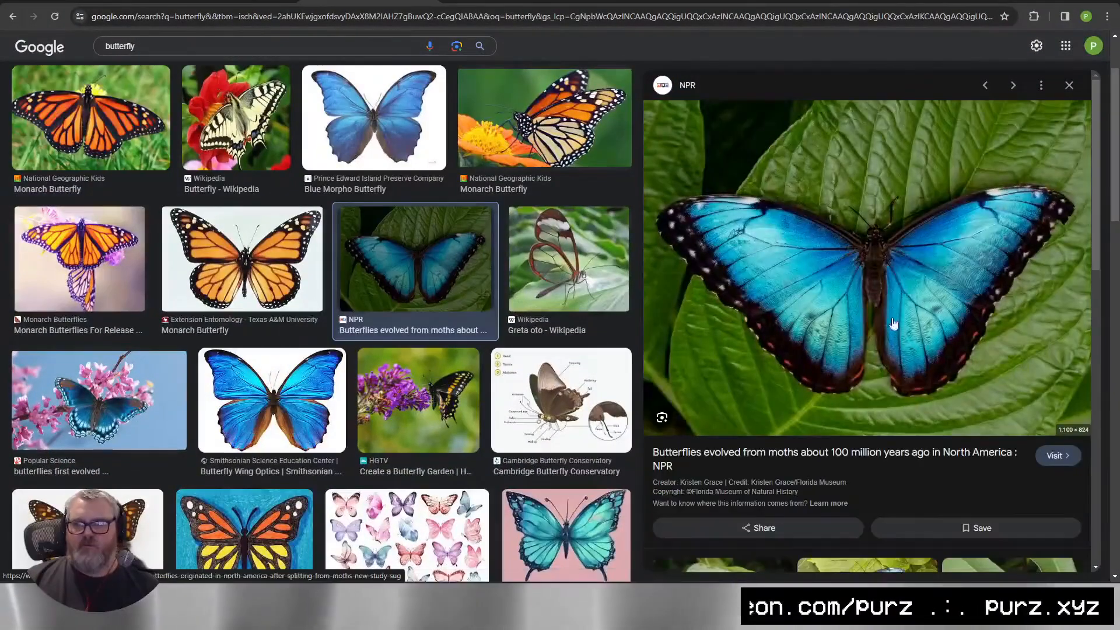
drag(688, 350, 555, 400)
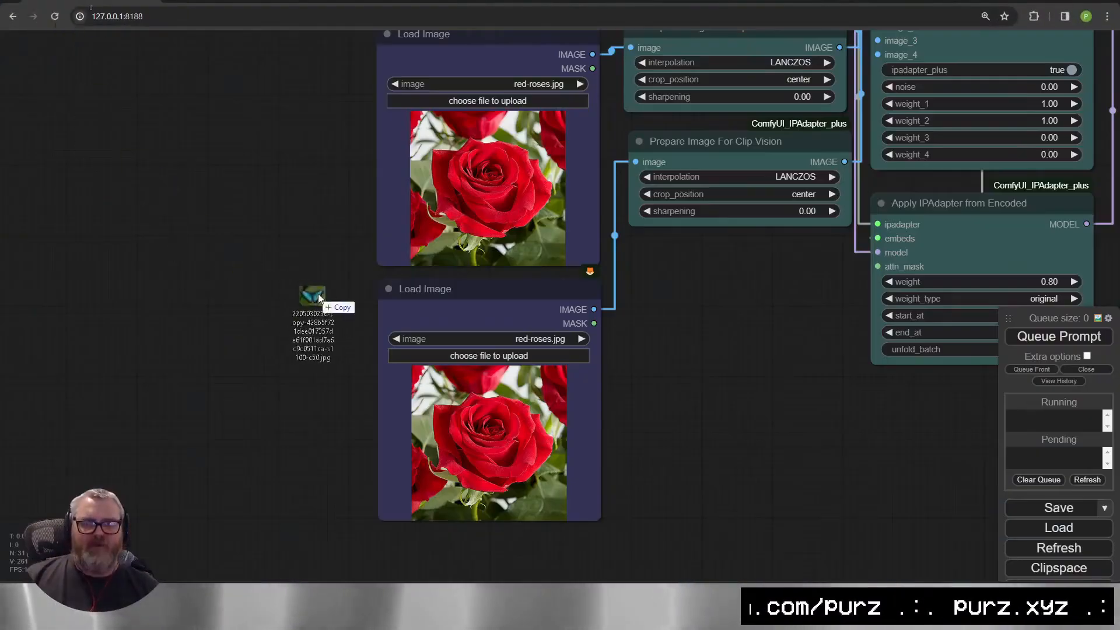
drag(318, 297, 554, 457)
Change the positive prompt to "butterfly rose" and queue the generation.
drag(366, 163, 142, 182)
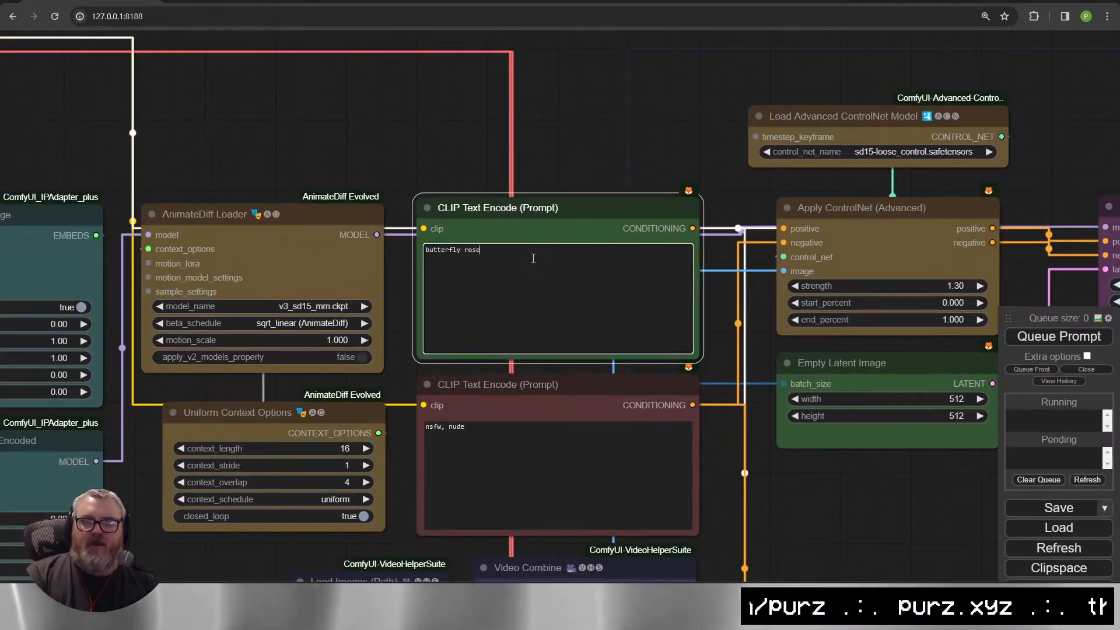
click(1098, 343)
scroll(1067, 222, down, 3)
drag(1060, 204, 305, 152)
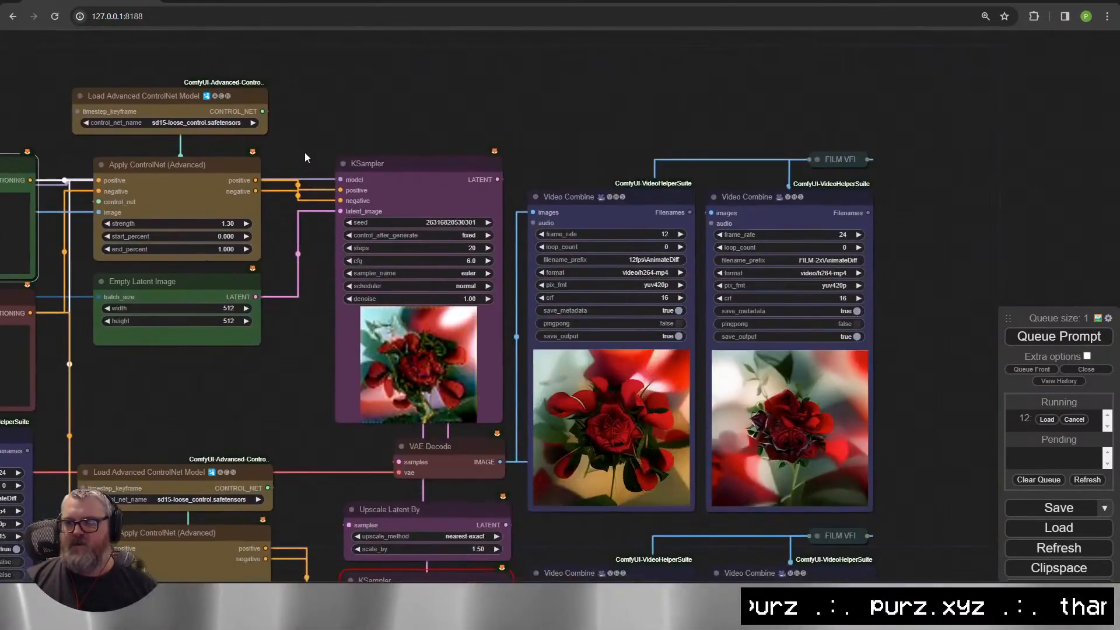
drag(390, 152, 306, 111)
drag(99, 374, 630, 140)
scroll(477, 395, up, 8)
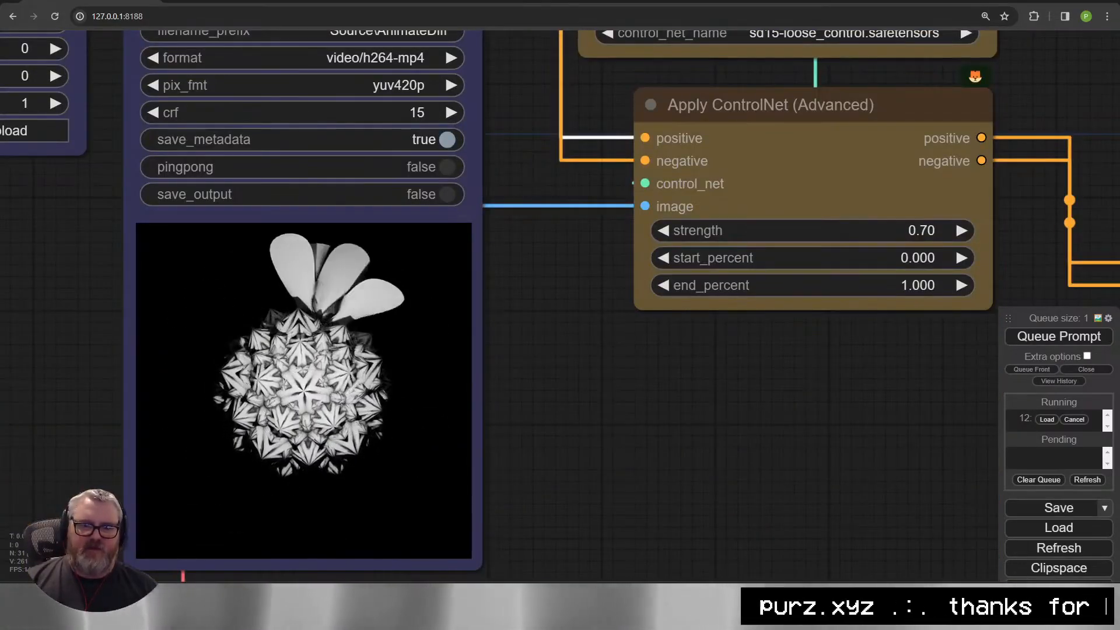
Switch to Blender and hide the Roundcube object in both the viewport and renders.
mouse_move(279, 575)
click(271, 534)
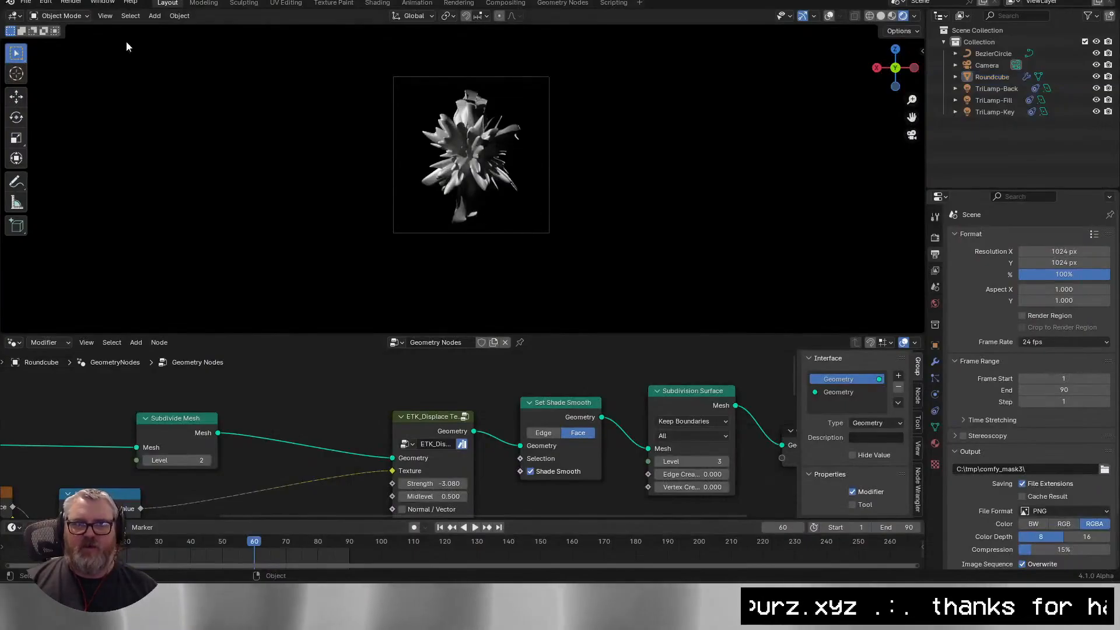
scroll(594, 364, down, 8)
click(1096, 77)
click(1108, 77)
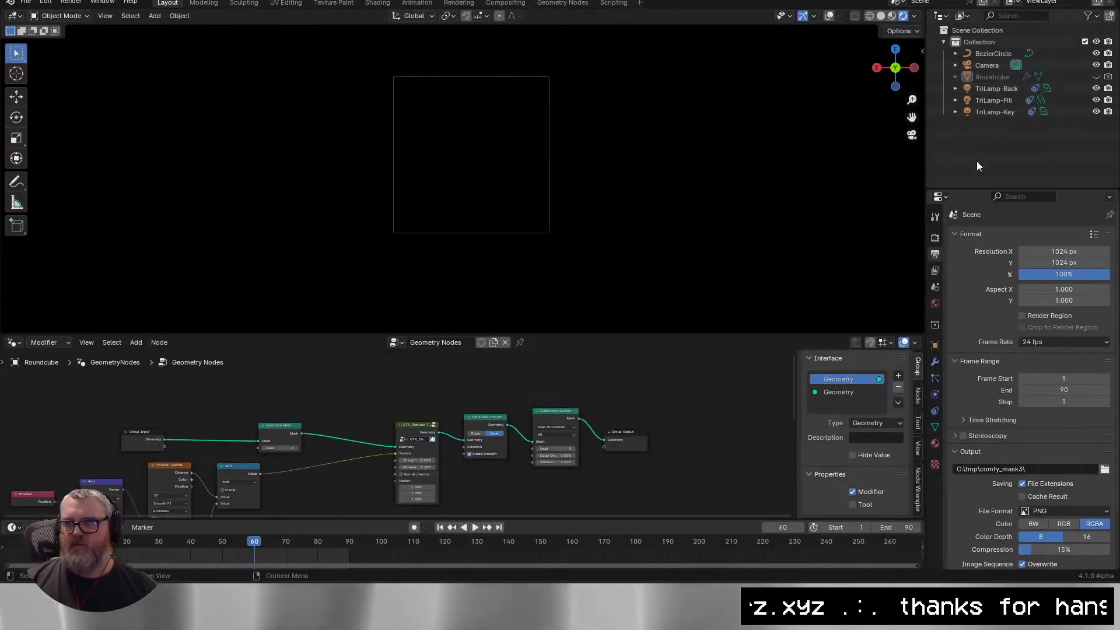
click(935, 237)
scroll(594, 234, up, 2)
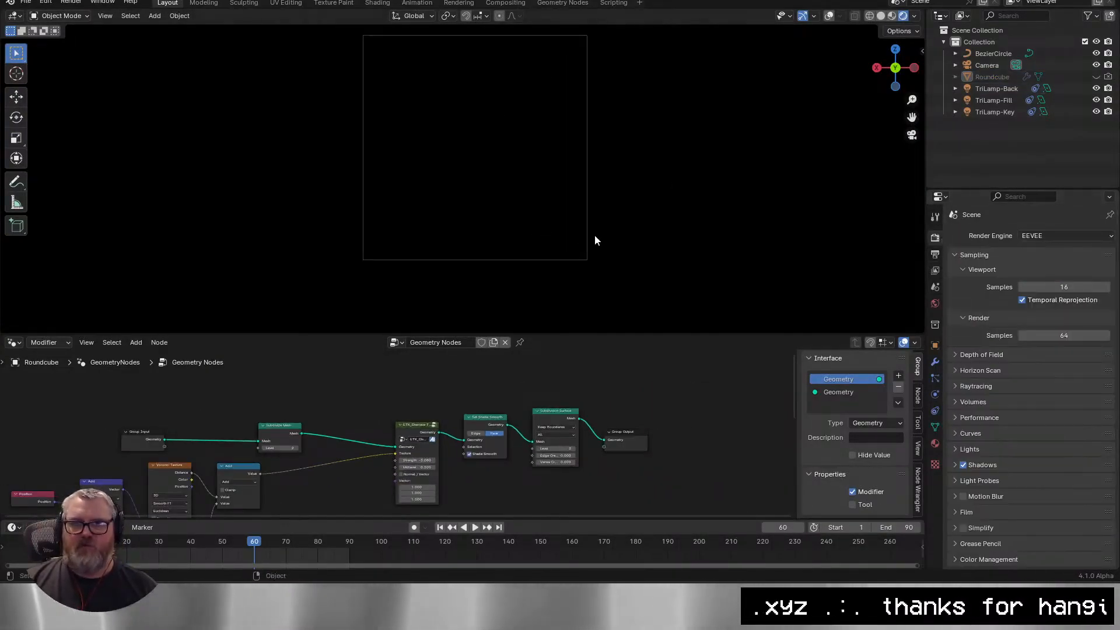
Add a cube mesh to the scene.
key(shift+a)
key(shift+a)
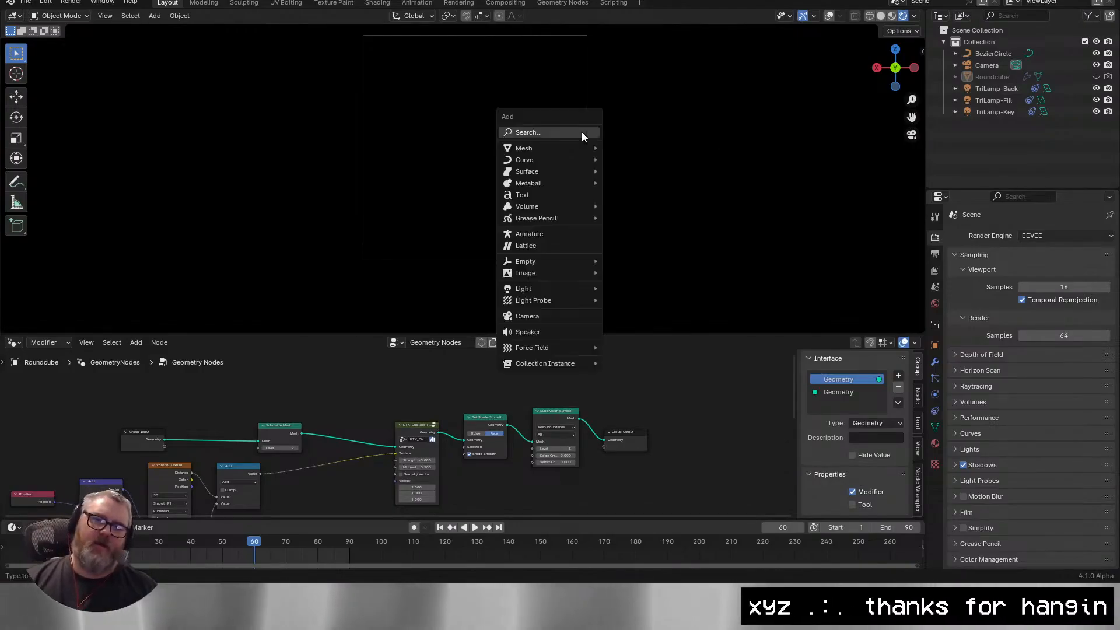
mouse_move(577, 150)
click(647, 158)
drag(671, 173, 574, 213)
Create a new geometry node tree for the cube and disconnect Group Input from Group Output, moving Group Input aside.
click(13, 342)
click(37, 434)
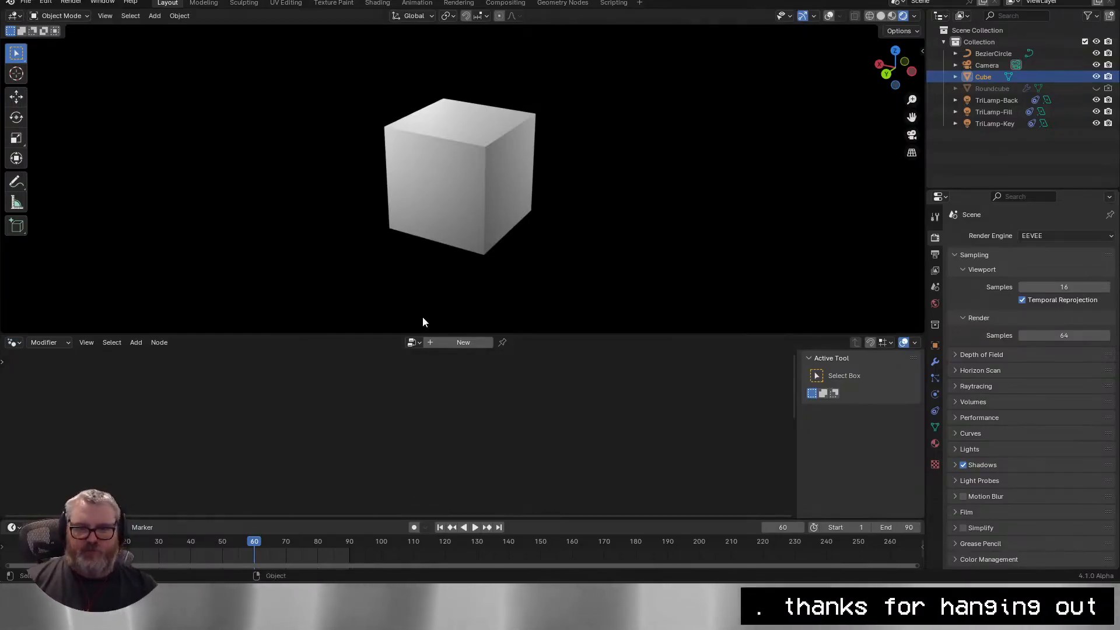
click(438, 343)
key(Home)
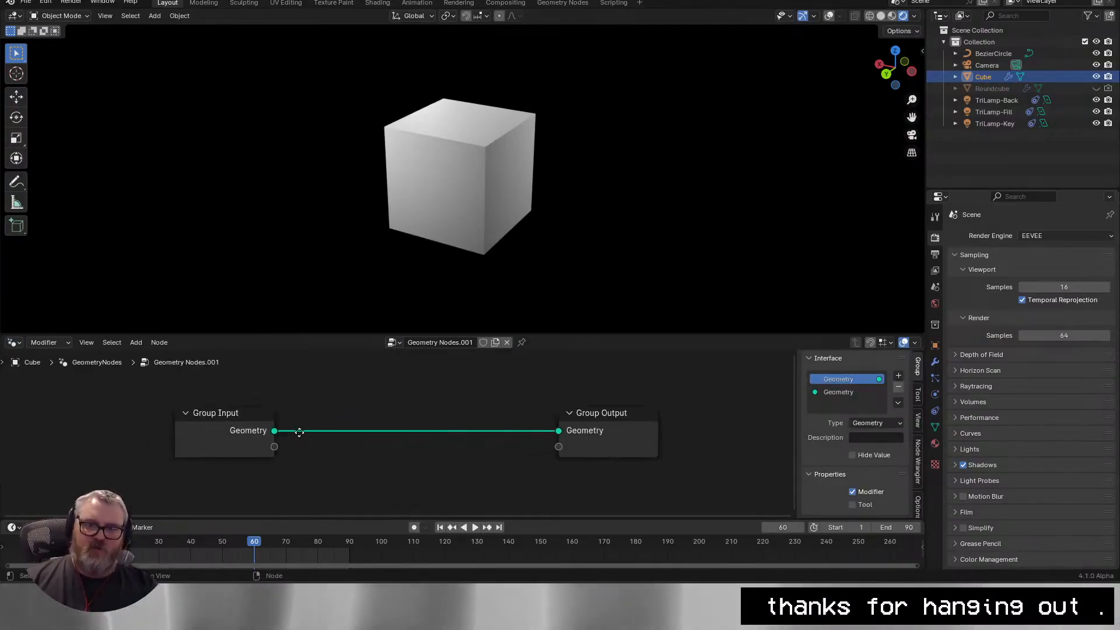
drag(536, 439, 456, 482)
drag(201, 448, 76, 456)
key(shift+a)
click(273, 313)
text(obj)
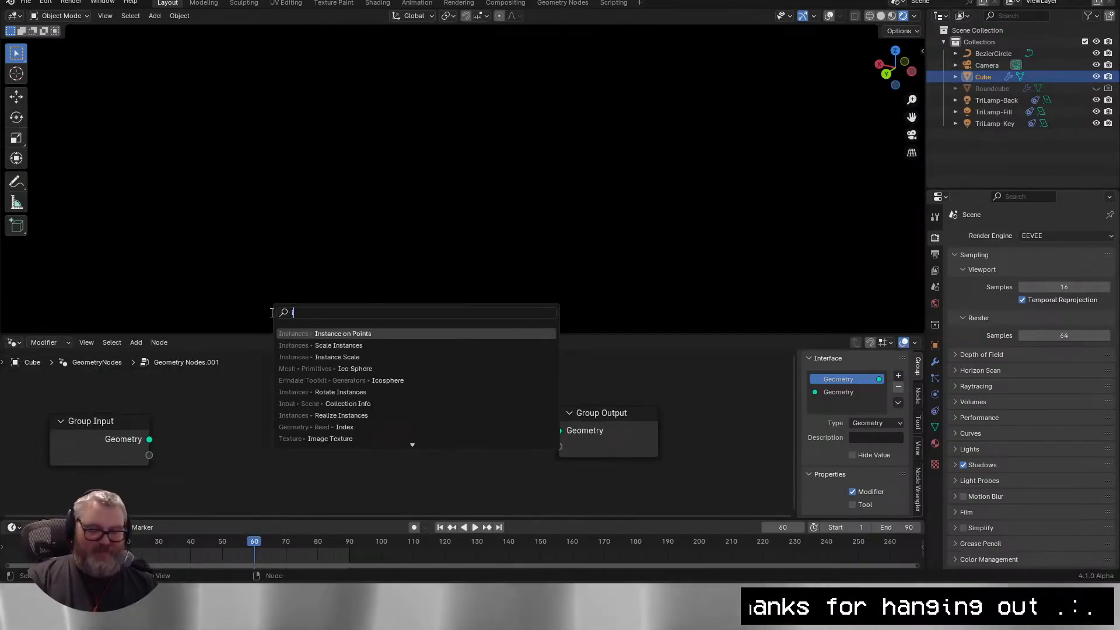
key(Return)
click(262, 391)
key(ctrl+z)
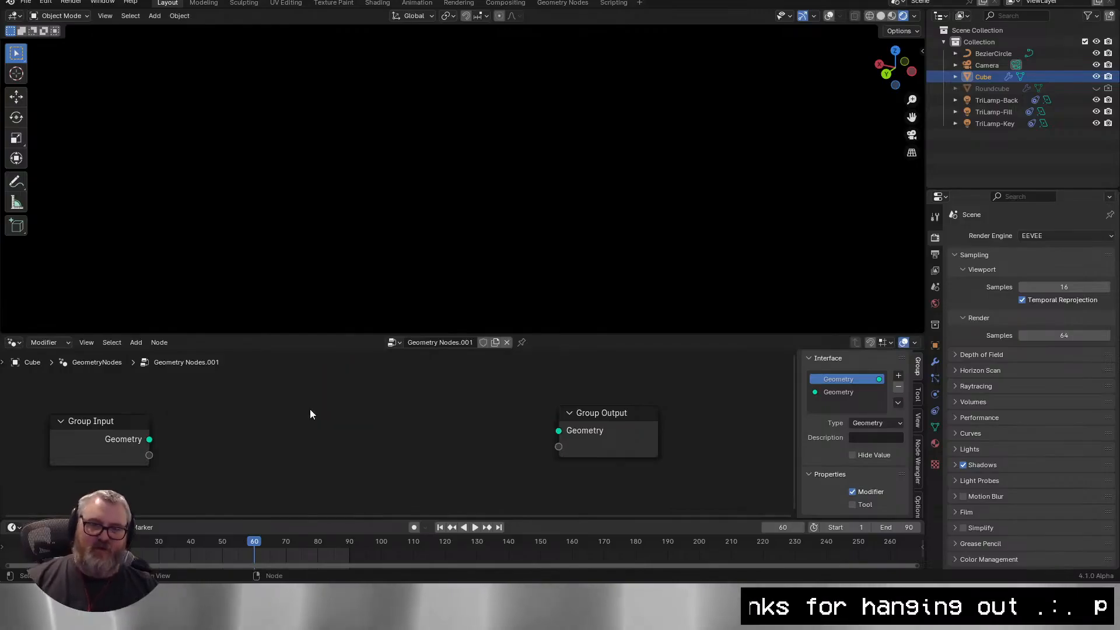
Add the Erindale Toolkit Icosphere node and connect its Geometry output to Group Output.
key(shift+a)
click(294, 310)
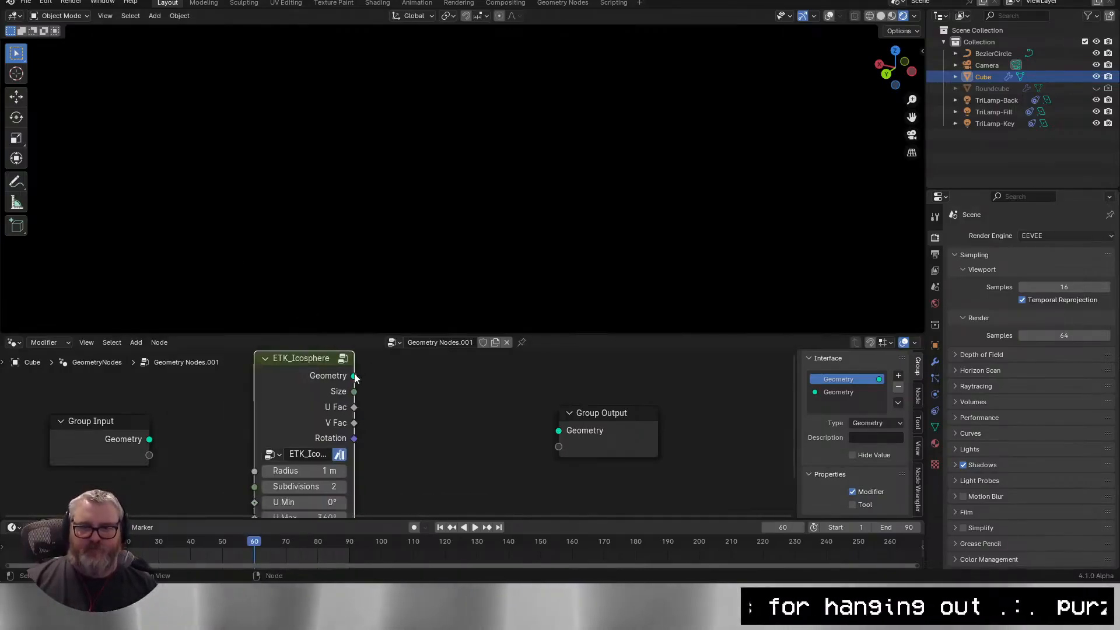
drag(354, 376, 558, 431)
drag(470, 282, 571, 299)
drag(374, 441, 328, 439)
Insert a Dual Mesh node between ETK_Icosphere and Group Output.
key(shift+a)
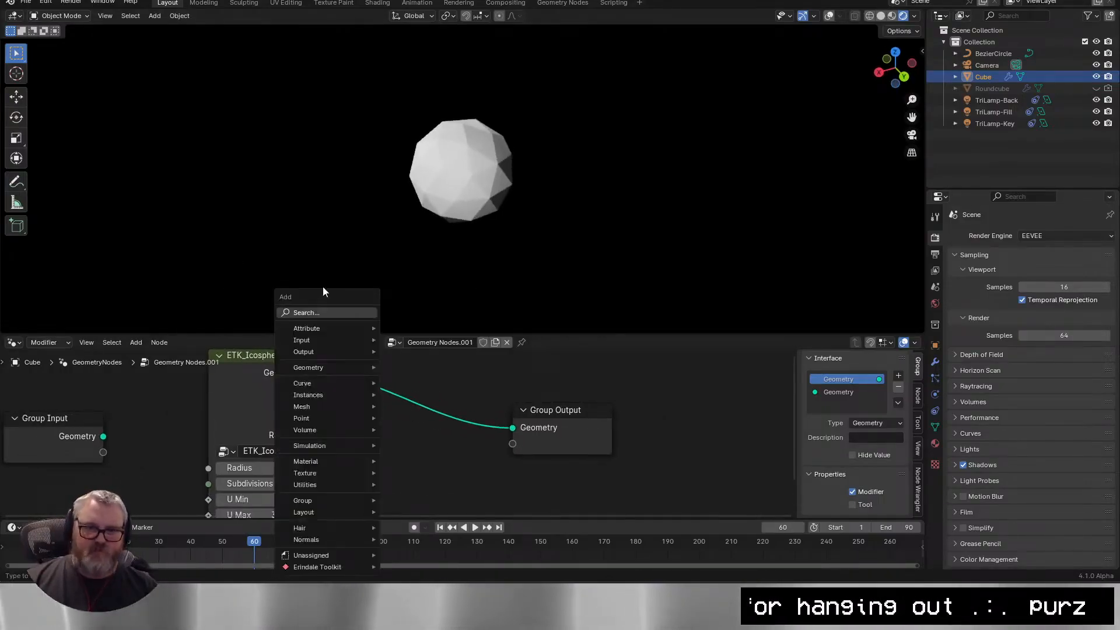
click(313, 311)
text(dual)
key(Return)
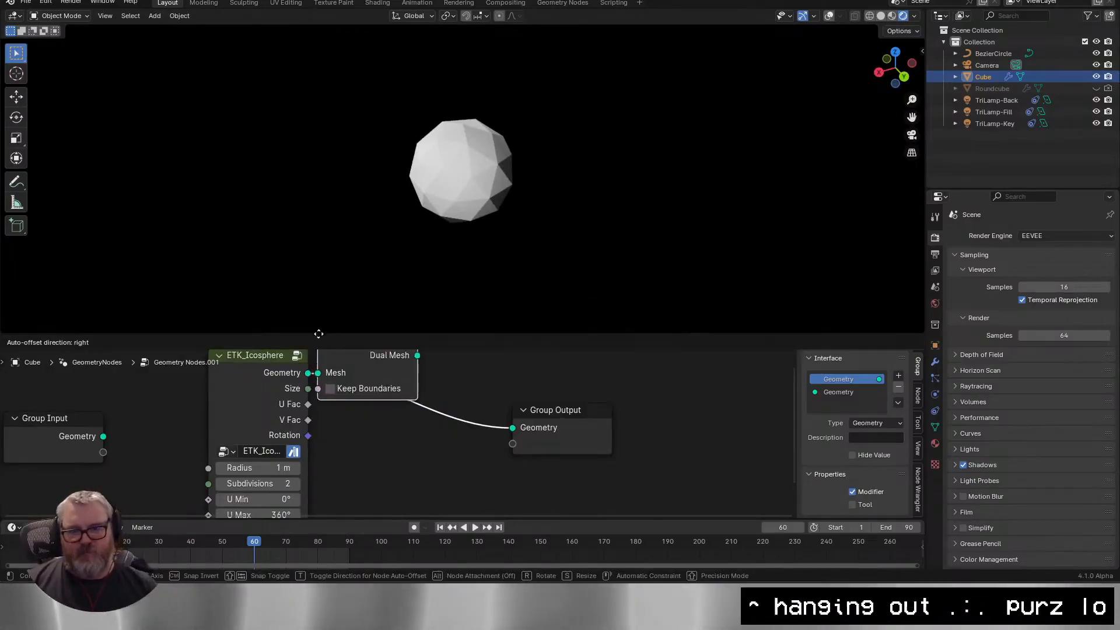
click(361, 373)
drag(523, 211, 567, 243)
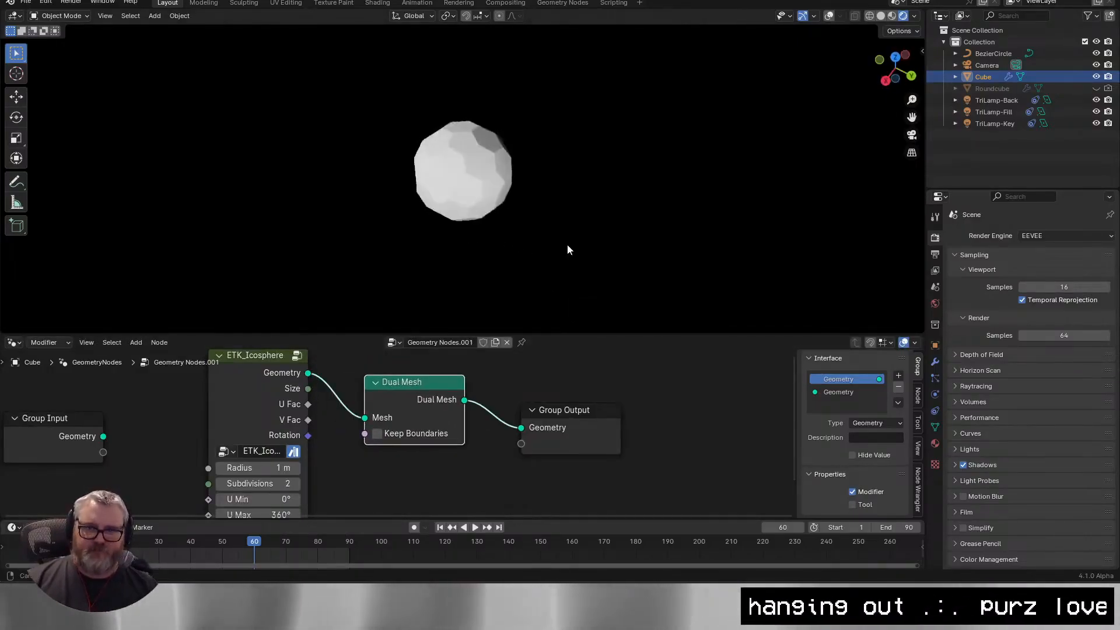
Set the ETK_Icosphere Subdivisions to 3 and move Dual Mesh and Group Output apart to make room after the icosphere.
drag(340, 492, 352, 460)
mouse_move(408, 288)
mouse_down()
mouse_move(528, 176)
mouse_move(218, 169)
mouse_move(549, 210)
mouse_move(488, 212)
mouse_move(569, 210)
mouse_move(483, 308)
mouse_up()
scroll(513, 372, down, 4)
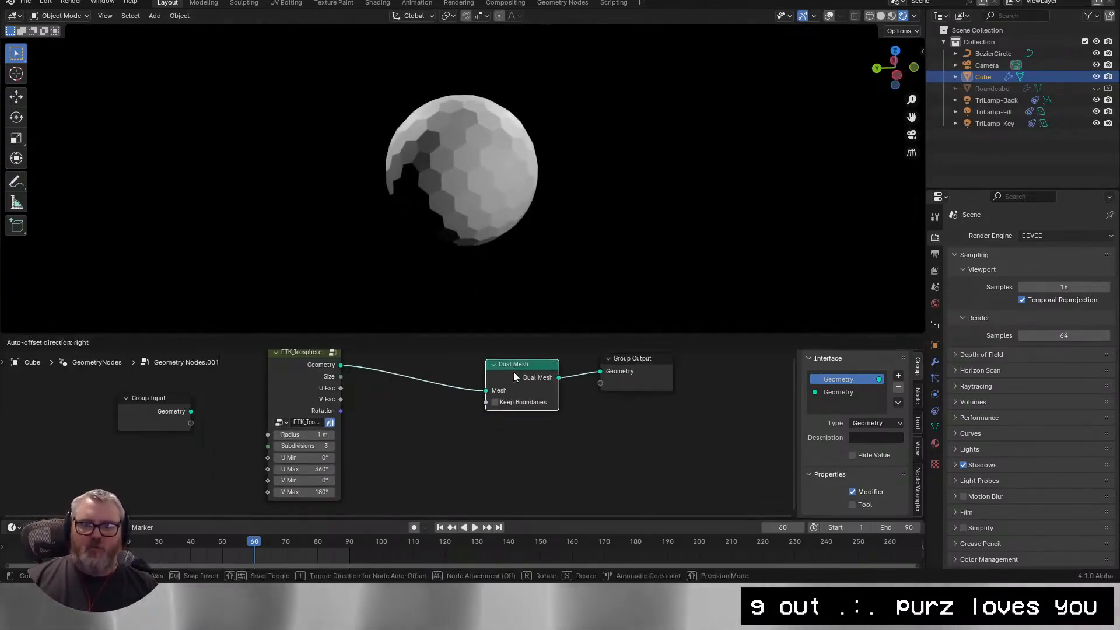
mouse_move(490, 263)
mouse_down()
mouse_move(474, 239)
mouse_move(531, 236)
mouse_move(369, 285)
mouse_up()
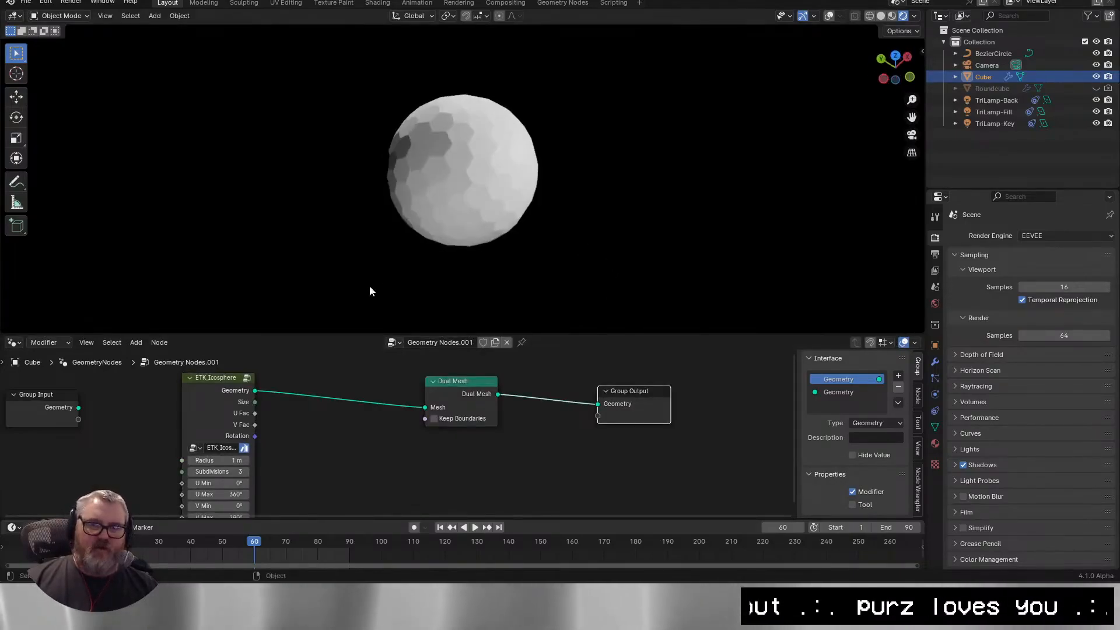
Insert an Extrude Mesh node between ETK_Icosphere and Dual Mesh and set its Offset Scale to 0.120.
key(shift+a)
click(277, 312)
text(extru)
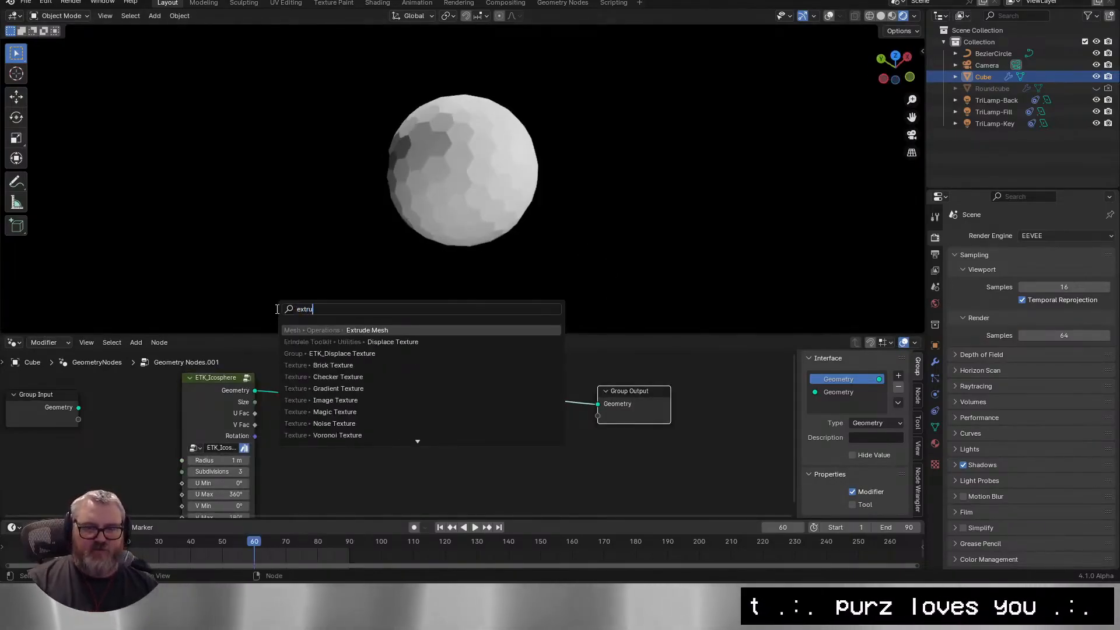
key(Return)
click(283, 345)
drag(641, 187, 556, 198)
drag(336, 435, 337, 435)
scroll(372, 438, up, 2)
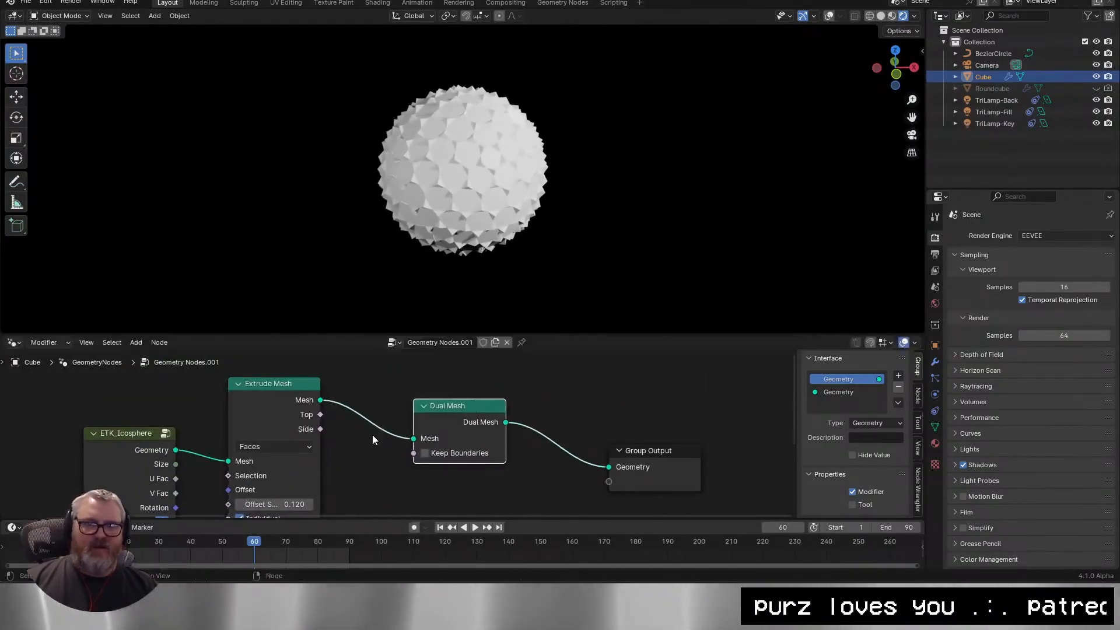
Insert a Scale Elements node after Extrude Mesh, connect Top to its Selection input, and set its Scale to 0.
key(shift+a)
text(scale ele)
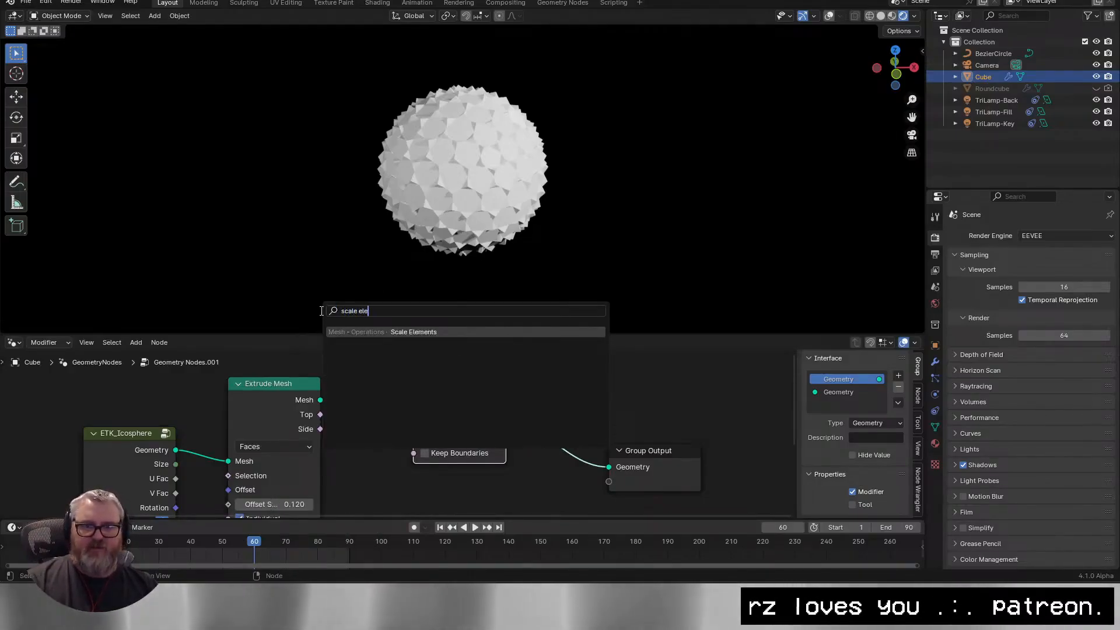
key(Return)
click(370, 356)
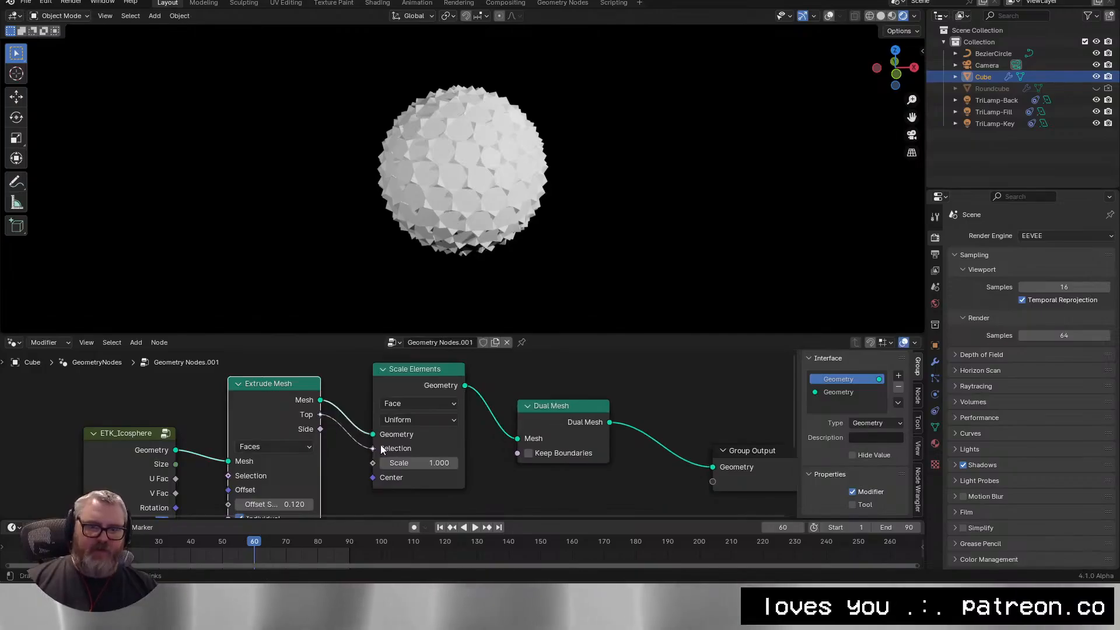
drag(381, 445, 380, 445)
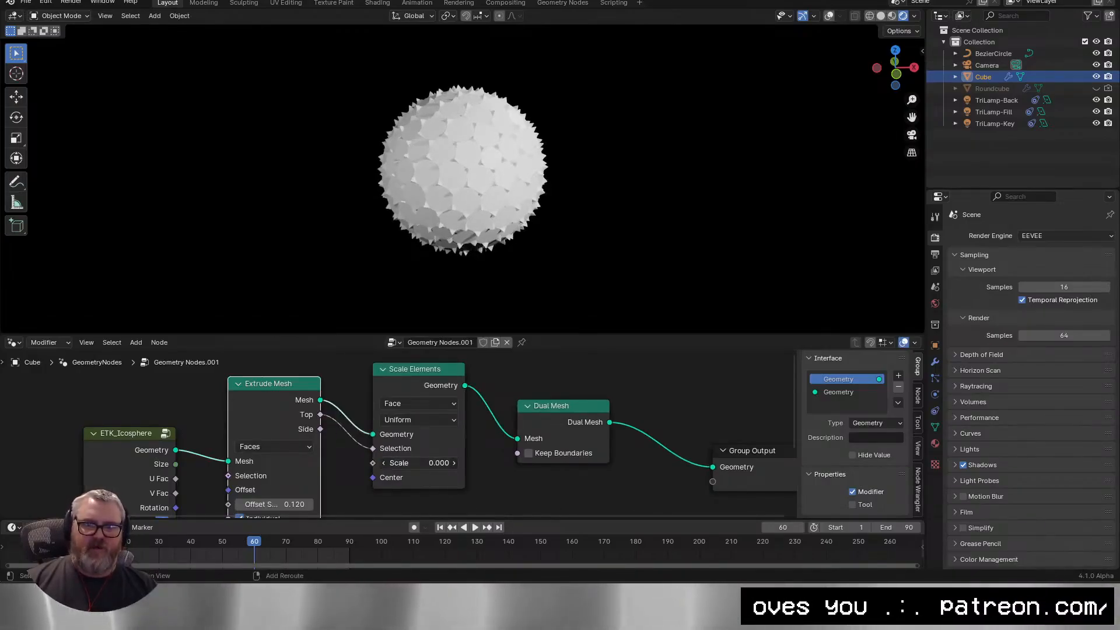
mouse_move(506, 214)
mouse_down()
mouse_move(593, 182)
mouse_move(538, 261)
mouse_move(475, 234)
mouse_up()
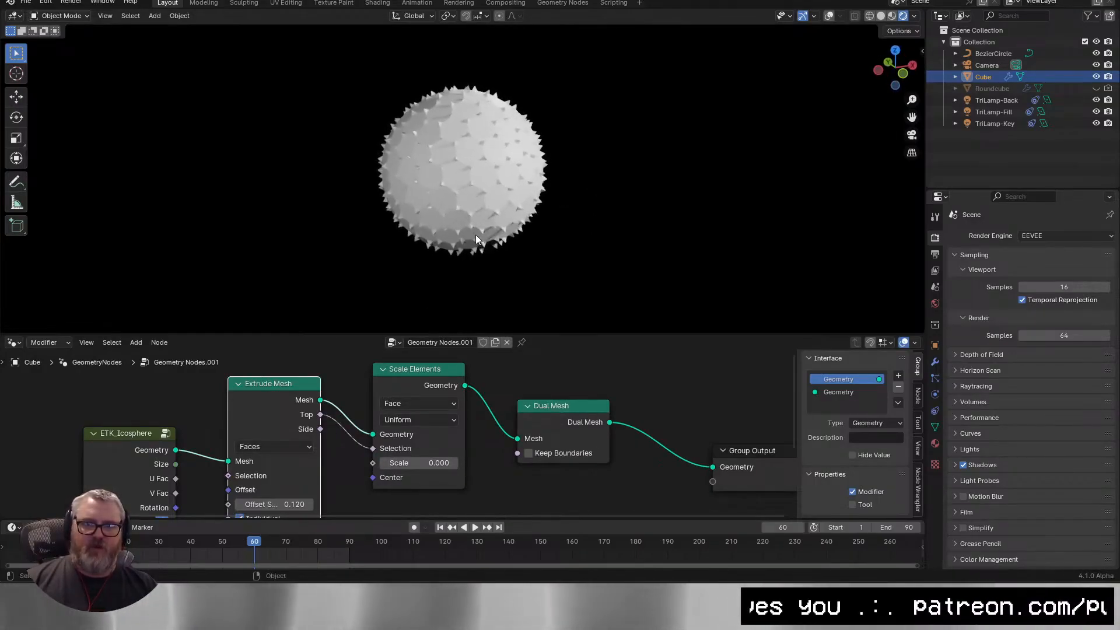
mouse_move(412, 463)
mouse_down()
mouse_move(475, 462)
mouse_move(408, 462)
mouse_up()
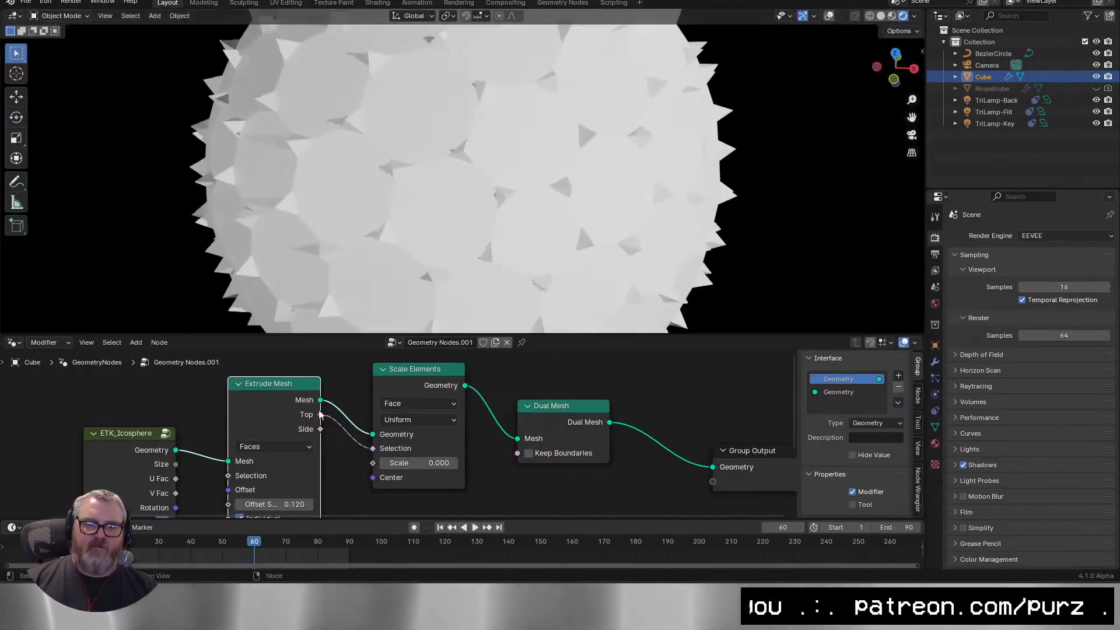
Set the Extrude Mesh Offset Scale to 0.610.
drag(270, 505, 326, 505)
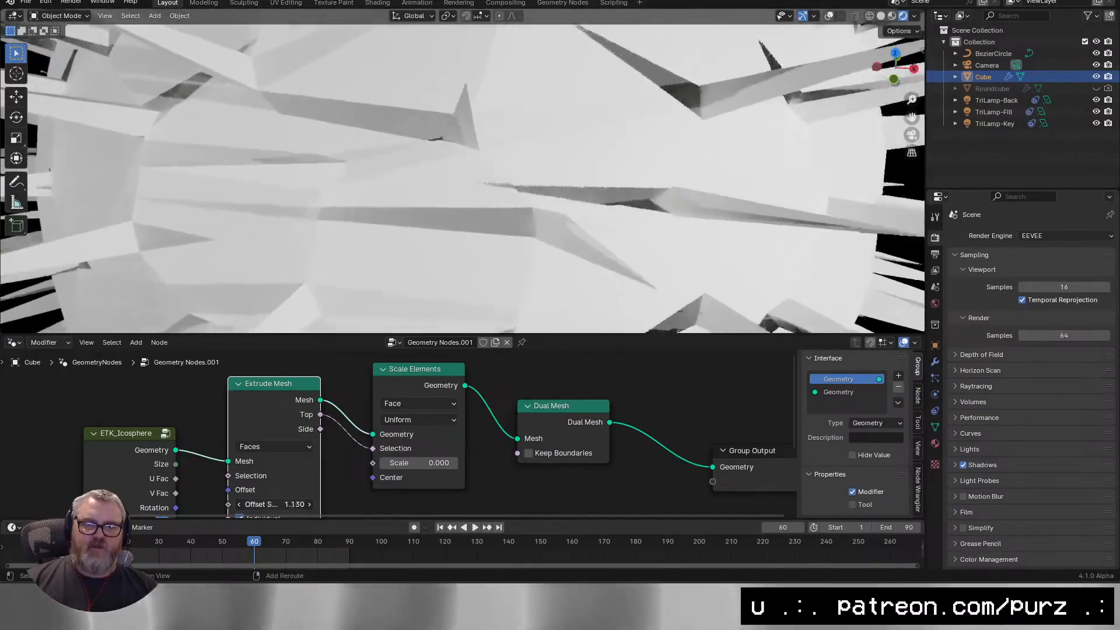
scroll(346, 153, down, 10)
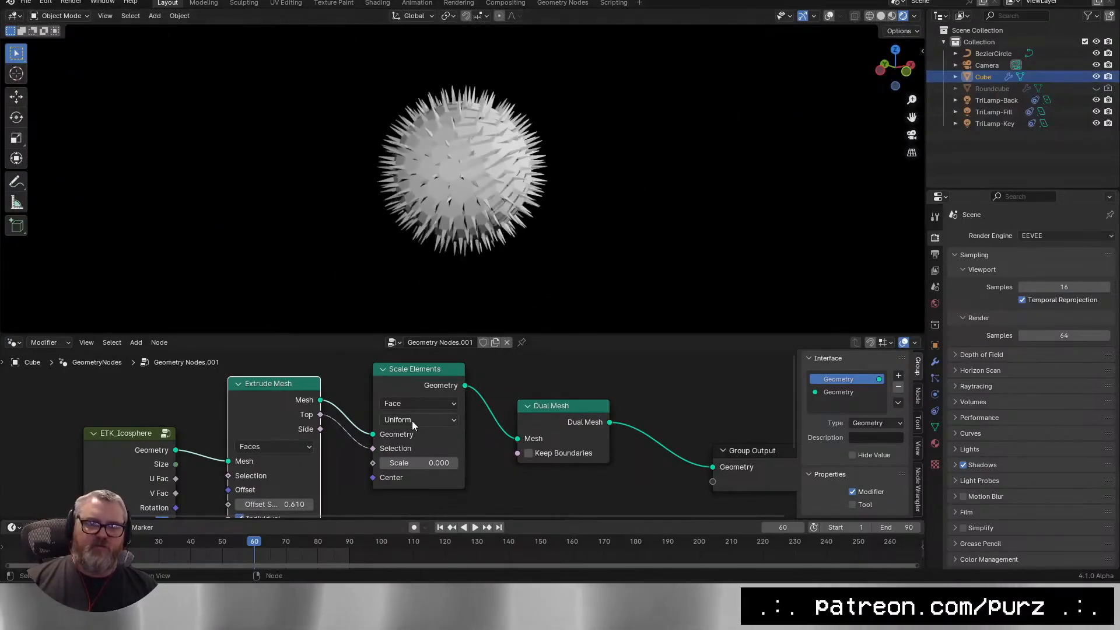
scroll(408, 425, down, 1)
Move the Dual Mesh node to between ETK_Icosphere and Extrude Mesh so the hexagonal faces are extruded into spikes.
key(Home)
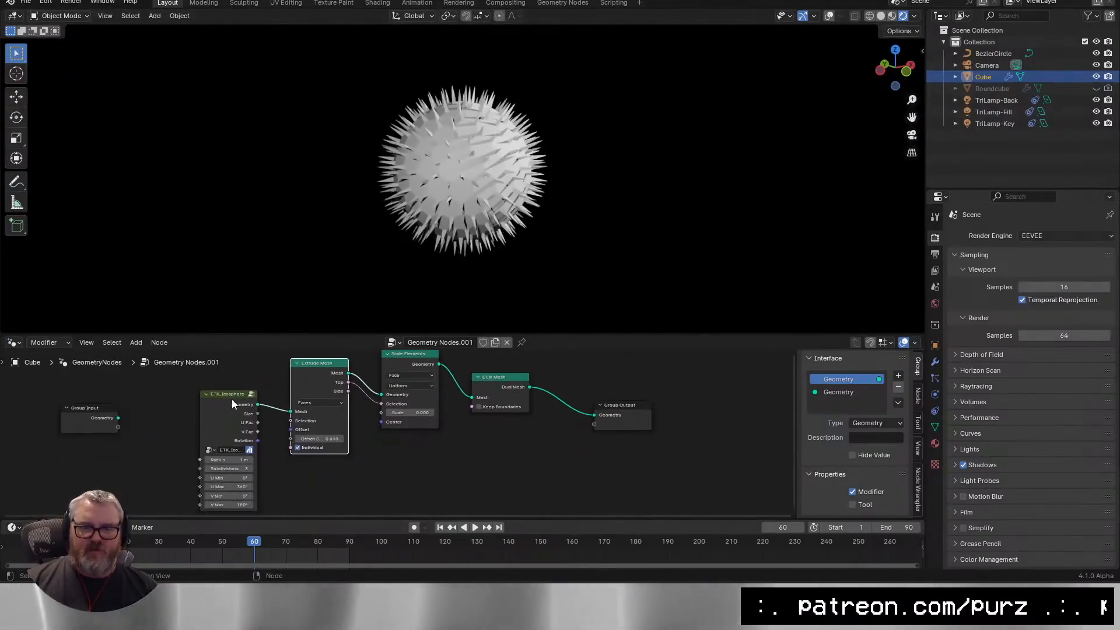
drag(232, 403, 205, 382)
drag(508, 387, 301, 389)
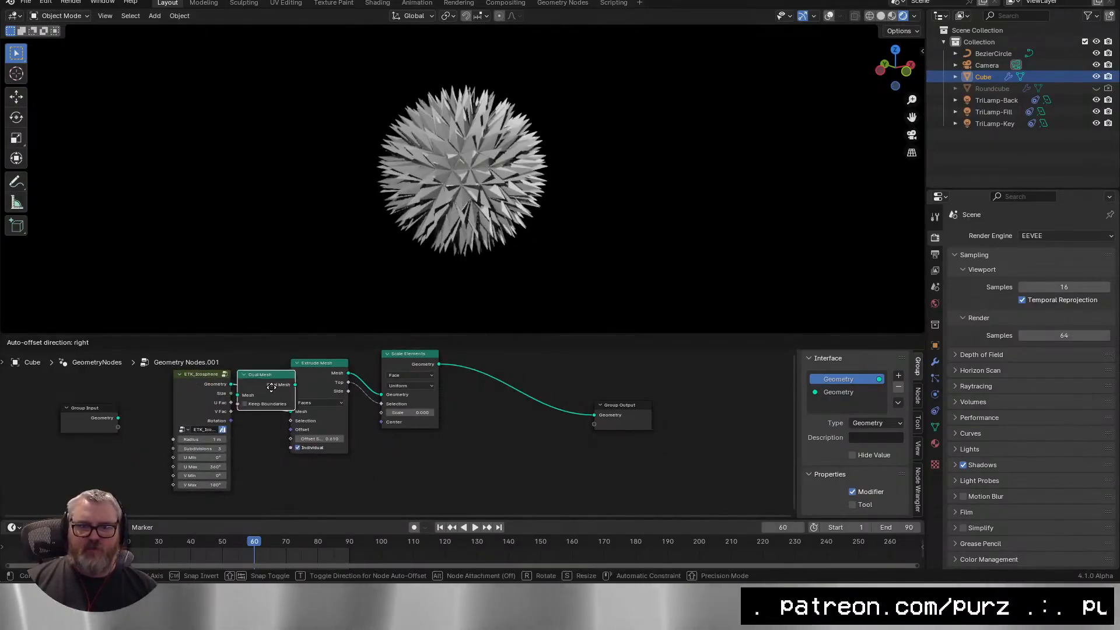
scroll(583, 246, up, 4)
scroll(565, 190, down, 2)
drag(621, 175, 479, 144)
drag(910, 69, 576, 187)
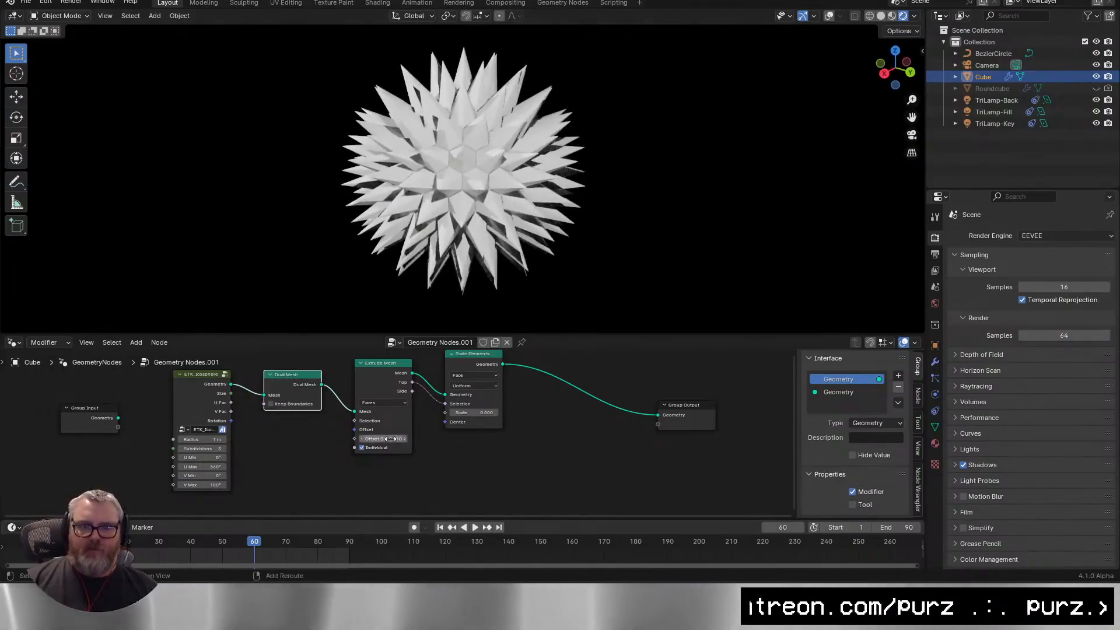
Set the Extrude Mesh Offset Scale to 0.860 and the Scale Elements Scale to 0.190.
mouse_move(389, 439)
mouse_down()
mouse_move(370, 439)
mouse_move(438, 439)
mouse_move(382, 438)
mouse_up()
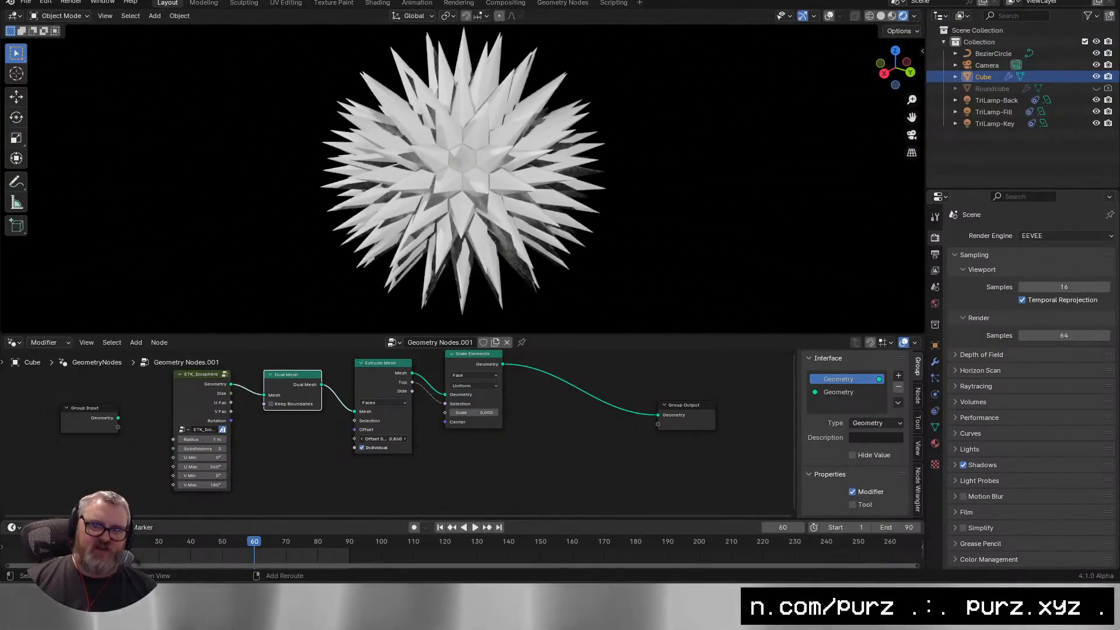
drag(606, 164, 271, 176)
scroll(471, 208, up, 4)
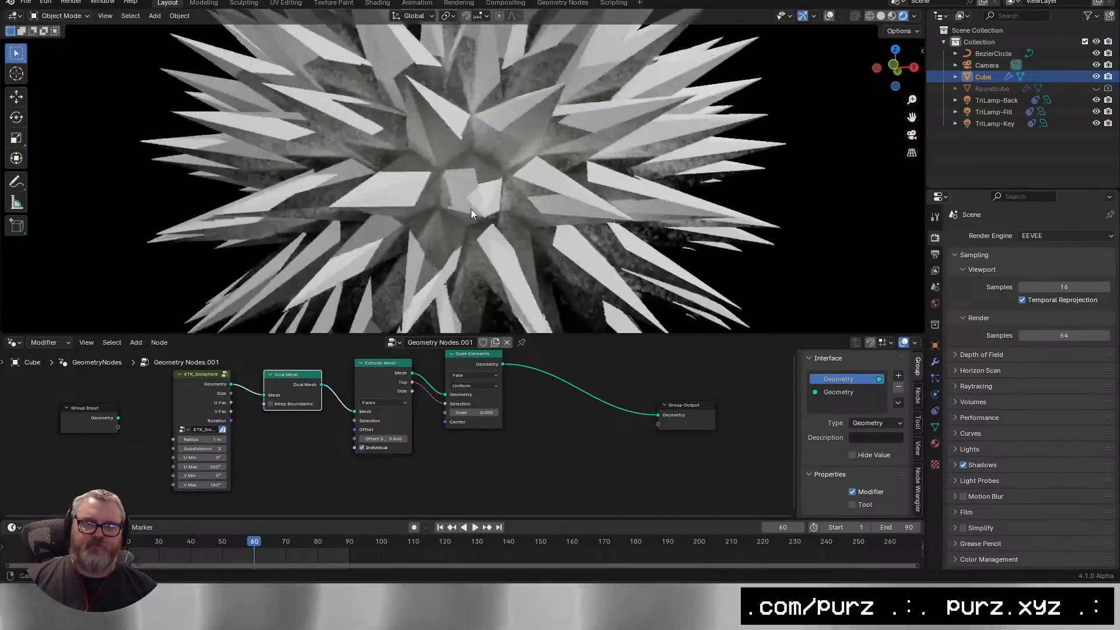
mouse_move(476, 416)
mouse_down()
mouse_move(510, 416)
mouse_move(480, 416)
mouse_up()
Duplicate the Extrude Mesh and Scale Elements nodes and chain the copies between the first Scale Elements node and Group Output.
scroll(460, 449, down, 2)
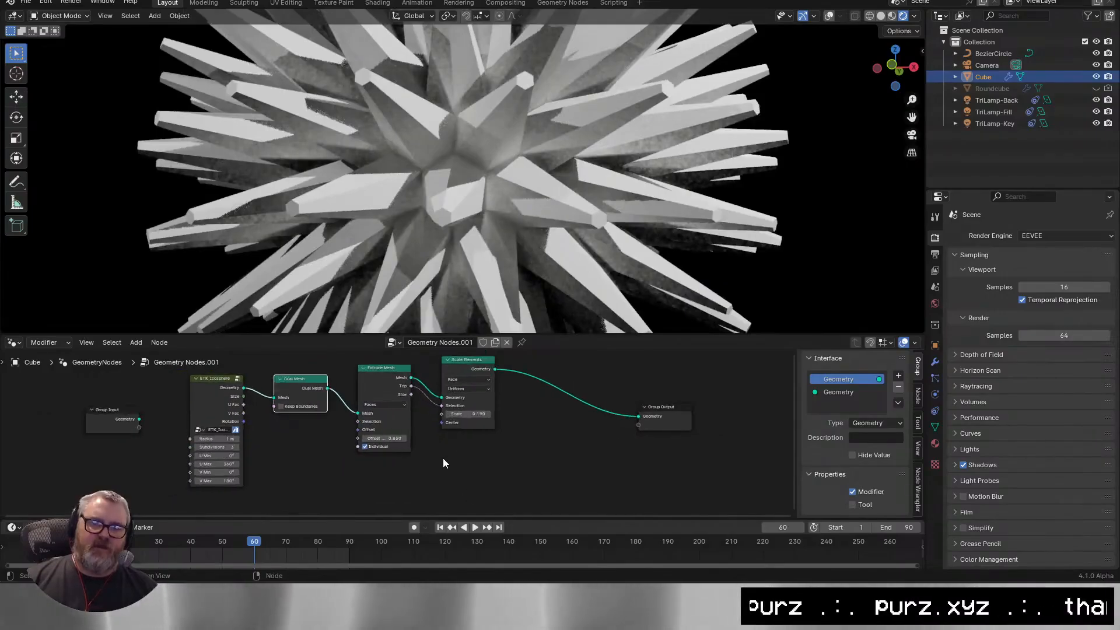
drag(382, 474, 465, 401)
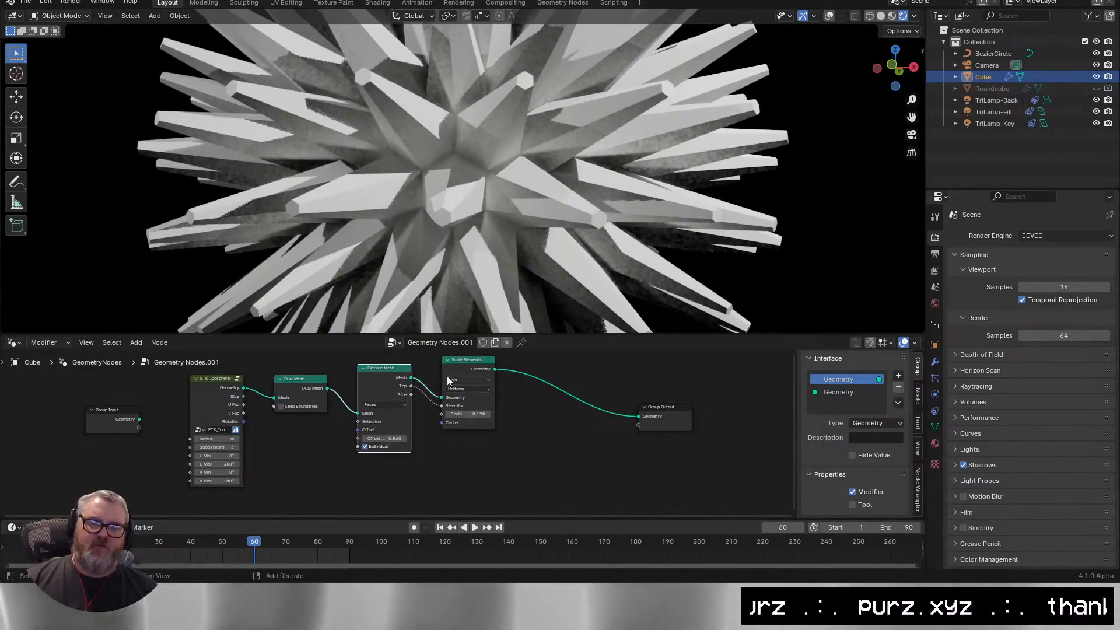
shift+click(458, 364)
key(shift+d)
click(523, 418)
drag(423, 466, 379, 487)
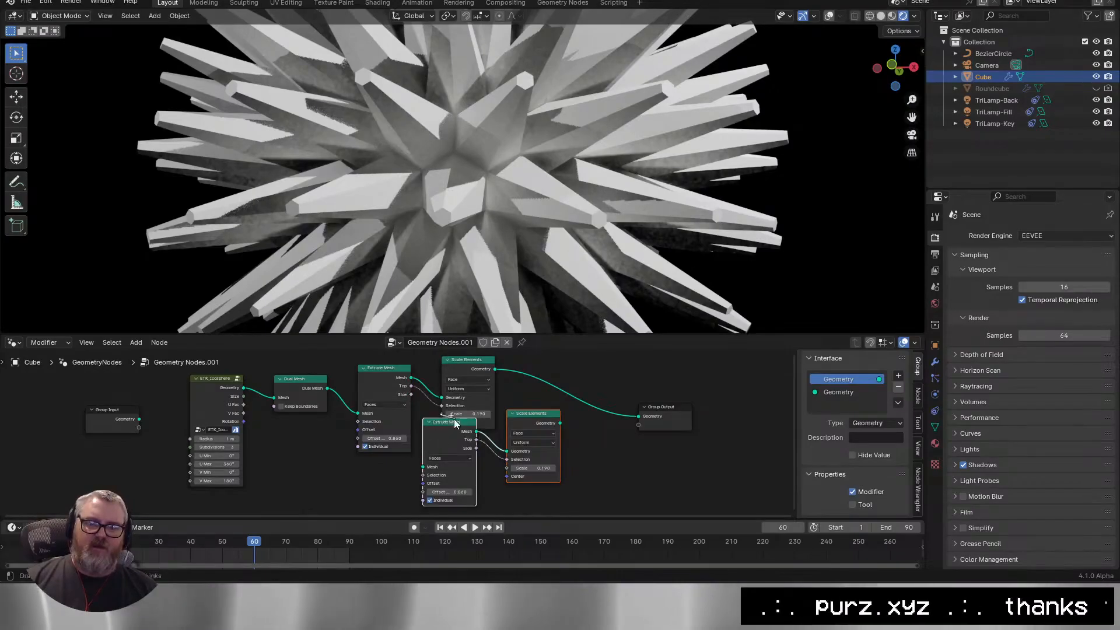
drag(455, 423, 386, 471)
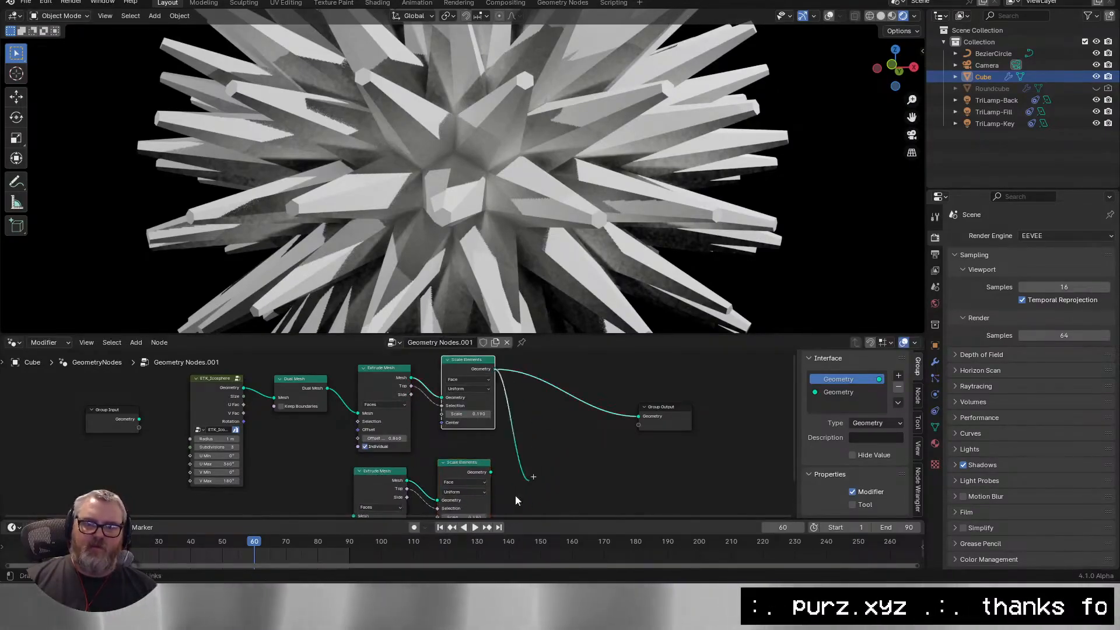
drag(515, 496, 348, 490)
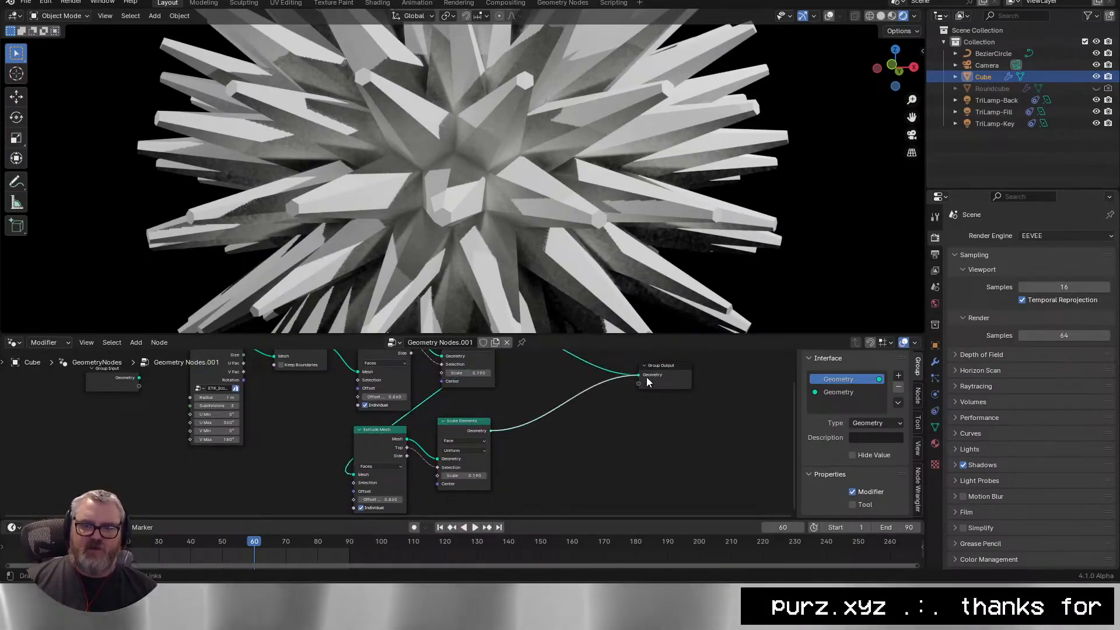
drag(647, 380, 646, 385)
Set the duplicated Extrude Mesh Offset Scale to 0.400 and the duplicated Scale Elements Scale to 0.3.
scroll(408, 467, up, 3)
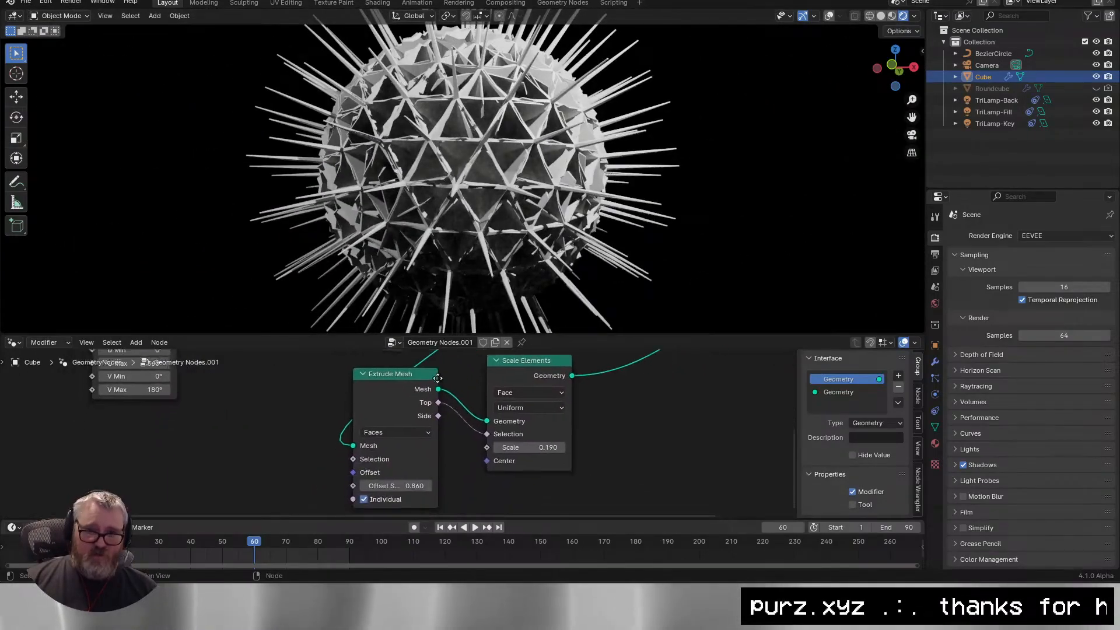
drag(413, 456, 379, 456)
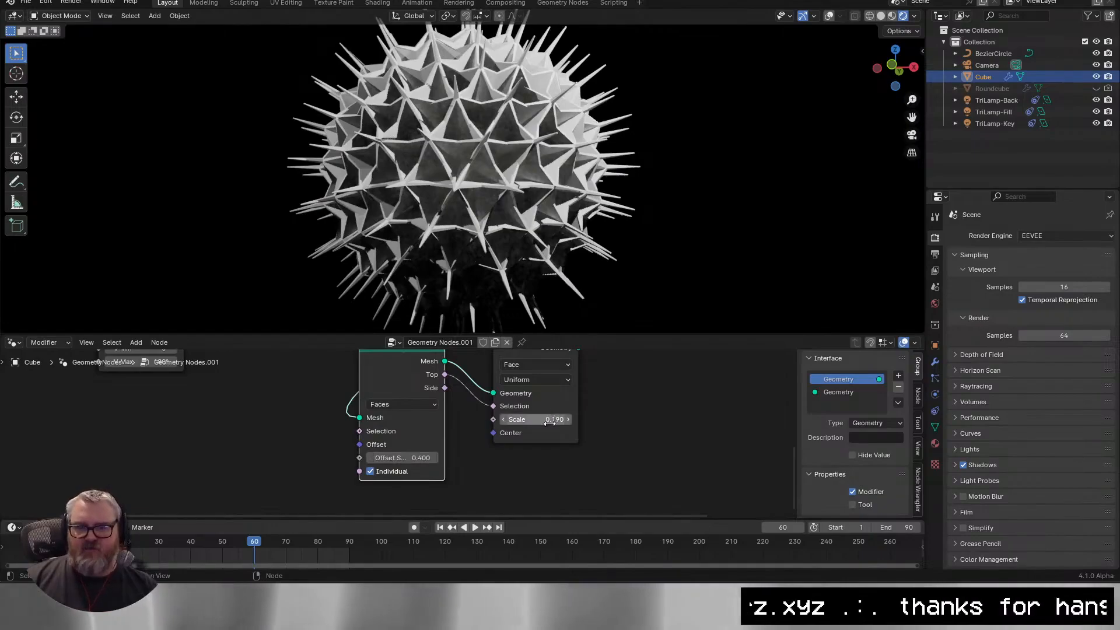
drag(549, 422, 551, 423)
text(.3)
key(Return)
Lower the duplicated Extrude Mesh Offset Scale to 0.060 and raise the duplicated Scale Elements Scale to 0.790.
mouse_move(408, 458)
mouse_down()
mouse_move(350, 457)
mouse_move(392, 458)
mouse_up()
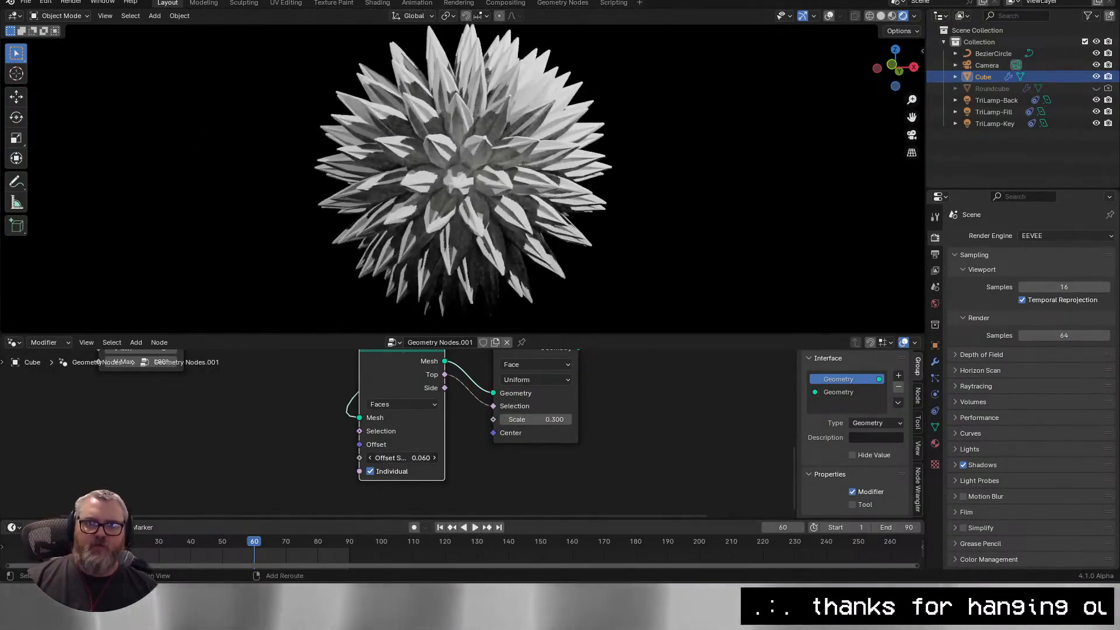
drag(536, 419, 565, 419)
drag(536, 116, 394, 176)
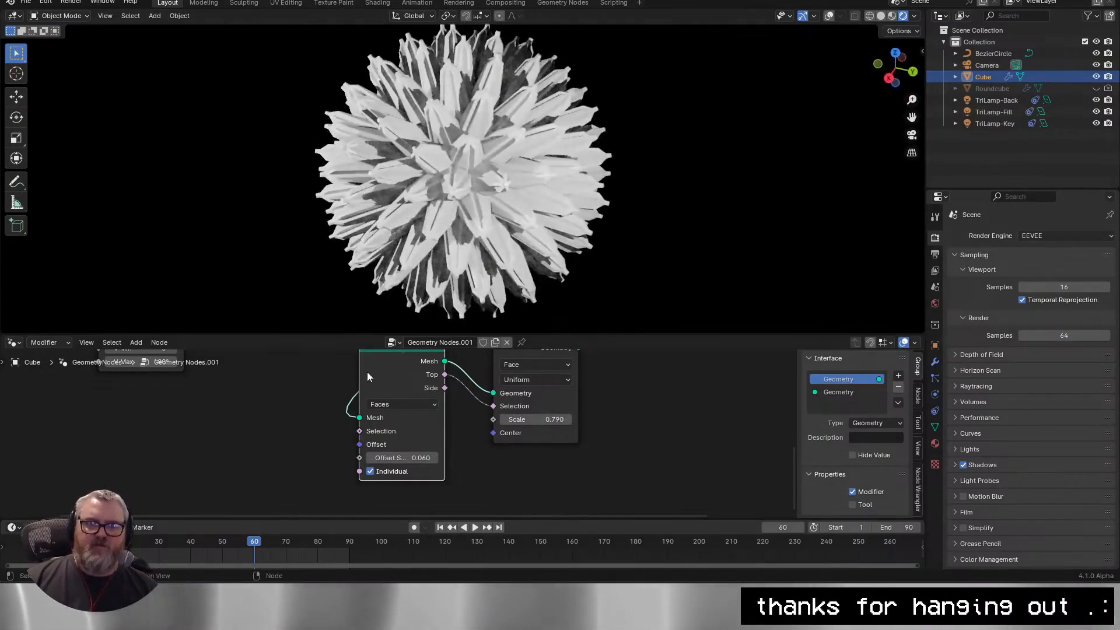
Reduce the ETK_Icosphere Subdivisions to 2.
drag(367, 373, 351, 398)
drag(260, 508, 361, 487)
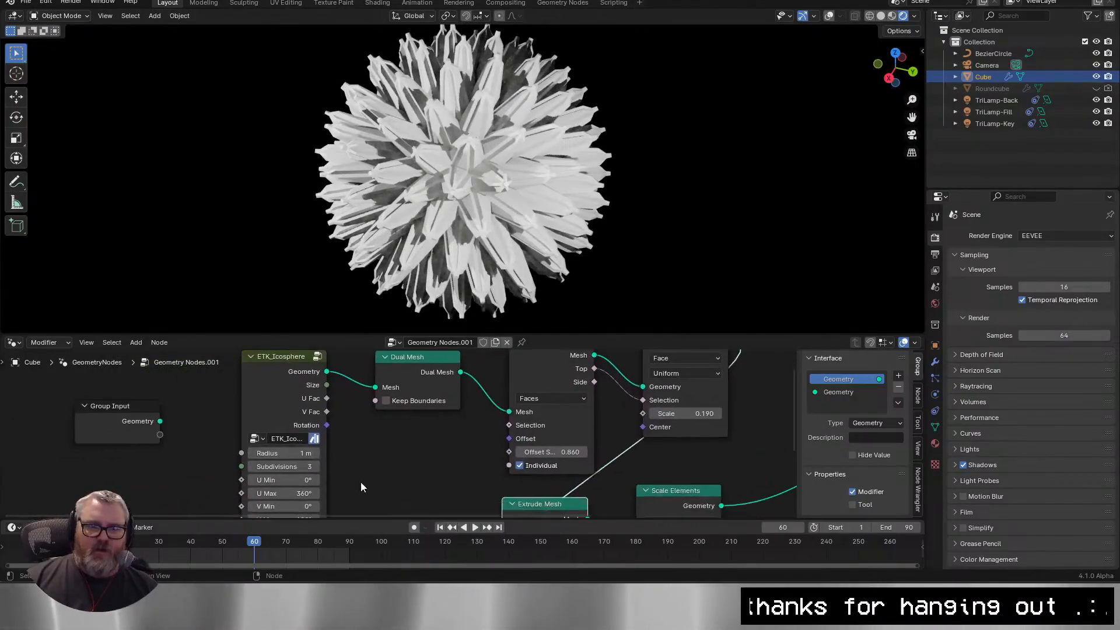
click(256, 466)
drag(489, 175, 135, 117)
scroll(576, 138, up, 3)
Set the first Extrude Mesh Offset Scale to 0.280 and the first Scale Elements Scale to 0.700.
drag(551, 452, 520, 452)
drag(606, 452, 607, 474)
drag(685, 435, 714, 435)
Set the duplicated Extrude Mesh Offset Scale to 0.360.
drag(606, 507, 569, 373)
drag(509, 442, 524, 442)
mouse_move(583, 81)
mouse_down()
mouse_move(400, 71)
mouse_move(250, 84)
mouse_move(491, 95)
mouse_up()
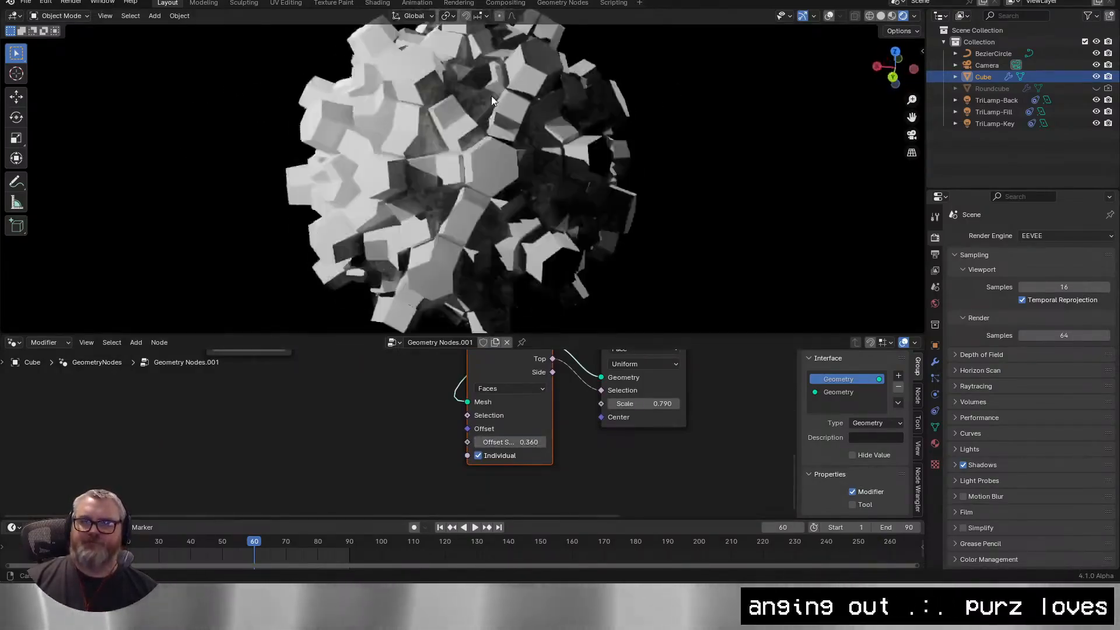
Examine the blocky extruded sphere from several angles and along the Y axis, and review the whole node chain.
scroll(491, 96, down, 5)
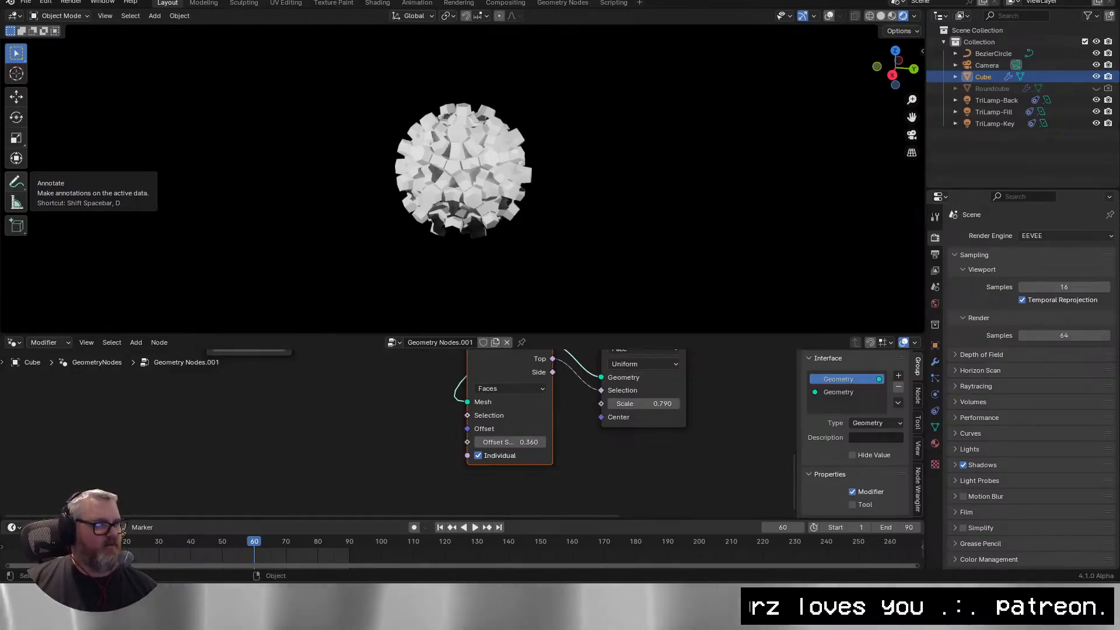
mouse_move(501, 278)
mouse_down()
mouse_move(516, 275)
mouse_move(393, 248)
mouse_up()
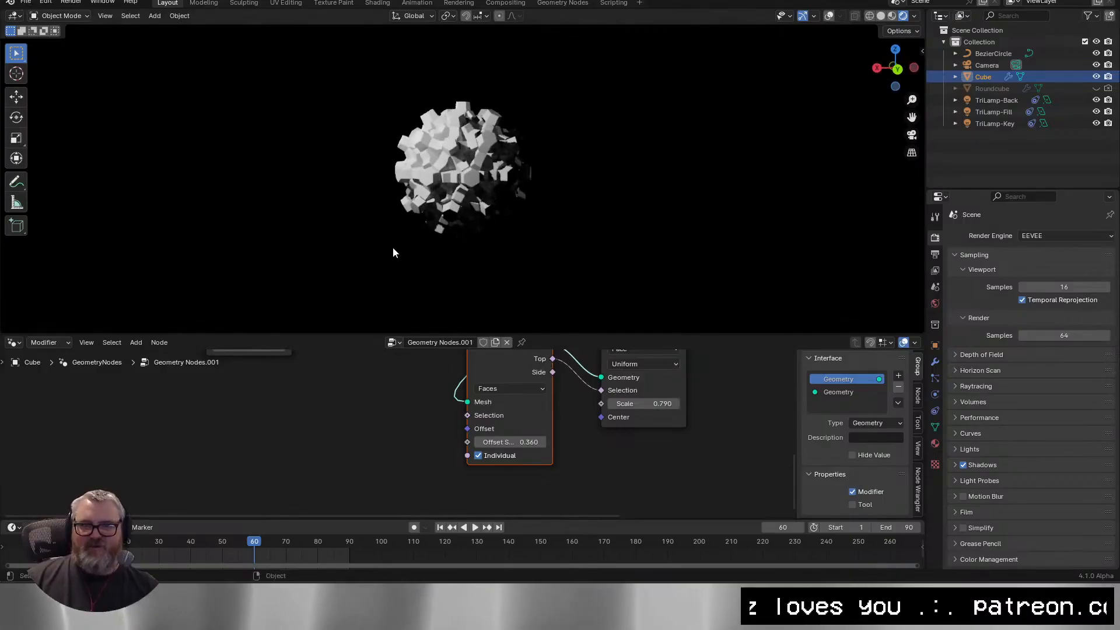
click(897, 70)
scroll(700, 245, up, 4)
drag(699, 427, 513, 467)
scroll(508, 280, down, 4)
scroll(525, 411, down, 3)
scroll(558, 228, up, 4)
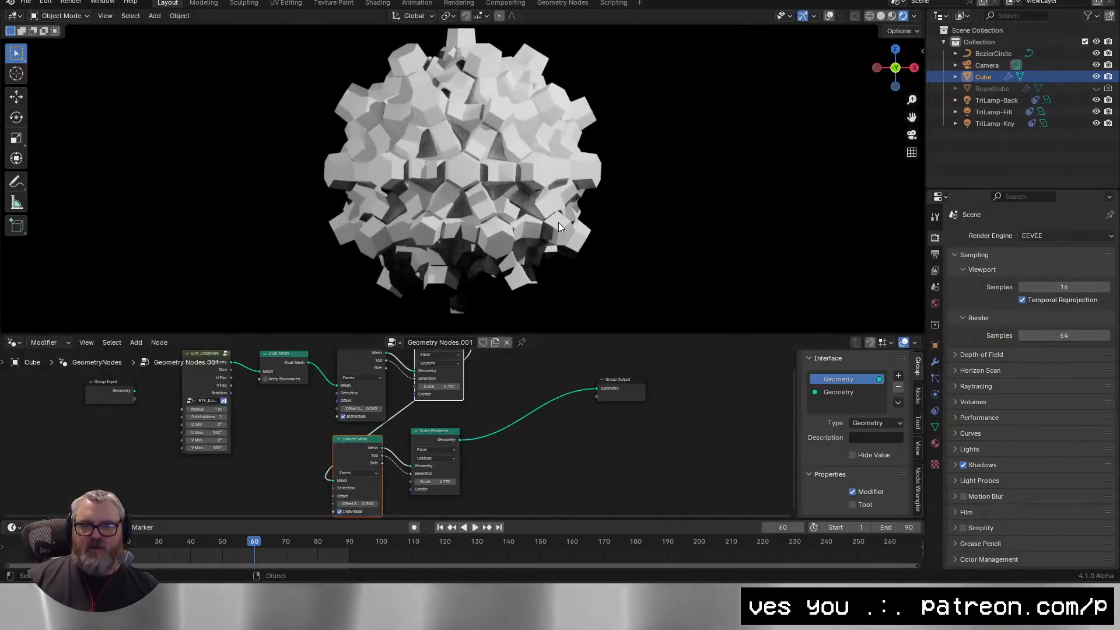
scroll(502, 413, down, 2)
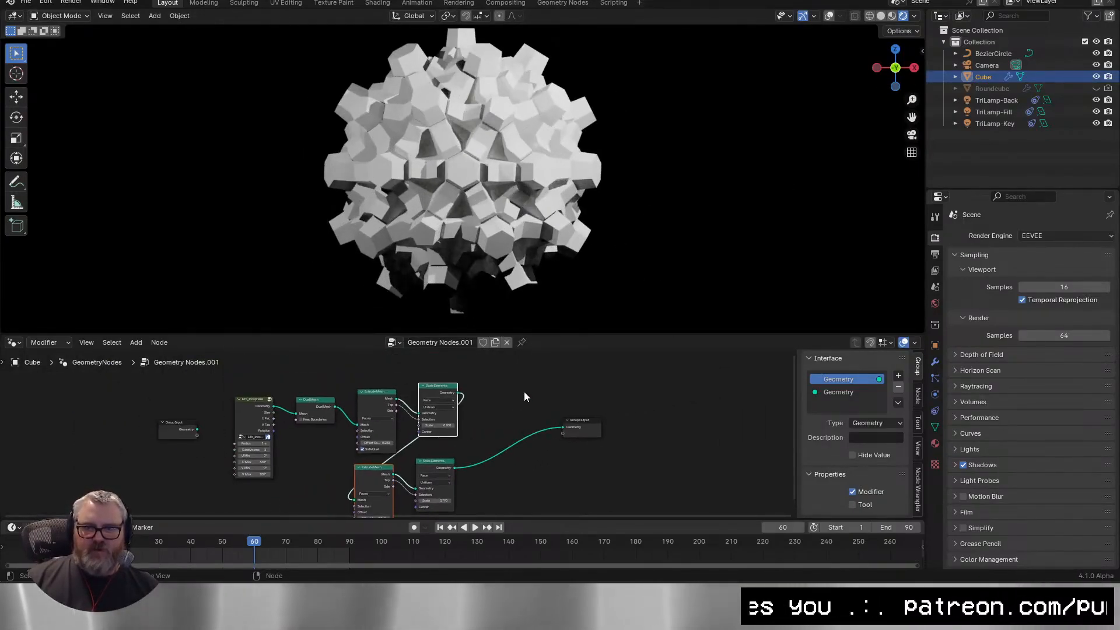
scroll(347, 437, up, 2)
scroll(218, 469, up, 2)
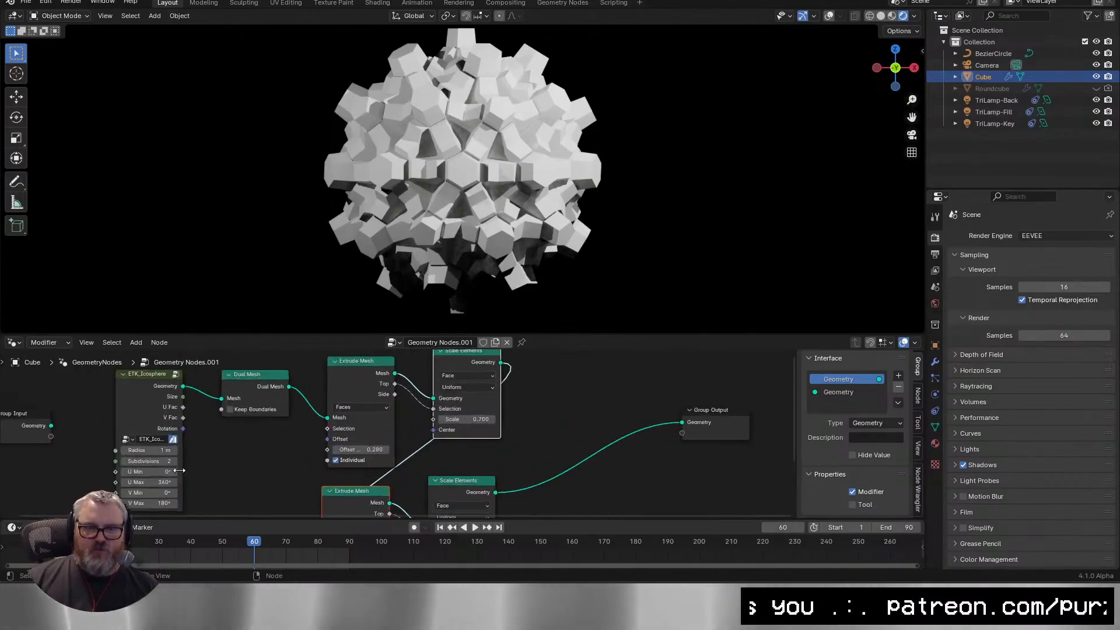
Try higher ETK_Icosphere Subdivisions values and return the setting to 2.
click(177, 460)
click(177, 460)
click(125, 460)
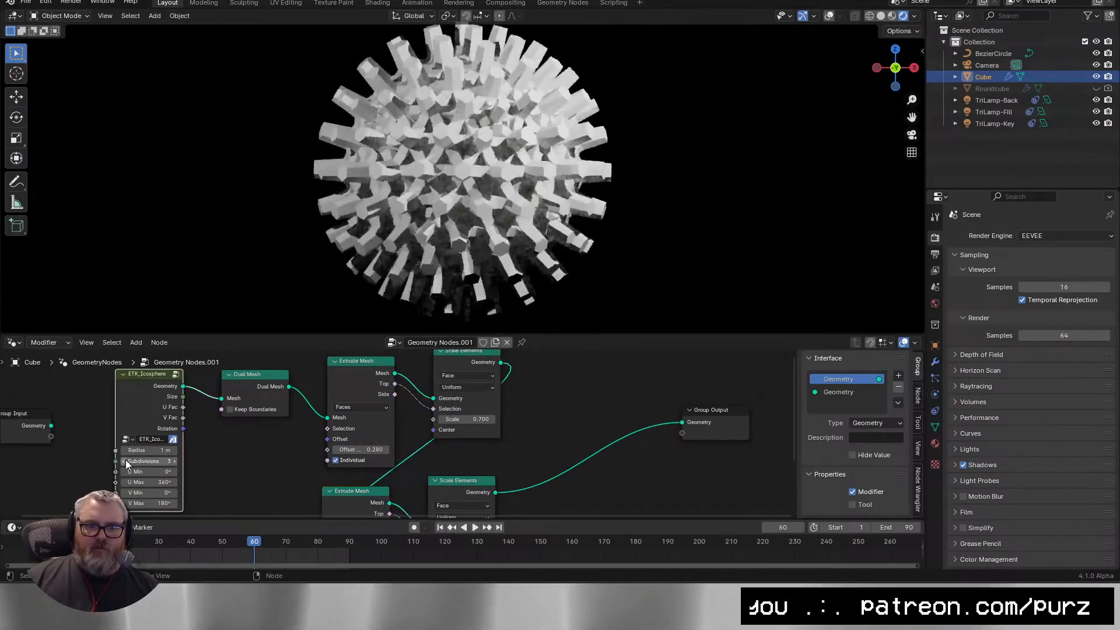
click(125, 460)
Try lowering the ETK_Icosphere U Max and V Max angles to cut away part of the sphere.
drag(146, 482, 98, 483)
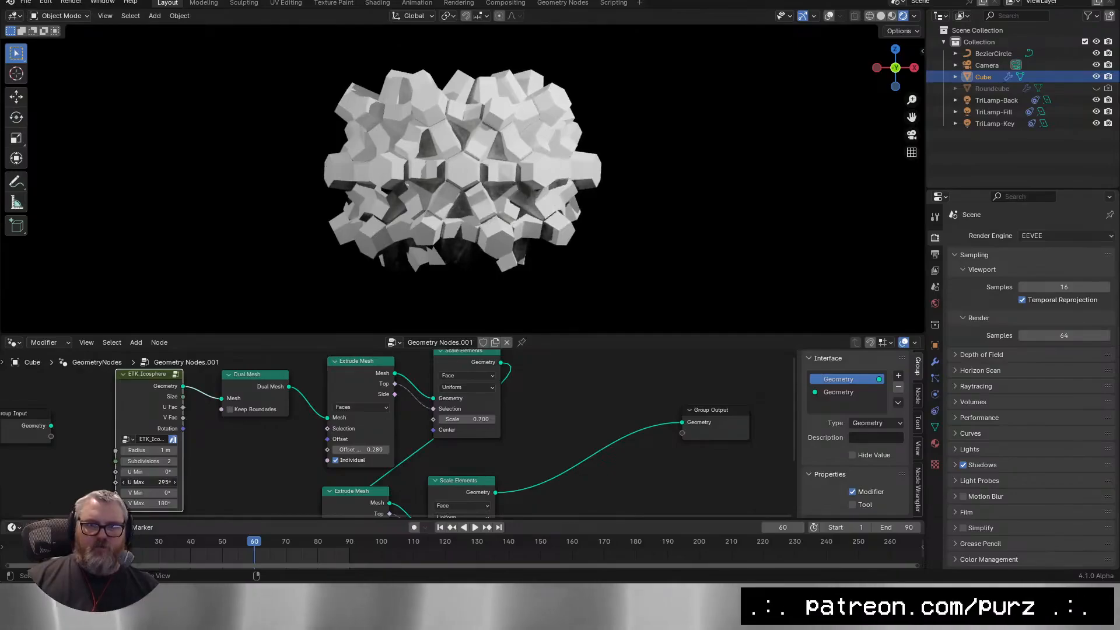
mouse_move(153, 483)
mouse_down()
mouse_move(120, 483)
mouse_move(175, 482)
mouse_move(46, 483)
mouse_move(192, 483)
mouse_move(87, 503)
mouse_move(153, 503)
mouse_up()
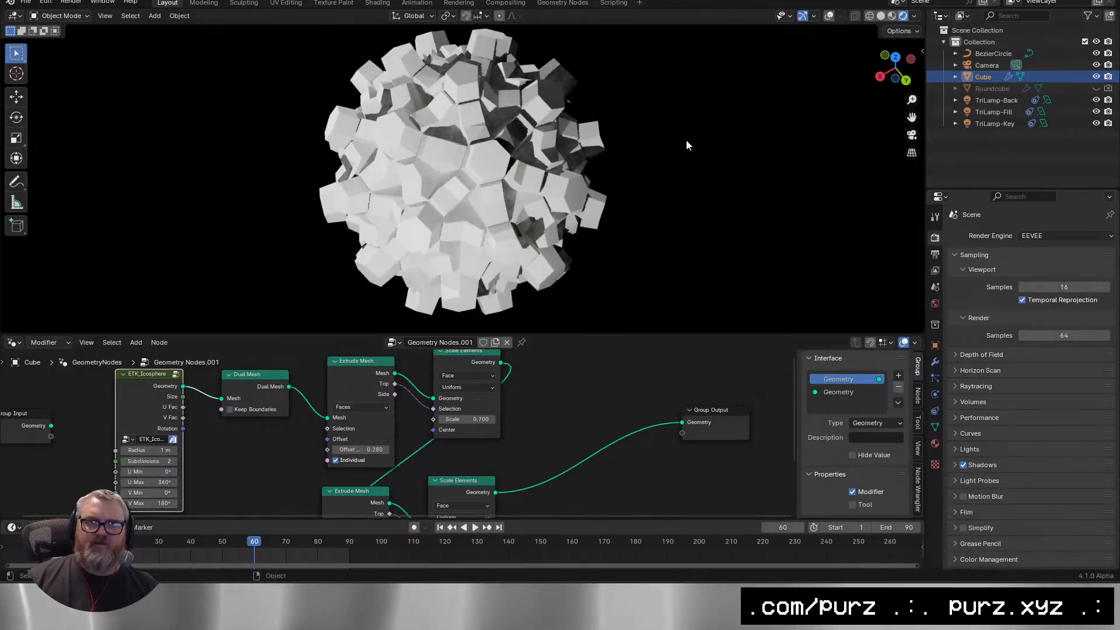
drag(685, 141, 575, 178)
key(KP_1)
scroll(575, 177, up, 2)
Try larger values for the first Extrude Mesh Offset Scale and the first Scale Elements Scale, undoing each change.
mouse_move(362, 449)
mouse_down()
mouse_move(349, 449)
mouse_move(396, 449)
mouse_move(327, 449)
mouse_move(368, 449)
mouse_up()
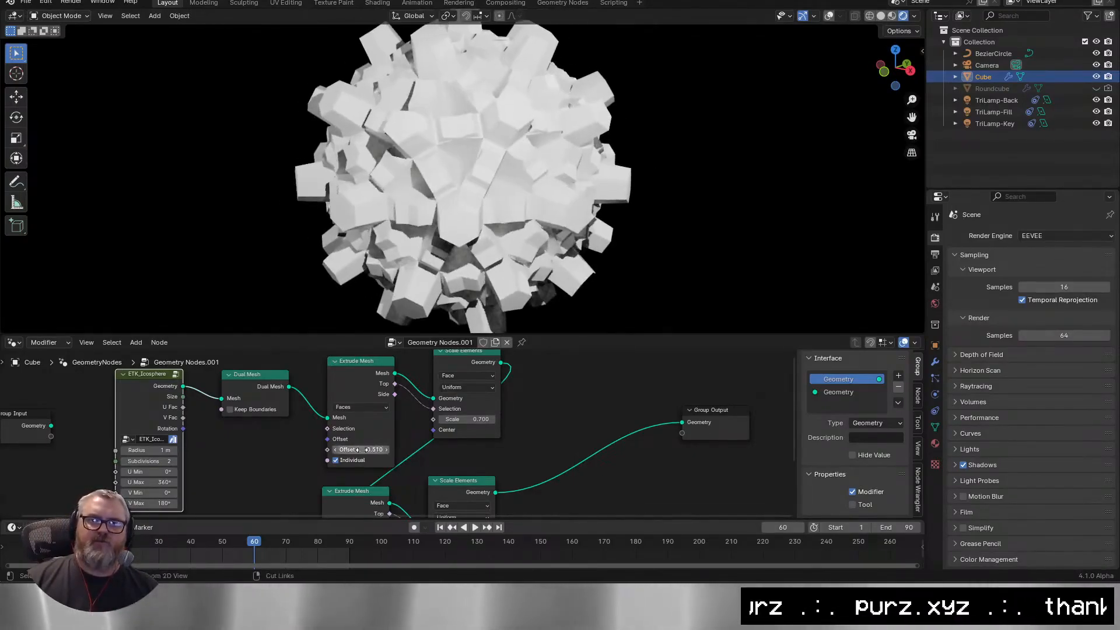
key(ctrl+z)
mouse_move(484, 418)
mouse_down()
mouse_move(462, 418)
mouse_move(503, 418)
mouse_up()
key(ctrl+z)
scroll(495, 136, down, 2)
Try a different ETK_Icosphere Radius and undo the change.
drag(496, 136, 557, 198)
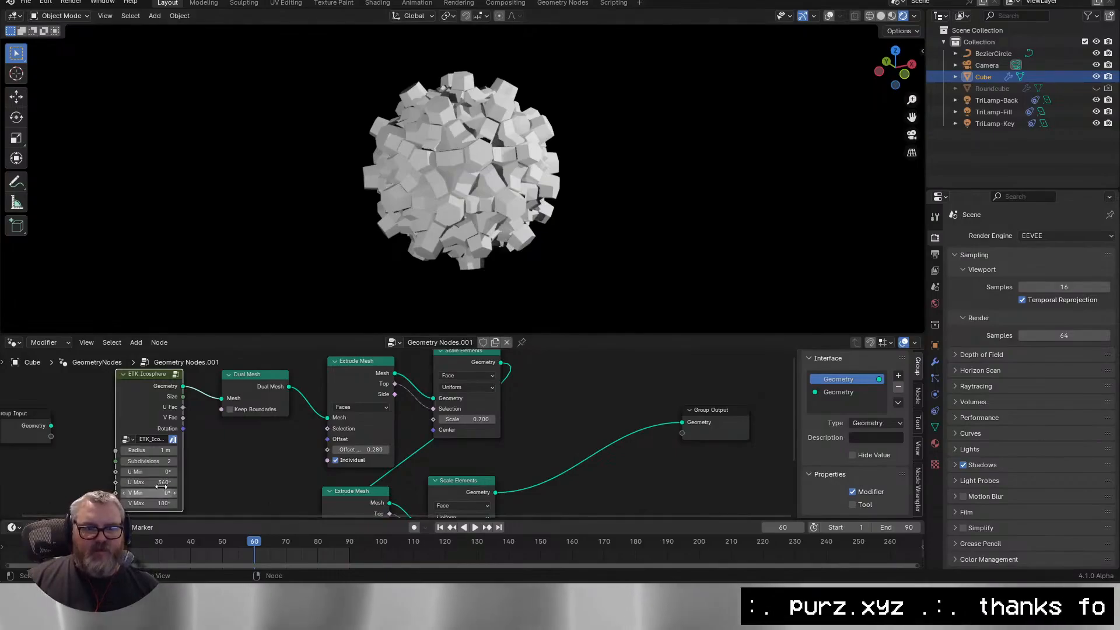
mouse_move(147, 450)
mouse_down()
mouse_move(199, 450)
mouse_move(153, 450)
mouse_up()
key(ctrl+z)
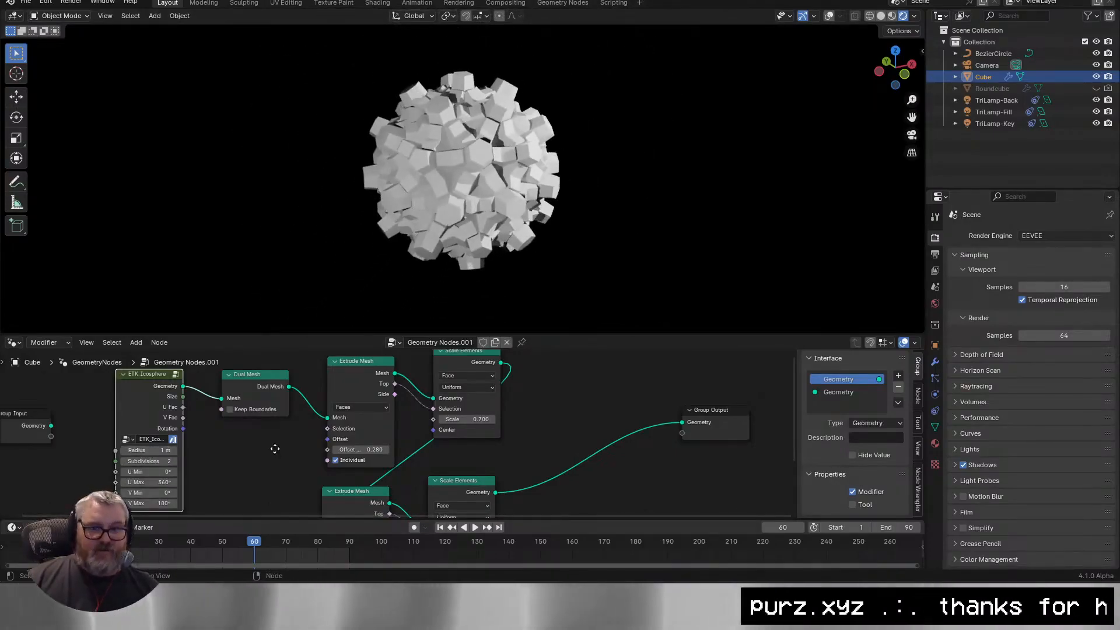
Insert an ETK_Displace Texture node between the last Scale Elements node and Group Output.
drag(275, 448, 212, 419)
drag(648, 380, 700, 394)
key(shift+a)
text(displ)
click(609, 348)
click(548, 368)
Move the ETK_Displace Texture node to between Dual Mesh and the first Extrude Mesh.
drag(535, 413, 344, 439)
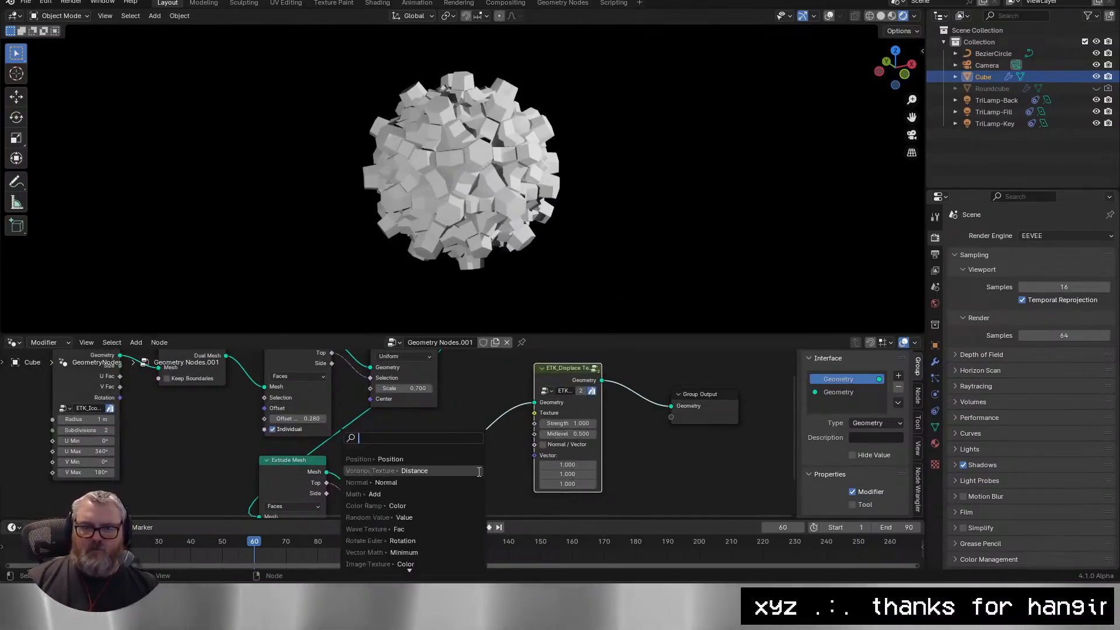
click(569, 399)
drag(576, 392, 260, 385)
drag(255, 426, 442, 448)
Connect the Fac output of a new Wave Texture to the displace node's Texture input and set the wave Scale to 0.1.
drag(451, 426, 373, 391)
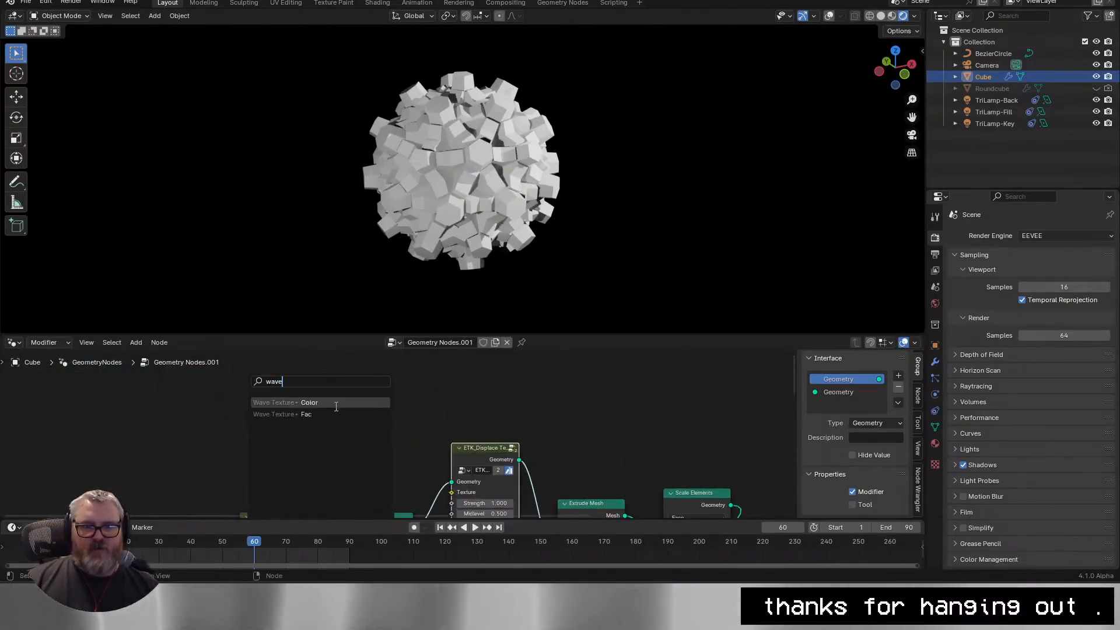
click(310, 414)
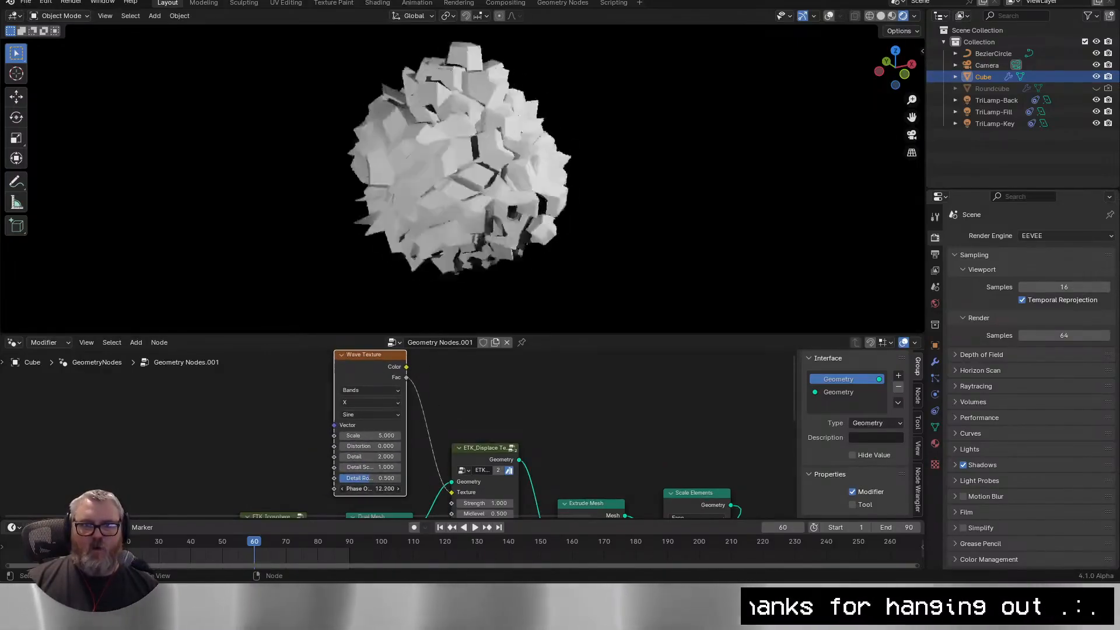
drag(363, 488, 370, 488)
text(.1)
key(Return)
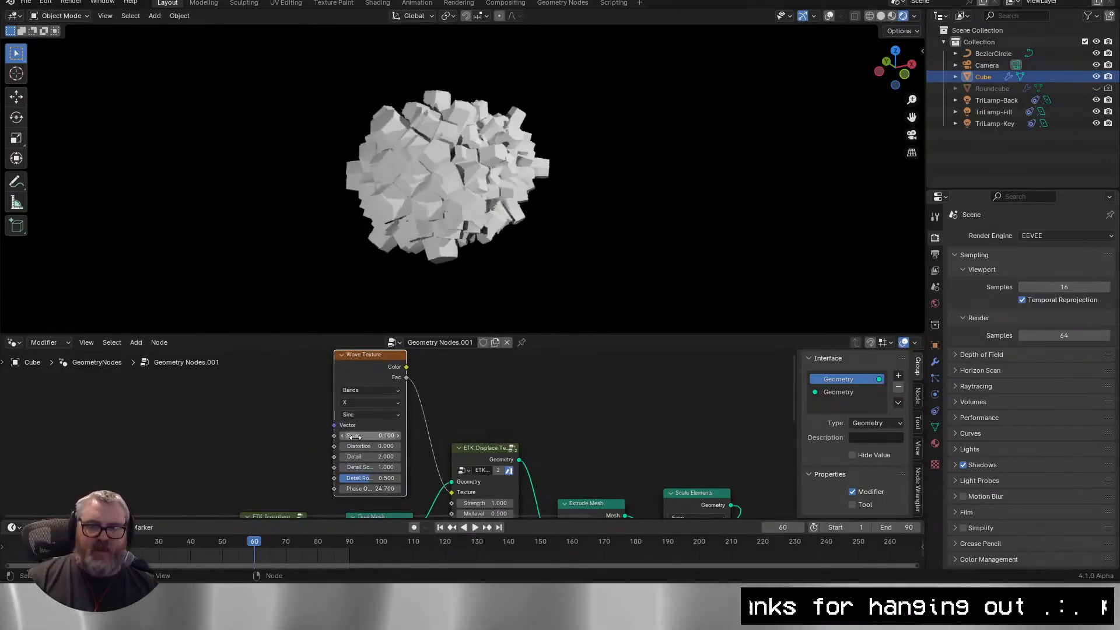
Set the displace node's Strength to 0.25 and test shifting the Wave Texture Phase Offset, resetting it to 0.
drag(373, 488, 406, 409)
key(BackSpace)
click(479, 461)
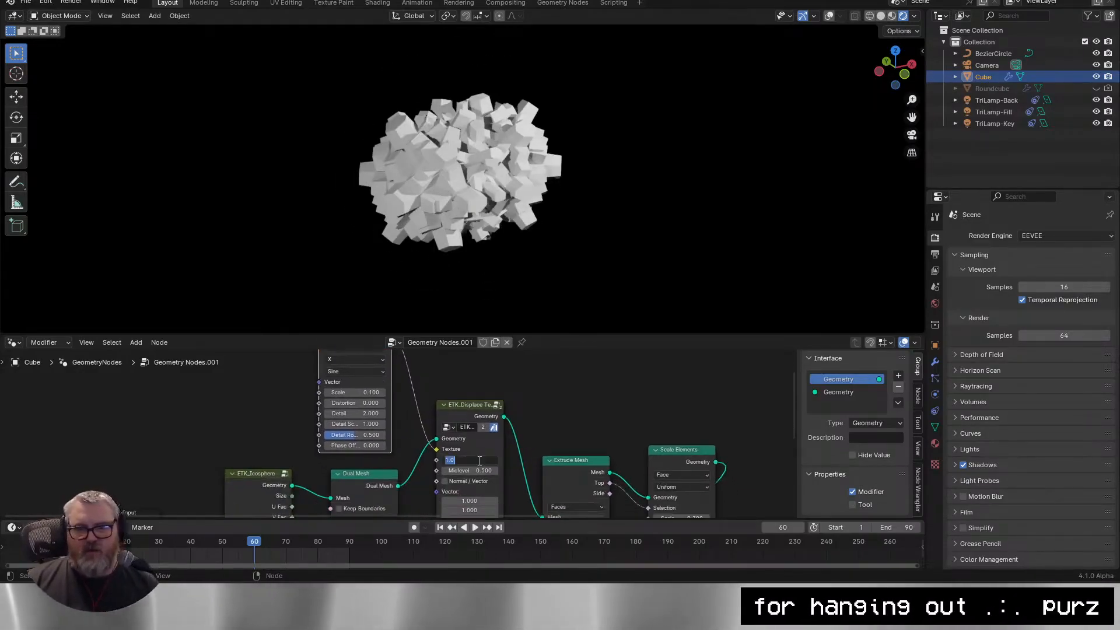
text(.25)
key(Return)
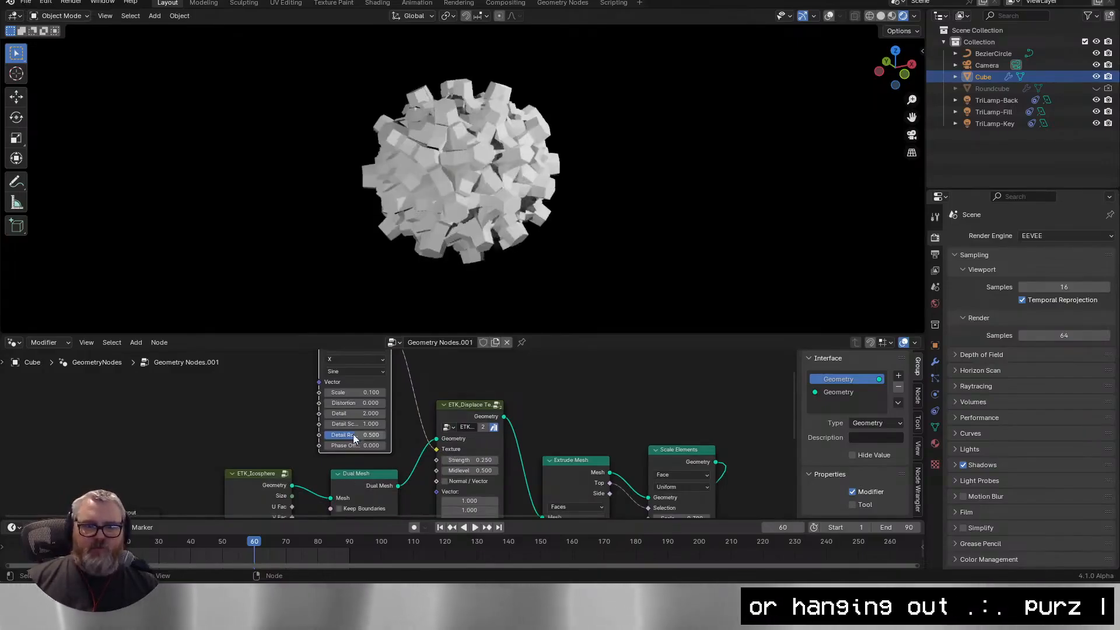
drag(371, 443, 414, 443)
key(BackSpace)
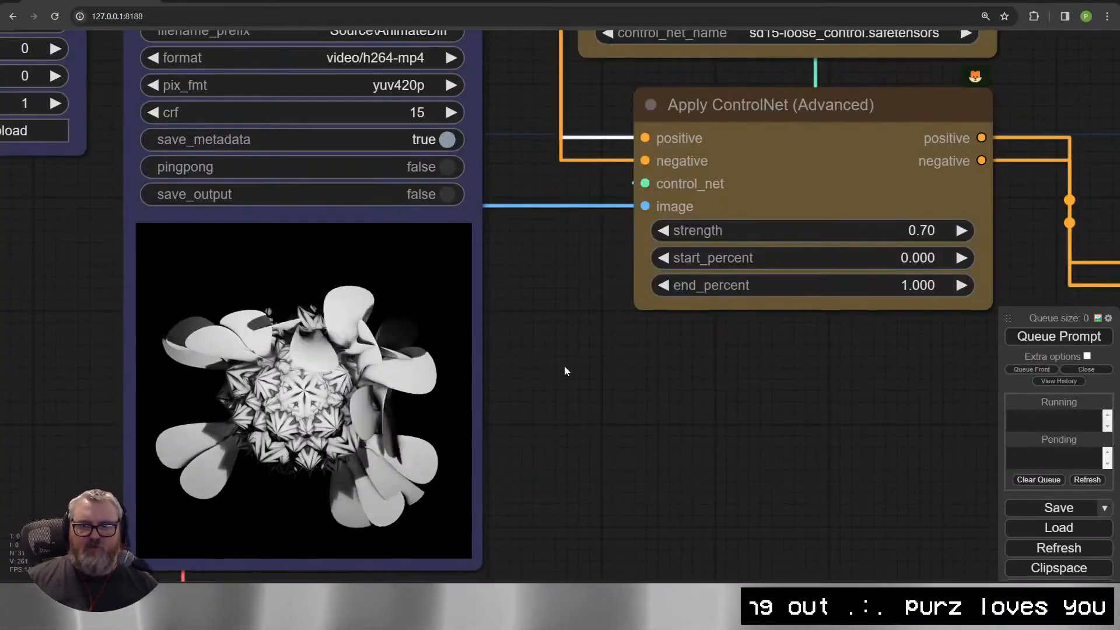
Switch to ComfyUI and examine the generated butterfly-rose videos in the upscaled and interpolated Video Combine previews.
drag(564, 366, 314, 366)
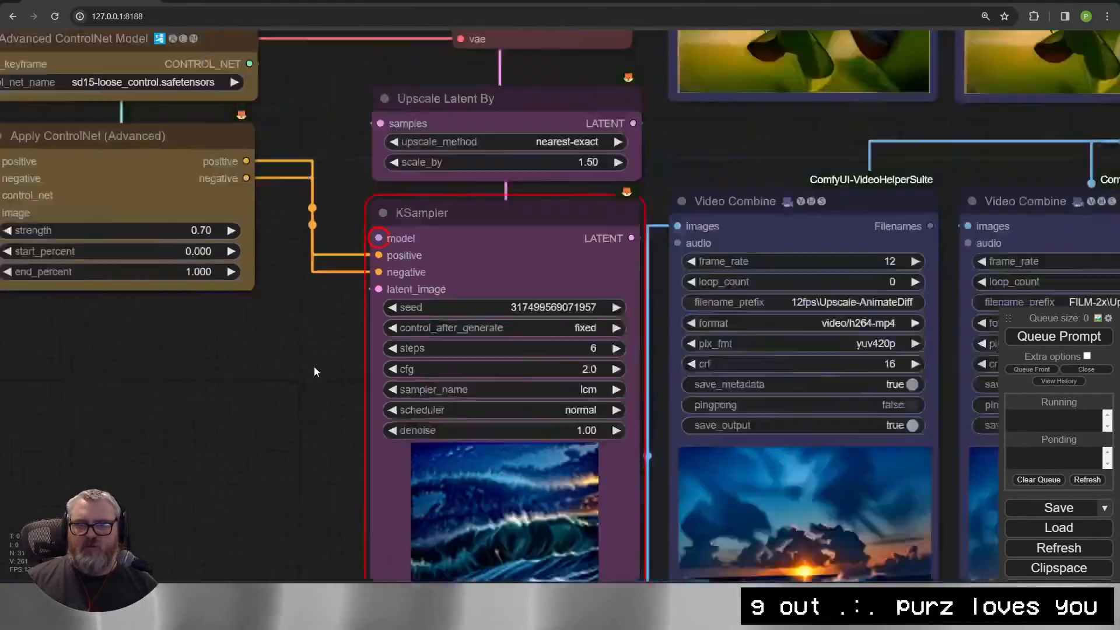
scroll(650, 433, up, 5)
drag(726, 329, 1047, 234)
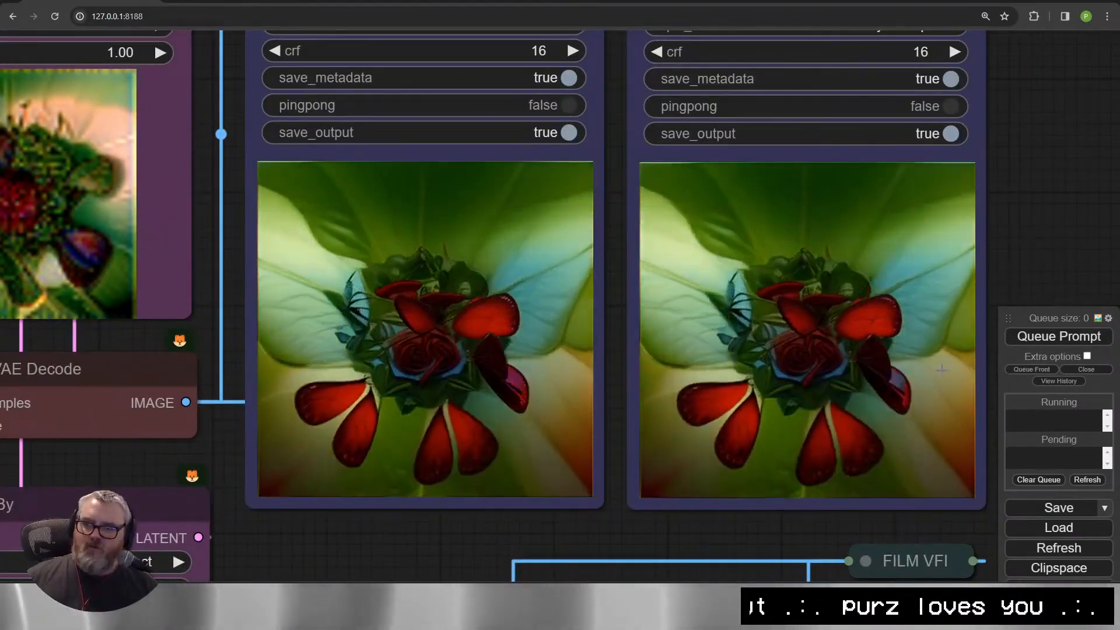
scroll(863, 480, up, 4)
drag(656, 537, 466, 561)
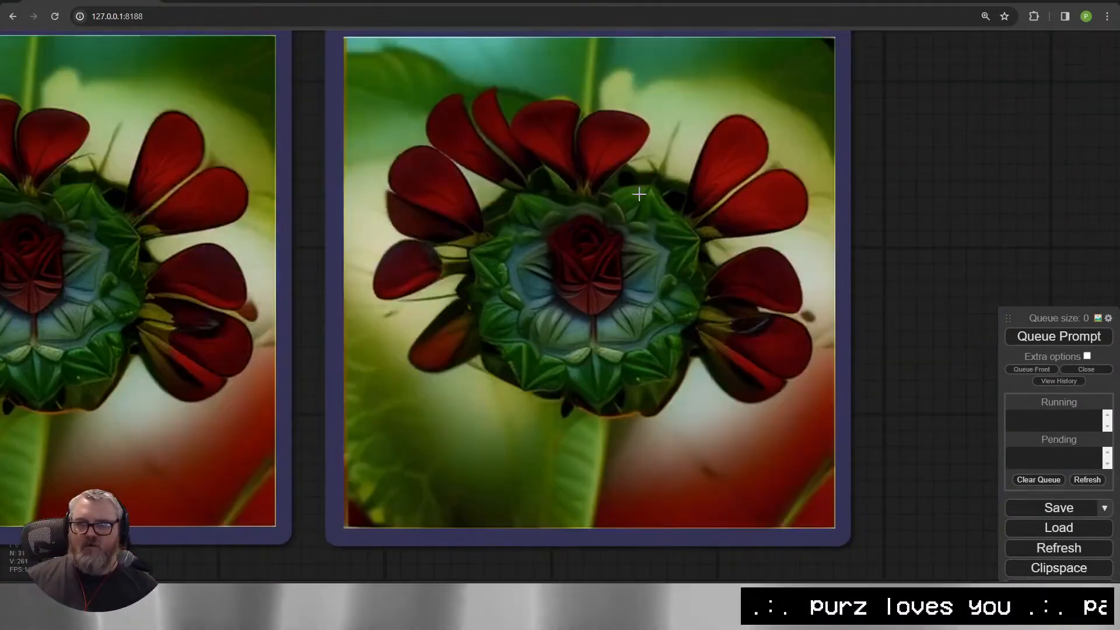
scroll(732, 213, down, 4)
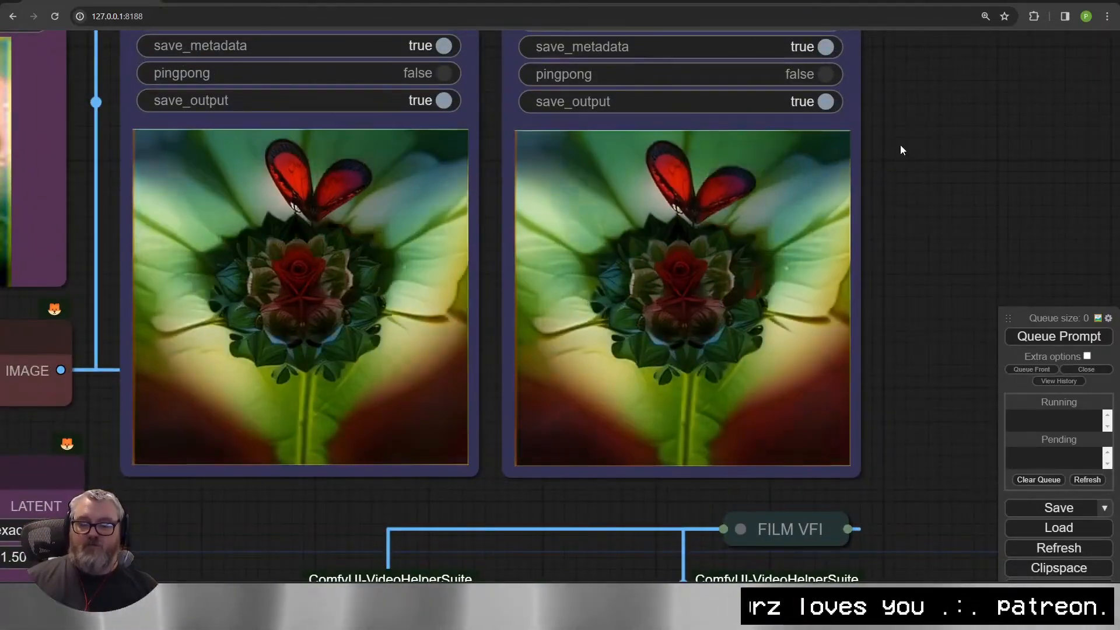
Set the Encode IPAdapter Image node's weight_1 to 0.70 and weight_2 to 0.90.
scroll(545, 442, down, 6)
drag(109, 397, 963, 343)
drag(150, 317, 562, 540)
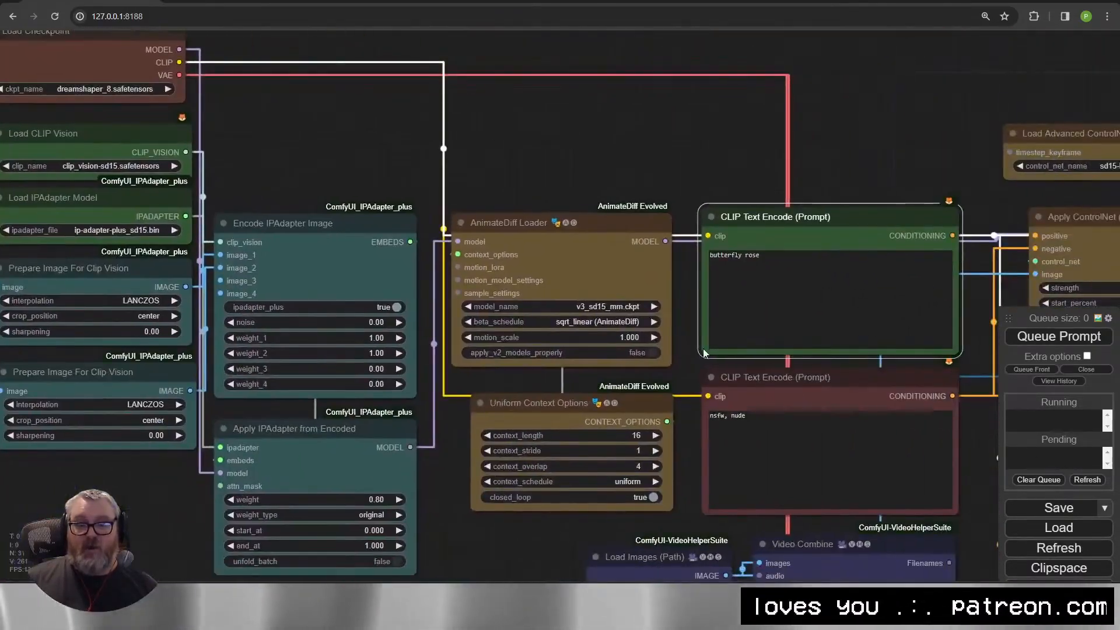
drag(359, 315, 447, 282)
click(441, 305)
text(.7)
key(Return)
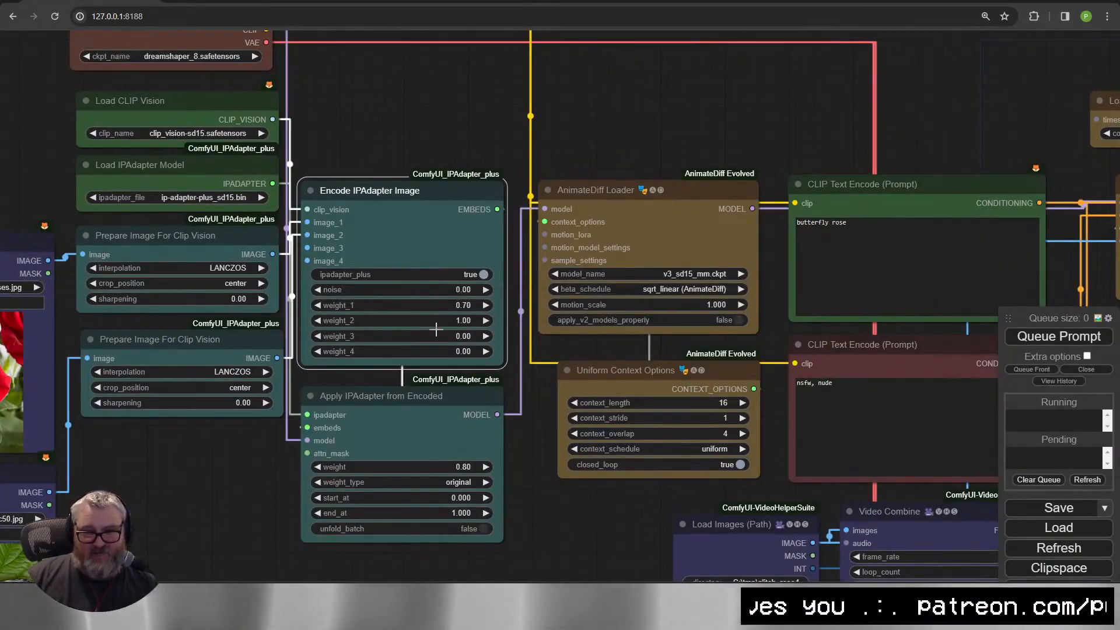
click(446, 320)
text(.9)
key(Return)
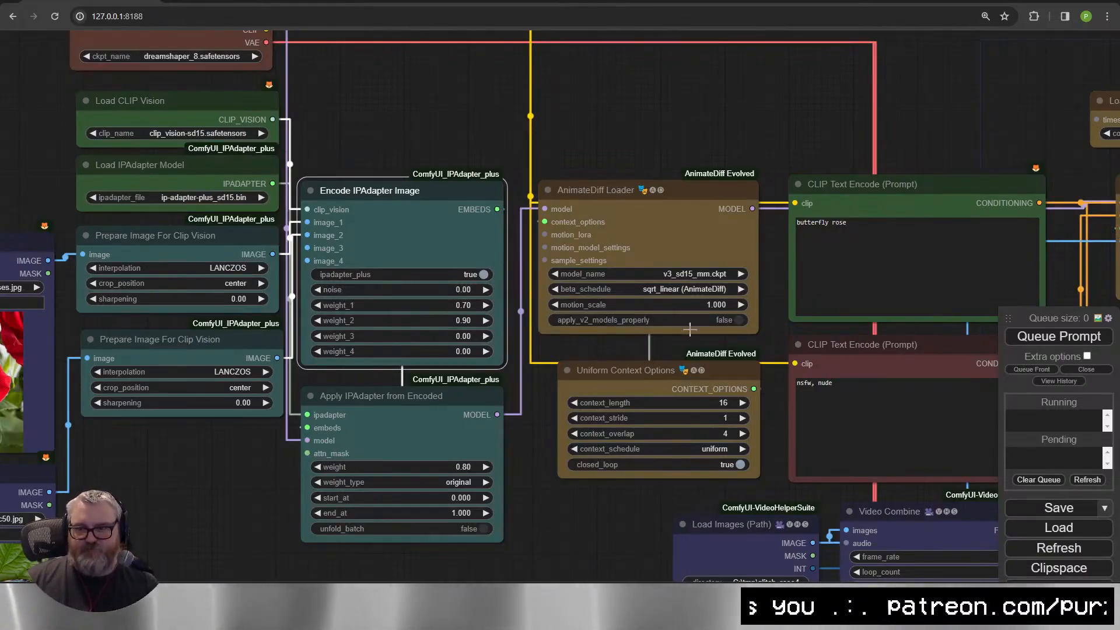
Switch to Blender and move the ETK_Displace Texture node to between the second Scale Elements node and Group Output.
scroll(653, 177, down, 1)
drag(653, 177, 435, 159)
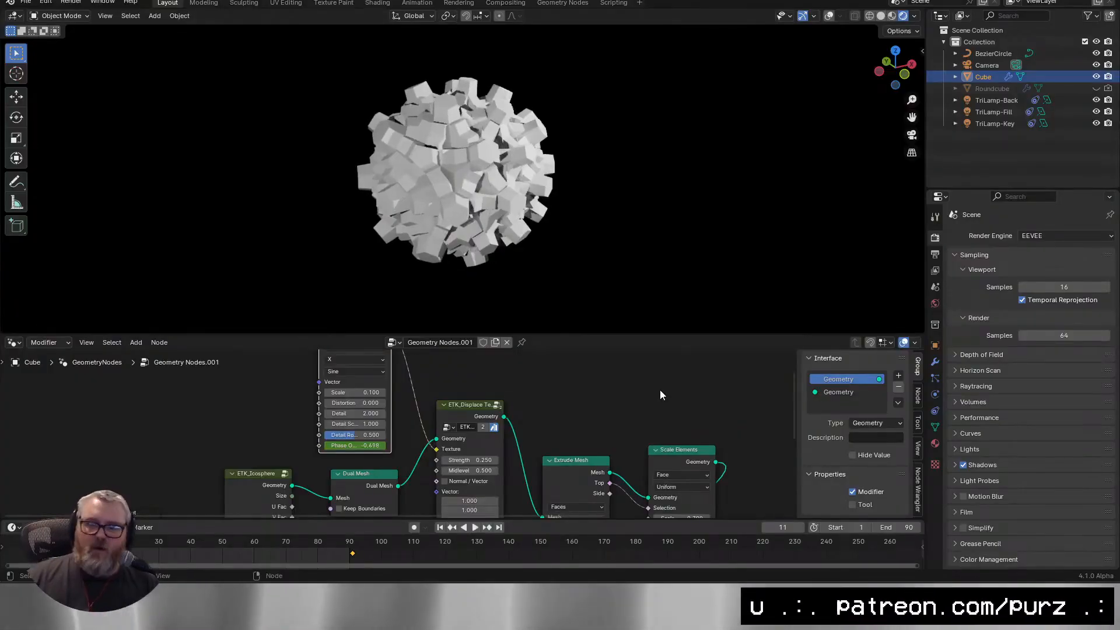
drag(659, 390, 556, 415)
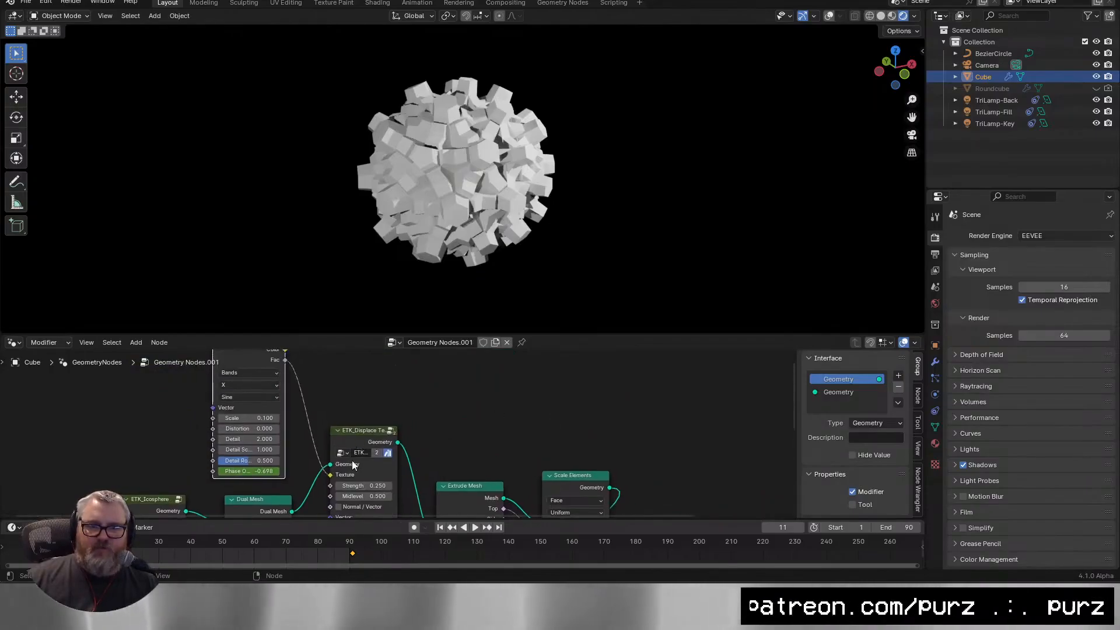
drag(338, 456, 314, 490)
drag(624, 378, 607, 407)
drag(607, 407, 579, 452)
scroll(467, 373, down, 2)
Play the animation and set the render engine to Cycles with GPU Compute as the device.
key(space)
click(1032, 287)
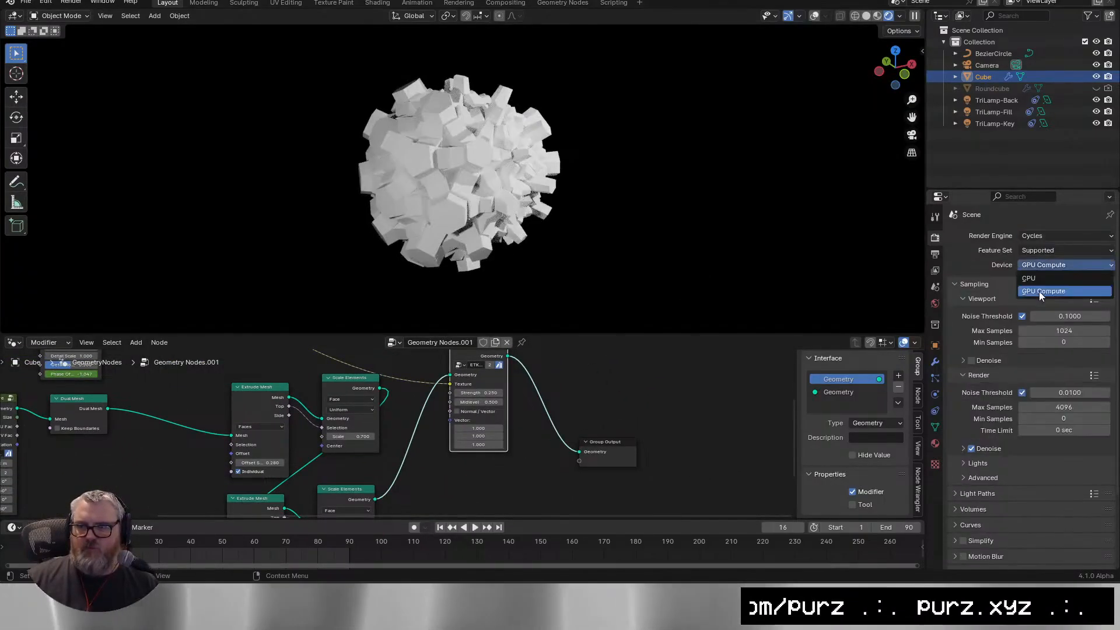
key(Home)
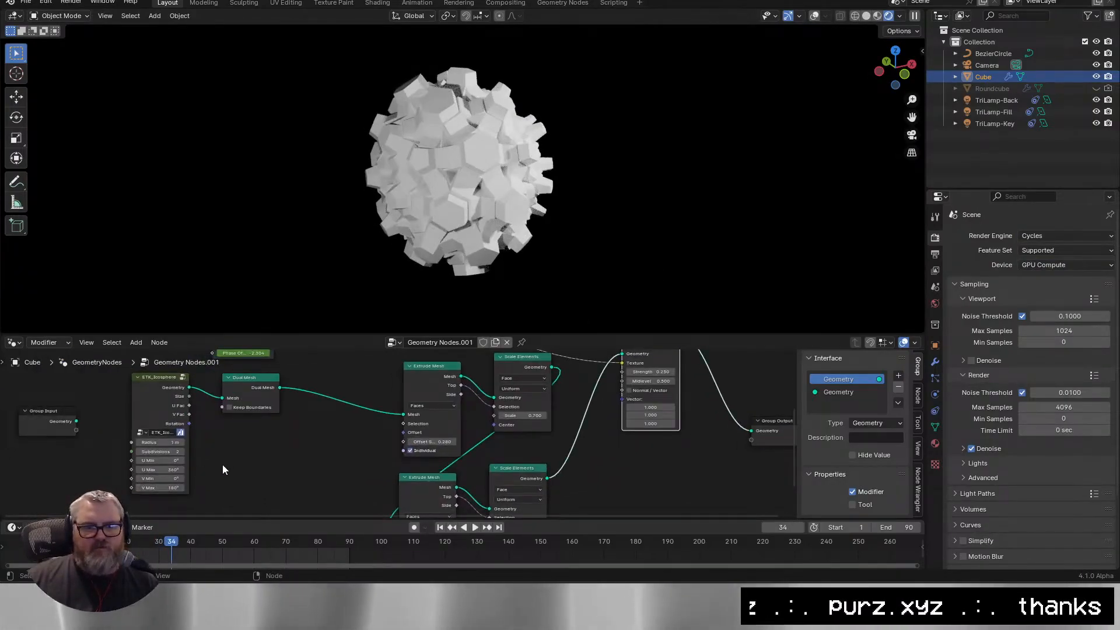
Play the animation in solid viewport shading, stop it and show the Cube's modifiers.
mouse_move(308, 428)
mouse_down()
mouse_move(253, 433)
mouse_move(230, 368)
mouse_move(772, 465)
mouse_up()
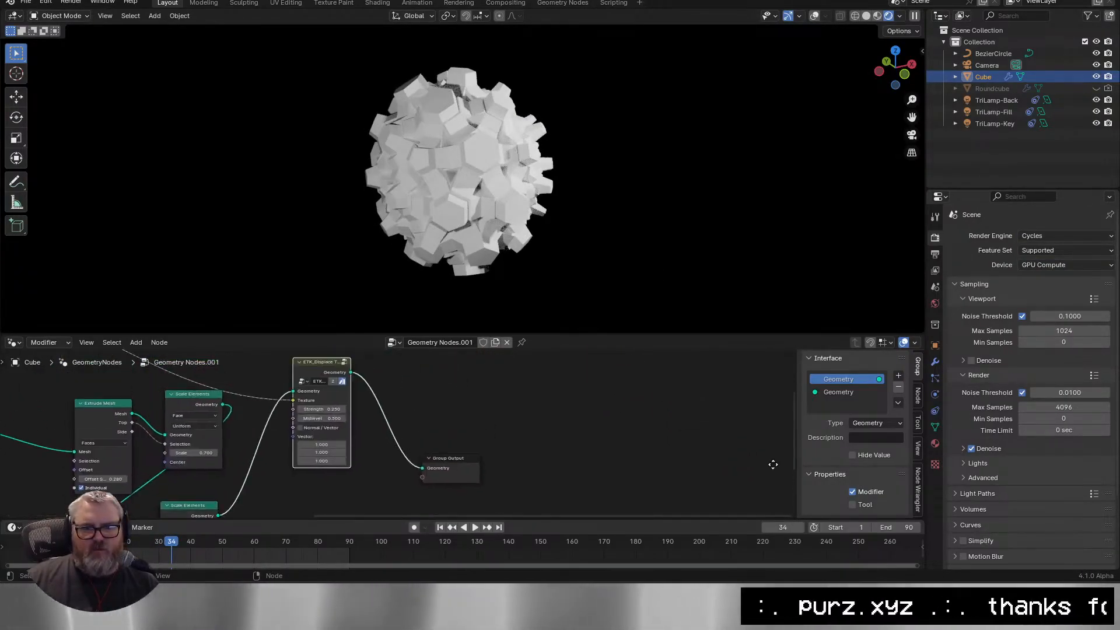
click(866, 17)
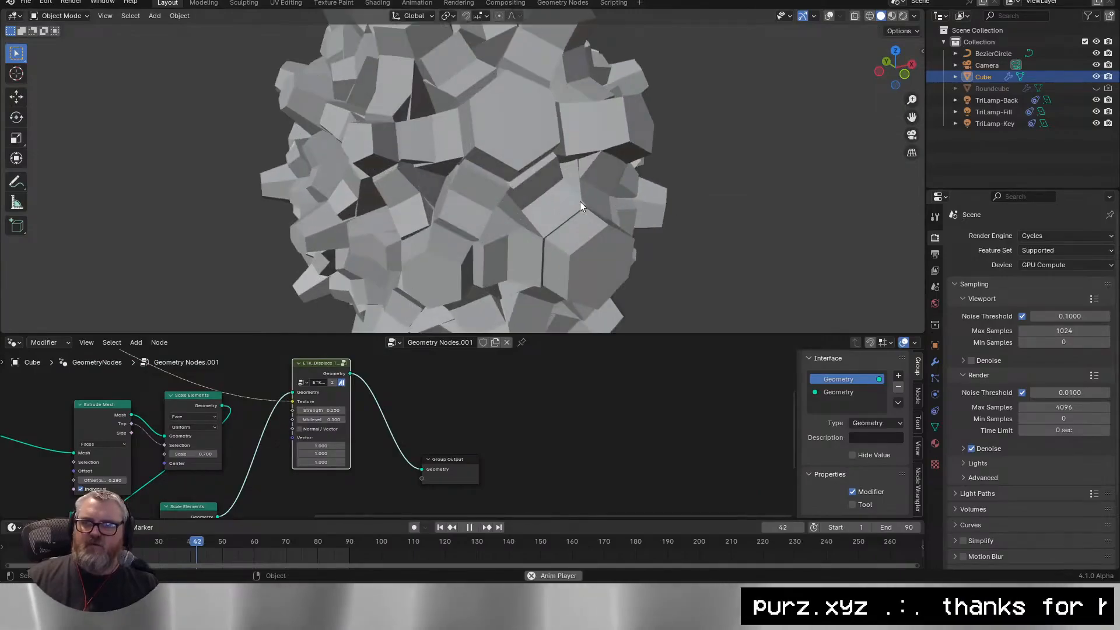
key(space)
click(935, 362)
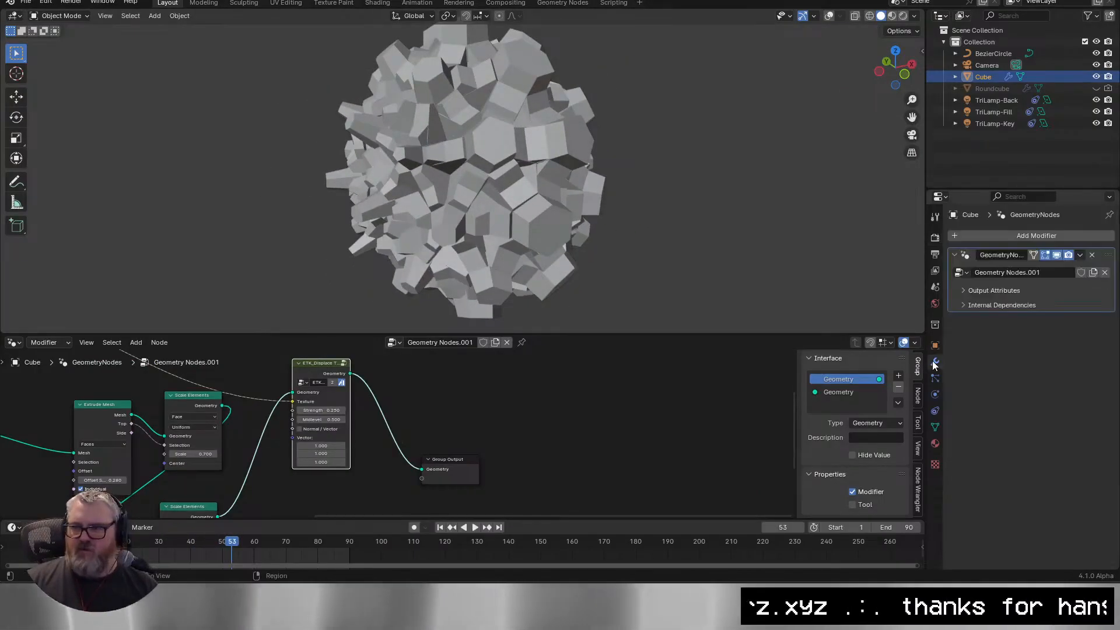
Connect the first Scale Elements node's Geometry output to the displace node, bypassing the second extrusion, and play the animation.
drag(359, 453, 499, 479)
drag(408, 496, 684, 487)
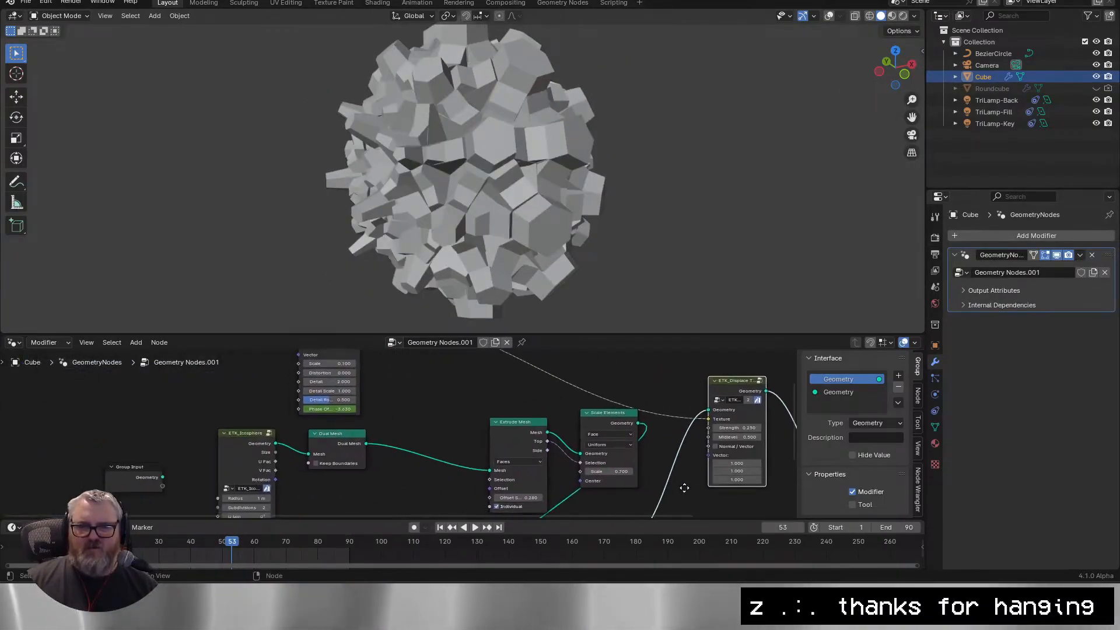
drag(328, 373, 509, 398)
drag(449, 431, 432, 353)
click(245, 406)
drag(352, 467, 267, 354)
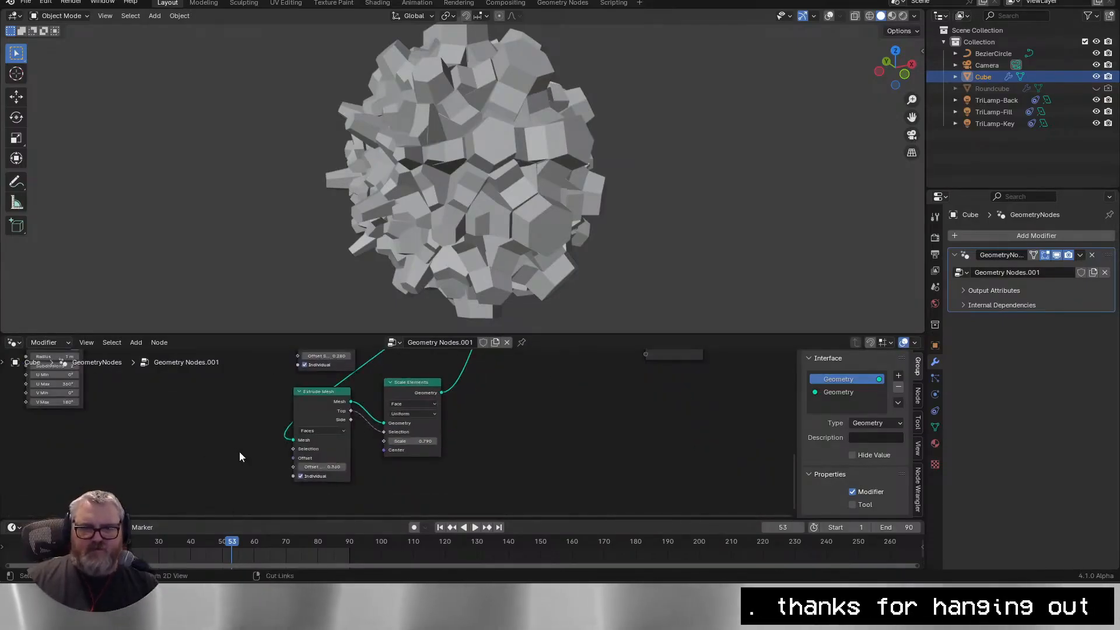
drag(239, 453, 544, 430)
key(space)
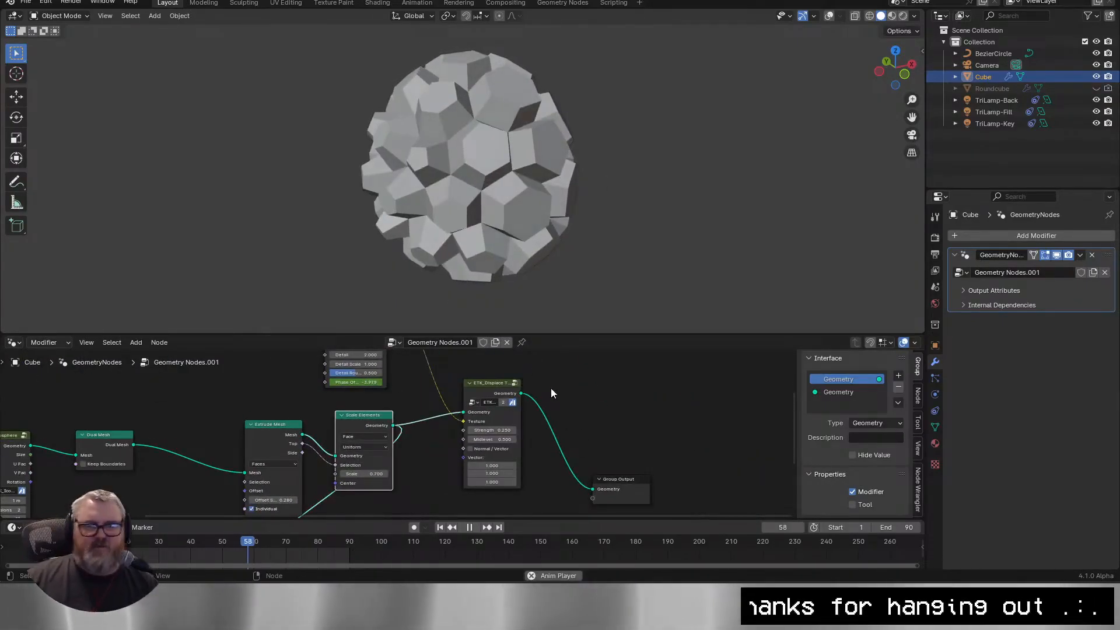
Stop playback, switch the viewport to rendered shading and increase the Wave Texture's Scale.
key(space)
key(z)
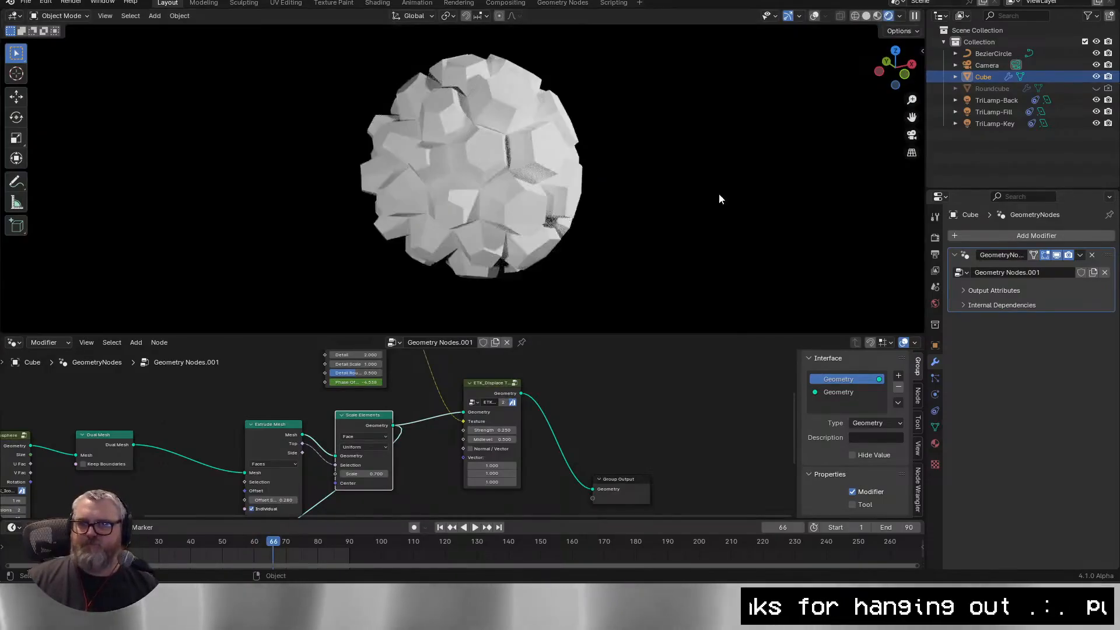
key(space)
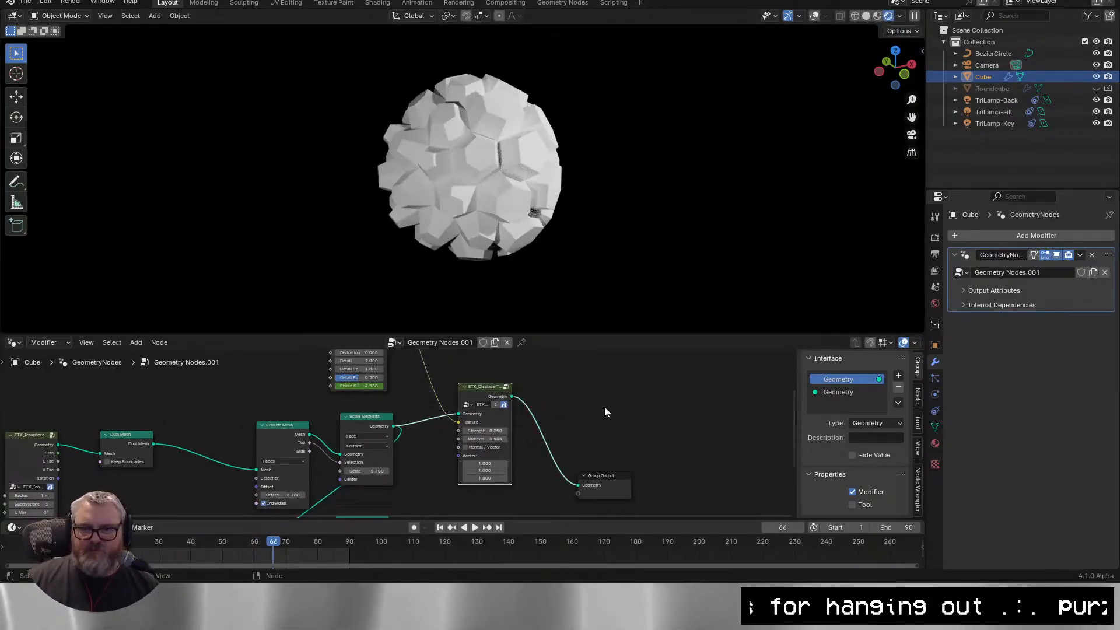
scroll(604, 407, down, 1)
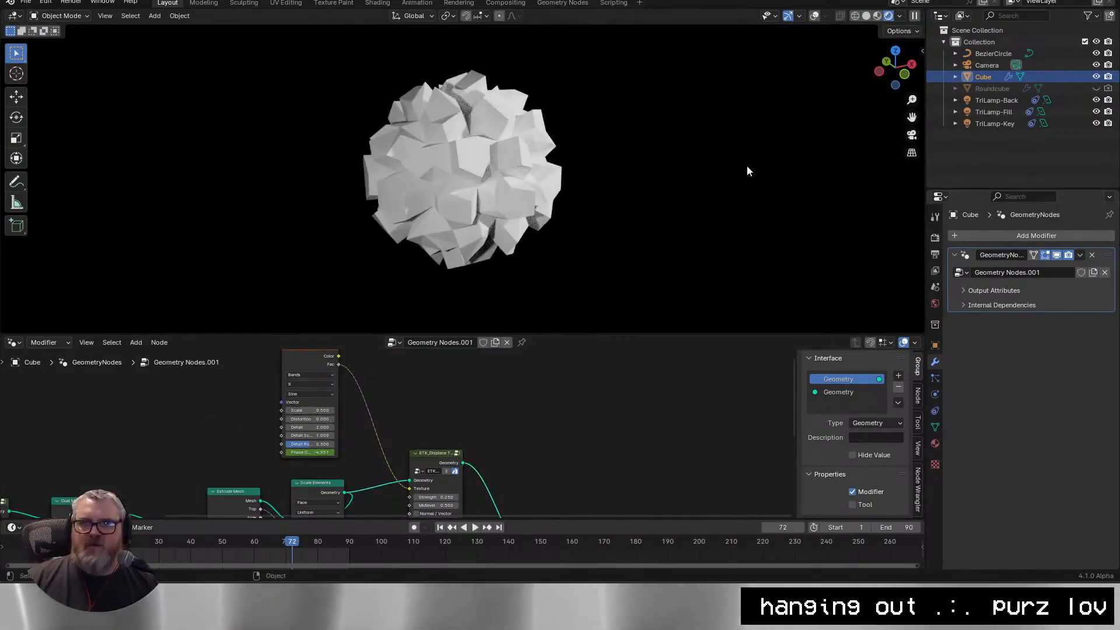
Try the EEVEE (Legacy) render engine, set it back to EEVEE and toggle the camera view.
click(935, 237)
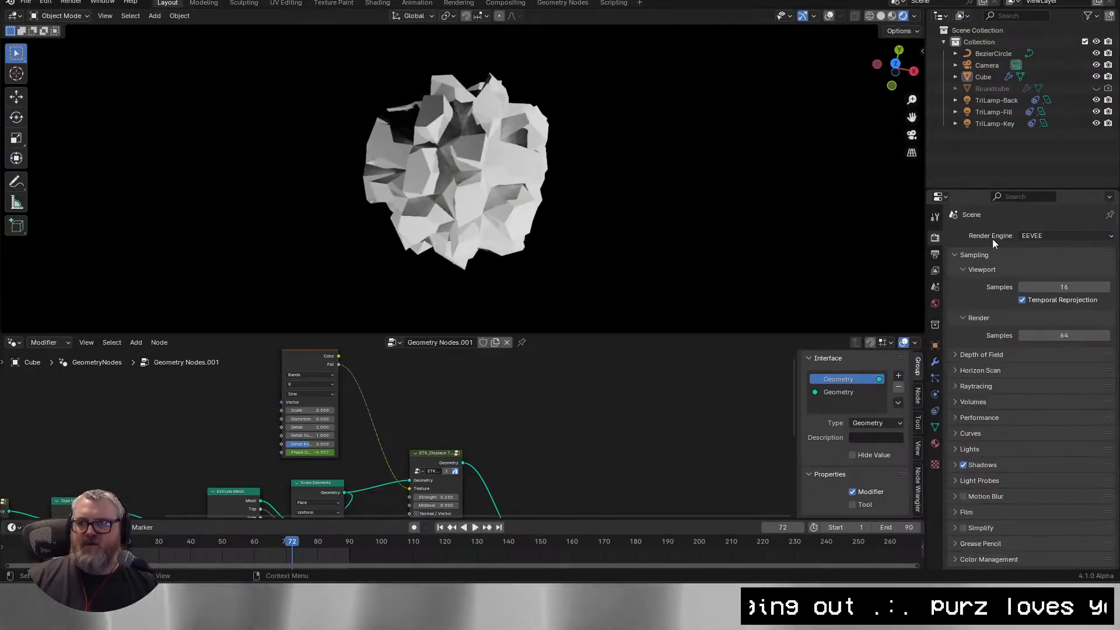
click(1051, 236)
click(1049, 249)
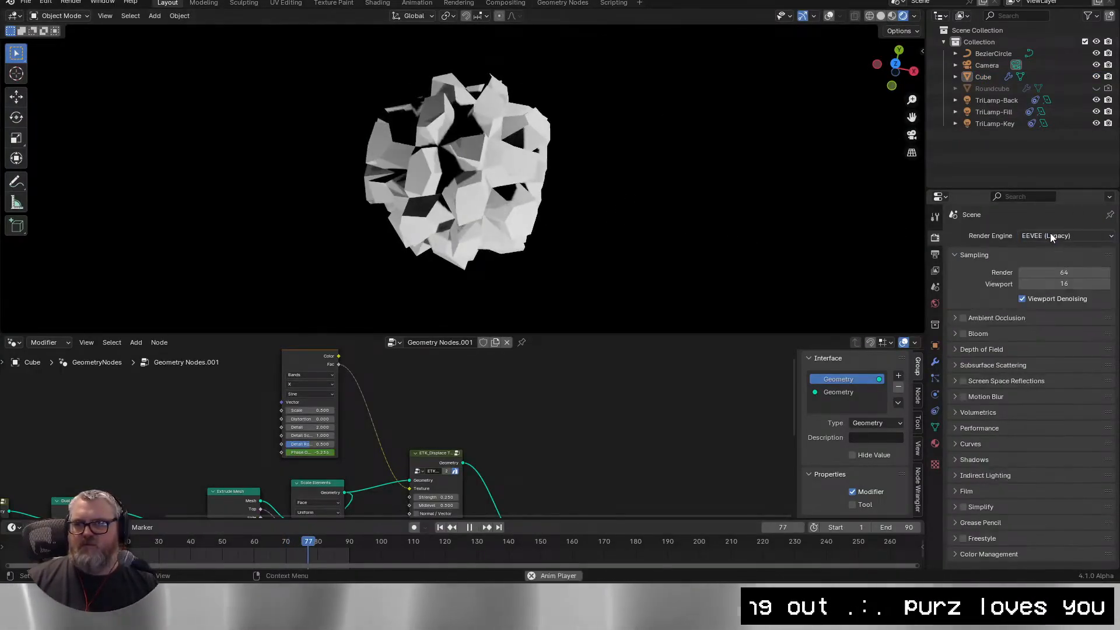
click(1051, 235)
click(1052, 224)
click(912, 134)
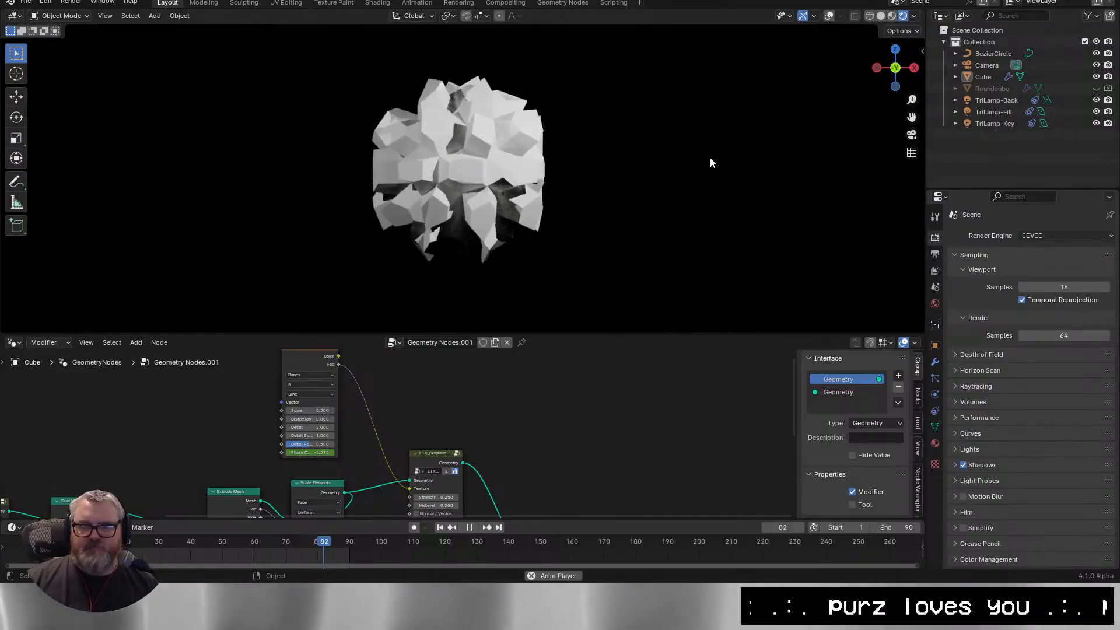
Remove the displace node and connect the second Scale Elements node's Geometry output to Group Output.
scroll(481, 392, down, 2)
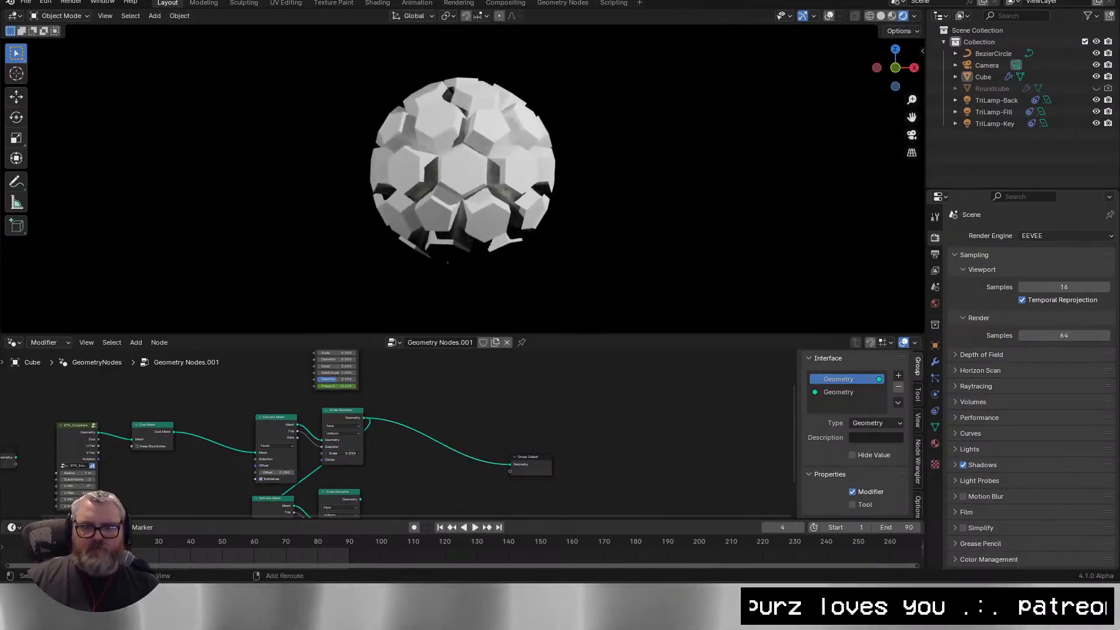
drag(379, 483, 528, 383)
scroll(449, 401, down, 2)
key(Home)
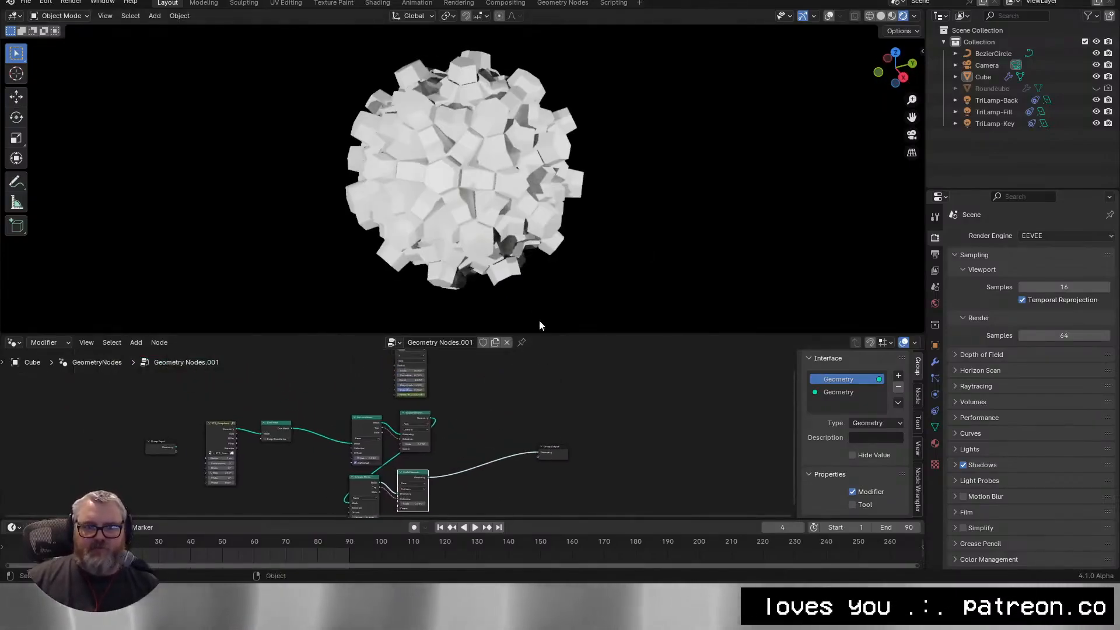
drag(560, 317, 612, 303)
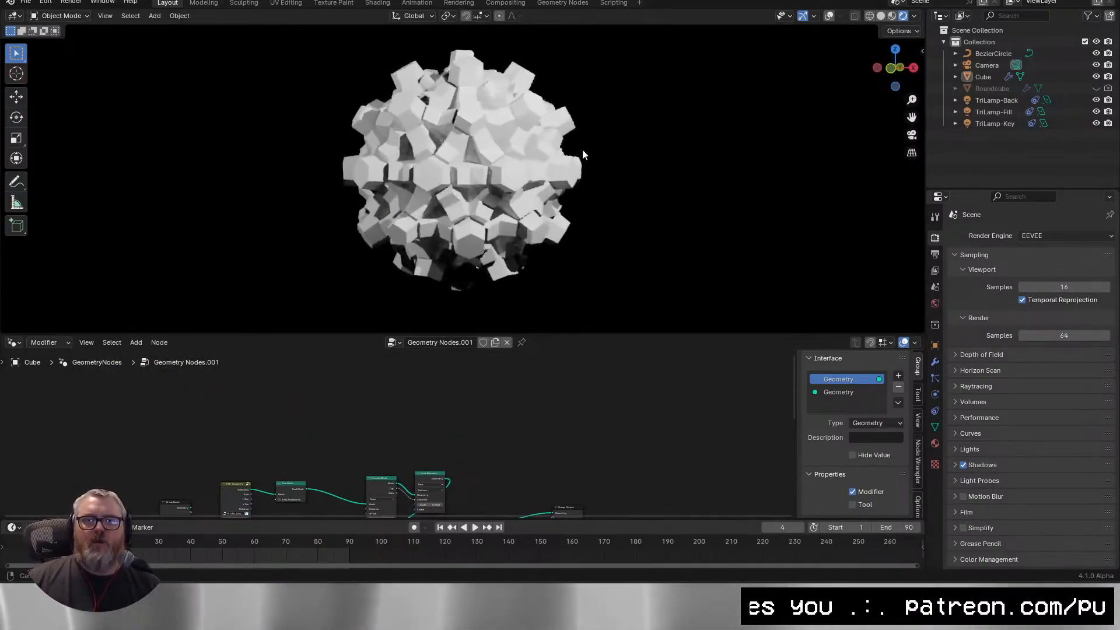
drag(582, 154, 313, 153)
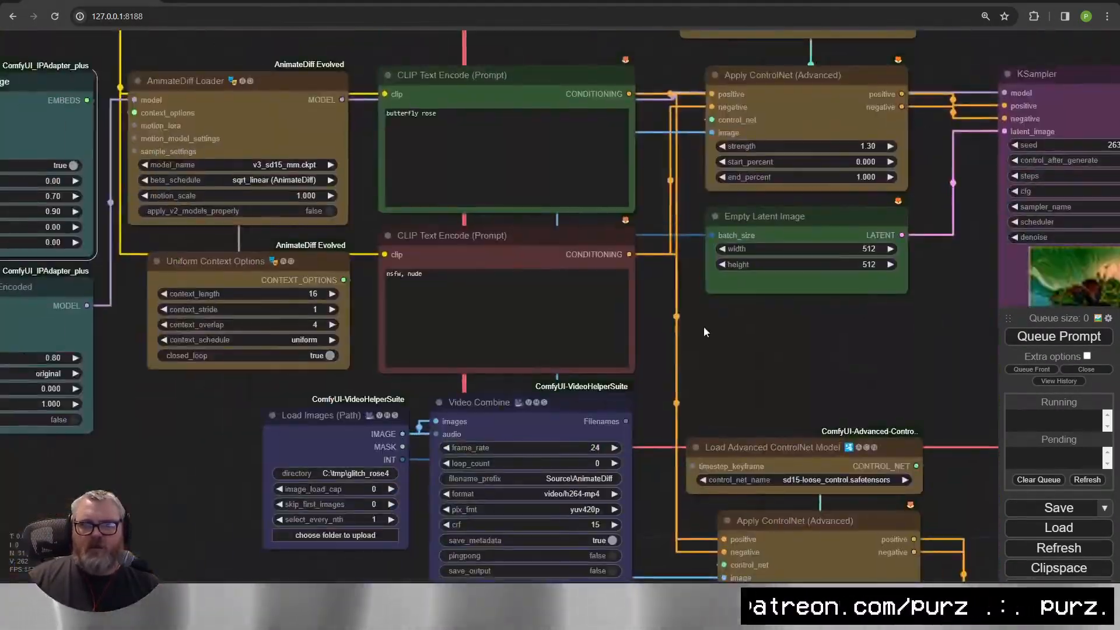
In ComfyUI, set the Load Images directory to C:\tmp\comfy_mask3, copying the path from the comfy_mask3 folder in File Explorer.
drag(704, 328, 740, 175)
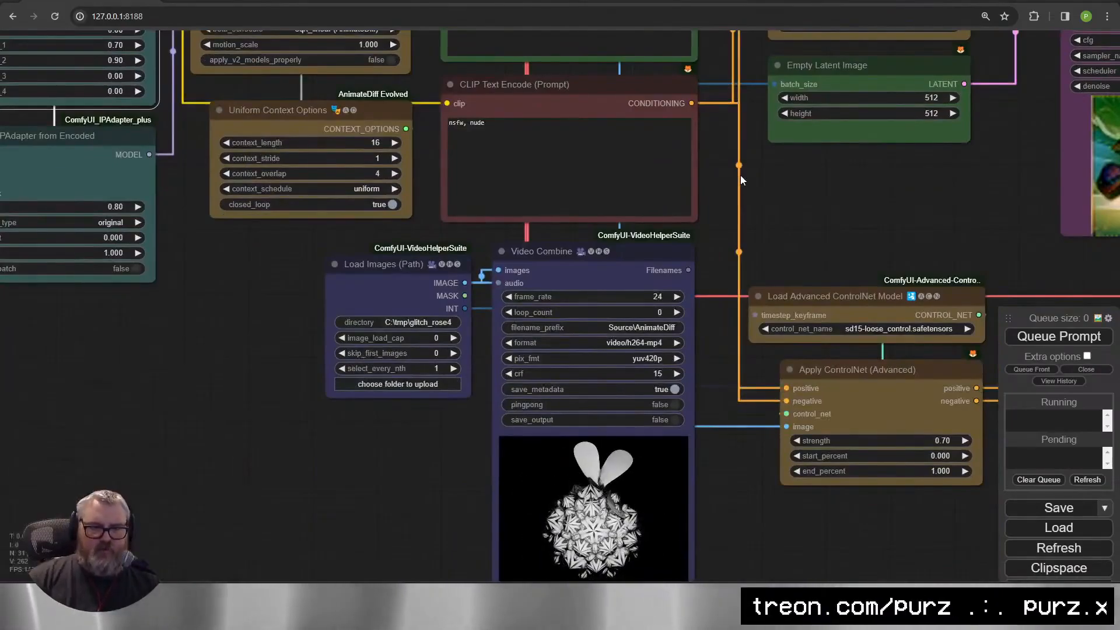
key(alt+Tab)
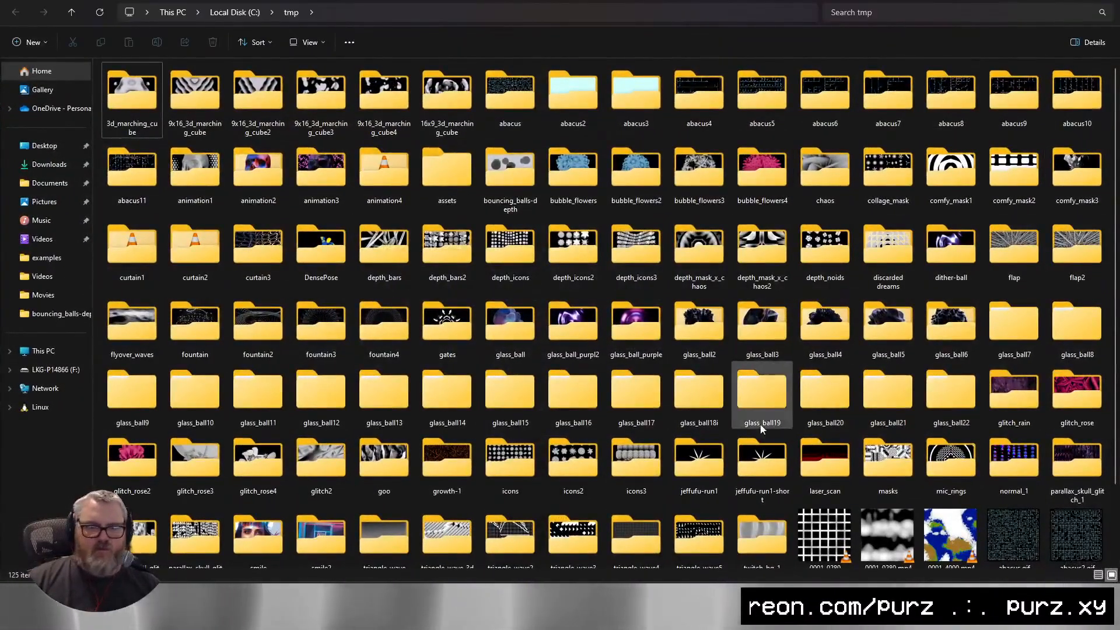
double_click(1077, 169)
click(361, 12)
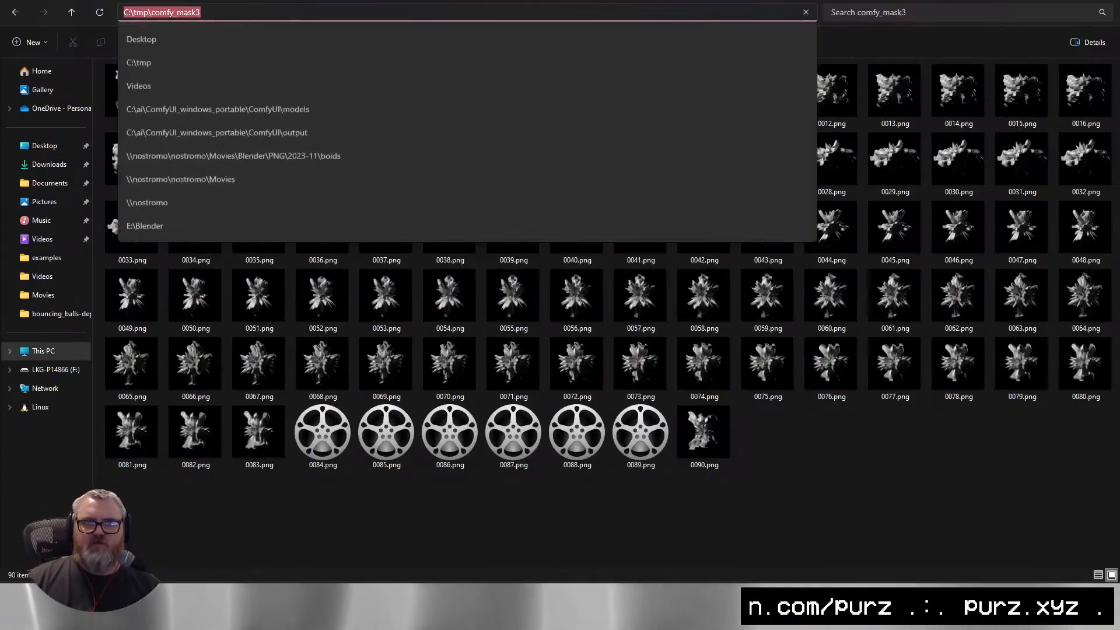
key(alt+Tab)
scroll(561, 390, up, 3)
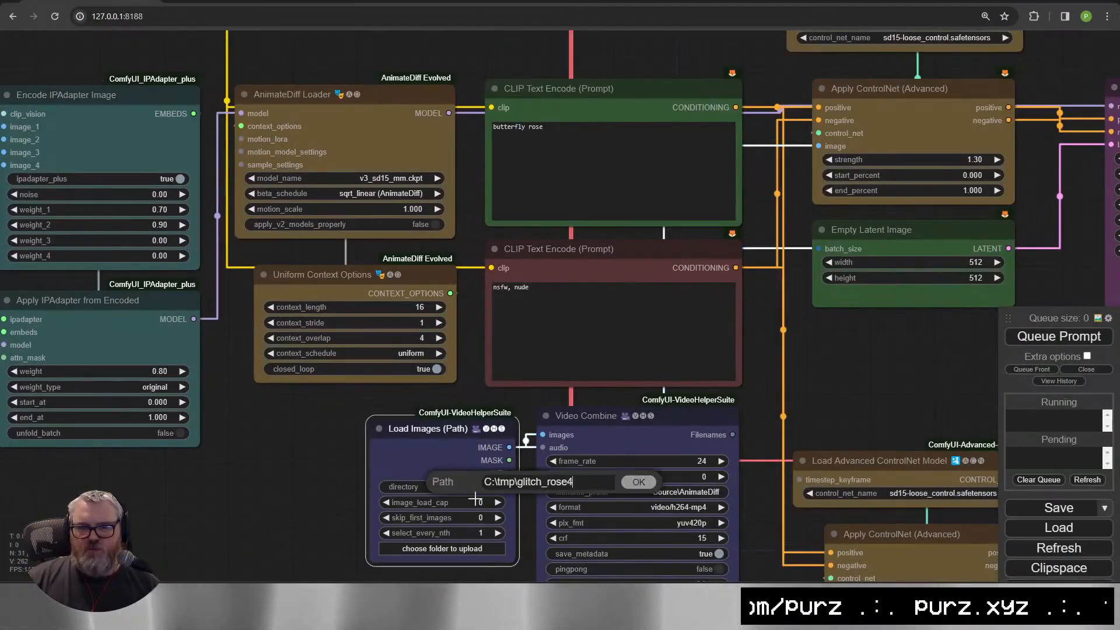
key(alt+Tab)
key(alt+Tab)
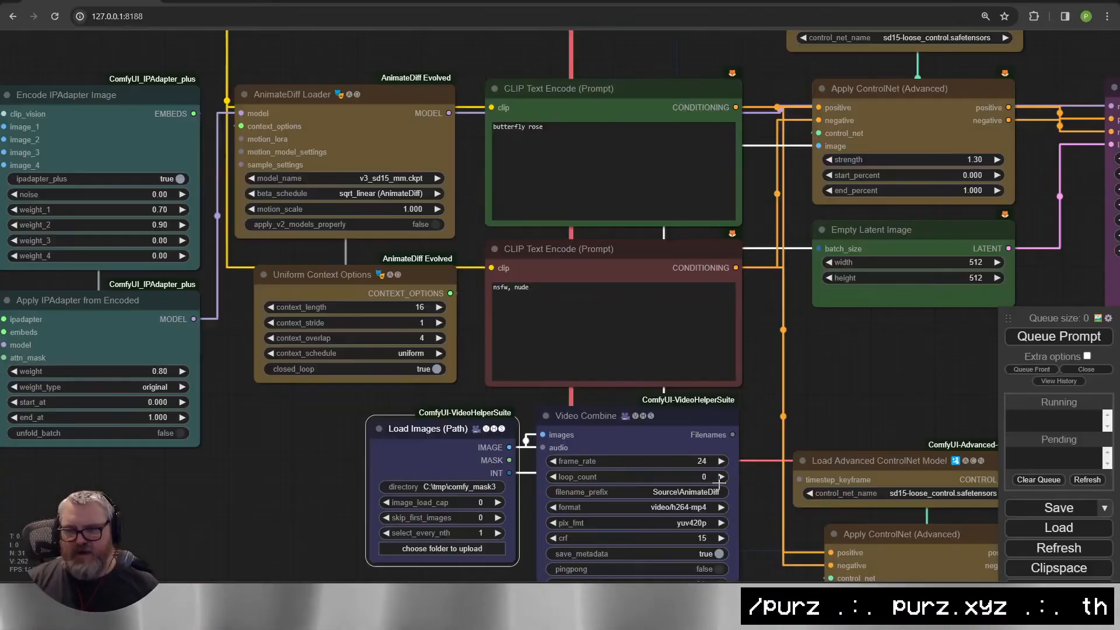
scroll(234, 401, down, 5)
scroll(233, 401, up, 4)
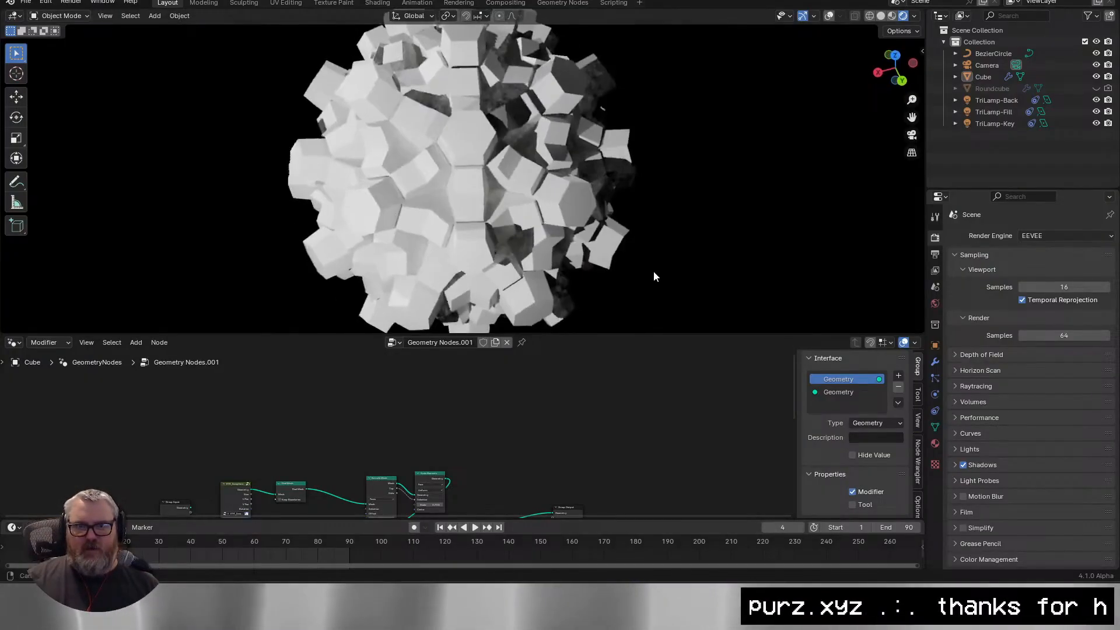
In Blender, insert an Instance on Points node between the second Scale Elements node and Group Output.
scroll(436, 440, up, 9)
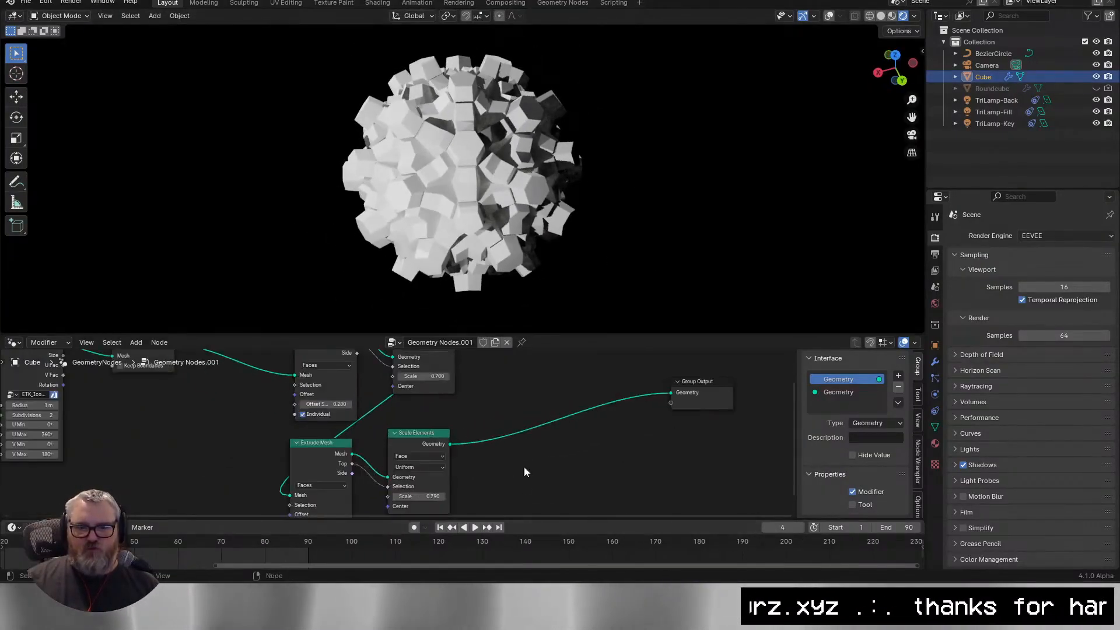
key(shift+a)
text(instance on)
key(Return)
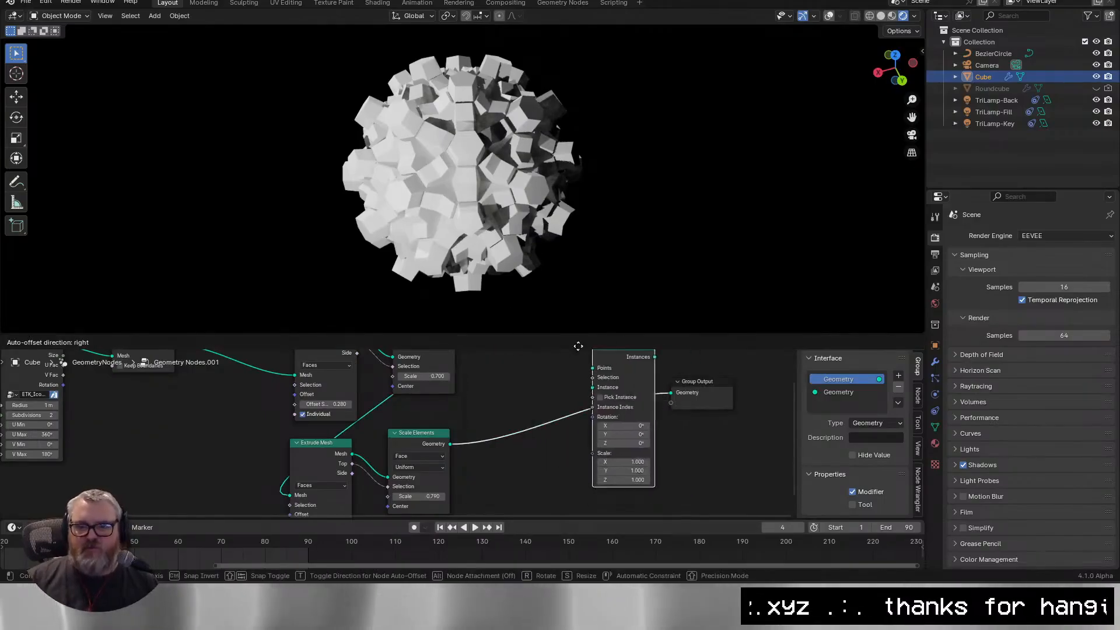
click(552, 362)
Add an Ico Sphere node whose Mesh output feeds the Instance input of Instance on Points.
drag(551, 407, 525, 442)
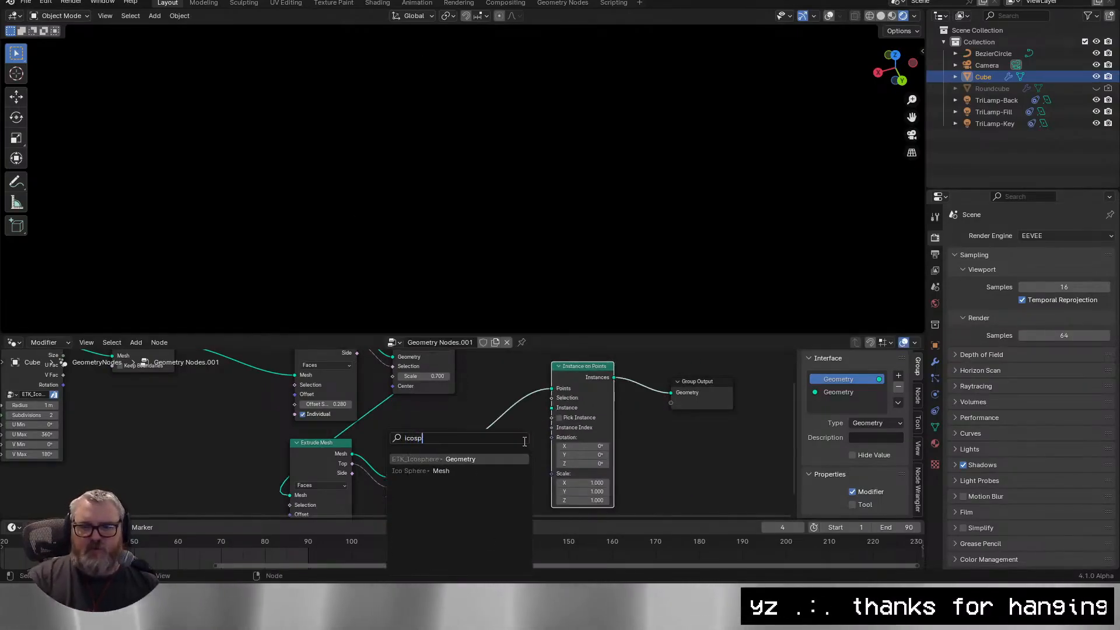
text(icosp)
click(522, 470)
click(523, 470)
Replace the ETK_Icosphere node with a standard Ico Sphere connected to Dual Mesh and set its Subdivisions to 3.
click(231, 485)
drag(147, 452, 355, 354)
click(227, 412)
key(x)
key(shift+a)
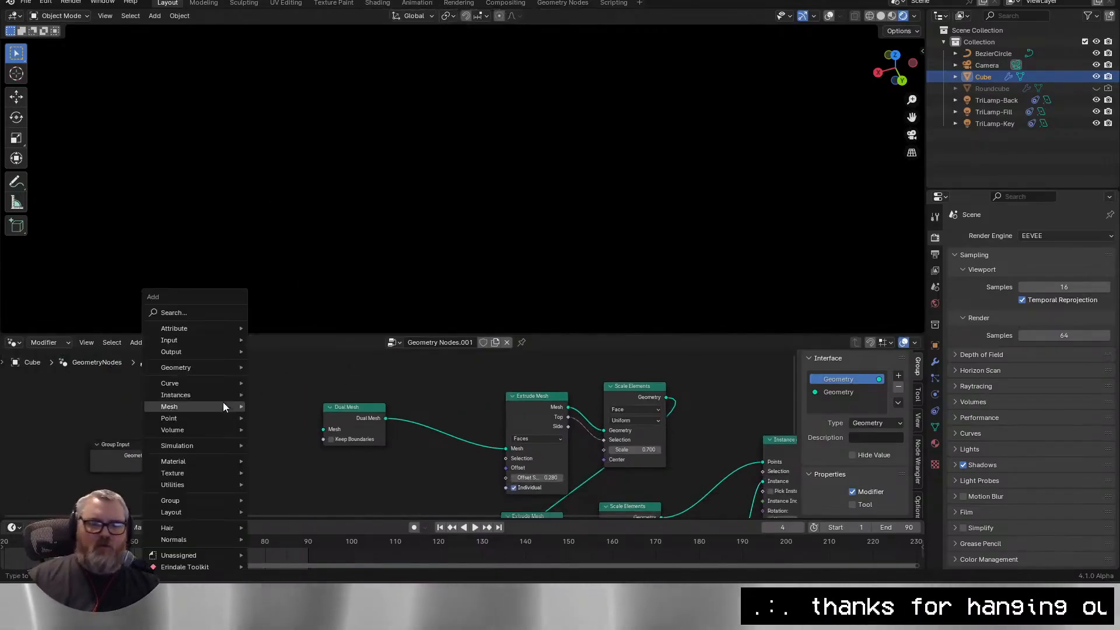
click(209, 315)
text(ecosp)
click(272, 375)
click(277, 415)
drag(284, 425, 323, 429)
click(277, 455)
click(277, 455)
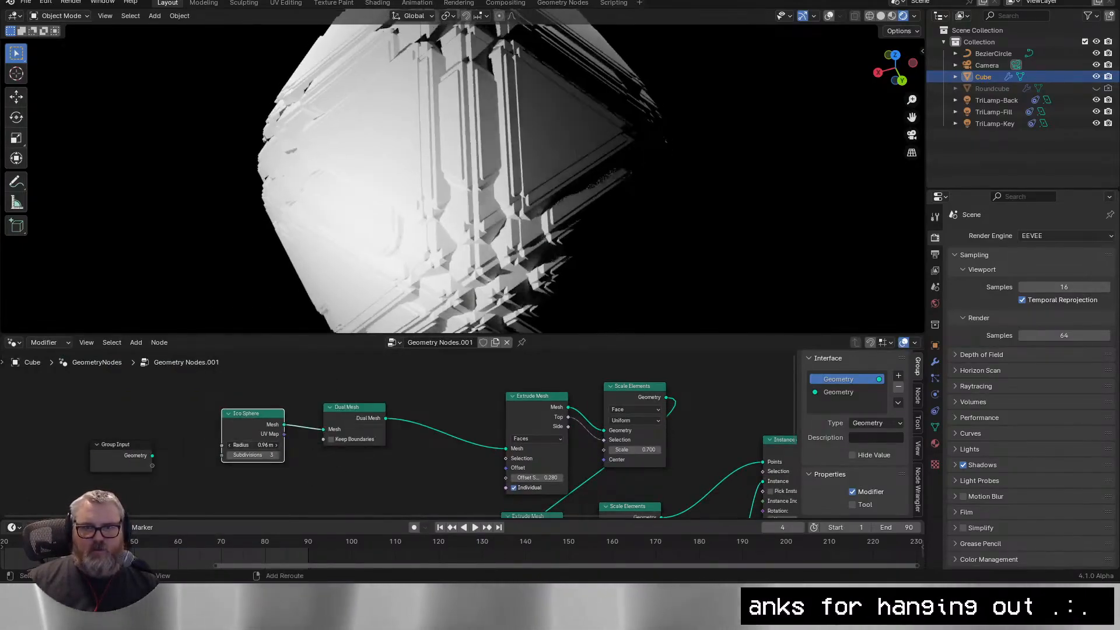
Test a different Ico Sphere Radius, undo it and set the first Extrude Mesh node's Offset Scale to 0.440.
drag(259, 444, 211, 445)
key(ctrl+z)
mouse_move(536, 478)
mouse_down()
mouse_move(518, 478)
mouse_move(557, 478)
mouse_up()
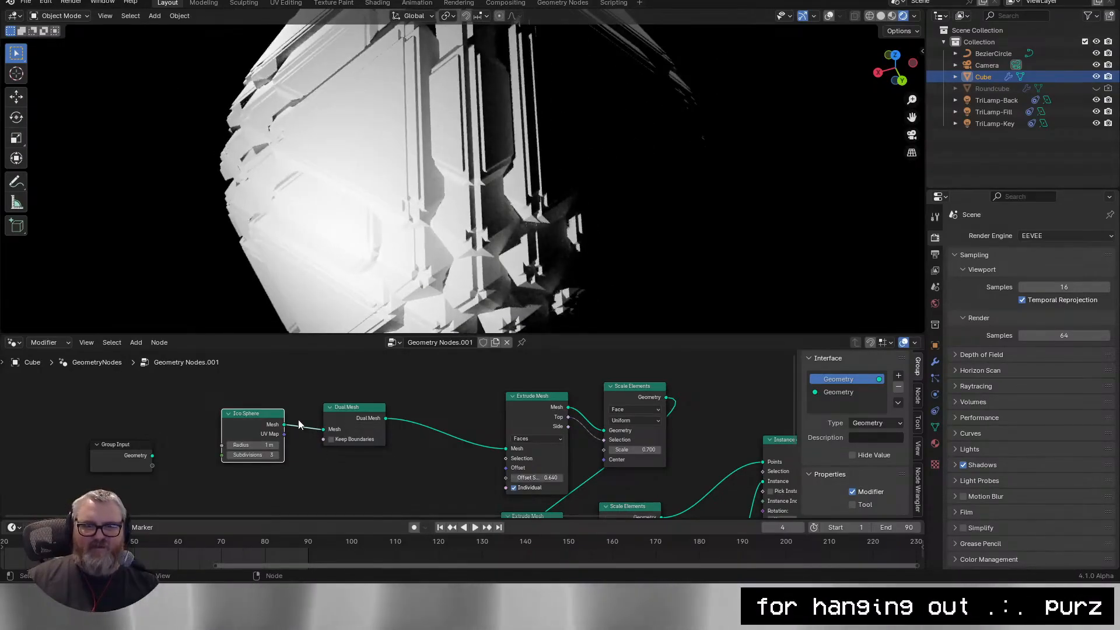
Preview the second Scale Elements output while setting the source Ico Sphere's Subdivisions to 2 and the first Extrude Mesh's Offset Scale to 0.280.
key(Home)
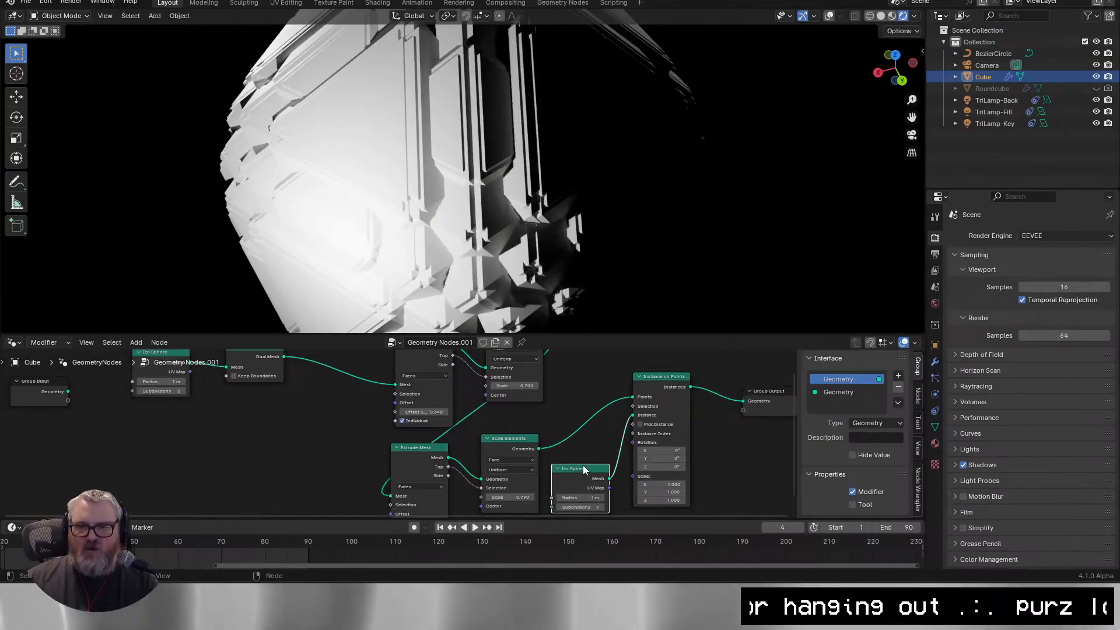
ctrl+shift+click(521, 444)
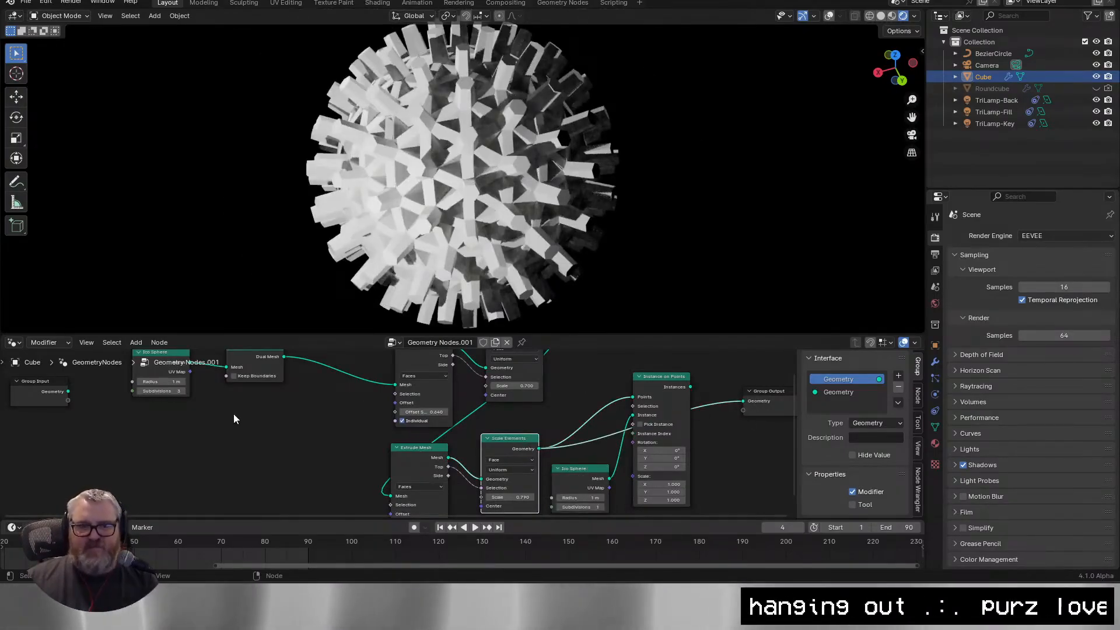
click(140, 391)
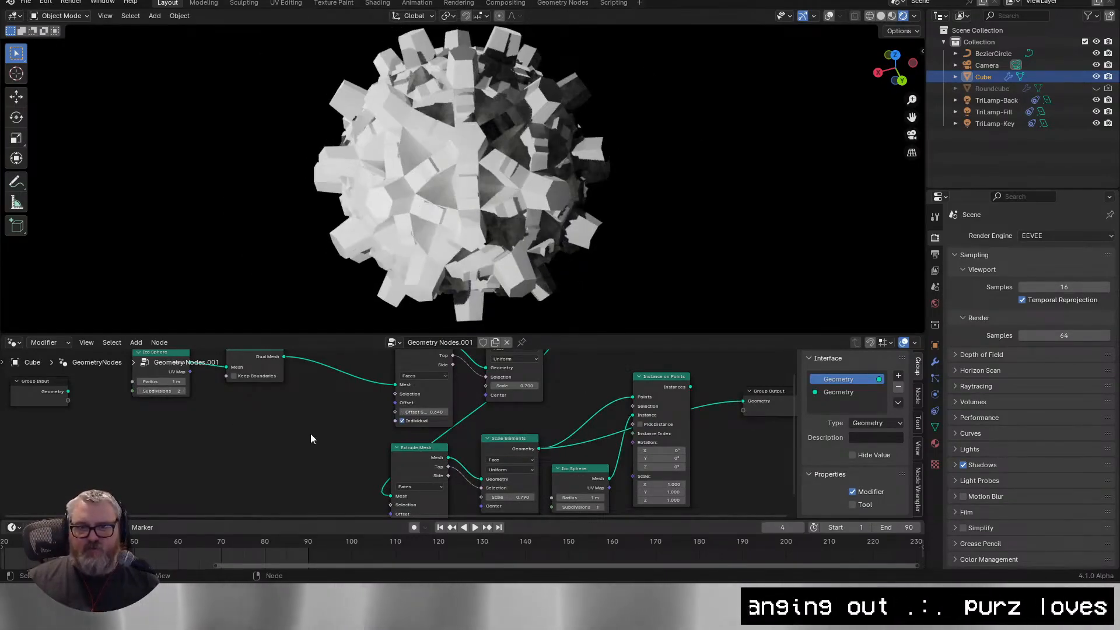
drag(431, 412, 409, 413)
ctrl+shift+click(662, 377)
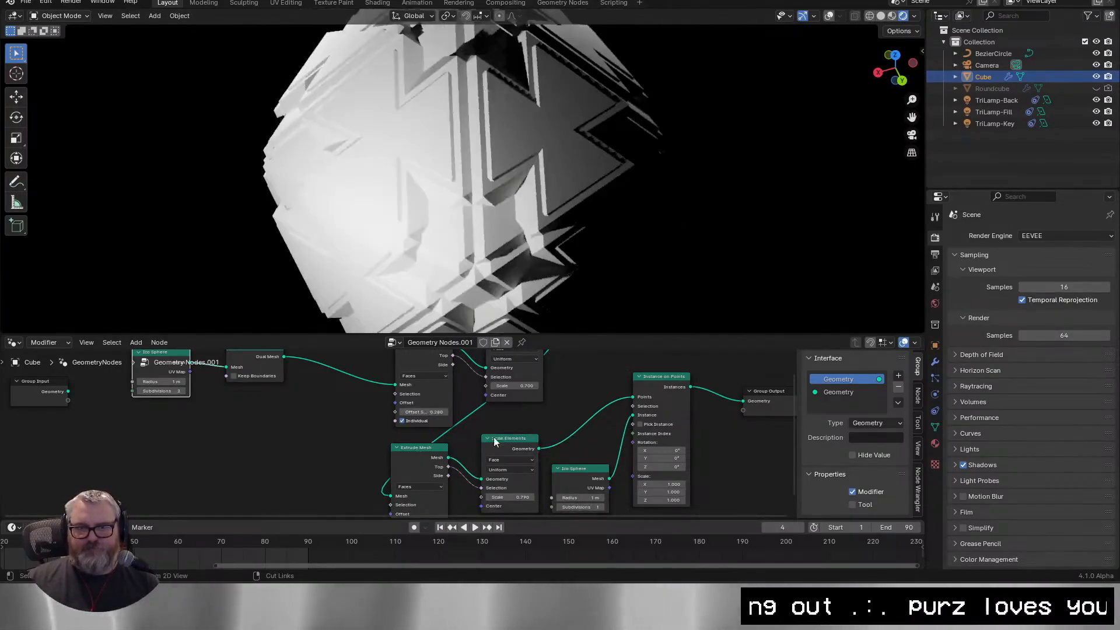
Delete the Instance on Points node and its Ico Sphere, connecting the second Scale Elements node directly to Group Output.
click(662, 378)
key(x)
drag(538, 449, 749, 401)
click(579, 468)
key(x)
scroll(509, 107, up, 3)
scroll(509, 108, down, 5)
Insert a new Instance on Points node between the second Scale Elements node and Group Output.
key(shift+a)
click(593, 317)
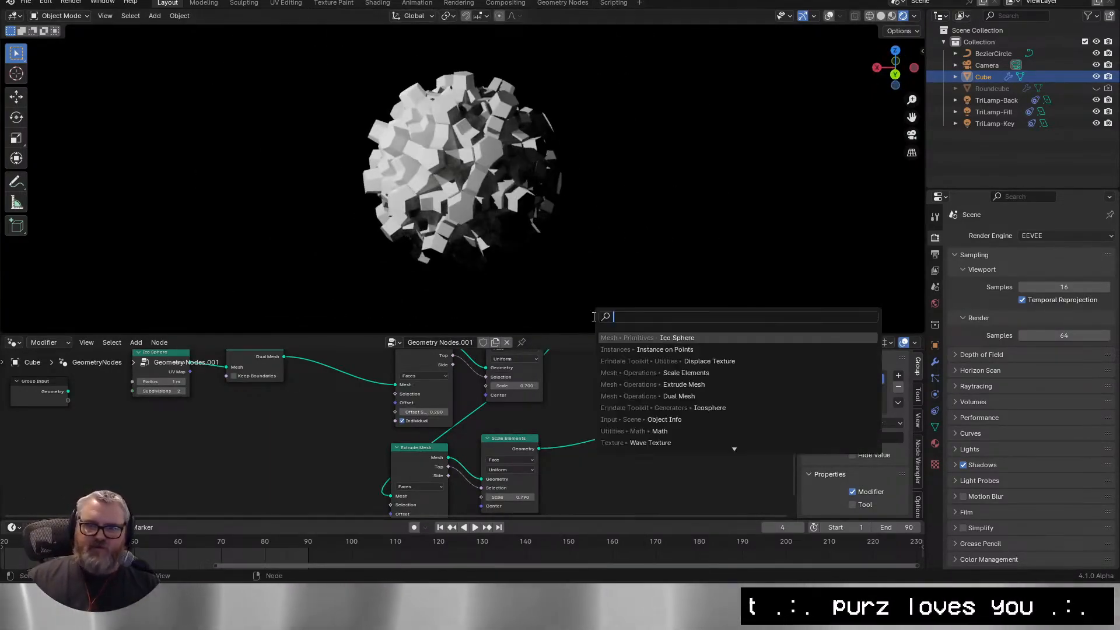
text(instance on)
key(Return)
click(636, 374)
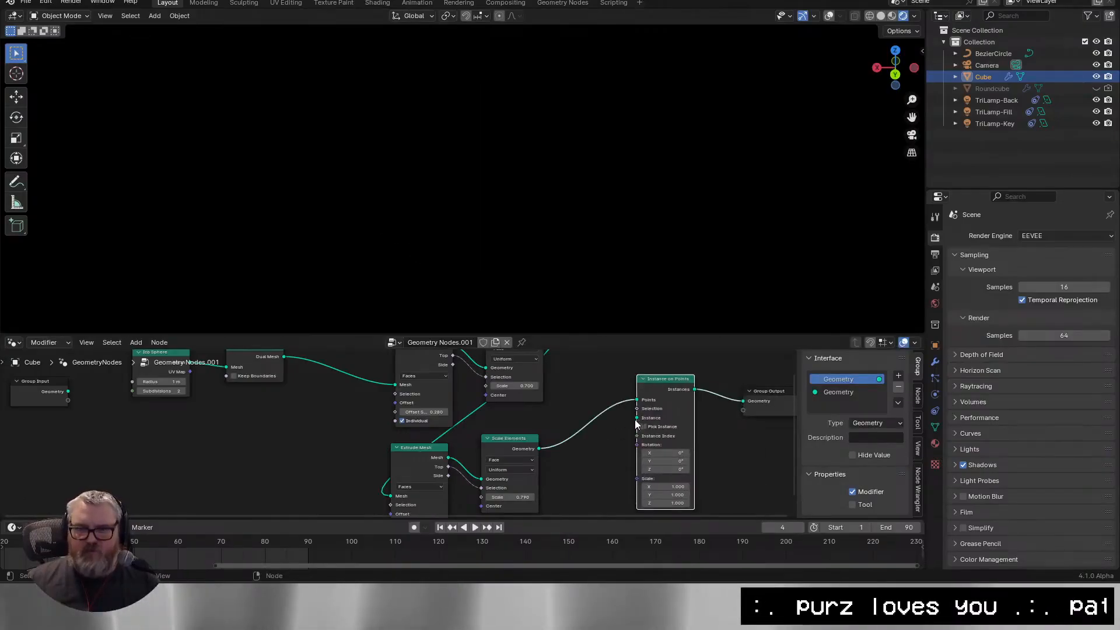
Feed the Instance input from a new Ico Sphere node and set the instance Scale to 0.050 on all axes.
drag(636, 418, 589, 459)
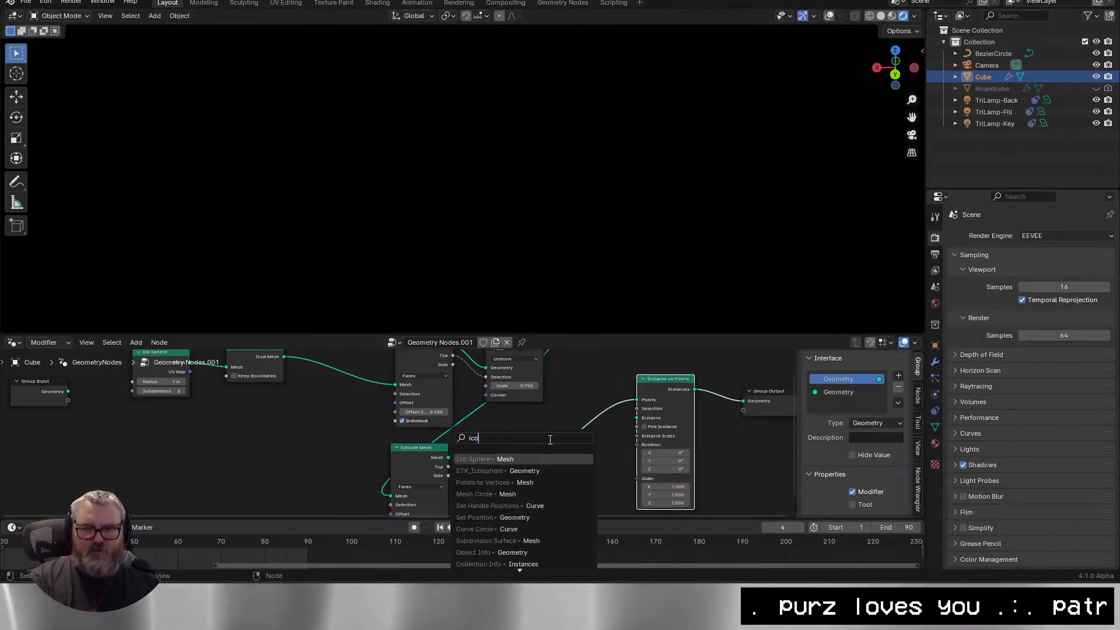
click(577, 471)
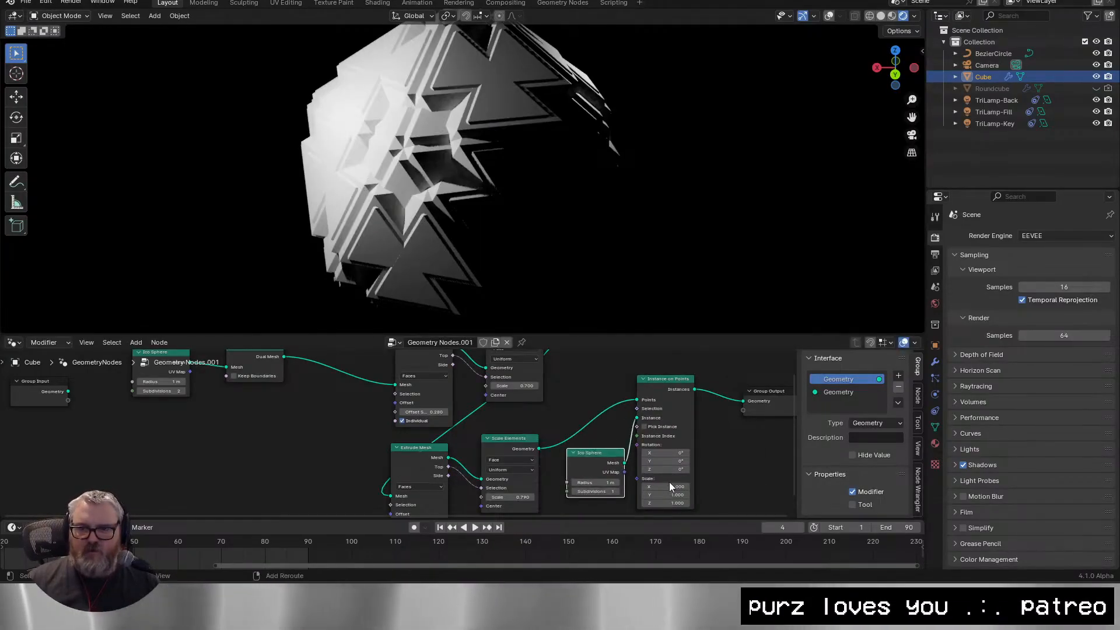
drag(665, 486, 610, 503)
scroll(654, 385, up, 3)
Add a Join Geometry node before Group Output that combines the Instance on Points output with the second Scale Elements geometry.
drag(652, 385, 422, 479)
key(shift+a)
text(join)
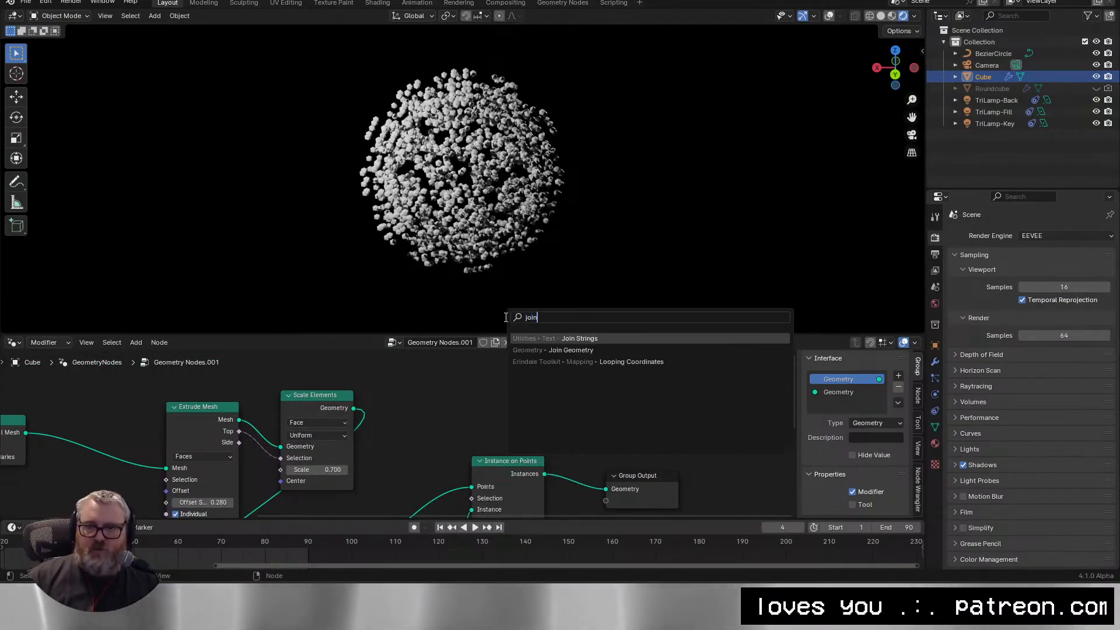
click(557, 352)
click(475, 397)
drag(546, 411, 606, 489)
drag(544, 473, 473, 430)
drag(427, 448, 496, 379)
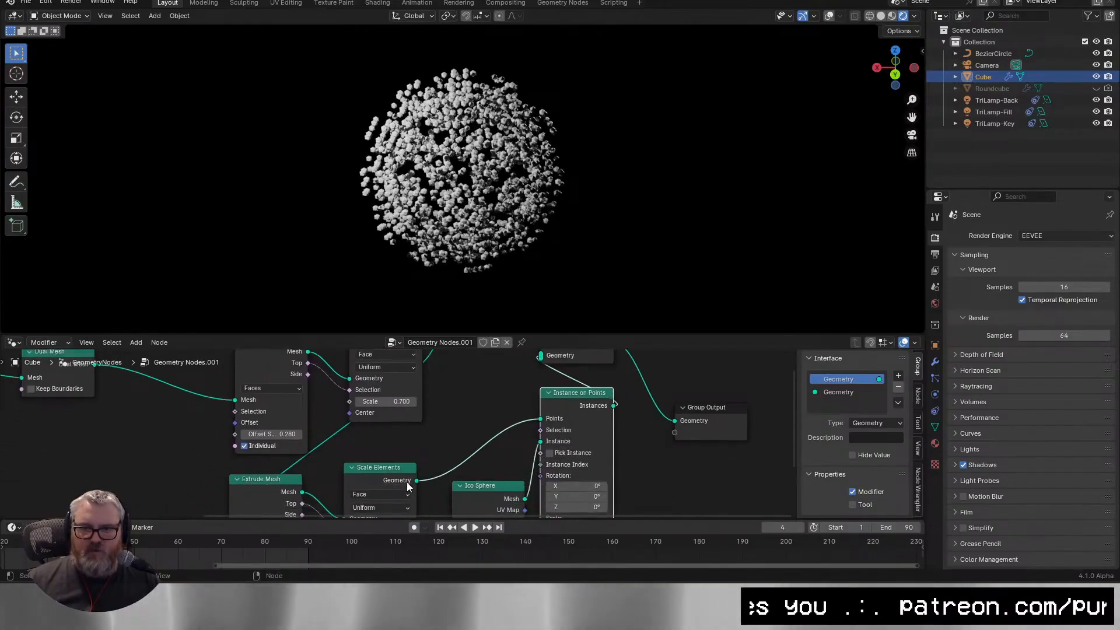
drag(490, 431, 544, 388)
Set the instanced Ico Sphere's Subdivisions to 3.
scroll(638, 264, up, 6)
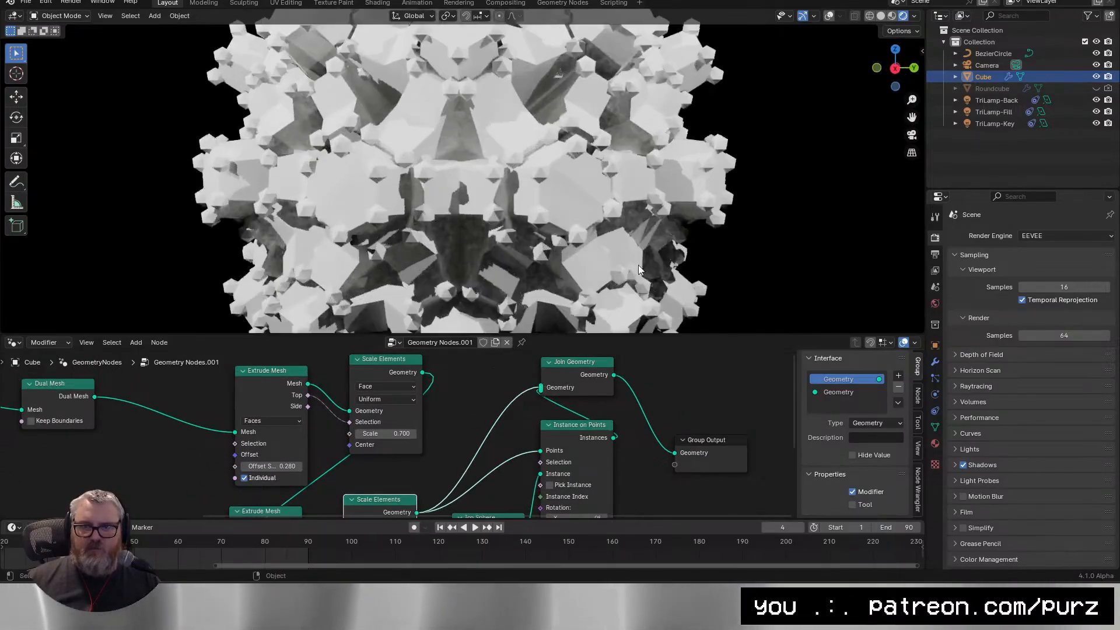
drag(585, 282, 495, 286)
drag(632, 487, 667, 390)
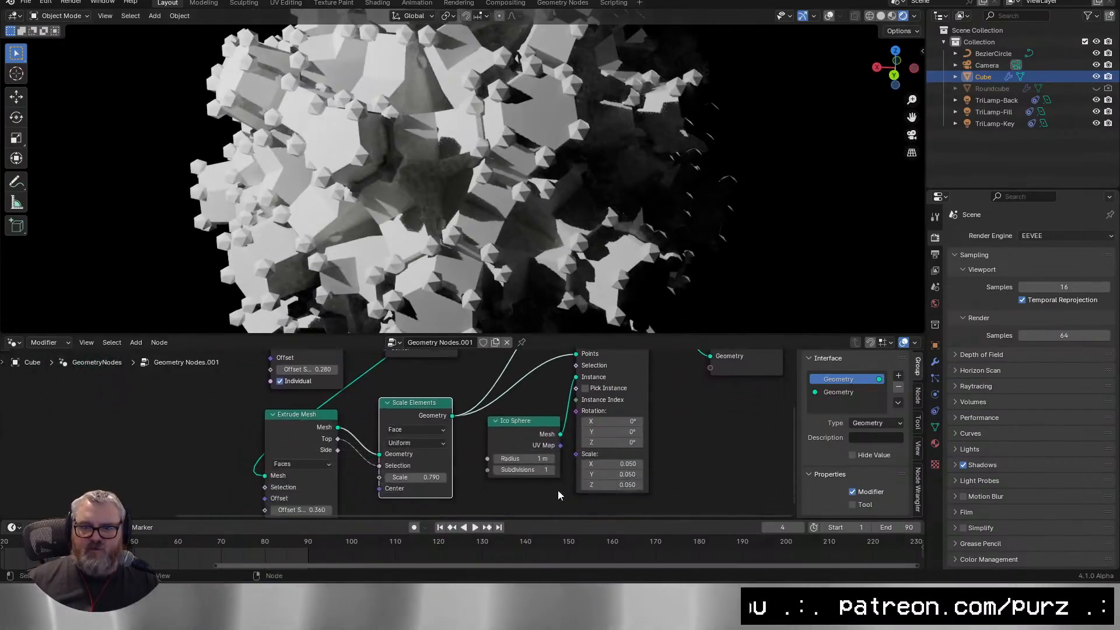
click(551, 469)
drag(668, 436, 548, 529)
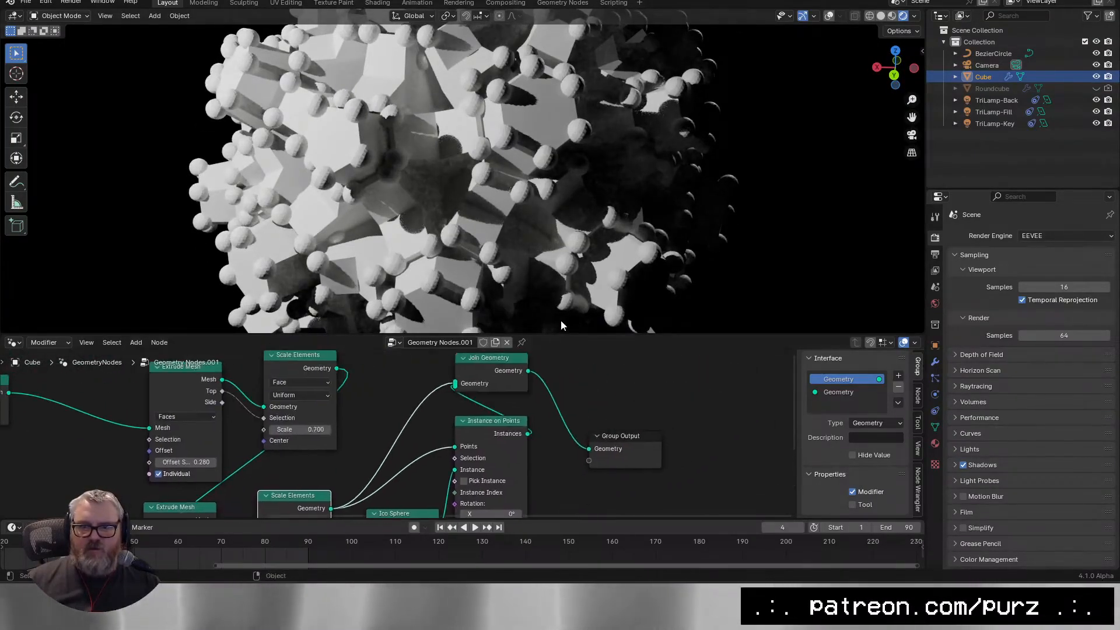
Make room before Group Output and insert a Set Shade Smooth node between Instance on Points and Join Geometry.
drag(614, 438, 760, 415)
drag(506, 372, 660, 342)
click(613, 454)
key(shift+a)
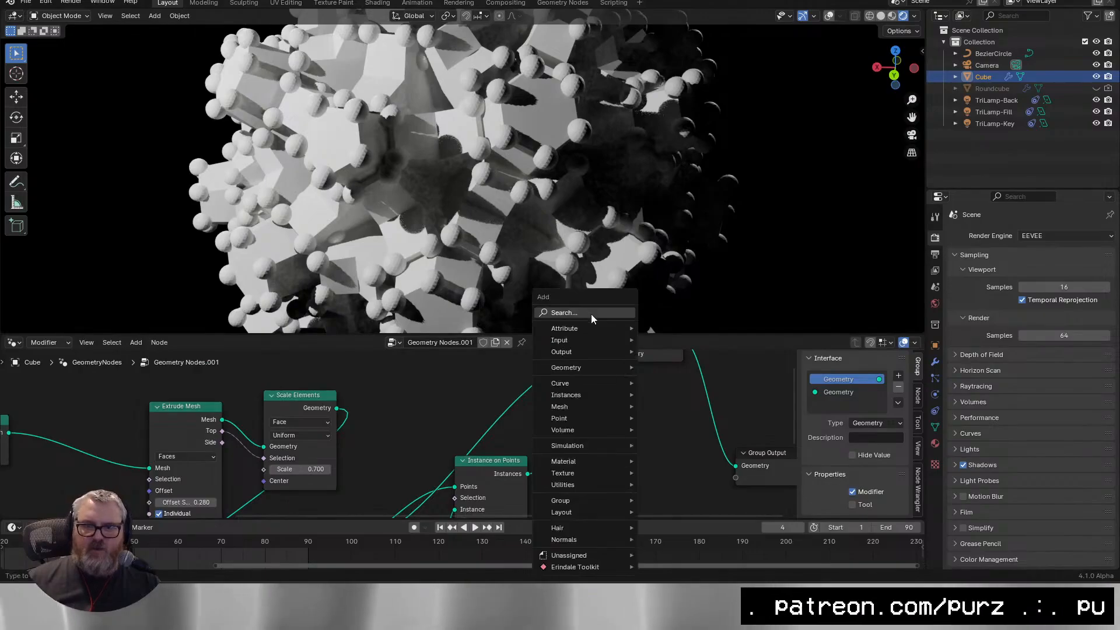
text(set sh)
click(646, 335)
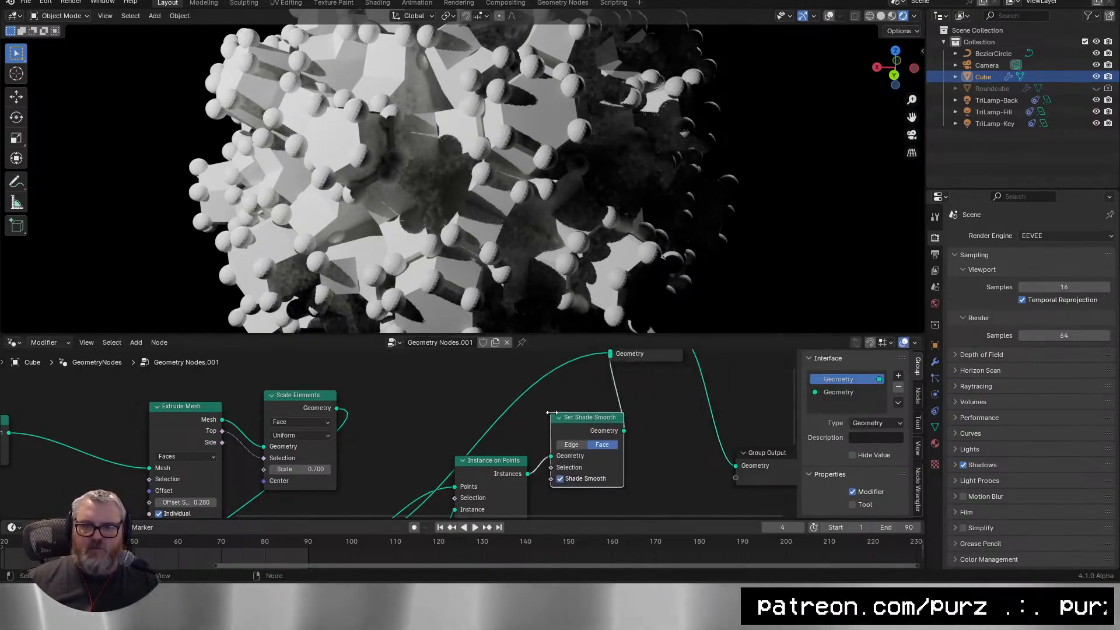
Set the instanced Ico Sphere's Radius to 0.52 m, keeping the second Scale Elements Scale at 0.790.
drag(649, 245, 207, 230)
scroll(471, 201, down, 5)
scroll(459, 241, up, 5)
drag(470, 201, 560, 216)
scroll(459, 242, down, 2)
scroll(525, 233, up, 3)
drag(410, 412, 504, 360)
mouse_move(397, 418)
mouse_down()
mouse_move(414, 418)
mouse_move(396, 418)
mouse_up()
drag(402, 479, 411, 415)
mouse_move(402, 494)
mouse_down()
mouse_move(414, 495)
mouse_move(390, 494)
mouse_up()
drag(513, 476, 496, 475)
Set Material.002's Metallic to 1.000 and assign it to the instances with a Set Material node after Set Shade Smooth.
click(935, 444)
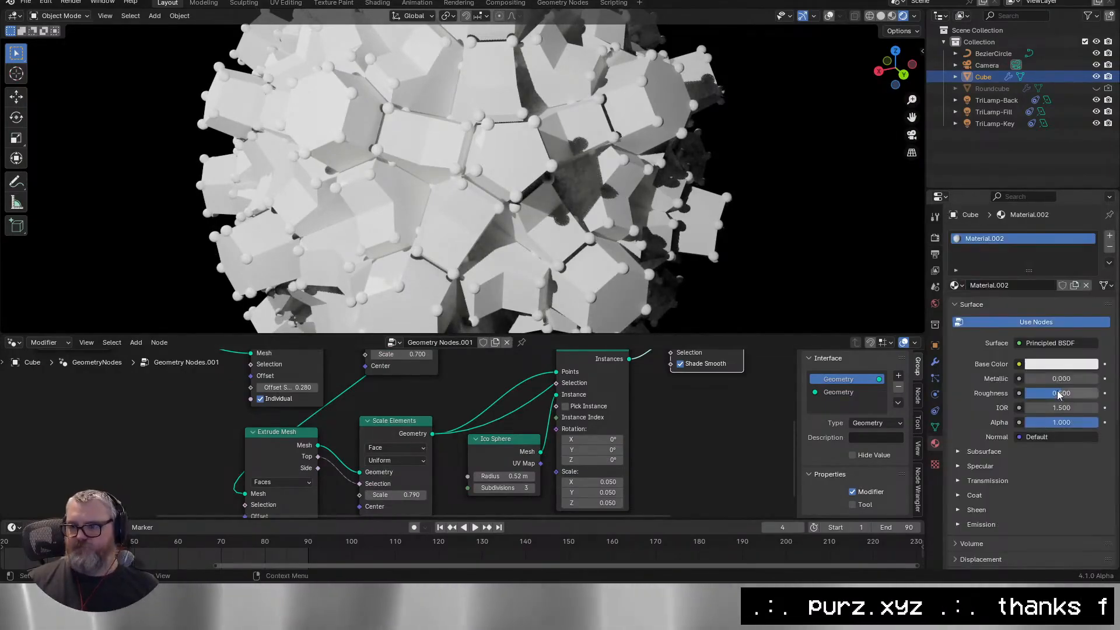
drag(1057, 378, 1111, 378)
drag(918, 415, 629, 526)
key(shift+a)
text(set mat)
key(Return)
click(477, 392)
click(490, 443)
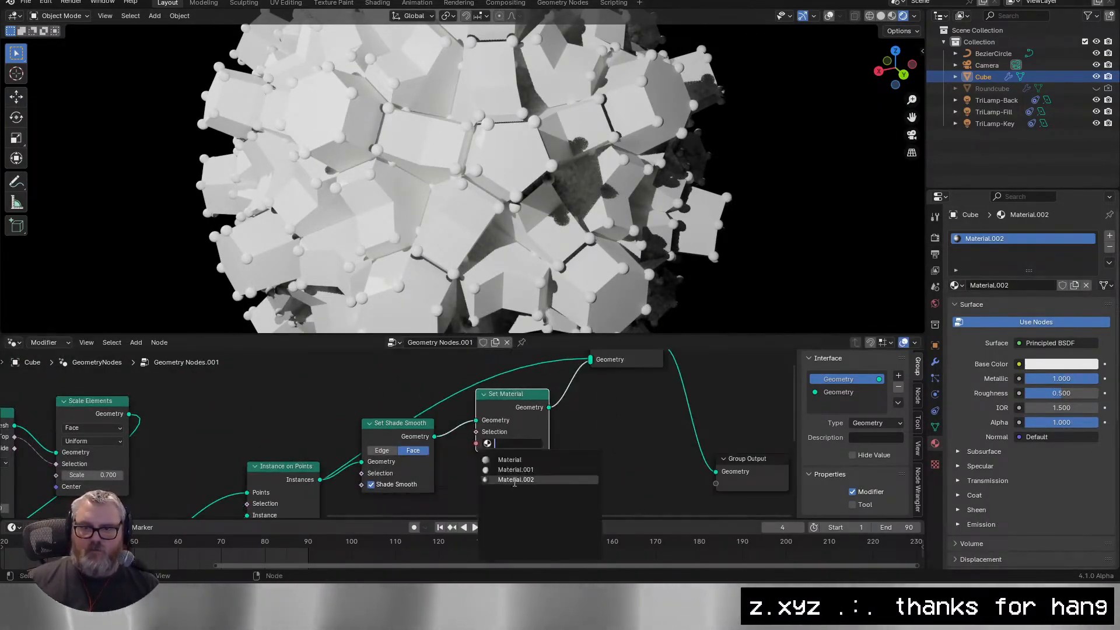
click(516, 479)
Lower the Roughness of Material.002 used on the instanced spheres.
drag(478, 233, 653, 268)
drag(1062, 393, 1051, 393)
drag(586, 264, 485, 218)
scroll(485, 219, down, 2)
Add a second material slot to the Cube and assign Material.001 to it.
drag(688, 385, 658, 472)
click(1109, 236)
click(957, 308)
click(970, 337)
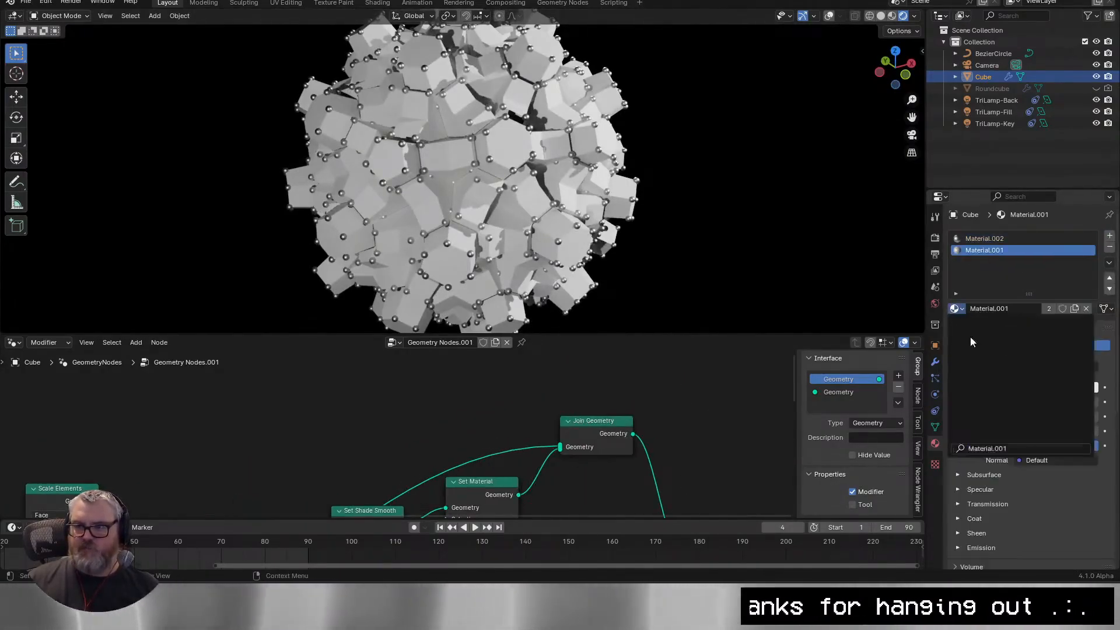
Insert a Set Material node using Material.001 on the link from the second Scale Elements node to Join Geometry.
drag(625, 506, 608, 447)
key(shift+a)
text(set mat)
key(Return)
click(460, 379)
Set Material.001's Metallic to 0.000 and Roughness to 0.609, and show the viewport in rendered shading.
drag(659, 193, 588, 192)
mouse_move(1061, 402)
mouse_down()
mouse_move(1097, 401)
mouse_move(1025, 402)
mouse_up()
drag(1058, 416, 1069, 416)
drag(467, 192, 599, 150)
scroll(599, 150, down, 3)
key(z)
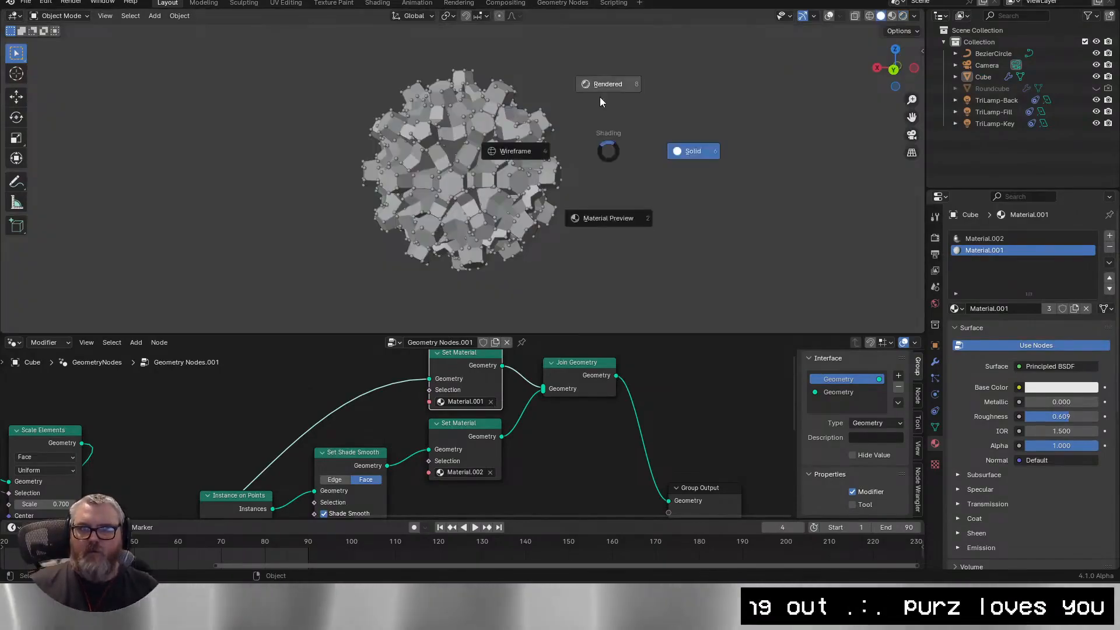
click(634, 138)
Animate the Cube's rotation with keyframes at the start of the timeline and at frame 91, increasing the Z rotation for the end keyframe.
click(983, 76)
click(934, 346)
key(ctrl+z)
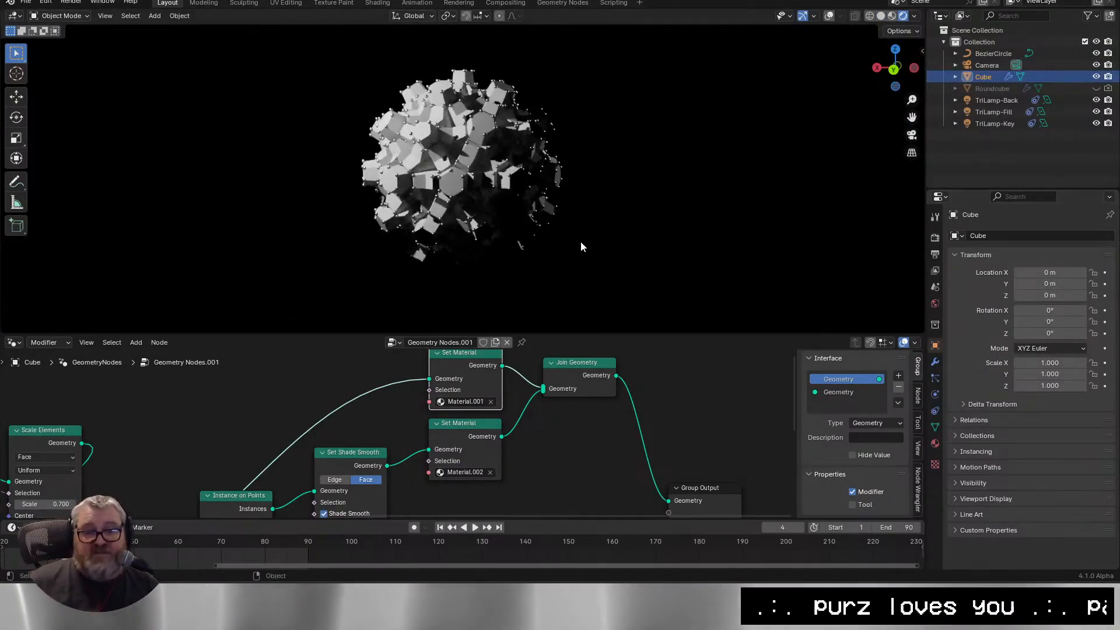
key(i)
click(312, 542)
click(1047, 333)
text(90)
key(Return)
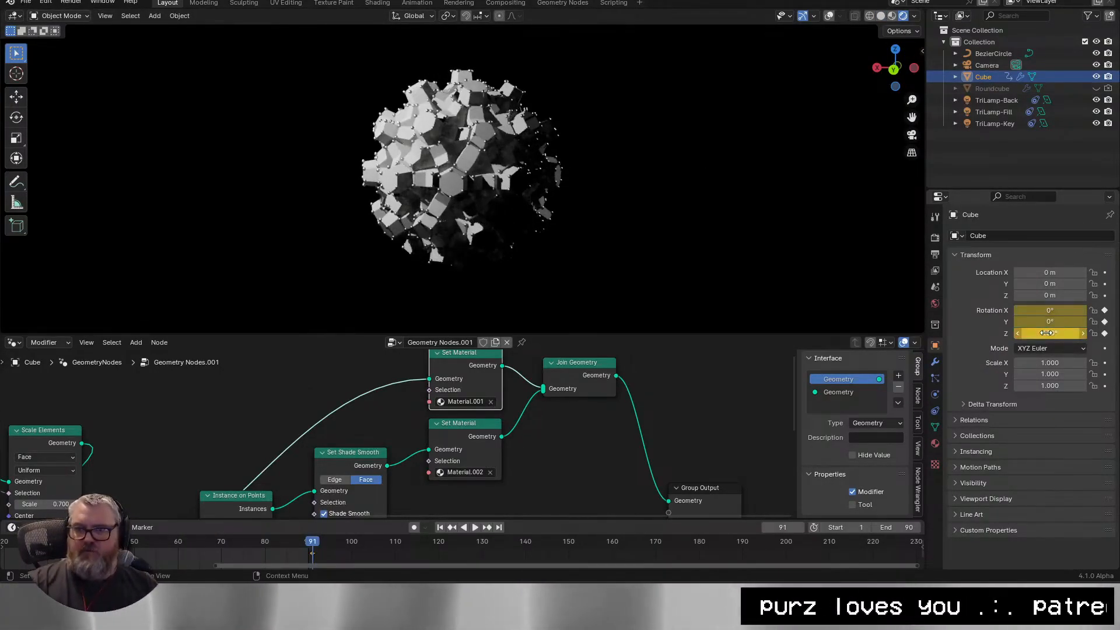
Play back the Cube's rotation and save the Blender file in the Downloads folder.
key(space)
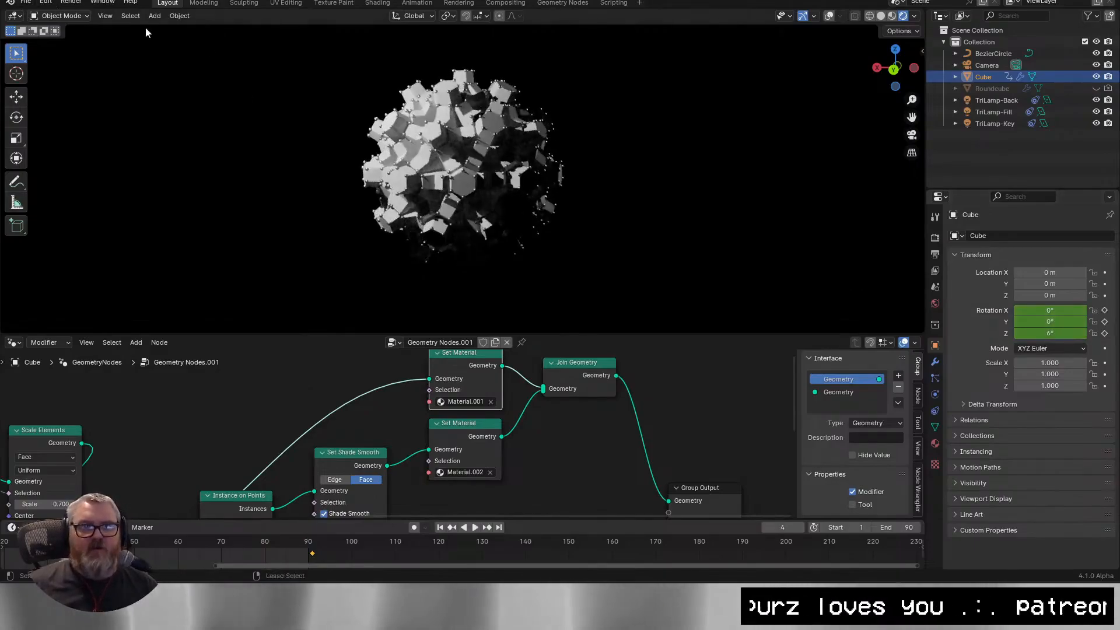
key(ctrl+s)
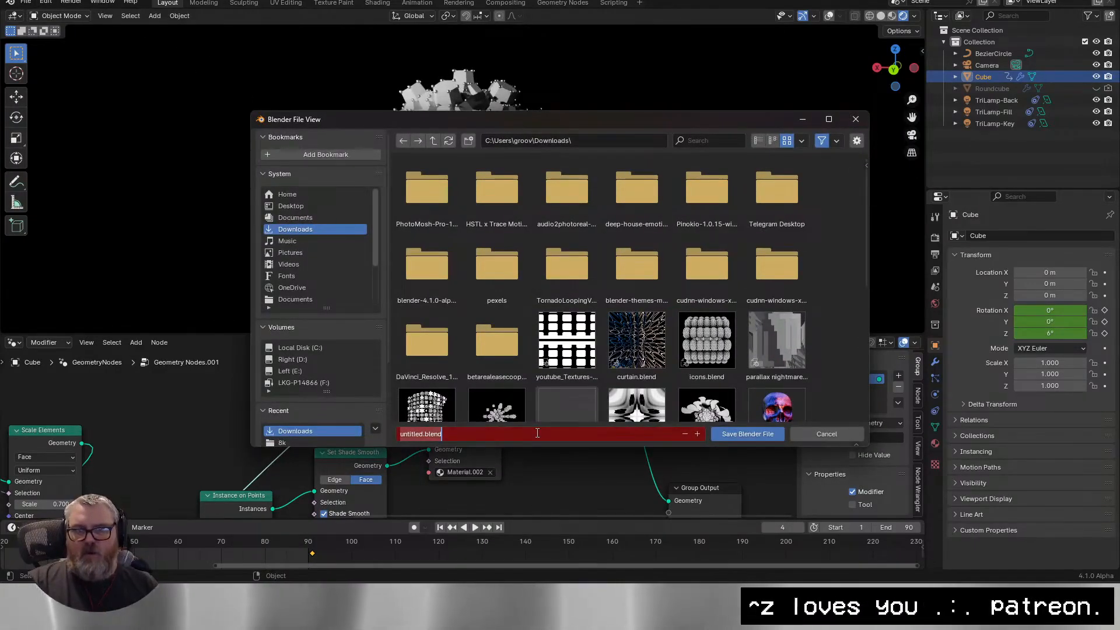
key(Return)
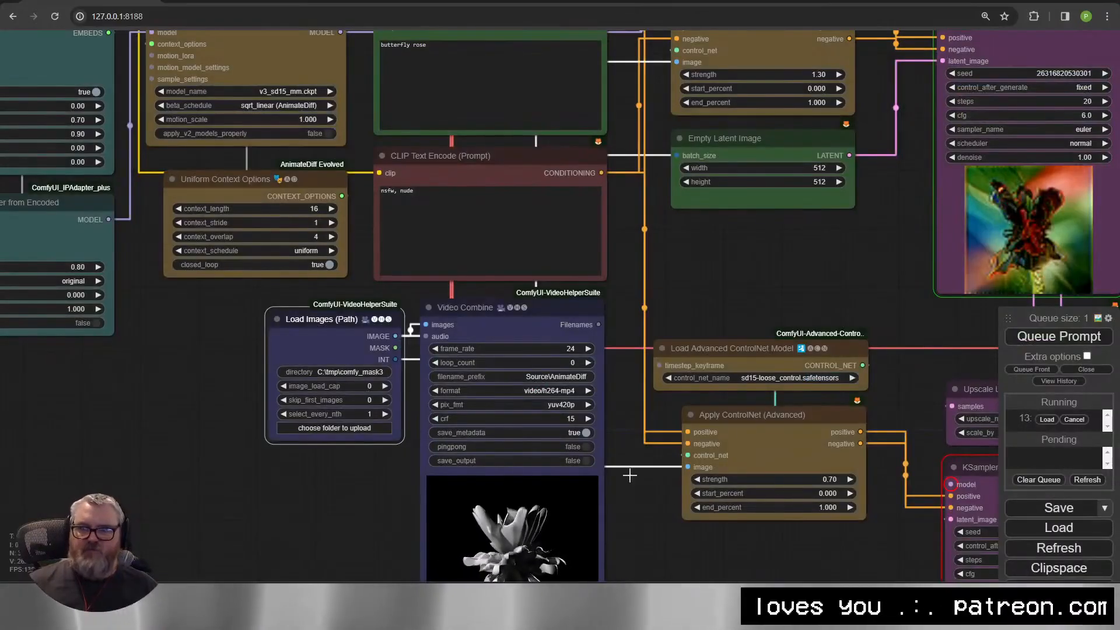
Stop the animation playback and quit Blender to return to the ComfyUI workflow.
drag(736, 243, 345, 379)
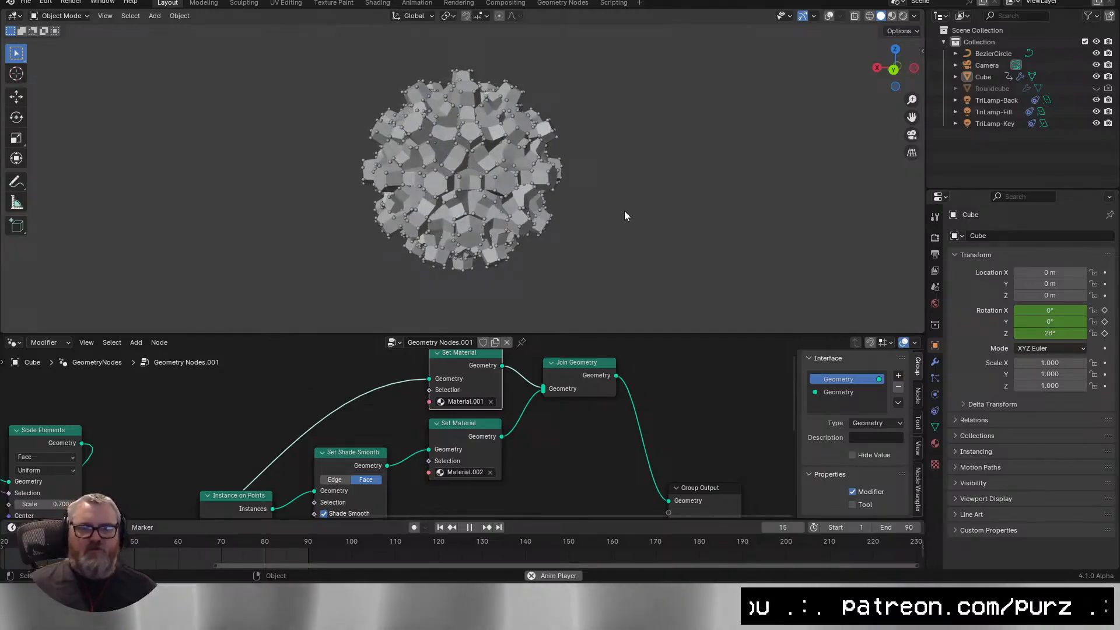
scroll(604, 432, down, 1)
key(space)
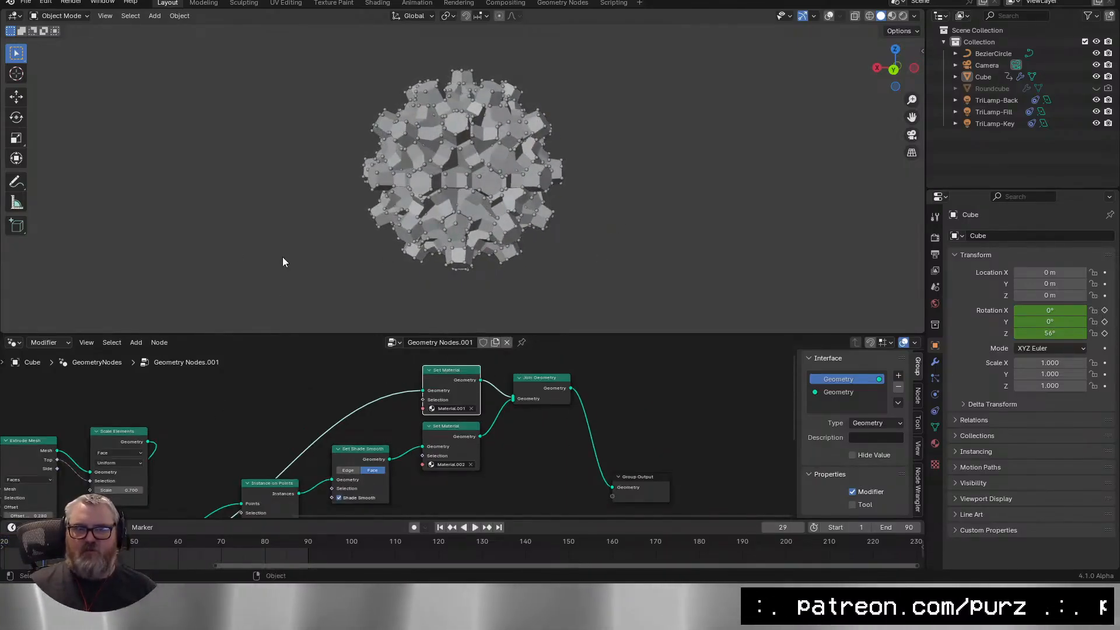
key(ctrl+q)
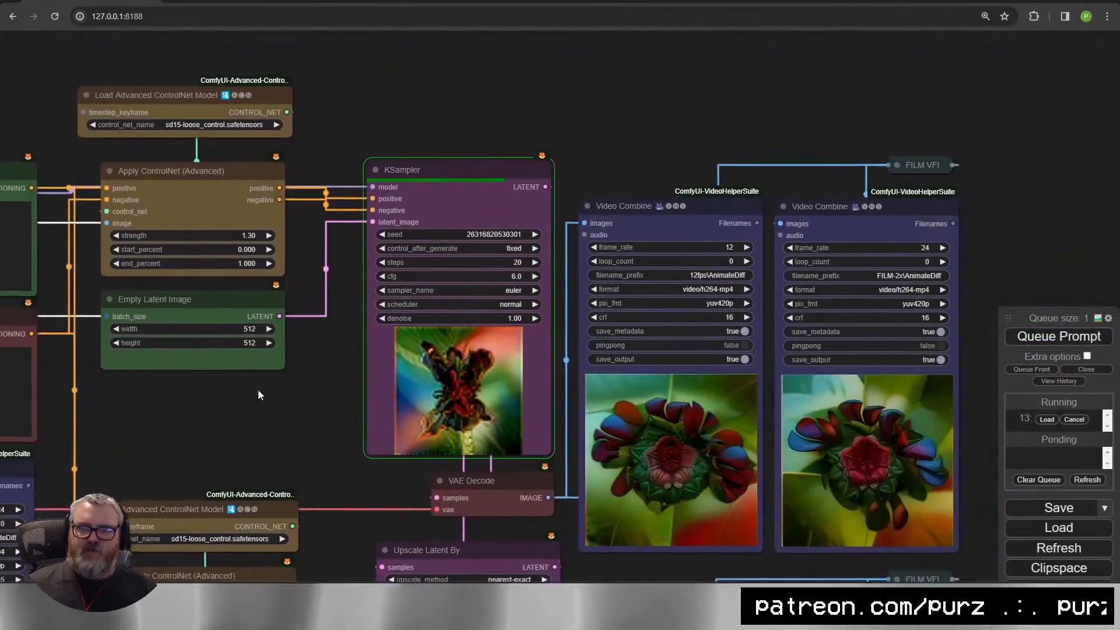
Examine the butterfly rose videos in the 12 fps and FILM-2x Video Combine previews of the first sampling pass.
drag(258, 390, 112, 372)
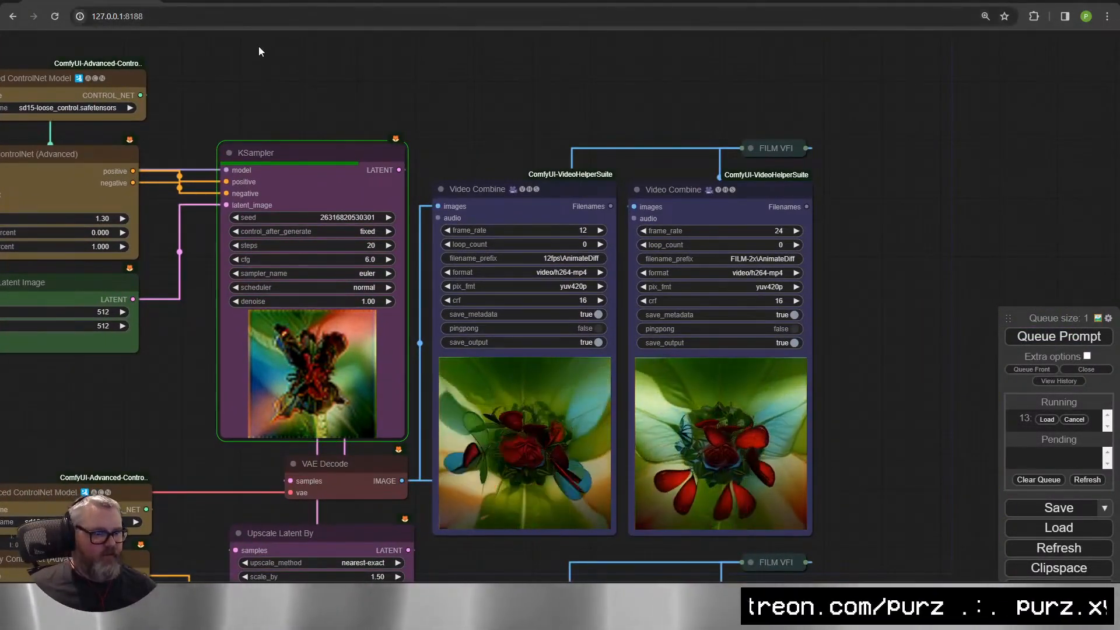
drag(166, 450, 327, 406)
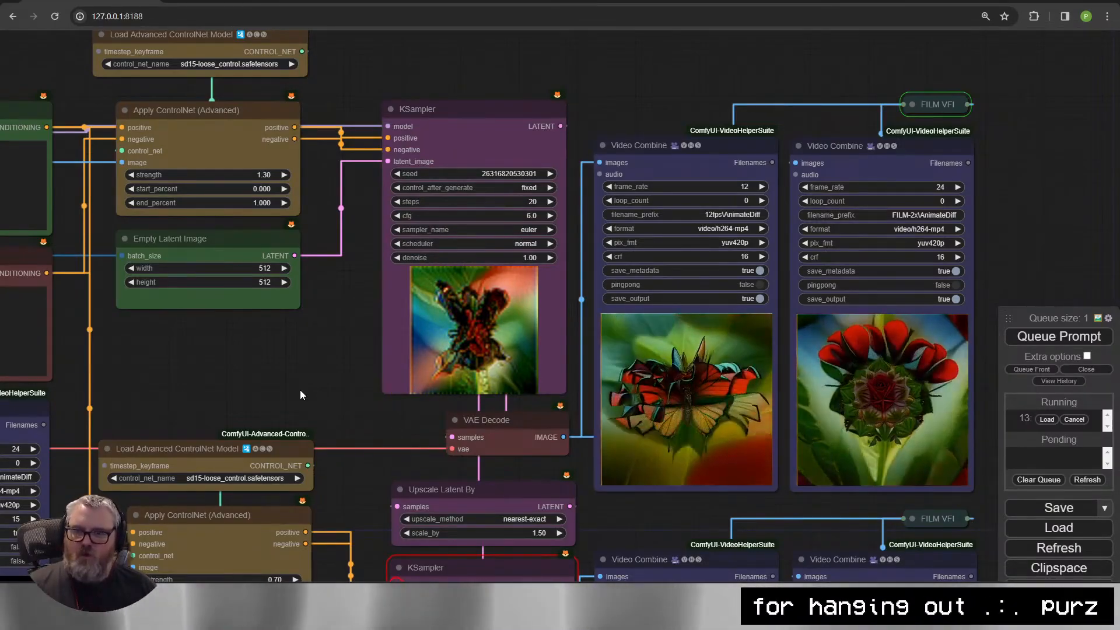
scroll(819, 418, up, 5)
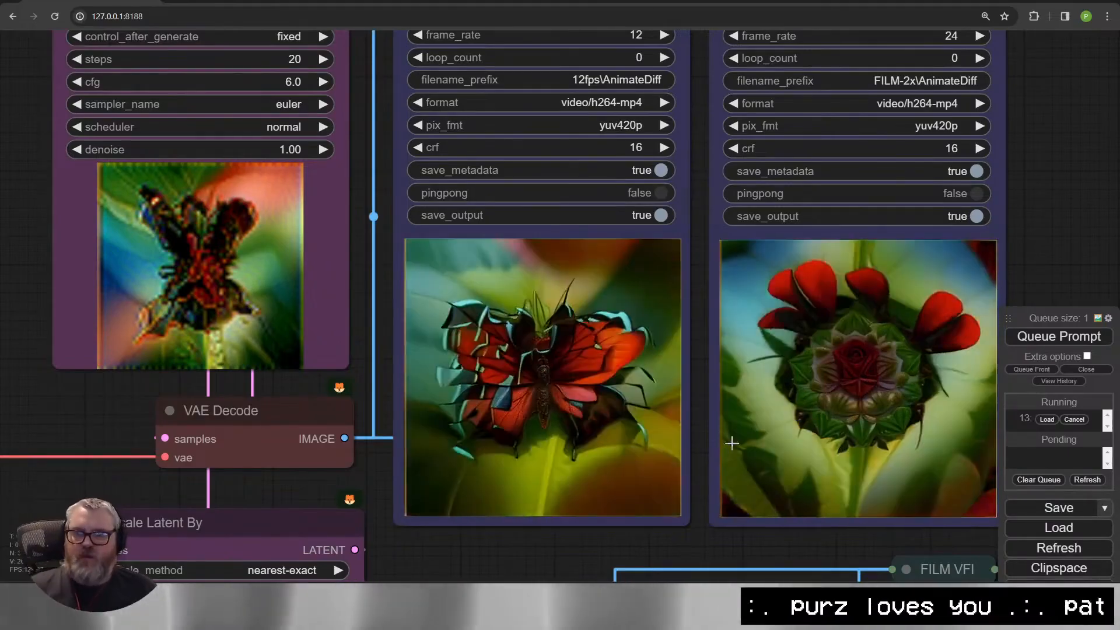
scroll(834, 490, down, 2)
drag(988, 536, 765, 465)
scroll(816, 350, up, 6)
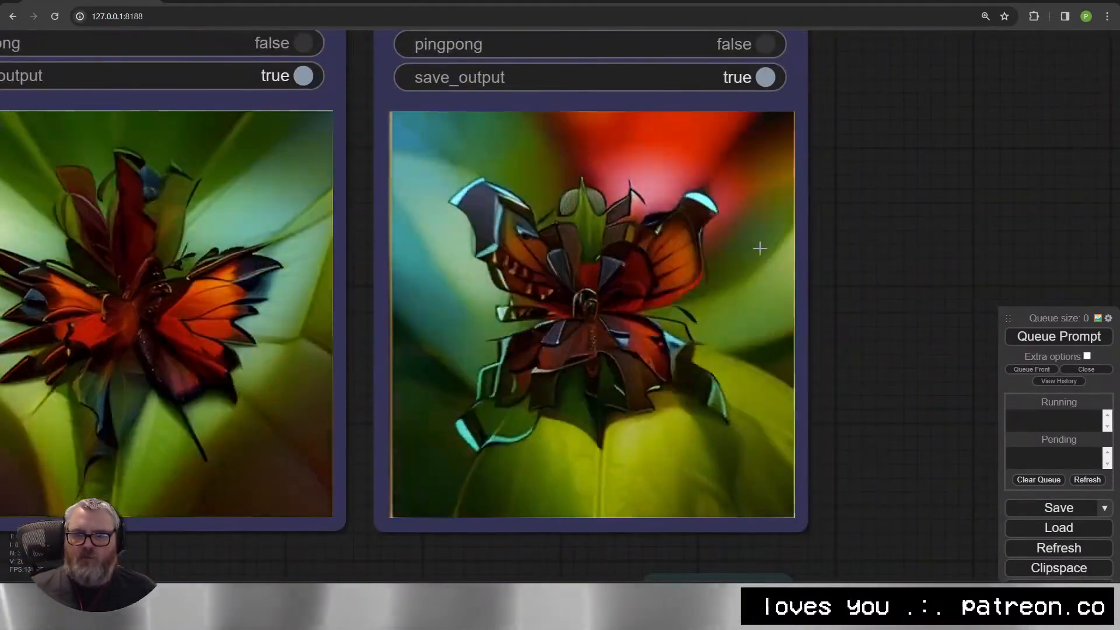
scroll(622, 333, down, 8)
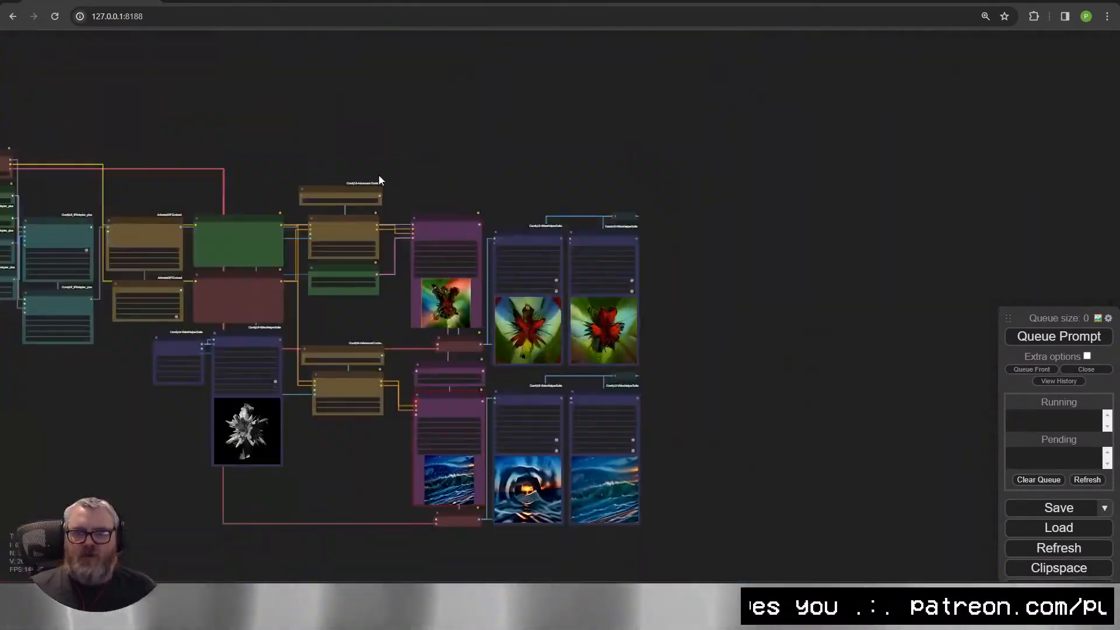
Move the Load Checkpoint node away from the IPAdapter nodes to make room beside its outputs.
drag(379, 180, 982, 180)
scroll(605, 303, up, 3)
scroll(604, 303, up, 5)
drag(647, 337, 365, 496)
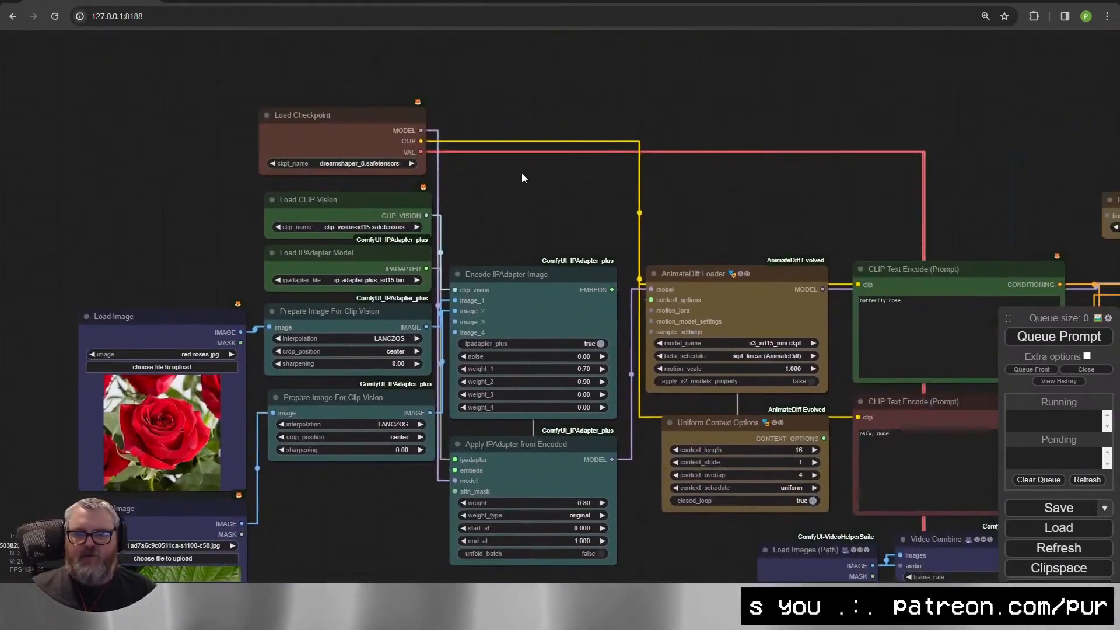
drag(521, 173, 512, 270)
drag(271, 210, 78, 132)
mouse_move(214, 152)
mouse_down()
mouse_move(393, 107)
mouse_move(356, 111)
mouse_up()
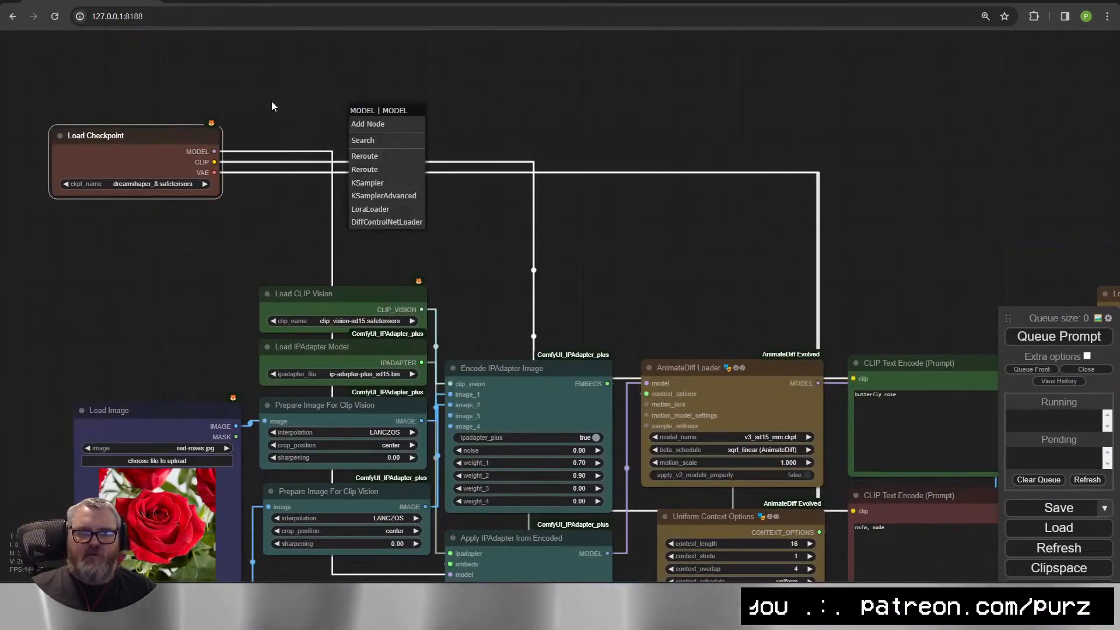
Insert a LoraLoaderModelOnly node with an LCM LoRA between the Apply IPAdapter from Encoded MODEL output and the AnimateDiff Loader.
scroll(435, 458, down, 1)
drag(496, 340, 465, 224)
drag(561, 429, 595, 110)
click(610, 130)
text(load)
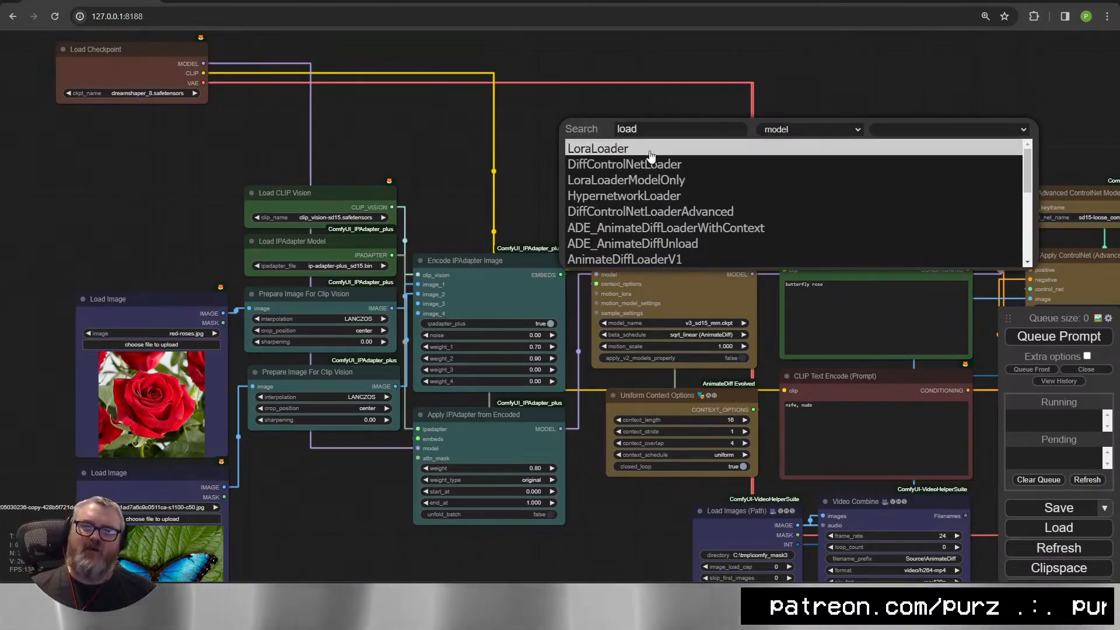
click(647, 180)
drag(662, 130, 622, 149)
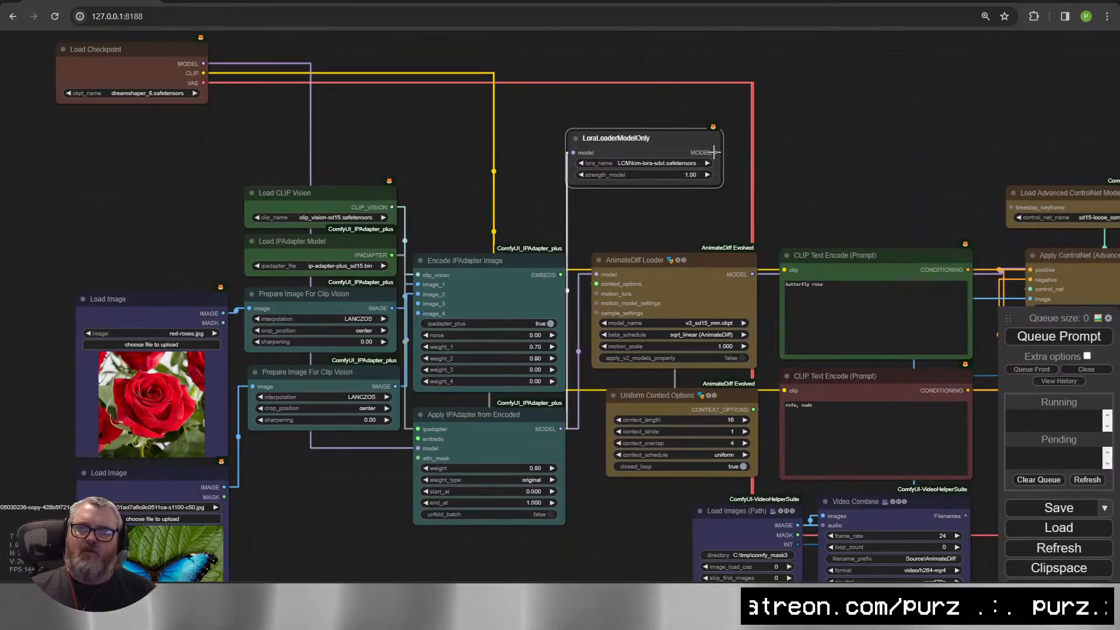
click(659, 165)
click(682, 186)
drag(652, 142, 499, 179)
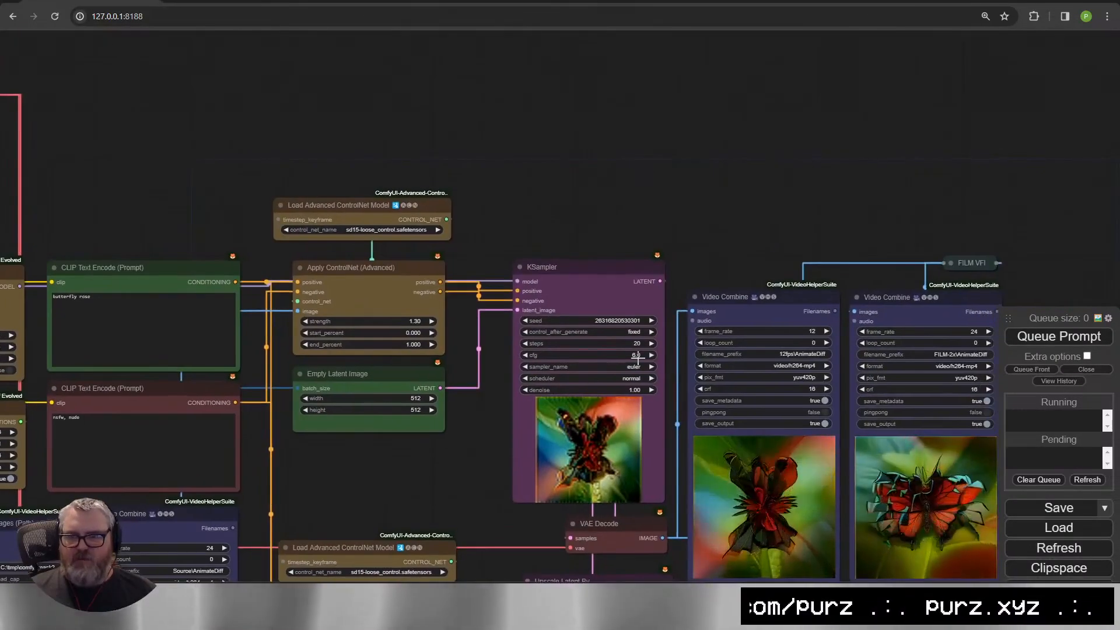
Set the first KSampler to the lcm sampler with 4 steps and queue the prompt.
click(633, 366)
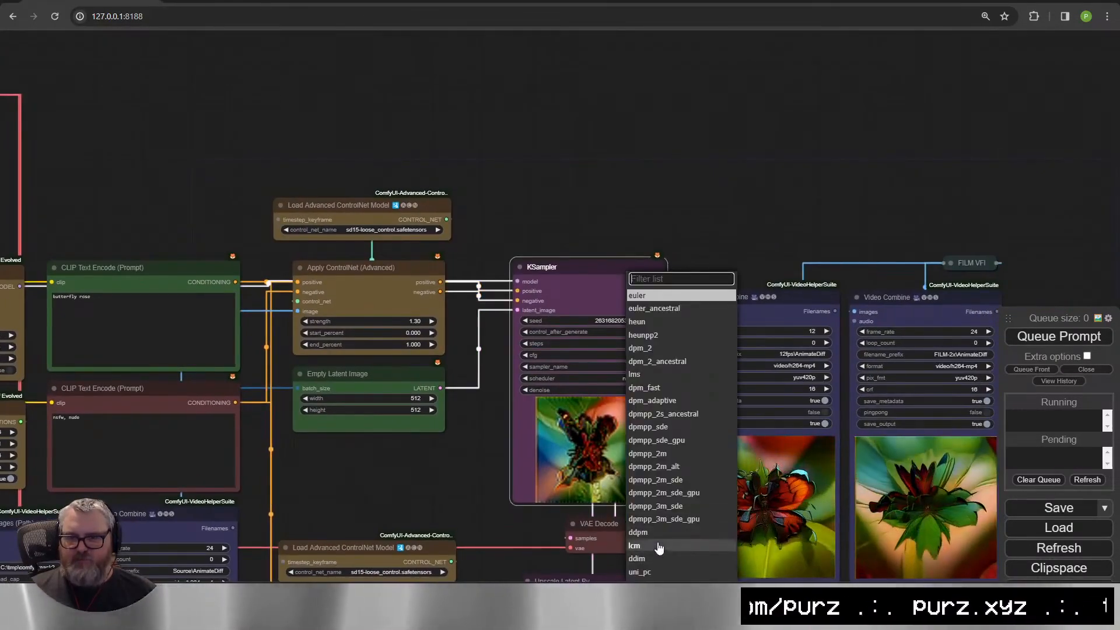
click(659, 545)
click(634, 343)
text(4)
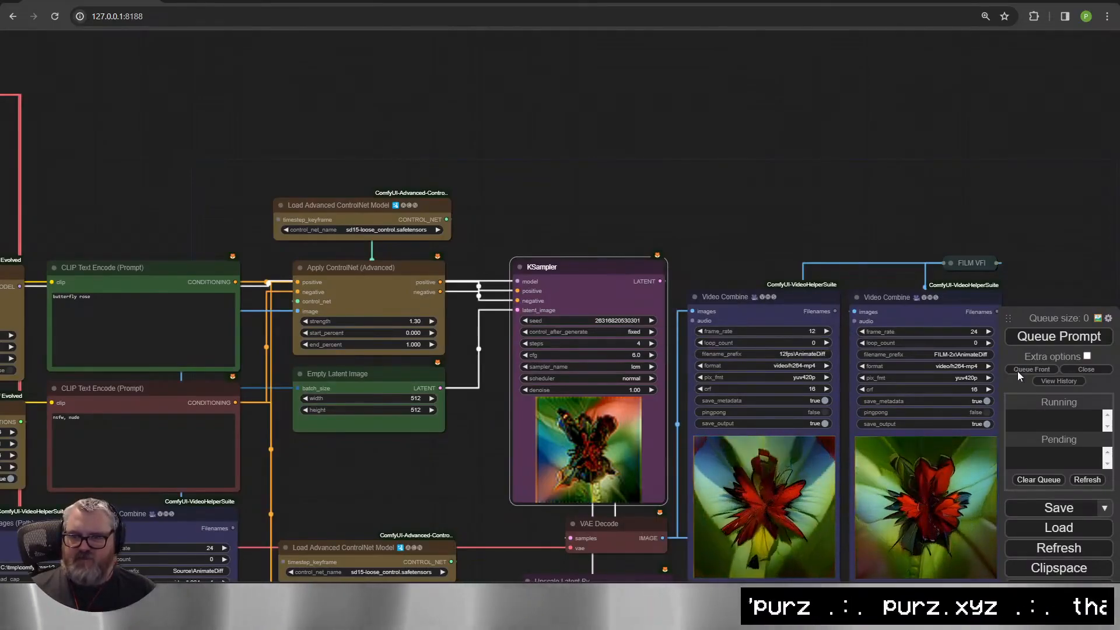
scroll(662, 219, down, 5)
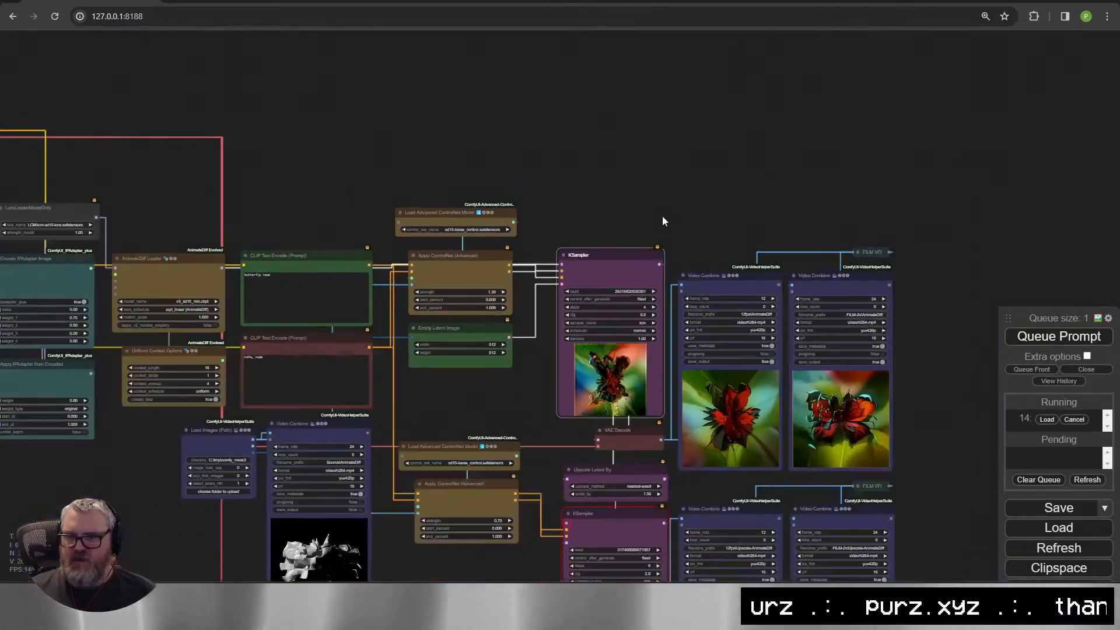
Examine the first KSampler's preview and the resulting videos in the 12 fps and FILM-2x Video Combine nodes.
drag(663, 219, 677, 132)
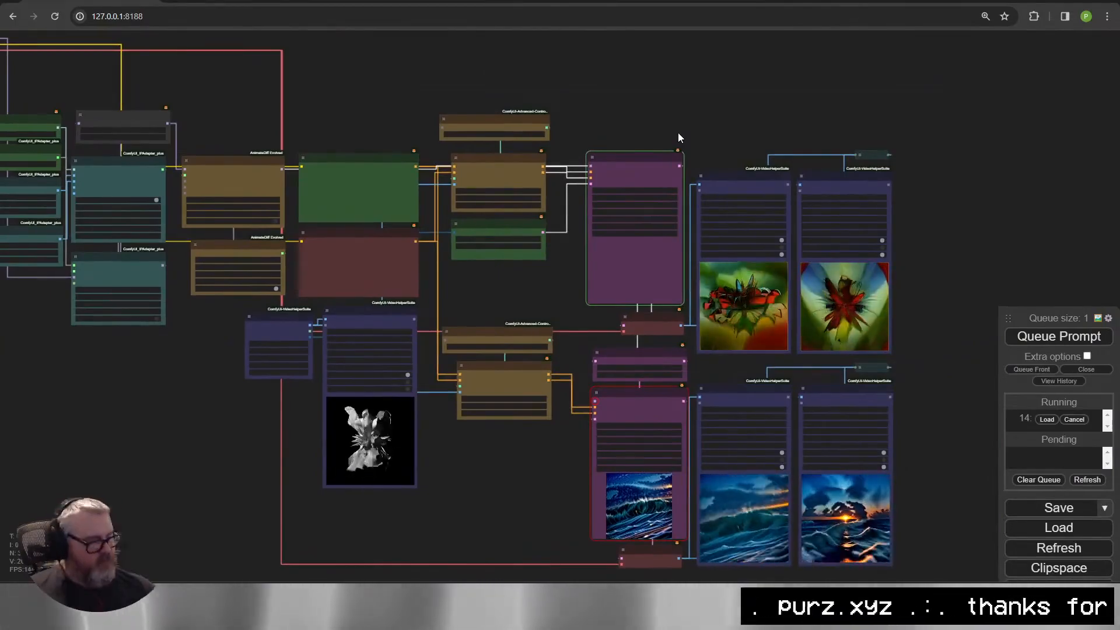
scroll(502, 294, up, 4)
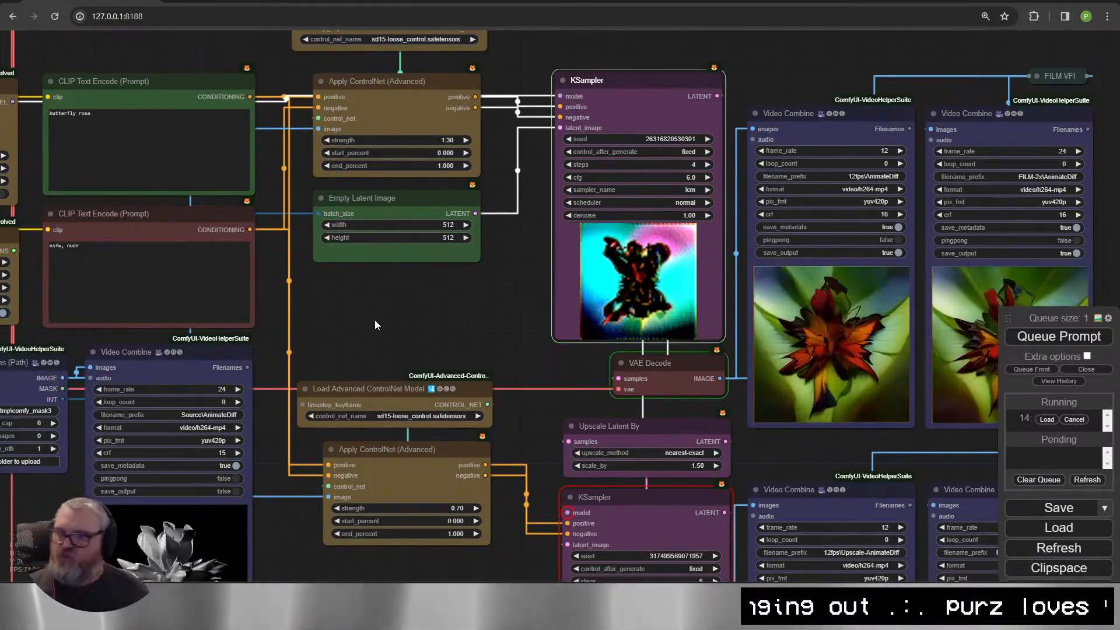
scroll(374, 319, up, 5)
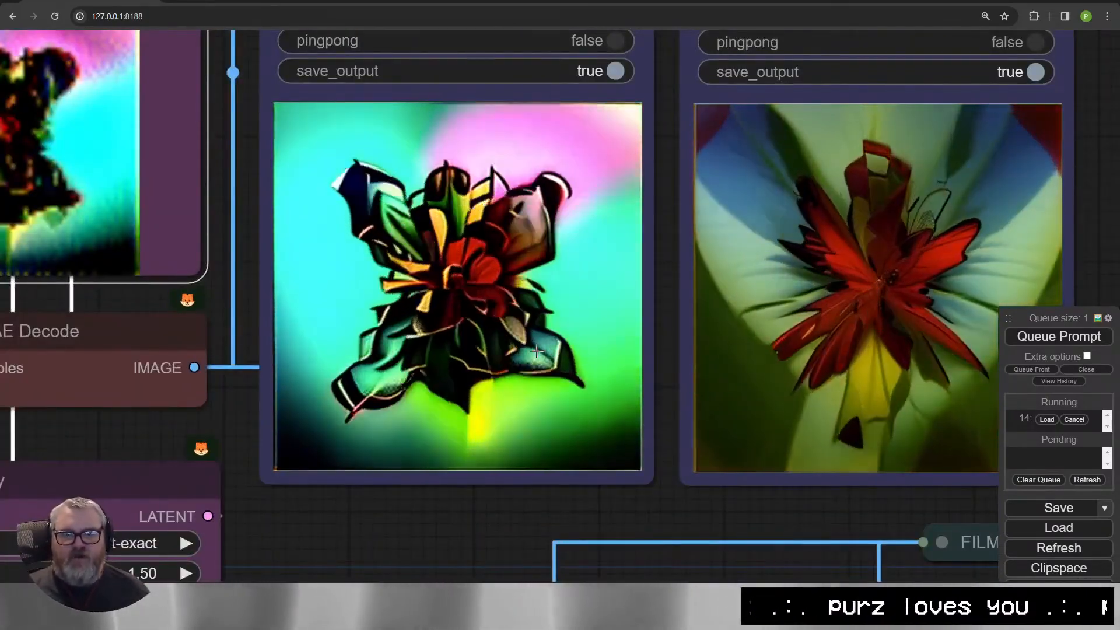
scroll(514, 337, down, 5)
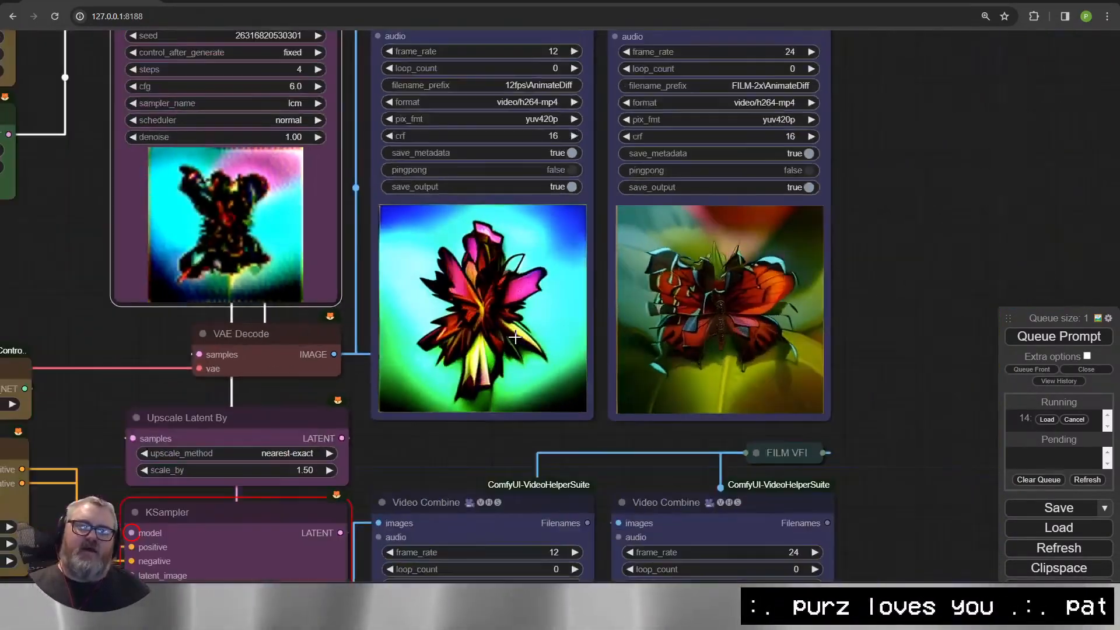
scroll(514, 337, down, 6)
scroll(514, 337, up, 5)
scroll(514, 335, up, 2)
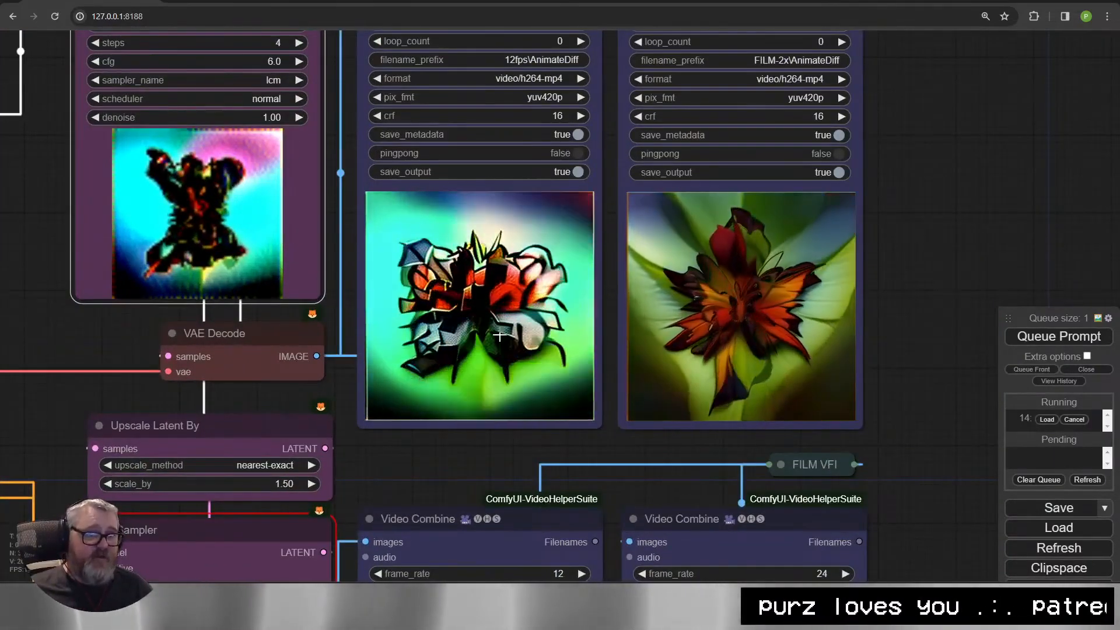
scroll(498, 336, down, 4)
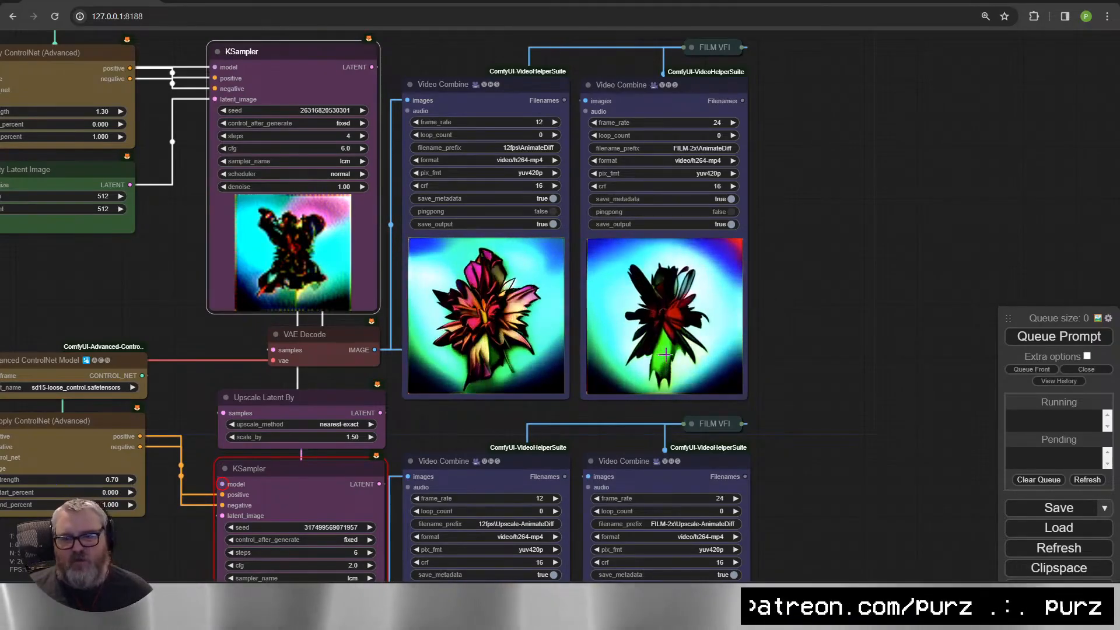
Set the first Apply ControlNet strength to 1.00, switch its model to control_v11f1p_sd15_depth.pth and queue the prompt.
drag(161, 315, 554, 401)
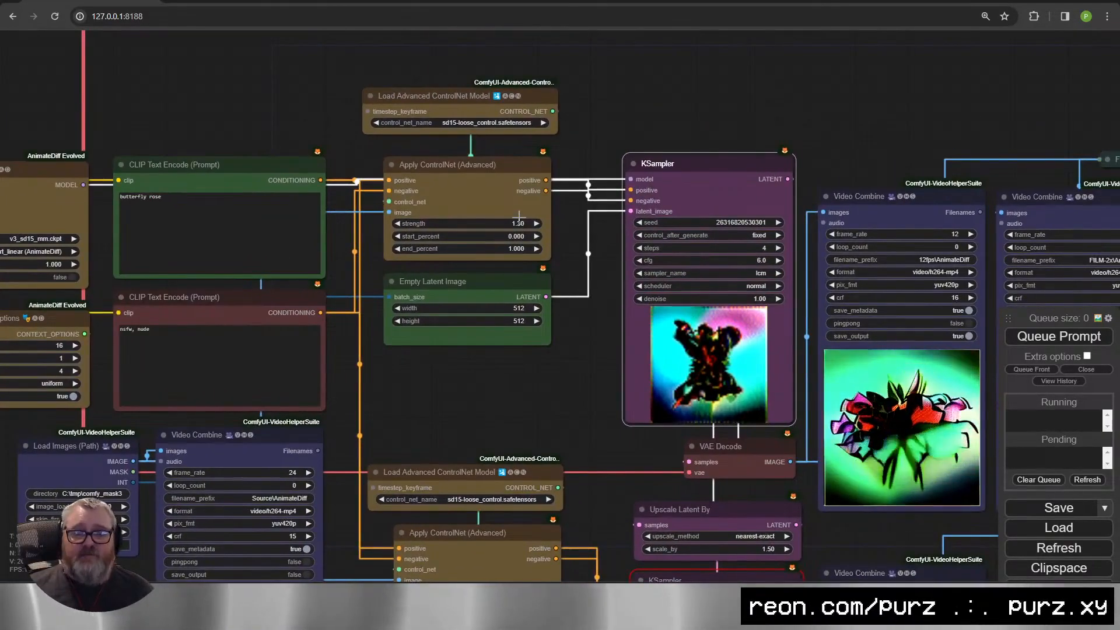
drag(528, 225, 516, 228)
click(495, 122)
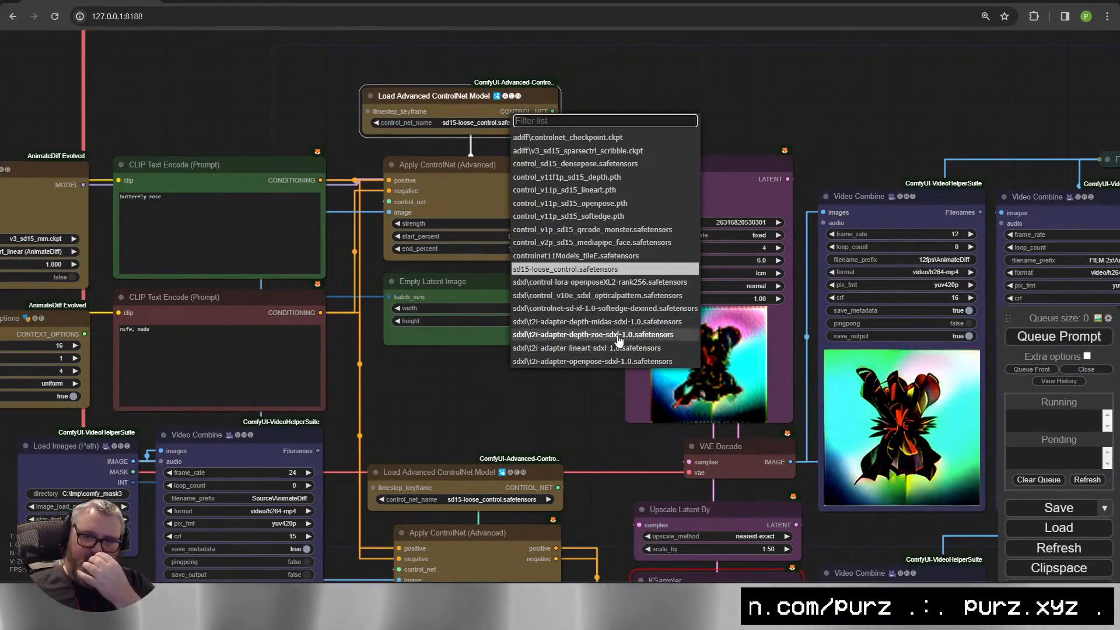
click(624, 178)
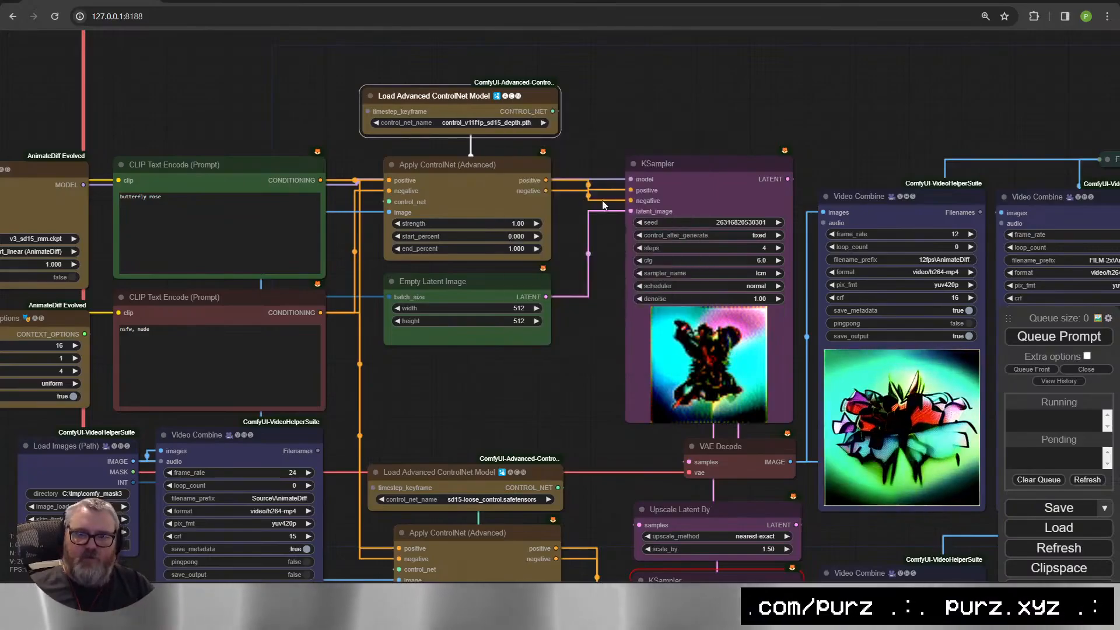
scroll(566, 398, down, 4)
key(ctrl+Return)
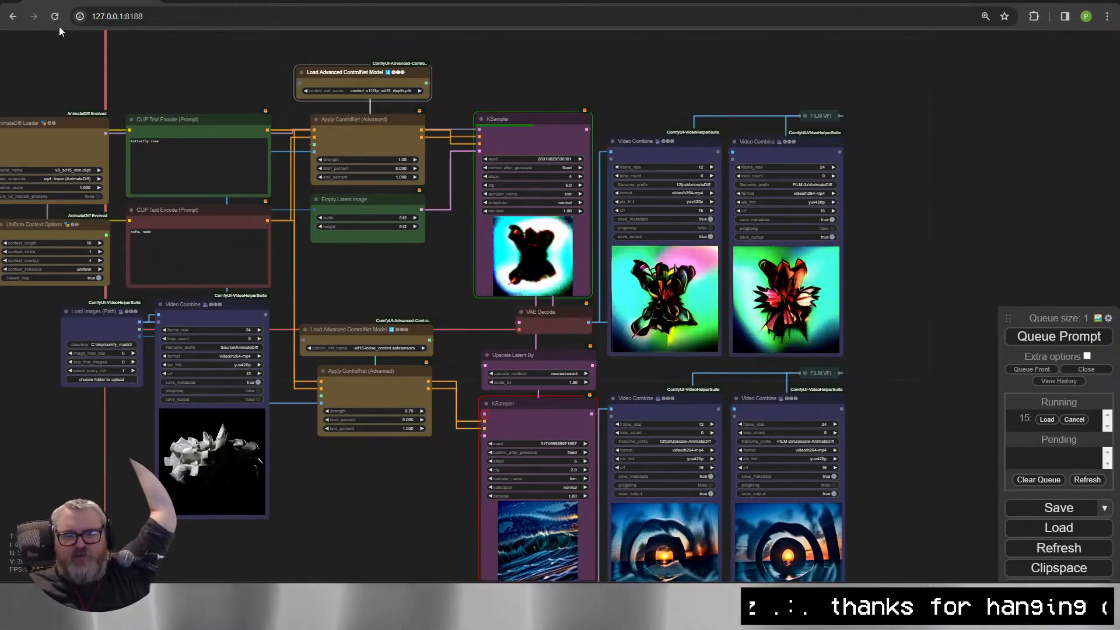
Add a Zoe Depth Anything node fed by the Load Images (Path) IMAGE output, below the Empty Latent Image node.
click(385, 91)
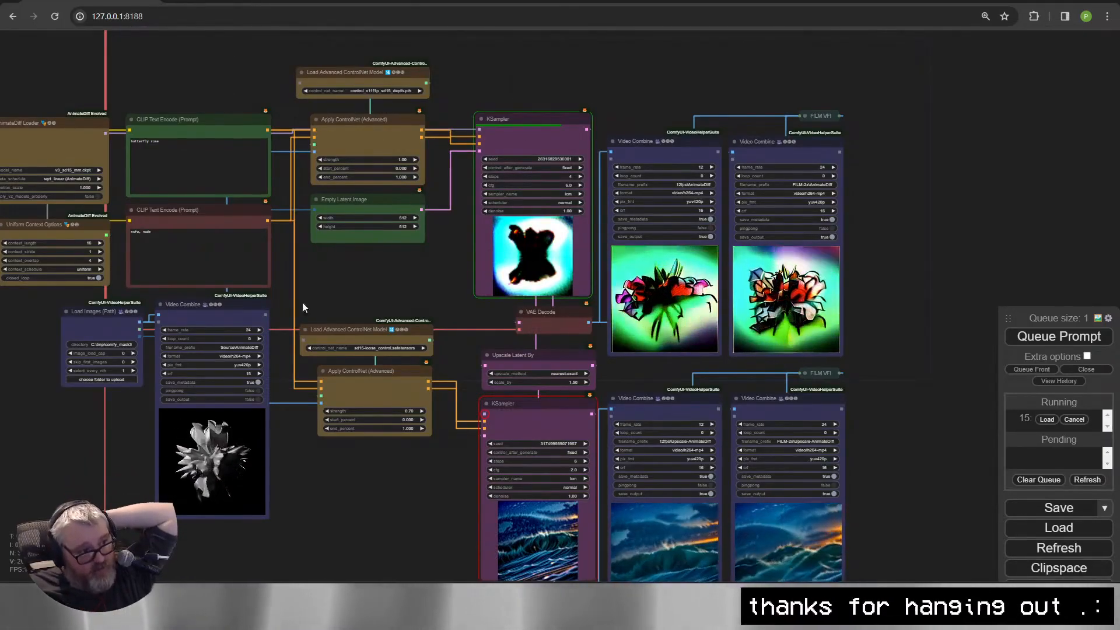
scroll(168, 494, up, 10)
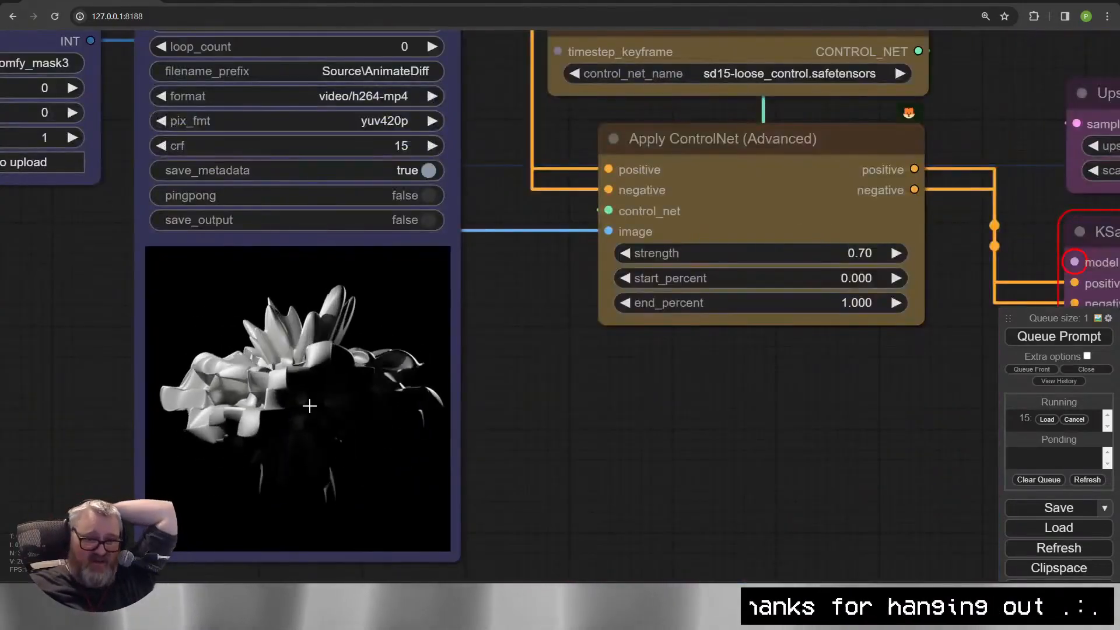
scroll(309, 405, down, 9)
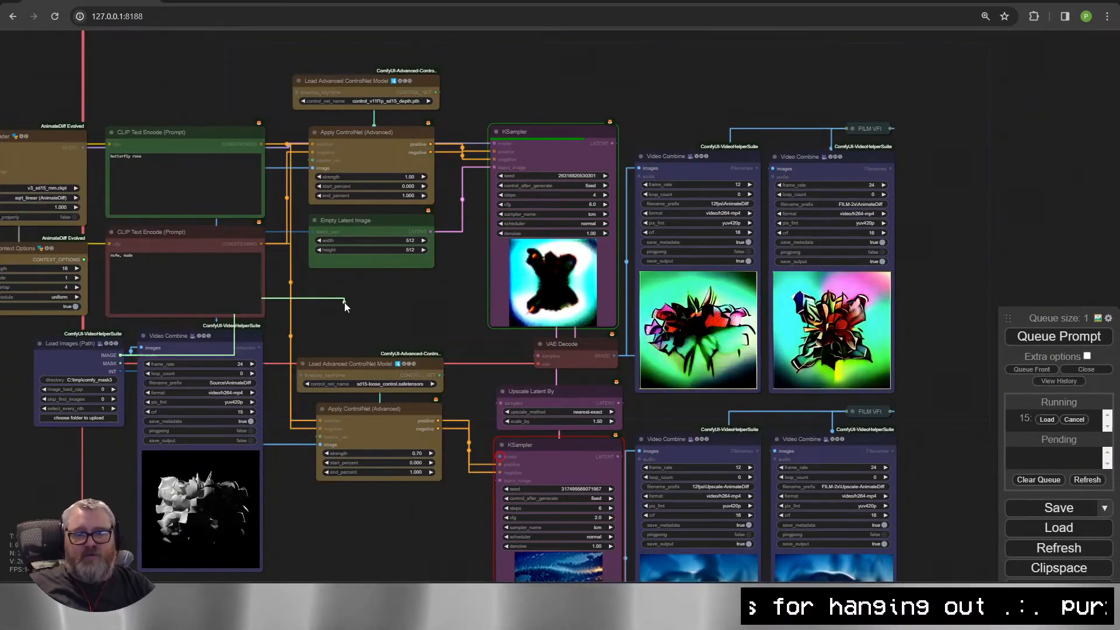
drag(344, 302, 344, 302)
click(352, 319)
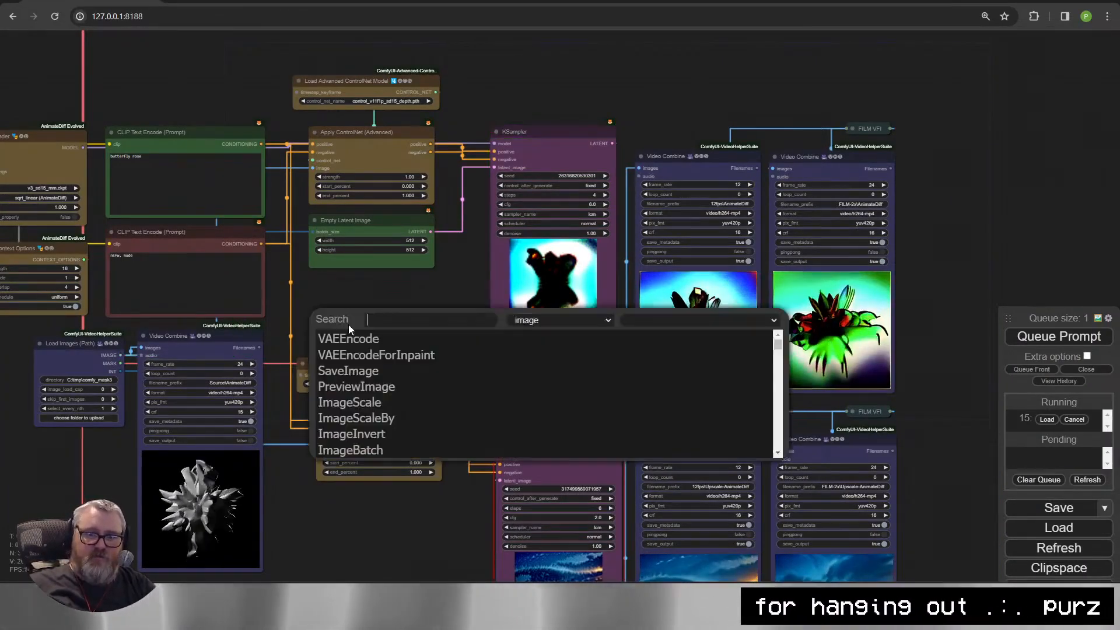
text(zoe)
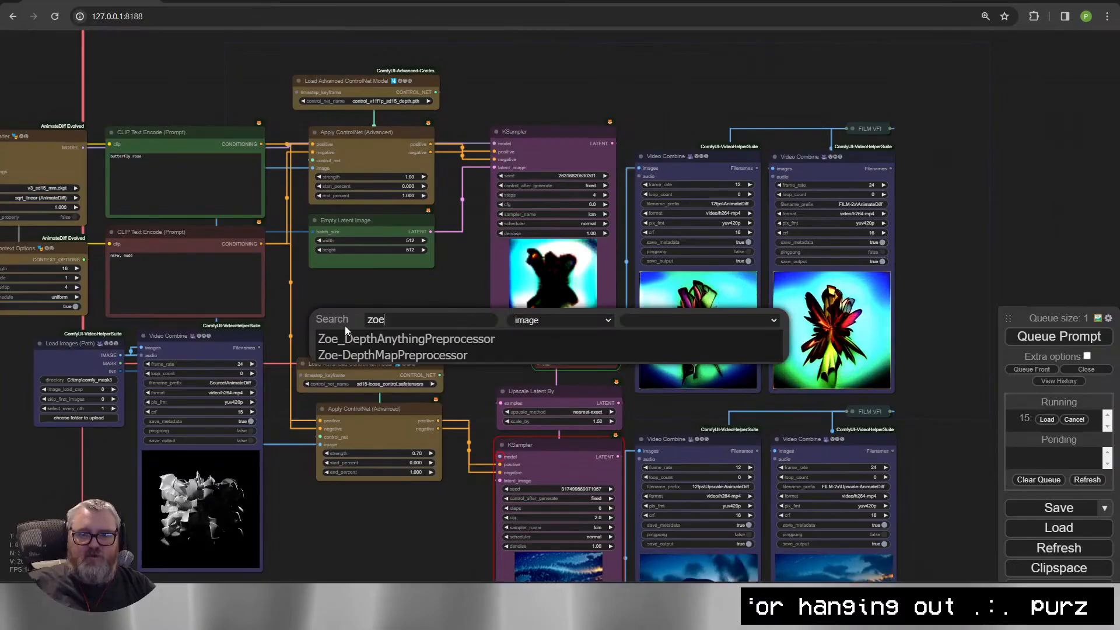
click(413, 341)
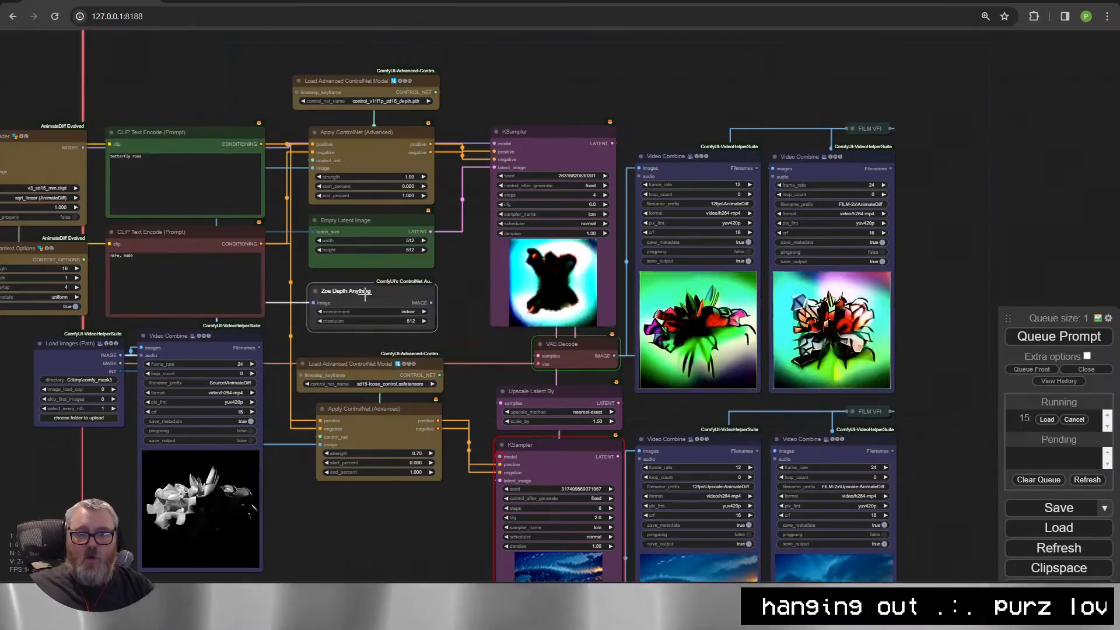
click(410, 315)
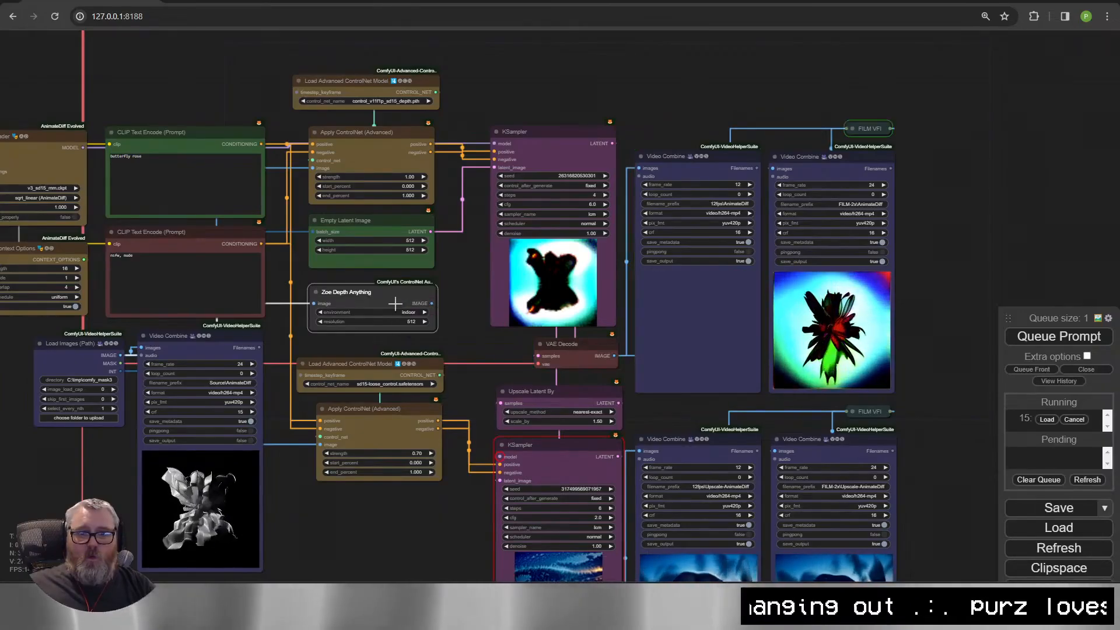
scroll(407, 300, up, 10)
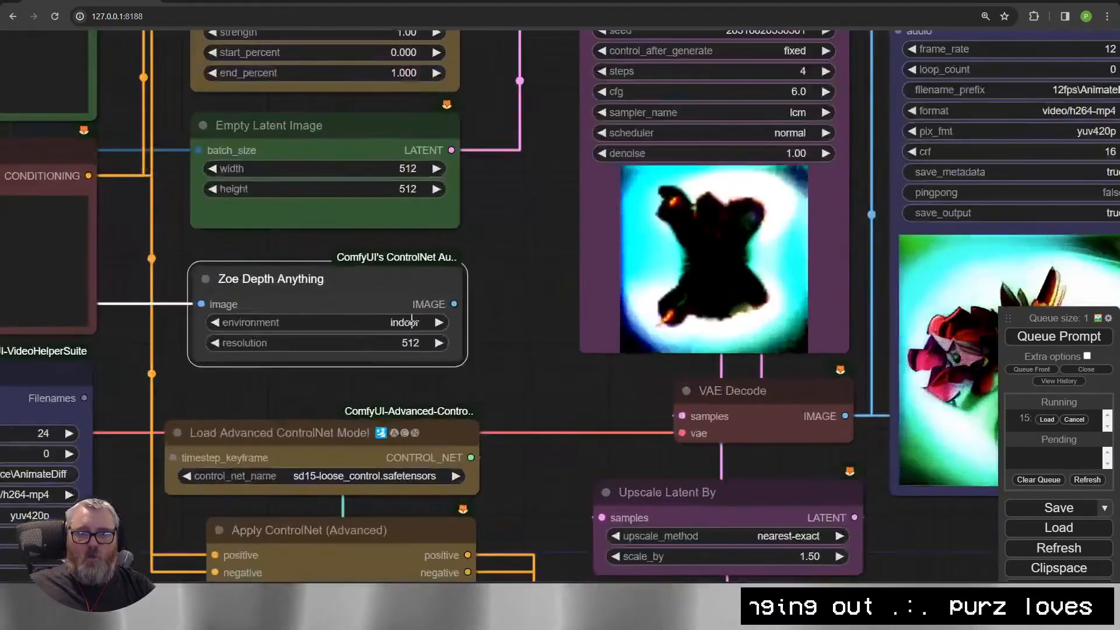
scroll(412, 321, down, 10)
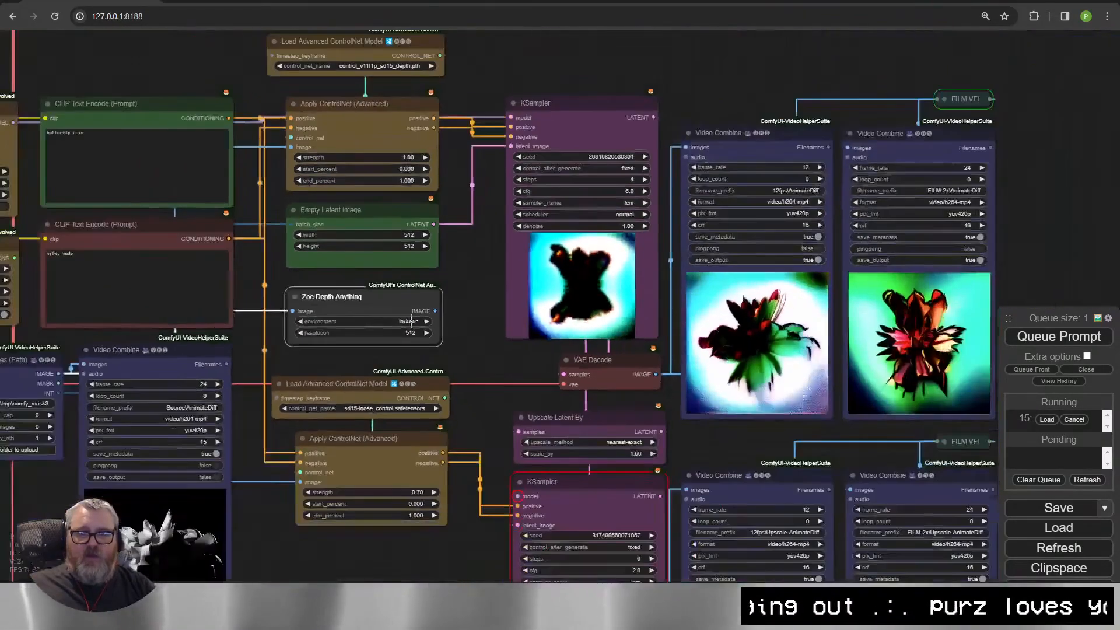
scroll(603, 331, up, 3)
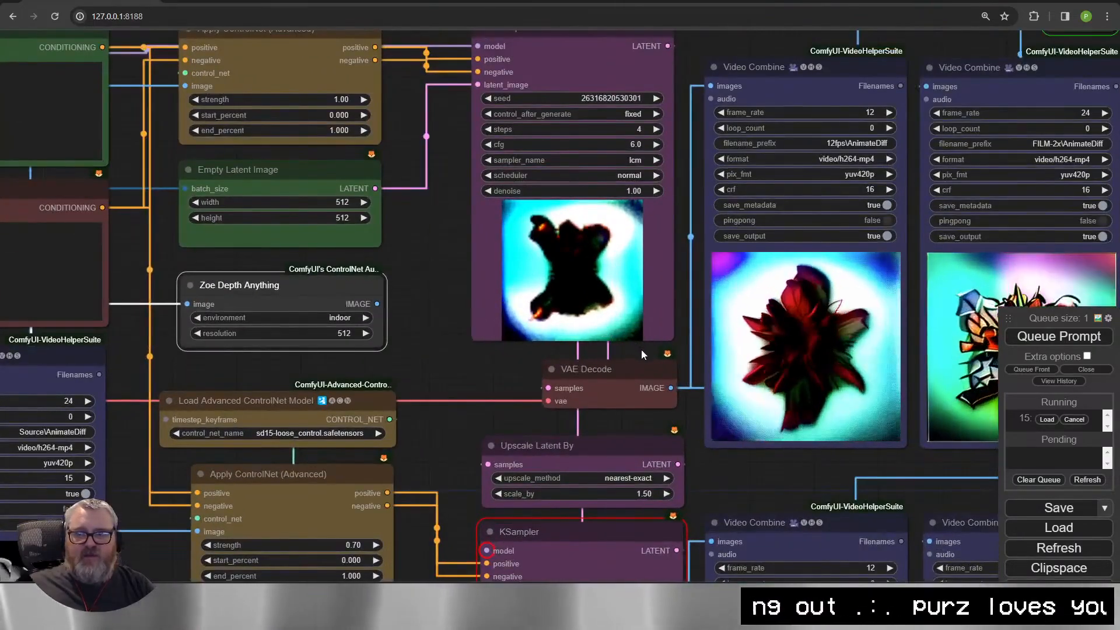
click(404, 327)
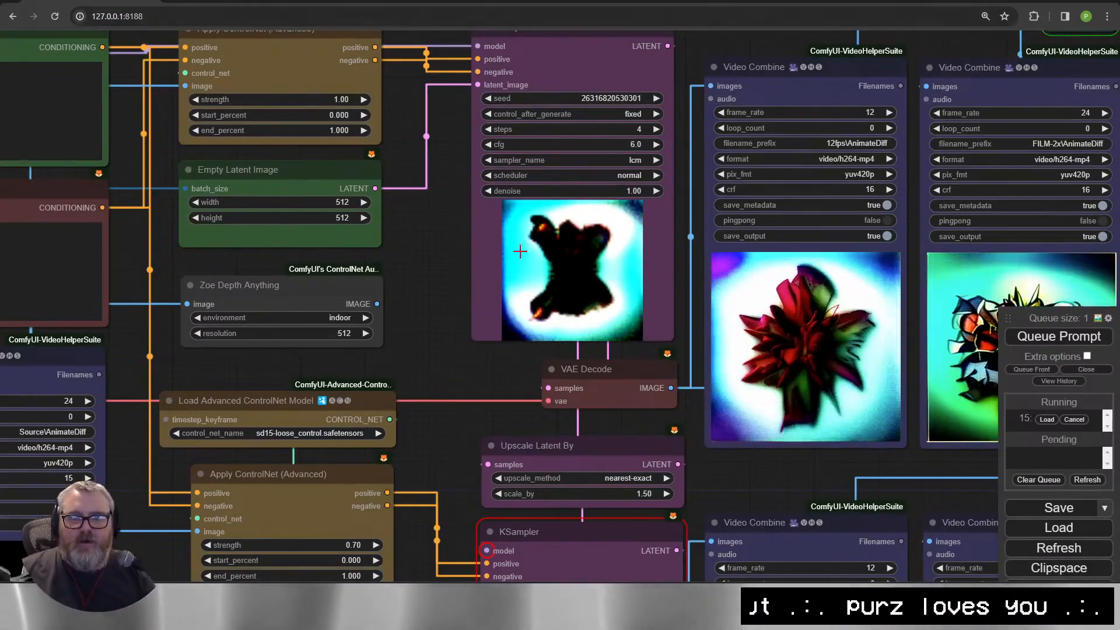
scroll(520, 250, down, 3)
Open pexels.com in a new browser tab.
key(ctrl+t)
text(pexels.com)
key(Return)
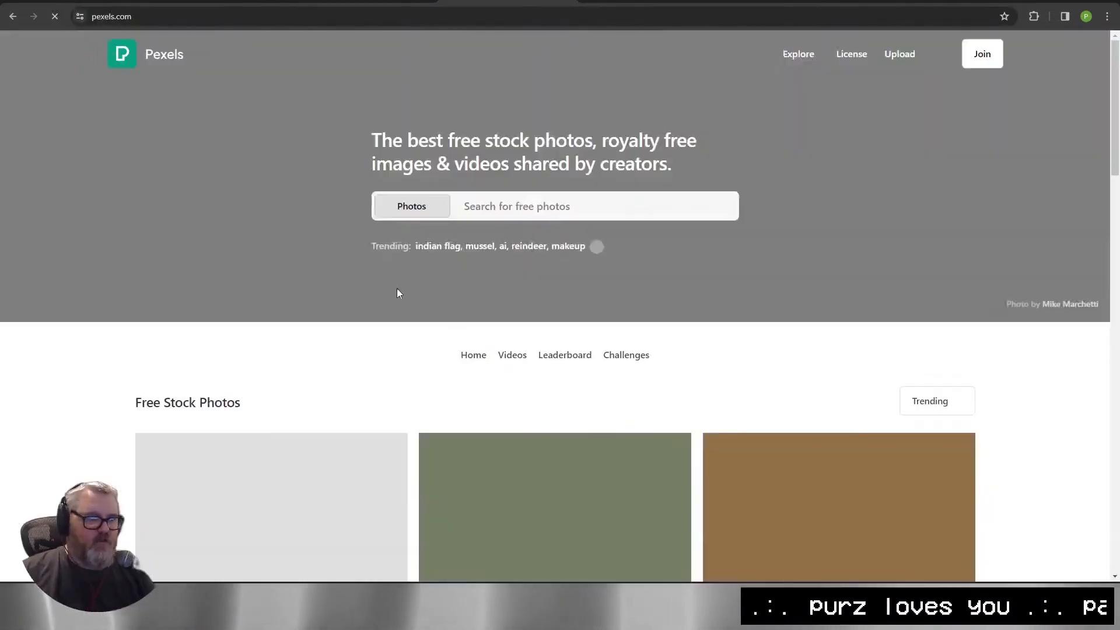
Search Pexels for travel photos and look over the results.
click(513, 223)
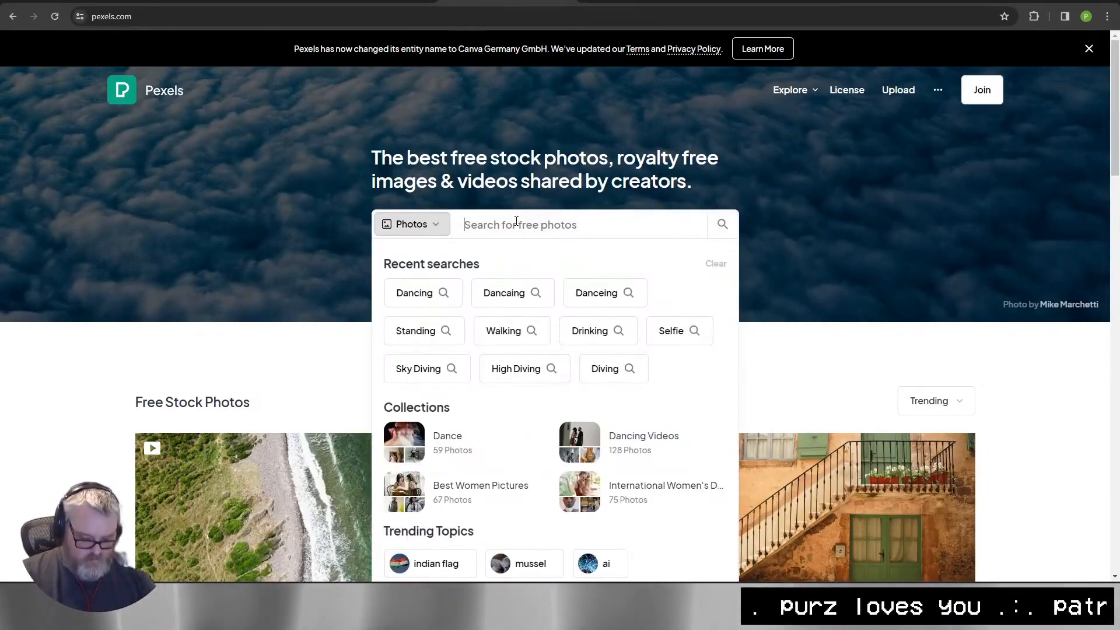
text(travel)
key(Return)
scroll(554, 280, down, 6)
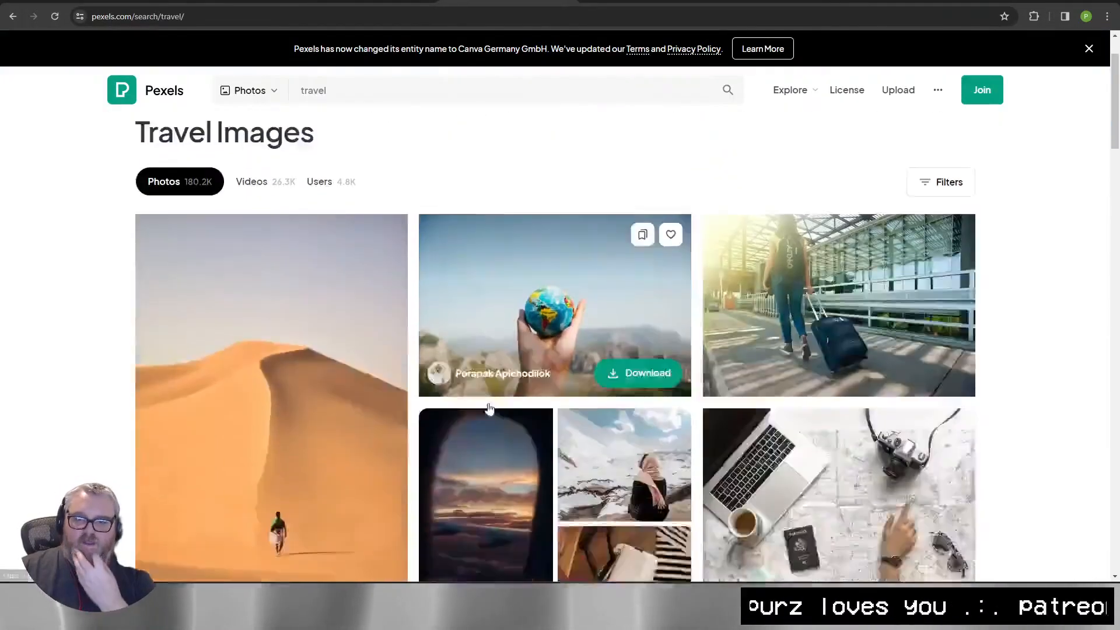
scroll(408, 175, up, 6)
Search Pexels for walking videos and browse the results for a suitable clip.
click(366, 89)
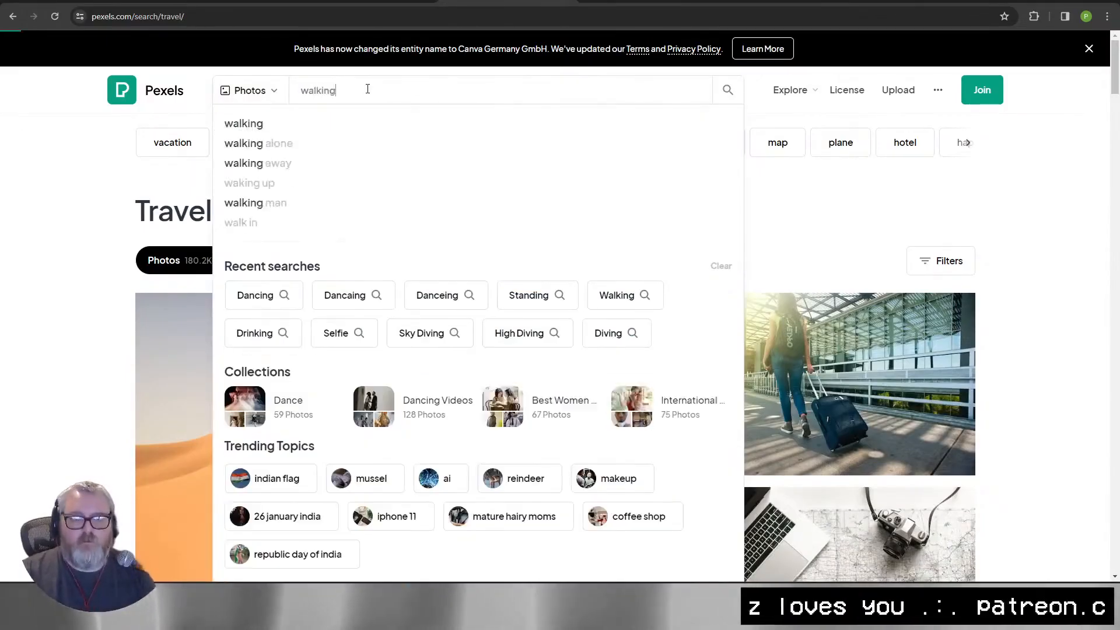
text(walking)
key(Return)
scroll(607, 300, down, 10)
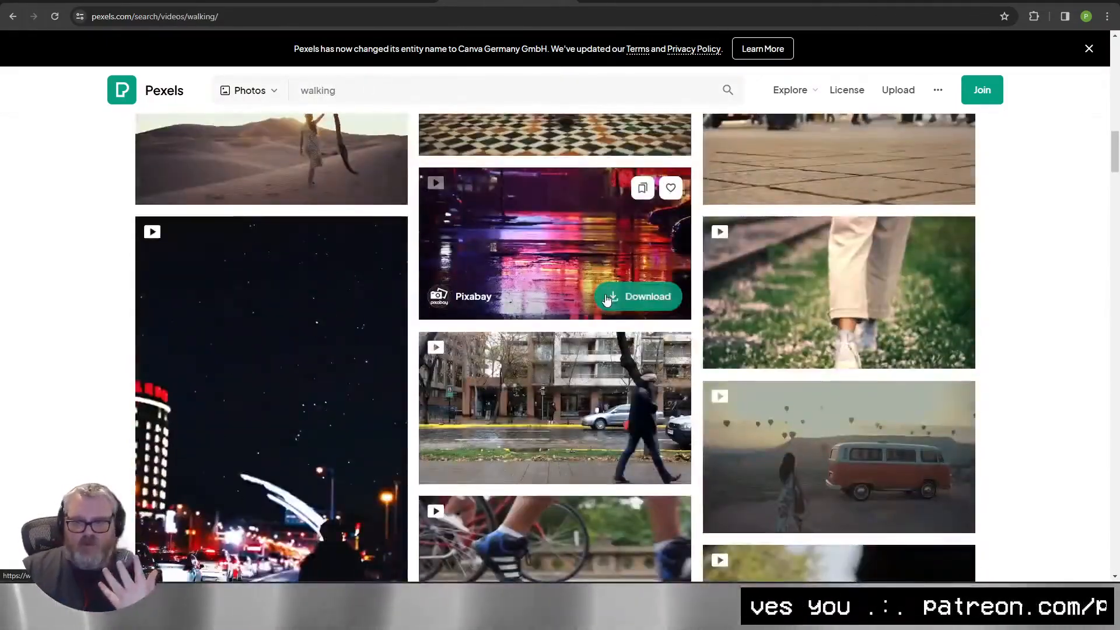
scroll(583, 303, down, 15)
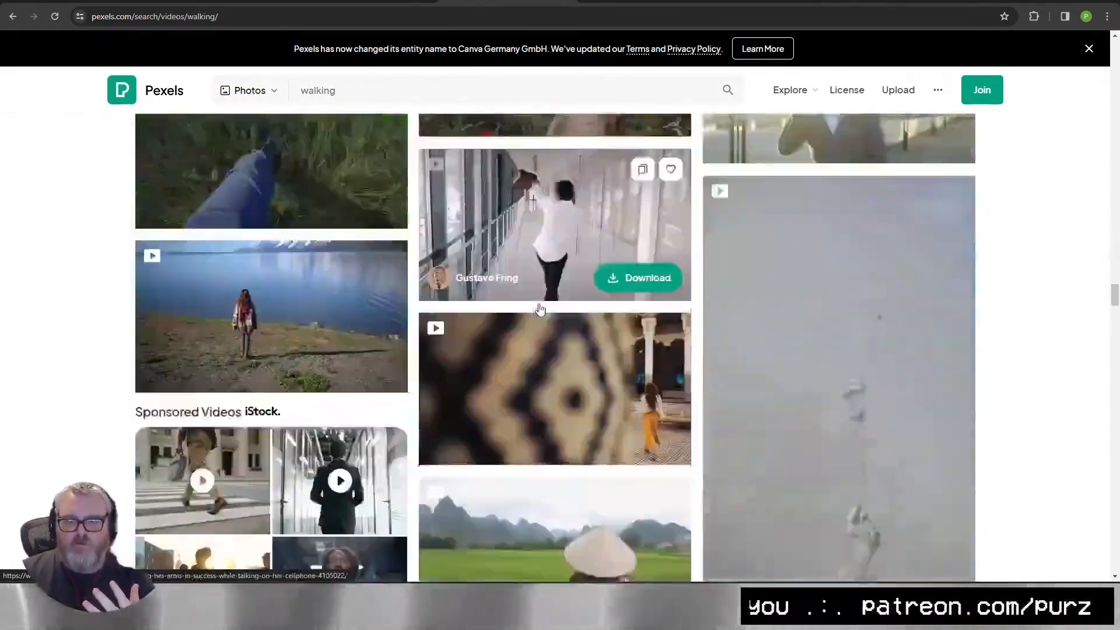
scroll(540, 309, down, 12)
Open the Kampus Production clip of a man walking outdoors and download it.
click(620, 290)
click(997, 117)
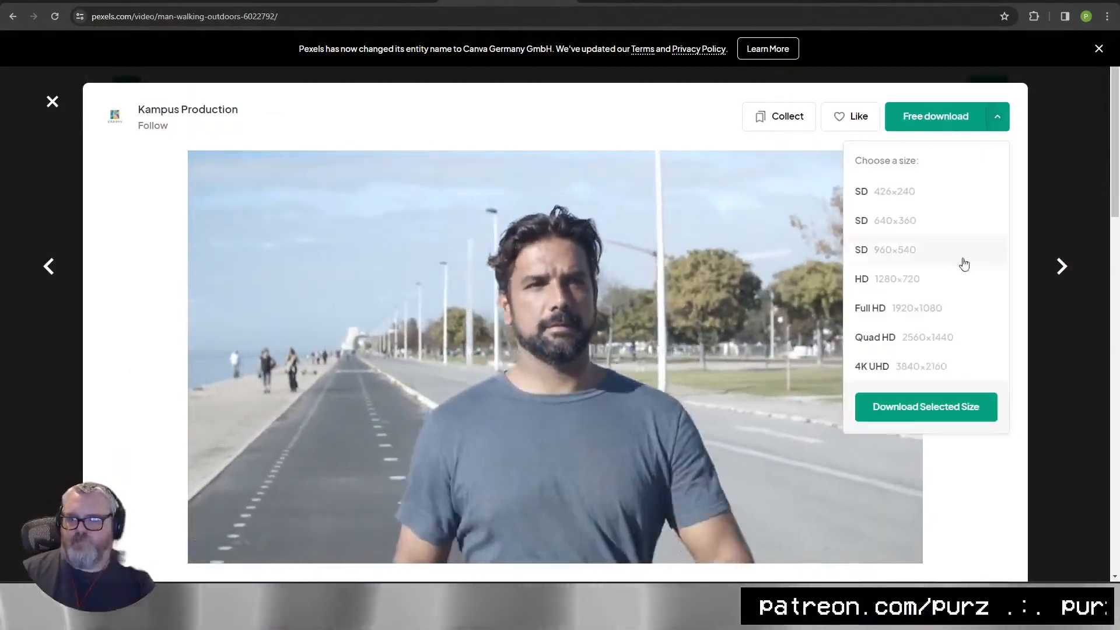
click(925, 406)
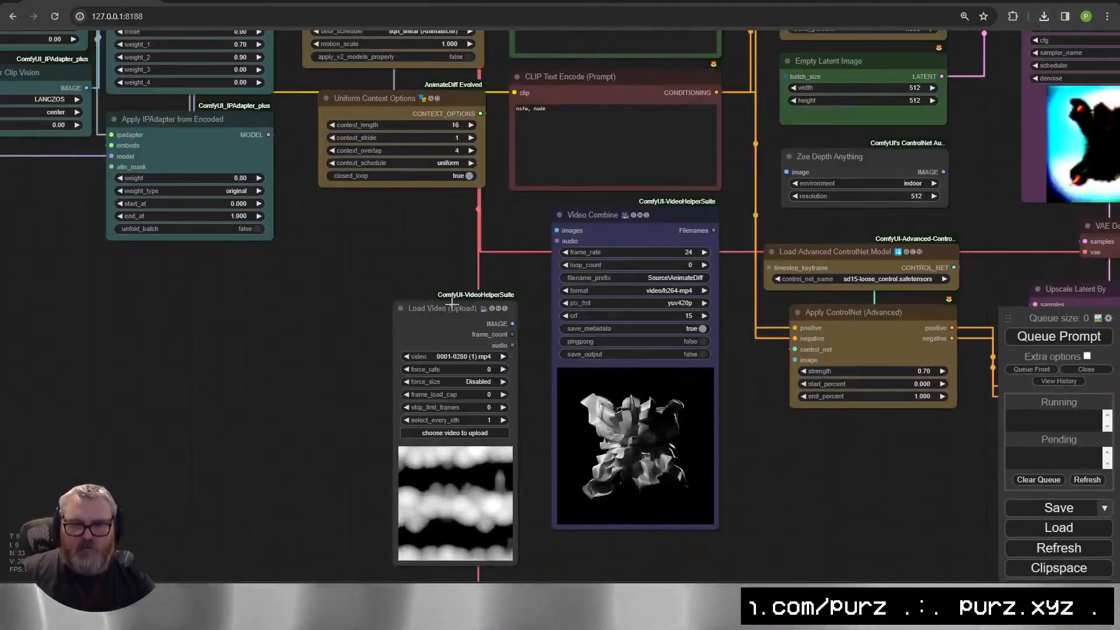
click(454, 433)
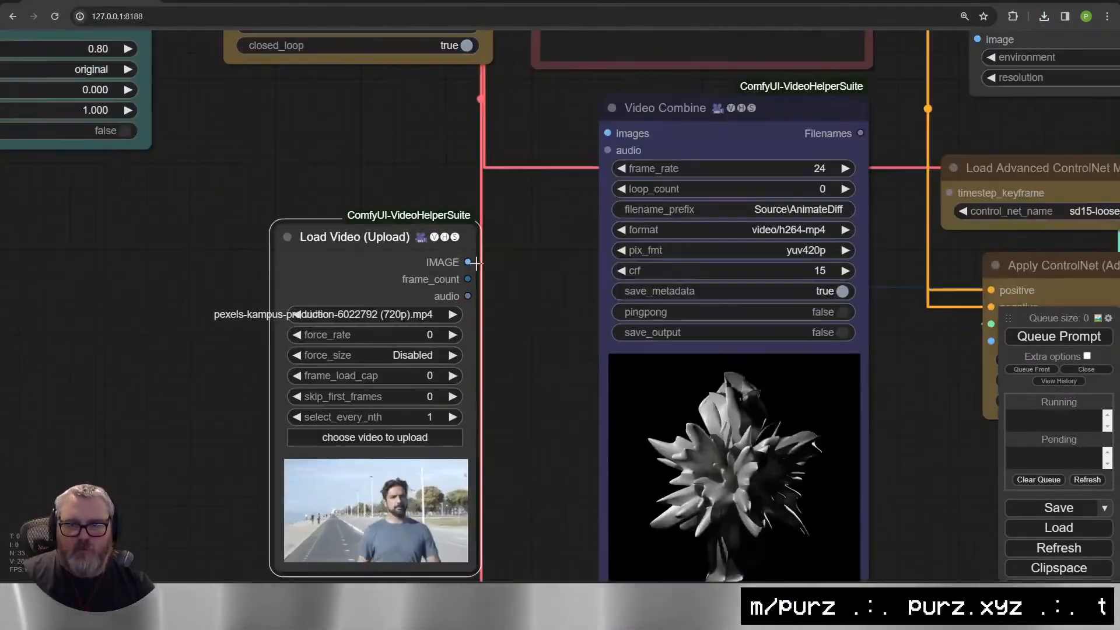
scroll(199, 359, down, 1)
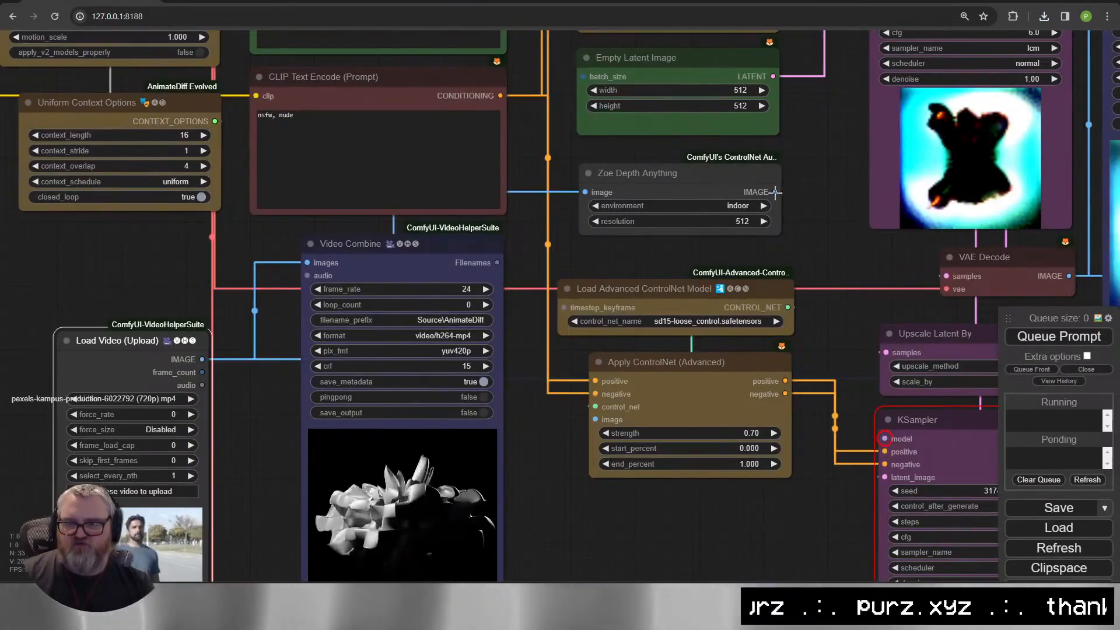
drag(775, 192, 595, 419)
Add a copy of the Video Combine node below Apply ControlNet to preview the Zoe Depth Anything output.
drag(774, 192, 613, 508)
click(644, 513)
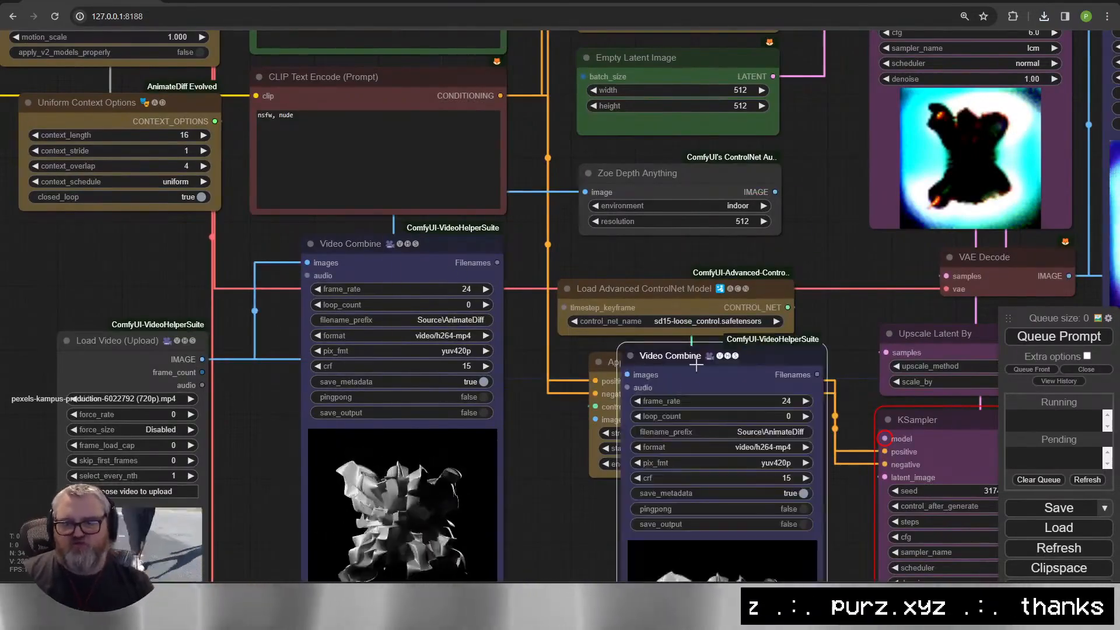
drag(695, 365, 647, 517)
drag(281, 459, 324, 342)
Set the Load Video node's force_rate to 24 and force_size to ?x512.
click(207, 293)
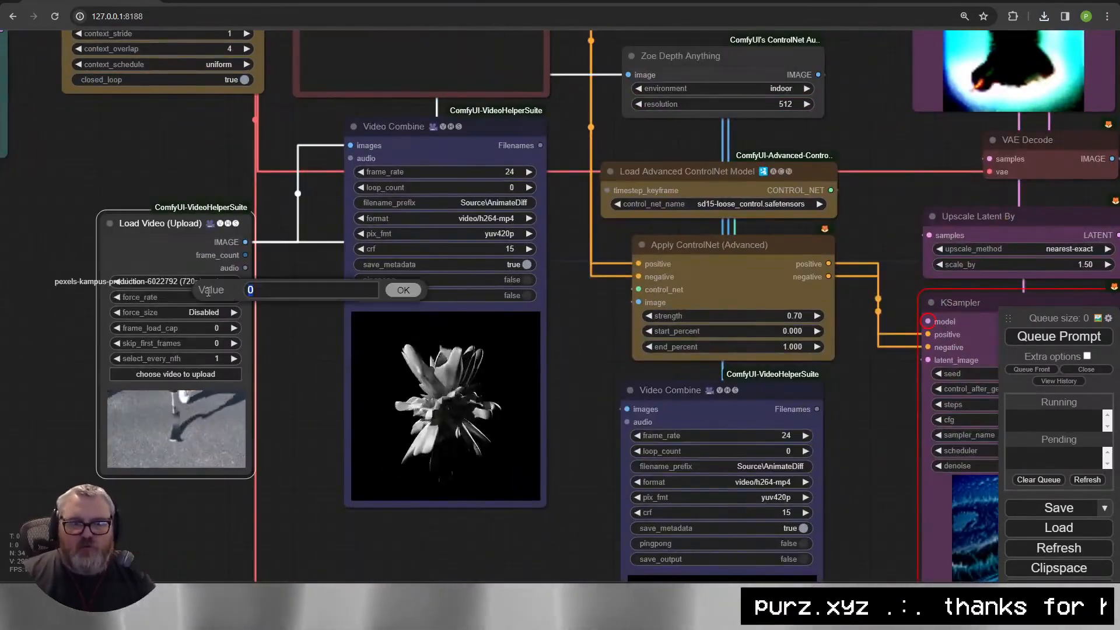
text(24)
key(Return)
click(201, 313)
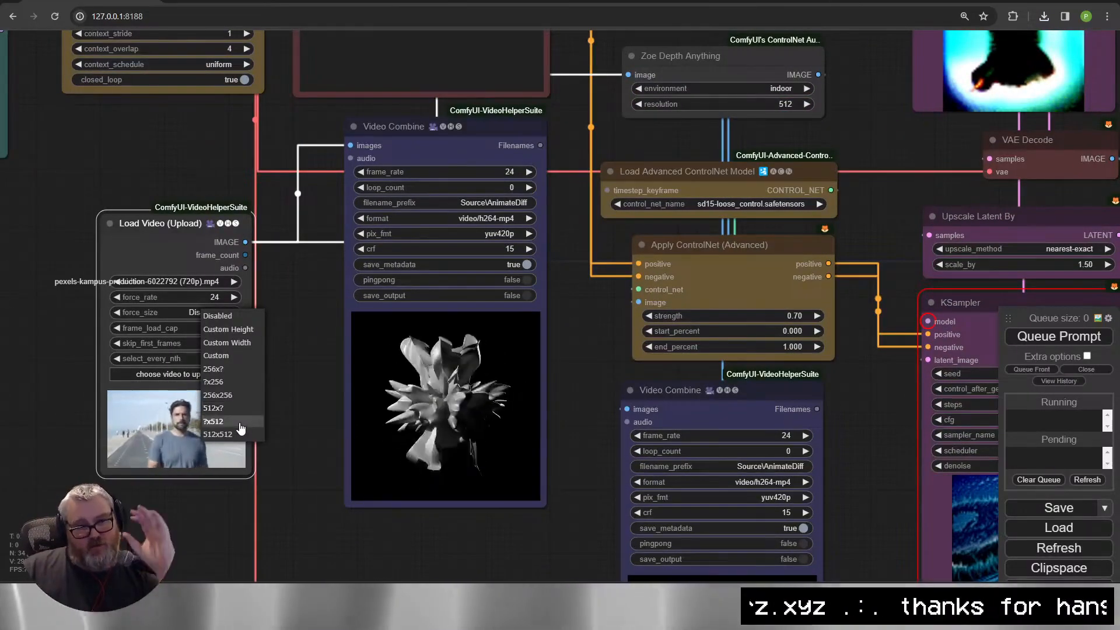
click(236, 421)
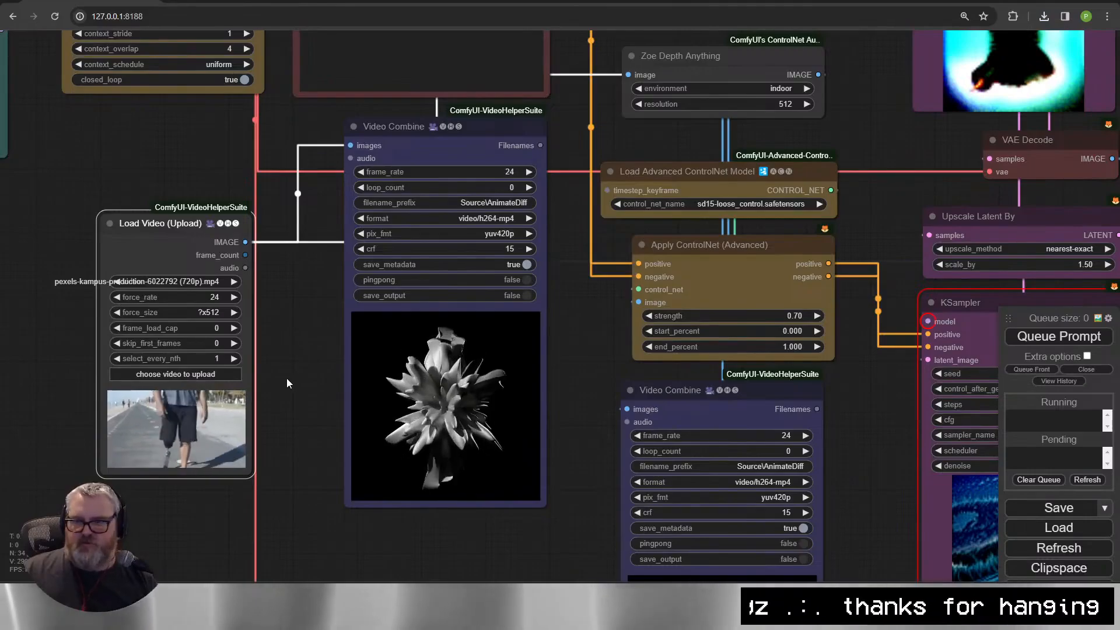
Add a GetImageSize+ node fed by the Load Video image output.
drag(287, 378, 383, 382)
drag(296, 227, 229, 264)
click(243, 295)
text(size)
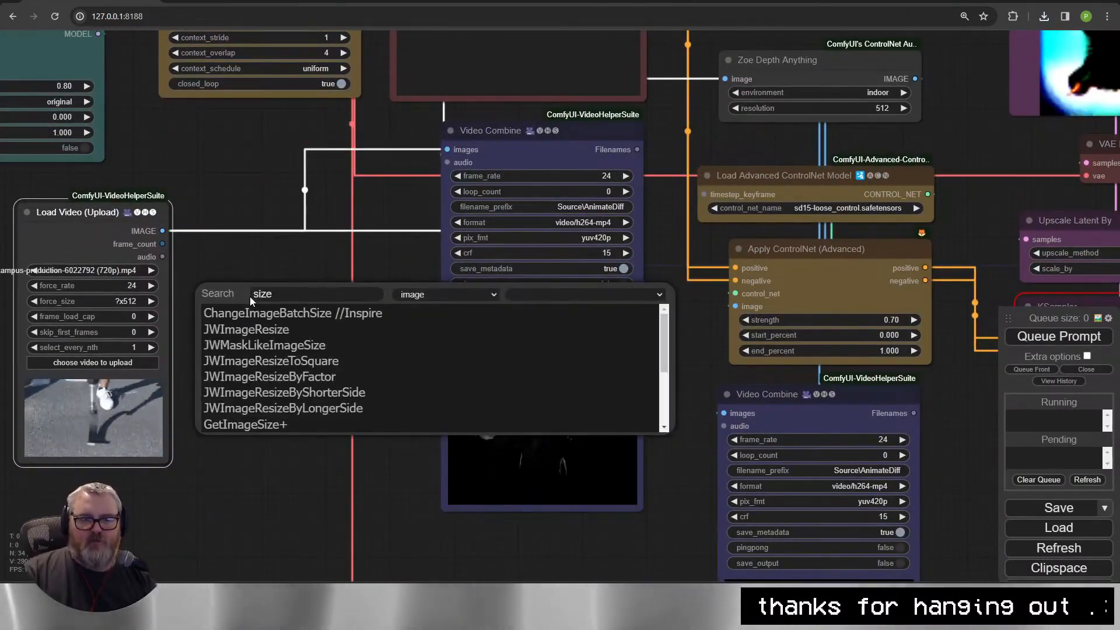
click(306, 424)
drag(796, 45, 618, 193)
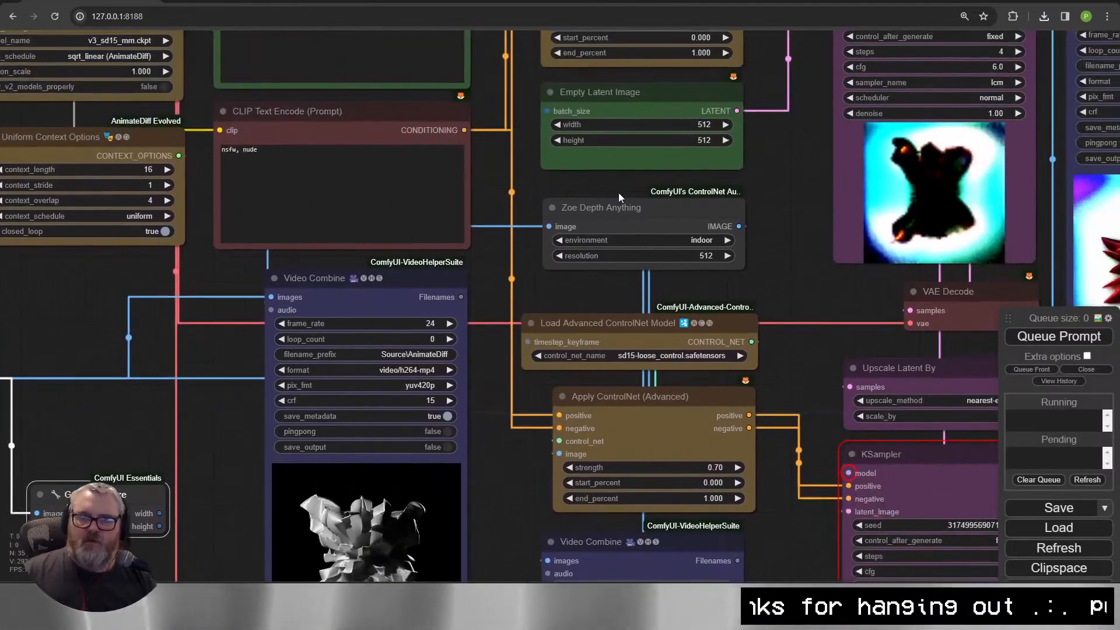
Convert the Empty Latent Image's width and height to inputs fed by Get Image Size, with batch_size fed by frame_count.
right_click(593, 98)
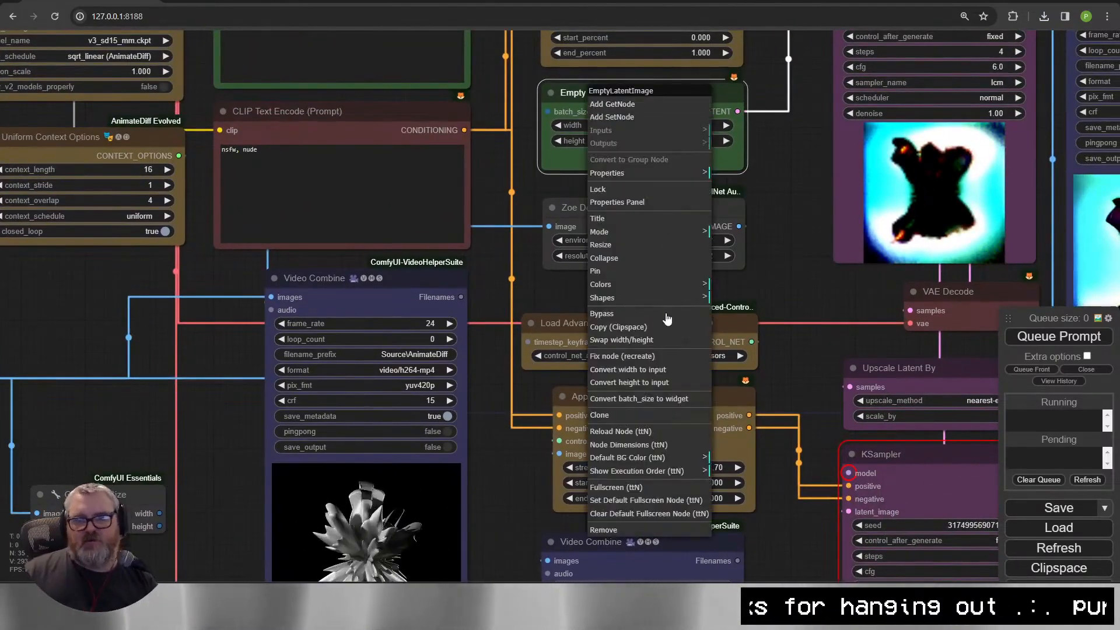
click(658, 369)
right_click(620, 114)
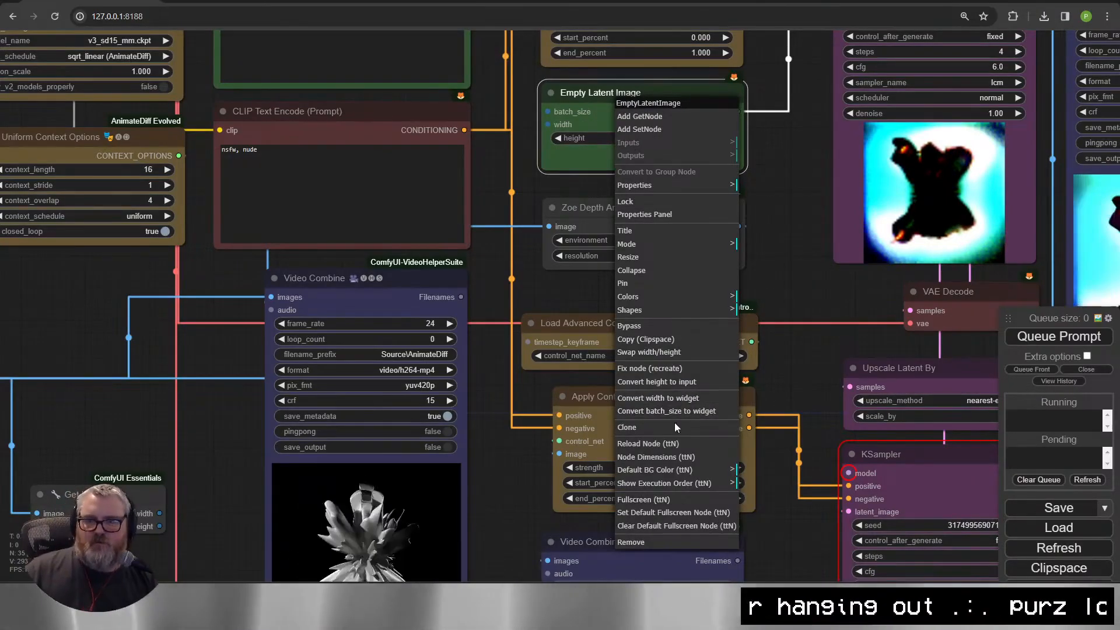
click(659, 381)
drag(109, 355, 152, 318)
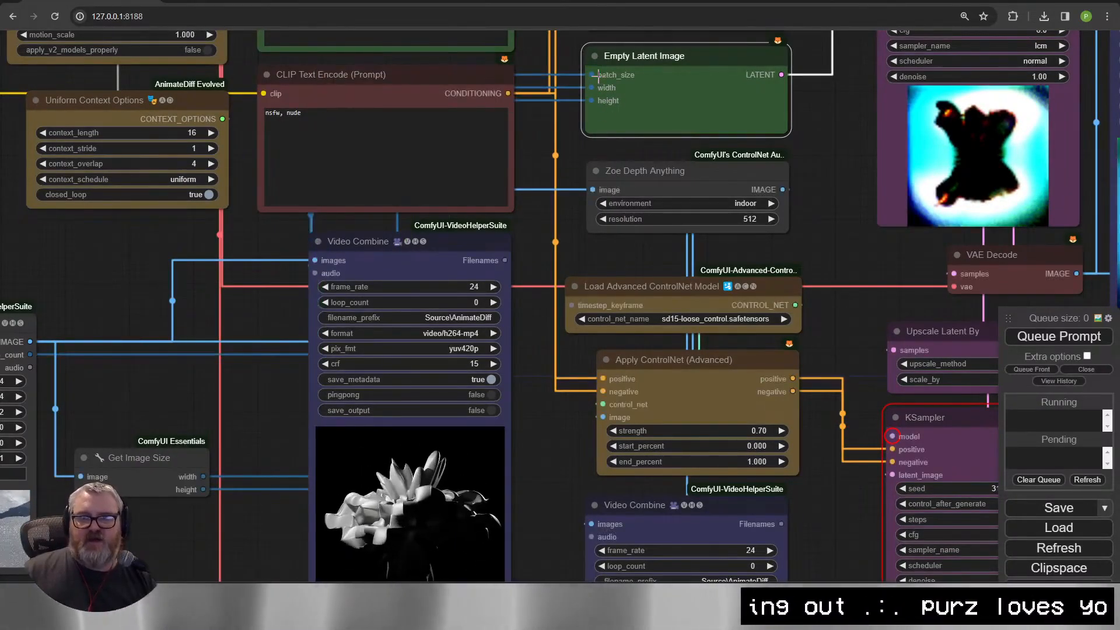
Place the Get Image Size node beneath Load Video and set Load Video's frame_load_cap to 64.
scroll(293, 365, down, 3)
drag(198, 432, 64, 540)
drag(110, 406, 240, 357)
scroll(233, 355, up, 3)
click(197, 362)
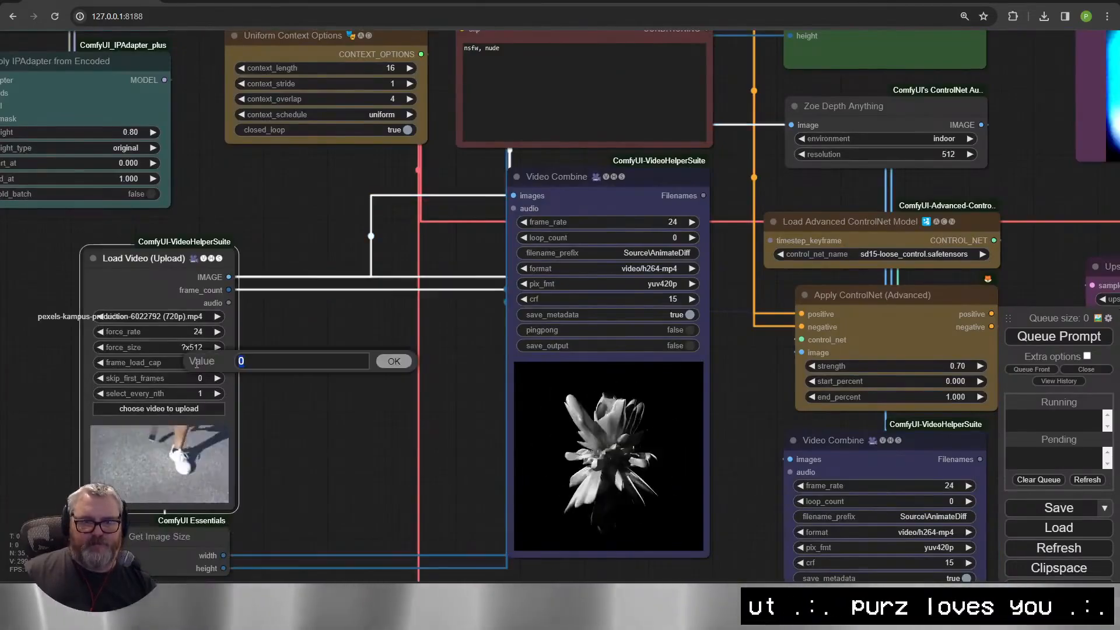
text(64)
key(Return)
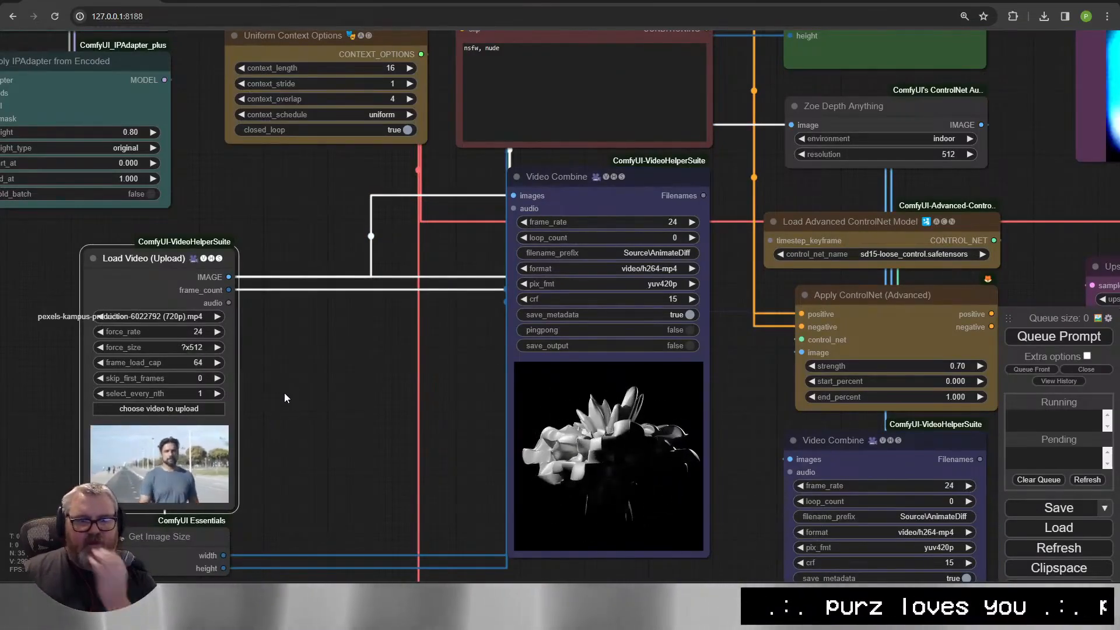
Delete the source video's Video Combine node and move Load Video and Get Image Size beside the depth preview.
scroll(566, 259, down, 3)
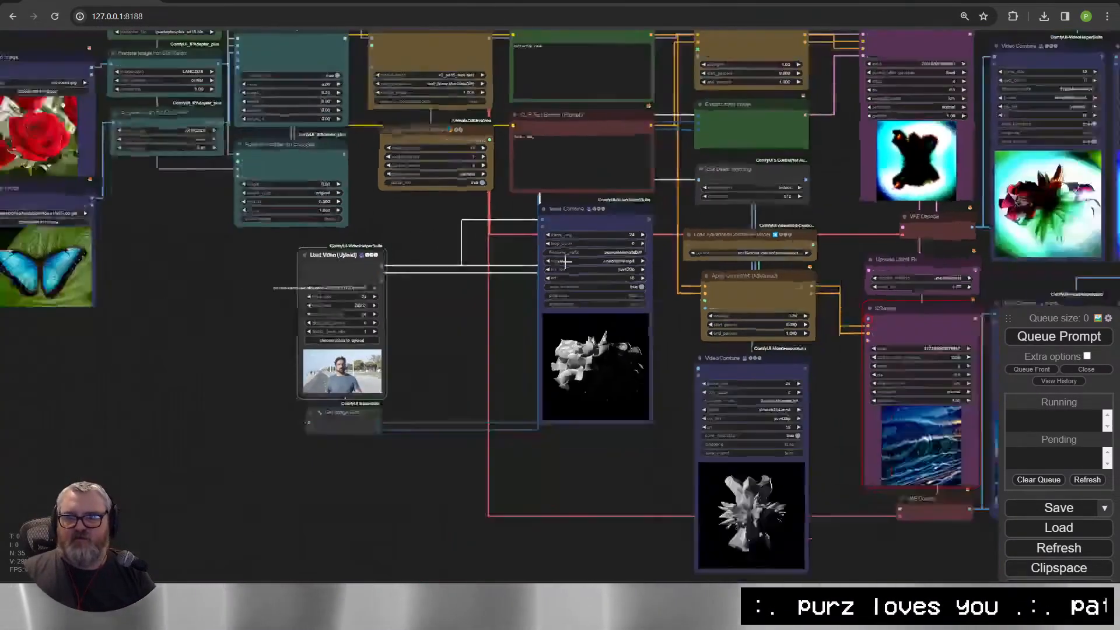
scroll(564, 262, down, 1)
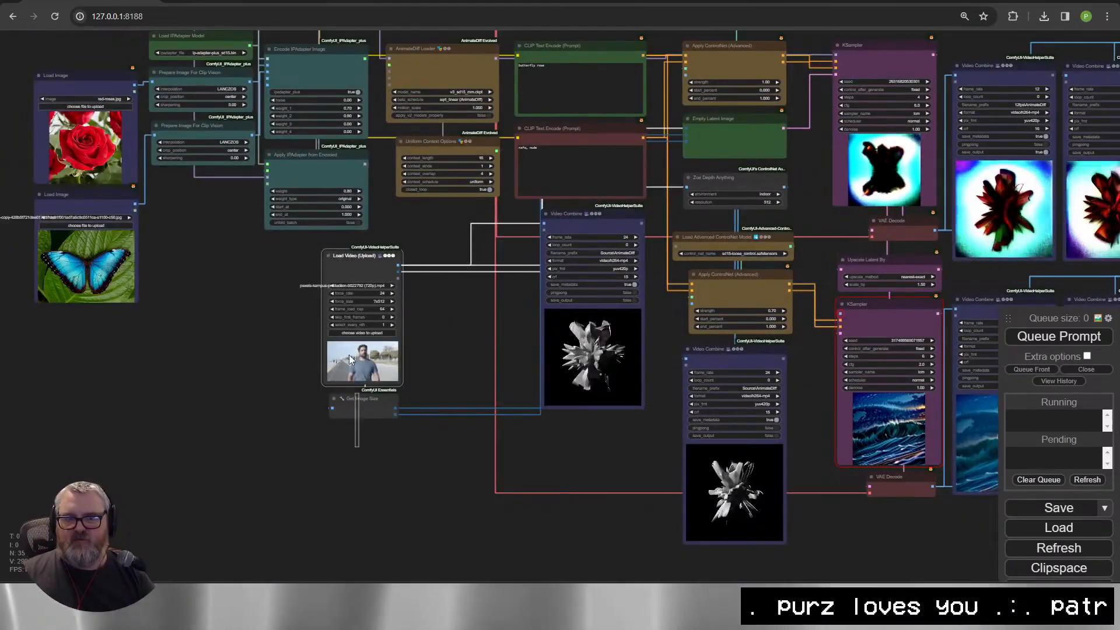
drag(367, 256, 616, 264)
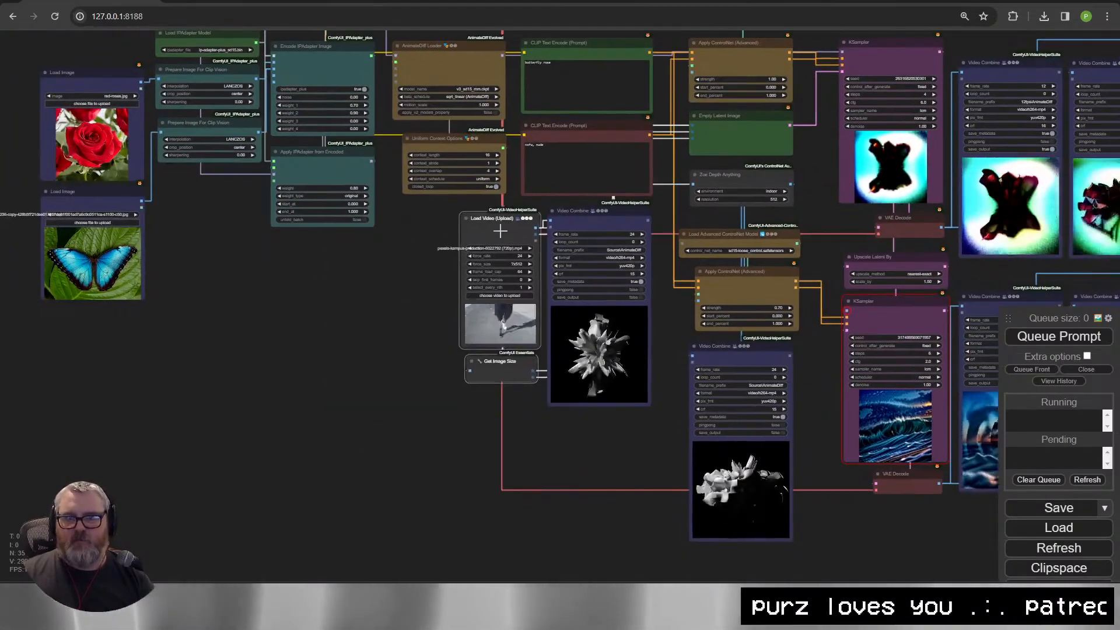
click(561, 215)
key(Delete)
drag(507, 377, 633, 523)
drag(617, 284, 630, 376)
scroll(355, 374, up, 4)
drag(671, 161, 543, 87)
Delete the second-pass nodes: the loose_control loader, its Apply ControlNet, Upscale Latent By, the second KSampler and its VAE Decode.
click(636, 263)
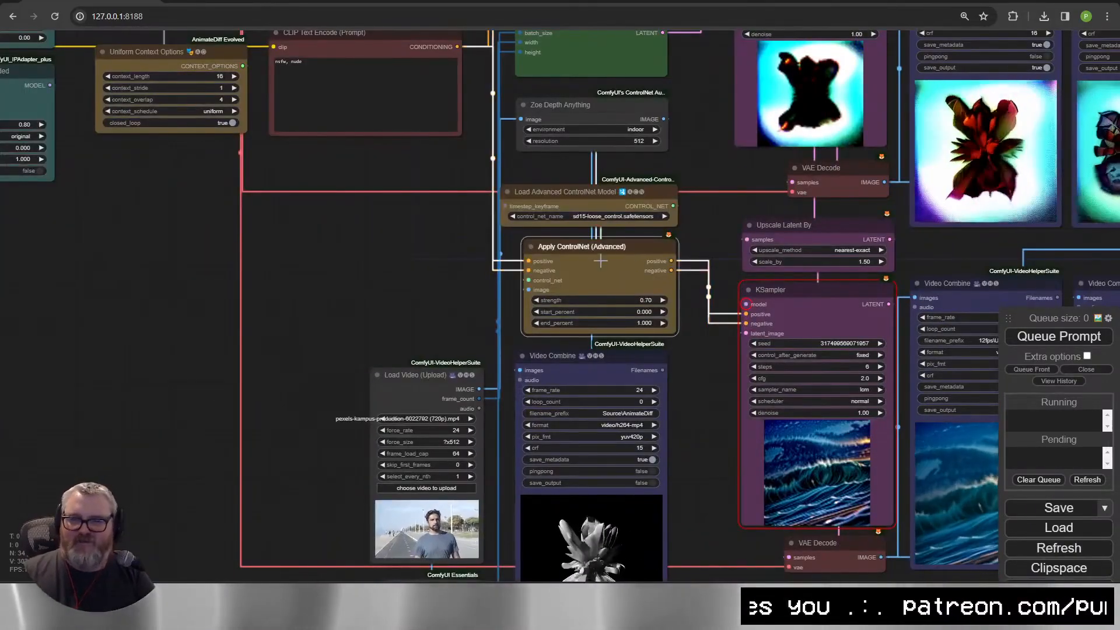
scroll(601, 261, down, 2)
drag(601, 260, 348, 280)
click(309, 238)
key(Delete)
click(347, 286)
key(Delete)
click(537, 266)
key(Delete)
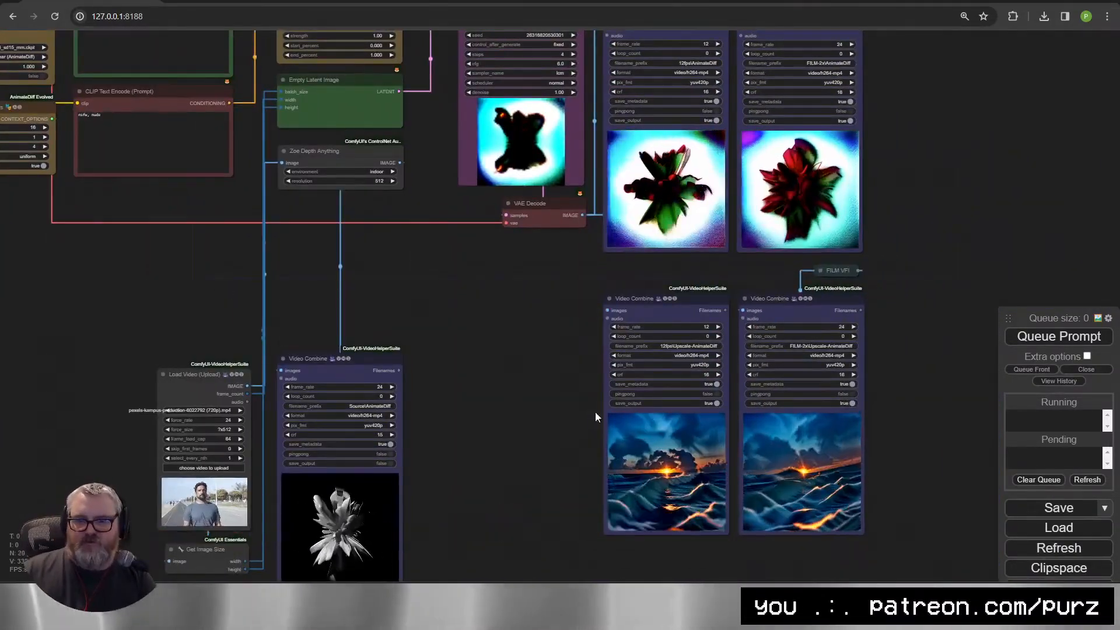
Delete the upscale pass's two Video Combine nodes and the FILM VFI node attached to them.
click(667, 298)
key(Delete)
click(842, 298)
key(Delete)
click(837, 271)
key(Delete)
Move the depth preview Video Combine, Load Video and Get Image Size nodes up under Zoe Depth Anything.
drag(497, 371, 696, 410)
drag(599, 201, 481, 67)
drag(513, 398, 519, 246)
drag(398, 414, 415, 260)
drag(402, 525, 372, 374)
drag(368, 437, 384, 281)
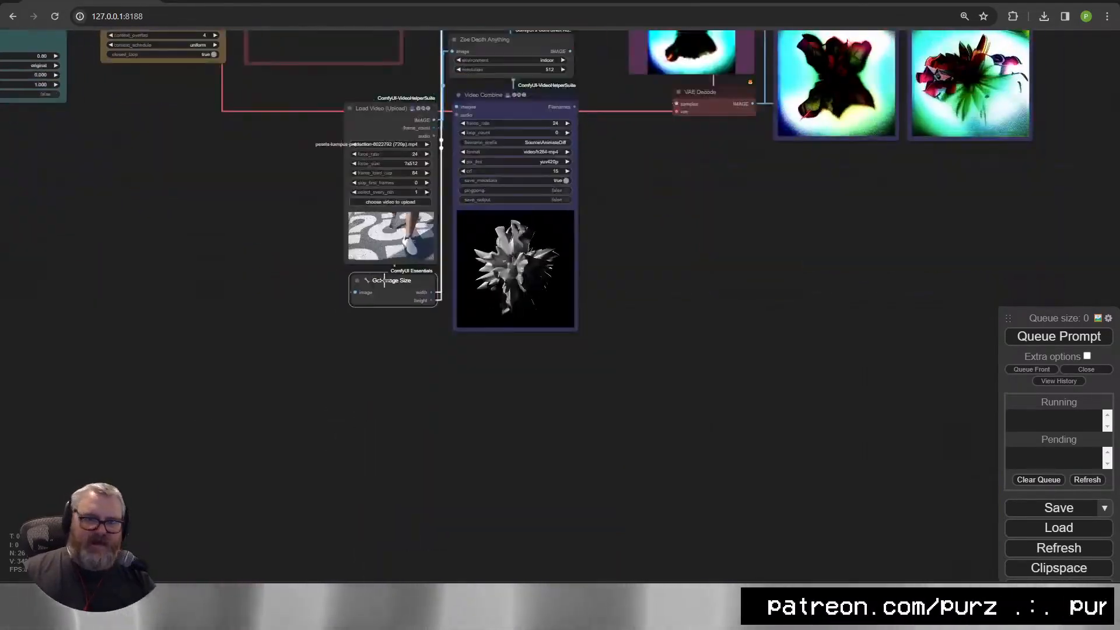
Look over the simplified graph from the video loader through the IPAdapter, AnimateDiff and ControlNet nodes.
drag(581, 293, 541, 485)
scroll(540, 485, up, 5)
drag(616, 280, 782, 305)
scroll(540, 463, down, 4)
scroll(525, 388, up, 5)
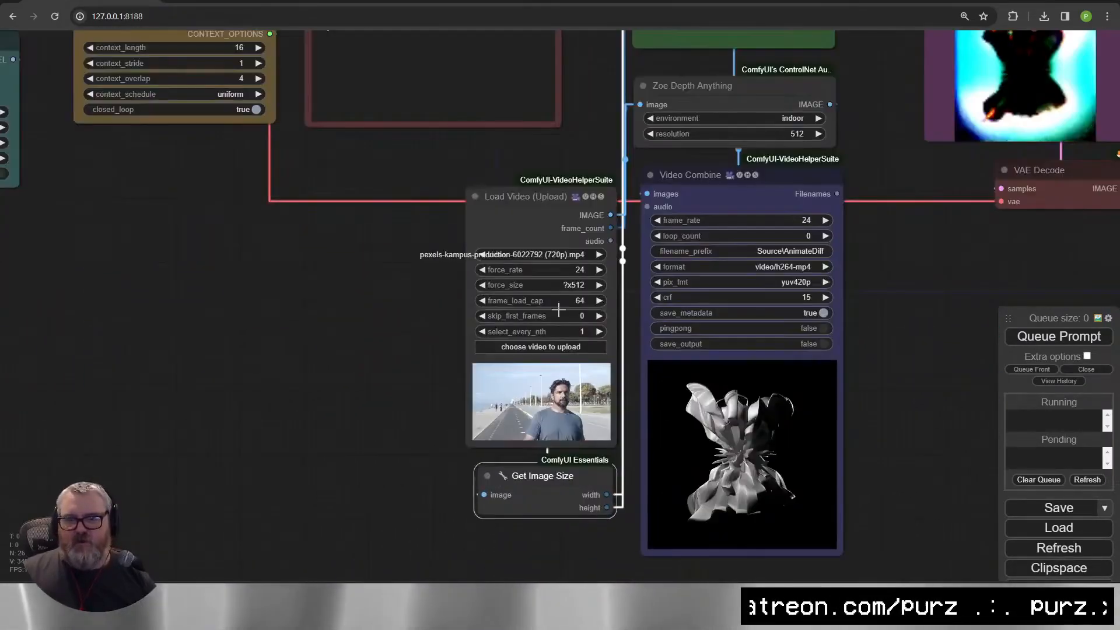
drag(431, 334, 550, 443)
drag(444, 344, 633, 459)
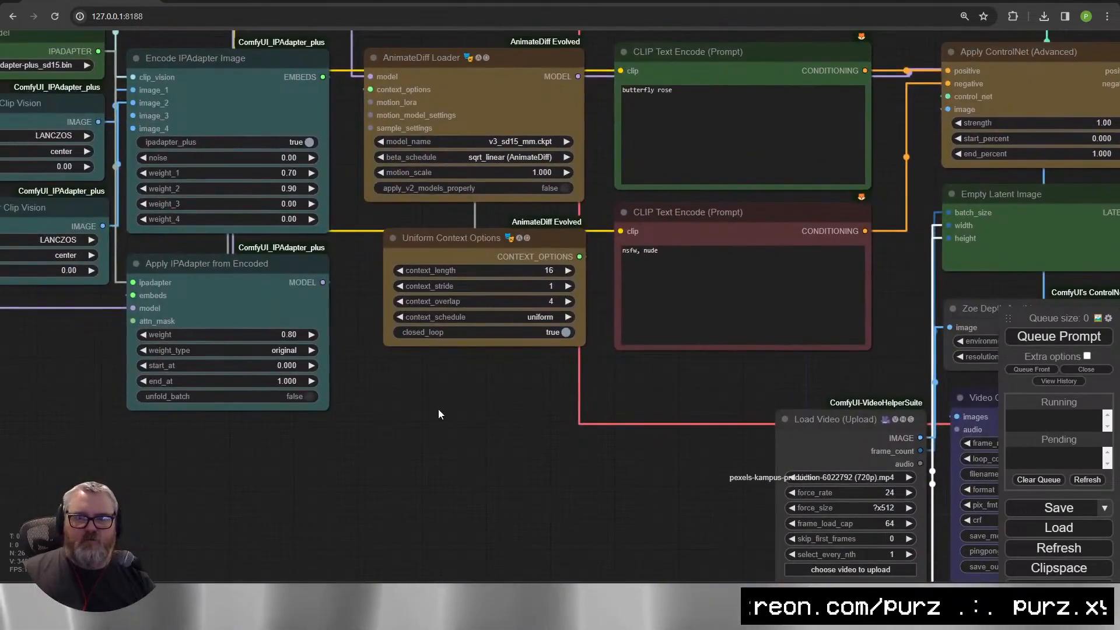
drag(440, 414, 31, 607)
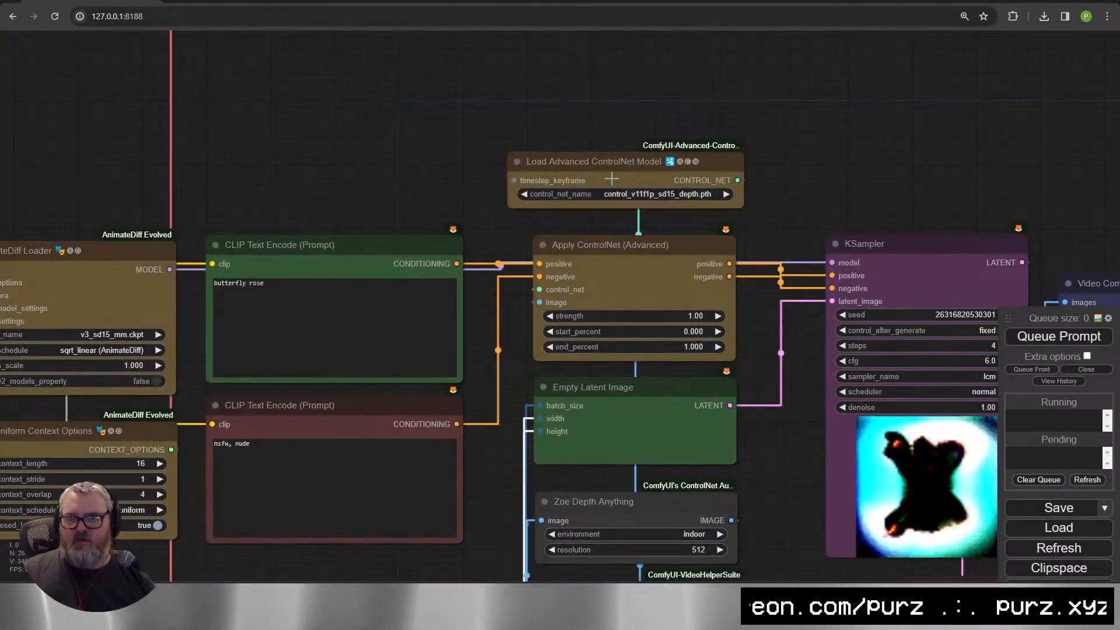
Align the Load Advanced ControlNet Model node above Apply ControlNet and queue the prompt.
drag(632, 165, 647, 168)
drag(766, 419, 527, 2)
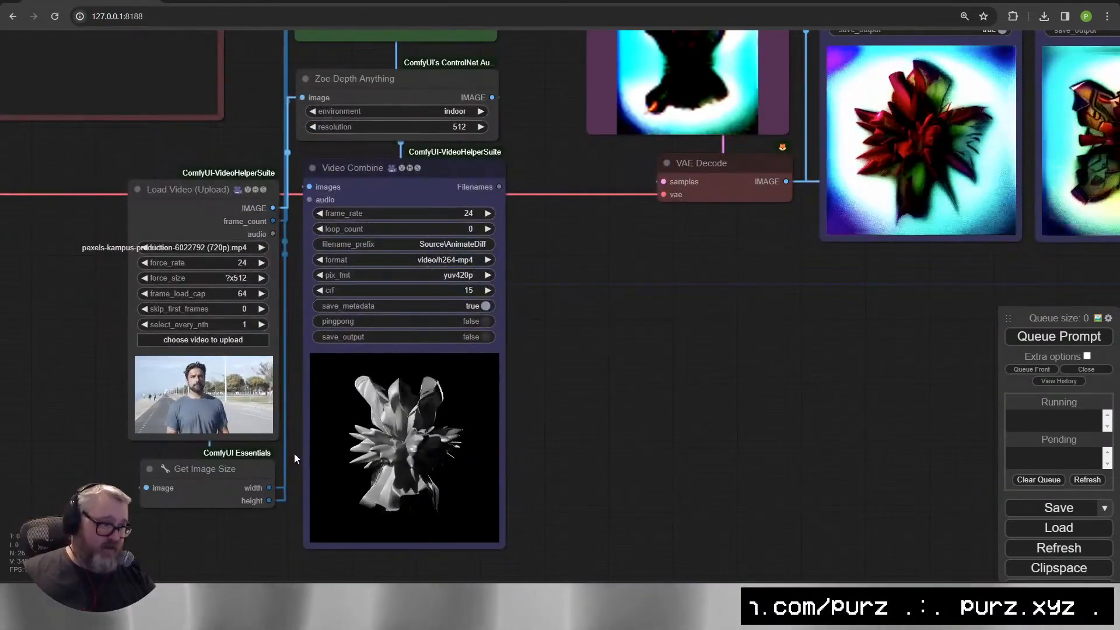
key(ctrl+Return)
scroll(522, 401, down, 5)
drag(556, 378, 772, 454)
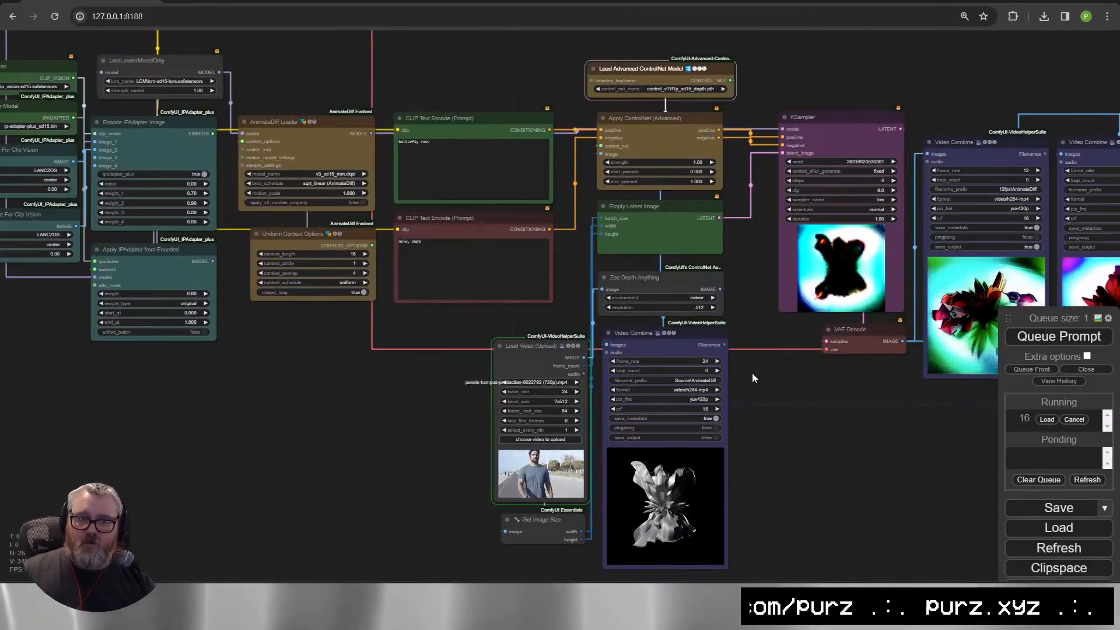
Check the run's progress in the ComfyUI console and dismiss the error dialog.
key(alt+Tab)
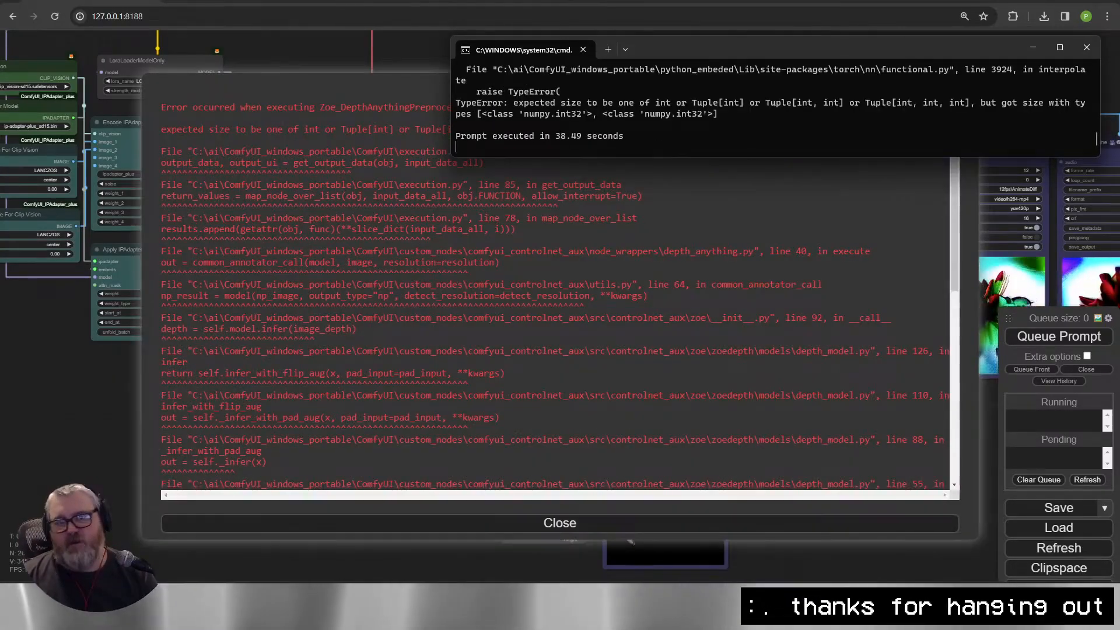
click(50, 468)
click(559, 523)
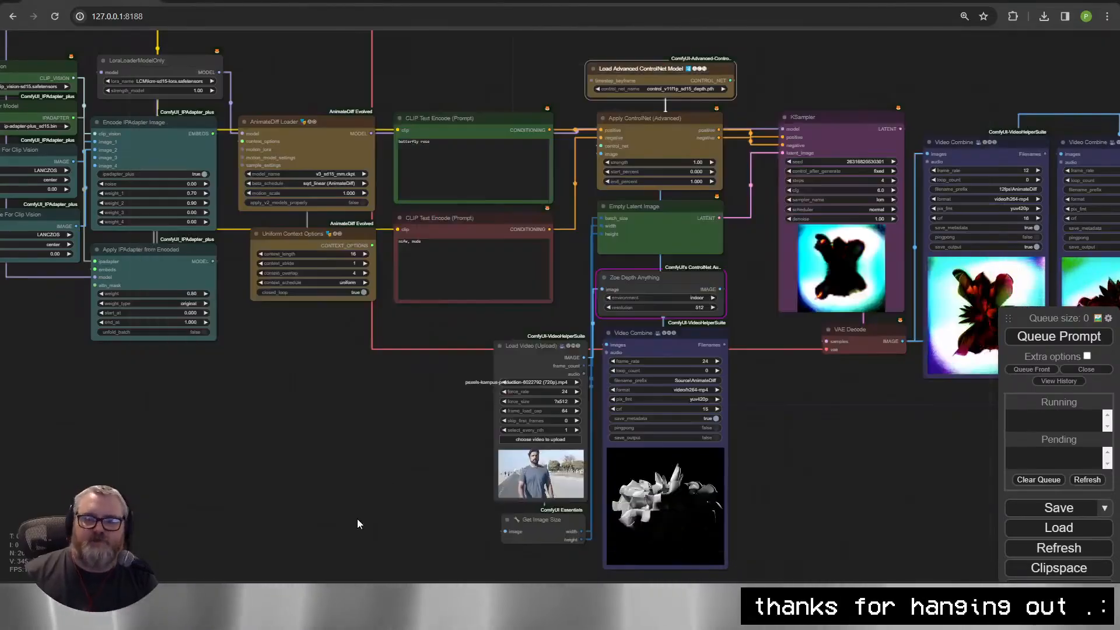
Set the Zoe Depth Anything node's environment to outdoor.
scroll(92, 317, up, 4)
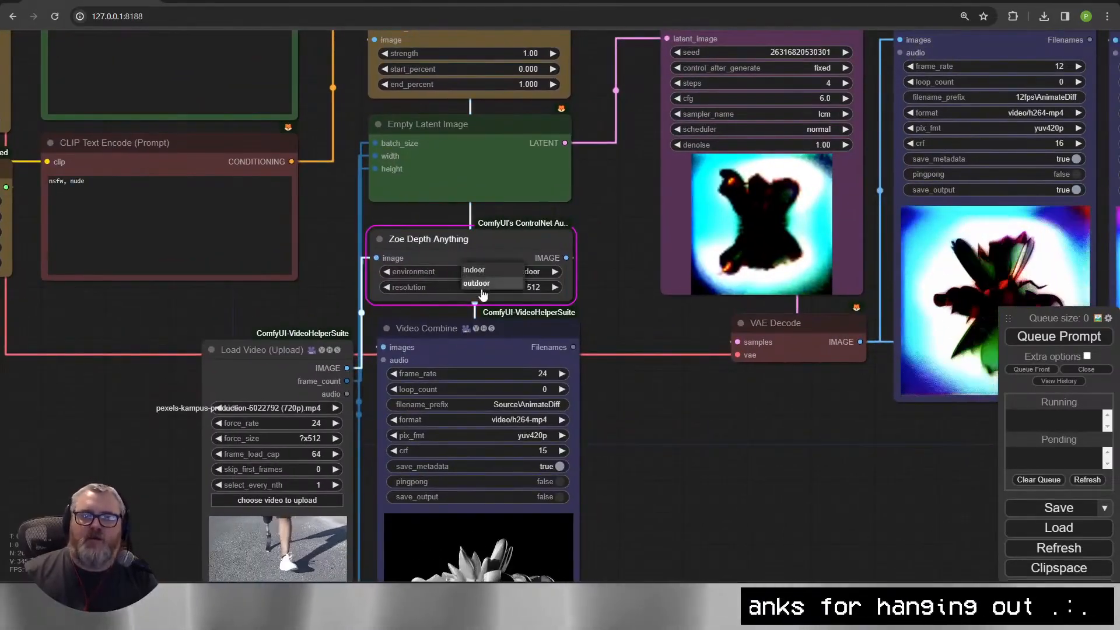
double_click(203, 299)
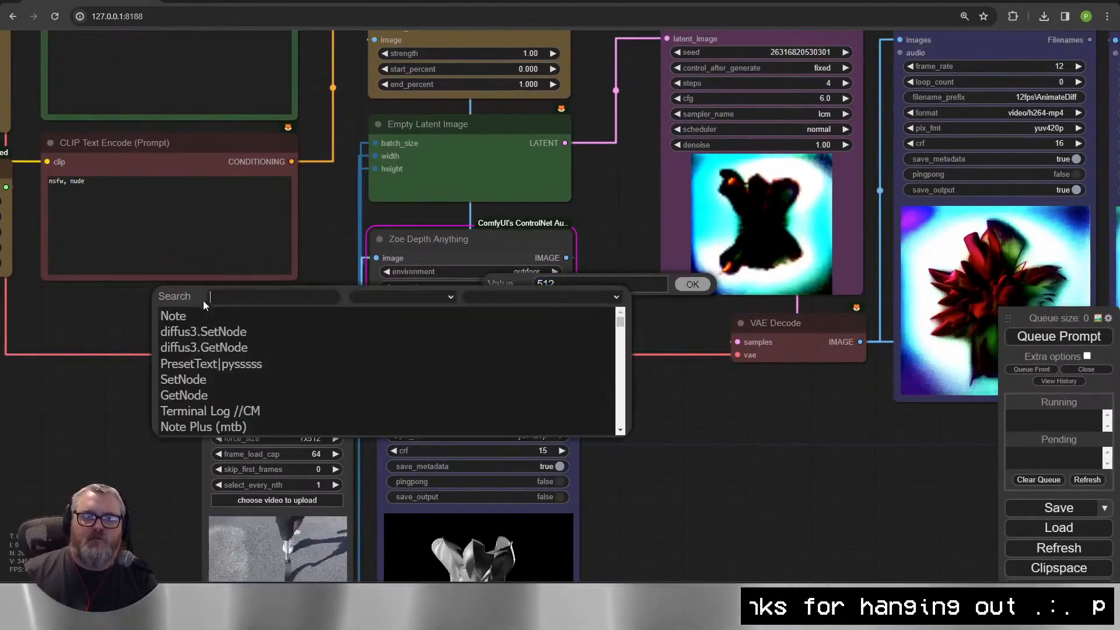
drag(277, 433, 314, 308)
Set the Load Video node's force_size to 512x512 and queue the prompt again.
click(313, 313)
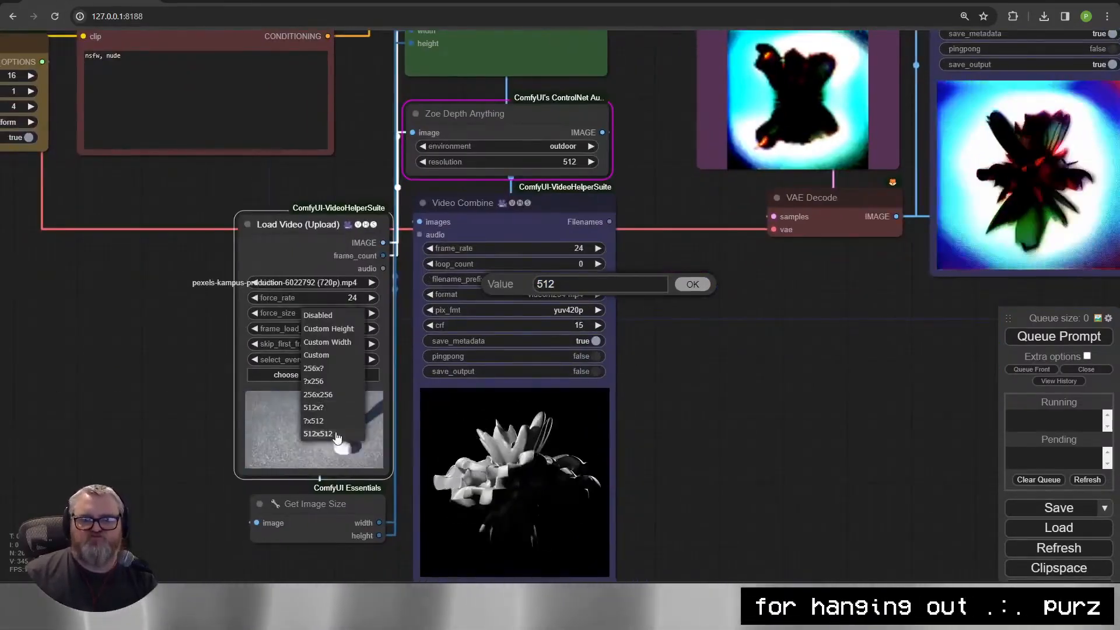
click(318, 364)
scroll(744, 349, down, 2)
key(ctrl+Return)
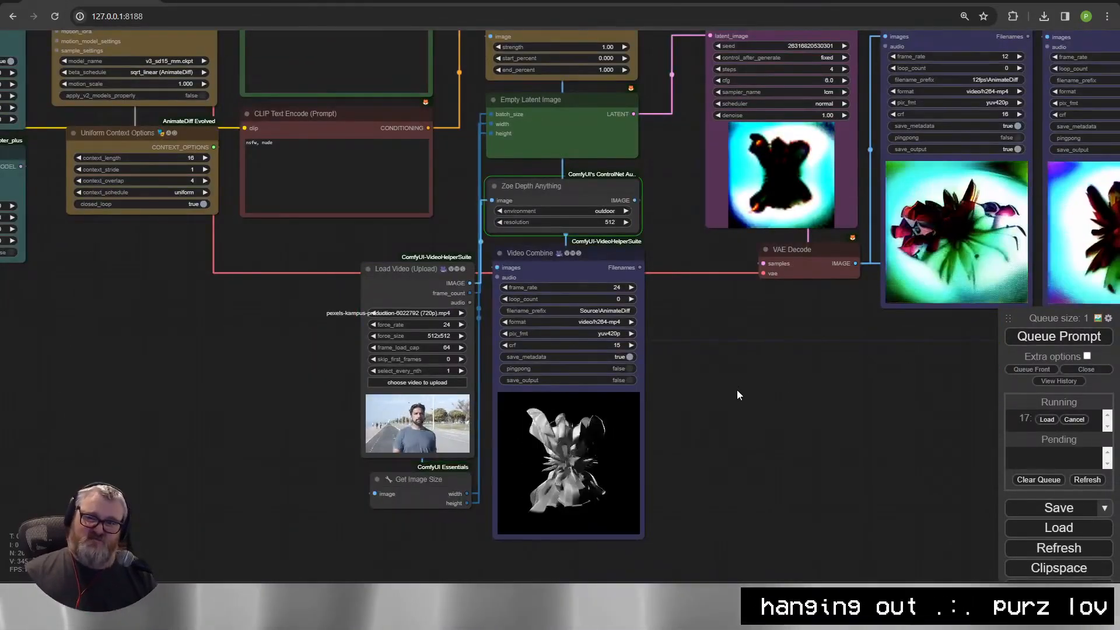
Read the depth preprocessor's traceback in the ComfyUI console and close the error dialog.
key(alt+Tab)
scroll(671, 313, up, 8)
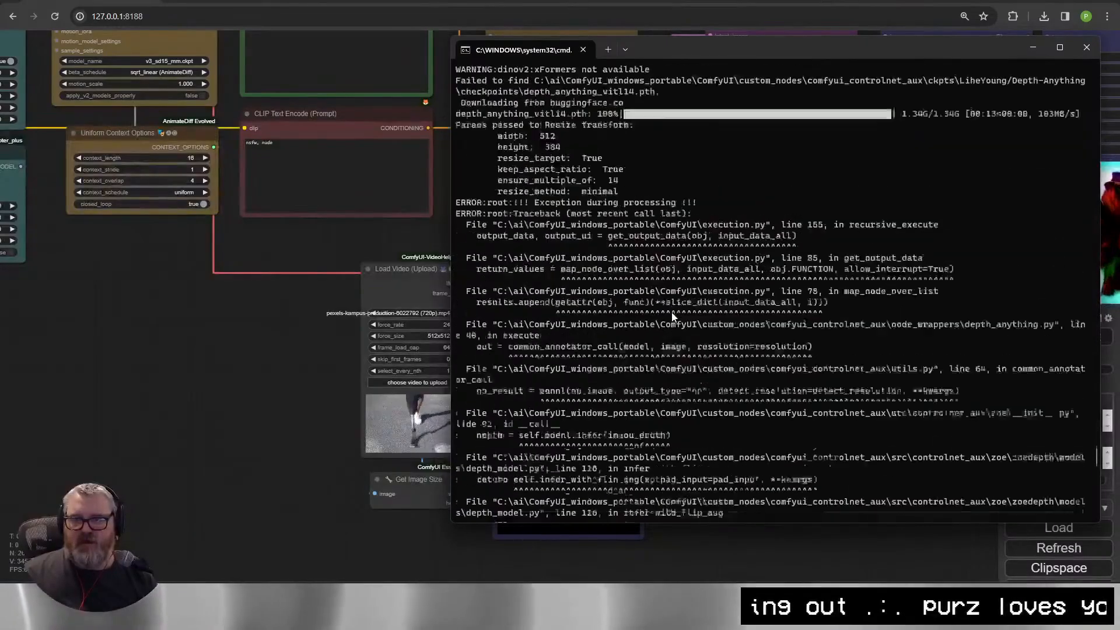
scroll(700, 280, down, 4)
click(330, 450)
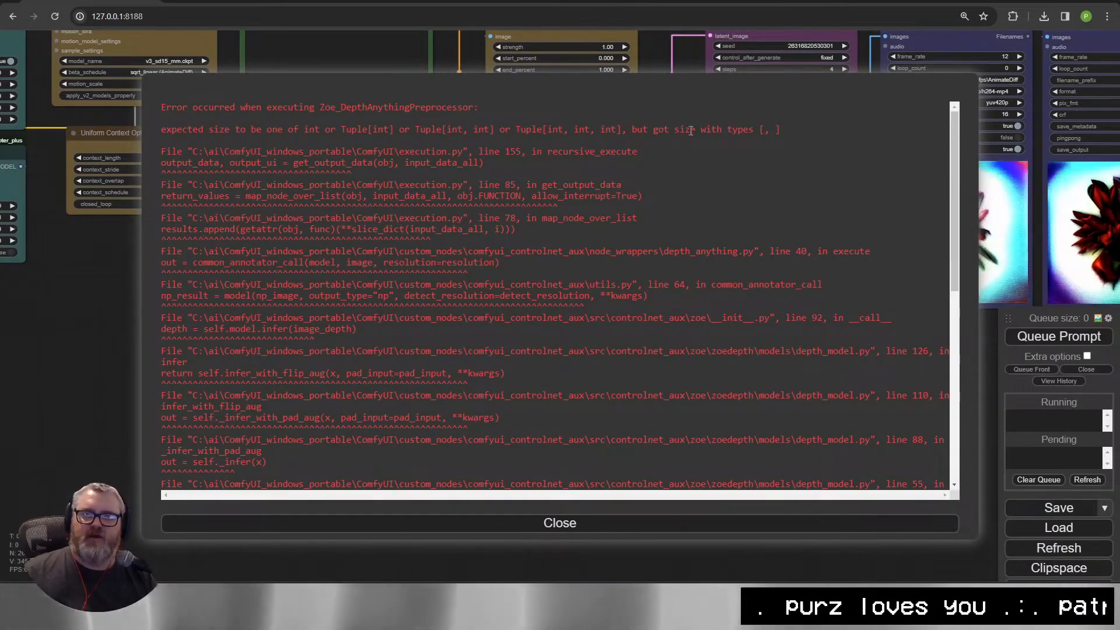
click(518, 524)
Replace Zoe Depth Anything with a DepthAnythingPreprocessor node wired to the same connections, queue the prompt and inspect the depth preview.
double_click(237, 509)
text(depthany)
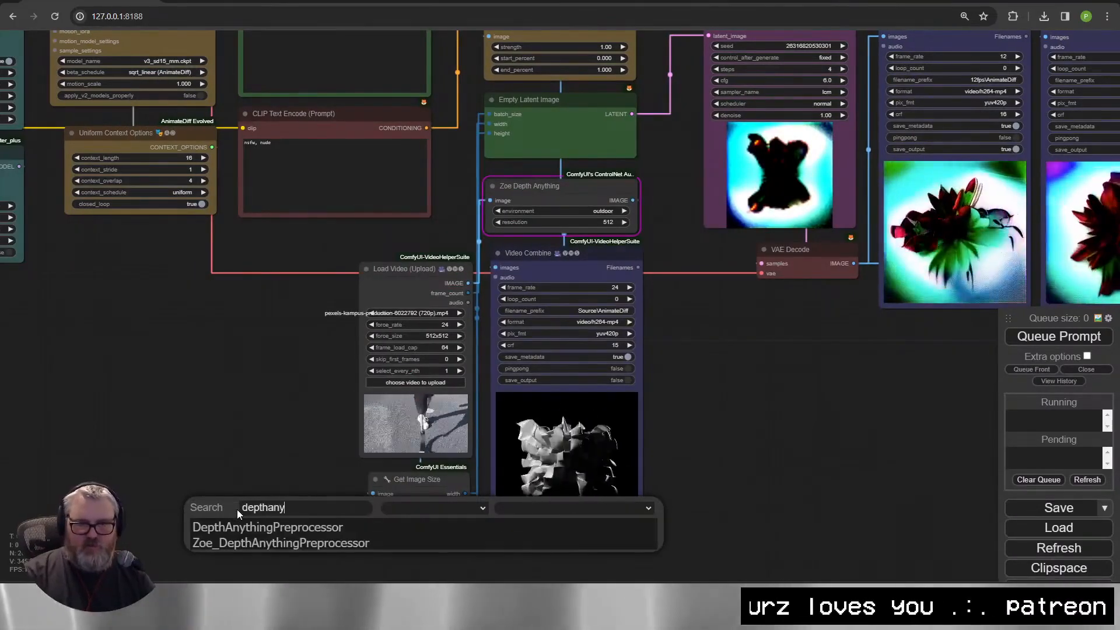
key(Return)
drag(258, 469, 254, 404)
drag(309, 434, 523, 254)
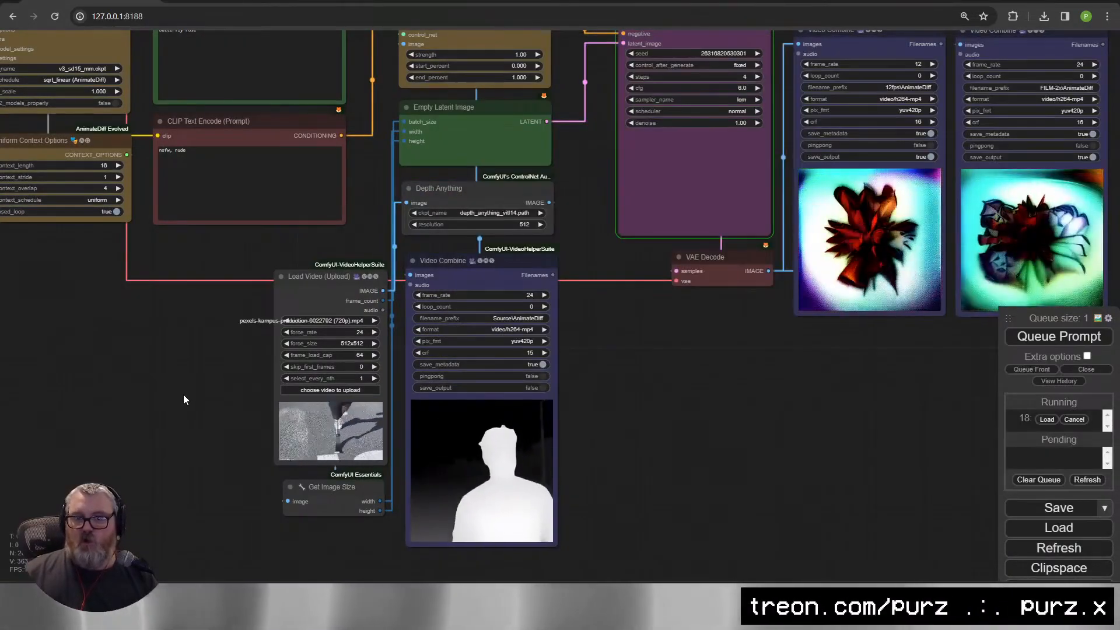
scroll(525, 502, up, 6)
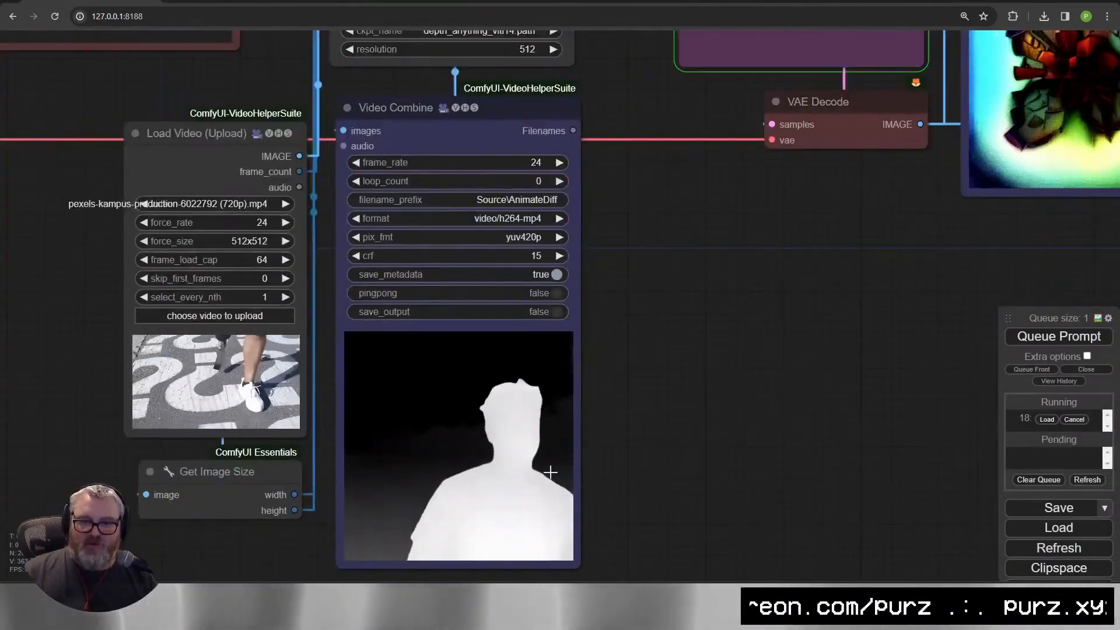
Inspect the walking clip's depth preview, the sampler and Video Combine outputs, and the IPAdapter section of the workflow.
scroll(540, 493, up, 5)
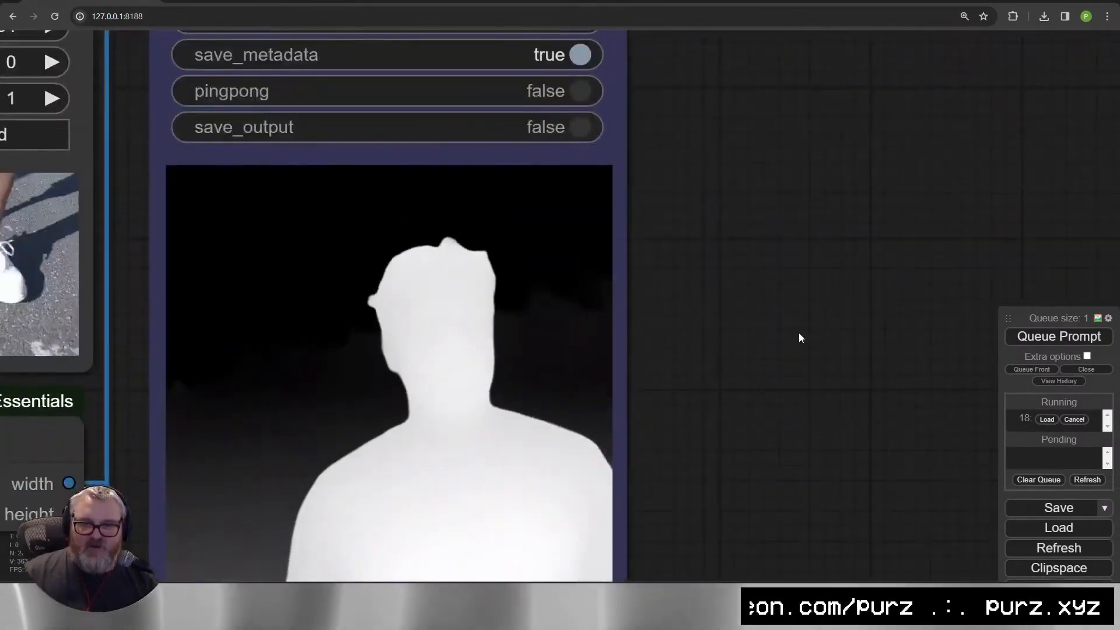
drag(815, 344, 871, 261)
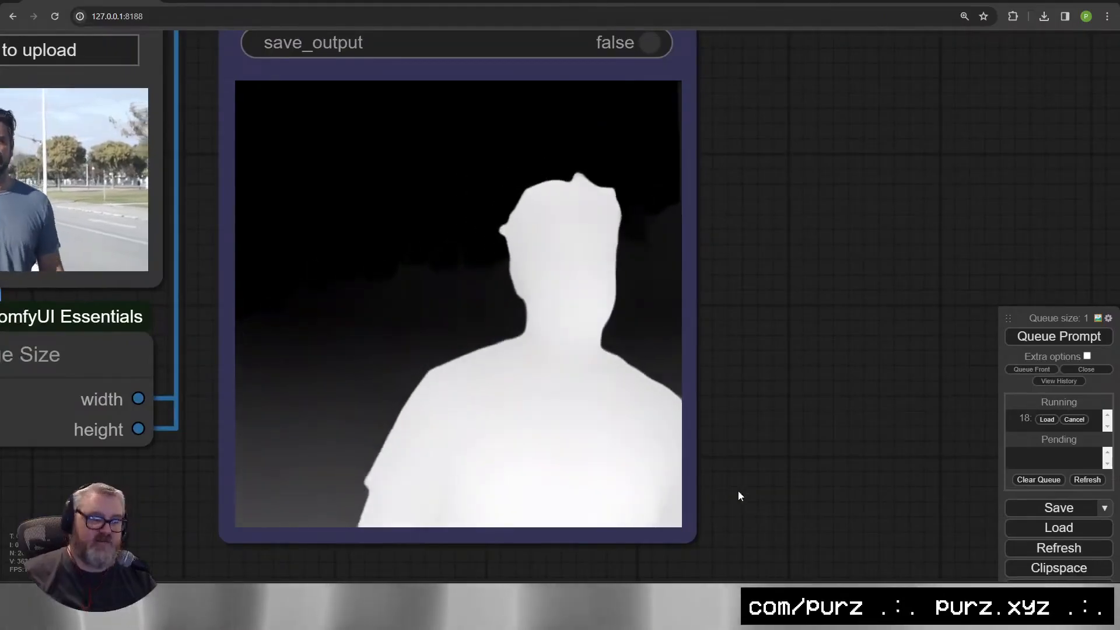
scroll(729, 481, down, 9)
drag(922, 316, 789, 365)
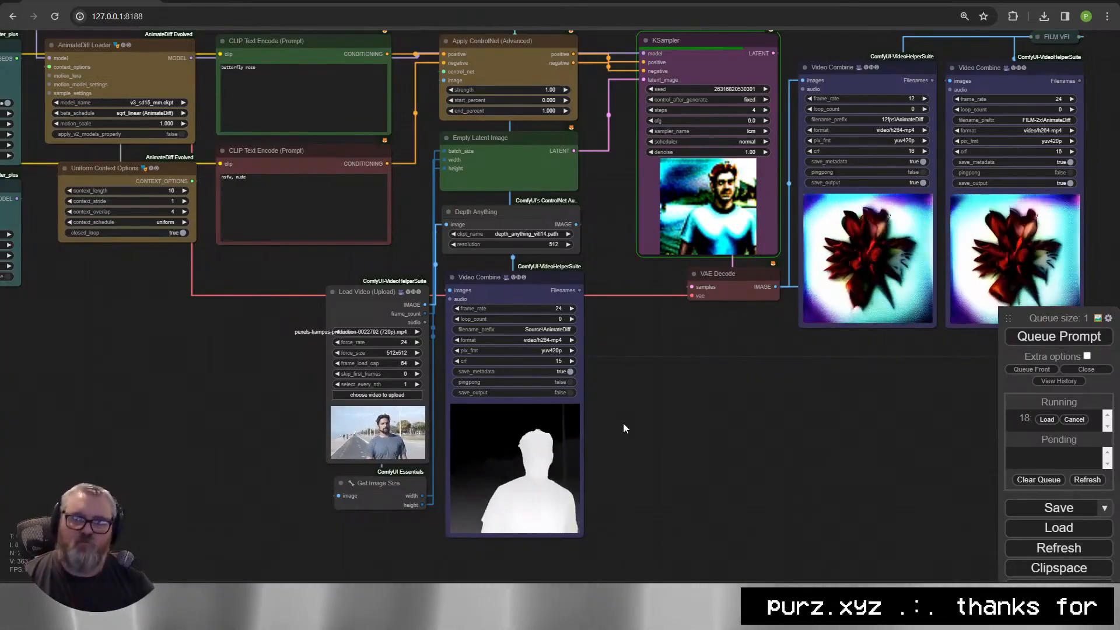
drag(927, 372, 596, 460)
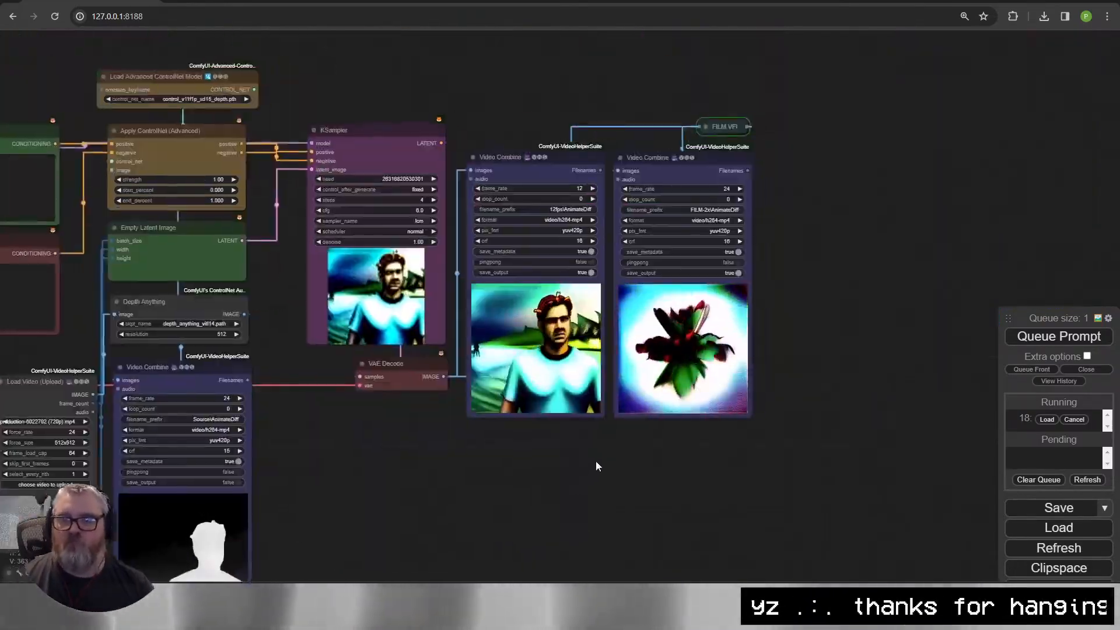
scroll(596, 458, up, 6)
scroll(520, 412, down, 6)
drag(222, 379, 787, 442)
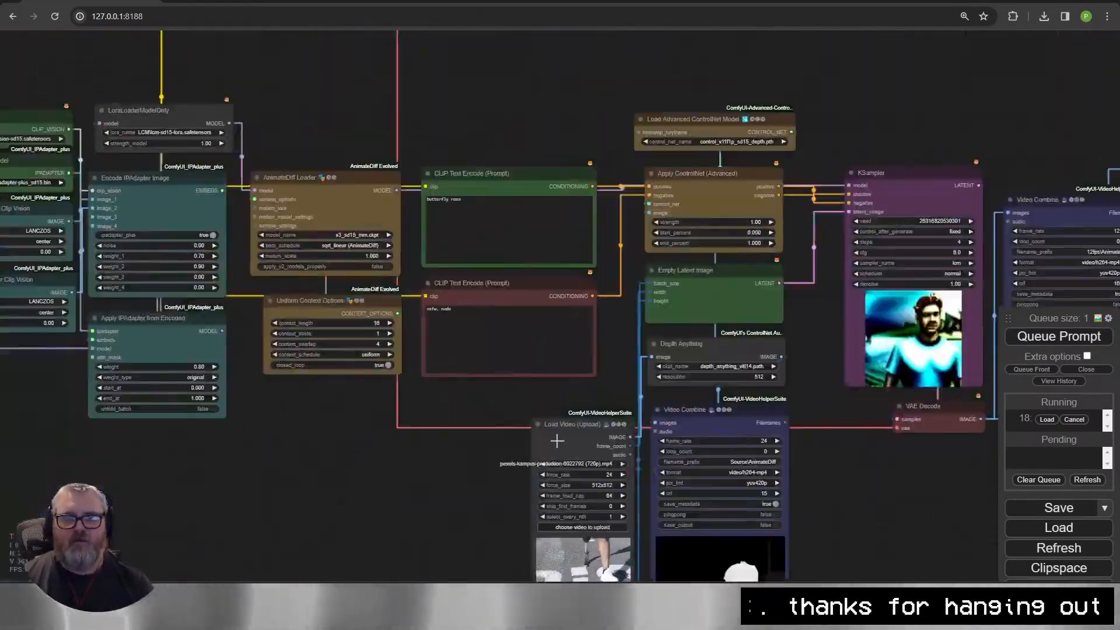
drag(186, 327, 764, 405)
scroll(469, 398, up, 4)
Search the web for "stock photo man office" in a new browser tab.
key(super+d)
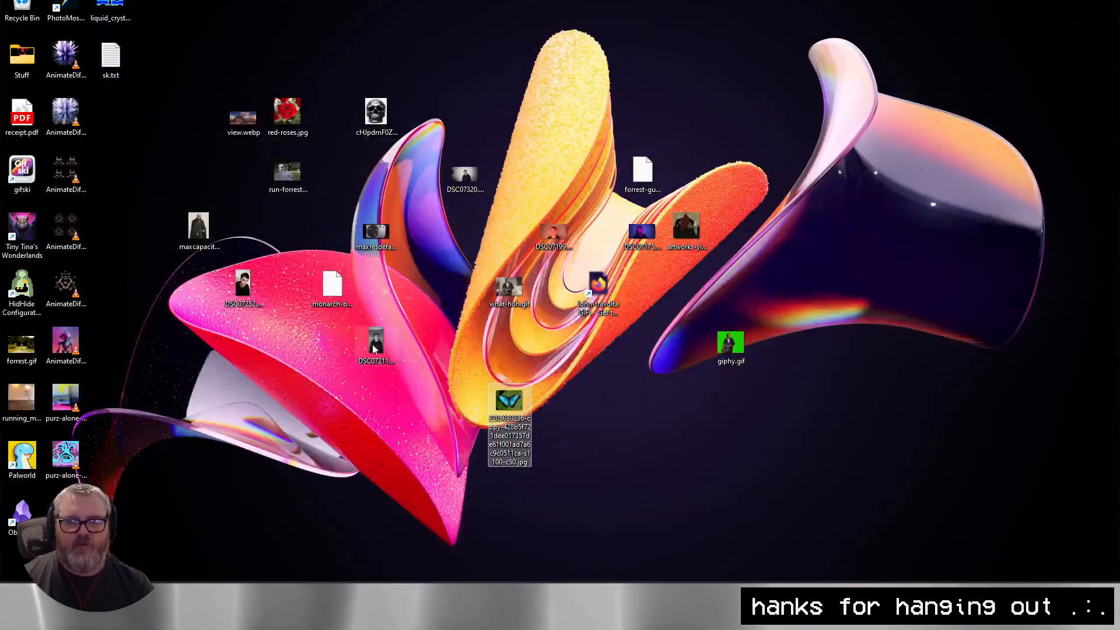
key(super+d)
key(ctrl+t)
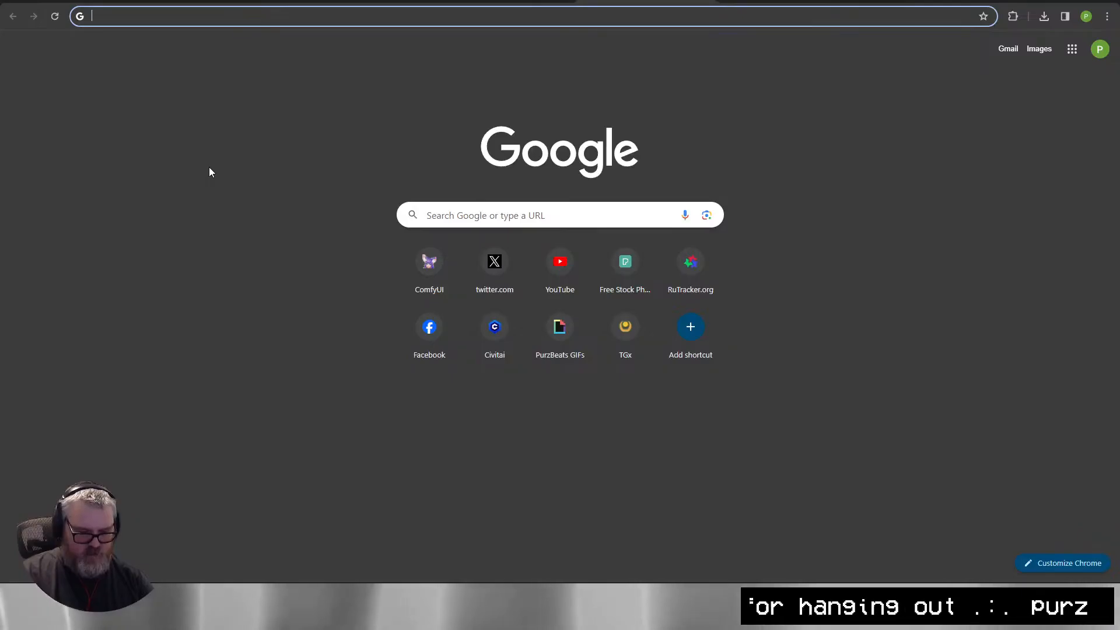
text(stock)
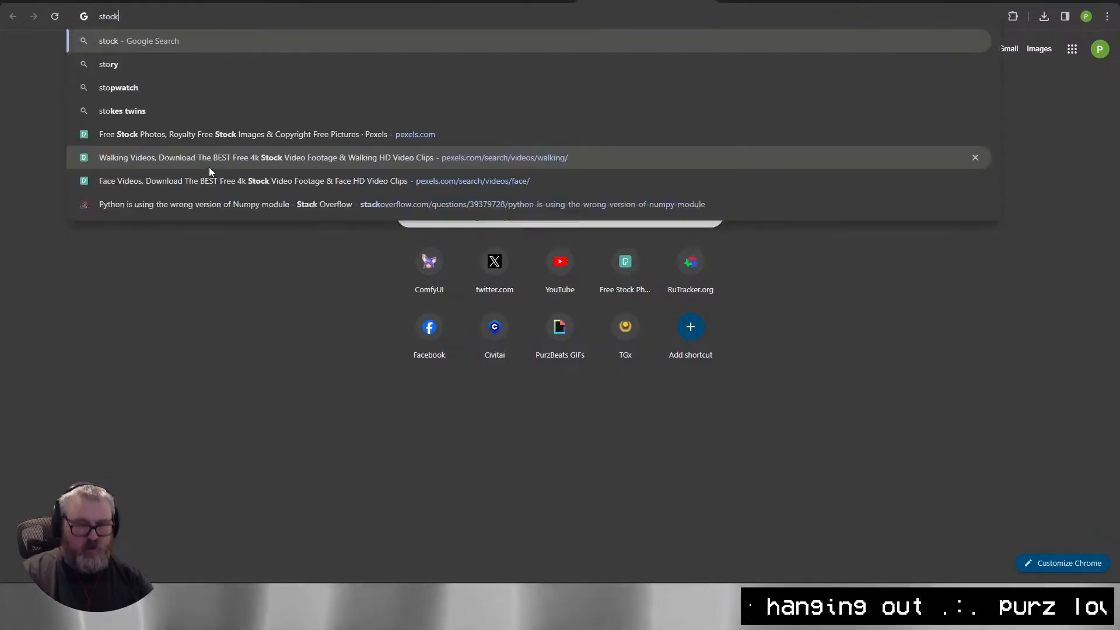
text( photo man office)
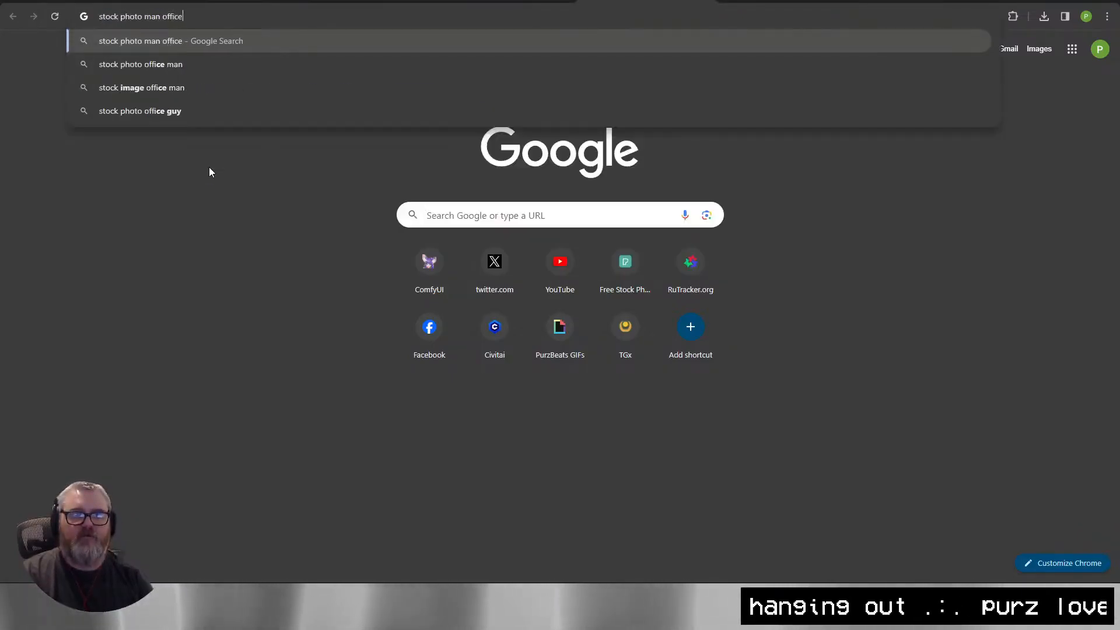
key(Return)
Save the stock photo of the smiling man at an office desk to the desktop and load it into ComfyUI's Load Image node.
click(240, 222)
drag(712, 257, 579, 219)
key(super+d)
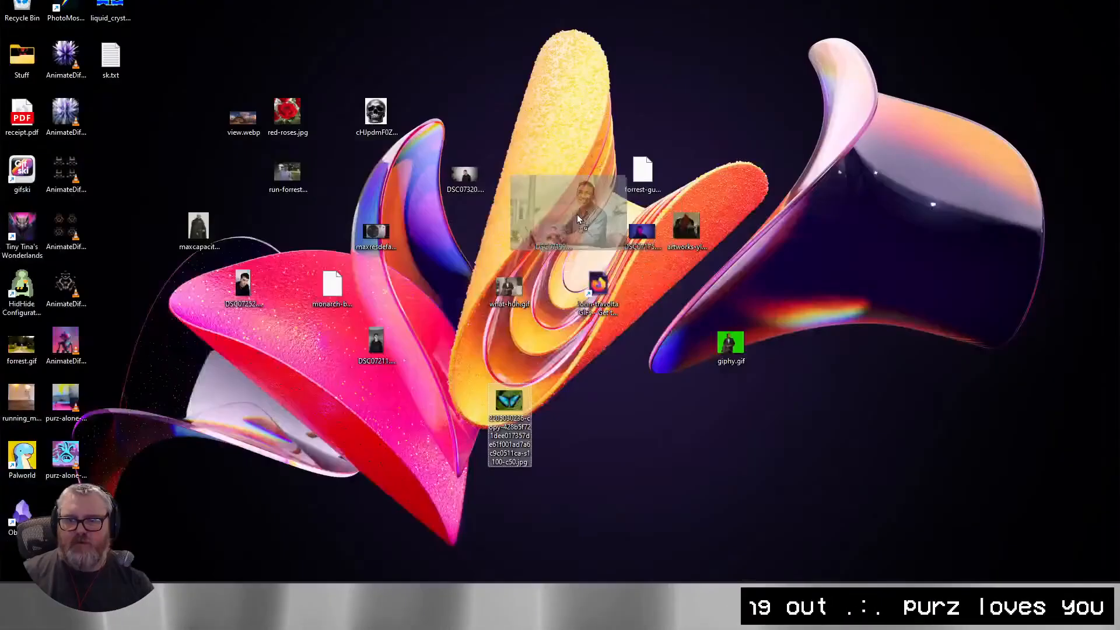
key(super+d)
drag(596, 173, 321, 245)
Delete the second Prepare Image For Clip Vision node and its Load Image node, leaving one reference image for the IPAdapter.
scroll(385, 408, up, 1)
click(280, 359)
key(Delete)
drag(571, 186, 337, 332)
key(Delete)
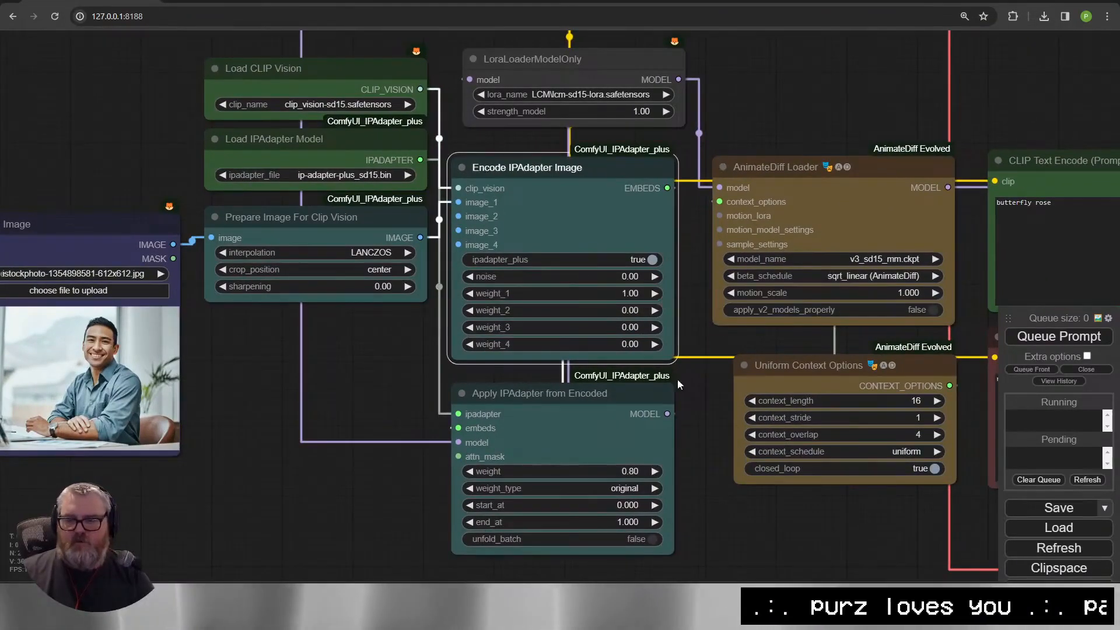
Replace the positive prompt with "man walking in an alley".
drag(677, 379, 338, 311)
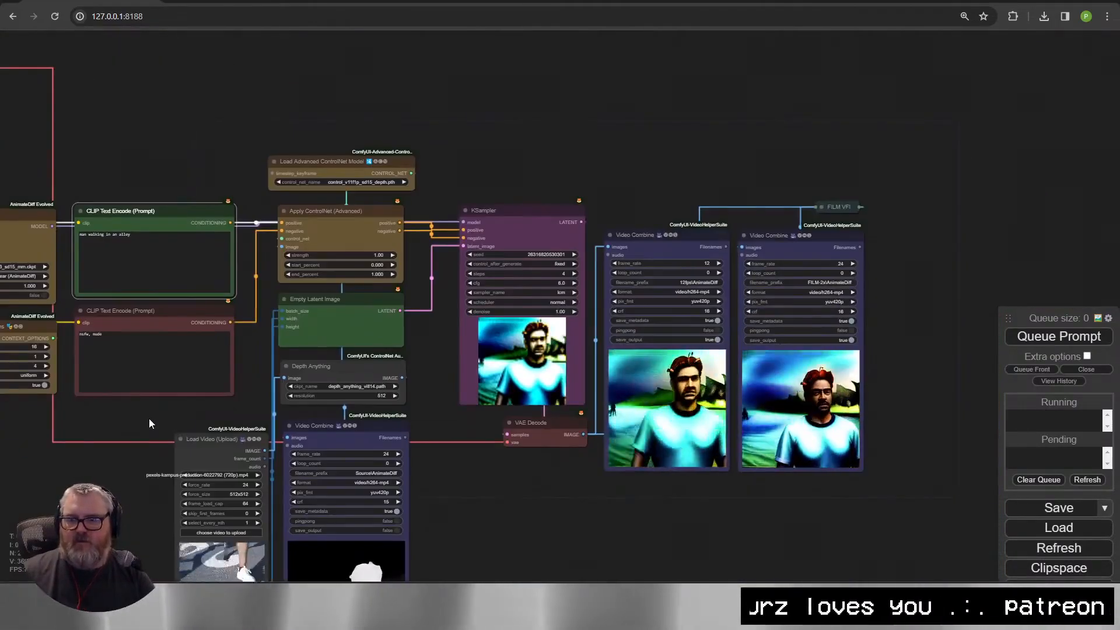
Move the Load Image node next to the Load Video (Upload) node.
drag(443, 511, 717, 400)
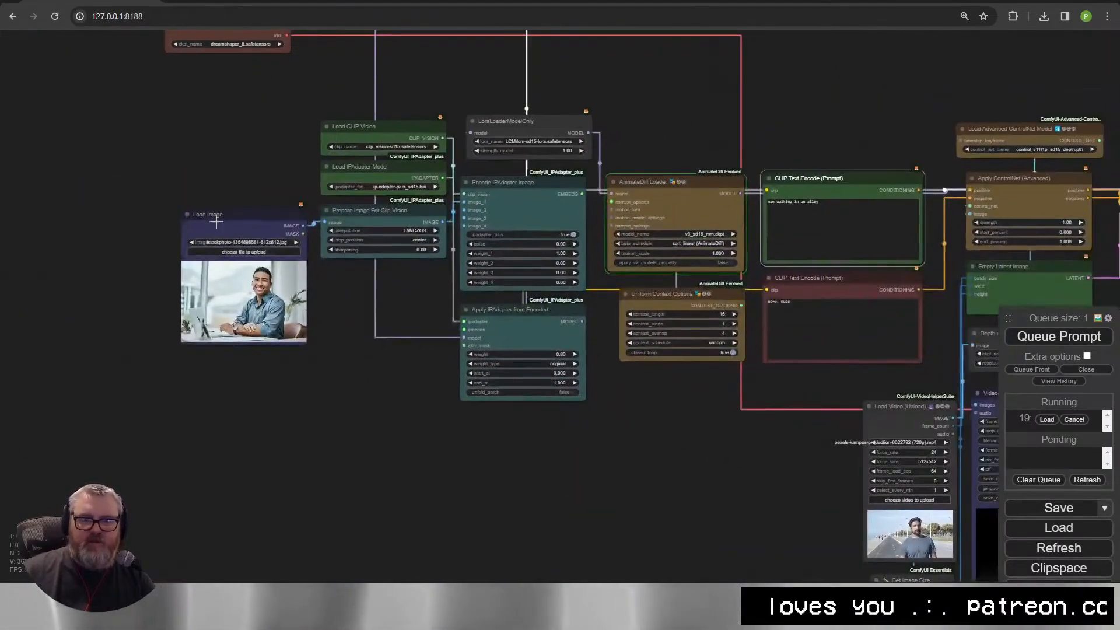
drag(216, 222, 787, 461)
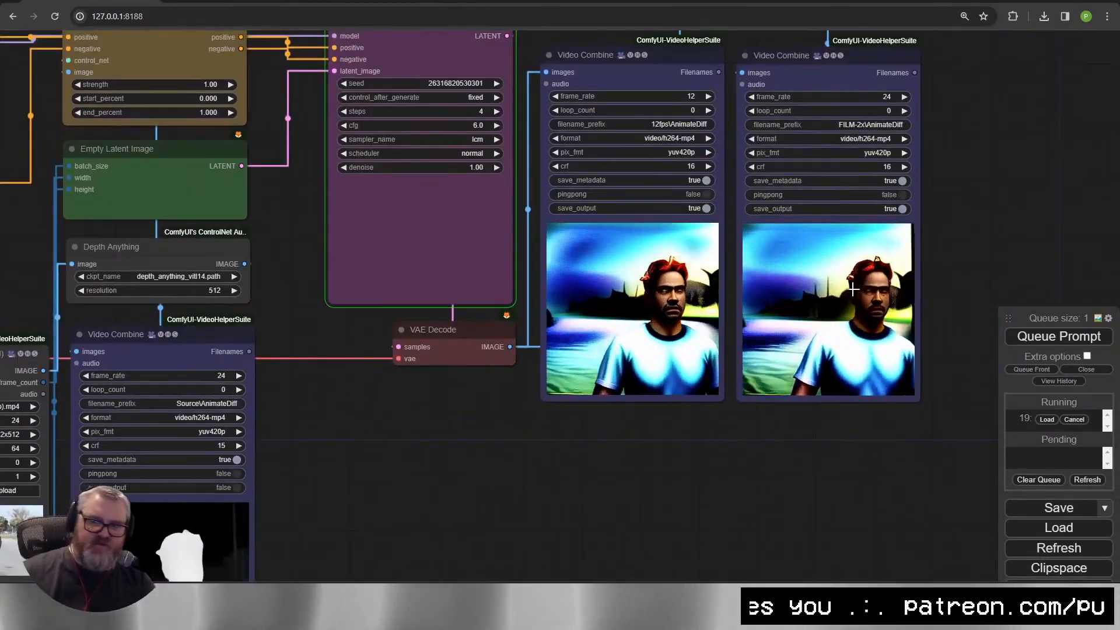
scroll(636, 424, down, 5)
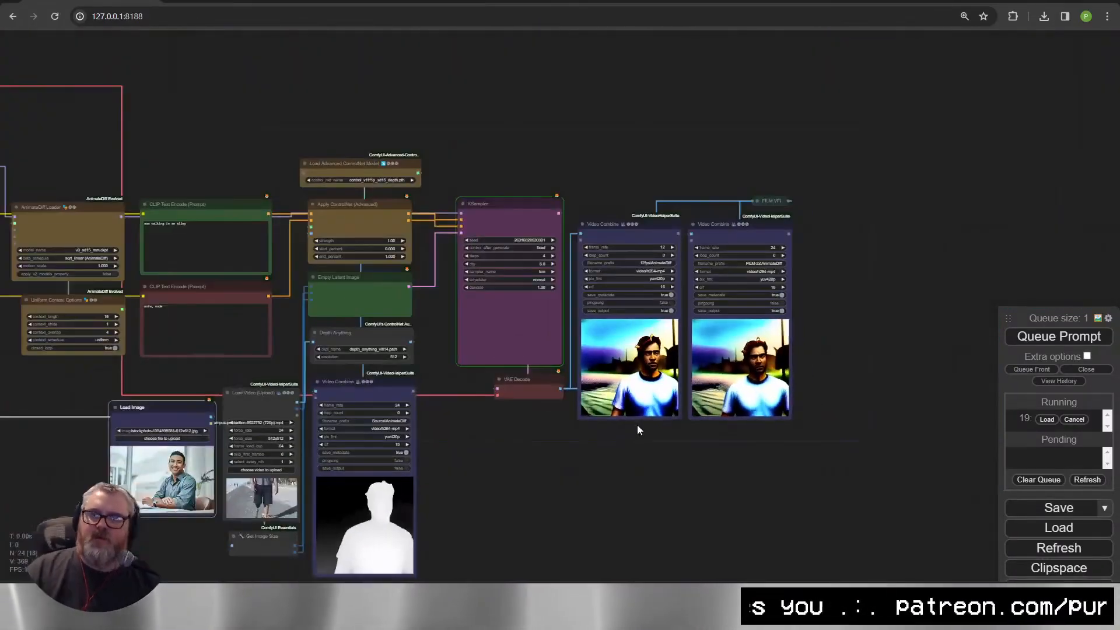
Examine the generated video previews, the depth map preview and the IPAdapter part of the workflow.
scroll(612, 387, up, 5)
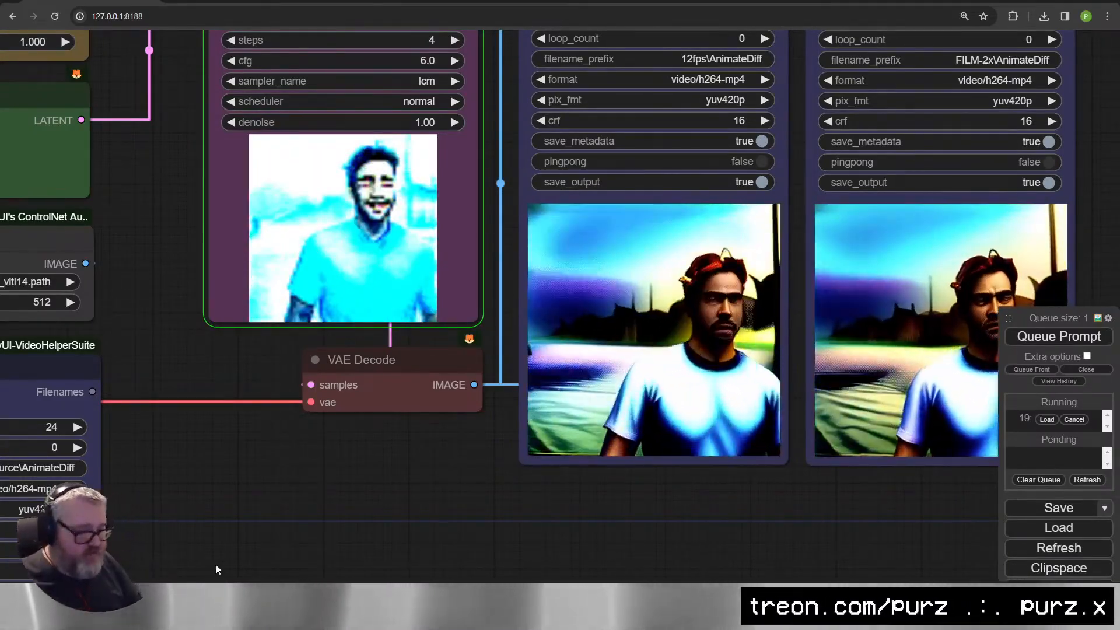
scroll(204, 535, down, 5)
drag(204, 535, 624, 270)
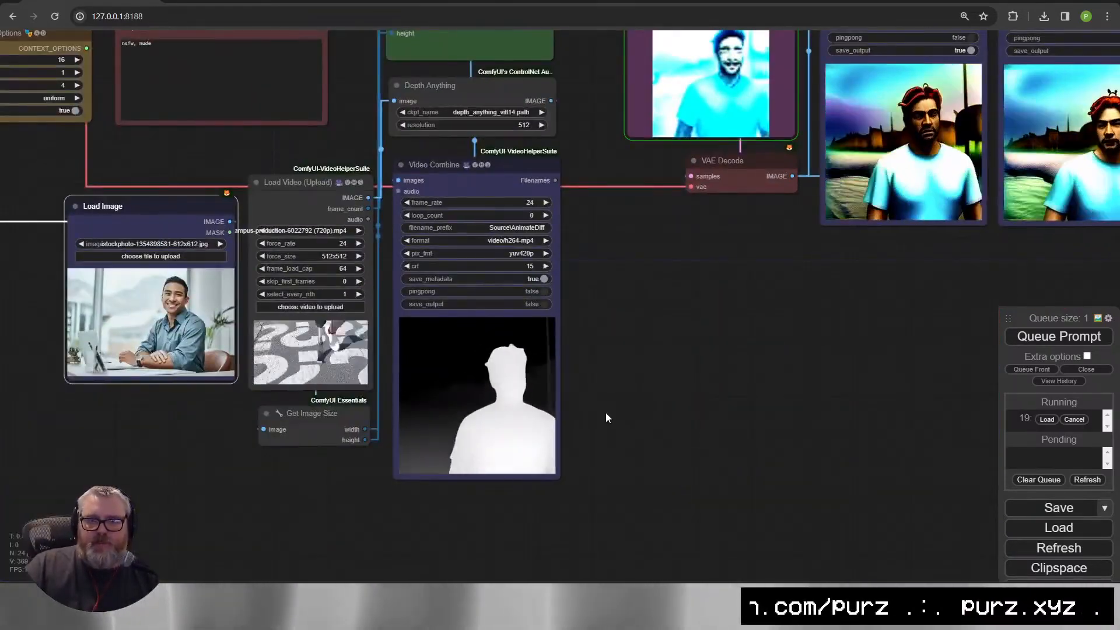
scroll(930, 233, up, 4)
drag(930, 233, 637, 430)
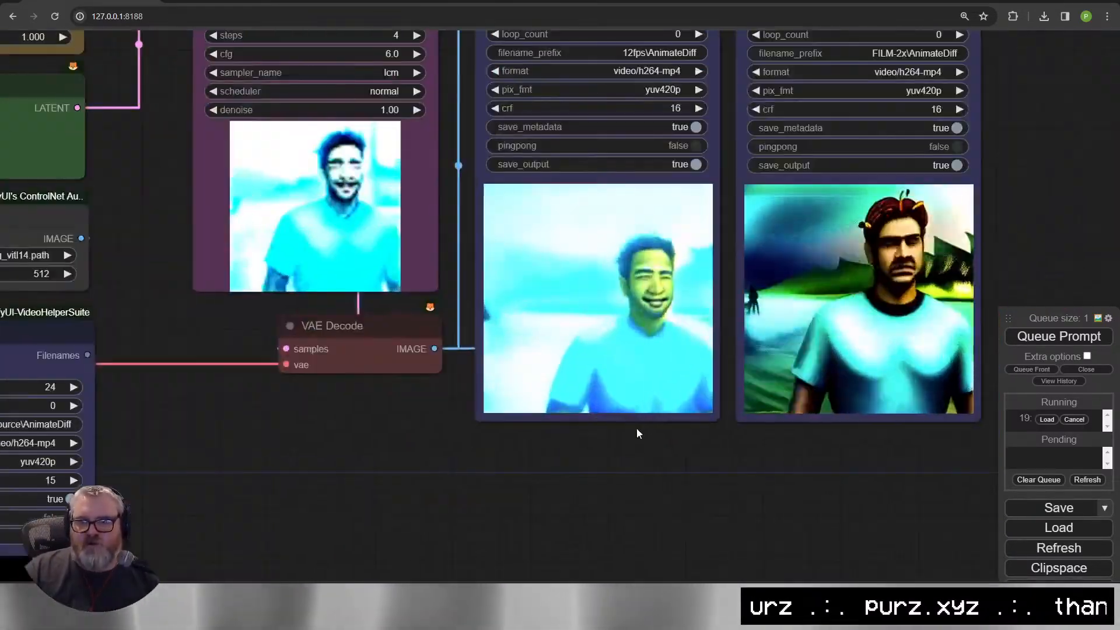
scroll(632, 434, down, 5)
scroll(589, 290, up, 6)
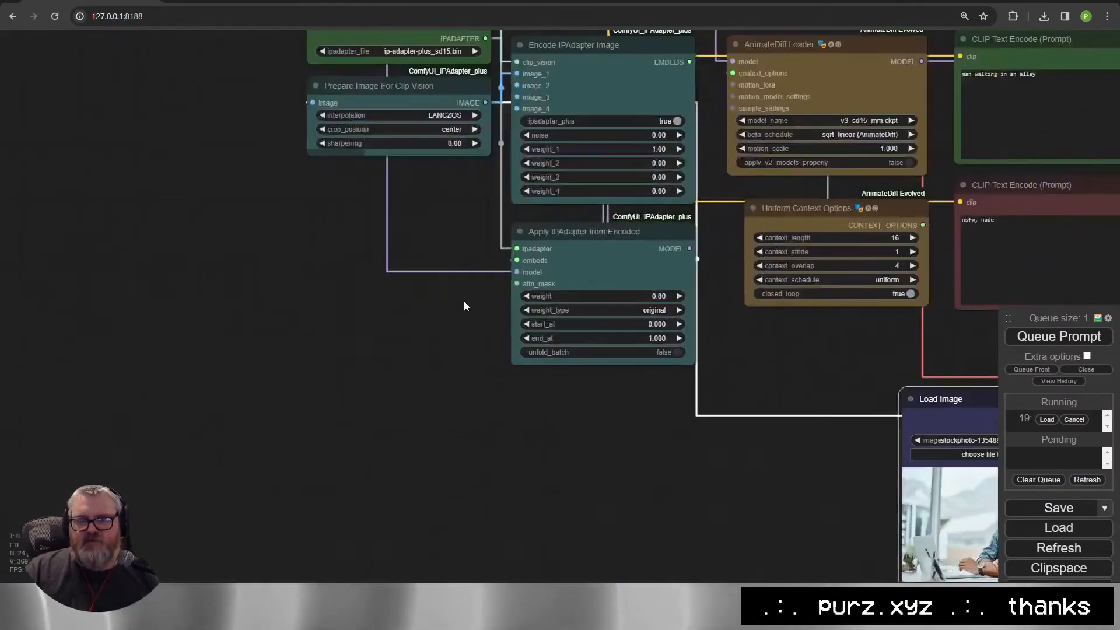
Move the Load Image node back beside the Load CLIP Vision and Prepare Image For Clip Vision nodes.
drag(425, 169, 79, 39)
scroll(426, 455, down, 10)
scroll(962, 408, up, 5)
drag(980, 414, 928, 324)
Switch to Pexels in the browser and search it for capoeira.
key(ctrl+t)
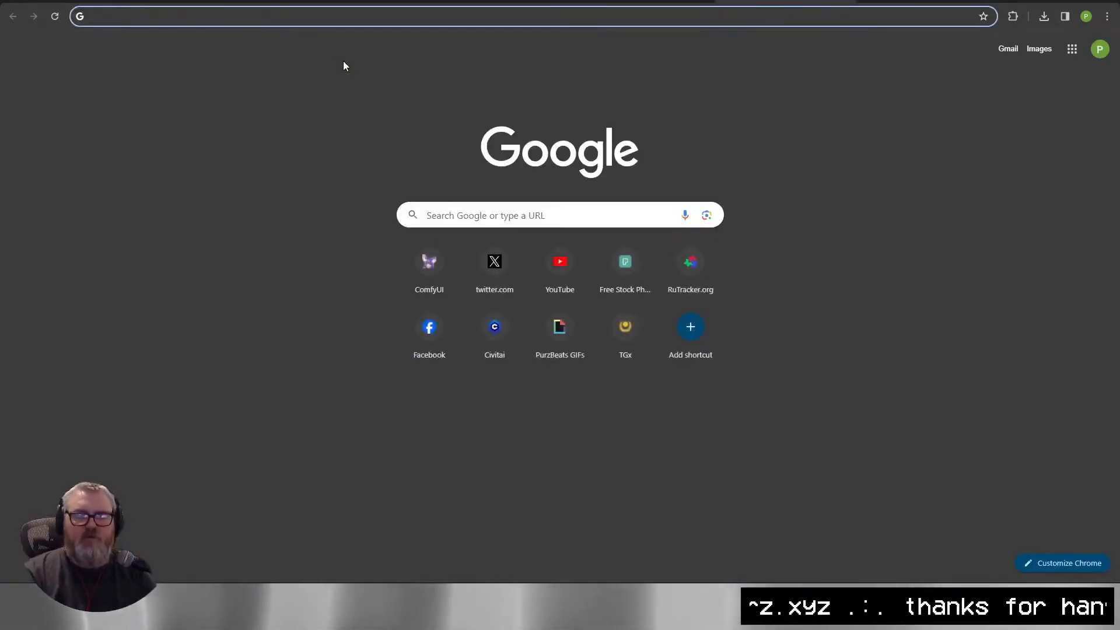
text(pexels.com)
click(506, 2)
click(20, 87)
double_click(462, 96)
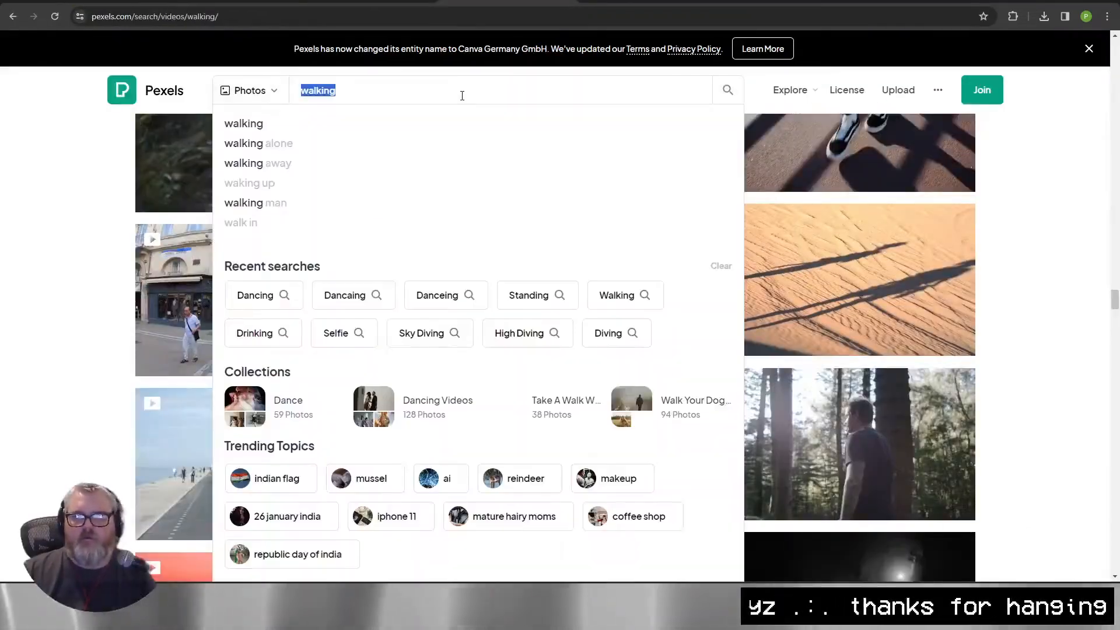
click(363, 223)
scroll(278, 375, down, 2)
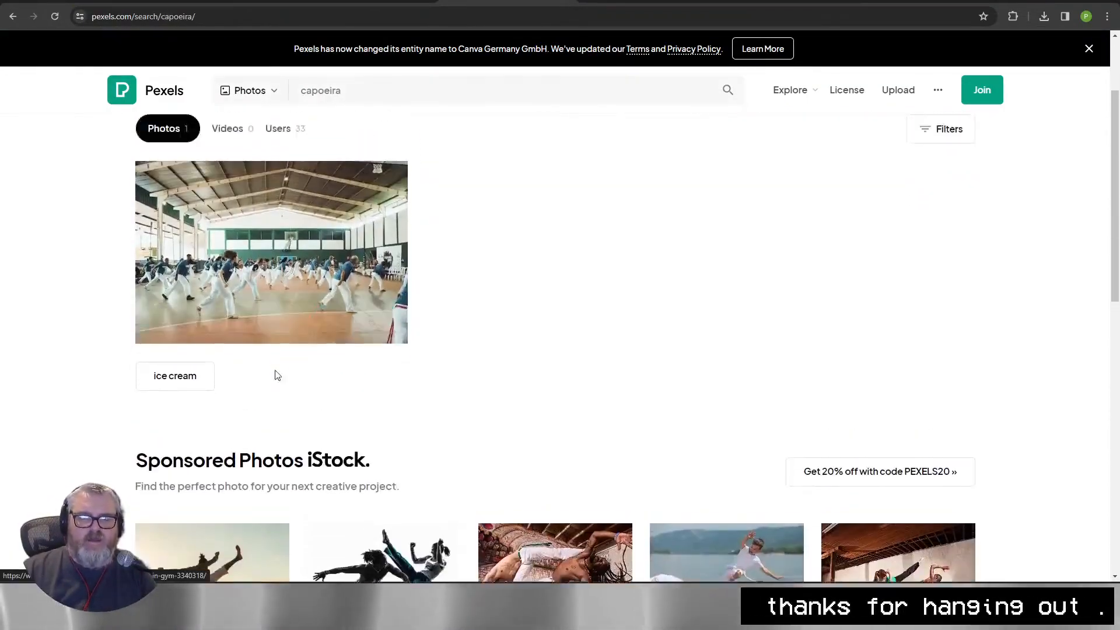
Search Pexels for dance and look through the video results for a suitable clip.
scroll(277, 375, up, 2)
double_click(351, 92)
text(dance)
key(Return)
click(240, 263)
scroll(840, 262, down, 11)
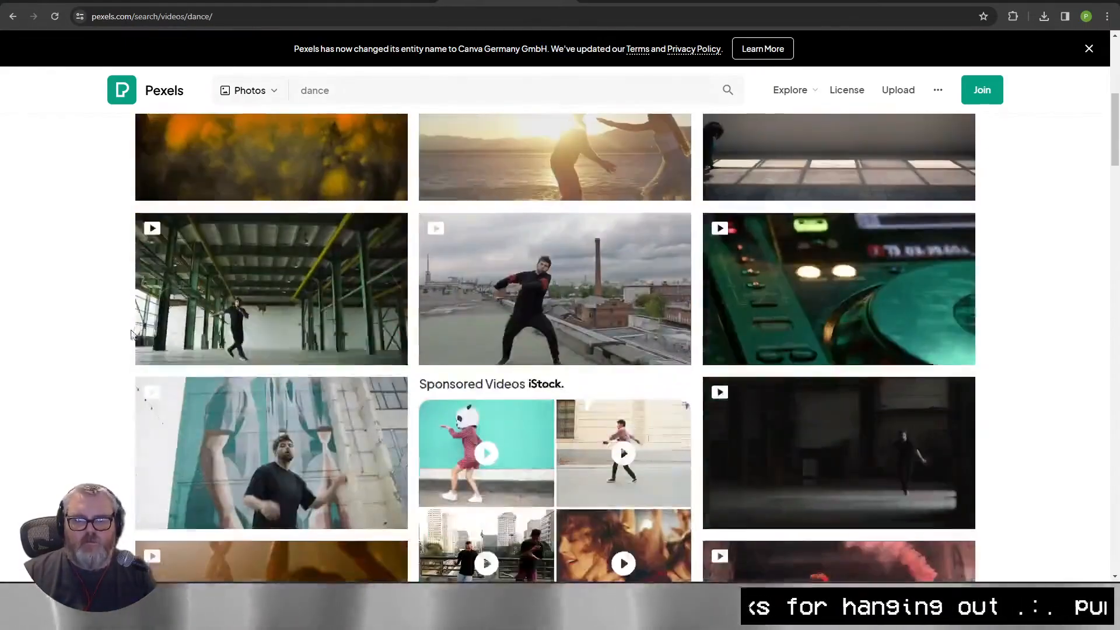
scroll(857, 234, up, 1)
Open the clip of the woman waving a red smoke flare and download it in a selected size.
click(847, 287)
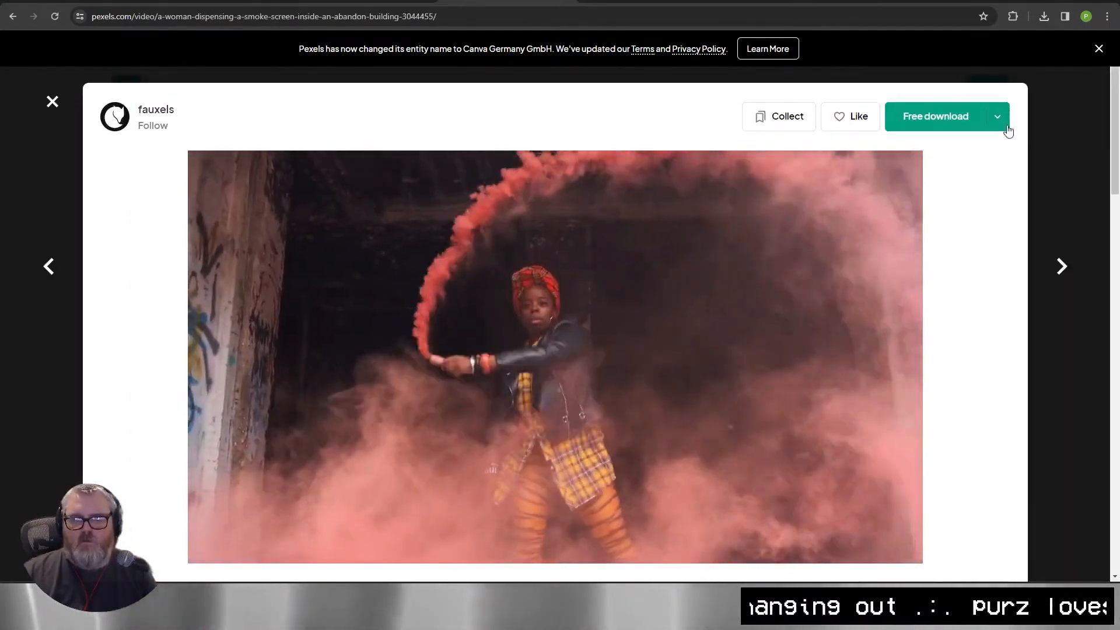
click(997, 117)
click(947, 410)
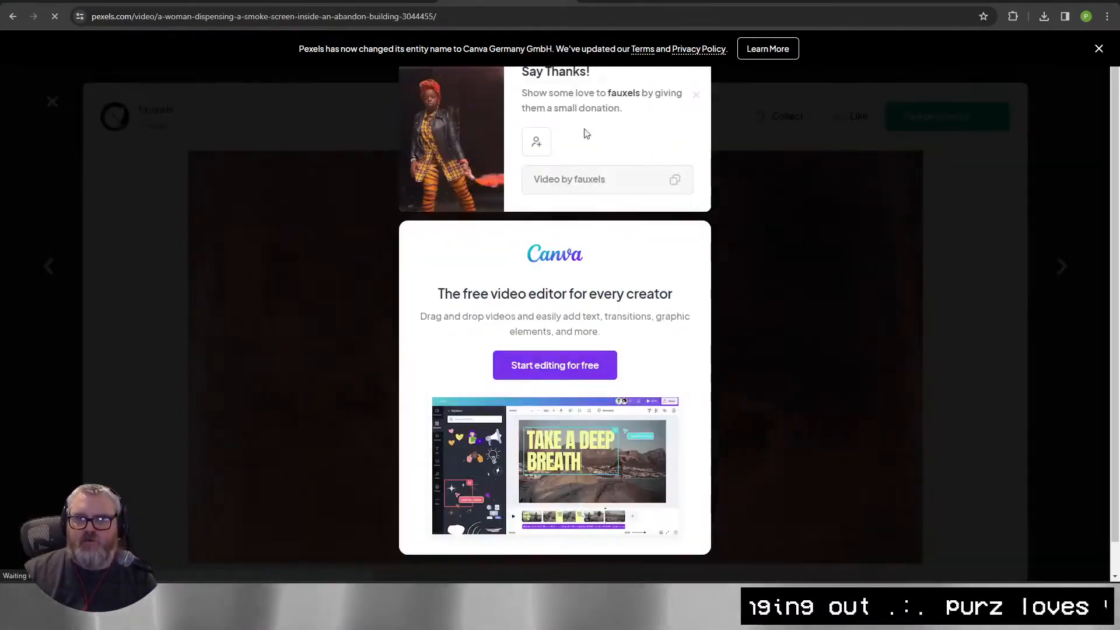
Switch back to ComfyUI and load the downloaded file video (720p) (5).mp4 into the Load Video (Upload) node.
click(117, 3)
click(231, 357)
double_click(157, 87)
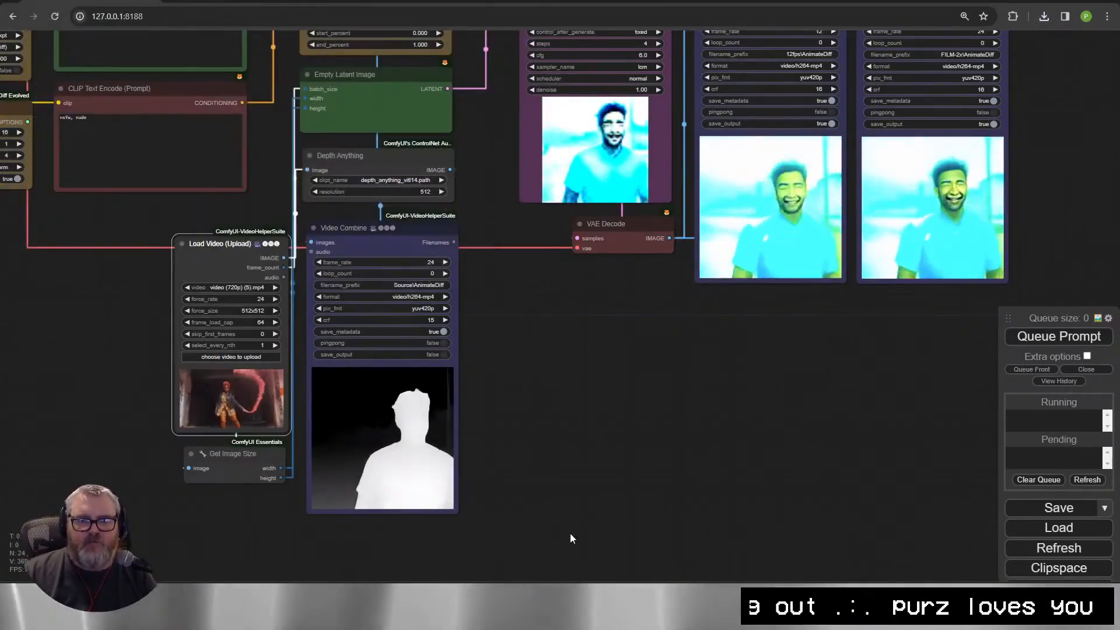
Set frame_load_cap of the Load Video node to 128 and queue the prompt.
click(1058, 337)
drag(559, 307, 687, 350)
scroll(411, 484, up, 5)
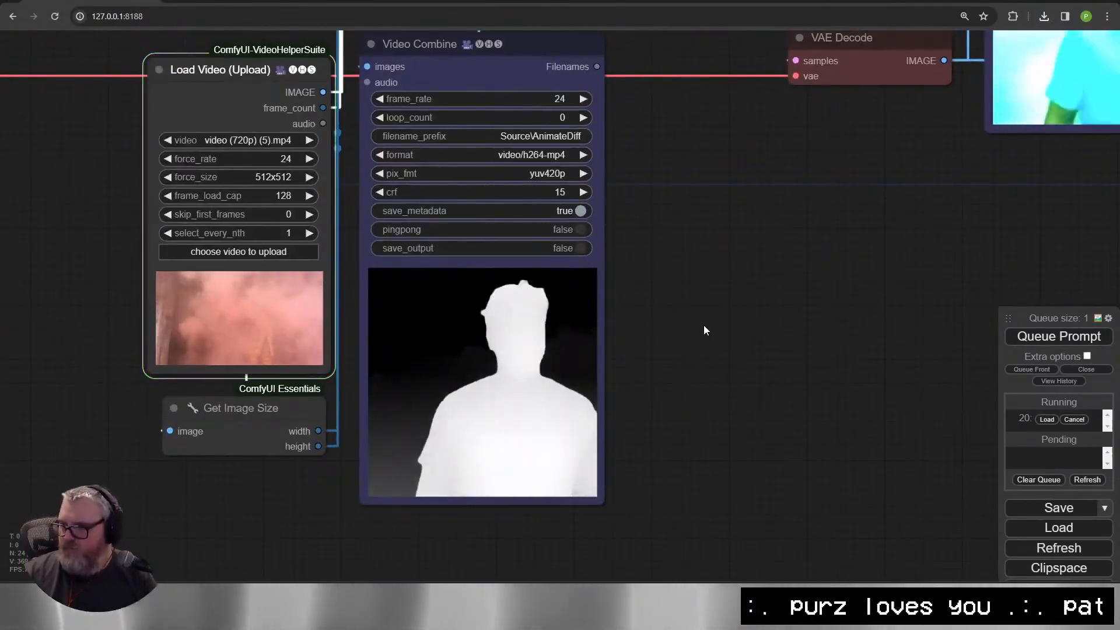
scroll(705, 306, down, 3)
drag(705, 307, 649, 403)
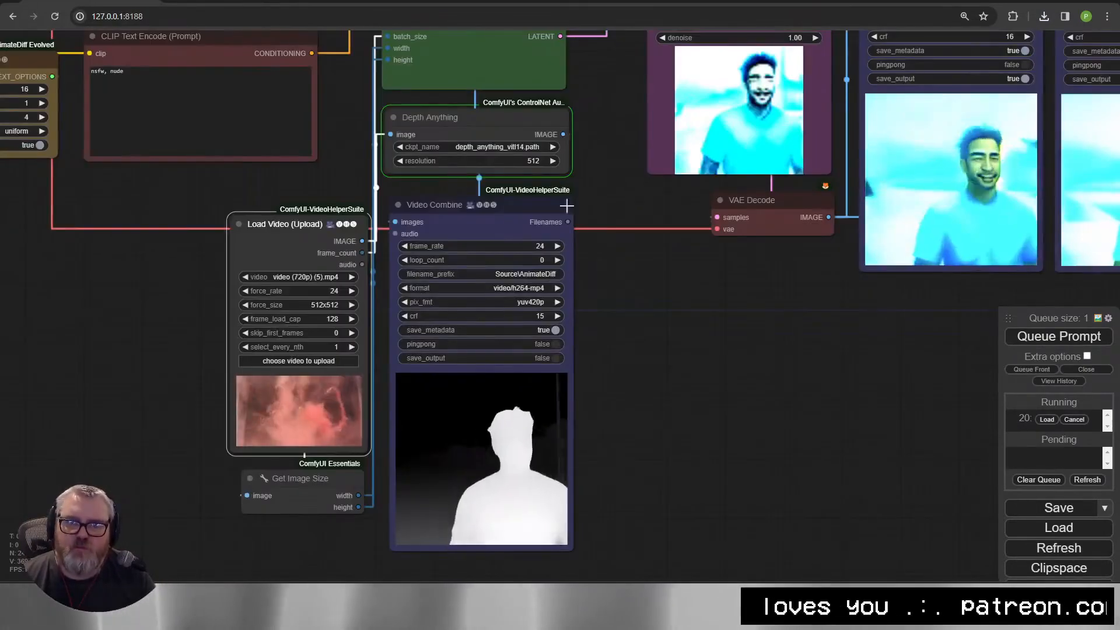
key(alt+Tab)
key(alt+Tab)
click(646, 394)
key(alt+Tab)
key(alt+Tab)
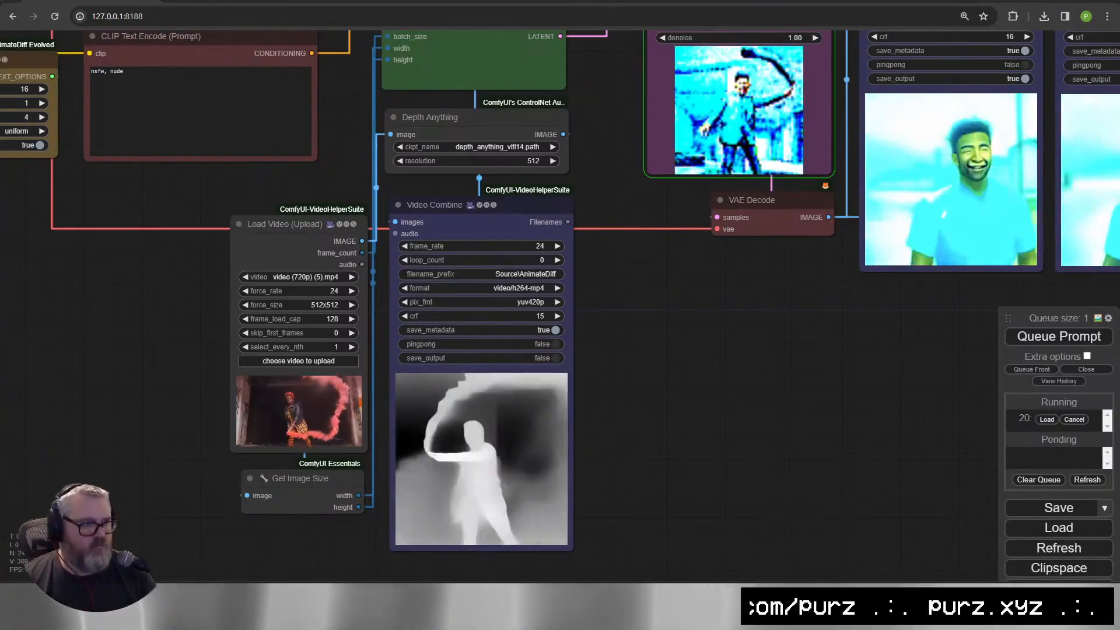
Set the Load Advanced ControlNet Model node to sd15-loose_control.safetensors.
drag(814, 310, 631, 431)
drag(477, 432, 566, 559)
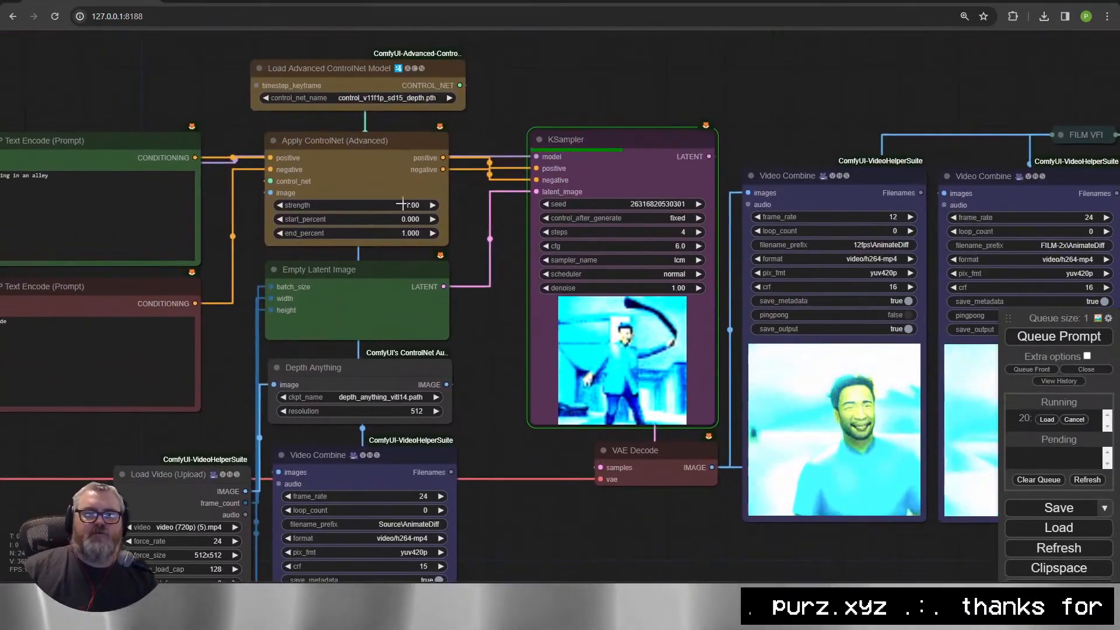
click(399, 97)
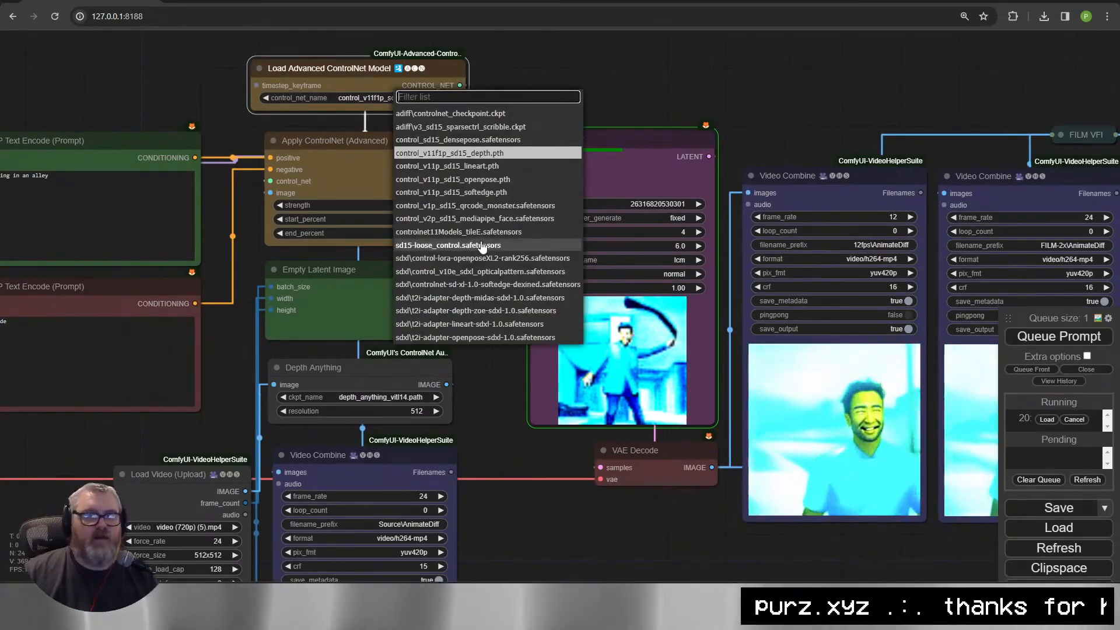
click(493, 245)
Change the Load Image node's reference picture to the pink gingham dress image, 64c821a3048ff200190e72db (1).webp.
drag(518, 573, 839, 490)
drag(88, 347, 469, 394)
drag(13, 337, 518, 567)
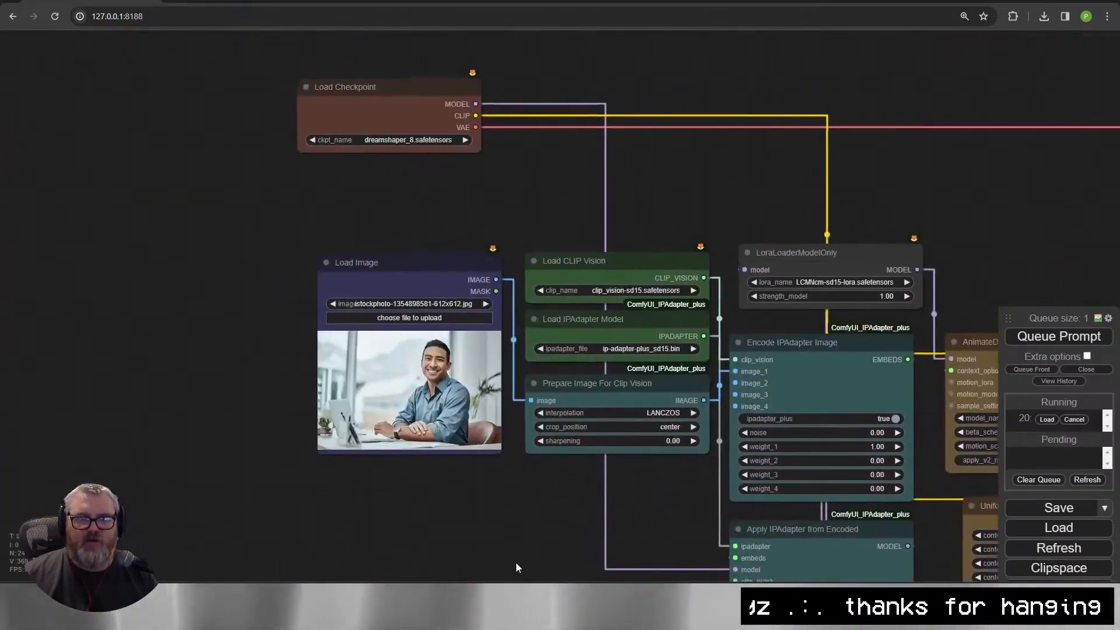
drag(558, 485, 24, 315)
drag(909, 525, 956, 373)
drag(283, 376, 1095, 479)
drag(585, 338, 562, 544)
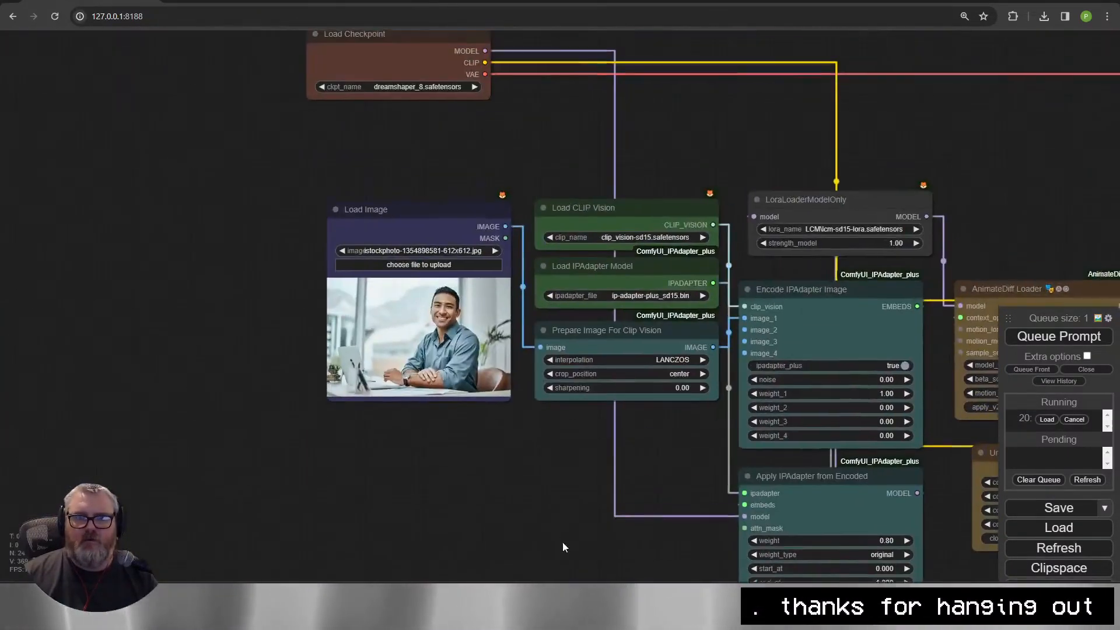
click(424, 251)
click(433, 225)
click(495, 252)
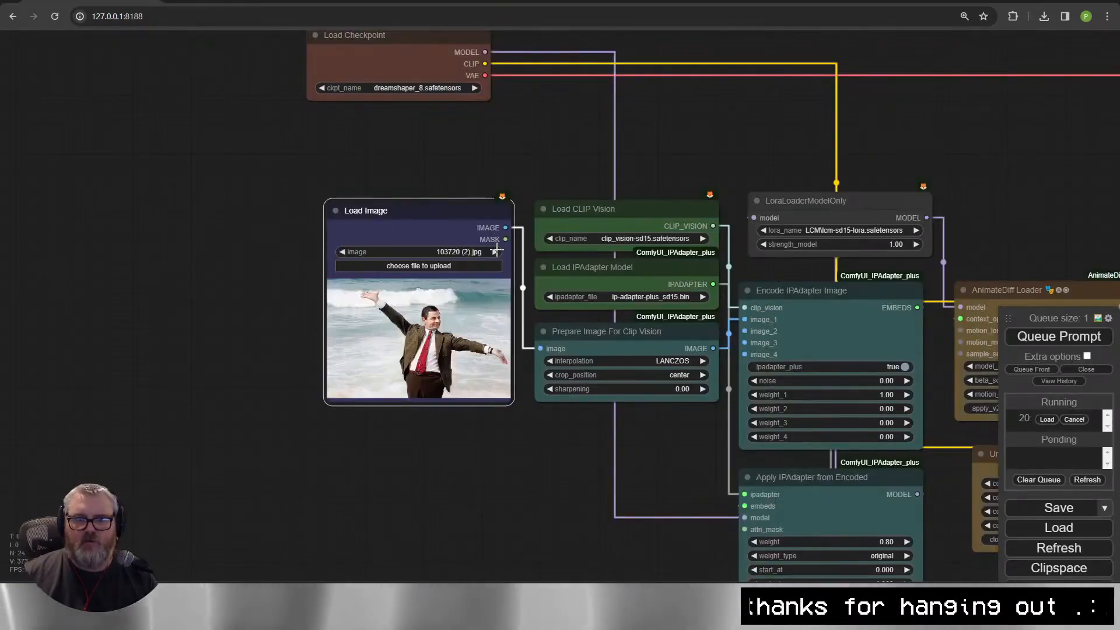
scroll(658, 219, down, 3)
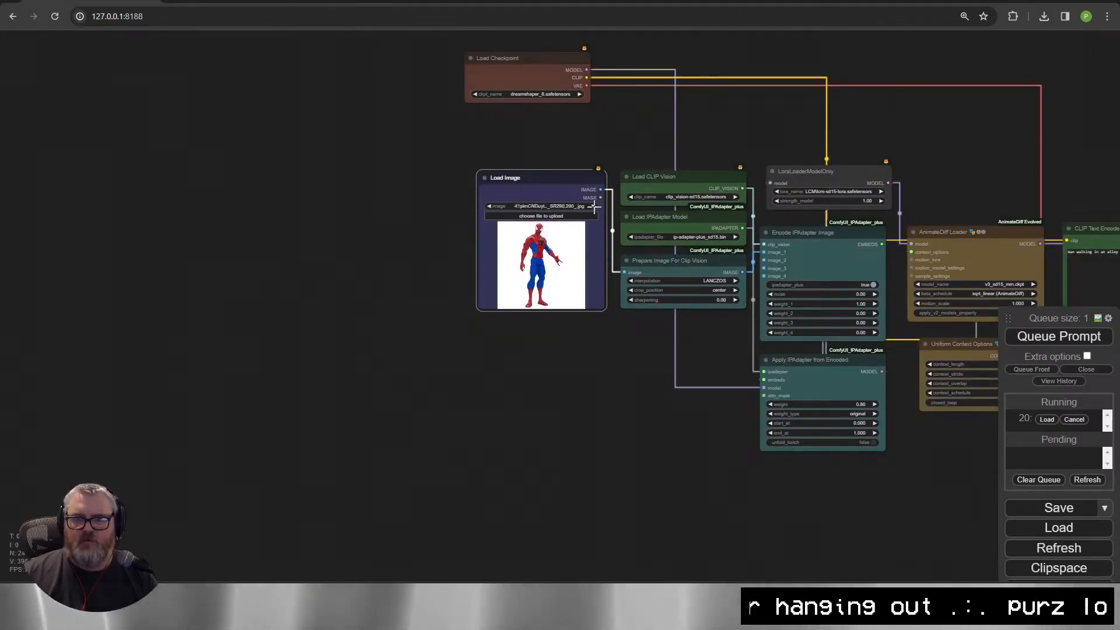
scroll(621, 385, up, 10)
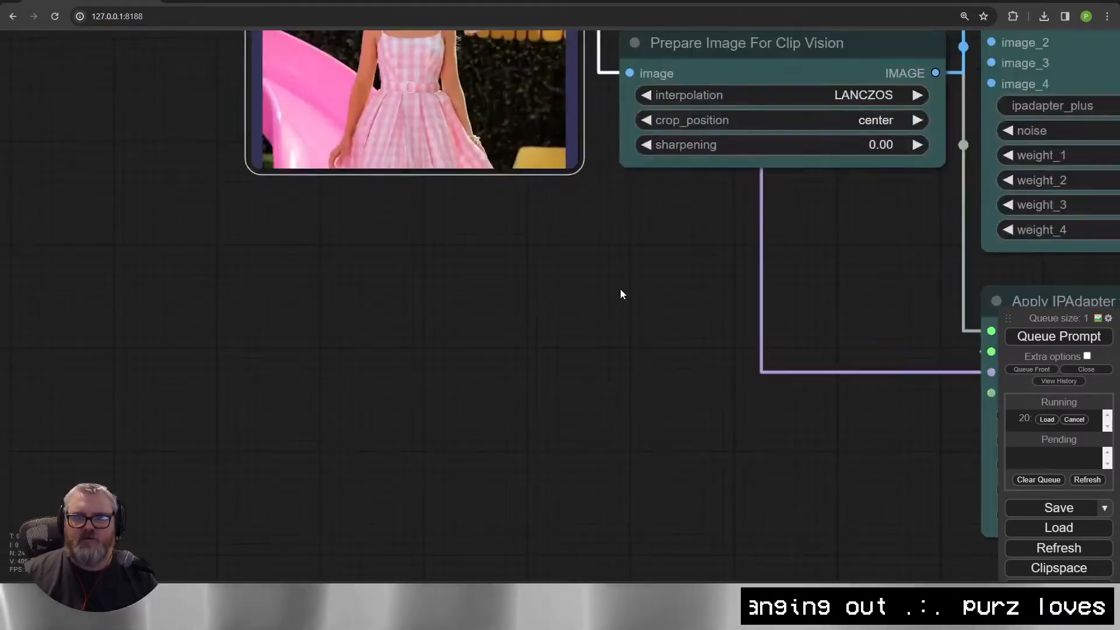
Open the weight value of the Apply IPAdapter from Encoded node for editing.
drag(851, 338, 467, 454)
scroll(467, 455, down, 6)
drag(877, 175, 233, 350)
drag(956, 262, 415, 545)
drag(116, 543, 1026, 487)
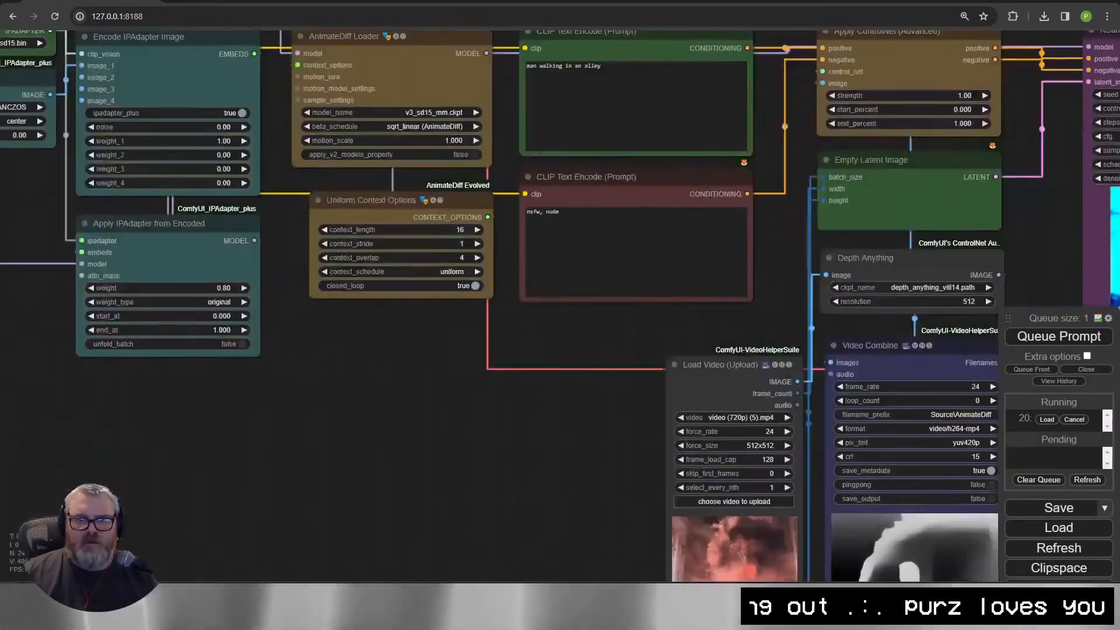
drag(105, 420, 1020, 451)
drag(765, 340, 188, 621)
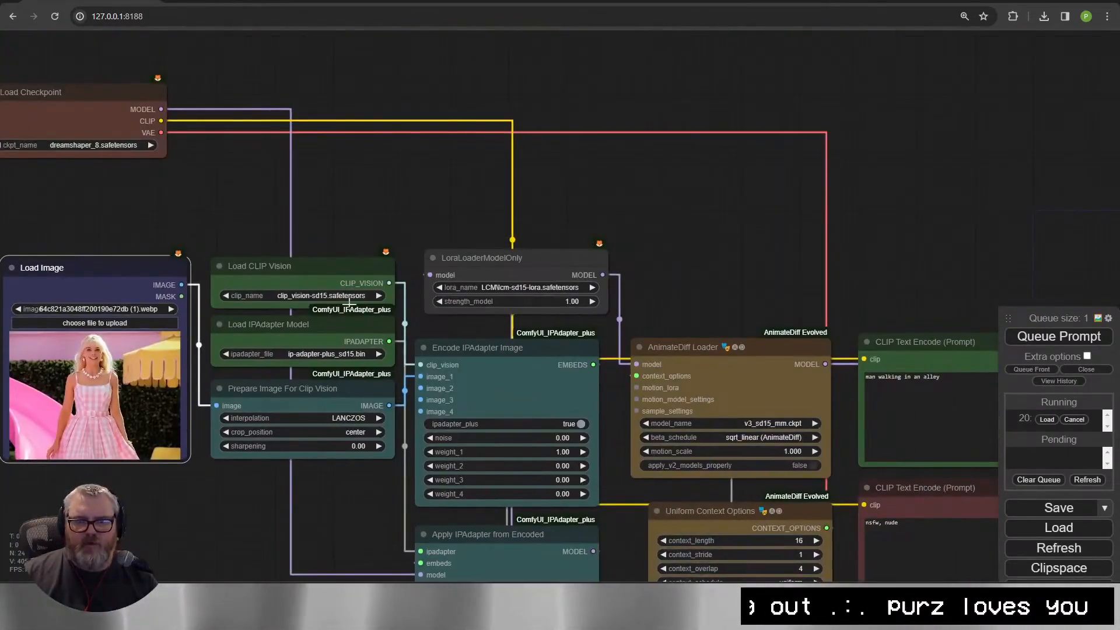
drag(589, 550, 557, 365)
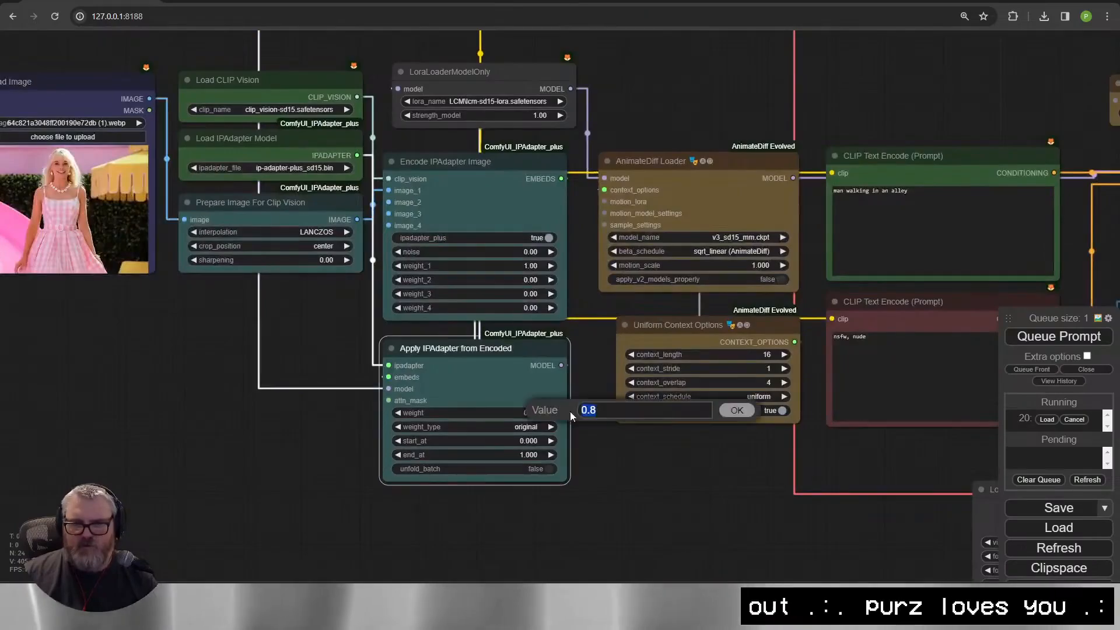
Set the KSampler node to 6 steps and a cfg of 2.0.
drag(641, 443, 4, 541)
drag(744, 474, 369, 357)
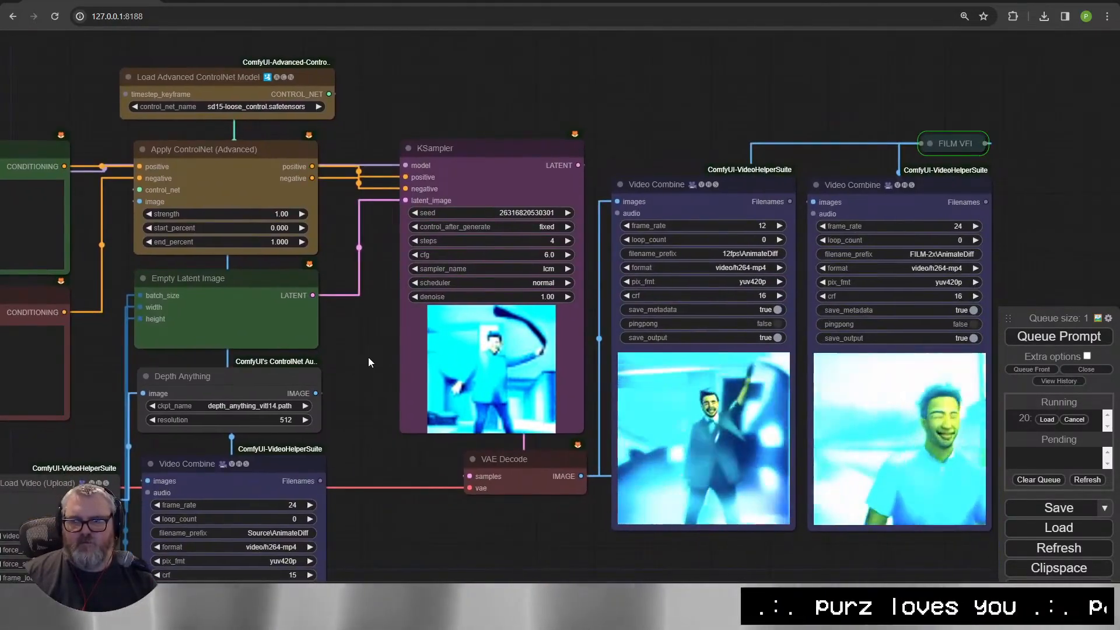
scroll(760, 467, up, 4)
scroll(759, 466, down, 7)
click(591, 287)
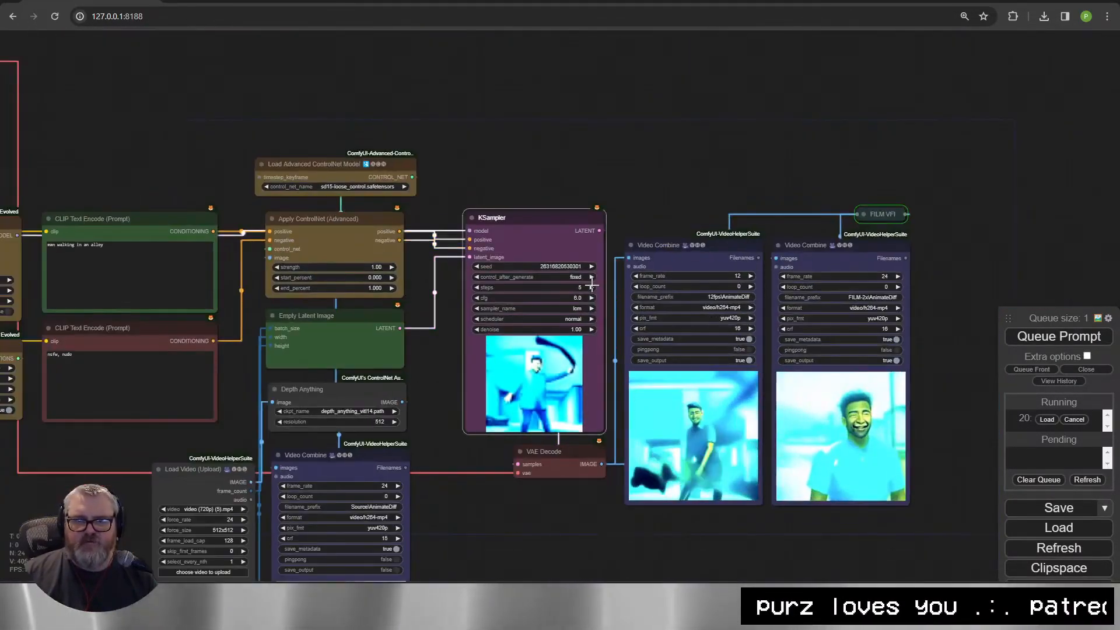
click(576, 297)
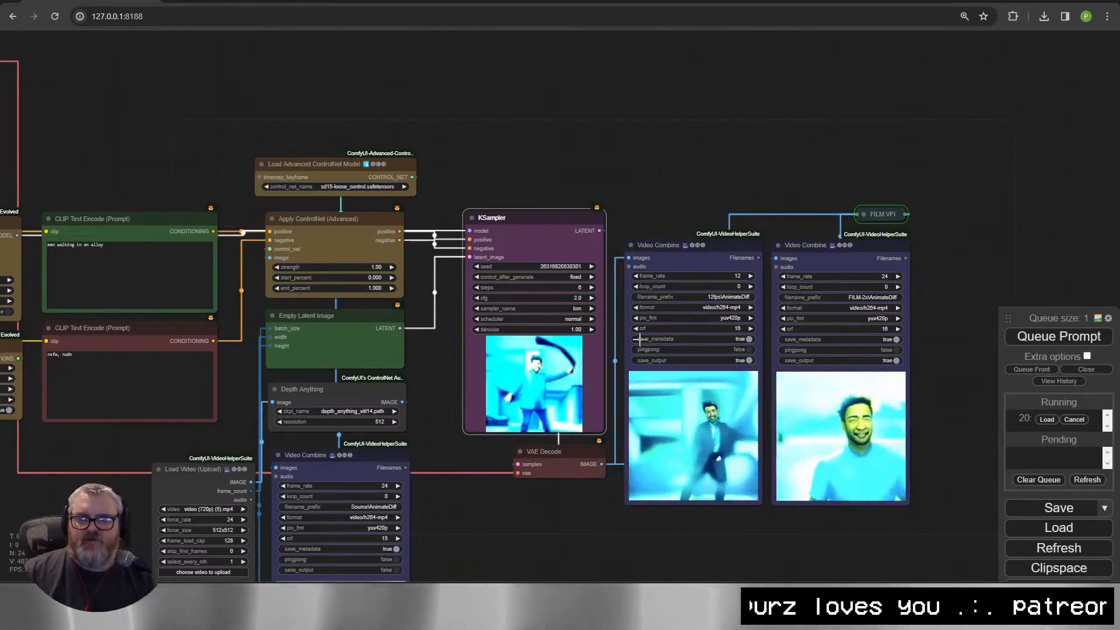
Examine the KSampler preview, the 12 fps video output and the depth map of the smoke clip.
scroll(502, 239, up, 15)
scroll(513, 236, down, 6)
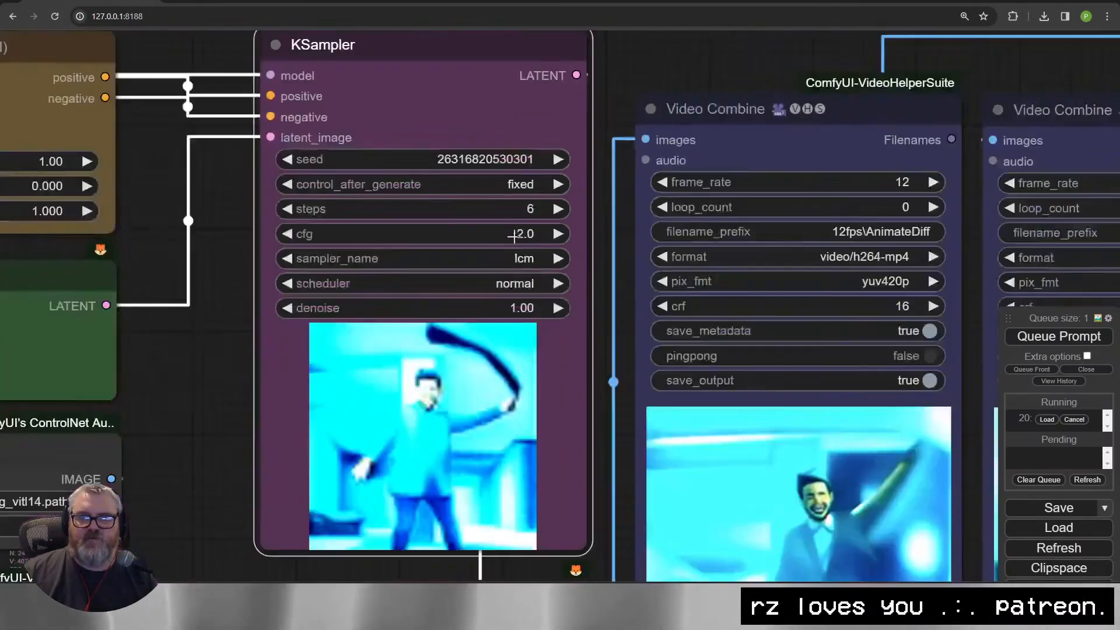
scroll(514, 236, down, 6)
drag(372, 453, 382, 574)
scroll(382, 574, up, 3)
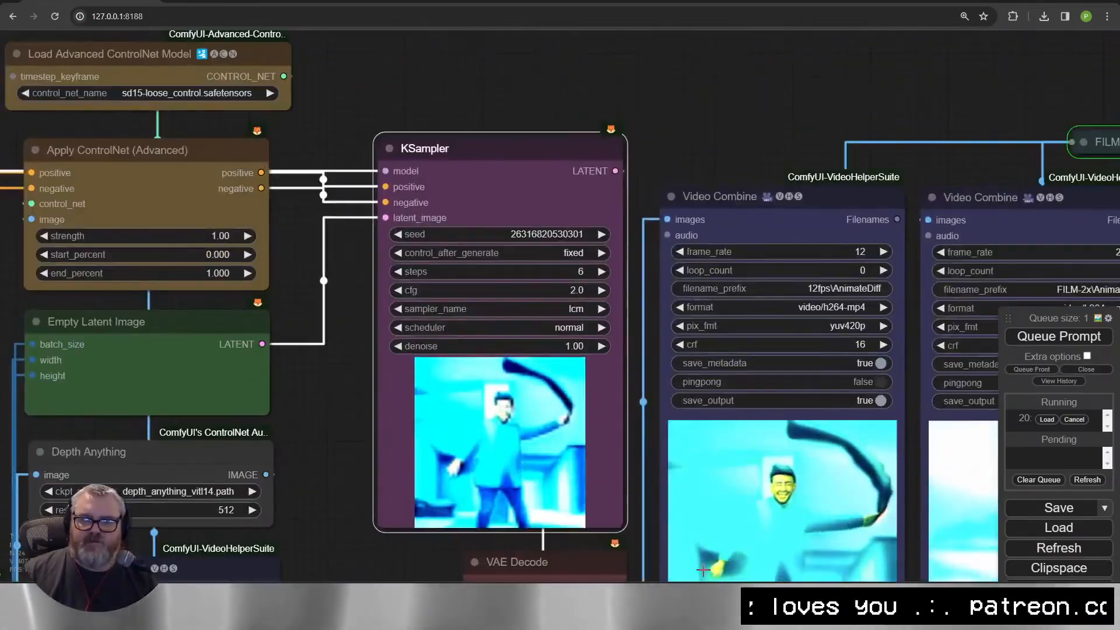
scroll(703, 569, down, 2)
drag(424, 518, 587, 200)
drag(580, 375, 568, 331)
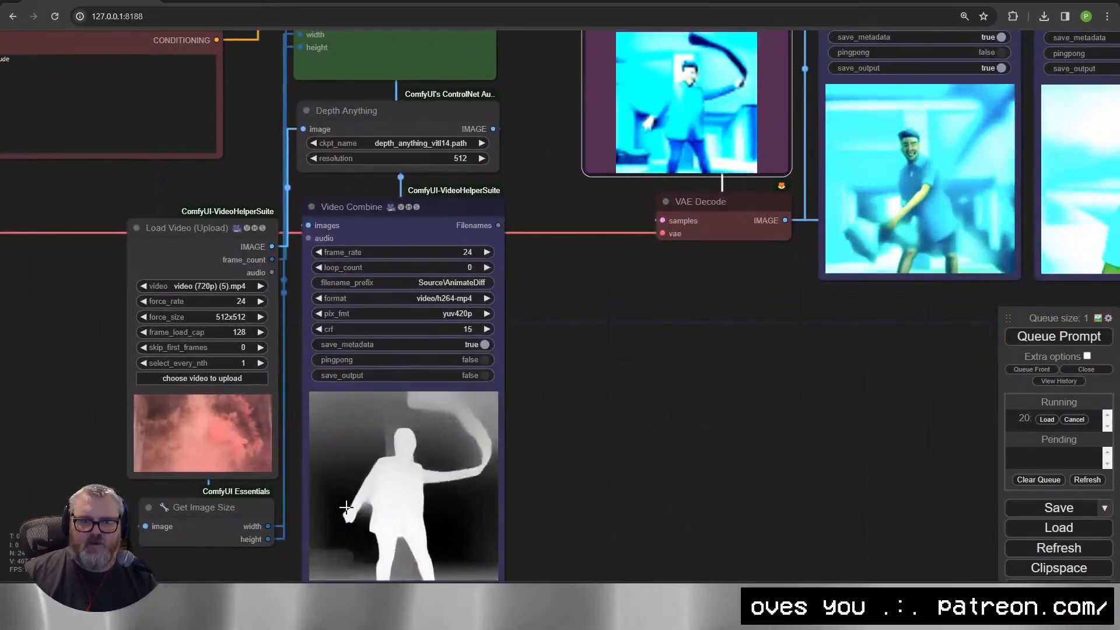
Change the positive prompt to "mr bean spraying smoke in an alley" and queue the prompt.
drag(280, 351, 546, 567)
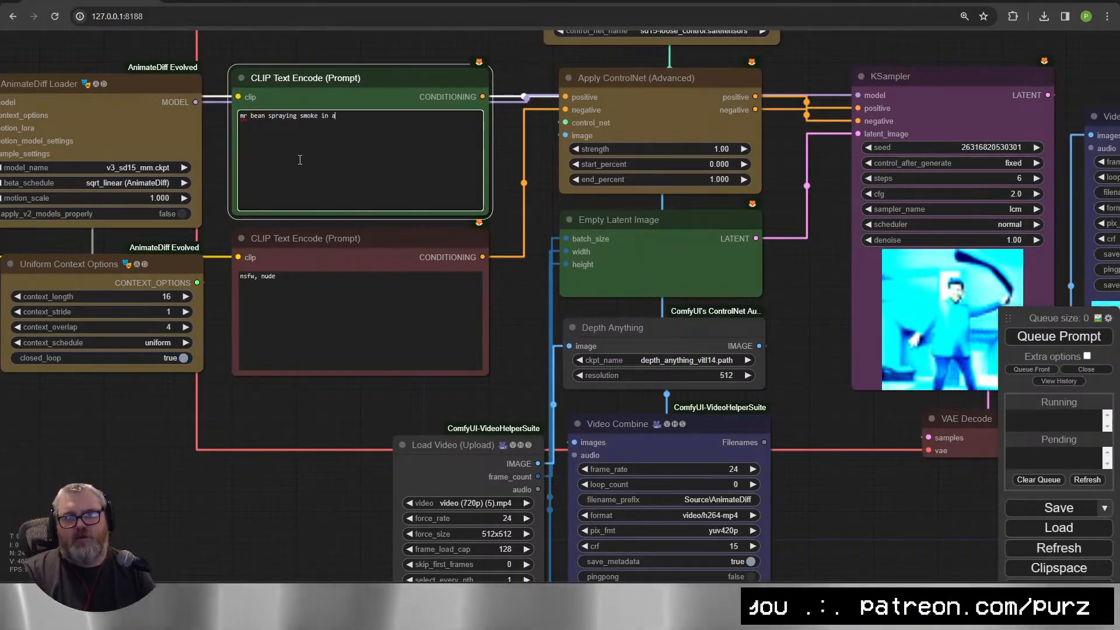
scroll(836, 361, down, 3)
drag(810, 368, 415, 412)
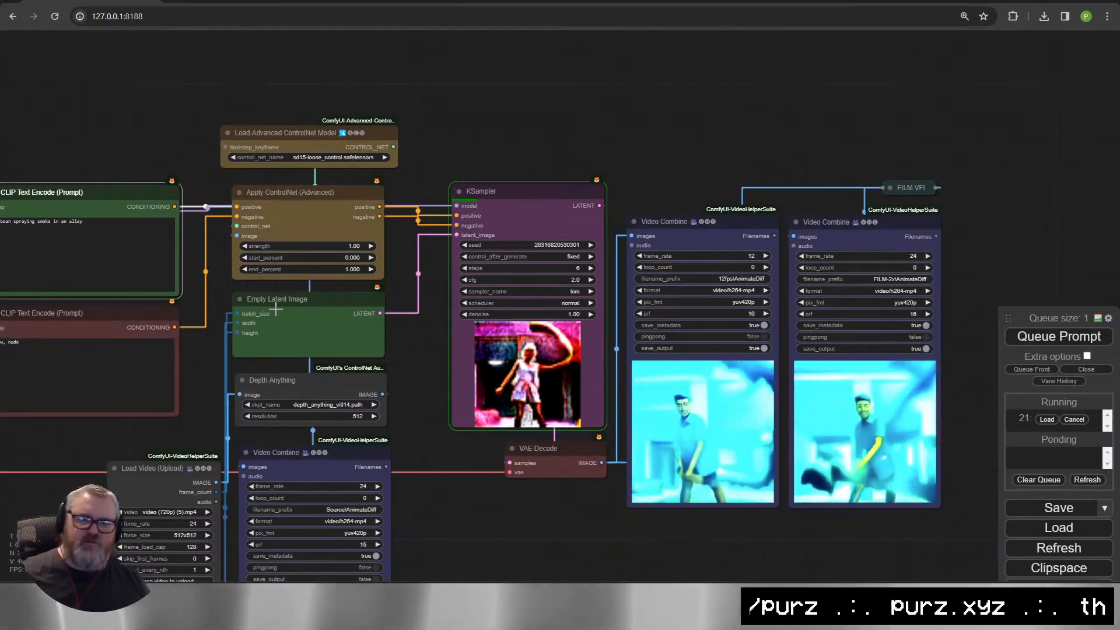
Examine the KSampler preview of the smoke-spraying figure and the 12 fps and 24 fps video outputs.
drag(110, 115, 933, 136)
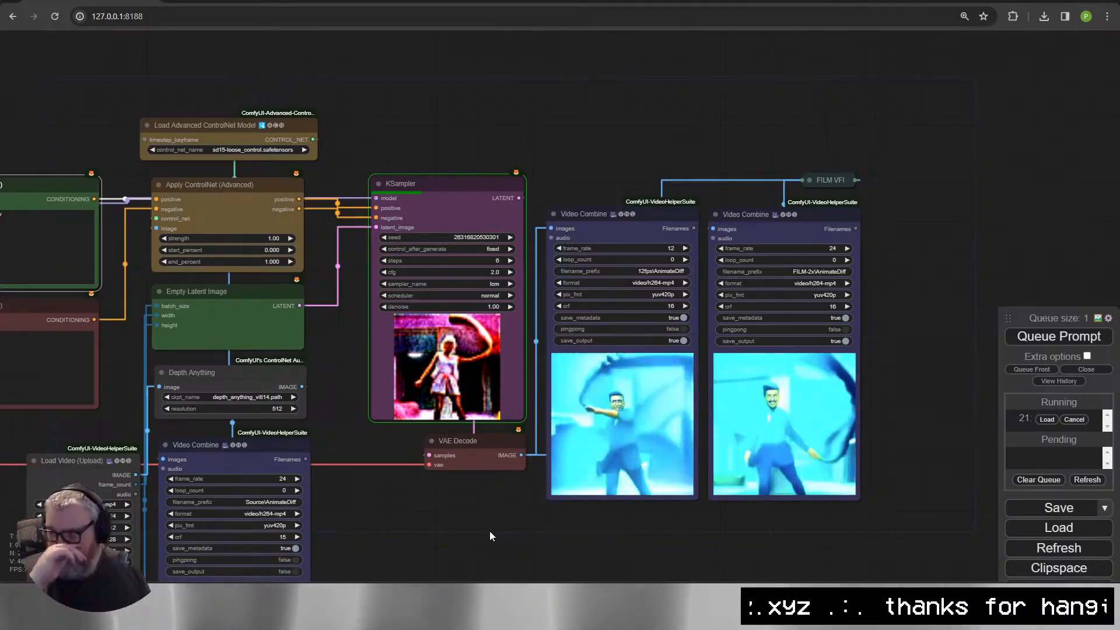
scroll(557, 327, up, 9)
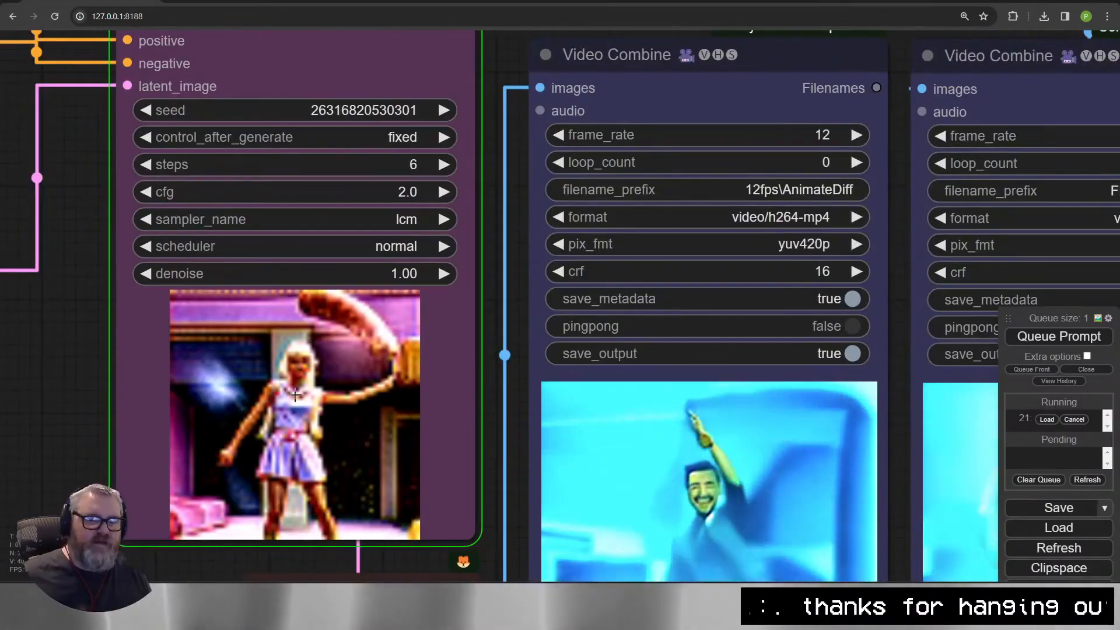
scroll(326, 419, down, 6)
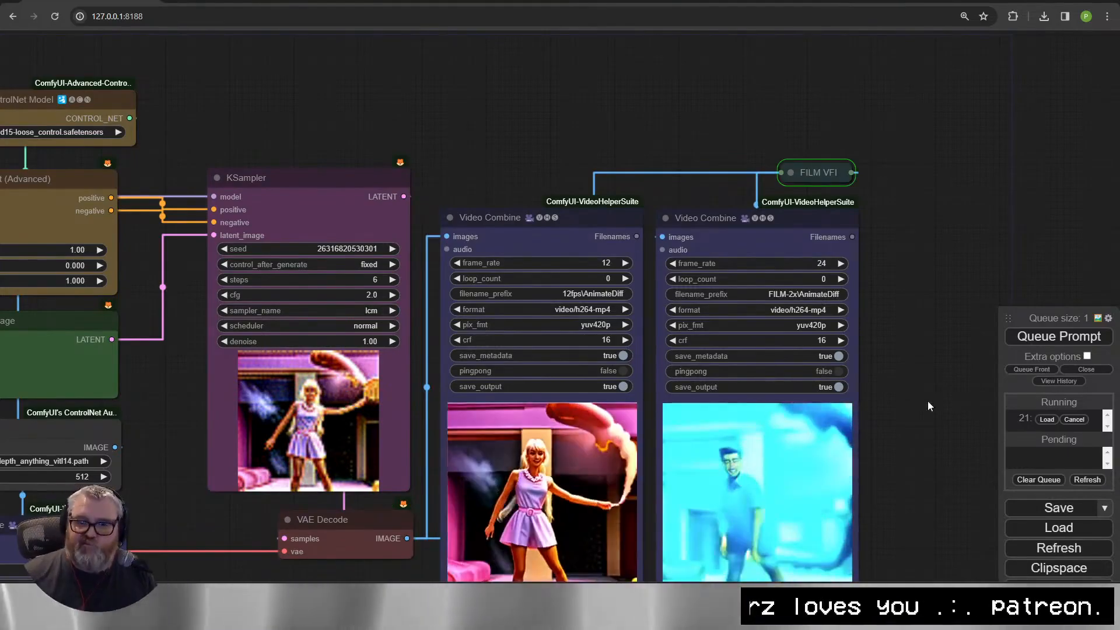
drag(927, 401, 880, 244)
scroll(687, 438, up, 5)
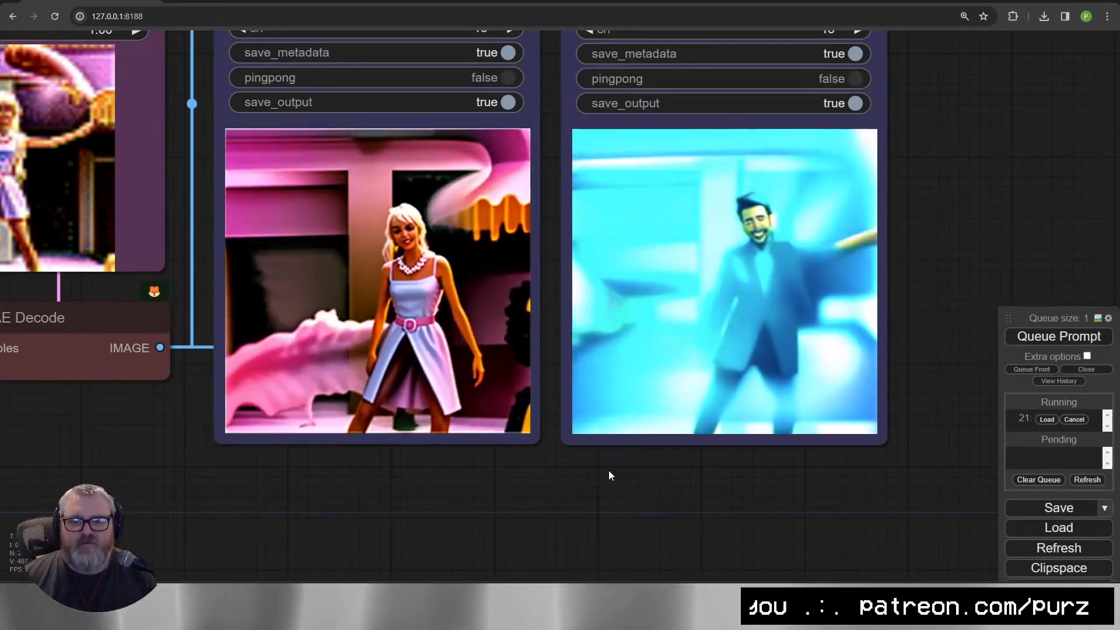
Change the positive prompt to "barbie spraying smoke in an alley".
scroll(256, 429, up, 1)
scroll(120, 443, down, 4)
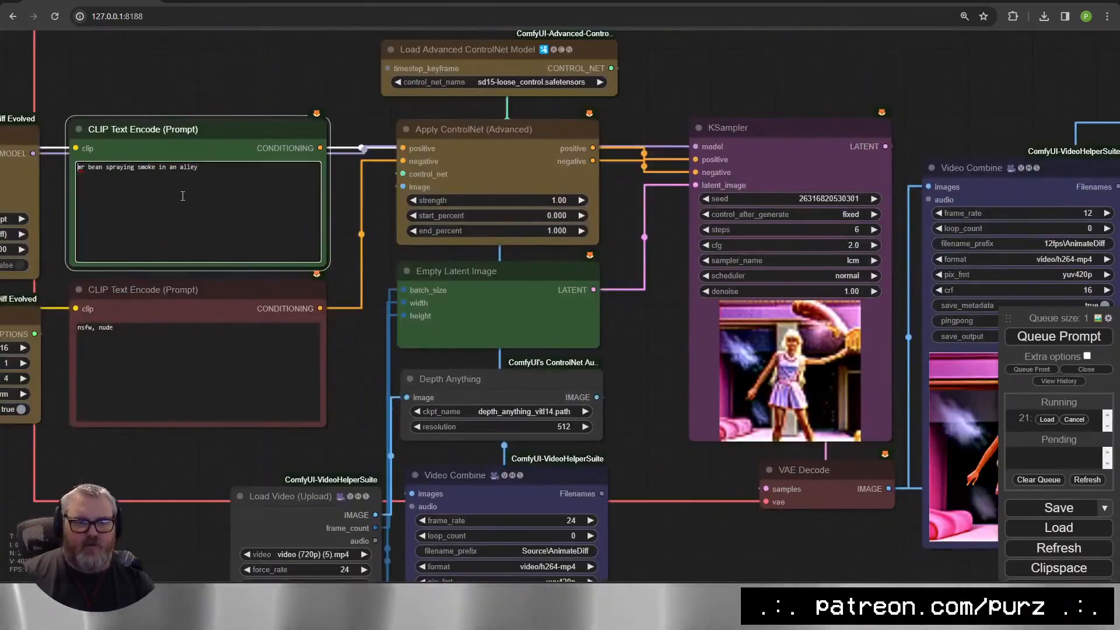
text(barvb)
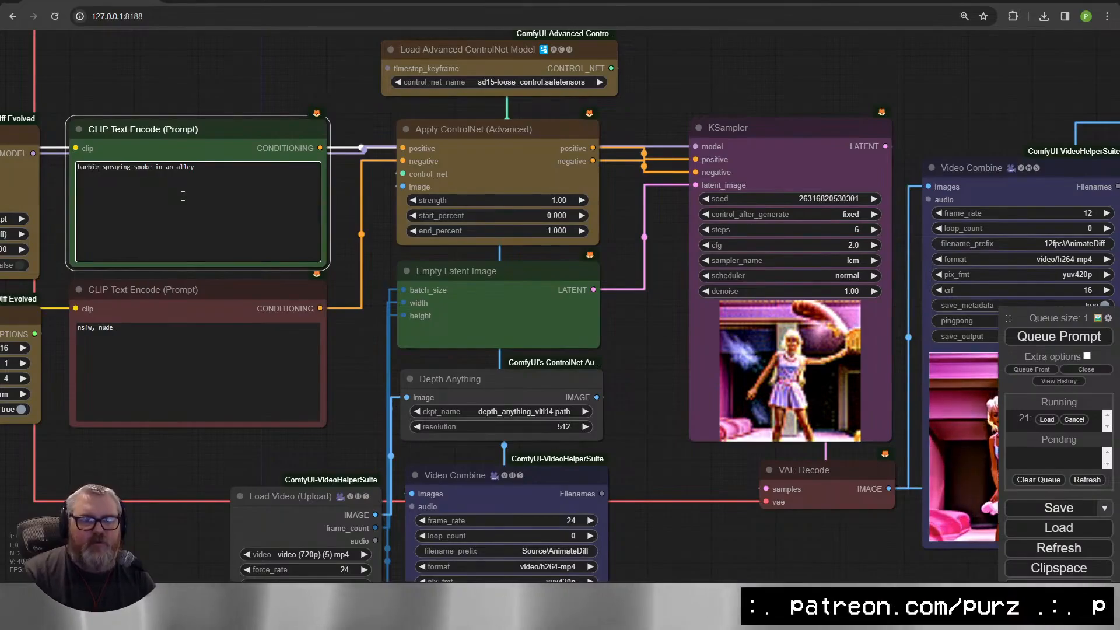
Examine the IPAdapter reference image and its weights, then compare the 12 fps and interpolated 24 fps video outputs.
scroll(182, 196, down, 2)
drag(875, 350, 175, 350)
scroll(175, 350, up, 4)
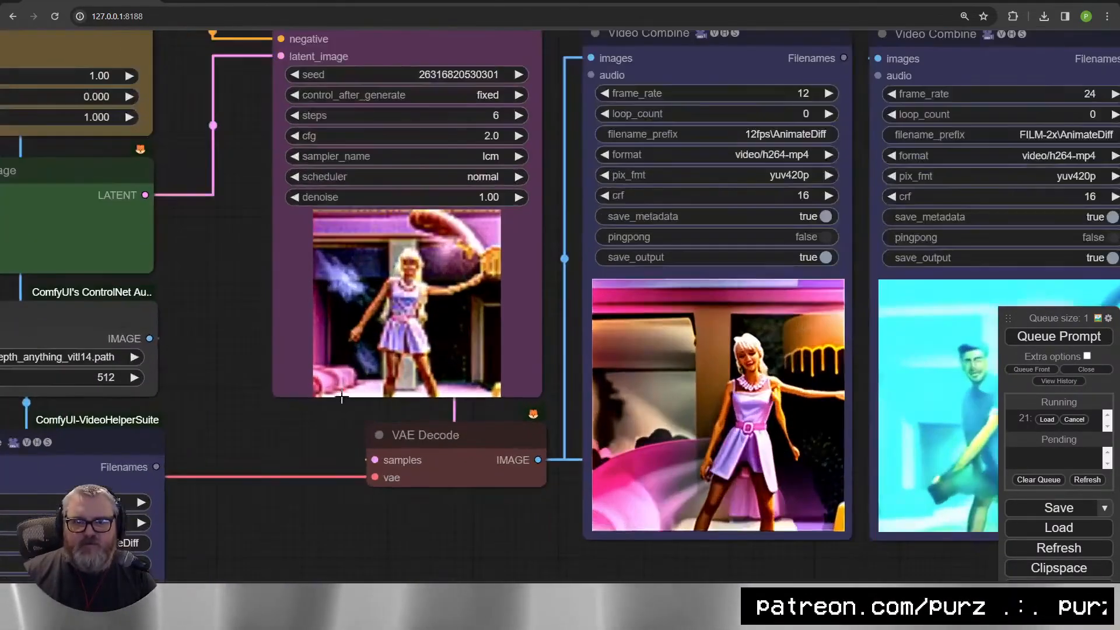
drag(92, 396, 1025, 104)
drag(408, 128, 953, 390)
scroll(563, 311, up, 1)
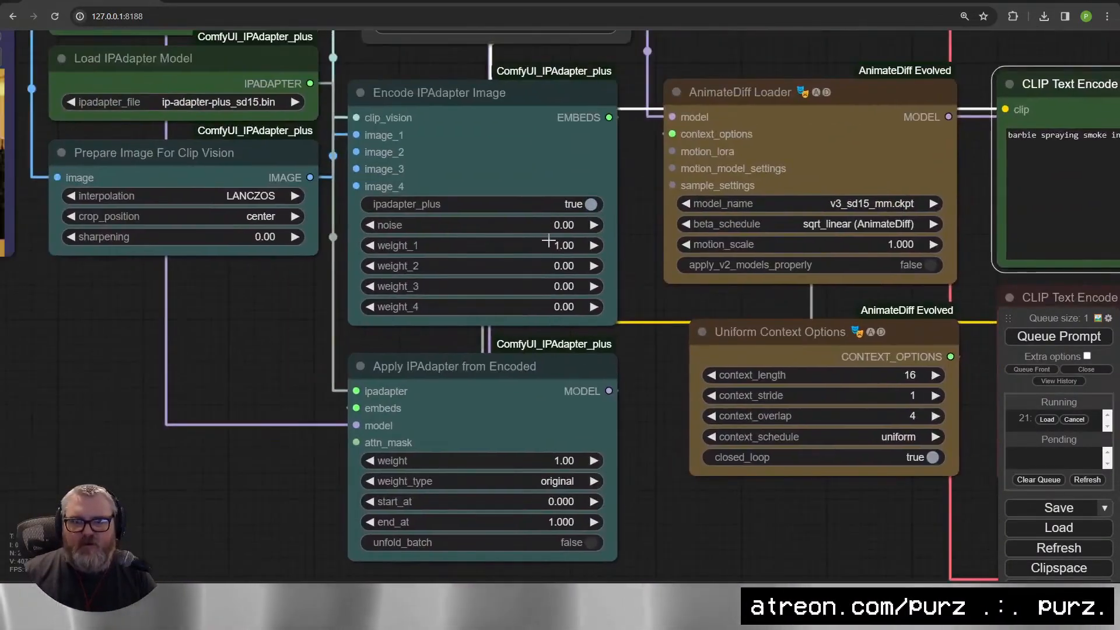
drag(293, 298, 560, 485)
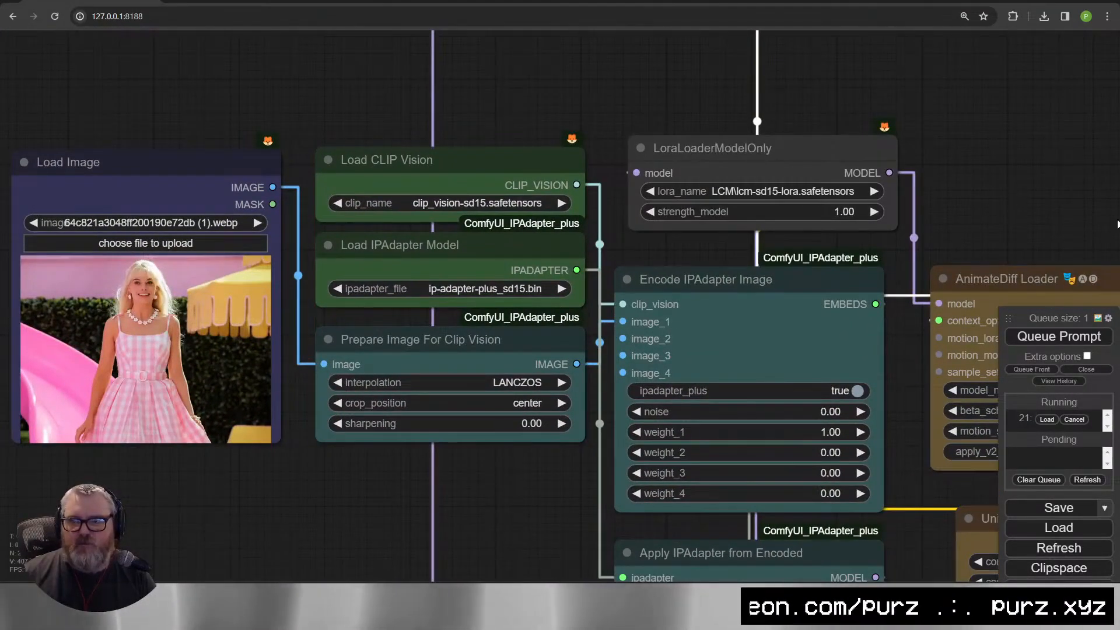
drag(1117, 223, 245, 132)
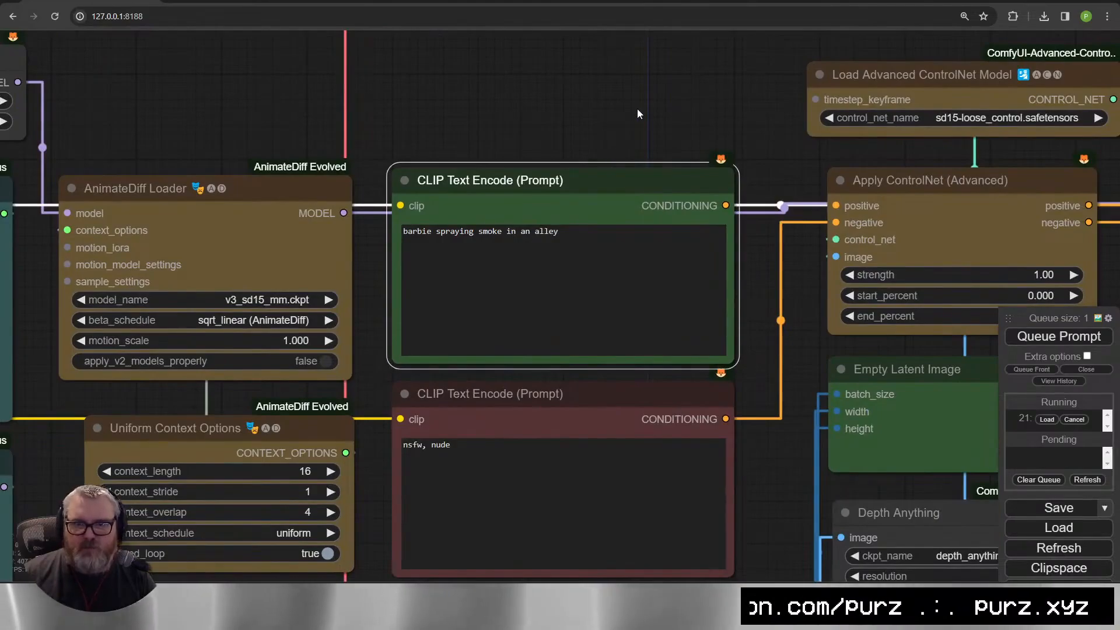
drag(637, 112, 566, 531)
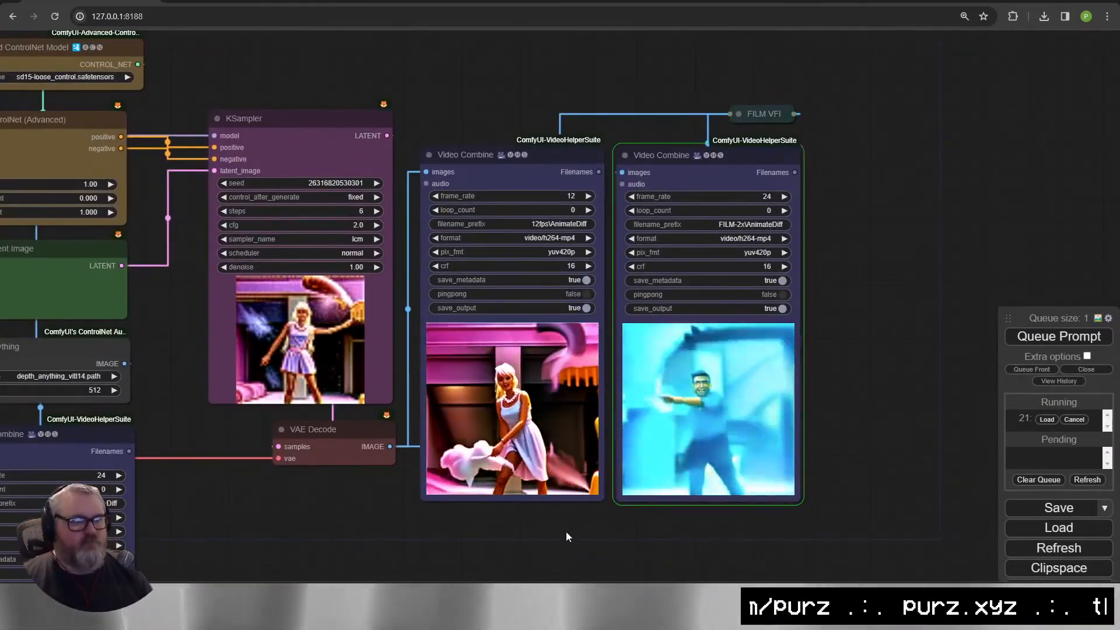
scroll(818, 417, up, 10)
drag(832, 417, 869, 411)
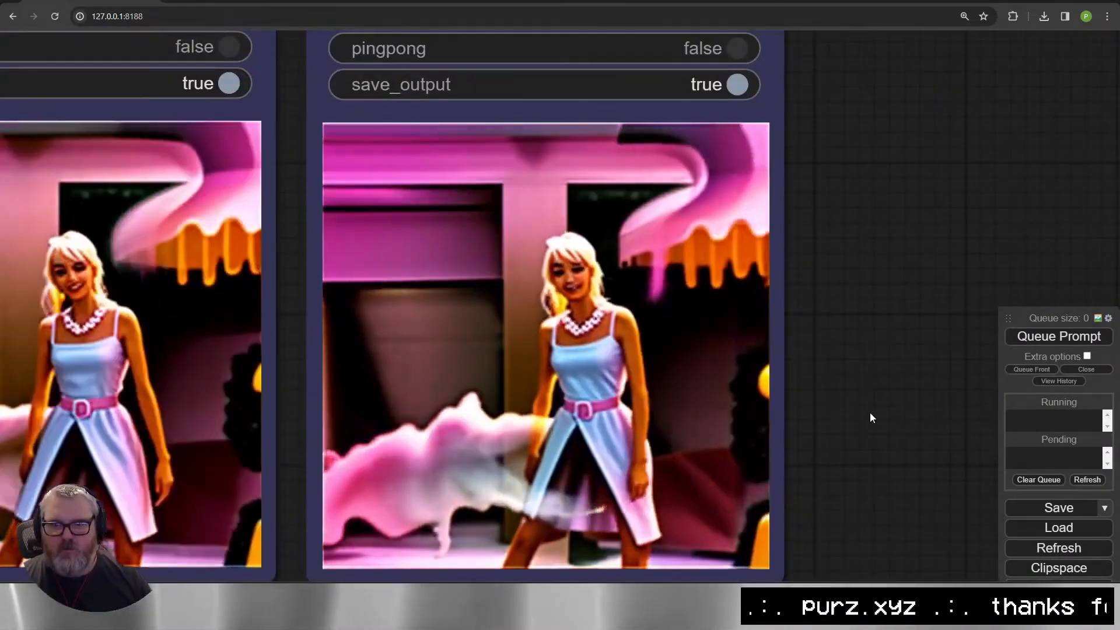
scroll(901, 393, down, 10)
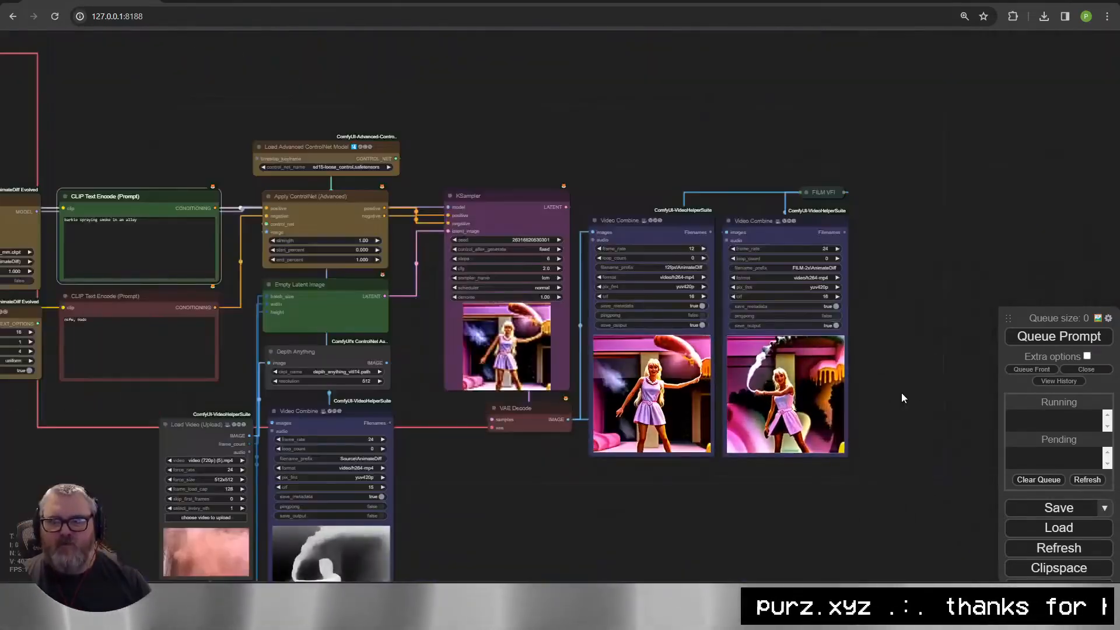
Move the Load Video and Get Image Size nodes beneath the negative prompt and the Empty Latent Image node above the positive prompt.
drag(199, 166, 248, 84)
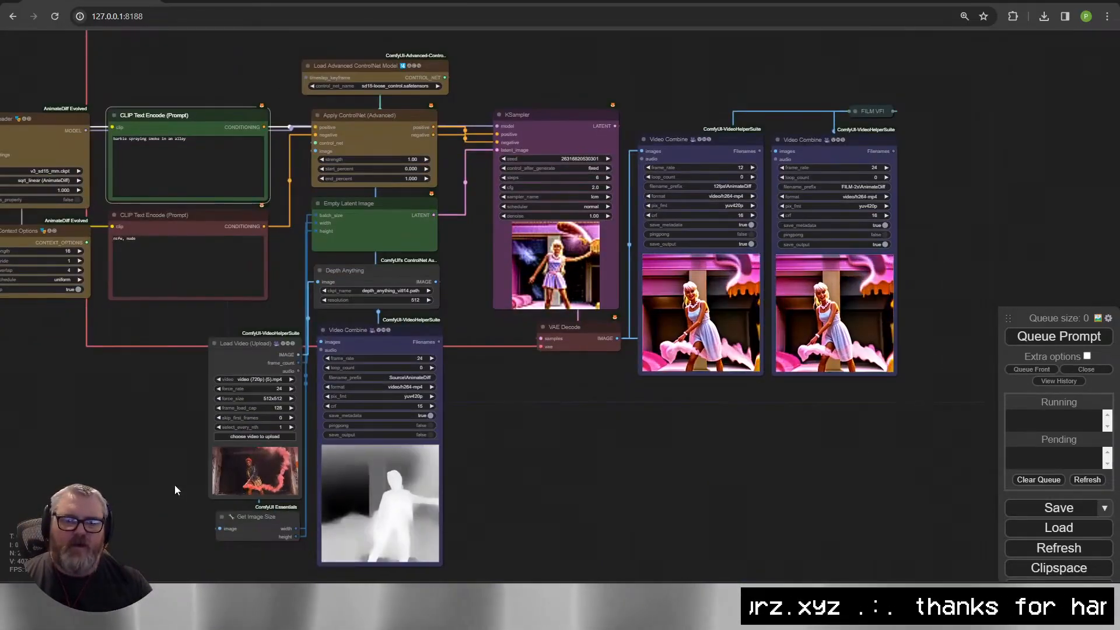
drag(243, 553, 164, 355)
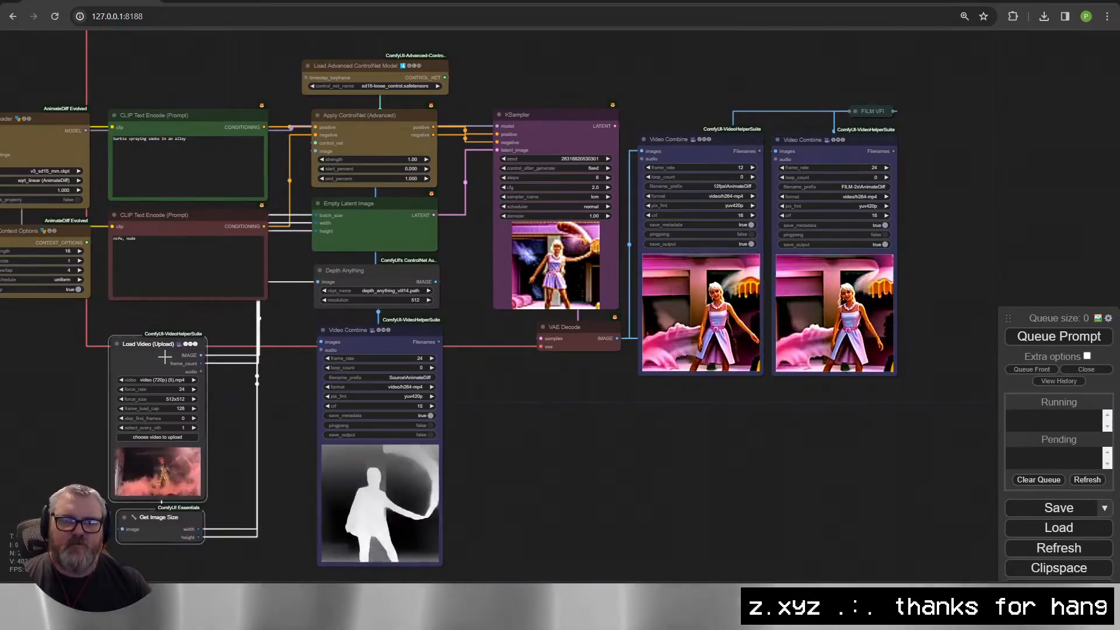
drag(232, 347, 211, 327)
scroll(211, 326, up, 1)
drag(356, 209, 165, 41)
Move the depth nodes up and shift the KSampler, VAE Decode and output nodes right to make room for a second ControlNet.
drag(415, 254, 414, 189)
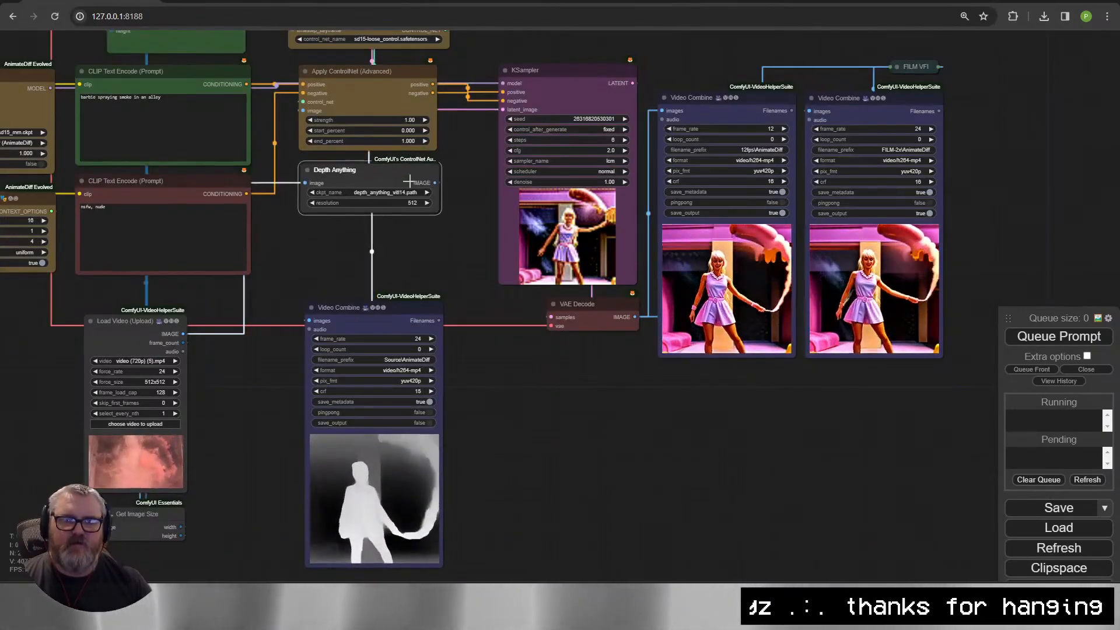
drag(390, 320, 383, 256)
drag(479, 53, 957, 385)
drag(560, 70, 839, 67)
drag(562, 222, 547, 366)
Duplicate the Load Advanced ControlNet Model and Apply ControlNet nodes beside the originals and select control_v11p_sd15_openpose.pth in the copy.
drag(257, 149, 461, 309)
key(ctrl+c)
key(ctrl+v)
click(623, 183)
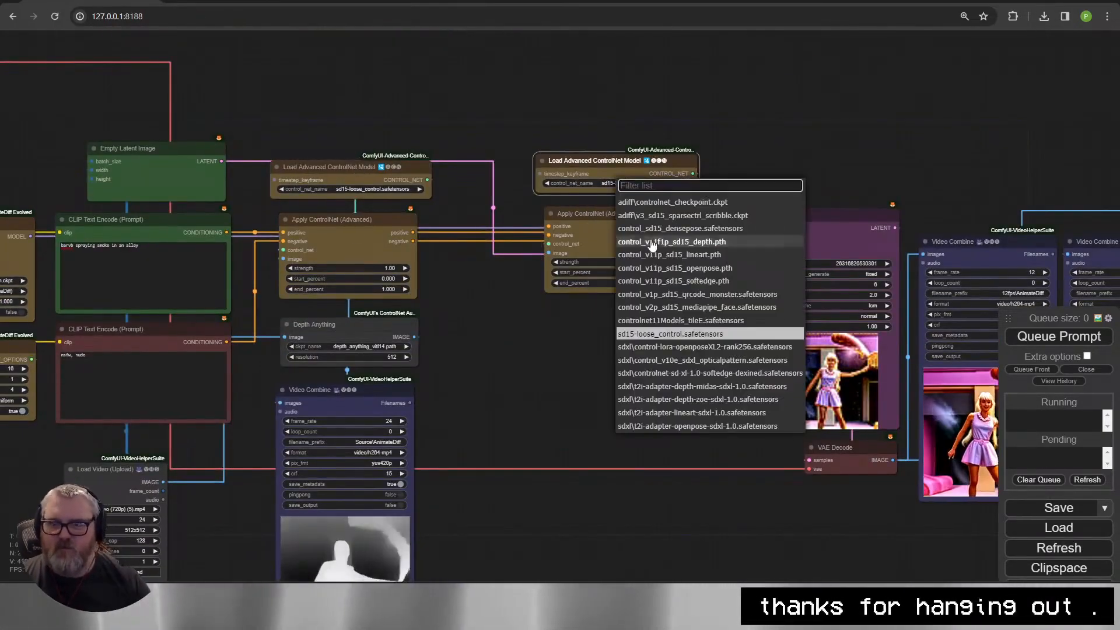
click(652, 267)
drag(589, 161, 583, 96)
drag(589, 214, 580, 146)
Add a DWPose Estimator node to the second Apply ControlNet's image input and feed it the Load Video image.
drag(519, 373, 557, 318)
scroll(556, 318, down, 1)
drag(578, 146, 595, 257)
click(600, 286)
text(dw)
drag(234, 415, 626, 220)
Duplicate the depth map's Video Combine node and connect the copy to the DWPose Estimator image output.
click(368, 331)
key(ctrl+c)
key(ctrl+v)
drag(516, 331, 613, 318)
drag(697, 232, 581, 330)
Move the pose nodes next to the depth nodes, placing both preprocessors above their ControlNets and the Video Combine previews directly below.
drag(737, 509, 560, 58)
drag(624, 131, 552, 193)
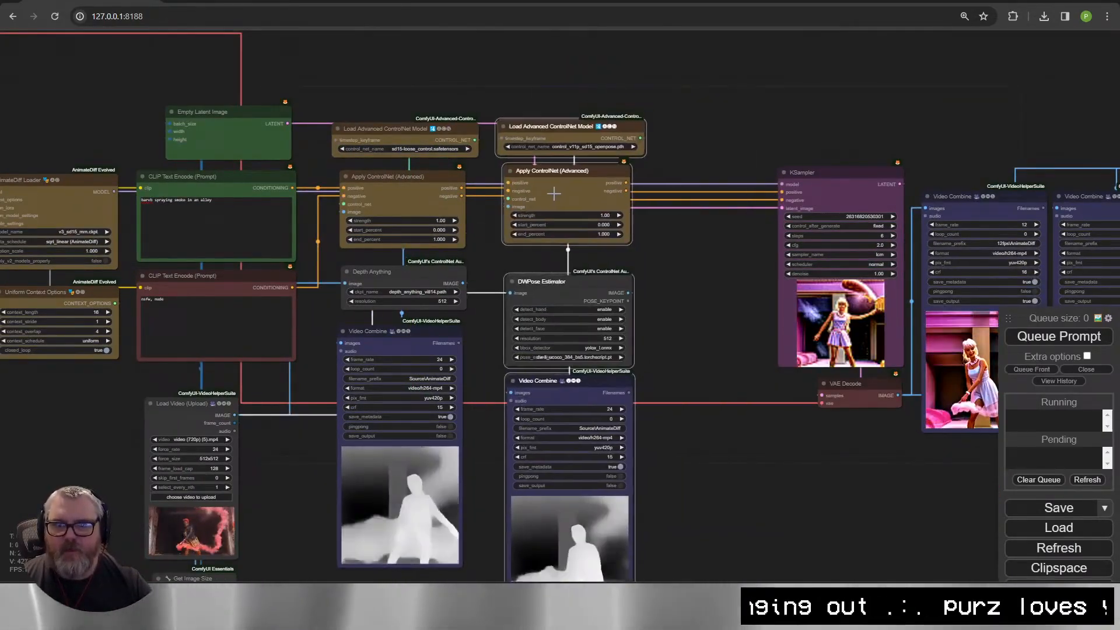
drag(569, 282, 563, 21)
drag(409, 271, 415, 68)
drag(567, 379, 566, 260)
drag(414, 346, 418, 281)
Align the preprocessor, ControlNet and preview nodes of the depth and pose branches into two tidy columns.
drag(579, 125, 588, 129)
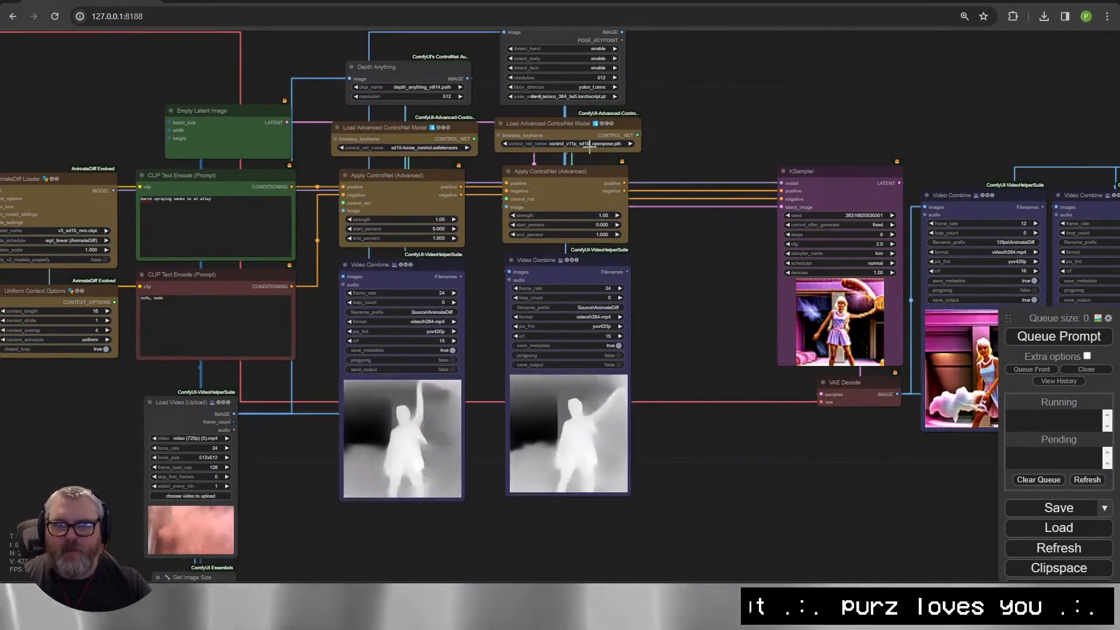
drag(408, 128, 418, 130)
drag(673, 246, 666, 350)
drag(577, 120, 583, 126)
drag(402, 170, 400, 177)
drag(665, 378, 666, 260)
scroll(666, 260, down, 2)
drag(671, 38, 367, 467)
drag(571, 174, 565, 196)
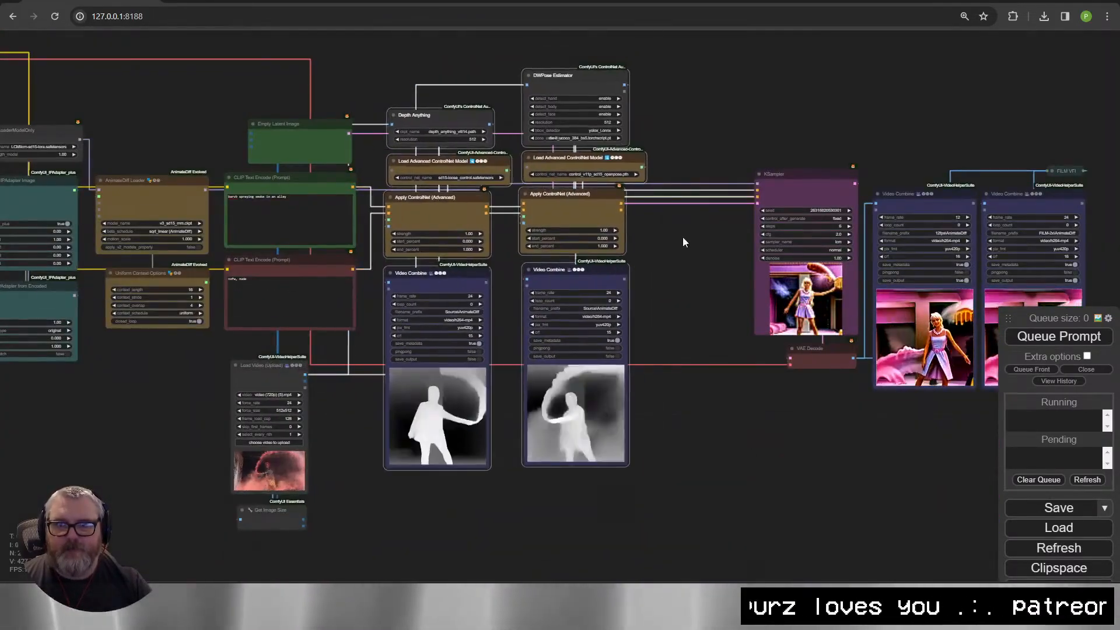
drag(563, 270, 563, 277)
Reselect control_v11p_sd15_openpose.pth as the second ControlNet model and queue the prompt.
scroll(683, 143, up, 5)
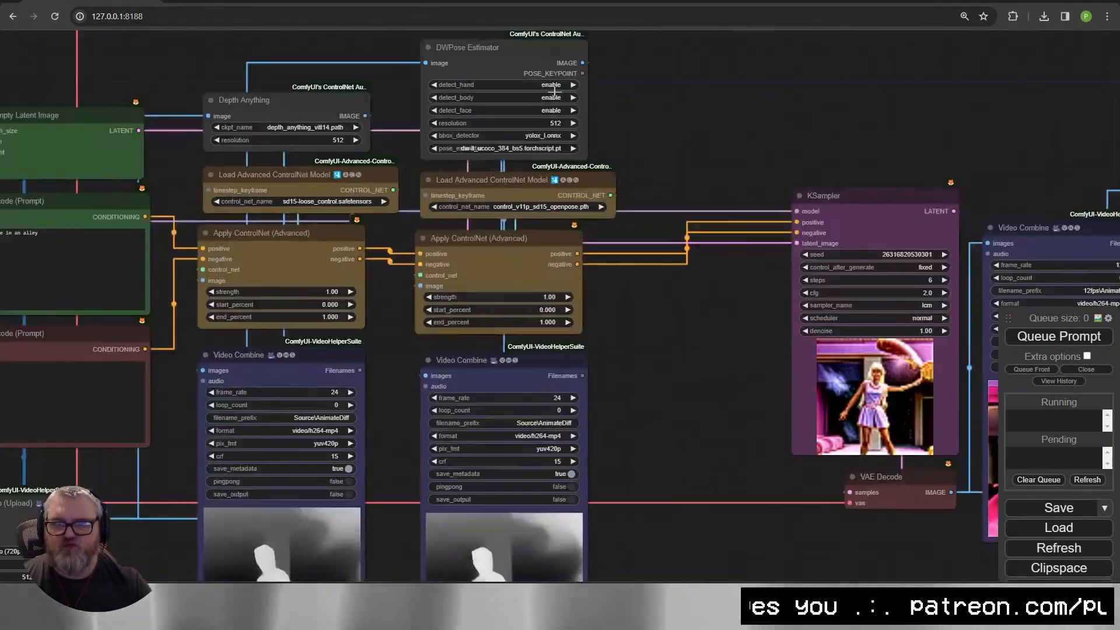
click(542, 206)
click(607, 287)
click(542, 239)
scroll(659, 409, down, 2)
drag(665, 484, 787, 387)
click(1062, 340)
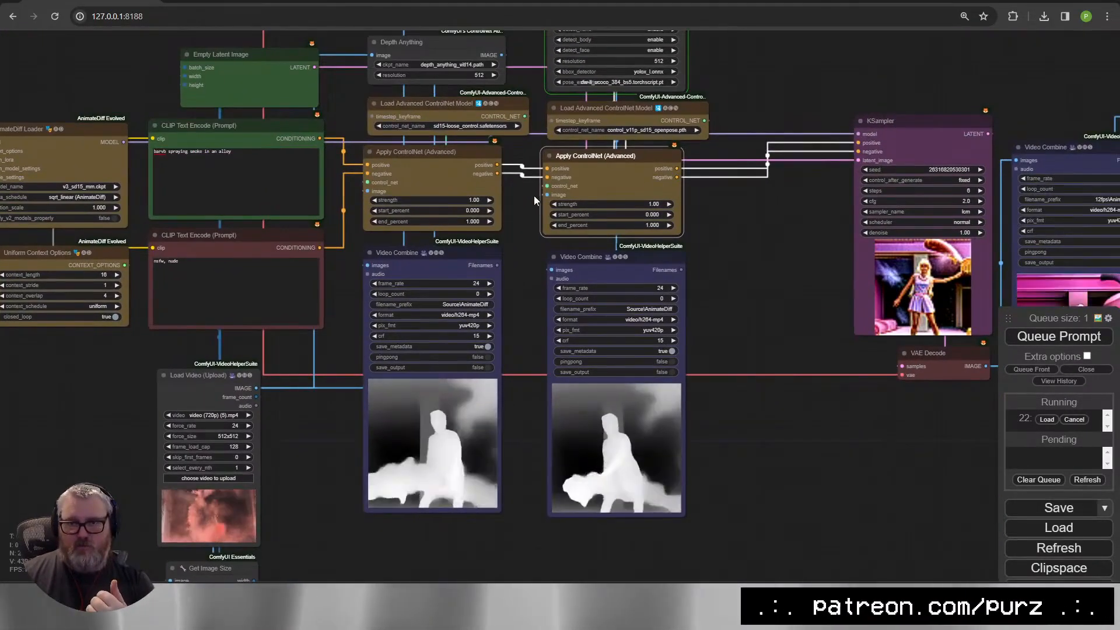
Bring the running DWPose Estimator node into view and check its processing log in the console window.
drag(532, 192, 473, 326)
mouse_move(497, 143)
mouse_down()
mouse_move(382, 146)
mouse_move(496, 150)
mouse_up()
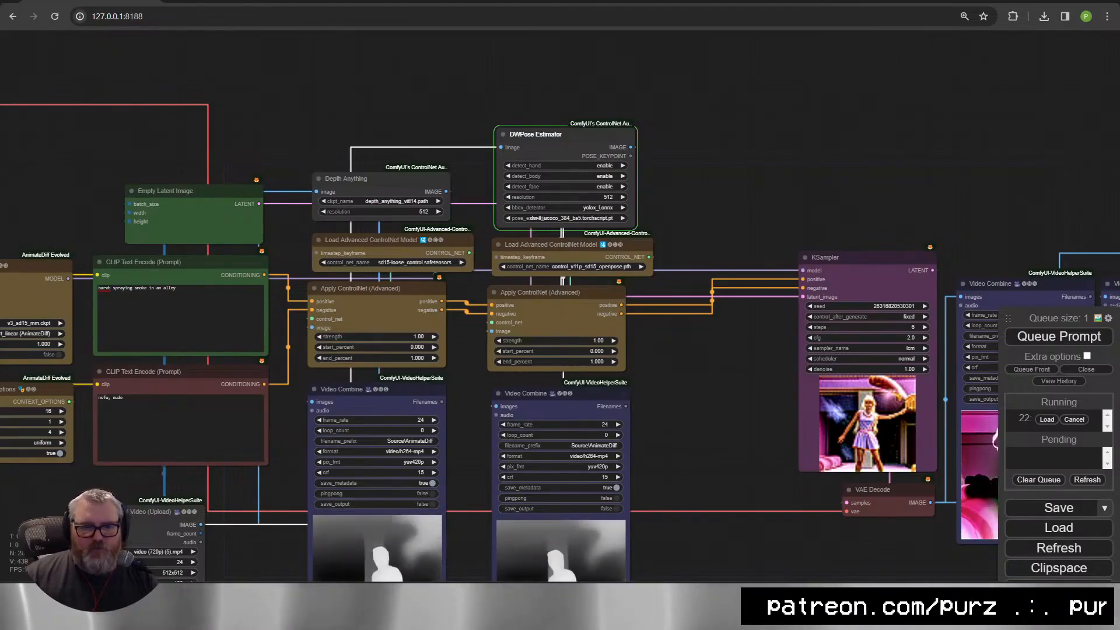
key(alt+Tab)
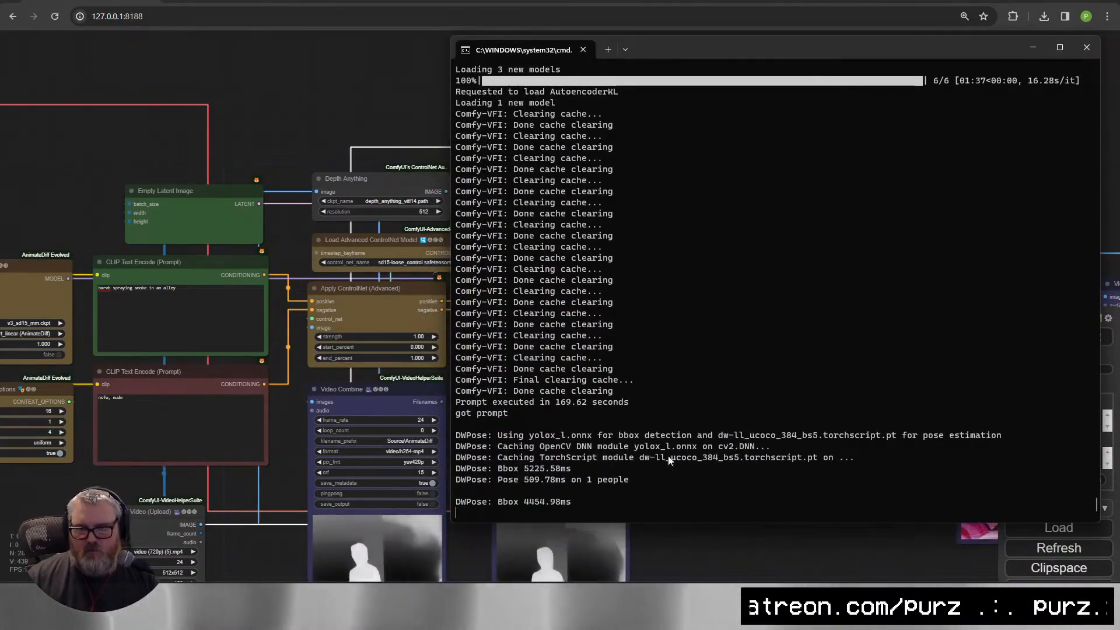
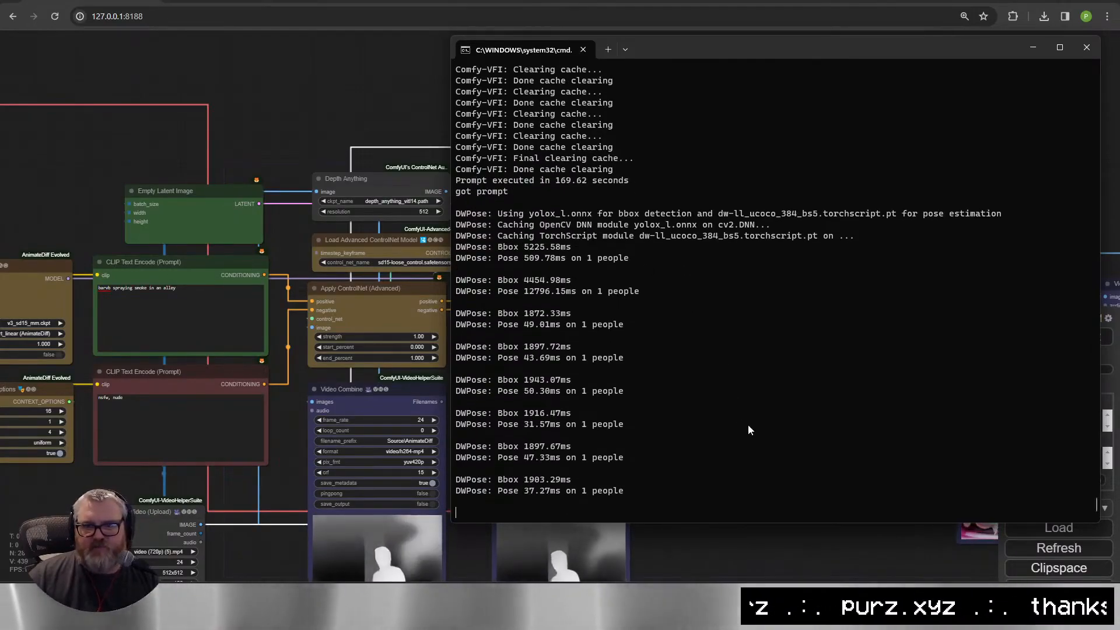
Stop the running ComfyUI server in the console window and confirm terminating the batch job.
click(717, 533)
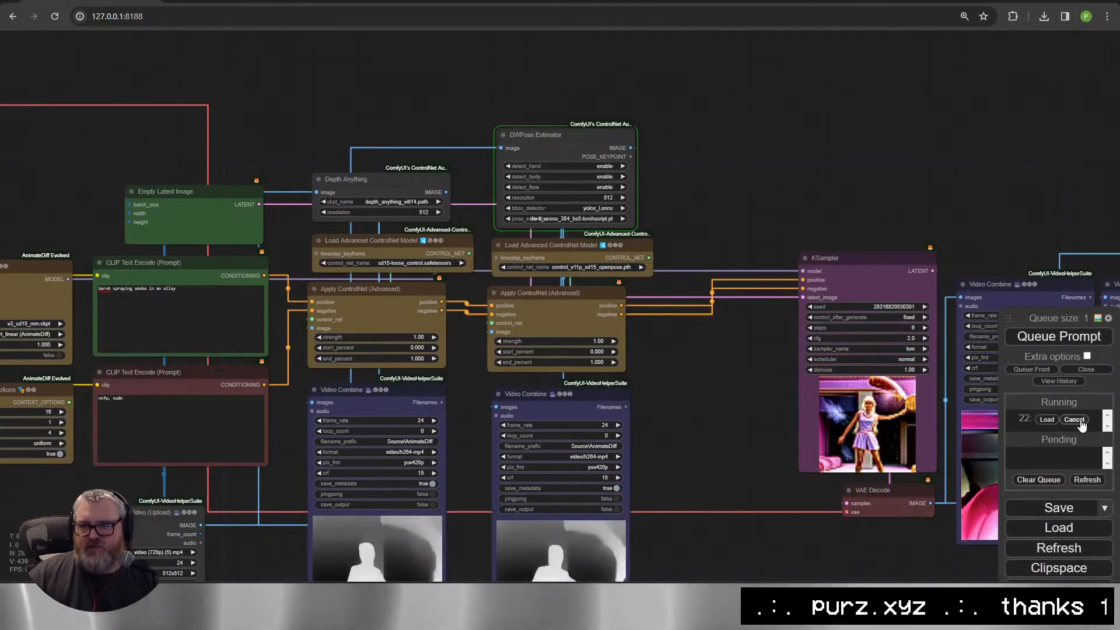
key(alt+Tab)
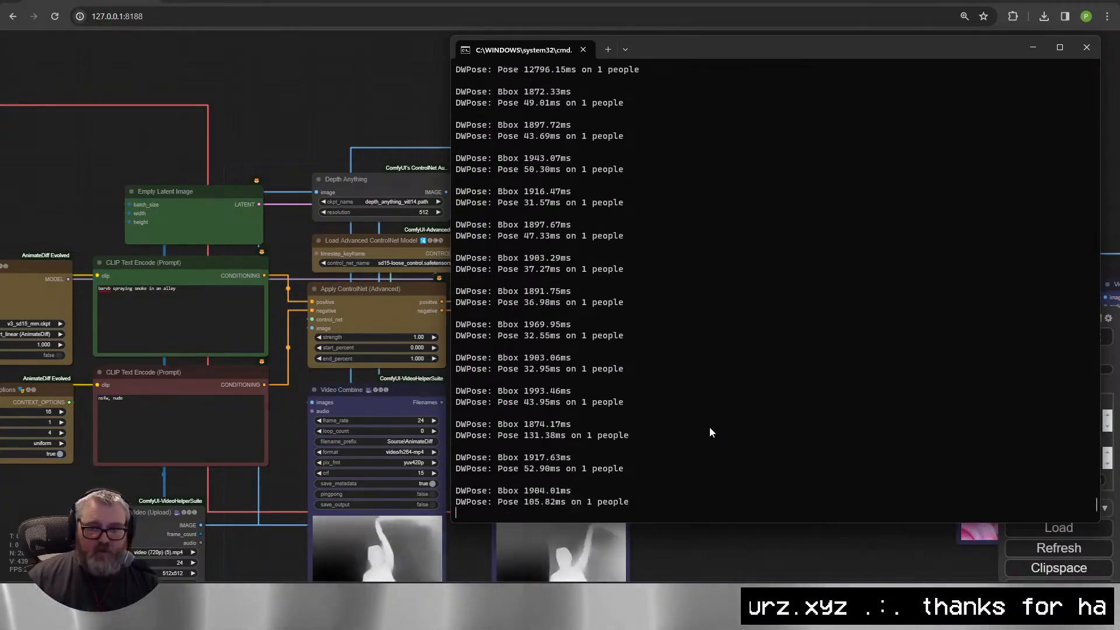
key(ctrl+c)
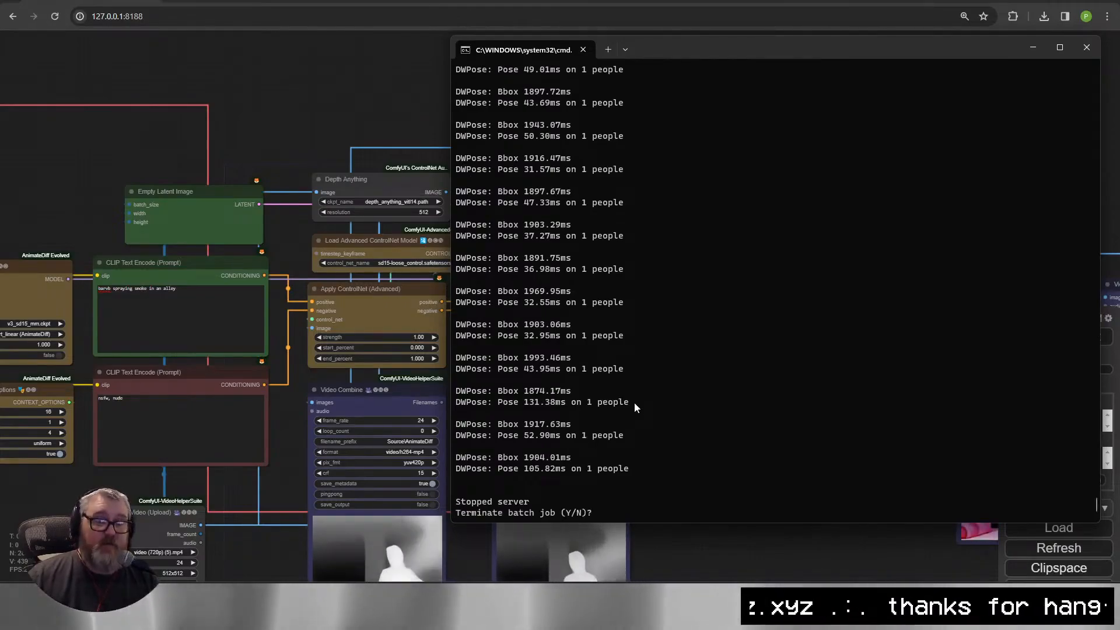
text(y)
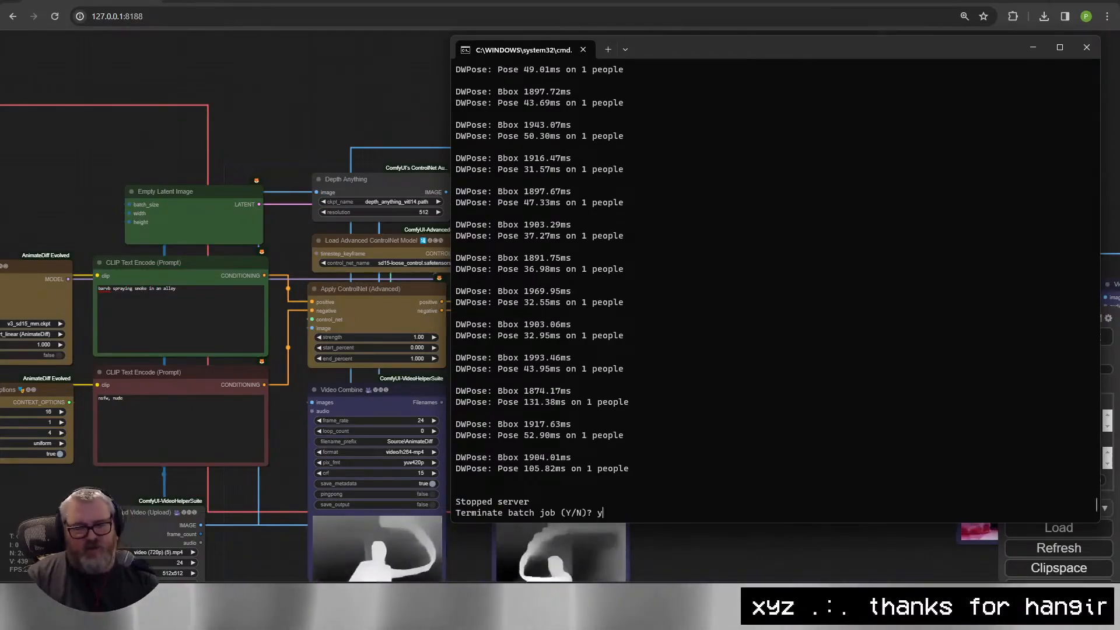
key(Return)
Restart the server by running run_nvidia_gpu.bat from the ComfyUI_windows_portable folder and return to the workflow in the browser.
key(super+r)
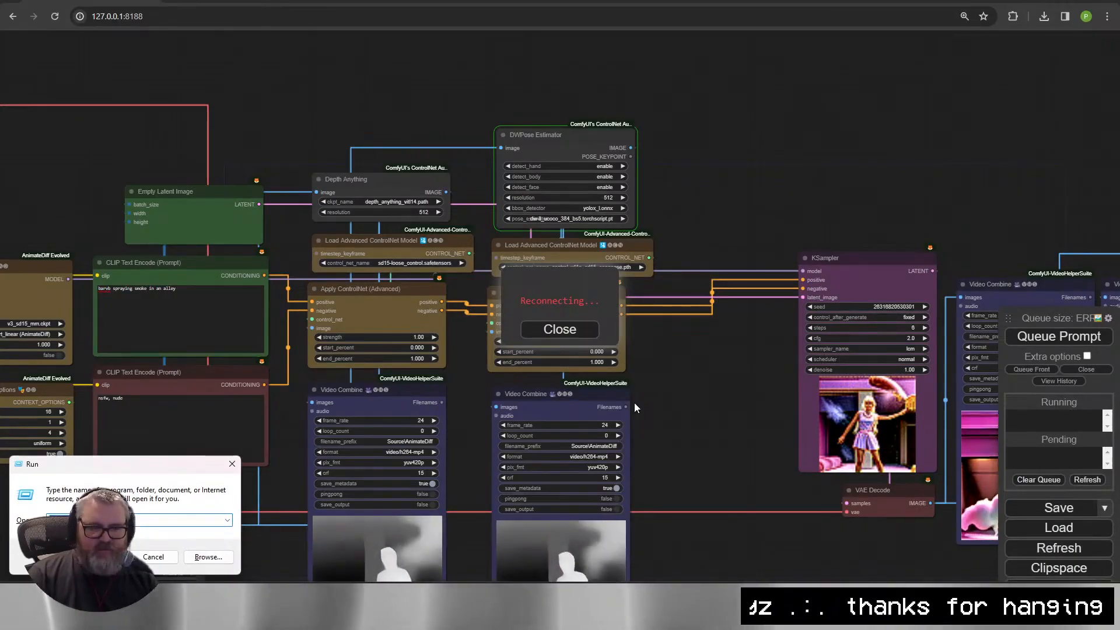
text(c:\tut\)
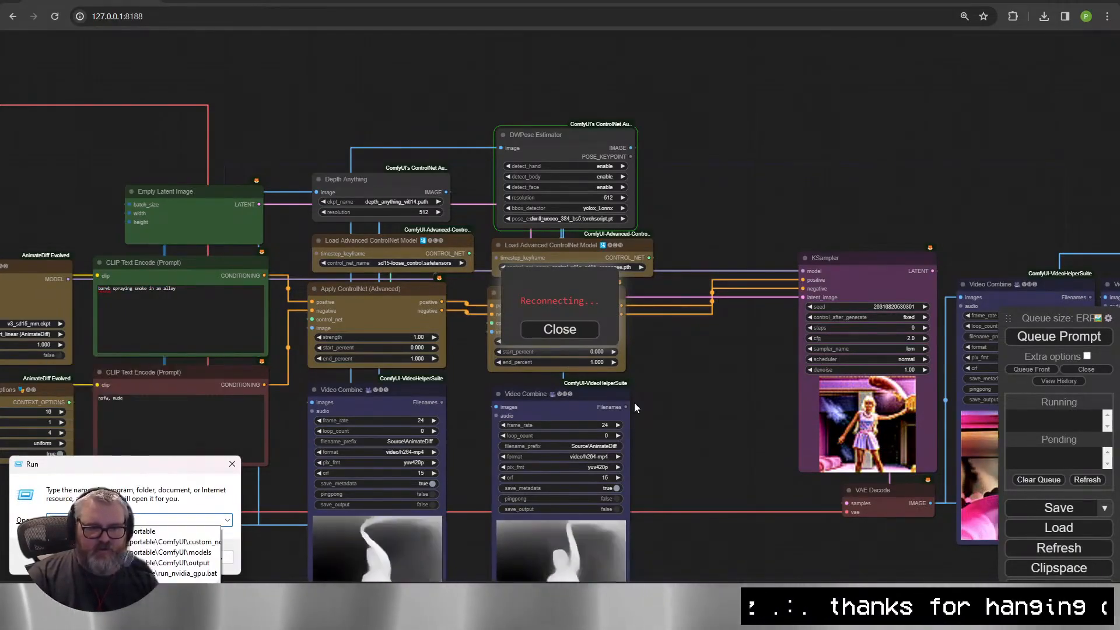
key(Down)
key(Down)
key(Down)
key(Down)
key(Down)
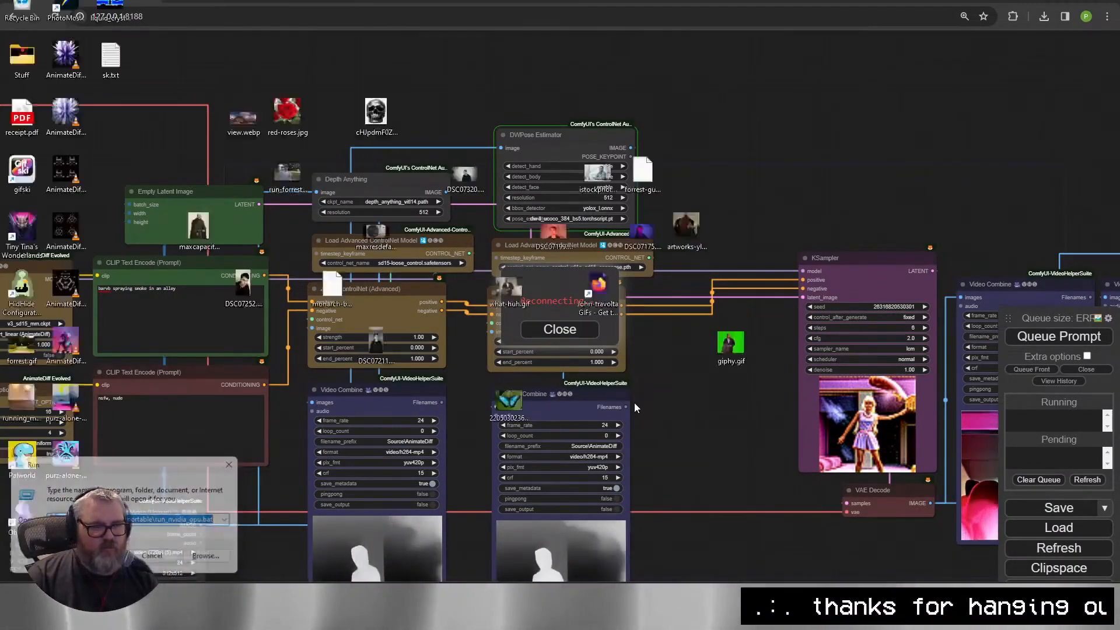
key(Return)
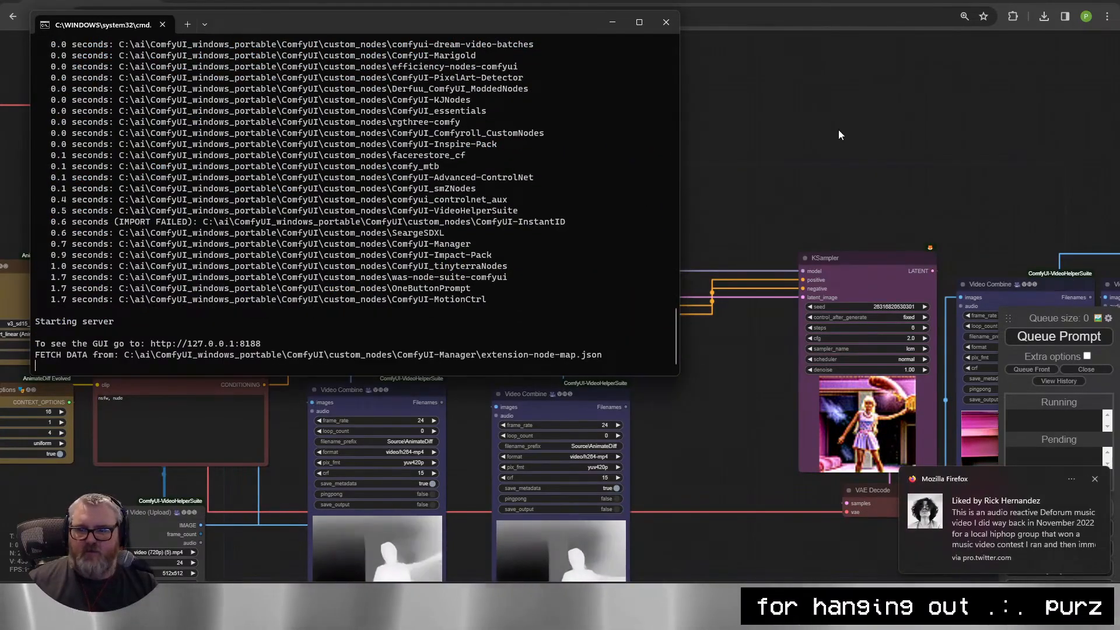
click(838, 131)
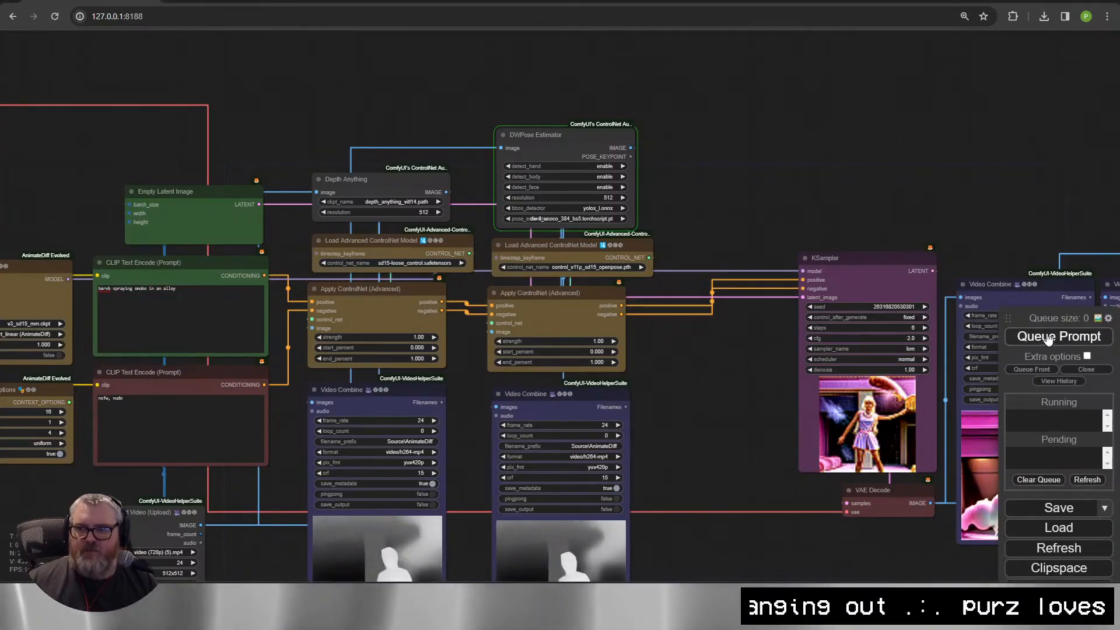
drag(668, 406, 803, 368)
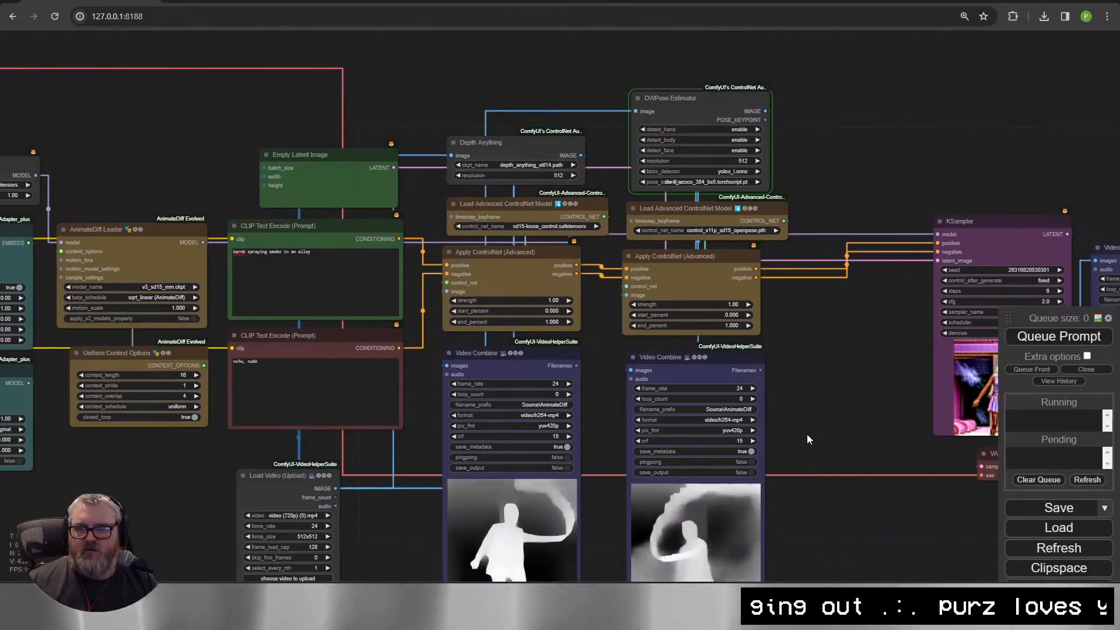
Switch the second ControlNet model from openpose to control_v11p_sd15_softedge.pth.
drag(807, 434, 628, 40)
click(748, 230)
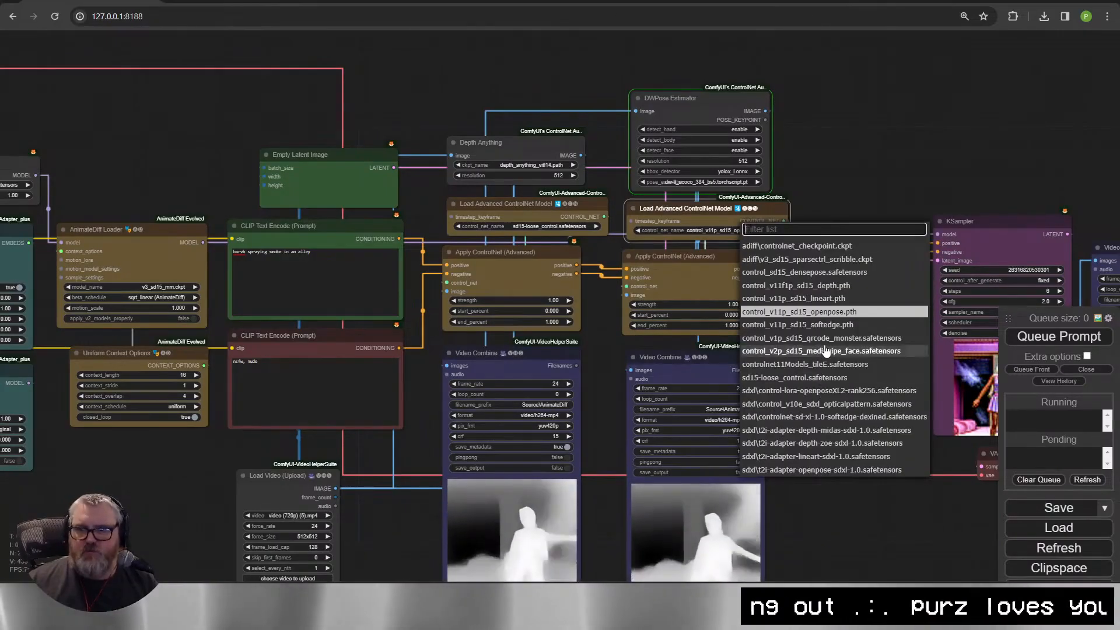
click(826, 324)
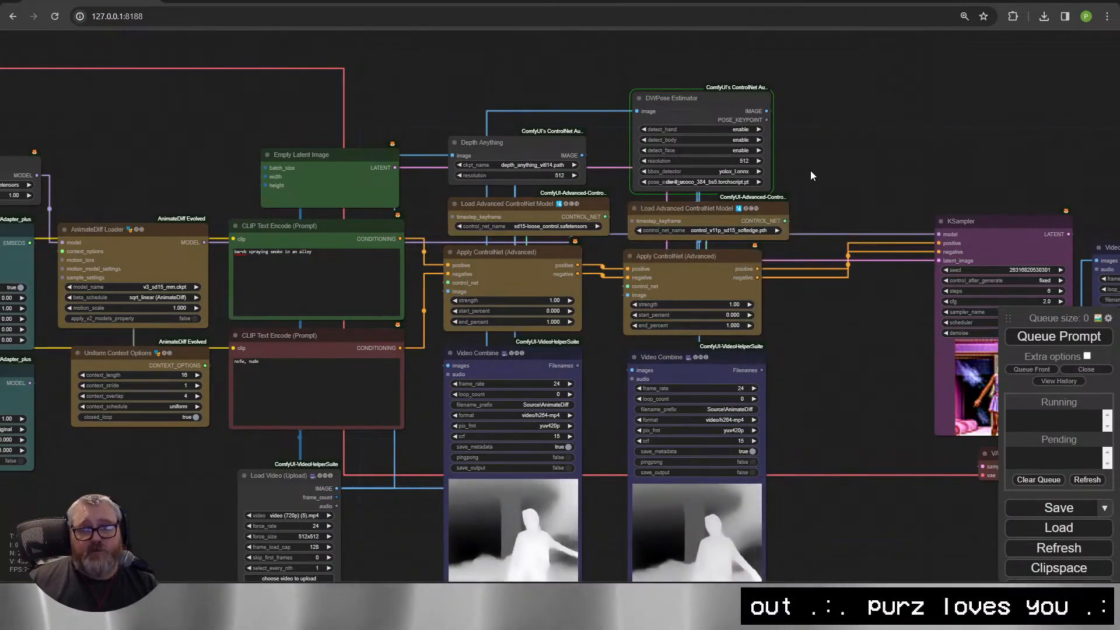
Delete the DWPose Estimator and place an HED Lines node above the second ControlNet model loader.
click(715, 106)
key(Delete)
double_click(715, 106)
text(hedp)
click(746, 157)
drag(749, 103, 684, 136)
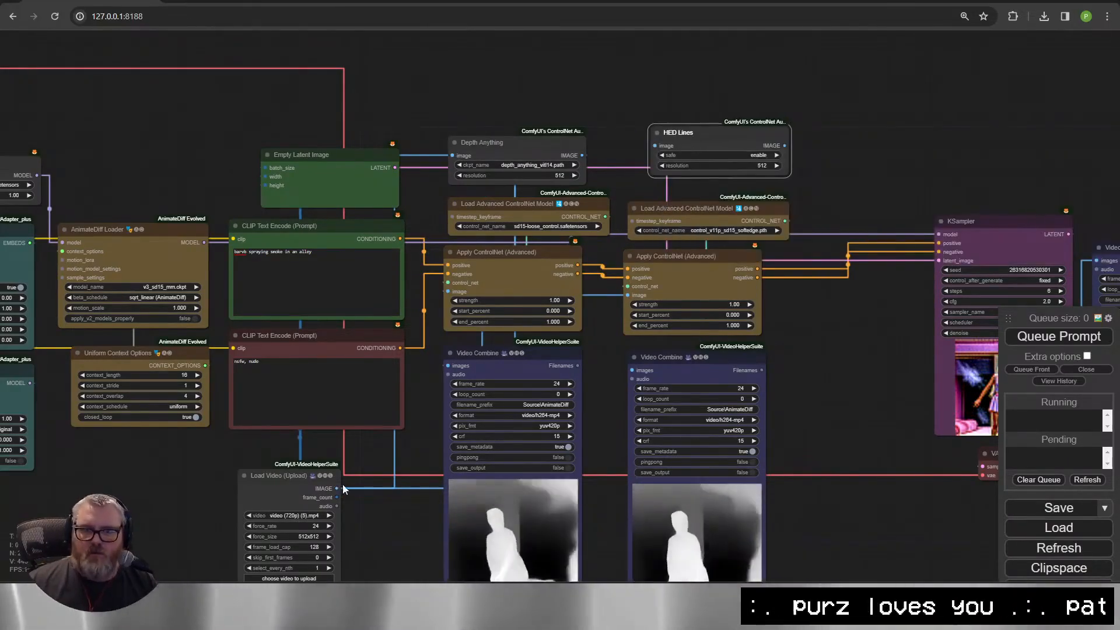
Connect HED Lines between the loaded video and the second ControlNet with its Video Combine preview, and queue the prompt.
drag(337, 488, 654, 145)
drag(784, 146, 631, 370)
click(1087, 341)
Examine the running workflow from the ControlNet branches through to the two output videos.
scroll(888, 334, down, 3)
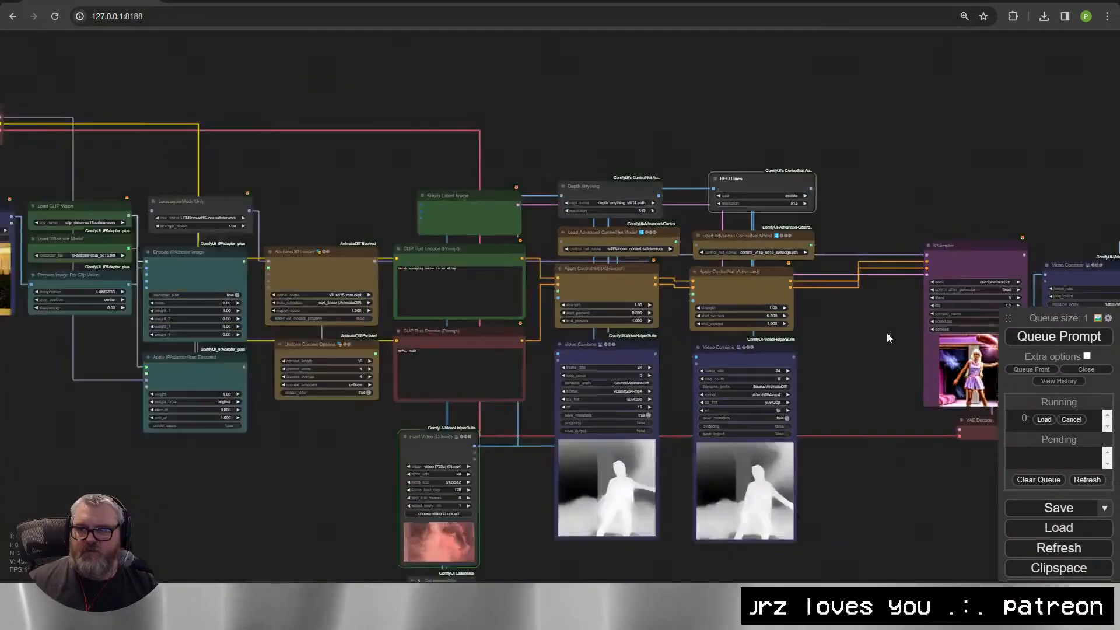
drag(888, 334, 614, 316)
drag(633, 204, 989, 458)
drag(688, 229, 576, 262)
click(657, 168)
scroll(447, 537, down, 1)
drag(461, 537, 739, 486)
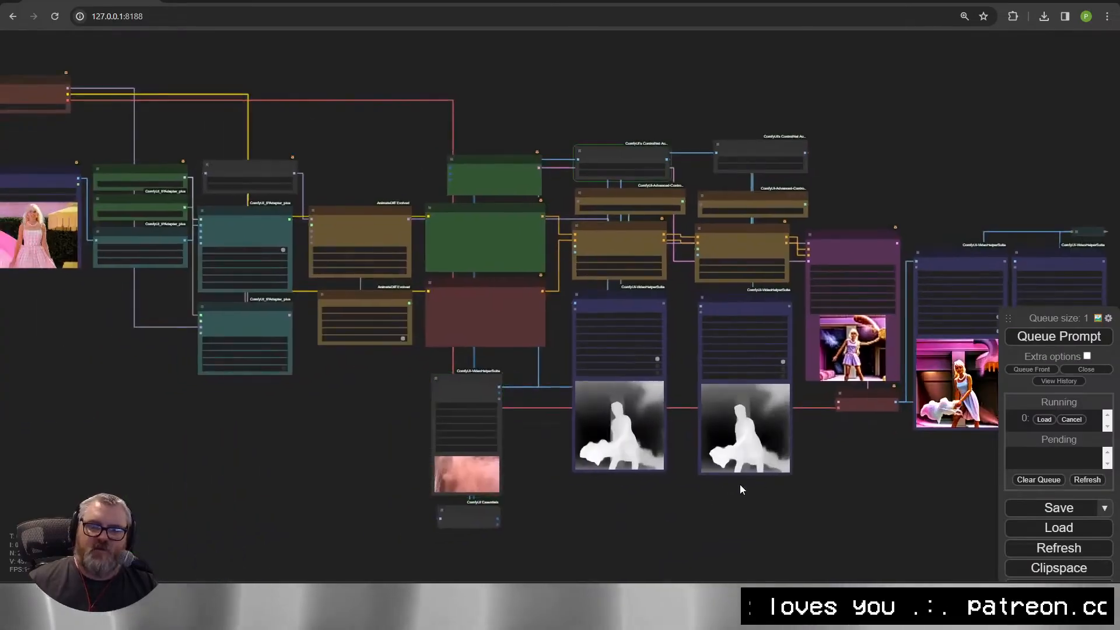
scroll(739, 485, up, 4)
drag(805, 455, 642, 558)
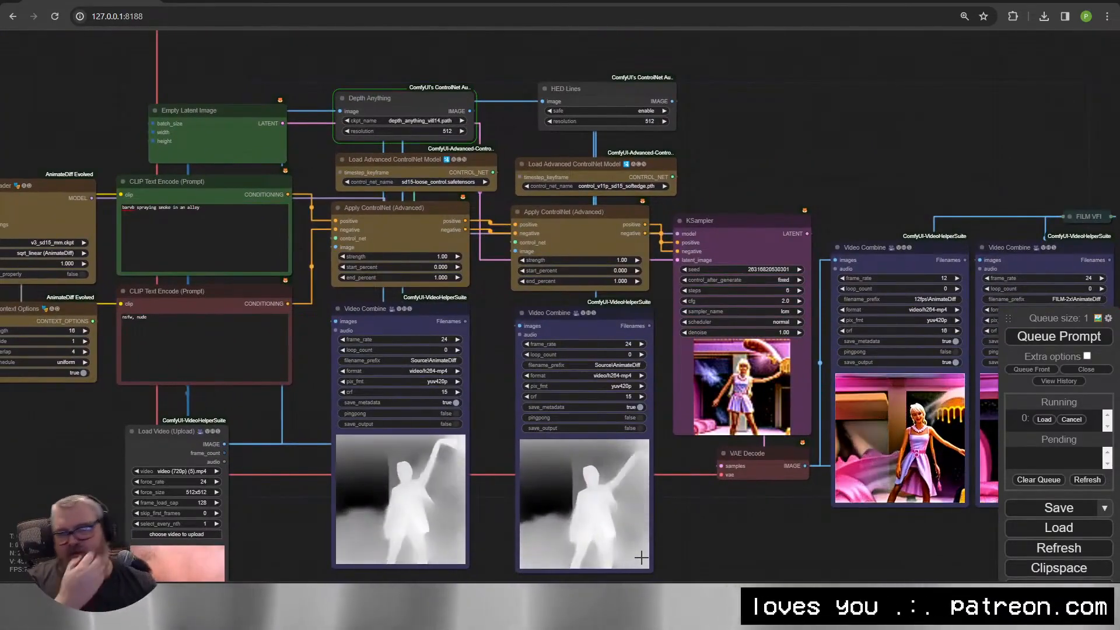
scroll(957, 467, up, 5)
drag(957, 467, 463, 409)
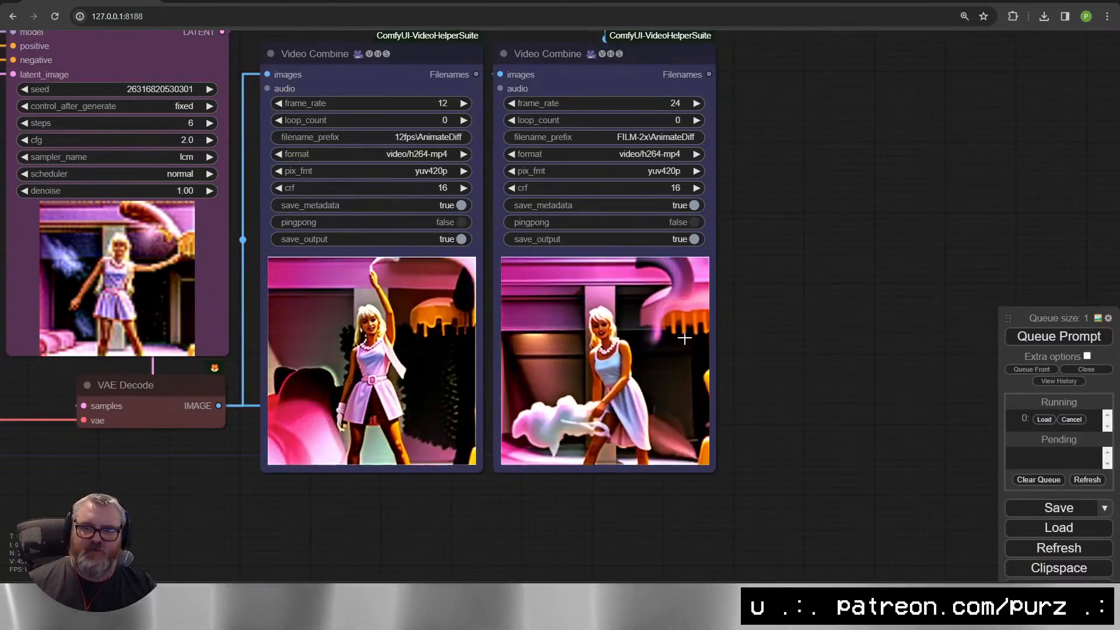
scroll(551, 481, down, 5)
drag(293, 529, 635, 529)
scroll(635, 529, down, 1)
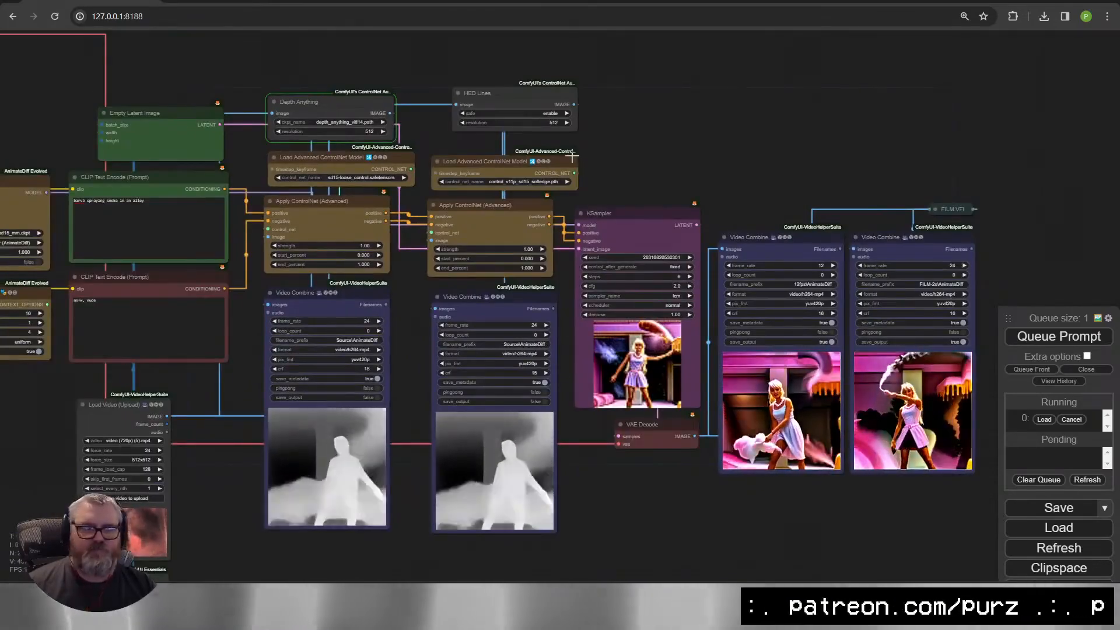
Line up the HED Lines node above its ControlNet loader and inspect the edge preview of the smoke clip.
drag(495, 92, 472, 102)
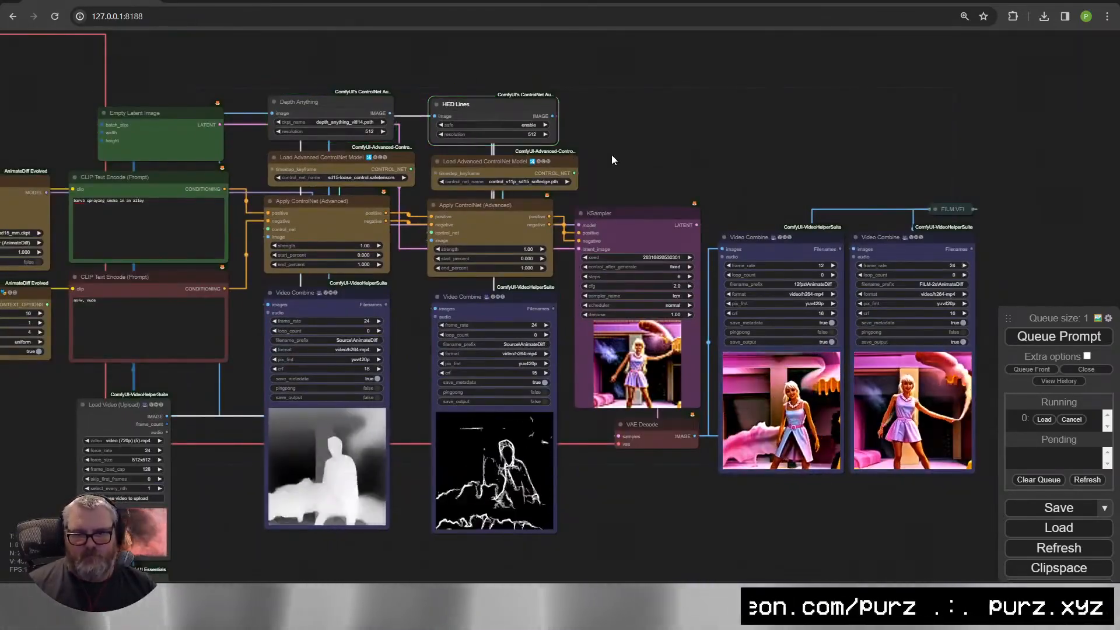
scroll(462, 509, up, 11)
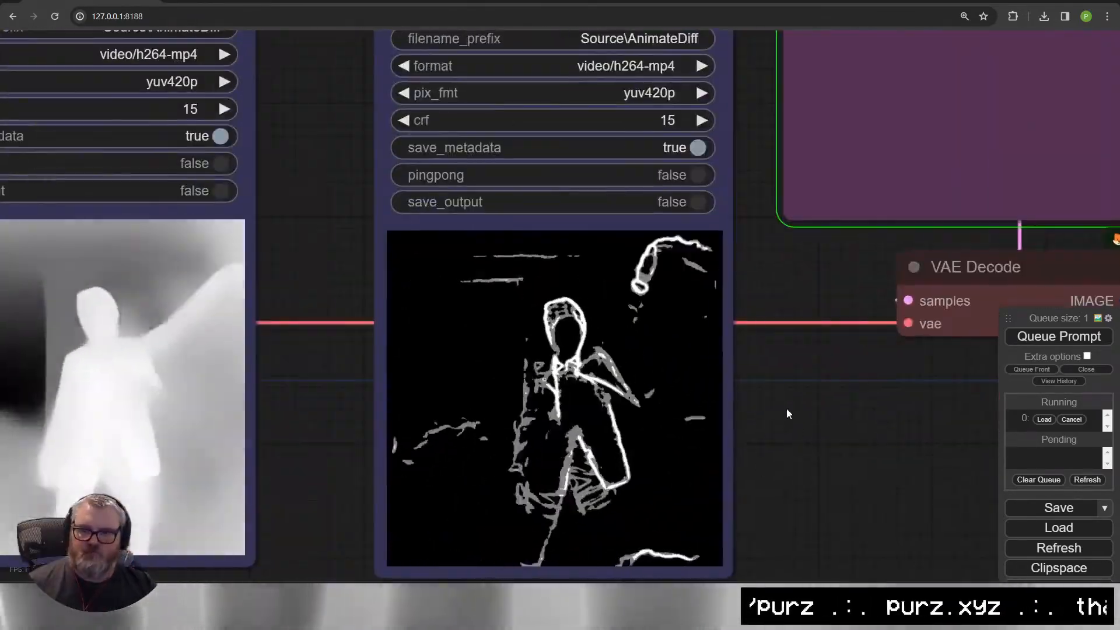
scroll(786, 408, down, 5)
drag(786, 408, 619, 458)
right_click(456, 186)
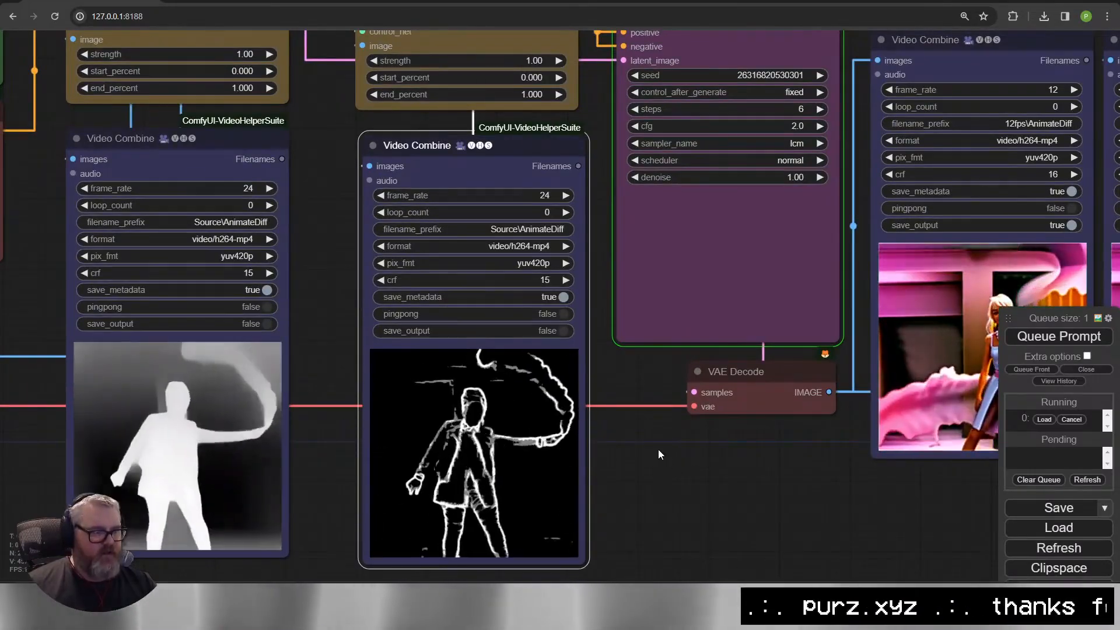
scroll(646, 456, down, 4)
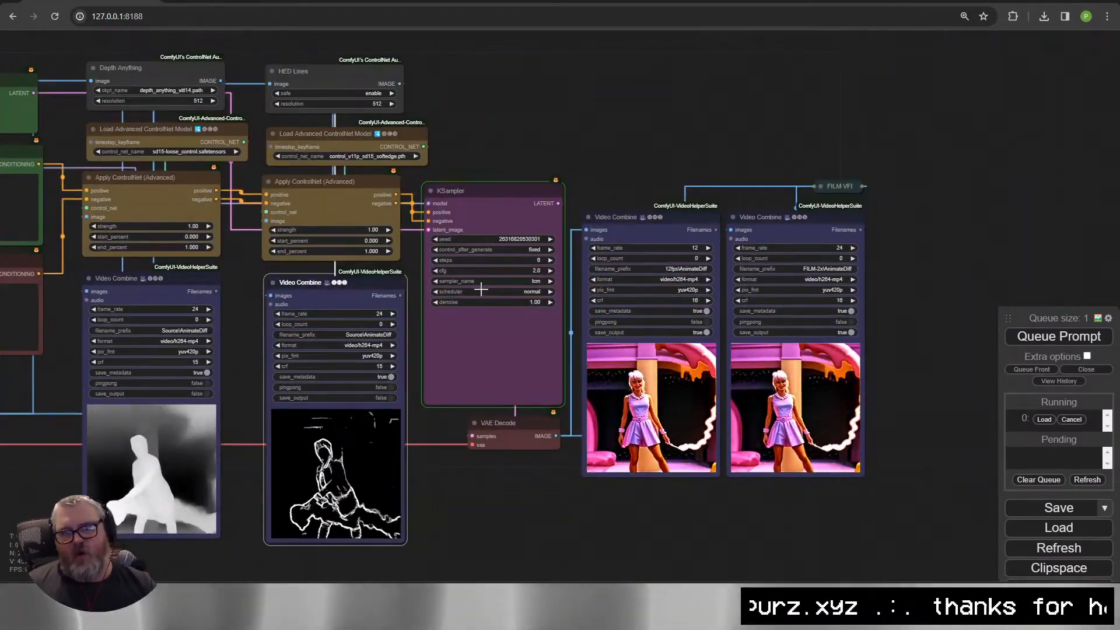
click(187, 609)
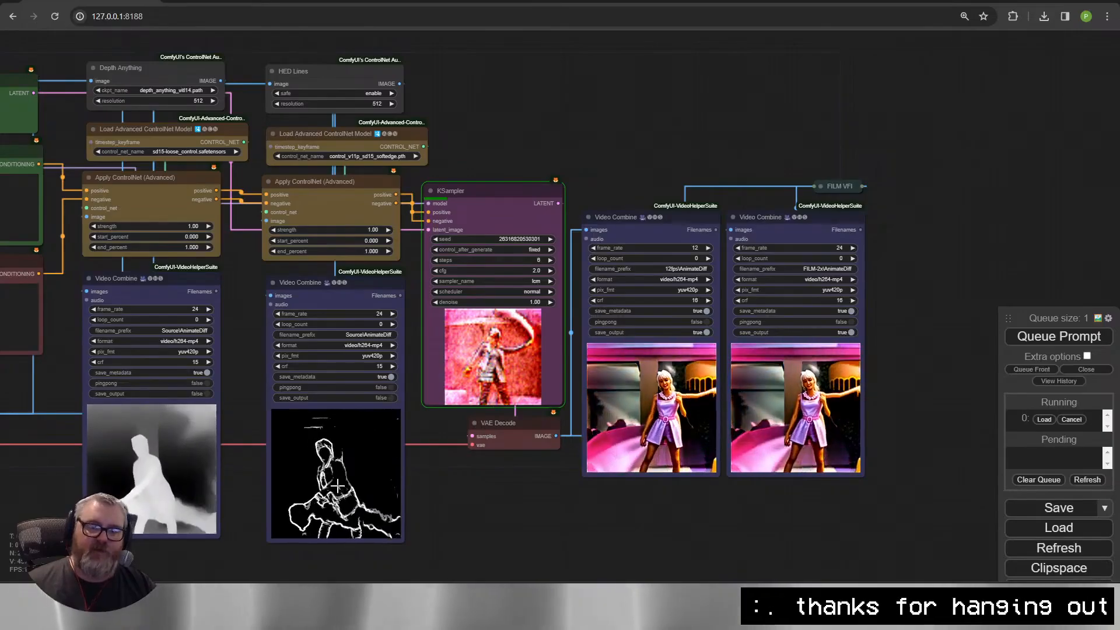
Compare the KSampler's live preview with the IPAdapter reference image.
scroll(647, 447, up, 4)
scroll(651, 450, up, 4)
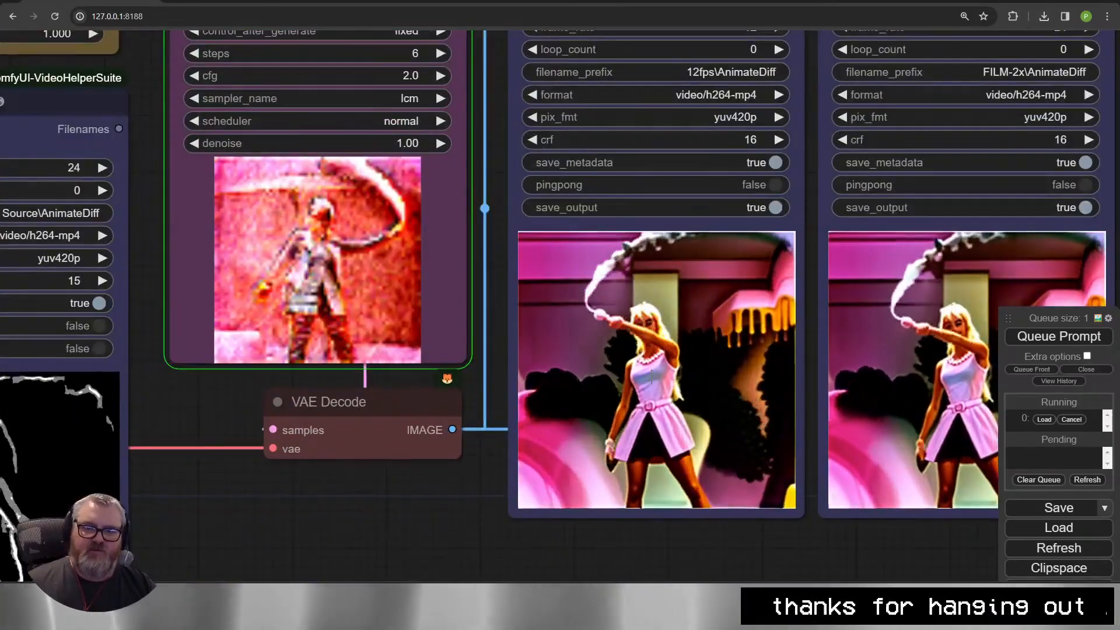
scroll(619, 440, down, 4)
drag(352, 515, 736, 466)
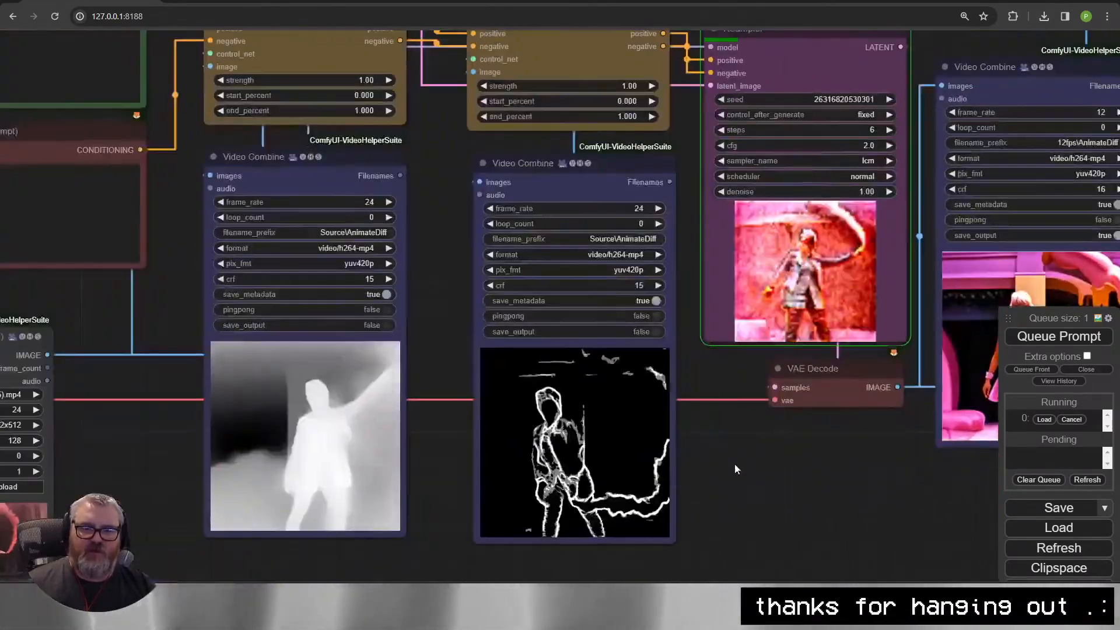
drag(164, 313, 806, 411)
drag(147, 250, 294, 446)
drag(114, 534, 902, 327)
scroll(902, 327, down, 1)
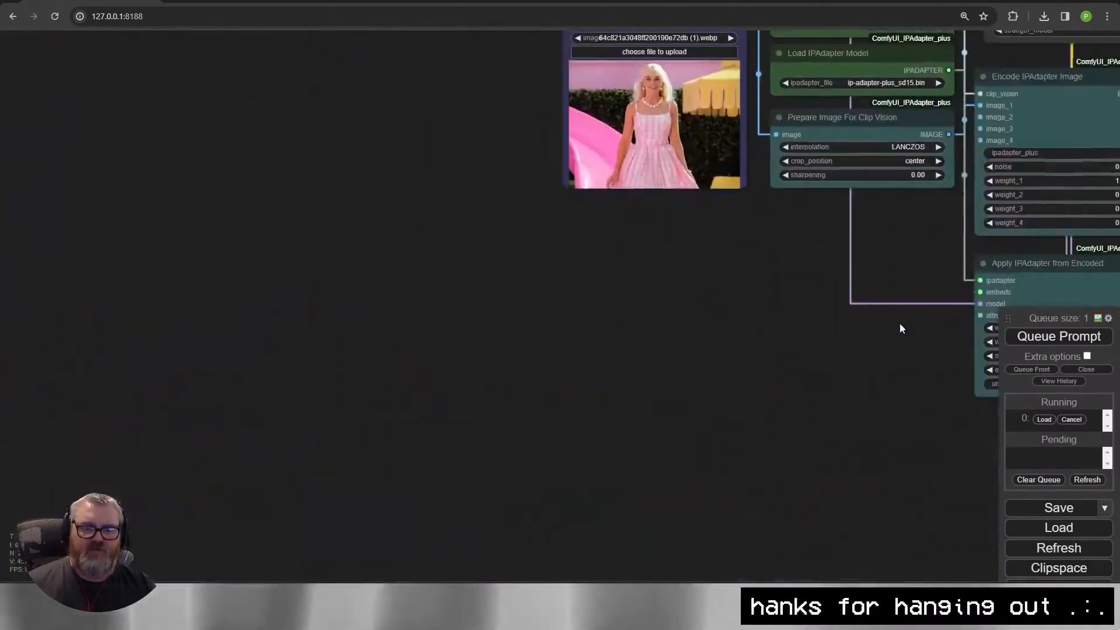
scroll(688, 137, up, 8)
drag(592, 309, 575, 492)
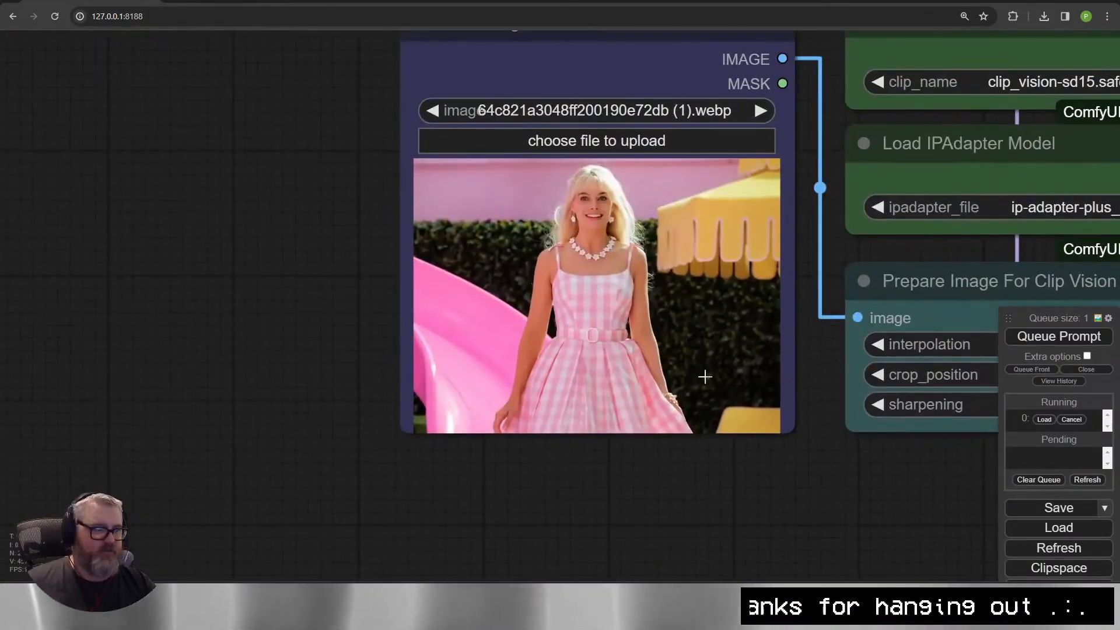
Compare the depth and HED line previews with the sampler's progress and the previous output videos.
drag(986, 467, 227, 463)
drag(318, 463, 141, 443)
drag(979, 474, 204, 397)
drag(957, 327, 476, 246)
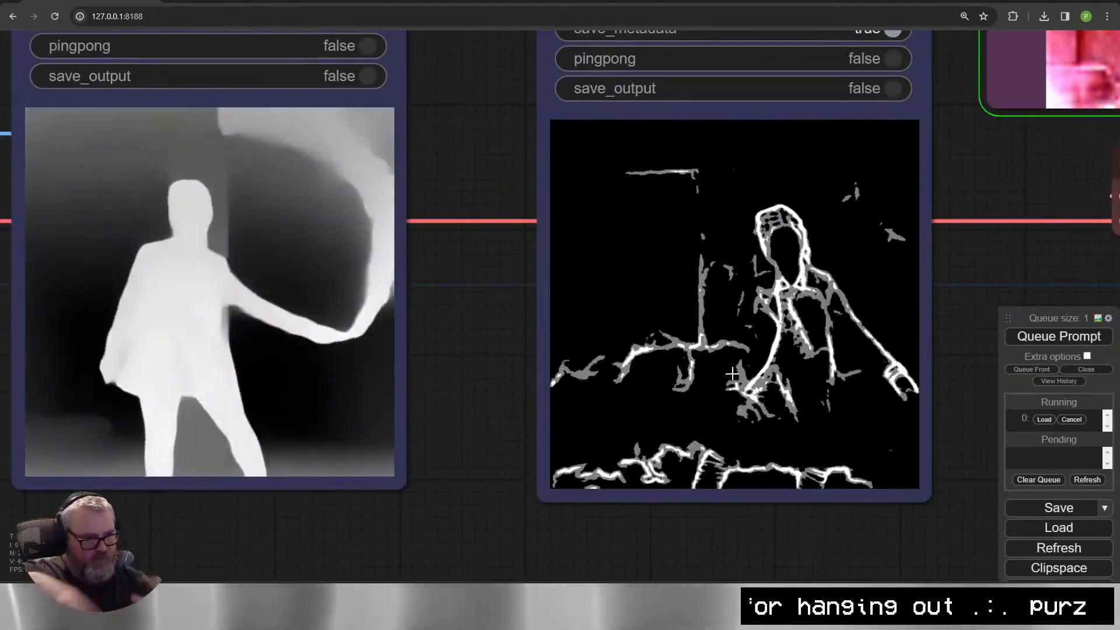
scroll(769, 351, down, 8)
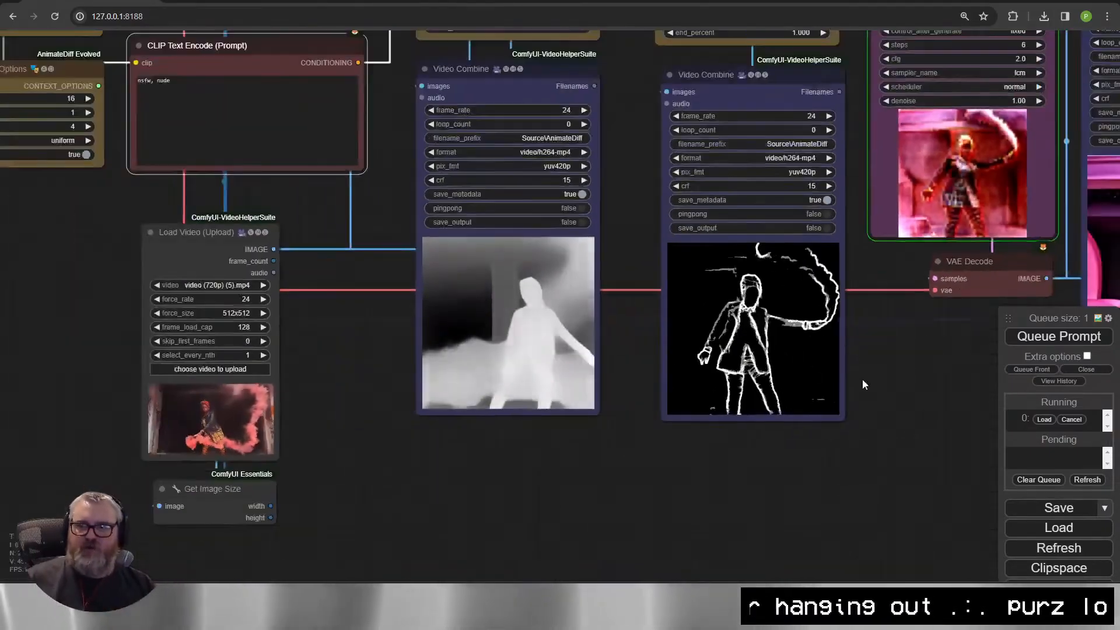
drag(862, 379, 350, 455)
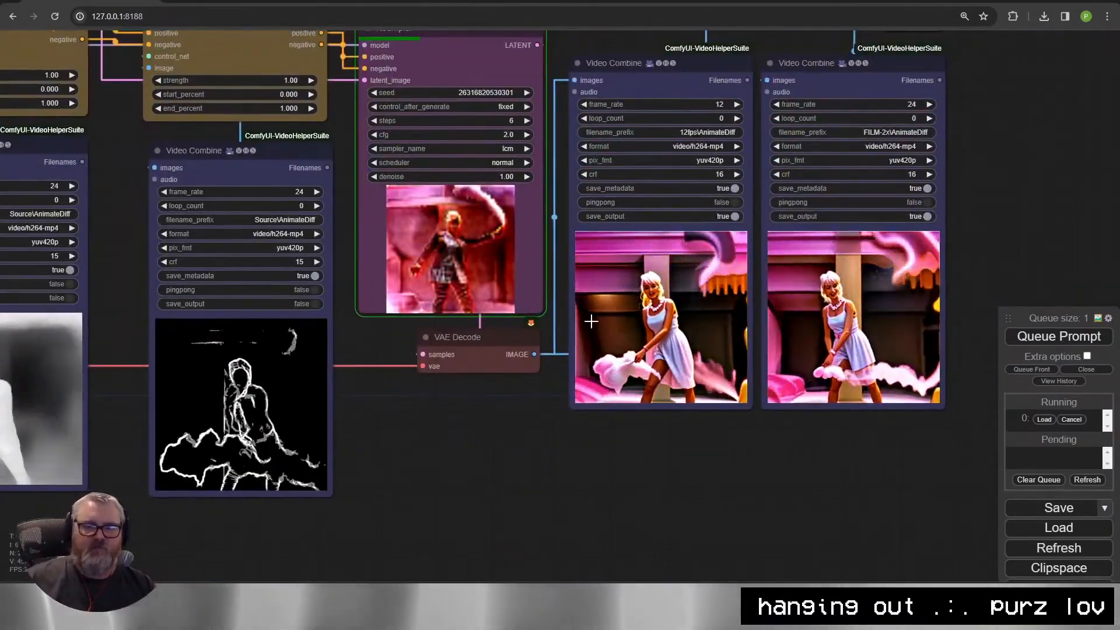
drag(436, 482, 450, 538)
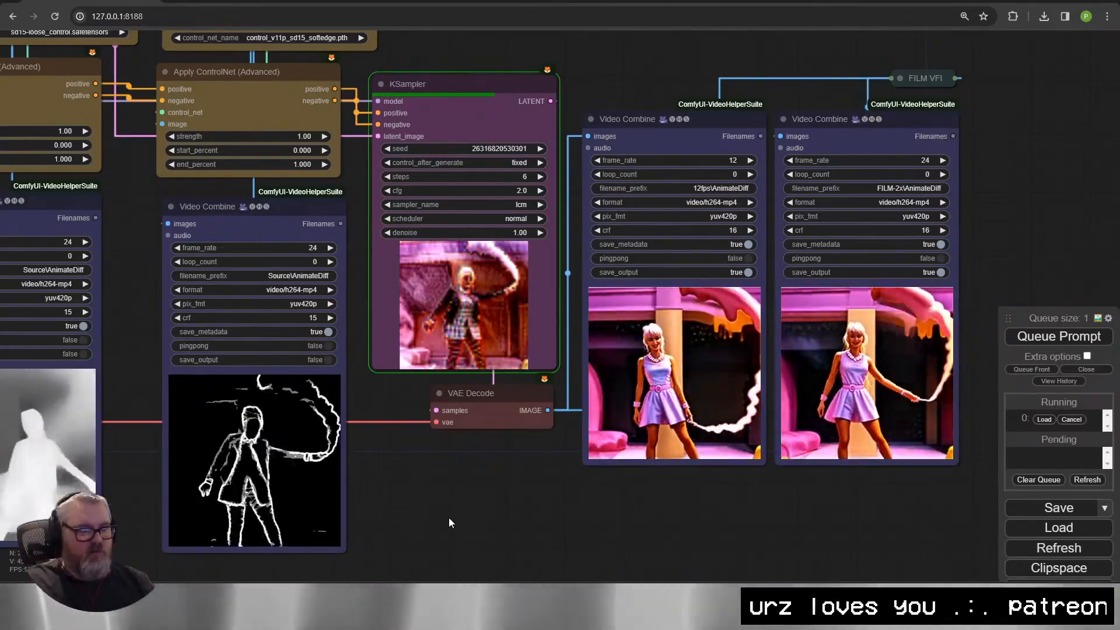
Check the sampler's outfit and leg details against the HED lines and source clip, and examine the new 12 fps video.
scroll(500, 355, up, 15)
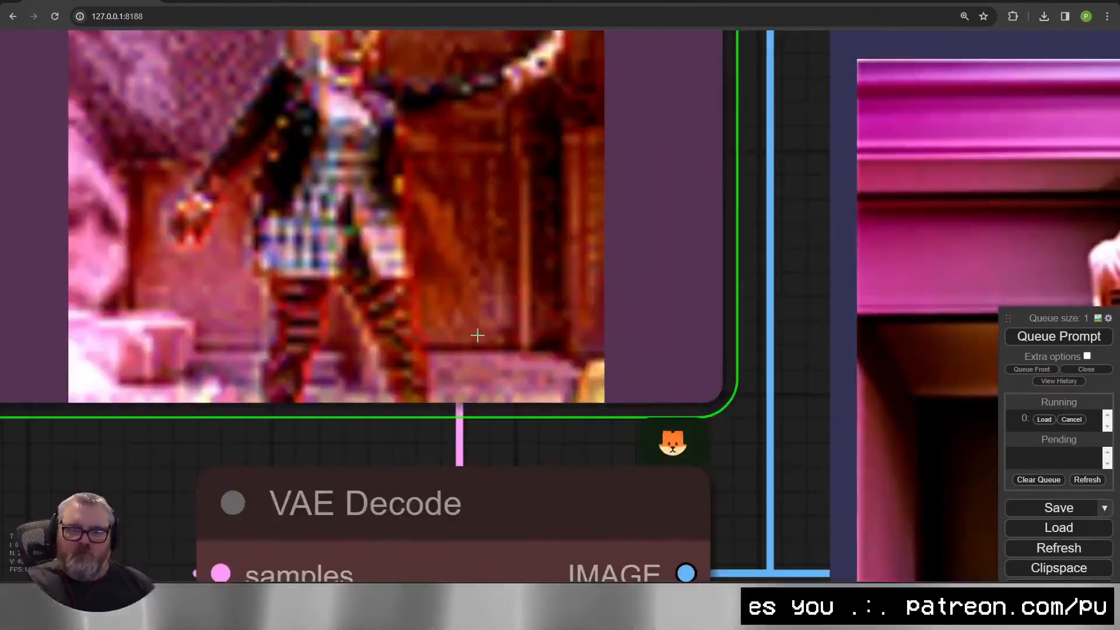
scroll(343, 325, down, 17)
scroll(213, 474, up, 8)
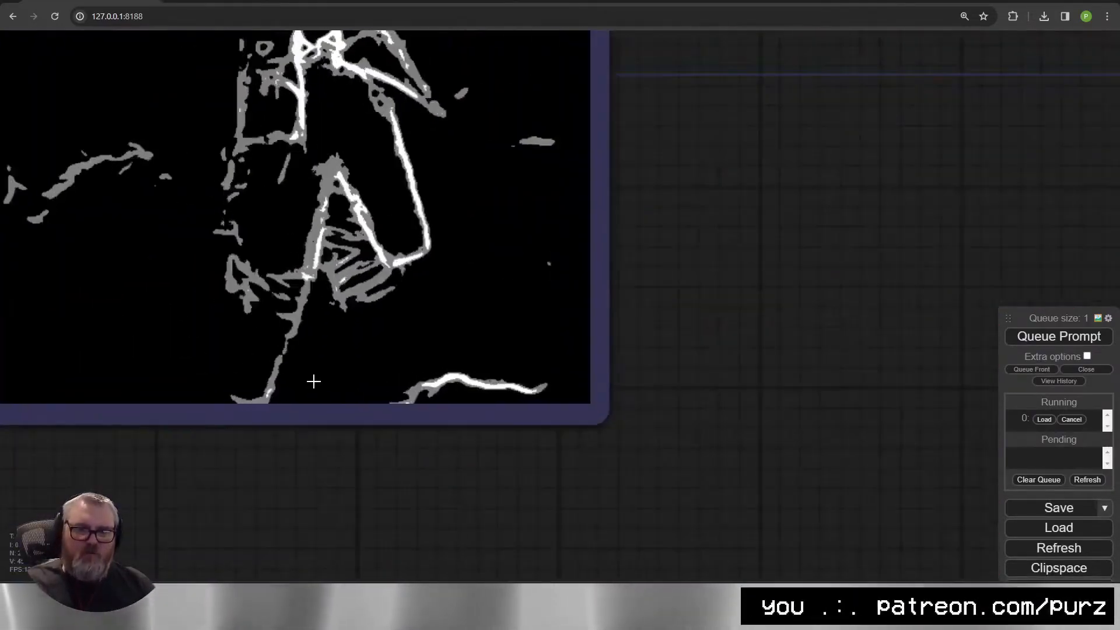
scroll(312, 350, down, 6)
scroll(420, 291, down, 2)
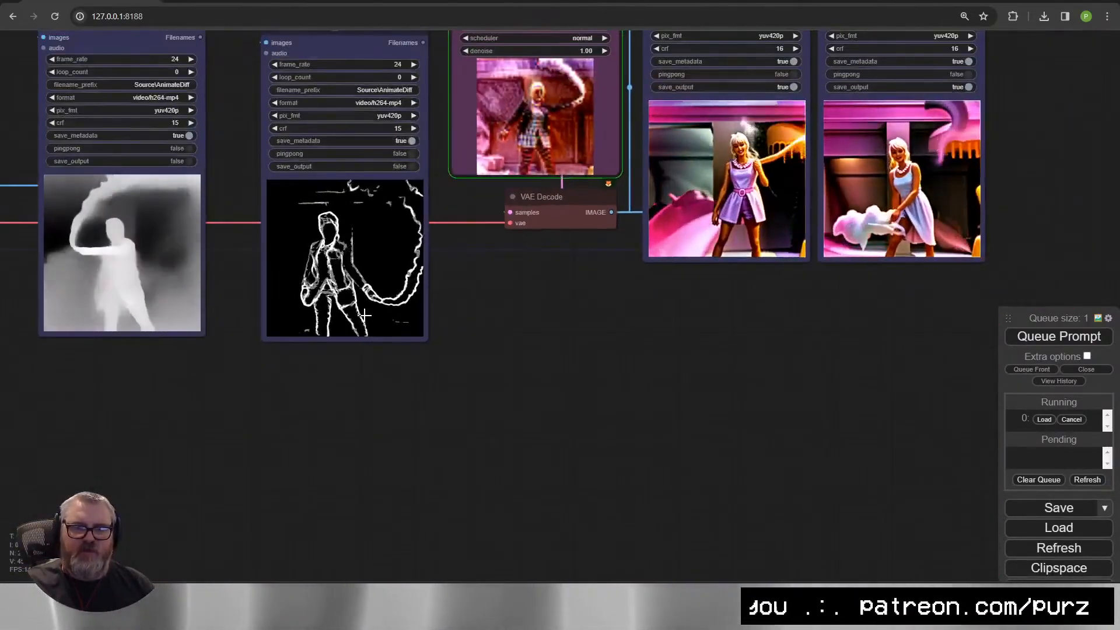
drag(226, 160, 981, 487)
scroll(334, 348, up, 10)
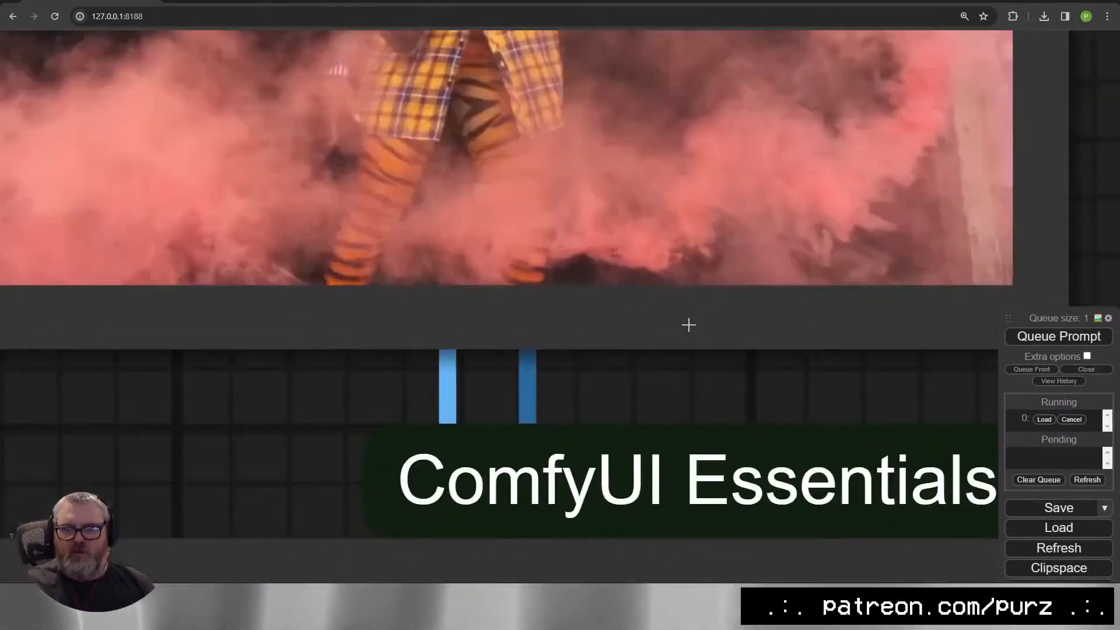
scroll(527, 198, down, 10)
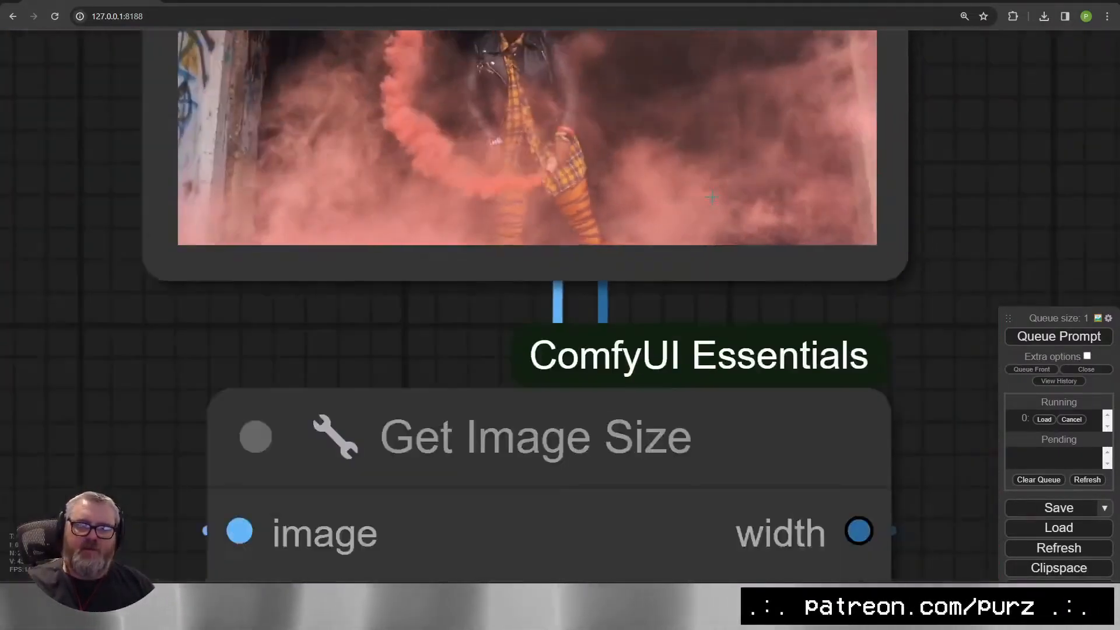
scroll(807, 63, down, 5)
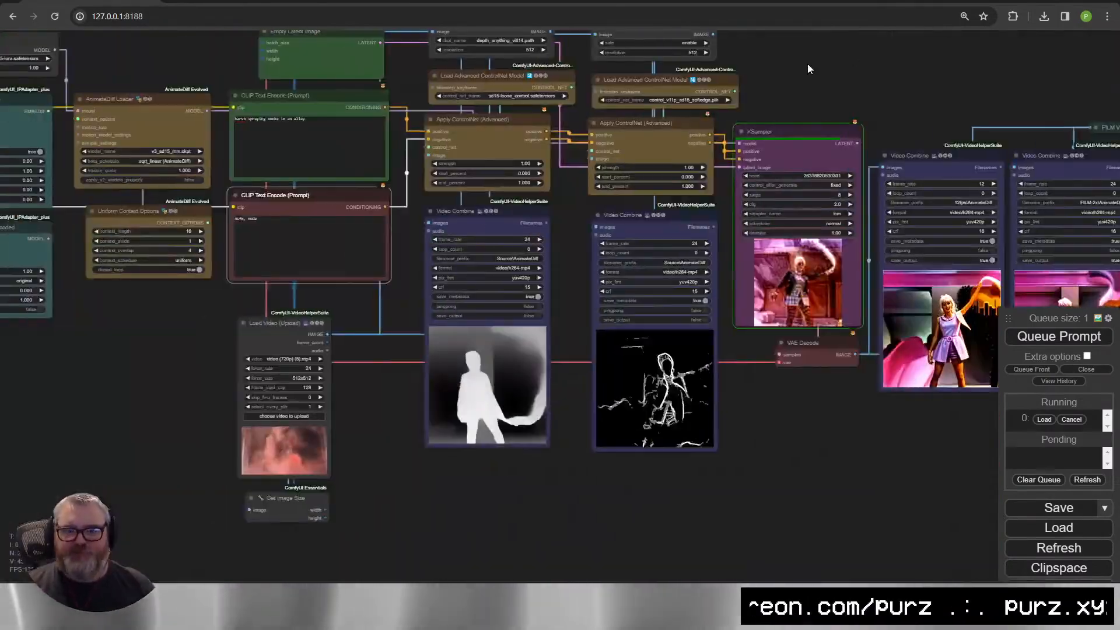
drag(838, 89, 225, 146)
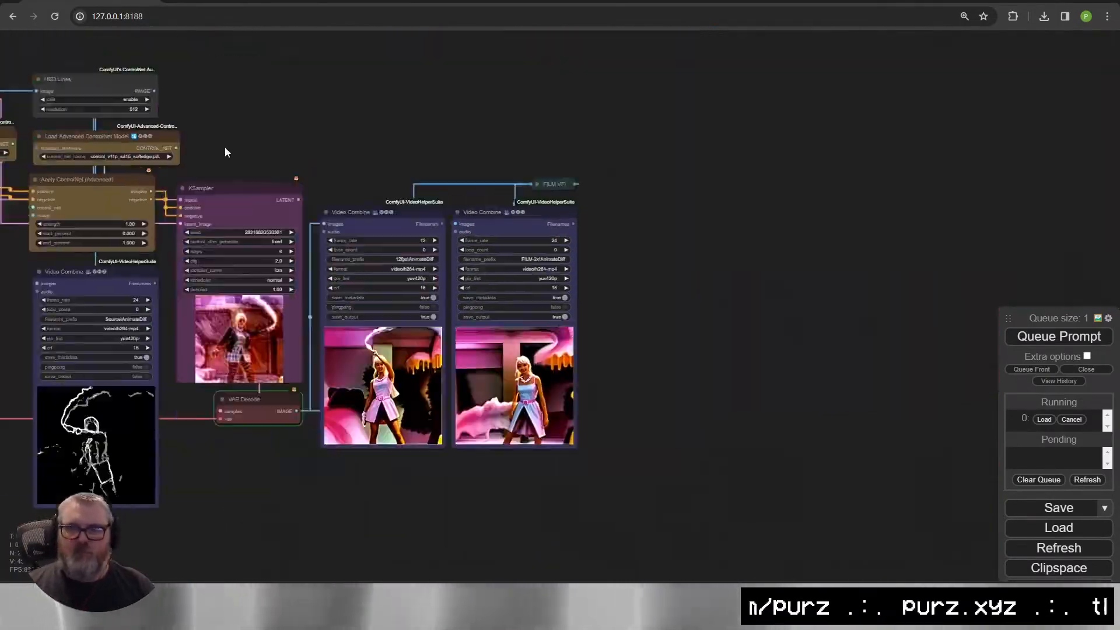
scroll(330, 491, up, 8)
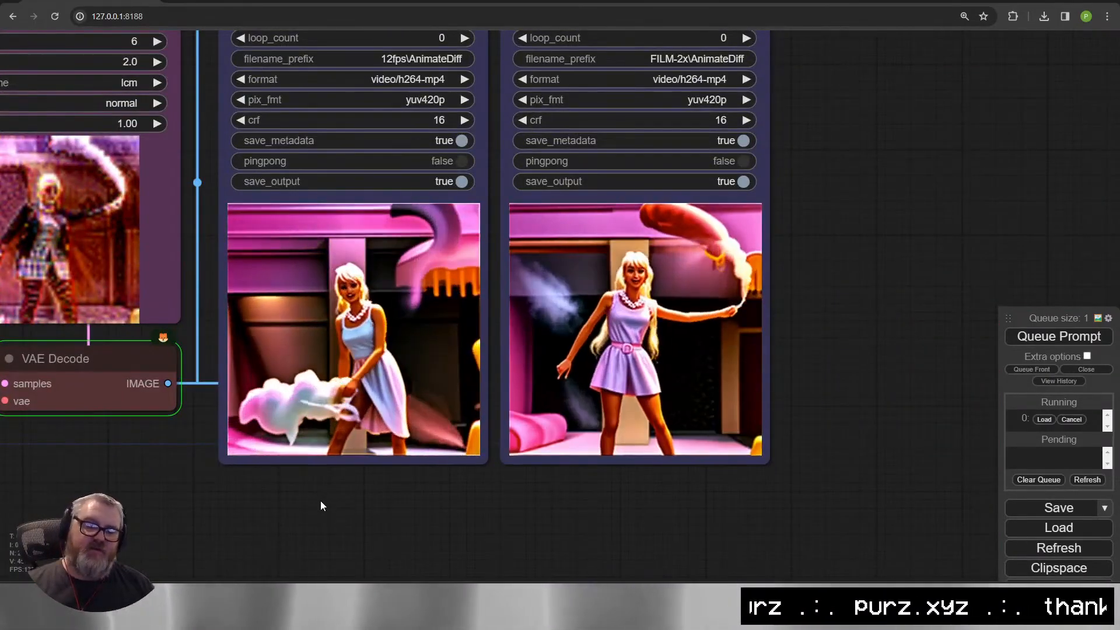
scroll(320, 500, up, 1)
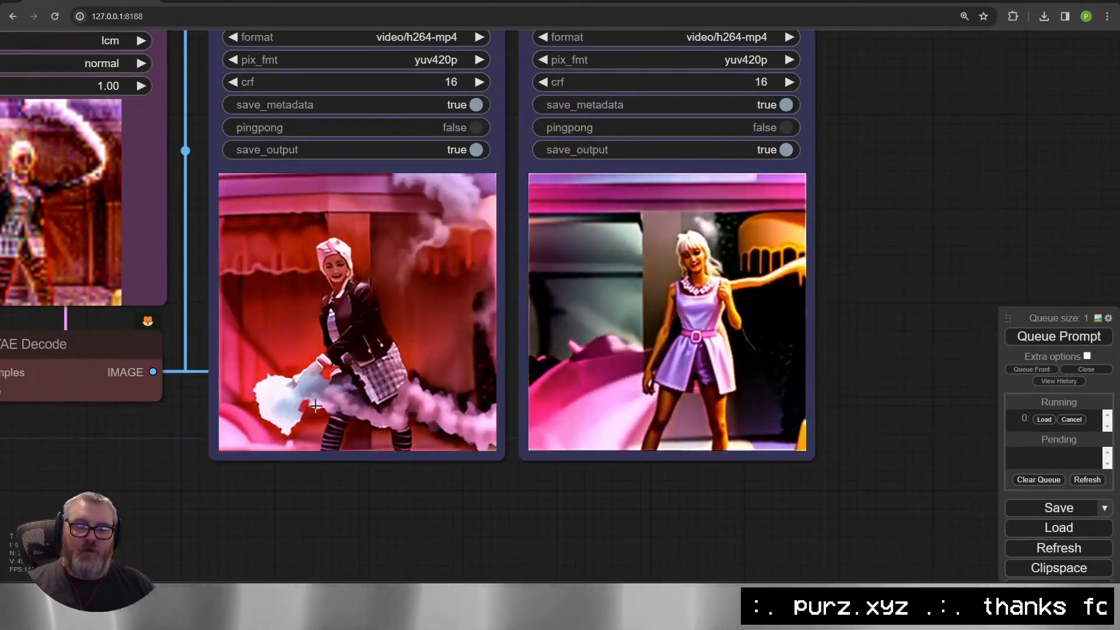
Add a FaceRestoreCFWithModel node fed by the VAE Decode image and place it above and beyond the output videos.
scroll(383, 463, down, 10)
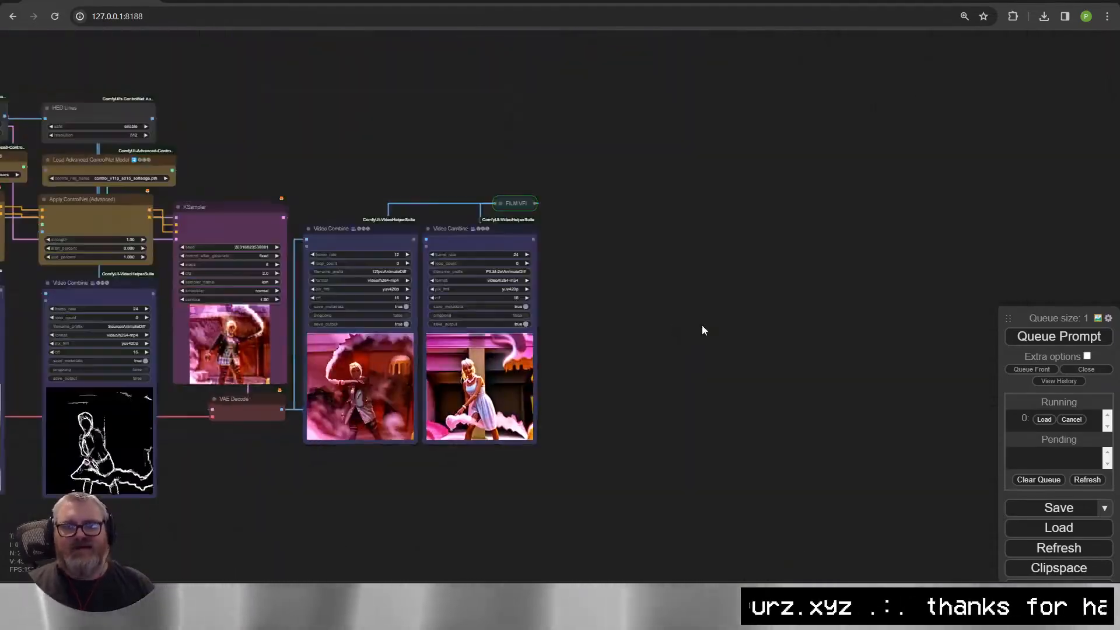
drag(281, 409, 459, 91)
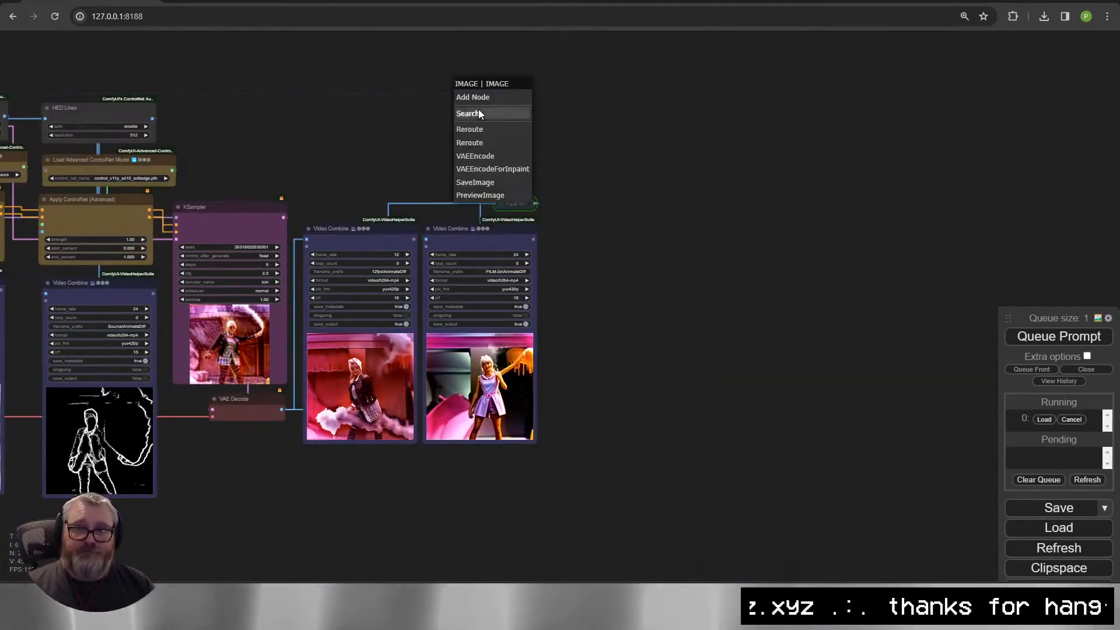
click(478, 110)
text(face)
click(552, 115)
drag(553, 111, 694, 122)
Duplicate the 24 fps Video Combine and FILM VFI nodes and chain them after the FaceRestoreCFWithModel image output.
scroll(738, 218, up, 5)
drag(311, 235, 620, 241)
drag(380, 194, 692, 166)
drag(727, 70, 664, 169)
click(668, 166)
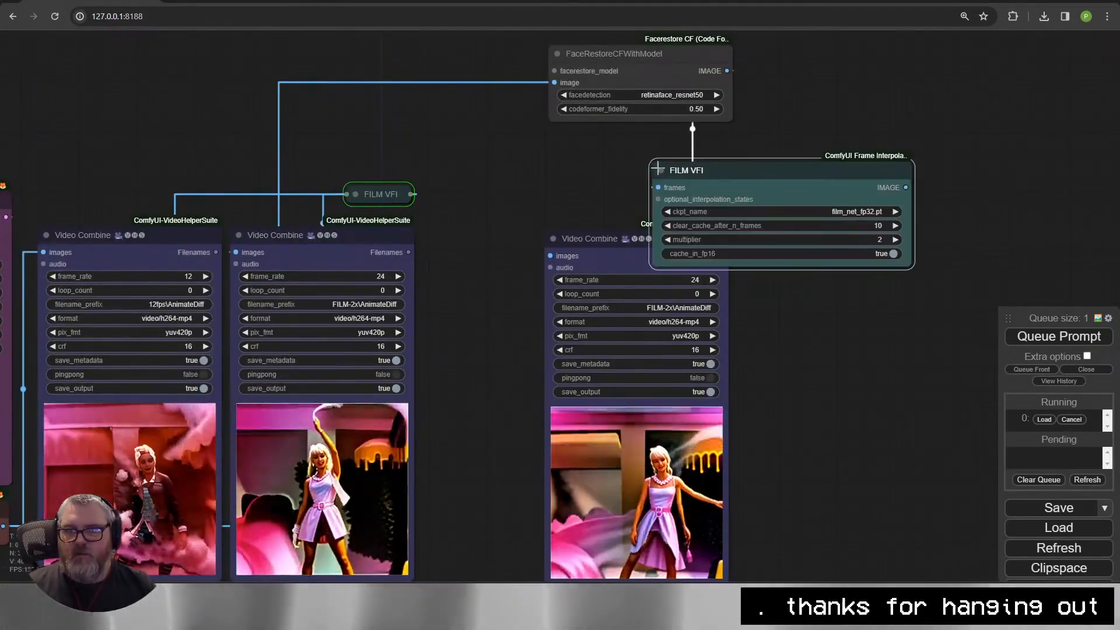
drag(907, 187, 550, 256)
Collapse the copied FILM VFI, shift the copied pair aside, and feed the face-restored images into a duplicated 12 fps Video Combine.
click(668, 167)
drag(693, 167, 693, 193)
drag(707, 272, 825, 275)
drag(693, 193, 805, 200)
drag(168, 250, 574, 251)
drag(726, 71, 449, 252)
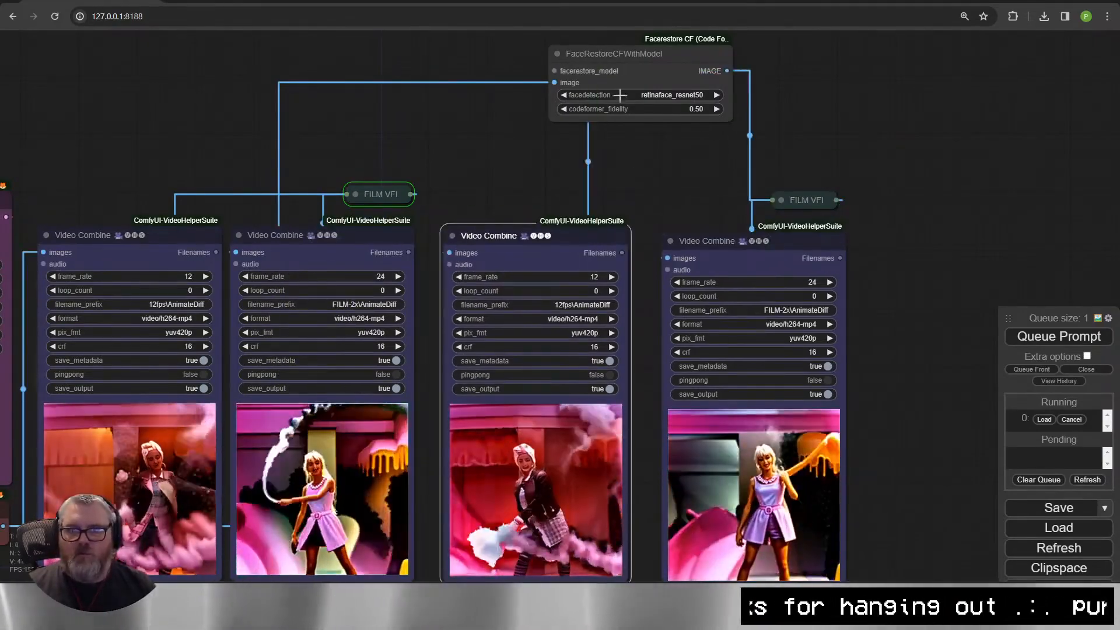
Add a FaceRestoreModelLoader connected to the facerestore_model input and place it above the FaceRestoreCFWithModel node.
drag(507, 134, 498, 256)
drag(545, 192, 494, 172)
click(499, 255)
drag(603, 162, 647, 103)
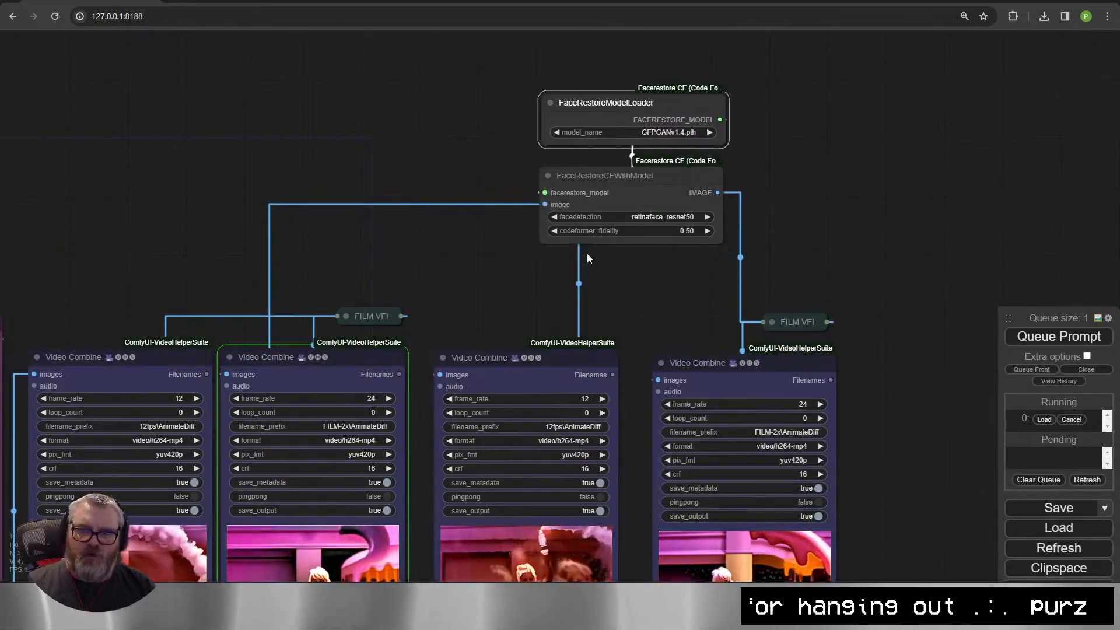
Tighten the layout of the face restore nodes above their two Video Combine outputs and queue the prompt.
shift+click(641, 198)
drag(640, 198, 543, 283)
drag(671, 257, 673, 255)
drag(804, 321, 807, 326)
drag(807, 280, 738, 49)
drag(413, 140, 404, 142)
drag(641, 131, 613, 129)
drag(729, 93, 697, 92)
drag(116, 519, 170, 519)
scroll(902, 523, down, 3)
click(1091, 336)
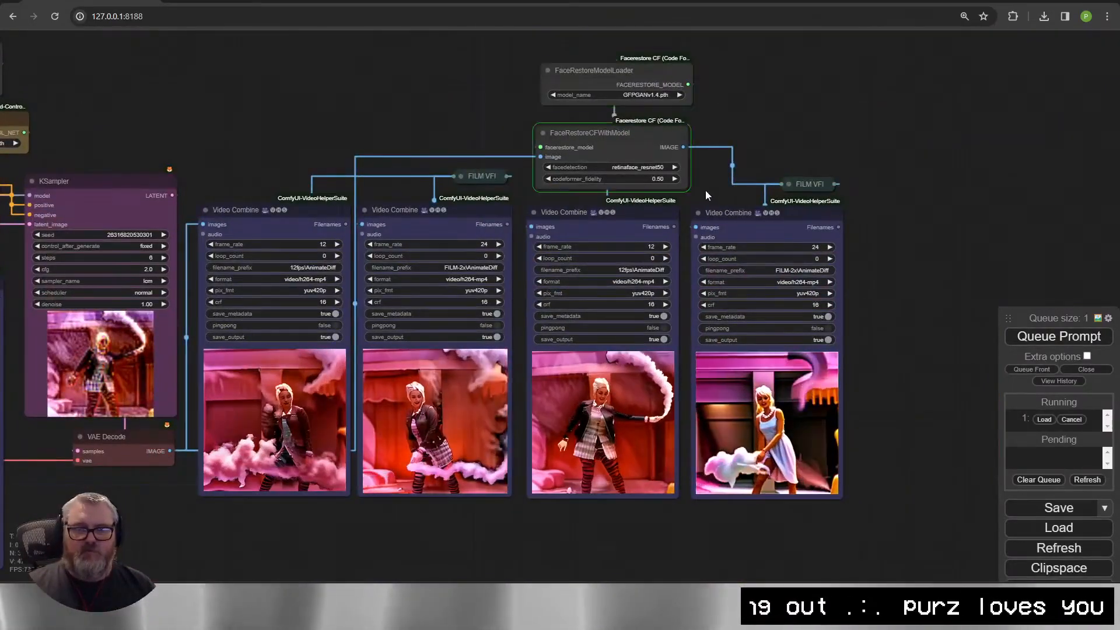
key(alt+Tab)
click(575, 538)
drag(146, 518, 922, 437)
scroll(921, 438, down, 6)
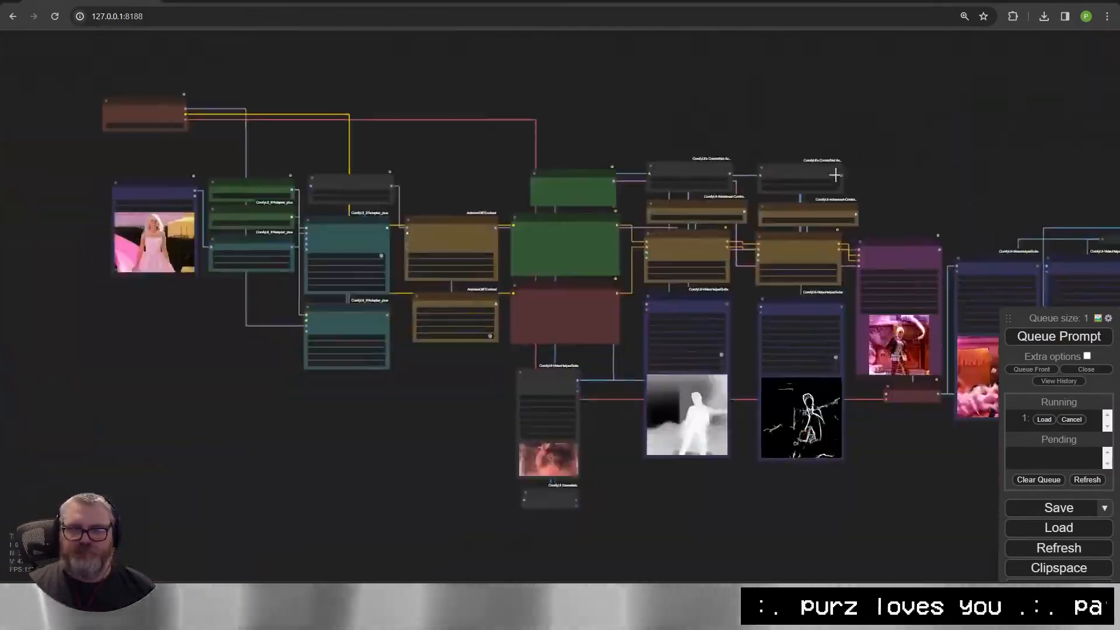
drag(166, 169, 525, 166)
scroll(525, 166, up, 9)
drag(554, 116, 519, 274)
drag(443, 125, 467, 233)
scroll(521, 164, down, 2)
drag(589, 528, 253, 321)
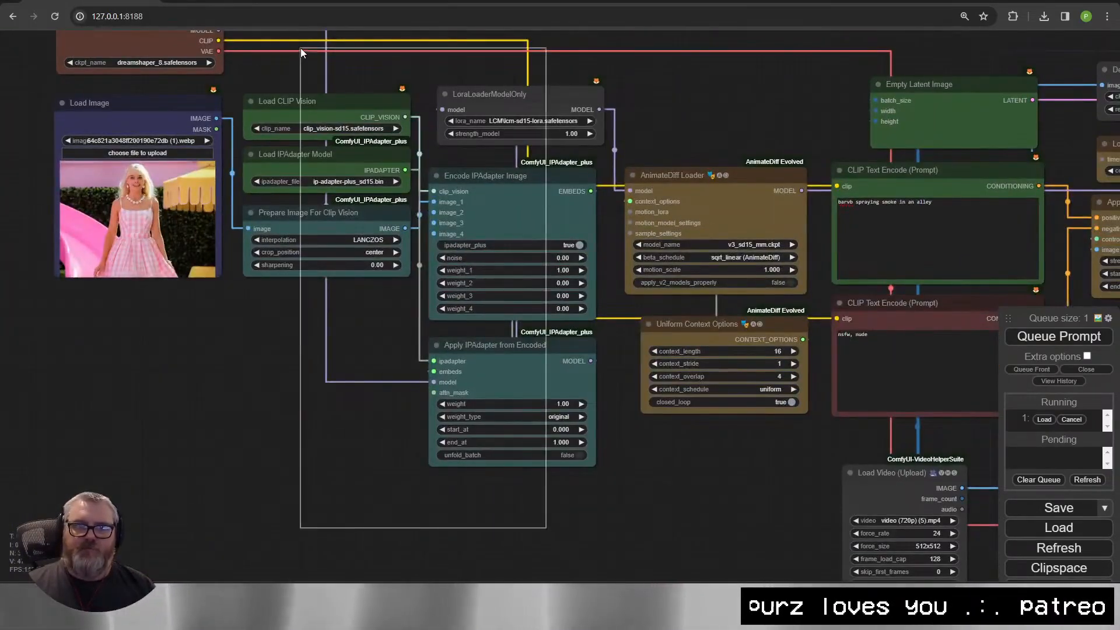
click(248, 415)
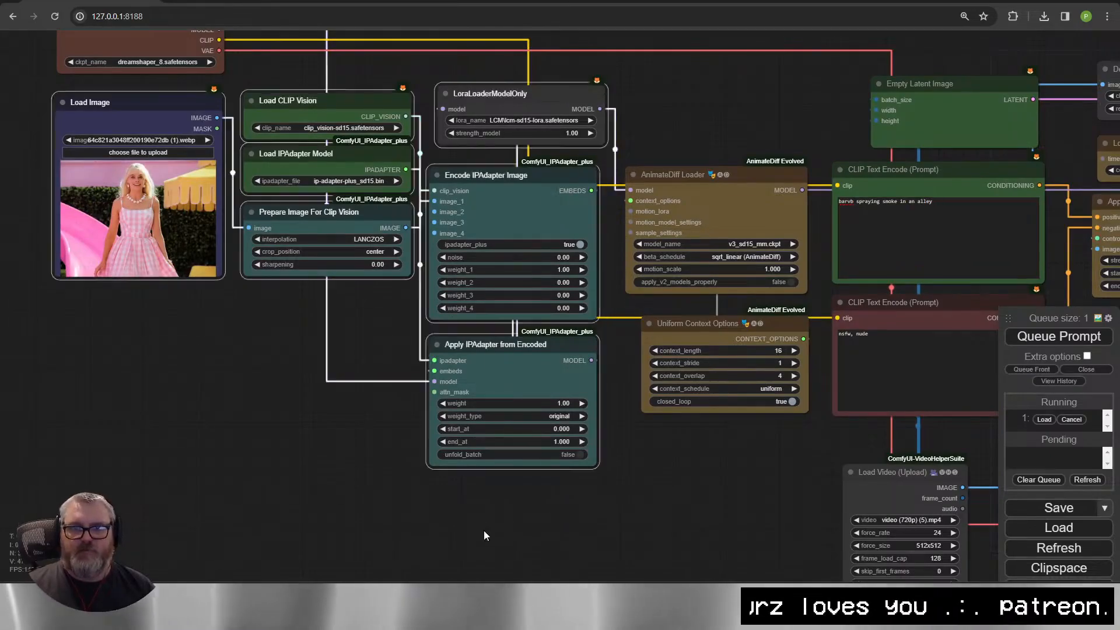
click(484, 532)
Shift LoraLoaderModelOnly above AnimateDiff Loader, stack Load Image under the CLIP Vision and IPAdapter loaders, and collapse Prepare Image For Clip Vision beneath it.
drag(496, 94, 688, 100)
drag(343, 379, 377, 575)
drag(408, 502, 326, 280)
drag(350, 296, 350, 369)
click(394, 307)
drag(183, 299, 372, 483)
scroll(373, 484, down, 3)
drag(525, 554, 419, 340)
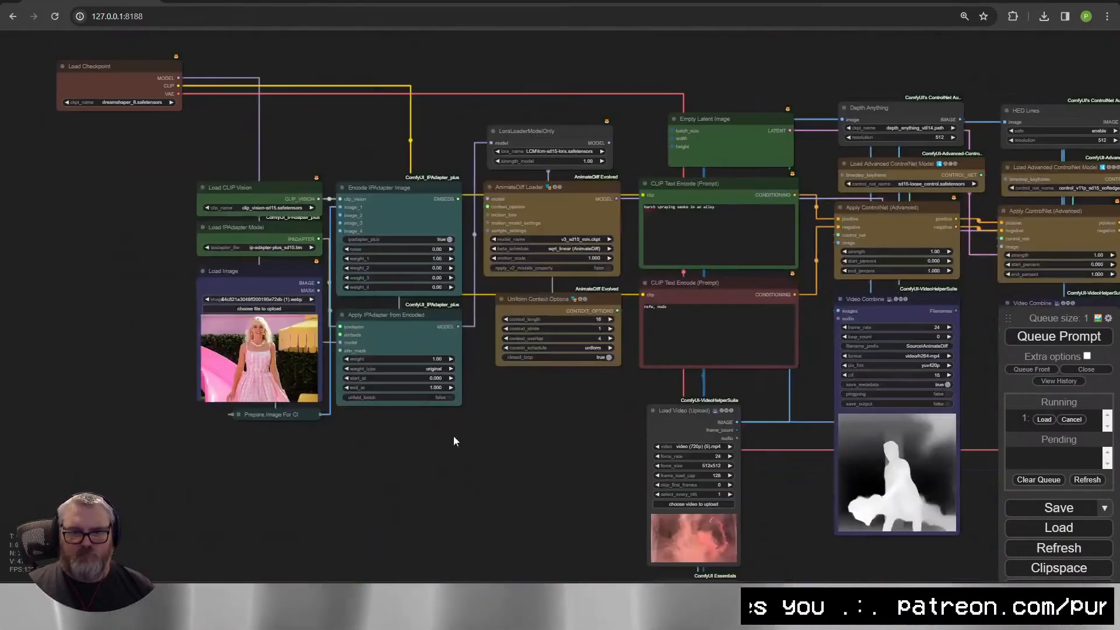
Add a group around the image, CLIP Vision and IPAdapter nodes and move it up slightly.
drag(467, 436, 192, 169)
right_click(81, 304)
click(113, 373)
drag(326, 169, 323, 123)
Raise LoraLoaderModelOnly and add a group around the AnimateDiff Loader and Uniform Context Options nodes.
drag(540, 129, 543, 63)
drag(518, 150, 583, 379)
right_click(547, 397)
click(583, 405)
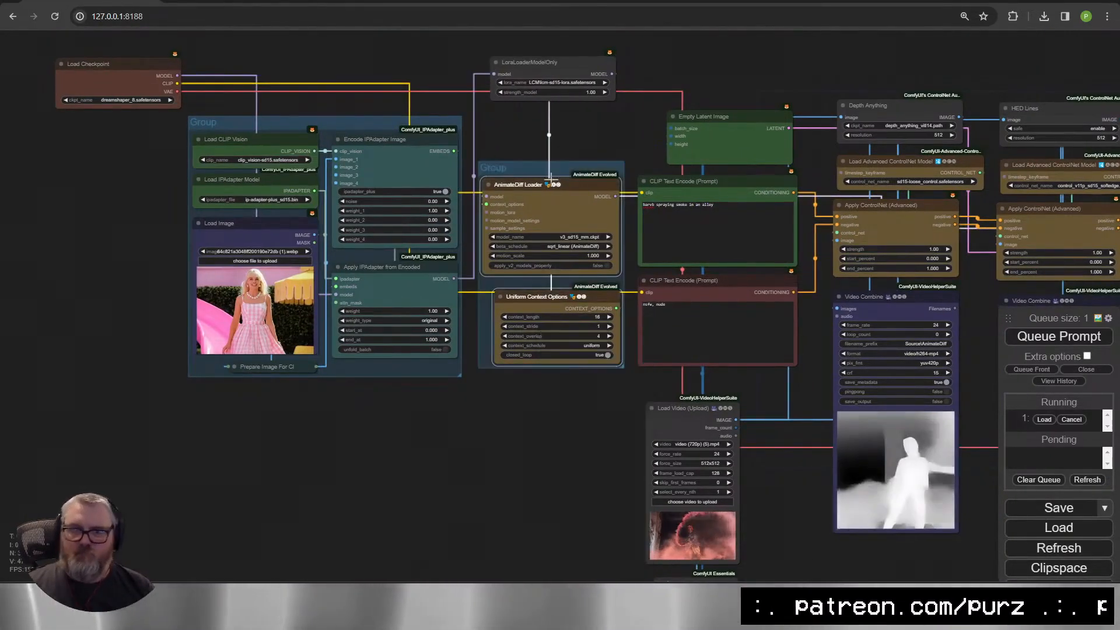
drag(549, 169, 547, 124)
Add a group around the Empty Latent Image and both CLIP Text Encode nodes.
drag(711, 116, 684, 118)
drag(727, 397, 614, 489)
drag(697, 475, 516, 169)
right_click(627, 109)
click(676, 175)
drag(607, 195, 608, 216)
Reposition Load Video below the prompt nodes and add a group around the Depth Anything ControlNet nodes and their preview.
drag(495, 524, 437, 285)
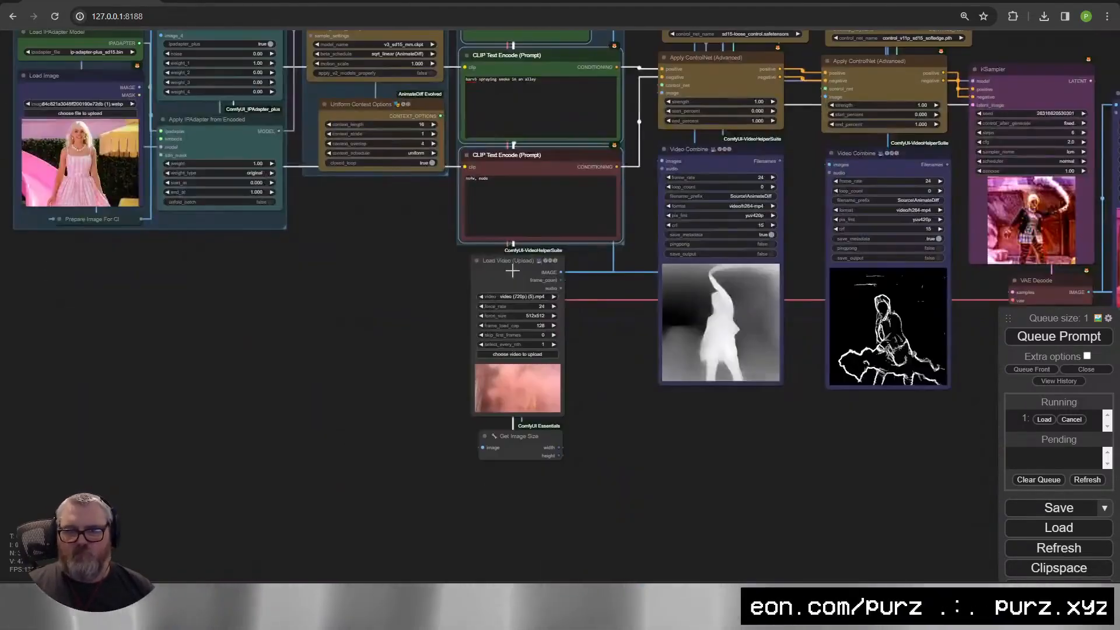
drag(512, 263, 583, 282)
drag(890, 438, 548, 459)
drag(296, 68, 379, 501)
right_click(383, 508)
click(463, 405)
Add a group around the HED Lines ControlNet nodes and their preview, and place it beside the depth group.
drag(452, 65, 585, 496)
right_click(650, 490)
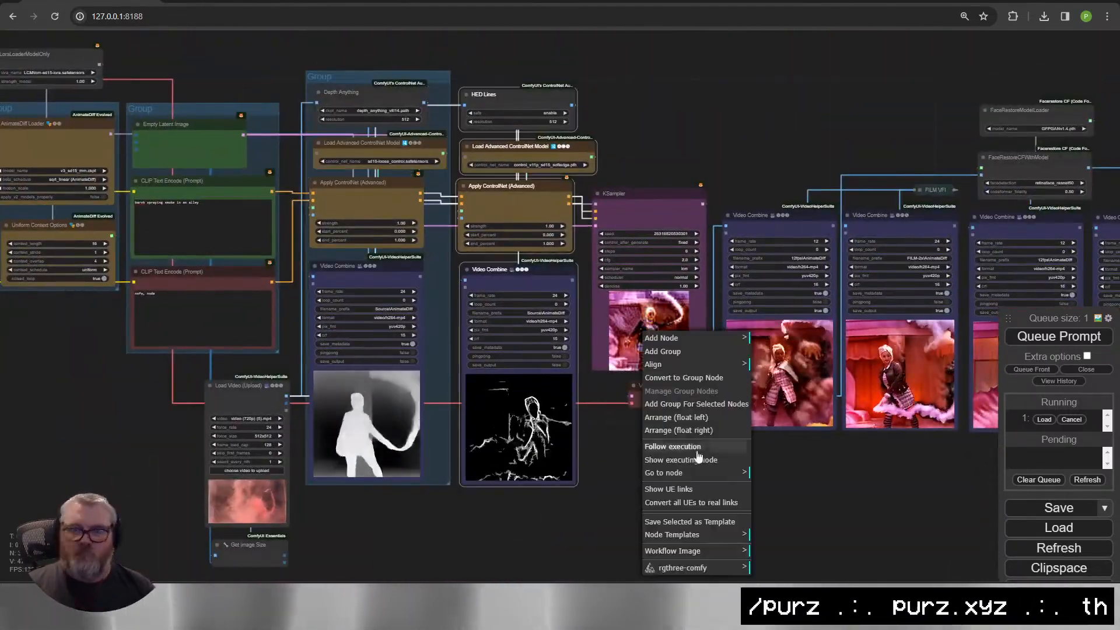
click(696, 405)
drag(641, 194, 658, 195)
Add a group around KSampler and VAE Decode and line it up beside the HED ControlNet group.
drag(839, 118, 608, 144)
drag(980, 105, 510, 408)
drag(539, 233, 606, 223)
drag(495, 452, 486, 406)
ctrl+drag(409, 167, 490, 414)
right_click(480, 420)
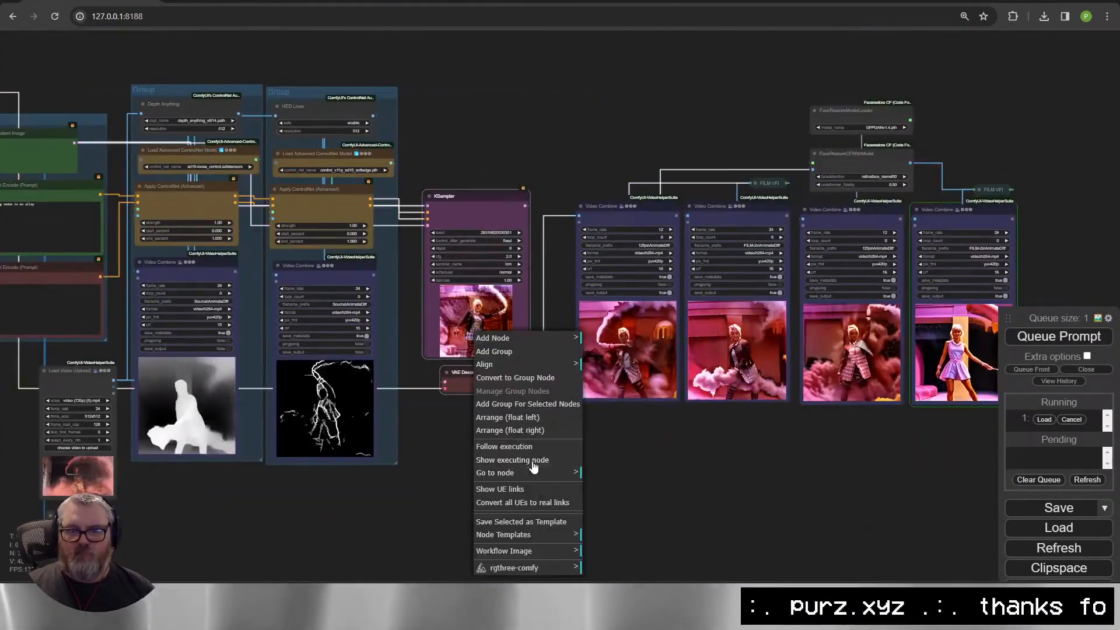
click(525, 403)
drag(434, 182, 418, 93)
Add a group around the two original Video Combine outputs and their FILM VFI node.
ctrl+drag(597, 75, 755, 414)
right_click(737, 420)
click(784, 417)
drag(408, 218, 364, 152)
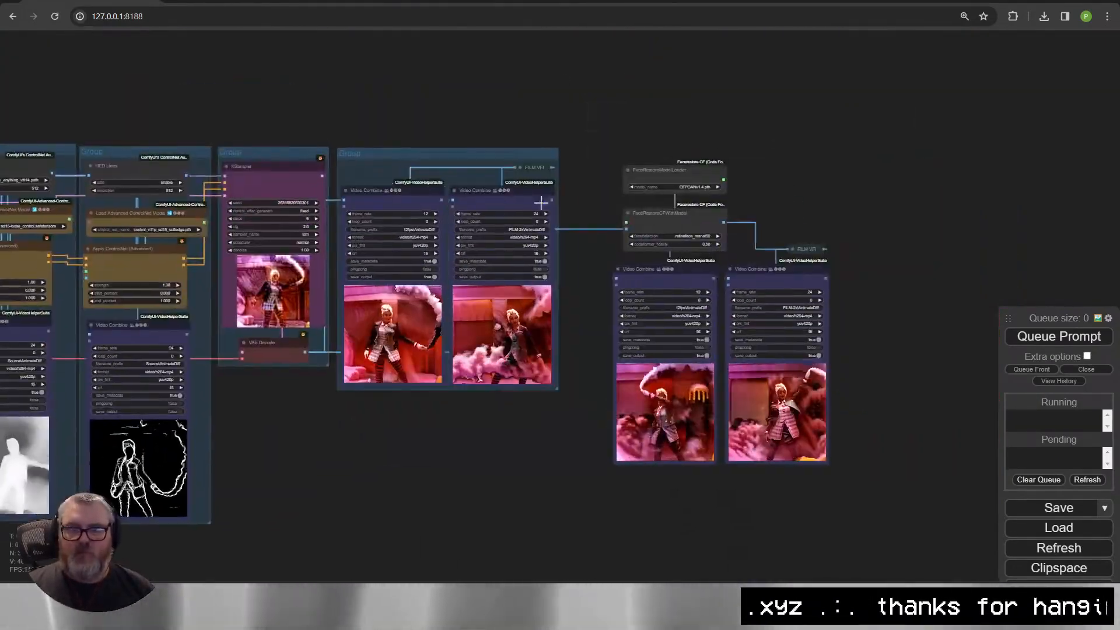
Compare the faces by temporarily placing the face-restored 12 fps Video Combine next to the original 12 fps output.
scroll(685, 475, up, 12)
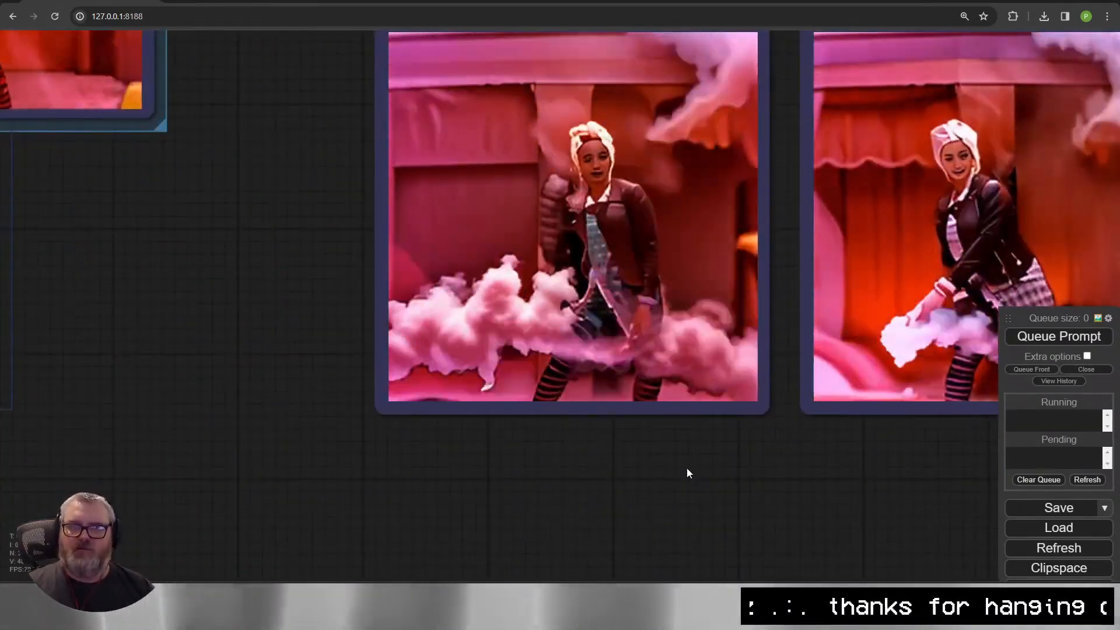
scroll(687, 473, down, 10)
drag(687, 472, 535, 573)
ctrl+drag(397, 81, 772, 563)
right_click(785, 551)
drag(416, 271, 182, 153)
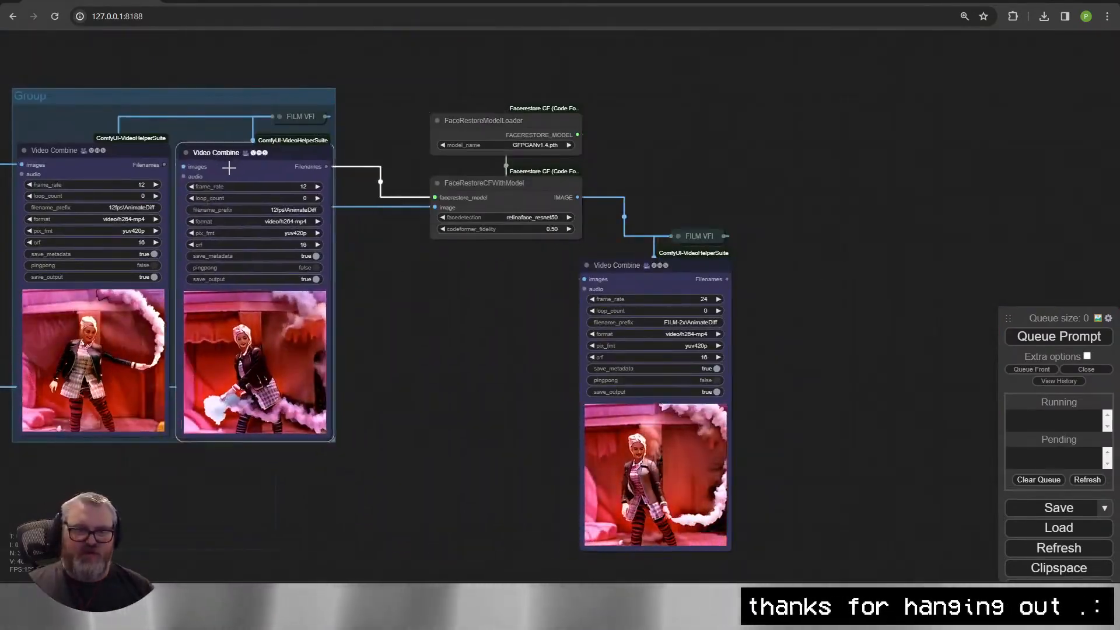
scroll(324, 299, up, 10)
scroll(388, 366, down, 10)
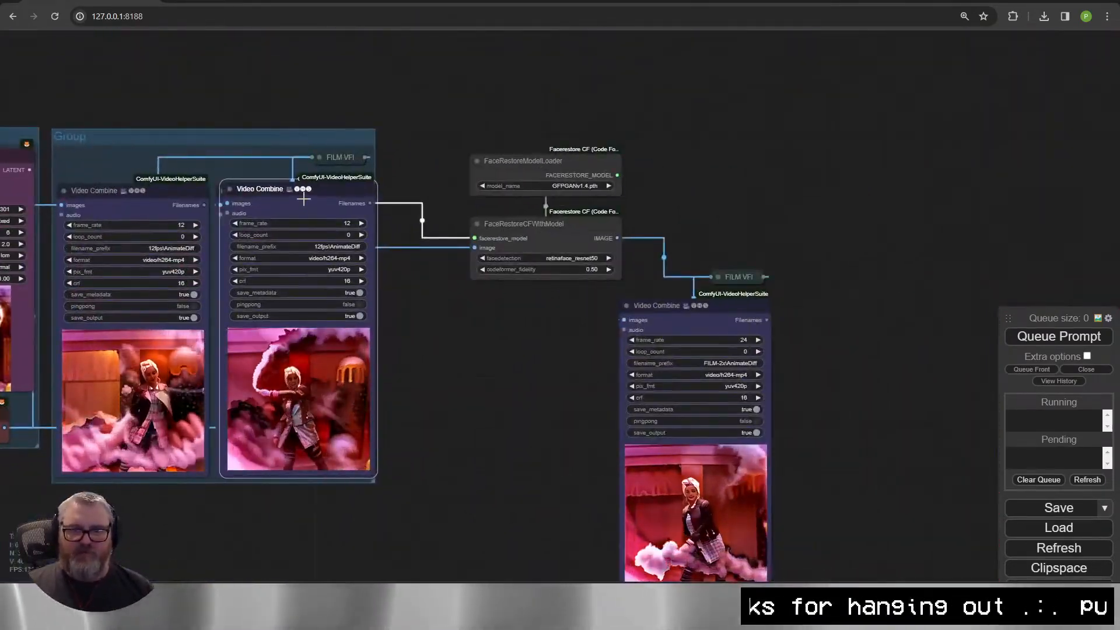
drag(303, 199, 537, 322)
Add a group around the face restore nodes and their video outputs, and place it beside the original output group.
ctrl+drag(875, 375, 443, 114)
right_click(827, 120)
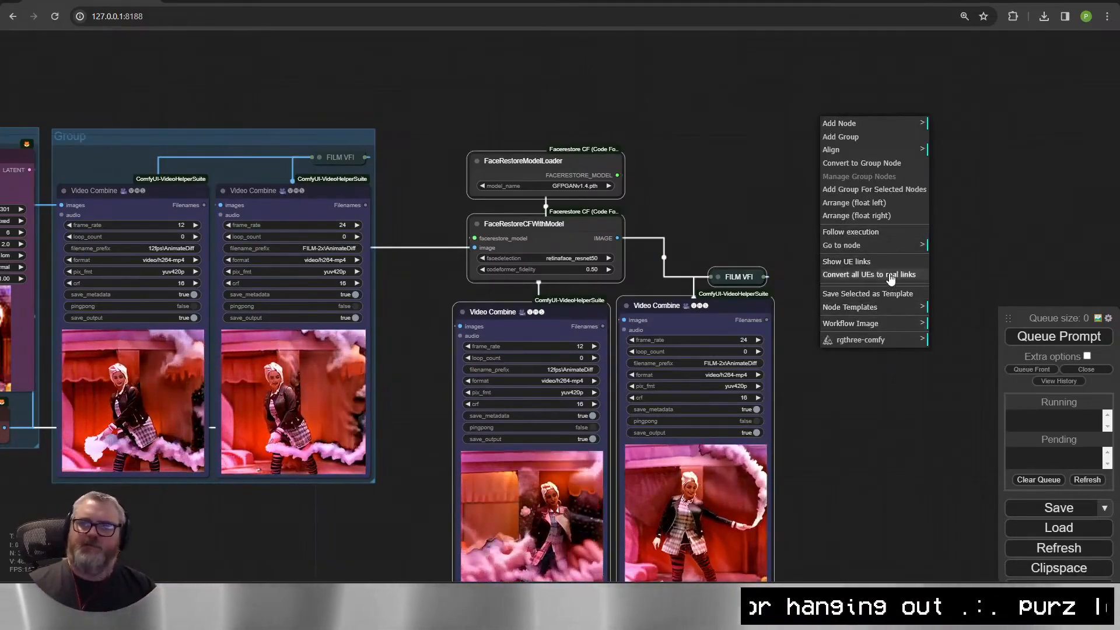
click(874, 190)
drag(540, 145, 467, 145)
scroll(467, 145, down, 4)
drag(552, 239, 553, 162)
drag(262, 175, 807, 175)
drag(265, 224, 452, 196)
Line up the IPAdapter, AnimateDiff and prompt groups with the ControlNet groups, keeping LoraLoaderModelOnly above them.
click(535, 411)
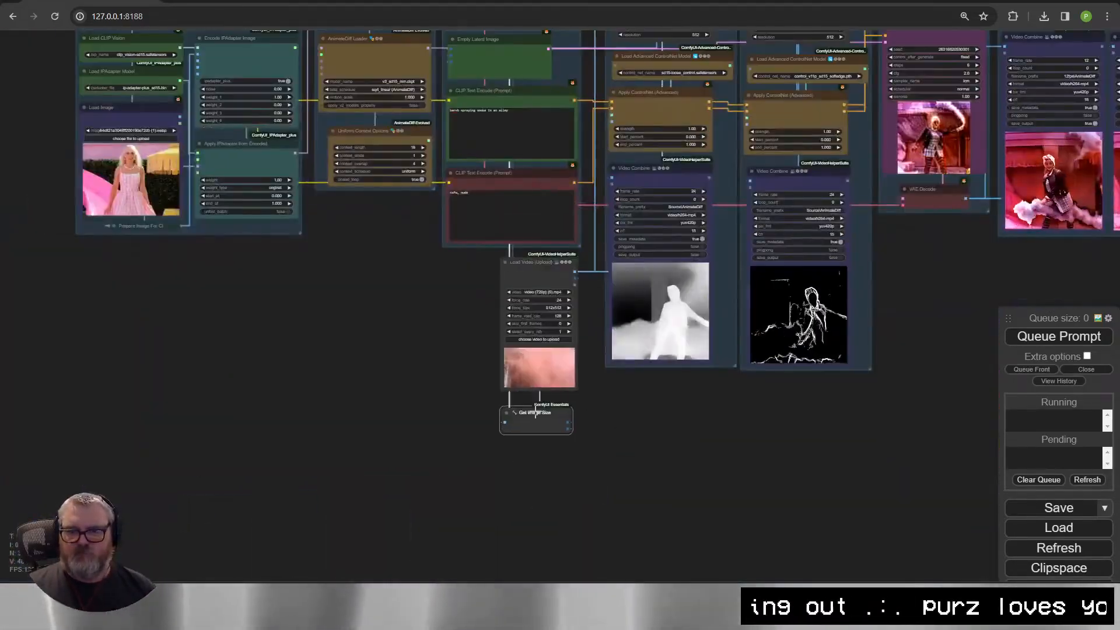
drag(408, 262, 411, 503)
drag(374, 219, 376, 172)
drag(496, 267, 512, 237)
drag(367, 266, 380, 236)
drag(276, 258, 309, 221)
drag(310, 230, 322, 204)
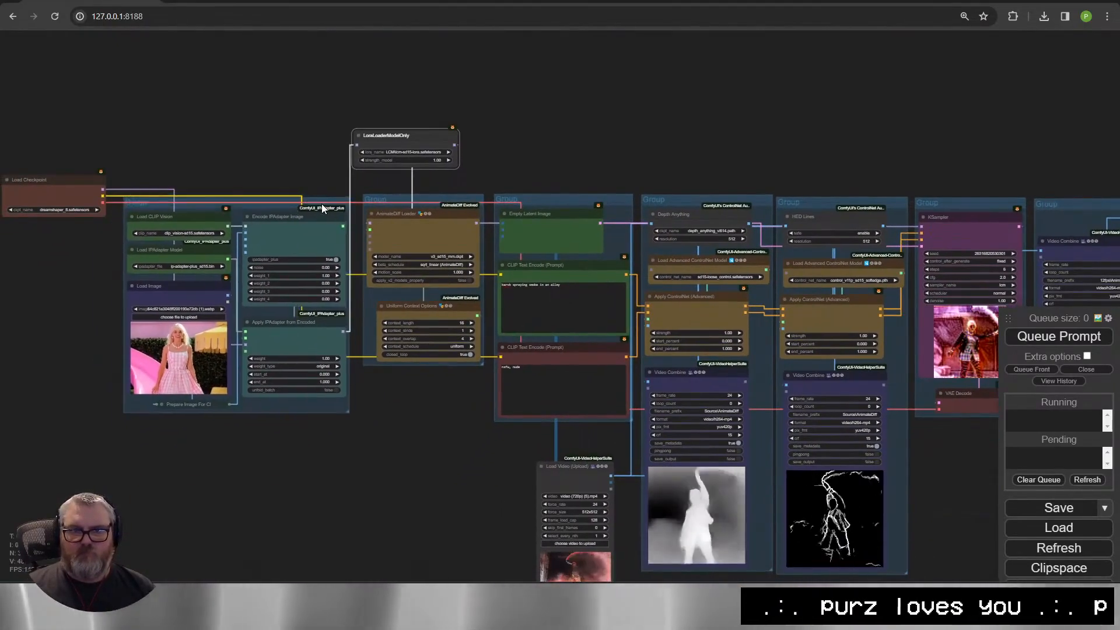
Place Load Video directly under the prompt group and the collapsed Get Image Size node under the AnimateDiff group.
drag(573, 471, 590, 445)
drag(536, 479, 305, 347)
drag(317, 481, 411, 496)
click(334, 446)
drag(417, 487, 274, 286)
mouse_move(420, 359)
mouse_down()
mouse_move(273, 350)
mouse_move(419, 358)
mouse_up()
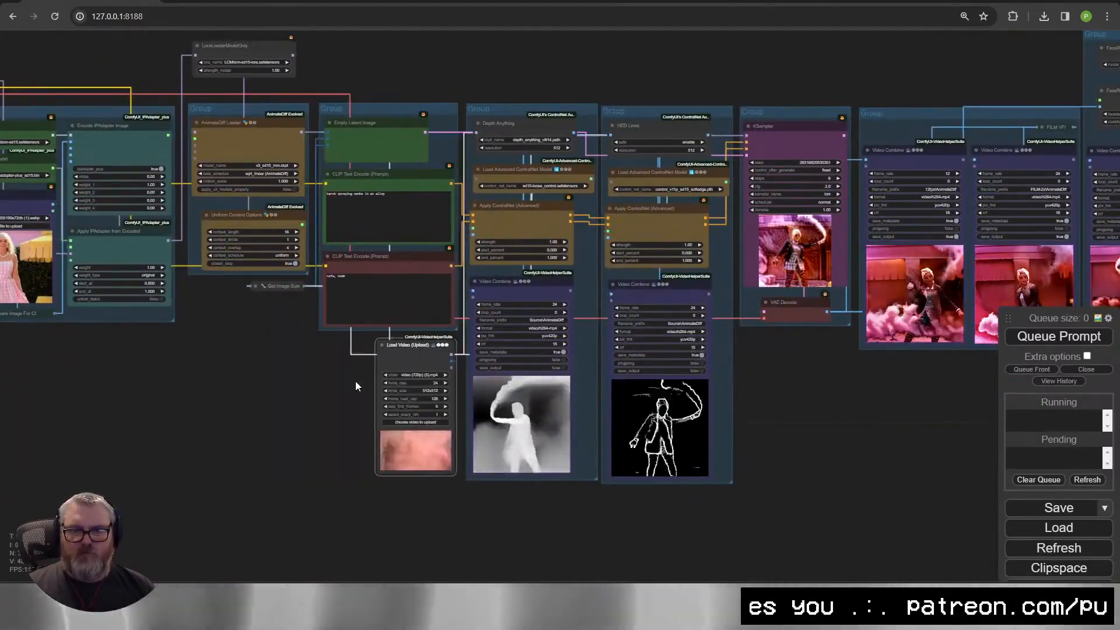
Rename the group around the reference image and IPAdapter nodes as IPAdapter.
scroll(511, 429, up, 3)
drag(753, 409, 595, 494)
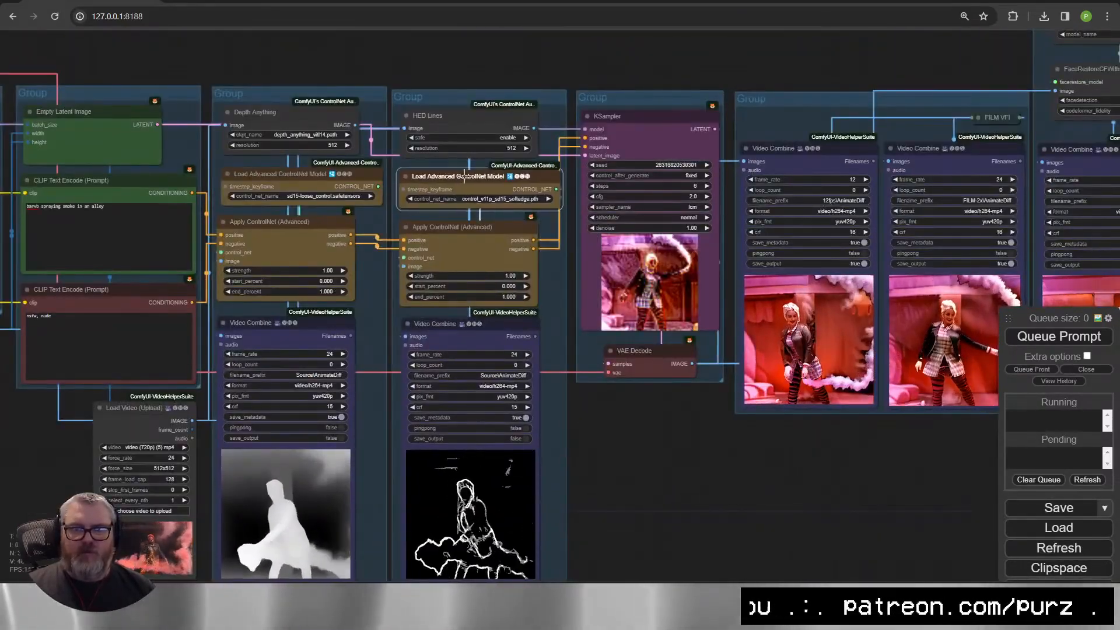
scroll(709, 472, down, 1)
drag(710, 471, 991, 452)
drag(114, 352, 607, 404)
click(332, 122)
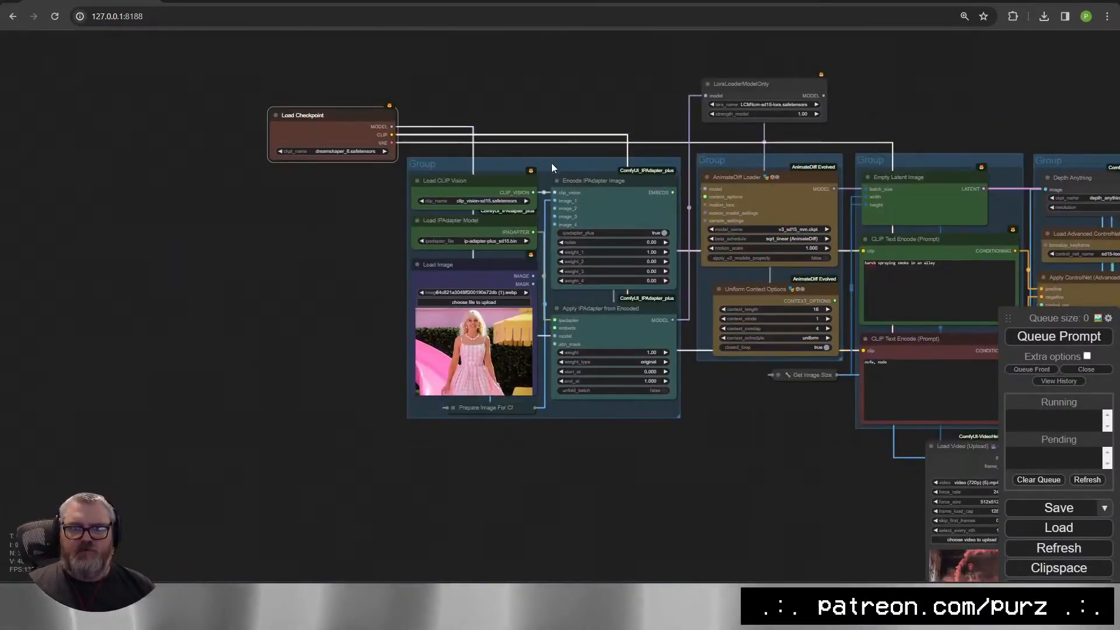
click(551, 162)
right_click(551, 163)
click(673, 459)
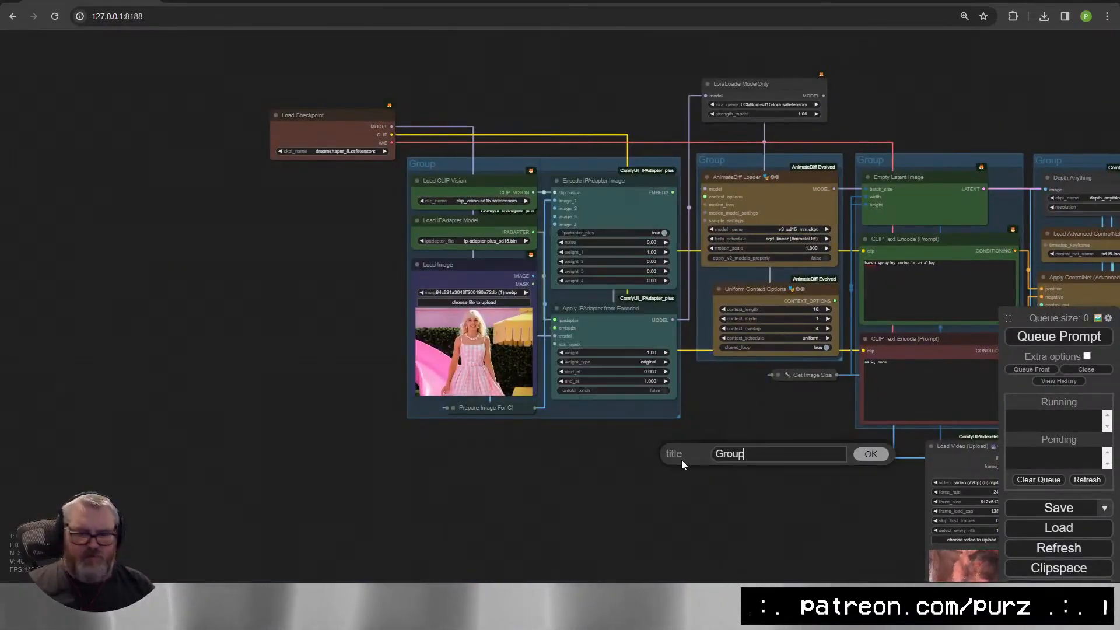
text(IPAdapter)
key(Return)
Rename the group around AnimateDiff Loader and Uniform Context Options as AnimateDiff.
mouse_move(772, 166)
mouse_down()
mouse_move(812, 350)
mouse_move(768, 168)
mouse_up()
right_click(768, 168)
click(891, 447)
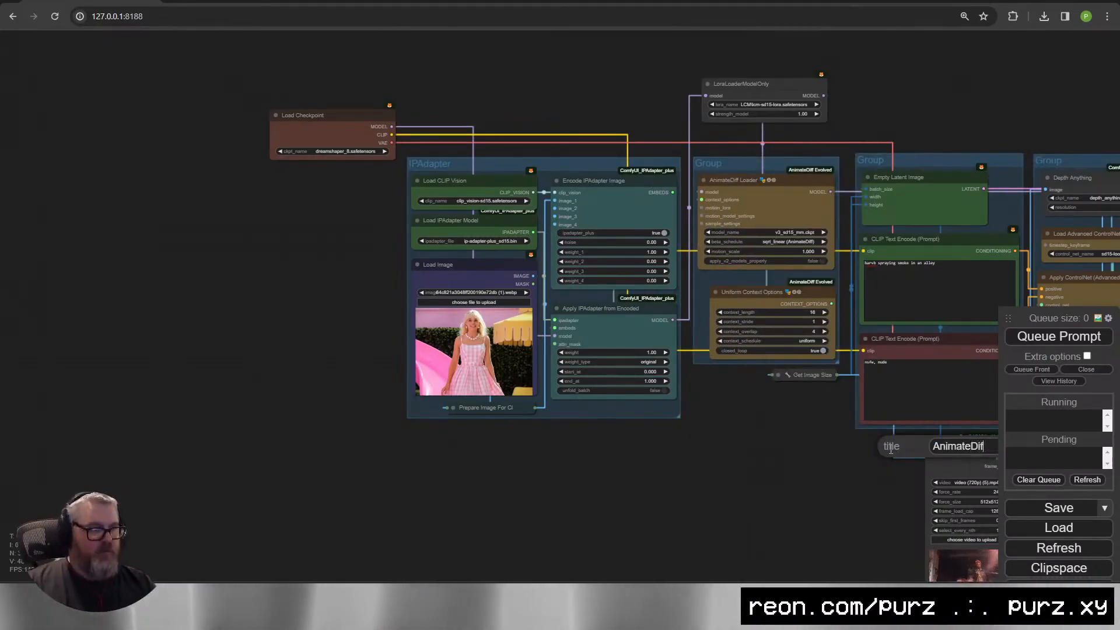
drag(860, 285, 368, 324)
double_click(394, 252)
right_click(393, 252)
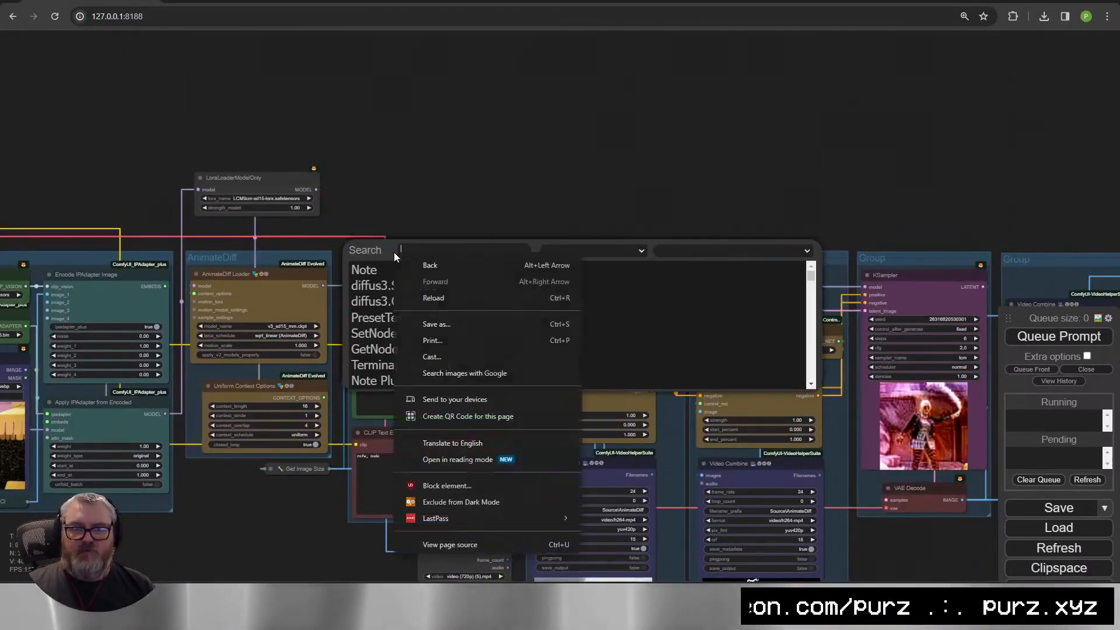
click(401, 221)
Rename the group around the Empty Latent Image and text encode nodes as Prompt.
right_click(392, 253)
click(393, 530)
click(523, 528)
text(Prompt)
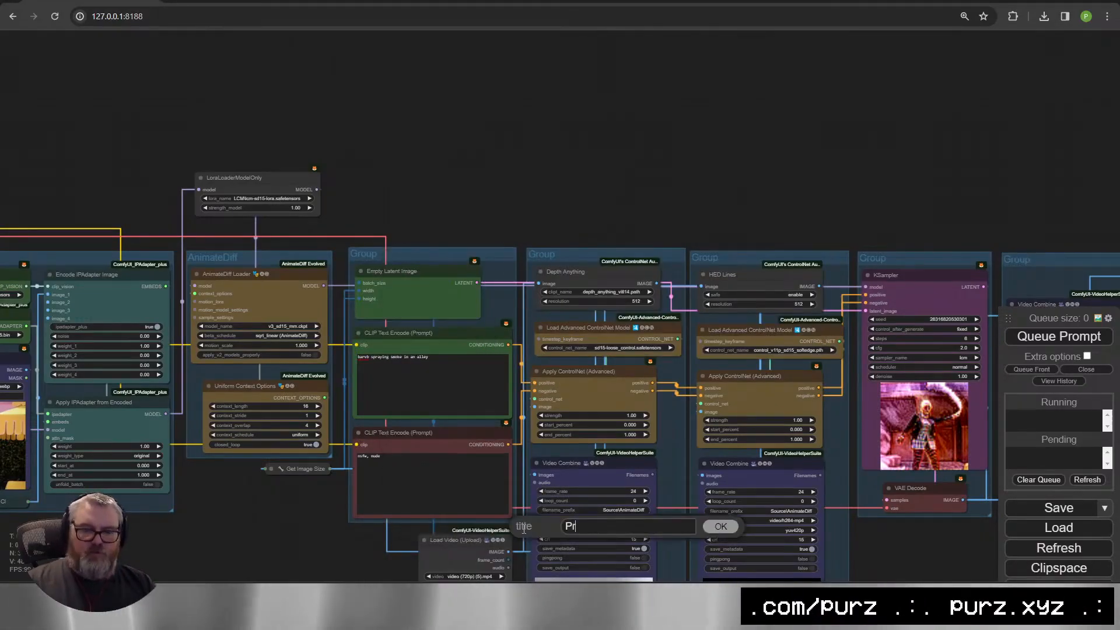
Rename the group around the Depth Anything nodes as ControlNet-1.
right_click(585, 255)
click(598, 527)
click(709, 522)
text(ControLn)
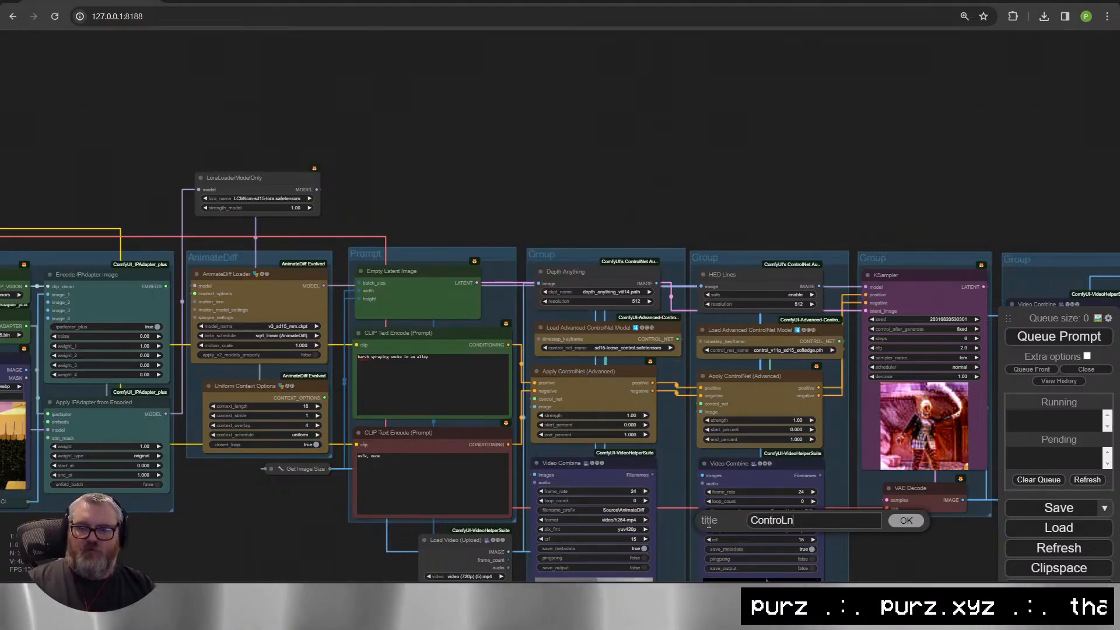
Rename the group around the HED Lines nodes as ControlNet-2.
right_click(721, 255)
click(738, 527)
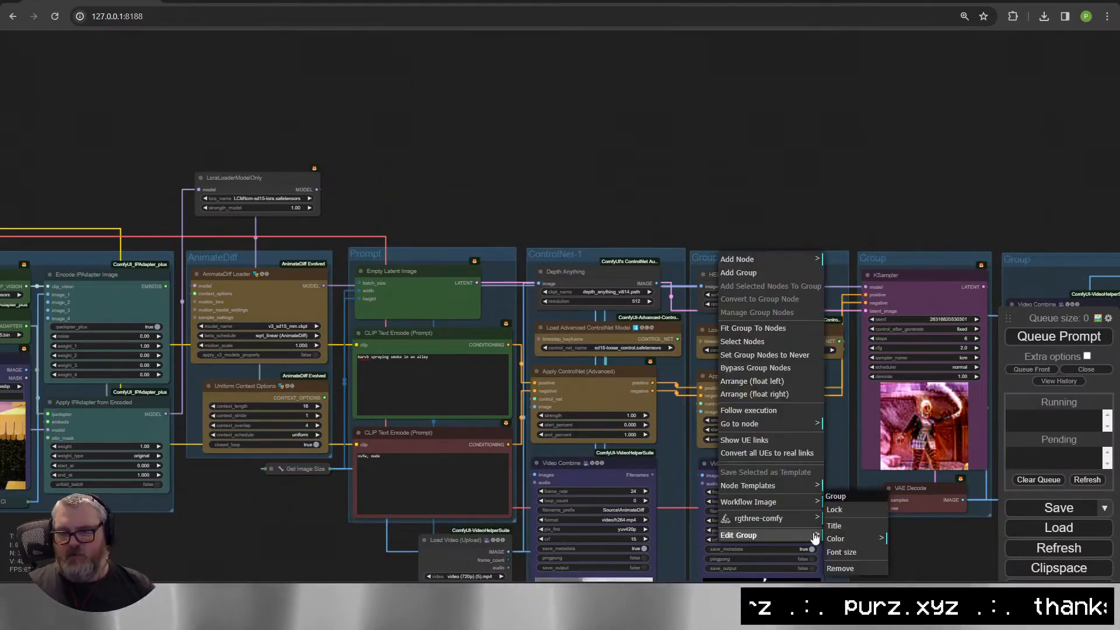
click(849, 523)
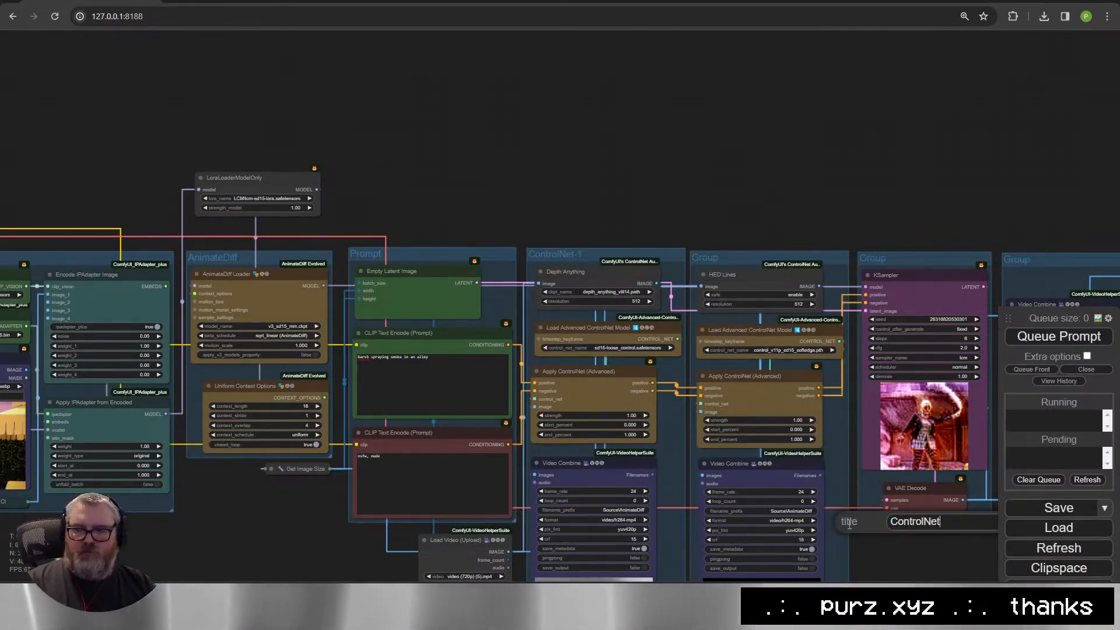
text(ControlNet-2)
key(Return)
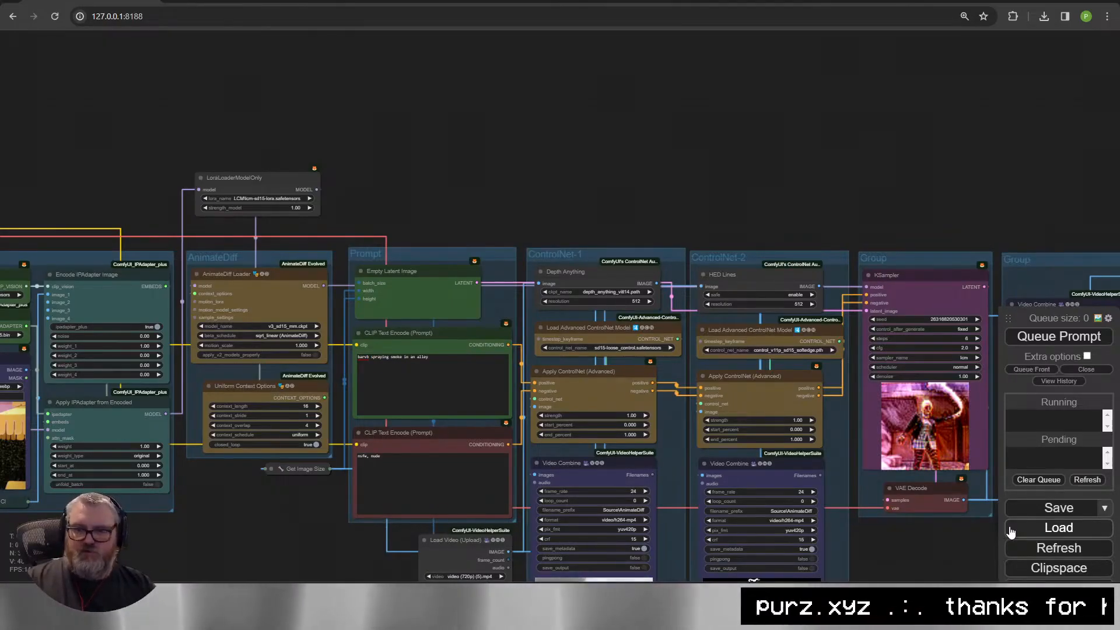
Rename the group around the two original Video Combine nodes as Output.
drag(1016, 275, 260, 142)
right_click(281, 125)
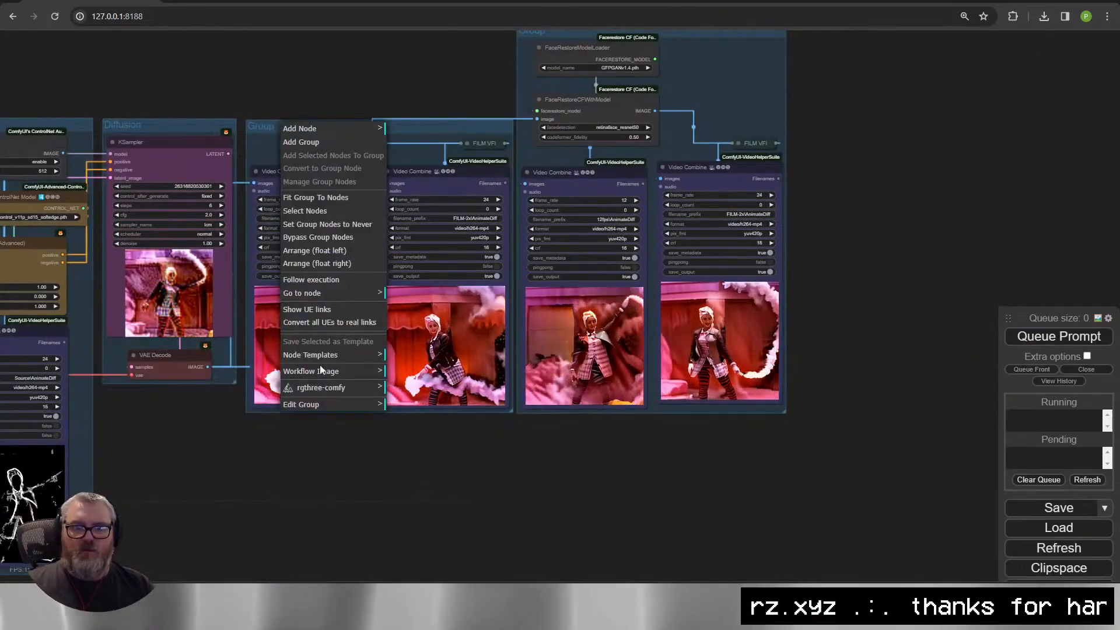
click(320, 406)
click(421, 418)
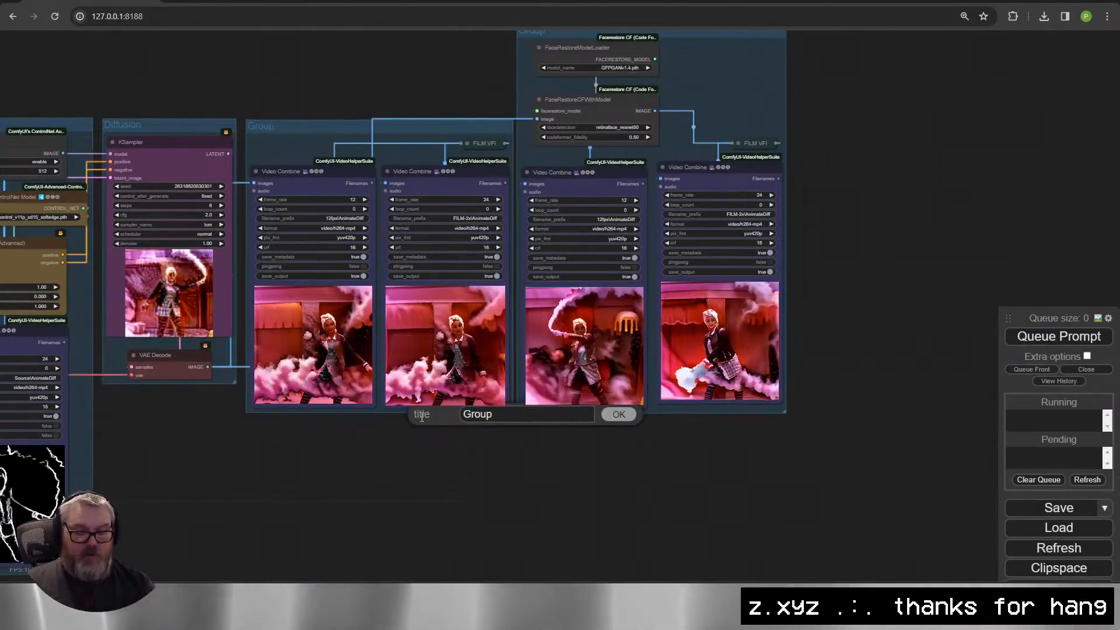
key(BackSpace)
text(Output)
key(Return)
Rename the group around the face restore nodes and their videos as Output-FaceFixer.
drag(490, 70, 410, 226)
right_click(468, 187)
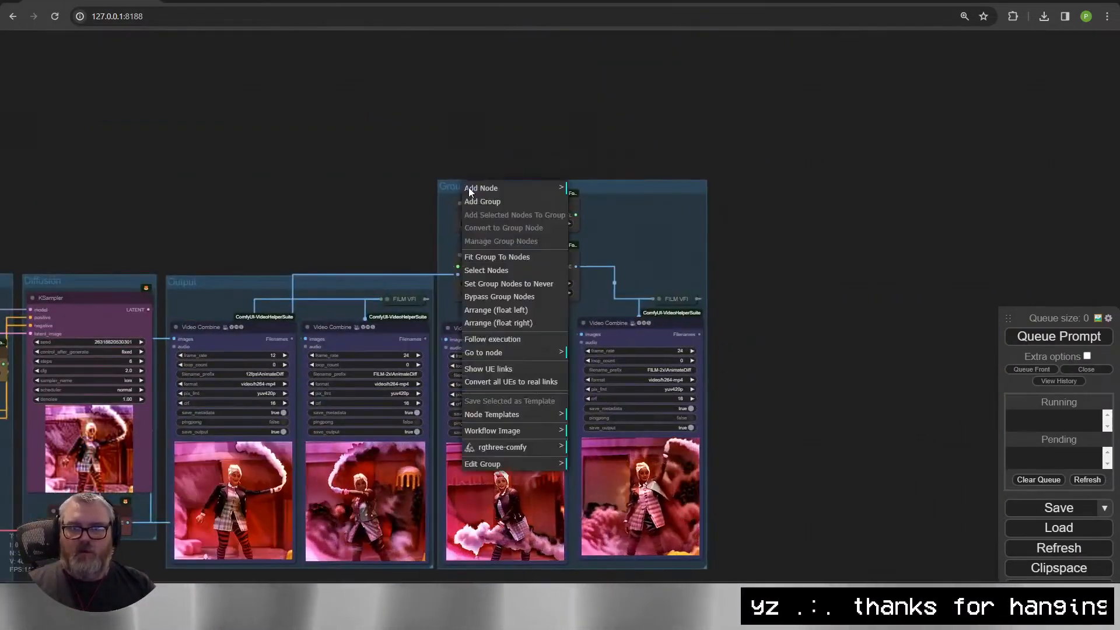
click(521, 464)
click(608, 478)
text(FaceFix)
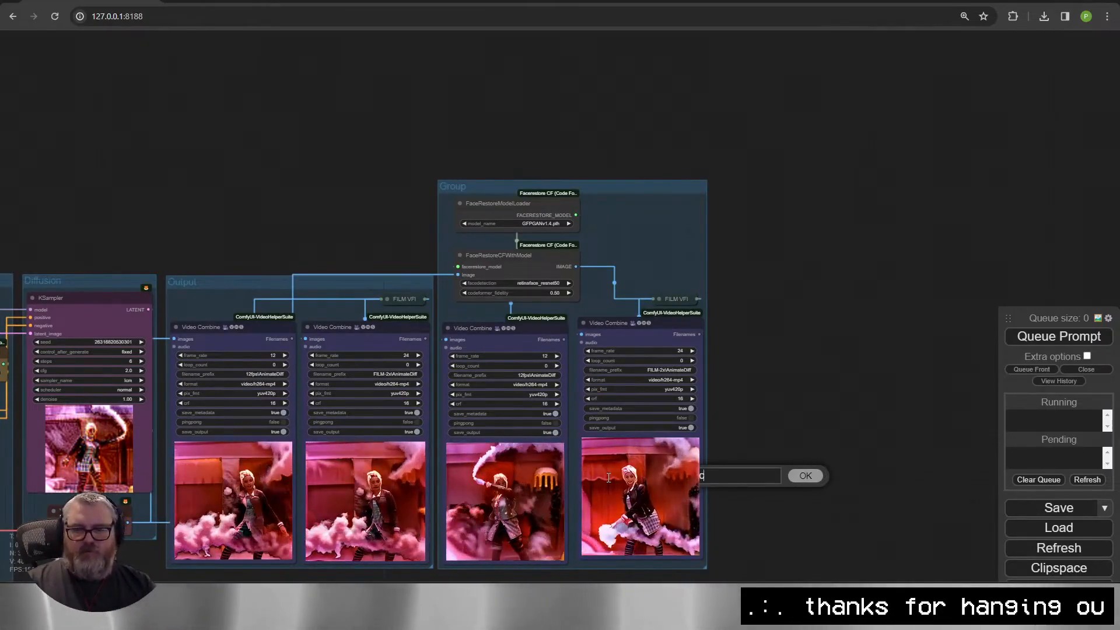
text(er)
key(Return)
scroll(495, 130, down, 2)
drag(142, 534, 251, 493)
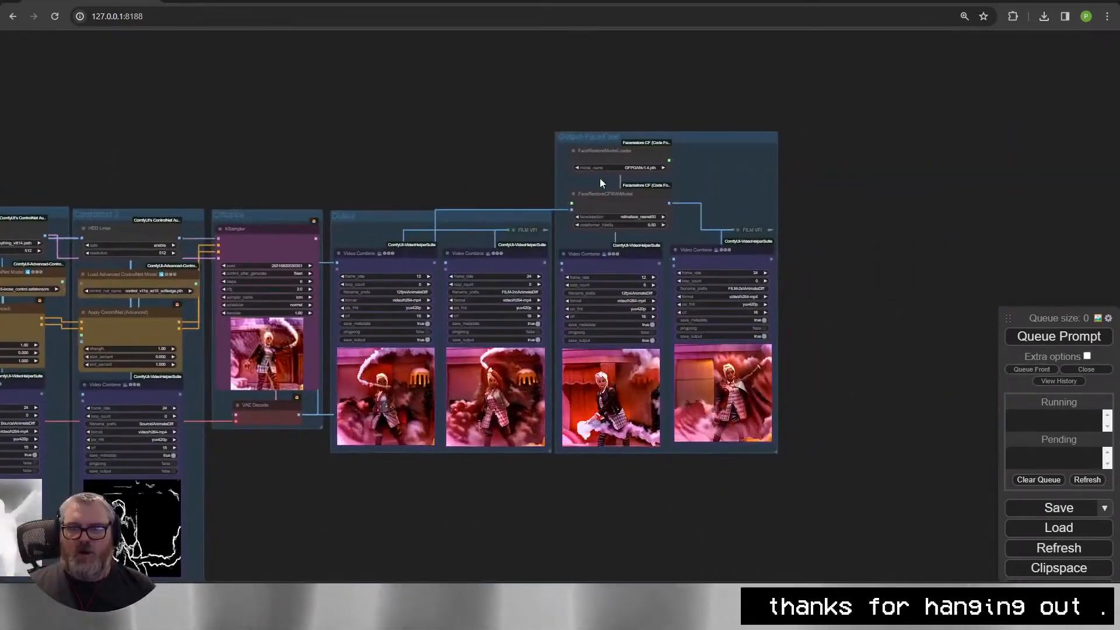
drag(314, 131, 1117, 120)
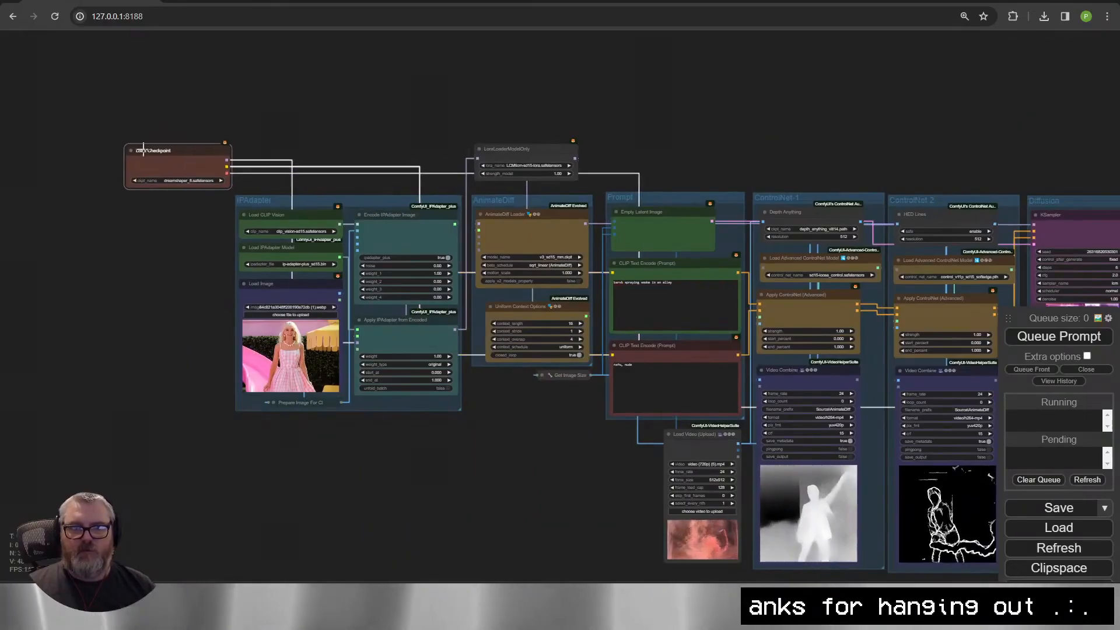
scroll(222, 265, up, 4)
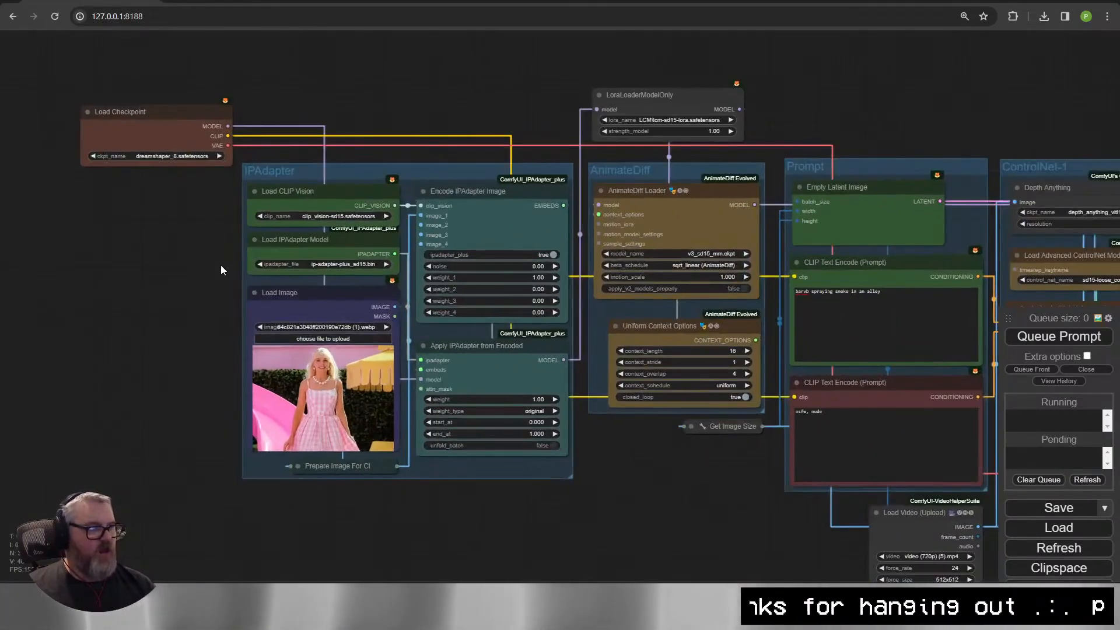
drag(703, 577, 214, 421)
scroll(320, 463, down, 1)
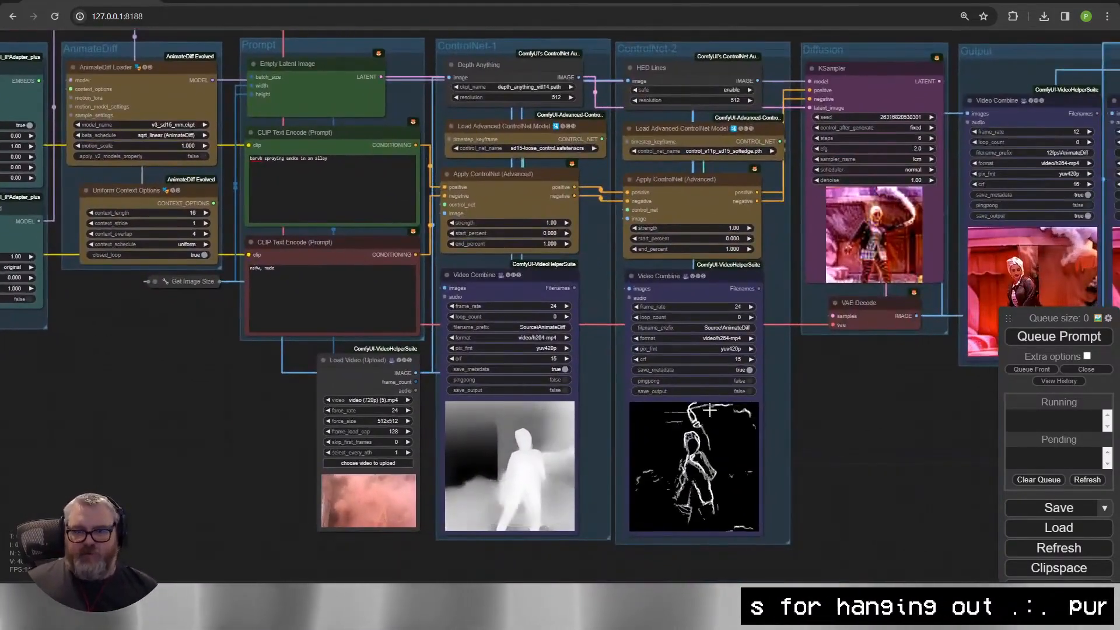
drag(985, 455, 19, 572)
drag(389, 522, 1117, 445)
drag(256, 558, 564, 480)
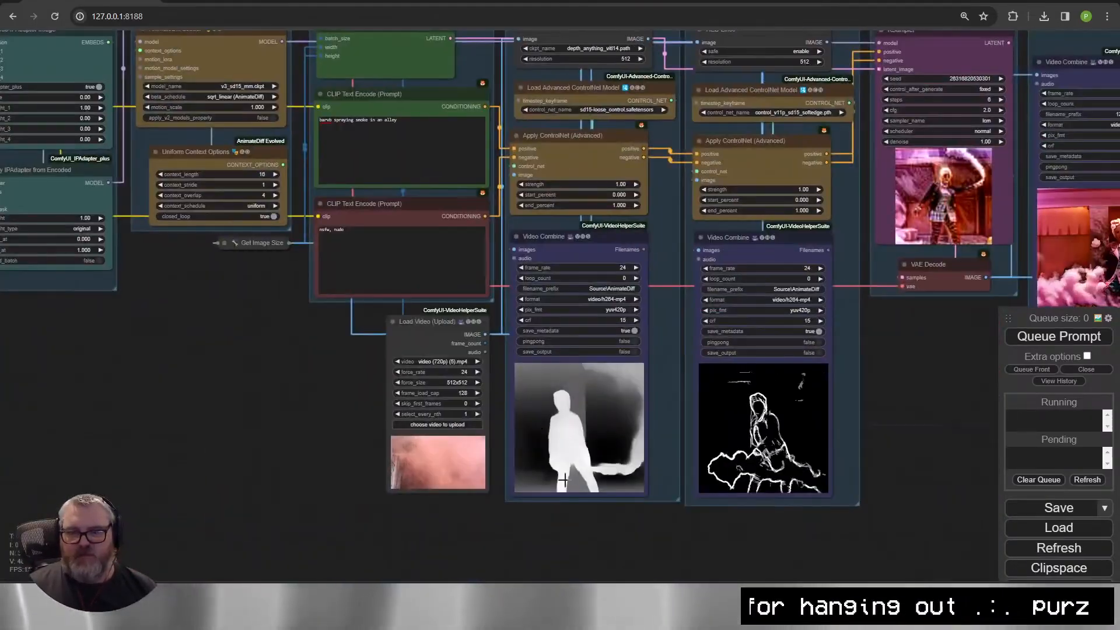
click(457, 425)
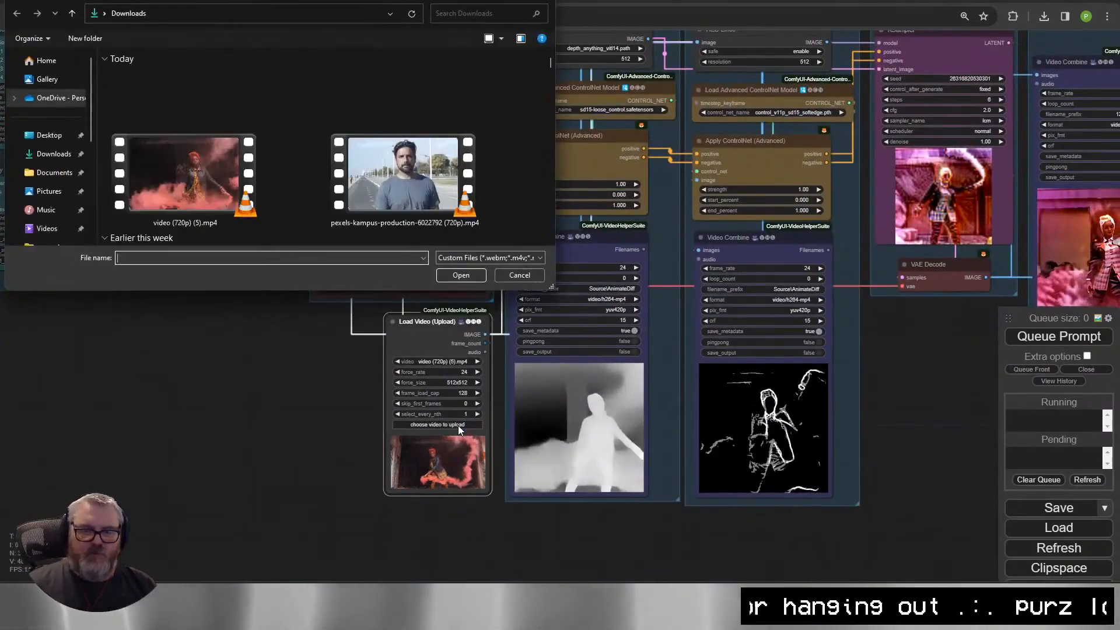
text(C:	mp)
key(Return)
double_click(384, 204)
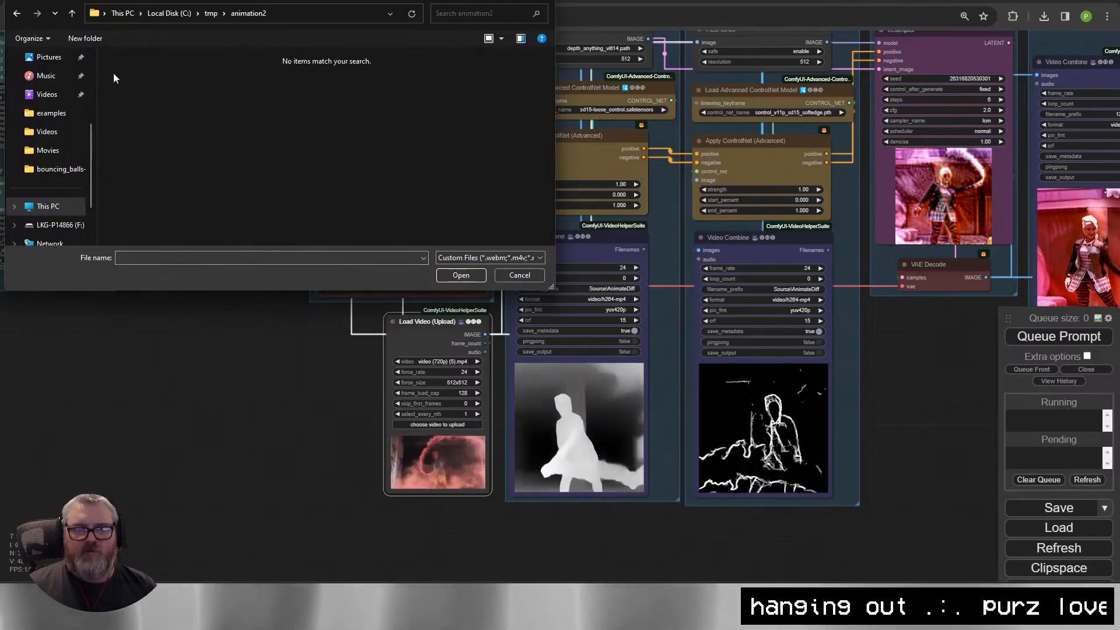
click(390, 13)
click(527, 278)
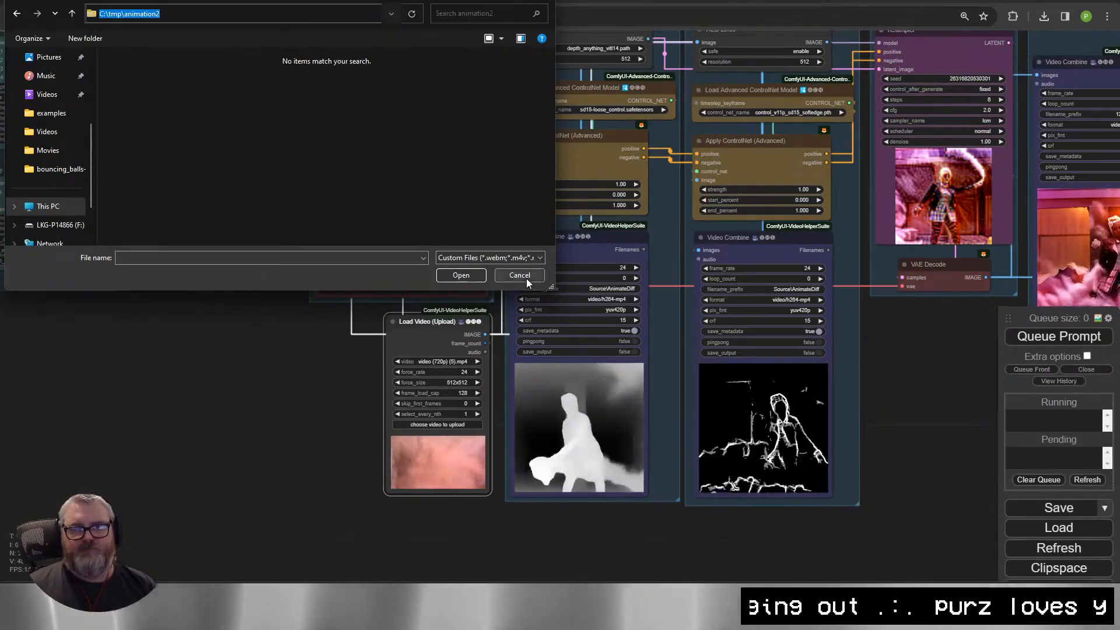
click(527, 278)
Open the C:\tmp folder in File Explorer.
key(super+r)
text(c:	mp)
key(Return)
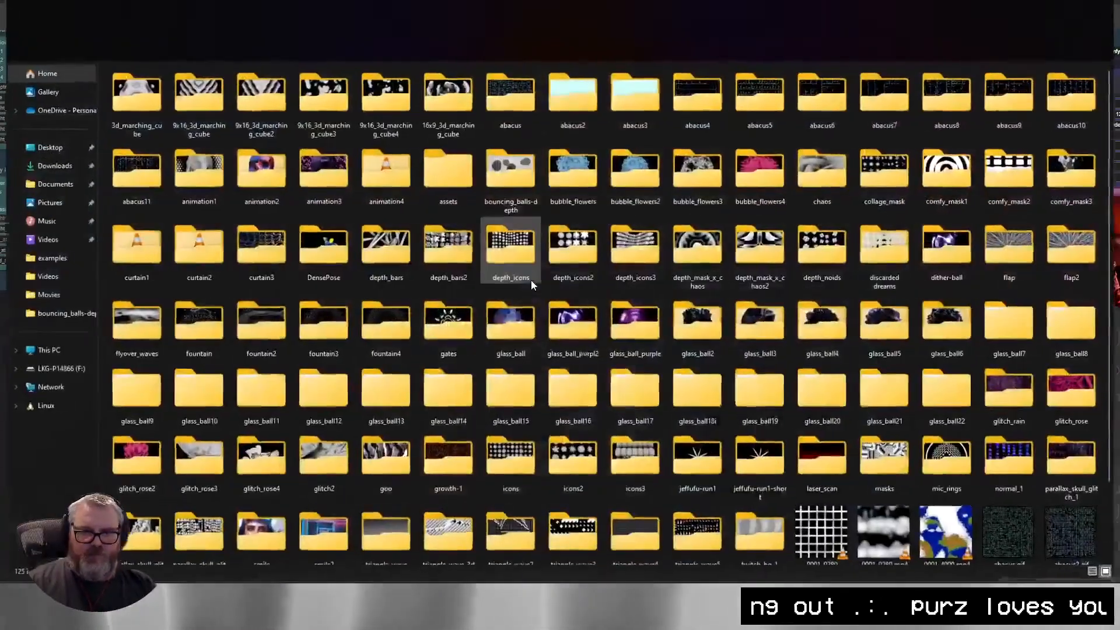
Look through the glitch_rose3 and glitch_rose folders for an image sequence that could serve as the animation source.
scroll(530, 280, down, 2)
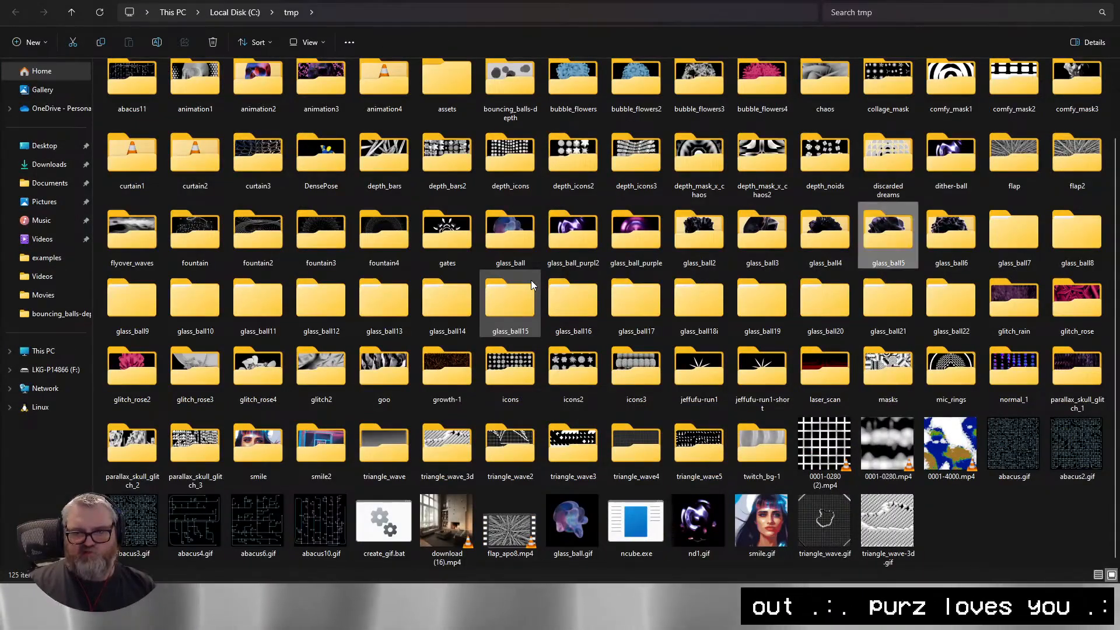
key(Left)
key(Left)
key(Left)
key(Left)
key(Left)
key(Left)
key(Down)
key(Left)
key(Left)
key(Left)
key(Down)
key(Left)
key(Left)
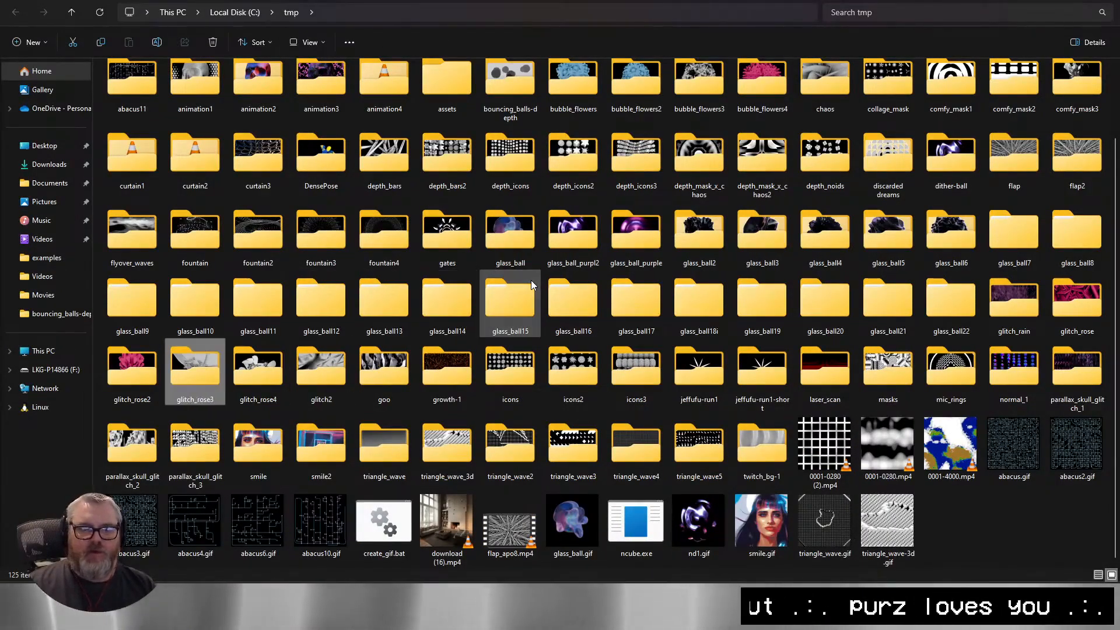
key(Return)
key(BackSpace)
key(Left)
key(Left)
key(Return)
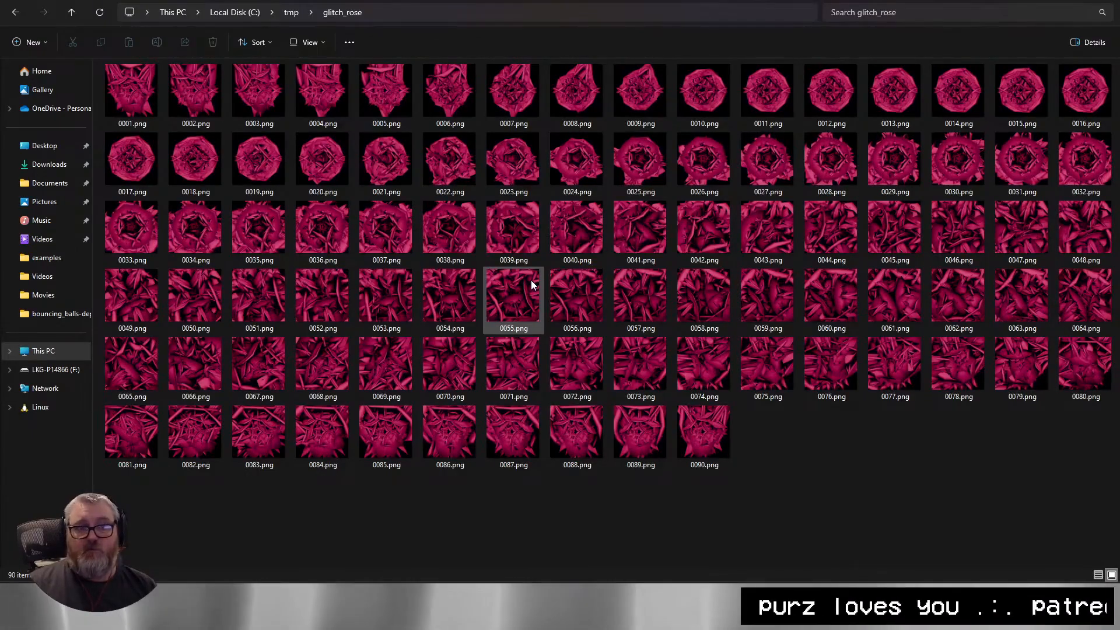
key(BackSpace)
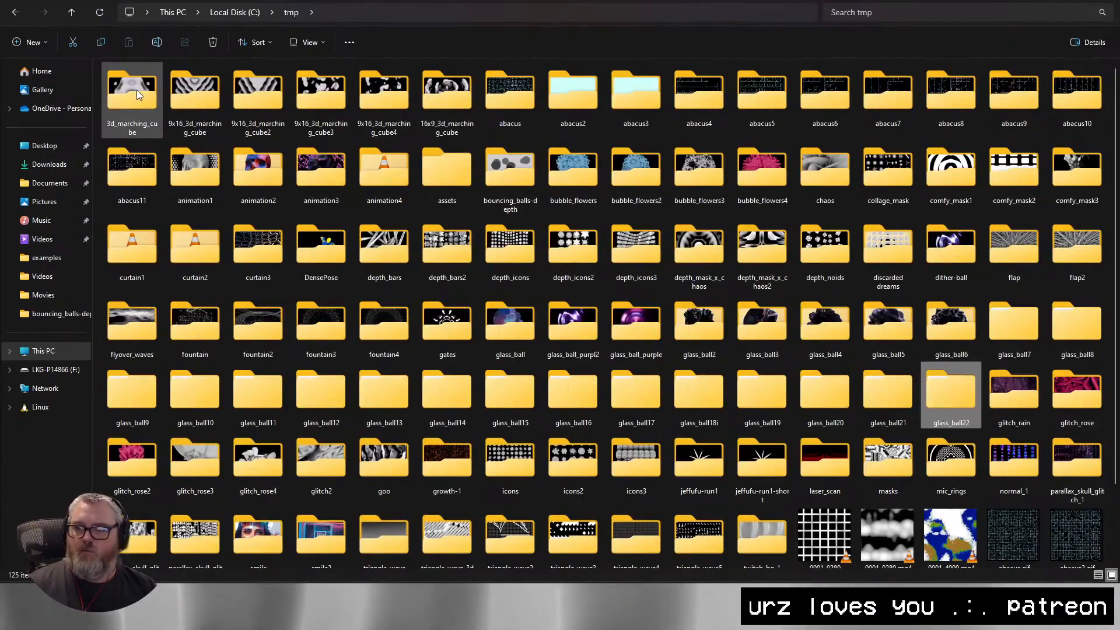
key(Right)
key(Return)
double_click(488, 204)
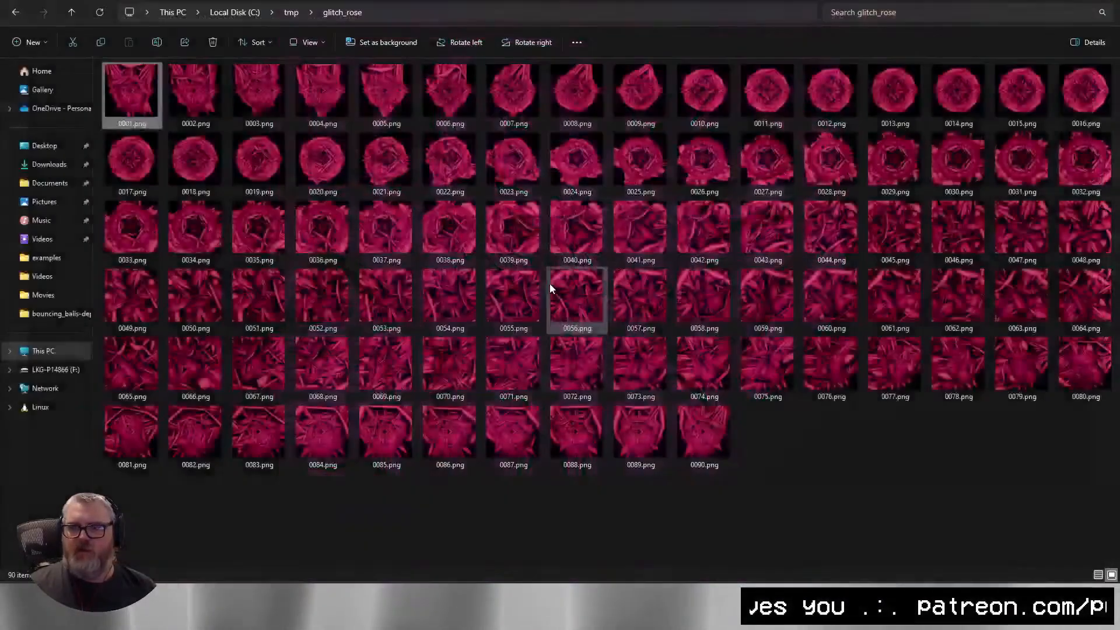
click(549, 283)
Return to the tmp folder and examine the animation2 folder as another possible source.
key(BackSpace)
key(Up)
key(Up)
key(Left)
key(Left)
key(Left)
key(Left)
key(Left)
key(Left)
key(Left)
key(Left)
key(Left)
key(Left)
key(Left)
key(Left)
key(Left)
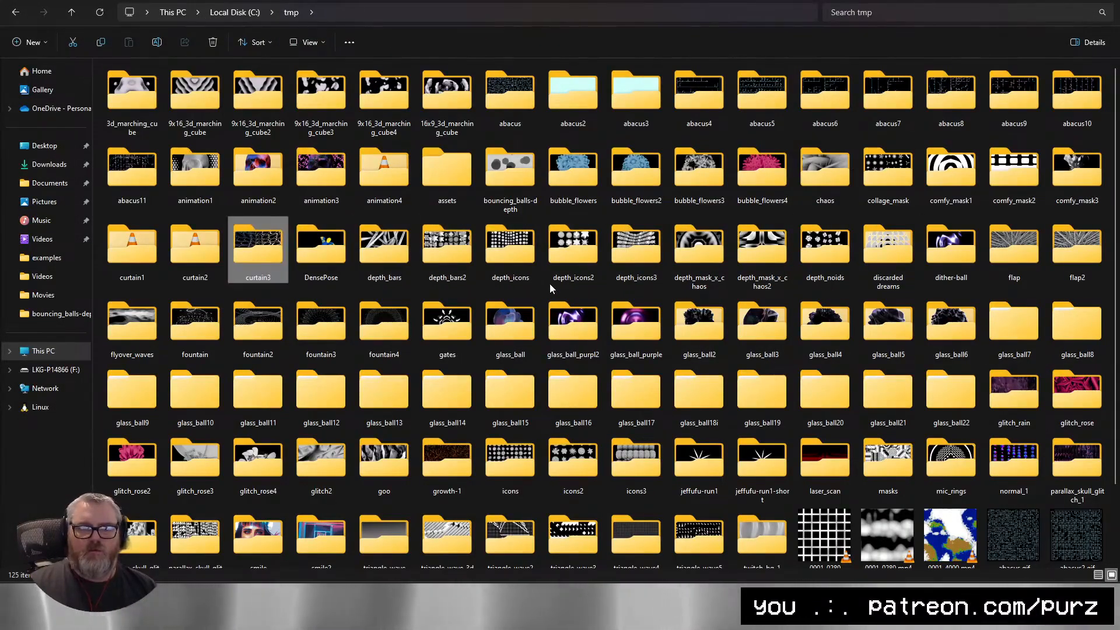
key(Right)
key(Return)
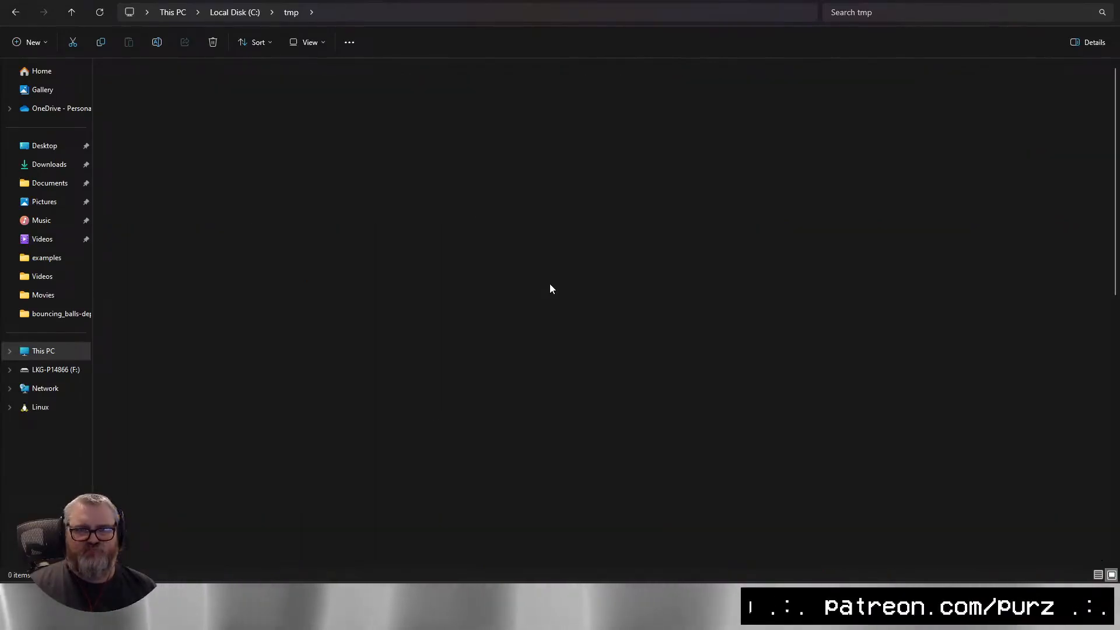
right_click(130, 85)
key(alt+Up)
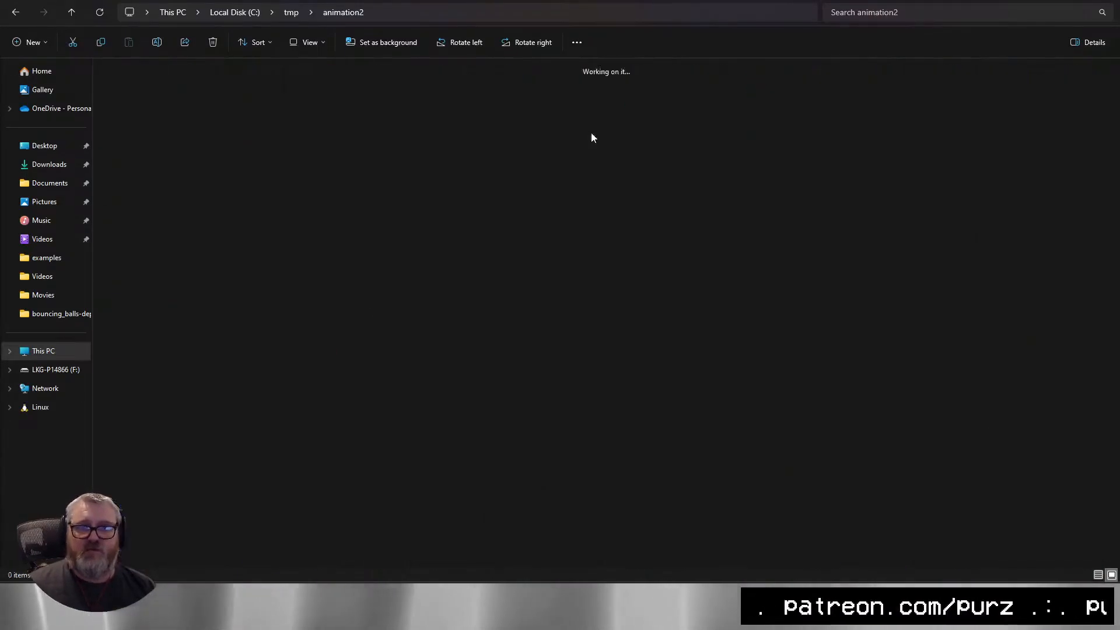
Find and open the flyover_waves image sequence folder in C:\tmp and select its folder path.
key(Down)
key(Down)
key(Down)
key(Down)
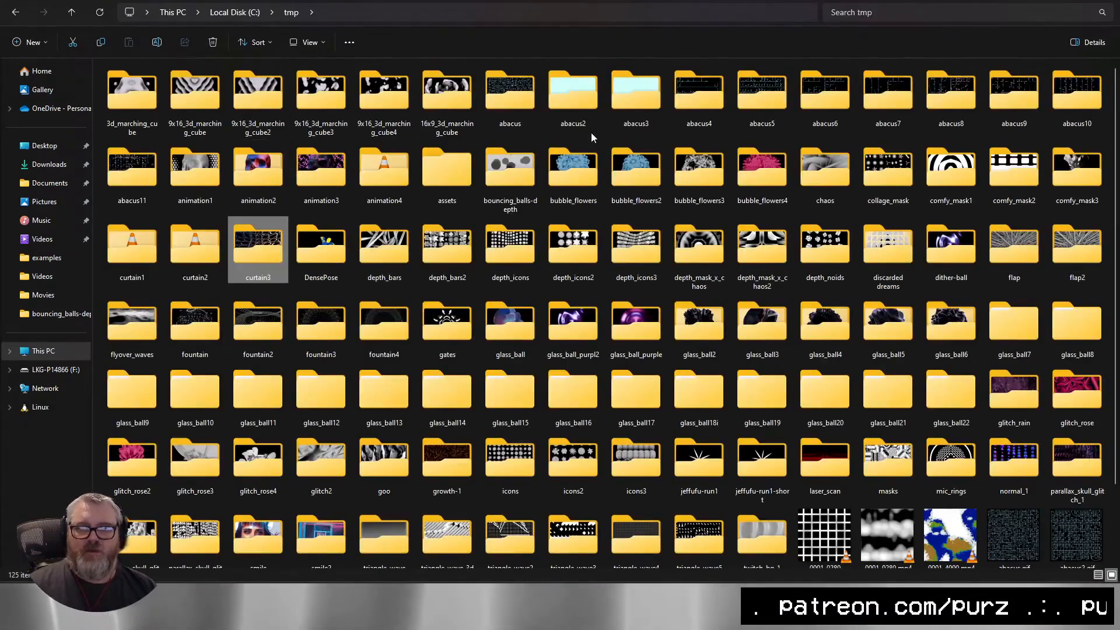
key(Right)
key(Right)
key(Right)
key(Down)
key(Down)
key(Up)
key(Up)
key(Up)
key(Up)
key(Left)
key(Left)
key(Left)
key(Left)
key(Up)
key(Up)
key(Up)
key(Right)
key(Right)
key(Right)
key(Right)
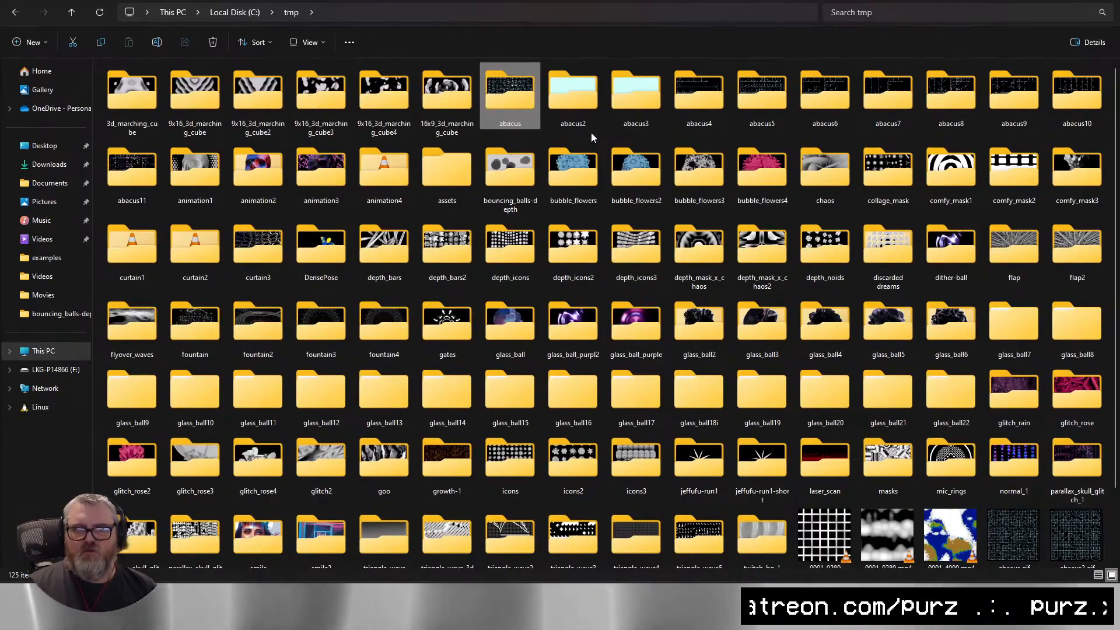
key(Right)
key(Right)
key(Down)
key(Left)
key(Left)
key(Left)
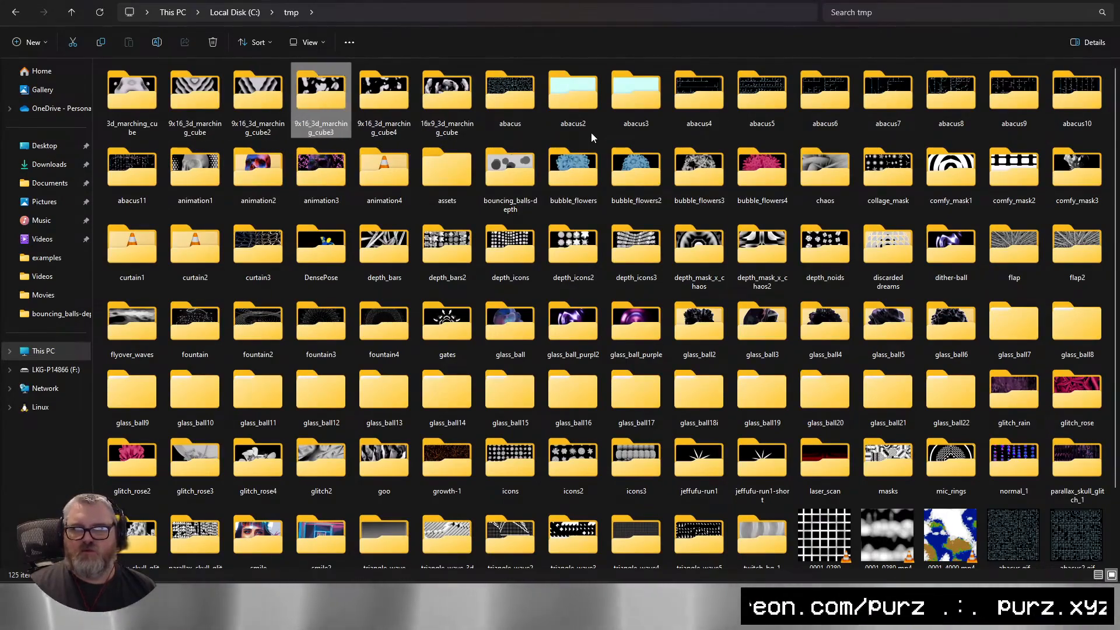
key(Left)
key(Left)
key(Left)
key(Down)
key(Down)
key(Down)
key(Return)
right_click(104, 85)
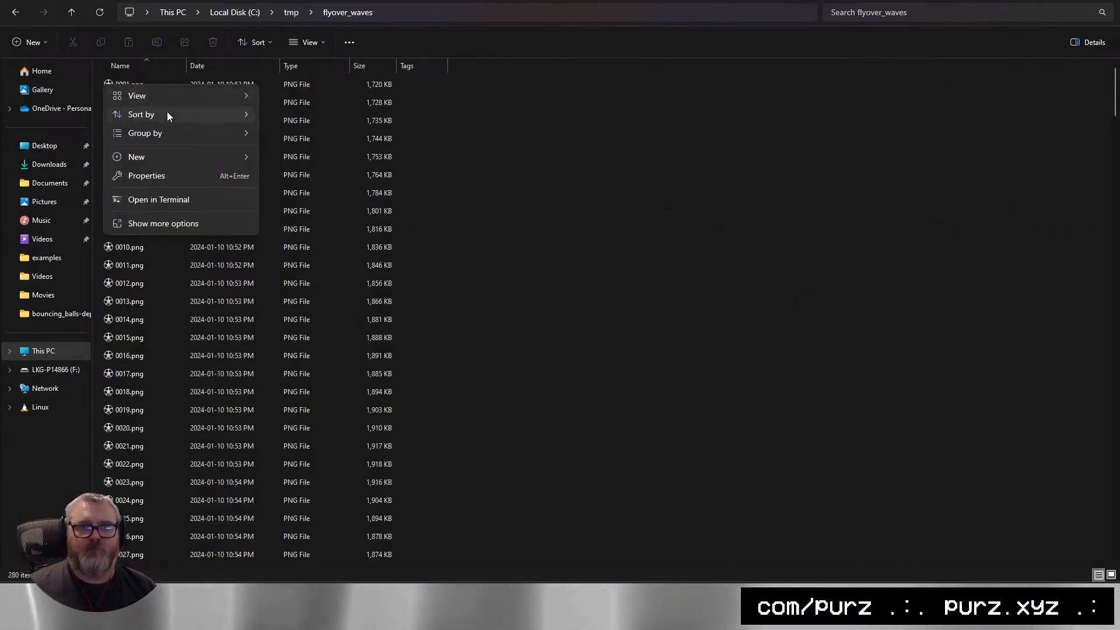
click(592, 13)
Switch back to ComfyUI and replace the Load Video node with a VHS_LoadImagesPath node.
key(alt+Tab)
double_click(419, 382)
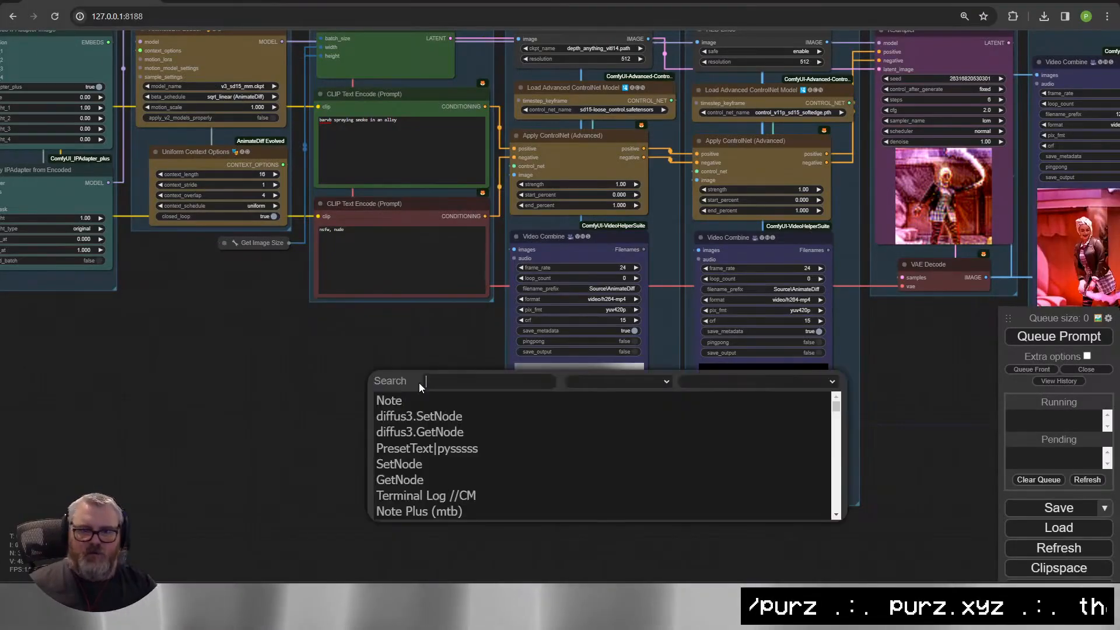
text(vhs_load)
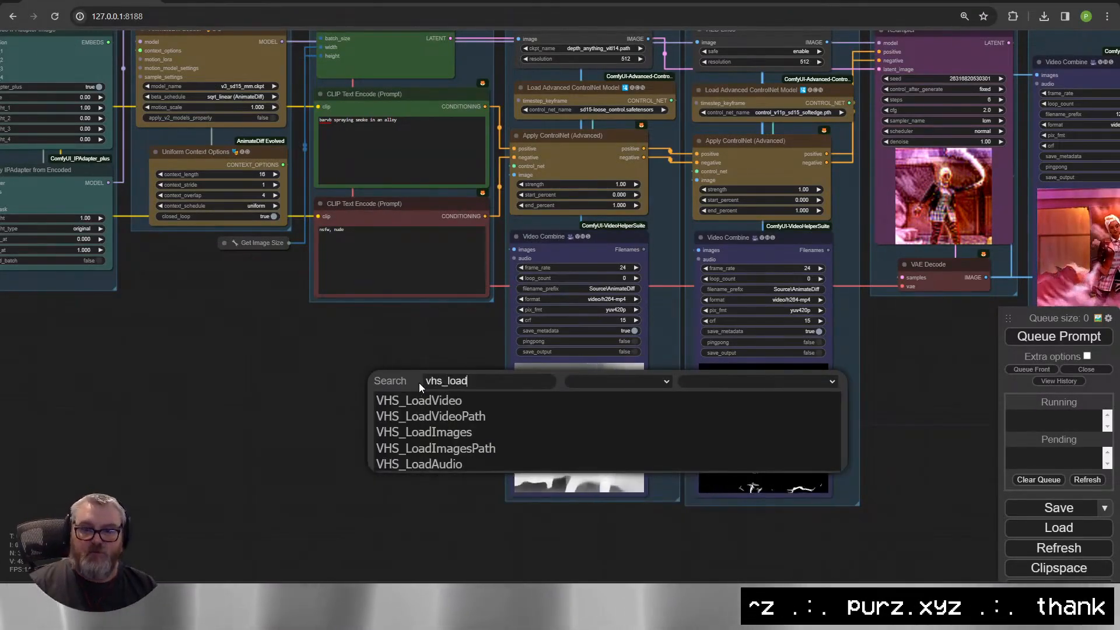
click(435, 448)
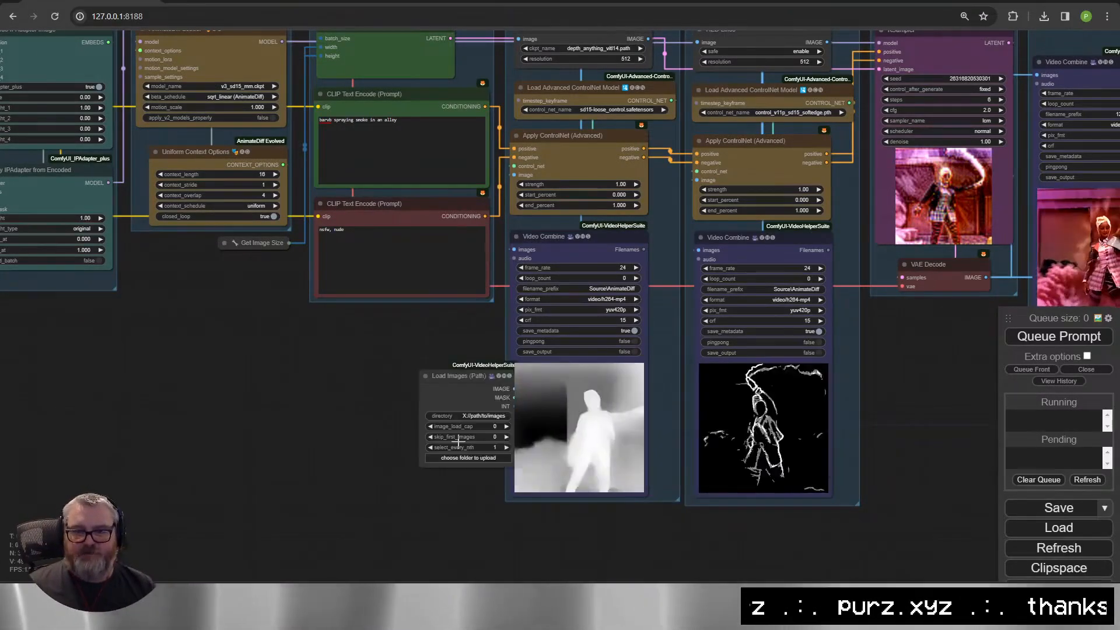
drag(449, 370, 529, 256)
Connect the IMAGE output of Load Images (Path) to the image inputs of Depth Anything and HED Lines.
drag(527, 109, 523, 39)
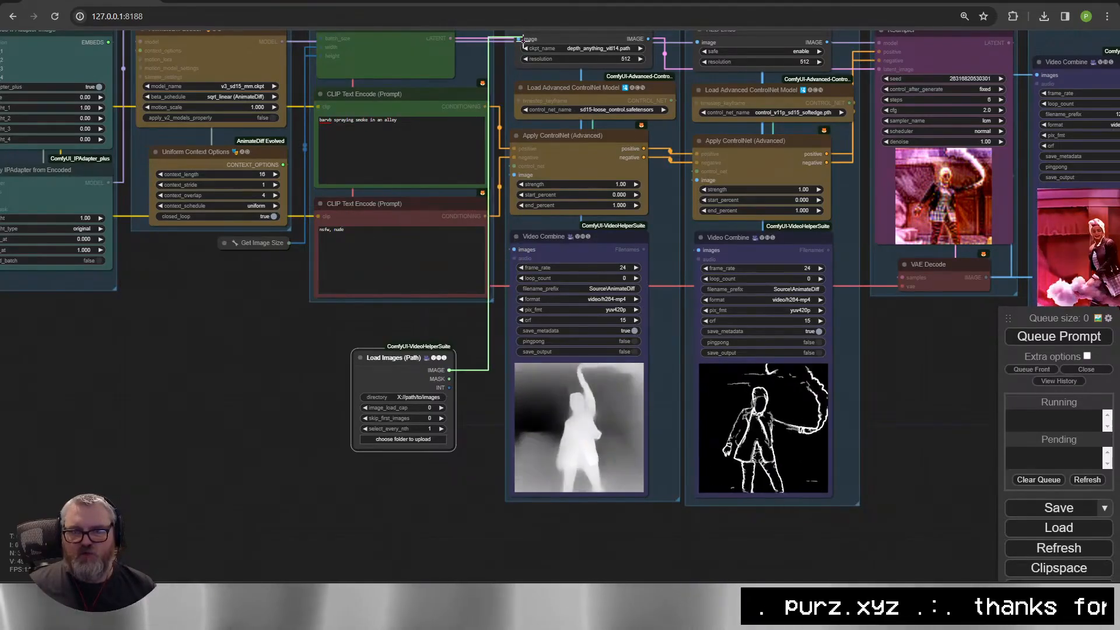
drag(474, 328, 319, 412)
drag(293, 453, 542, 263)
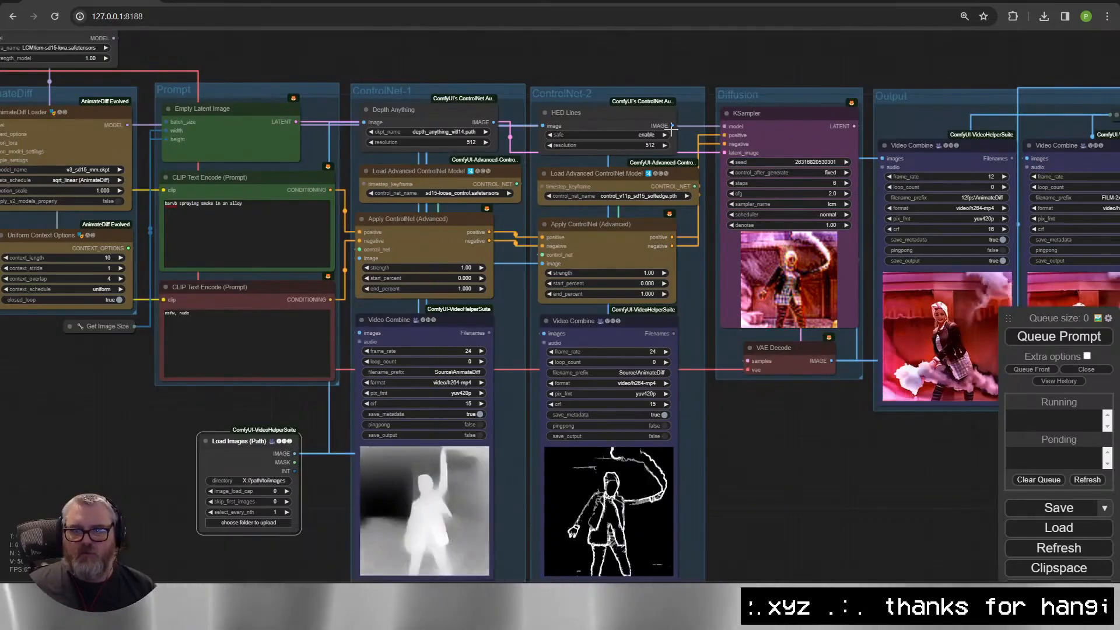
Load the mushroom picture as the IPAdapter reference image and set the positive prompt to "mushroom ocean flyover".
drag(275, 406, 395, 335)
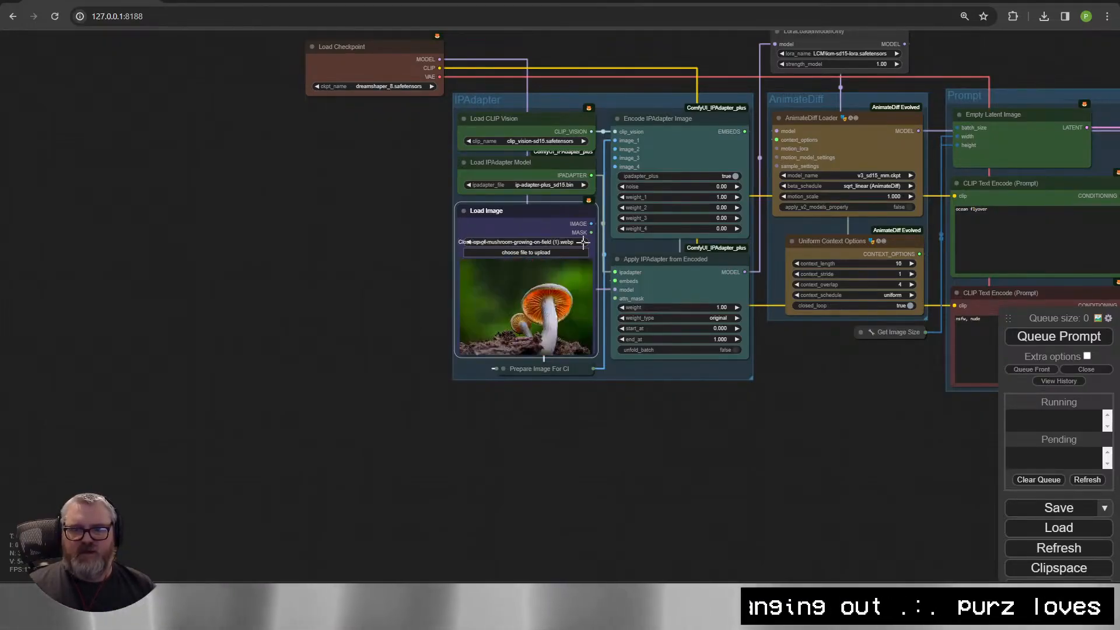
drag(807, 438, 323, 460)
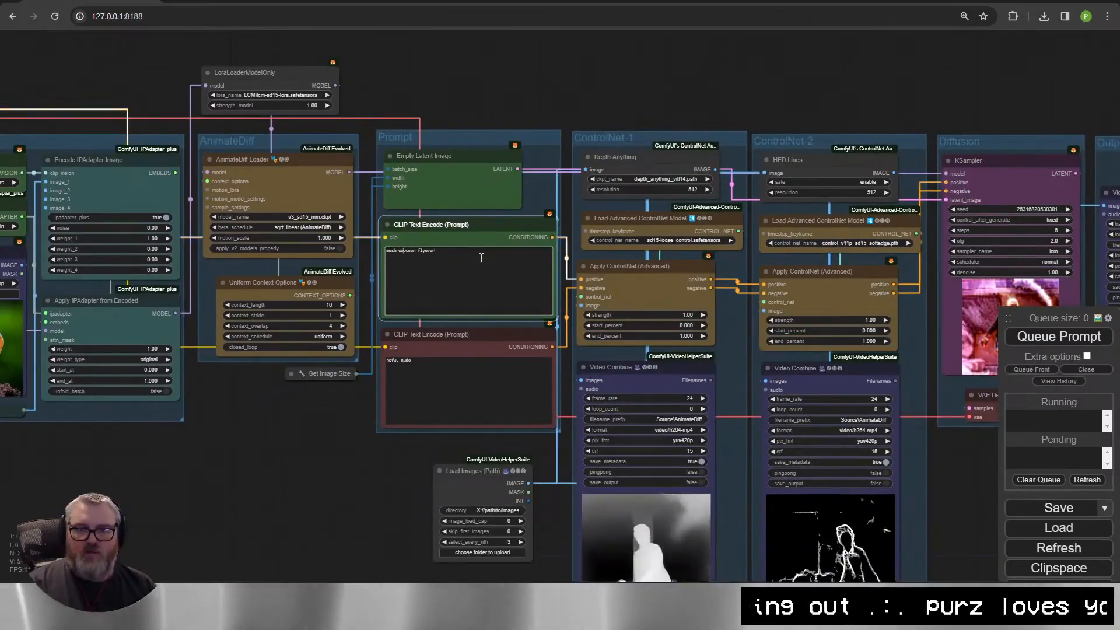
drag(480, 464, 337, 440)
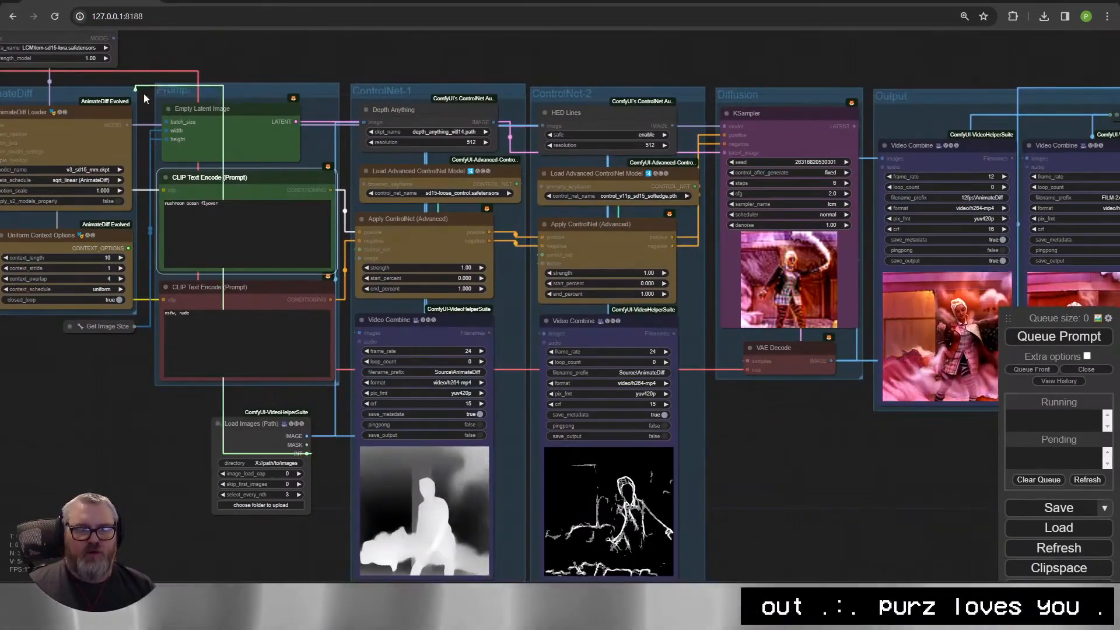
Connect the INT output of Load Images (Path) to the Empty Latent Image batch_size and its IMAGE output to Get Image Size.
drag(144, 96, 166, 122)
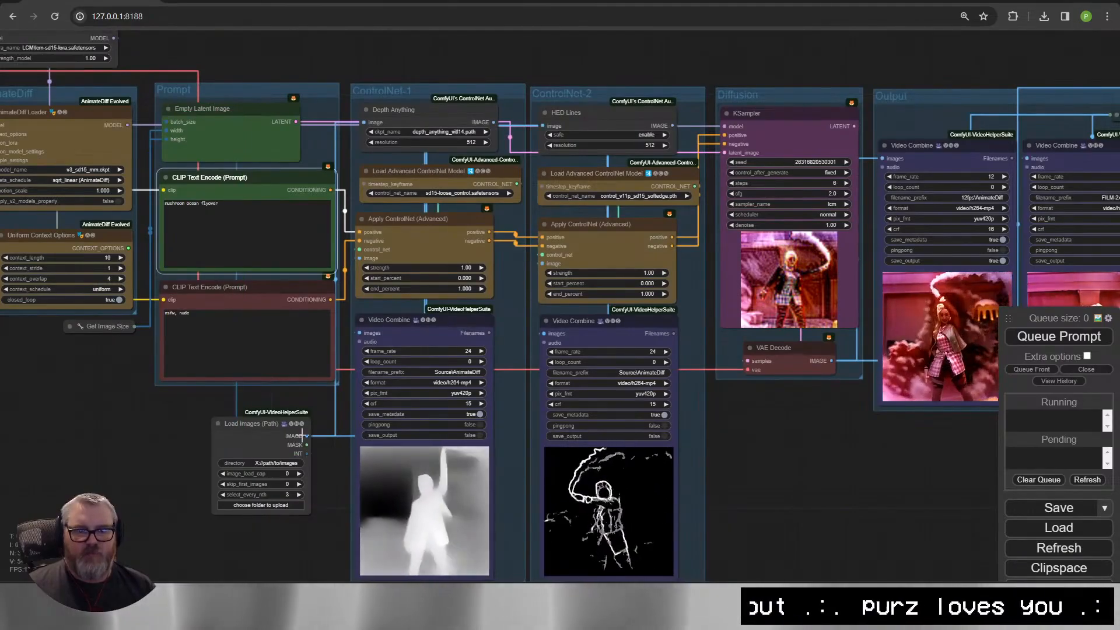
drag(302, 435, 92, 337)
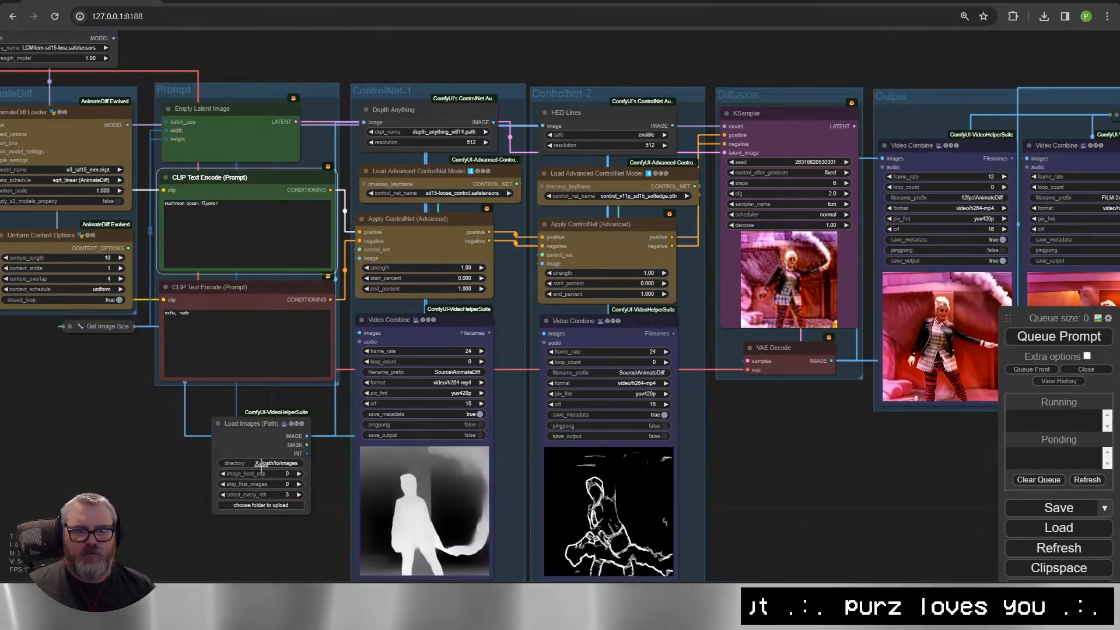
drag(264, 433, 550, 443)
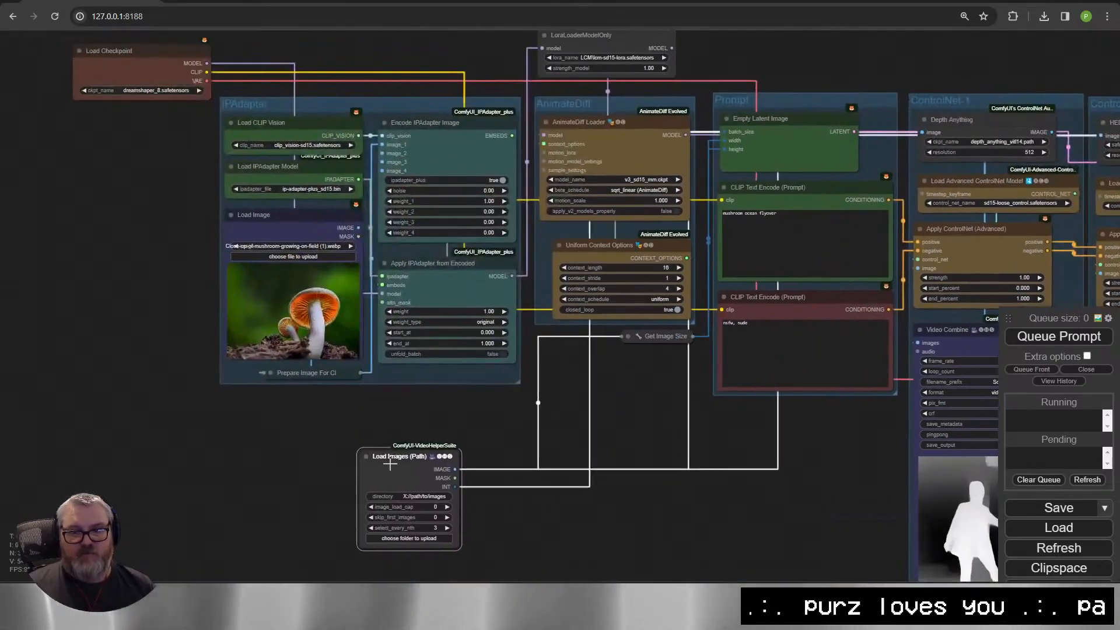
Add an Image Resize node fed by Load Images (Path) and connect its width and height outputs to Empty Latent Image.
drag(448, 470, 495, 488)
click(505, 481)
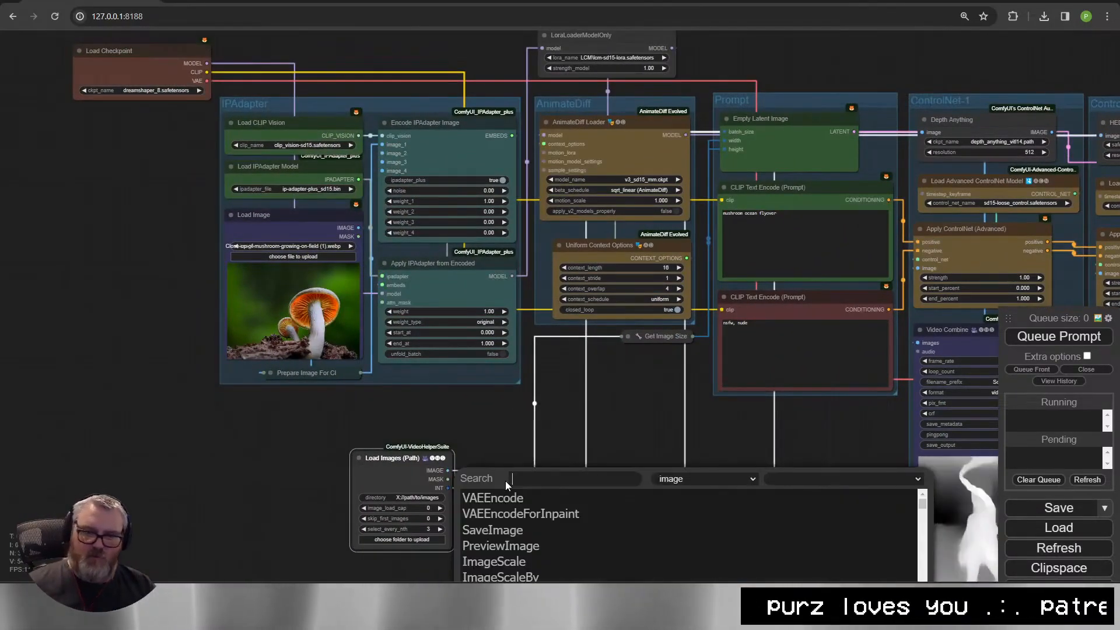
text(resize)
scroll(509, 525, down, 1)
click(509, 559)
drag(666, 464, 471, 504)
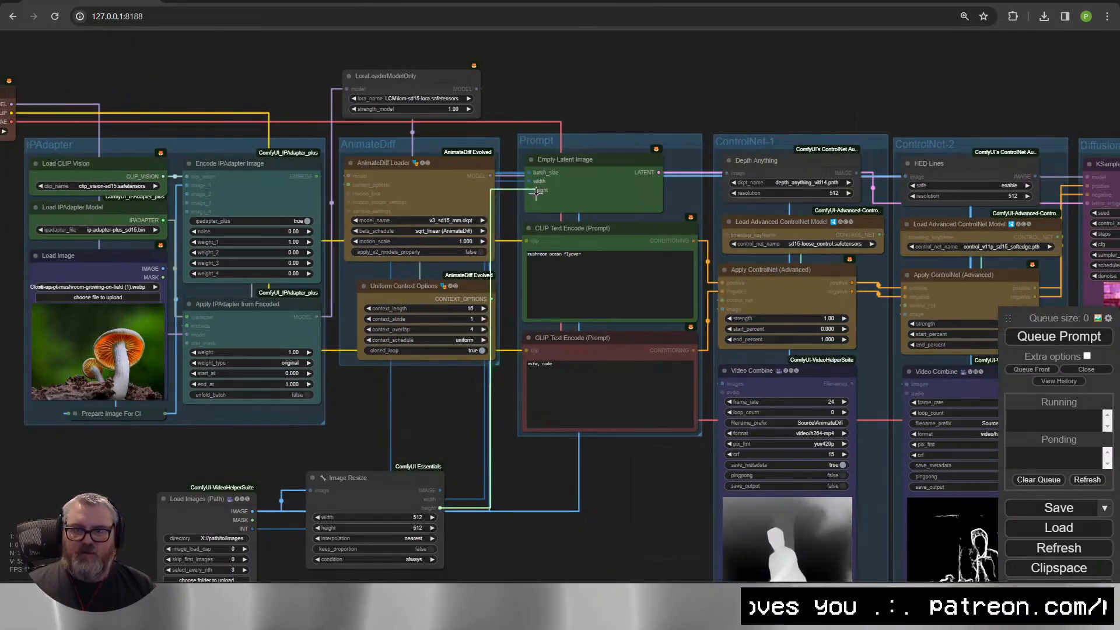
drag(536, 193, 555, 320)
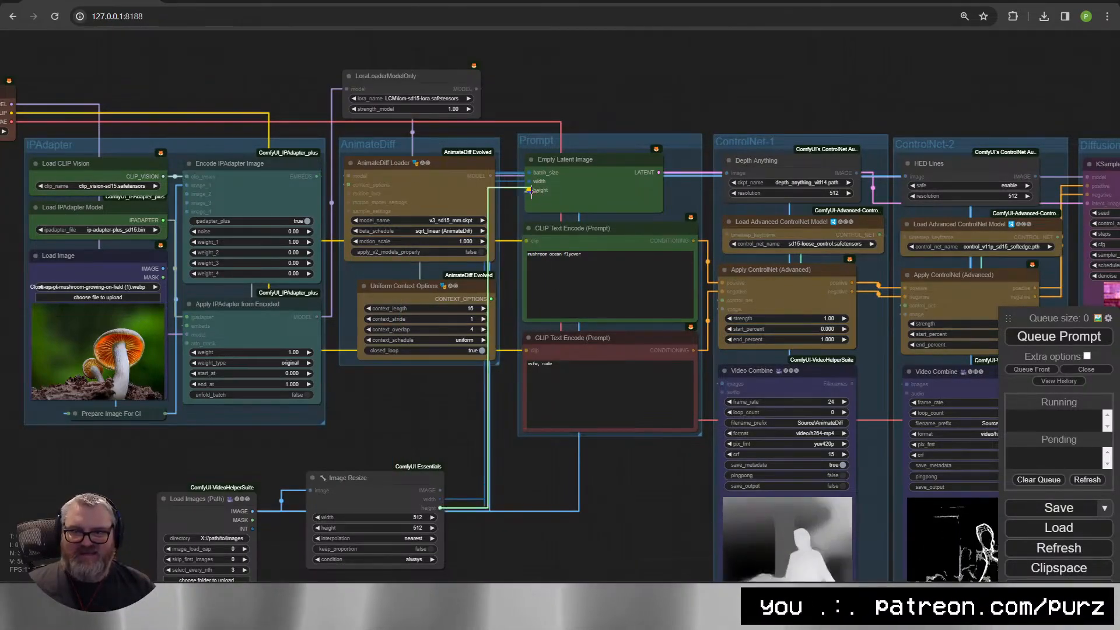
Enable keep_proportion on the Image Resize node and adjust its placement beside Load Images (Path).
scroll(503, 427, up, 5)
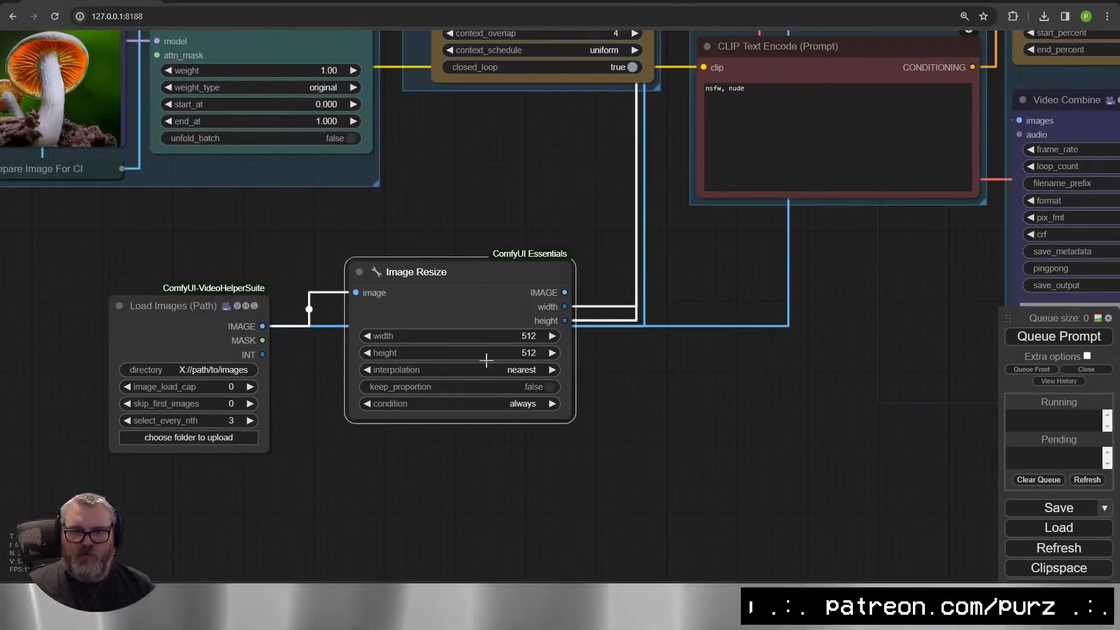
drag(460, 368, 474, 271)
click(771, 401)
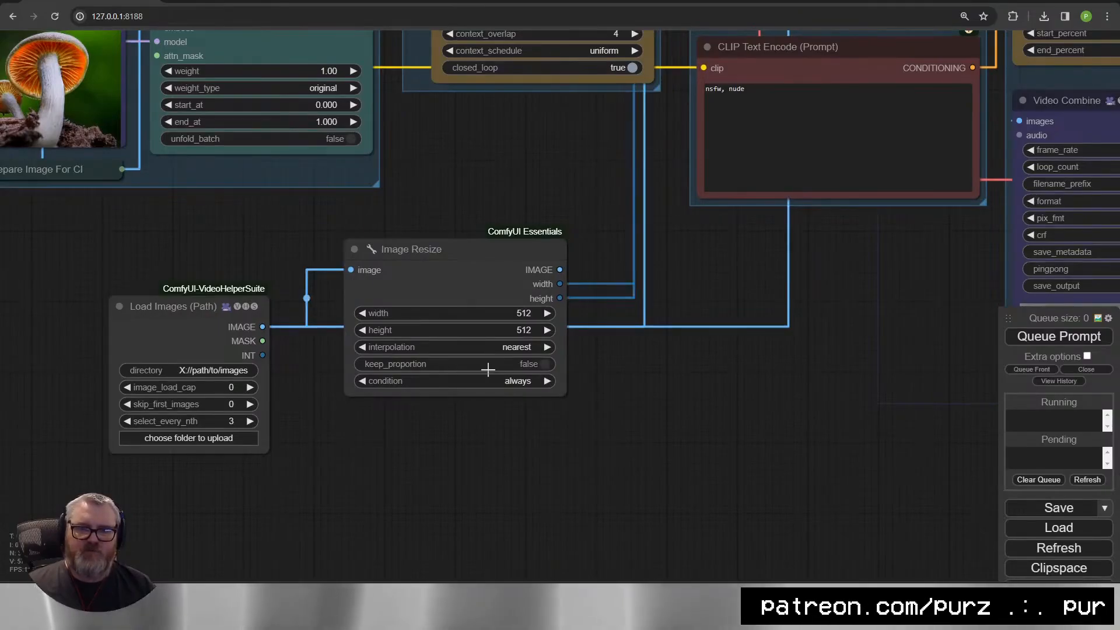
drag(250, 308, 291, 244)
Connect the IMAGE output of Image Resize to the image inputs of Depth Anything and HED Lines.
drag(750, 267, 527, 421)
scroll(528, 421, down, 5)
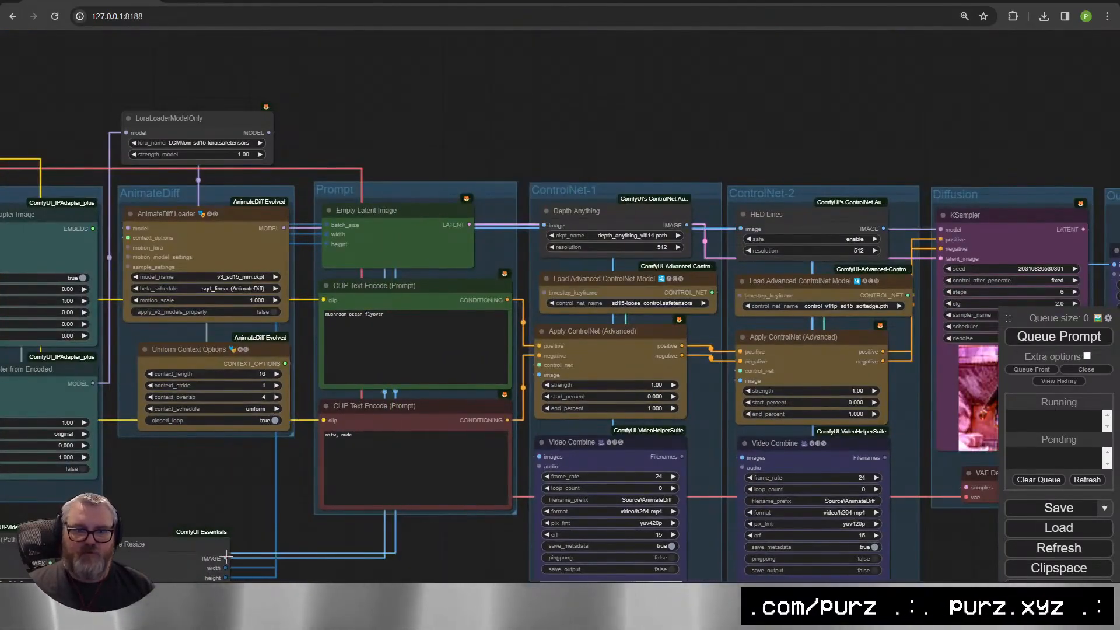
drag(227, 556, 467, 385)
Arrange Load Images (Path) and Image Resize one above the other below the Prompt group.
scroll(467, 385, down, 4)
drag(375, 379, 533, 492)
drag(309, 377, 620, 376)
drag(597, 489, 633, 457)
drag(908, 393, 681, 350)
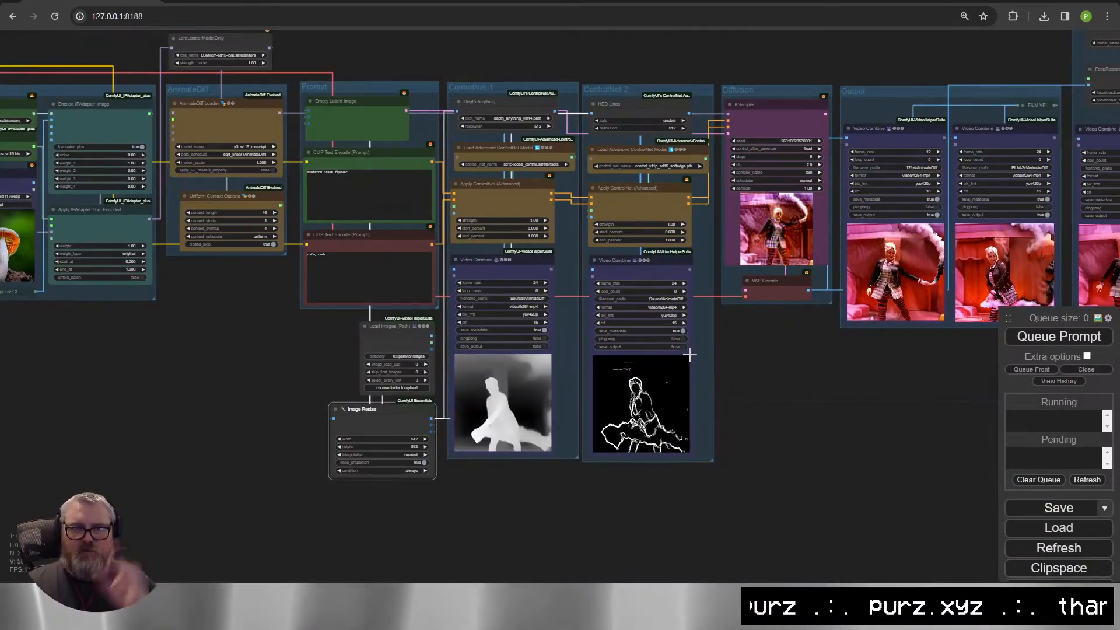
Set the directory of Load Images (Path) to C:\tmp\flyover_waves and queue the workflow.
click(1043, 334)
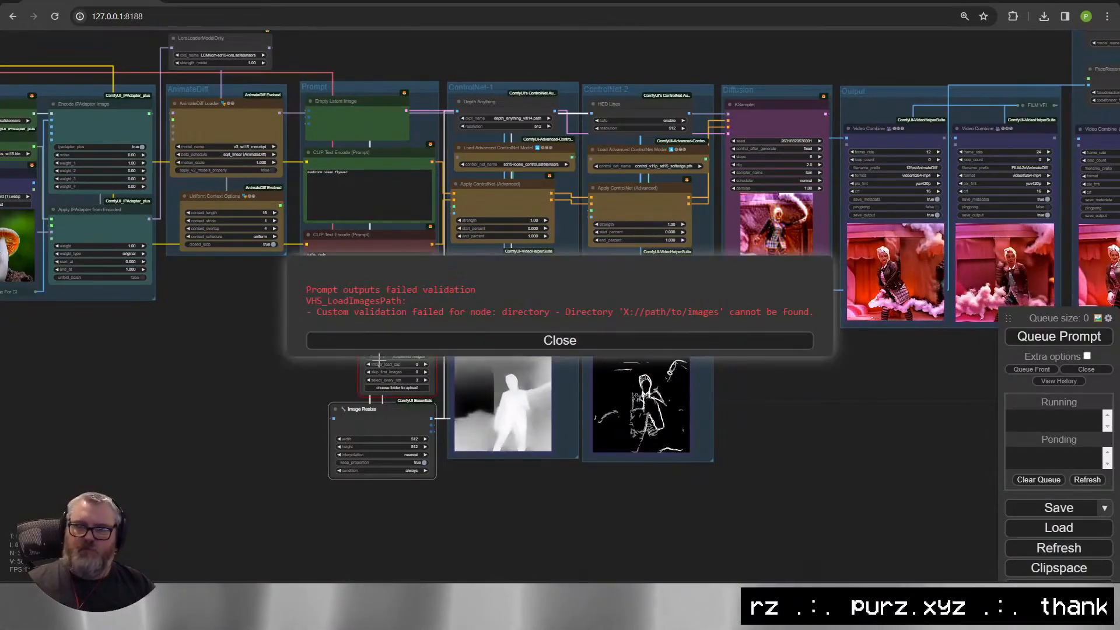
click(439, 341)
key(super+r)
text(c:	mp)
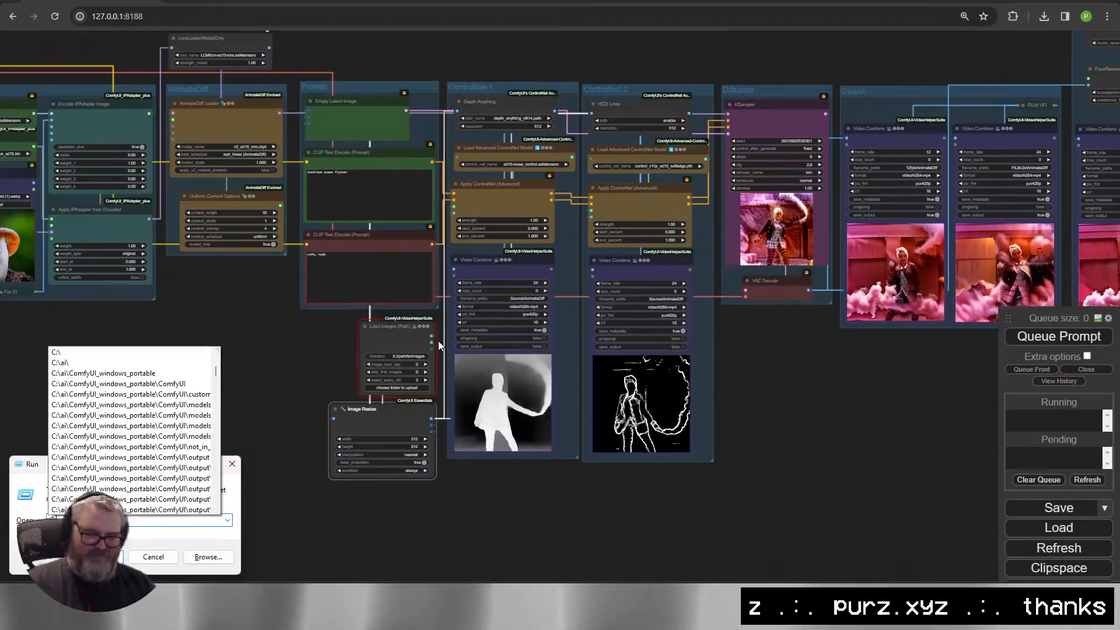
key(Return)
click(408, 13)
key(ctrl+c)
click(415, 357)
key(ctrl+v)
click(1058, 337)
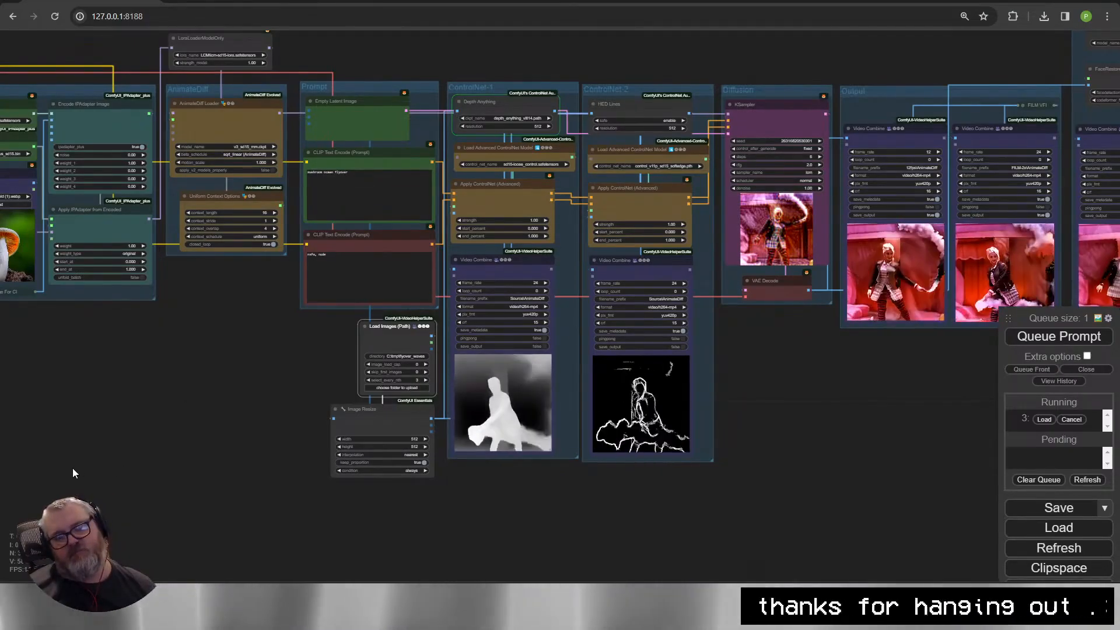
Examine the depth and HED line previews in the ControlNet-1 and ControlNet-2 groups.
key(alt+Tab)
drag(252, 412, 148, 463)
scroll(487, 477, up, 11)
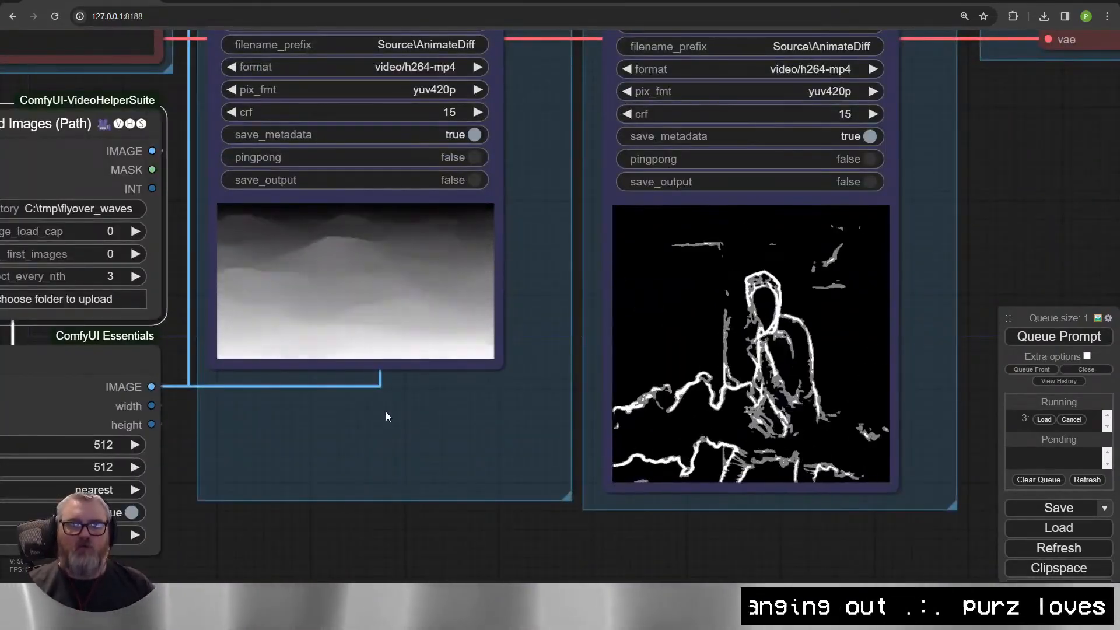
scroll(364, 467, down, 5)
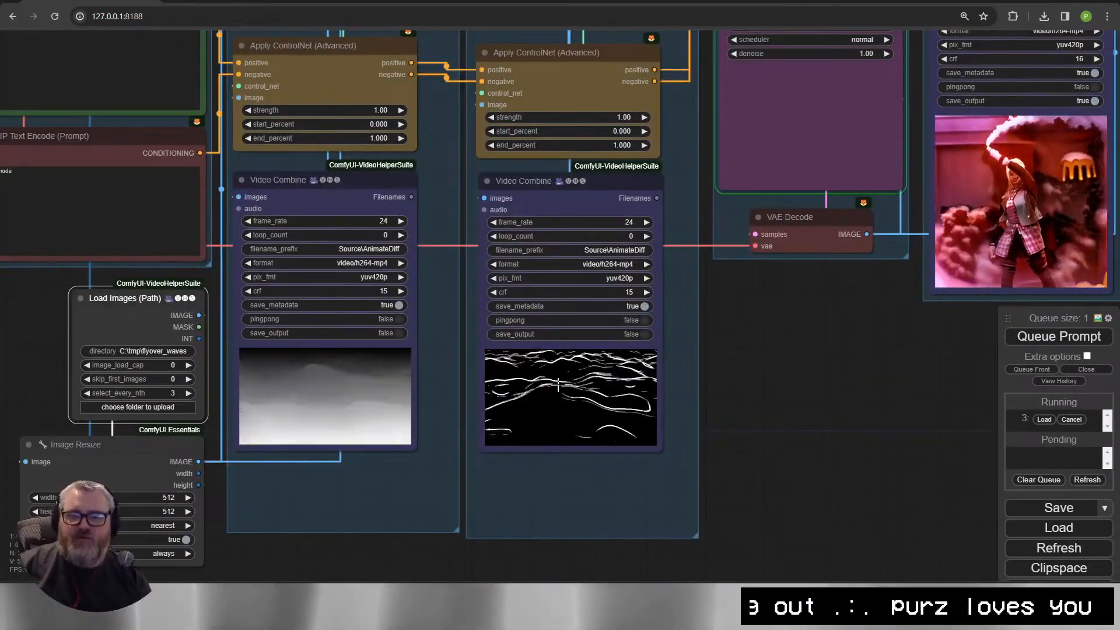
scroll(828, 408, down, 5)
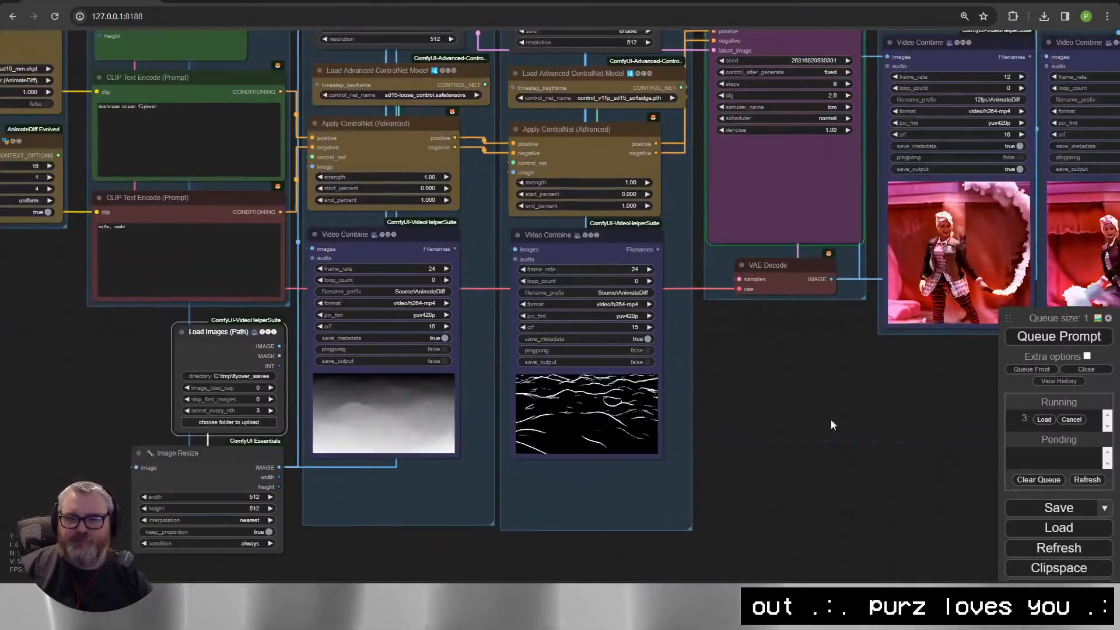
scroll(813, 394, down, 1)
Examine the KSampler preview and compare it with the mushroom reference in the IPAdapter group while the workflow runs.
drag(808, 433, 450, 476)
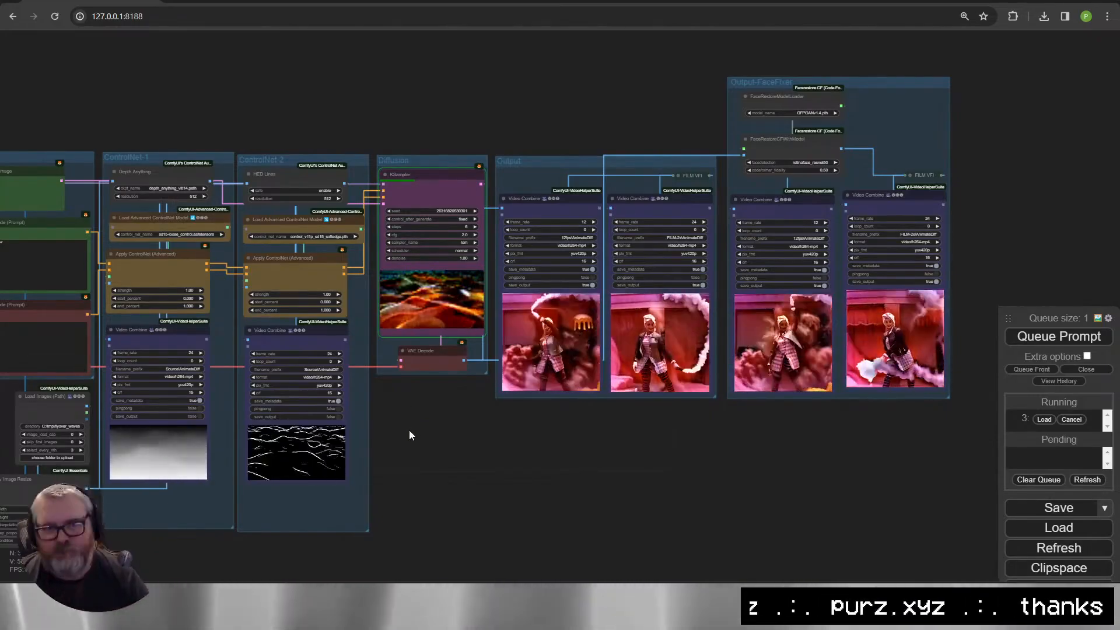
scroll(470, 318, up, 12)
scroll(448, 352, down, 9)
drag(429, 469, 724, 503)
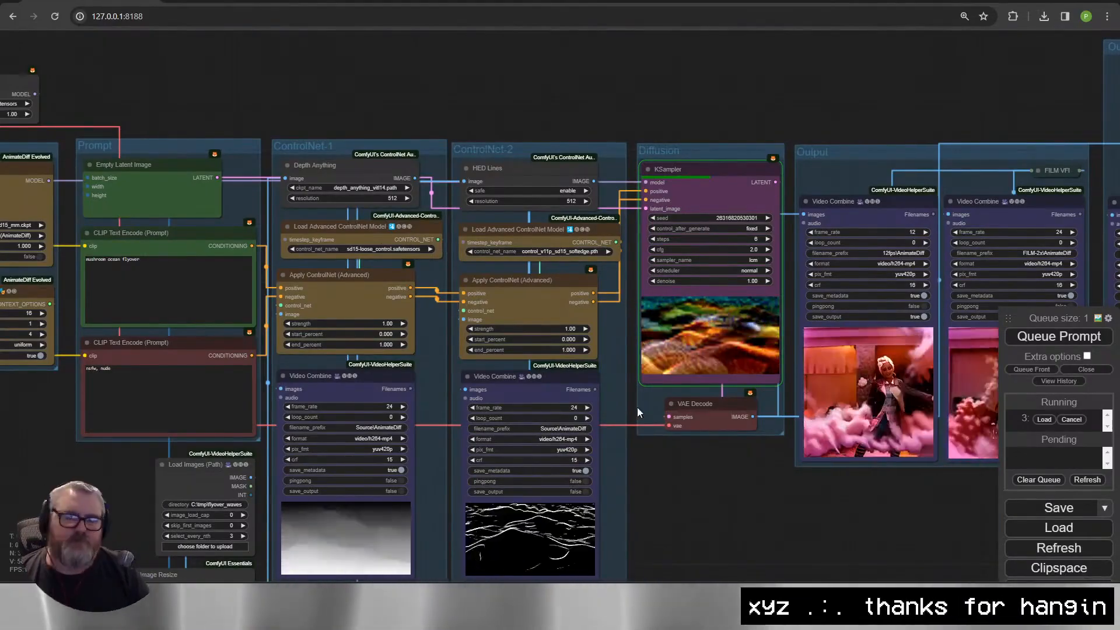
mouse_move(544, 305)
mouse_down()
mouse_move(544, 280)
mouse_move(546, 305)
mouse_up()
drag(605, 469, 933, 383)
scroll(442, 385, down, 2)
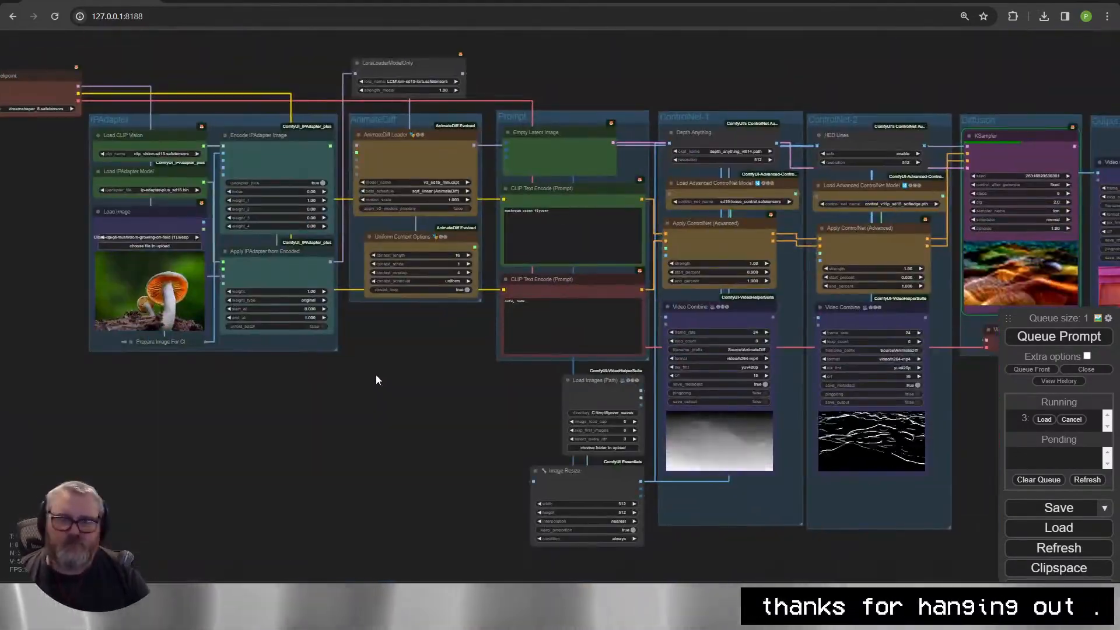
drag(500, 455, 191, 453)
drag(641, 524, 639, 506)
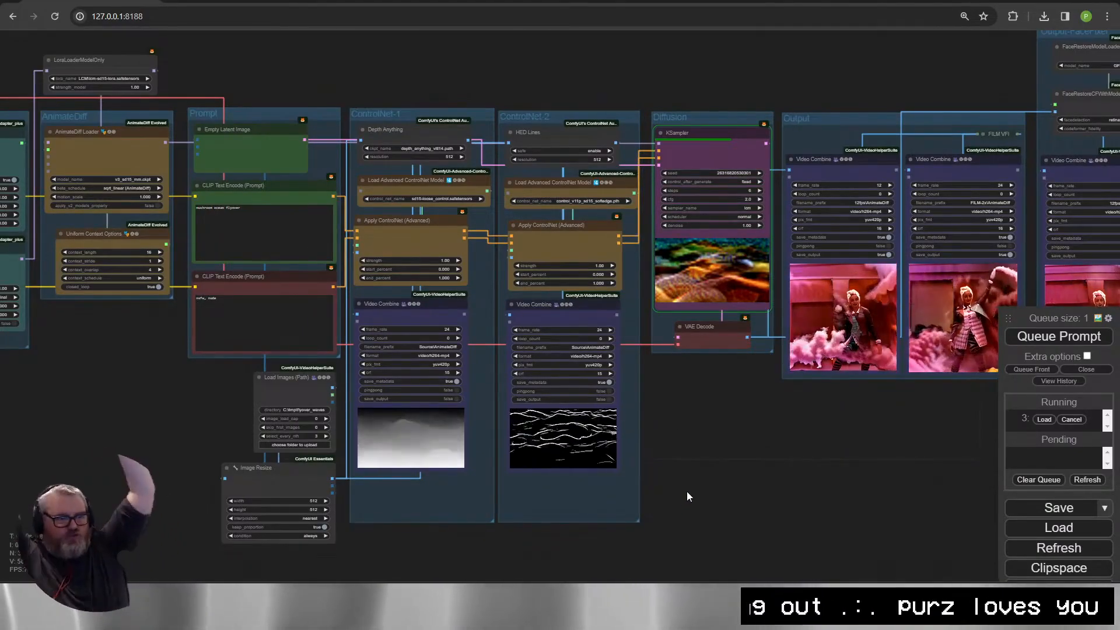
Check the sampling progress in the ComfyUI console window and review the Load Images (Path) settings.
key(alt+Tab)
key(alt+Tab)
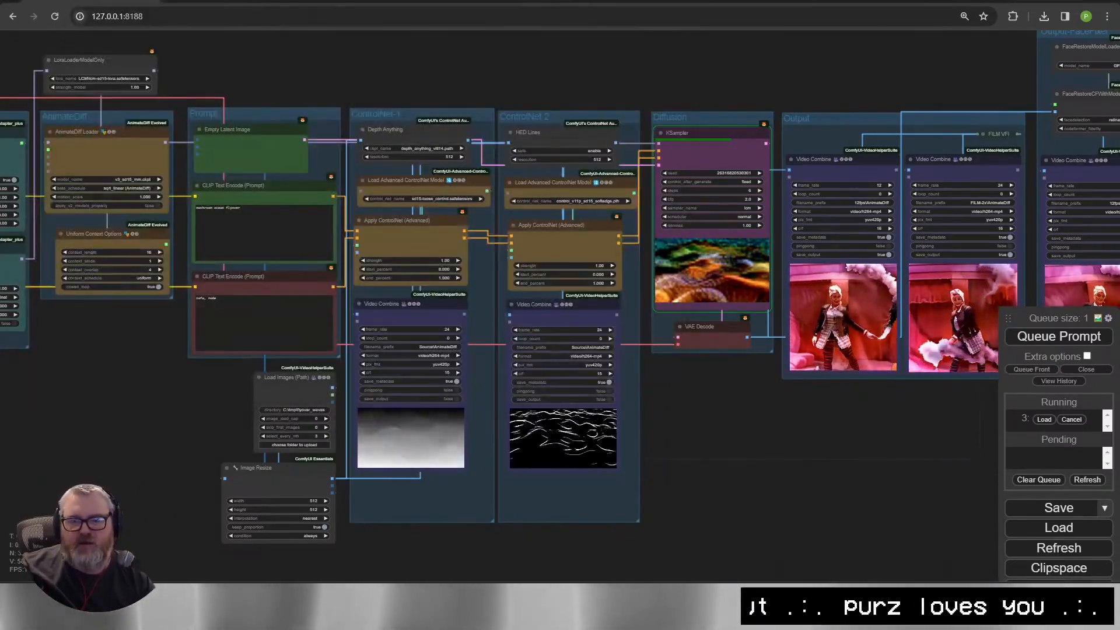
key(alt+Tab)
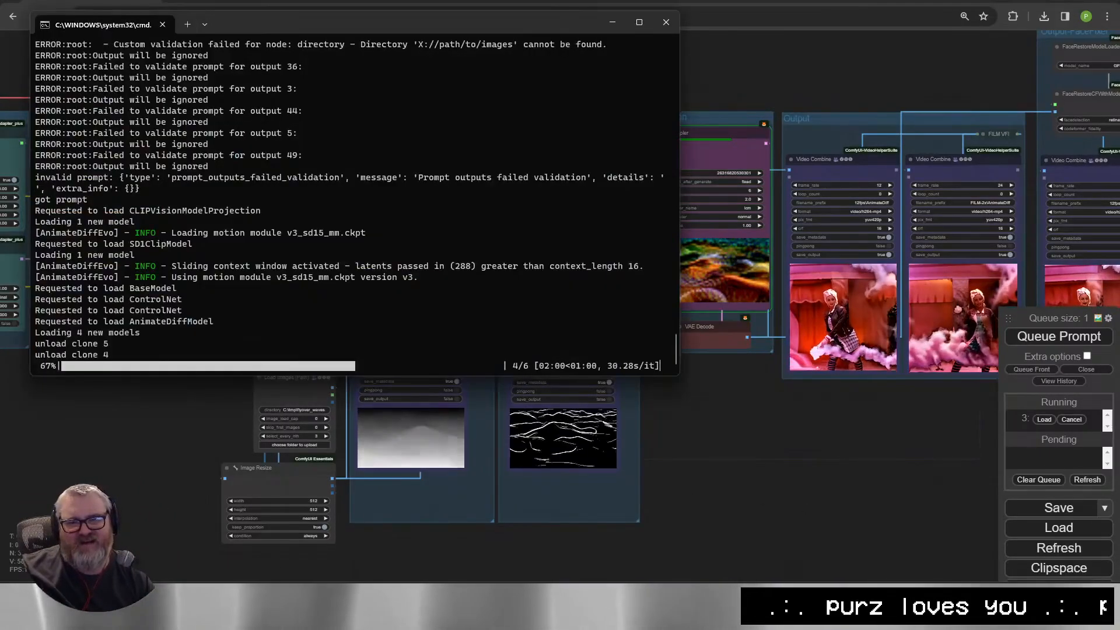
key(alt+Tab)
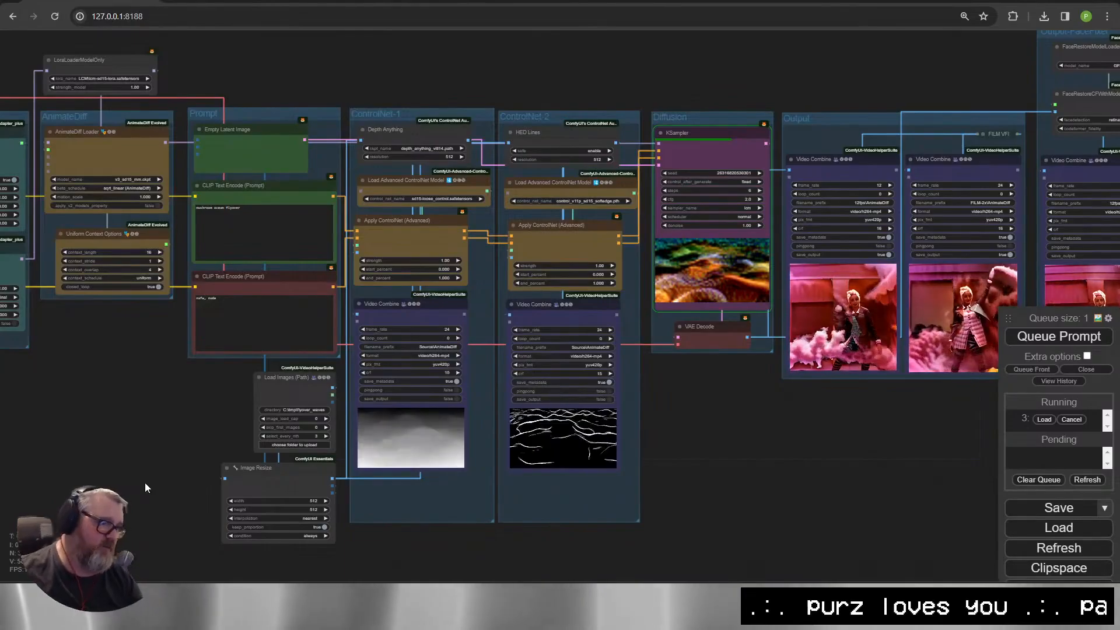
key(alt+Tab)
key(alt+Tab)
scroll(288, 428, up, 8)
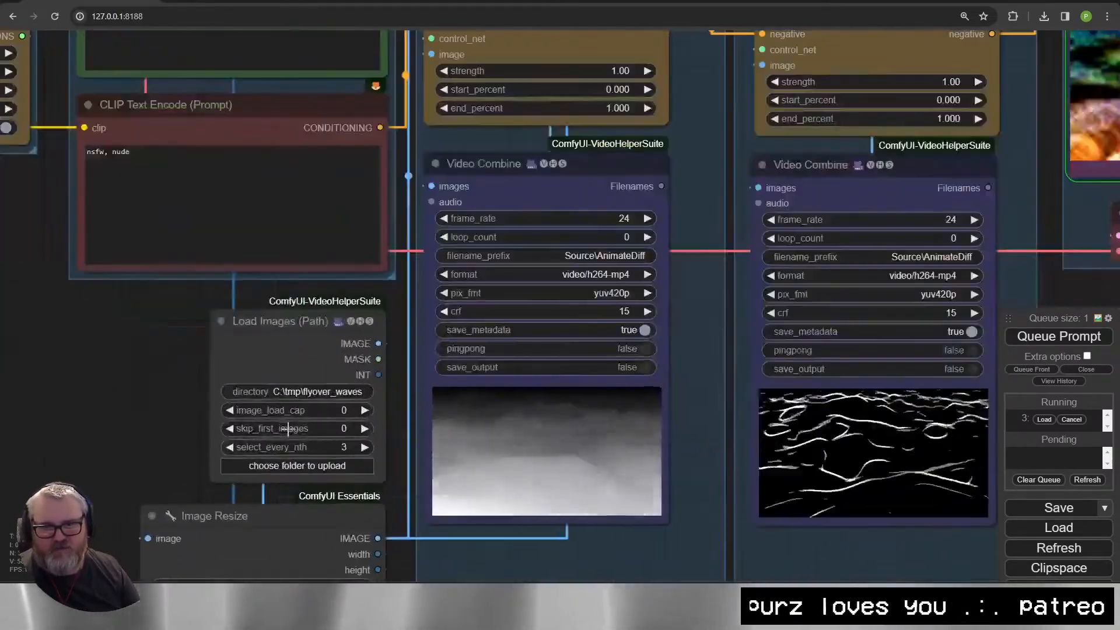
scroll(164, 373, down, 6)
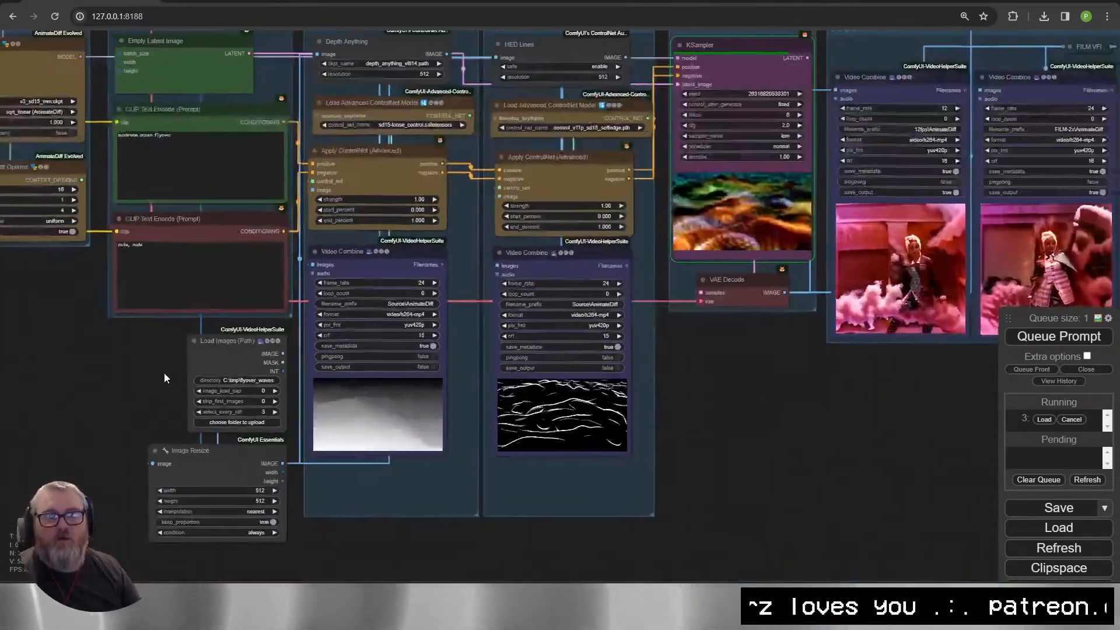
Move the Empty Latent Image node over to the right edge of the Prompt group.
drag(164, 373, 304, 417)
drag(282, 122, 312, 138)
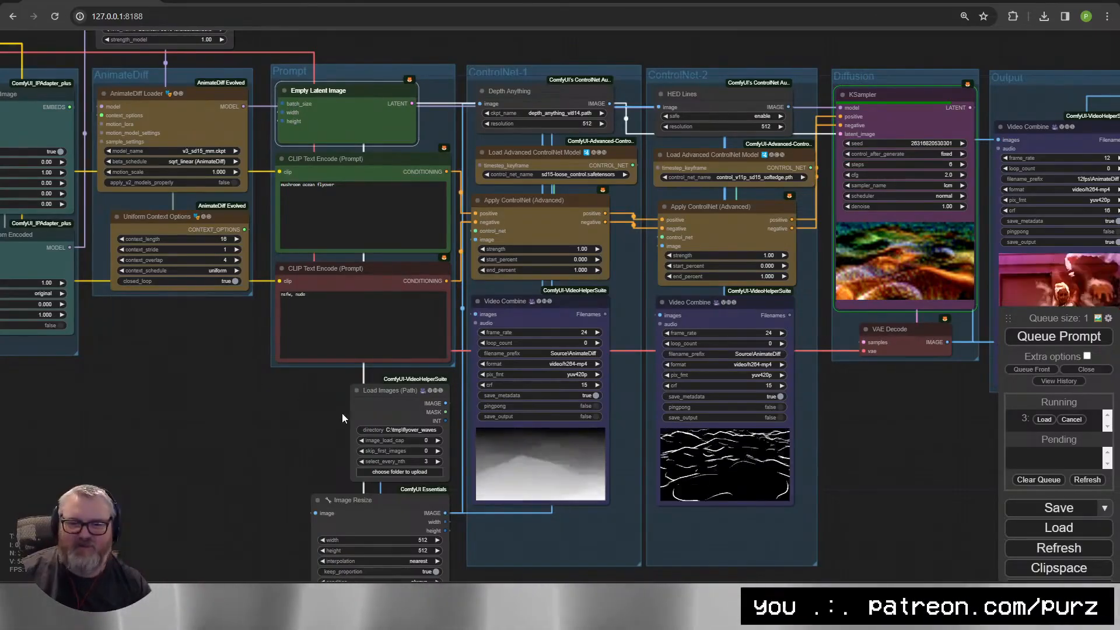
drag(341, 432, 342, 346)
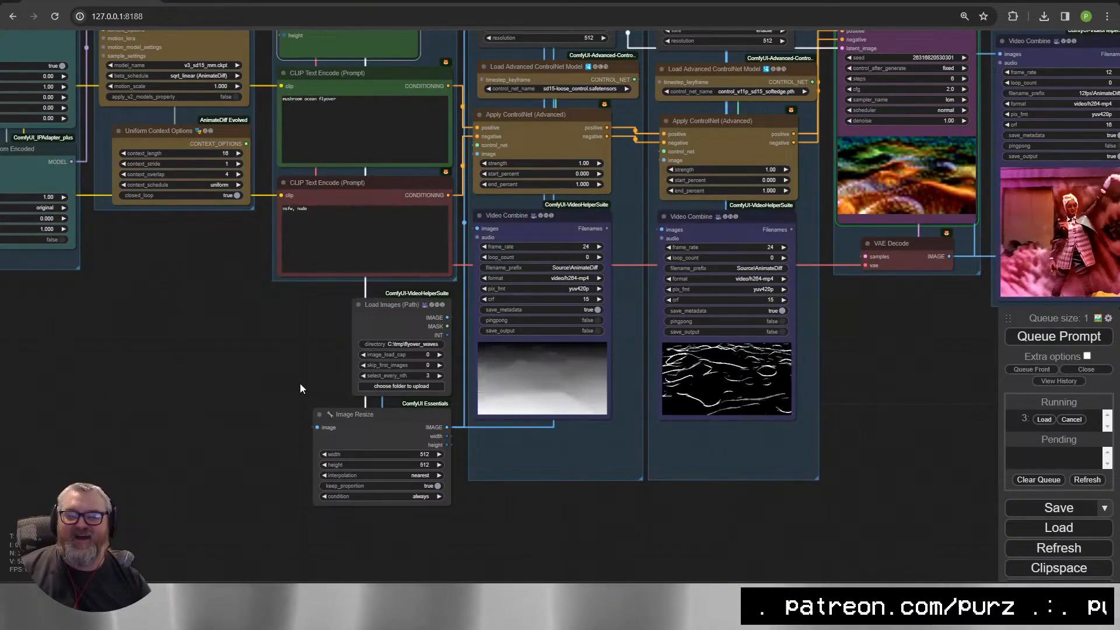
drag(300, 383, 132, 396)
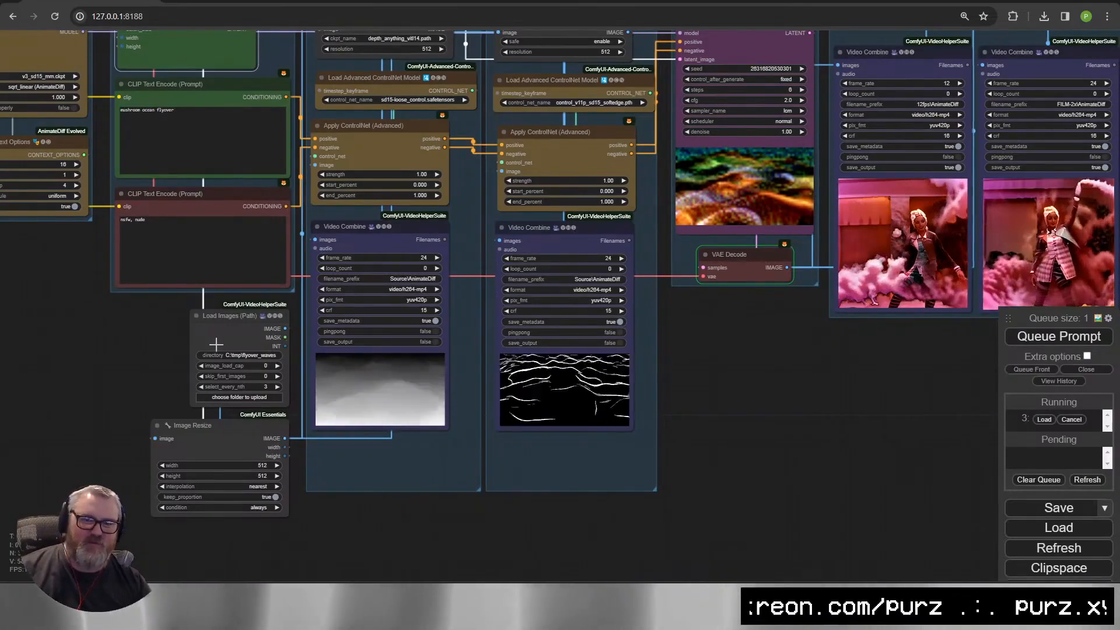
drag(246, 361, 244, 425)
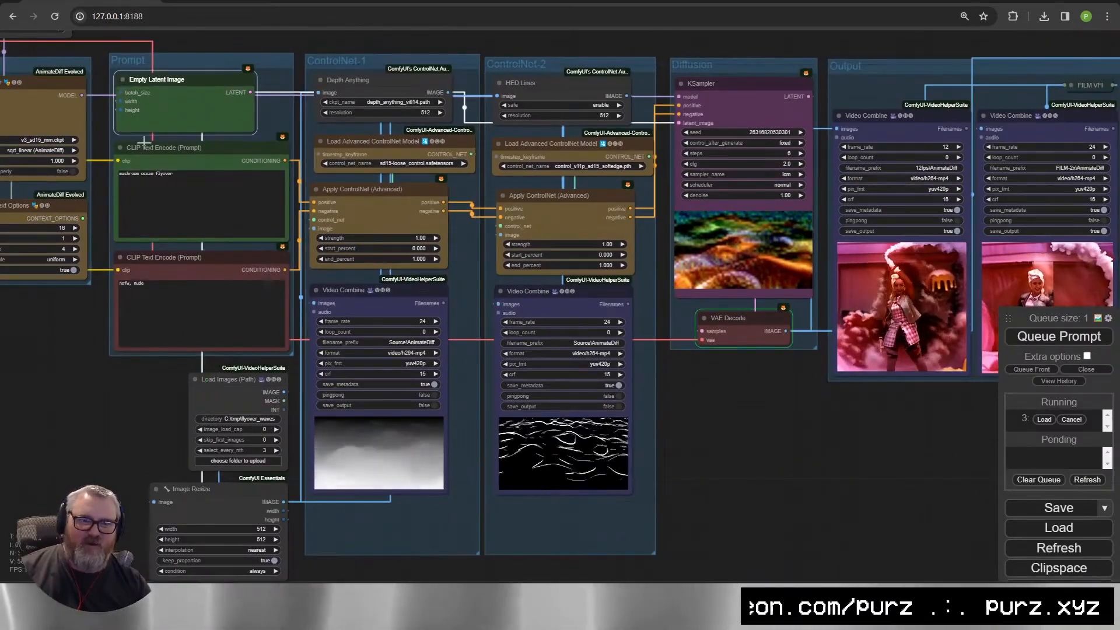
drag(159, 80, 201, 69)
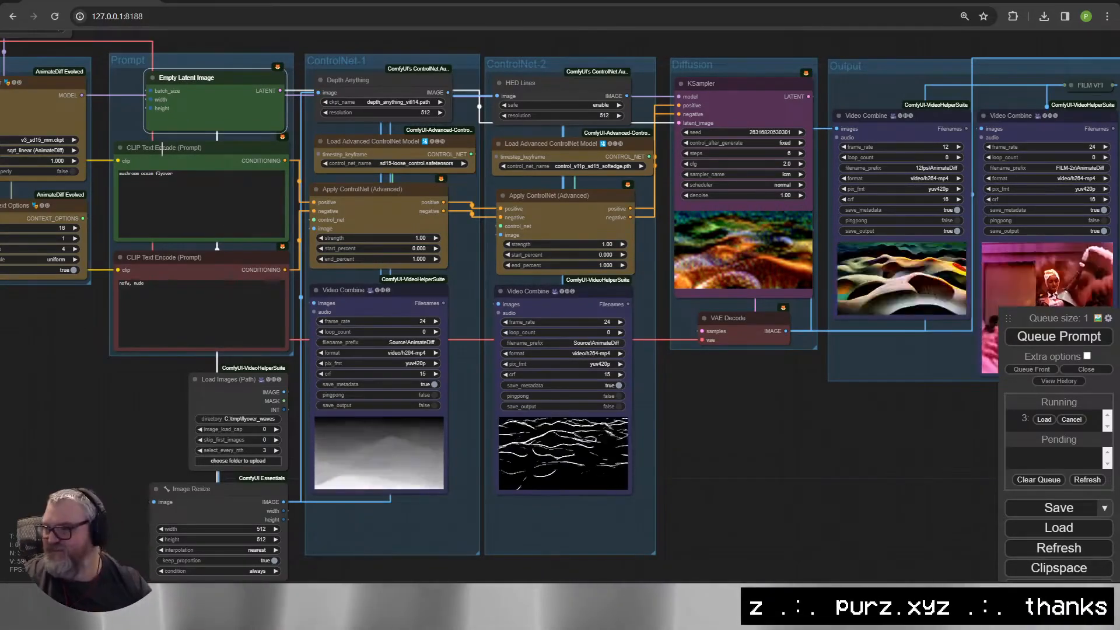
Examine the rendered 12fps wave video in the Output group up close and compare it with the face-fixed output.
scroll(652, 394, up, 10)
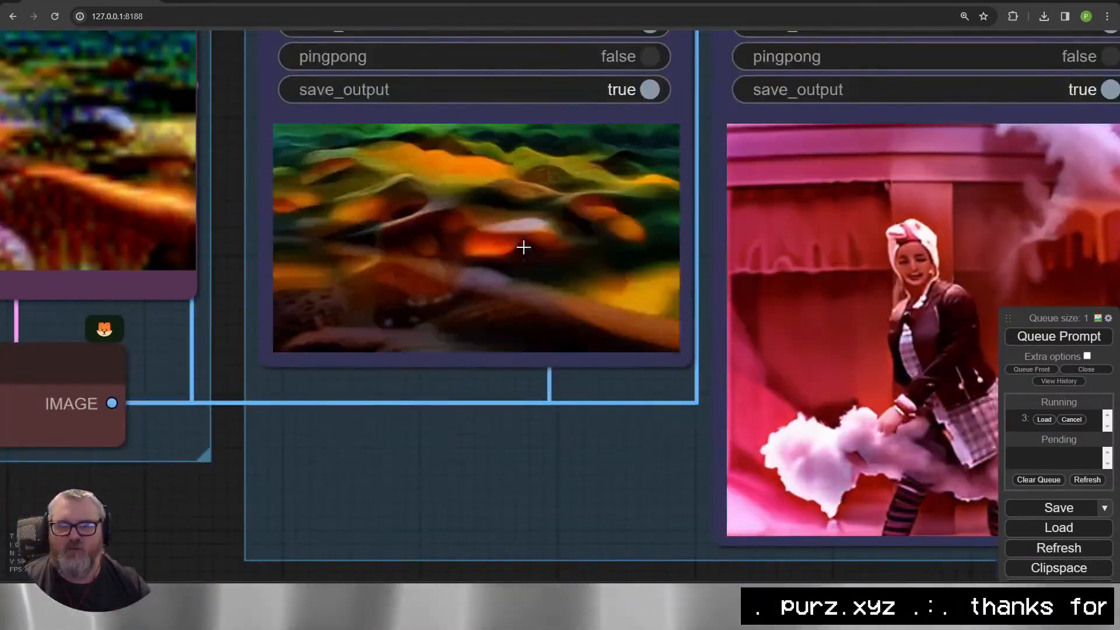
scroll(536, 291, down, 8)
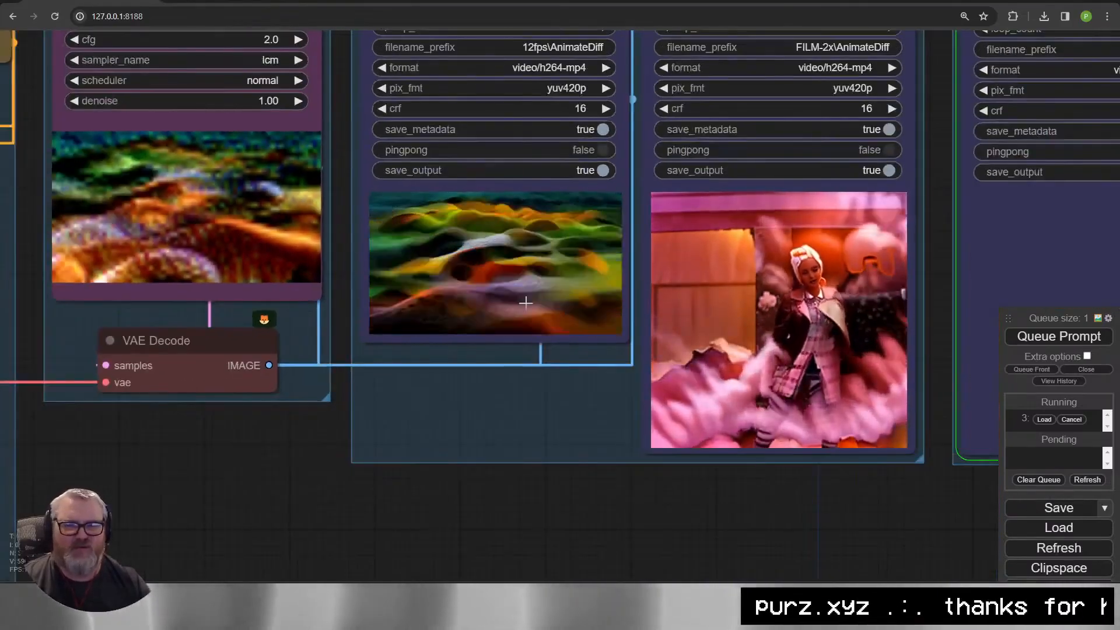
scroll(523, 308, down, 5)
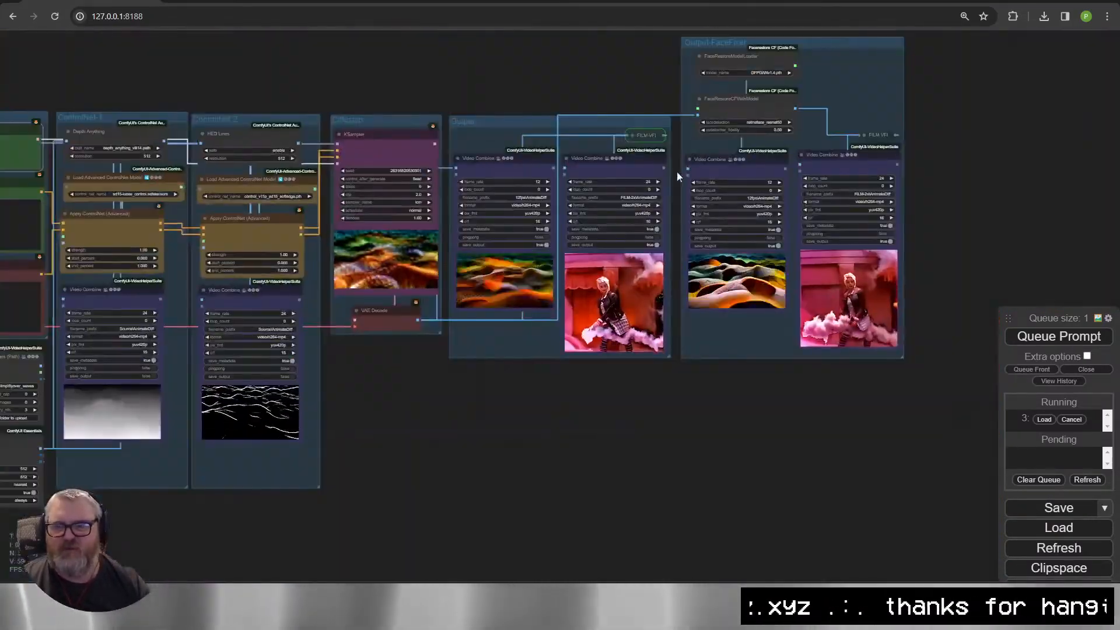
scroll(580, 419, up, 8)
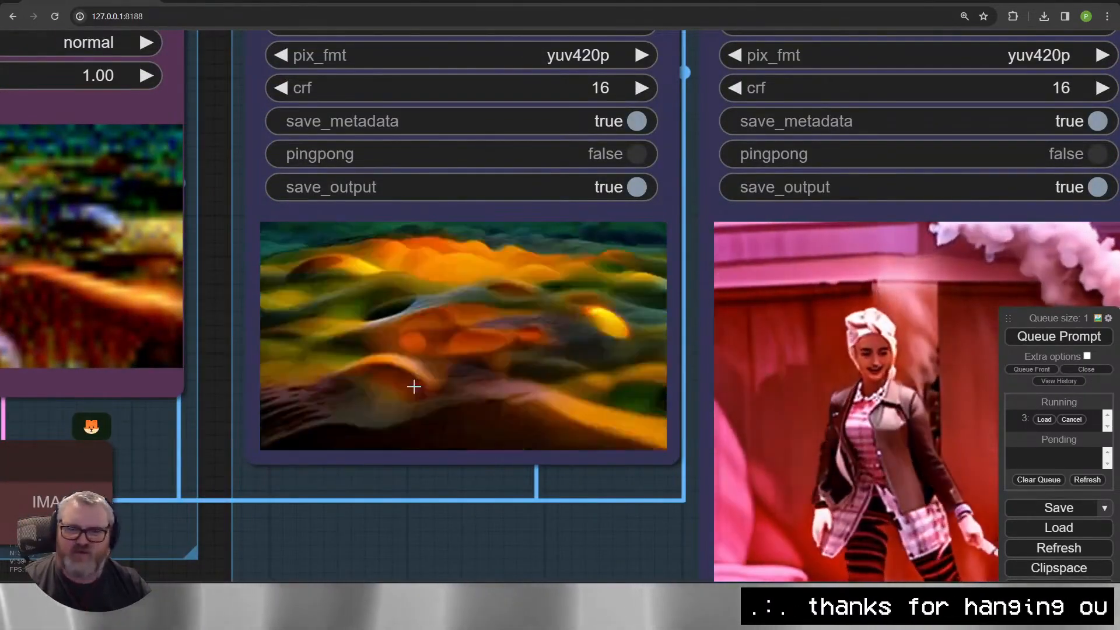
scroll(380, 398, down, 8)
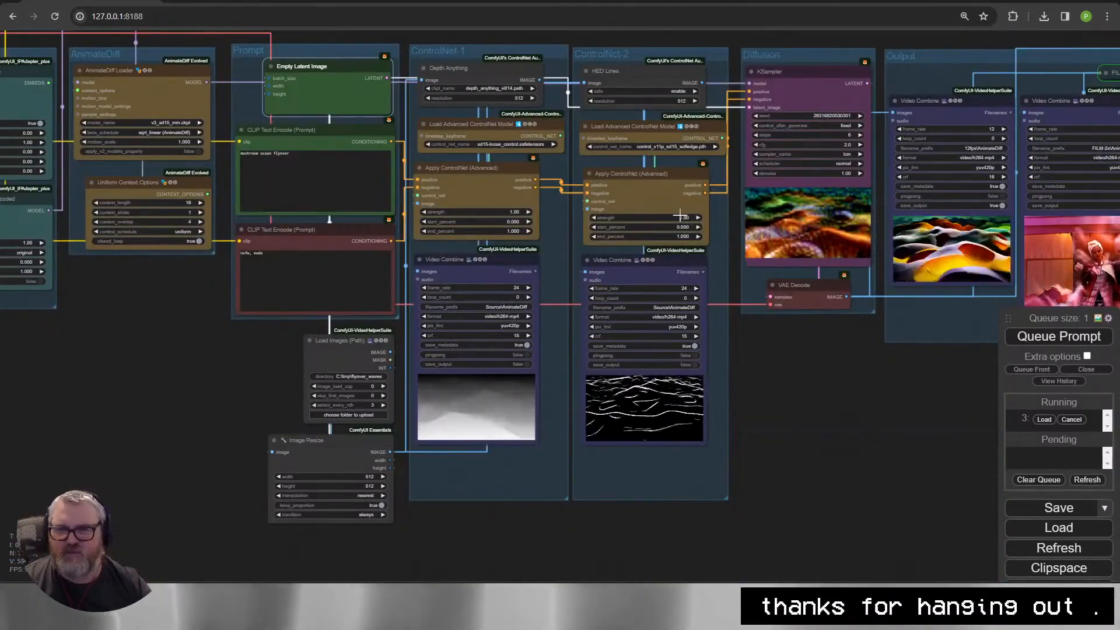
Load adiff\controlnet_checkpoint.ckpt in ControlNet-2 and remove HED Lines so the resized images feed Apply ControlNet and Video Combine directly.
drag(680, 217, 617, 230)
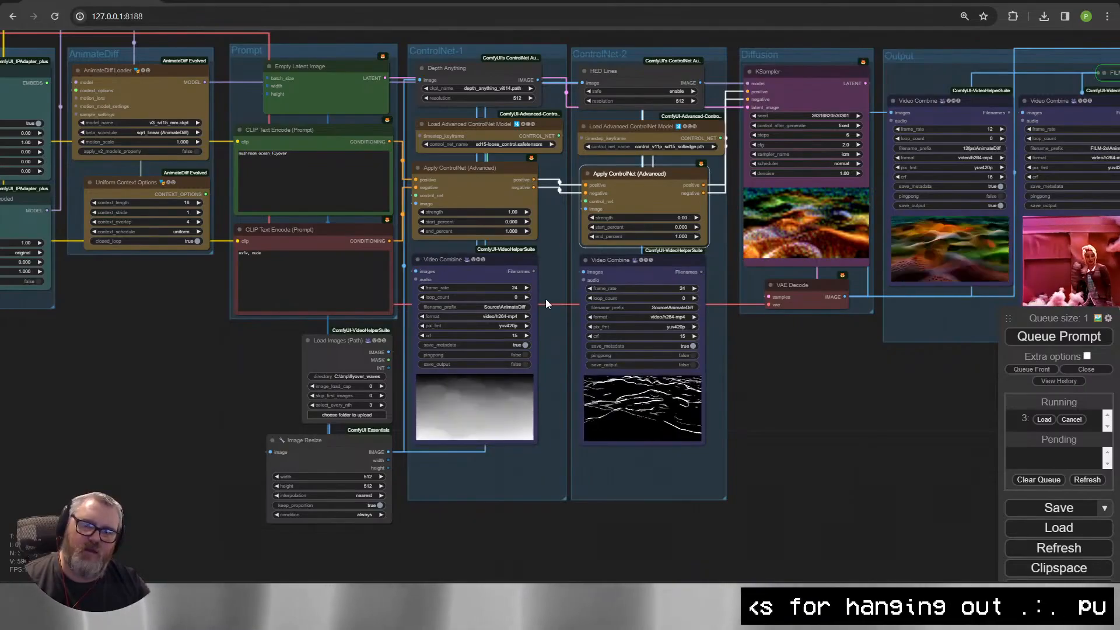
scroll(583, 280, up, 4)
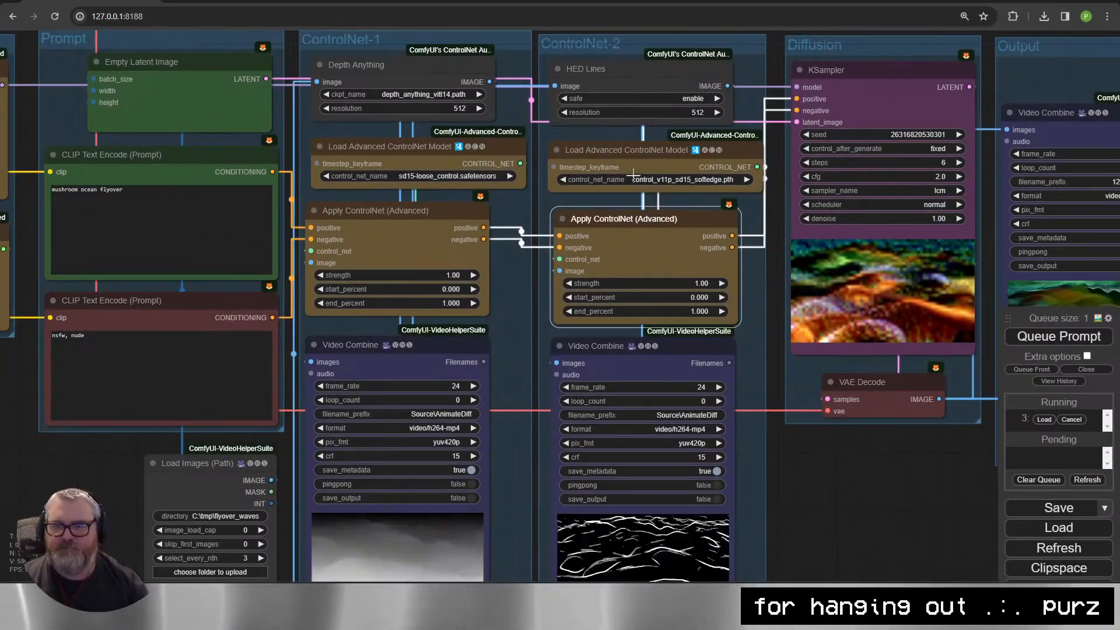
click(676, 179)
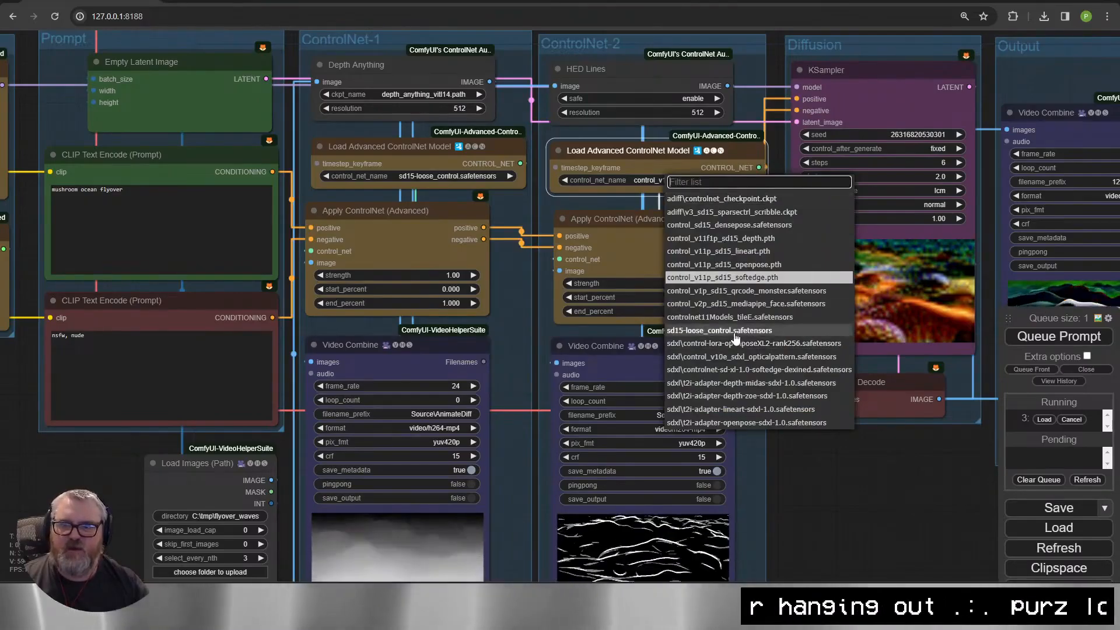
click(702, 198)
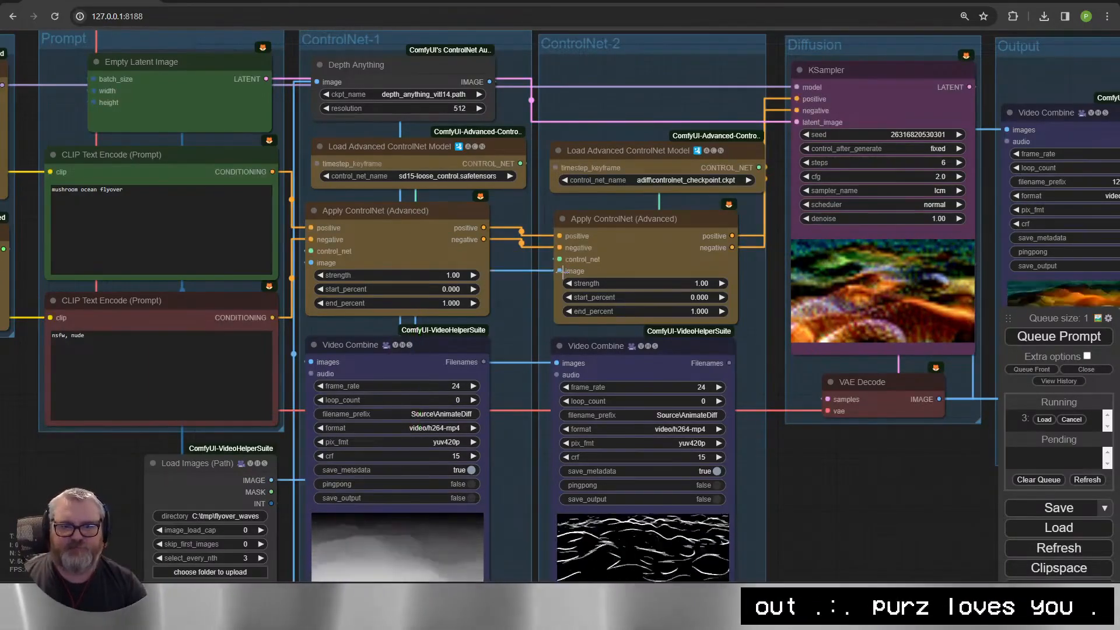
drag(562, 272, 448, 118)
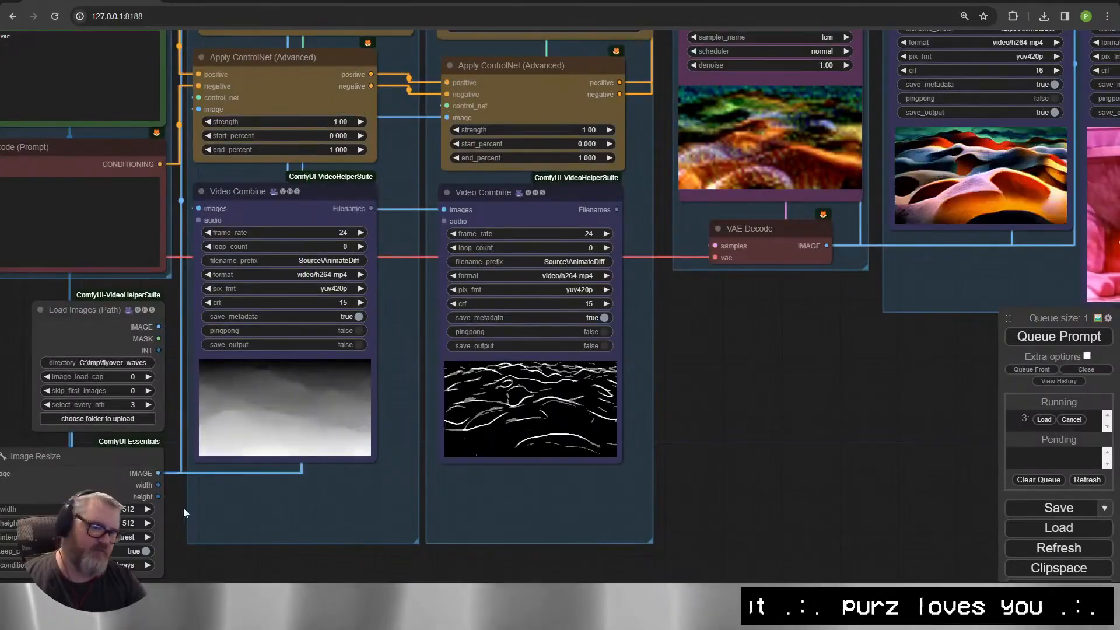
Queue the workflow with the changed ControlNet-2 setup.
drag(190, 506, 253, 516)
scroll(164, 550, down, 2)
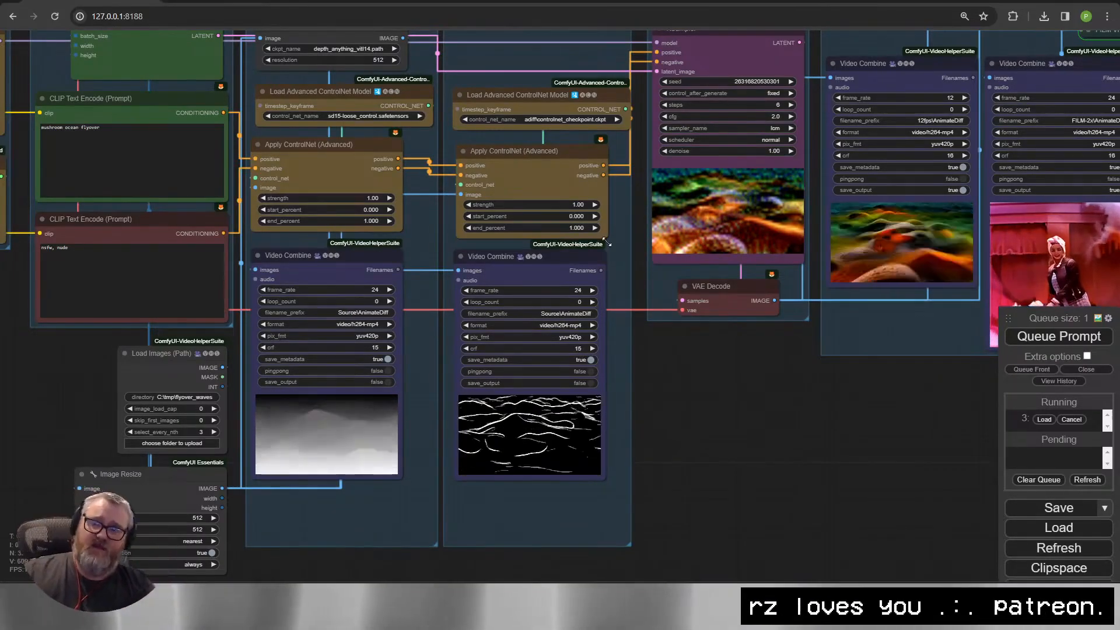
drag(190, 245, 271, 325)
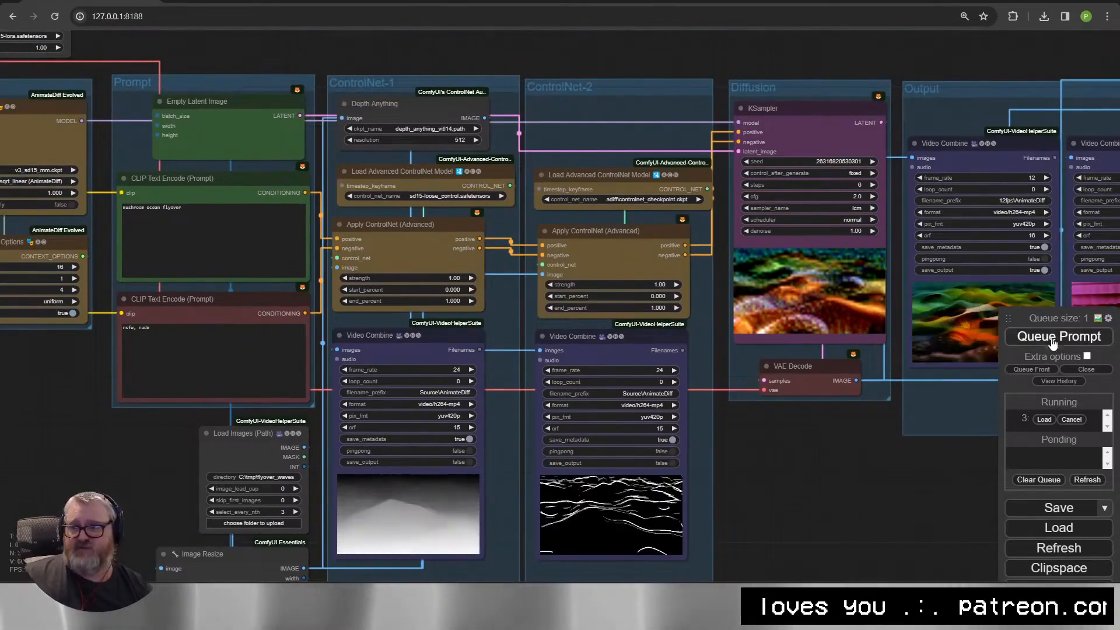
drag(802, 463, 335, 538)
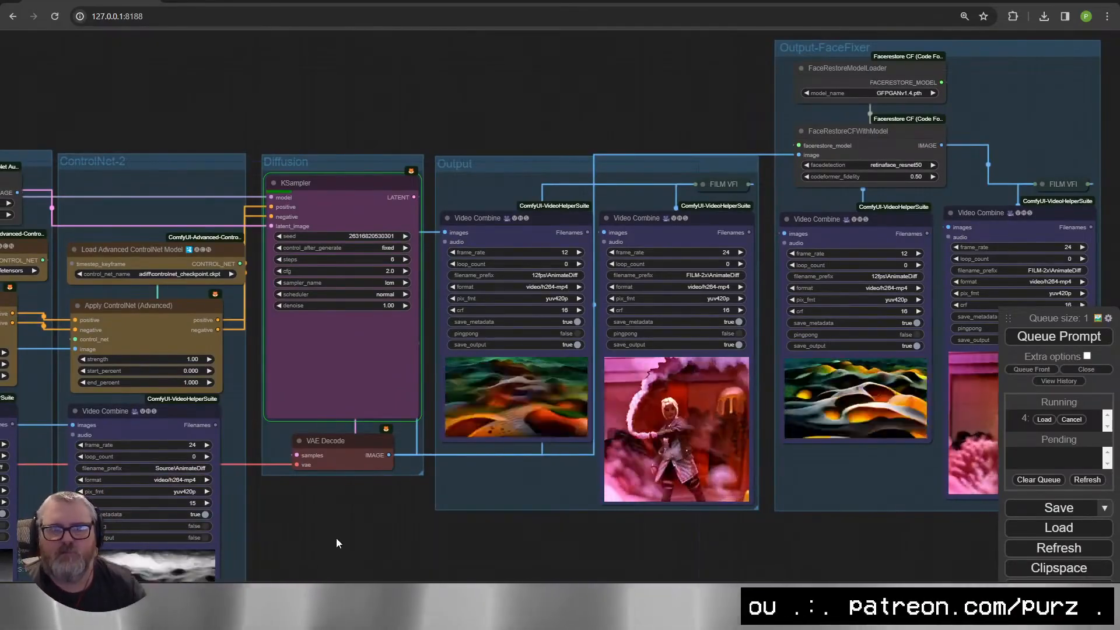
Check the new run's progress in the console window and examine the updated KSampler and ControlNet-2 previews.
key(alt+Tab)
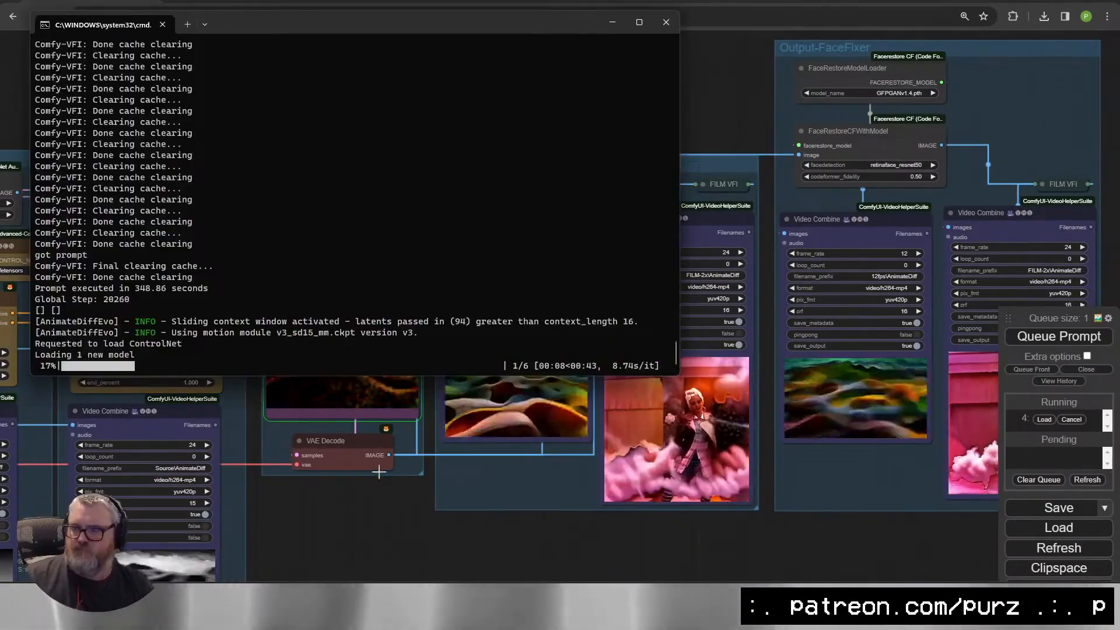
key(alt+Tab)
scroll(651, 470, down, 3)
scroll(510, 437, up, 3)
drag(55, 431, 428, 483)
drag(499, 493, 187, 447)
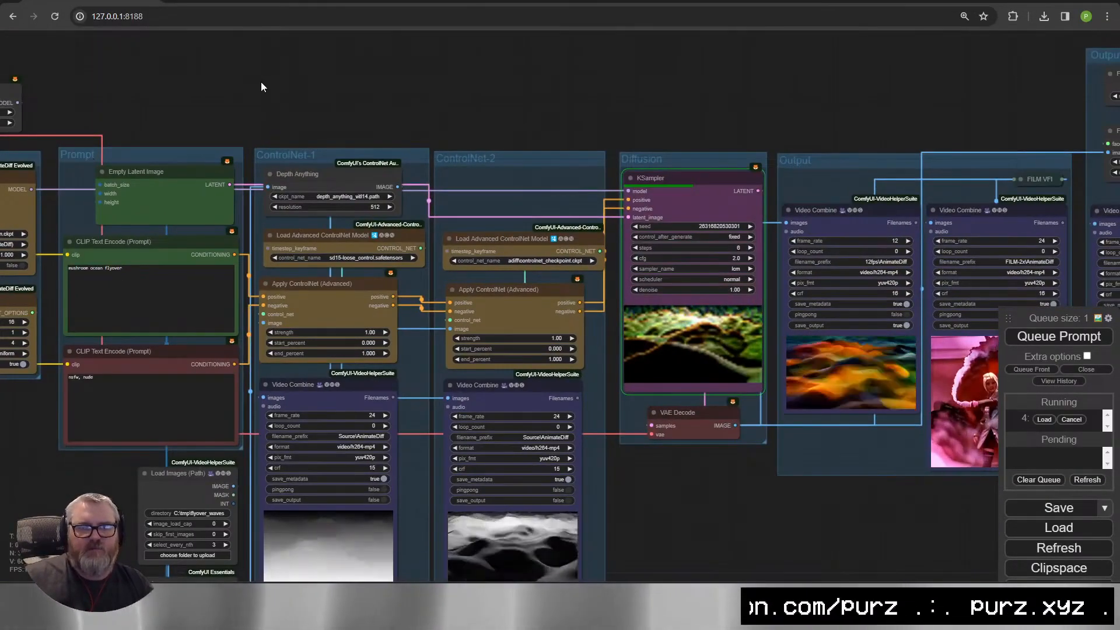
Review the workflow from the IPAdapter and prompt groups through both ControlNets to the KSampler preview during the run.
drag(814, 513, 230, 479)
drag(851, 343, 849, 473)
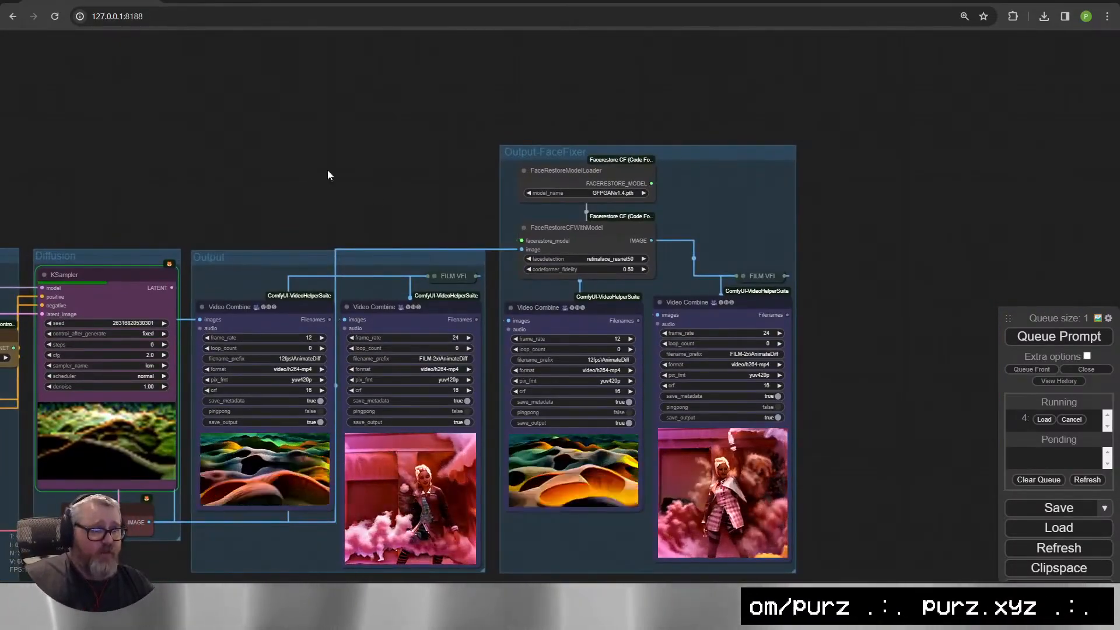
drag(135, 121, 531, 81)
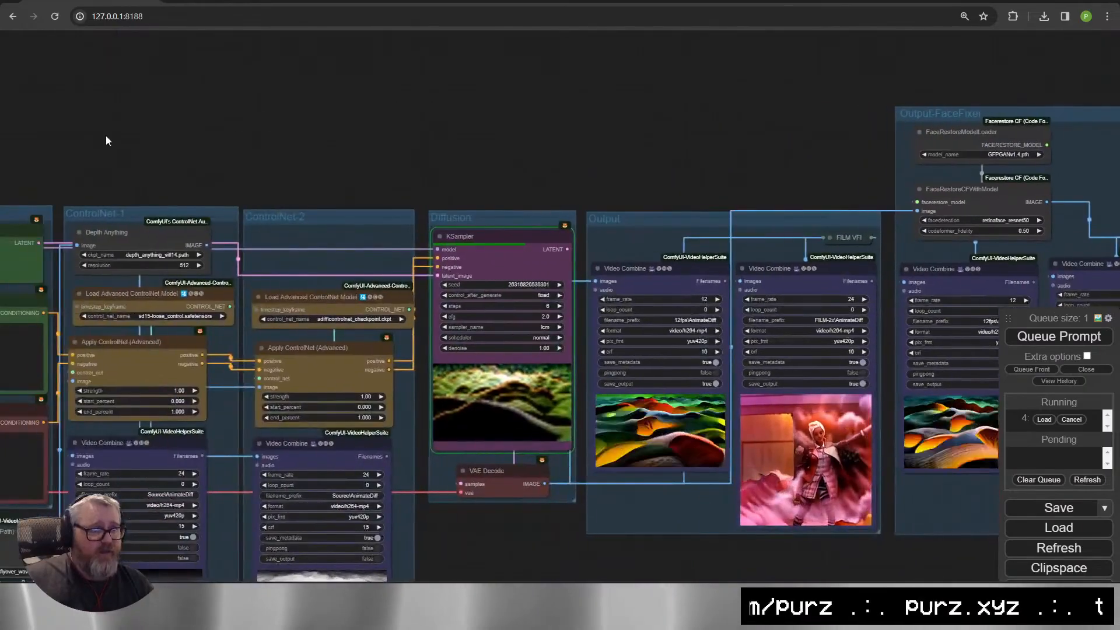
drag(107, 140, 386, 69)
drag(231, 105, 422, 64)
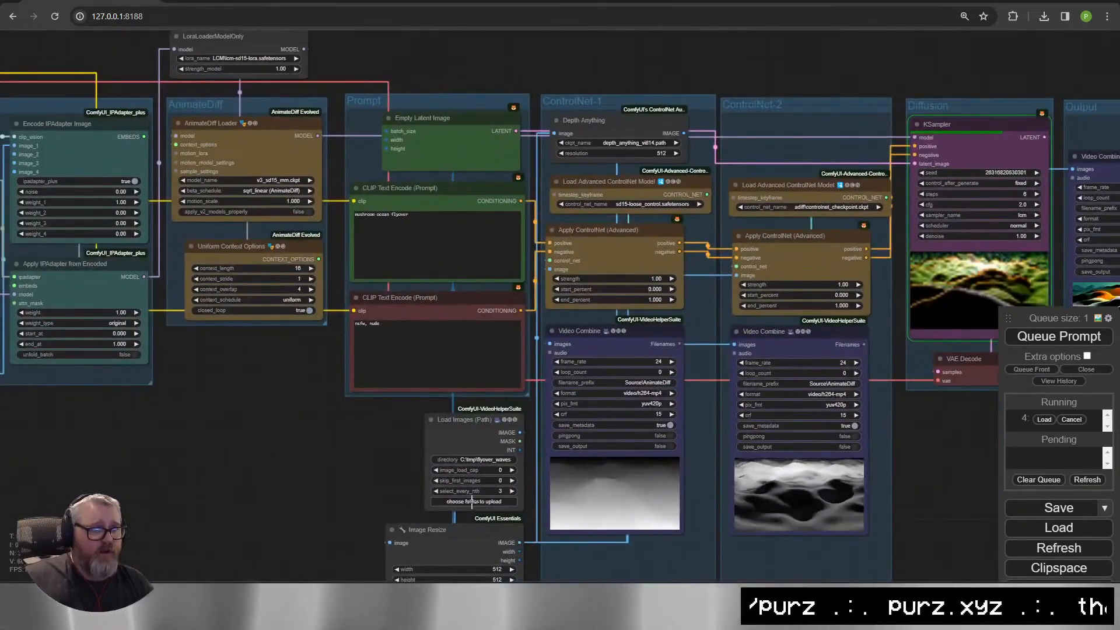
drag(293, 446, 240, 396)
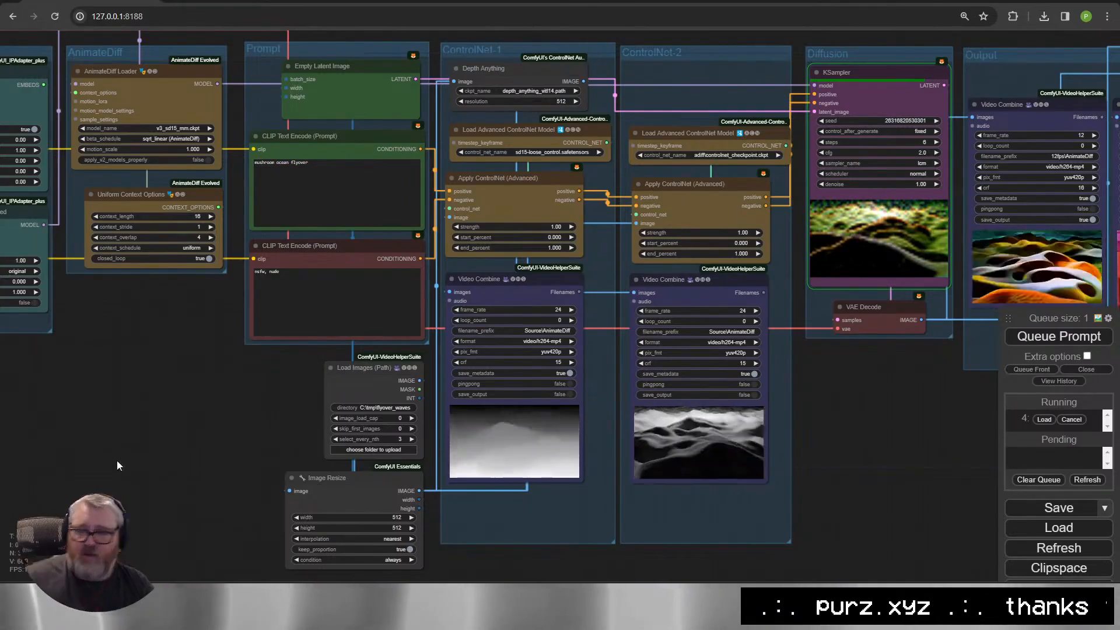
drag(243, 381, 554, 539)
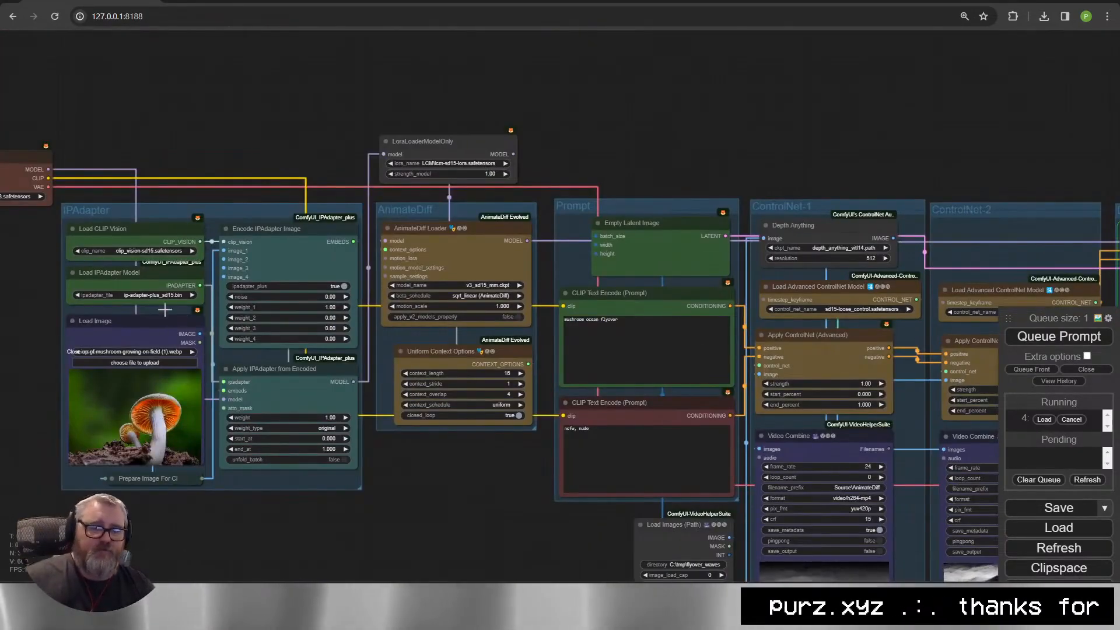
drag(500, 480, 297, 497)
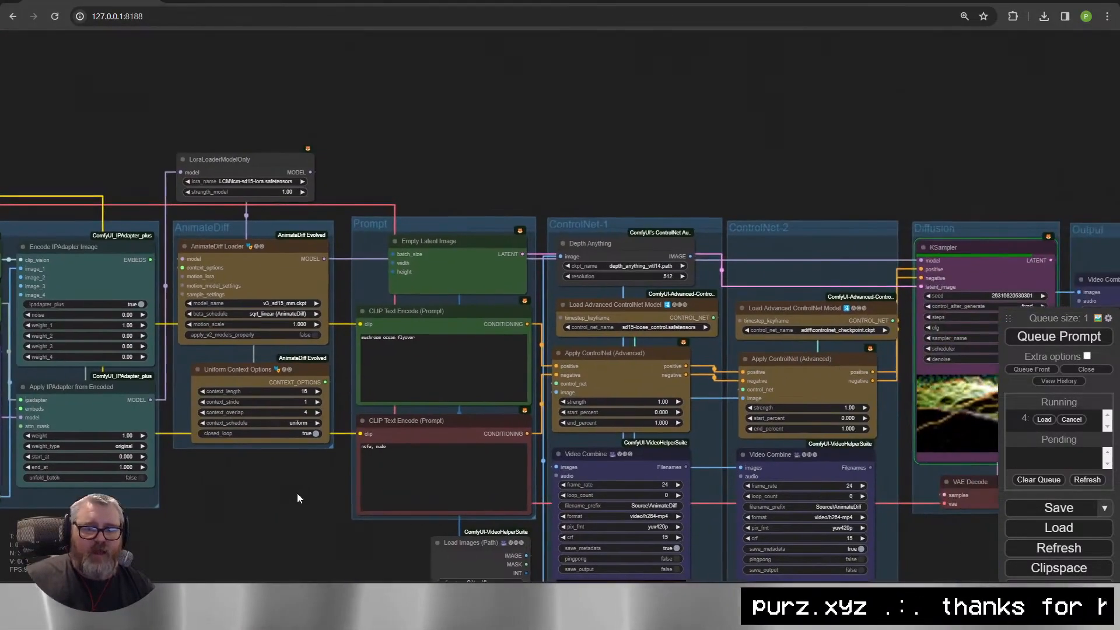
drag(349, 544, 0, 421)
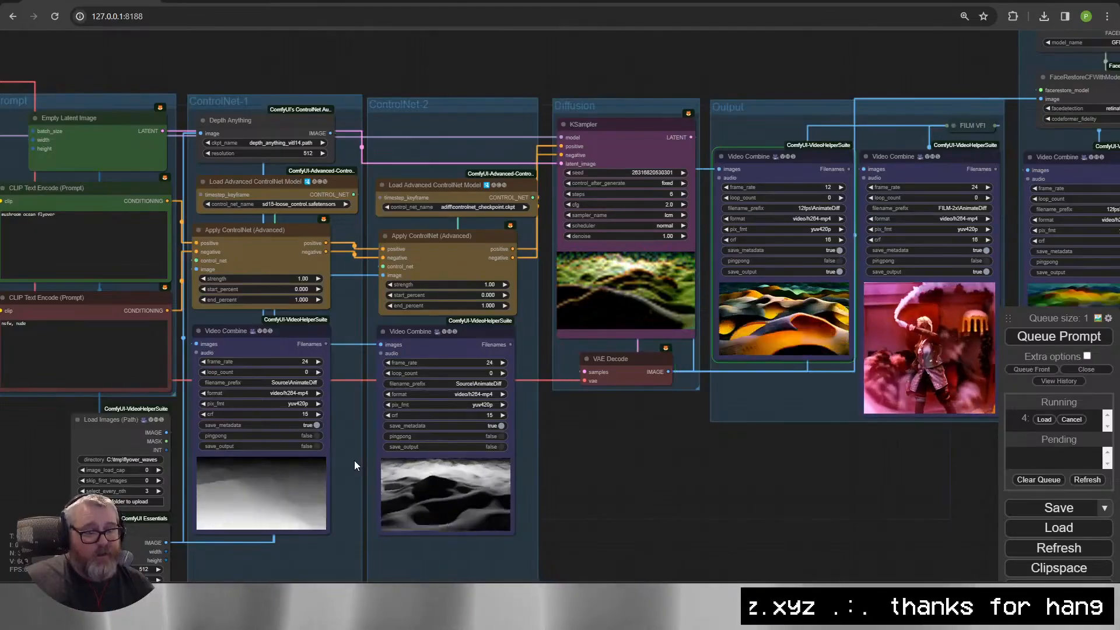
Examine the newly rendered 12fps wave video in the Output group up close and compare it with the face-fixed version.
drag(481, 452, 89, 528)
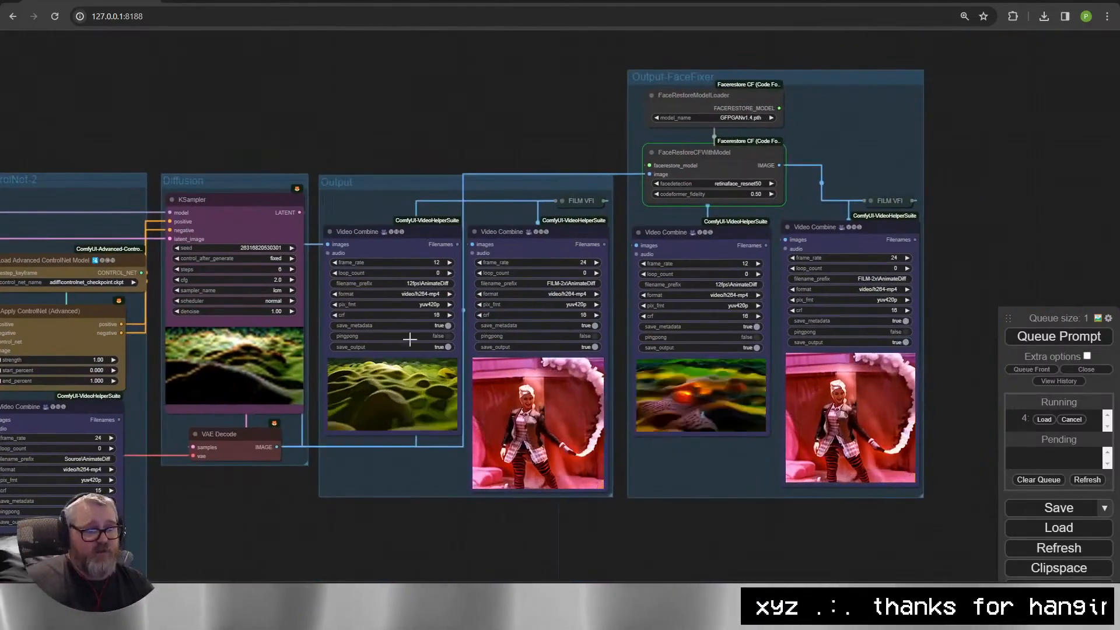
scroll(599, 528, up, 3)
drag(658, 536, 408, 543)
drag(293, 544, 851, 549)
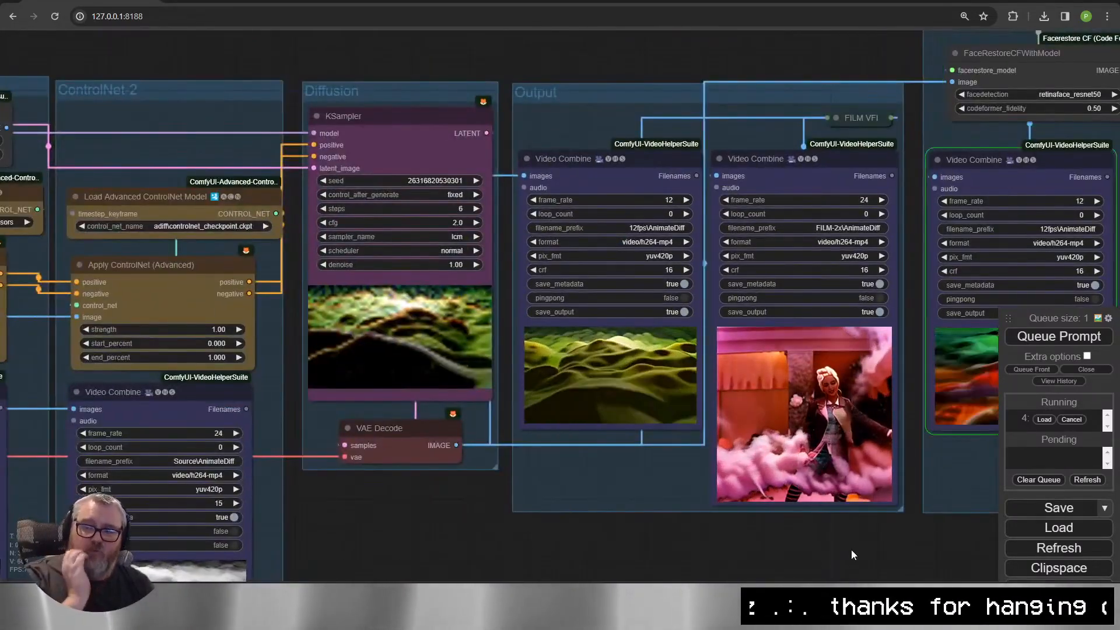
drag(718, 532, 438, 516)
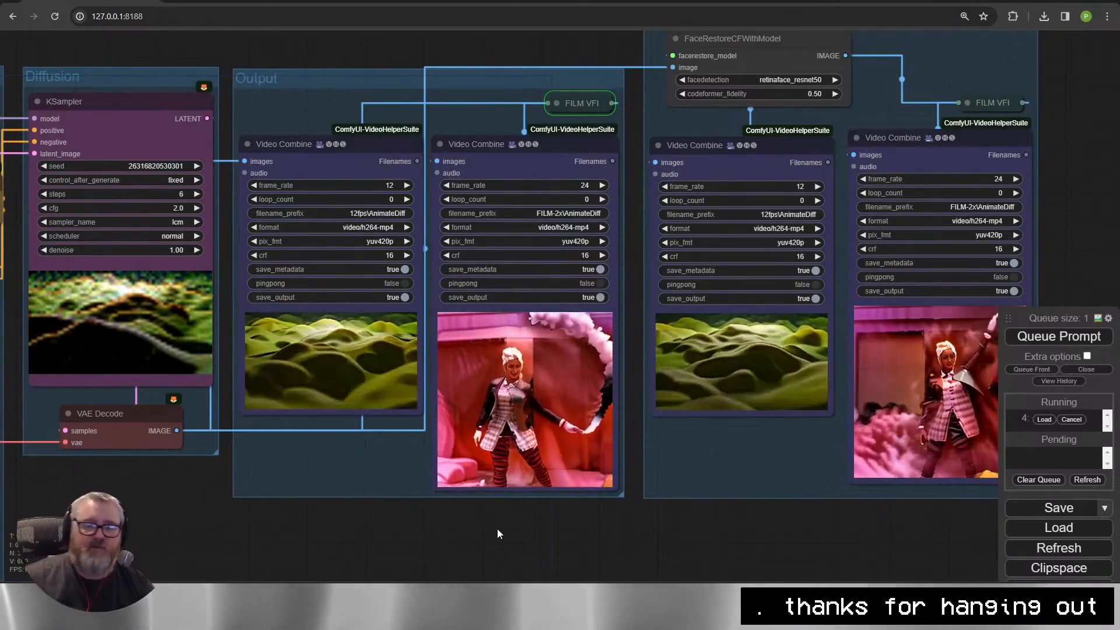
scroll(376, 513, up, 5)
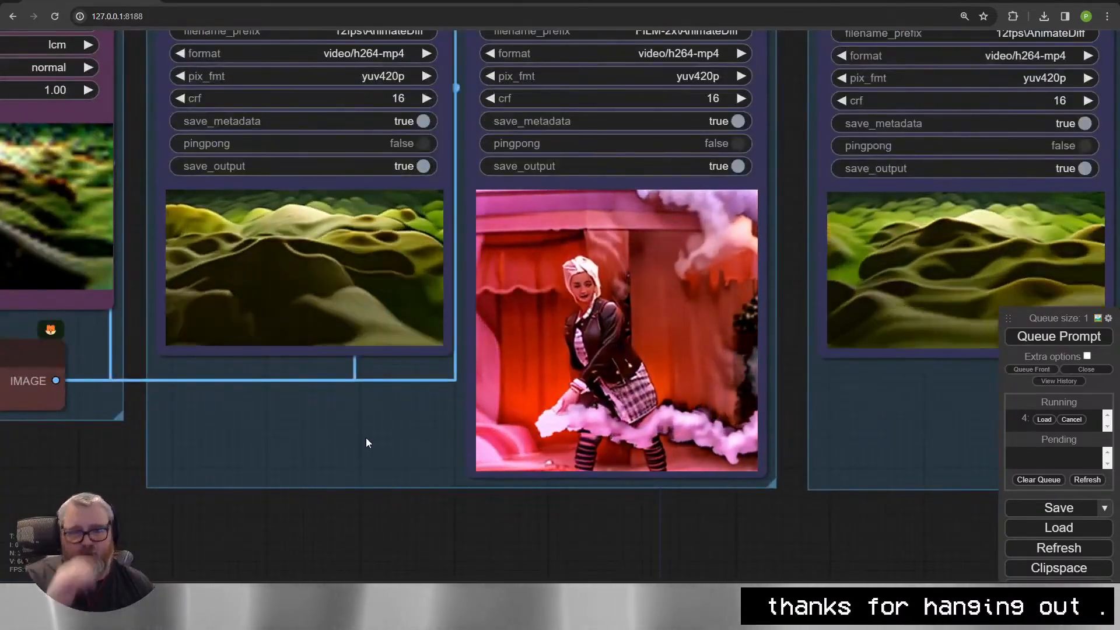
scroll(366, 437, down, 1)
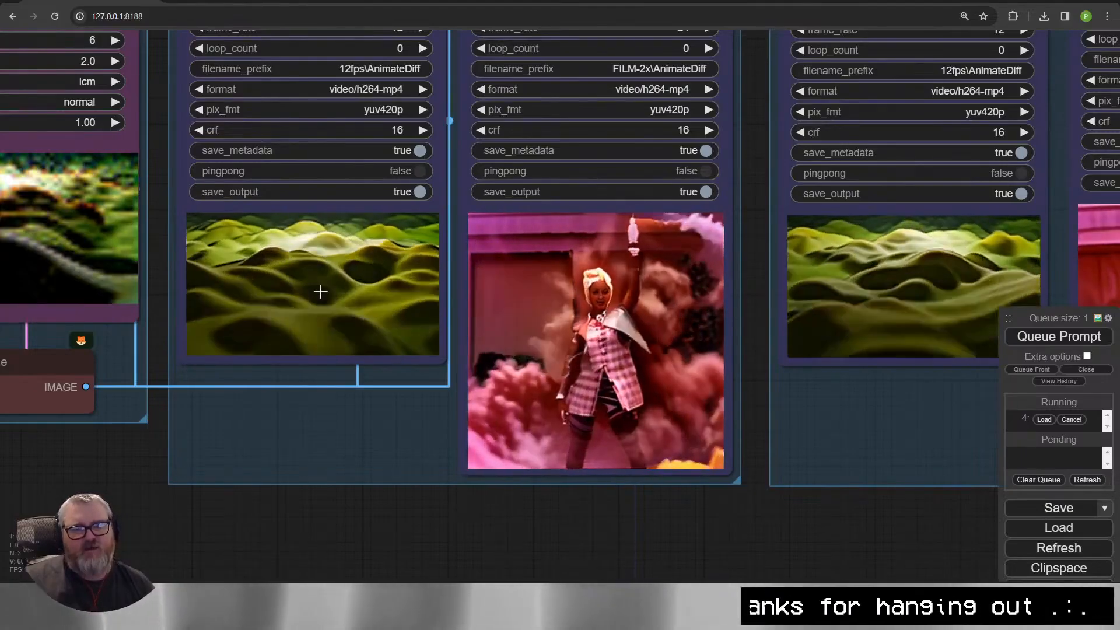
drag(33, 443, 979, 453)
Set the Apply ControlNet strength in ControlNet-2 to 0 and queue the workflow.
scroll(932, 425, down, 3)
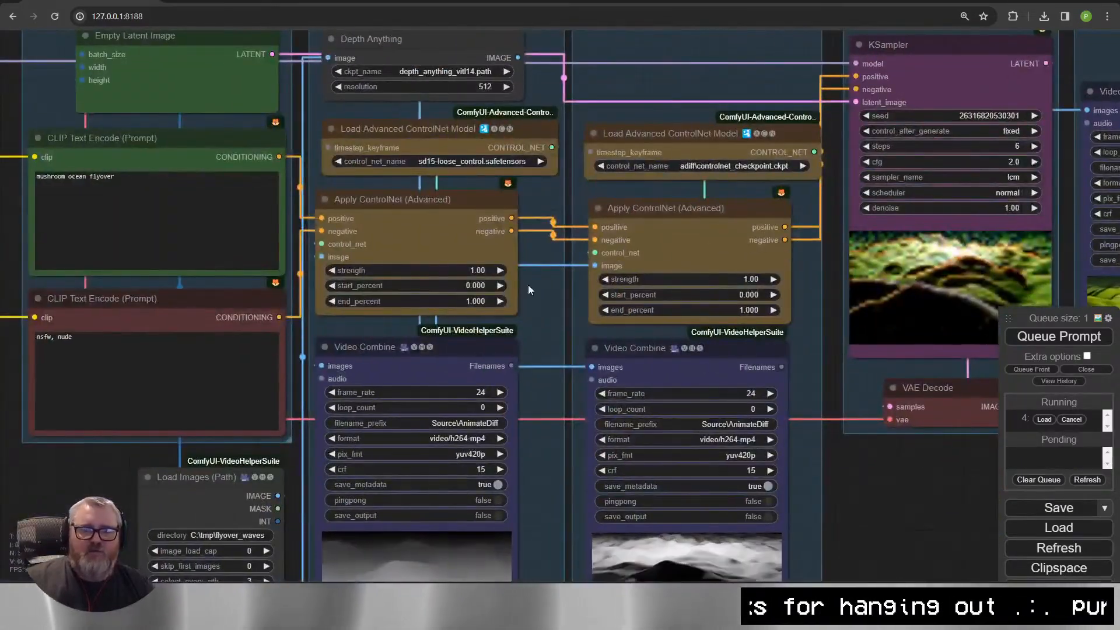
drag(826, 503, 694, 348)
drag(862, 372, 629, 466)
click(554, 190)
text(0)
key(Return)
click(1070, 337)
Set the Apply ControlNet strength to 0 in ControlNet-1 and 1 in ControlNet-2, and queue that variant.
click(152, 195)
text(0)
key(Return)
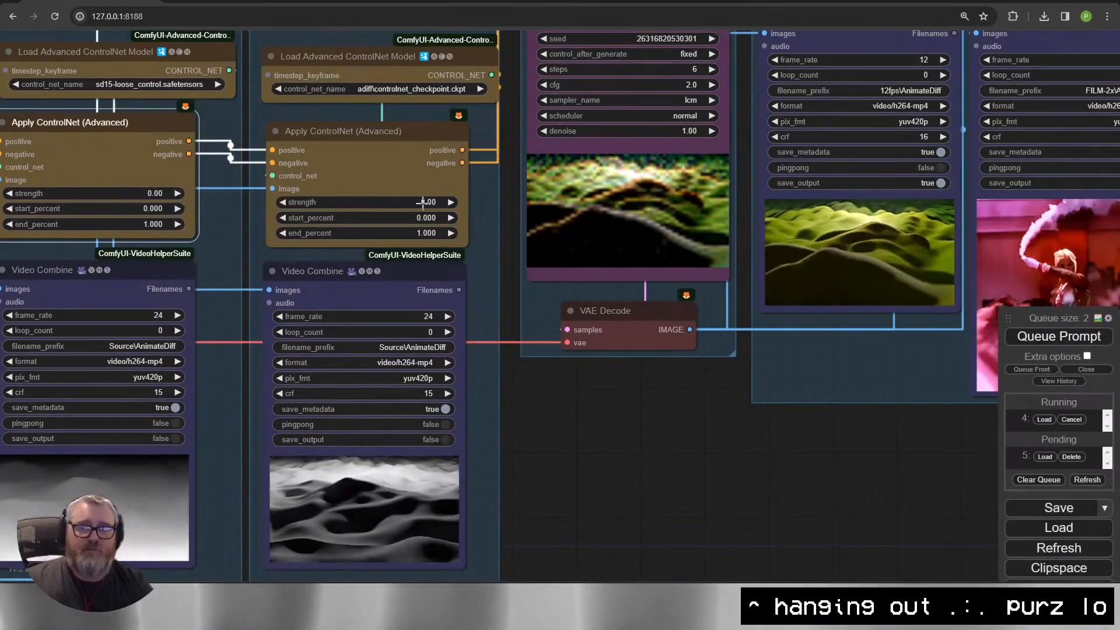
click(426, 201)
text(1)
key(Return)
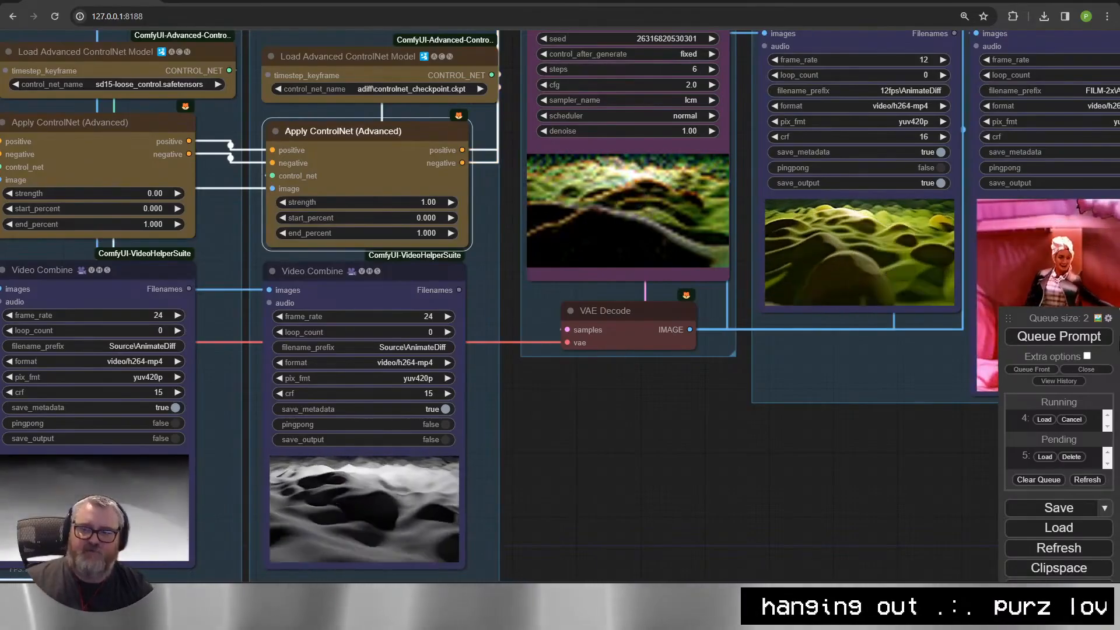
click(1085, 341)
Delete the face restore, Video Combine and FILM VFI nodes of Output-FaceFixer and remove the group itself.
drag(769, 460, 358, 473)
scroll(523, 463, down, 3)
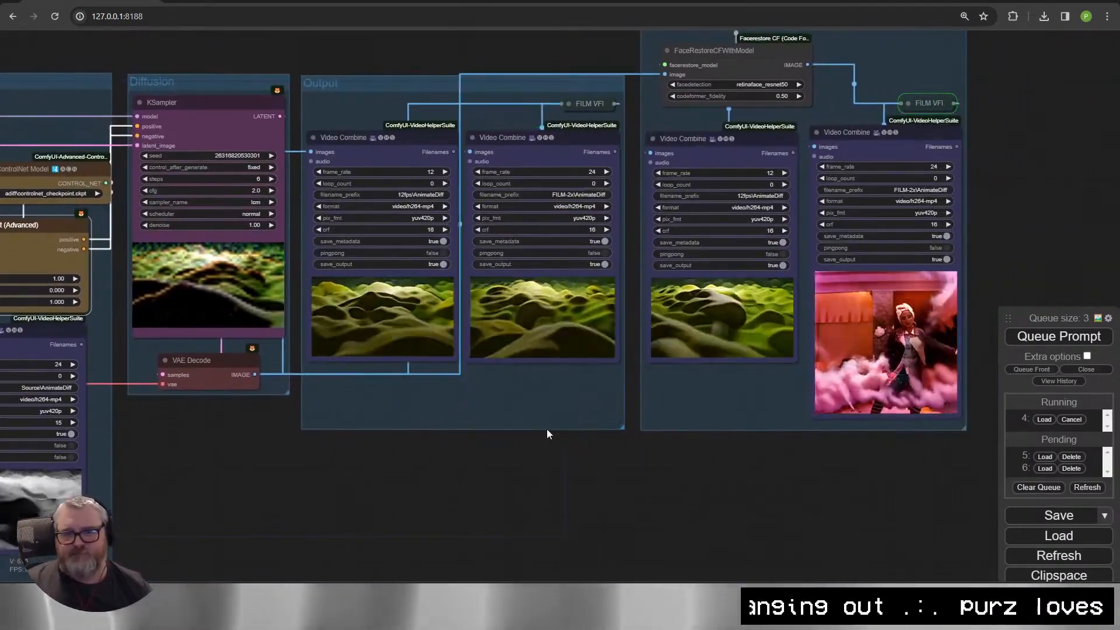
scroll(502, 512, up, 14)
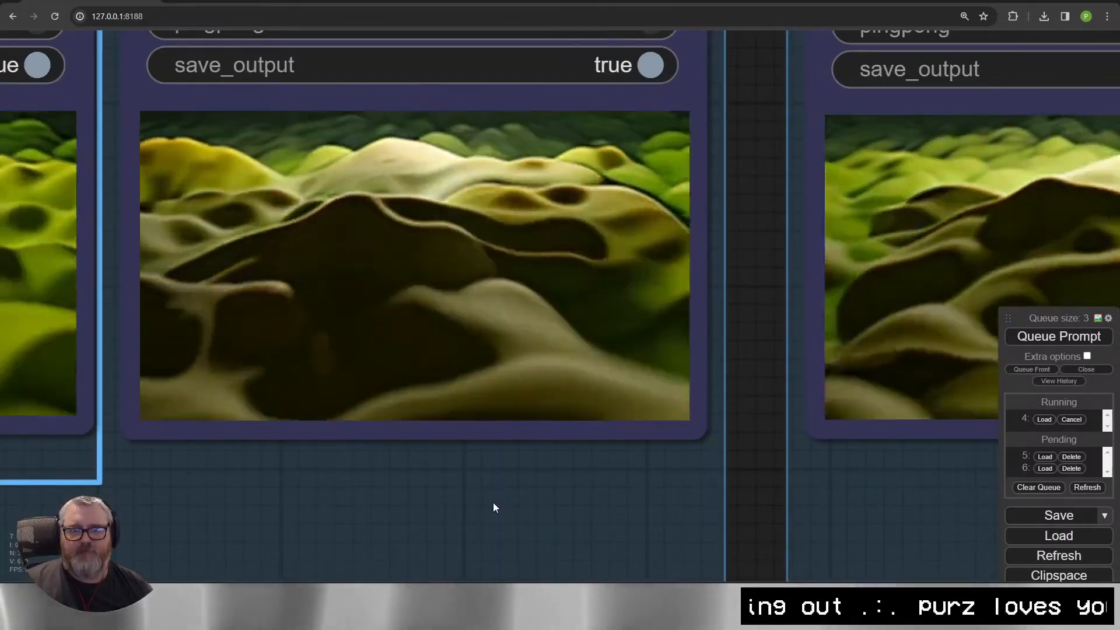
scroll(492, 502, down, 14)
drag(848, 8, 963, 251)
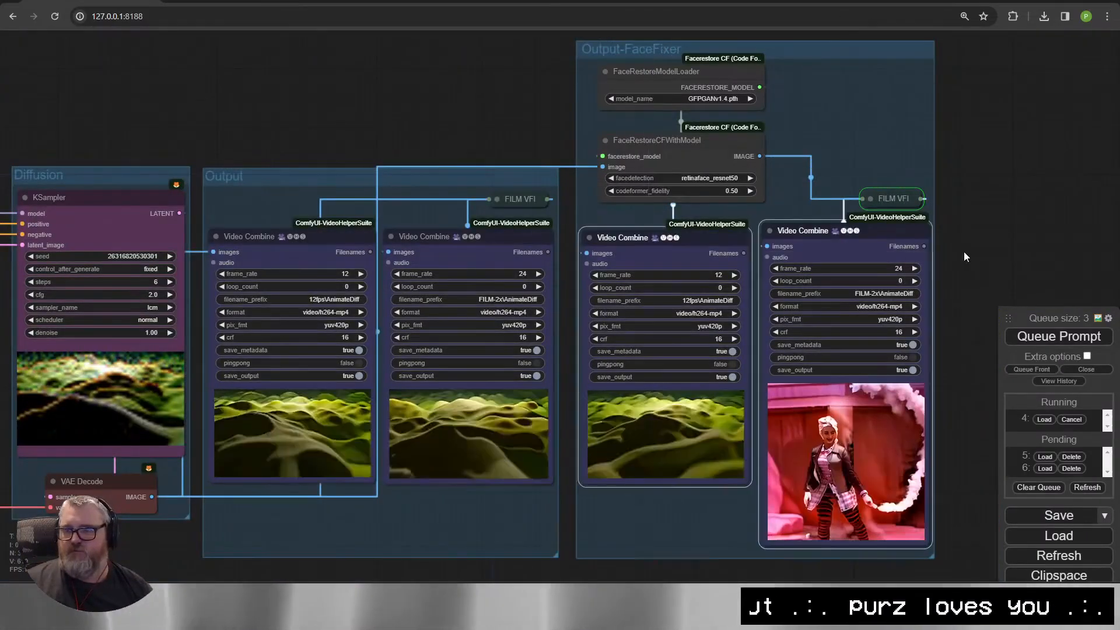
drag(965, 402, 624, 43)
key(Delete)
right_click(671, 54)
click(736, 288)
click(792, 333)
Check both ControlNet groups and examine the KSampler preview of the queued run with ControlNet-2 at zero strength.
drag(318, 61, 717, 93)
scroll(718, 93, down, 3)
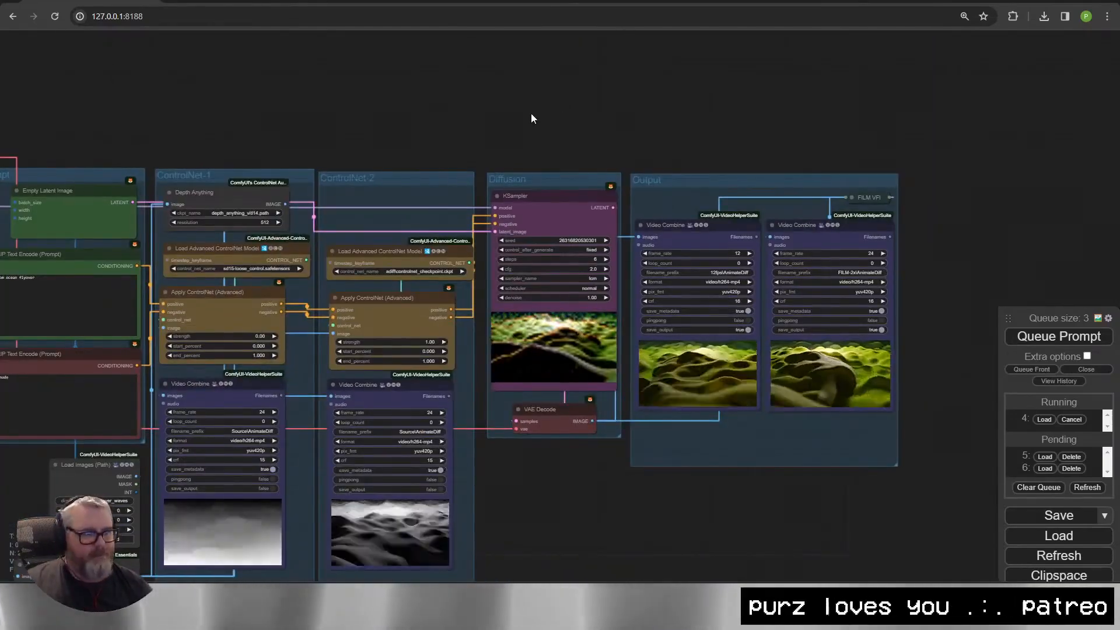
drag(126, 155, 356, 104)
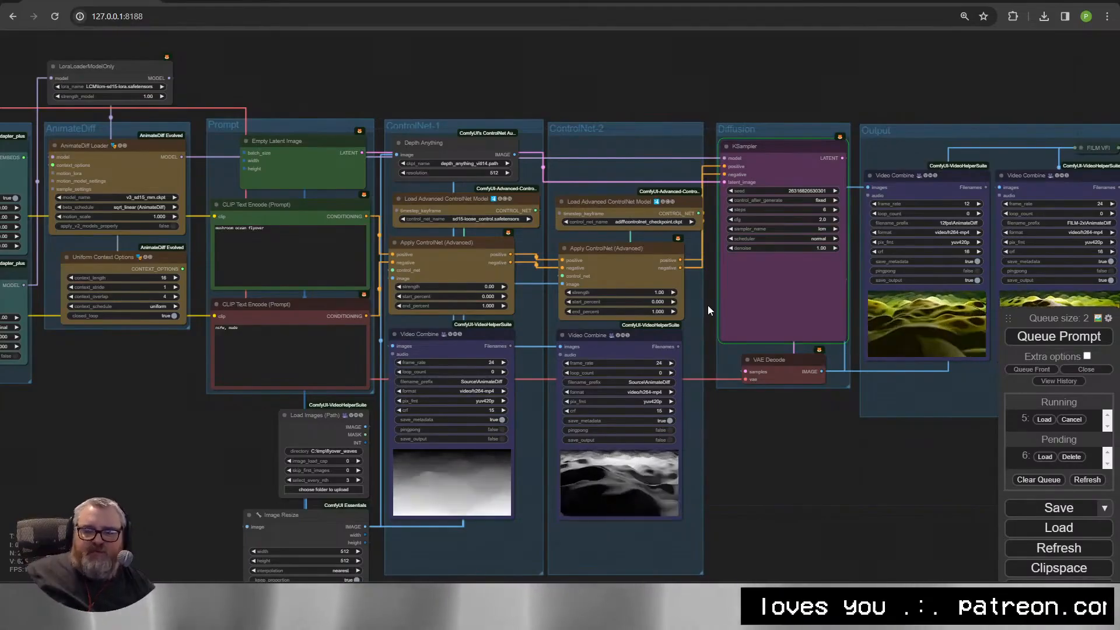
scroll(705, 305, down, 1)
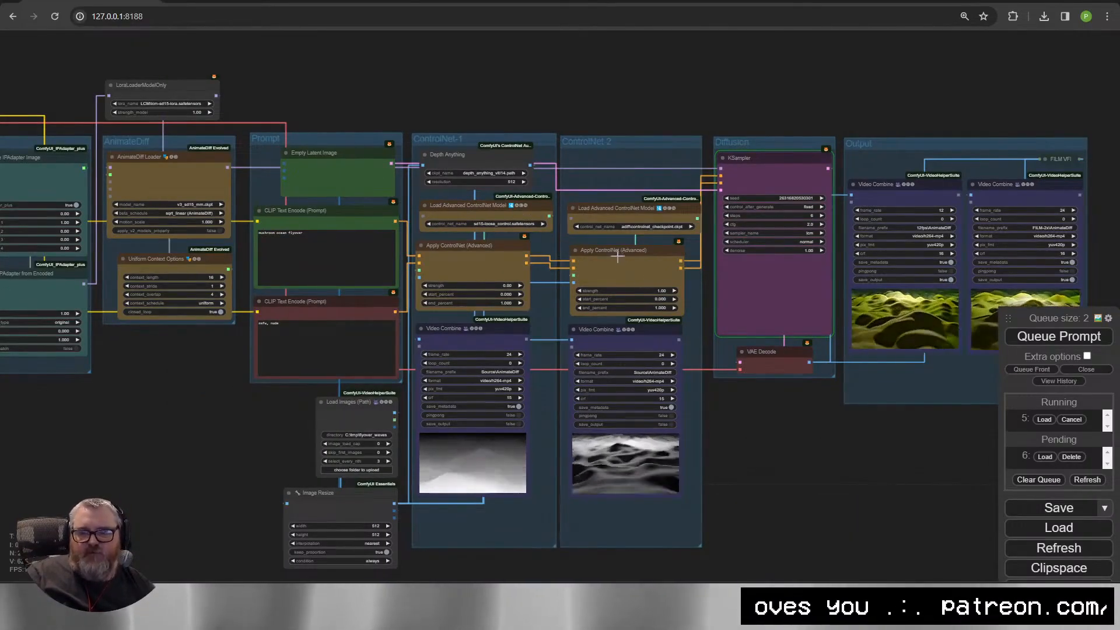
scroll(630, 256, up, 5)
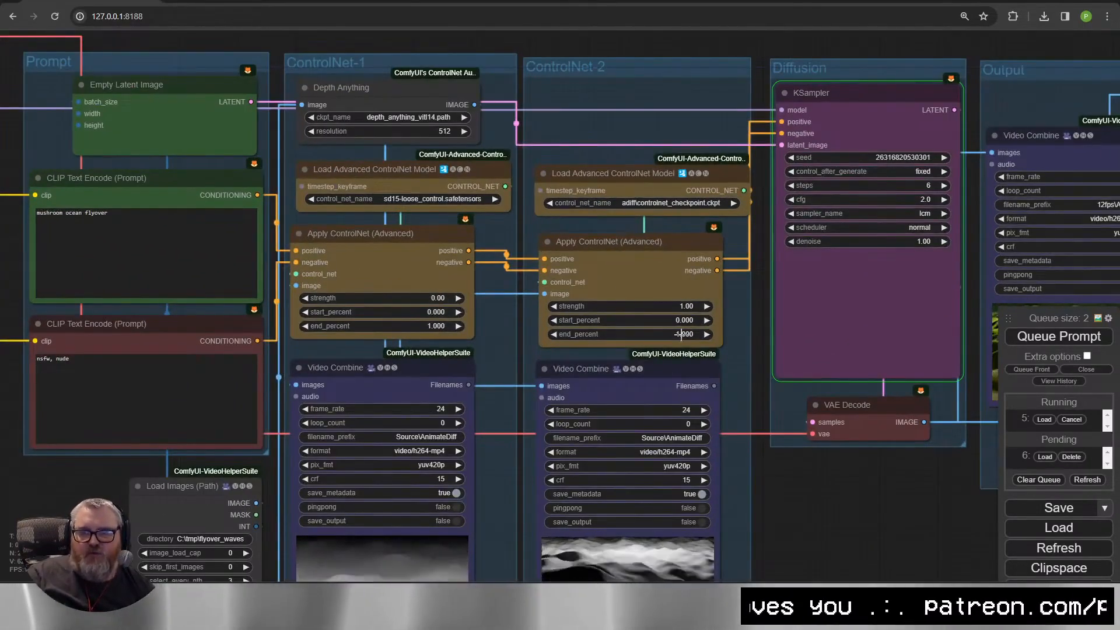
drag(926, 533, 474, 474)
scroll(525, 233, up, 6)
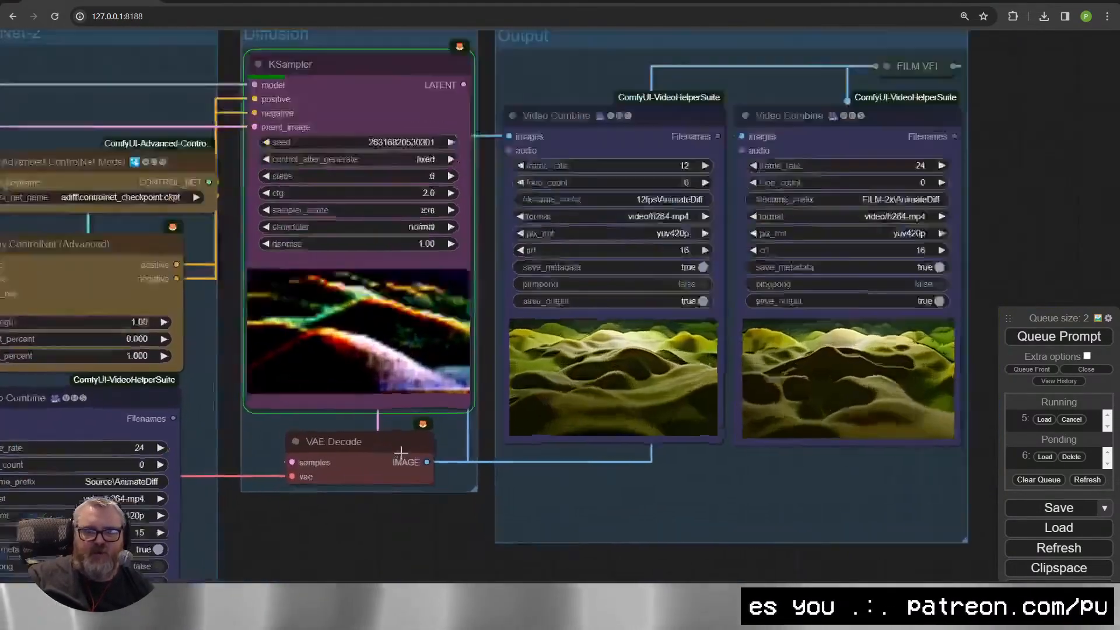
scroll(577, 533, down, 3)
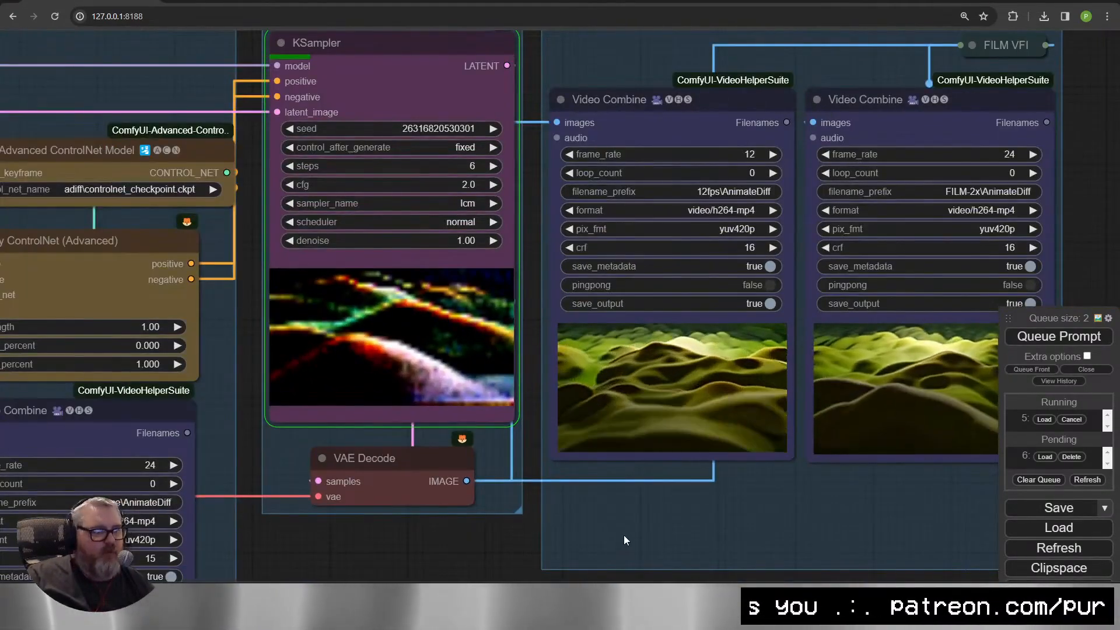
Examine the new 12fps video from the run using only ControlNet-1 and check the ControlNet strengths behind it.
drag(624, 534, 516, 577)
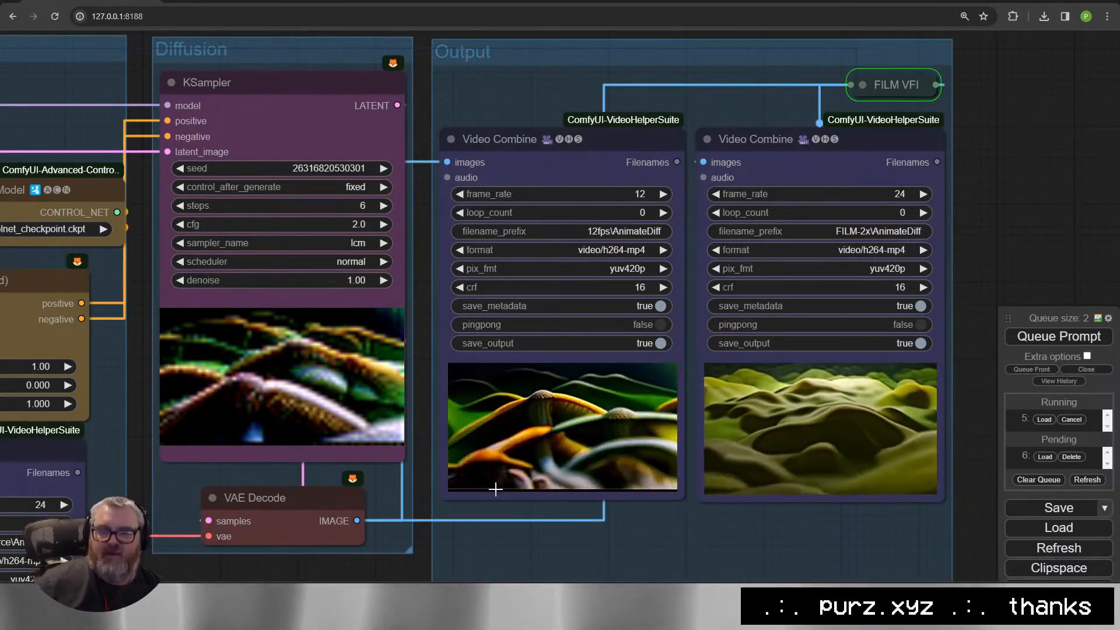
scroll(672, 530, up, 10)
scroll(641, 525, down, 3)
scroll(533, 491, down, 5)
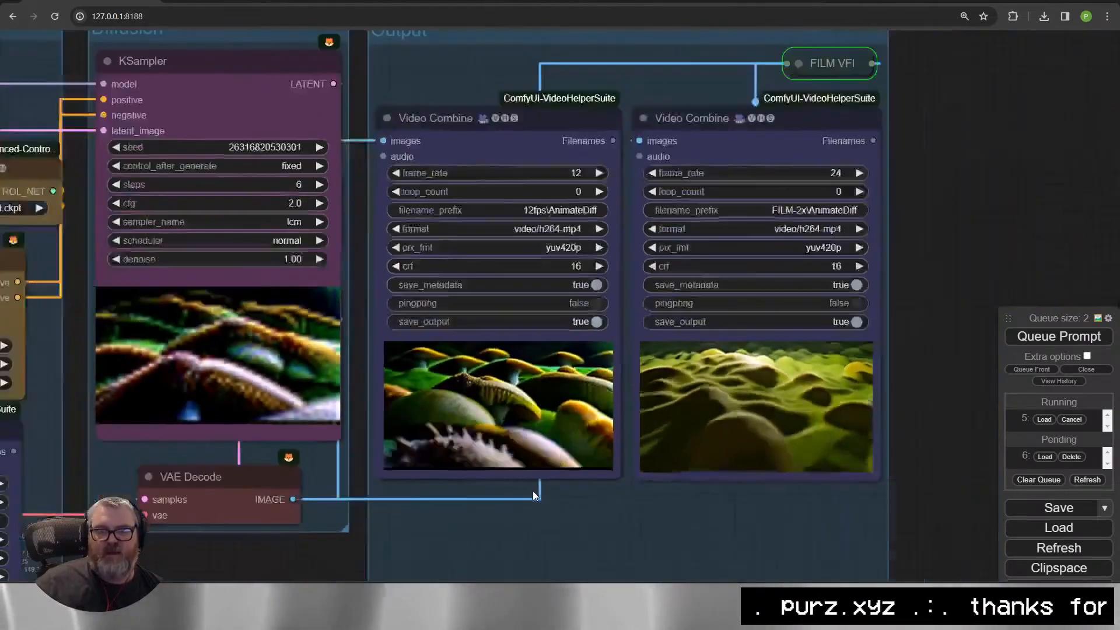
drag(615, 519, 495, 511)
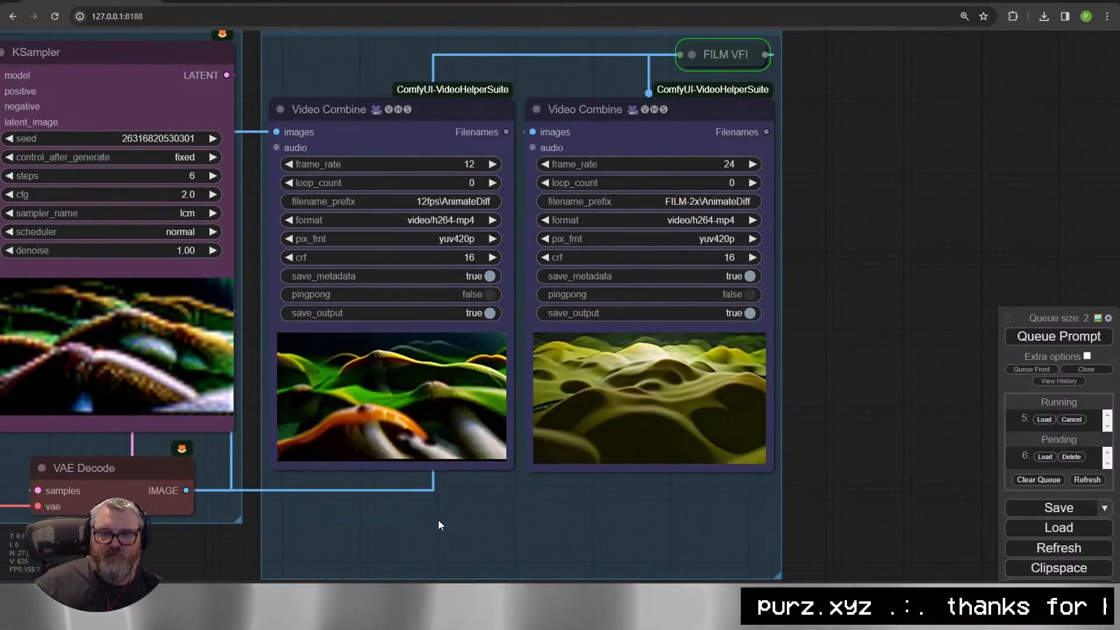
scroll(385, 502, down, 5)
drag(192, 420, 577, 390)
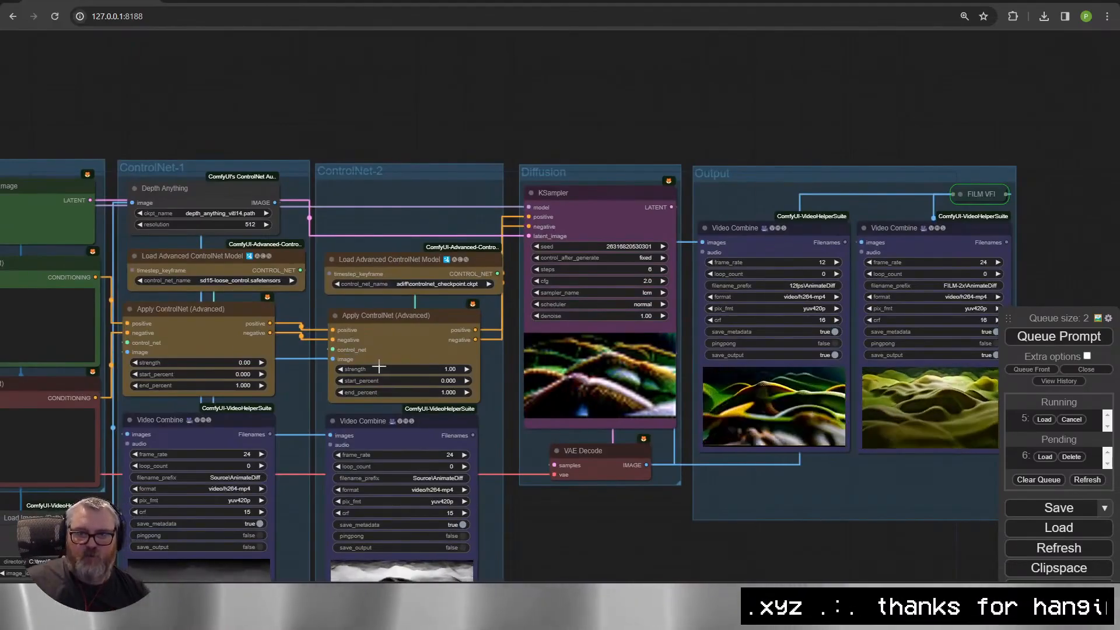
Inspect the ControlNet-2 Apply ControlNet node and examine the 12fps mushroom video from the run using only that ControlNet.
click(408, 315)
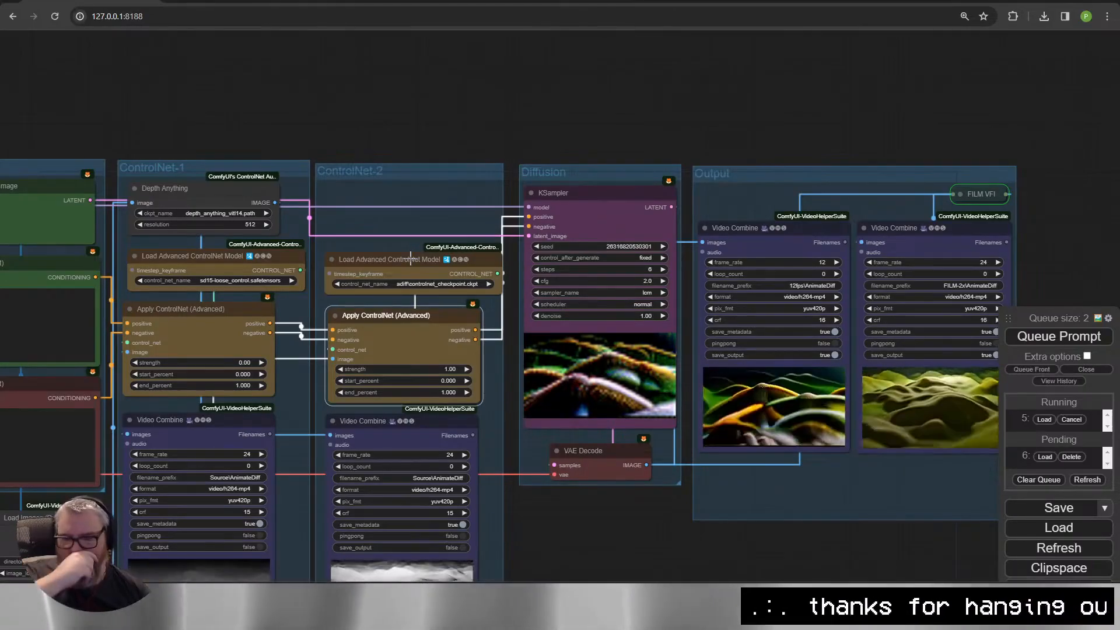
scroll(823, 487, up, 4)
drag(823, 488, 569, 483)
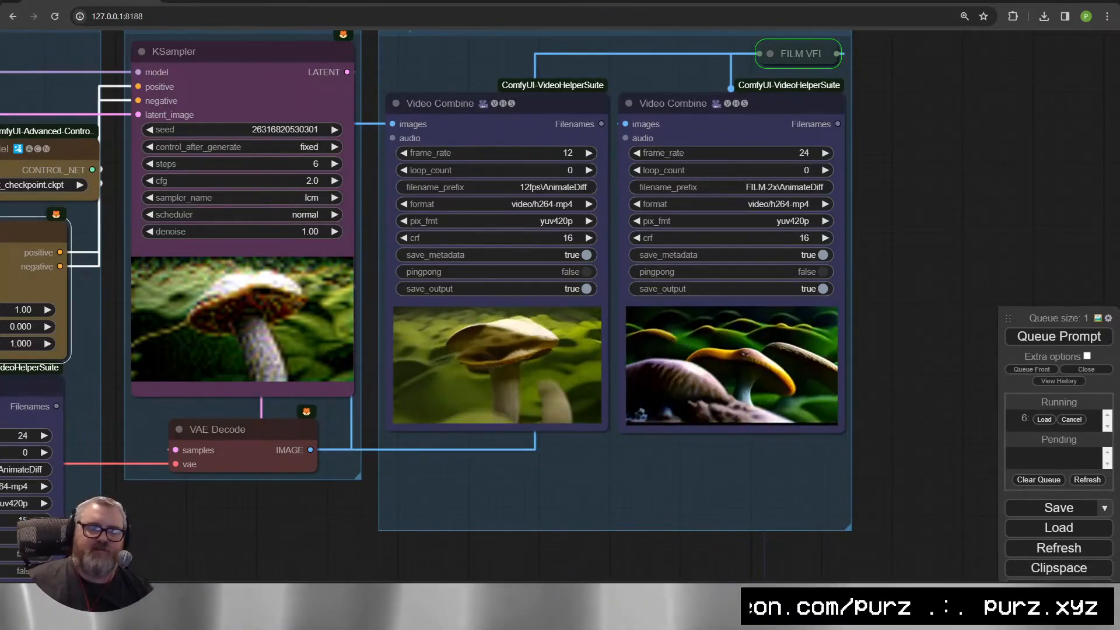
drag(119, 358, 314, 380)
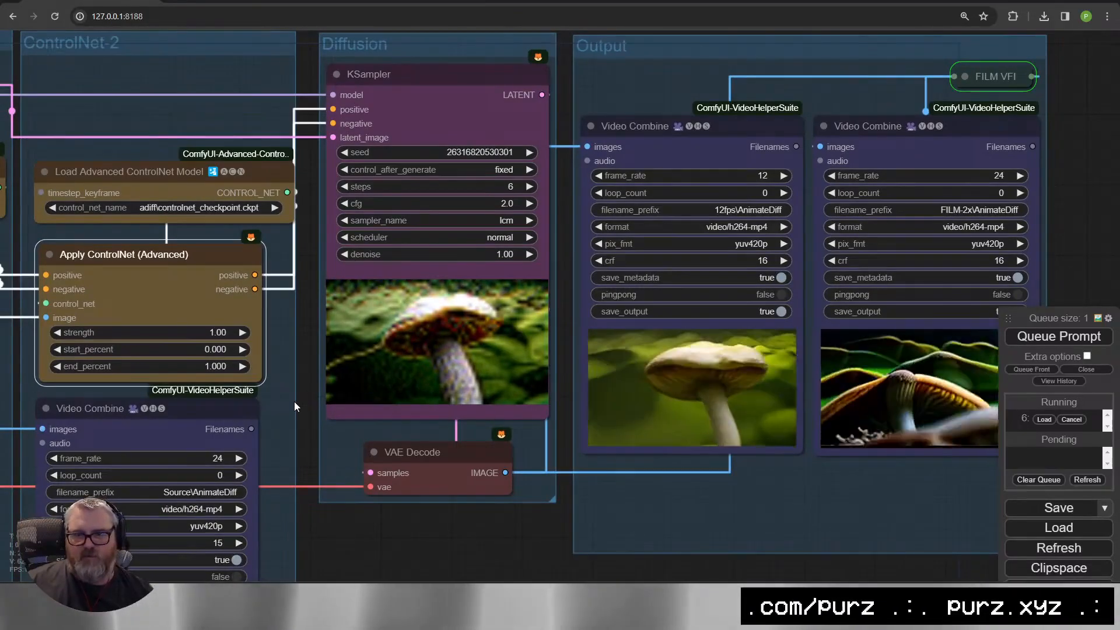
scroll(752, 387, up, 5)
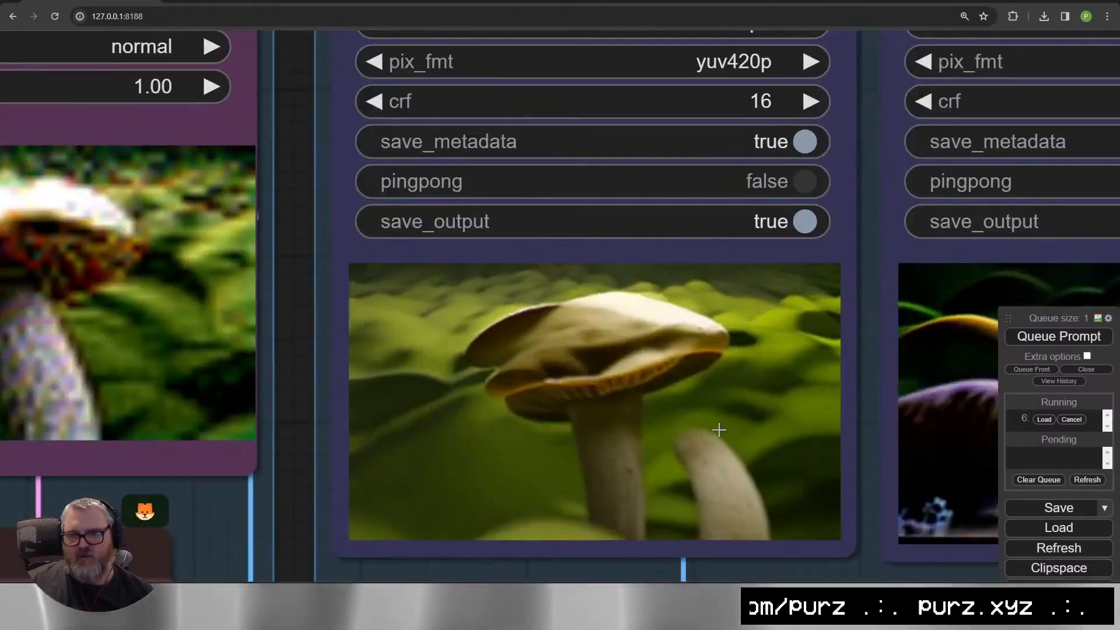
scroll(741, 408, down, 6)
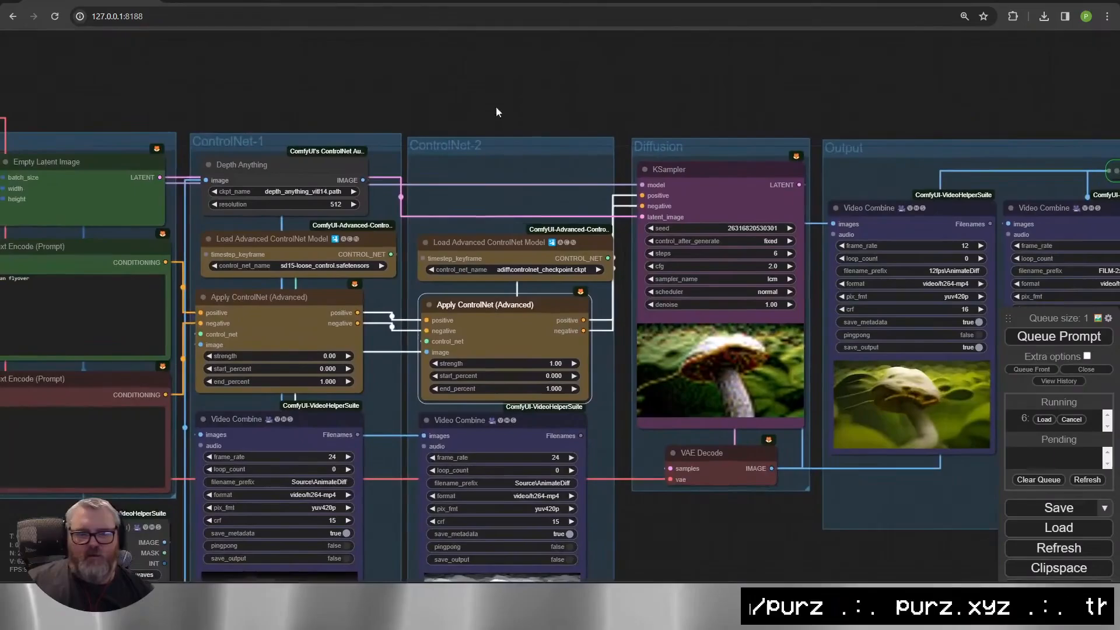
Inspect the ControlNet-1 model loader and its Depth Anything preprocessor up close.
click(349, 267)
click(346, 251)
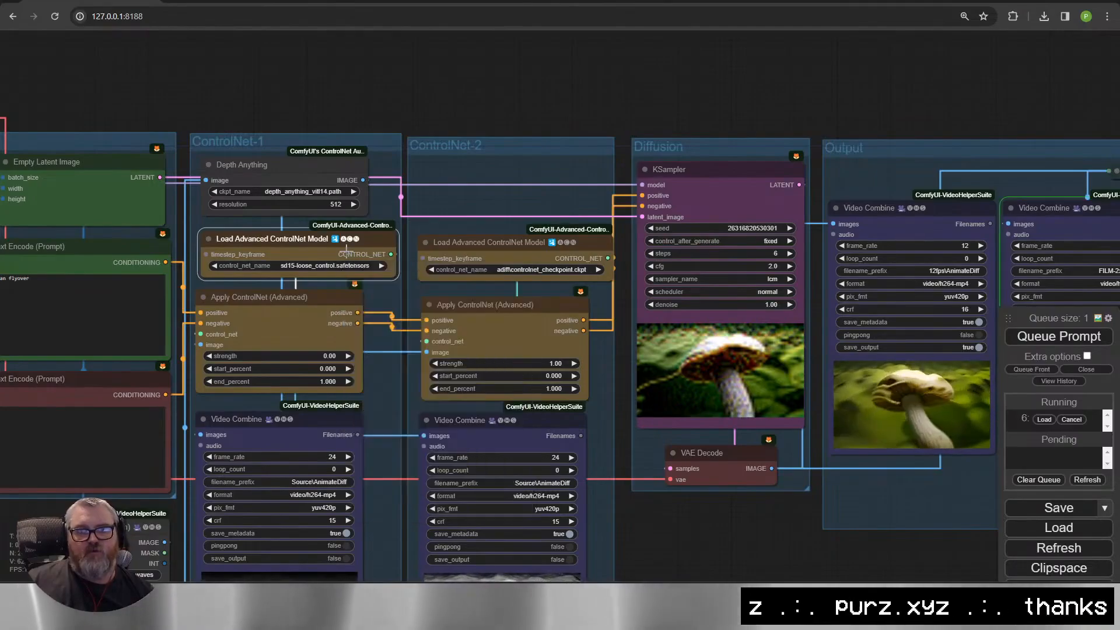
drag(367, 159, 524, 169)
scroll(509, 193, up, 4)
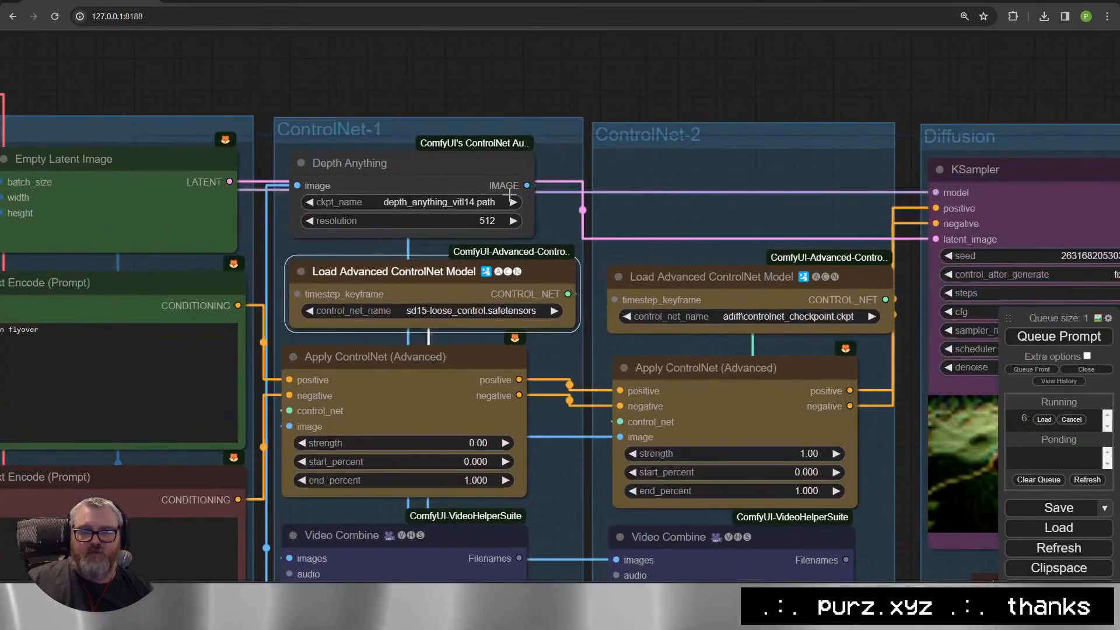
Set the ControlNet-2 Apply ControlNet strength to 0 and the ControlNet-1 strength to 1.
drag(579, 327, 373, 174)
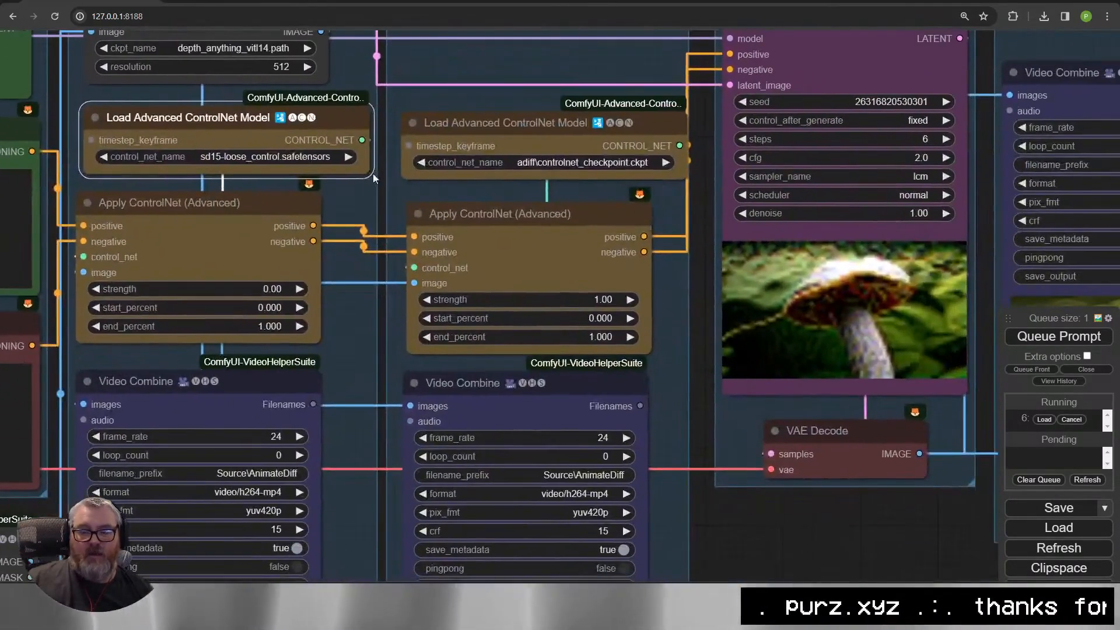
scroll(342, 327, down, 5)
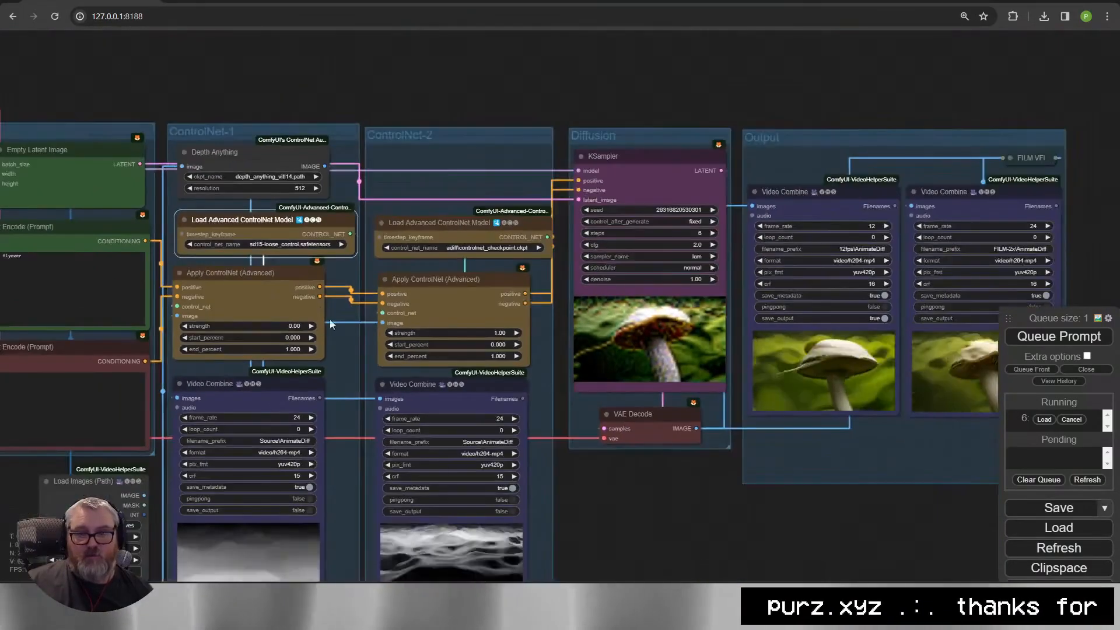
mouse_move(725, 511)
mouse_down()
mouse_move(445, 509)
mouse_move(714, 516)
mouse_up()
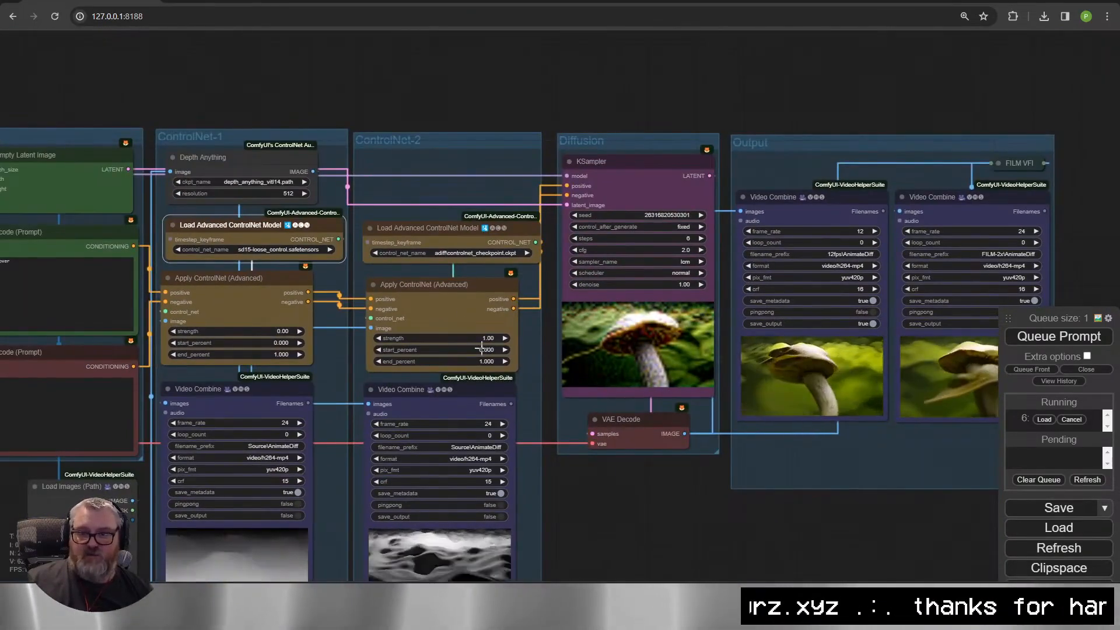
drag(481, 338, 362, 335)
drag(282, 331, 283, 330)
click(283, 330)
text(1)
click(643, 472)
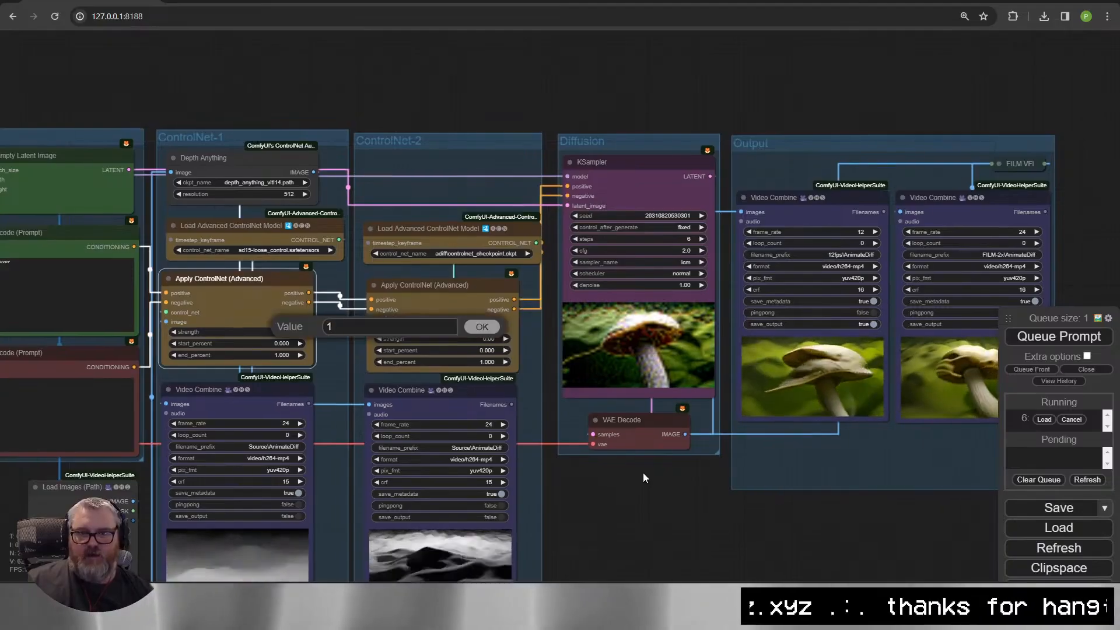
click(485, 326)
Switch the IPAdapter group's Load Image reference to ComfyUI_00408_.png.
drag(224, 378, 887, 342)
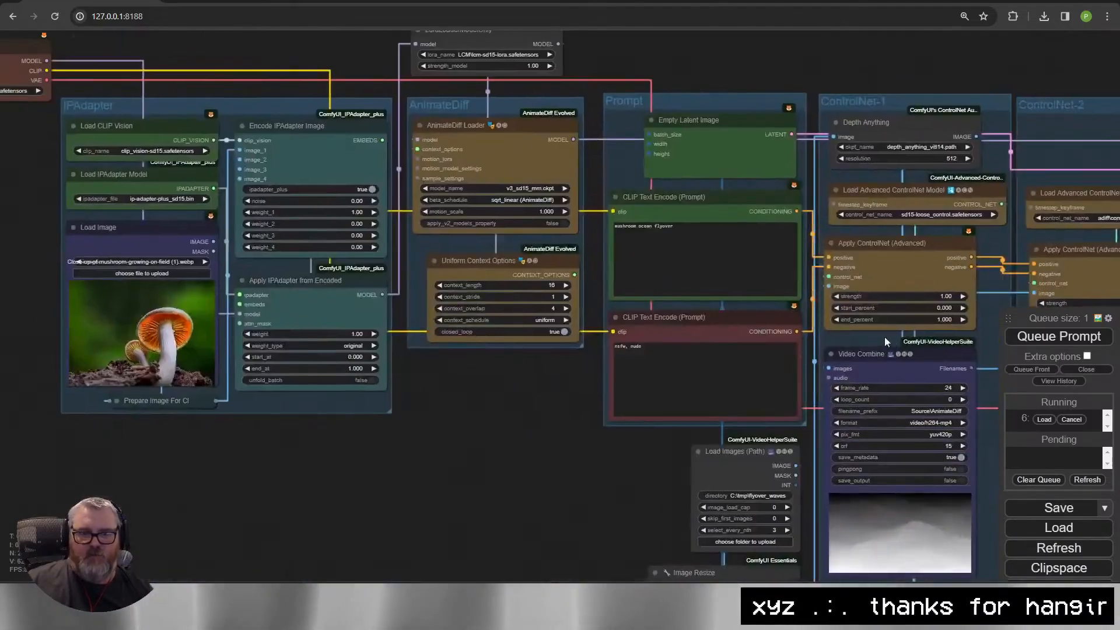
click(204, 263)
click(204, 264)
click(204, 264)
click(204, 265)
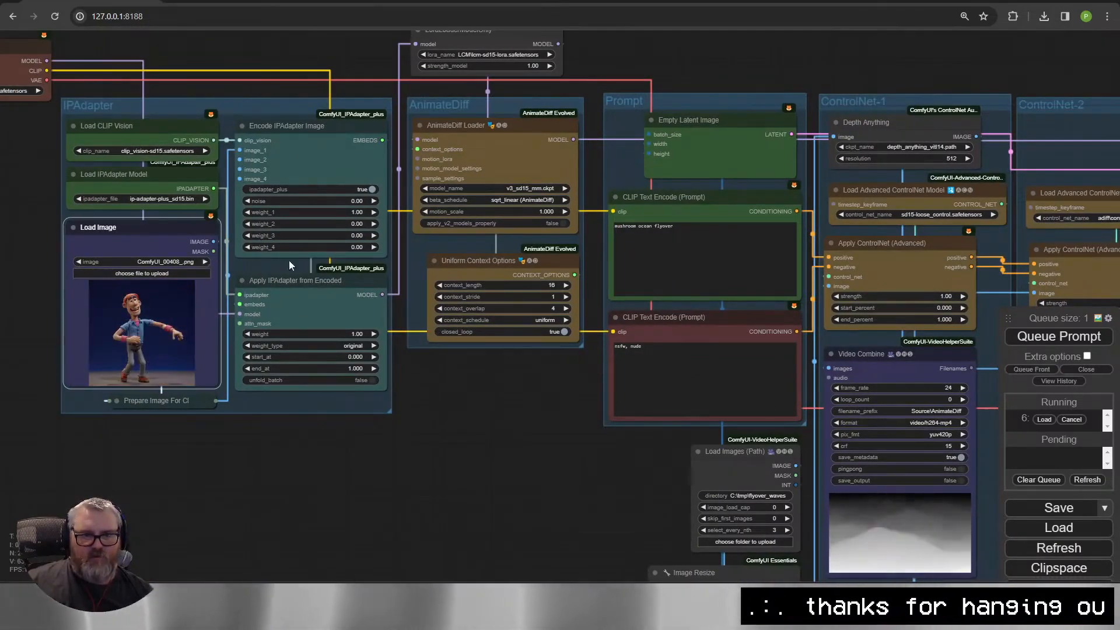
Replace the positive prompt with "claymation workout" and queue the run.
click(669, 242)
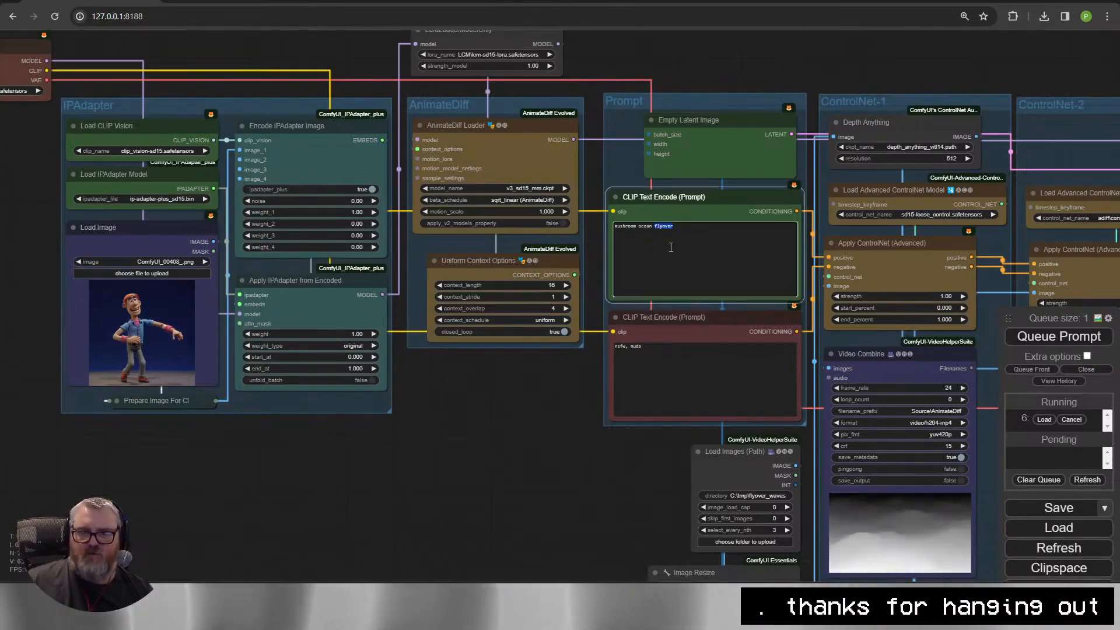
key(ctrl+a)
text(claymation workout)
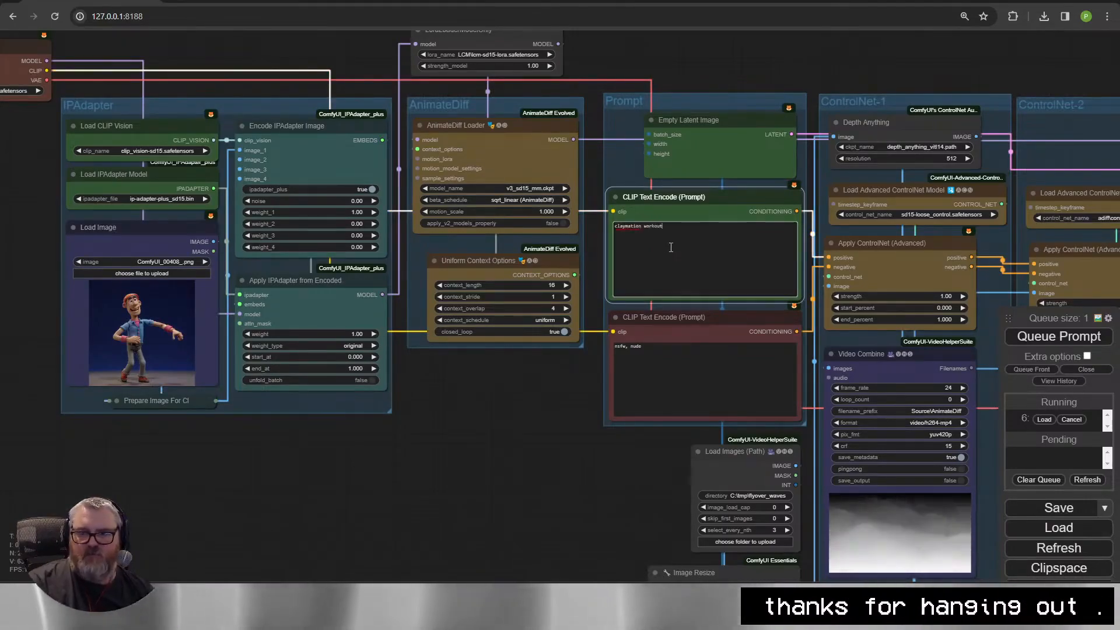
Examine the KSampler preview and the new 12fps video from the claymation run.
drag(655, 528, 134, 466)
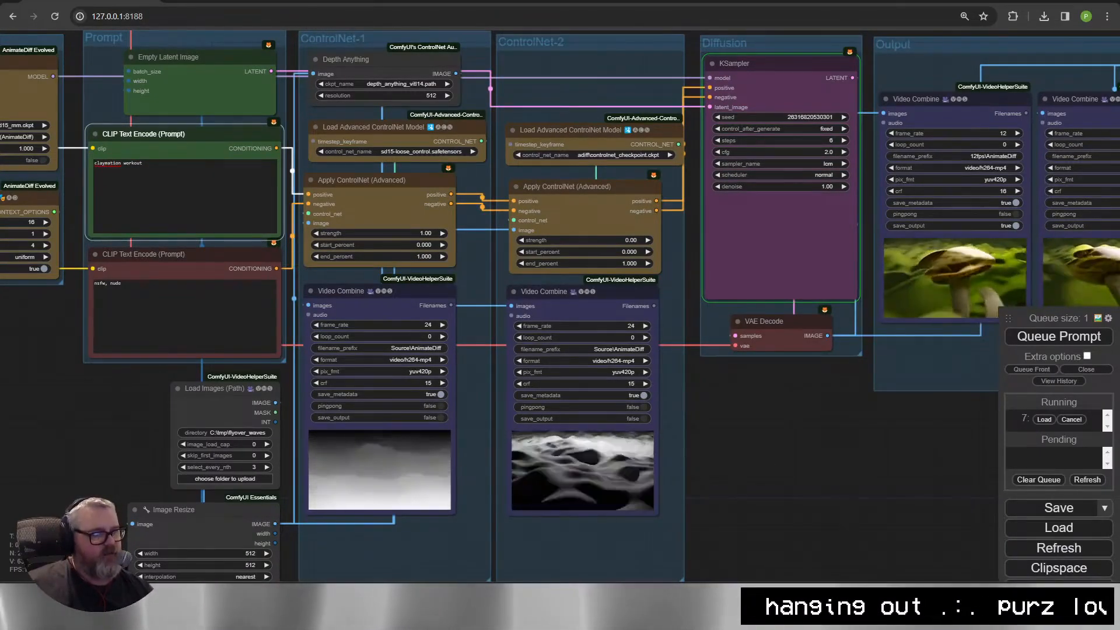
drag(732, 409, 627, 484)
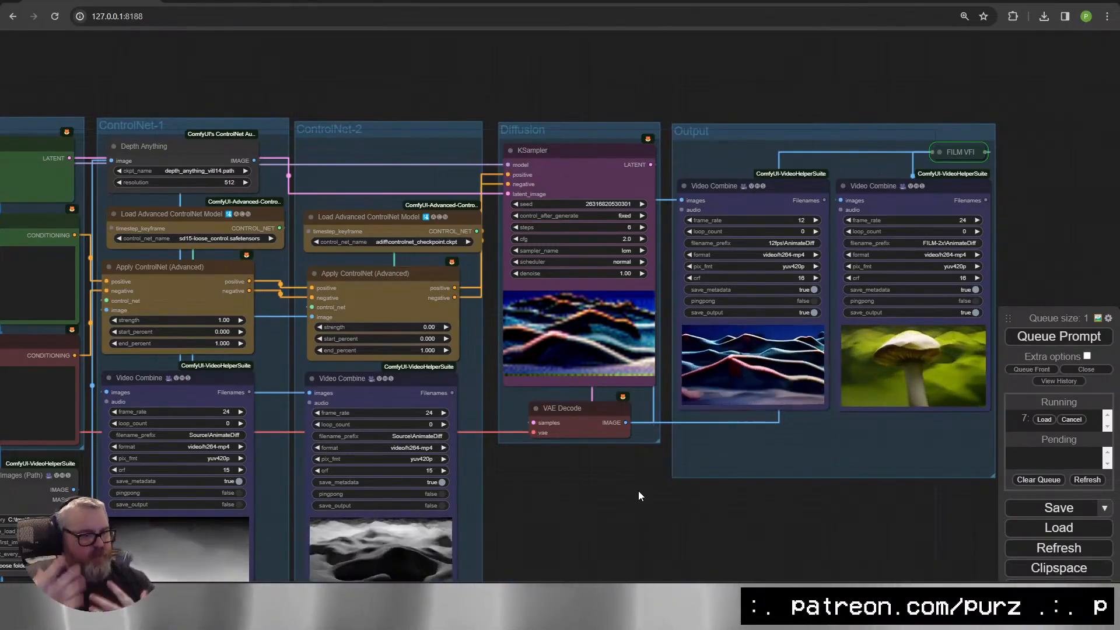
scroll(788, 363, up, 10)
scroll(787, 363, down, 10)
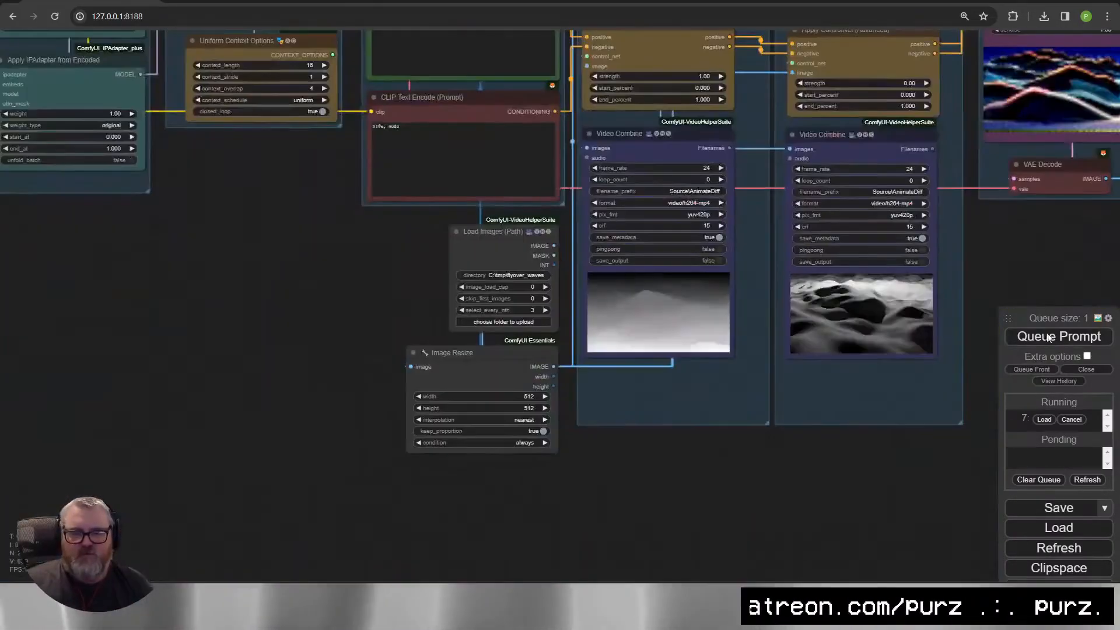
Delete the Depth Anything node and feed the Image Resize output directly into ControlNet-1's Video Combine and Apply ControlNet nodes.
drag(605, 413, 420, 136)
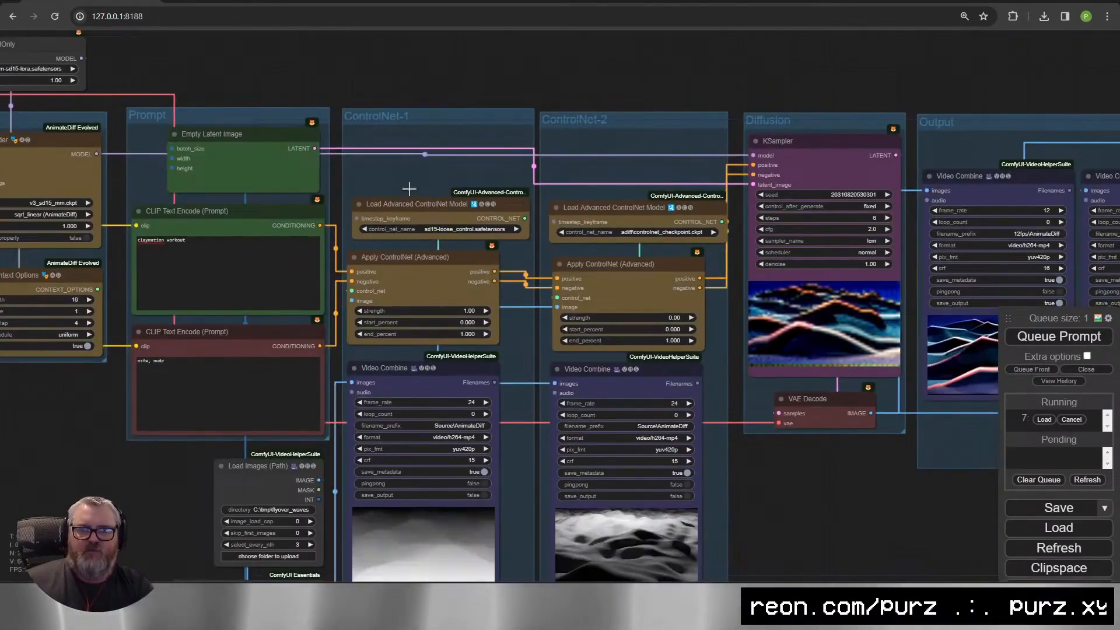
drag(285, 337, 362, 160)
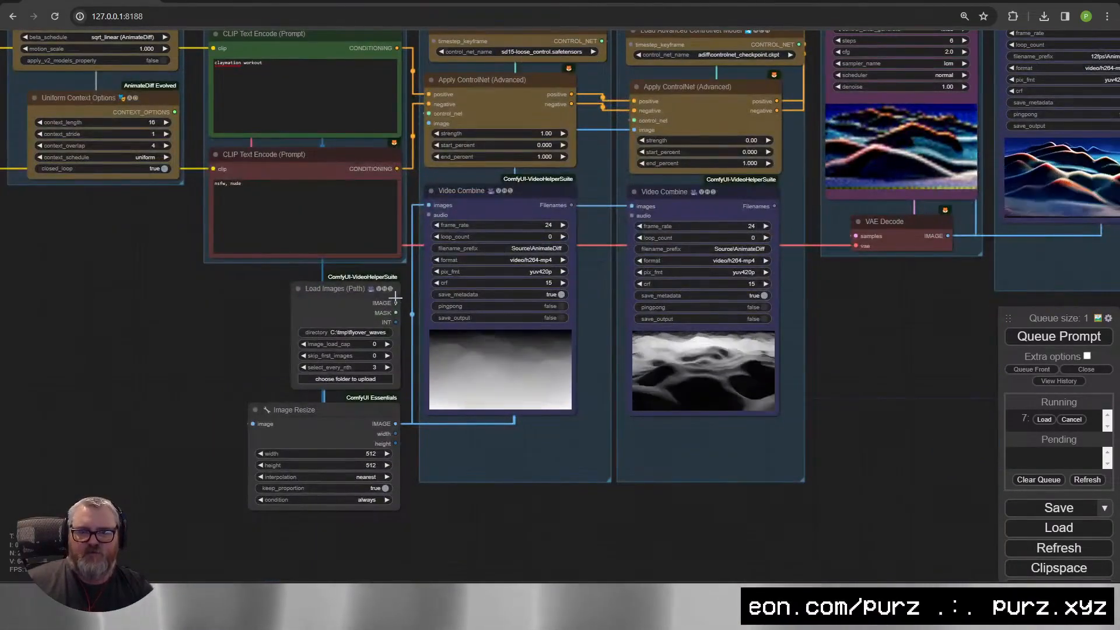
drag(396, 424, 432, 123)
scroll(432, 175, down, 2)
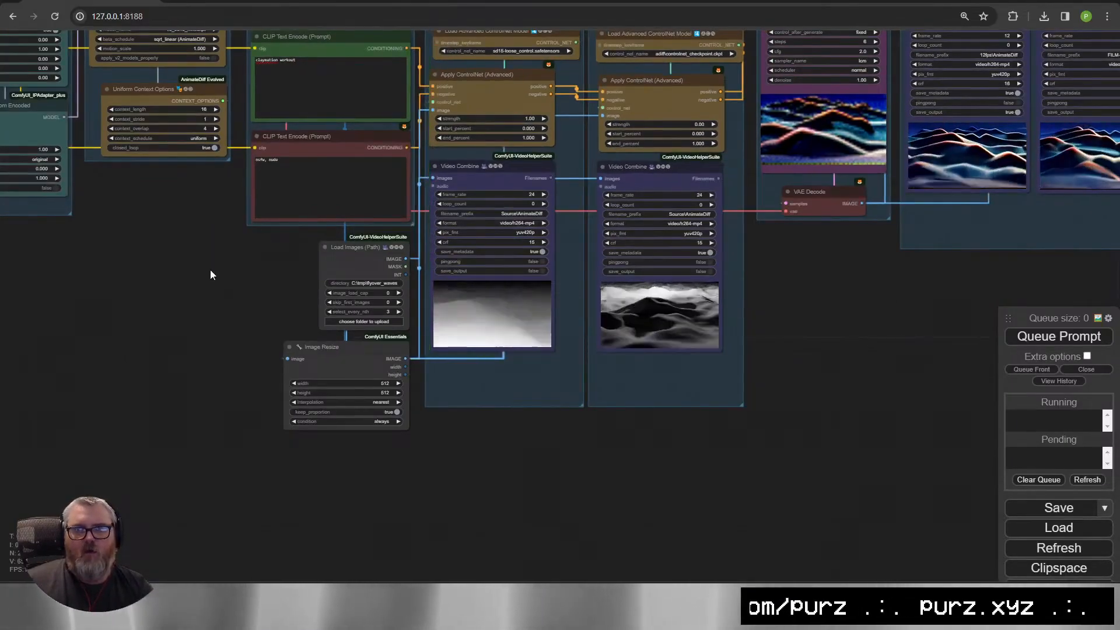
Delete the Image Resize node and move Load Images (Path) away from the ControlNet groups to make room.
drag(212, 269, 378, 432)
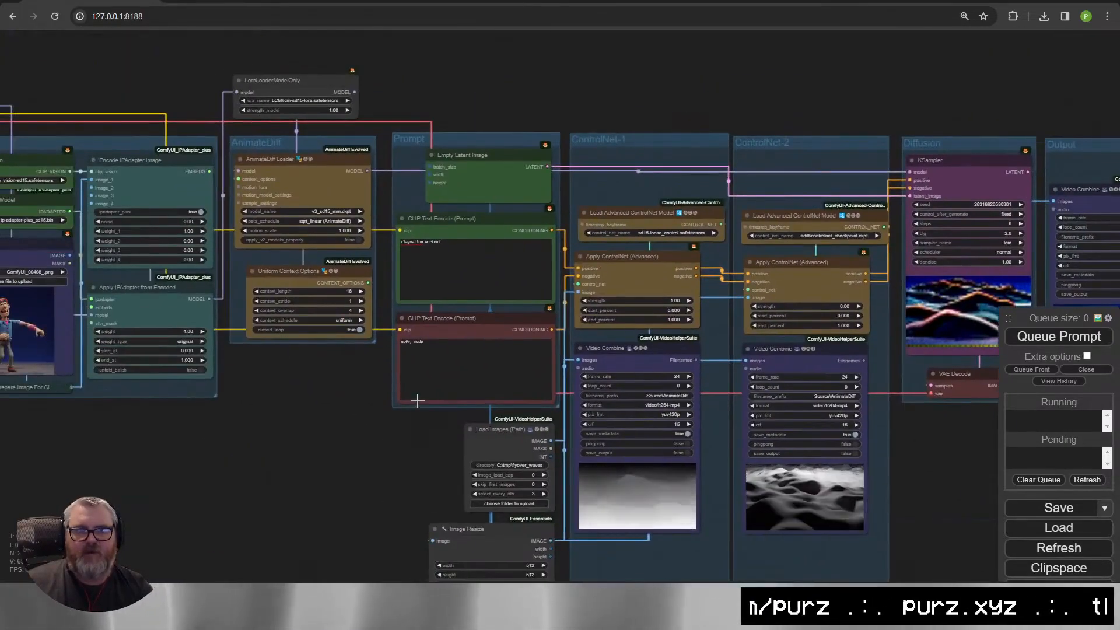
scroll(346, 436, up, 5)
click(346, 436)
key(Delete)
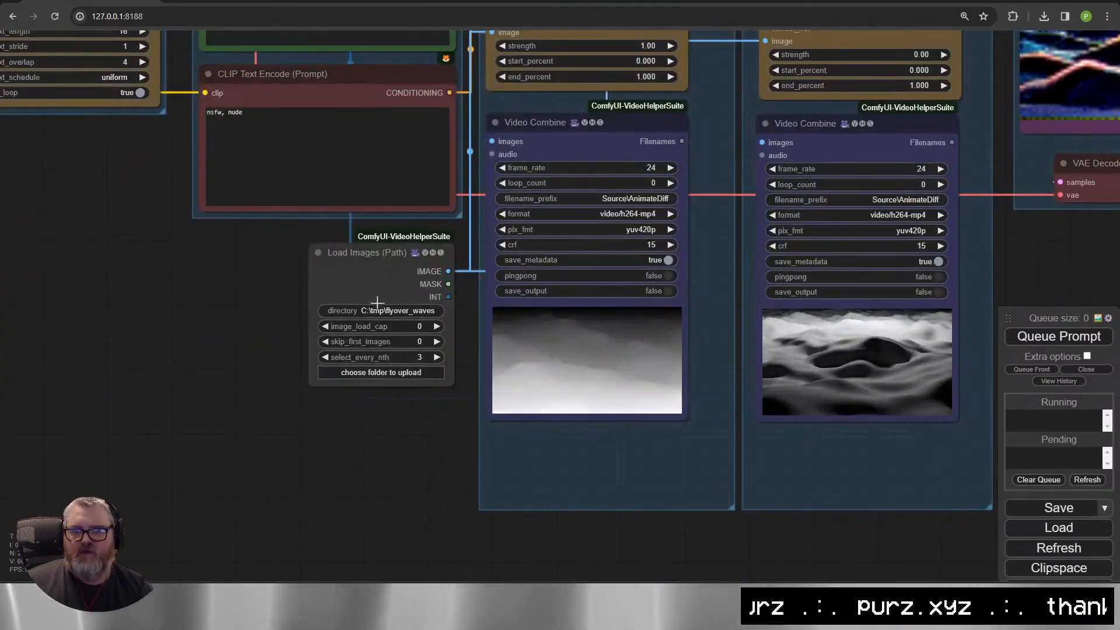
drag(380, 262, 602, 461)
click(550, 75)
drag(449, 526, 290, 294)
scroll(290, 293, down, 1)
drag(403, 225, 123, 236)
Add an Image Crop node fed by the Load Images (Path) output, with width and height 512 and position center.
drag(209, 253, 313, 342)
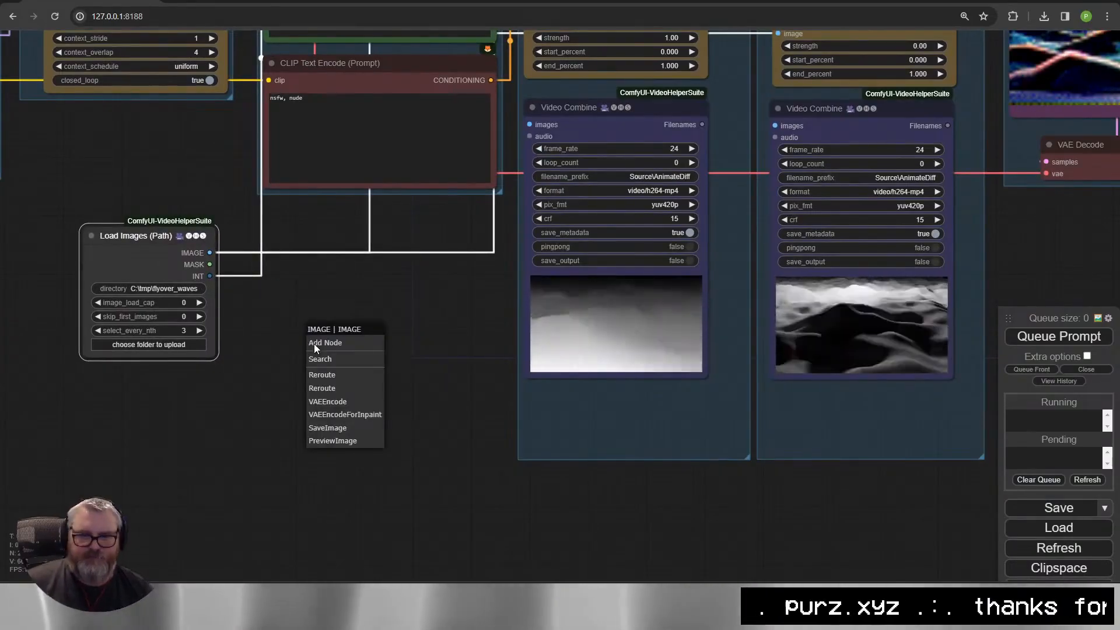
click(328, 359)
text(crop)
click(378, 429)
drag(397, 354, 299, 305)
click(375, 388)
click(383, 495)
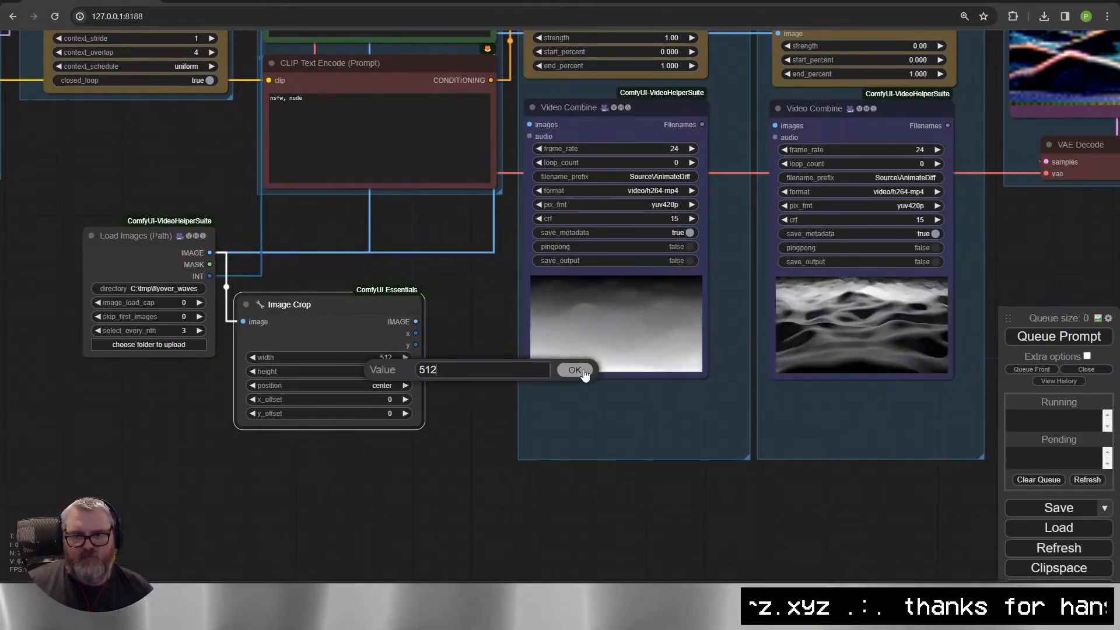
Add an Image Resize node fed by the Load Images (Path) output, spacing the source nodes to fit it.
drag(328, 305, 348, 255)
drag(174, 201, 472, 287)
drag(417, 325, 149, 339)
click(359, 435)
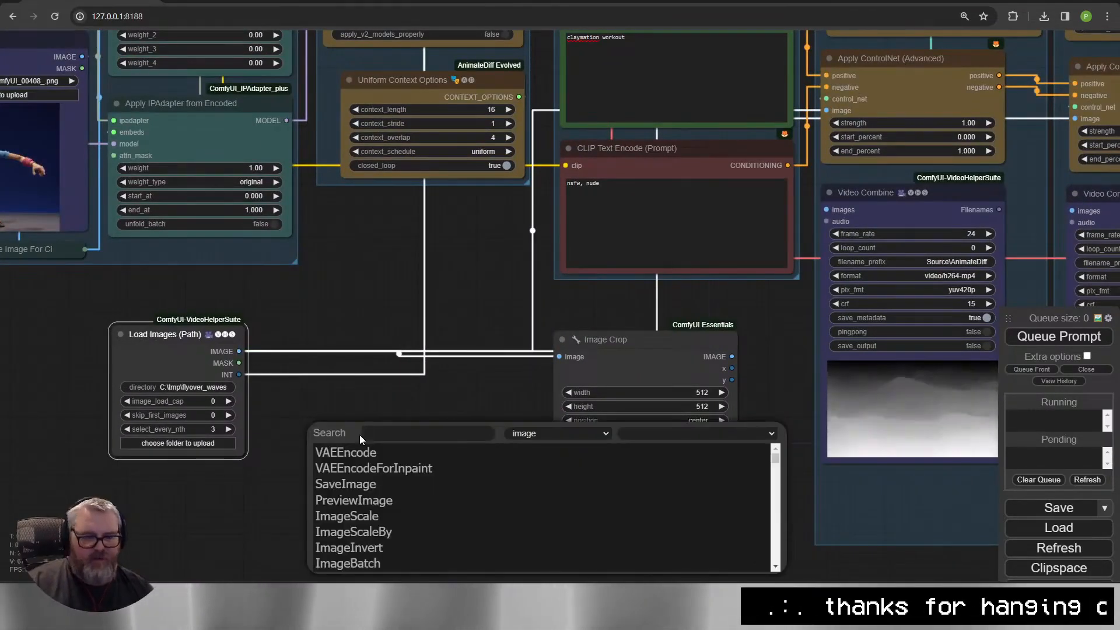
text(imageresi)
click(363, 531)
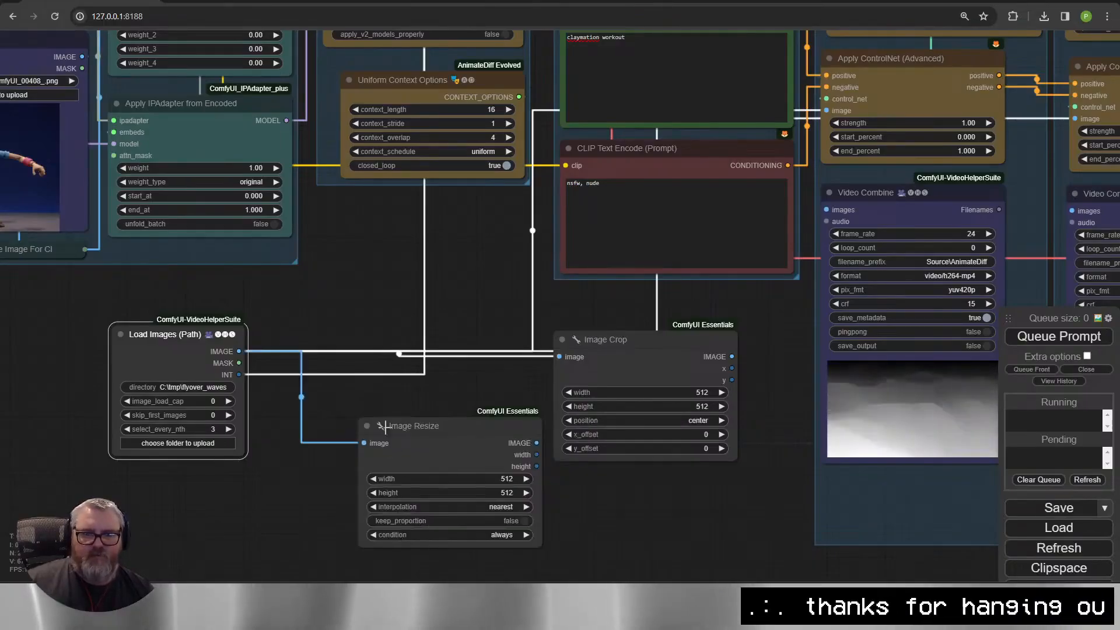
Place Image Resize before Image Crop, connect its output to the crop's image input, and enable keep_proportion.
drag(390, 436, 313, 364)
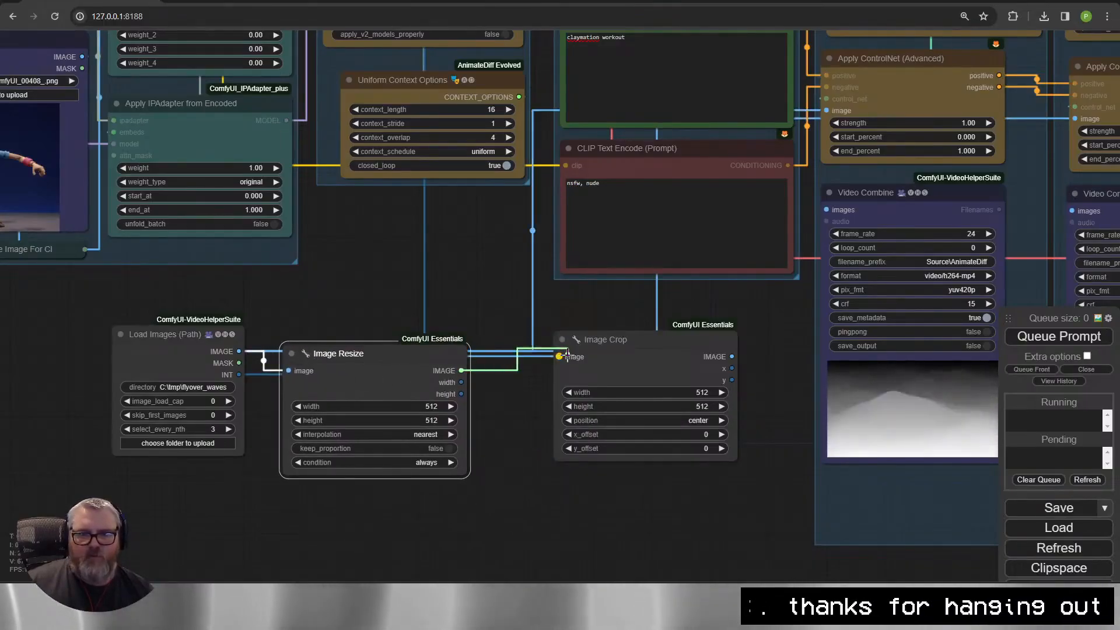
drag(387, 358, 408, 350)
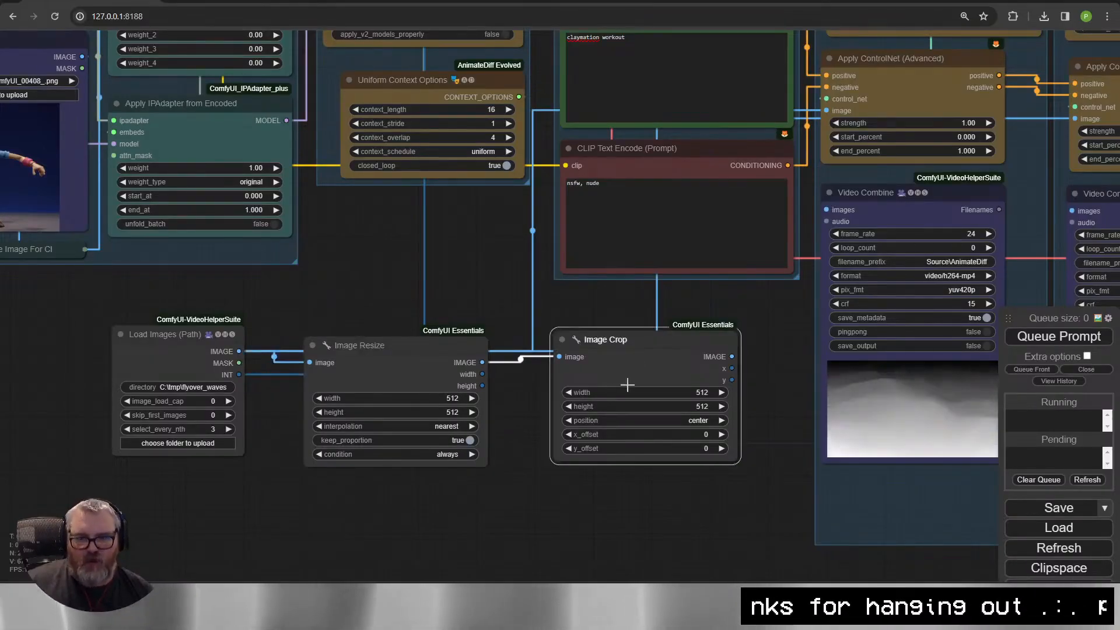
drag(627, 385, 606, 353)
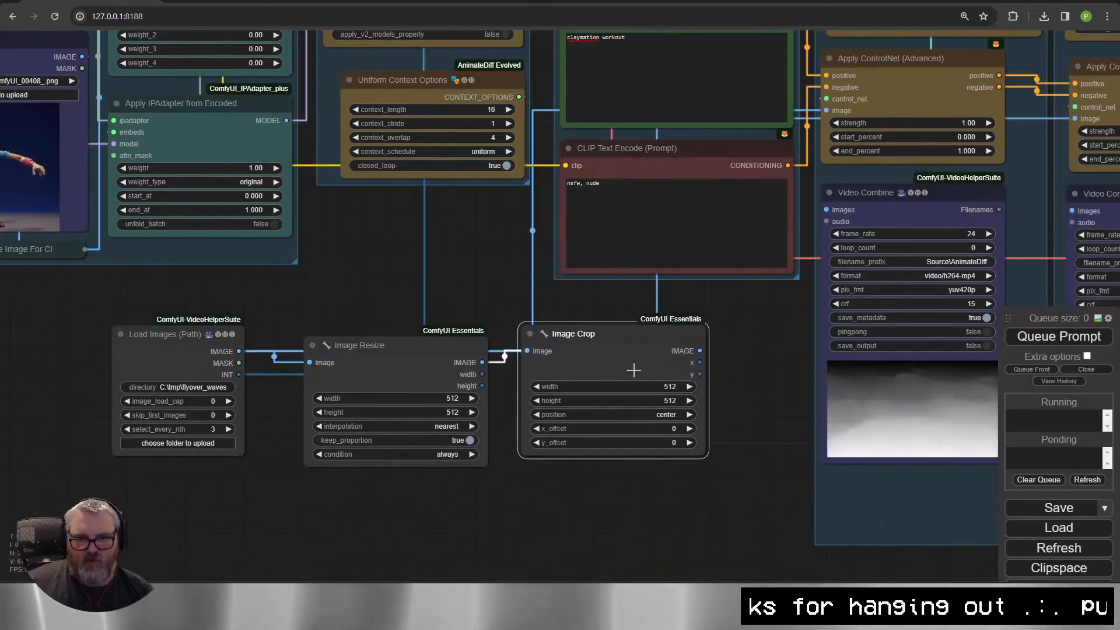
drag(409, 364, 374, 353)
Connect the Image Crop output to the Video Combine nodes of both ControlNet groups and queue the workflow.
drag(596, 345, 209, 431)
drag(311, 437, 481, 299)
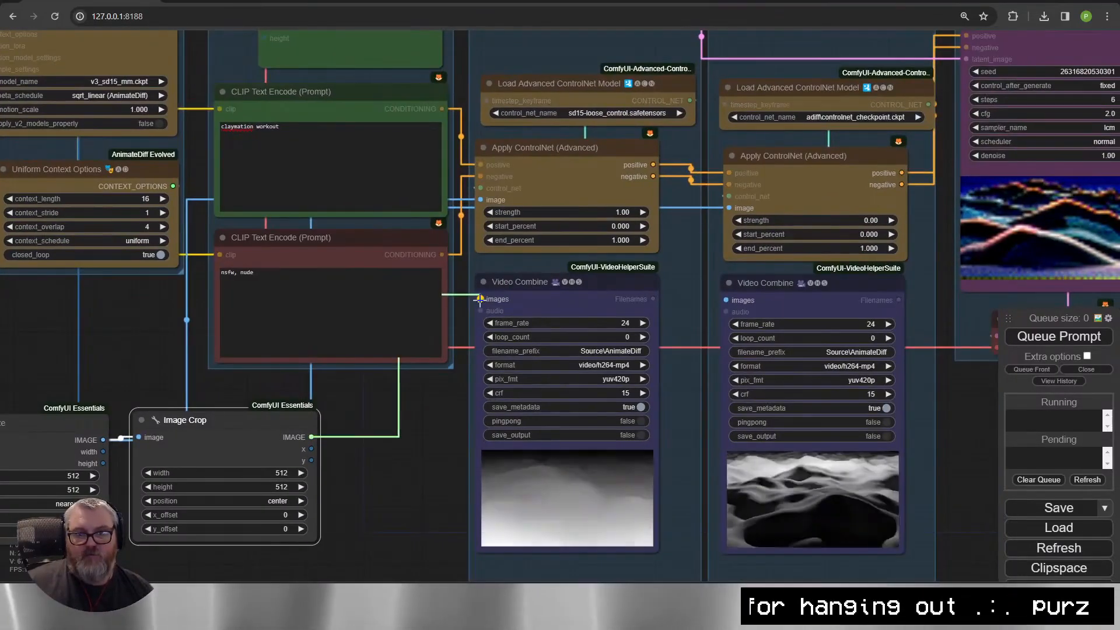
drag(311, 437, 562, 230)
scroll(769, 479, down, 2)
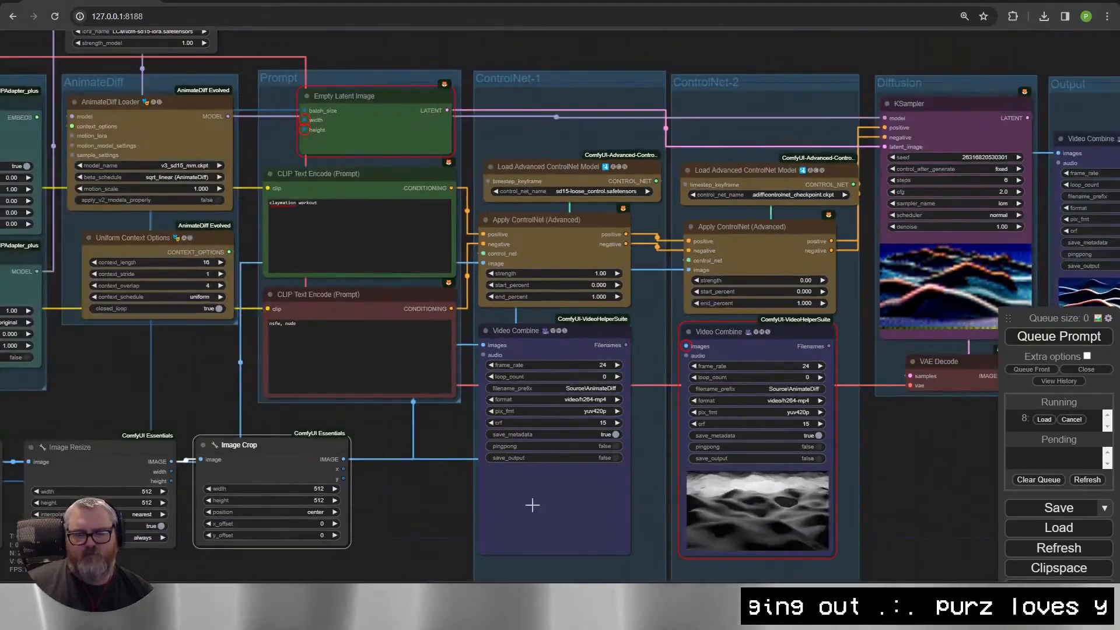
Spread out the Image Resize and Image Crop nodes to expose their links and reconnect the crop output to ControlNet-1's Video Combine.
drag(420, 493, 788, 415)
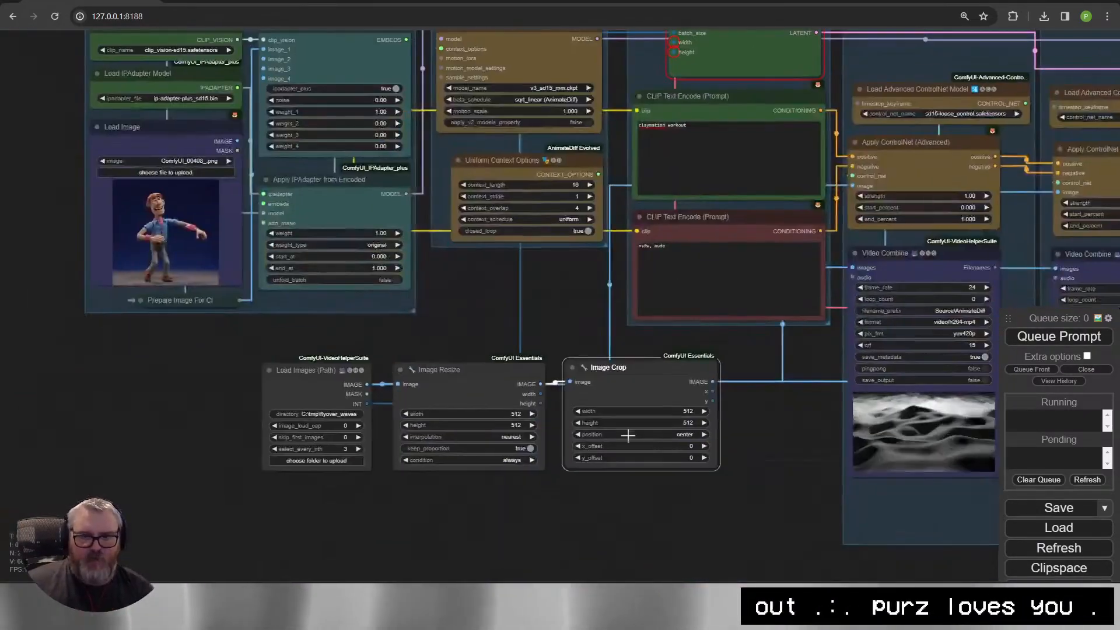
scroll(577, 439, up, 6)
drag(427, 327, 404, 216)
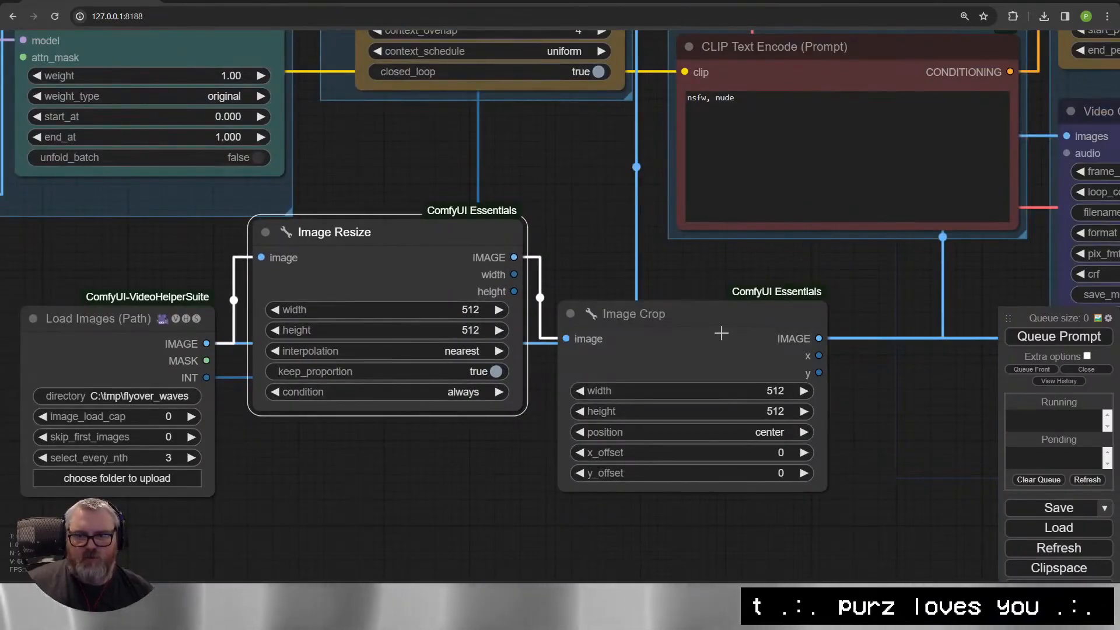
drag(721, 333, 729, 408)
drag(750, 365, 20, 441)
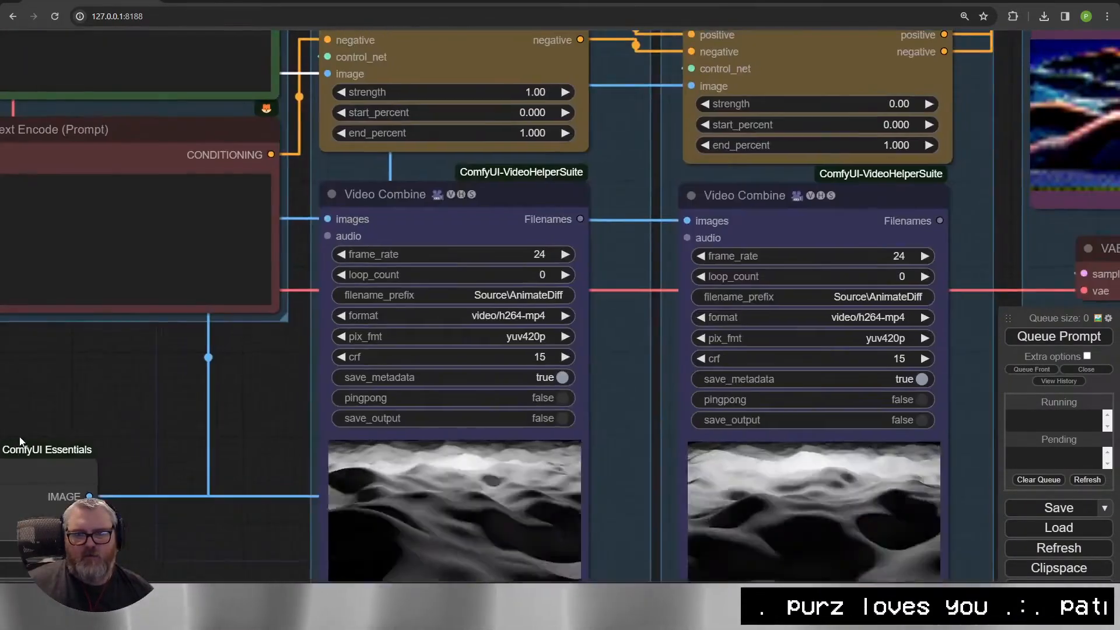
drag(89, 496, 327, 219)
Connect the Image Crop x and y outputs to the Empty Latent Image width and height inputs and queue the workflow.
scroll(245, 356, down, 6)
drag(181, 438, 496, 292)
scroll(445, 337, up, 9)
scroll(451, 326, down, 9)
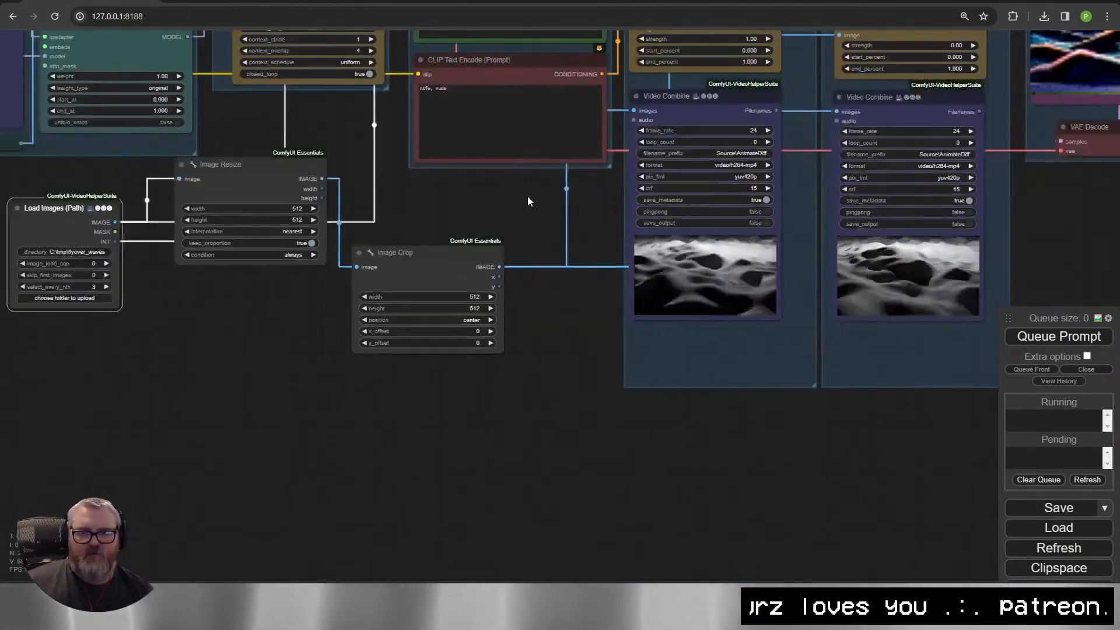
drag(528, 201, 490, 452)
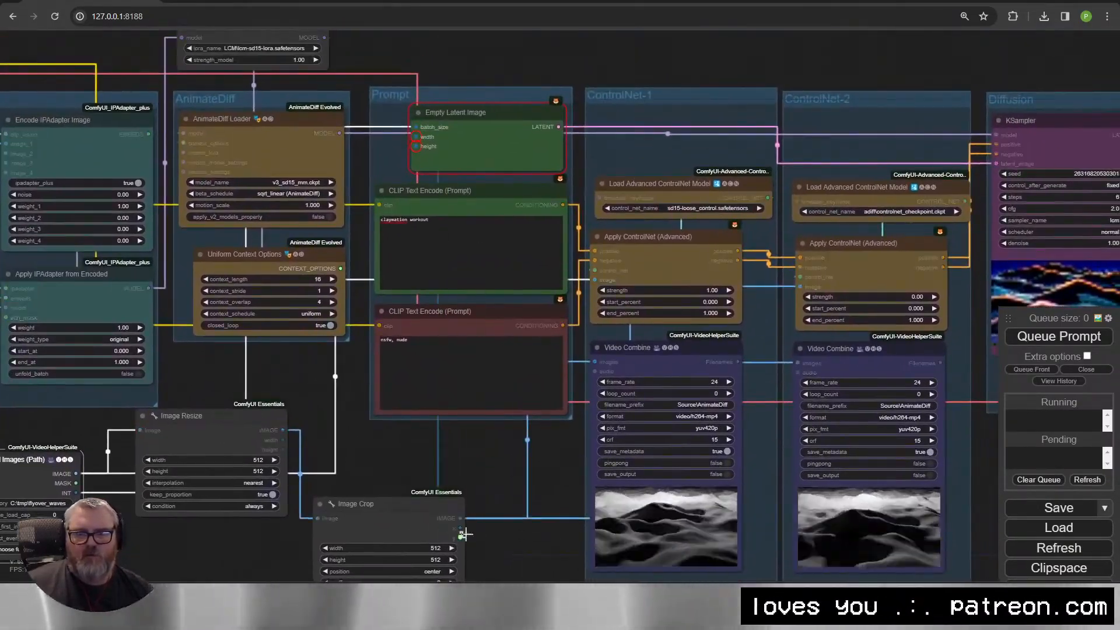
drag(465, 534, 416, 146)
key(ctrl+Return)
scroll(412, 364, down, 2)
Inspect the settings and links of the Load Images, Image Resize and Image Crop nodes up close.
click(428, 525)
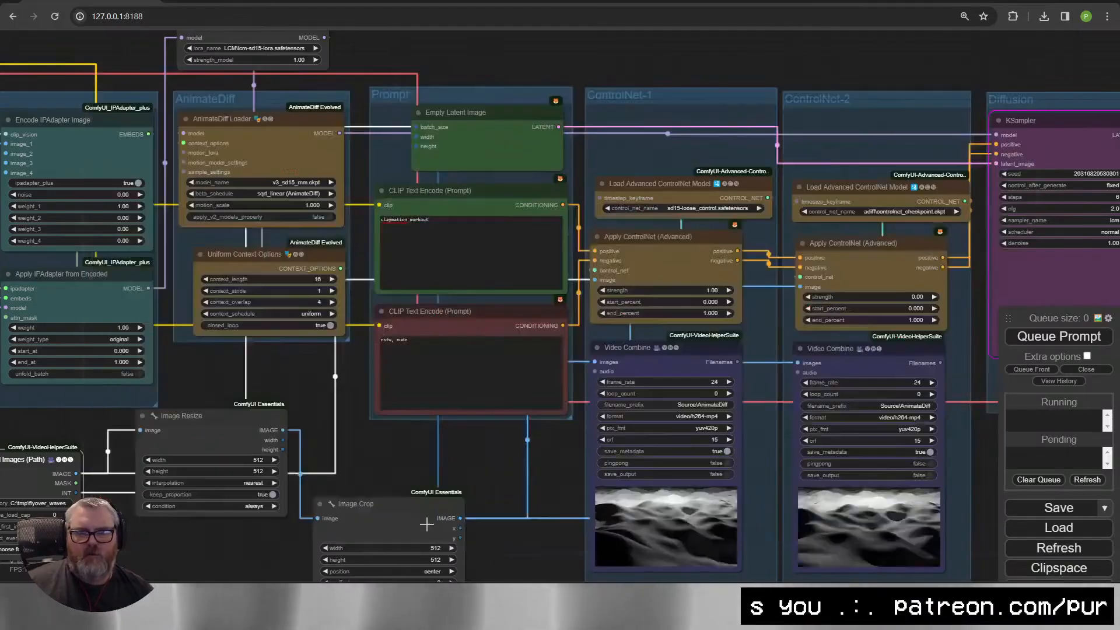
drag(397, 467, 551, 332)
click(542, 377)
scroll(577, 446, up, 6)
drag(274, 383, 630, 419)
drag(576, 202, 536, 243)
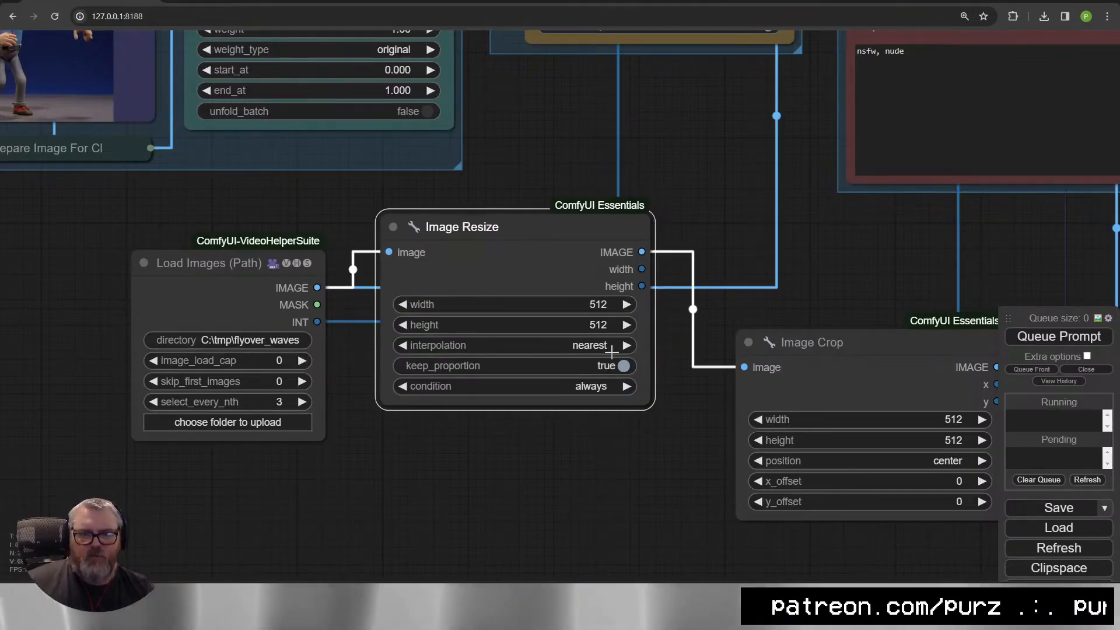
Delete the Image Resize node so the loaded images feed Image Crop directly, and queue the workflow.
scroll(824, 263, down, 1)
drag(824, 264, 463, 259)
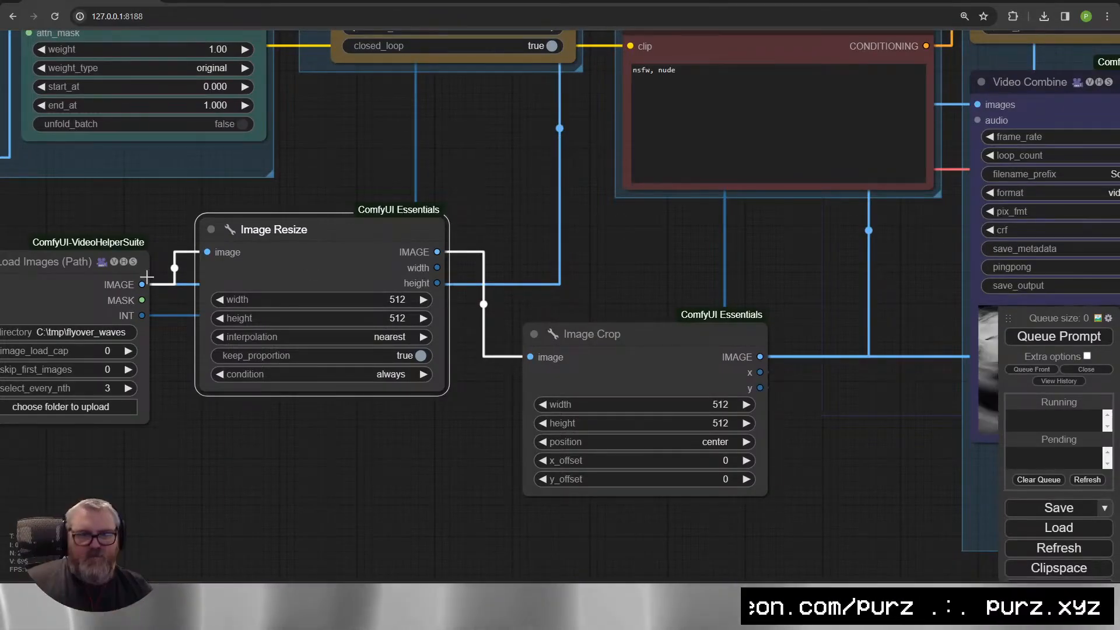
key(Delete)
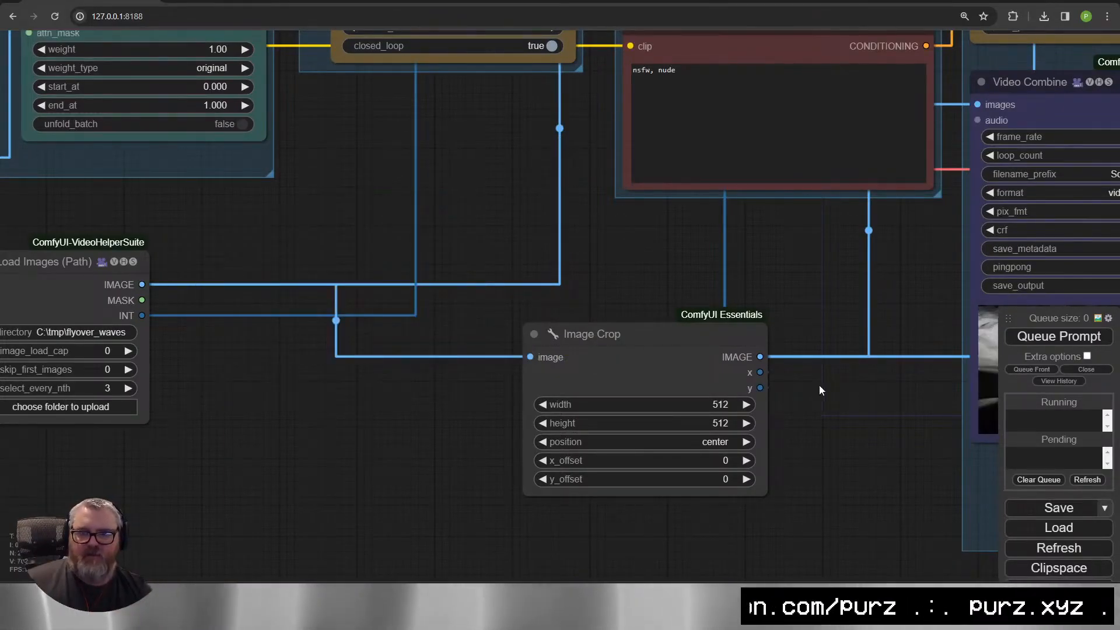
drag(773, 362, 450, 378)
click(1052, 341)
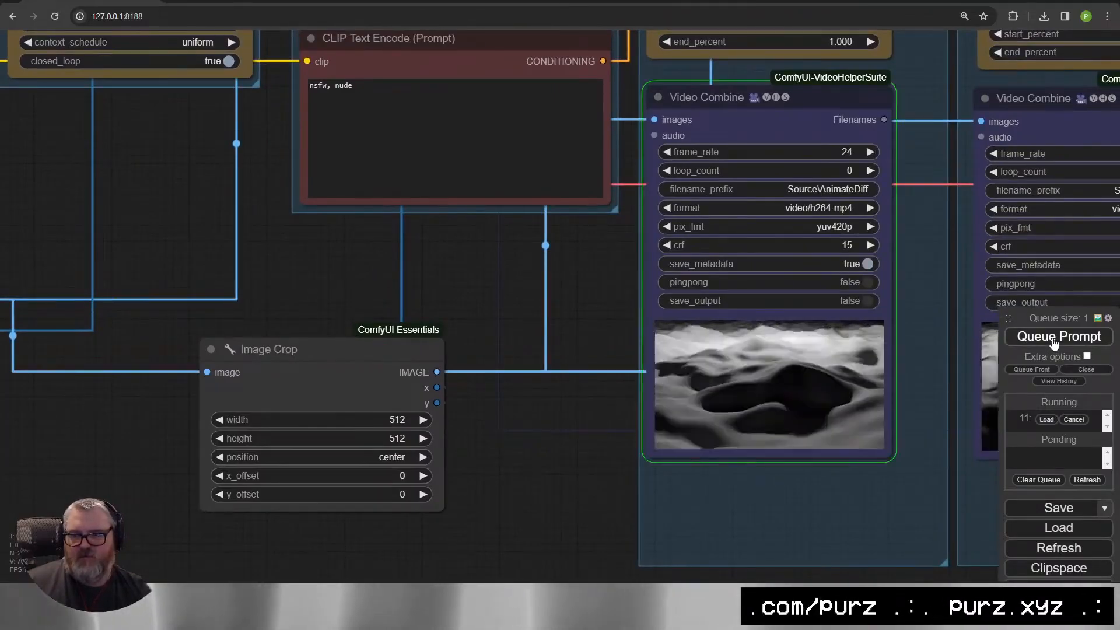
Convert the width and height inputs of the Empty Latent Image node back to widgets.
scroll(768, 447, down, 6)
drag(458, 443, 444, 437)
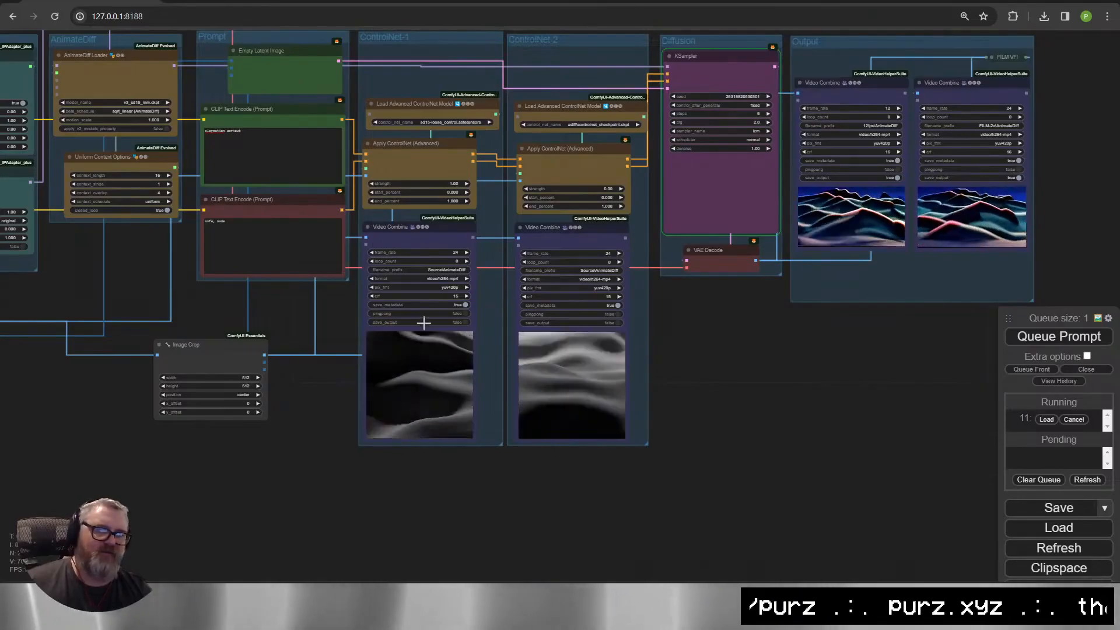
scroll(366, 412, up, 3)
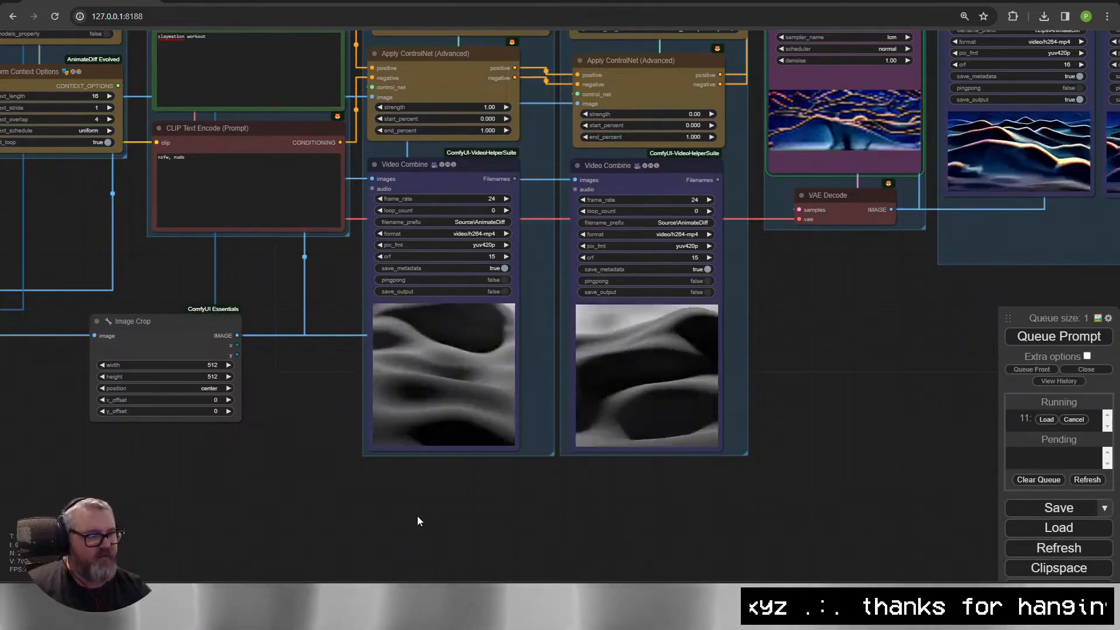
scroll(569, 516, down, 4)
drag(745, 373, 705, 393)
right_click(306, 133)
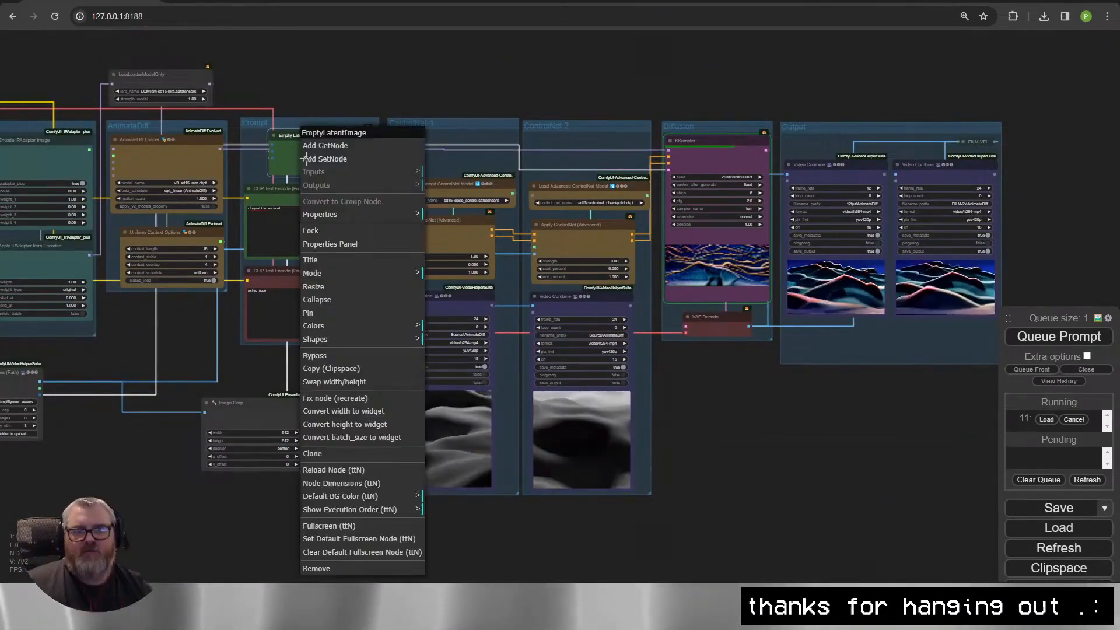
right_click(279, 143)
click(340, 414)
right_click(306, 153)
click(353, 425)
Examine the KSampler preview and the rendered wave videos in the Output group up close.
scroll(311, 167, up, 9)
scroll(615, 274, down, 5)
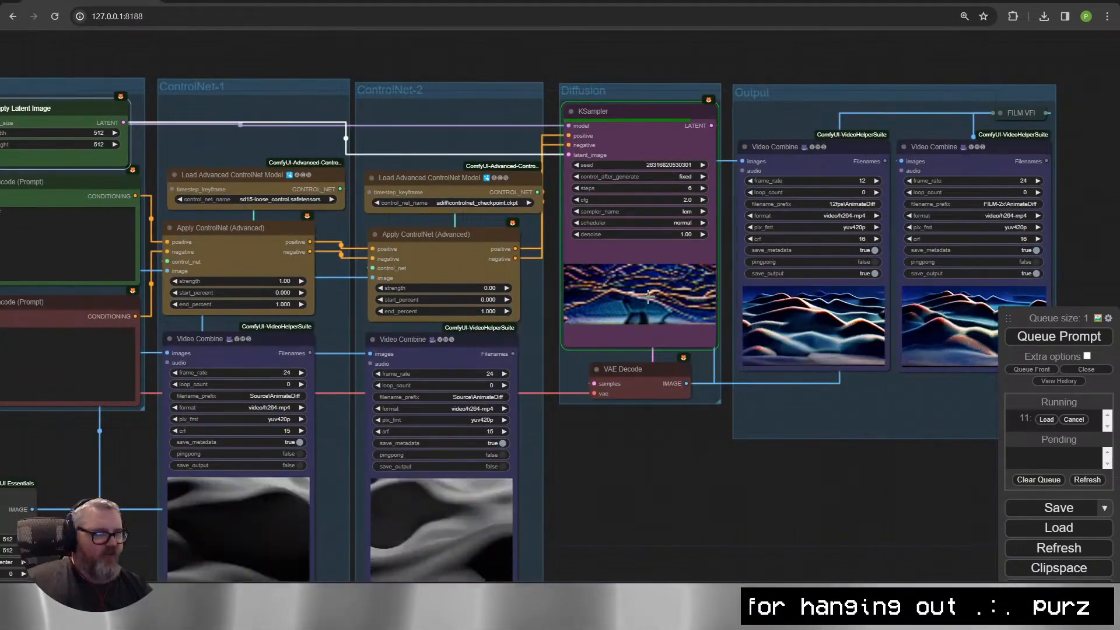
drag(590, 539, 553, 456)
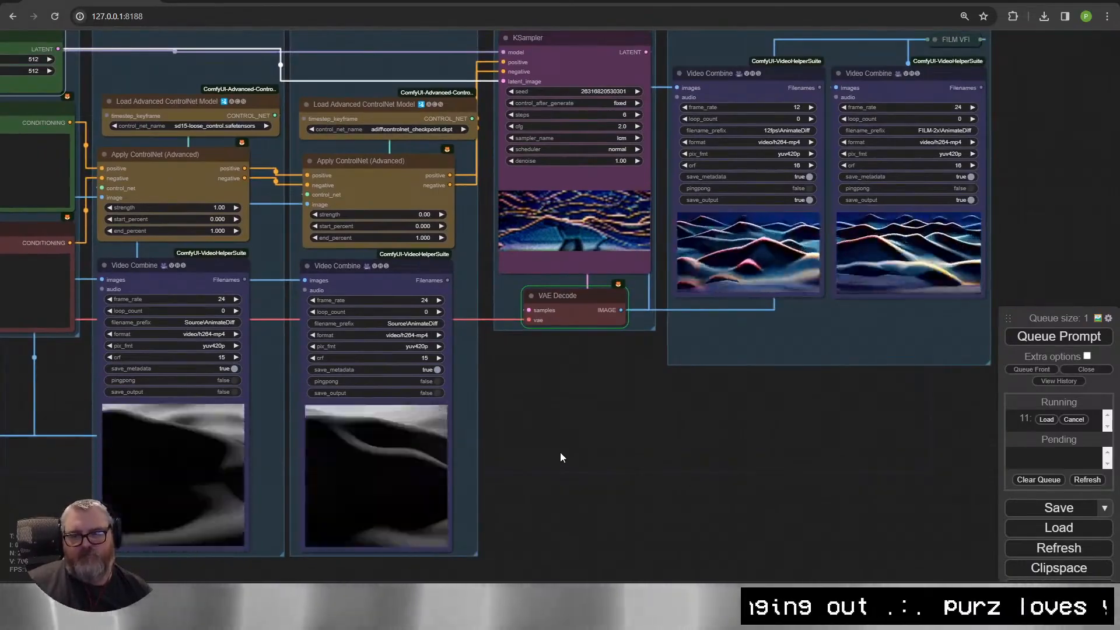
scroll(726, 236, up, 5)
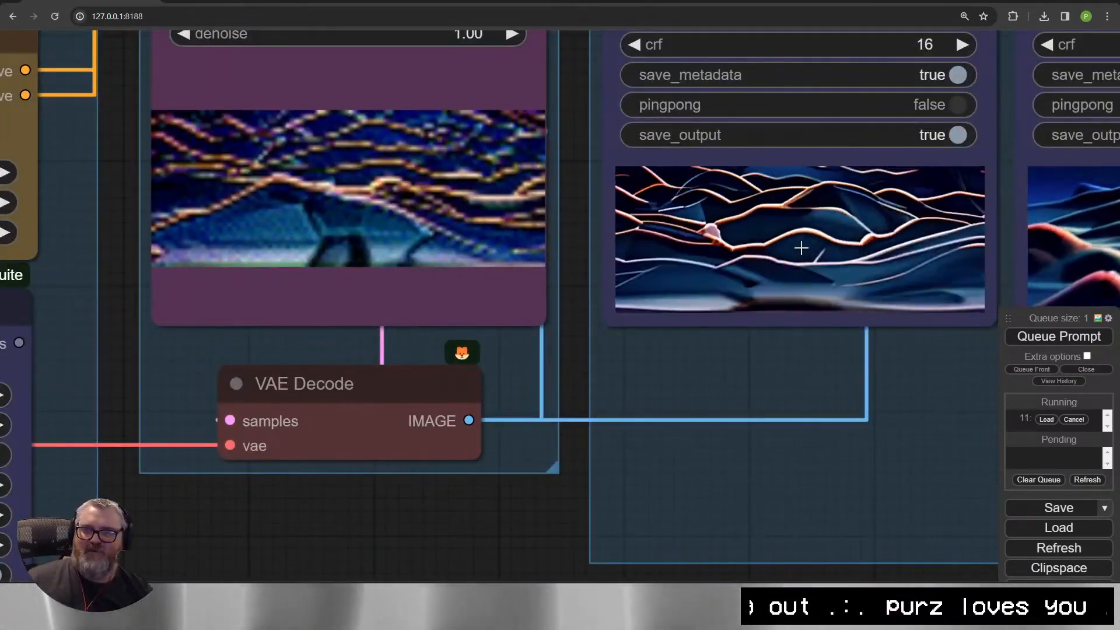
scroll(684, 453, down, 9)
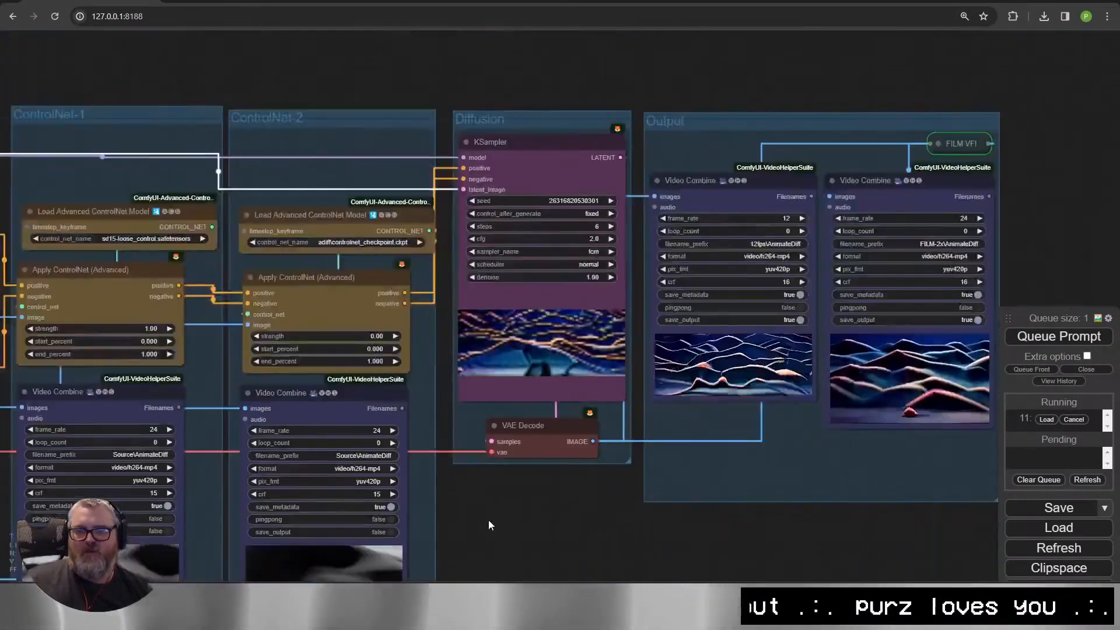
Set the Image Crop width and height to 1024 and place the node beside Load Images.
drag(488, 525, 956, 534)
drag(100, 459, 404, 332)
drag(211, 437, 590, 41)
drag(698, 482, 322, 537)
scroll(885, 519, down, 3)
drag(885, 520, 973, 369)
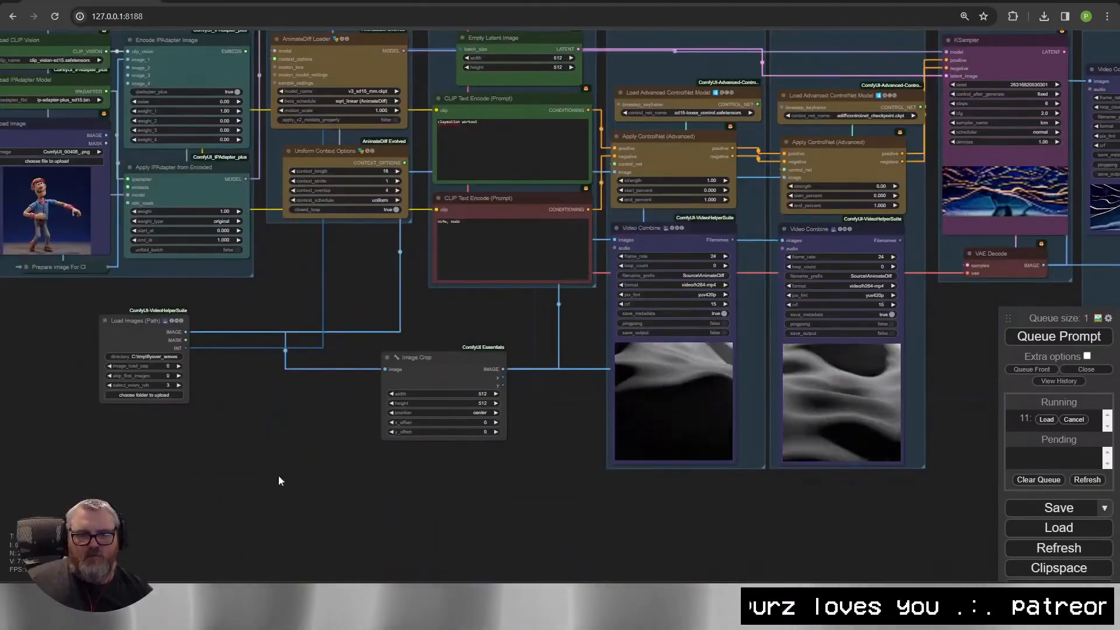
scroll(313, 479, up, 4)
scroll(534, 477, down, 3)
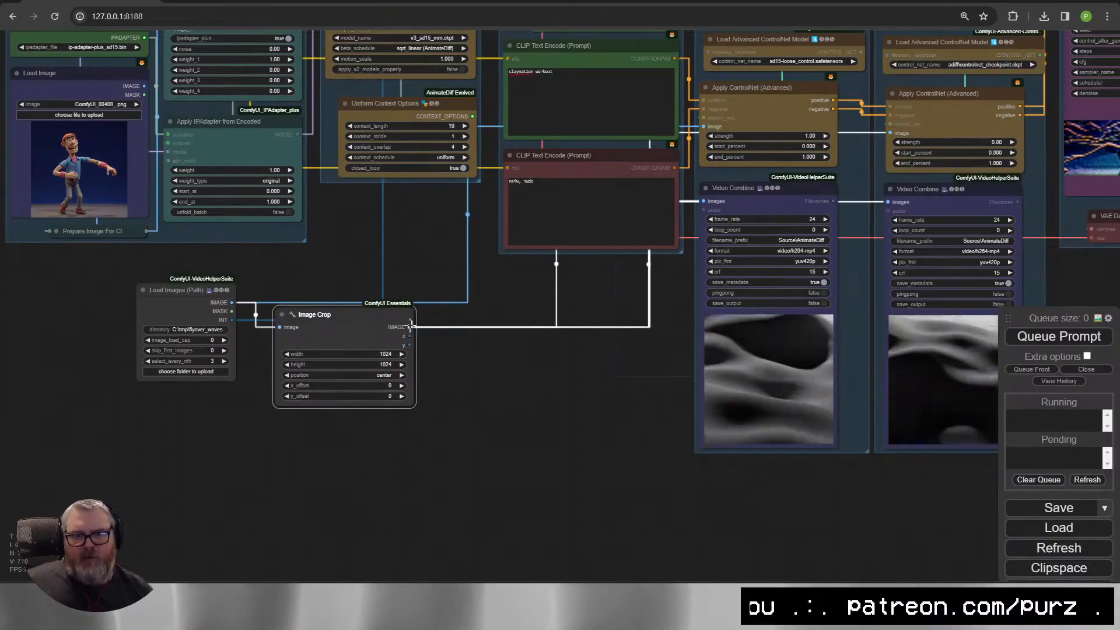
Add an ImageResize+ node fed by the Image Crop image output.
drag(410, 326, 462, 333)
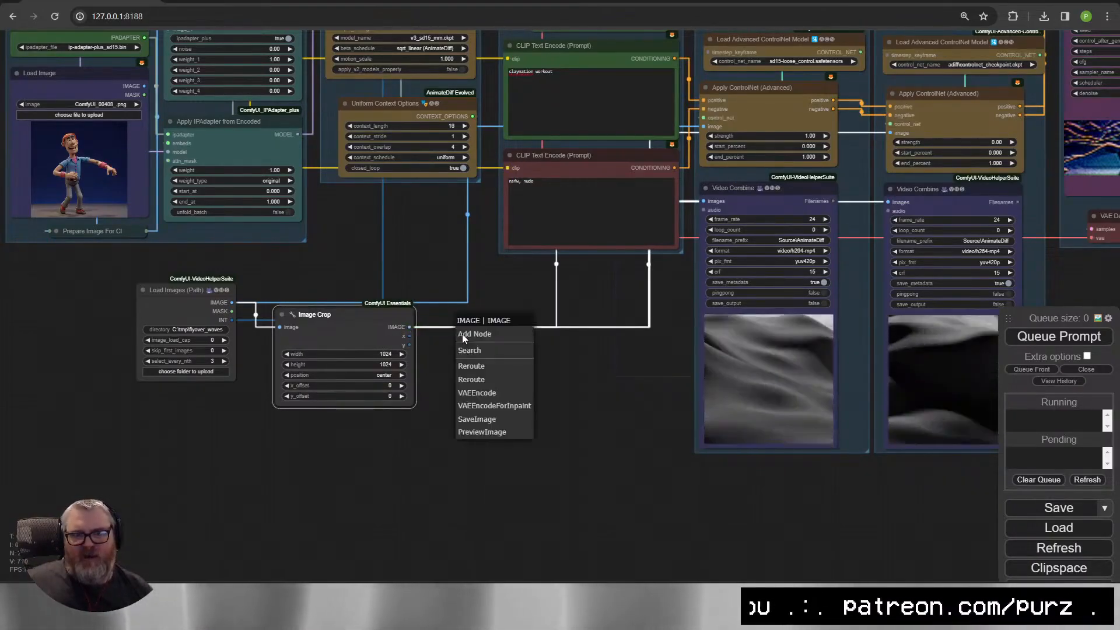
click(481, 348)
text(imageresi)
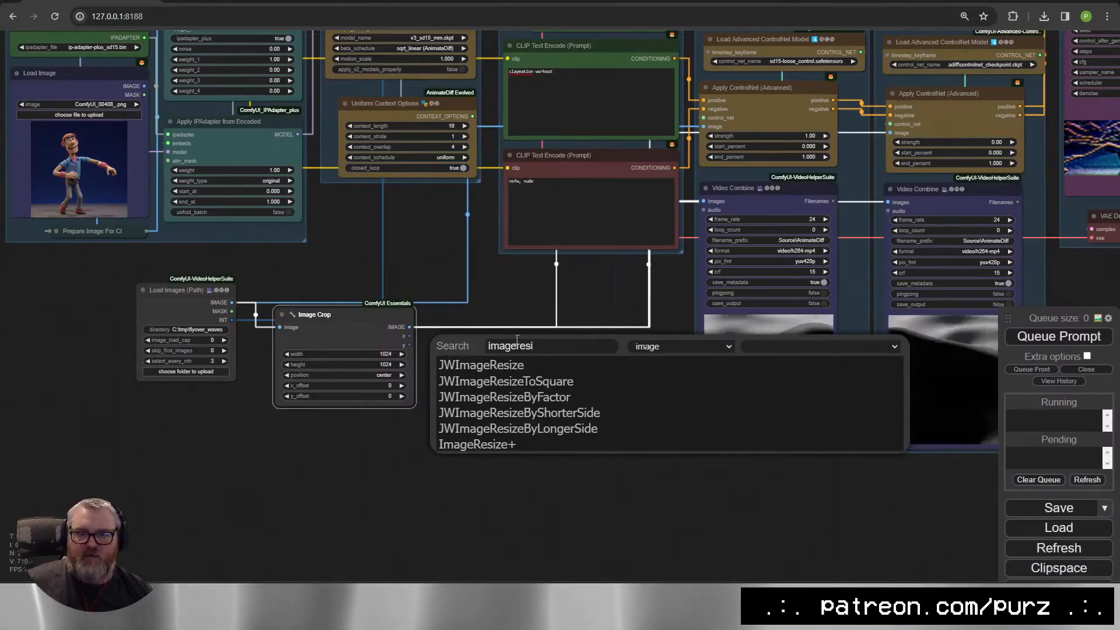
click(509, 446)
scroll(509, 443, up, 4)
Connect the 512 by 512 Image Resize output to ControlNet-1's Video Combine and Apply ControlNet image inputs, and queue the workflow.
drag(752, 340, 467, 422)
drag(377, 397, 505, 175)
drag(376, 398, 776, 175)
drag(443, 326, 299, 498)
drag(234, 569, 635, 246)
scroll(635, 246, down, 3)
drag(379, 467, 660, 389)
drag(364, 384, 418, 417)
drag(133, 340, 216, 403)
scroll(262, 379, down, 3)
drag(957, 408, 618, 455)
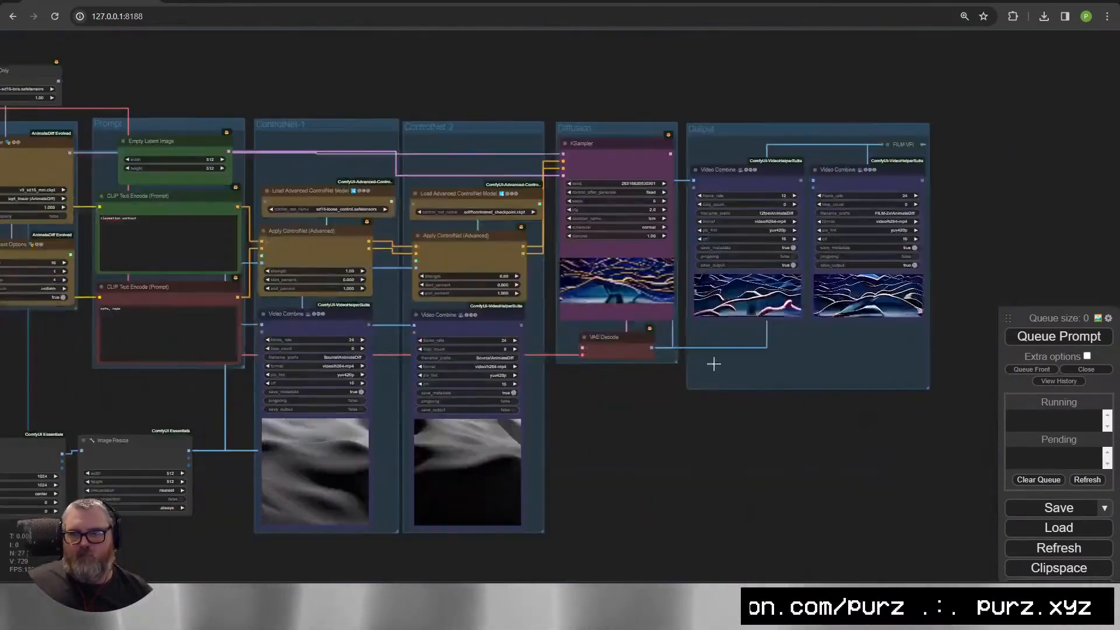
key(ctrl+Return)
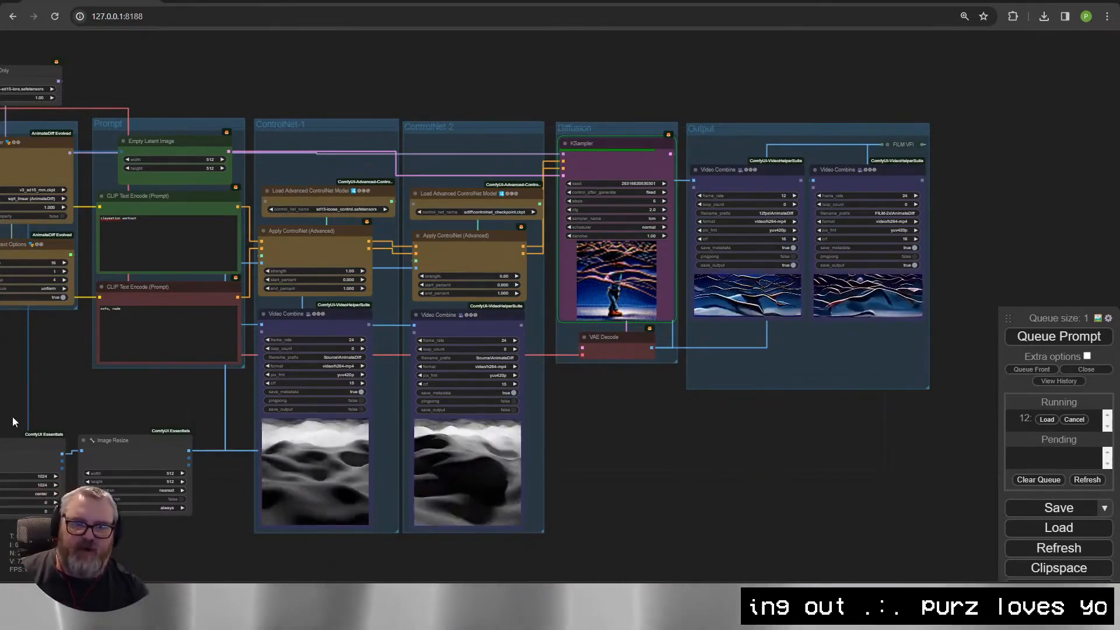
Change the IPAdapter reference in the Load Image node to 103720 (3).jpg.
drag(12, 415, 667, 470)
scroll(571, 460, up, 12)
drag(448, 357, 382, 618)
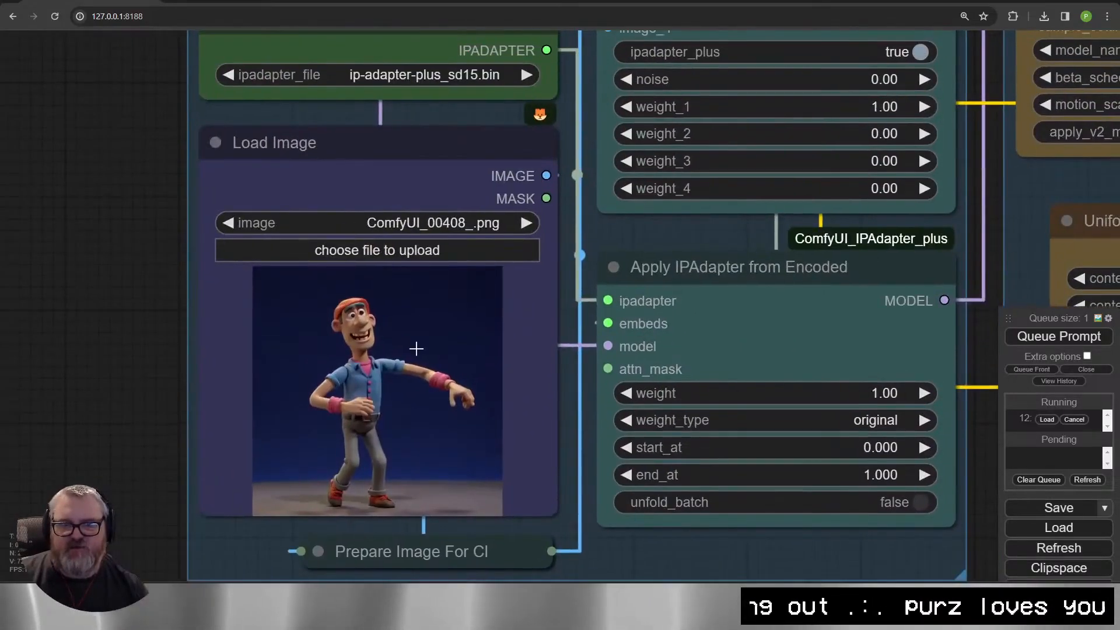
click(527, 222)
scroll(526, 222, down, 10)
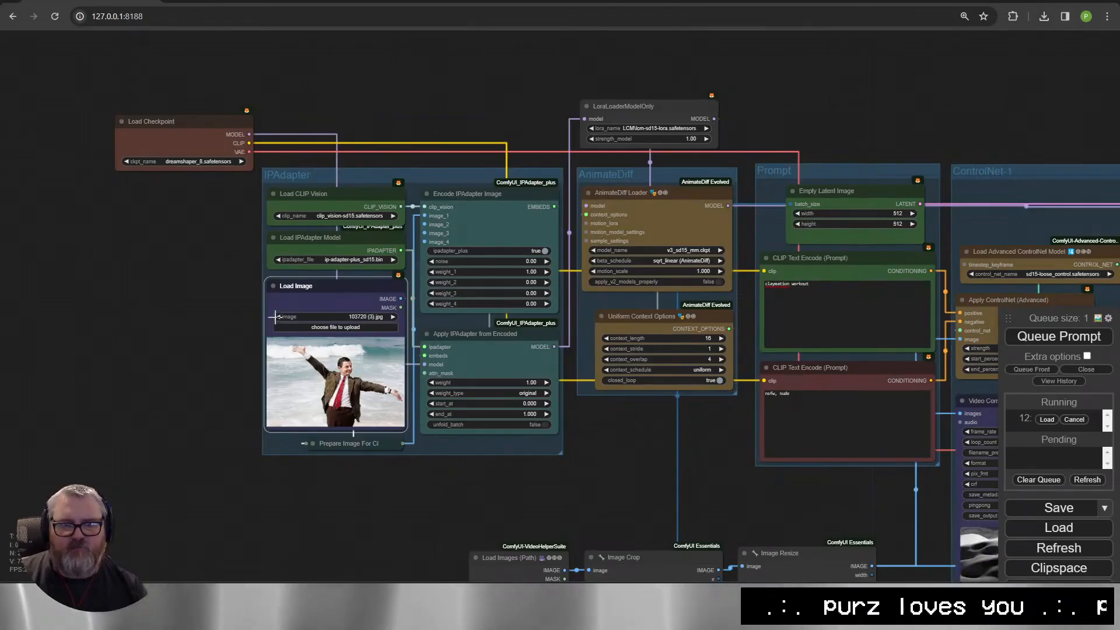
Examine the square claymation result in the 12 fps video preview of the Output group.
drag(719, 489, 342, 397)
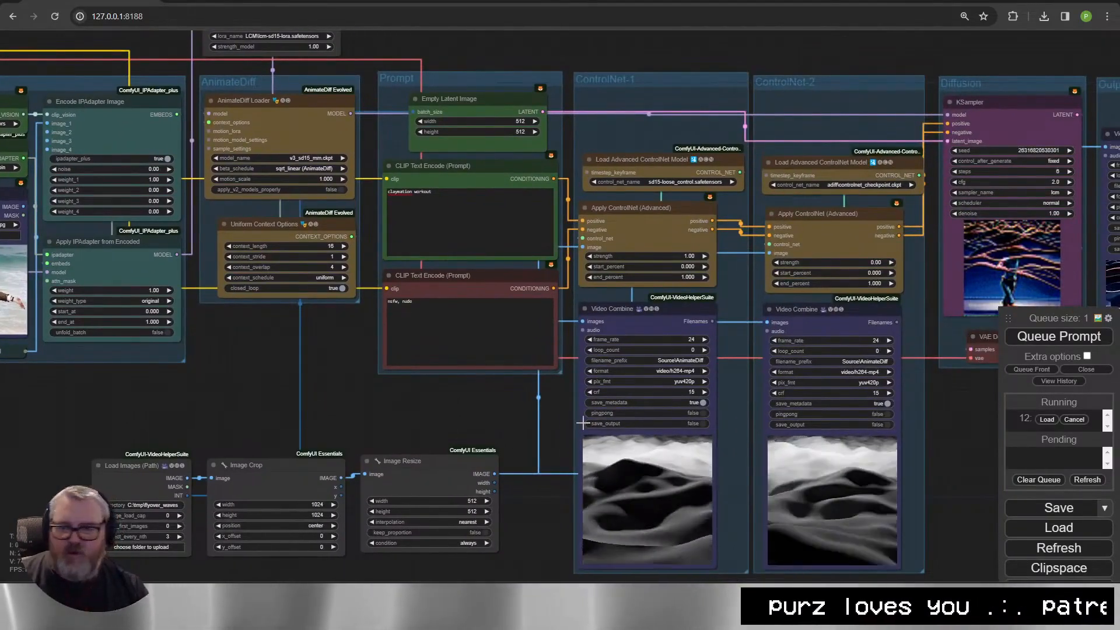
drag(524, 406, 73, 372)
drag(624, 403, 480, 463)
scroll(471, 461, up, 1)
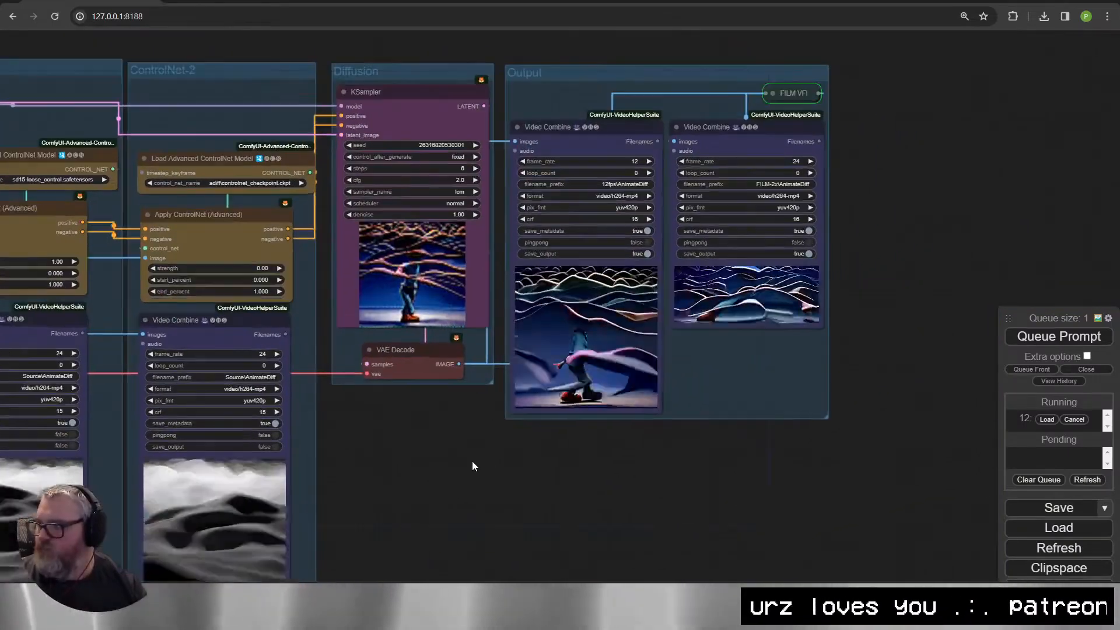
scroll(480, 401, up, 6)
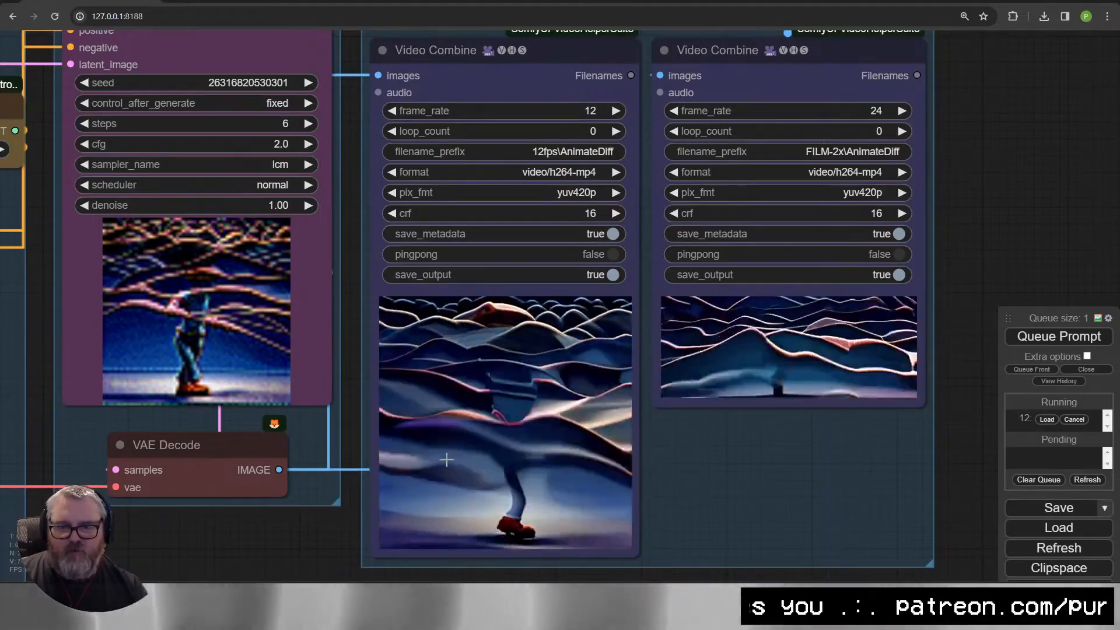
scroll(450, 460, down, 8)
Replace the positive prompt with "mr bean".
drag(271, 554, 670, 397)
drag(234, 350, 175, 384)
click(237, 240)
key(ctrl+a)
key(BackSpace)
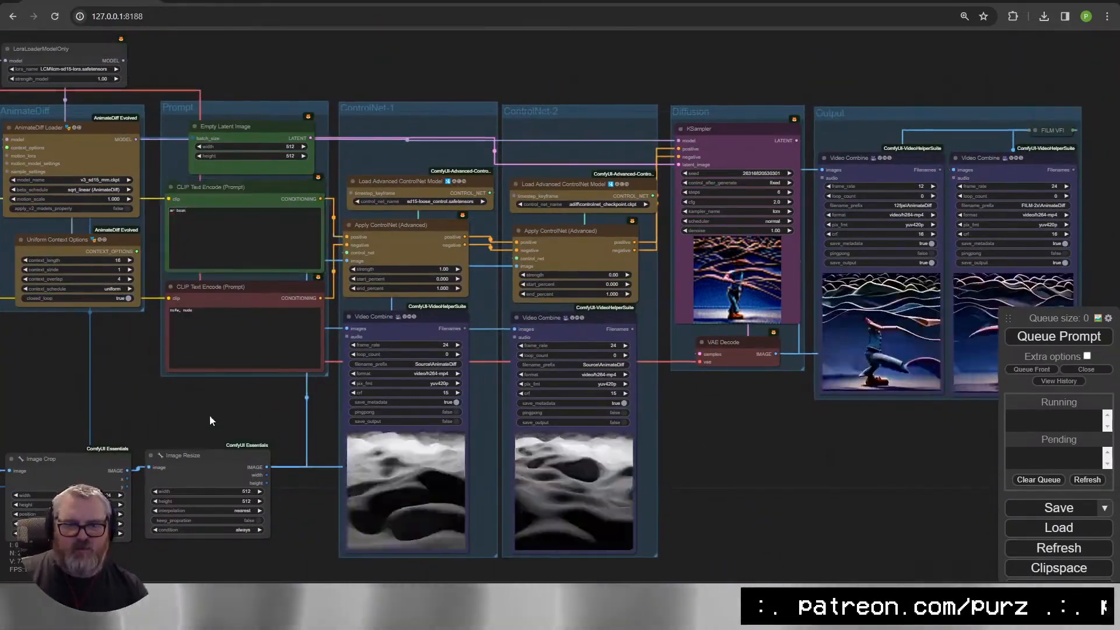
Switch to File Explorer, open the gates folder, and set its path C:\tmp\gates as the Load Images directory with select_every_nth 2.
key(alt+Tab)
double_click(563, 356)
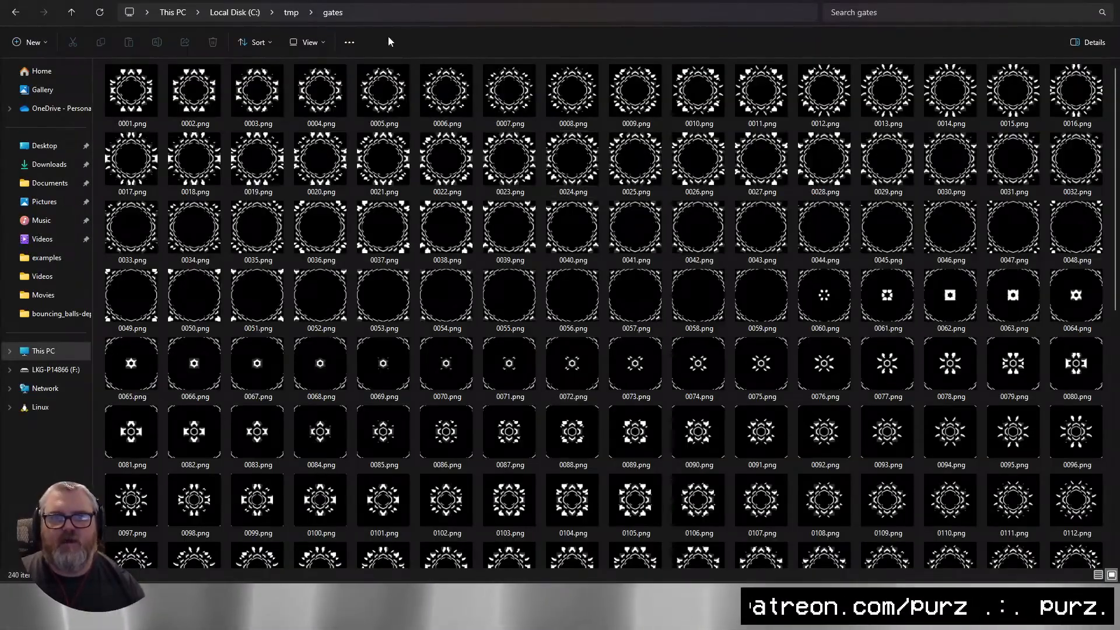
click(390, 11)
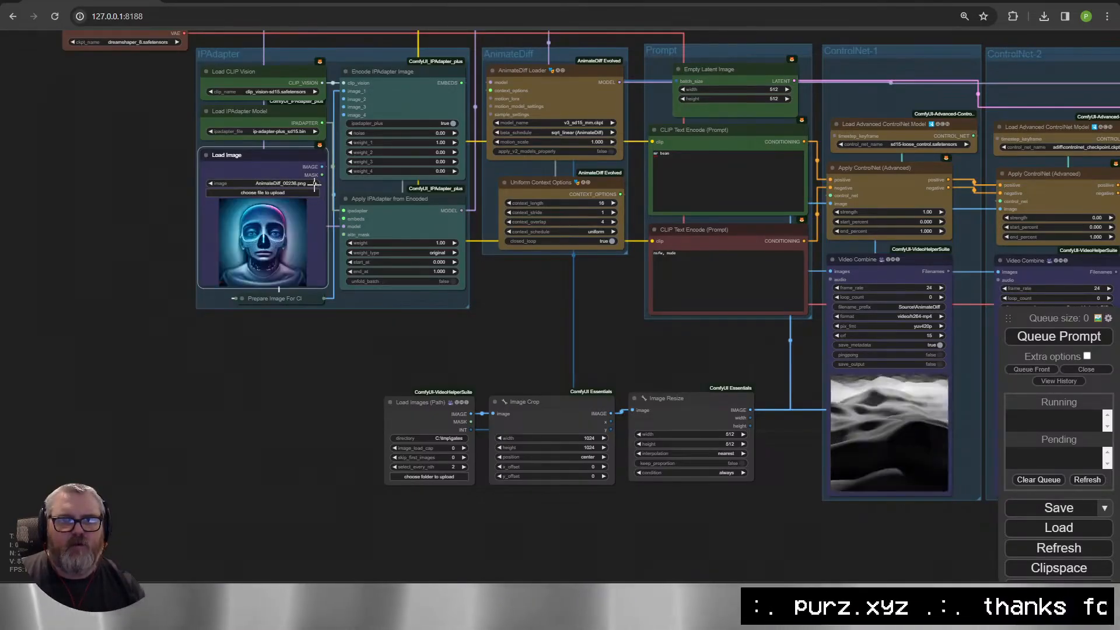
Change the IPAdapter reference in the Load Image node to the Arcade-Archives-Bubble-Bobble.png screenshot.
scroll(228, 176, up, 10)
scroll(279, 257, down, 12)
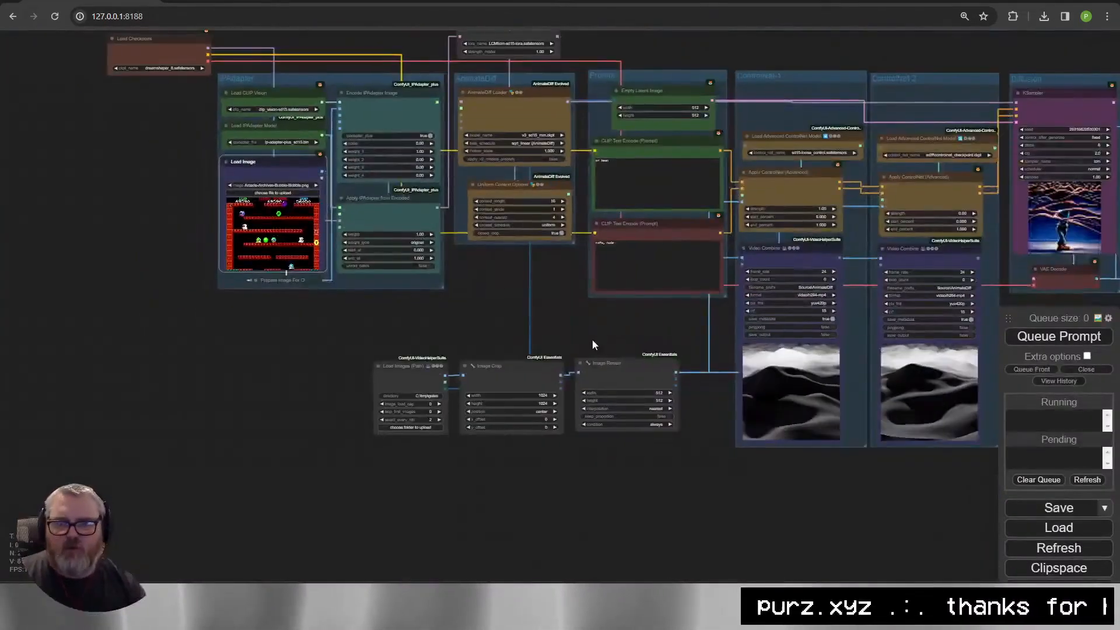
Delete the Image Crop and Image Resize nodes from the image sequence chain.
scroll(332, 313, up, 10)
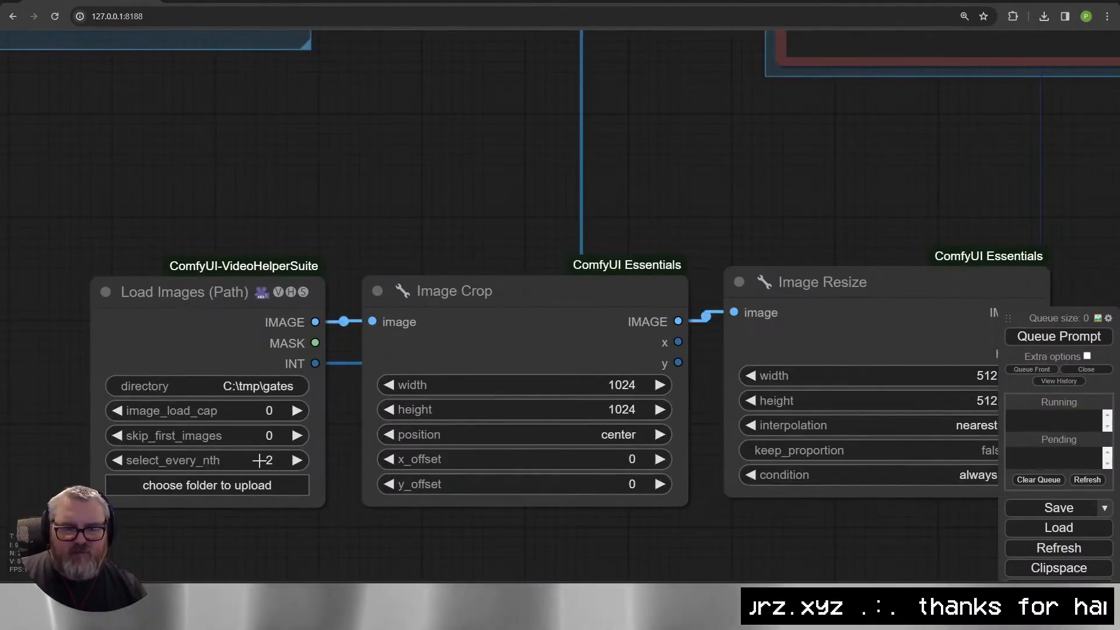
drag(659, 165, 311, 201)
scroll(393, 251, down, 4)
scroll(268, 278, down, 5)
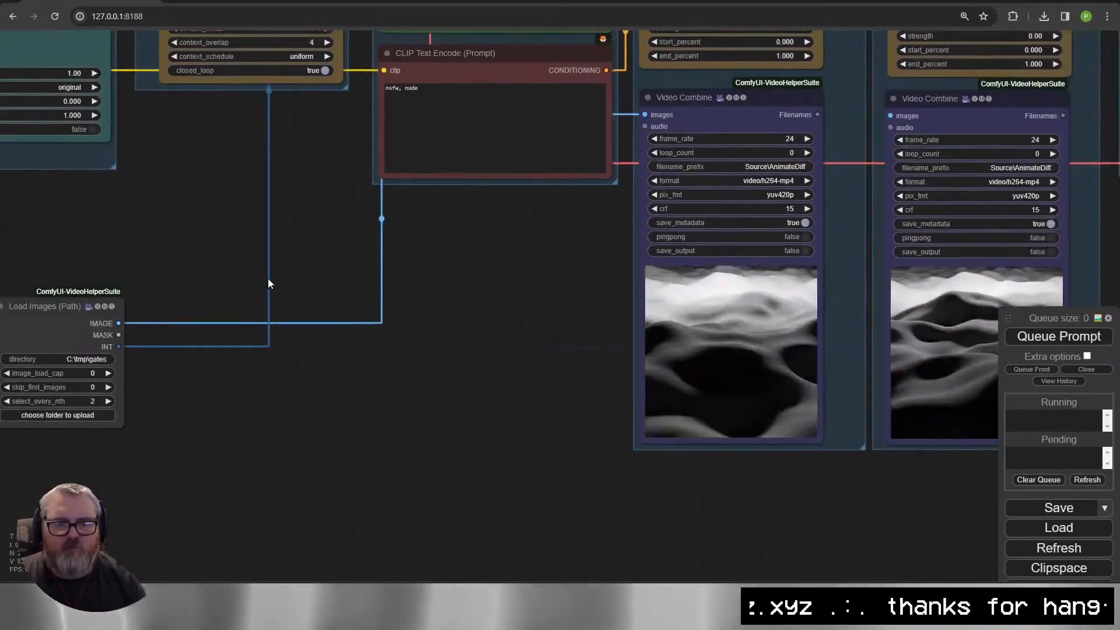
Wire the Load Images output straight to the ControlNet image inputs, place the node below the Prompt group, and queue the workflow.
drag(268, 278, 189, 312)
drag(75, 350, 656, 195)
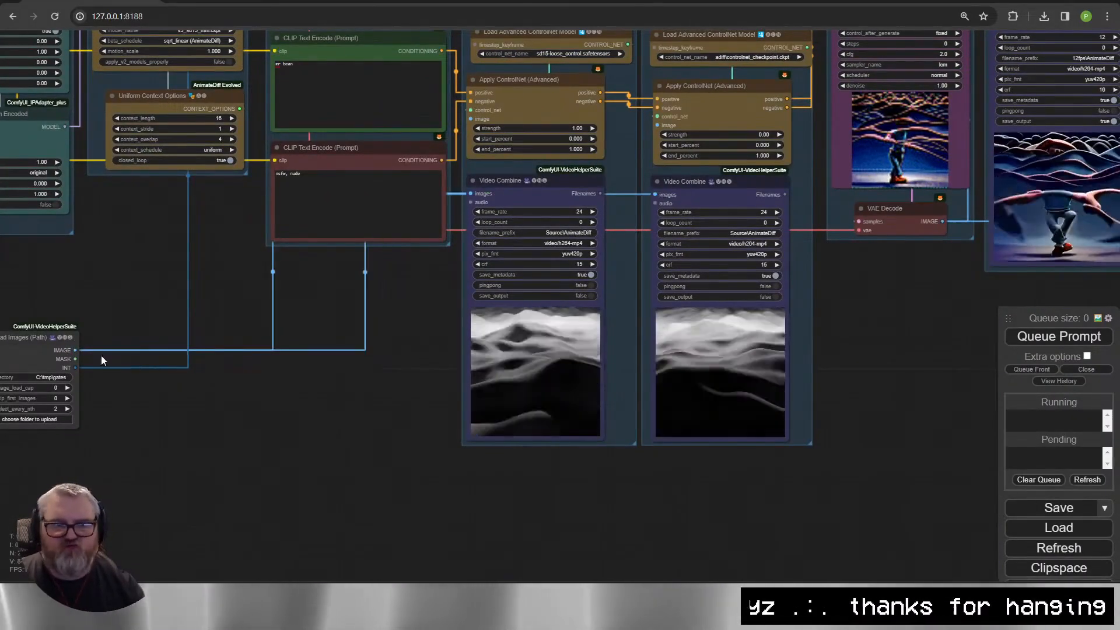
drag(56, 368, 453, 309)
click(1058, 337)
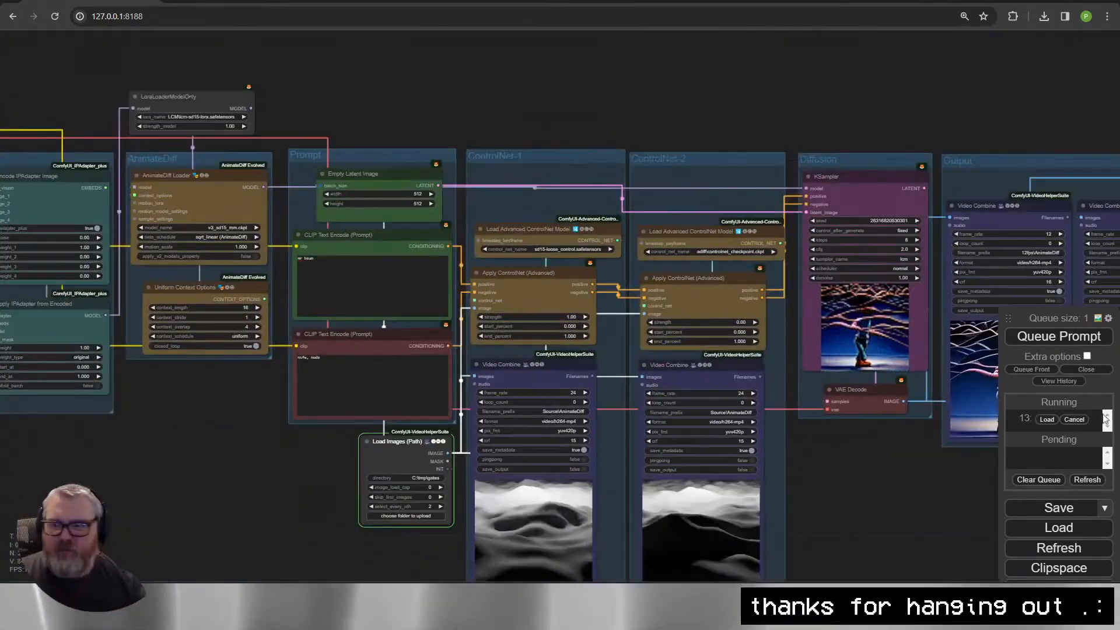
Set the positive prompt to "nintendo, video game, 8bit, pixelart, bubble bobble" and queue the workflow.
click(346, 262)
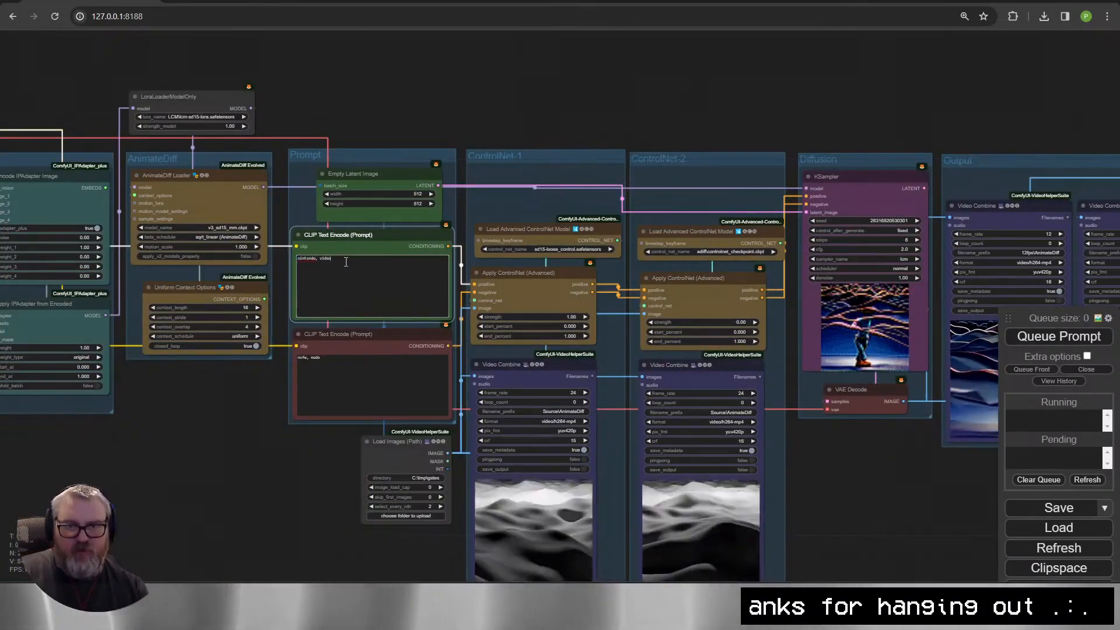
text(t, pixel)
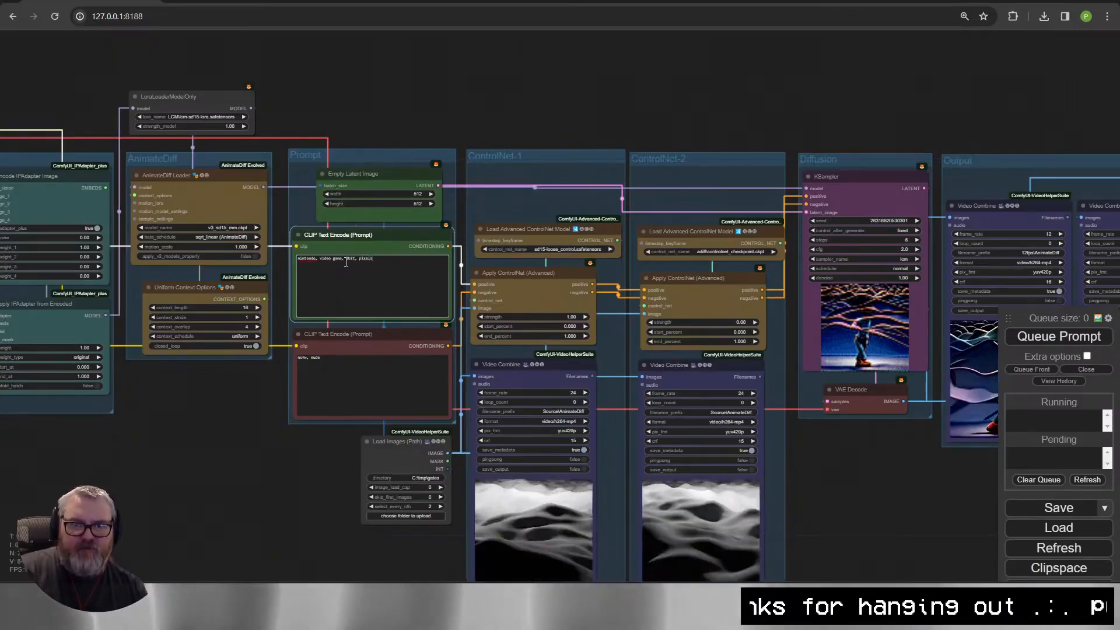
text(art, bubble bobble)
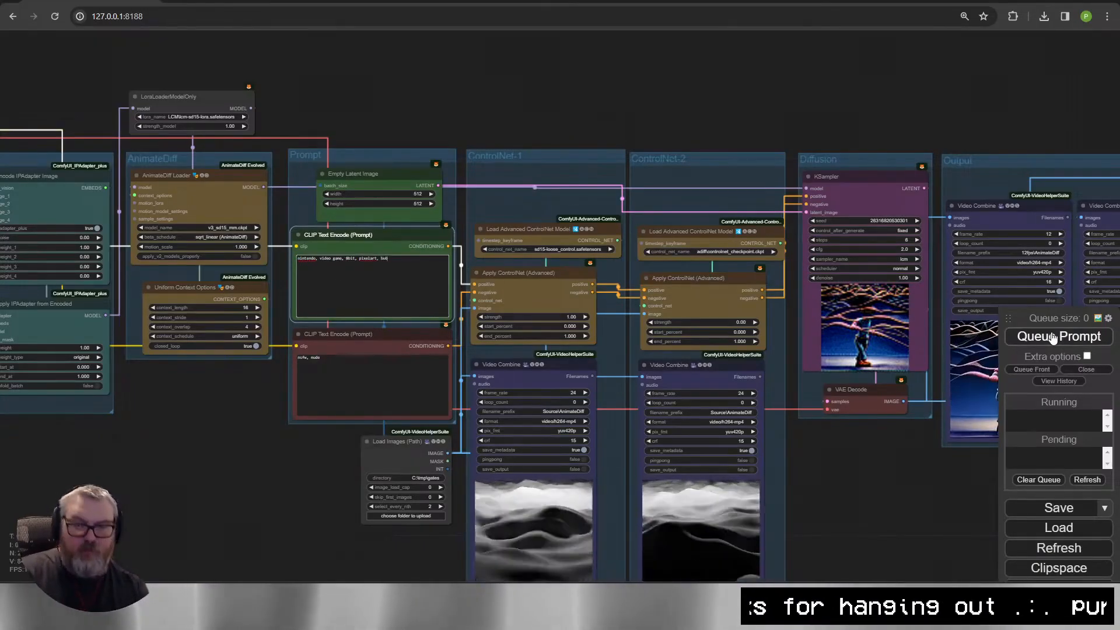
click(1073, 338)
Examine the gates source previews, the KSampler preview and the new 12 fps Bubble Bobble video in the Output group.
scroll(957, 496, down, 2)
drag(956, 496, 891, 374)
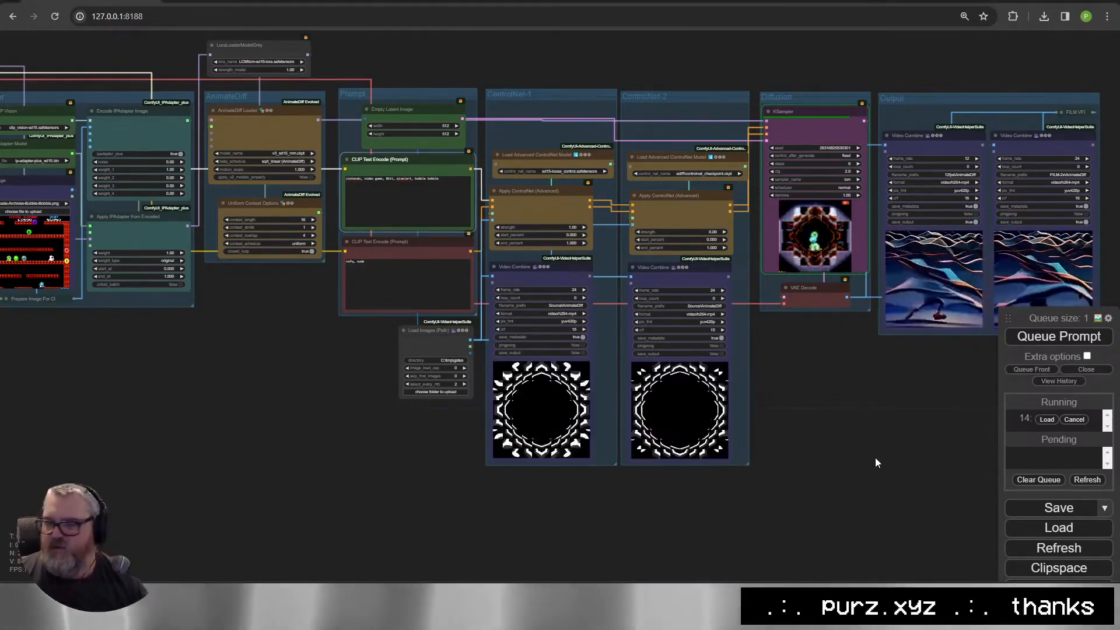
scroll(875, 457, up, 5)
drag(825, 246, 491, 523)
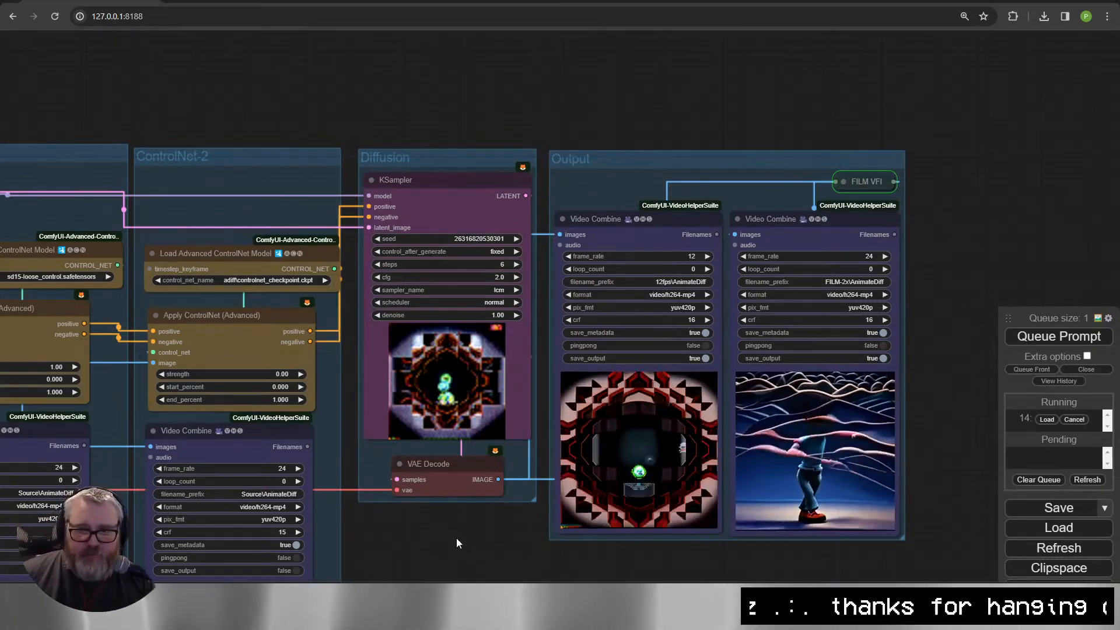
drag(540, 546, 435, 513)
scroll(452, 514, up, 3)
drag(659, 555, 445, 525)
scroll(403, 513, up, 3)
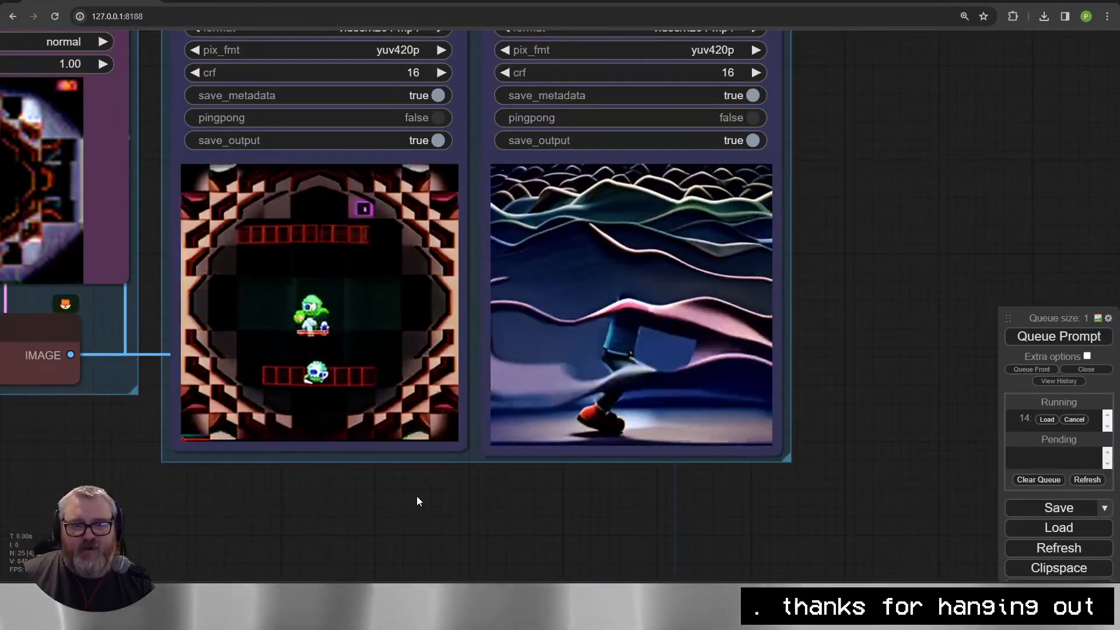
Review the whole node graph including the LoRA loader, and compare the KSampler preview with both output videos.
scroll(415, 497, down, 11)
drag(381, 505, 1107, 427)
click(436, 122)
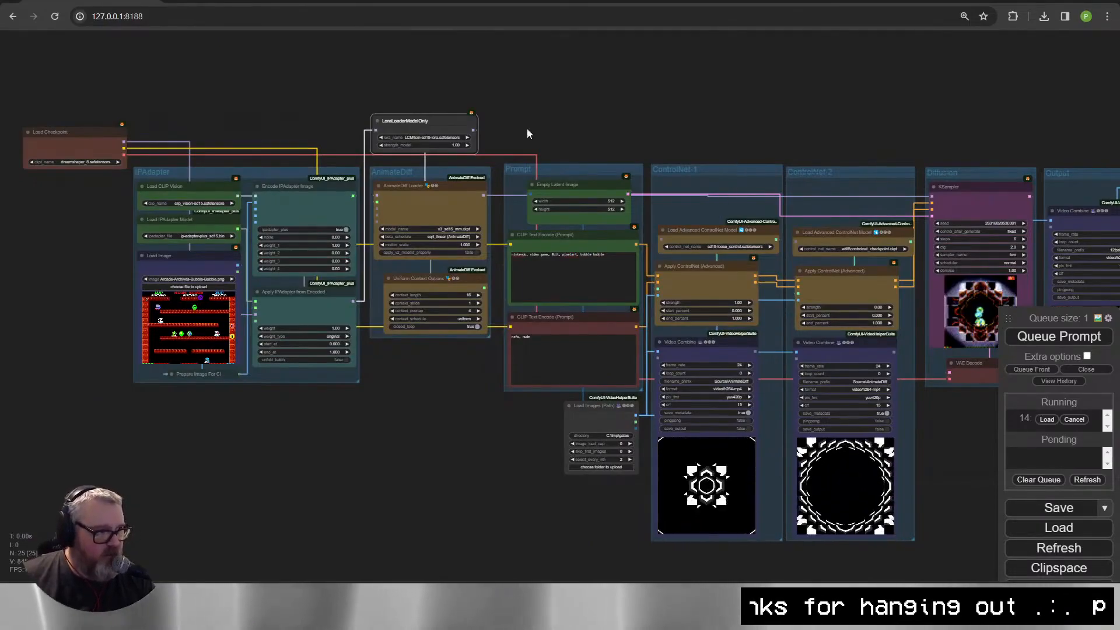
scroll(980, 262, up, 11)
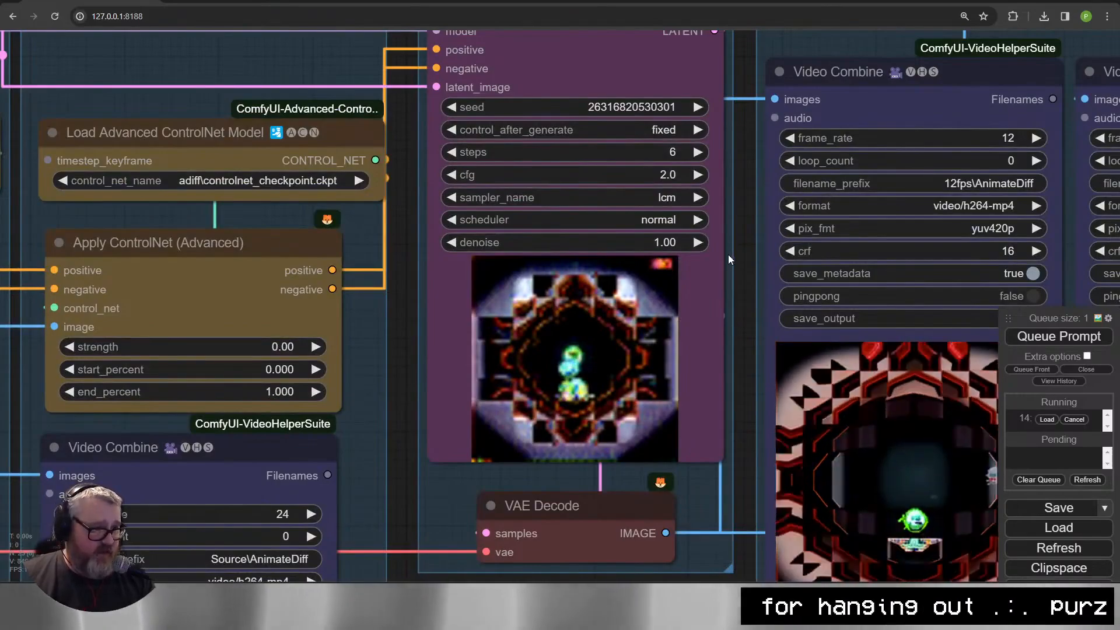
scroll(688, 239, down, 3)
drag(714, 316, 339, 310)
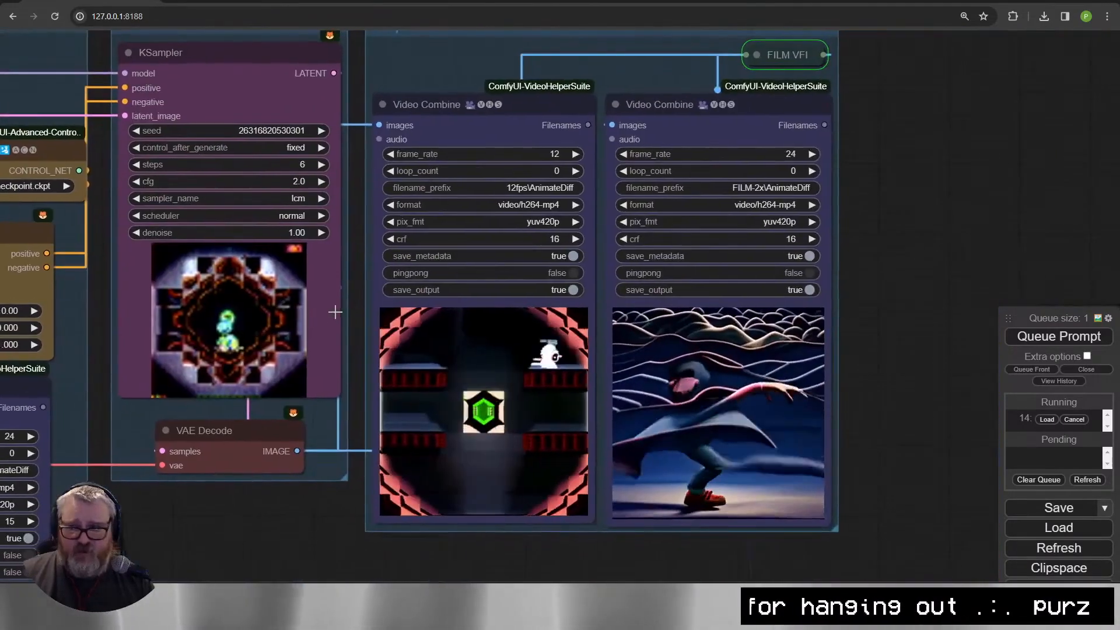
Examine the finished 12 fps and 24 fps videos up close, plus the ControlNet settings, prompt and LoRA loader behind them.
scroll(440, 321, down, 1)
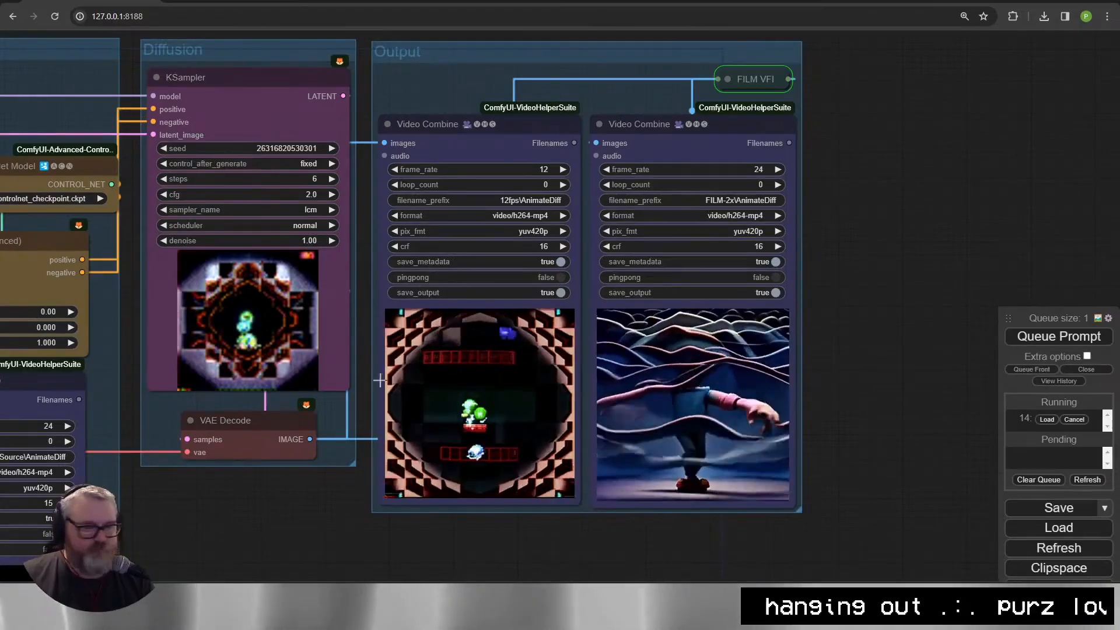
drag(868, 352, 943, 281)
scroll(869, 340, up, 4)
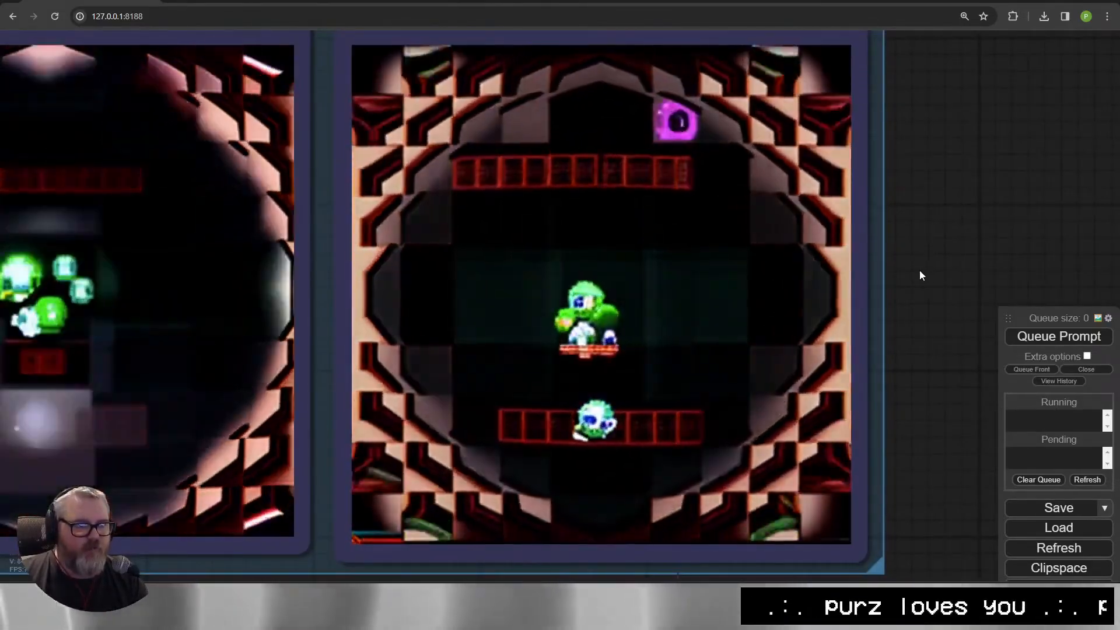
scroll(888, 278, down, 5)
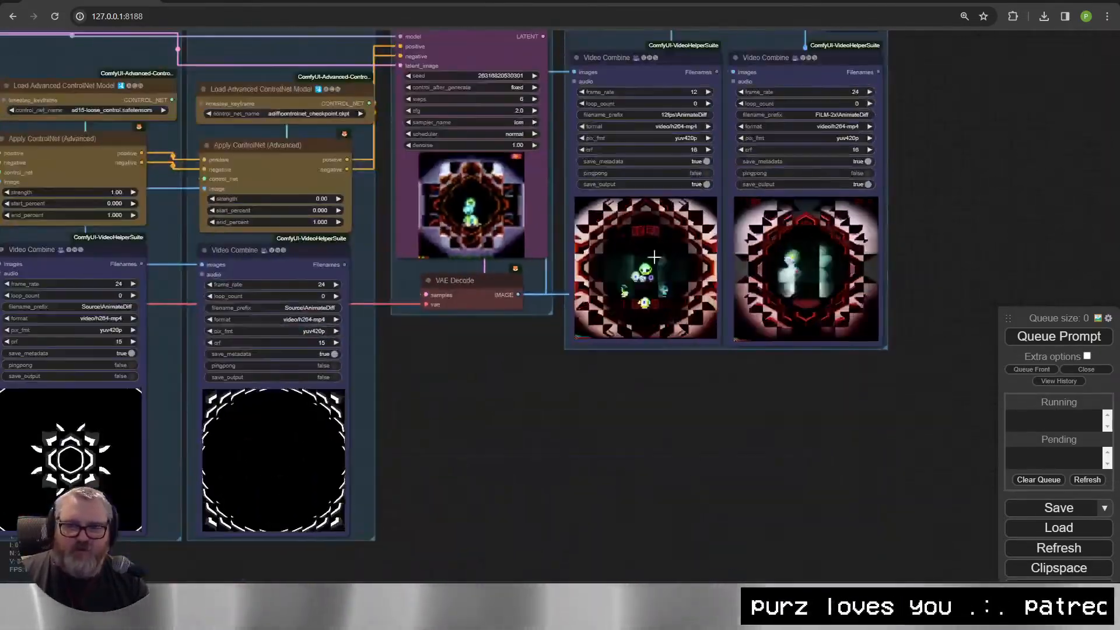
drag(511, 400, 876, 404)
scroll(726, 250, up, 5)
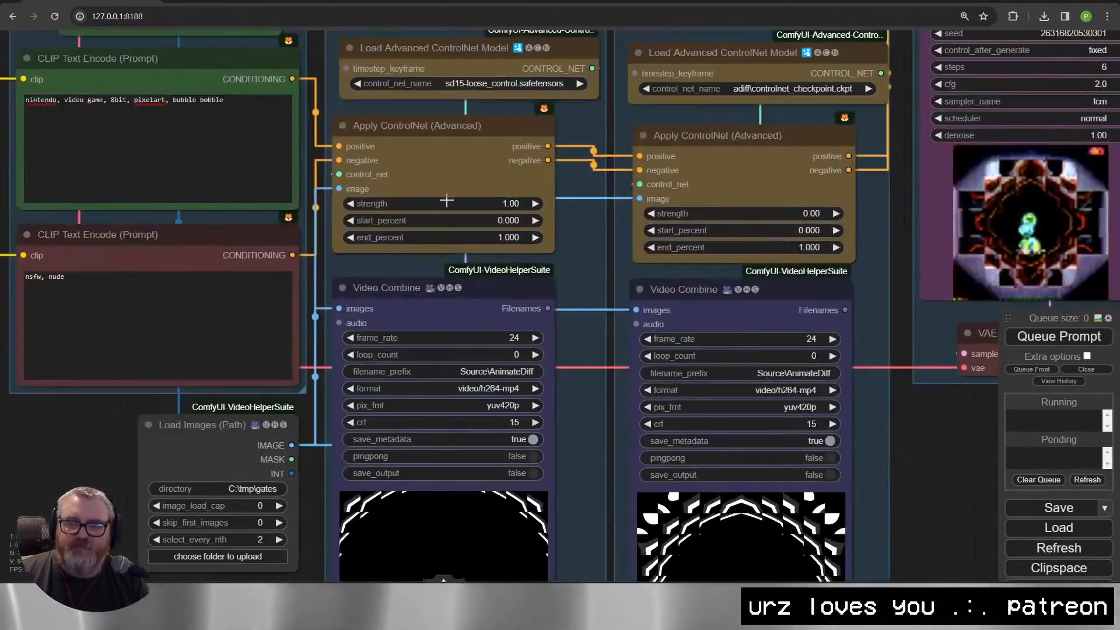
drag(301, 99, 476, 518)
drag(362, 312, 710, 204)
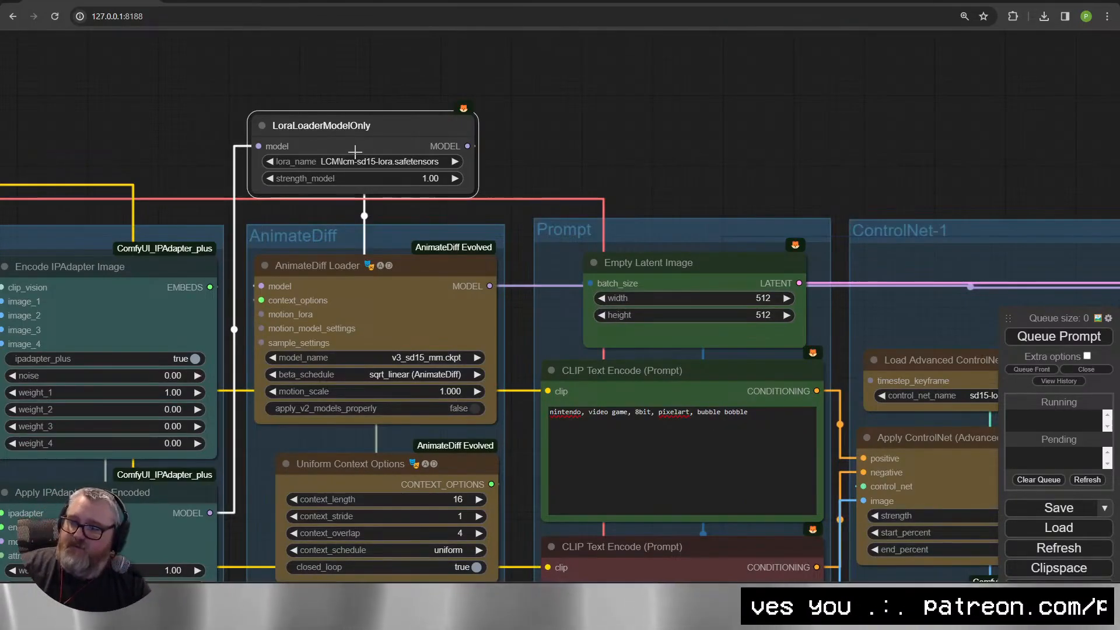
drag(736, 180, 0, 63)
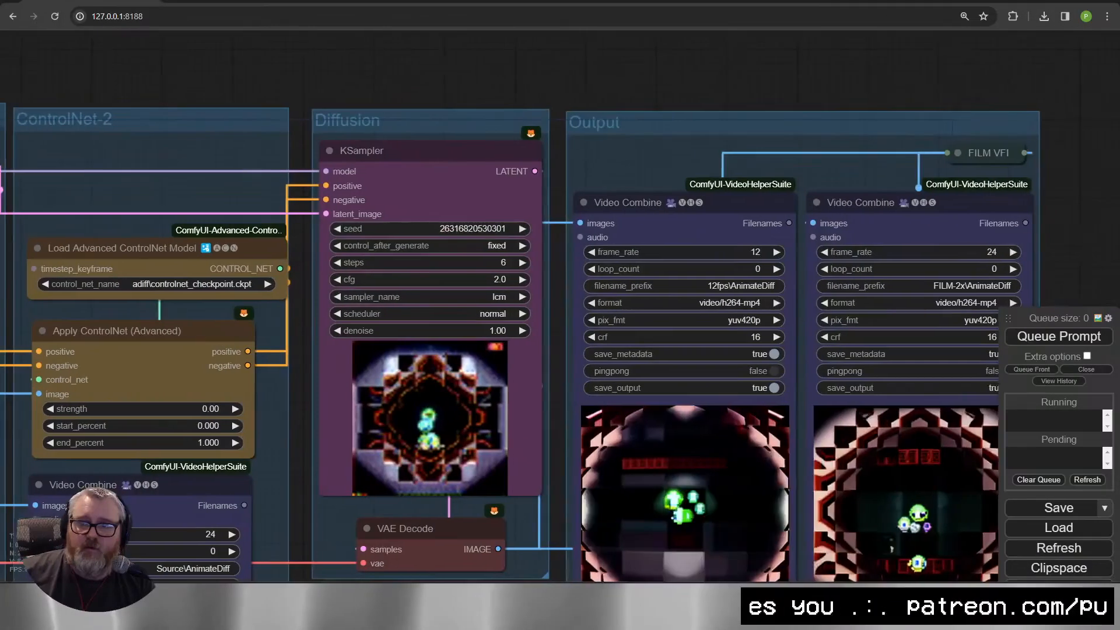
Nudge the 24 fps Video Combine node slightly downward within the Output group.
mouse_move(874, 196)
mouse_down()
mouse_move(688, 120)
mouse_move(883, 198)
mouse_move(872, 199)
mouse_up()
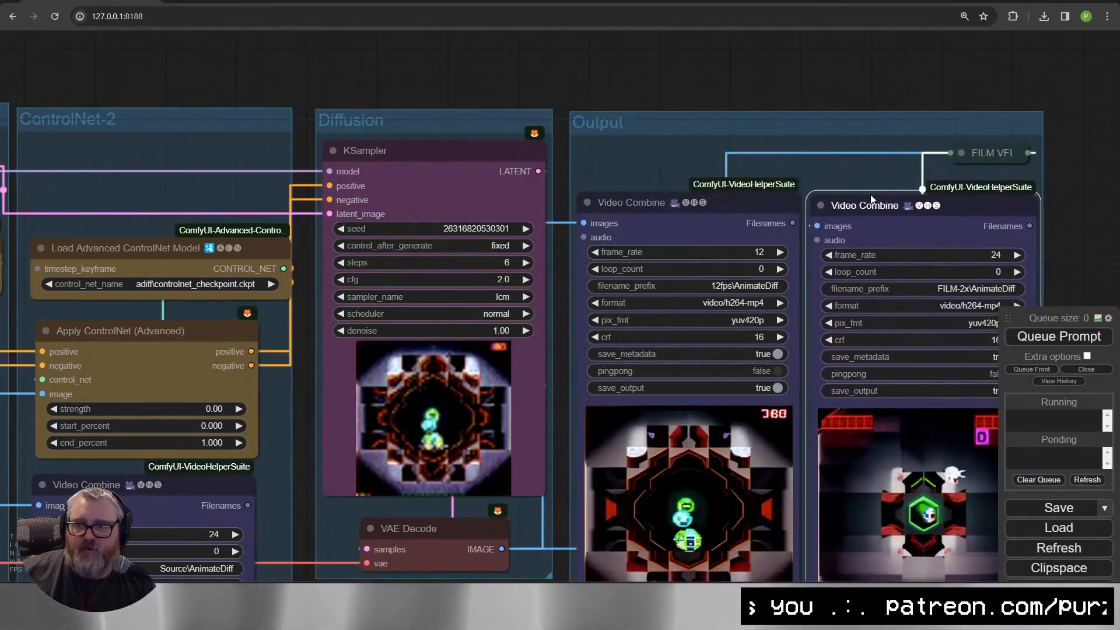
drag(820, 110, 513, 53)
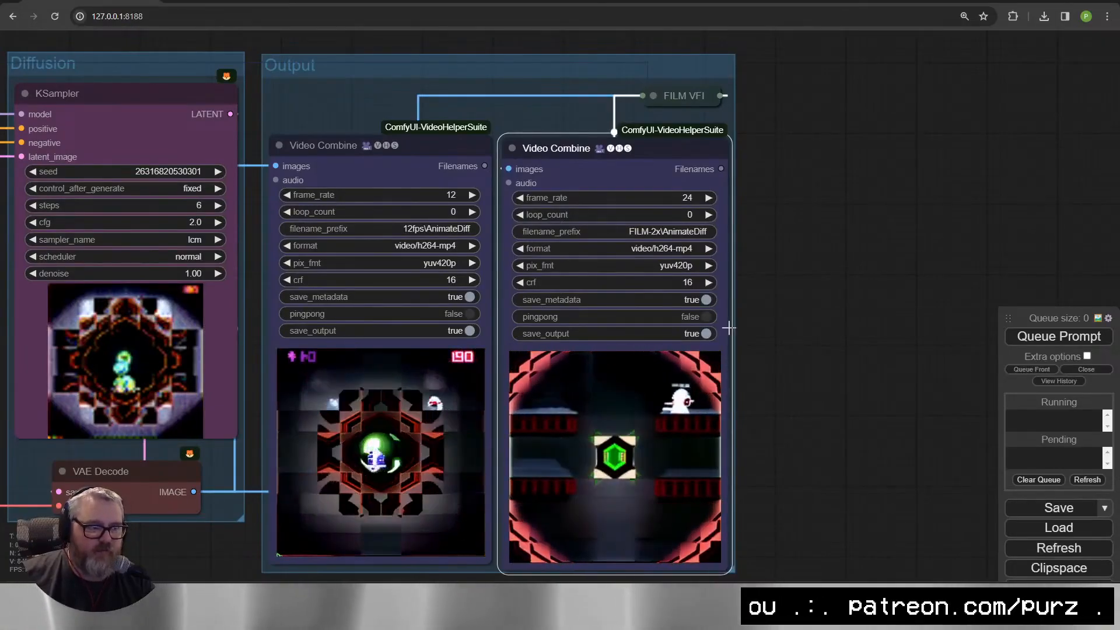
Review the node graph as a whole, from the Output group back to the IPAdapter reference image.
scroll(762, 481, down, 7)
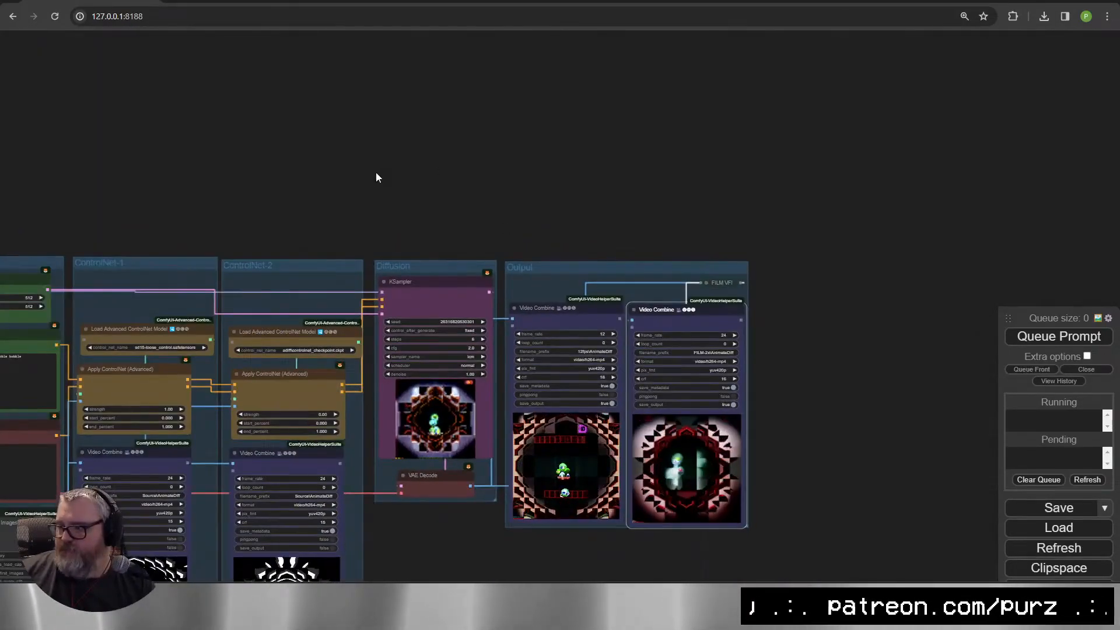
drag(378, 174, 645, 120)
drag(522, 174, 588, 95)
drag(488, 82, 620, 112)
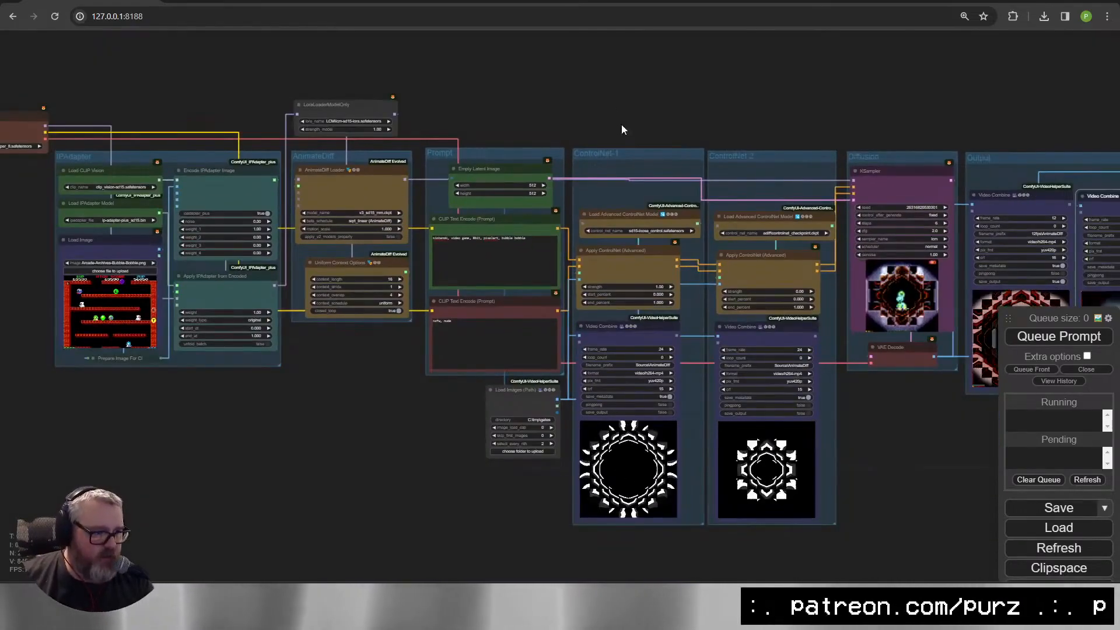